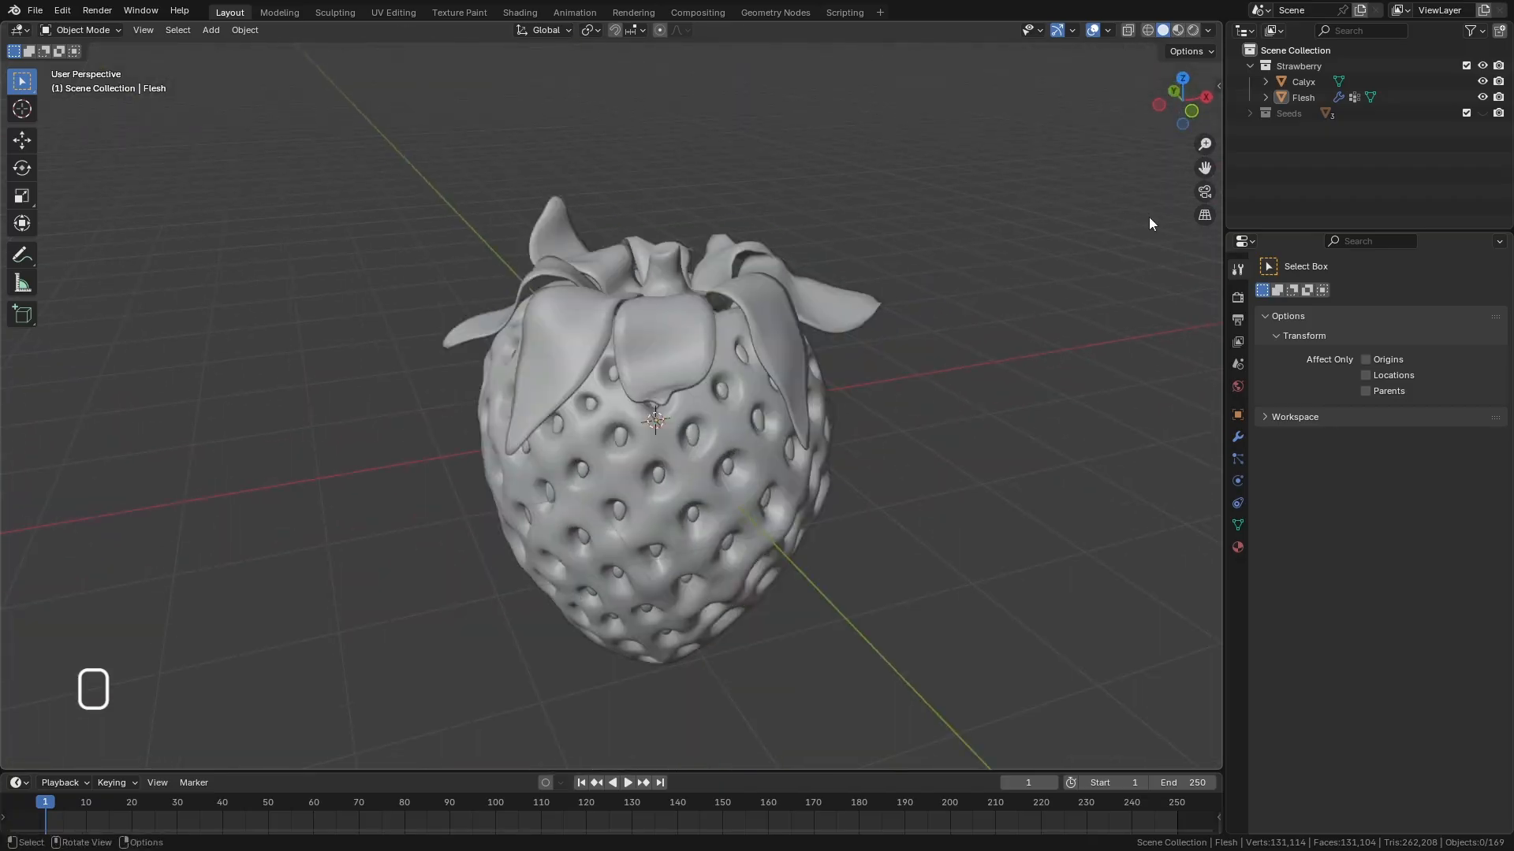
# Create a new material on the strawberry's calyx object and name it Calyx.
pyautogui.moveTo(1149, 223); pyautogui.dragTo(923, 423, button='middle')
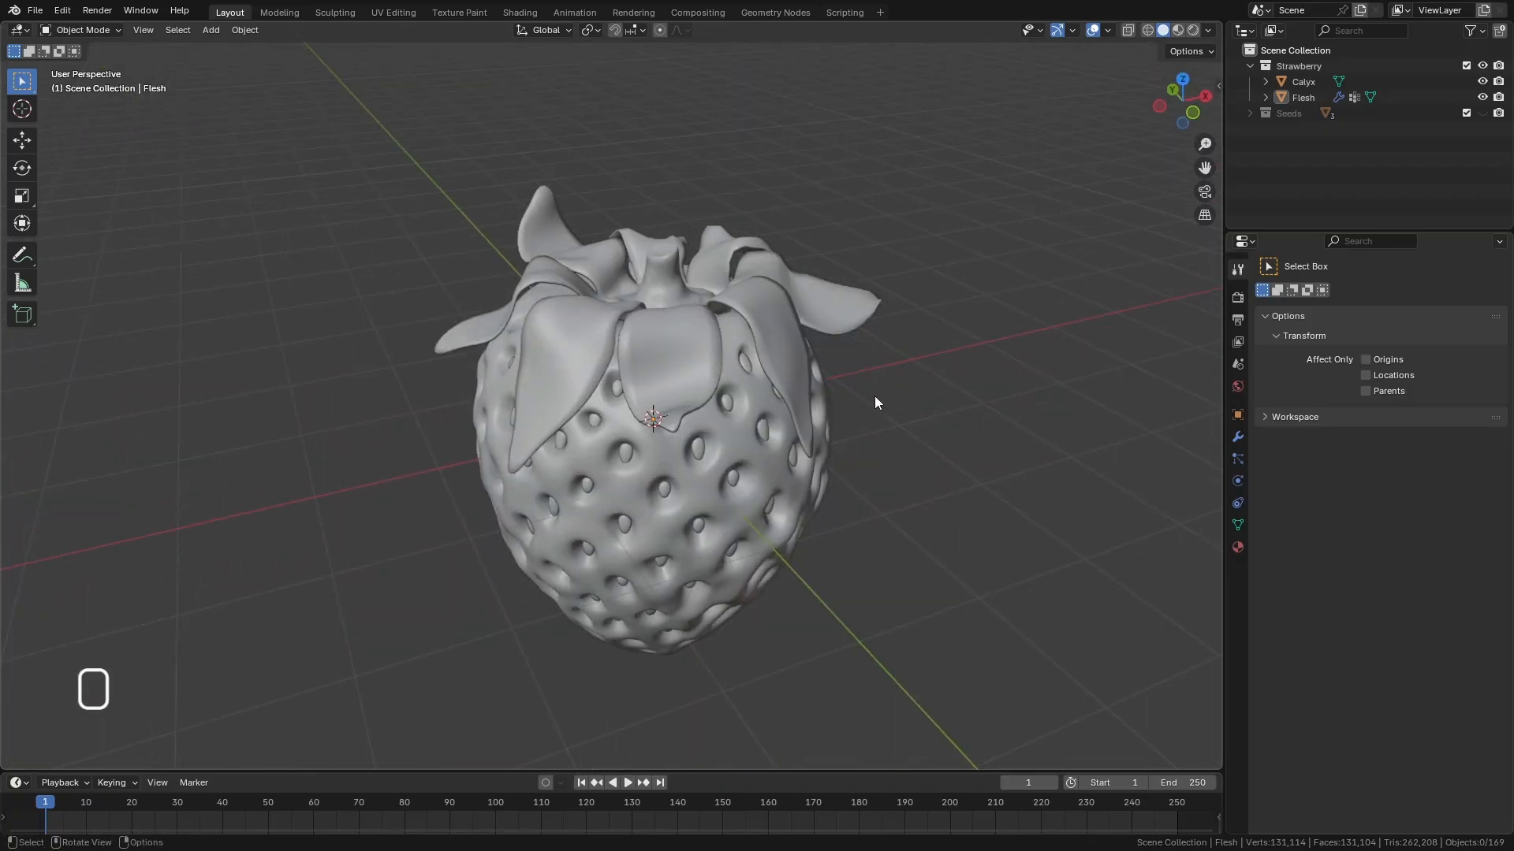
pyautogui.click(845, 306)
pyautogui.click(1237, 547)
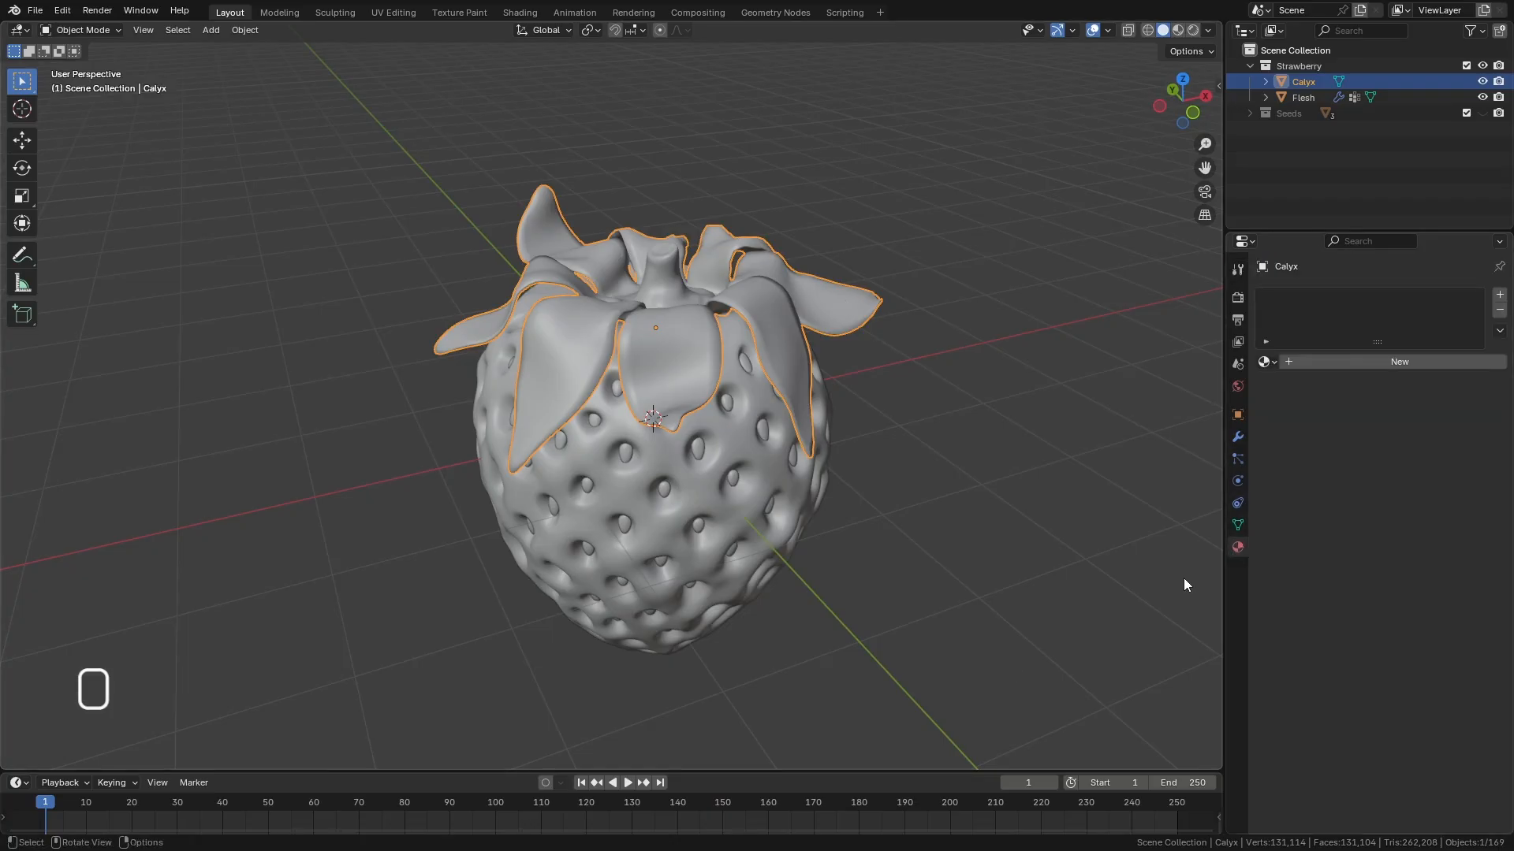
pyautogui.click(1400, 364)
pyautogui.doubleClick(1298, 303)
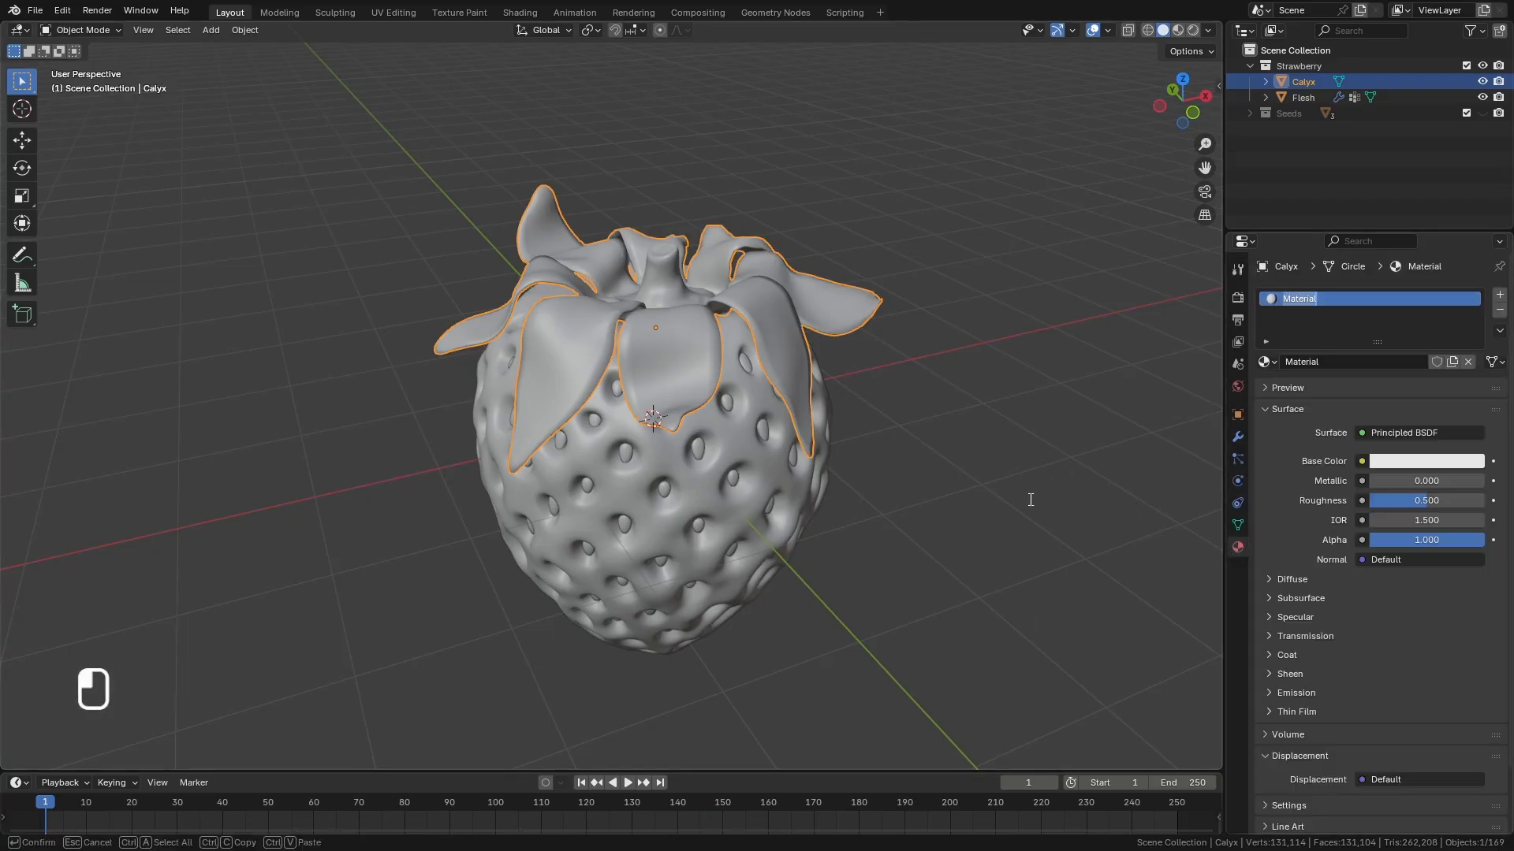
pyautogui.write('Calyx')
pyautogui.click(1336, 318)
# Split the 3D viewport into two side-by-side areas and show the calyx's UV layout in the second one.
pyautogui.moveTo(878, 478); pyautogui.dragTo(862, 507, button='middle')
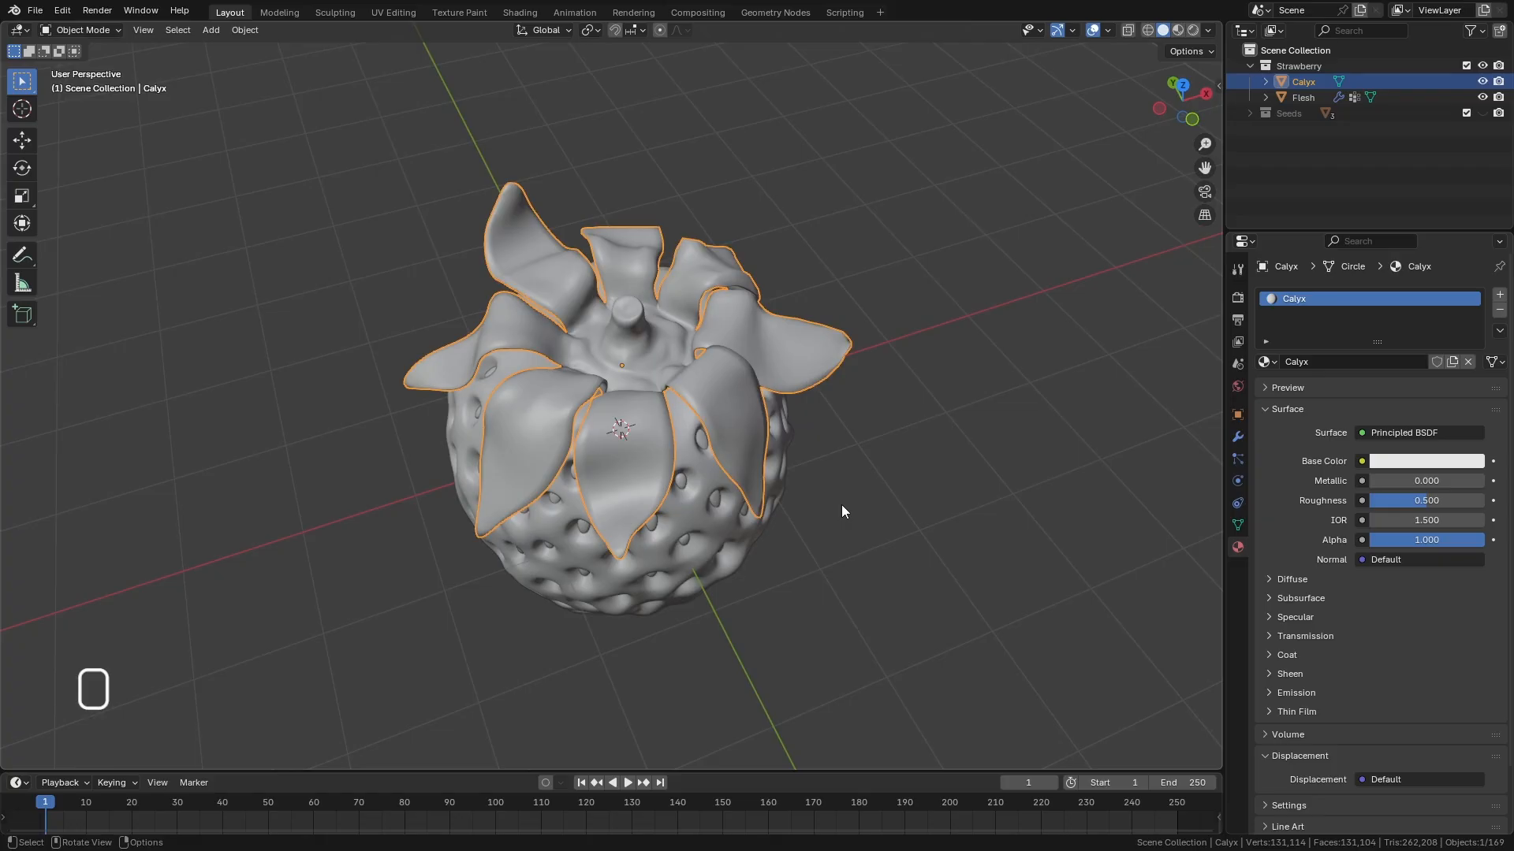
pyautogui.moveTo(1220, 25); pyautogui.dragTo(605, 176)
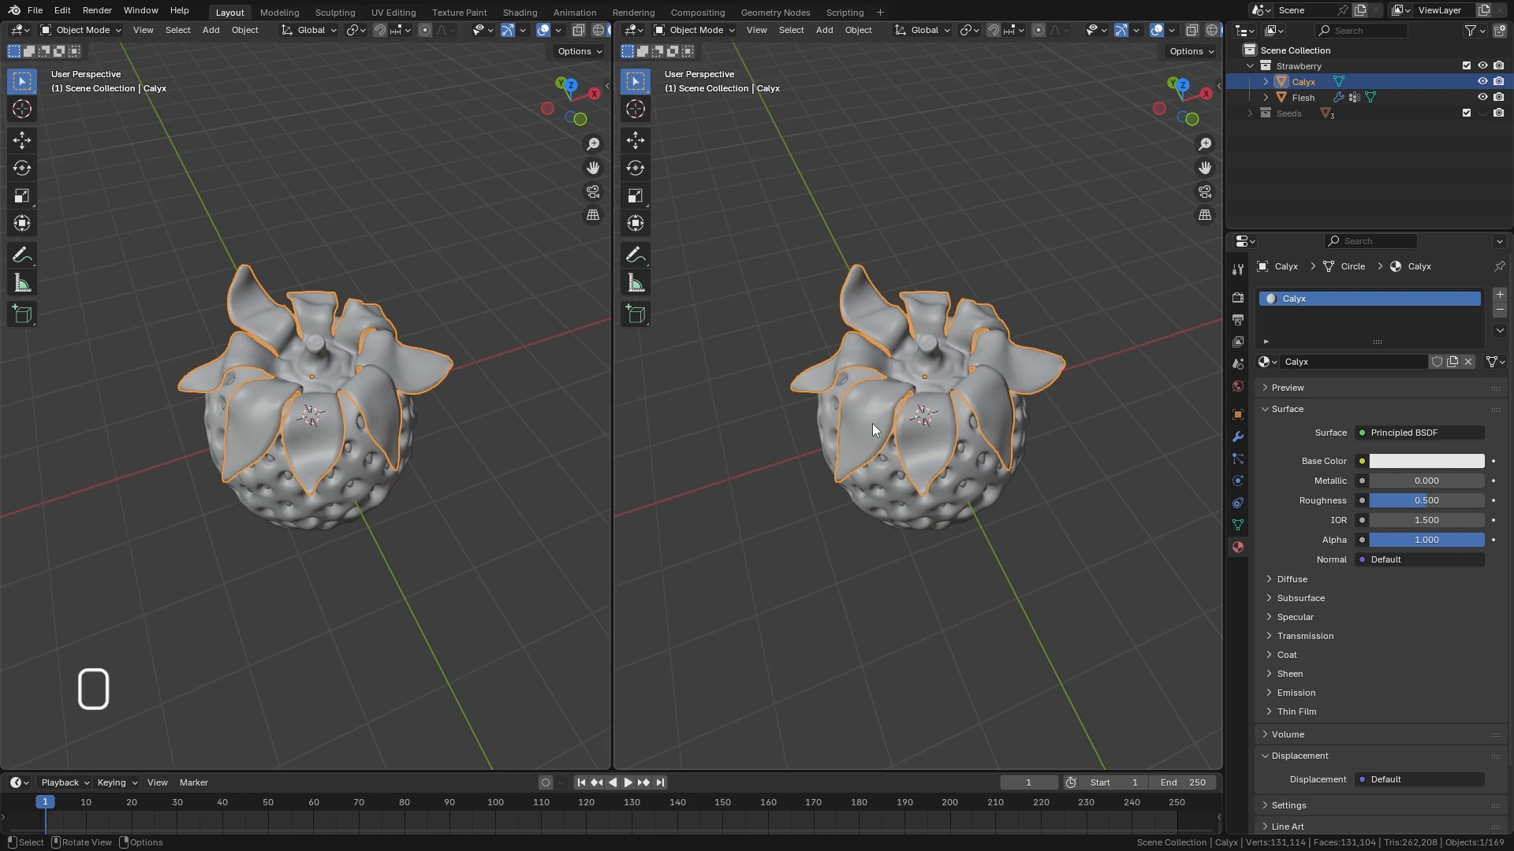
pyautogui.hotkey('shift', 'F10')
pyautogui.keyDown('shift'); pyautogui.moveTo(872, 431); pyautogui.dragTo(949, 549, button='middle'); pyautogui.keyUp('shift')
pyautogui.moveTo(385, 504); pyautogui.dragTo(386, 473, button='middle')
pyautogui.scroll(3, 300, 387)
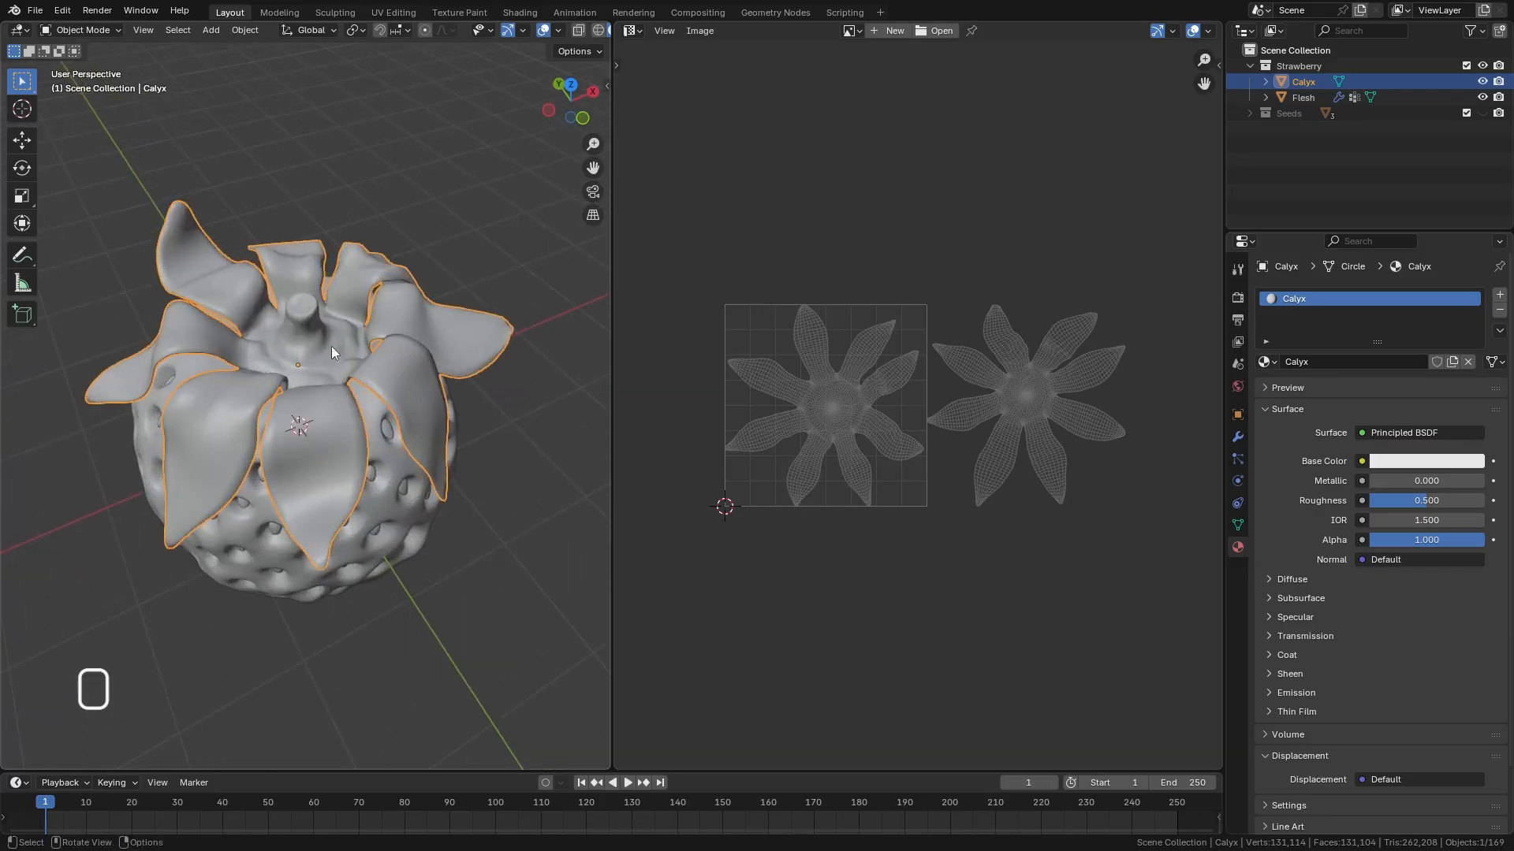
pyautogui.moveTo(331, 347); pyautogui.dragTo(391, 369, button='middle')
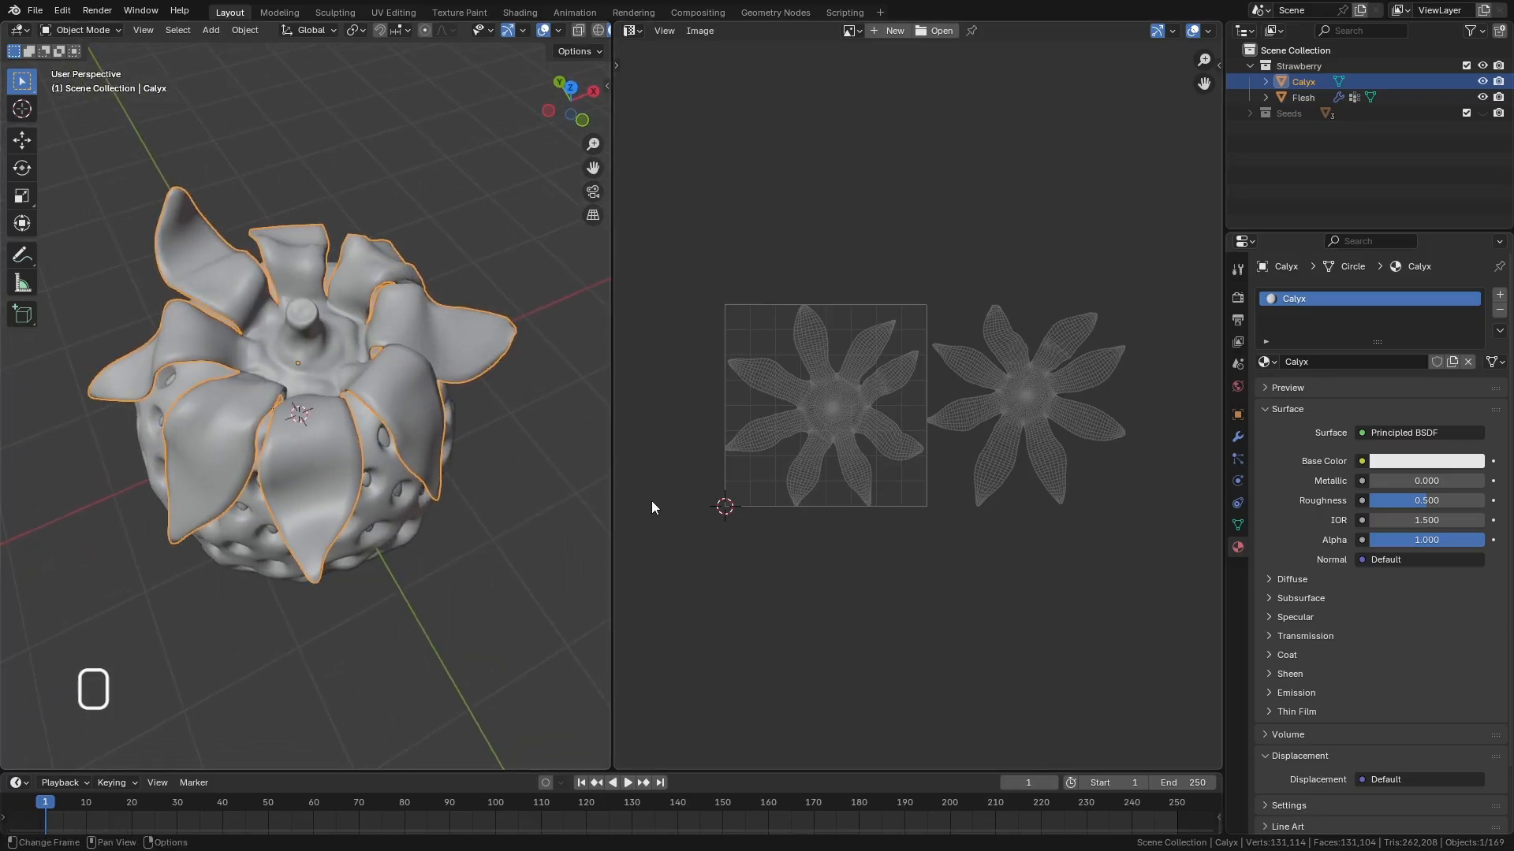
# Put the calyx in Texture Paint mode and set the brush colour to white.
pyautogui.click(81, 30)
pyautogui.click(105, 136)
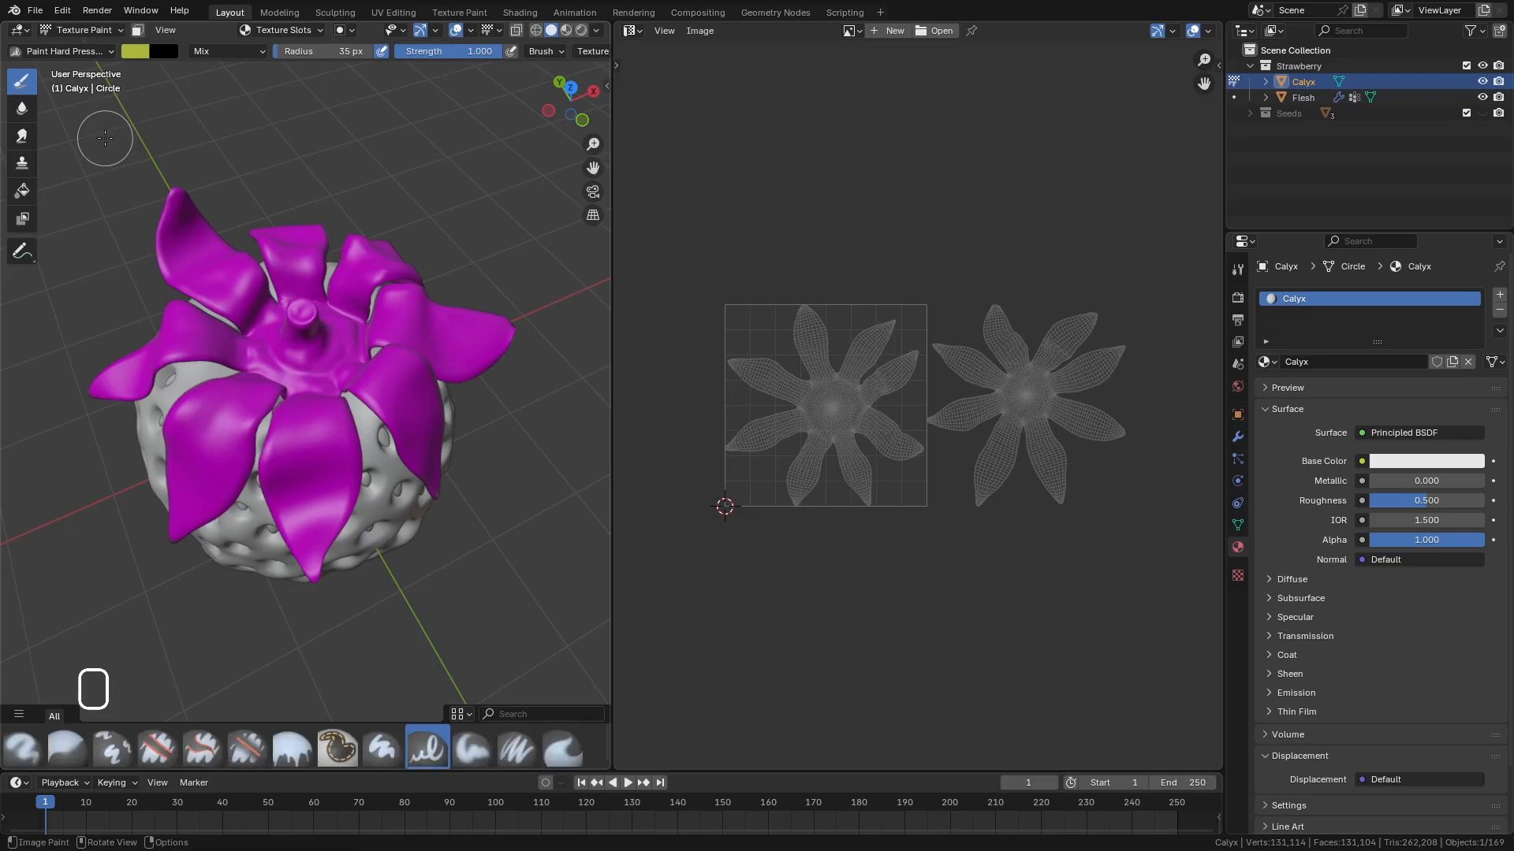
pyautogui.click(135, 52)
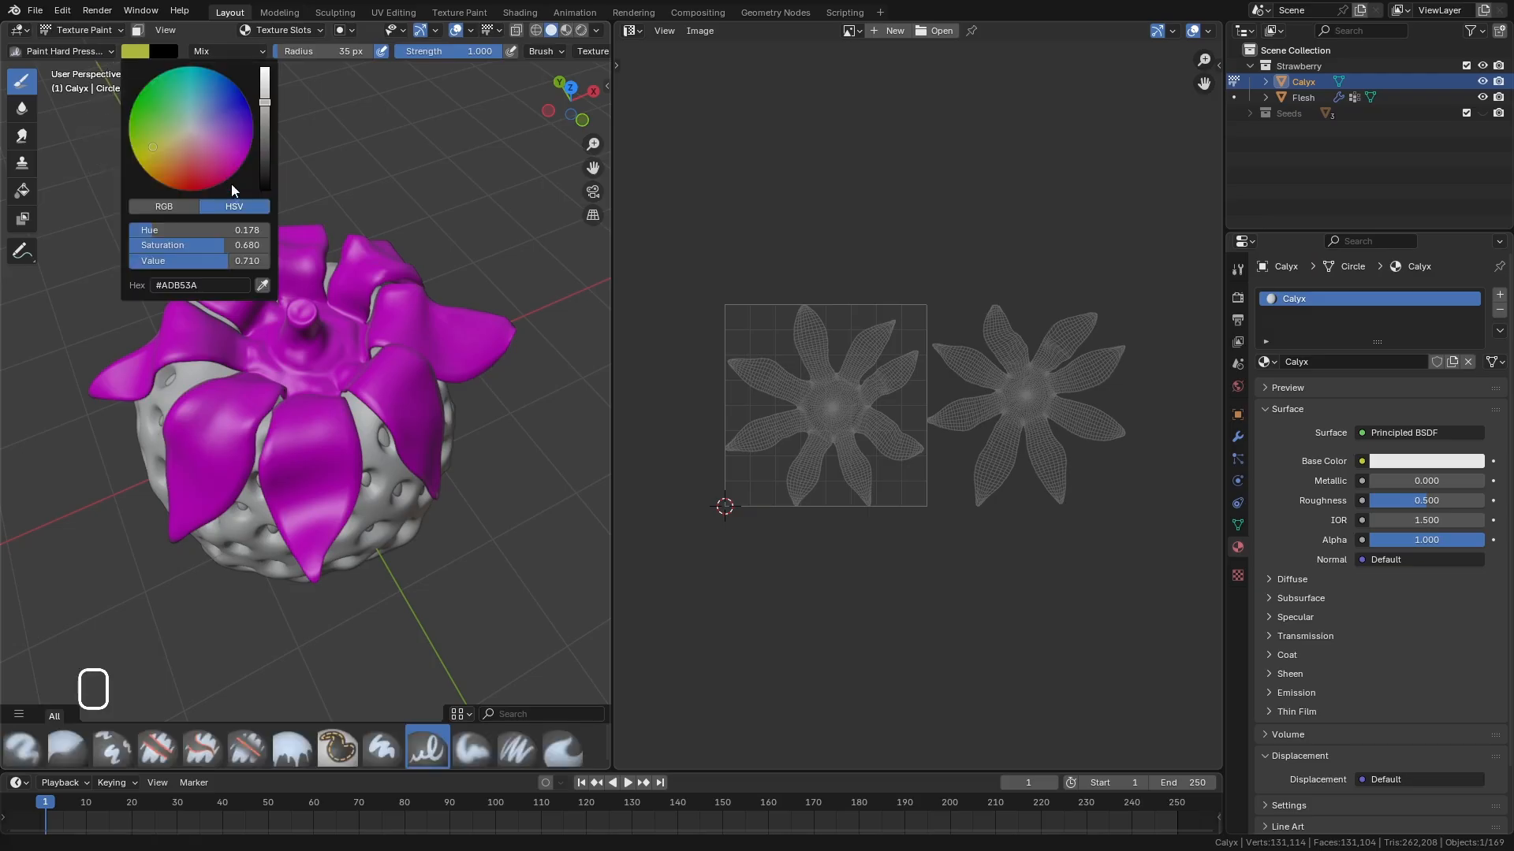
pyautogui.moveTo(222, 251); pyautogui.dragTo(142, 250)
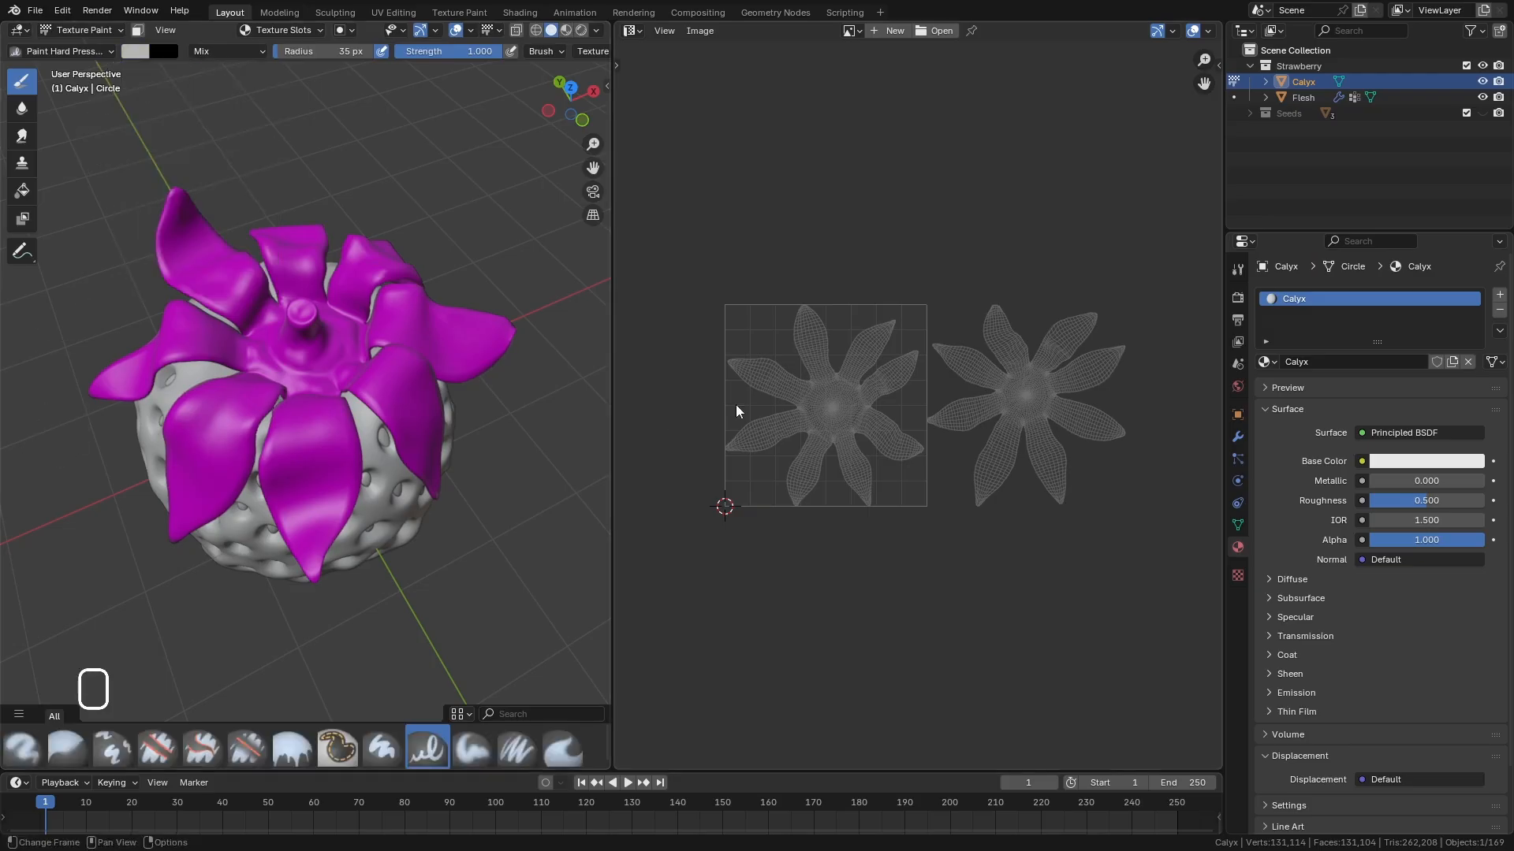
pyautogui.click(140, 49)
pyautogui.moveTo(267, 113); pyautogui.dragTo(267, 67)
# Switch the UV layout area to the Image Editor in Paint mode and view the new image options.
pyautogui.click(631, 30)
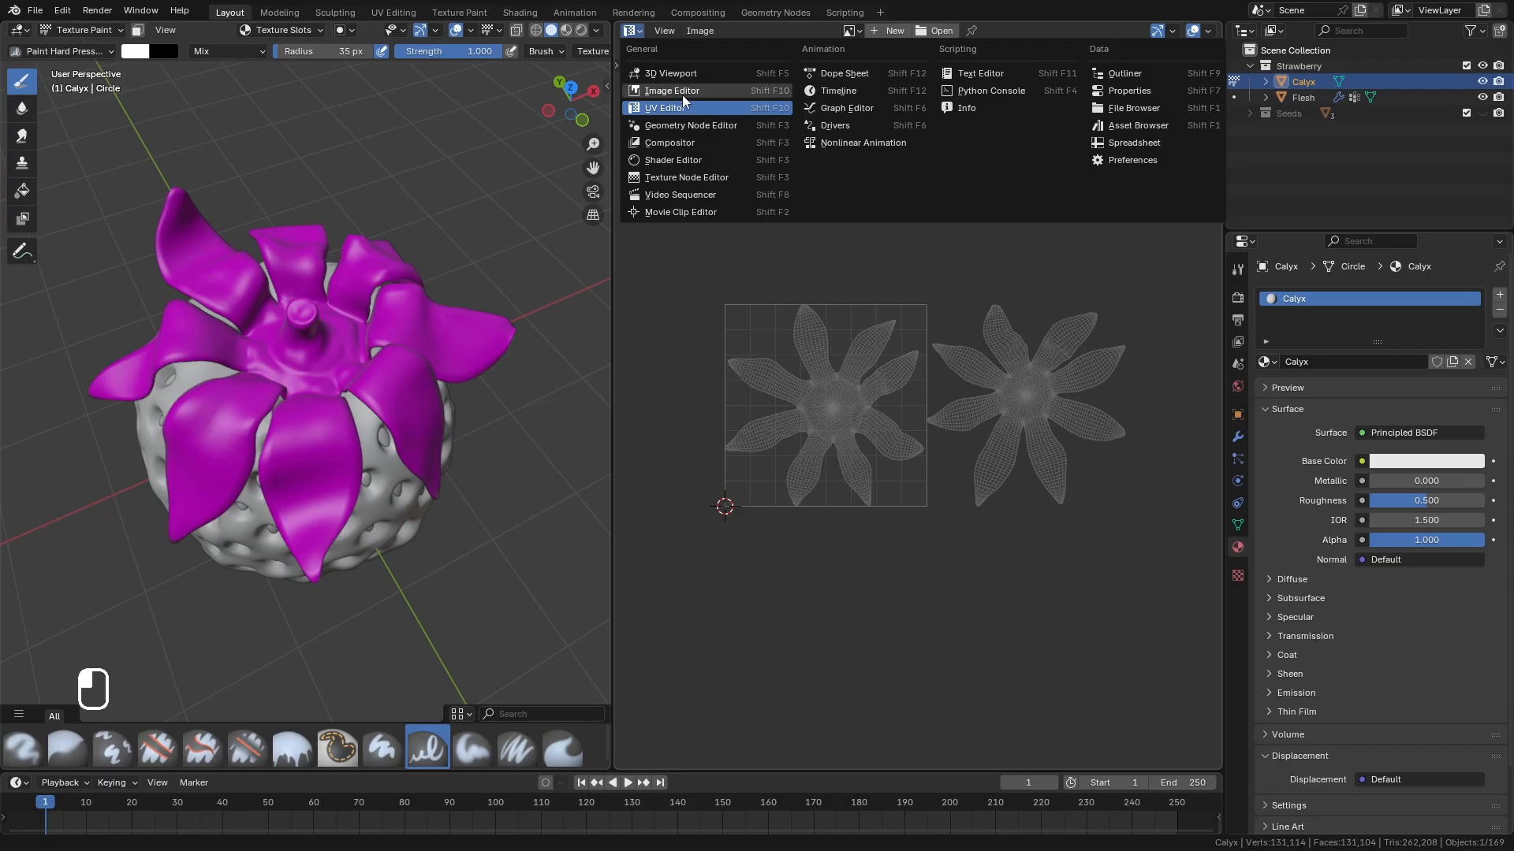
pyautogui.click(682, 91)
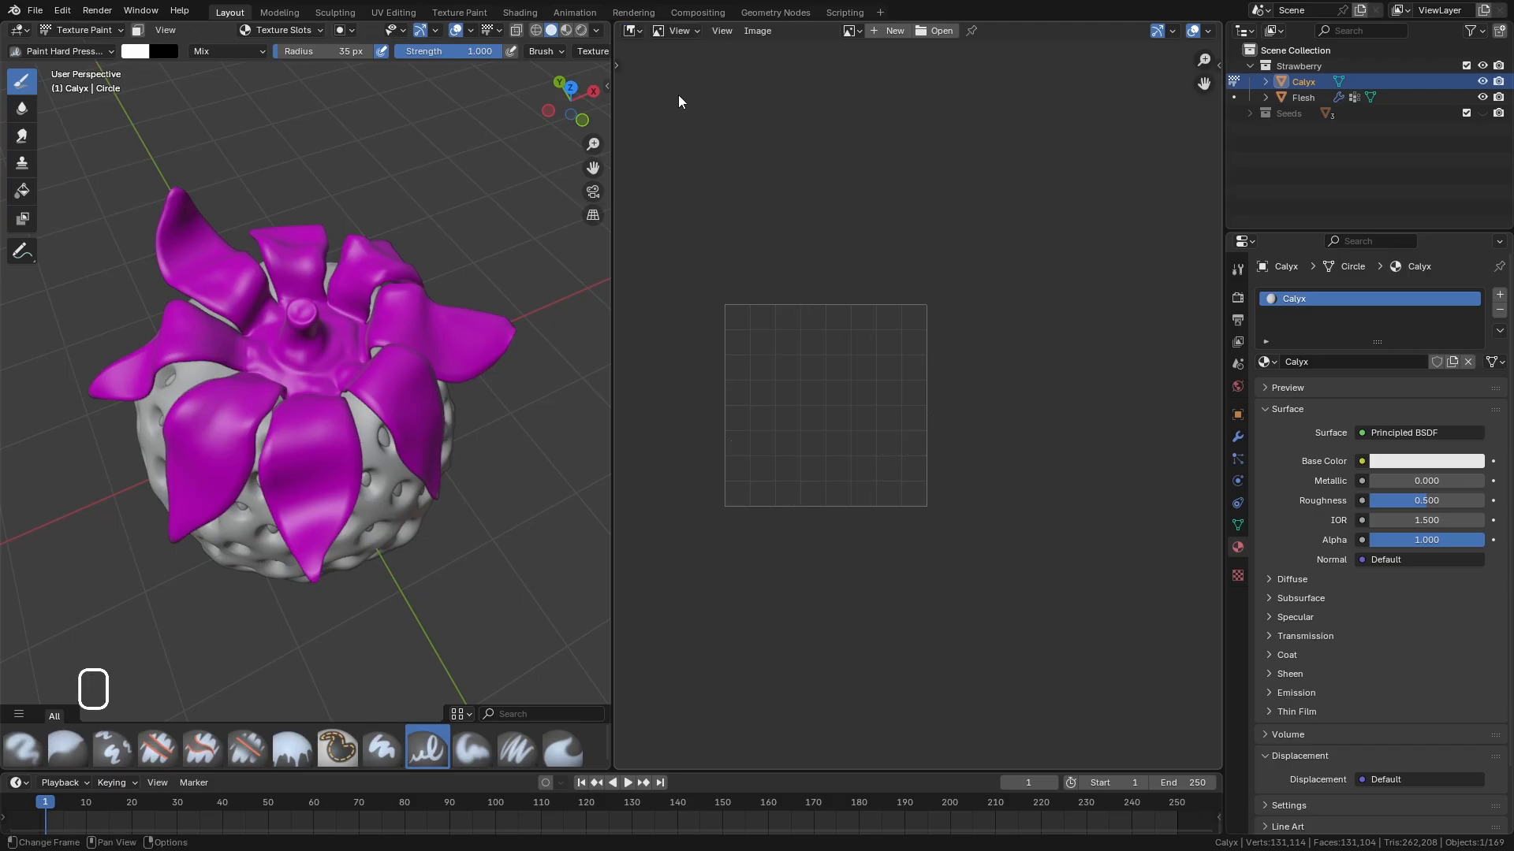
pyautogui.click(674, 30)
pyautogui.click(684, 88)
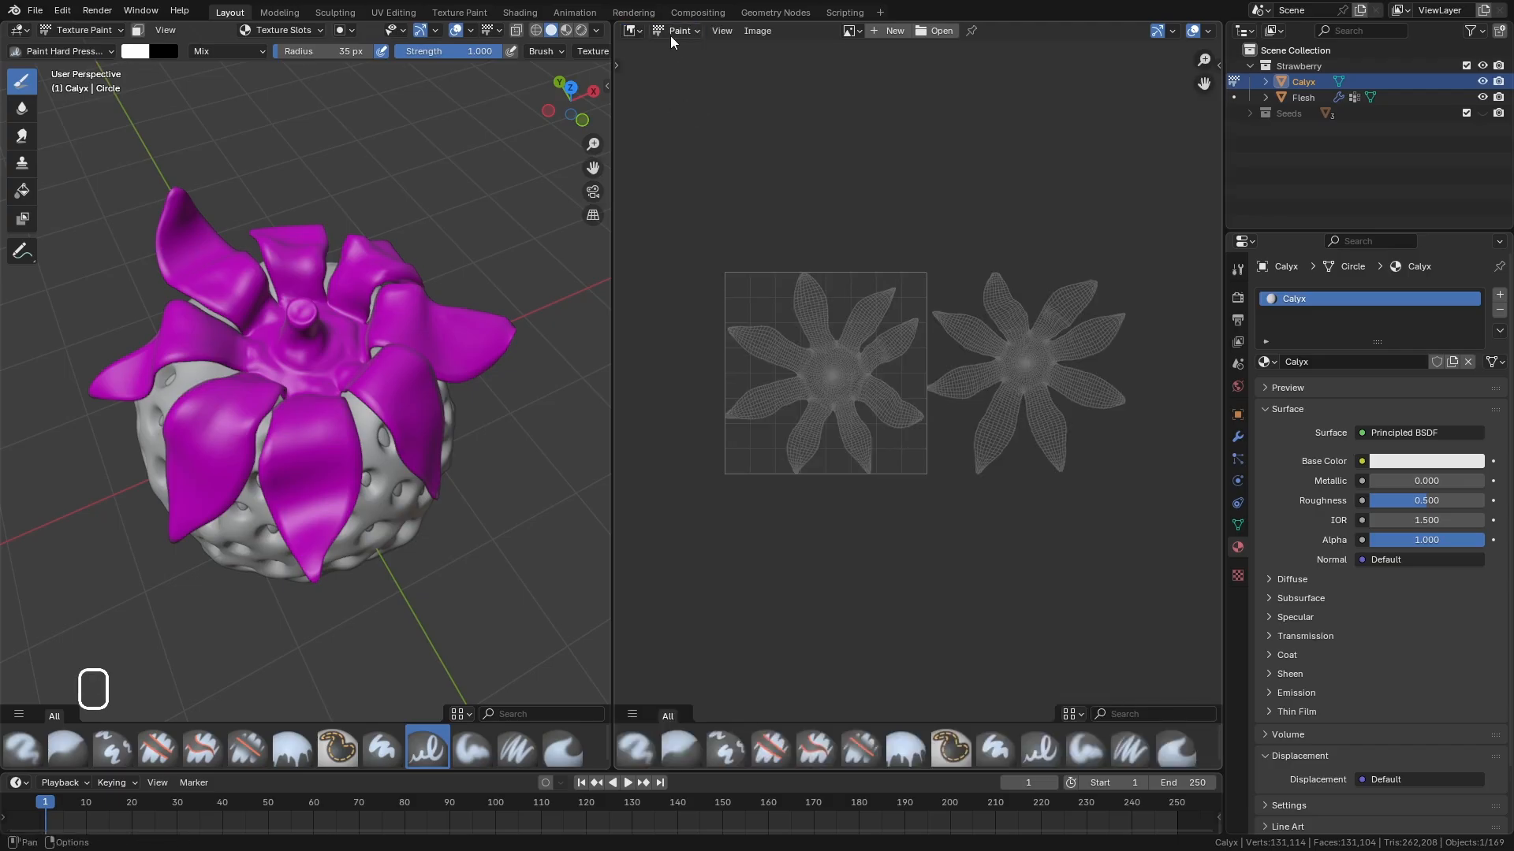
pyautogui.click(884, 31)
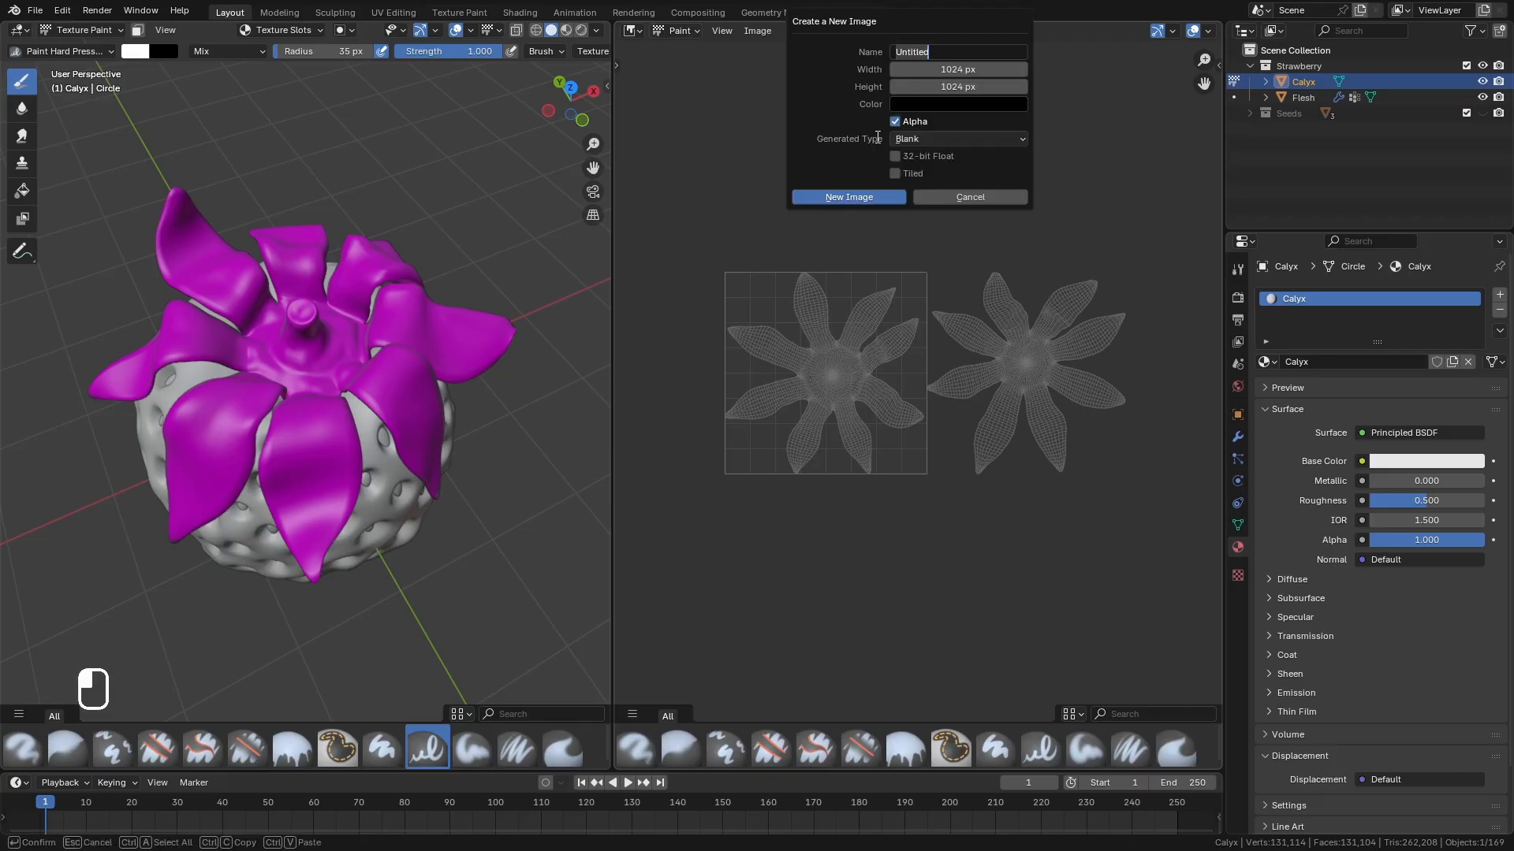
pyautogui.click(969, 197)
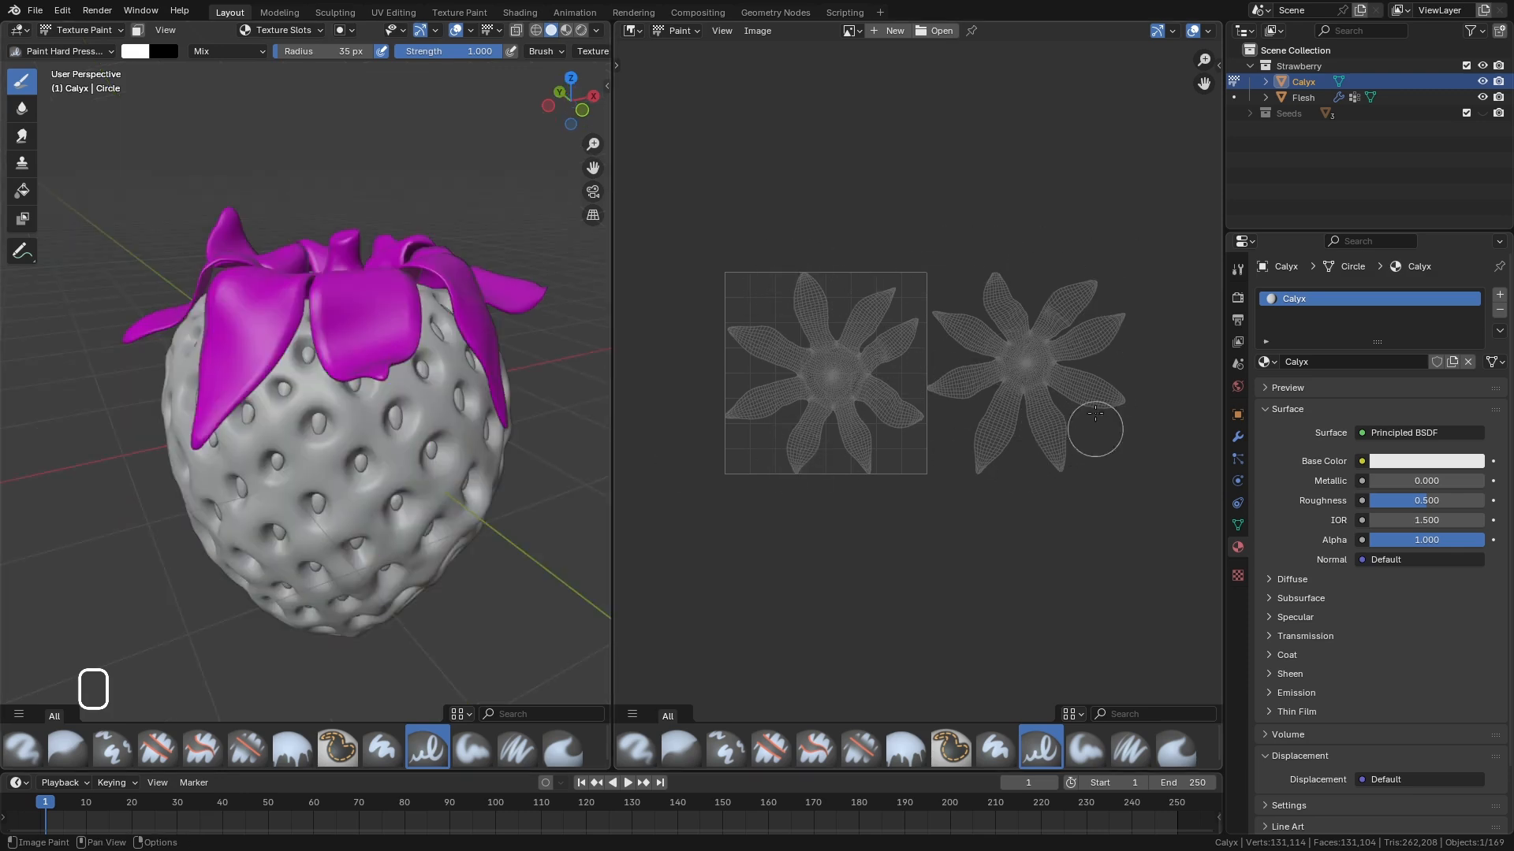
pyautogui.moveTo(1081, 447); pyautogui.dragTo(1067, 447, button='middle')
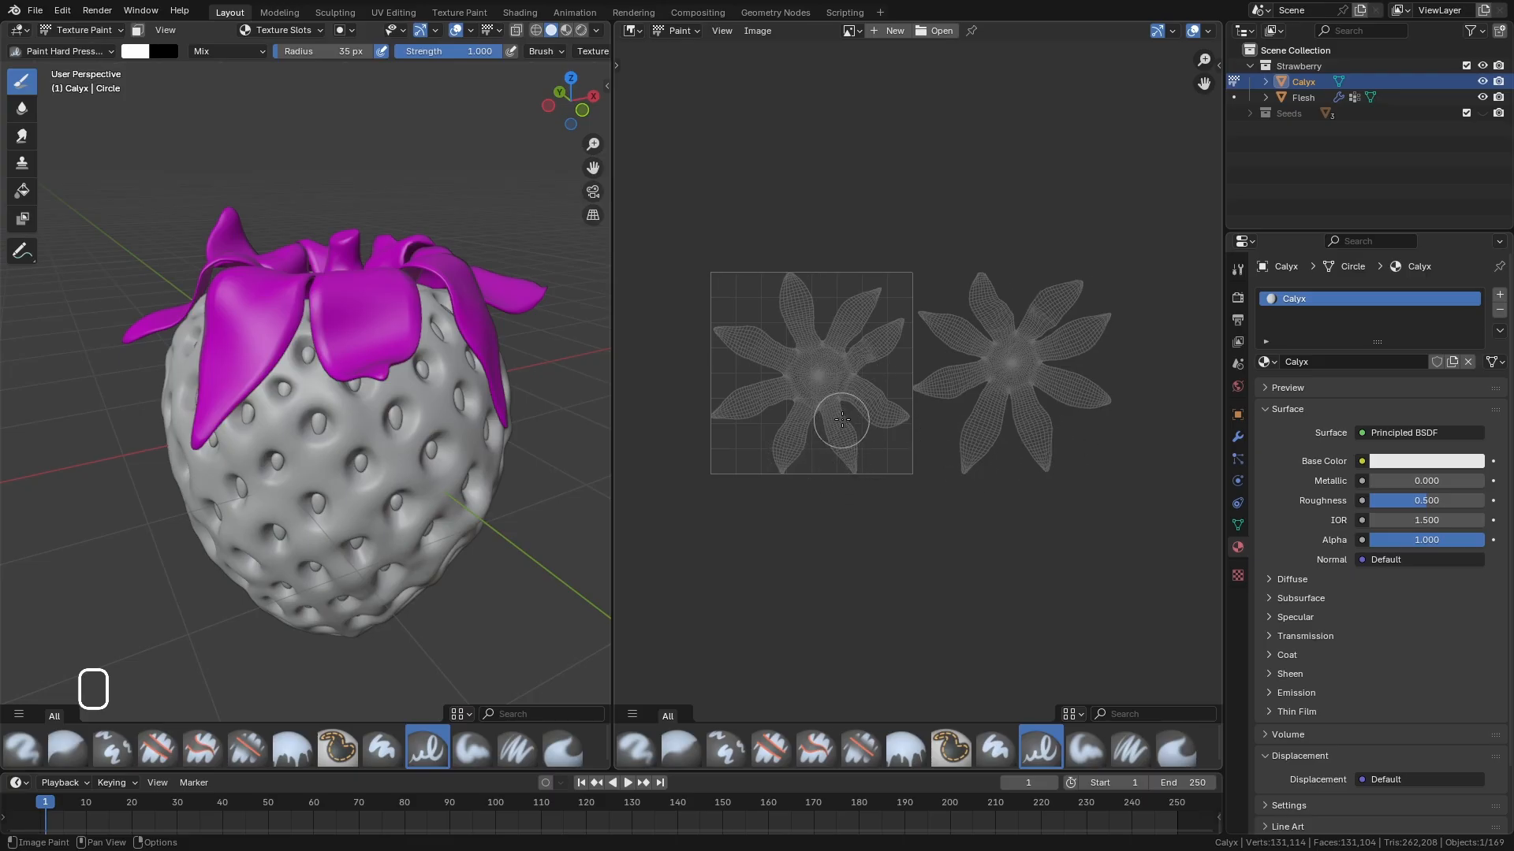
# Open the Calyx material's shader nodes in the second area and add an Image Texture node beside the Principled BSDF.
pyautogui.click(633, 30)
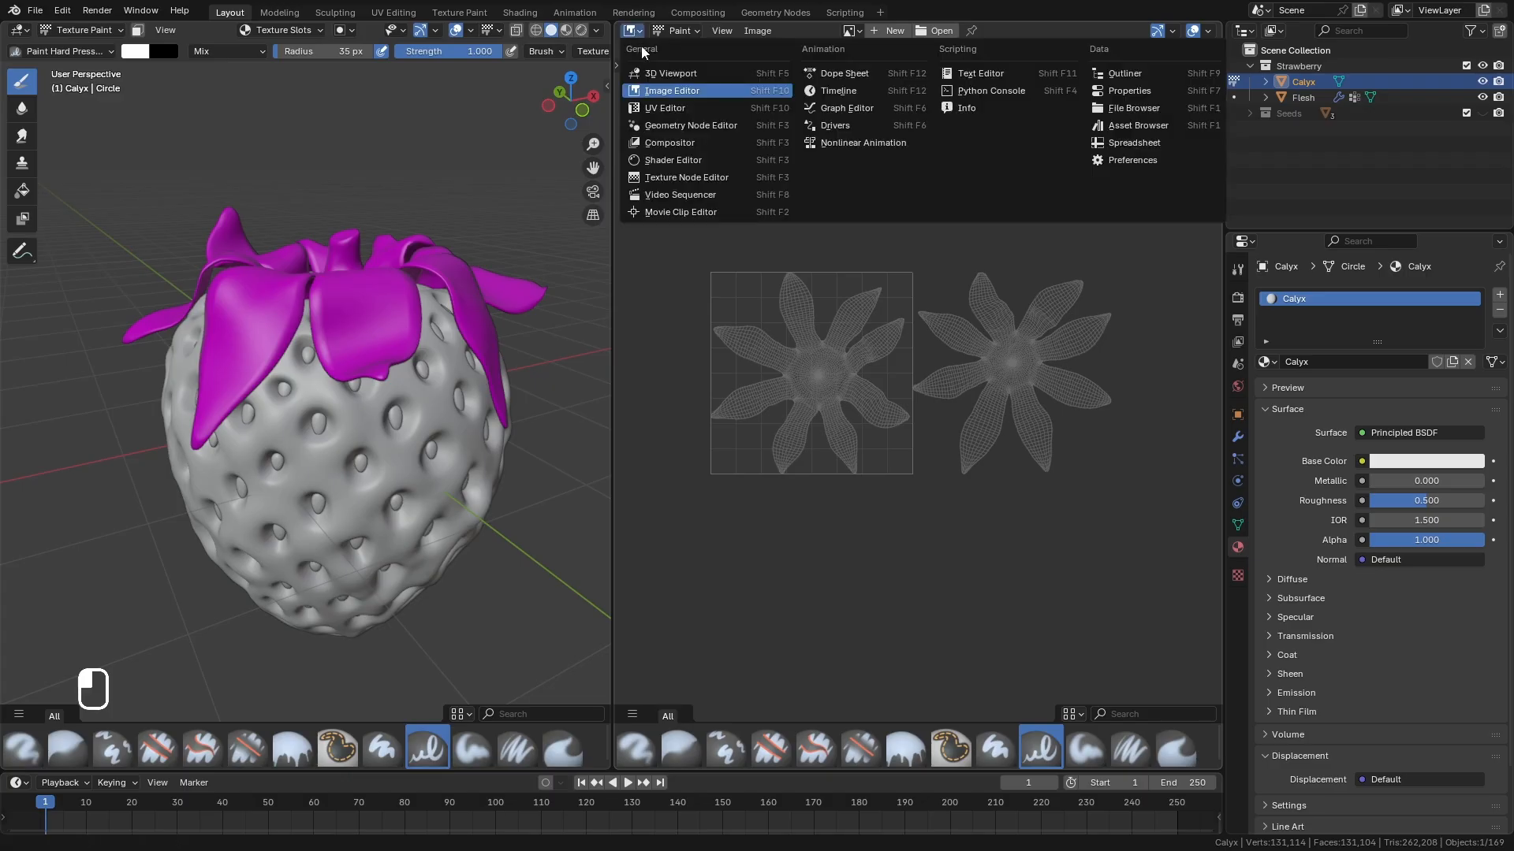
pyautogui.click(693, 160)
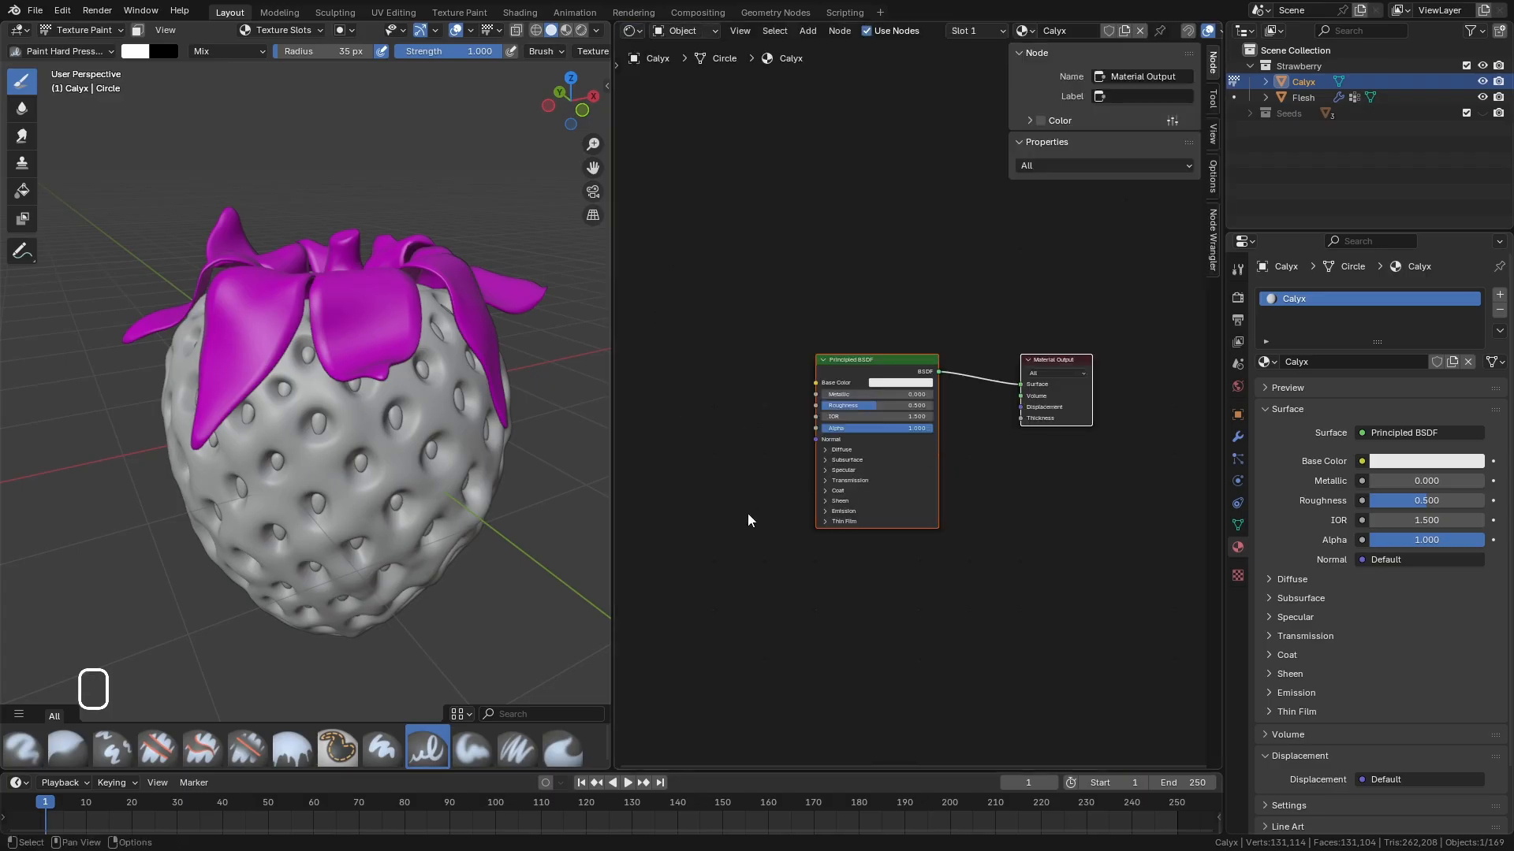
pyautogui.press('space')
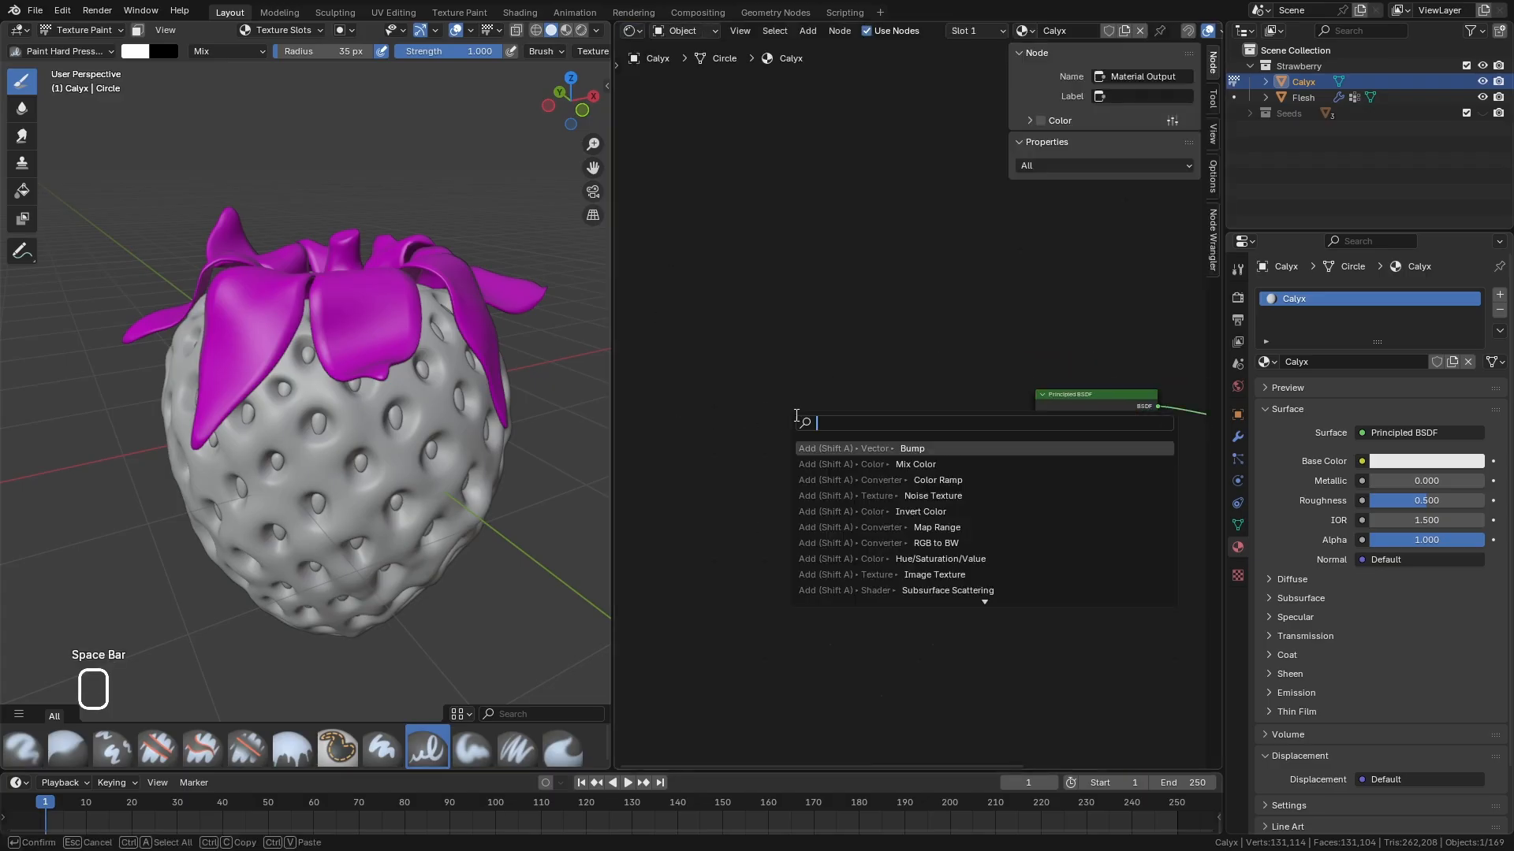
pyautogui.write('ima')
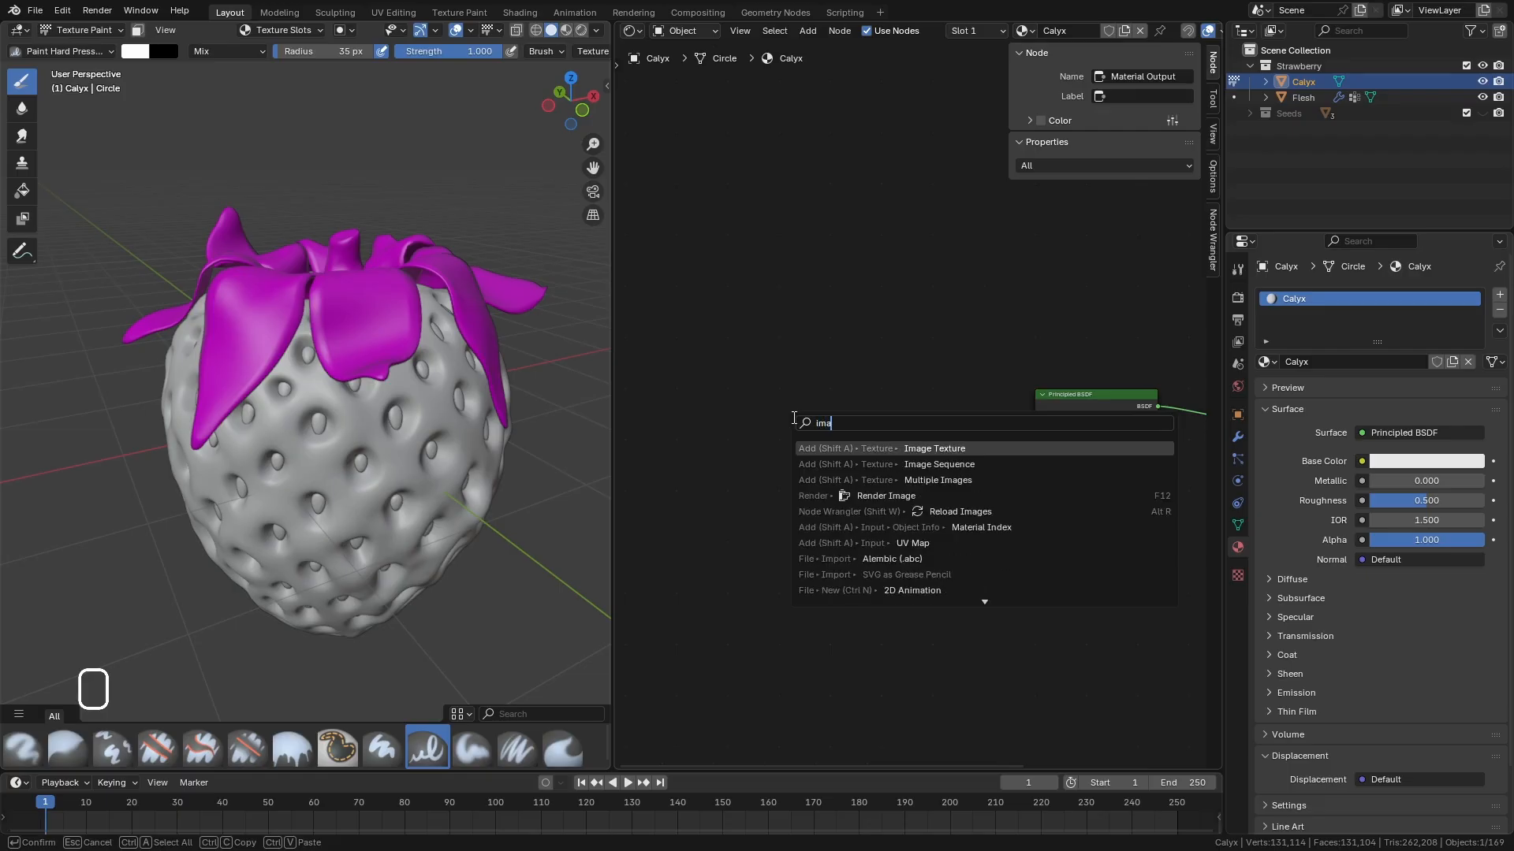
pyautogui.press('Return')
pyautogui.click(875, 327)
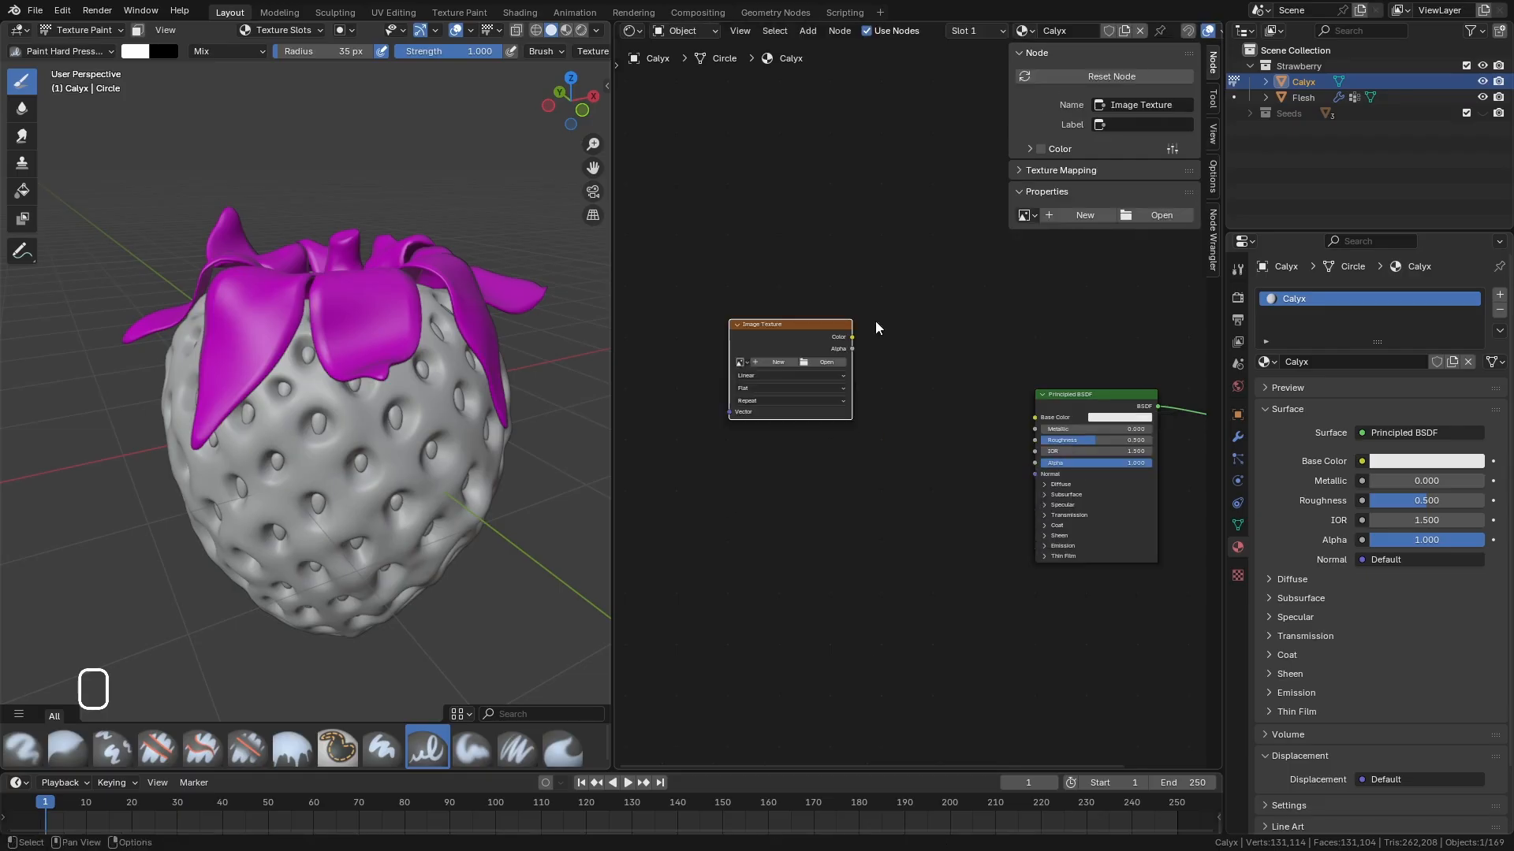
# Show the calyx's UV layout in place of the 3D viewport and move the Image Texture node farther from the Principled BSDF.
pyautogui.click(20, 33)
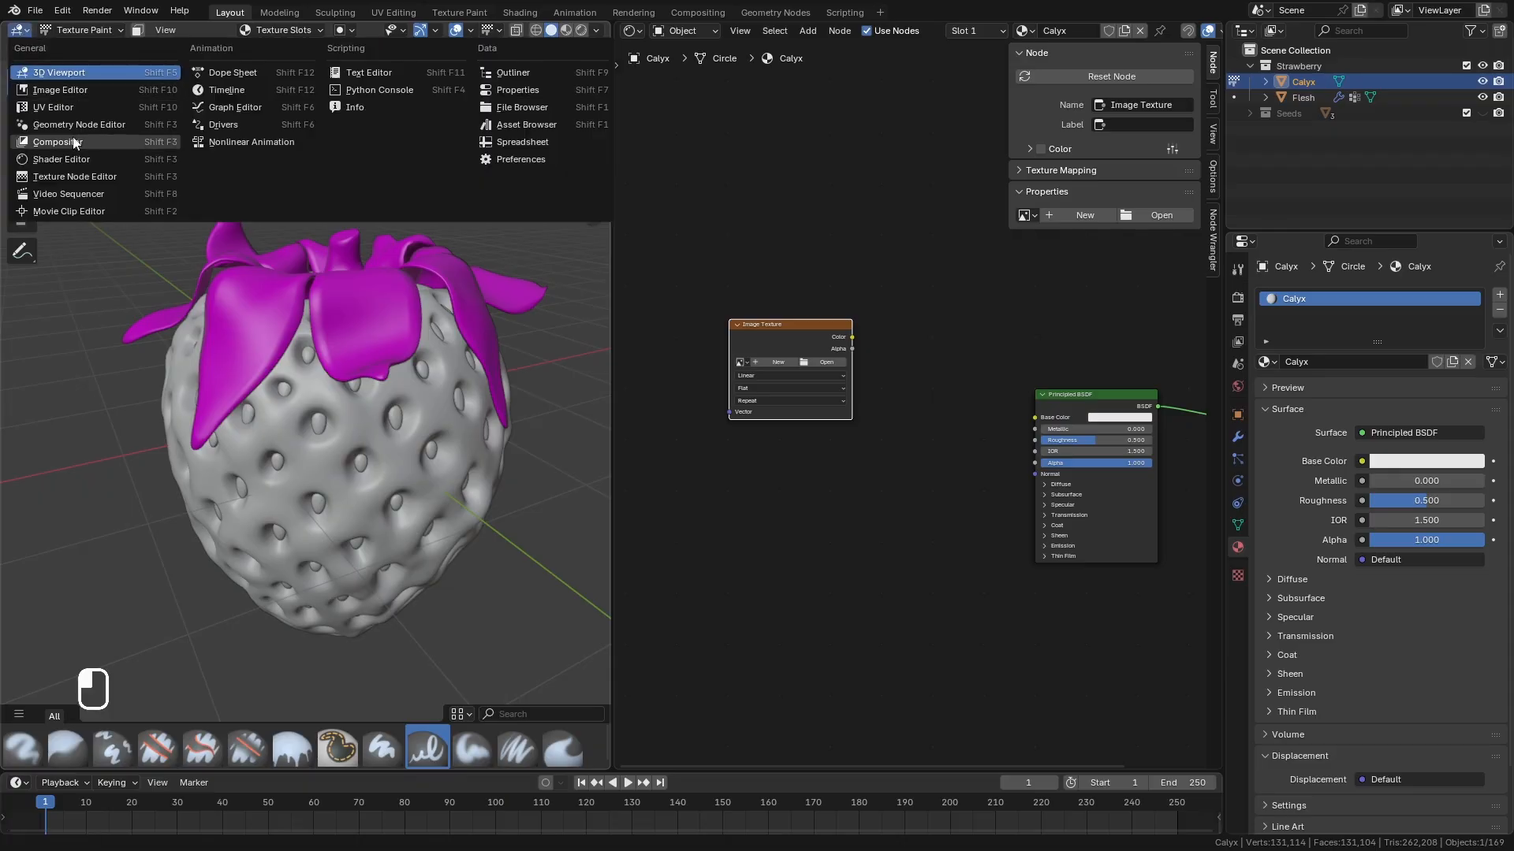
pyautogui.click(69, 107)
pyautogui.moveTo(441, 465); pyautogui.dragTo(364, 470, button='middle')
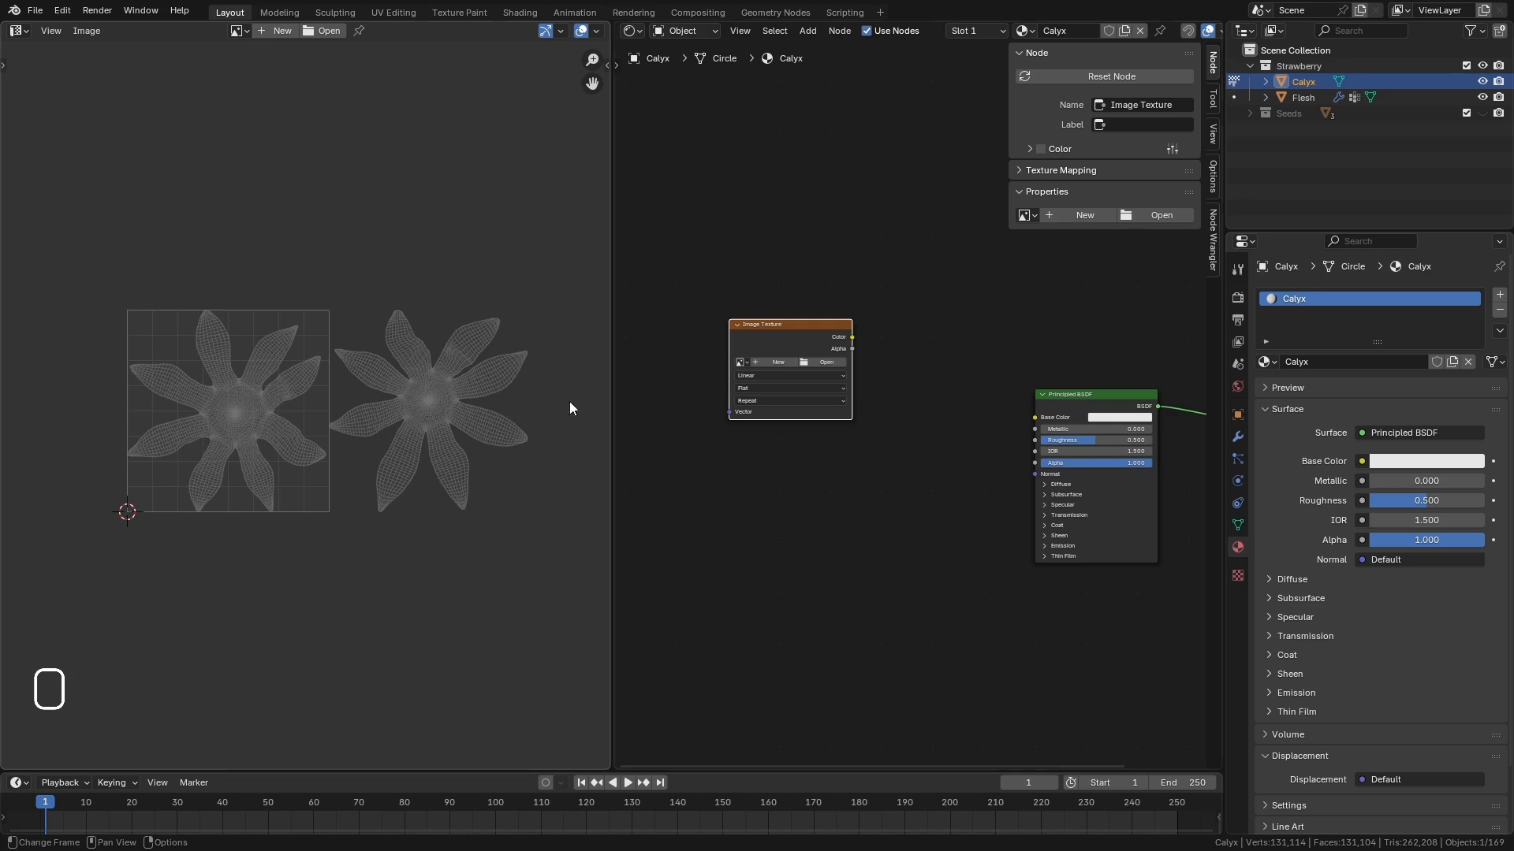
pyautogui.moveTo(842, 324); pyautogui.dragTo(777, 323)
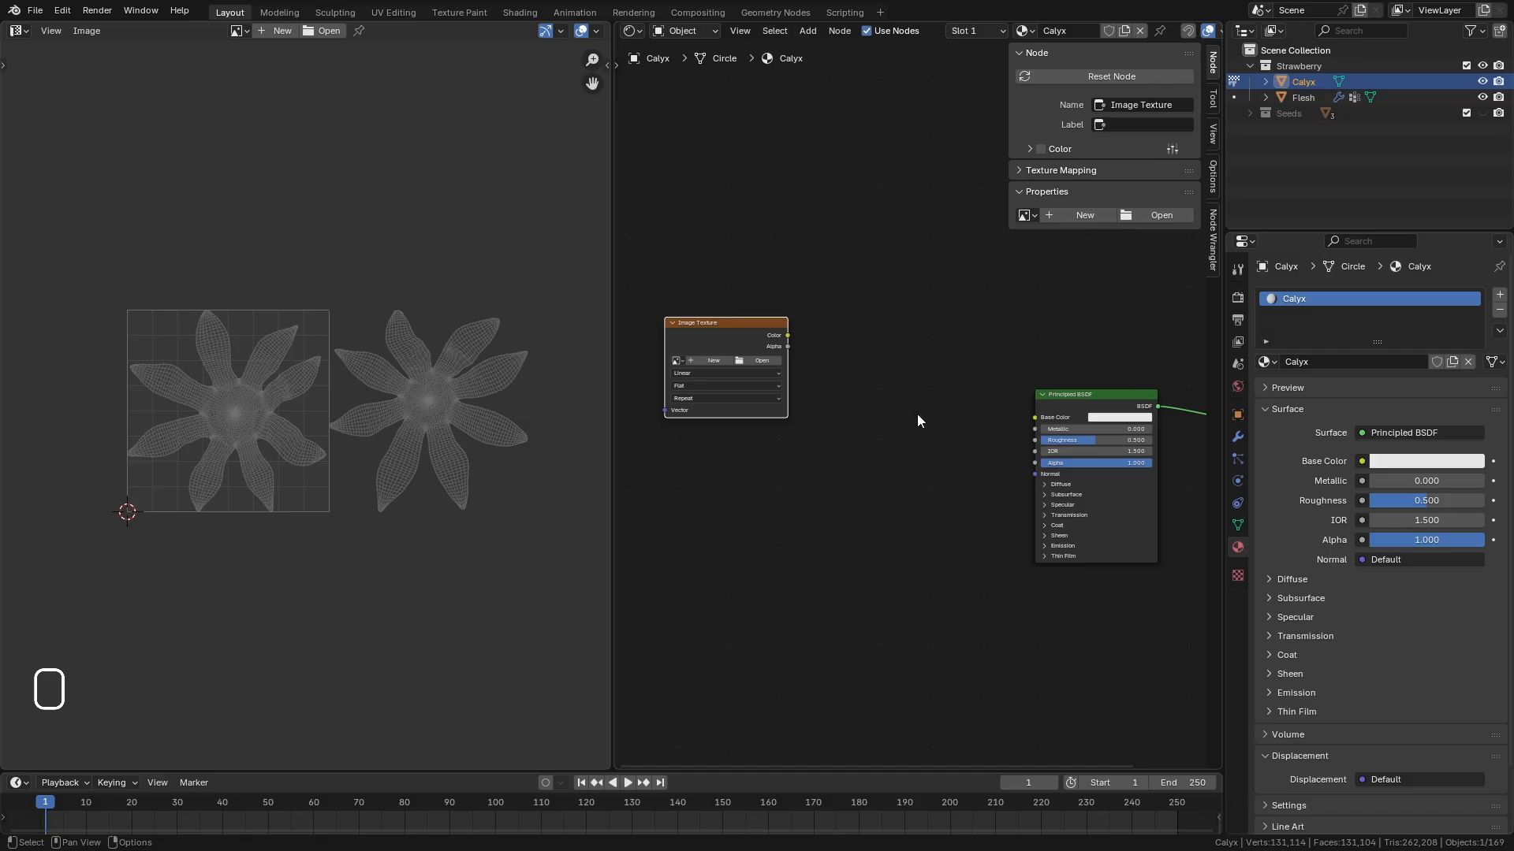
pyautogui.moveTo(754, 341)
pyautogui.mouseDown()
pyautogui.moveTo(816, 418)
pyautogui.moveTo(758, 337)
pyautogui.moveTo(733, 338)
pyautogui.mouseUp()
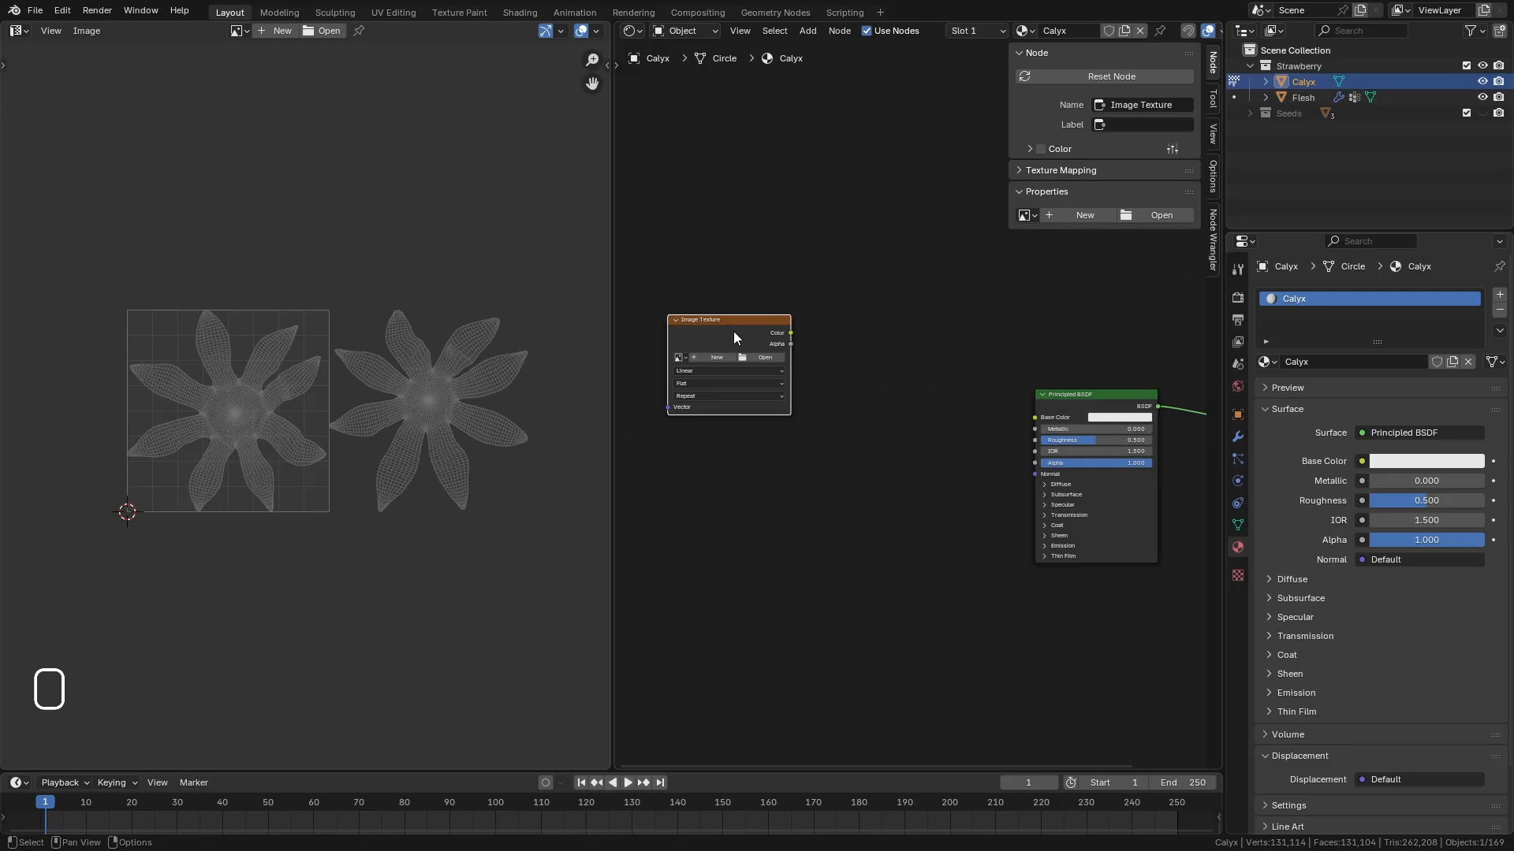
# Restore the 3D viewport in place of the UV layout and replace the shader nodes with the Image Editor in Paint mode.
pyautogui.click(17, 30)
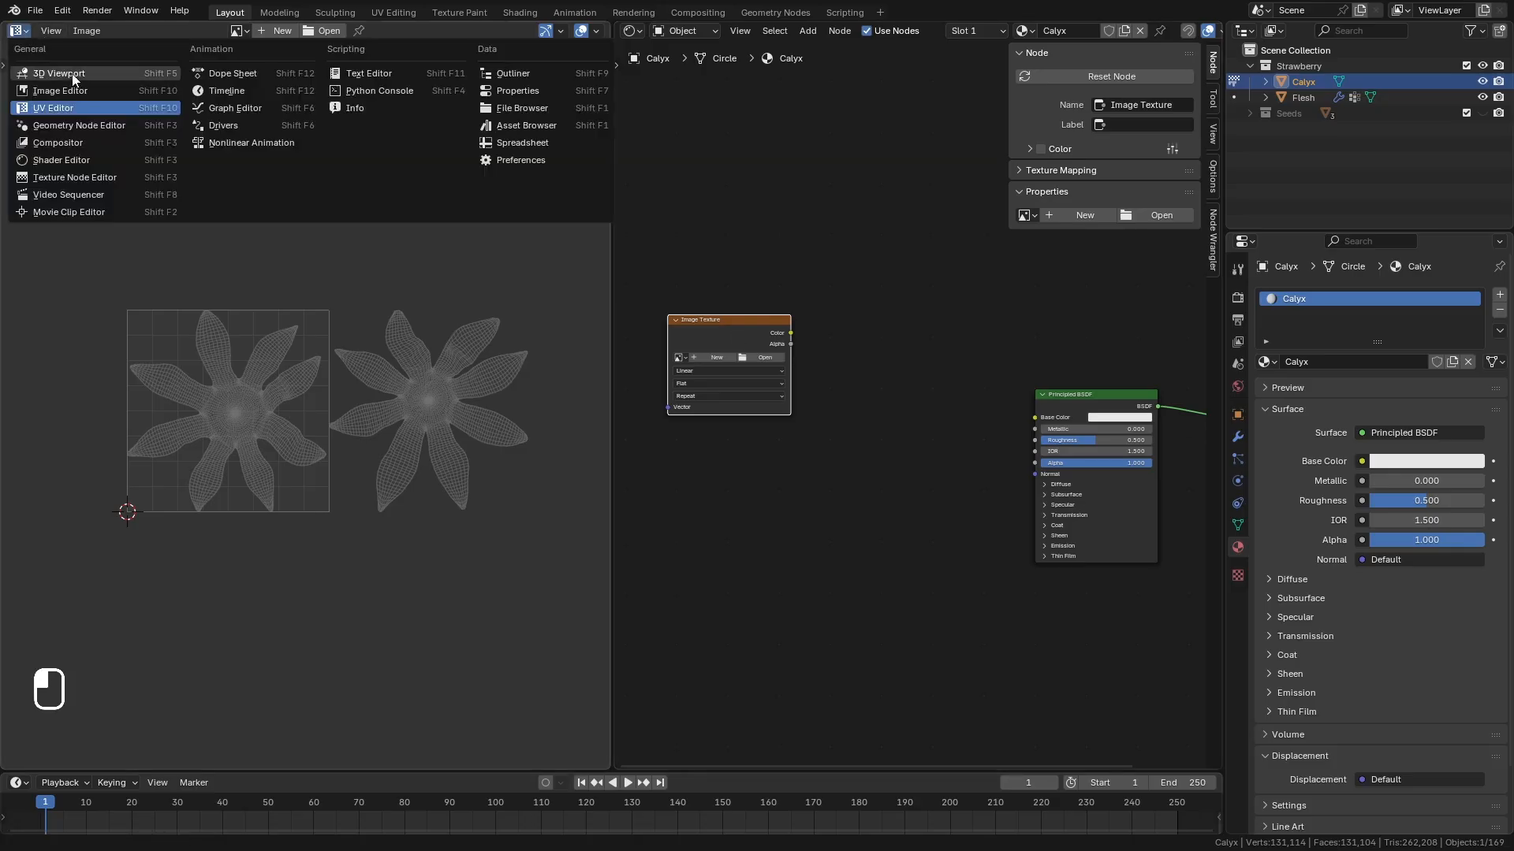
pyautogui.click(71, 77)
pyautogui.moveTo(473, 465); pyautogui.dragTo(473, 506, button='middle')
pyautogui.moveTo(884, 406); pyautogui.dragTo(880, 424, button='middle')
pyautogui.hotkey('shift', 'F10')
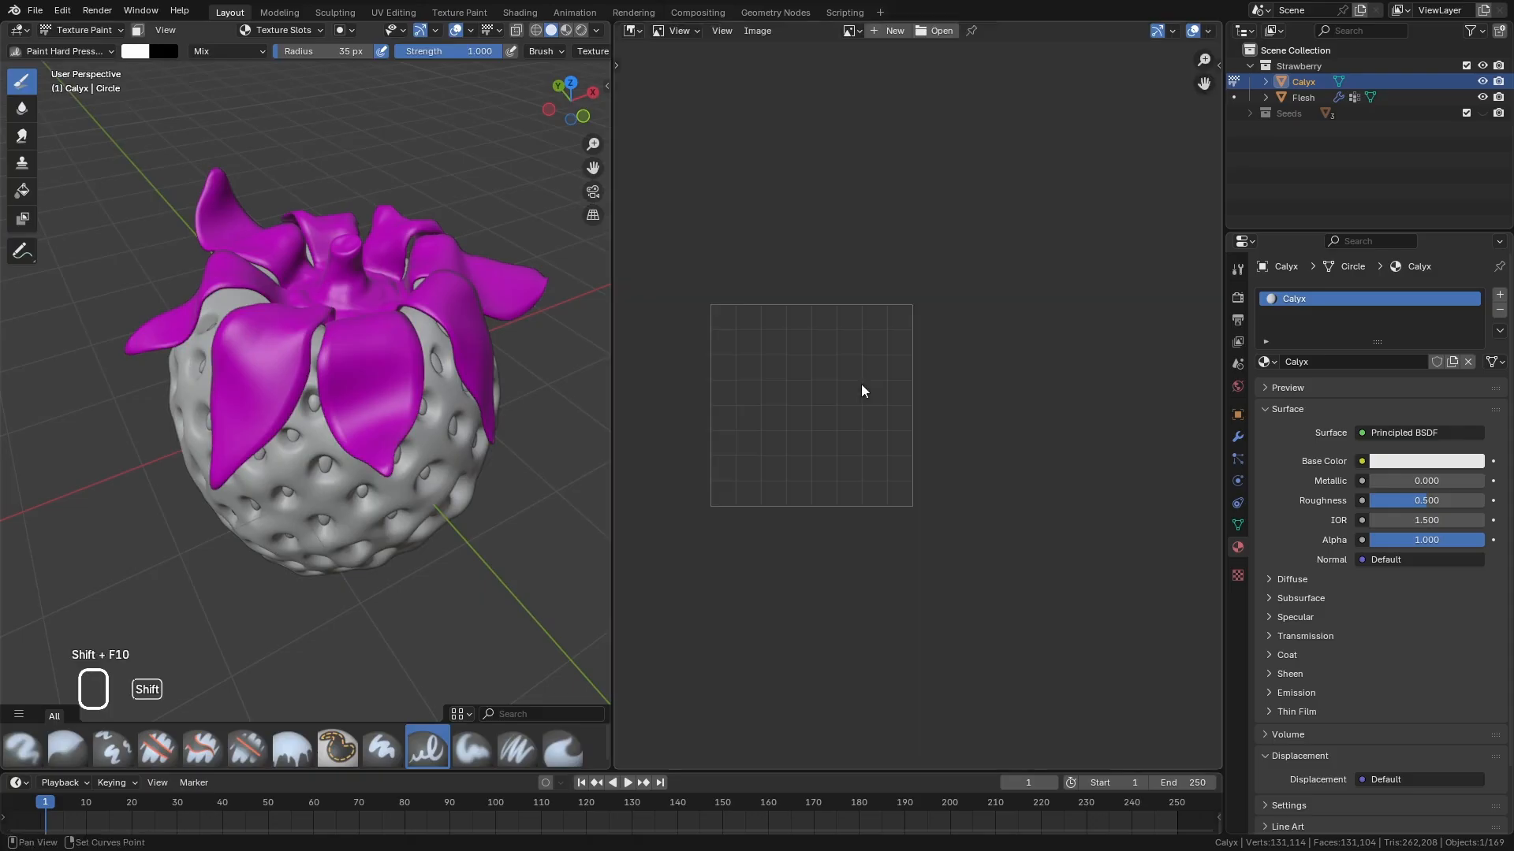
pyautogui.click(676, 30)
pyautogui.click(679, 86)
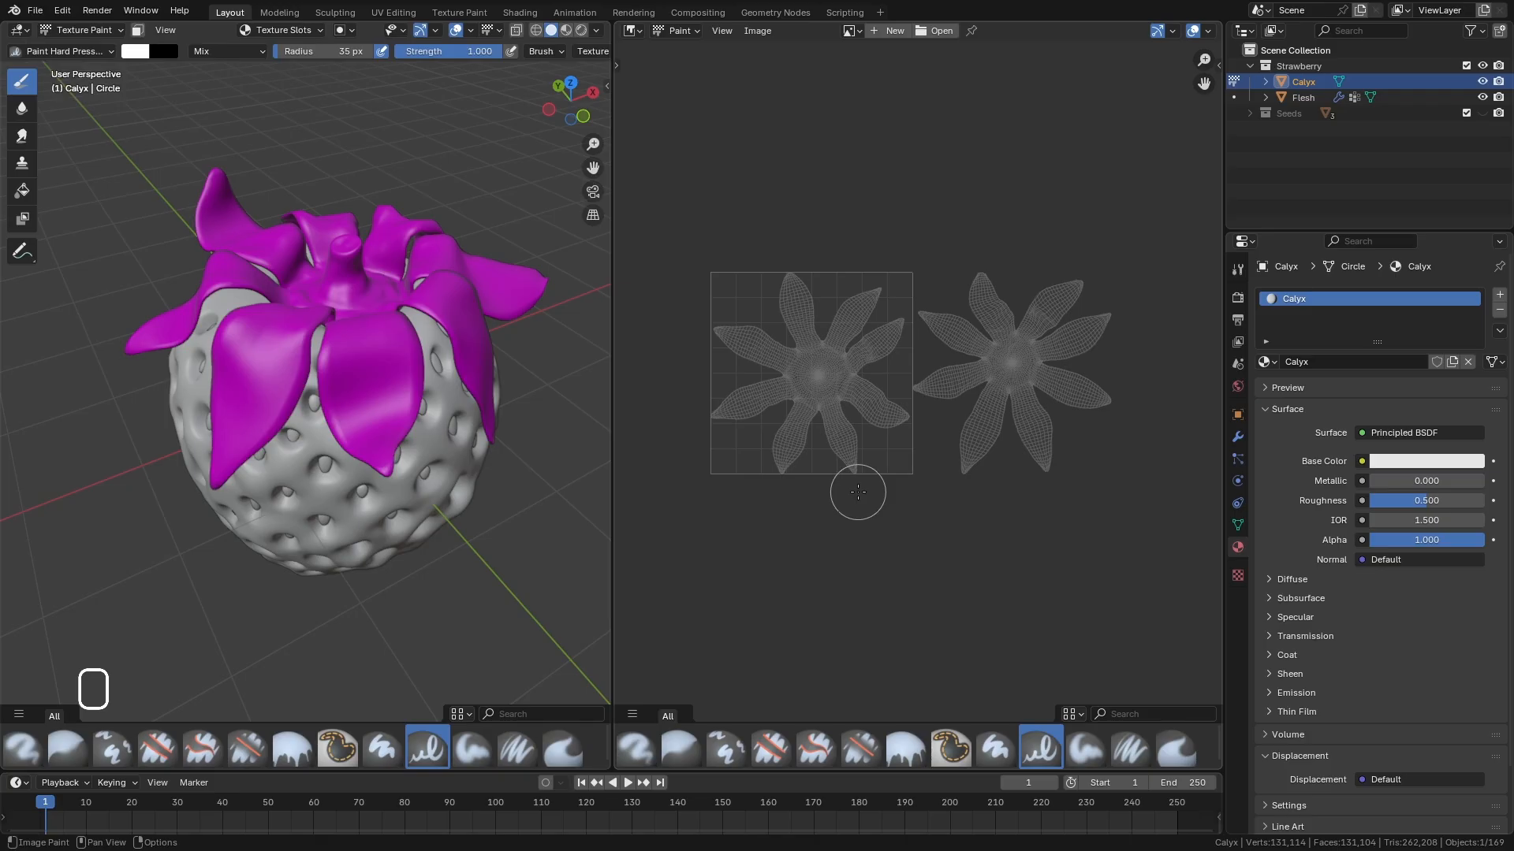
# Set the render bake type to Diffuse with only the Color contribution enabled.
pyautogui.click(1238, 297)
pyautogui.scroll(-8, 1261, 371)
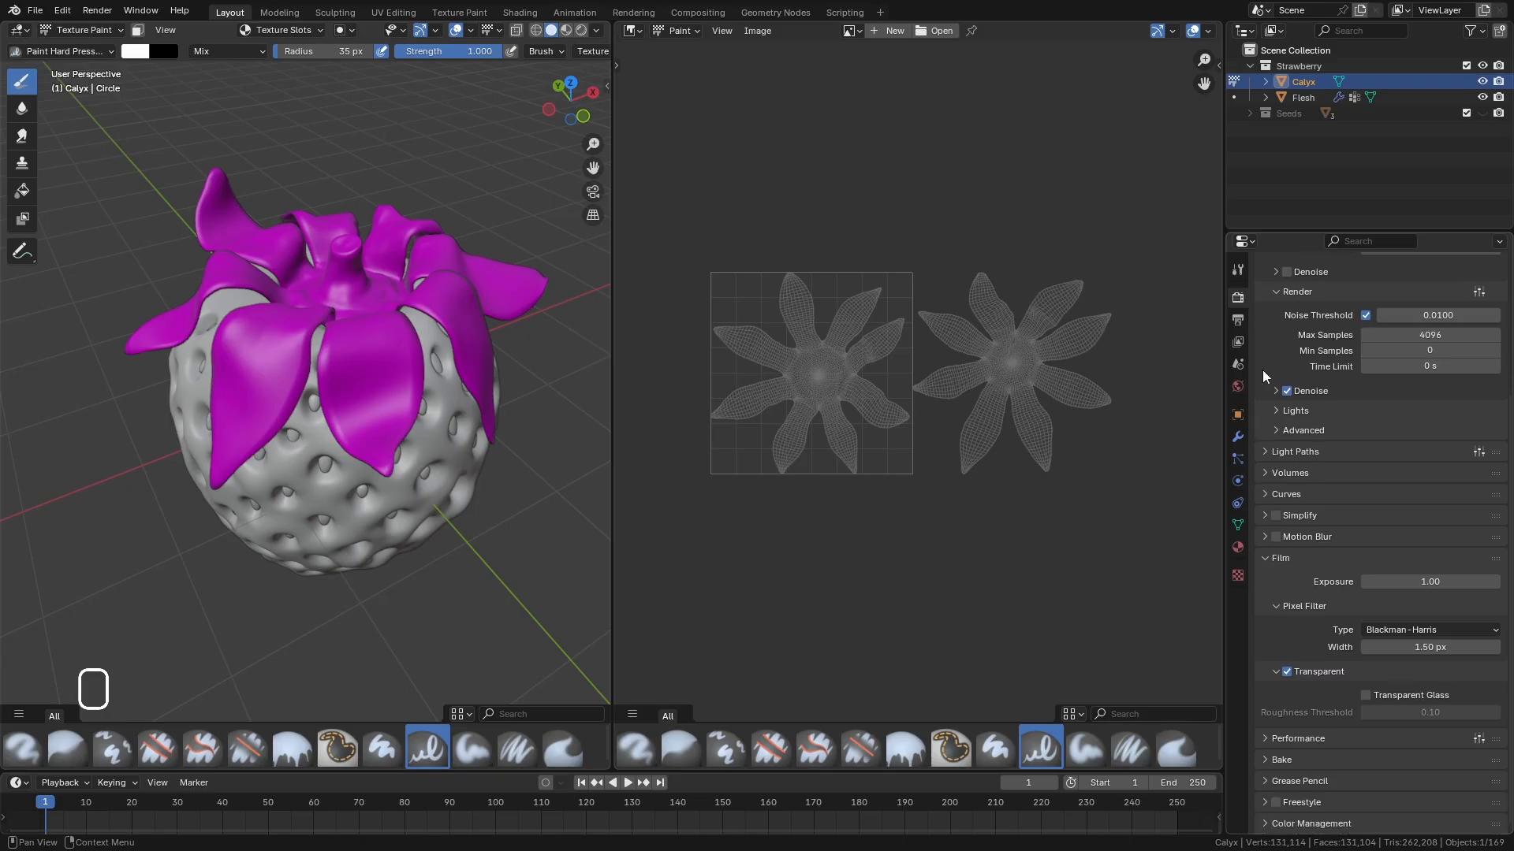
pyautogui.click(1266, 557)
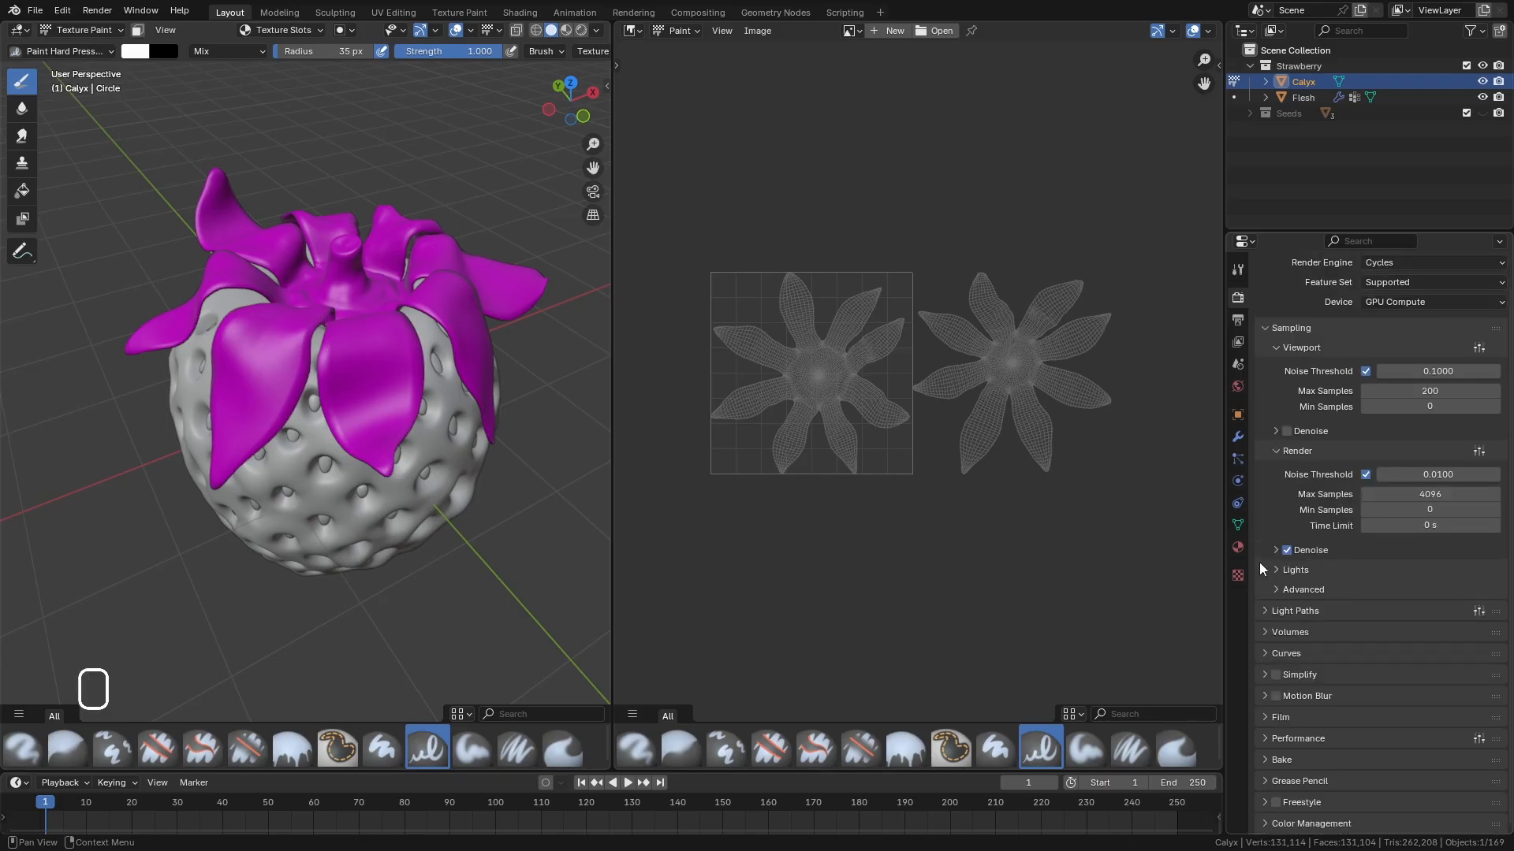
pyautogui.click(1271, 758)
pyautogui.scroll(-10, 1403, 373)
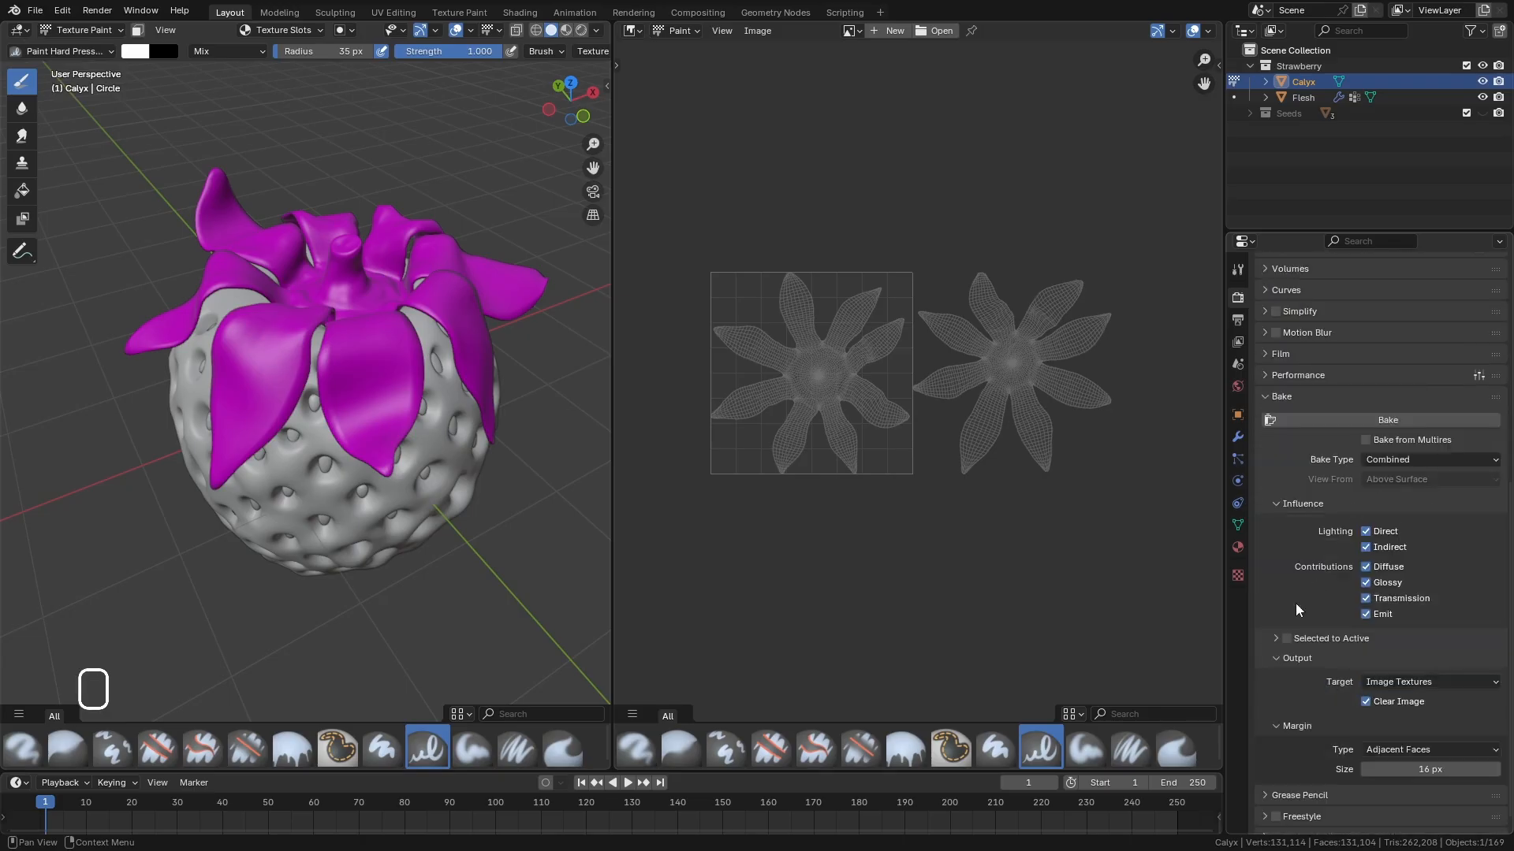
pyautogui.click(1407, 460)
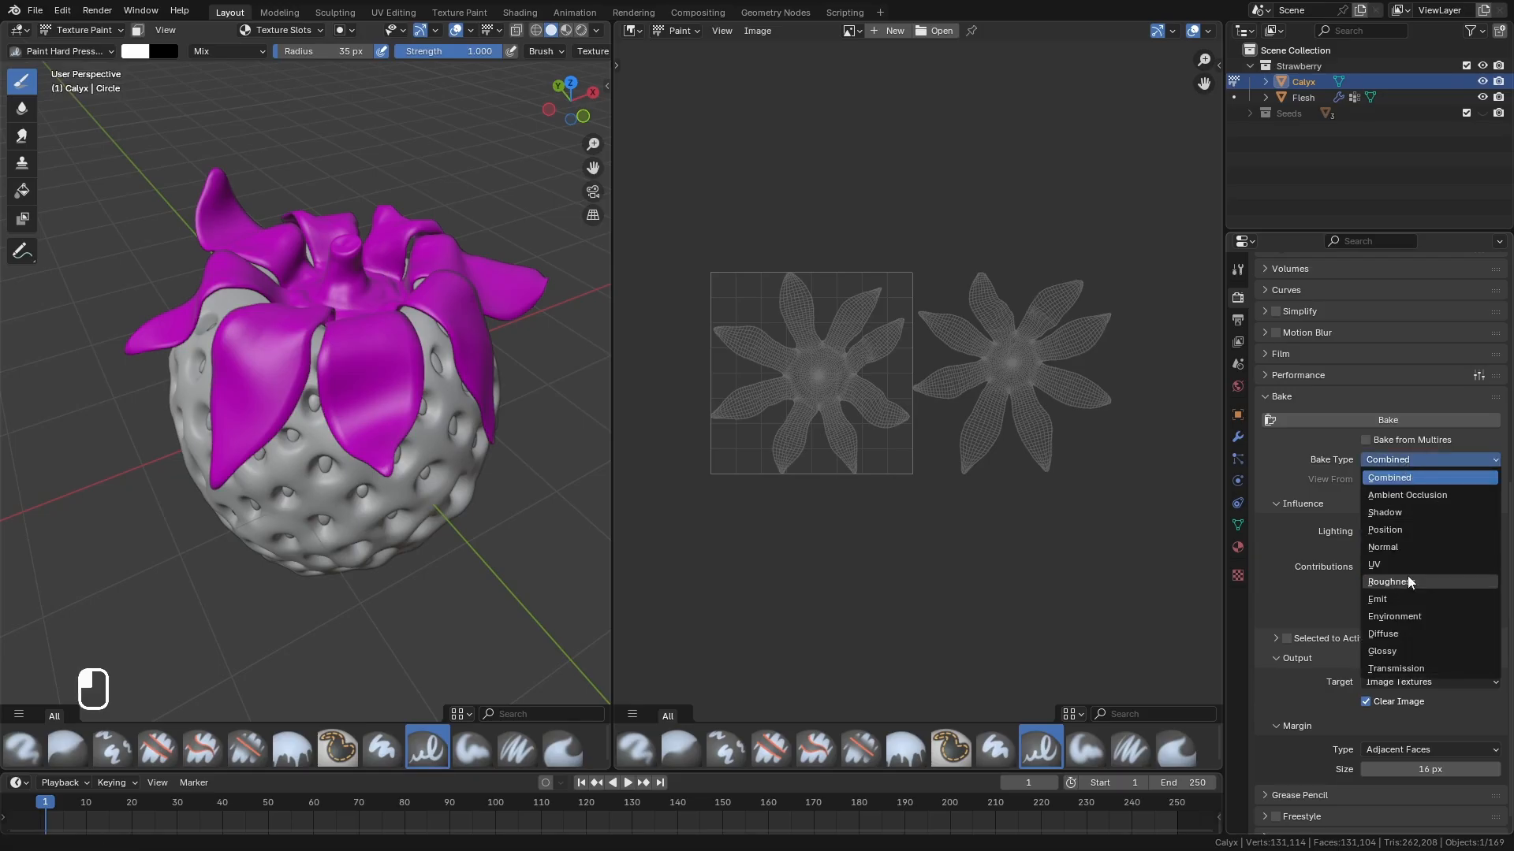
pyautogui.click(1403, 634)
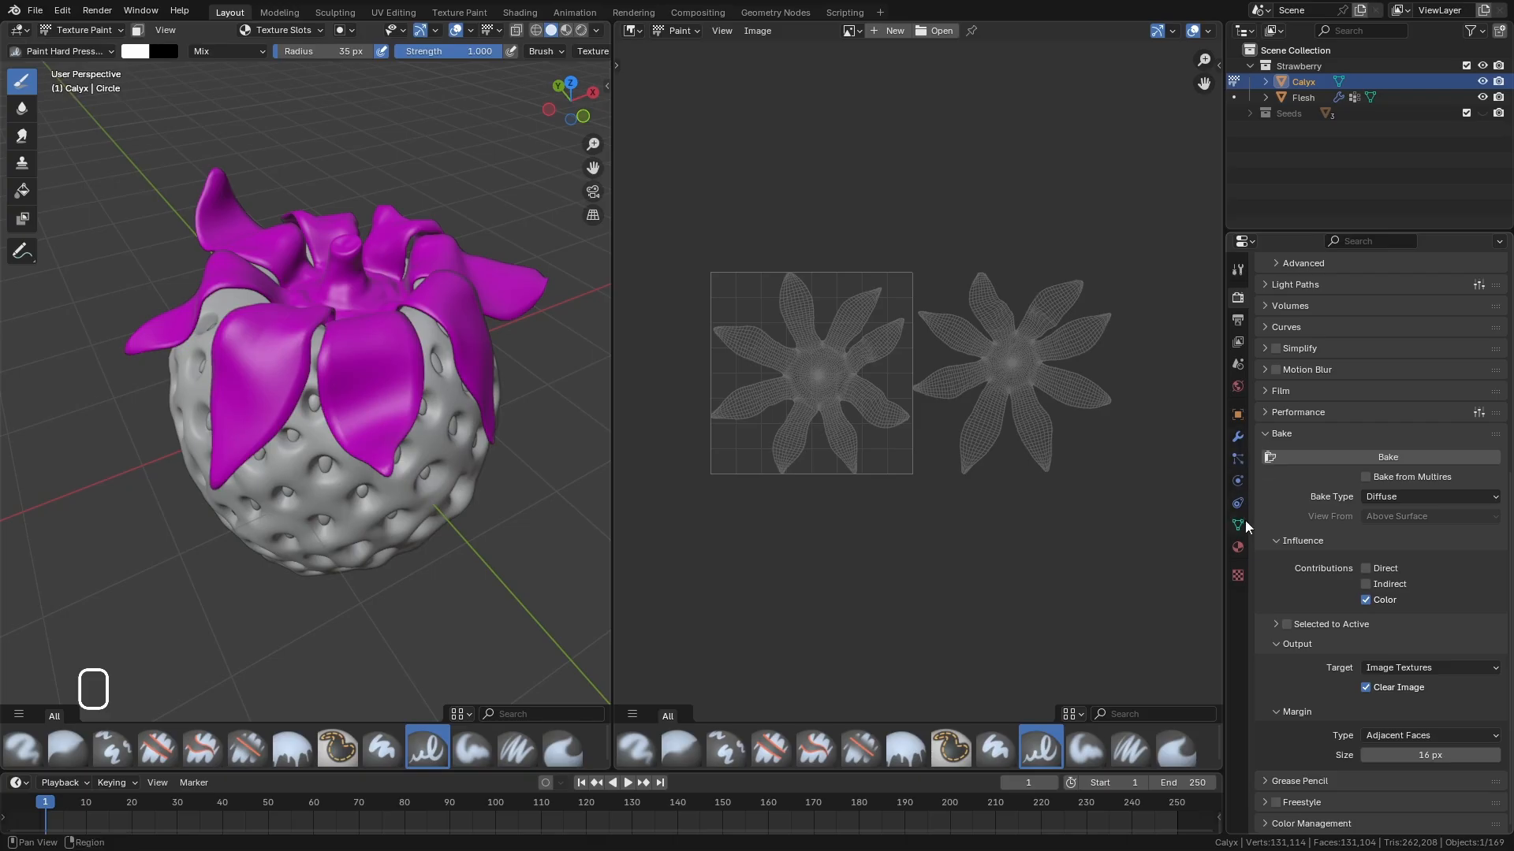
pyautogui.click(1236, 547)
pyautogui.scroll(4, 1263, 366)
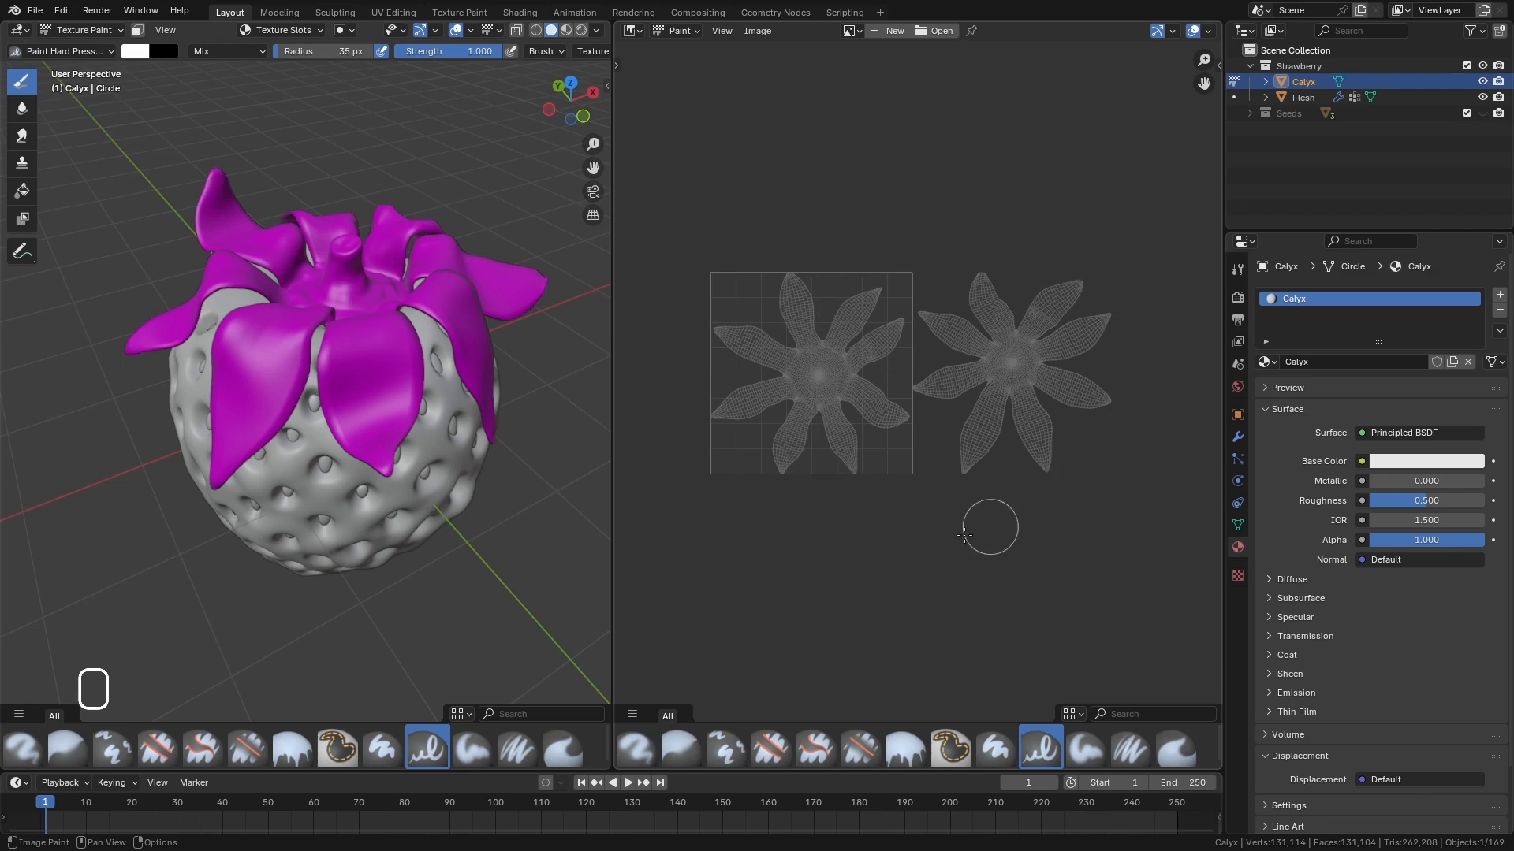
pyautogui.click(1238, 298)
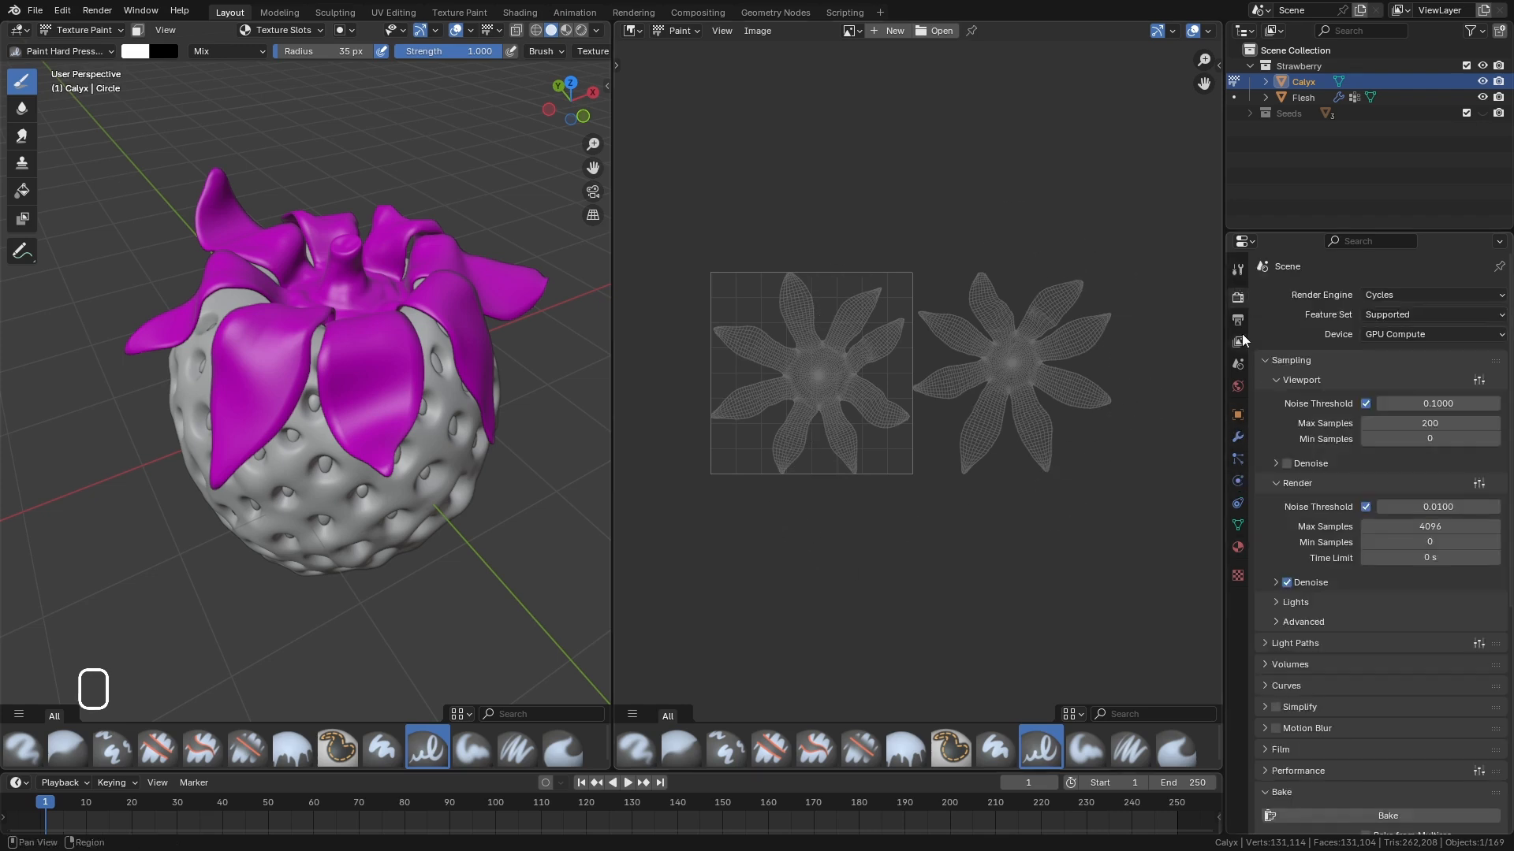
# Collapse the Bake settings in the render properties.
pyautogui.scroll(-4, 1365, 550)
pyautogui.scroll(-5, 1356, 619)
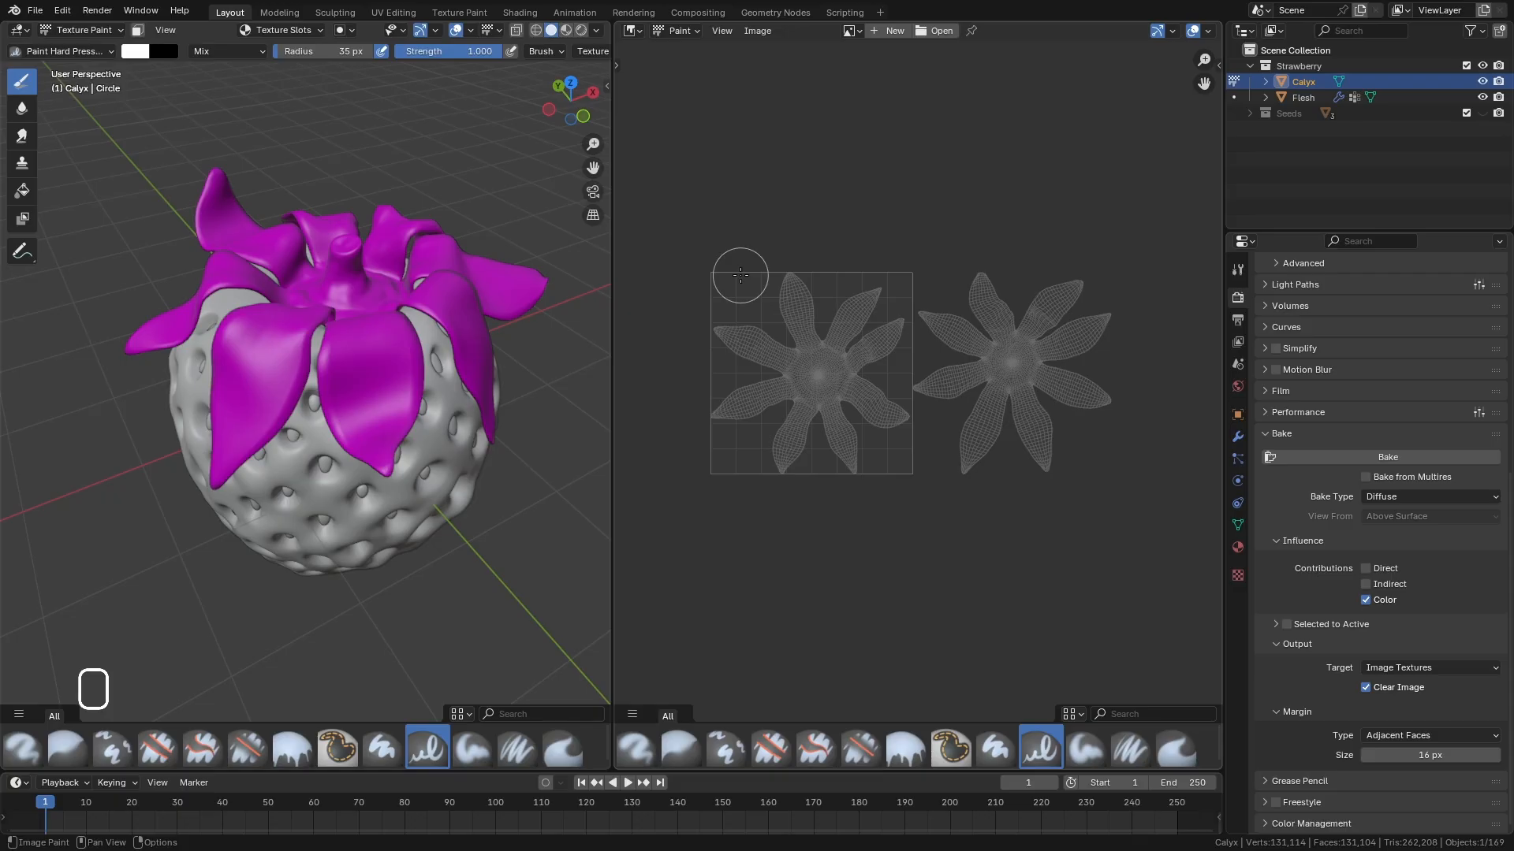
pyautogui.click(1279, 435)
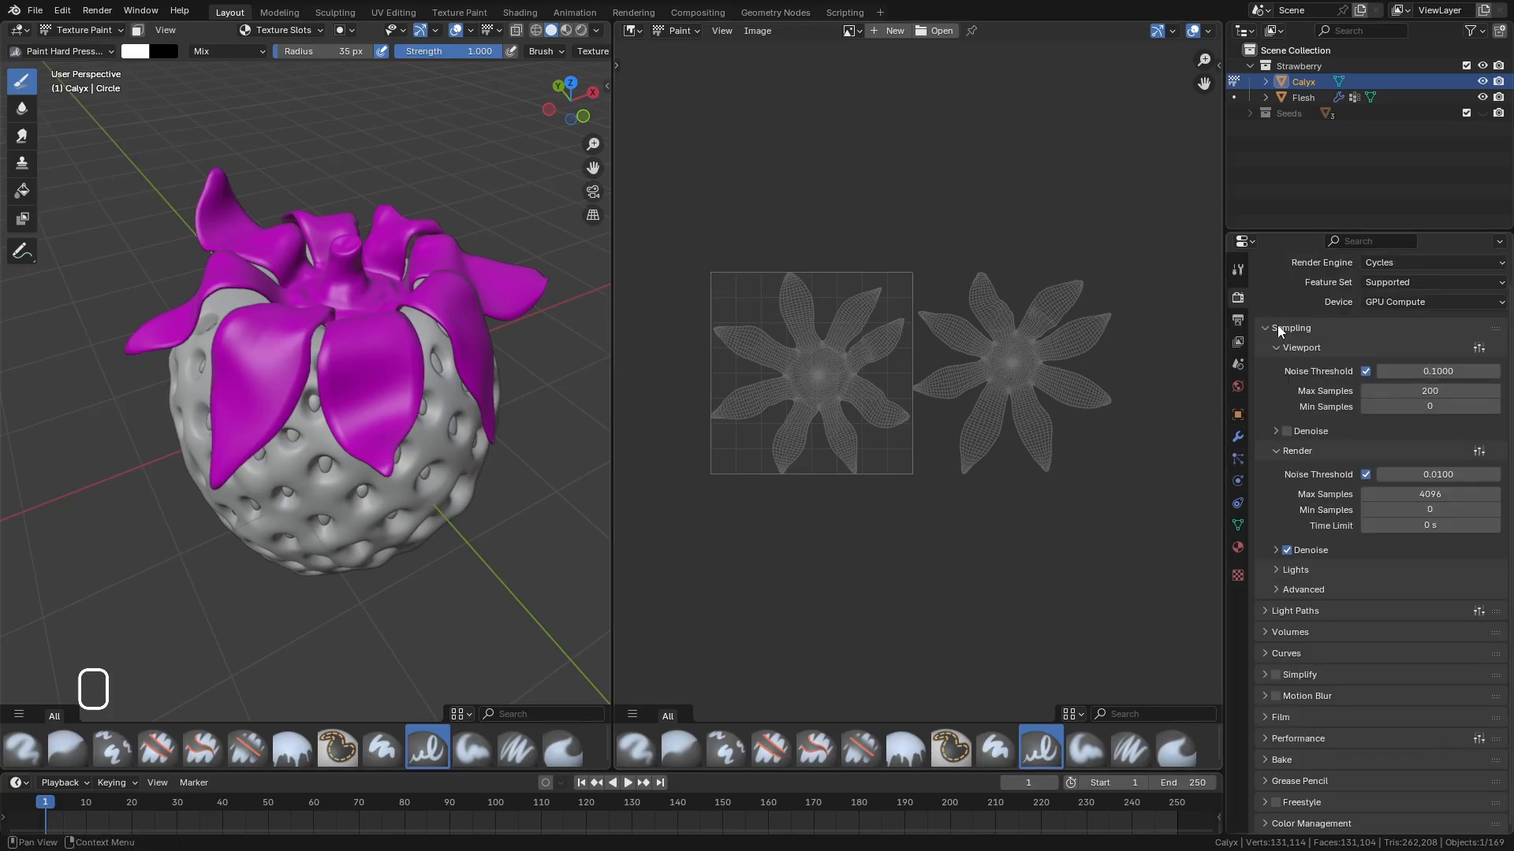
# Create a blank tiled image named Calyx_ID at 1024 × 1024 px with alpha.
pyautogui.click(889, 31)
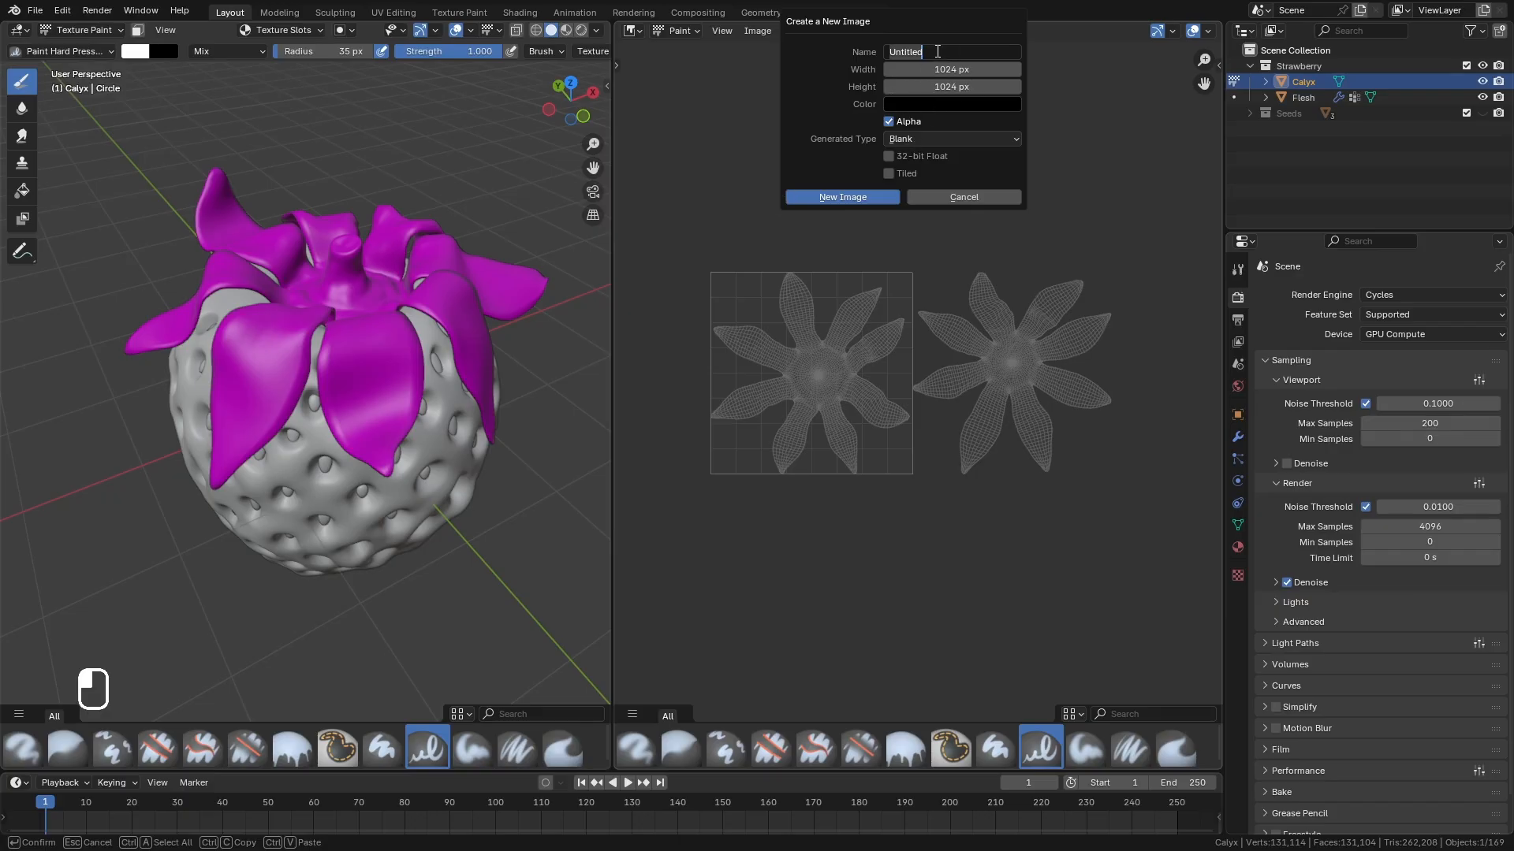
pyautogui.moveTo(936, 53); pyautogui.dragTo(712, 80)
pyautogui.write('Calyx_ID')
pyautogui.press('Return')
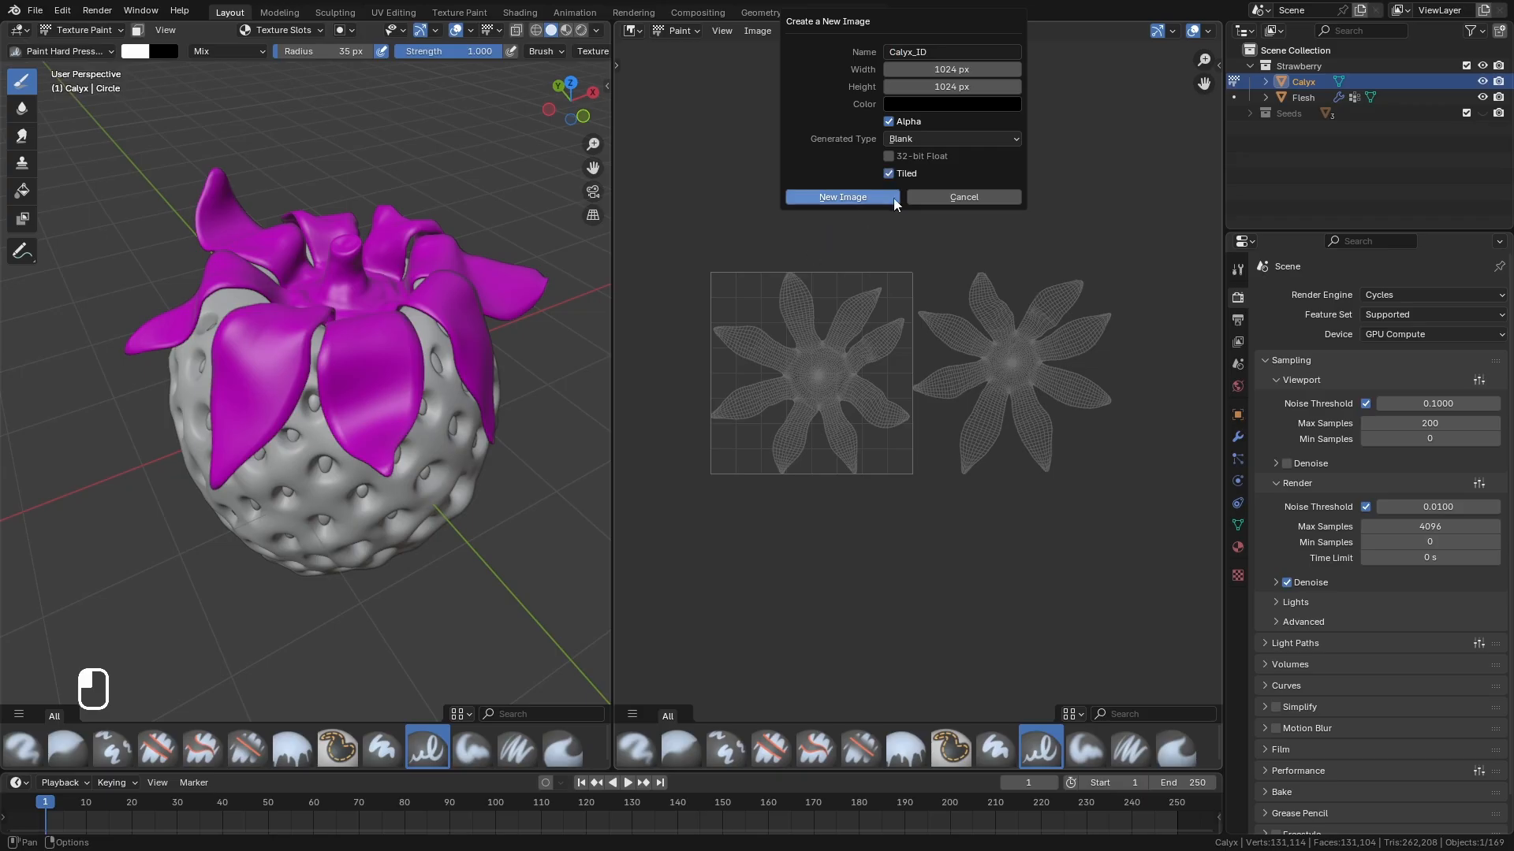
pyautogui.click(872, 196)
# Add UDIM tile 1002 at 1024 × 1024 px to the Calyx_ID image to cover the second UV island.
pyautogui.scroll(-14, 949, 386)
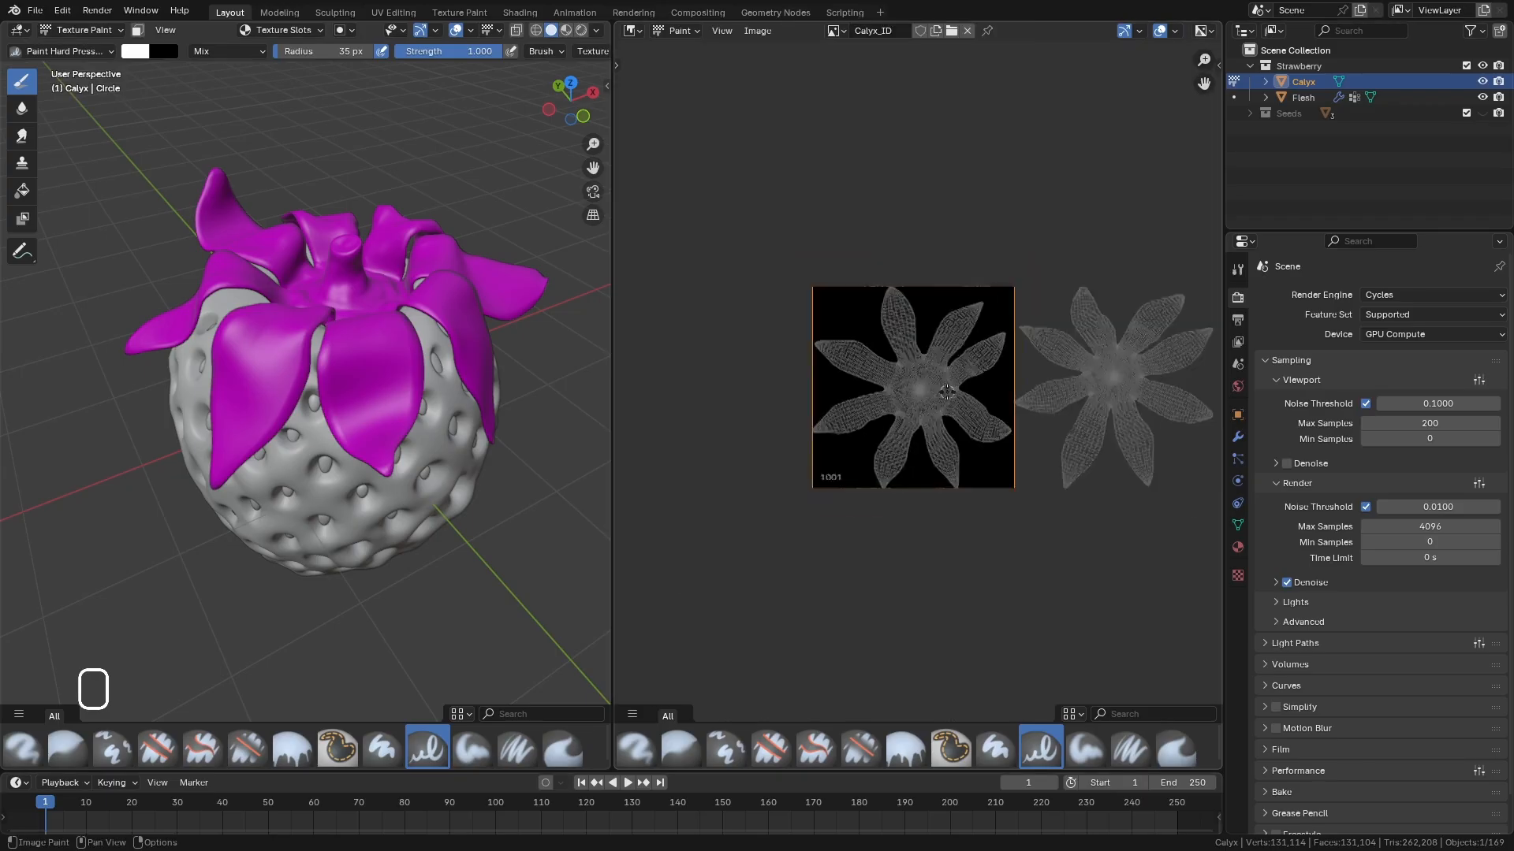
pyautogui.scroll(4, 954, 398)
pyautogui.scroll(-3, 957, 406)
pyautogui.scroll(4, 957, 406)
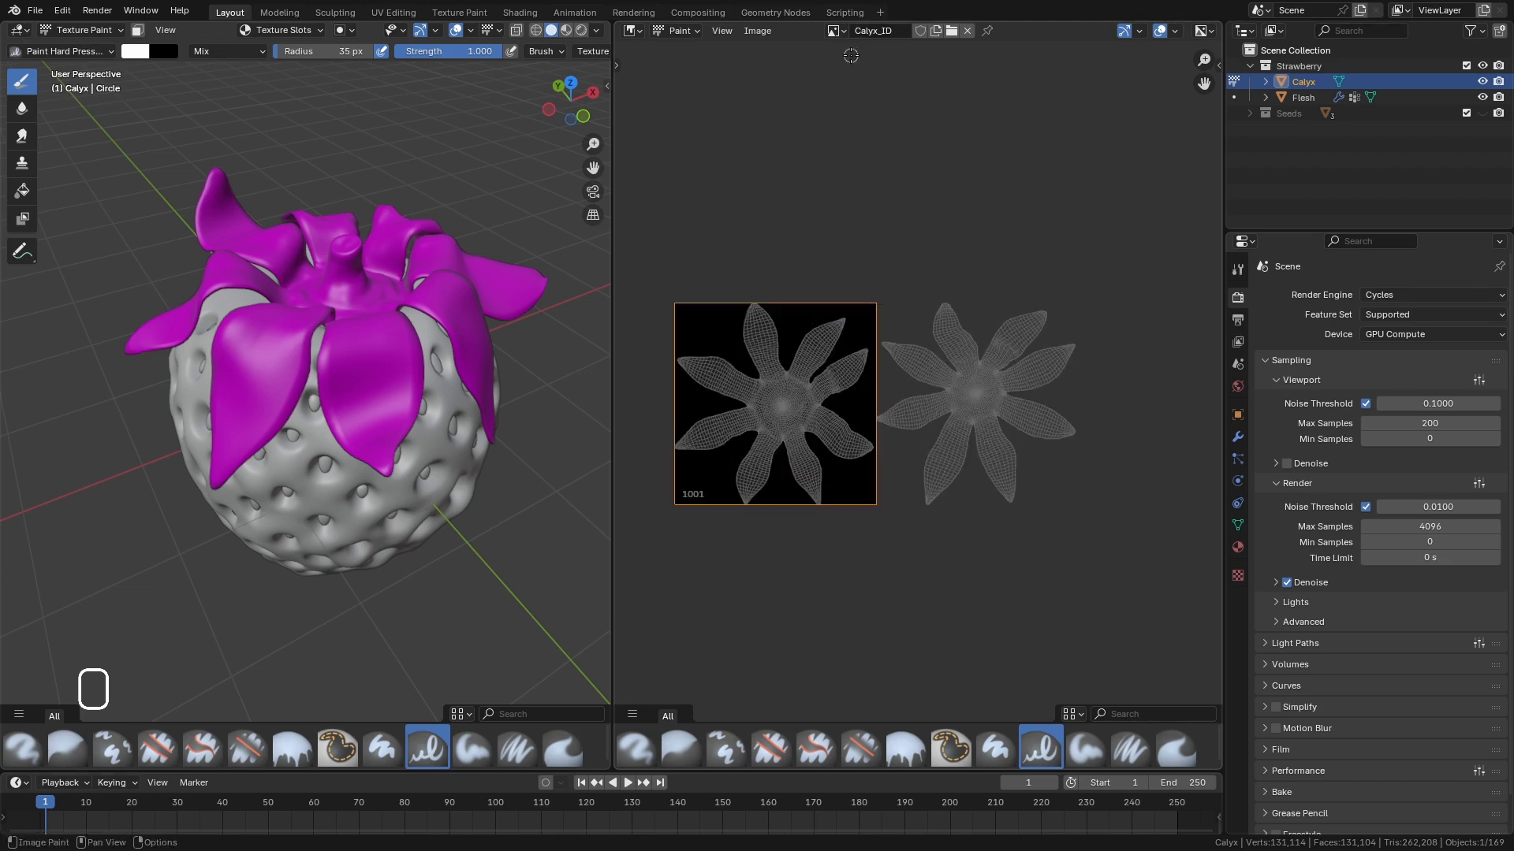
pyautogui.click(1218, 65)
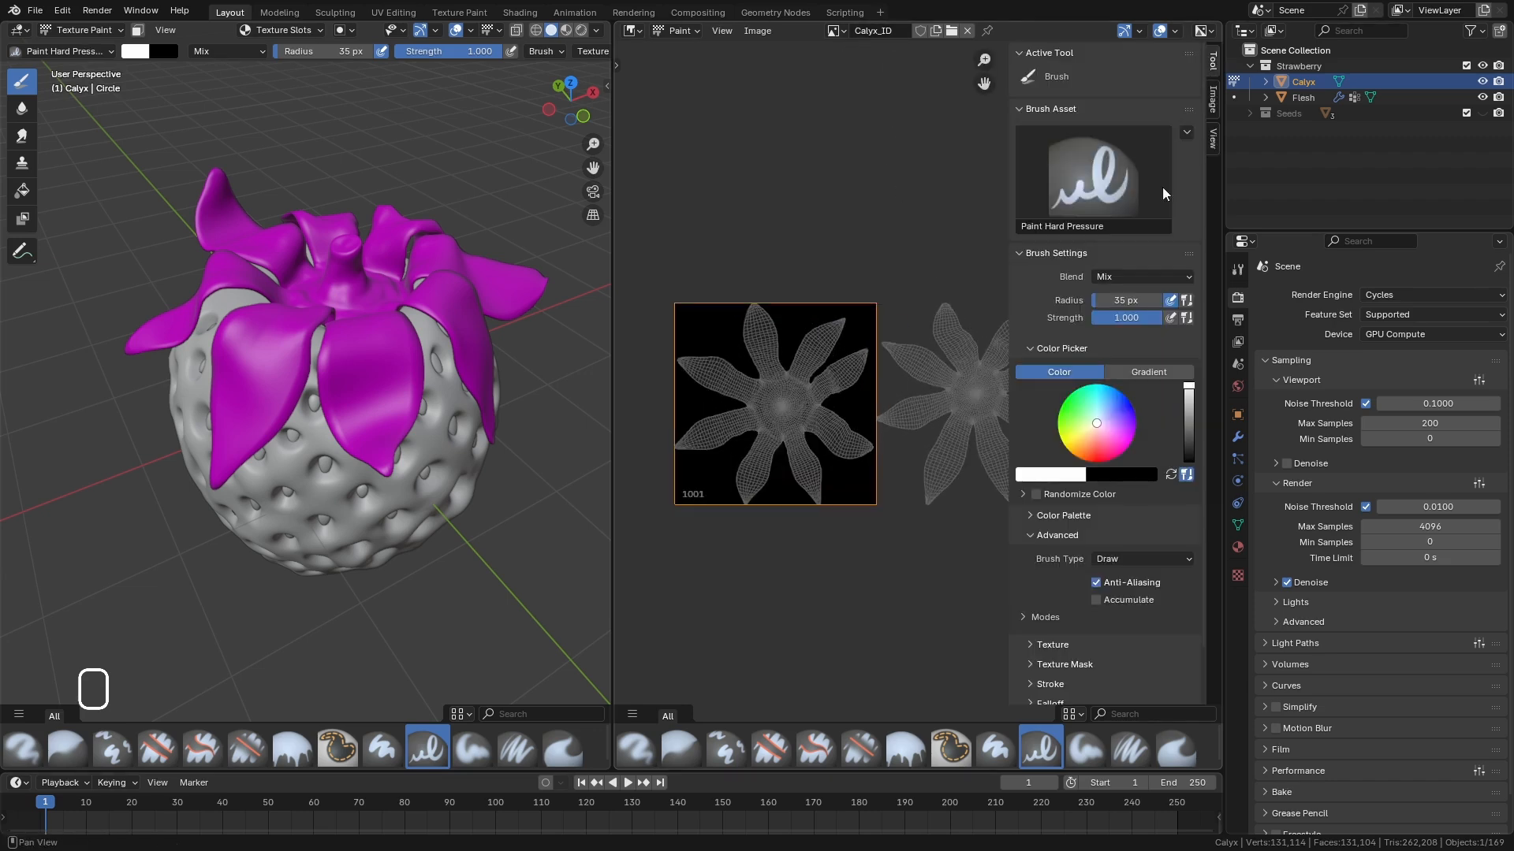
pyautogui.click(1212, 141)
pyautogui.click(1213, 98)
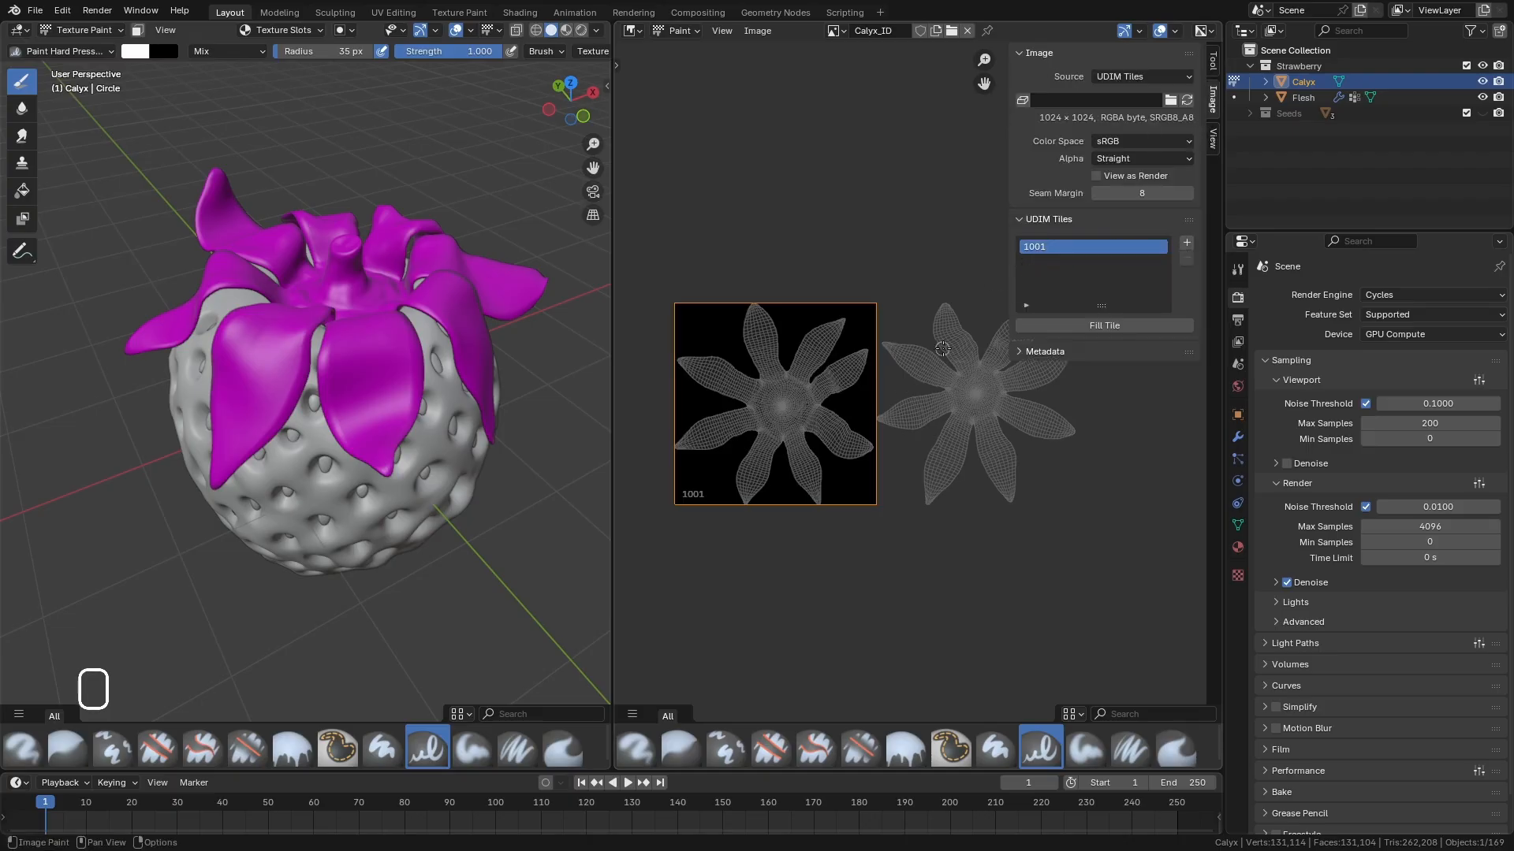
pyautogui.click(1180, 248)
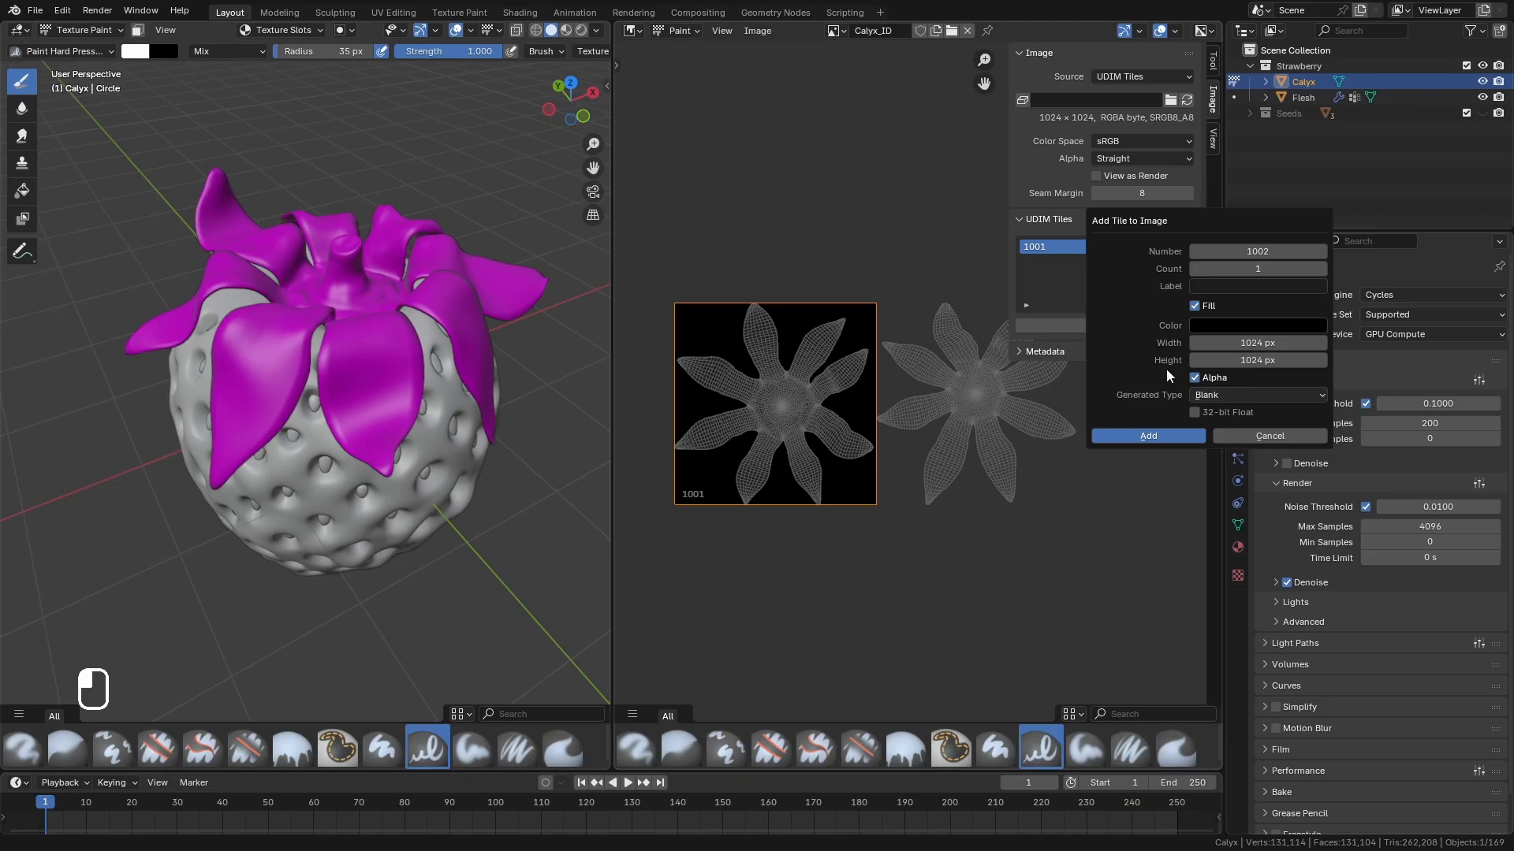
pyautogui.click(1149, 436)
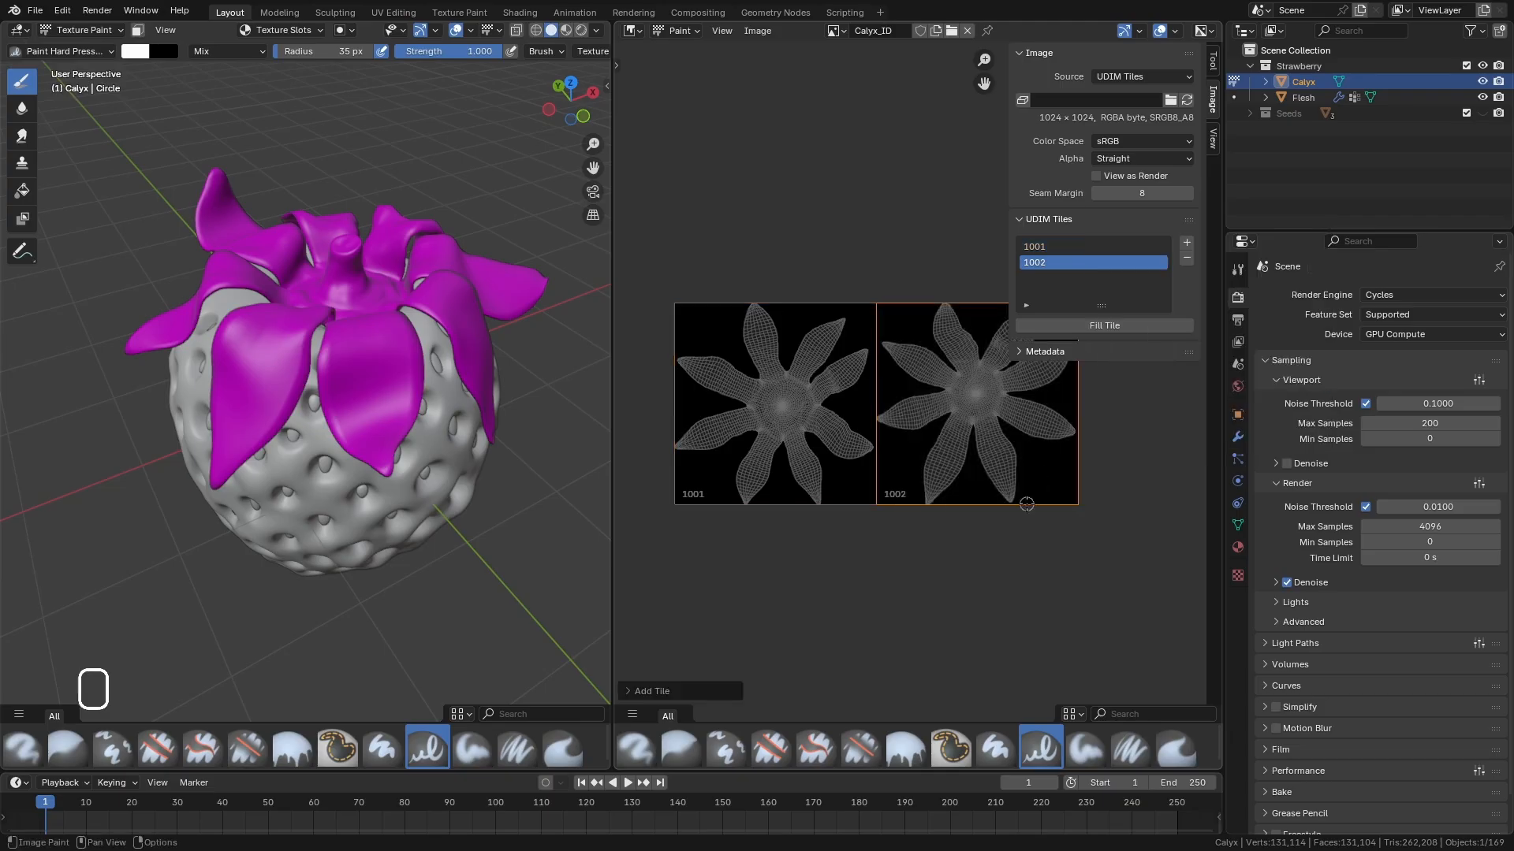
pyautogui.moveTo(1081, 318); pyautogui.dragTo(1049, 371, button='middle')
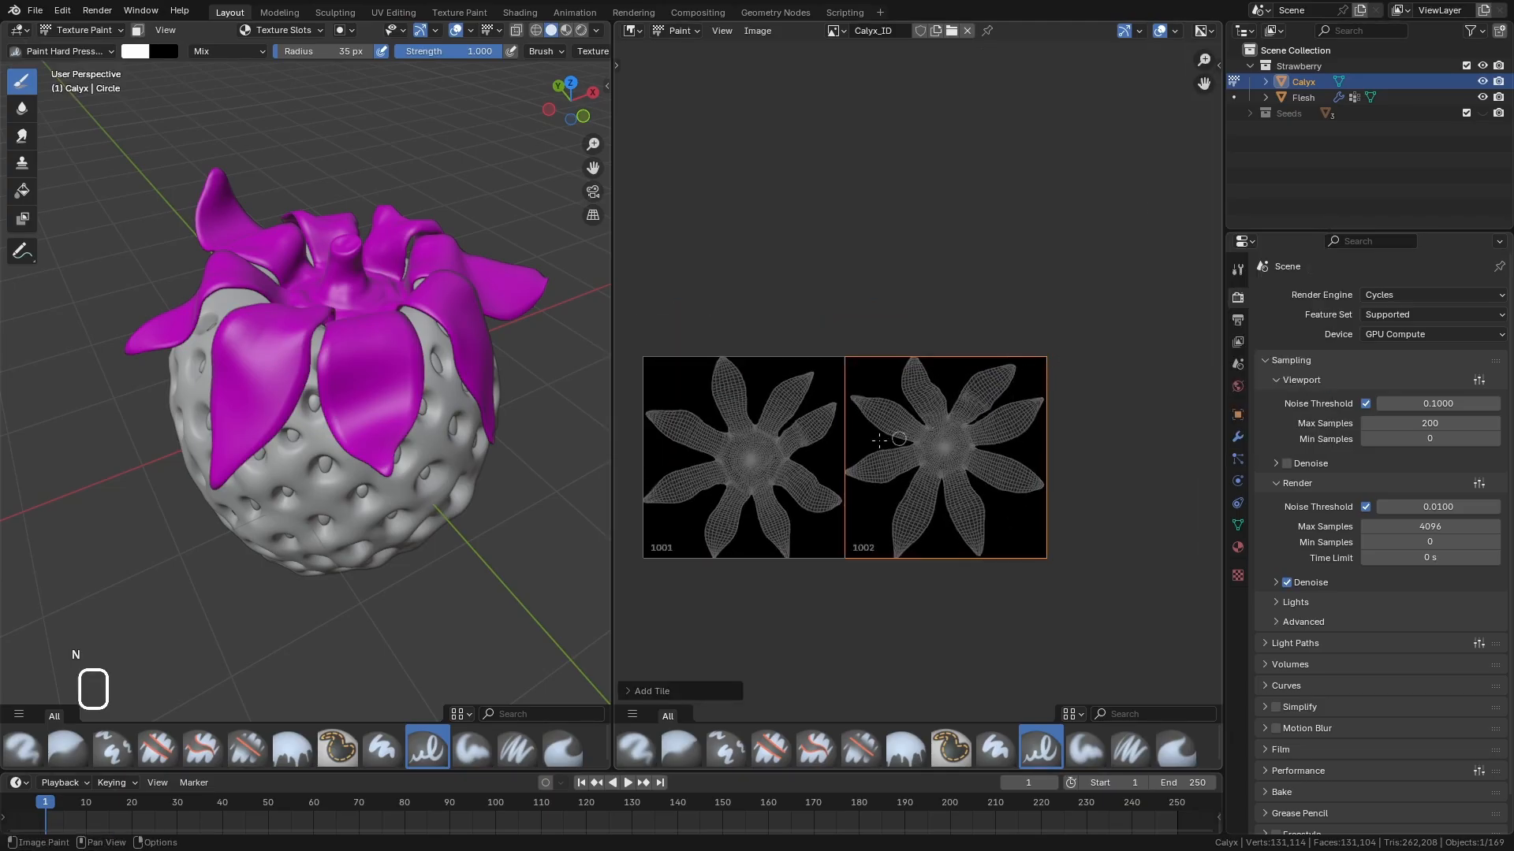
pyautogui.press('n')
pyautogui.press('Home')
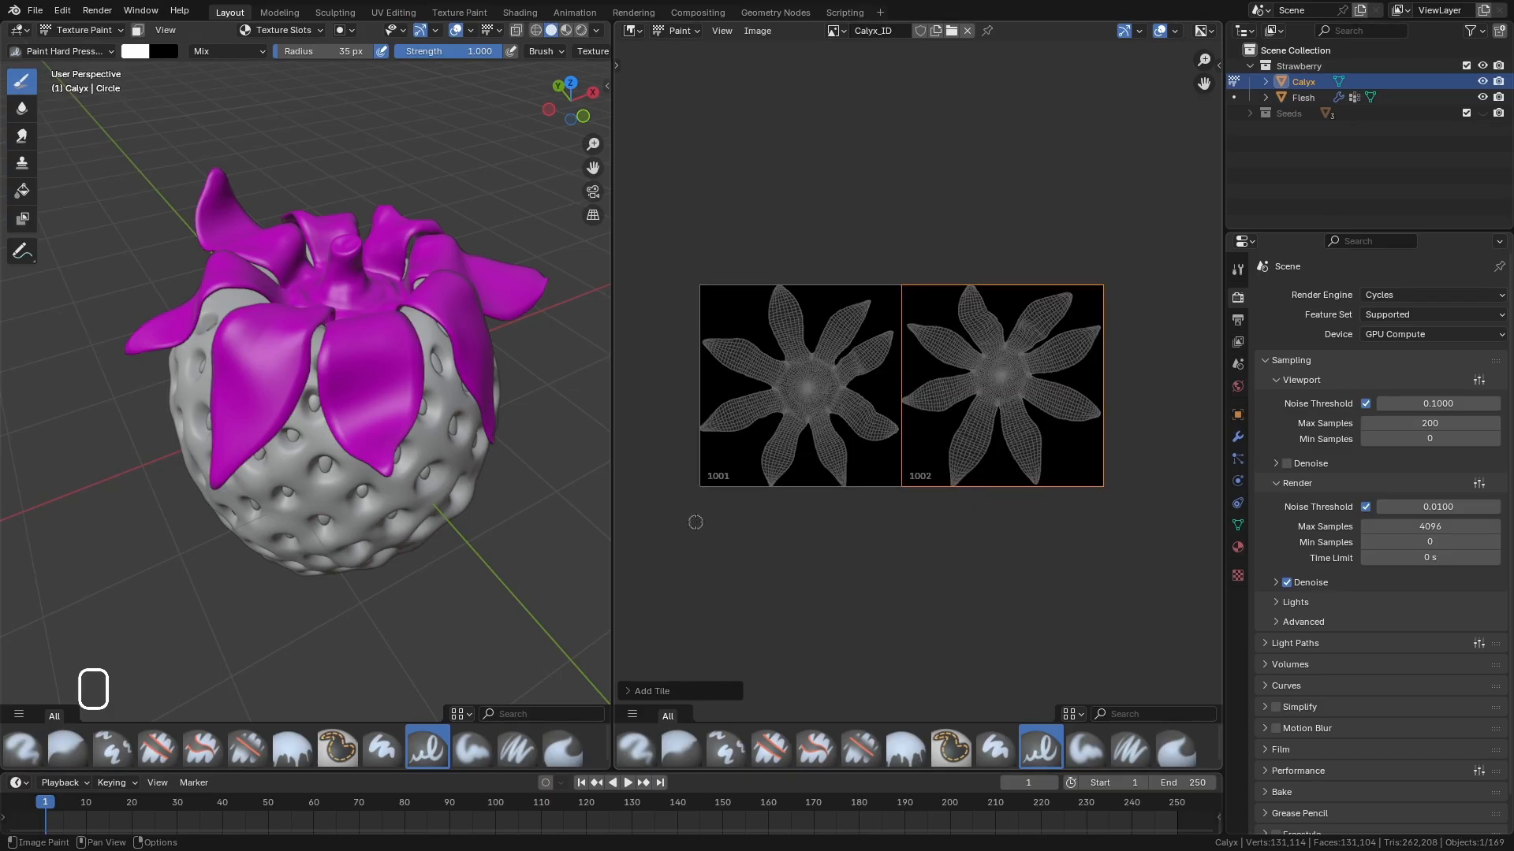
# Use the Fill brush to flood tile 1001 with blue and tile 1002 with red.
pyautogui.moveTo(371, 331); pyautogui.dragTo(402, 416, button='middle')
pyautogui.click(1236, 276)
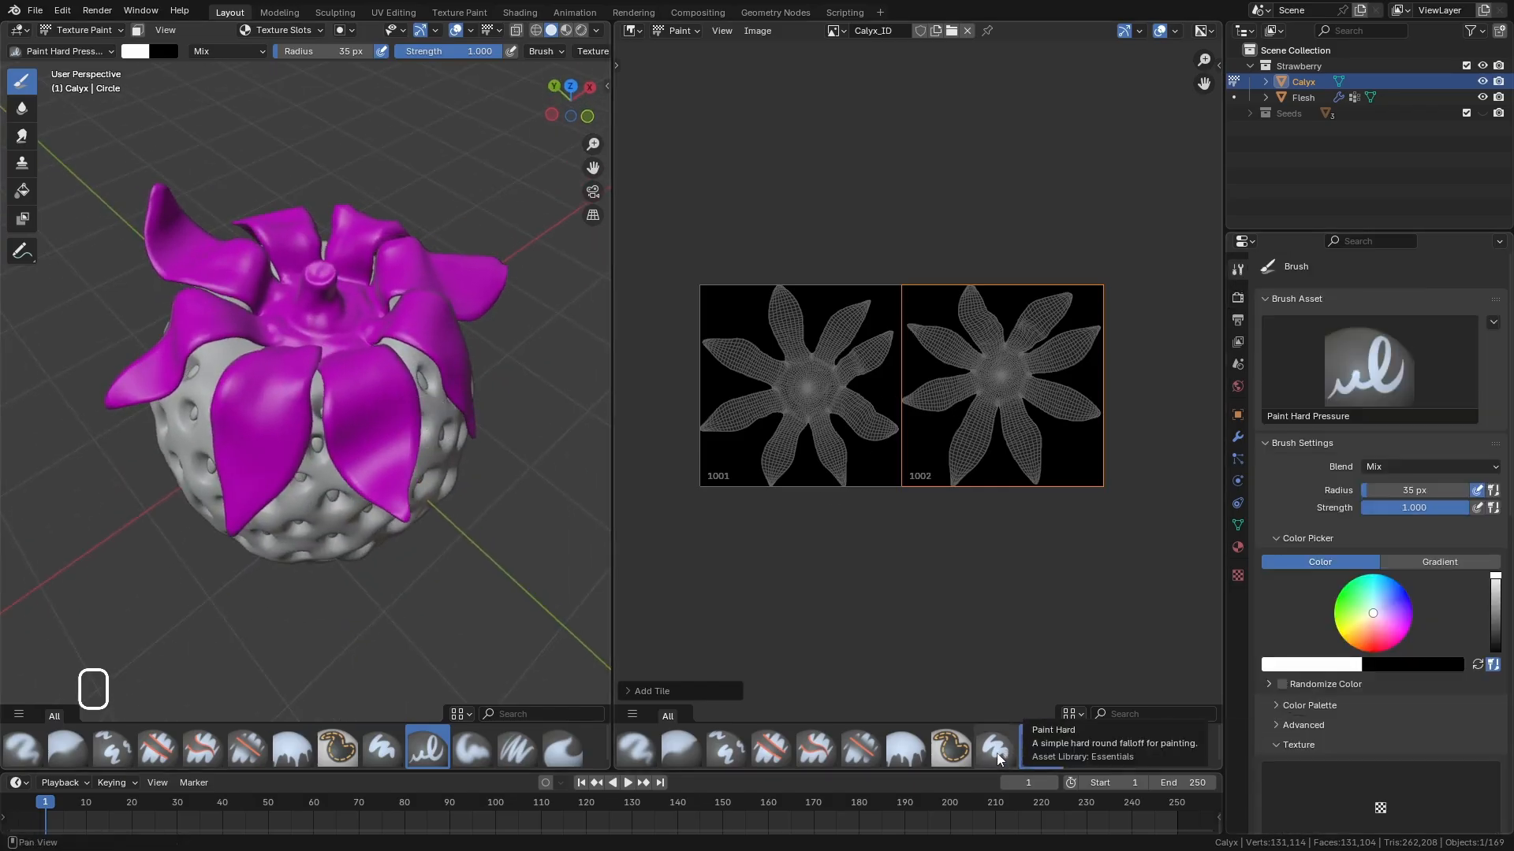
pyautogui.click(904, 748)
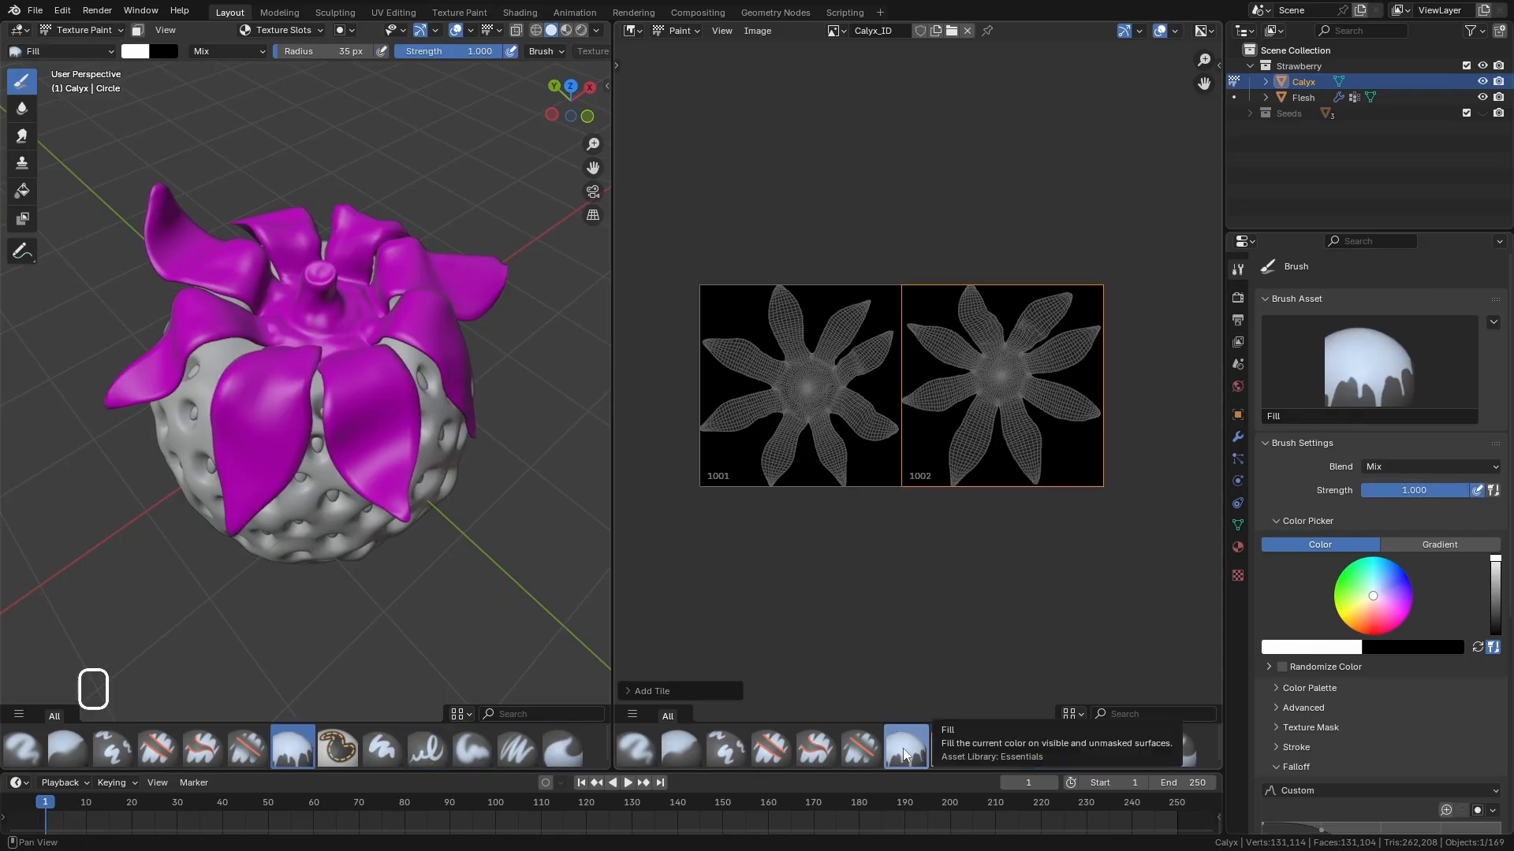
pyautogui.moveTo(1378, 615)
pyautogui.mouseDown()
pyautogui.moveTo(1382, 632)
pyautogui.moveTo(1404, 569)
pyautogui.mouseUp()
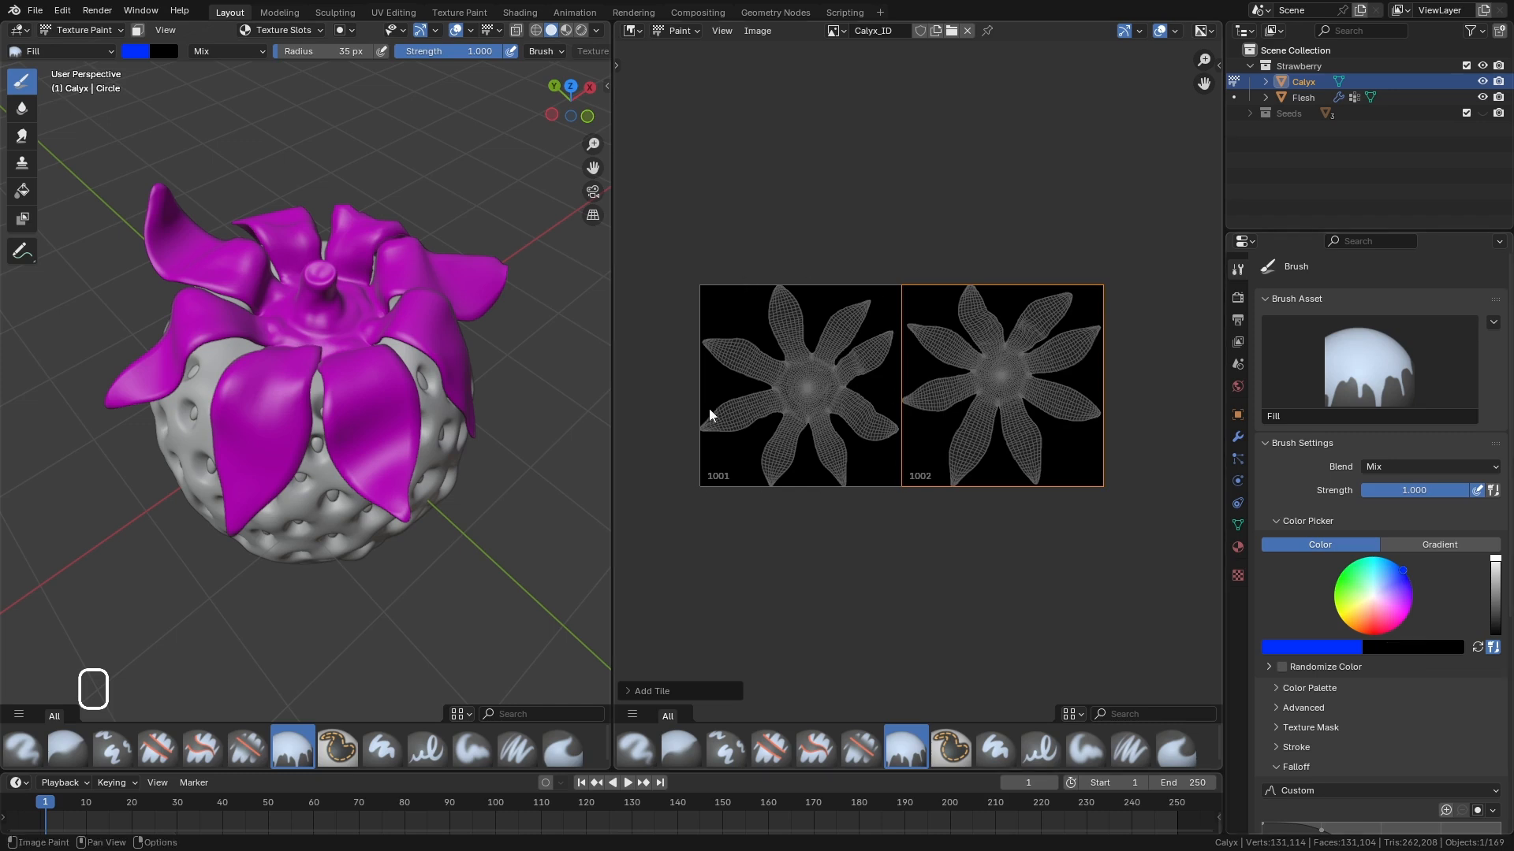
pyautogui.click(758, 324)
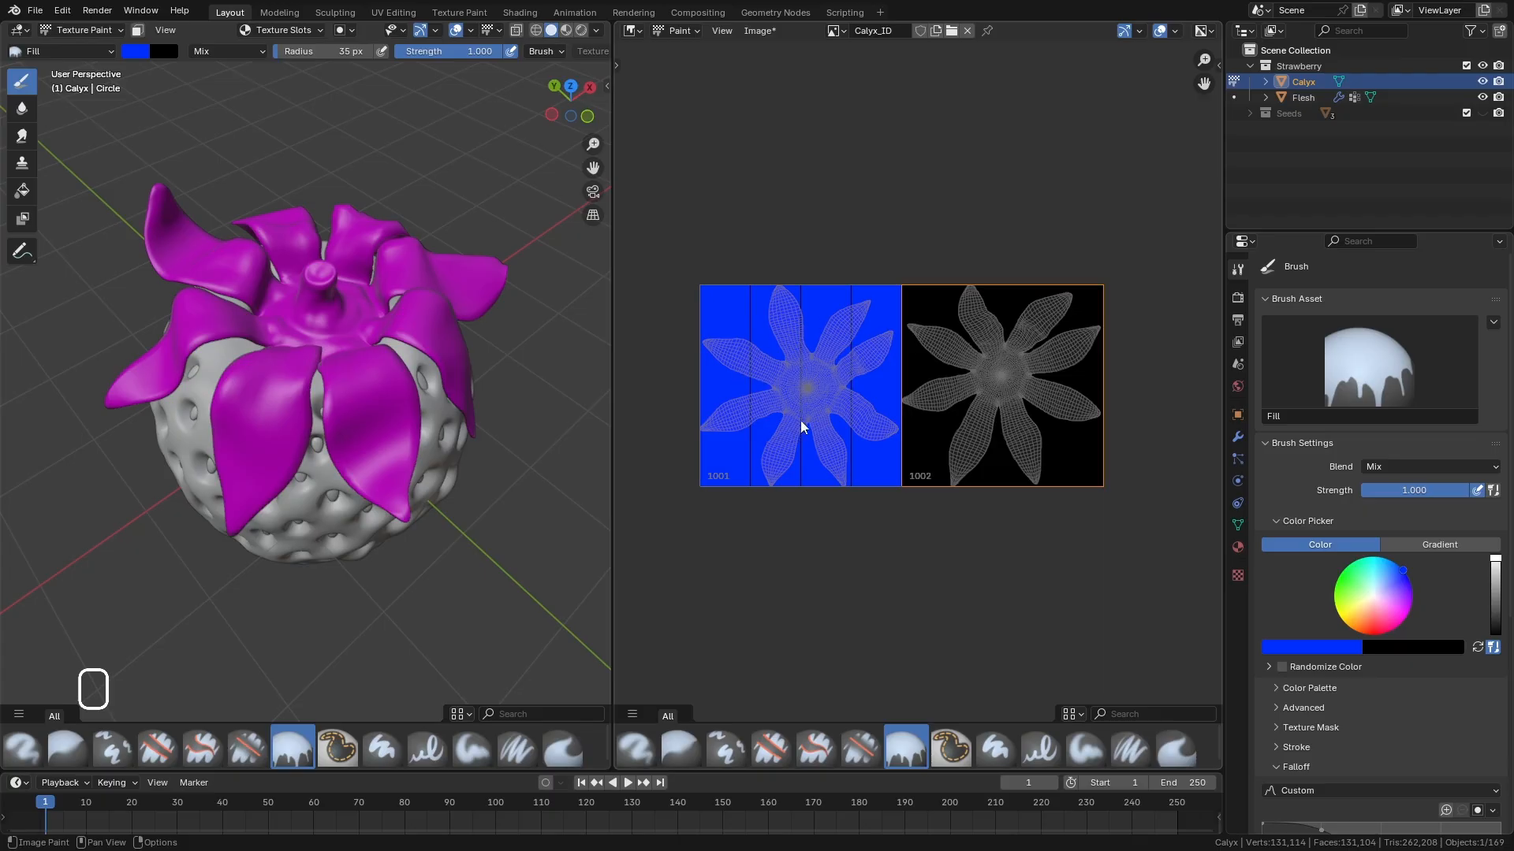
pyautogui.moveTo(1386, 585); pyautogui.dragTo(1381, 637)
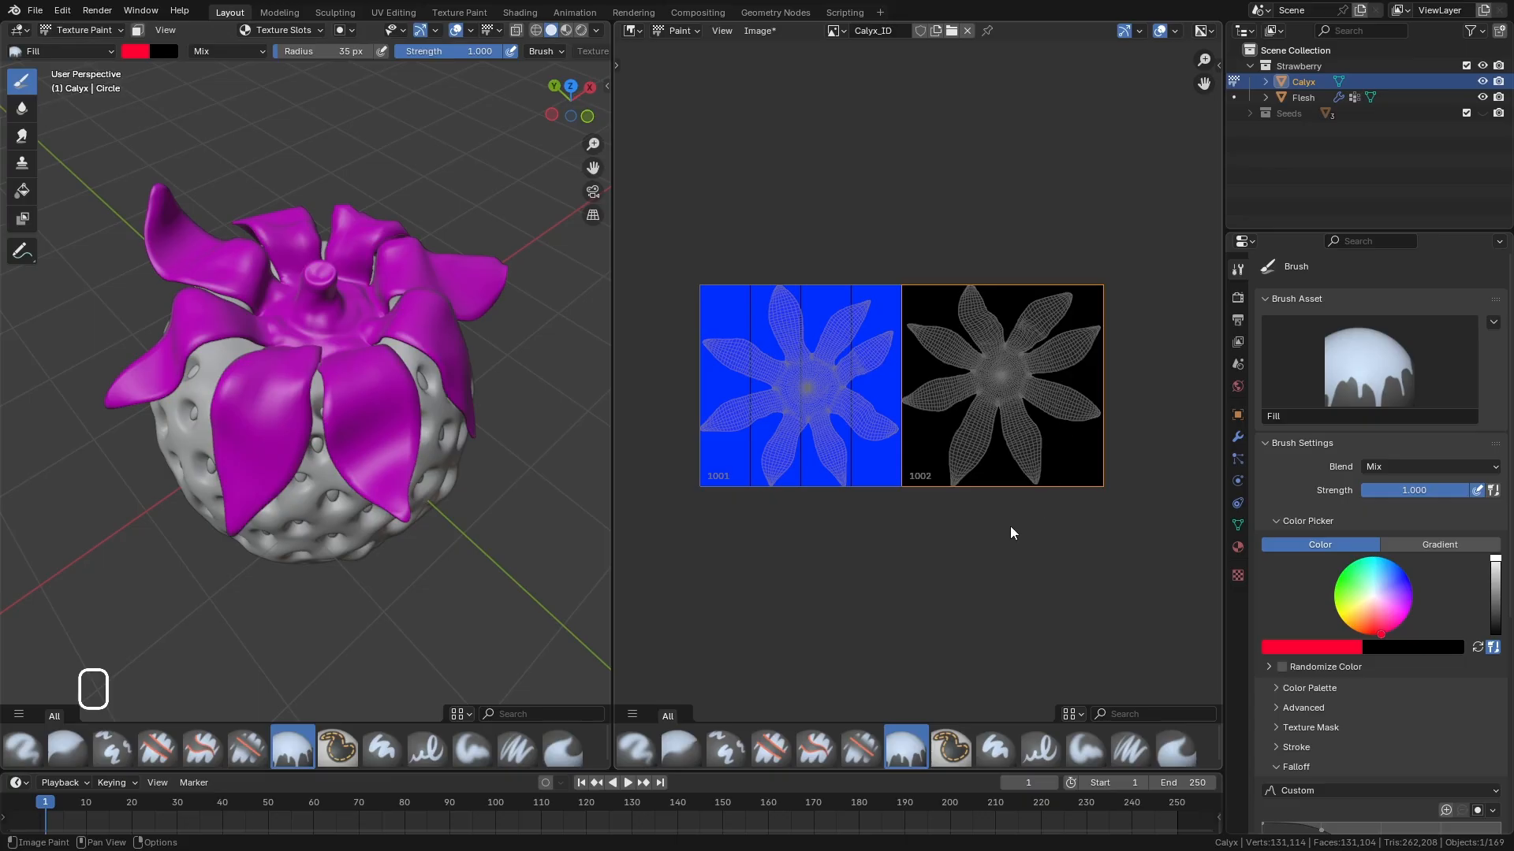
pyautogui.click(1068, 387)
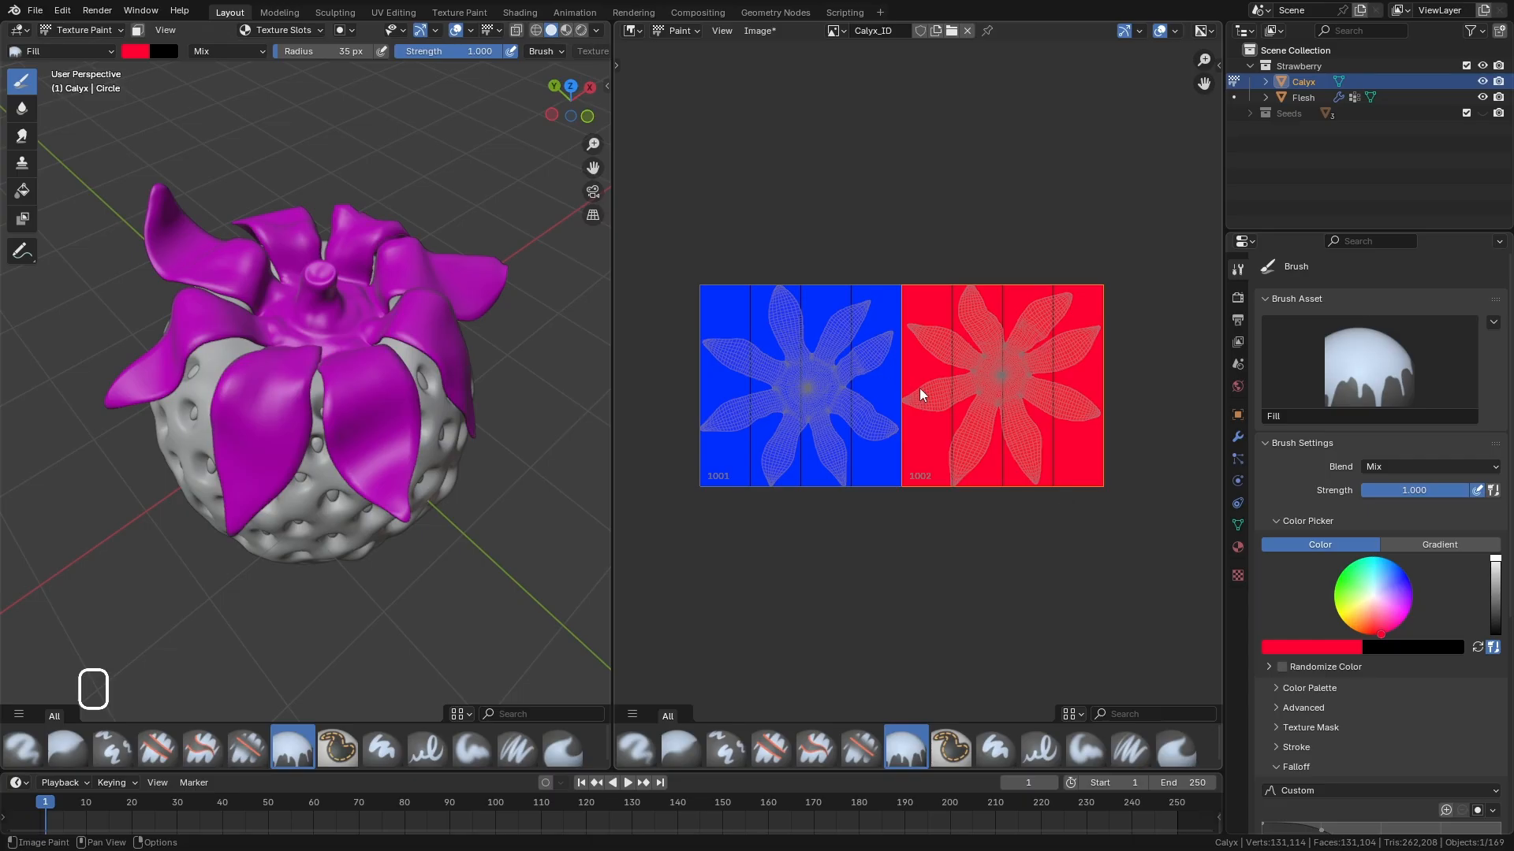
# Return to the Calyx material's shader nodes and assign the Calyx_ID image to the Image Texture node.
pyautogui.hotkey('shift', 'F3')
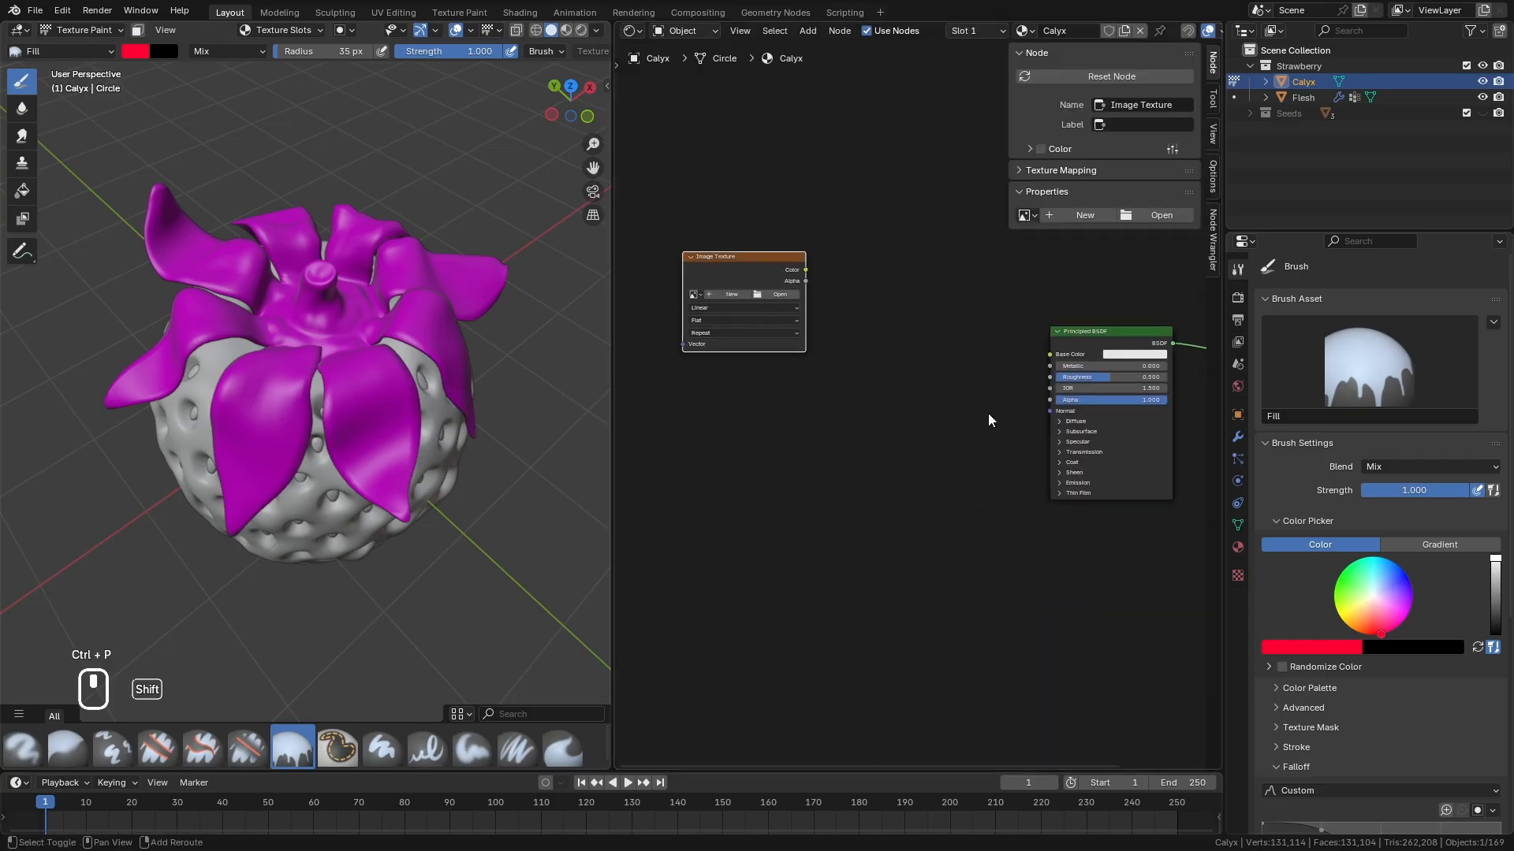
pyautogui.click(695, 294)
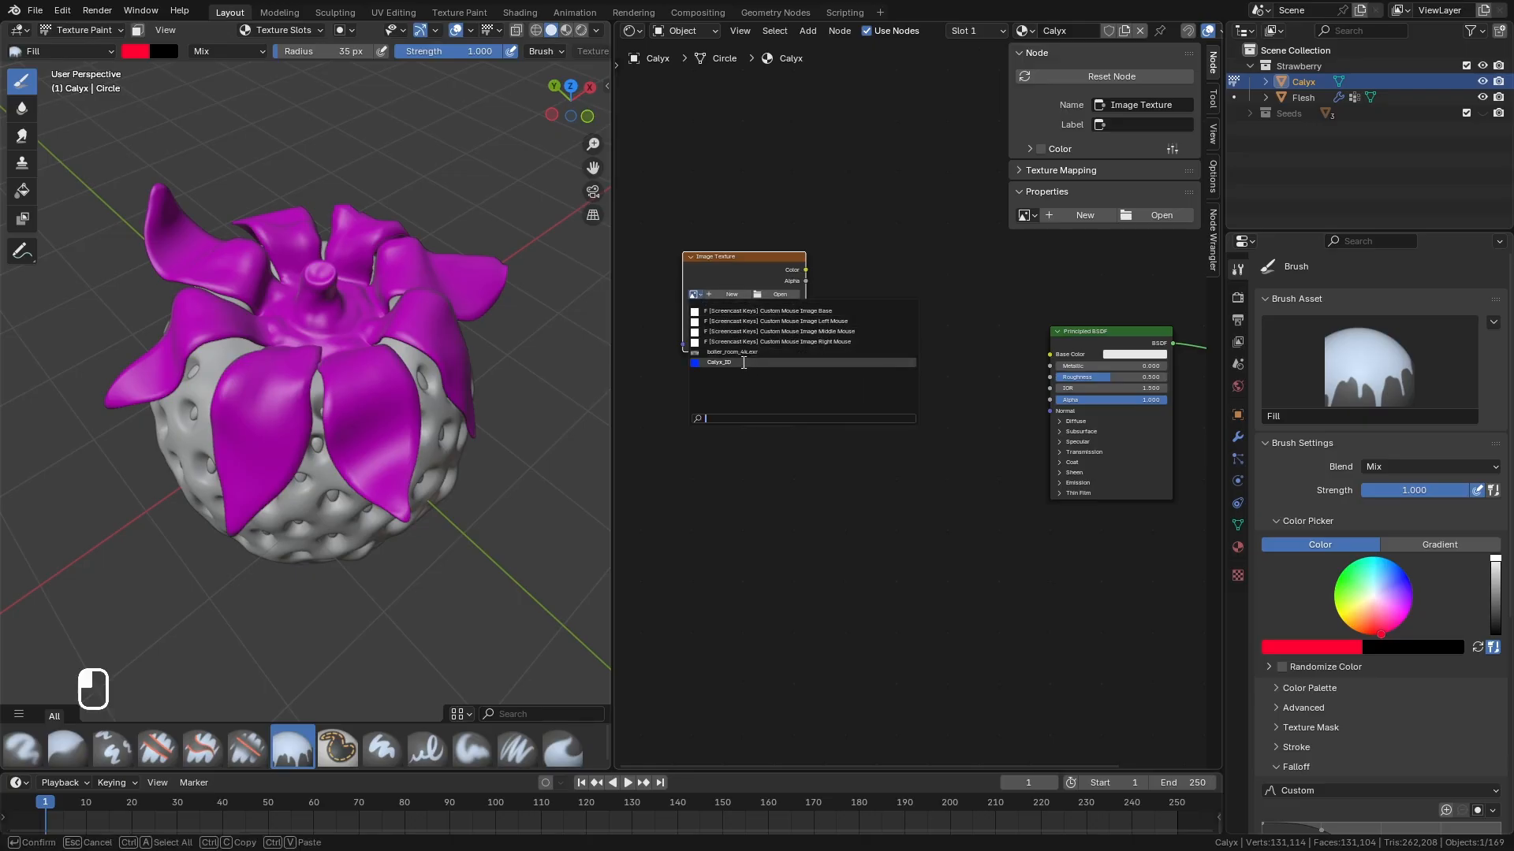
pyautogui.click(738, 364)
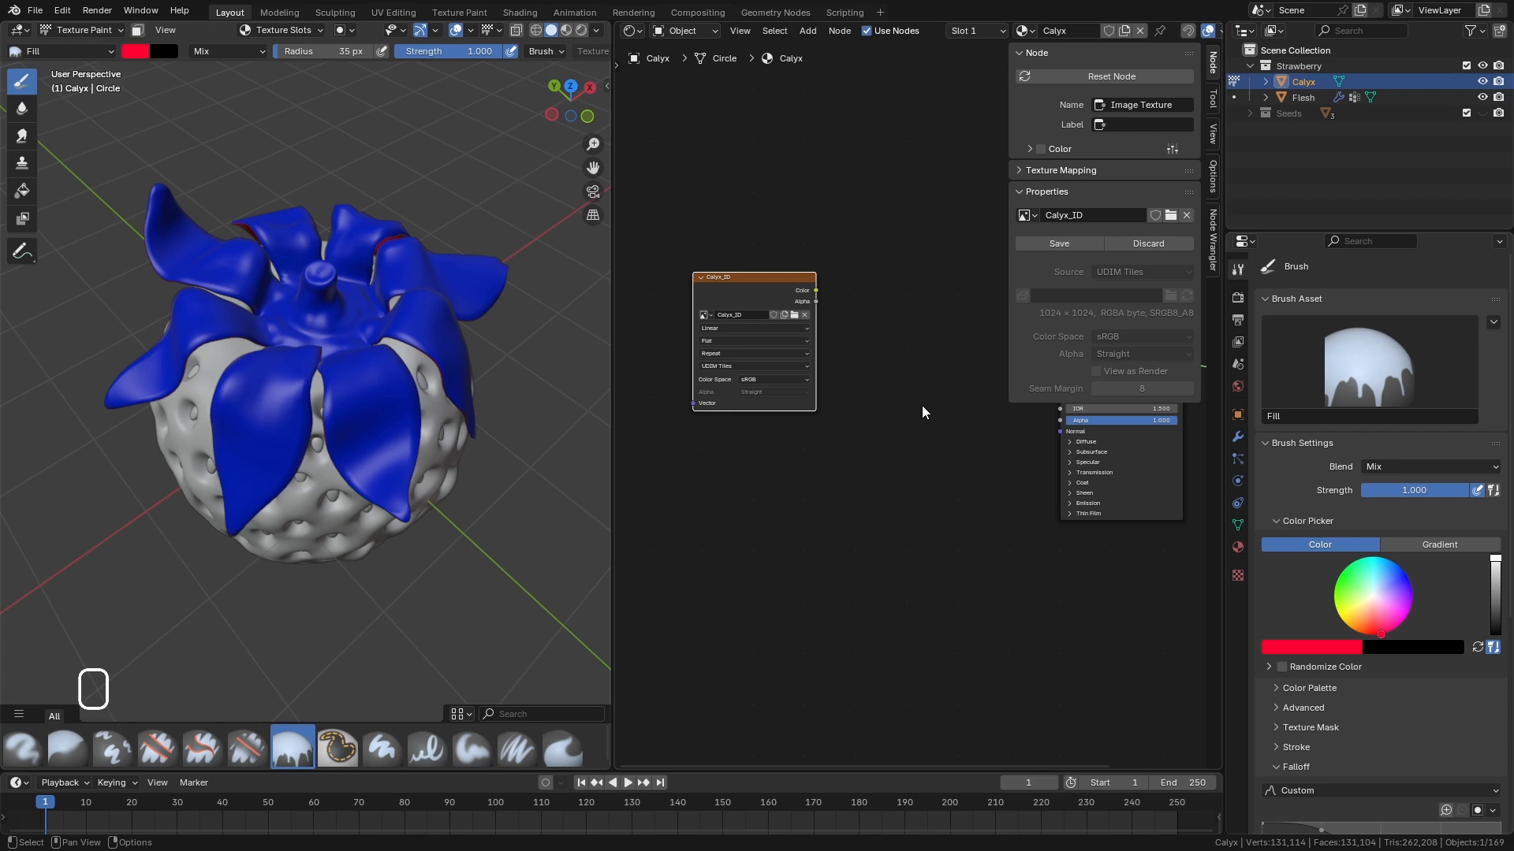
# Bring back the Image Editor in Paint mode and save all modified images.
pyautogui.hotkey('shift', 'F10')
pyautogui.click(680, 30)
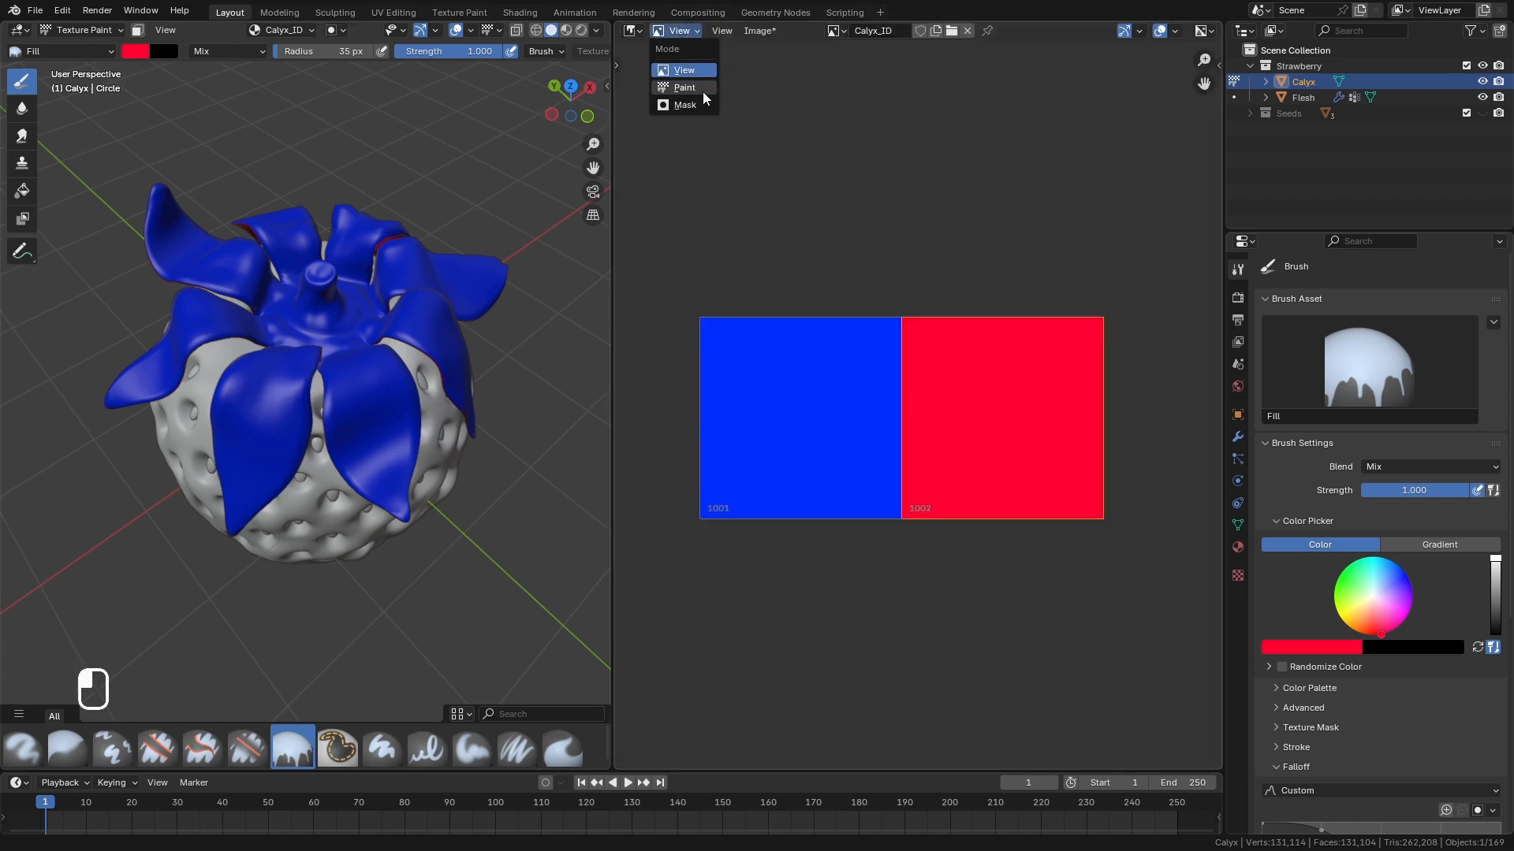
pyautogui.click(694, 87)
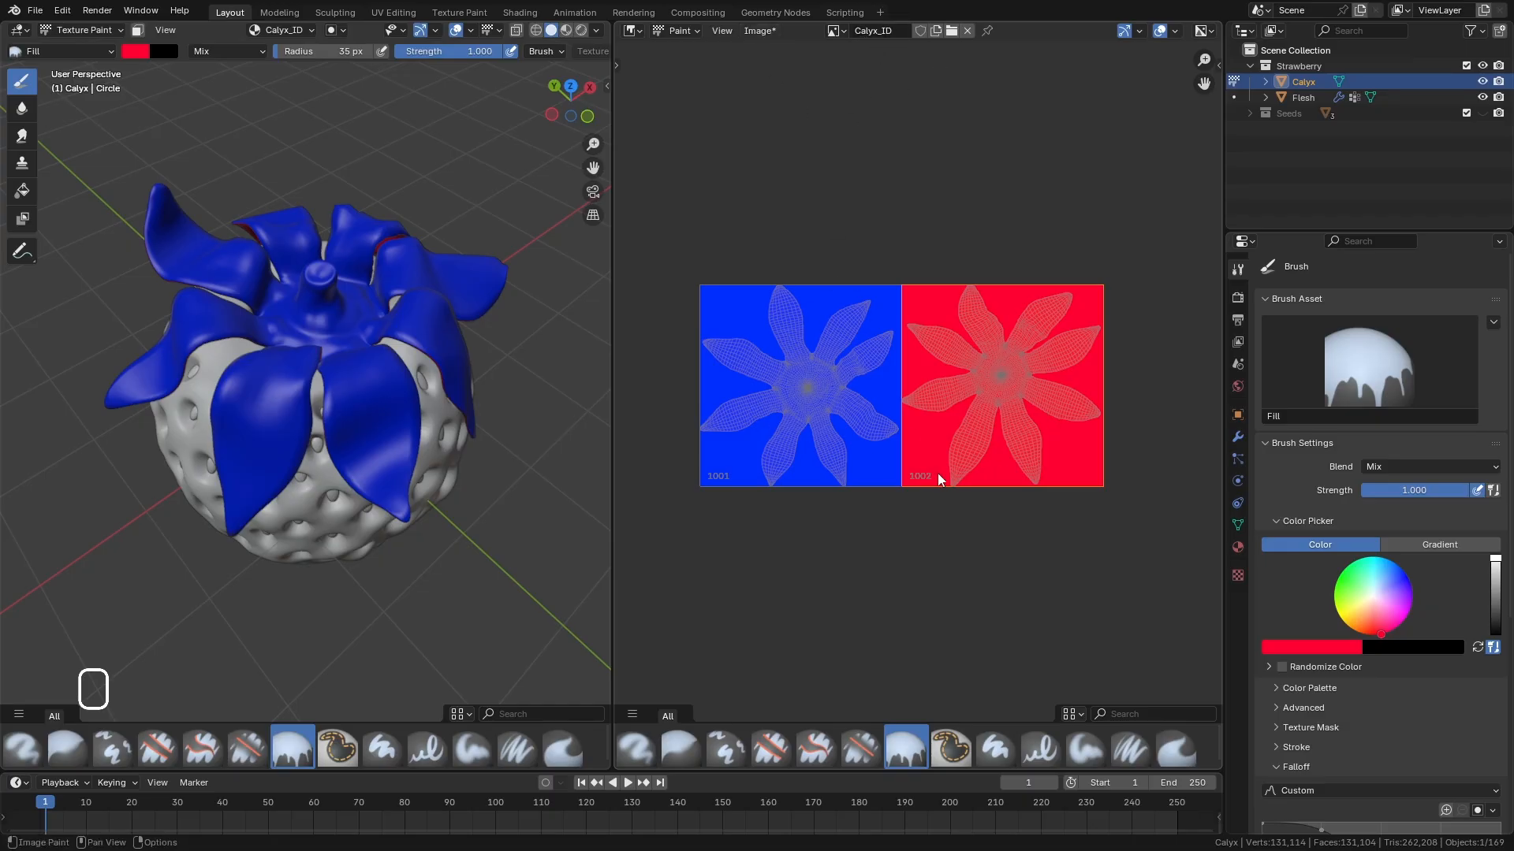
pyautogui.click(759, 30)
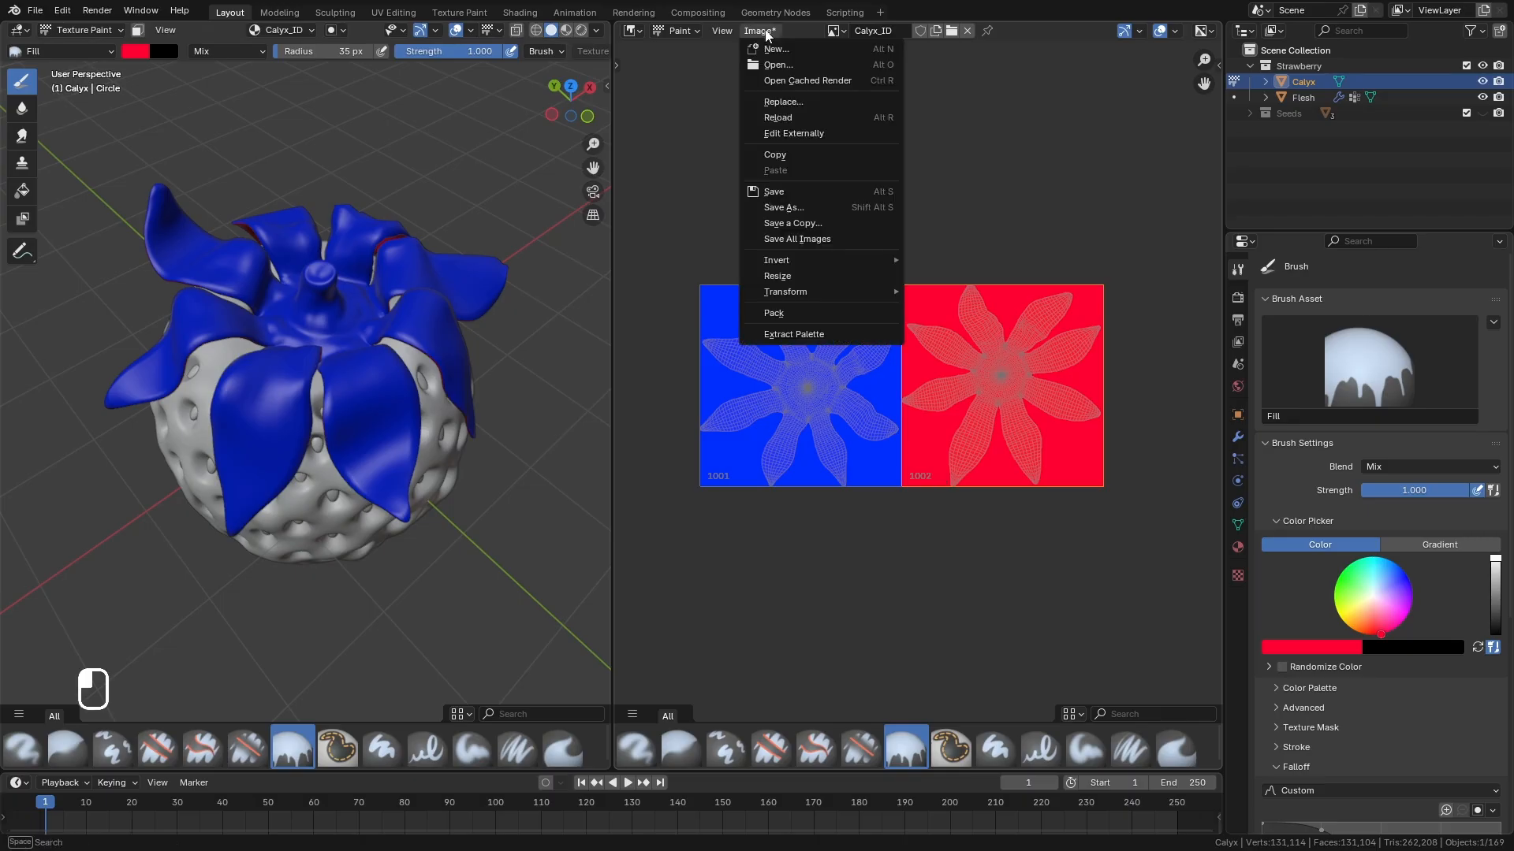
pyautogui.click(817, 247)
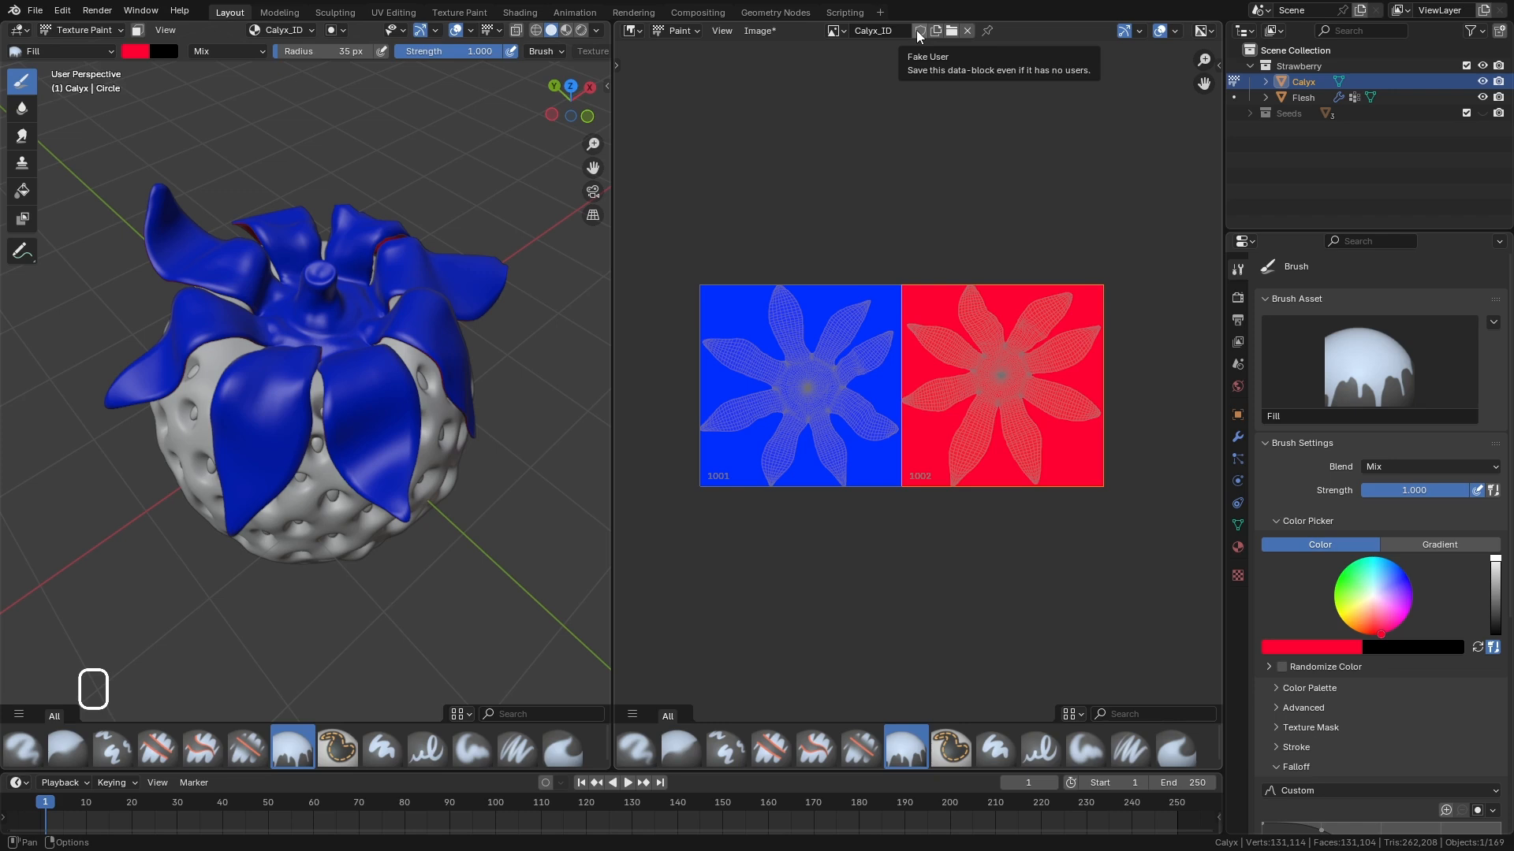
pyautogui.click(759, 30)
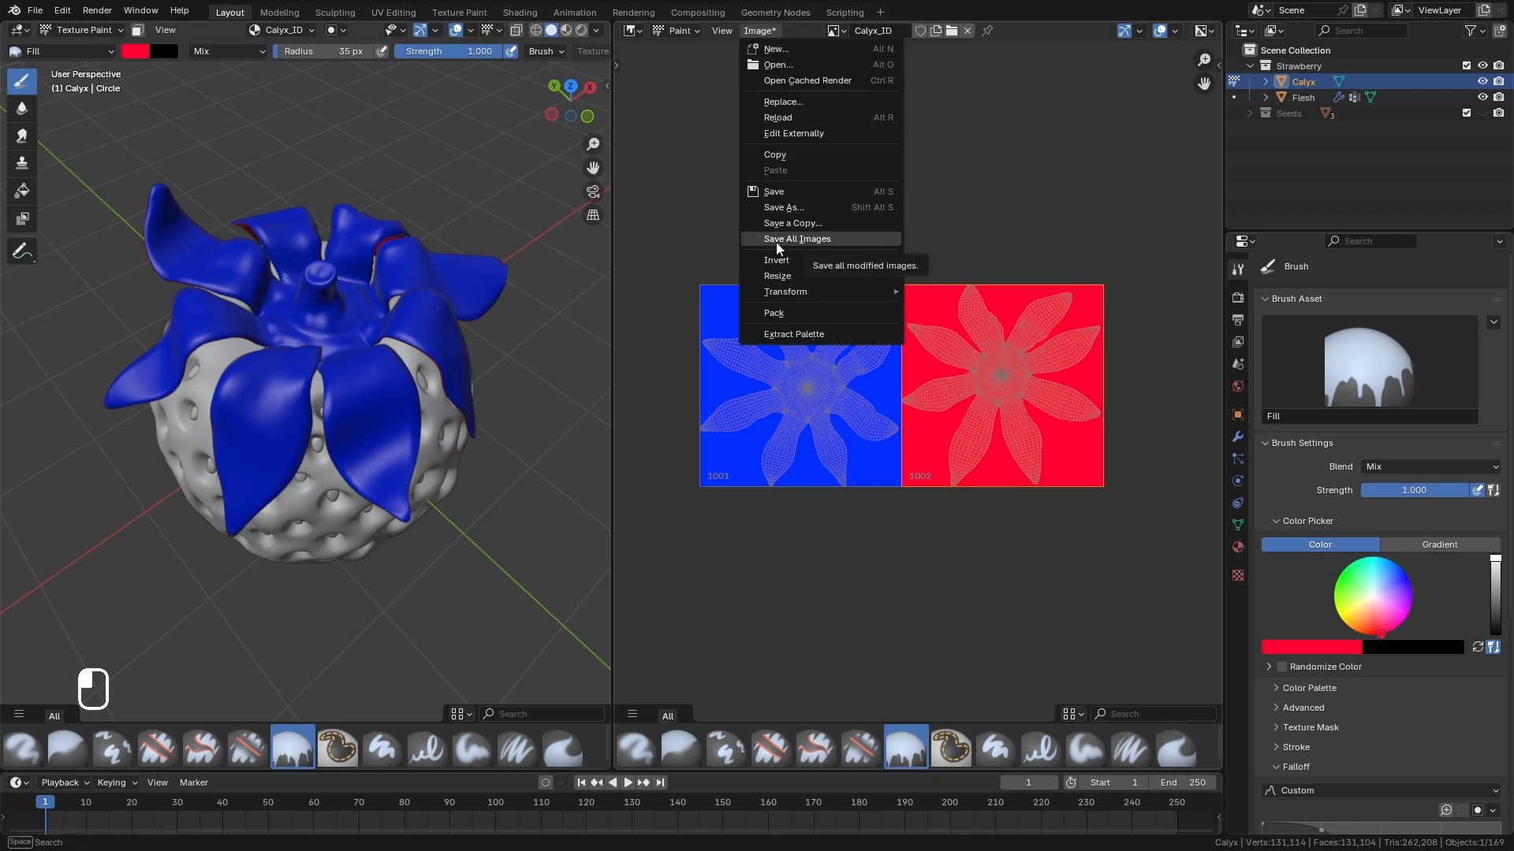
pyautogui.click(817, 244)
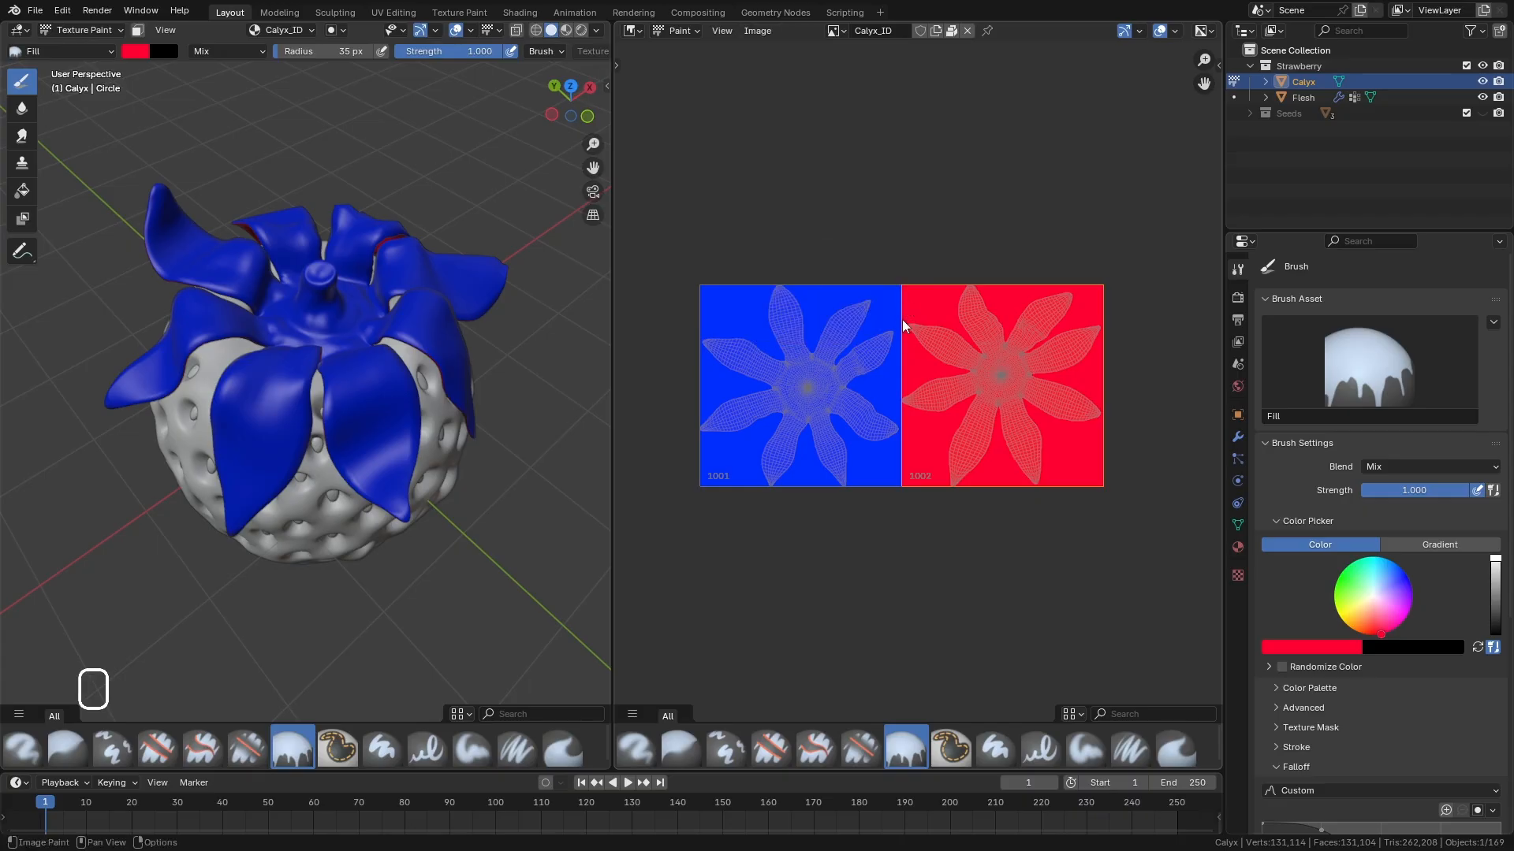
# Show the shader nodes again and connect the Calyx_ID image's Color output to the Principled BSDF's Base Color.
pyautogui.hotkey('ctrl', 'p')
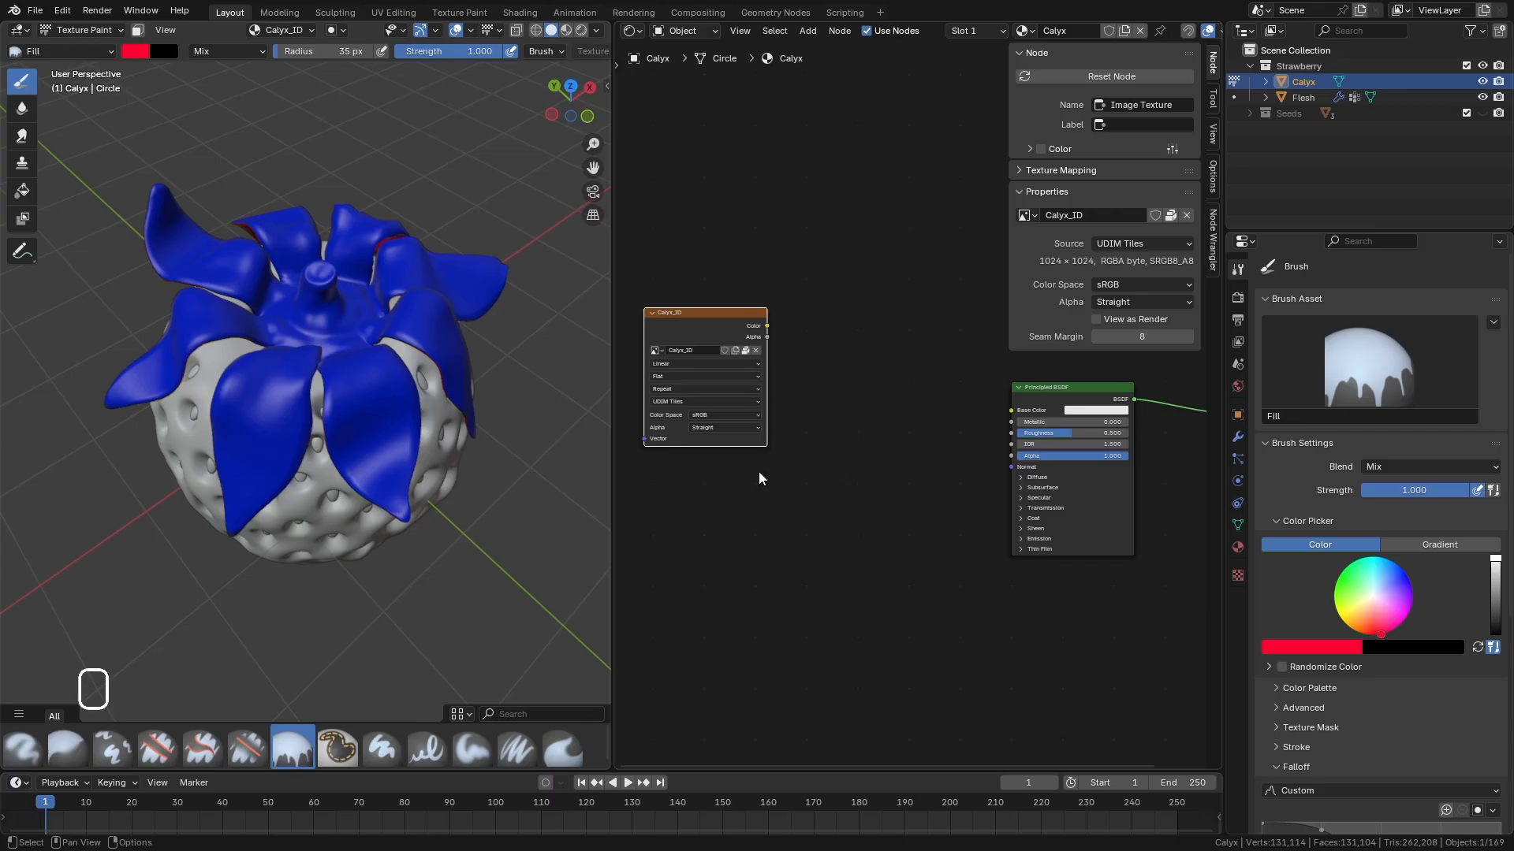
pyautogui.moveTo(768, 300); pyautogui.dragTo(1005, 390)
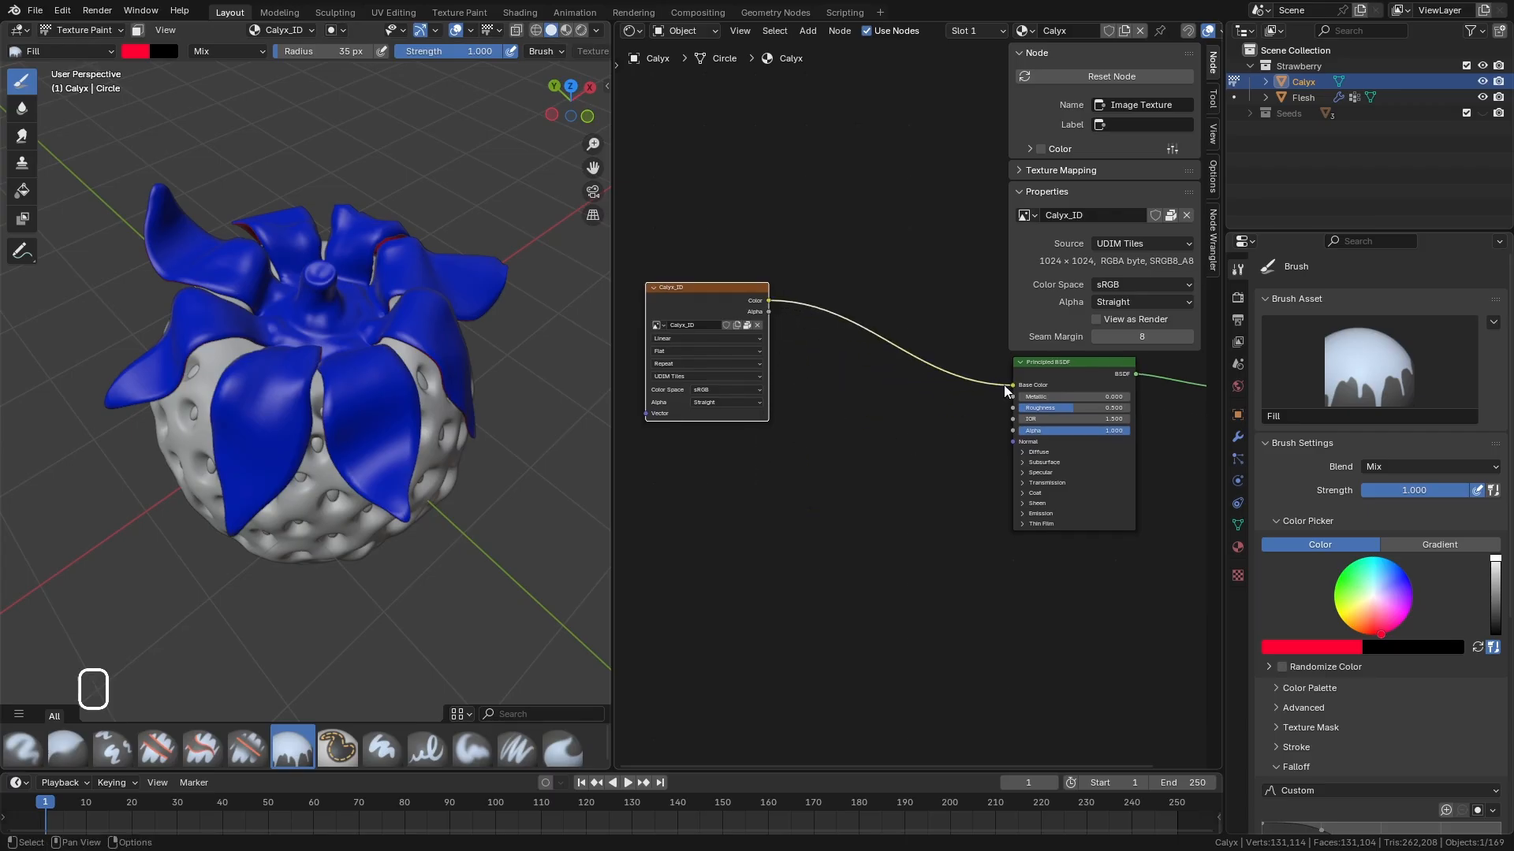
pyautogui.moveTo(446, 517); pyautogui.dragTo(421, 417, button='middle')
pyautogui.moveTo(977, 435)
pyautogui.mouseDown(button='middle')
pyautogui.moveTo(973, 468)
pyautogui.moveTo(973, 453)
pyautogui.mouseUp(button='middle')
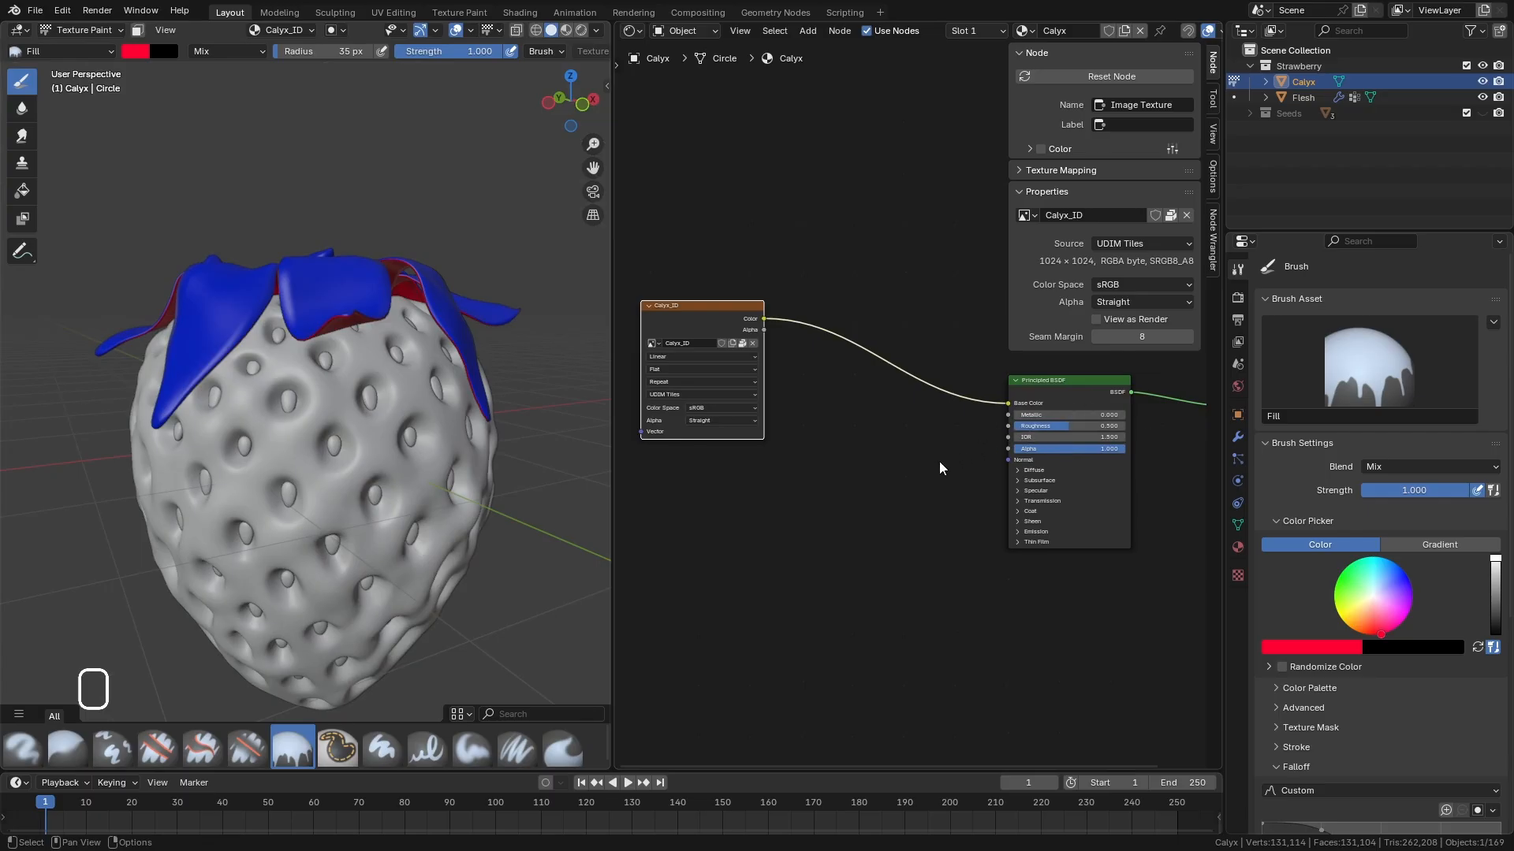
pyautogui.moveTo(780, 524); pyautogui.dragTo(838, 507, button='middle')
pyautogui.moveTo(481, 409)
pyautogui.mouseDown(button='middle')
pyautogui.moveTo(409, 378)
pyautogui.moveTo(444, 461)
pyautogui.mouseUp(button='middle')
# Switch the 3D viewport to Object Mode with Material Preview shading.
pyautogui.click(85, 30)
pyautogui.click(93, 48)
pyautogui.moveTo(578, 33); pyautogui.dragTo(544, 33, button='middle')
pyautogui.click(567, 30)
pyautogui.moveTo(461, 563); pyautogui.dragTo(439, 487, button='middle')
pyautogui.moveTo(363, 330); pyautogui.dragTo(366, 403, button='middle')
# Move the Calyx_ID image node farther from the Principled BSDF and widen the shader node area.
pyautogui.moveTo(884, 476); pyautogui.dragTo(826, 471, button='middle')
pyautogui.press('g')
pyautogui.click(755, 433)
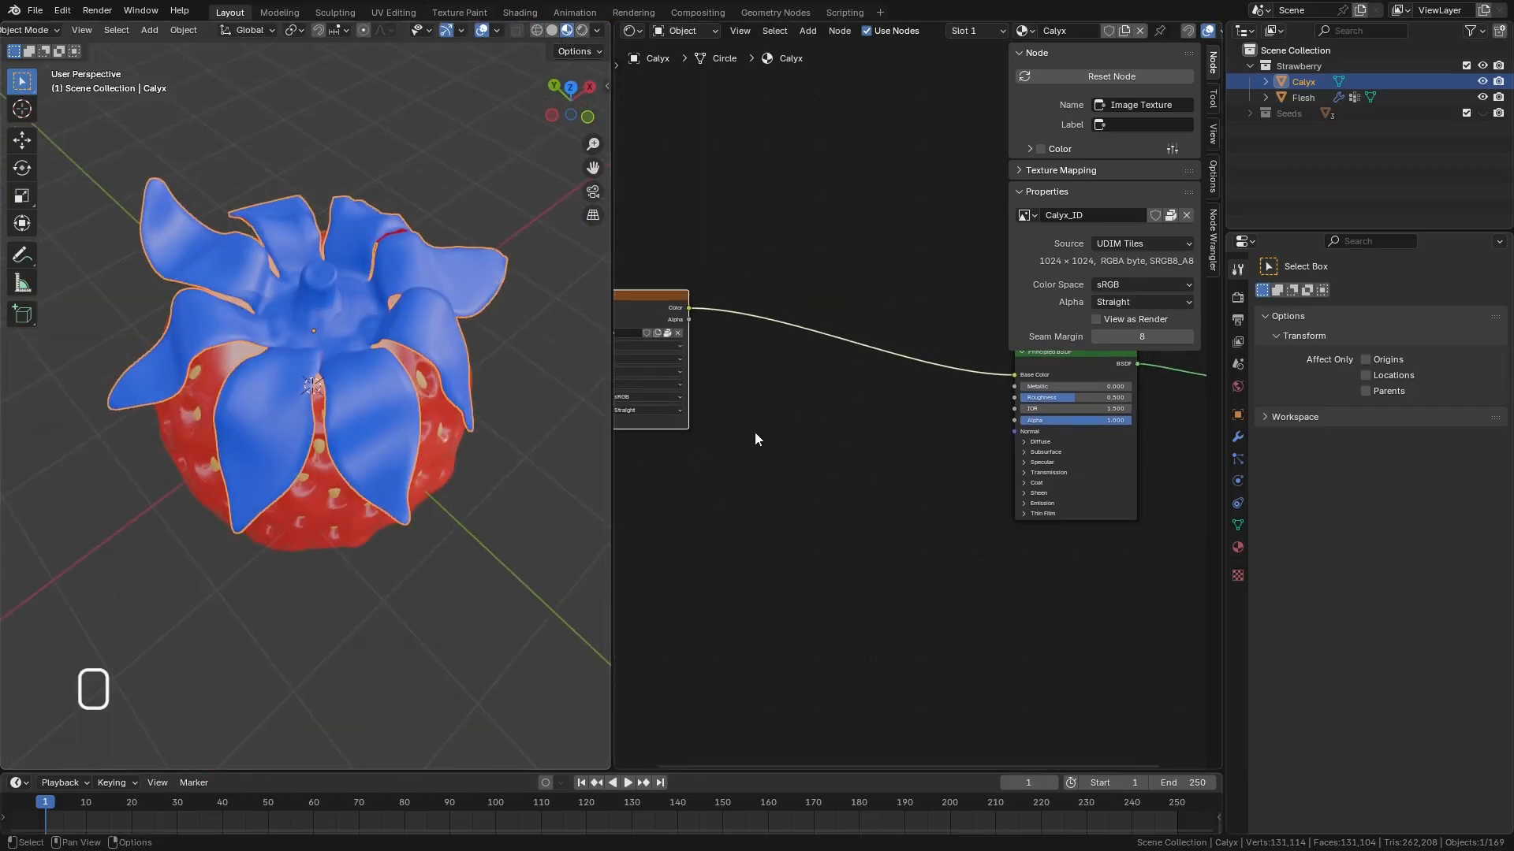
pyautogui.moveTo(612, 531); pyautogui.dragTo(516, 538)
pyautogui.click(746, 469)
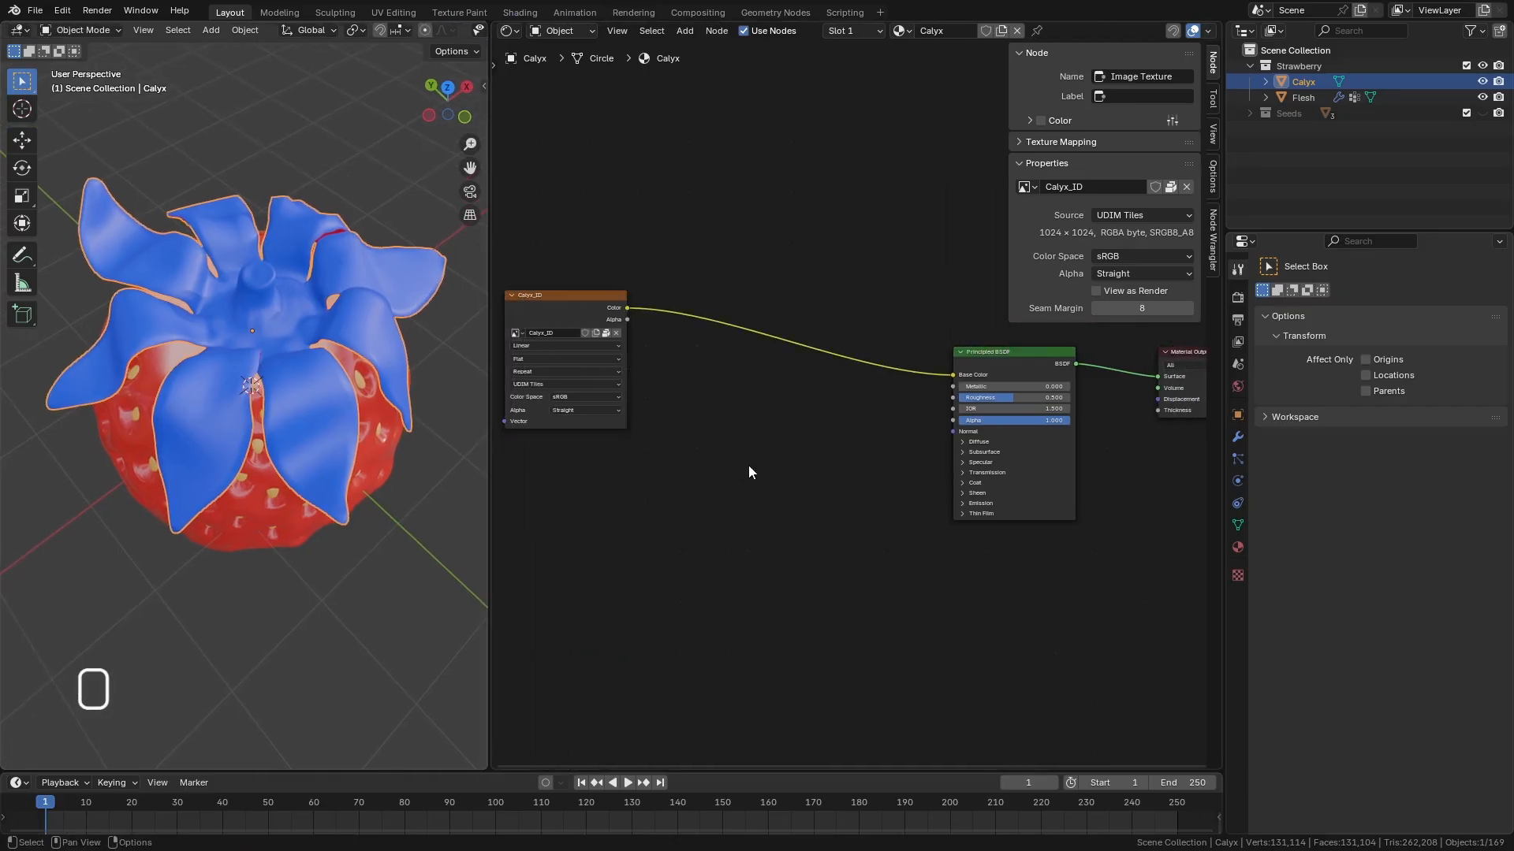
# Add a Mix Color node between the Calyx_ID image node and the Principled BSDF, below their link.
pyautogui.press('space')
pyautogui.write('mix')
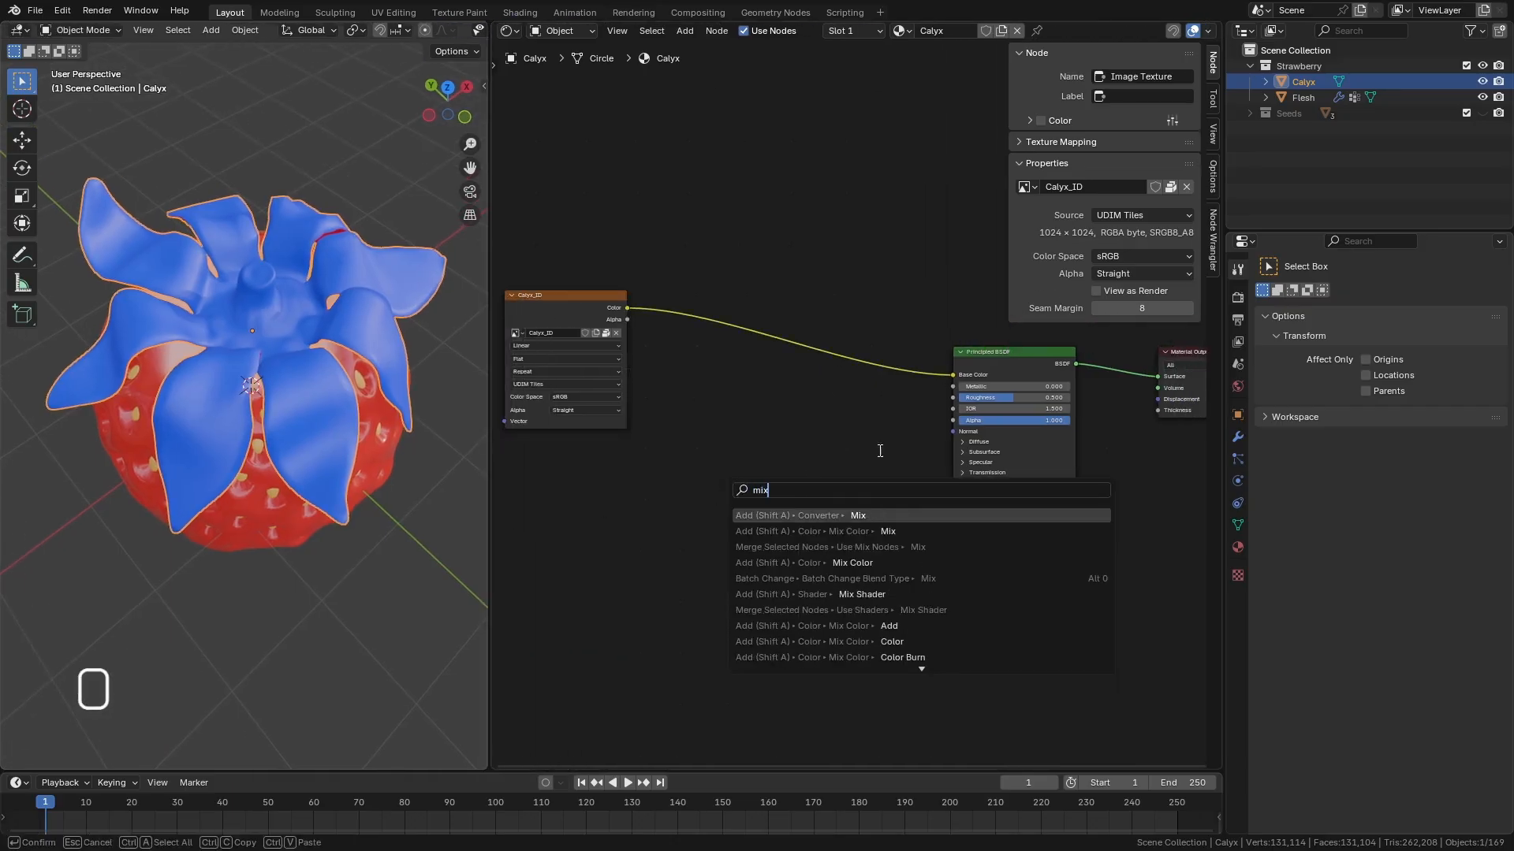
pyautogui.click(890, 563)
pyautogui.click(777, 423)
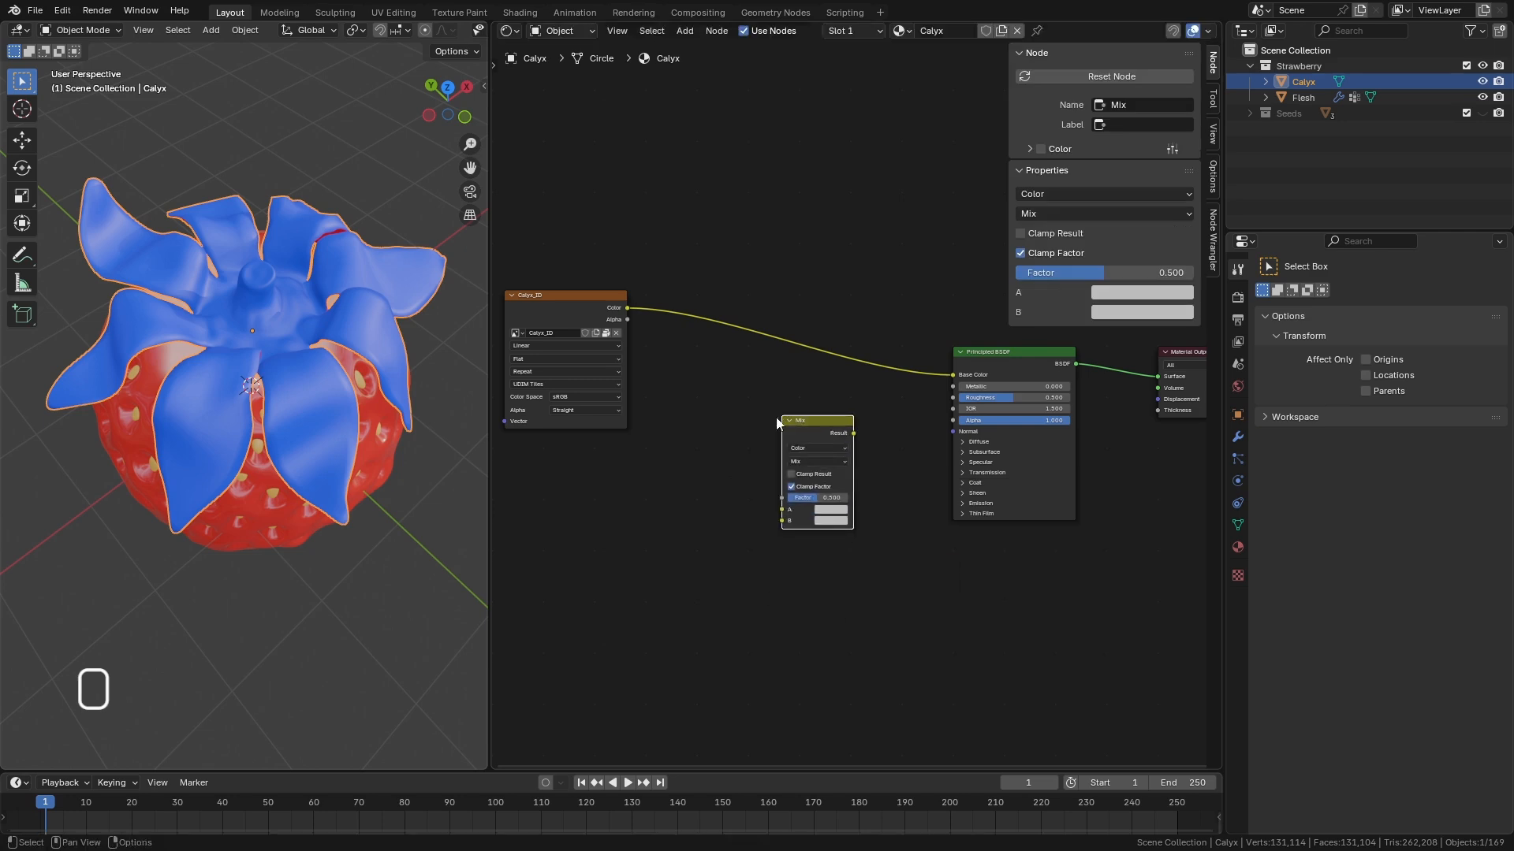
# Add a Separate Color node below the Calyx_ID image node and feed it the image's Color output.
pyautogui.moveTo(628, 308); pyautogui.dragTo(630, 611)
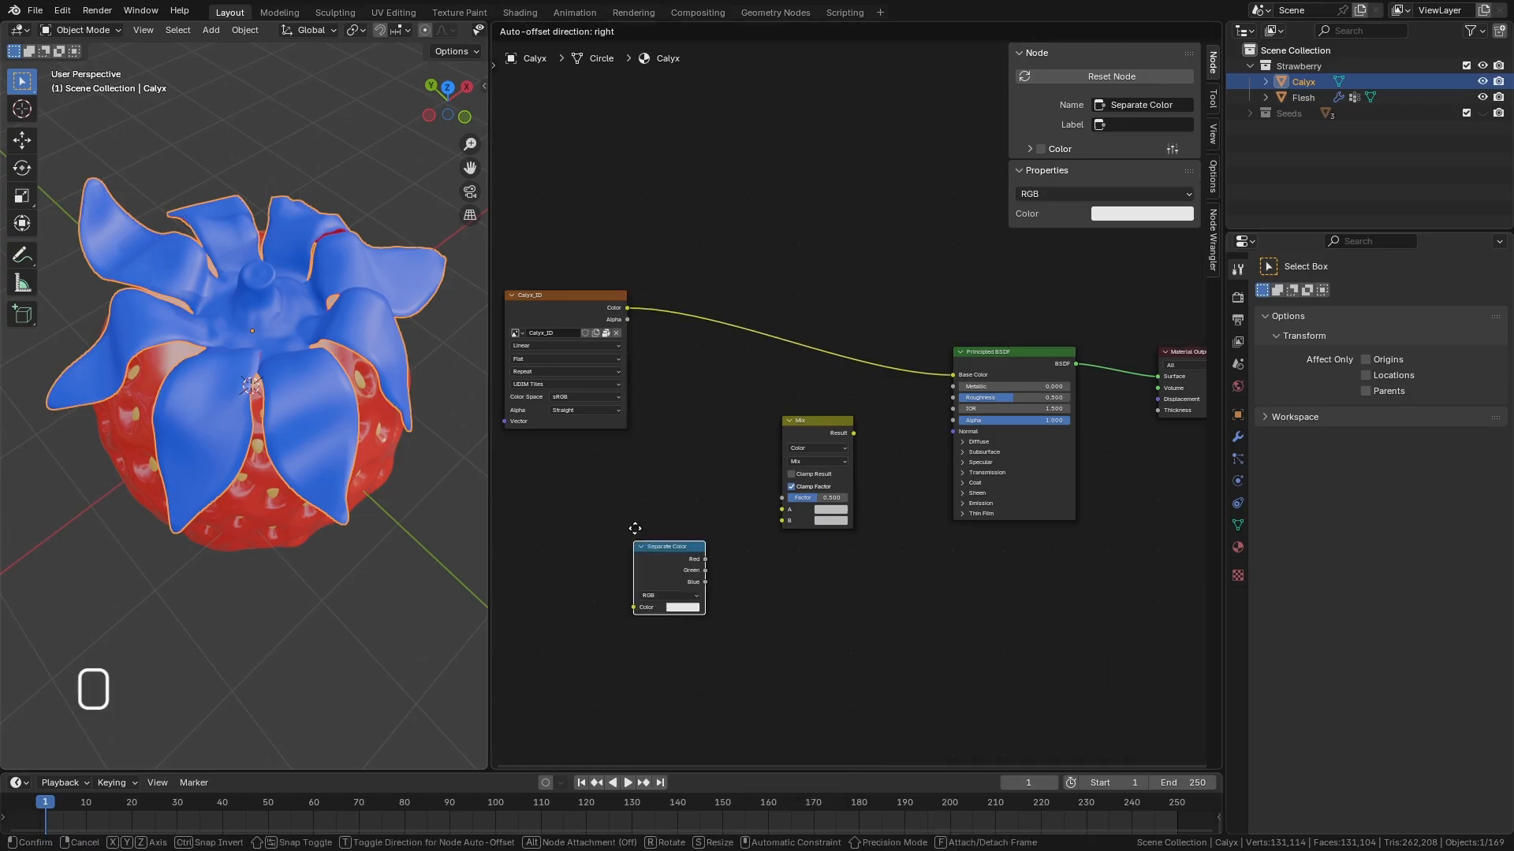
pyautogui.click(652, 518)
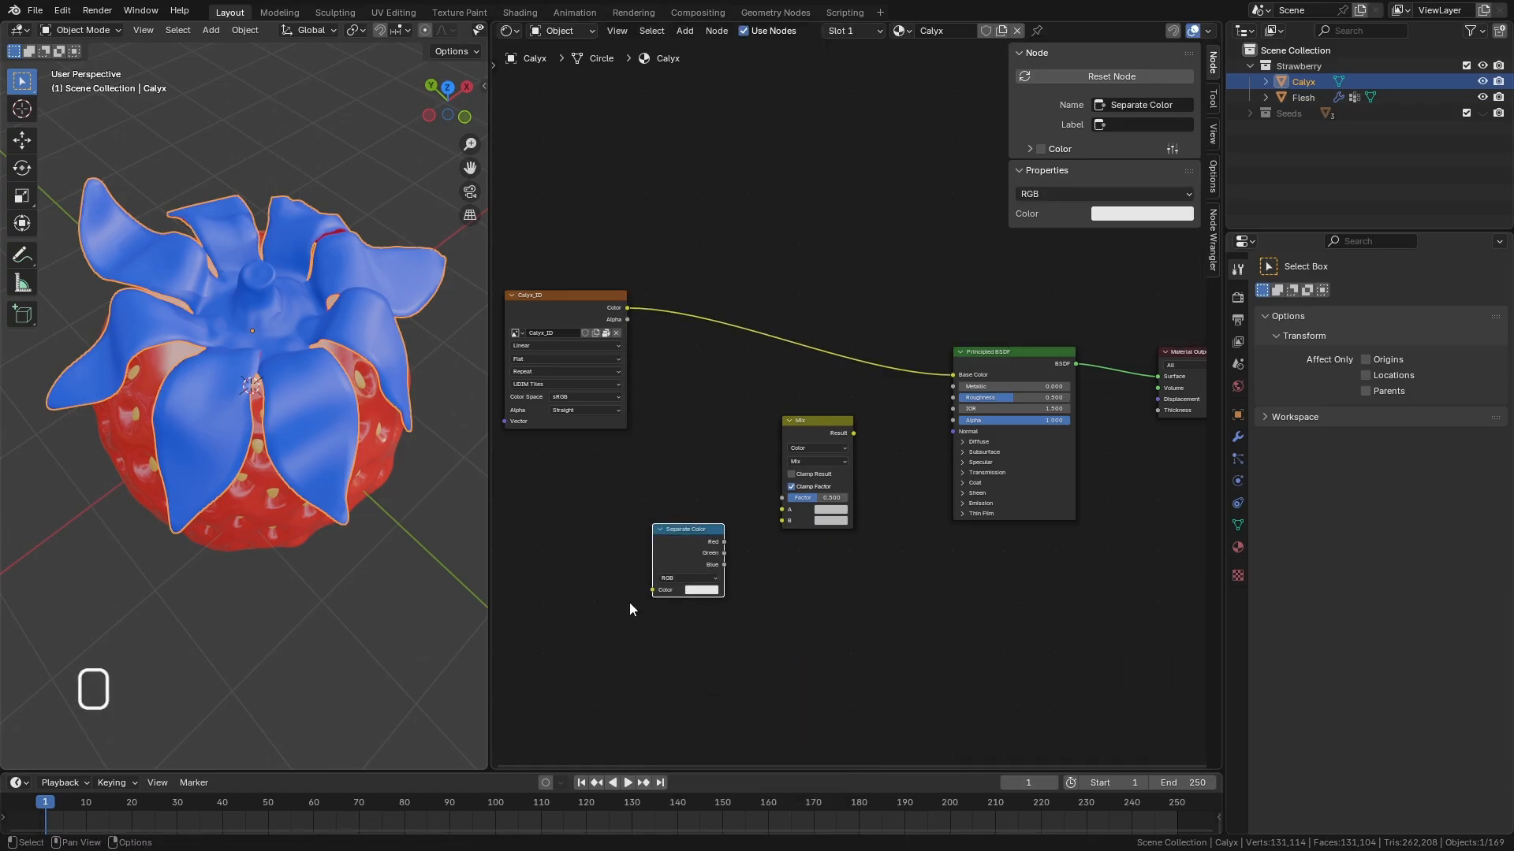
pyautogui.moveTo(628, 308); pyautogui.dragTo(653, 590)
# Connect the Separate Color node's Blue output to the Mix node's Factor input.
pyautogui.moveTo(666, 615); pyautogui.dragTo(715, 535, button='middle')
pyautogui.scroll(4, 714, 532)
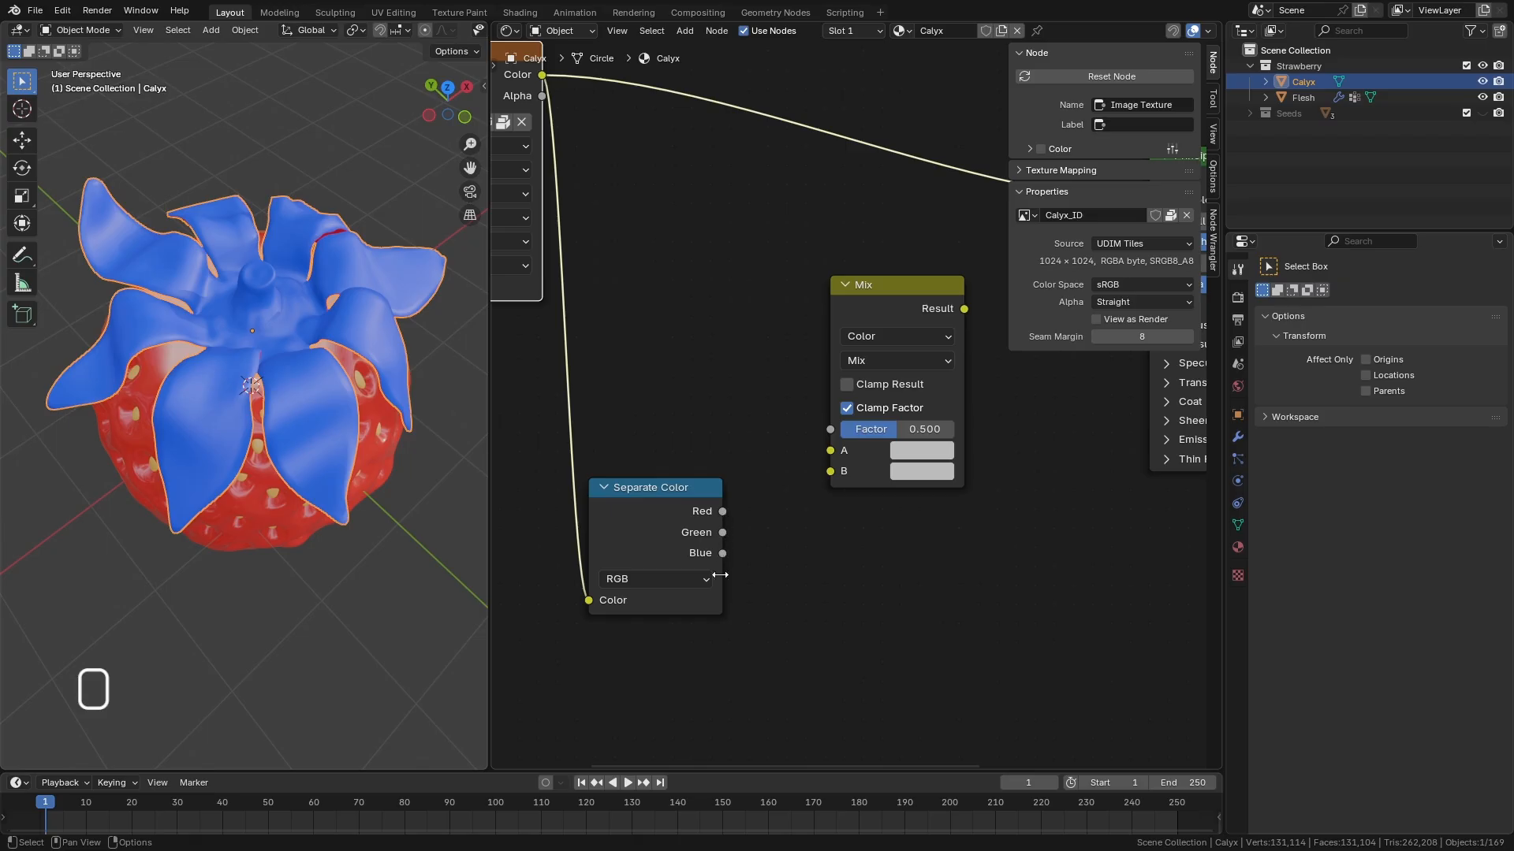
pyautogui.scroll(-3, 709, 575)
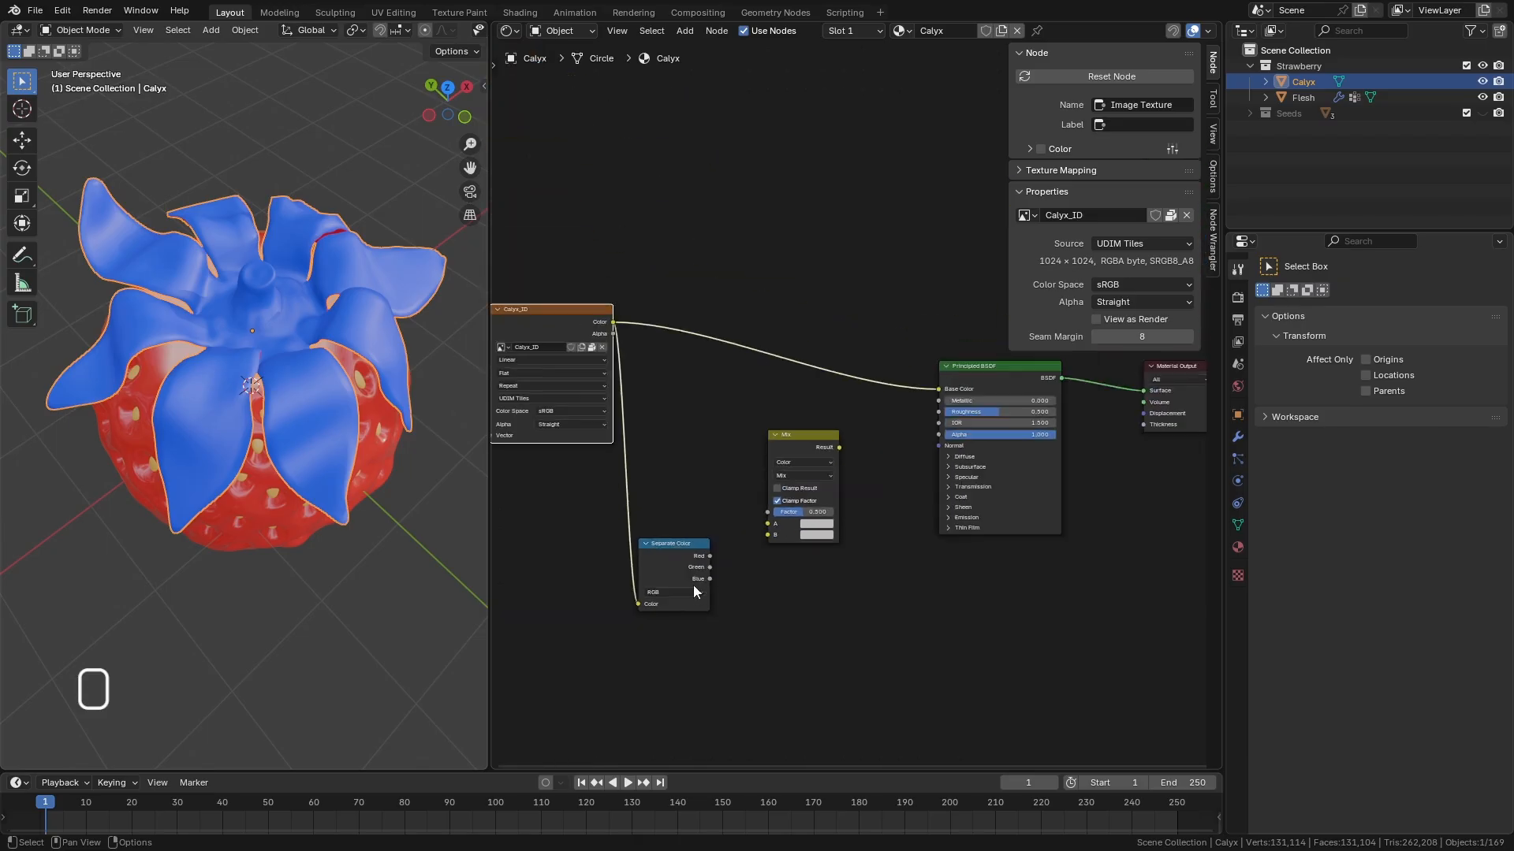
pyautogui.scroll(1, 726, 561)
pyautogui.moveTo(706, 584); pyautogui.dragTo(767, 502)
pyautogui.press('Escape')
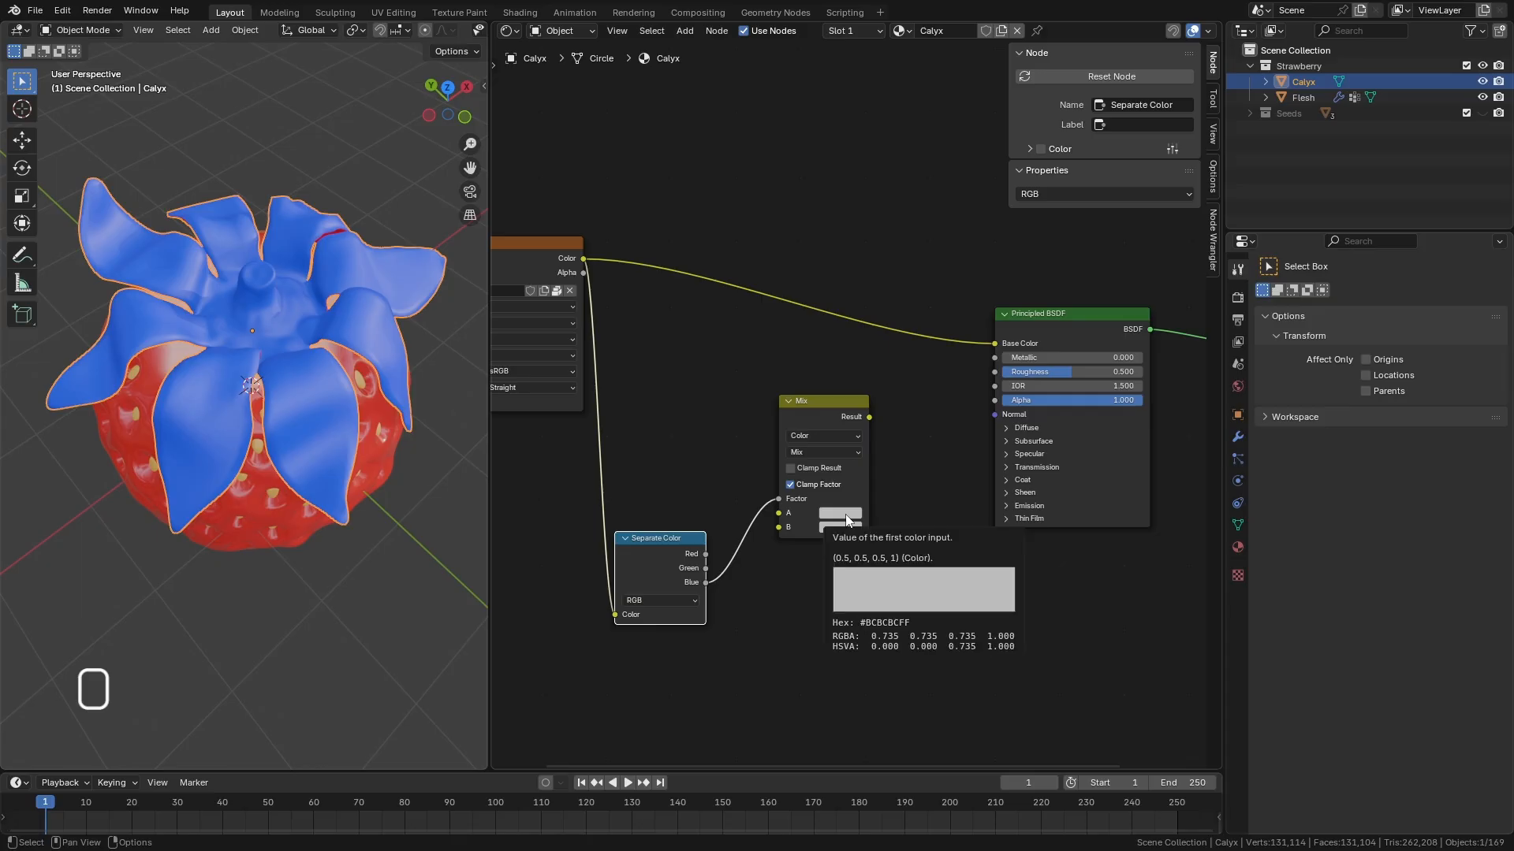
# Set the Mix node's A colour to green with hue 0.335 and saturation 1.000, and its B colour to dark yellow.
pyautogui.click(845, 514)
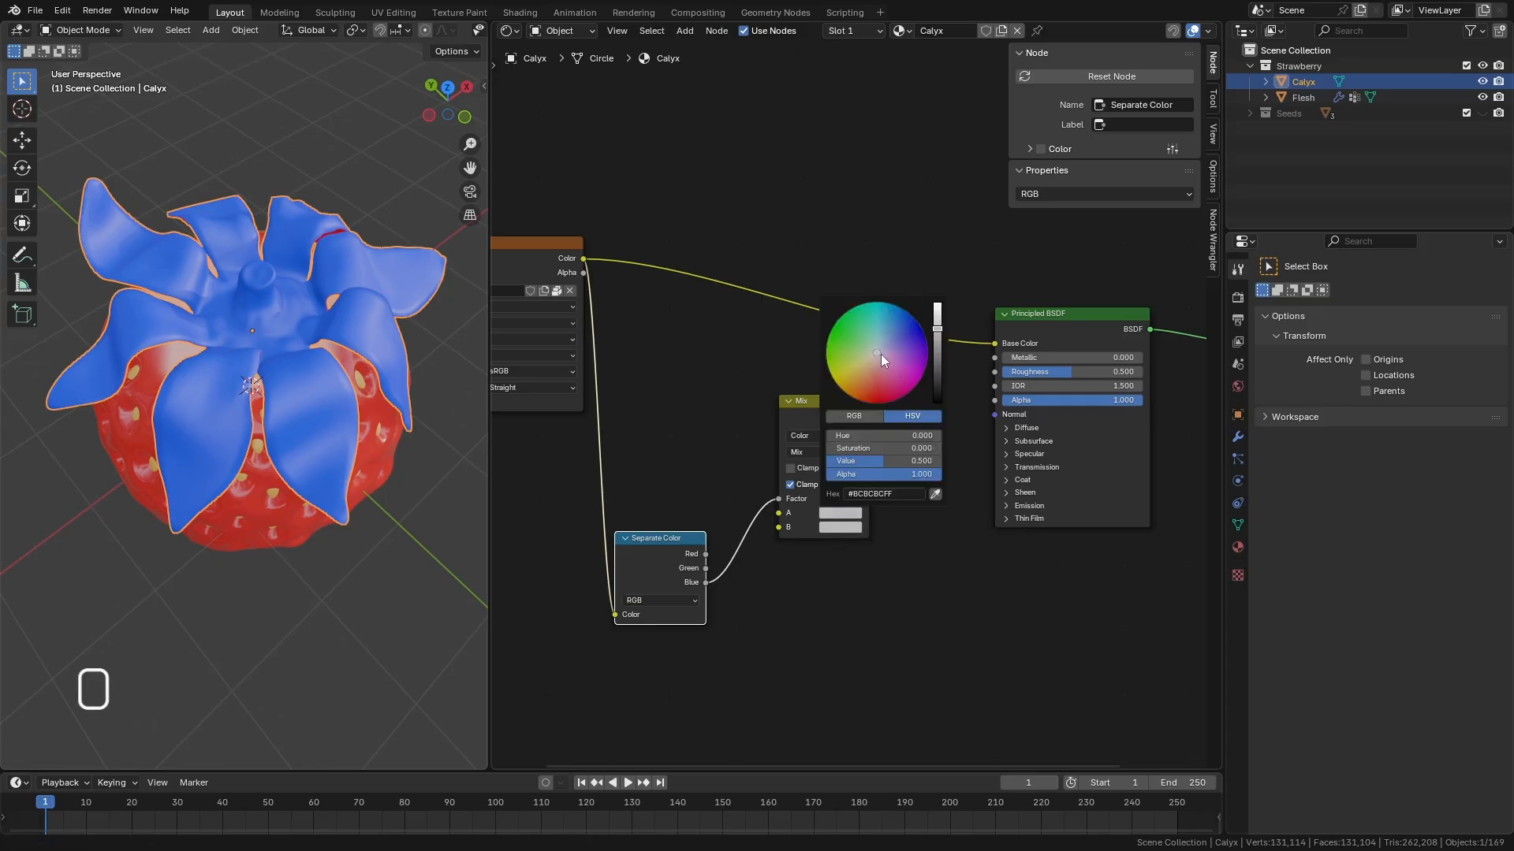
pyautogui.moveTo(882, 353); pyautogui.dragTo(821, 315)
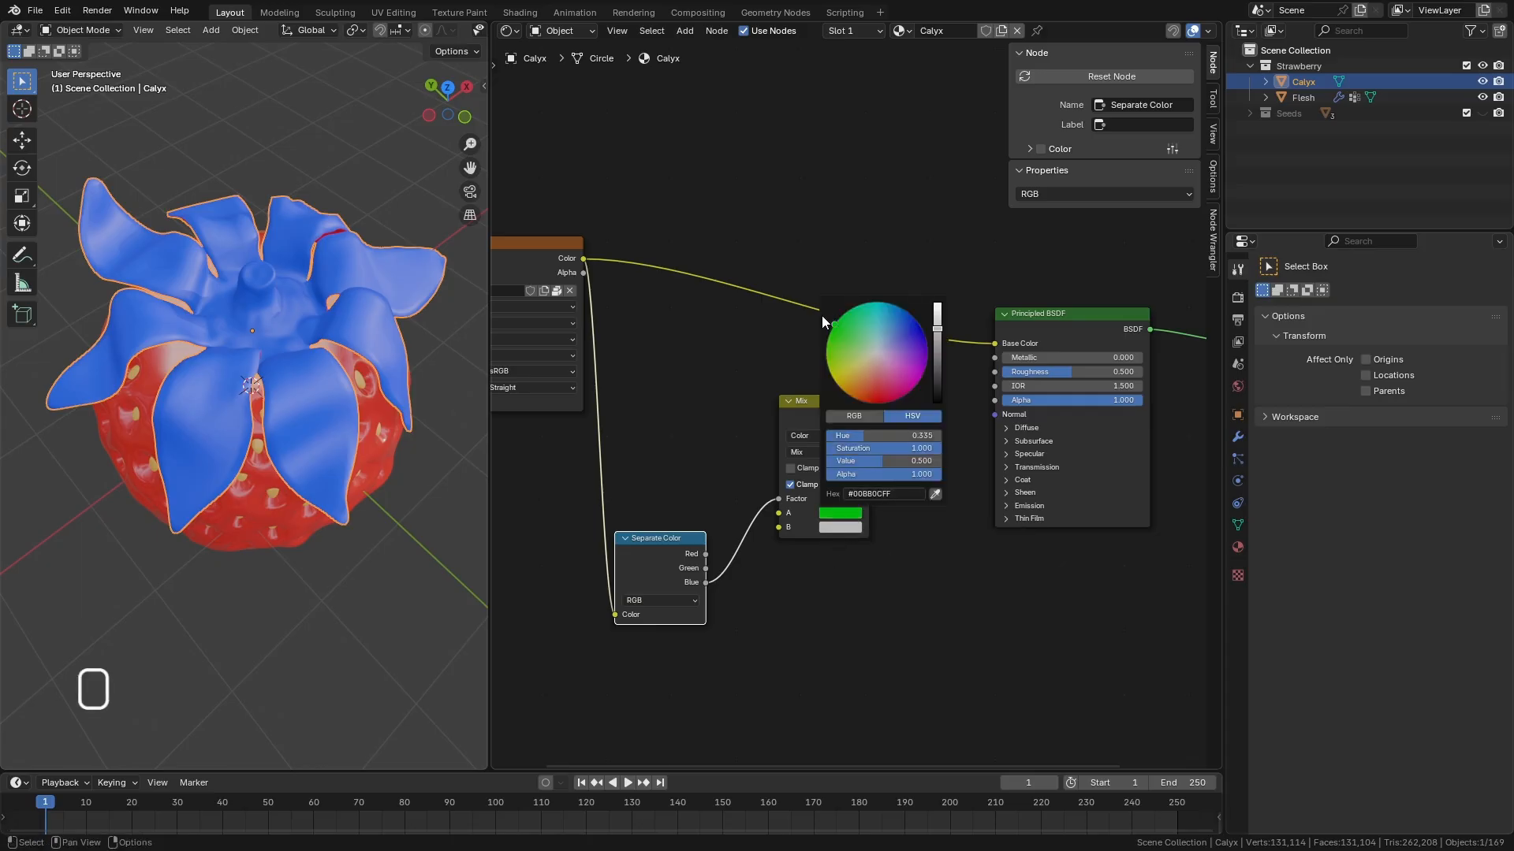
pyautogui.click(851, 533)
pyautogui.click(876, 366)
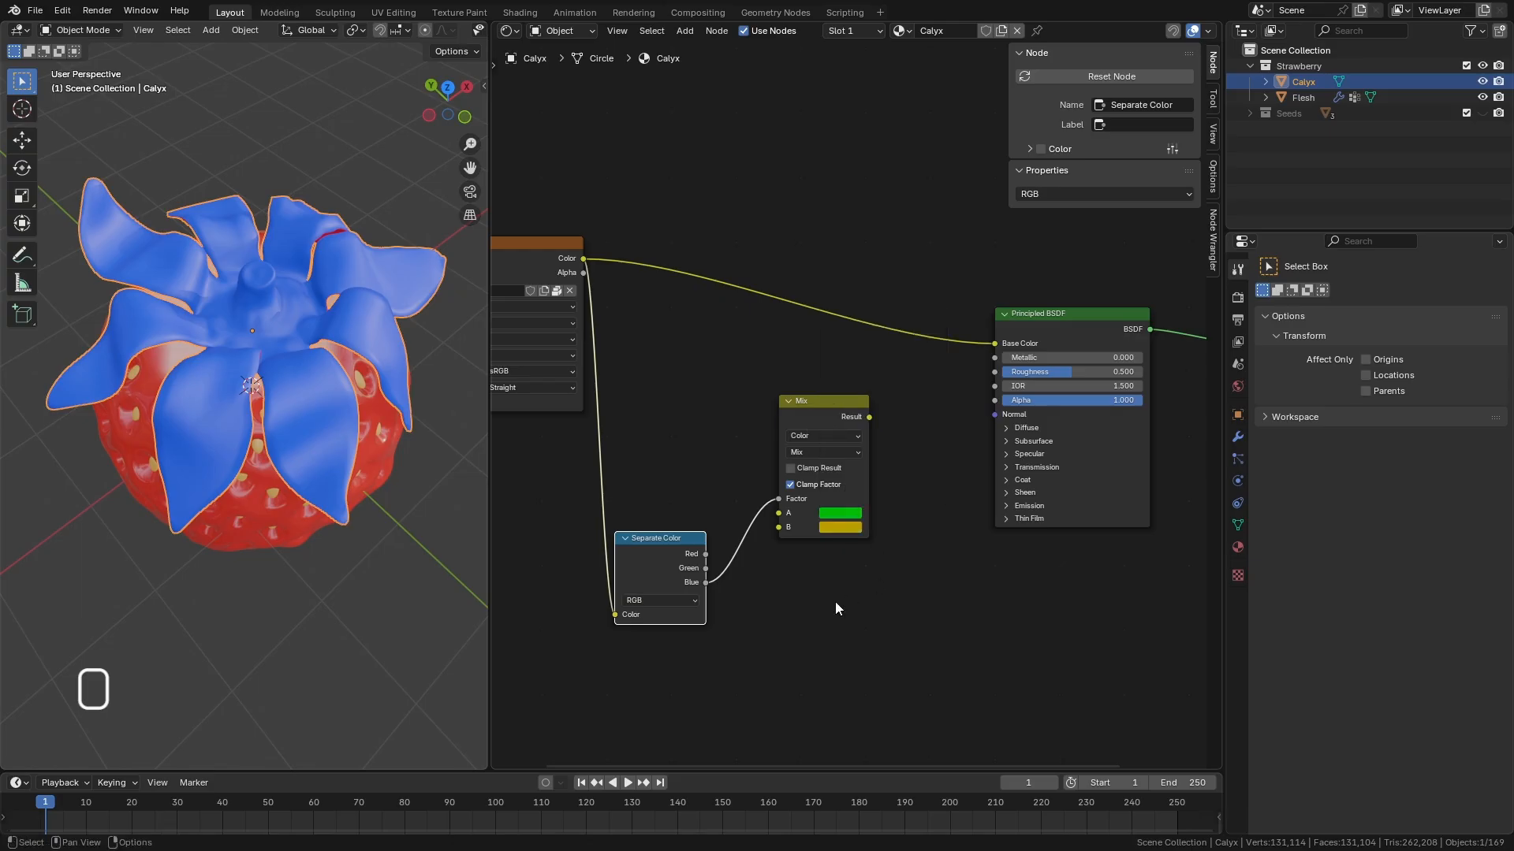
# Move the Separate Color node up beside the Calyx_ID node and connect the Mix Result to the Principled BSDF's Base Color.
pyautogui.scroll(-1, 837, 609)
pyautogui.moveTo(688, 537); pyautogui.dragTo(674, 310)
pyautogui.scroll(2, 840, 526)
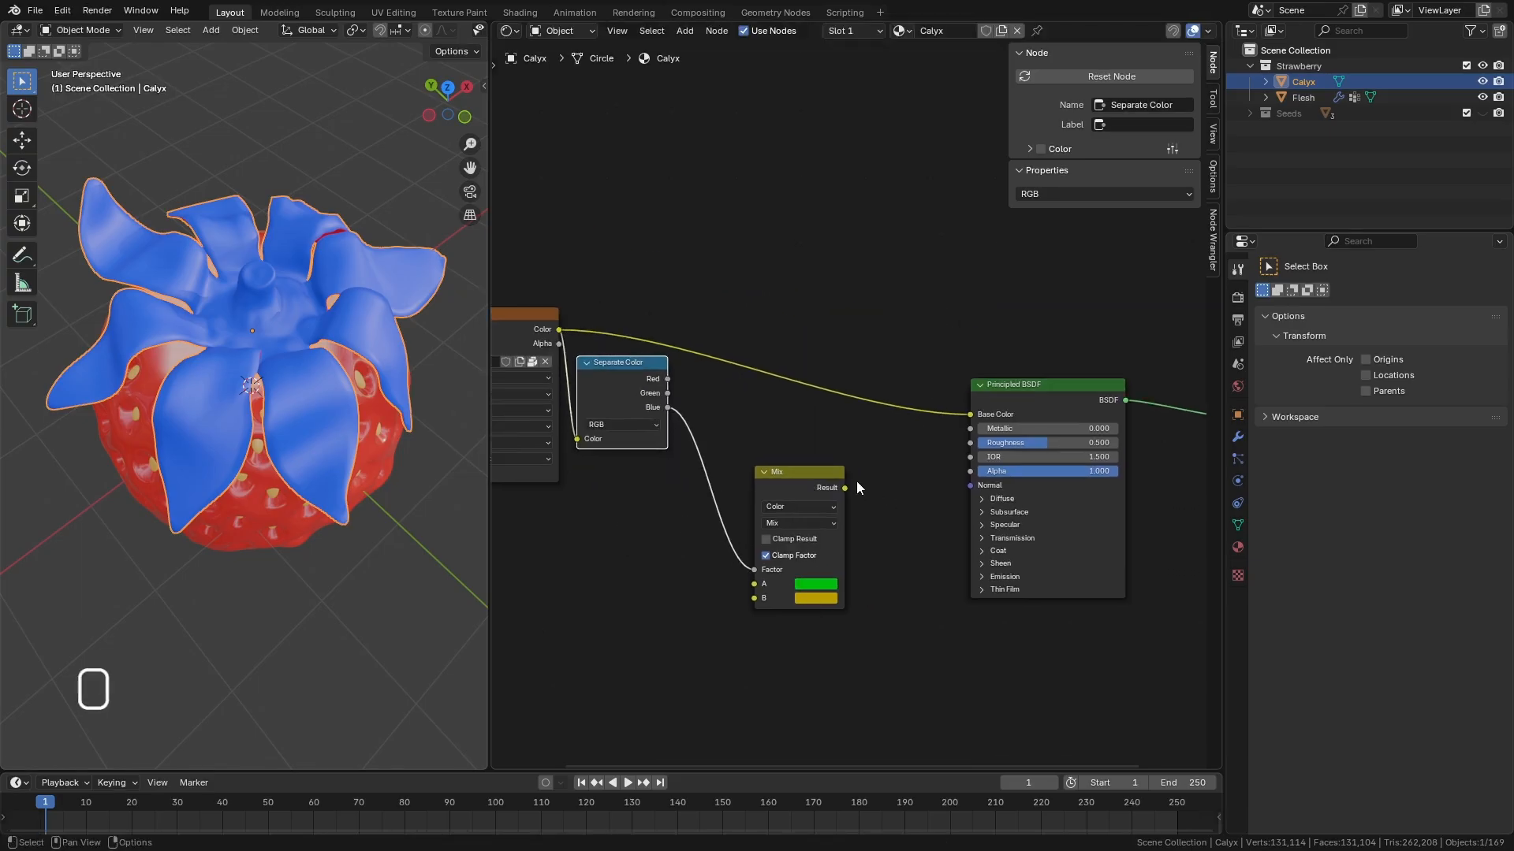
pyautogui.moveTo(846, 488); pyautogui.dragTo(969, 413)
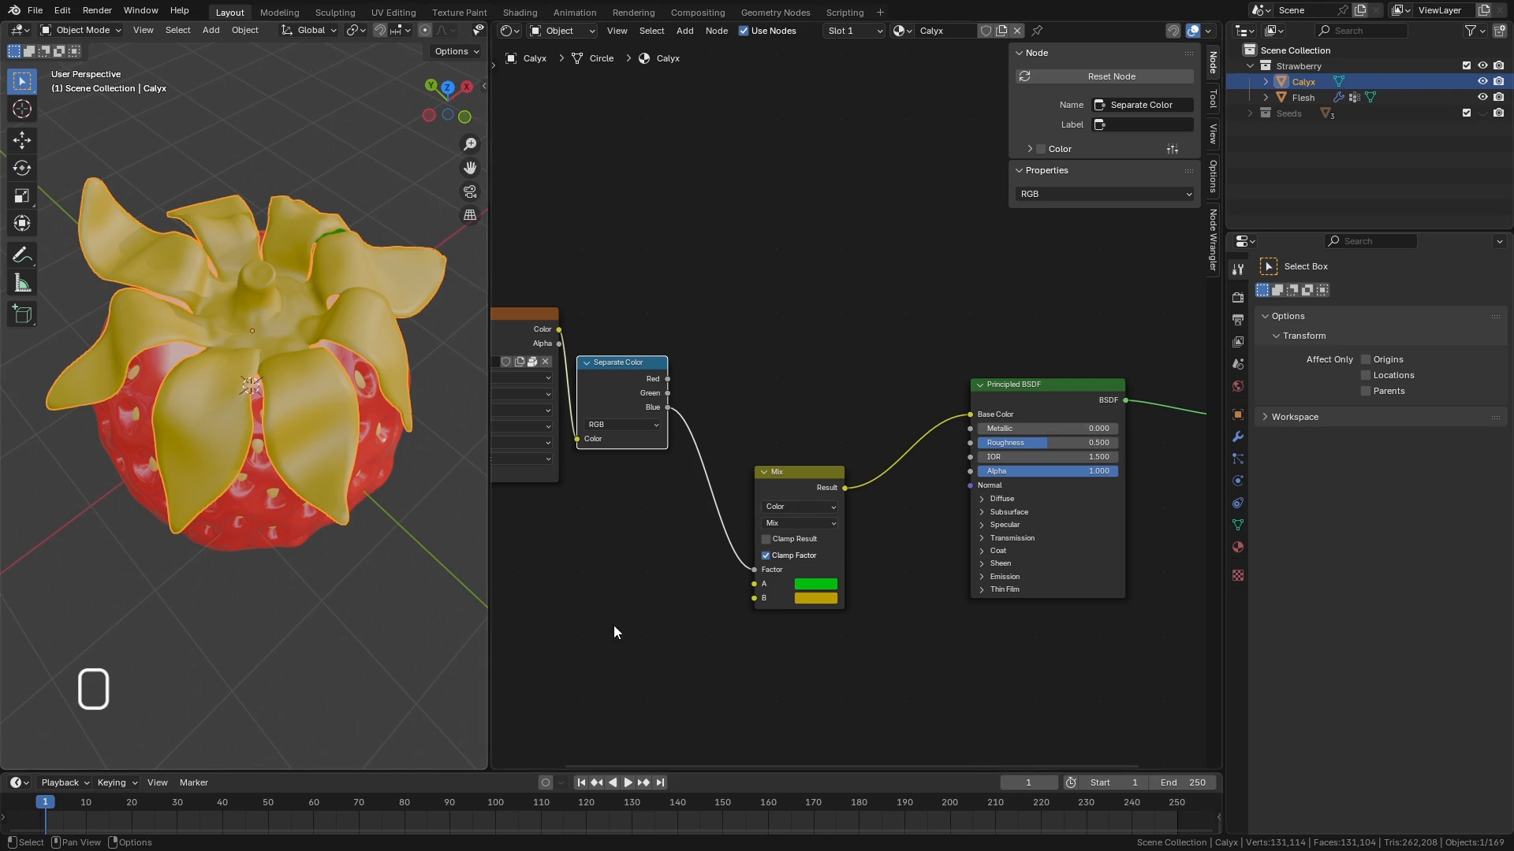
# Shift the Mix node's B colour to a greener yellow with a hue of about 0.164 and full saturation.
pyautogui.moveTo(352, 532); pyautogui.dragTo(369, 349, button='middle')
pyautogui.scroll(2, 371, 429)
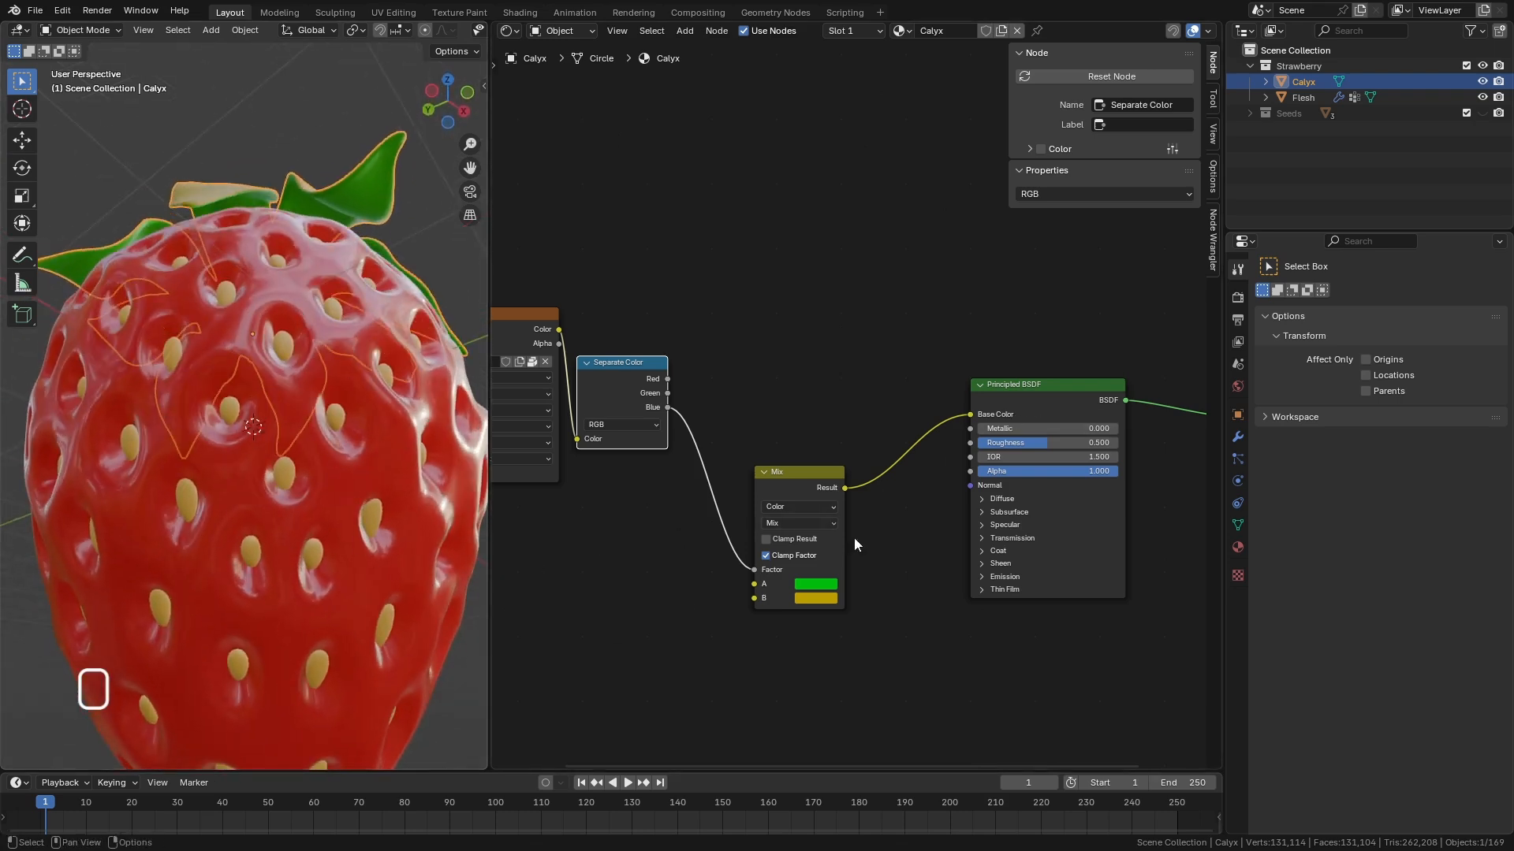
pyautogui.scroll(-2, 382, 438)
pyautogui.moveTo(382, 438); pyautogui.dragTo(325, 465, button='middle')
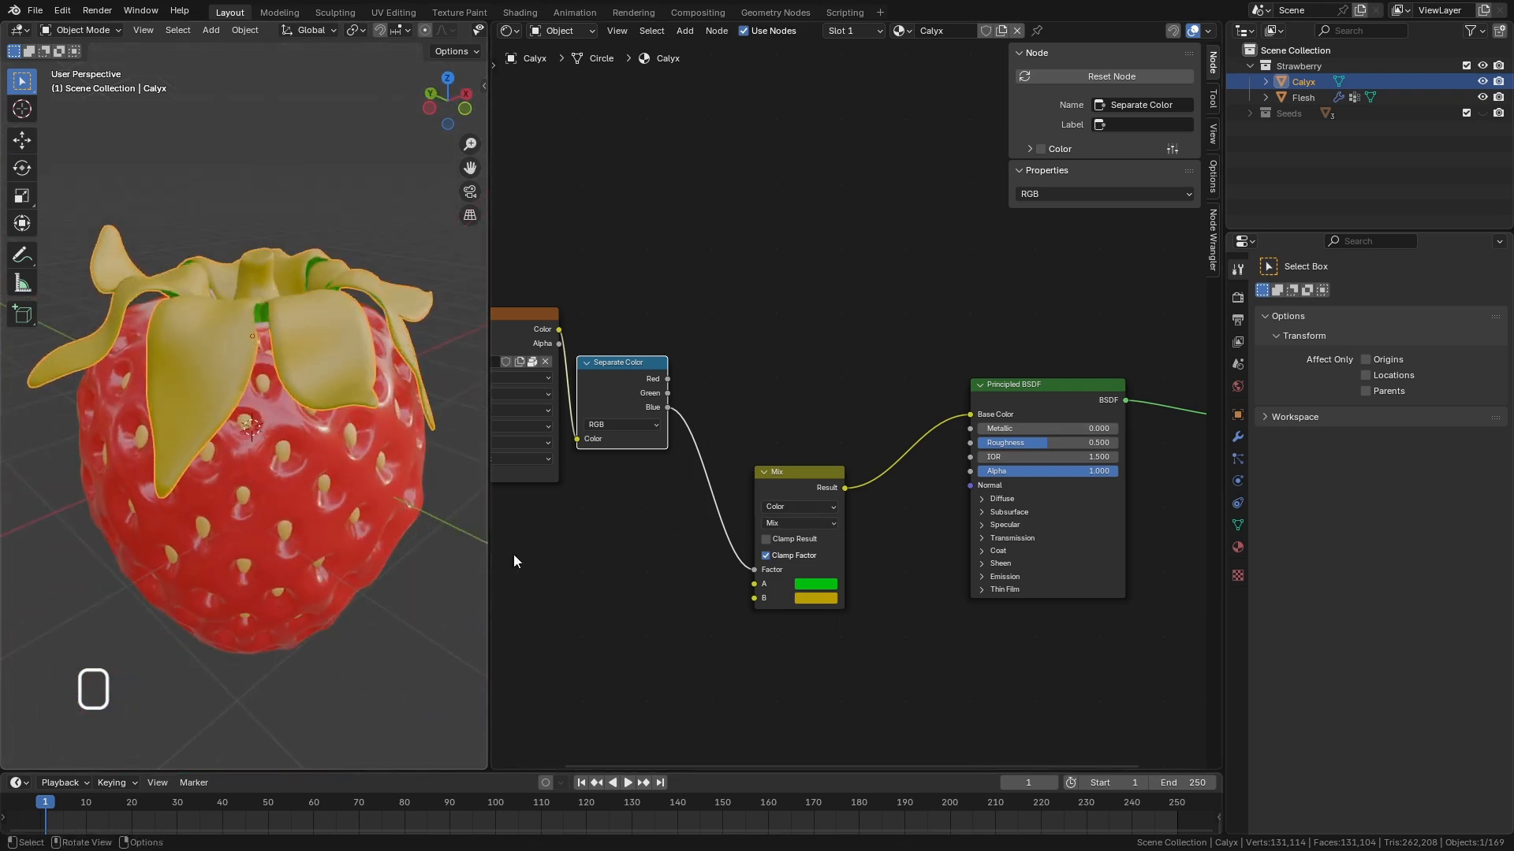
pyautogui.click(827, 604)
pyautogui.moveTo(839, 469); pyautogui.dragTo(817, 471)
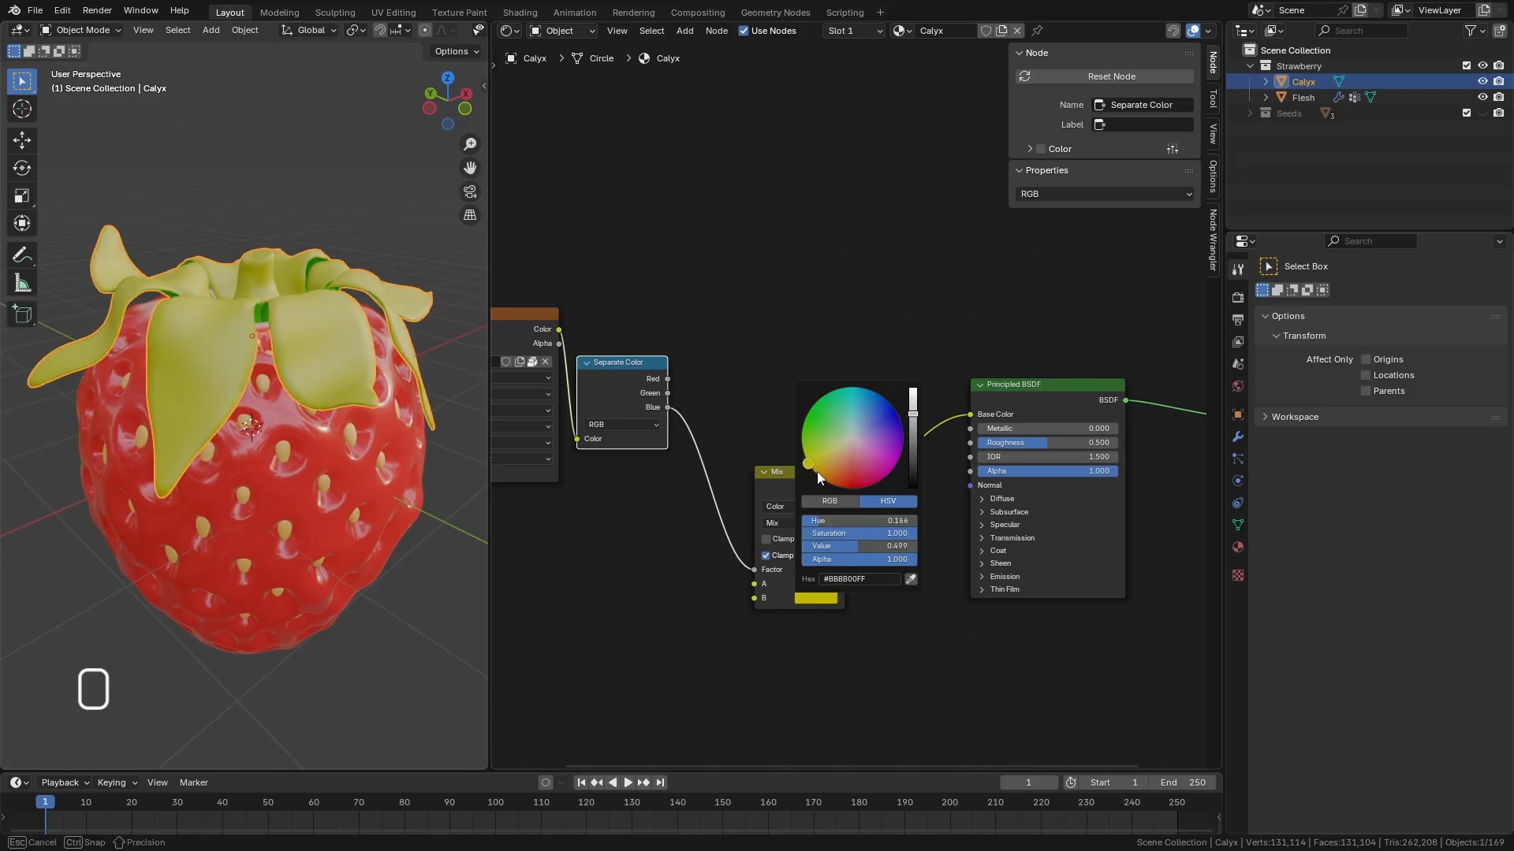
# Swap the calyx's front and back colours by driving the Mix Factor from the Separate Color node's Red output.
pyautogui.moveTo(317, 465); pyautogui.dragTo(314, 368, button='middle')
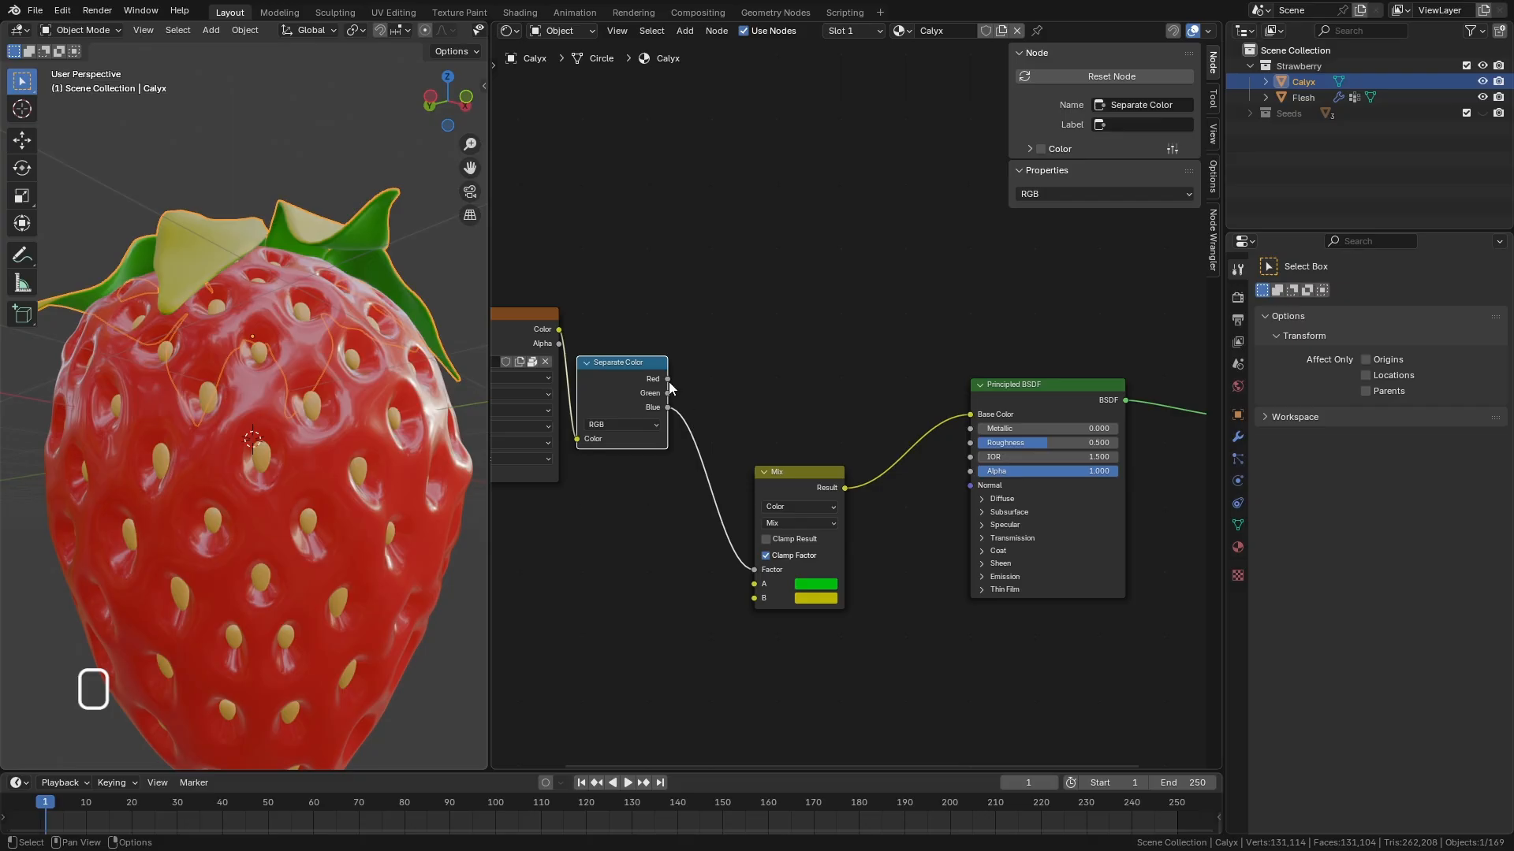
pyautogui.moveTo(668, 379); pyautogui.dragTo(755, 569)
pyautogui.moveTo(351, 371); pyautogui.dragTo(372, 447, button='middle')
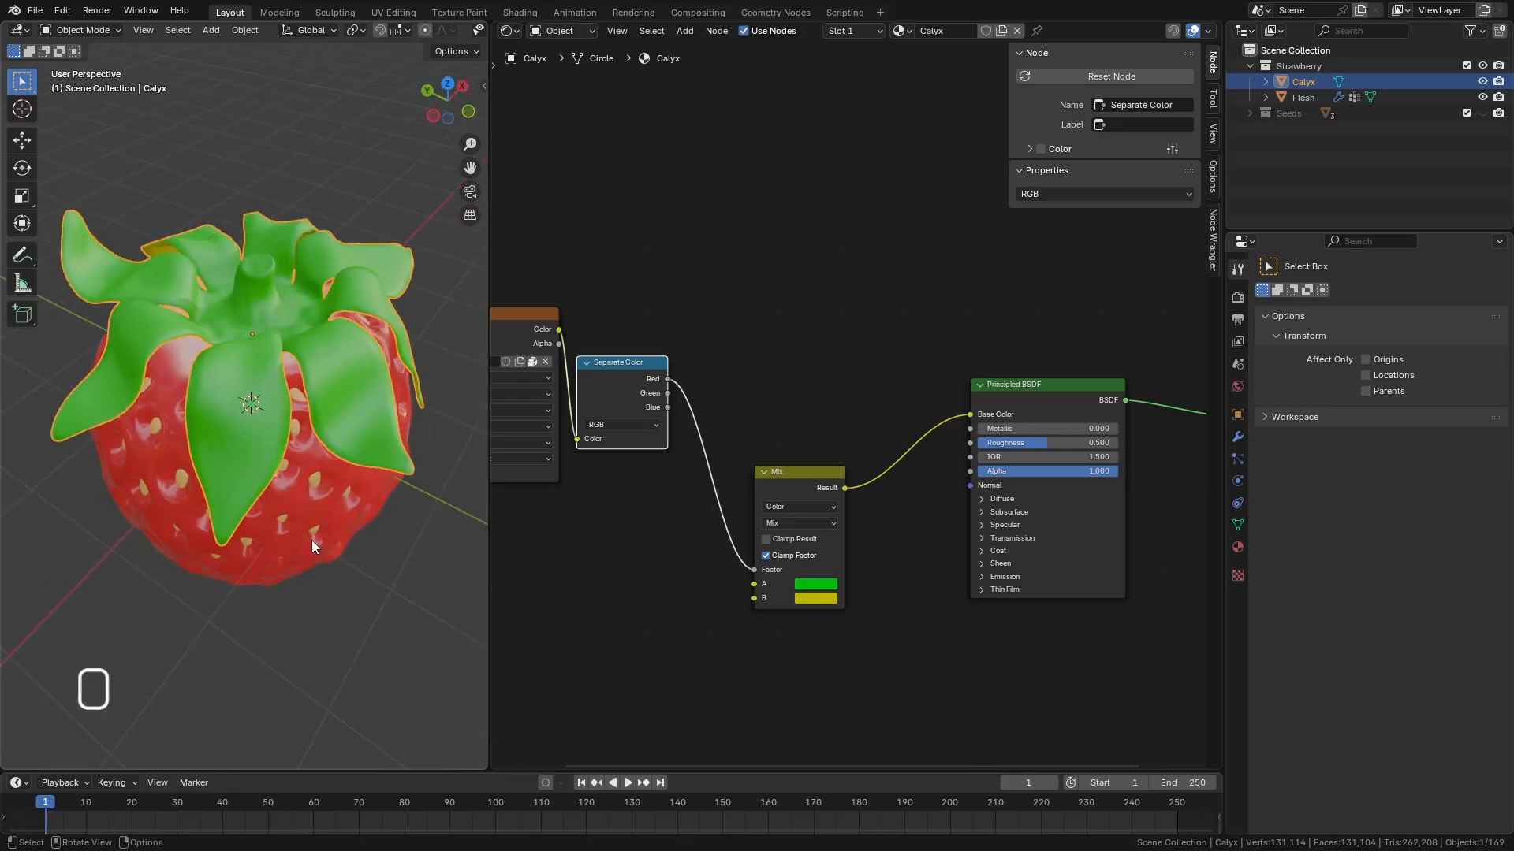
# Rearrange the nodes so Separate Color sits right beside the Calyx_ID image and Mix sits lower, before the Principled BSDF.
pyautogui.moveTo(653, 379); pyautogui.dragTo(662, 247)
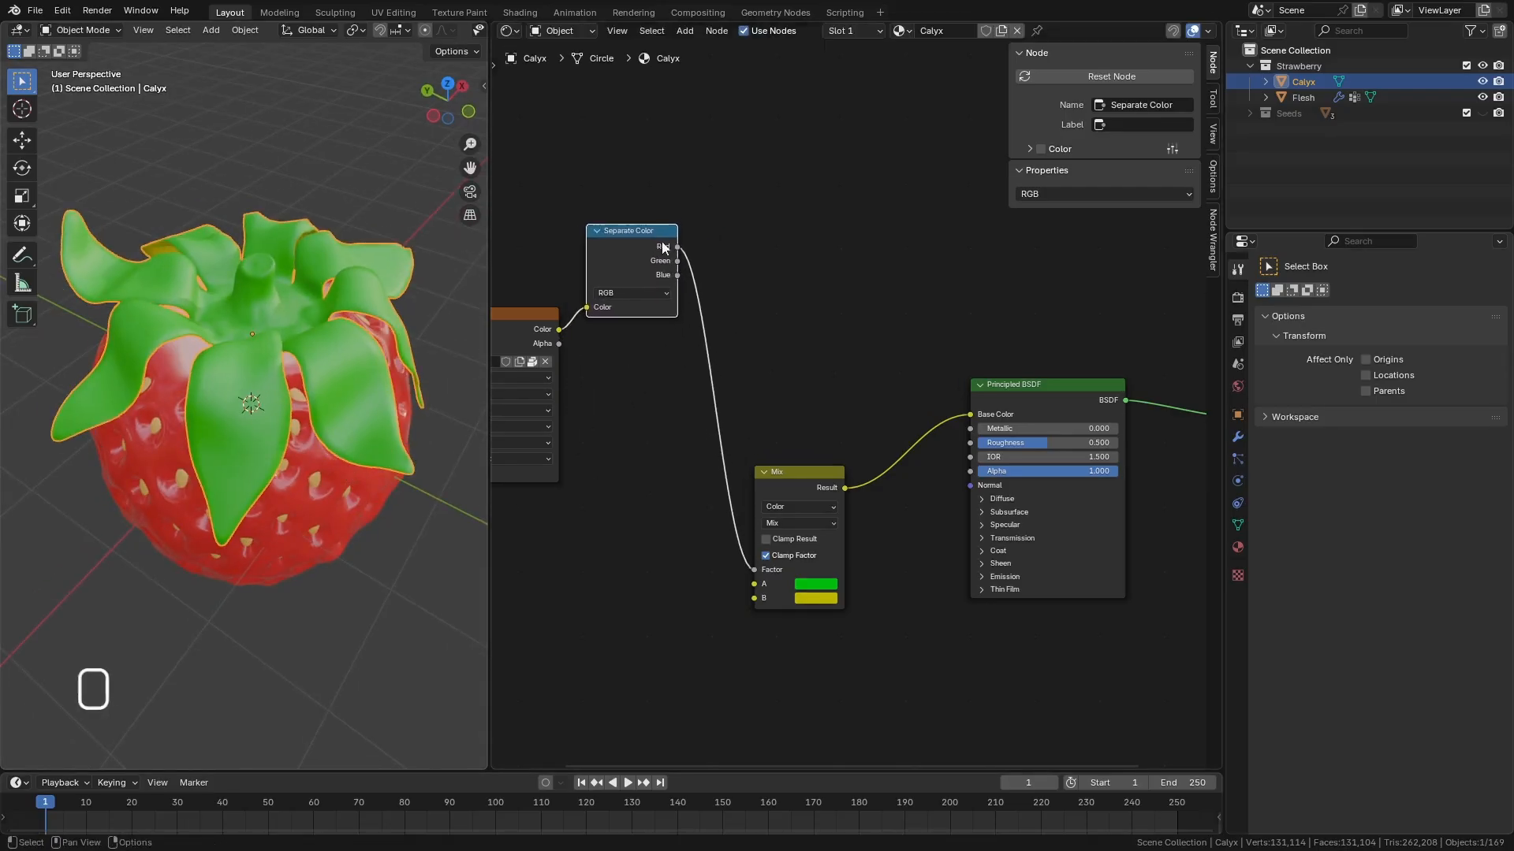
pyautogui.moveTo(804, 484); pyautogui.dragTo(757, 247)
pyautogui.keyDown('shift'); pyautogui.moveTo(780, 454); pyautogui.dragTo(915, 491, button='middle'); pyautogui.keyUp('shift')
pyautogui.moveTo(676, 351); pyautogui.dragTo(666, 279)
pyautogui.moveTo(892, 274); pyautogui.dragTo(892, 482)
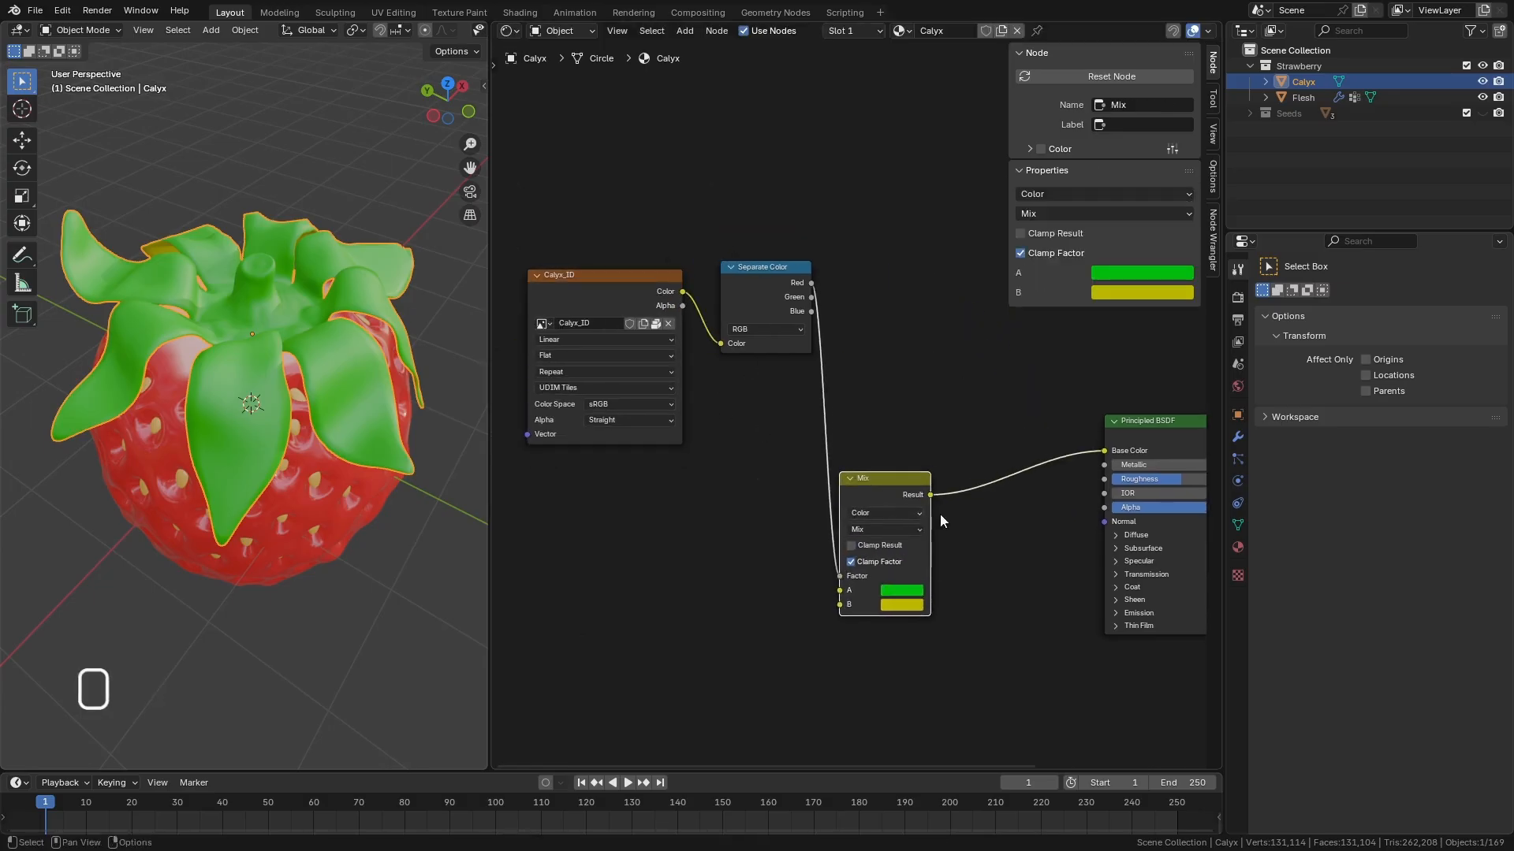
pyautogui.moveTo(940, 520); pyautogui.dragTo(1007, 354, button='middle')
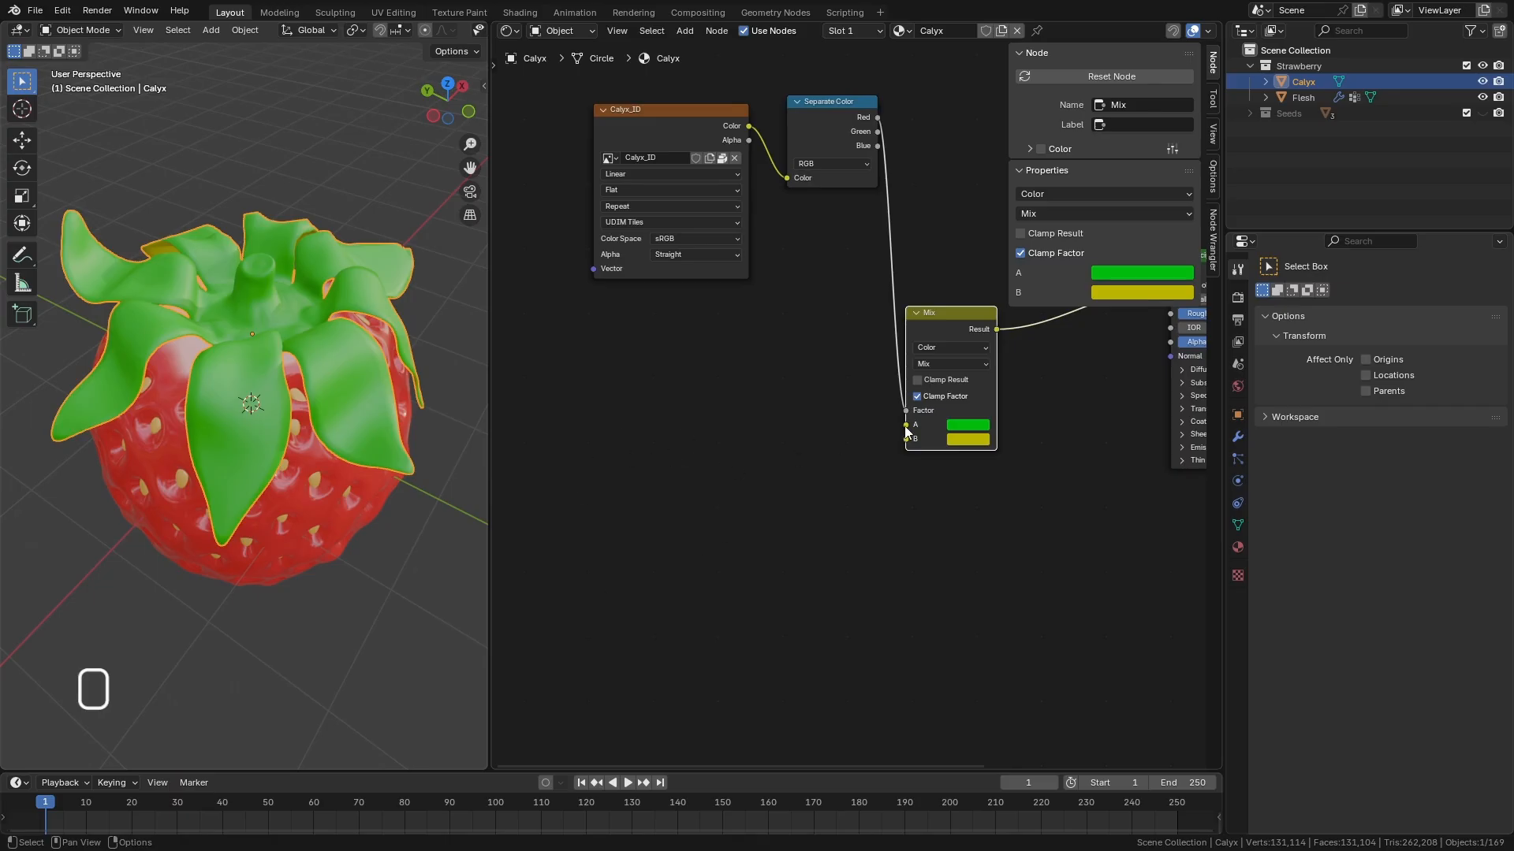
pyautogui.moveTo(905, 426); pyautogui.dragTo(650, 516)
pyautogui.click(883, 466)
pyautogui.moveTo(906, 440); pyautogui.dragTo(692, 570)
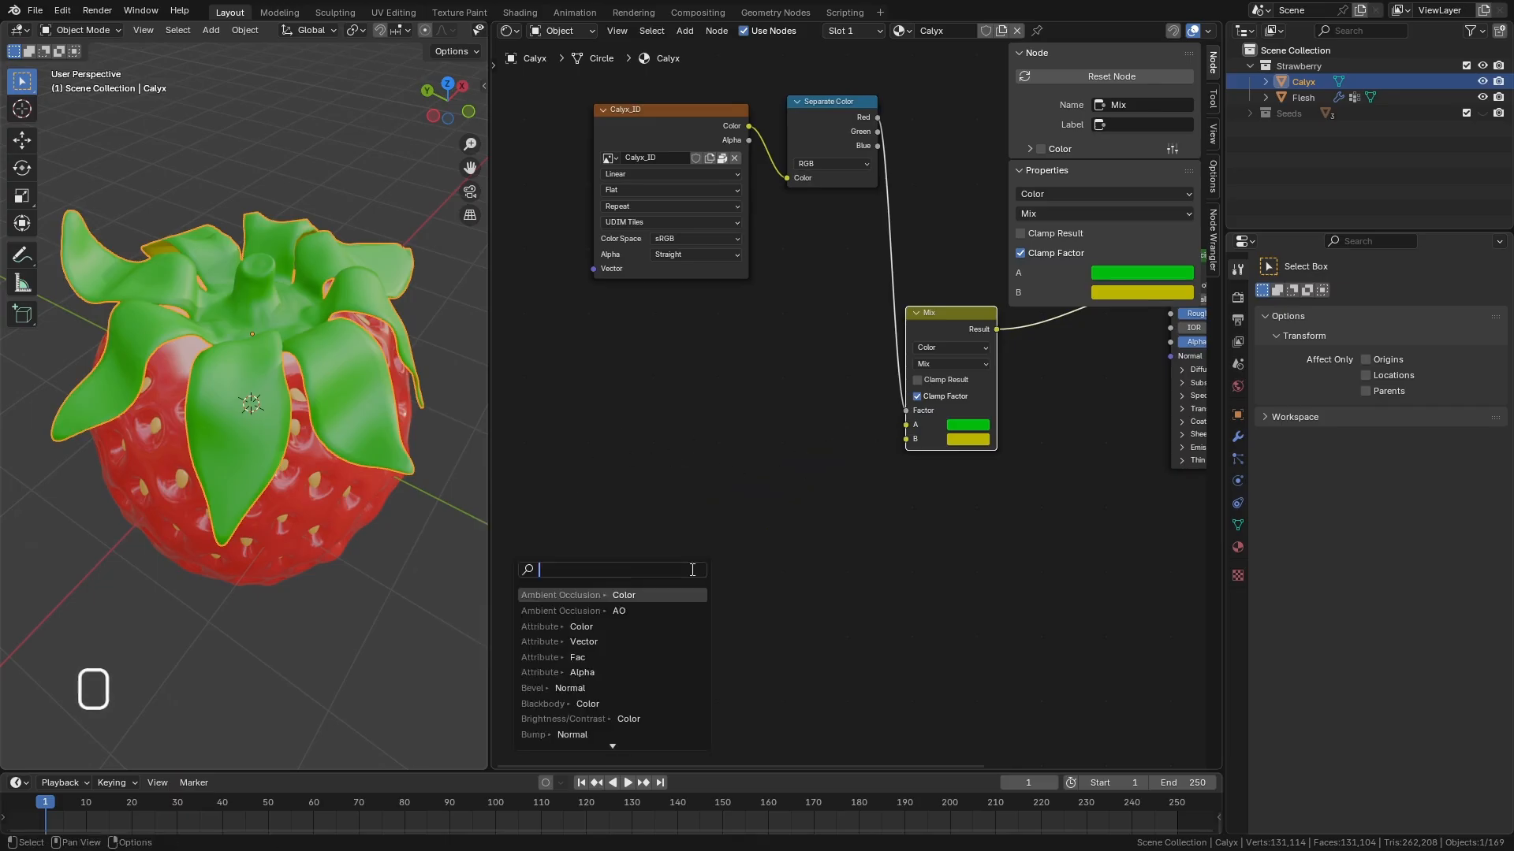
pyautogui.click(950, 544)
# Disconnect the Mix node from the Principled BSDF and place it directly beside the Separate Color node.
pyautogui.moveTo(823, 484); pyautogui.dragTo(728, 632, button='middle')
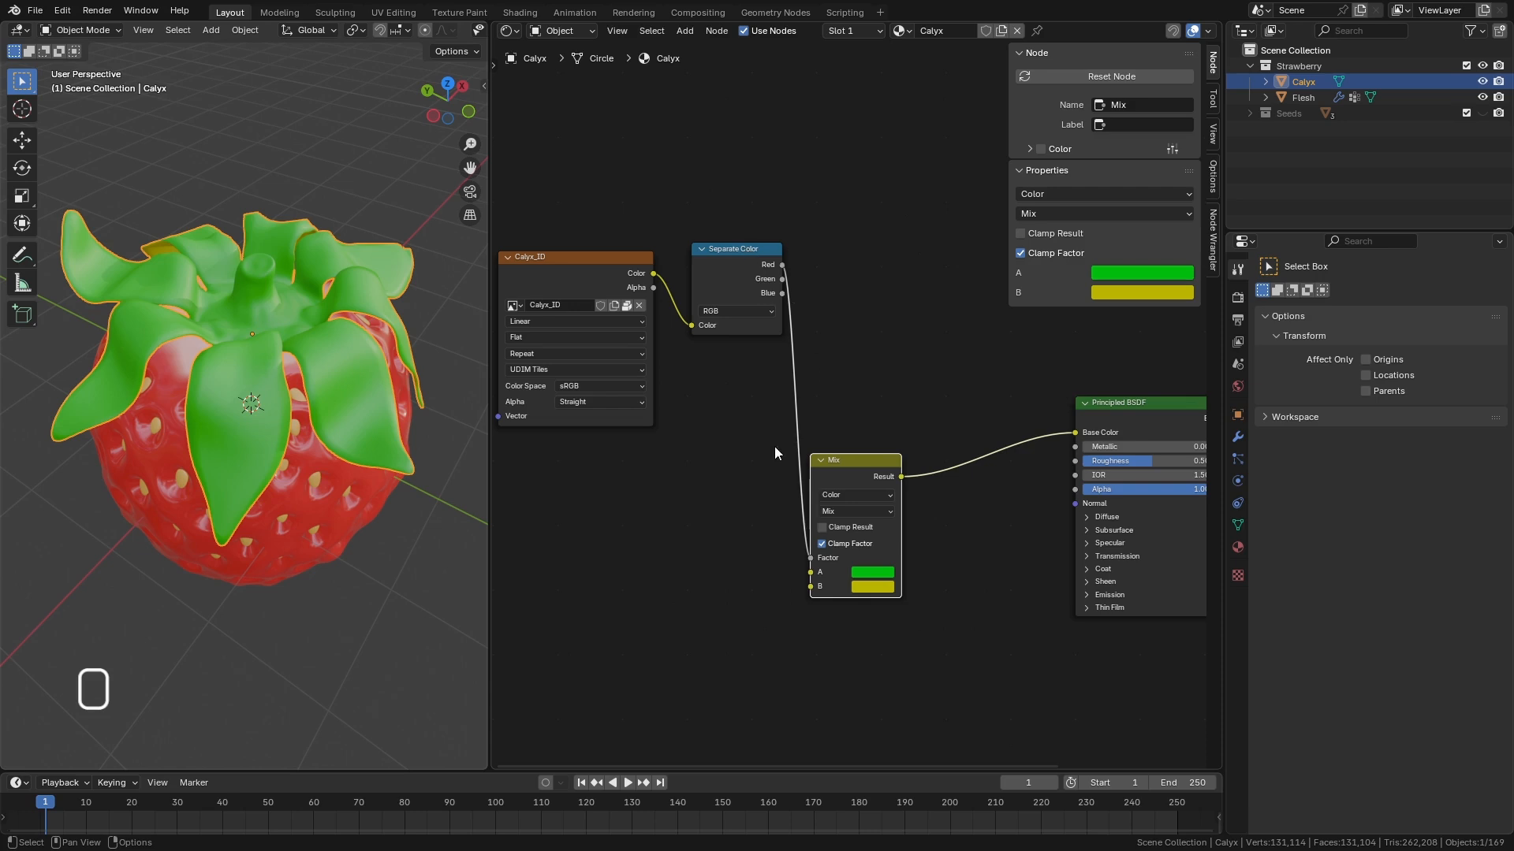
pyautogui.moveTo(702, 601); pyautogui.dragTo(760, 533, button='middle')
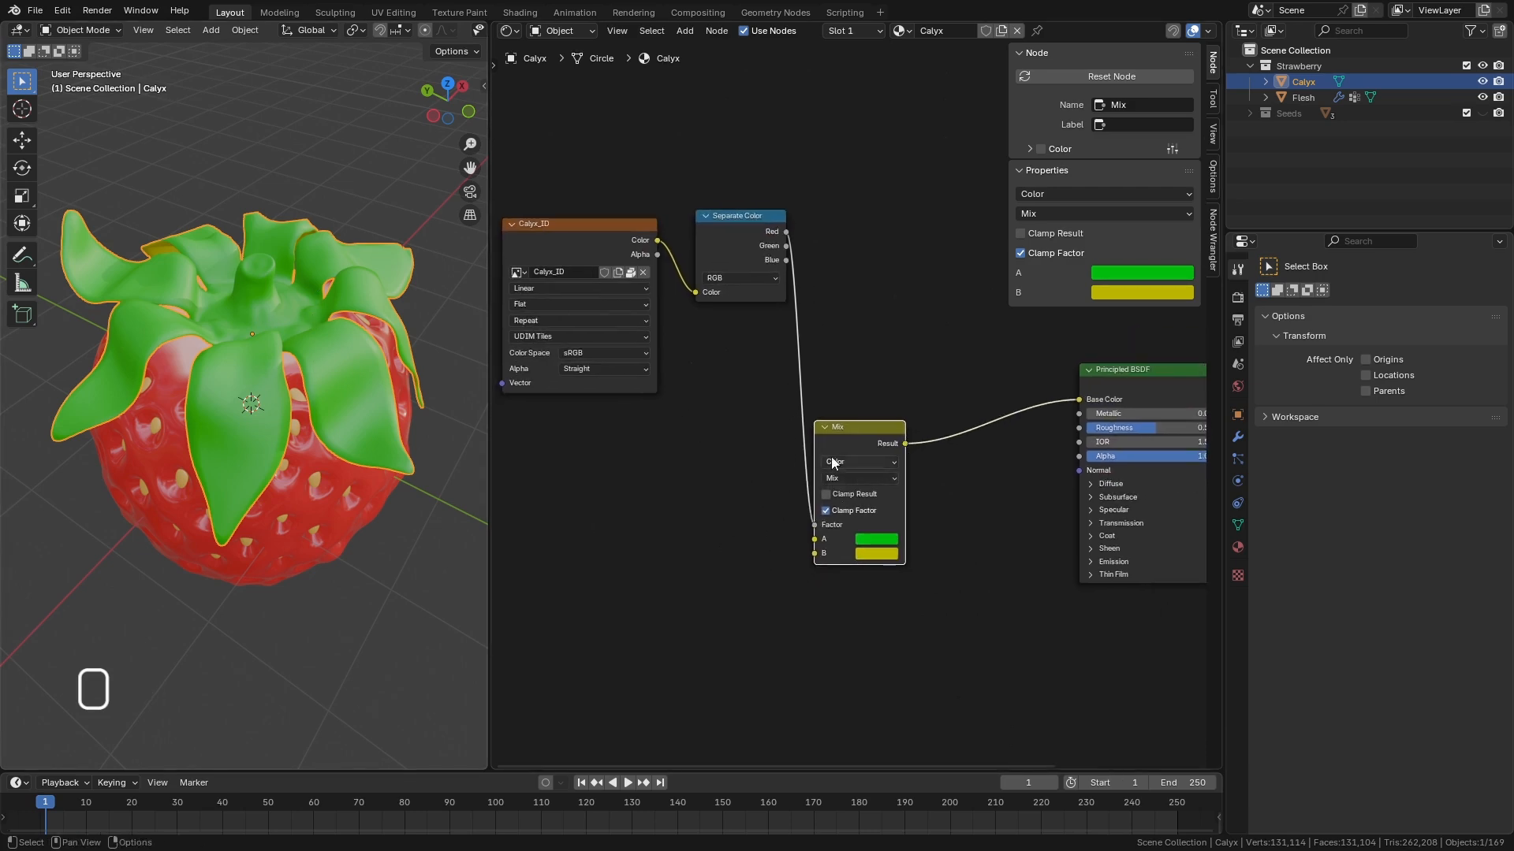
pyautogui.scroll(-4, 787, 474)
pyautogui.scroll(3, 893, 461)
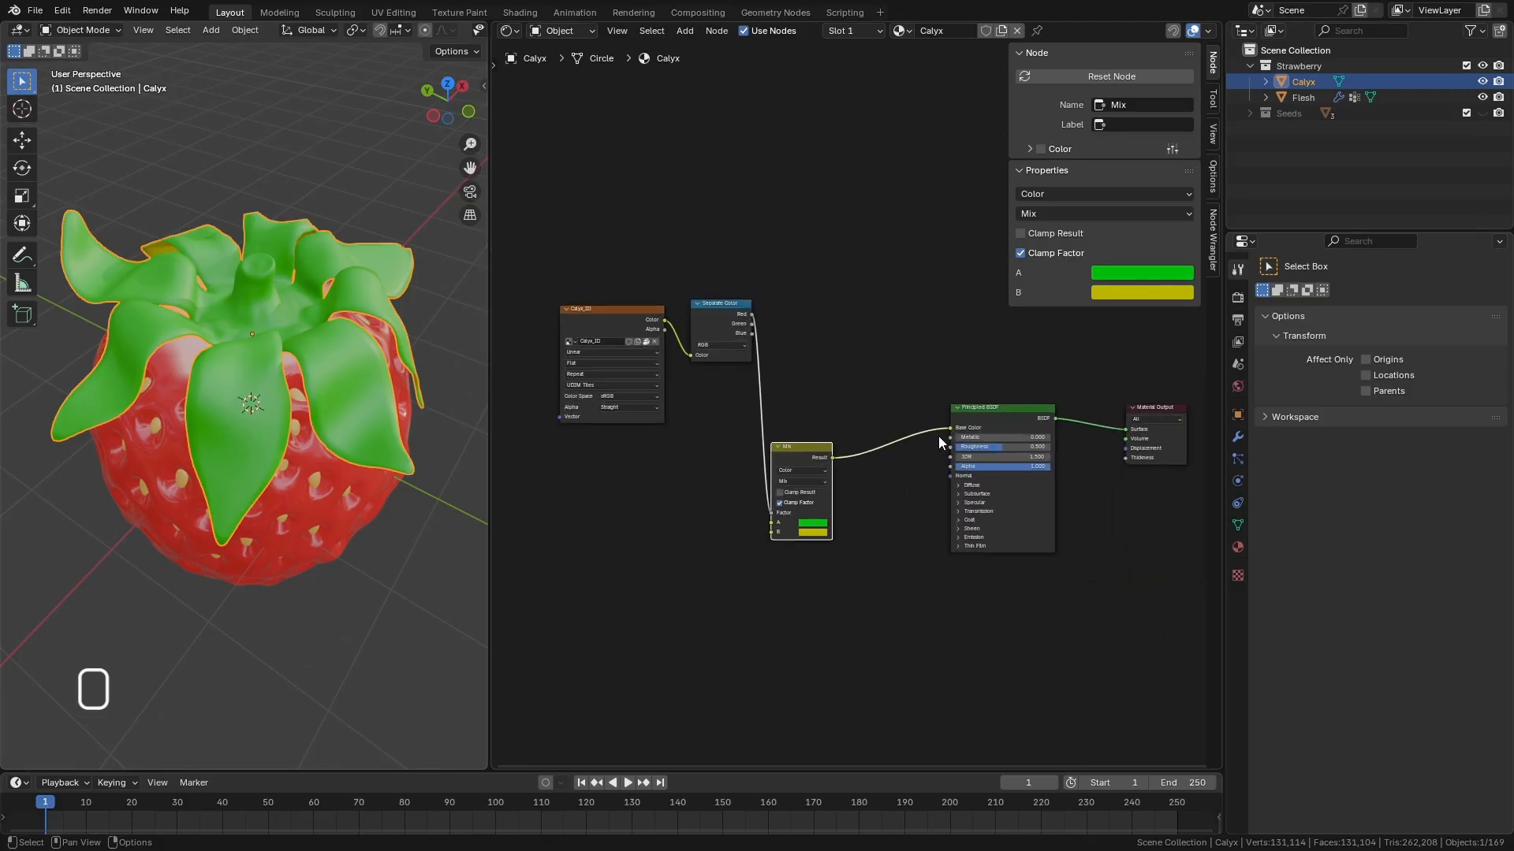
pyautogui.moveTo(941, 430); pyautogui.dragTo(811, 268)
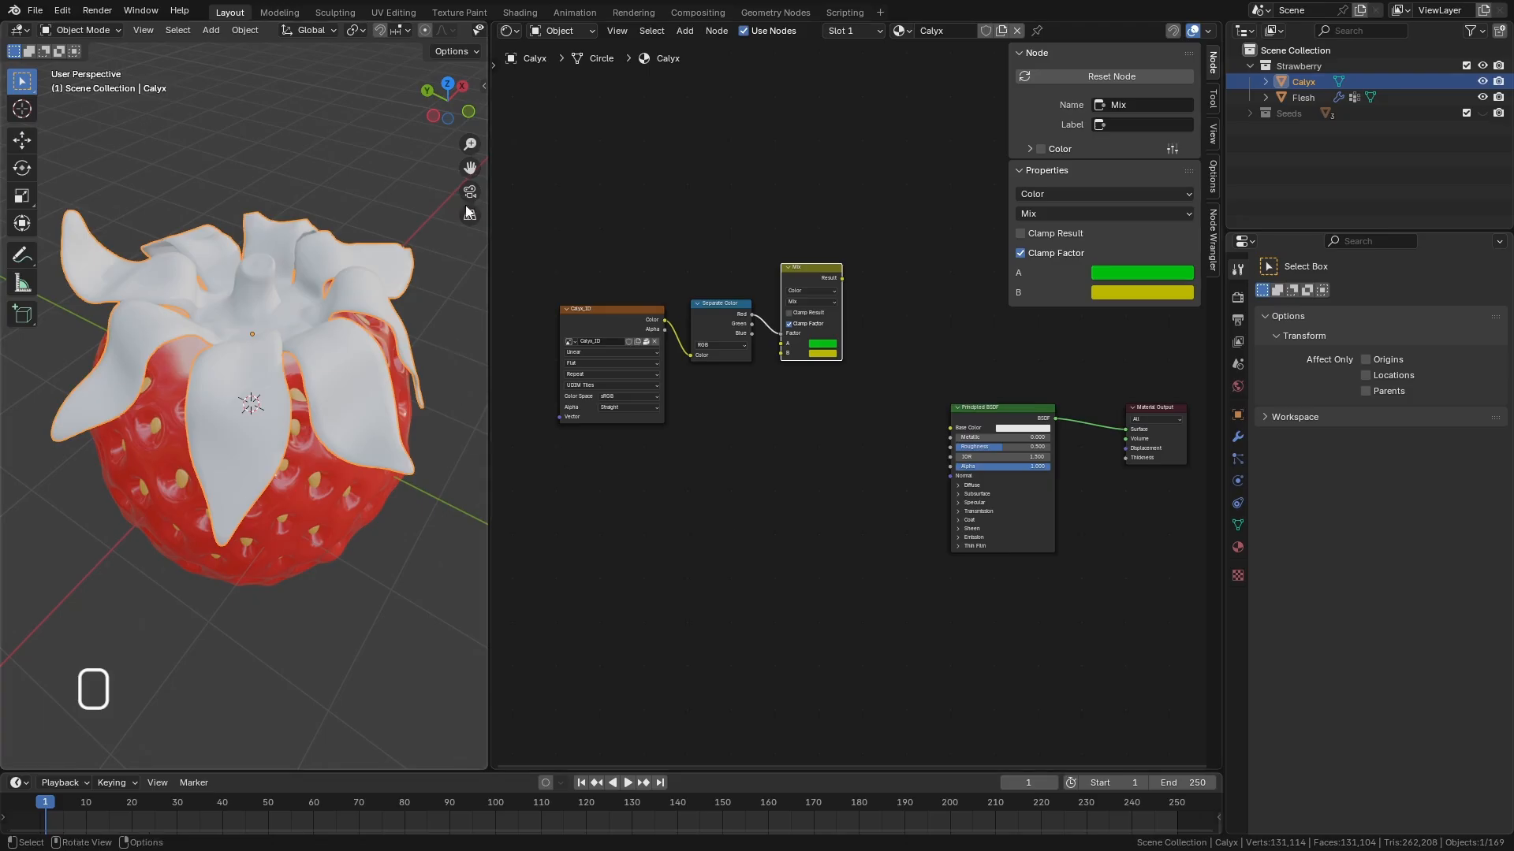
# Switch the shader node area to the Image Editor and set it to Paint mode.
pyautogui.hotkey('shift', 'F10')
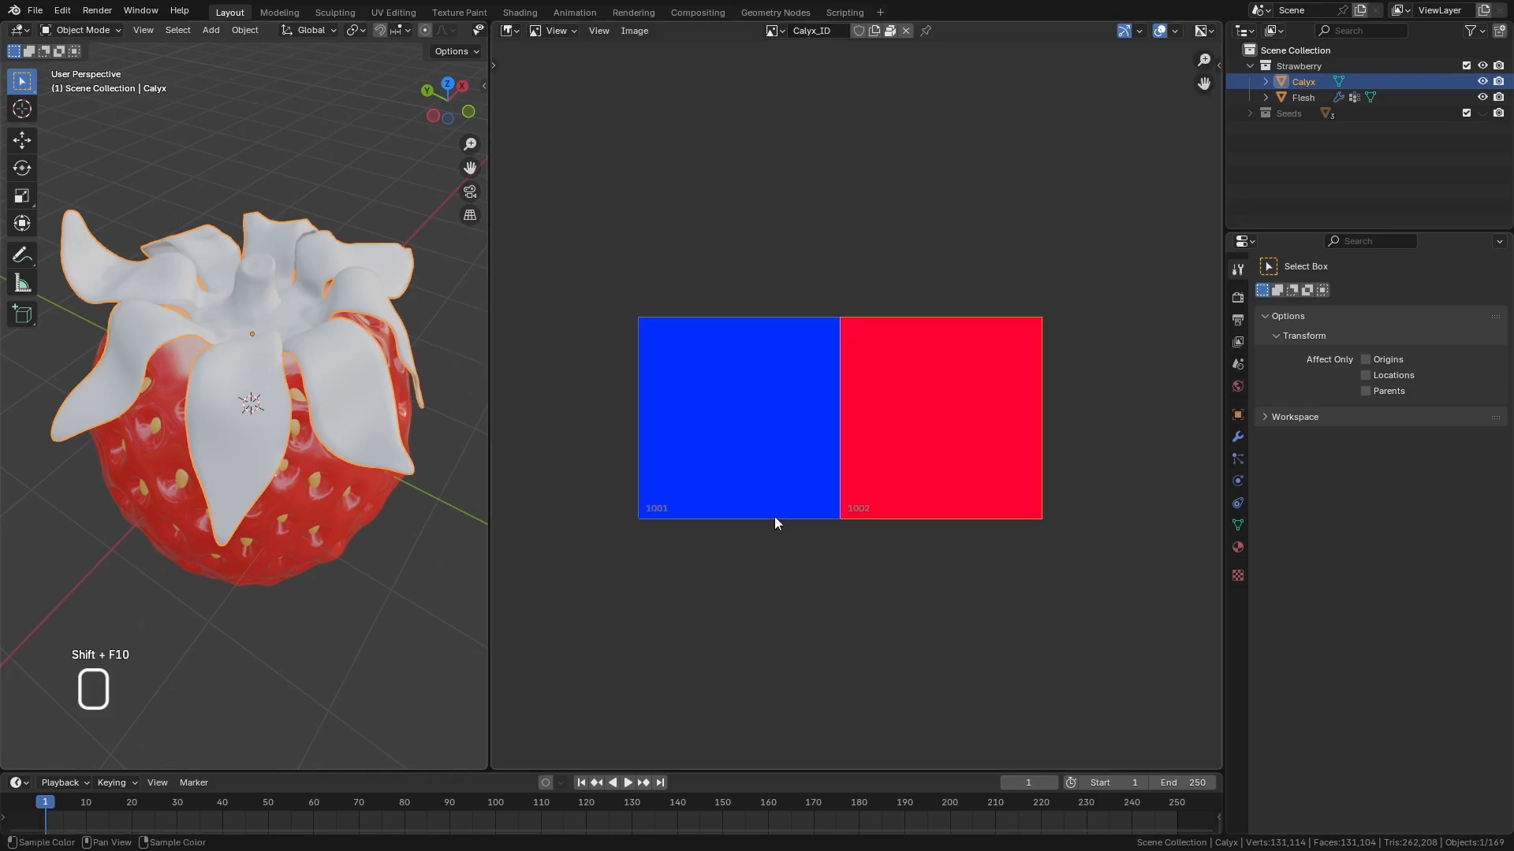
pyautogui.click(557, 30)
pyautogui.click(574, 87)
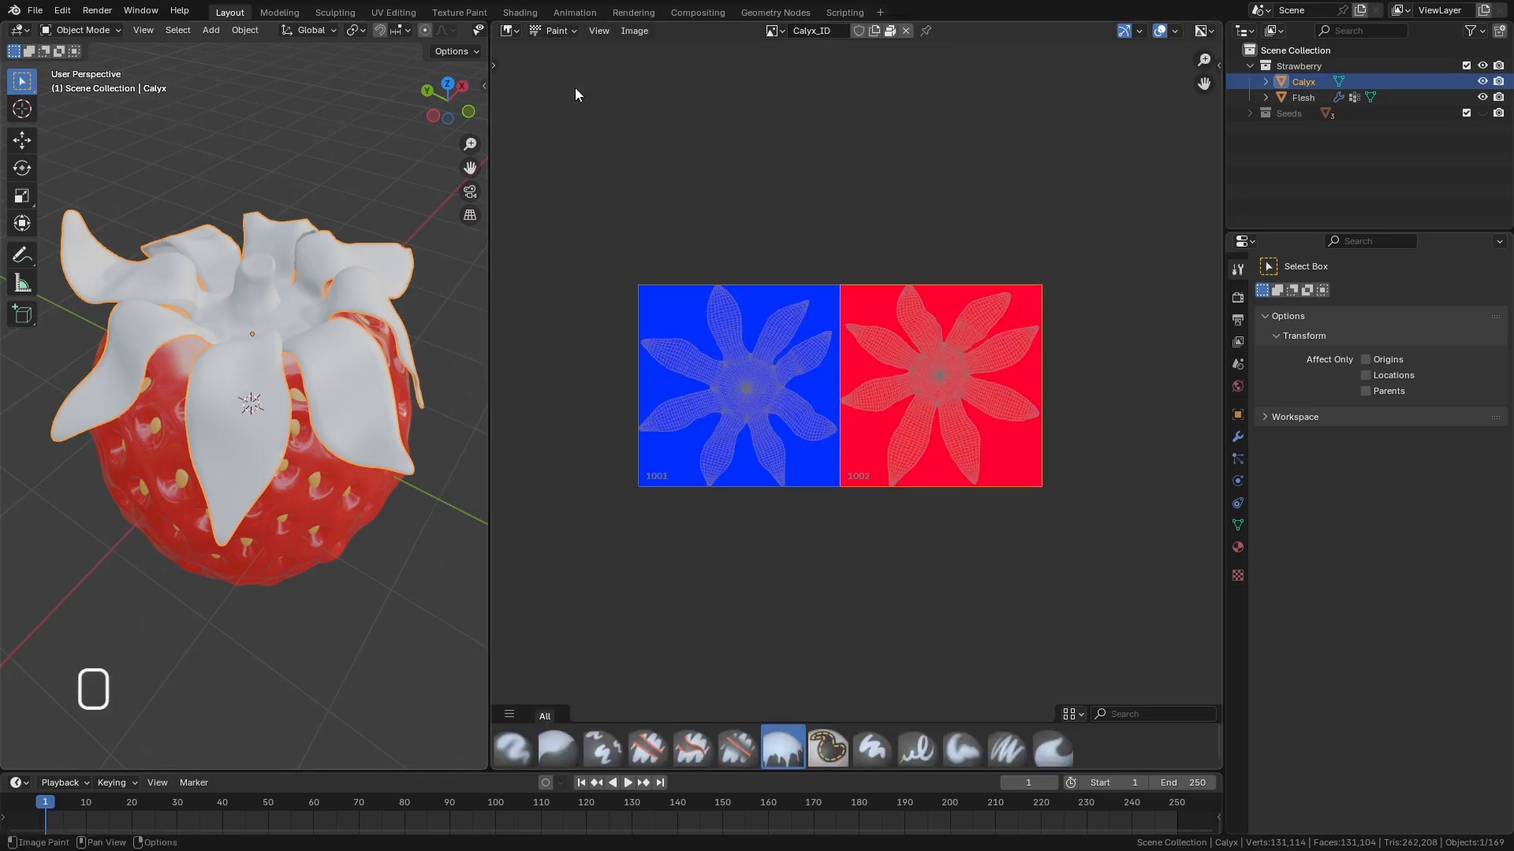
pyautogui.click(510, 30)
pyautogui.click(549, 82)
pyautogui.click(510, 31)
pyautogui.keyDown('shift'); pyautogui.moveTo(898, 530); pyautogui.dragTo(1006, 507, button='middle'); pyautogui.keyUp('shift')
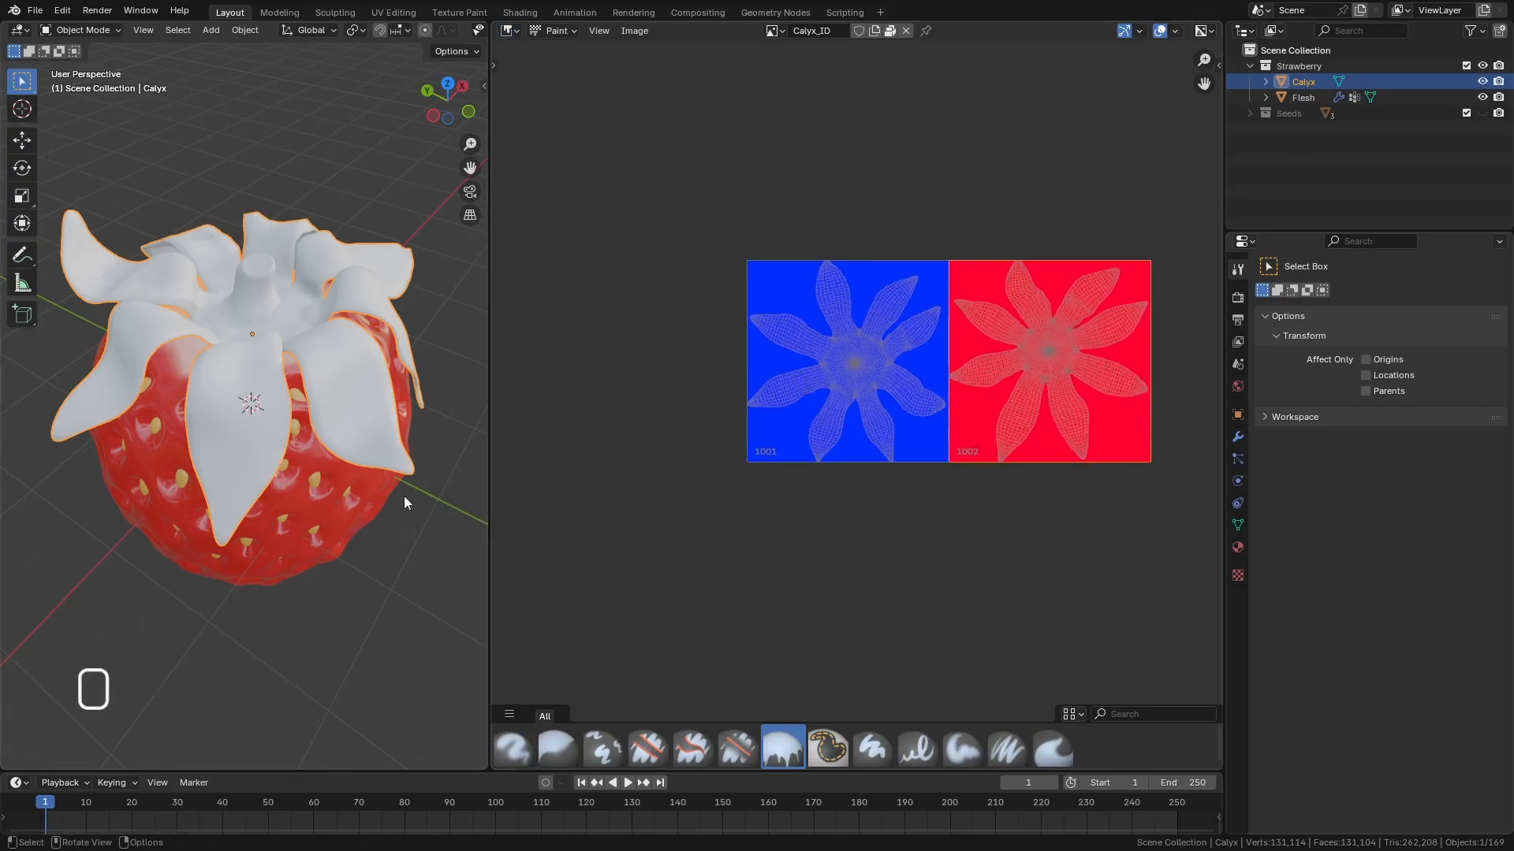
pyautogui.click(634, 31)
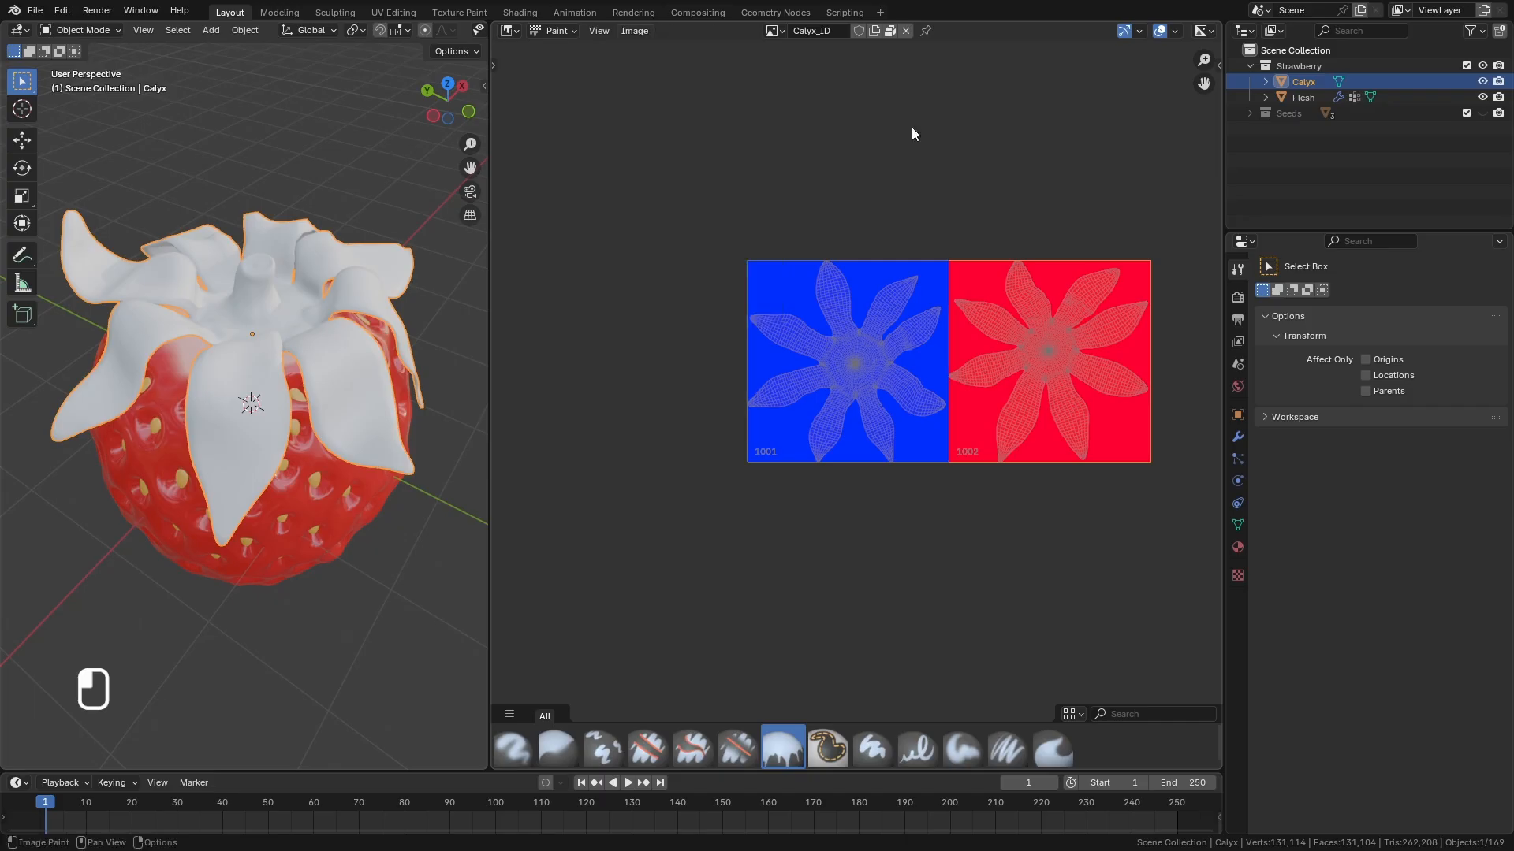
pyautogui.moveTo(347, 473); pyautogui.dragTo(319, 498, button='middle')
pyautogui.keyDown('shift'); pyautogui.moveTo(906, 201); pyautogui.dragTo(905, 256, button='middle'); pyautogui.keyUp('shift')
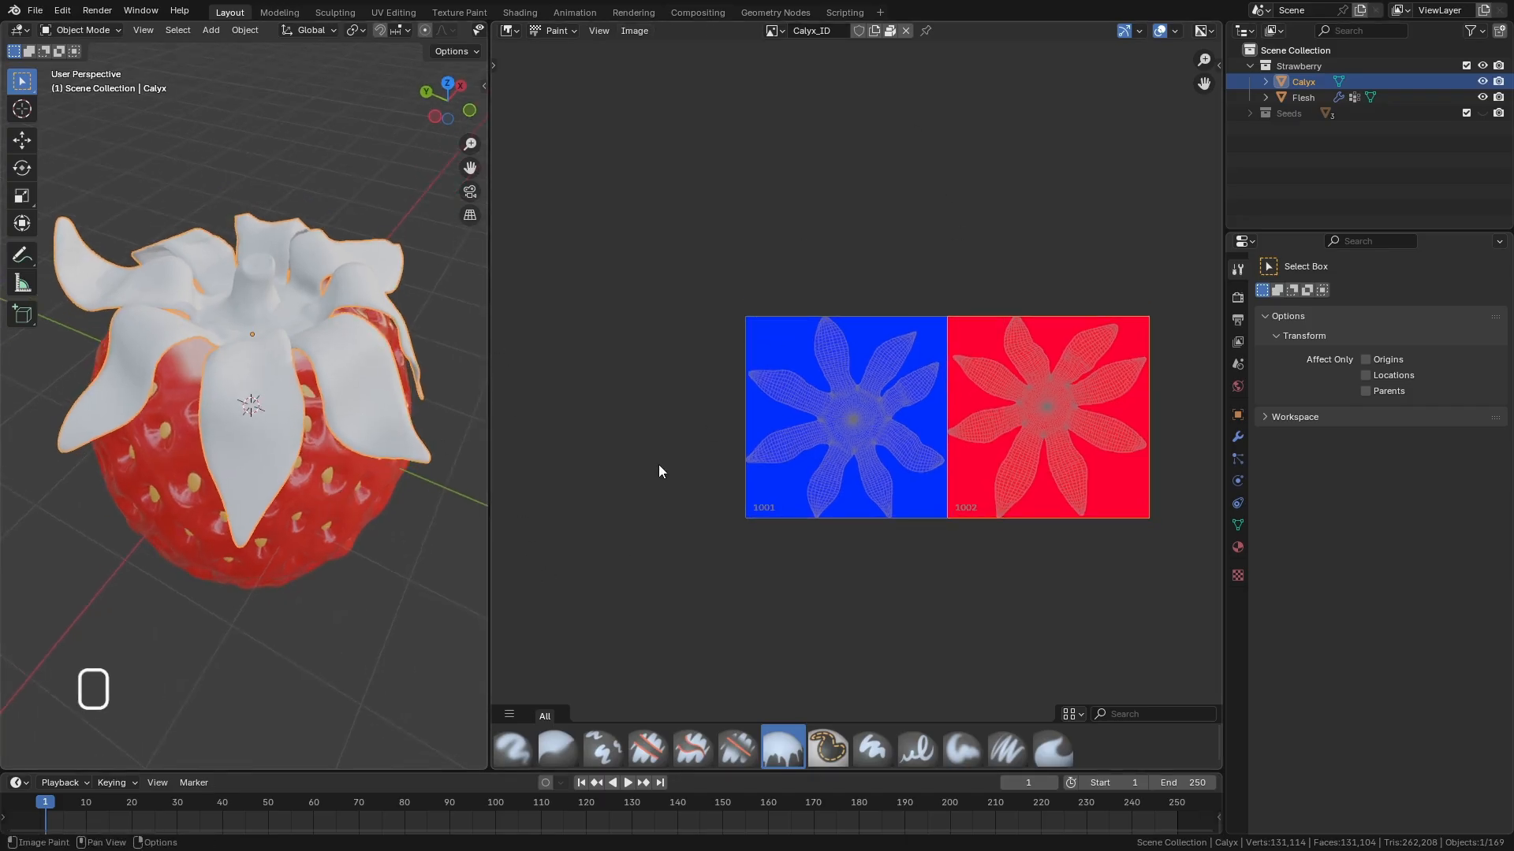
# Create a new tiled image named Calyx with a width and height of 2048 px.
pyautogui.click(874, 30)
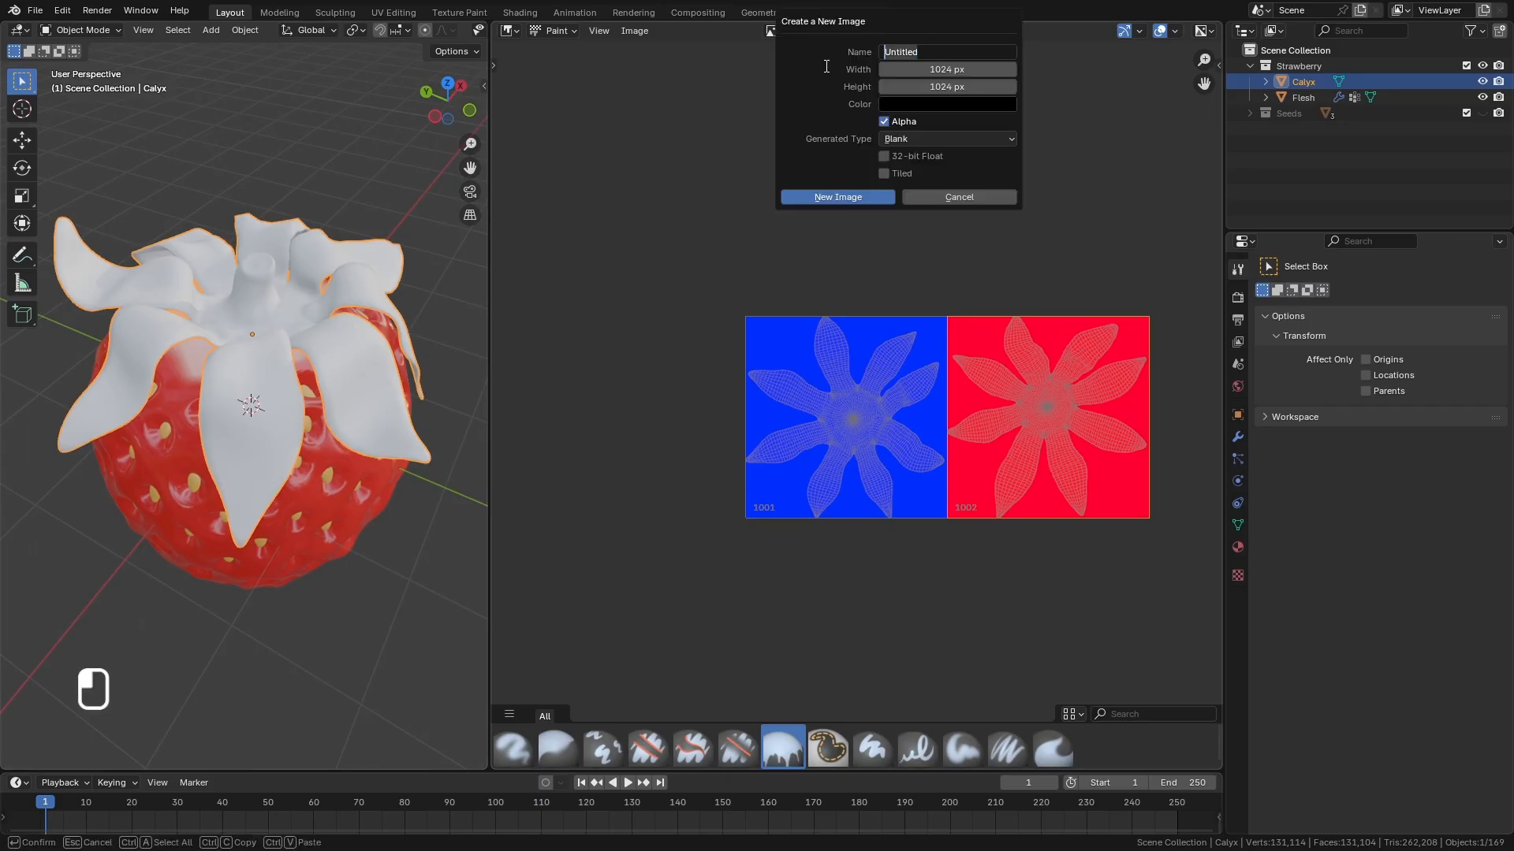
pyautogui.write('Calyx')
pyautogui.click(949, 74)
pyautogui.moveTo(926, 70); pyautogui.dragTo(926, 107)
pyautogui.write('2048')
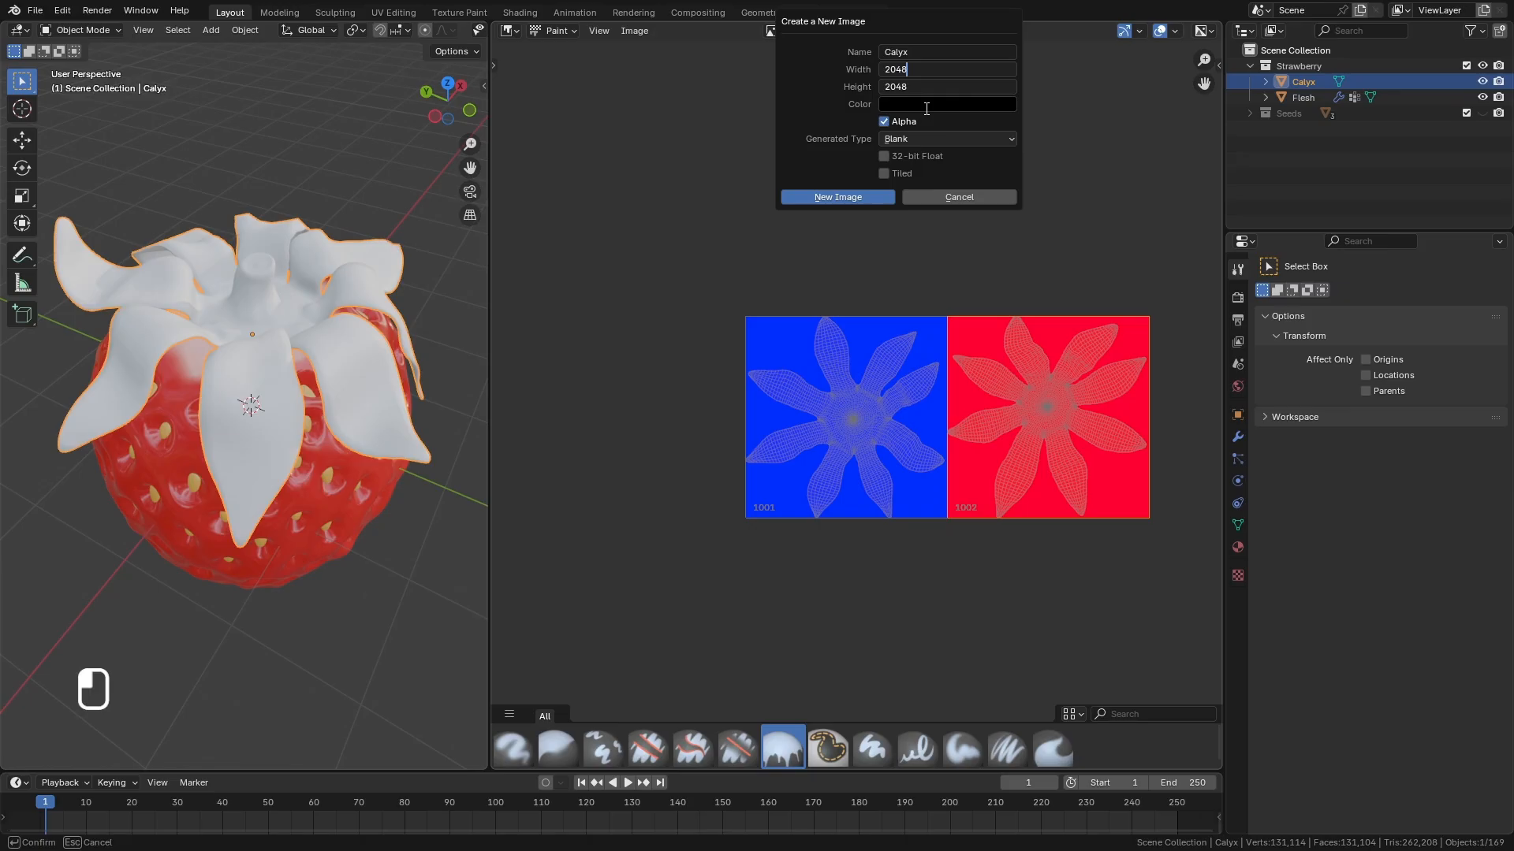
pyautogui.press('Return')
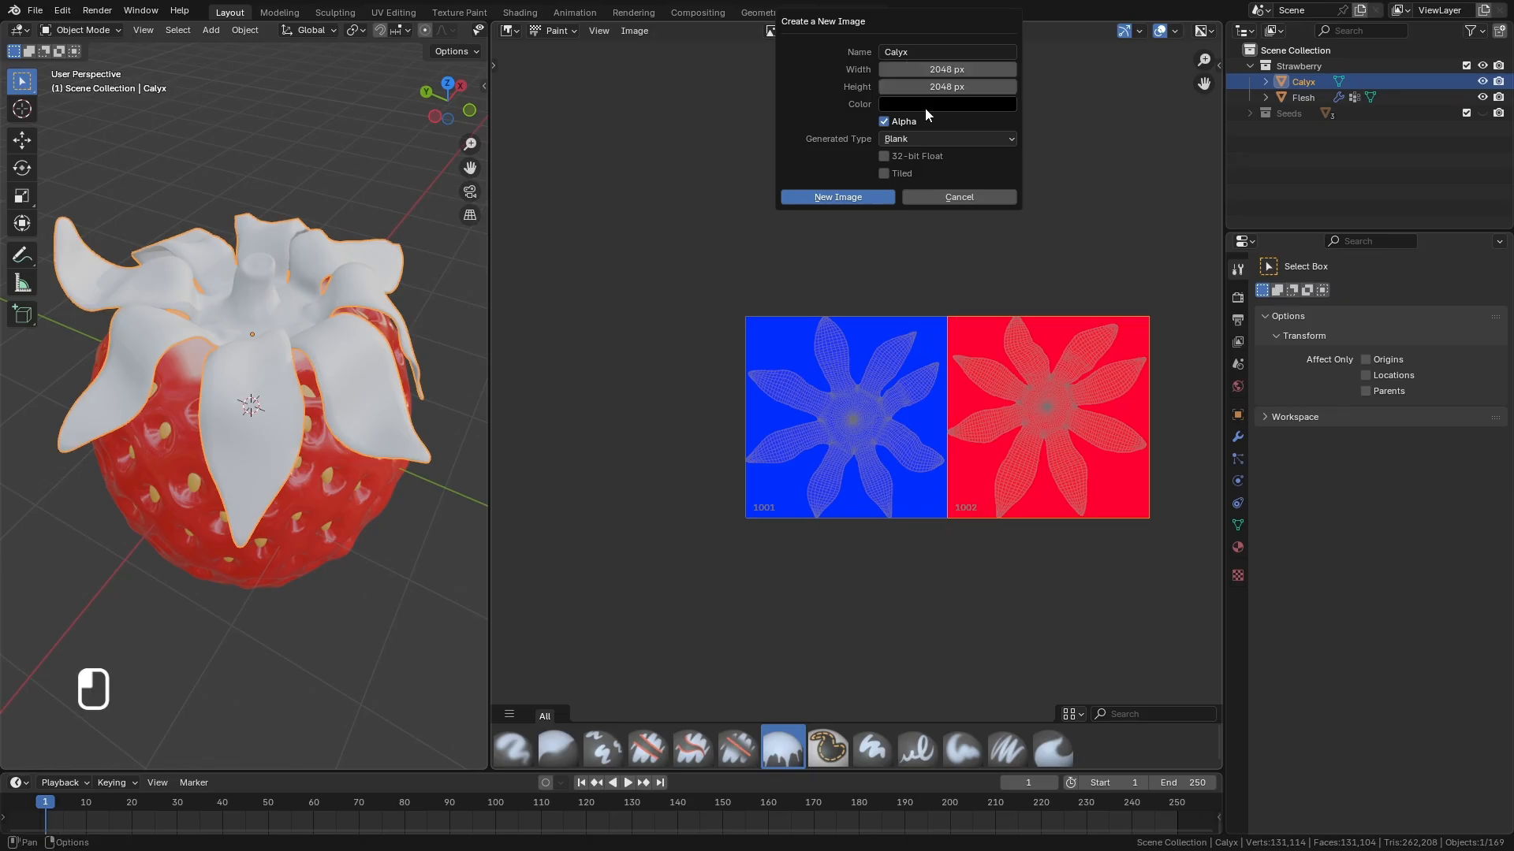
pyautogui.click(850, 198)
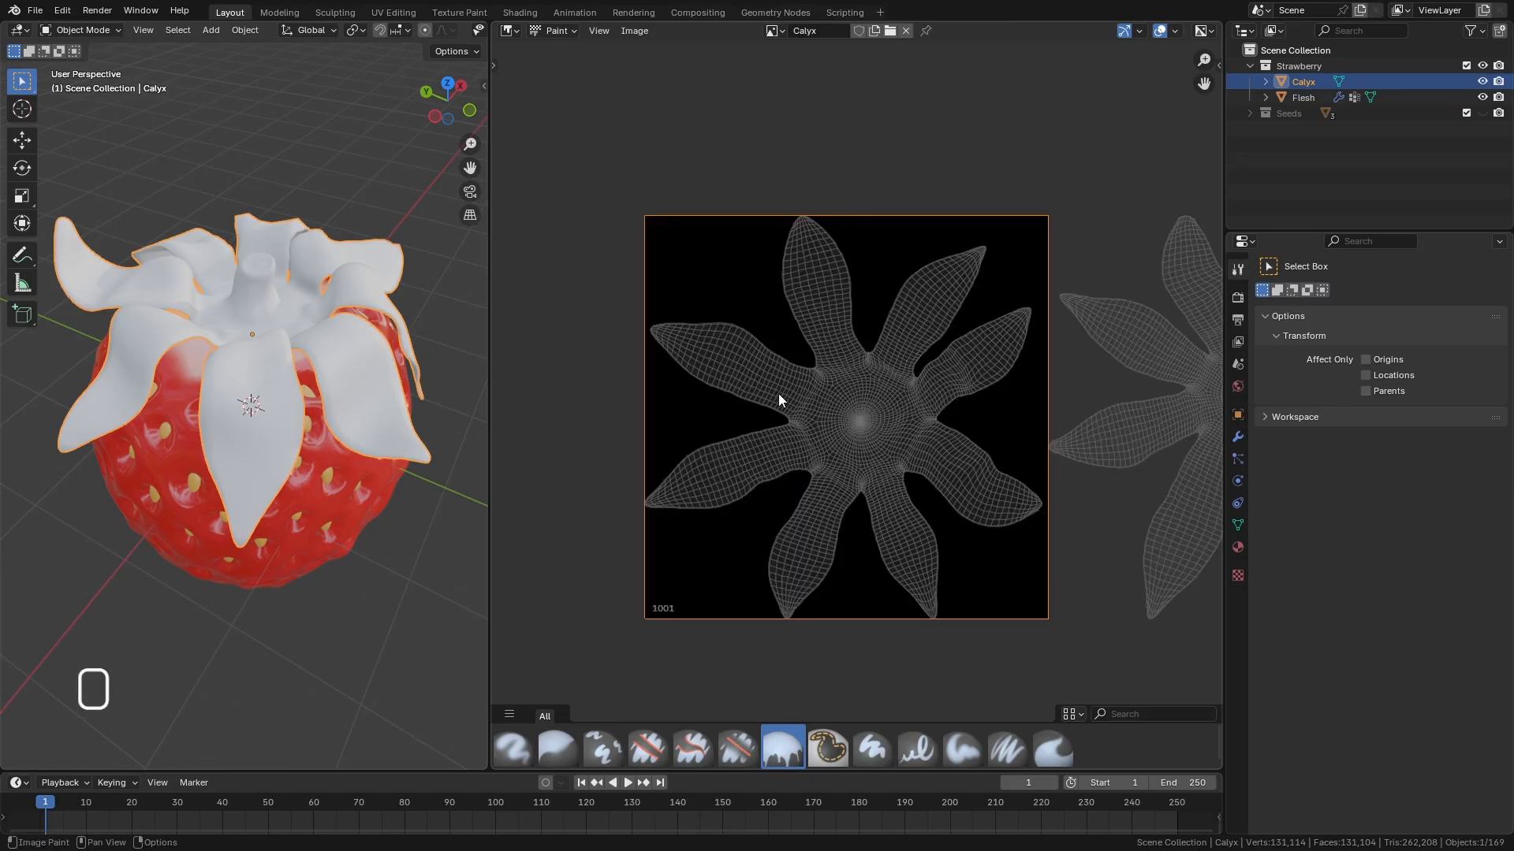
# Add UDIM tile 1002 to the Calyx image, filled at 2048 × 2048 px.
pyautogui.scroll(-8, 741, 446)
pyautogui.scroll(7, 741, 446)
pyautogui.press('n')
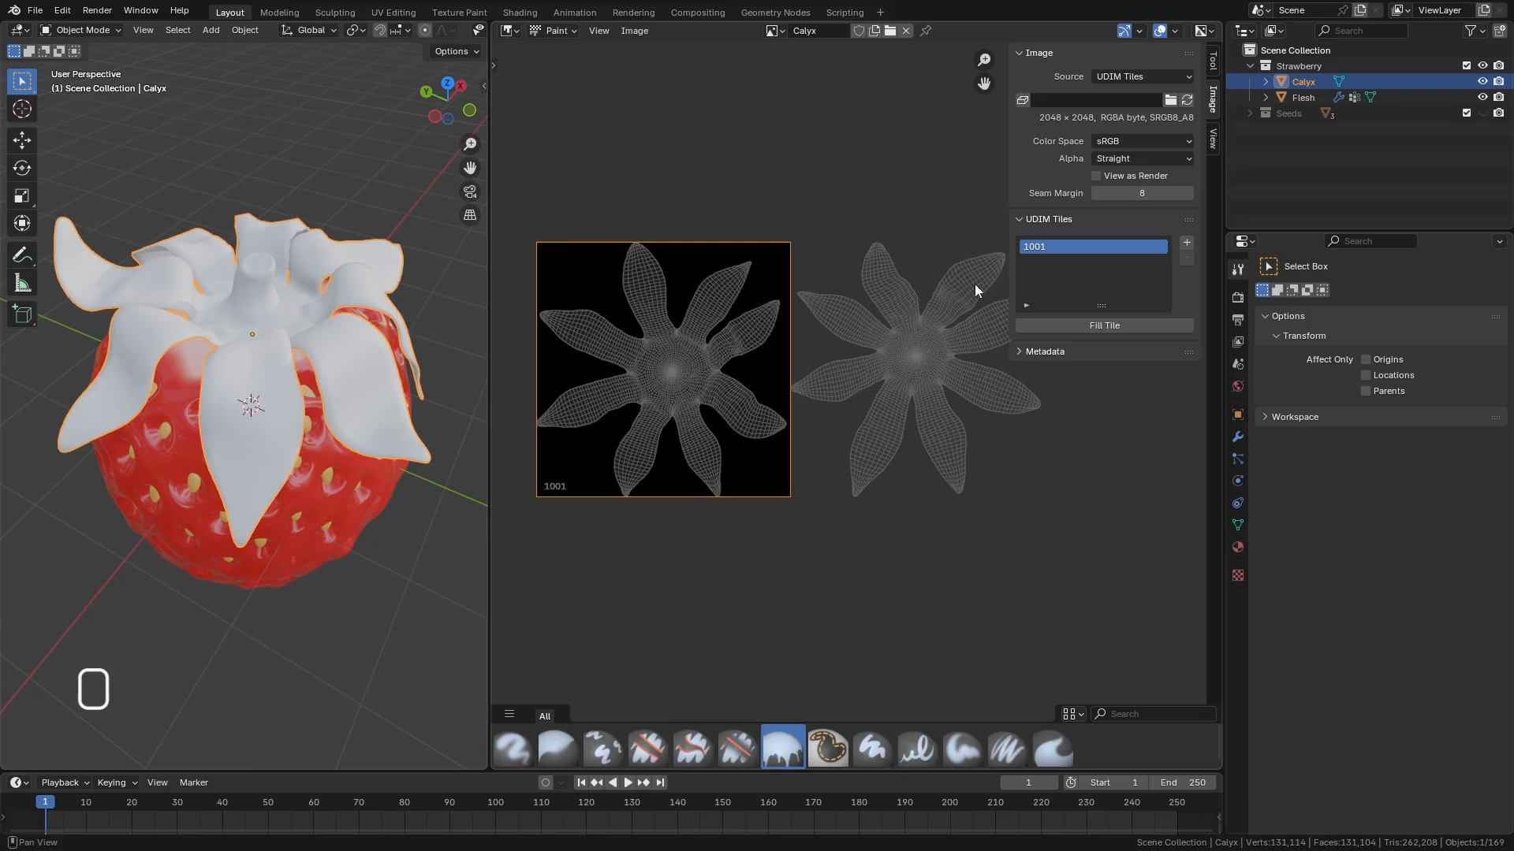
pyautogui.click(1186, 246)
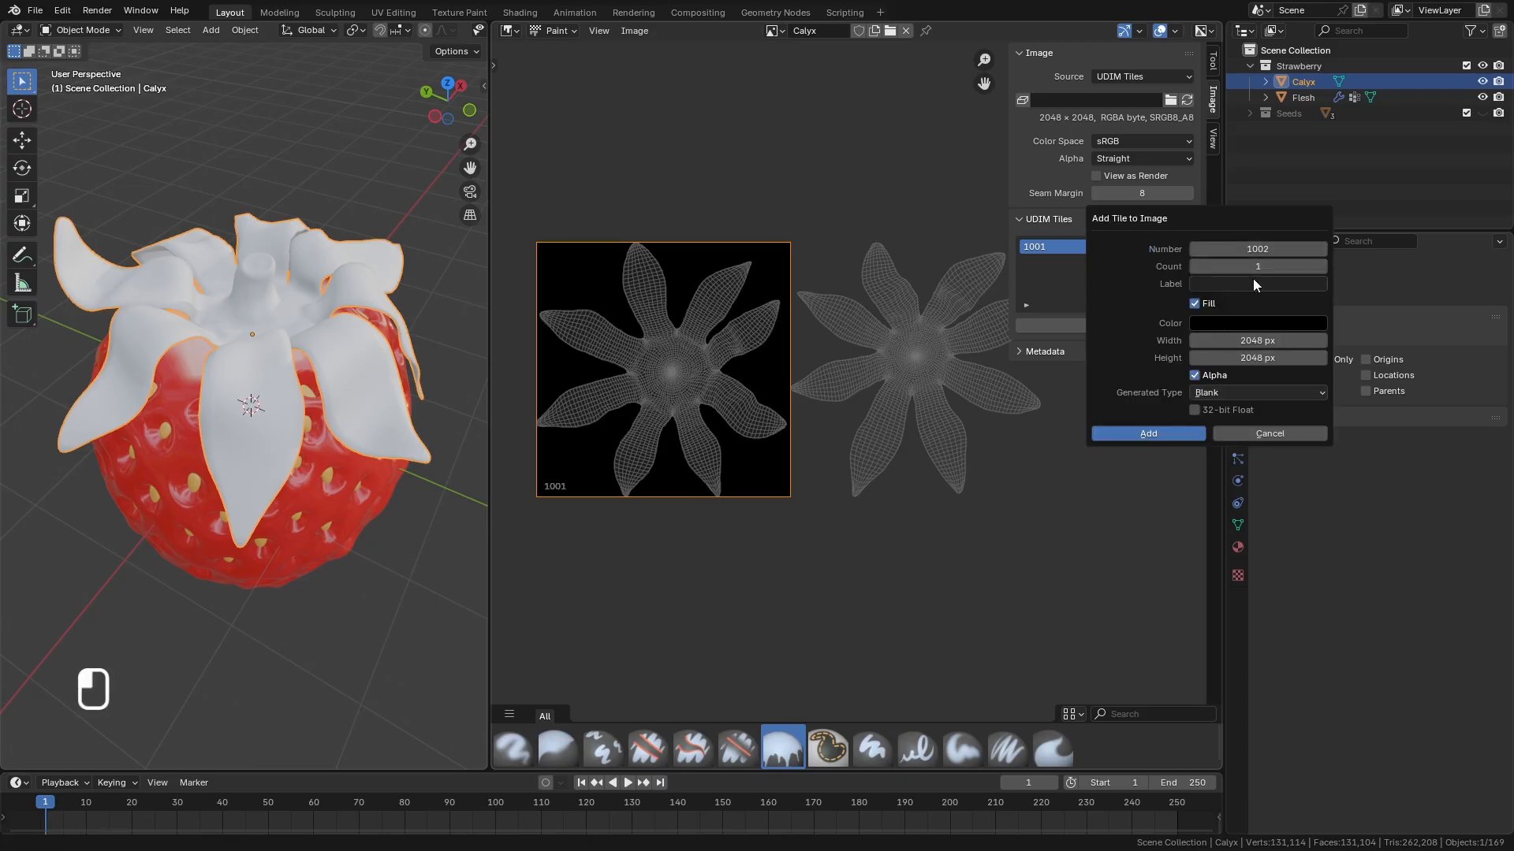
pyautogui.click(1169, 436)
# Hide the Image Editor's sidebar, widen the 3D viewport slightly and frame tile 1001 of the Calyx image.
pyautogui.moveTo(740, 525); pyautogui.dragTo(831, 551, button='middle')
pyautogui.press('n')
pyautogui.moveTo(489, 551); pyautogui.dragTo(540, 556)
pyautogui.moveTo(858, 493); pyautogui.dragTo(988, 465, button='middle')
pyautogui.scroll(6, 886, 398)
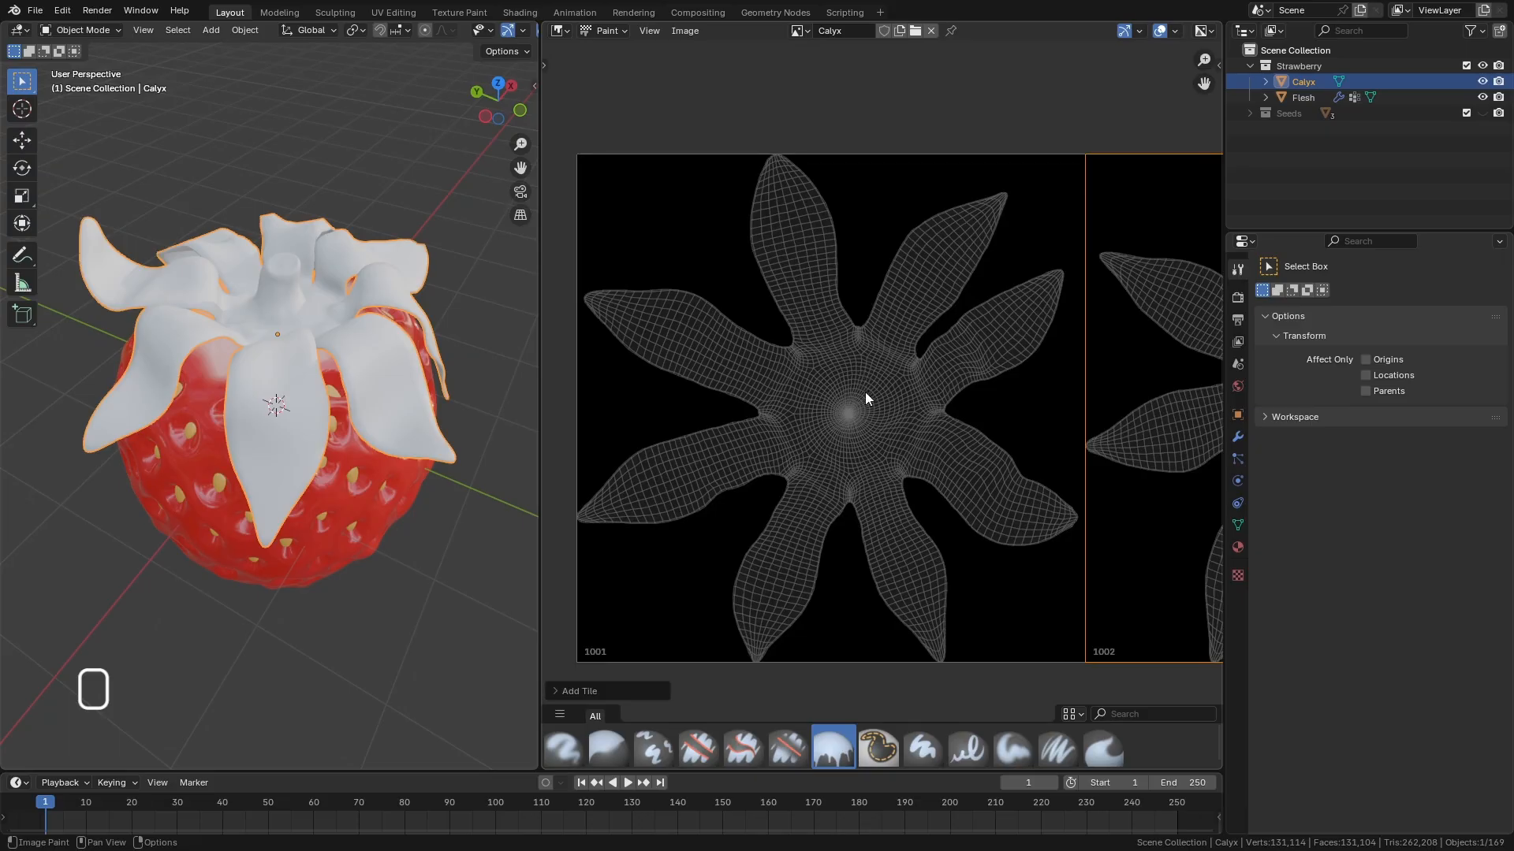
# Put the calyx in Texture Paint mode and display the Calyx image in the Image Editor.
pyautogui.moveTo(864, 398); pyautogui.dragTo(875, 372, button='middle')
pyautogui.moveTo(273, 242); pyautogui.dragTo(399, 422, button='middle')
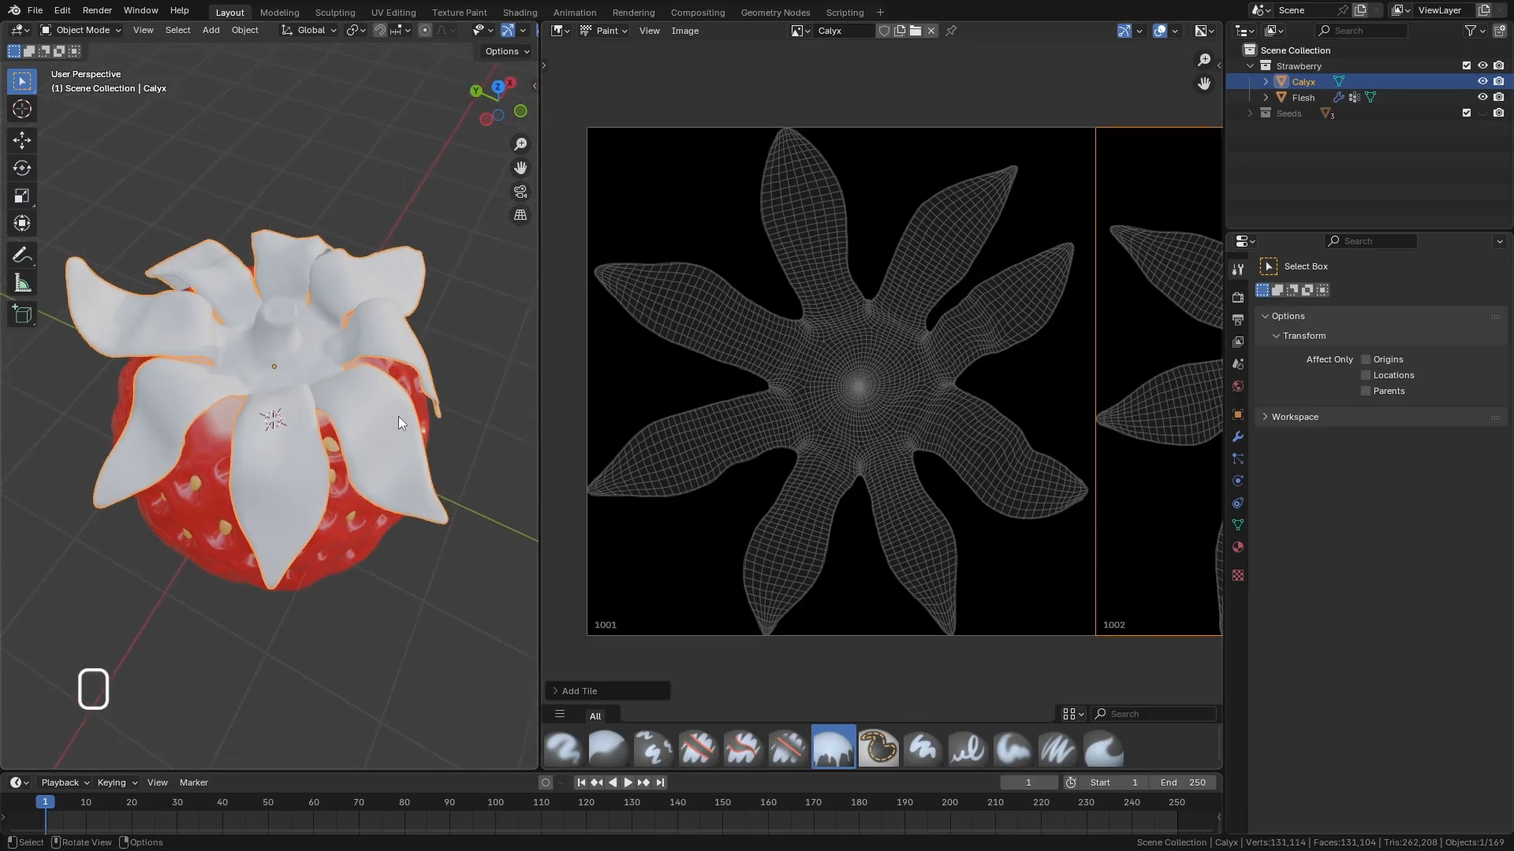
pyautogui.click(82, 30)
pyautogui.click(107, 135)
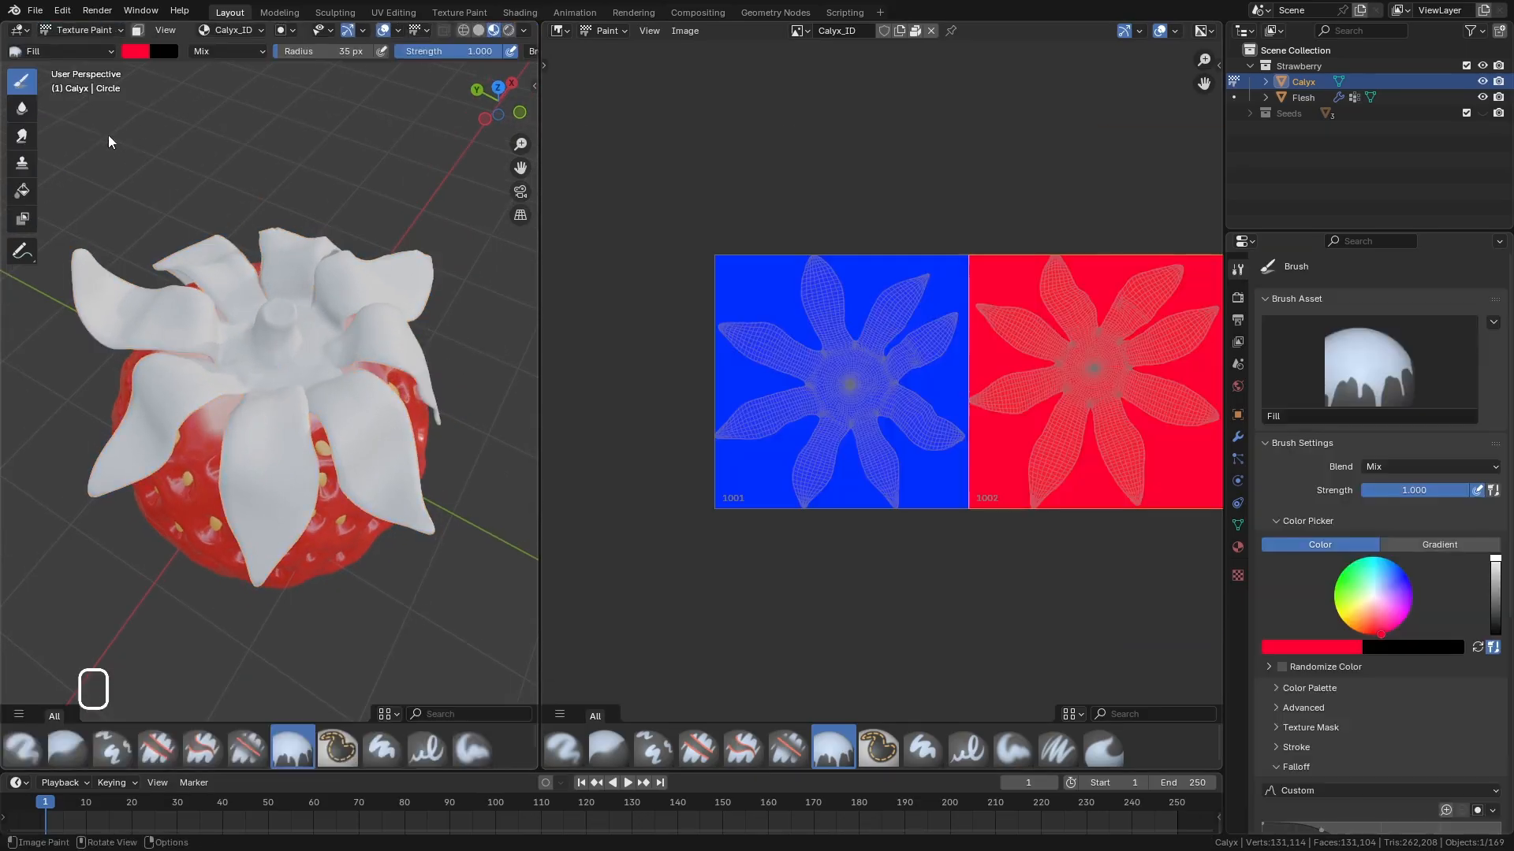
pyautogui.click(807, 30)
pyautogui.click(850, 134)
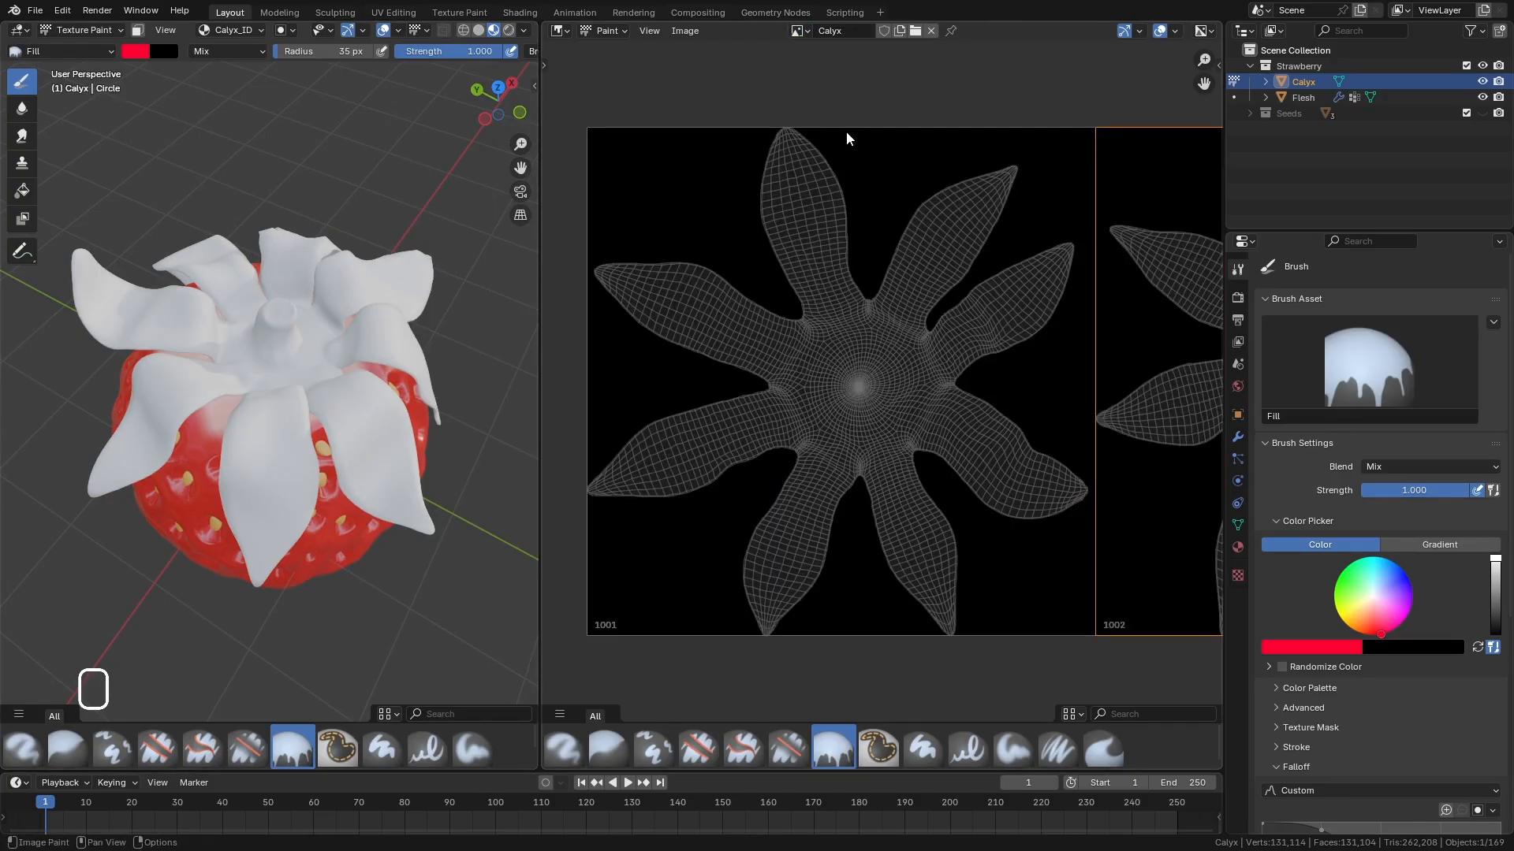
# Switch the 3D viewport area to the Shader Editor and duplicate the Calyx_ID image texture node, placing the copy below it.
pyautogui.click(260, 32)
pyautogui.hotkey('shift', 'F3')
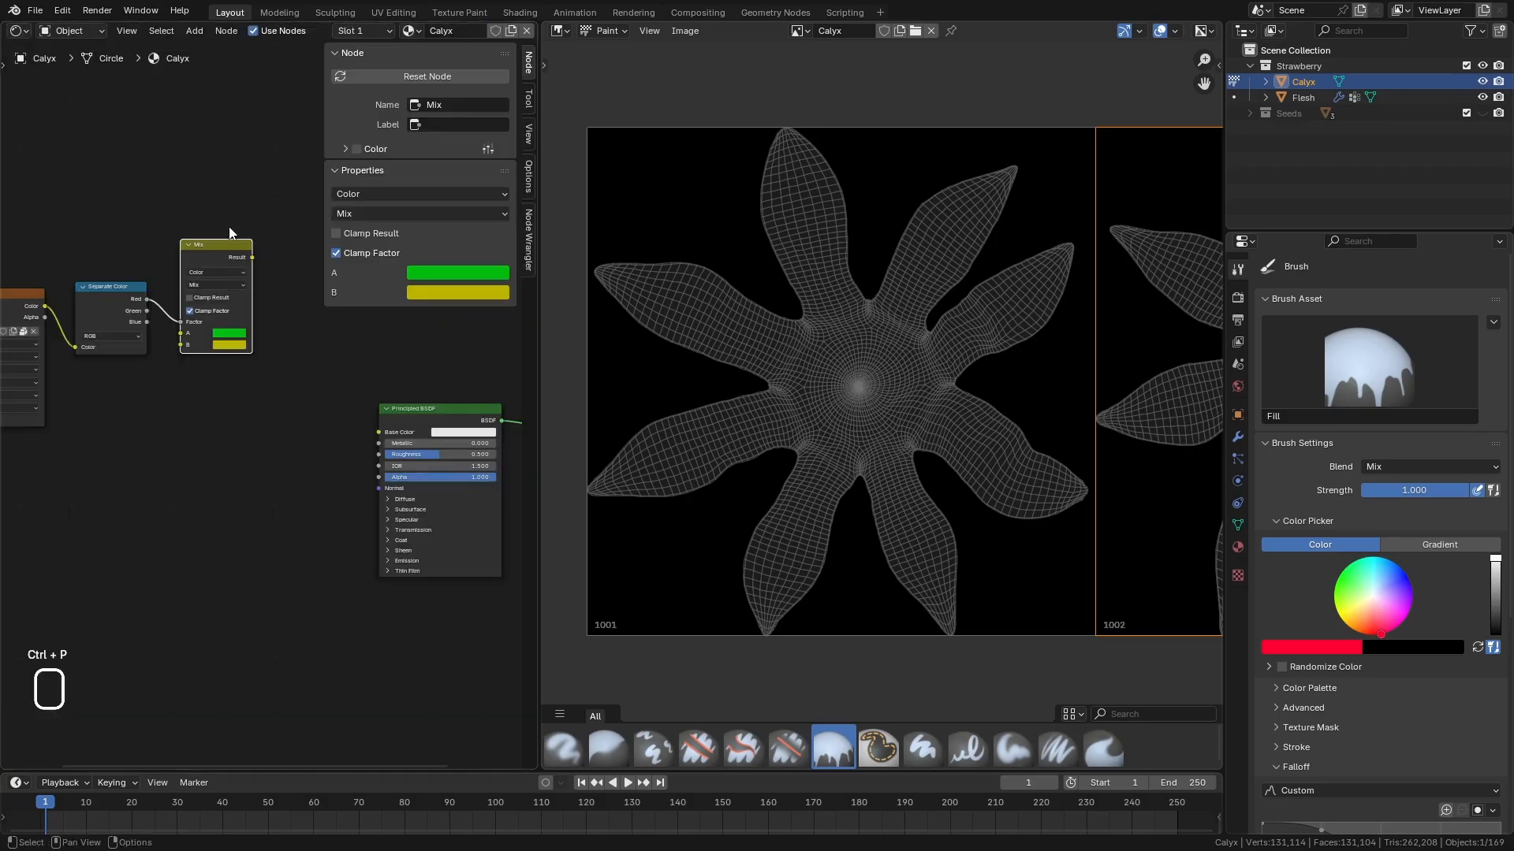
pyautogui.click(152, 495)
pyautogui.press('space')
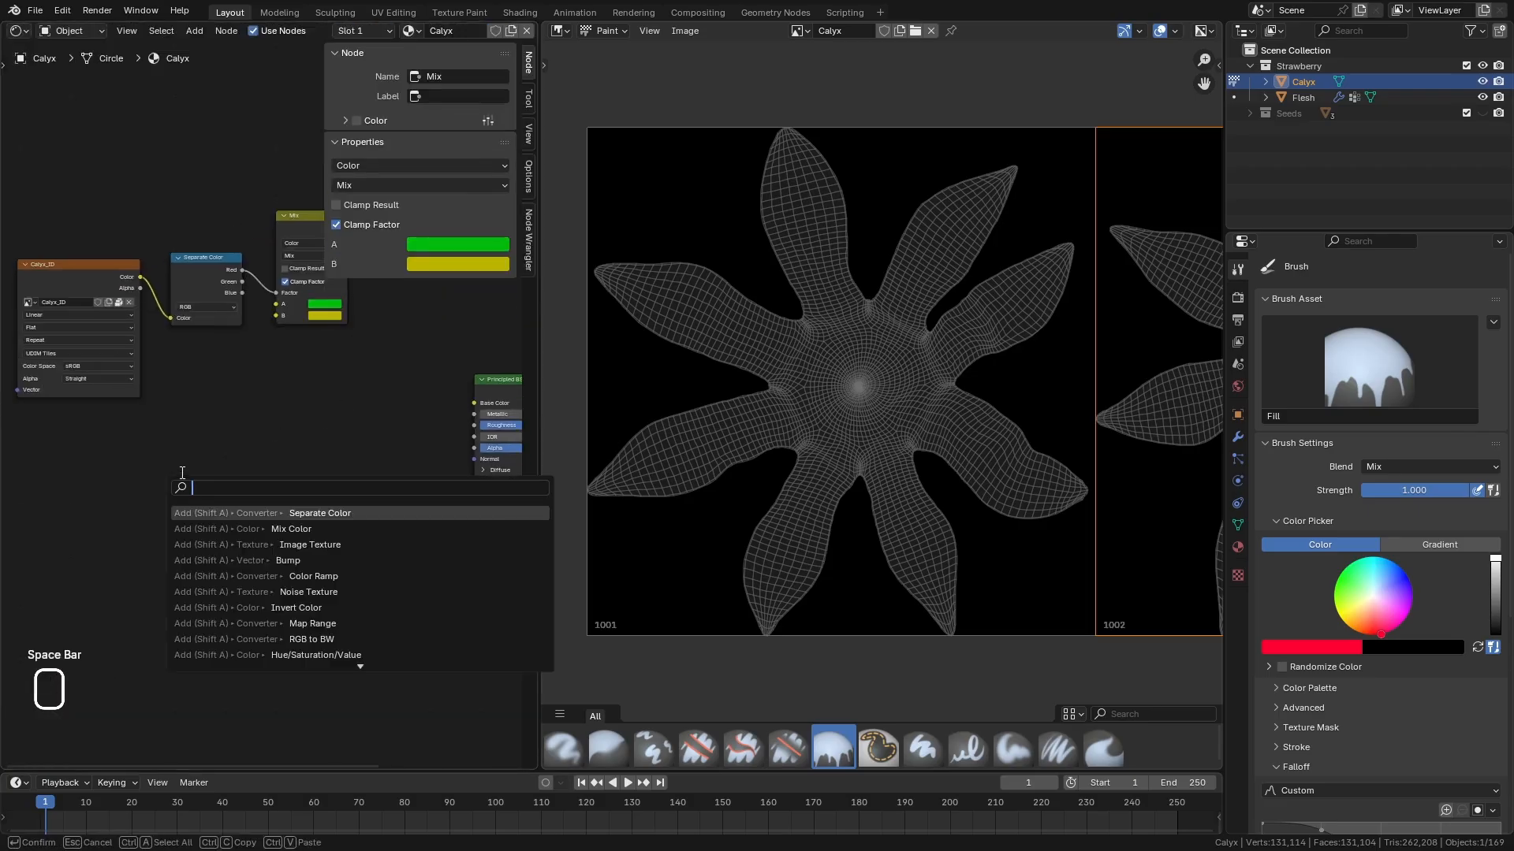
pyautogui.click(105, 278)
pyautogui.hotkey('shift', 'd')
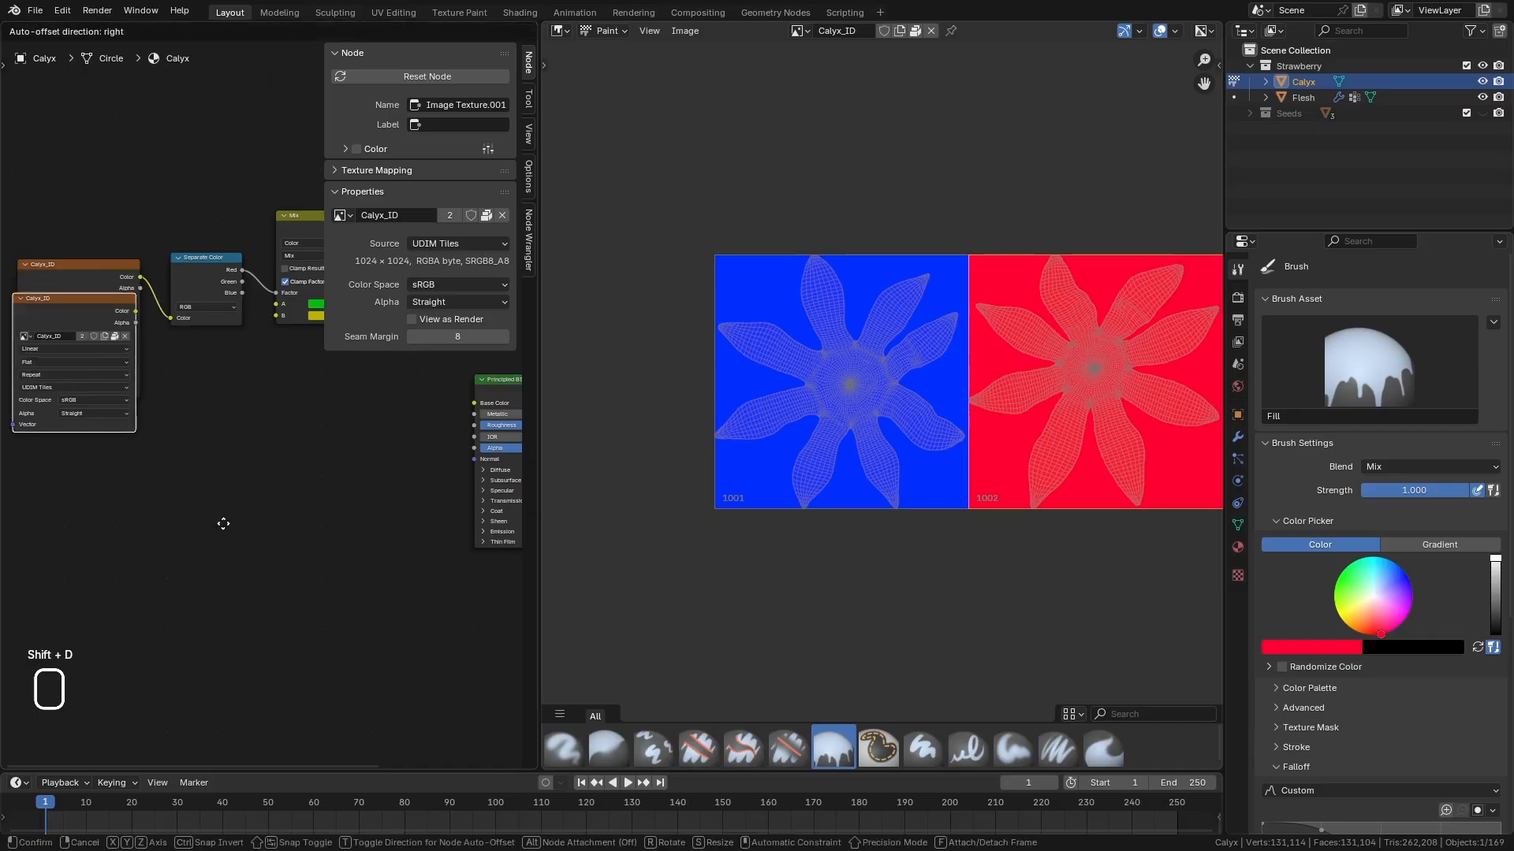
pyautogui.click(337, 638)
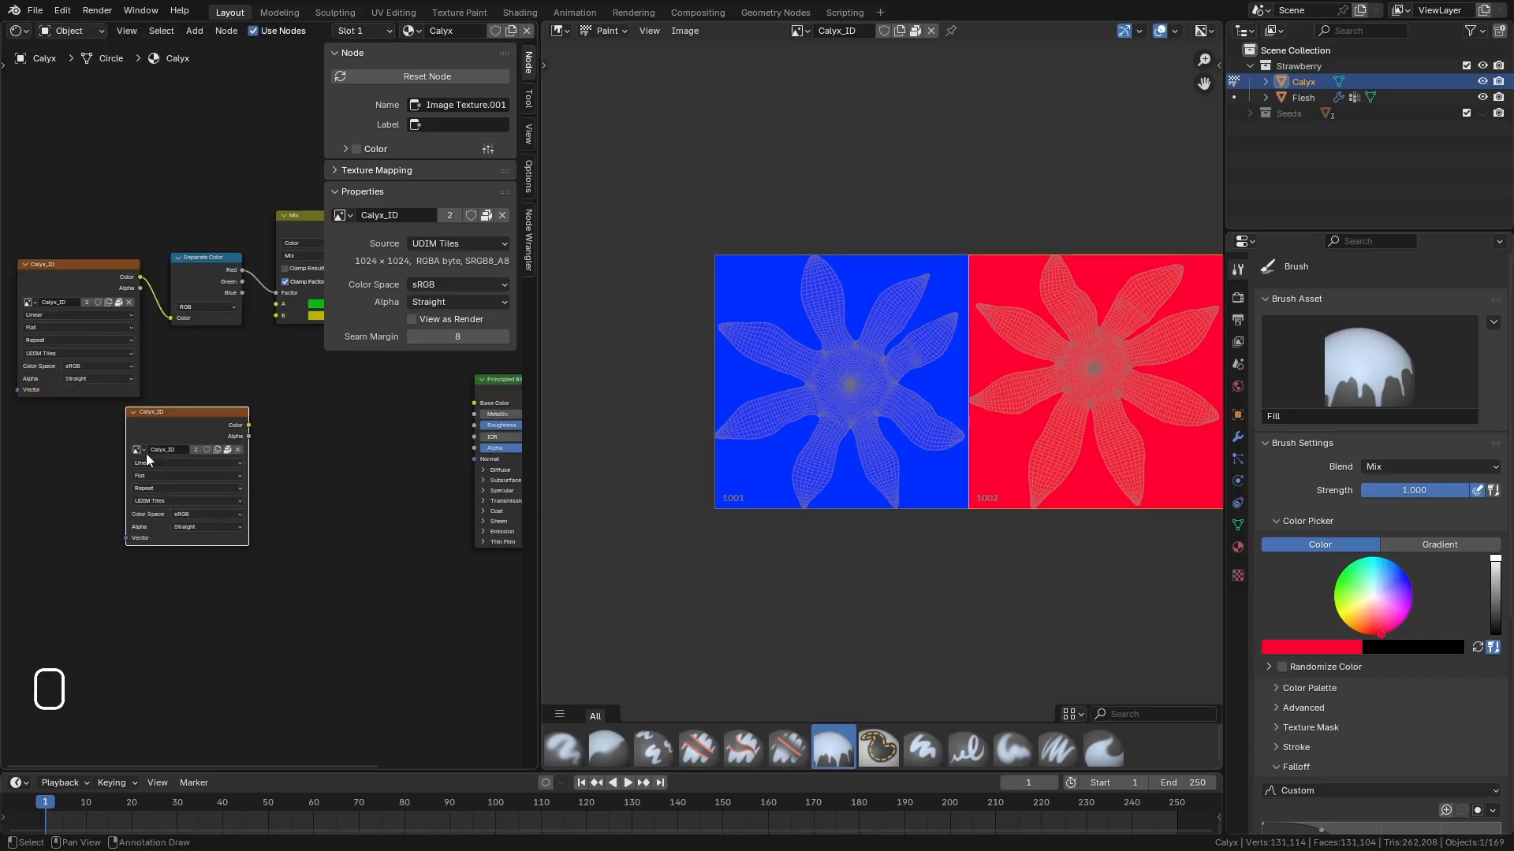
# Assign the Calyx image to the duplicated texture node and connect its Color output to the Principled BSDF's Base Color.
pyautogui.click(140, 450)
pyautogui.click(192, 518)
pyautogui.moveTo(359, 516); pyautogui.dragTo(294, 582, button='middle')
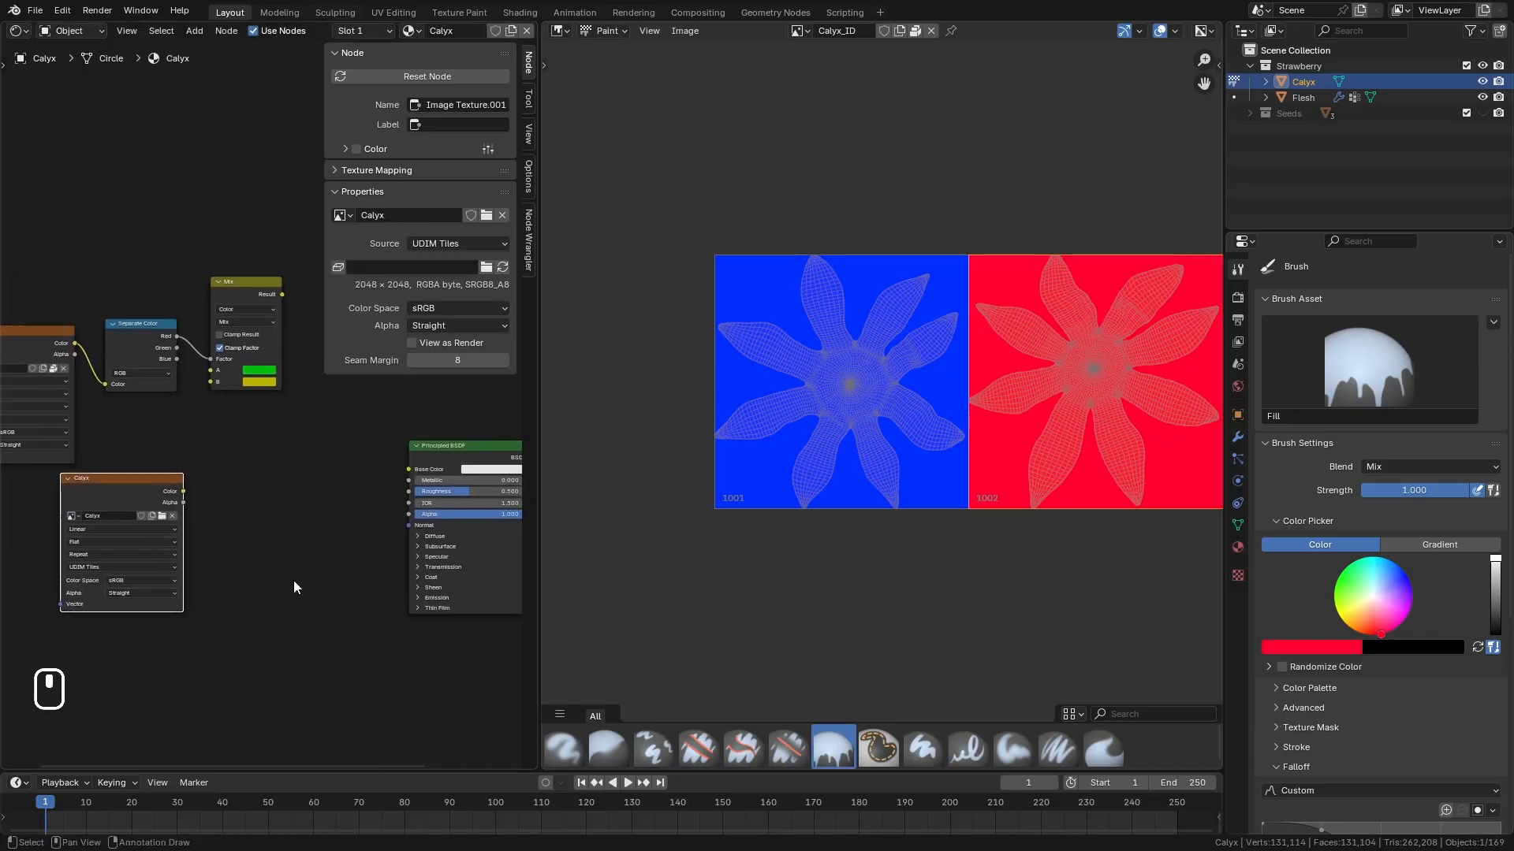
pyautogui.moveTo(183, 491); pyautogui.dragTo(409, 469)
pyautogui.moveTo(339, 533); pyautogui.dragTo(268, 564, button='middle')
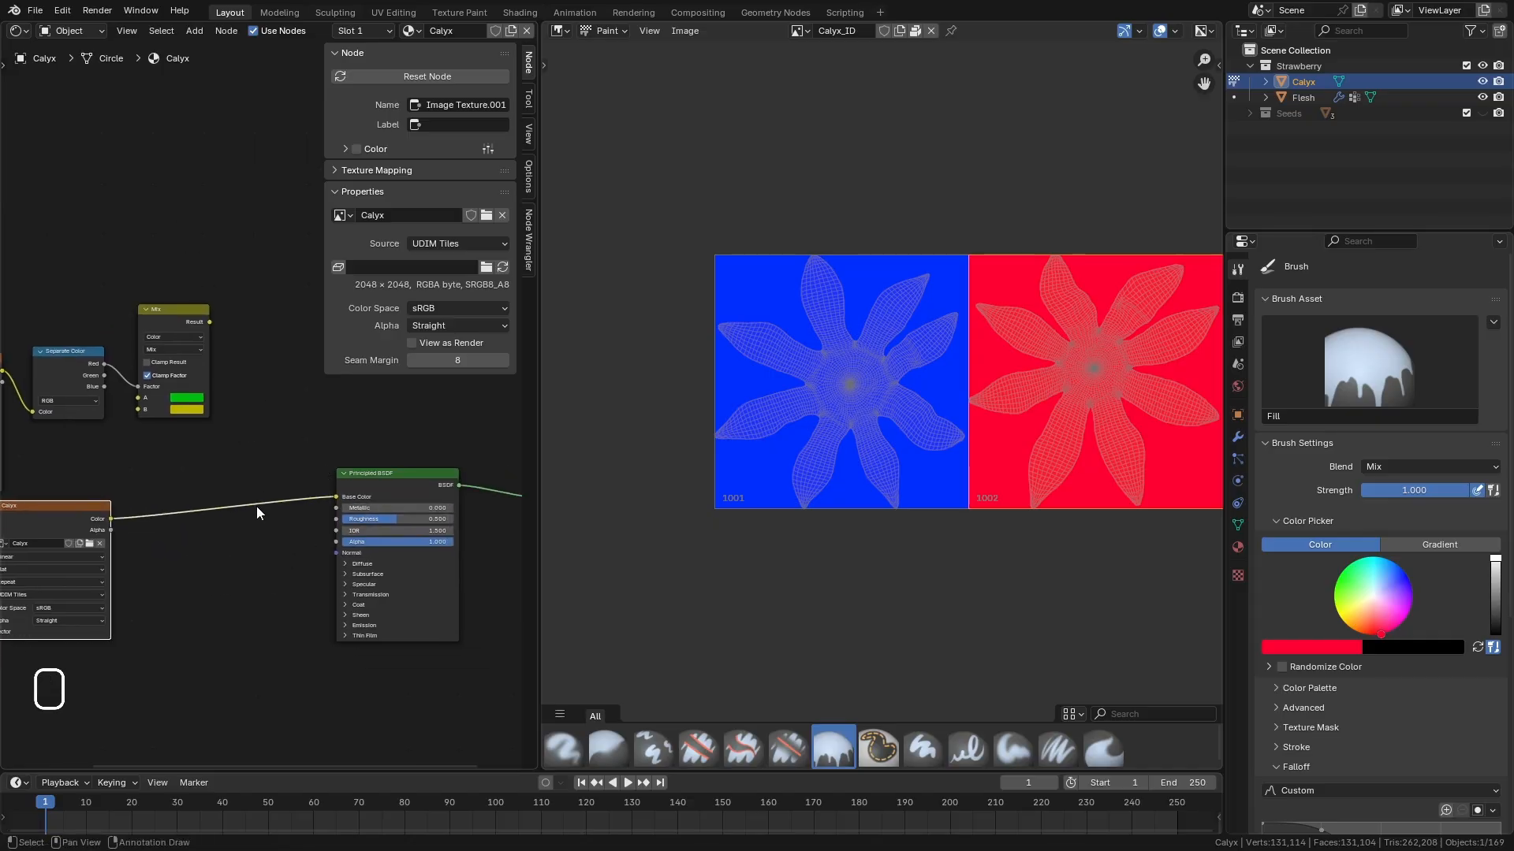
# Return the shader area to the 3D viewport and show the Calyx image in the Image Editor.
pyautogui.hotkey('shift', 'F5')
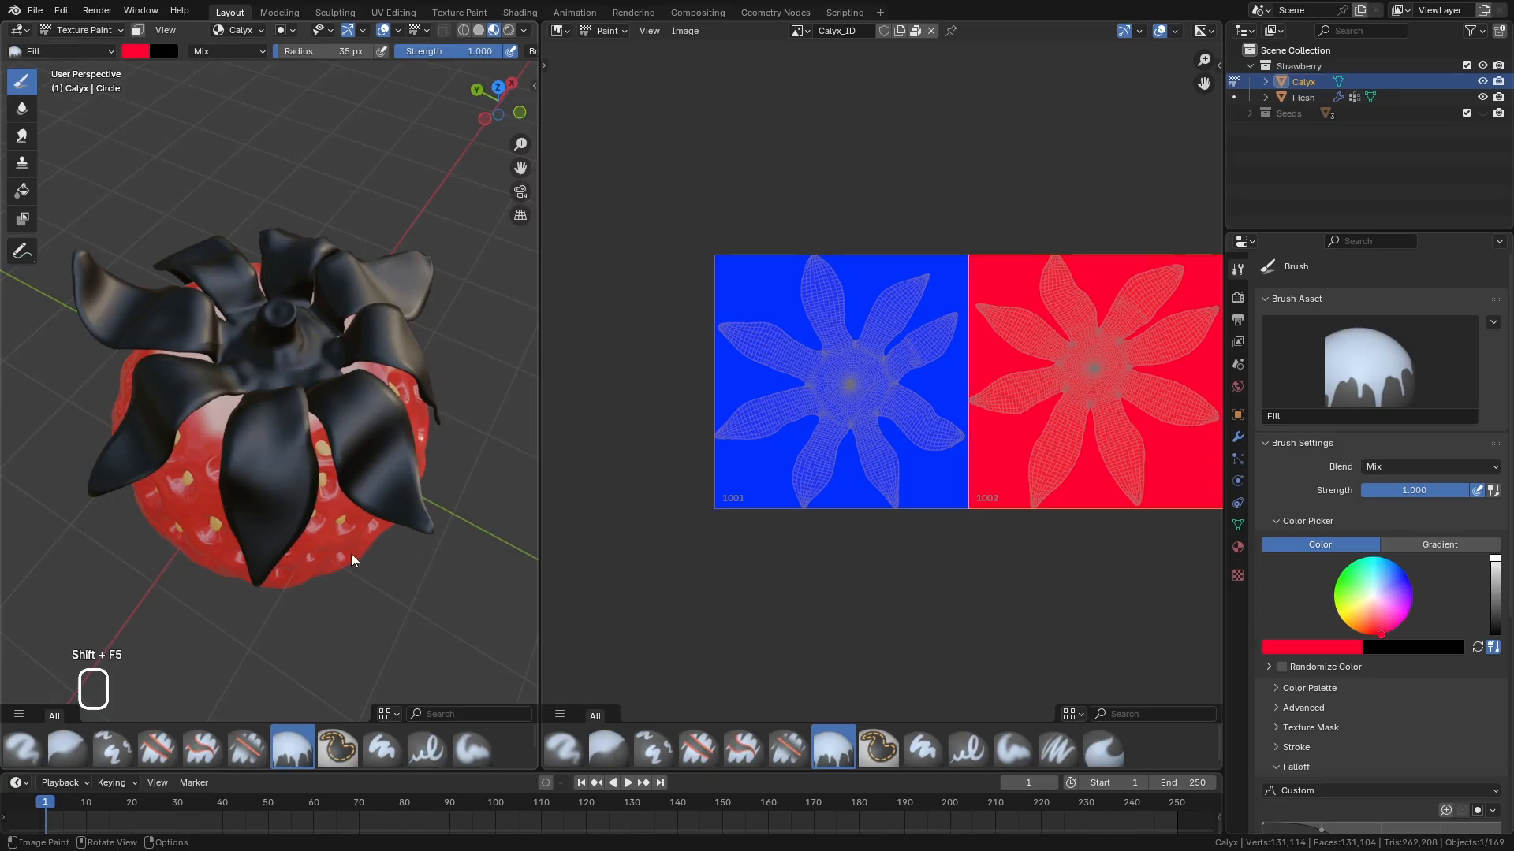
pyautogui.moveTo(352, 554); pyautogui.dragTo(358, 339, button='middle')
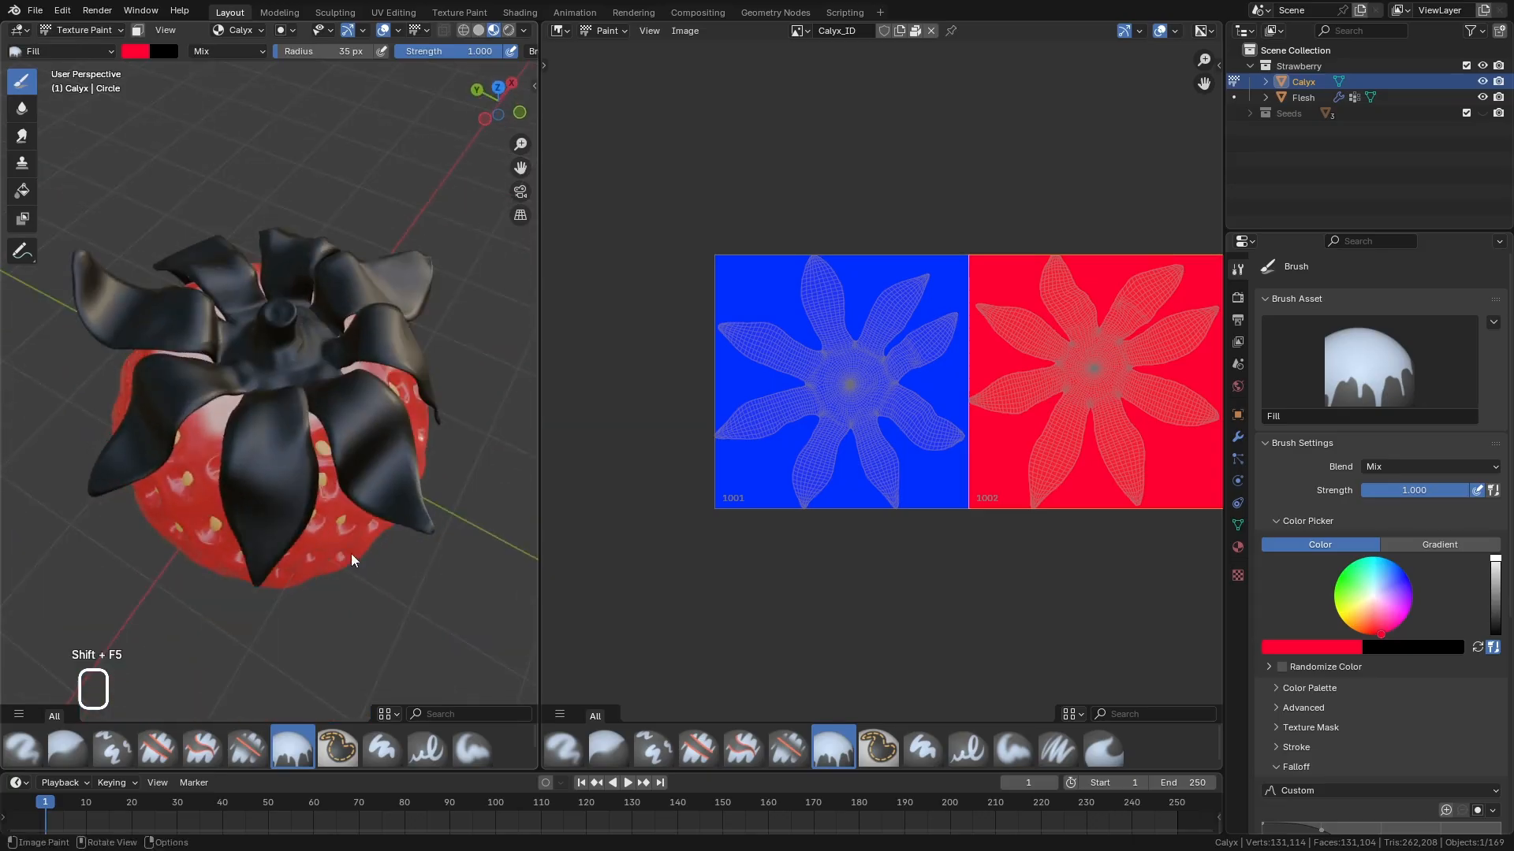
pyautogui.moveTo(351, 554); pyautogui.dragTo(351, 443, button='middle')
pyautogui.click(801, 31)
pyautogui.click(840, 135)
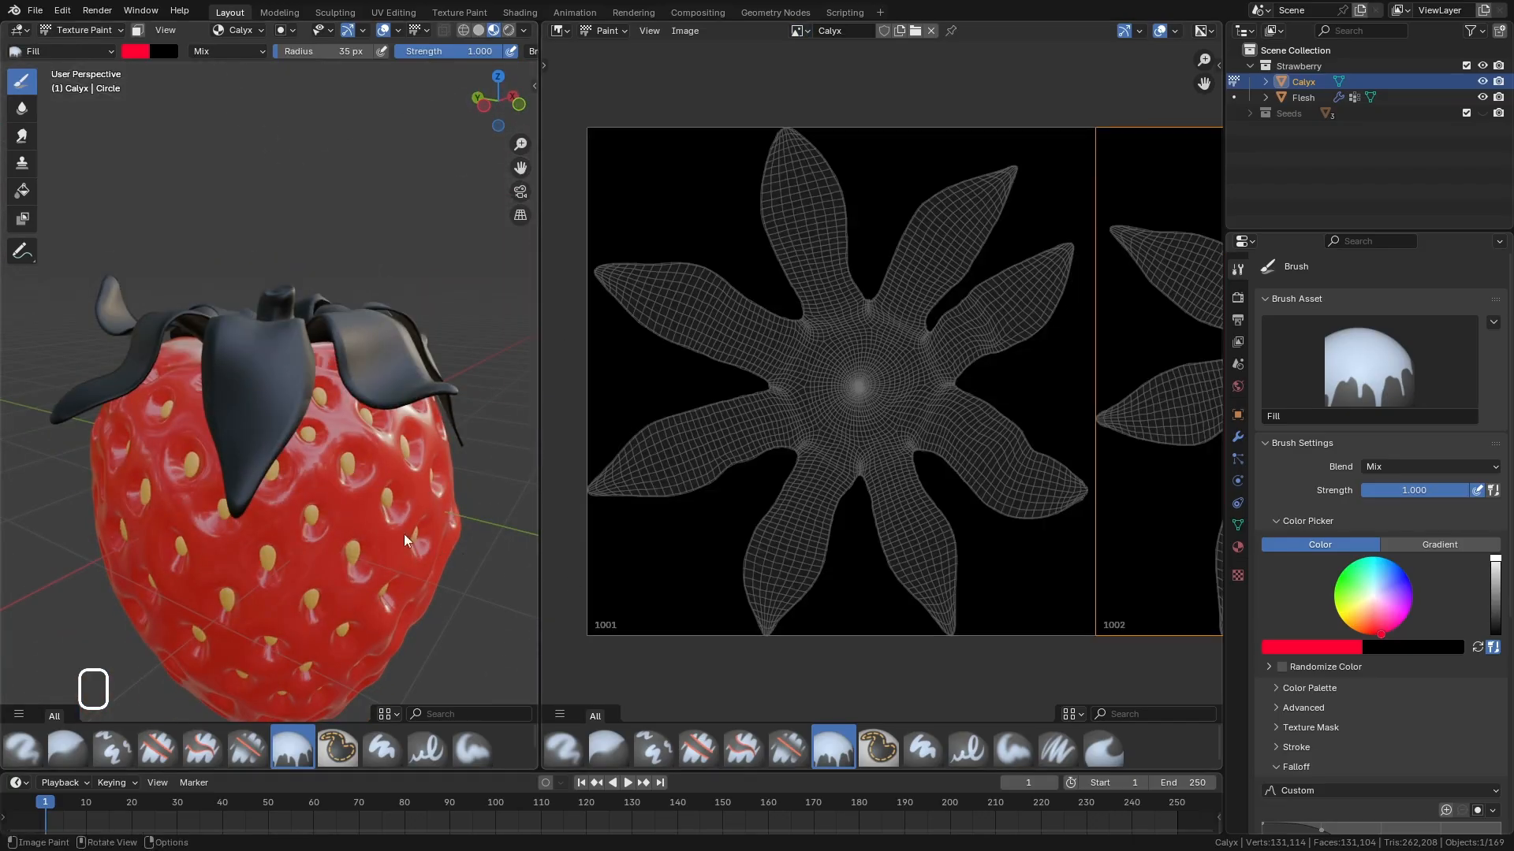
pyautogui.moveTo(403, 541)
pyautogui.mouseDown(button='middle')
pyautogui.moveTo(368, 555)
pyautogui.moveTo(386, 410)
pyautogui.mouseUp(button='middle')
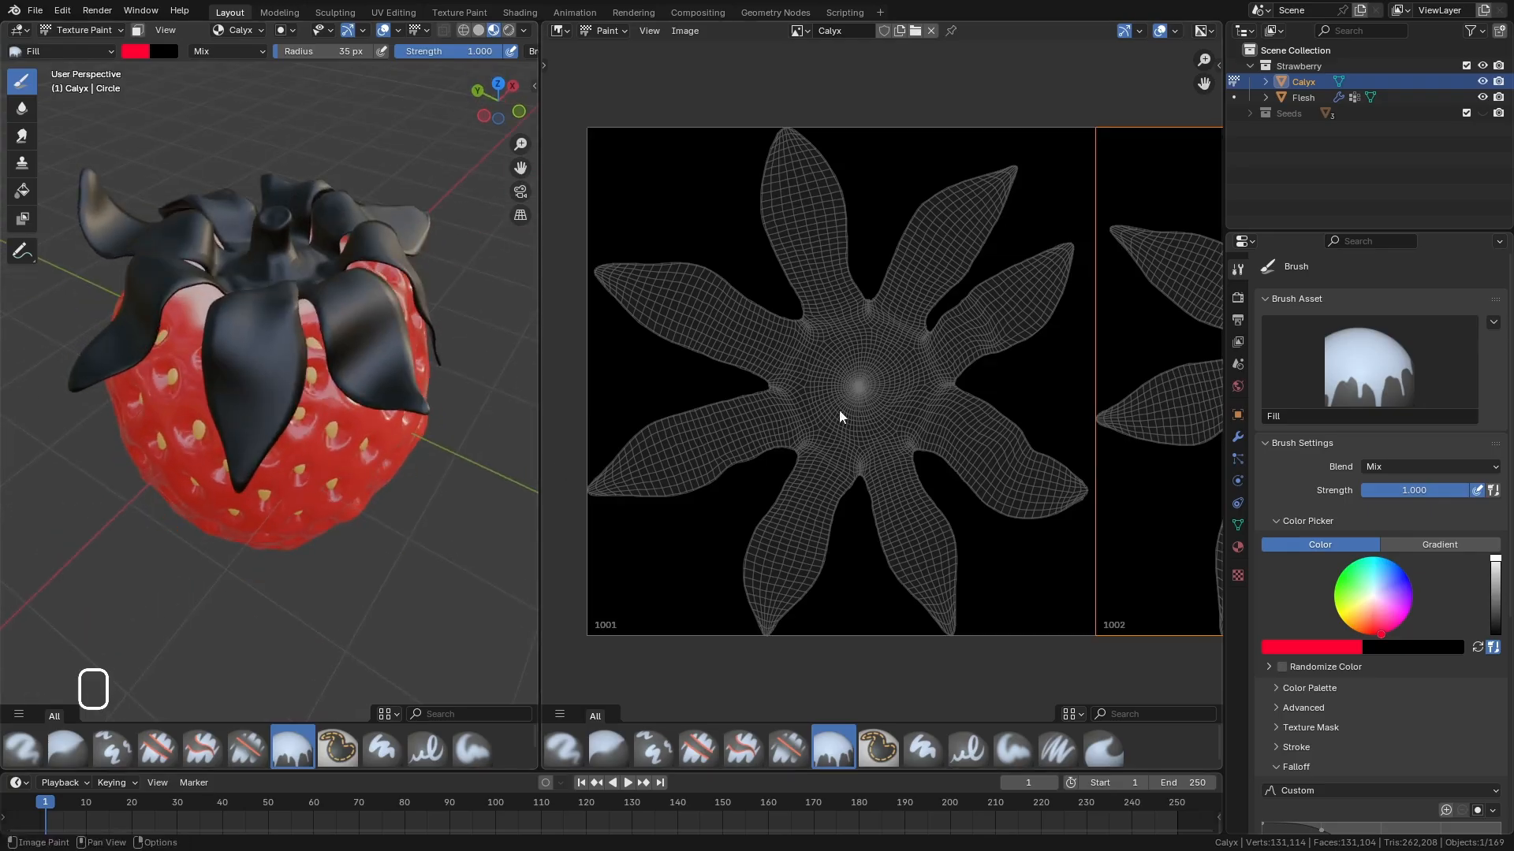
# Choose the Paint Hard brush, enlarge the Properties editor and add a new texture to the brush.
pyautogui.click(926, 753)
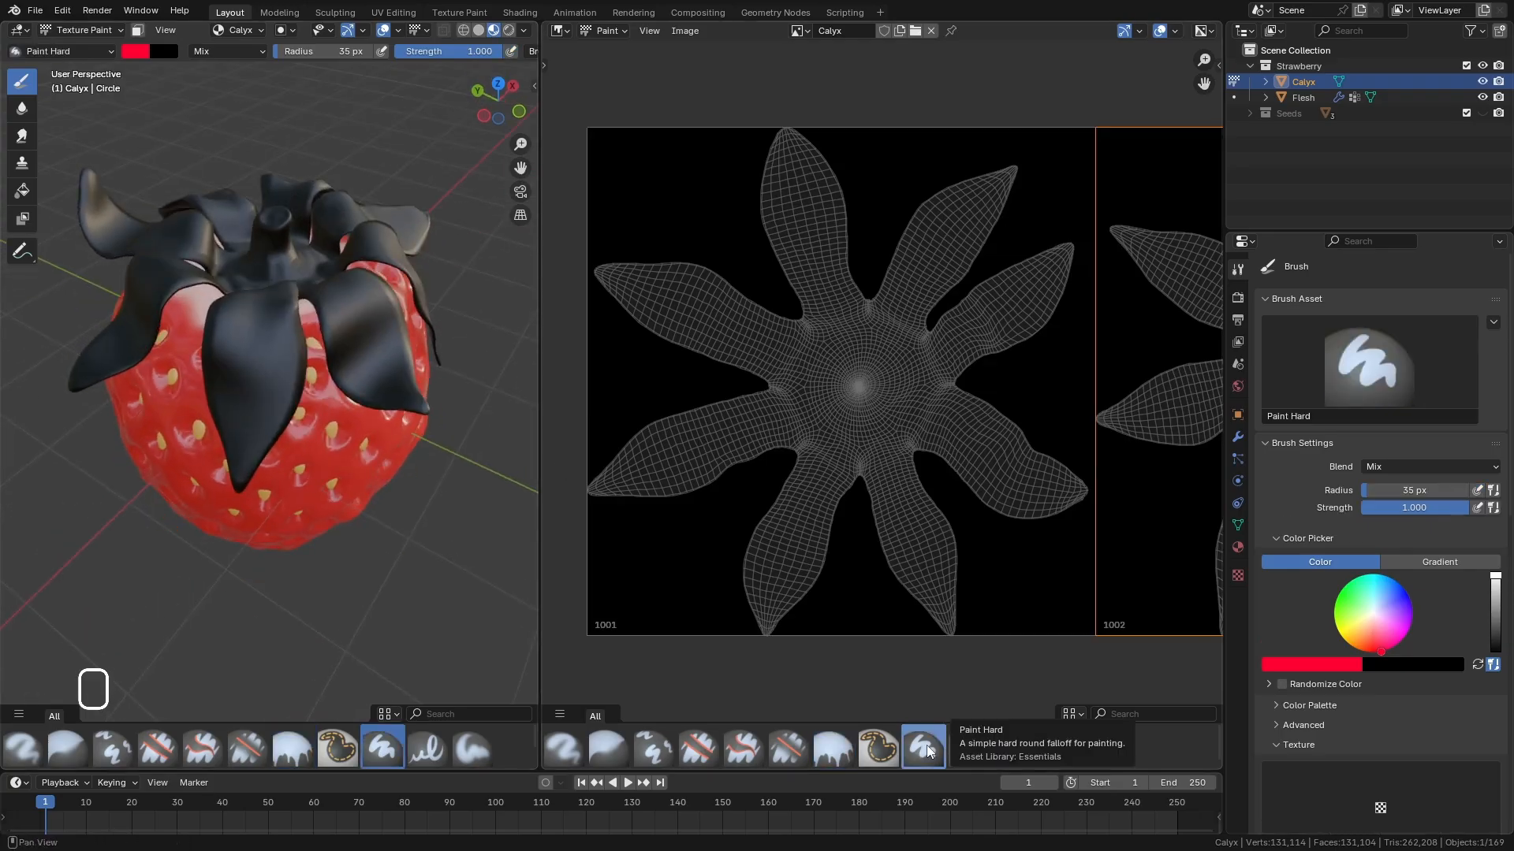
pyautogui.moveTo(1307, 574); pyautogui.dragTo(1311, 421, button='middle')
pyautogui.moveTo(1311, 231); pyautogui.dragTo(1311, 128)
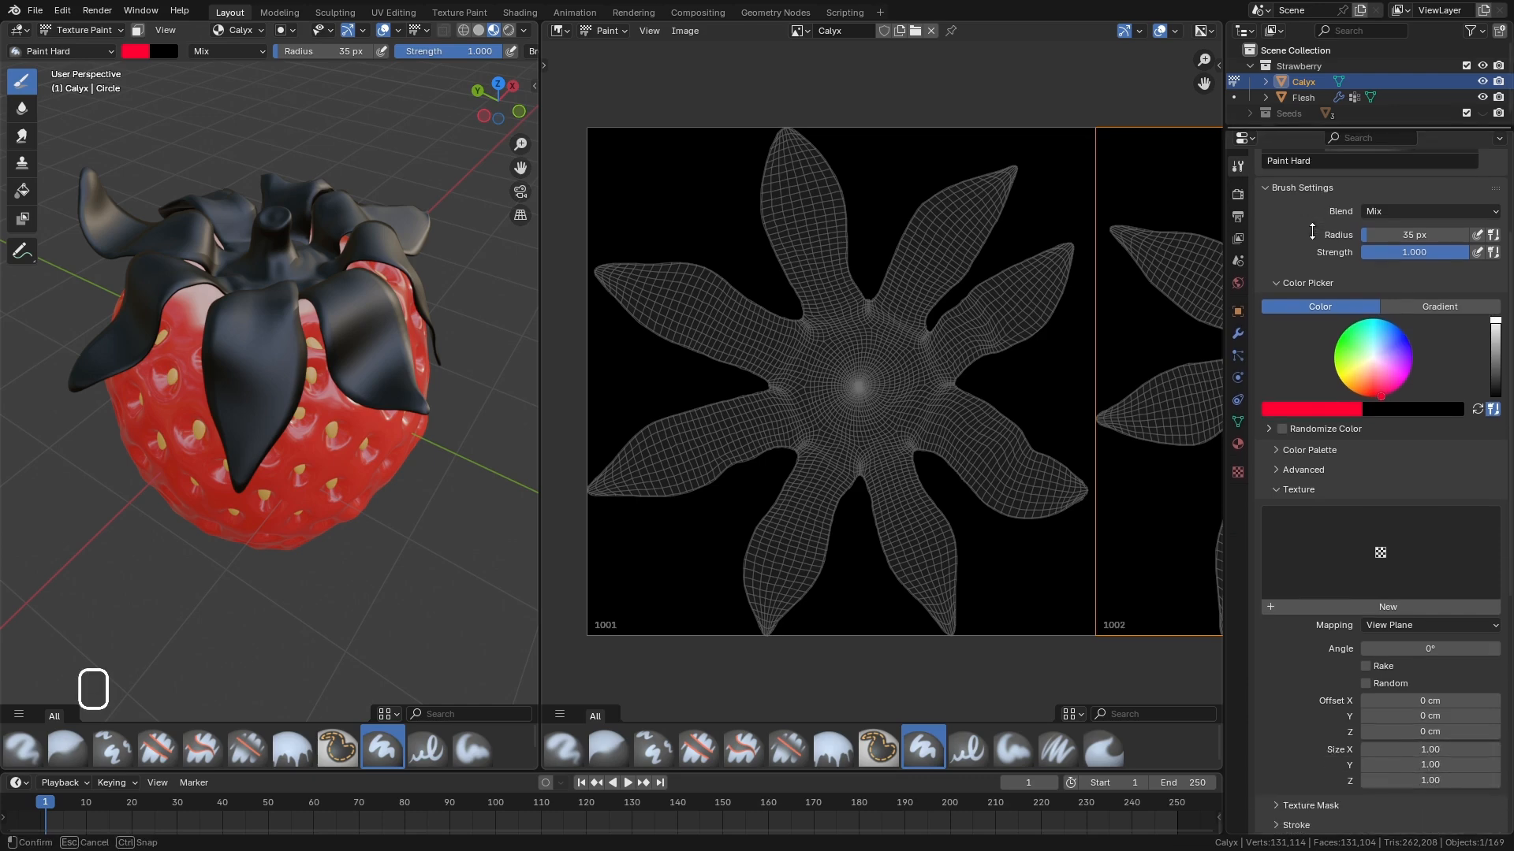
pyautogui.scroll(-5, 1335, 359)
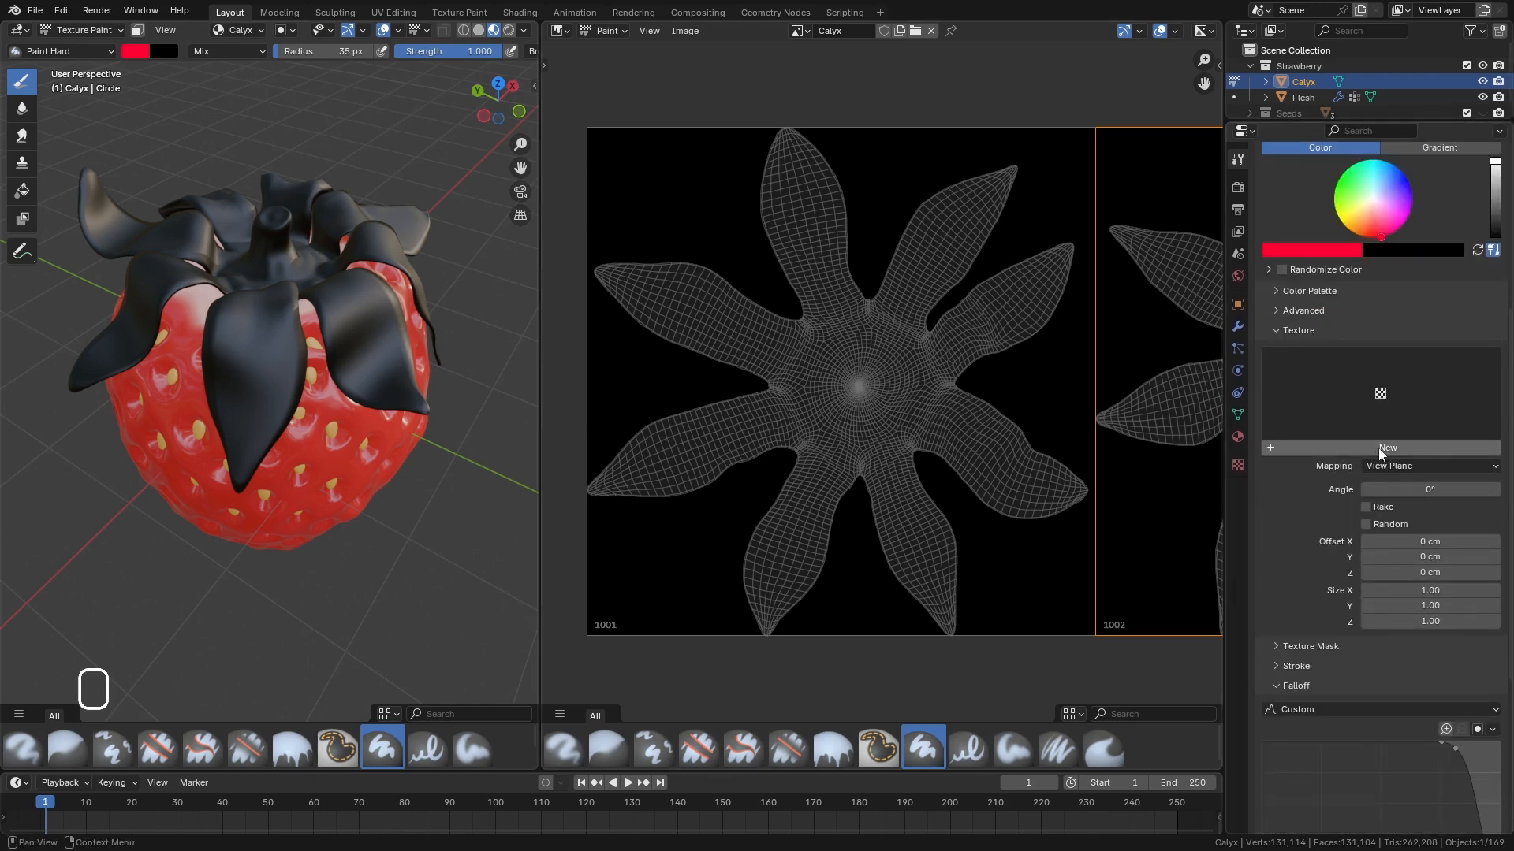
pyautogui.click(1274, 335)
pyautogui.click(1266, 378)
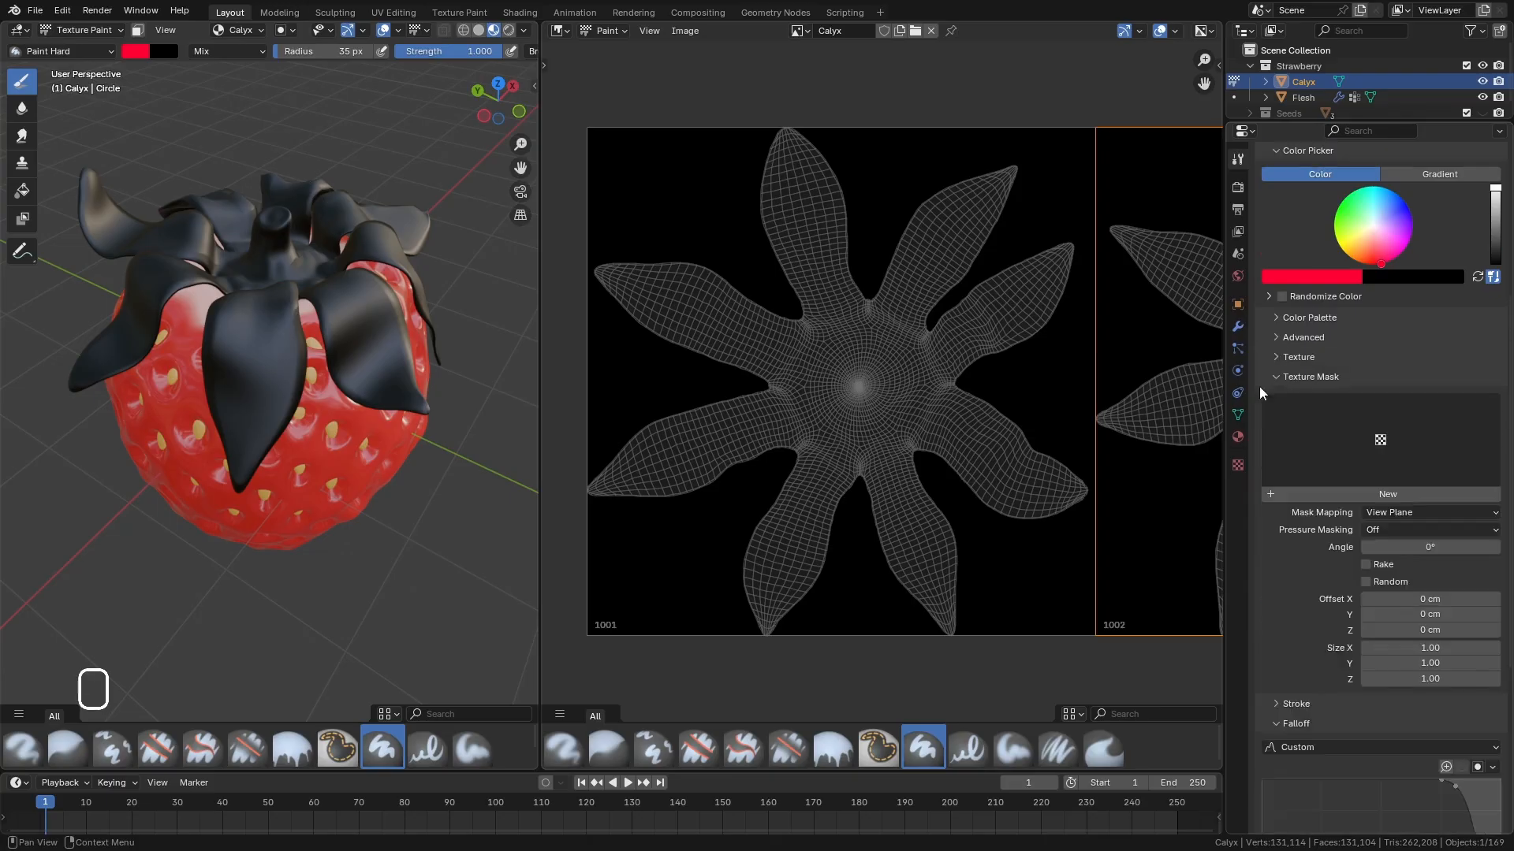
pyautogui.click(1269, 378)
pyautogui.click(1280, 360)
pyautogui.click(1396, 473)
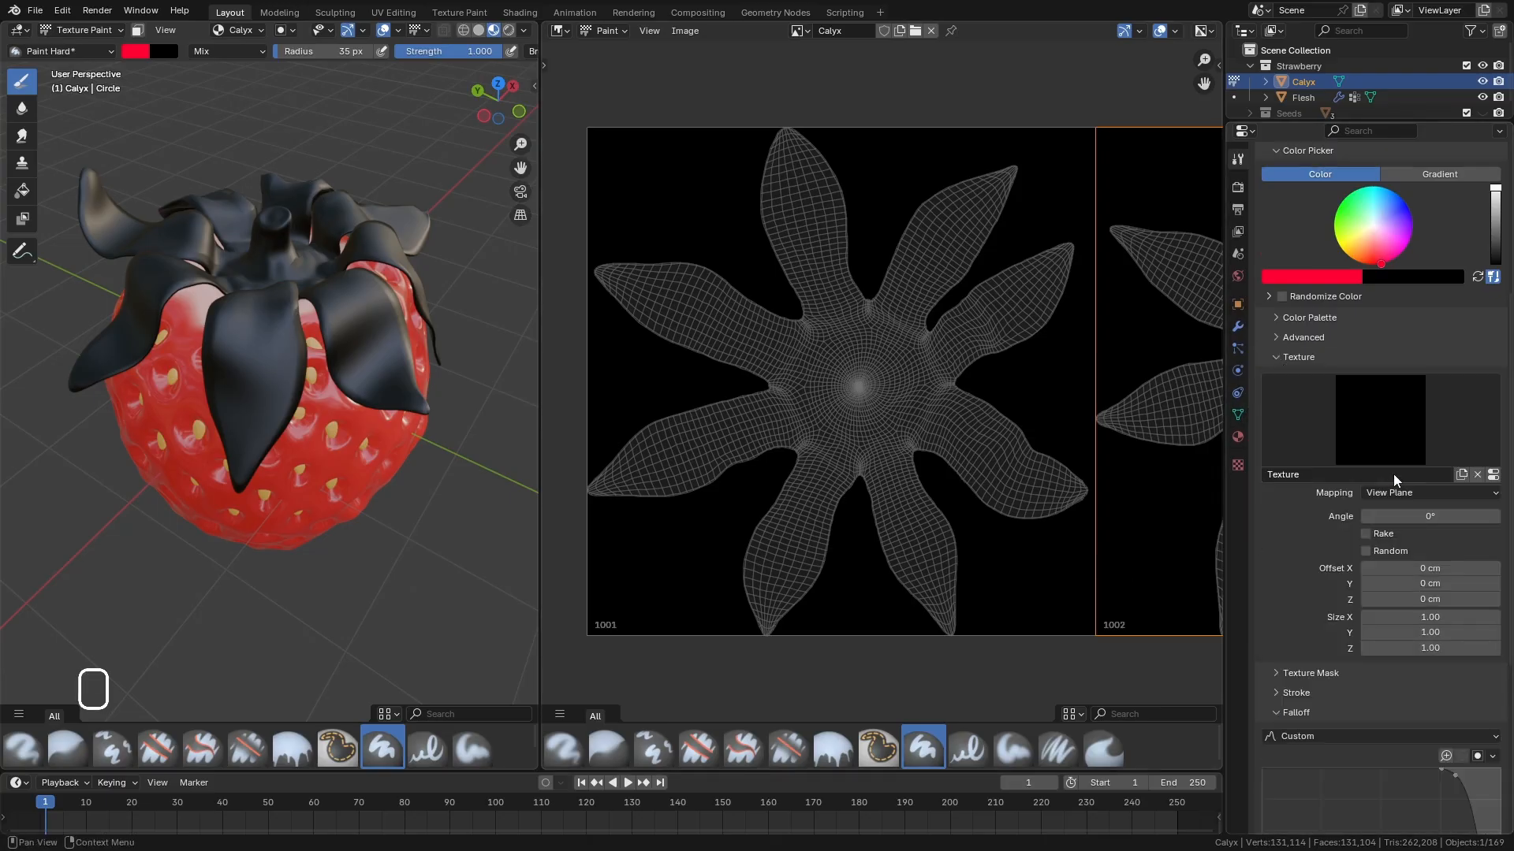
# Load Calyx.png from the Project files' Images folder as the image of the brush texture.
pyautogui.click(1488, 481)
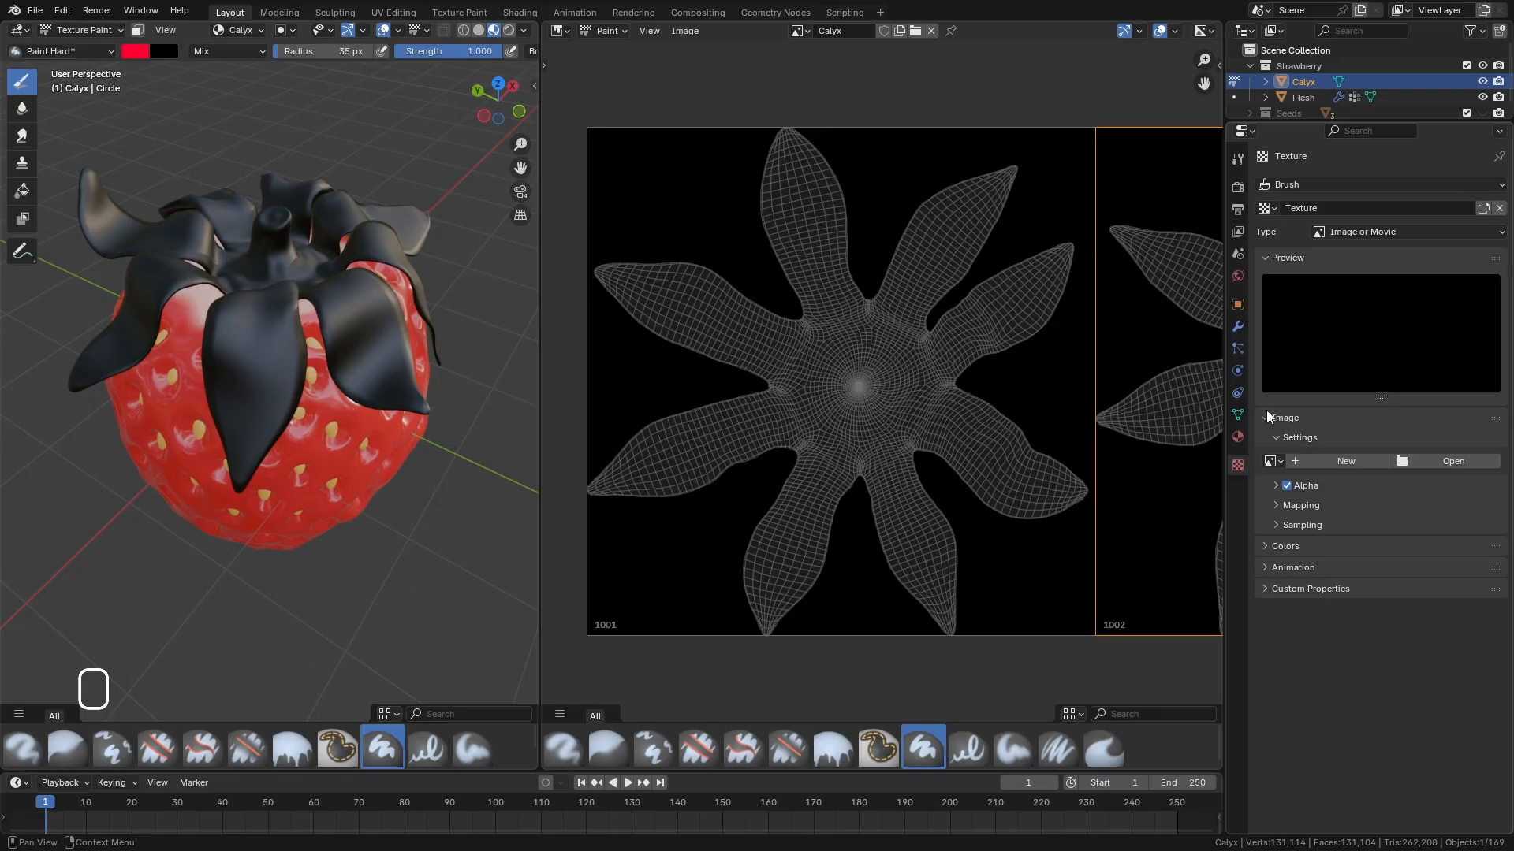
pyautogui.click(1238, 158)
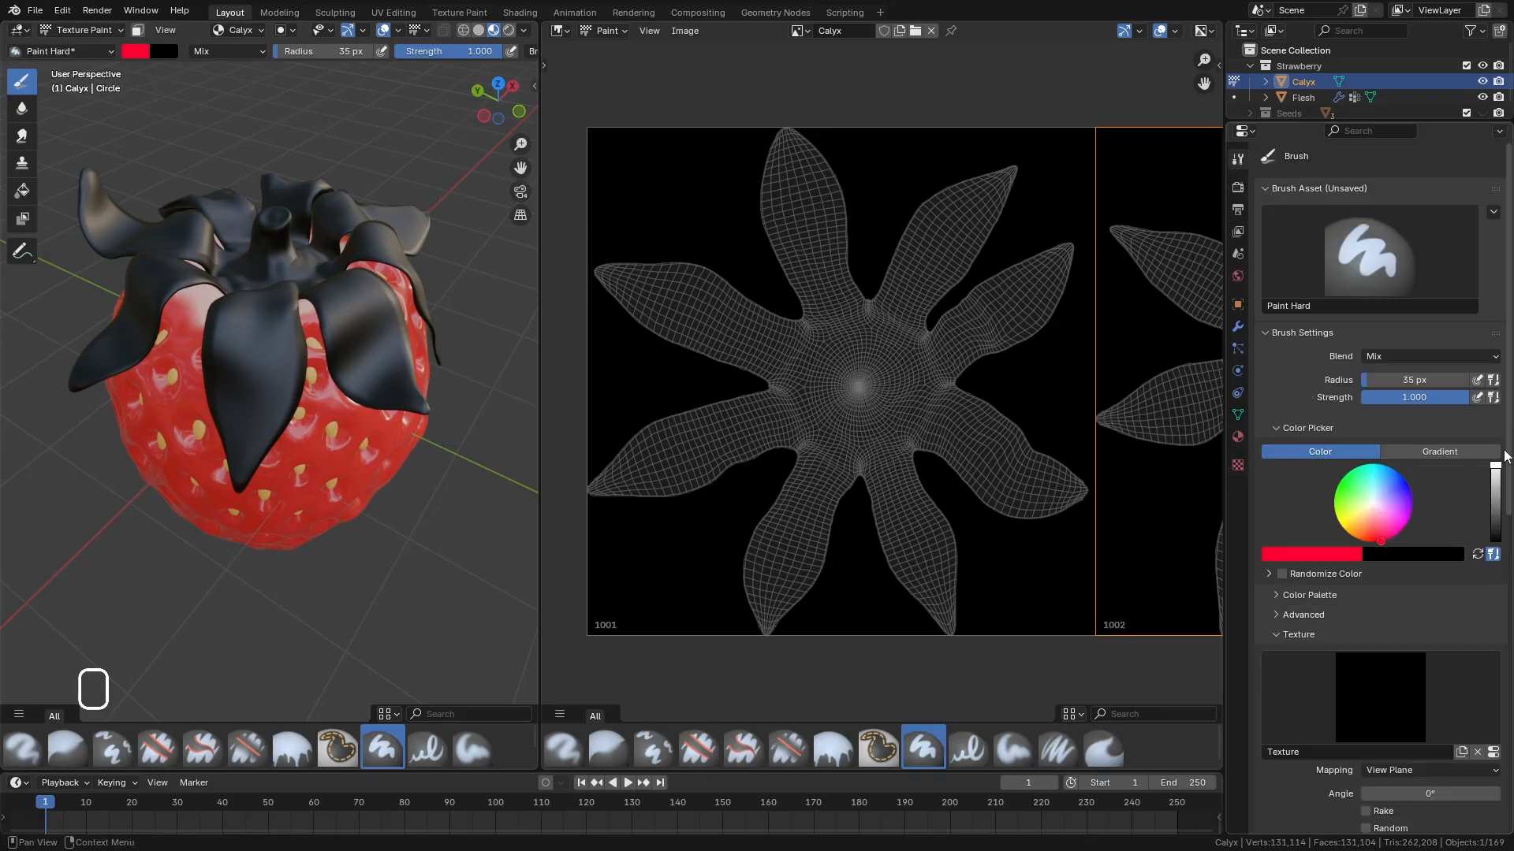
pyautogui.scroll(-7, 1468, 475)
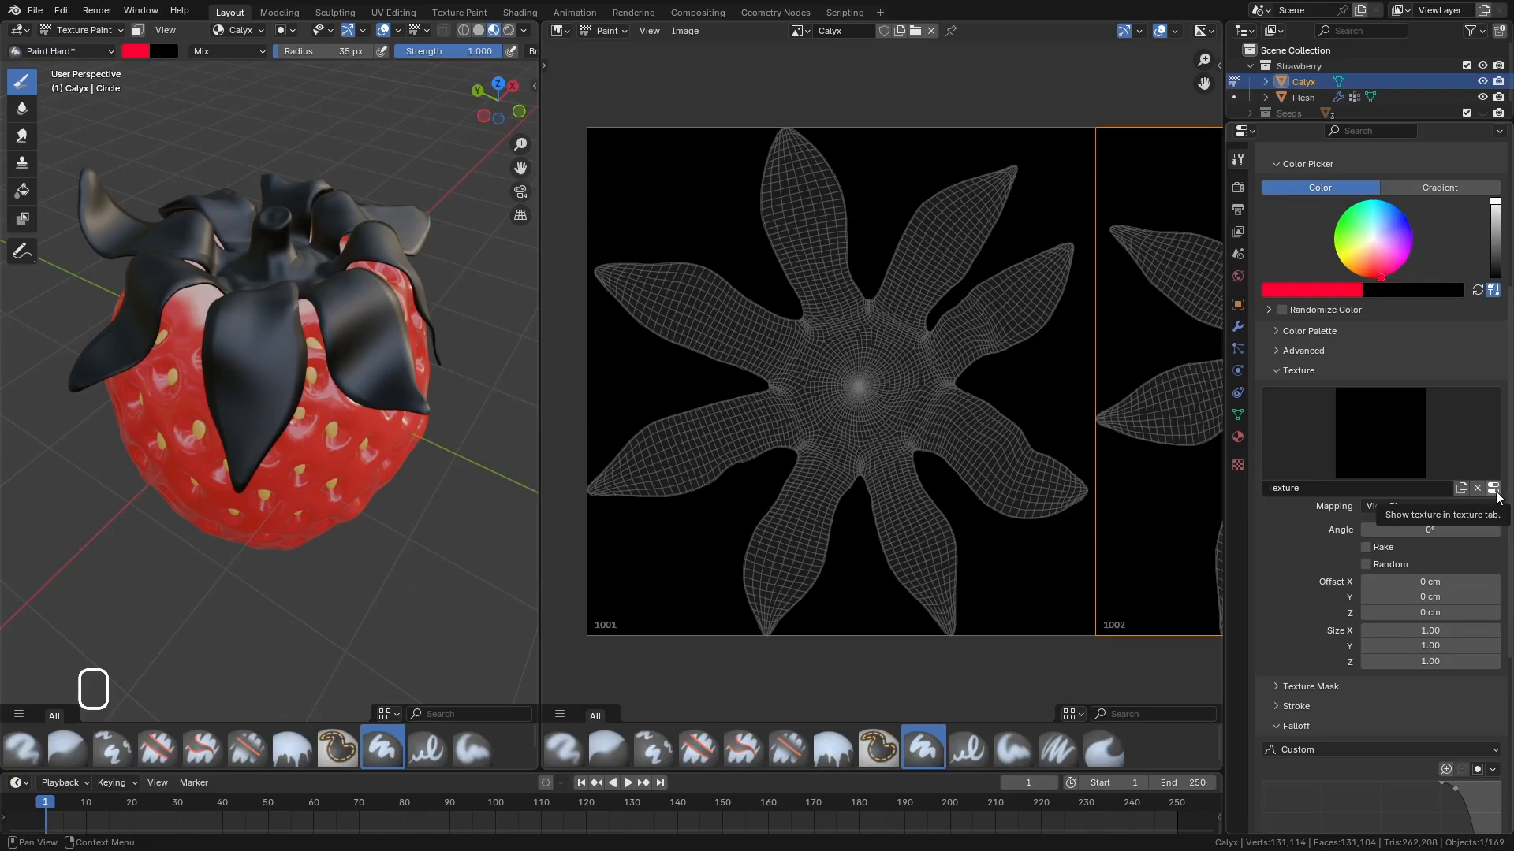
pyautogui.click(1238, 465)
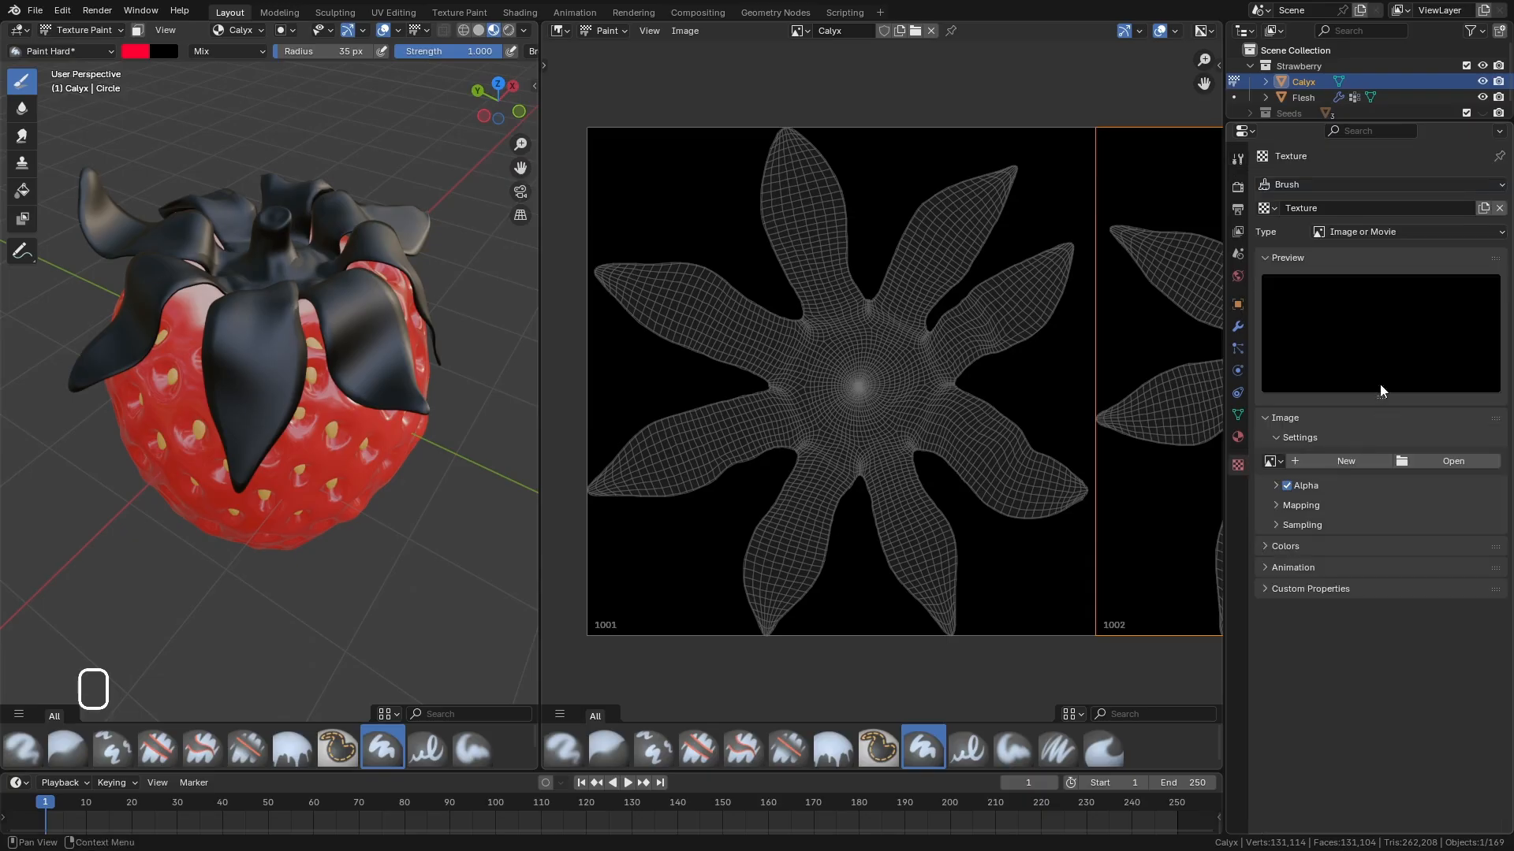
pyautogui.click(1449, 470)
pyautogui.click(482, 250)
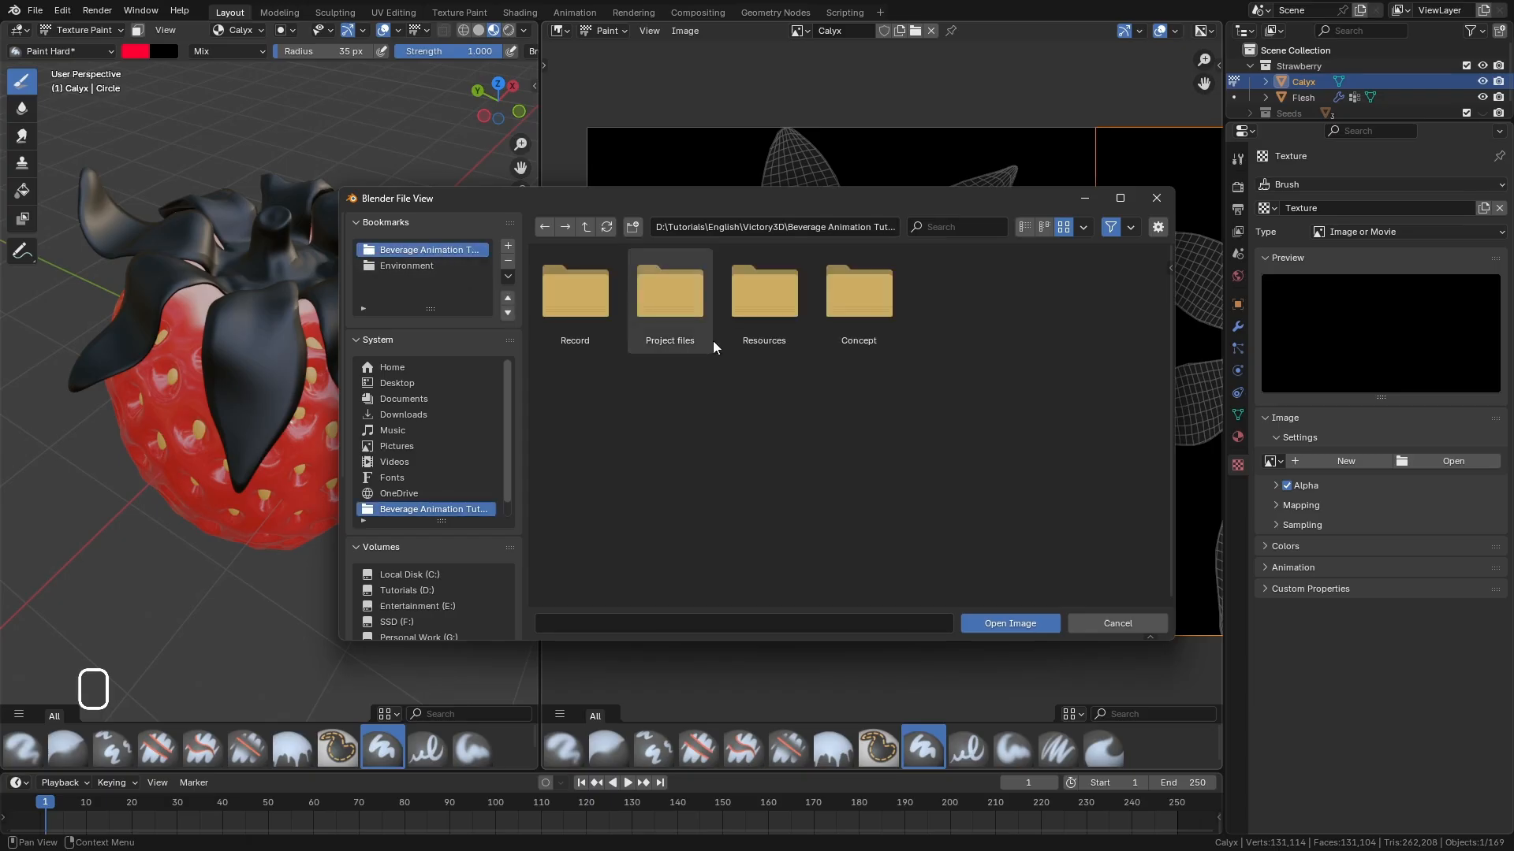
pyautogui.doubleClick(712, 340)
pyautogui.click(689, 339)
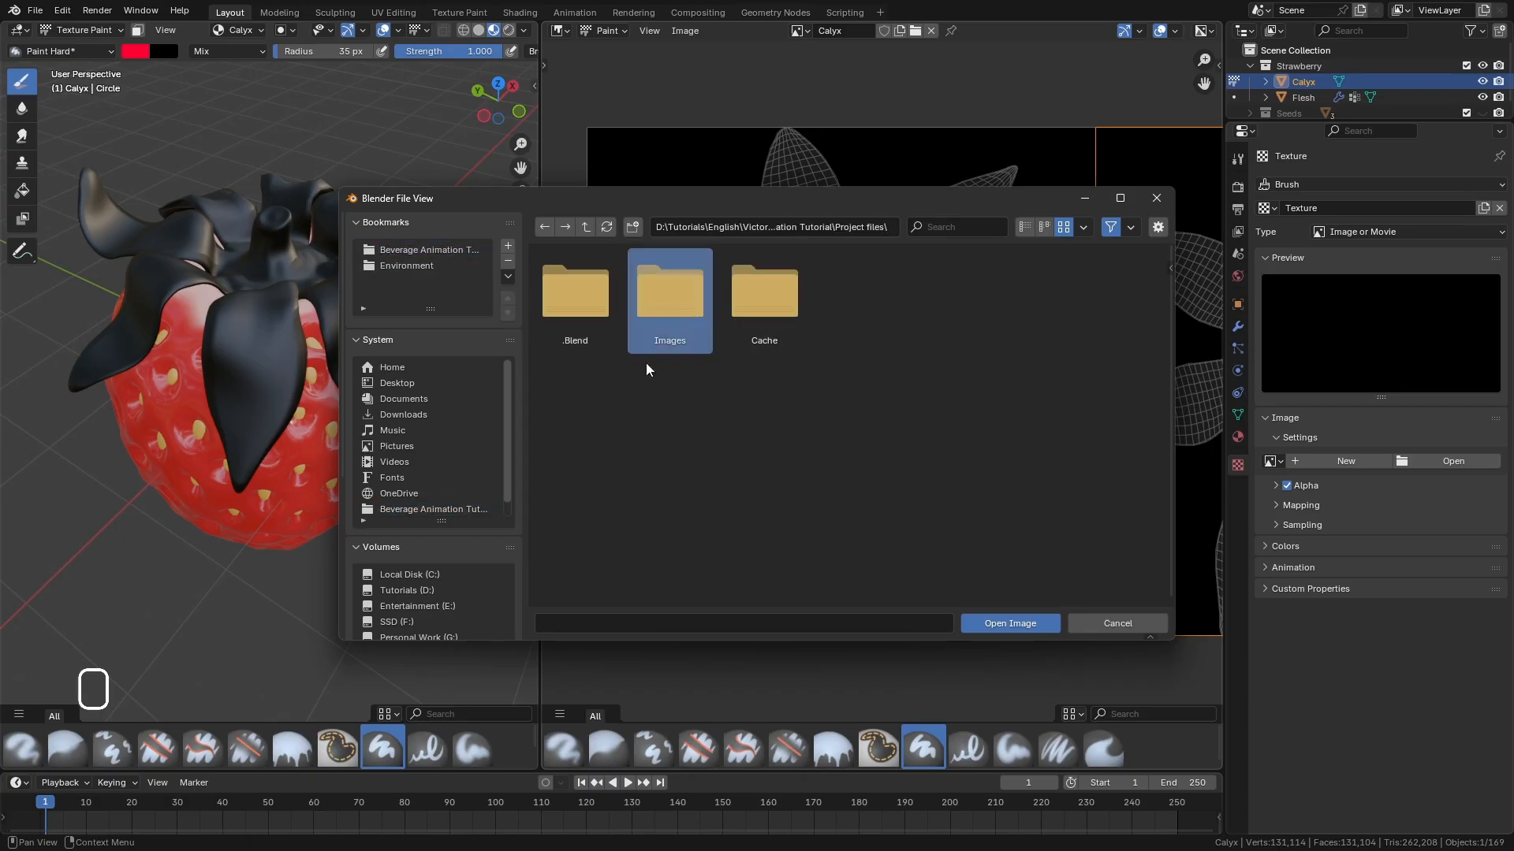
pyautogui.doubleClick(677, 317)
pyautogui.click(685, 298)
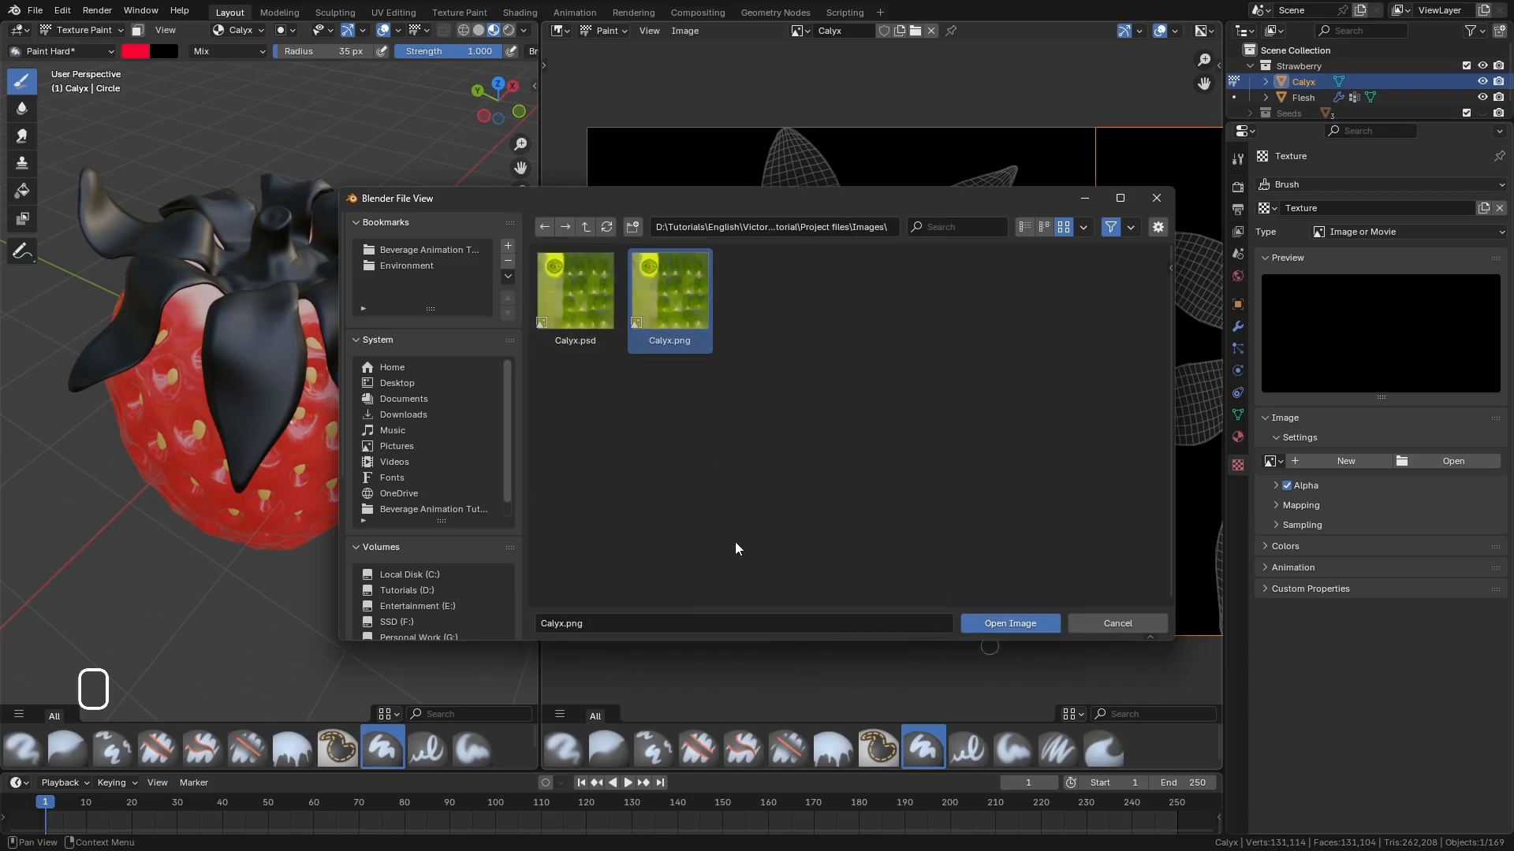
pyautogui.click(1017, 624)
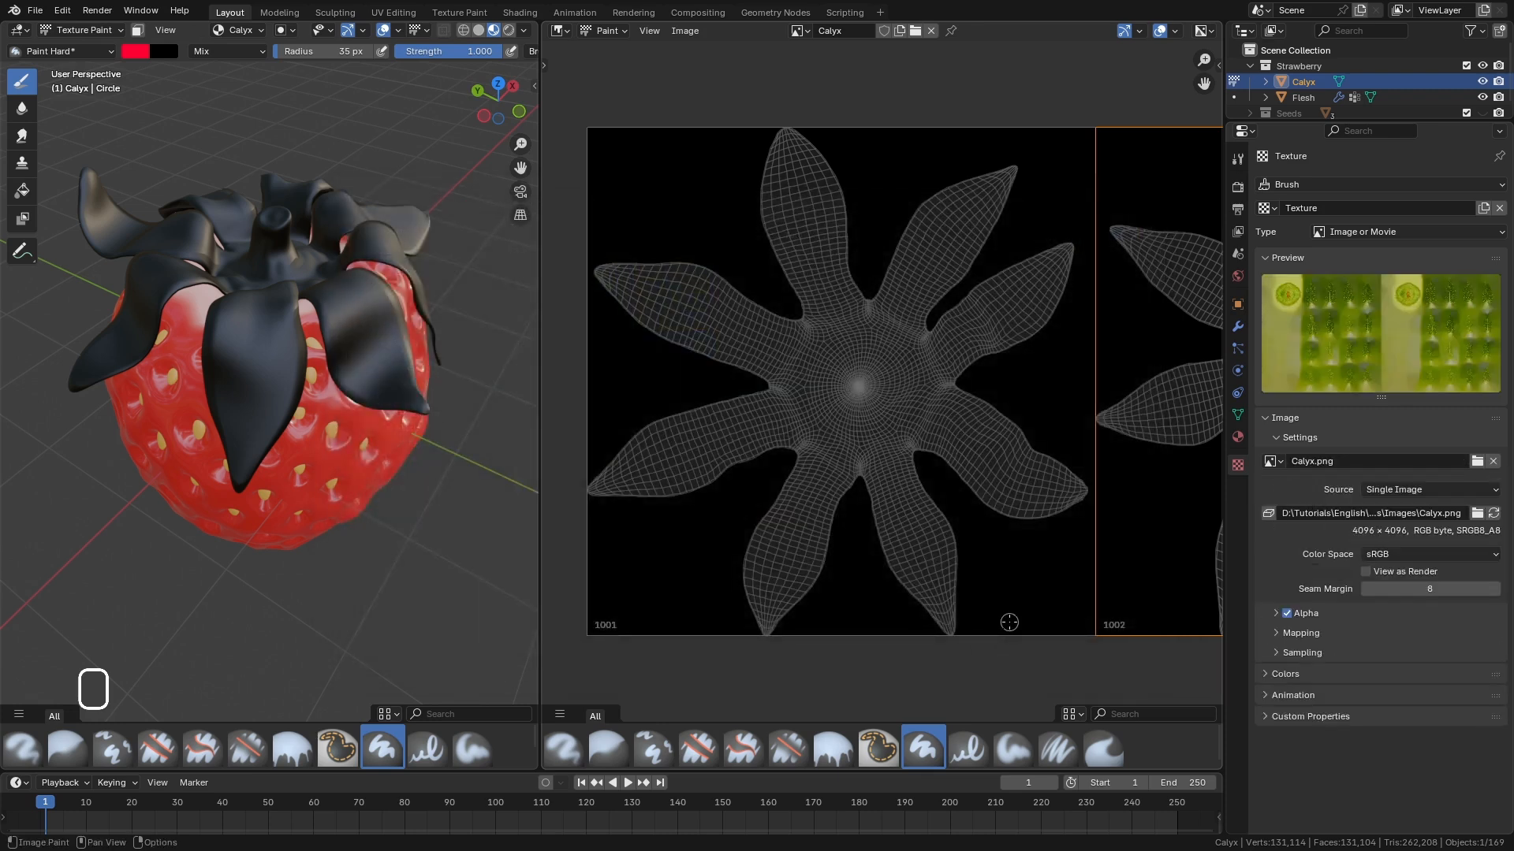
# Set the brush texture's mapping to Stencil.
pyautogui.click(1239, 157)
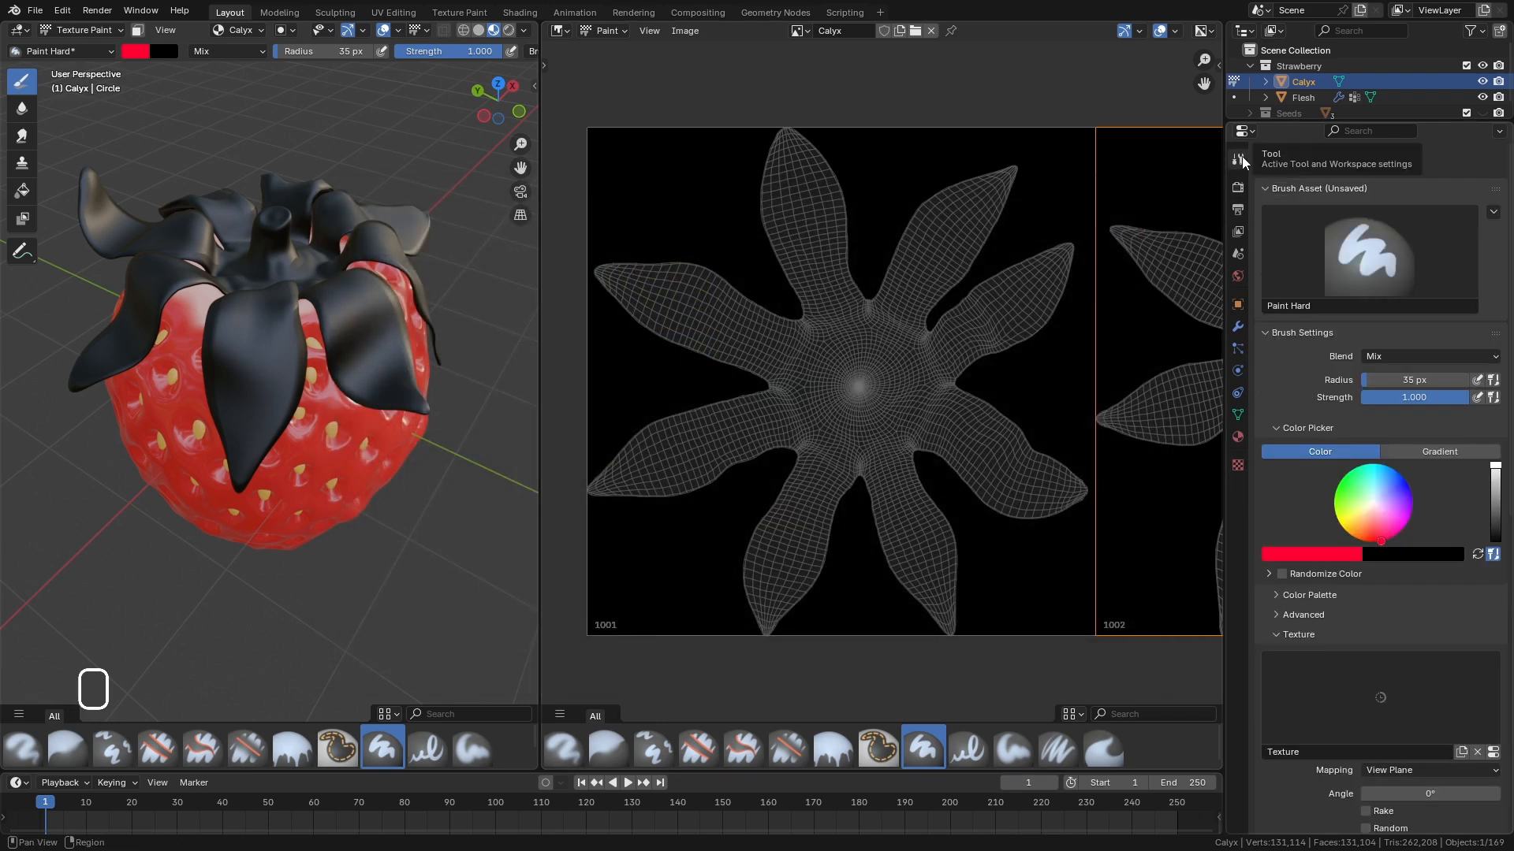
pyautogui.scroll(-6, 1337, 371)
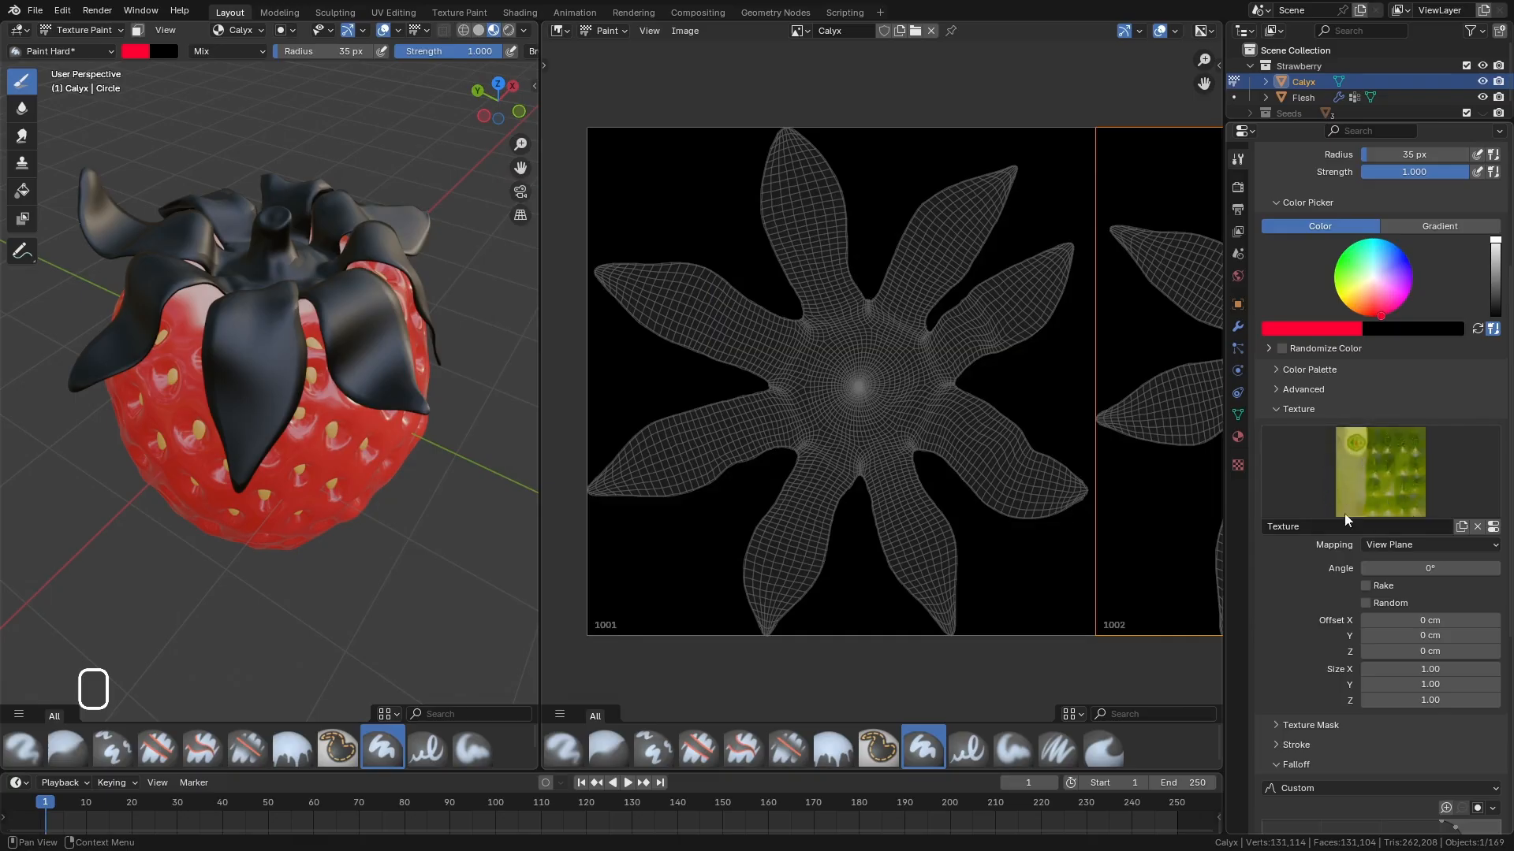
pyautogui.scroll(-3, 1292, 549)
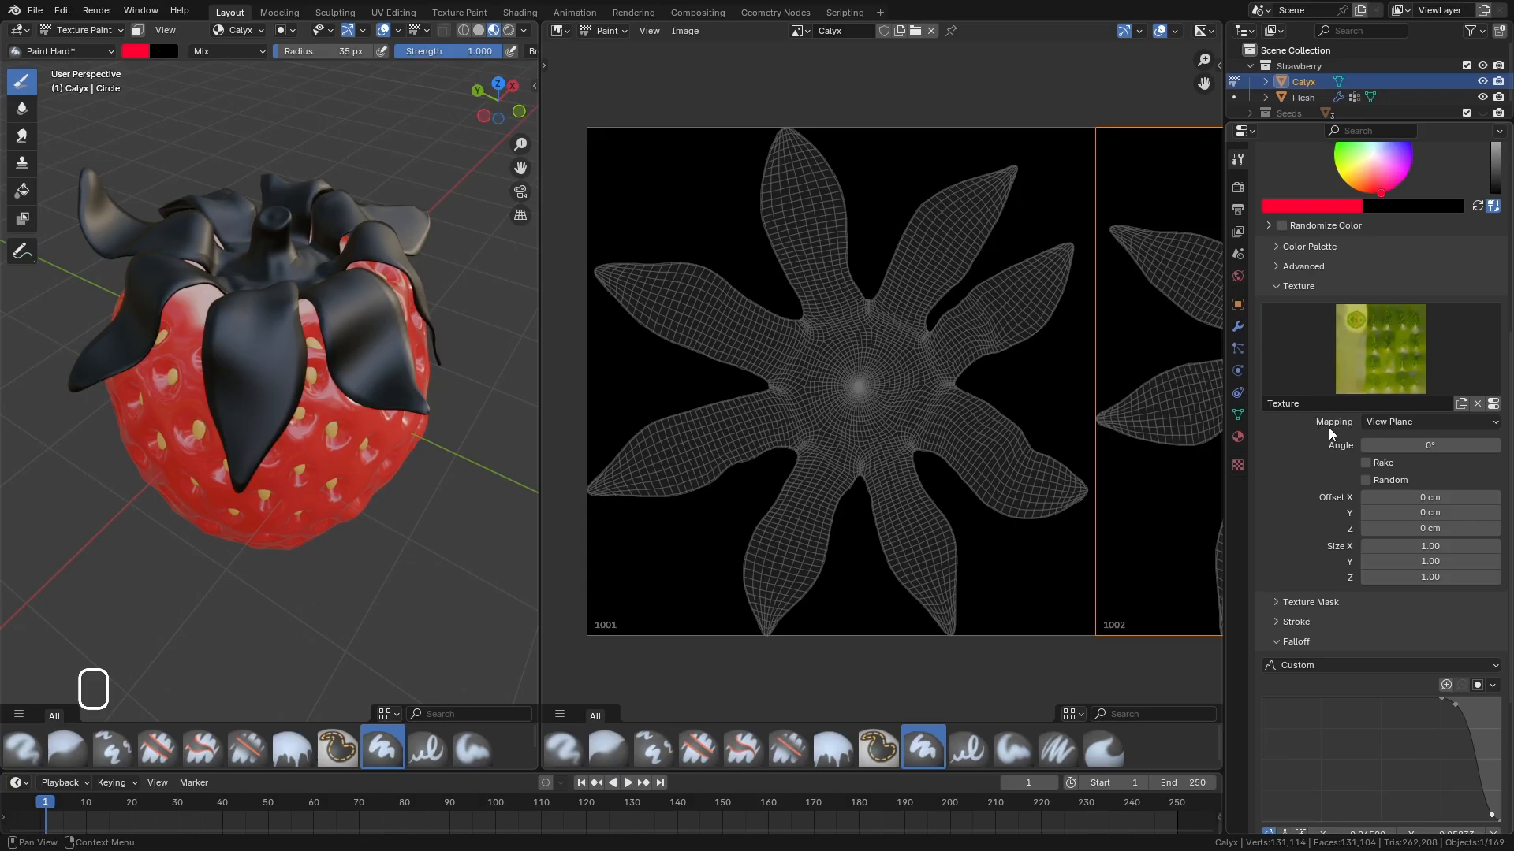
pyautogui.click(1409, 422)
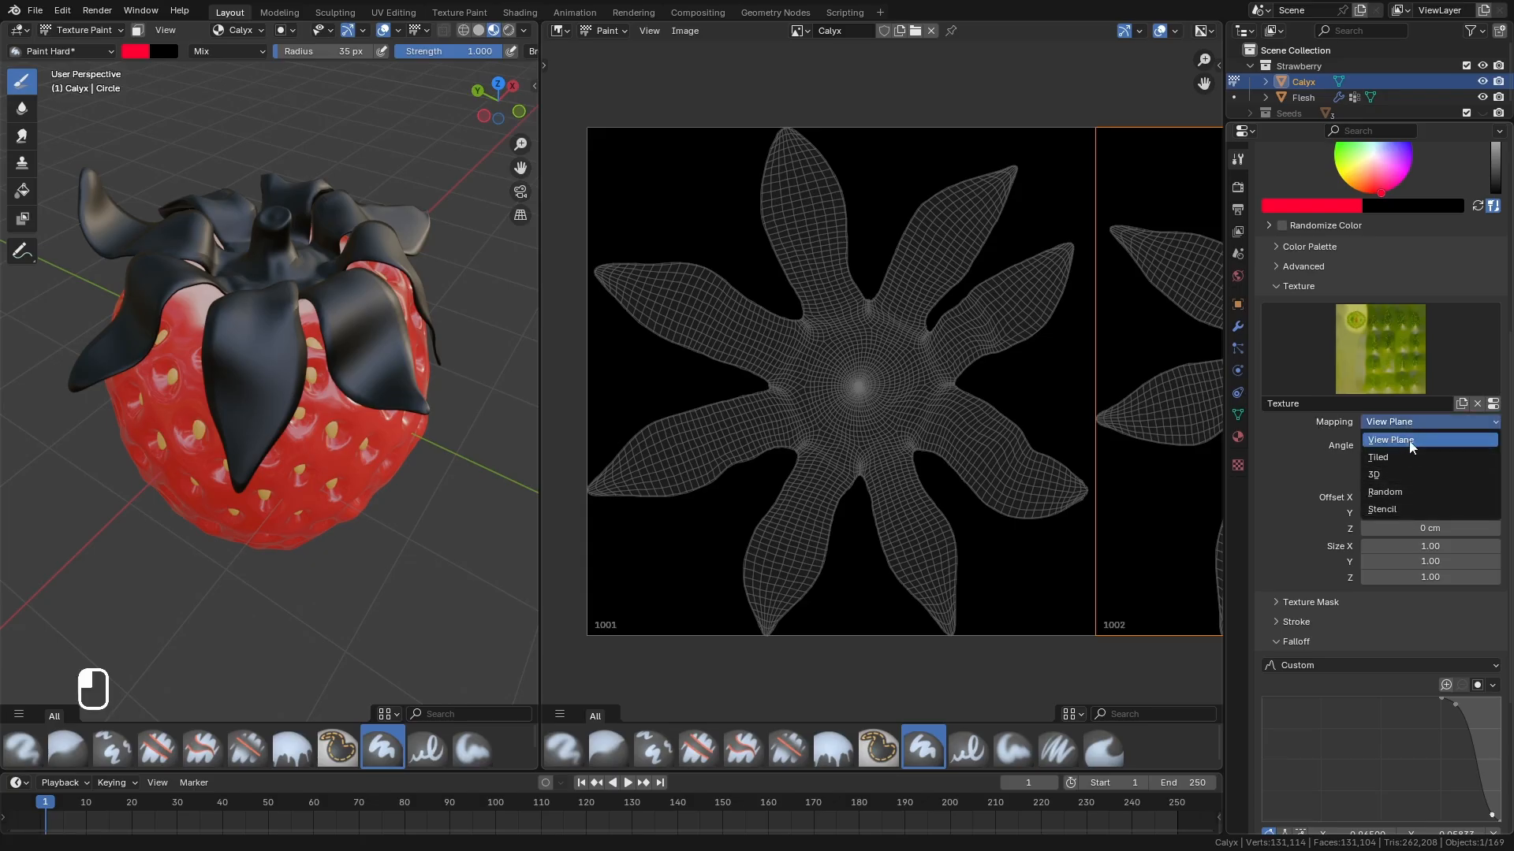
pyautogui.click(1393, 510)
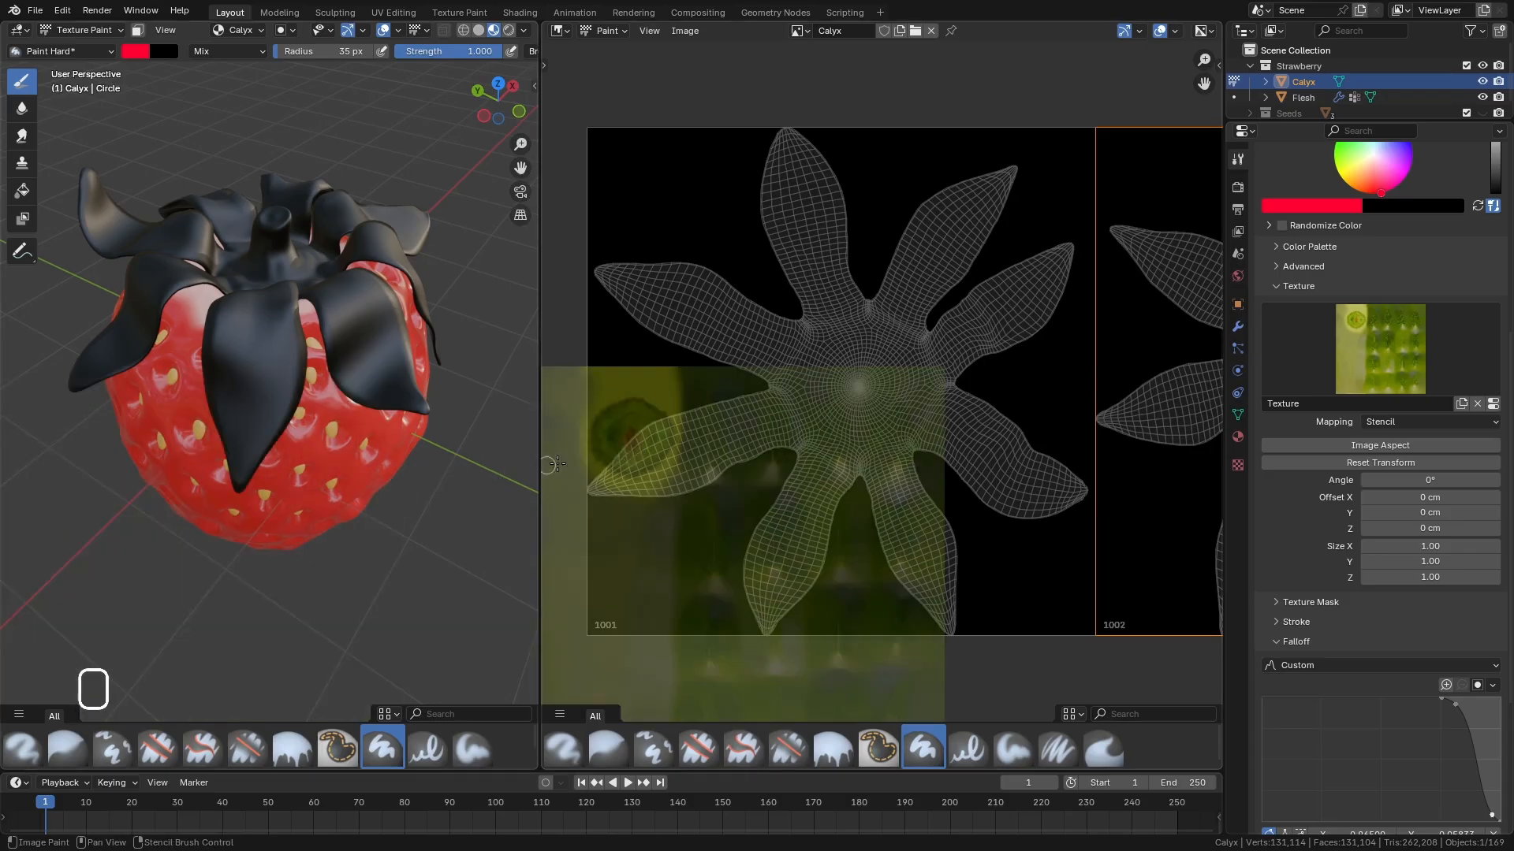
# Set the brush cursor's Texture Opacity to 79%.
pyautogui.scroll(-6, 1268, 739)
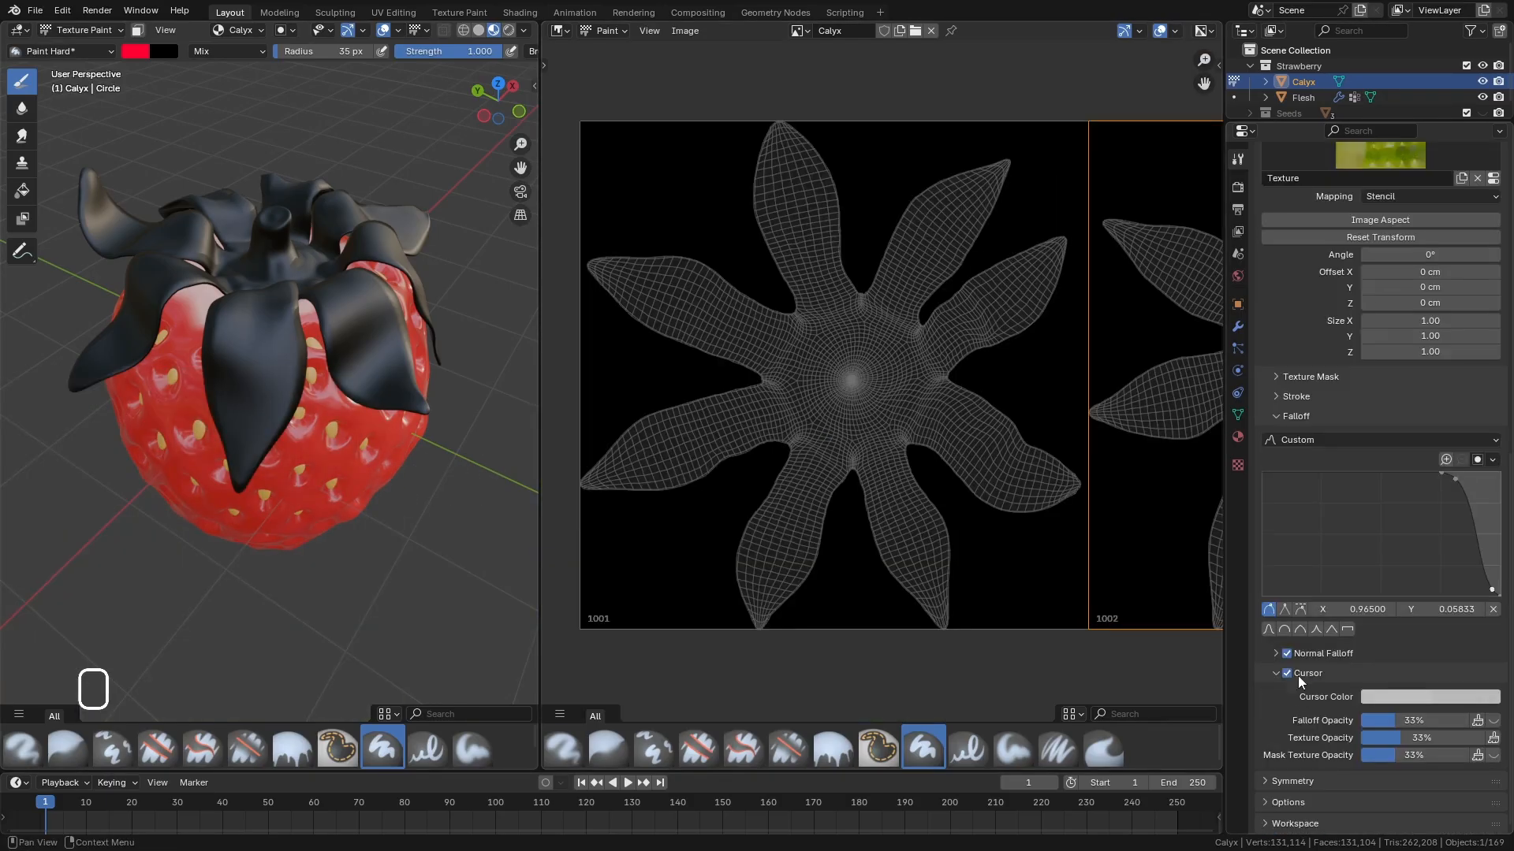
pyautogui.click(1274, 675)
pyautogui.click(1276, 760)
pyautogui.moveTo(1323, 742); pyautogui.dragTo(1333, 629, button='middle')
pyautogui.moveTo(1397, 737); pyautogui.dragTo(1393, 738)
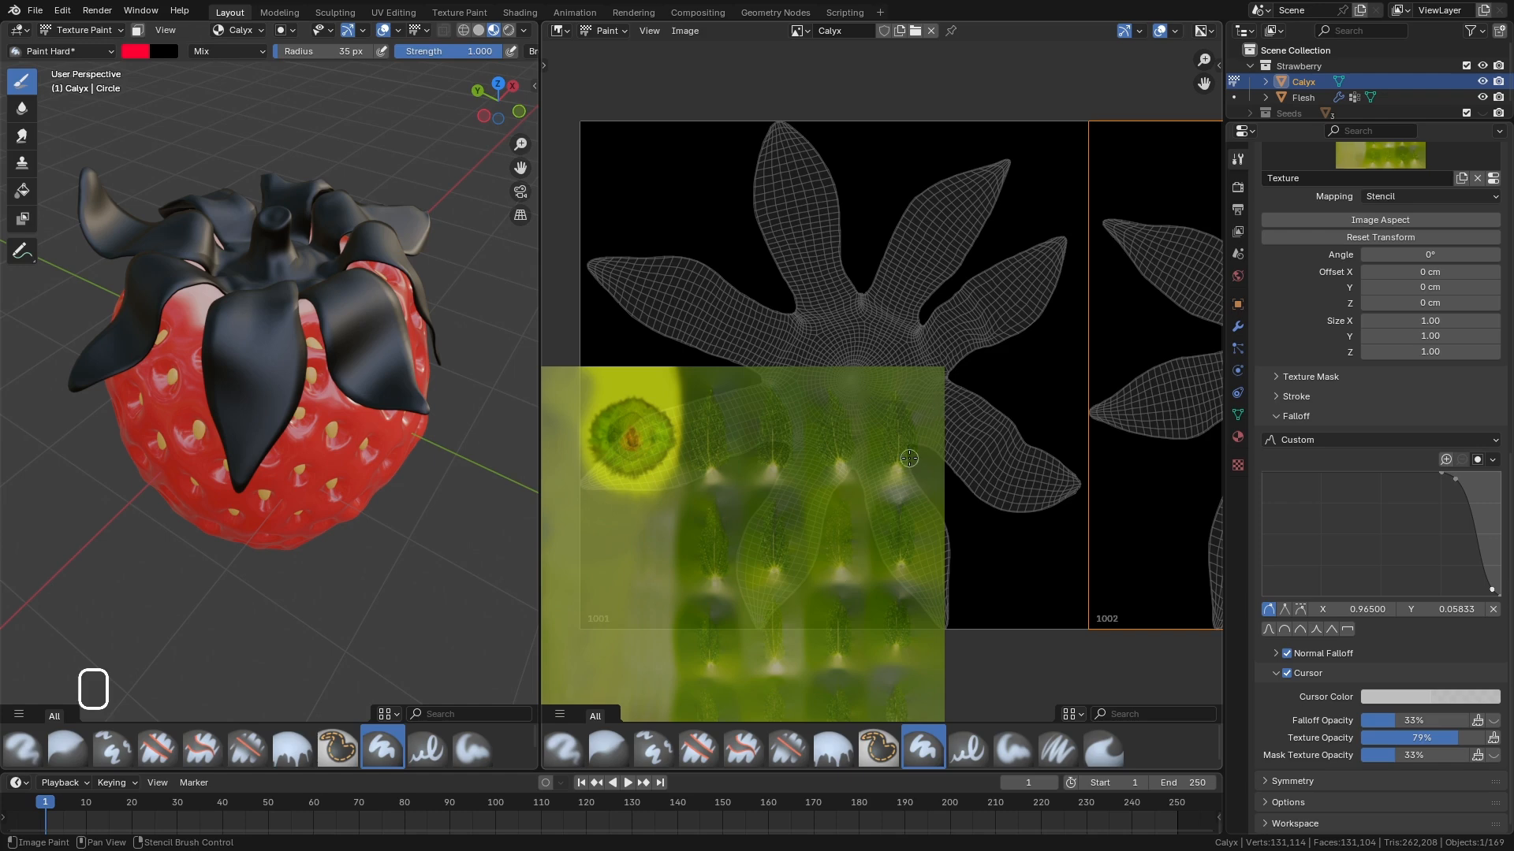
# Move, enlarge and rotate the stencil to 324° so one photographed leaf covers the upper-right petal on tile 1001.
pyautogui.moveTo(769, 507); pyautogui.dragTo(904, 384, button='right')
pyautogui.moveTo(860, 285); pyautogui.dragTo(865, 399, button='right')
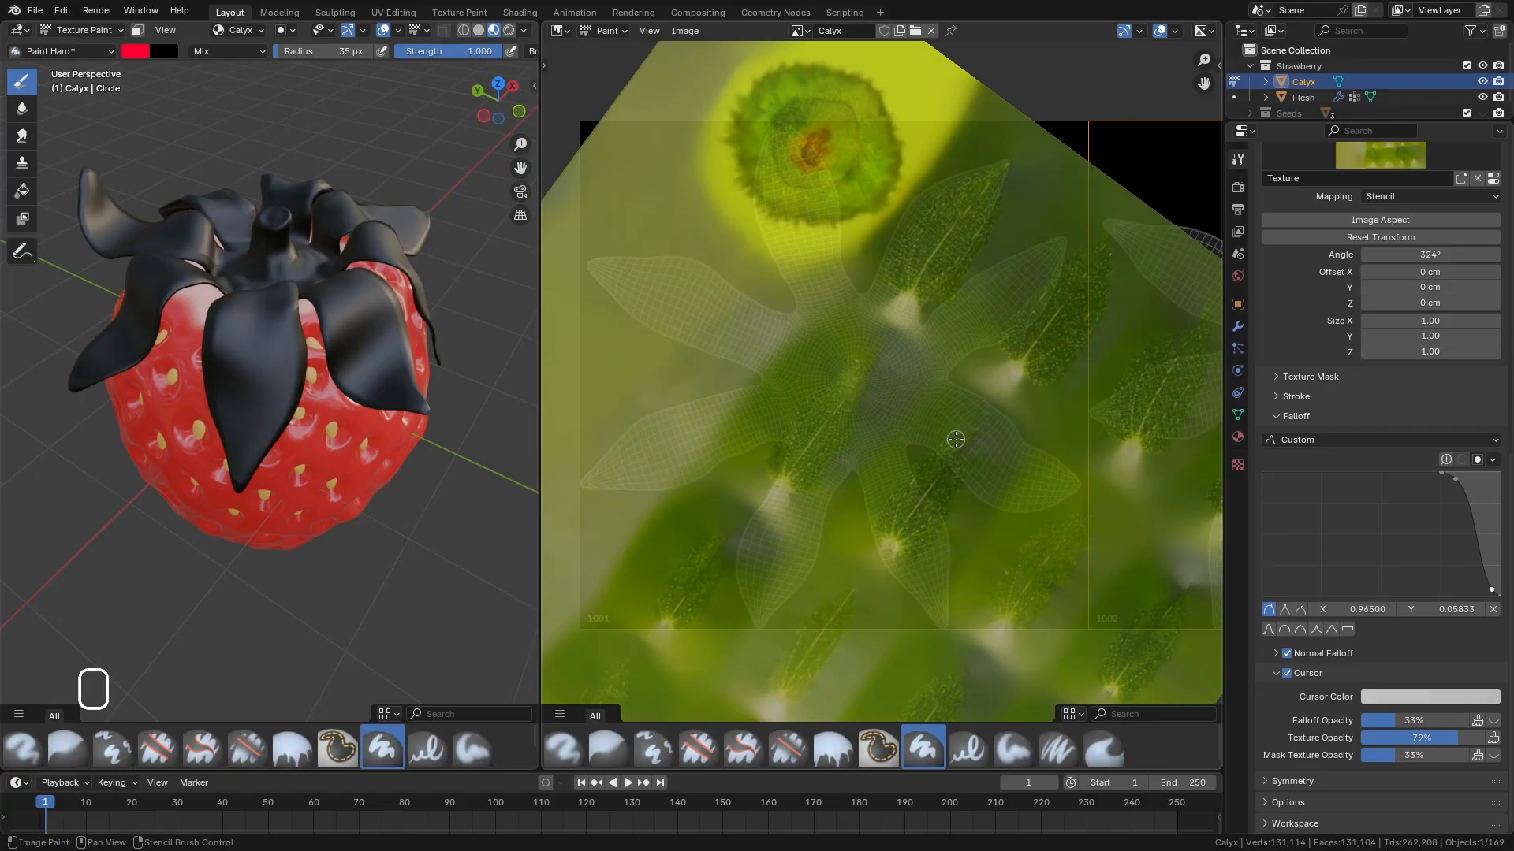
pyautogui.moveTo(955, 439); pyautogui.dragTo(946, 507, button='right')
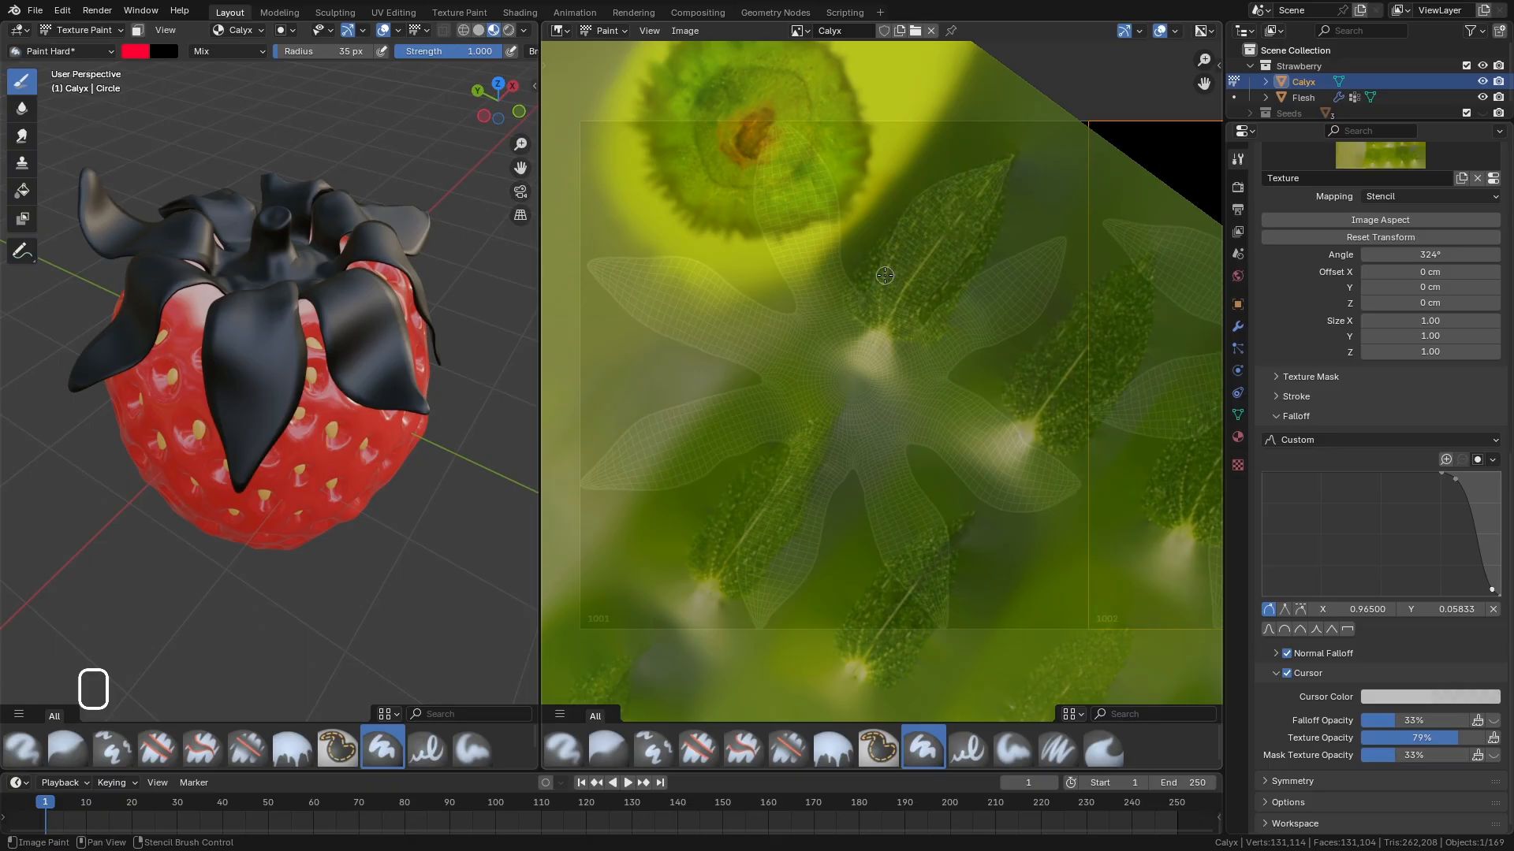
# Undo the red test dab and set the brush colour to white.
pyautogui.click(1008, 160)
pyautogui.hotkey('ctrl', 'z')
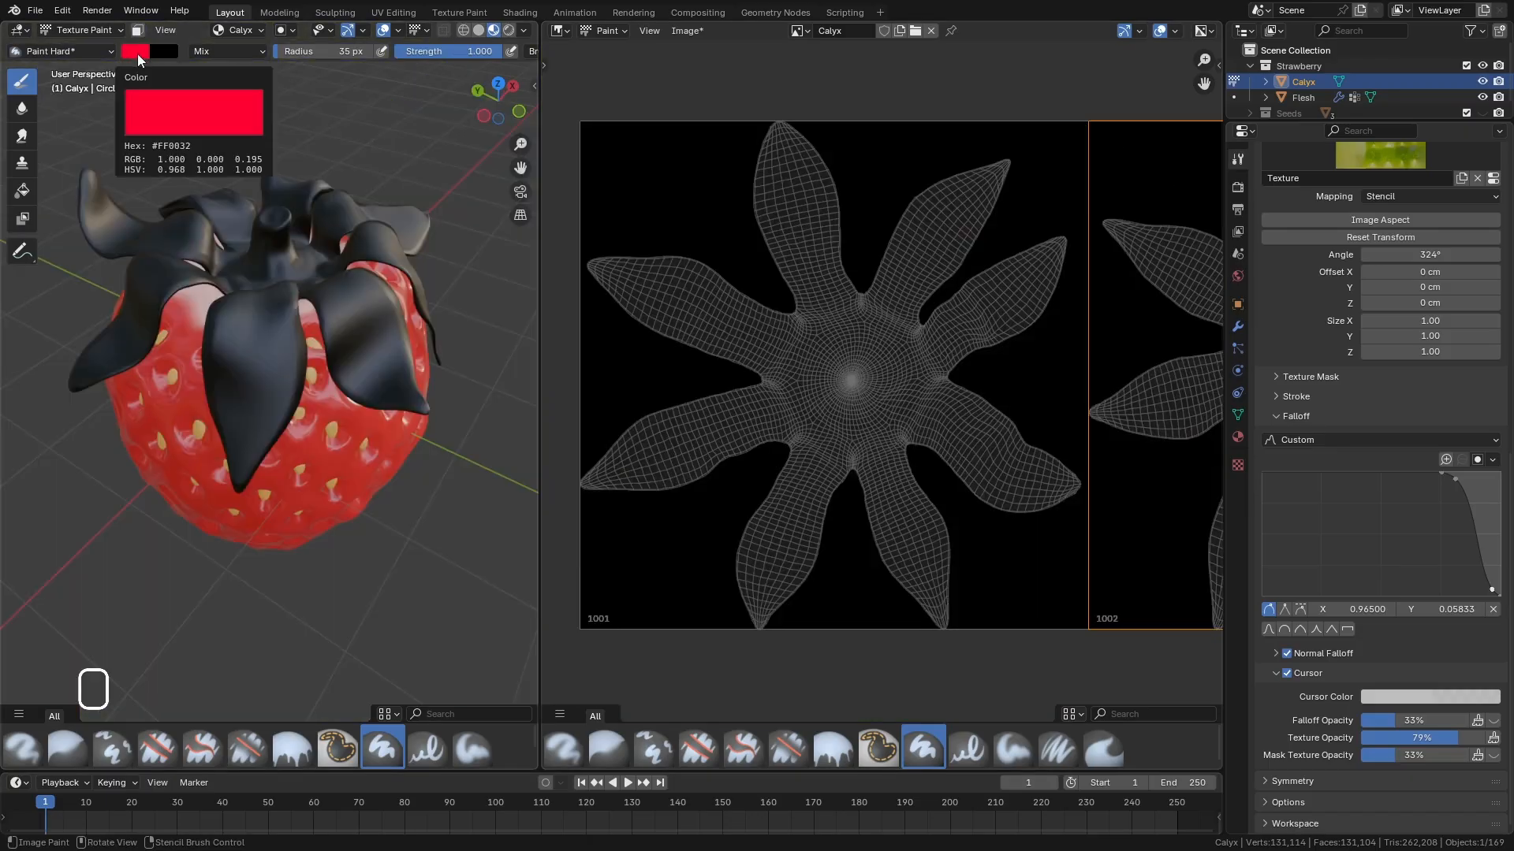
pyautogui.click(137, 51)
pyautogui.moveTo(223, 226); pyautogui.dragTo(82, 249)
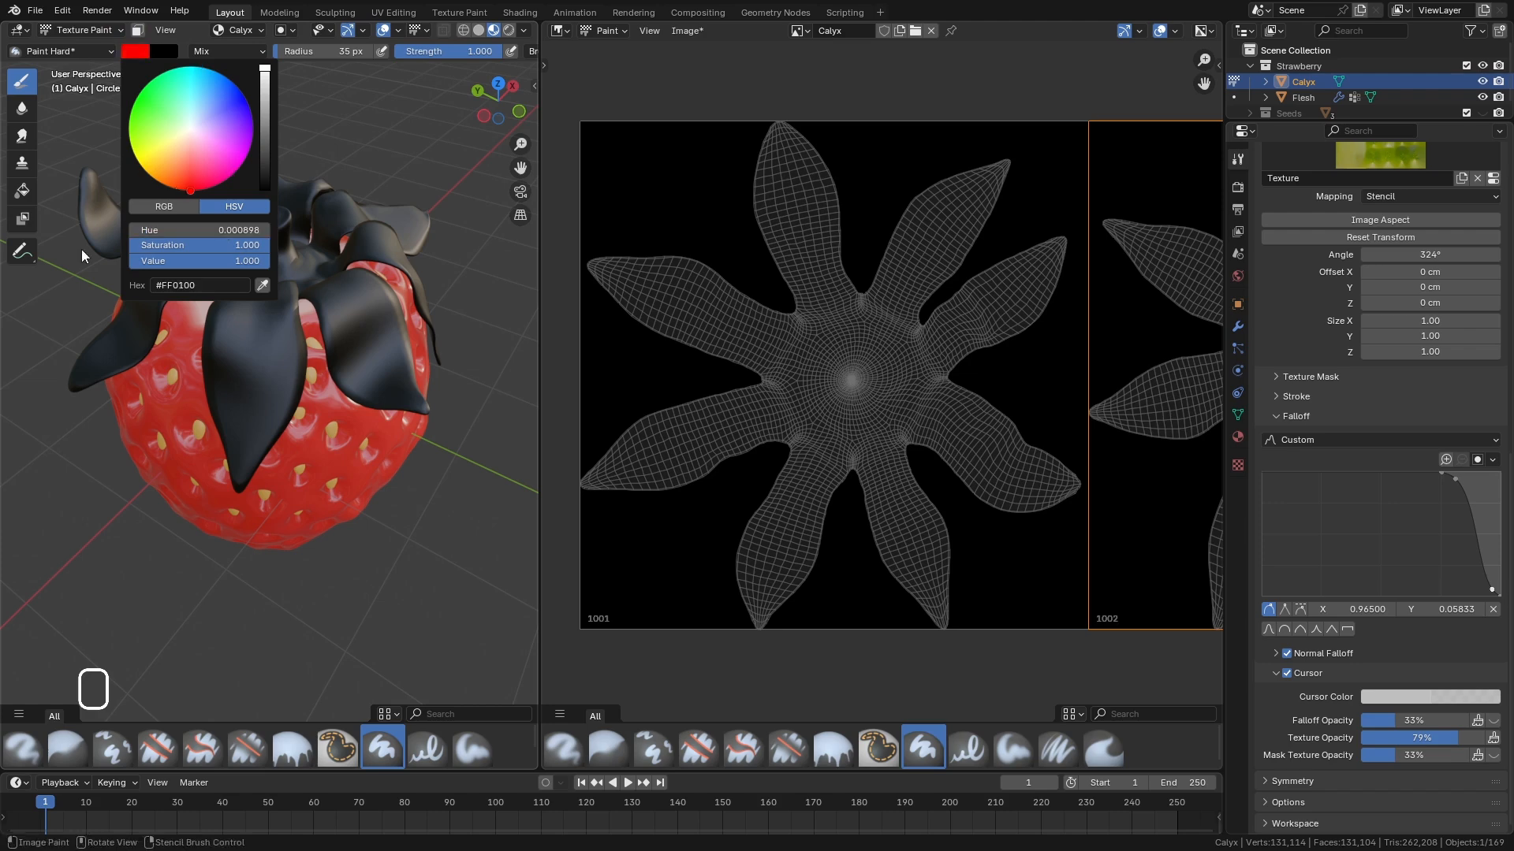
pyautogui.moveTo(211, 244); pyautogui.dragTo(28, 293)
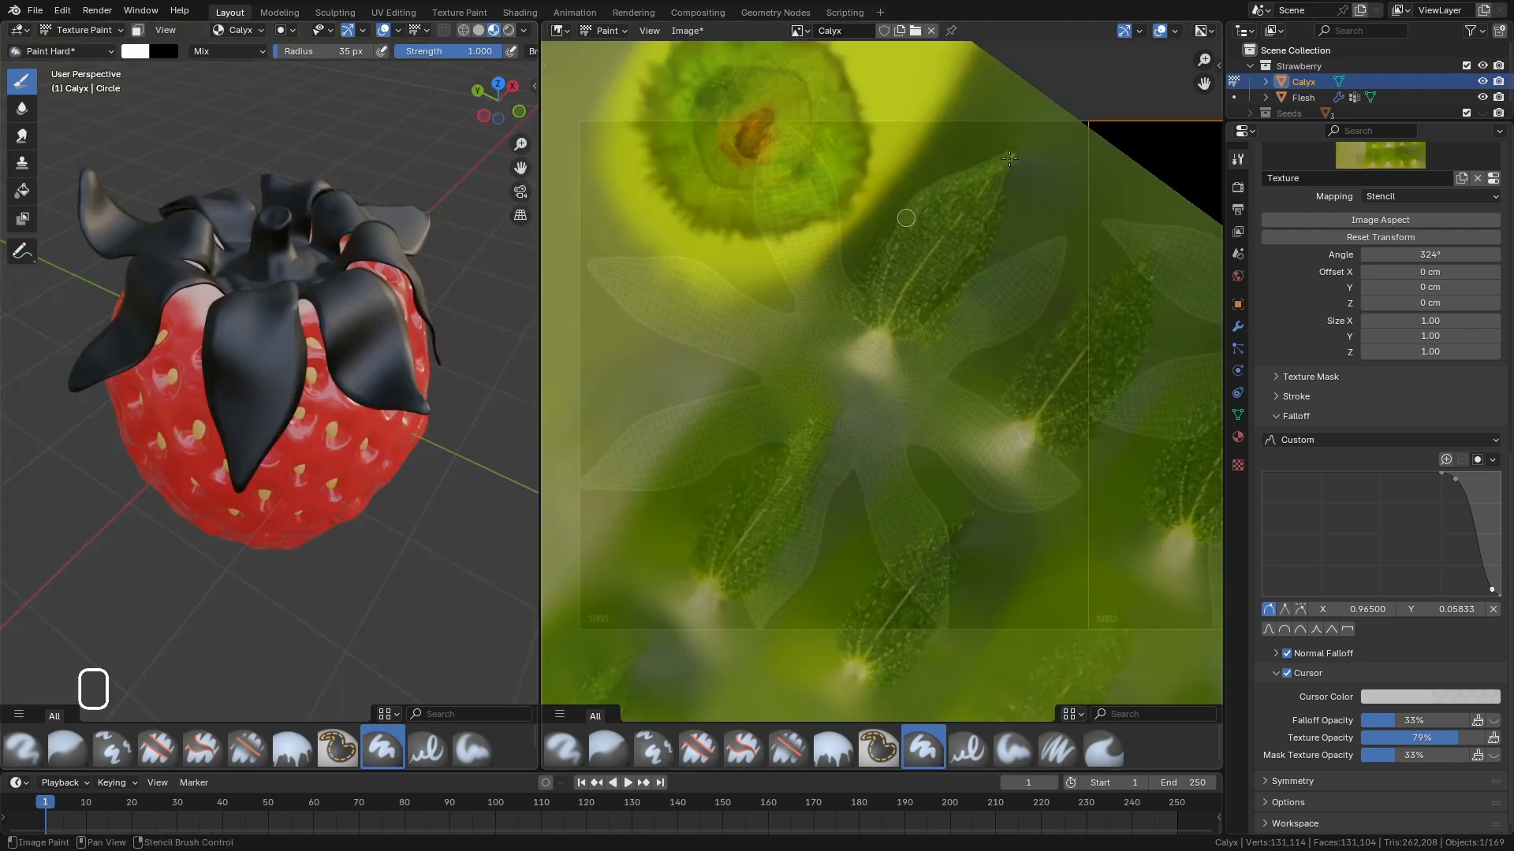
# Paint the stencilled leaf over the upper-right petal on tile 1001 of the Calyx image.
pyautogui.moveTo(870, 307); pyautogui.dragTo(870, 312)
pyautogui.moveTo(1011, 159); pyautogui.dragTo(903, 321)
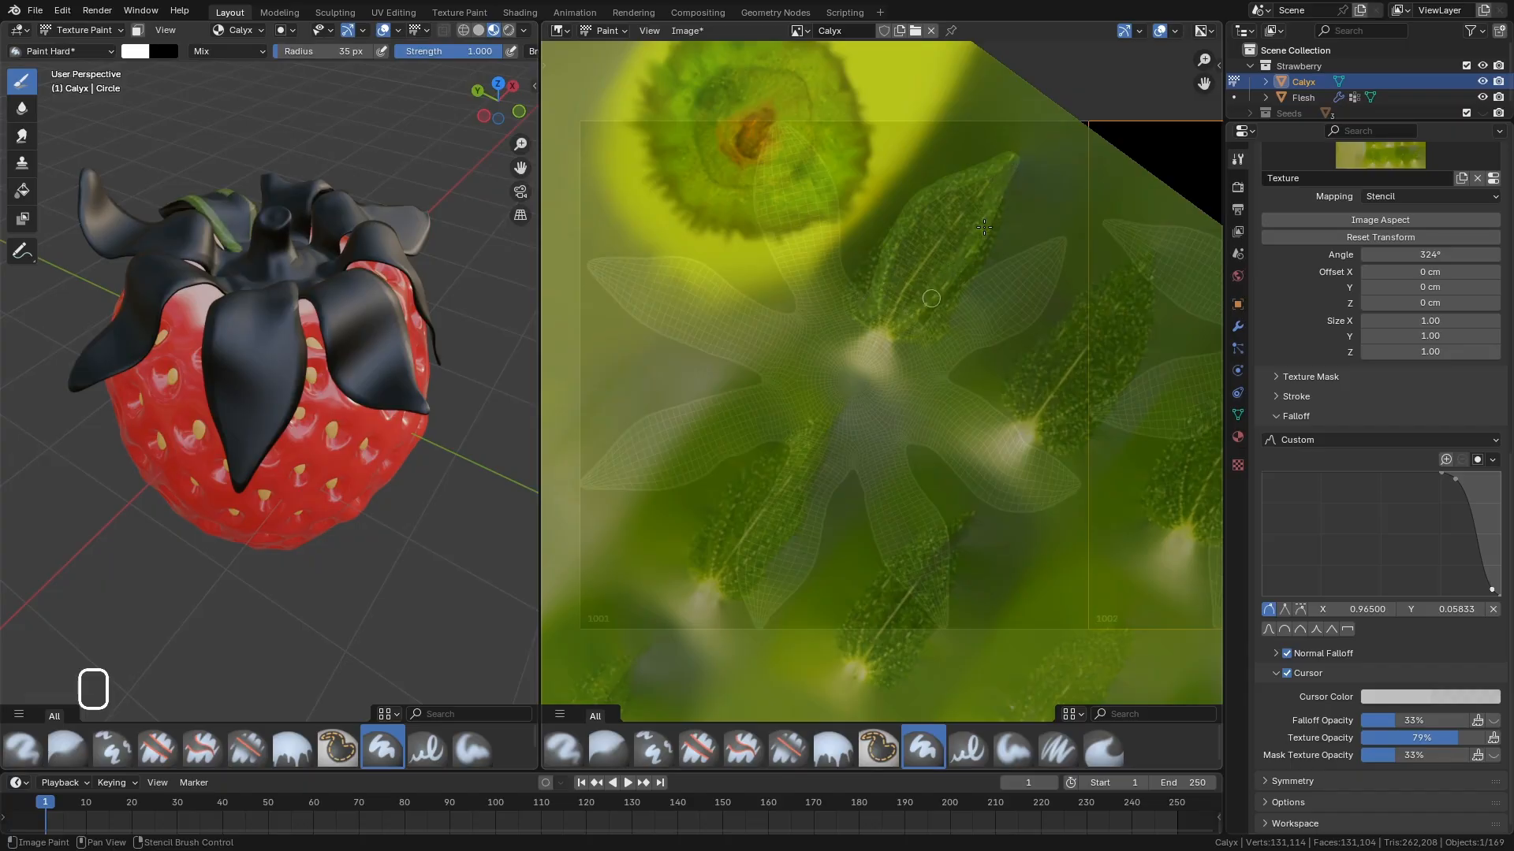
pyautogui.moveTo(993, 181); pyautogui.dragTo(898, 330)
pyautogui.moveTo(948, 210); pyautogui.dragTo(892, 308)
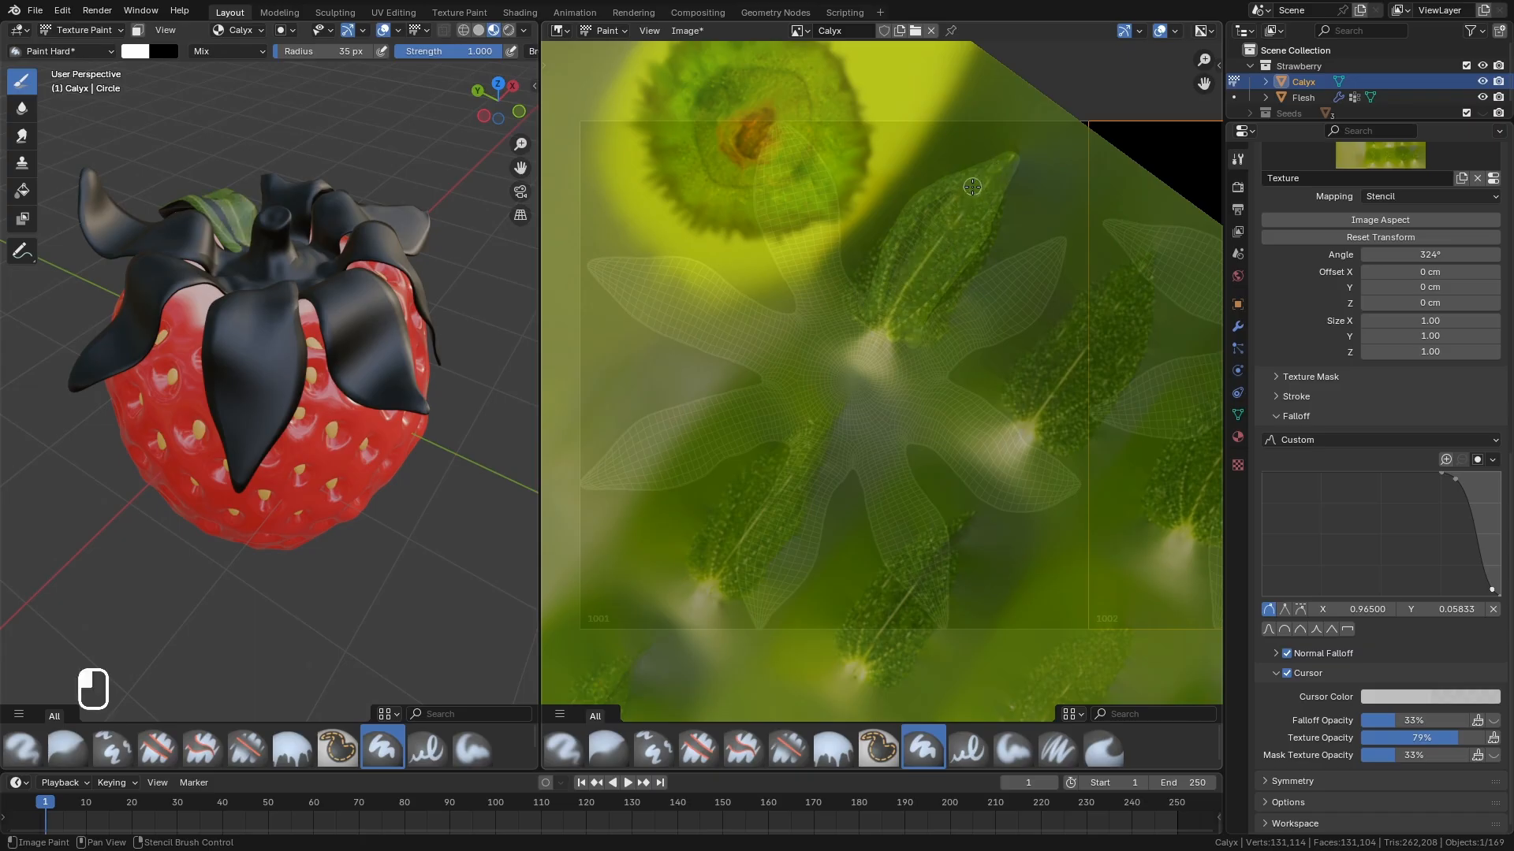
pyautogui.moveTo(974, 187); pyautogui.dragTo(894, 287)
# Undo the last brush stroke and switch the 3D viewport from Texture Paint to Object Mode.
pyautogui.moveTo(327, 276); pyautogui.dragTo(320, 360, button='middle')
pyautogui.moveTo(352, 459); pyautogui.dragTo(328, 361, button='middle')
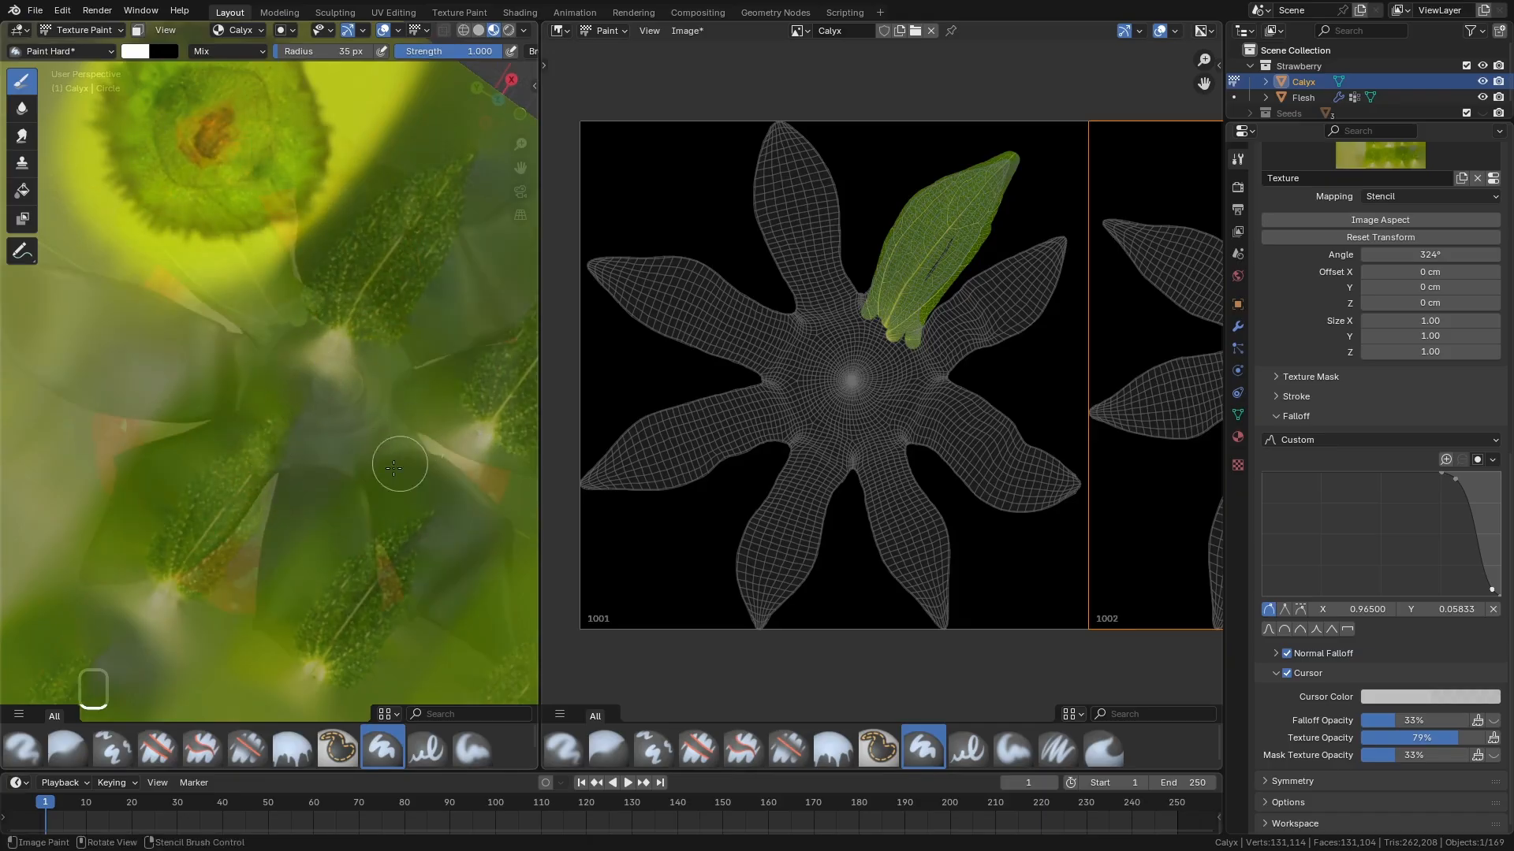
pyautogui.hotkey('ctrl', 'z')
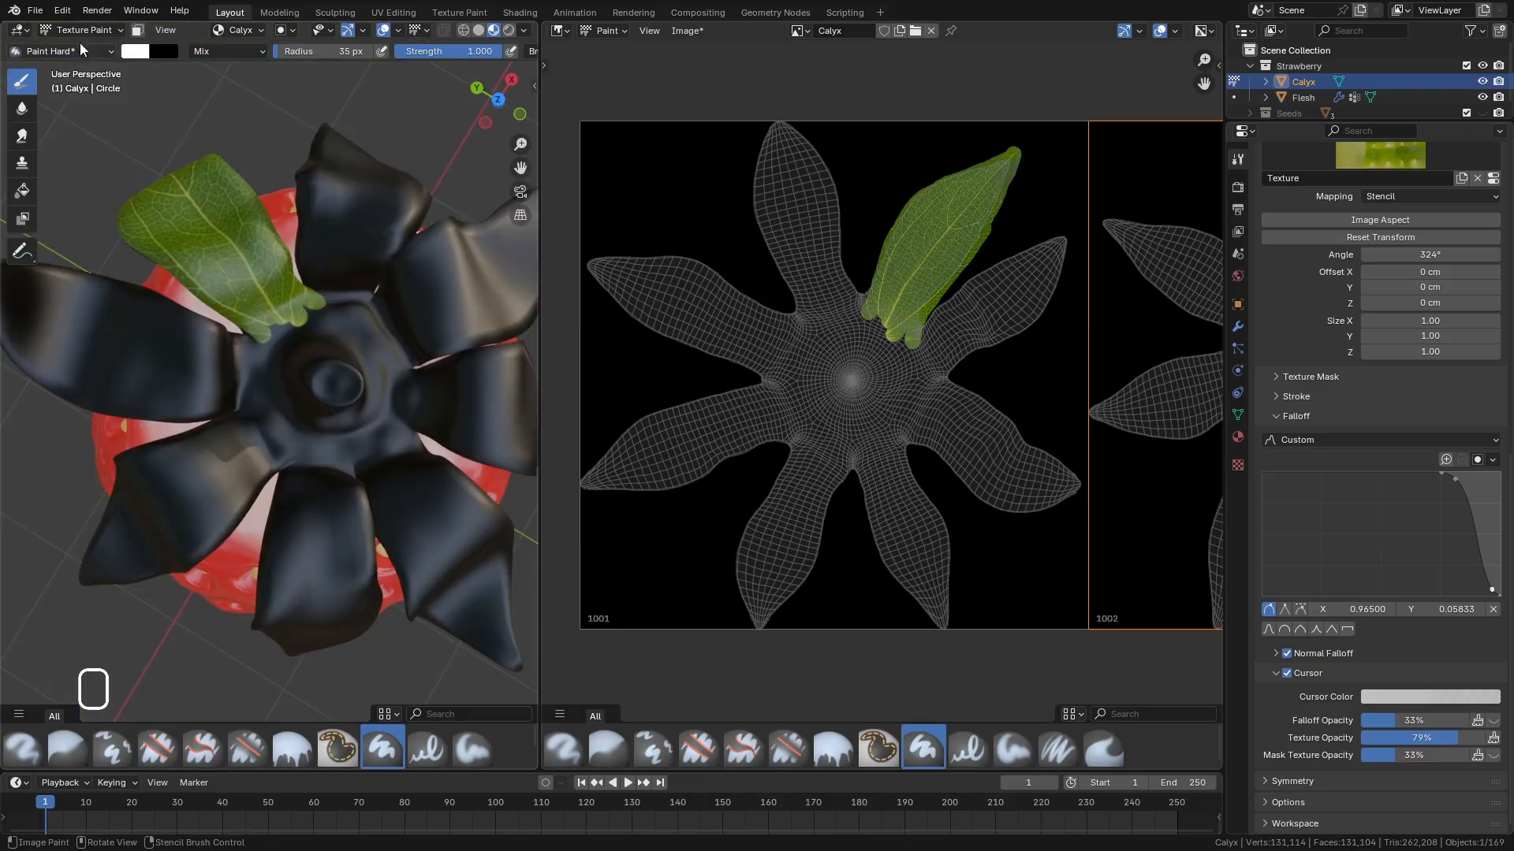
pyautogui.click(84, 30)
pyautogui.click(85, 47)
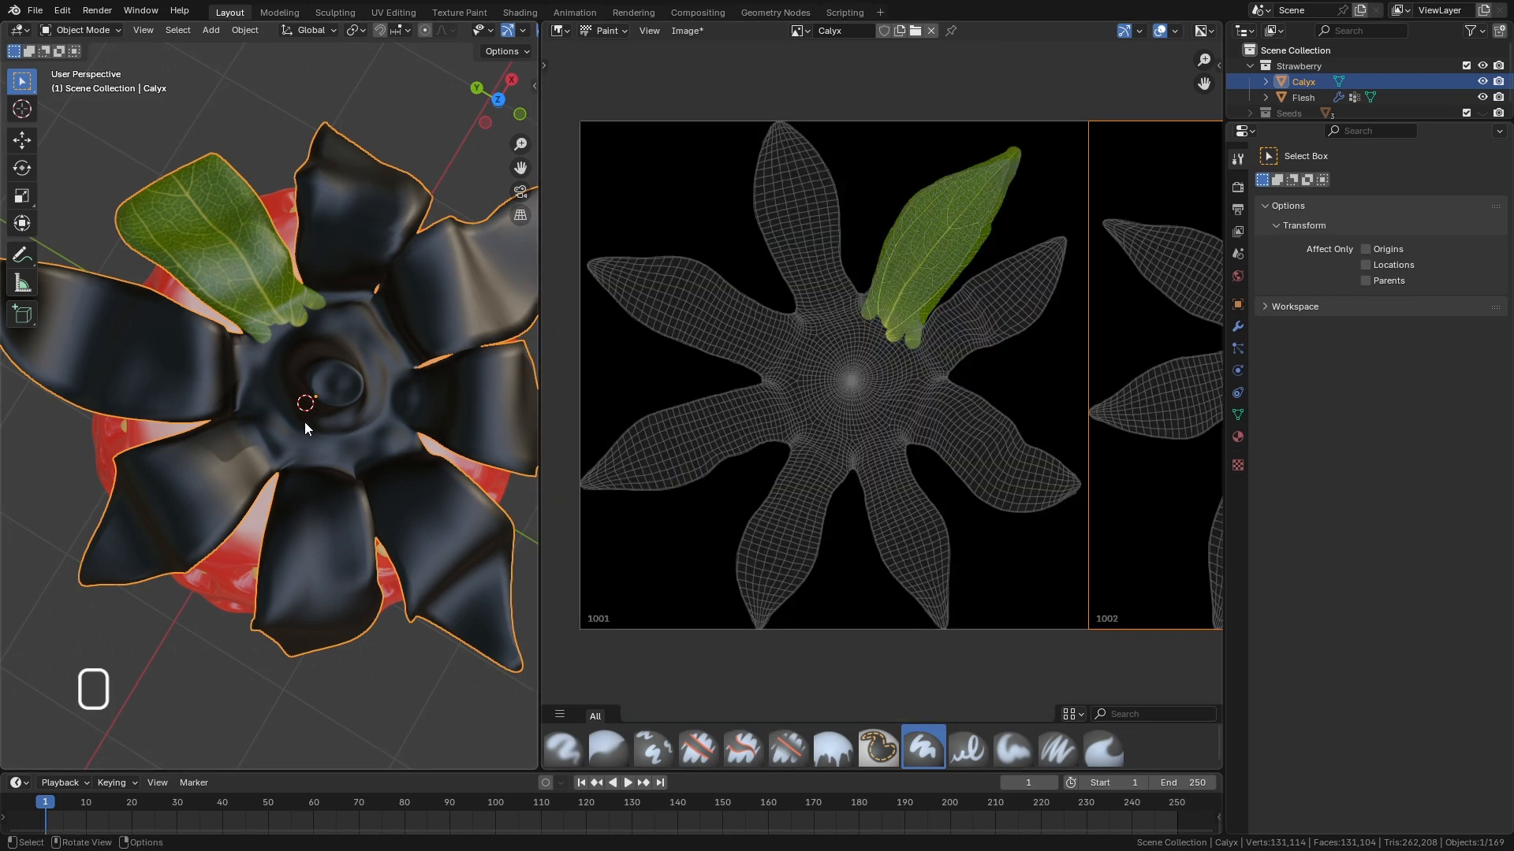
pyautogui.moveTo(304, 422); pyautogui.dragTo(248, 348, button='middle')
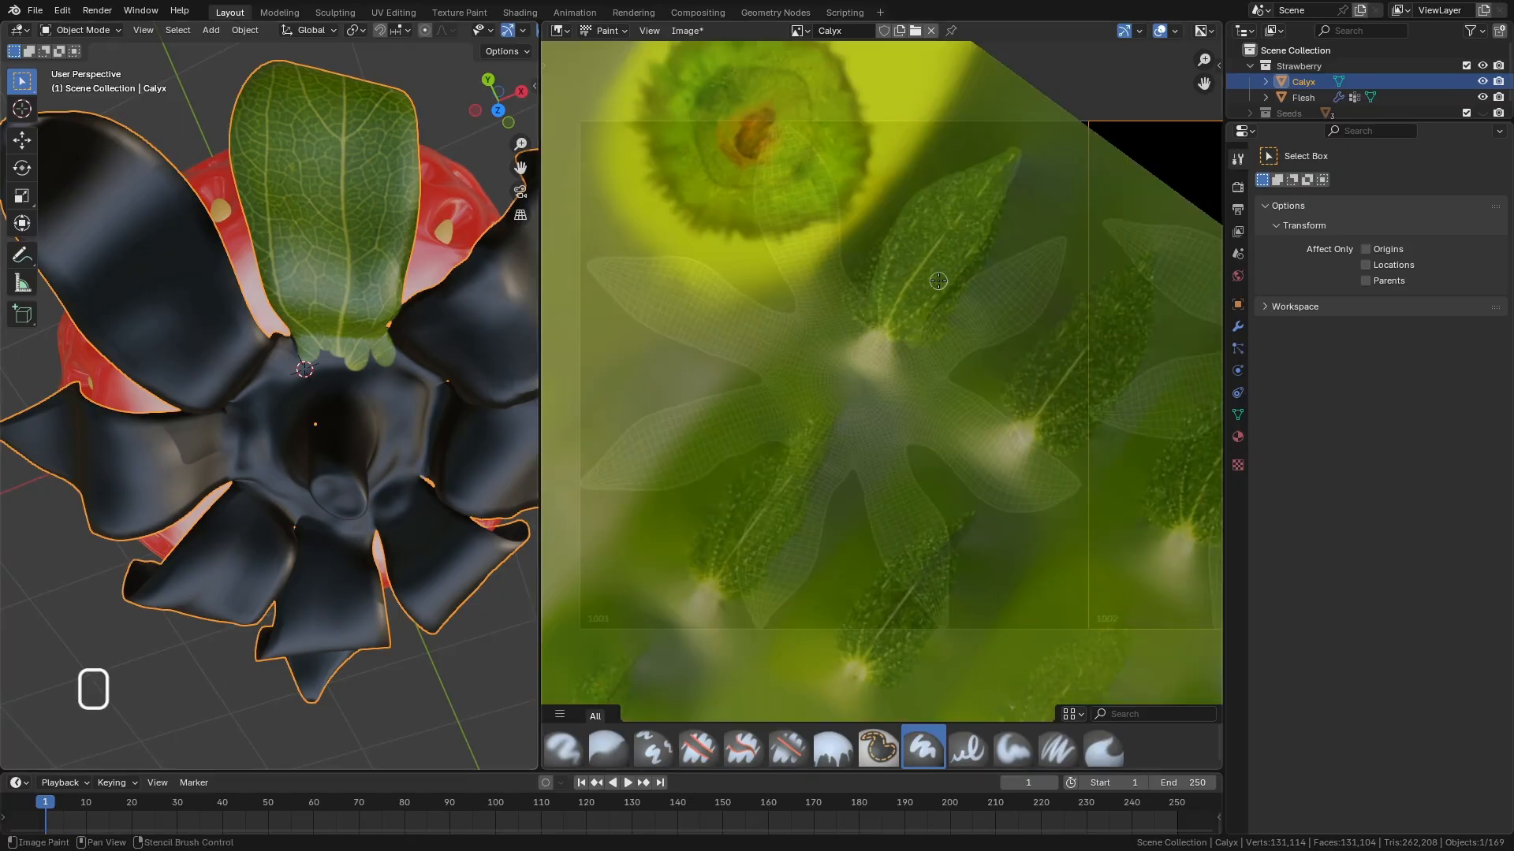
# Shift the stencil slightly and repaint the upper-right petal from its tip down to the pale leaf base.
pyautogui.moveTo(1004, 361)
pyautogui.mouseDown(button='right')
pyautogui.moveTo(1010, 348)
pyautogui.moveTo(993, 348)
pyautogui.moveTo(1033, 342)
pyautogui.moveTo(994, 391)
pyautogui.moveTo(997, 439)
pyautogui.moveTo(973, 444)
pyautogui.mouseUp(button='right')
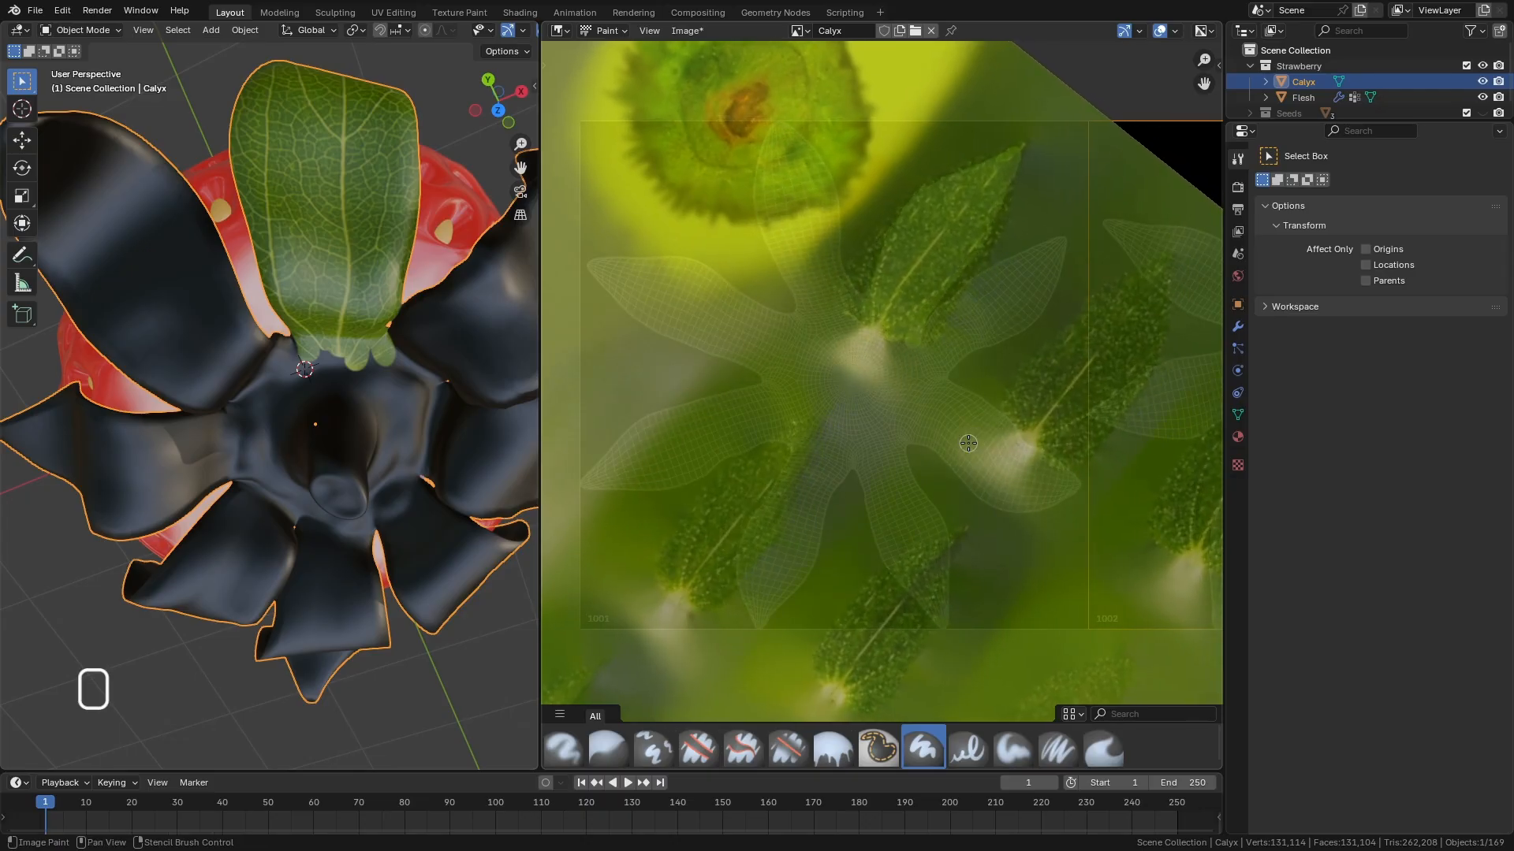
pyautogui.moveTo(998, 157)
pyautogui.mouseDown()
pyautogui.moveTo(936, 184)
pyautogui.moveTo(886, 240)
pyautogui.moveTo(864, 304)
pyautogui.mouseUp()
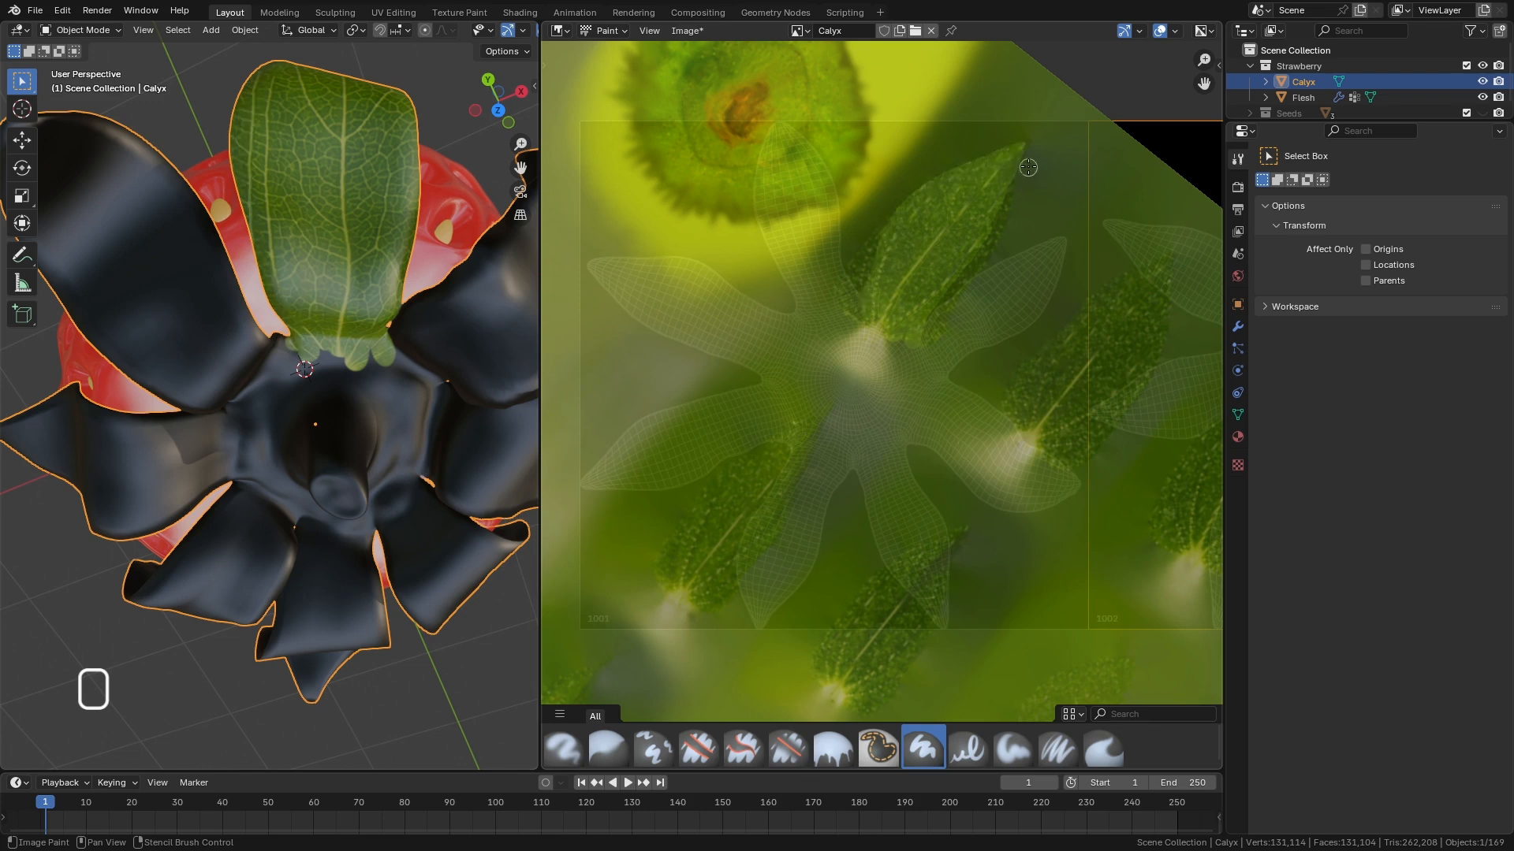
pyautogui.moveTo(1022, 147); pyautogui.dragTo(974, 244)
pyautogui.moveTo(880, 250)
pyautogui.mouseDown()
pyautogui.moveTo(896, 208)
pyautogui.moveTo(972, 153)
pyautogui.moveTo(1021, 142)
pyautogui.mouseUp()
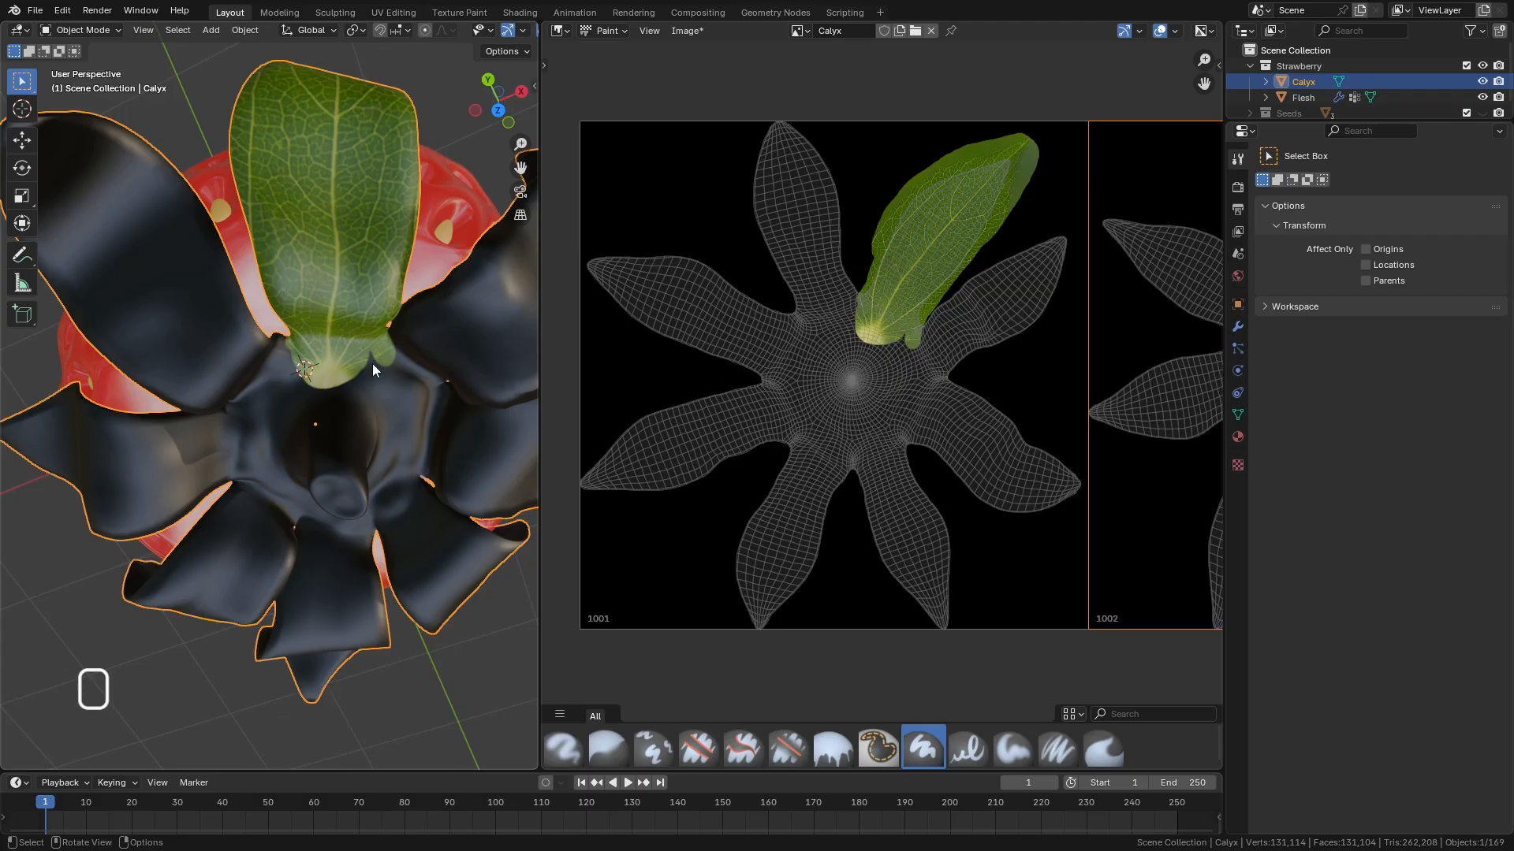
pyautogui.moveTo(372, 362); pyautogui.dragTo(265, 533, button='middle')
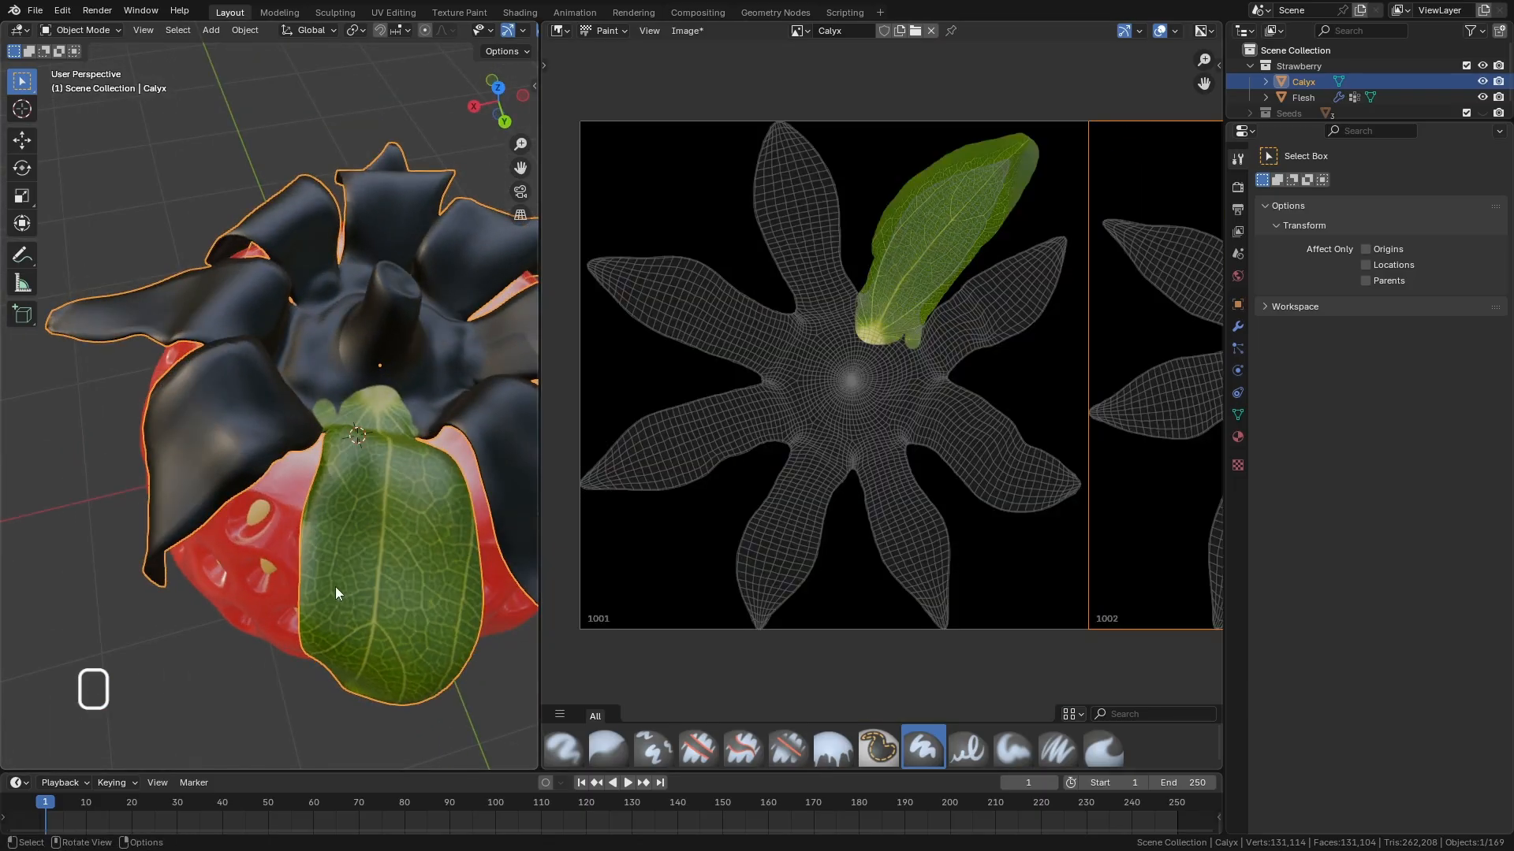
pyautogui.moveTo(334, 586); pyautogui.dragTo(252, 542, button='middle')
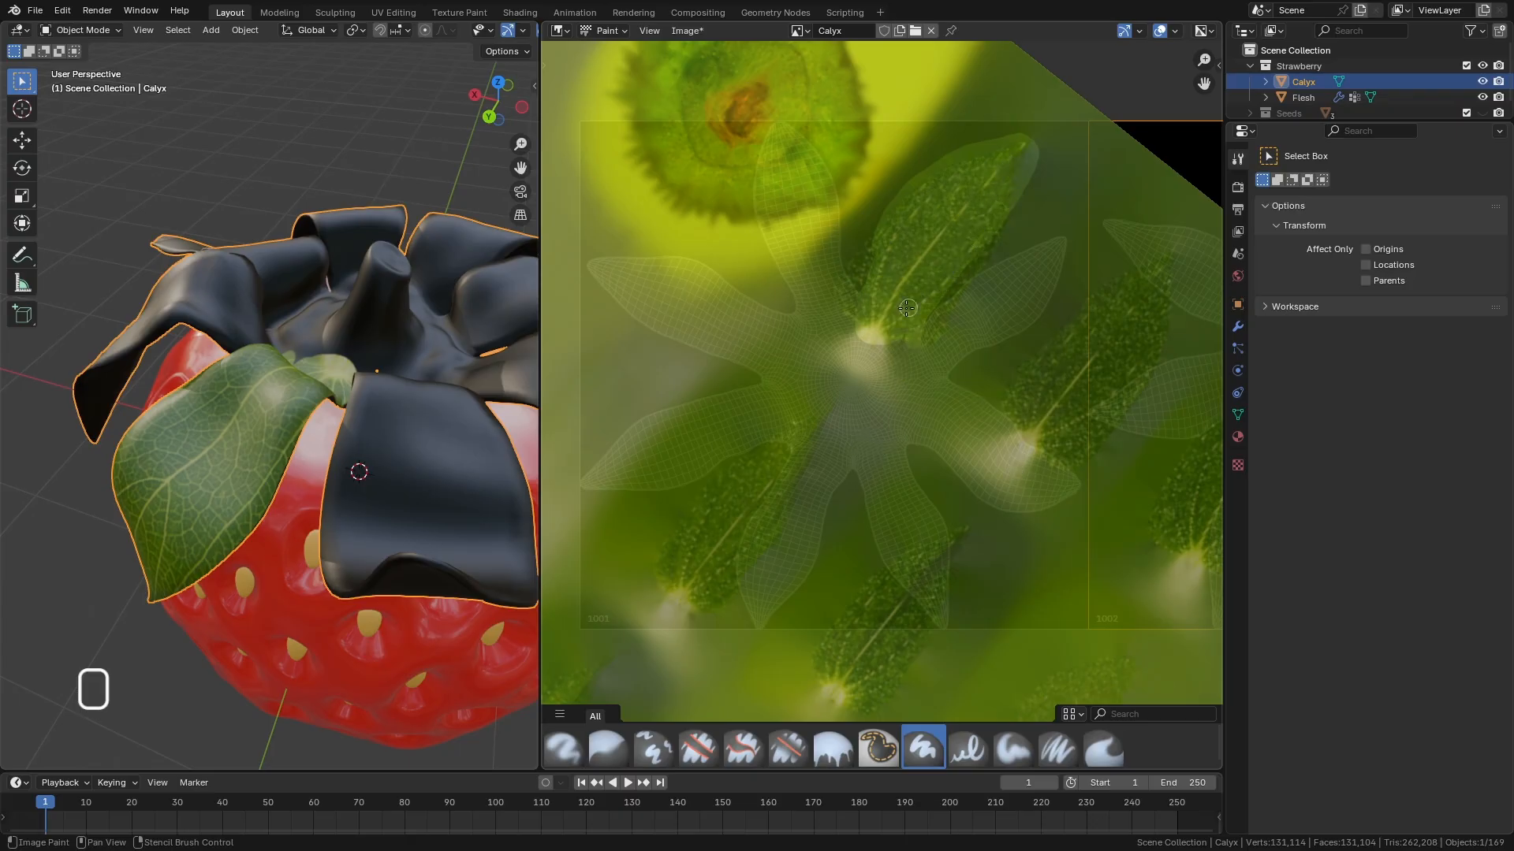
pyautogui.moveTo(355, 441); pyautogui.dragTo(478, 521, button='middle')
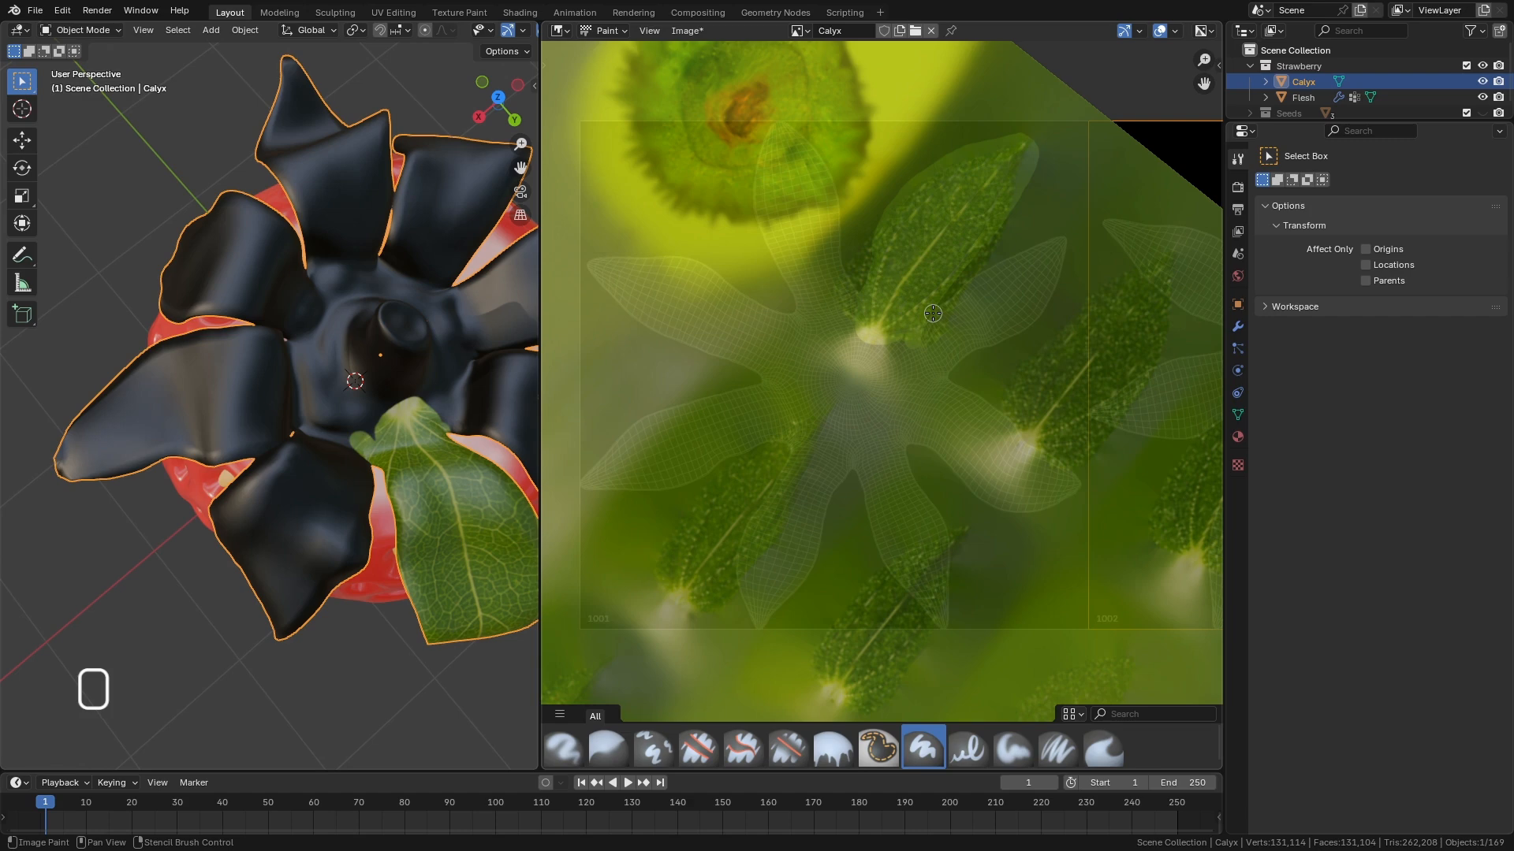
# Rotate and move the stencil so a leaf covers the upper petal on tile 1001, and paint that petal.
pyautogui.moveTo(921, 406)
pyautogui.keyDown('ctrl'); pyautogui.mouseDown(button='right')
pyautogui.moveTo(1054, 399)
pyautogui.moveTo(757, 436)
pyautogui.moveTo(735, 458)
pyautogui.mouseUp(button='right'); pyautogui.keyUp('ctrl')
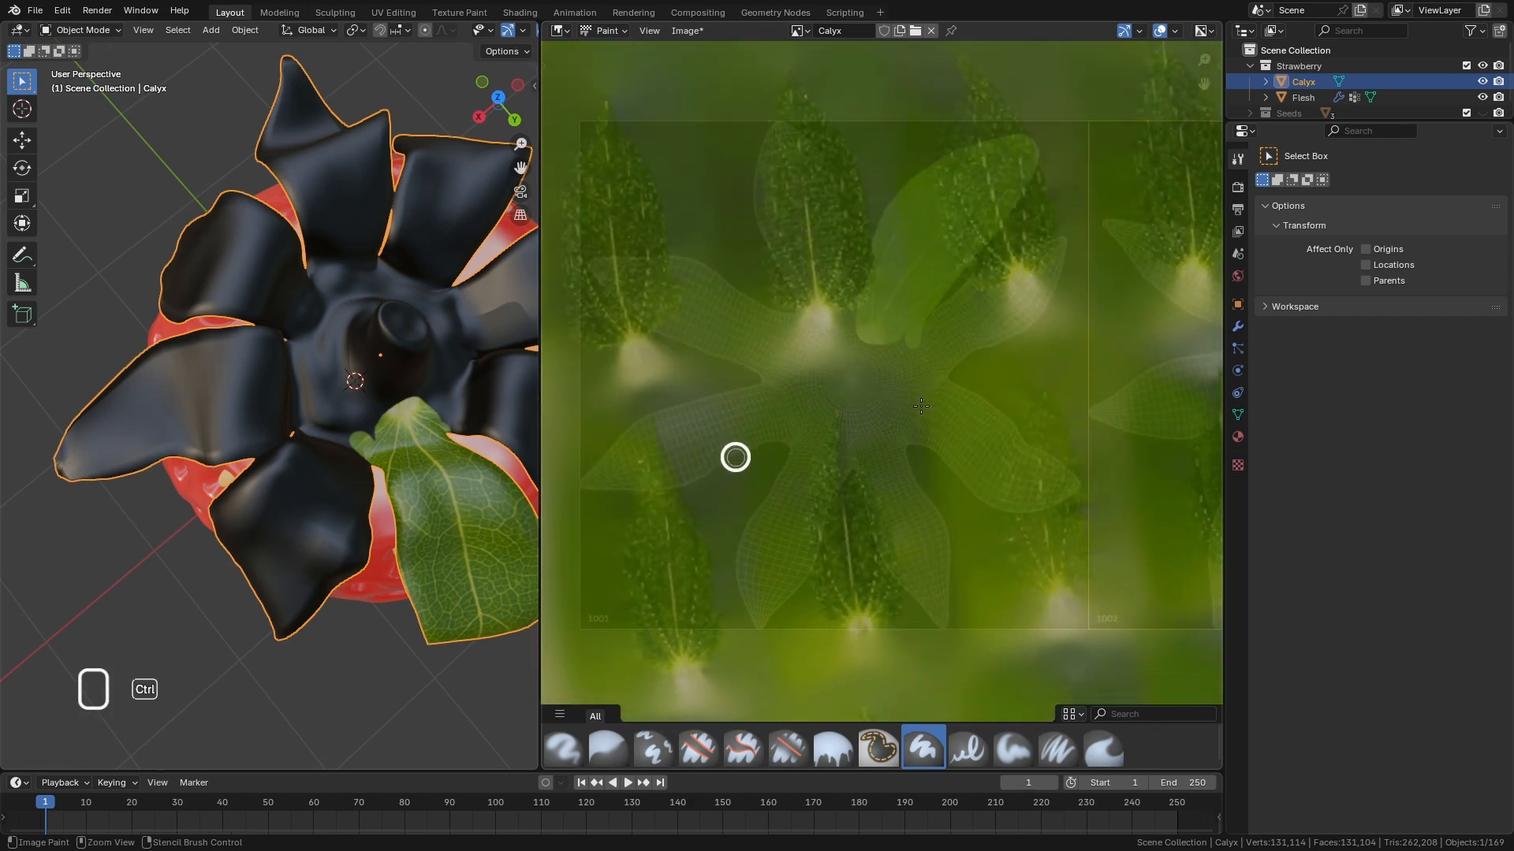
pyautogui.moveTo(892, 399)
pyautogui.mouseDown(button='right')
pyautogui.moveTo(902, 459)
pyautogui.moveTo(878, 459)
pyautogui.moveTo(928, 481)
pyautogui.mouseUp(button='right')
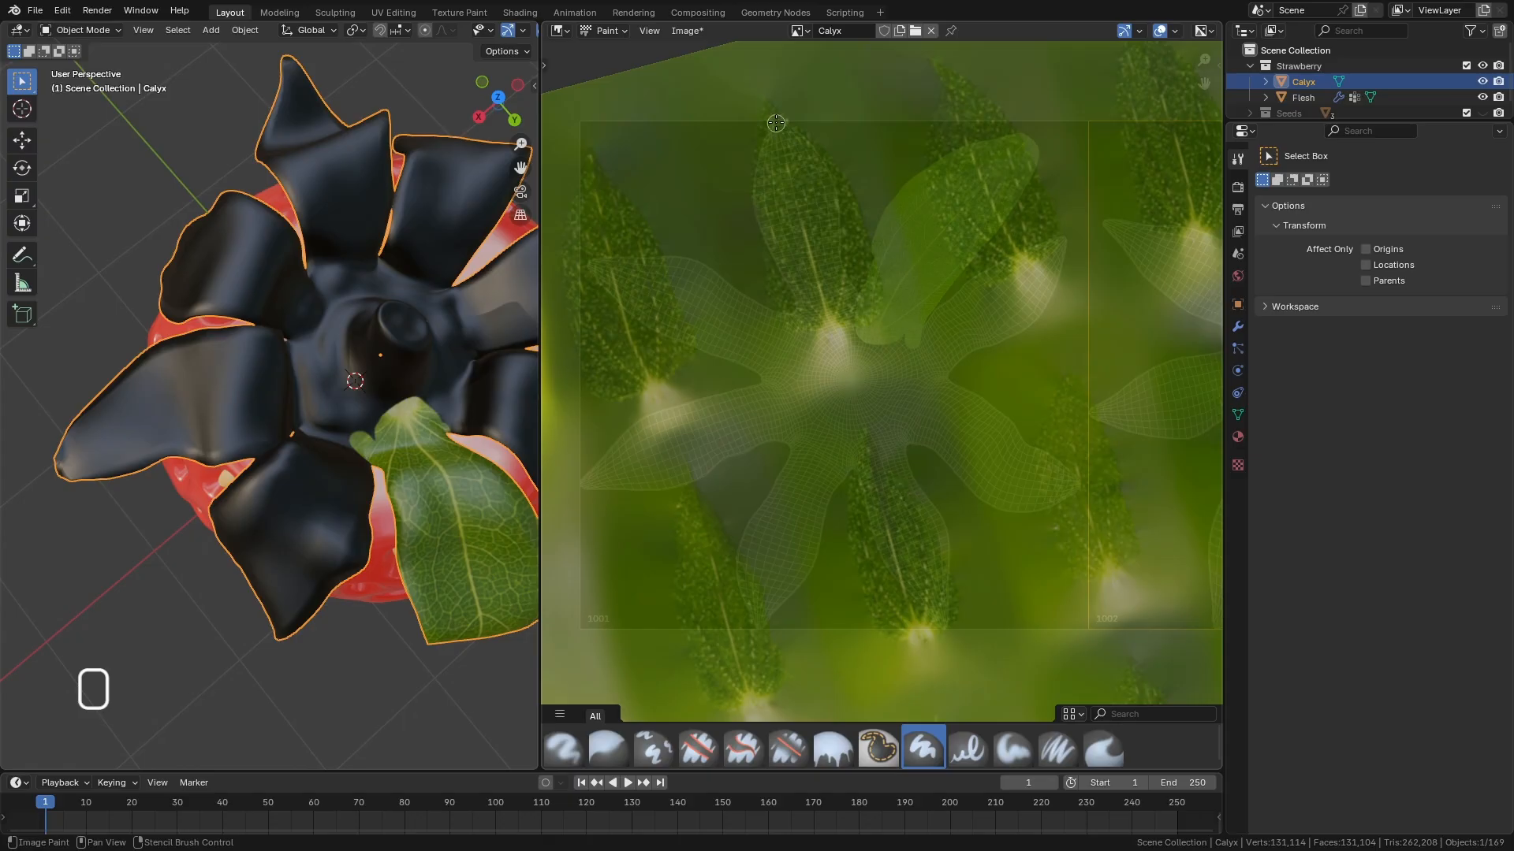
pyautogui.moveTo(775, 117)
pyautogui.mouseDown()
pyautogui.moveTo(763, 174)
pyautogui.moveTo(775, 254)
pyautogui.moveTo(812, 316)
pyautogui.mouseUp()
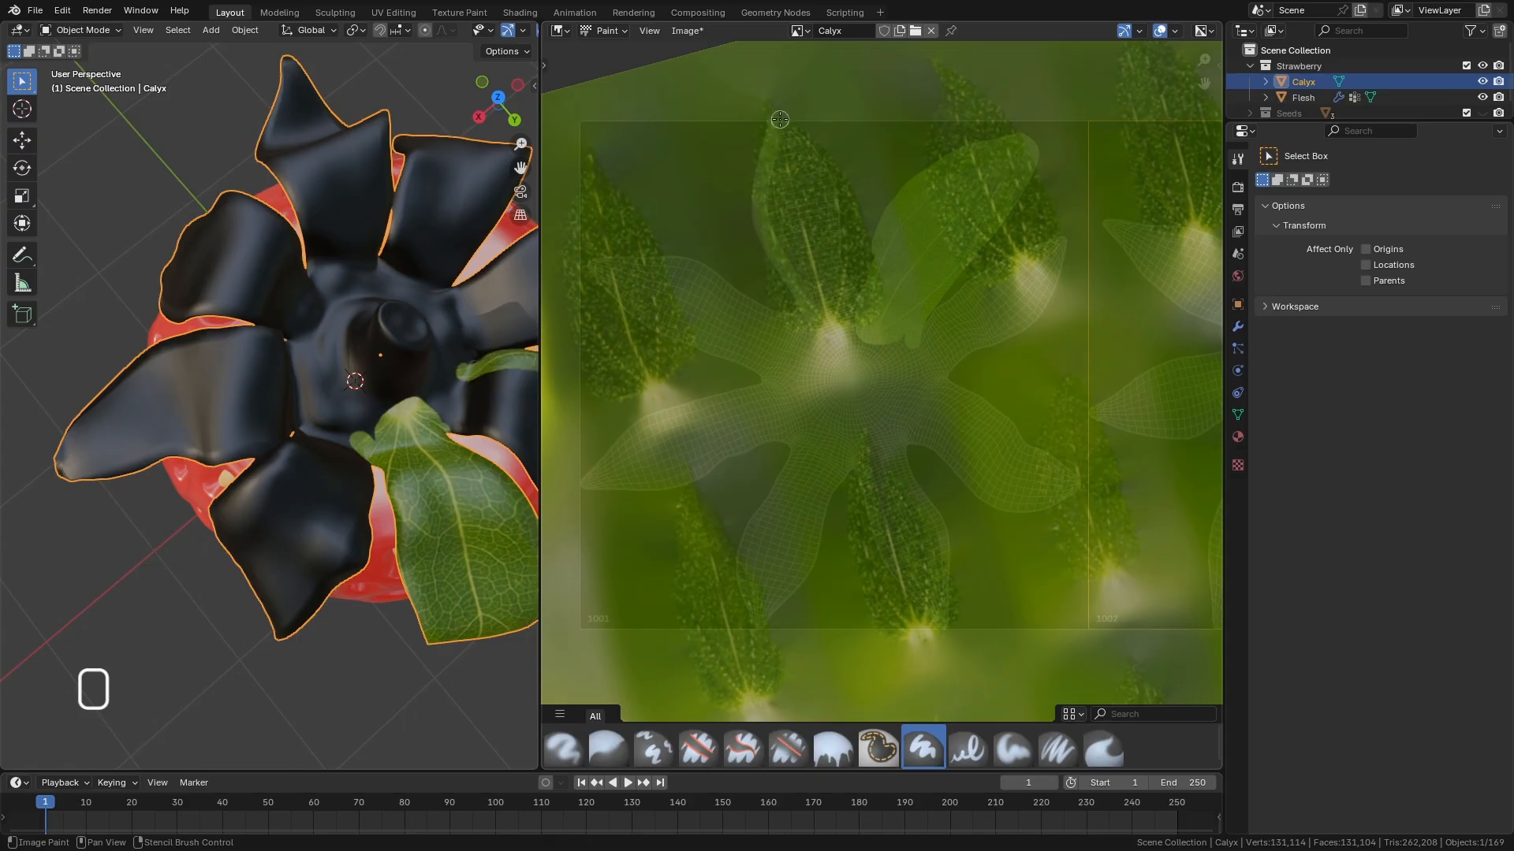
pyautogui.moveTo(776, 110)
pyautogui.mouseDown()
pyautogui.moveTo(841, 210)
pyautogui.moveTo(849, 315)
pyautogui.mouseUp()
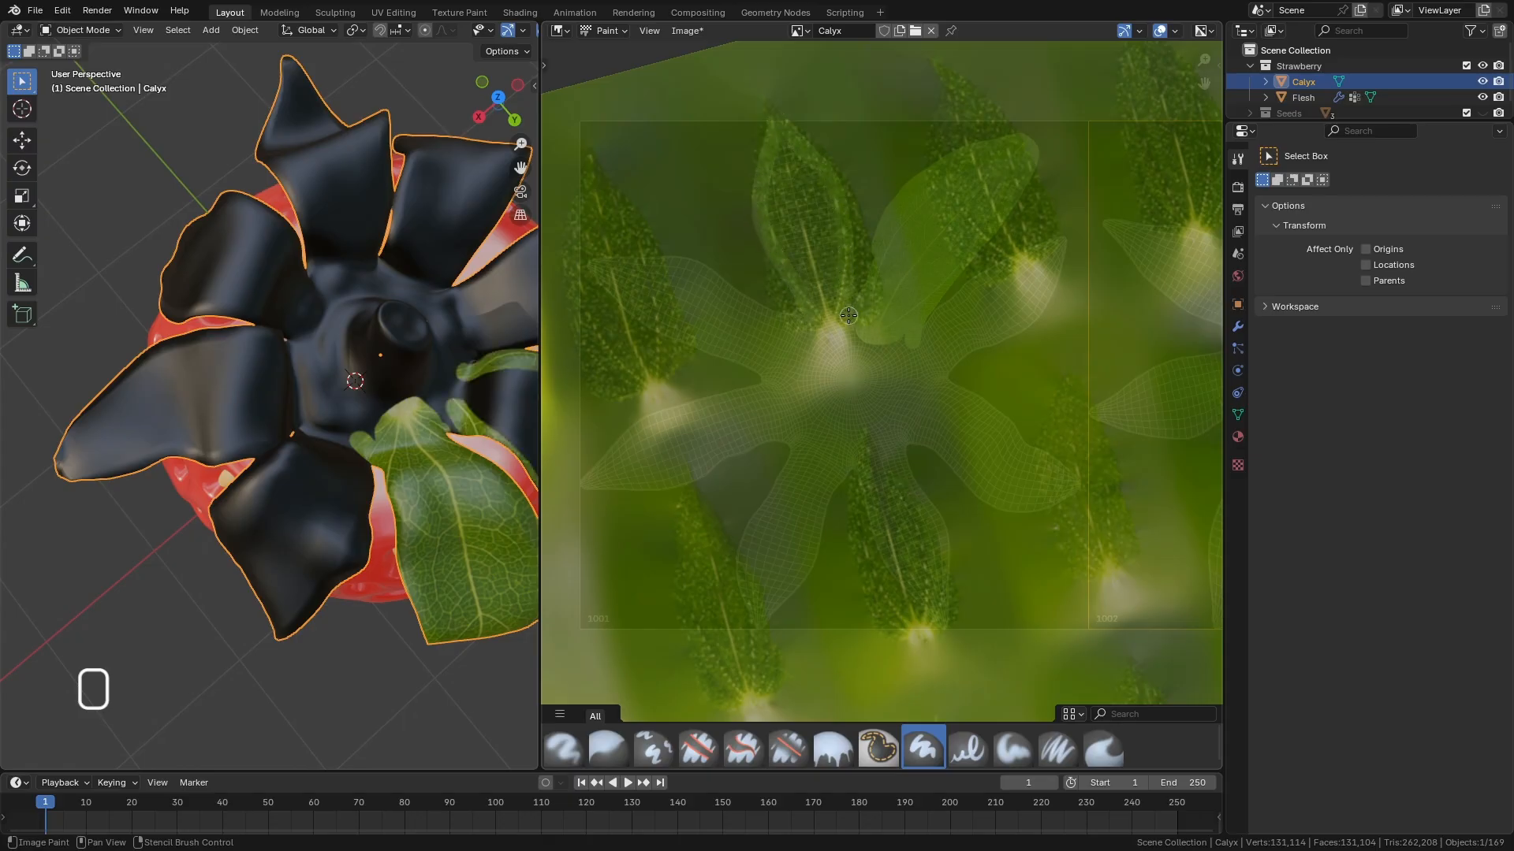
pyautogui.moveTo(767, 103); pyautogui.dragTo(764, 259)
pyautogui.moveTo(783, 150); pyautogui.dragTo(793, 253)
pyautogui.moveTo(803, 164)
pyautogui.mouseDown()
pyautogui.moveTo(838, 268)
pyautogui.moveTo(837, 246)
pyautogui.moveTo(829, 296)
pyautogui.mouseUp()
pyautogui.moveTo(814, 196); pyautogui.dragTo(775, 185)
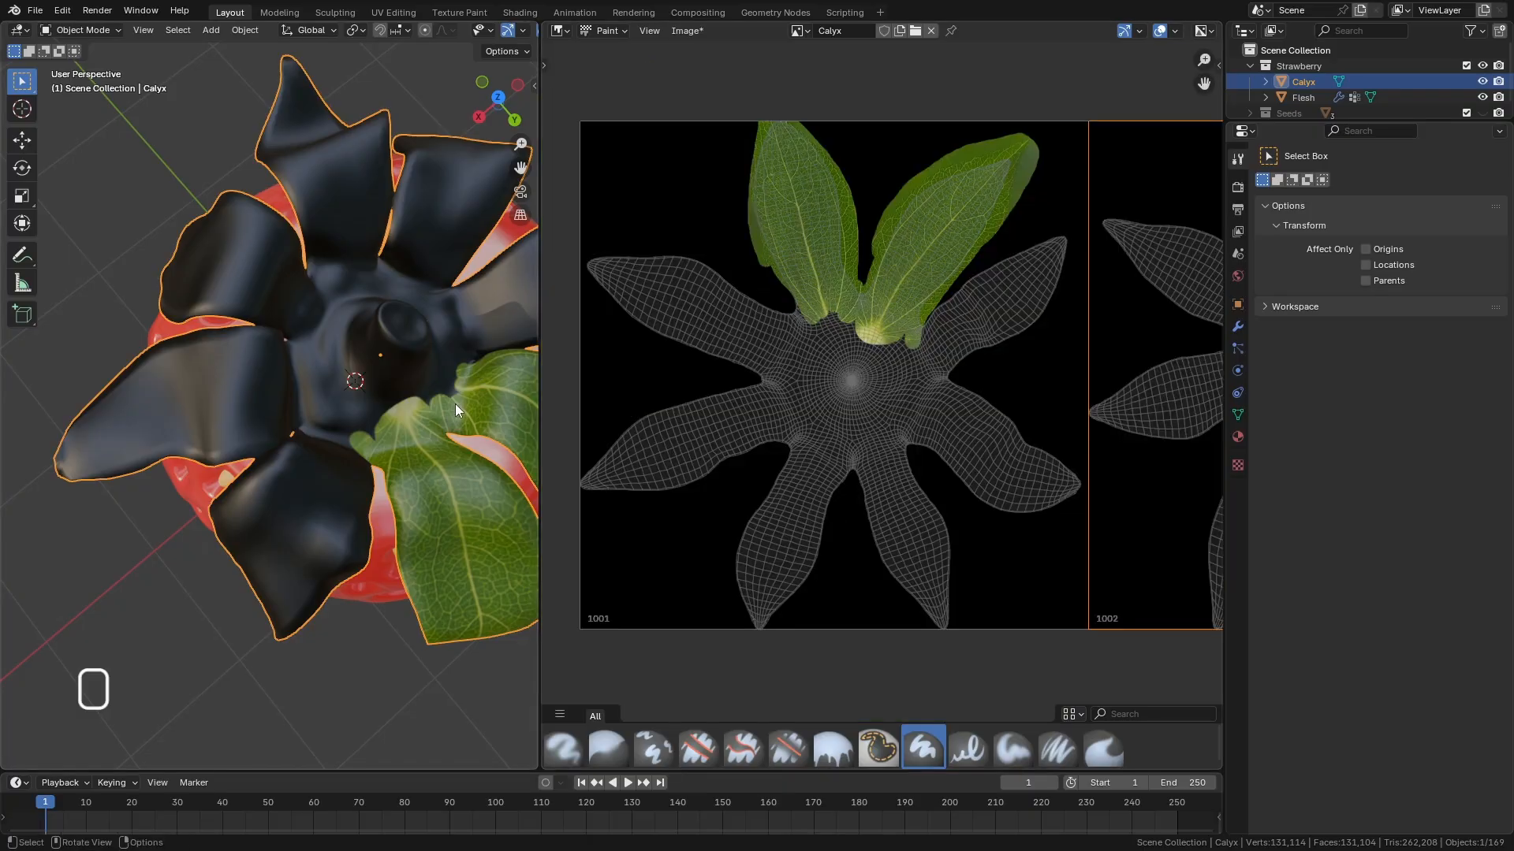
# Extend the painted leaf texture at the base of the upper petal towards the calyx centre.
pyautogui.moveTo(456, 403); pyautogui.dragTo(320, 466, button='middle')
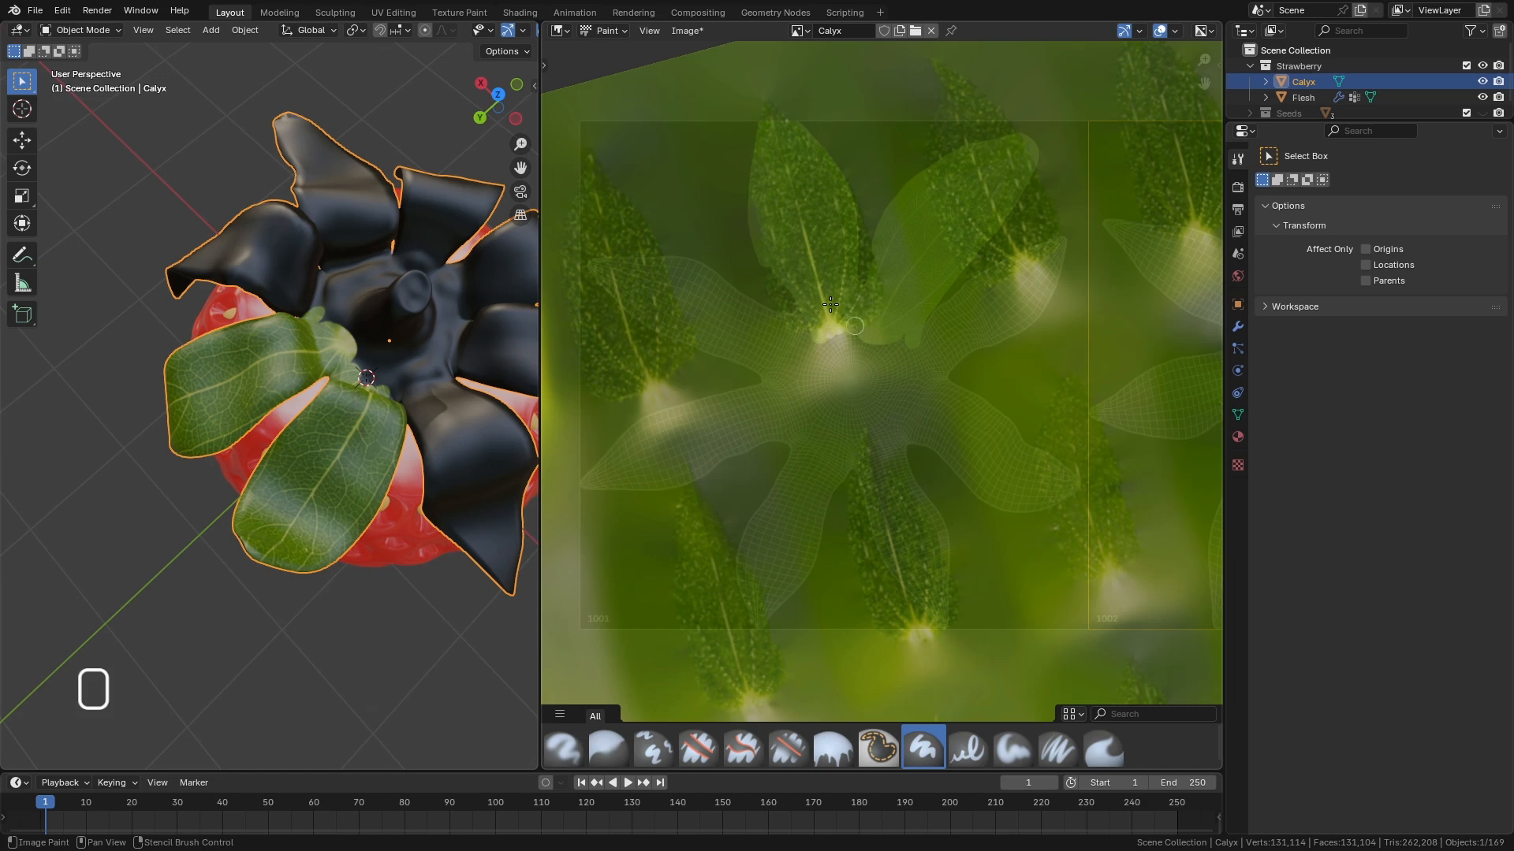
pyautogui.moveTo(834, 335); pyautogui.dragTo(858, 352)
pyautogui.click(818, 331)
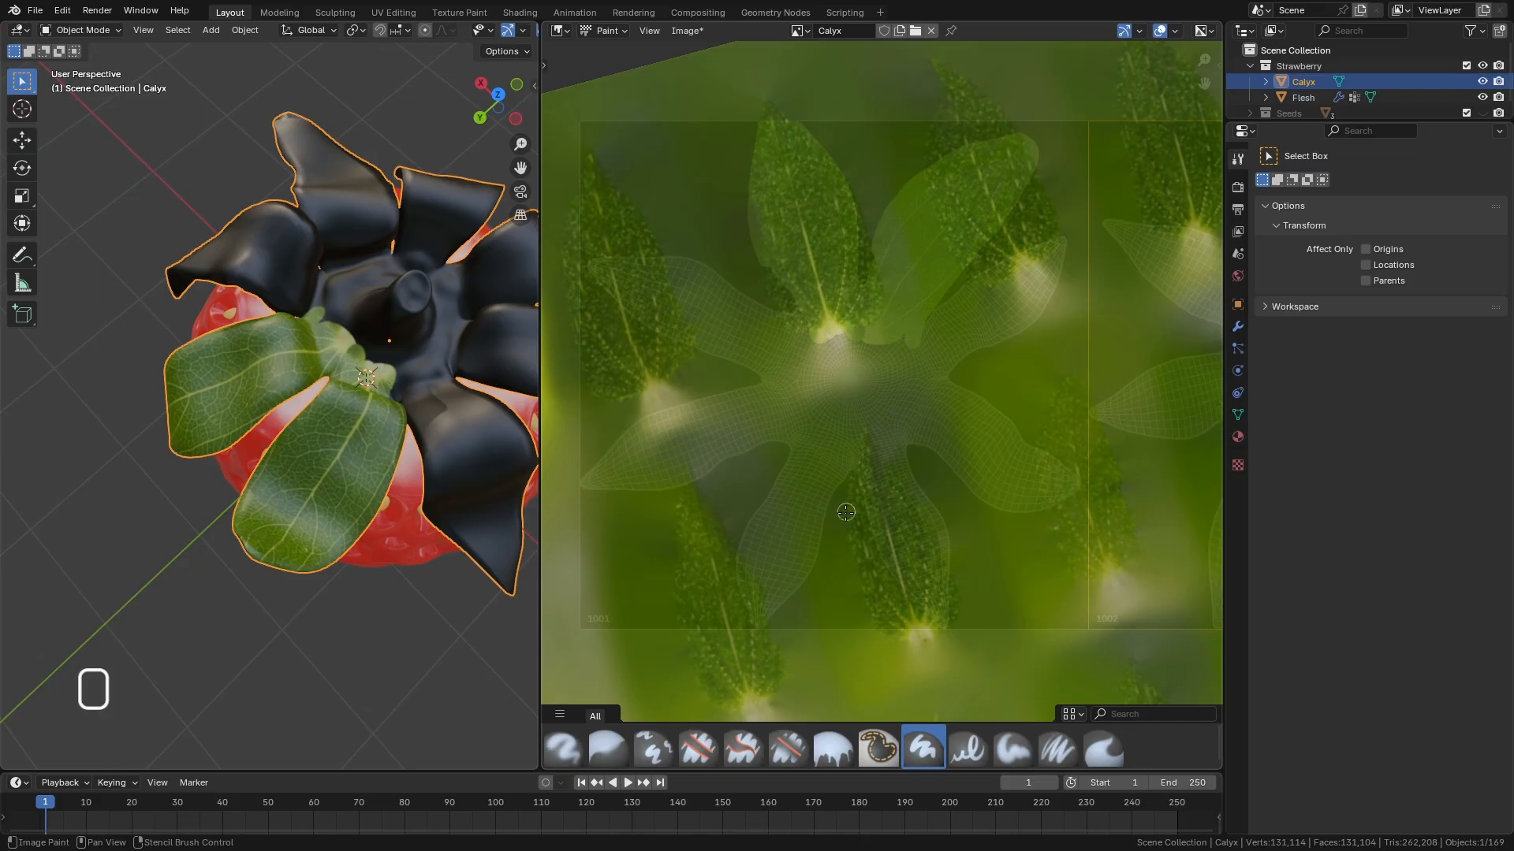
# Rotate and reposition the stencil so a leaf covers the upper-left petal on tile 1001, and paint that petal.
pyautogui.keyDown('ctrl'); pyautogui.moveTo(847, 520); pyautogui.dragTo(721, 603, button='right'); pyautogui.keyUp('ctrl')
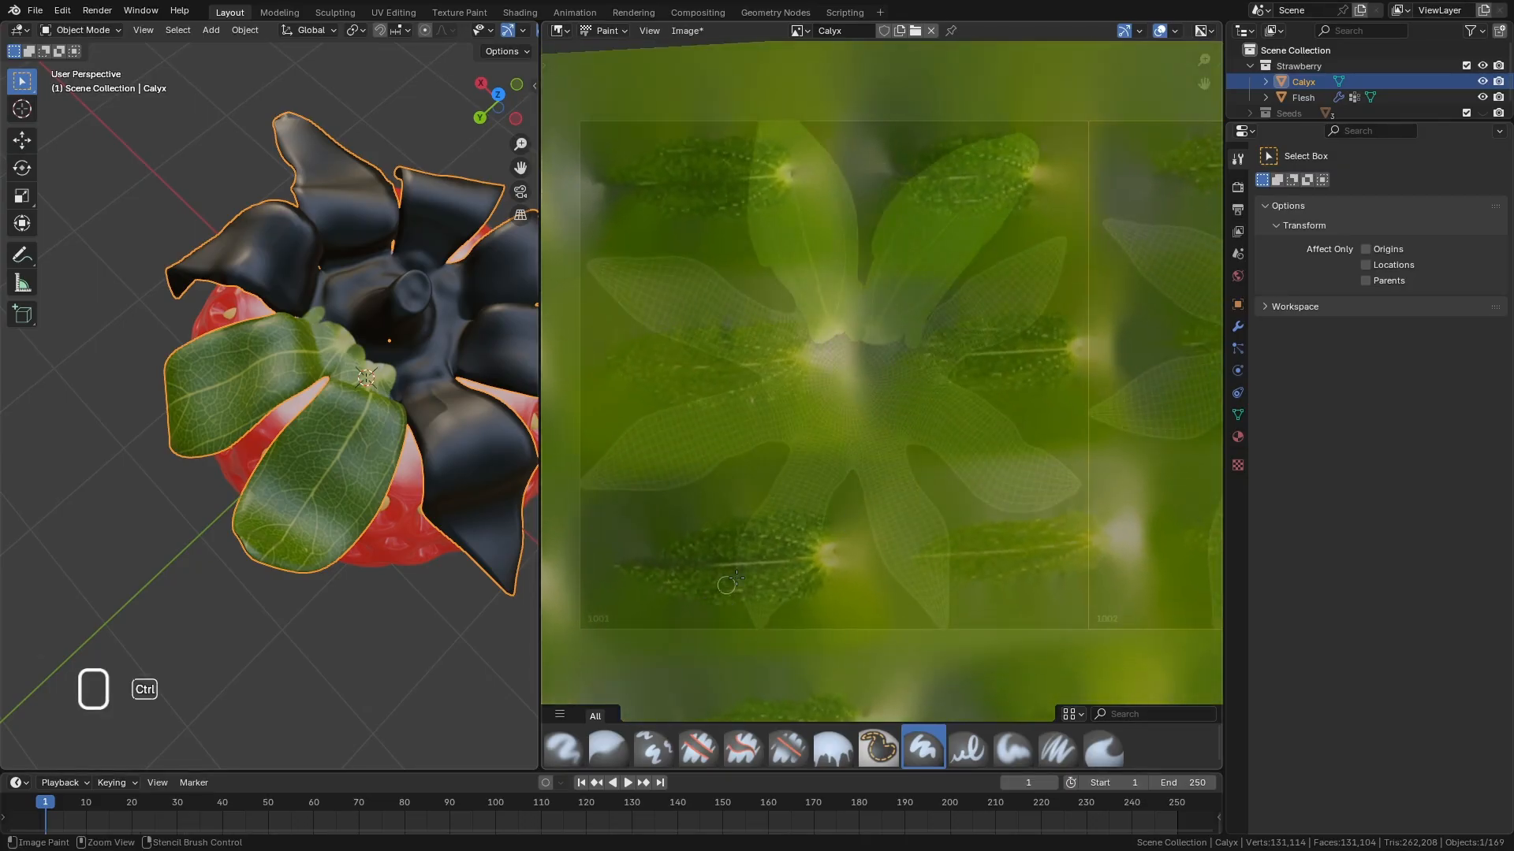
pyautogui.moveTo(896, 490)
pyautogui.keyDown('ctrl'); pyautogui.mouseDown(button='right')
pyautogui.moveTo(990, 487)
pyautogui.moveTo(944, 514)
pyautogui.moveTo(1007, 602)
pyautogui.moveTo(936, 613)
pyautogui.moveTo(939, 432)
pyautogui.moveTo(905, 386)
pyautogui.moveTo(891, 414)
pyautogui.moveTo(1017, 344)
pyautogui.moveTo(862, 452)
pyautogui.moveTo(914, 537)
pyautogui.moveTo(908, 514)
pyautogui.mouseUp(button='right'); pyautogui.keyUp('ctrl')
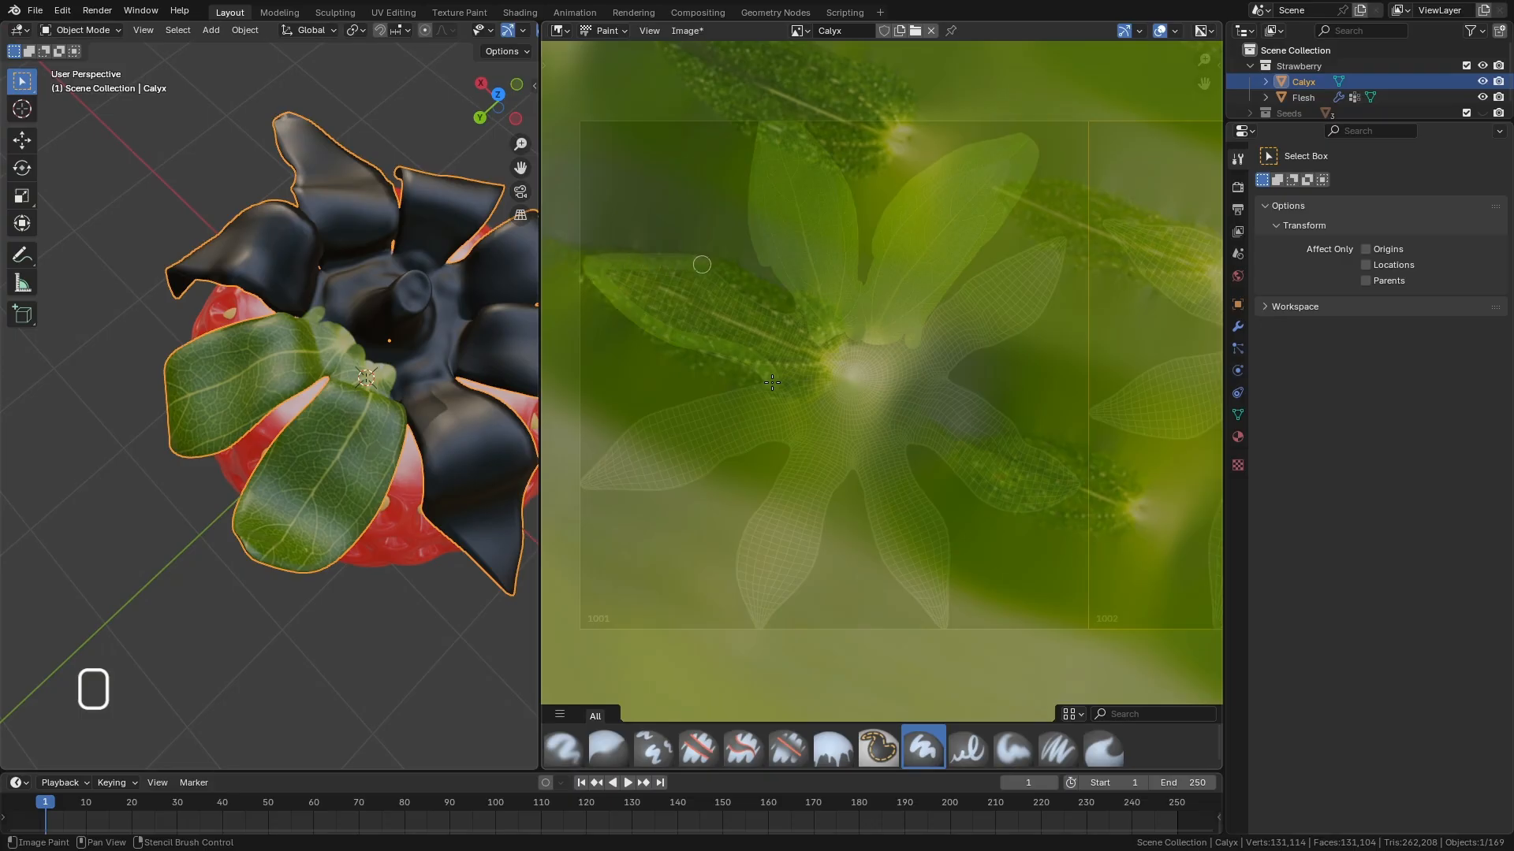
pyautogui.click(829, 336)
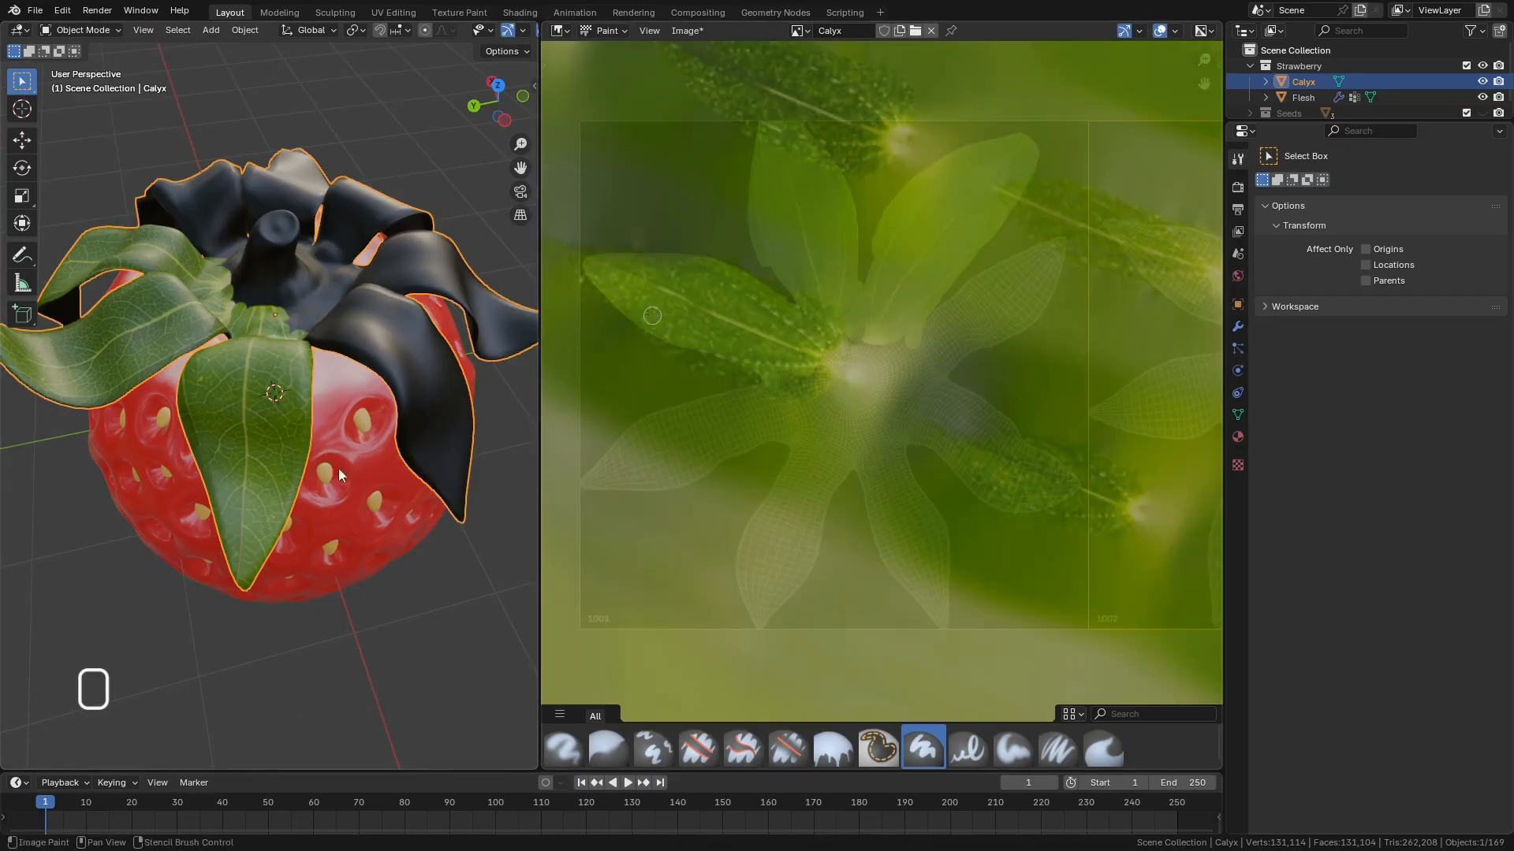
pyautogui.moveTo(338, 473); pyautogui.dragTo(334, 551, button='middle')
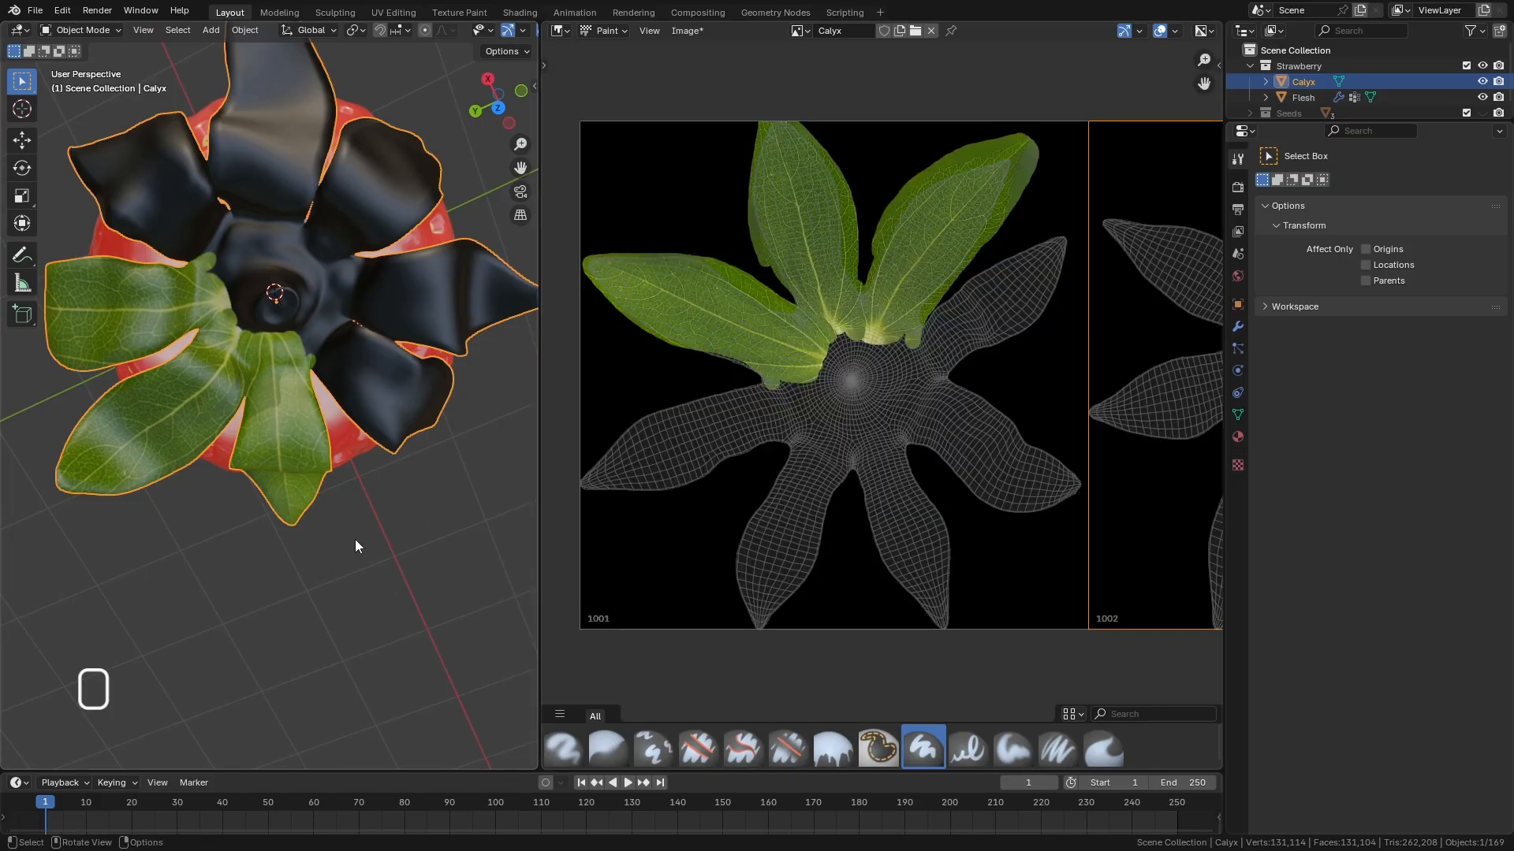
pyautogui.moveTo(354, 539); pyautogui.dragTo(429, 451, button='middle')
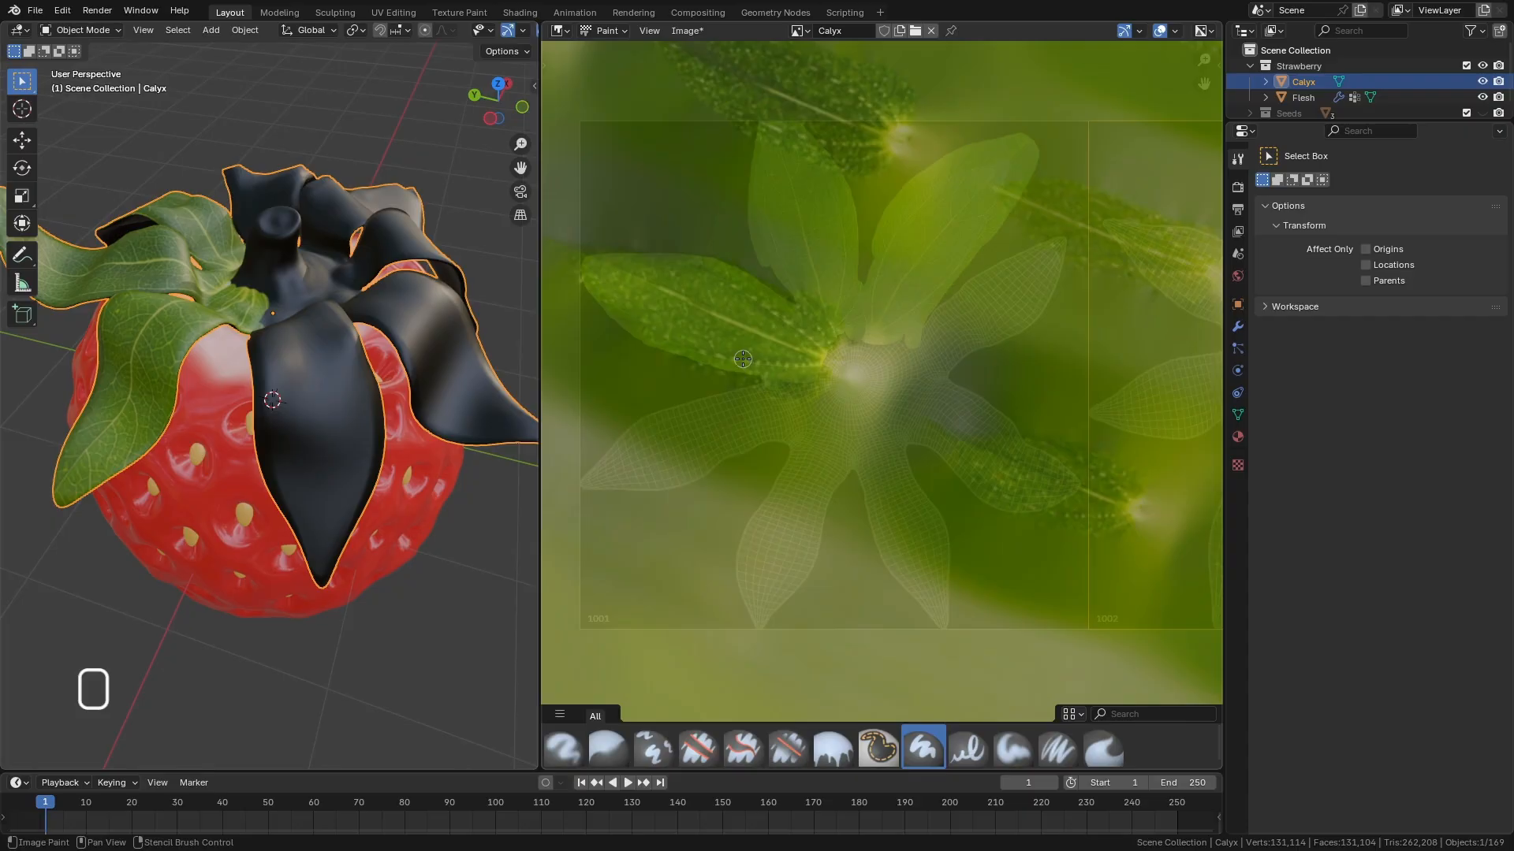
# Realign the stencil with each remaining petal on tile 1001 and paint them all with the leaf texture.
pyautogui.keyDown('ctrl'); pyautogui.moveTo(860, 489); pyautogui.dragTo(1143, 355, button='right'); pyautogui.keyUp('ctrl')
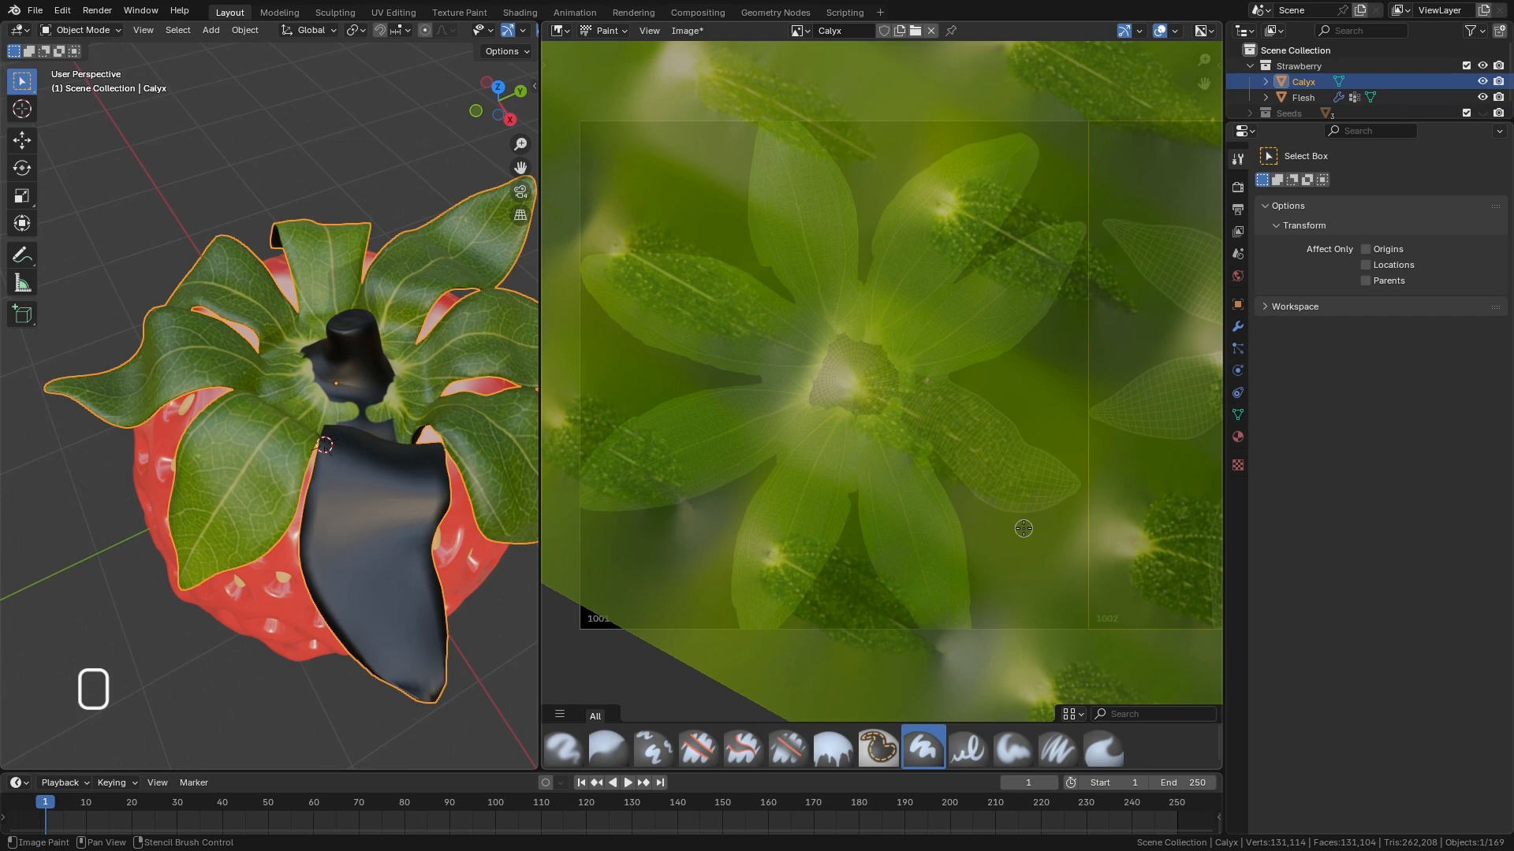
pyautogui.keyDown('ctrl'); pyautogui.moveTo(1024, 529); pyautogui.dragTo(802, 574, button='right'); pyautogui.keyUp('ctrl')
pyautogui.keyDown('ctrl'); pyautogui.moveTo(959, 520); pyautogui.dragTo(951, 526, button='right'); pyautogui.keyUp('ctrl')
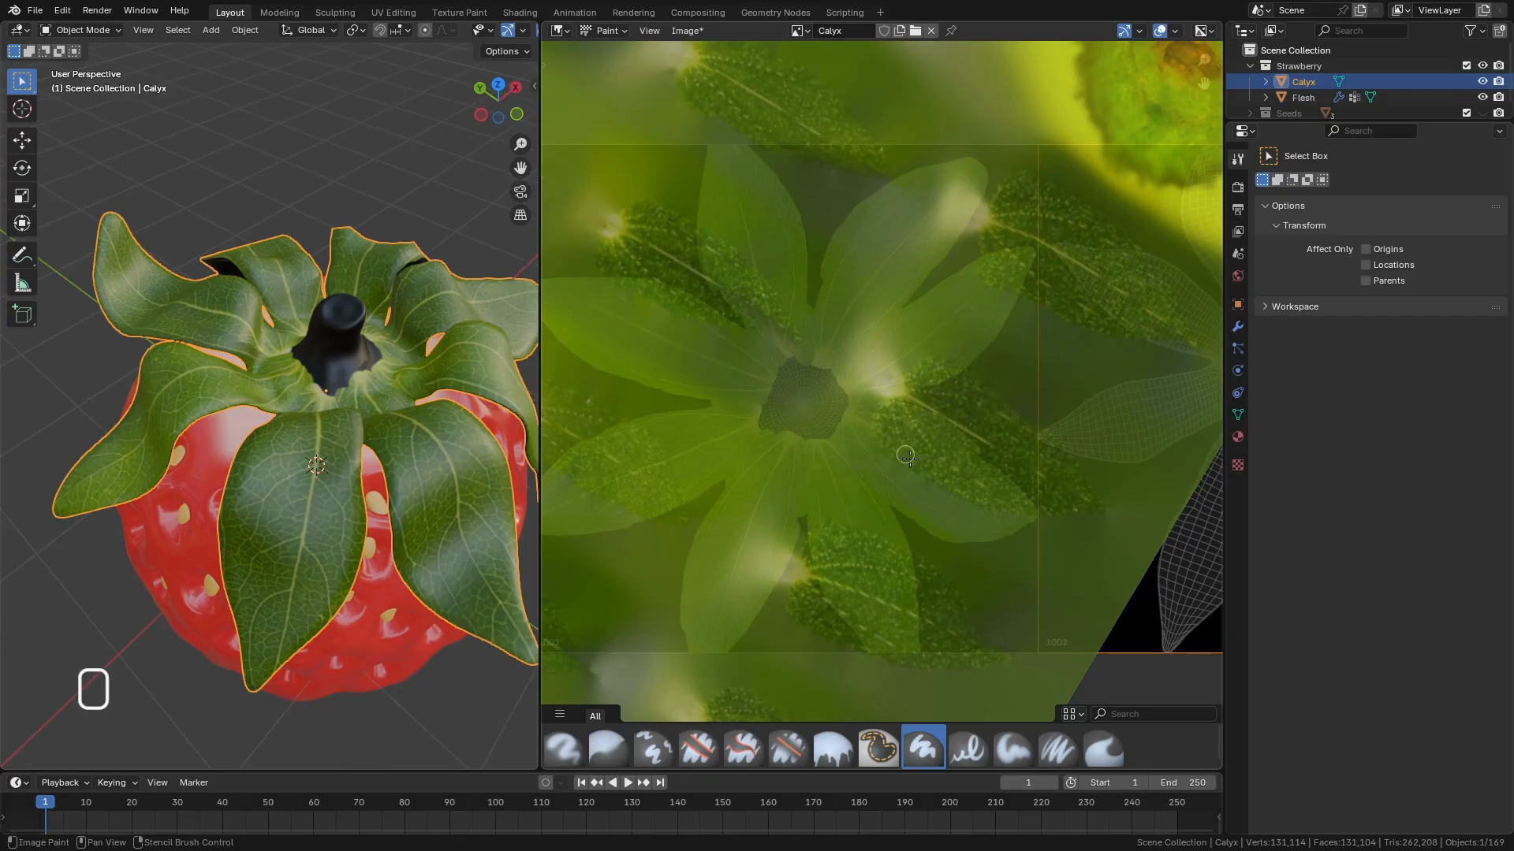
# Shrink and move the stencil so the round cut-stem photo covers the calyx centre, and paint it over the stem.
pyautogui.keyDown('ctrl'); pyautogui.moveTo(1021, 280); pyautogui.dragTo(709, 478, button='right'); pyautogui.keyUp('ctrl')
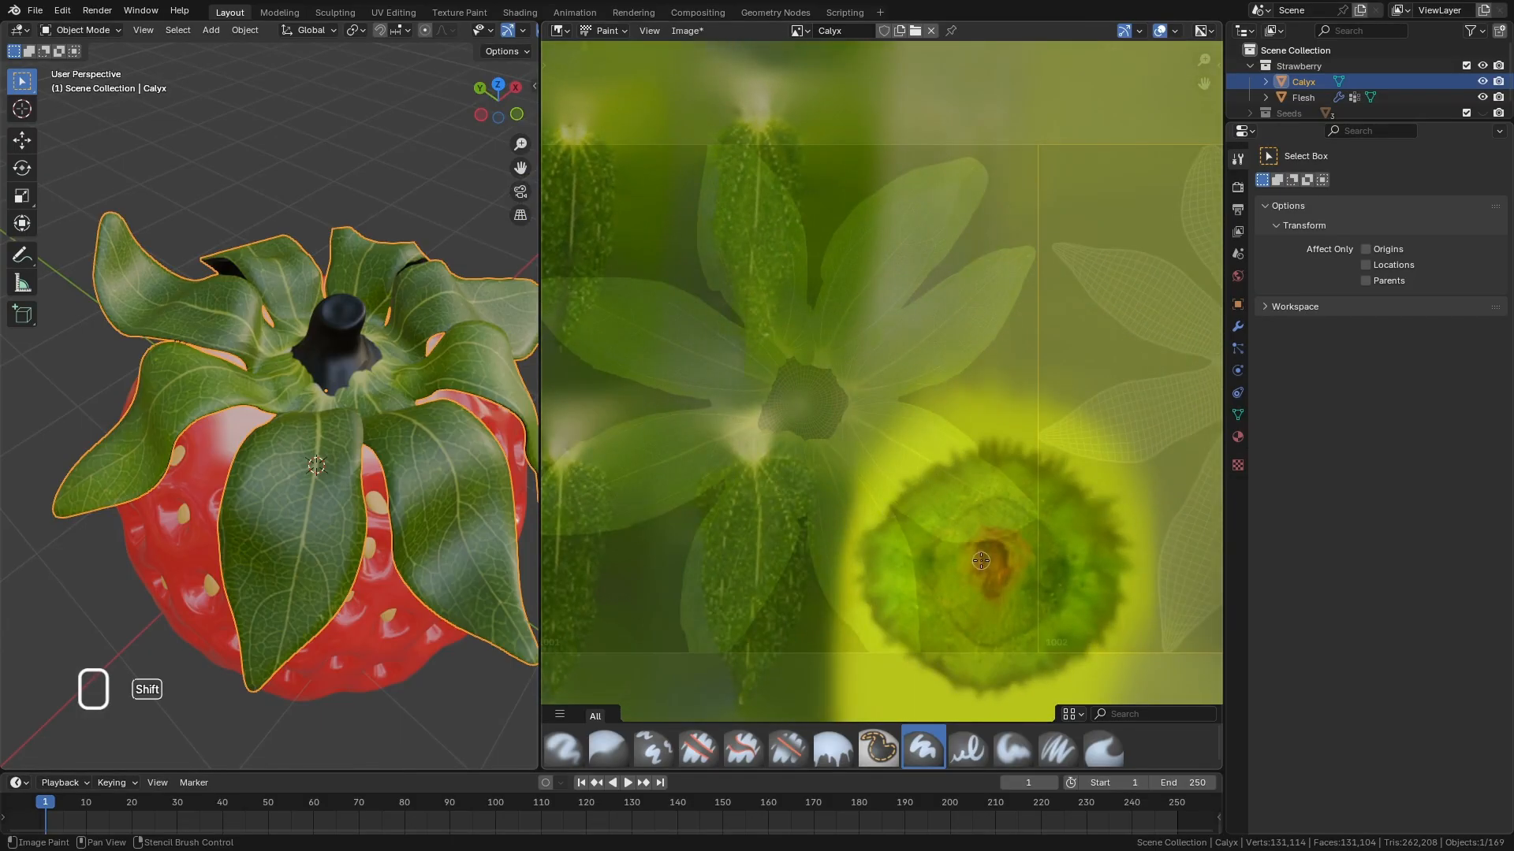
pyautogui.keyDown('shift'); pyautogui.moveTo(980, 561); pyautogui.dragTo(642, 358, button='right'); pyautogui.keyUp('shift')
pyautogui.moveTo(822, 358)
pyautogui.mouseDown(button='right')
pyautogui.moveTo(800, 440)
pyautogui.moveTo(872, 498)
pyautogui.moveTo(803, 396)
pyautogui.mouseUp(button='right')
pyautogui.scroll(3, 823, 439)
pyautogui.scroll(-1, 822, 434)
pyautogui.moveTo(803, 388)
pyautogui.mouseDown()
pyautogui.moveTo(809, 411)
pyautogui.moveTo(782, 408)
pyautogui.moveTo(785, 379)
pyautogui.moveTo(811, 405)
pyautogui.moveTo(768, 421)
pyautogui.moveTo(797, 351)
pyautogui.moveTo(847, 402)
pyautogui.mouseUp()
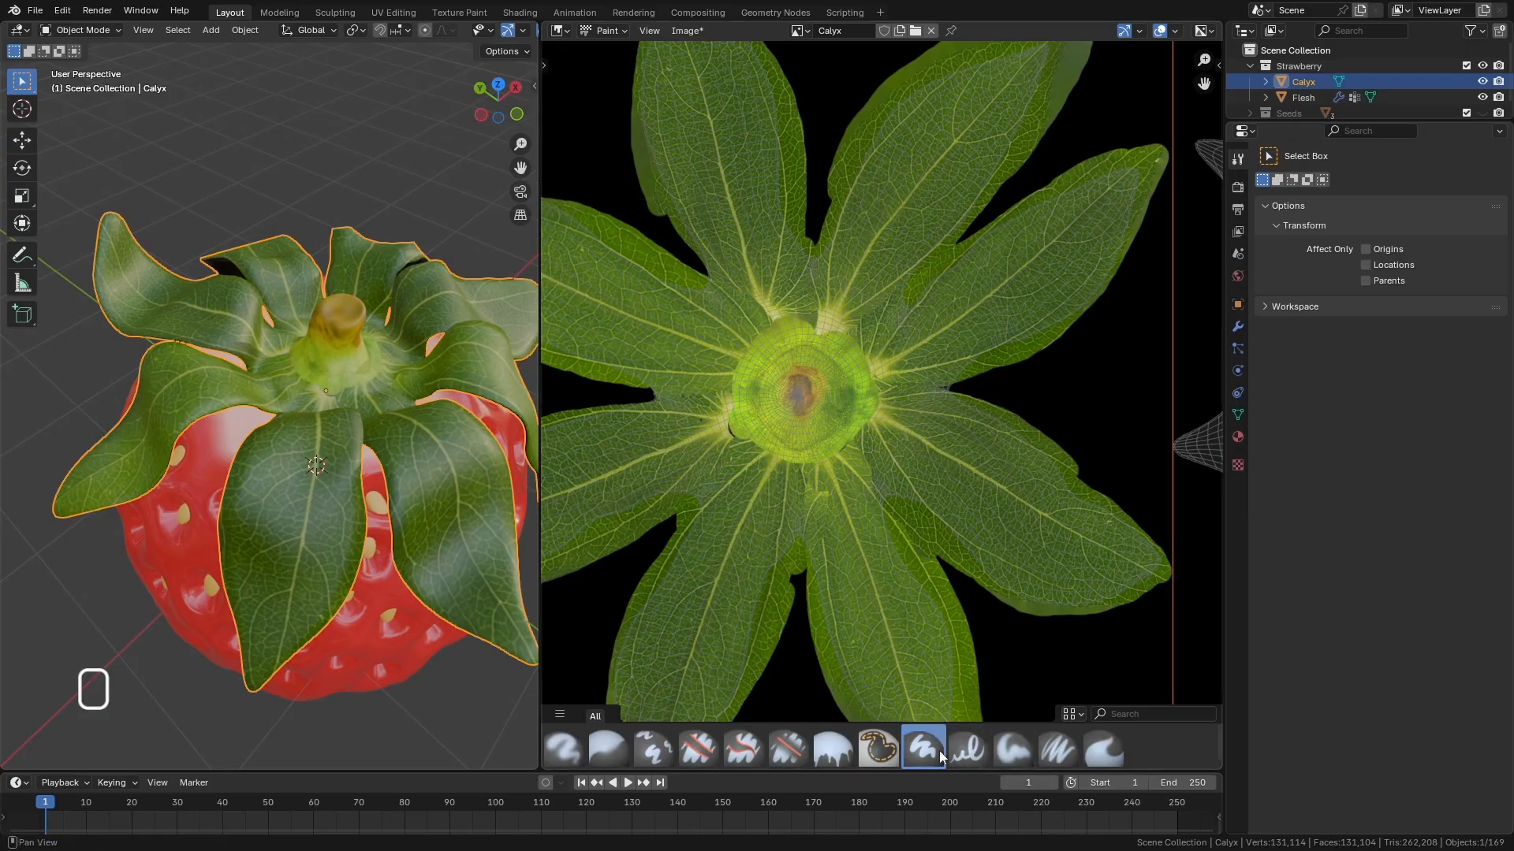
# Blend the edge of the painted stem disc into the surrounding petal bases with the Smear brush.
pyautogui.click(1102, 747)
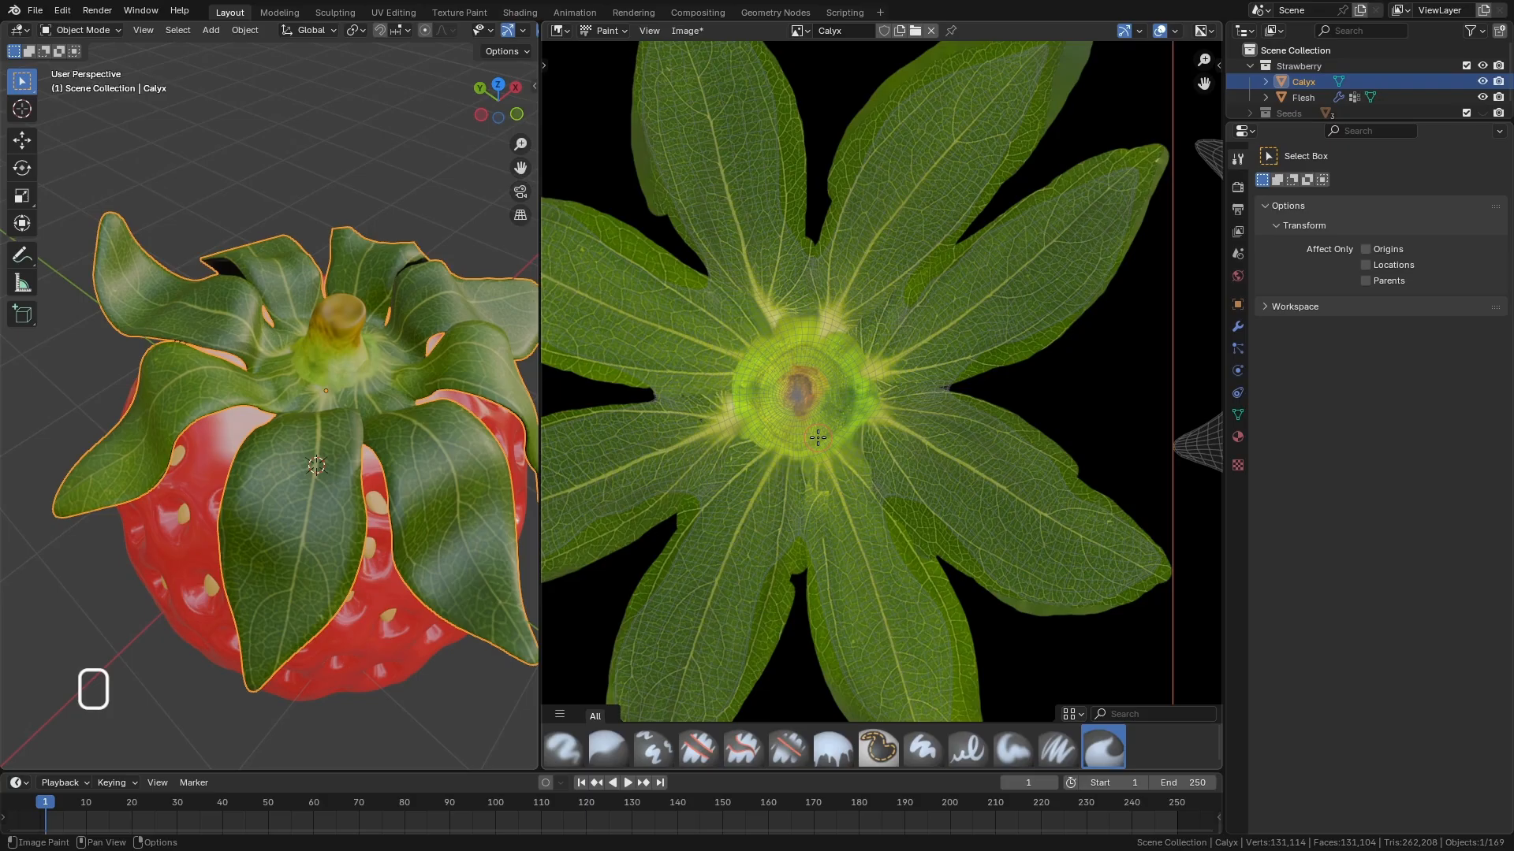
pyautogui.moveTo(475, 363); pyautogui.dragTo(408, 361, button='middle')
pyautogui.scroll(-4, 314, 398)
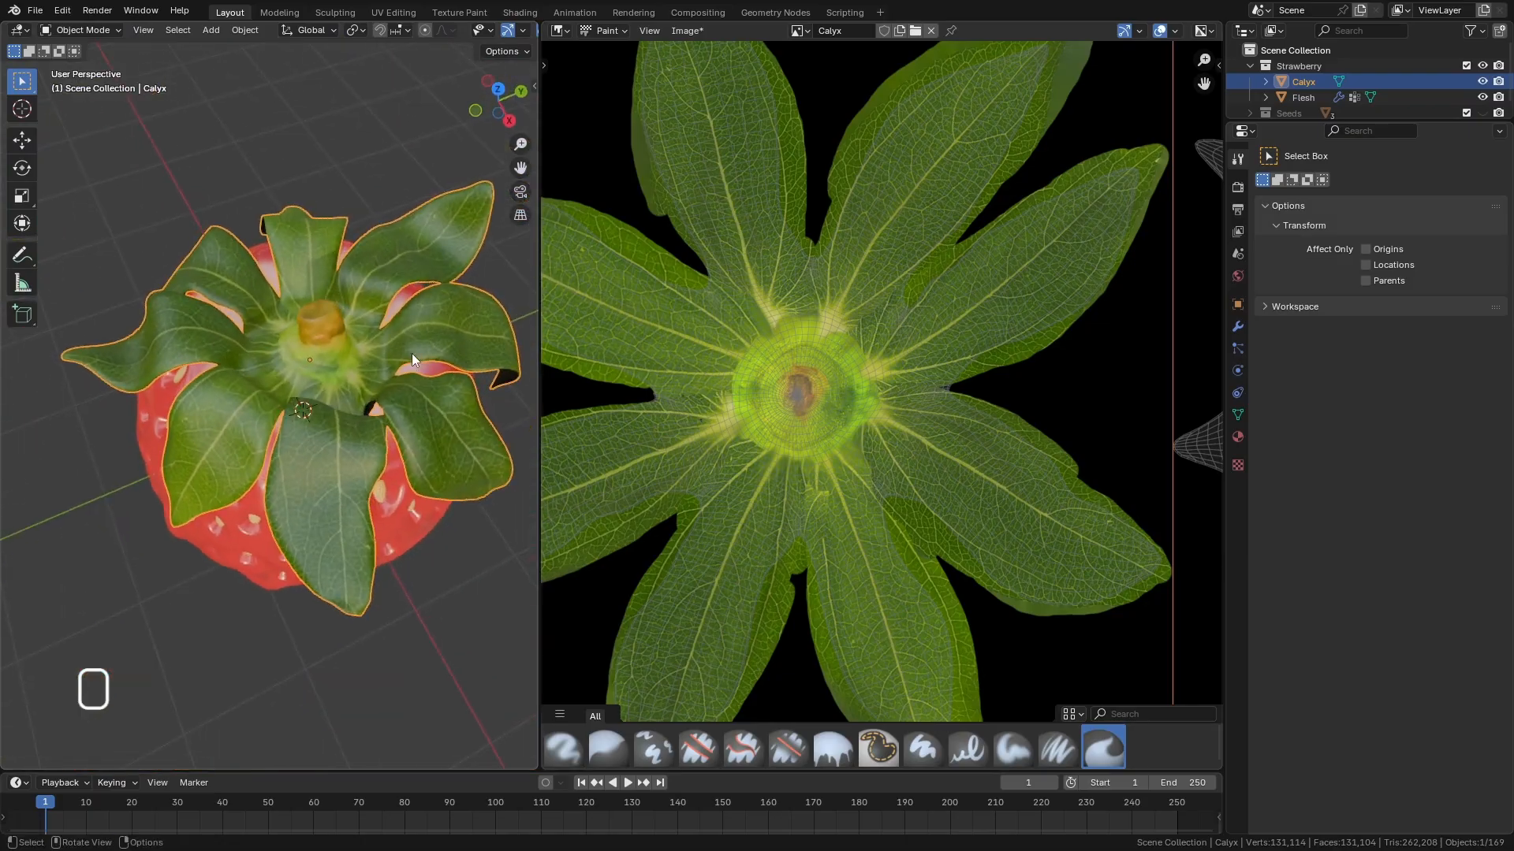
# Save all modified images.
pyautogui.click(689, 31)
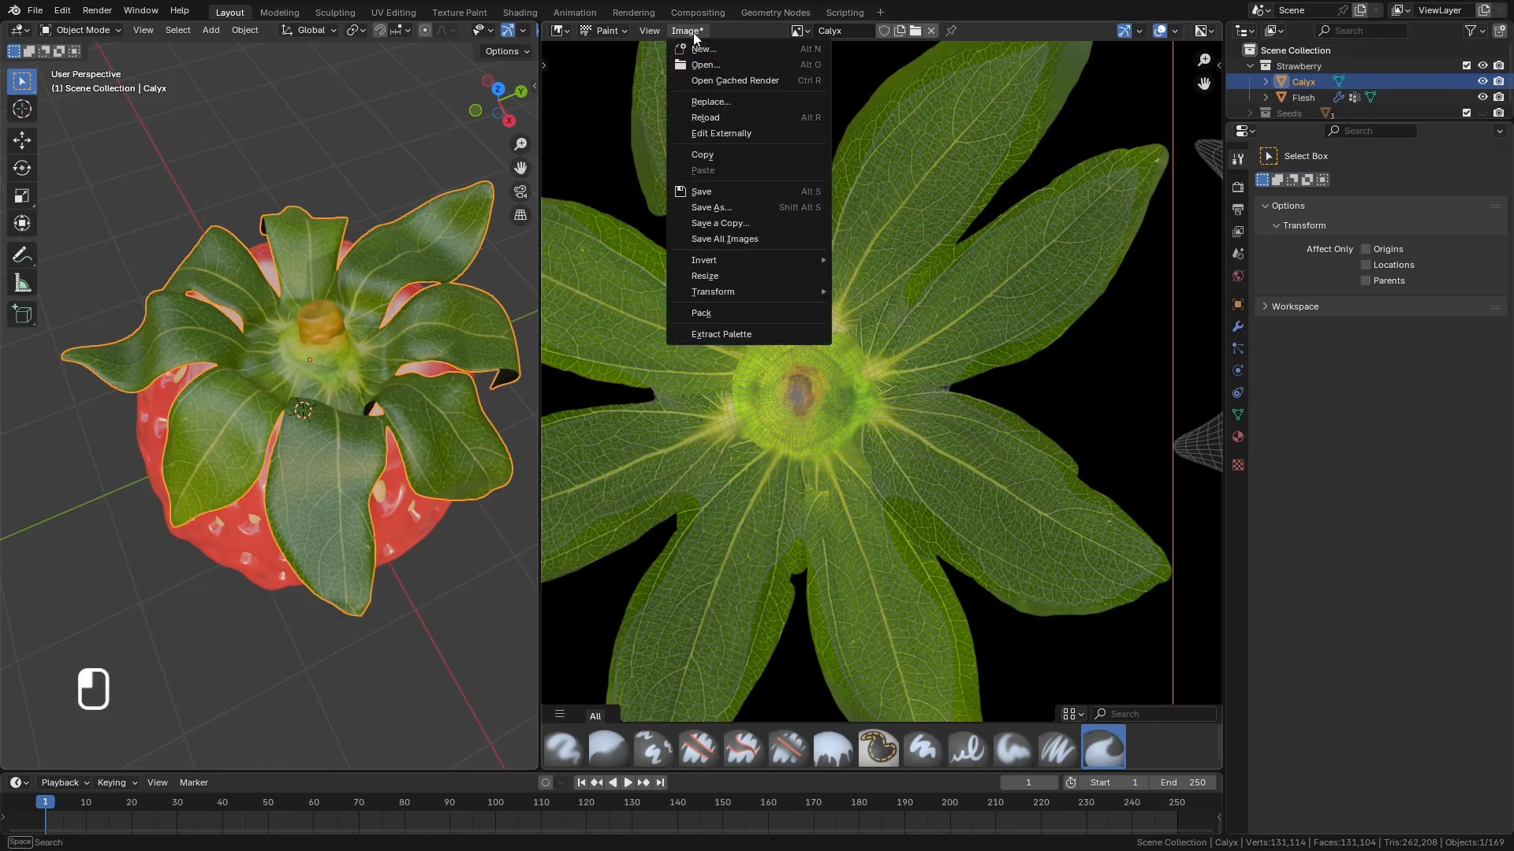
pyautogui.click(746, 241)
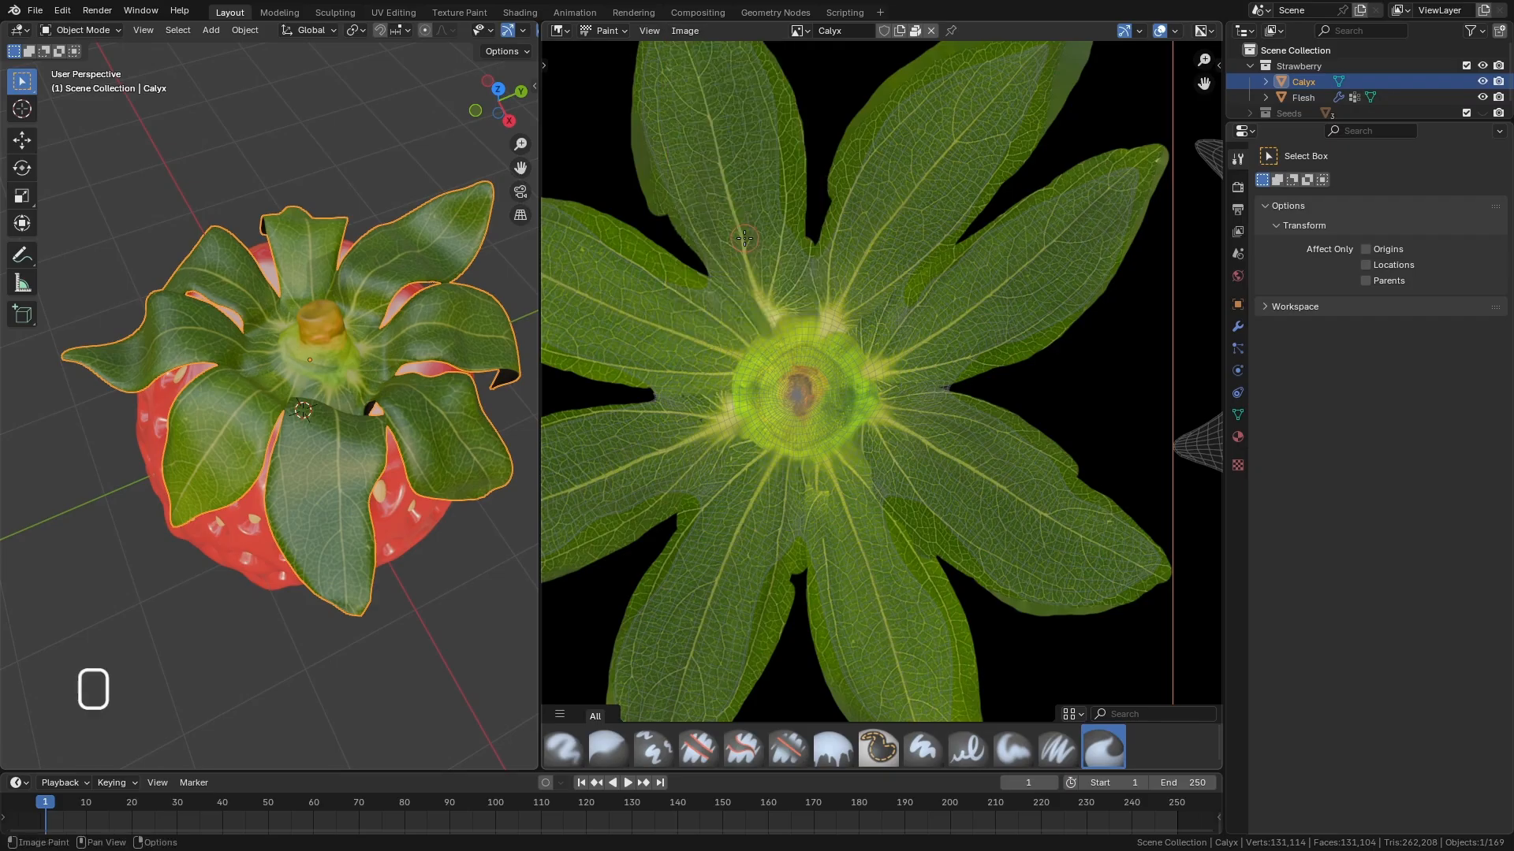
# Save the Blender file, and put the Calyx into Texture Paint mode in an enlarged 3D viewport.
pyautogui.hotkey('ctrl', 's')
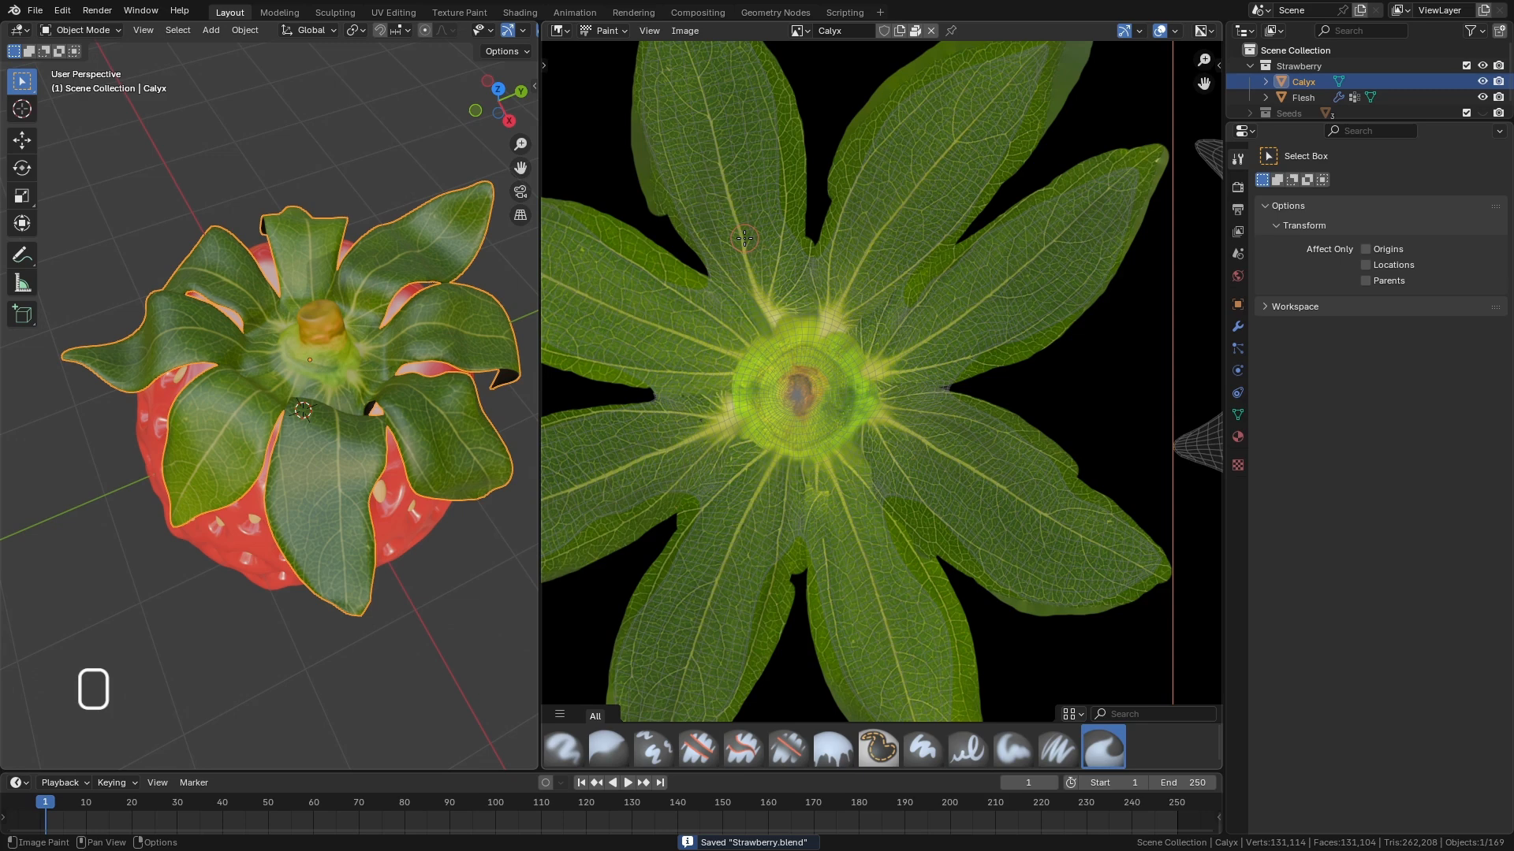
pyautogui.moveTo(347, 482); pyautogui.dragTo(388, 487, button='middle')
pyautogui.moveTo(540, 507); pyautogui.dragTo(1066, 532)
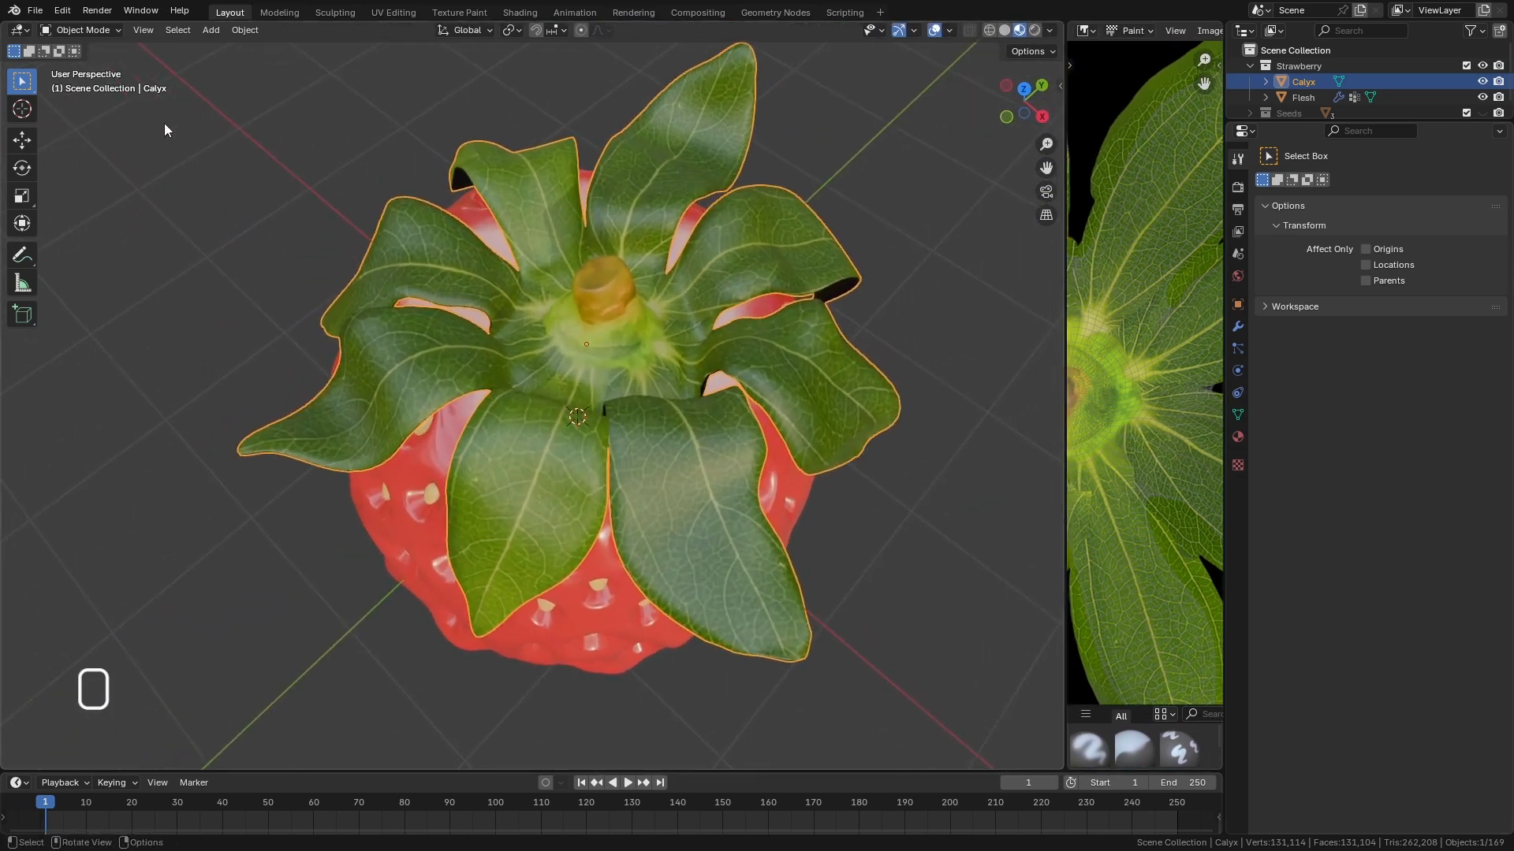
pyautogui.click(82, 30)
pyautogui.click(74, 135)
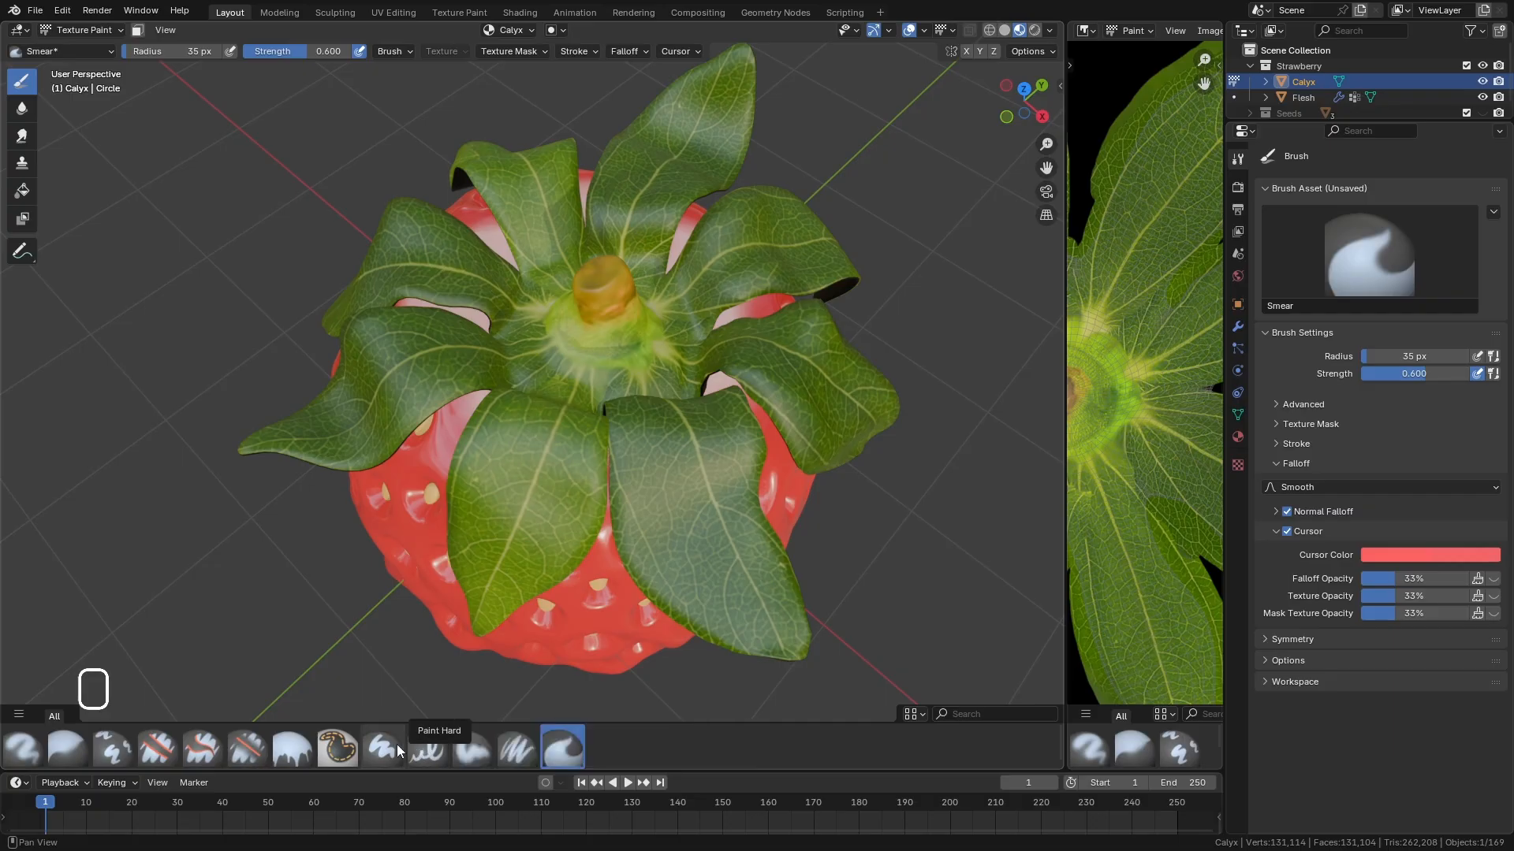
# Choose the Paint Hard Pressure brush for painting on the calyx and reduce its radius to 9 px.
pyautogui.click(466, 749)
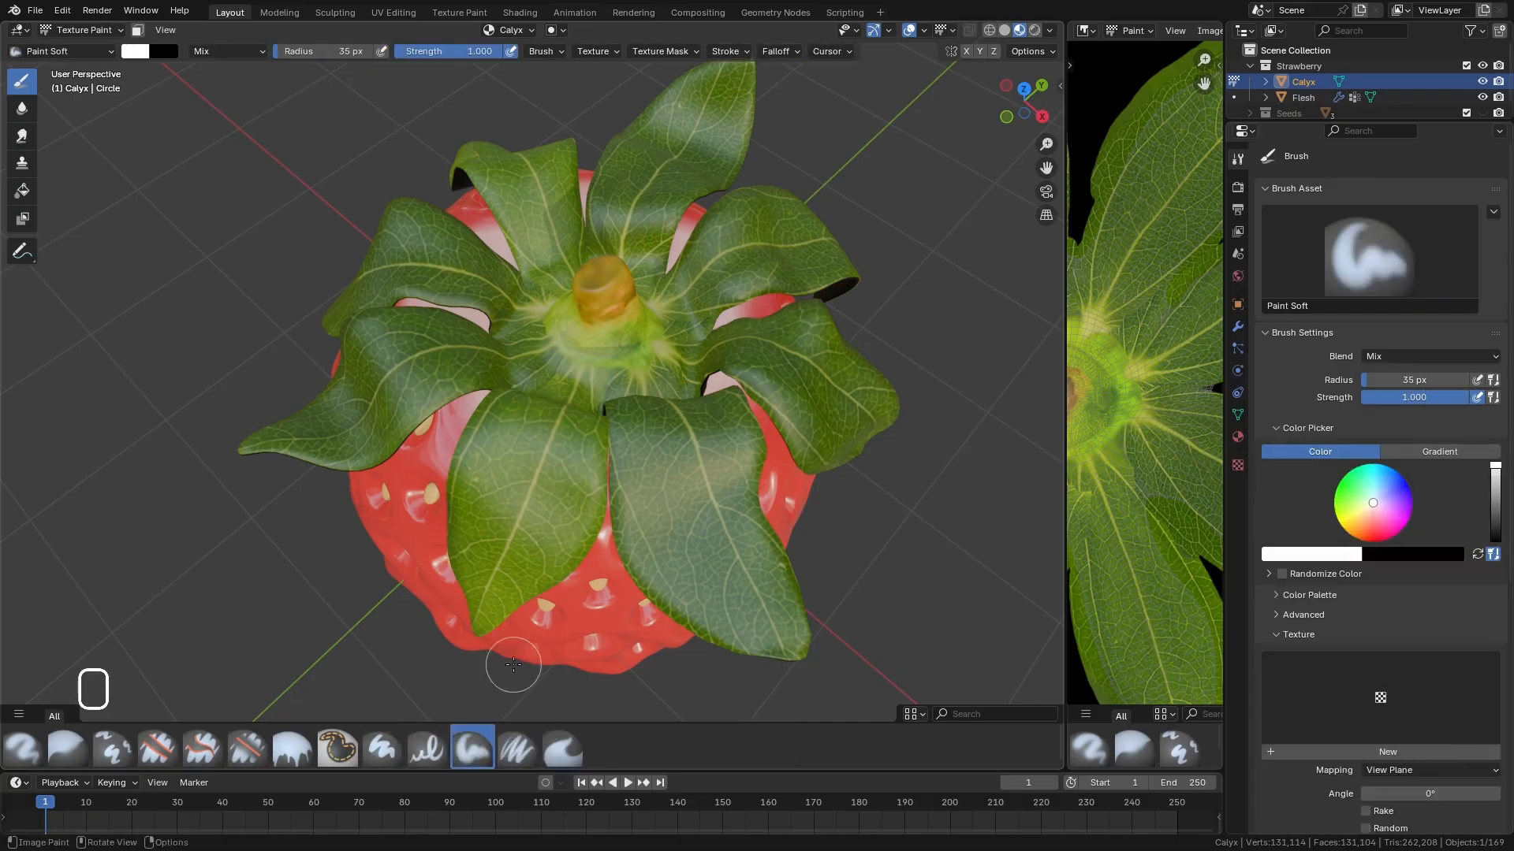
pyautogui.click(384, 747)
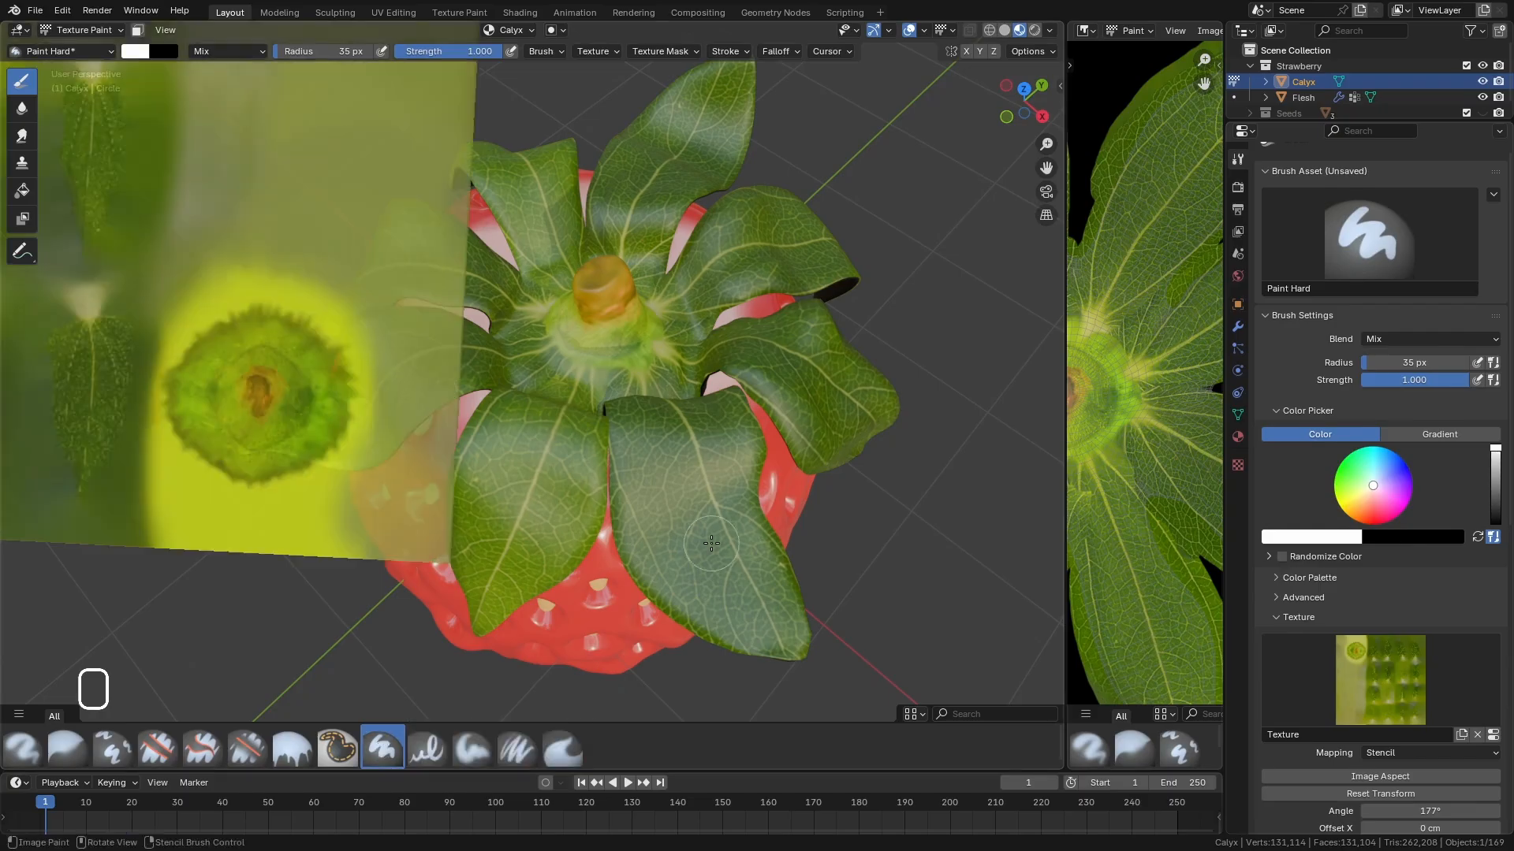
pyautogui.click(472, 749)
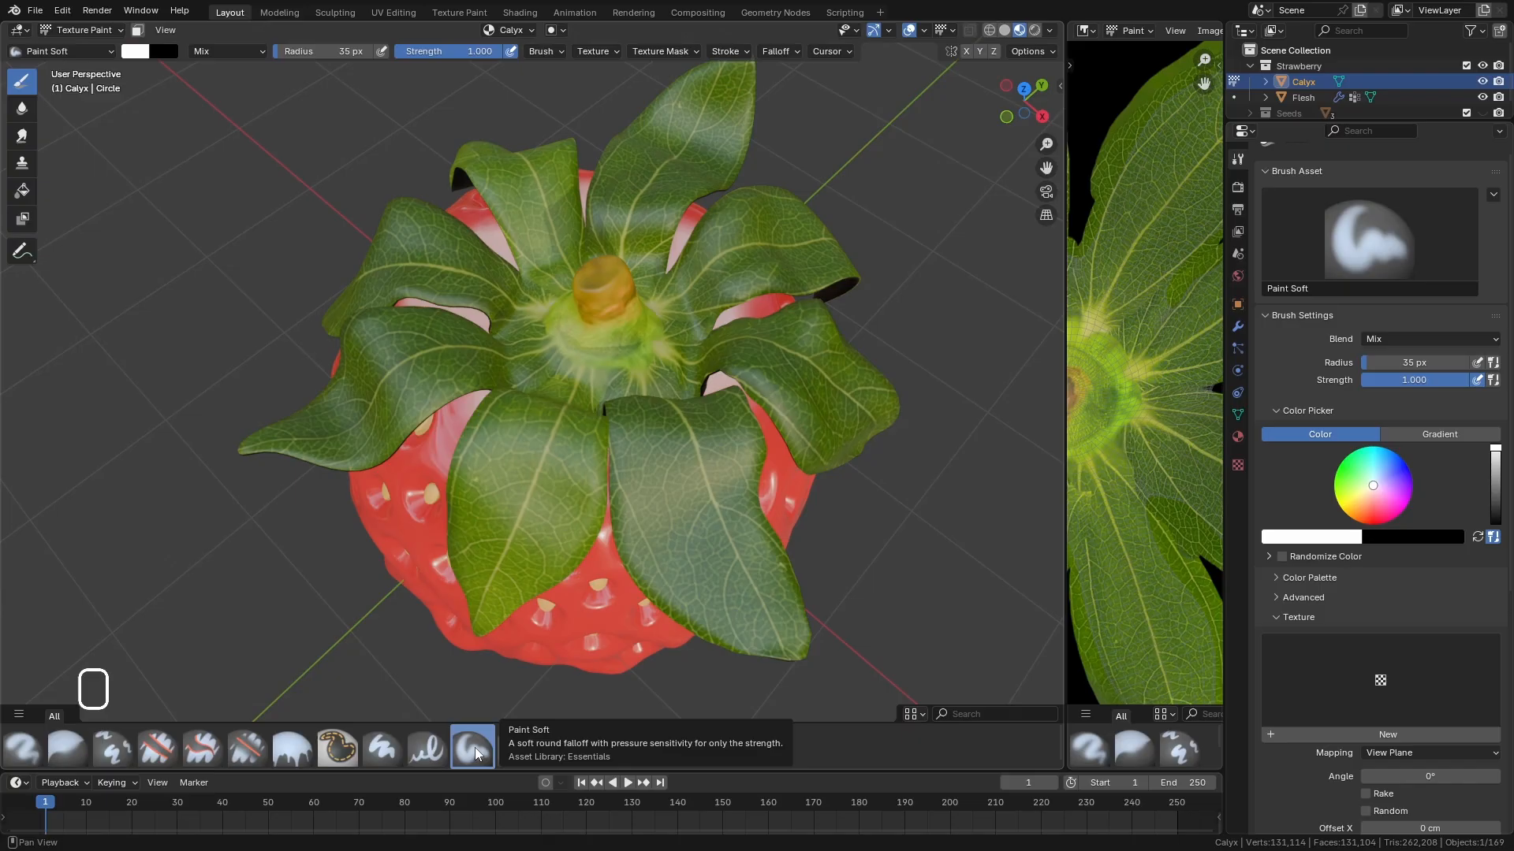
pyautogui.moveTo(666, 369); pyautogui.dragTo(693, 444, button='middle')
pyautogui.scroll(6, 612, 335)
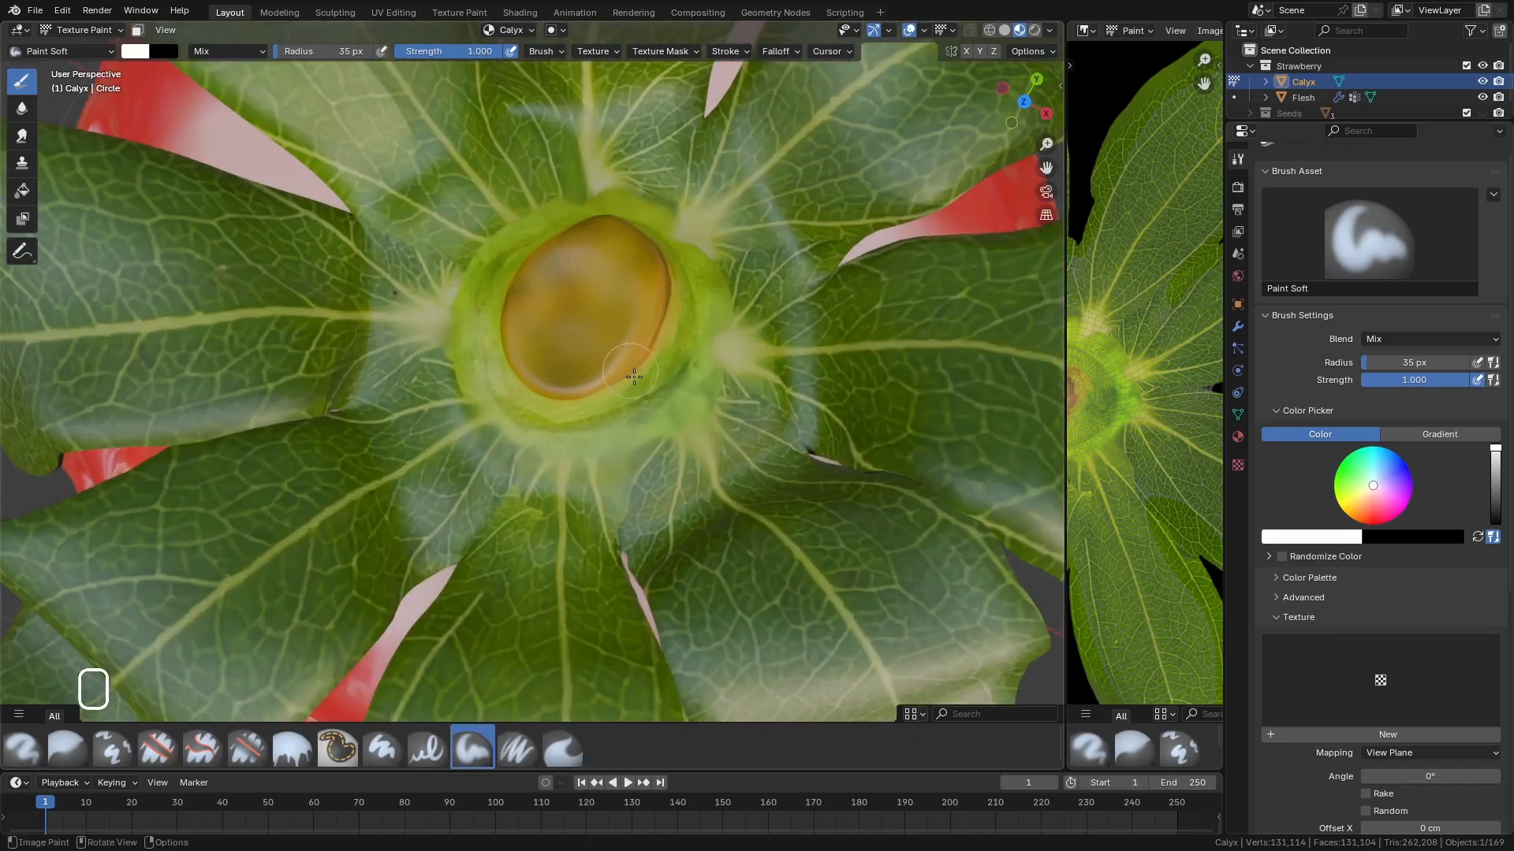
pyautogui.moveTo(634, 377); pyautogui.dragTo(622, 438, button='middle')
pyautogui.click(426, 749)
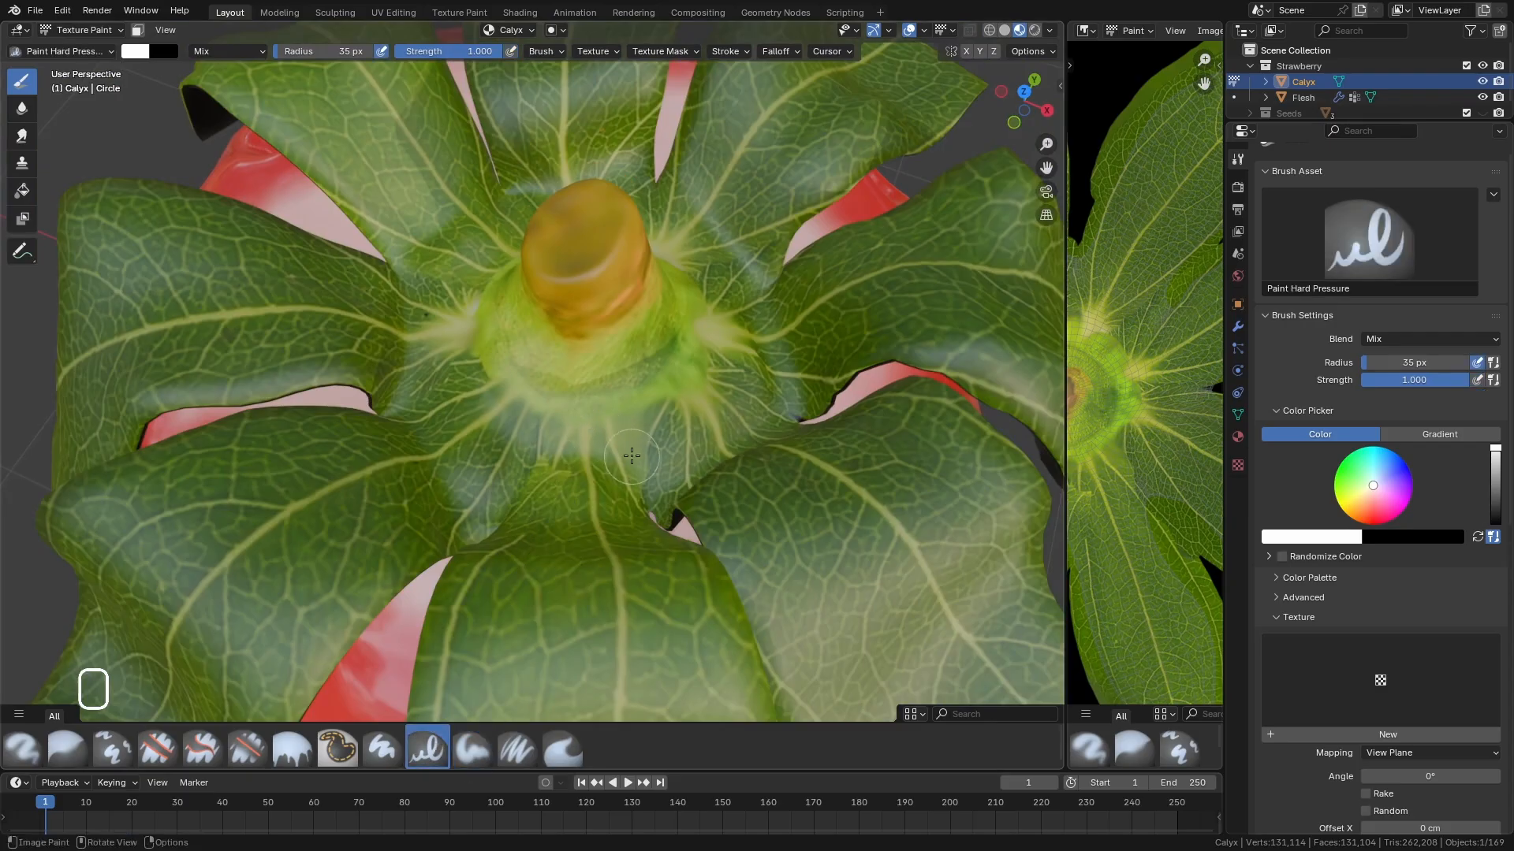
pyautogui.press('f')
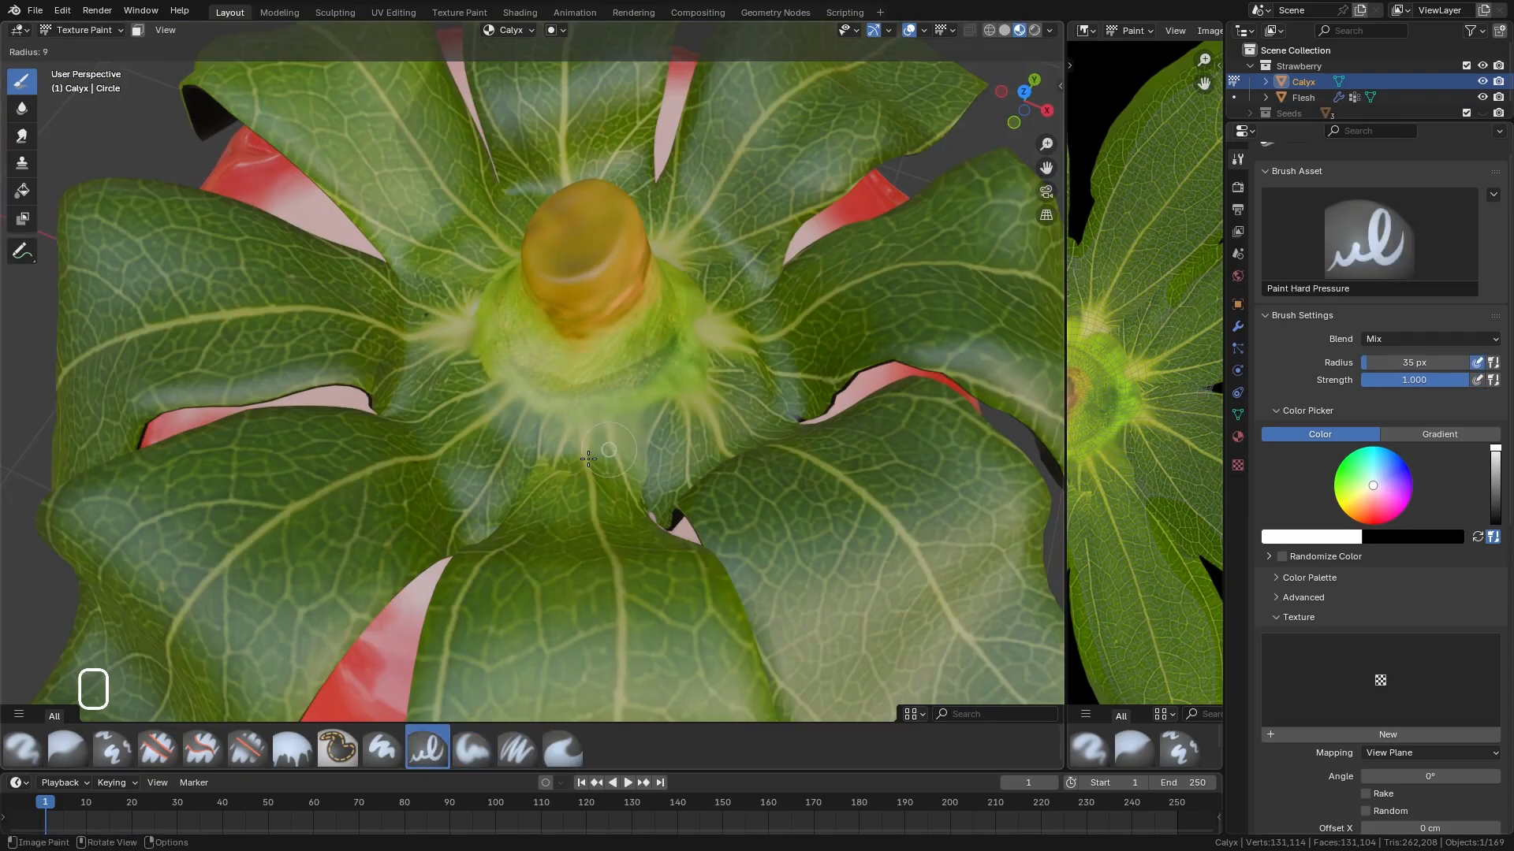
pyautogui.click(588, 459)
# Sample yellow-green colours from the calyx and paint thin vein strokes around the stem base to link the petal veins.
pyautogui.moveTo(588, 459); pyautogui.dragTo(614, 428, button='middle')
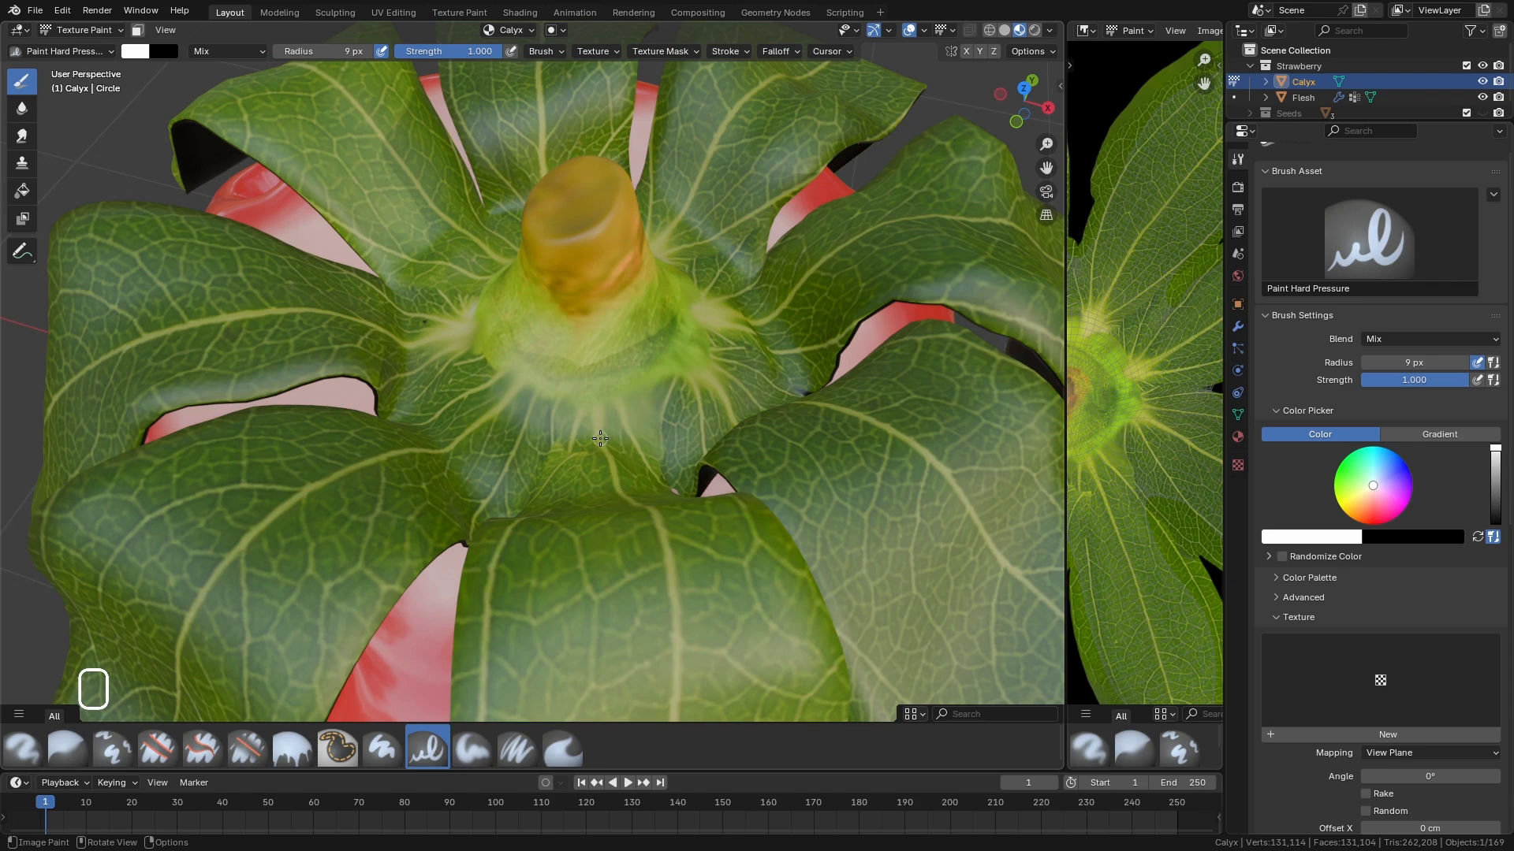
pyautogui.hotkey('shift', 'x')
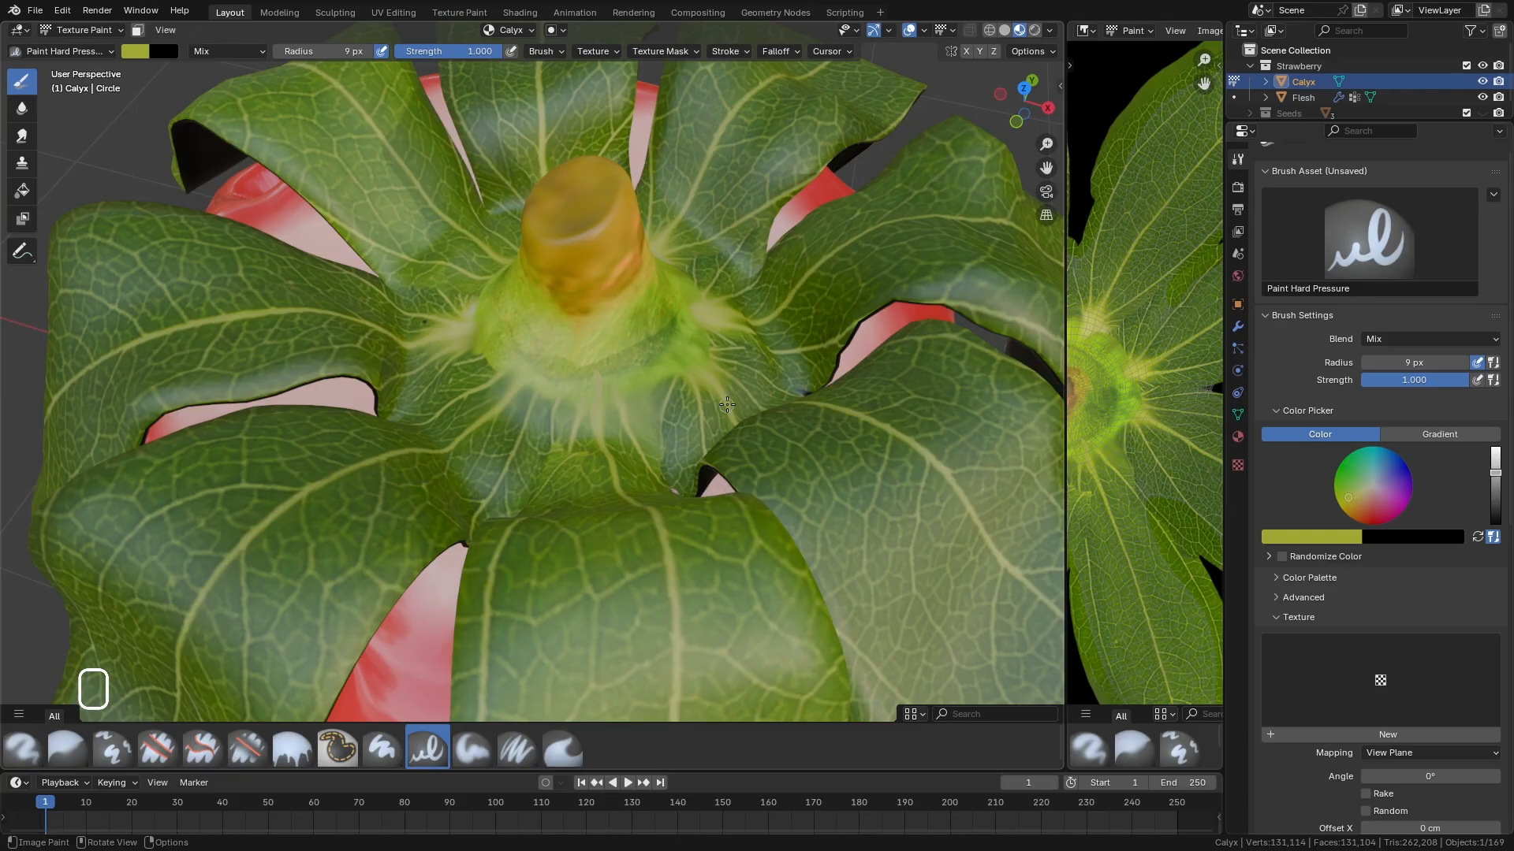
pyautogui.moveTo(726, 404); pyautogui.dragTo(637, 442, button='middle')
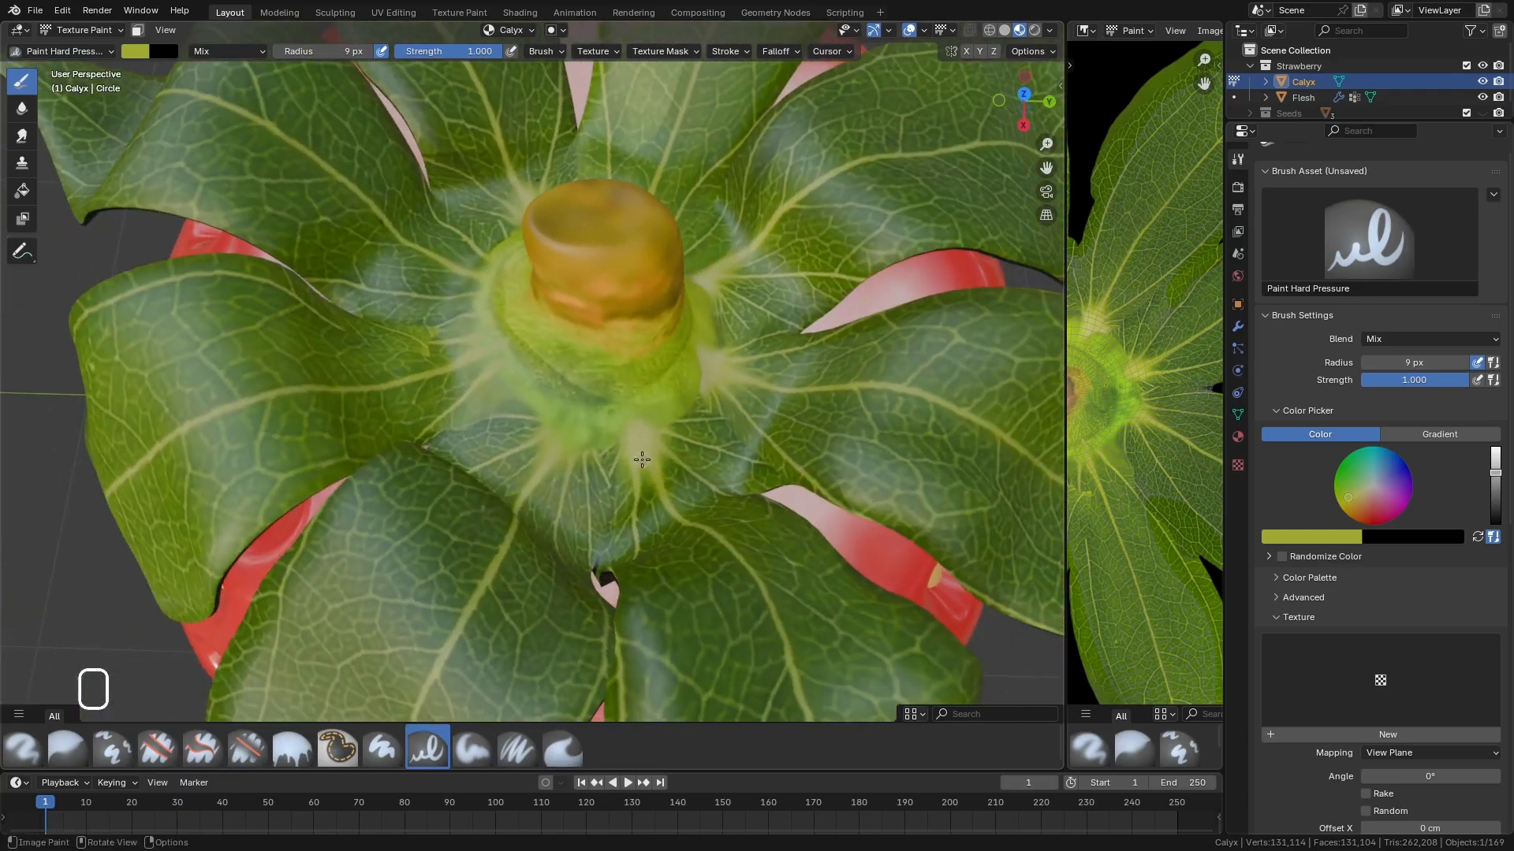
pyautogui.hotkey('shift', 'x')
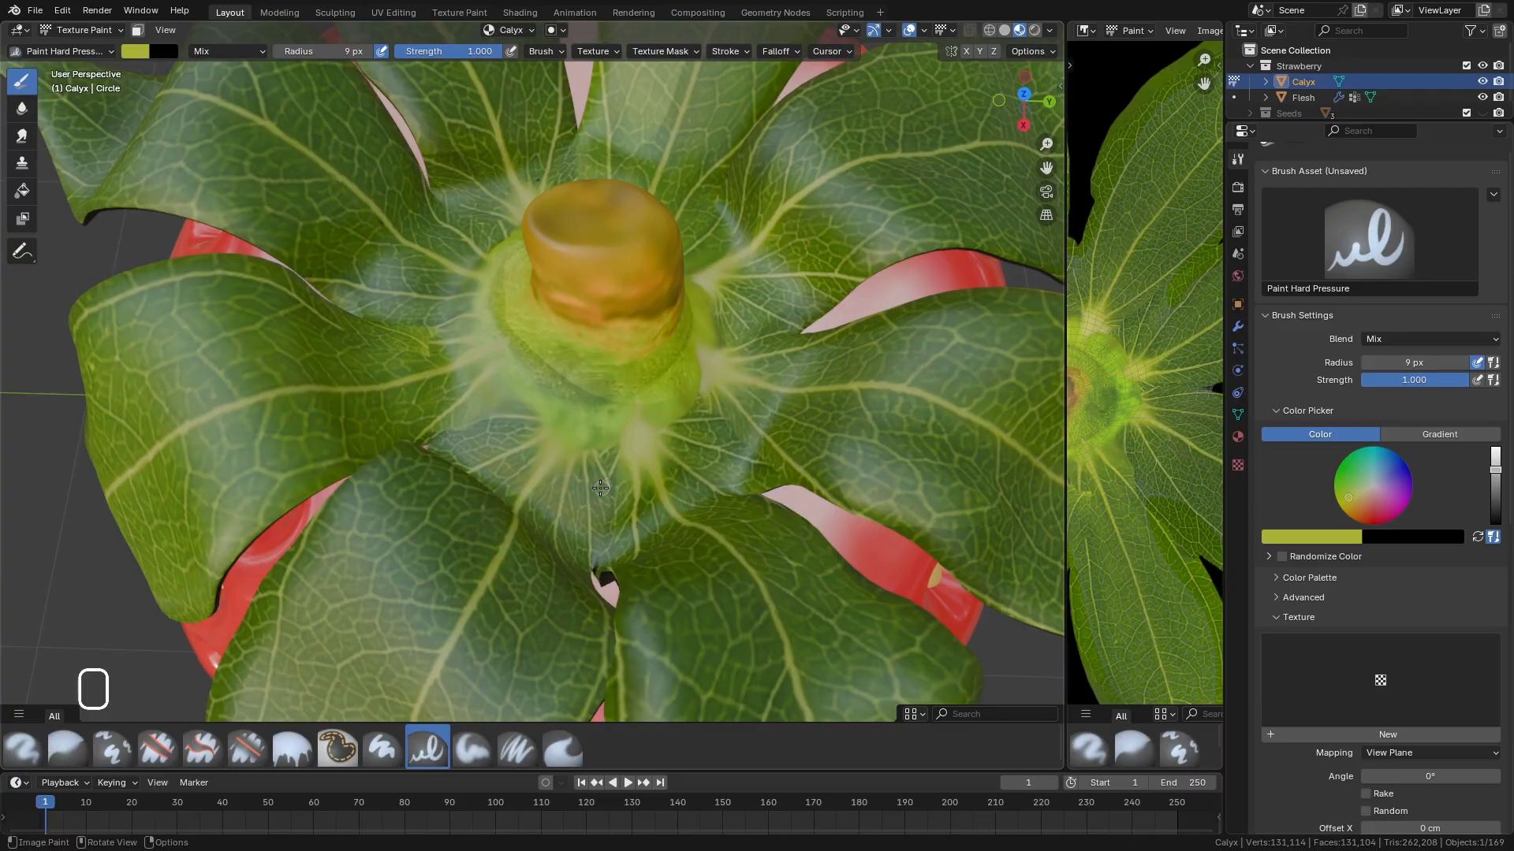
pyautogui.hotkey('shift', 'x')
pyautogui.hotkey('shift', 'x')
pyautogui.hotkey('shift', 'x')
pyautogui.hotkey('shift', 'x')
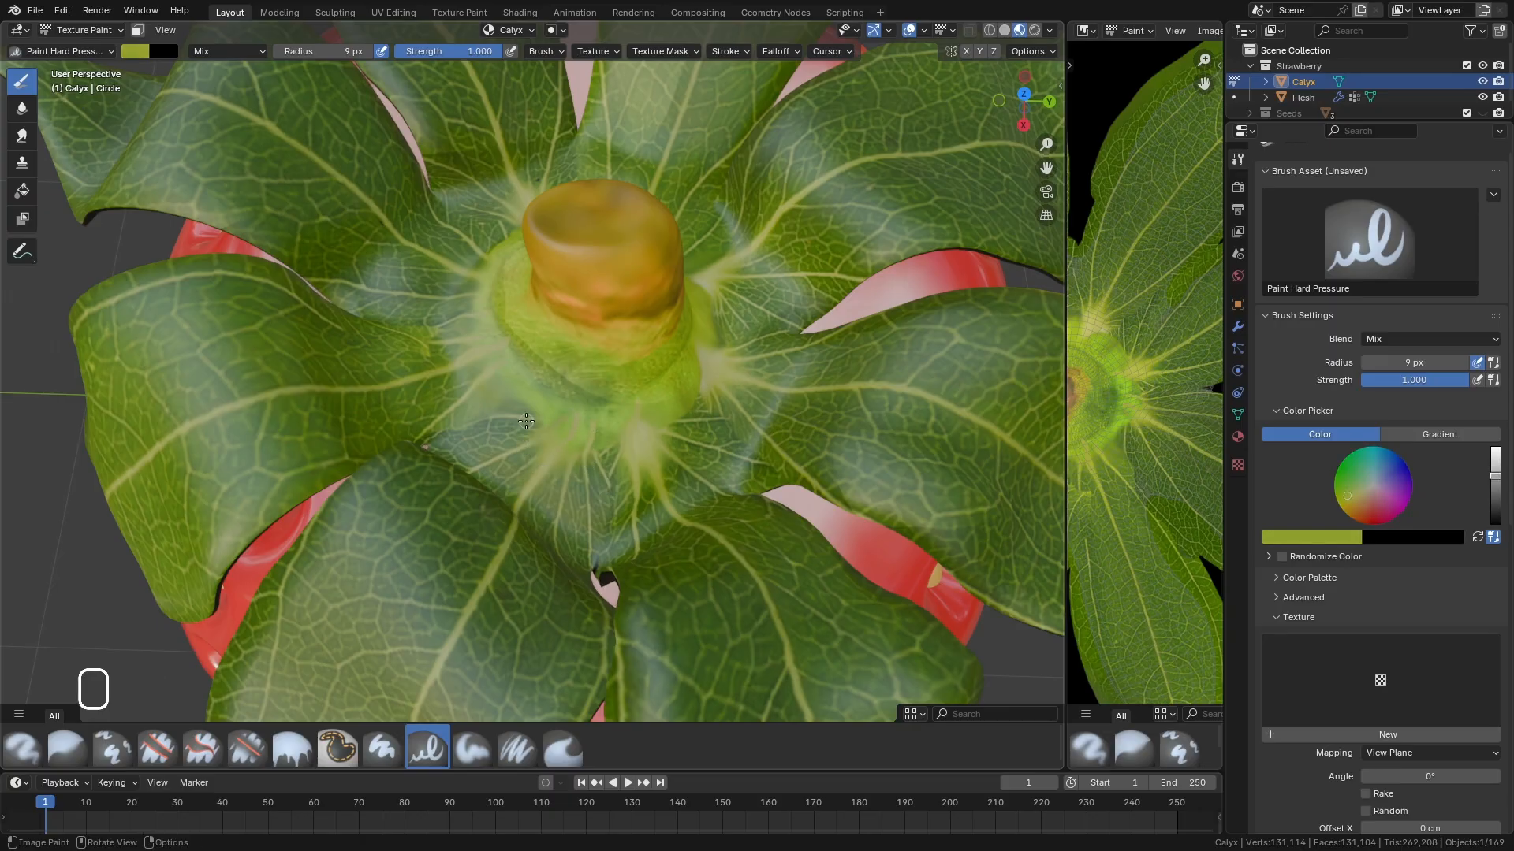
pyautogui.moveTo(677, 491)
pyautogui.mouseDown(button='middle')
pyautogui.moveTo(745, 414)
pyautogui.moveTo(719, 454)
pyautogui.moveTo(794, 513)
pyautogui.mouseUp(button='middle')
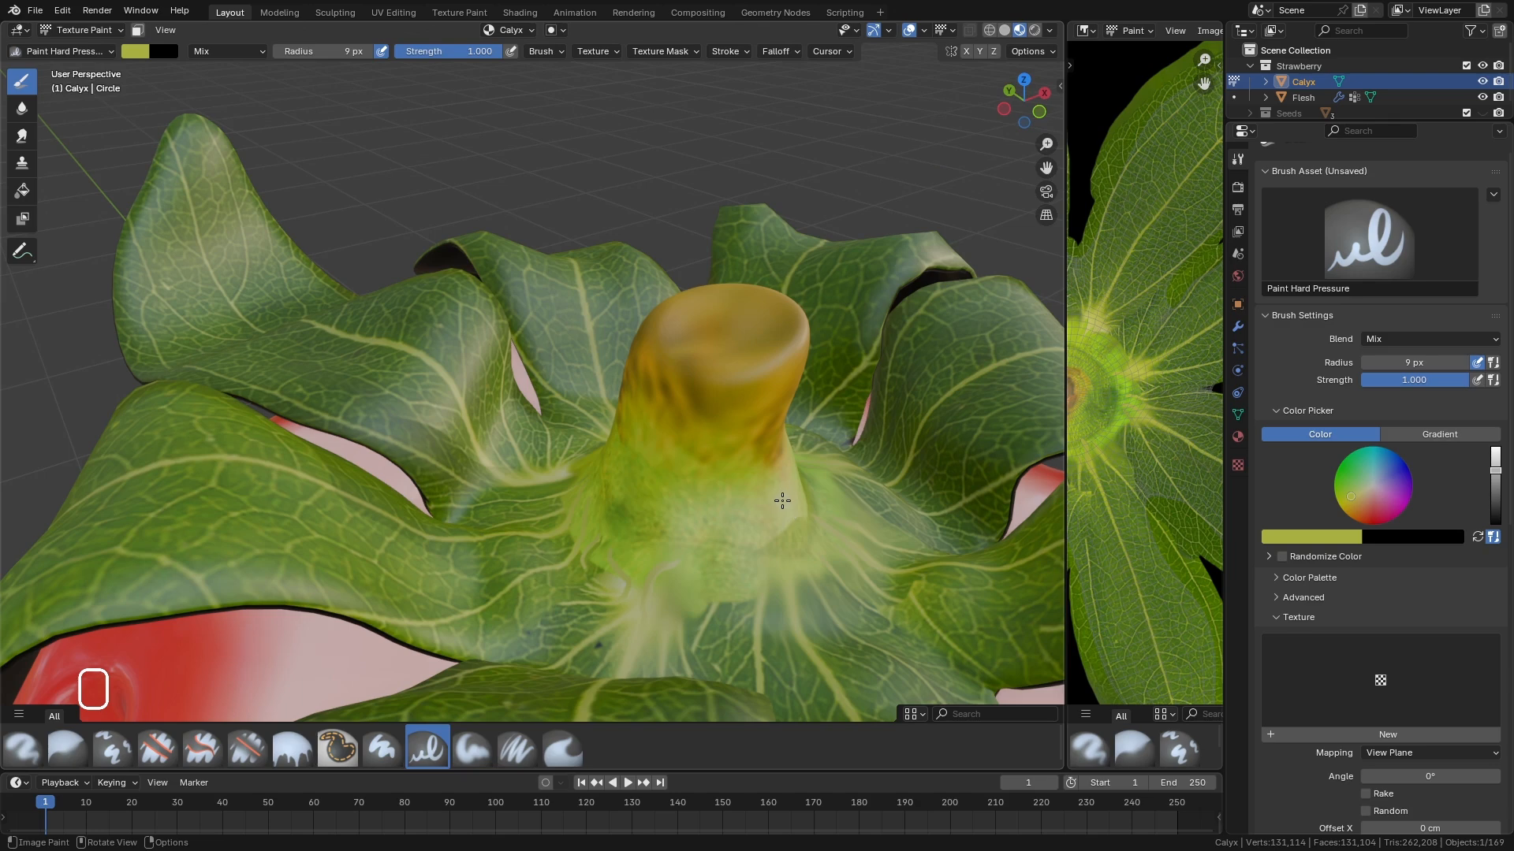
# Sample a brighter yellow-green and paint a thin line around the rim of the stem's cut top.
pyautogui.hotkey('shift', 'x')
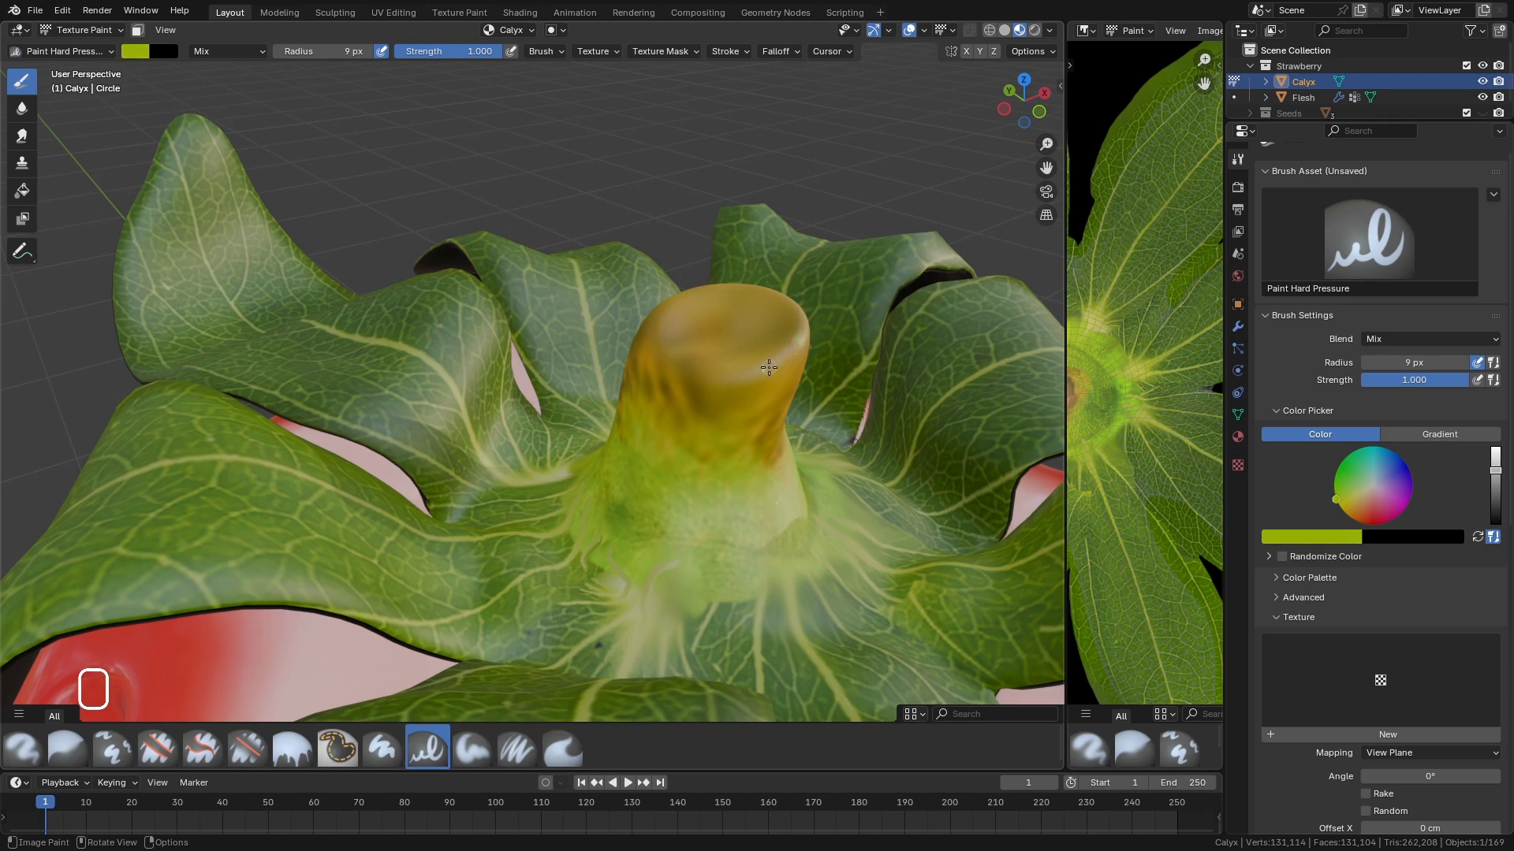
pyautogui.moveTo(697, 382)
pyautogui.mouseDown(button='middle')
pyautogui.moveTo(690, 430)
pyautogui.moveTo(581, 442)
pyautogui.mouseUp(button='middle')
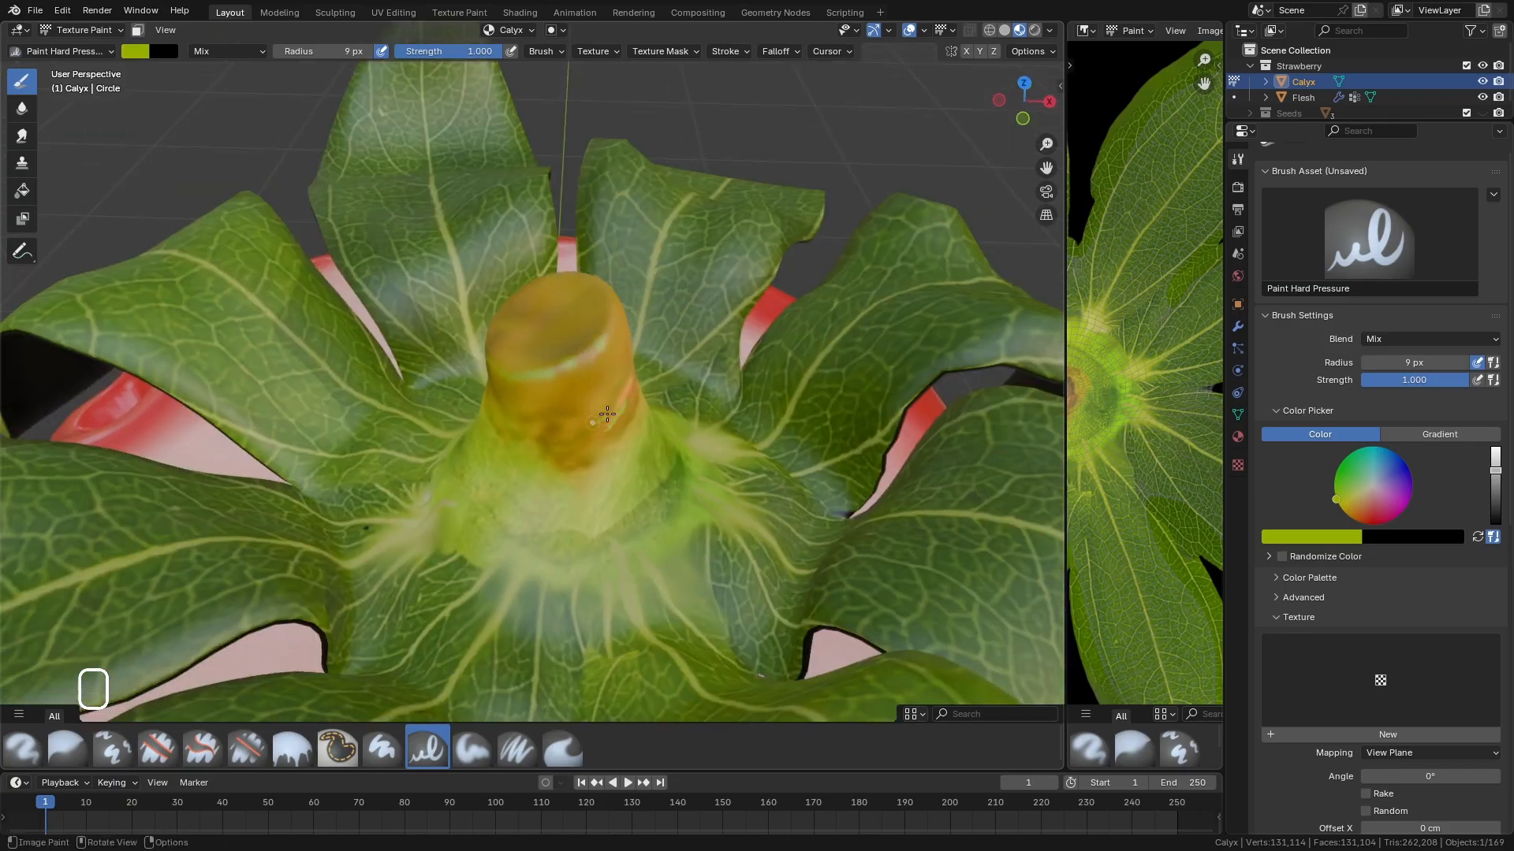
pyautogui.moveTo(584, 361)
pyautogui.mouseDown(button='middle')
pyautogui.moveTo(599, 428)
pyautogui.moveTo(460, 442)
pyautogui.mouseUp(button='middle')
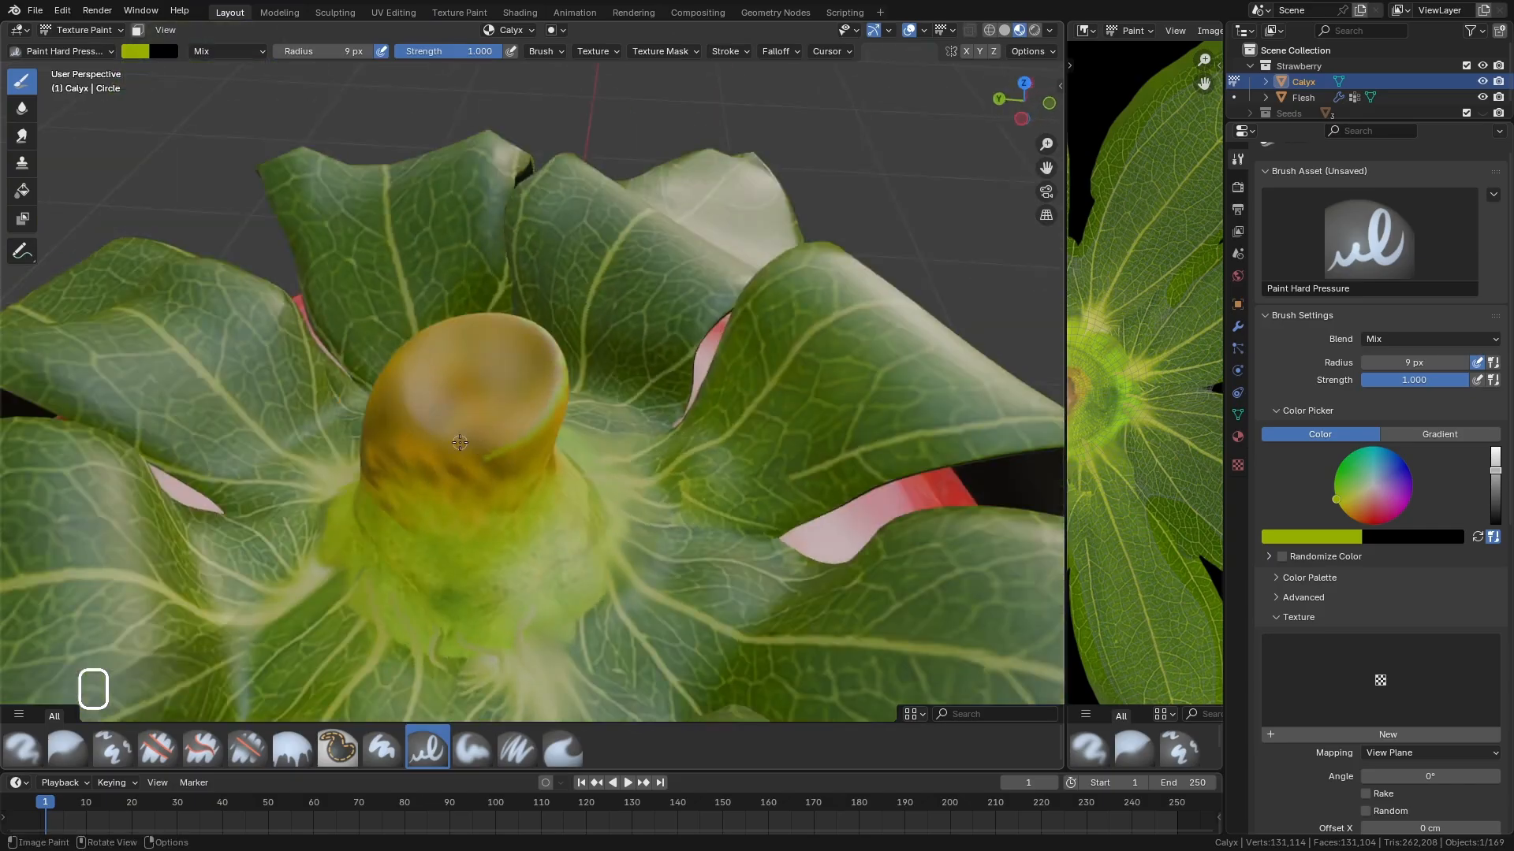
# Blend the painted rim and the surrounding stem colours with the 35 px Smear brush.
pyautogui.moveTo(724, 492)
pyautogui.keyDown('shift'); pyautogui.mouseDown(button='middle')
pyautogui.moveTo(823, 358)
pyautogui.moveTo(816, 324)
pyautogui.mouseUp(button='middle'); pyautogui.keyUp('shift')
pyautogui.click(562, 748)
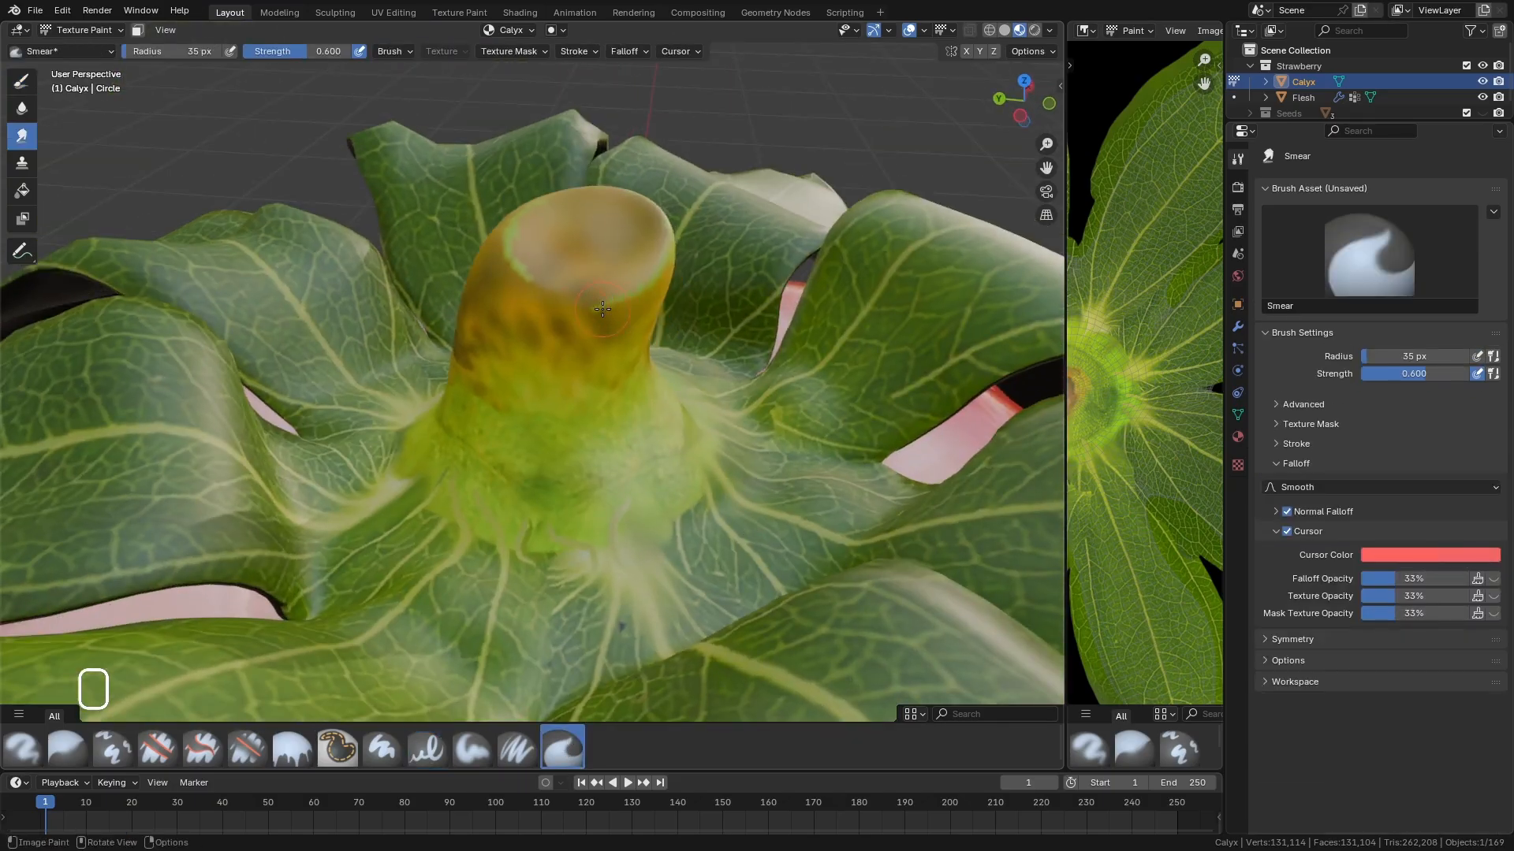
pyautogui.moveTo(658, 284); pyautogui.dragTo(605, 359, button='middle')
pyautogui.moveTo(542, 307); pyautogui.dragTo(719, 364, button='middle')
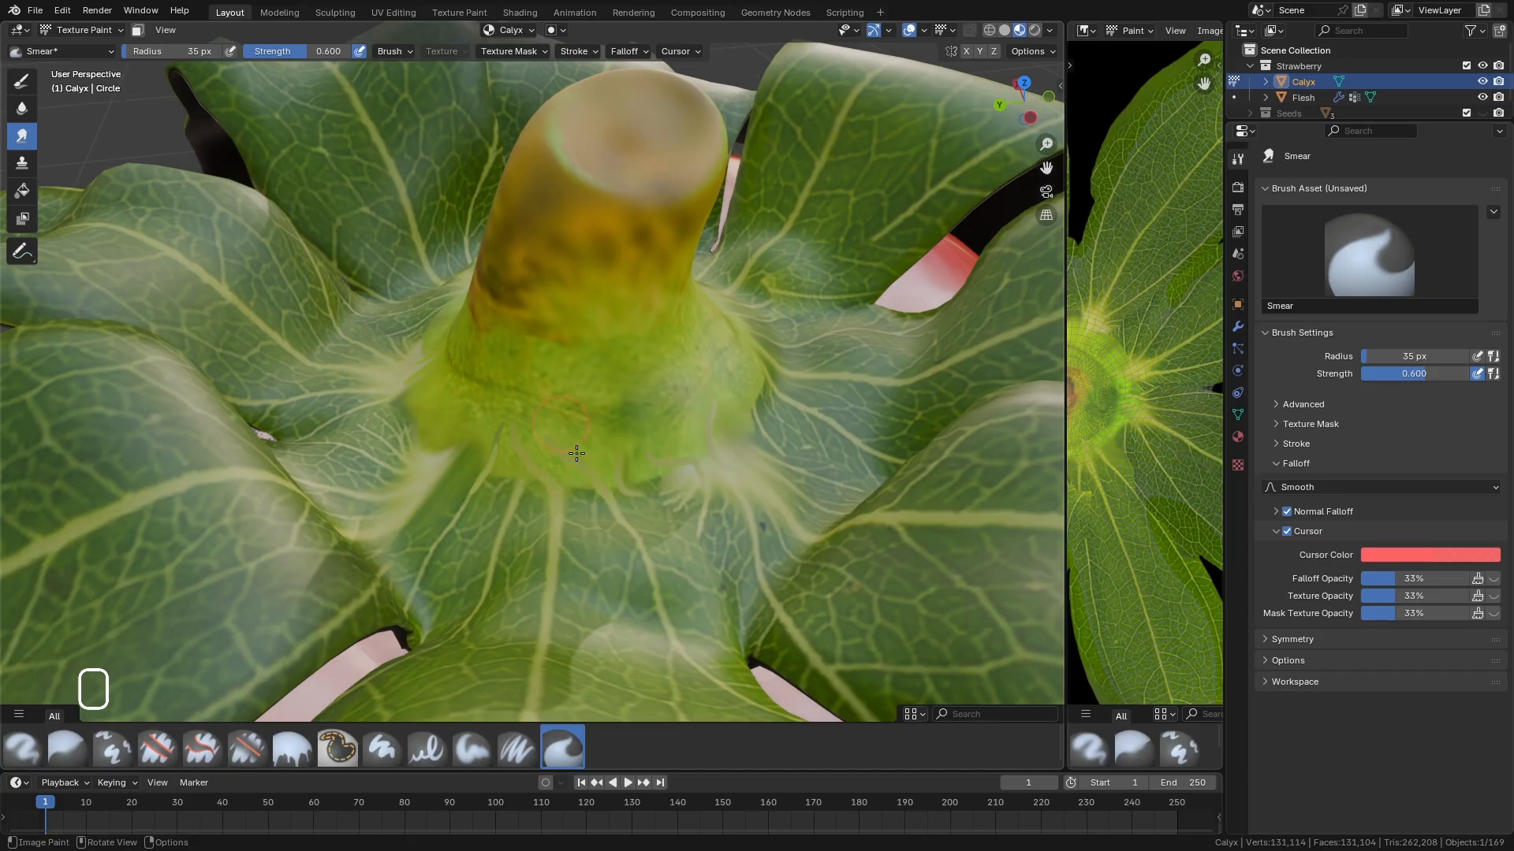
pyautogui.moveTo(503, 439); pyautogui.dragTo(629, 383, button='middle')
pyautogui.moveTo(569, 280); pyautogui.dragTo(547, 220, button='middle')
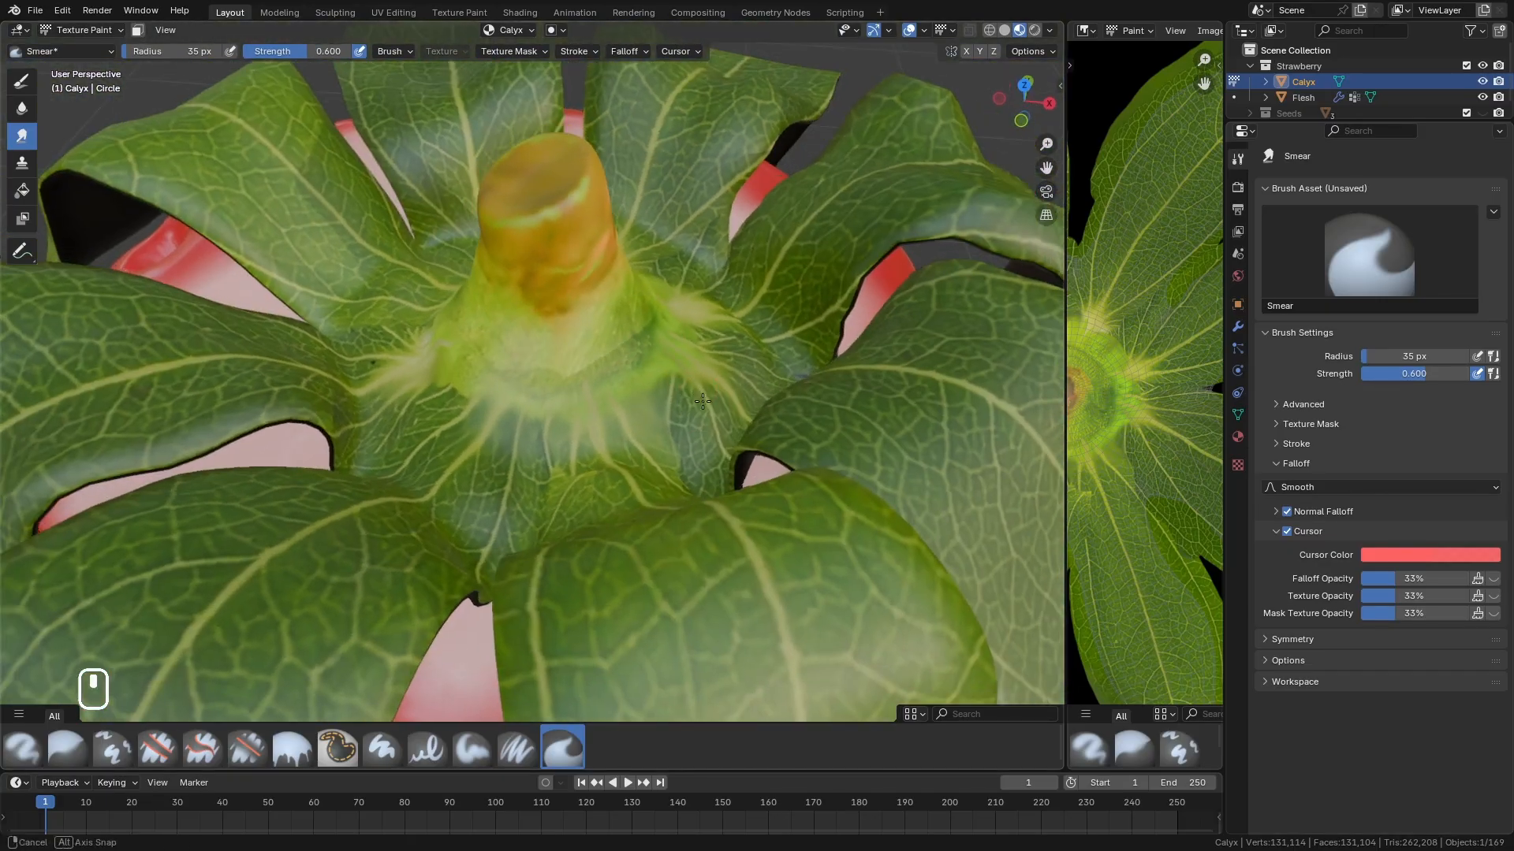
pyautogui.keyDown('shift'); pyautogui.moveTo(700, 455); pyautogui.dragTo(781, 358, button='middle'); pyautogui.keyUp('shift')
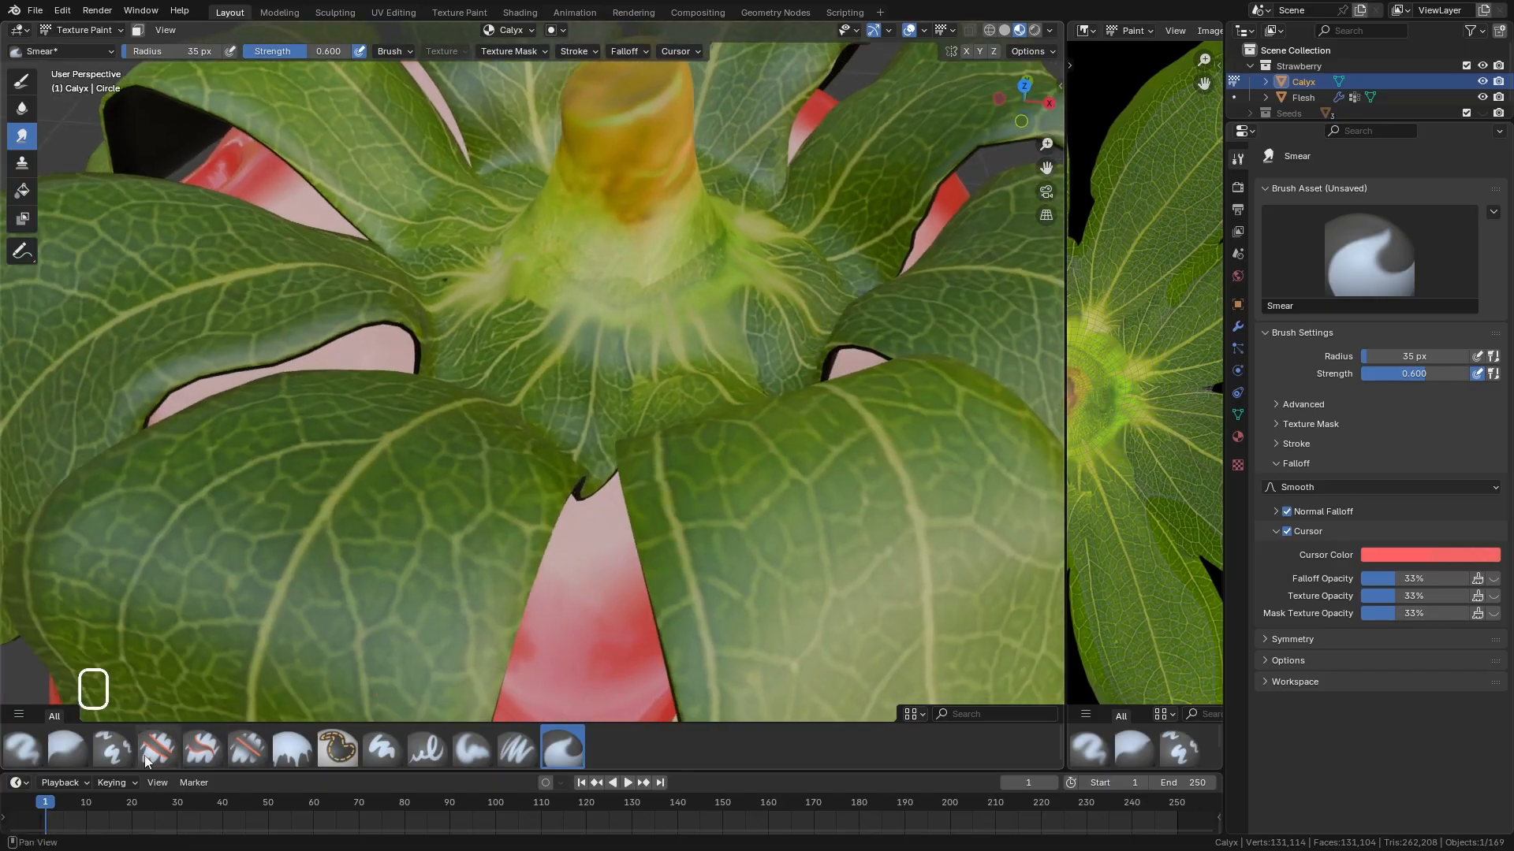
# With the Clone brush, sample clean texture near the stem base and clone it over the seams and blurry patches around the stem.
pyautogui.click(113, 747)
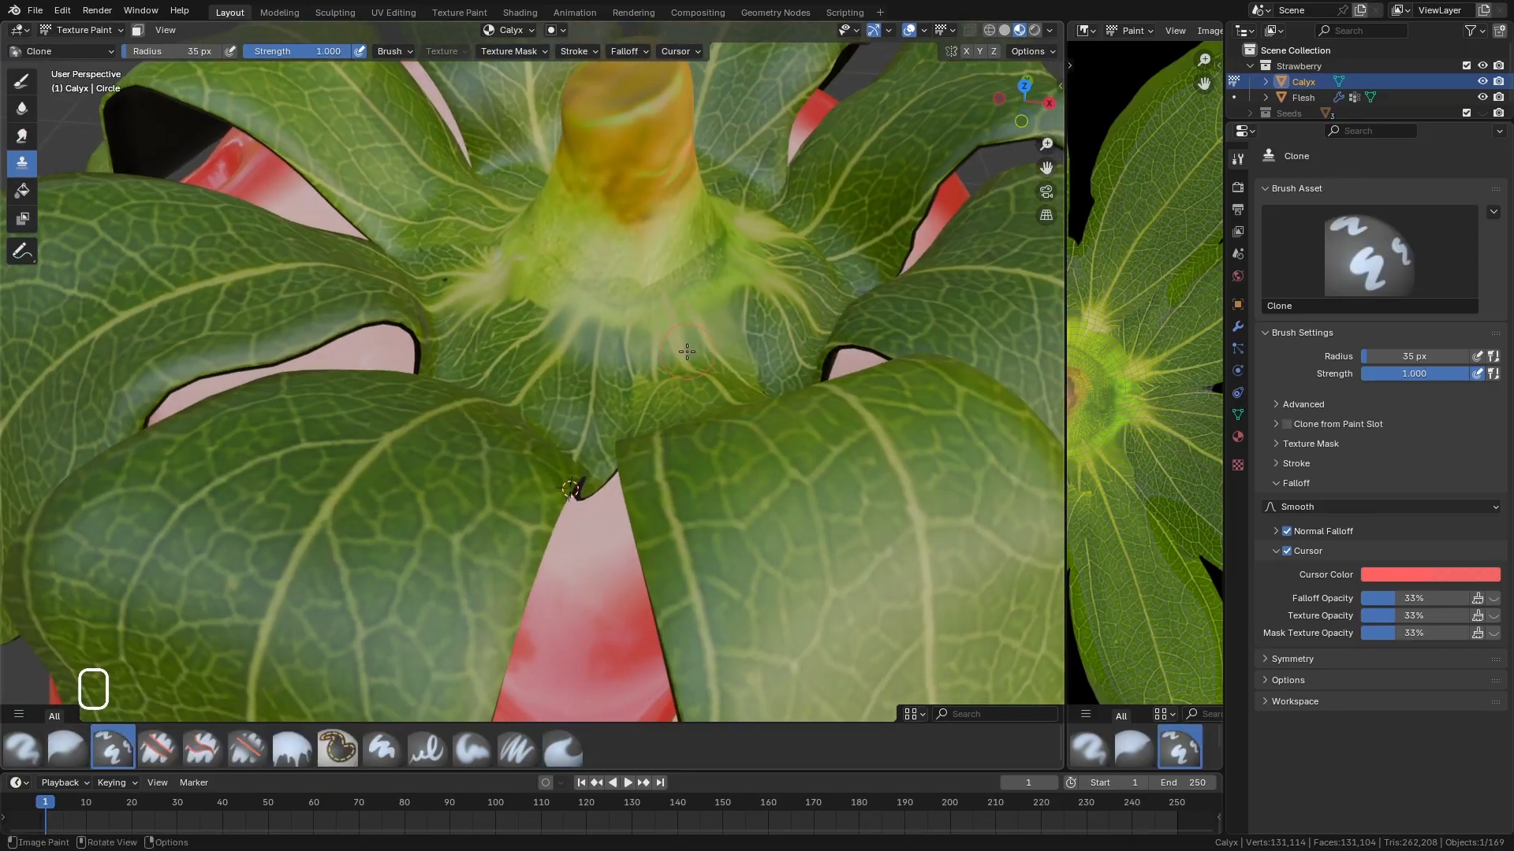
pyautogui.moveTo(696, 352); pyautogui.dragTo(721, 231, button='middle')
pyautogui.scroll(1, 721, 231)
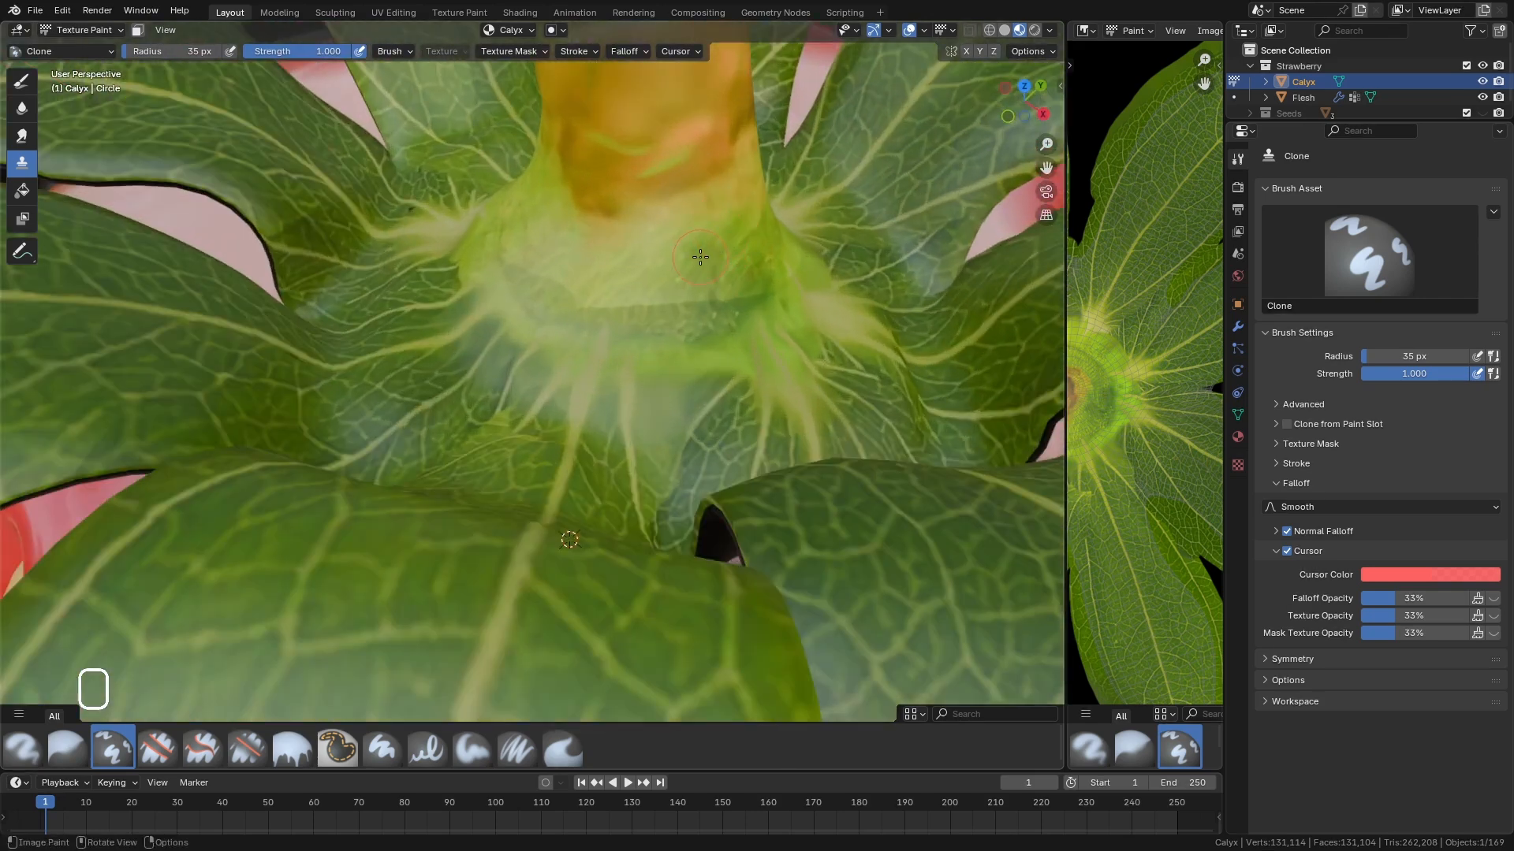
pyautogui.press('shift')
pyautogui.moveTo(693, 341); pyautogui.dragTo(702, 341)
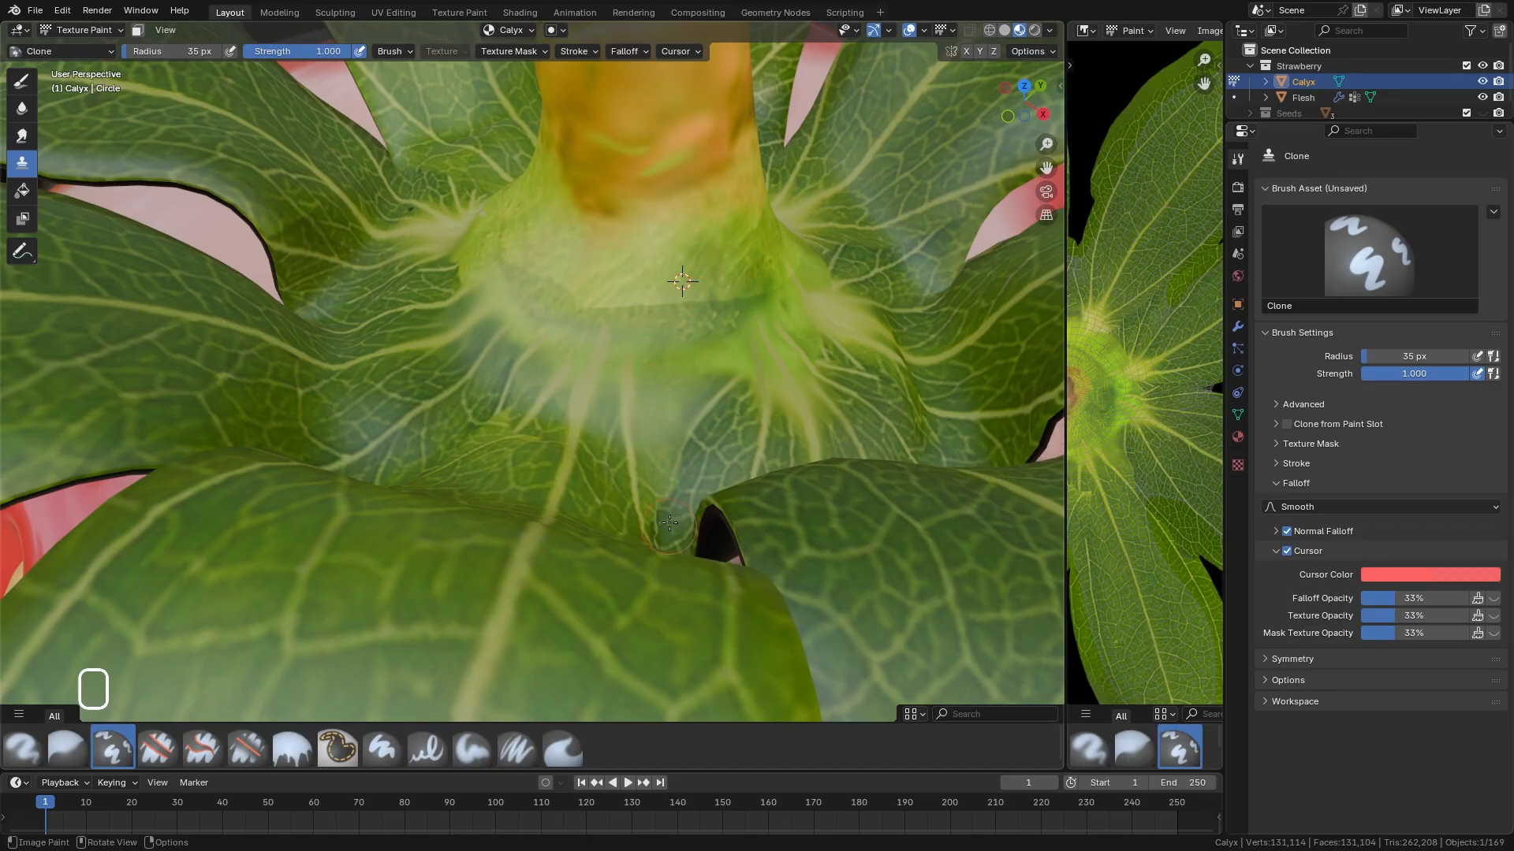
pyautogui.moveTo(665, 359)
pyautogui.mouseDown(button='middle')
pyautogui.moveTo(733, 397)
pyautogui.moveTo(550, 398)
pyautogui.moveTo(570, 289)
pyautogui.mouseUp(button='middle')
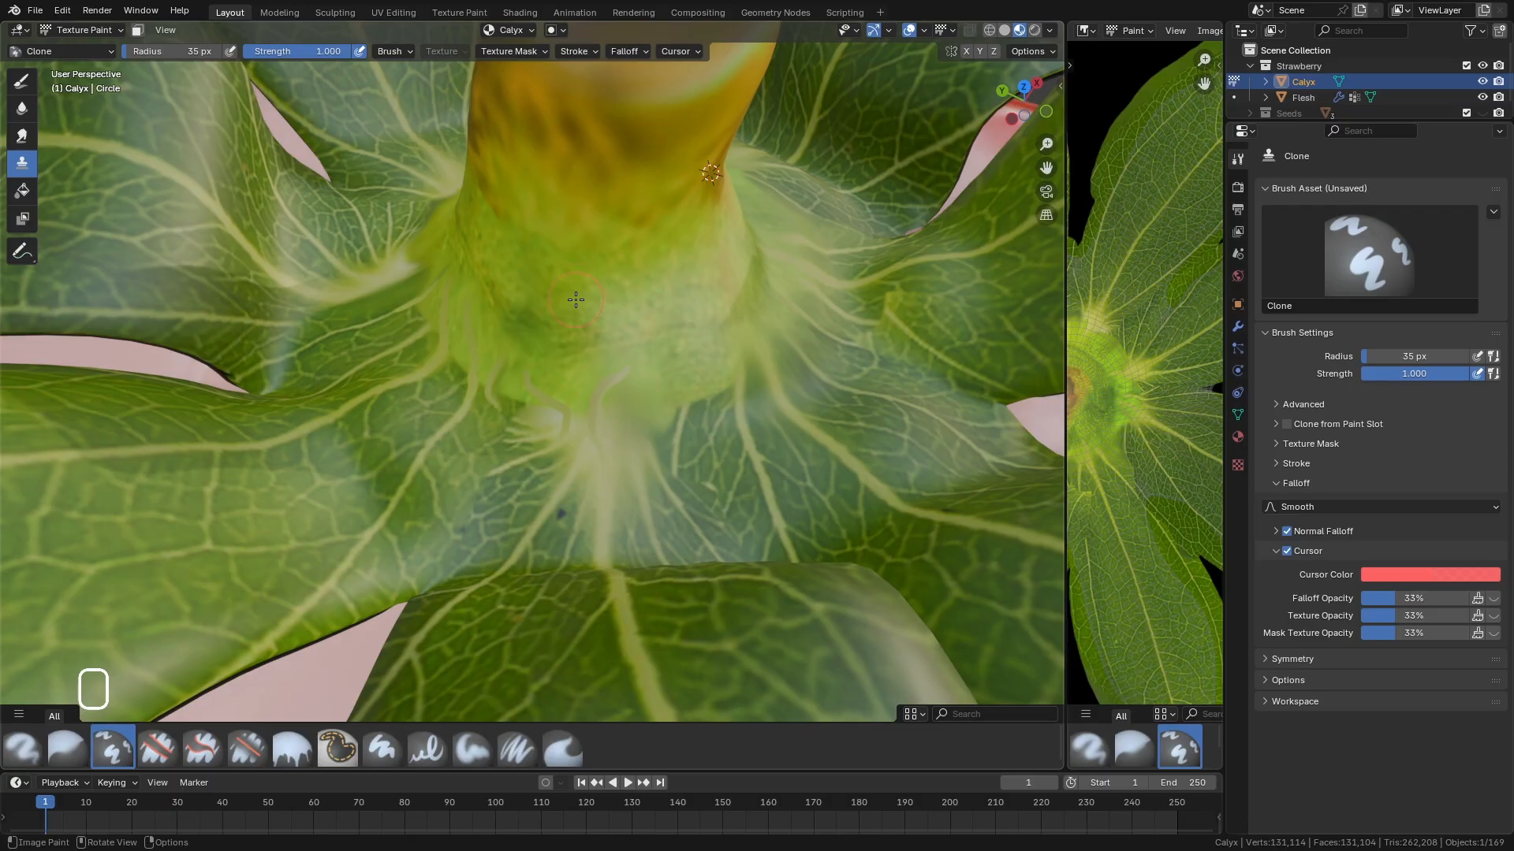
pyautogui.keyDown('ctrl'); pyautogui.click(575, 294); pyautogui.keyUp('ctrl')
pyautogui.moveTo(544, 342); pyautogui.dragTo(777, 478, button='middle')
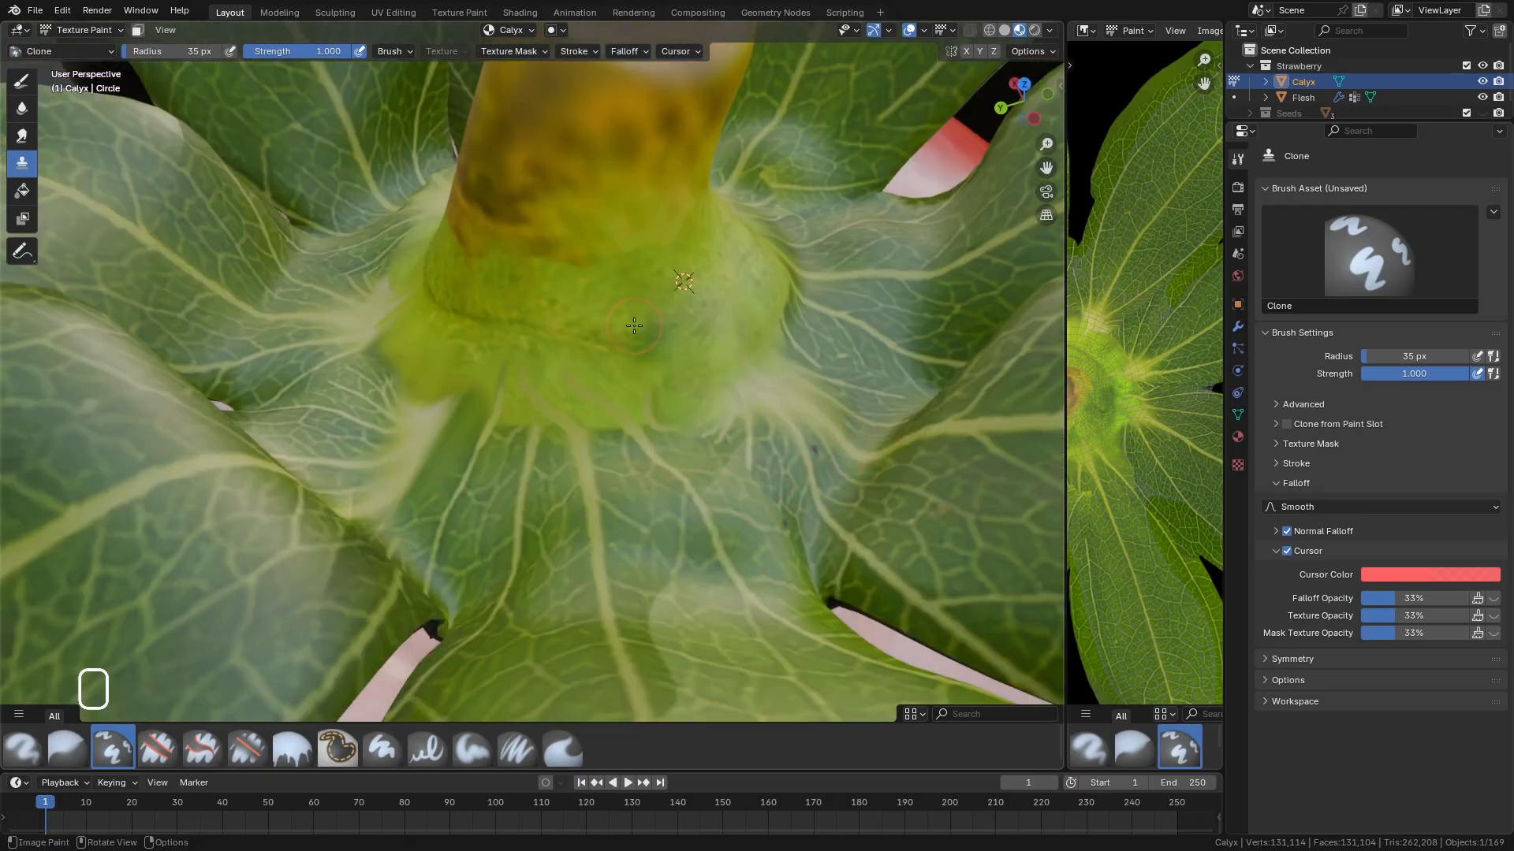
pyautogui.moveTo(634, 325); pyautogui.dragTo(549, 345, button='middle')
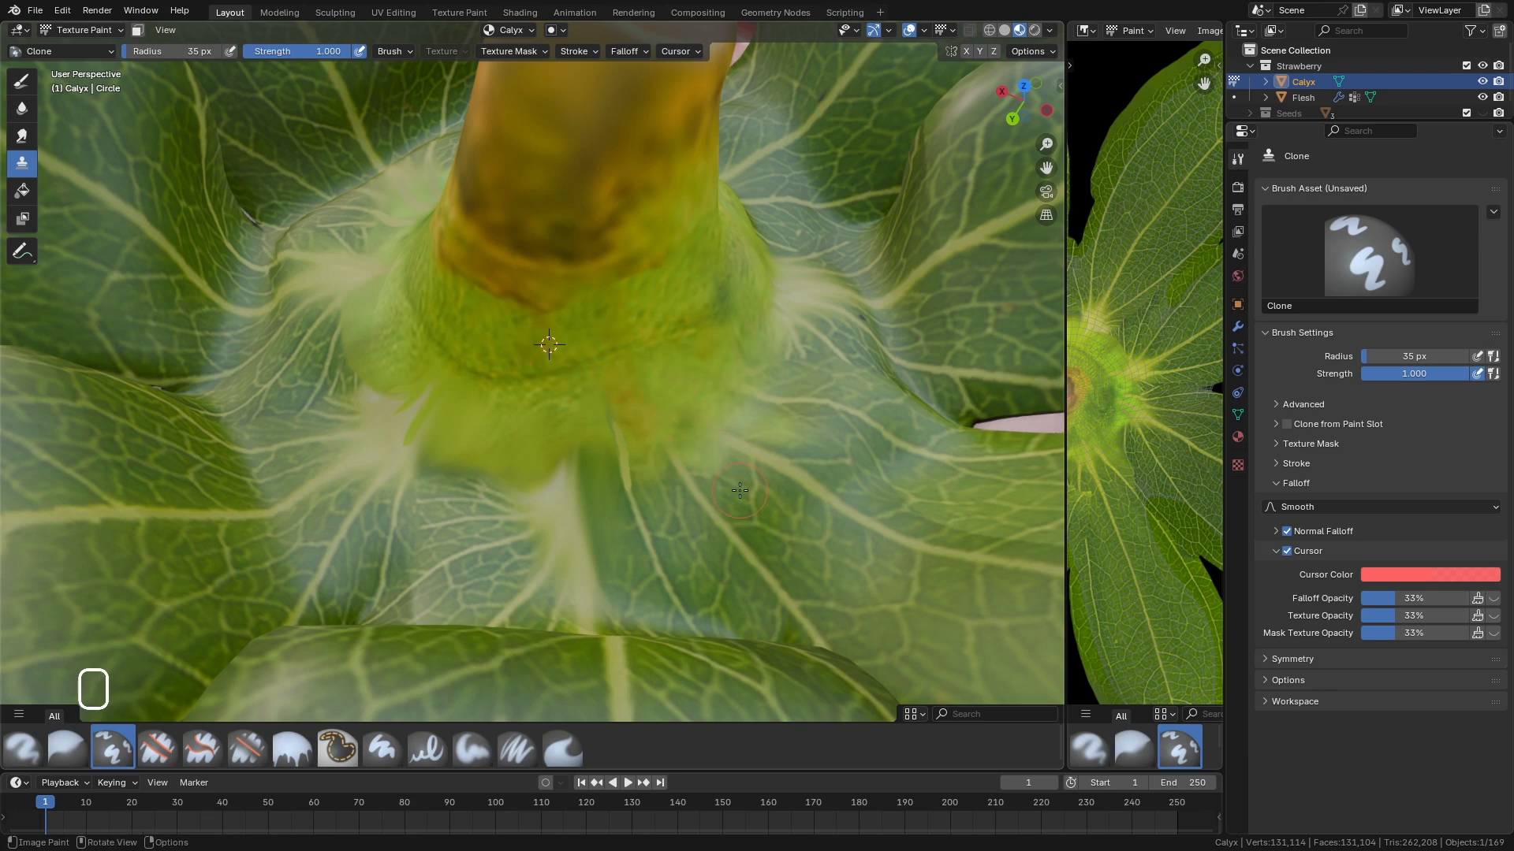
# Widen the image editor beside the 3D viewport again and save the retouched Calyx image.
pyautogui.scroll(-8, 739, 491)
pyautogui.moveTo(740, 490); pyautogui.dragTo(504, 441, button='middle')
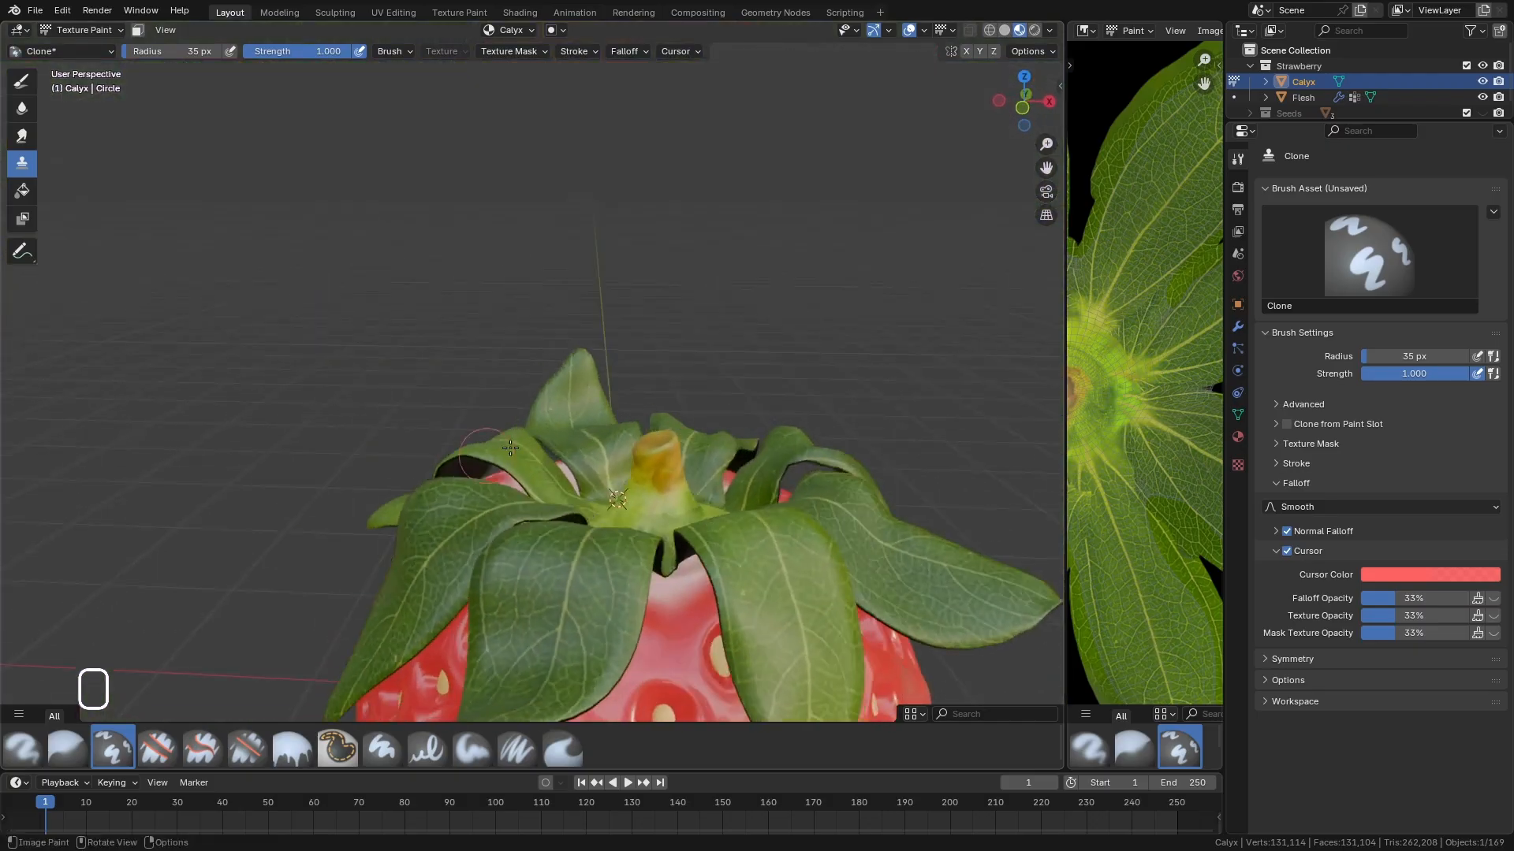
pyautogui.scroll(-5, 631, 402)
pyautogui.moveTo(666, 386); pyautogui.dragTo(637, 444, button='middle')
pyautogui.scroll(4, 636, 444)
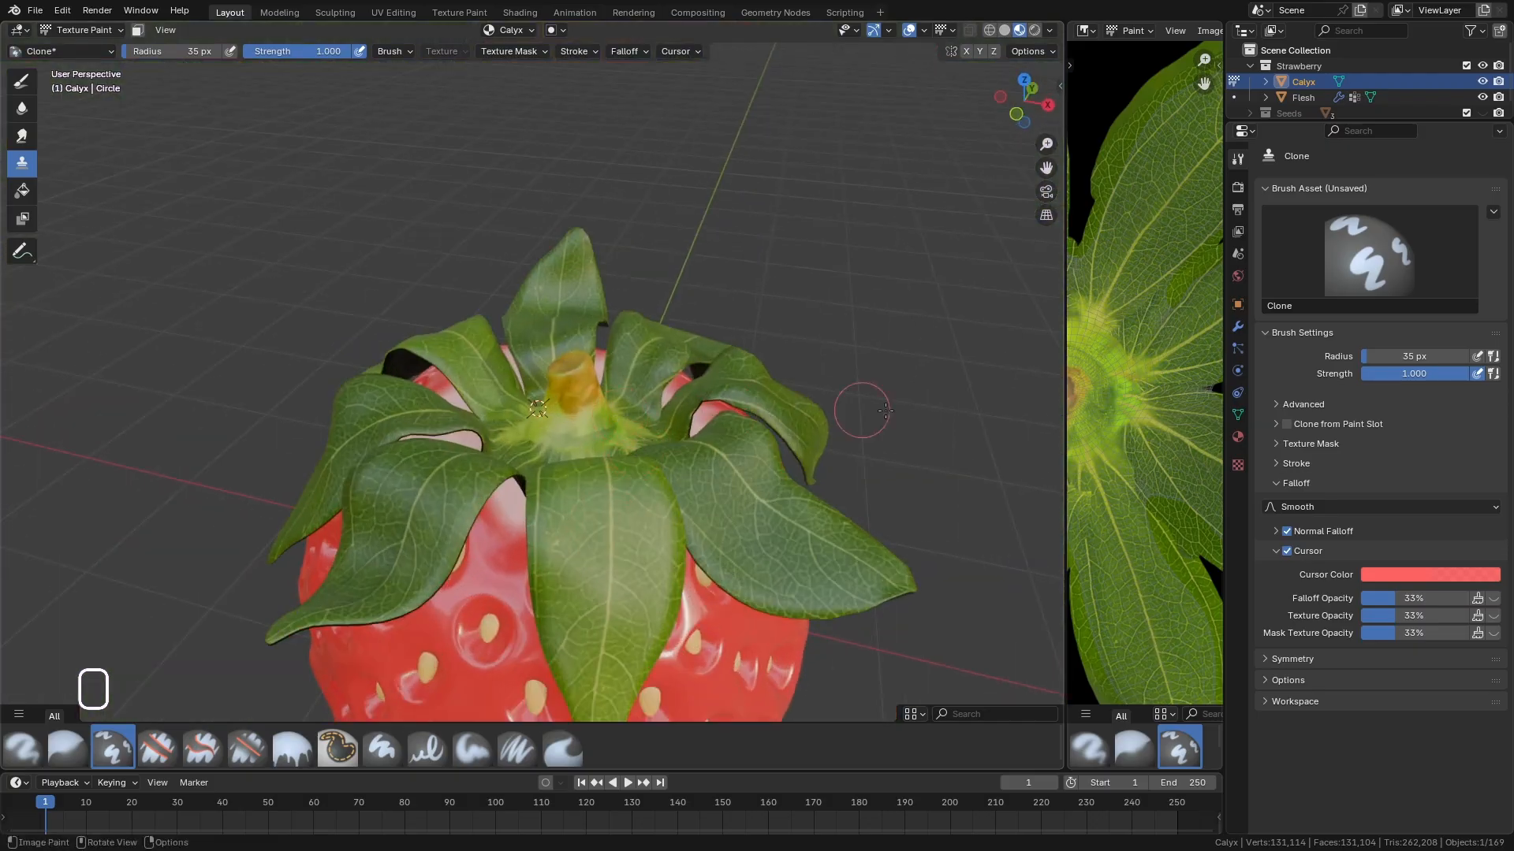
pyautogui.moveTo(1065, 433)
pyautogui.mouseDown()
pyautogui.moveTo(375, 444)
pyautogui.moveTo(610, 465)
pyautogui.moveTo(620, 394)
pyautogui.mouseUp()
pyautogui.moveTo(376, 437); pyautogui.dragTo(375, 479, button='middle')
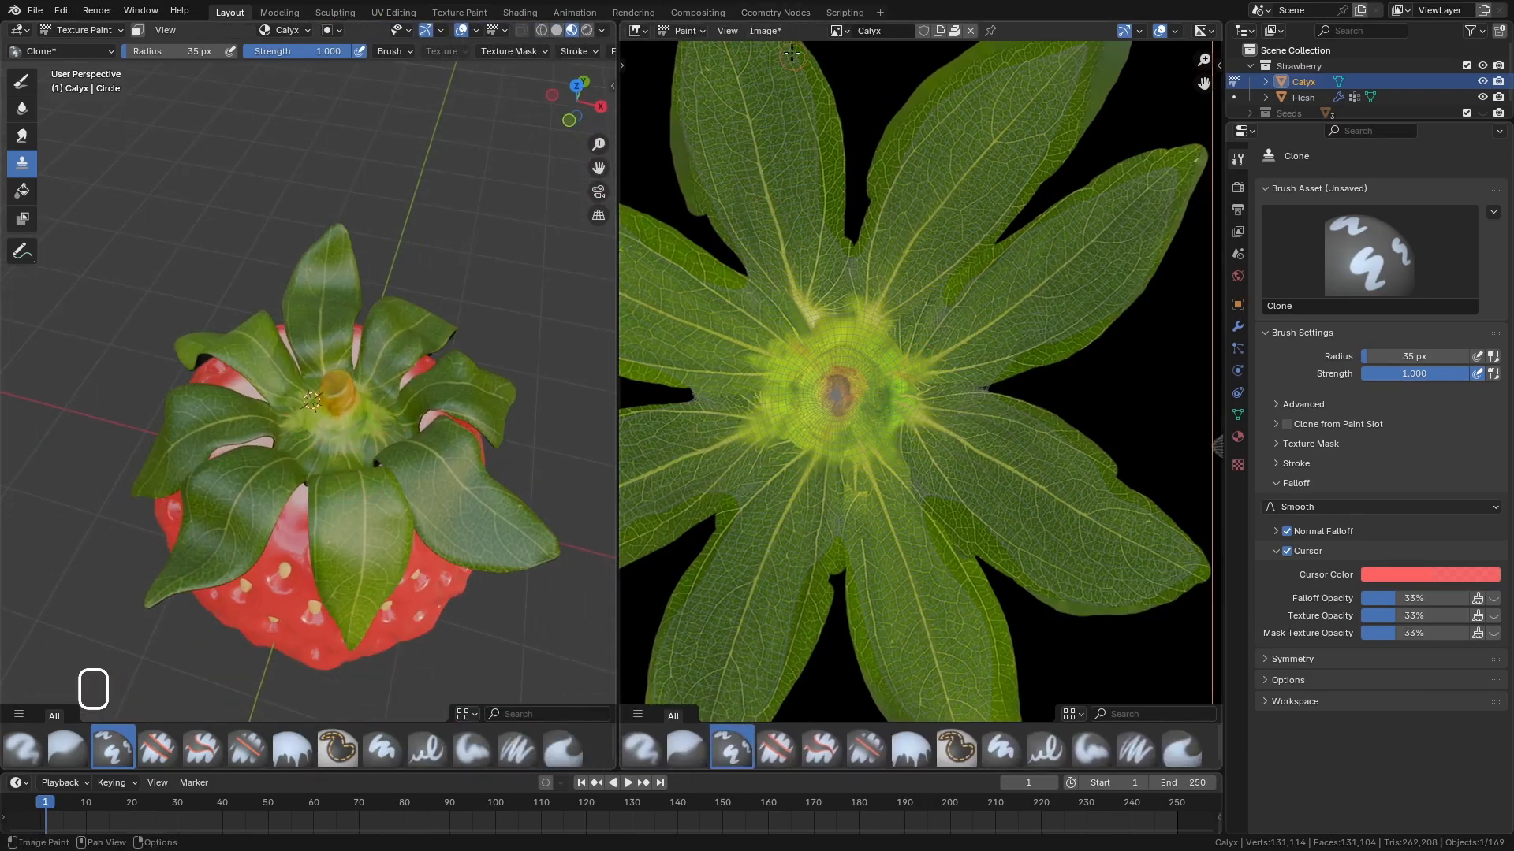
pyautogui.click(766, 31)
pyautogui.click(764, 33)
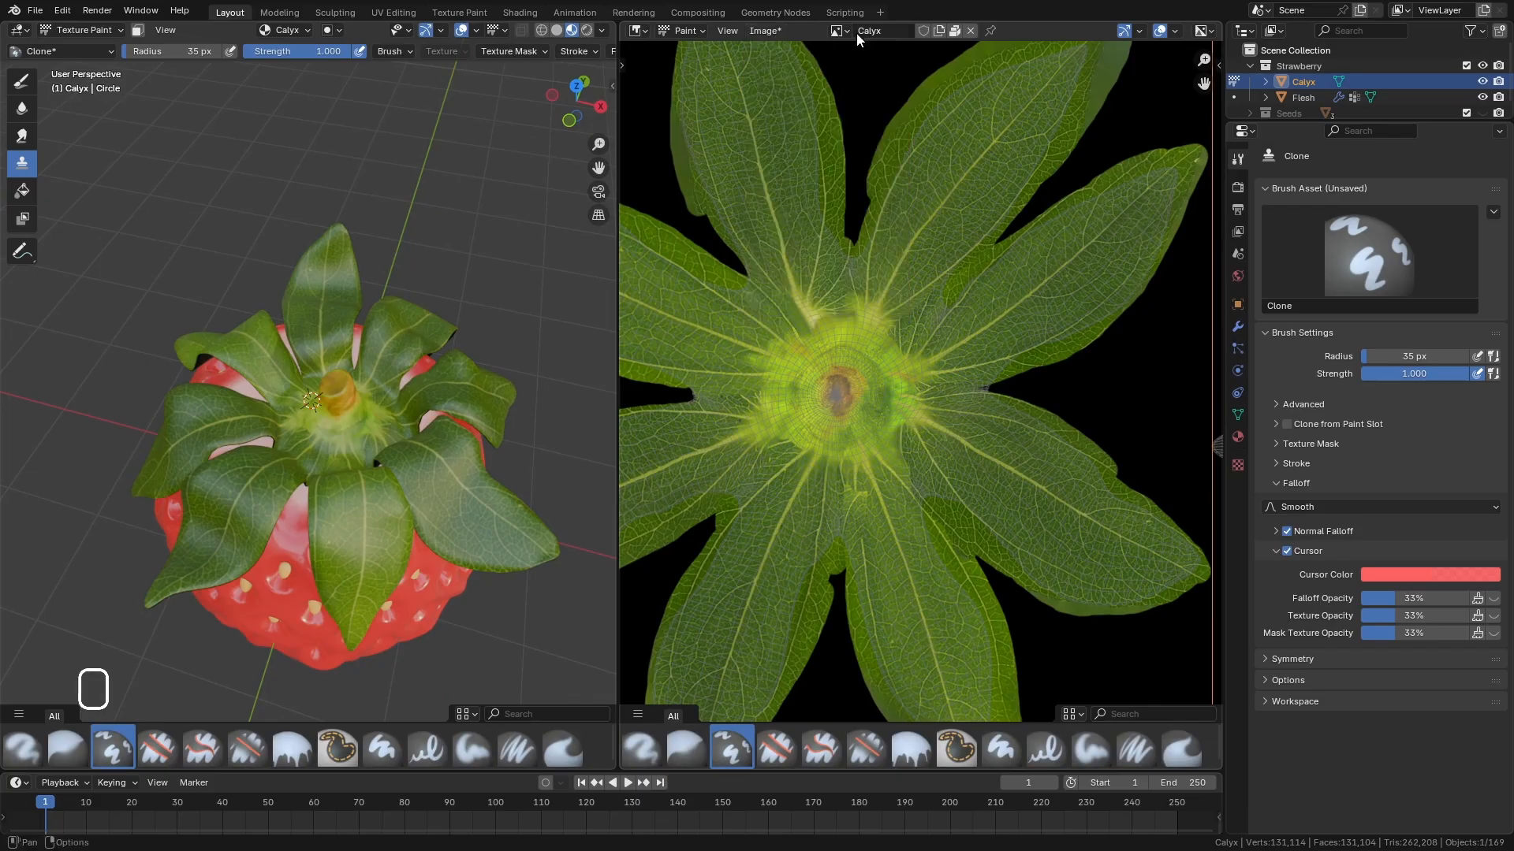
pyautogui.click(763, 33)
pyautogui.click(797, 240)
# Inspect the painted calyx texture around the centre and switch the 3D viewport to Rendered shading.
pyautogui.scroll(4, 837, 358)
pyautogui.scroll(-2, 823, 438)
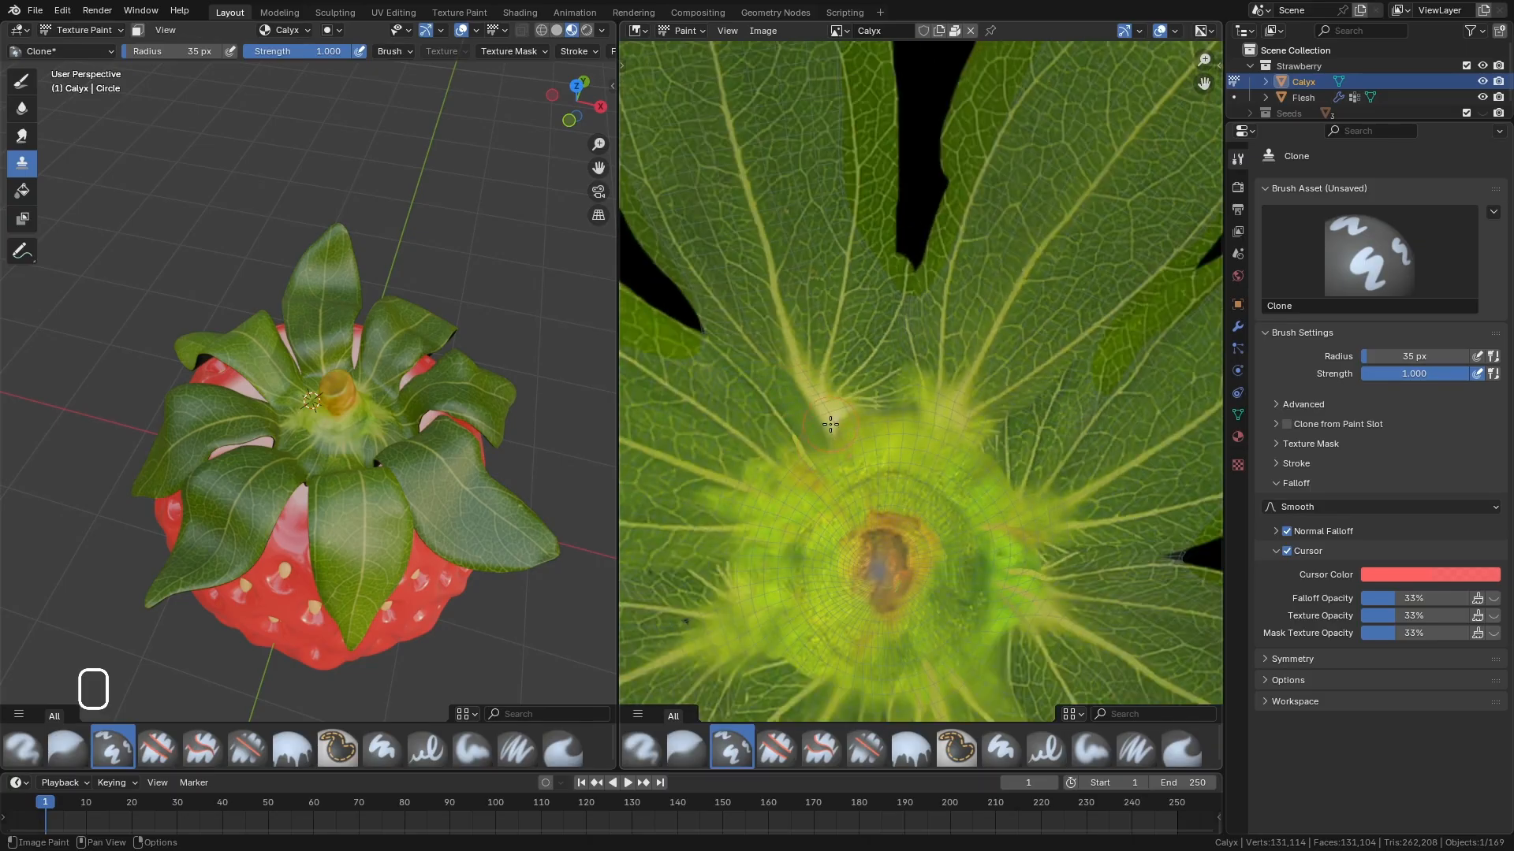
pyautogui.scroll(-4, 830, 424)
pyautogui.moveTo(261, 489); pyautogui.dragTo(263, 412, button='middle')
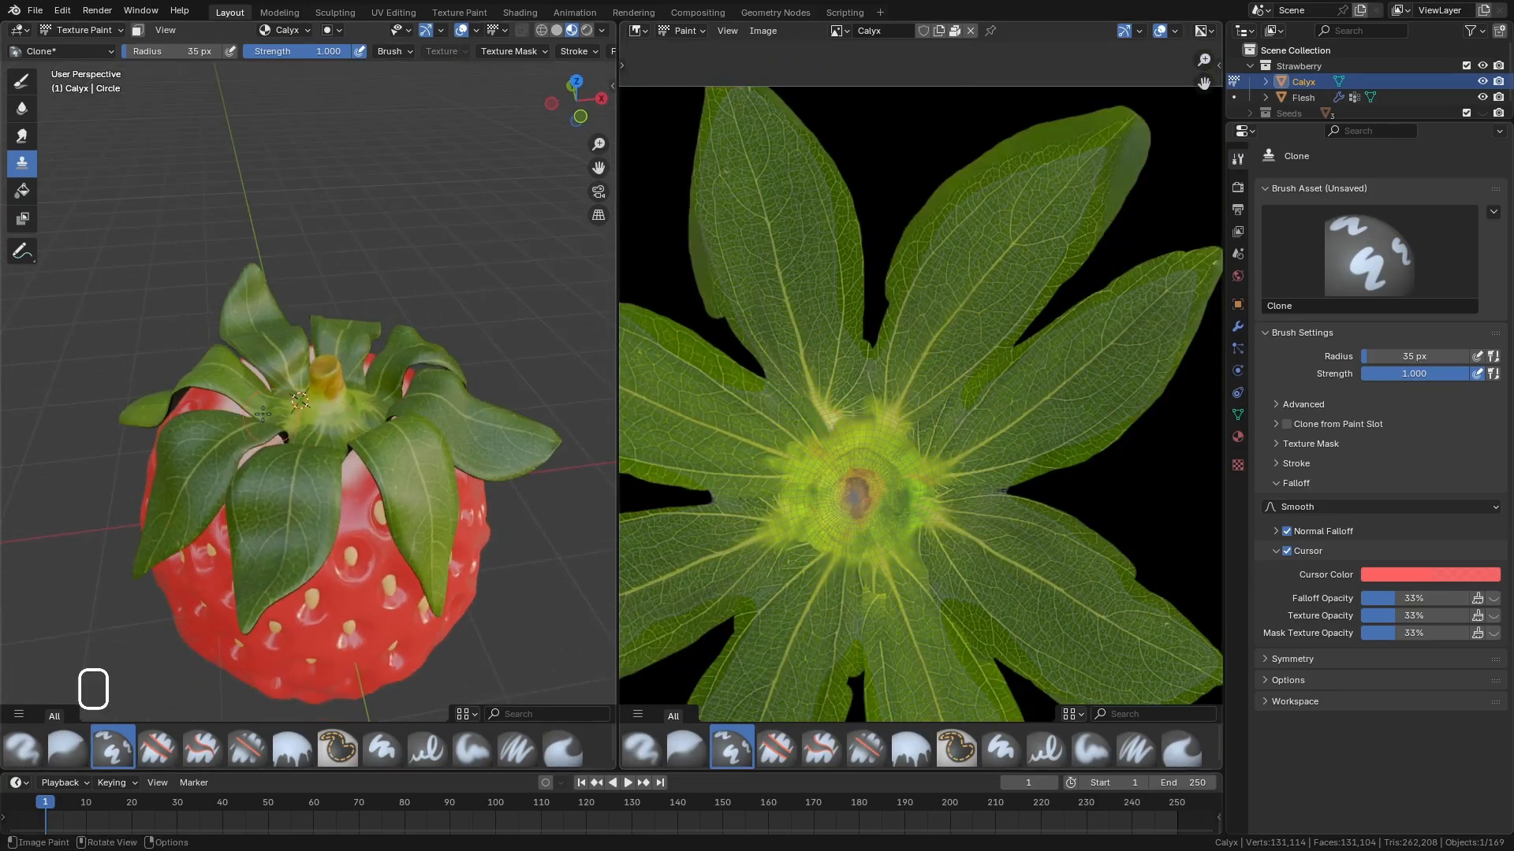
pyautogui.scroll(2, 262, 414)
pyautogui.click(587, 30)
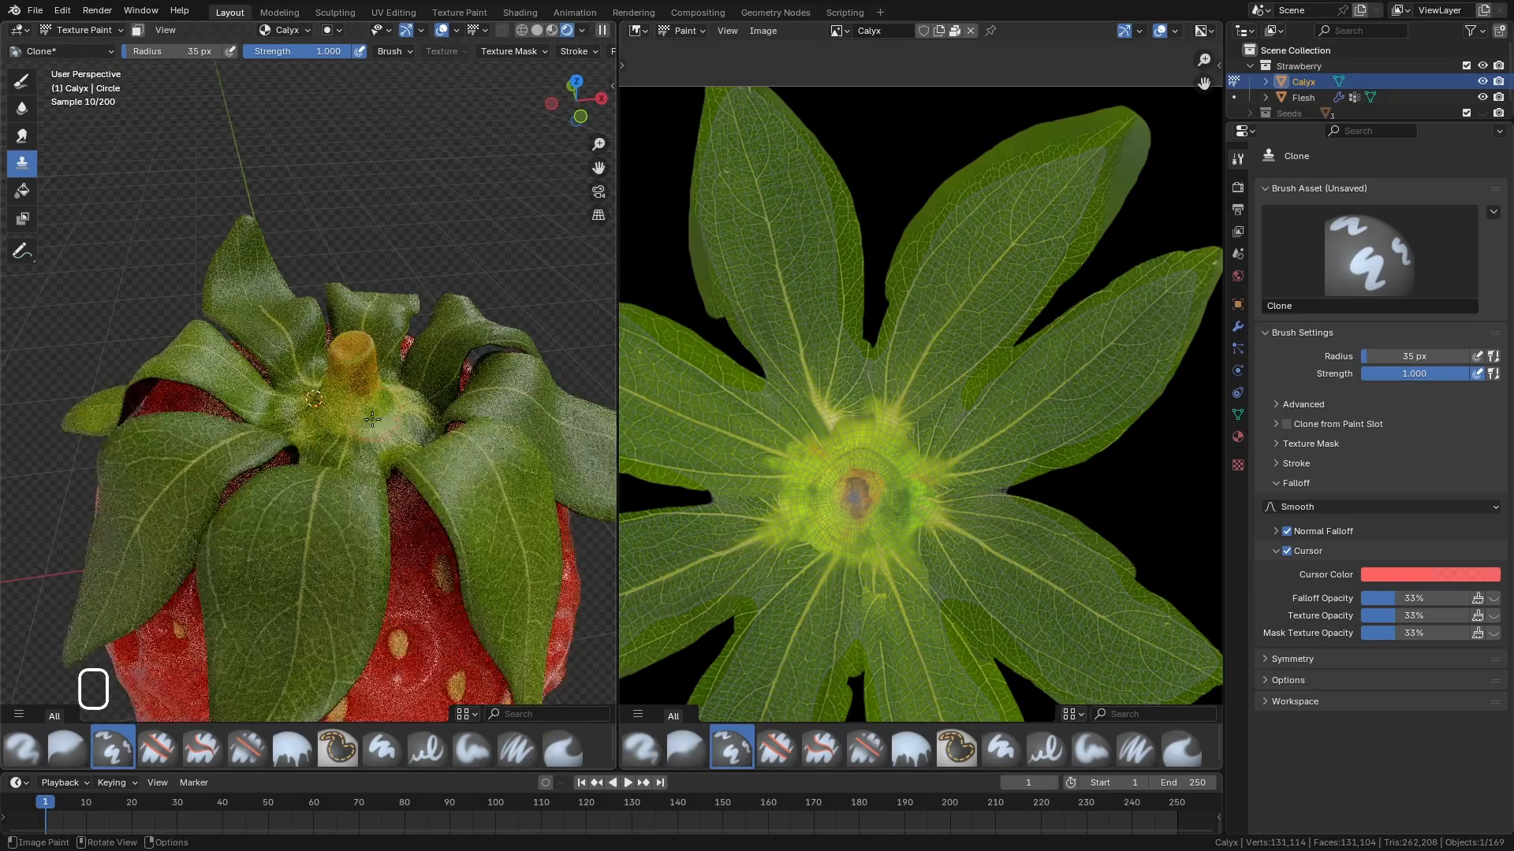
# Inspect the rendered calyx from the side and switch the 3D viewport to Material Preview shading.
pyautogui.moveTo(372, 419)
pyautogui.mouseDown(button='middle')
pyautogui.moveTo(368, 615)
pyautogui.moveTo(351, 430)
pyautogui.moveTo(568, 445)
pyautogui.mouseUp(button='middle')
pyautogui.scroll(3, 369, 615)
pyautogui.scroll(-10, 350, 426)
pyautogui.scroll(6, 276, 418)
pyautogui.click(552, 29)
pyautogui.scroll(-8, 879, 424)
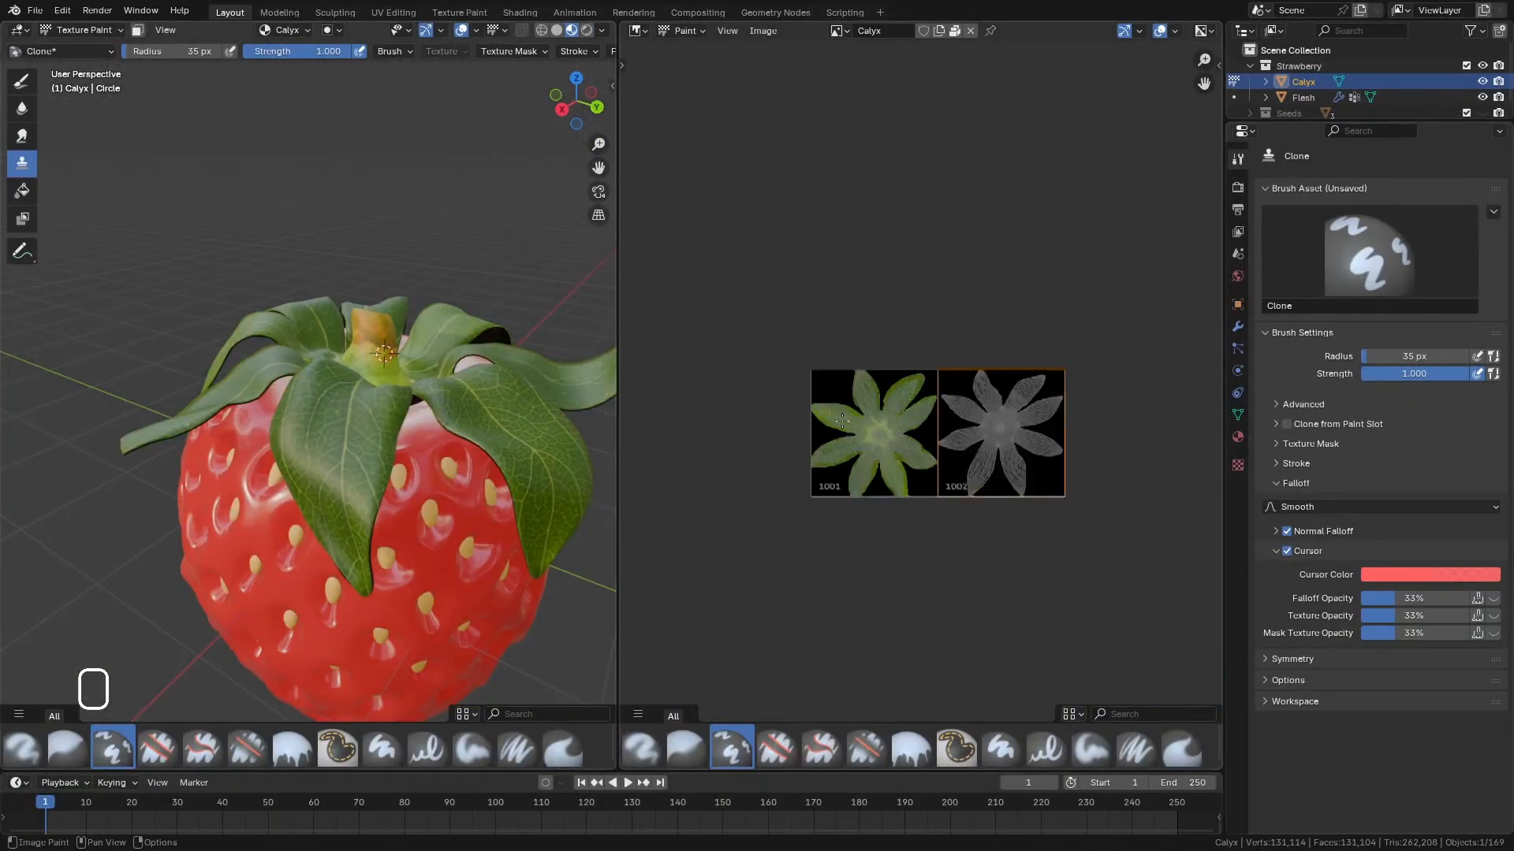
# Select the Paint Hard brush with its stencil texture for painting tile 1002 of the Calyx image.
pyautogui.moveTo(842, 420); pyautogui.dragTo(675, 404, button='middle')
pyautogui.scroll(4, 727, 420)
pyautogui.moveTo(388, 503); pyautogui.dragTo(386, 441, button='middle')
pyautogui.scroll(-2, 842, 401)
pyautogui.scroll(1, 842, 402)
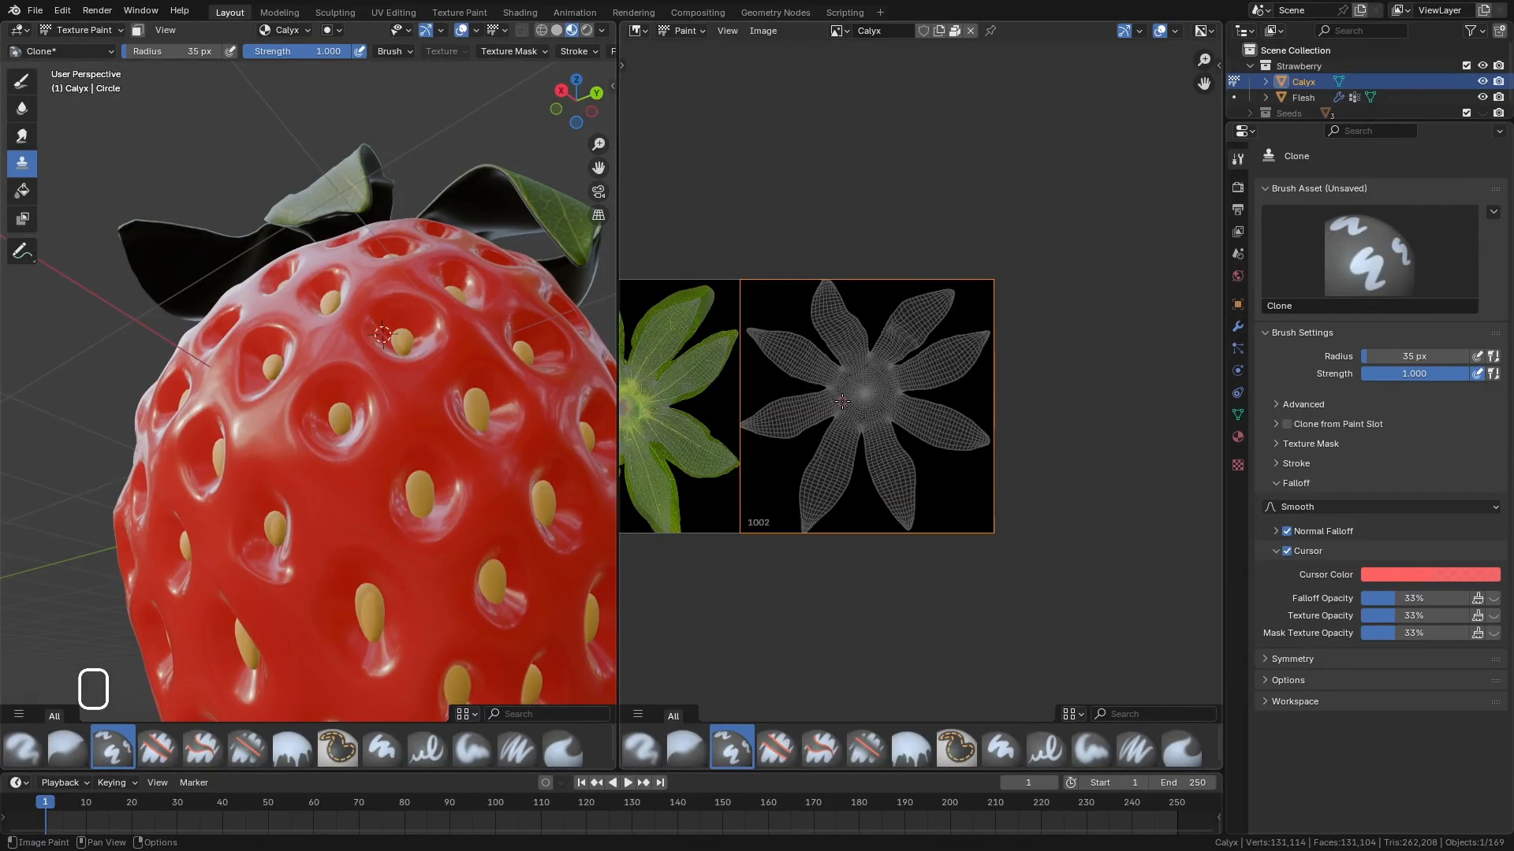
pyautogui.scroll(1, 864, 395)
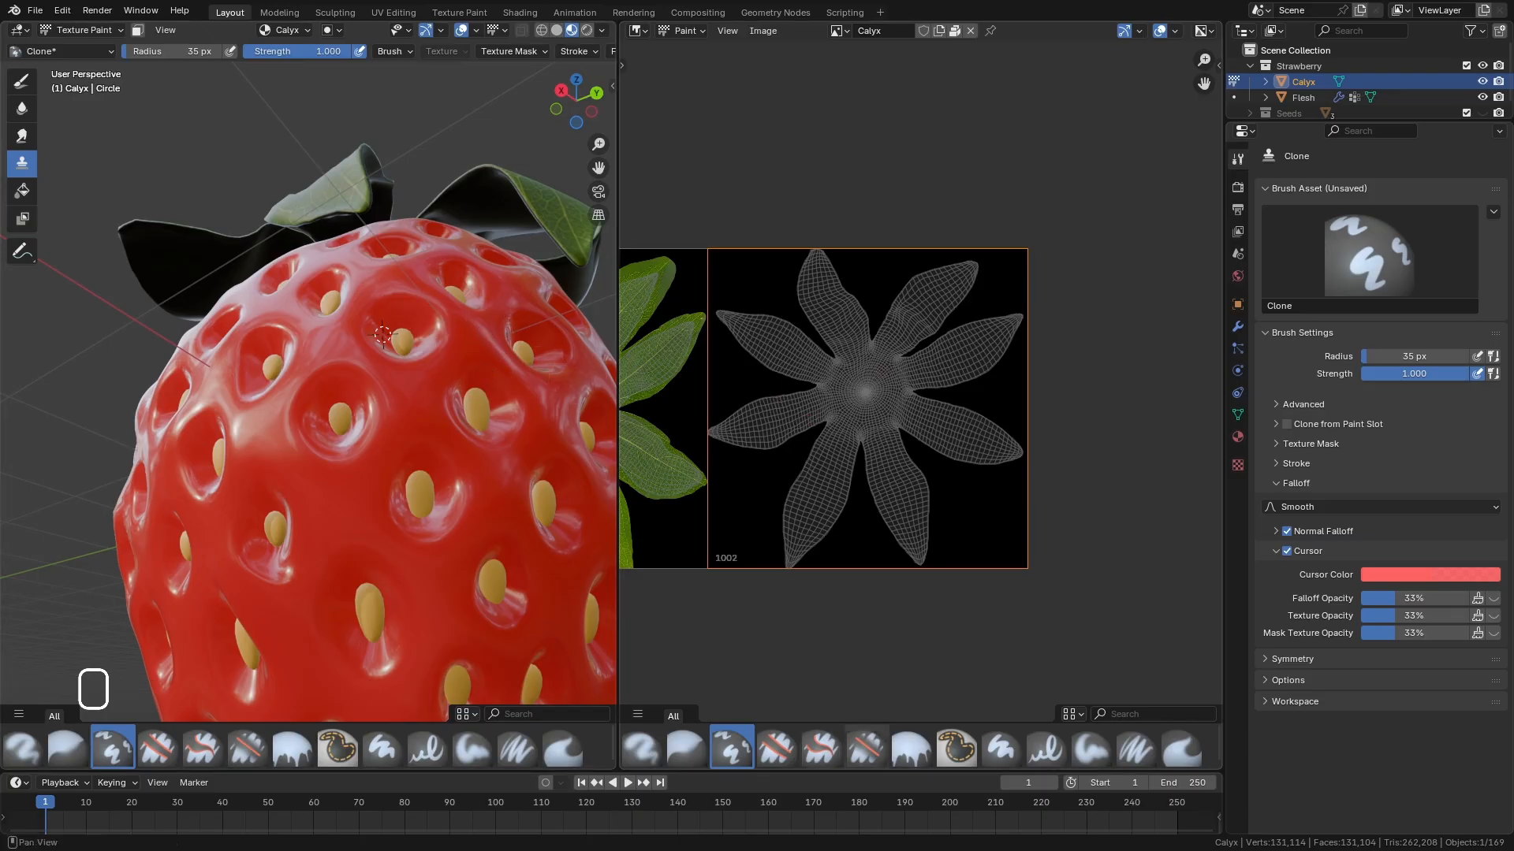
pyautogui.click(1000, 747)
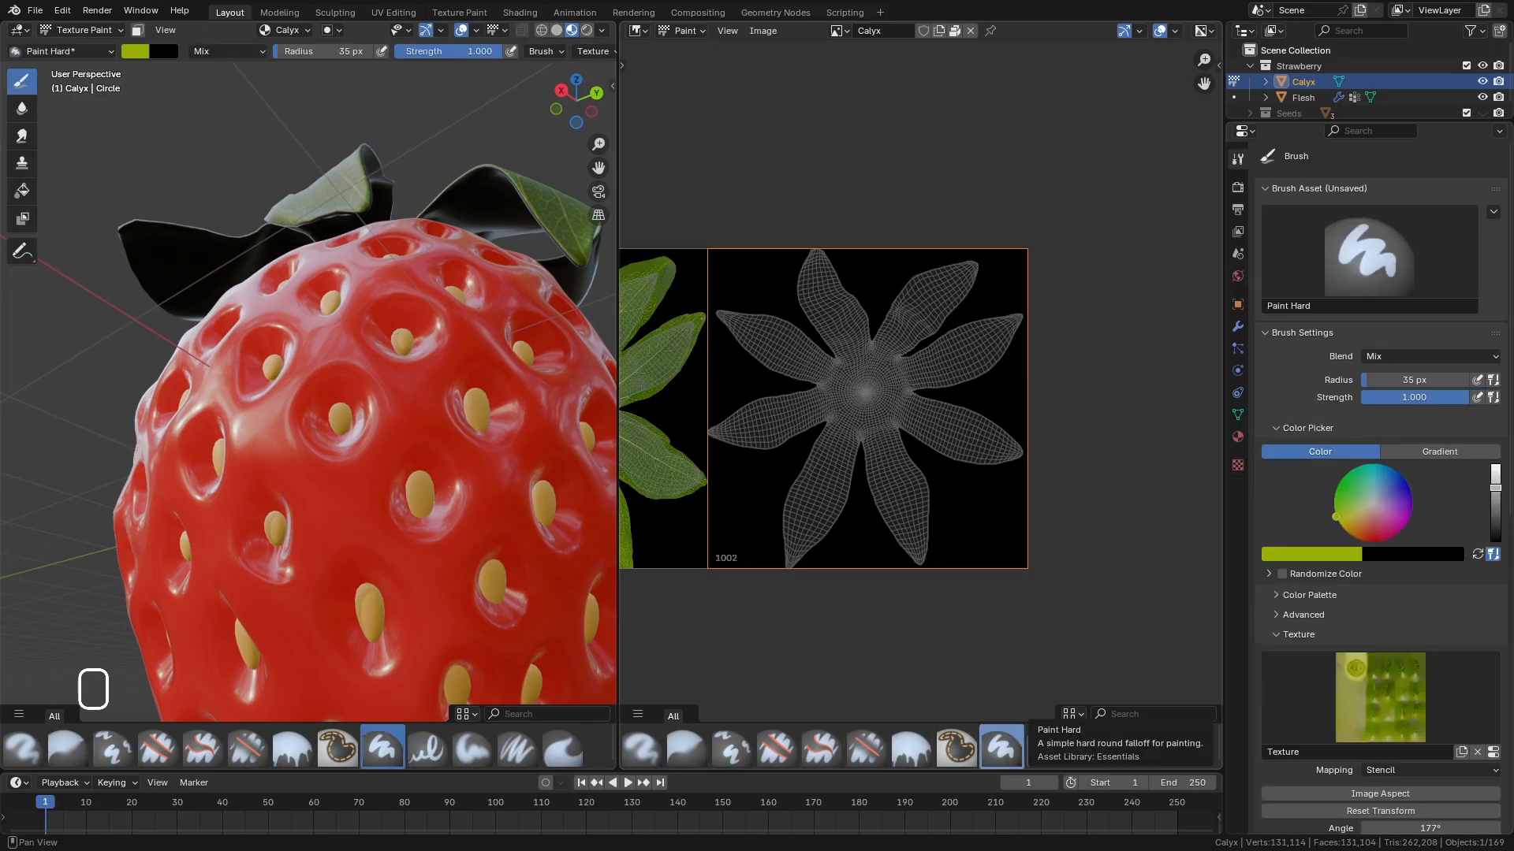
pyautogui.moveTo(834, 435); pyautogui.dragTo(900, 440, button='middle')
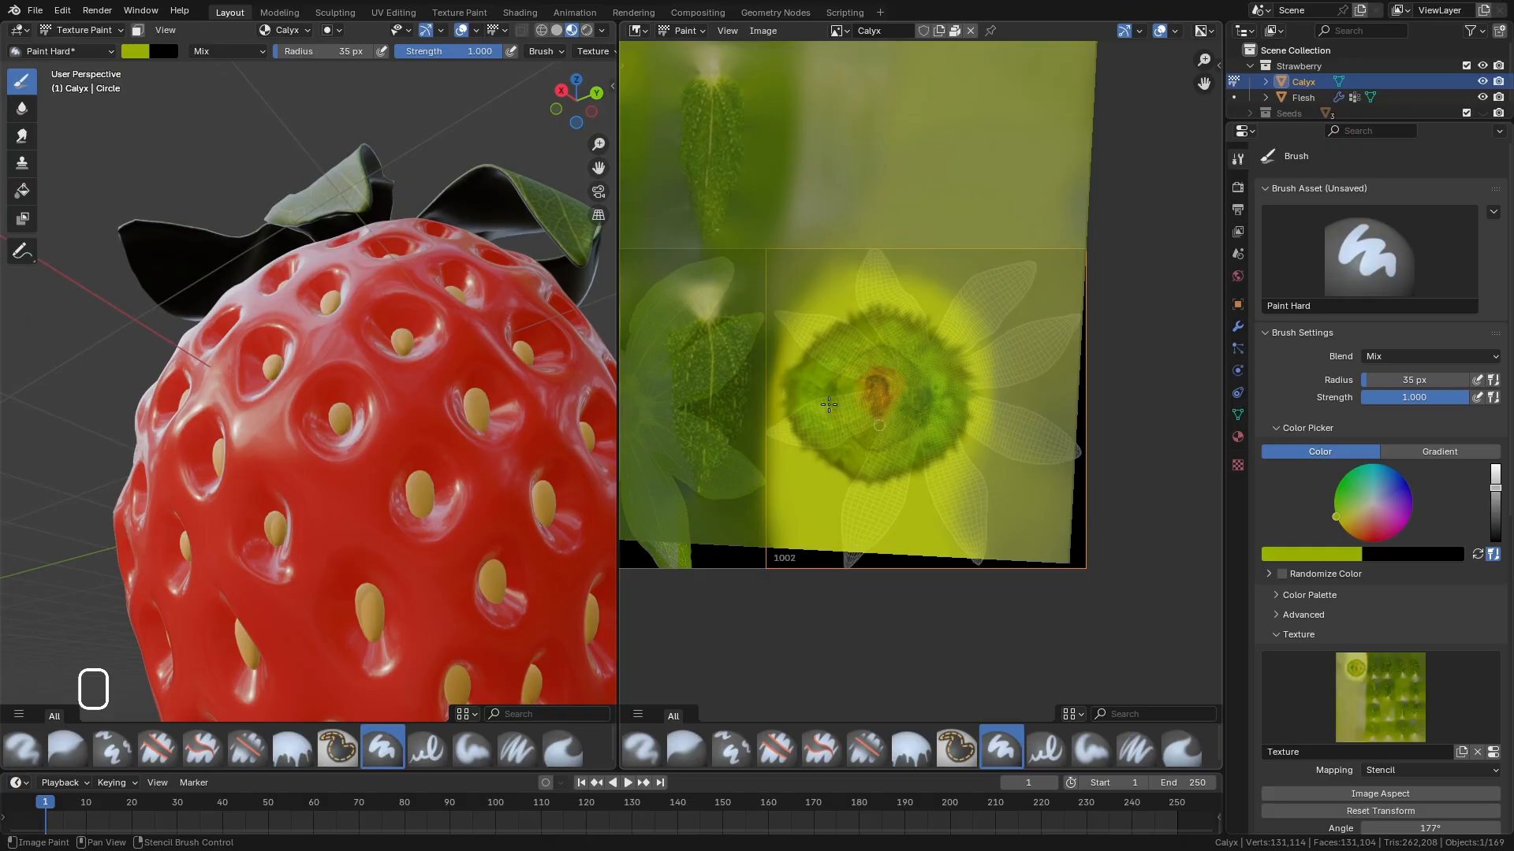
# Hide the Flesh object to expose the underside of the calyx in the 3D viewport.
pyautogui.scroll(-2, 388, 418)
pyautogui.moveTo(390, 451); pyautogui.dragTo(406, 349, button='middle')
pyautogui.click(1483, 99)
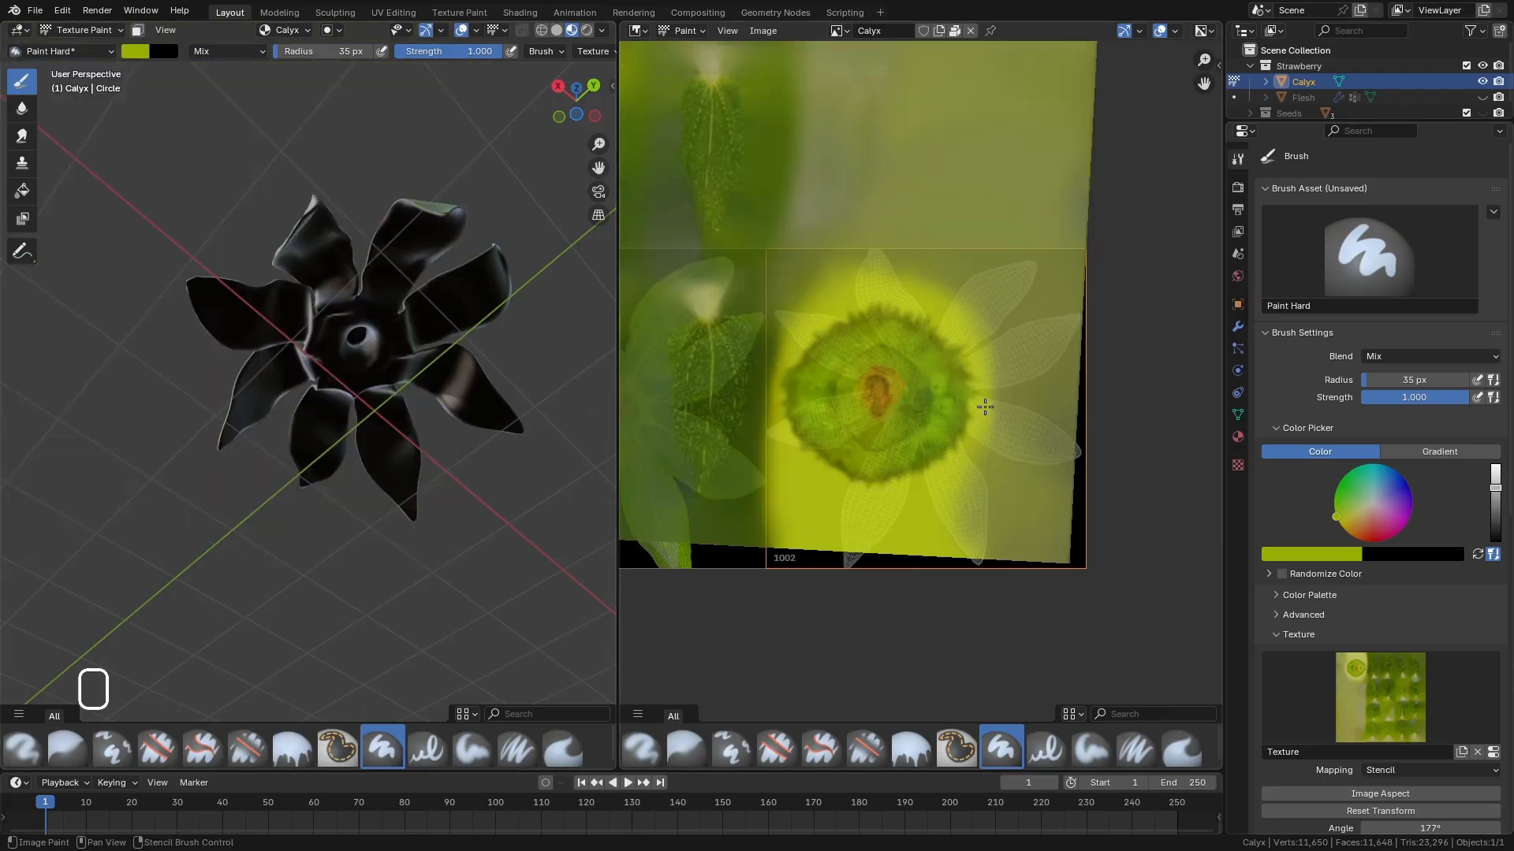
# Enlarge tile 1002 in a wider image editor and switch the 3D viewport to Object Mode.
pyautogui.keyDown('shift'); pyautogui.moveTo(960, 394); pyautogui.dragTo(1072, 596, button='right'); pyautogui.keyUp('shift')
pyautogui.moveTo(912, 536); pyautogui.dragTo(917, 572, button='right')
pyautogui.scroll(2, 969, 481)
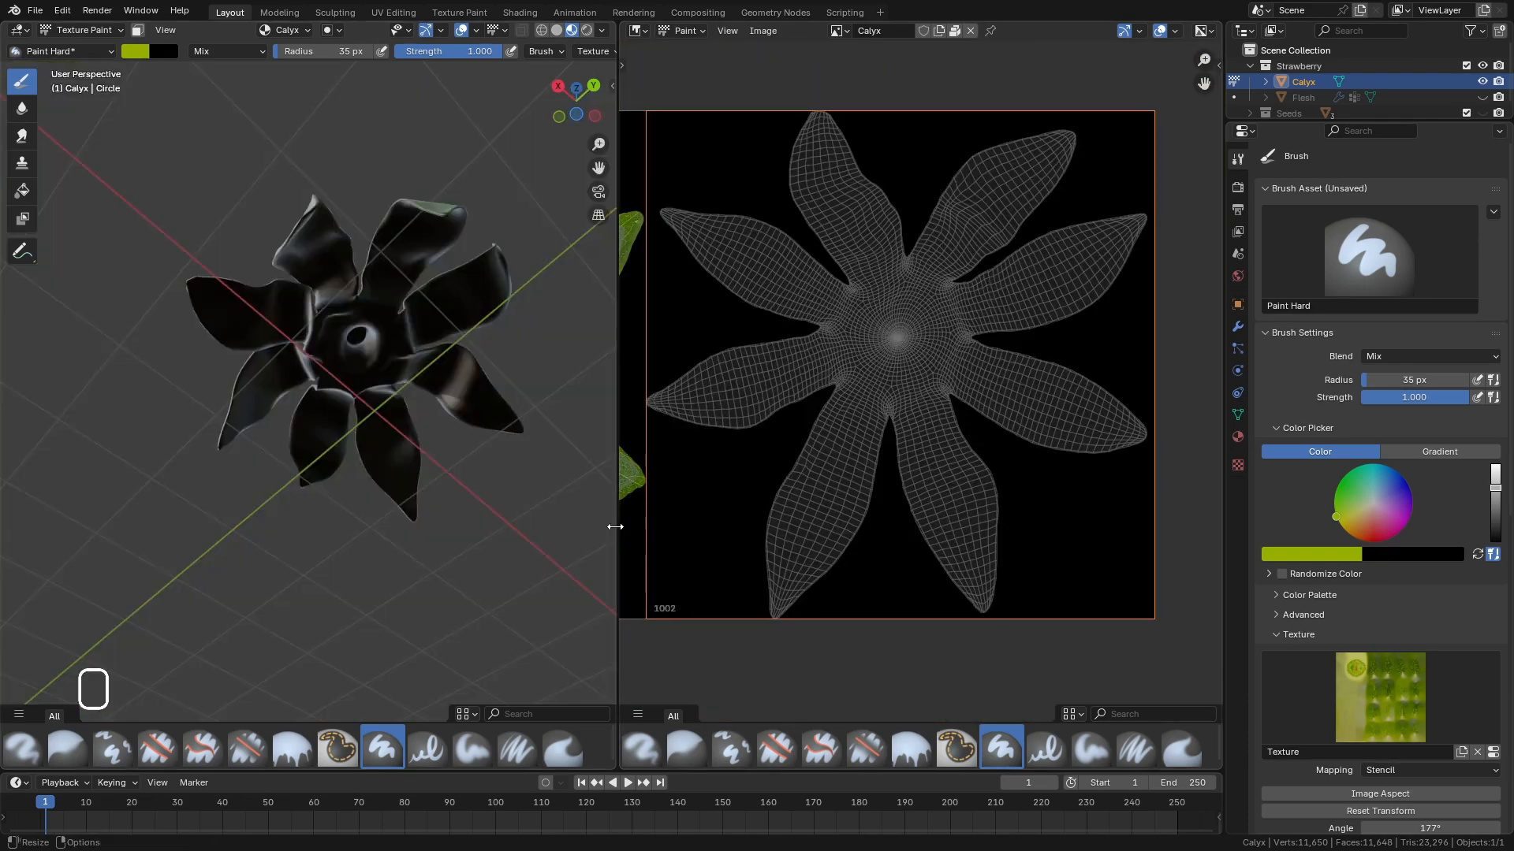
pyautogui.moveTo(615, 524); pyautogui.dragTo(507, 524)
pyautogui.click(121, 31)
pyautogui.click(79, 47)
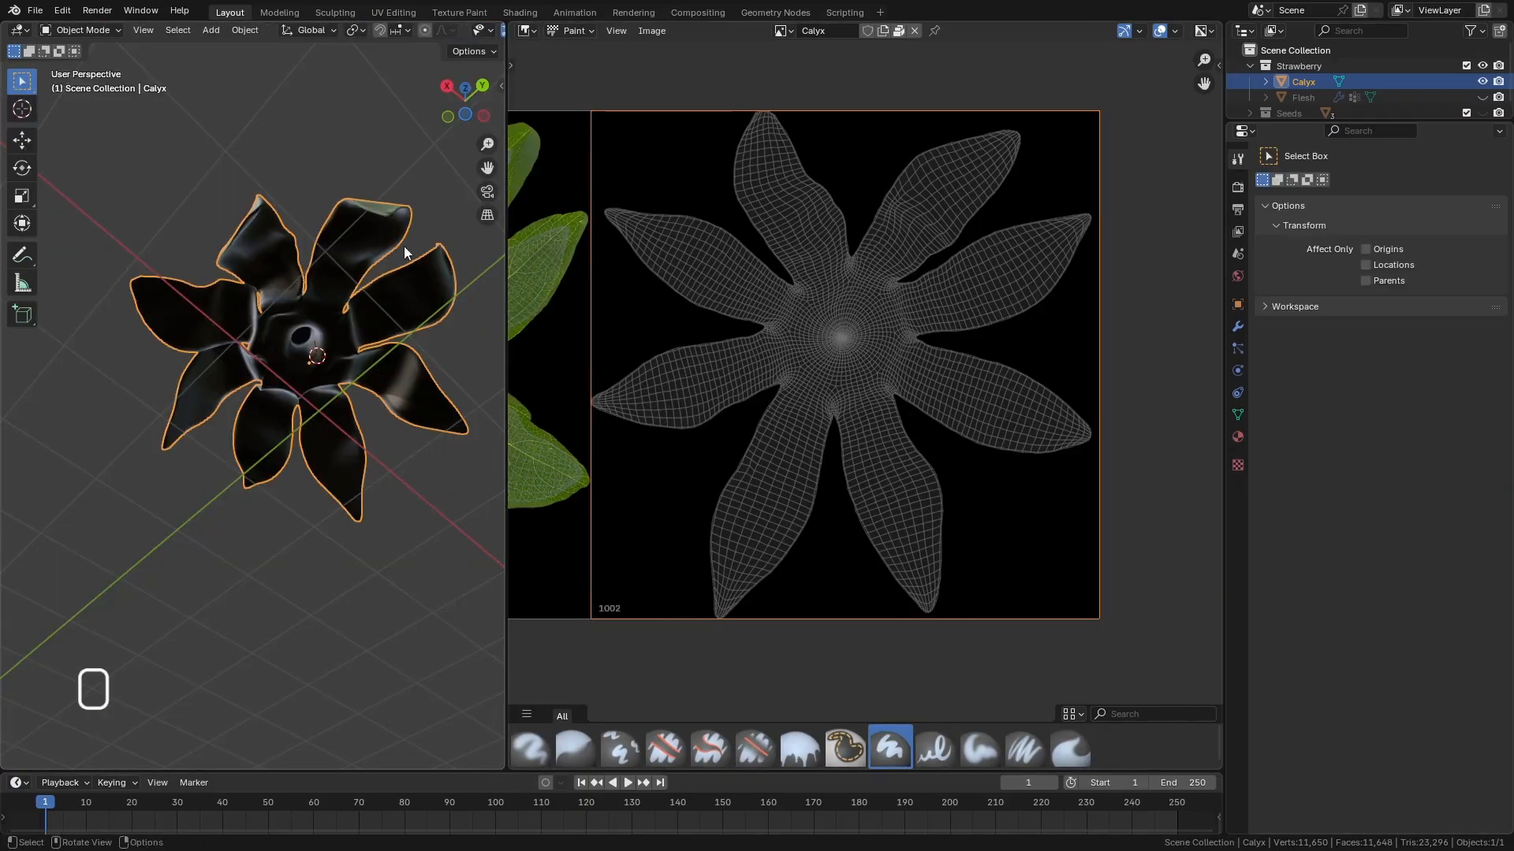
# Fit the stencil's hairy green leaf over the lower-right leaf of tile 1002 and paint its texture onto that leaf.
pyautogui.moveTo(860, 538); pyautogui.dragTo(1104, 587, button='right')
pyautogui.moveTo(1088, 478); pyautogui.dragTo(995, 347, button='right')
pyautogui.keyDown('ctrl'); pyautogui.moveTo(938, 495); pyautogui.dragTo(972, 348, button='right'); pyautogui.keyUp('ctrl')
pyautogui.moveTo(946, 412); pyautogui.dragTo(869, 448, button='right')
pyautogui.keyDown('ctrl'); pyautogui.moveTo(872, 529); pyautogui.dragTo(888, 523, button='right'); pyautogui.keyUp('ctrl')
pyautogui.moveTo(888, 523); pyautogui.dragTo(901, 513, button='right')
pyautogui.keyDown('shift'); pyautogui.moveTo(901, 519); pyautogui.dragTo(964, 552, button='right'); pyautogui.keyUp('shift')
pyautogui.moveTo(931, 580); pyautogui.dragTo(903, 522, button='right')
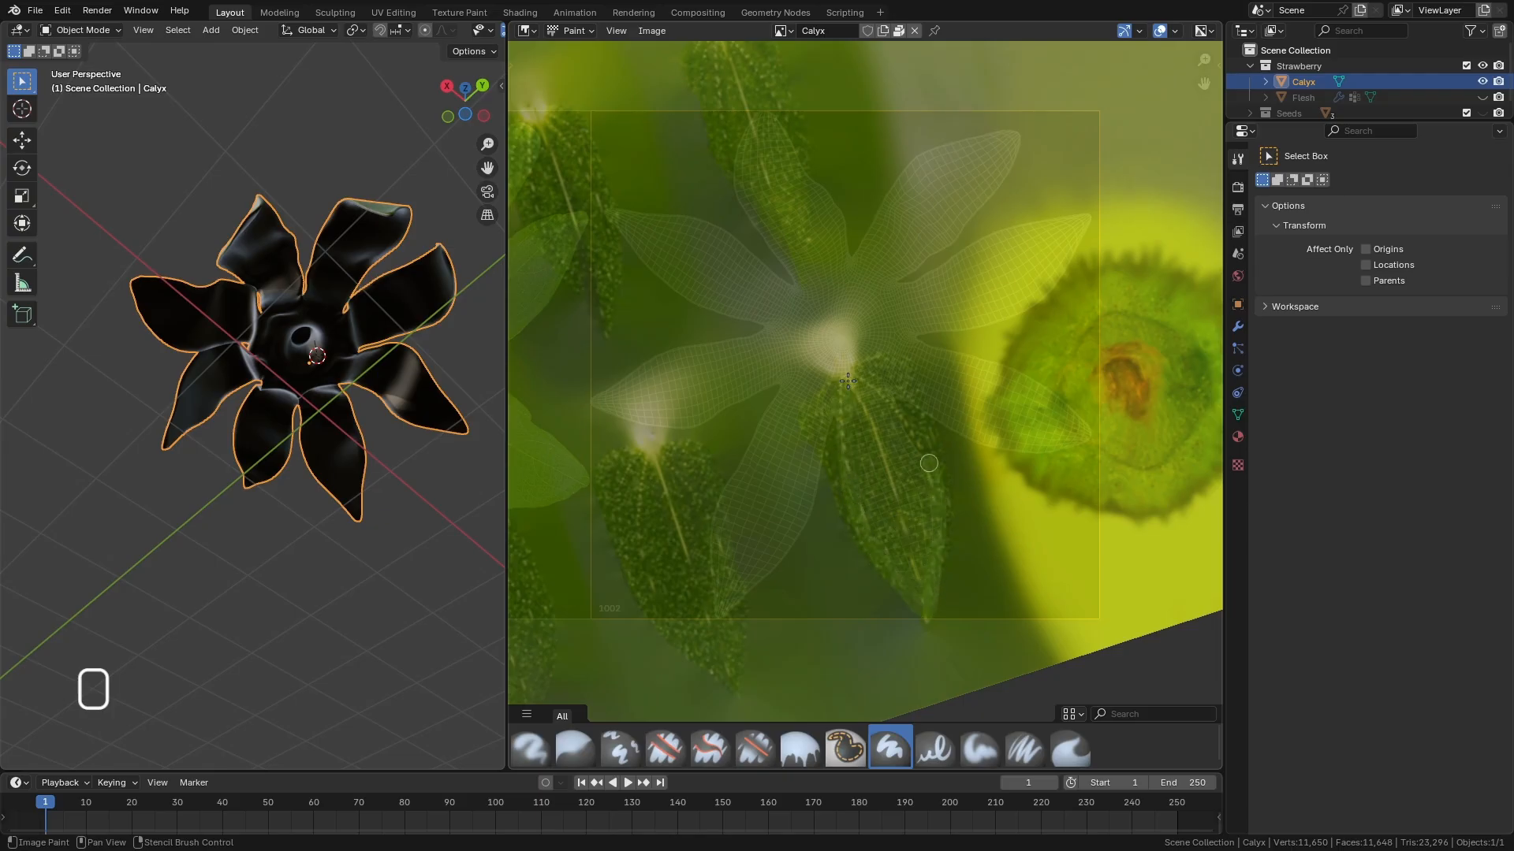
pyautogui.moveTo(865, 373)
pyautogui.mouseDown()
pyautogui.moveTo(891, 391)
pyautogui.moveTo(930, 607)
pyautogui.mouseUp()
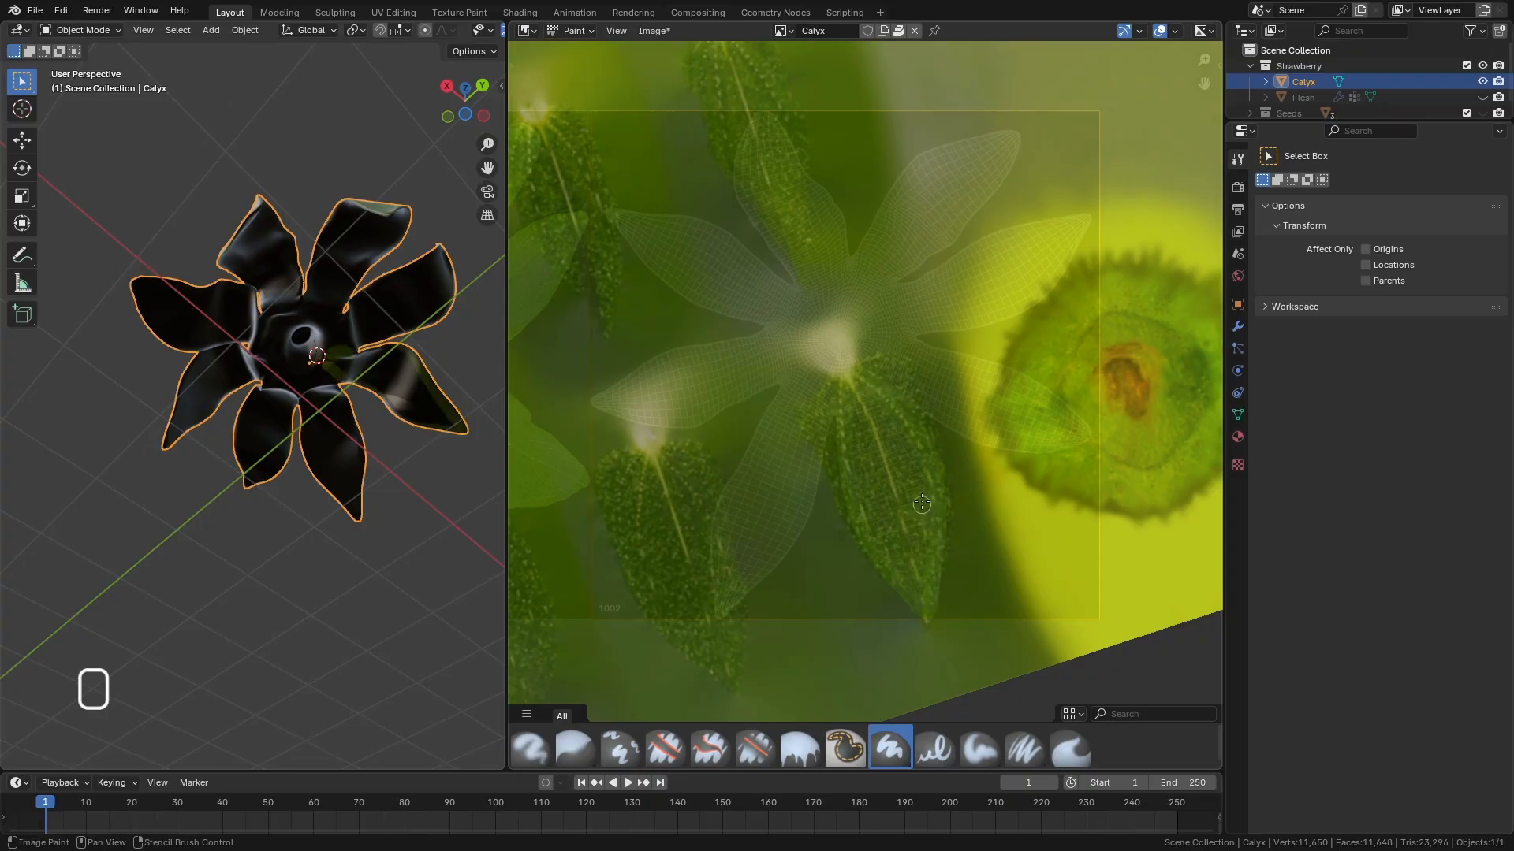
pyautogui.moveTo(875, 387); pyautogui.dragTo(923, 596)
pyautogui.moveTo(923, 595)
pyautogui.mouseDown()
pyautogui.moveTo(850, 493)
pyautogui.moveTo(837, 418)
pyautogui.moveTo(850, 396)
pyautogui.mouseUp()
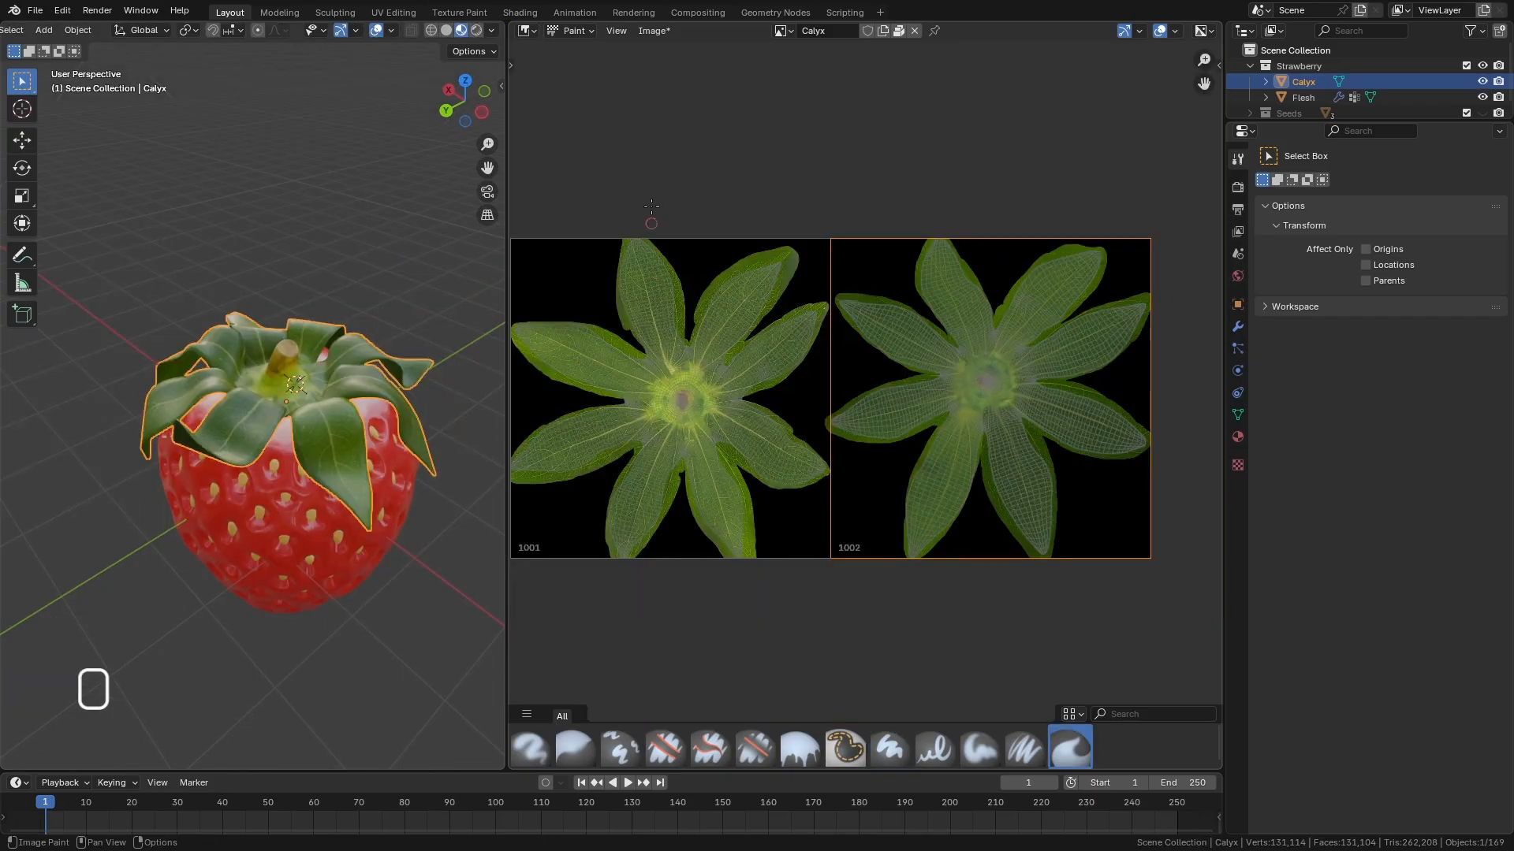
# Save all modified images and the Strawberry.blend file.
pyautogui.click(663, 30)
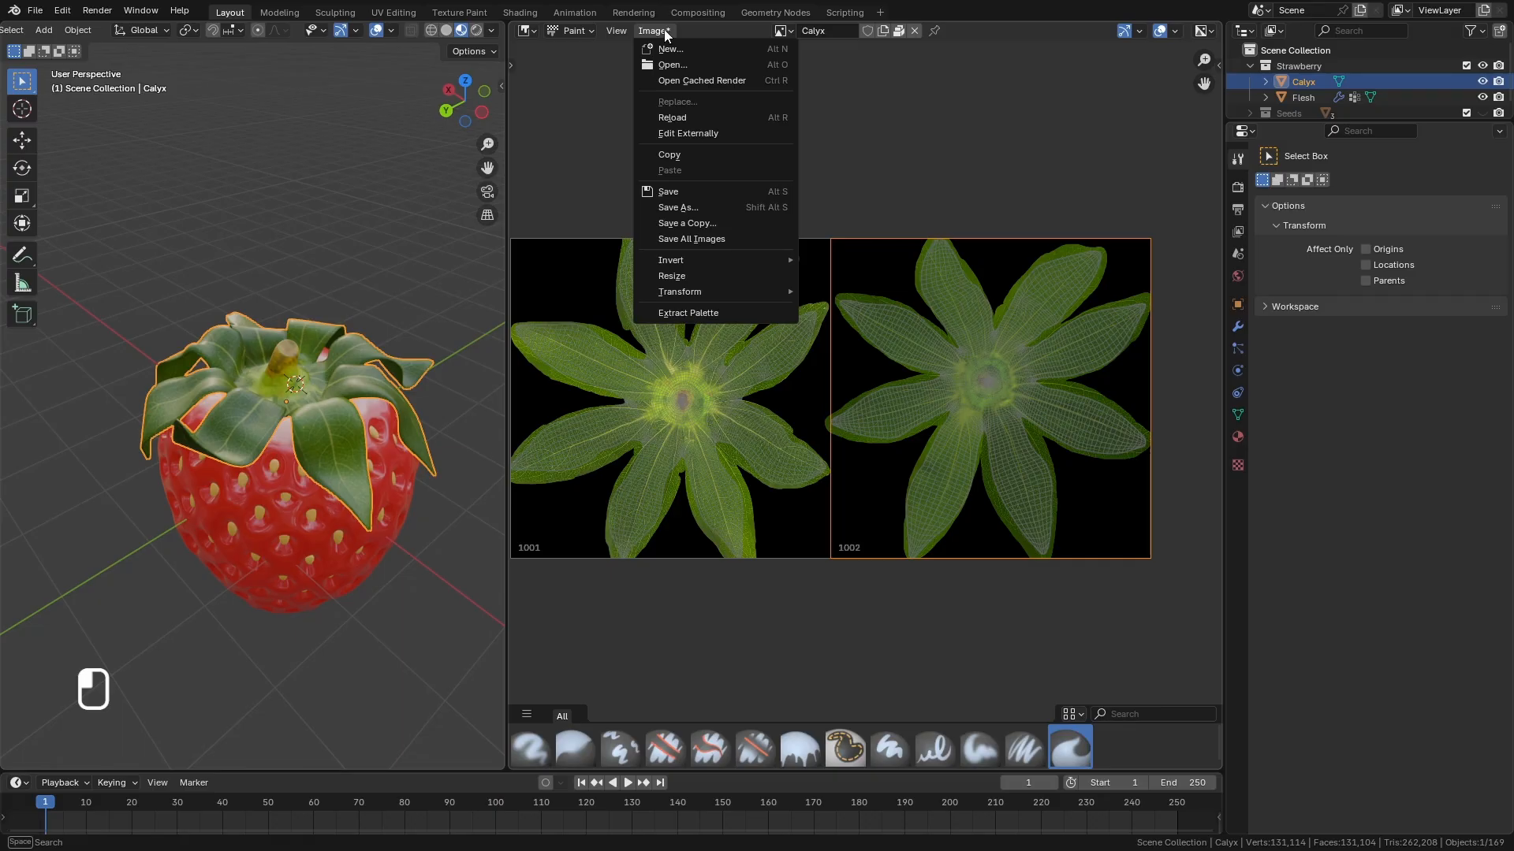
pyautogui.click(712, 238)
pyautogui.hotkey('ctrl', 's')
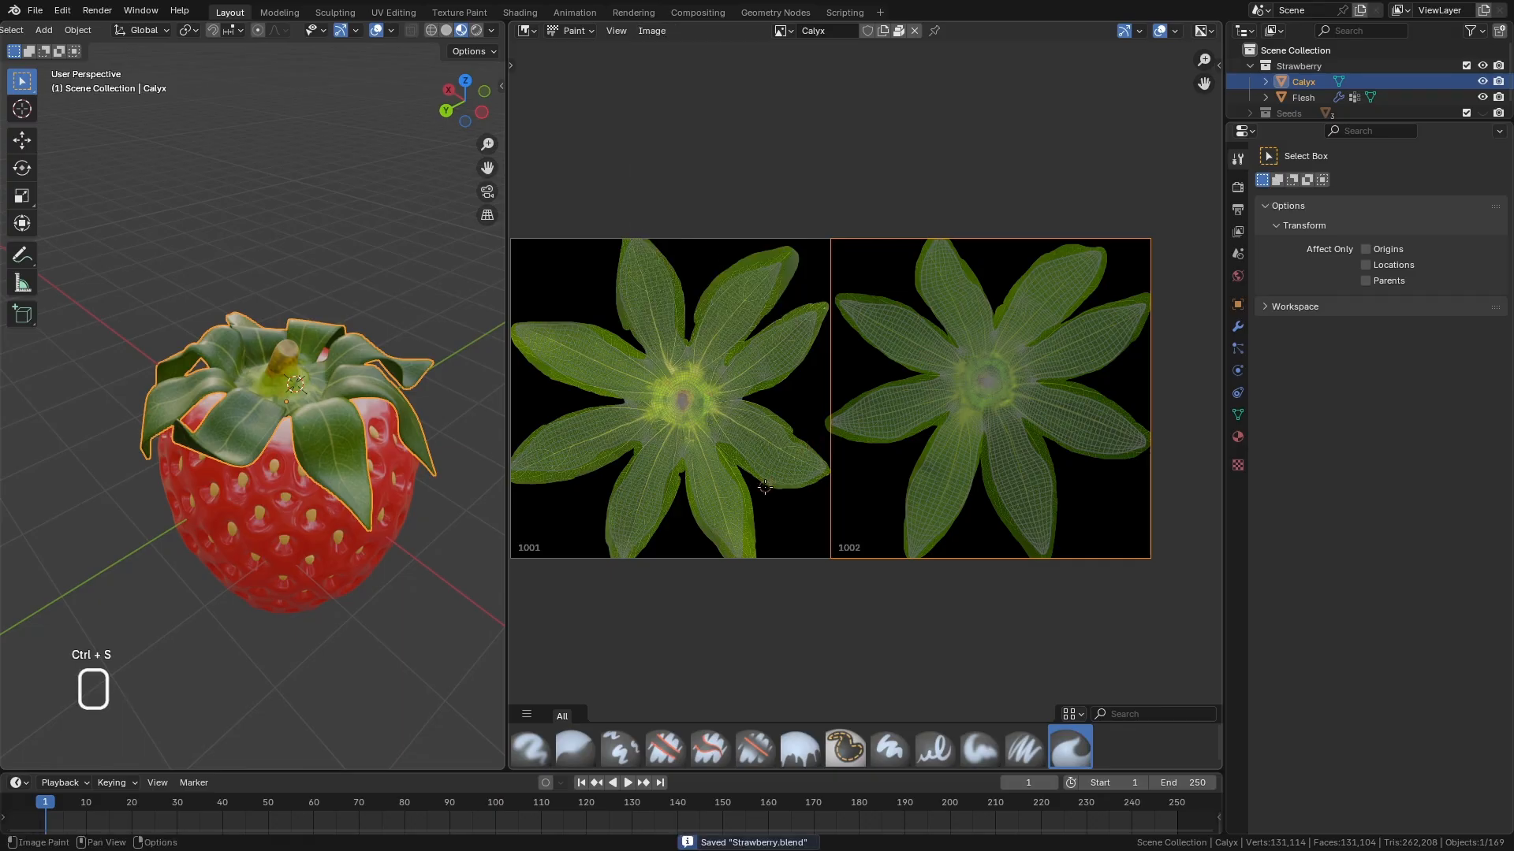
# Show the Calyx material's shader nodes in place of the image editor and separate the Calyx_ID node group from the Calyx texture node.
pyautogui.moveTo(351, 487); pyautogui.dragTo(374, 532, button='middle')
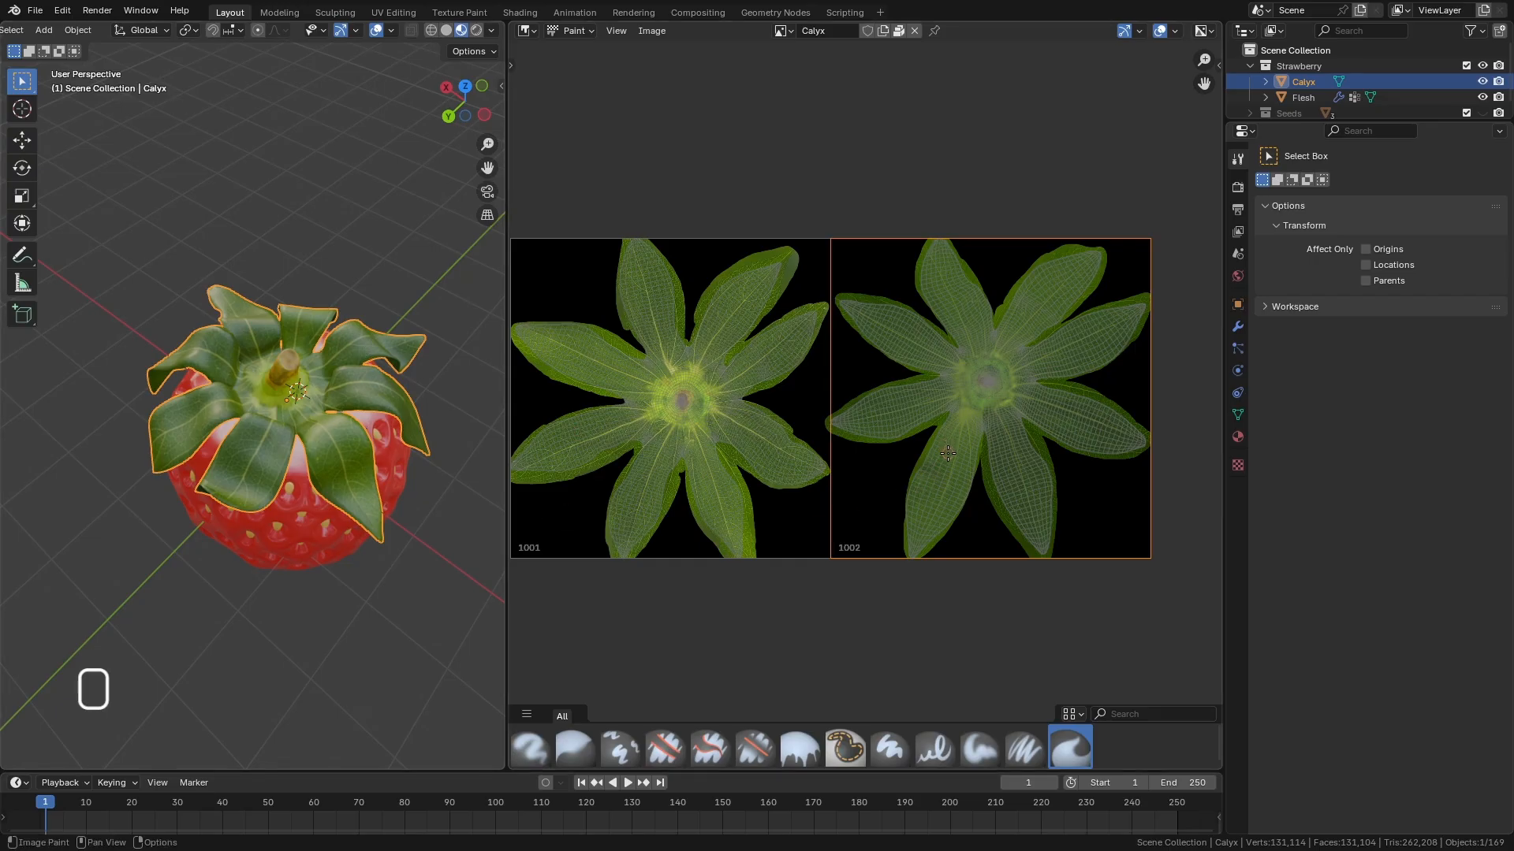
pyautogui.hotkey('ctrl', 'p')
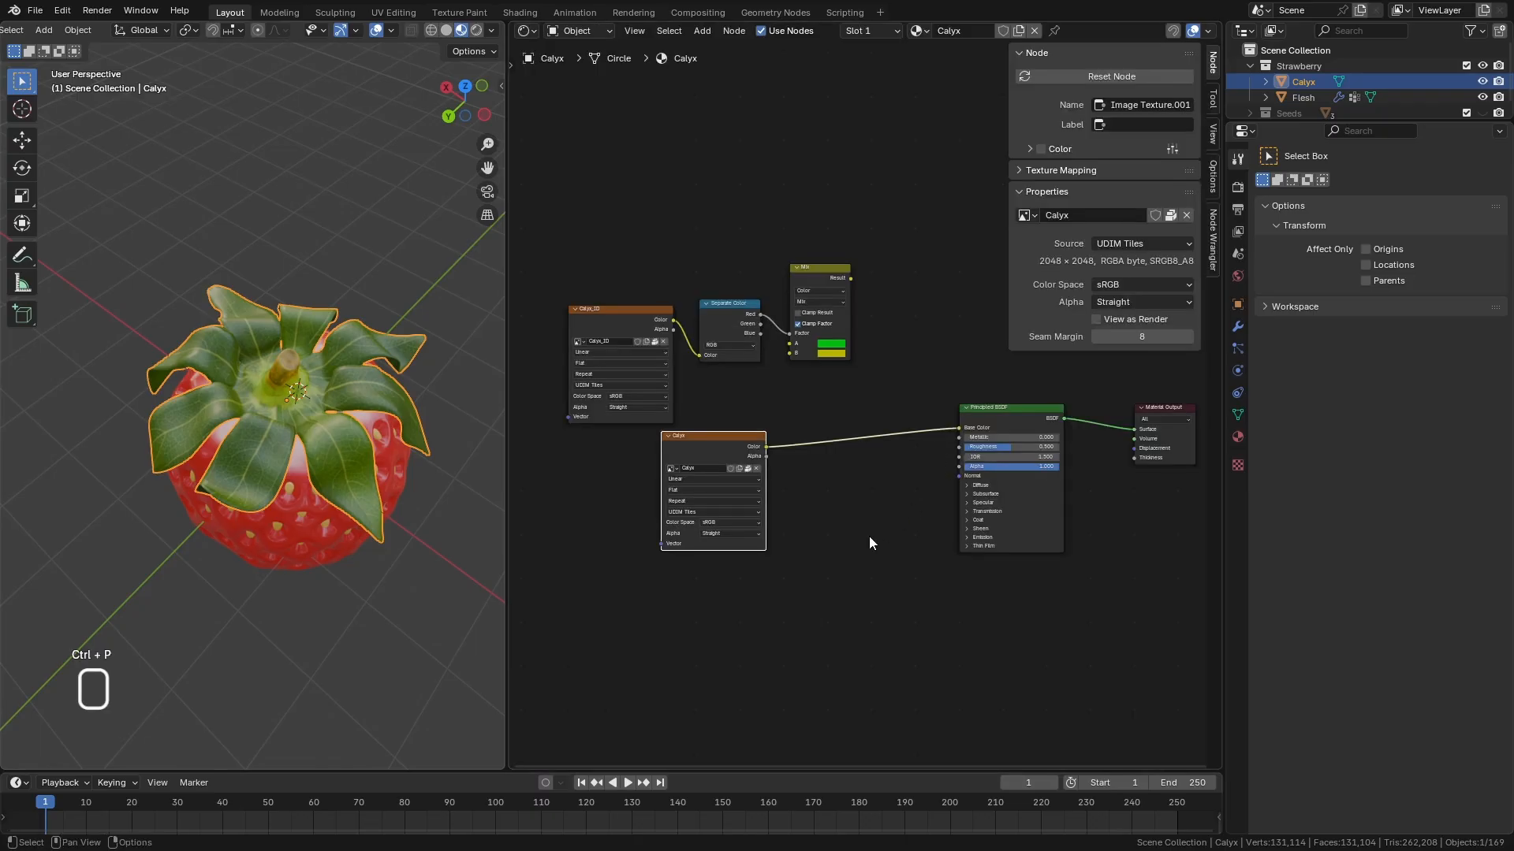
pyautogui.moveTo(864, 206); pyautogui.dragTo(661, 320)
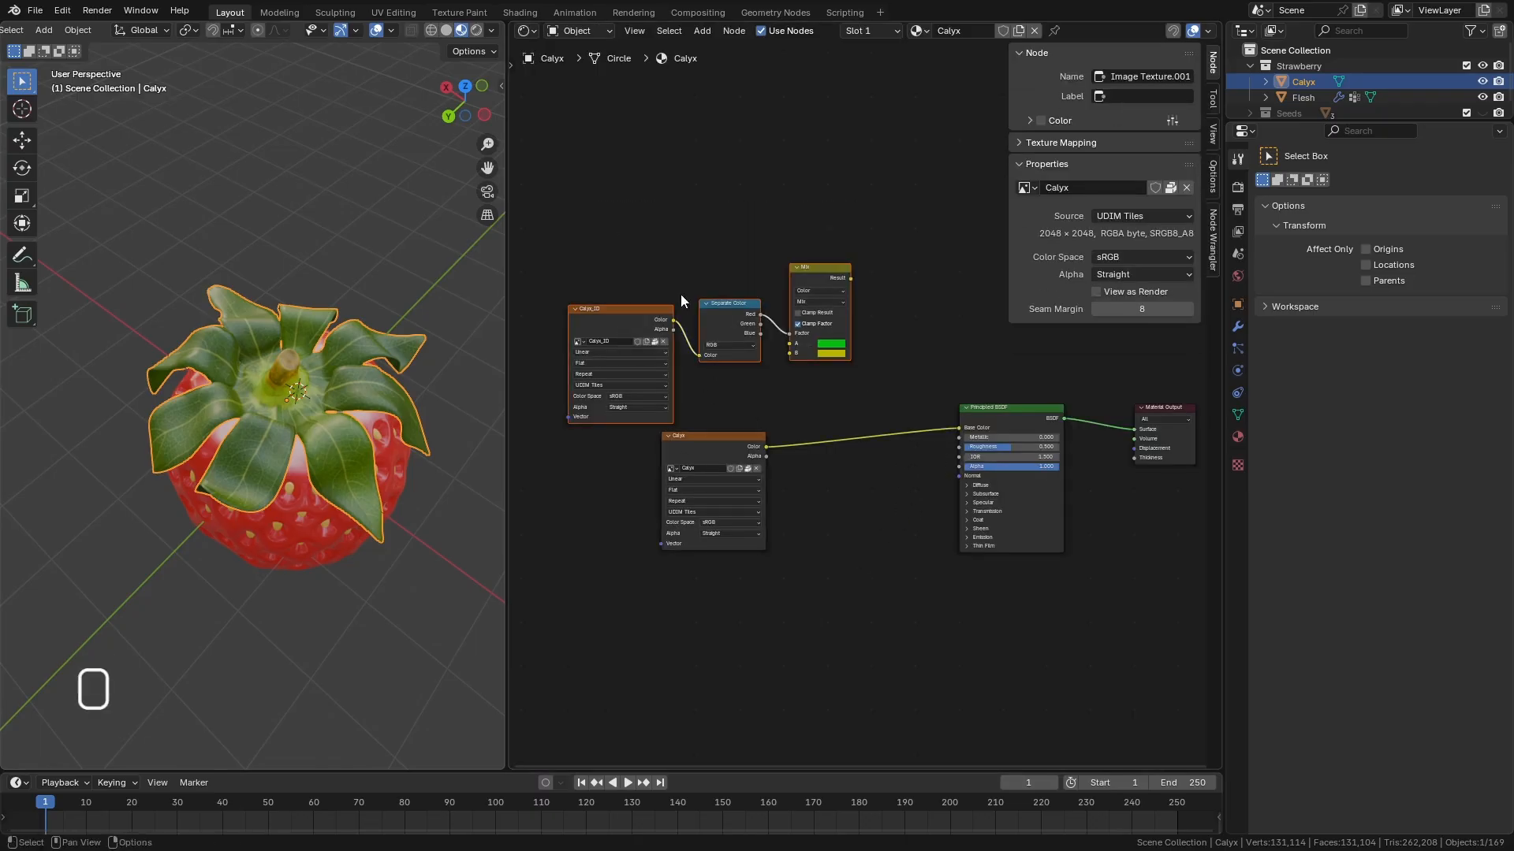
pyautogui.moveTo(669, 382); pyautogui.dragTo(647, 294)
pyautogui.click(820, 350)
pyautogui.moveTo(766, 219); pyautogui.dragTo(778, 299, button='middle')
pyautogui.moveTo(750, 522); pyautogui.dragTo(636, 500)
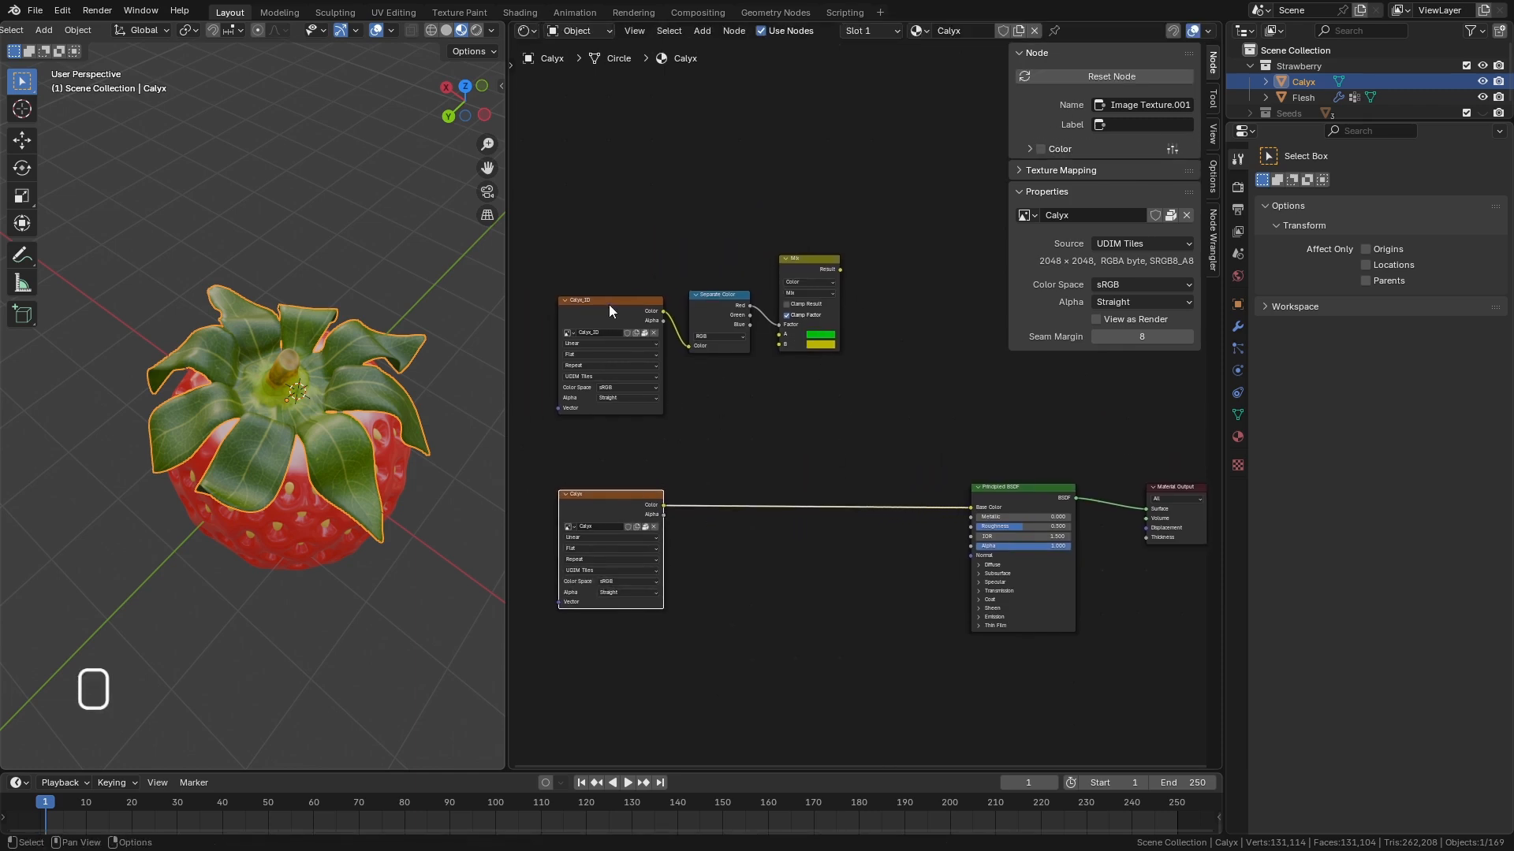
# Examine the settings of the Calyx_ID and Calyx image texture nodes.
pyautogui.scroll(13, 589, 338)
pyautogui.scroll(-6, 617, 314)
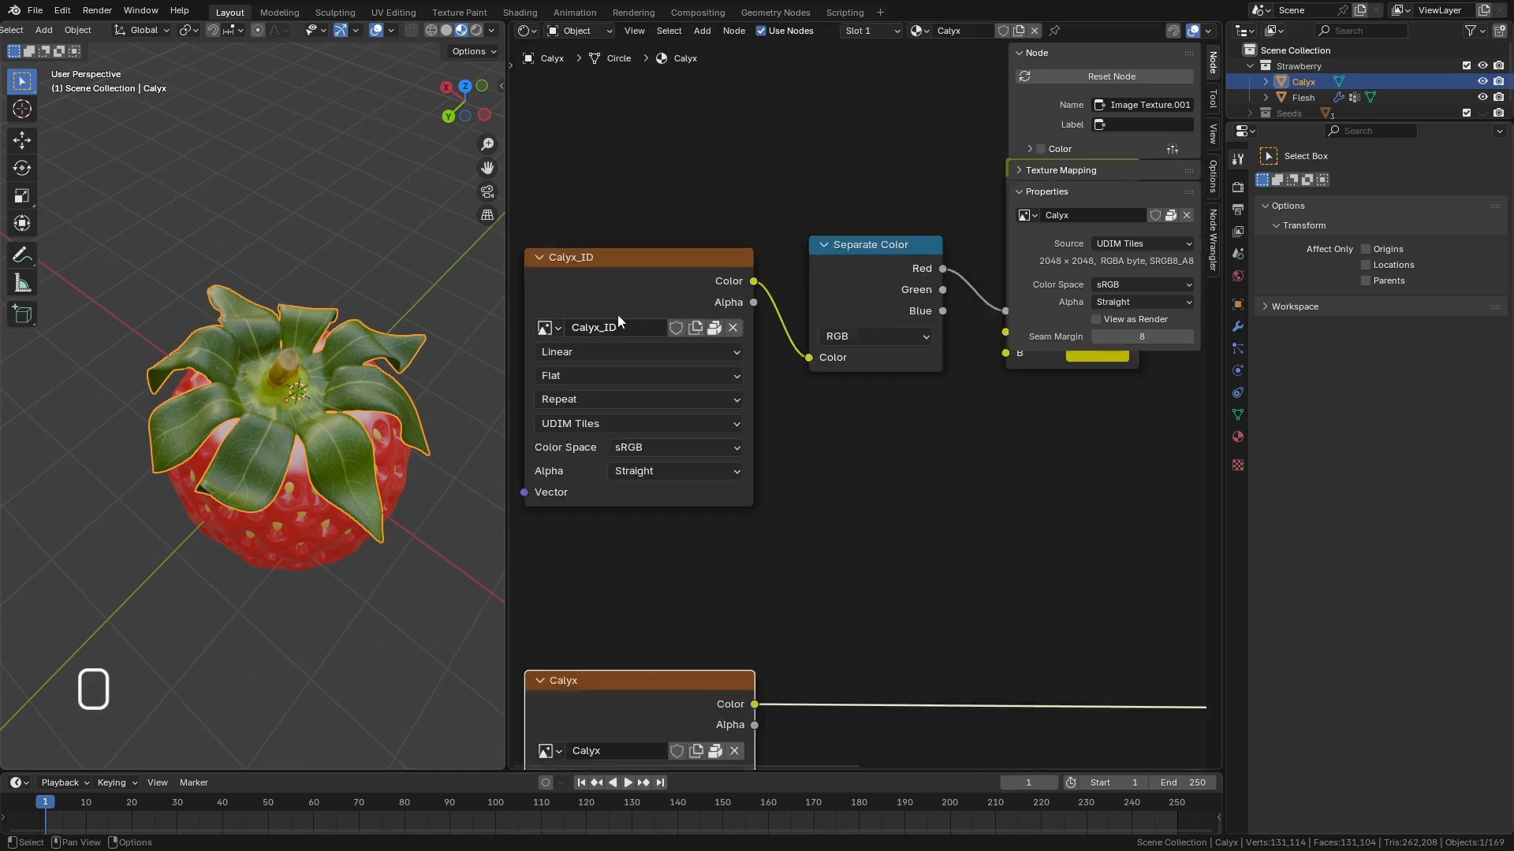
pyautogui.scroll(2, 592, 646)
pyautogui.scroll(3, 593, 654)
pyautogui.scroll(-4, 623, 615)
pyautogui.moveTo(845, 405); pyautogui.dragTo(811, 253, button='middle')
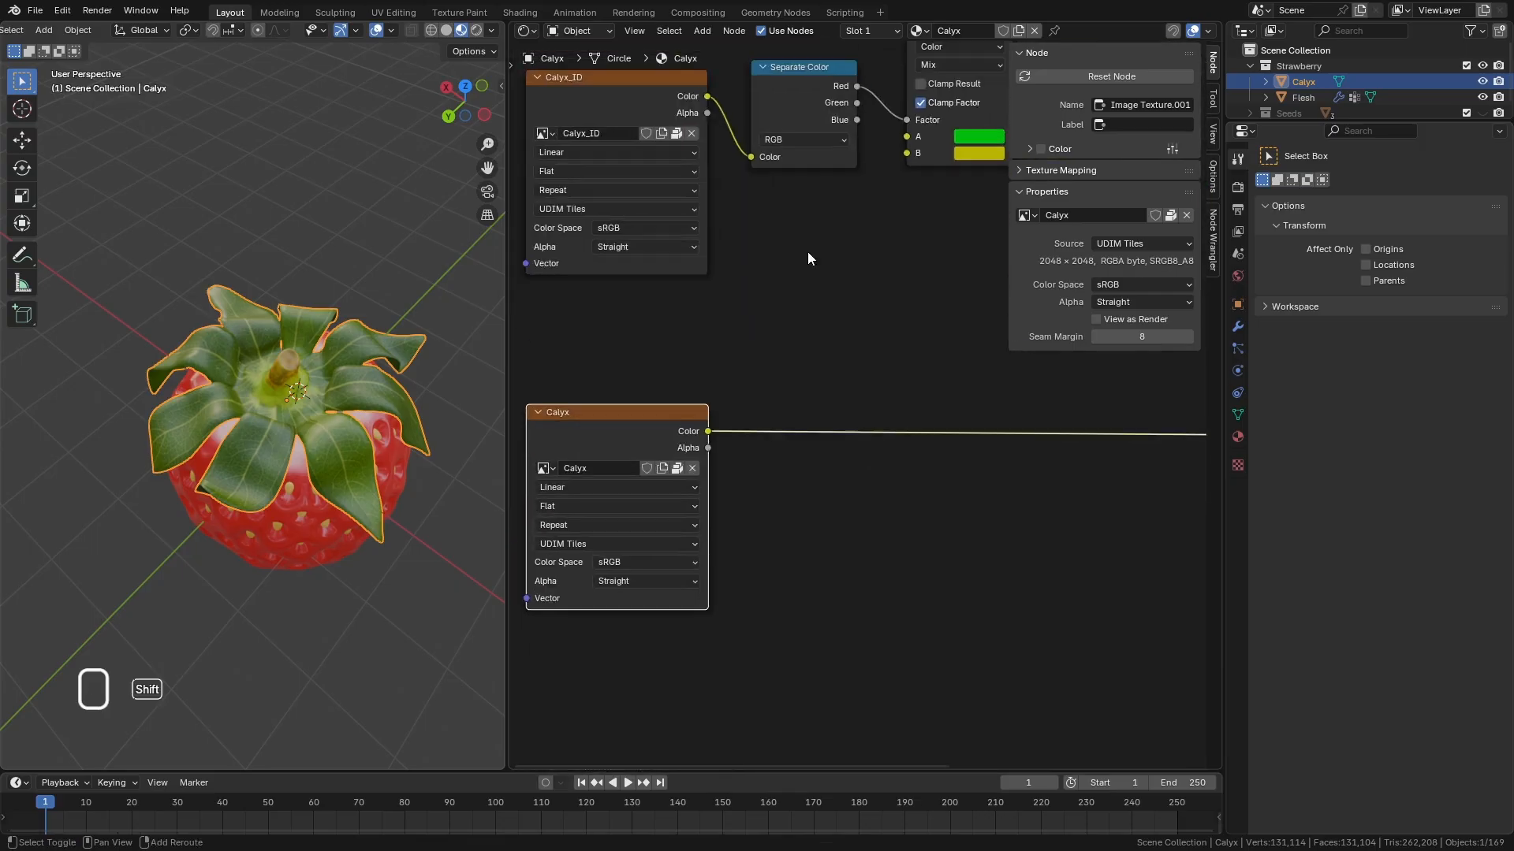
pyautogui.scroll(-2, 669, 514)
pyautogui.scroll(-1, 668, 514)
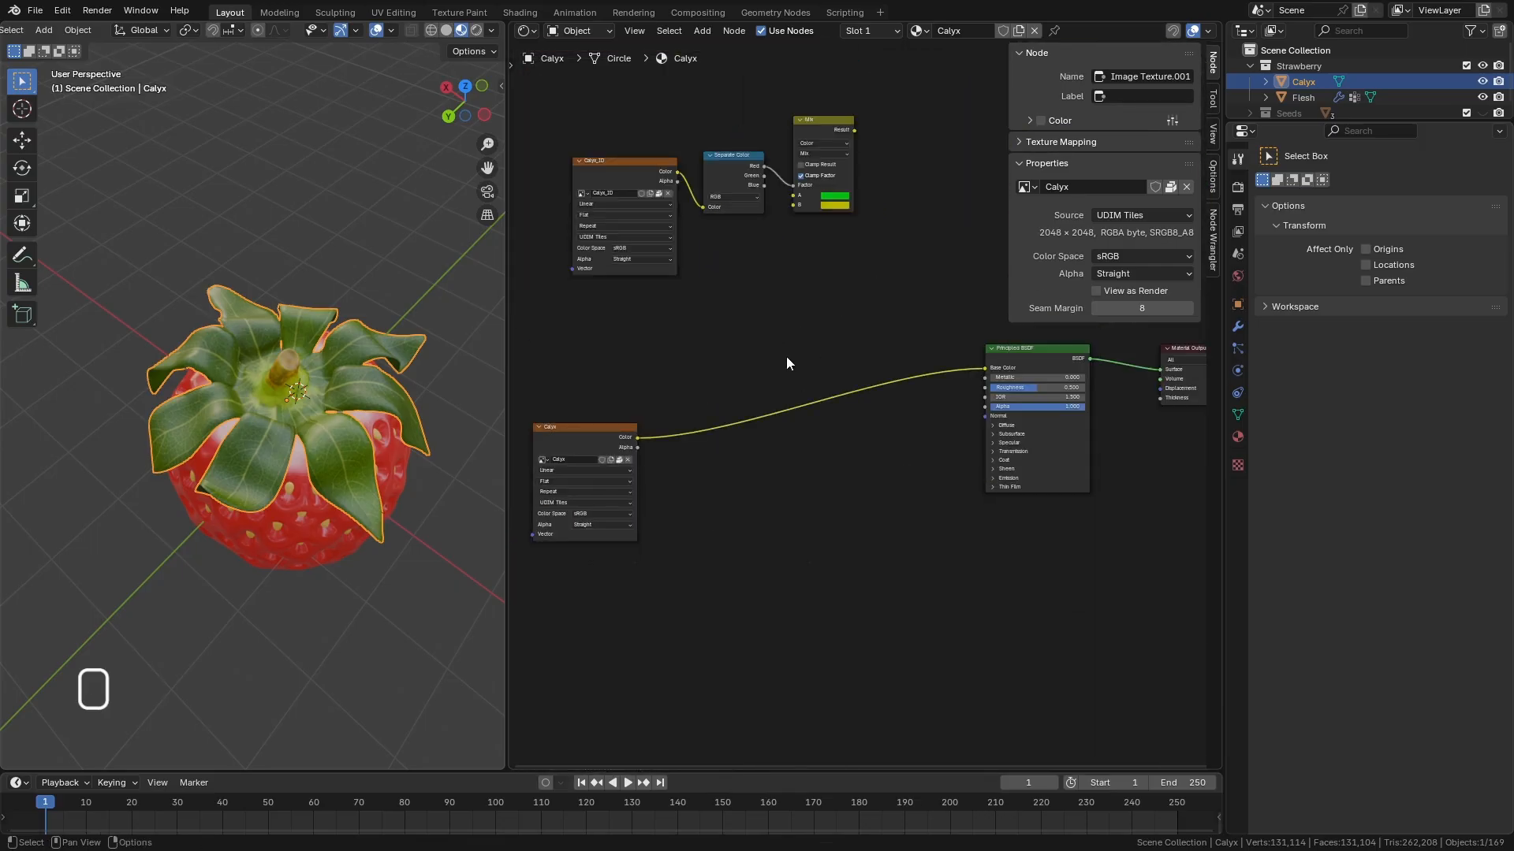
# Add a Hue/Saturation/Value node between the Calyx_ID and Calyx texture nodes.
pyautogui.press('space')
pyautogui.write('hu')
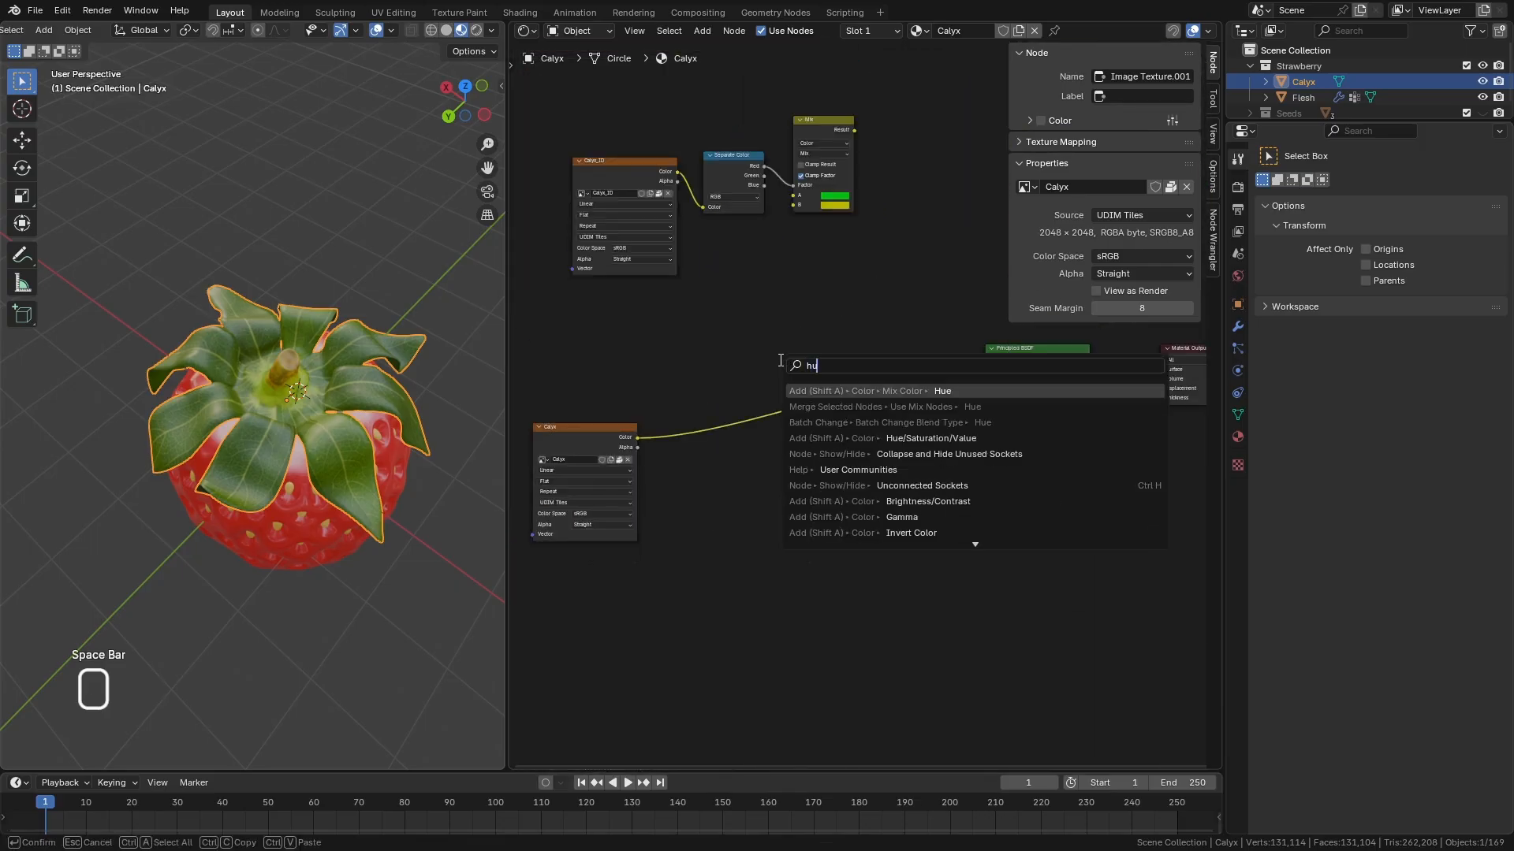
pyautogui.click(973, 439)
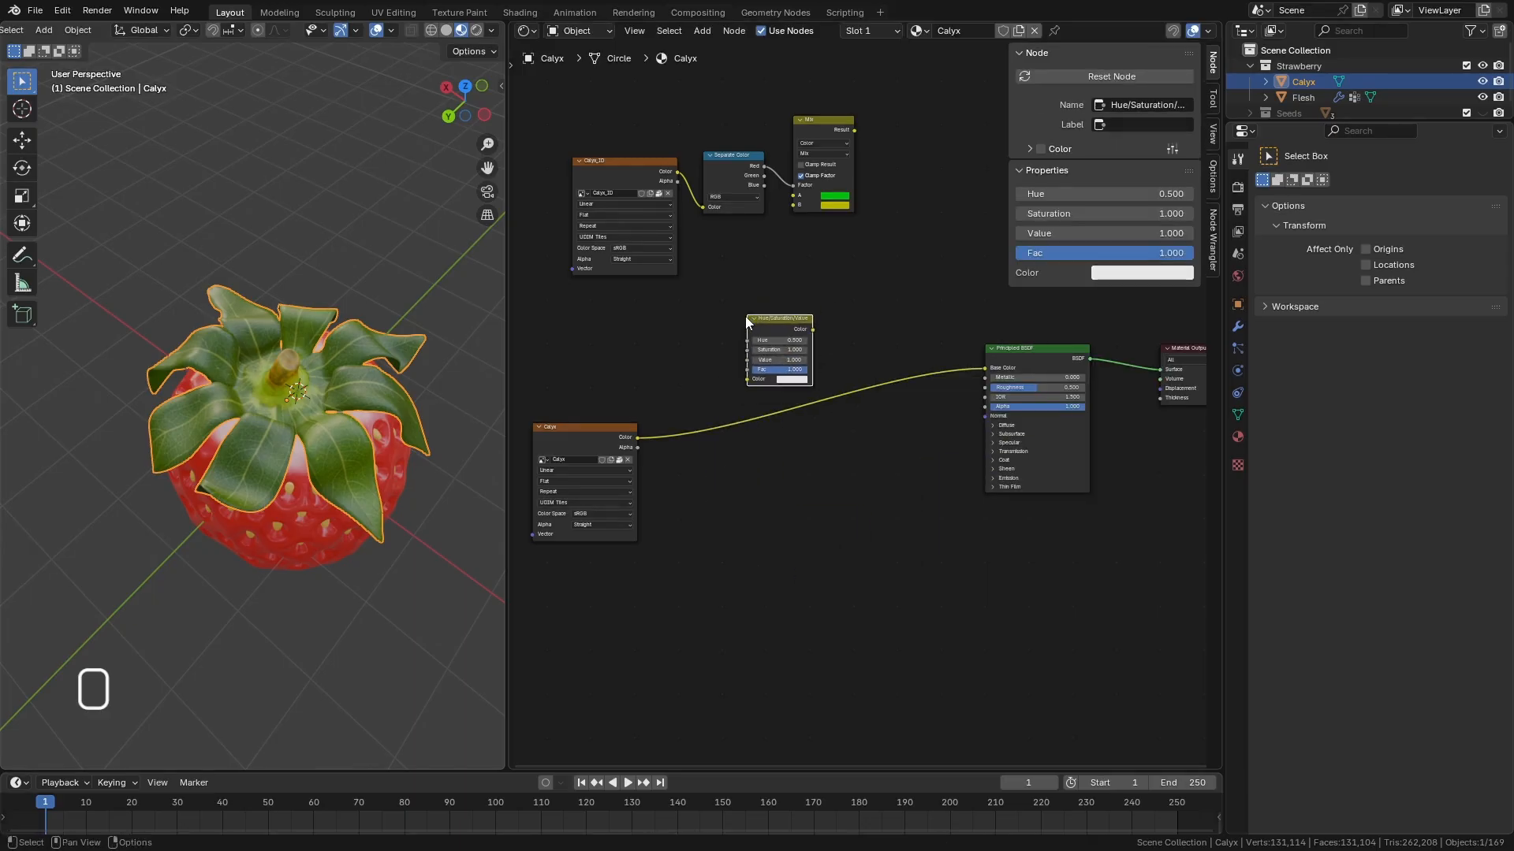
pyautogui.click(745, 316)
# Place the Mix node before the Principled BSDF, feeding Calyx Color into A and B and its Result into Base Color.
pyautogui.moveTo(824, 150); pyautogui.dragTo(911, 443)
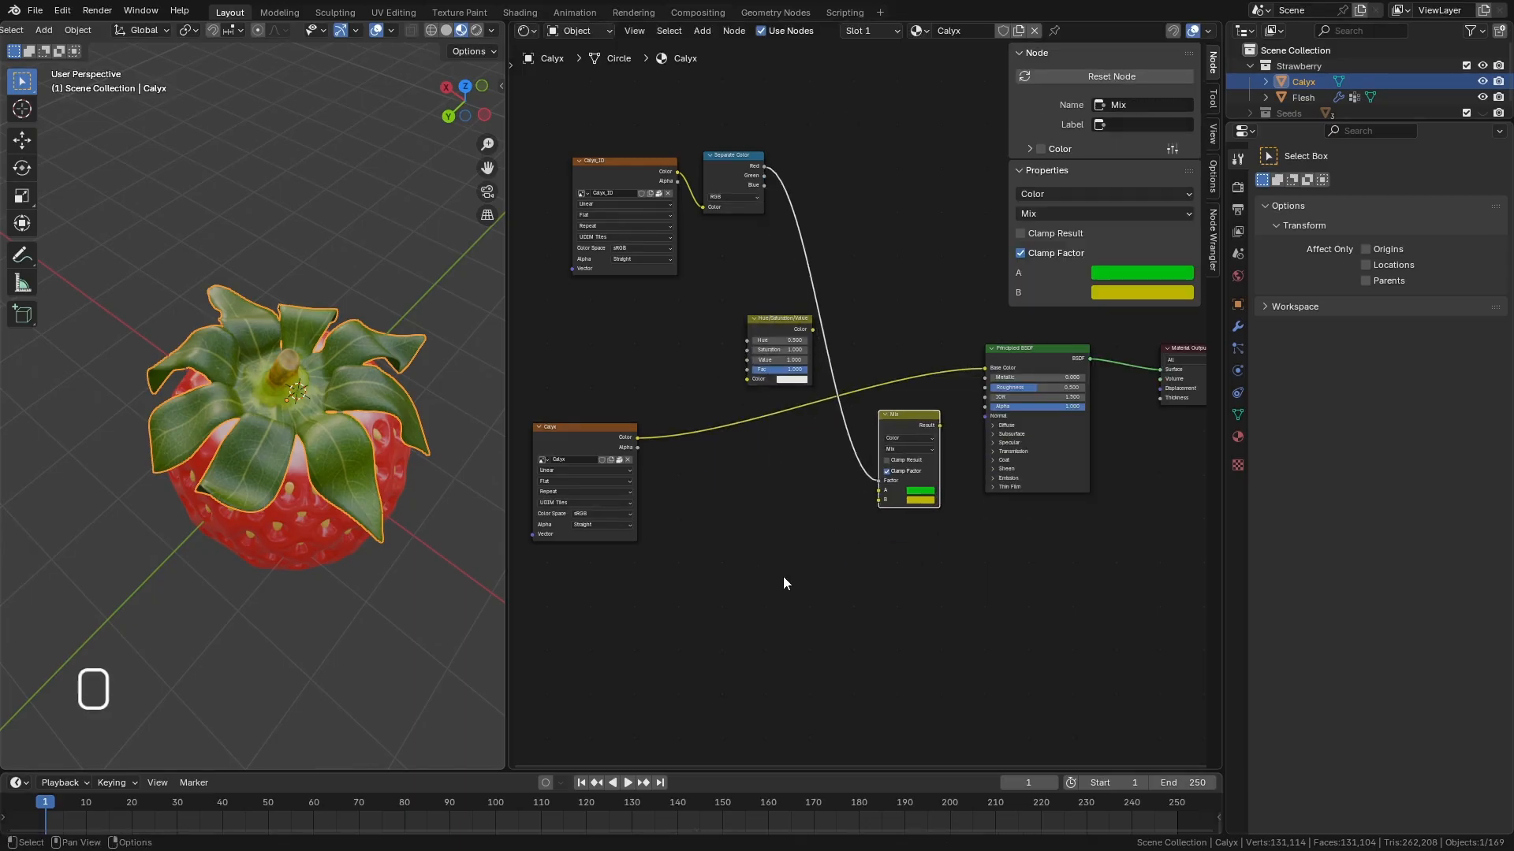
pyautogui.moveTo(639, 441); pyautogui.dragTo(878, 499)
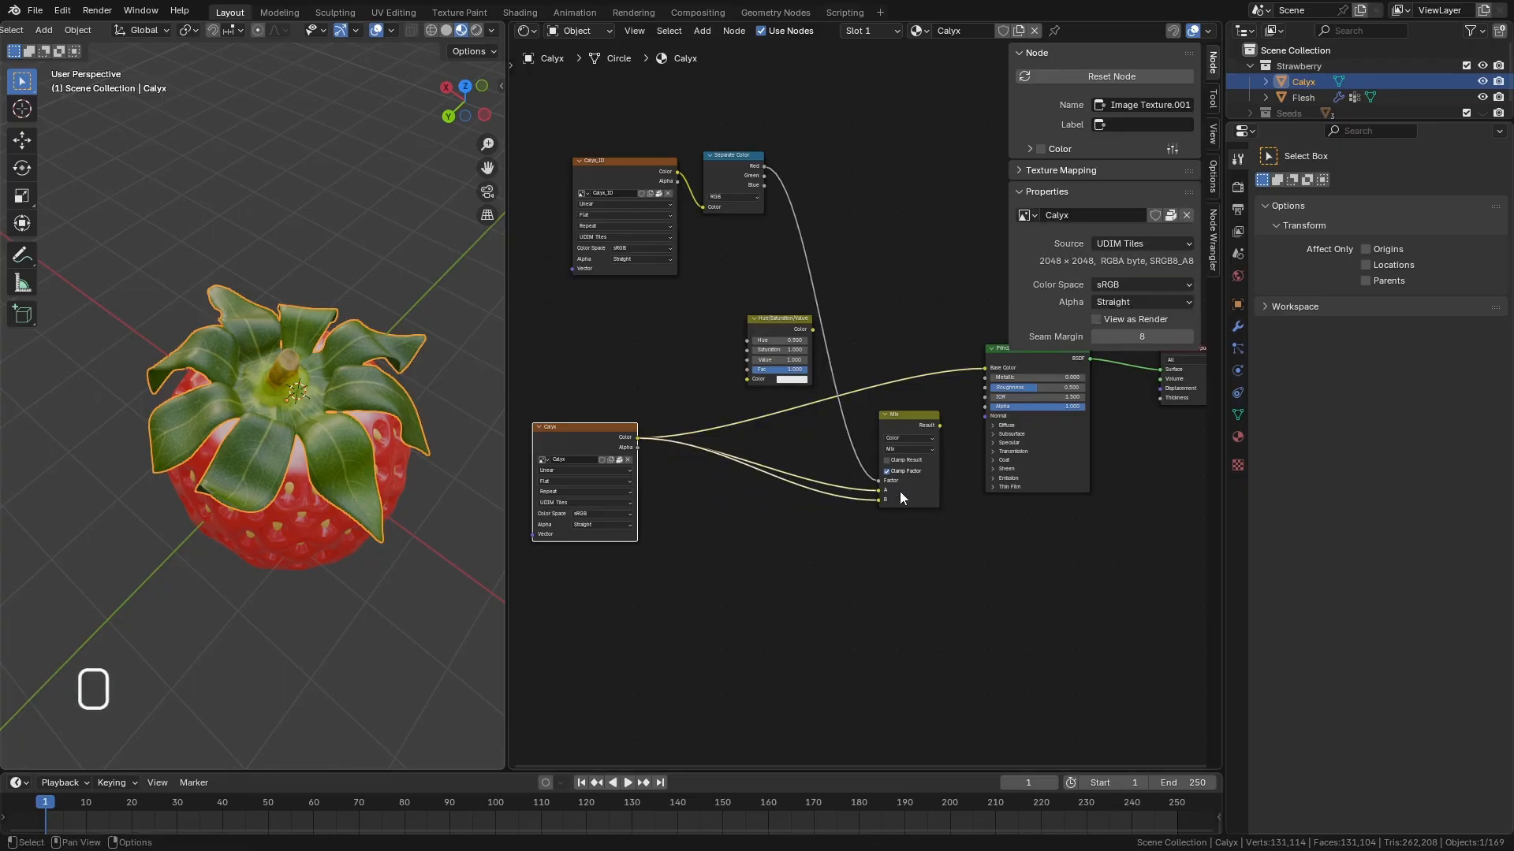
pyautogui.moveTo(940, 428); pyautogui.dragTo(983, 368)
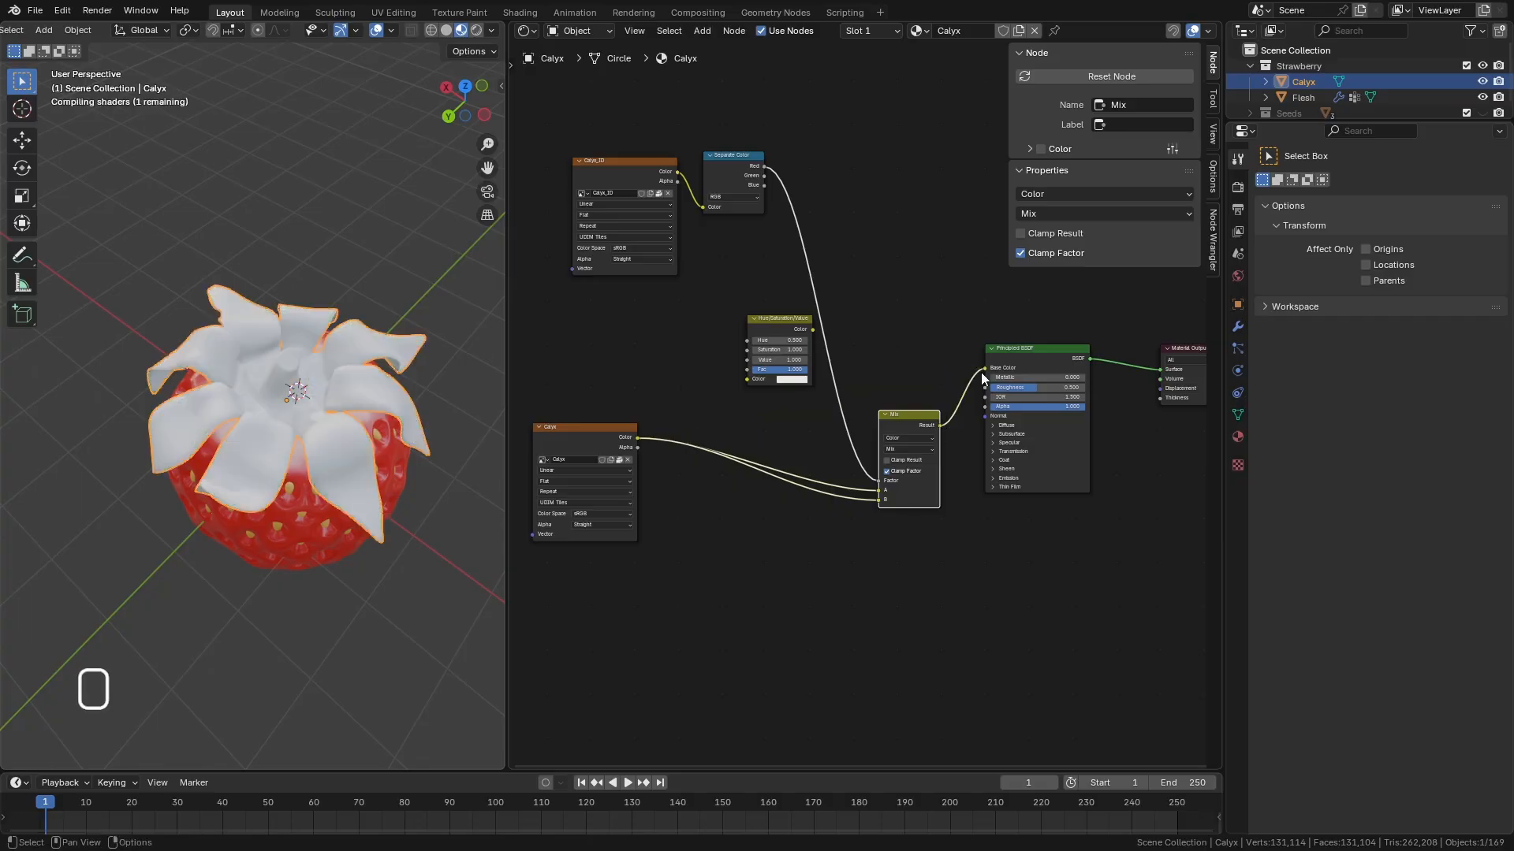
pyautogui.moveTo(1057, 430); pyautogui.dragTo(1022, 469, button='middle')
pyautogui.moveTo(331, 552); pyautogui.dragTo(339, 514, button='middle')
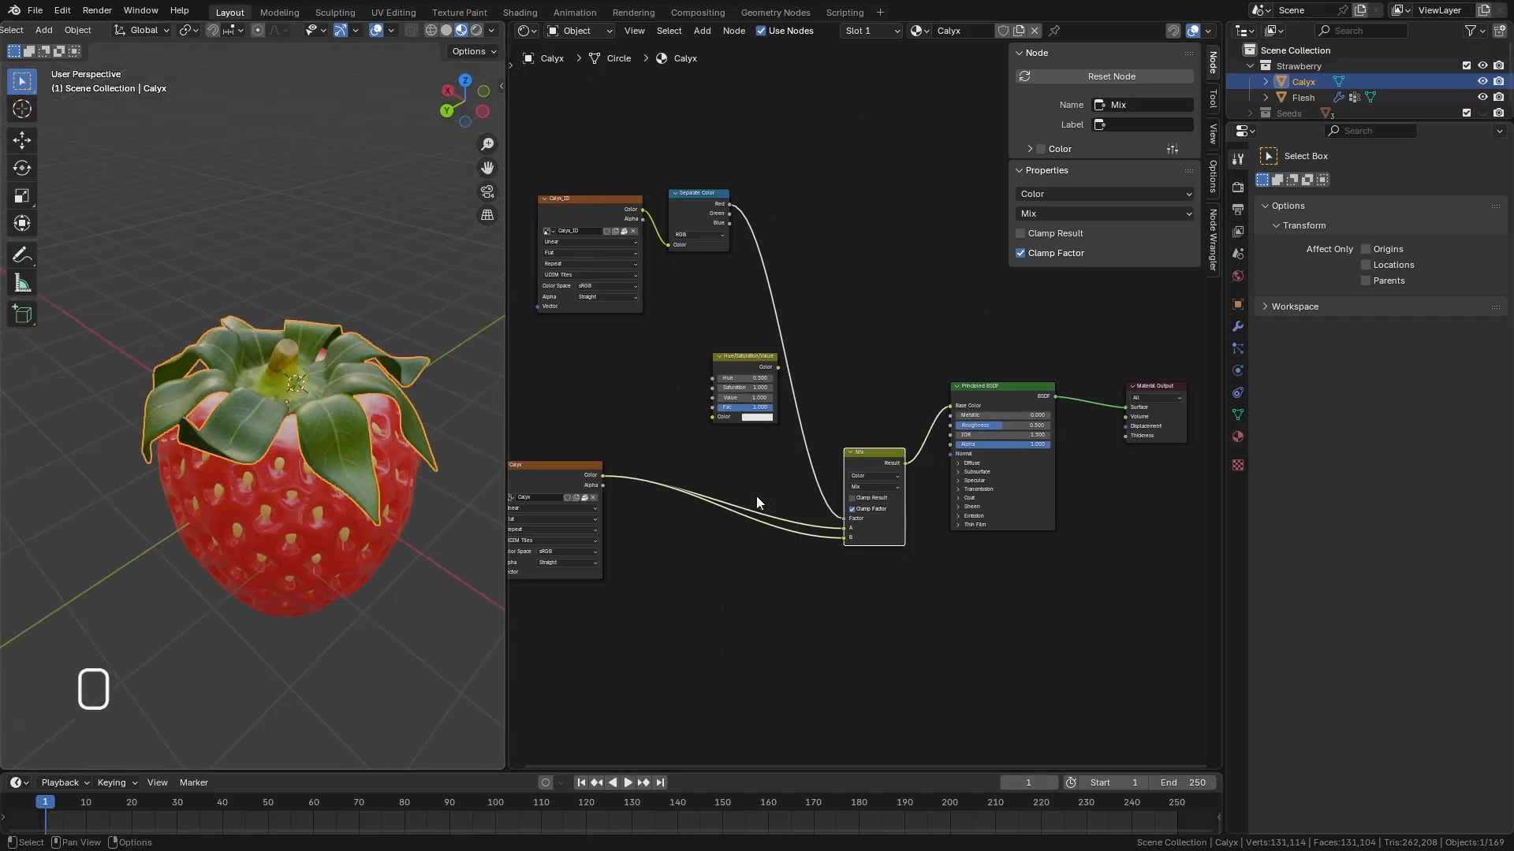
pyautogui.moveTo(796, 553); pyautogui.dragTo(853, 489, button='middle')
pyautogui.moveTo(633, 411); pyautogui.dragTo(593, 483)
# Preview the Calyx_ID mask through the Principled BSDF's Base Color, and reconnect the Mix result there.
pyautogui.moveTo(698, 146); pyautogui.dragTo(1008, 342)
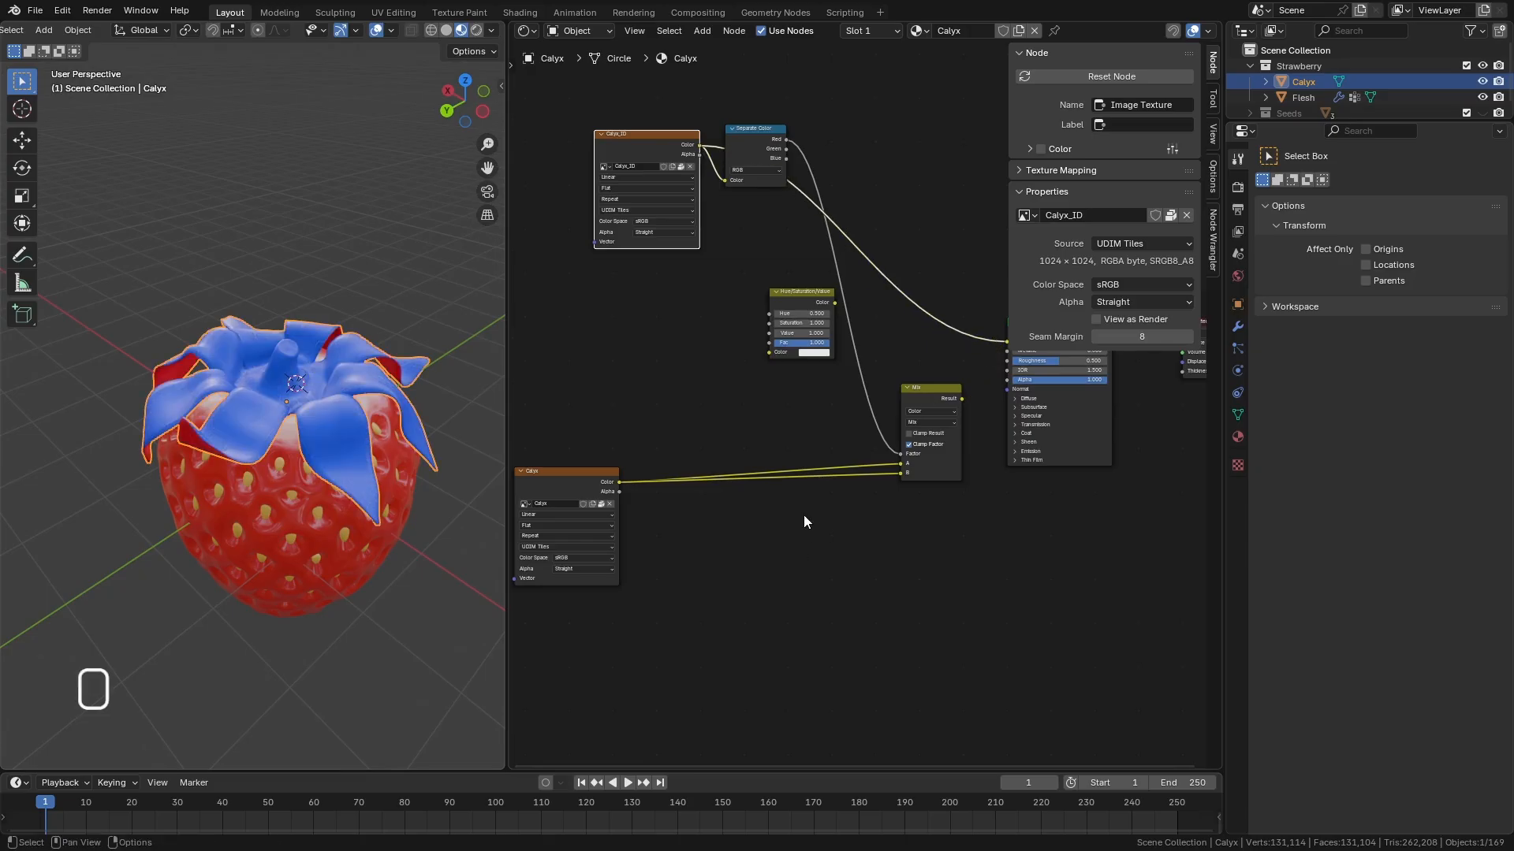
pyautogui.moveTo(962, 400); pyautogui.dragTo(1003, 352)
pyautogui.moveTo(884, 493); pyautogui.dragTo(816, 536, button='middle')
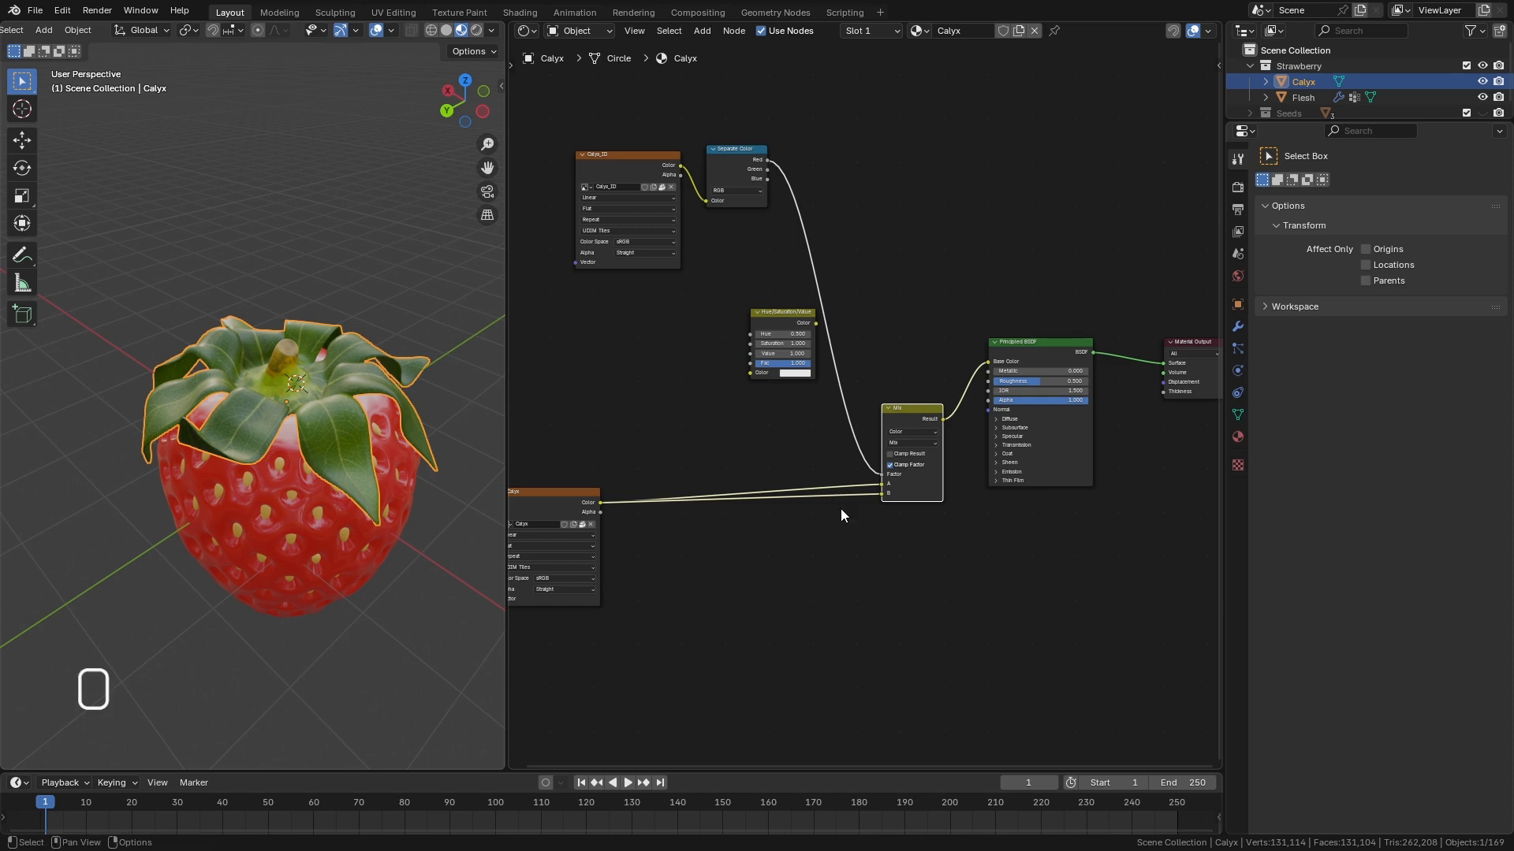
# Insert the Hue/Saturation/Value node between the Calyx texture's Color and the Mix node's A input, tidying the node spacing.
pyautogui.moveTo(893, 482); pyautogui.dragTo(1028, 465, button='middle')
pyautogui.scroll(3, 942, 424)
pyautogui.scroll(-4, 1028, 465)
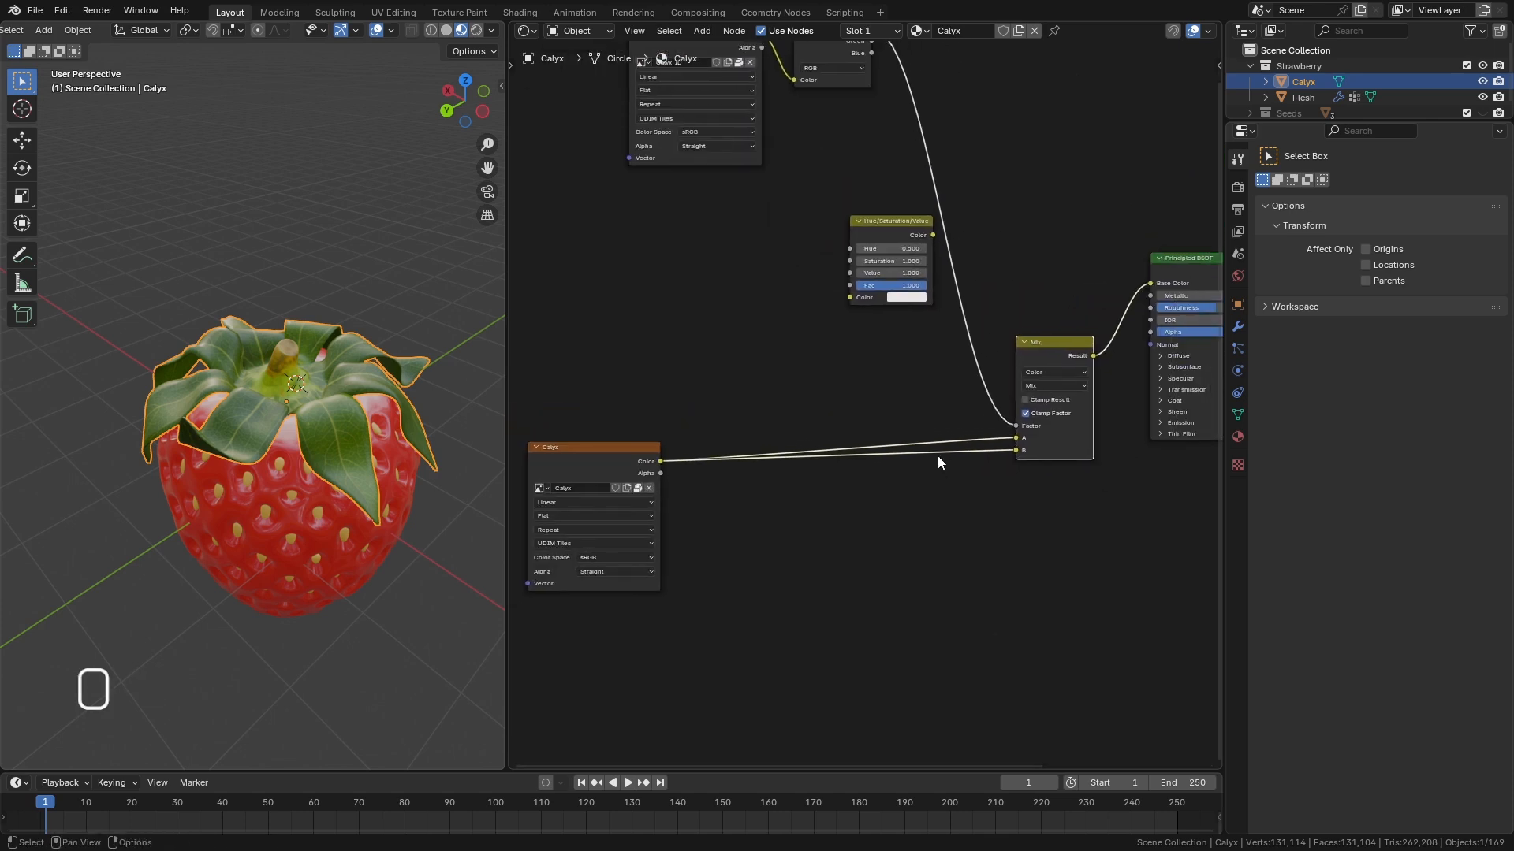
pyautogui.moveTo(913, 222); pyautogui.dragTo(877, 312)
pyautogui.moveTo(642, 448); pyautogui.dragTo(782, 456)
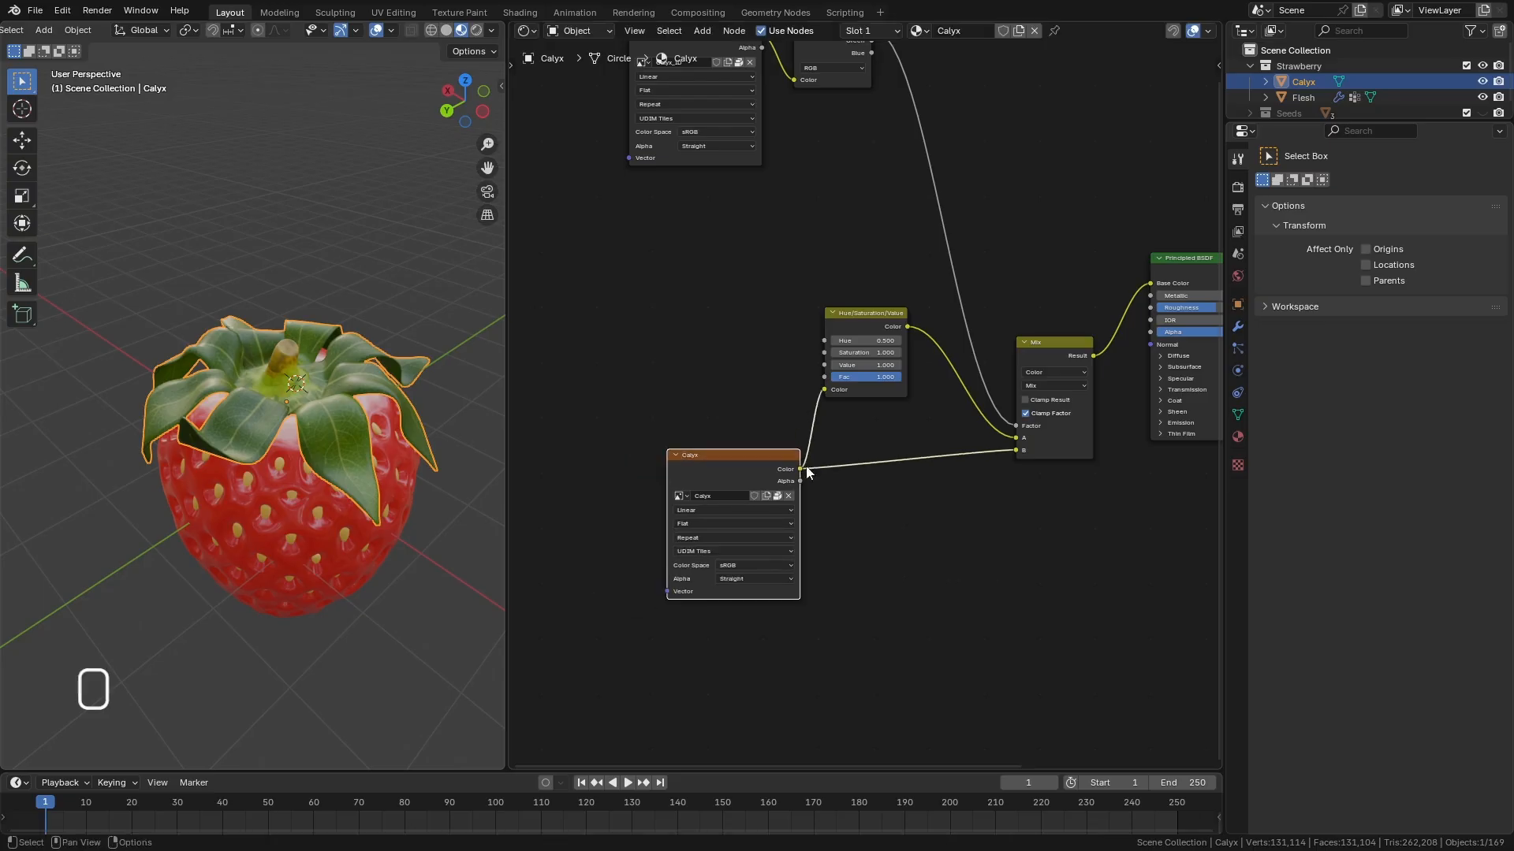
pyautogui.moveTo(1052, 346); pyautogui.dragTo(1016, 358)
# Set the Hue/Saturation/Value node's Saturation to 0.700 while checking the calyx leaves up close.
pyautogui.scroll(5, 353, 414)
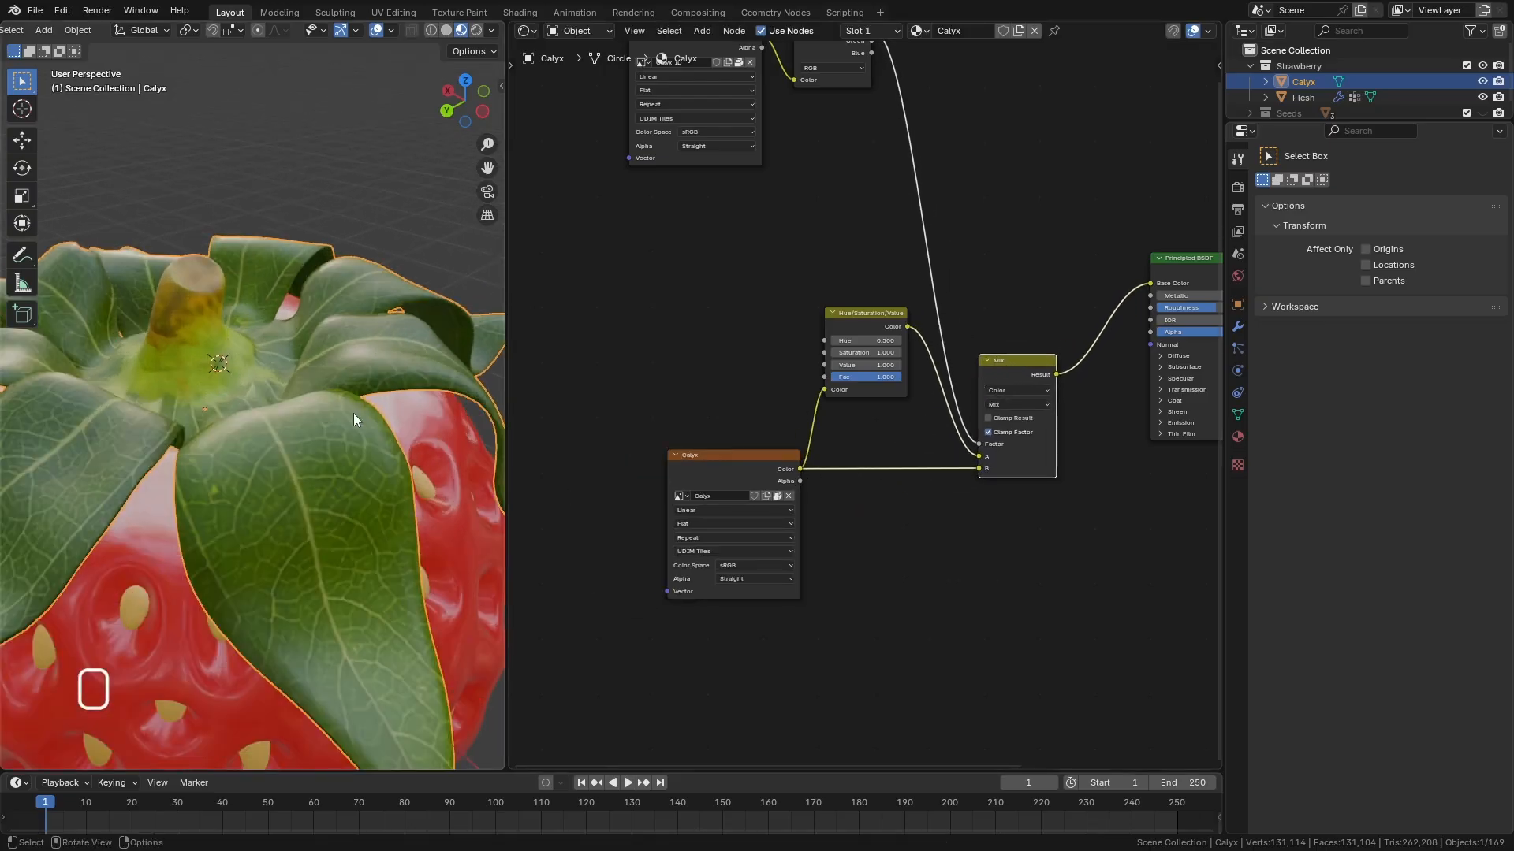
pyautogui.moveTo(353, 413); pyautogui.dragTo(385, 451, button='middle')
pyautogui.scroll(-2, 381, 457)
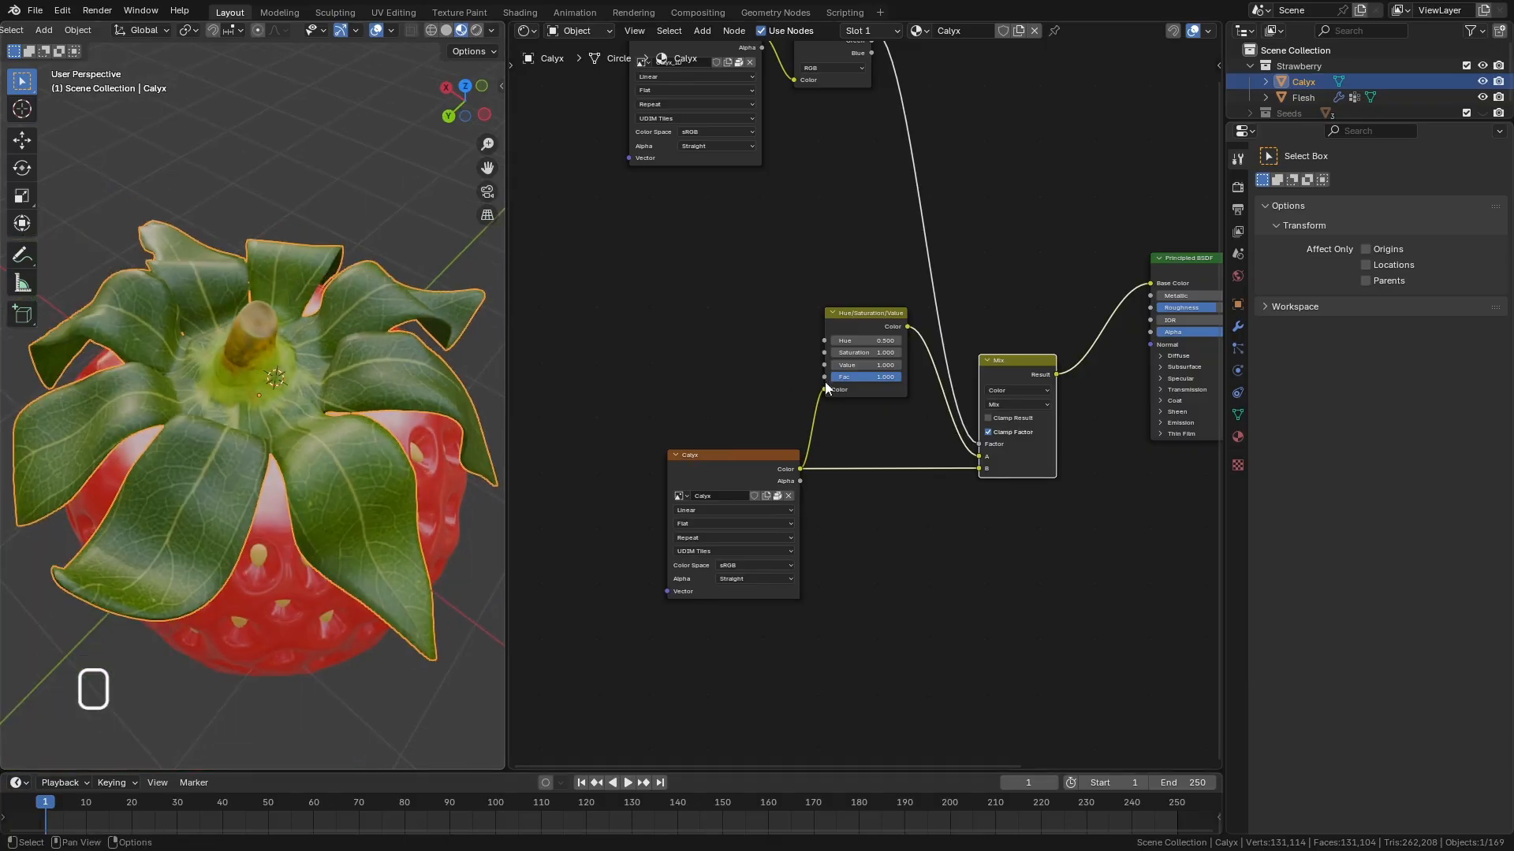
pyautogui.scroll(2, 858, 357)
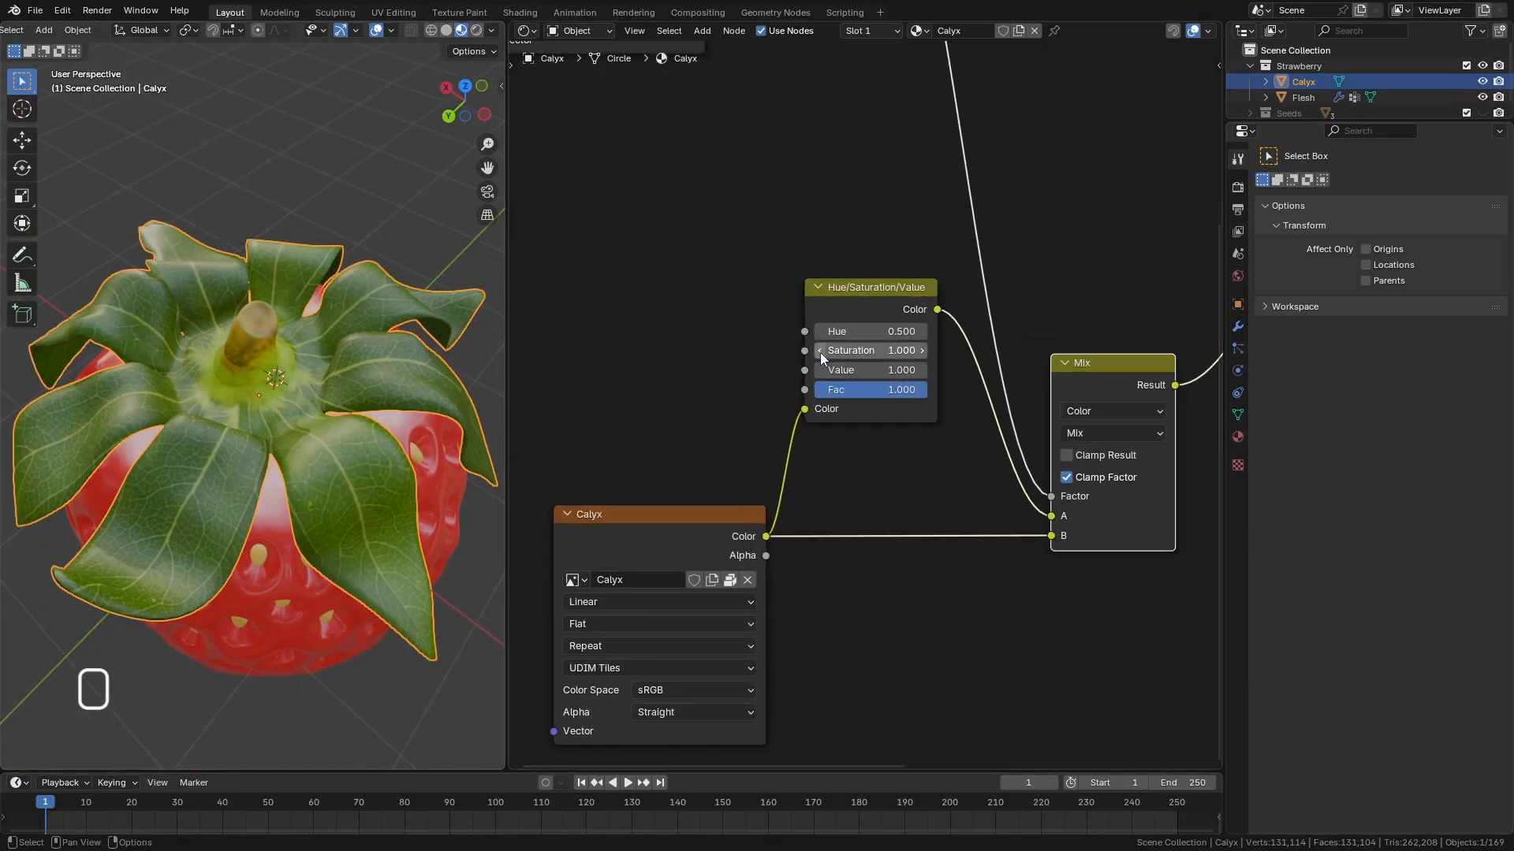
pyautogui.click(820, 352)
pyautogui.click(820, 352)
pyautogui.click(820, 352)
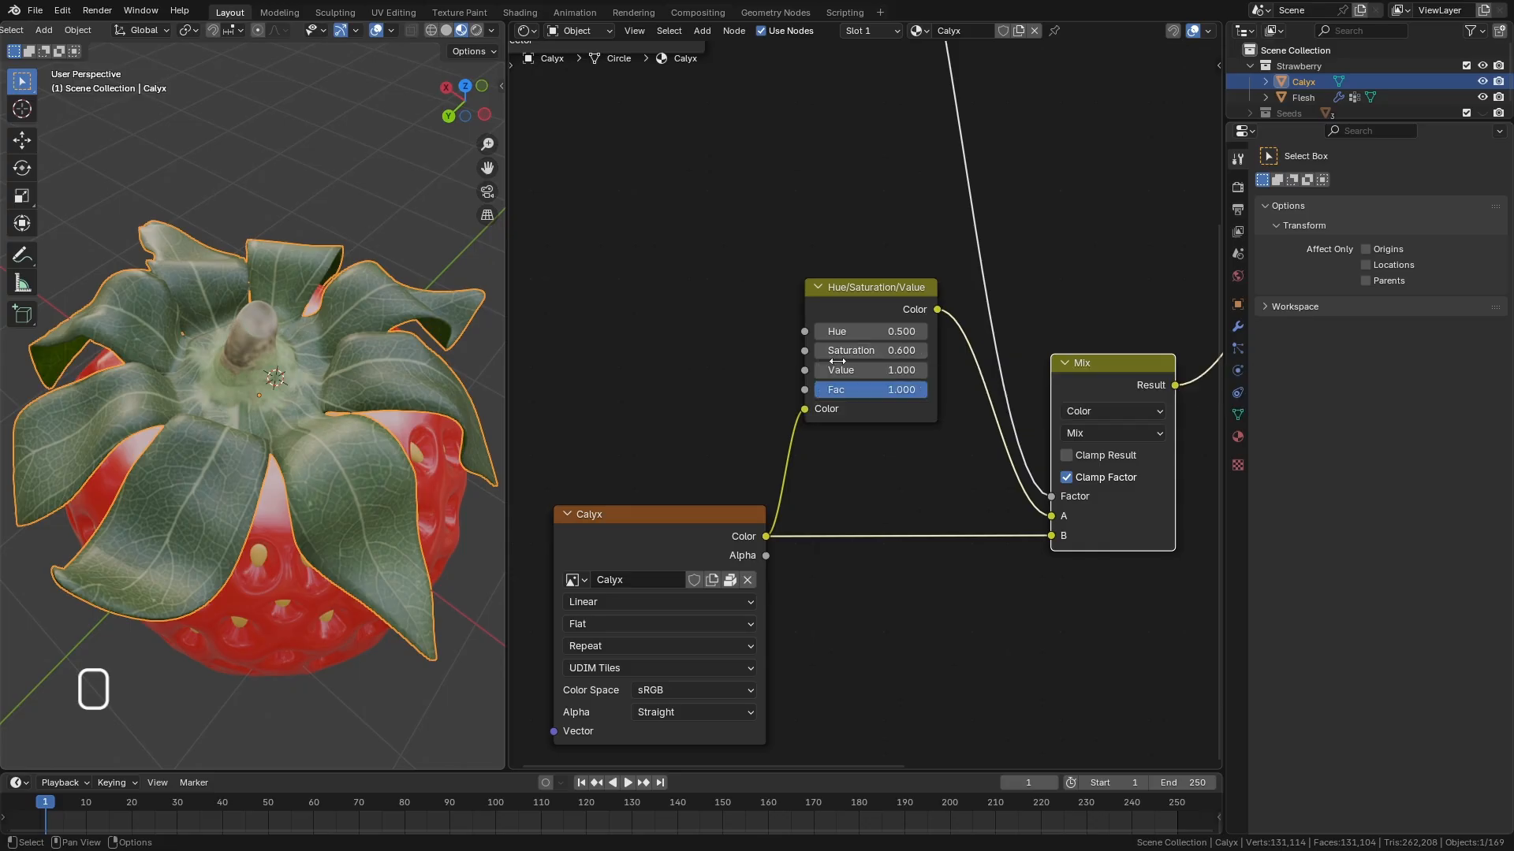
pyautogui.click(922, 352)
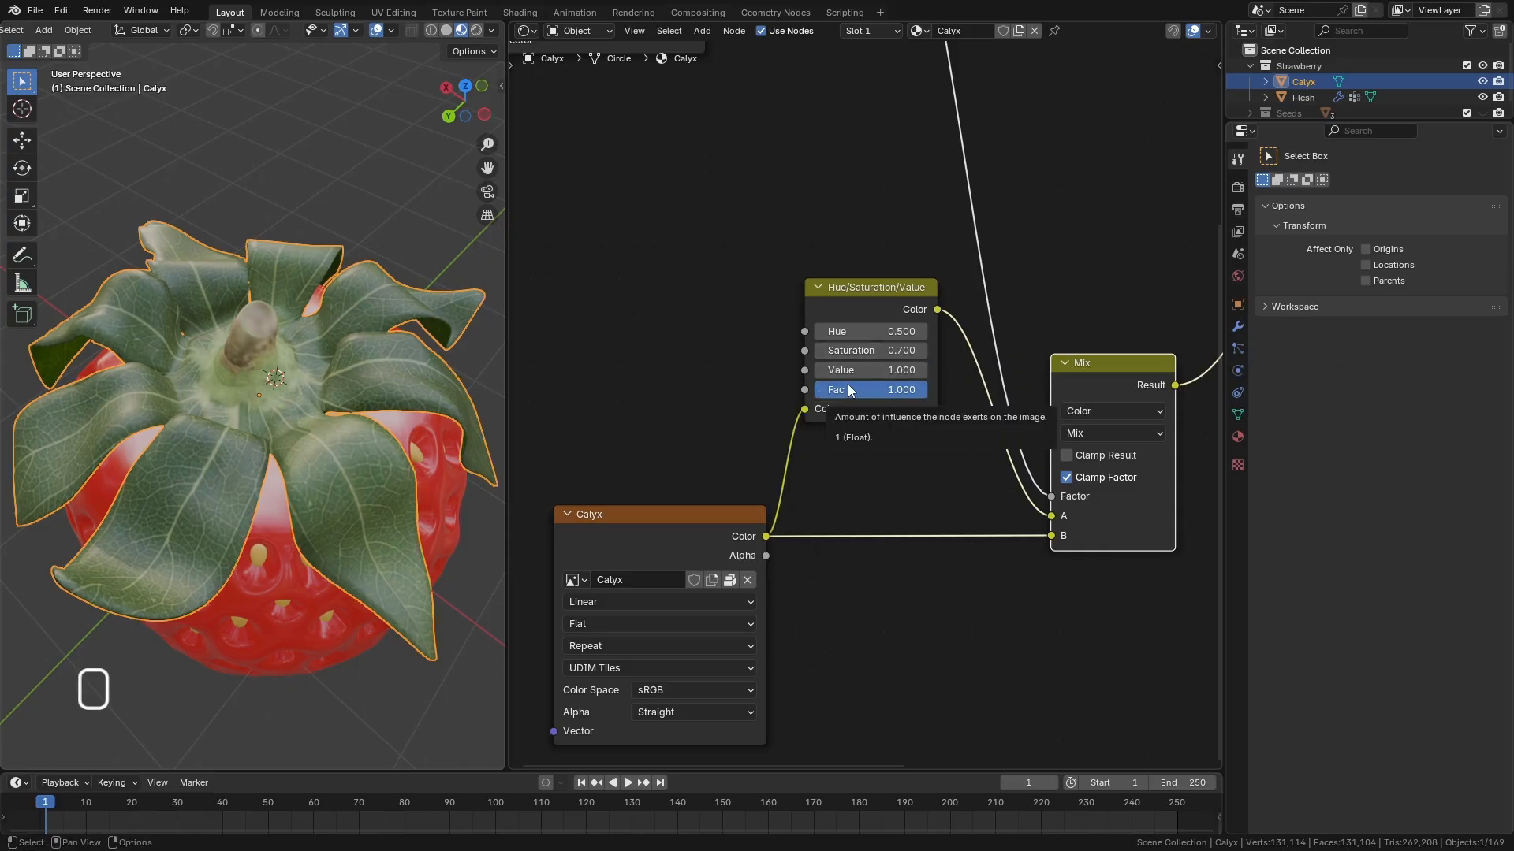
# Collapse the Calyx_ID texture and Separate Color nodes and stack them directly above one another.
pyautogui.moveTo(383, 524)
pyautogui.mouseDown(button='middle')
pyautogui.moveTo(386, 302)
pyautogui.moveTo(409, 388)
pyautogui.moveTo(294, 338)
pyautogui.moveTo(376, 524)
pyautogui.mouseUp(button='middle')
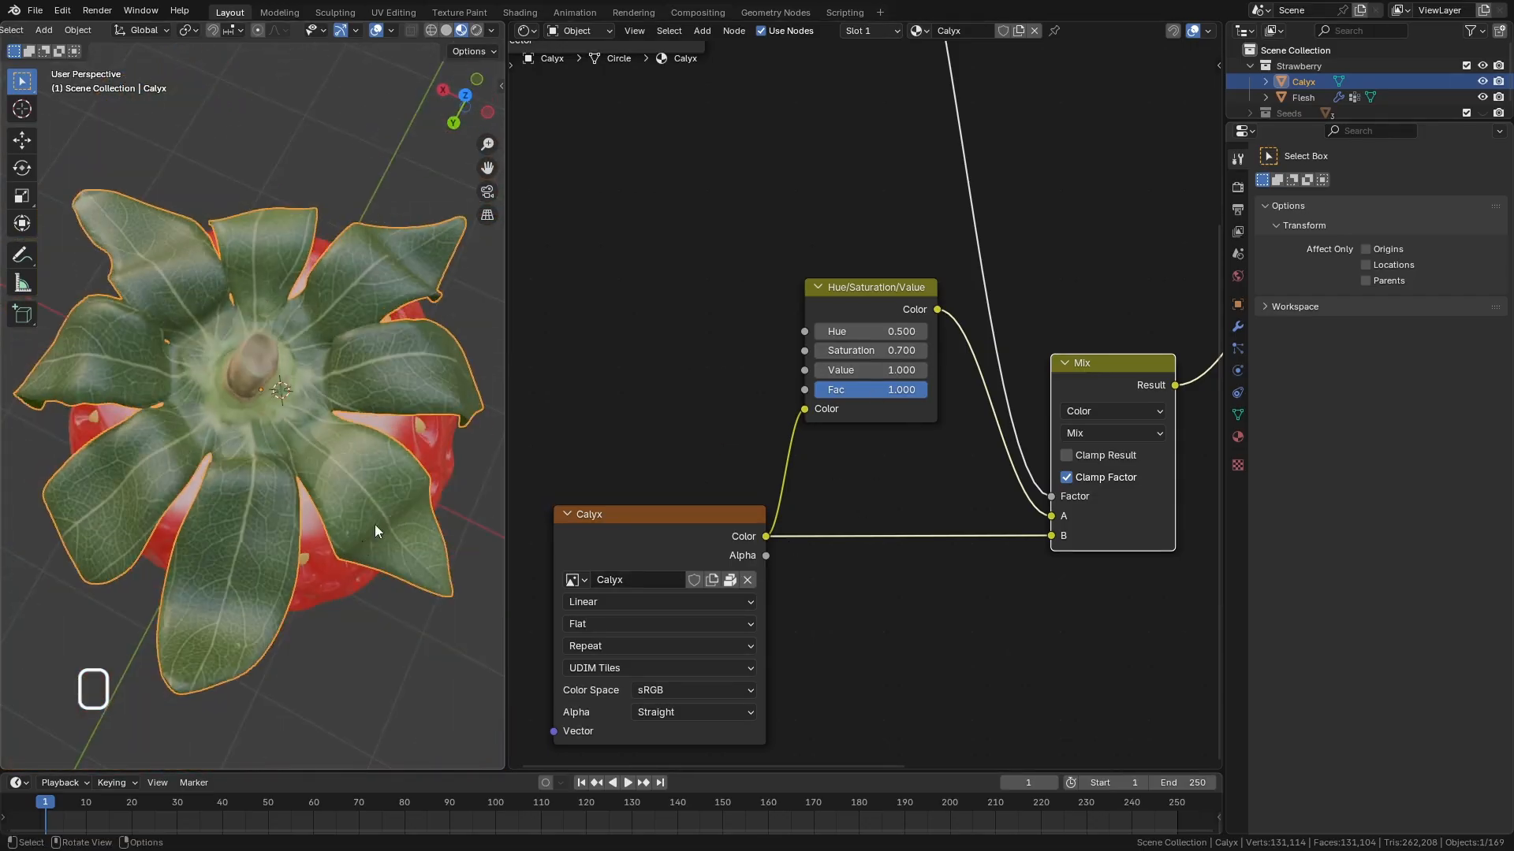
pyautogui.scroll(-5, 320, 438)
pyautogui.moveTo(363, 446); pyautogui.dragTo(317, 410, button='middle')
pyautogui.scroll(8, 317, 410)
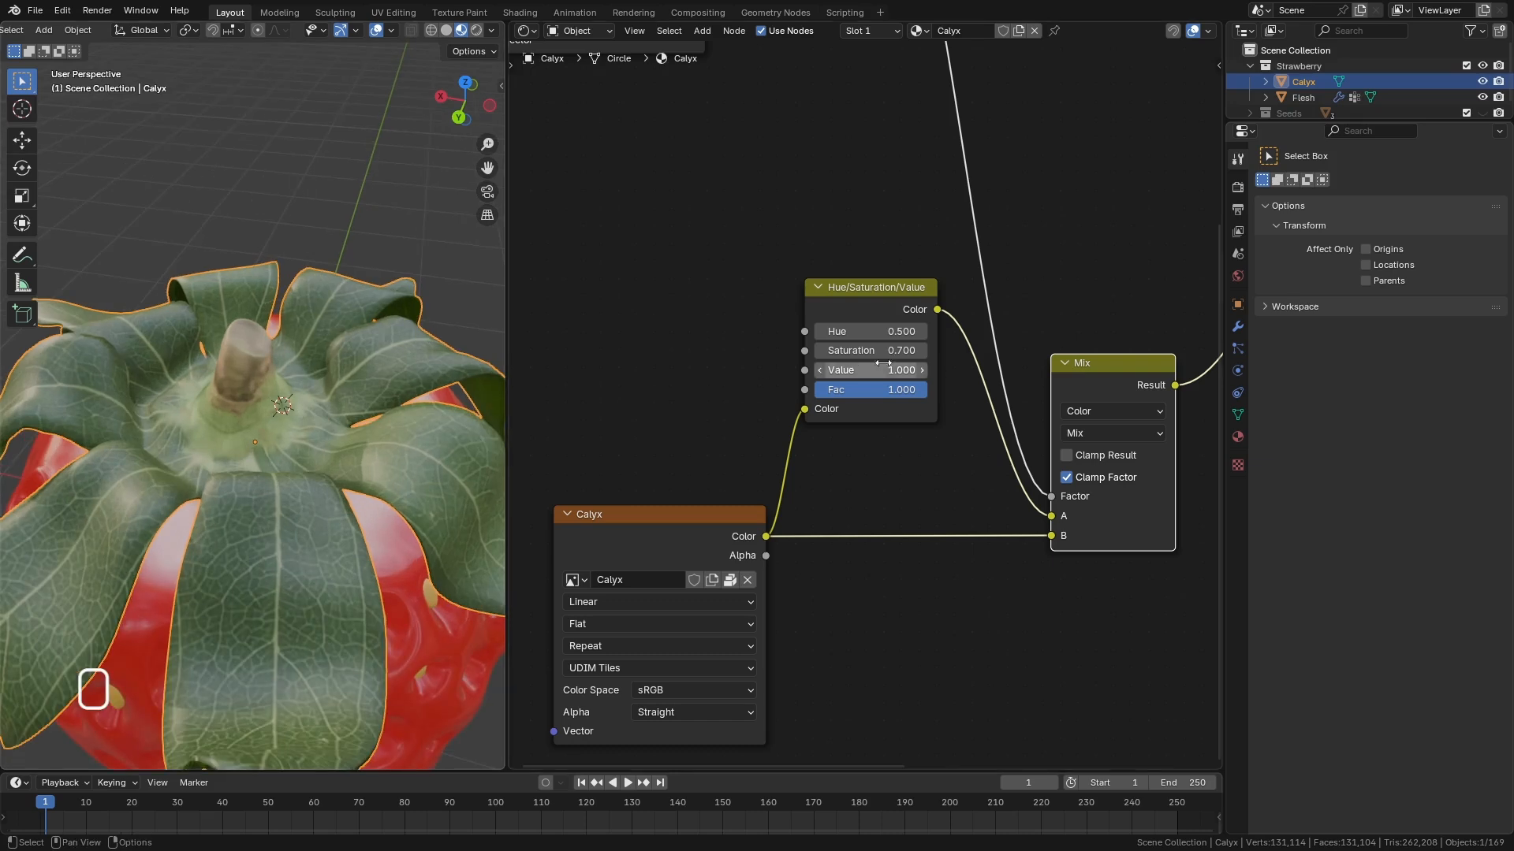
pyautogui.moveTo(875, 239); pyautogui.dragTo(867, 388, button='middle')
pyautogui.scroll(-1, 870, 391)
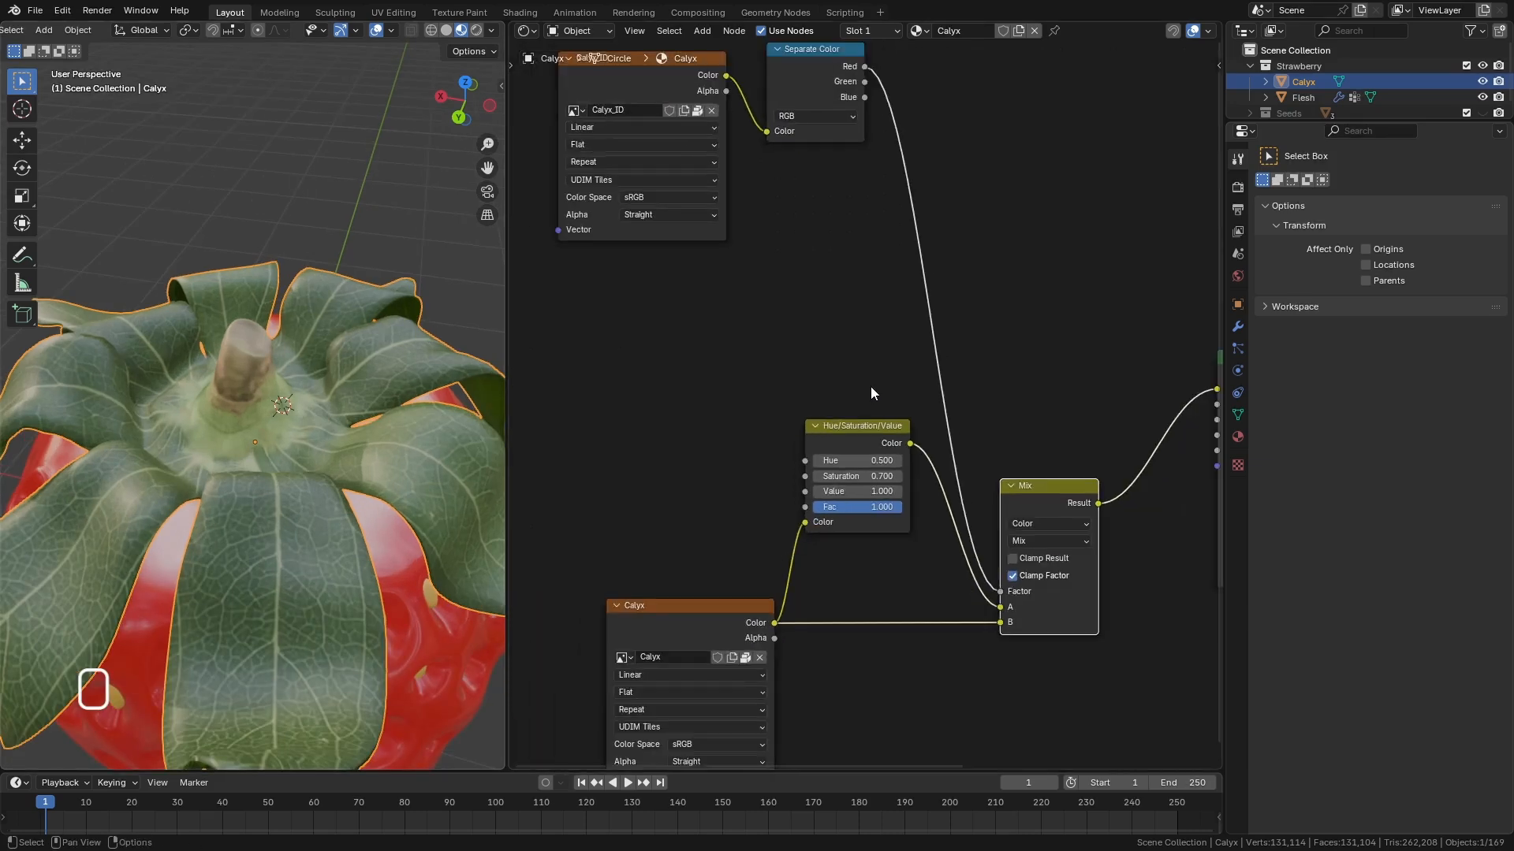
pyautogui.scroll(-1, 871, 387)
pyautogui.moveTo(943, 209); pyautogui.dragTo(551, 324)
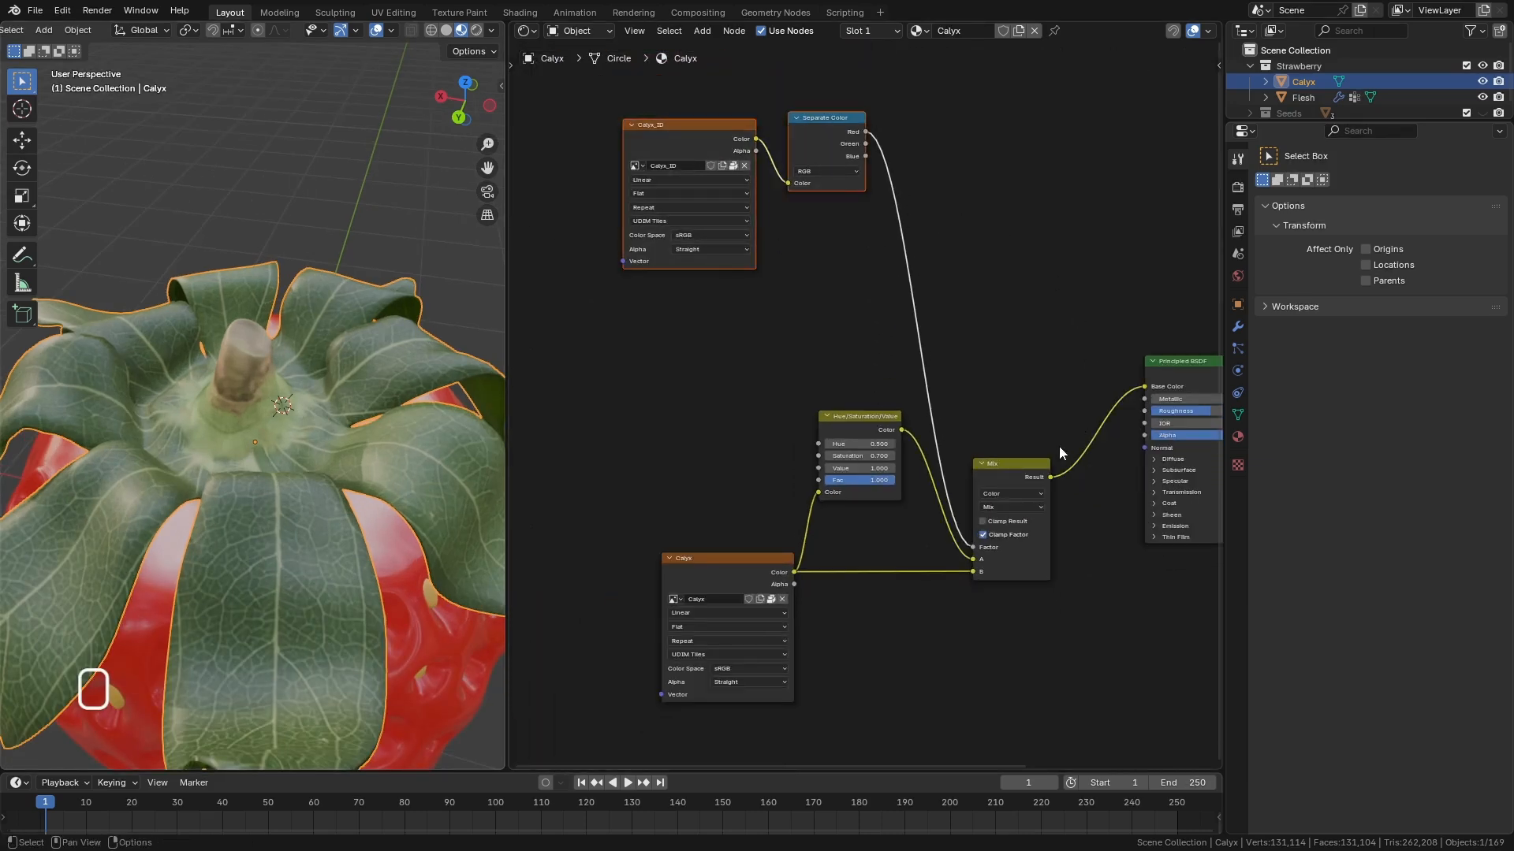
pyautogui.moveTo(848, 119); pyautogui.dragTo(697, 353)
pyautogui.click(765, 189)
pyautogui.click(775, 185)
pyautogui.click(808, 183)
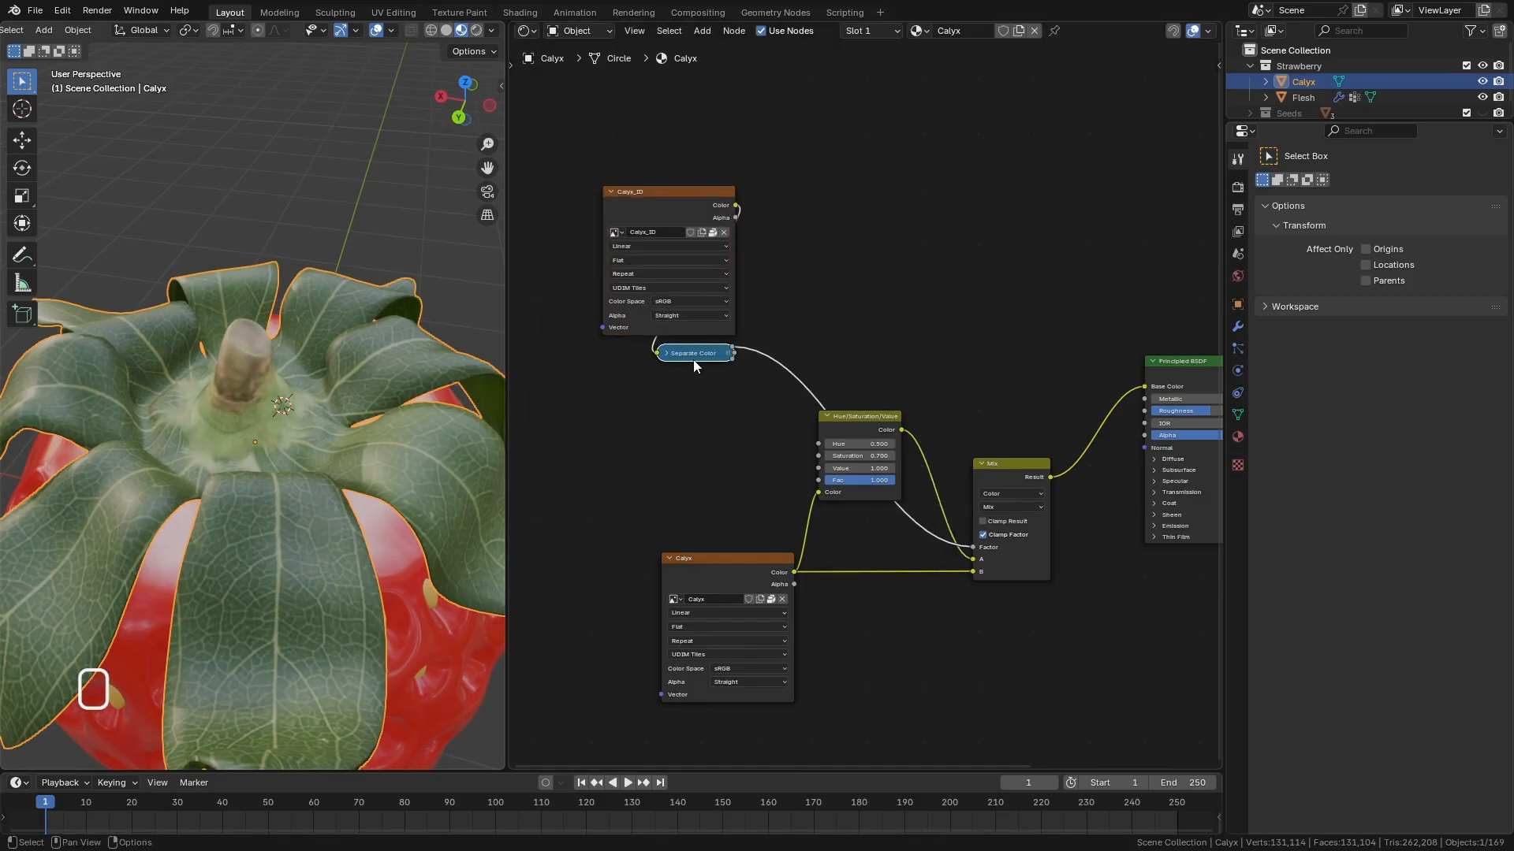
pyautogui.moveTo(857, 320); pyautogui.dragTo(879, 282, button='middle')
pyautogui.click(637, 157)
pyautogui.click(634, 155)
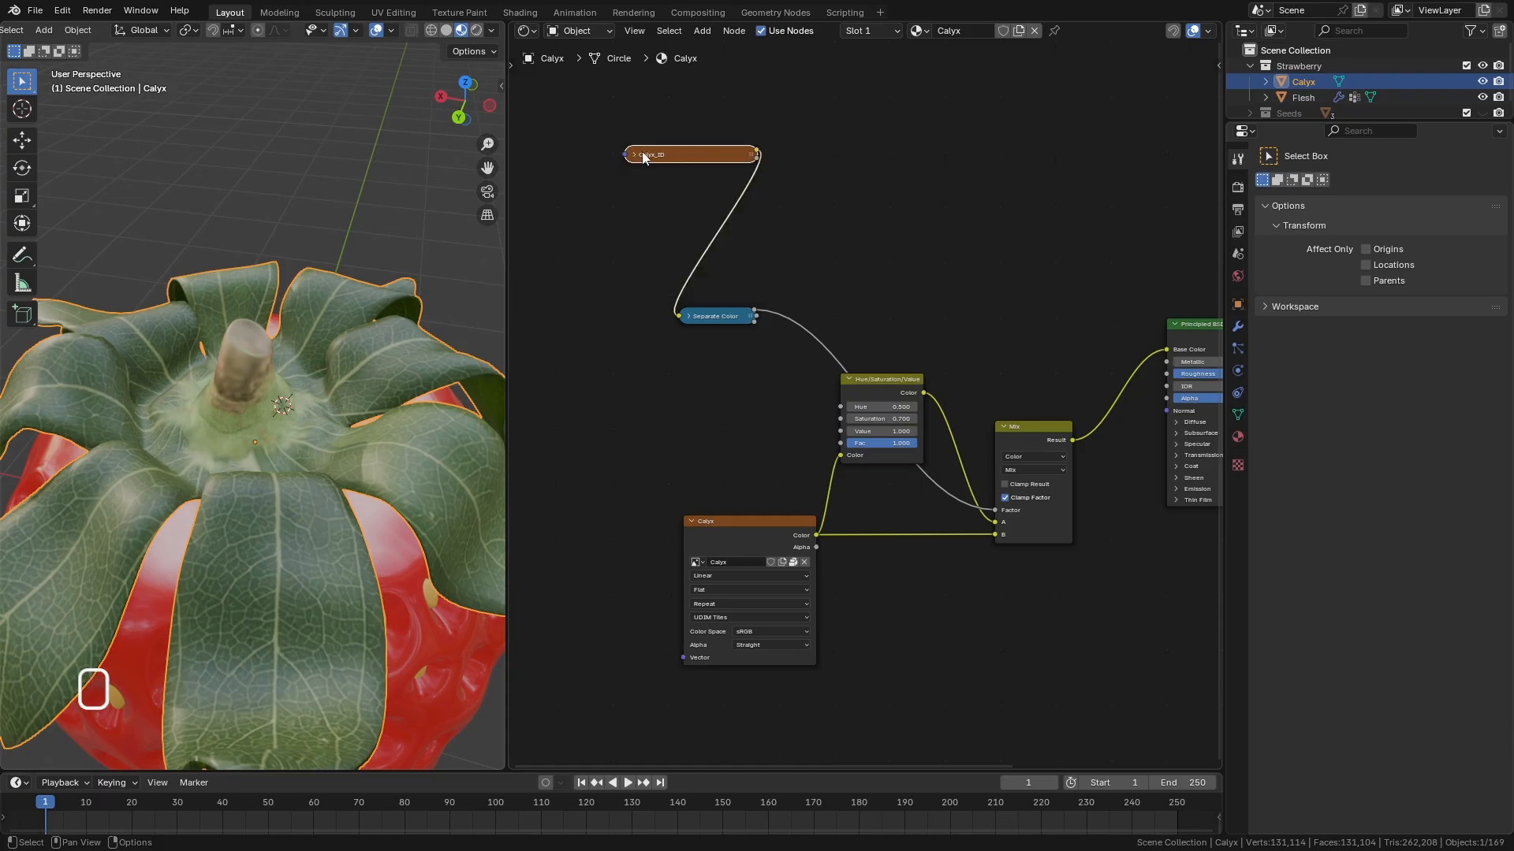
pyautogui.moveTo(707, 153)
pyautogui.mouseDown()
pyautogui.moveTo(712, 277)
pyautogui.moveTo(707, 168)
pyautogui.mouseUp()
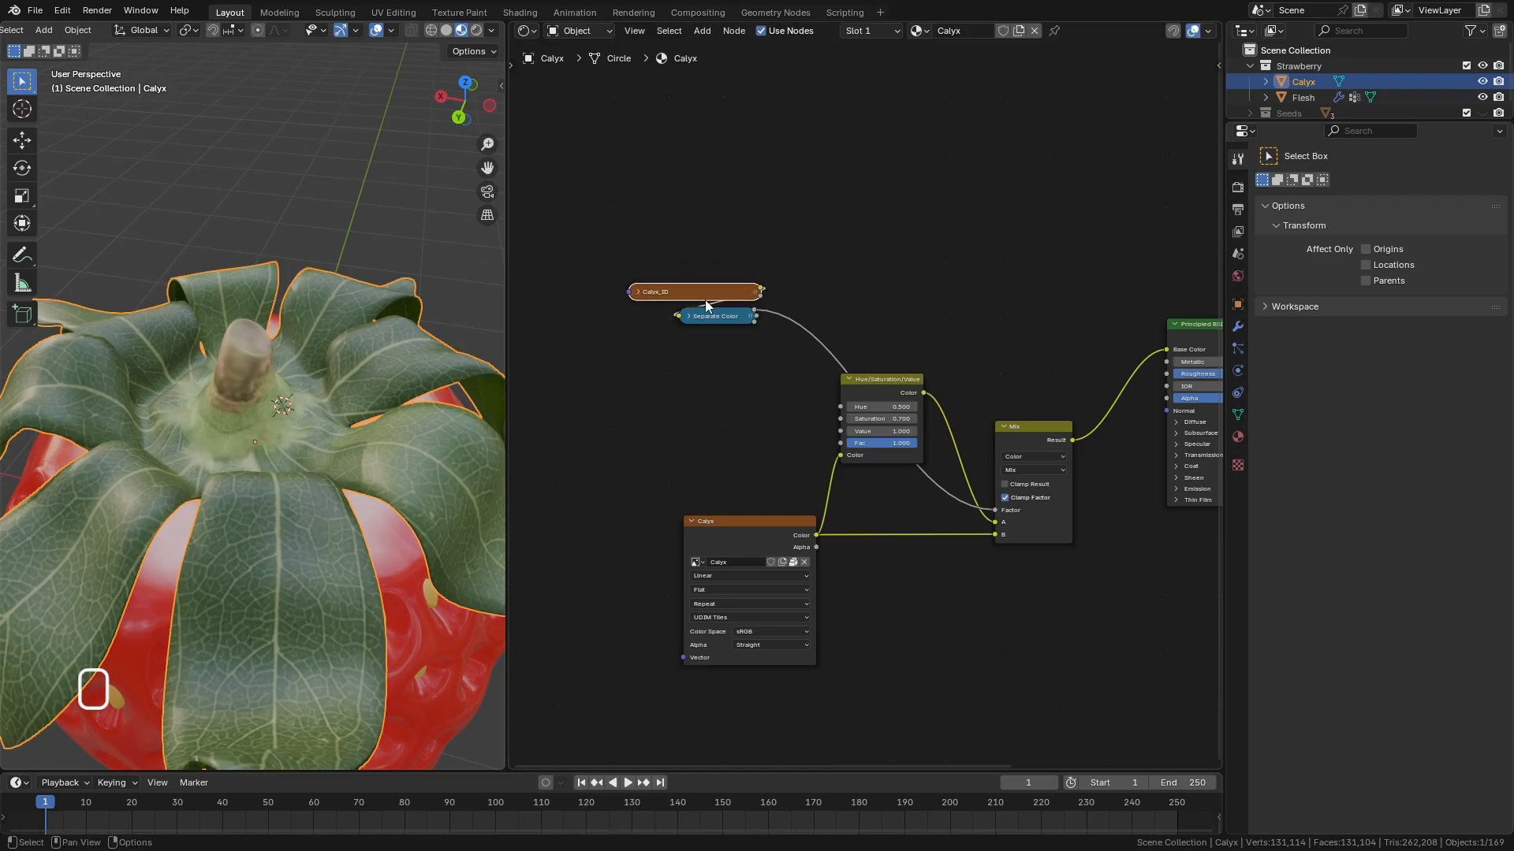
# Collapse the Hue/Saturation/Value node above the Calyx texture, and place both close to the Mix node's inputs.
pyautogui.click(849, 380)
pyautogui.moveTo(885, 377); pyautogui.dragTo(783, 495)
pyautogui.hotkey('ctrl', 'z')
pyautogui.hotkey('ctrl', 'z')
pyautogui.click(849, 381)
pyautogui.moveTo(851, 465); pyautogui.dragTo(664, 631)
pyautogui.press('g')
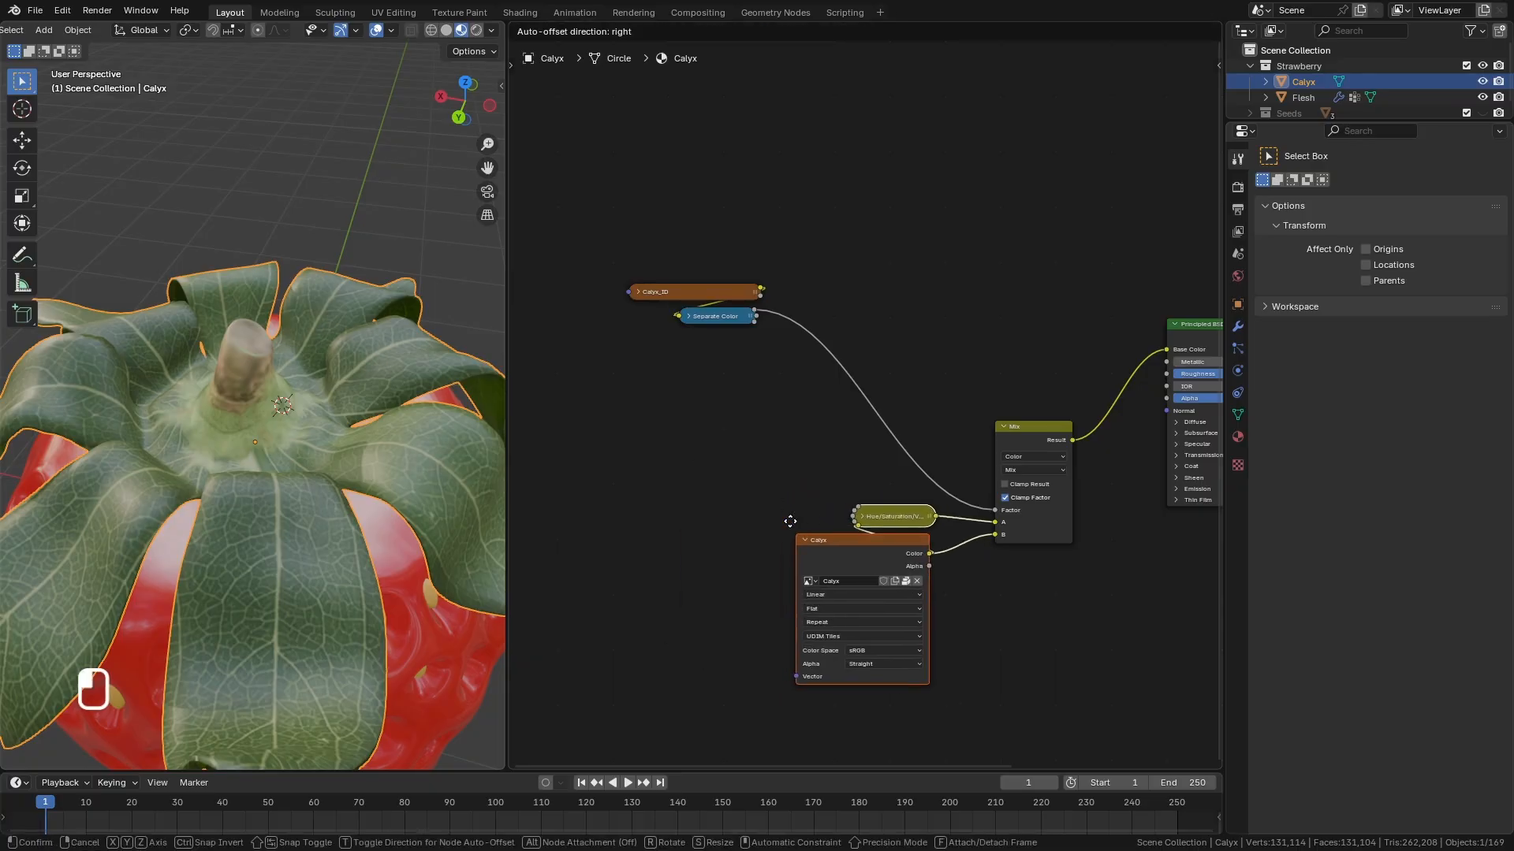
pyautogui.click(791, 524)
# Move the compact texture, mask and Mix node group well away from the Principled BSDF to free up space.
pyautogui.moveTo(766, 371); pyautogui.dragTo(1050, 552)
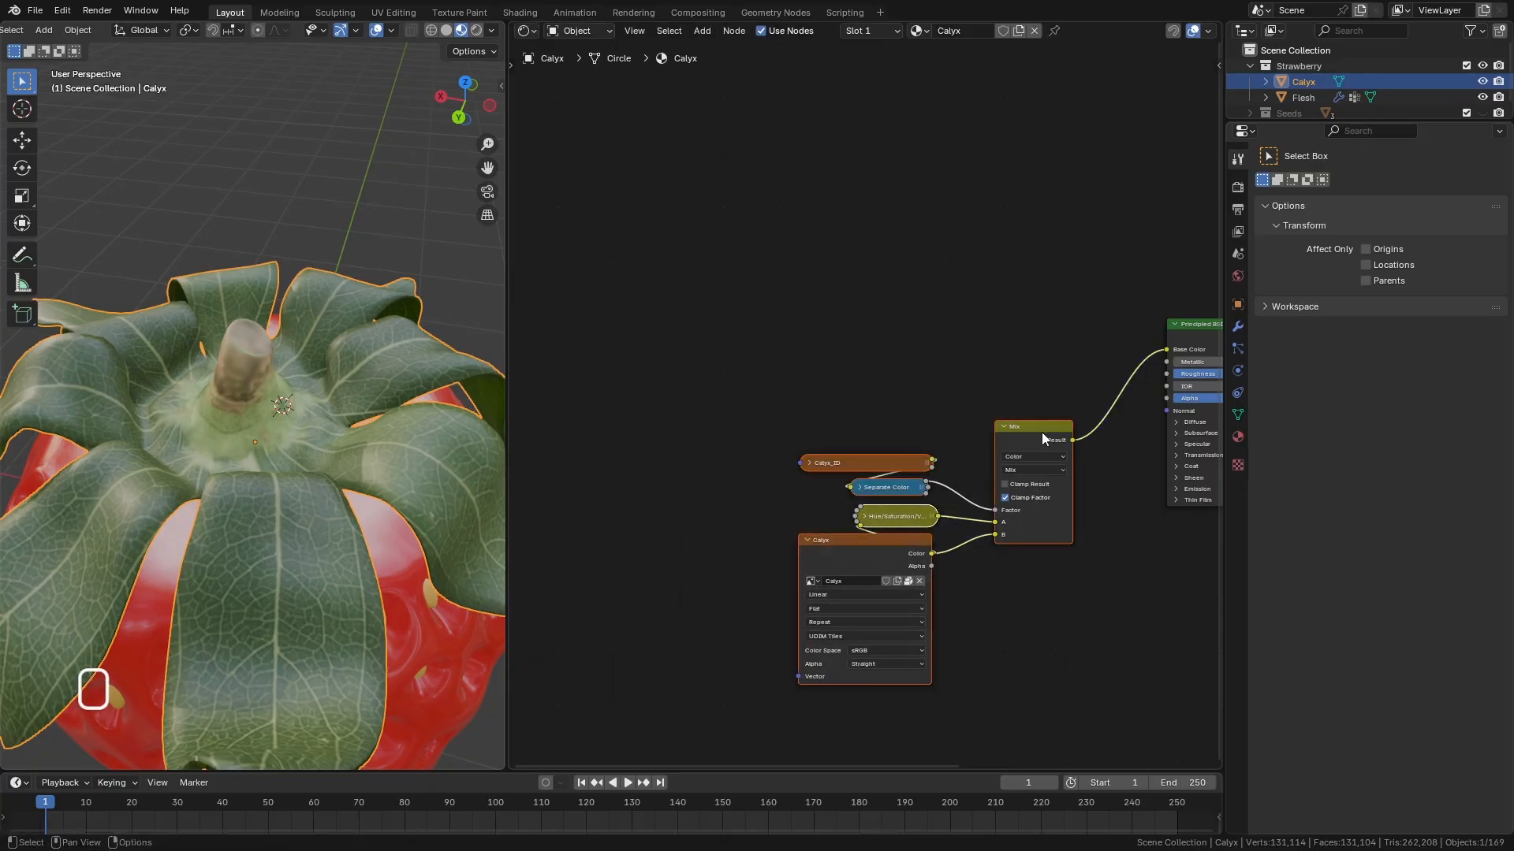
pyautogui.moveTo(1042, 432); pyautogui.dragTo(771, 186)
pyautogui.moveTo(795, 514); pyautogui.dragTo(837, 486, button='middle')
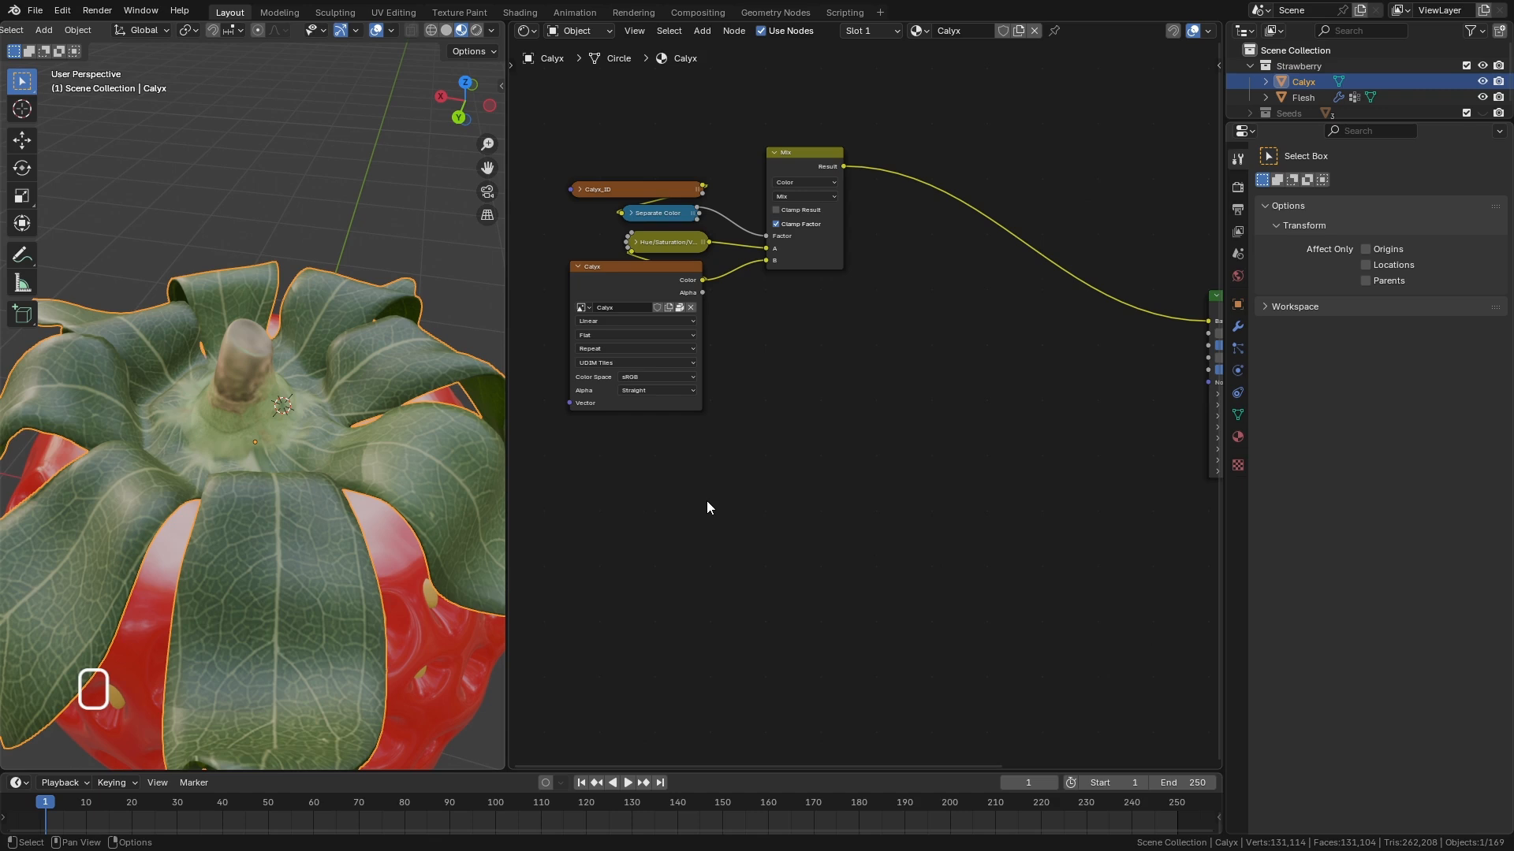
# Add an RGB to BW node fed by the Calyx texture's Color, and preview its output on the calyx.
pyautogui.press('space')
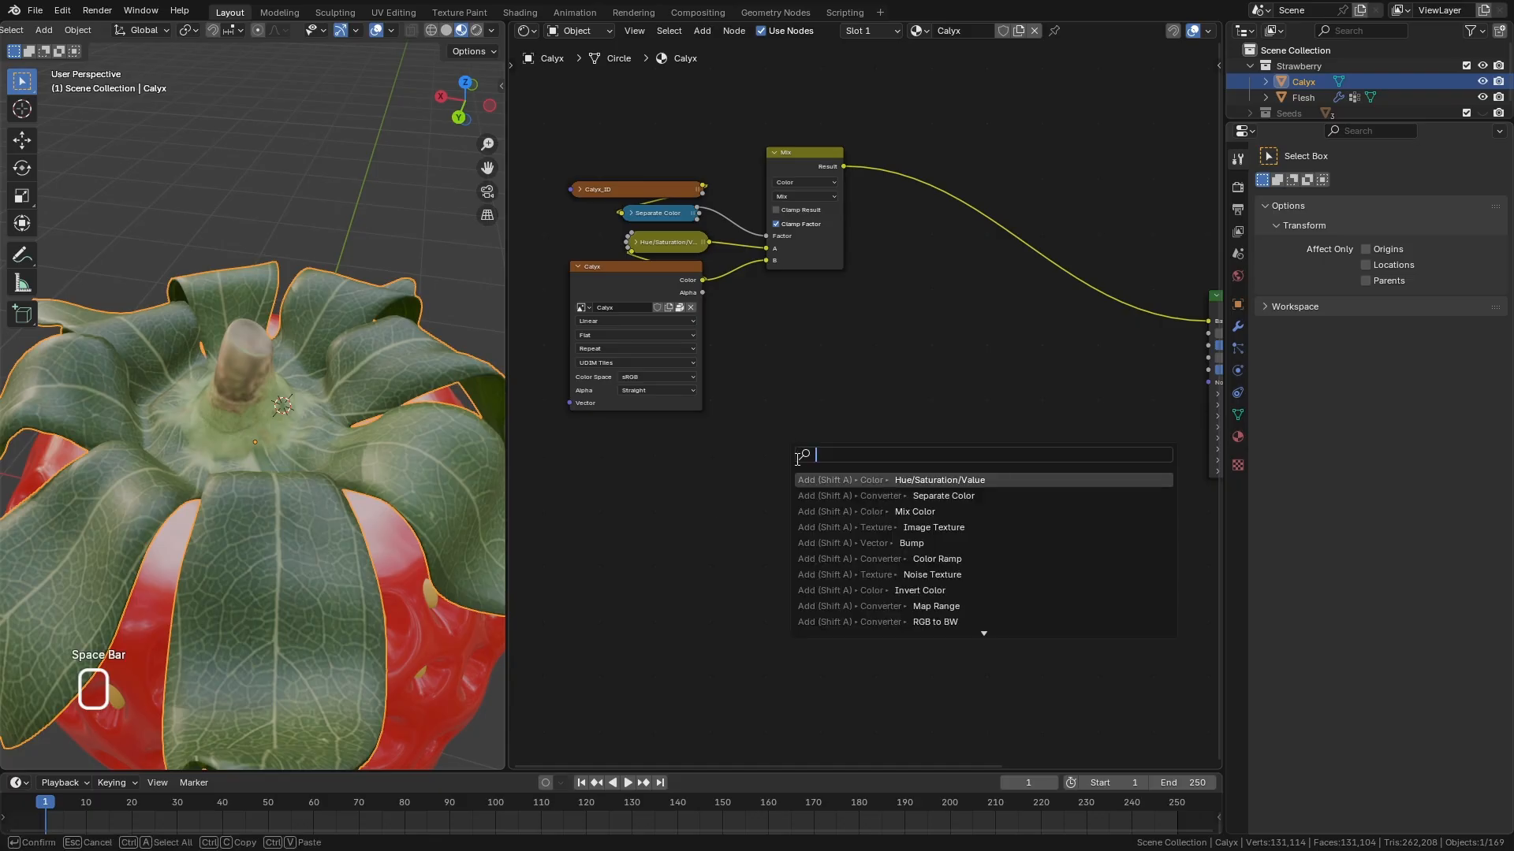
pyautogui.write('rgb')
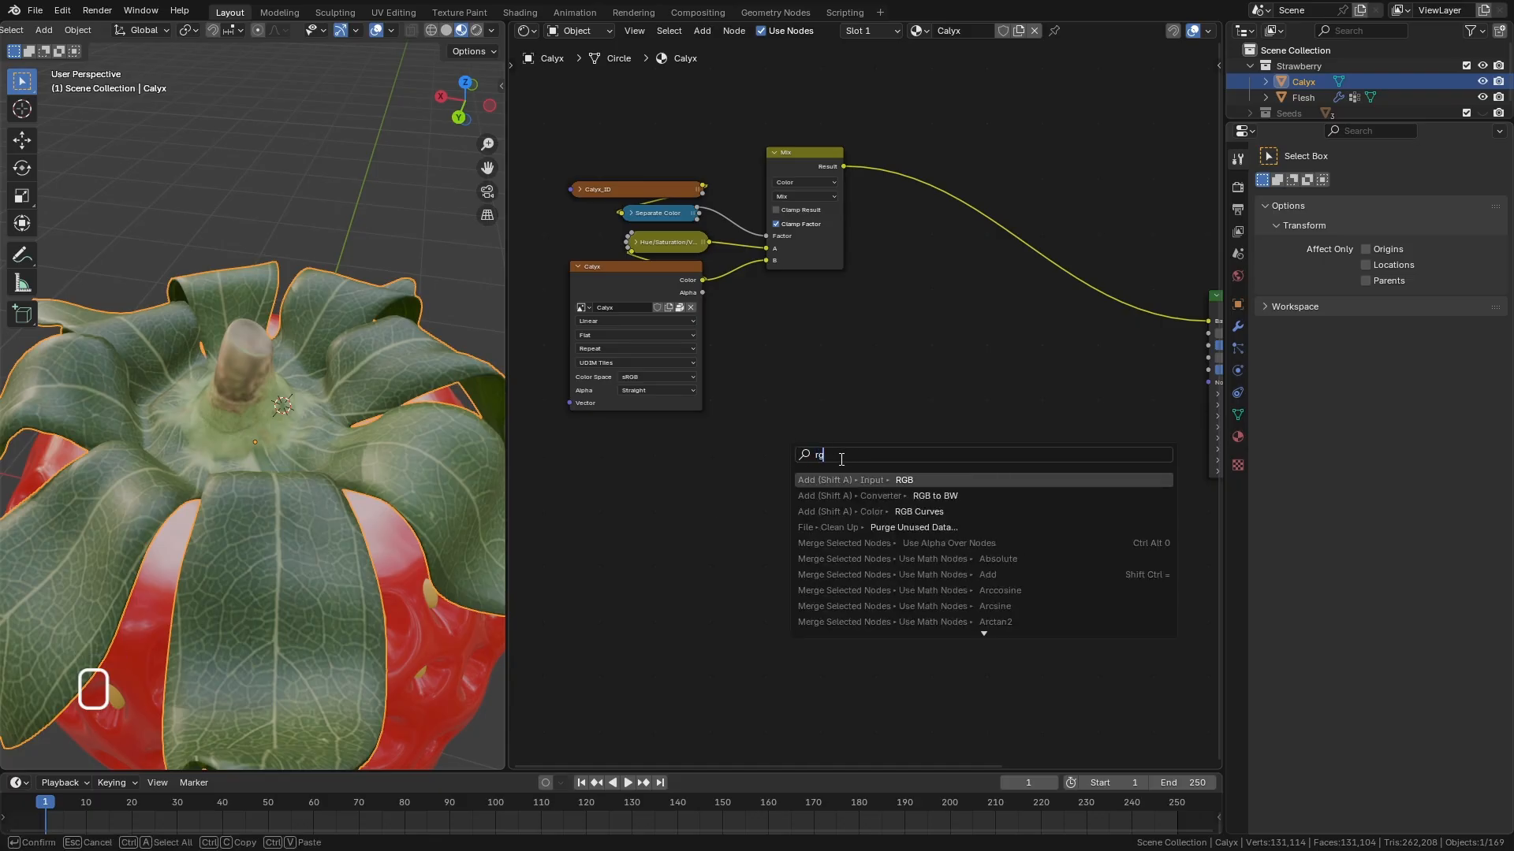
pyautogui.click(964, 496)
pyautogui.click(791, 440)
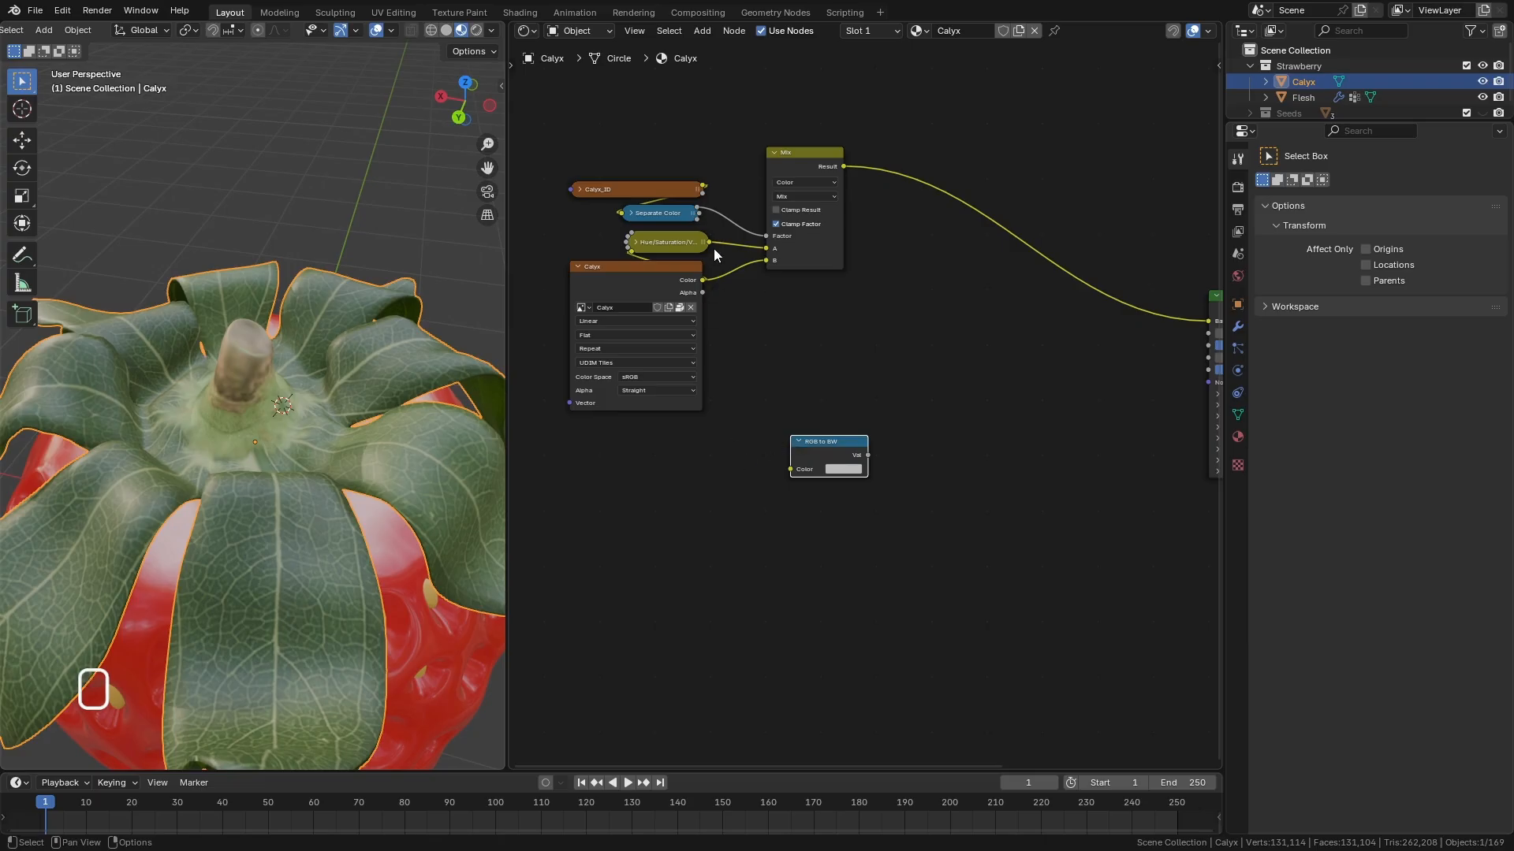
pyautogui.moveTo(703, 280); pyautogui.dragTo(790, 469)
pyautogui.keyDown('ctrl'); pyautogui.keyDown('shift'); pyautogui.click(839, 476); pyautogui.keyUp('shift'); pyautogui.keyUp('ctrl')
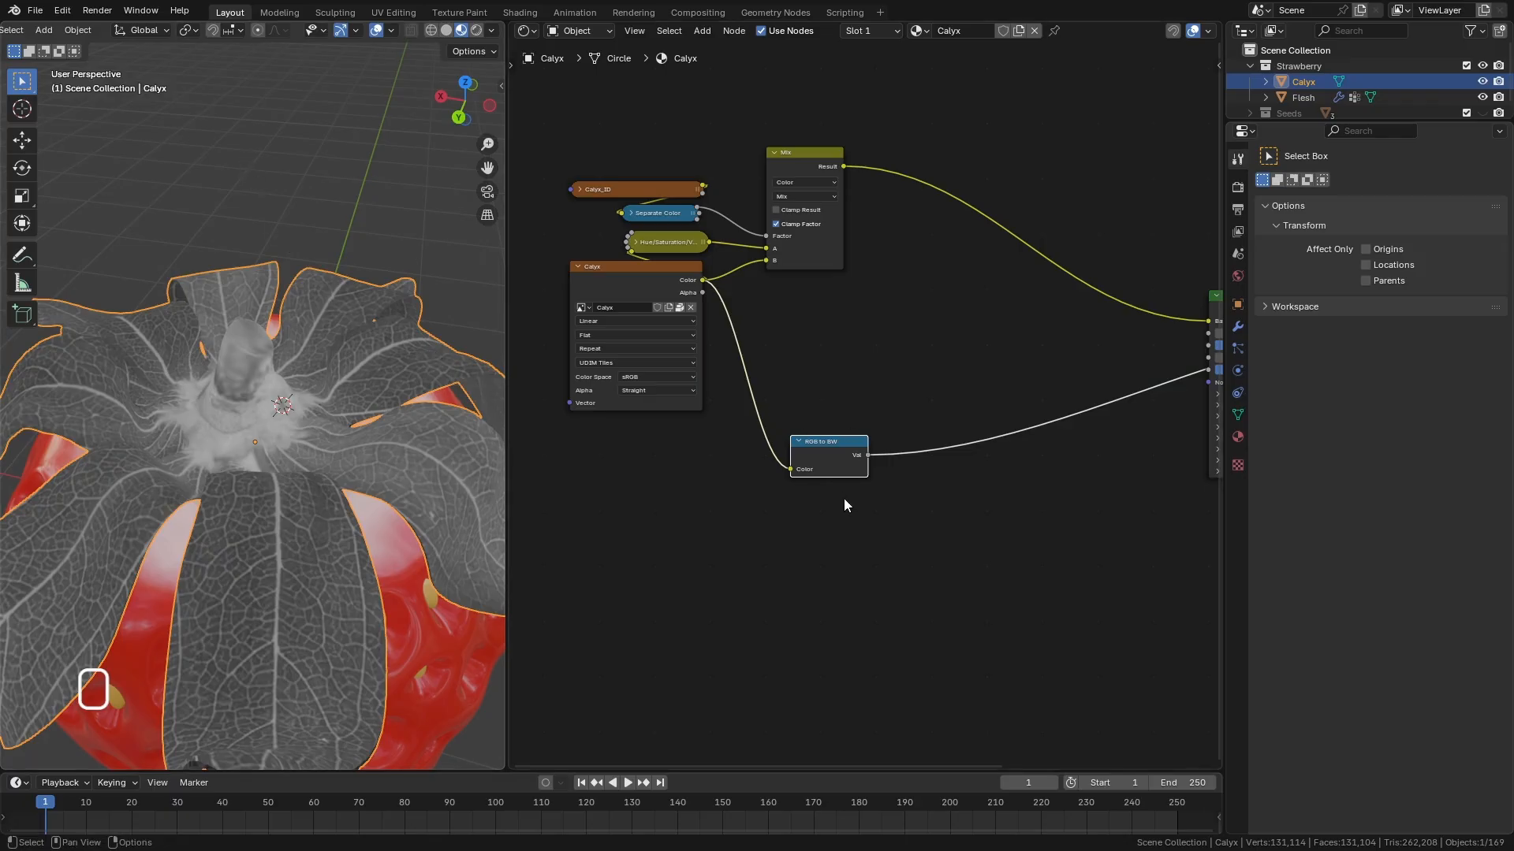
pyautogui.moveTo(845, 499); pyautogui.dragTo(716, 471, button='middle')
pyautogui.moveTo(348, 533); pyautogui.dragTo(404, 544, button='middle')
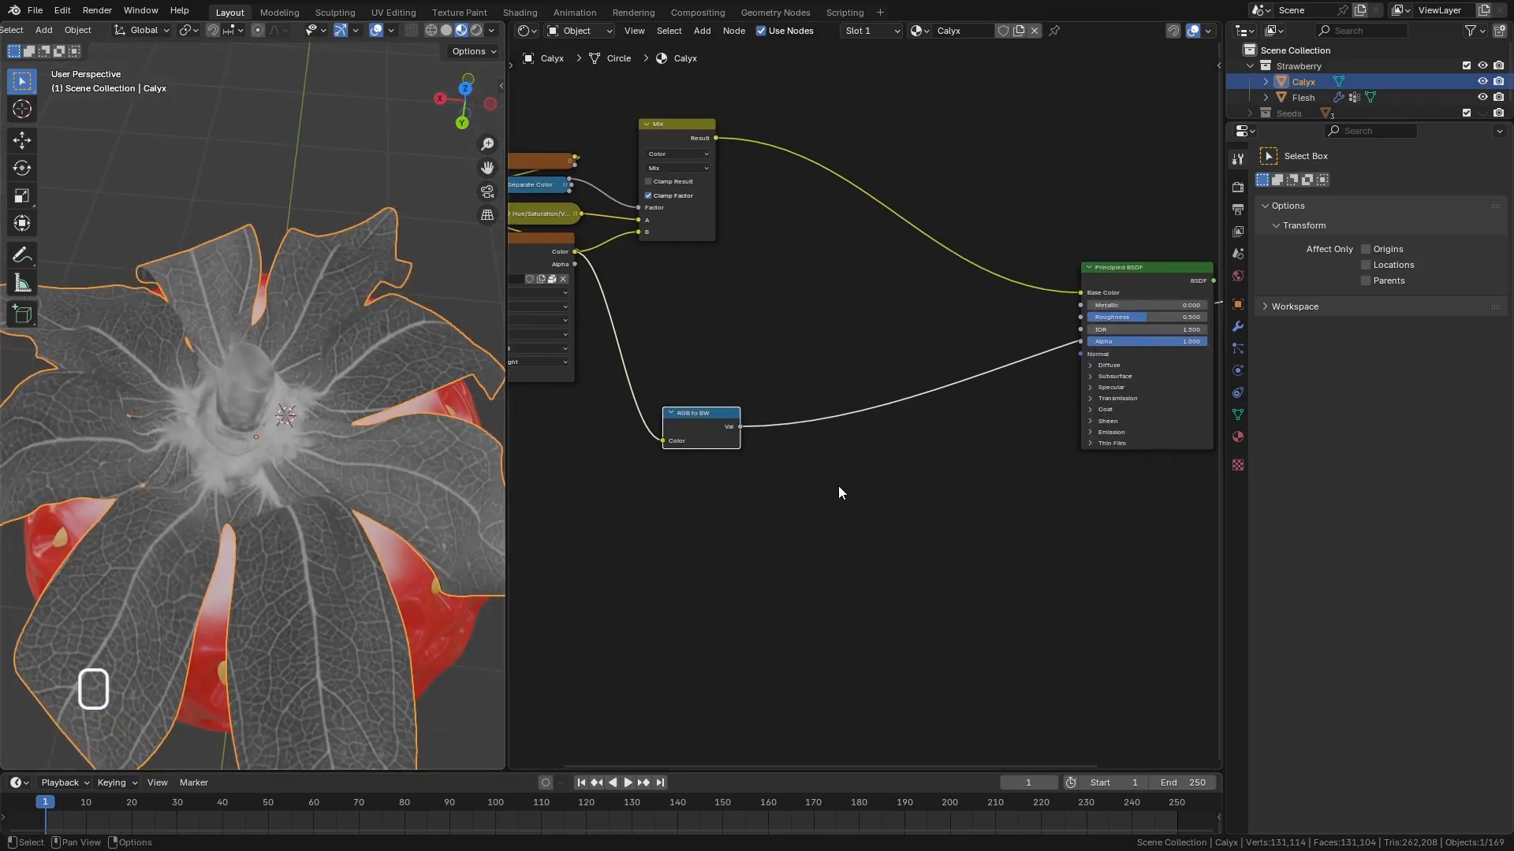
# Insert a Map Range node on the RGB to BW node's Val output.
pyautogui.click(765, 477)
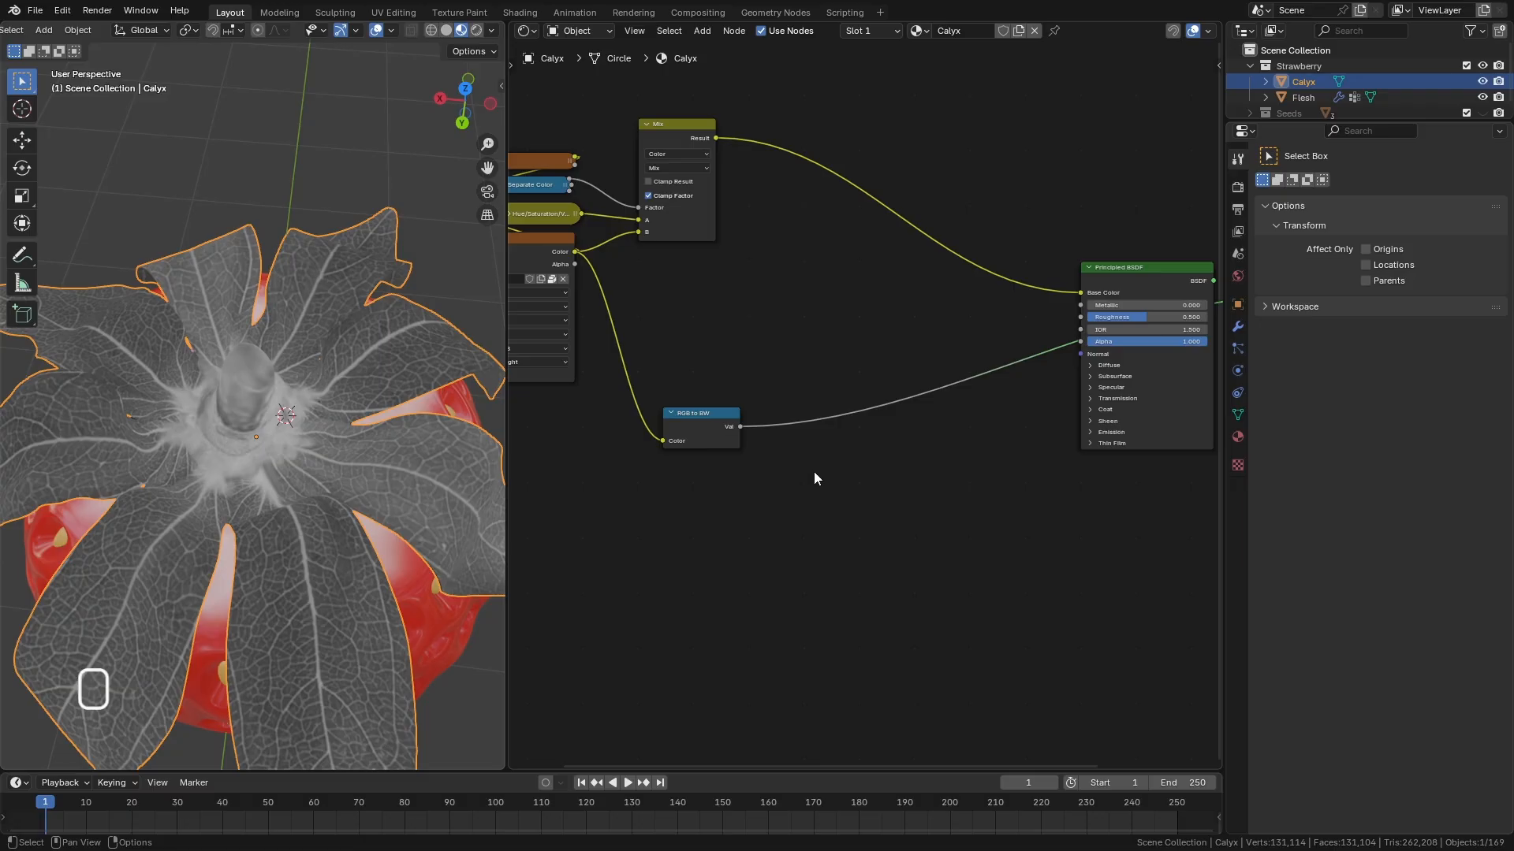
pyautogui.press('F3')
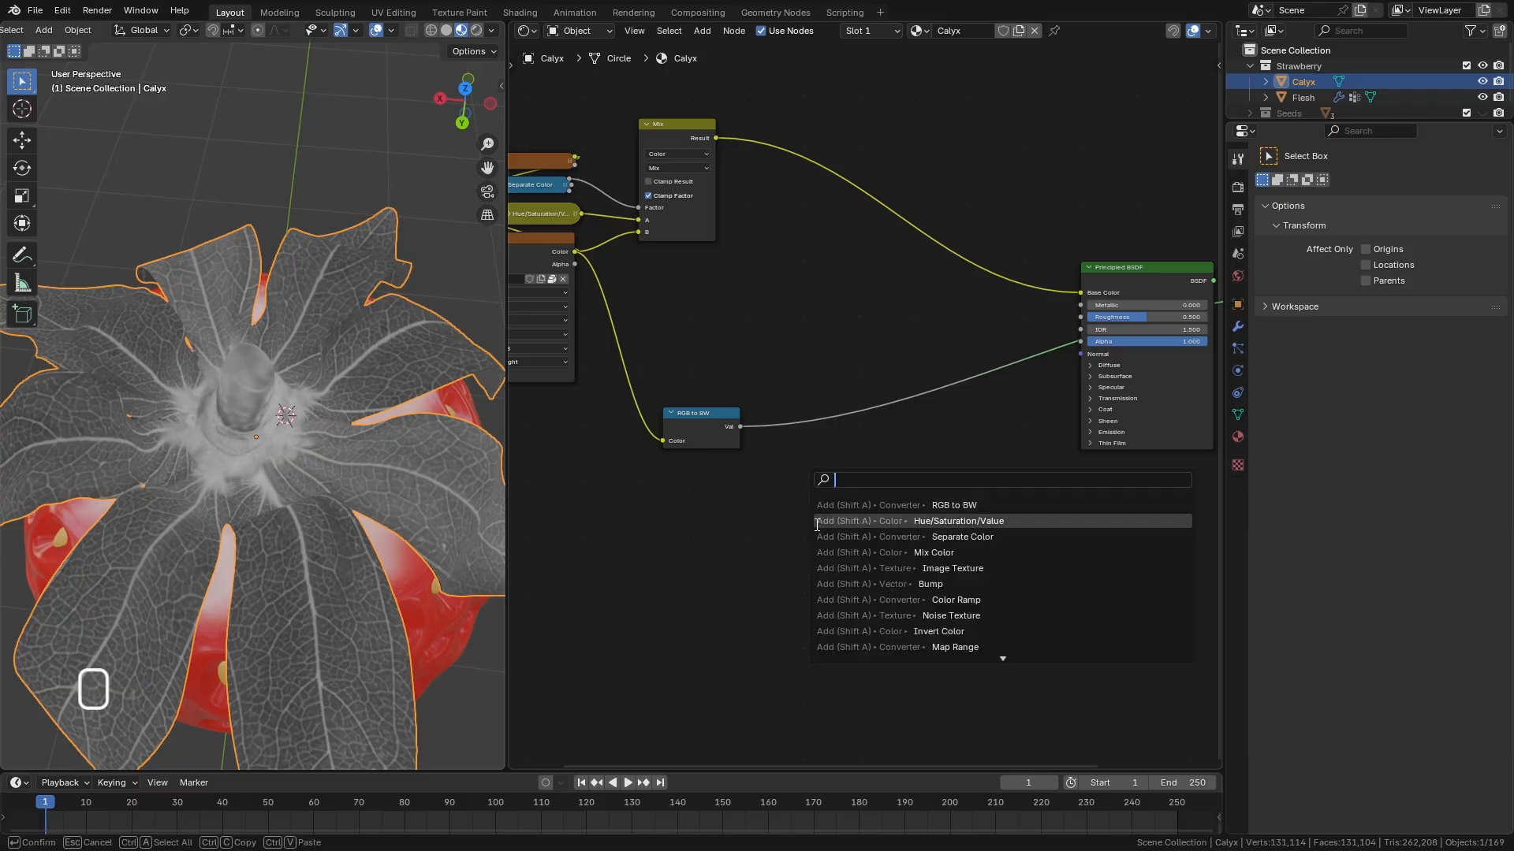
pyautogui.write('map')
pyautogui.press('Return')
pyautogui.click(851, 396)
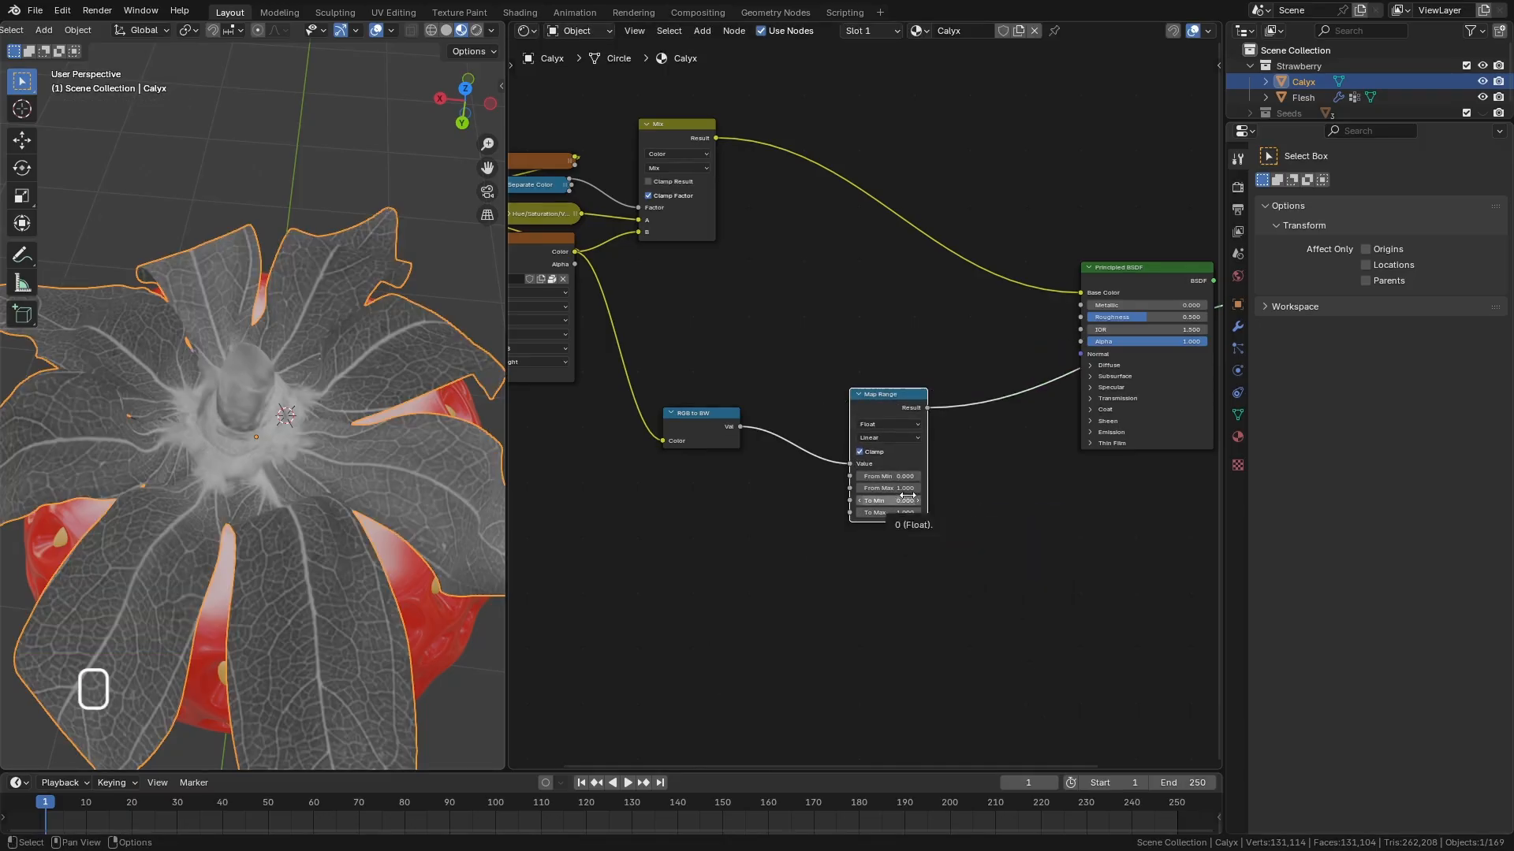
# Set the Map Range node's To Min to 0.200 and move the node closer to RGB to BW.
pyautogui.scroll(3, 907, 496)
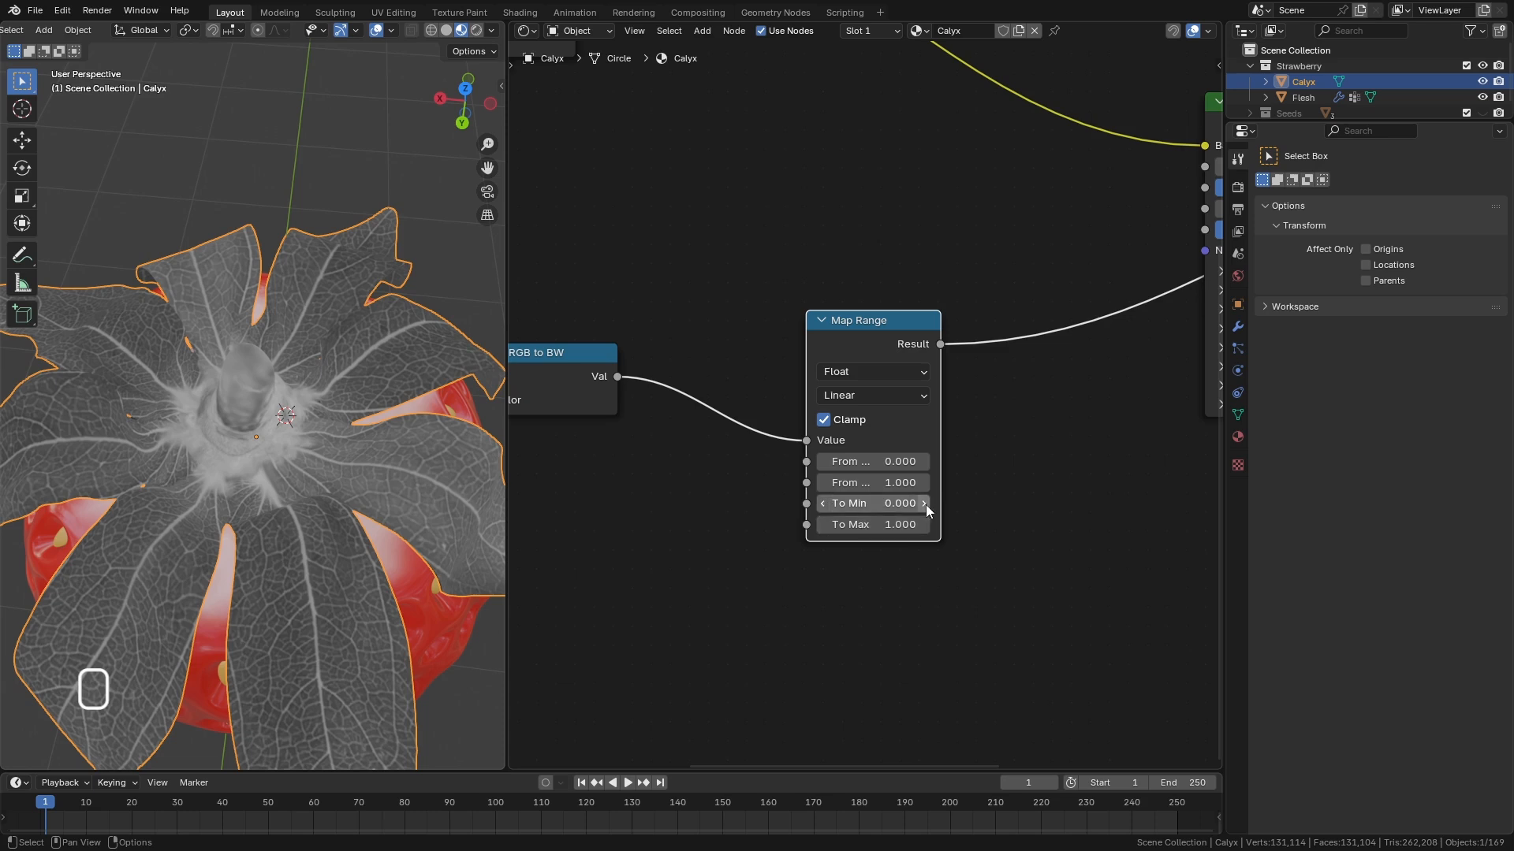
pyautogui.moveTo(925, 505); pyautogui.dragTo(923, 505)
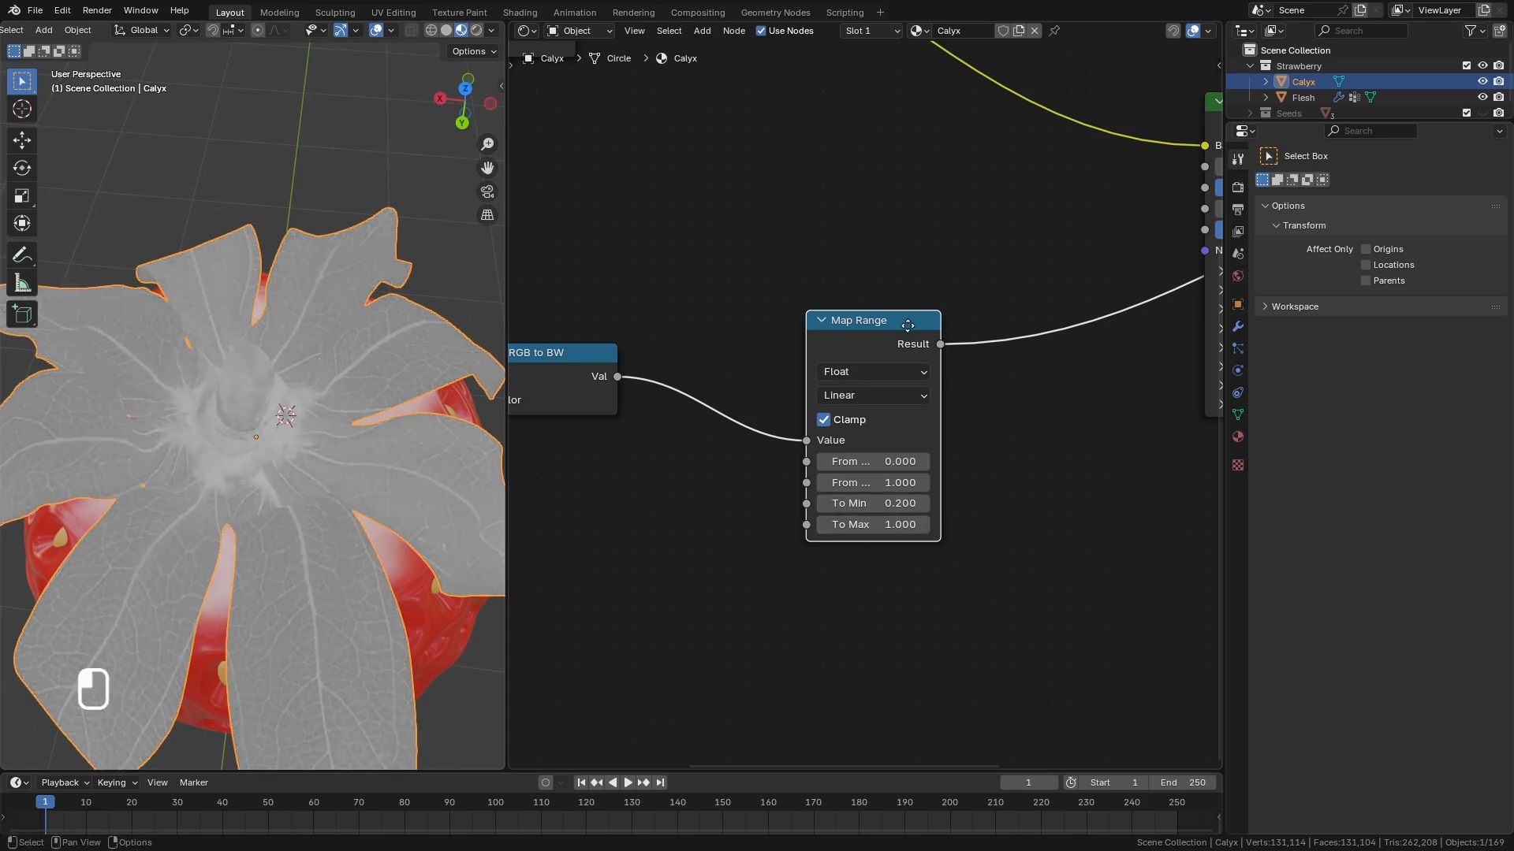
pyautogui.moveTo(905, 348); pyautogui.dragTo(763, 332)
pyautogui.click(959, 409)
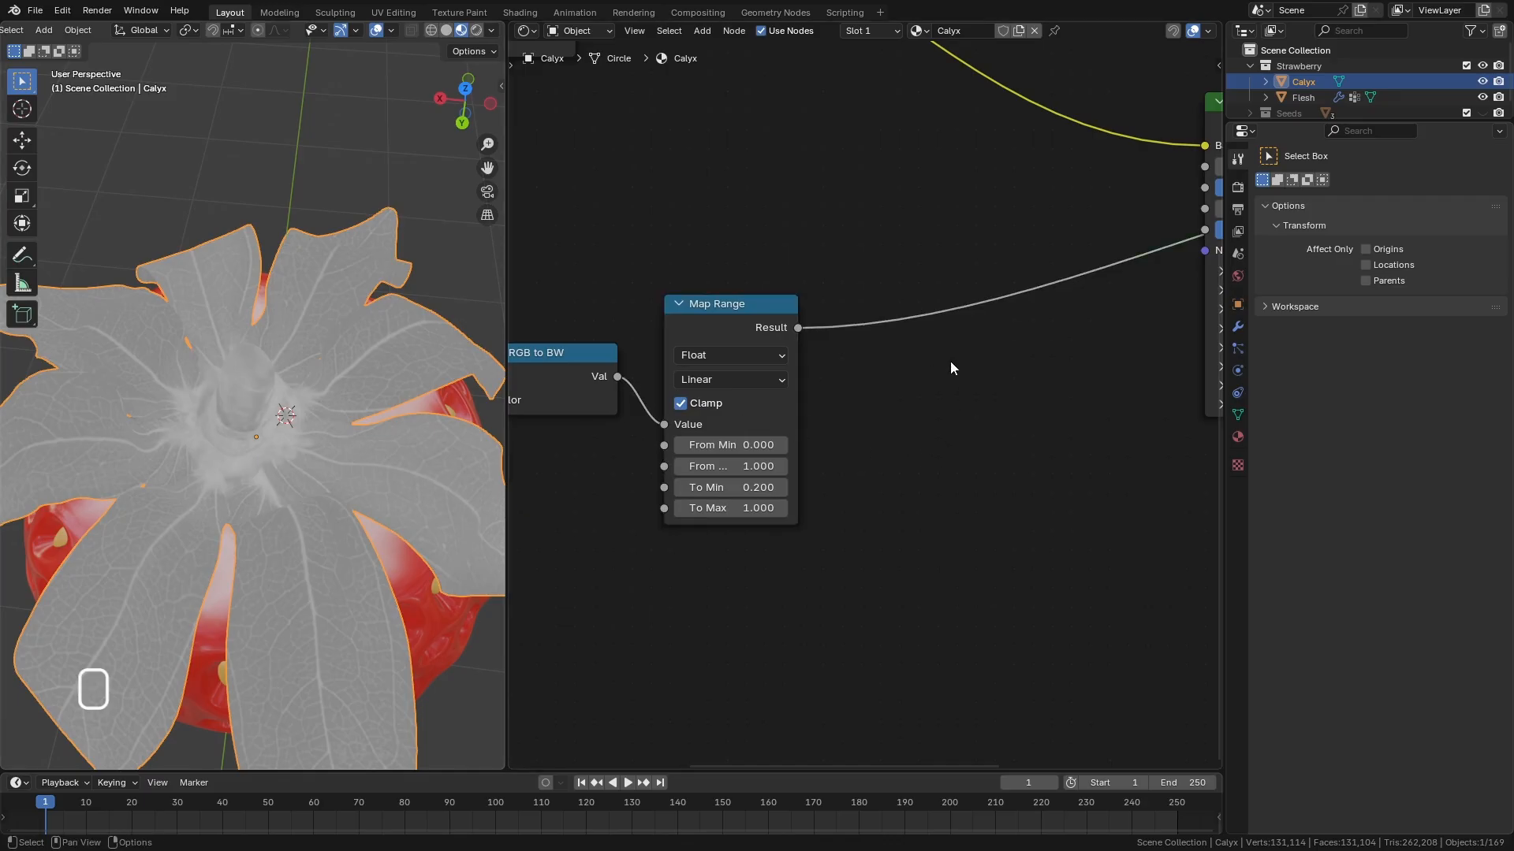
# Insert an Invert Color node on the Map Range node's Result output.
pyautogui.press('space')
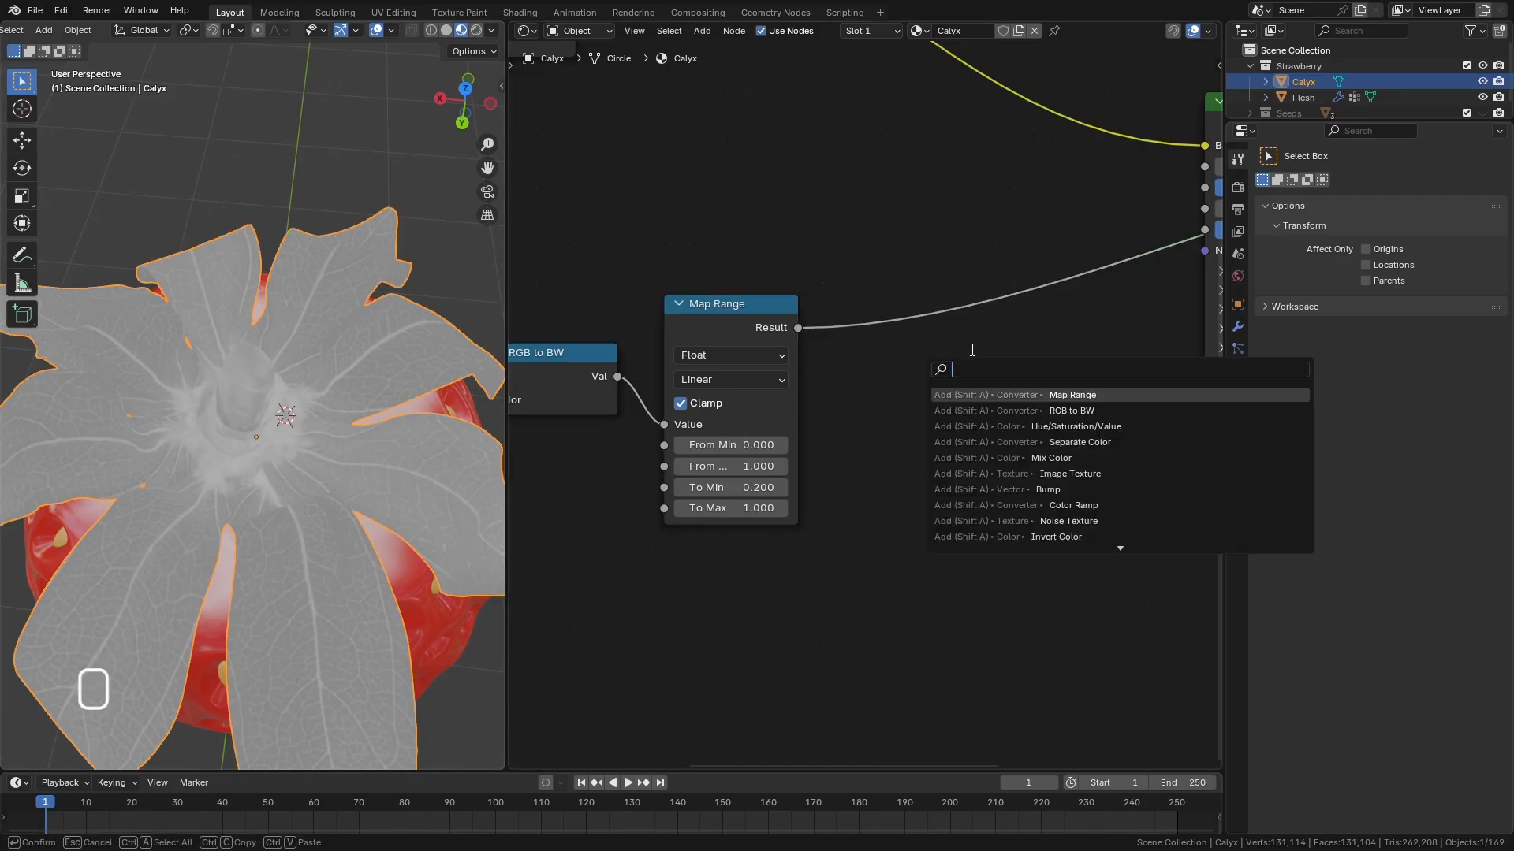
pyautogui.write('iv')
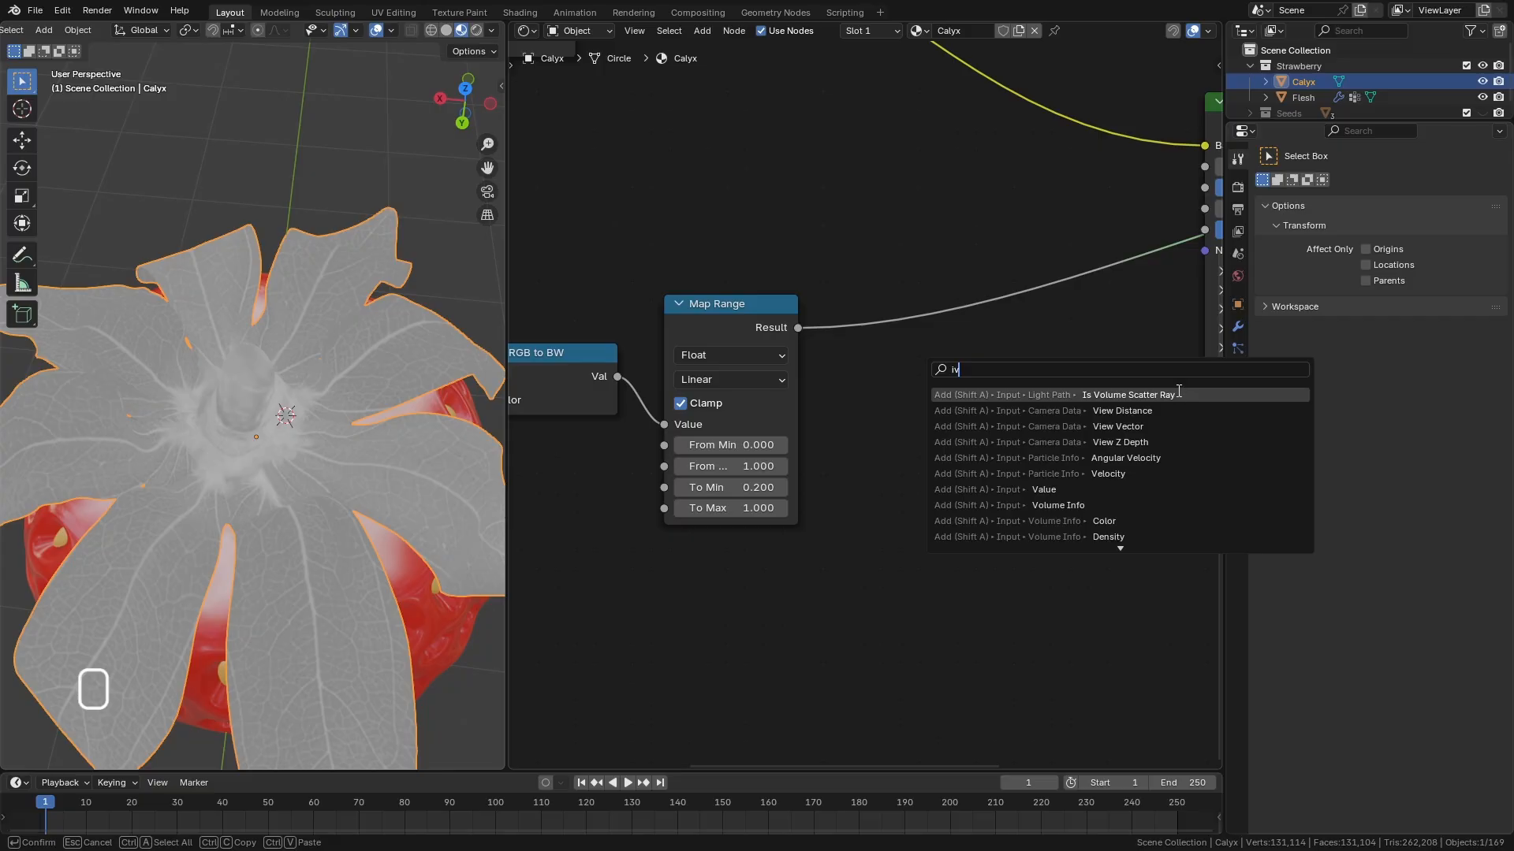
pyautogui.press('BackSpace')
pyautogui.write('nv')
pyautogui.press('Return')
pyautogui.click(877, 319)
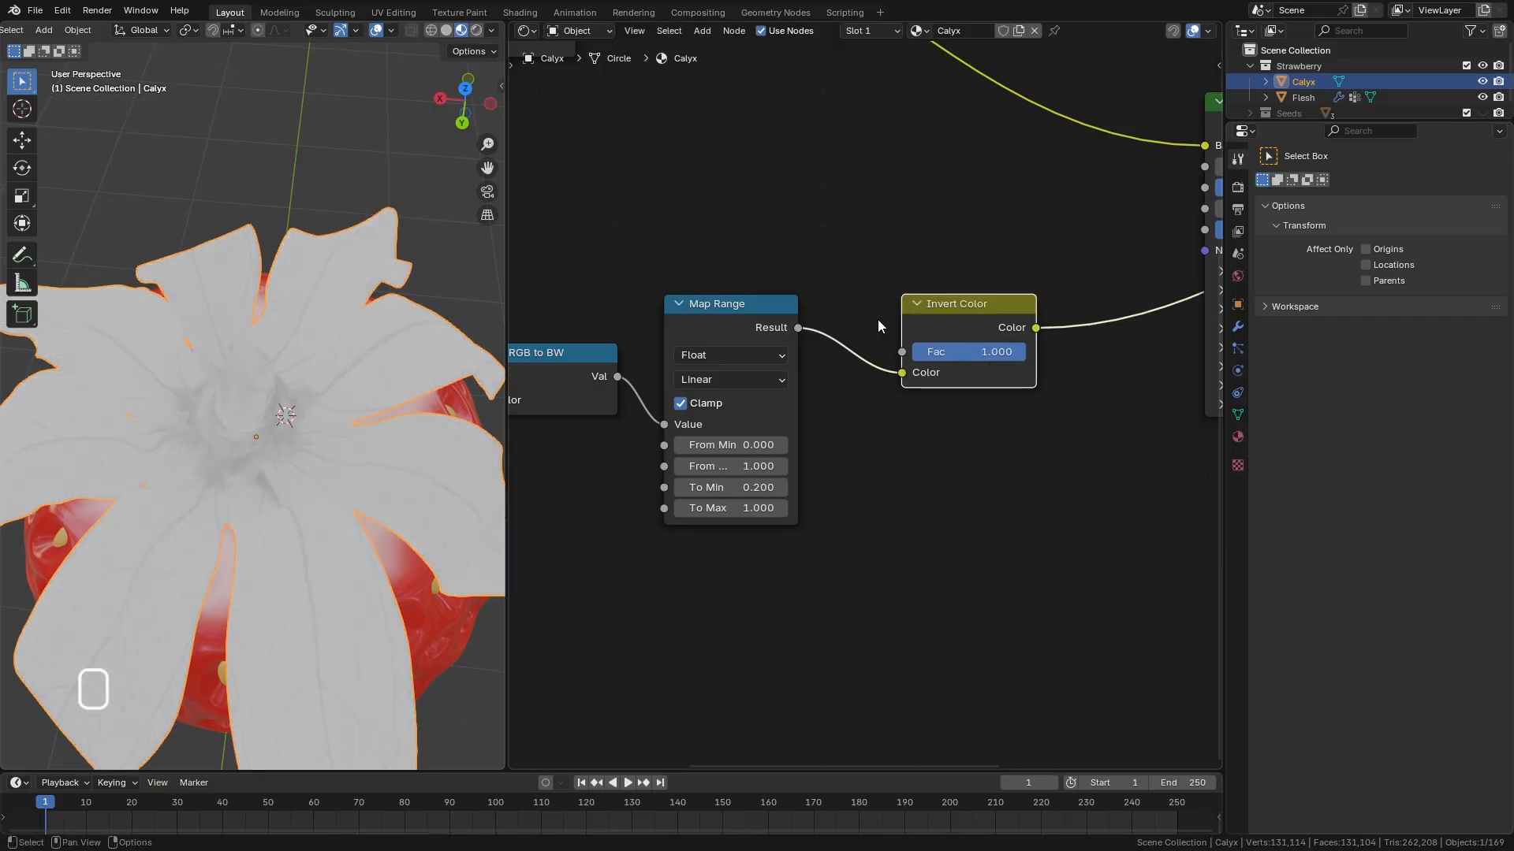
# Raise the Map Range node's To Max to 2.000.
pyautogui.moveTo(878, 500); pyautogui.dragTo(934, 450, button='middle')
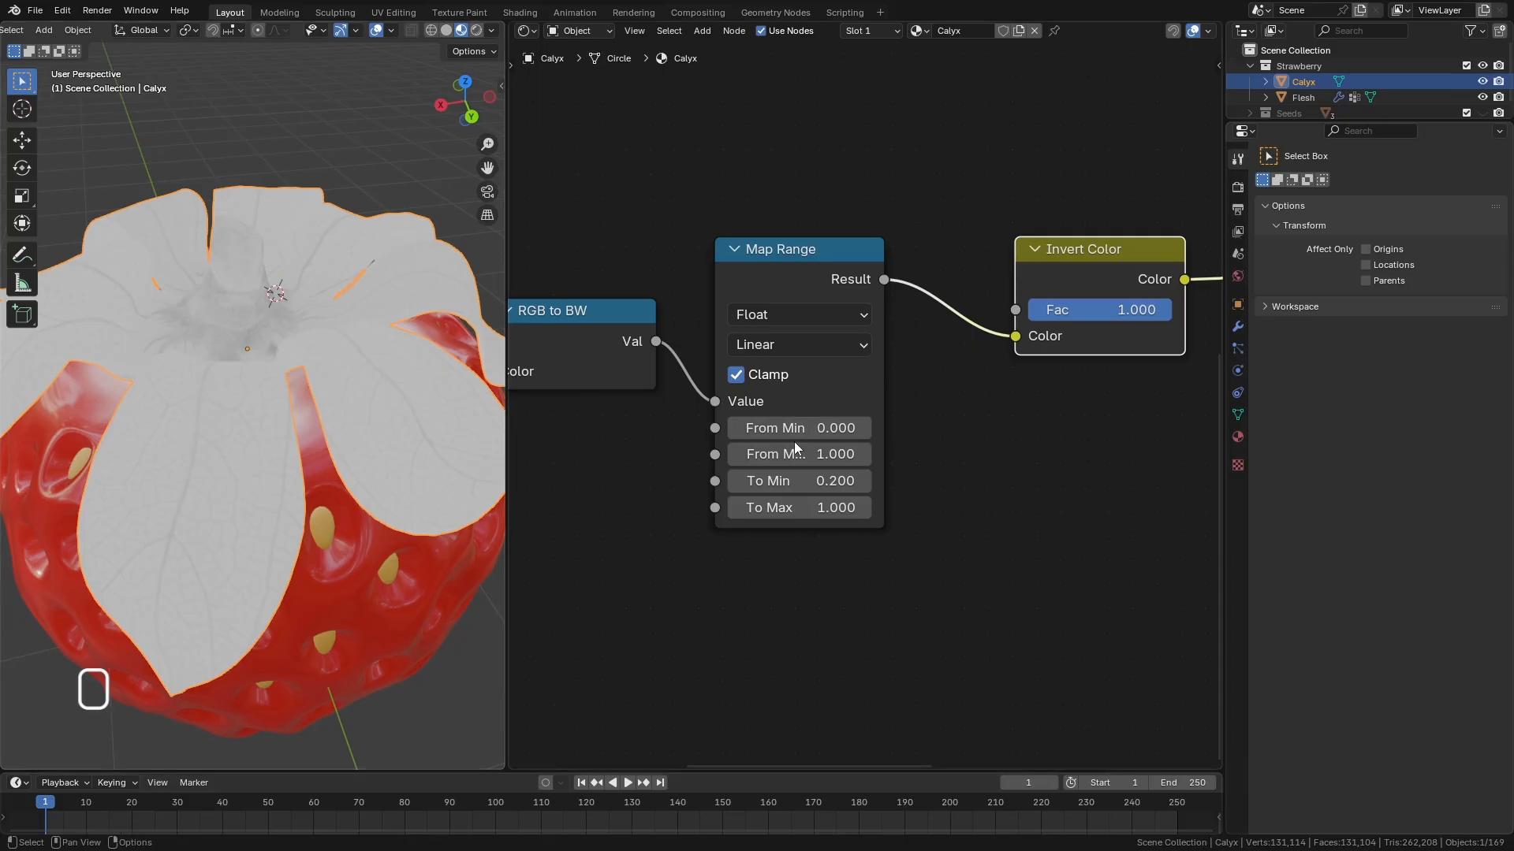
pyautogui.moveTo(1042, 428); pyautogui.dragTo(896, 434, button='middle')
pyautogui.click(717, 515)
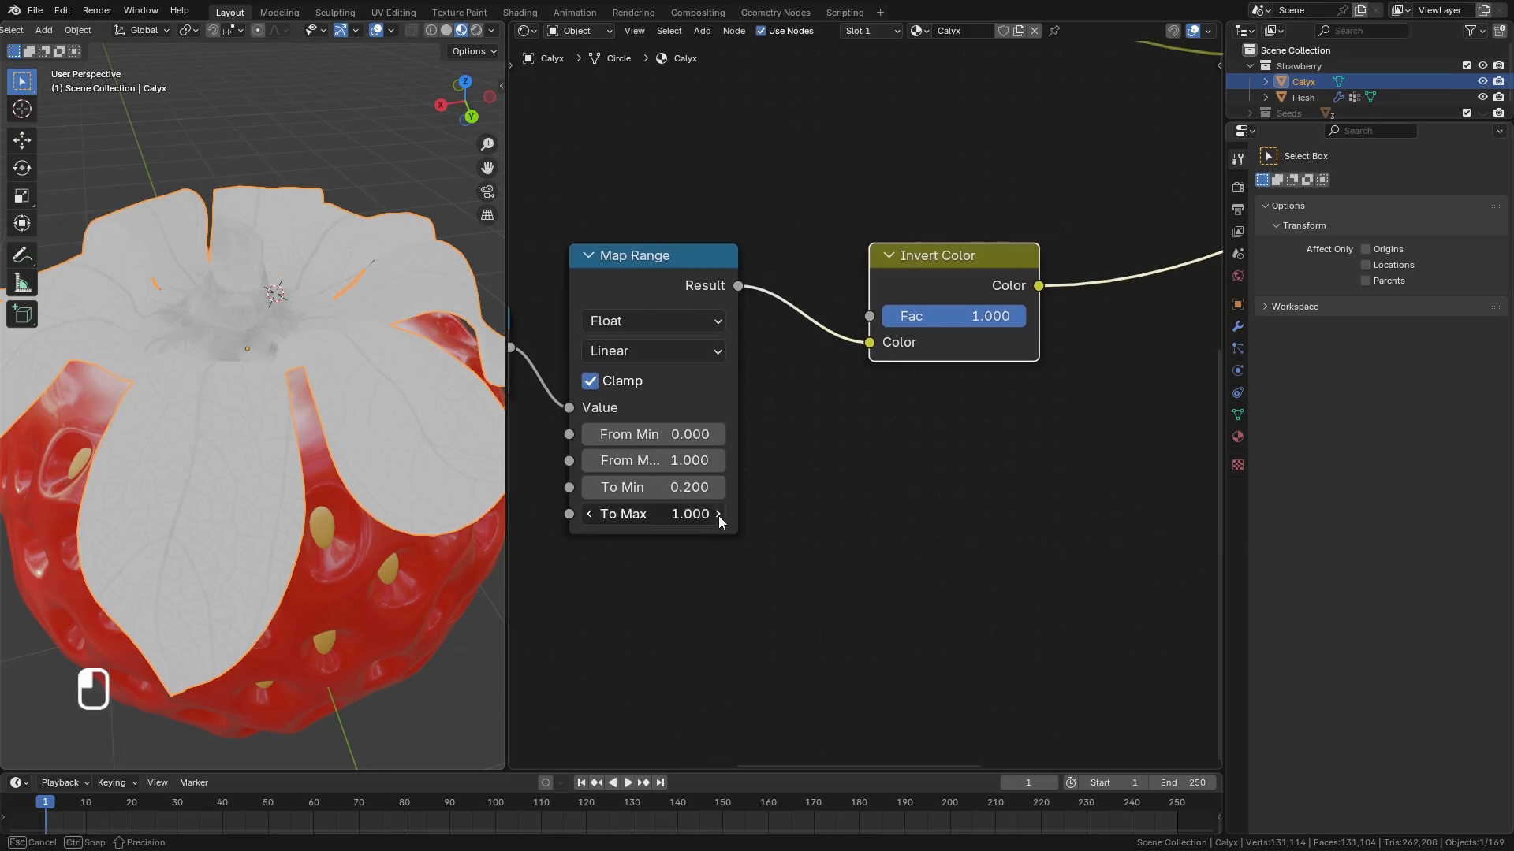
pyautogui.click(718, 515)
pyautogui.click(717, 517)
pyautogui.click(718, 518)
pyautogui.click(716, 519)
pyautogui.click(717, 516)
pyautogui.click(717, 515)
pyautogui.click(718, 515)
pyautogui.click(718, 515)
pyautogui.click(717, 515)
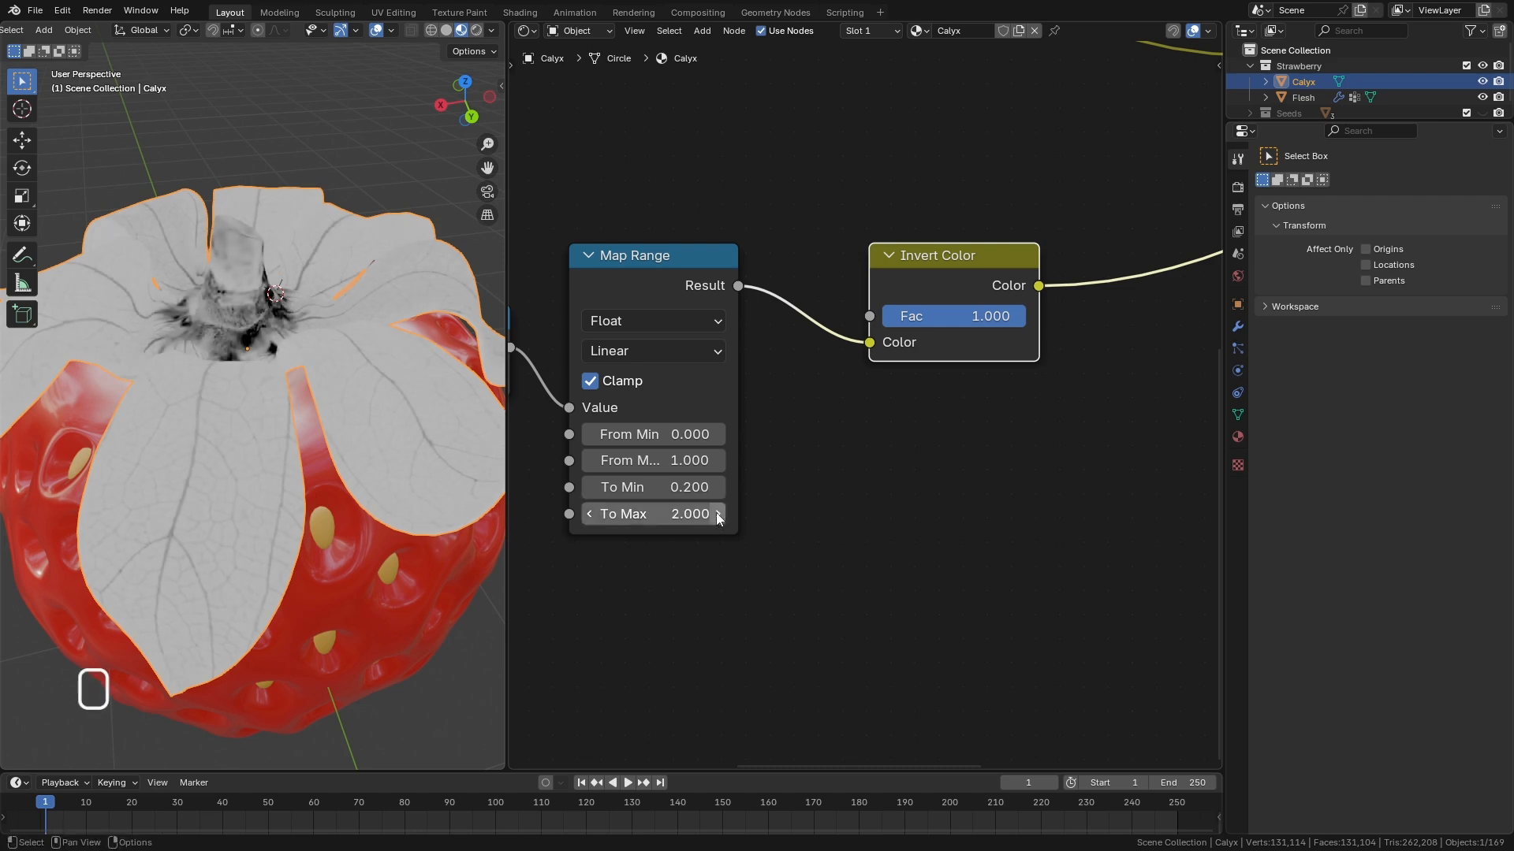
# Adjust the Map Range contrast to To Min 0.500 and To Max 1.800.
pyautogui.click(590, 488)
pyautogui.click(716, 486)
pyautogui.click(716, 486)
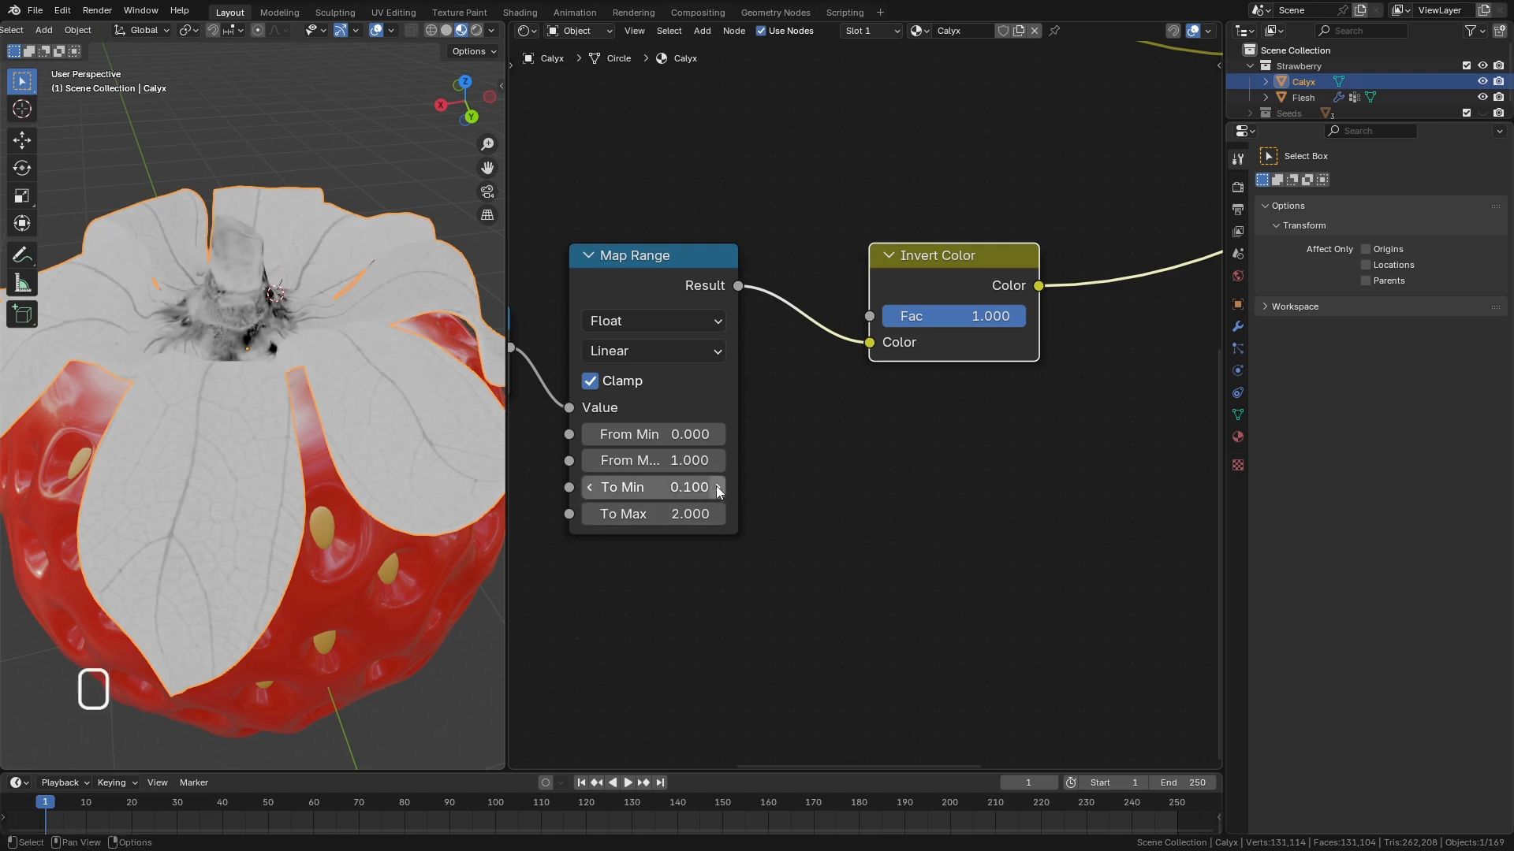
pyautogui.click(717, 486)
pyautogui.click(718, 486)
pyautogui.click(589, 515)
pyautogui.click(589, 515)
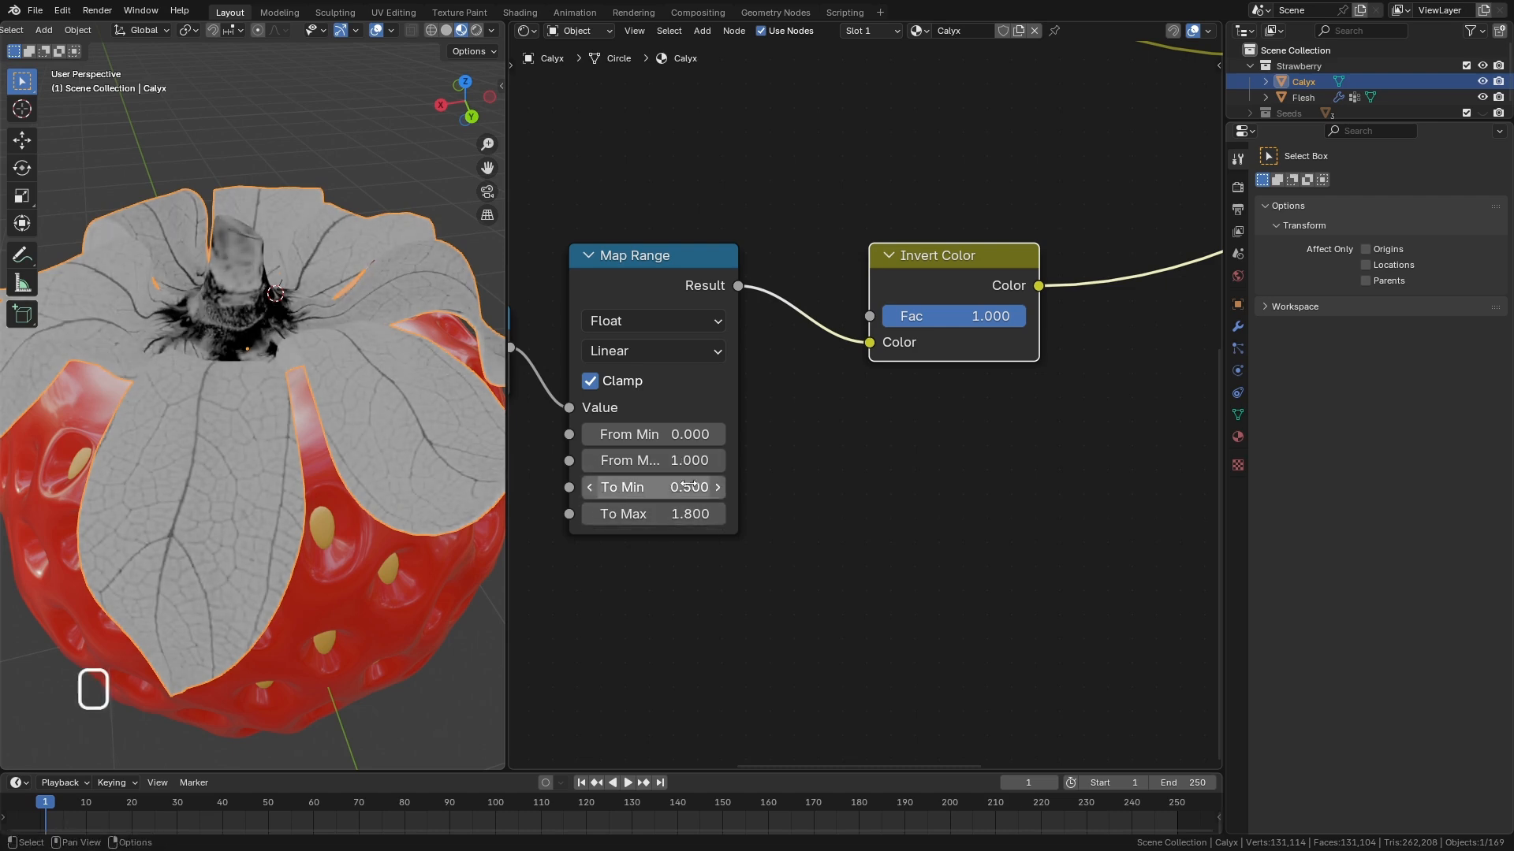
# Try To Min 0.800 and To Max 1.700 in the Map Range node, and return To Min to 0.500.
pyautogui.click(716, 487)
pyautogui.click(716, 487)
pyautogui.click(717, 488)
pyautogui.click(589, 515)
pyautogui.click(589, 515)
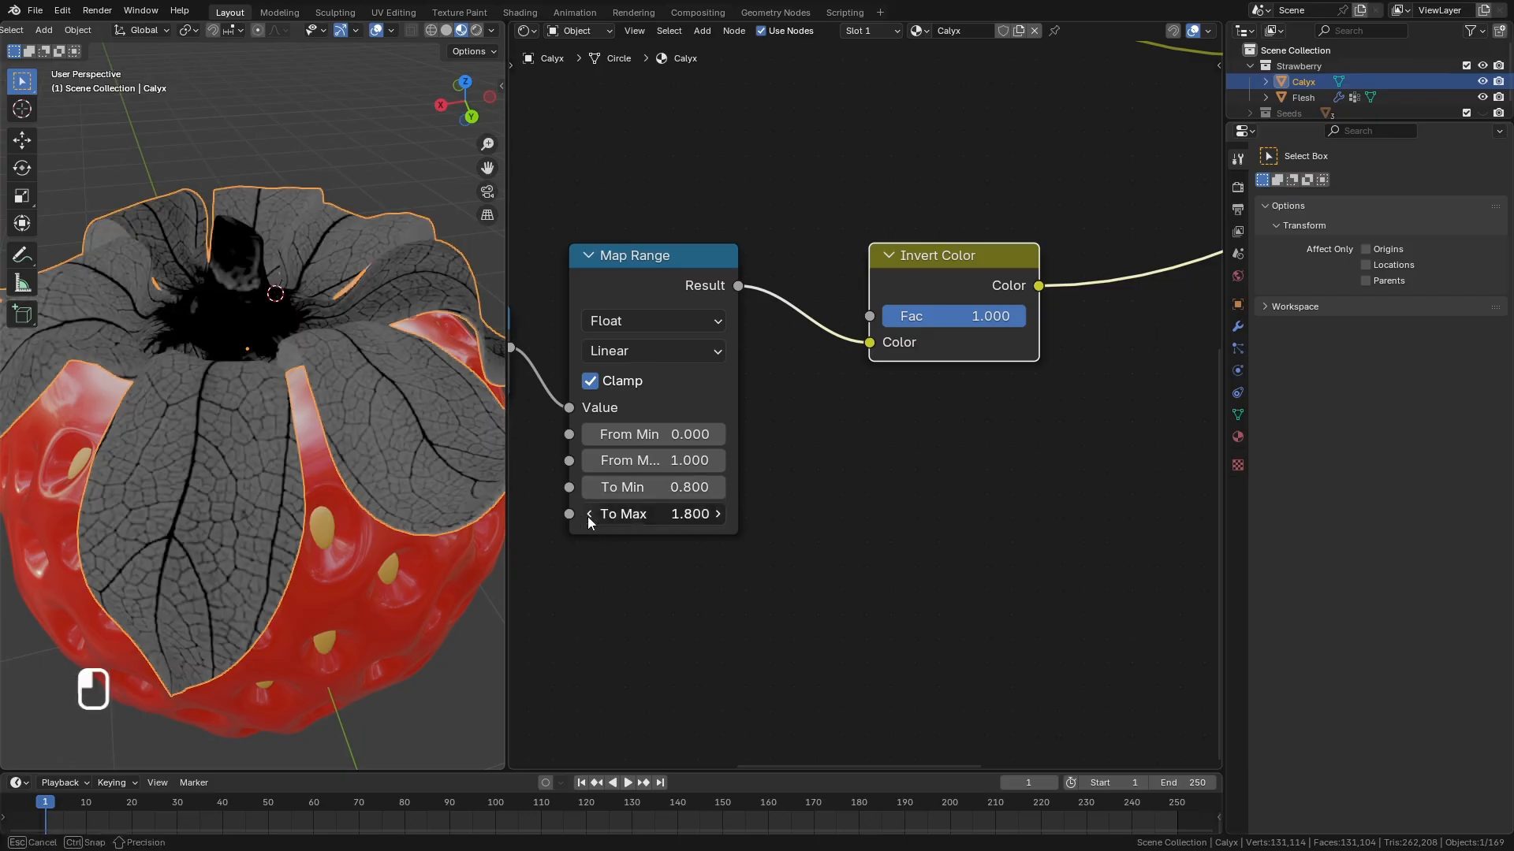
pyautogui.click(717, 487)
pyautogui.click(588, 487)
pyautogui.click(589, 487)
pyautogui.click(589, 488)
pyautogui.click(589, 487)
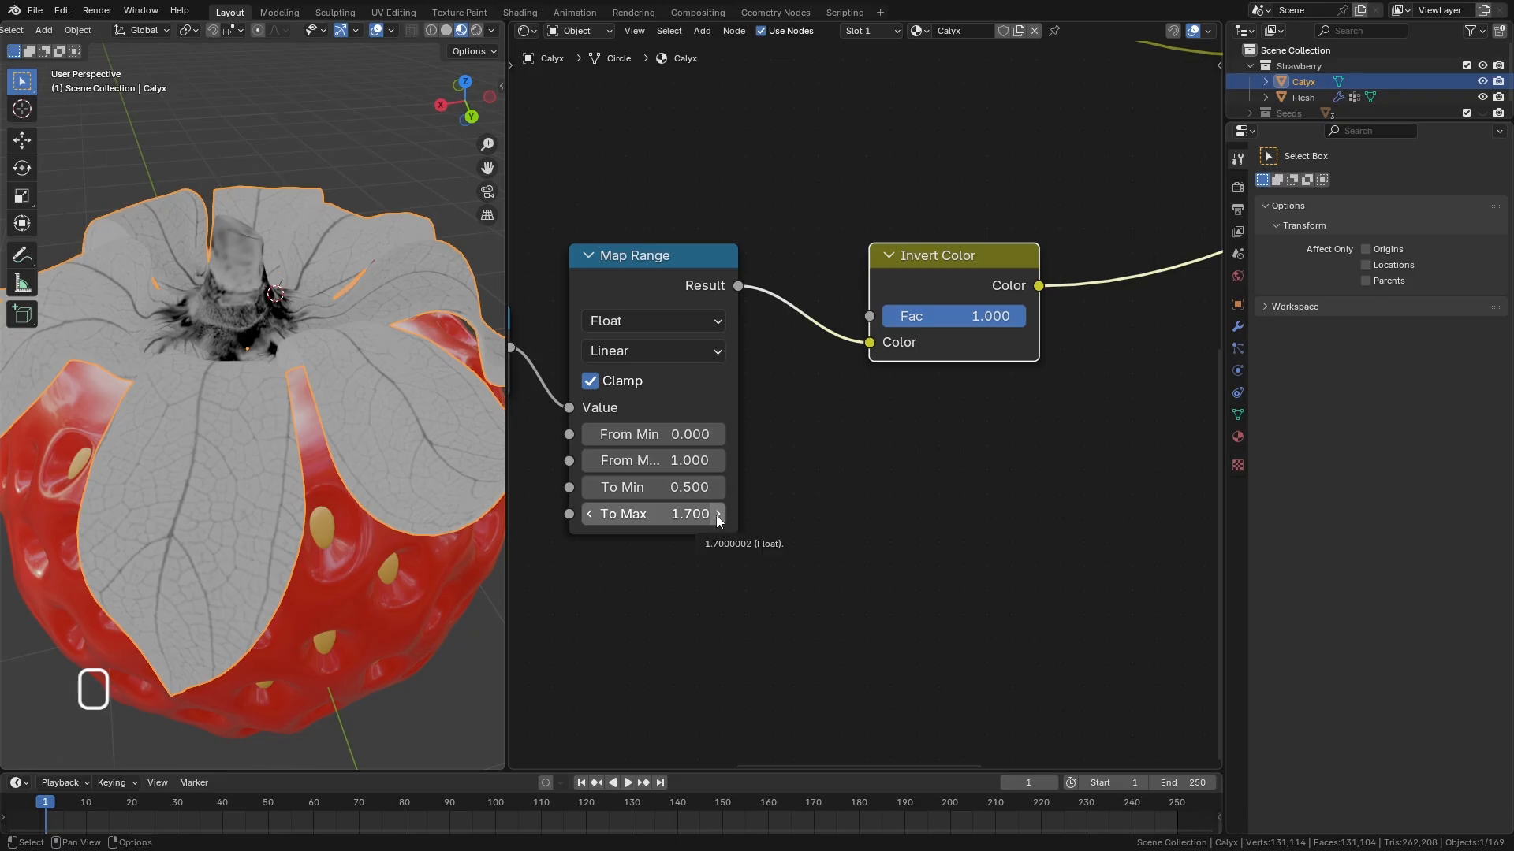
# Set the Map Range node's To Max to 2.100 and move the Invert Color node closer to it.
pyautogui.click(590, 514)
pyautogui.click(717, 514)
pyautogui.click(717, 514)
pyautogui.click(718, 514)
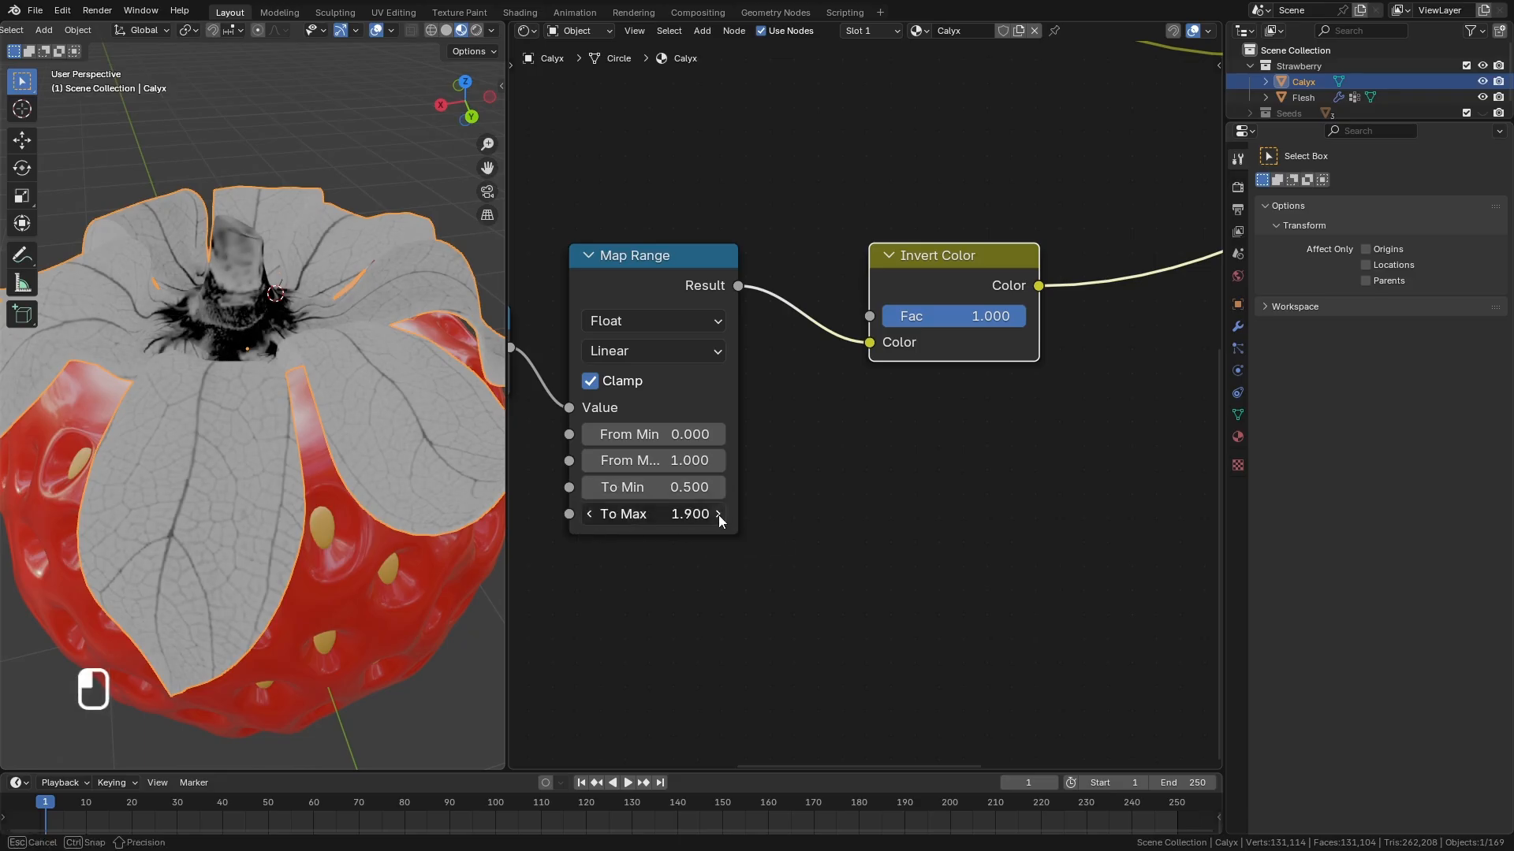
pyautogui.click(719, 515)
pyautogui.click(719, 515)
pyautogui.moveTo(485, 482); pyautogui.dragTo(276, 466, button='middle')
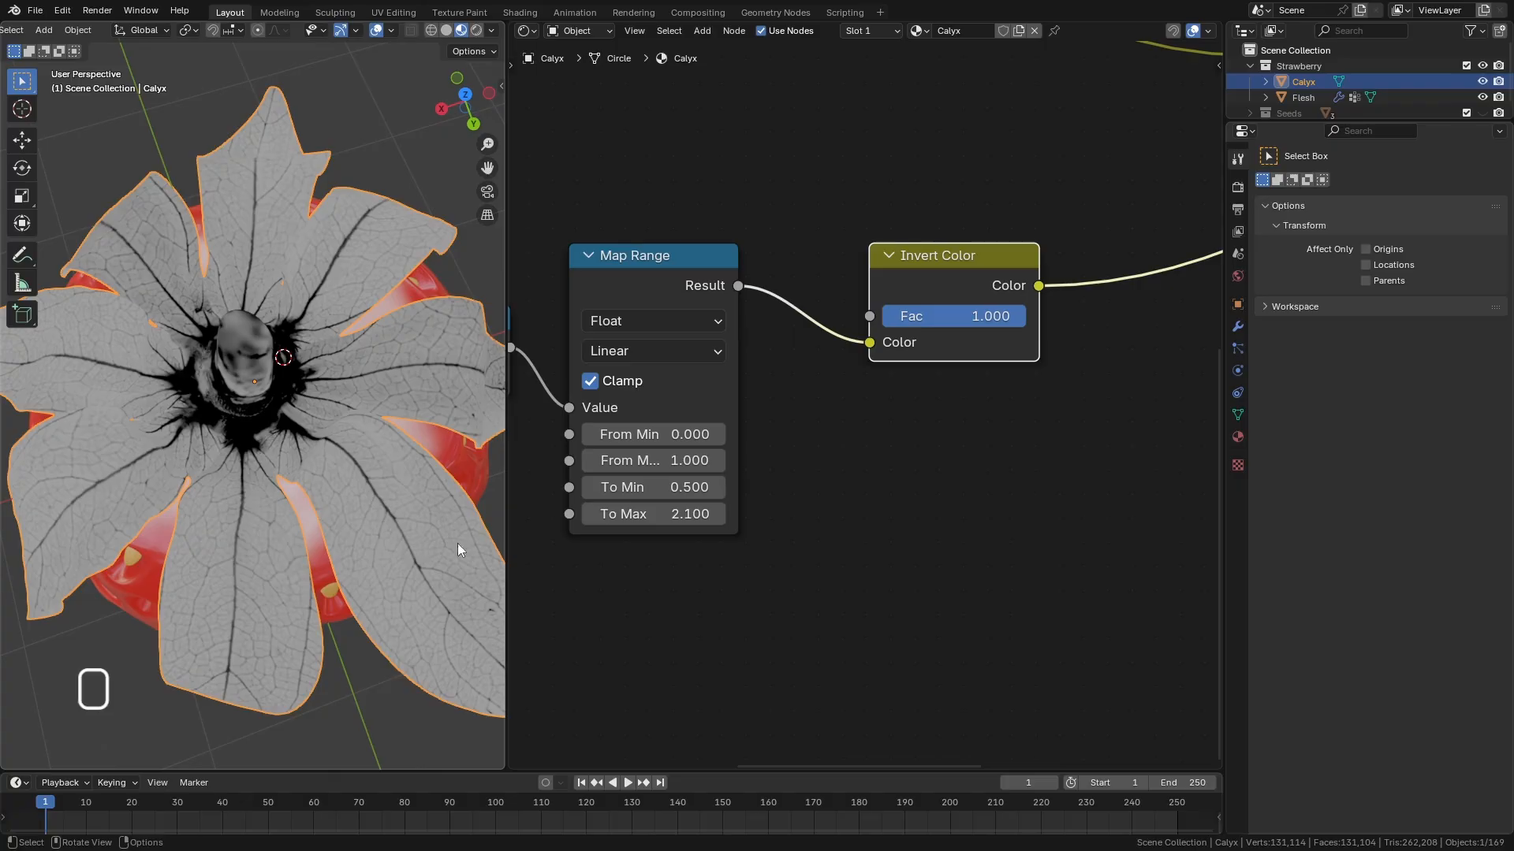
pyautogui.moveTo(979, 261); pyautogui.dragTo(890, 233)
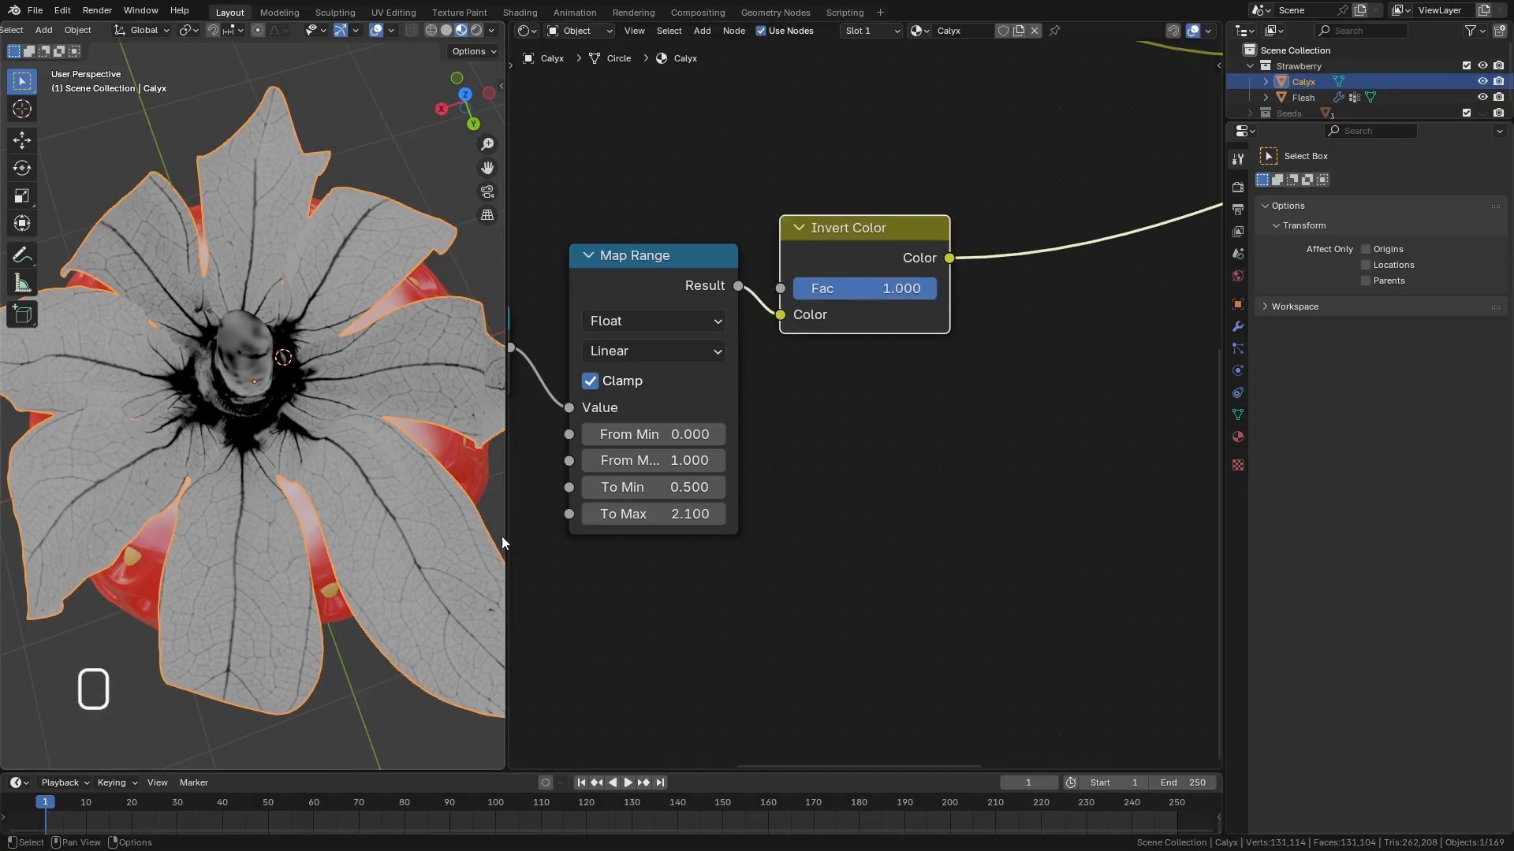
pyautogui.moveTo(496, 533); pyautogui.dragTo(350, 448, button='middle')
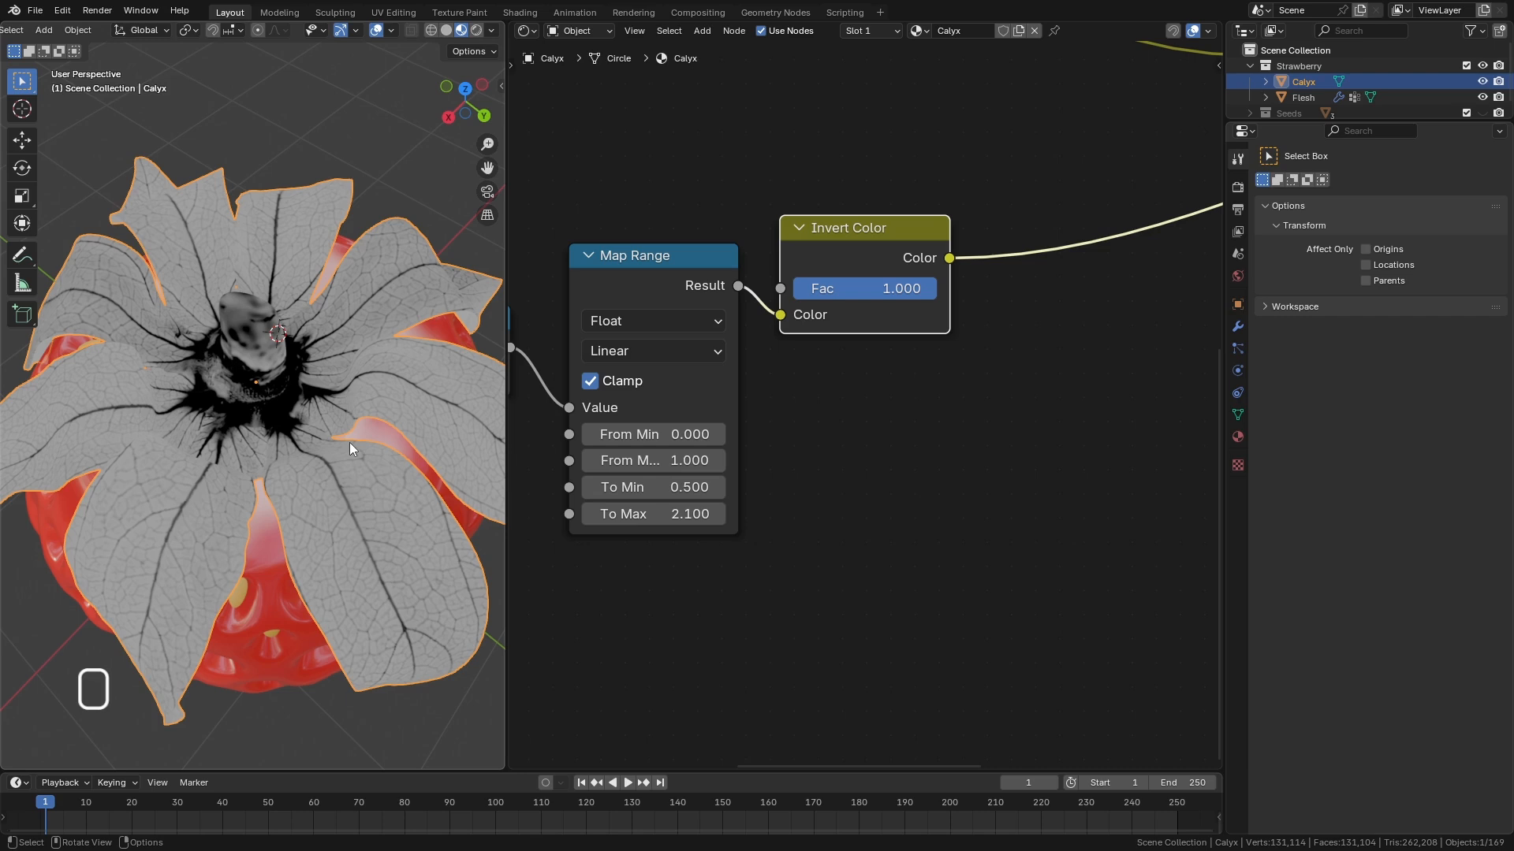
# Show the calyx from the top in a 3D viewport in place of the node editor and switch it to Vertex Paint mode.
pyautogui.moveTo(304, 453); pyautogui.dragTo(217, 408, button='middle')
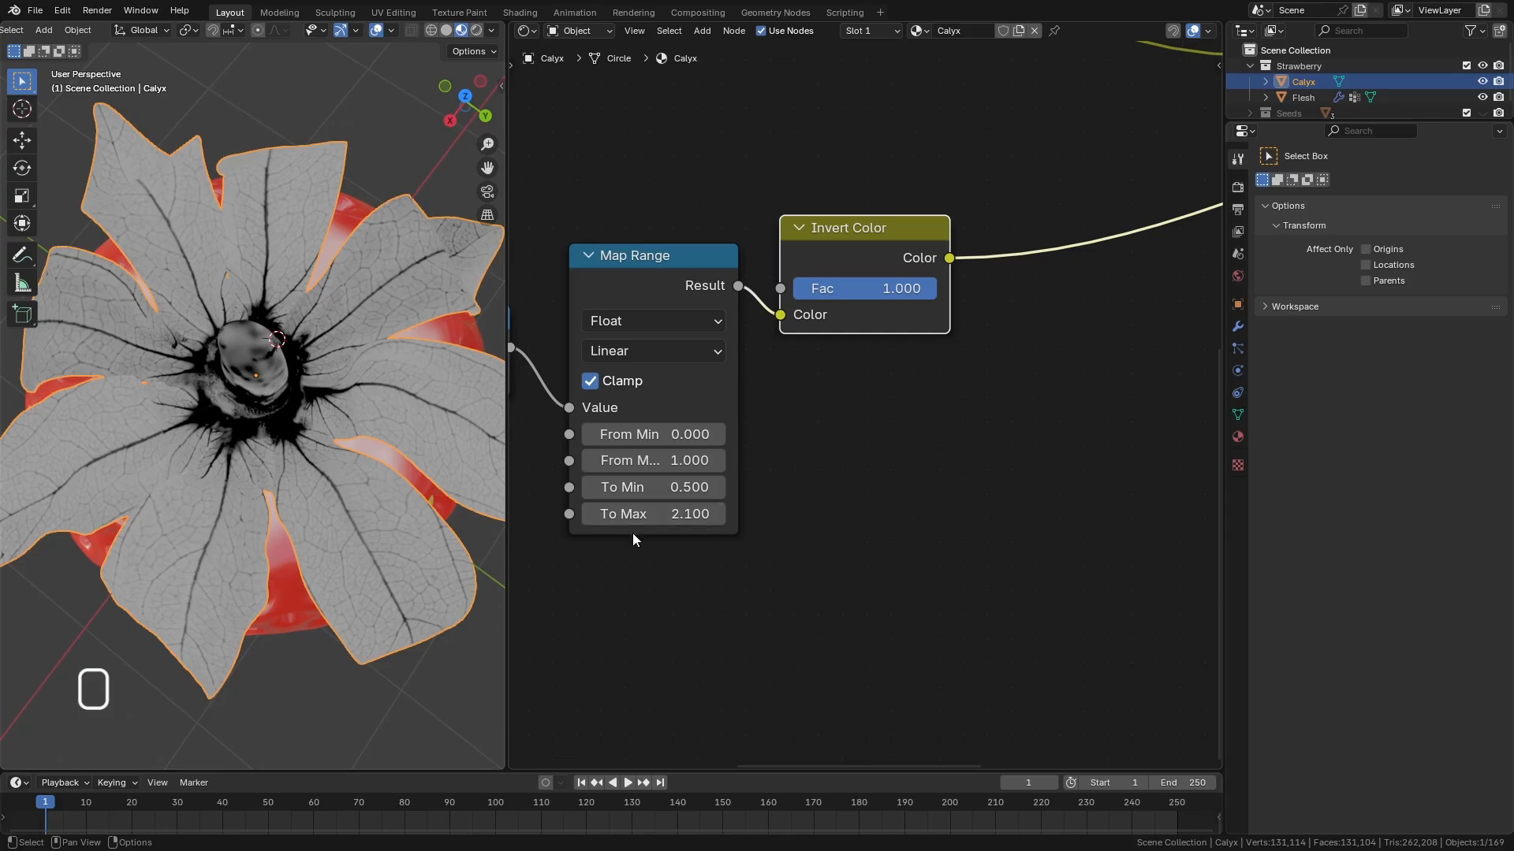
pyautogui.moveTo(865, 260); pyautogui.dragTo(848, 498, button='middle')
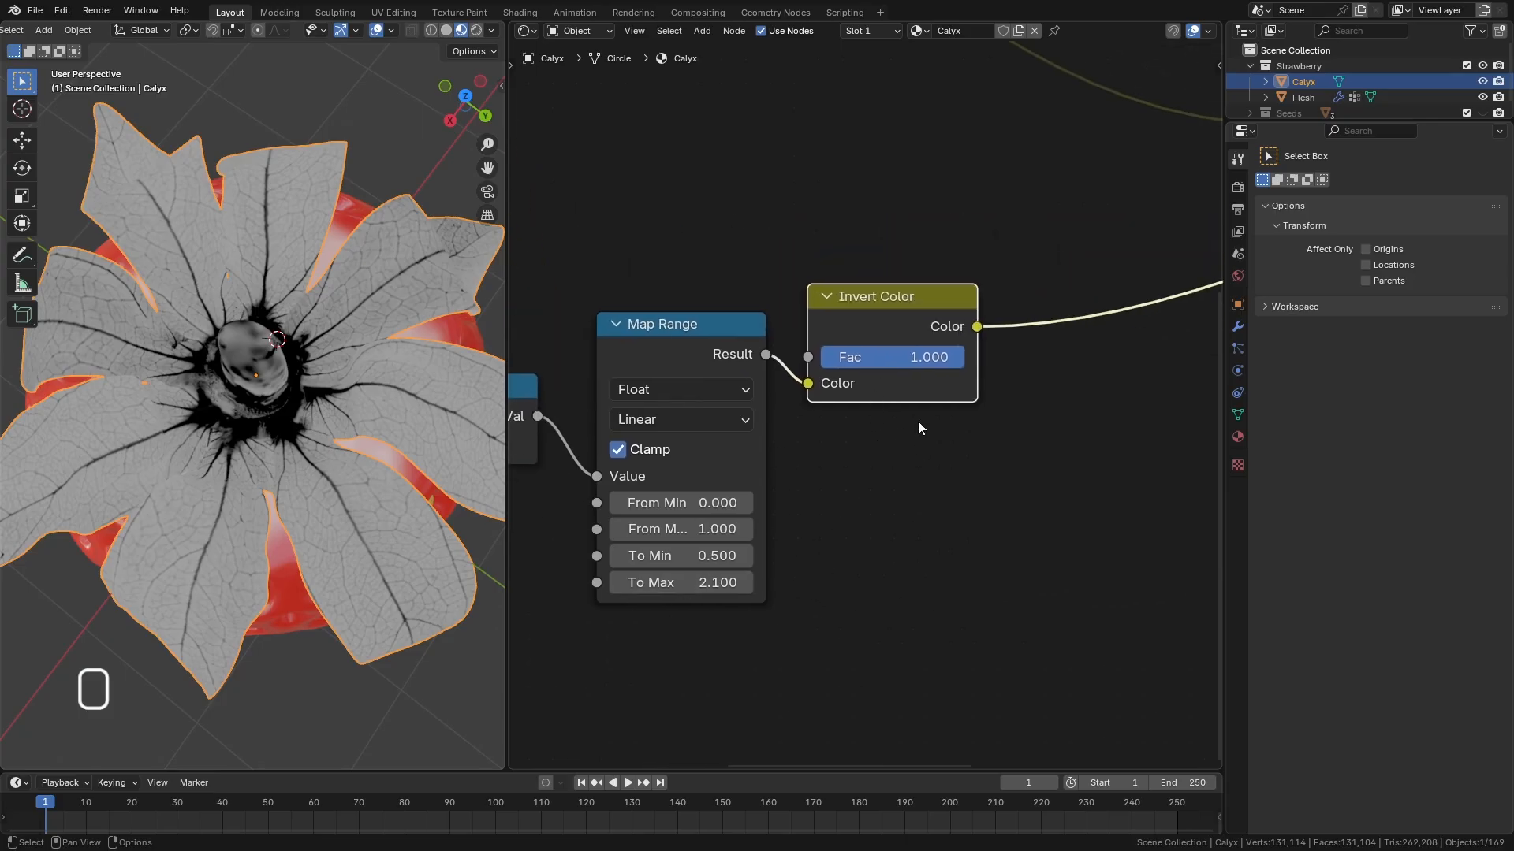
pyautogui.hotkey('shift', 'F5')
pyautogui.moveTo(911, 429); pyautogui.dragTo(942, 367, button='middle')
pyautogui.scroll(4, 889, 350)
pyautogui.press('KP_7')
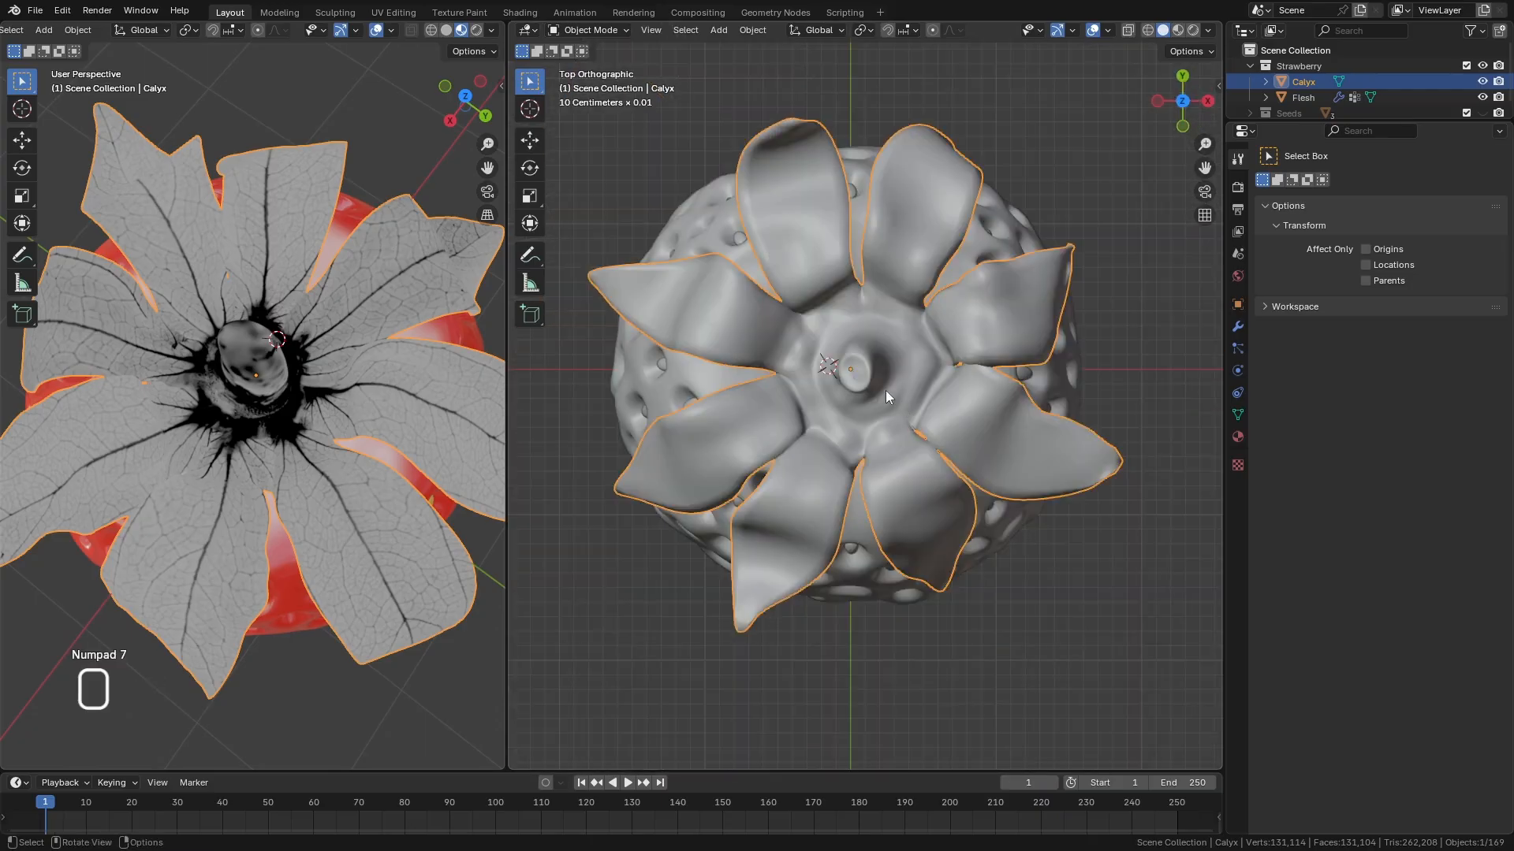
pyautogui.click(608, 31)
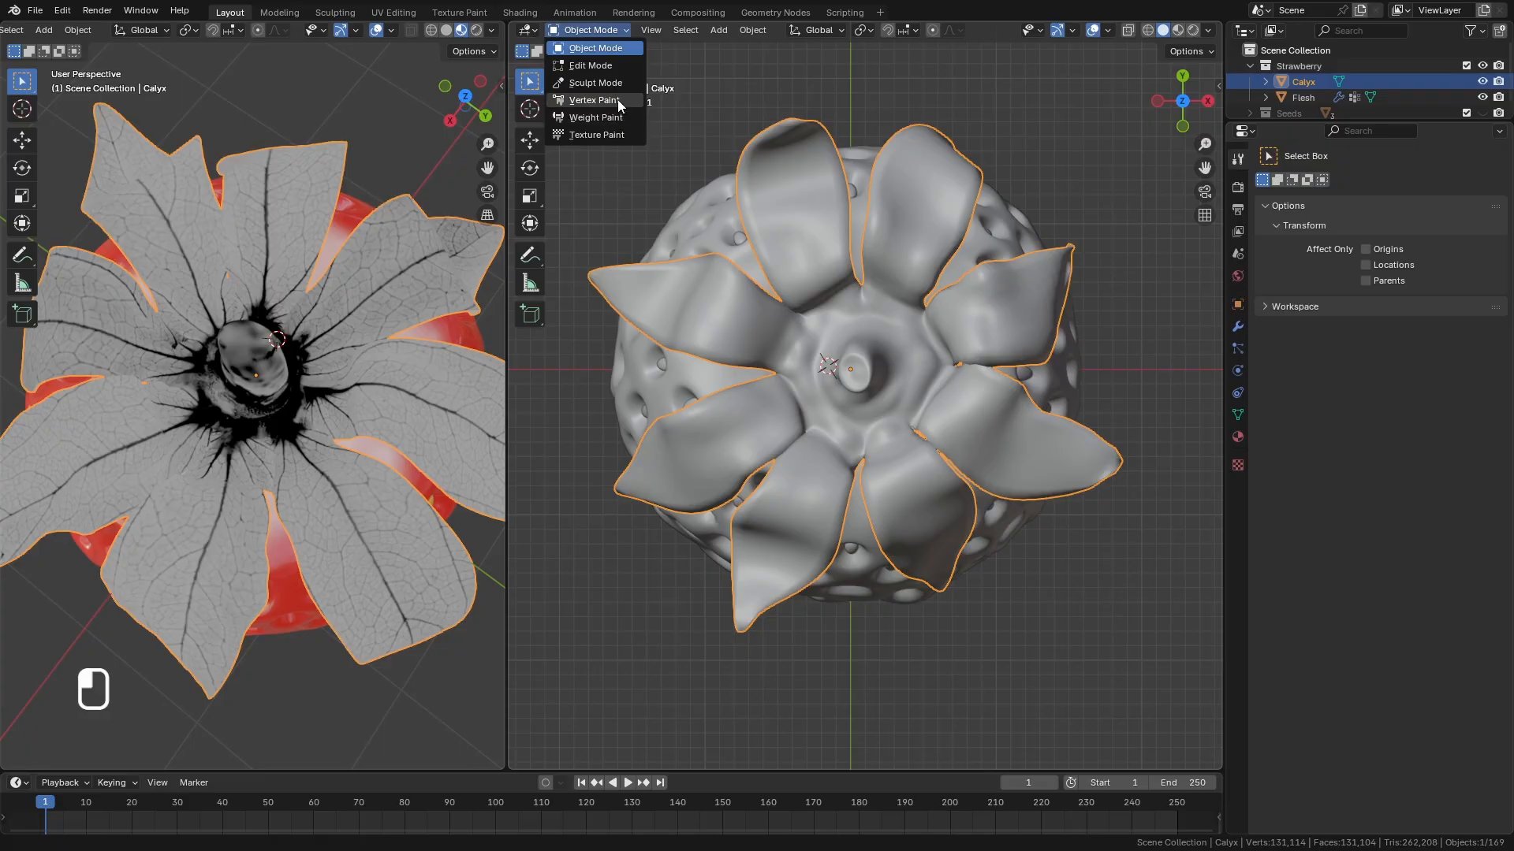
pyautogui.click(617, 100)
# Rename the calyx's color attribute as Calyx_Roughness_Mask.
pyautogui.click(859, 30)
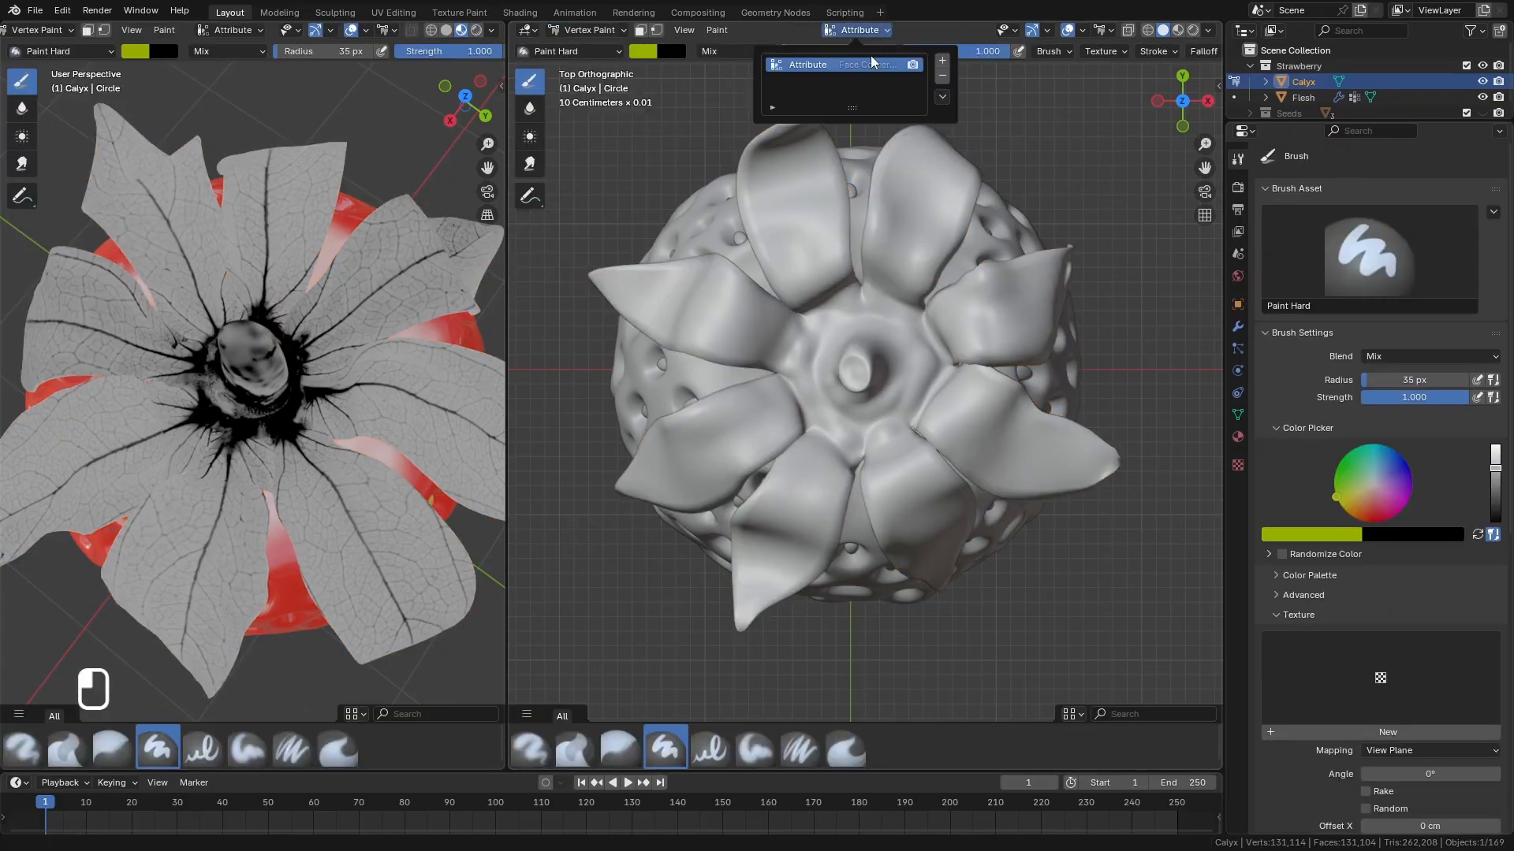
pyautogui.doubleClick(906, 69)
pyautogui.click(813, 69)
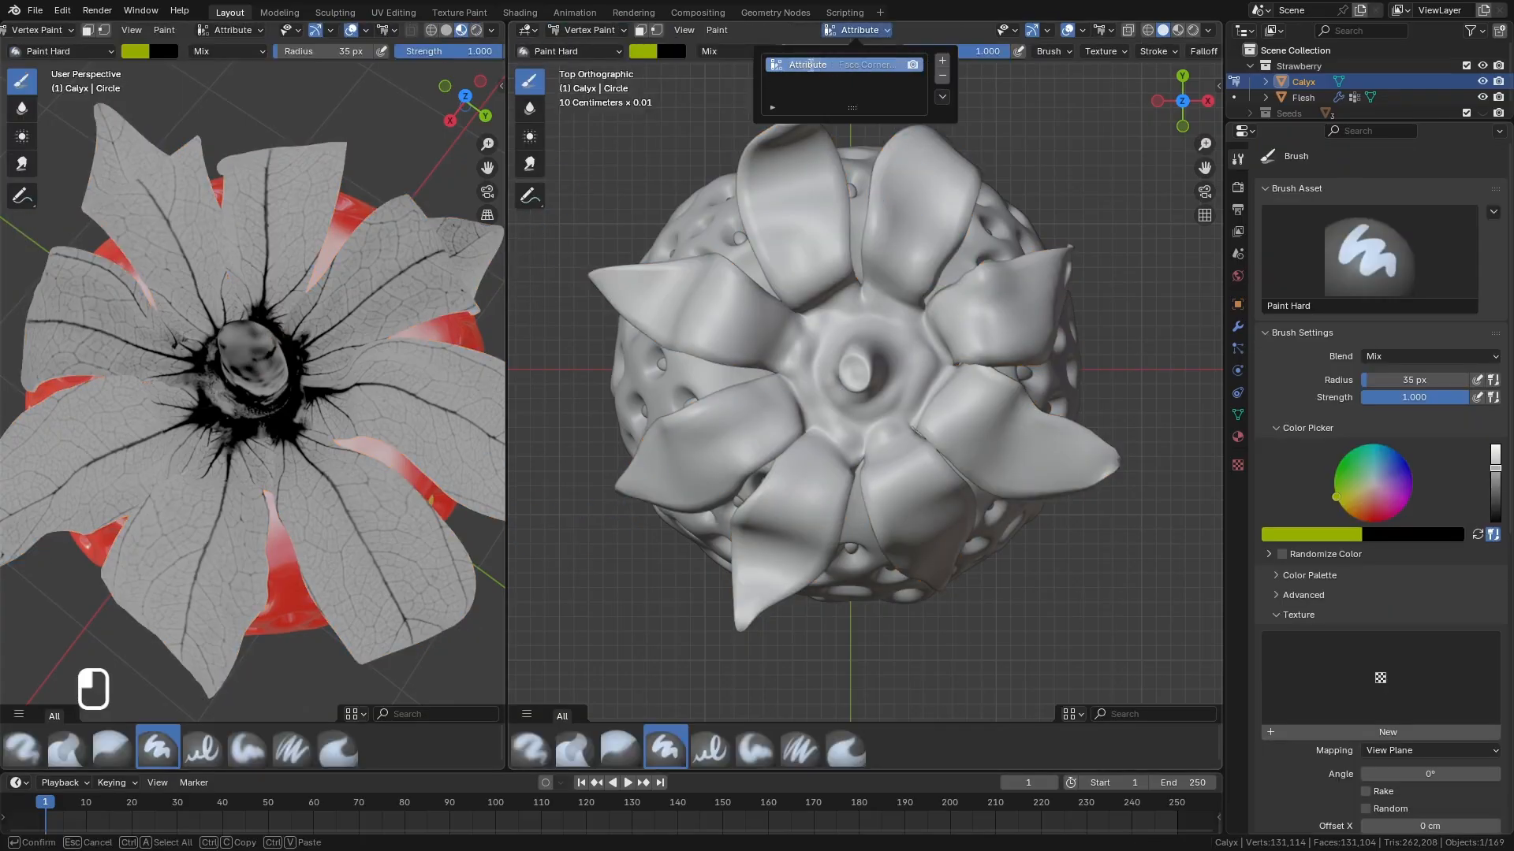
pyautogui.click(822, 67)
pyautogui.doubleClick(821, 68)
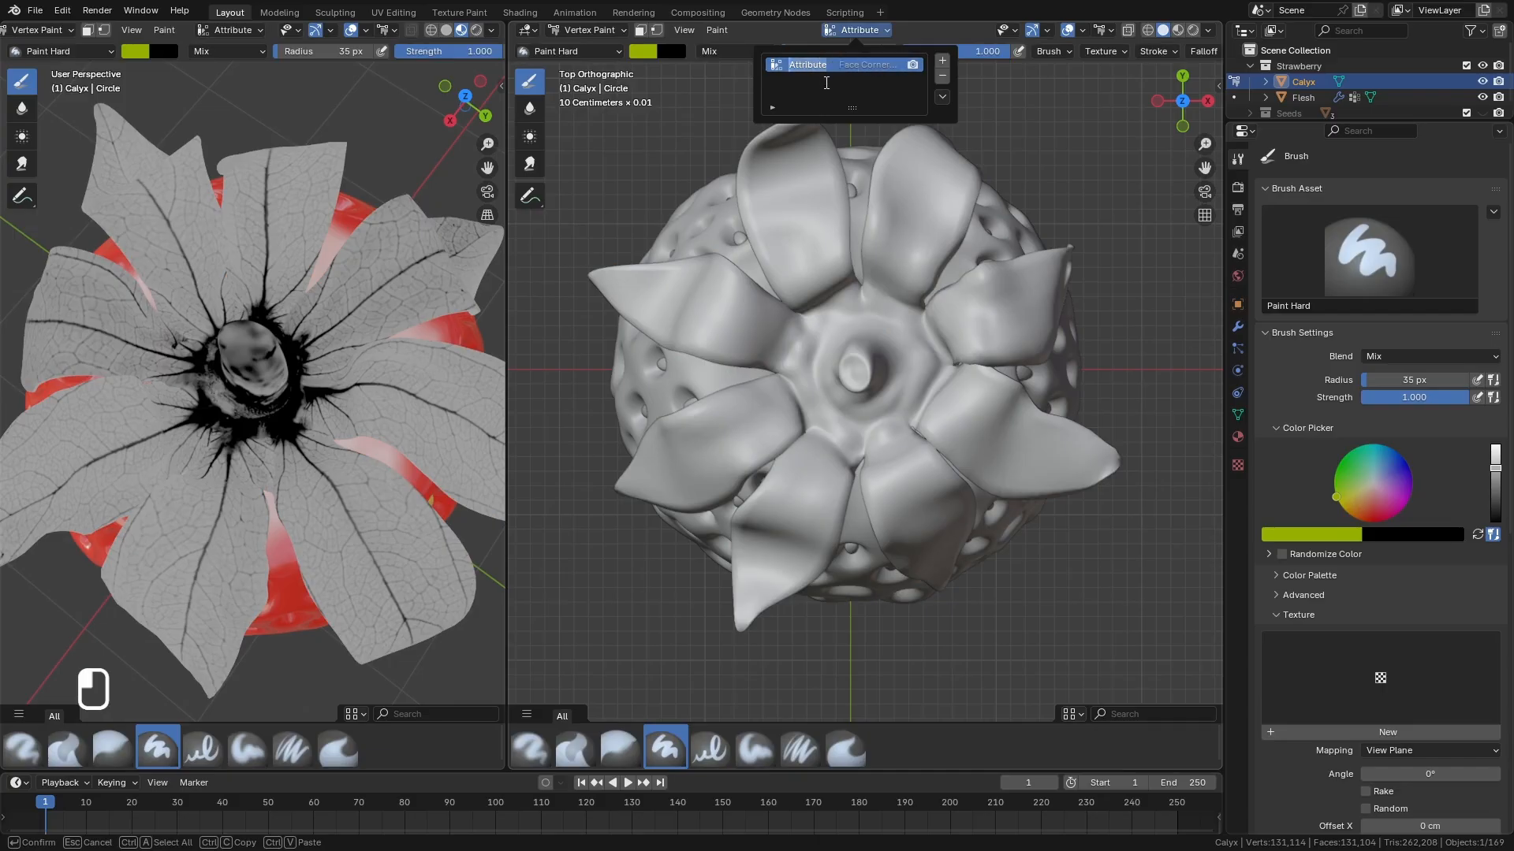
pyautogui.write('Cal')
pyautogui.write('yx_Roughne')
pyautogui.write('ss_Mask')
pyautogui.hotkey('ctrl', 'a')
pyautogui.press('Return')
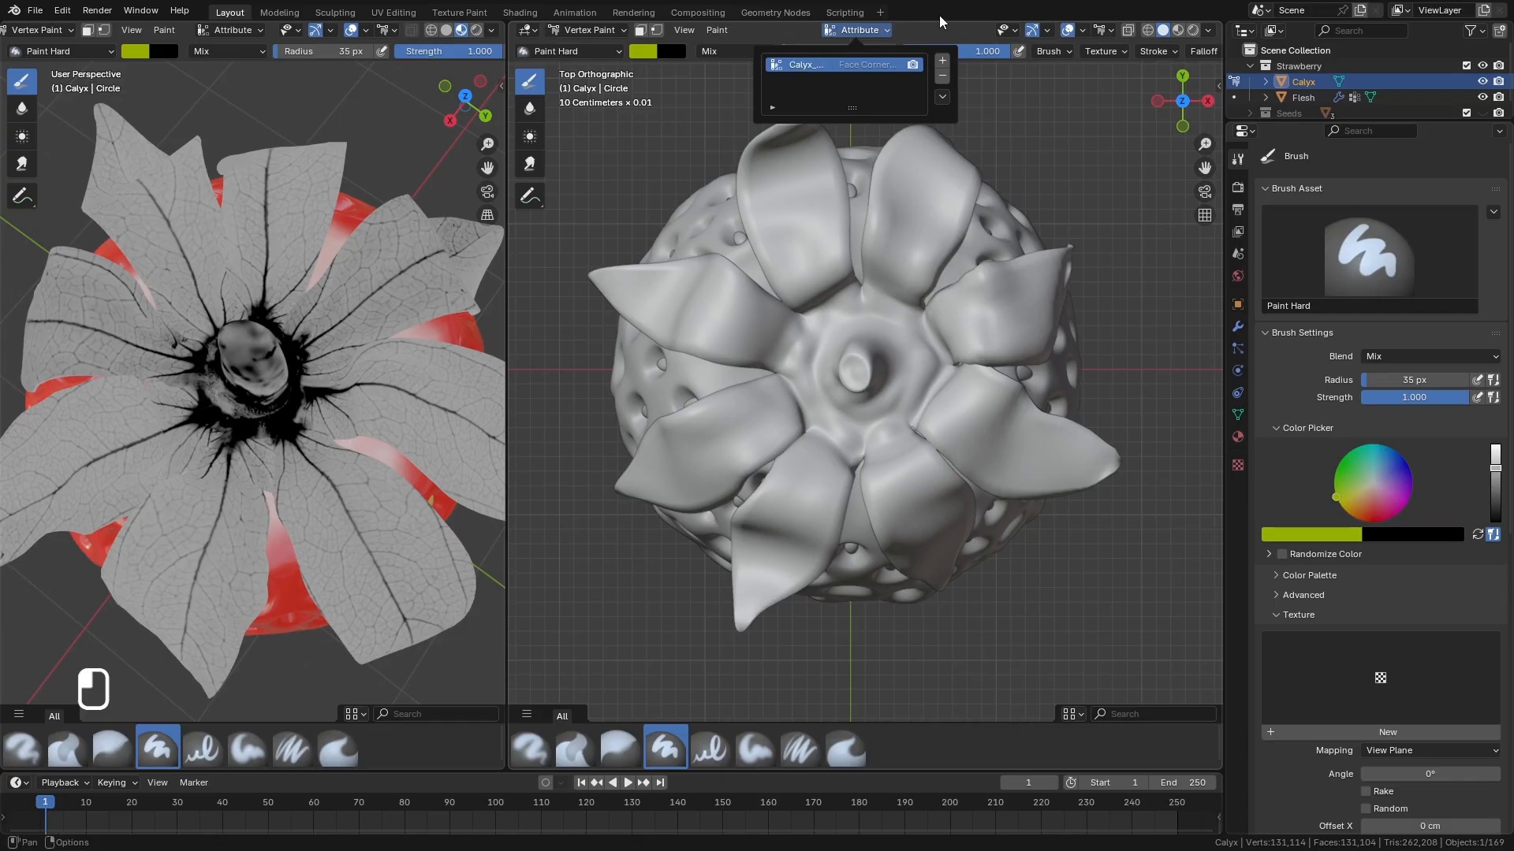
# Set the brush's foreground color to white, swap it with black and fill all of the calyx's vertex colors with black.
pyautogui.click(643, 51)
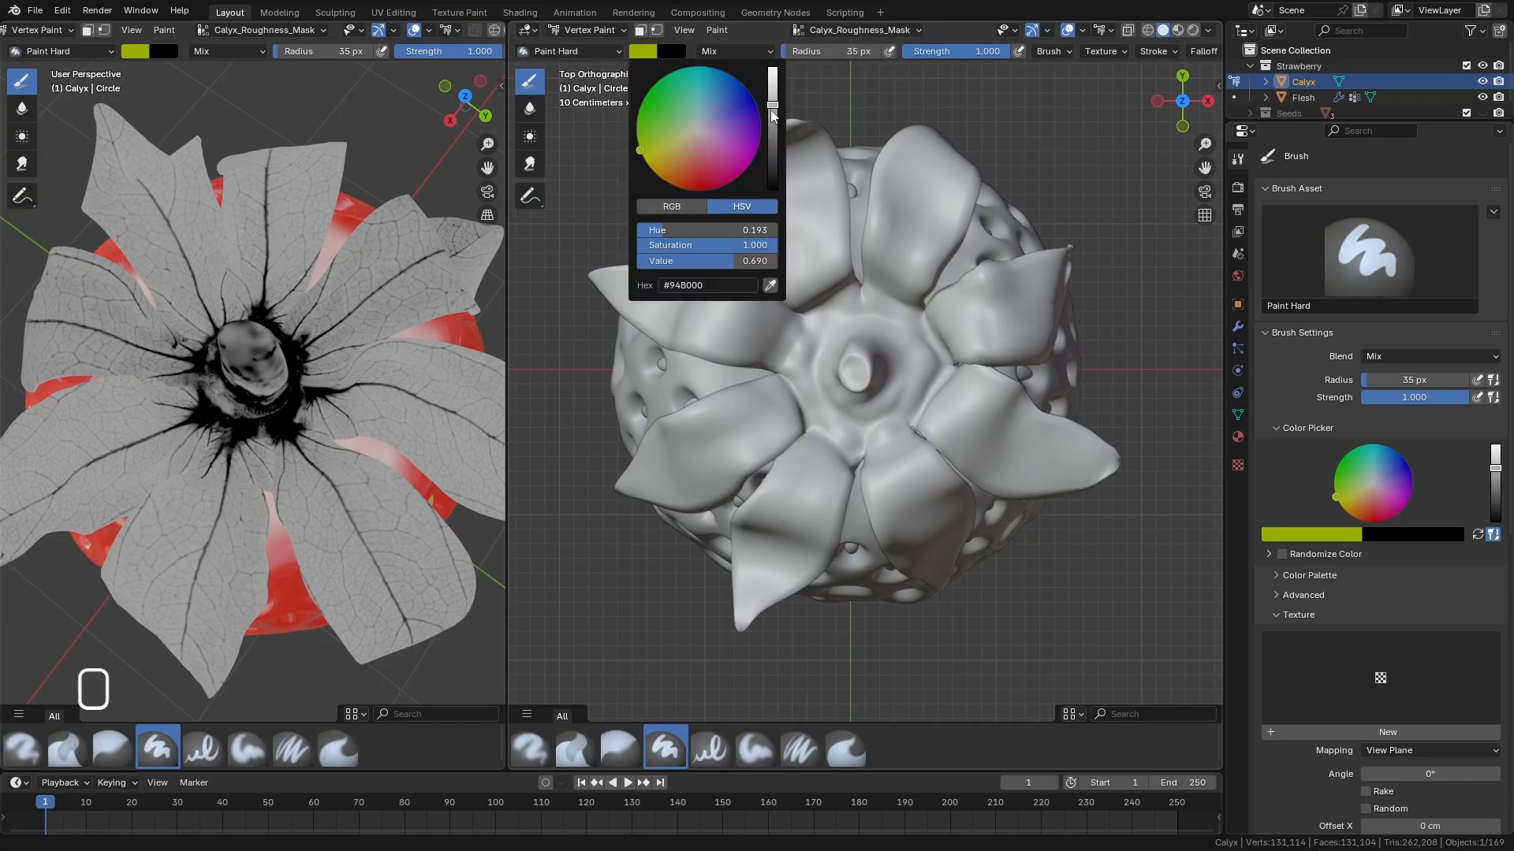
pyautogui.moveTo(772, 111); pyautogui.dragTo(772, 63)
pyautogui.moveTo(749, 247); pyautogui.dragTo(642, 248)
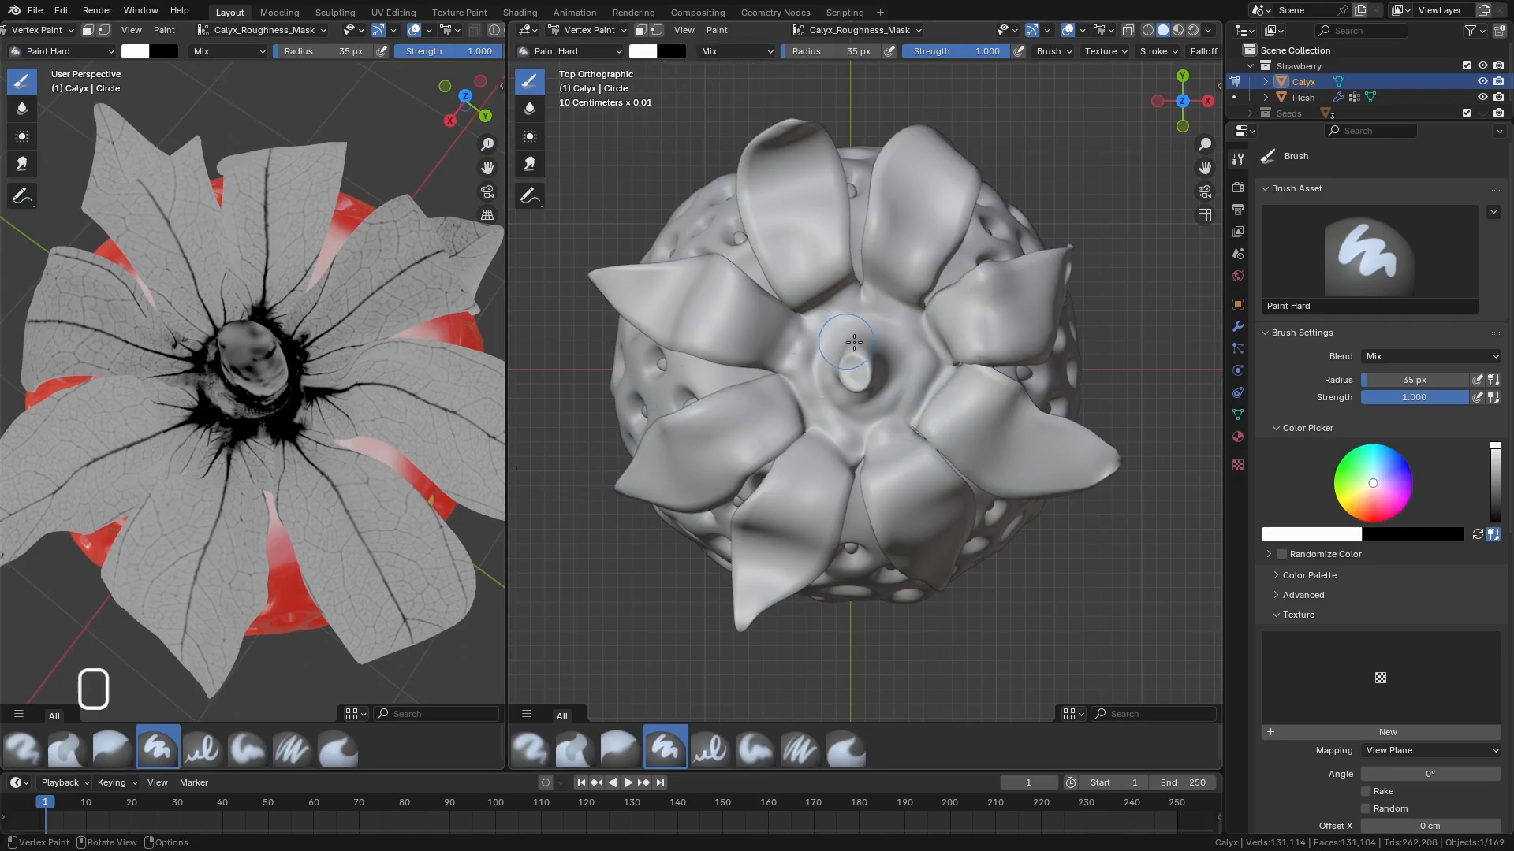
pyautogui.press('x')
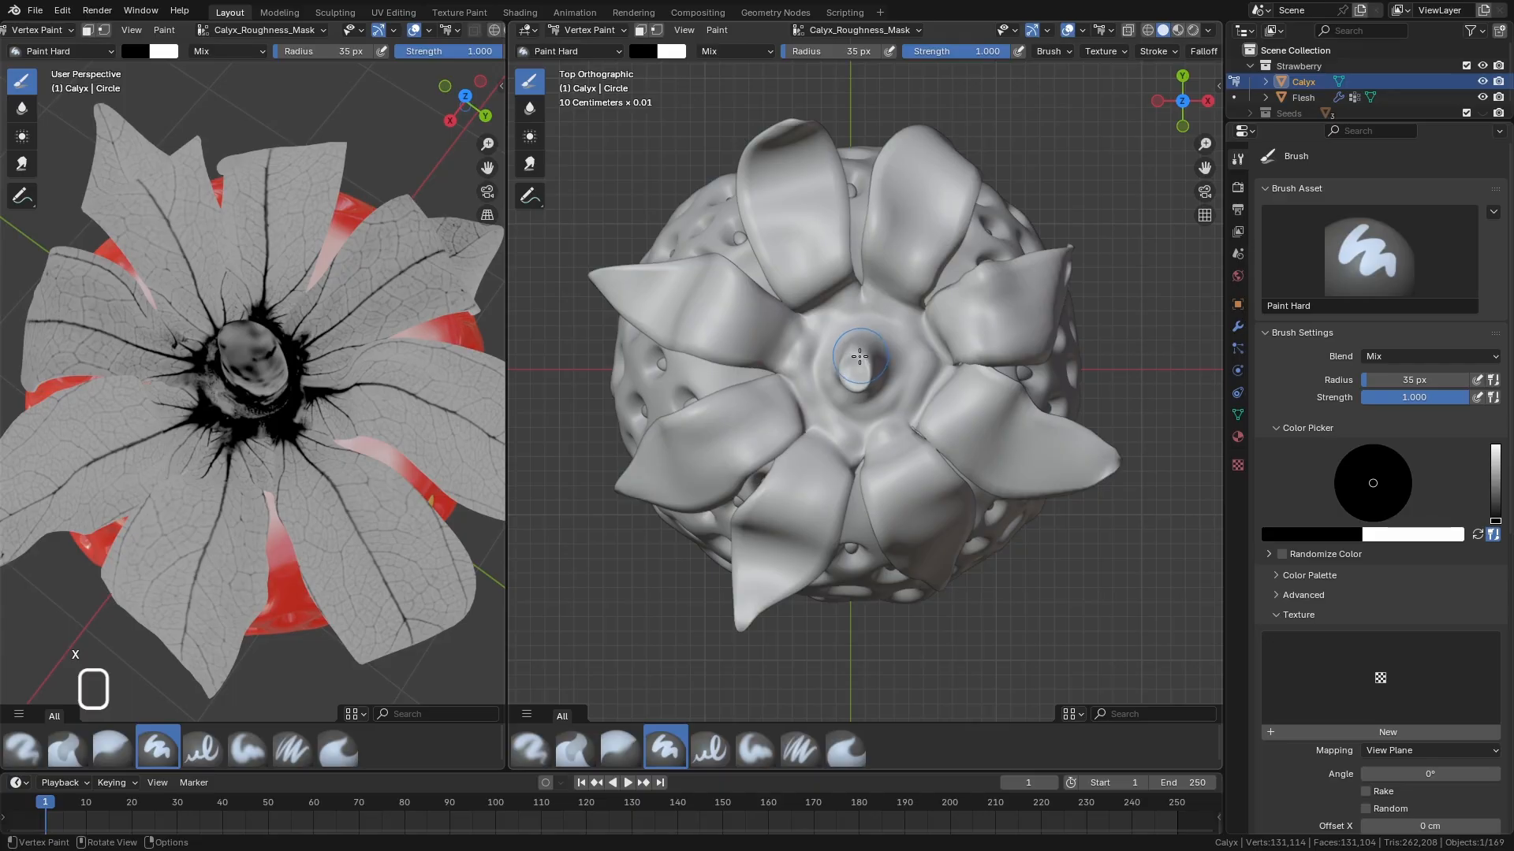
pyautogui.click(727, 30)
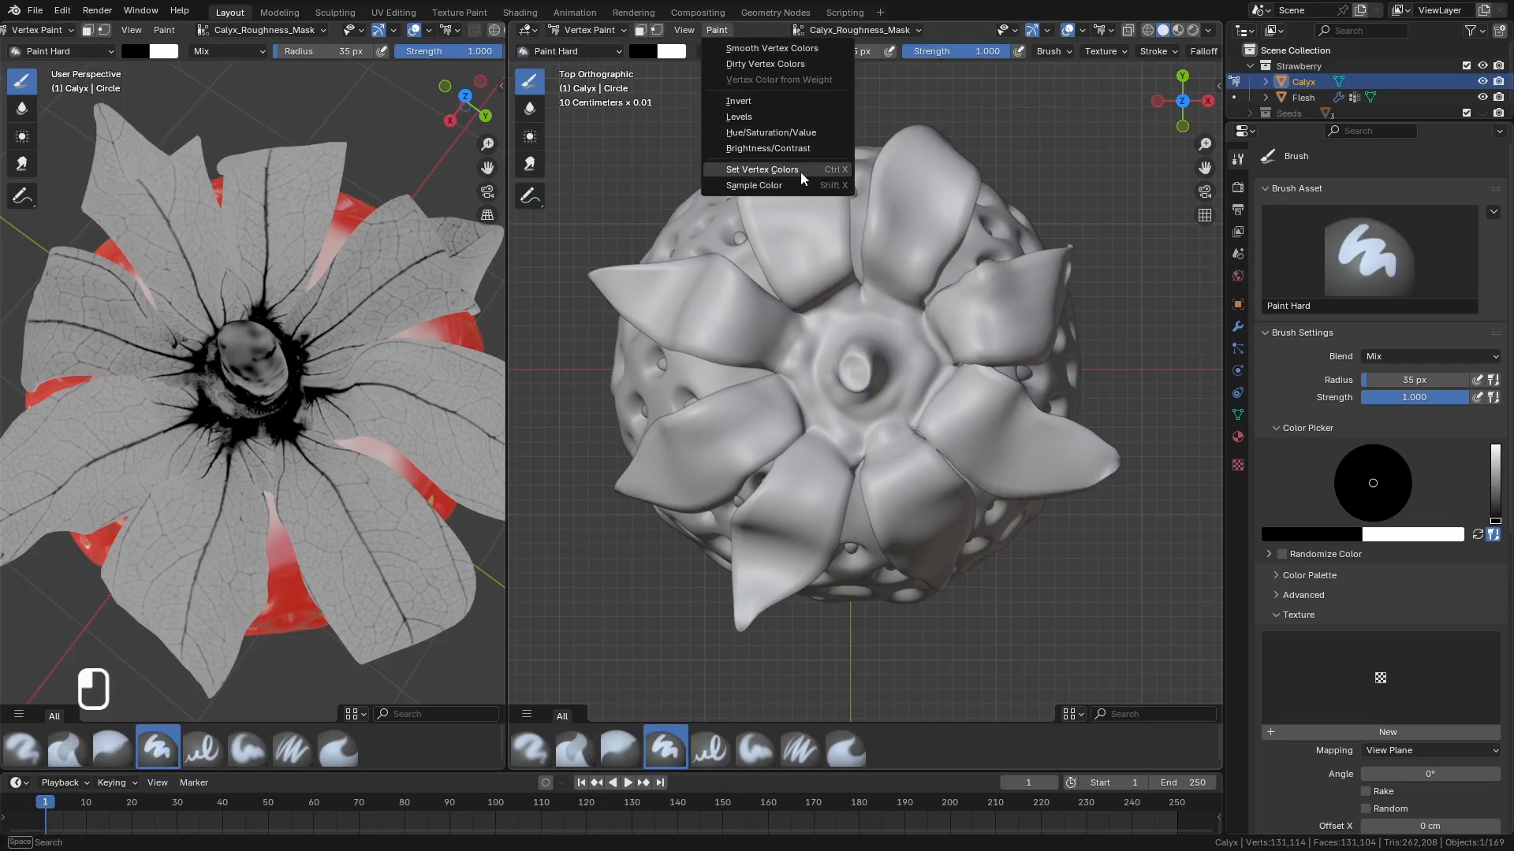
pyautogui.click(778, 170)
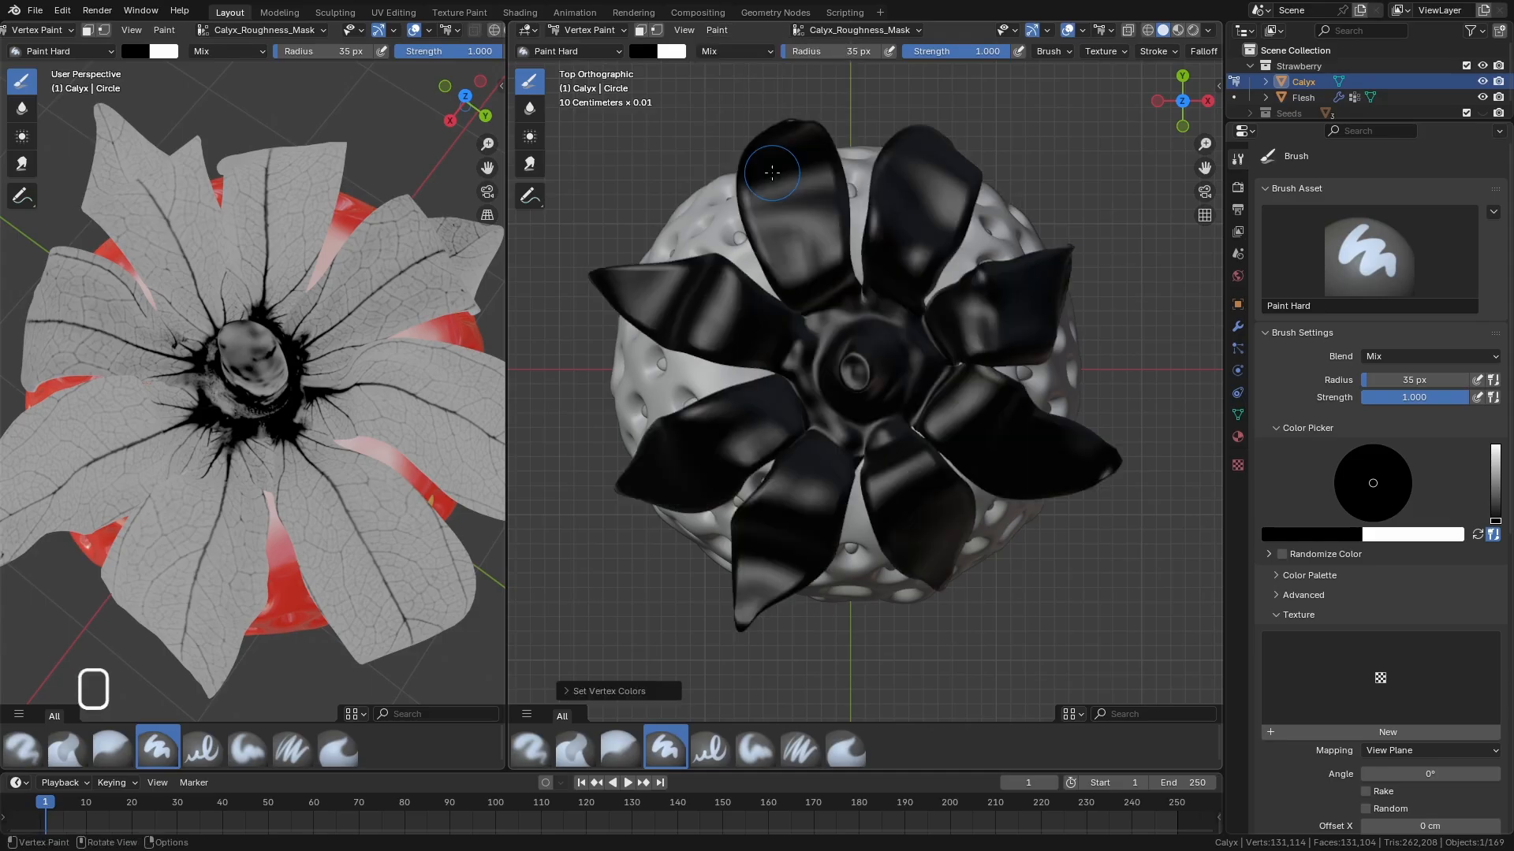
# Paint the calyx's centre and stem white in the roughness mask, and smear the white edge softly outward onto the leaves.
pyautogui.keyDown('shift'); pyautogui.moveTo(879, 440); pyautogui.dragTo(832, 447, button='middle'); pyautogui.keyUp('shift')
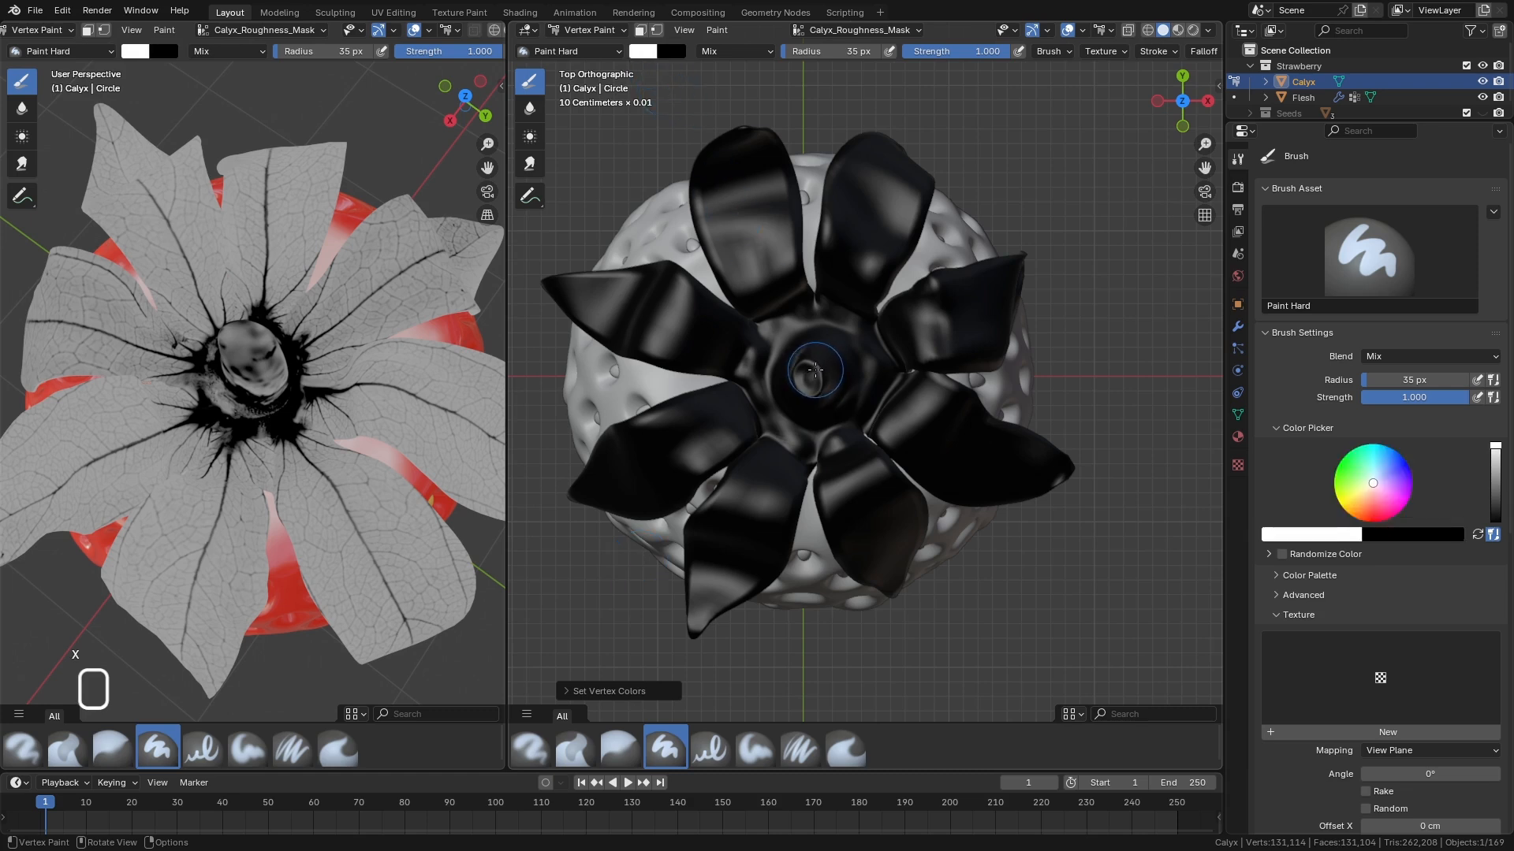
pyautogui.press('x')
pyautogui.keyDown('shift'); pyautogui.moveTo(898, 419); pyautogui.dragTo(895, 398, button='middle'); pyautogui.keyUp('shift')
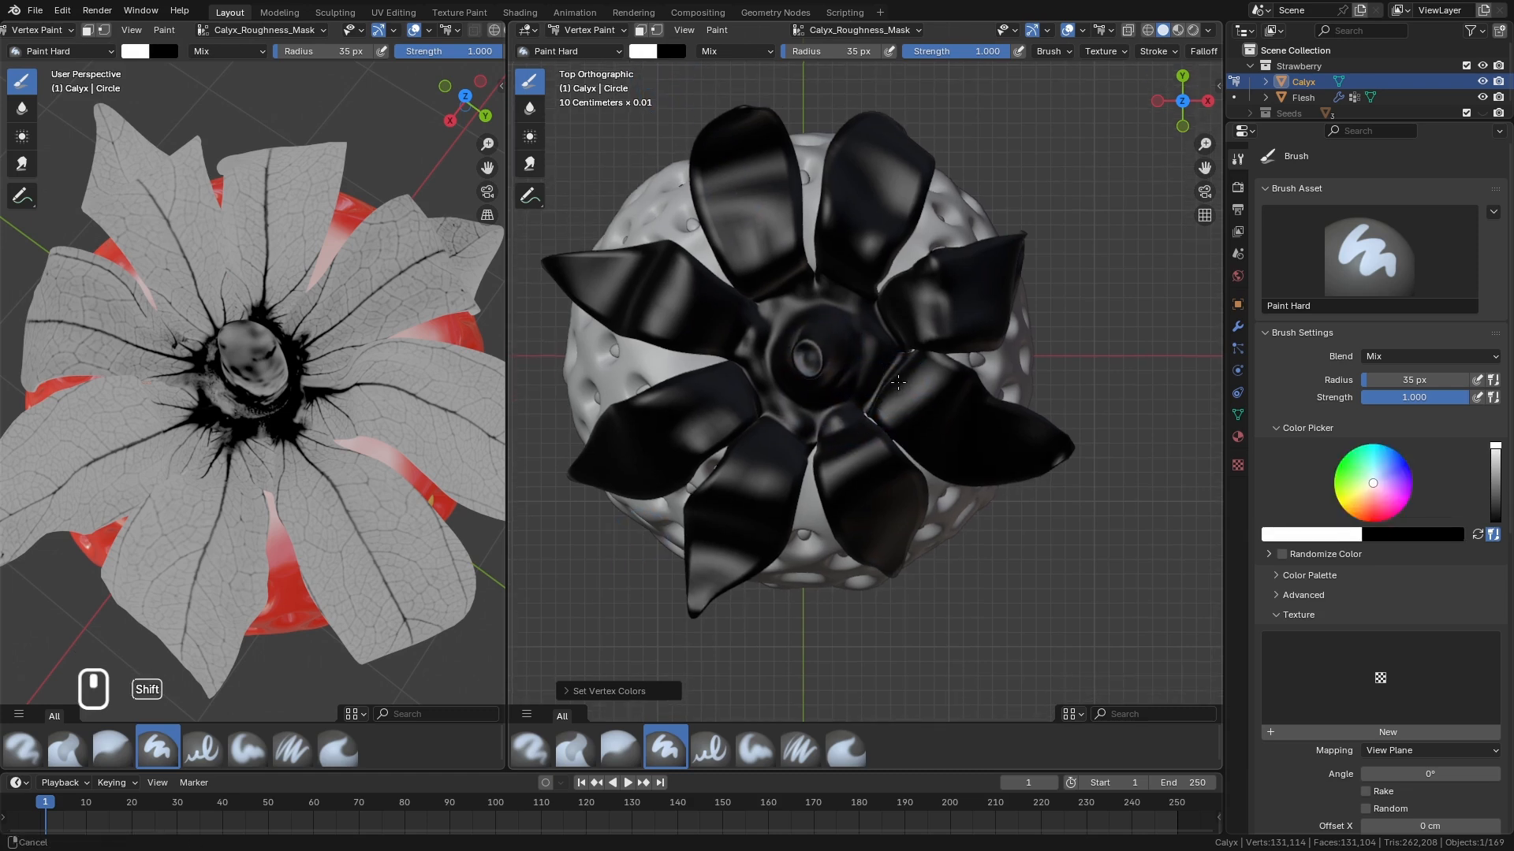
pyautogui.moveTo(814, 361)
pyautogui.mouseDown()
pyautogui.moveTo(812, 347)
pyautogui.moveTo(839, 374)
pyautogui.moveTo(807, 360)
pyautogui.moveTo(777, 304)
pyautogui.moveTo(783, 331)
pyautogui.moveTo(760, 339)
pyautogui.mouseUp()
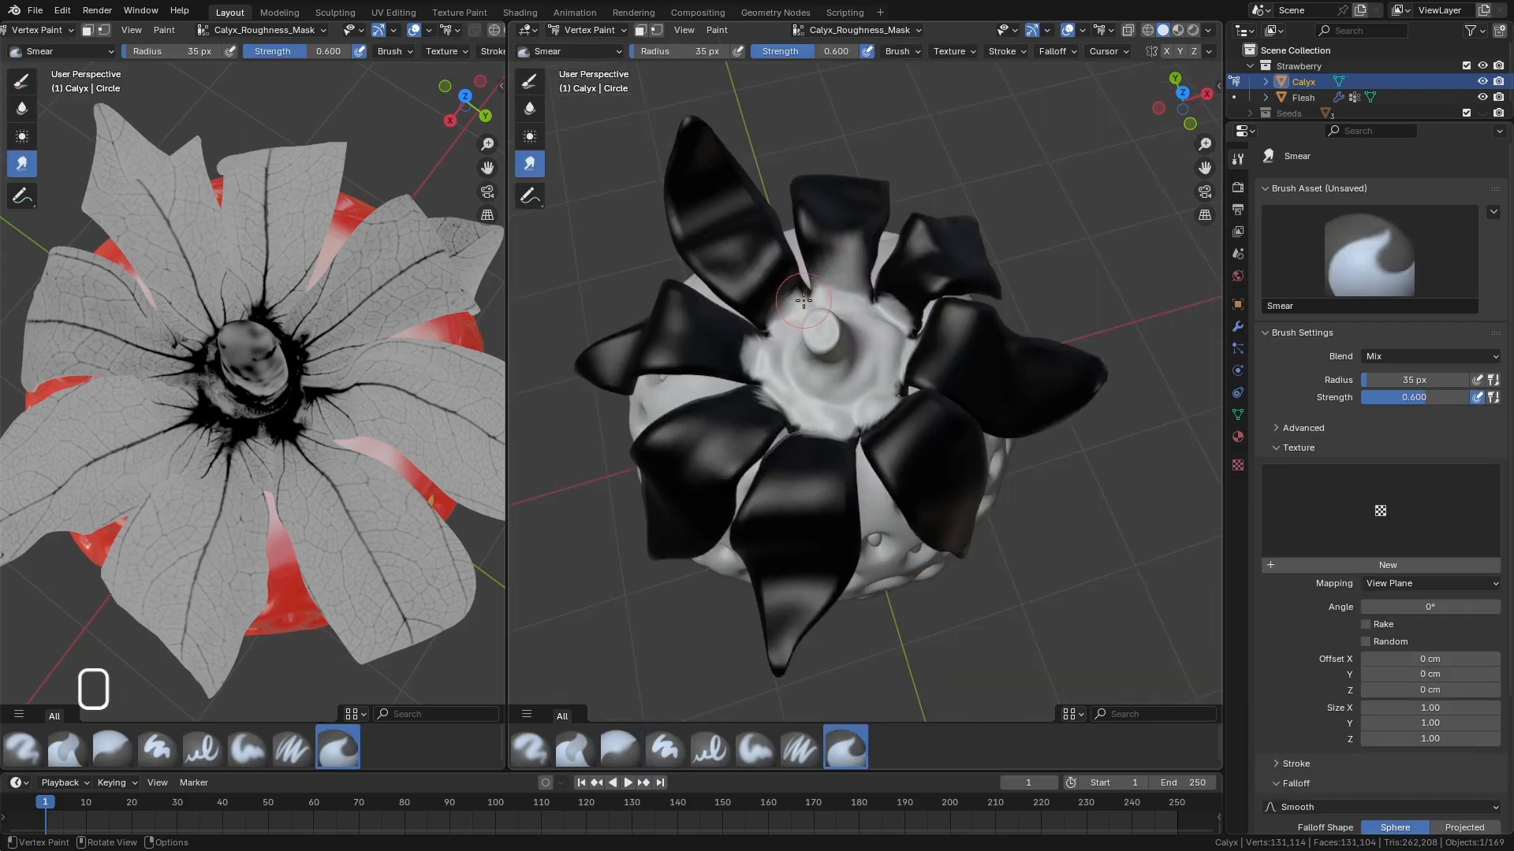
pyautogui.moveTo(793, 299)
pyautogui.mouseDown()
pyautogui.moveTo(776, 298)
pyautogui.moveTo(713, 422)
pyautogui.moveTo(779, 407)
pyautogui.mouseUp()
pyautogui.moveTo(779, 407)
pyautogui.mouseDown(button='middle')
pyautogui.moveTo(773, 377)
pyautogui.moveTo(915, 370)
pyautogui.moveTo(896, 388)
pyautogui.mouseUp(button='middle')
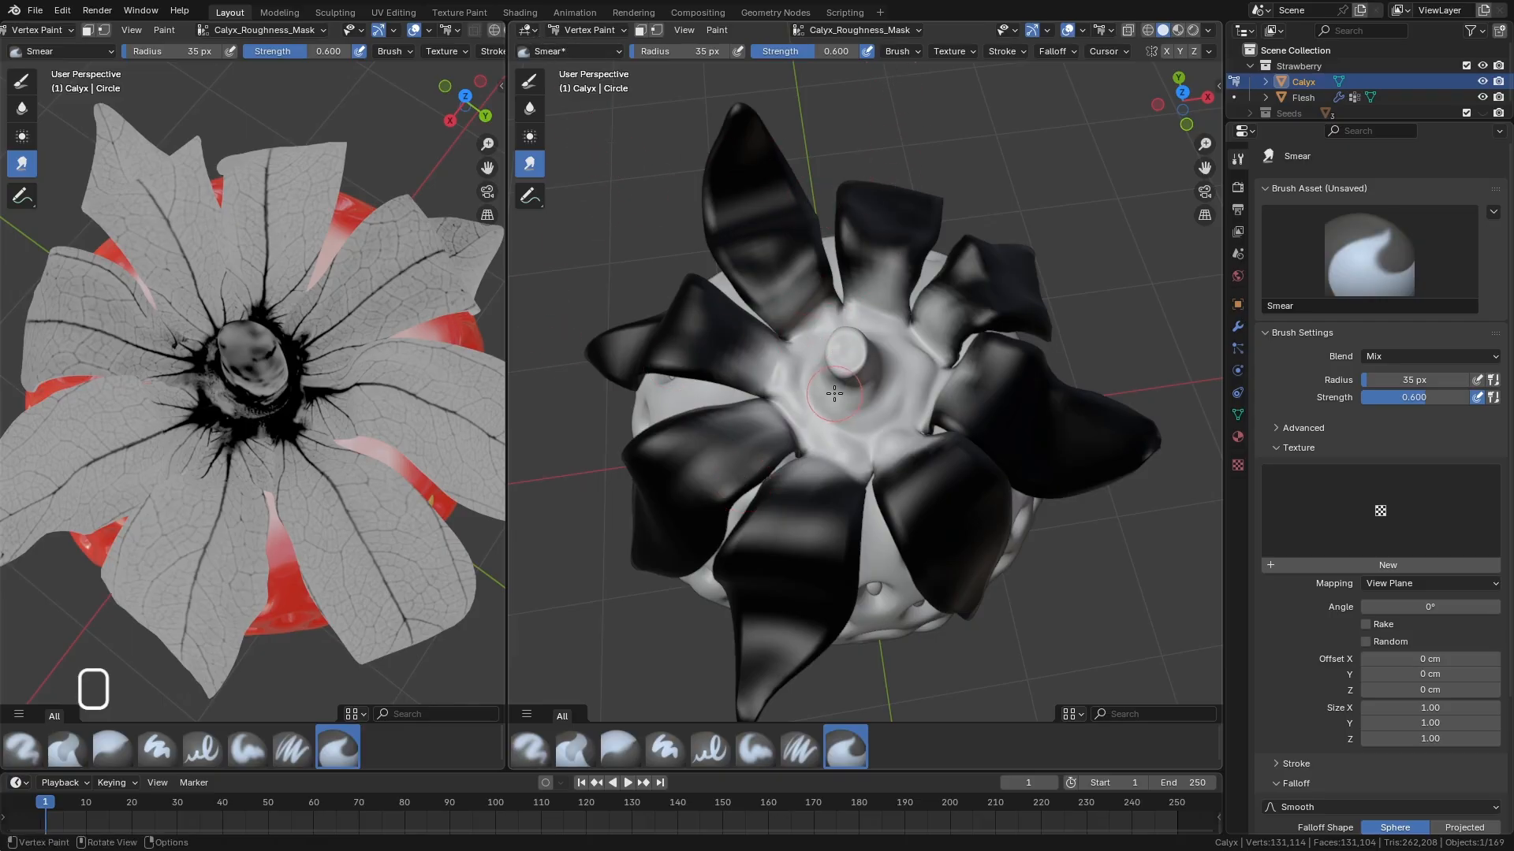
# Return to the shader nodes and add an Attribute node that reads Calyx_Roughness_Mask, placed above the Map Range node.
pyautogui.hotkey('shift', 'F3')
pyautogui.moveTo(858, 464); pyautogui.dragTo(968, 481, button='middle')
pyautogui.scroll(-6, 840, 449)
pyautogui.scroll(-2, 867, 451)
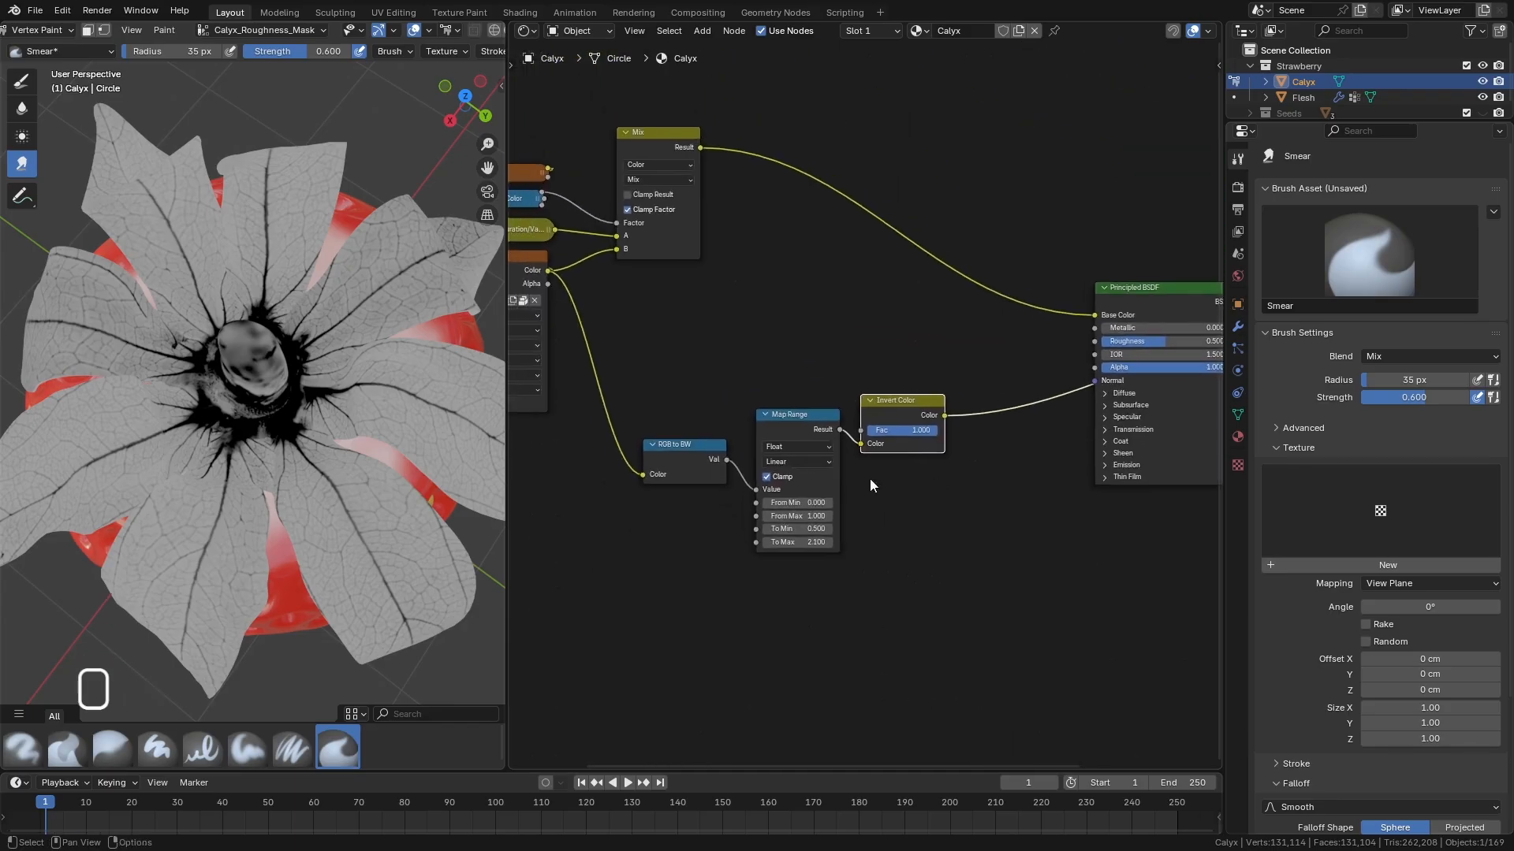
pyautogui.click(798, 347)
pyautogui.press('space')
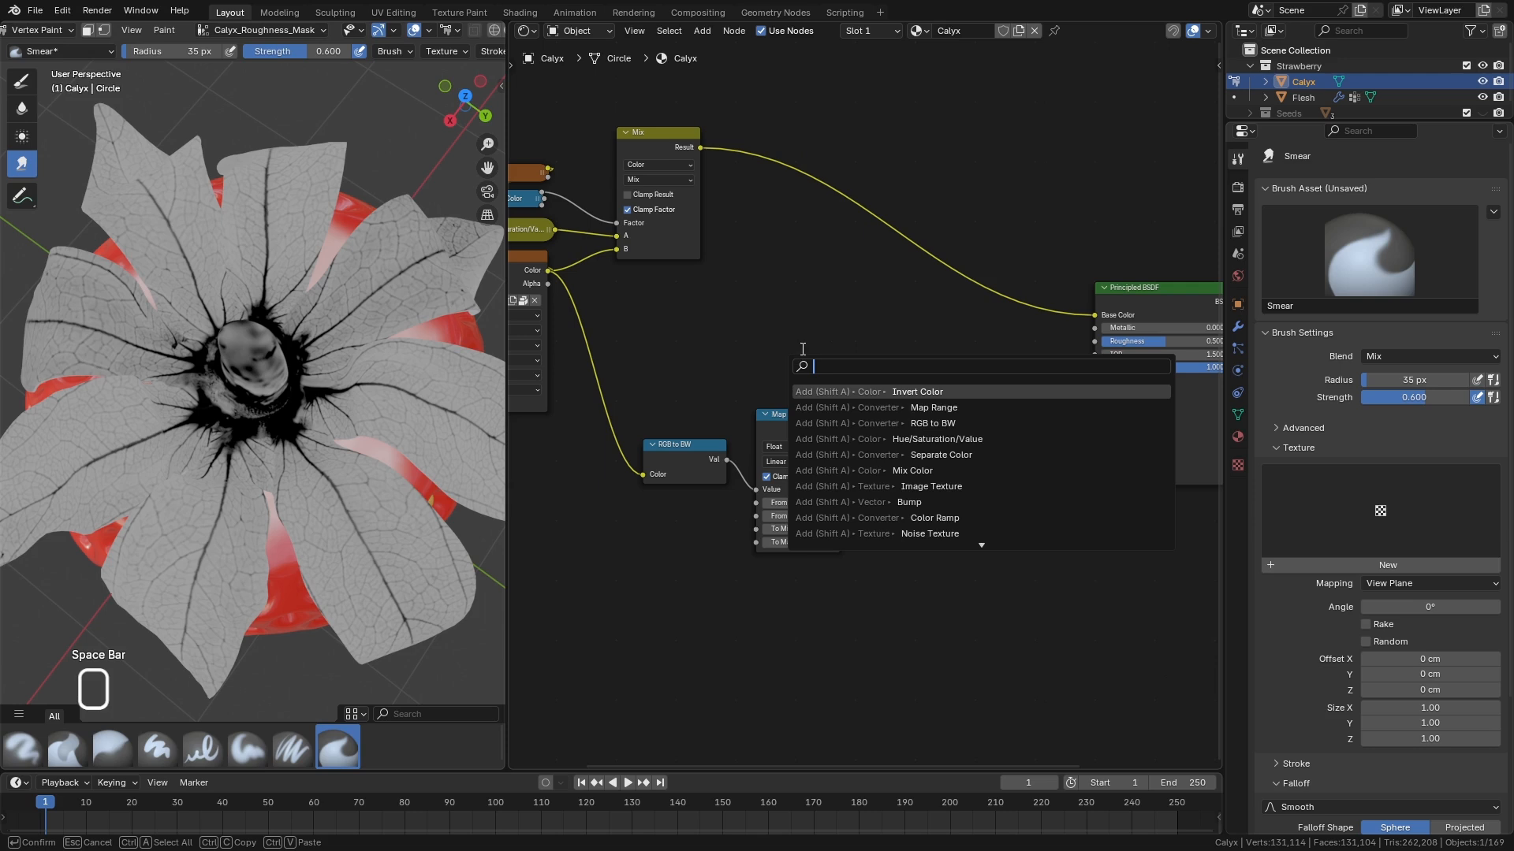
pyautogui.write('att')
pyautogui.press('Return')
pyautogui.click(787, 270)
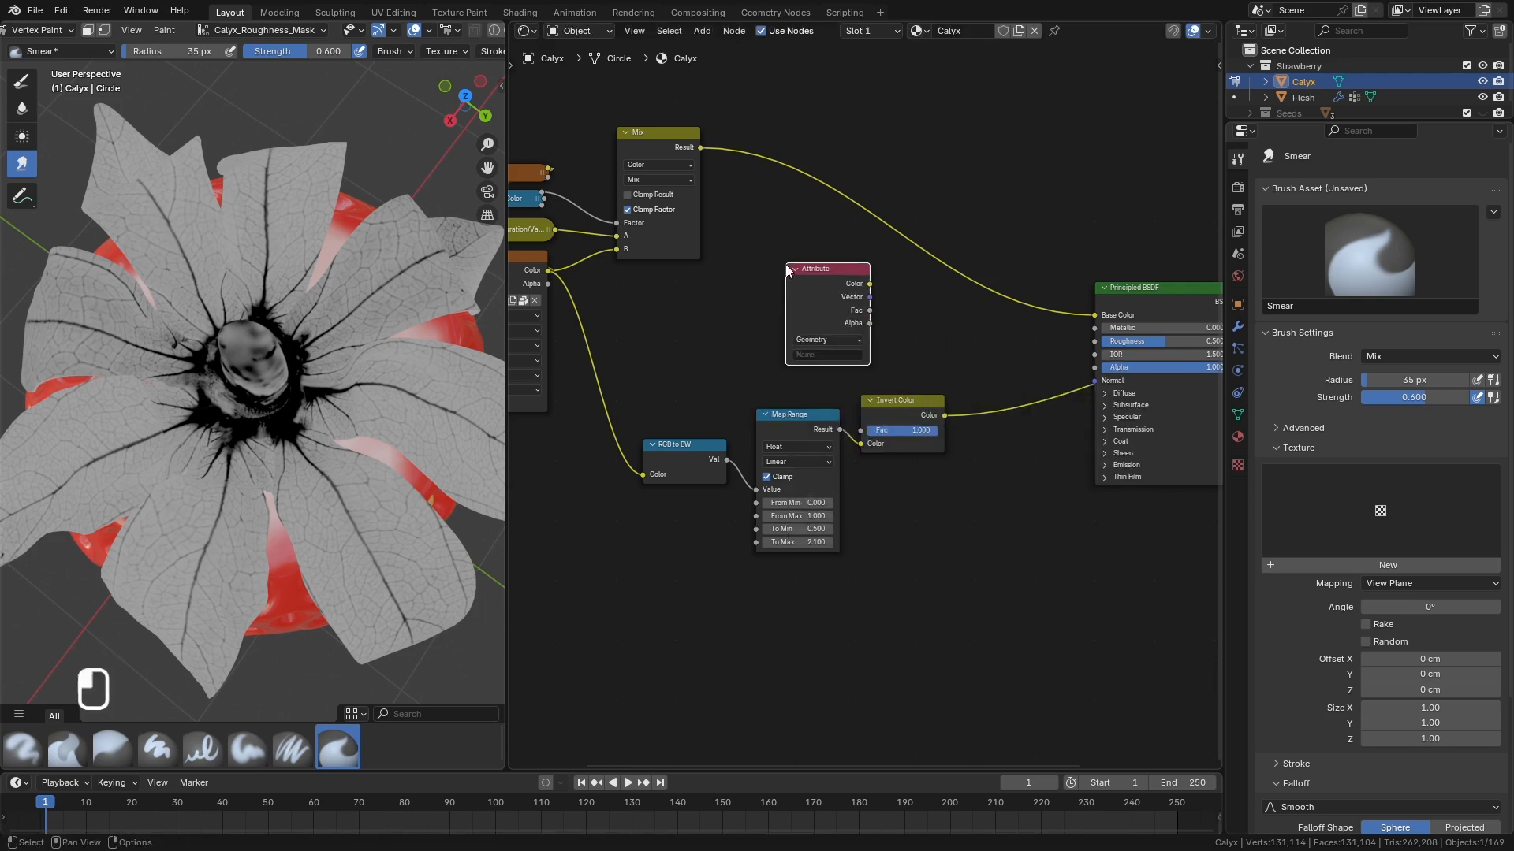
pyautogui.click(836, 359)
pyautogui.hotkey('ctrl', 'v')
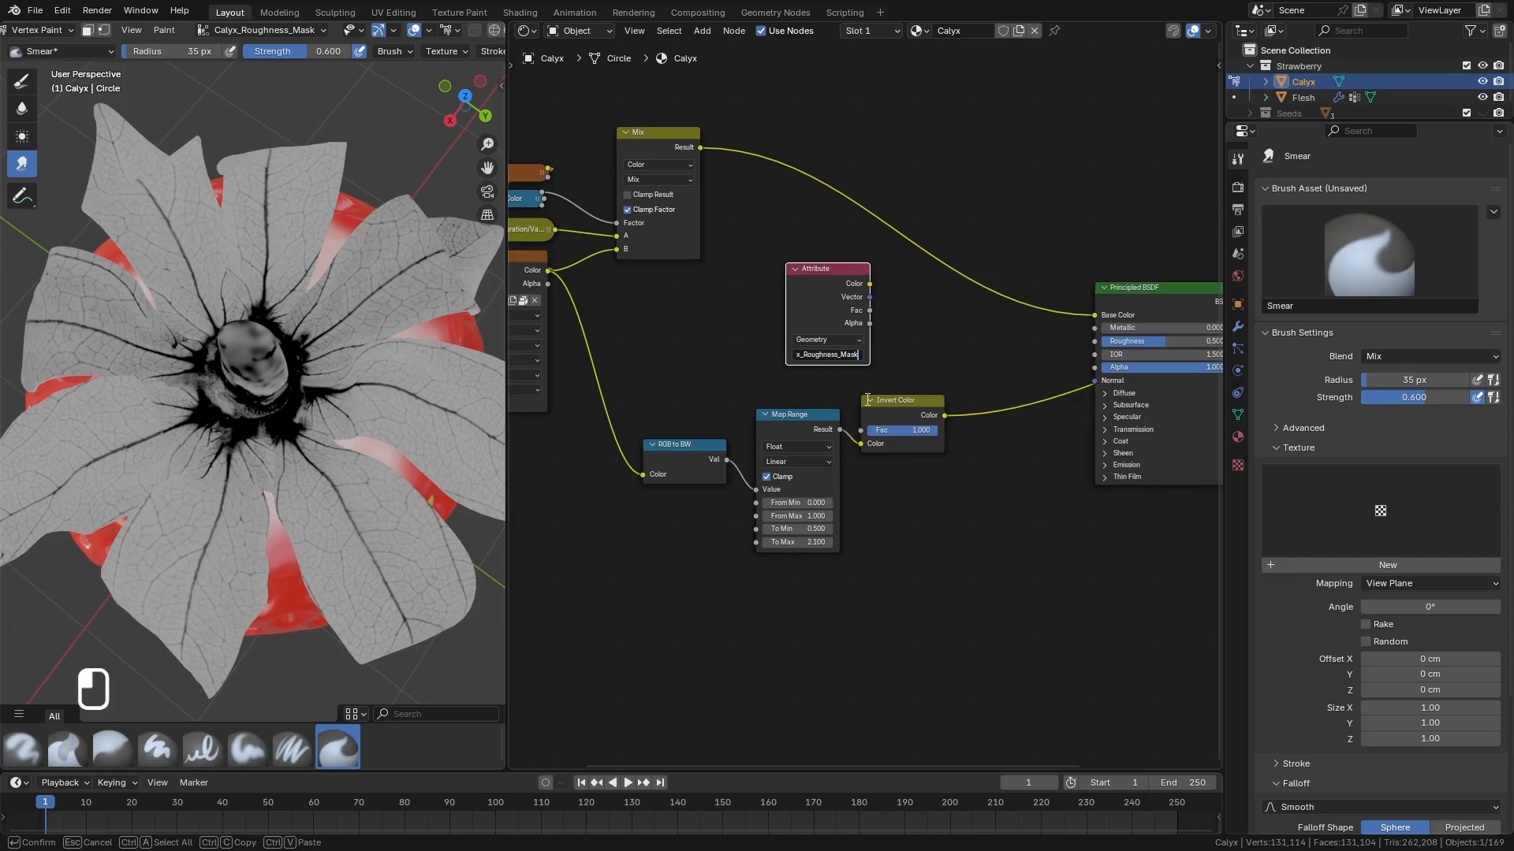
pyautogui.press('Return')
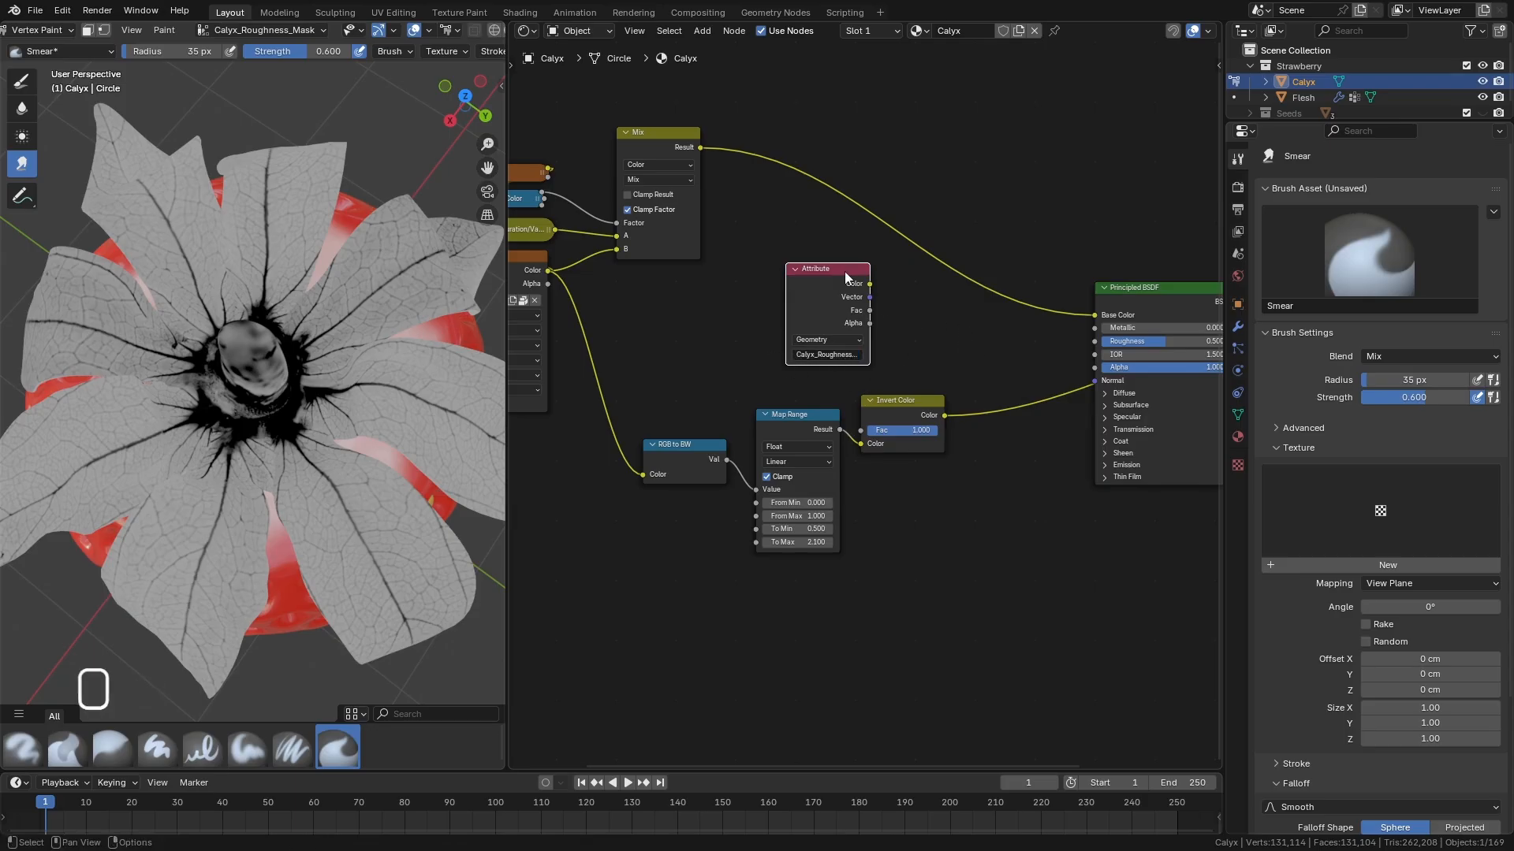
# Preview the Attribute node's Fac output on the calyx to check the painted mask.
pyautogui.hscroll(6, 895, 352)
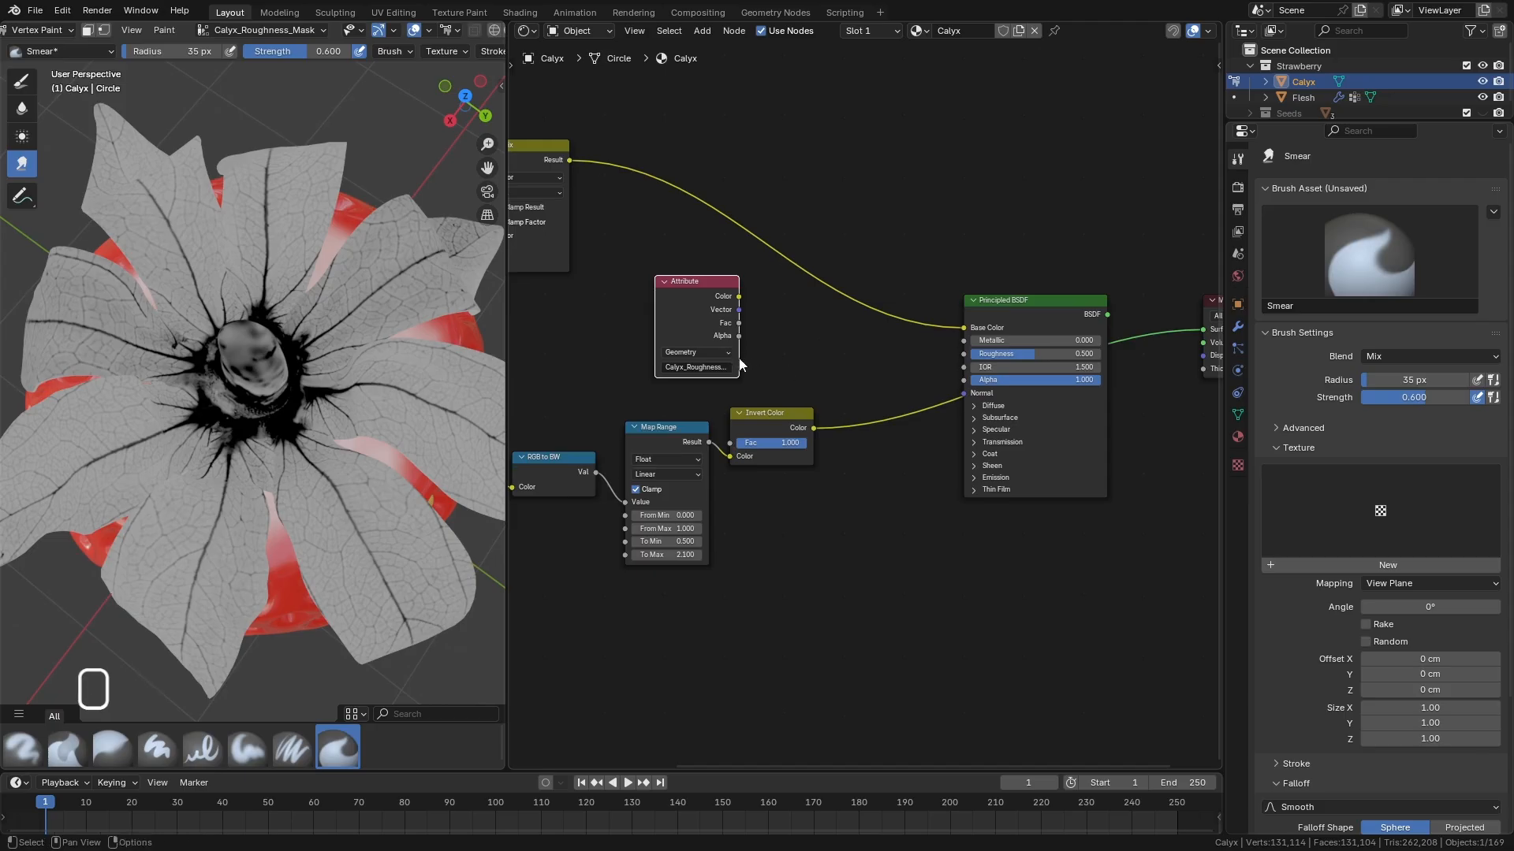
pyautogui.moveTo(720, 323)
pyautogui.mouseDown()
pyautogui.moveTo(1048, 280)
pyautogui.moveTo(1185, 328)
pyautogui.moveTo(721, 324)
pyautogui.mouseUp()
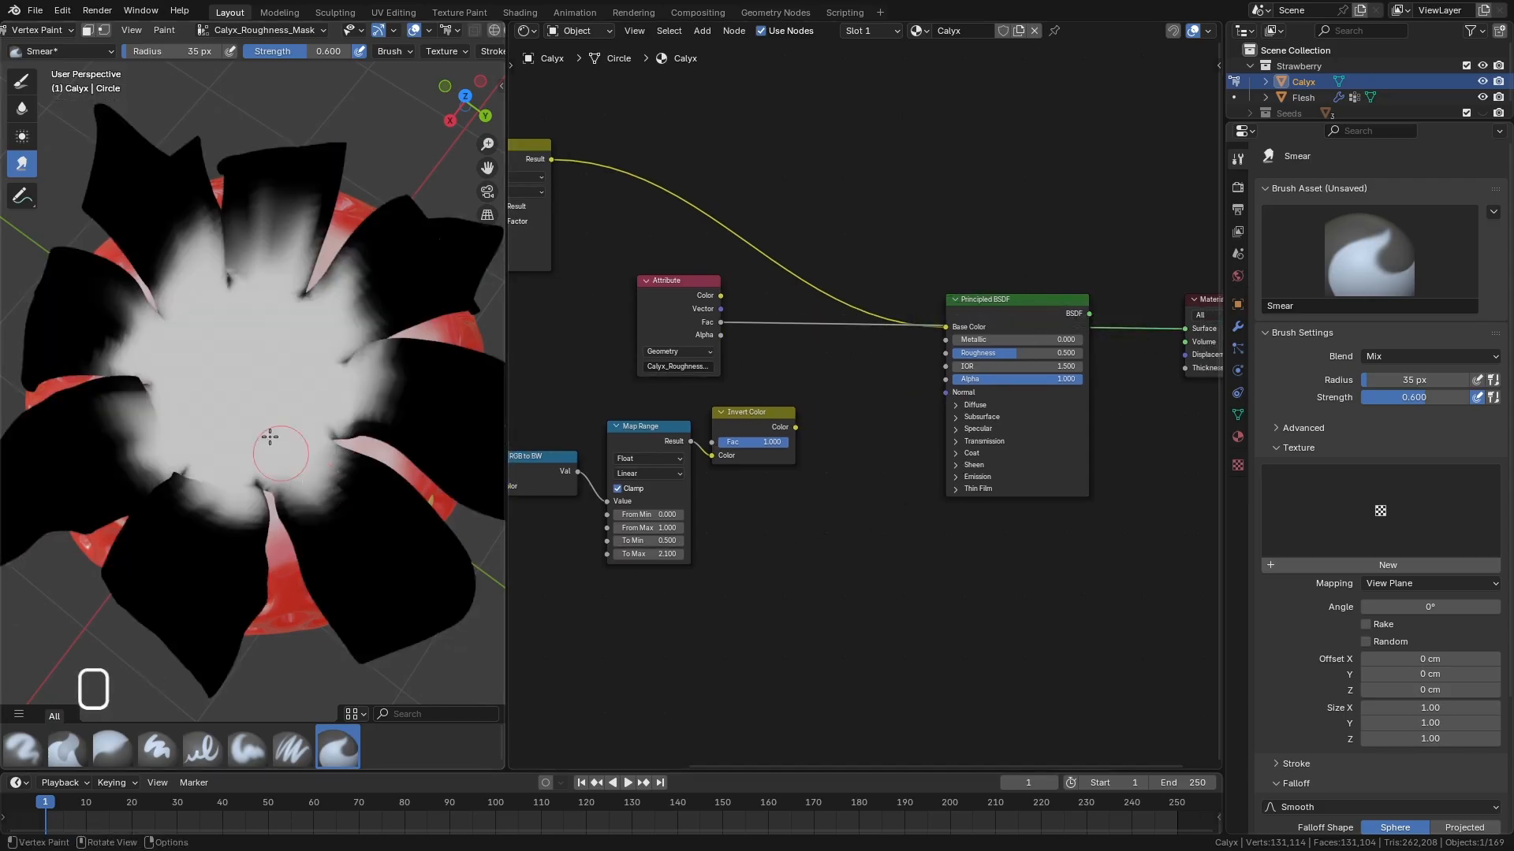
pyautogui.keyDown('shift'); pyautogui.moveTo(822, 442); pyautogui.dragTo(855, 400, button='middle'); pyautogui.keyUp('shift')
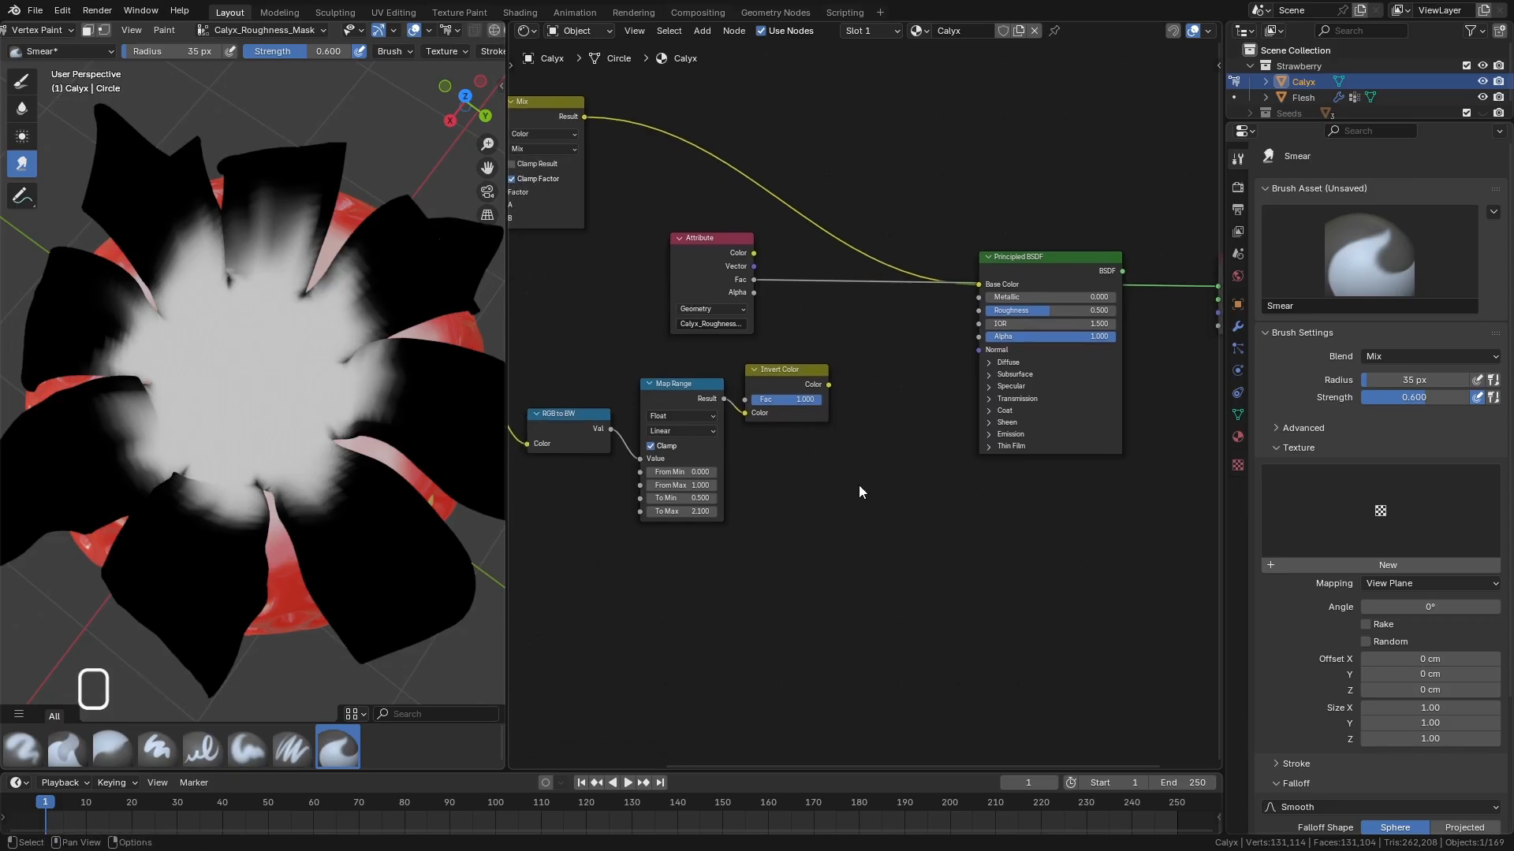
# Move the RGB to BW, Map Range and Invert Color nodes clear of the Attribute node and add a Mix Color node before the Principled BSDF.
pyautogui.keyDown('shift'); pyautogui.moveTo(859, 487); pyautogui.dragTo(1024, 444, button='middle'); pyautogui.keyUp('shift')
pyautogui.moveTo(1007, 514); pyautogui.dragTo(771, 372)
pyautogui.moveTo(959, 329); pyautogui.dragTo(866, 436)
pyautogui.click(942, 448)
pyautogui.press('space')
pyautogui.write('mi')
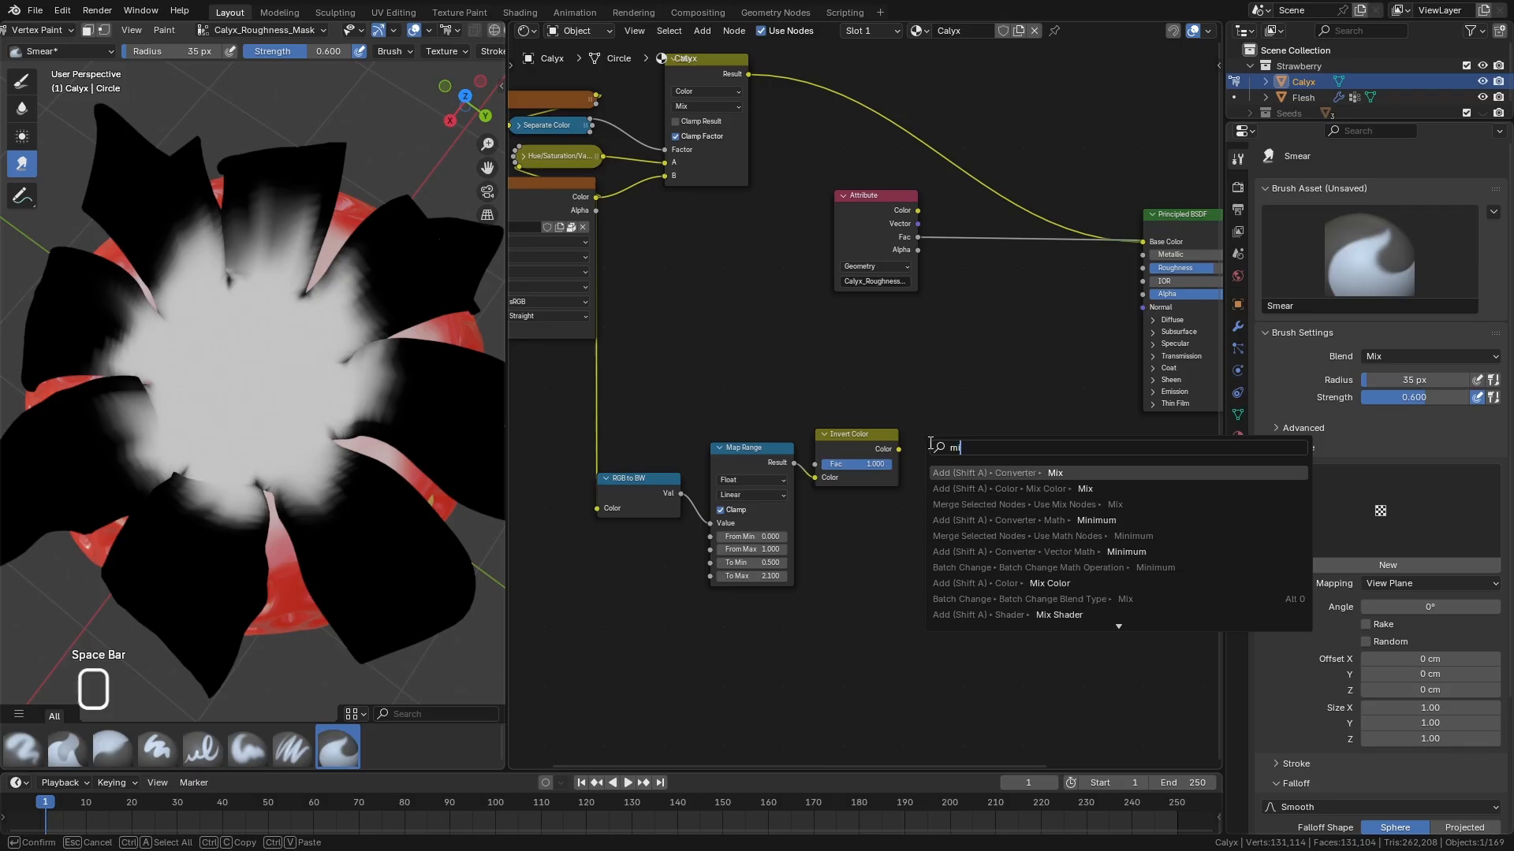
pyautogui.write('x')
pyautogui.click(1070, 520)
pyautogui.click(1007, 336)
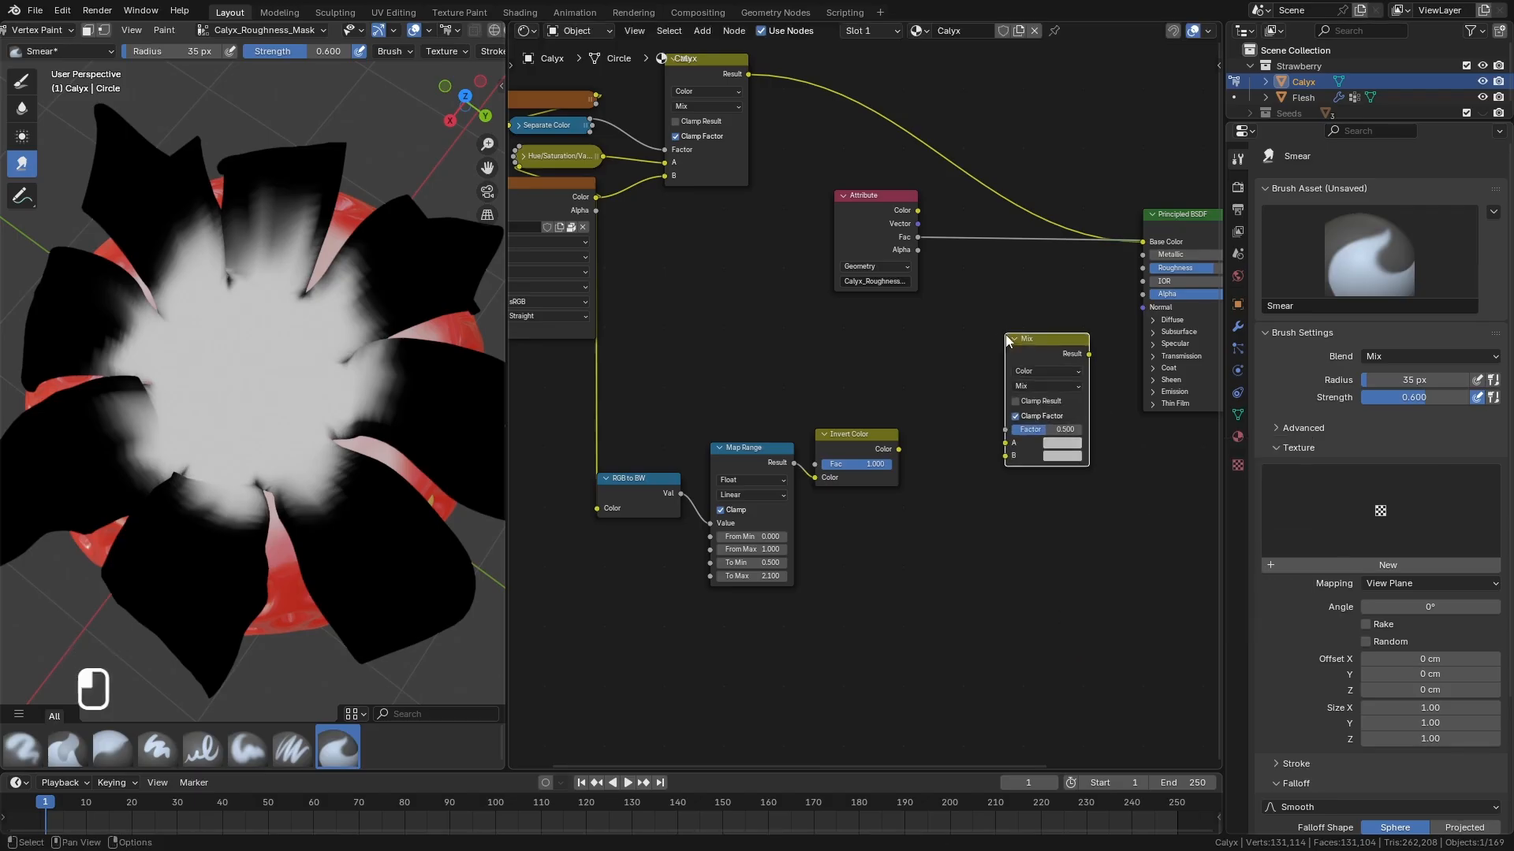
# Link the mask Attribute's Fac to the Mix node's Factor and Invert Color to input A, with the Attribute node collapsed above Invert Color.
pyautogui.moveTo(917, 238); pyautogui.dragTo(1005, 430)
pyautogui.moveTo(878, 200); pyautogui.dragTo(826, 389)
pyautogui.click(782, 275)
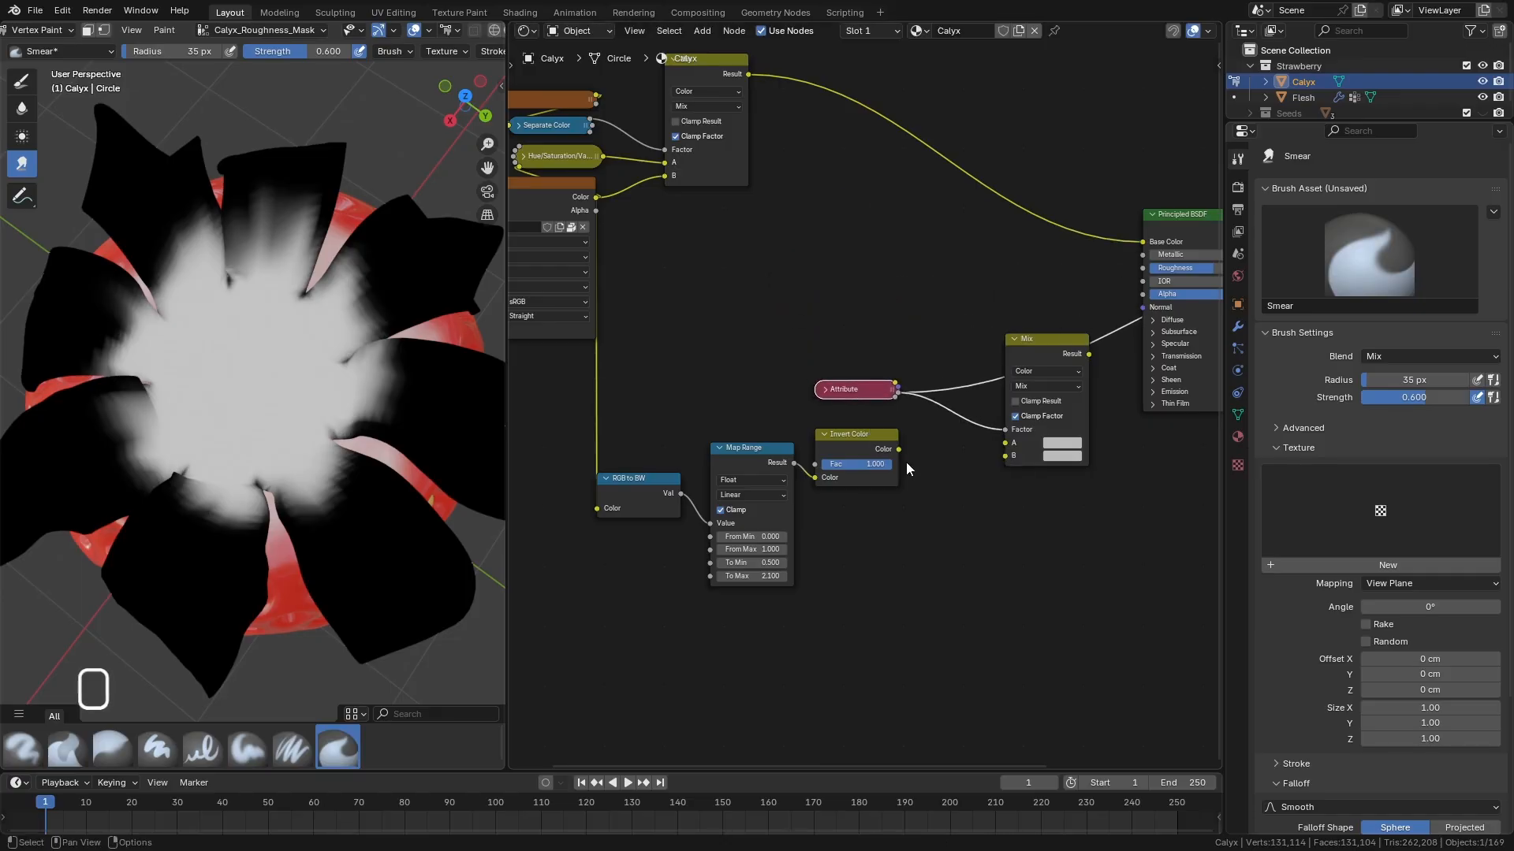
pyautogui.moveTo(900, 451); pyautogui.dragTo(1000, 443)
pyautogui.moveTo(1112, 476); pyautogui.dragTo(1011, 485, button='middle')
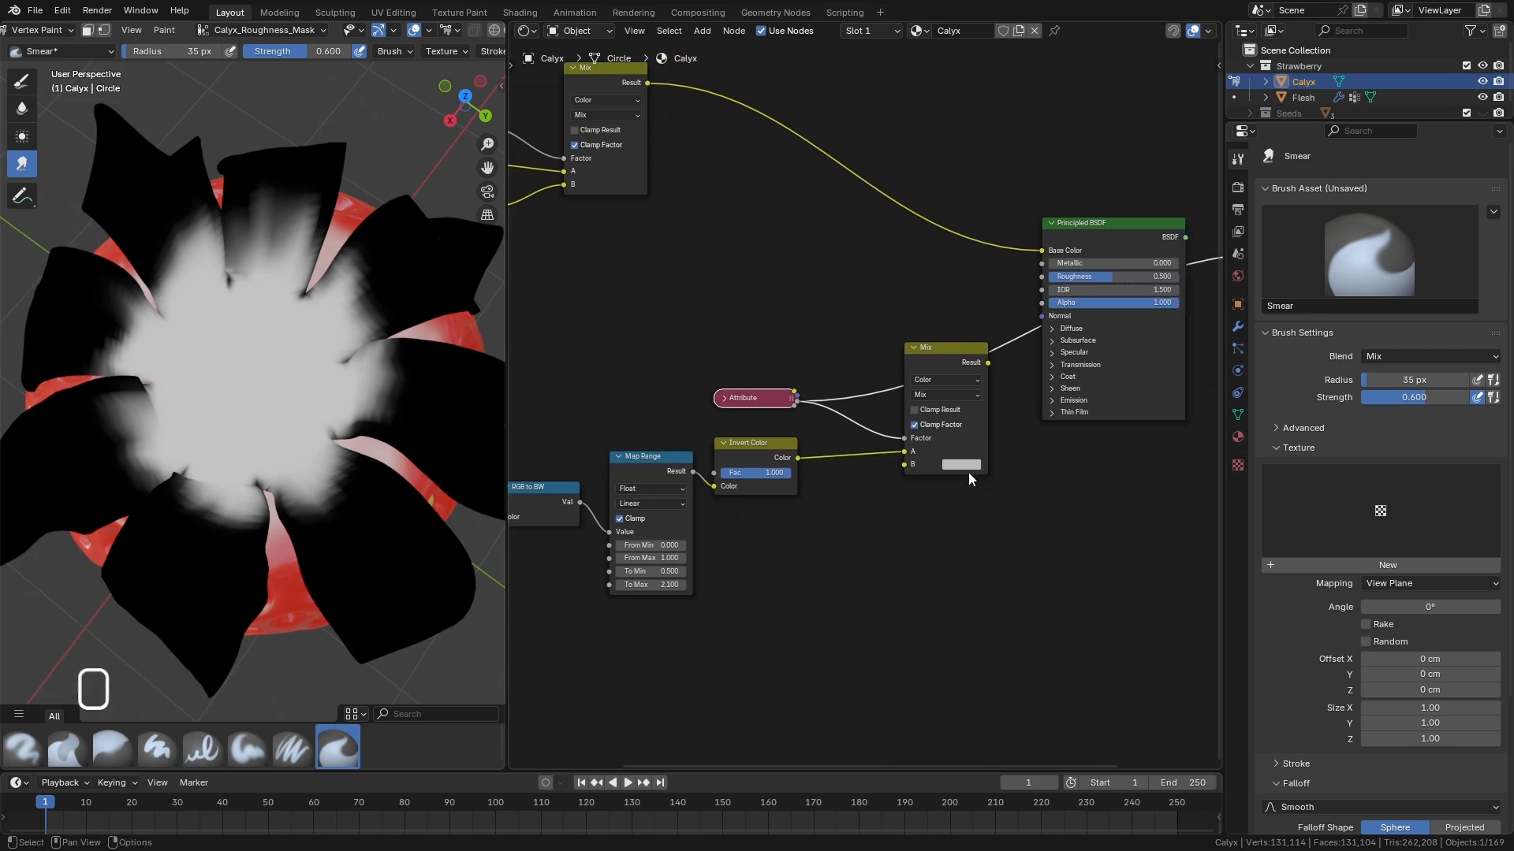
# Set the new Mix node's B color to a very light grey with Value 0.810.
pyautogui.scroll(3, 968, 472)
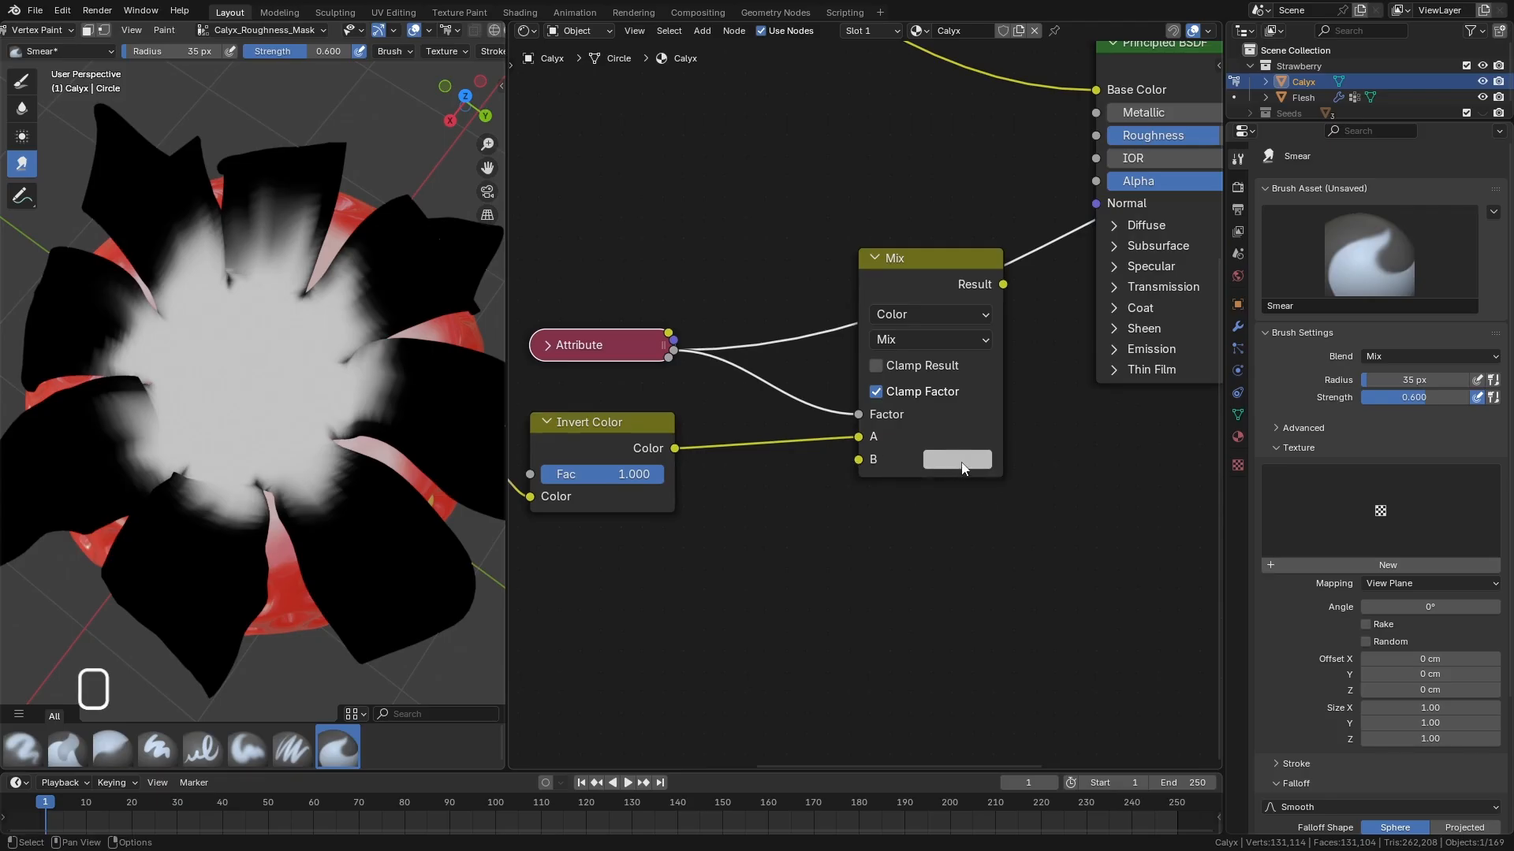
pyautogui.moveTo(958, 468)
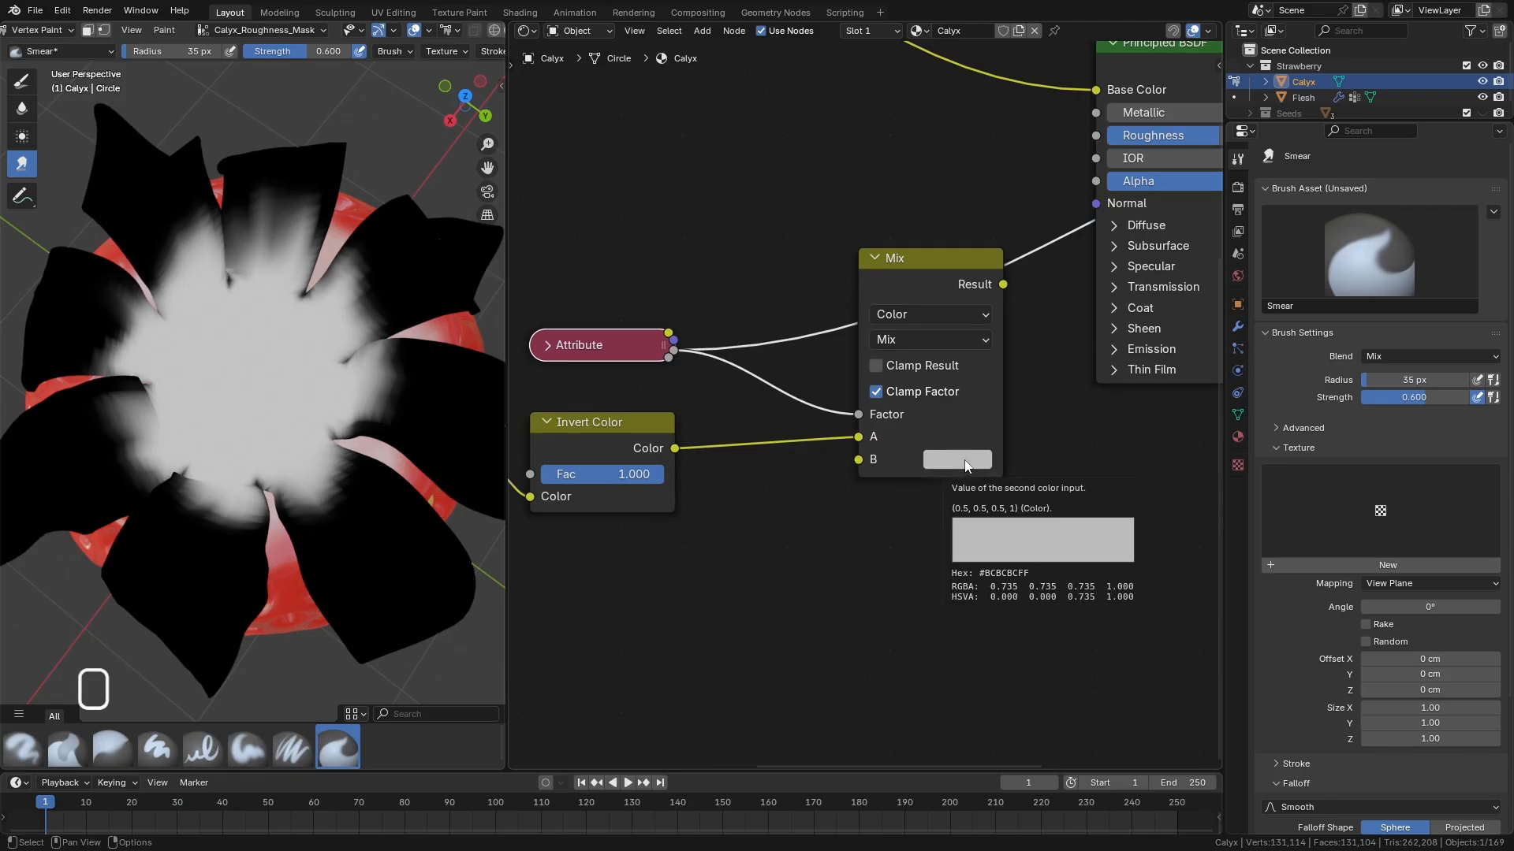
pyautogui.click(945, 464)
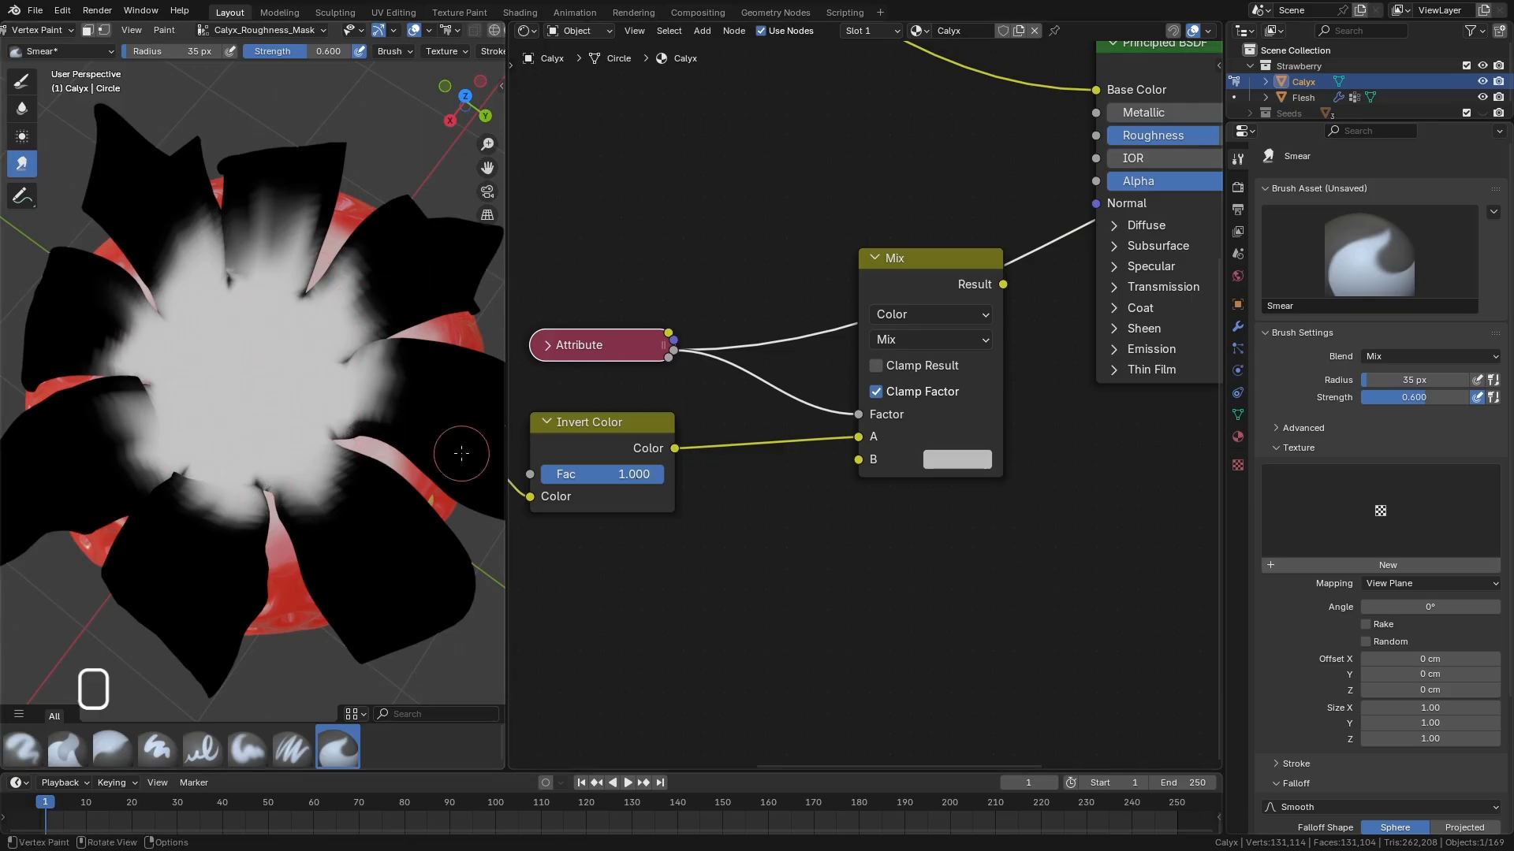
pyautogui.click(959, 479)
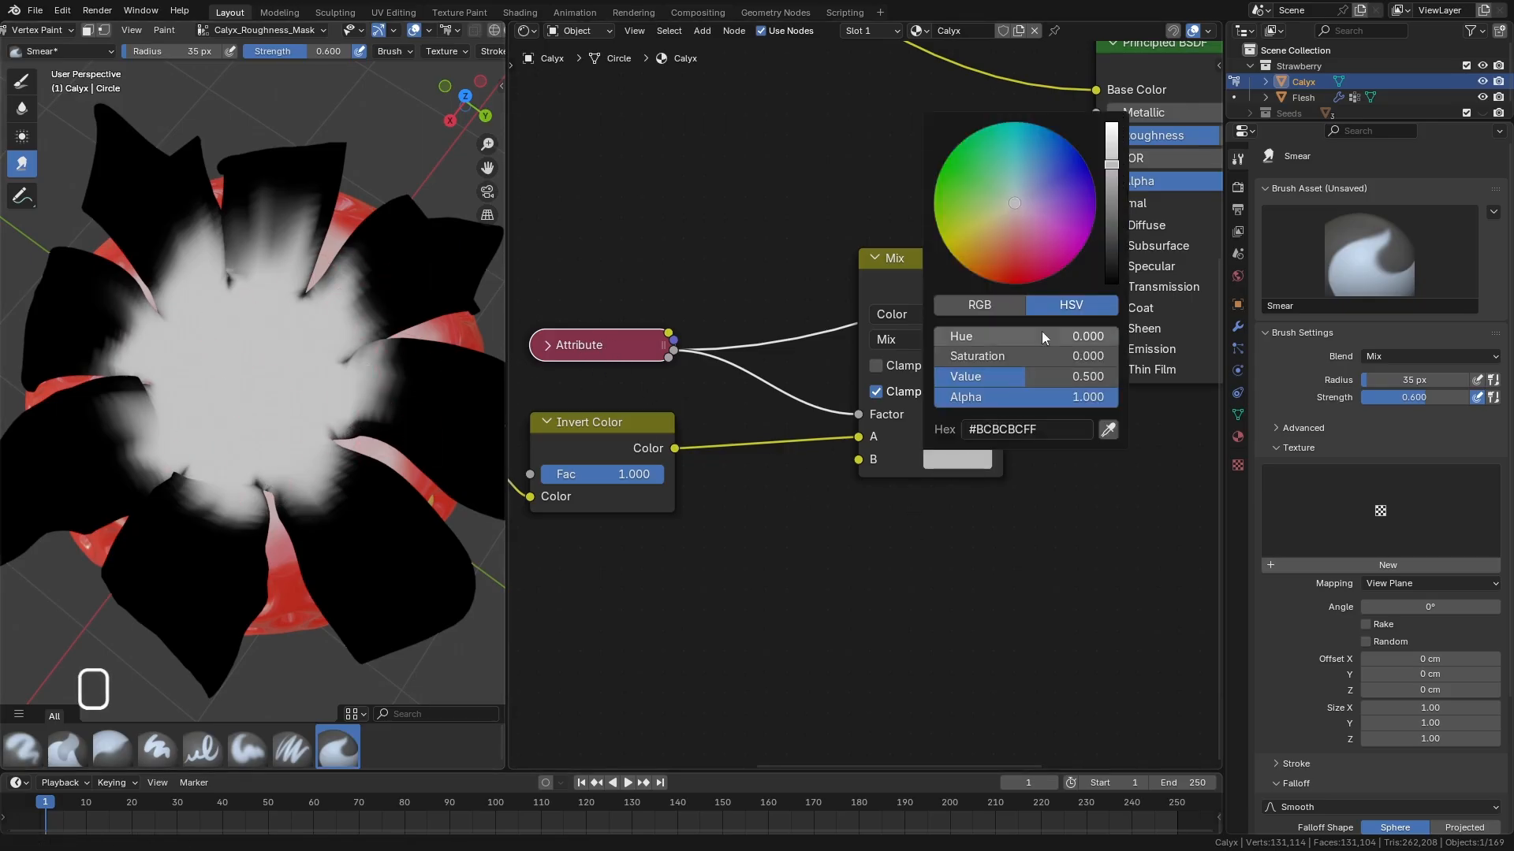
pyautogui.moveTo(1111, 177); pyautogui.dragTo(1112, 172)
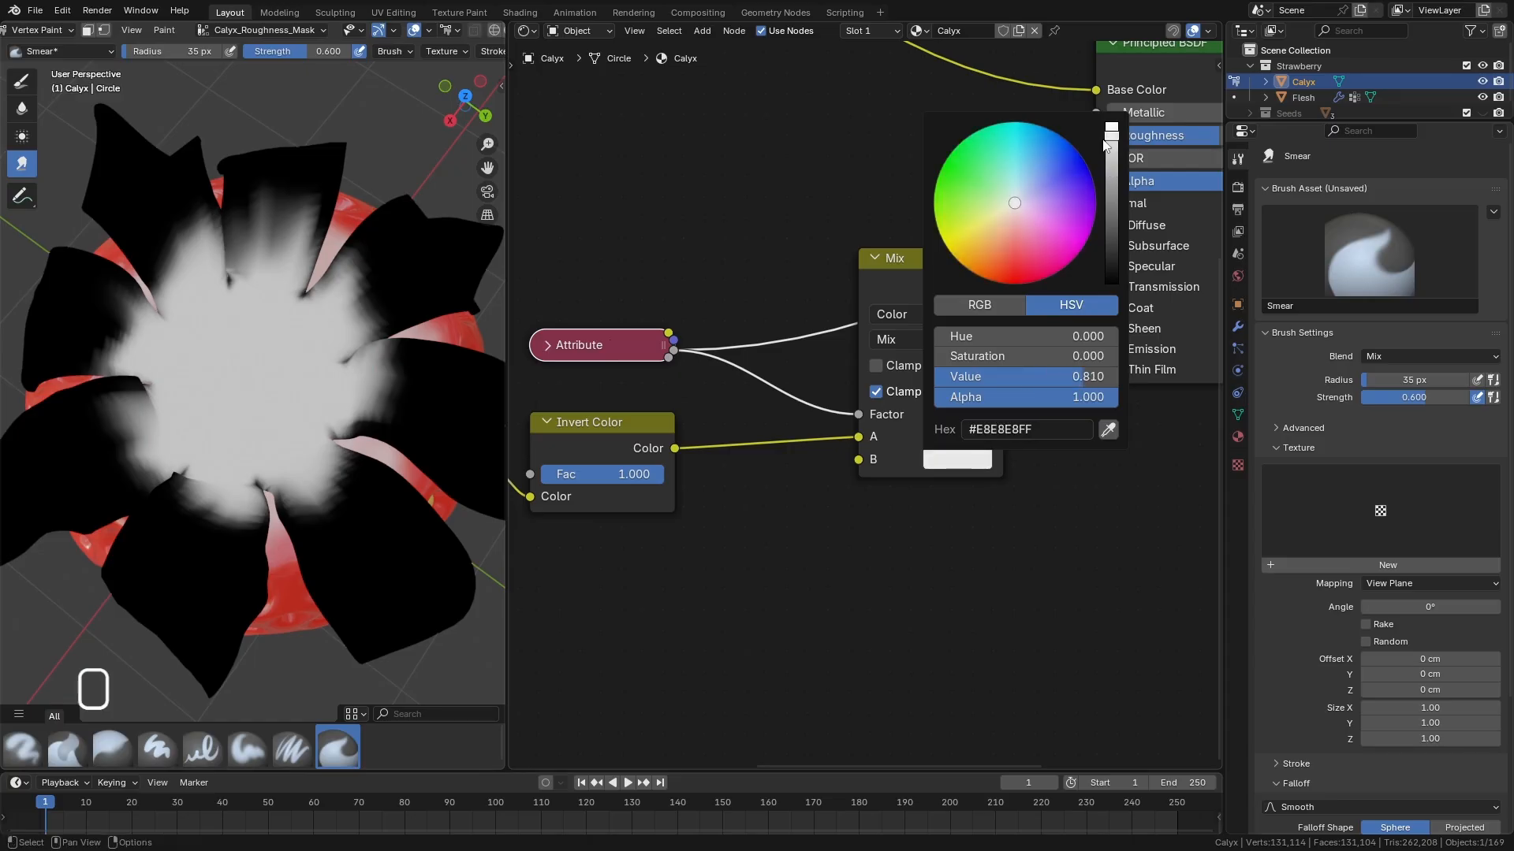
# Move the Mix node closer to the Invert Color node and connect its Result to the Principled BSDF's Roughness.
pyautogui.press('g')
pyautogui.moveTo(836, 248); pyautogui.dragTo(838, 263)
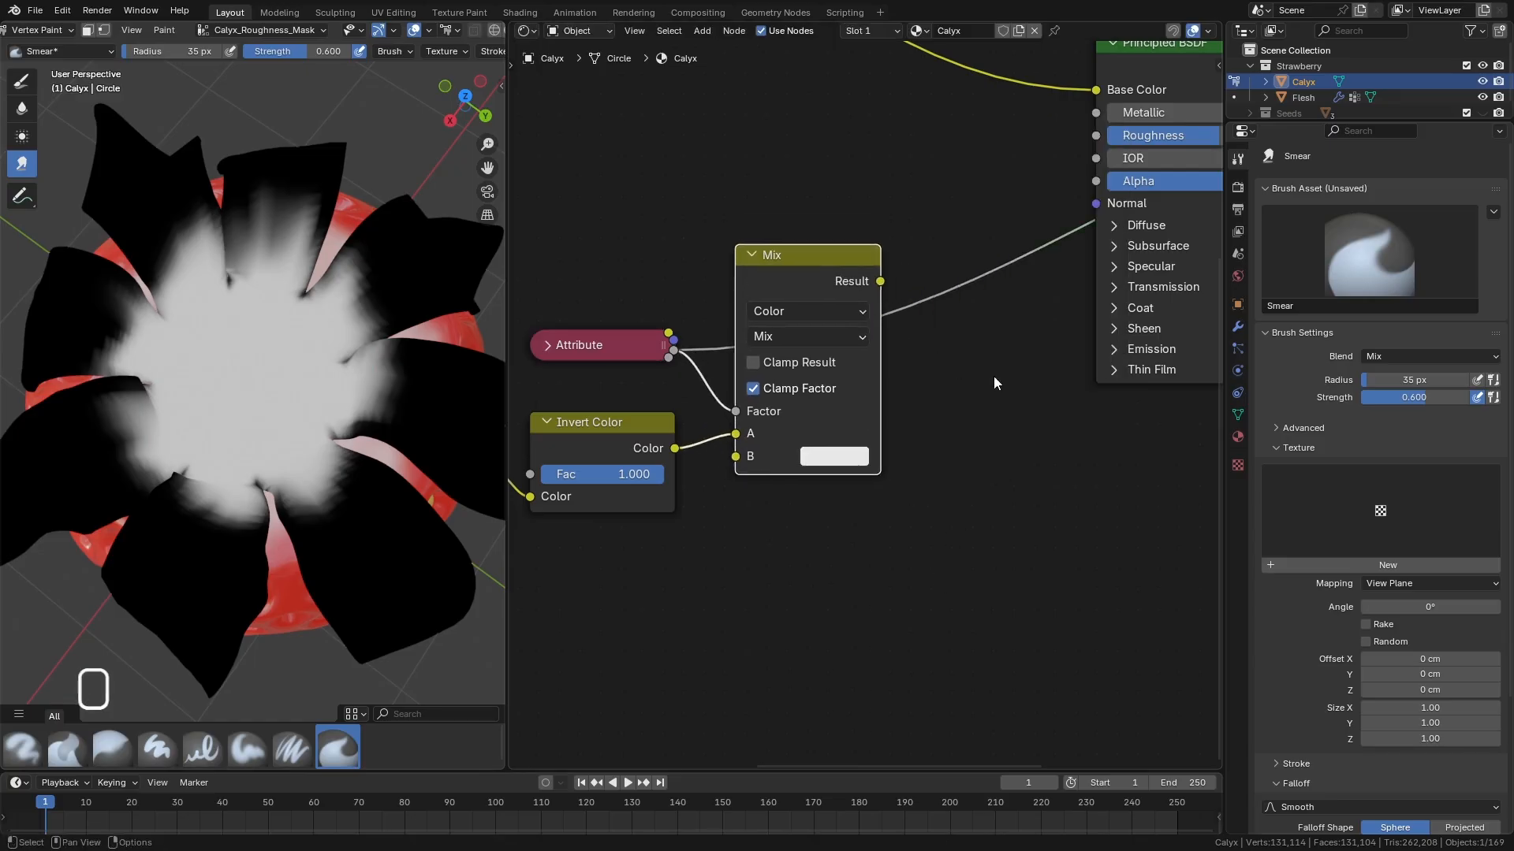
pyautogui.moveTo(995, 379); pyautogui.dragTo(885, 518, button='middle')
pyautogui.moveTo(768, 422); pyautogui.dragTo(985, 274)
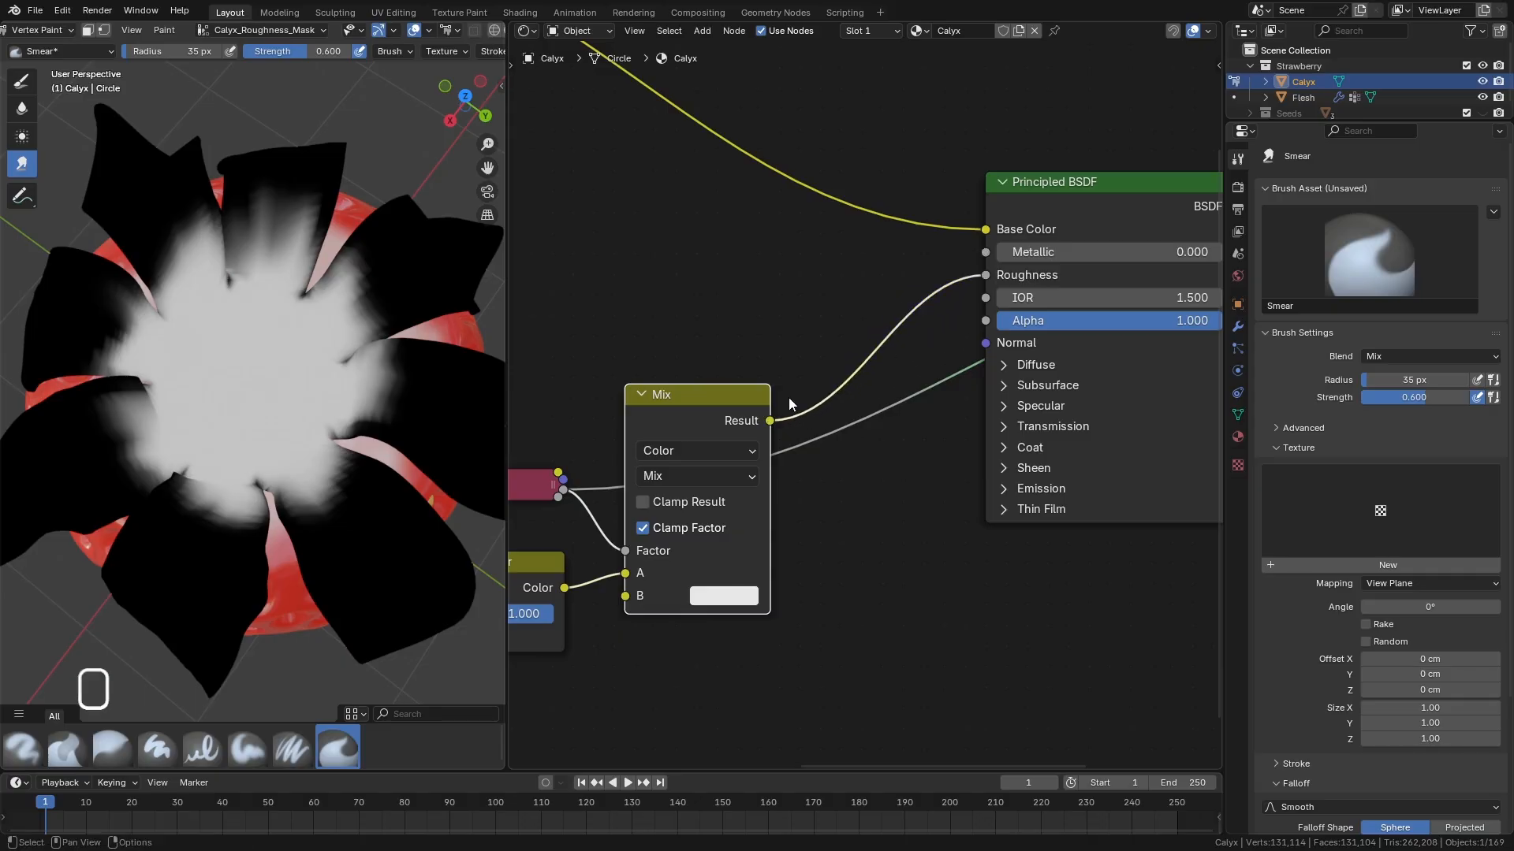
# Preview the roughness Mix node's result on the calyx and set its blending mode to Lighten.
pyautogui.keyDown('ctrl'); pyautogui.keyDown('shift'); pyautogui.click(730, 399); pyautogui.keyUp('shift'); pyautogui.keyUp('ctrl')
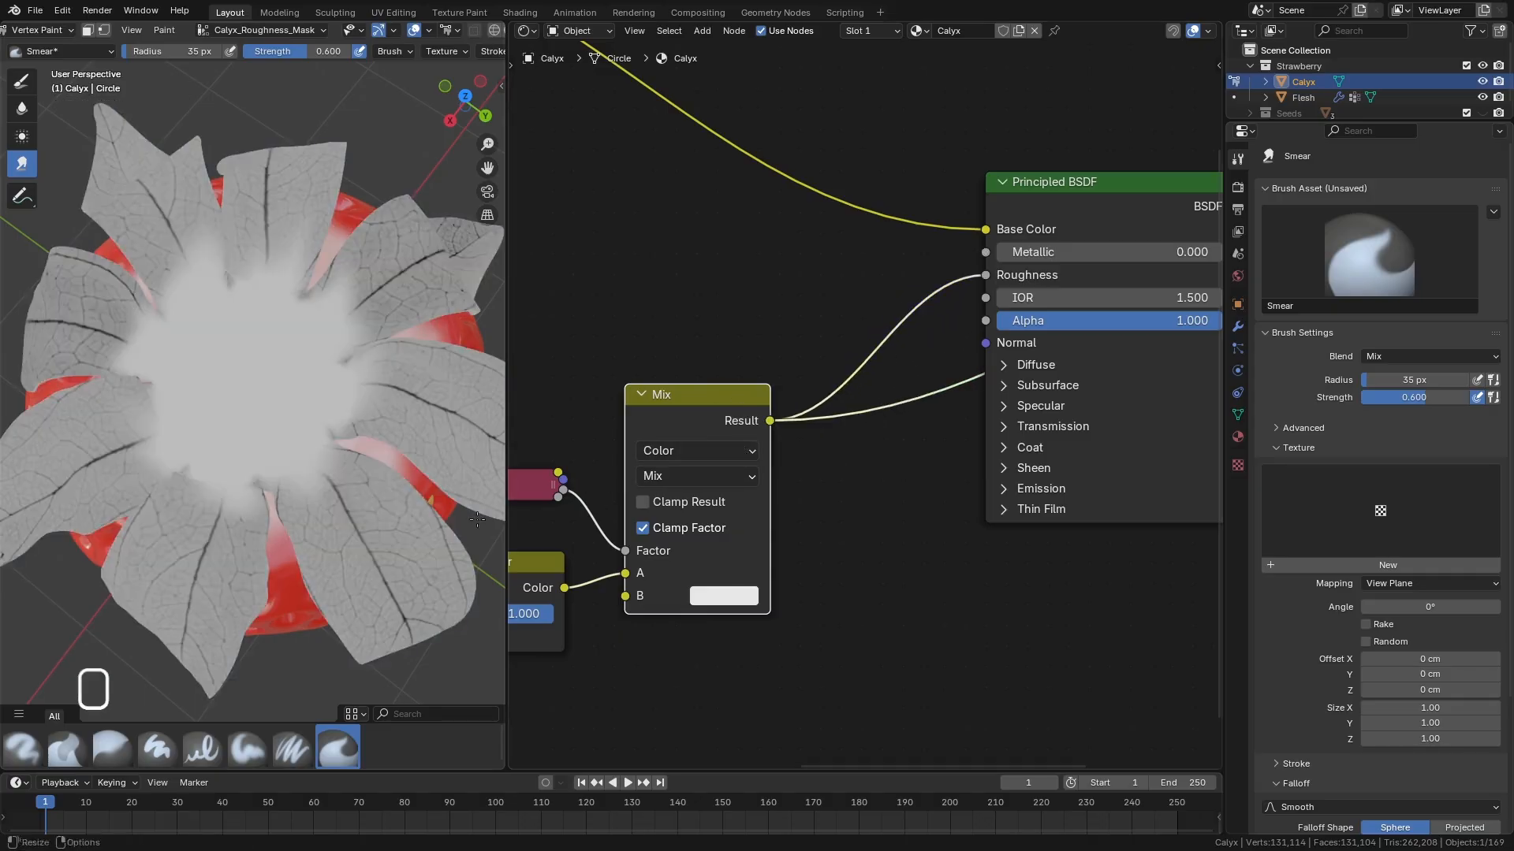
pyautogui.moveTo(367, 442); pyautogui.dragTo(367, 361, button='middle')
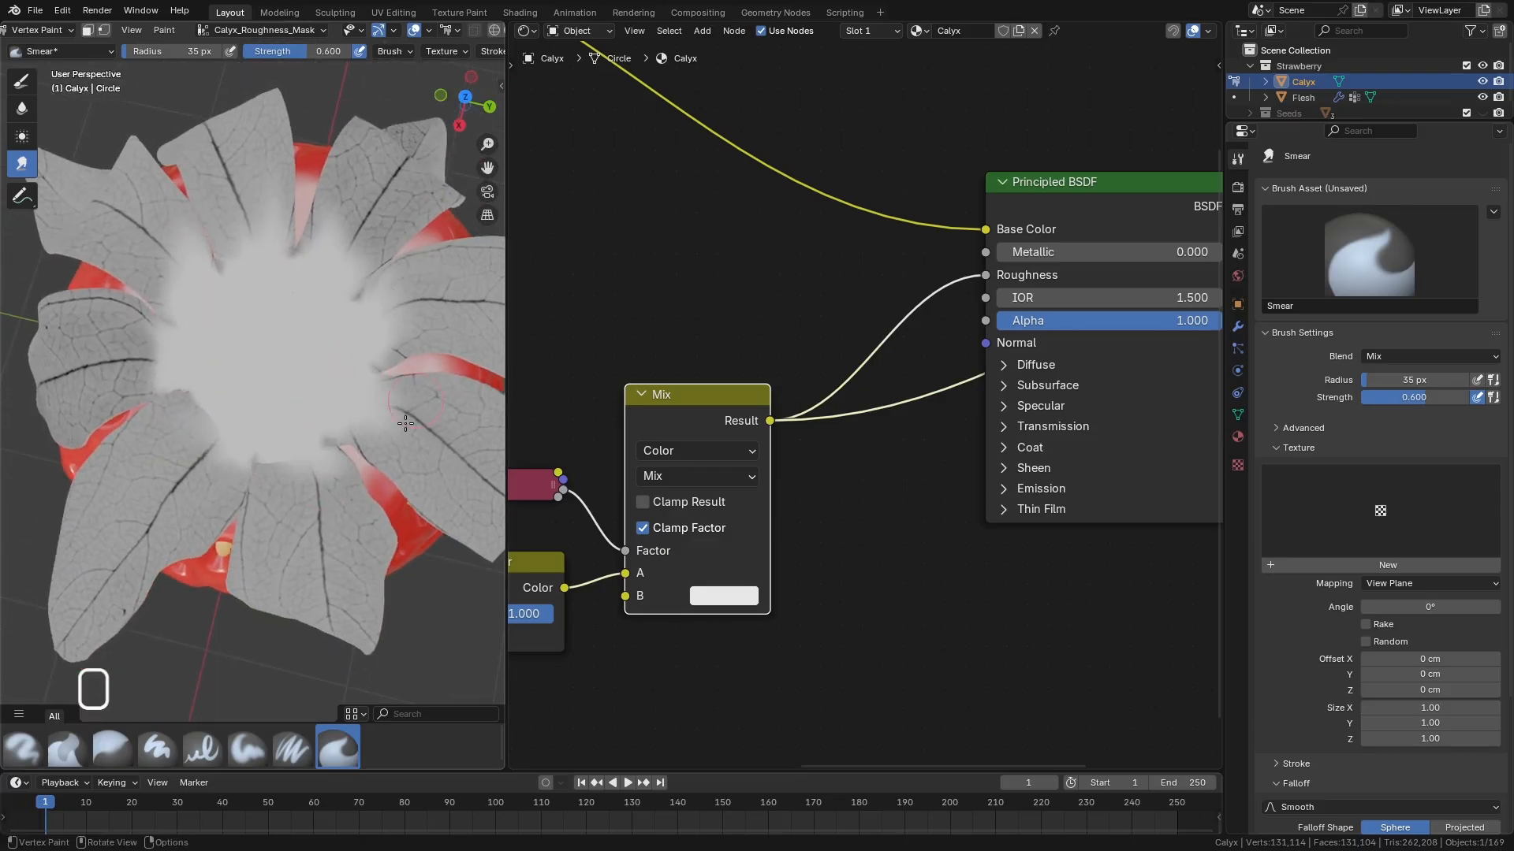
pyautogui.keyDown('shift'); pyautogui.moveTo(572, 565); pyautogui.dragTo(667, 542, button='middle'); pyautogui.keyUp('shift')
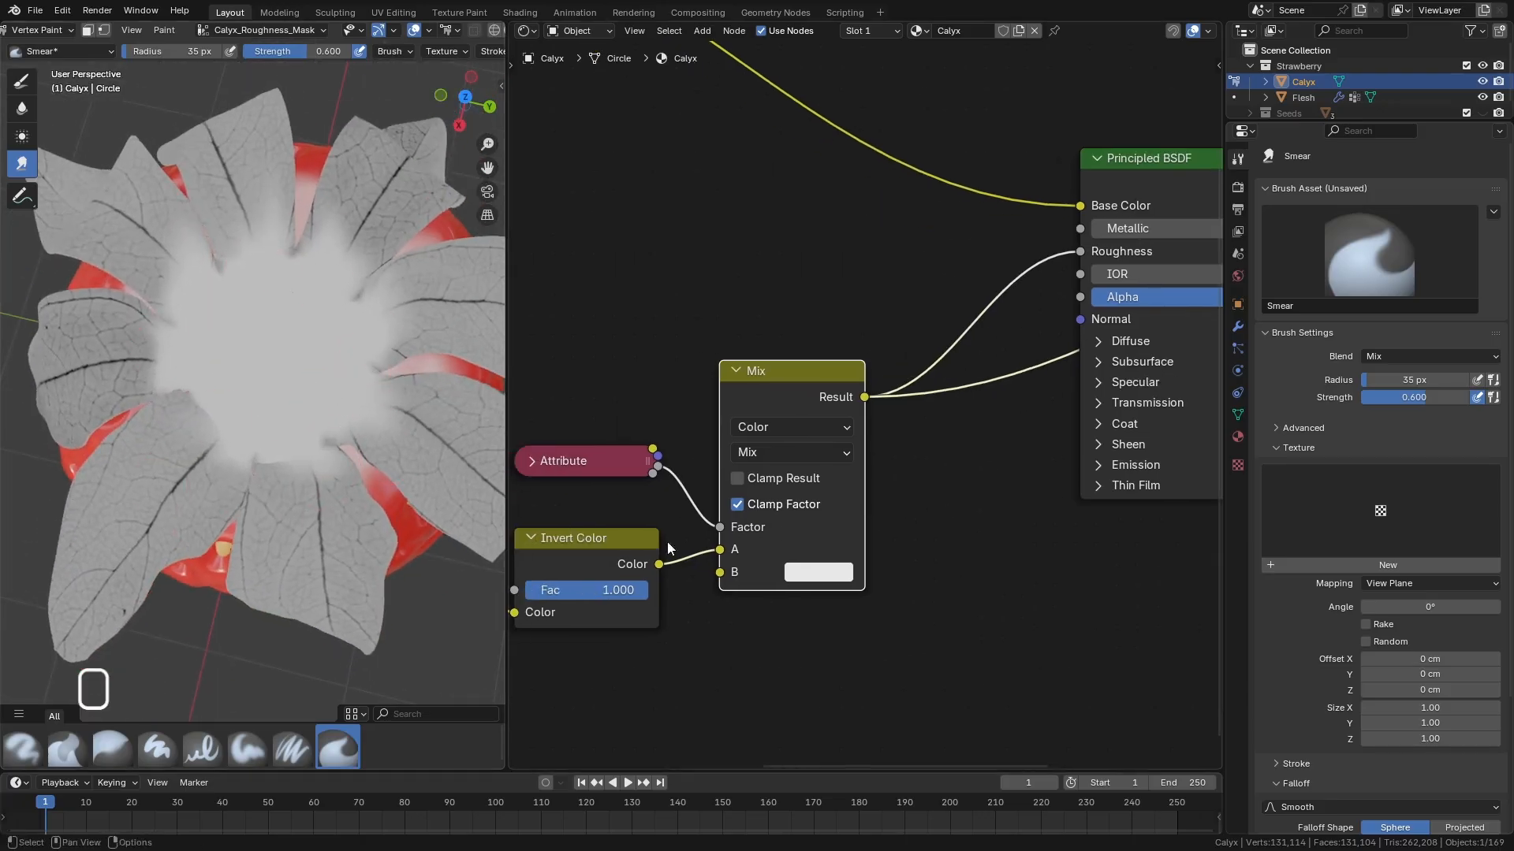
pyautogui.click(807, 453)
pyautogui.click(780, 483)
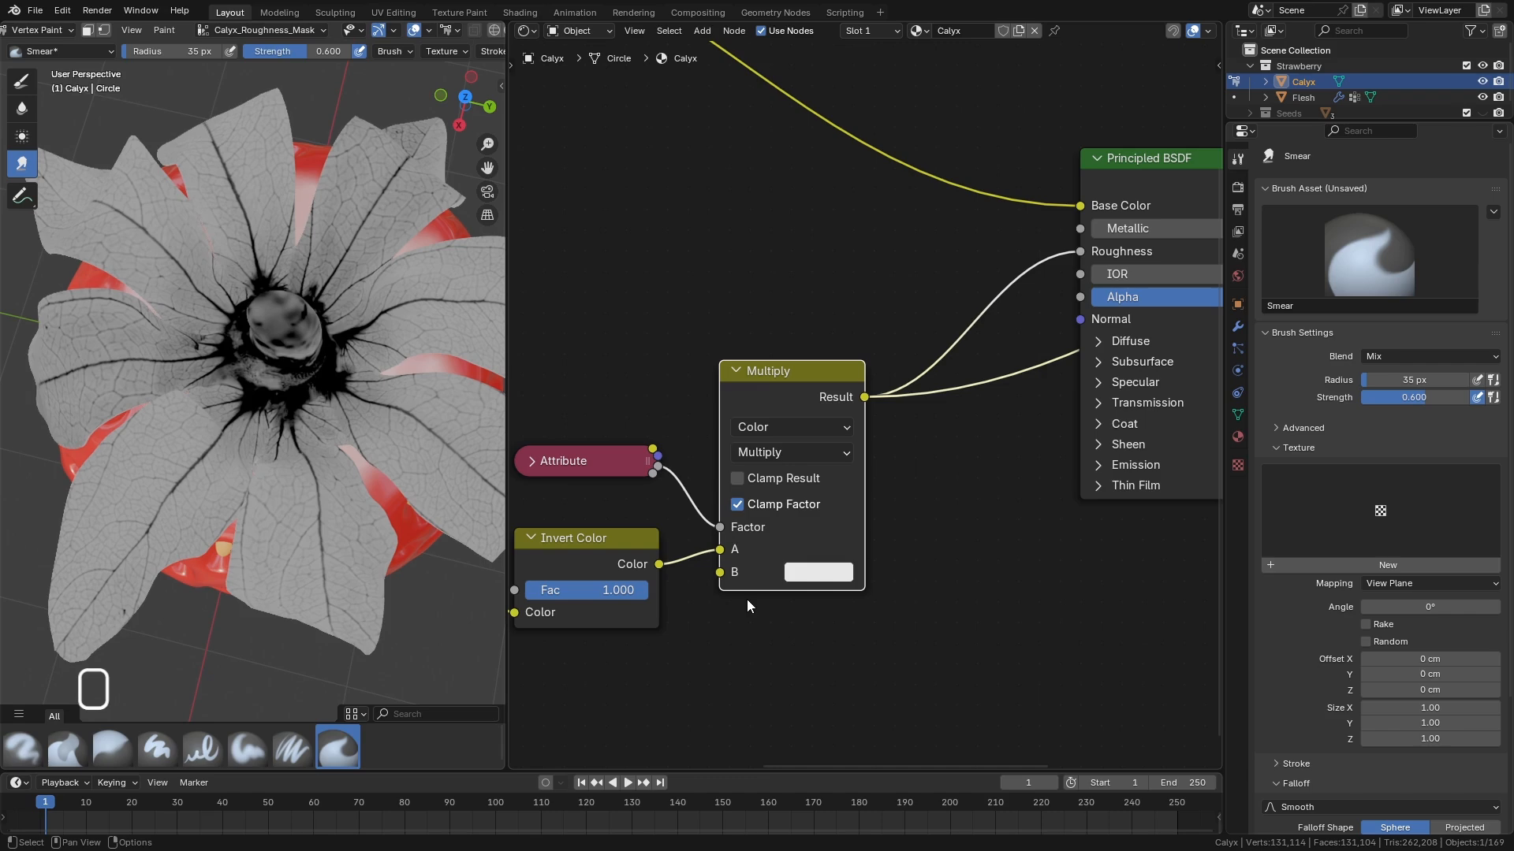
pyautogui.click(792, 453)
pyautogui.click(779, 635)
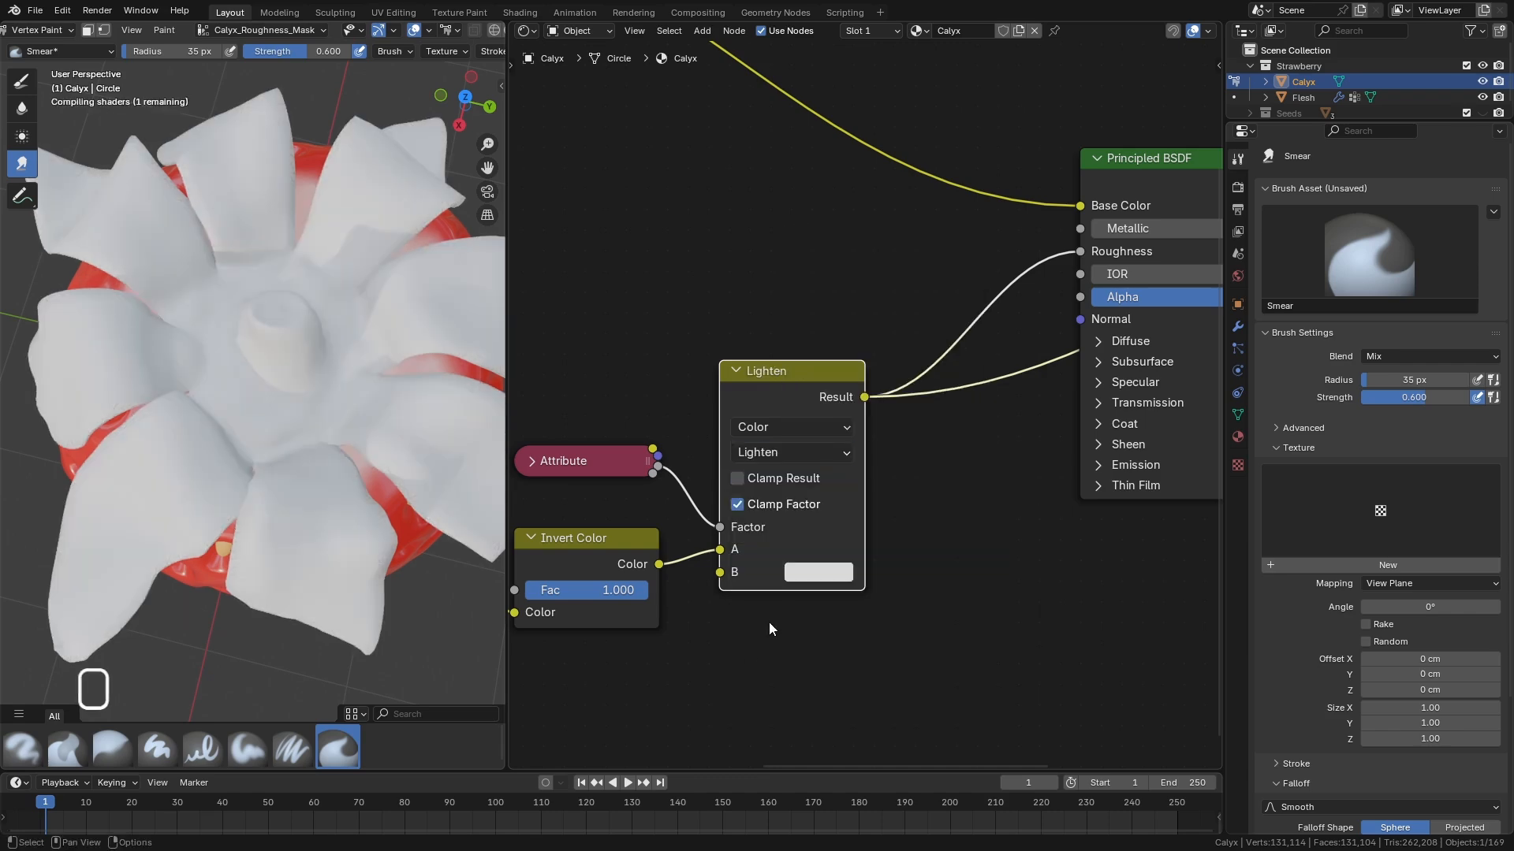
# Darken the Lighten node's B colour to a mid grey.
pyautogui.click(838, 573)
pyautogui.moveTo(975, 267)
pyautogui.mouseDown()
pyautogui.moveTo(975, 309)
pyautogui.moveTo(974, 268)
pyautogui.mouseUp()
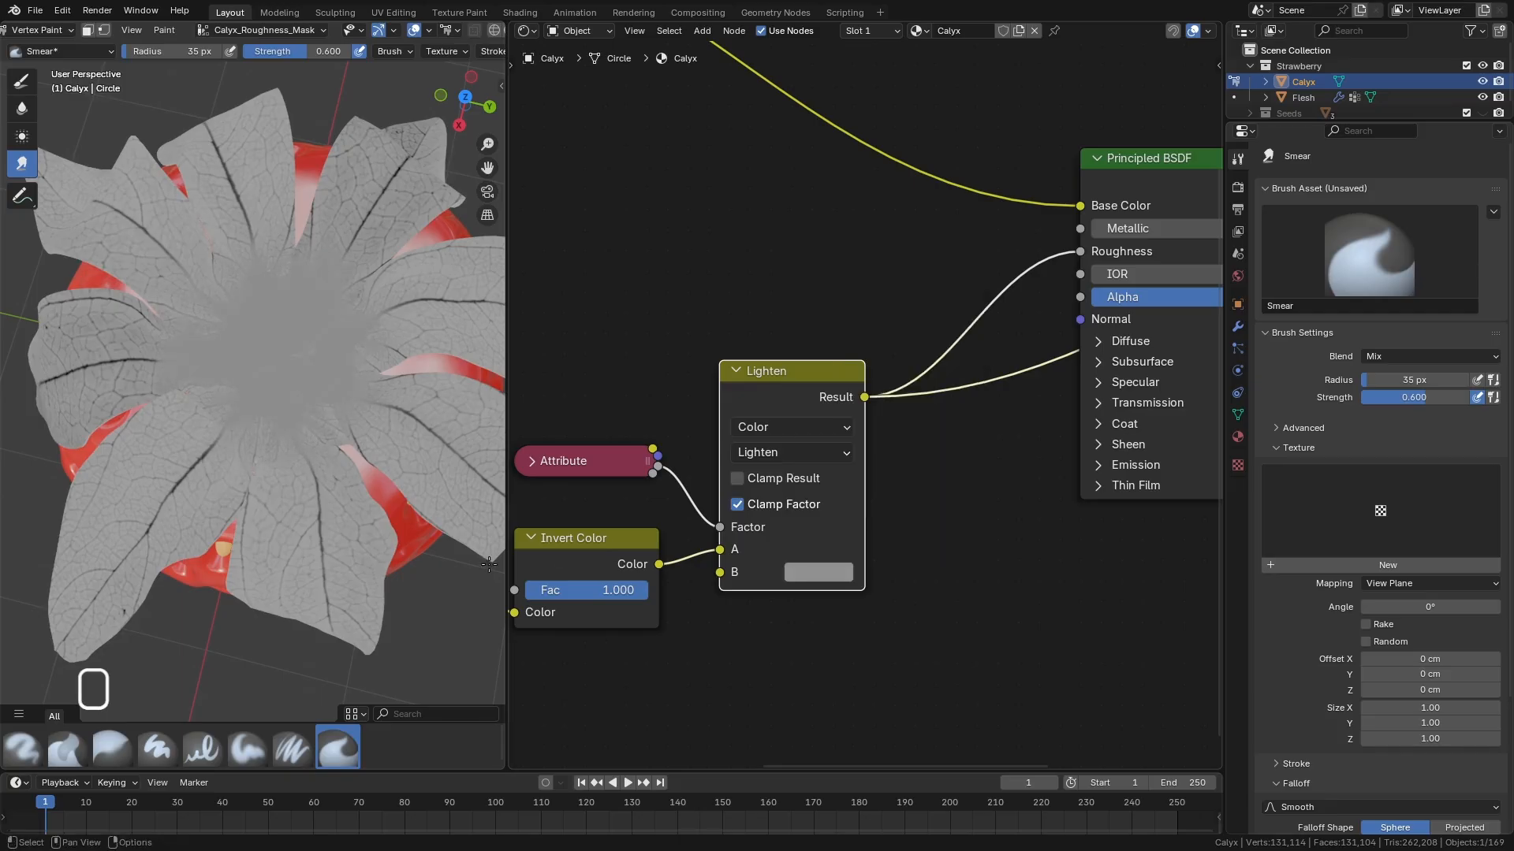
pyautogui.moveTo(442, 370); pyautogui.dragTo(443, 509, button='middle')
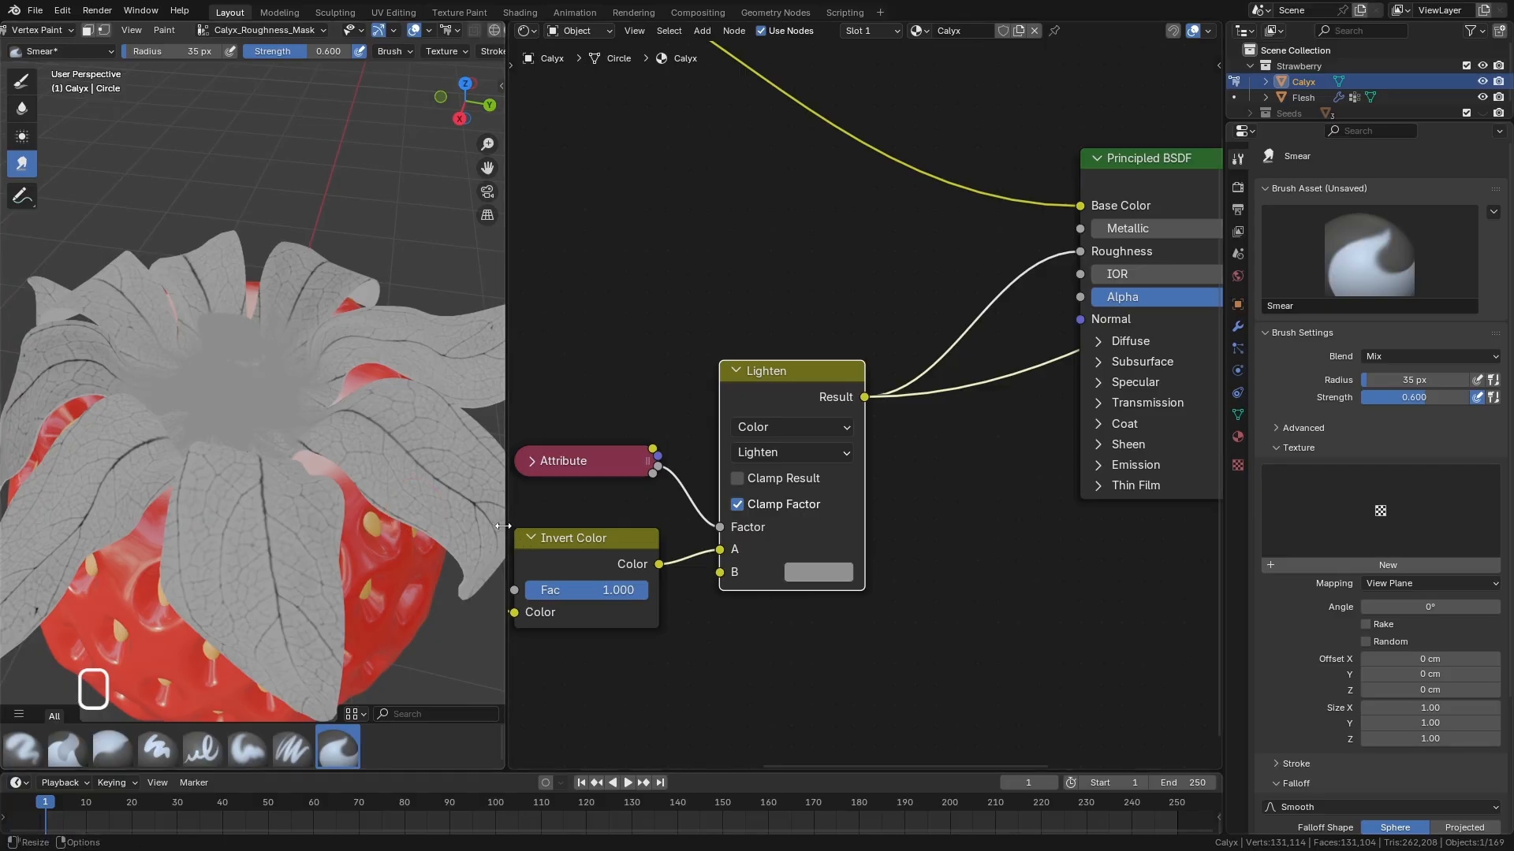
# Reconnect the Principled BSDF to the Material Output's Surface input and save the file.
pyautogui.moveTo(506, 504); pyautogui.dragTo(610, 505)
pyautogui.moveTo(976, 483); pyautogui.dragTo(701, 449, button='middle')
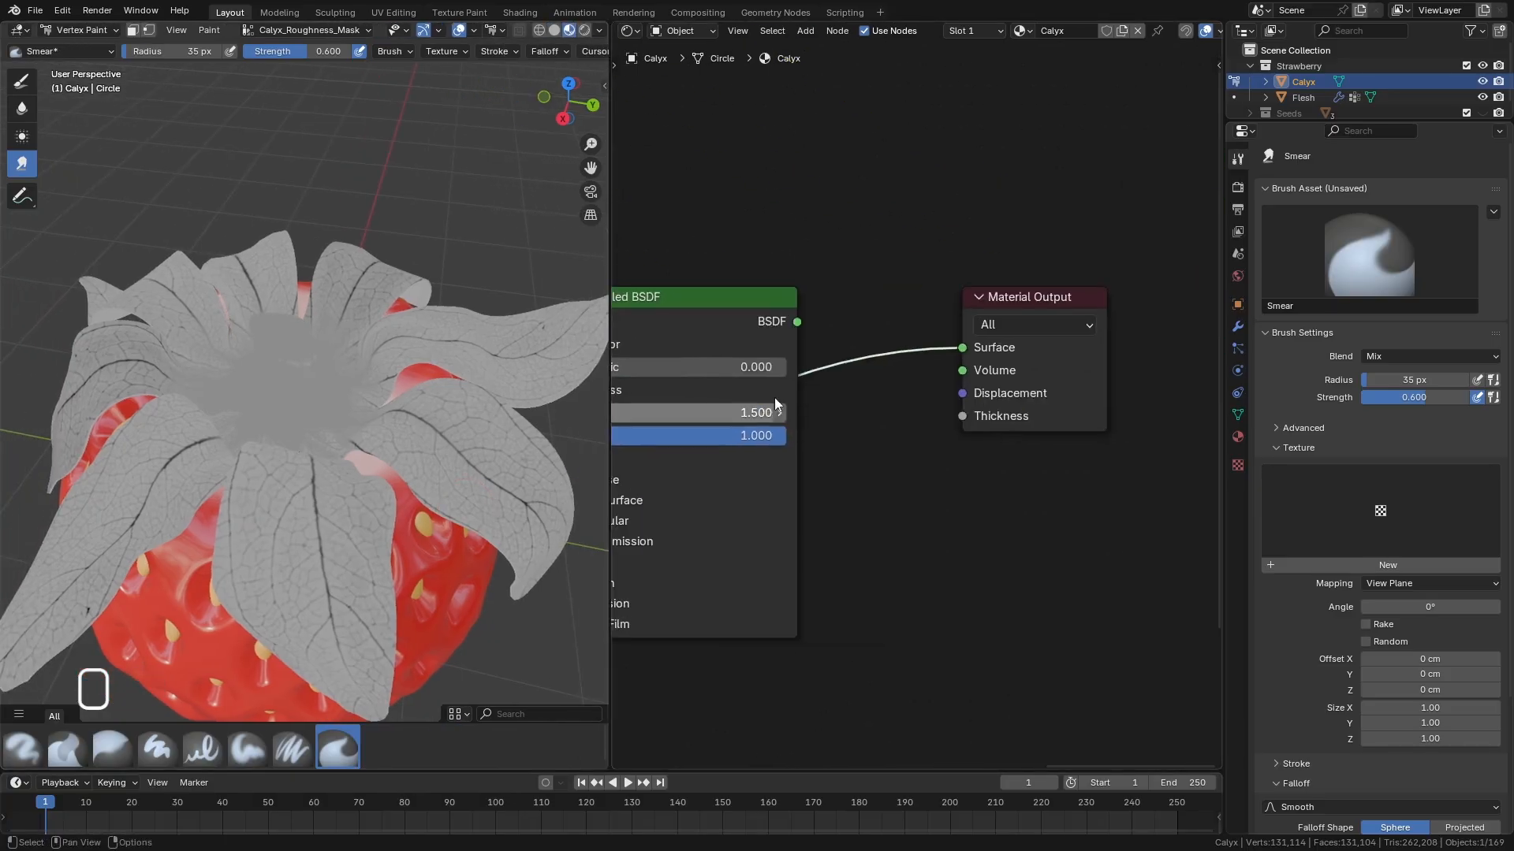
pyautogui.moveTo(797, 322); pyautogui.dragTo(961, 348)
pyautogui.moveTo(745, 490); pyautogui.dragTo(990, 458, button='middle')
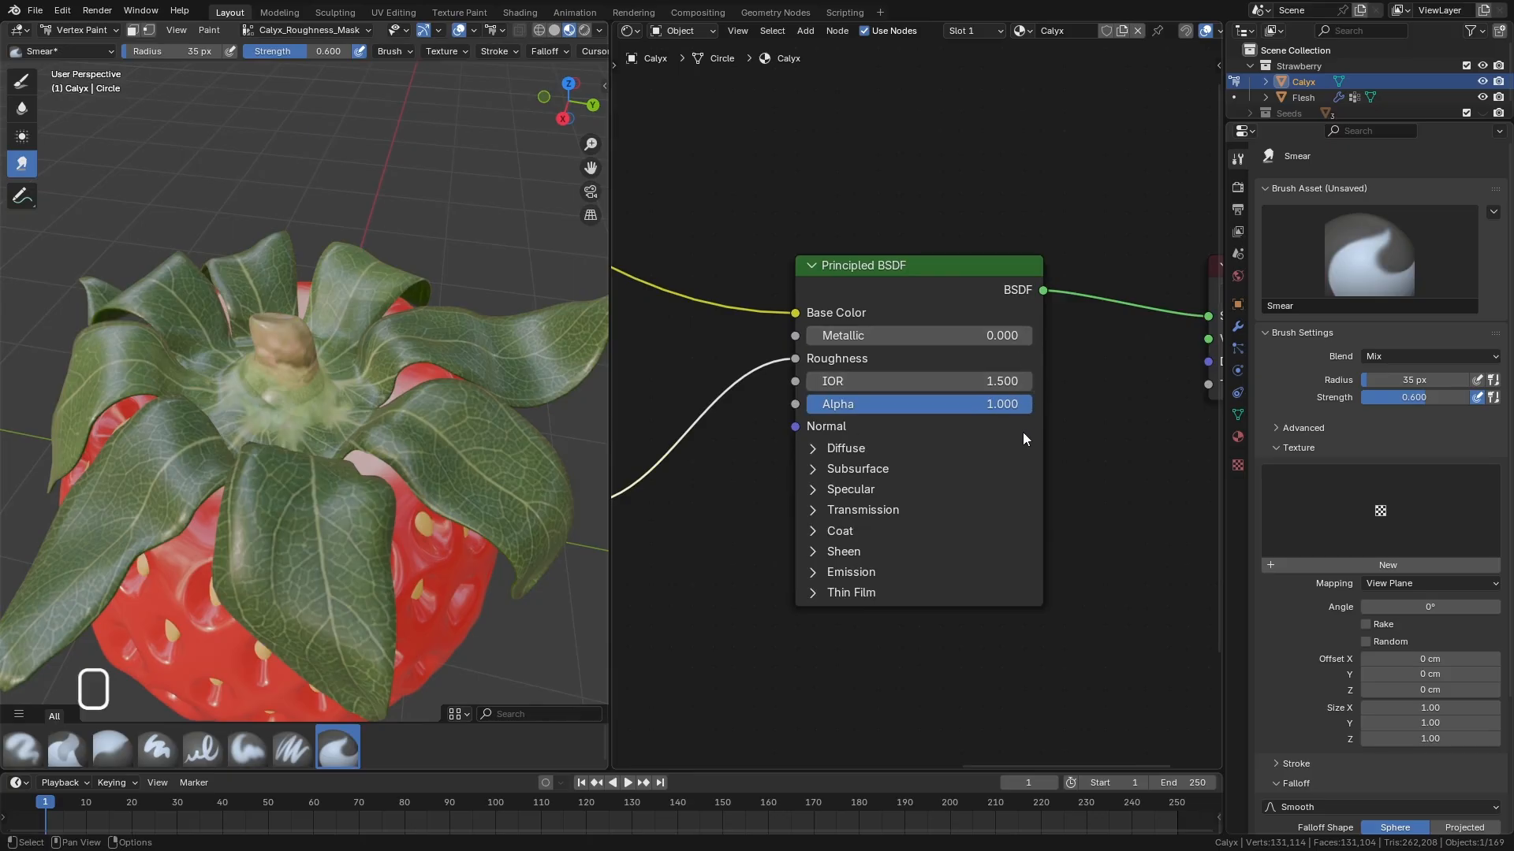
pyautogui.hotkey('ctrl', 's')
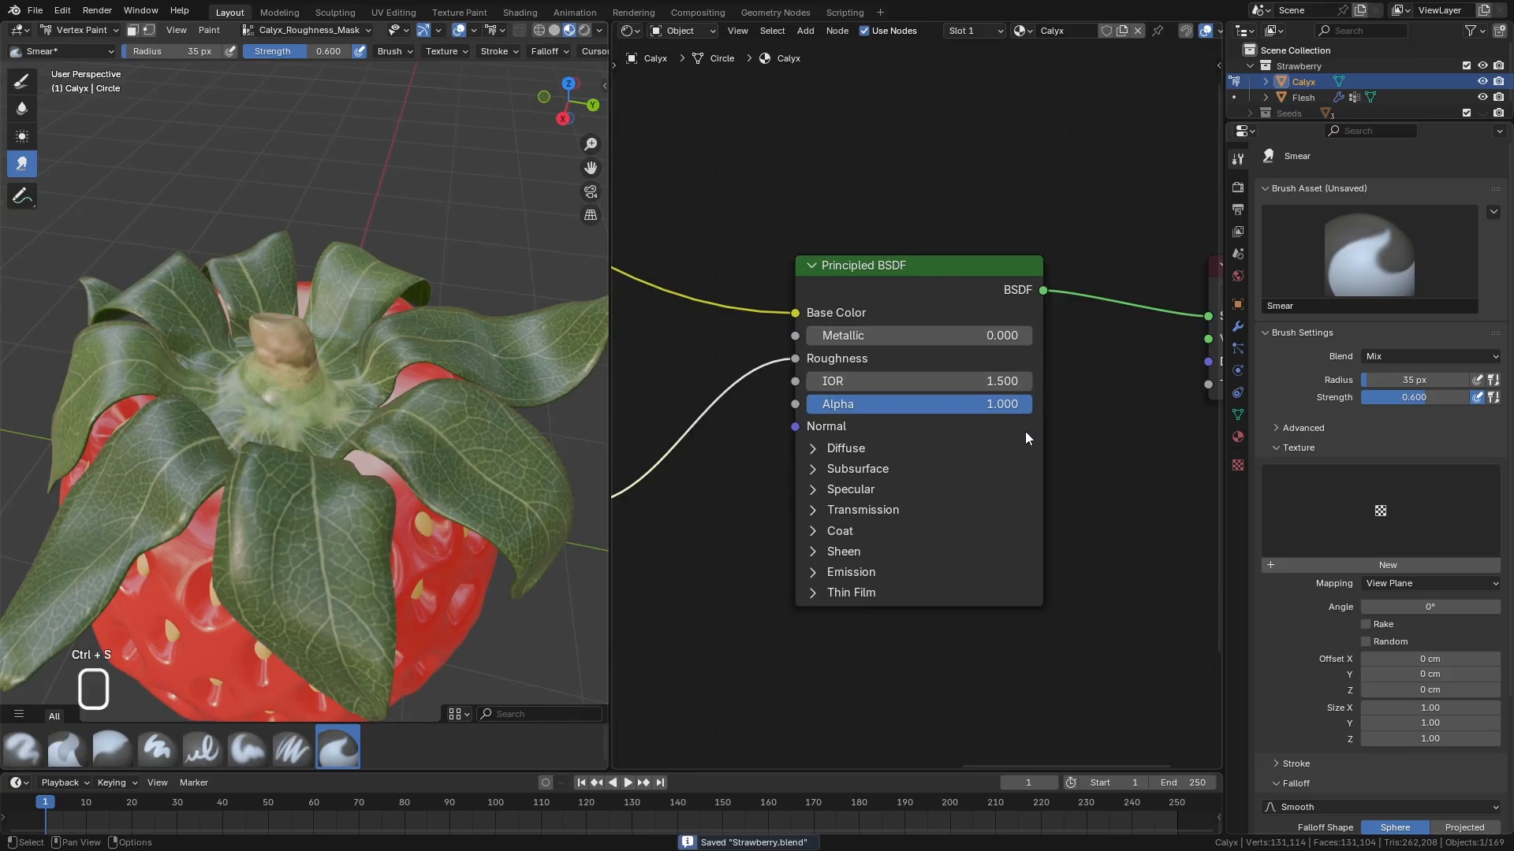
# Set the viewport render pass to Combined, inspect the strawberry in Rendered shading, and return to Material Preview.
pyautogui.click(584, 31)
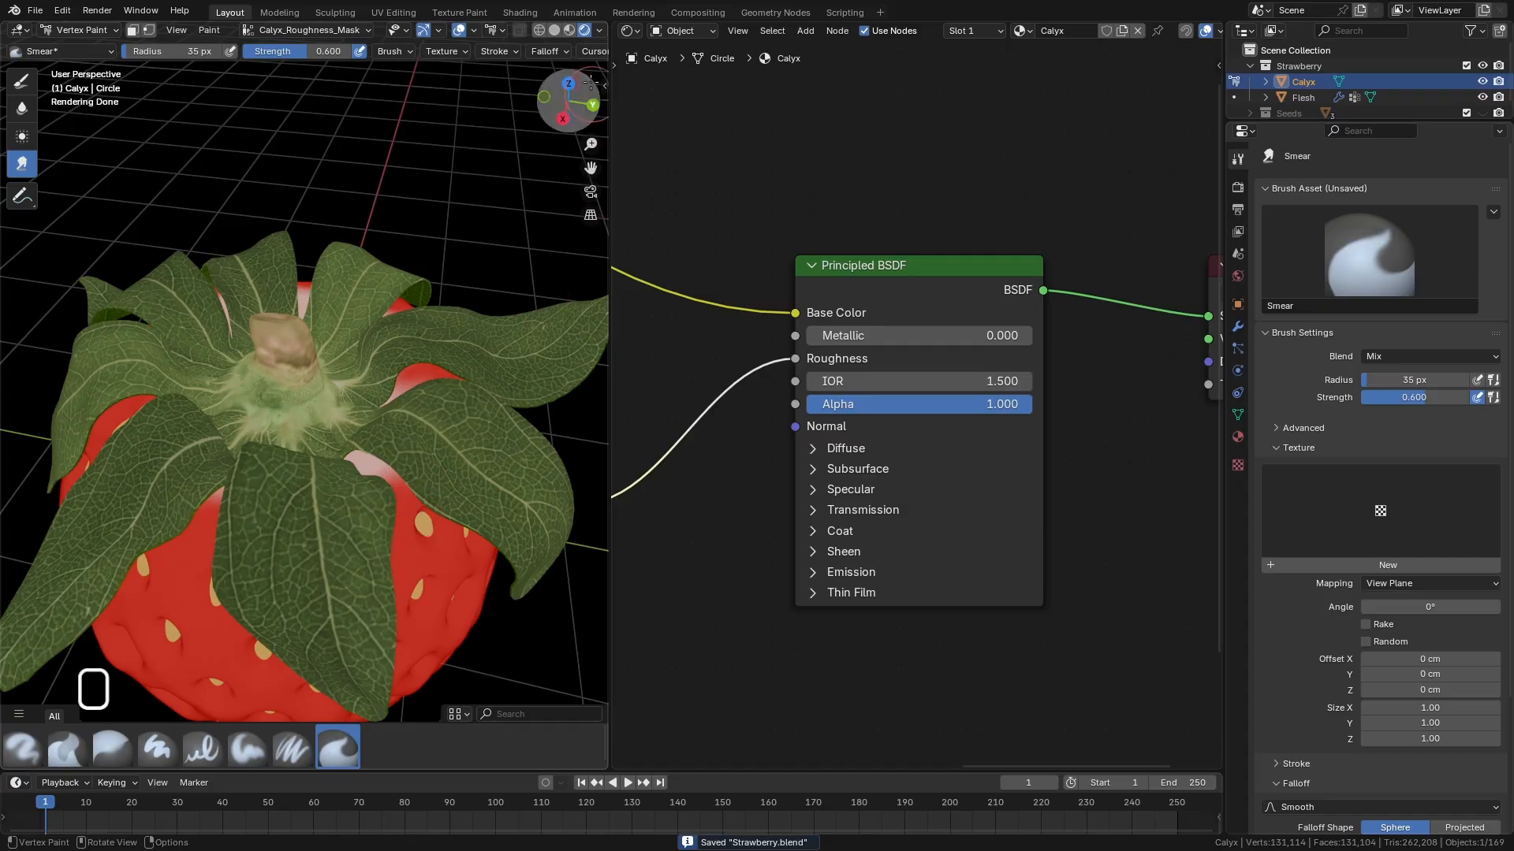
pyautogui.click(600, 32)
pyautogui.click(559, 224)
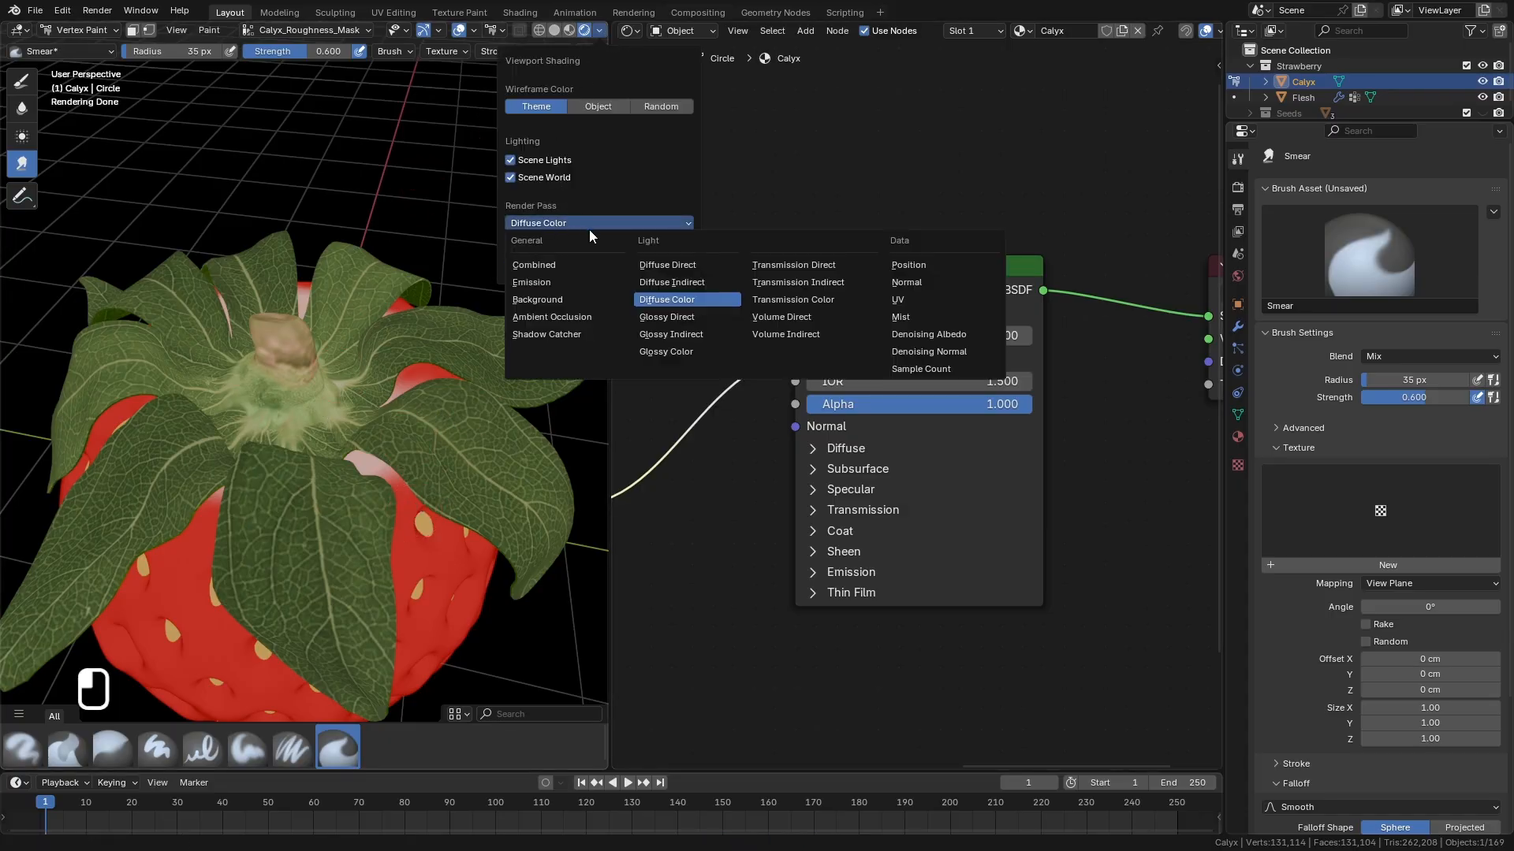
pyautogui.click(657, 301)
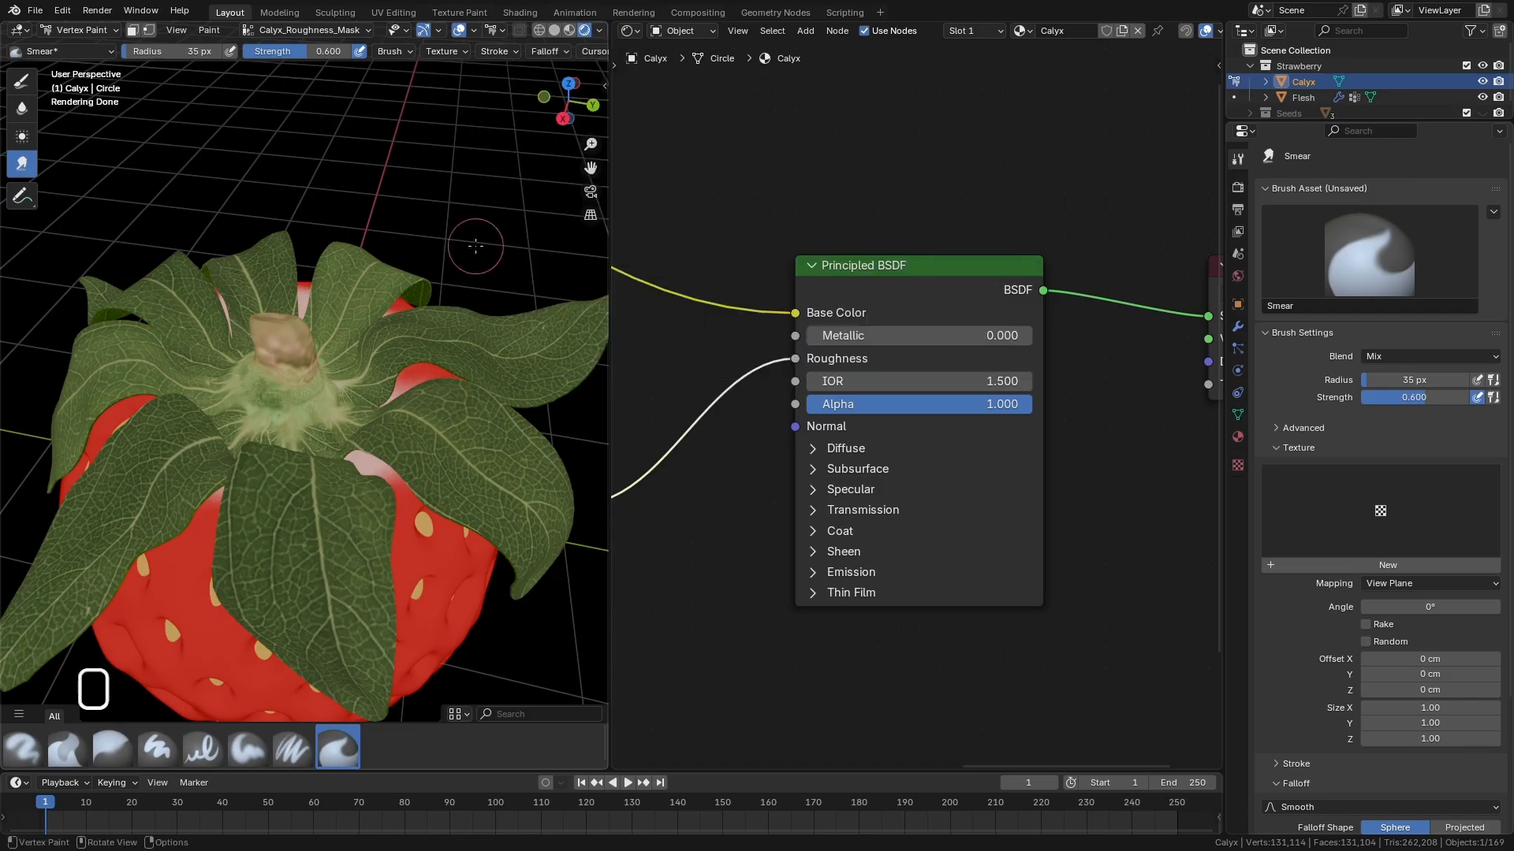
pyautogui.click(601, 32)
pyautogui.click(576, 223)
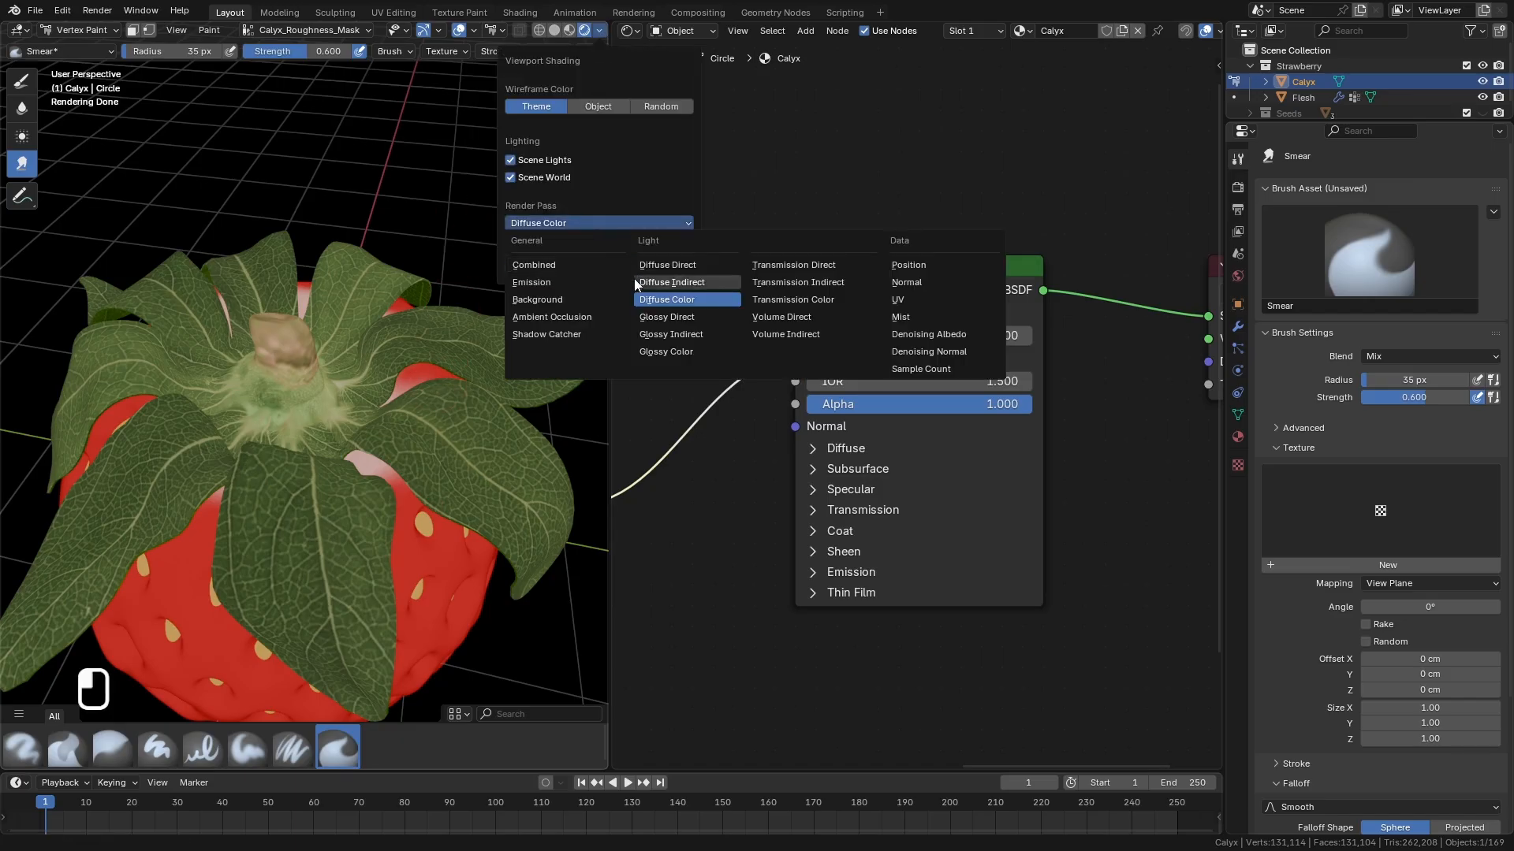
pyautogui.click(552, 289)
pyautogui.moveTo(489, 567)
pyautogui.mouseDown(button='middle')
pyautogui.moveTo(422, 488)
pyautogui.moveTo(490, 542)
pyautogui.mouseUp(button='middle')
pyautogui.moveTo(389, 510); pyautogui.dragTo(339, 622, button='middle')
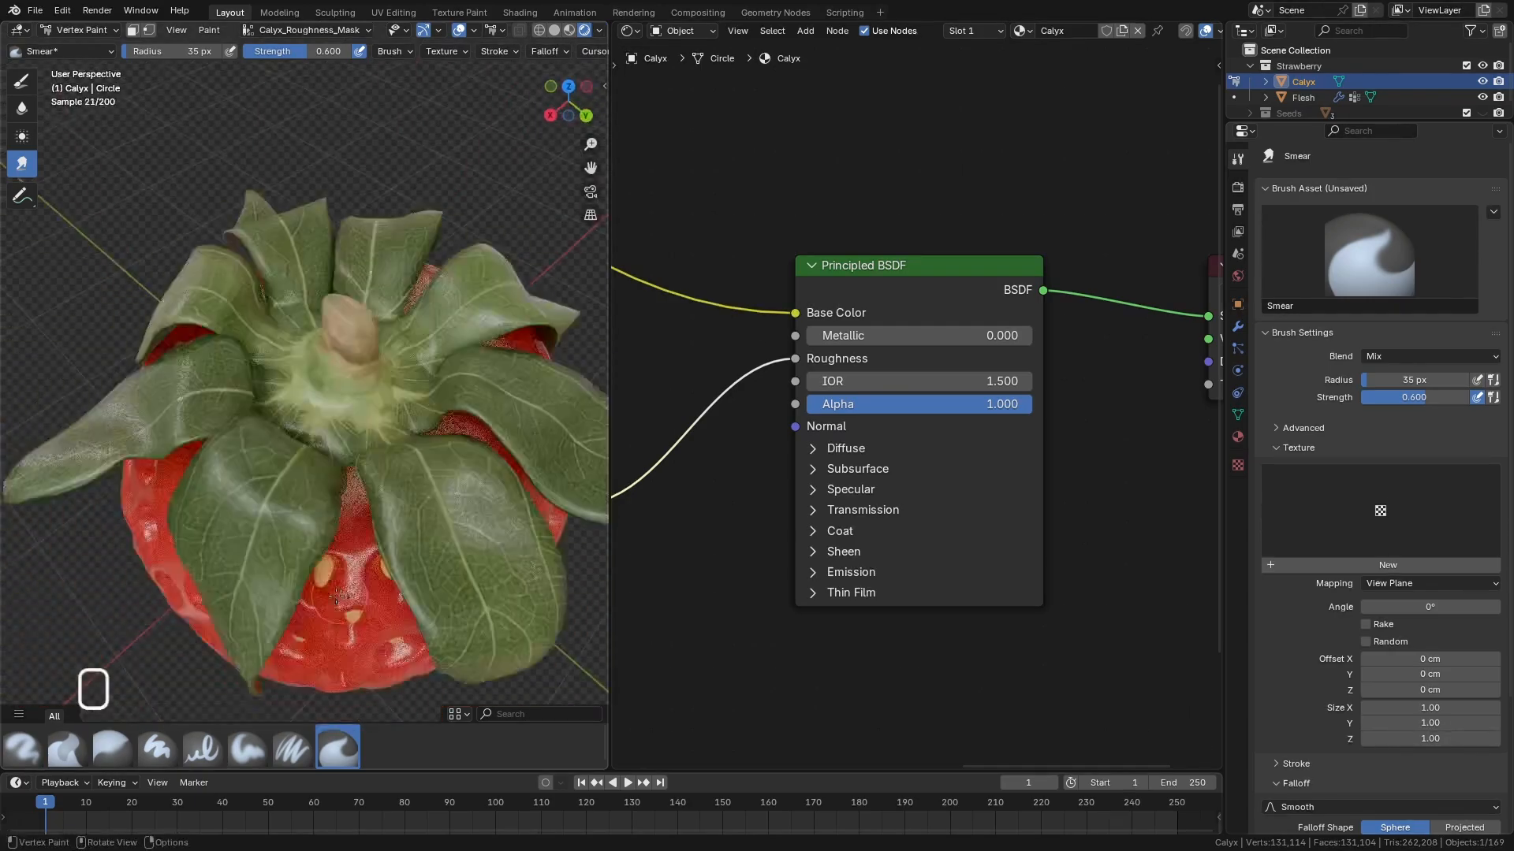
pyautogui.click(554, 30)
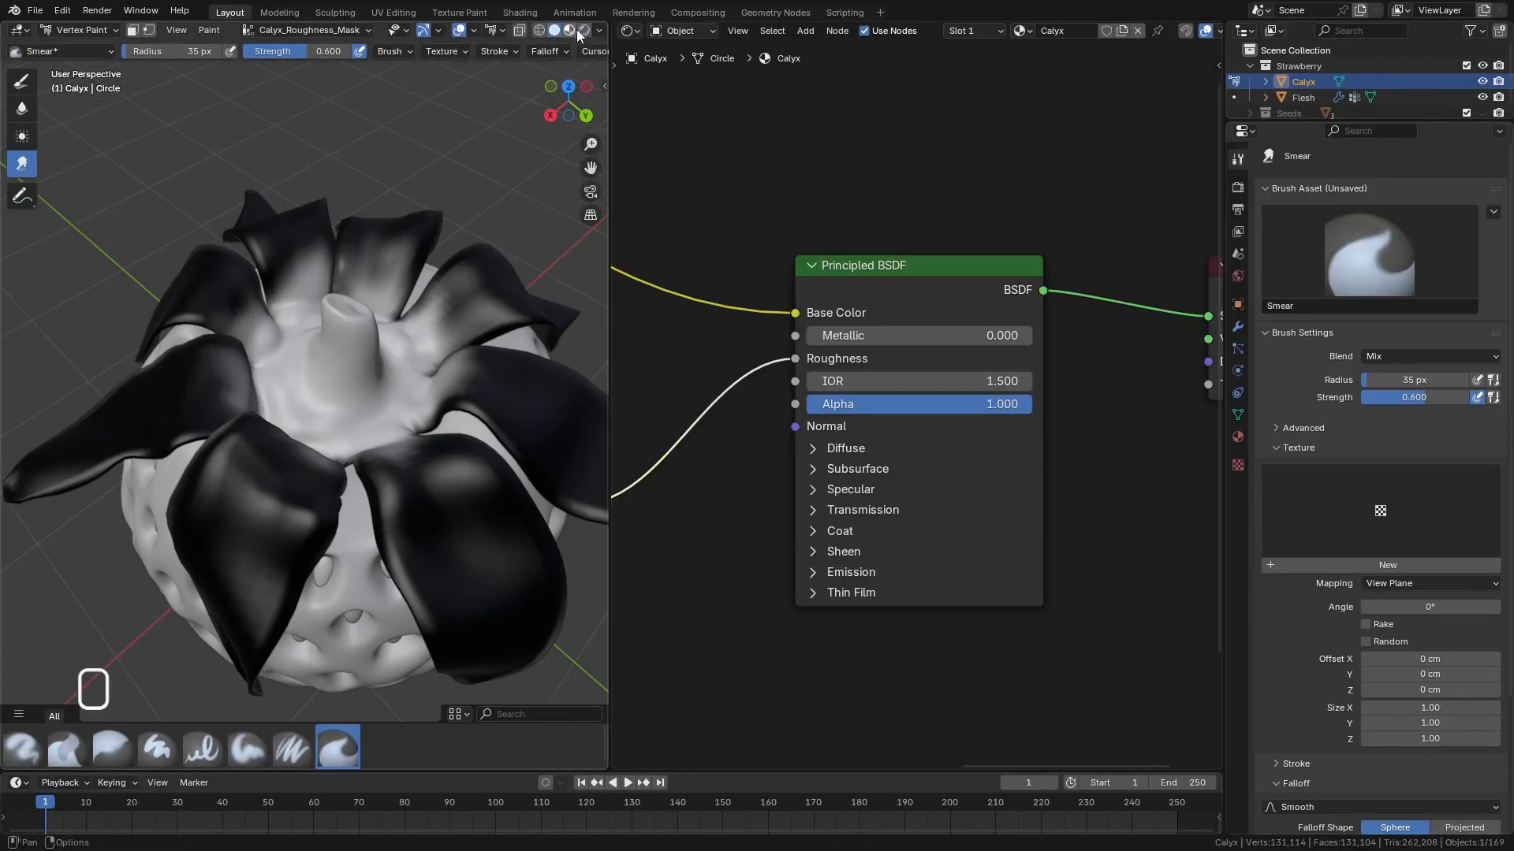
pyautogui.click(568, 30)
# Collapse the Invert Color node, stack it with the Attribute node above Map Range, and move the Lighten node closer to them.
pyautogui.scroll(-5, 915, 468)
pyautogui.hscroll(-3, 915, 469)
pyautogui.scroll(-6, 929, 472)
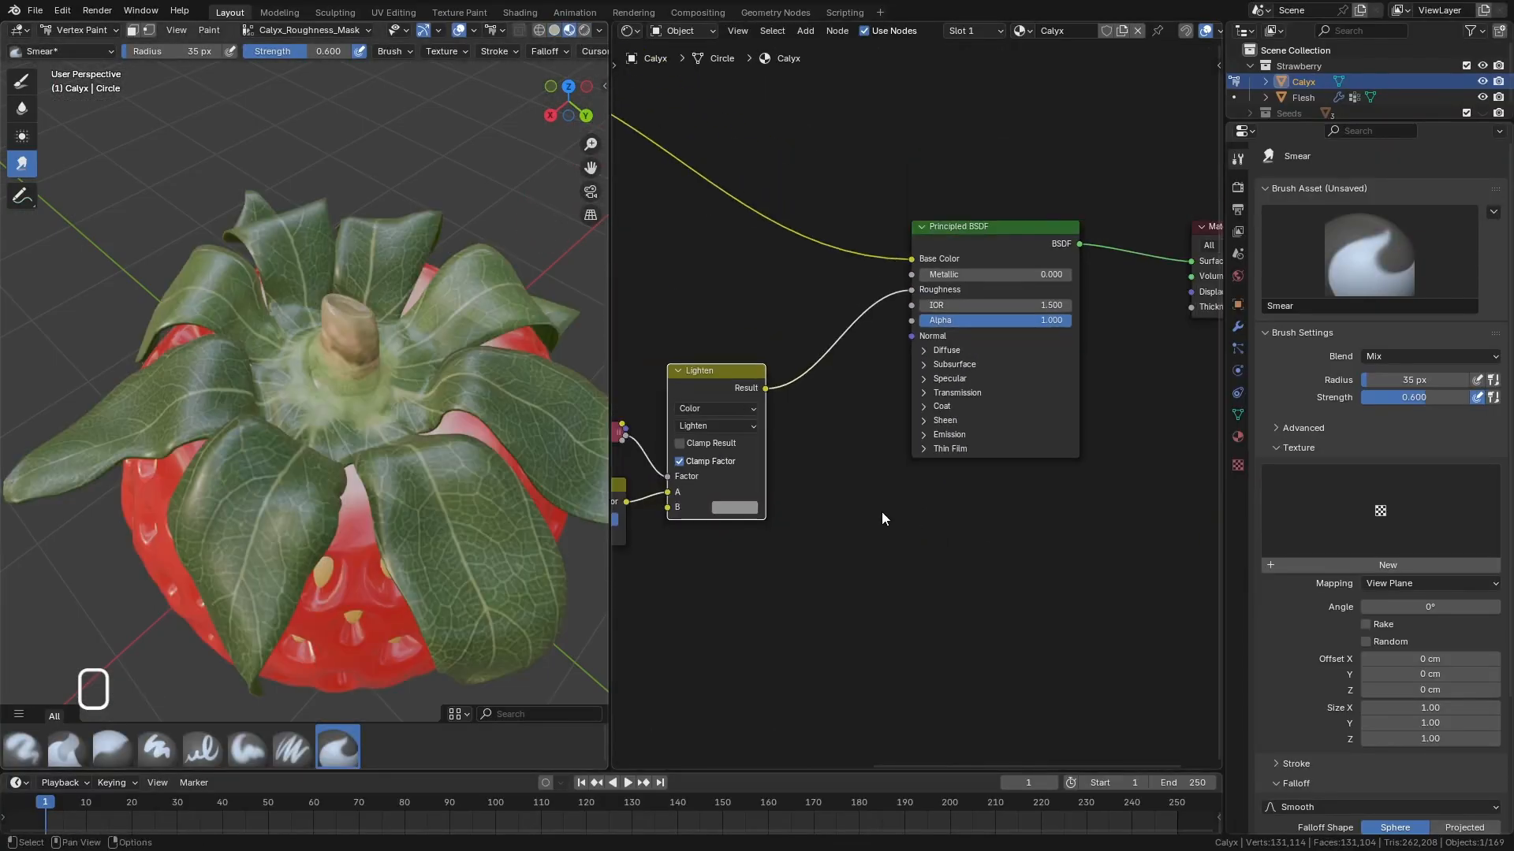
pyautogui.moveTo(939, 460); pyautogui.dragTo(997, 421, button='middle')
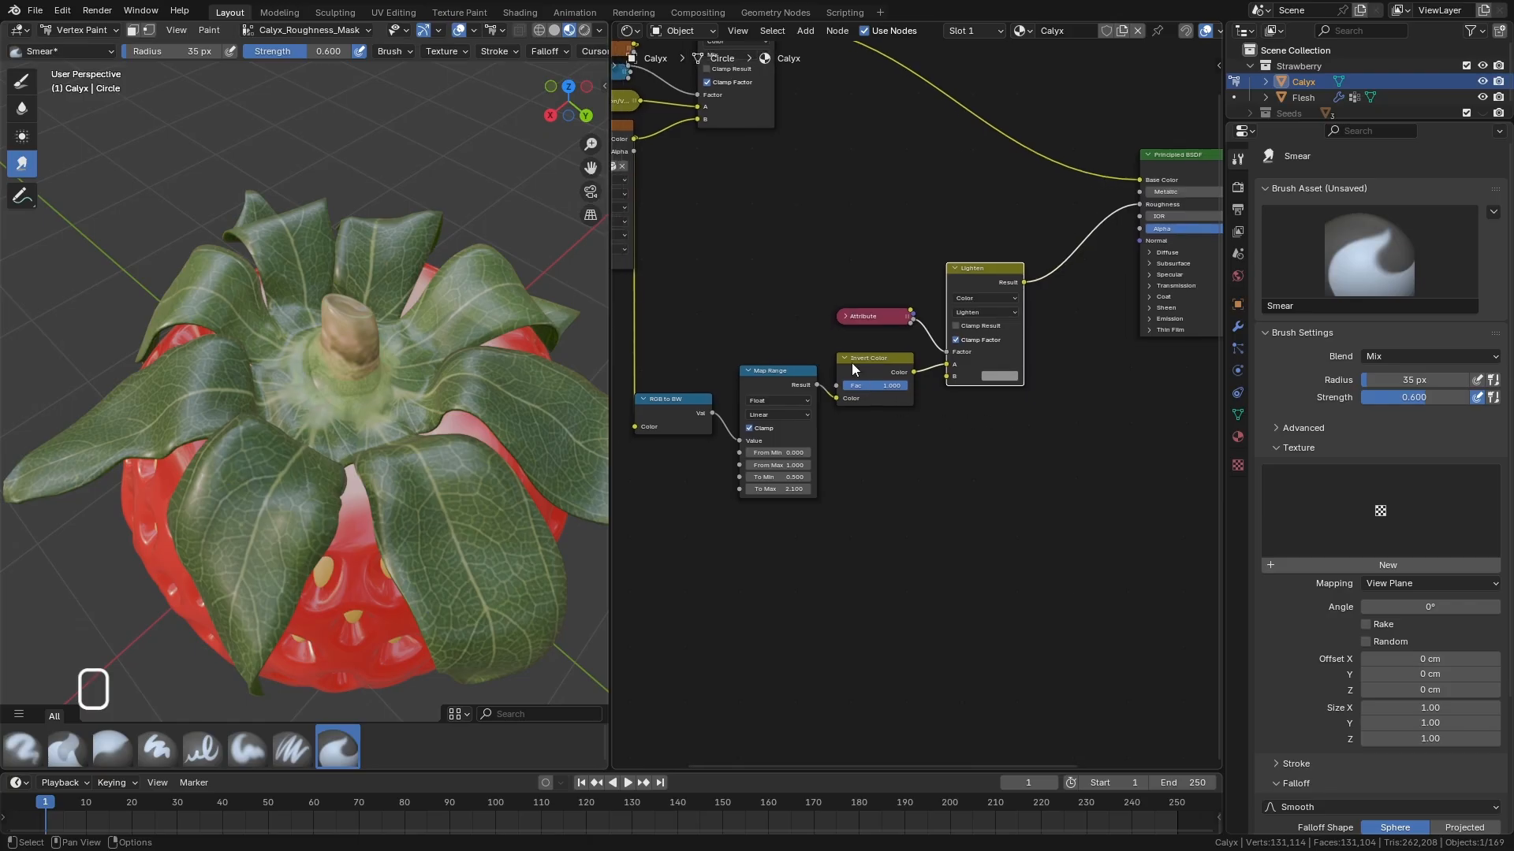
pyautogui.click(847, 358)
pyautogui.moveTo(878, 358); pyautogui.dragTo(792, 352)
pyautogui.moveTo(863, 316); pyautogui.dragTo(784, 332)
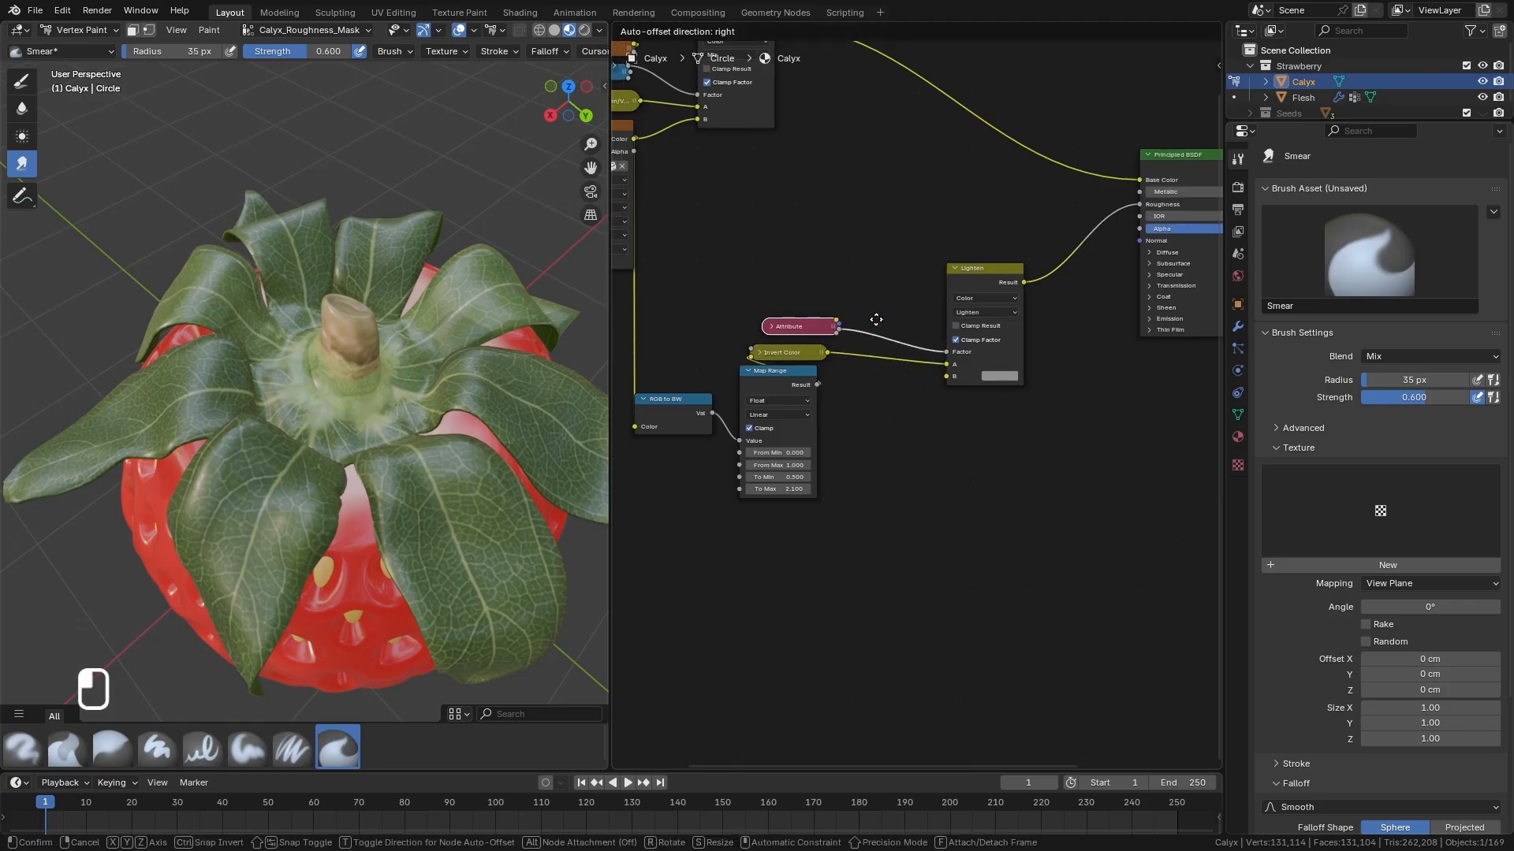
pyautogui.moveTo(986, 272); pyautogui.dragTo(894, 257)
pyautogui.moveTo(812, 329); pyautogui.dragTo(805, 331)
pyautogui.moveTo(944, 516); pyautogui.dragTo(1002, 418, button='middle')
pyautogui.click(944, 396)
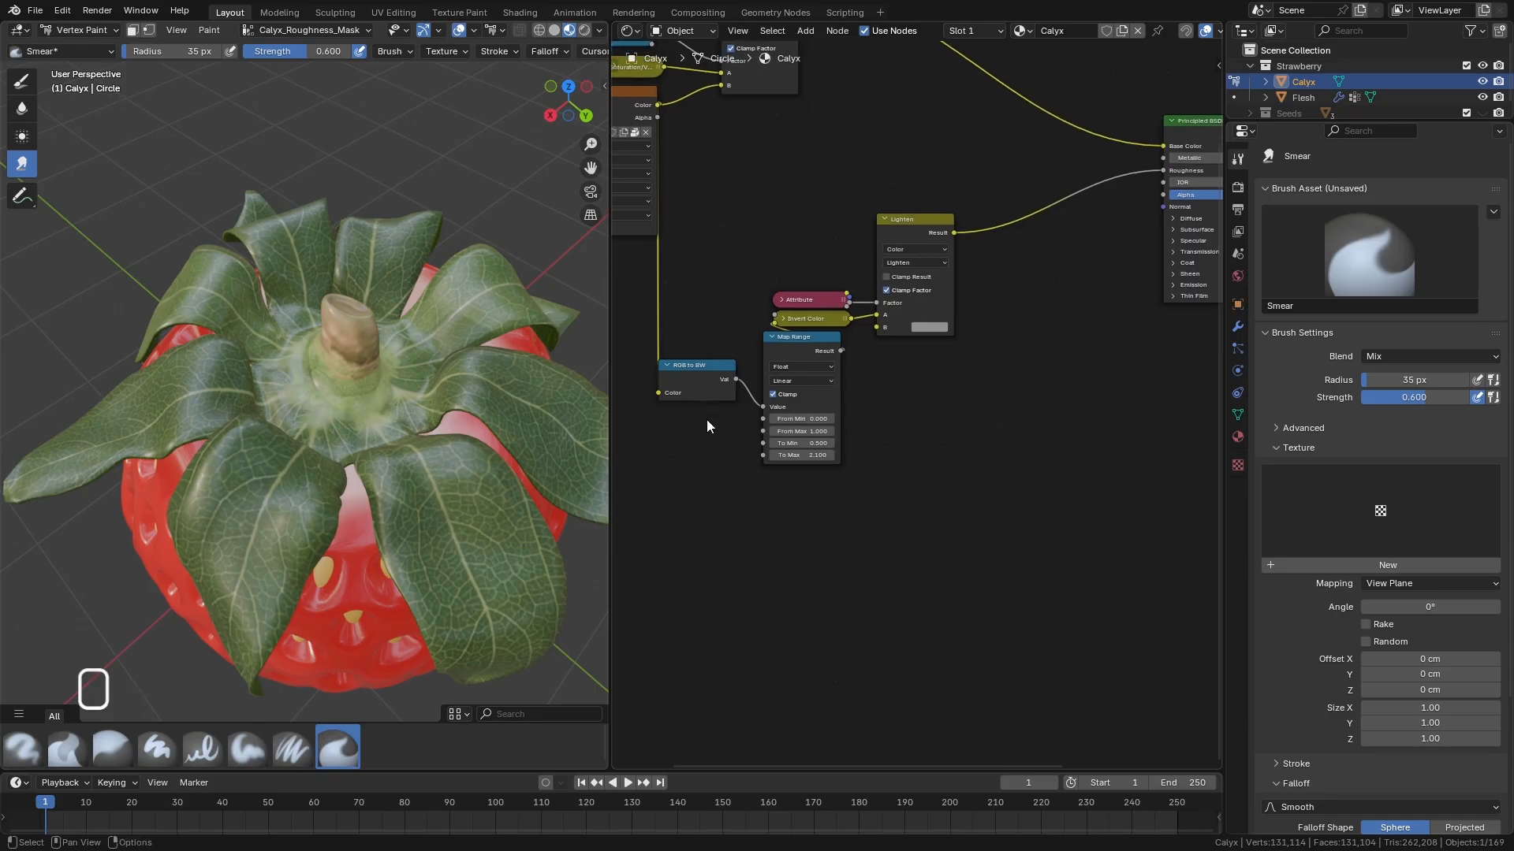
# Add a Bump node below Map Range and connect the RGB to BW value to its Height input.
pyautogui.keyDown('shift'); pyautogui.moveTo(917, 463); pyautogui.dragTo(936, 384, button='middle'); pyautogui.keyUp('shift')
pyautogui.press('F3')
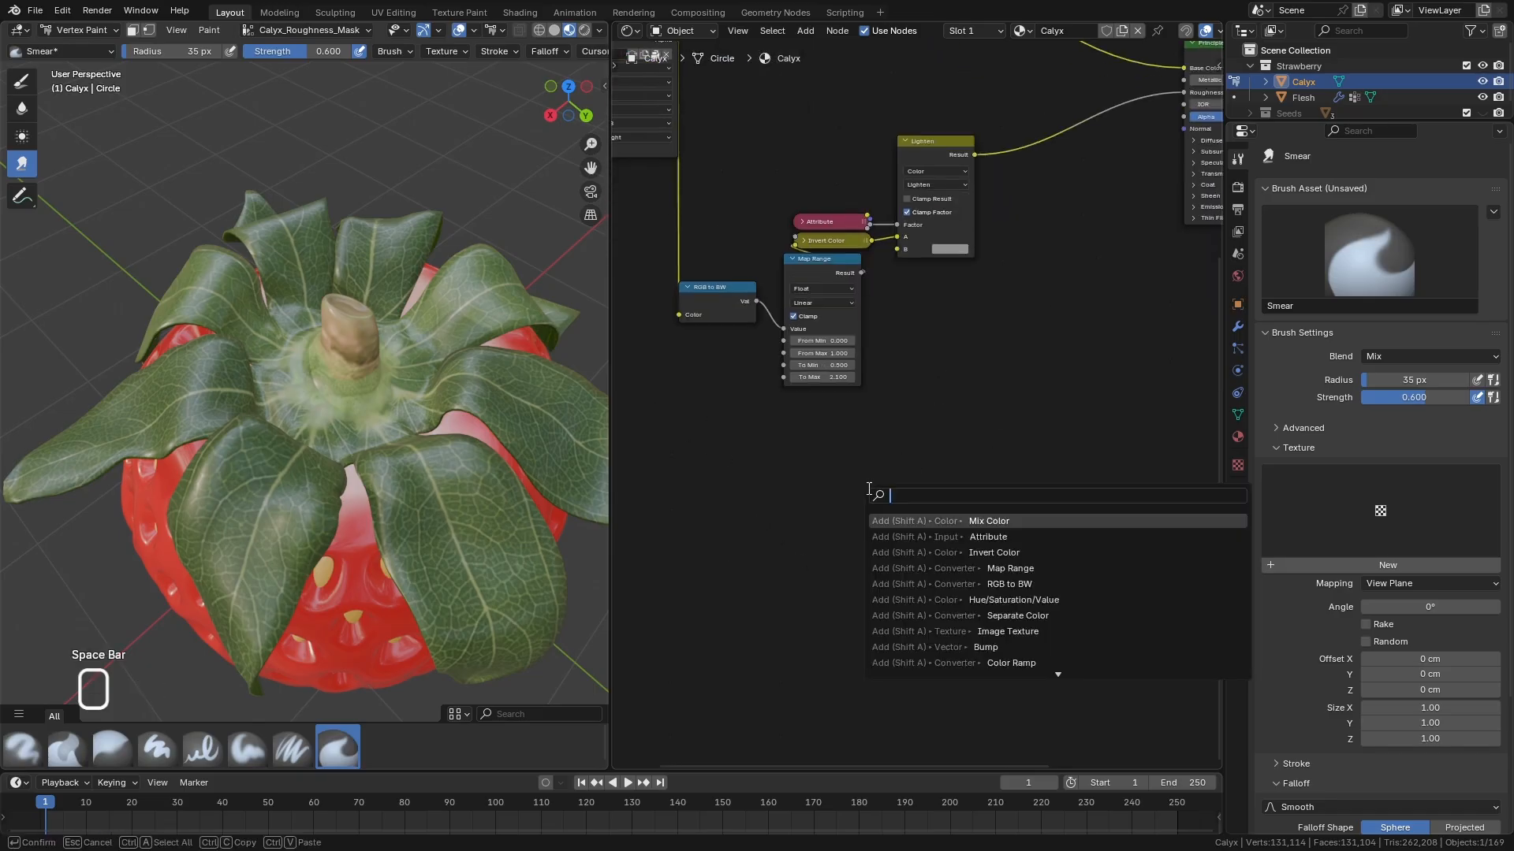
pyautogui.write('bum')
pyautogui.click(996, 522)
pyautogui.click(816, 426)
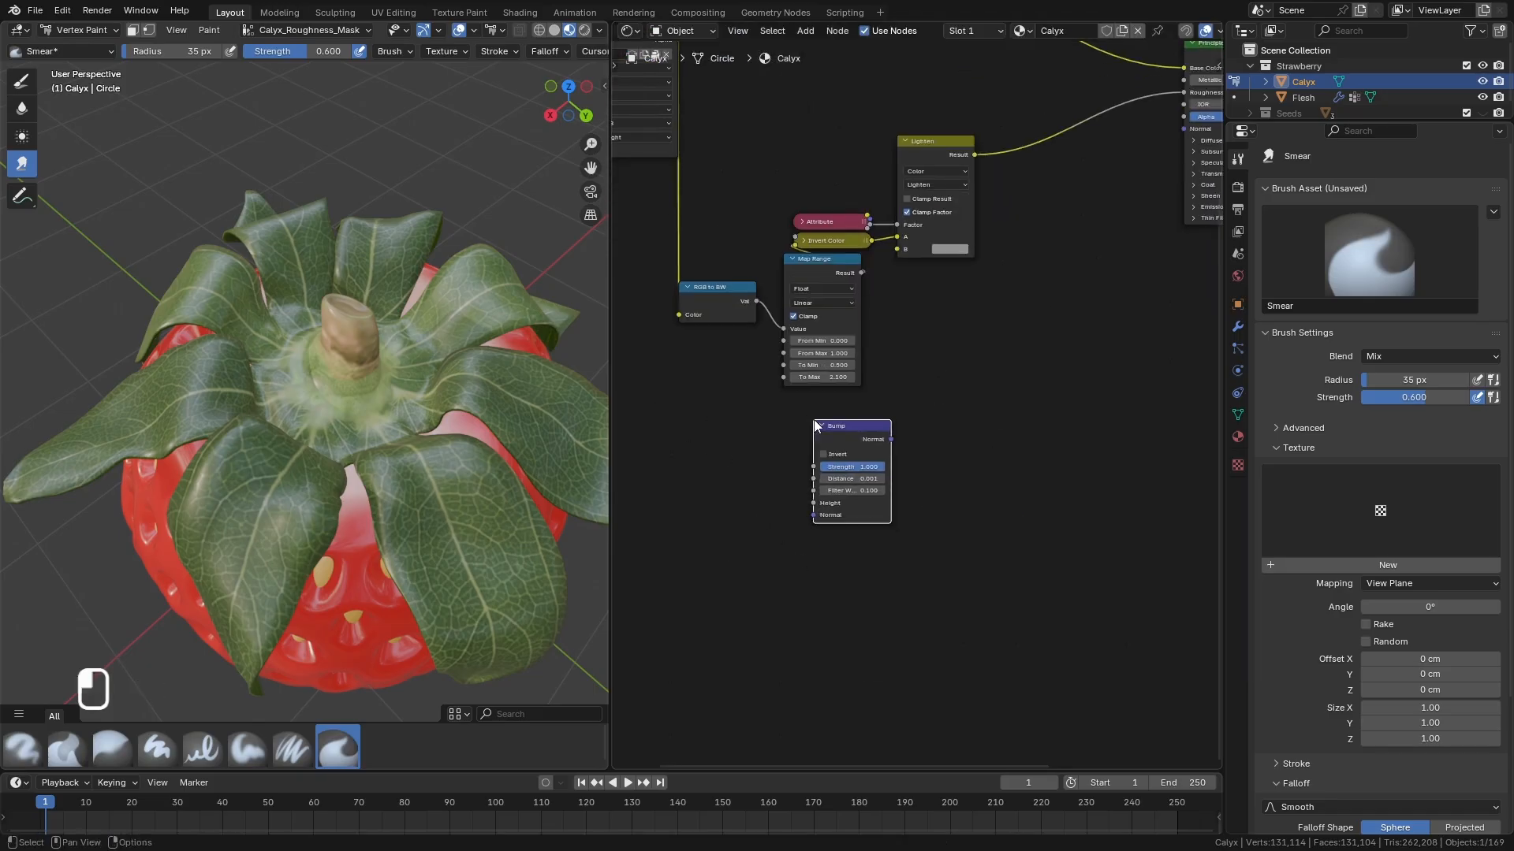
pyautogui.moveTo(757, 302); pyautogui.dragTo(791, 512)
pyautogui.moveTo(858, 424); pyautogui.dragTo(832, 438)
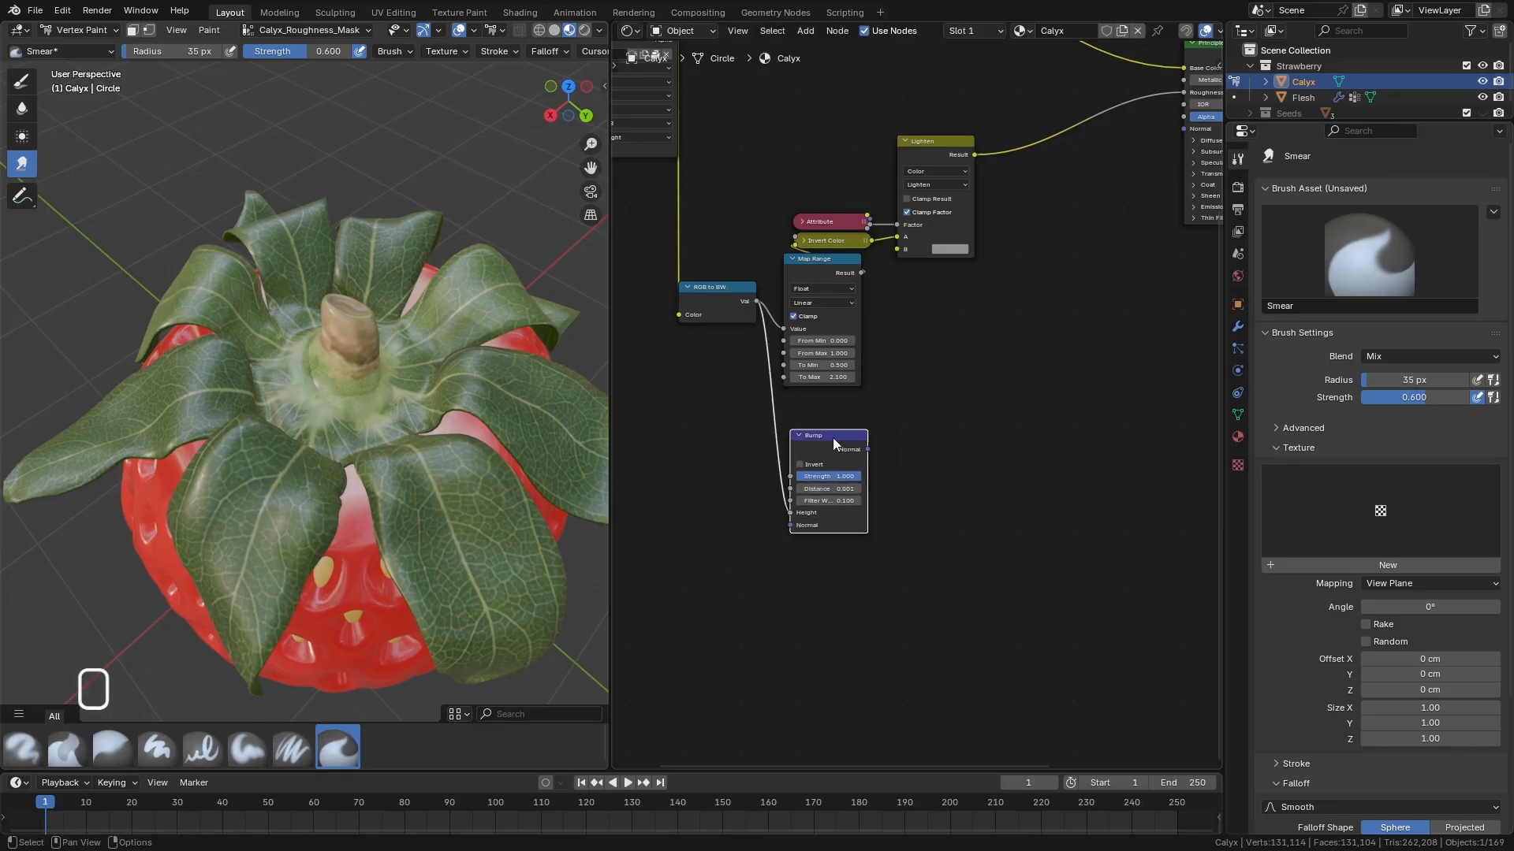
# Preview the Bump node's normal output on the calyx and set its Distance to 1.
pyautogui.keyDown('ctrl'); pyautogui.keyDown('shift'); pyautogui.click(834, 446); pyautogui.keyUp('shift'); pyautogui.keyUp('ctrl')
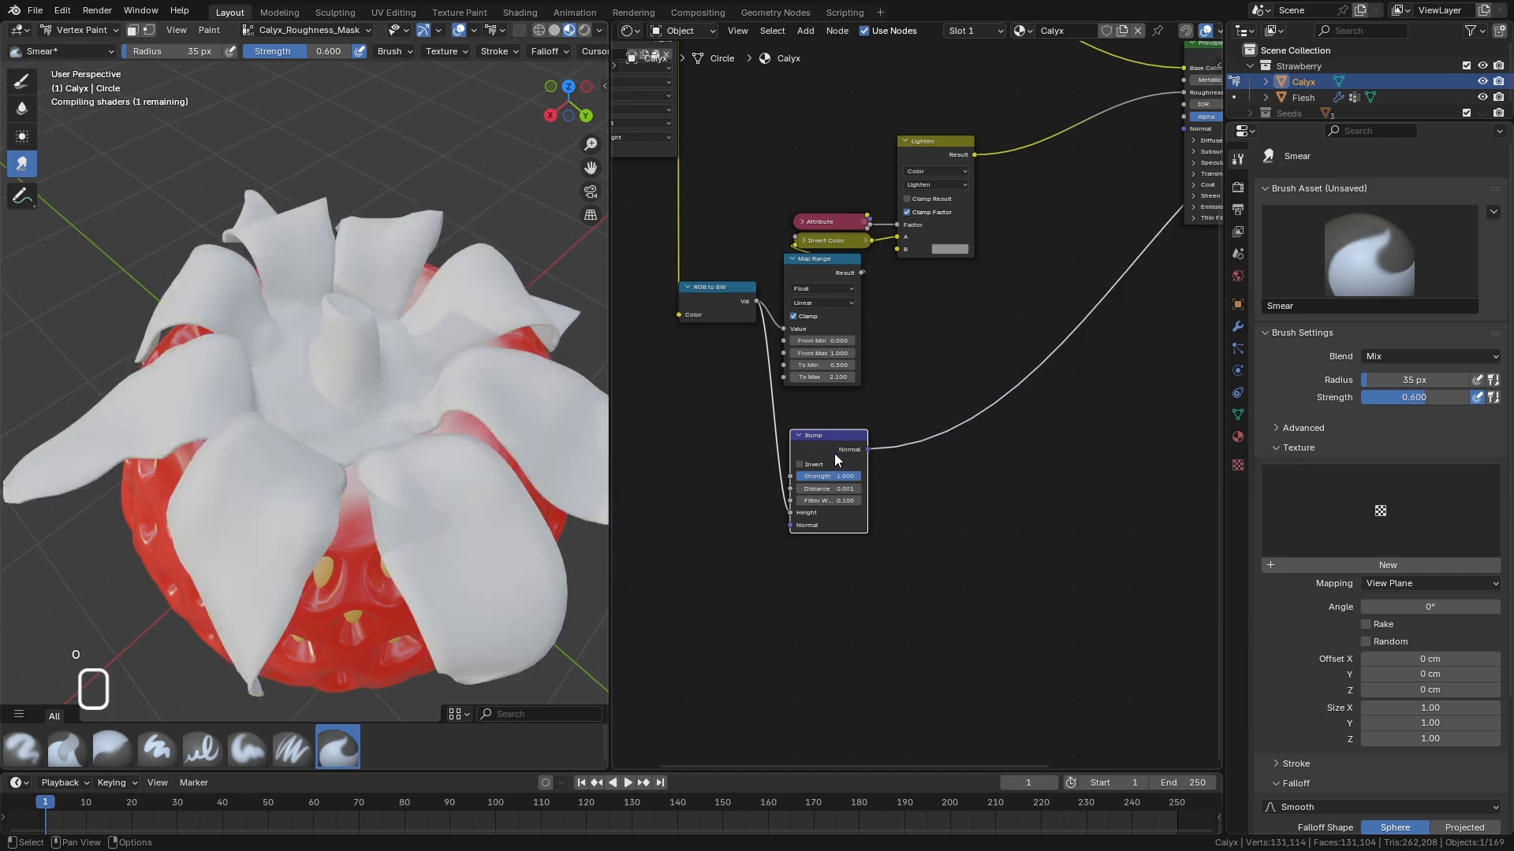
pyautogui.scroll(4, 831, 508)
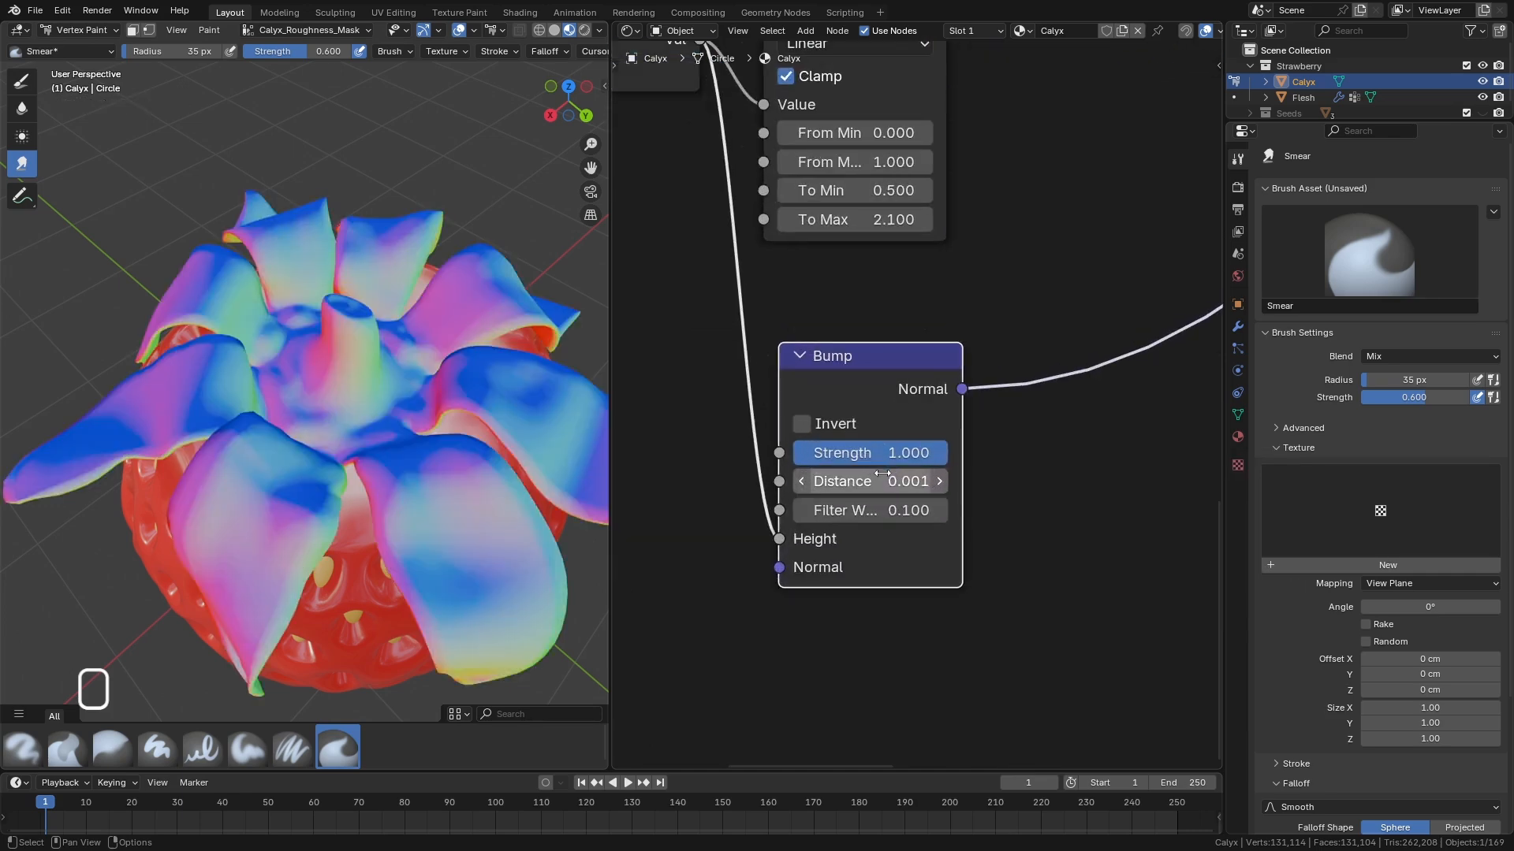
pyautogui.click(856, 483)
pyautogui.write('1')
pyautogui.press('Return')
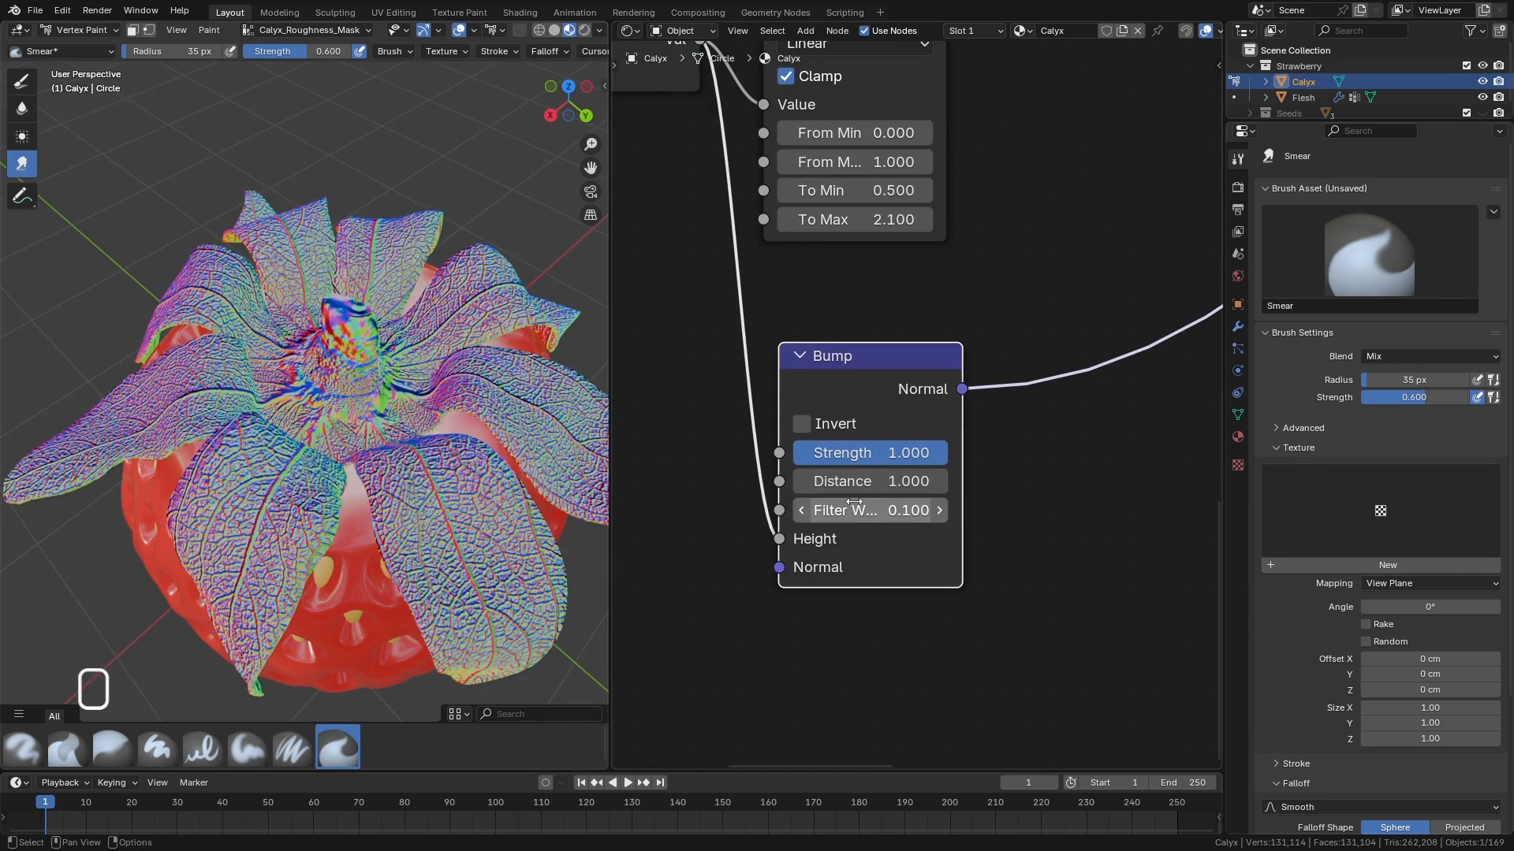
# Reduce the Bump node's Strength to 0.1.
pyautogui.click(895, 453)
pyautogui.write('0.01')
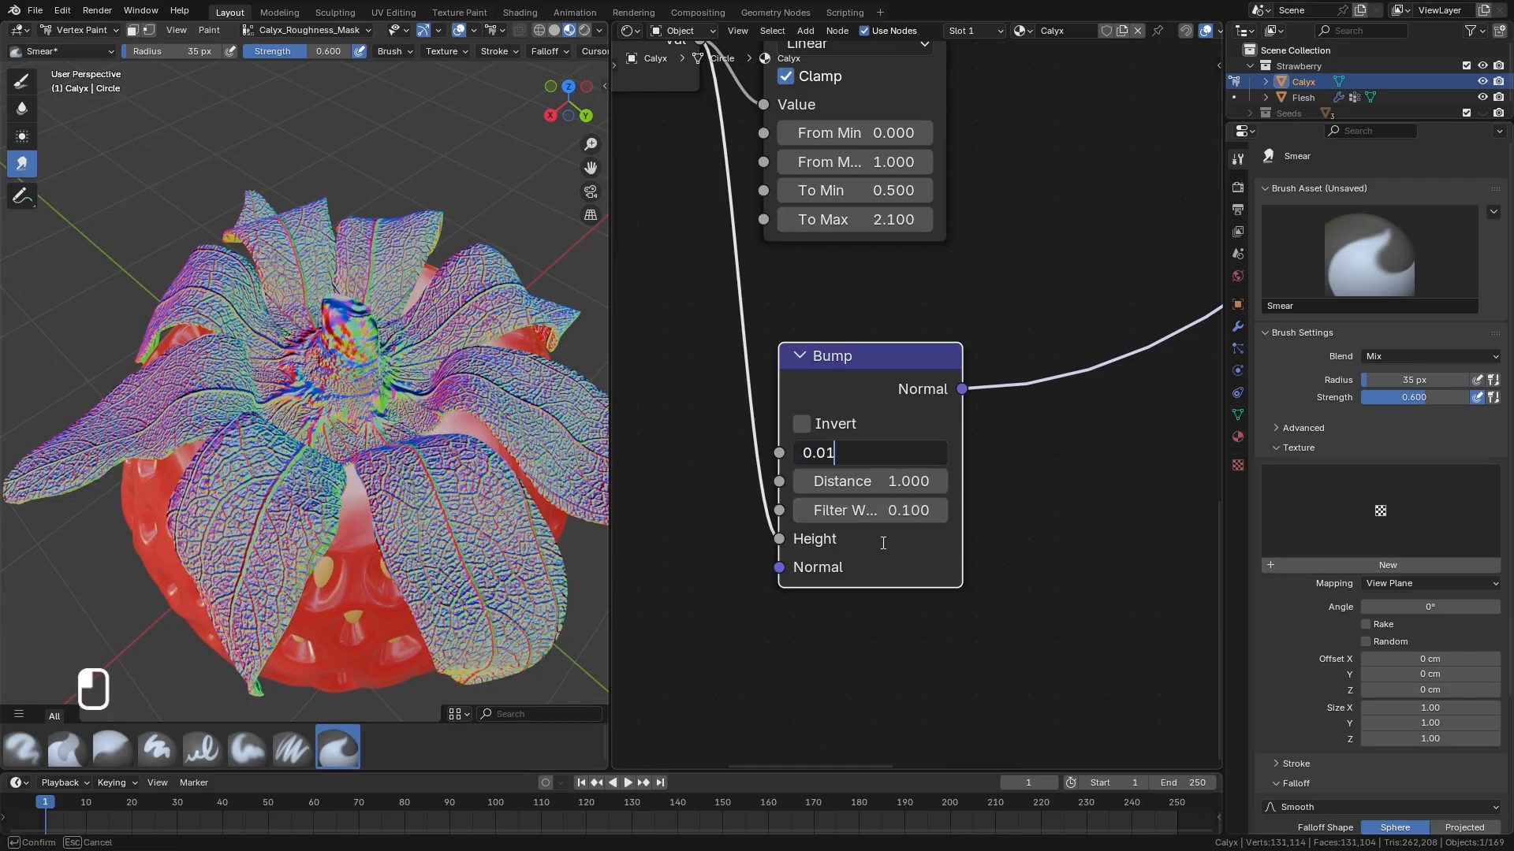
pyautogui.press('Return')
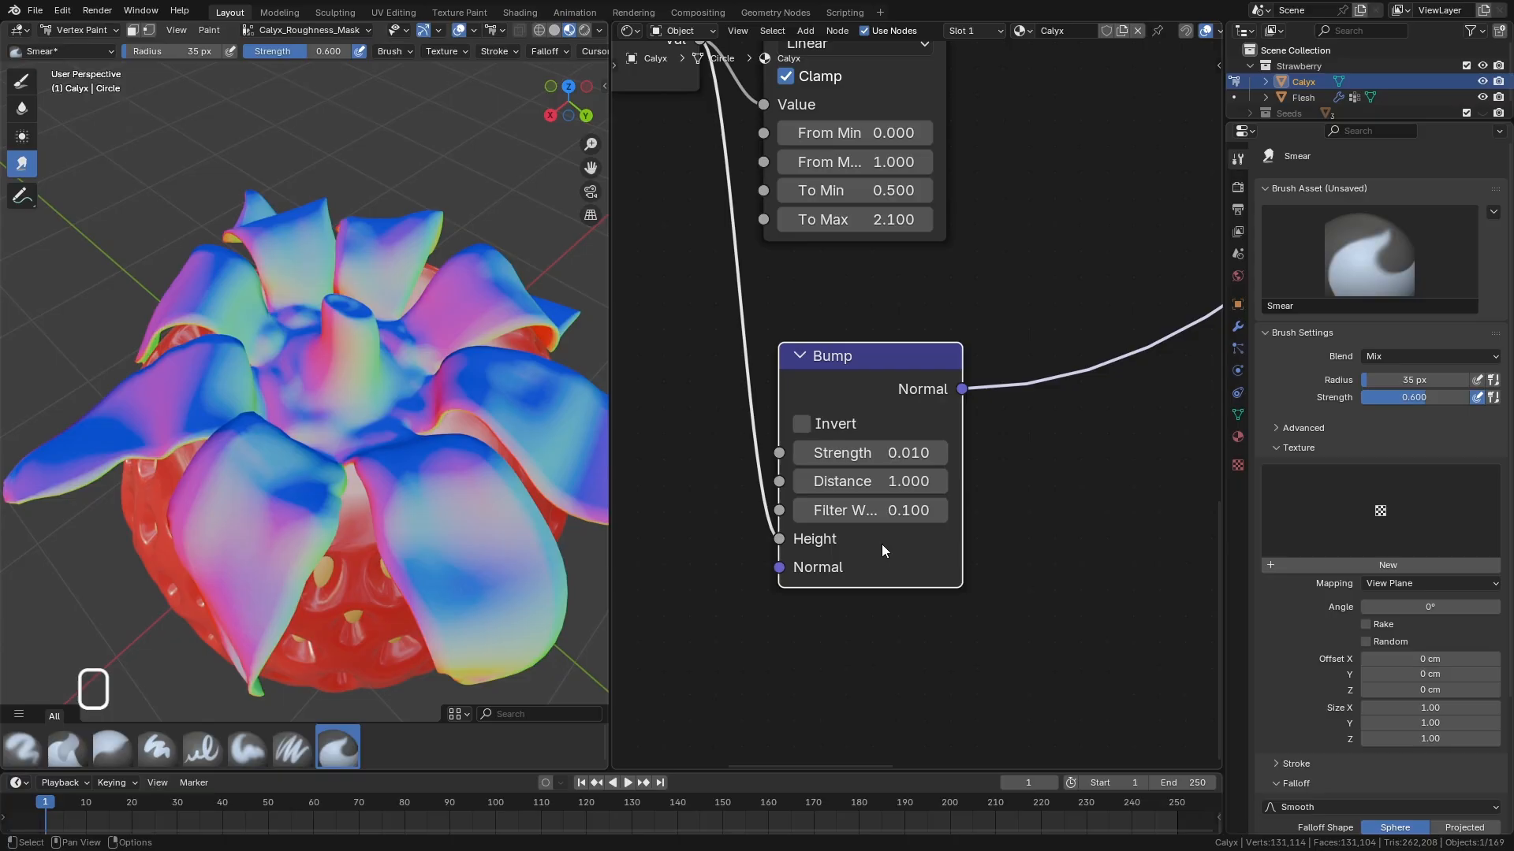
pyautogui.click(885, 458)
pyautogui.write('0.1')
pyautogui.press('Return')
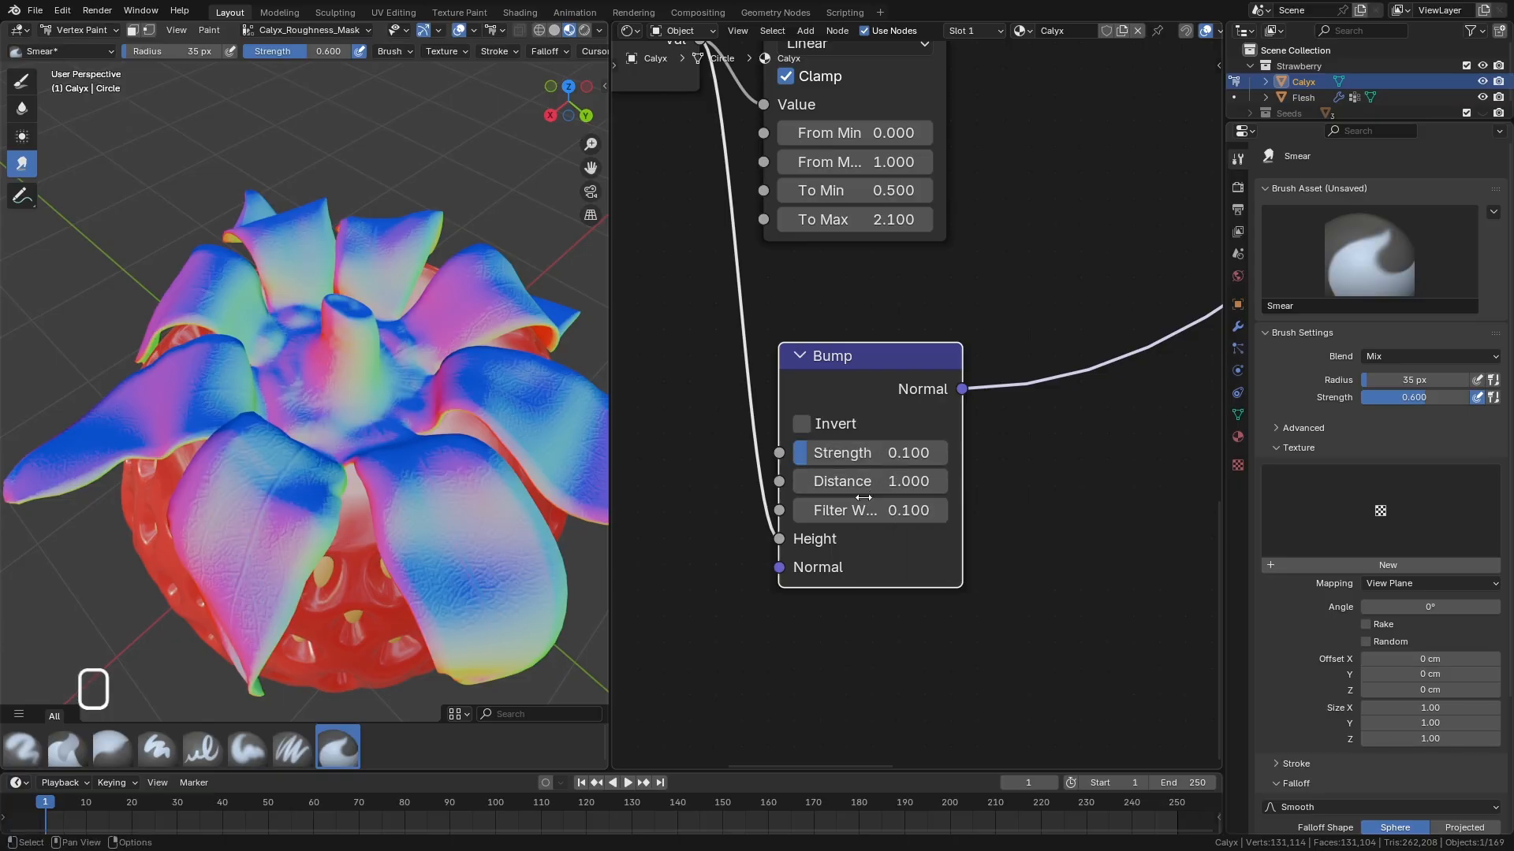
# Invert the Bump node's effect and inspect the leaf veins on the calyx.
pyautogui.moveTo(319, 592); pyautogui.dragTo(364, 499, button='middle')
pyautogui.scroll(8, 308, 448)
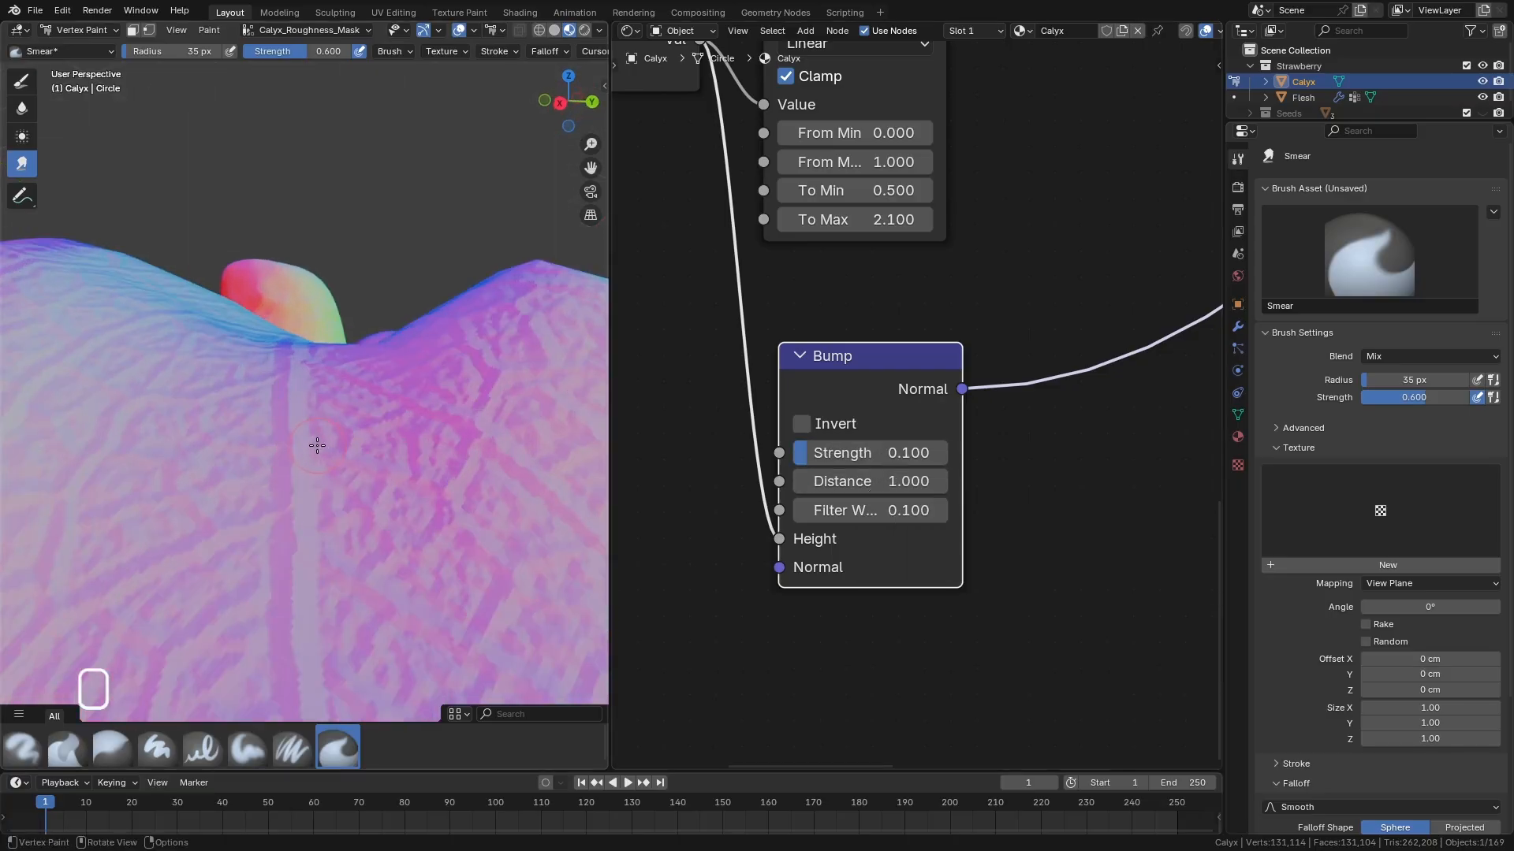
pyautogui.click(801, 423)
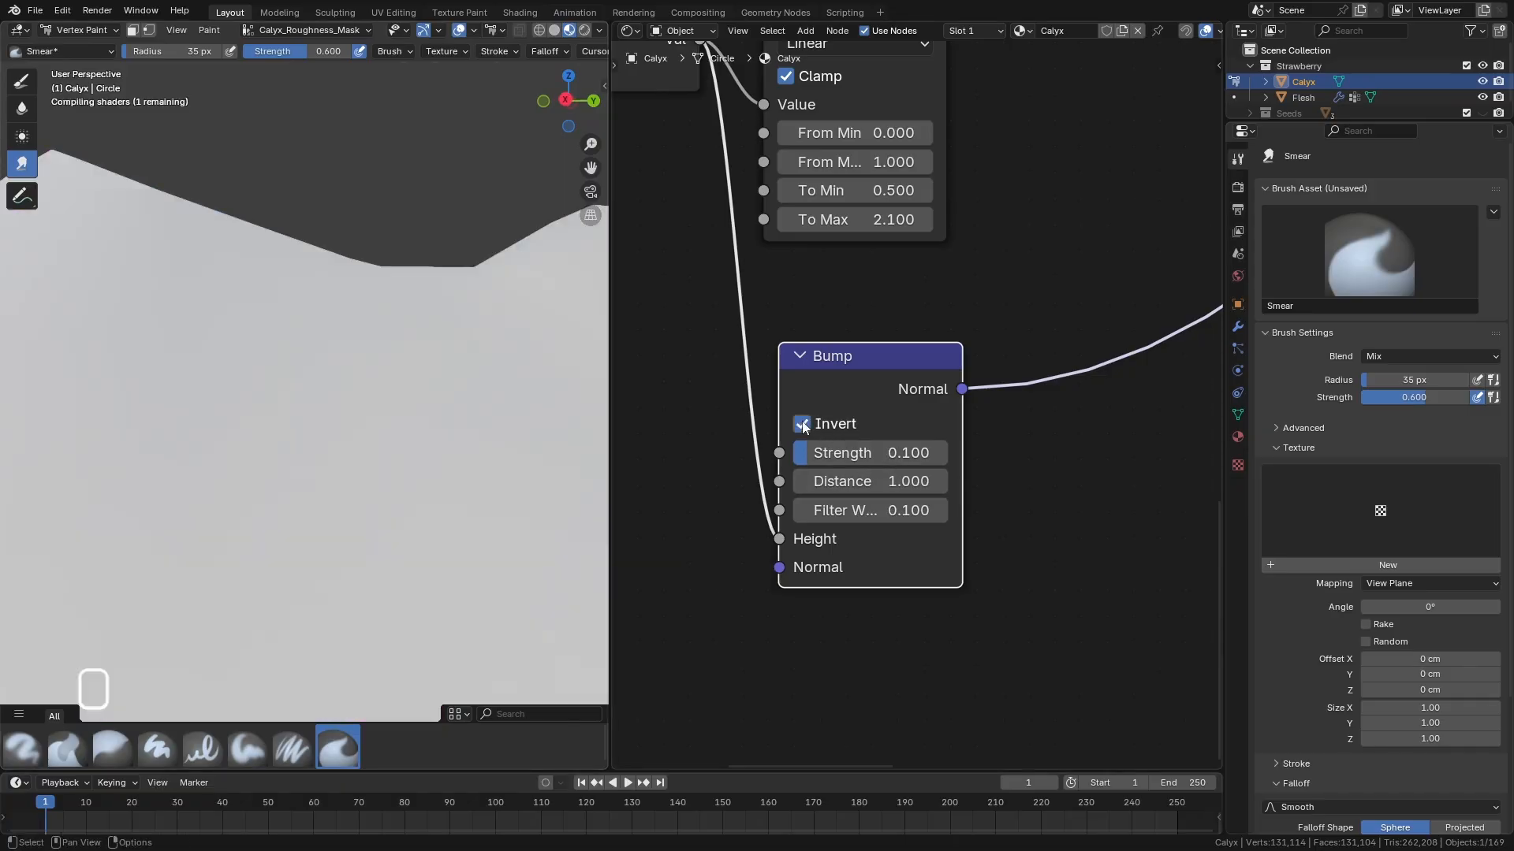
pyautogui.scroll(-6, 368, 452)
pyautogui.moveTo(368, 453)
pyautogui.mouseDown(button='middle')
pyautogui.moveTo(379, 563)
pyautogui.moveTo(344, 598)
pyautogui.mouseUp(button='middle')
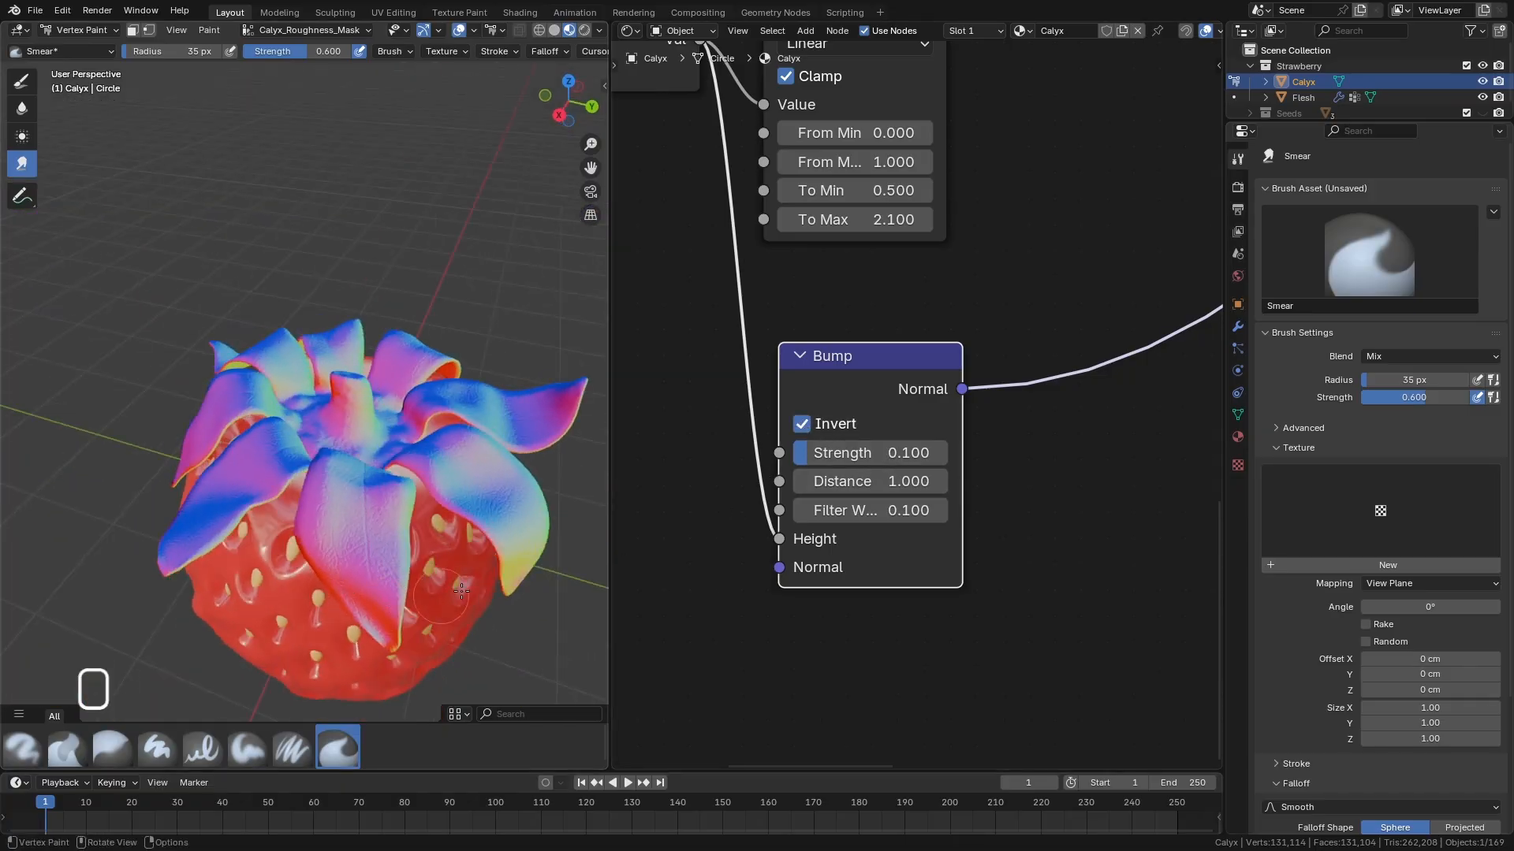
# Connect the Bump output to the Principled BSDF's Normal input and the BSDF back to the Material Output's Surface.
pyautogui.keyDown('shift'); pyautogui.moveTo(1043, 436); pyautogui.dragTo(830, 583, button='middle'); pyautogui.keyUp('shift')
pyautogui.scroll(-6, 852, 538)
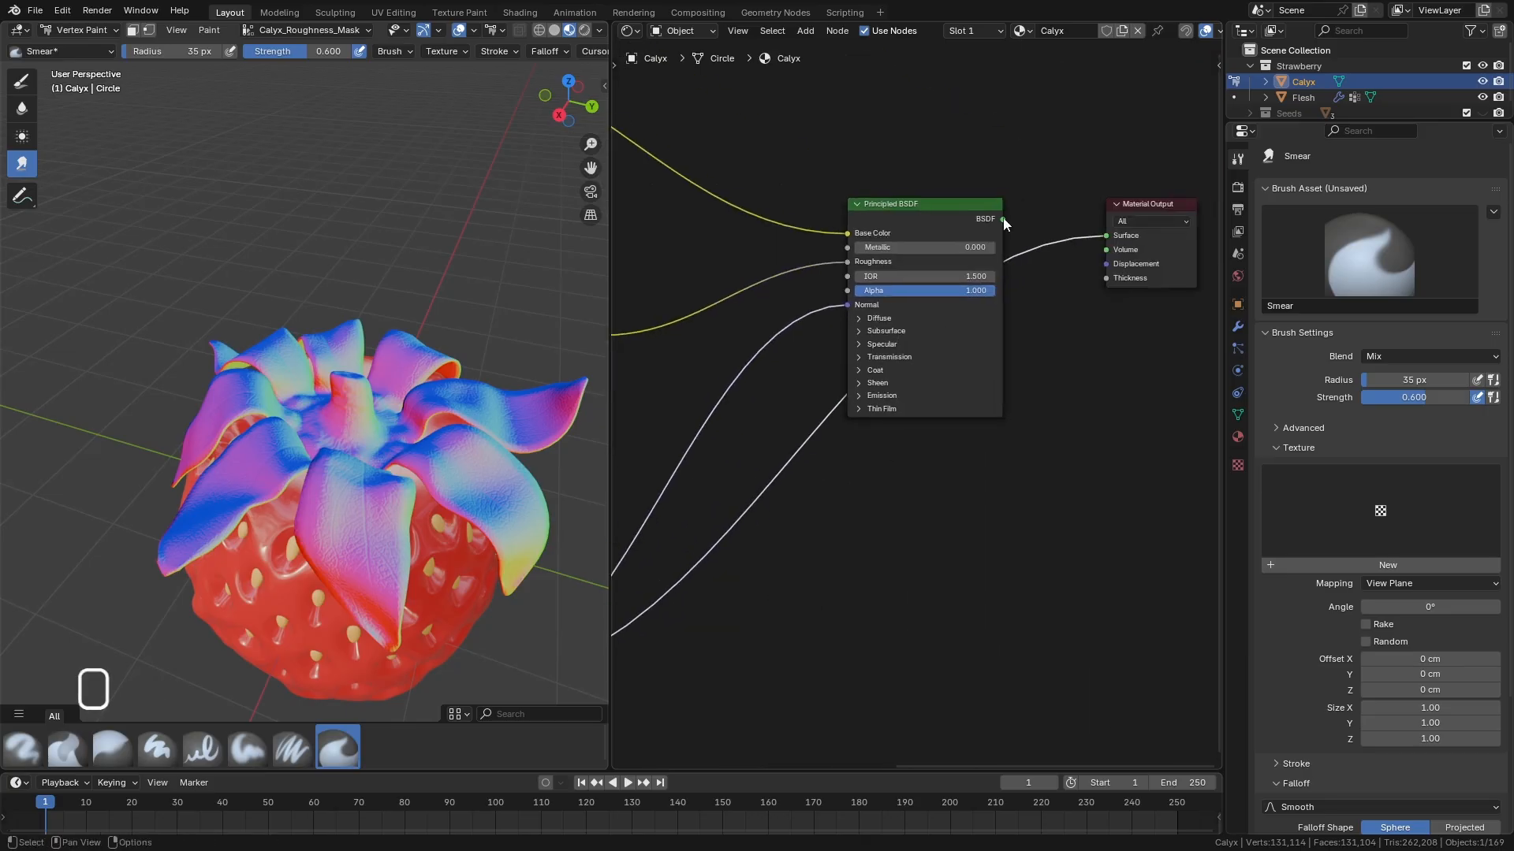
pyautogui.moveTo(1003, 220); pyautogui.dragTo(1106, 236)
# Examine the bump detail on a calyx leaf up close in Rendered viewport shading.
pyautogui.moveTo(394, 544); pyautogui.dragTo(405, 452, button='middle')
pyautogui.scroll(7, 393, 504)
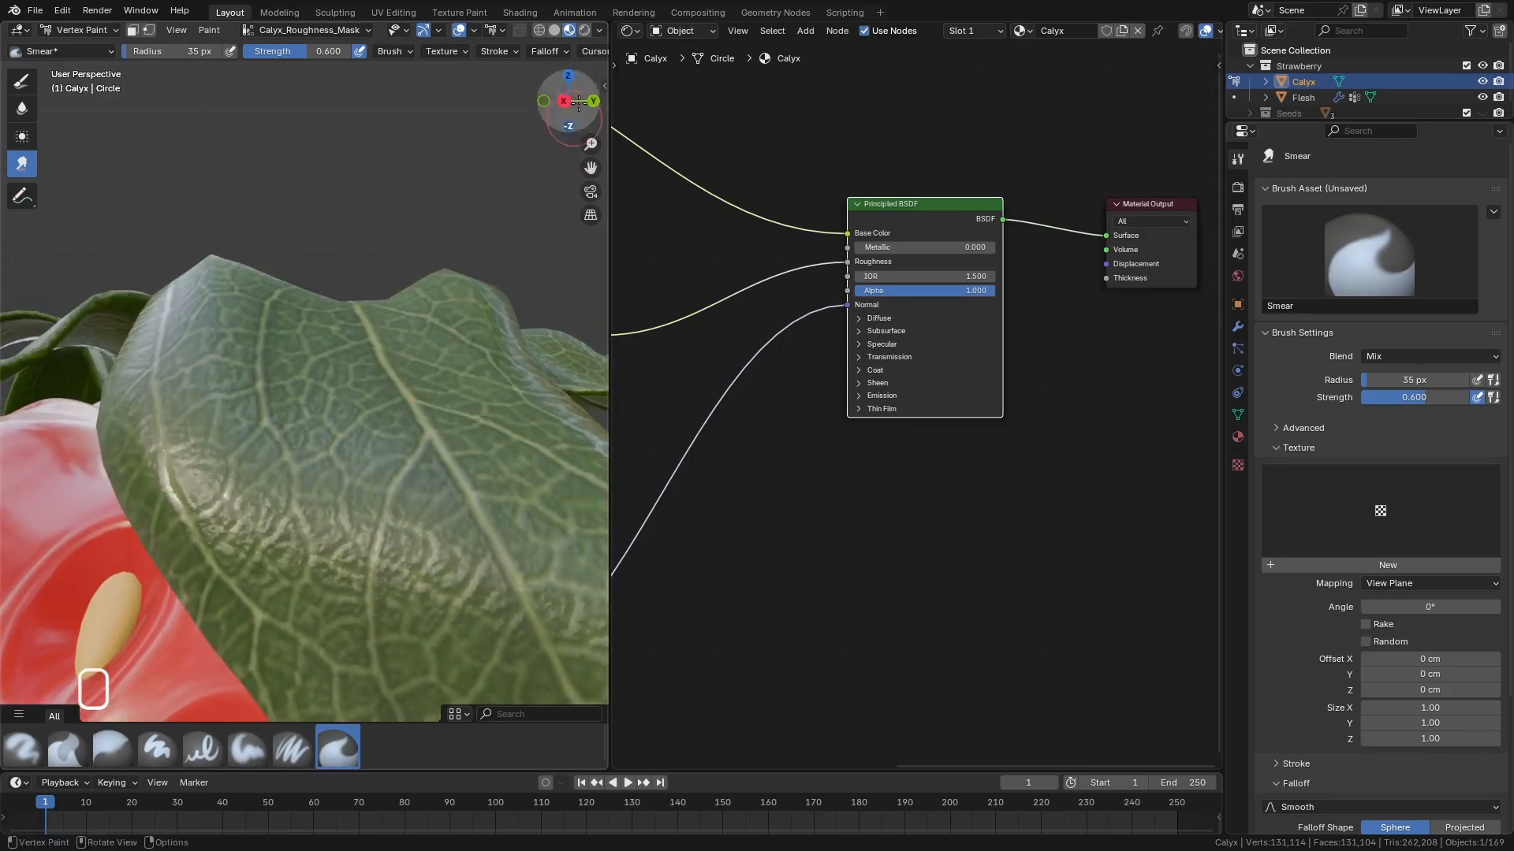
pyautogui.click(584, 30)
pyautogui.moveTo(260, 370); pyautogui.dragTo(268, 345, button='middle')
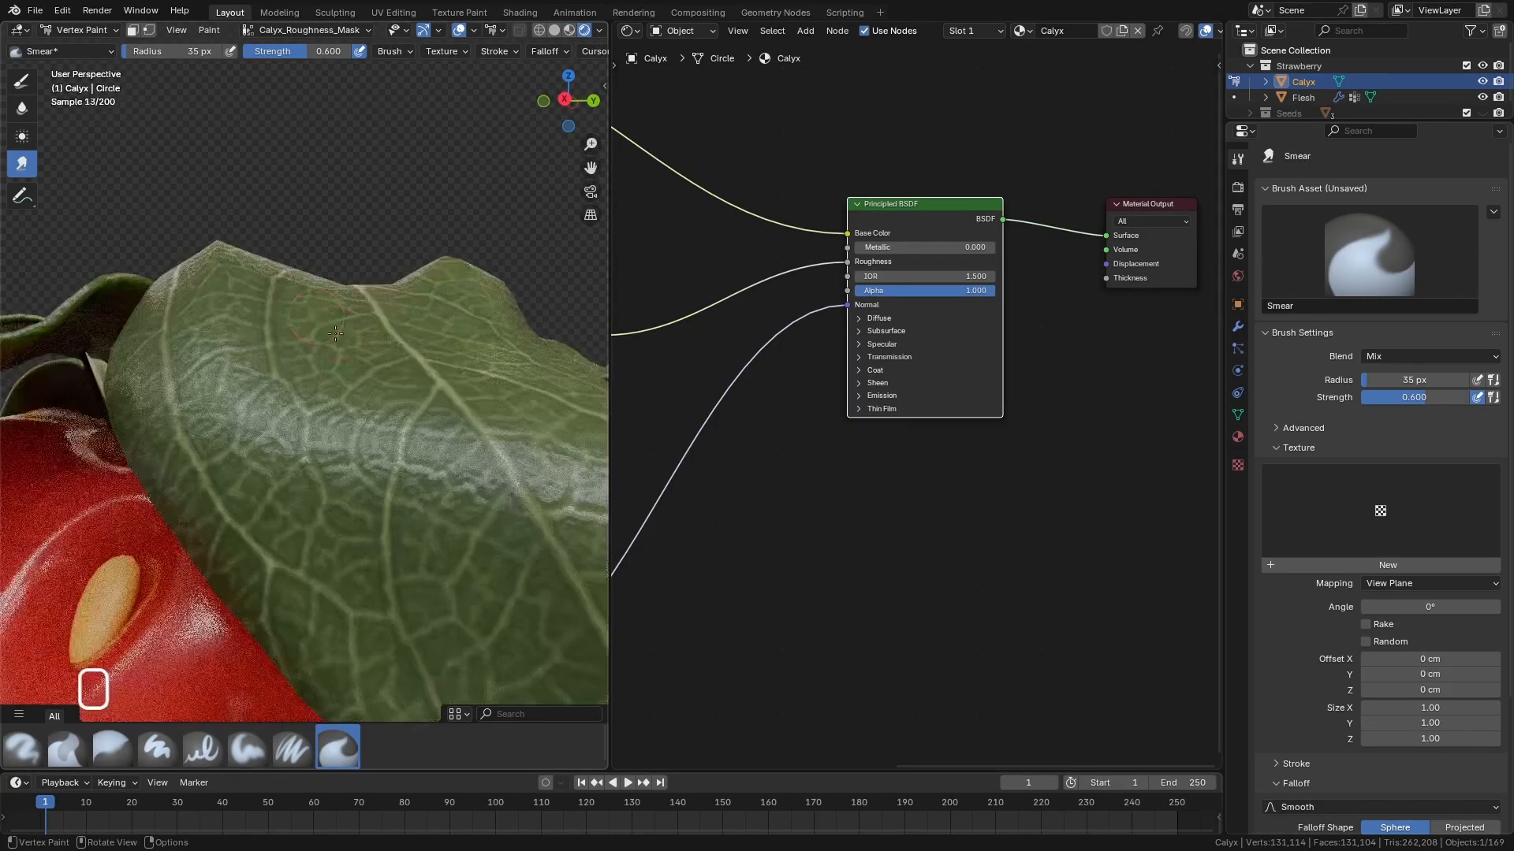
# Examine the calyx and the whole strawberry from several angles and distances in the rendered view.
pyautogui.scroll(-9, 402, 405)
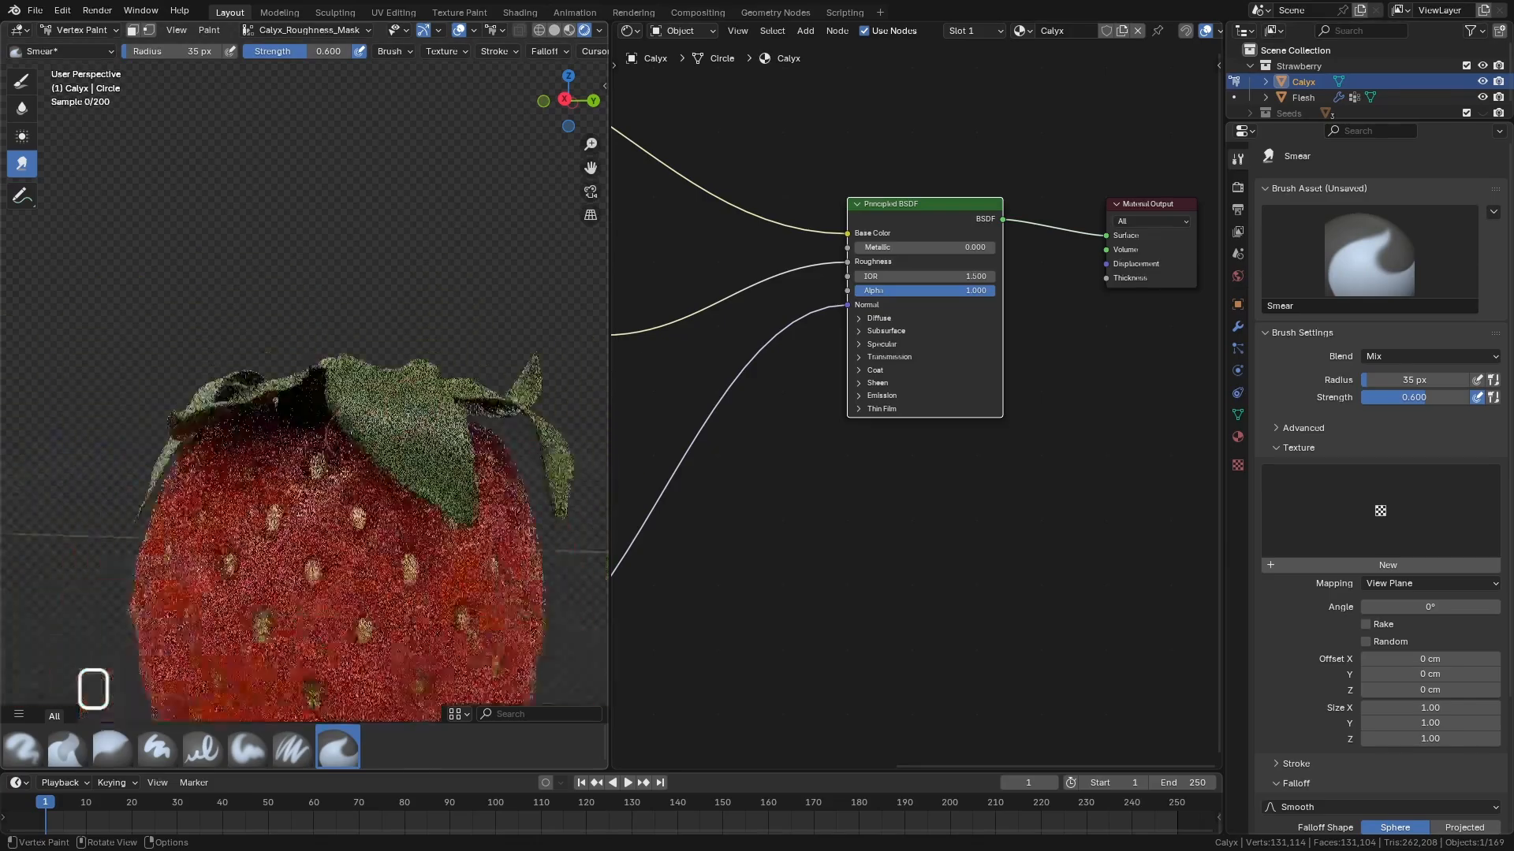
pyautogui.moveTo(402, 405); pyautogui.dragTo(481, 413, button='middle')
pyautogui.scroll(6, 466, 428)
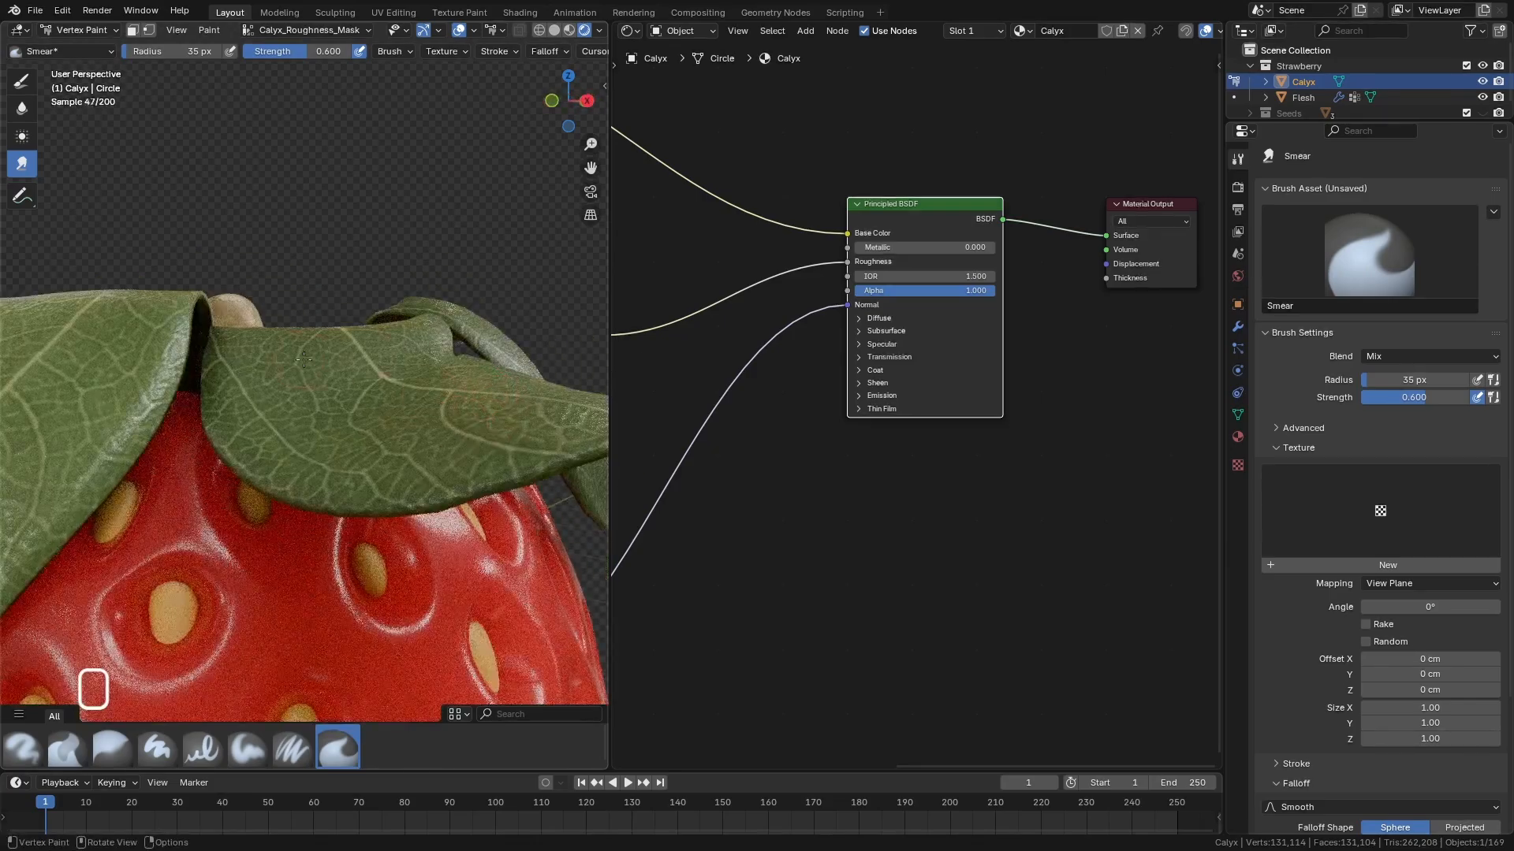
pyautogui.moveTo(303, 359); pyautogui.dragTo(360, 487, button='middle')
pyautogui.scroll(-12, 360, 498)
pyautogui.scroll(3, 361, 487)
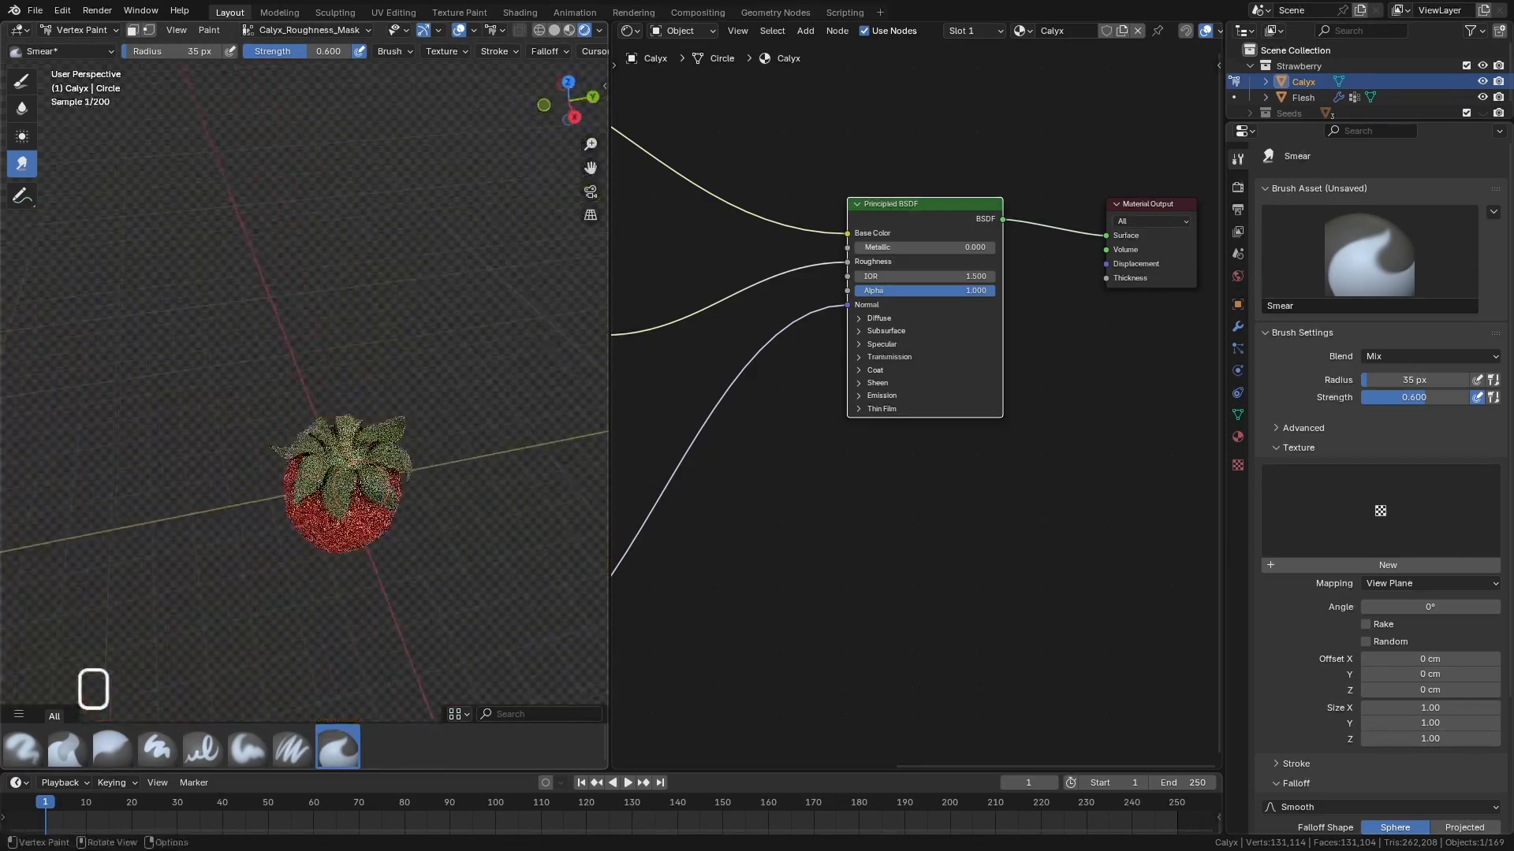
pyautogui.scroll(4, 360, 487)
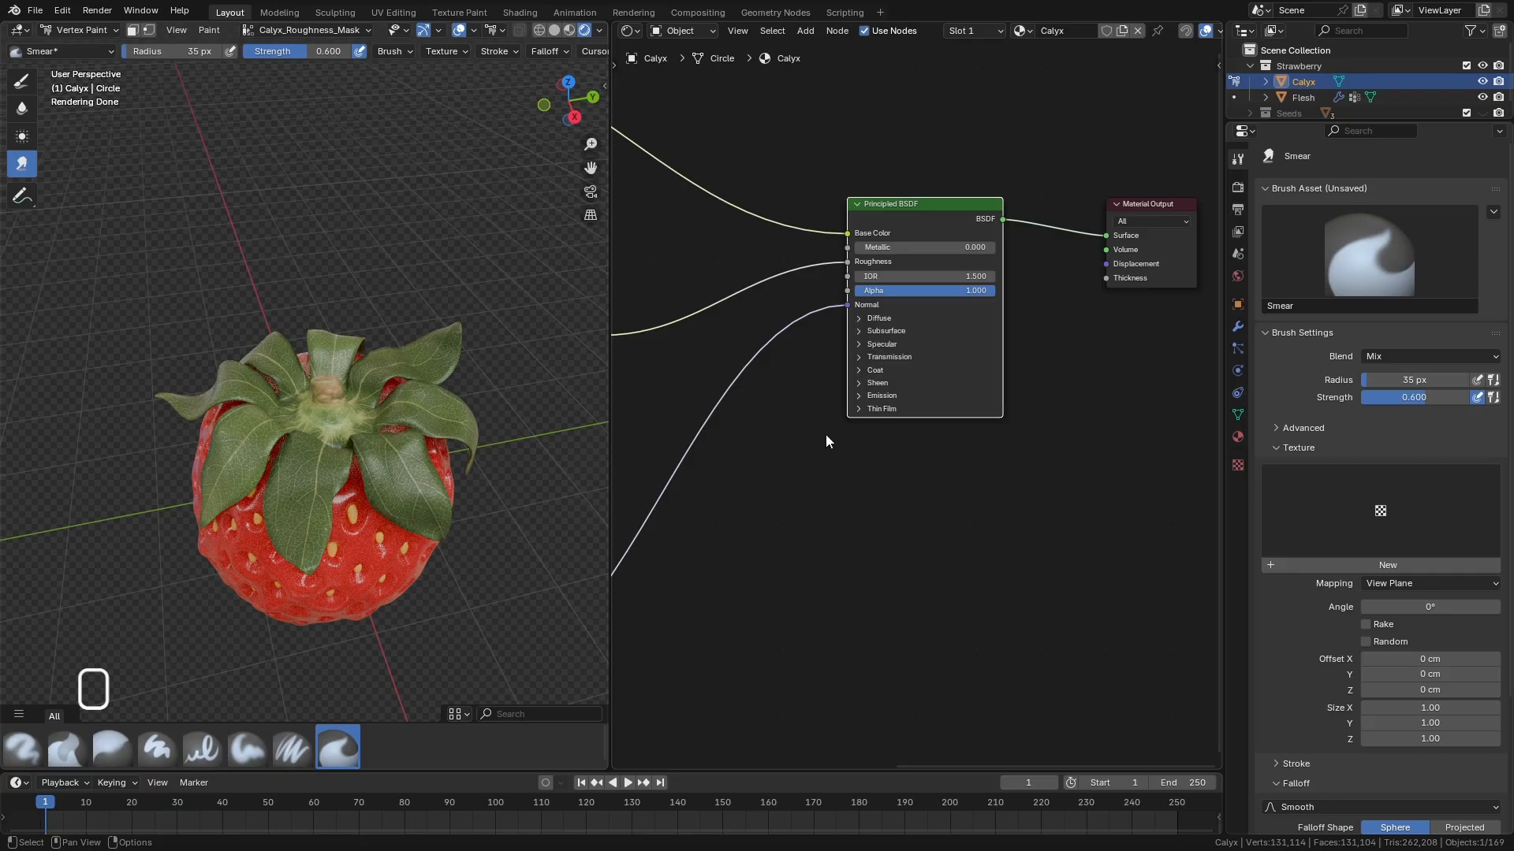
# Set the Principled BSDF's Subsurface Weight to 1.000 using the Random Walk method and check the calyx leaves up close.
pyautogui.click(1238, 437)
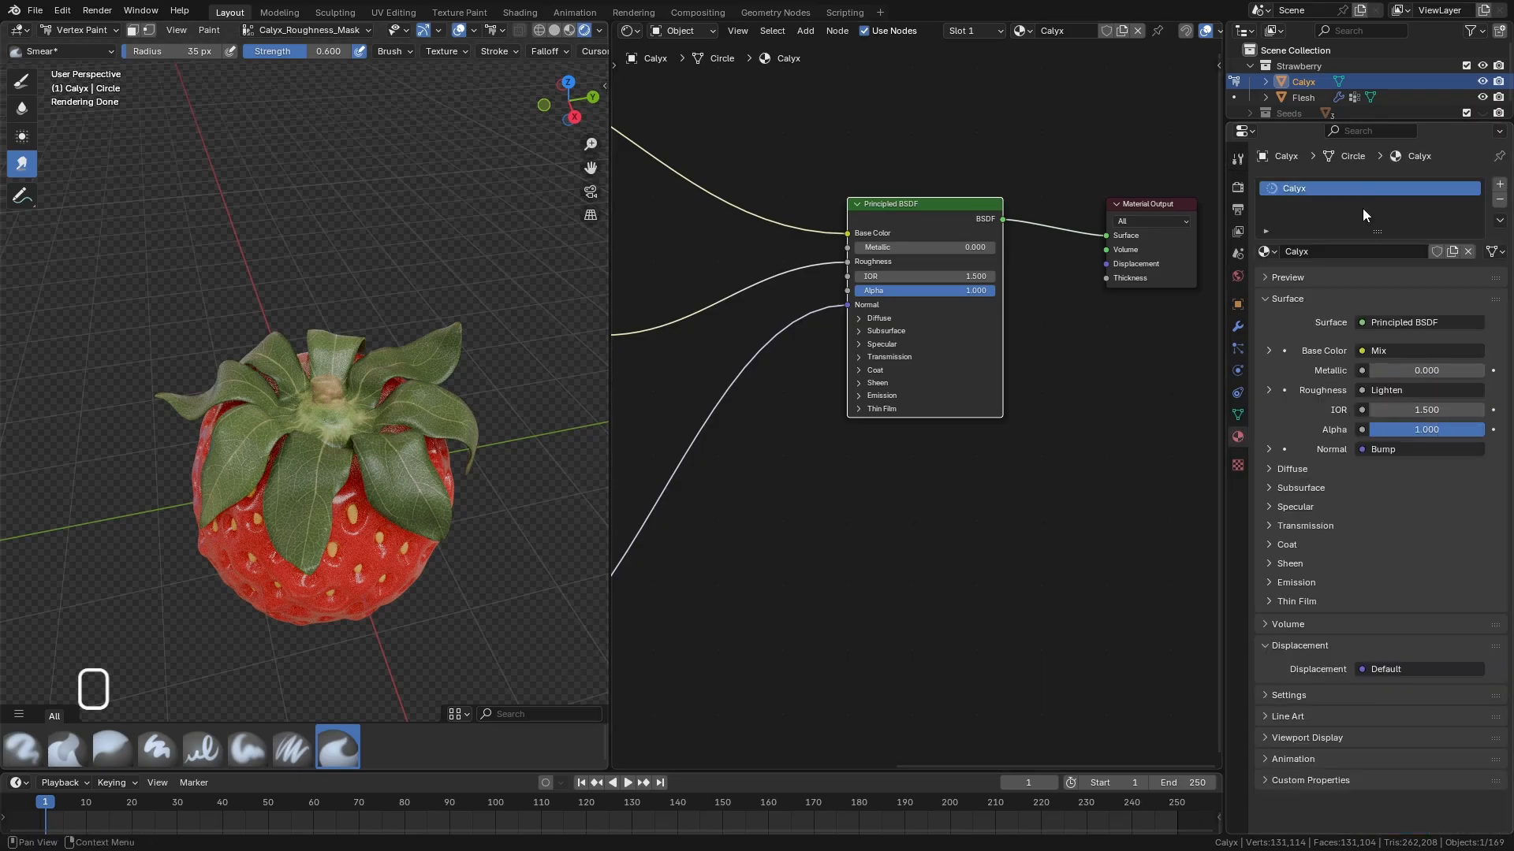
pyautogui.click(857, 333)
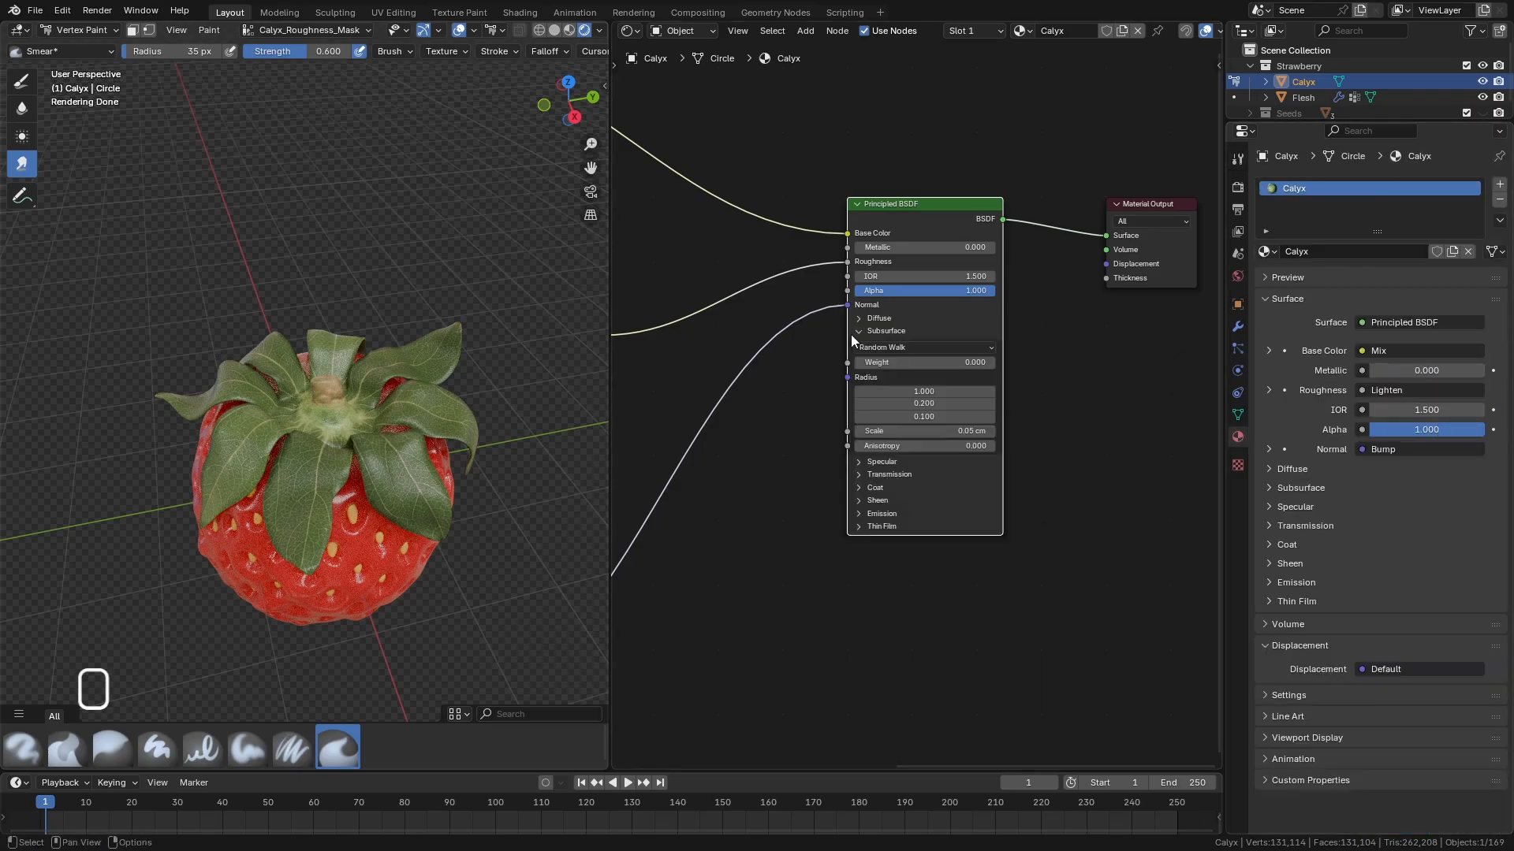
pyautogui.click(937, 365)
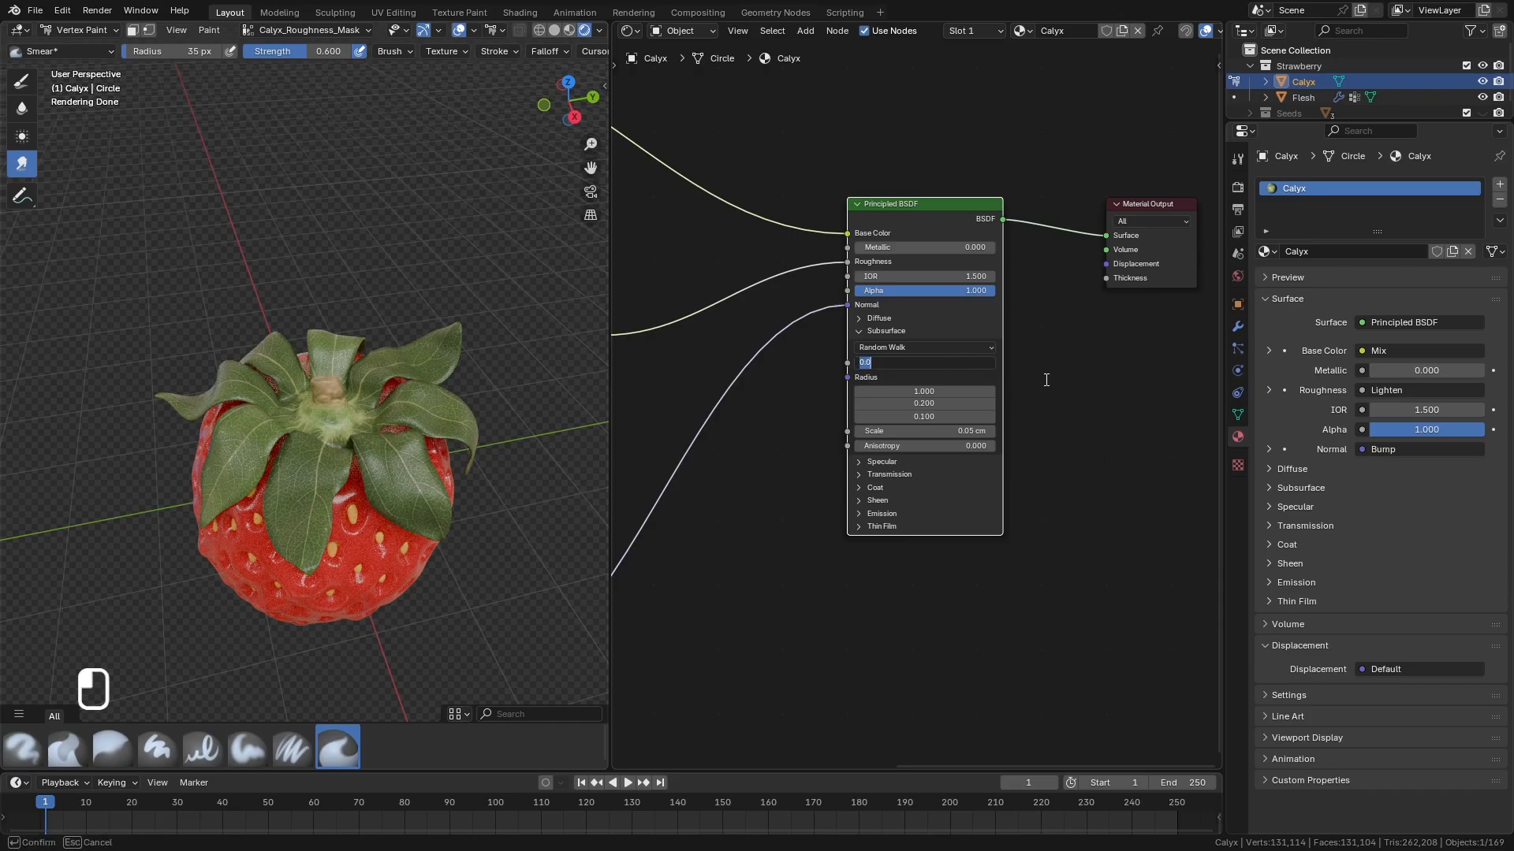
pyautogui.click(957, 347)
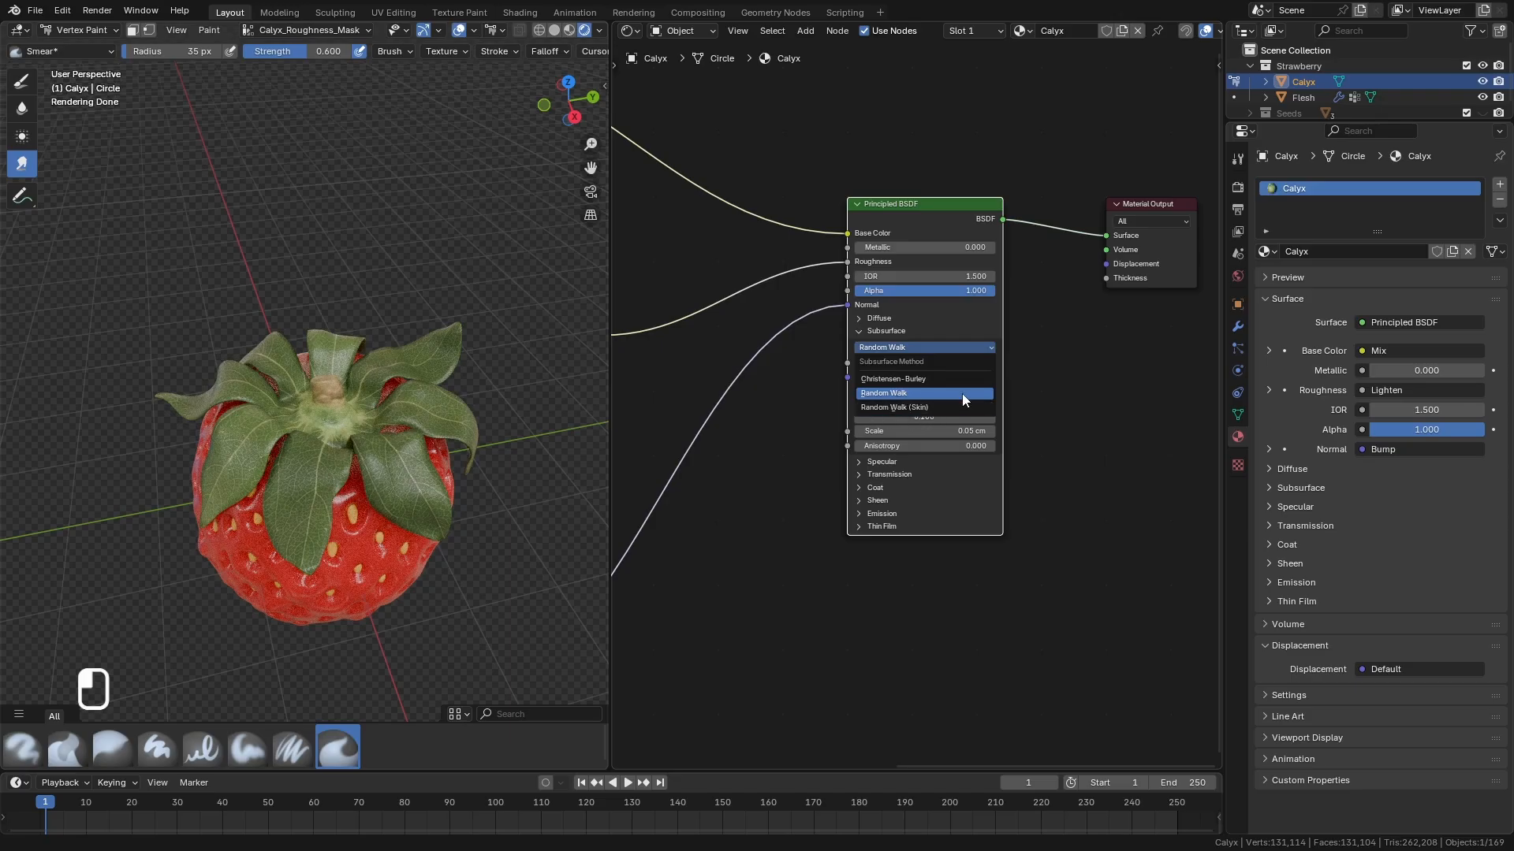
pyautogui.click(908, 392)
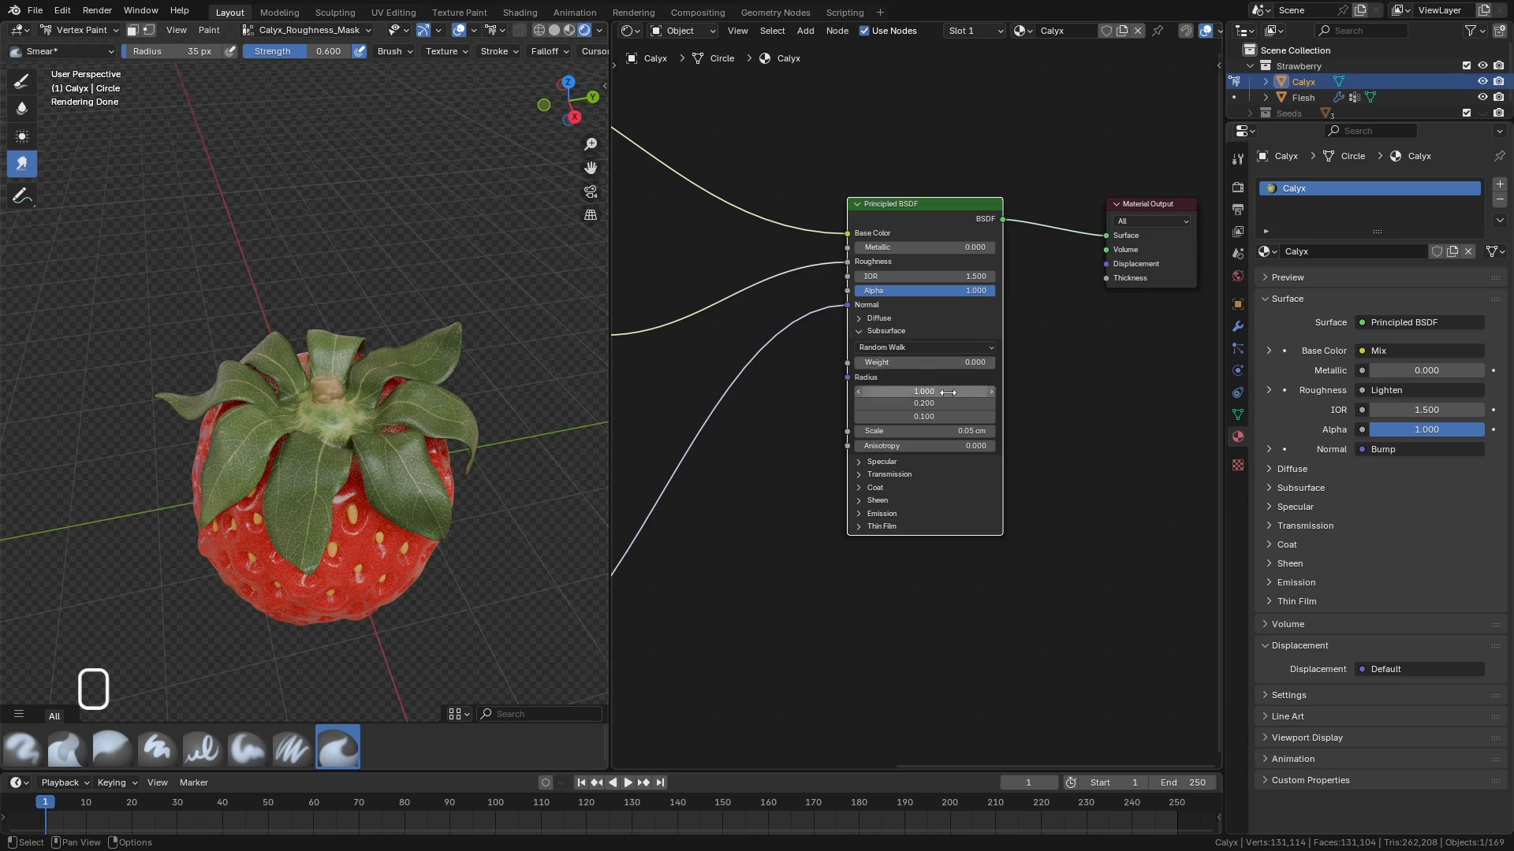
pyautogui.click(927, 362)
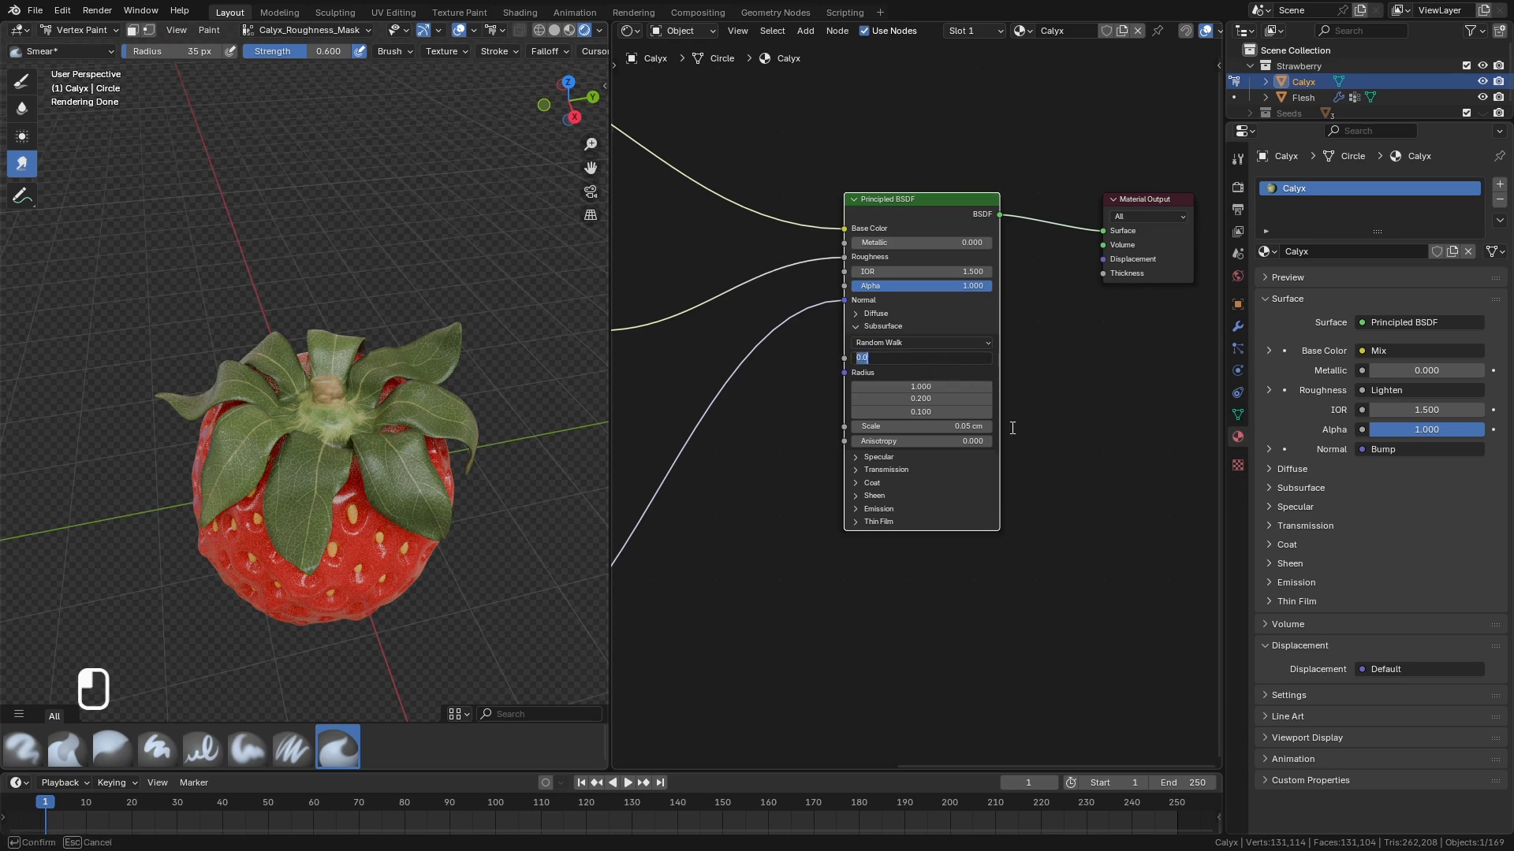
pyautogui.press('Return')
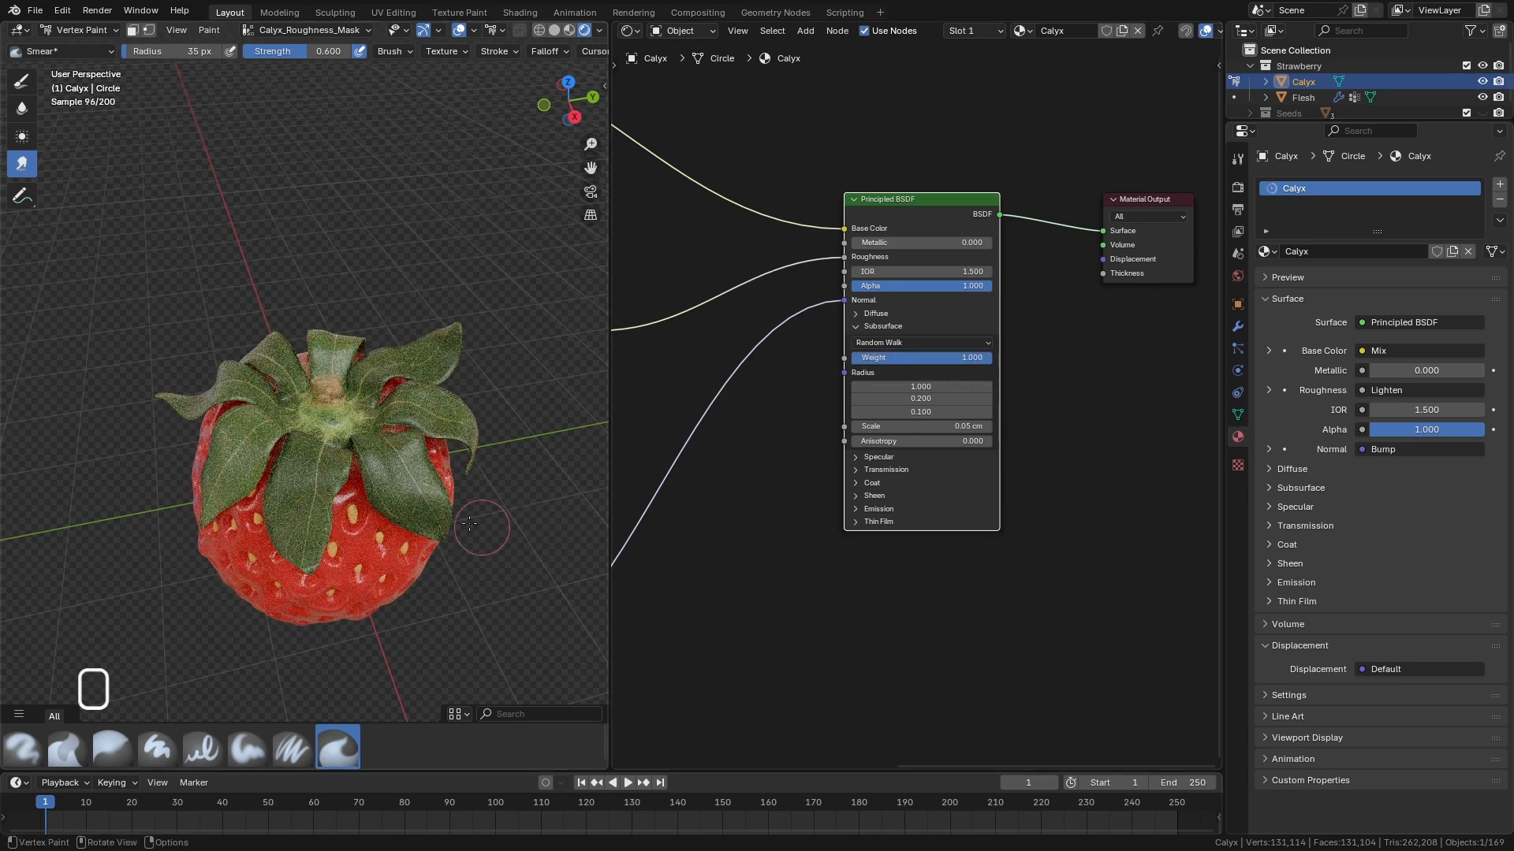
pyautogui.scroll(4, 400, 509)
pyautogui.moveTo(400, 510); pyautogui.dragTo(406, 465, button='middle')
pyautogui.scroll(-3, 406, 465)
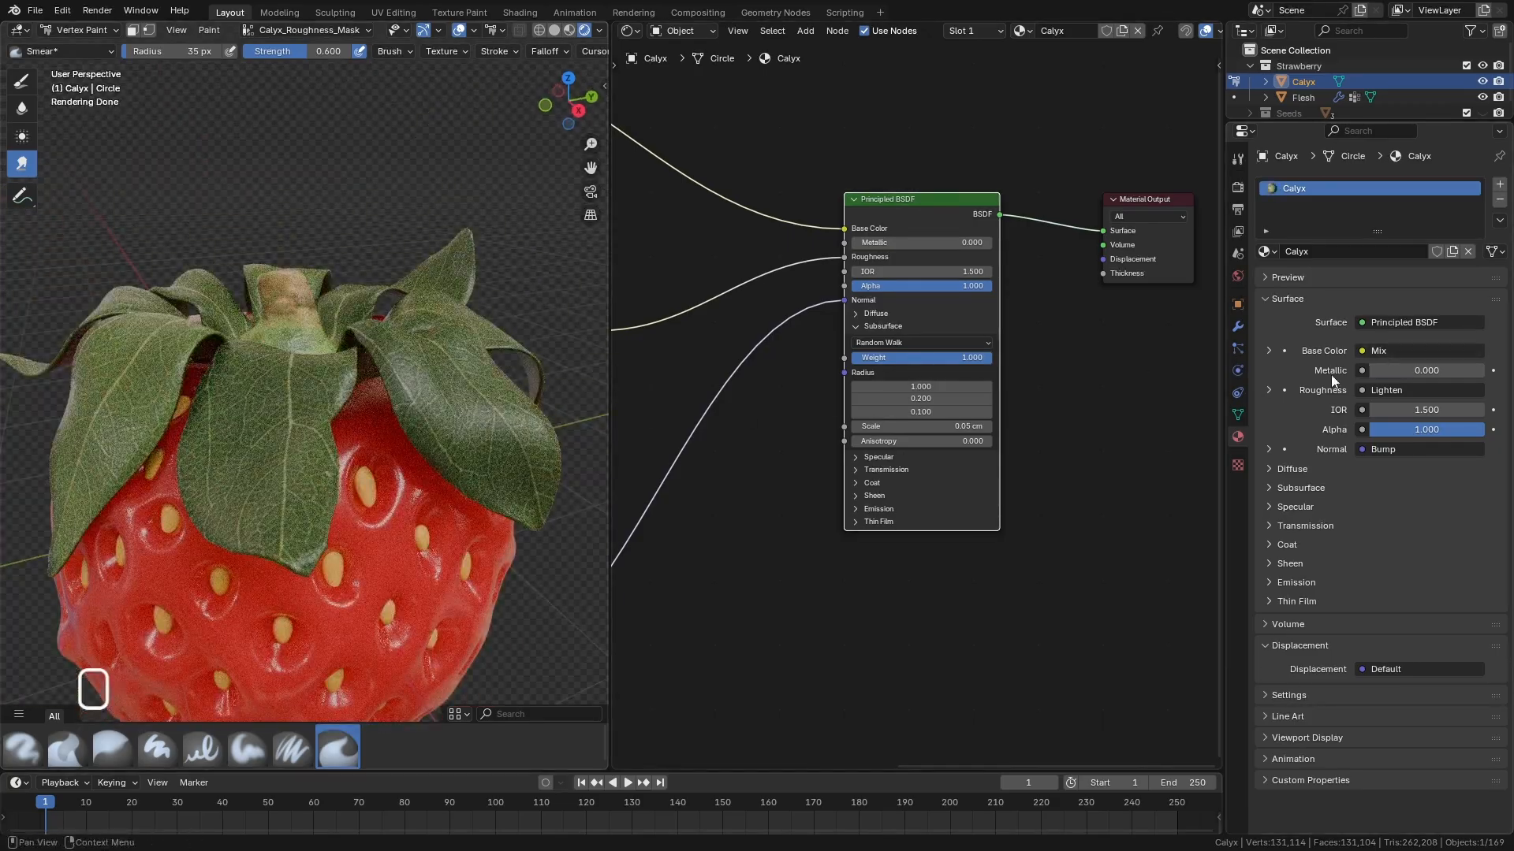
# Set the Subsurface Scale to 1 cm and inspect the light scattering through the calyx leaves.
pyautogui.click(920, 430)
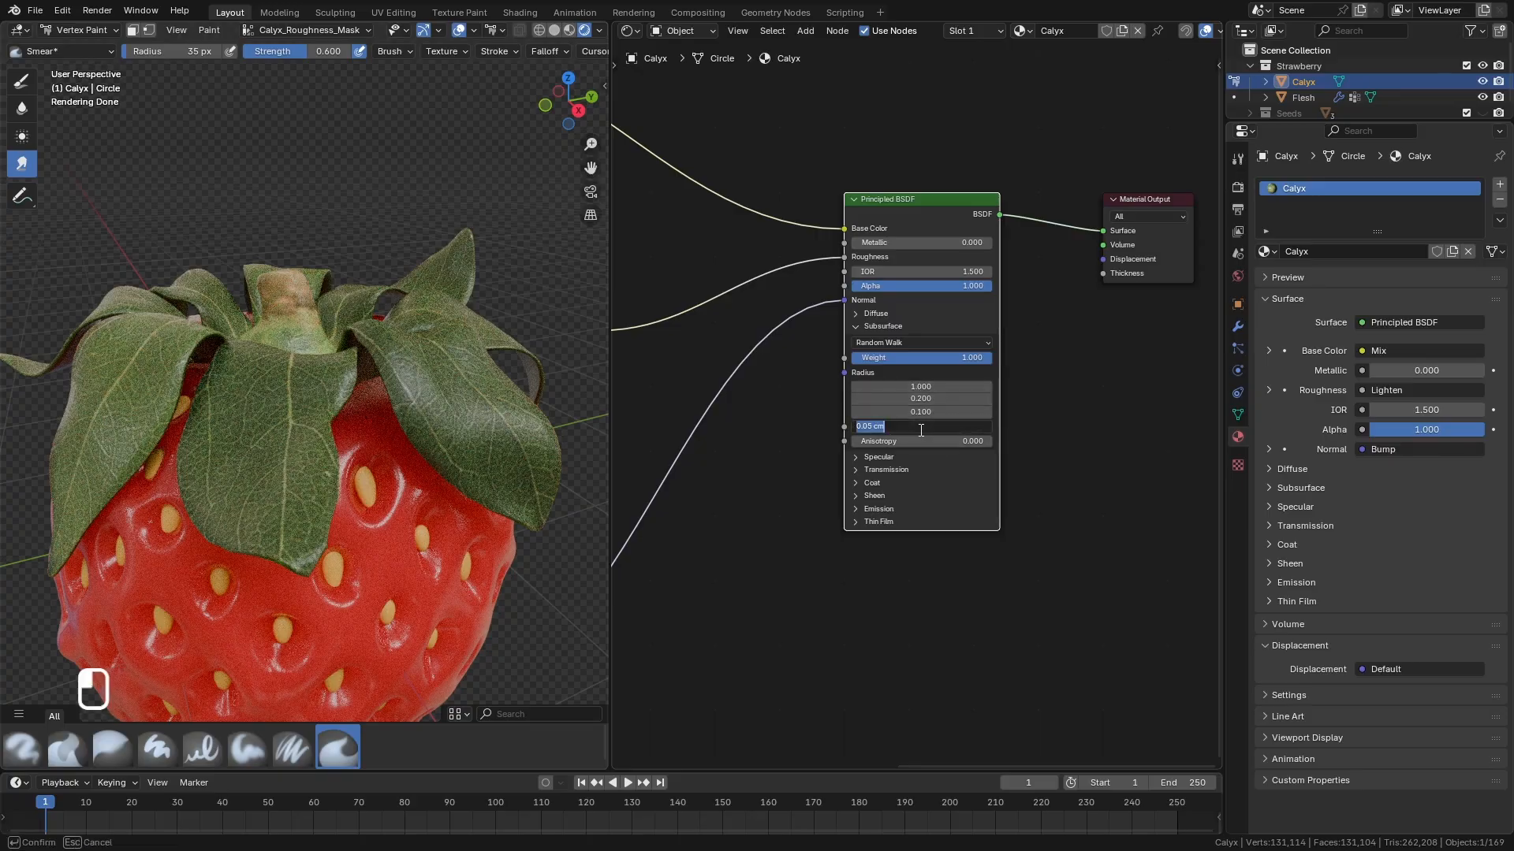
pyautogui.write('1')
pyautogui.press('Return')
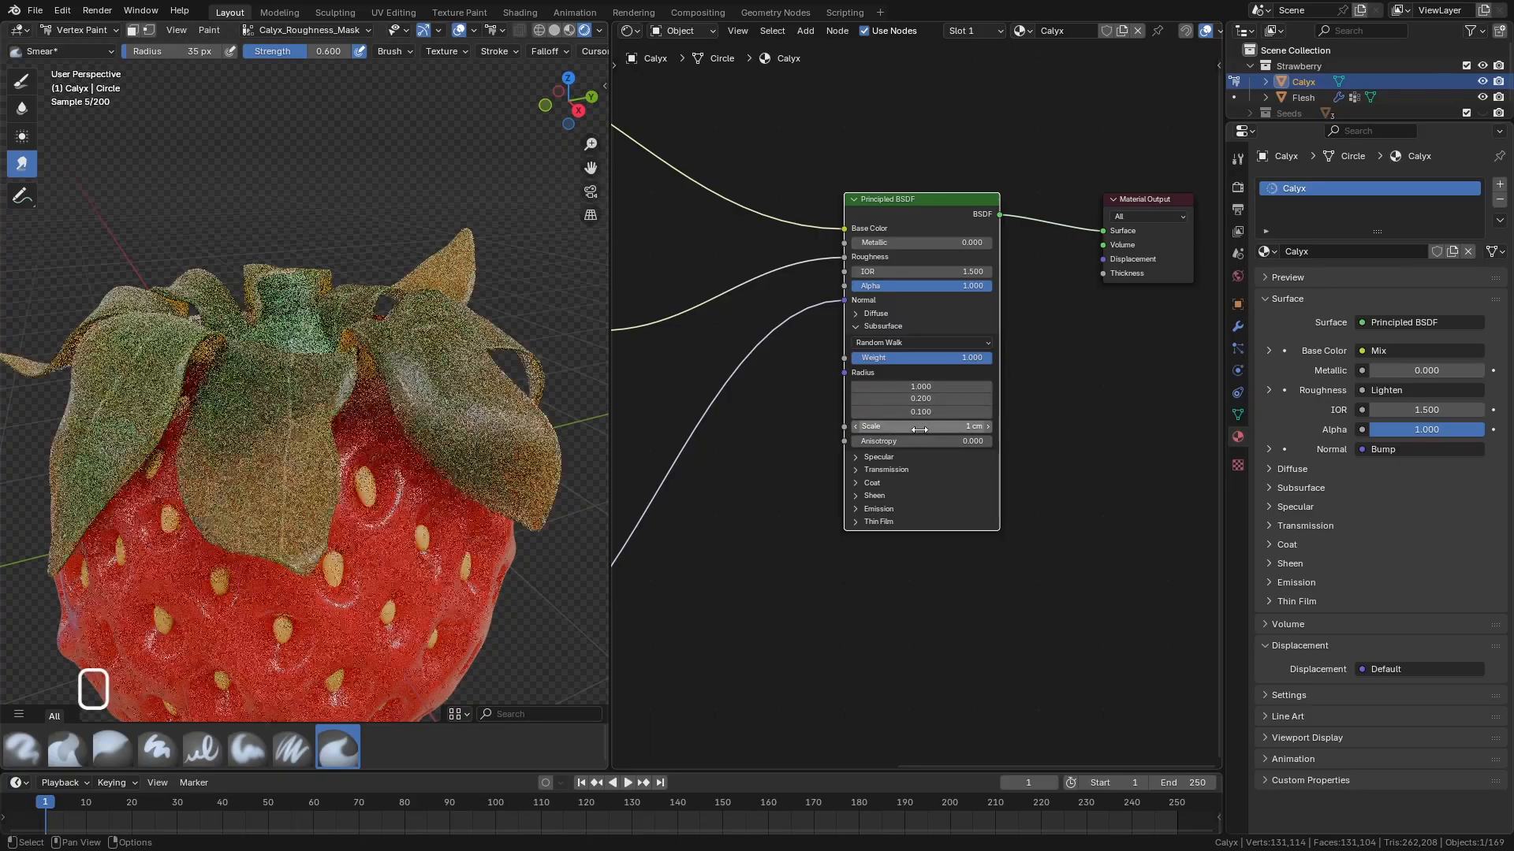
pyautogui.moveTo(517, 461); pyautogui.dragTo(529, 186, button='middle')
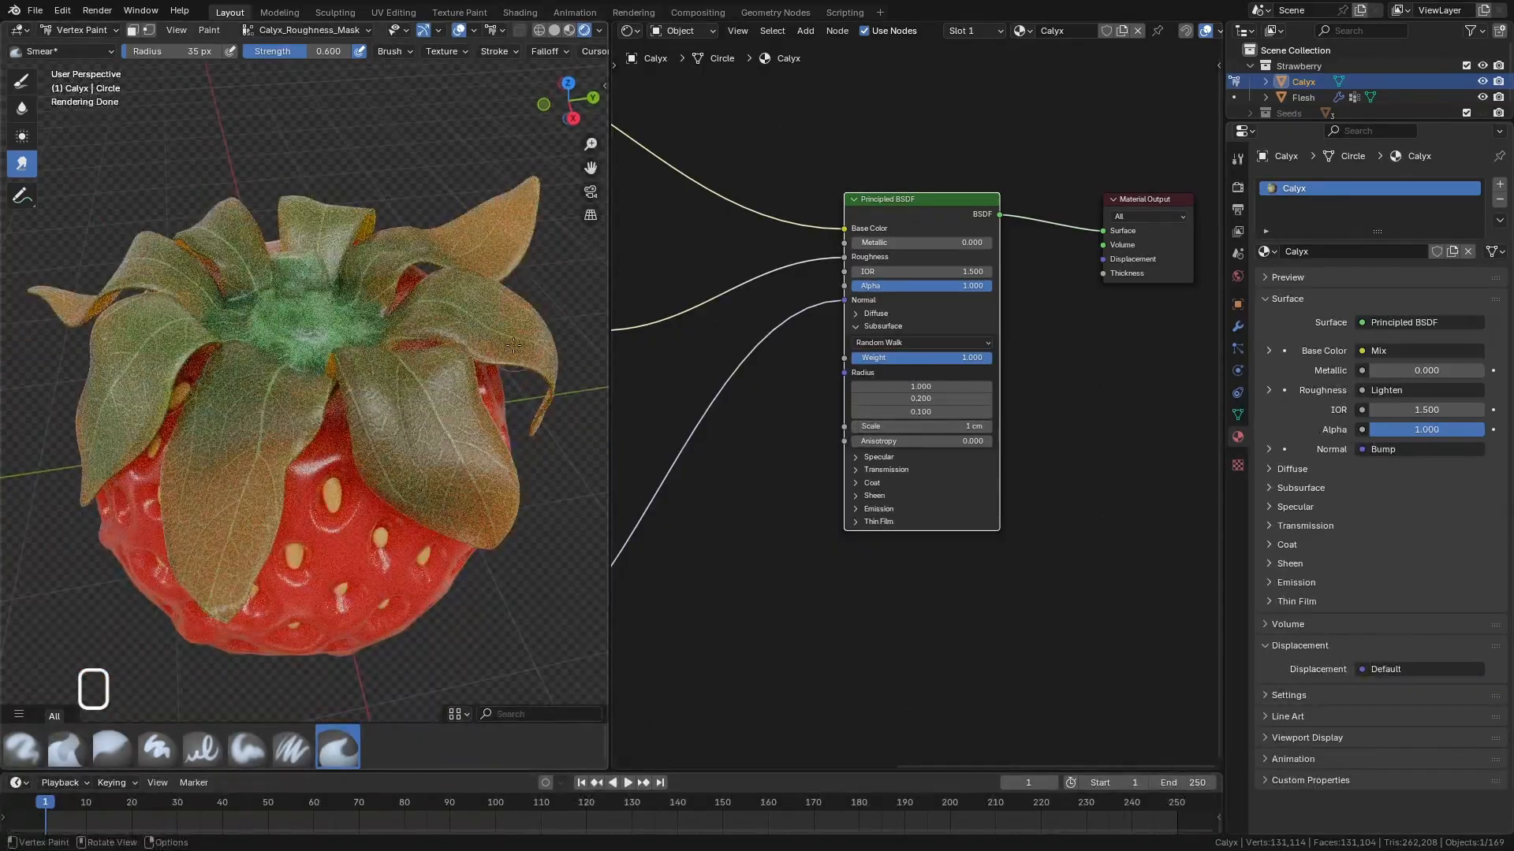
pyautogui.moveTo(217, 564); pyautogui.dragTo(165, 382, button='middle')
pyautogui.moveTo(275, 276); pyautogui.dragTo(281, 348, button='middle')
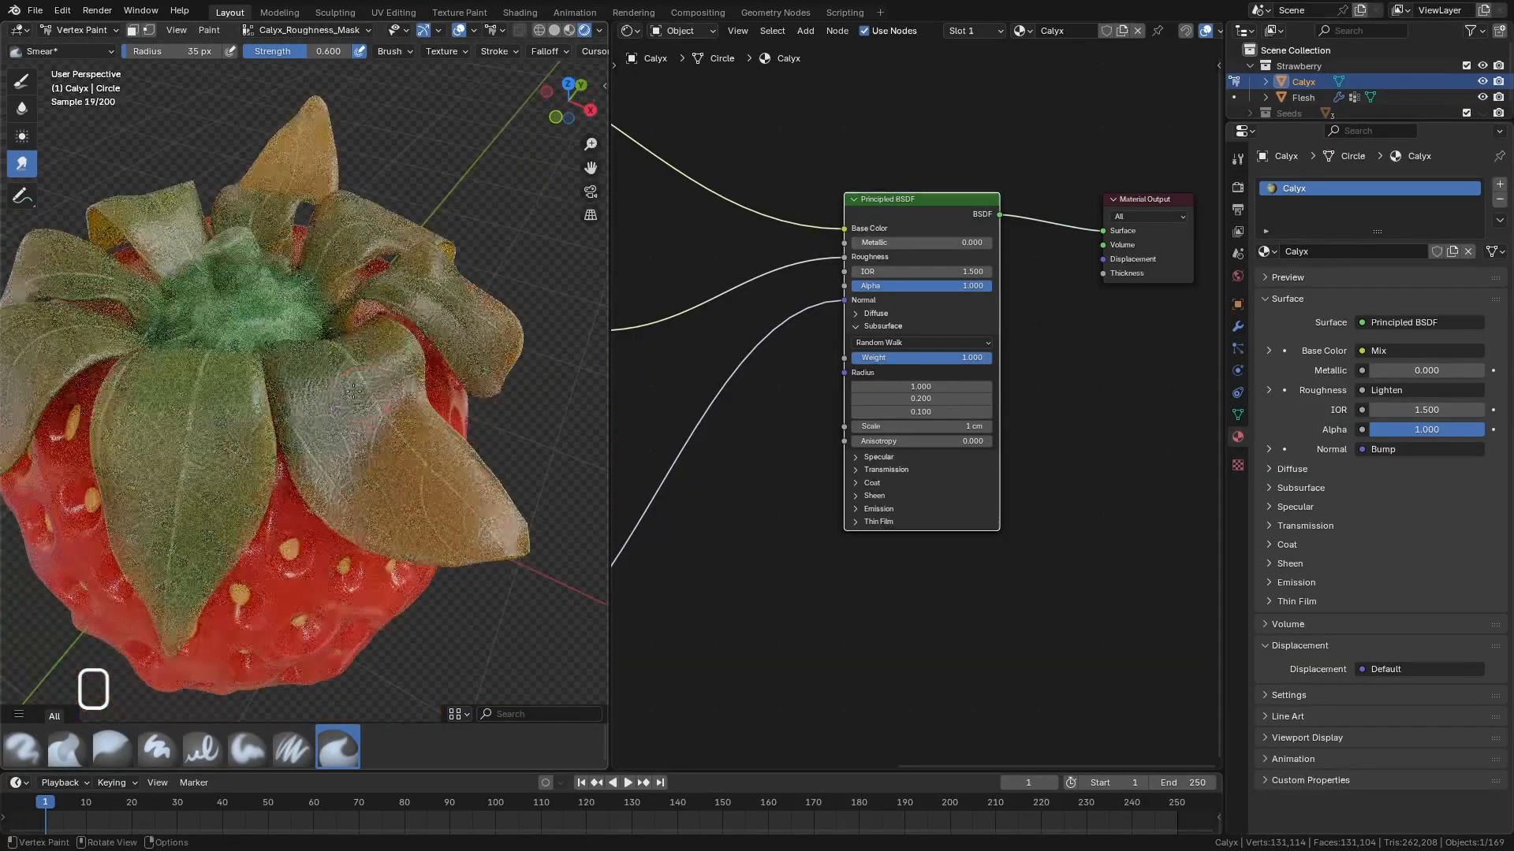
# Set all three Subsurface Radius values to 0.100, check the leaves and save the file.
pyautogui.click(926, 386)
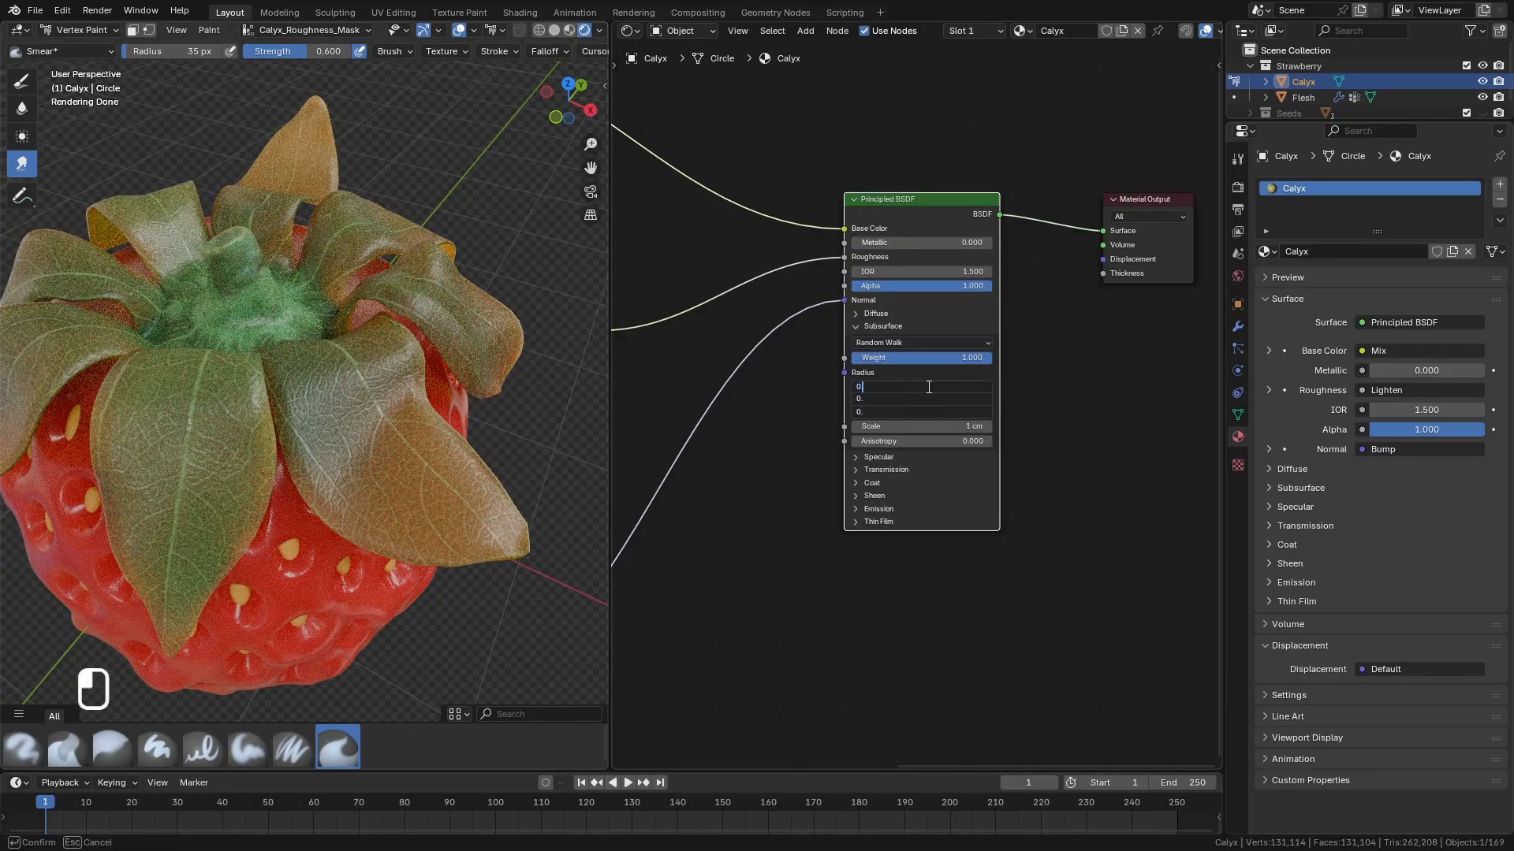
pyautogui.press('Return')
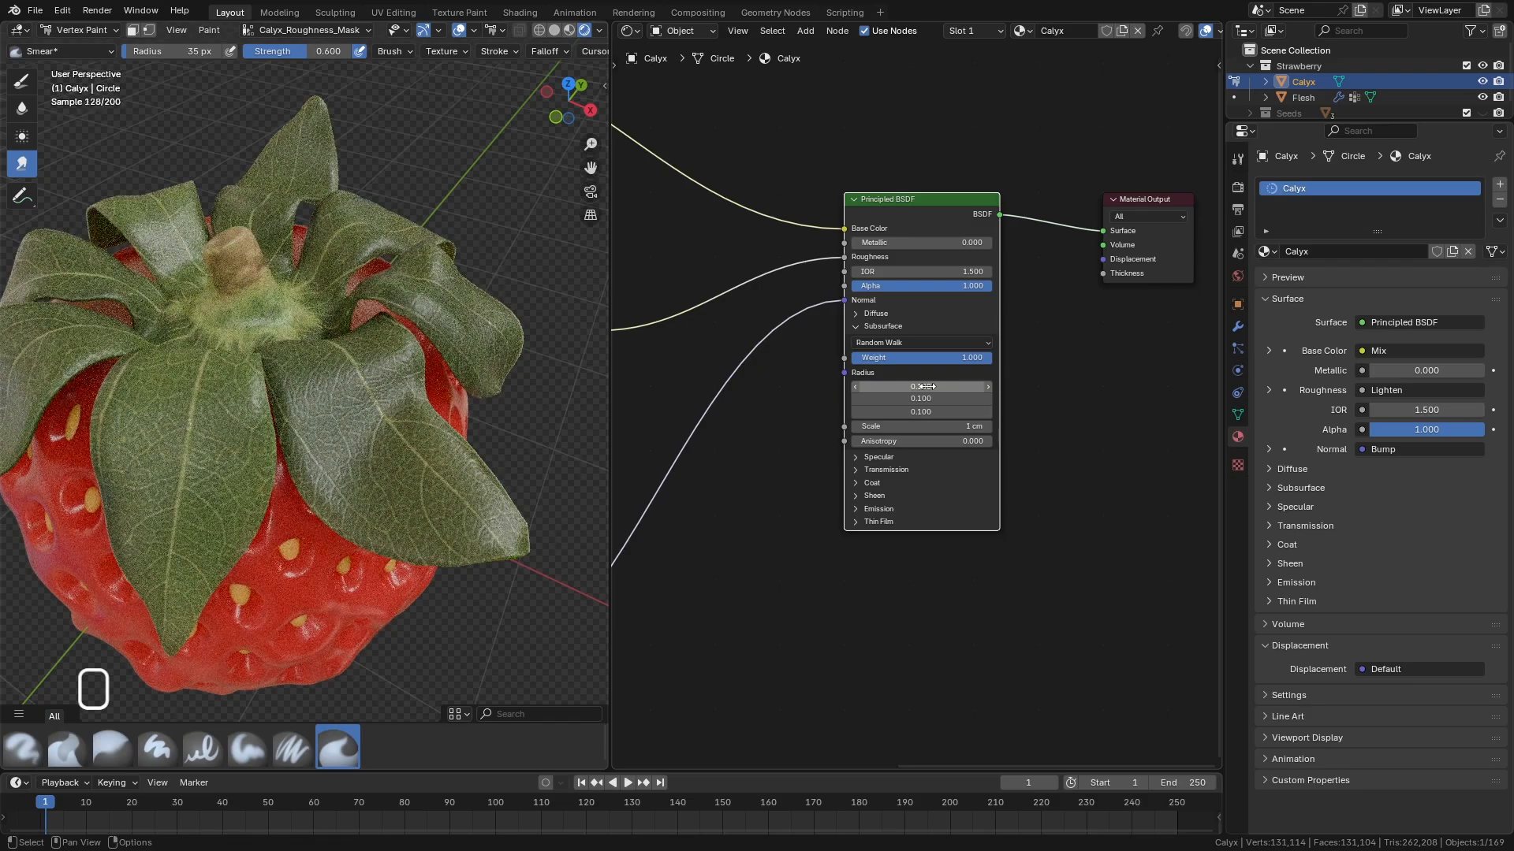
pyautogui.moveTo(298, 674); pyautogui.dragTo(289, 640, button='middle')
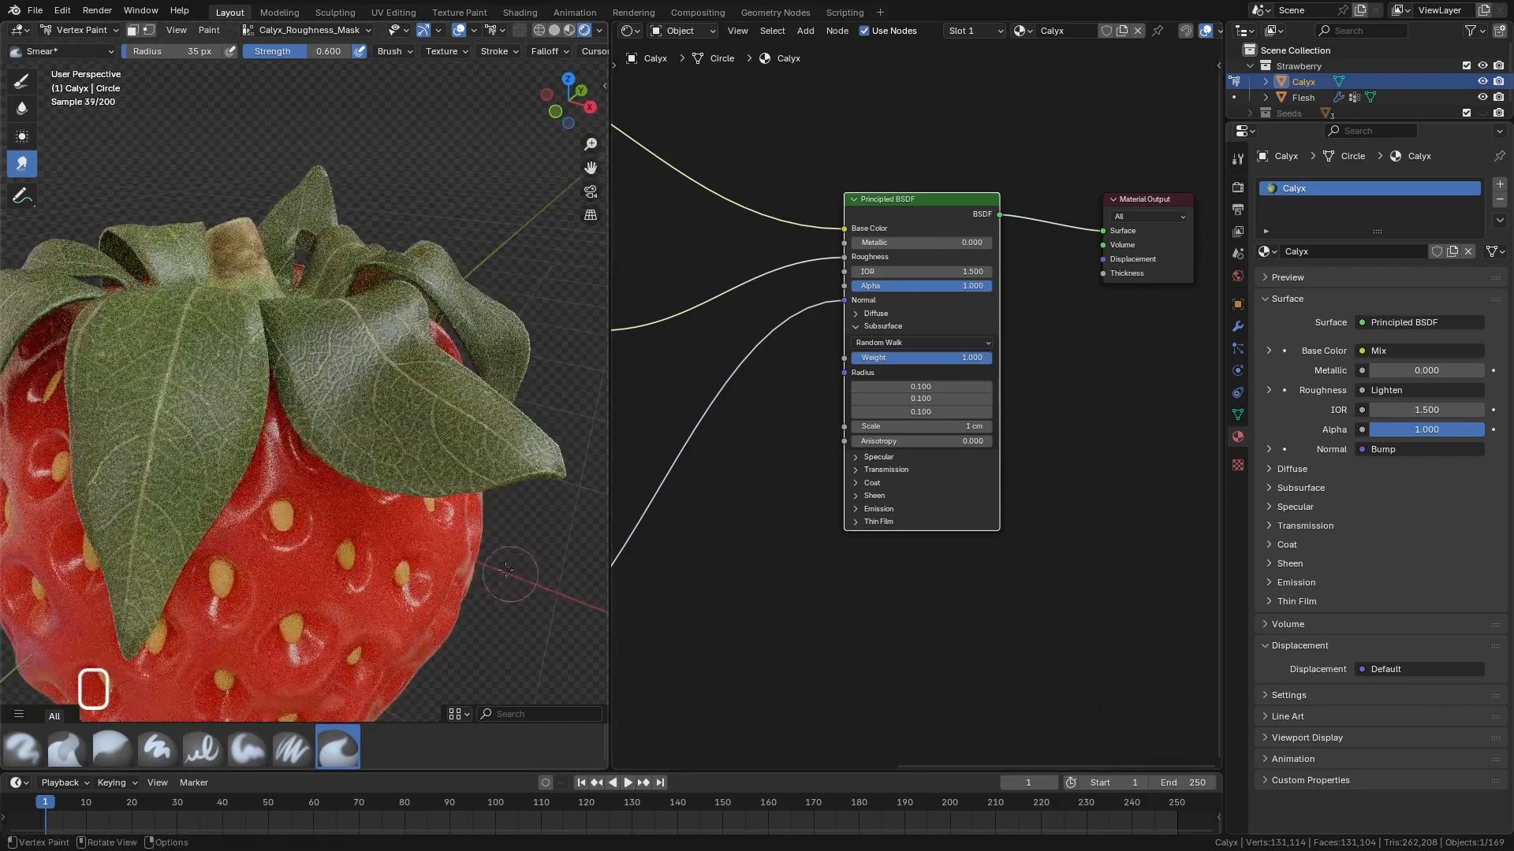
pyautogui.moveTo(515, 574); pyautogui.dragTo(416, 576, button='middle')
pyautogui.moveTo(473, 483); pyautogui.dragTo(512, 529, button='middle')
pyautogui.hotkey('ctrl', 's')
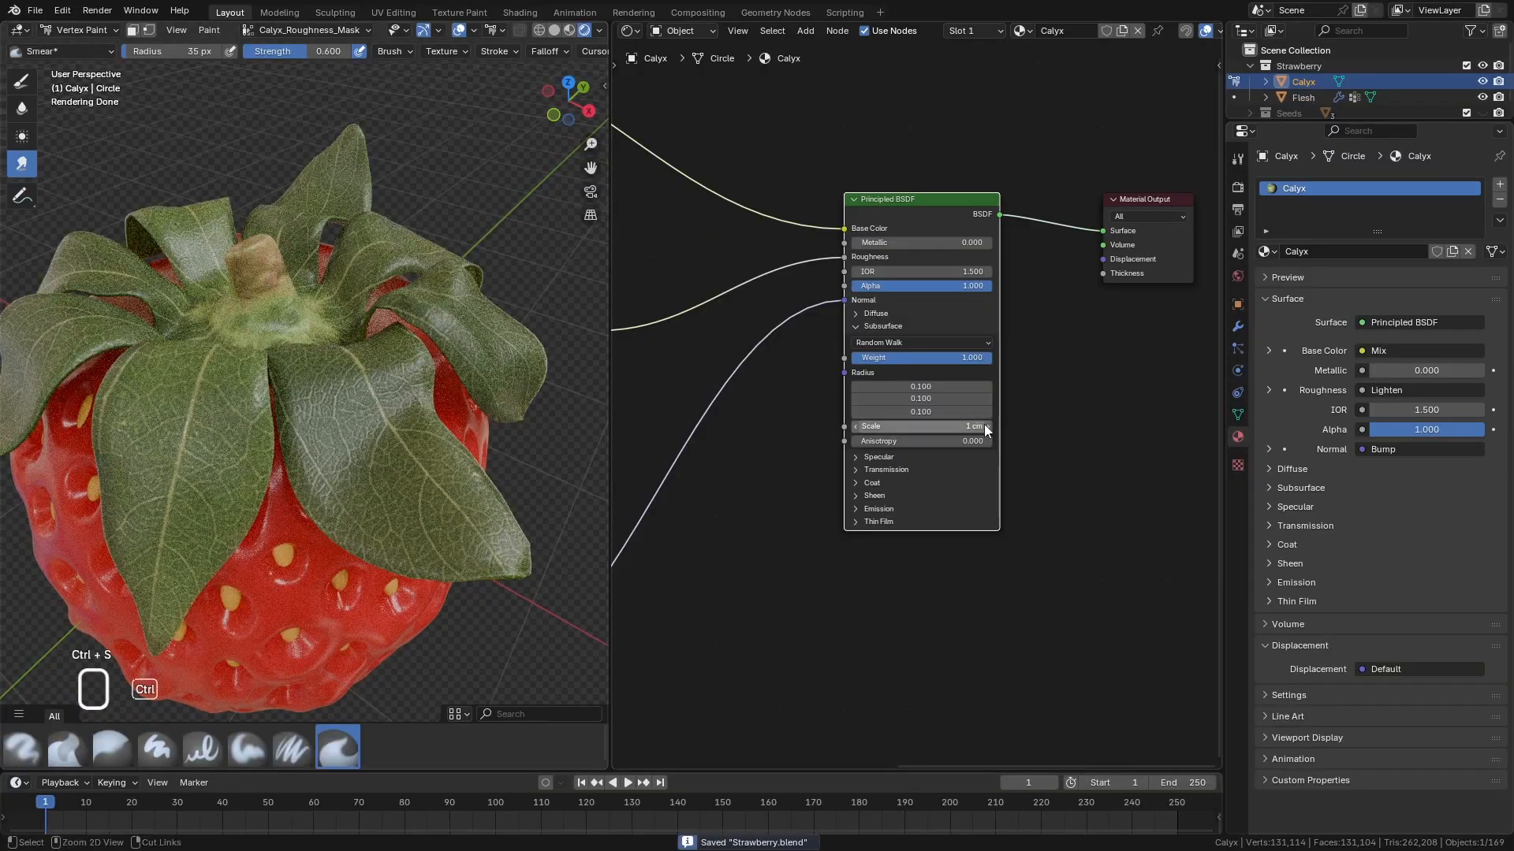
# Change the scene's Color Management View Transform to Khronos PBR Neutral.
pyautogui.click(1238, 187)
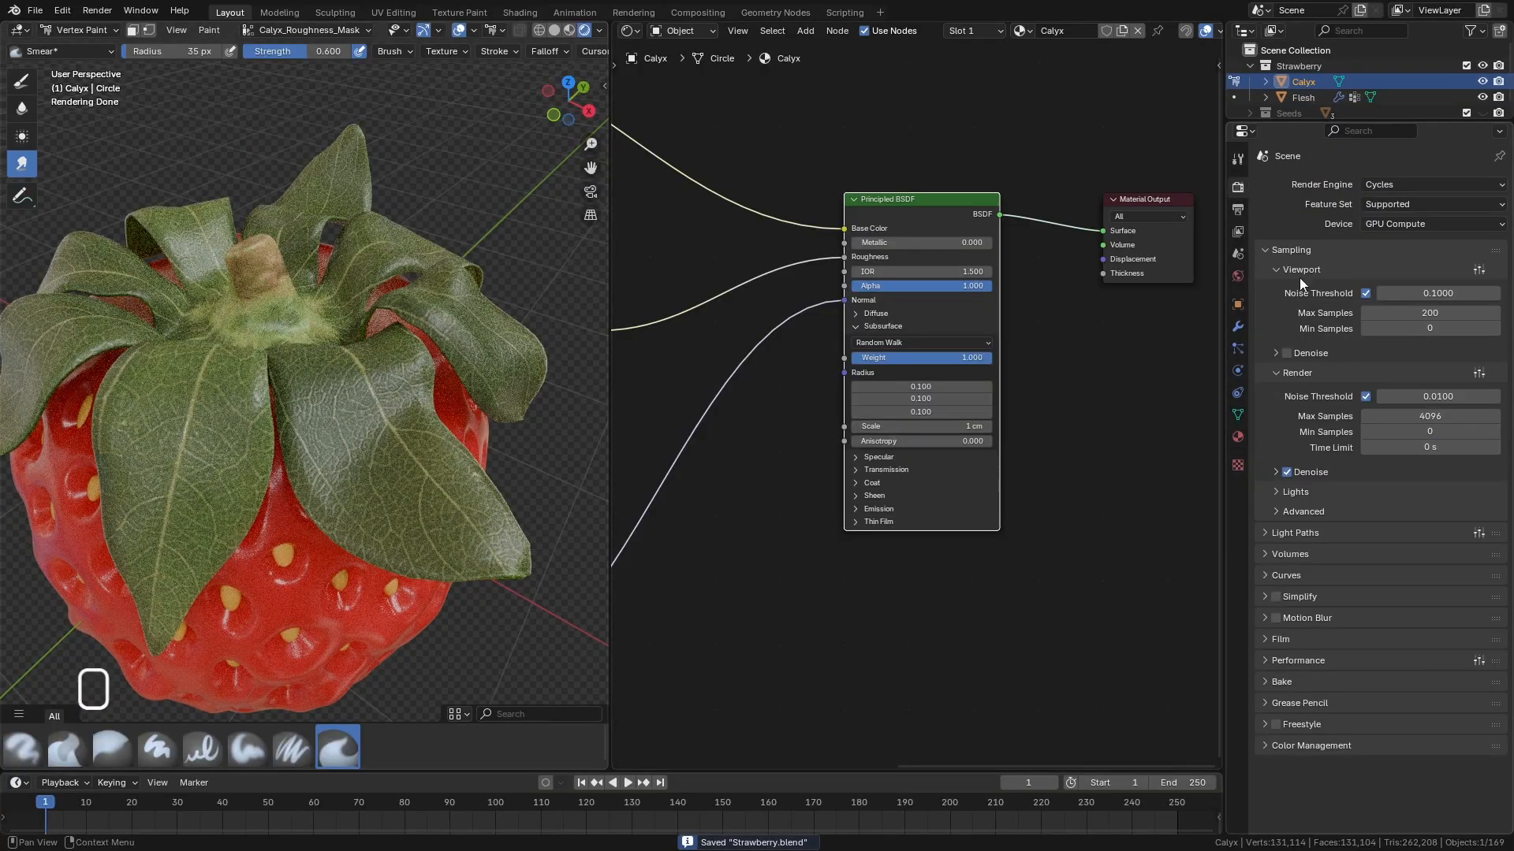
pyautogui.click(1270, 747)
pyautogui.scroll(-3, 1293, 733)
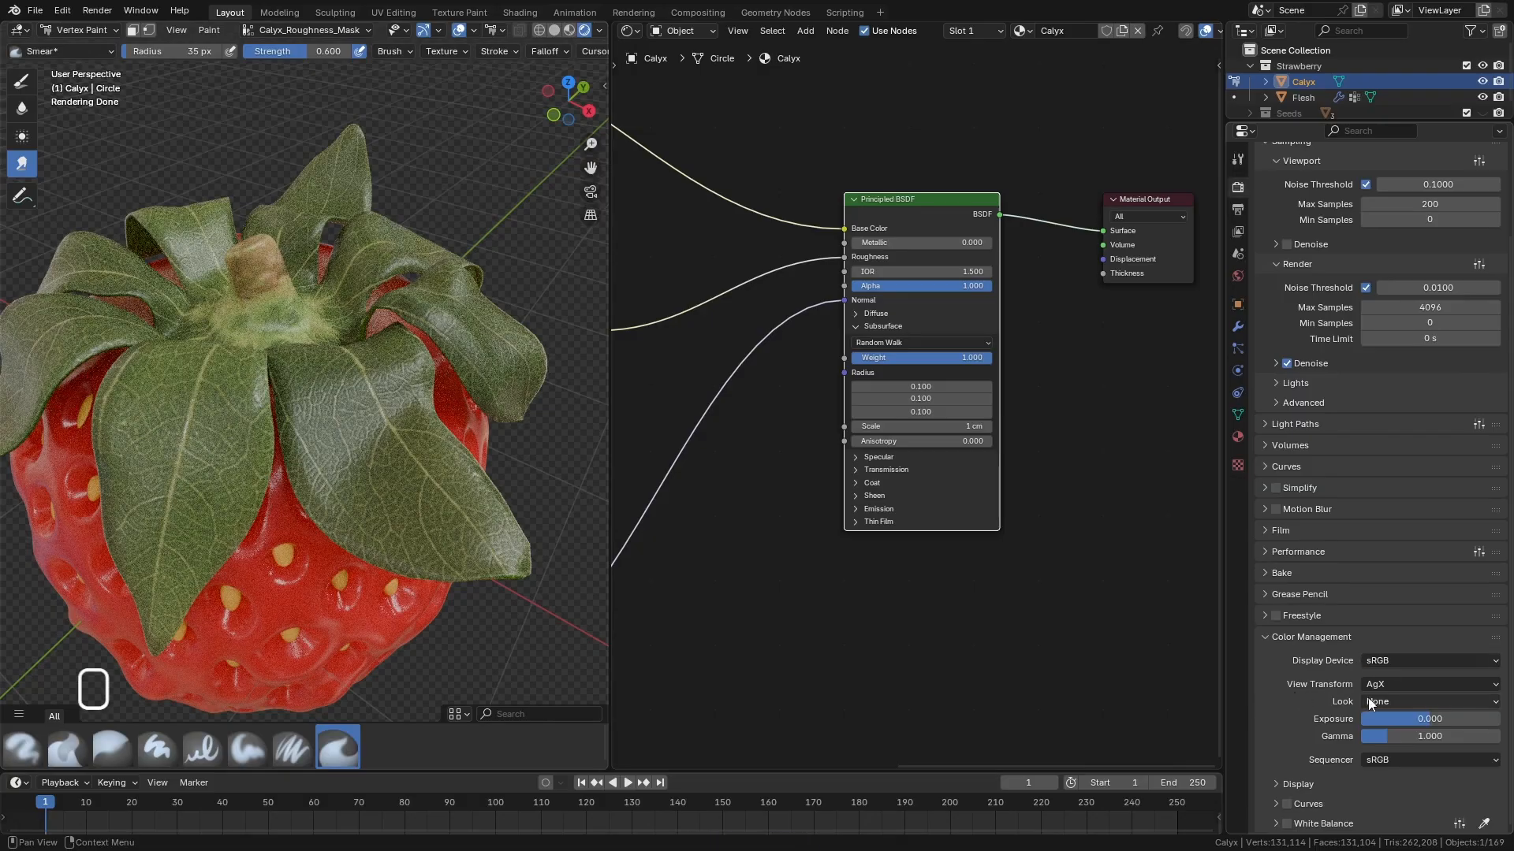
pyautogui.click(1396, 684)
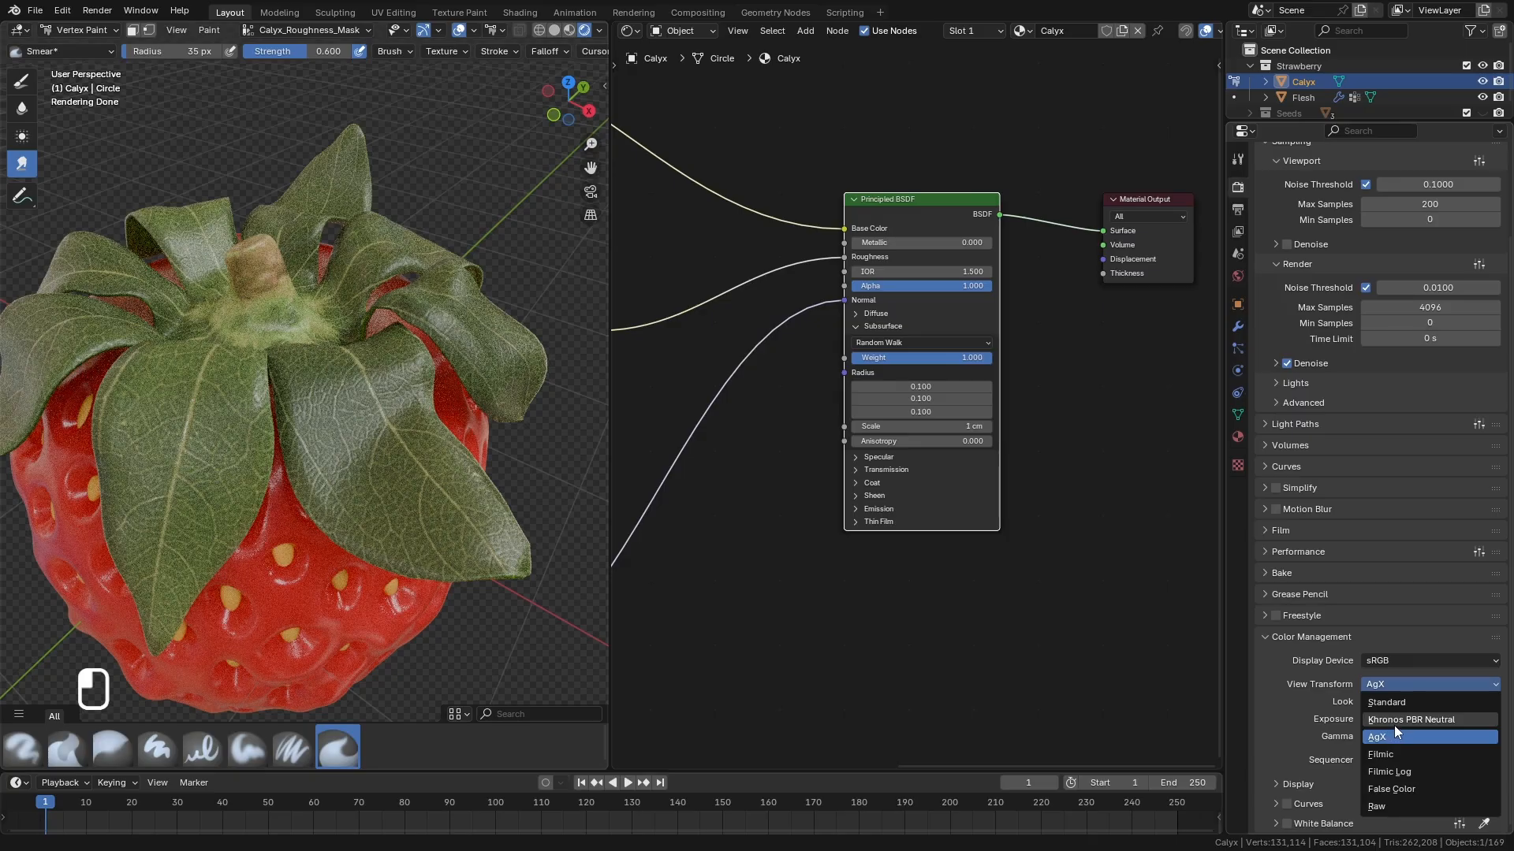
pyautogui.click(1402, 721)
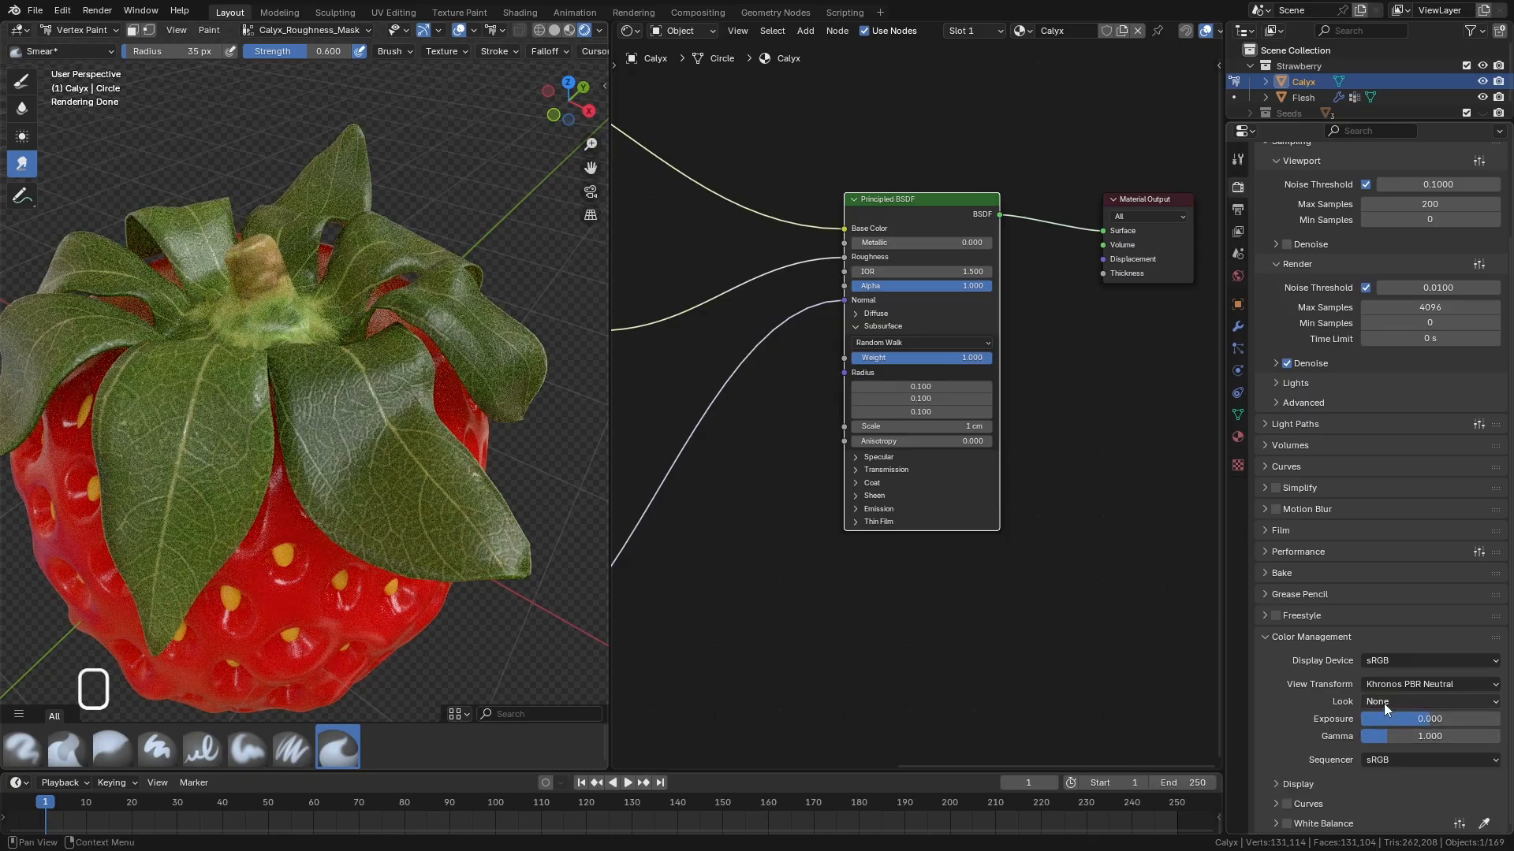
# Try the High Contrast look, settle on Medium High Contrast and check the strawberry's colours.
pyautogui.click(1385, 703)
pyautogui.click(1417, 598)
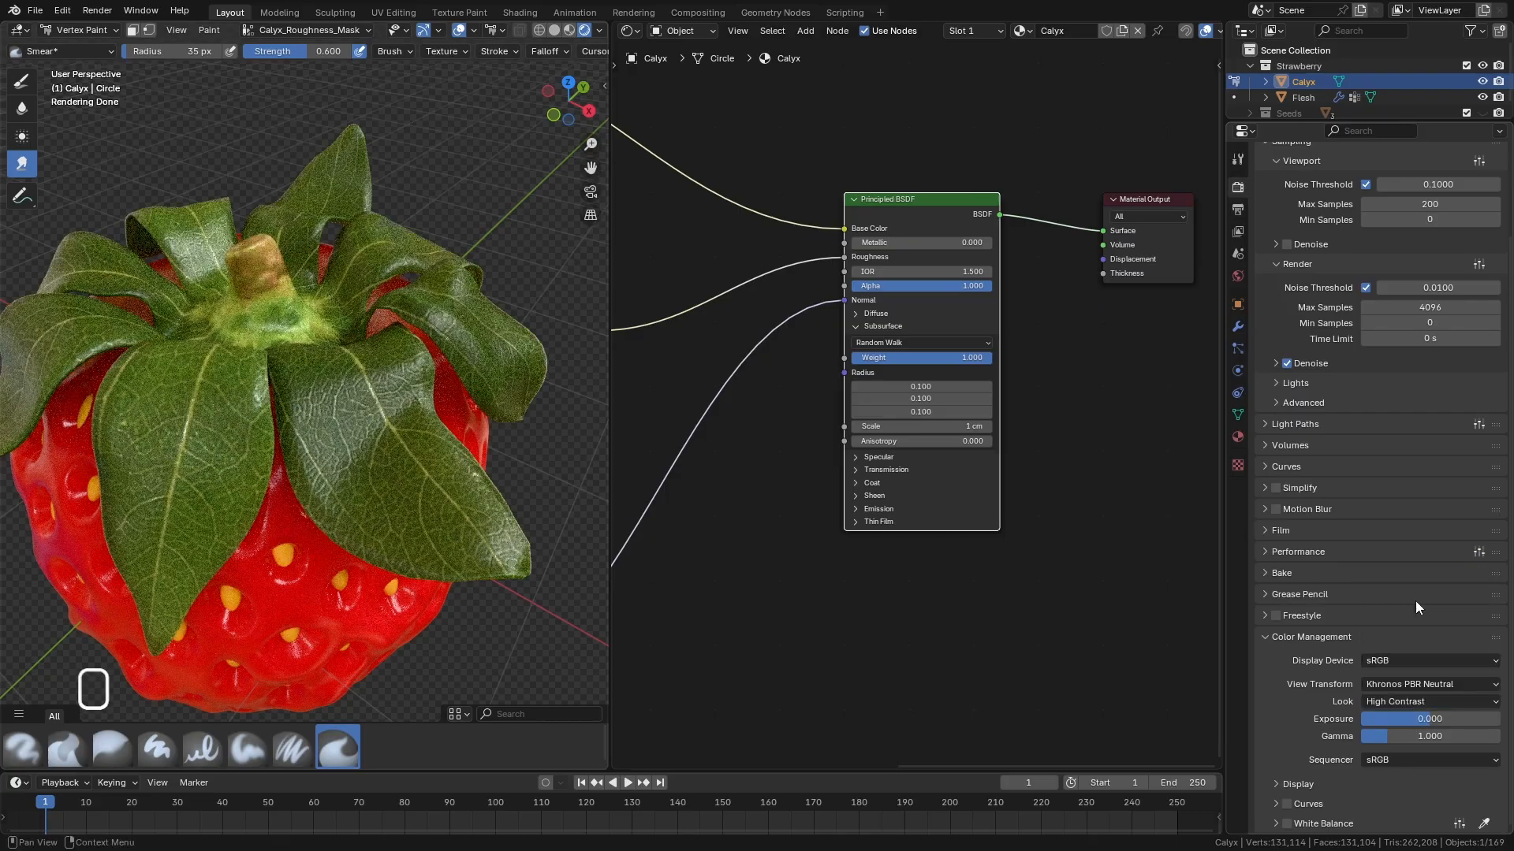
pyautogui.click(1412, 702)
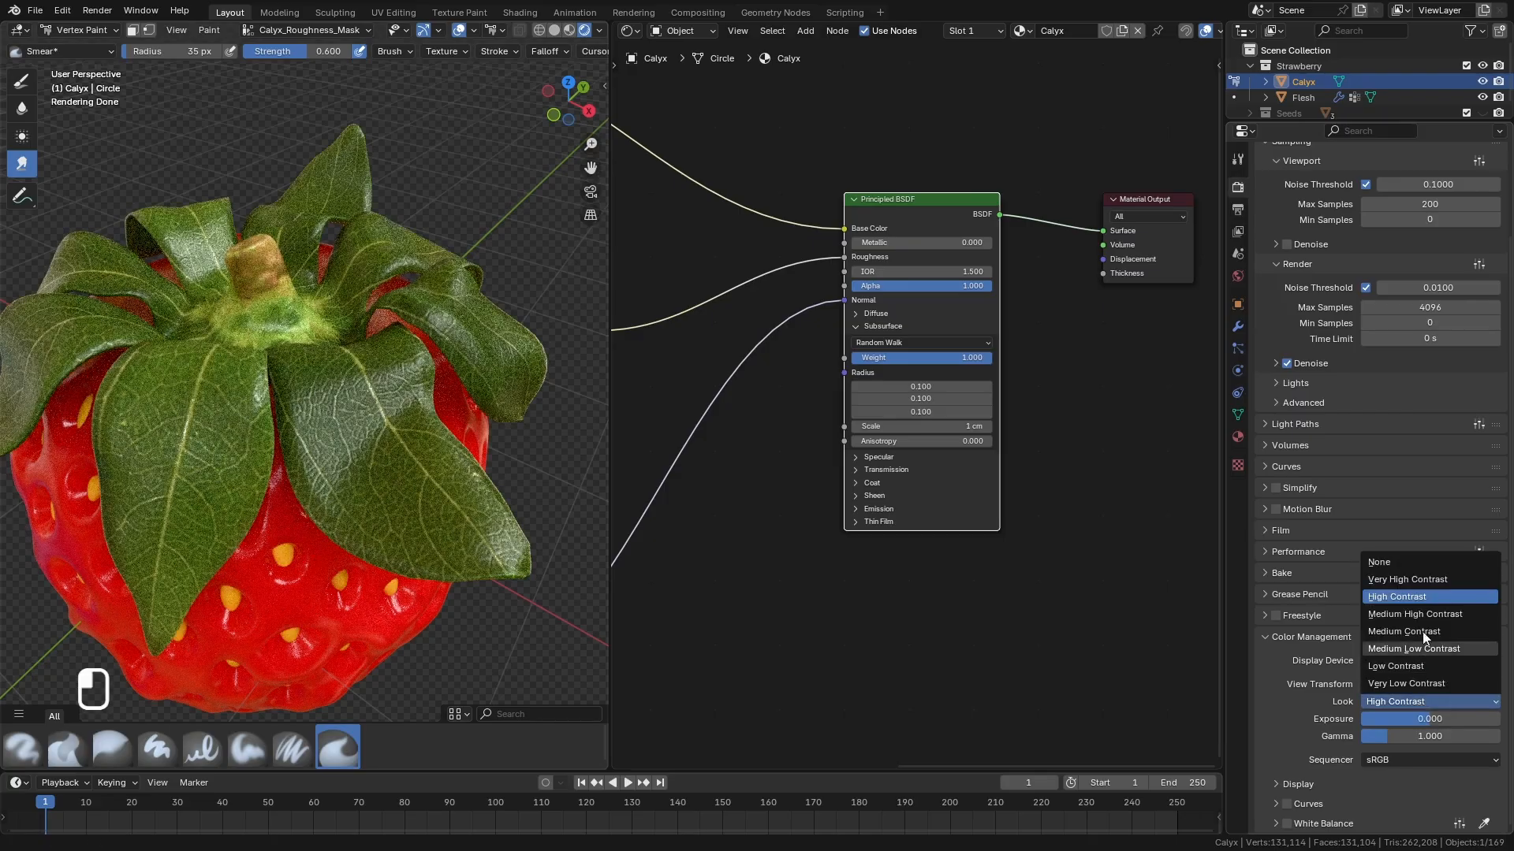
pyautogui.click(1428, 615)
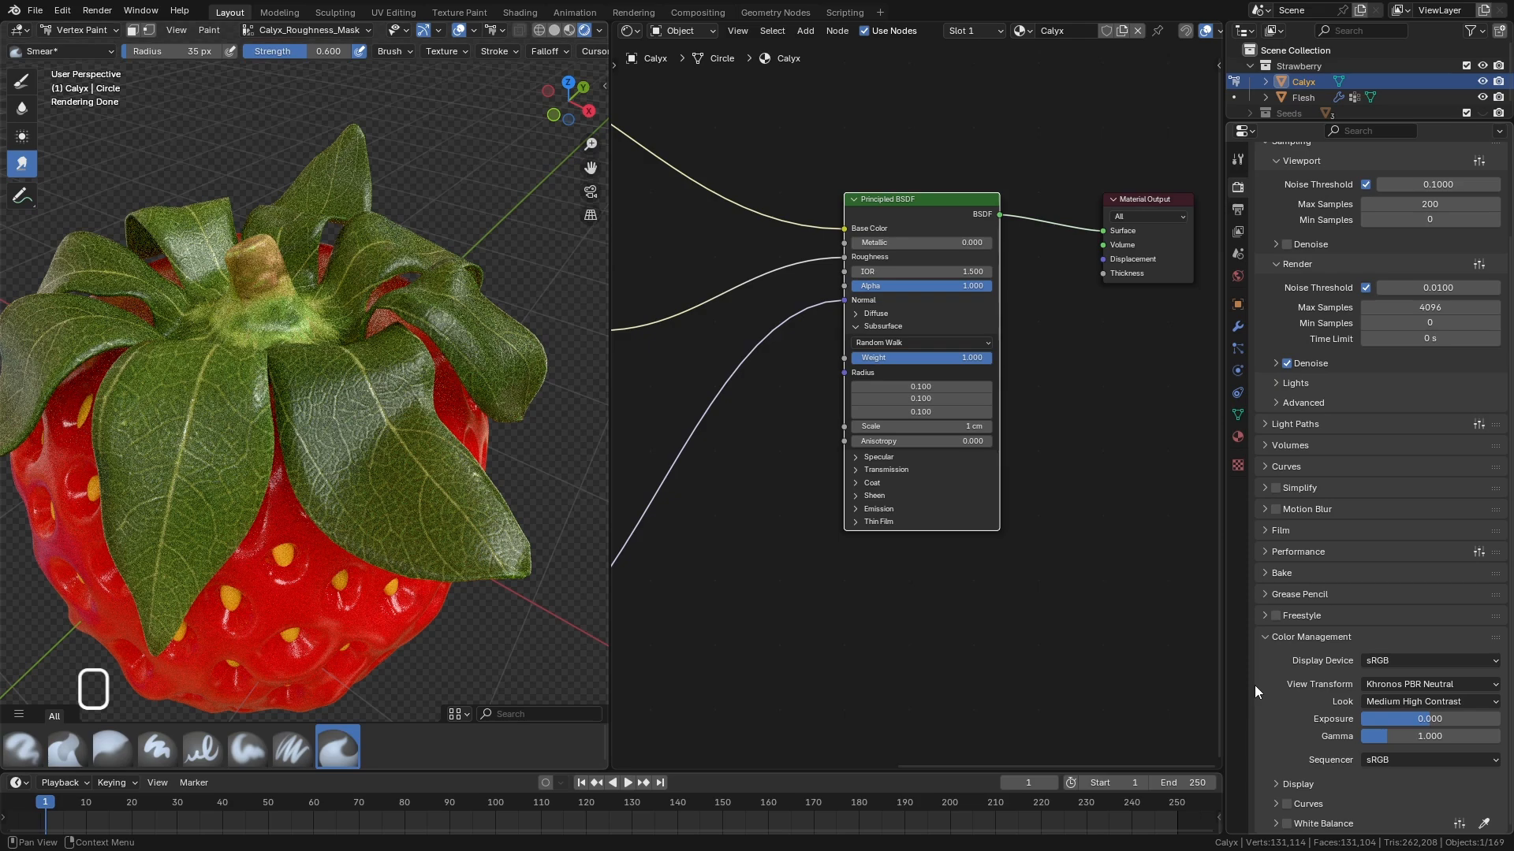
pyautogui.moveTo(481, 387); pyautogui.dragTo(475, 498, button='middle')
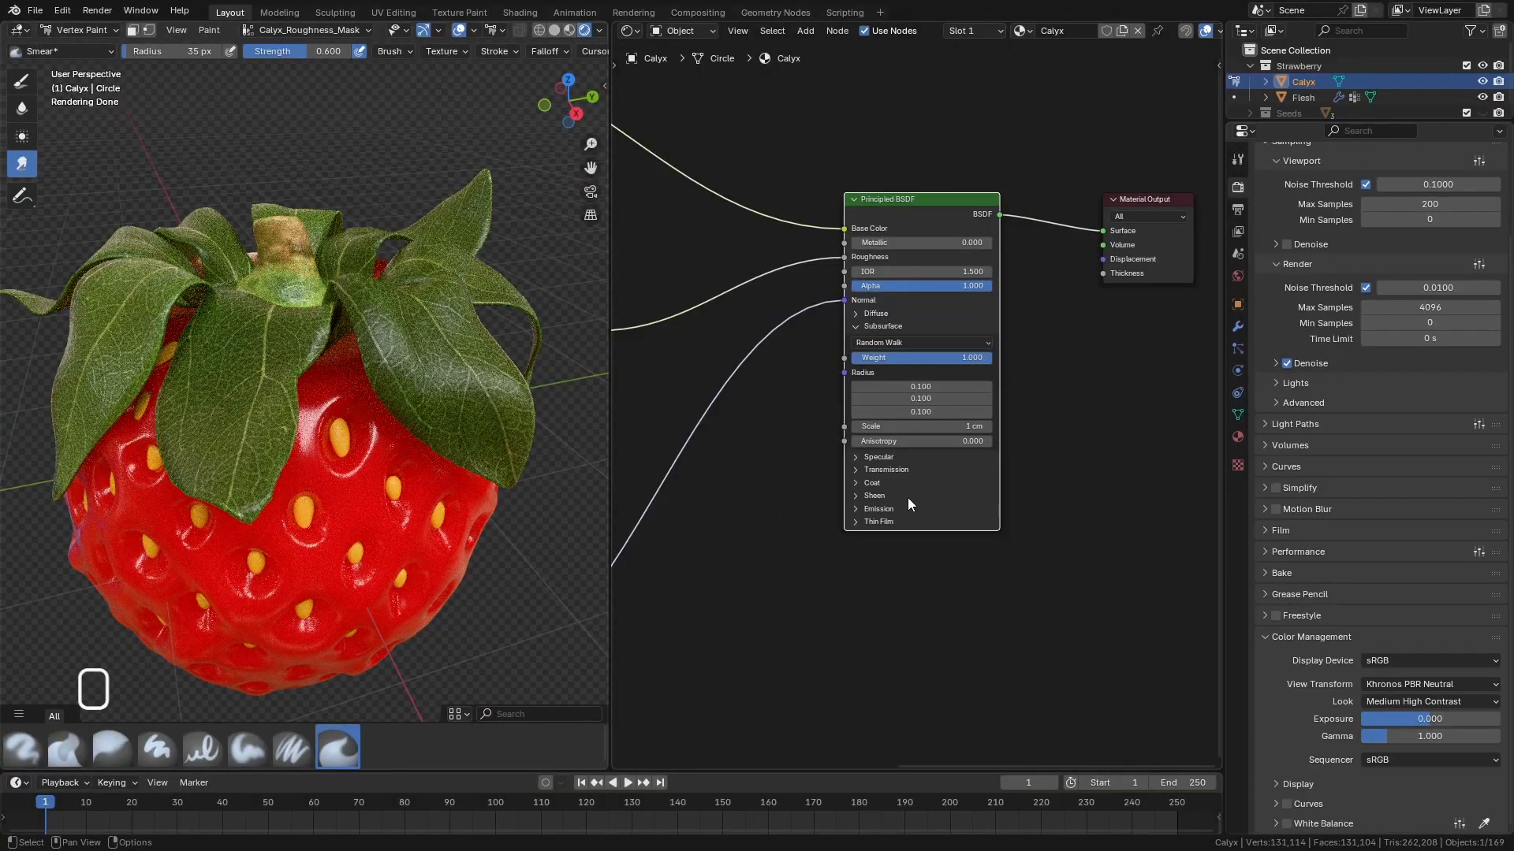
# Collapse the Subsurface settings, set the Principled BSDF's Sheen Weight to 1.000 and inspect the sheen on the calyx leaves.
pyautogui.click(859, 326)
pyautogui.moveTo(430, 386); pyautogui.dragTo(471, 415, button='middle')
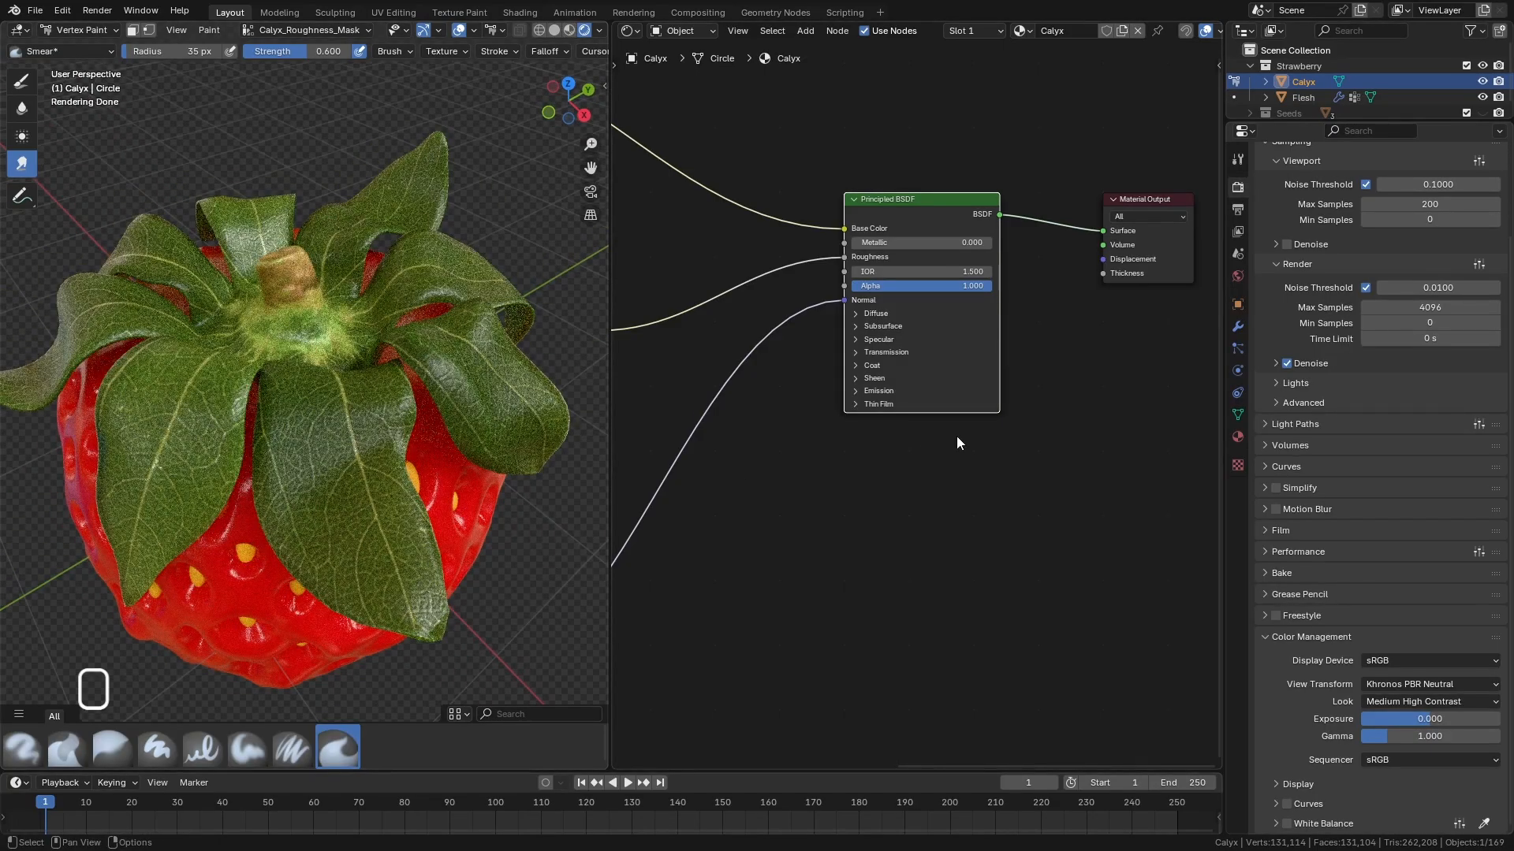
pyautogui.click(856, 379)
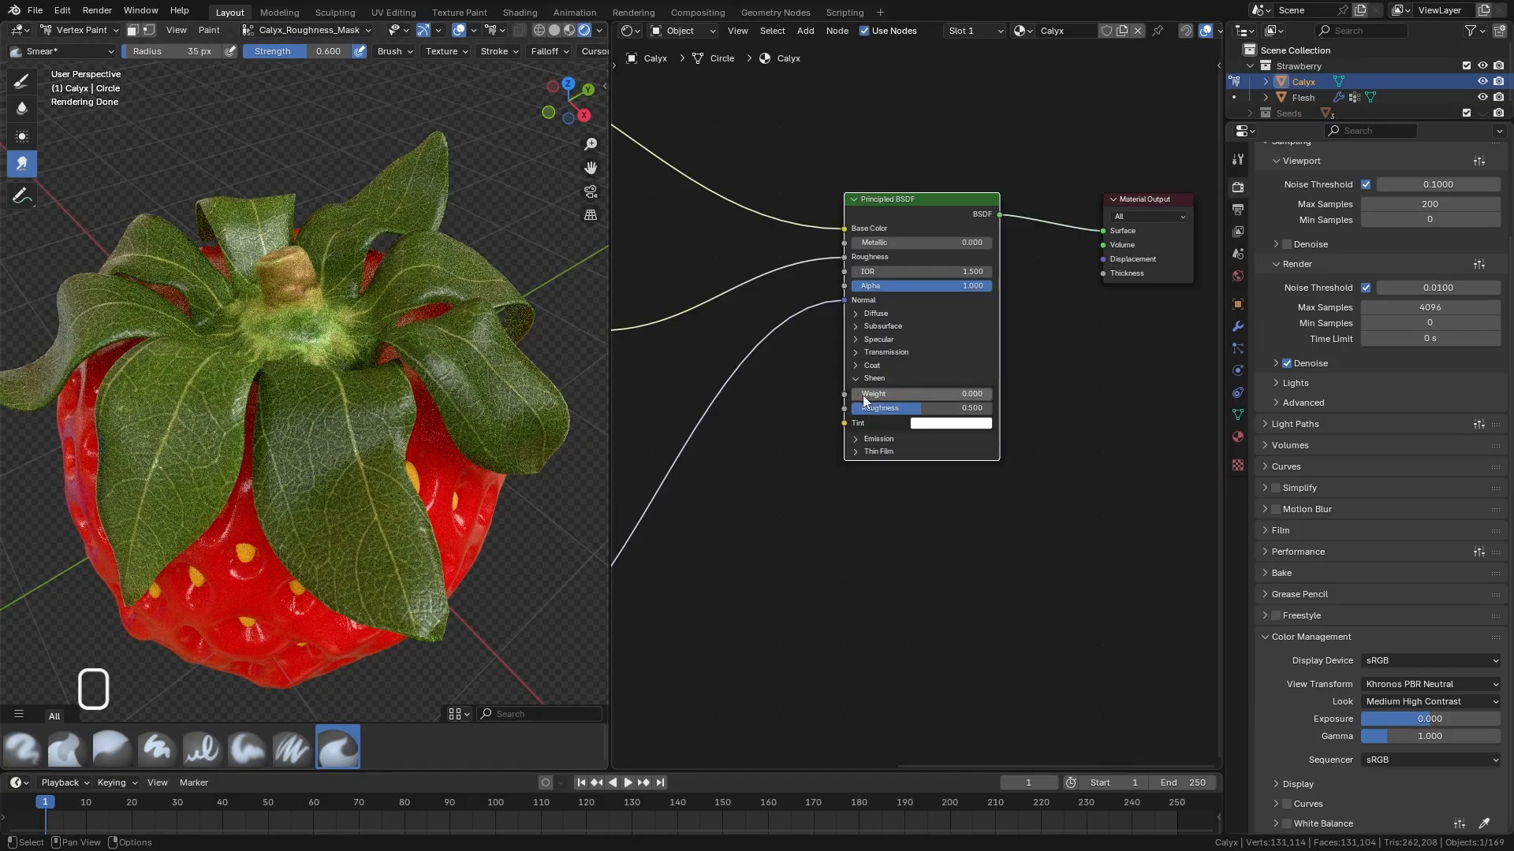
pyautogui.moveTo(861, 395)
pyautogui.mouseDown()
pyautogui.moveTo(991, 399)
pyautogui.moveTo(862, 399)
pyautogui.mouseUp()
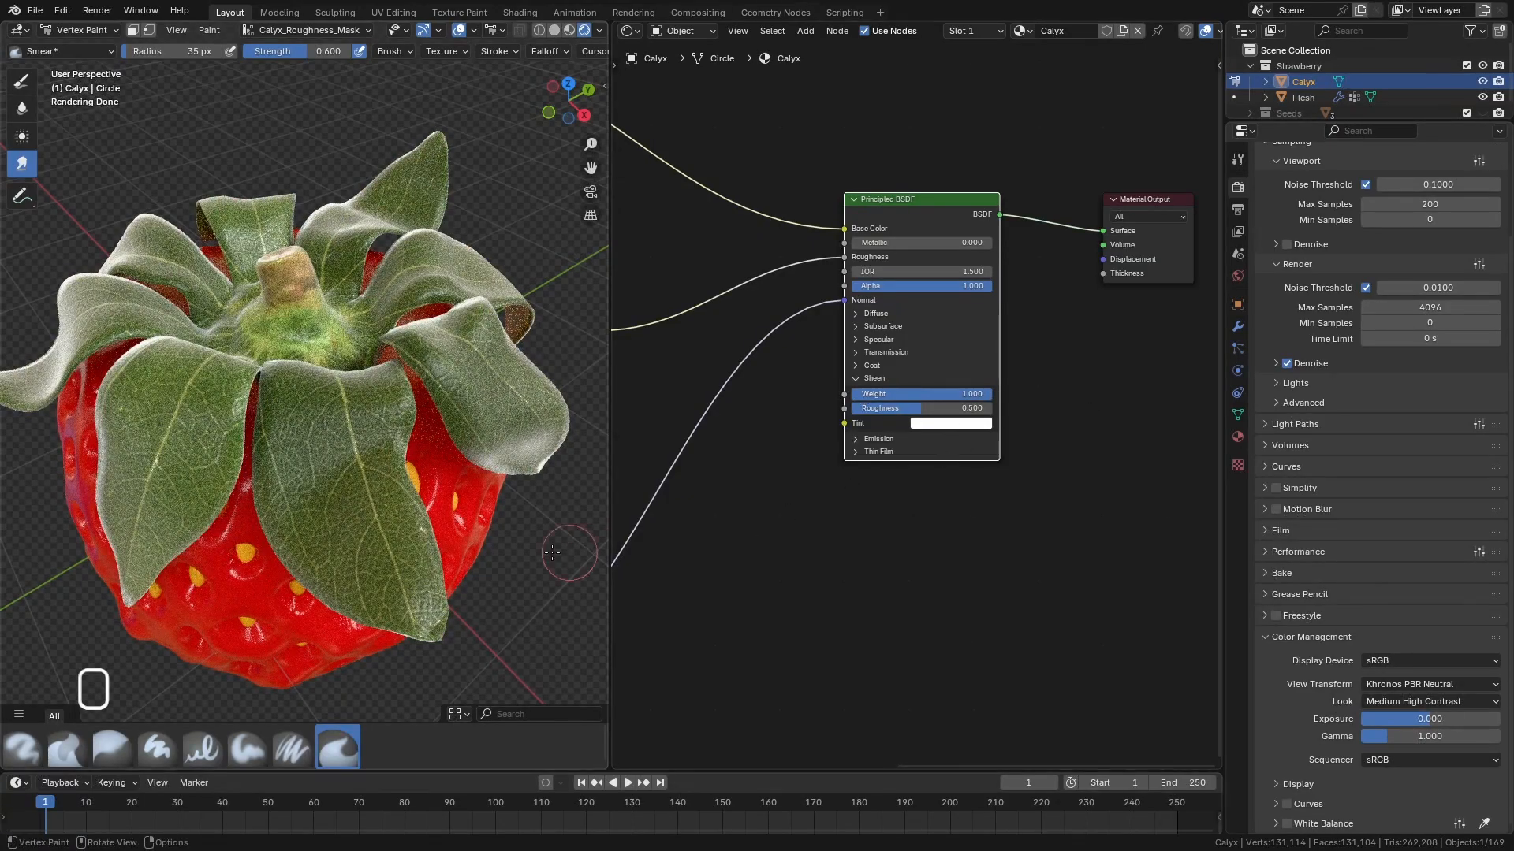
pyautogui.moveTo(429, 487); pyautogui.dragTo(505, 337, button='middle')
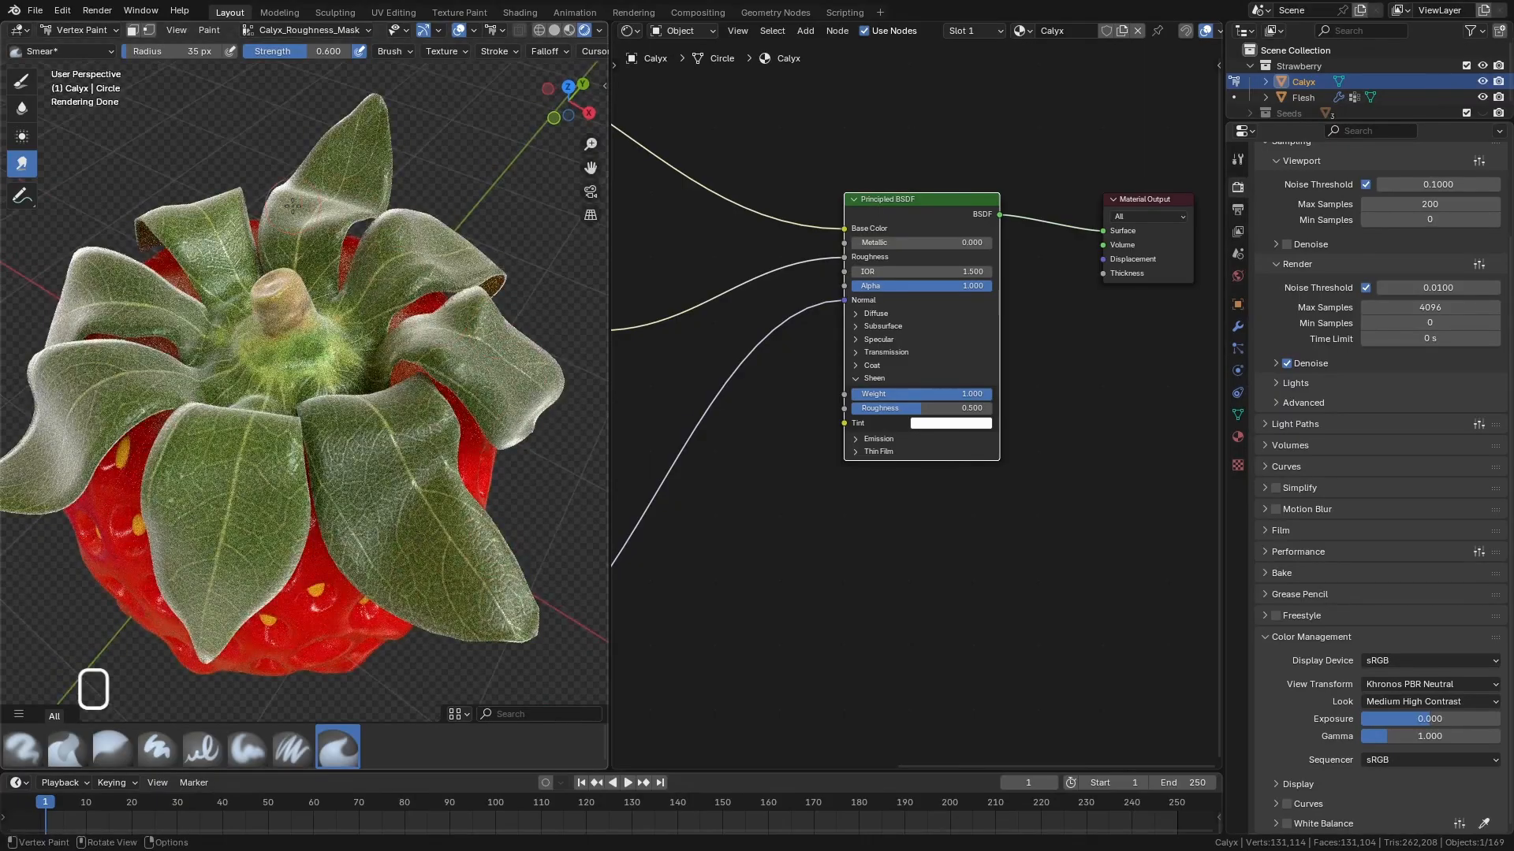
pyautogui.moveTo(455, 522); pyautogui.dragTo(465, 433, button='middle')
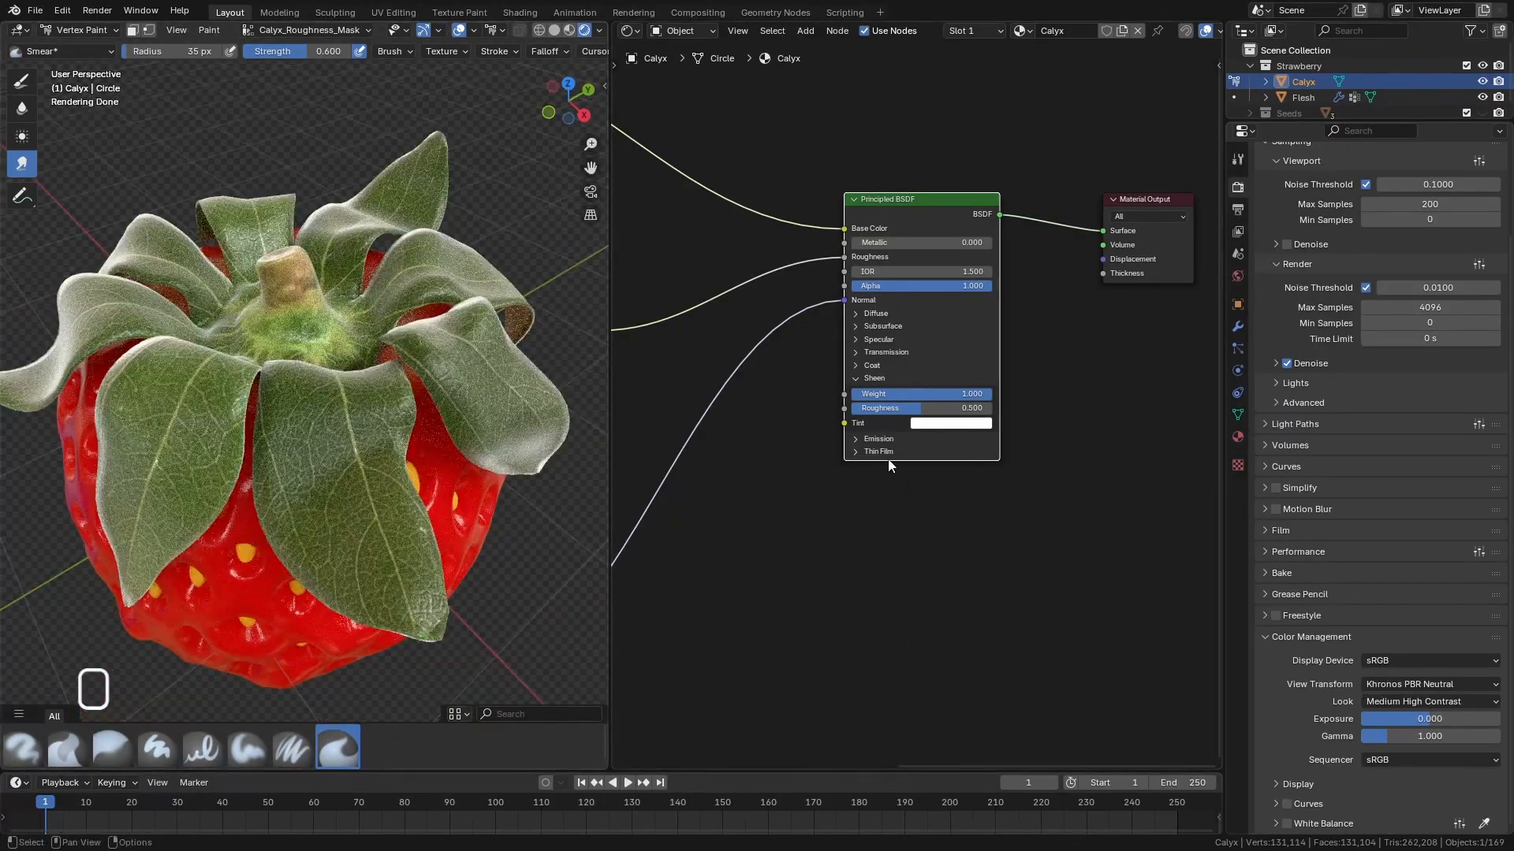
pyautogui.moveTo(386, 287); pyautogui.dragTo(419, 309, button='middle')
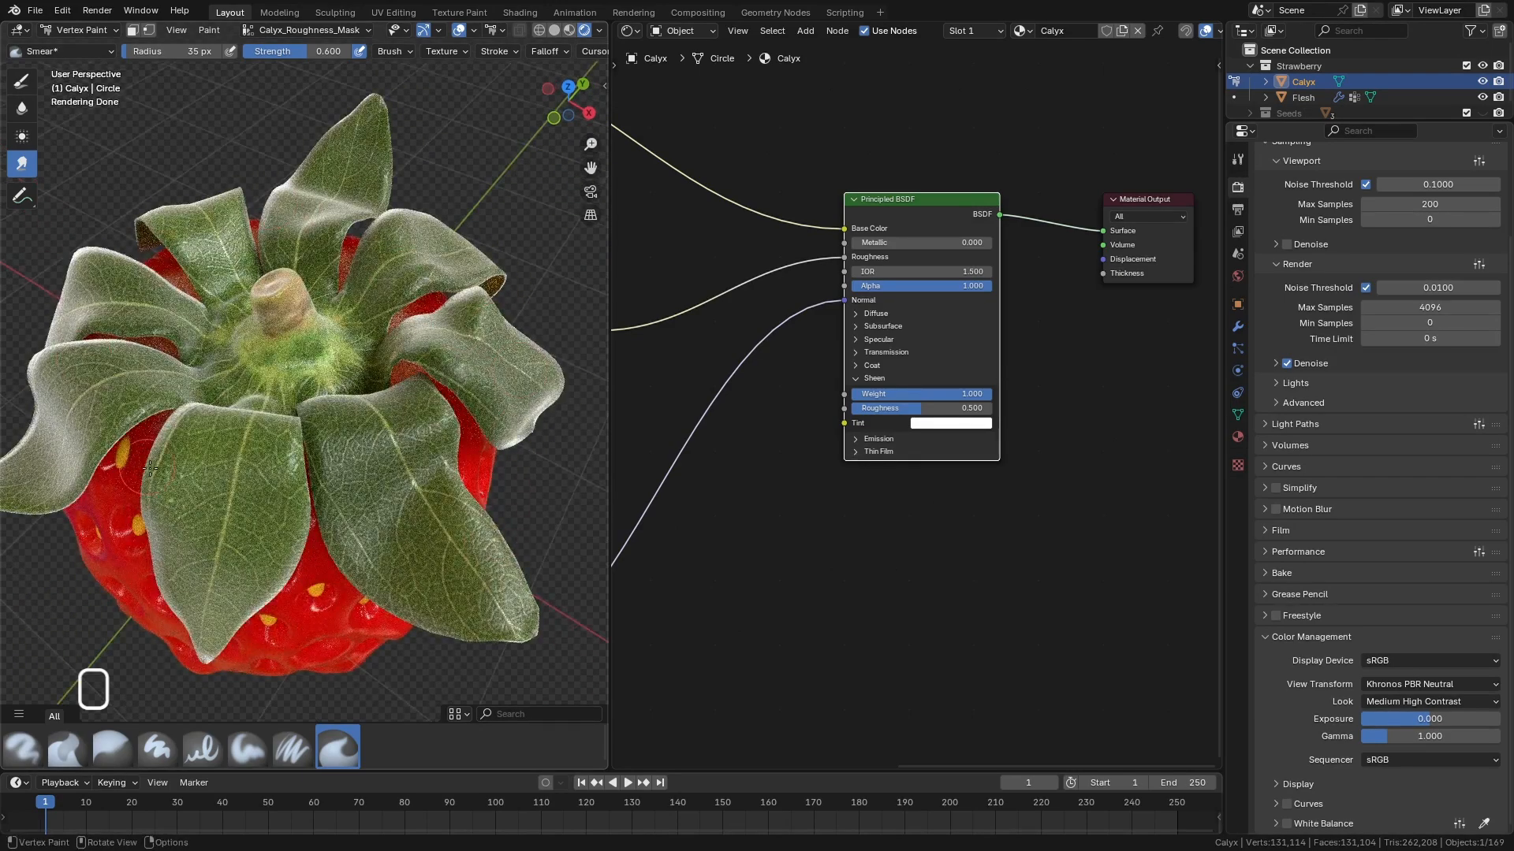
pyautogui.moveTo(447, 548); pyautogui.dragTo(454, 449, button='middle')
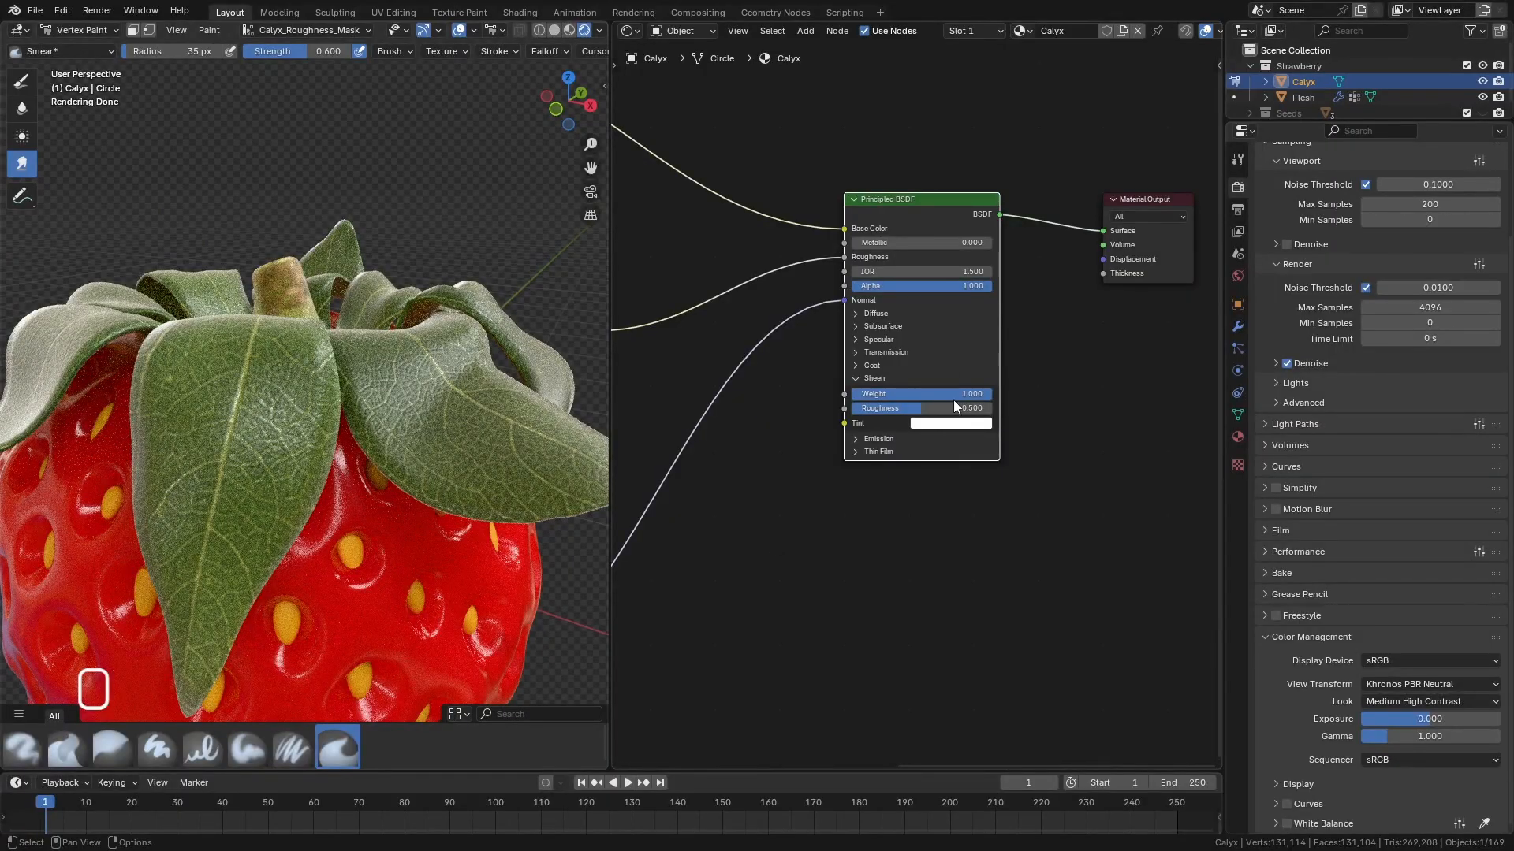
# Set the Principled BSDF's Sheen Weight to 0.209 and Sheen Roughness to 0.650, with a pale green Tint.
pyautogui.moveTo(544, 268); pyautogui.dragTo(495, 298, button='middle')
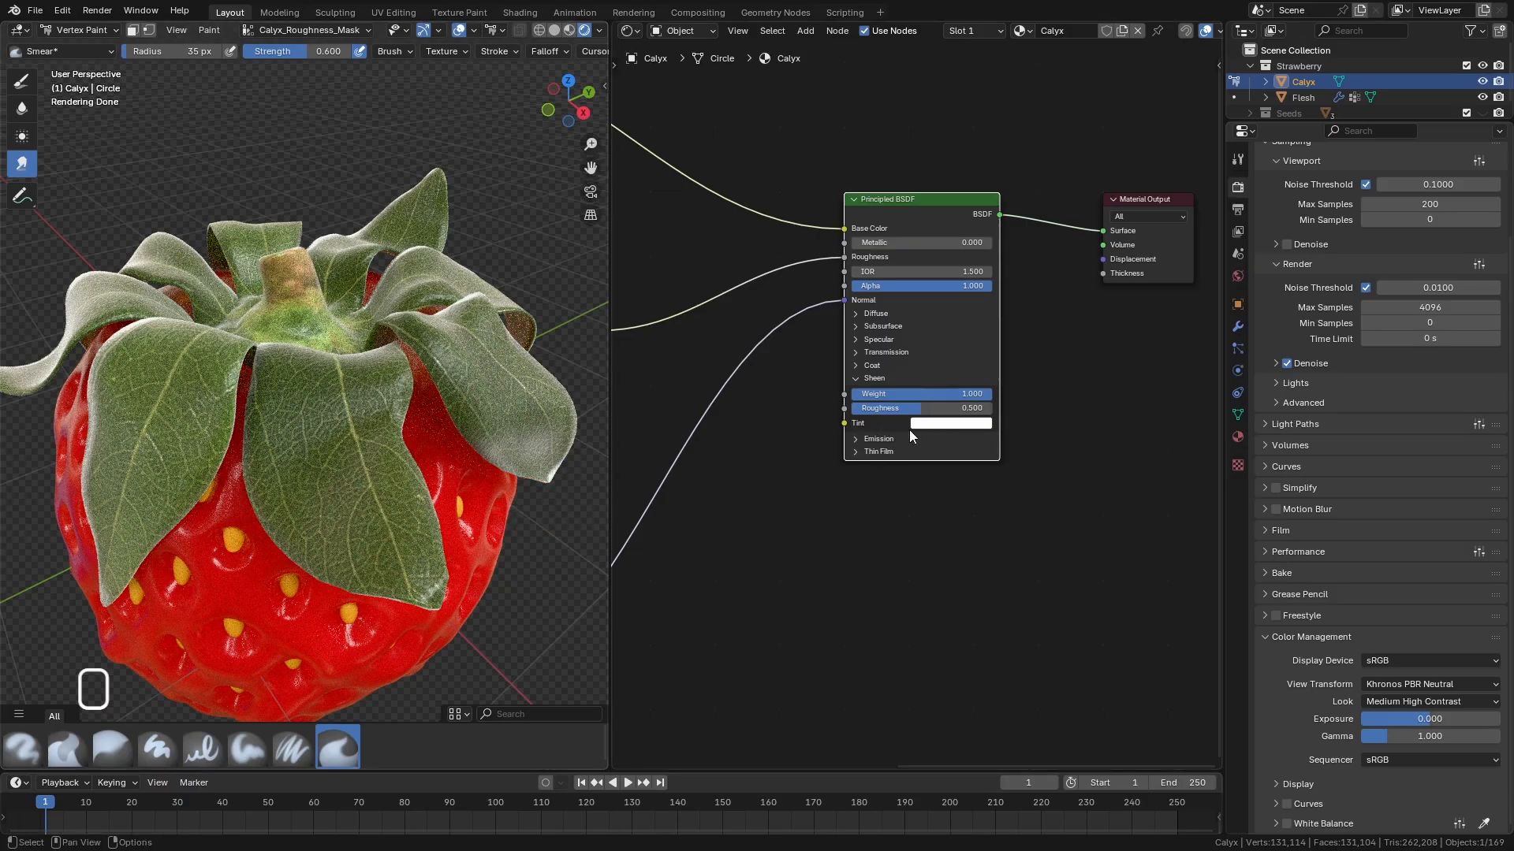
pyautogui.moveTo(919, 409); pyautogui.dragTo(985, 393)
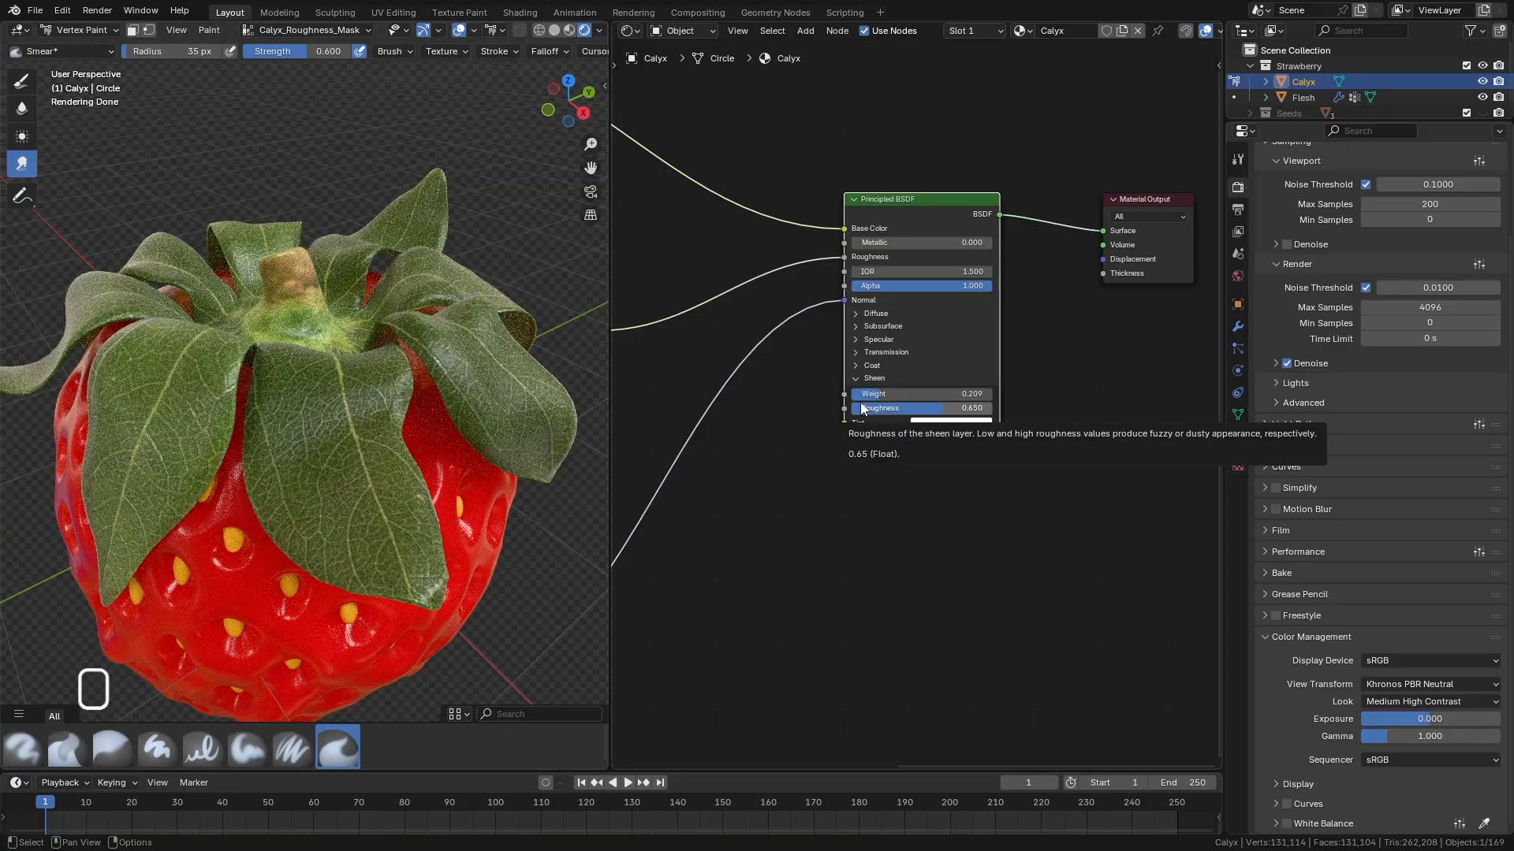
pyautogui.click(945, 431)
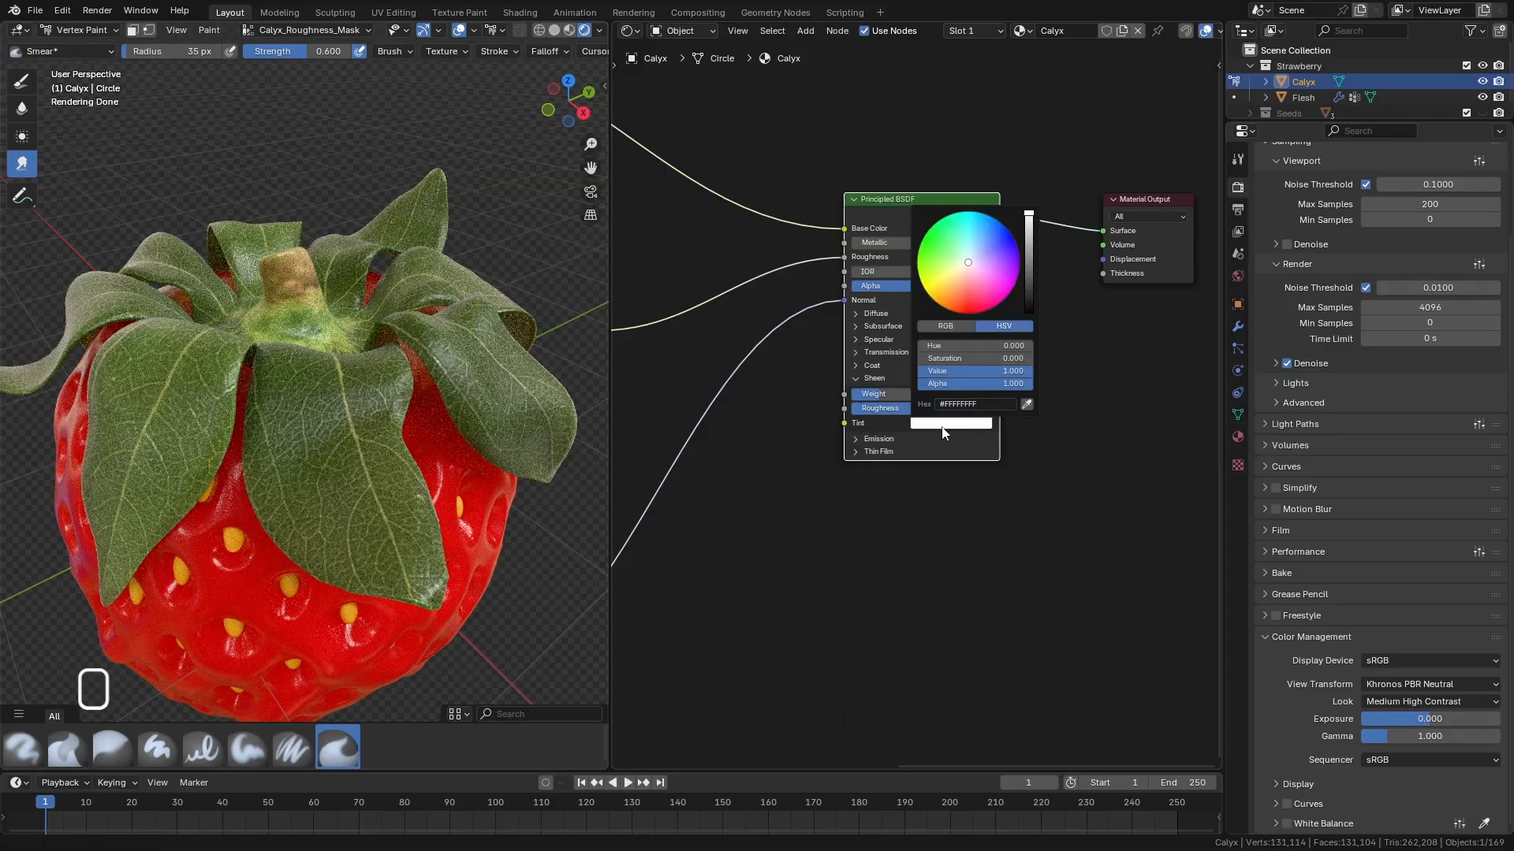
pyautogui.moveTo(967, 263); pyautogui.dragTo(928, 246)
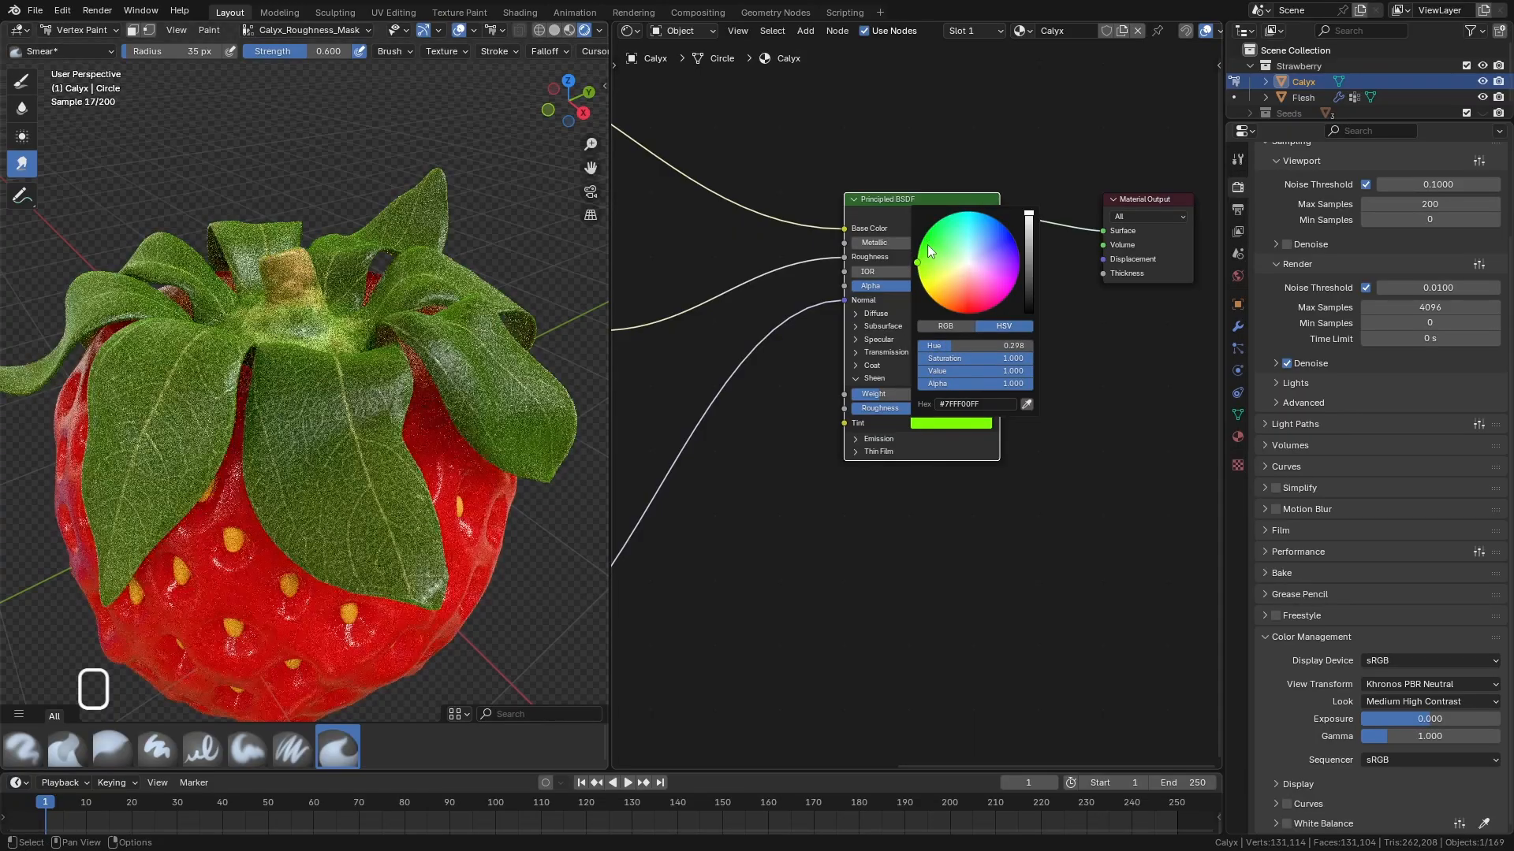
pyautogui.click(950, 424)
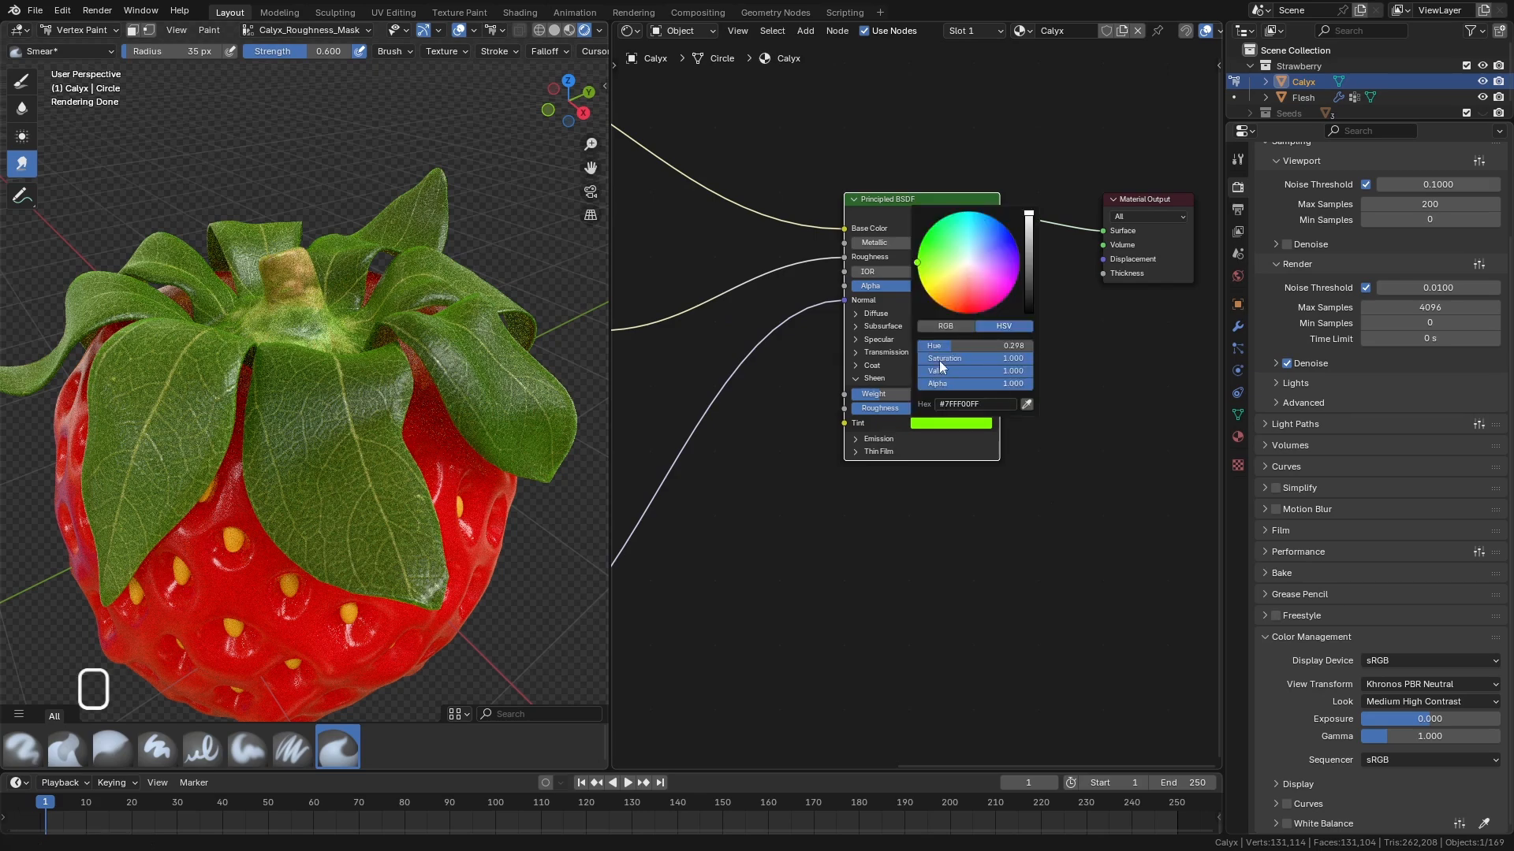
pyautogui.moveTo(919, 266); pyautogui.dragTo(919, 271)
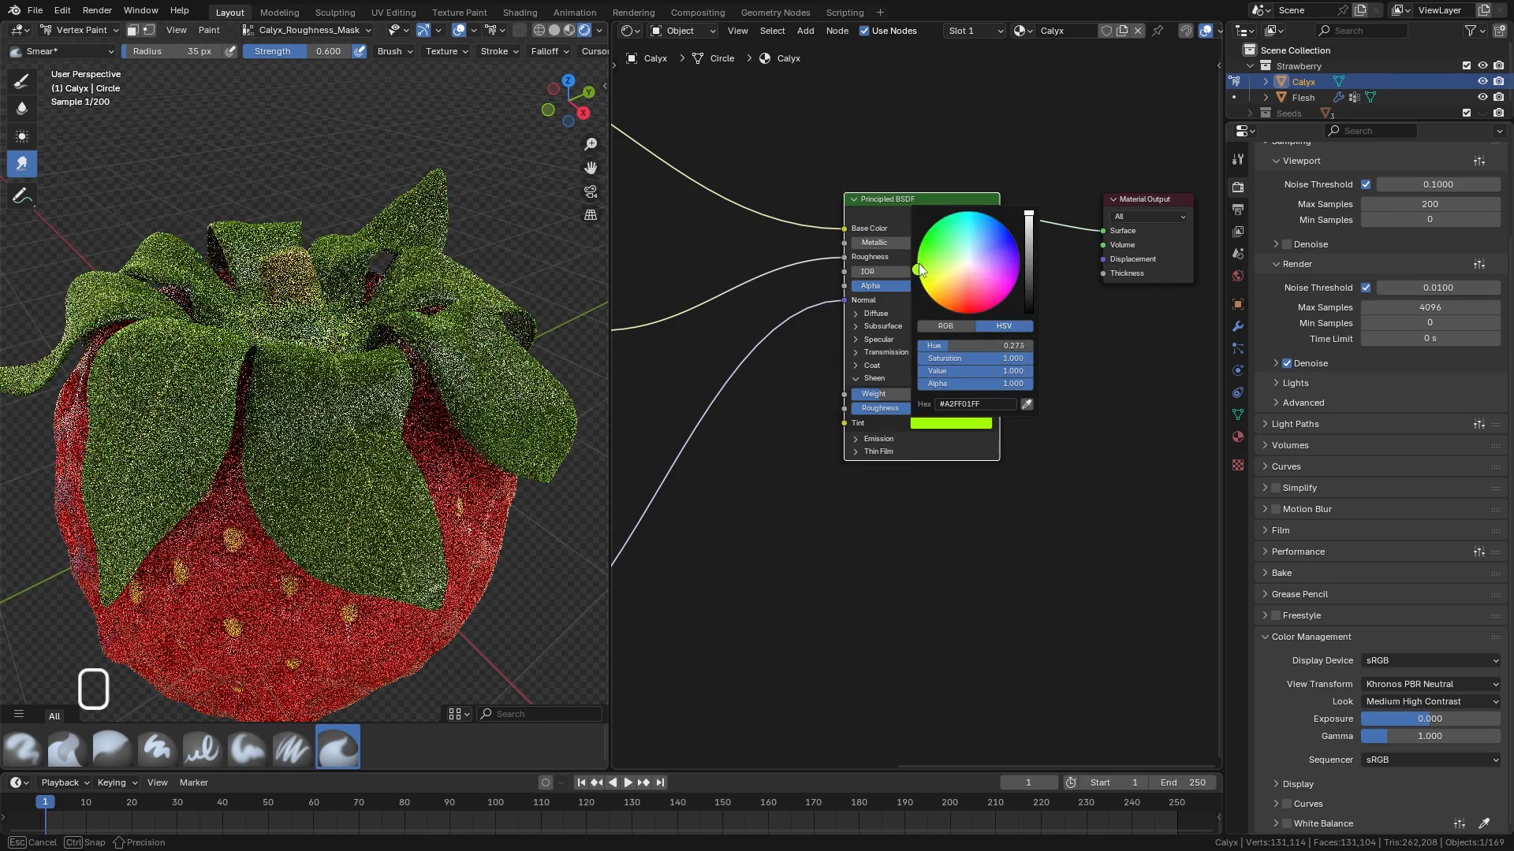
pyautogui.moveTo(1021, 361); pyautogui.dragTo(1017, 361)
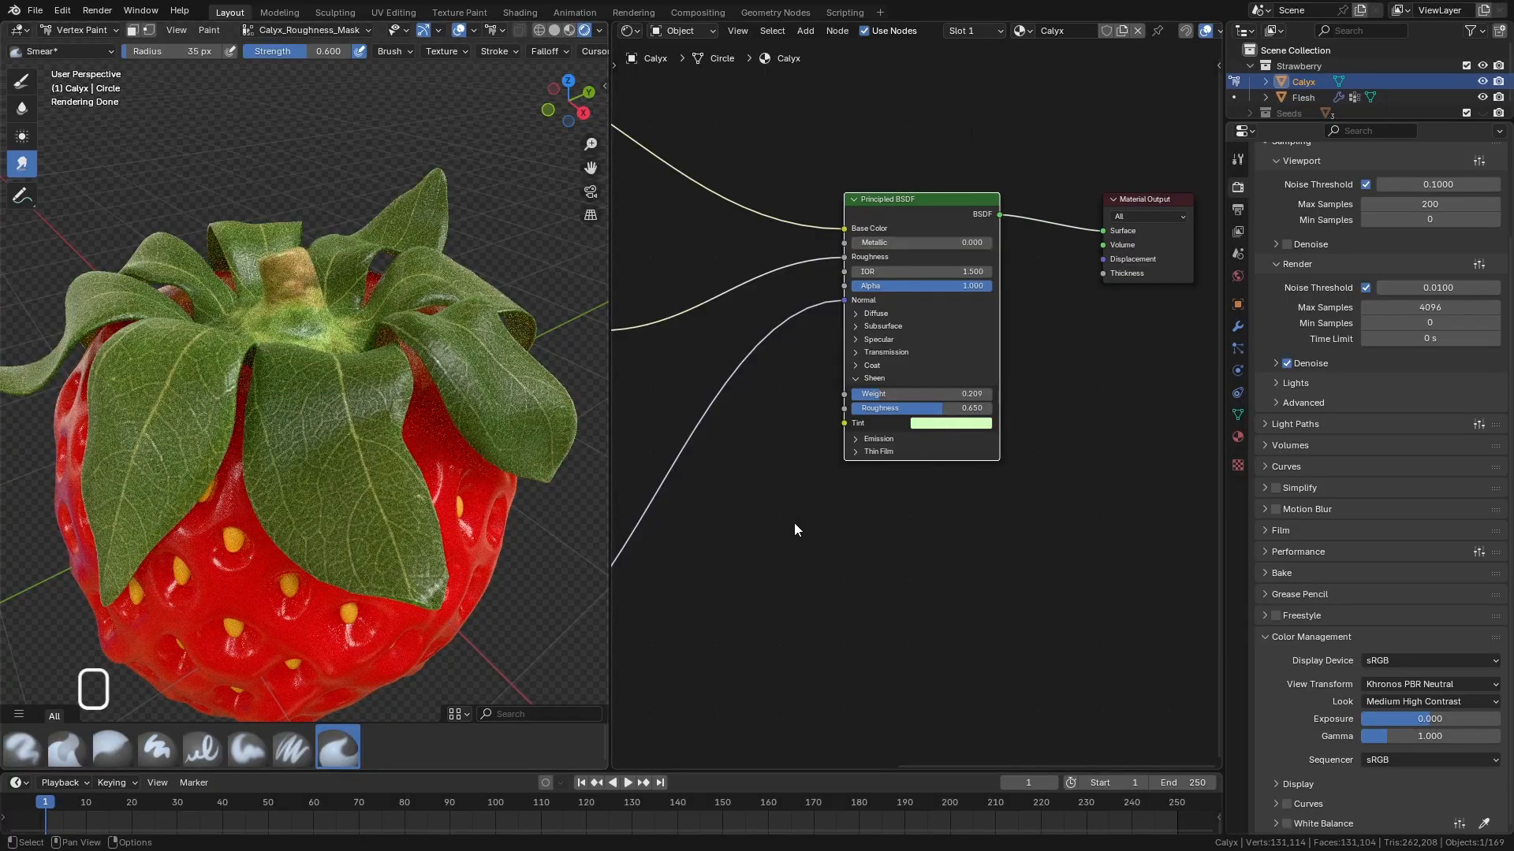
# Expand the Principled BSDF's Subsurface settings and collapse its Sheen settings.
pyautogui.moveTo(824, 506); pyautogui.dragTo(1072, 358, button='middle')
pyautogui.scroll(-6, 923, 428)
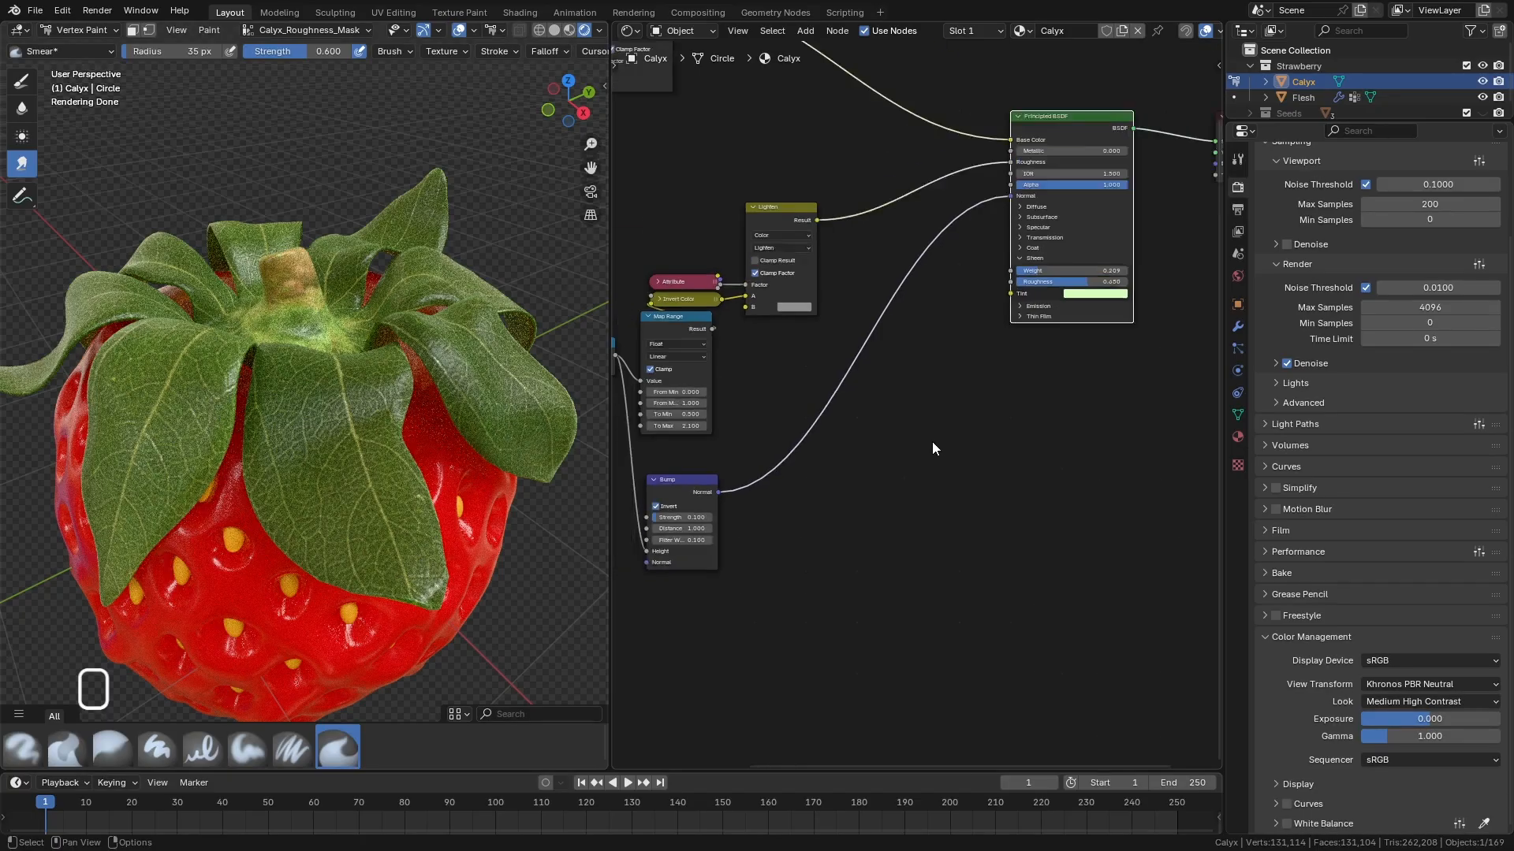
pyautogui.scroll(8, 1062, 301)
pyautogui.scroll(-2, 953, 373)
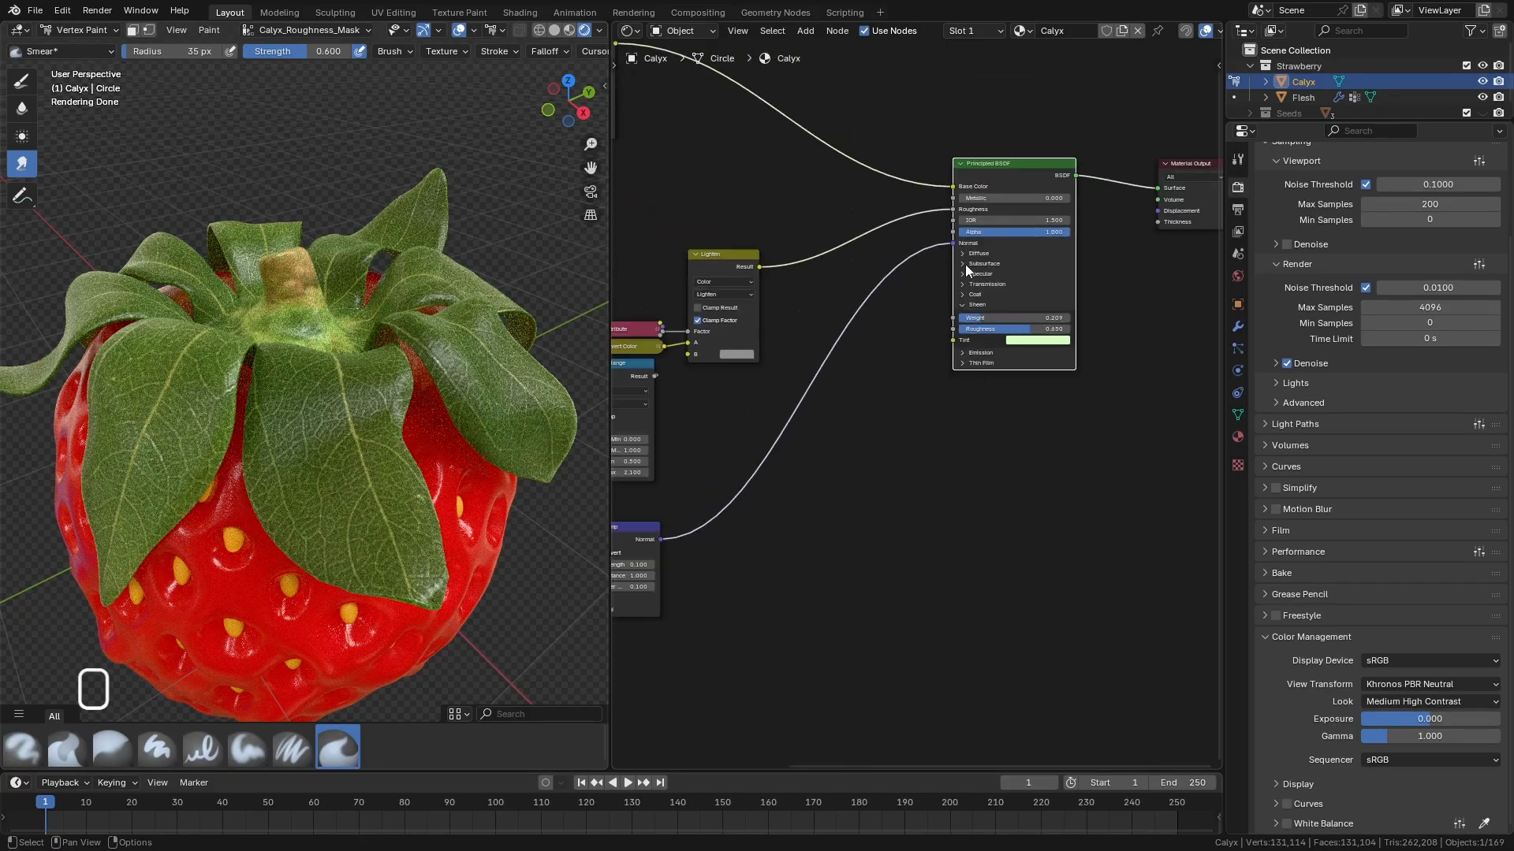
pyautogui.click(965, 265)
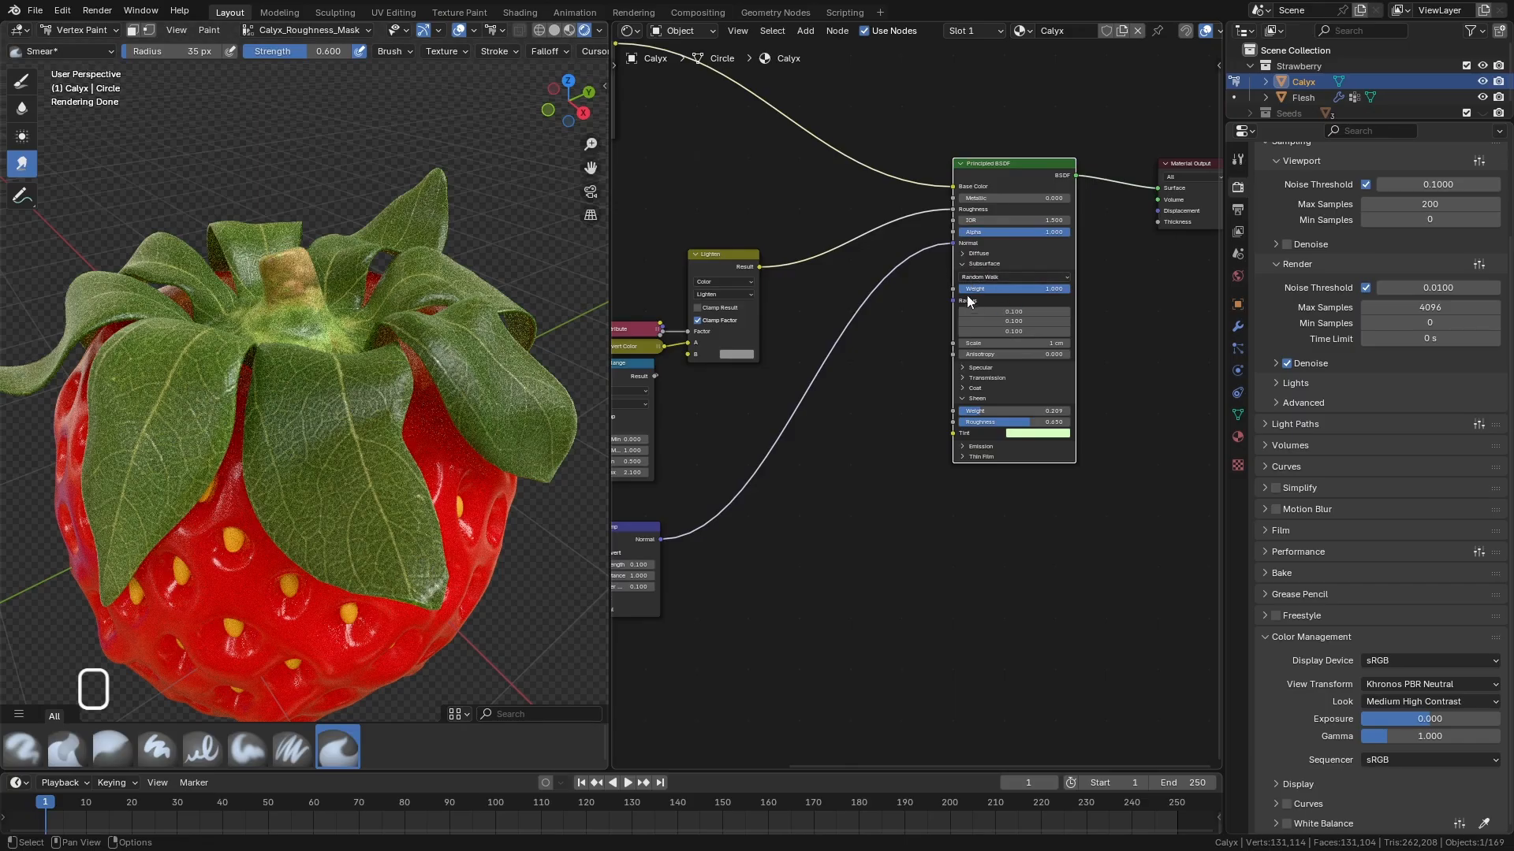
pyautogui.click(961, 400)
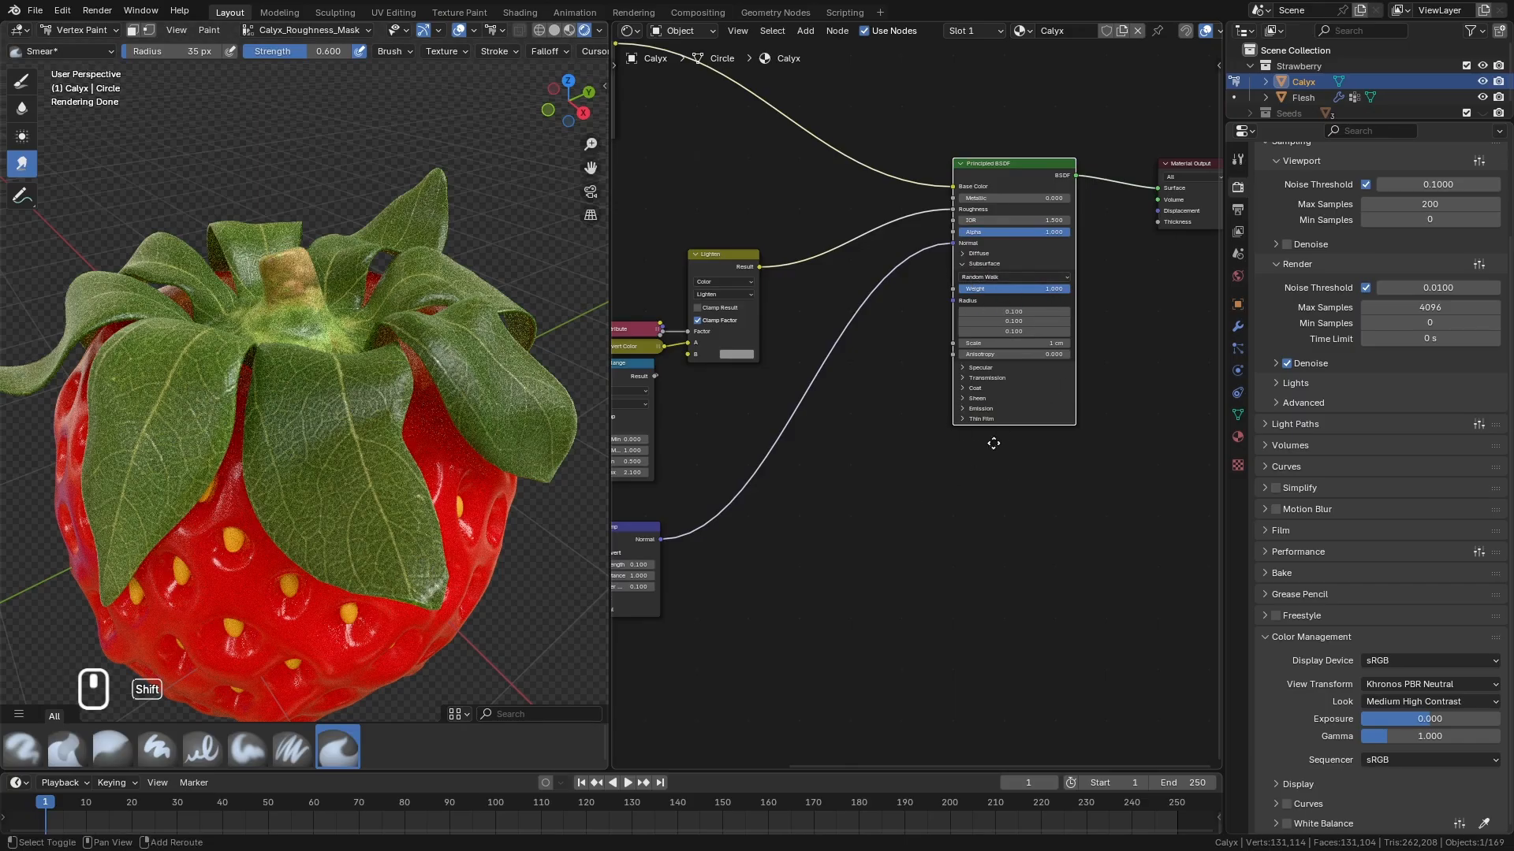
# Add a Geometry node below the Bump node and a Color Ramp node beside it.
pyautogui.keyDown('shift'); pyautogui.moveTo(993, 439); pyautogui.dragTo(1031, 317, button='middle'); pyautogui.keyUp('shift')
pyautogui.click(850, 472)
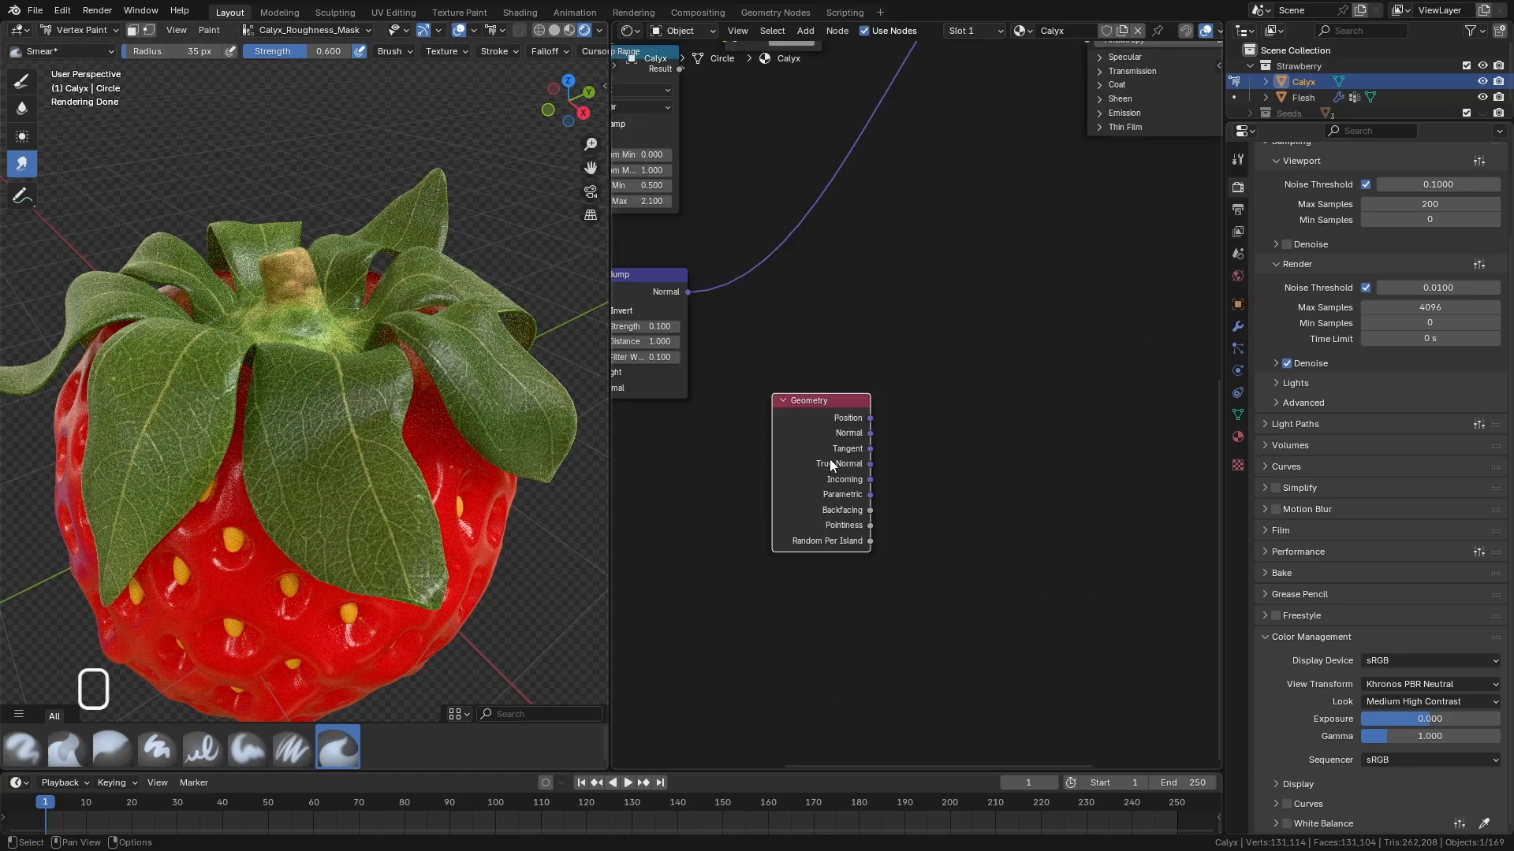
pyautogui.moveTo(846, 404); pyautogui.dragTo(731, 444)
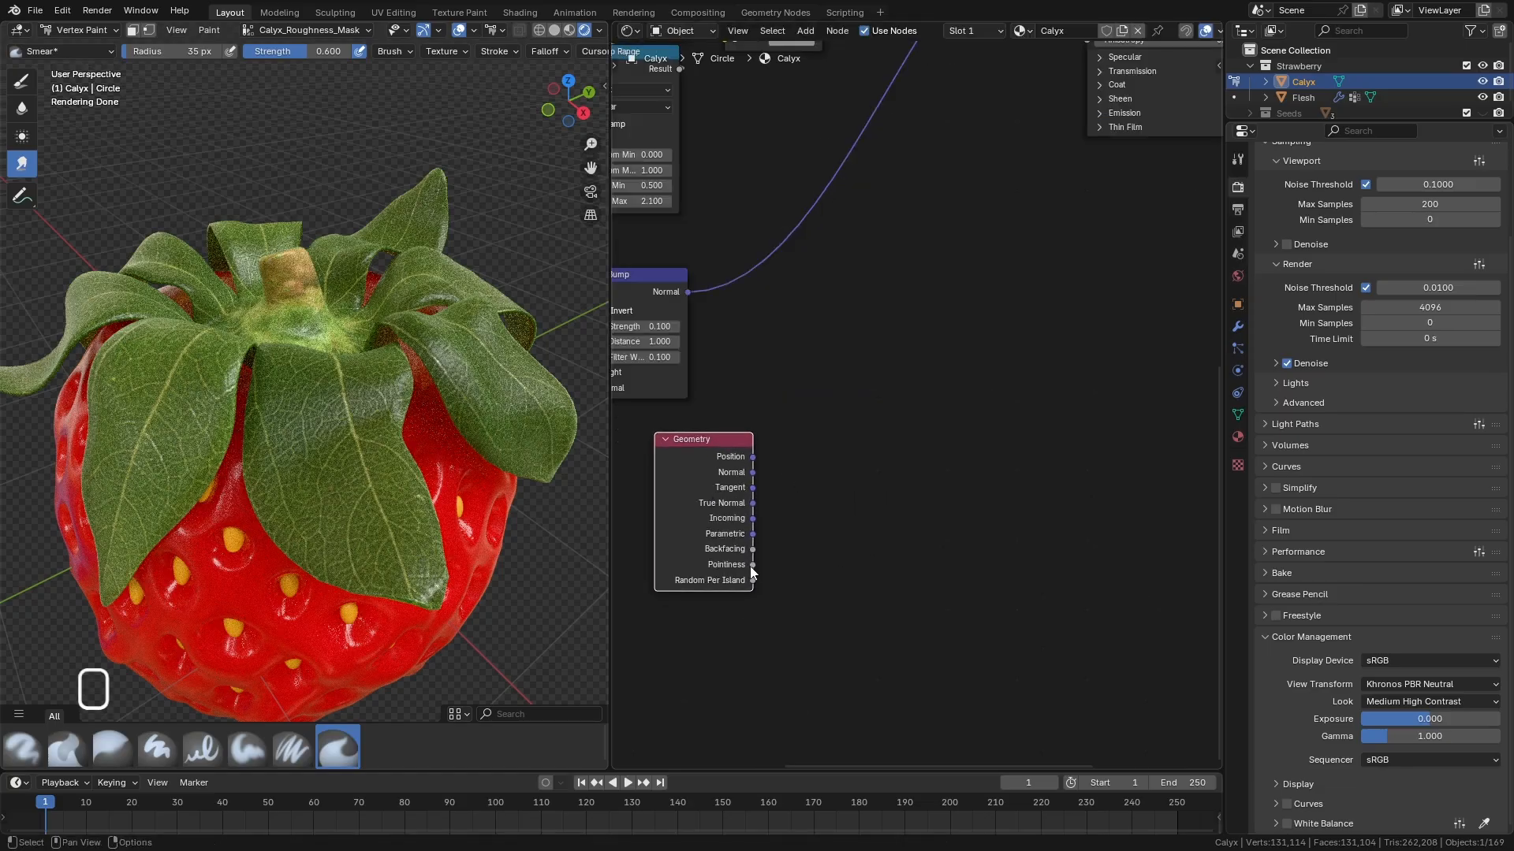
pyautogui.click(922, 461)
pyautogui.press('space')
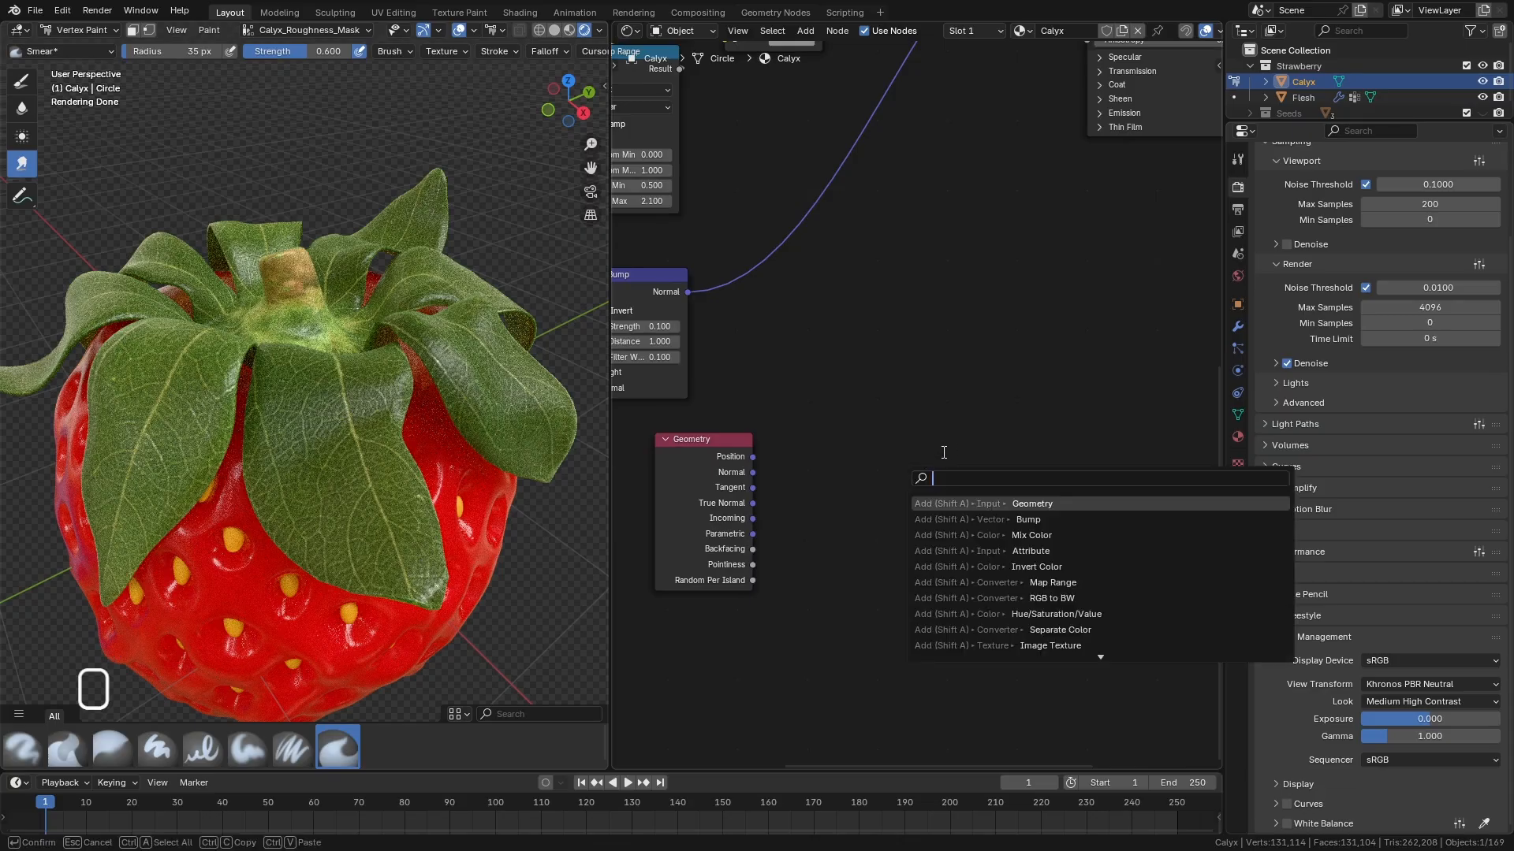
pyautogui.write('ramp')
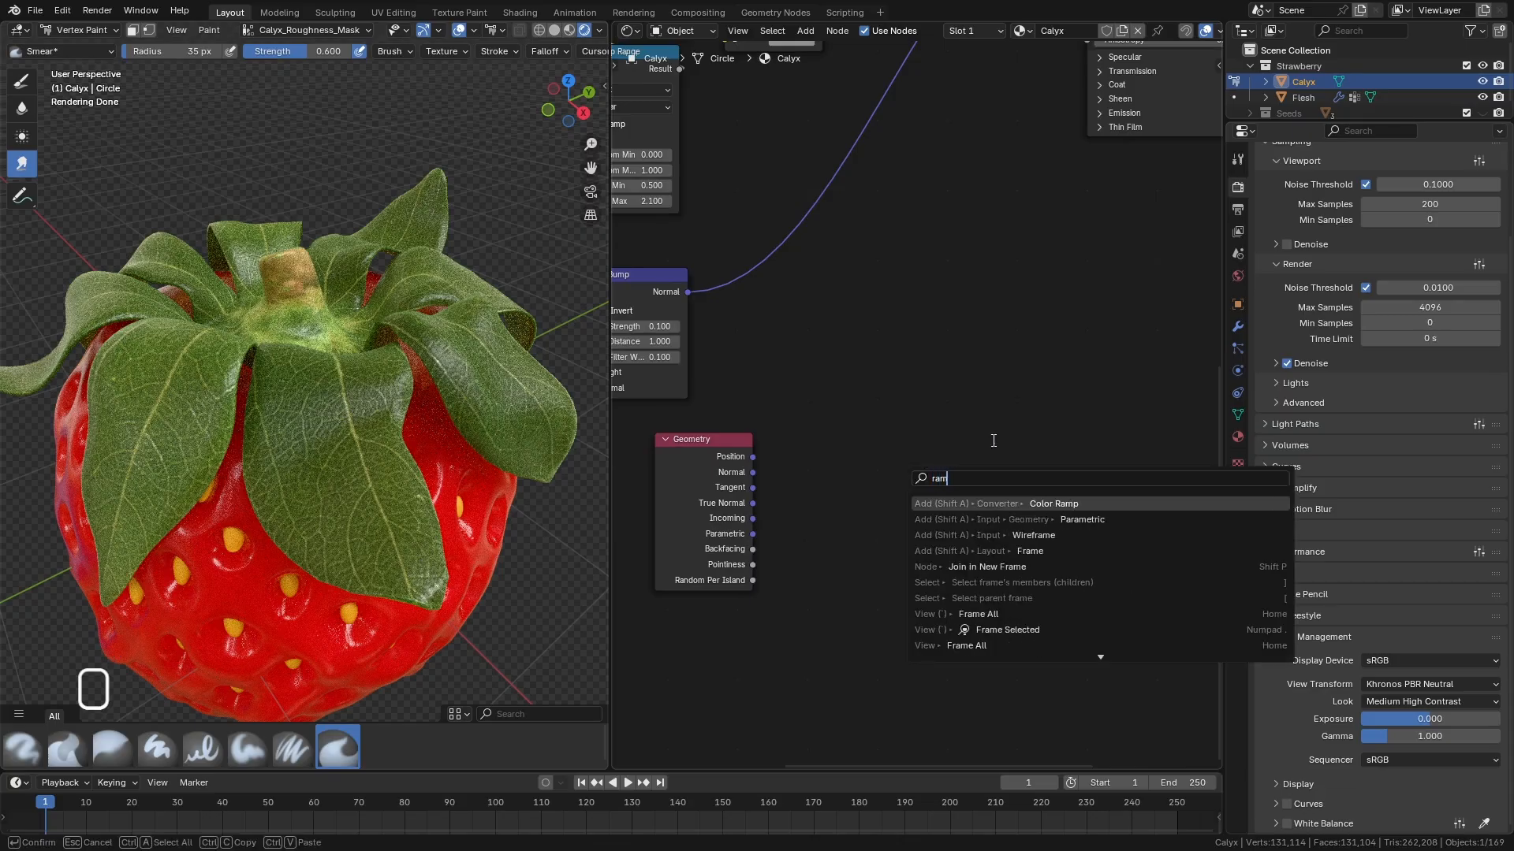
pyautogui.press('Return')
pyautogui.click(858, 417)
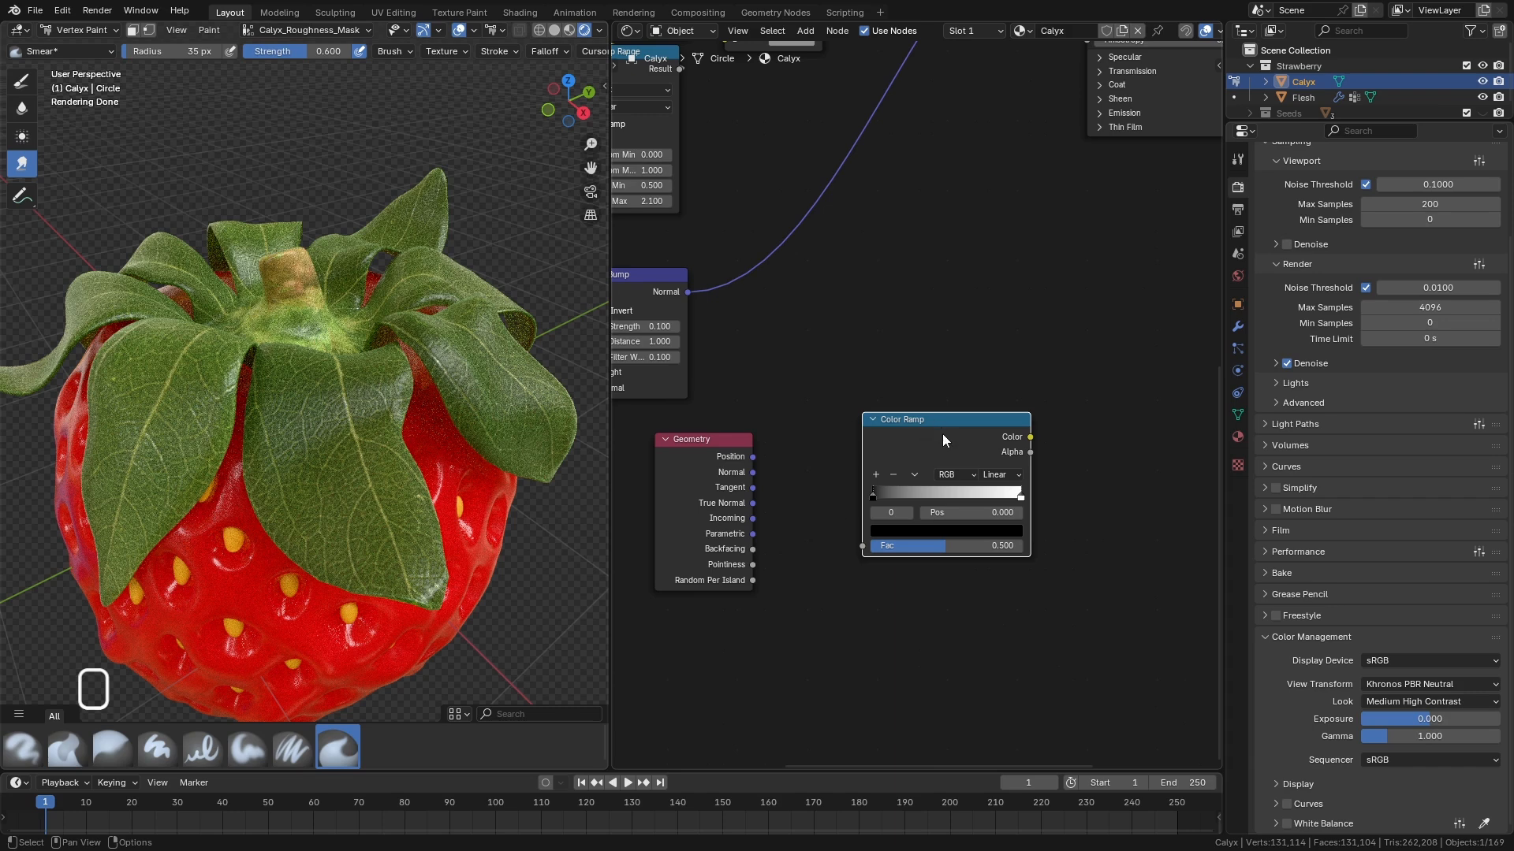
# Preview the Color Ramp on the calyx and drive its Fac with the Geometry node's Pointiness.
pyautogui.keyDown('ctrl'); pyautogui.keyDown('shift'); pyautogui.click(933, 438); pyautogui.keyUp('shift'); pyautogui.keyUp('ctrl')
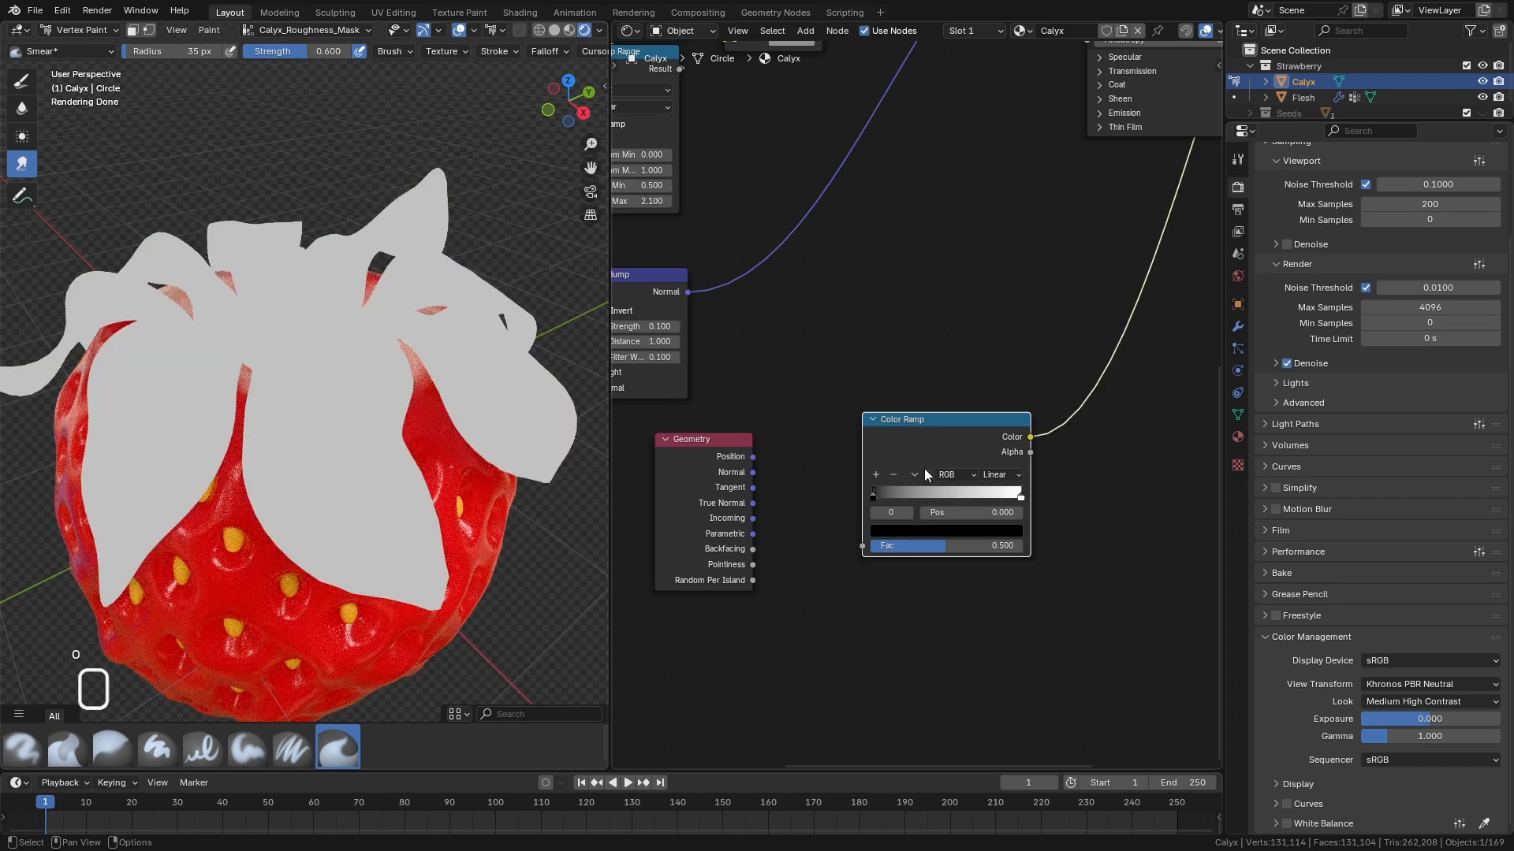
pyautogui.moveTo(753, 565)
pyautogui.mouseDown()
pyautogui.moveTo(786, 607)
pyautogui.moveTo(826, 393)
pyautogui.moveTo(823, 571)
pyautogui.moveTo(861, 547)
pyautogui.mouseUp()
pyautogui.moveTo(426, 430); pyautogui.dragTo(439, 481, button='middle')
# Set the Color Ramp's interpolation to Ease and bring its stops close together, with the black stop at 0.518, to mask the leaf edges.
pyautogui.moveTo(874, 498); pyautogui.dragTo(943, 498)
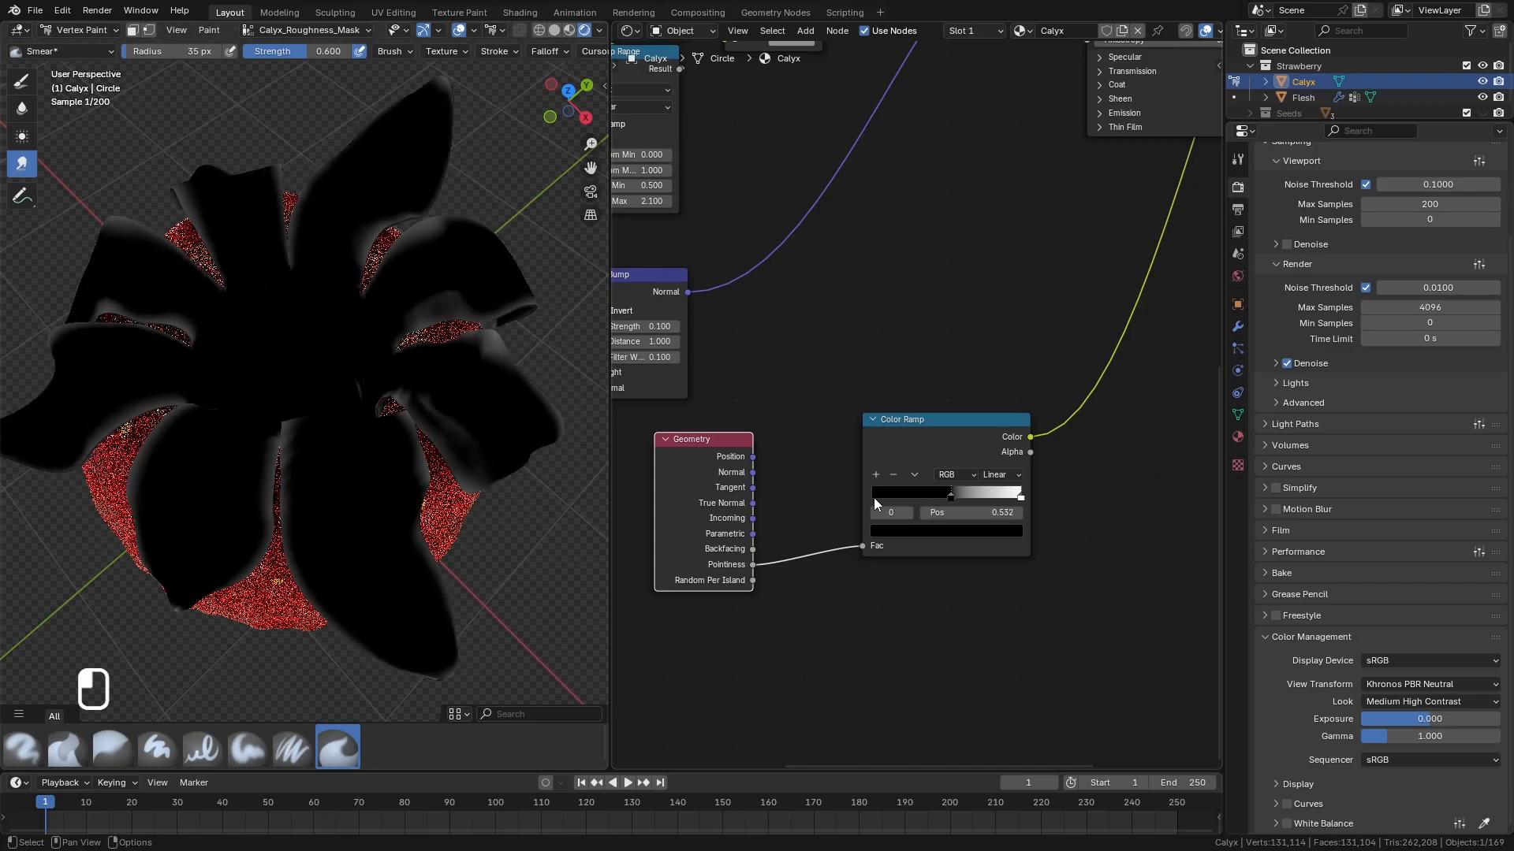
pyautogui.click(992, 475)
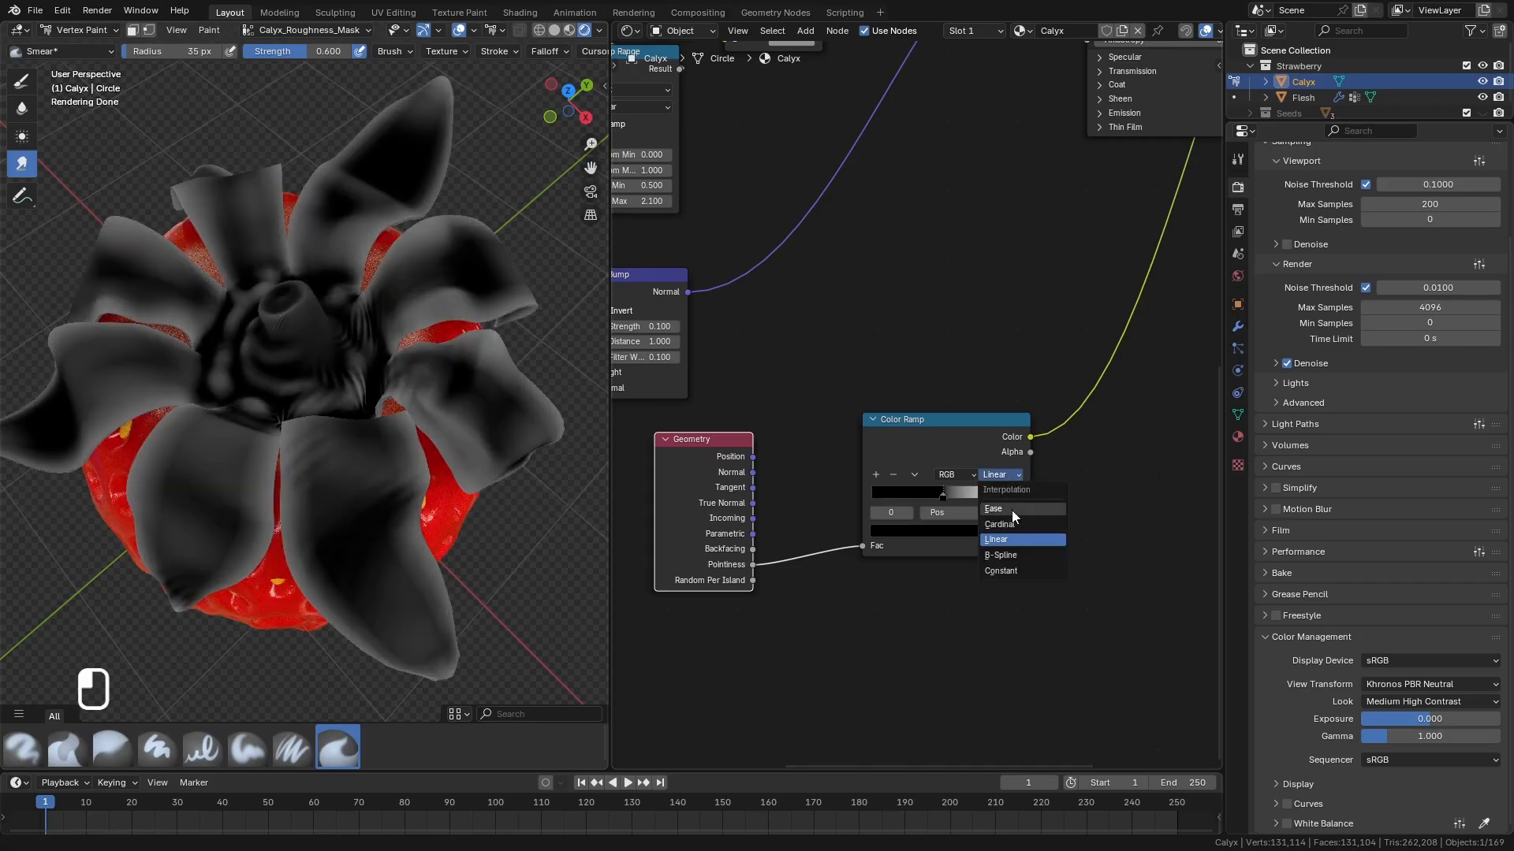
pyautogui.click(1012, 510)
pyautogui.moveTo(963, 498); pyautogui.dragTo(924, 498)
pyautogui.moveTo(1018, 497); pyautogui.dragTo(950, 498)
pyautogui.moveTo(339, 473); pyautogui.dragTo(398, 548, button='middle')
# Feed the Color Ramp's Color into the Principled BSDF's Sheen Weight and preview the full shader again.
pyautogui.moveTo(1099, 232); pyautogui.dragTo(907, 437, button='middle')
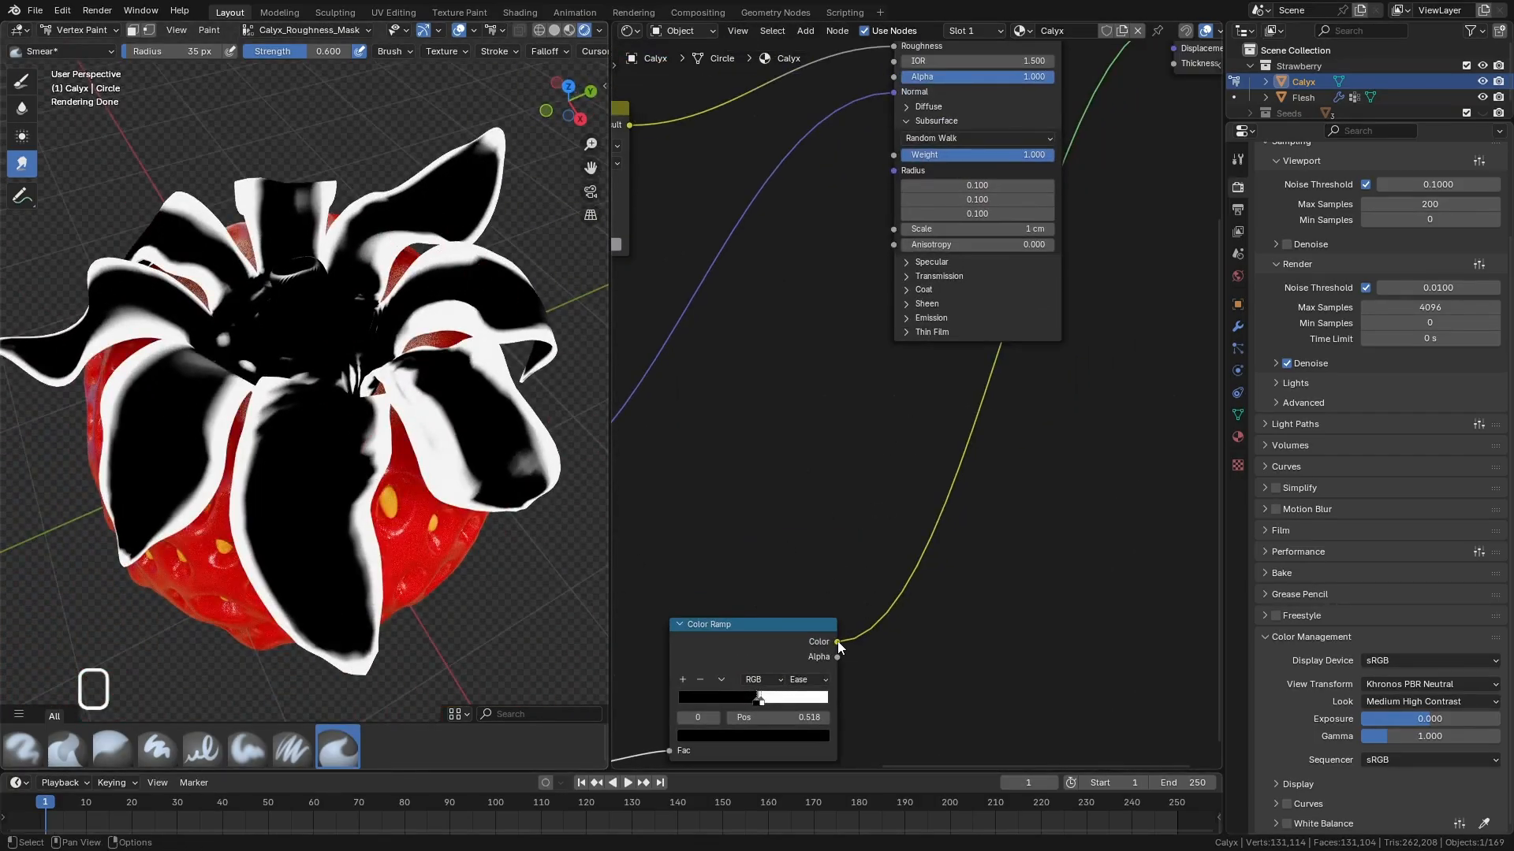
pyautogui.moveTo(837, 644); pyautogui.dragTo(755, 311)
pyautogui.click(905, 305)
pyautogui.moveTo(838, 642); pyautogui.dragTo(891, 330)
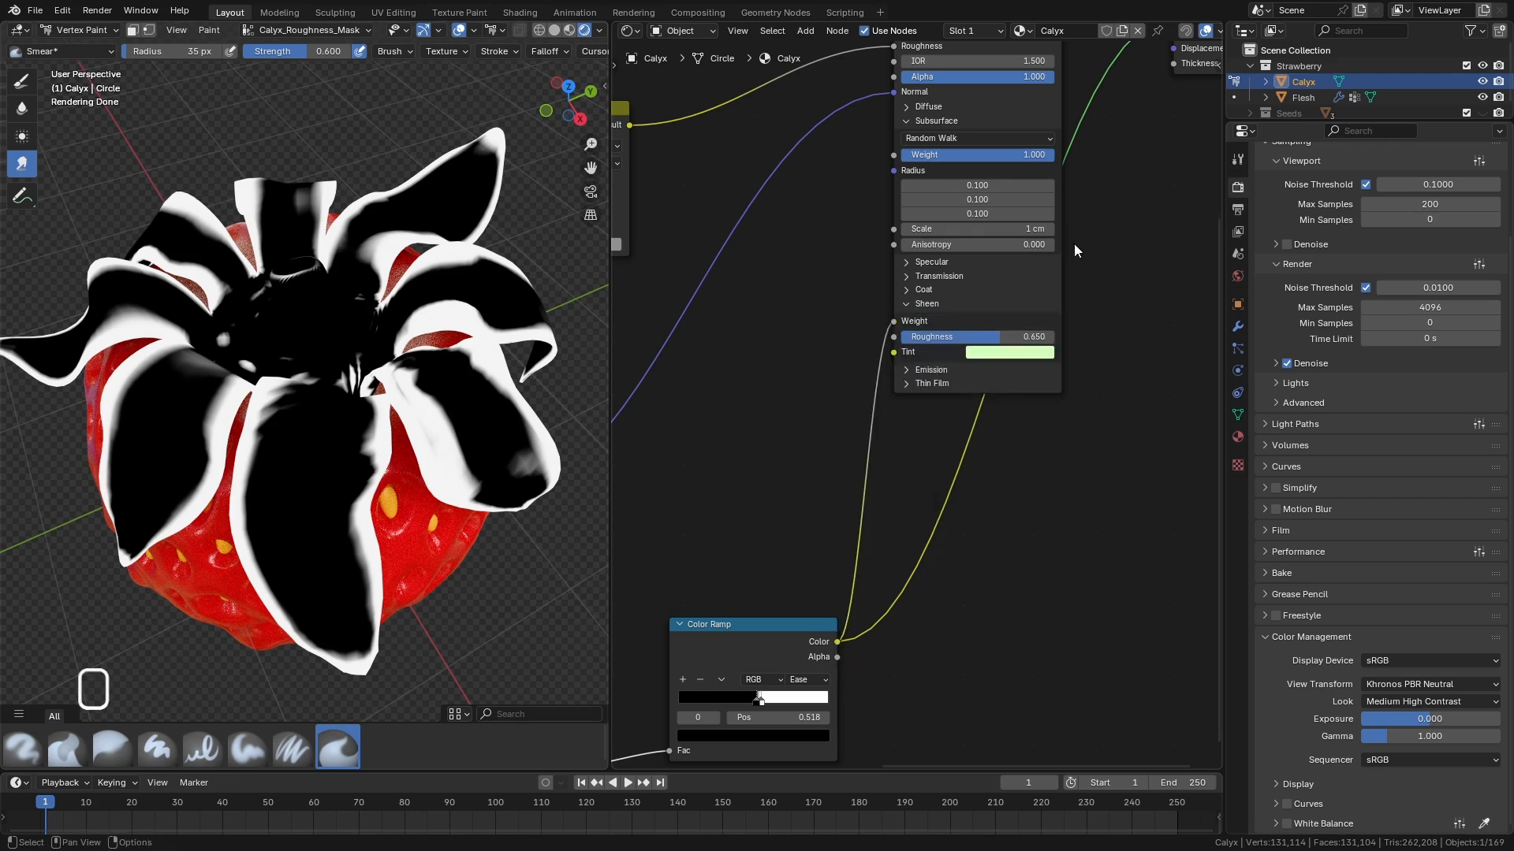
pyautogui.moveTo(1073, 244); pyautogui.dragTo(989, 436, button='middle')
pyautogui.click(951, 190)
pyautogui.press('o')
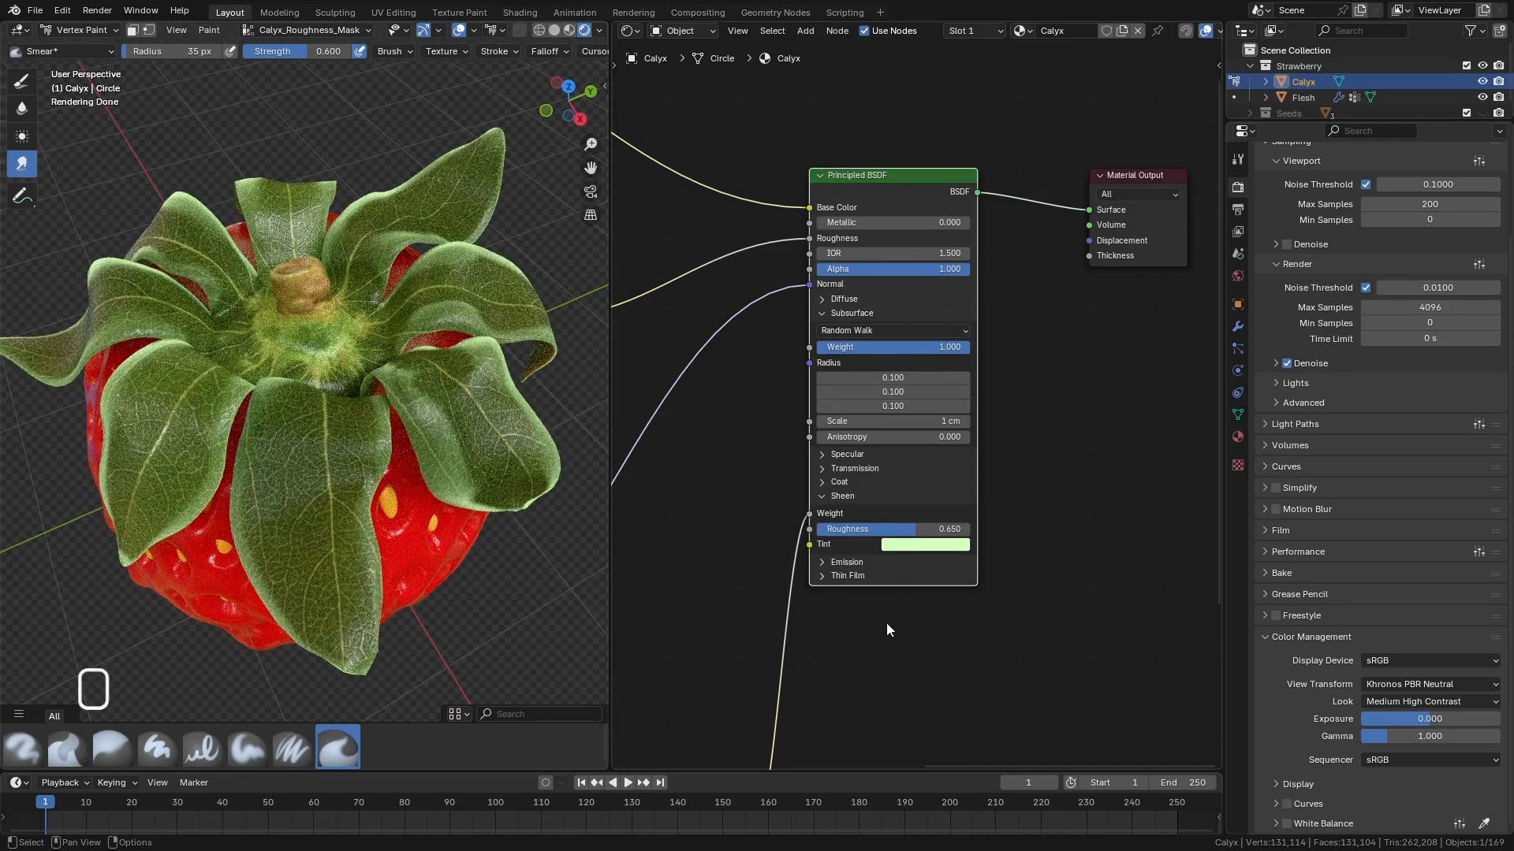
# Soften the sheen mask by moving the Color Ramp's black stop to 0.473 and its white stop to 0.732.
pyautogui.moveTo(1010, 504); pyautogui.dragTo(1115, 240, button='middle')
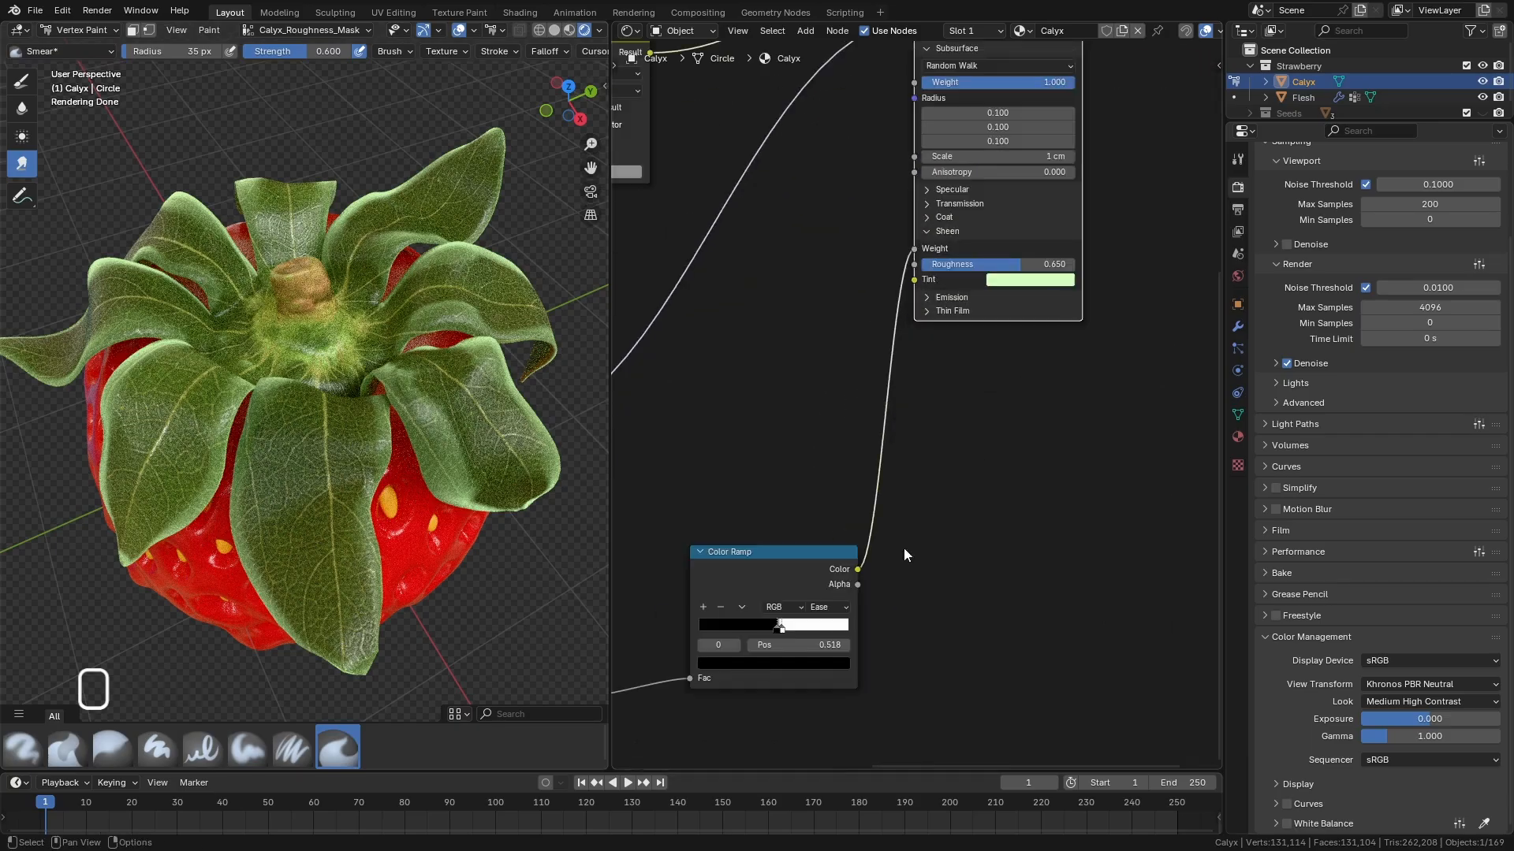
pyautogui.moveTo(862, 578); pyautogui.dragTo(994, 467, button='middle')
pyautogui.moveTo(908, 517)
pyautogui.mouseDown()
pyautogui.moveTo(933, 522)
pyautogui.moveTo(883, 524)
pyautogui.mouseUp()
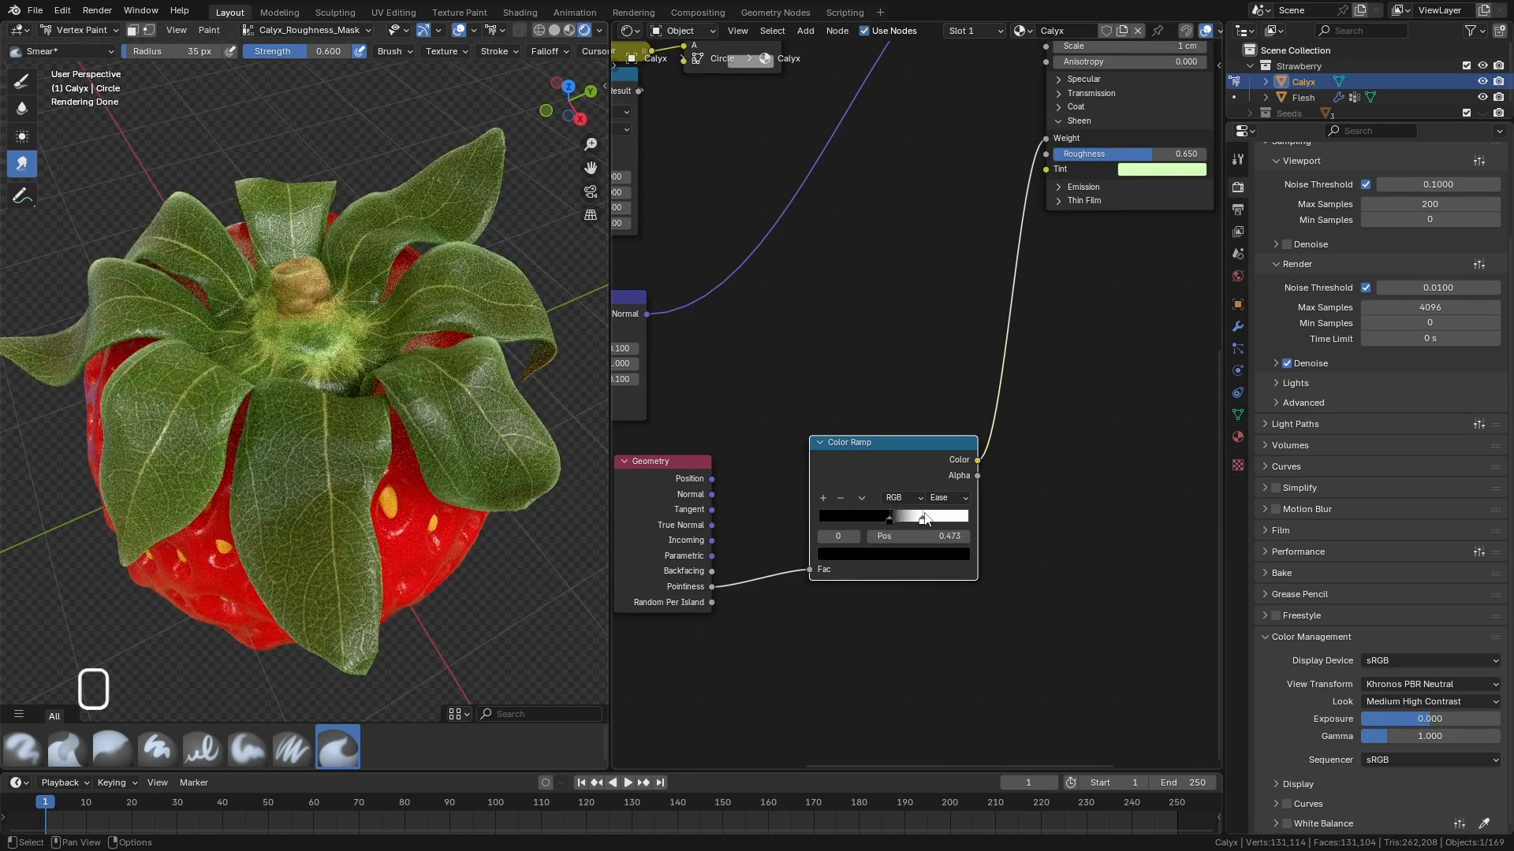
pyautogui.moveTo(922, 520); pyautogui.dragTo(922, 522)
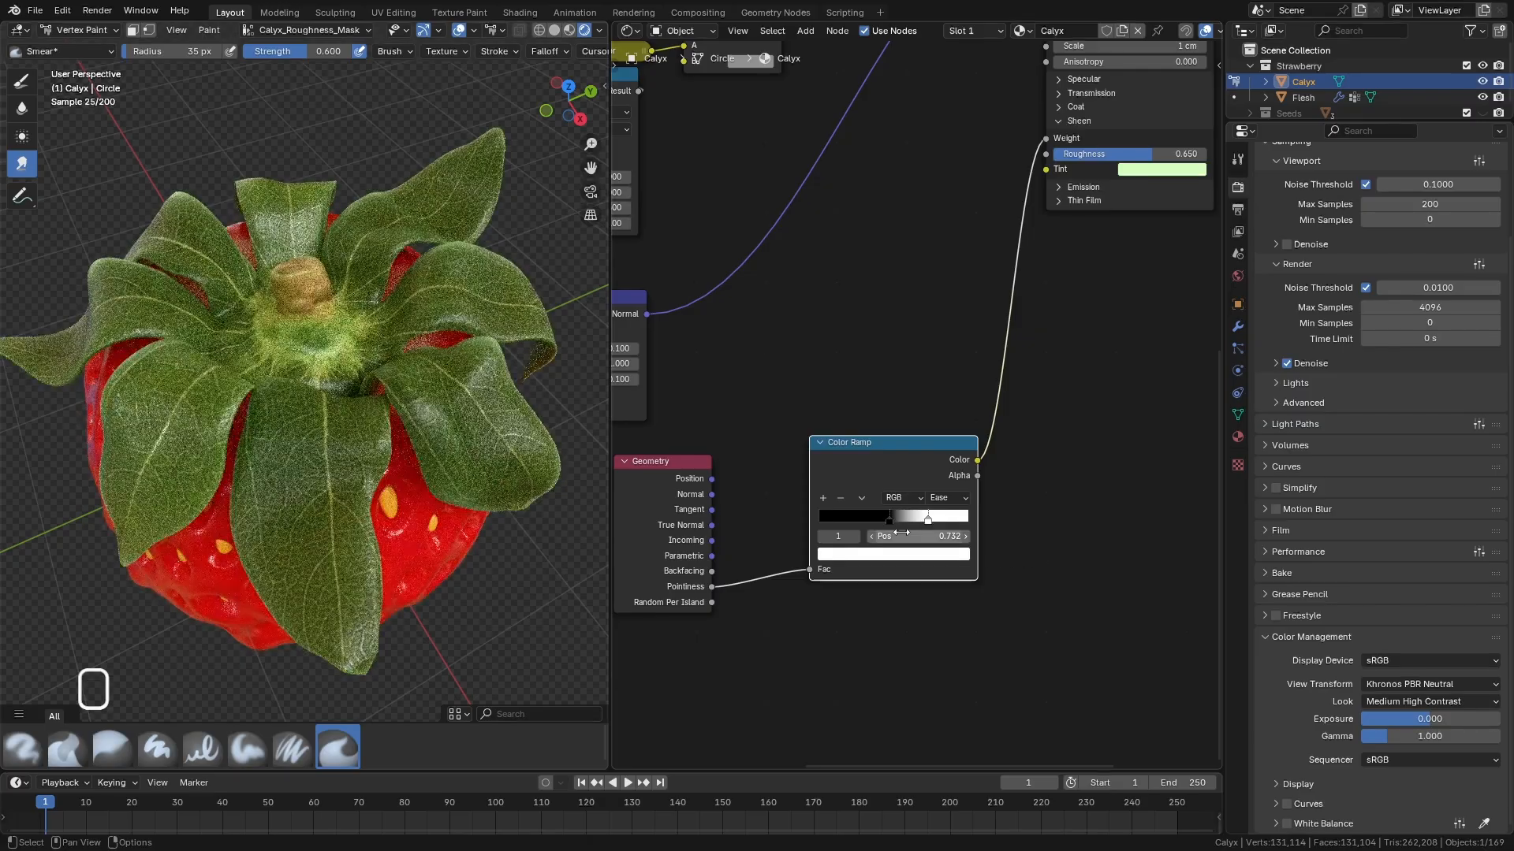
pyautogui.moveTo(1077, 352); pyautogui.dragTo(1087, 437, button='middle')
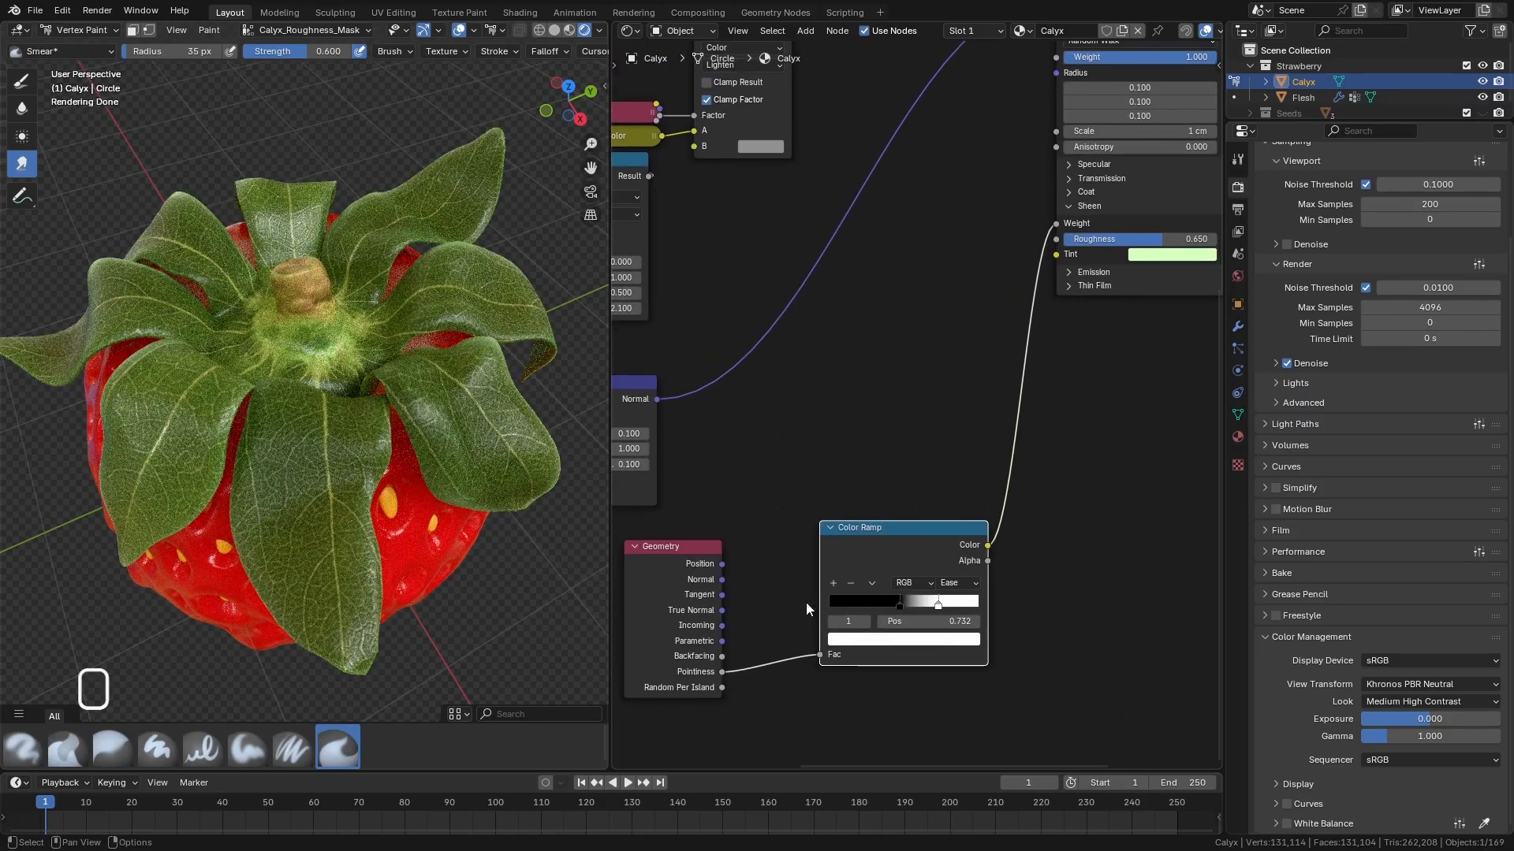
# Disconnect the Color Ramp from the Sheen Weight and delete the Geometry and Color Ramp nodes.
pyautogui.moveTo(722, 673); pyautogui.dragTo(748, 456)
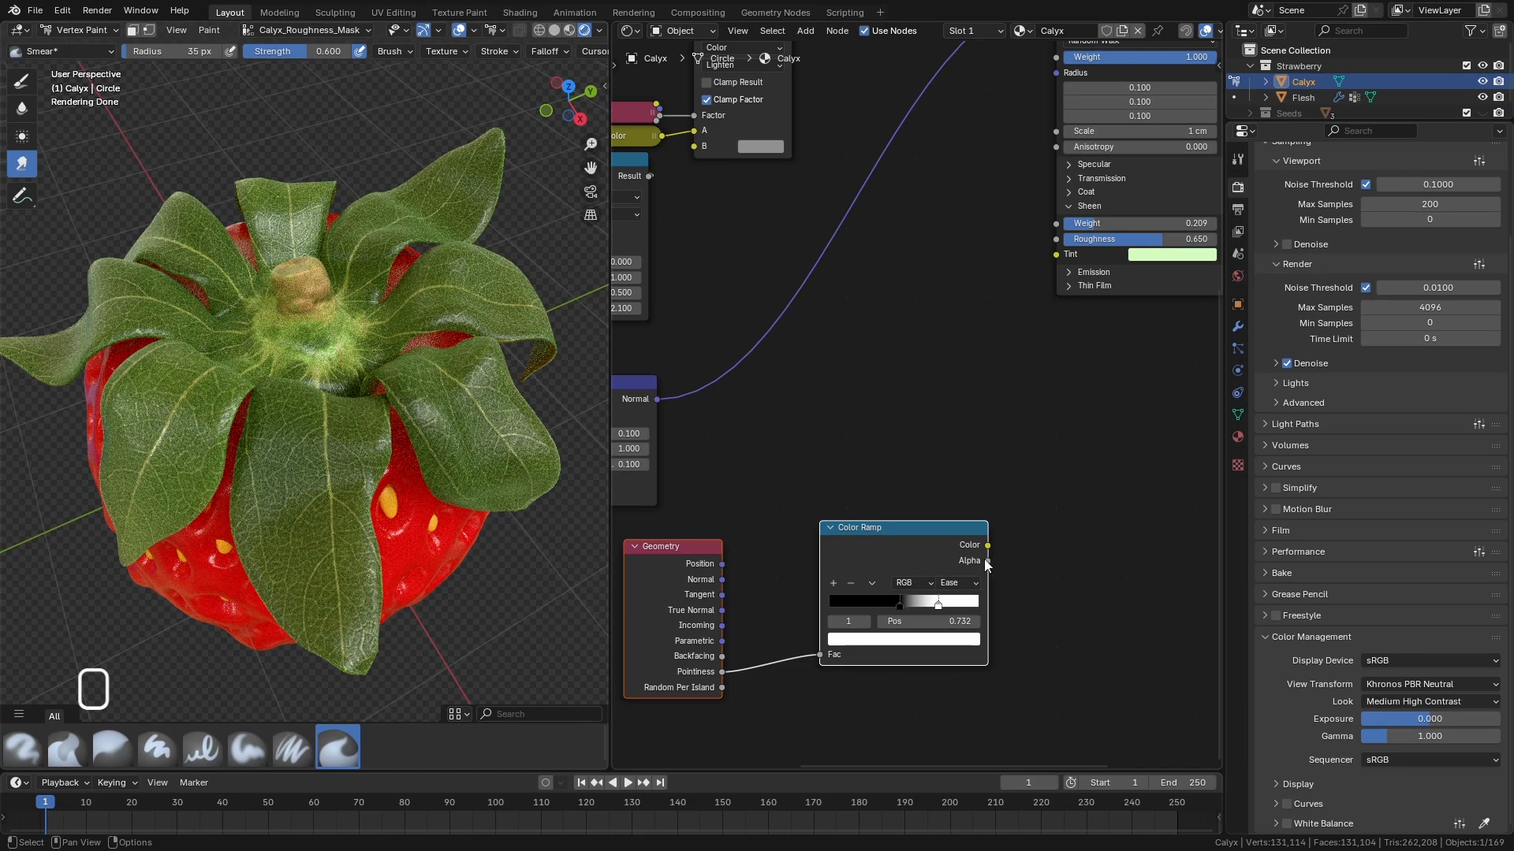
pyautogui.press('Delete')
# Set the Sheen Weight to 0.141 and Sheen Roughness to 0.568, and collapse the Sheen settings.
pyautogui.moveTo(1051, 415); pyautogui.dragTo(912, 550, button='middle')
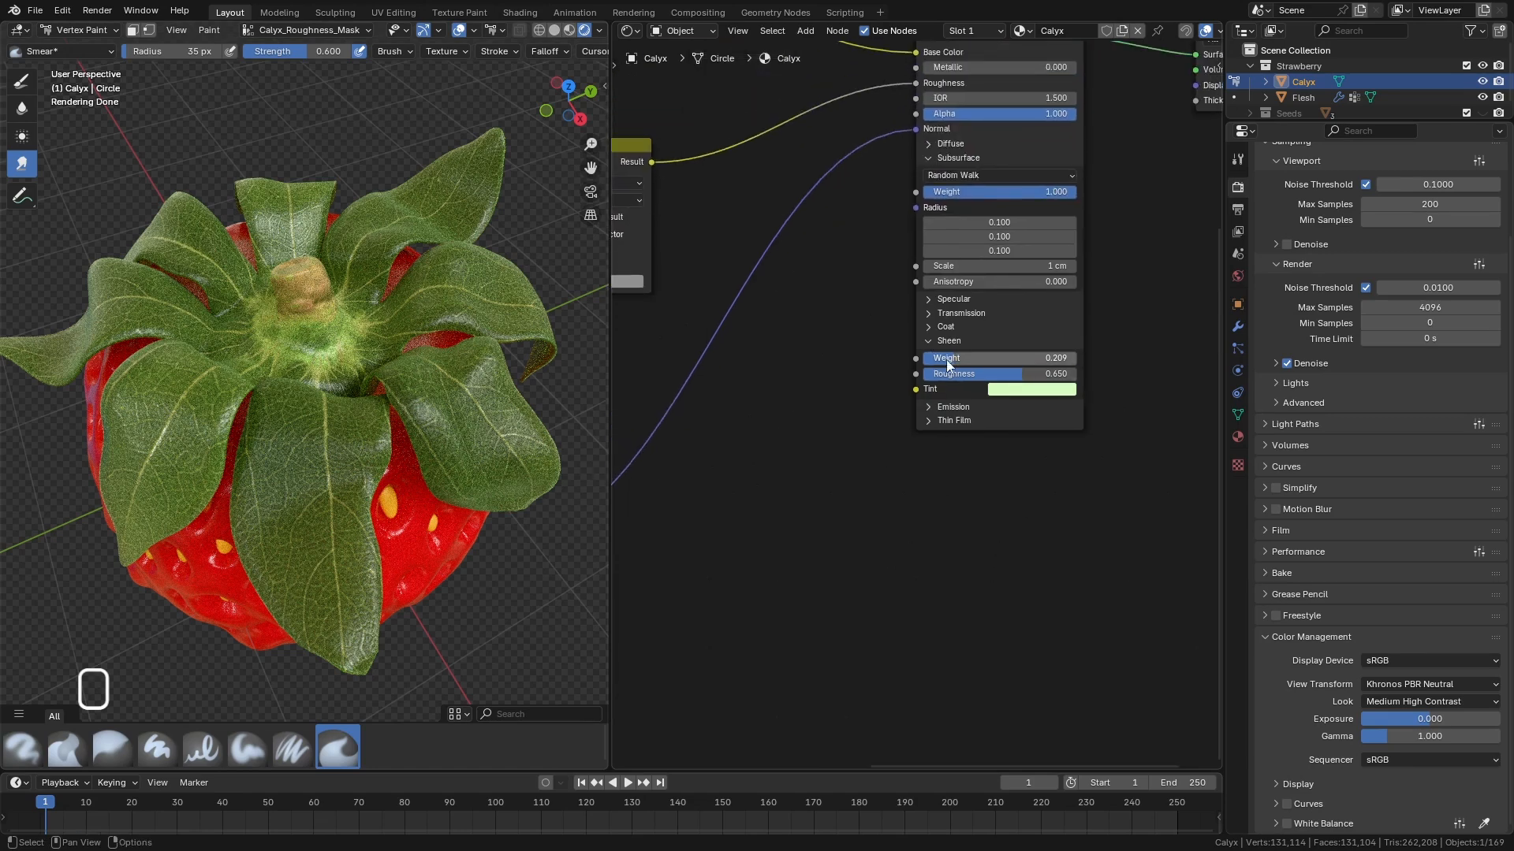
pyautogui.moveTo(955, 361); pyautogui.dragTo(995, 386)
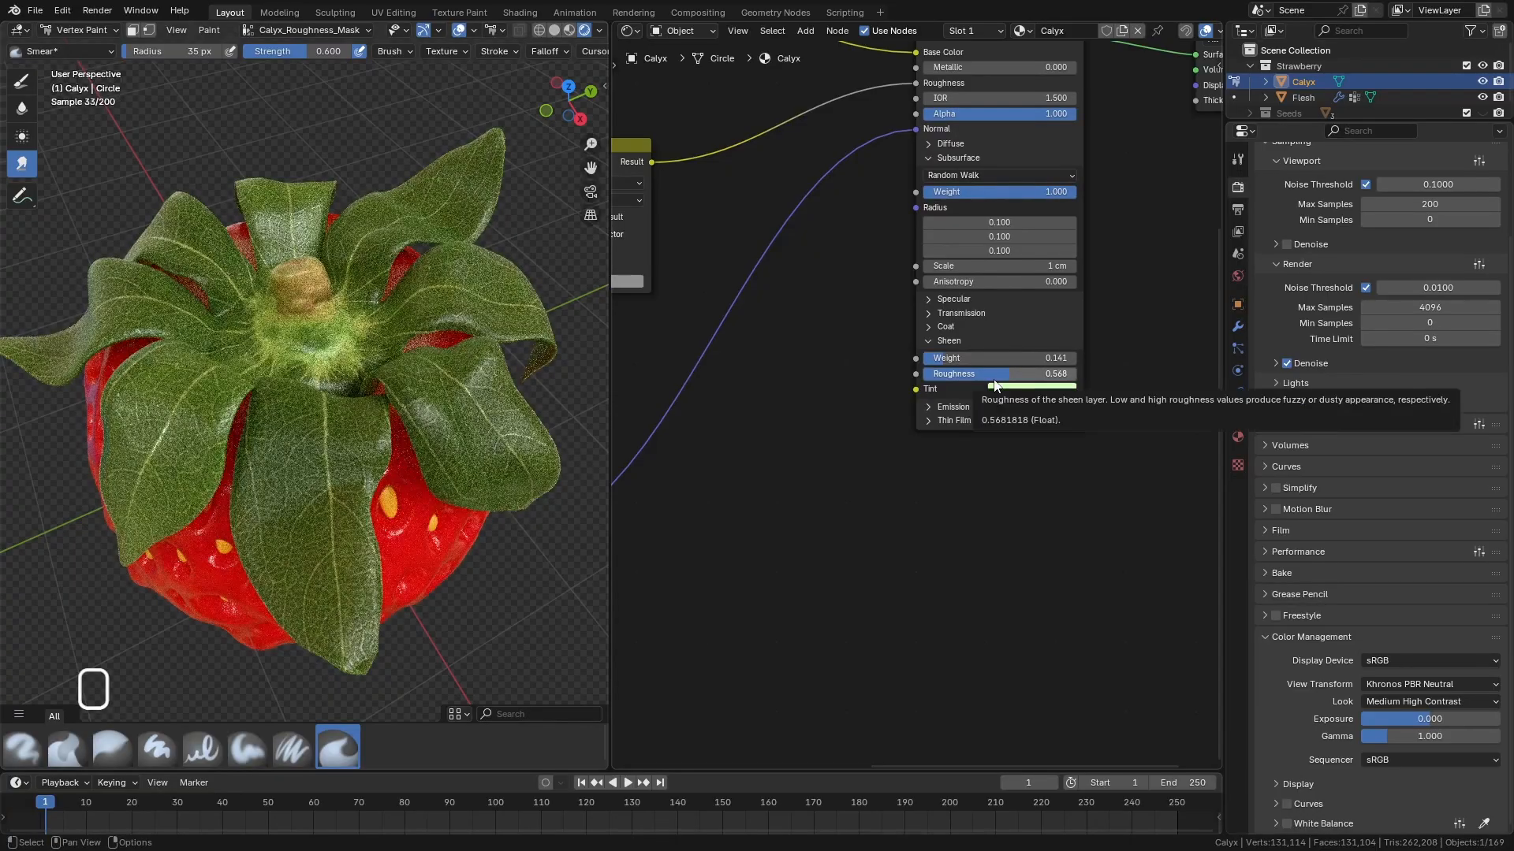
pyautogui.click(922, 342)
# Examine the calyx leaves' surface shine up close and review the material's roughness and bump nodes.
pyautogui.moveTo(1118, 312); pyautogui.dragTo(1069, 367, button='middle')
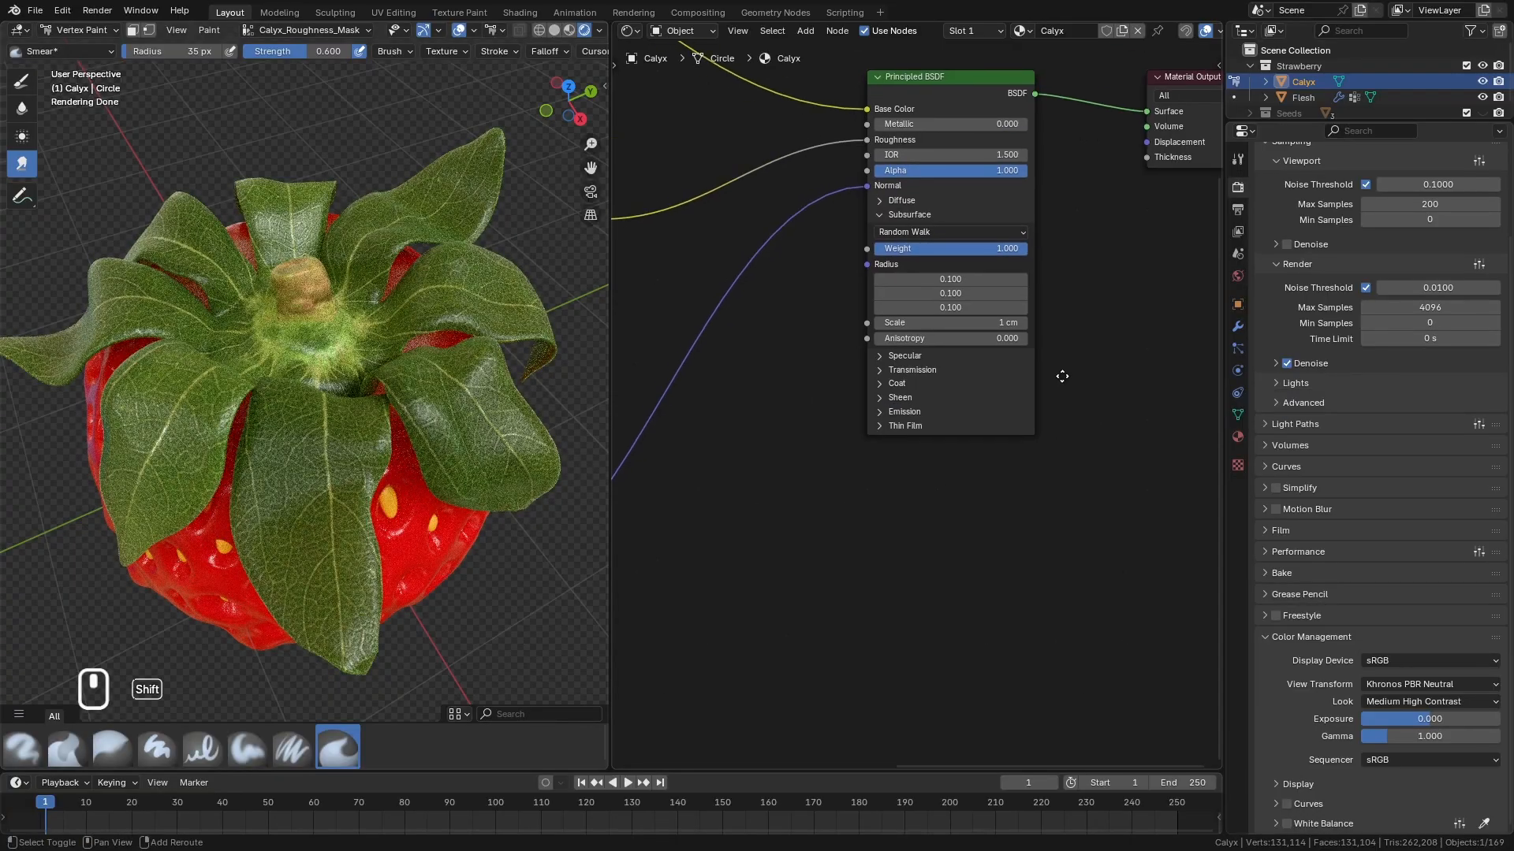
pyautogui.scroll(-4, 395, 386)
pyautogui.moveTo(394, 386); pyautogui.dragTo(430, 334, button='middle')
pyautogui.scroll(6, 430, 335)
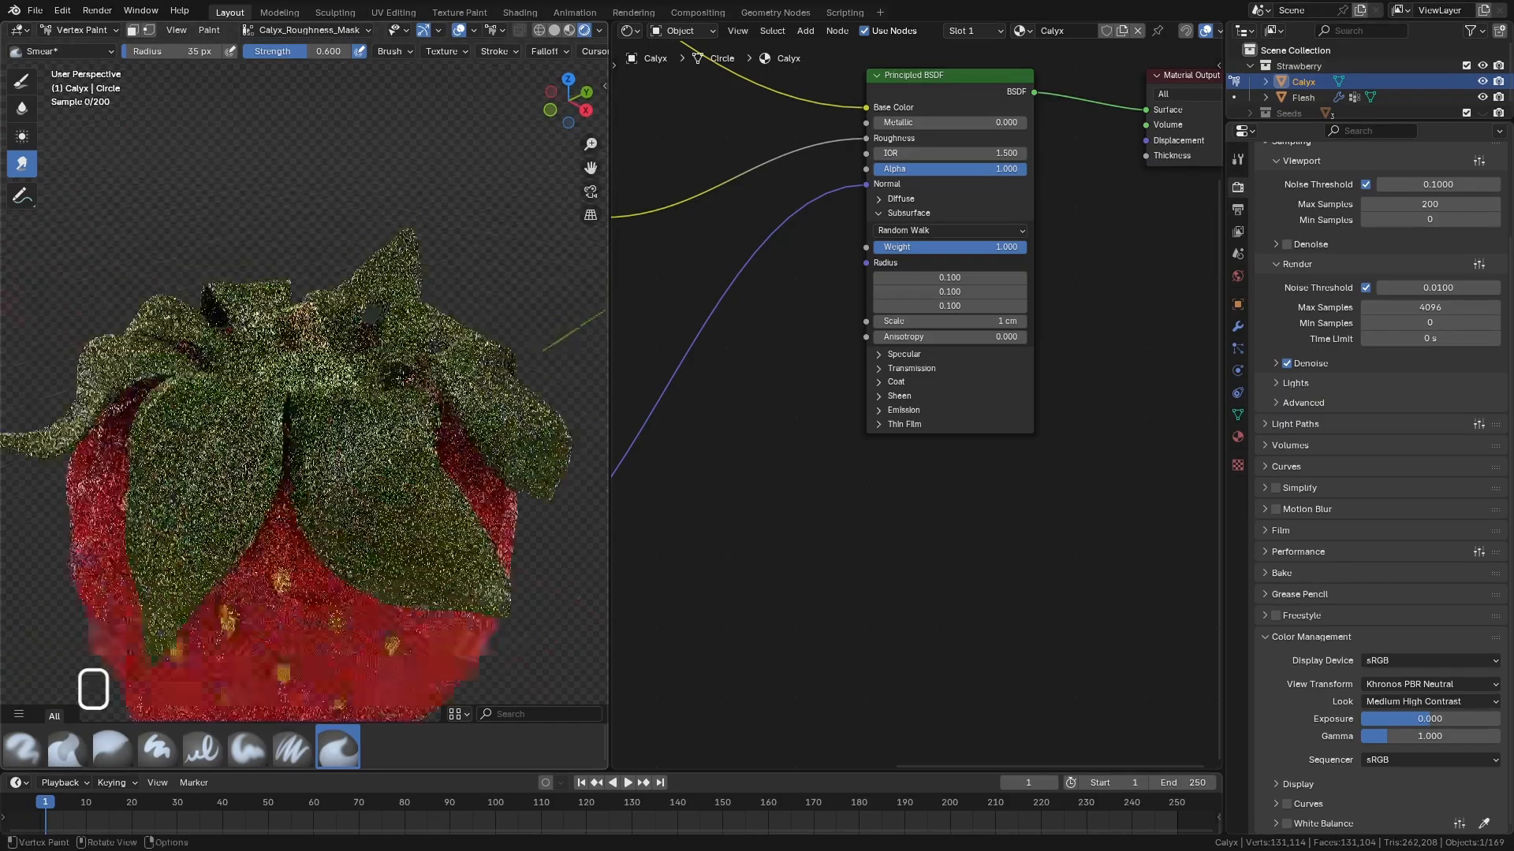
pyautogui.keyDown('shift'); pyautogui.moveTo(802, 540); pyautogui.dragTo(916, 488, button='middle'); pyautogui.keyUp('shift')
pyautogui.moveTo(1043, 426); pyautogui.dragTo(1091, 334, button='middle')
pyautogui.moveTo(886, 465); pyautogui.dragTo(927, 493, button='middle')
pyautogui.moveTo(776, 407); pyautogui.dragTo(819, 363)
# Insert a Math node set to Power between the Lighten node's Result and the Principled BSDF's Roughness.
pyautogui.moveTo(1024, 397); pyautogui.dragTo(810, 486, button='middle')
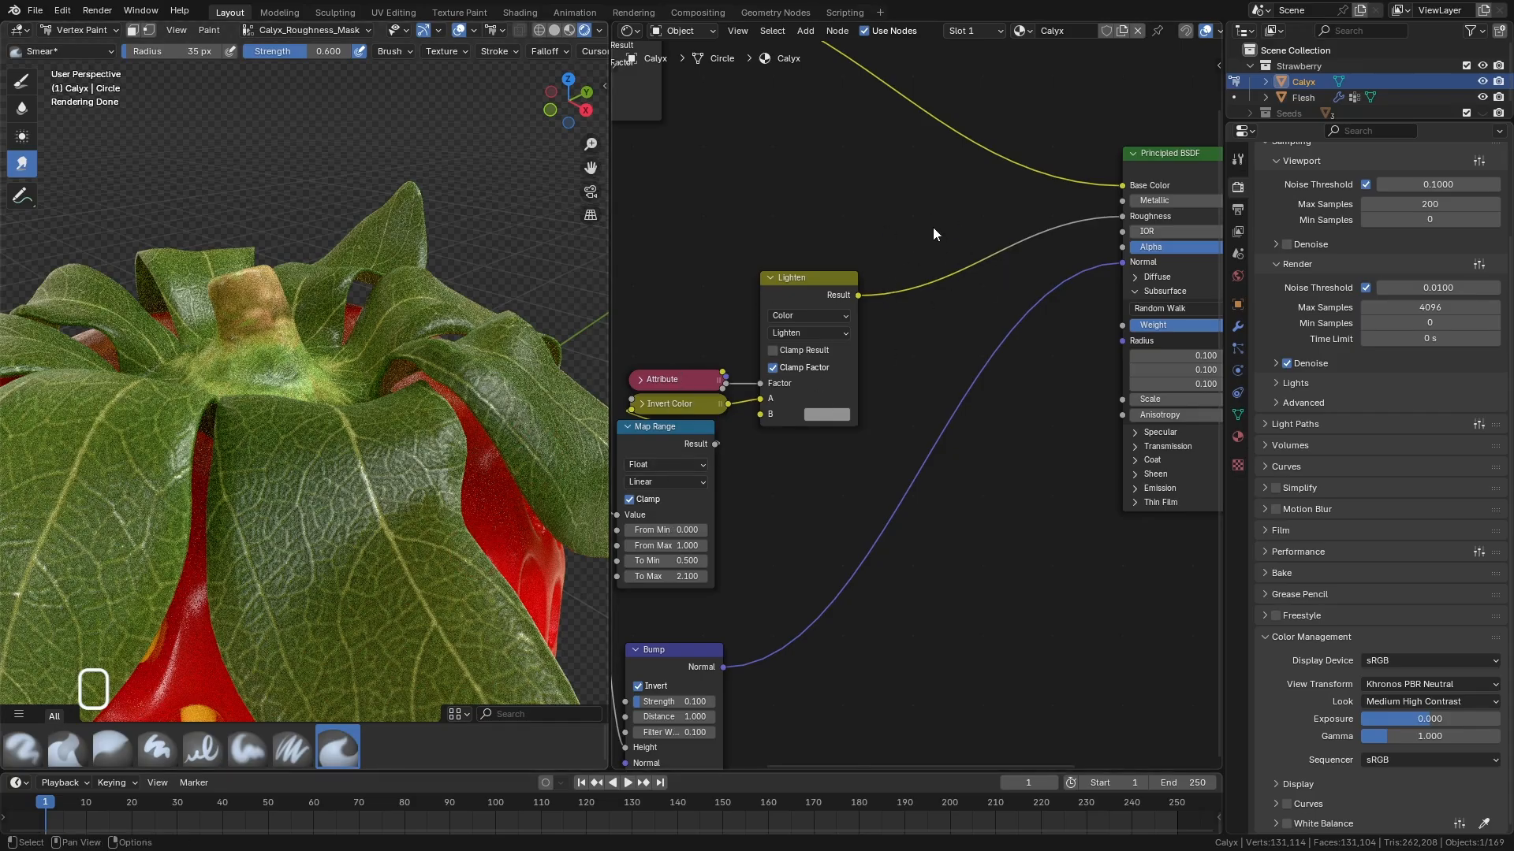
pyautogui.press('space')
pyautogui.write('m')
pyautogui.press('Escape')
pyautogui.press('space')
pyautogui.write('math')
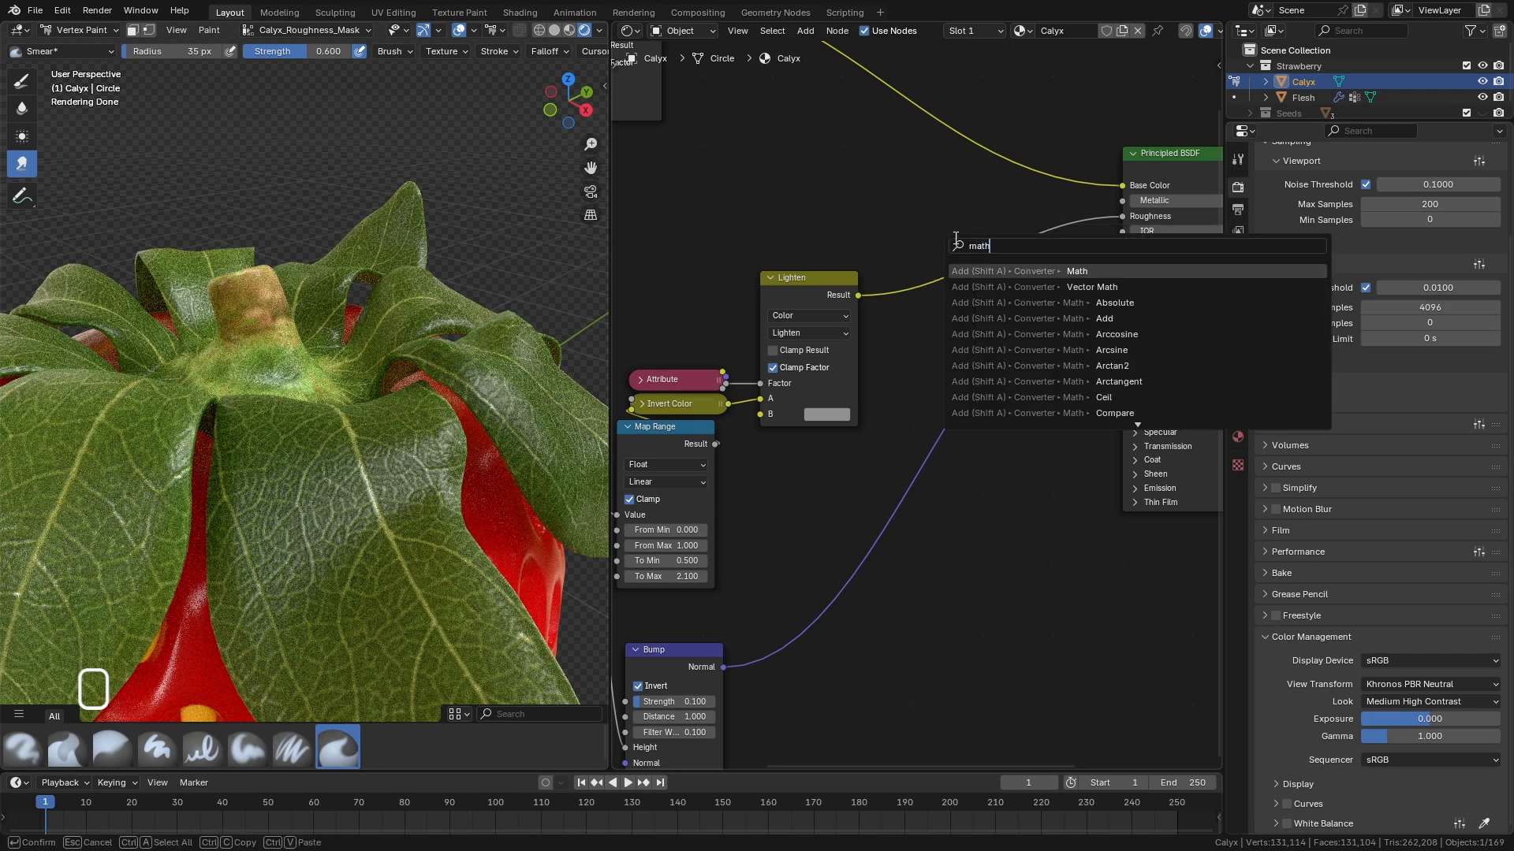
pyautogui.press('Return')
pyautogui.click(987, 260)
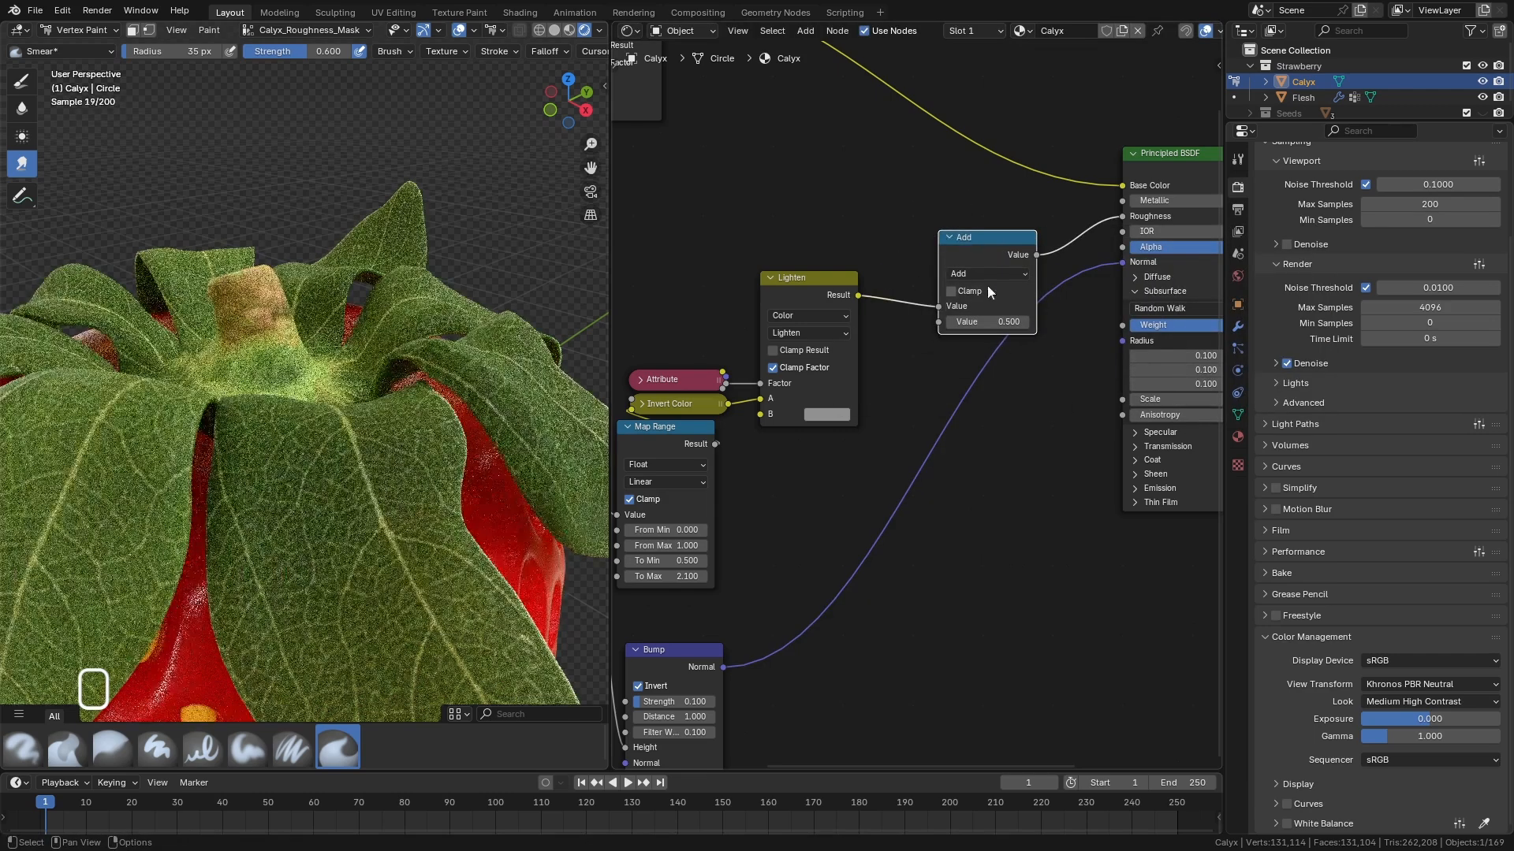
pyautogui.click(987, 273)
pyautogui.click(555, 395)
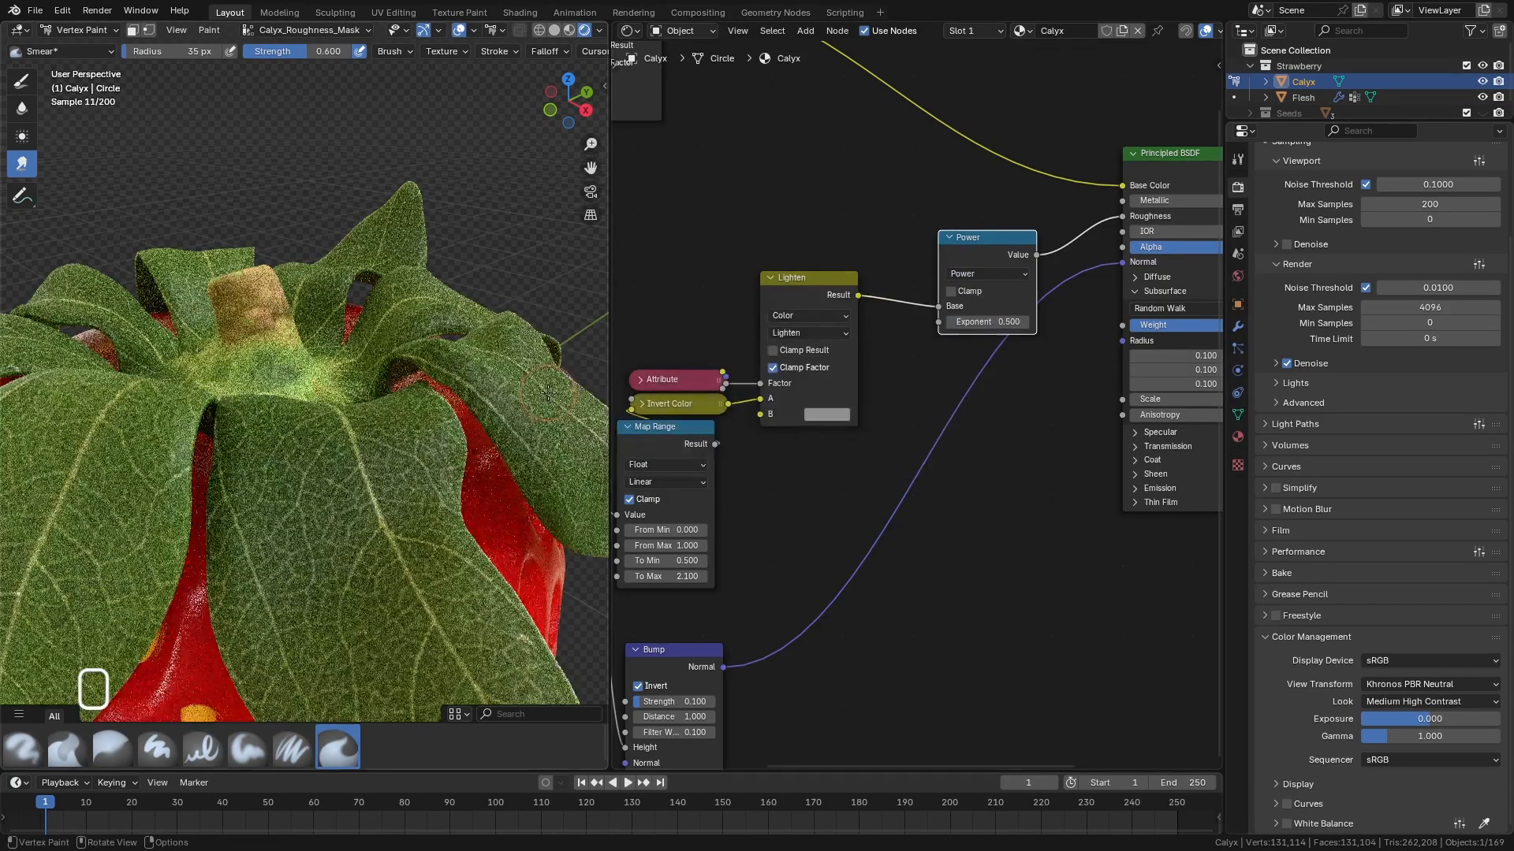
# Try an Exponent of 1.900 on the previewed Power node, delete the node keeping its links, and restore the Principled BSDF output.
pyautogui.keyDown('ctrl'); pyautogui.keyDown('shift'); pyautogui.click(1007, 243); pyautogui.keyUp('shift'); pyautogui.keyUp('ctrl')
pyautogui.moveTo(987, 324); pyautogui.dragTo(951, 326)
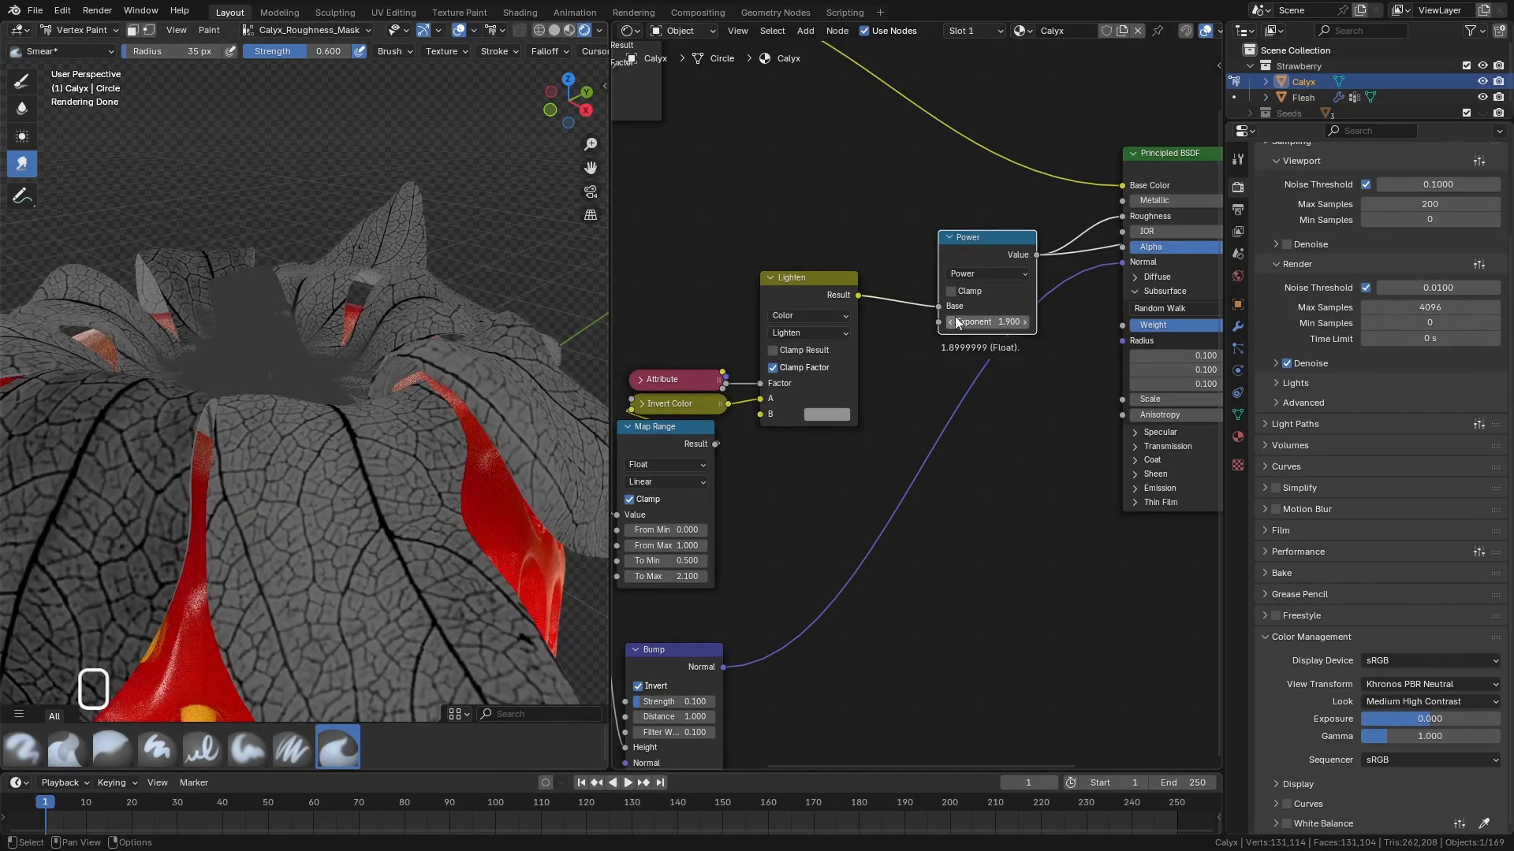
pyautogui.hotkey('ctrl', 'x')
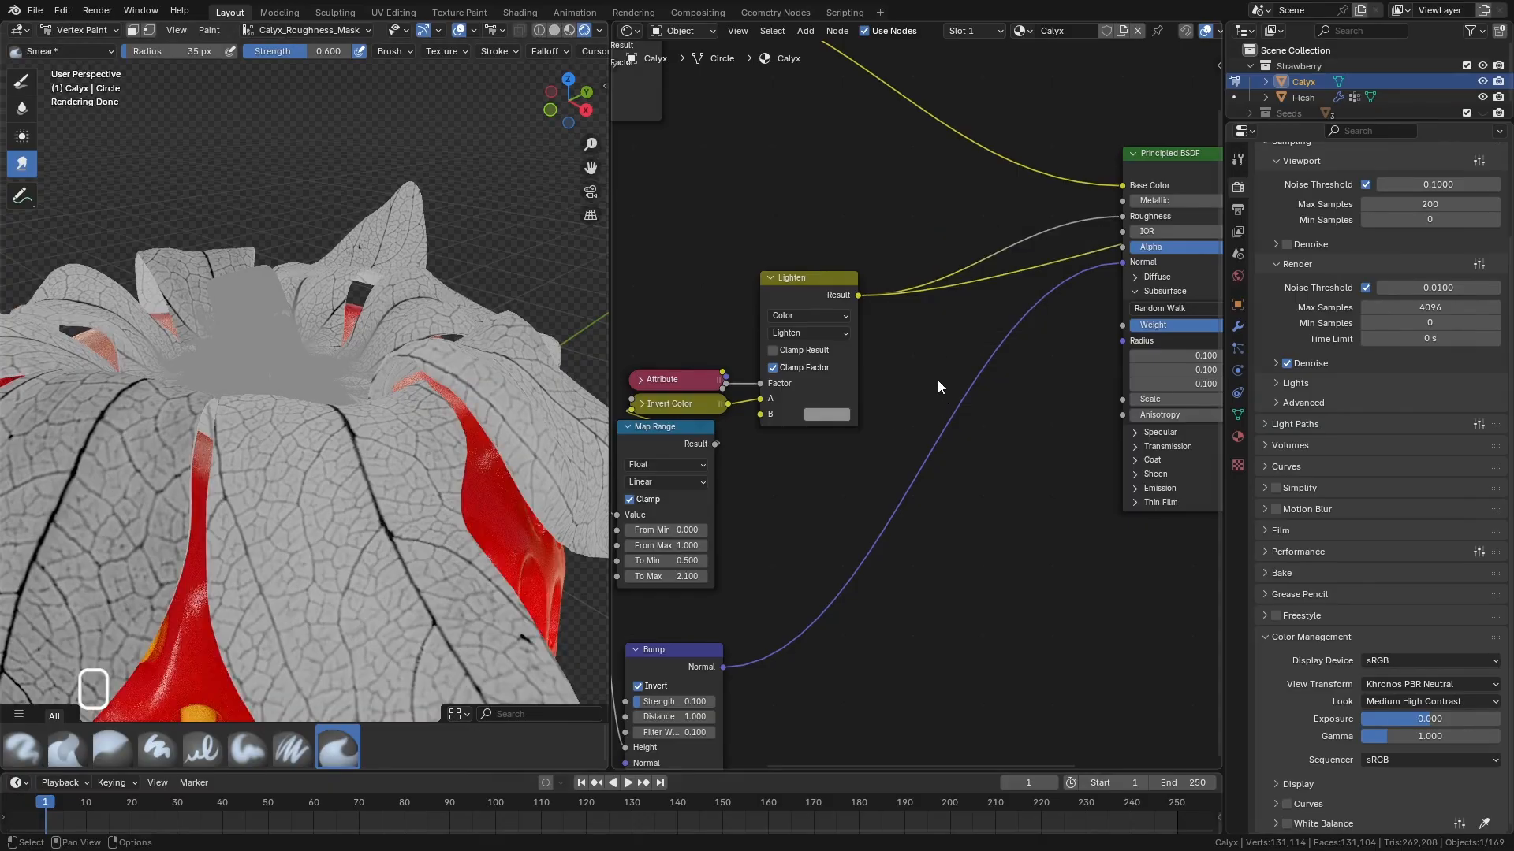
pyautogui.click(1167, 160)
pyautogui.keyDown('ctrl'); pyautogui.keyDown('shift'); pyautogui.click(1162, 166); pyautogui.keyUp('shift'); pyautogui.keyUp('ctrl')
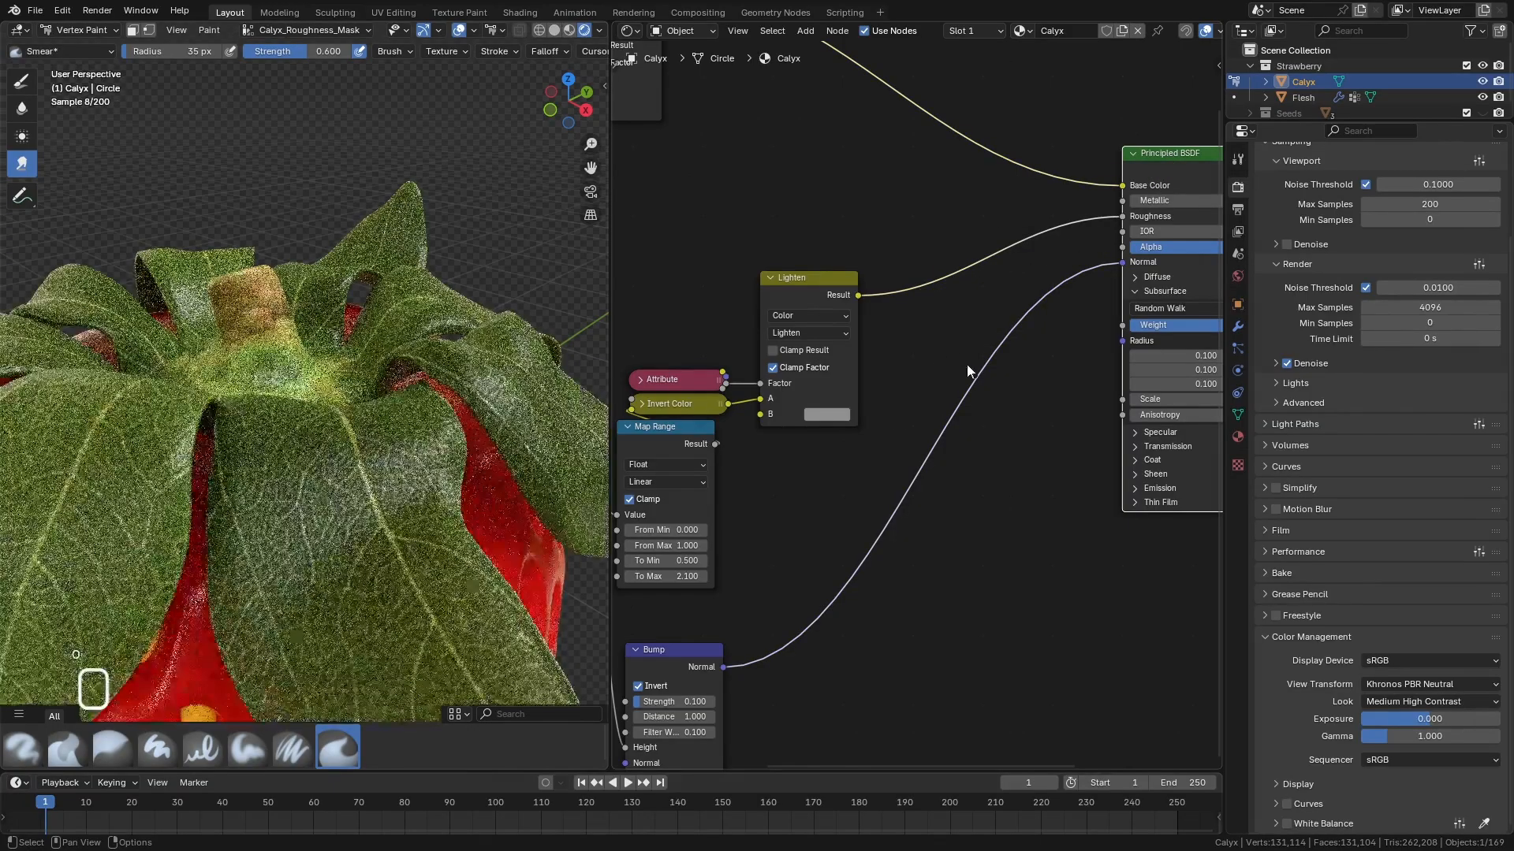
# Save the strawberry file.
pyautogui.scroll(-8, 963, 366)
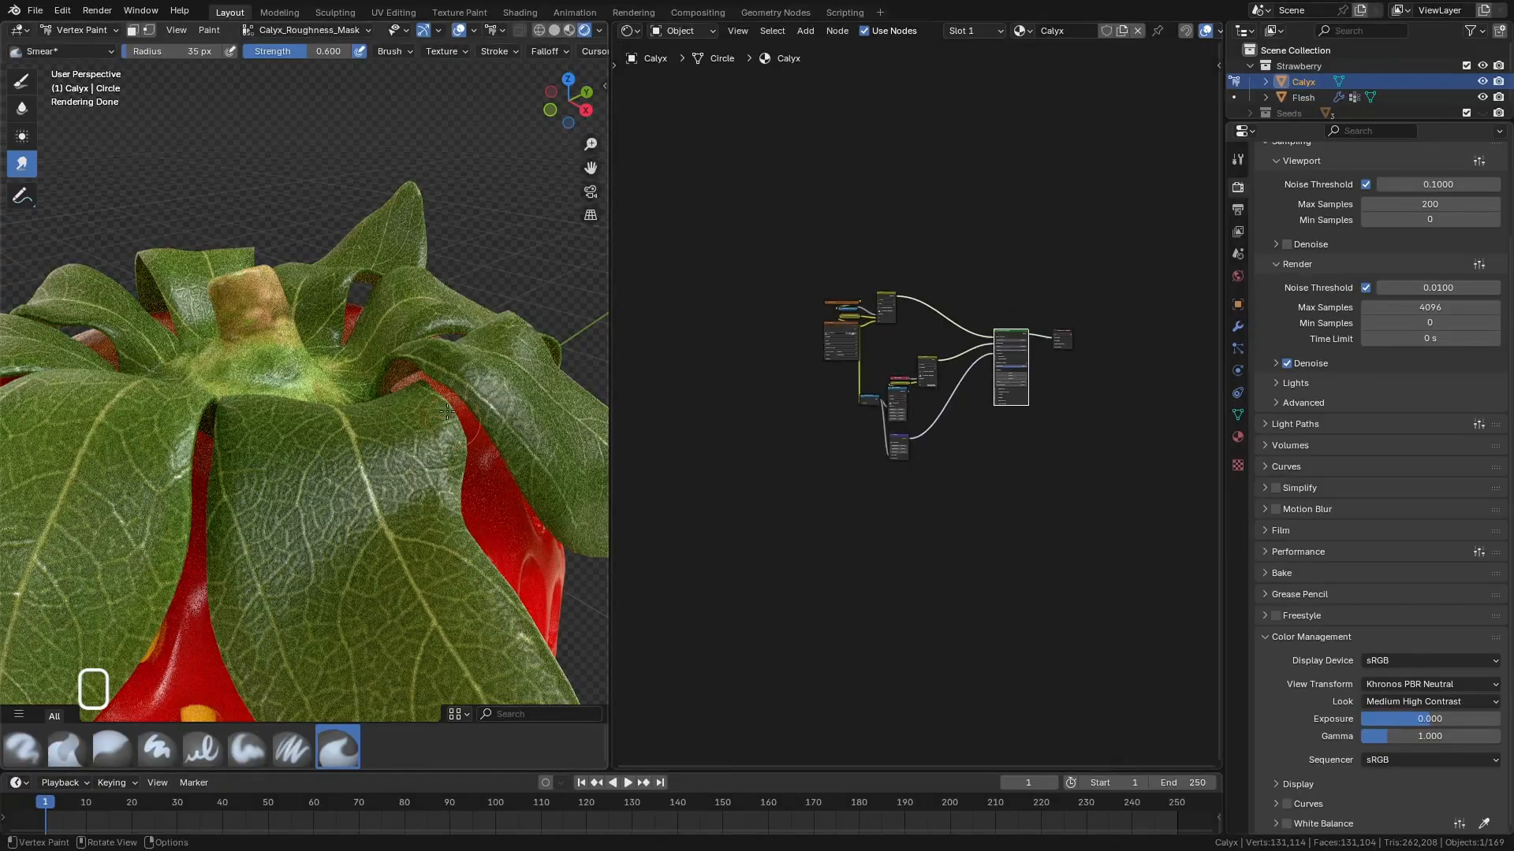
pyautogui.scroll(-6, 346, 354)
pyautogui.moveTo(347, 355); pyautogui.dragTo(406, 418, button='middle')
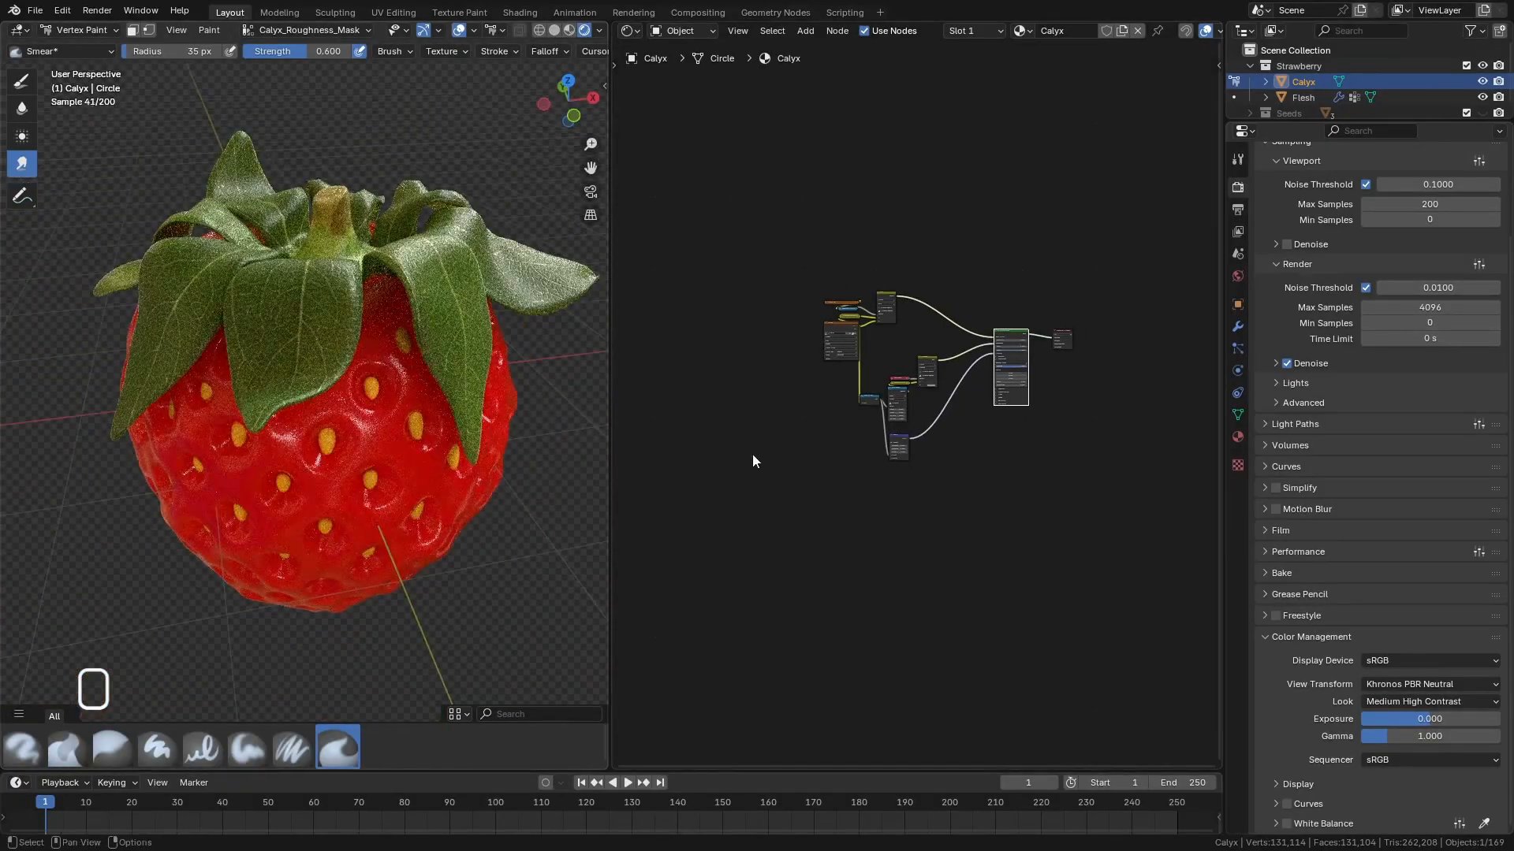
pyautogui.hotkey('ctrl', 's')
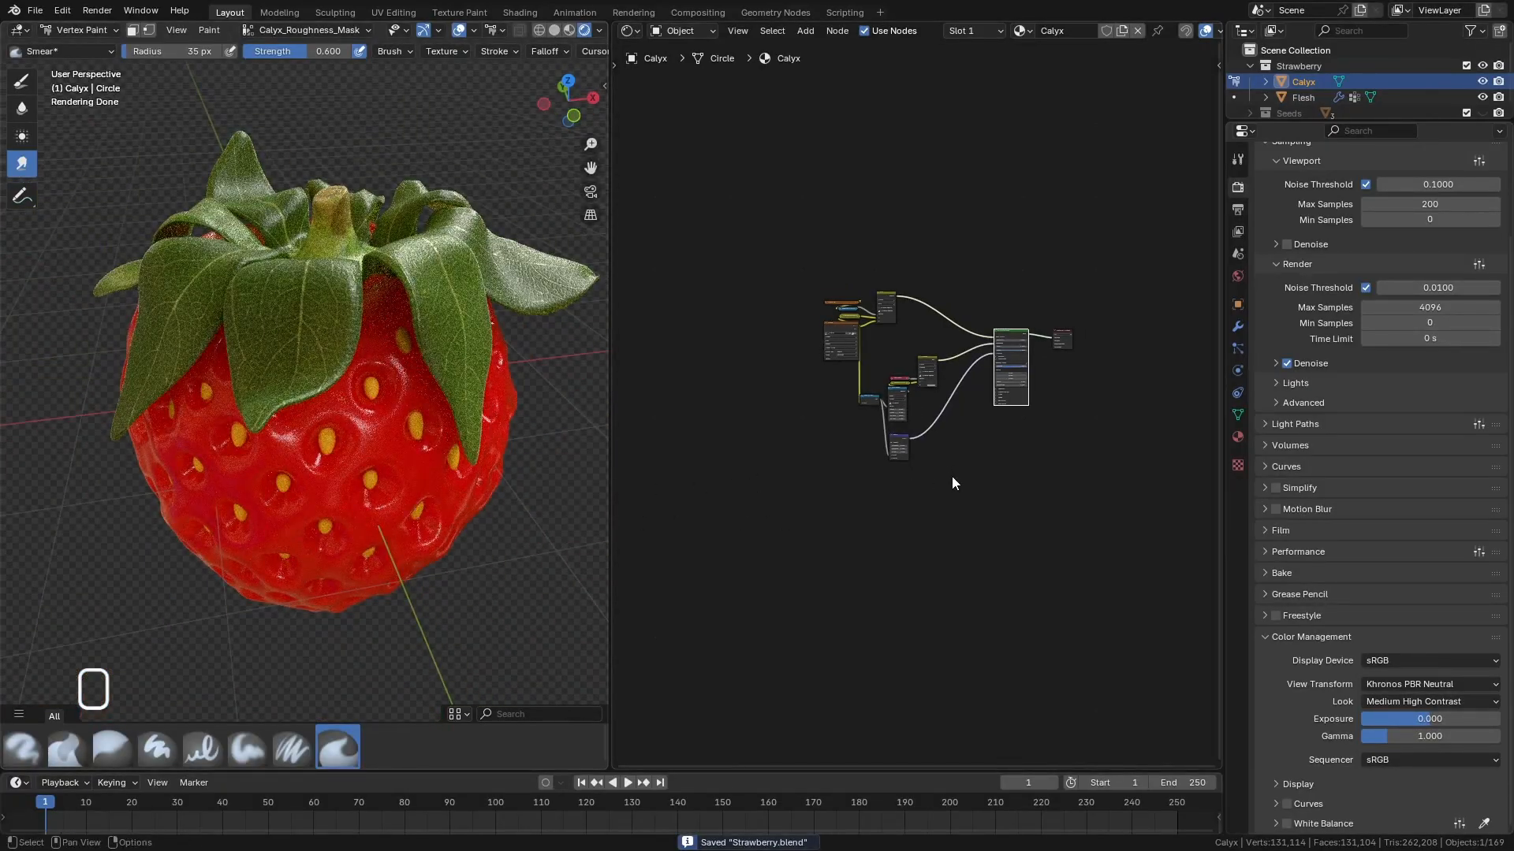
# Switch from Vertex Paint to Object Mode, select the strawberry flesh, and widen the node editor showing its material.
pyautogui.hotkey('ctrl', 'Tab')
pyautogui.click(405, 493)
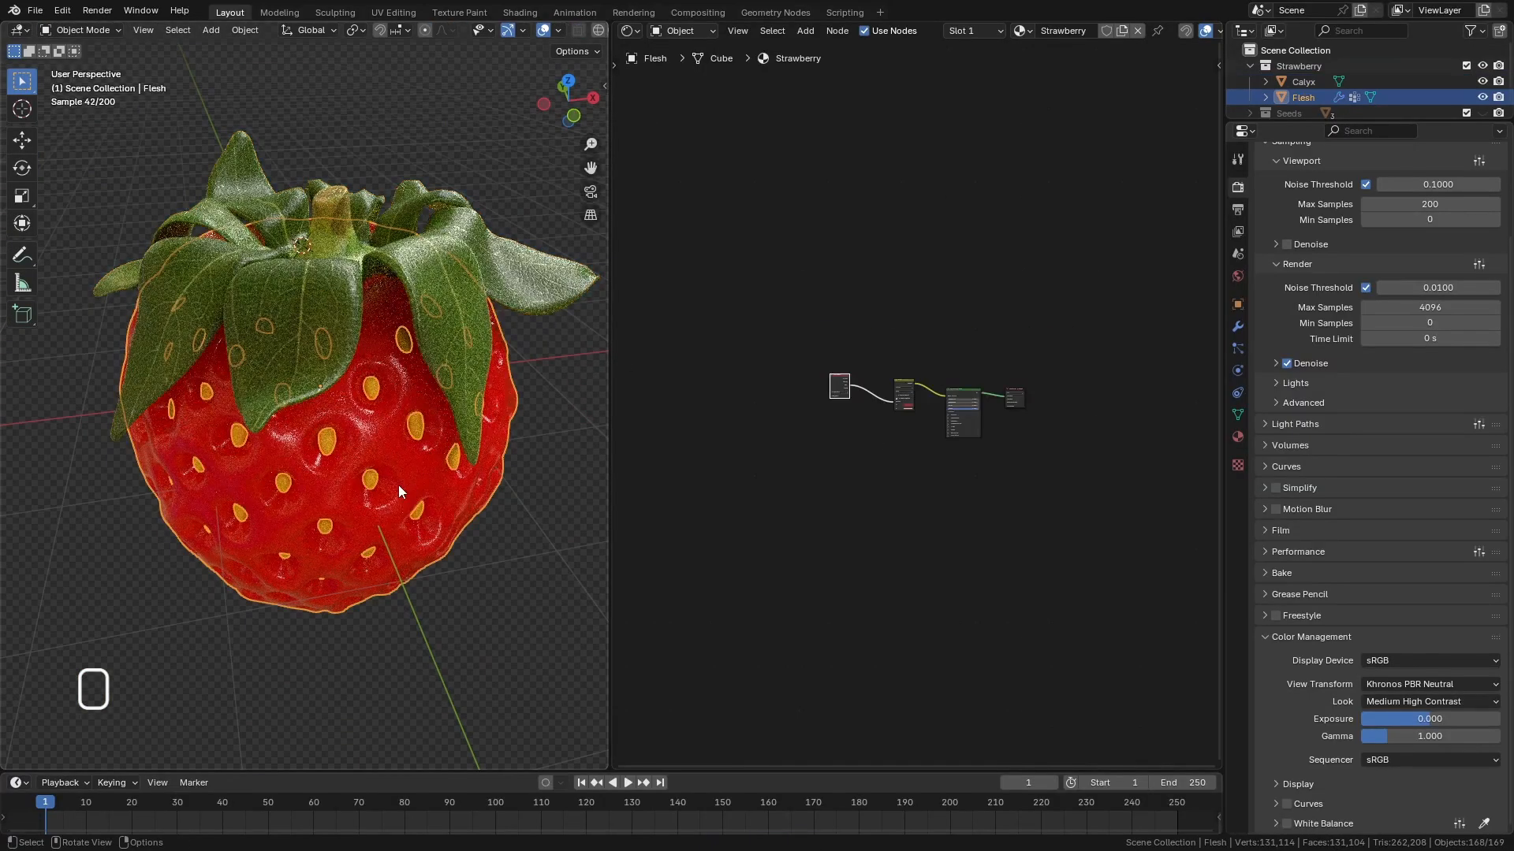
pyautogui.scroll(6, 898, 427)
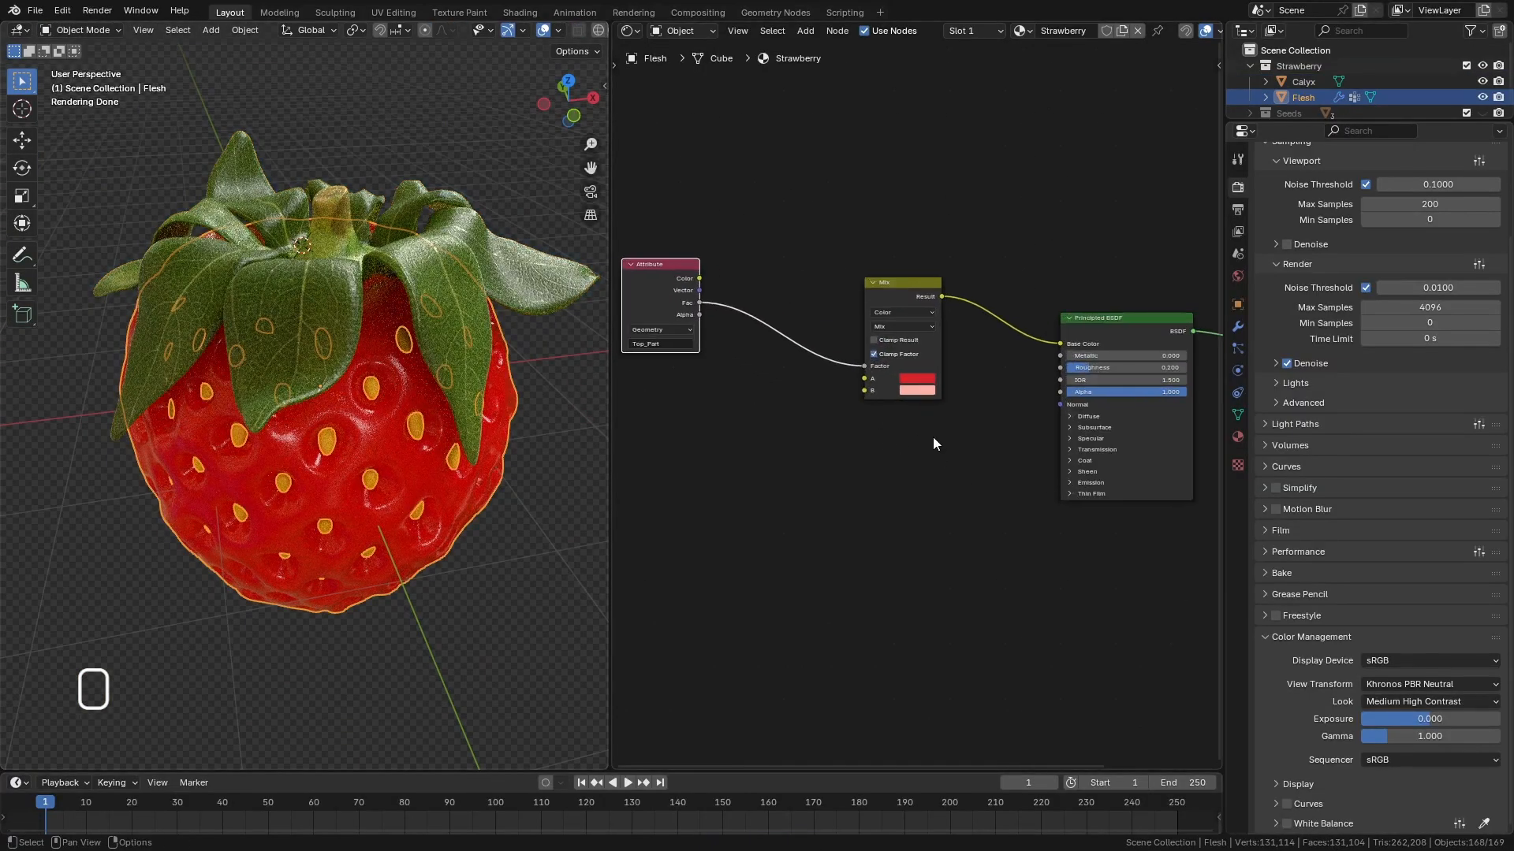
pyautogui.scroll(-1, 933, 437)
pyautogui.moveTo(618, 544); pyautogui.dragTo(426, 541)
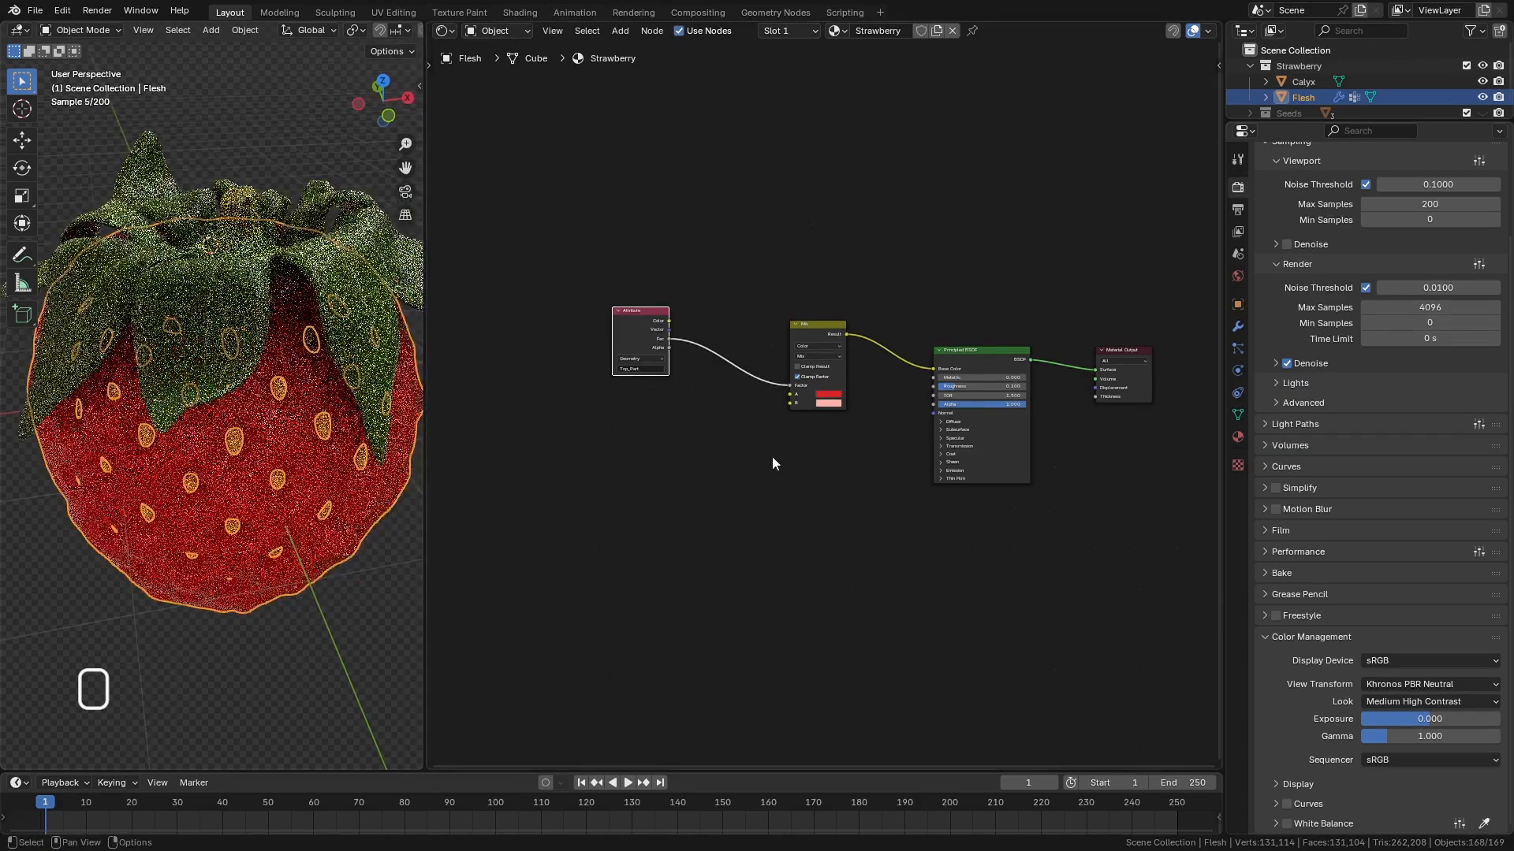
pyautogui.scroll(3, 813, 399)
pyautogui.moveTo(212, 414); pyautogui.dragTo(733, 413, button='middle')
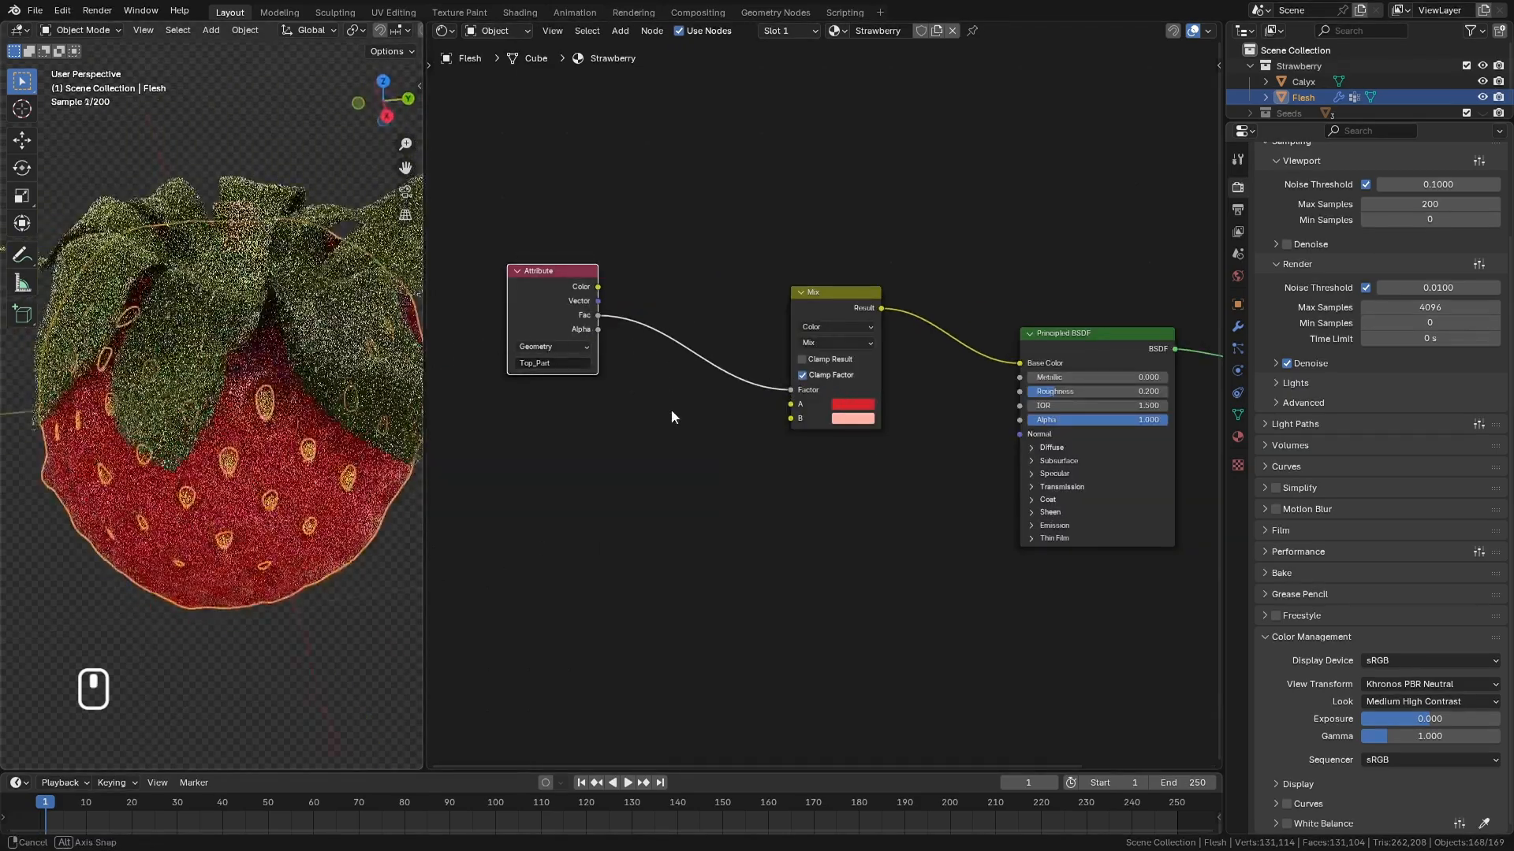
# Hide the Calyx object and examine the bare flesh from its pale top and sides.
pyautogui.click(1482, 81)
pyautogui.moveTo(339, 442); pyautogui.dragTo(153, 315, button='middle')
pyautogui.moveTo(286, 440); pyautogui.dragTo(301, 432, button='middle')
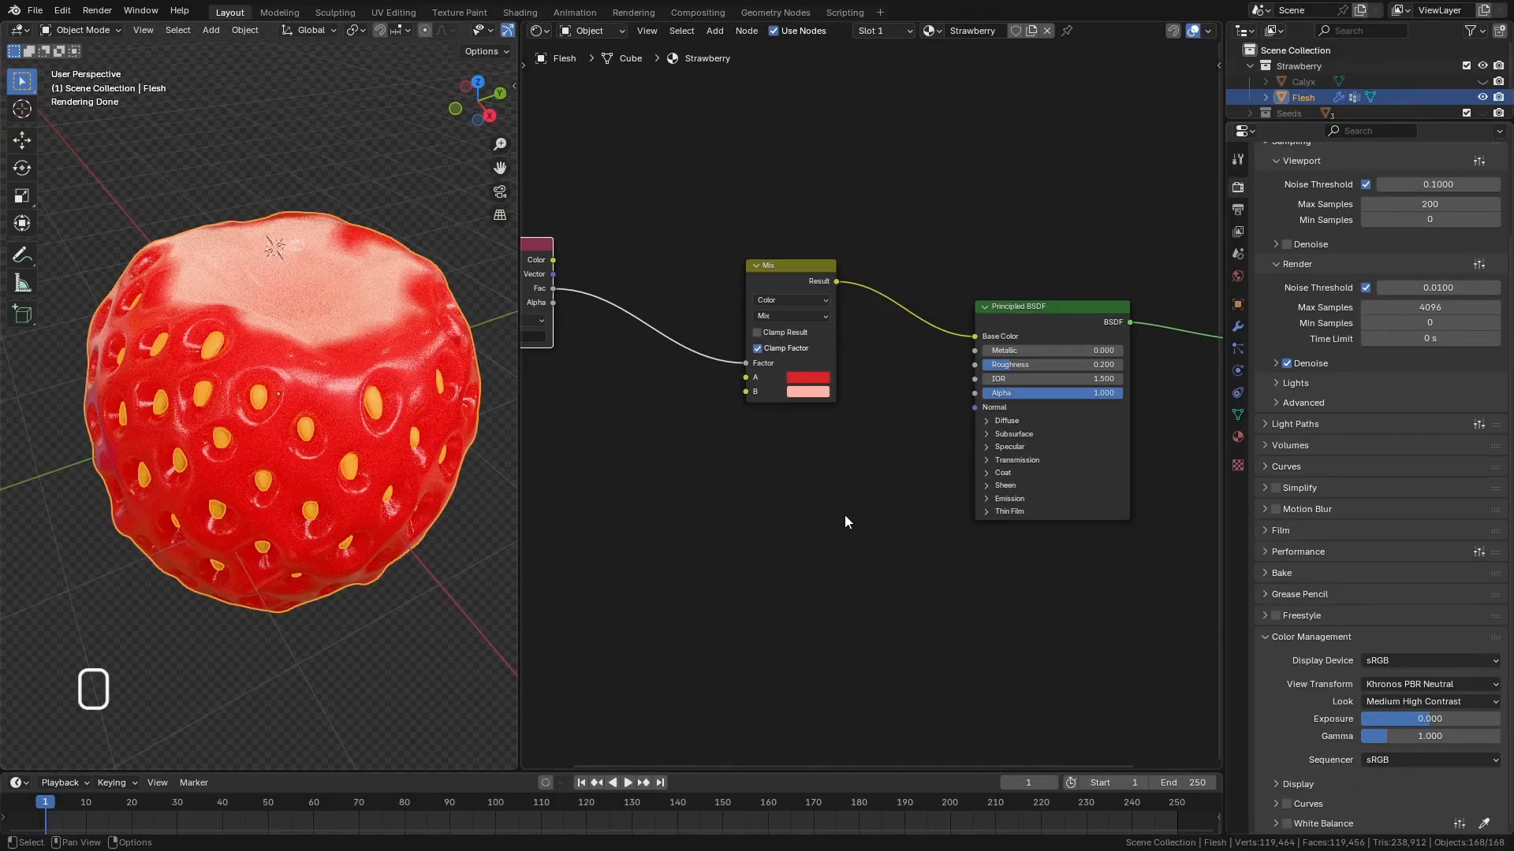
pyautogui.moveTo(441, 544); pyautogui.dragTo(364, 331, button='middle')
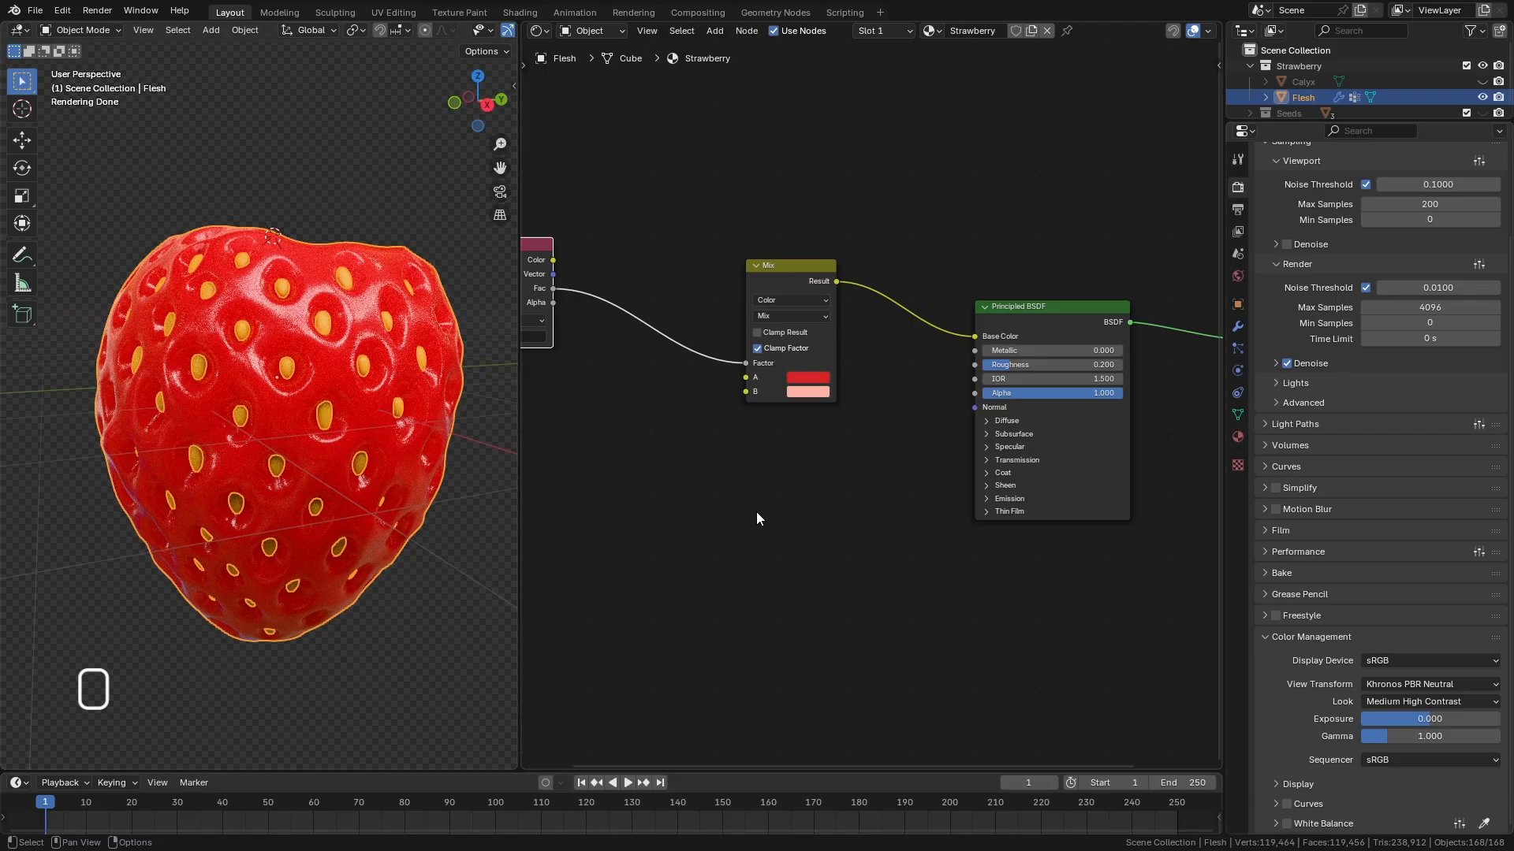
pyautogui.moveTo(441, 504); pyautogui.dragTo(340, 372, button='middle')
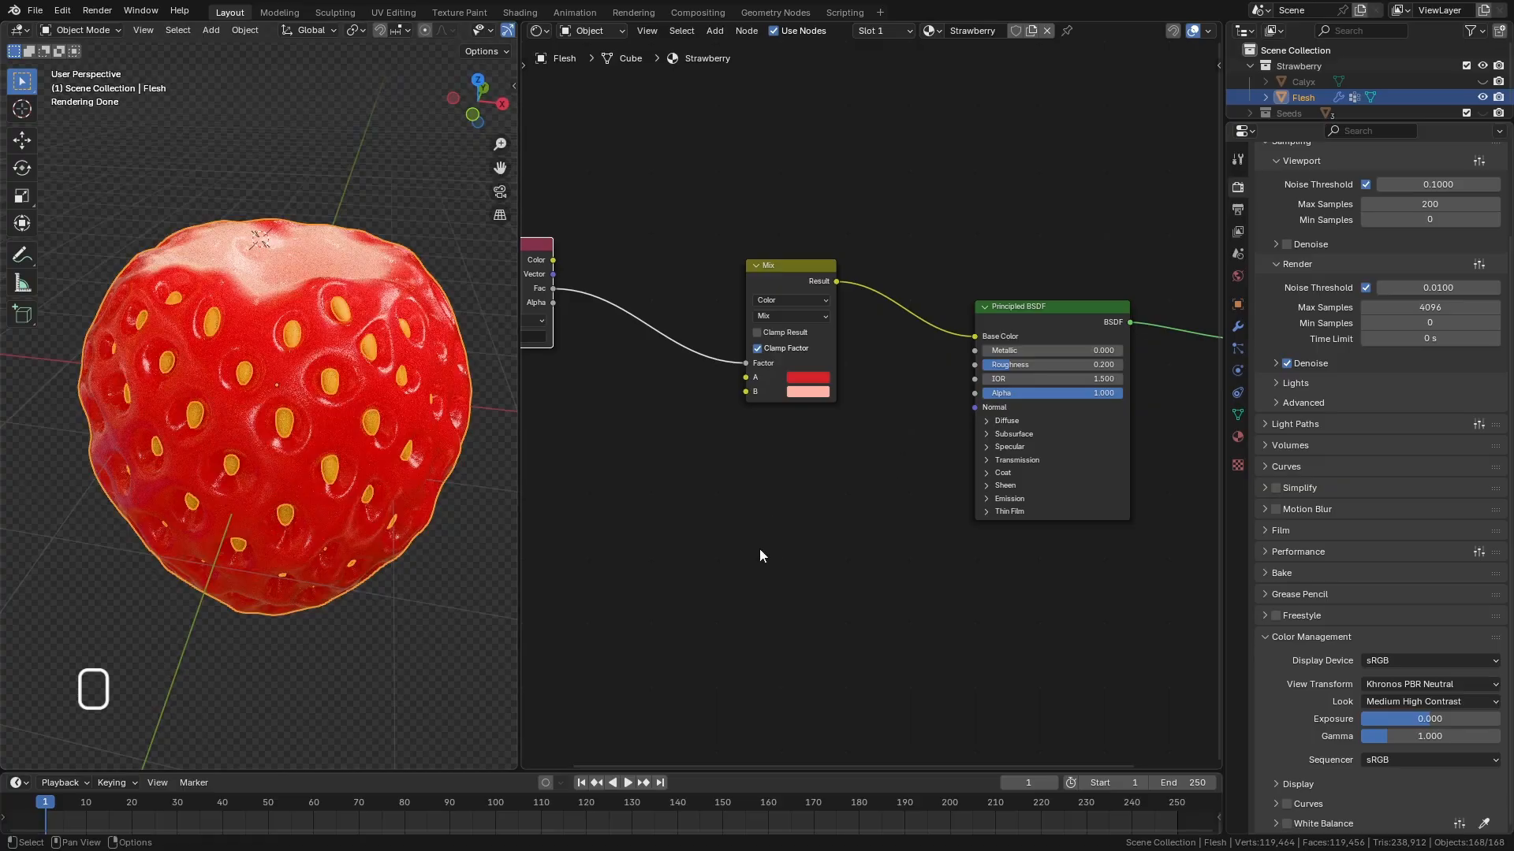
# Set the Strawberry material's surface displacement method to Displacement Only in its settings.
pyautogui.moveTo(759, 549); pyautogui.dragTo(757, 406, button='middle')
pyautogui.moveTo(1136, 462); pyautogui.dragTo(819, 443, button='middle')
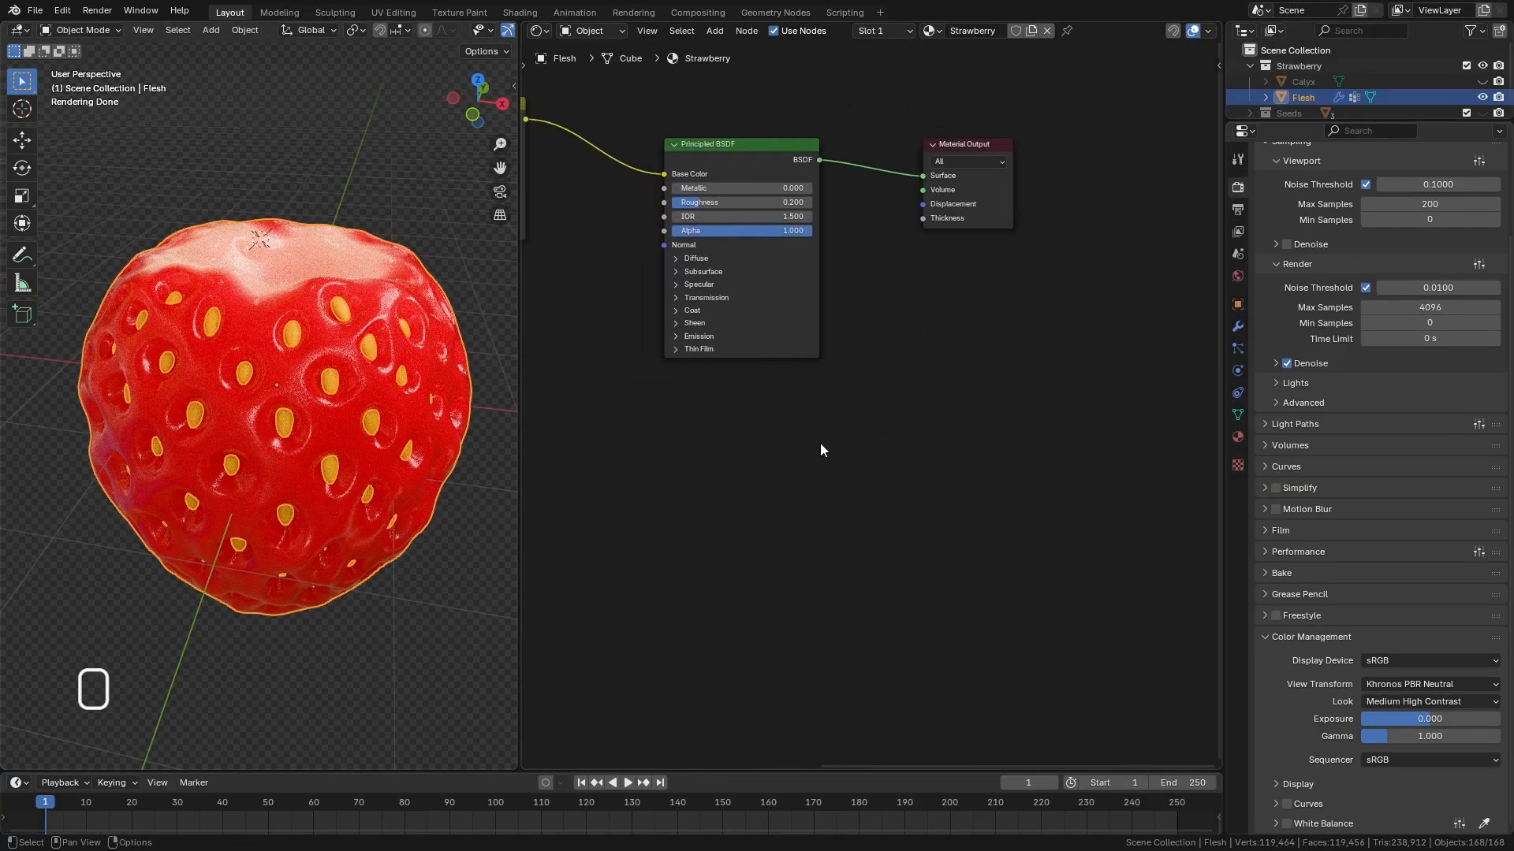
pyautogui.click(771, 153)
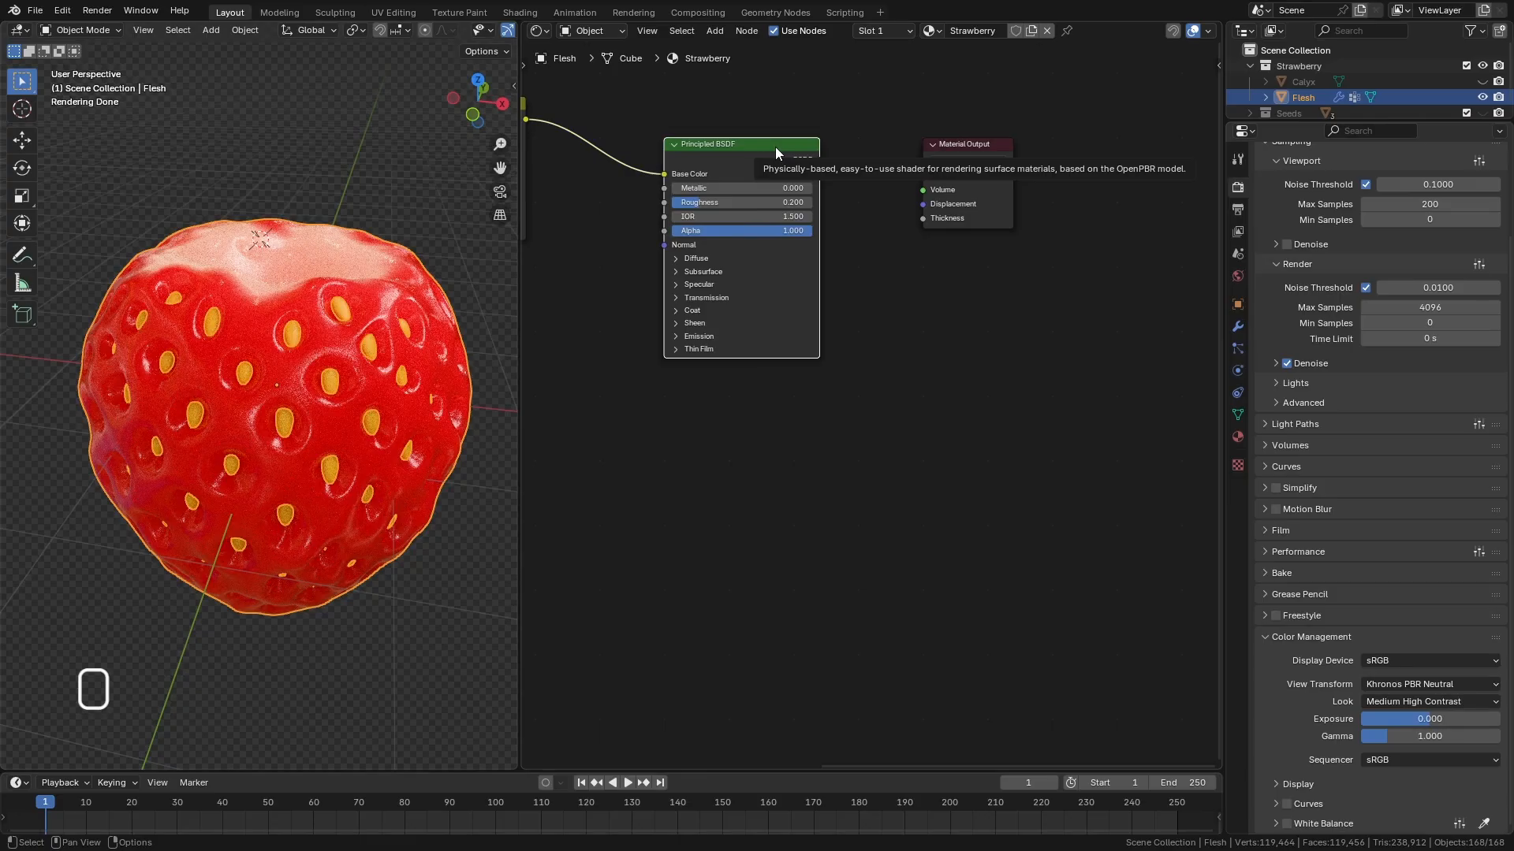
pyautogui.click(1237, 439)
pyautogui.click(1299, 398)
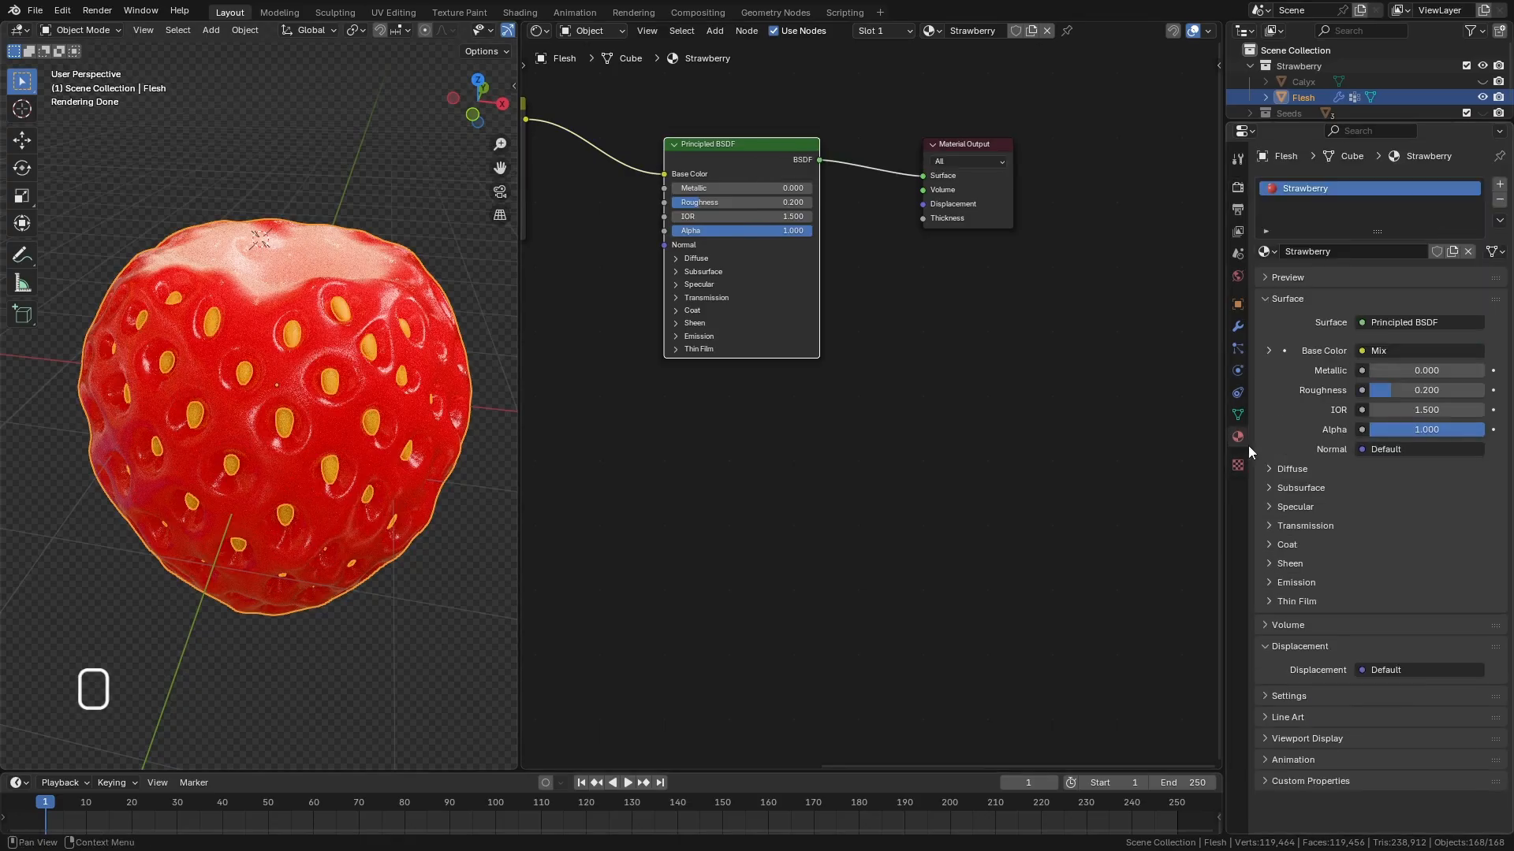
pyautogui.click(1284, 646)
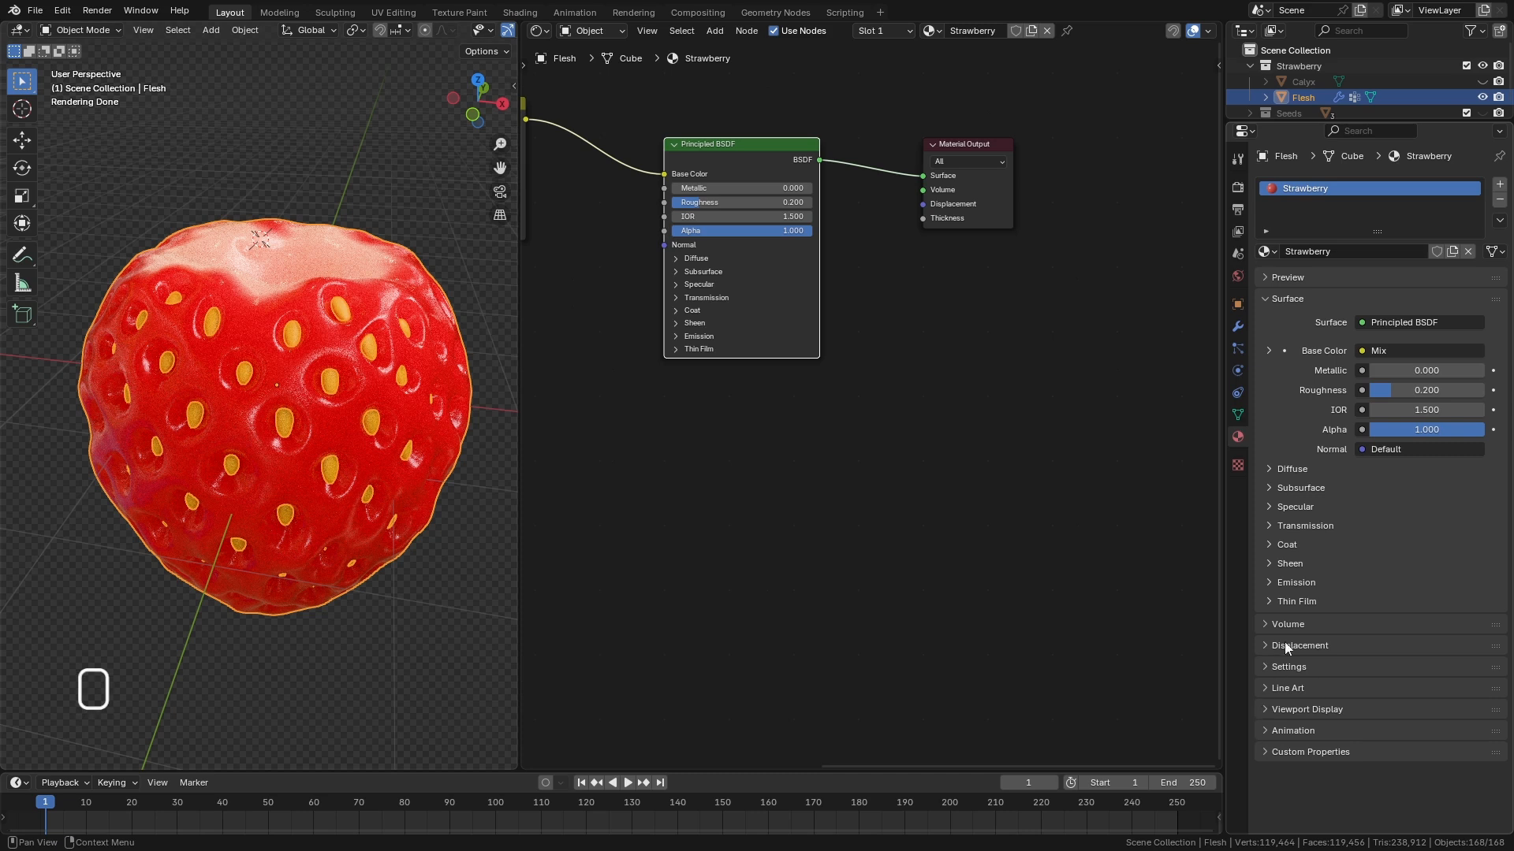
pyautogui.click(1296, 666)
pyautogui.moveTo(1296, 666); pyautogui.dragTo(1373, 511, button='middle')
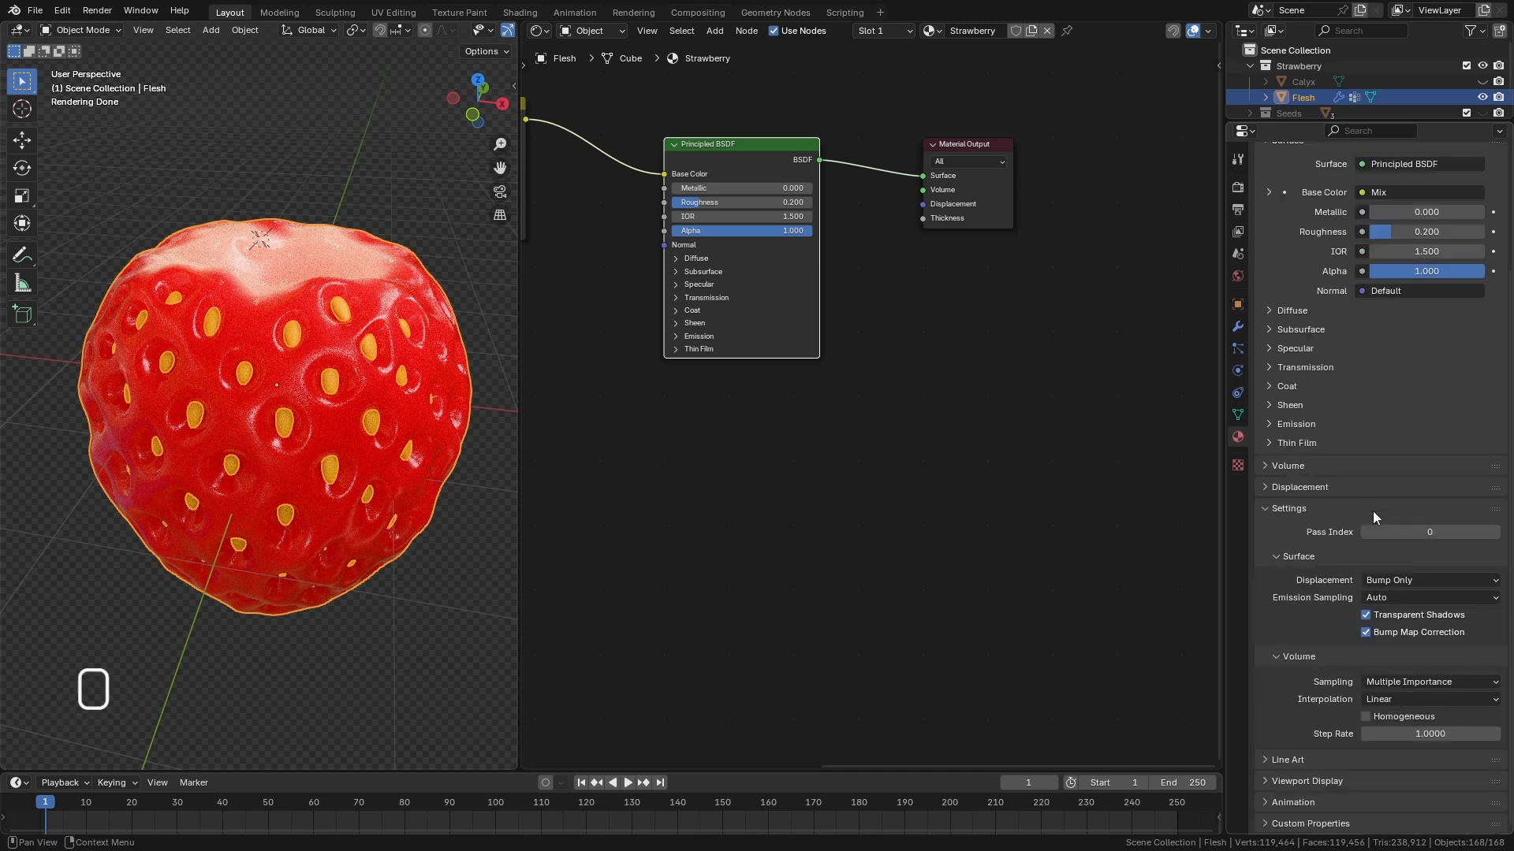
pyautogui.click(1411, 581)
pyautogui.click(1411, 615)
pyautogui.click(766, 603)
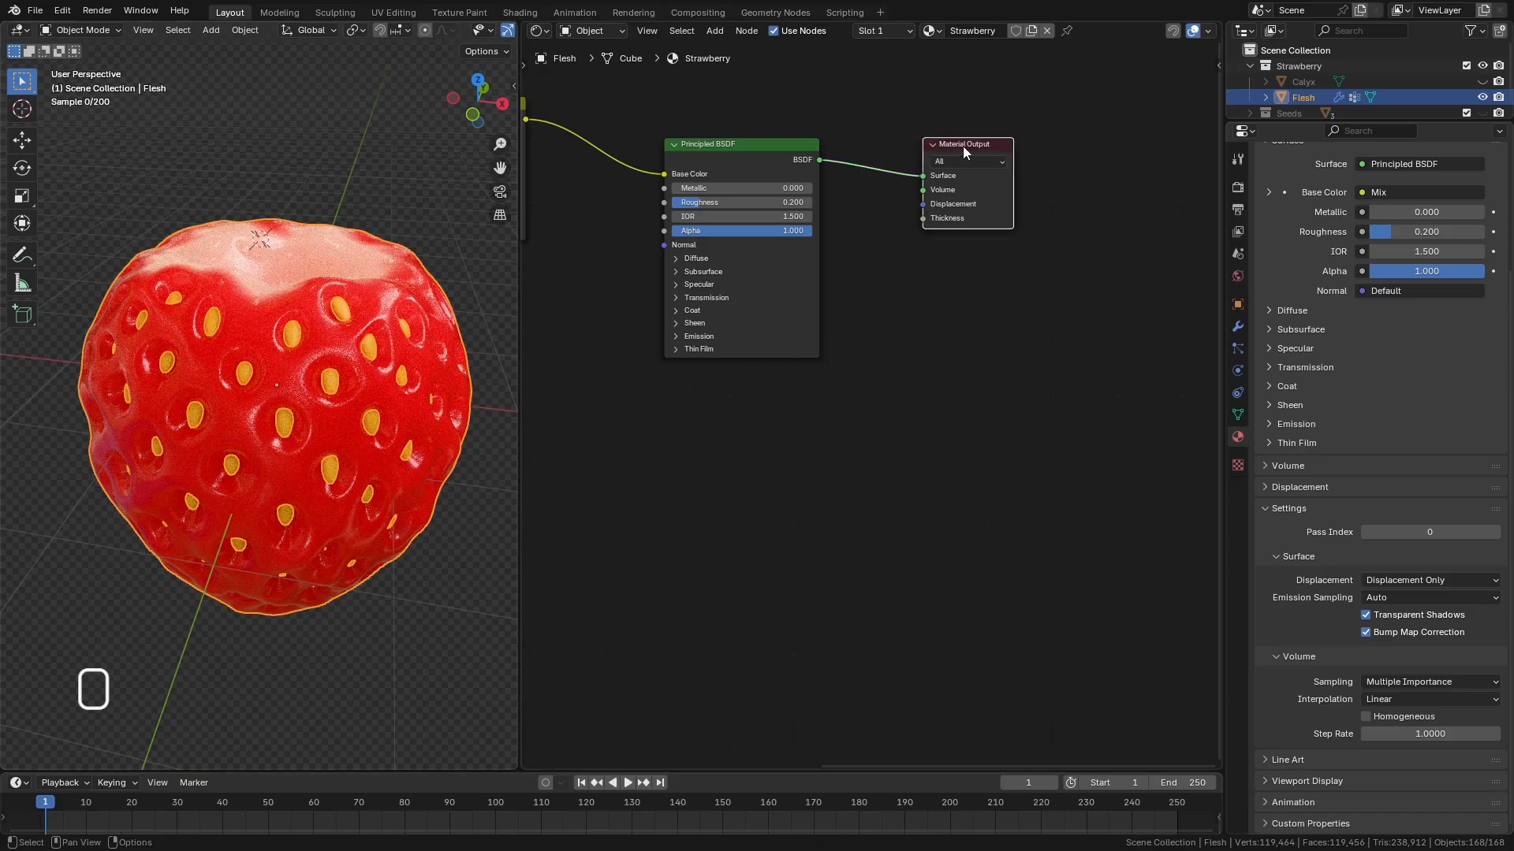
# Move the Material Output node lower and add a Displacement node below the Principled BSDF.
pyautogui.moveTo(963, 145); pyautogui.dragTo(935, 359)
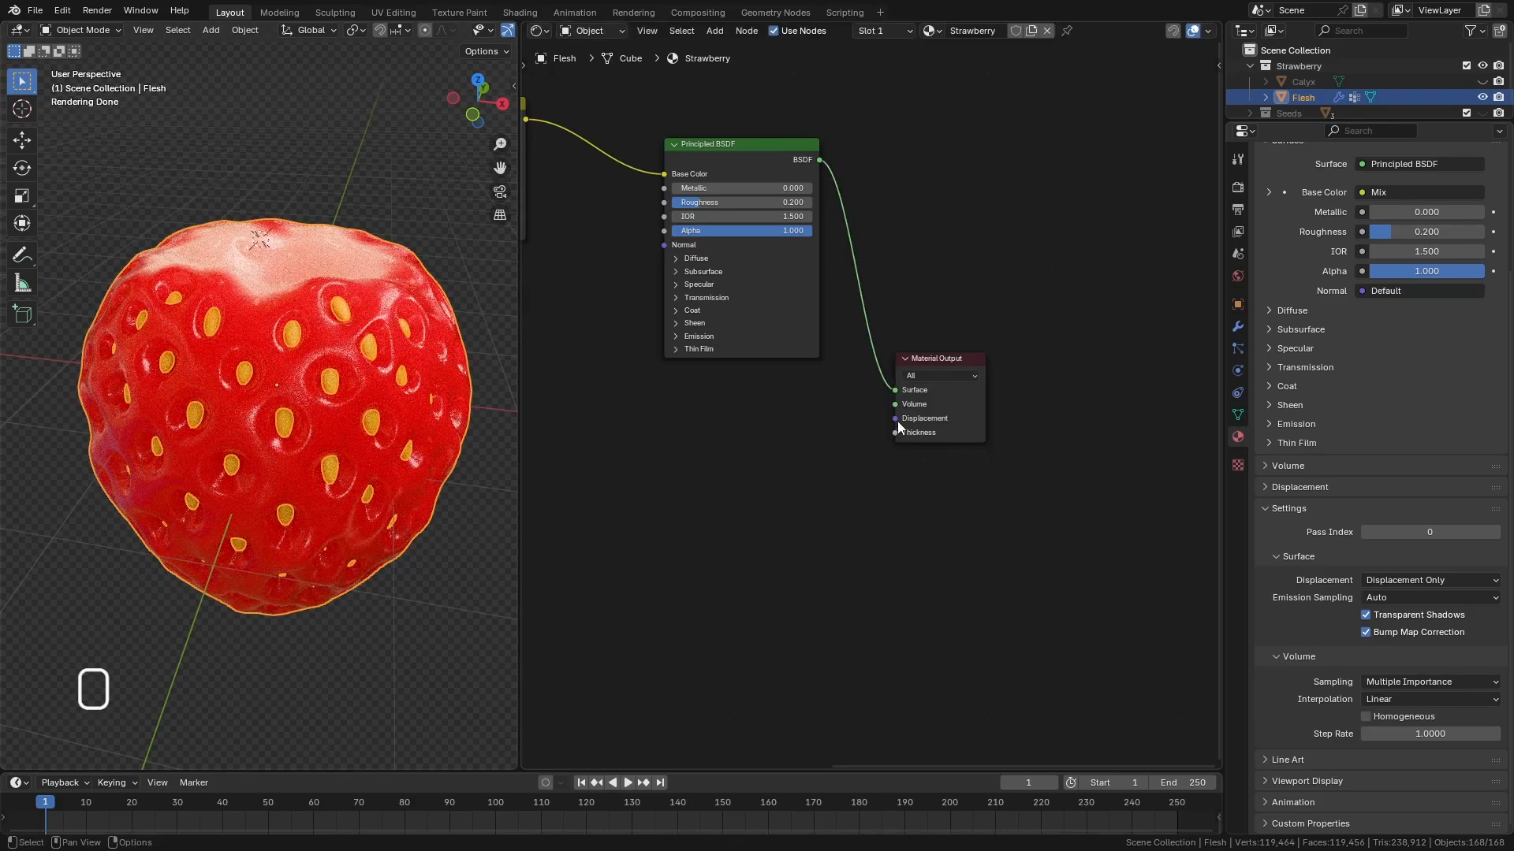
pyautogui.moveTo(943, 366); pyautogui.dragTo(957, 350)
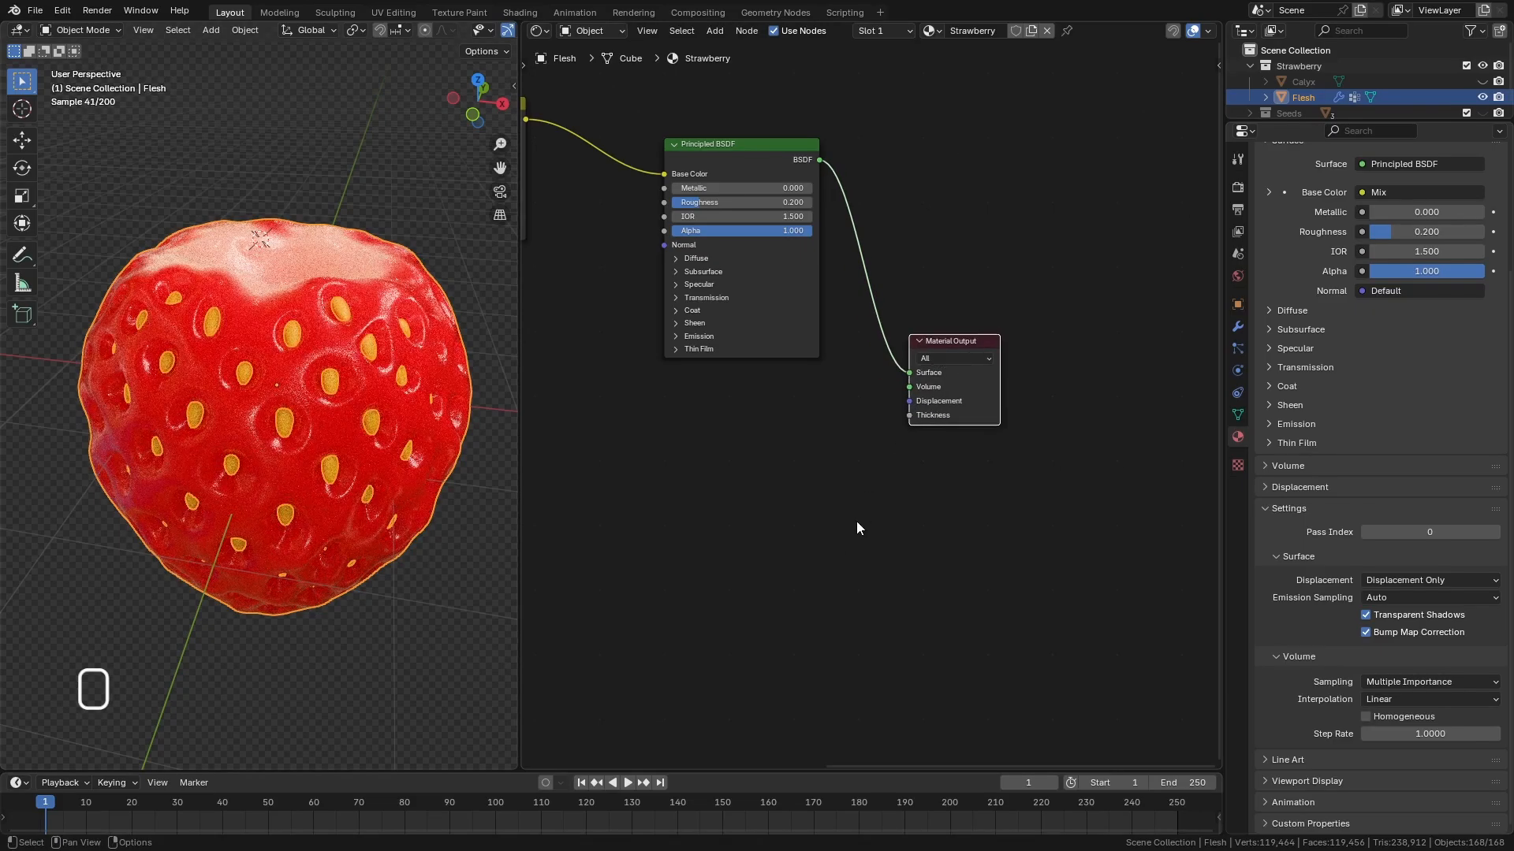
pyautogui.press('space')
pyautogui.write('disp')
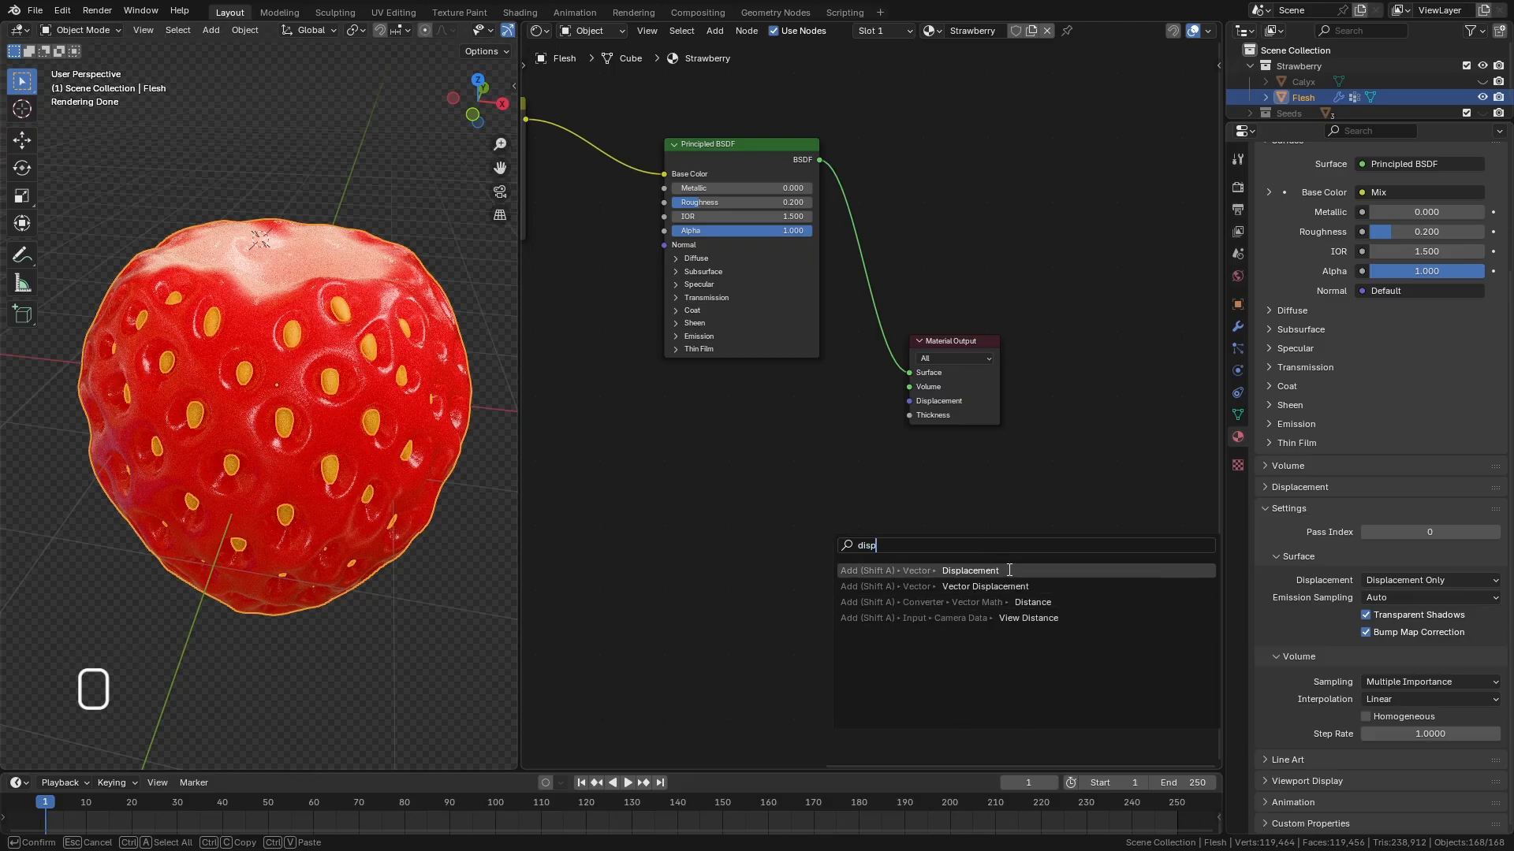
pyautogui.click(1006, 570)
pyautogui.click(682, 618)
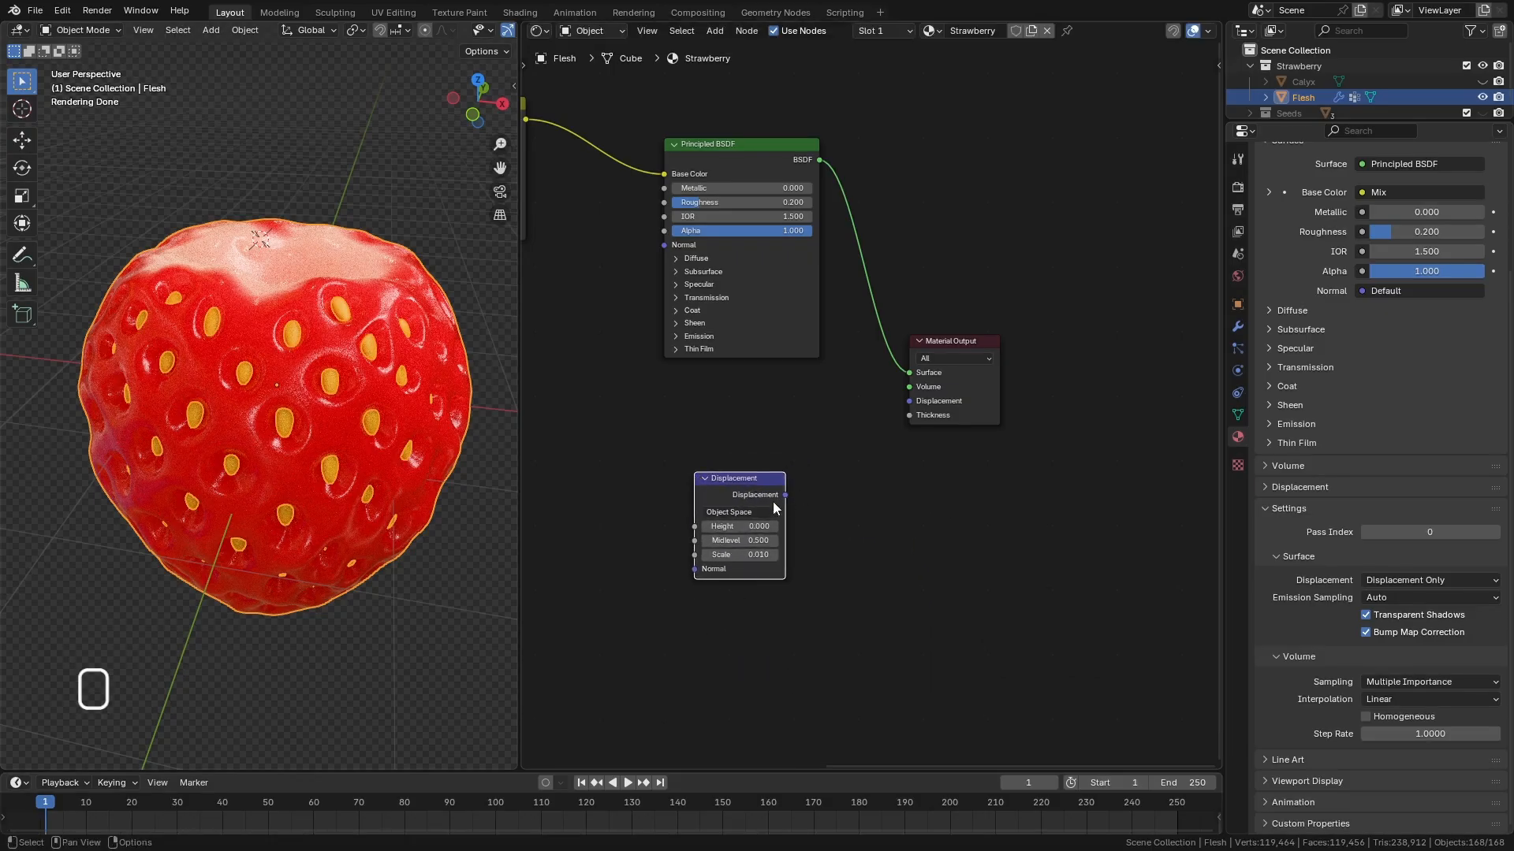
# Add a Noise Texture node in front of the Displacement node, leaving it unconnected.
pyautogui.moveTo(866, 509); pyautogui.dragTo(1064, 462, button='middle')
pyautogui.click(711, 566)
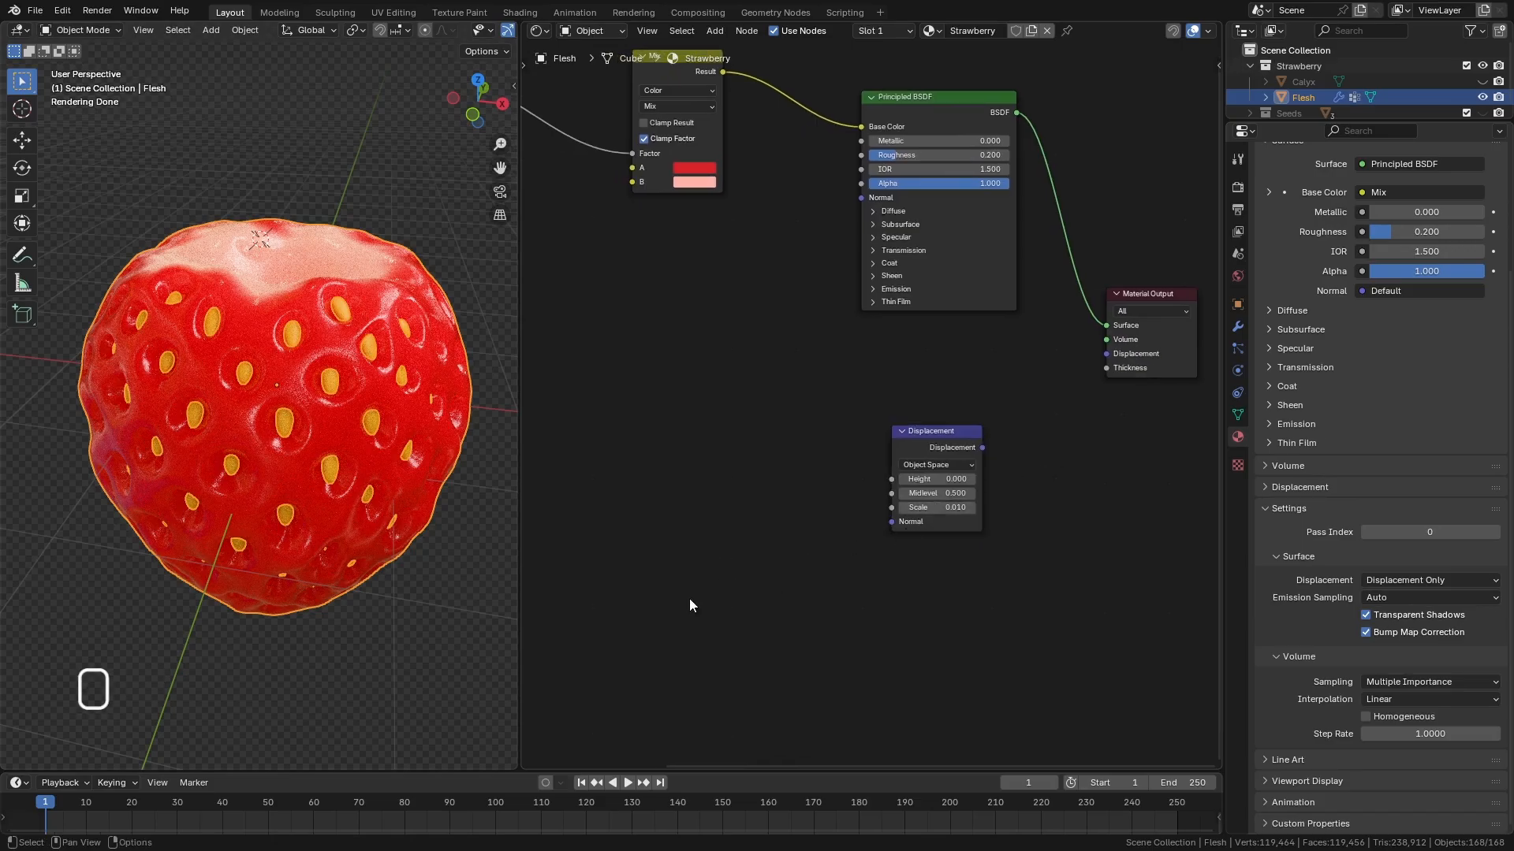
pyautogui.press('space')
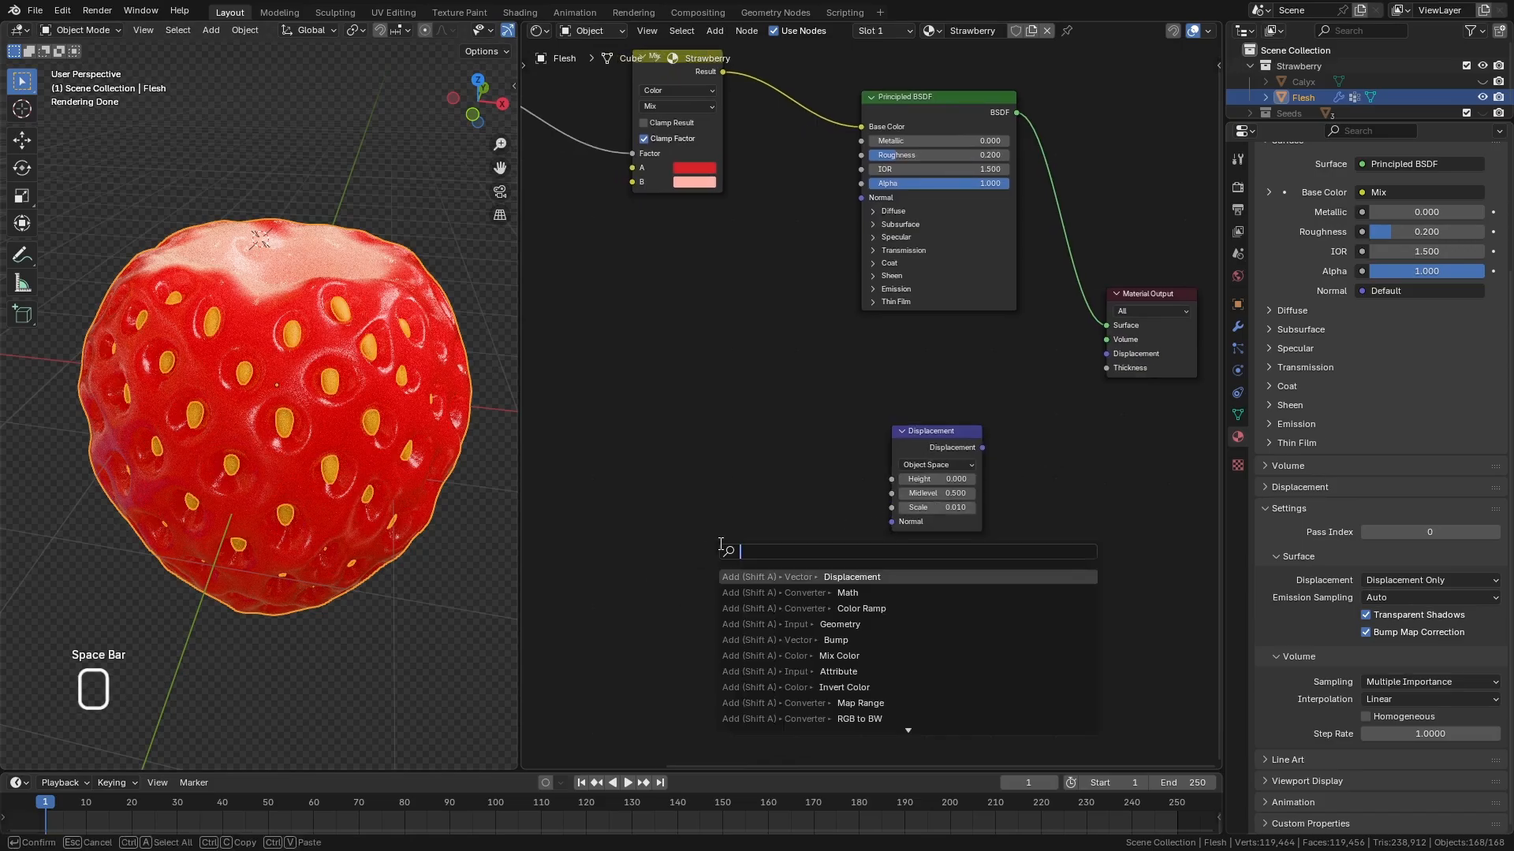
pyautogui.write('noi')
pyautogui.click(908, 582)
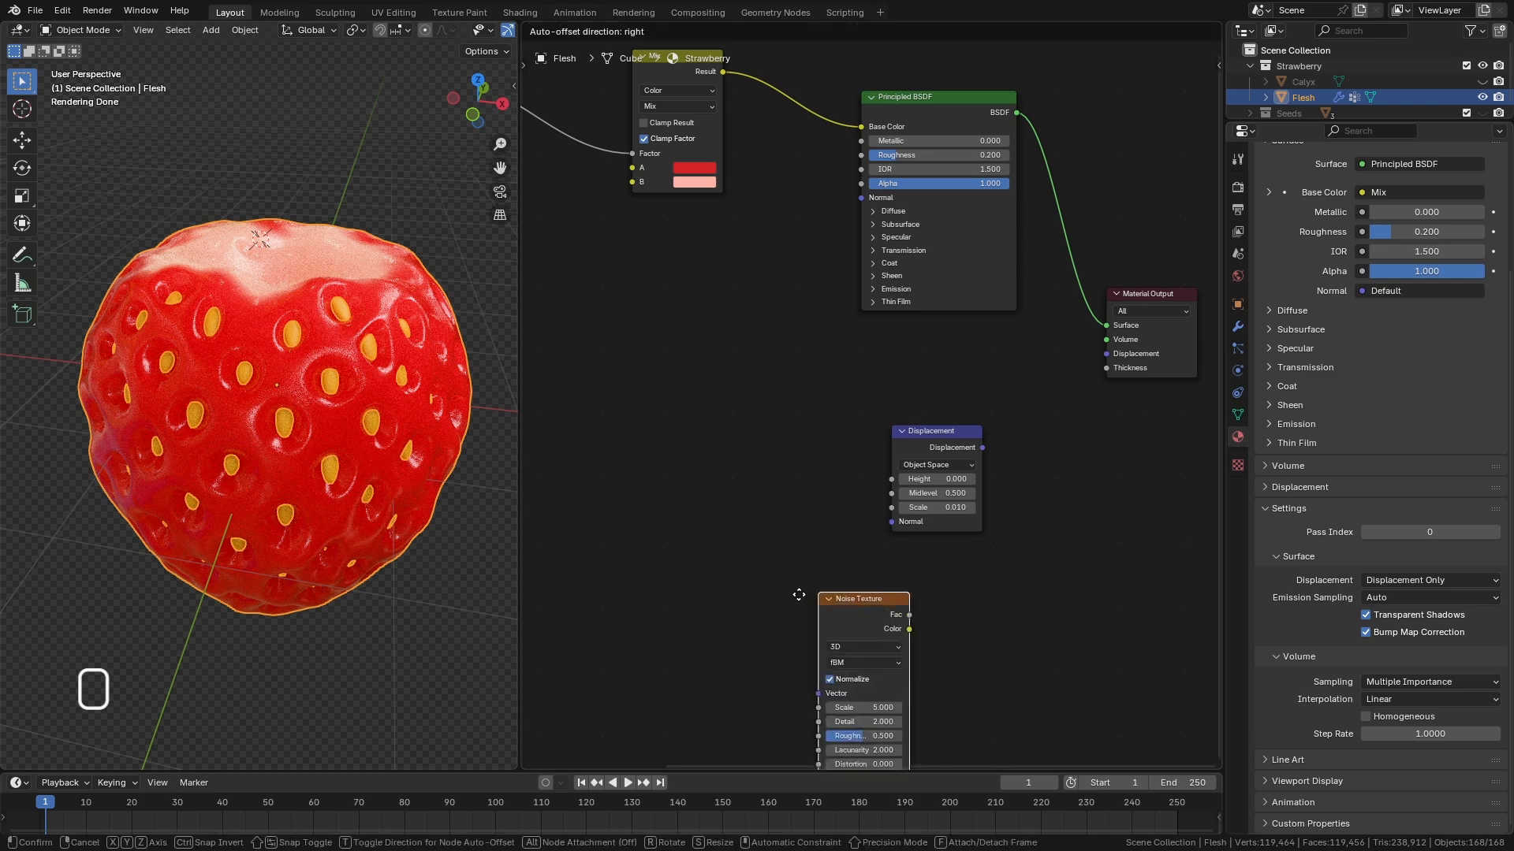
pyautogui.click(730, 576)
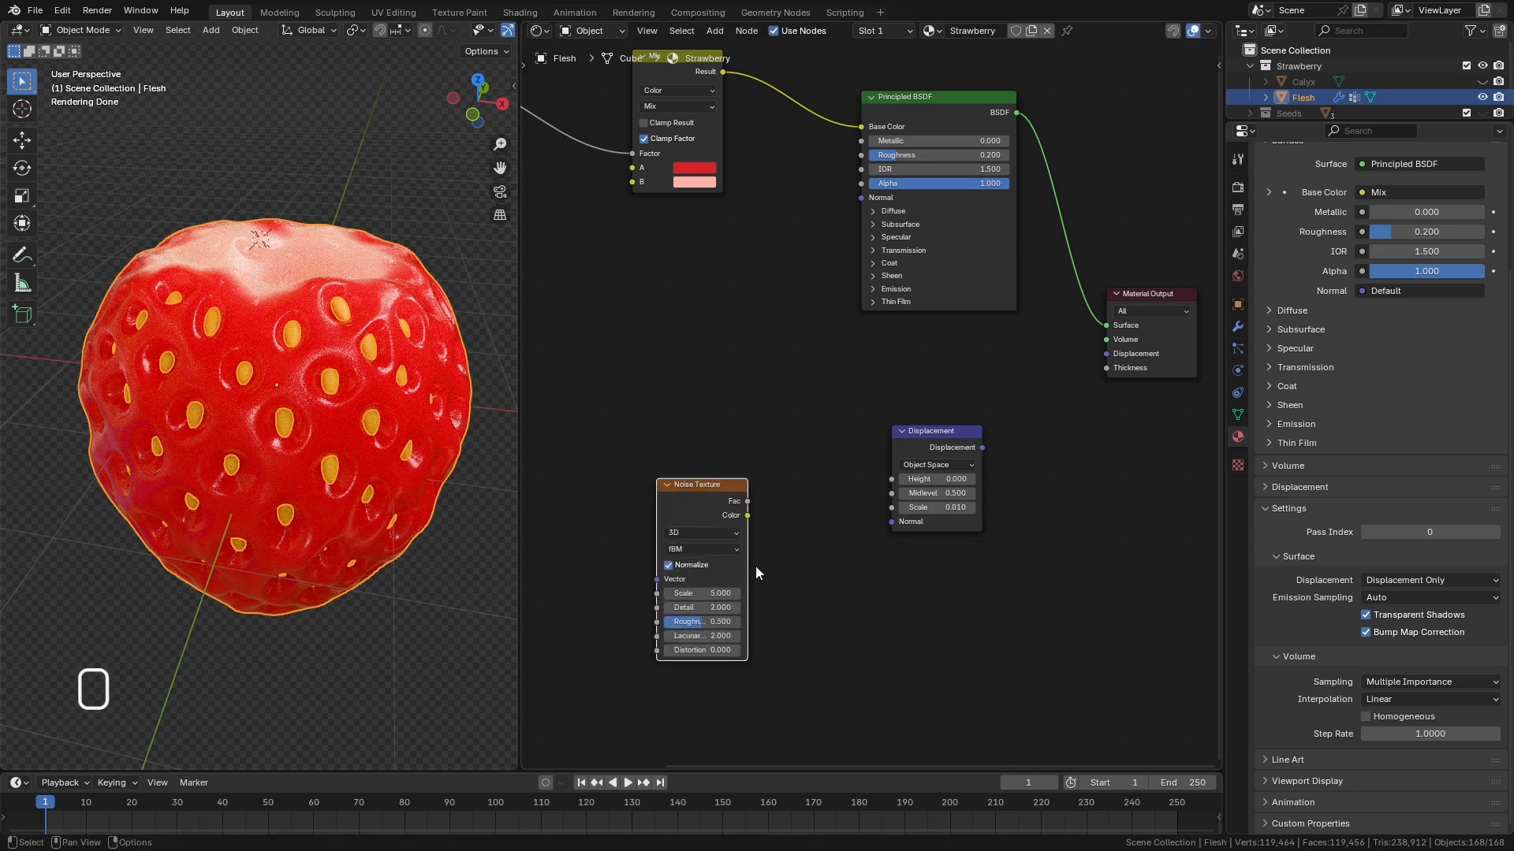
# Preview the Noise Texture's Fac output on the flesh and inspect the pattern around the strawberry.
pyautogui.keyDown('ctrl'); pyautogui.keyDown('shift'); pyautogui.click(752, 579); pyautogui.keyUp('shift'); pyautogui.keyUp('ctrl')
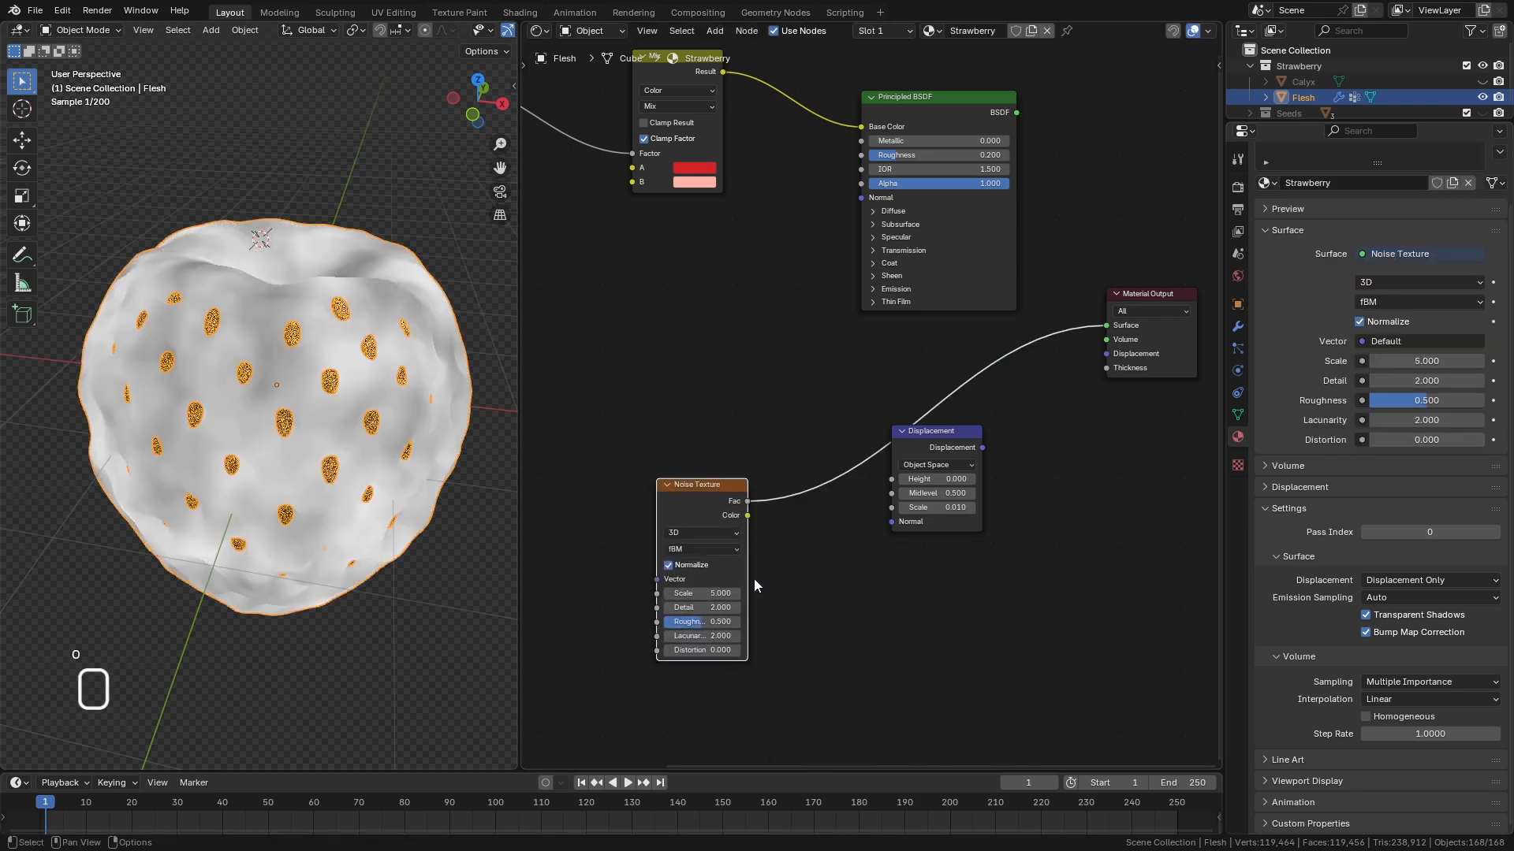
pyautogui.moveTo(339, 452)
pyautogui.mouseDown(button='middle')
pyautogui.moveTo(401, 453)
pyautogui.moveTo(339, 533)
pyautogui.mouseUp(button='middle')
pyautogui.scroll(-5, 442, 32)
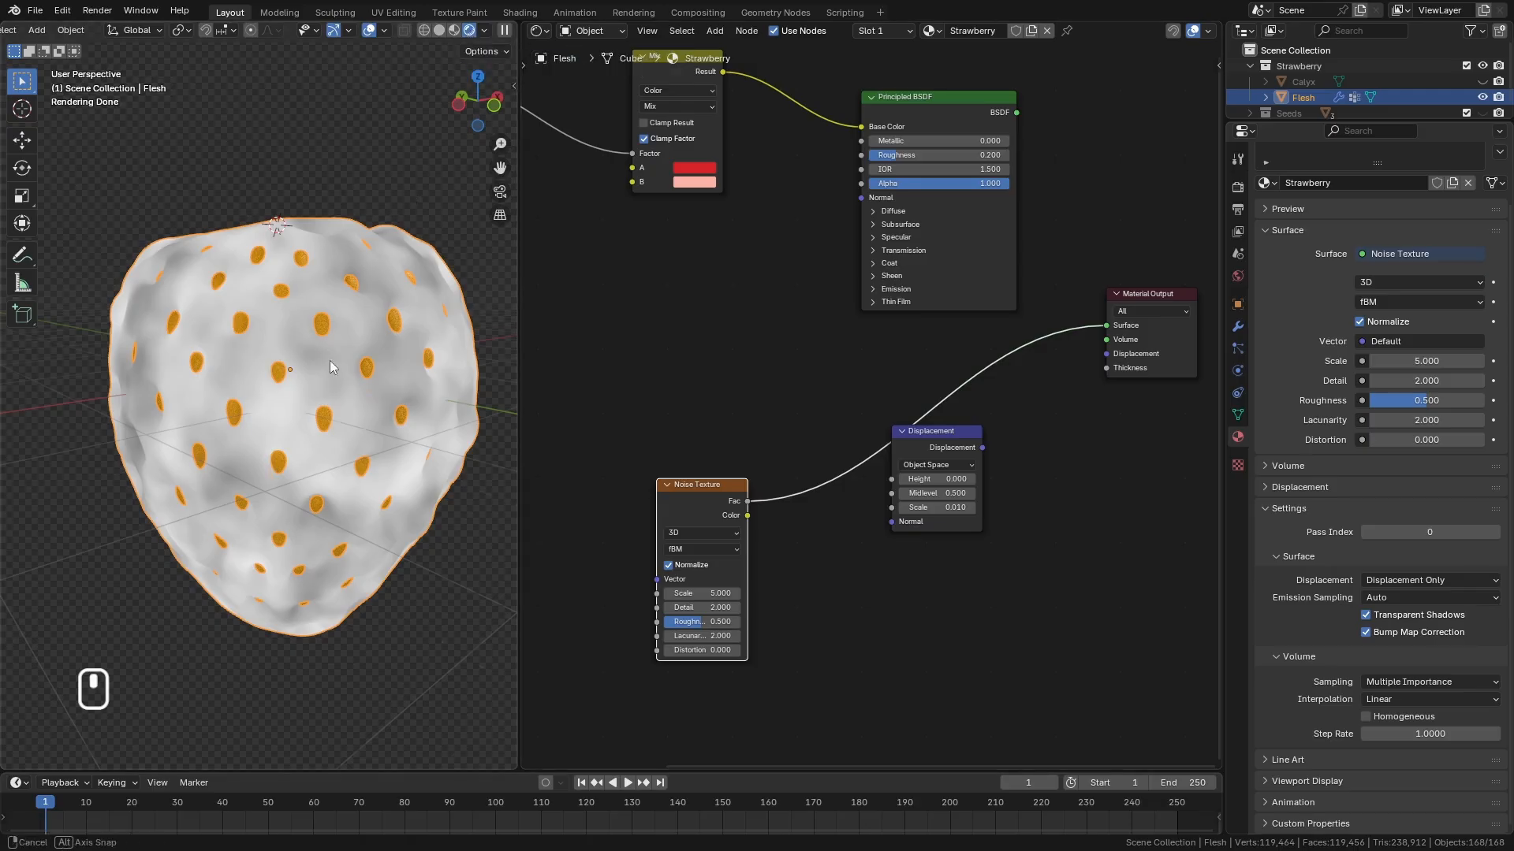
pyautogui.moveTo(329, 362); pyautogui.dragTo(337, 373, button='middle')
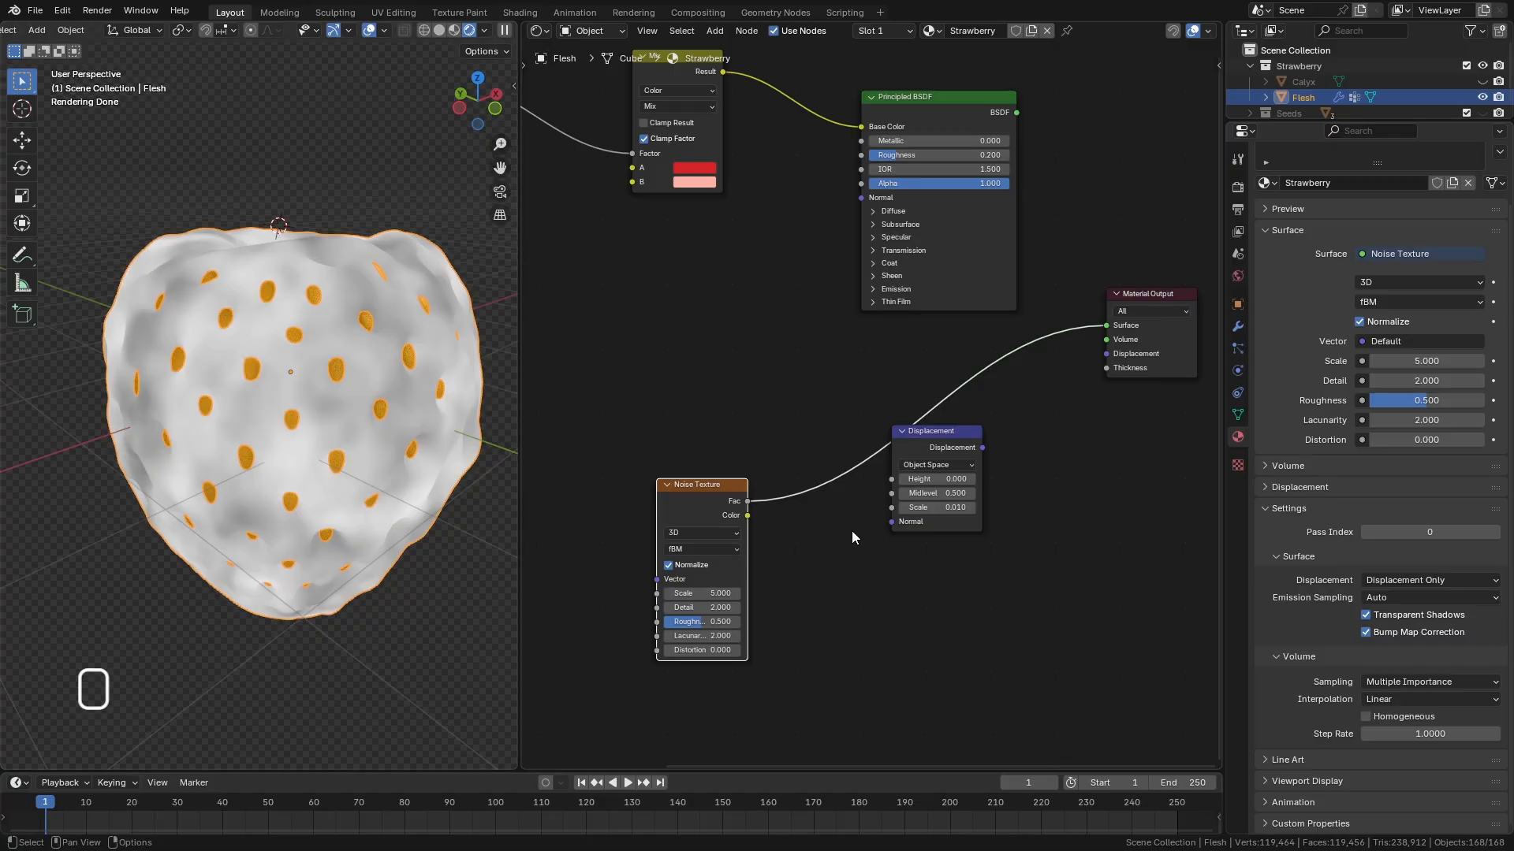
# Set the Noise Texture's Scale to 35 and Detail to 3.300.
pyautogui.moveTo(851, 570); pyautogui.dragTo(717, 527, button='middle')
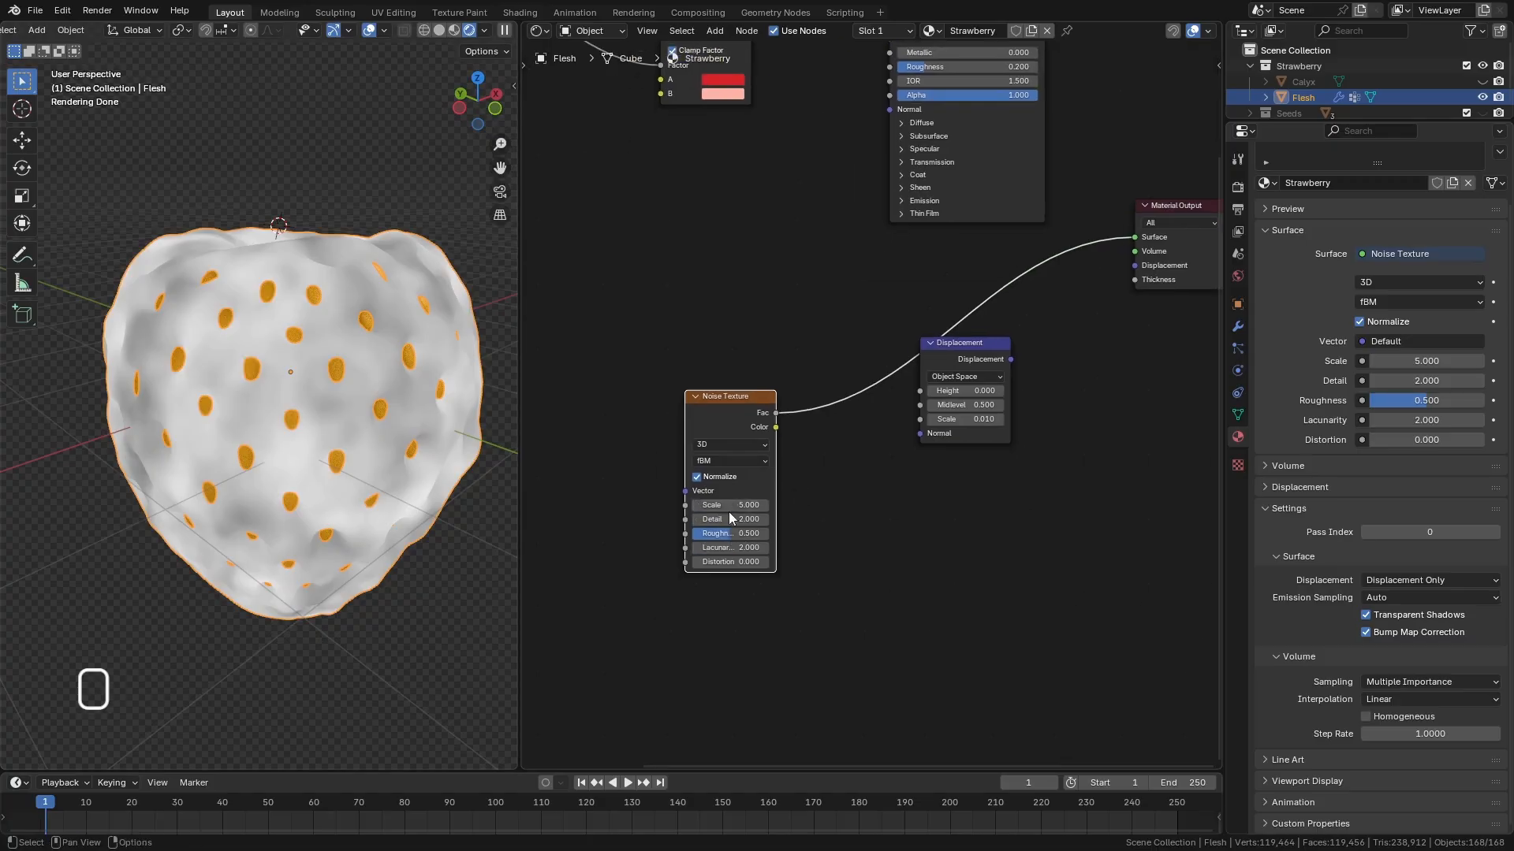
pyautogui.scroll(2, 730, 518)
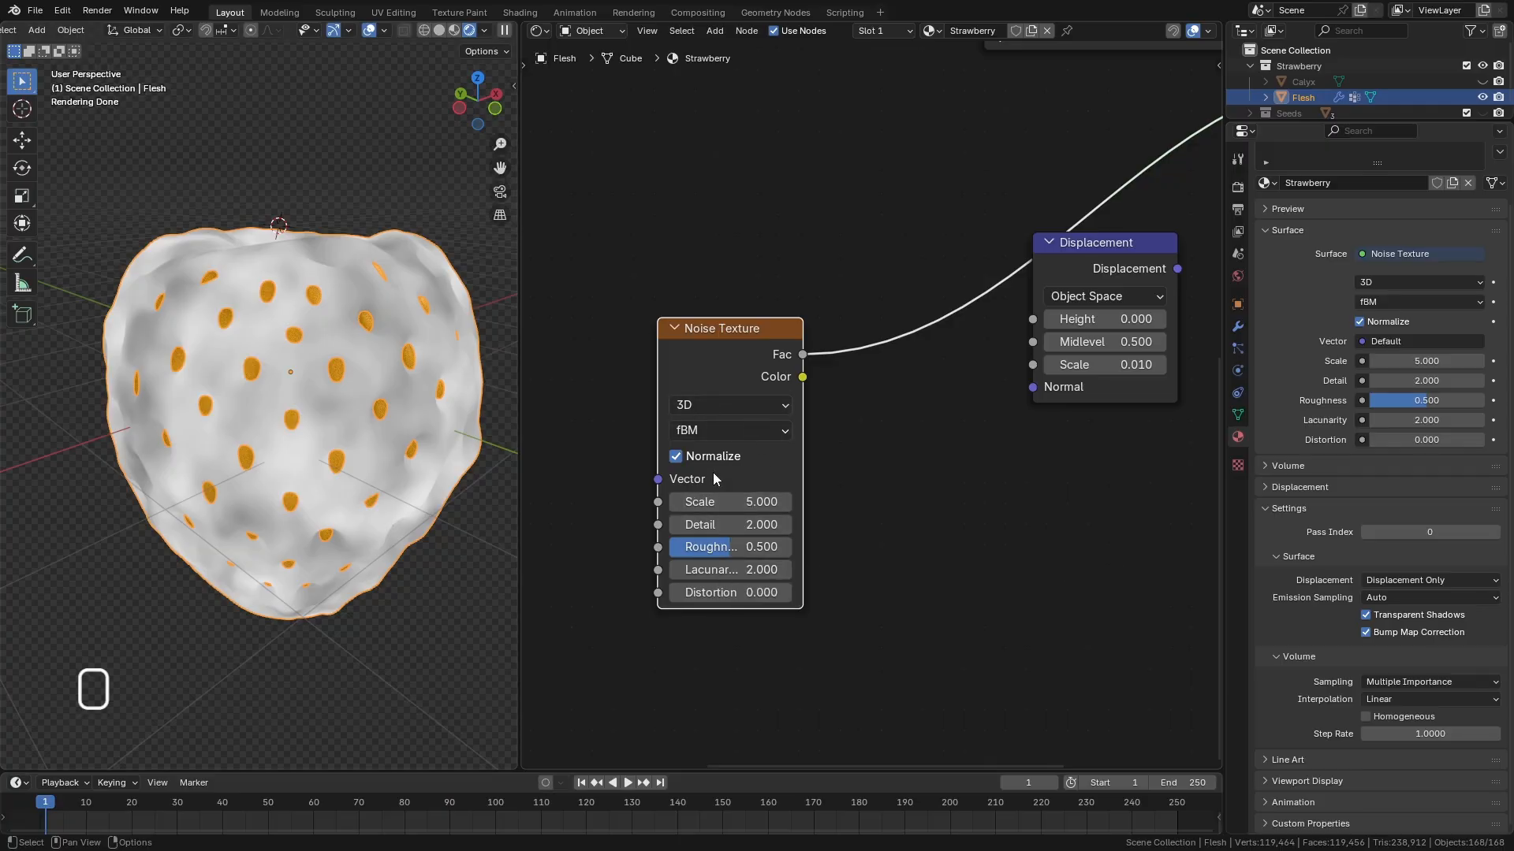
pyautogui.click(738, 505)
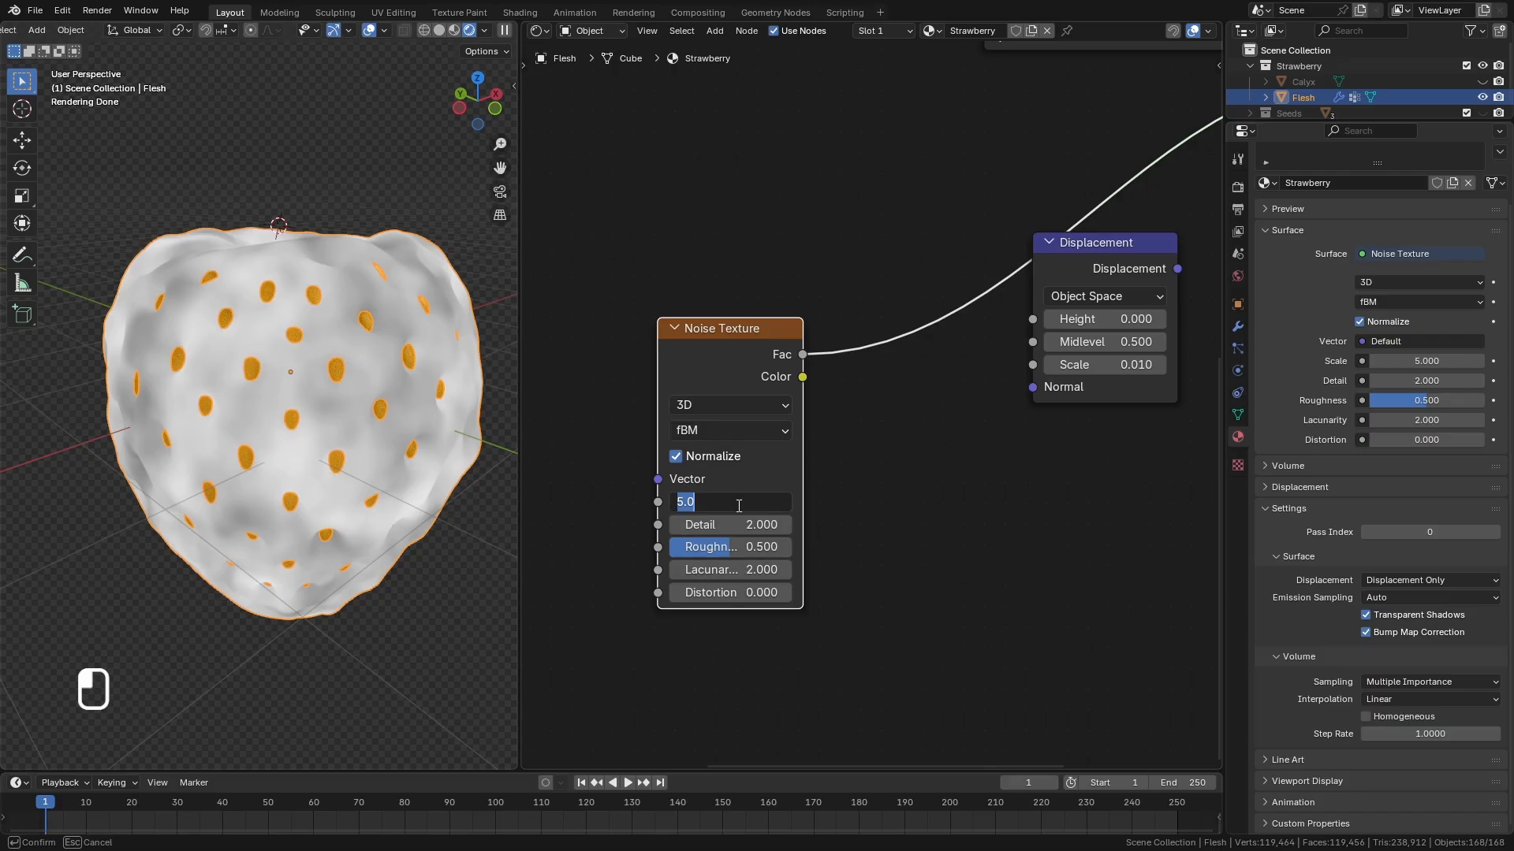
pyautogui.write('35')
pyautogui.press('Return')
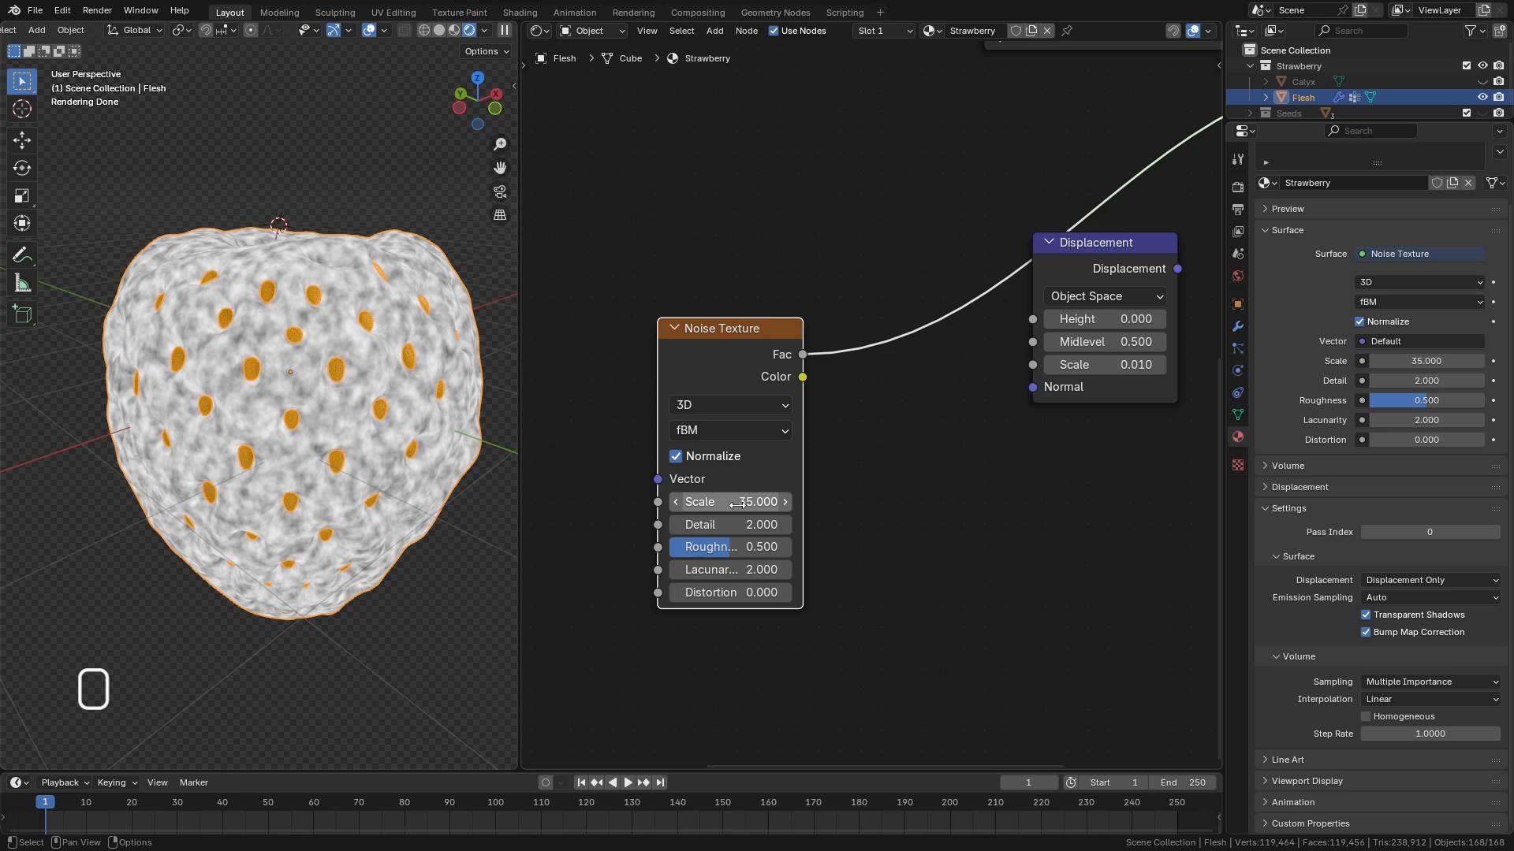
pyautogui.moveTo(719, 524); pyautogui.dragTo(794, 524)
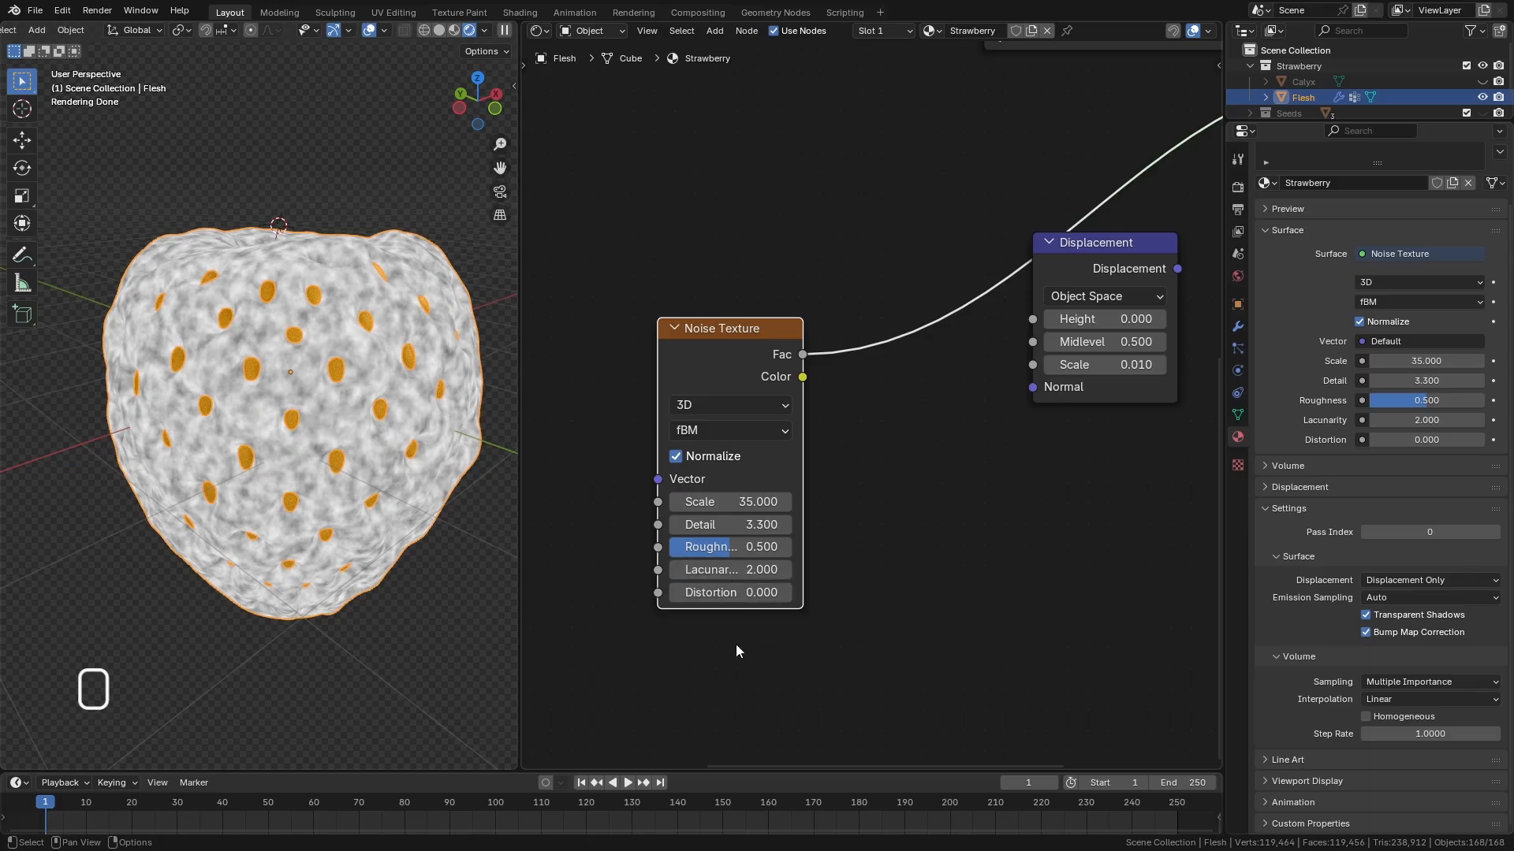
# Connect the Noise Texture's Fac to the Displacement node's Height, and its output to the Material Output's Displacement.
pyautogui.moveTo(957, 452); pyautogui.dragTo(821, 552, button='middle')
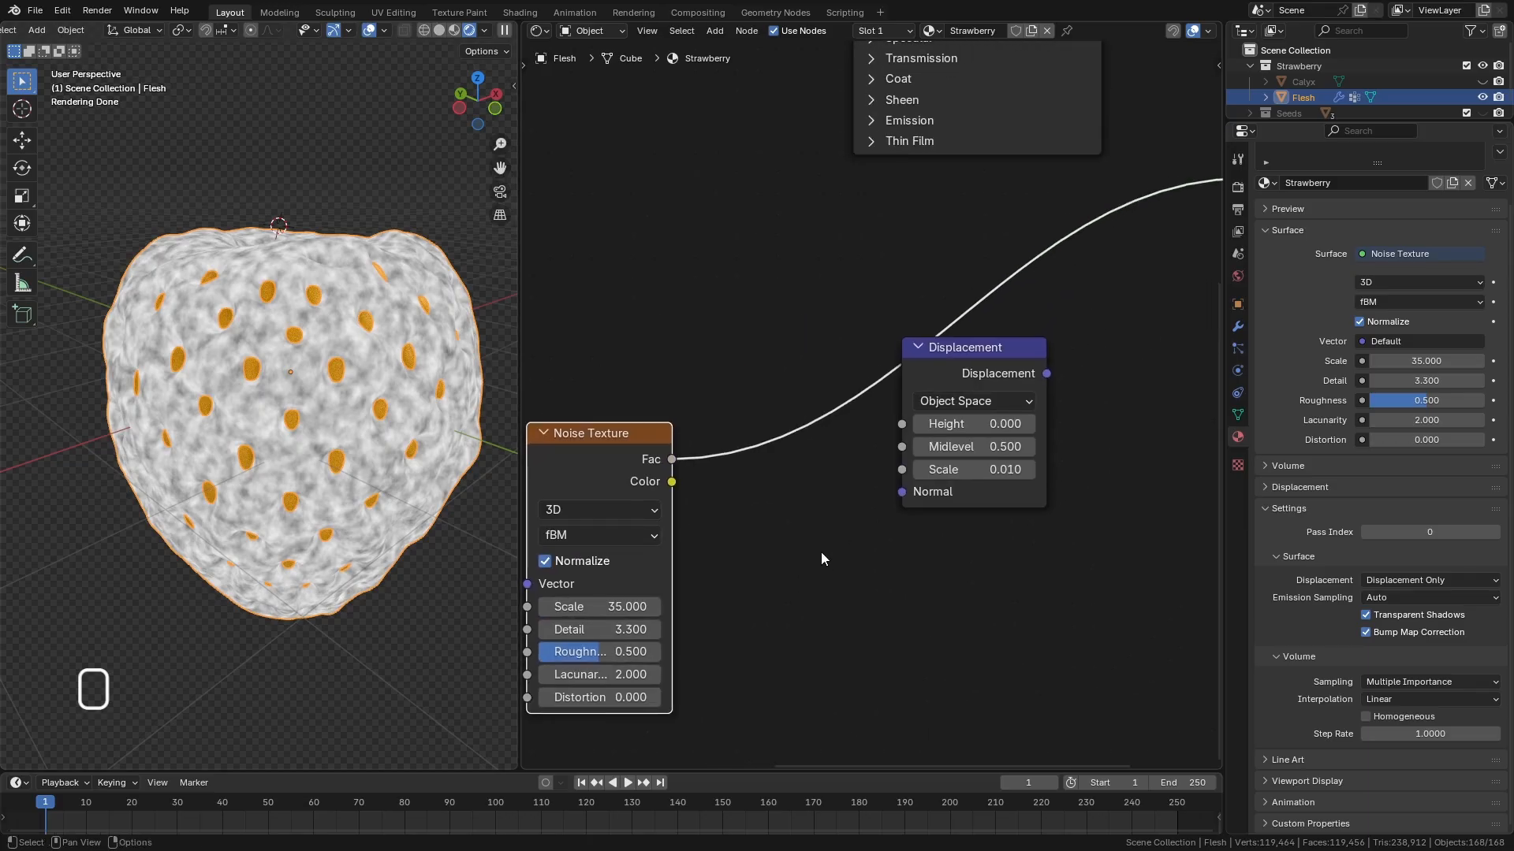
pyautogui.moveTo(672, 459); pyautogui.dragTo(902, 424)
pyautogui.moveTo(1101, 424); pyautogui.dragTo(976, 480, button='middle')
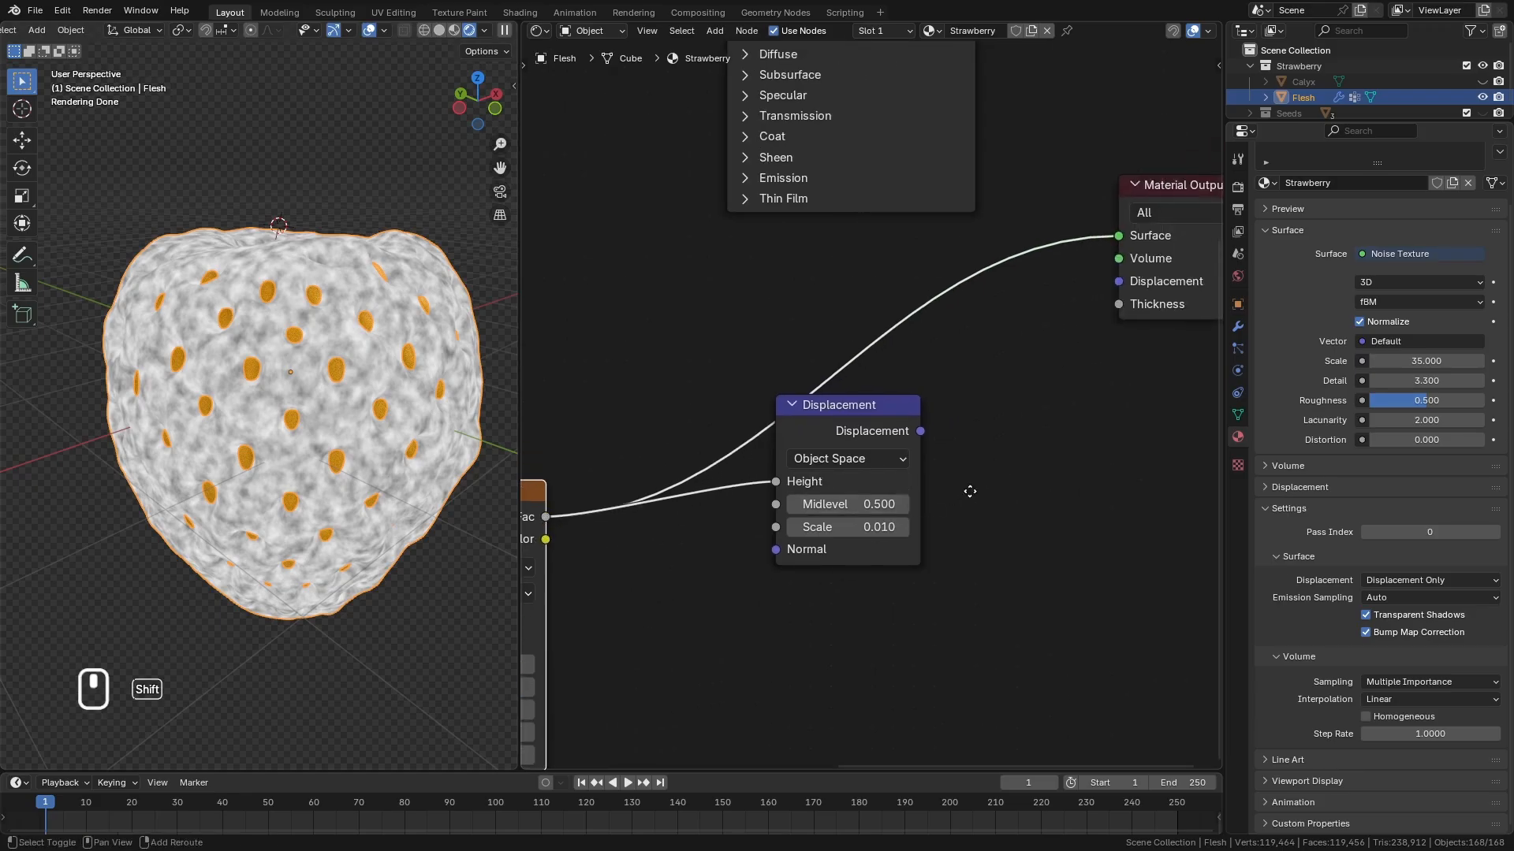
pyautogui.moveTo(947, 452); pyautogui.dragTo(821, 531, button='middle')
pyautogui.moveTo(795, 511); pyautogui.dragTo(993, 361)
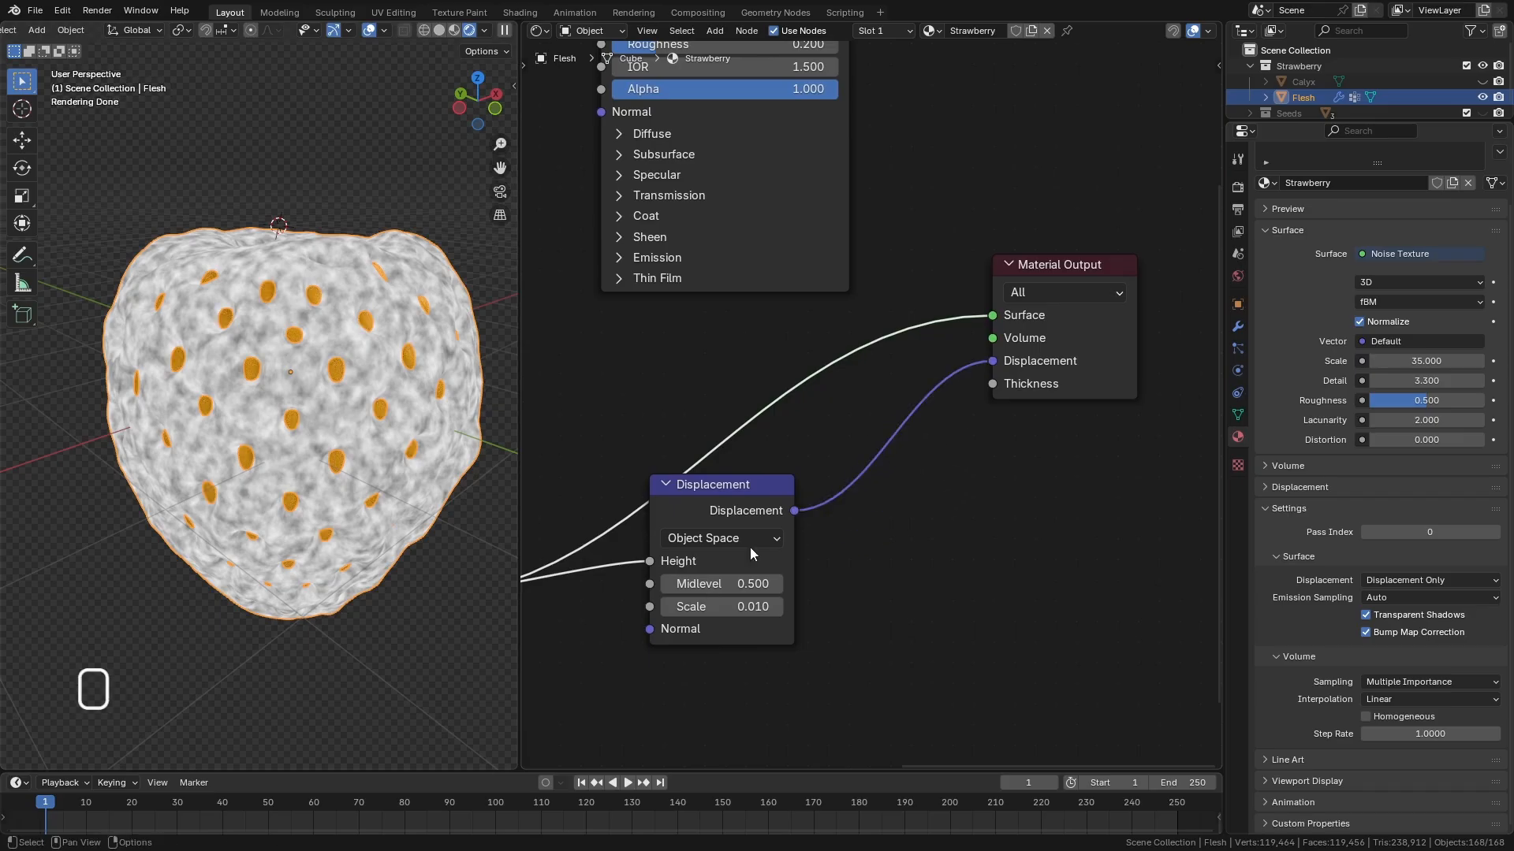
# Reconnect the Principled BSDF to the Material Output's Surface and check the displaced flesh up close.
pyautogui.moveTo(1009, 197); pyautogui.dragTo(916, 400, button='middle')
pyautogui.moveTo(755, 177); pyautogui.dragTo(897, 517)
pyautogui.keyDown('shift'); pyautogui.moveTo(1077, 381); pyautogui.dragTo(1098, 201, button='middle'); pyautogui.keyUp('shift')
pyautogui.moveTo(410, 529); pyautogui.dragTo(206, 482, button='middle')
pyautogui.scroll(6, 367, 291)
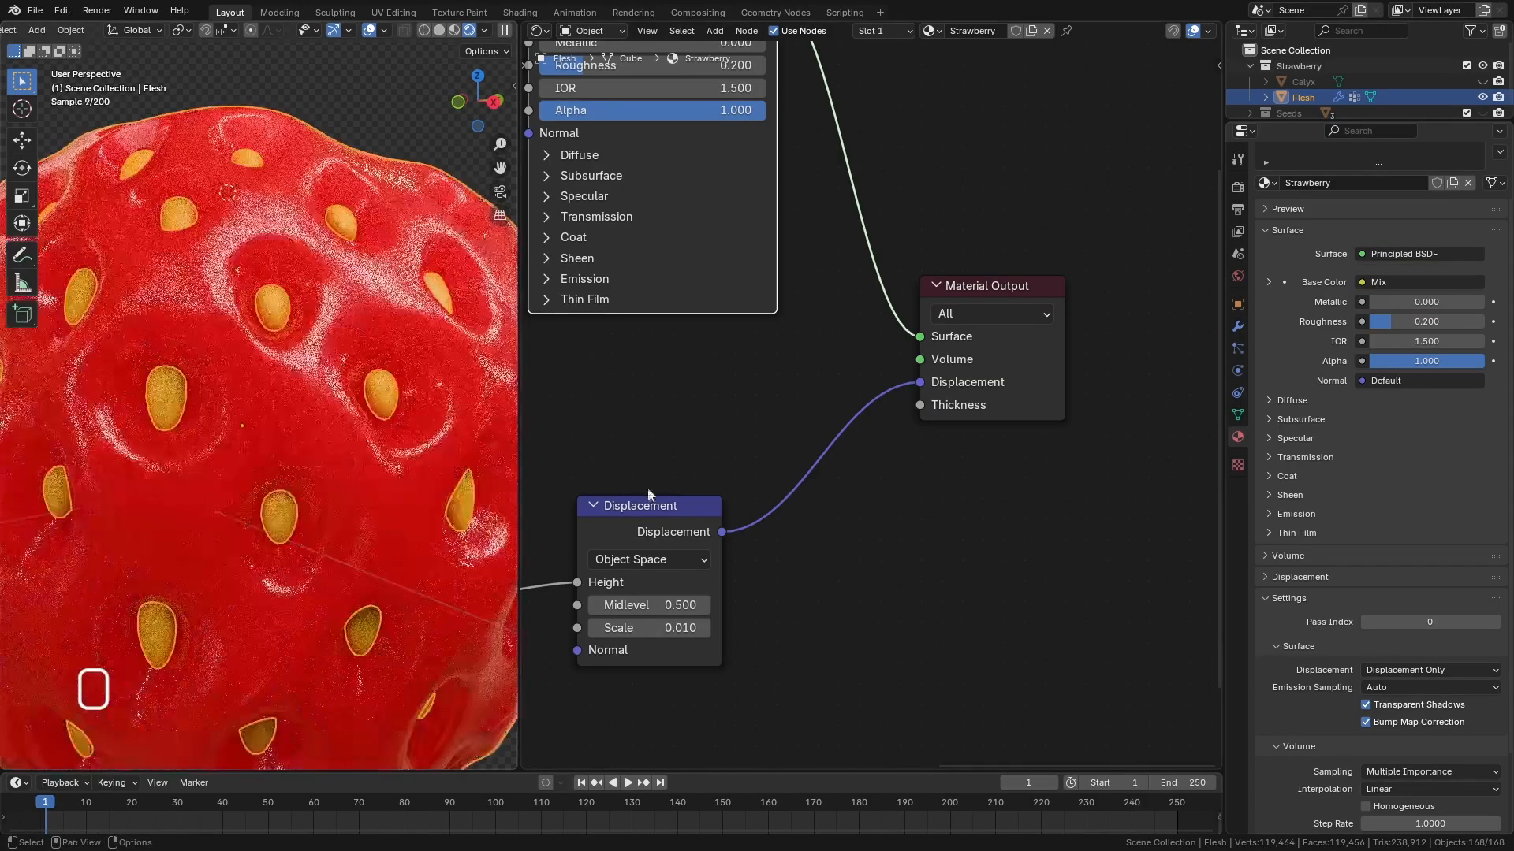
# Try a Scale of 1 on the Displacement node and inspect the exaggerated surface around the strawberry.
pyautogui.moveTo(914, 522); pyautogui.dragTo(1046, 424, button='middle')
pyautogui.click(769, 530)
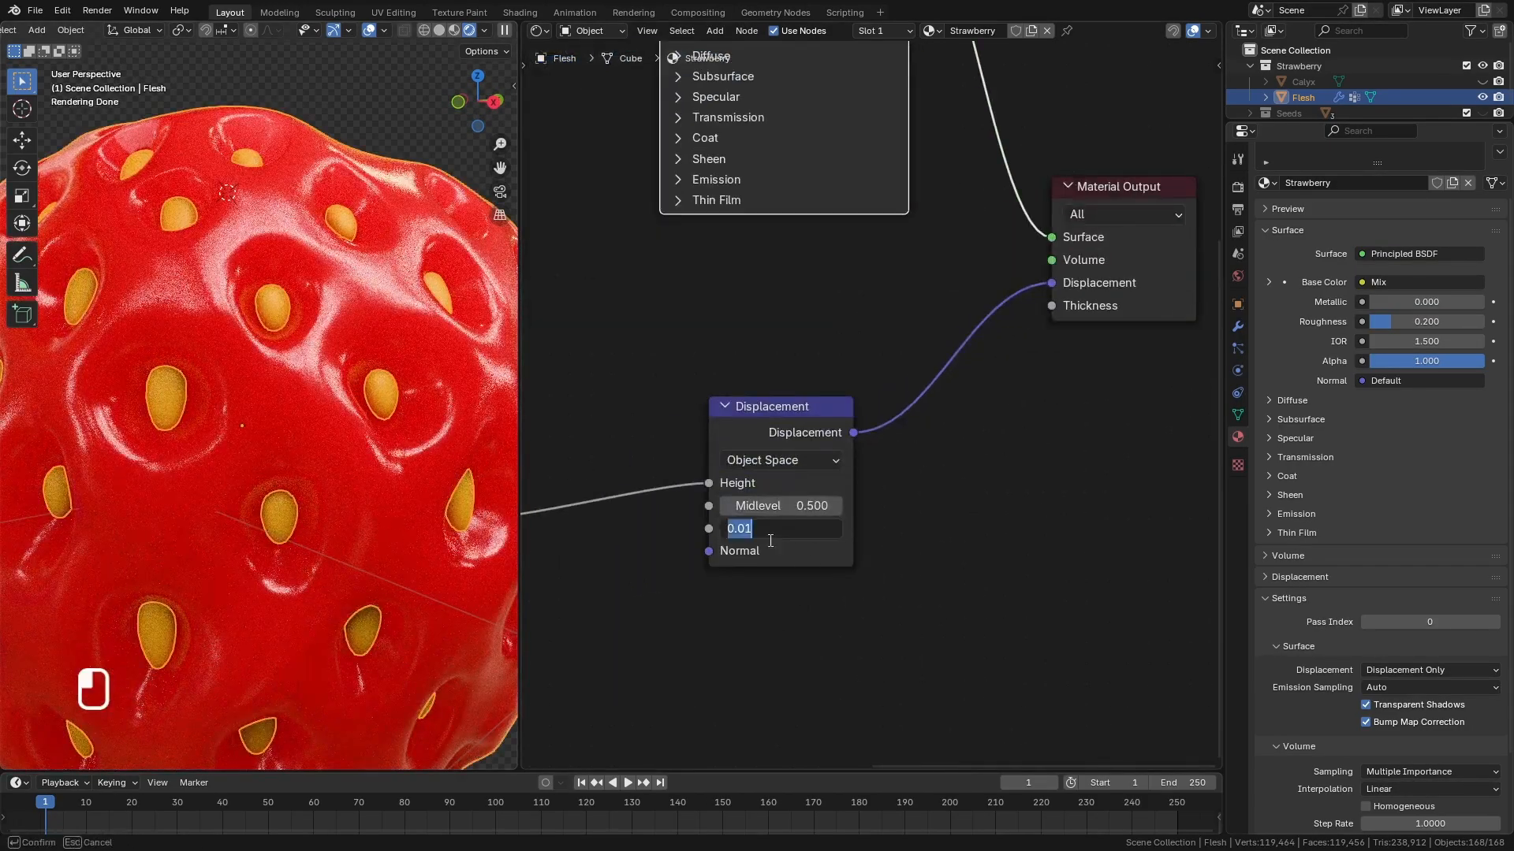
pyautogui.press('Return')
pyautogui.scroll(-9, 363, 445)
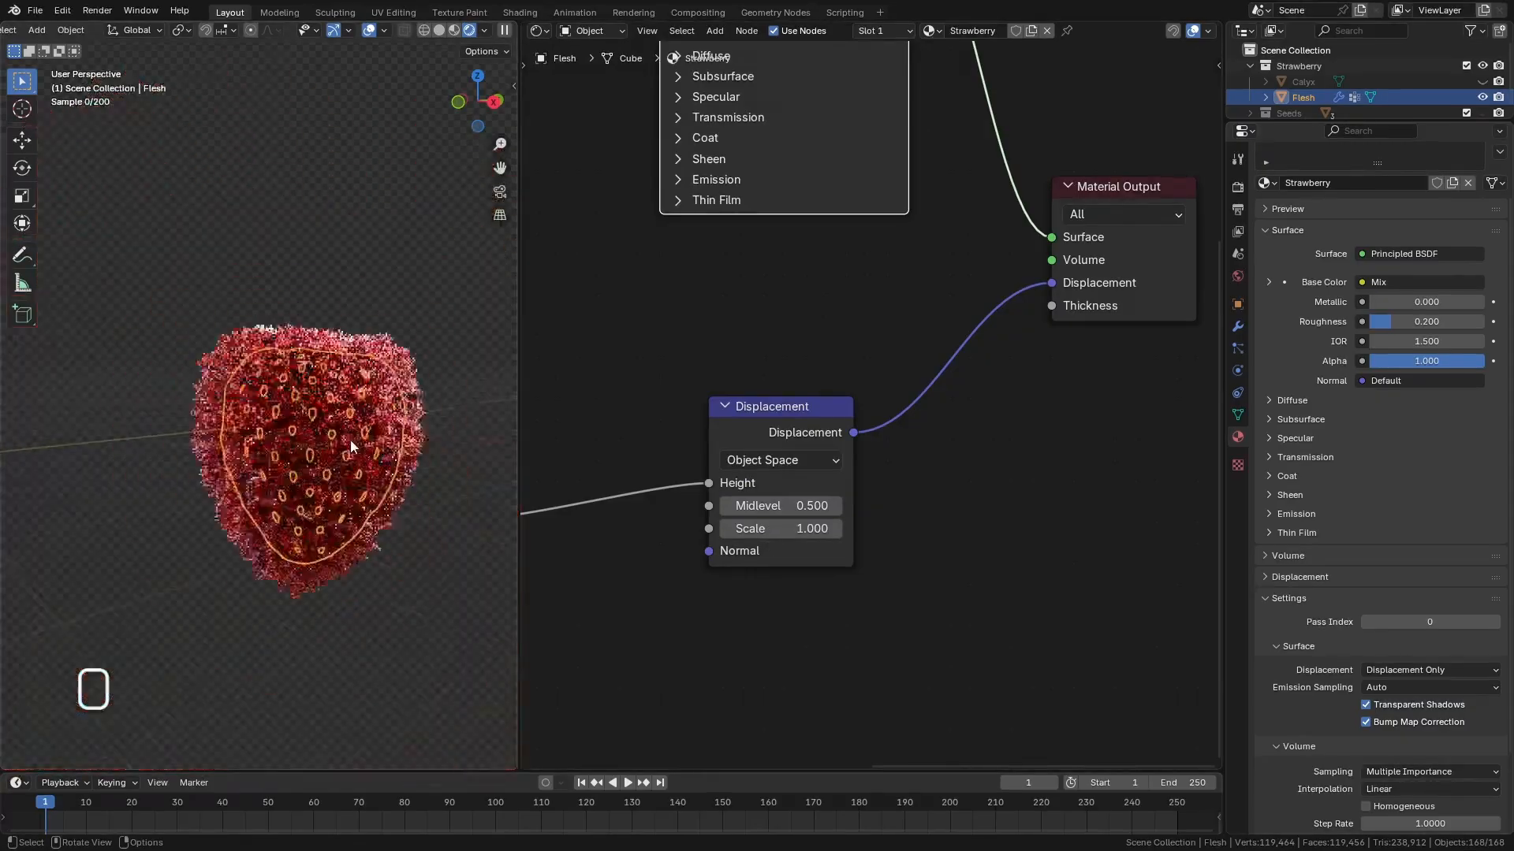
pyautogui.moveTo(356, 451); pyautogui.dragTo(355, 518, button='middle')
pyautogui.scroll(8, 355, 518)
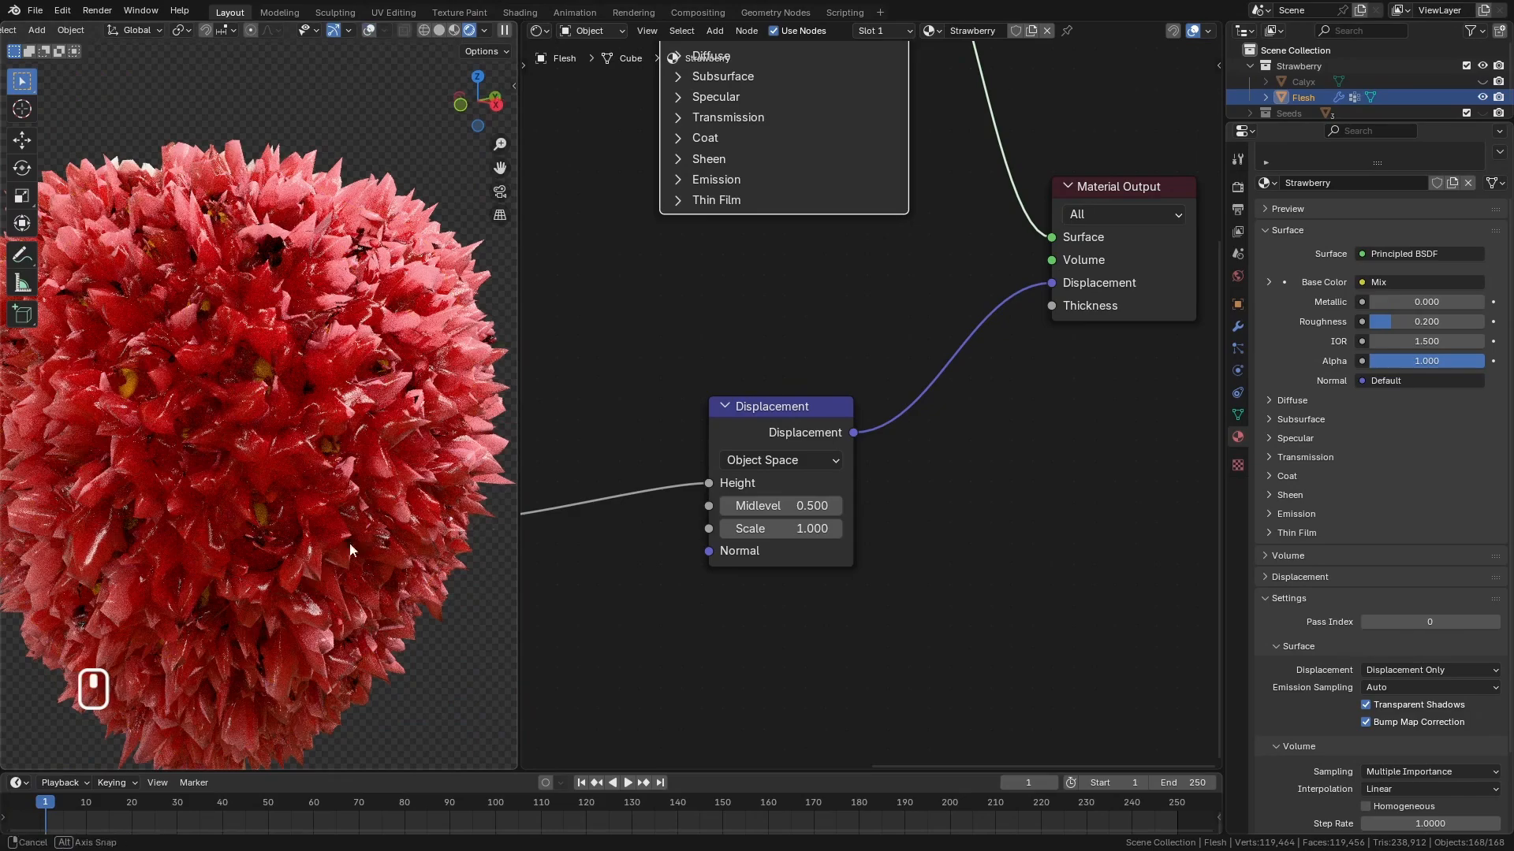
pyautogui.moveTo(322, 552); pyautogui.dragTo(350, 519, button='middle')
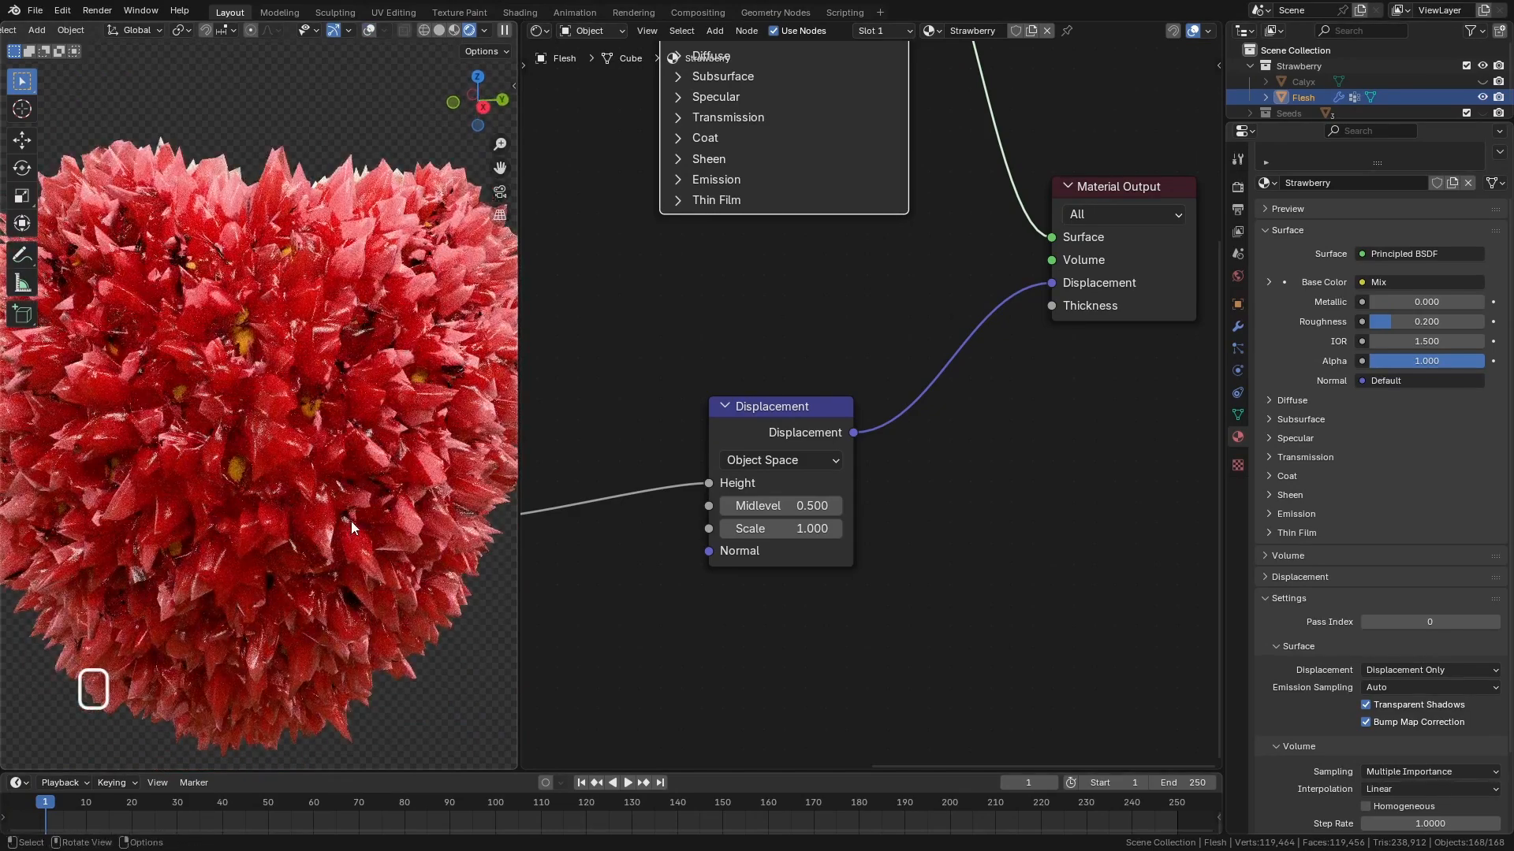
# Try a Multires viewport level of 1 on the flesh to compare the displacement detail, and restore it to 2.
pyautogui.click(1238, 327)
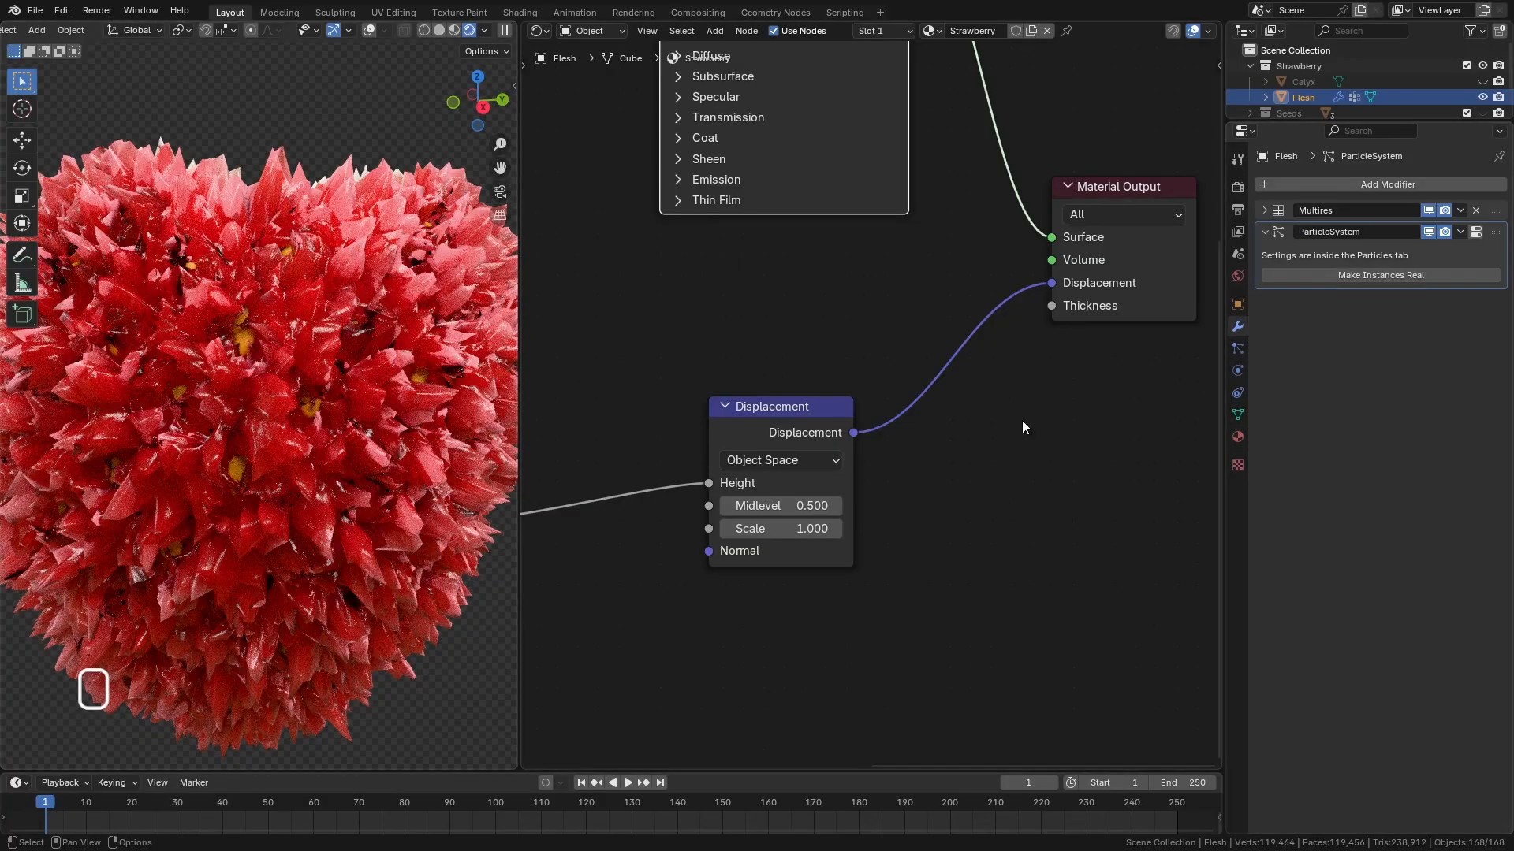
pyautogui.click(1266, 211)
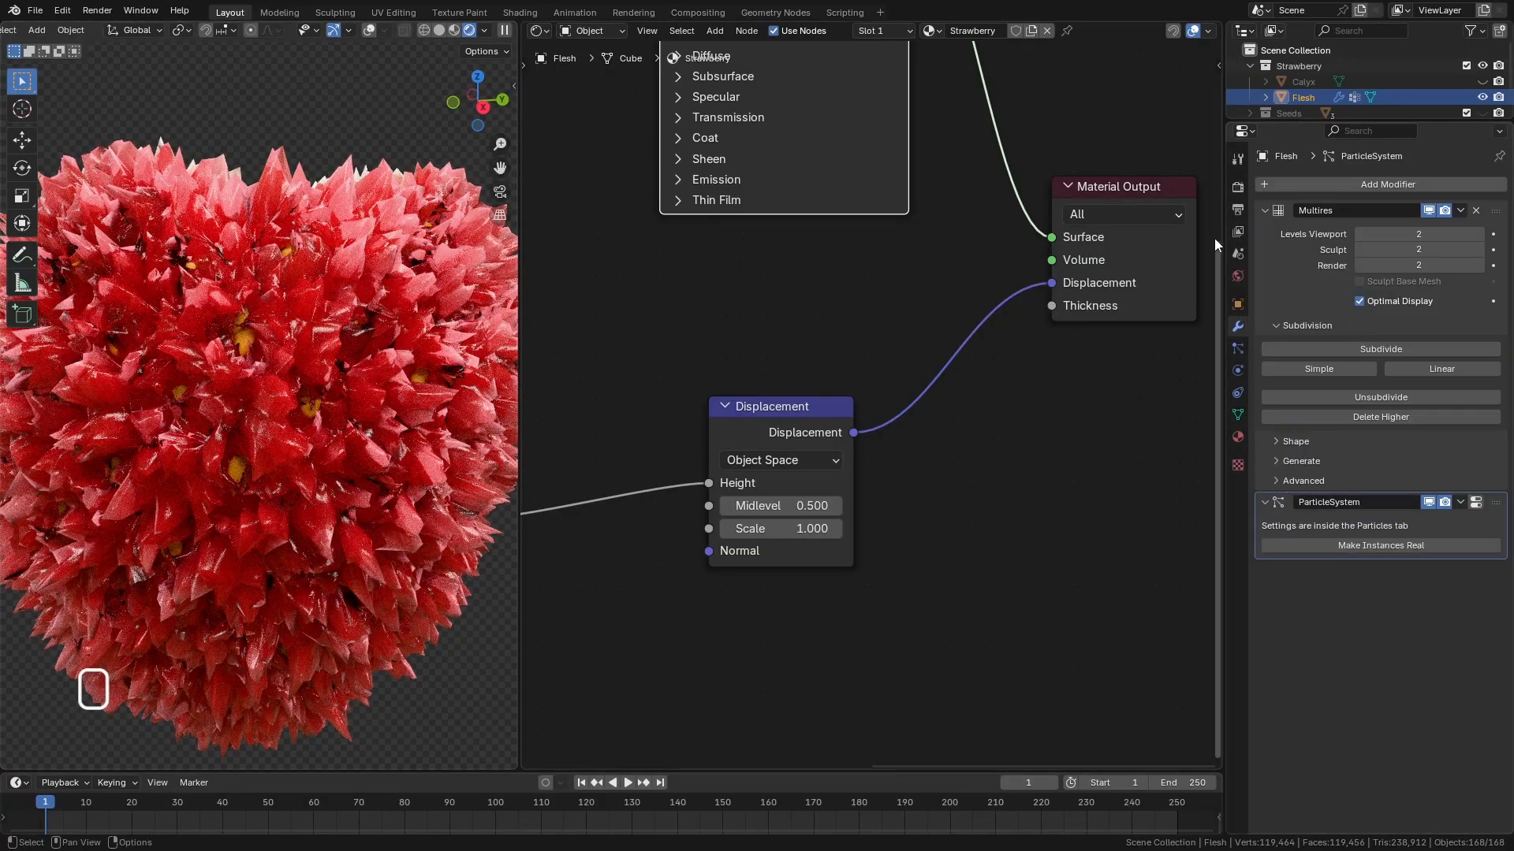
pyautogui.click(1360, 234)
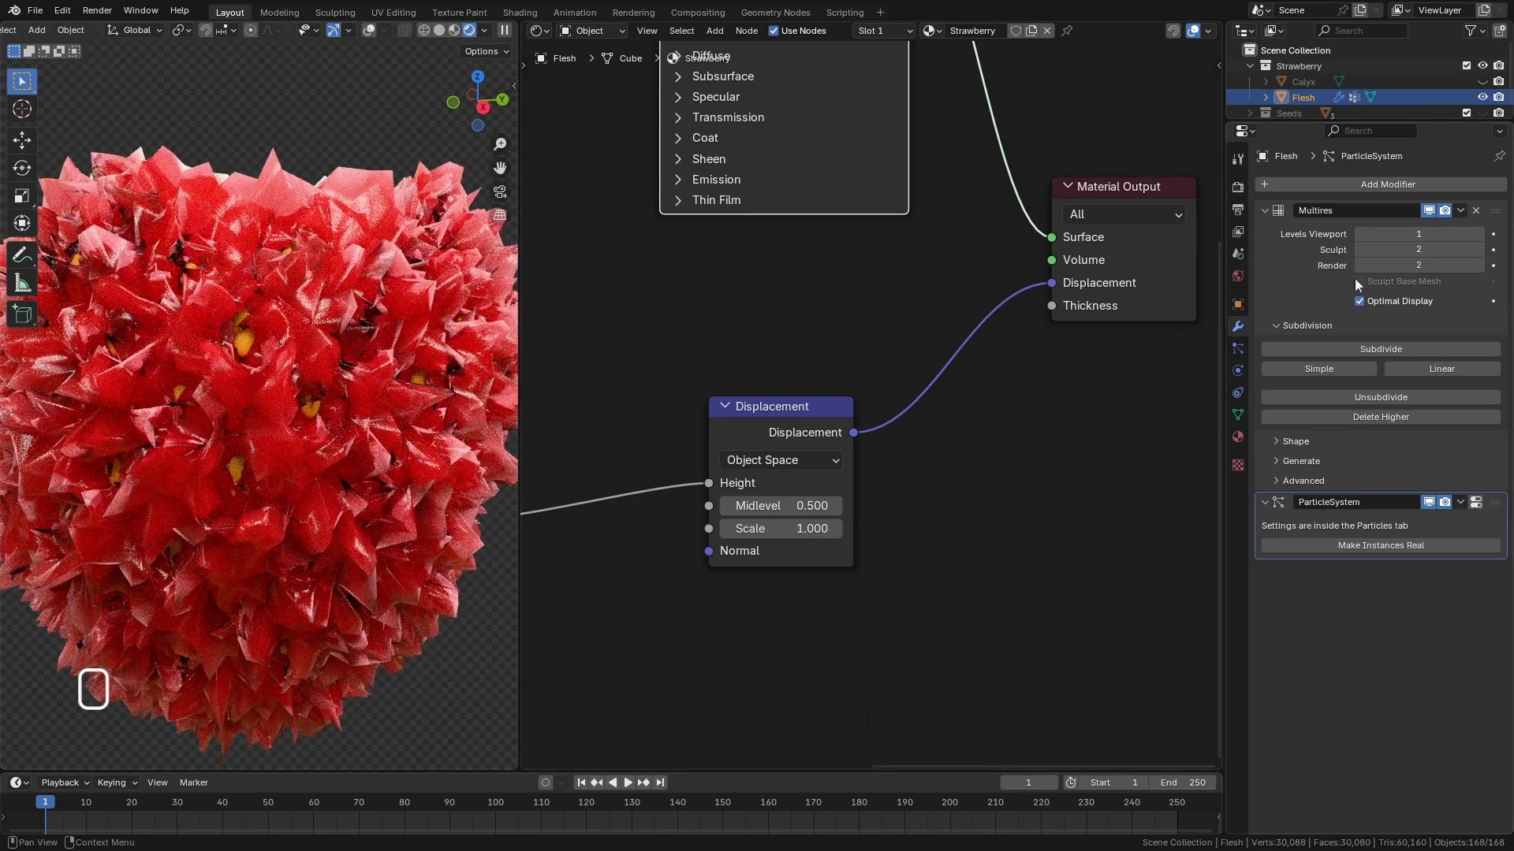
pyautogui.click(1265, 211)
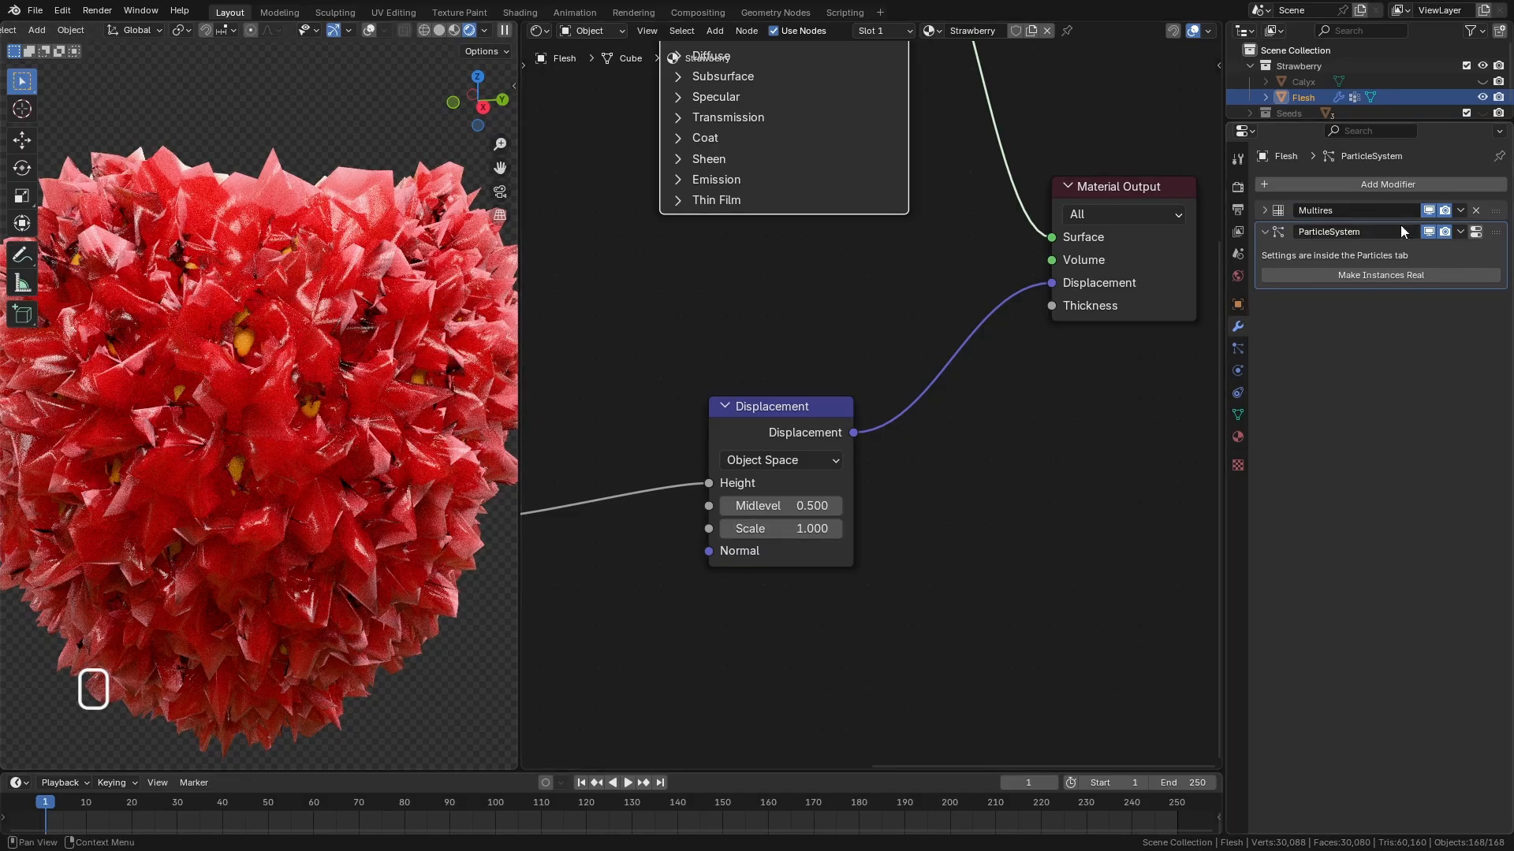
pyautogui.click(1266, 211)
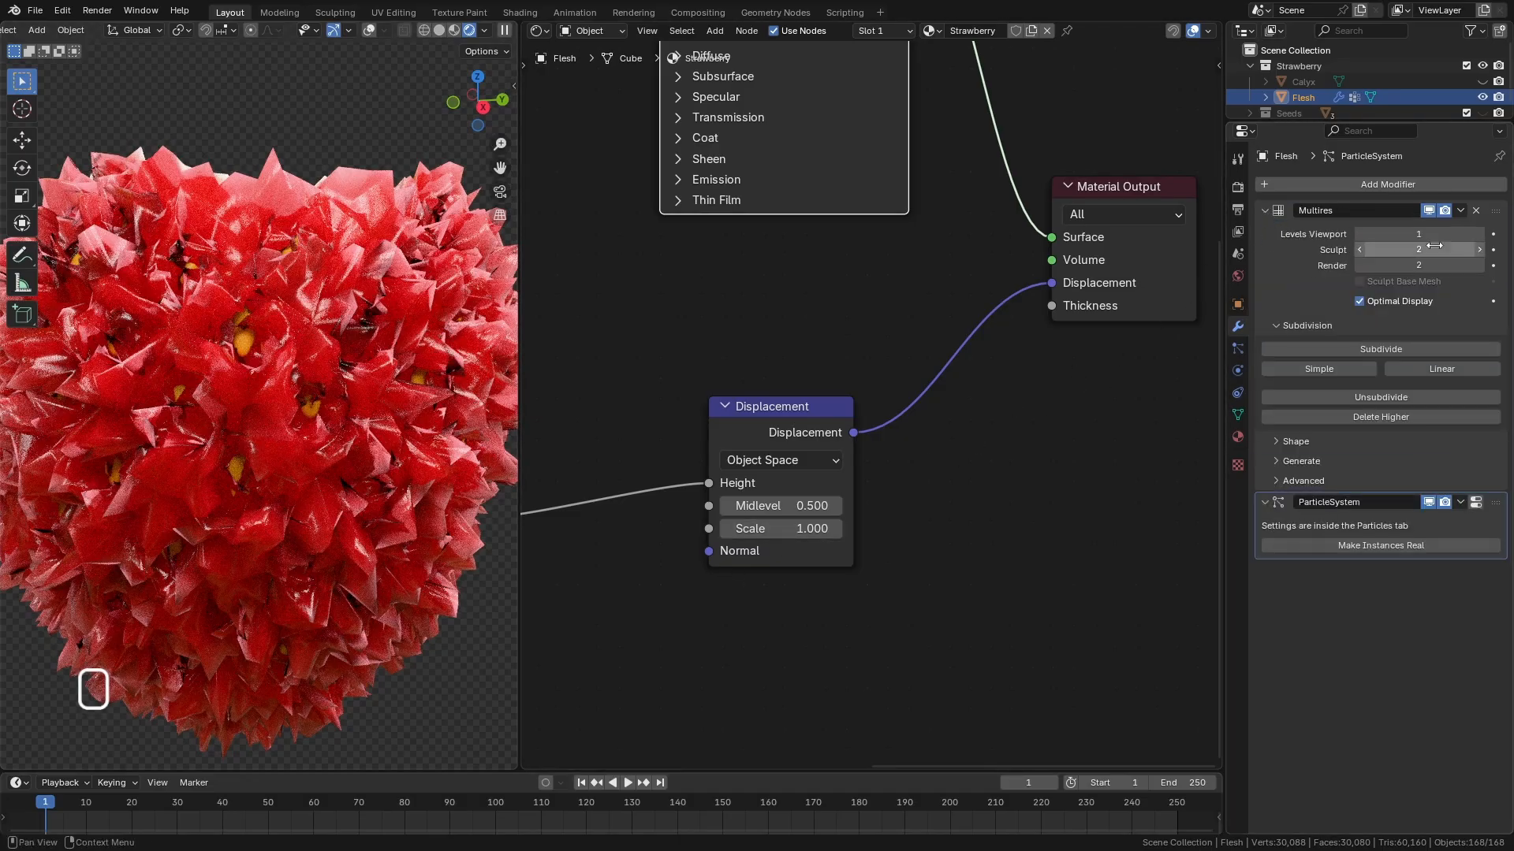
pyautogui.click(1479, 235)
pyautogui.click(1265, 211)
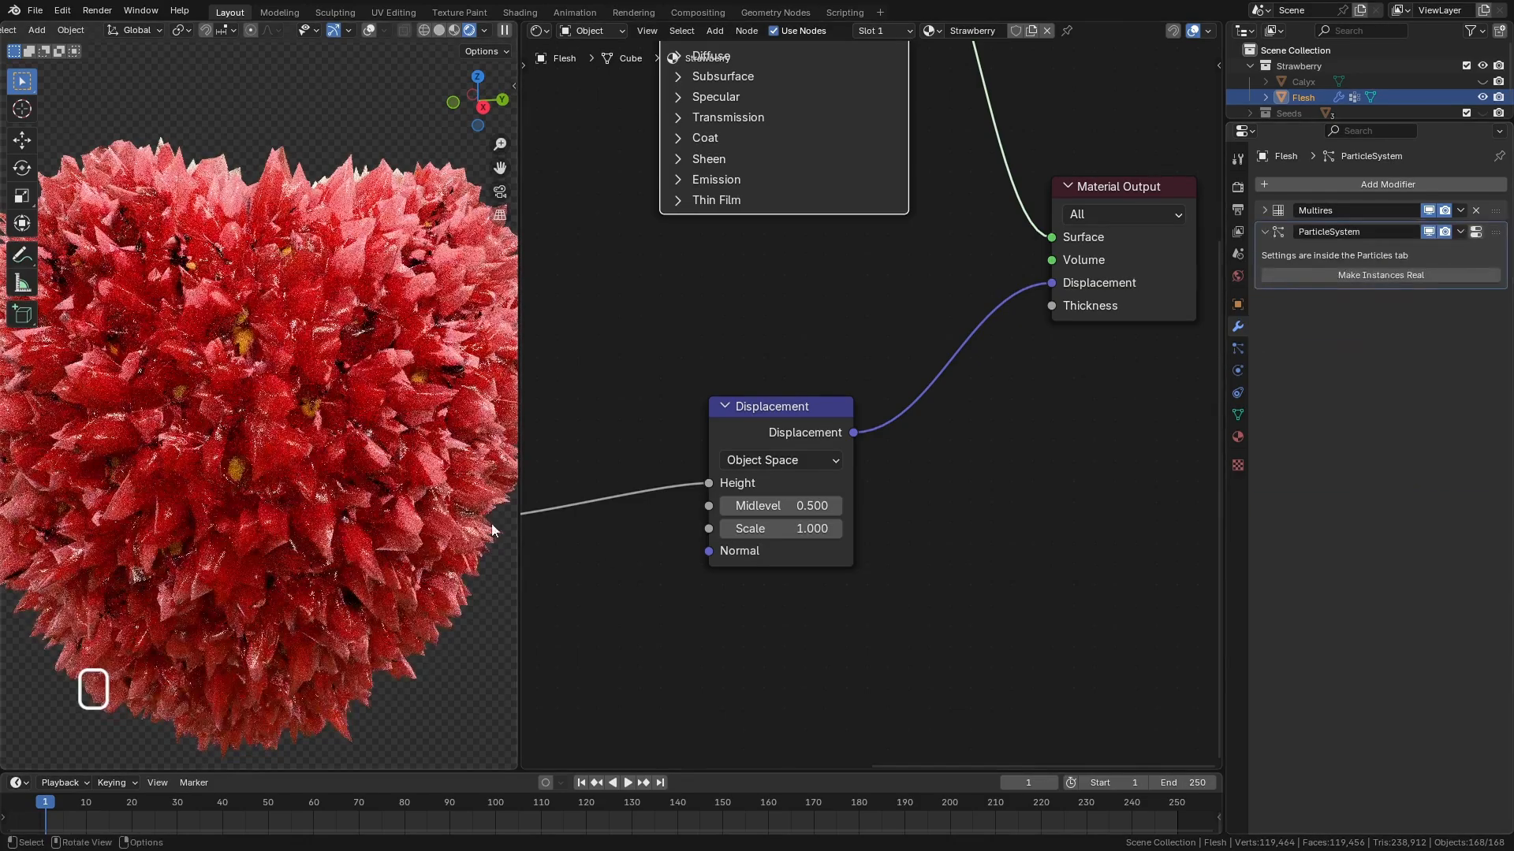
# Reduce the Displacement node's Scale to 0.5 and further to 0.1.
pyautogui.moveTo(887, 511); pyautogui.dragTo(1072, 415, button='middle')
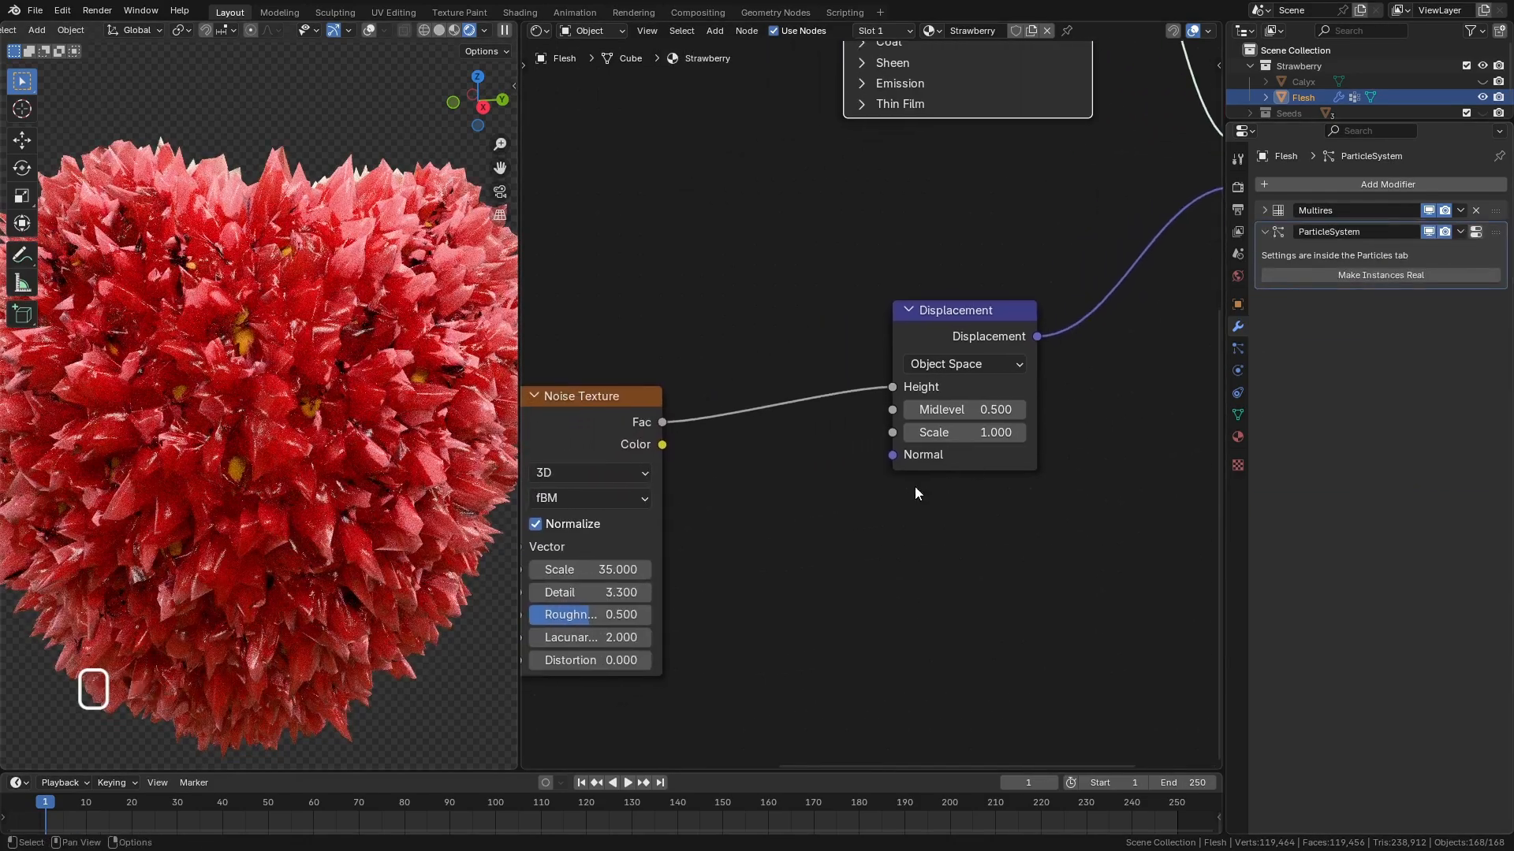
pyautogui.scroll(-4, 368, 457)
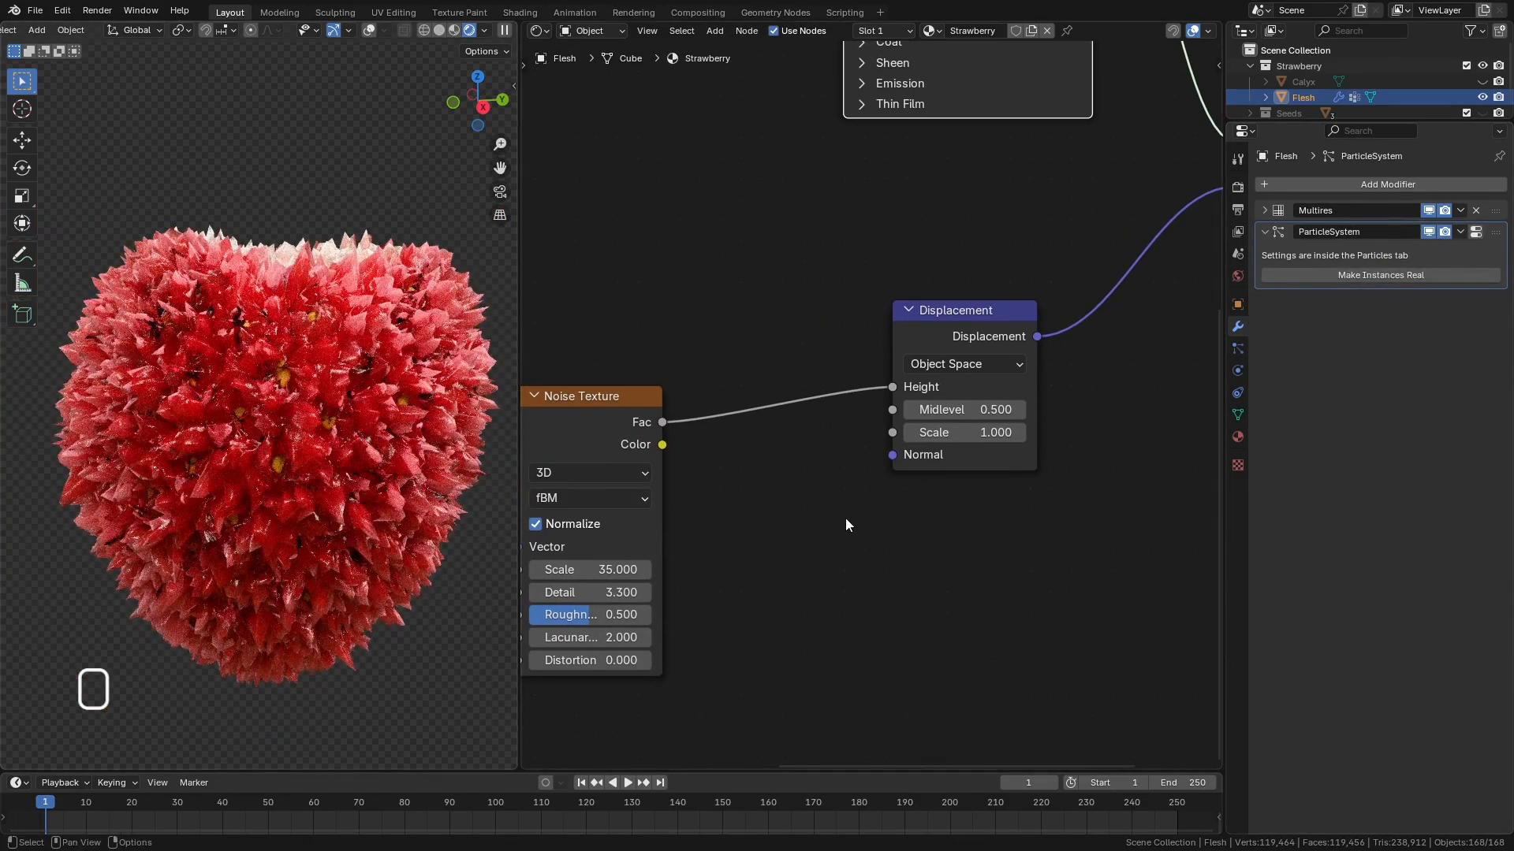
pyautogui.moveTo(845, 524); pyautogui.dragTo(865, 483, button='middle')
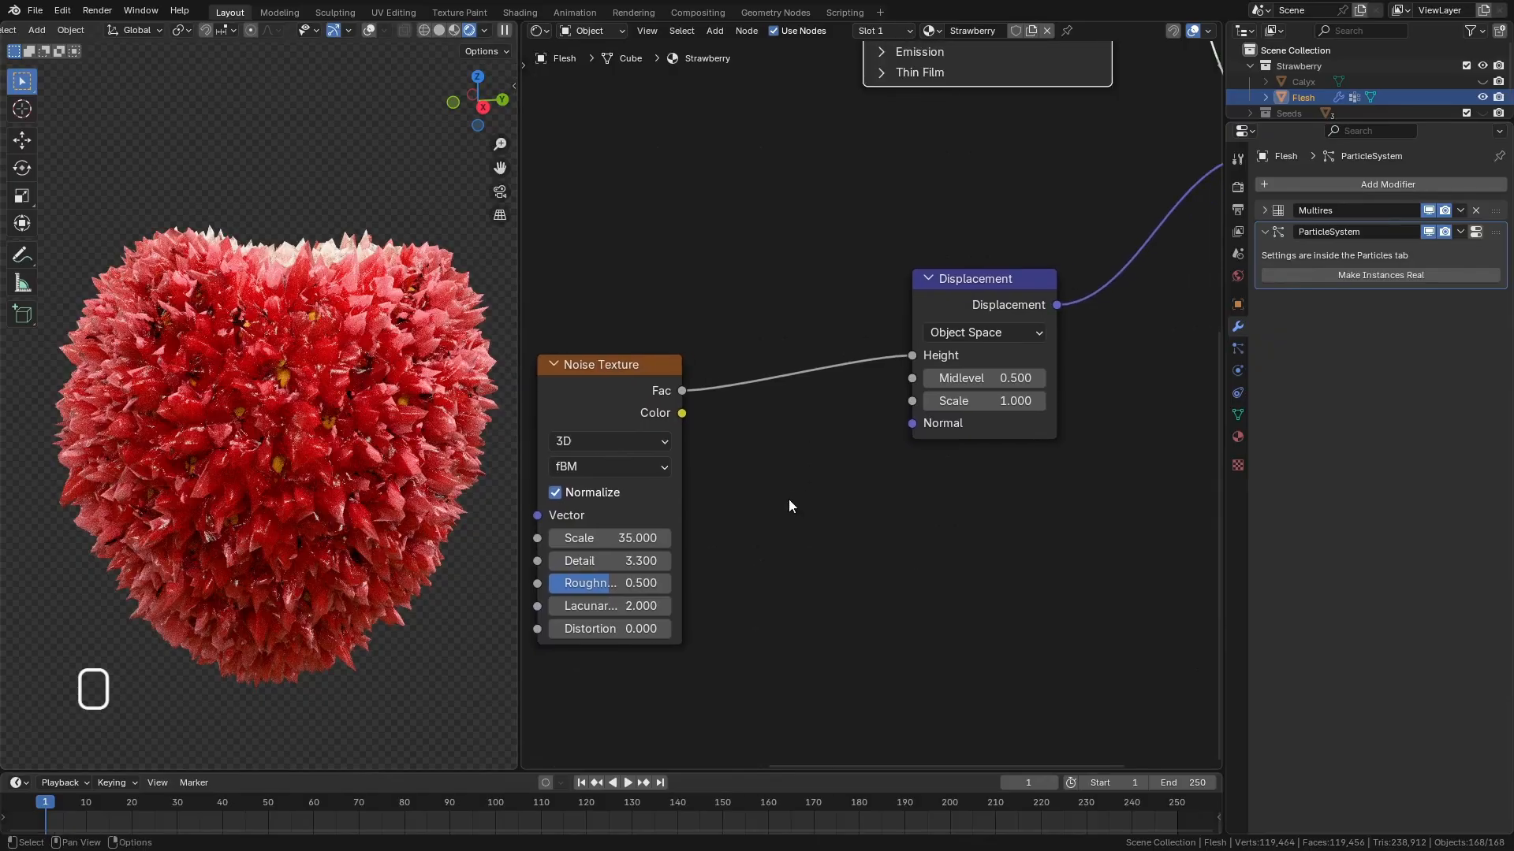
pyautogui.click(1010, 401)
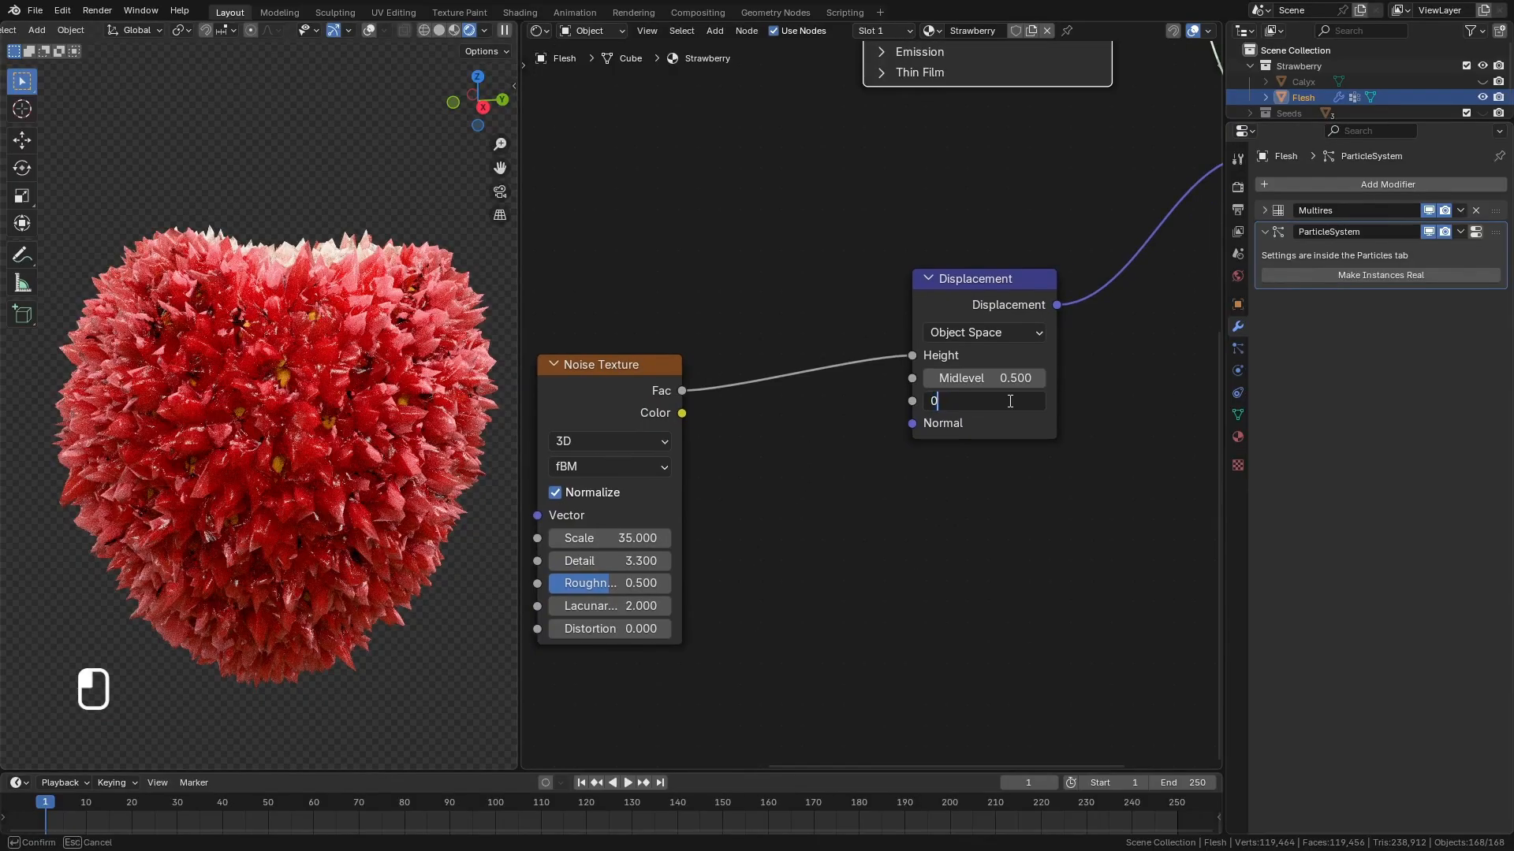
pyautogui.write('0.5')
pyautogui.press('Return')
pyautogui.click(1009, 400)
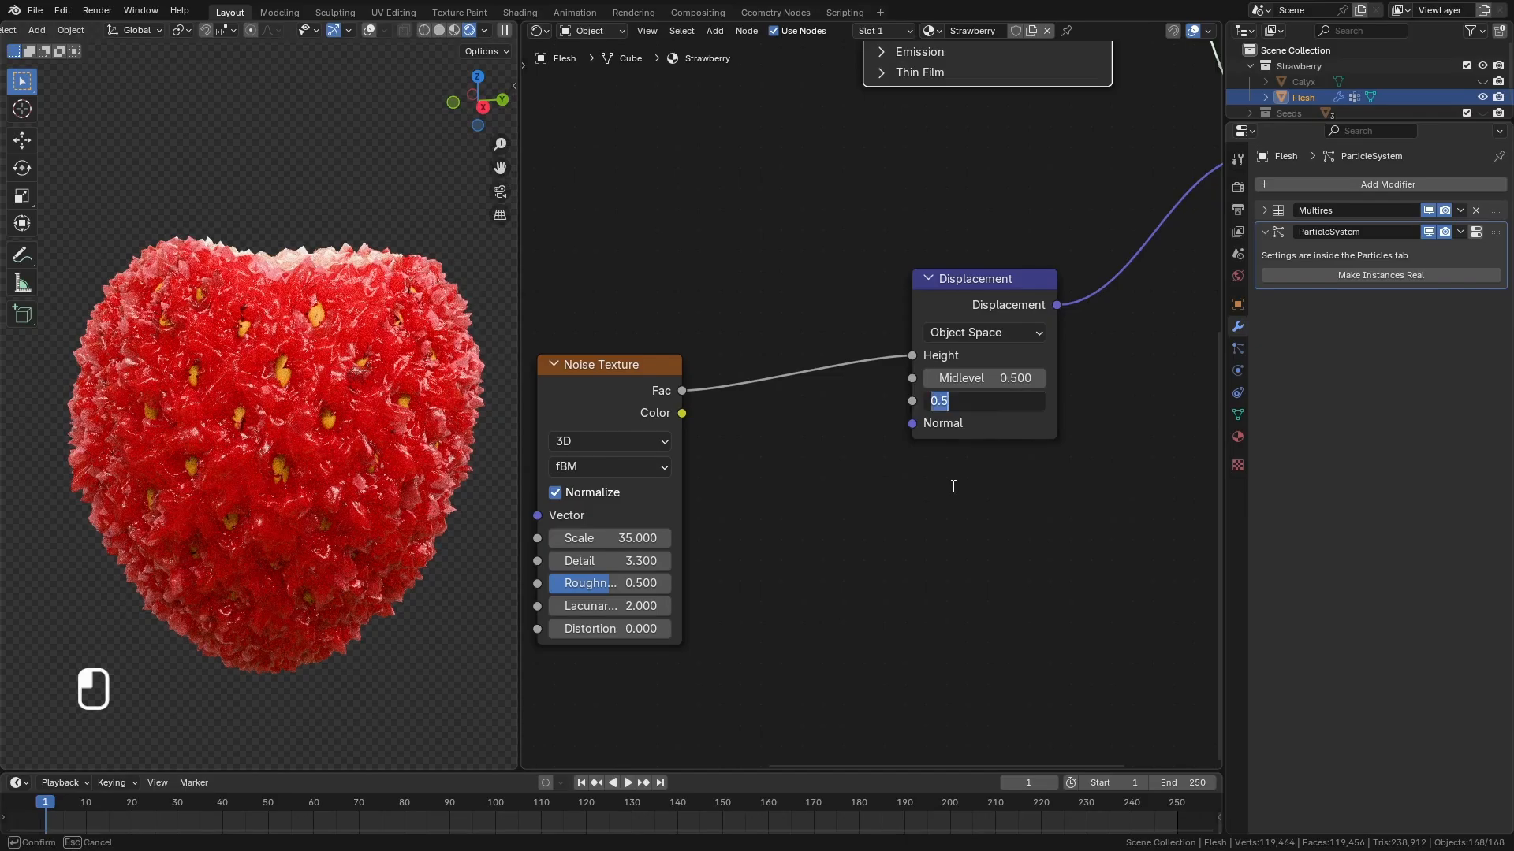
pyautogui.press('Return')
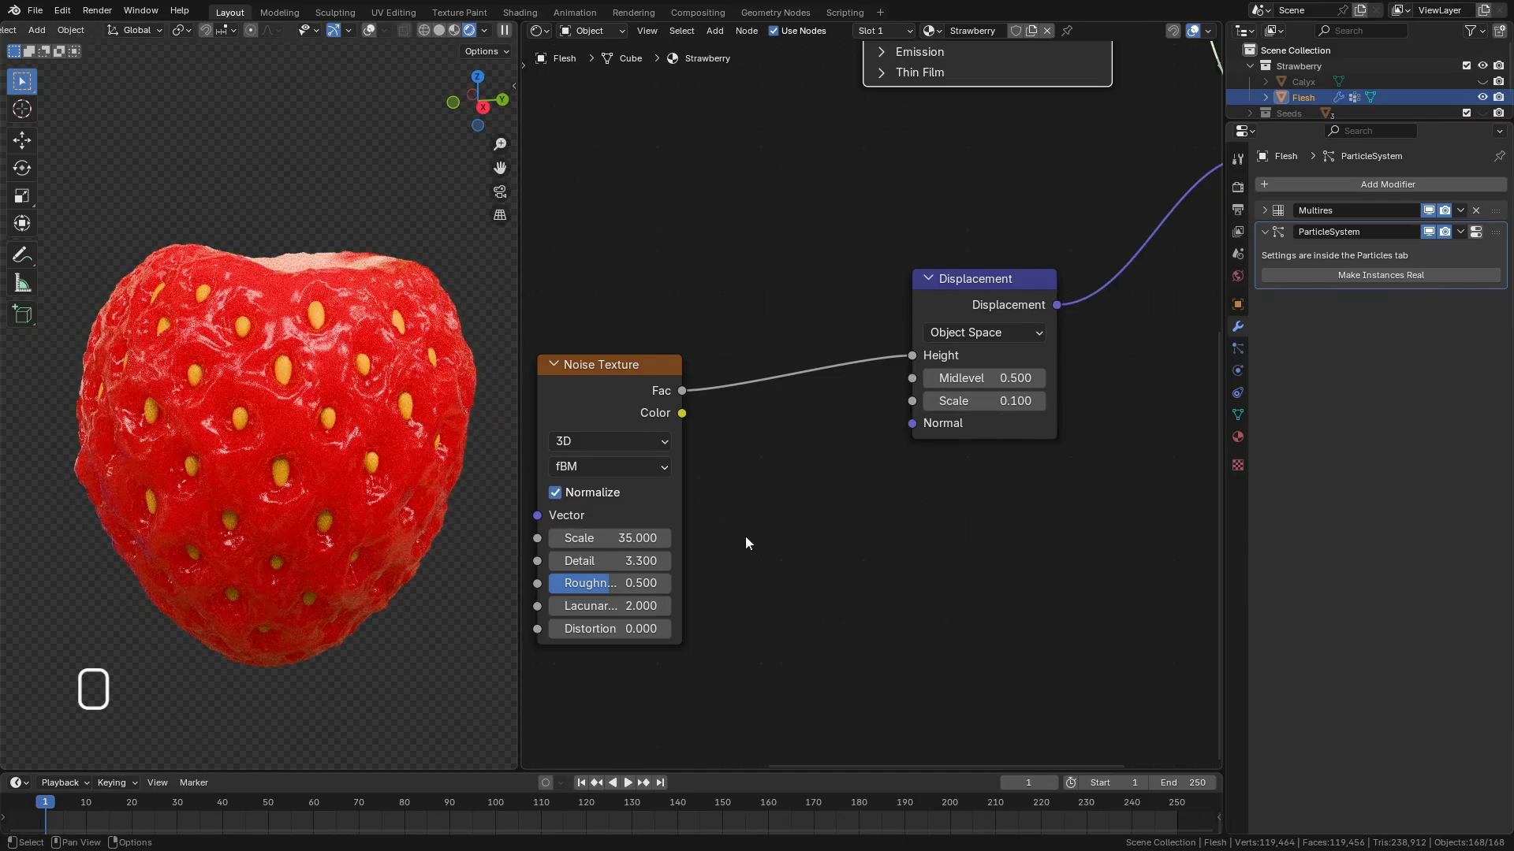
# Inspect the strawberry's outline for bulges, switch the viewport to solid shading and enter Sculpt Mode on the flesh.
pyautogui.scroll(4, 156, 290)
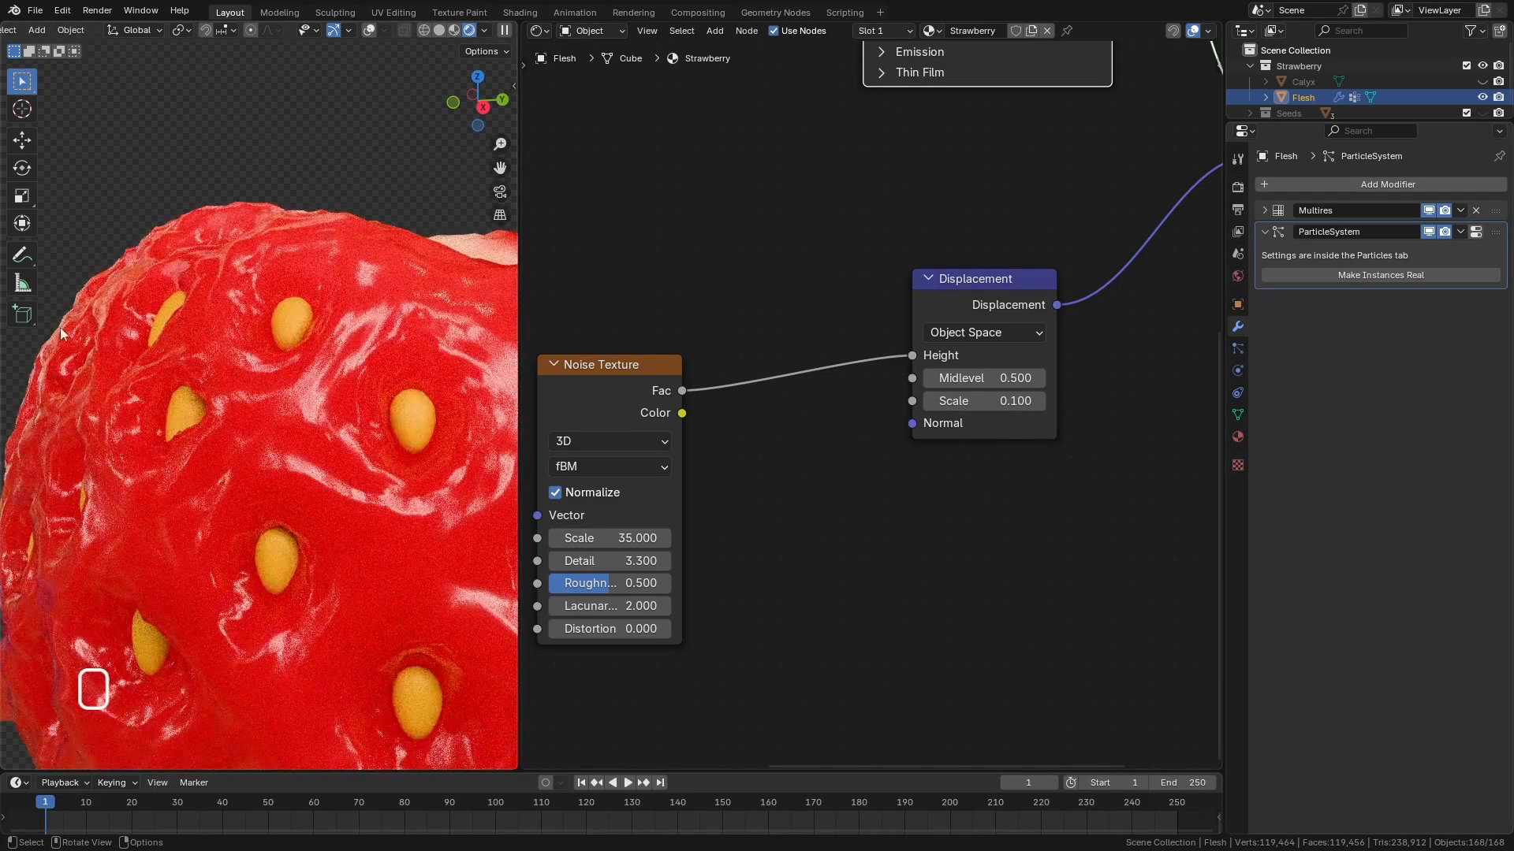
pyautogui.scroll(-9, 226, 414)
pyautogui.moveTo(280, 518); pyautogui.dragTo(502, 496, button='middle')
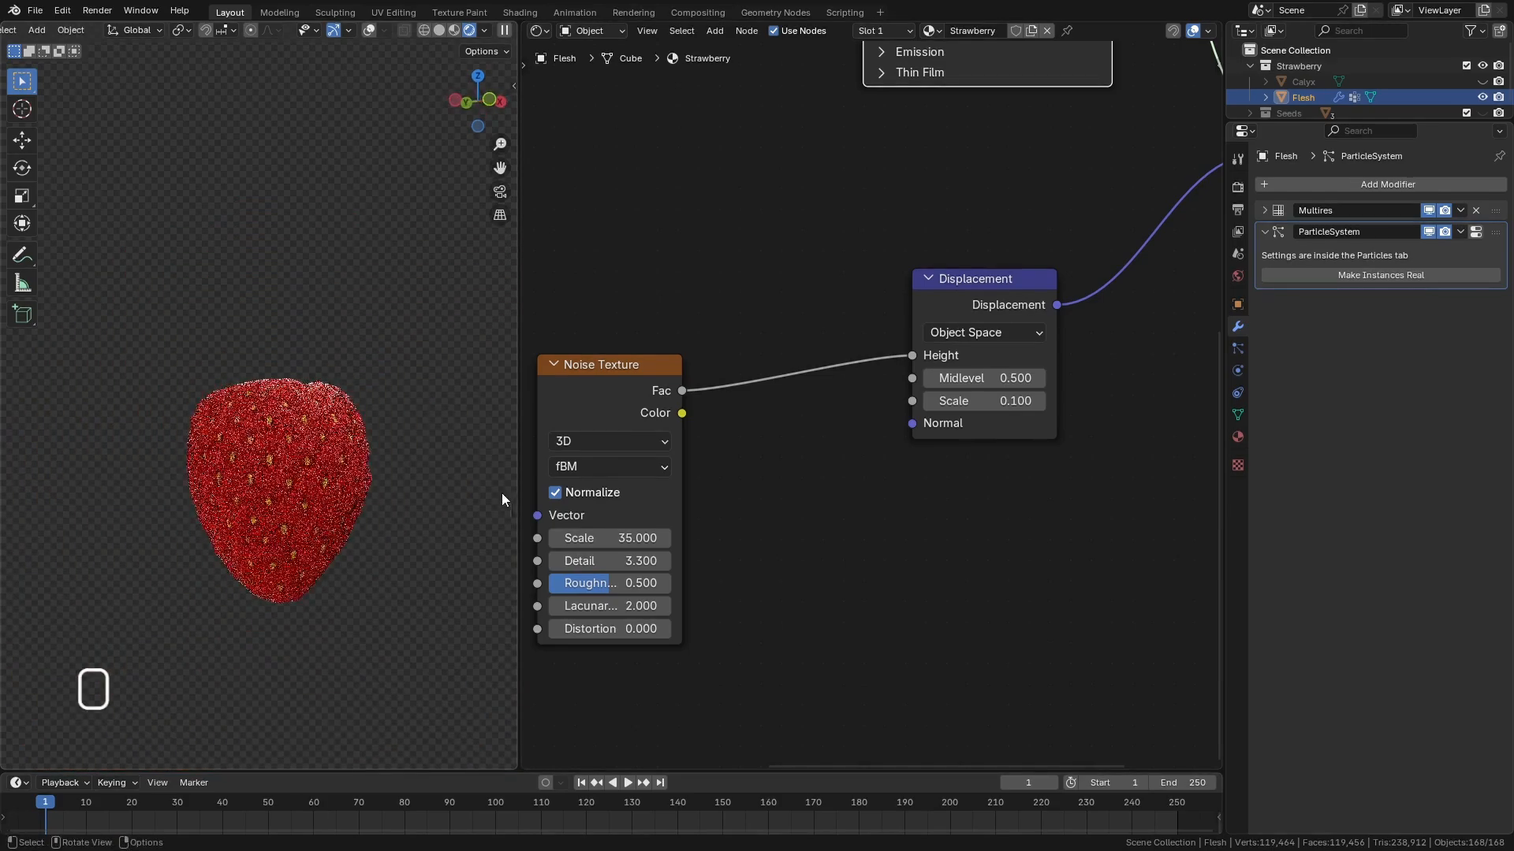
pyautogui.scroll(5, 502, 493)
pyautogui.moveTo(334, 593); pyautogui.dragTo(449, 561, button='middle')
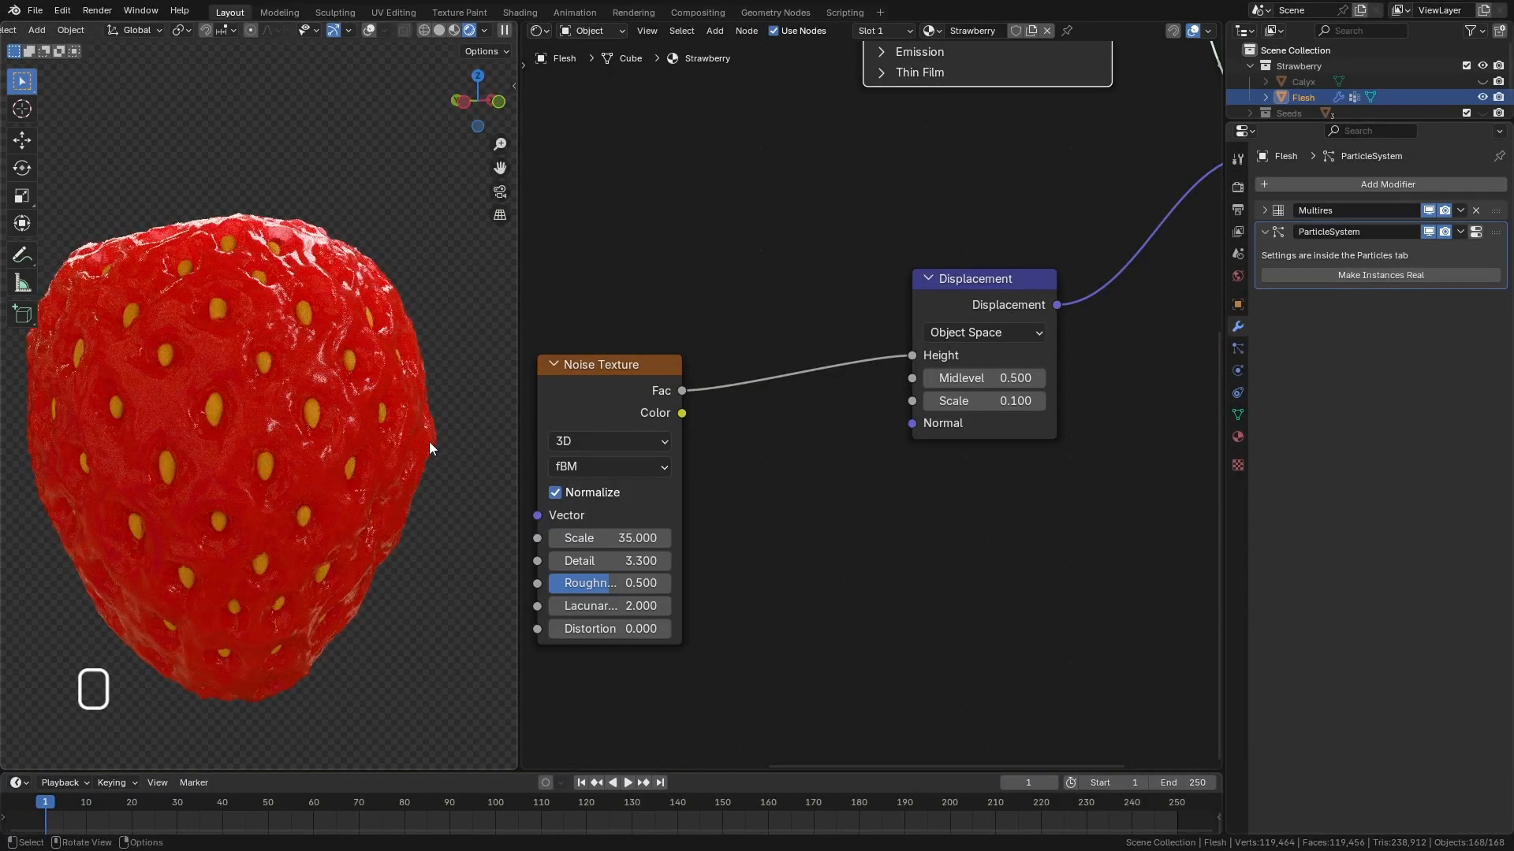
pyautogui.click(439, 30)
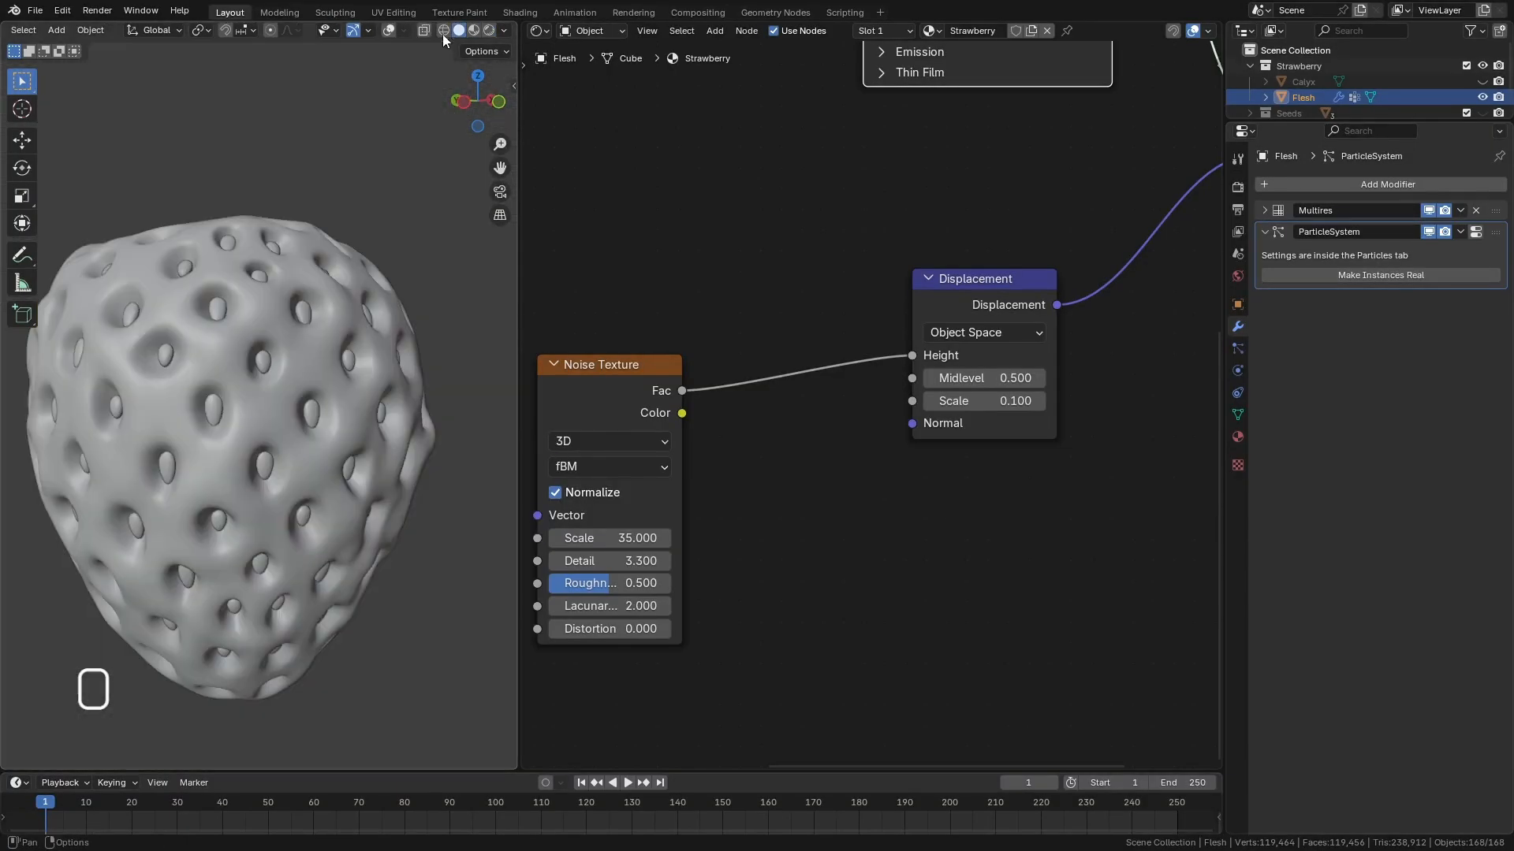
pyautogui.moveTo(433, 476)
pyautogui.mouseDown(button='middle')
pyautogui.moveTo(391, 481)
pyautogui.moveTo(424, 454)
pyautogui.mouseUp(button='middle')
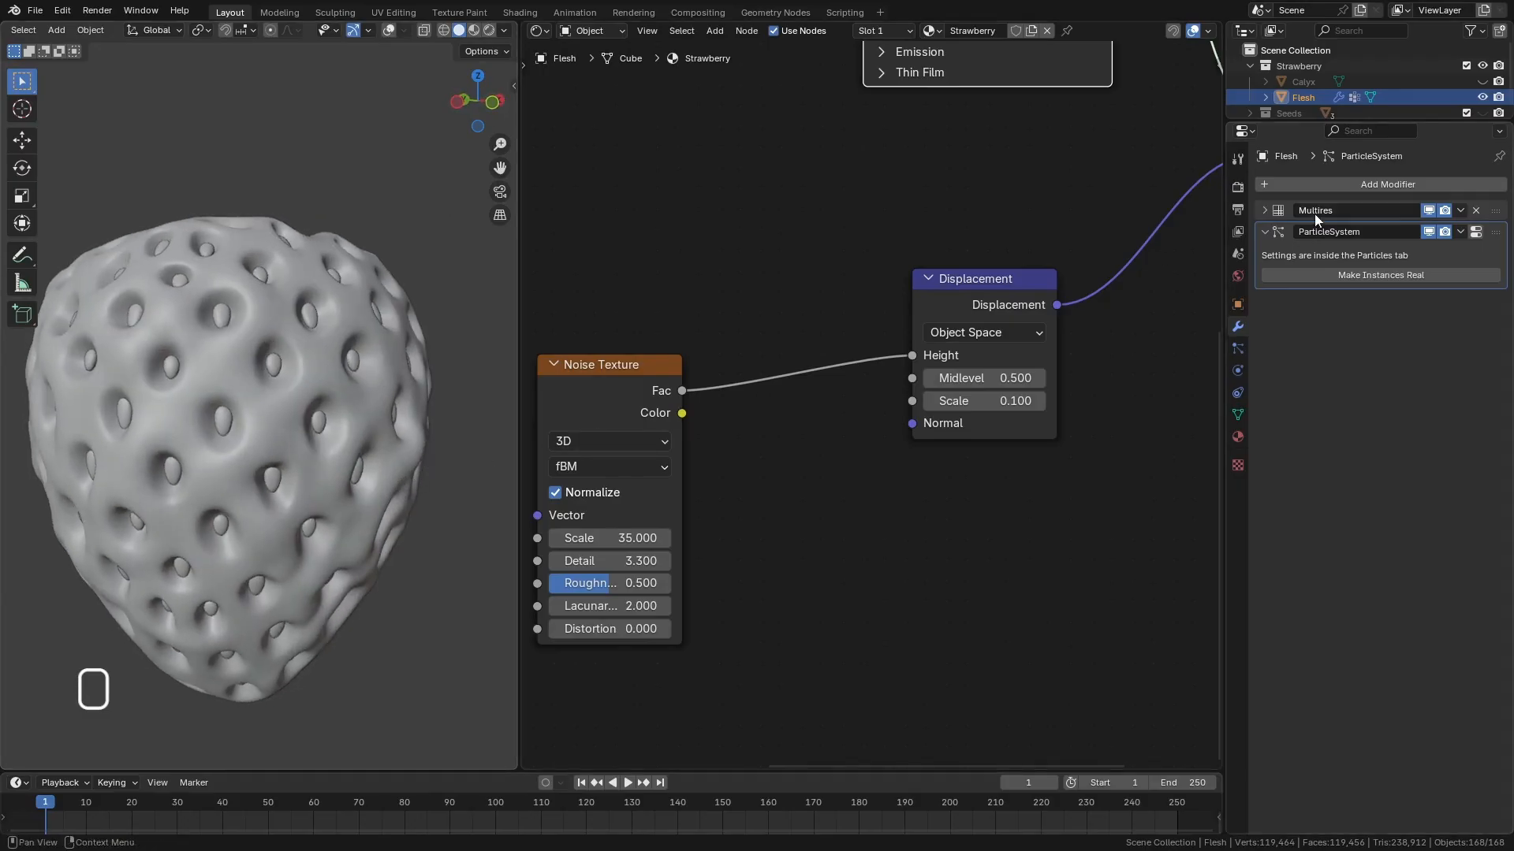
pyautogui.hotkey('ctrl', 'Tab')
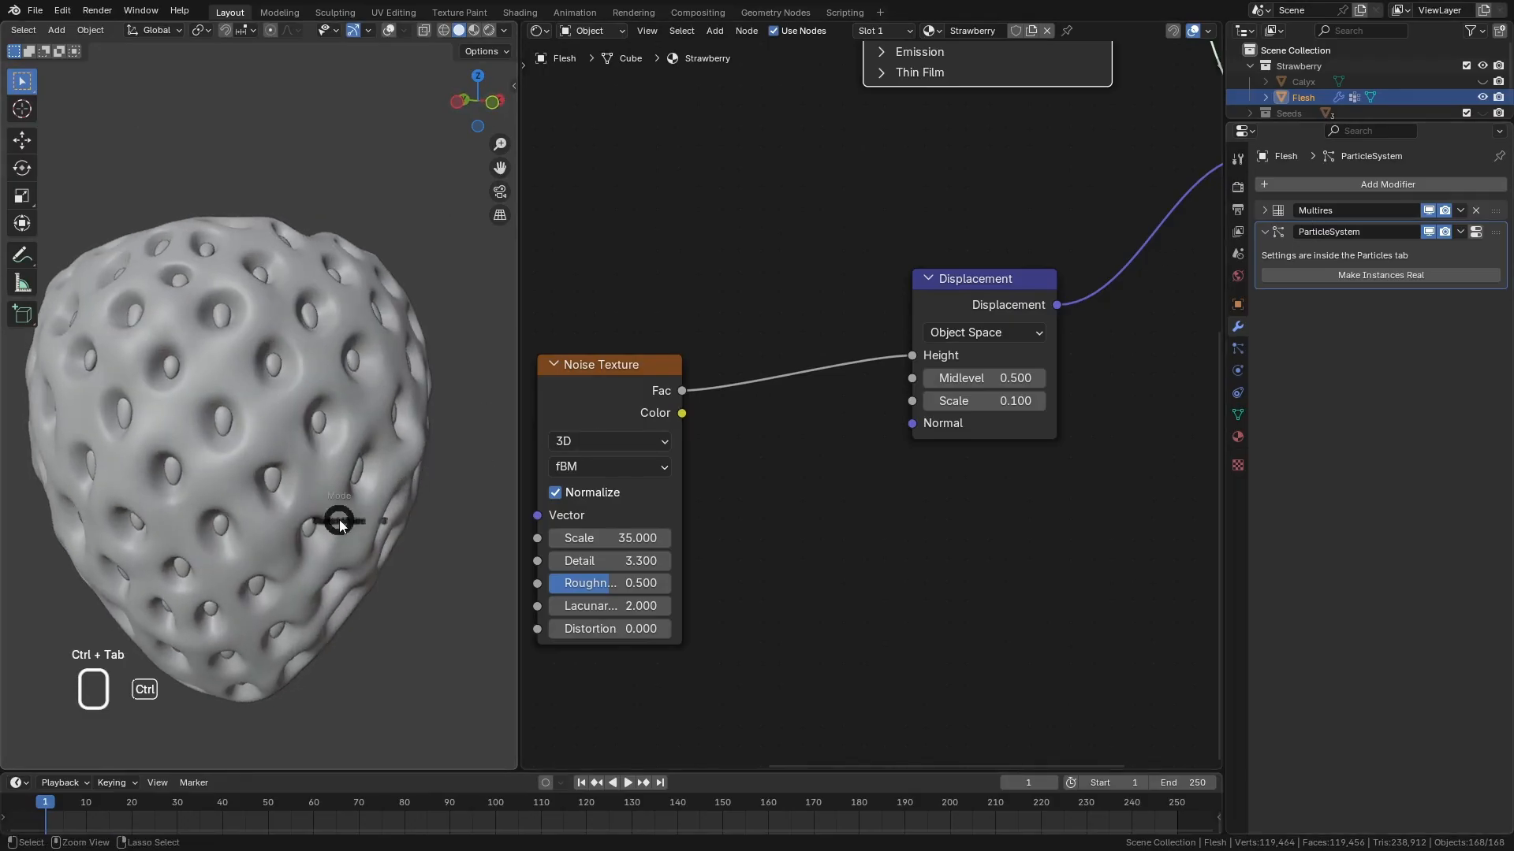
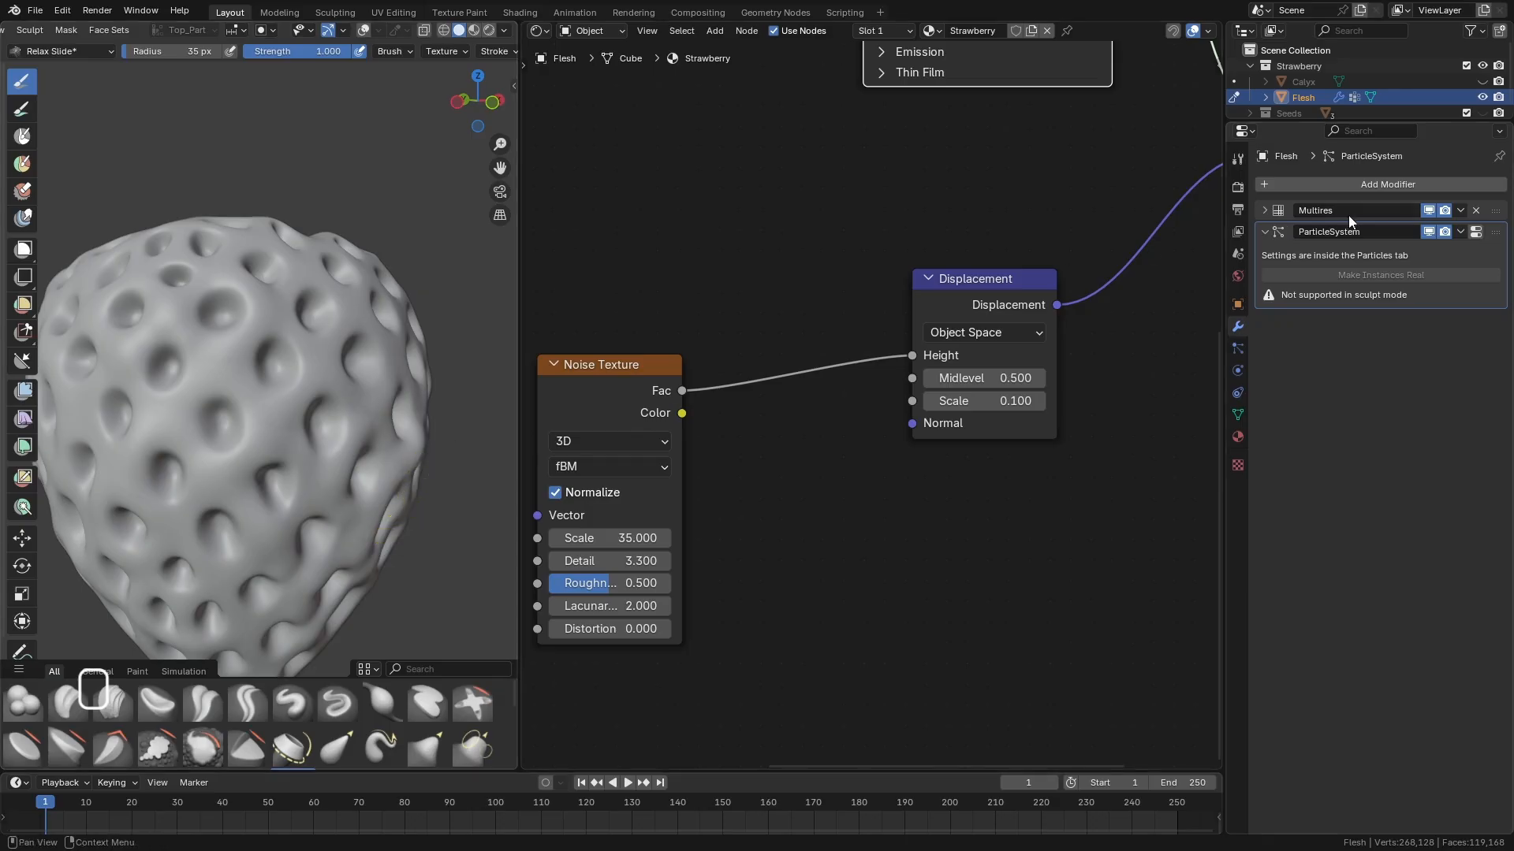
pyautogui.moveTo(389, 507); pyautogui.dragTo(398, 508, button='middle')
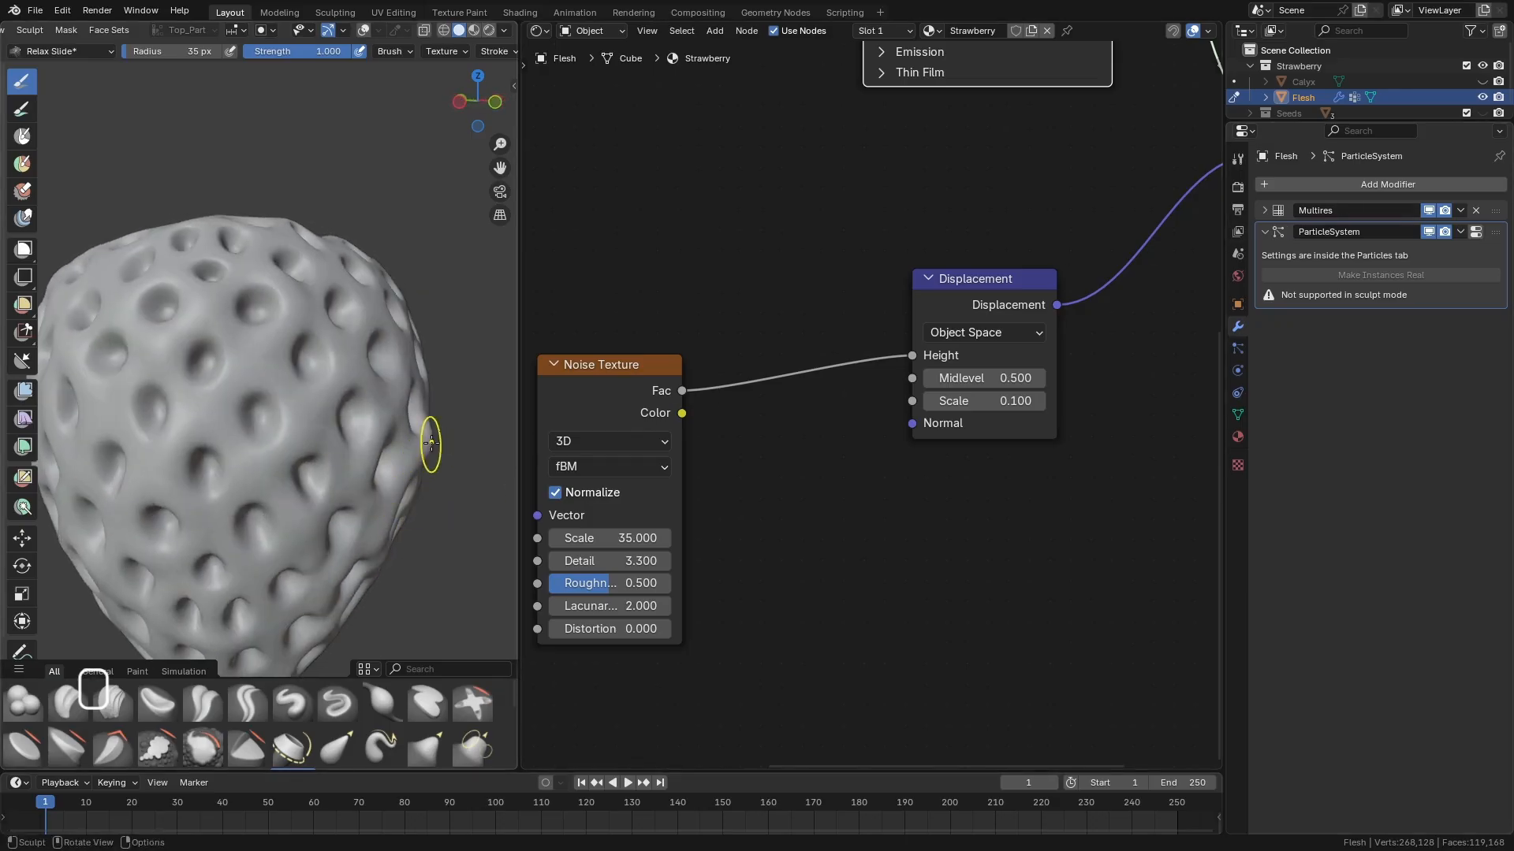
pyautogui.moveTo(426, 439); pyautogui.dragTo(429, 490, button='middle')
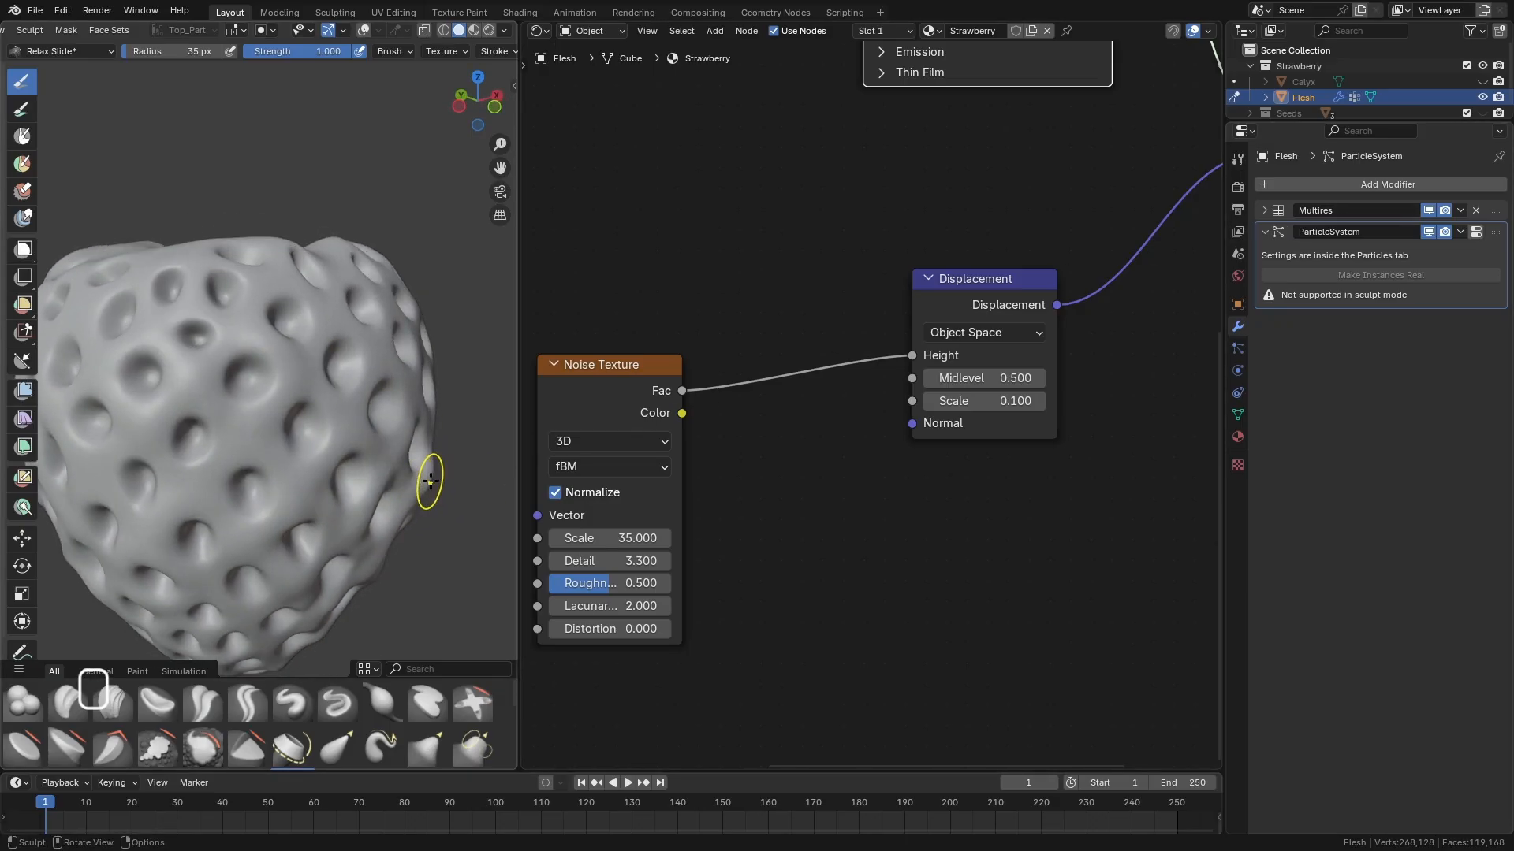
# Smooth out the bump on the strawberry's side silhouette with short Grab brush strokes.
pyautogui.press('g')
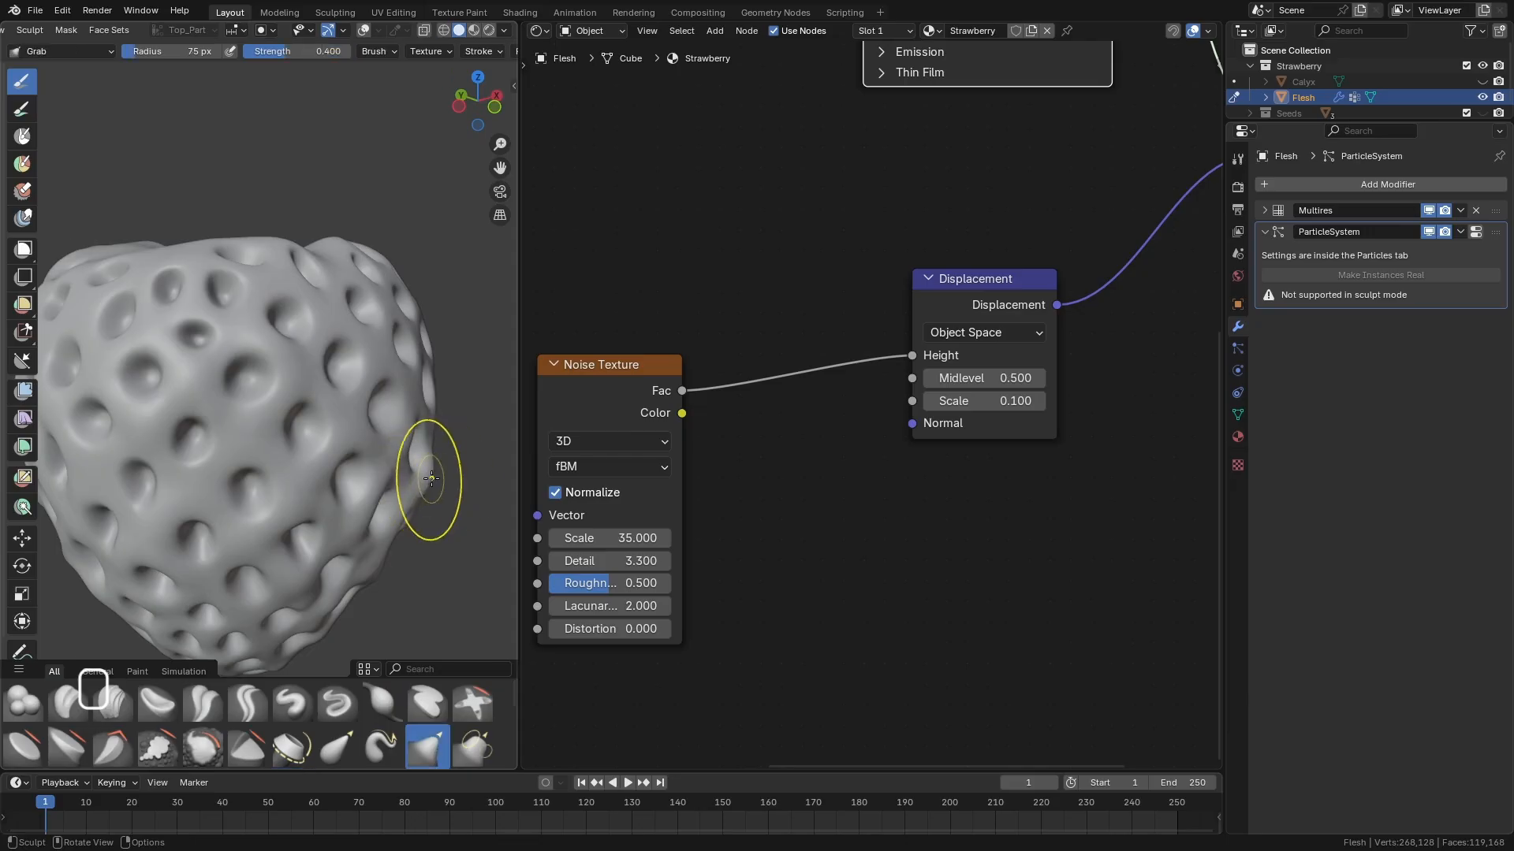
pyautogui.moveTo(424, 485); pyautogui.dragTo(429, 479)
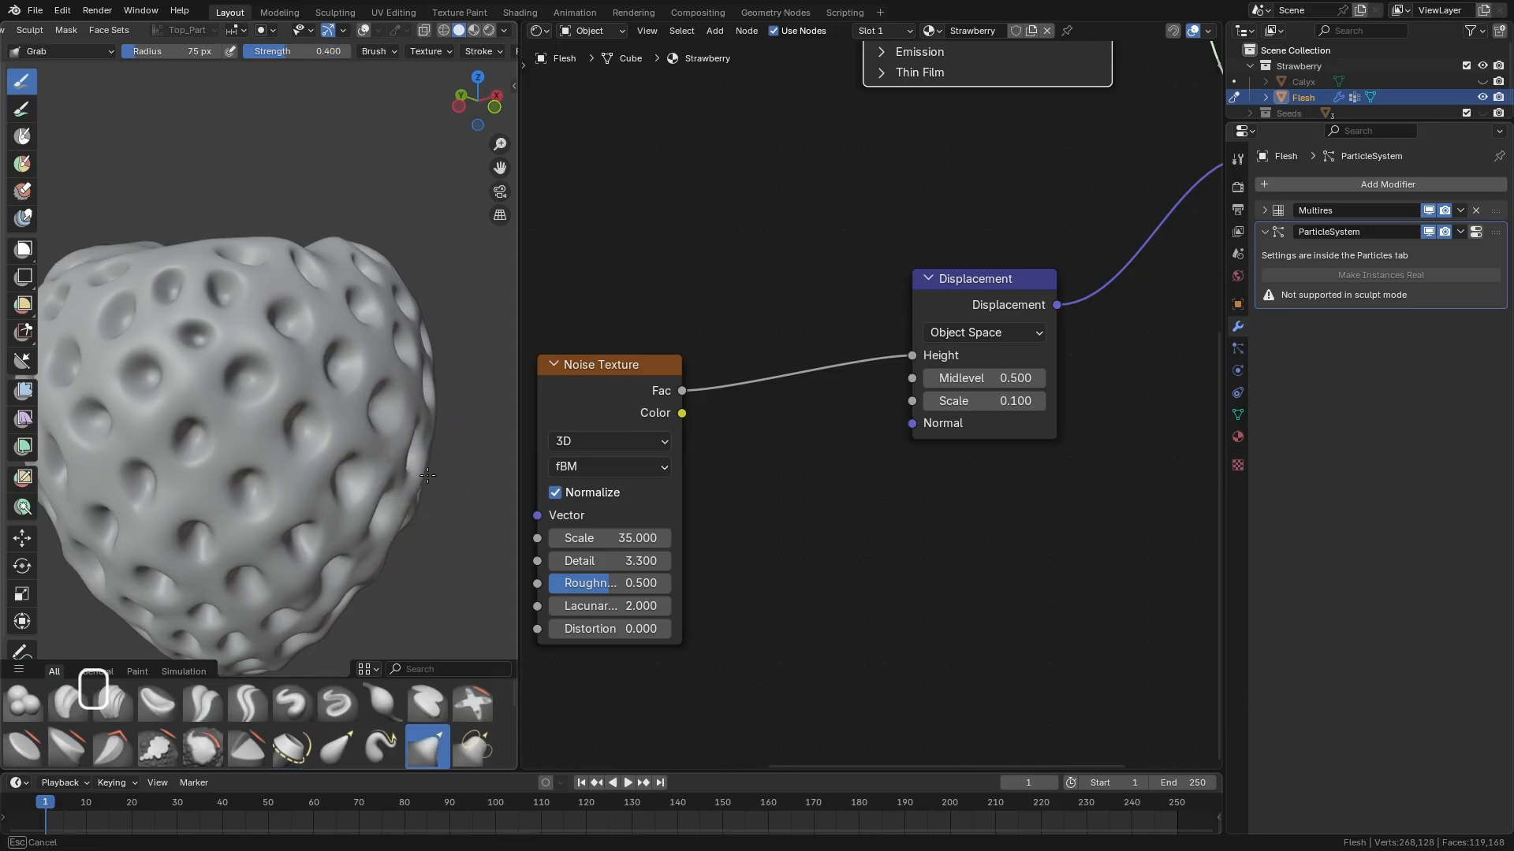
pyautogui.moveTo(418, 485)
pyautogui.mouseDown(button='middle')
pyautogui.moveTo(389, 518)
pyautogui.moveTo(405, 475)
pyautogui.mouseUp(button='middle')
pyautogui.moveTo(405, 475); pyautogui.dragTo(402, 482)
pyautogui.moveTo(355, 552); pyautogui.dragTo(382, 291, button='middle')
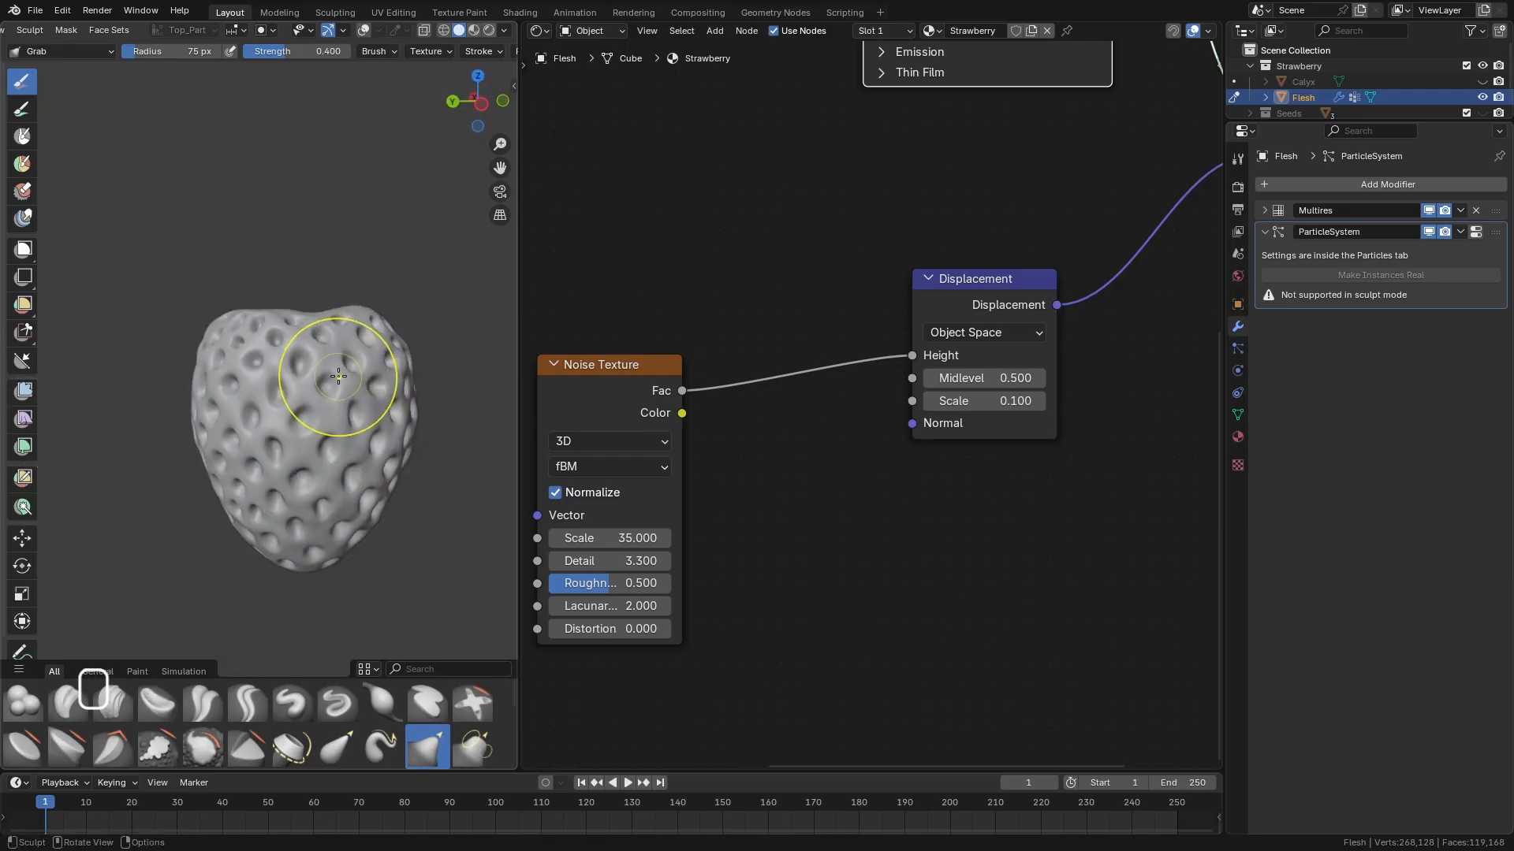
# Return the flesh to Object Mode, switch the viewport back to rendered shading and save the file.
pyautogui.hotkey('ctrl', 'Tab')
pyautogui.click(206, 375)
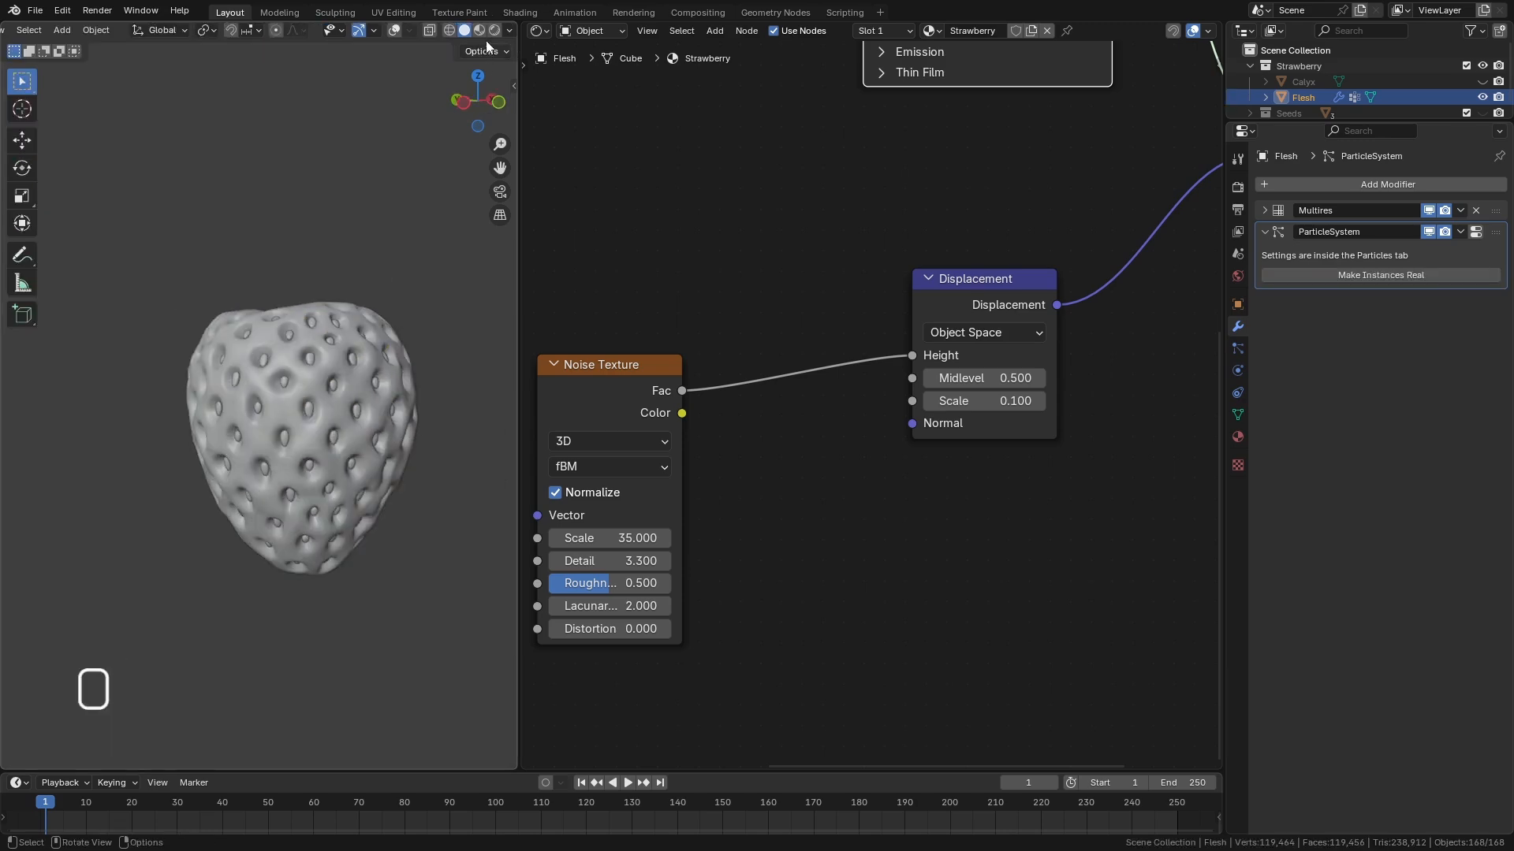
pyautogui.click(494, 30)
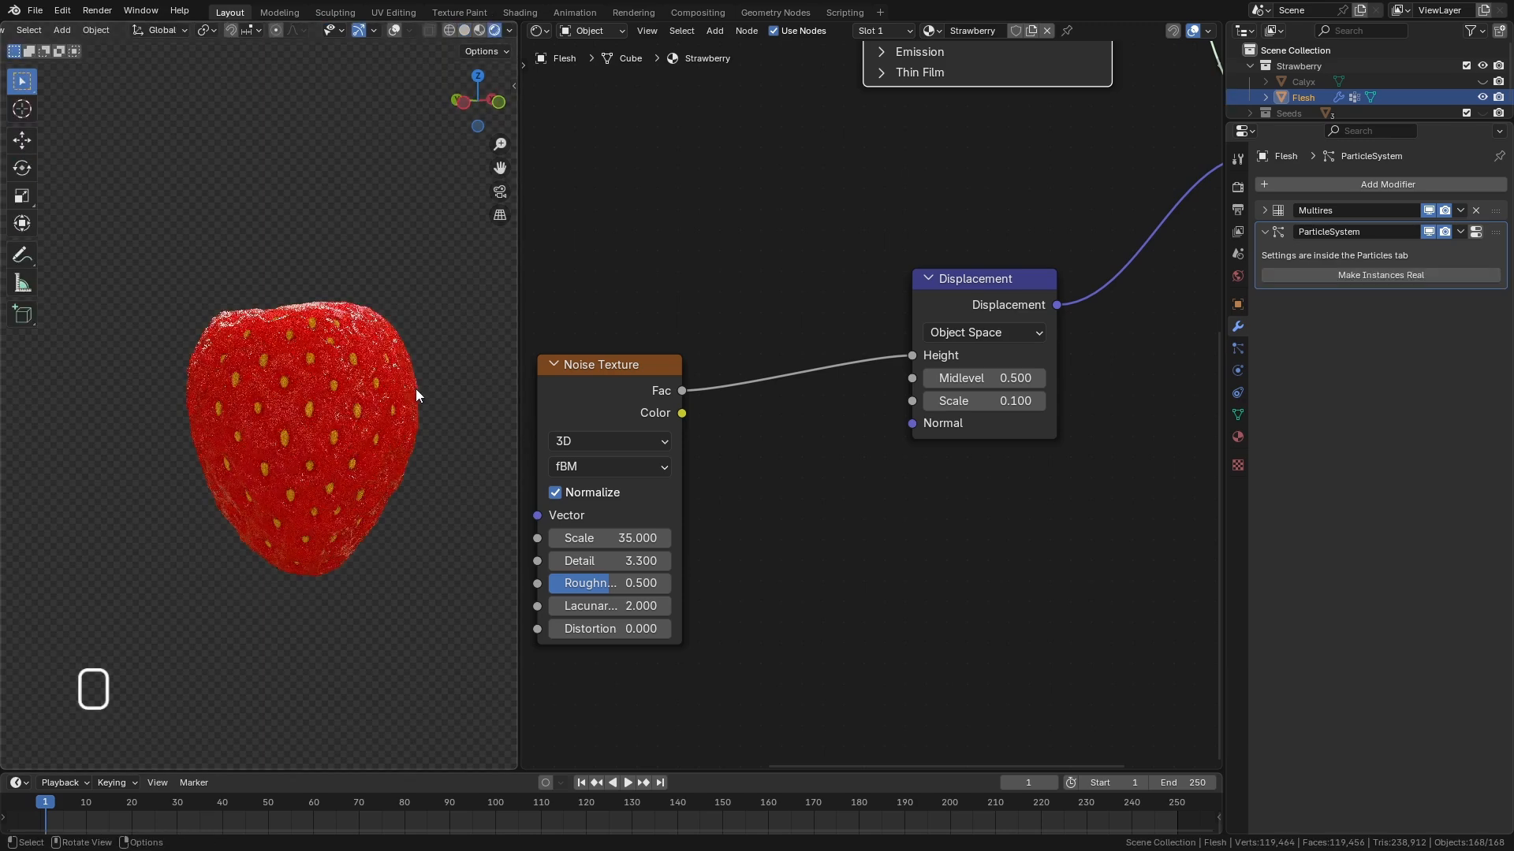
pyautogui.hotkey('ctrl', 's')
pyautogui.scroll(4, 417, 465)
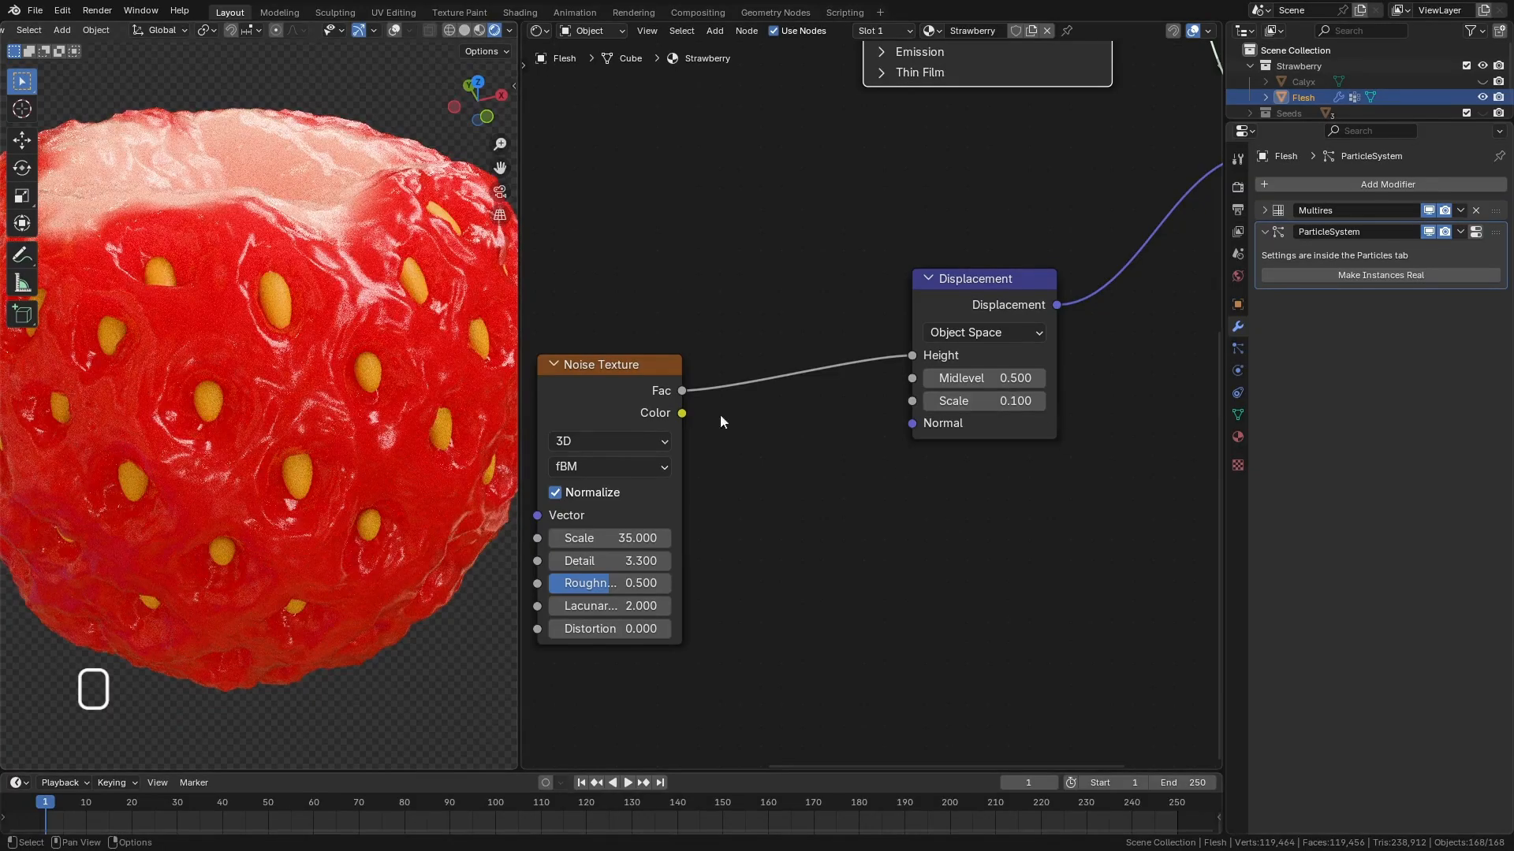
# Move the Noise Texture node close to the Displacement node and the Mix node right beside the Attribute node.
pyautogui.moveTo(639, 365); pyautogui.dragTo(808, 421)
pyautogui.moveTo(1075, 409); pyautogui.dragTo(1085, 620, button='middle')
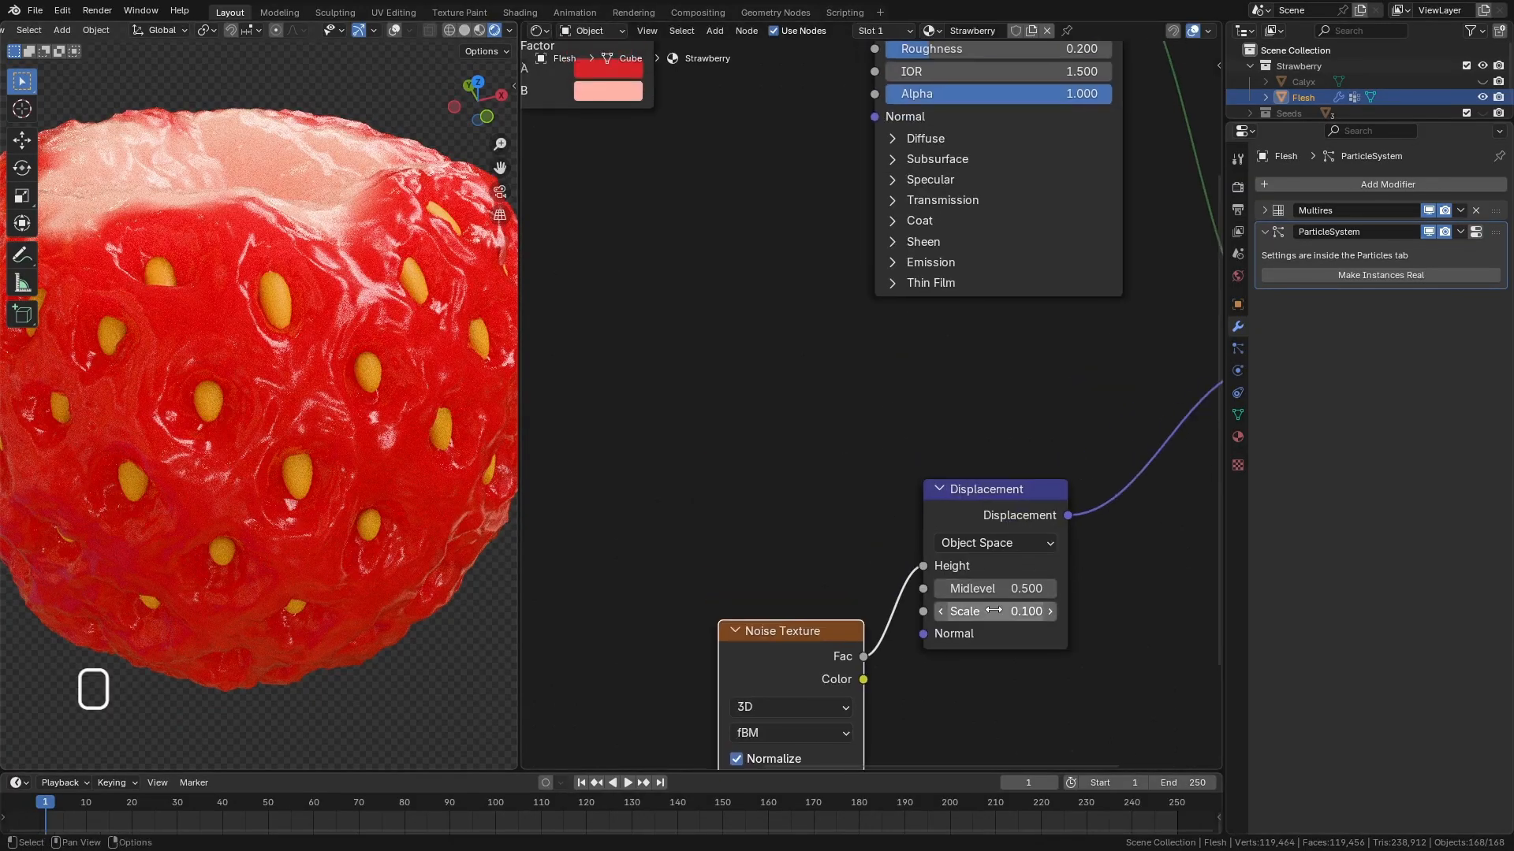
pyautogui.scroll(-4, 994, 610)
pyautogui.moveTo(858, 477); pyautogui.dragTo(926, 510, button='middle')
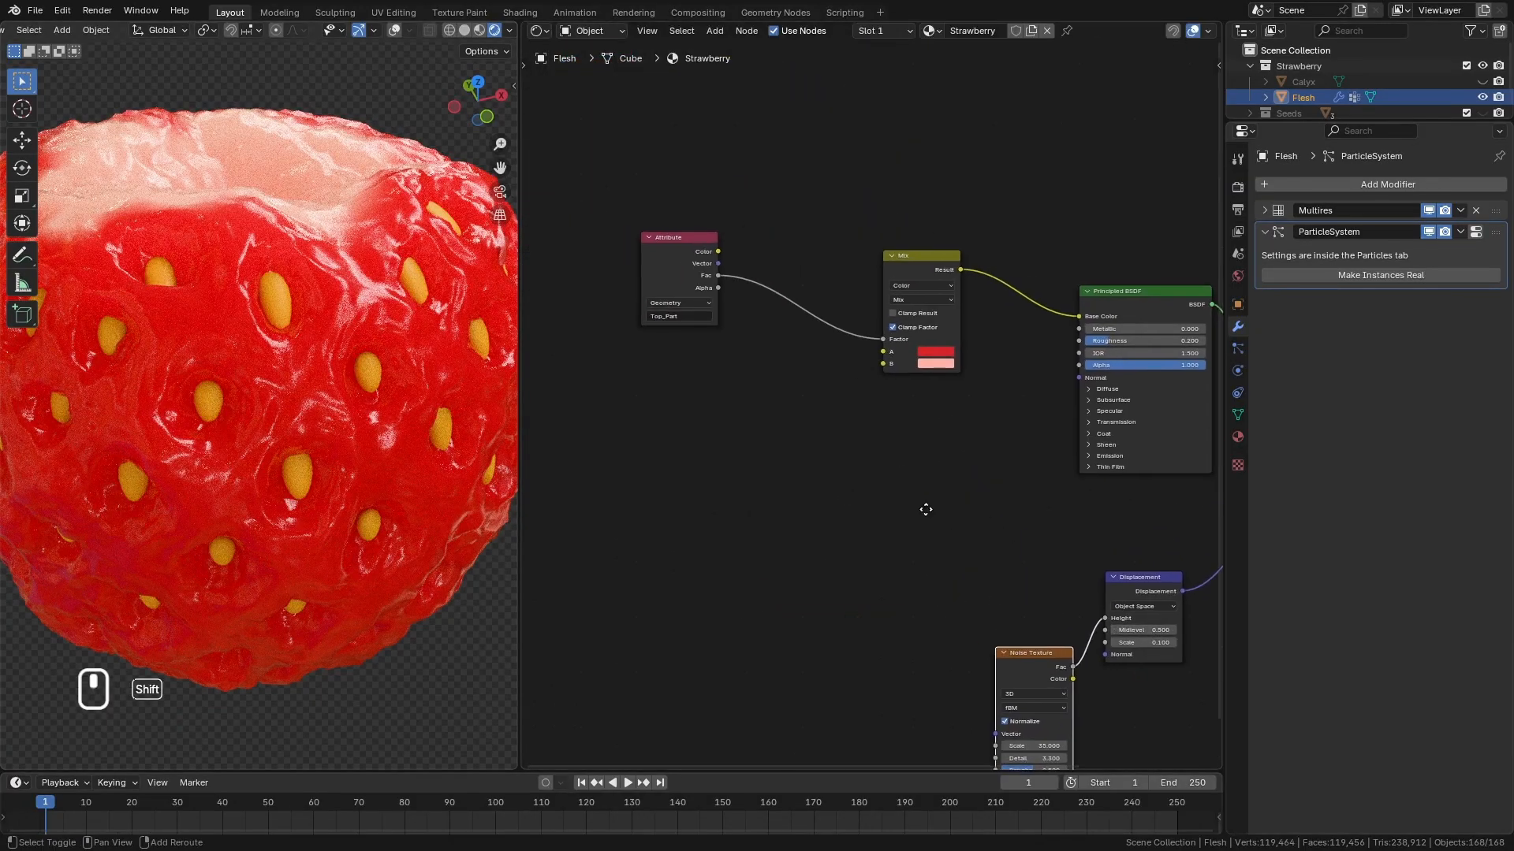
pyautogui.moveTo(1079, 500); pyautogui.dragTo(1036, 477, button='middle')
pyautogui.moveTo(889, 247); pyautogui.dragTo(744, 222)
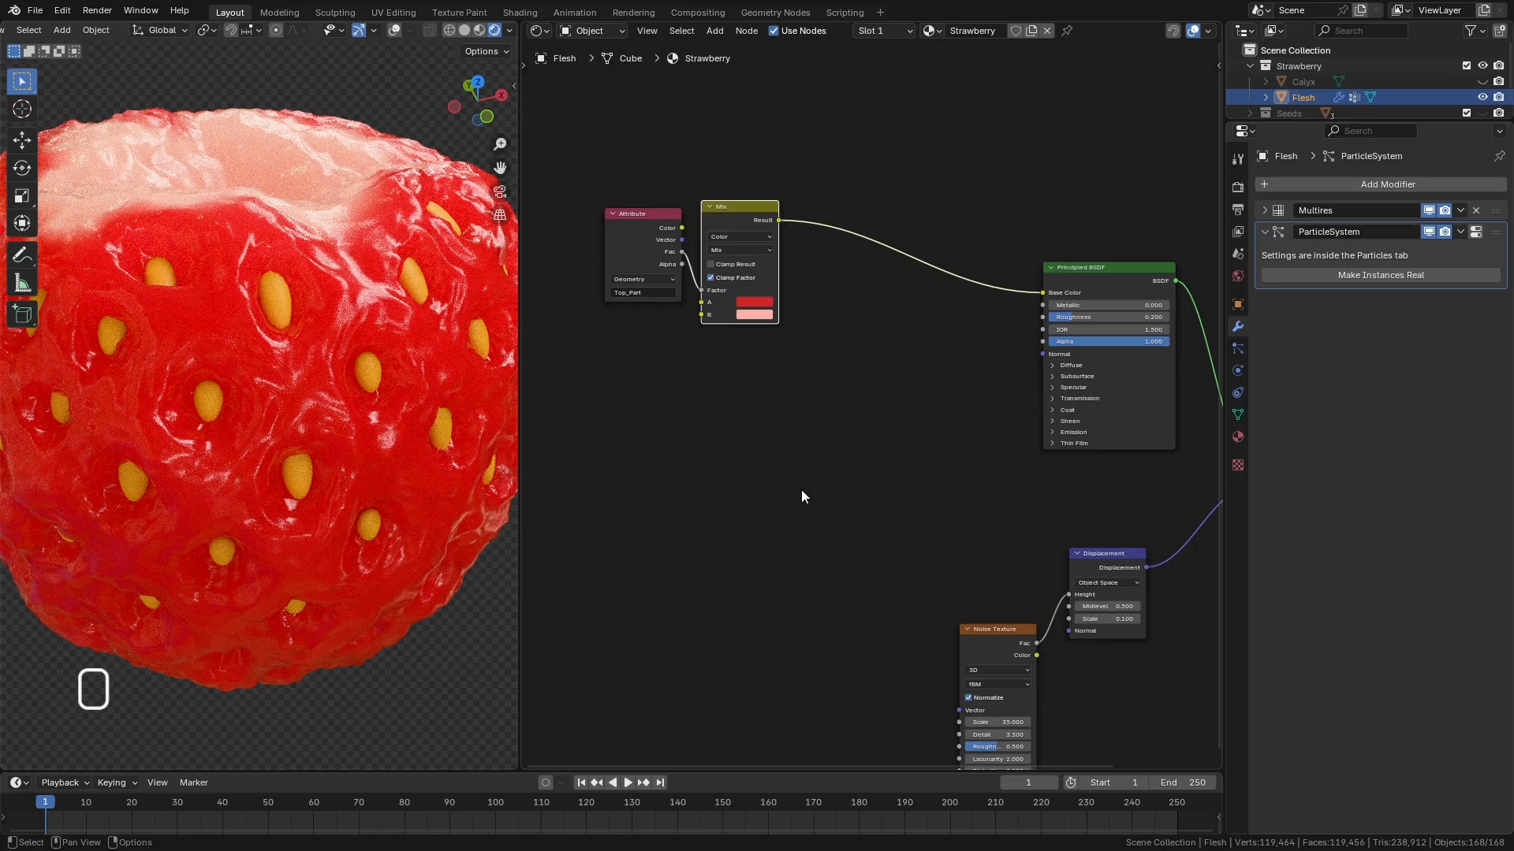
pyautogui.moveTo(800, 497); pyautogui.dragTo(826, 415, button='middle')
# Add a Geometry node in the free space below the Attribute and Mix nodes.
pyautogui.moveTo(466, 425); pyautogui.dragTo(263, 311, button='middle')
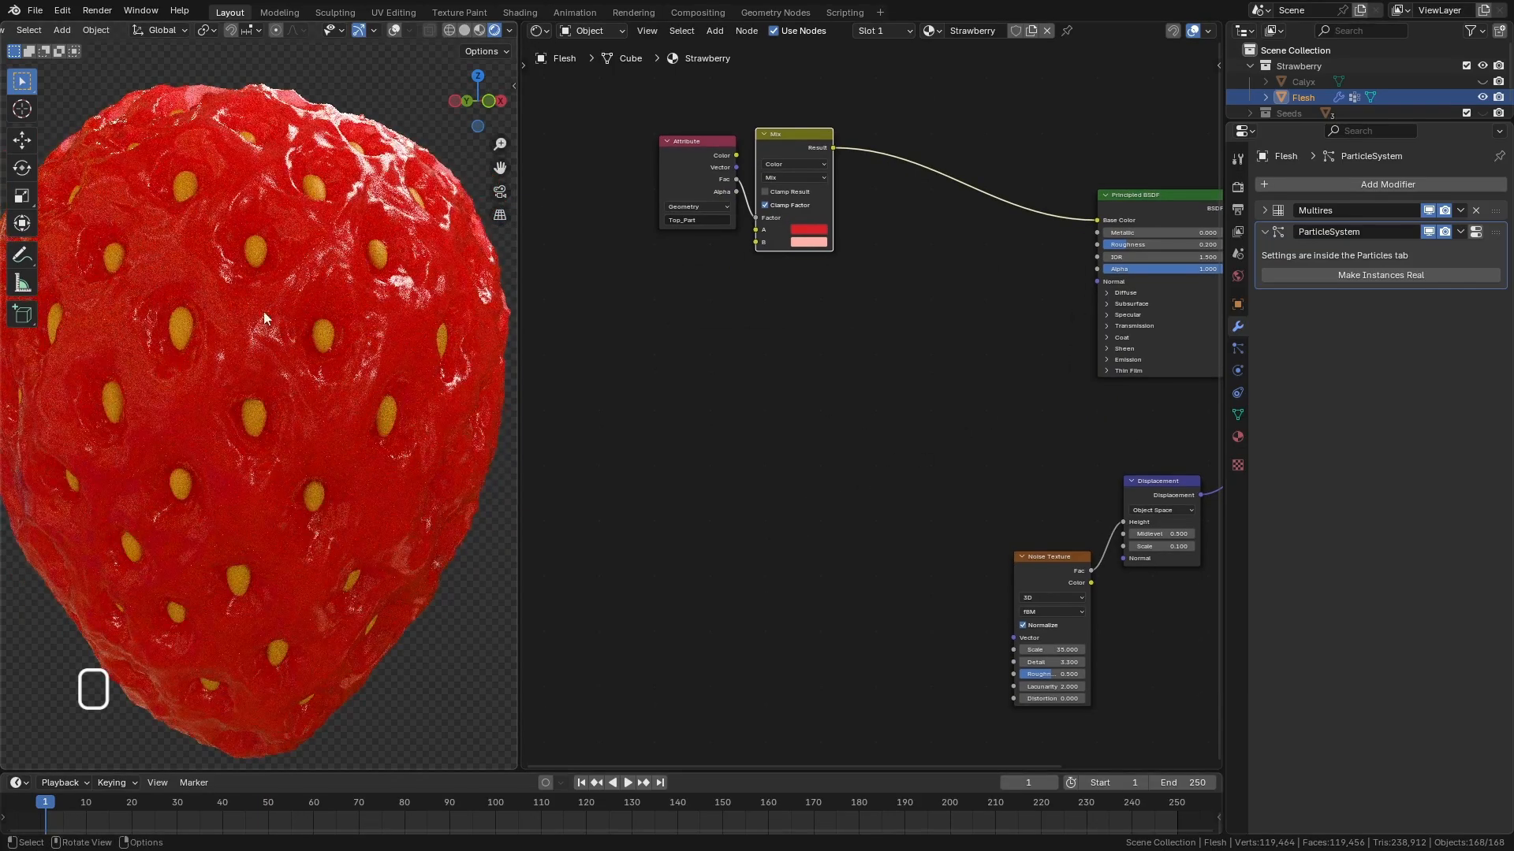
pyautogui.moveTo(346, 423); pyautogui.dragTo(177, 357, button='middle')
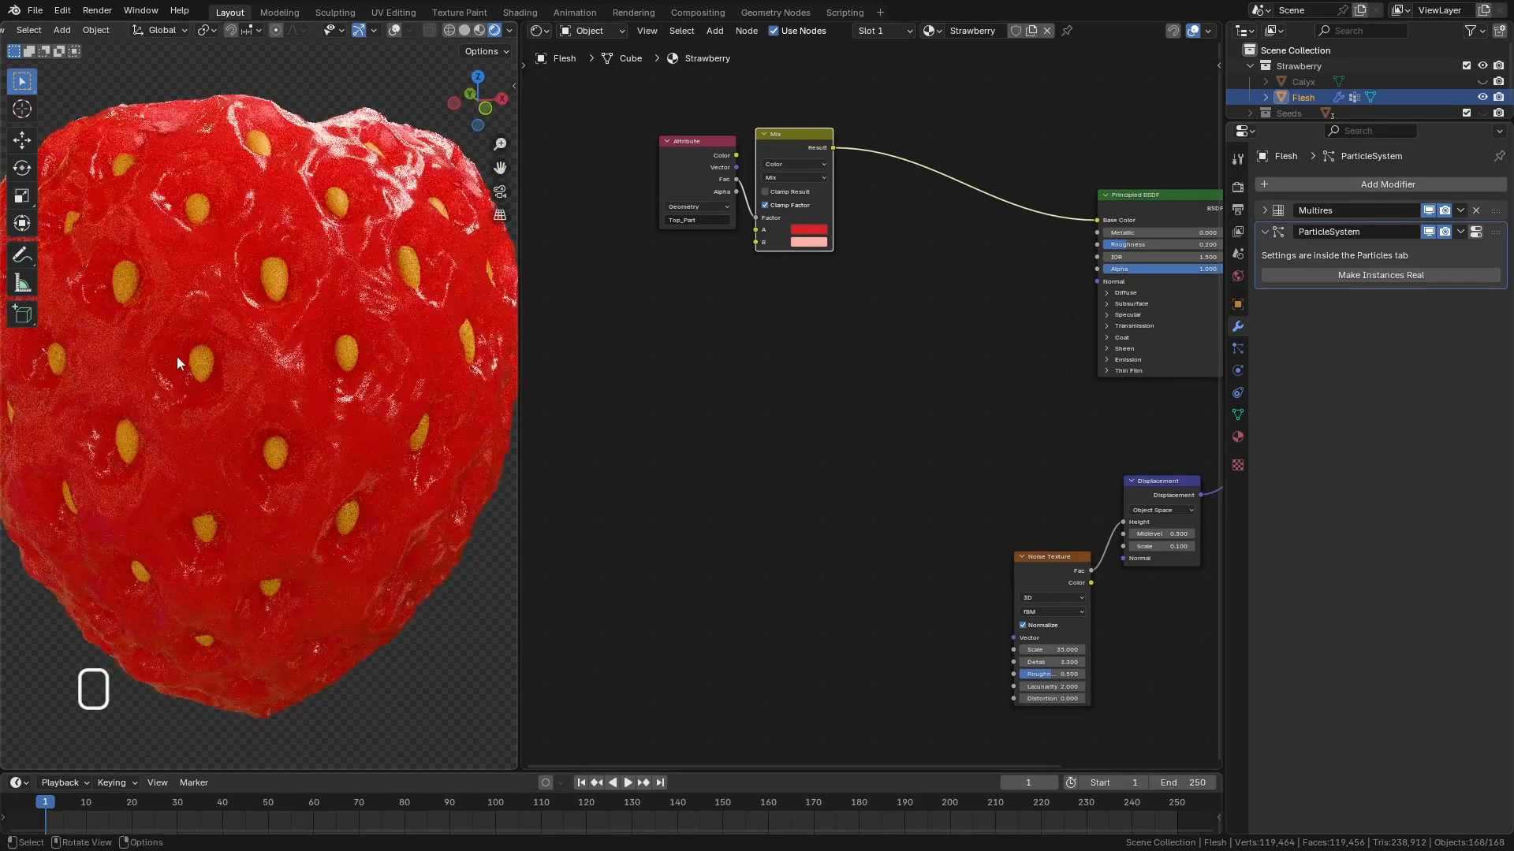
pyautogui.click(779, 403)
pyautogui.press('space')
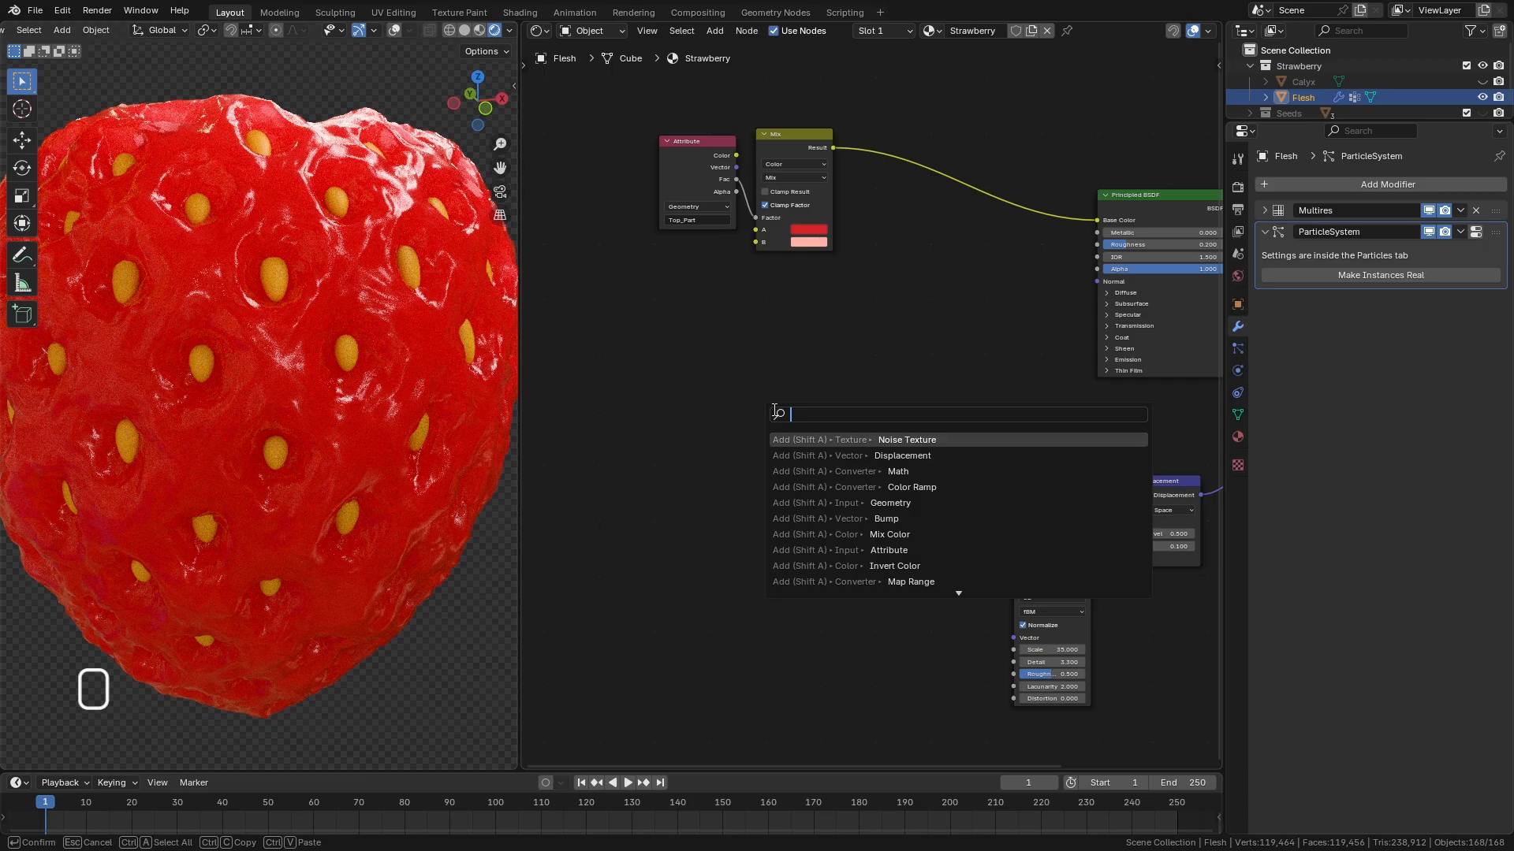
pyautogui.write('geo')
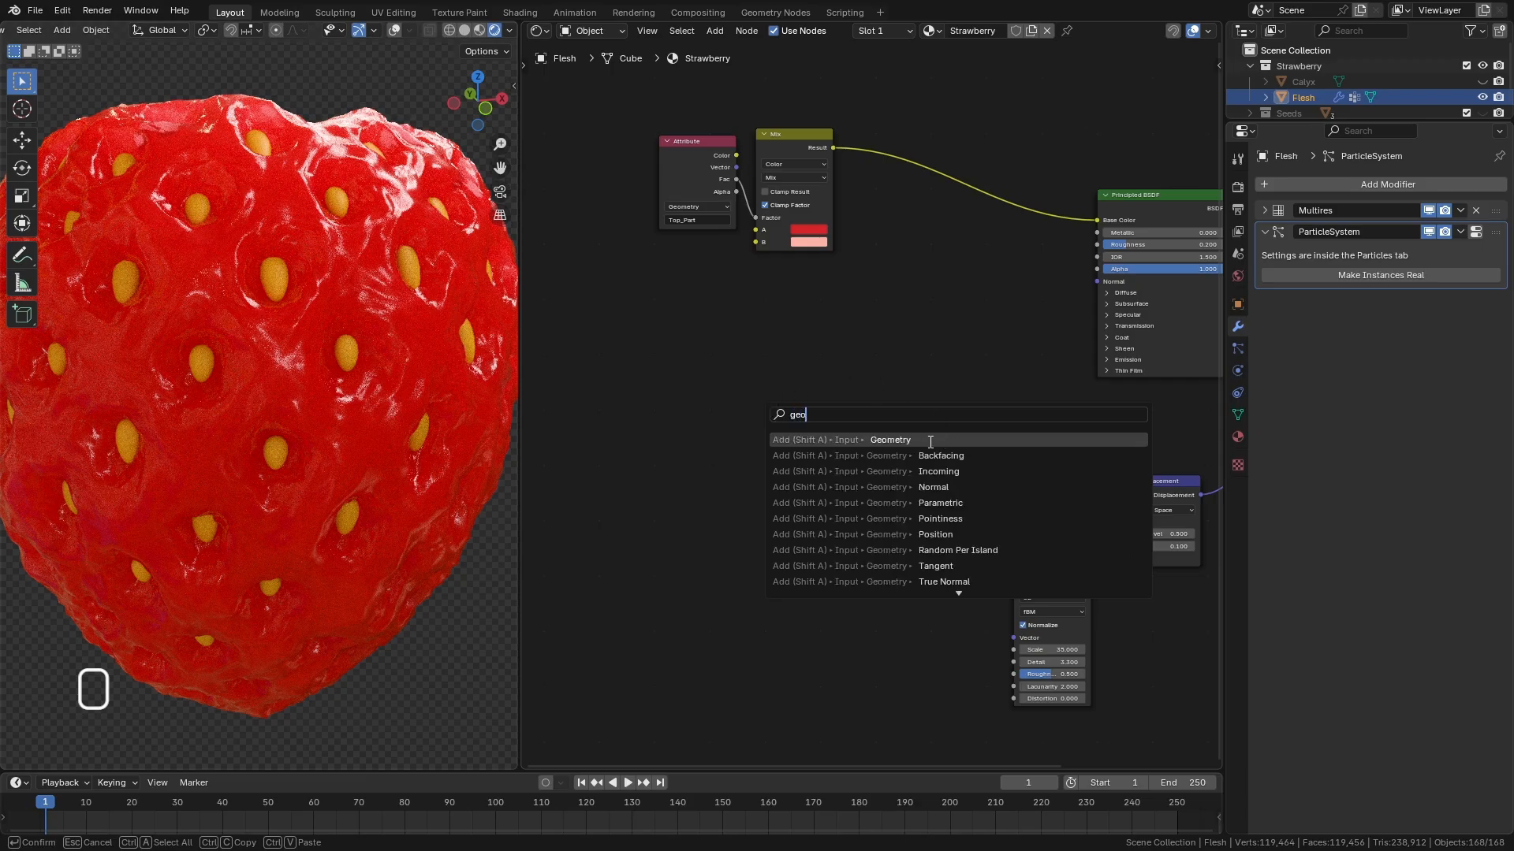
pyautogui.click(930, 442)
pyautogui.click(598, 393)
pyautogui.click(776, 457)
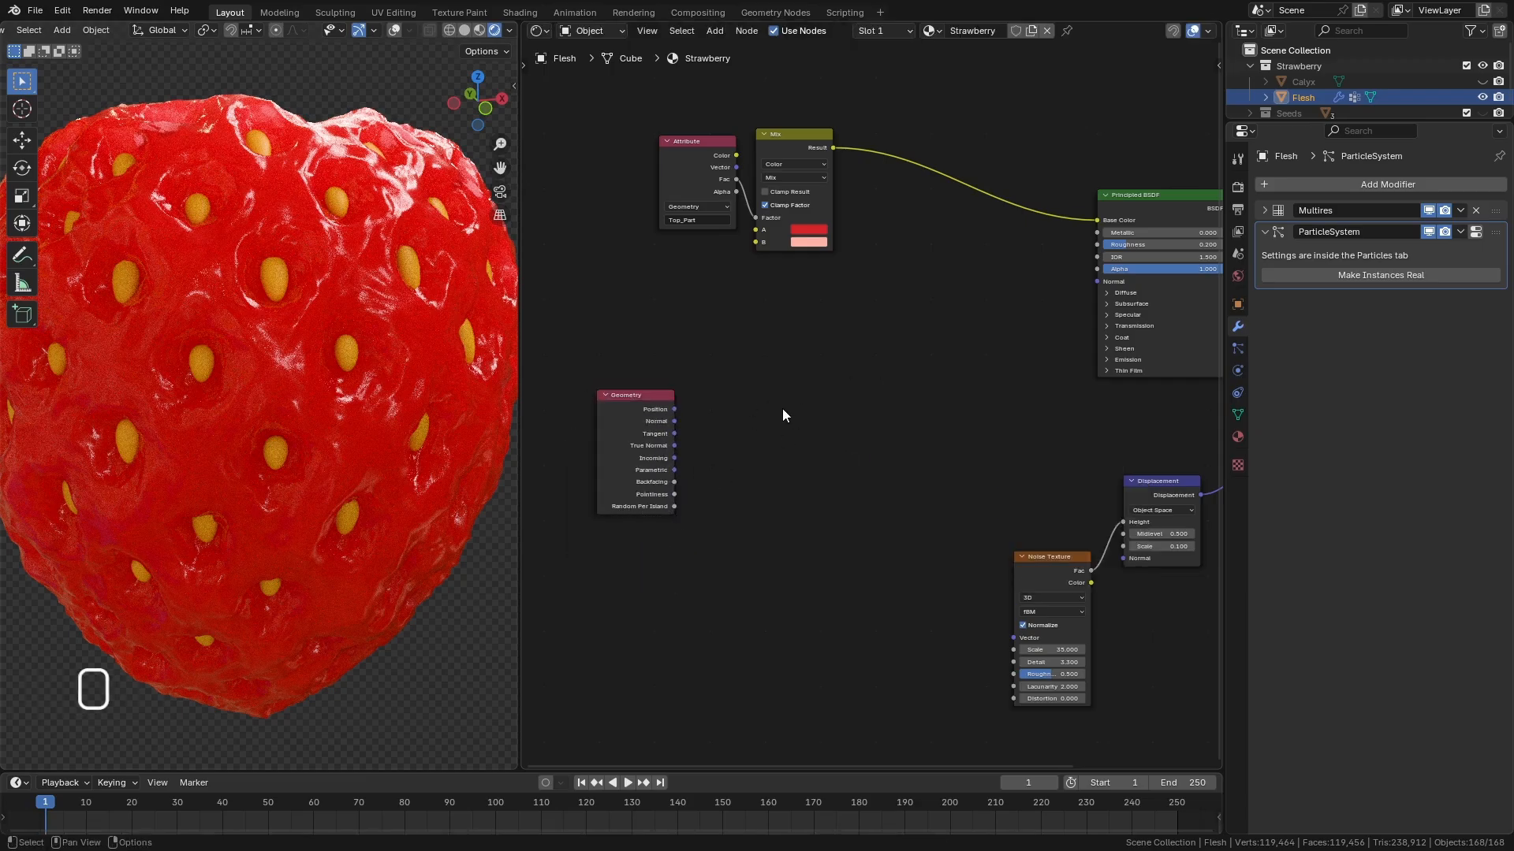
# Add a Color Ramp node, feed it the Geometry node's Pointiness and preview its output on the strawberry.
pyautogui.press('space')
pyautogui.write('ra')
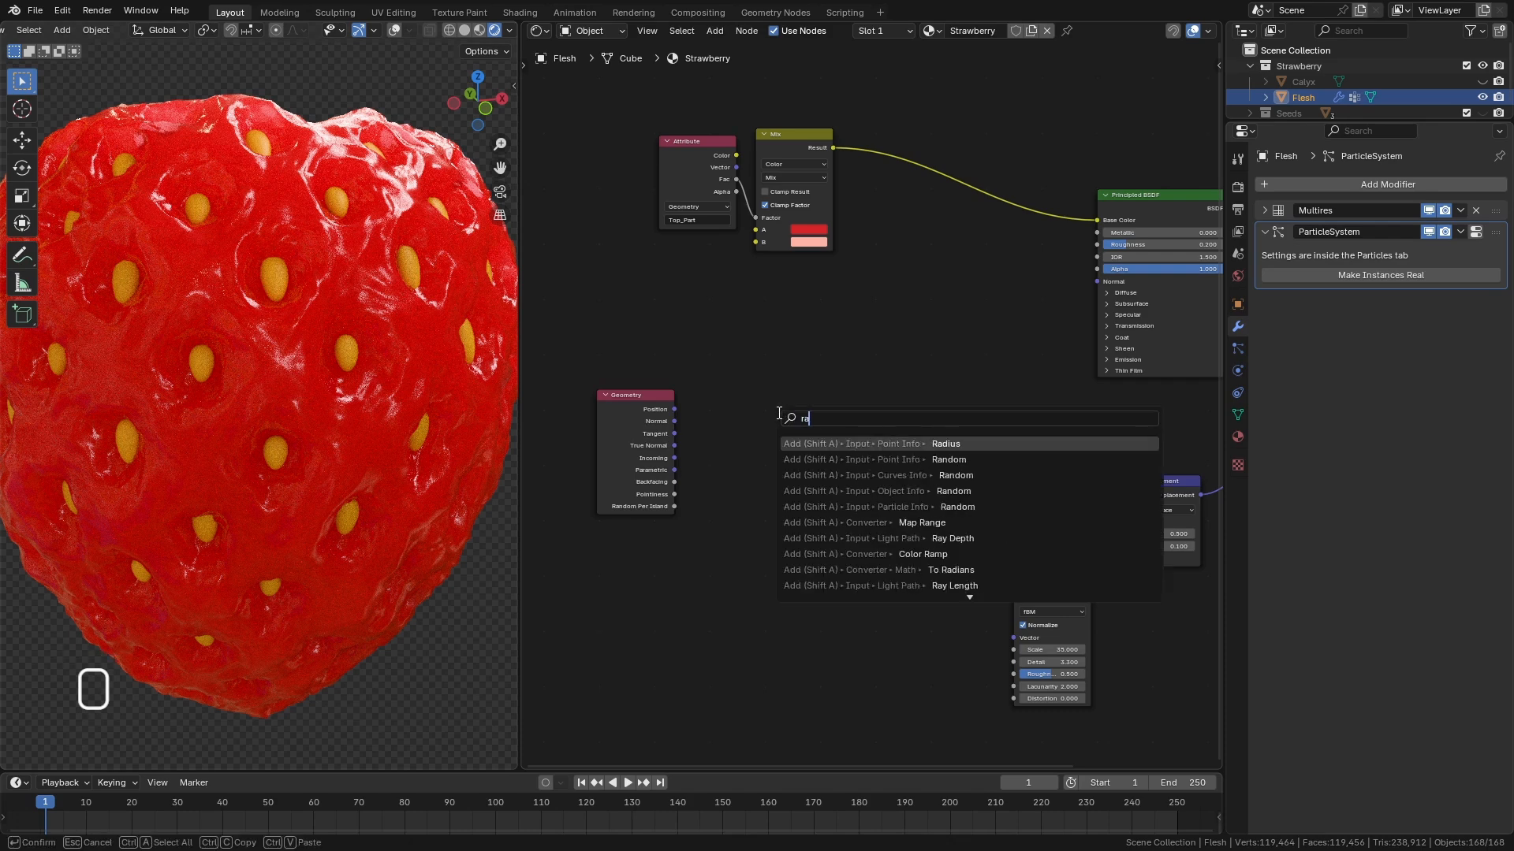
pyautogui.write('mp')
pyautogui.press('Return')
pyautogui.click(702, 476)
pyautogui.moveTo(674, 494); pyautogui.dragTo(719, 525)
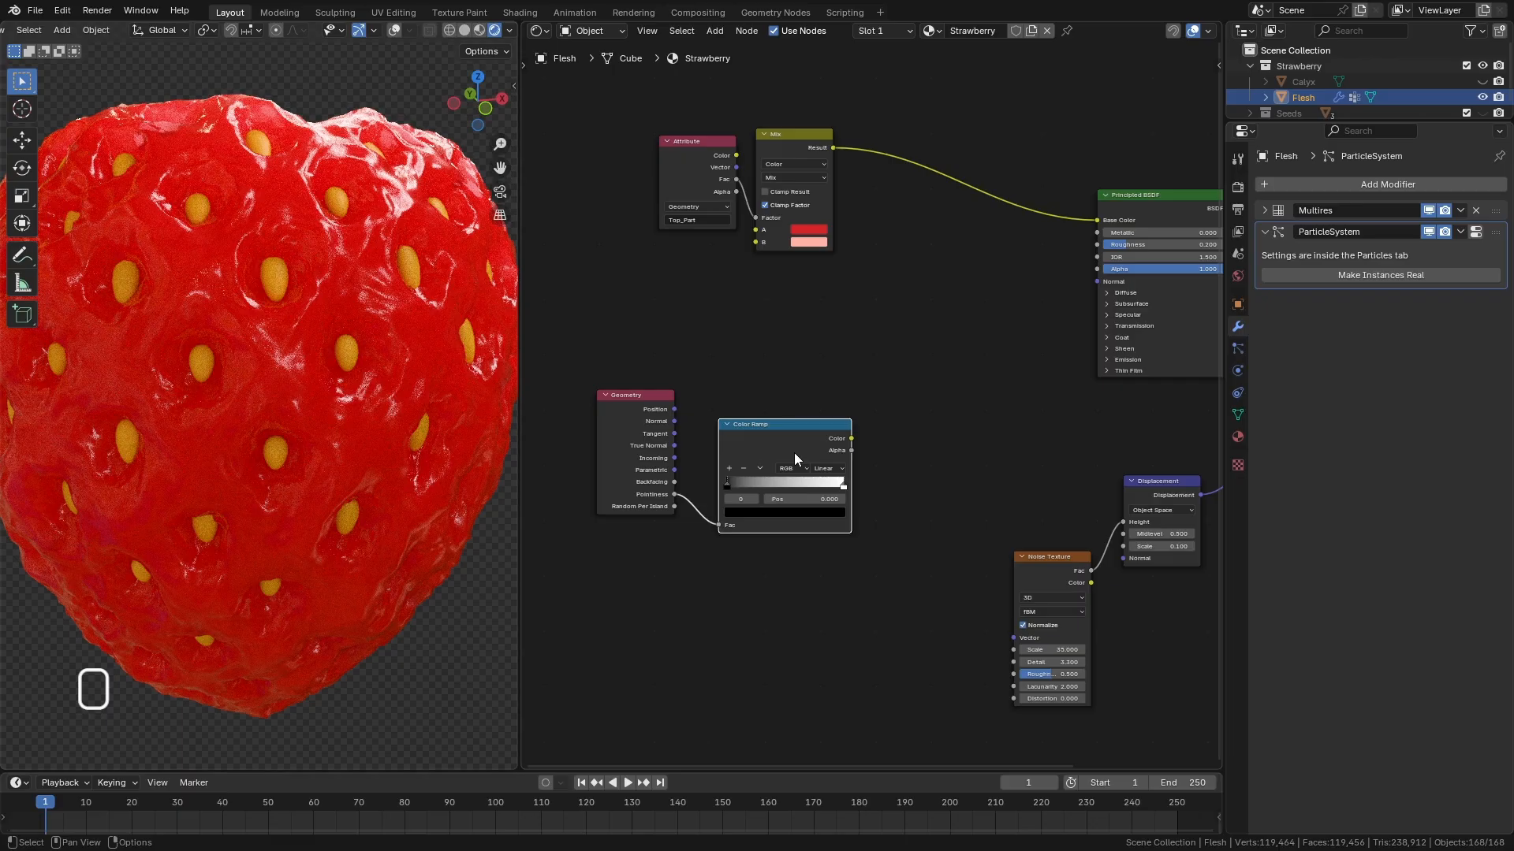
pyautogui.keyDown('ctrl'); pyautogui.keyDown('shift'); pyautogui.click(794, 453); pyautogui.keyUp('shift'); pyautogui.keyUp('ctrl')
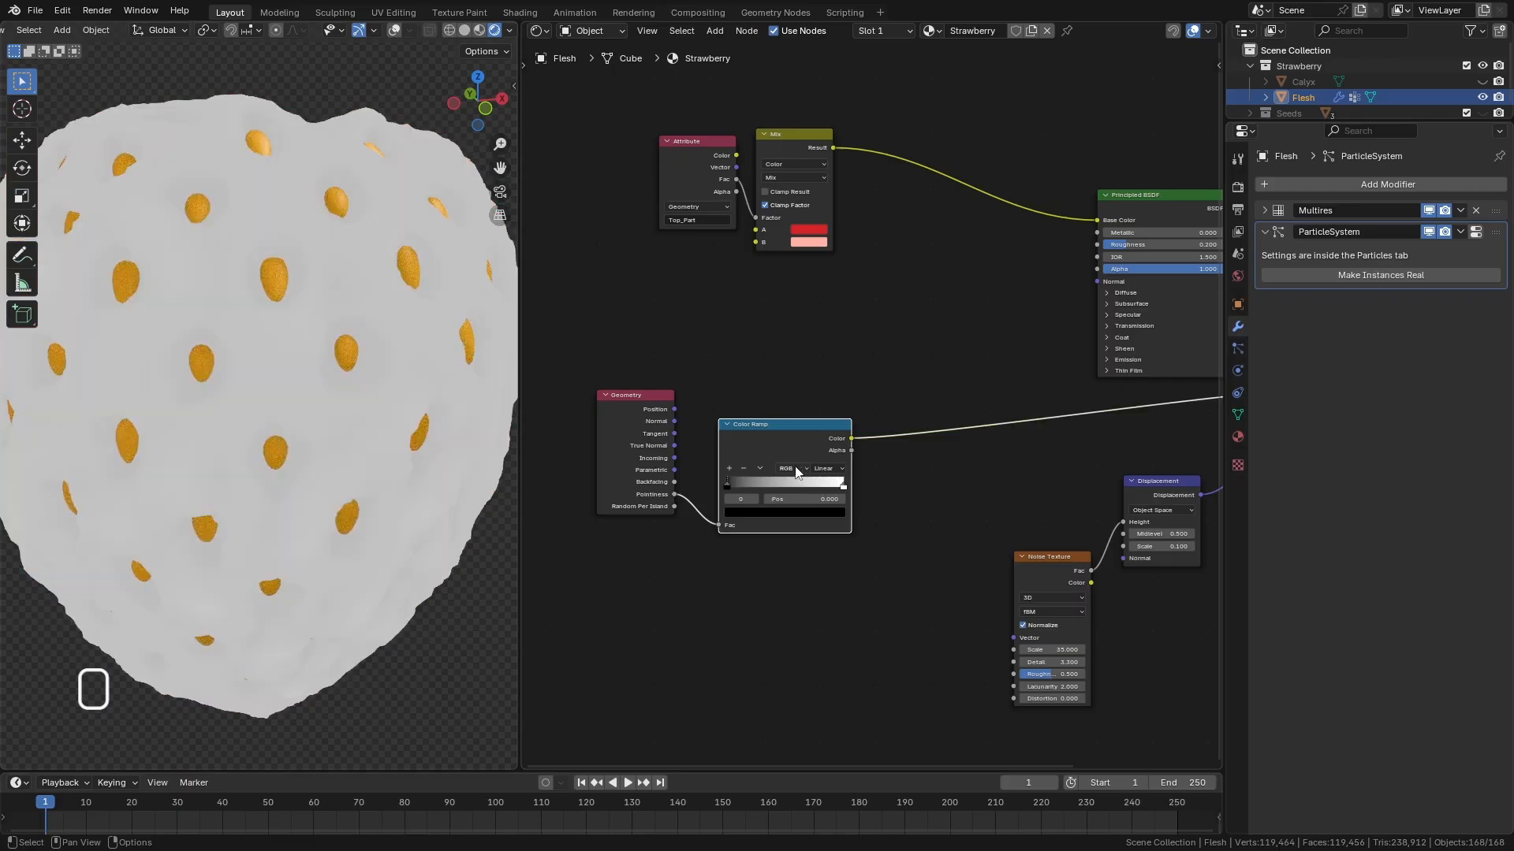
# Bring the Color Ramp's black stop to about 0.48 and its white stop to about 0.58 to darken the seed pits.
pyautogui.moveTo(727, 488)
pyautogui.mouseDown()
pyautogui.moveTo(833, 482)
pyautogui.moveTo(817, 482)
pyautogui.mouseUp()
pyautogui.click(805, 484)
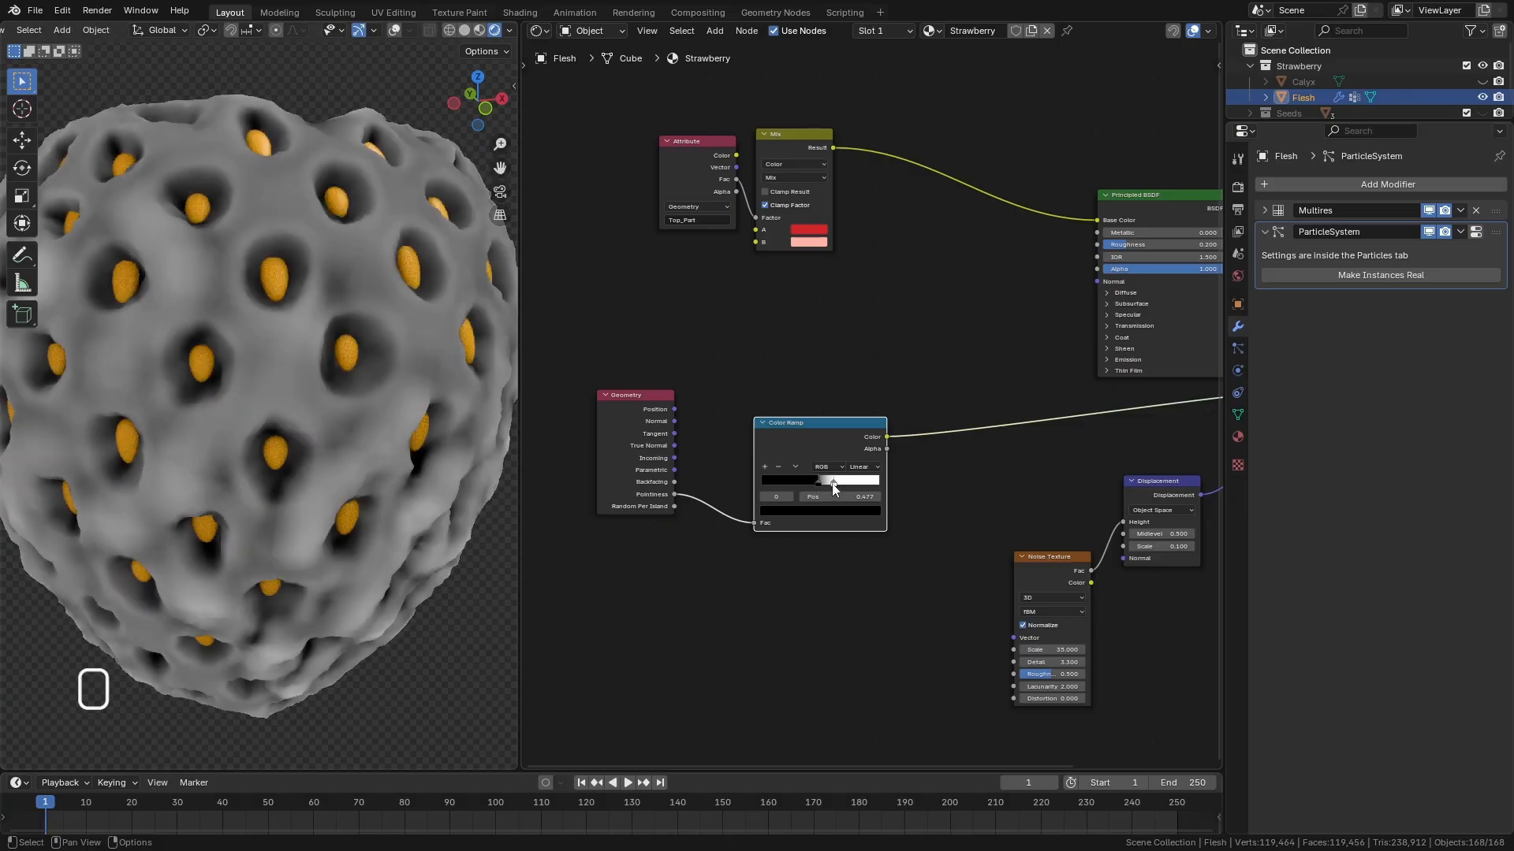
pyautogui.click(832, 483)
pyautogui.moveTo(832, 484); pyautogui.dragTo(830, 484)
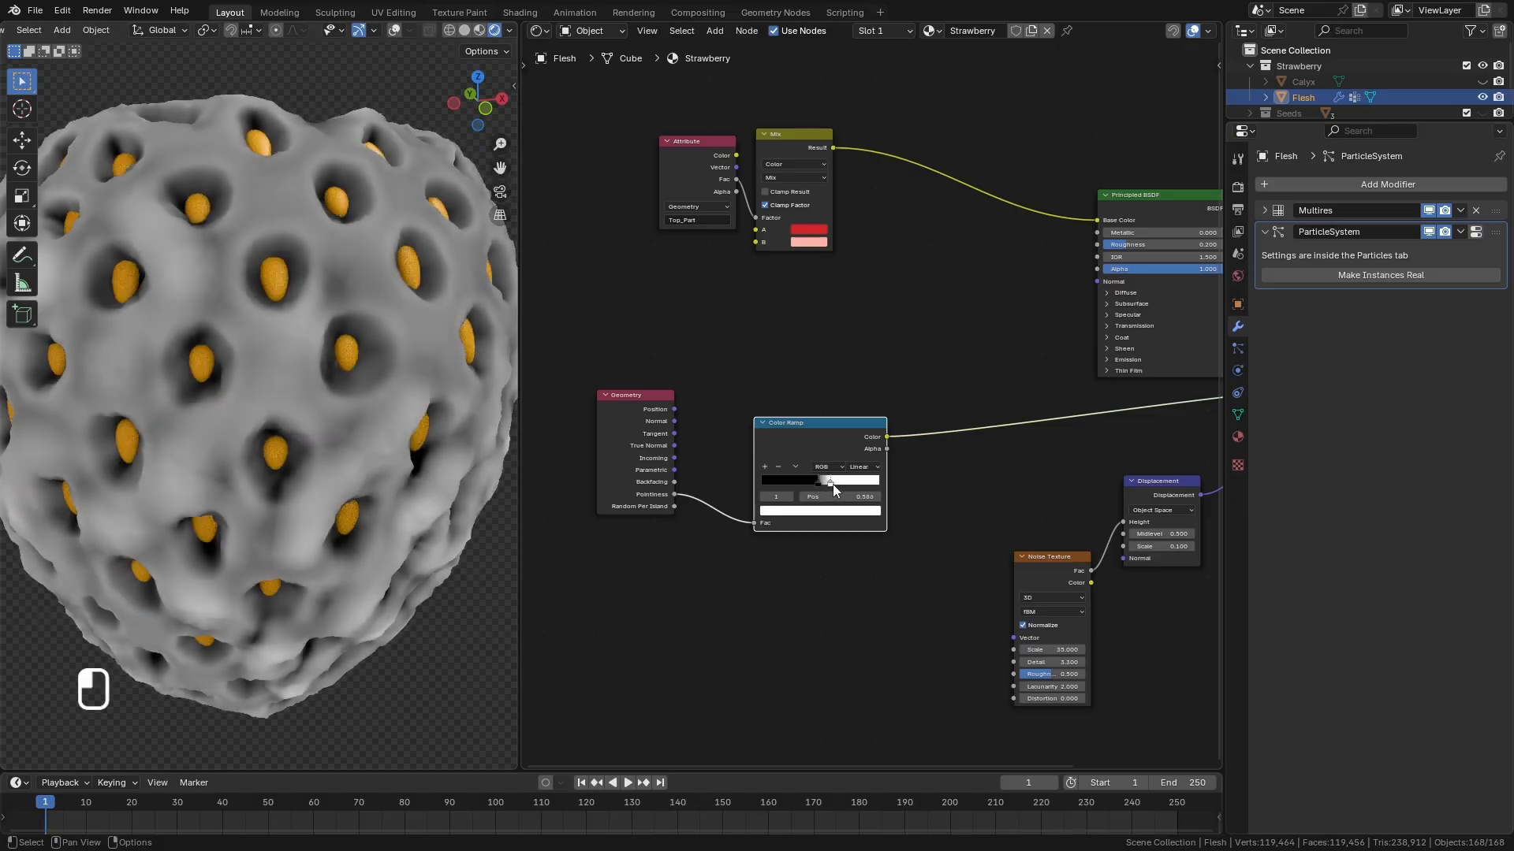
pyautogui.moveTo(380, 409); pyautogui.dragTo(559, 509, button='middle')
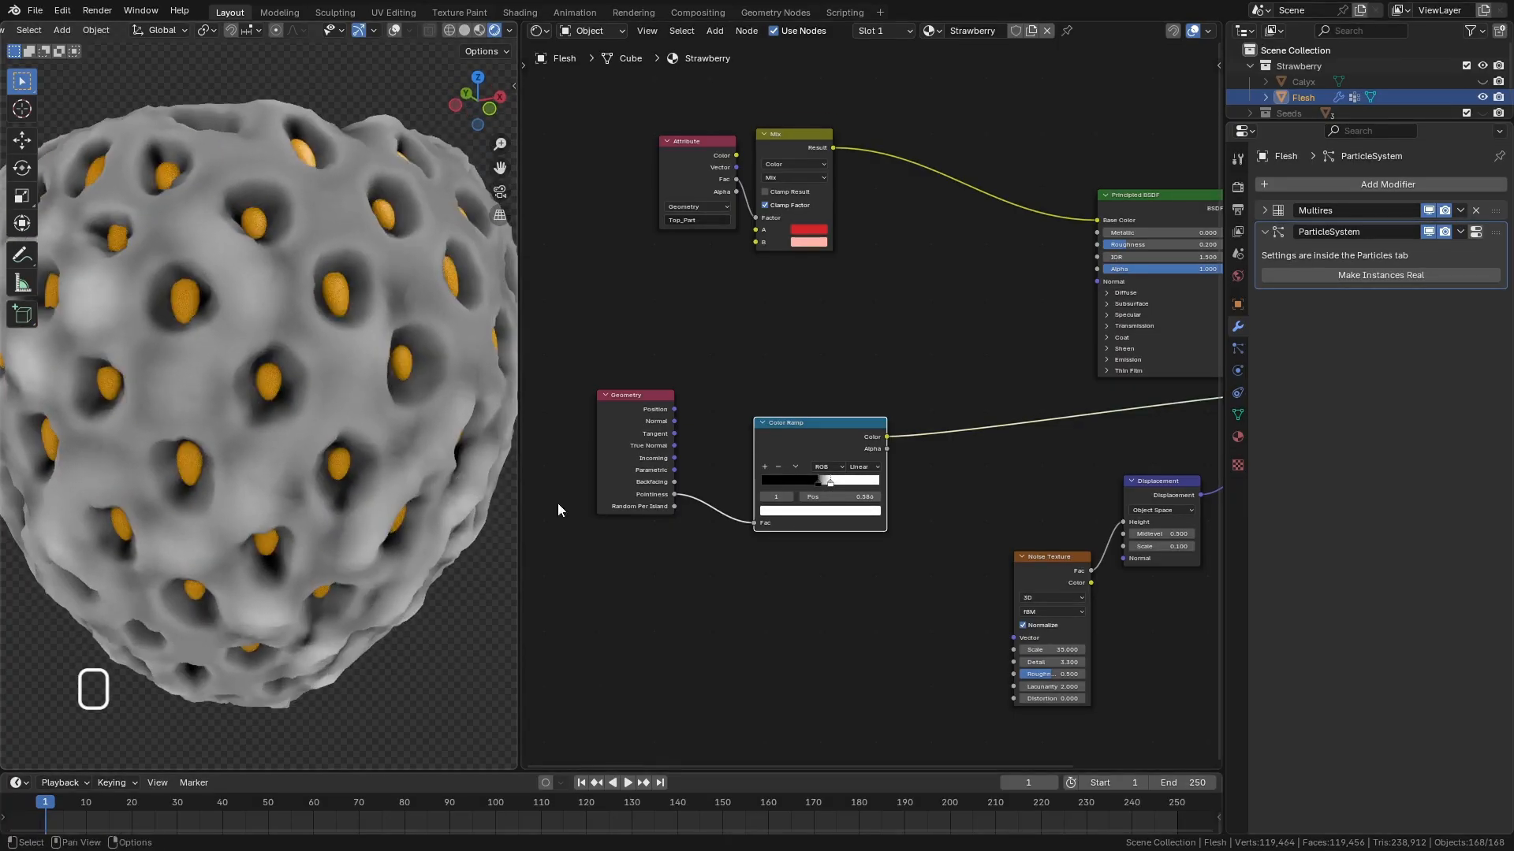
pyautogui.moveTo(820, 485); pyautogui.dragTo(821, 487)
# Set the Color Ramp's interpolation to Ease and fine-tune its stops, with the black stop at 0.468.
pyautogui.click(862, 467)
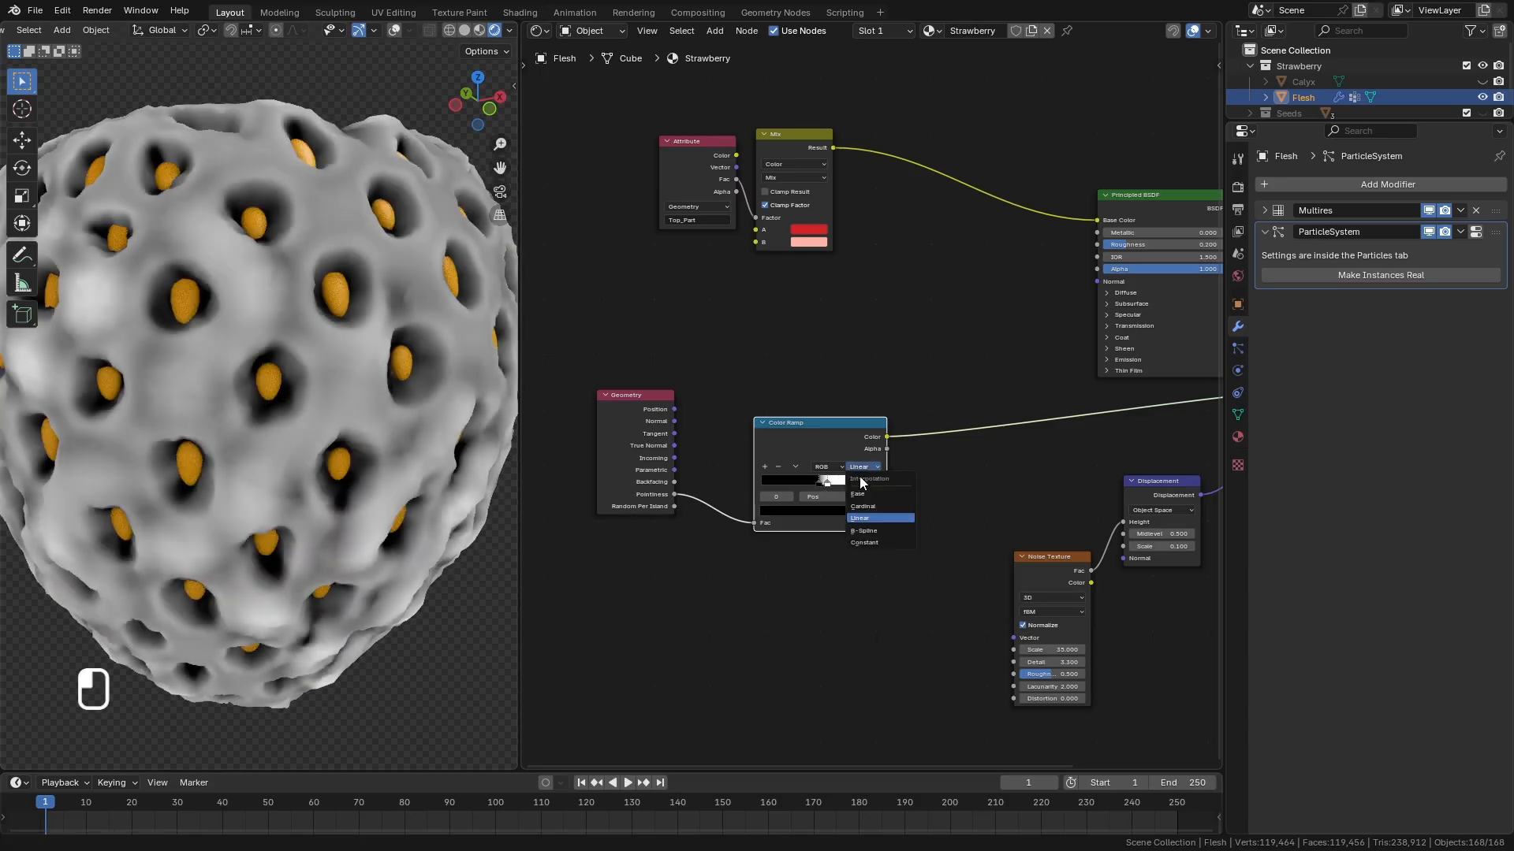
pyautogui.click(874, 494)
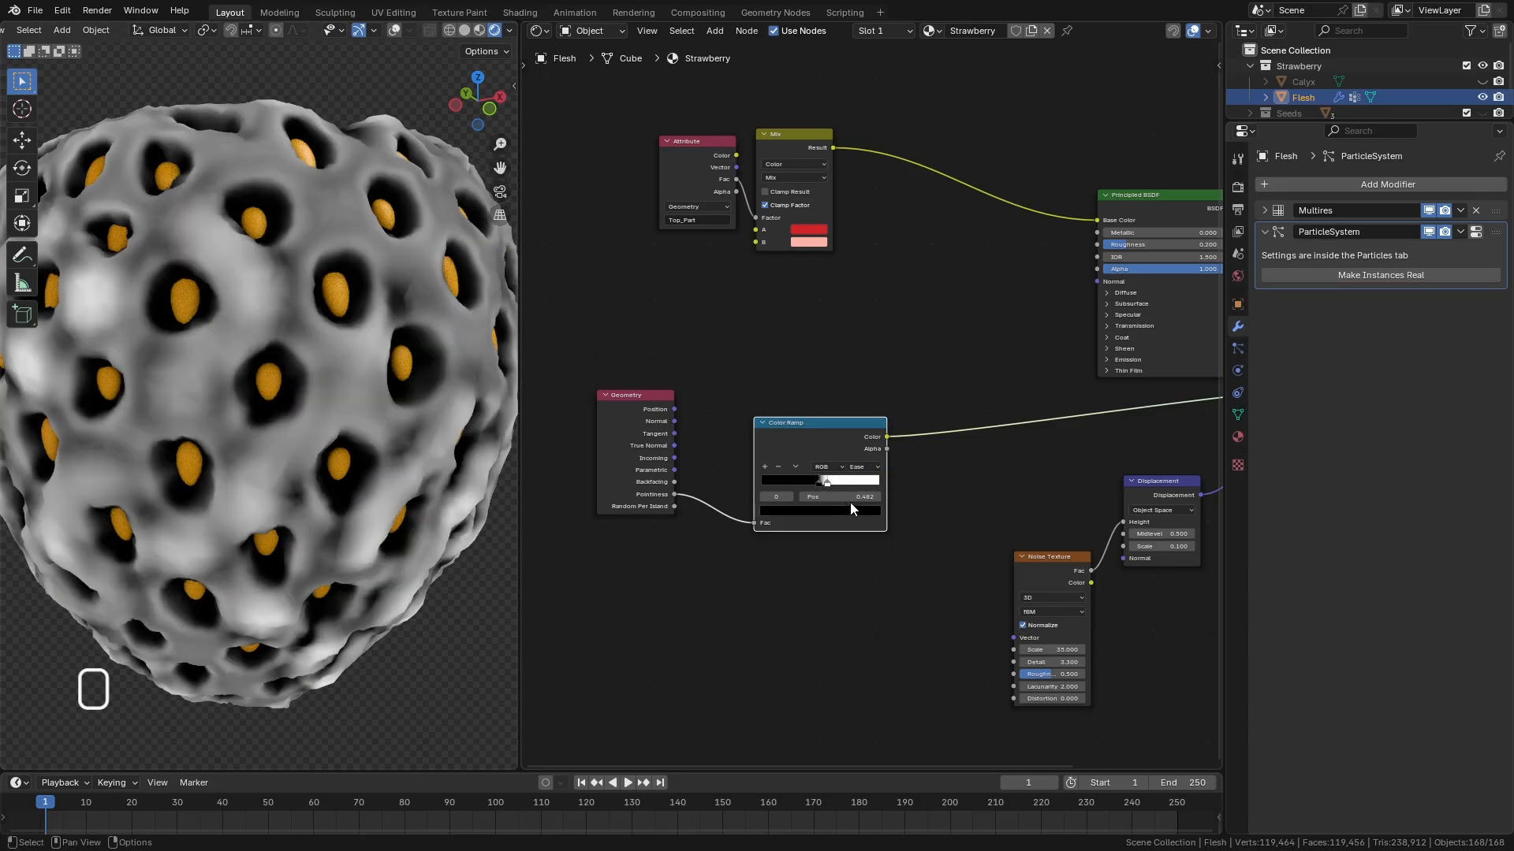
pyautogui.click(825, 485)
pyautogui.moveTo(825, 484); pyautogui.dragTo(826, 484)
pyautogui.moveTo(818, 484); pyautogui.dragTo(817, 486)
pyautogui.click(825, 484)
pyautogui.moveTo(325, 497); pyautogui.dragTo(303, 529, button='middle')
# Connect the Color Ramp's Color to the Principled BSDF's Subsurface Scale and relink the BSDF to the Material Output's Surface.
pyautogui.moveTo(951, 409); pyautogui.dragTo(790, 440, button='middle')
pyautogui.moveTo(342, 457); pyautogui.dragTo(376, 524, button='middle')
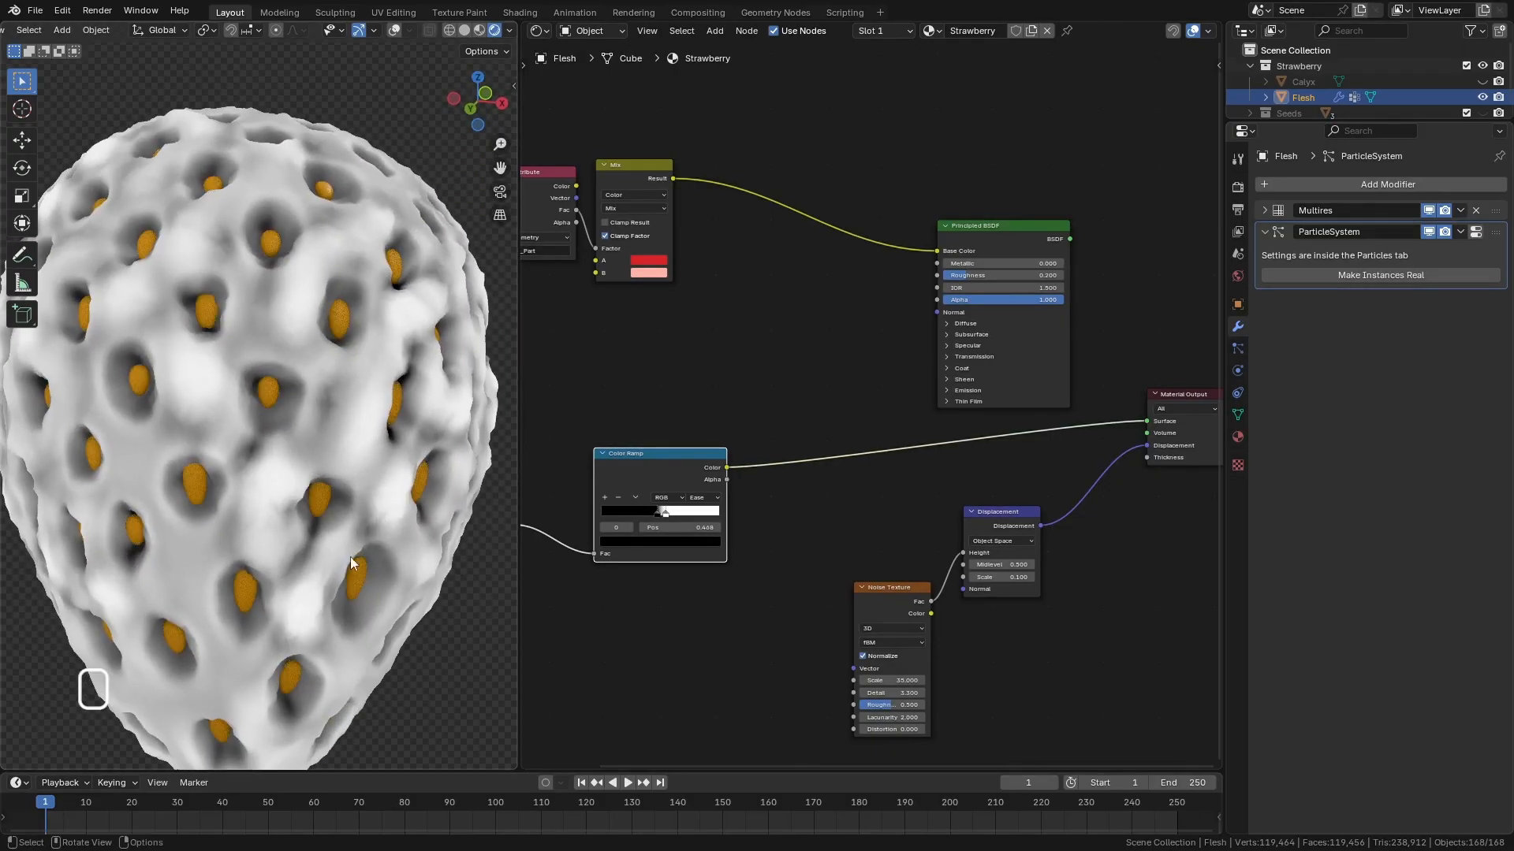
pyautogui.scroll(2, 975, 334)
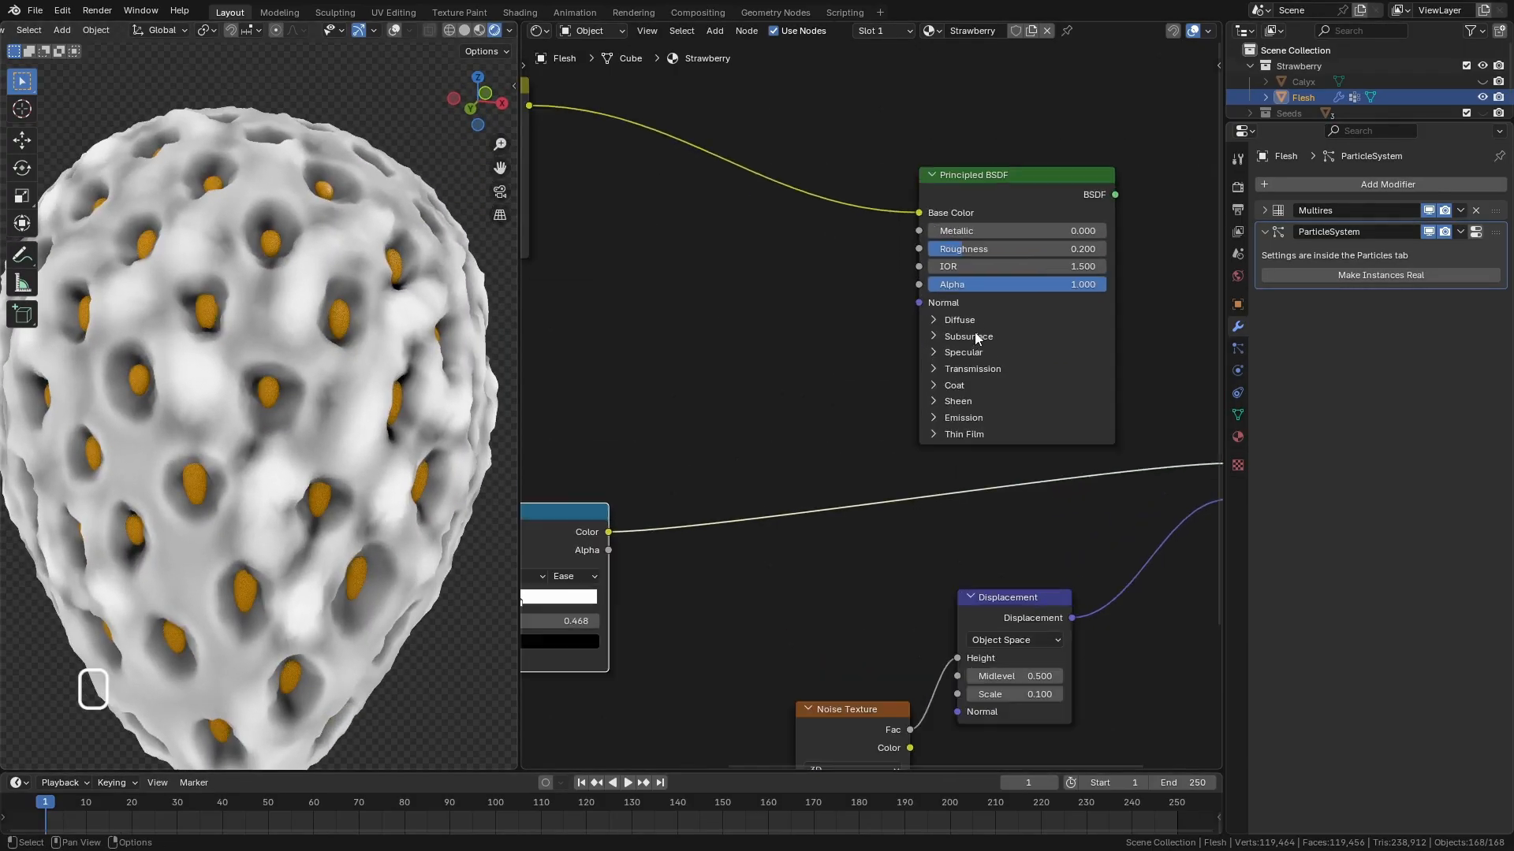
pyautogui.click(975, 333)
pyautogui.moveTo(767, 460); pyautogui.dragTo(797, 438, button='middle')
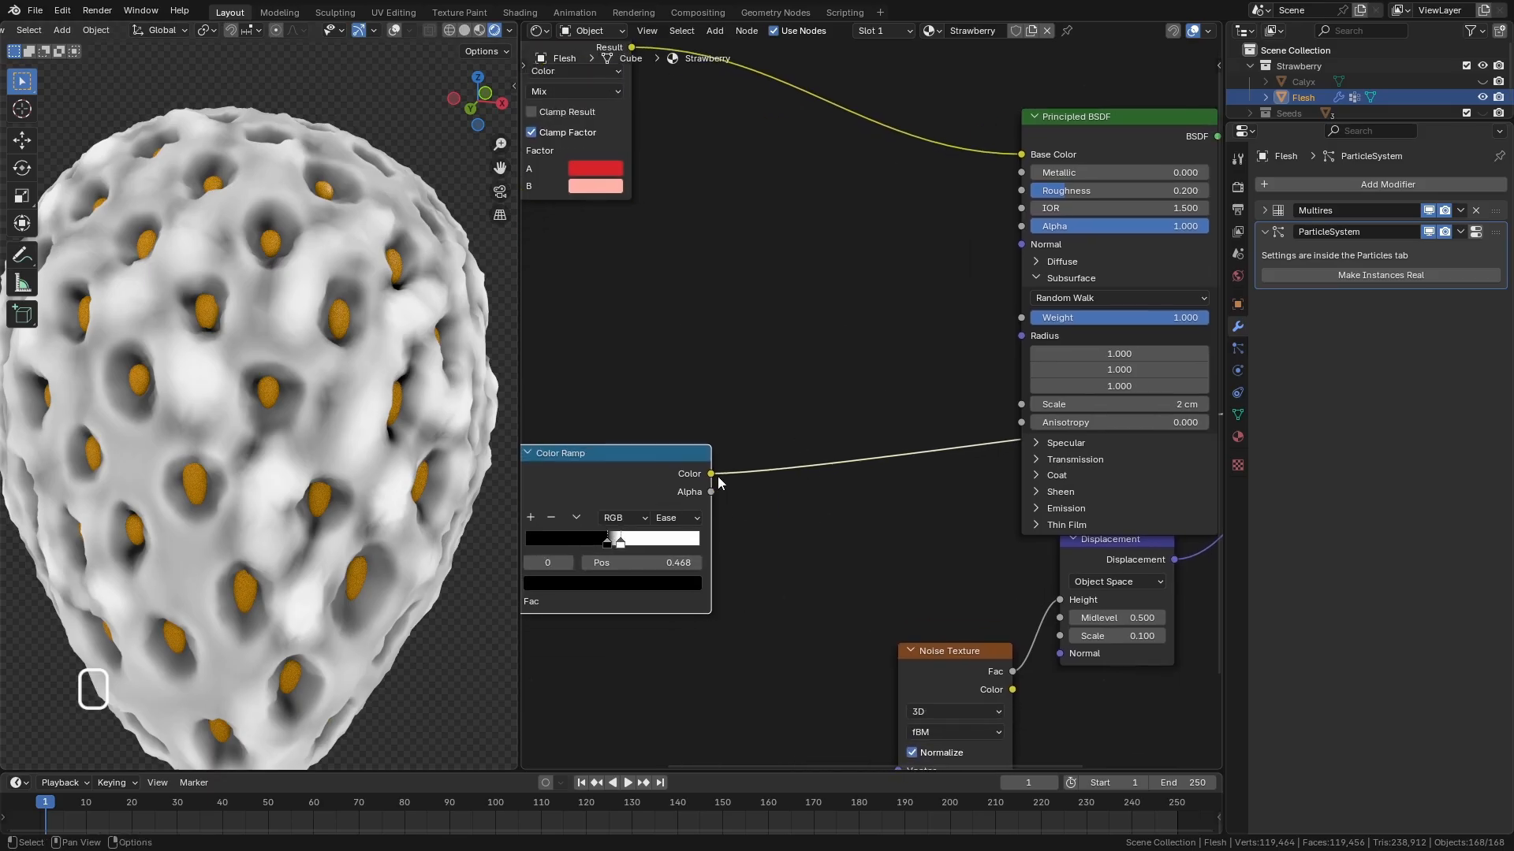
pyautogui.moveTo(718, 478); pyautogui.dragTo(1022, 405)
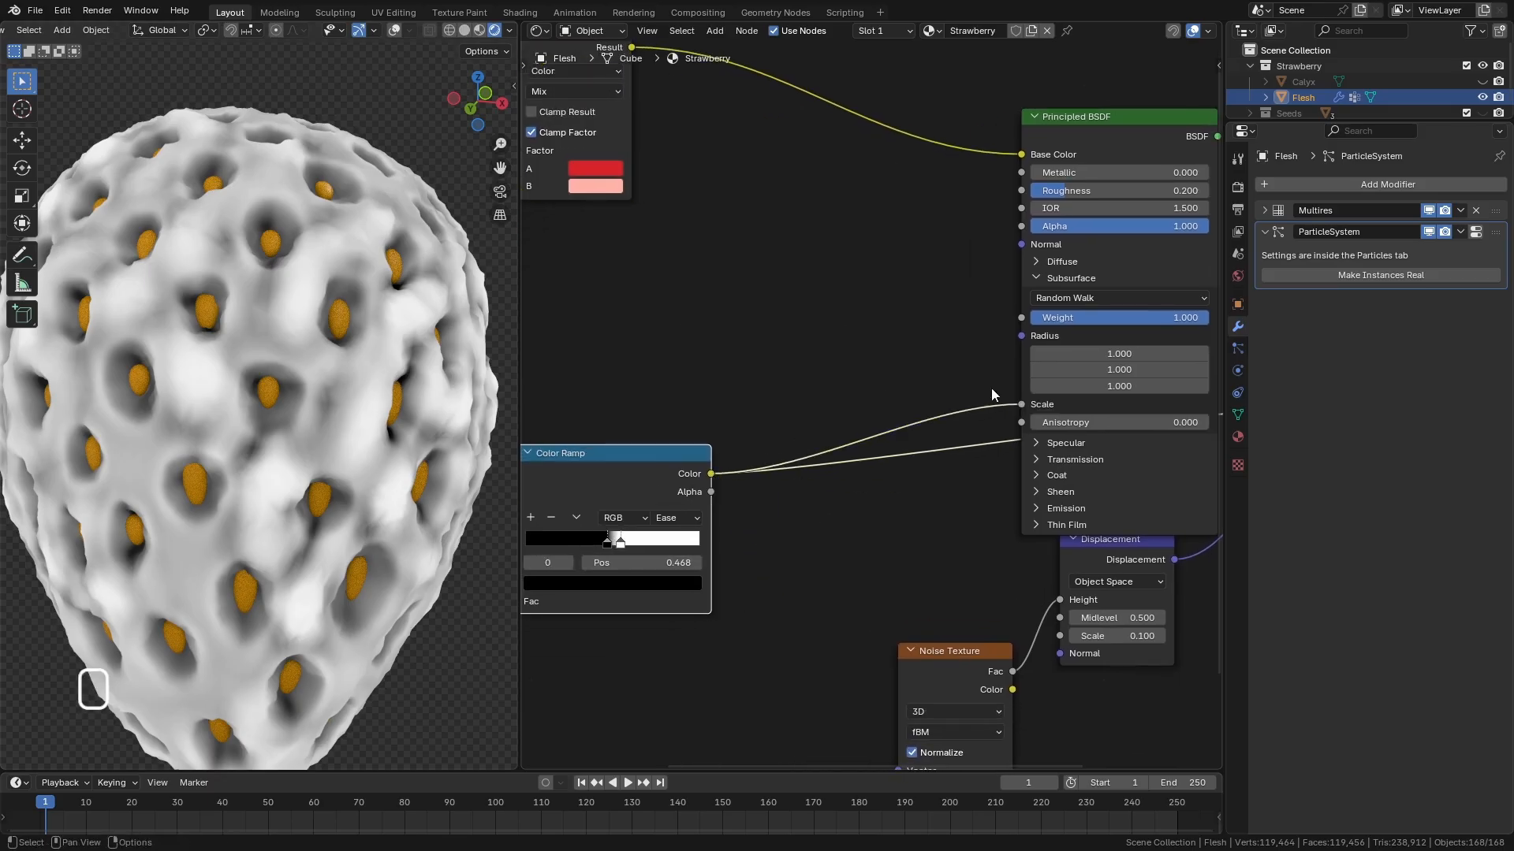
pyautogui.moveTo(992, 388); pyautogui.dragTo(779, 411, button='middle')
pyautogui.moveTo(1006, 162); pyautogui.dragTo(1119, 428)
# Set all three Subsurface Radius values of the Principled BSDF to 2.0 and check the strawberry from near and far.
pyautogui.moveTo(316, 394); pyautogui.dragTo(311, 427, button='middle')
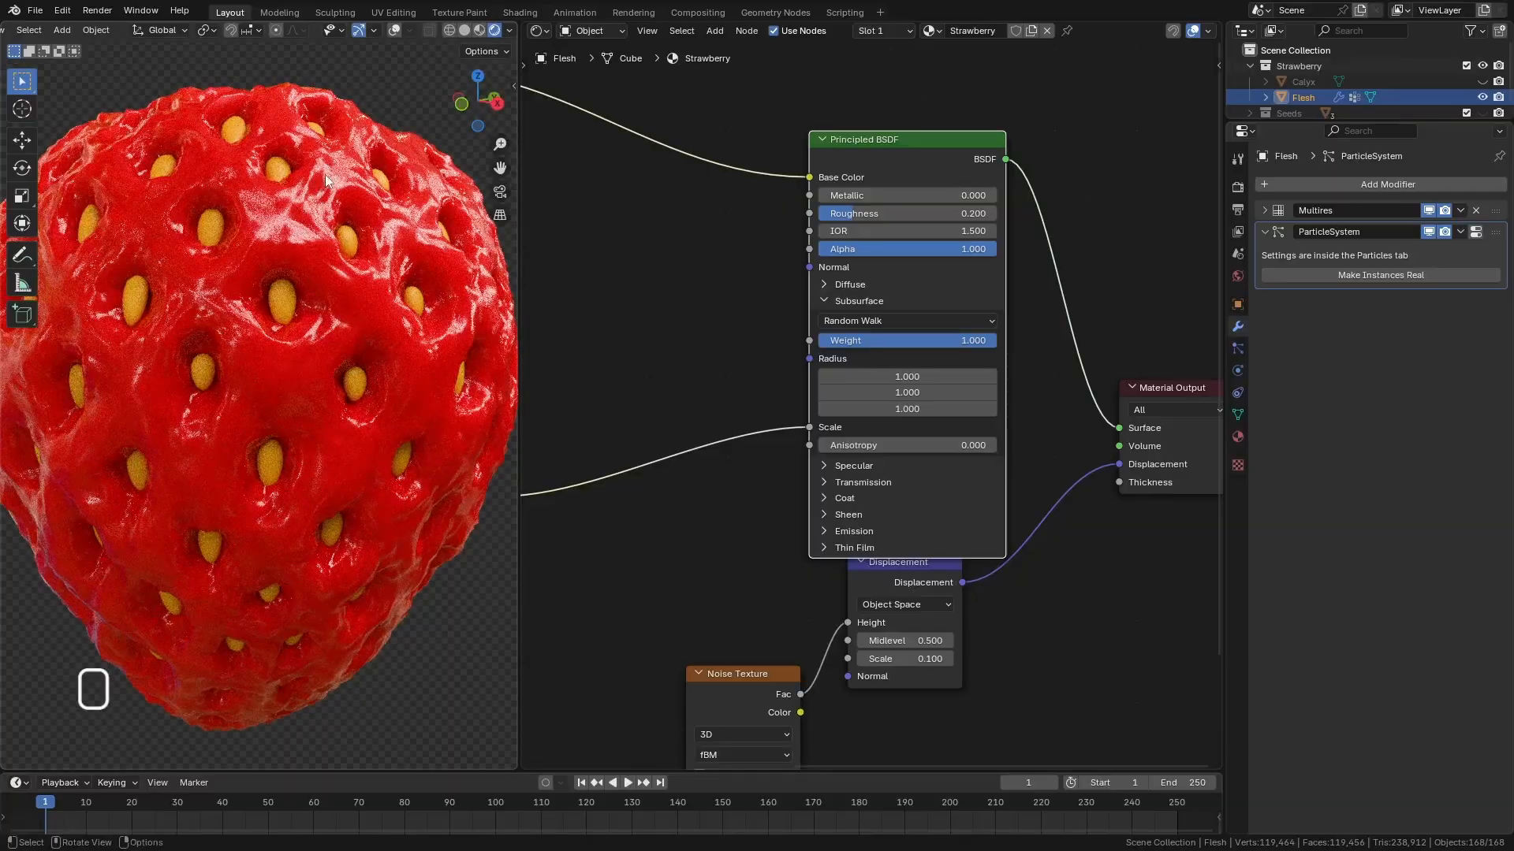
pyautogui.moveTo(307, 231); pyautogui.dragTo(399, 412, button='middle')
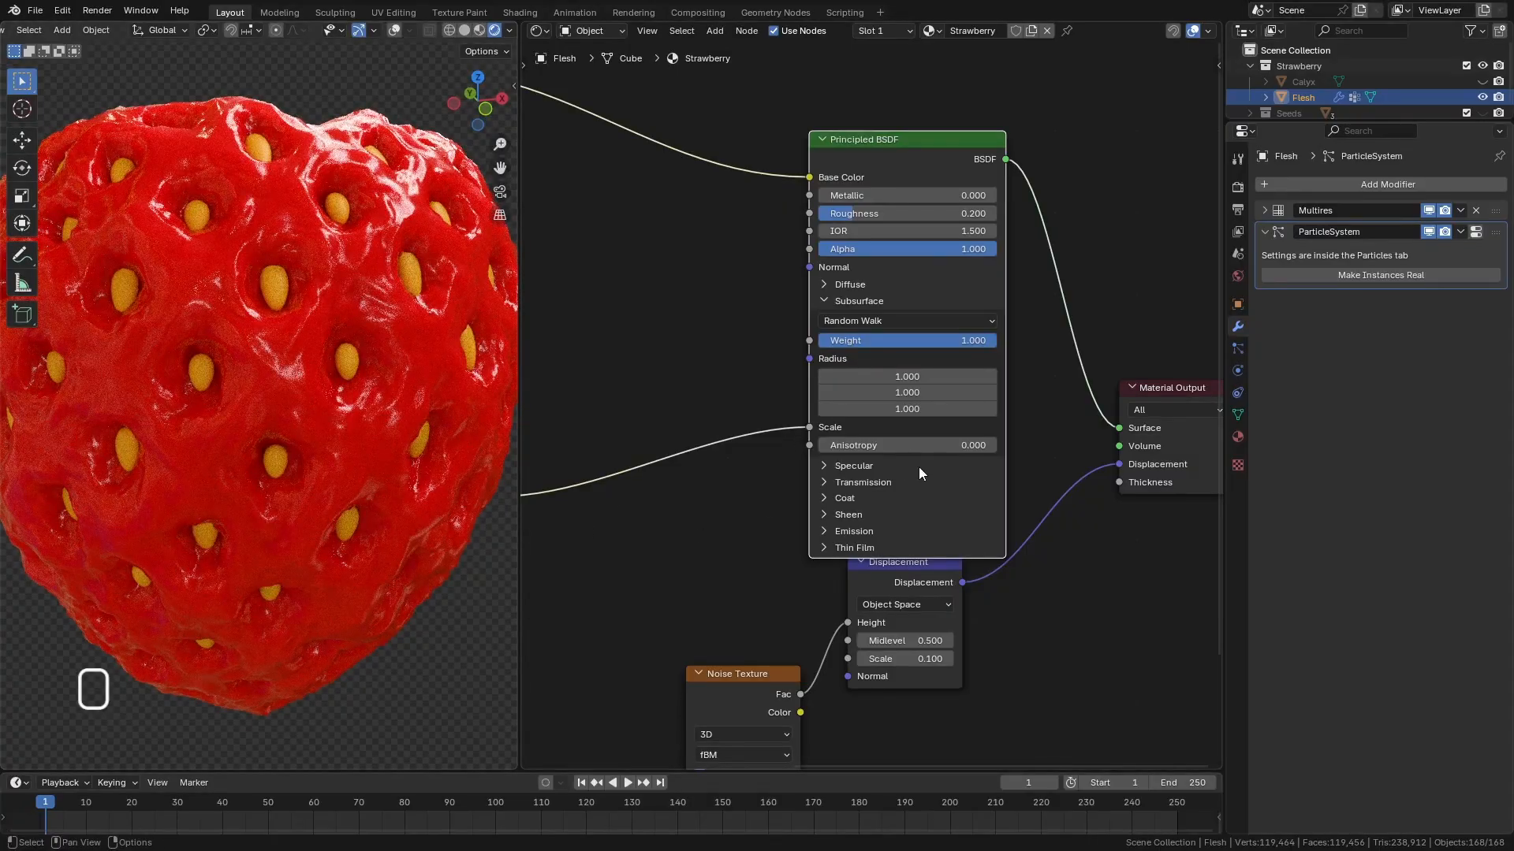
pyautogui.click(912, 376)
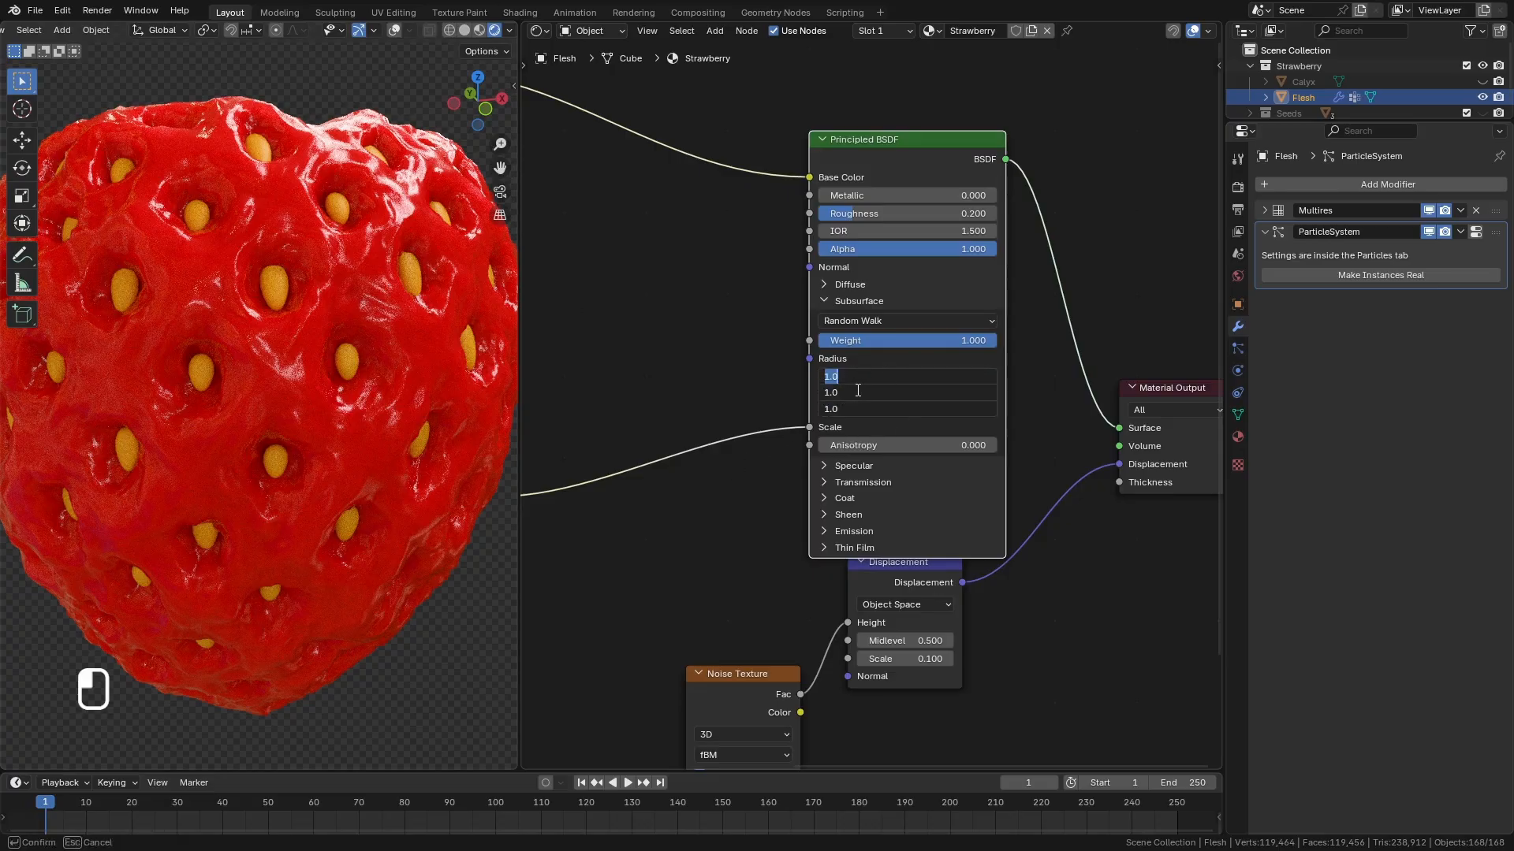
pyautogui.write('2')
pyautogui.press('Return')
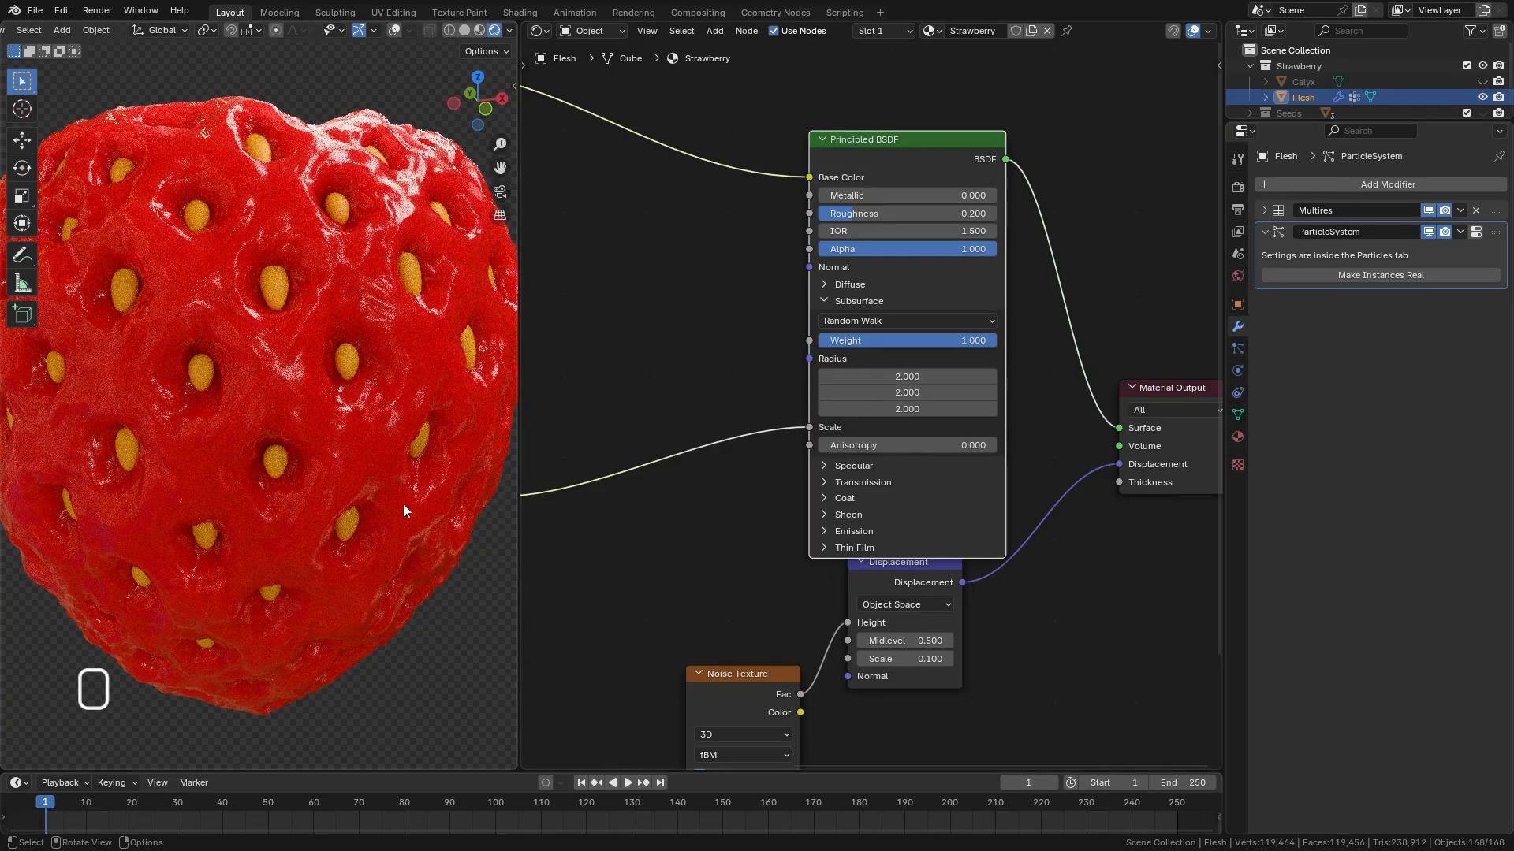
pyautogui.scroll(-8, 404, 503)
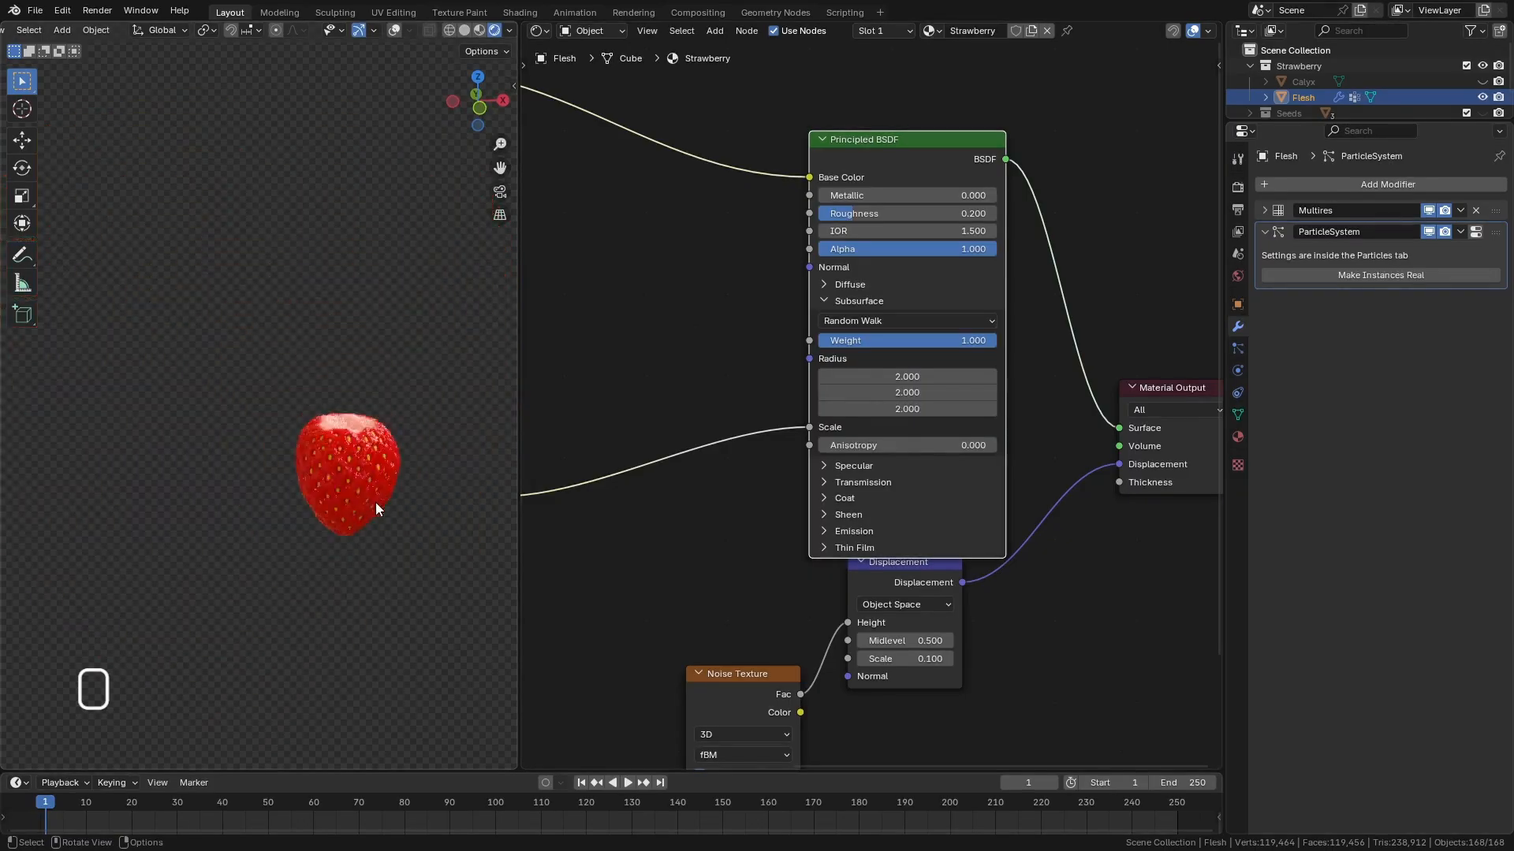
pyautogui.scroll(8, 376, 502)
# Collapse the Color Ramp node and move it closer to the Principled BSDF, with the Geometry node directly below it.
pyautogui.moveTo(598, 408); pyautogui.dragTo(873, 409, button='middle')
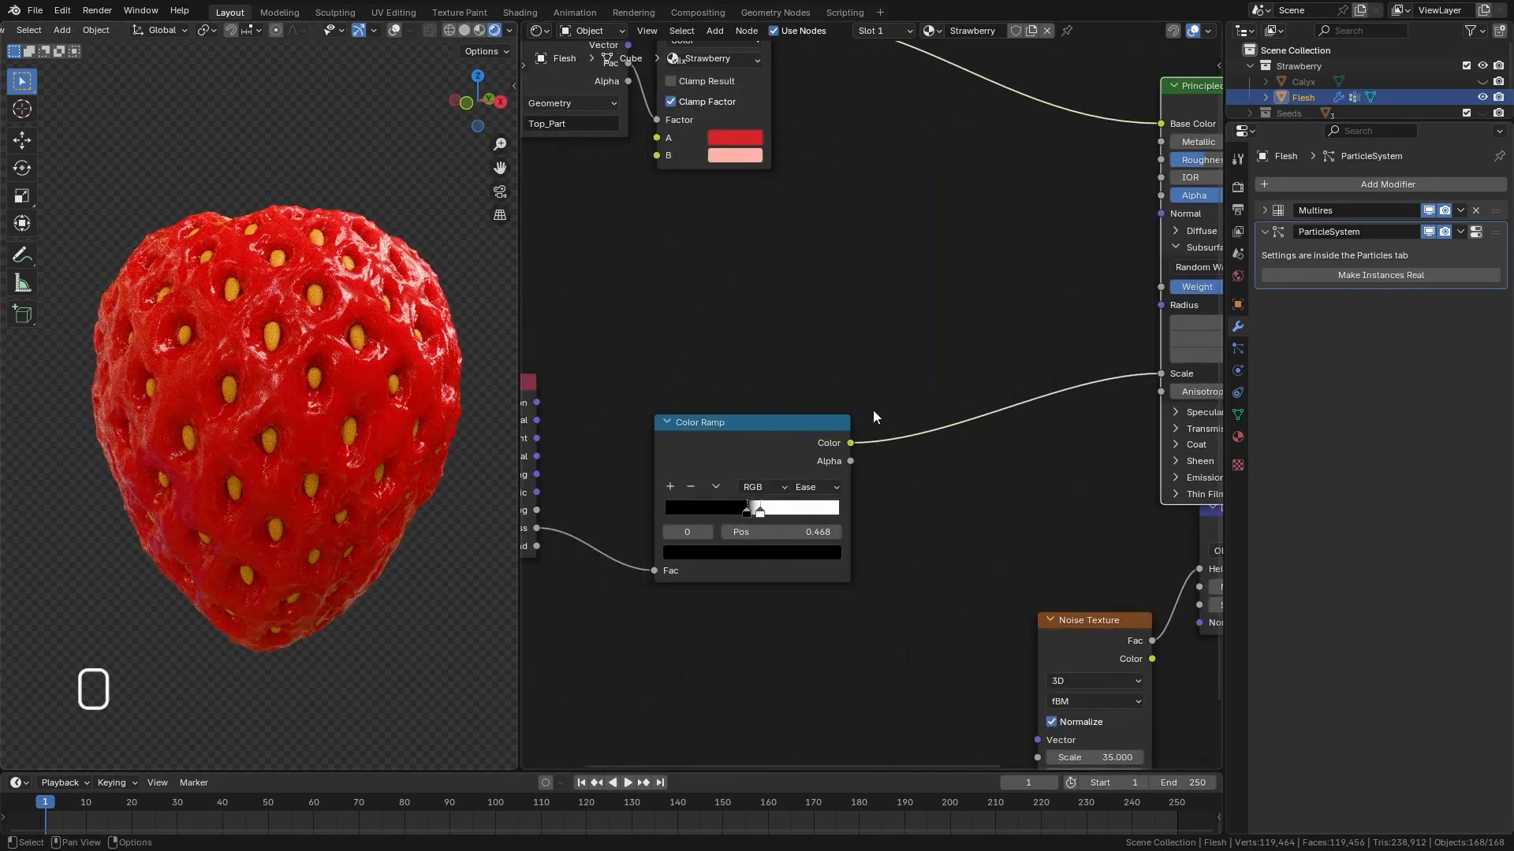
pyautogui.click(667, 423)
pyautogui.press('h')
pyautogui.click(668, 422)
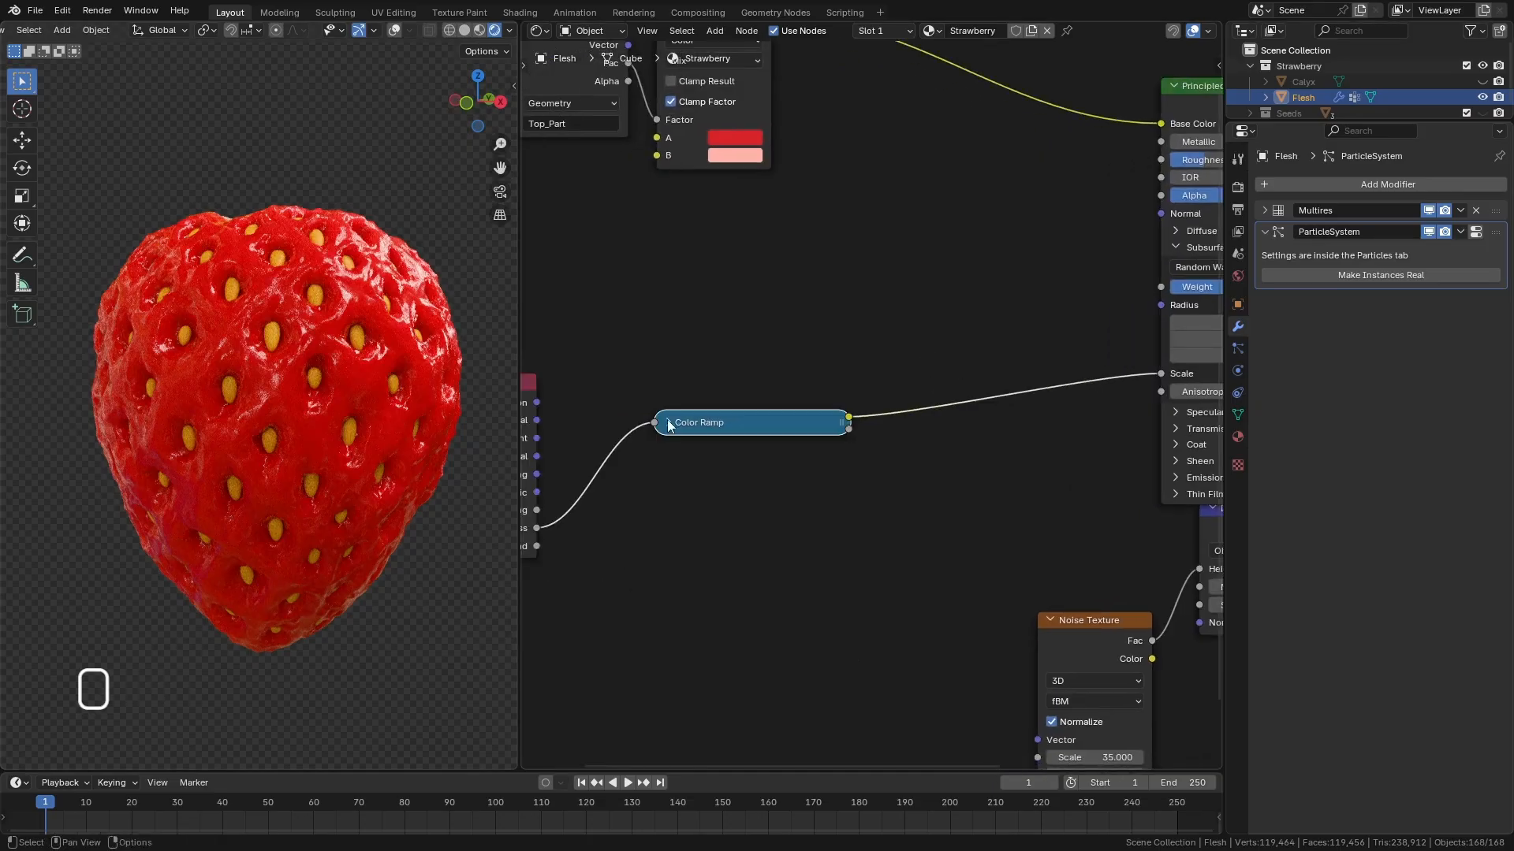
pyautogui.moveTo(767, 438); pyautogui.dragTo(870, 343)
pyautogui.moveTo(533, 385); pyautogui.dragTo(907, 344)
pyautogui.press('h')
pyautogui.click(852, 360)
# Add a second Noise Texture node above the Attribute node and preview it on the strawberry.
pyautogui.keyDown('shift'); pyautogui.moveTo(991, 361); pyautogui.dragTo(858, 493, button='middle'); pyautogui.keyUp('shift')
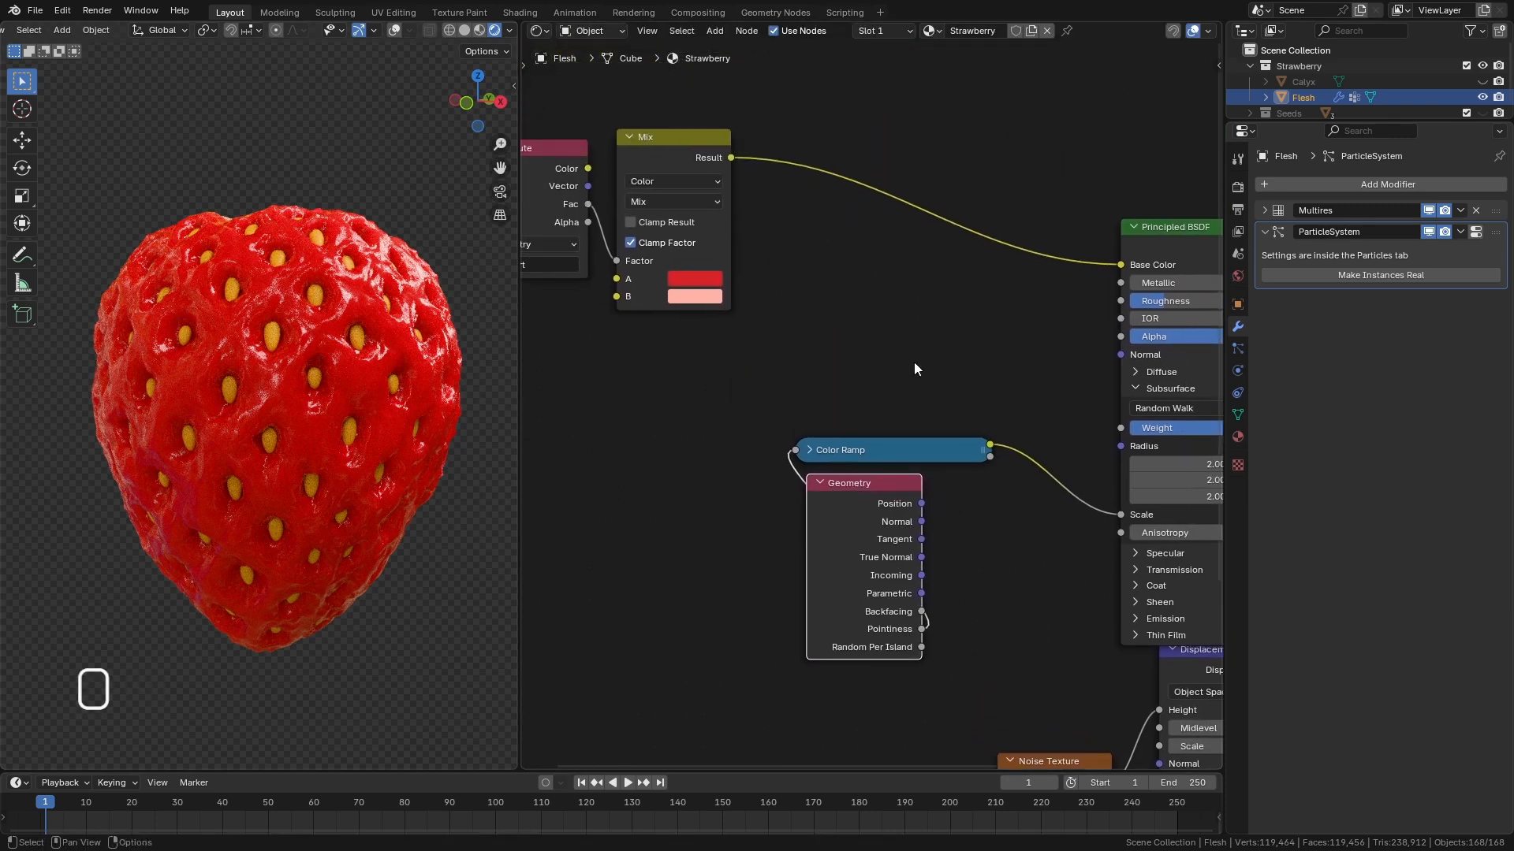
pyautogui.scroll(-3, 1120, 473)
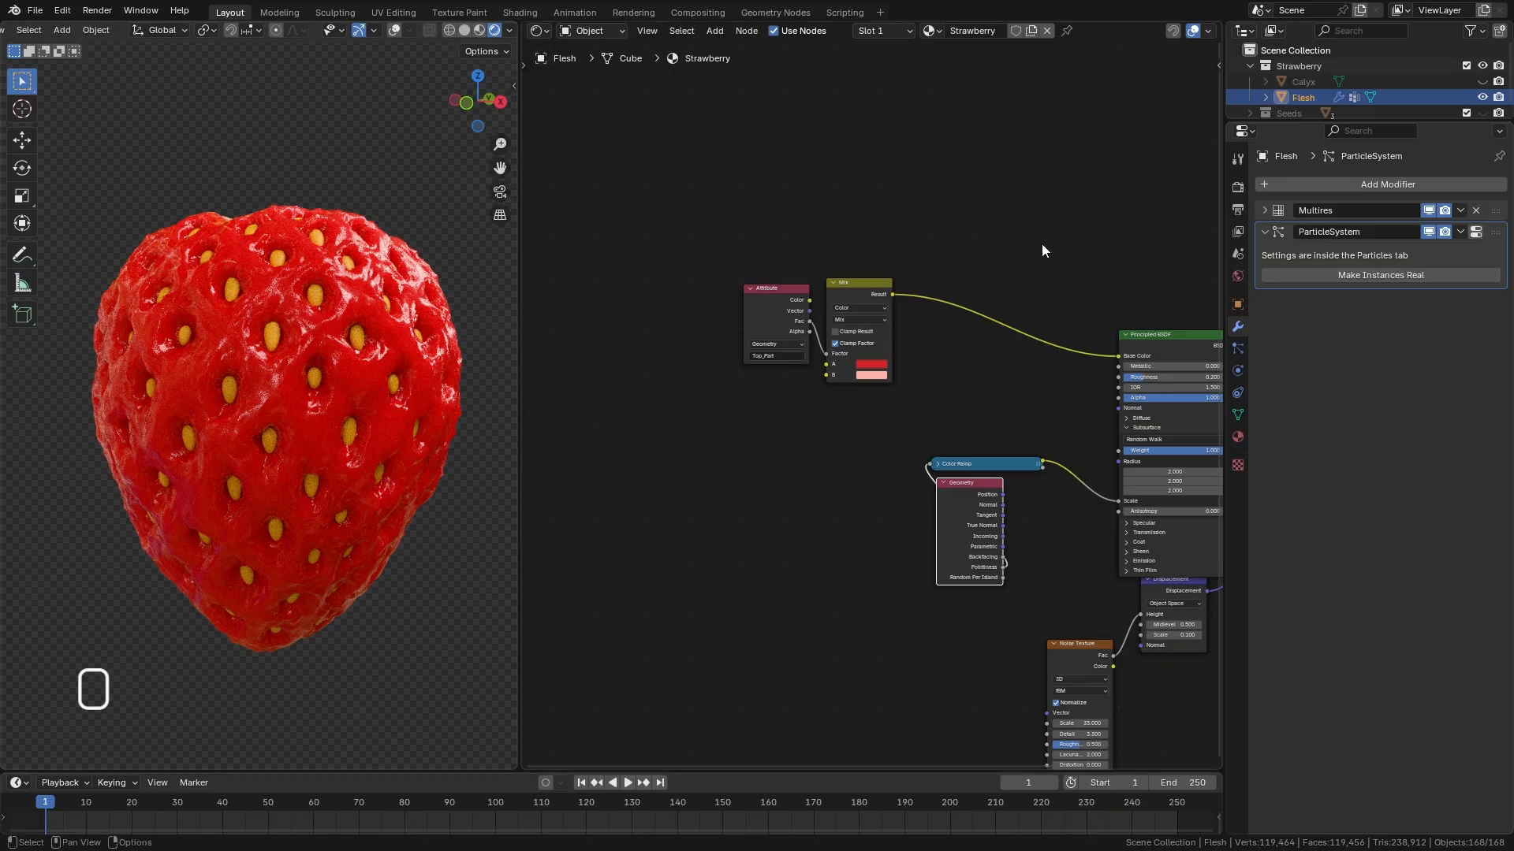
pyautogui.keyDown('shift'); pyautogui.moveTo(1041, 250); pyautogui.dragTo(931, 385, button='middle'); pyautogui.keyUp('shift')
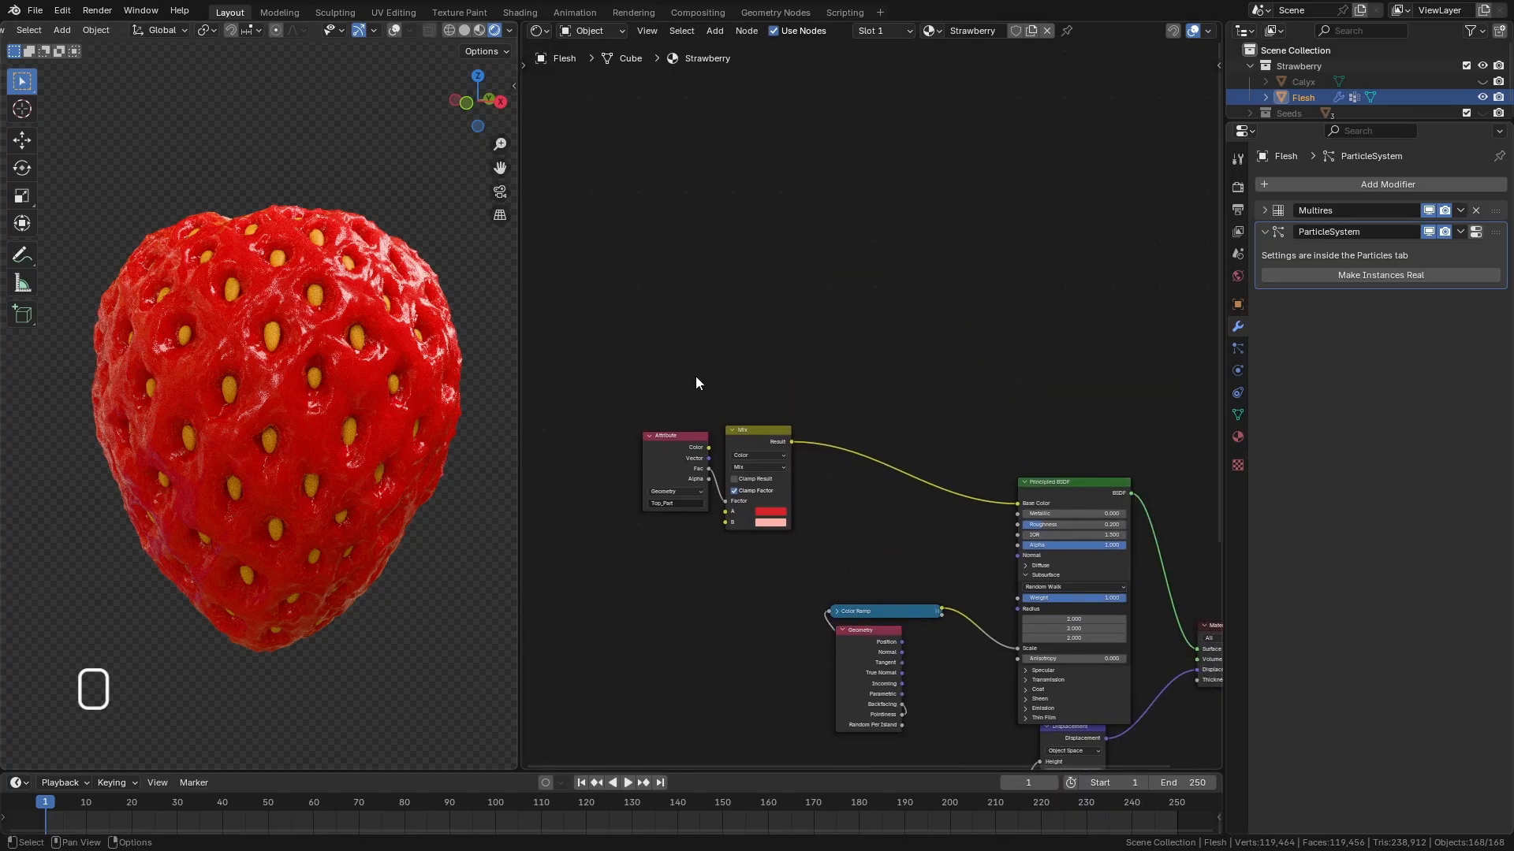
pyautogui.press('space')
pyautogui.write('noi')
pyautogui.press('Return')
pyautogui.click(601, 251)
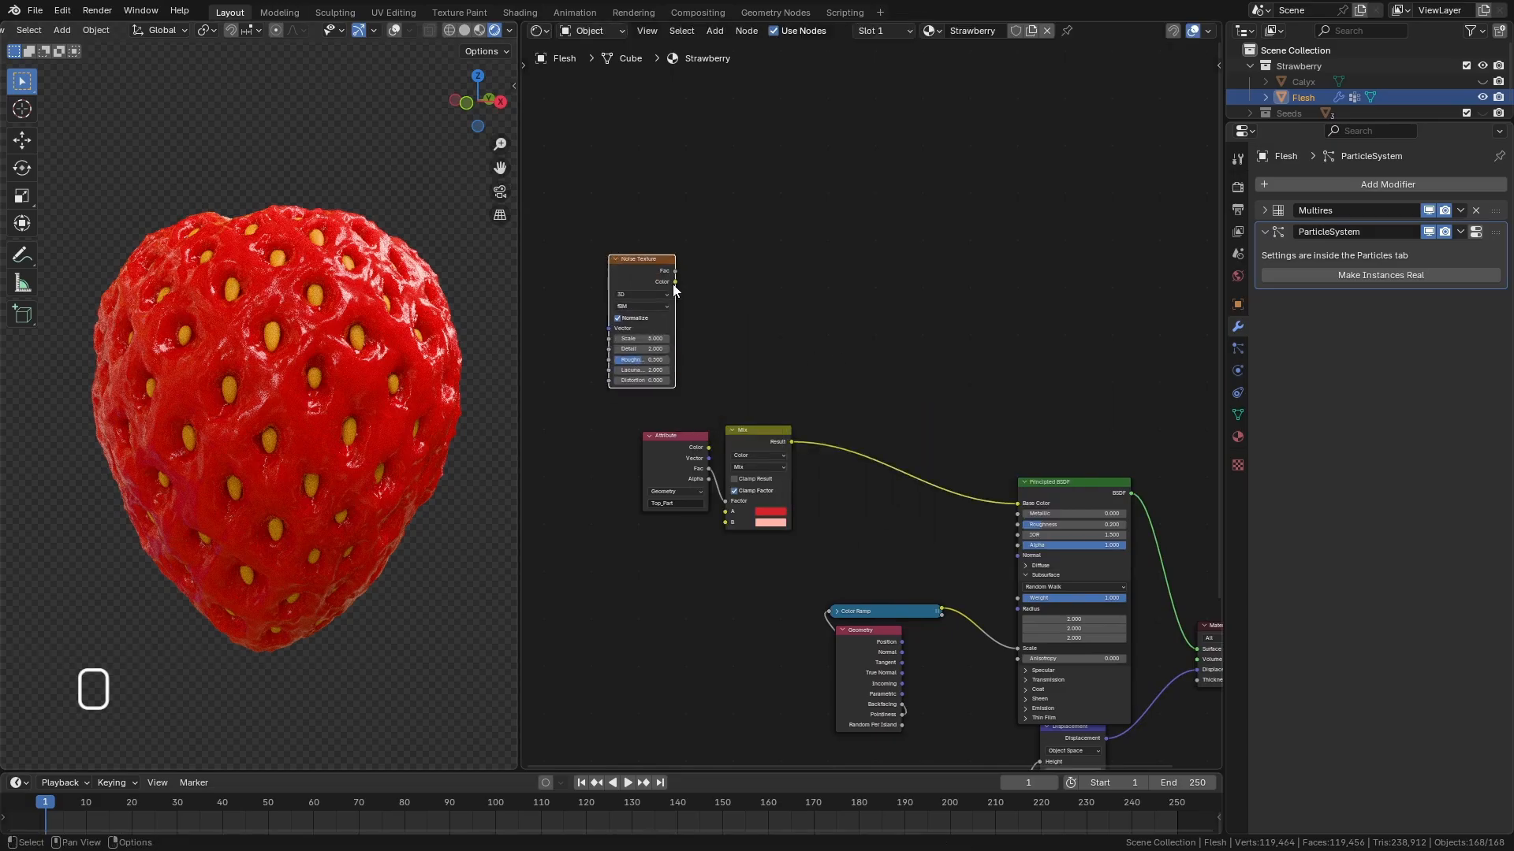
pyautogui.keyDown('ctrl'); pyautogui.keyDown('shift'); pyautogui.click(685, 302); pyautogui.keyUp('shift'); pyautogui.keyUp('ctrl')
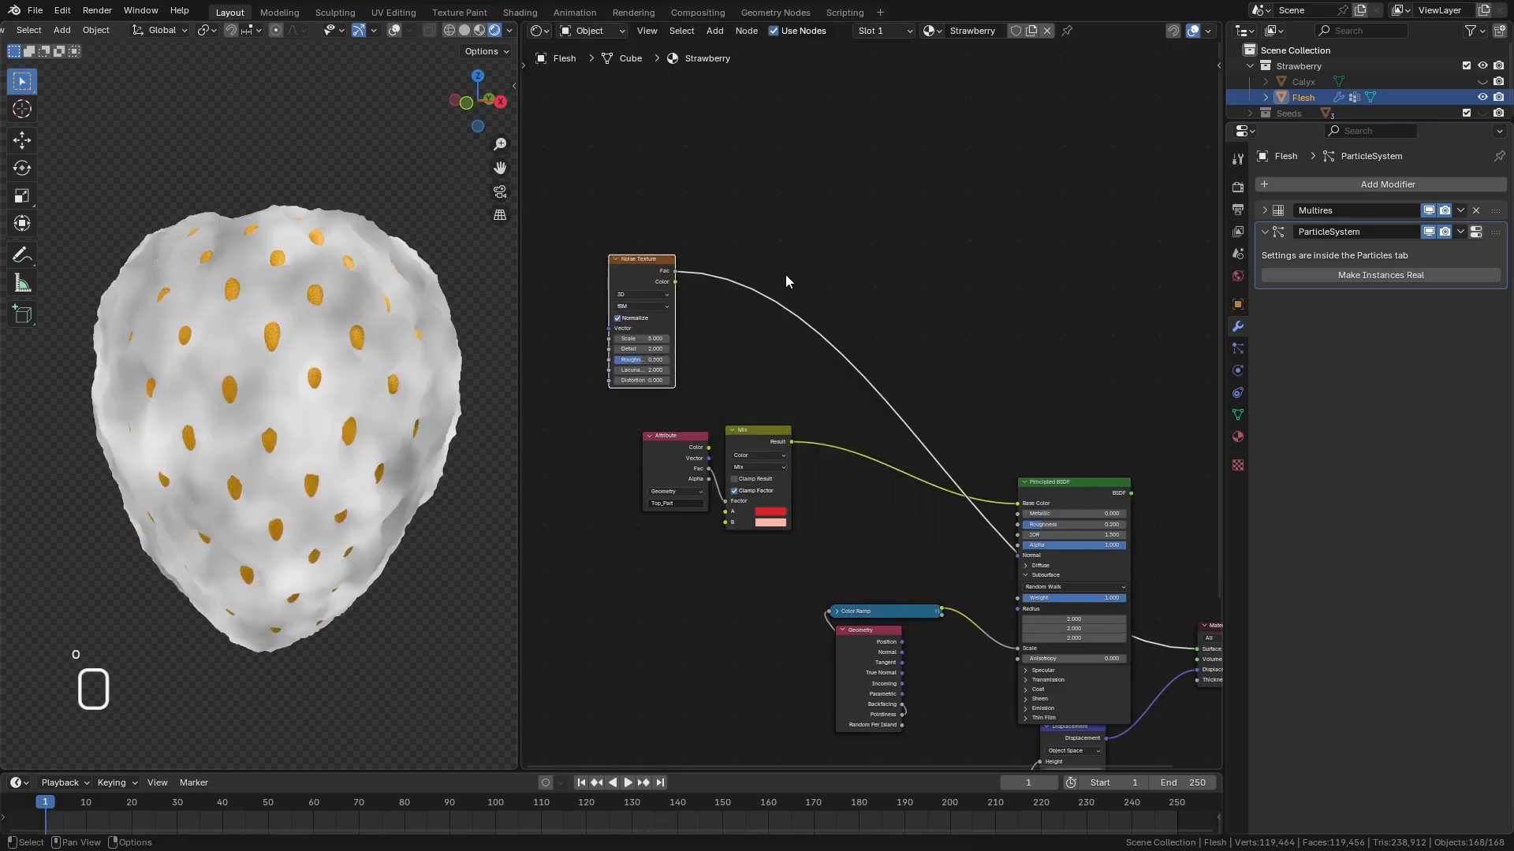
# Set the new Noise Texture's Scale to 1.2 and check the larger pattern from another side.
pyautogui.keyDown('ctrl'); pyautogui.scroll(4, 924, 343); pyautogui.keyUp('ctrl')
pyautogui.scroll(9, 780, 339)
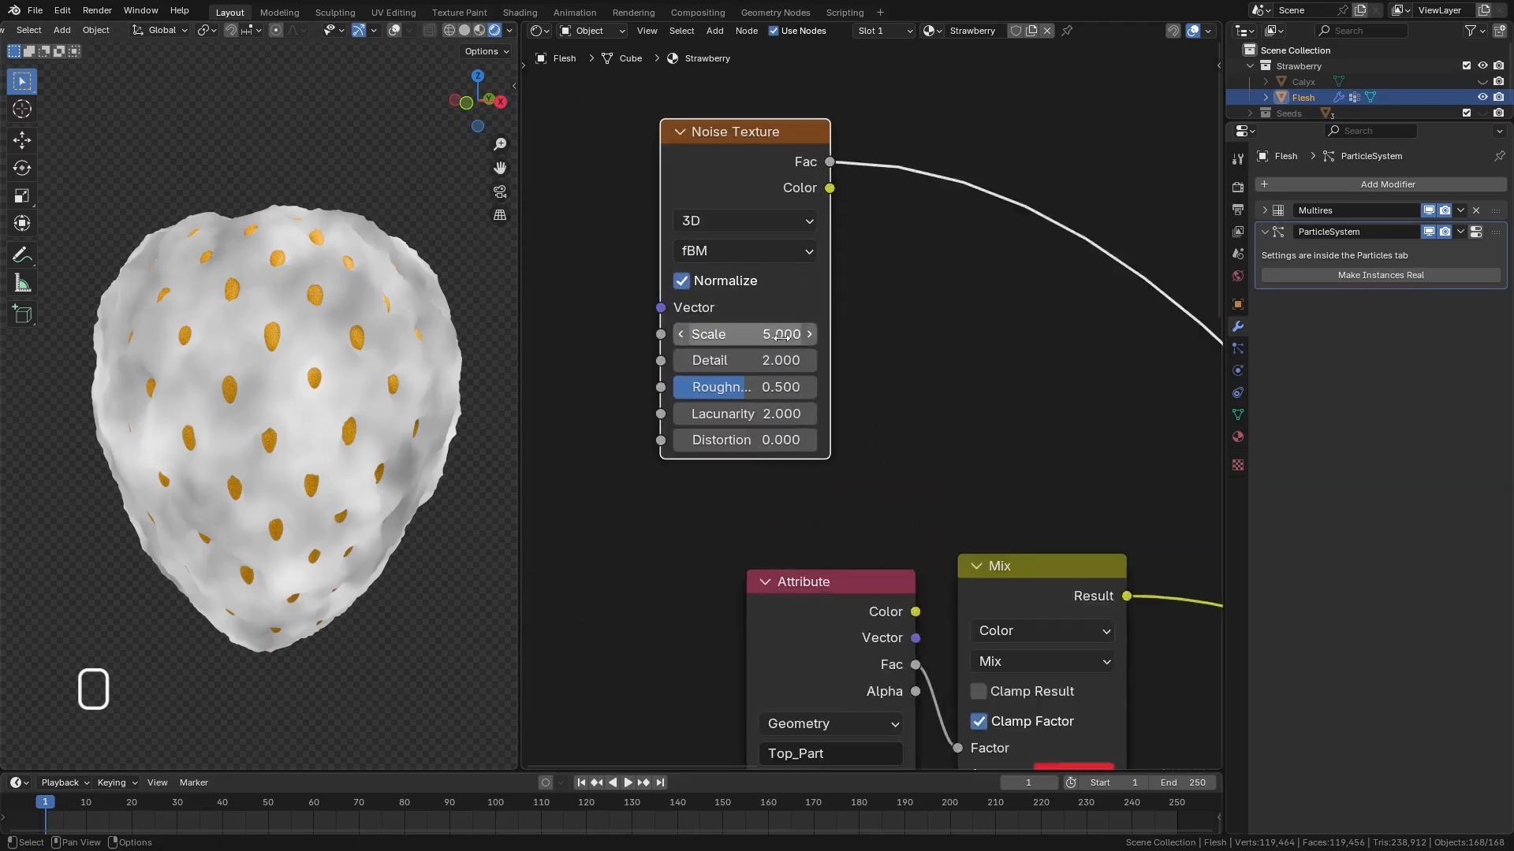
pyautogui.click(776, 336)
pyautogui.moveTo(776, 336); pyautogui.dragTo(776, 336)
pyautogui.moveTo(505, 429); pyautogui.dragTo(275, 473, button='middle')
# Add a Color Ramp node after the new Noise Texture, fed by its Fac output.
pyautogui.moveTo(919, 281); pyautogui.dragTo(830, 356, button='middle')
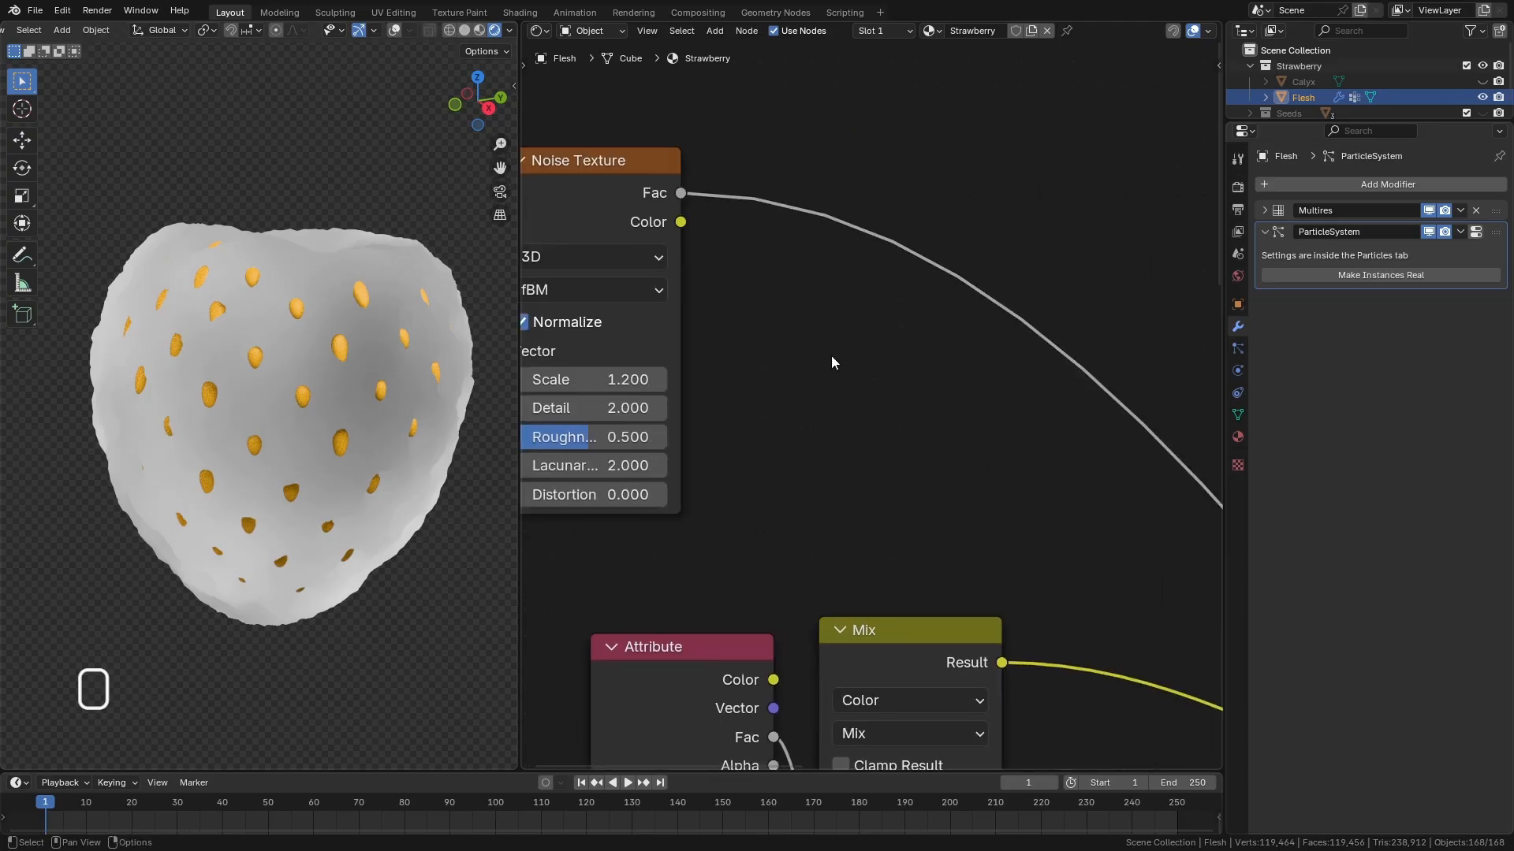
pyautogui.press('space')
pyautogui.write('ramp')
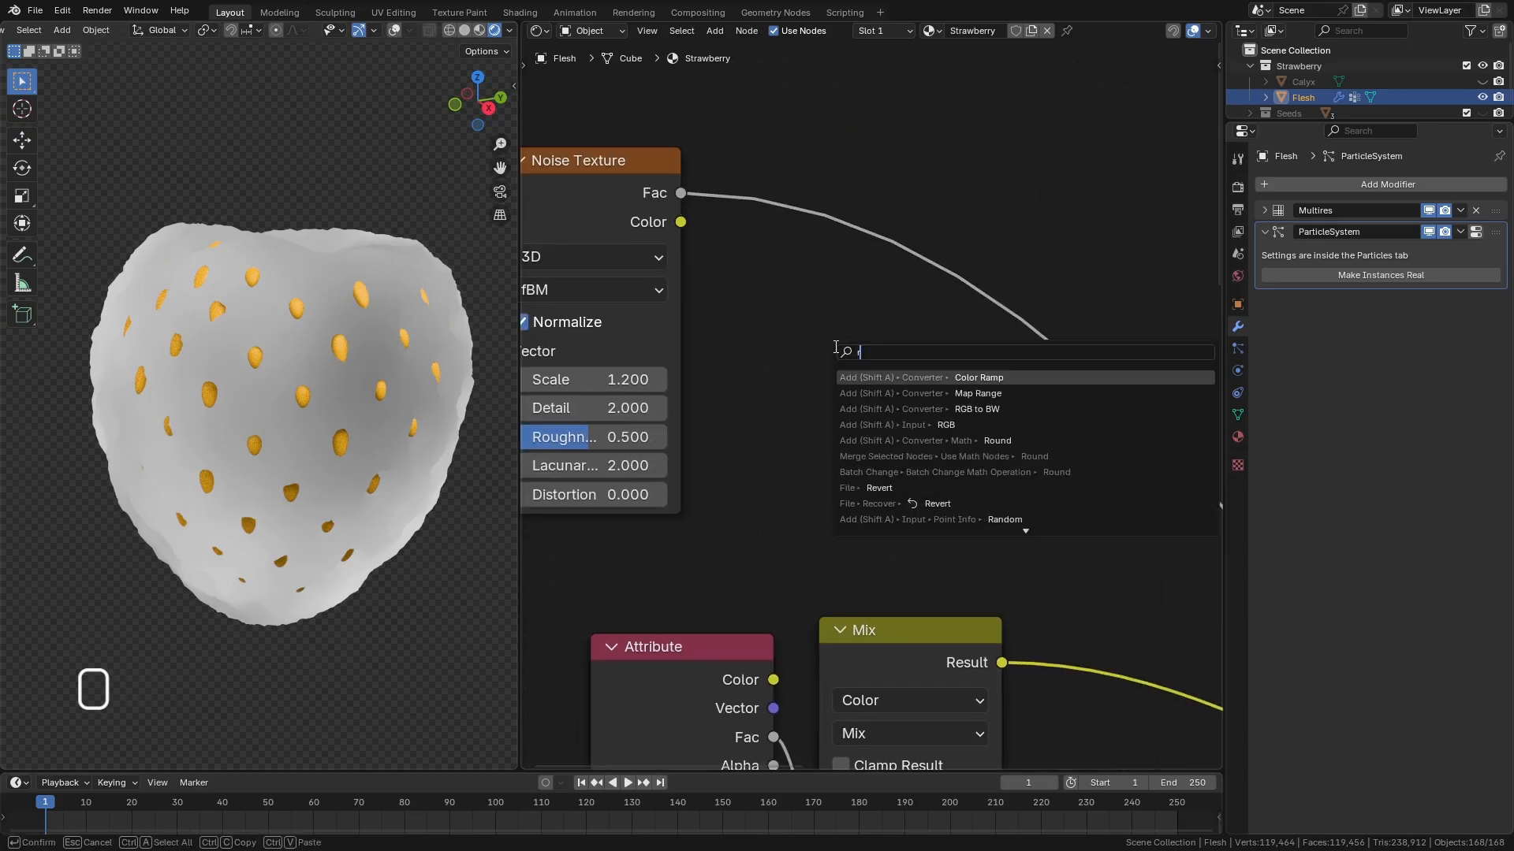
pyautogui.press('Return')
pyautogui.click(752, 166)
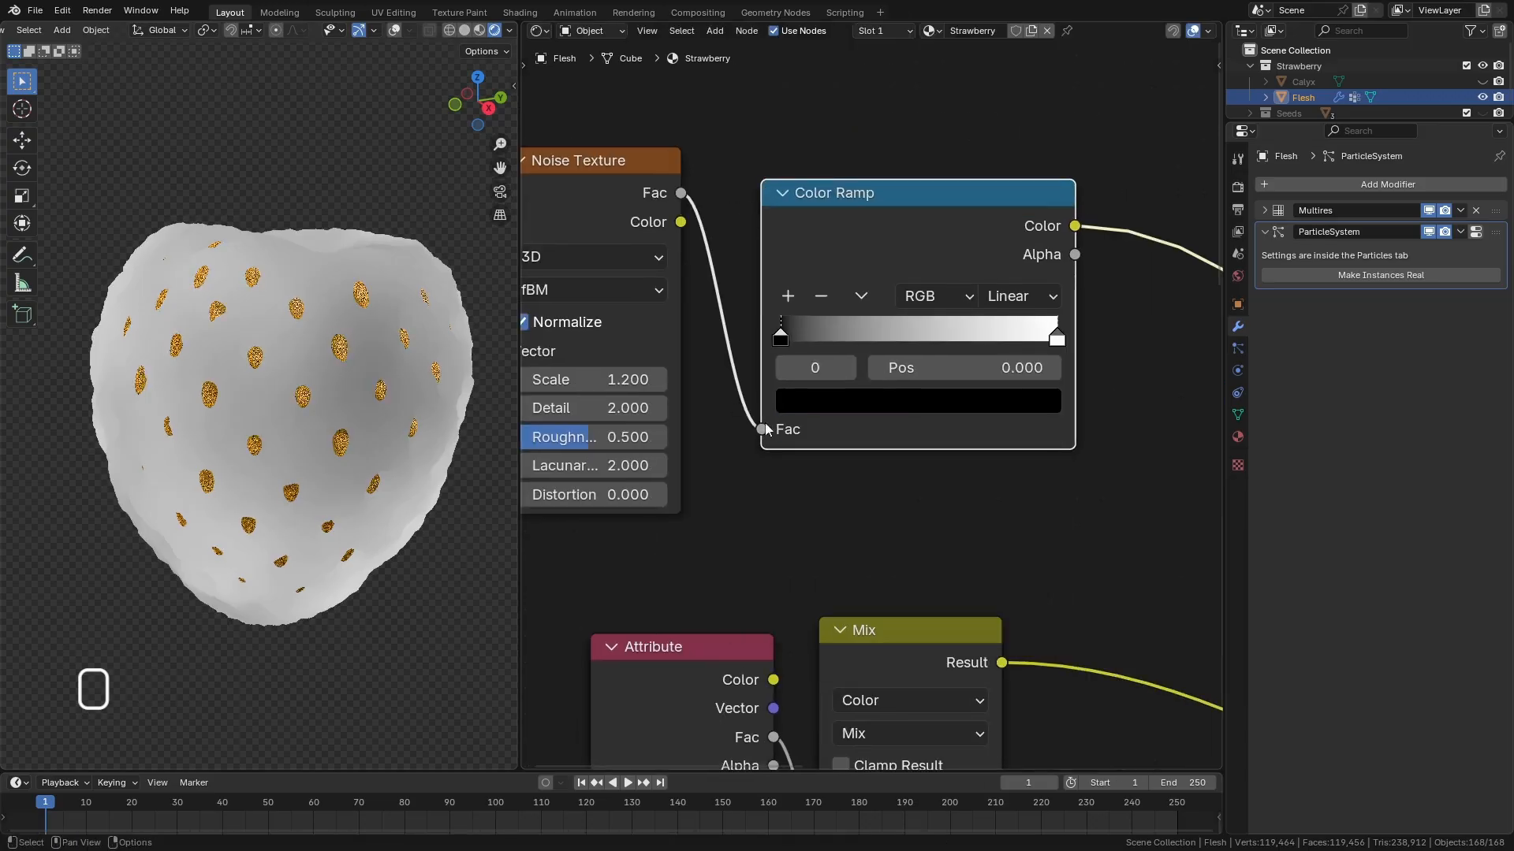
# Set the new Color Ramp's black stop to 0.418, its white stop to 0.791 and its interpolation to Ease, checking the contrast on the strawberry.
pyautogui.scroll(1, 815, 365)
pyautogui.moveTo(780, 339); pyautogui.dragTo(905, 340)
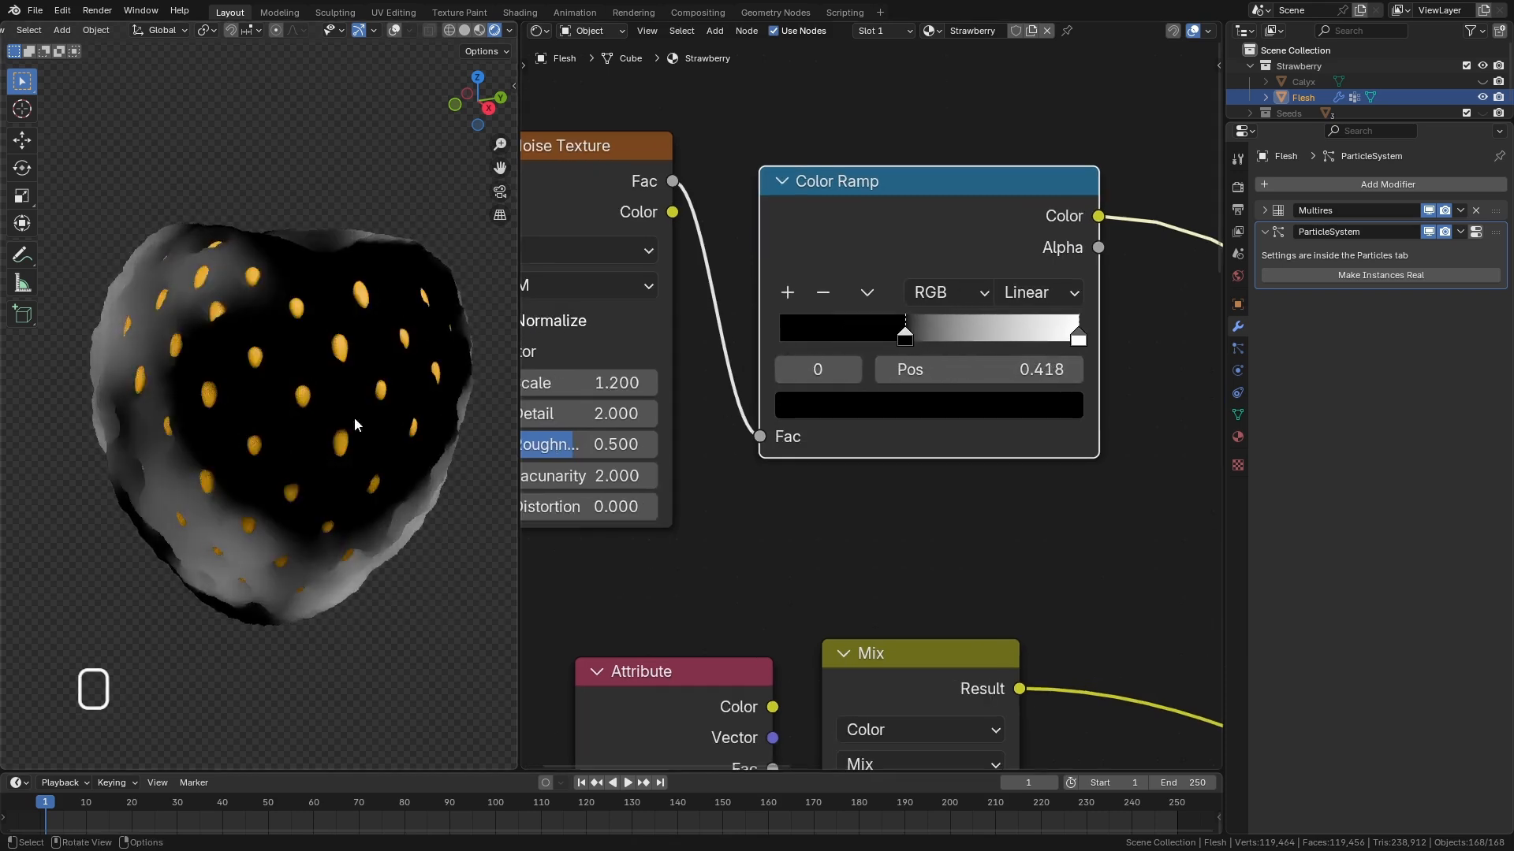
pyautogui.scroll(-5, 353, 418)
pyautogui.moveTo(353, 418); pyautogui.dragTo(328, 465, button='middle')
pyautogui.scroll(3, 316, 443)
pyautogui.scroll(3, 315, 443)
pyautogui.moveTo(1078, 339); pyautogui.dragTo(1006, 340)
pyautogui.click(1046, 297)
pyautogui.click(1060, 365)
pyautogui.moveTo(365, 500); pyautogui.dragTo(442, 425, button='middle')
pyautogui.scroll(-5, 927, 386)
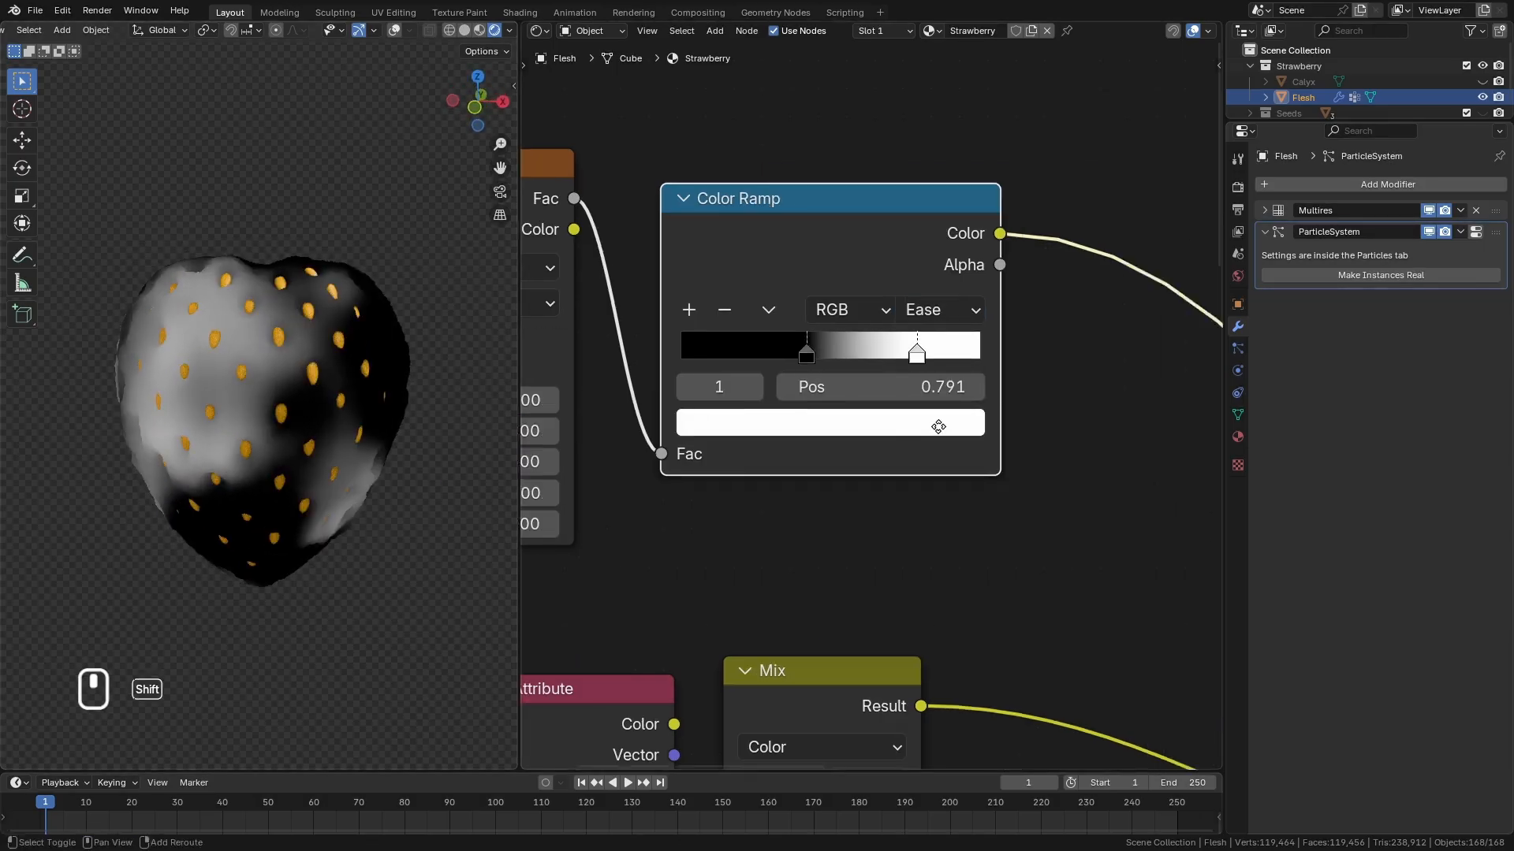
# Collapse the new Color Ramp, stack it directly above its Noise Texture, and align the Attribute and Mix nodes below them.
pyautogui.press('h')
pyautogui.moveTo(857, 348); pyautogui.dragTo(741, 314)
pyautogui.moveTo(925, 471); pyautogui.dragTo(776, 574)
pyautogui.moveTo(879, 502)
pyautogui.mouseDown()
pyautogui.moveTo(741, 484)
pyautogui.moveTo(870, 500)
pyautogui.mouseUp()
pyautogui.scroll(1, 793, 441)
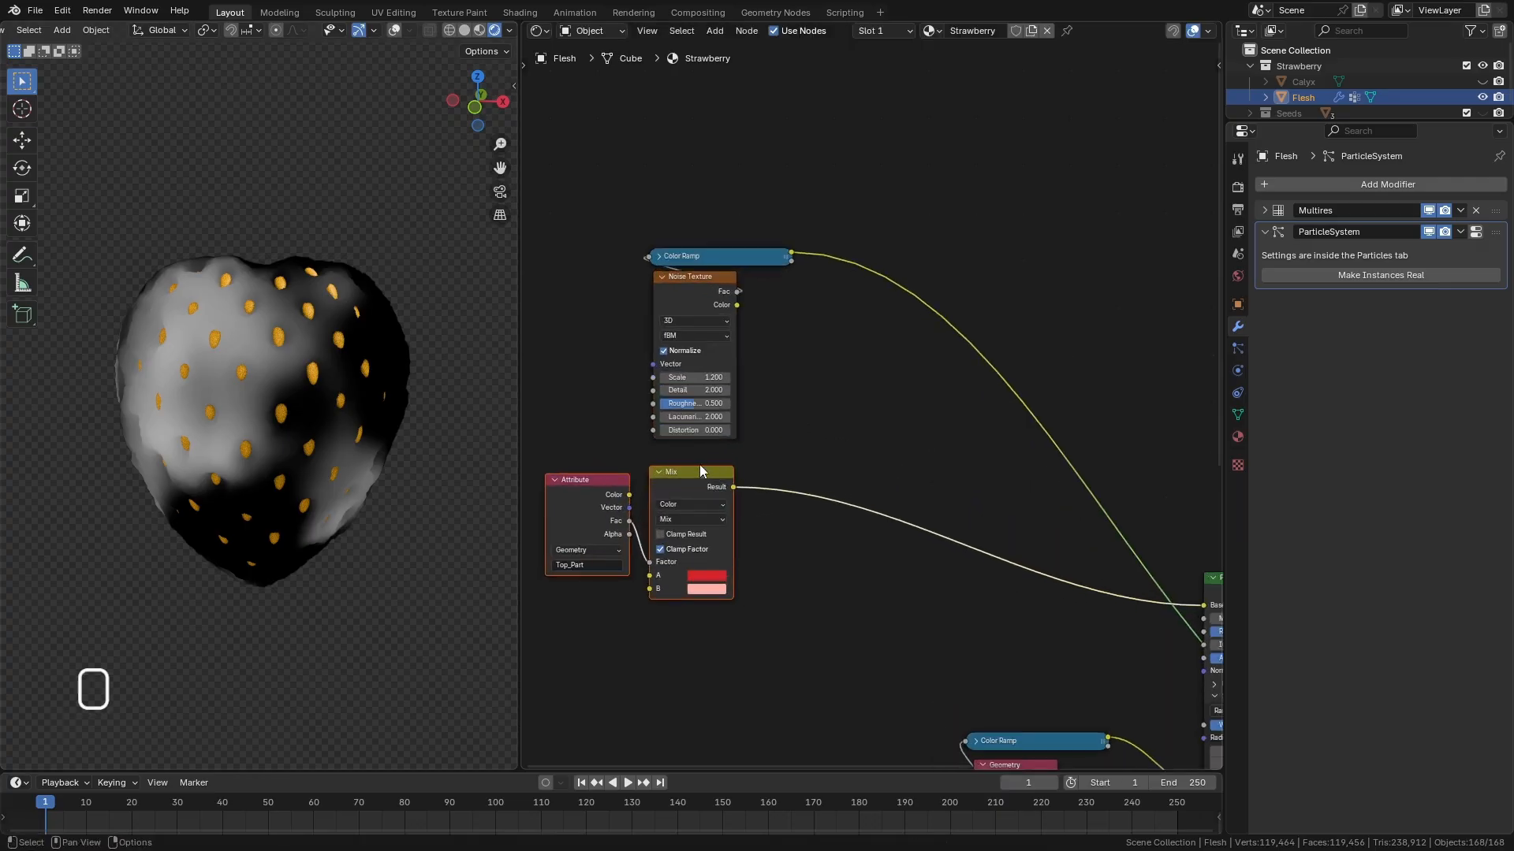
pyautogui.moveTo(702, 470); pyautogui.dragTo(704, 471)
pyautogui.click(881, 444)
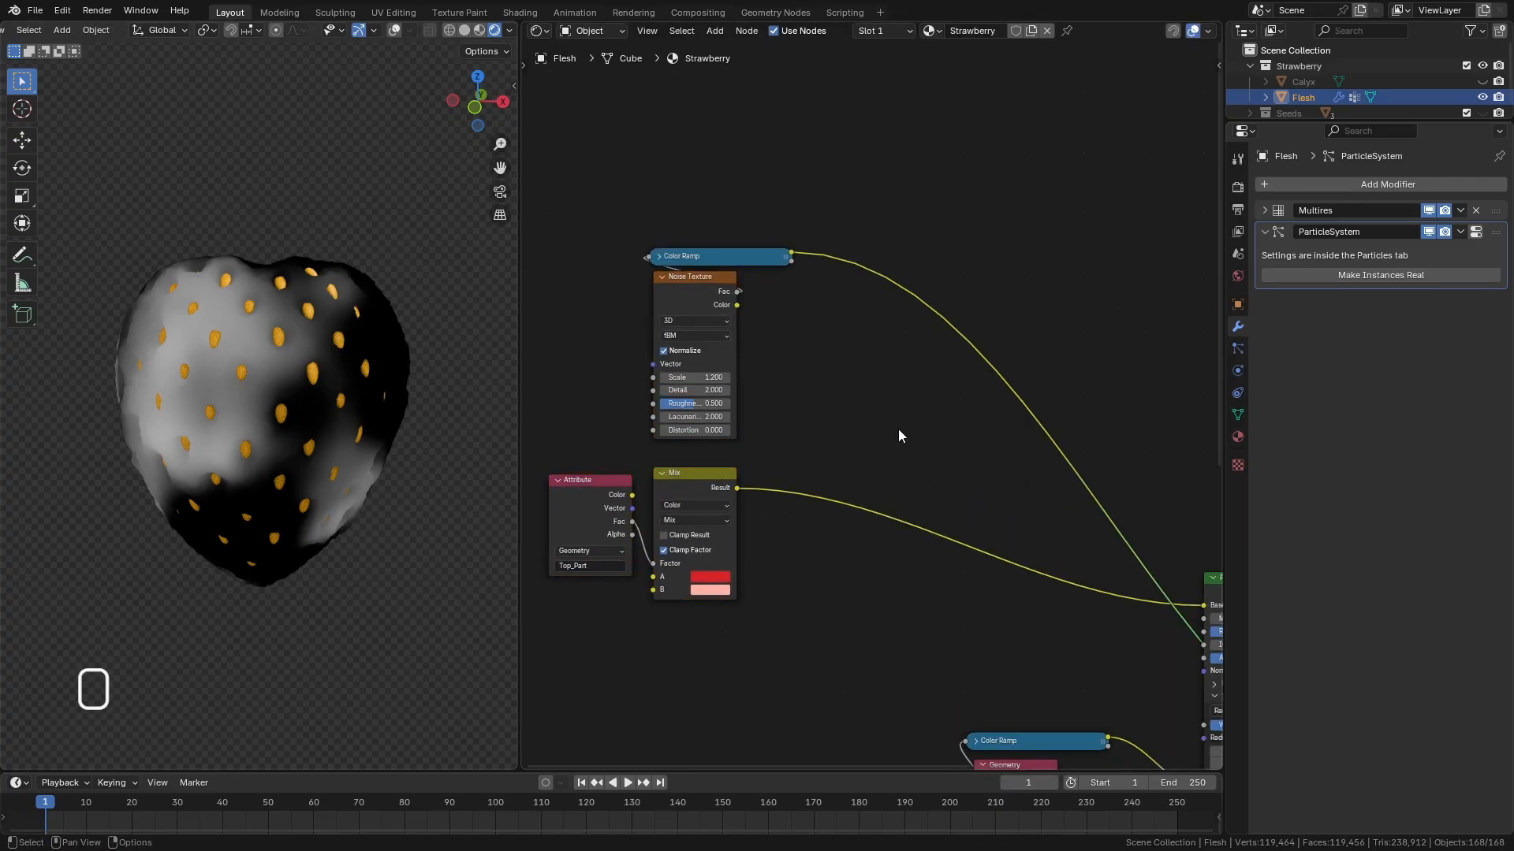
# Add a second Mix Color node, with the noise Color Ramp driving its Factor and the first Mix's Result feeding A.
pyautogui.press('space')
pyautogui.write('mix')
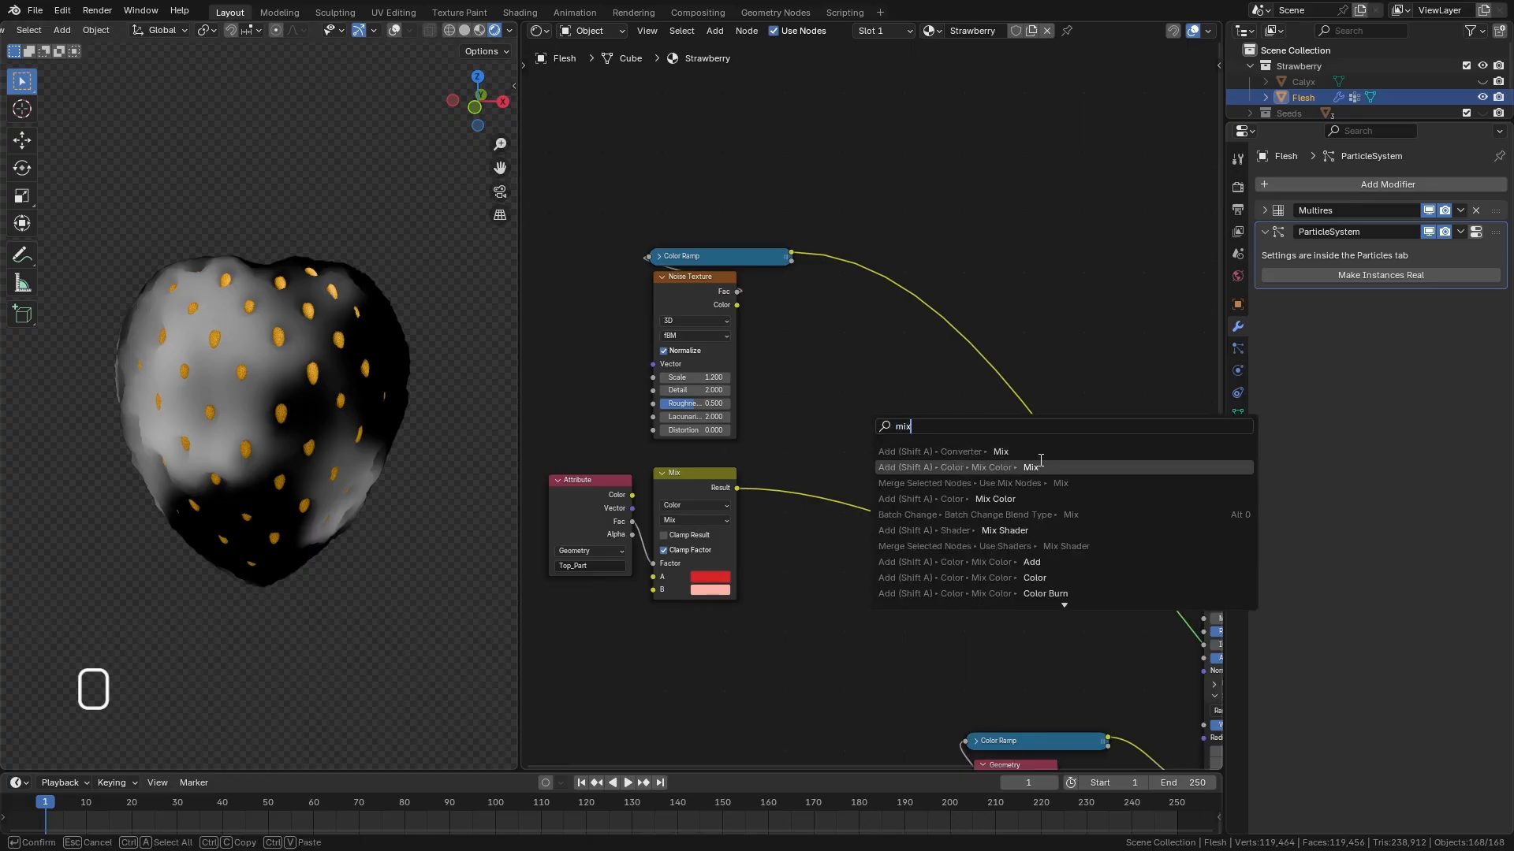
pyautogui.click(1025, 499)
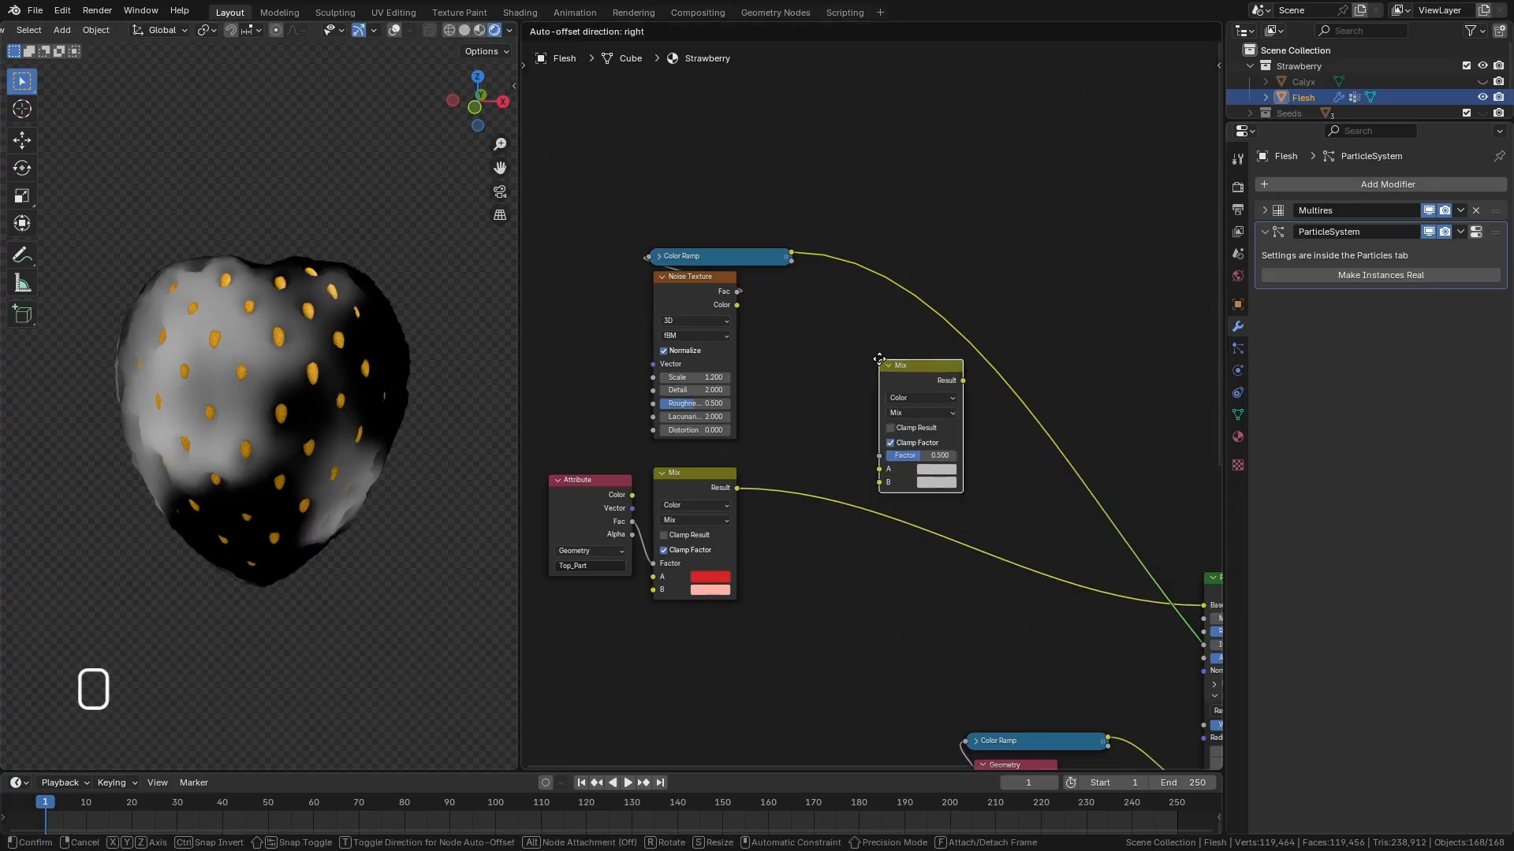
pyautogui.click(875, 363)
pyautogui.moveTo(792, 253); pyautogui.dragTo(881, 463)
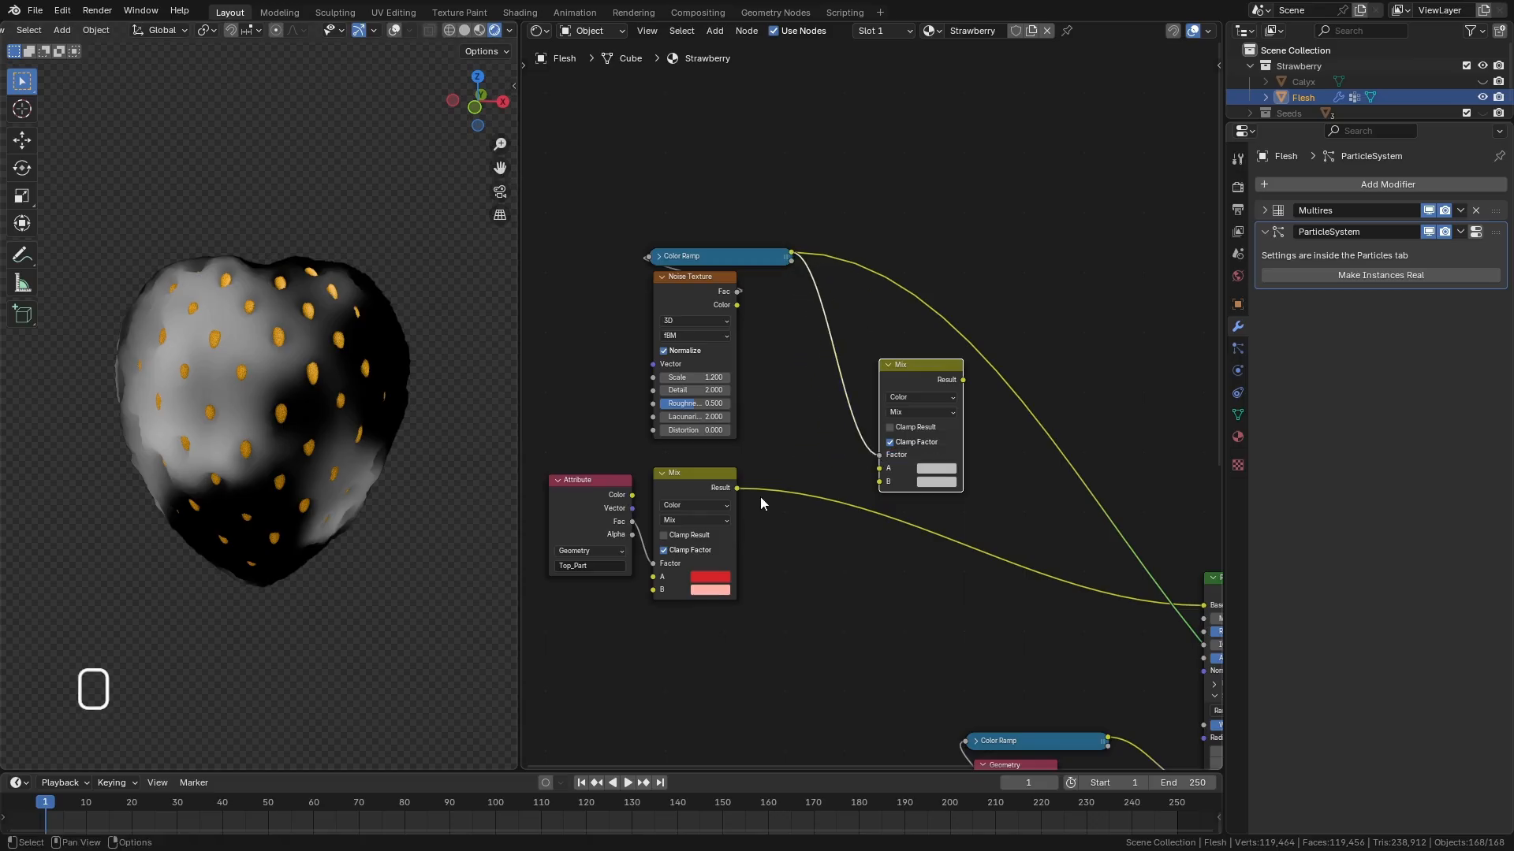
pyautogui.moveTo(737, 488); pyautogui.dragTo(799, 561)
pyautogui.moveTo(739, 490); pyautogui.dragTo(877, 471)
# Zoom in on the strawberry reference photo and sample its bright red as color A of the first Mix node.
pyautogui.click(938, 482)
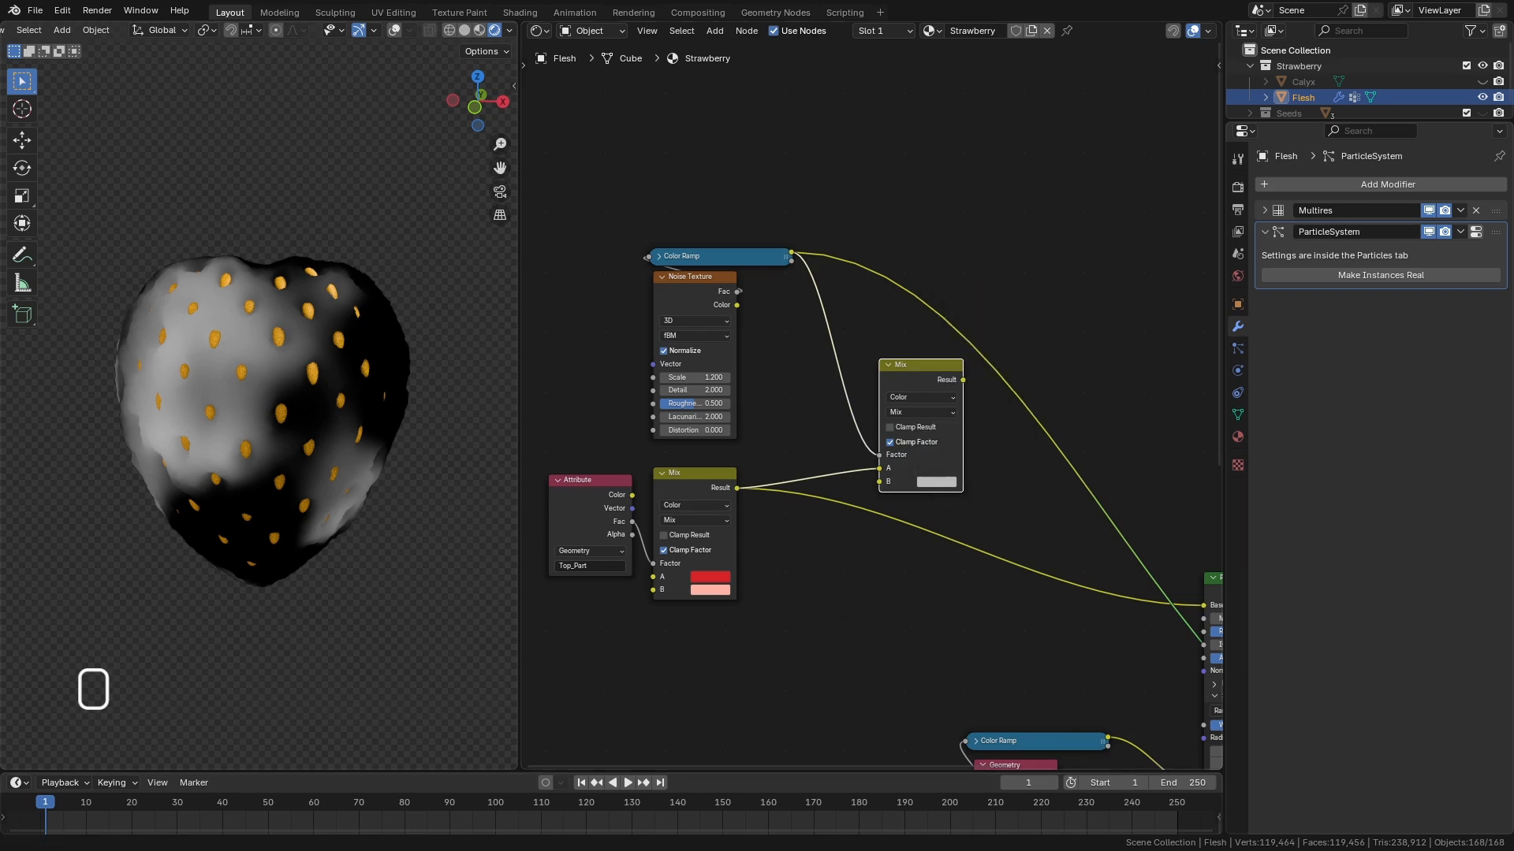
pyautogui.moveTo(587, 850); pyautogui.dragTo(581, 371, button='right')
pyautogui.scroll(-5, 556, 416)
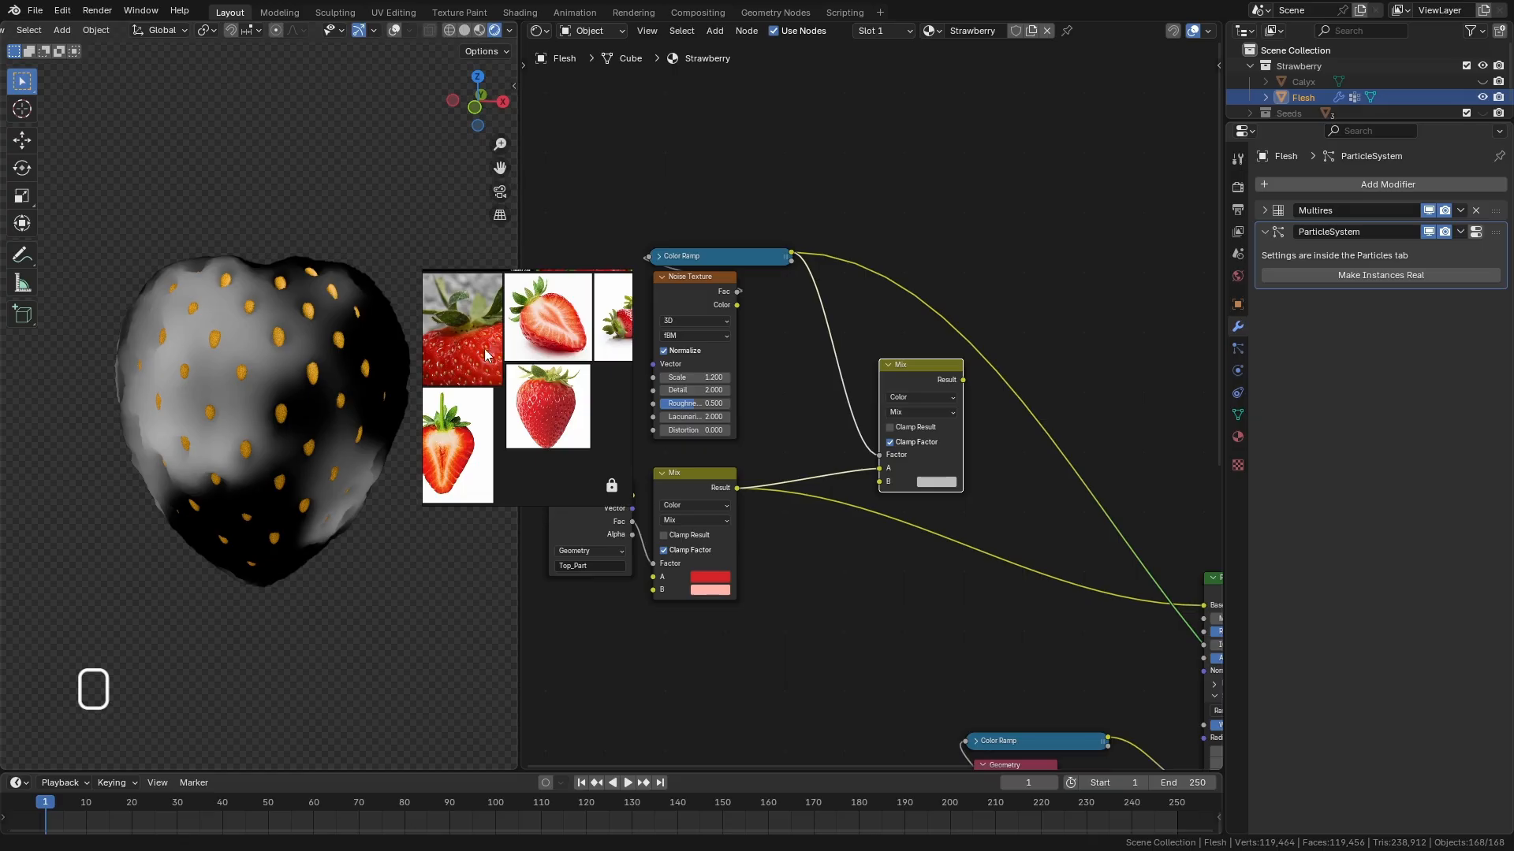
pyautogui.scroll(5, 487, 354)
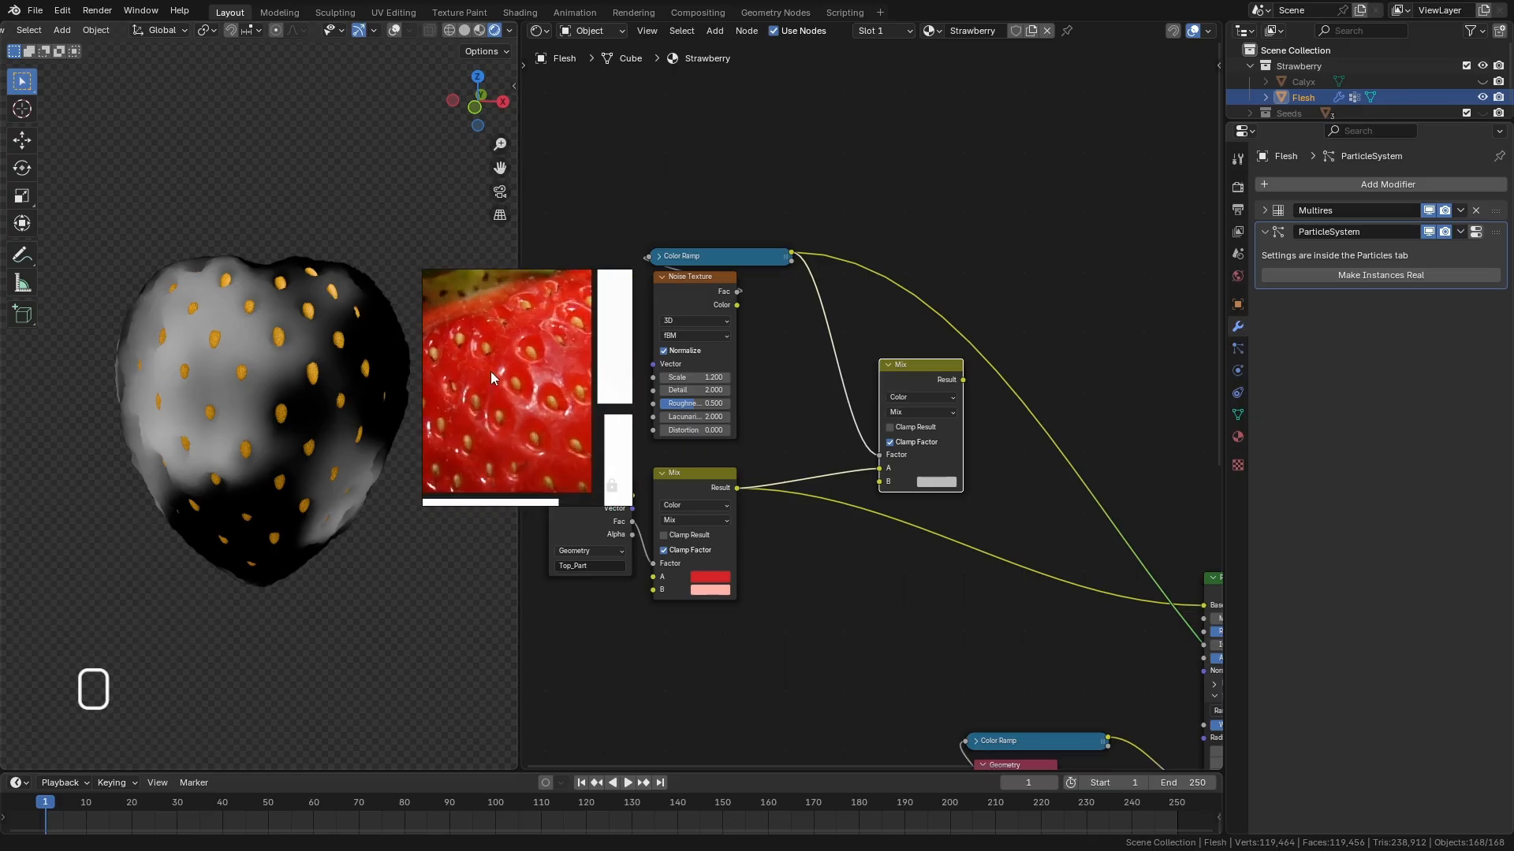
pyautogui.scroll(2, 492, 372)
pyautogui.moveTo(531, 386); pyautogui.dragTo(434, 381, button='right')
pyautogui.click(717, 579)
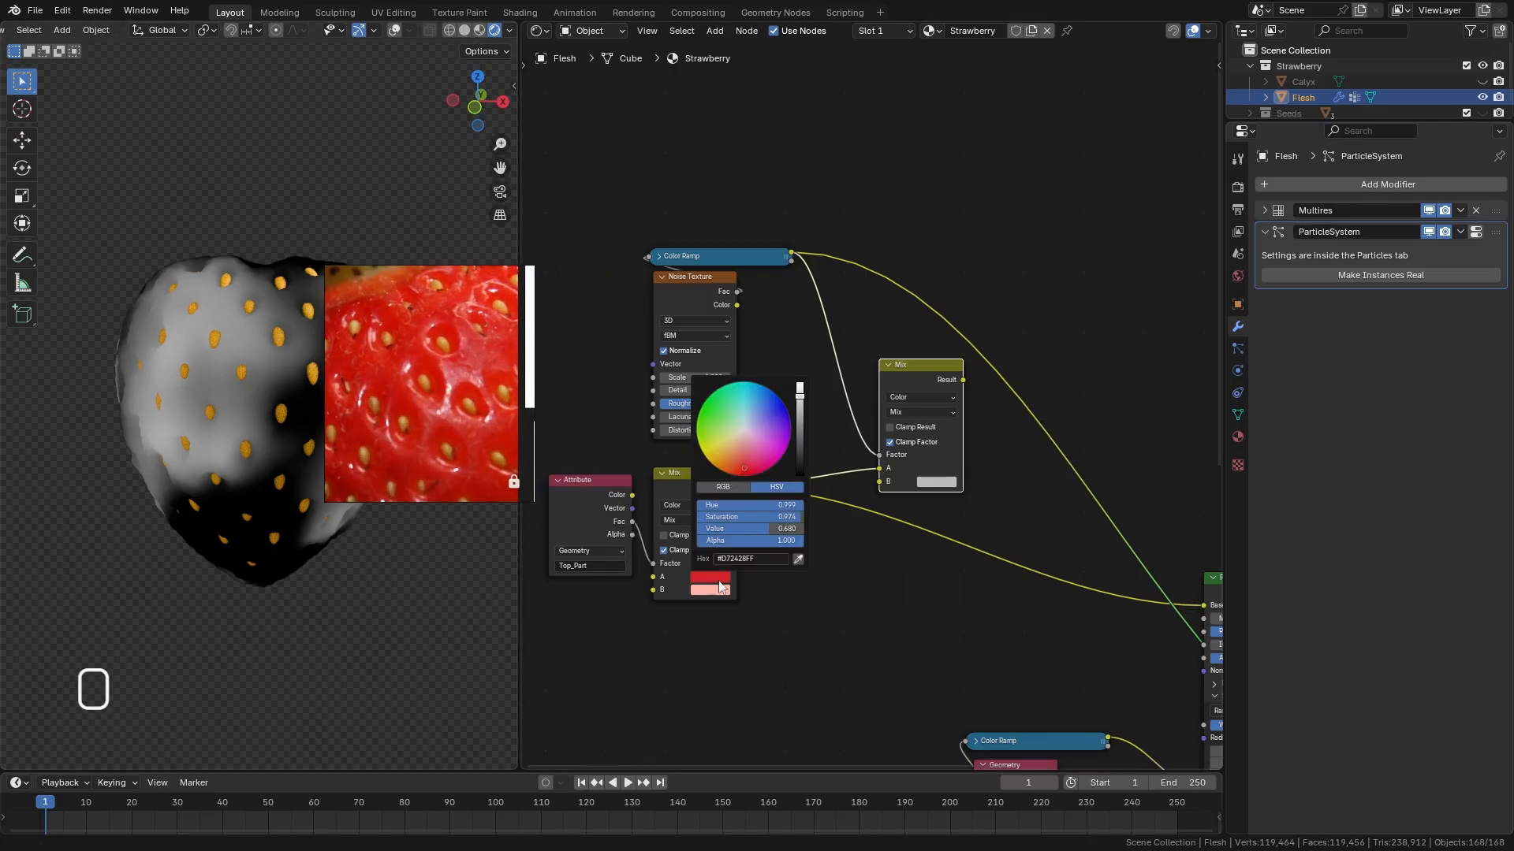
pyautogui.click(799, 560)
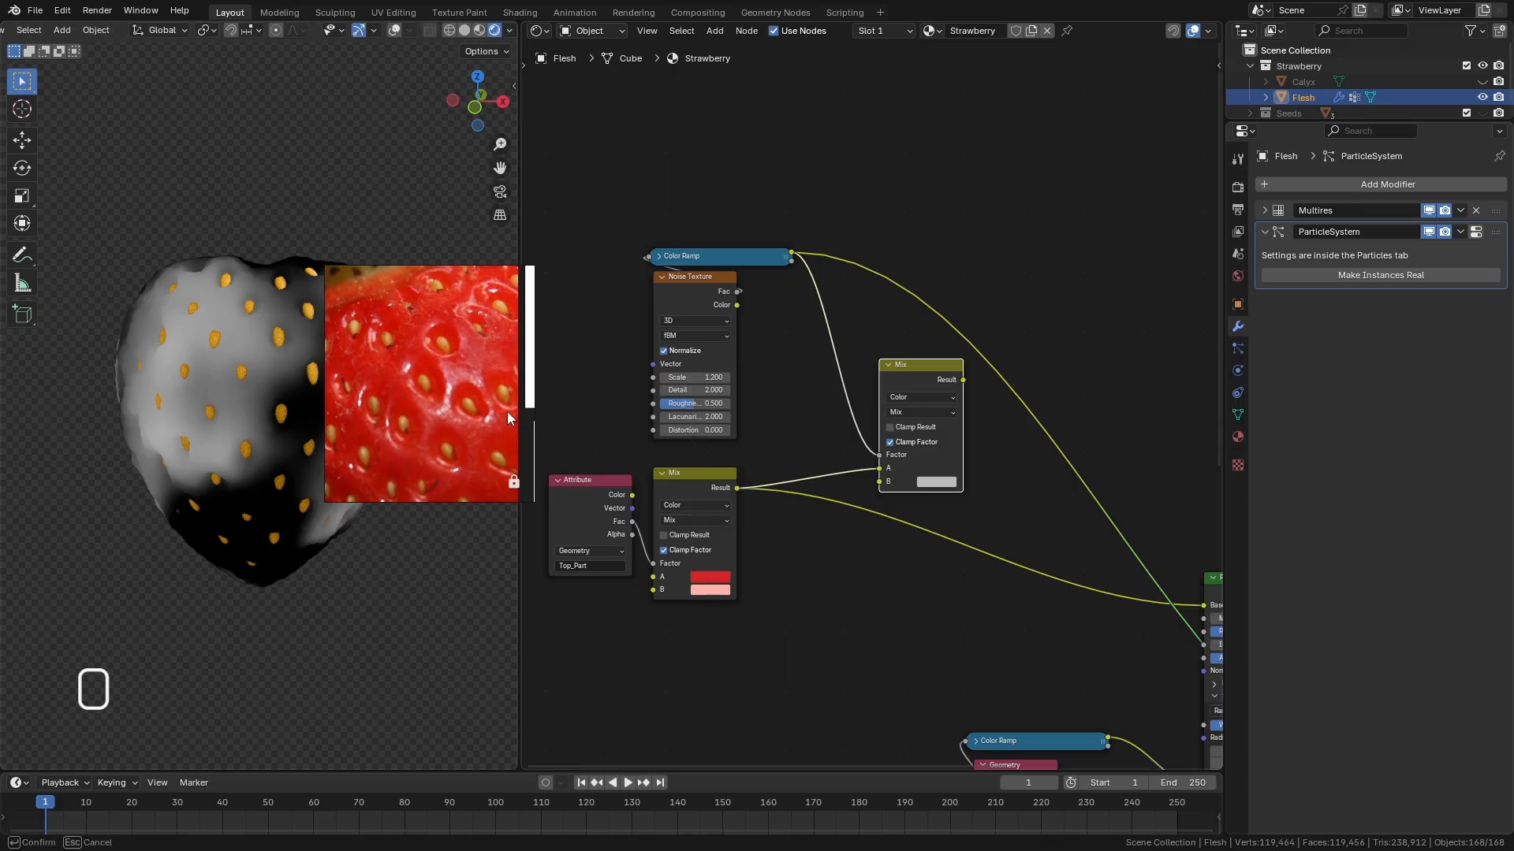
pyautogui.click(416, 350)
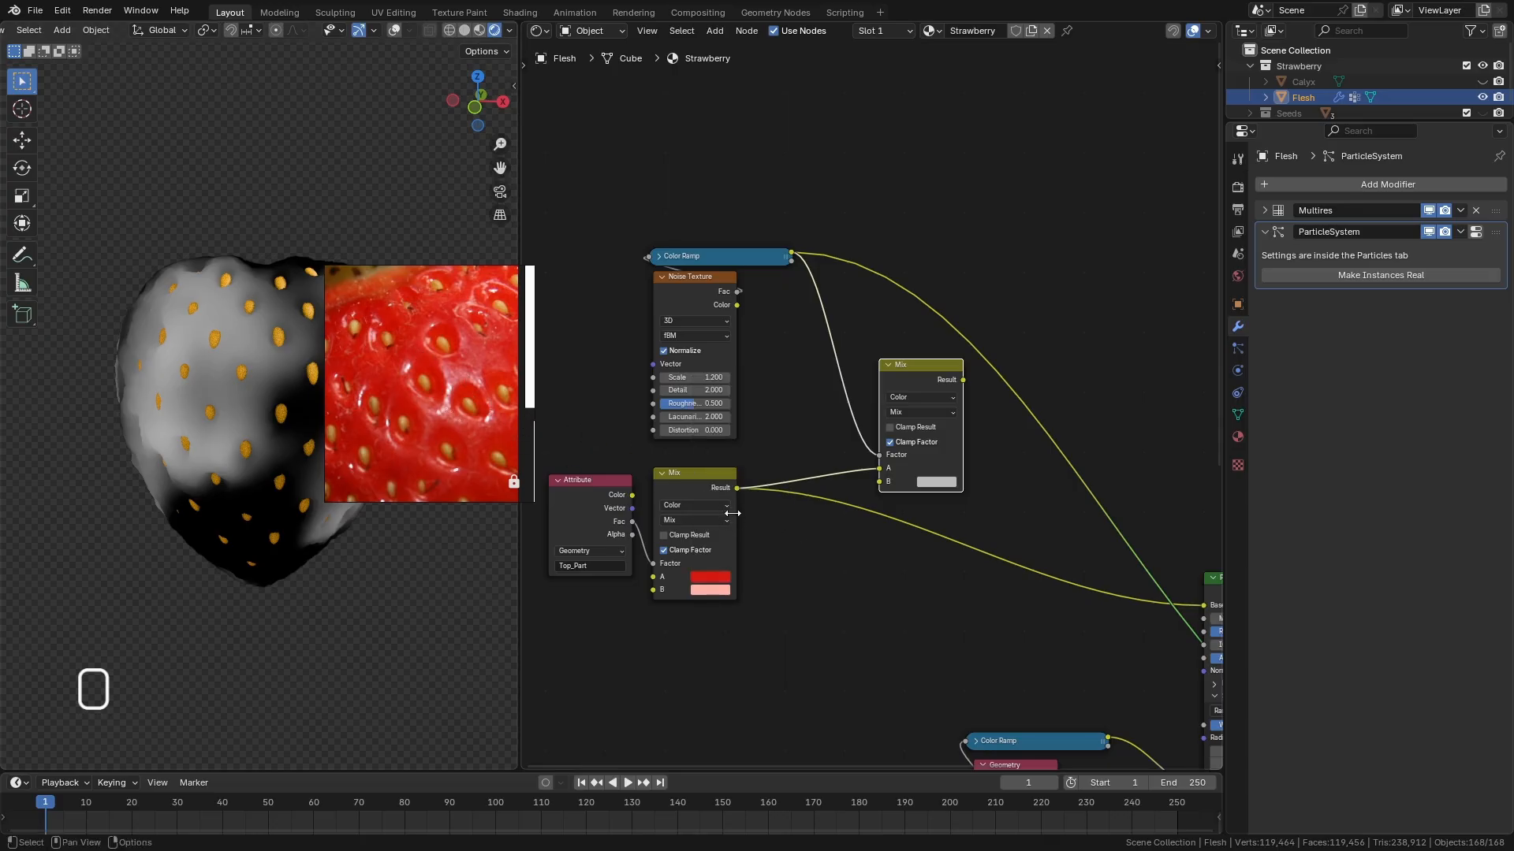
# Sample a darker red from the reference photo as color B of the second Mix node and move the reference away.
pyautogui.moveTo(463, 387); pyautogui.dragTo(505, 339, button='middle')
pyautogui.moveTo(437, 376); pyautogui.dragTo(566, 445, button='middle')
pyautogui.click(936, 483)
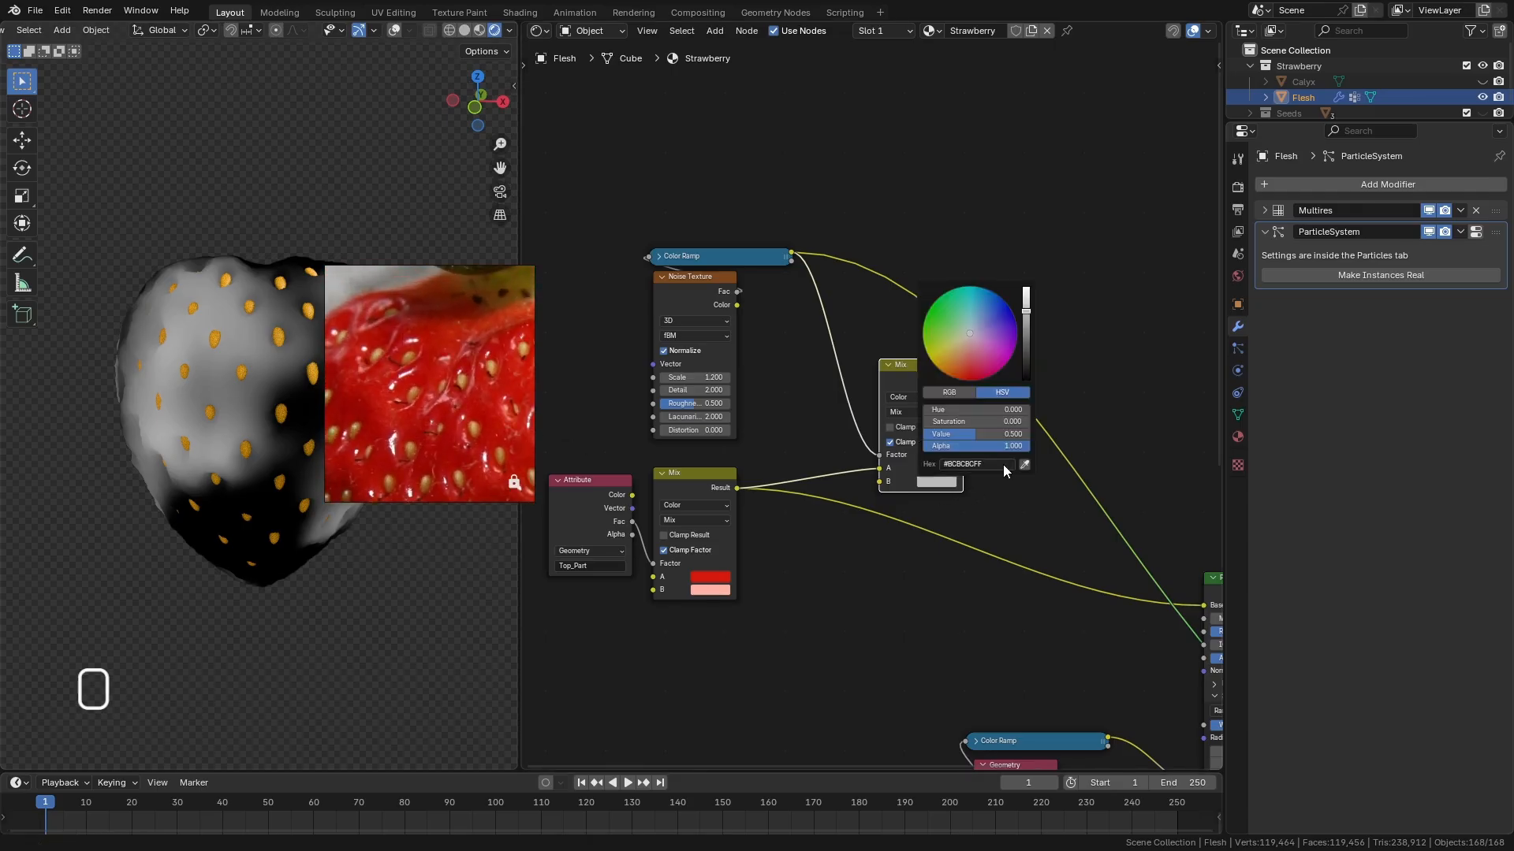
pyautogui.click(1023, 465)
pyautogui.click(410, 325)
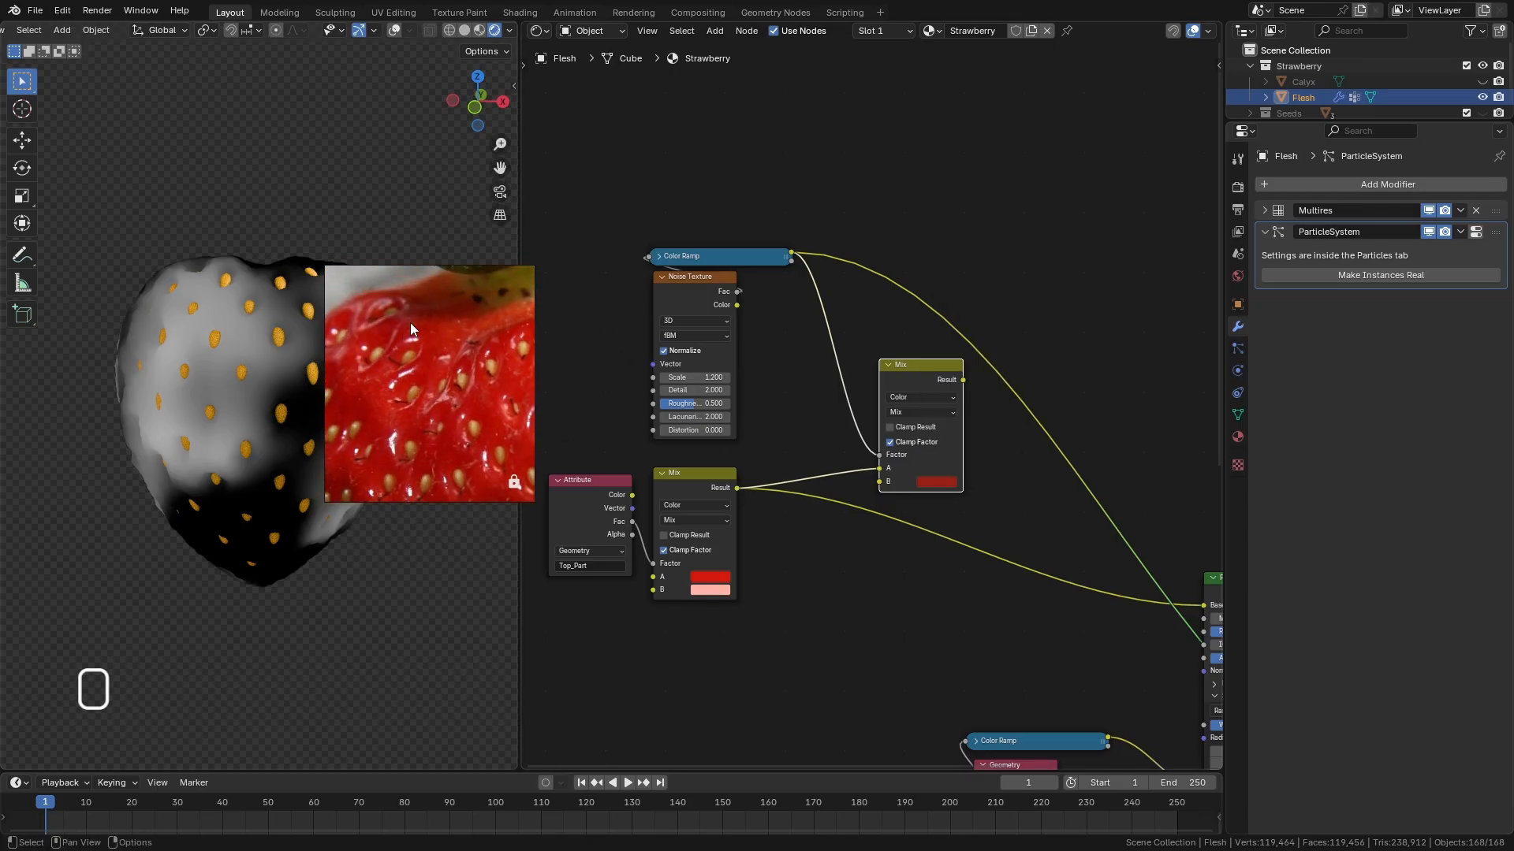
pyautogui.moveTo(444, 385); pyautogui.dragTo(0, 228)
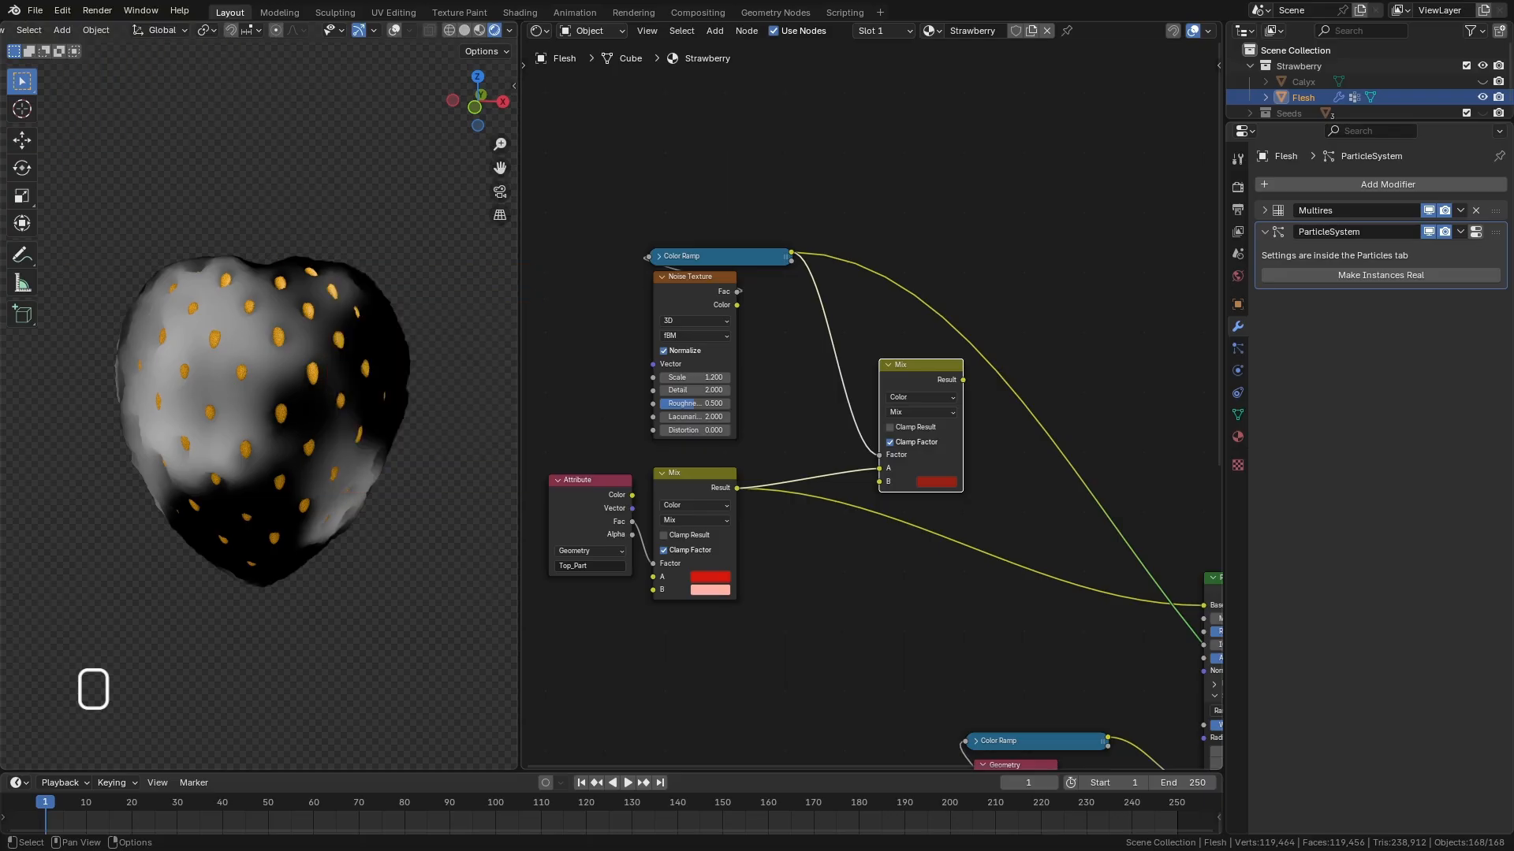
# Preview the second Mix node's Result on the strawberry and check the blended reds.
pyautogui.scroll(-4, 886, 543)
pyautogui.moveTo(886, 543); pyautogui.dragTo(721, 490, button='middle')
pyautogui.scroll(1, 745, 382)
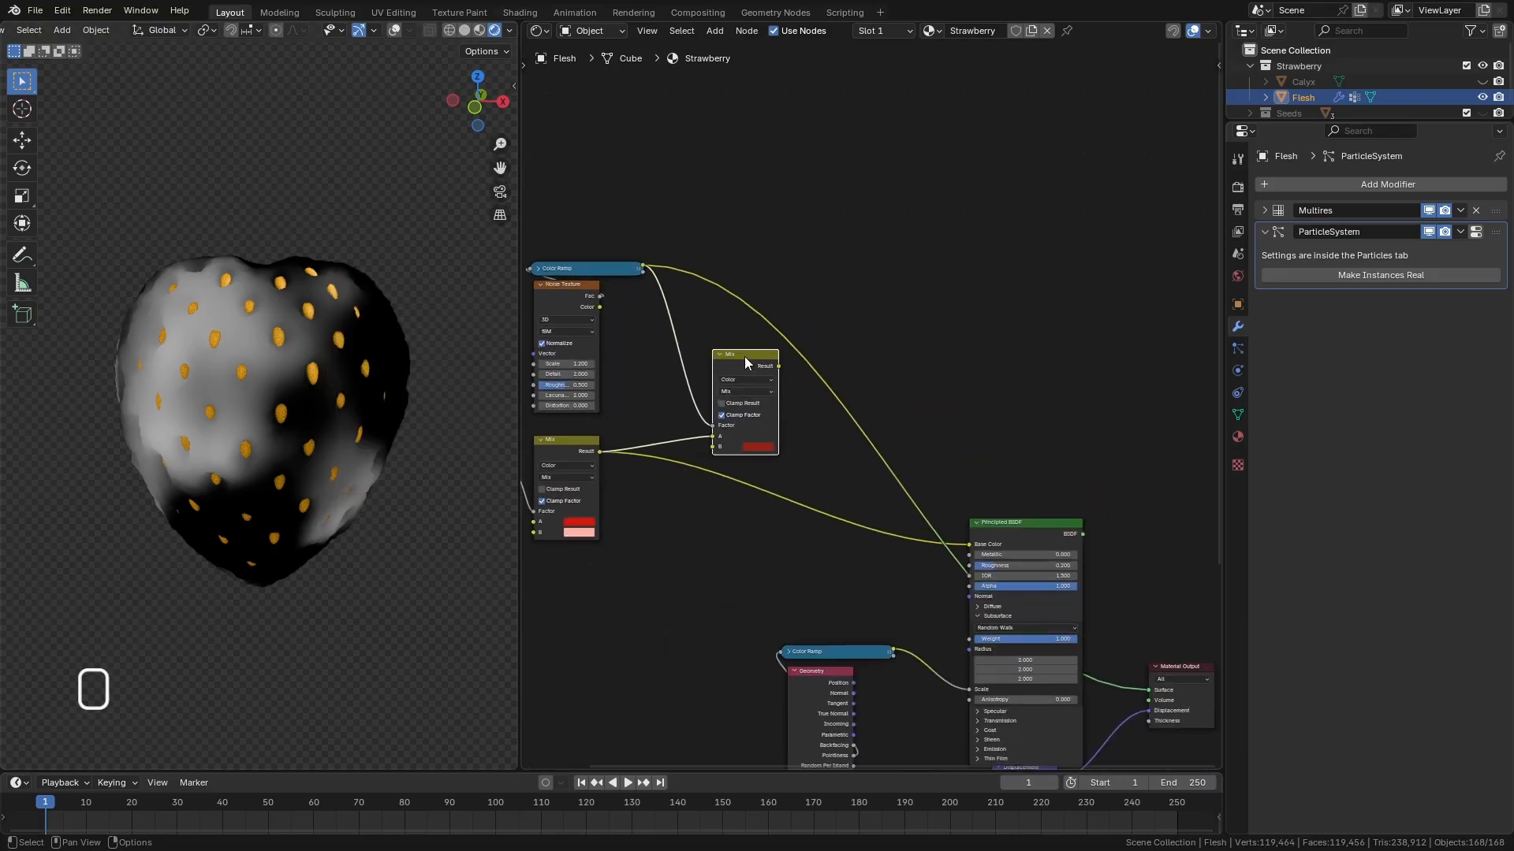
pyautogui.press('o')
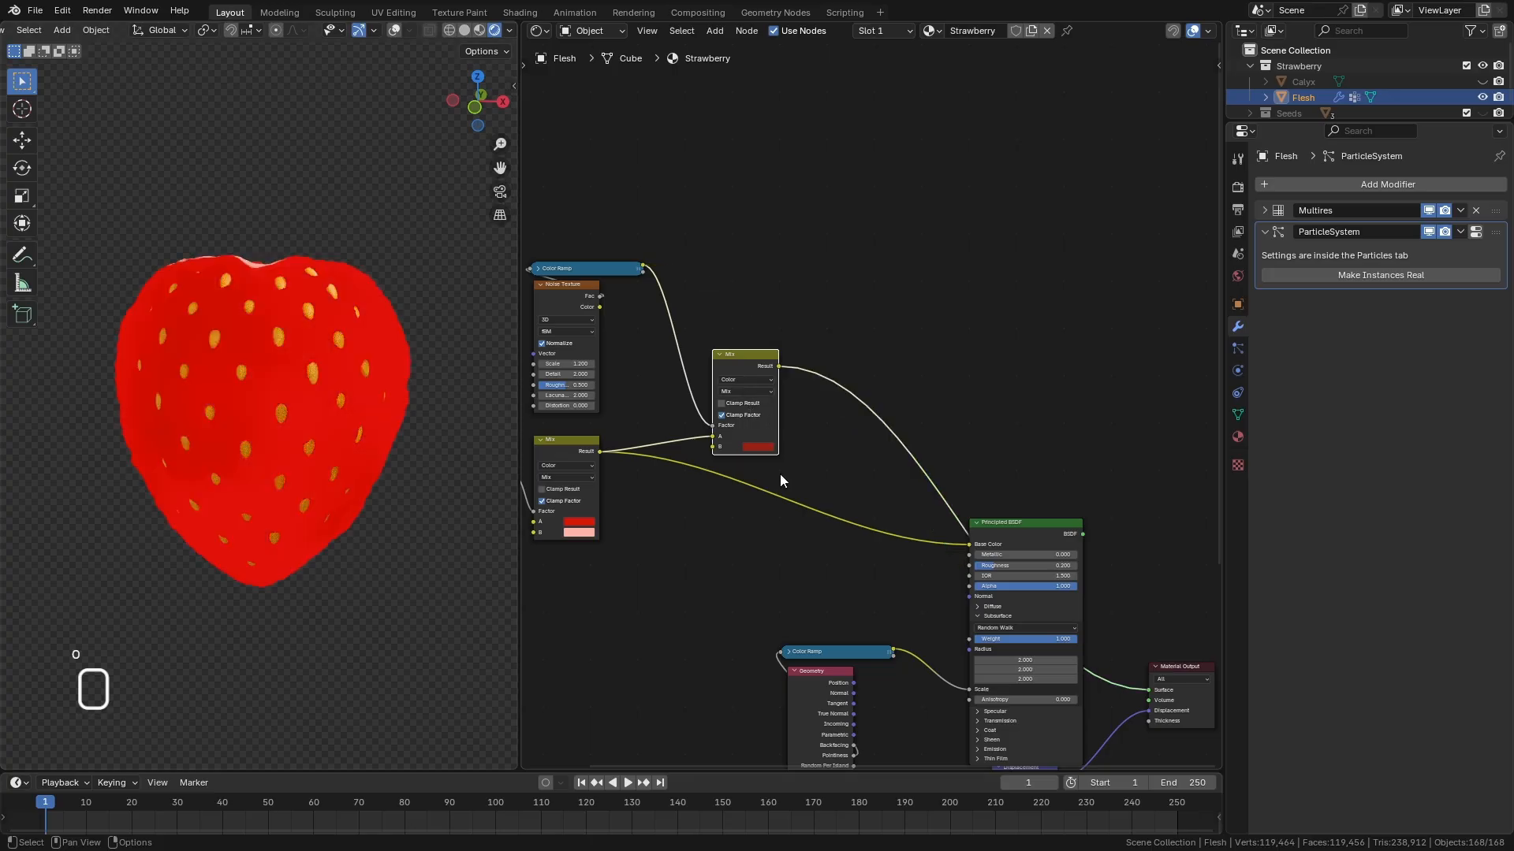
pyautogui.moveTo(367, 432)
pyautogui.mouseDown(button='middle')
pyautogui.moveTo(353, 499)
pyautogui.moveTo(201, 476)
pyautogui.moveTo(389, 432)
pyautogui.moveTo(430, 442)
pyautogui.moveTo(390, 427)
pyautogui.mouseUp(button='middle')
pyautogui.moveTo(728, 299); pyautogui.dragTo(877, 281, button='middle')
# Expand the noise Color Ramp and set its white stop to 0.700, checking the dark red patches from several sides.
pyautogui.moveTo(726, 253)
pyautogui.mouseDown()
pyautogui.moveTo(733, 210)
pyautogui.moveTo(765, 201)
pyautogui.moveTo(772, 215)
pyautogui.mouseUp()
pyautogui.click(694, 208)
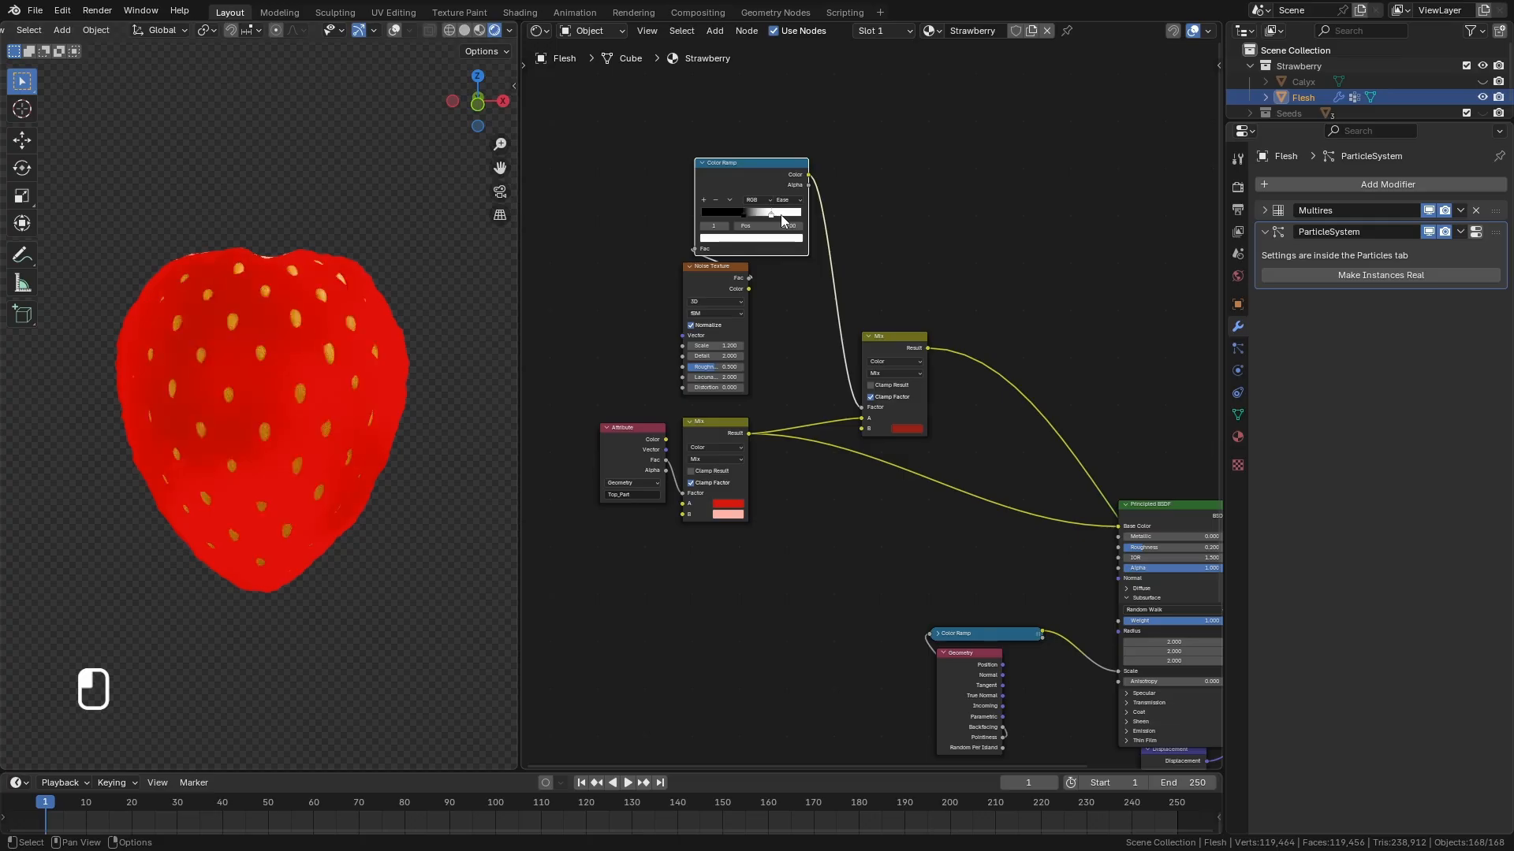
pyautogui.moveTo(395, 470)
pyautogui.mouseDown(button='middle')
pyautogui.moveTo(259, 463)
pyautogui.moveTo(287, 483)
pyautogui.moveTo(292, 410)
pyautogui.moveTo(364, 324)
pyautogui.moveTo(183, 550)
pyautogui.moveTo(98, 578)
pyautogui.moveTo(290, 390)
pyautogui.mouseUp(button='middle')
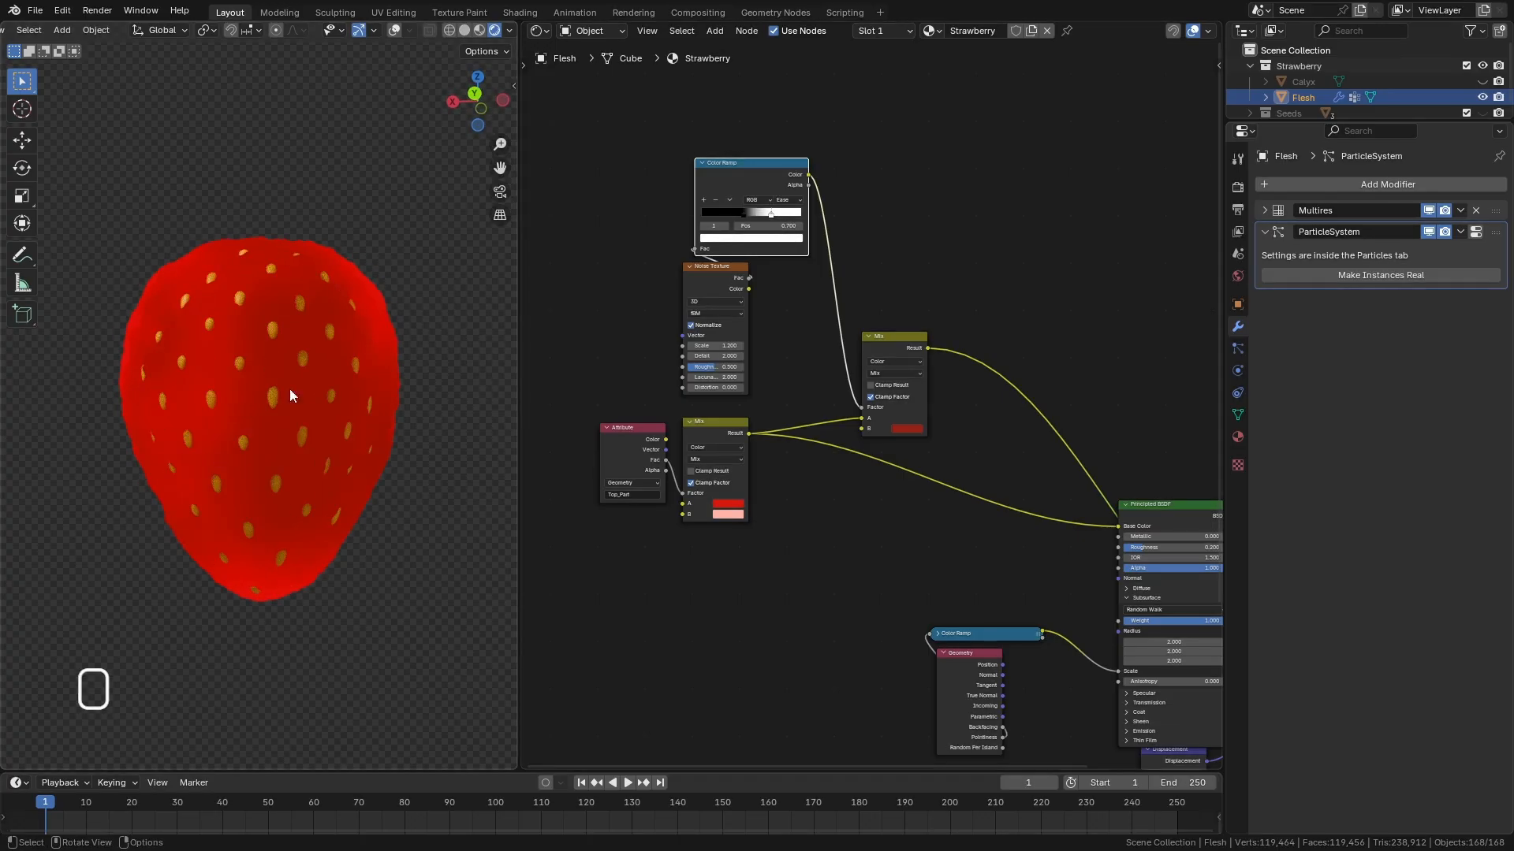
pyautogui.moveTo(375, 427); pyautogui.dragTo(489, 481, button='middle')
# Route the Principled BSDF back to the Material Output's Surface, check the strawberry and save the file.
pyautogui.moveTo(909, 615); pyautogui.dragTo(673, 550, button='middle')
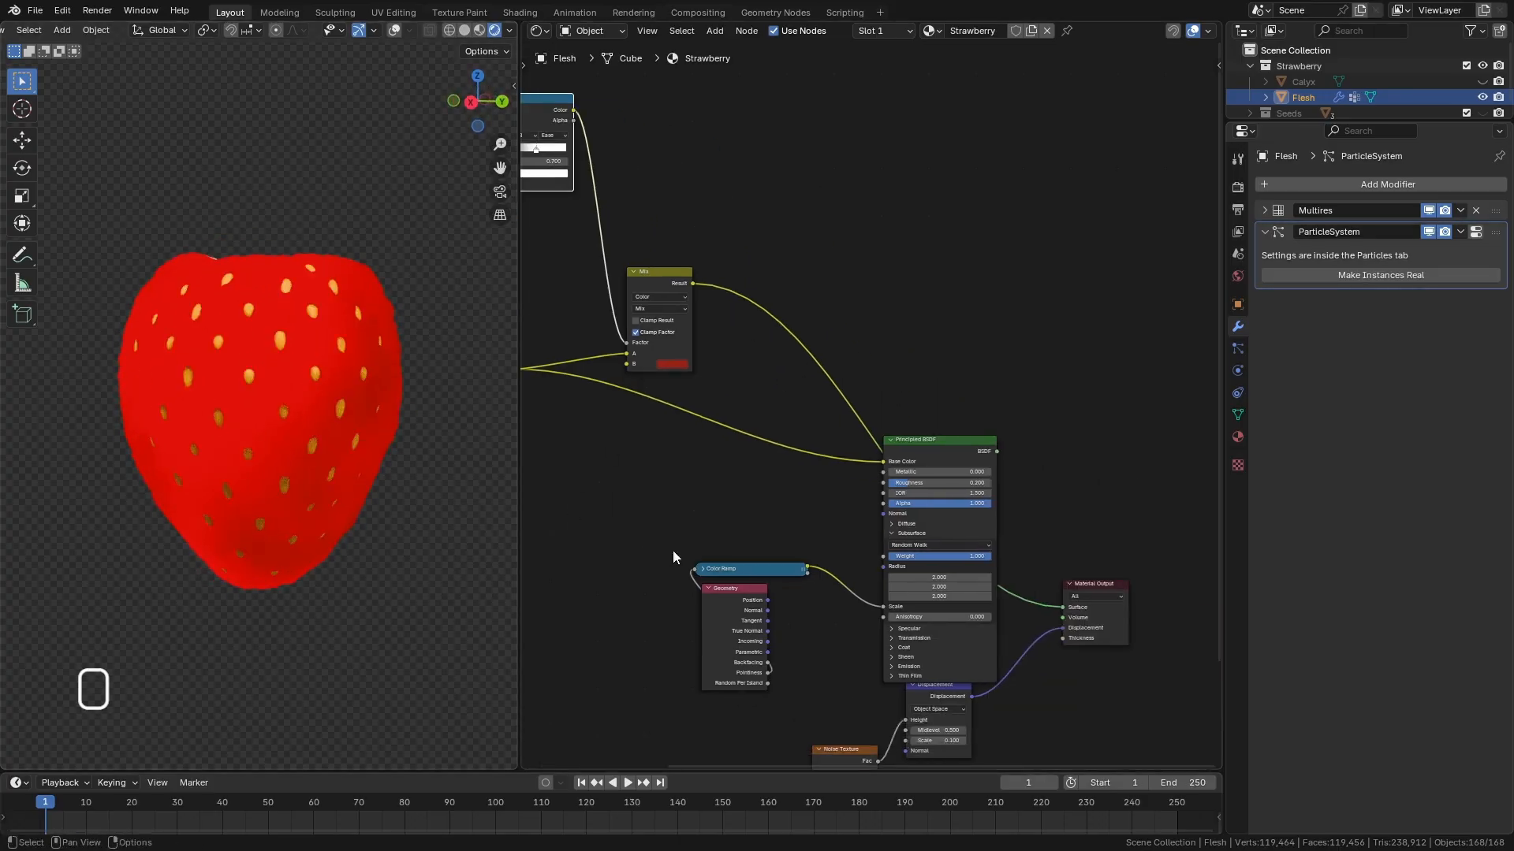
pyautogui.keyDown('ctrl'); pyautogui.keyDown('shift'); pyautogui.click(1004, 460); pyautogui.keyUp('shift'); pyautogui.keyUp('ctrl')
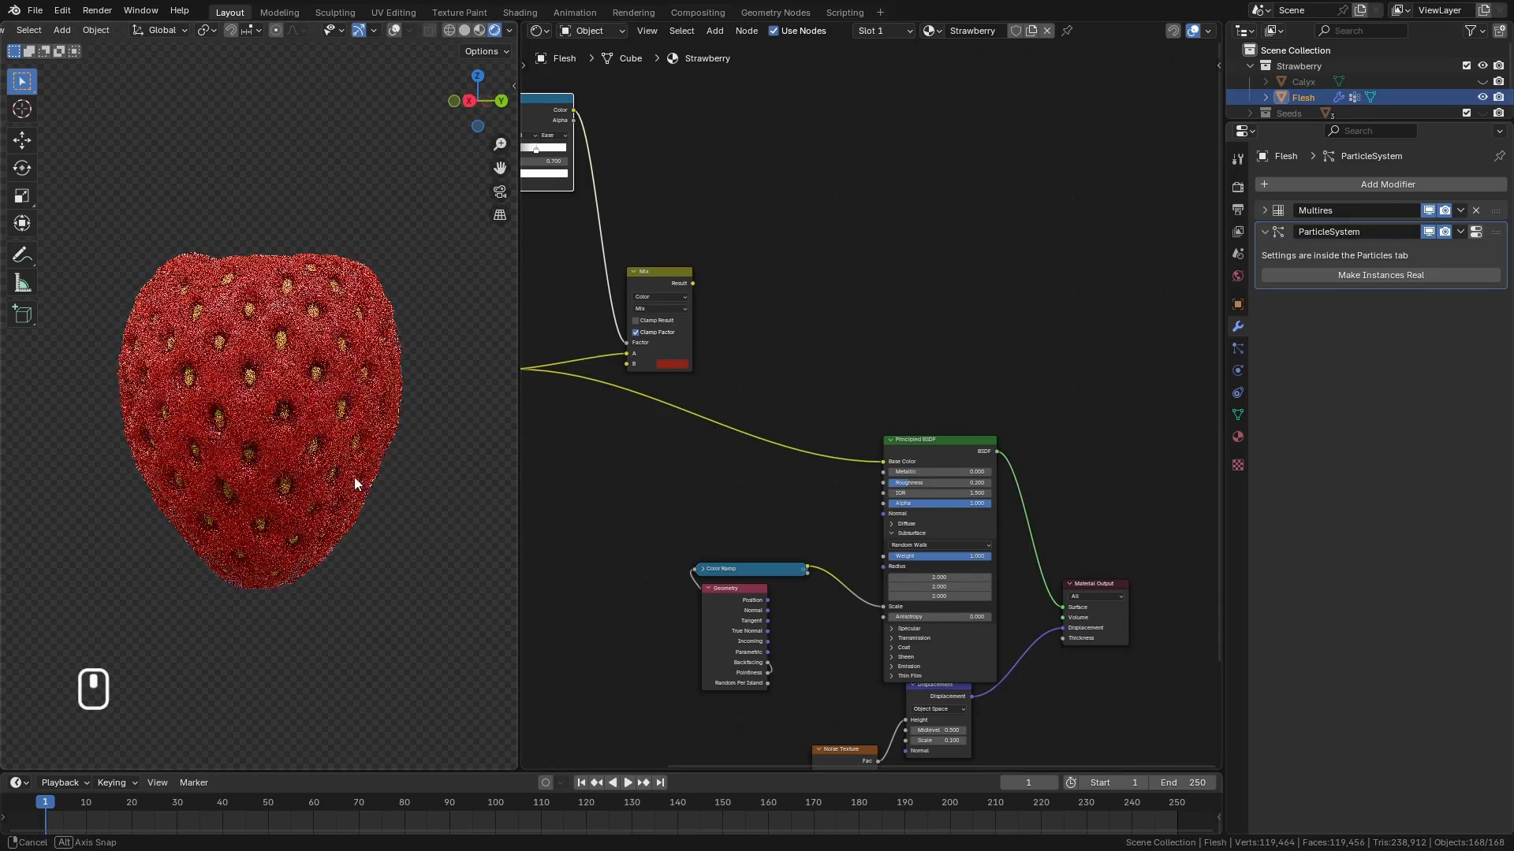
pyautogui.moveTo(199, 607); pyautogui.dragTo(354, 555, button='middle')
pyautogui.hotkey('ctrl', 's')
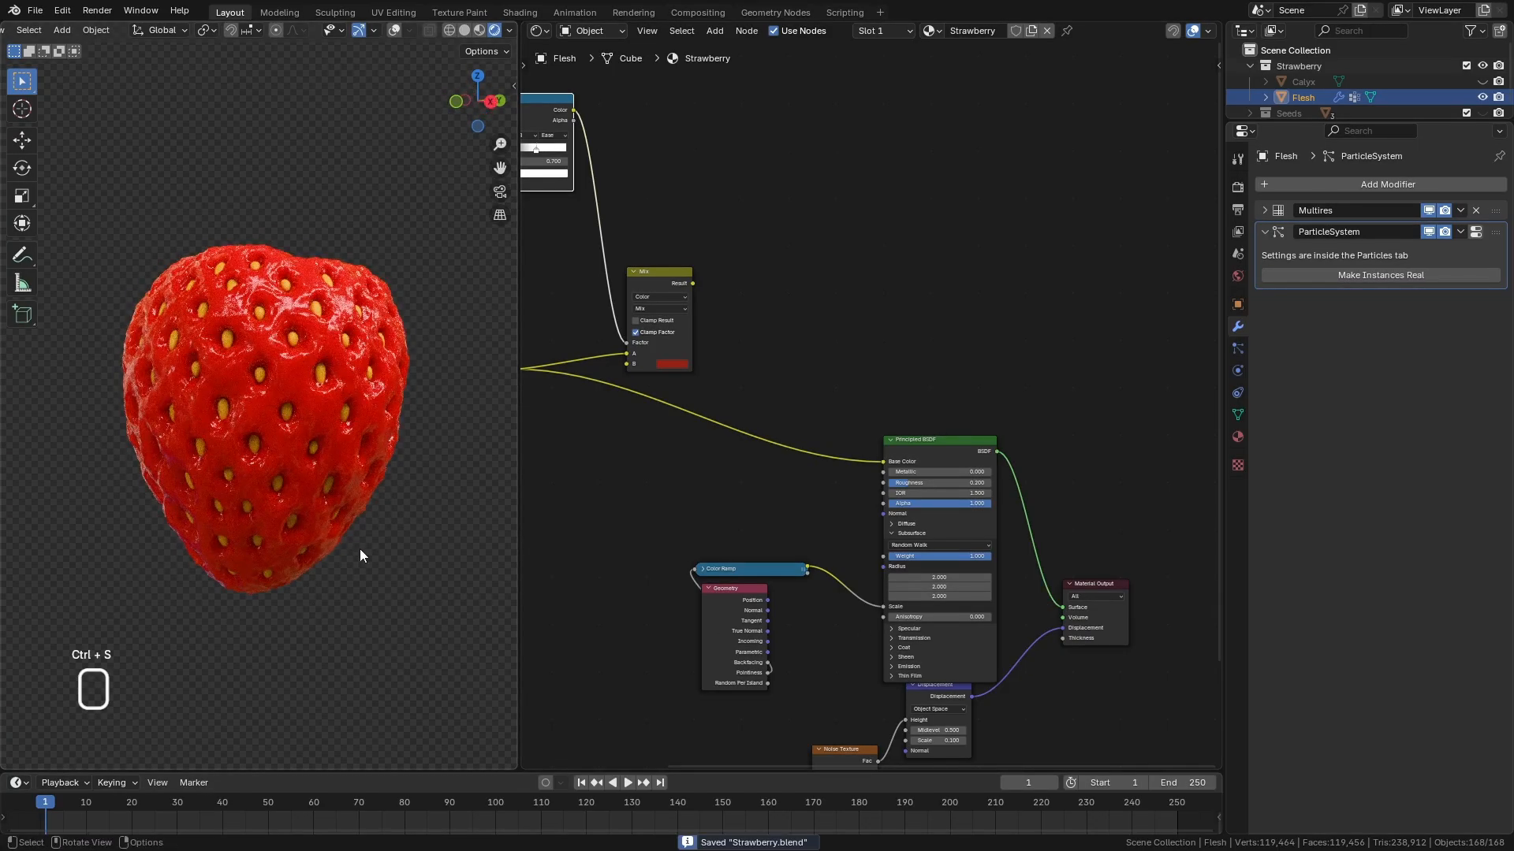
# Connect the second Mix node's Result to the Principled BSDF's Base Color and check the strawberry from several sides and up close.
pyautogui.moveTo(793, 383); pyautogui.dragTo(935, 445, button='middle')
pyautogui.moveTo(833, 345); pyautogui.dragTo(1024, 523)
pyautogui.moveTo(367, 505); pyautogui.dragTo(449, 516, button='middle')
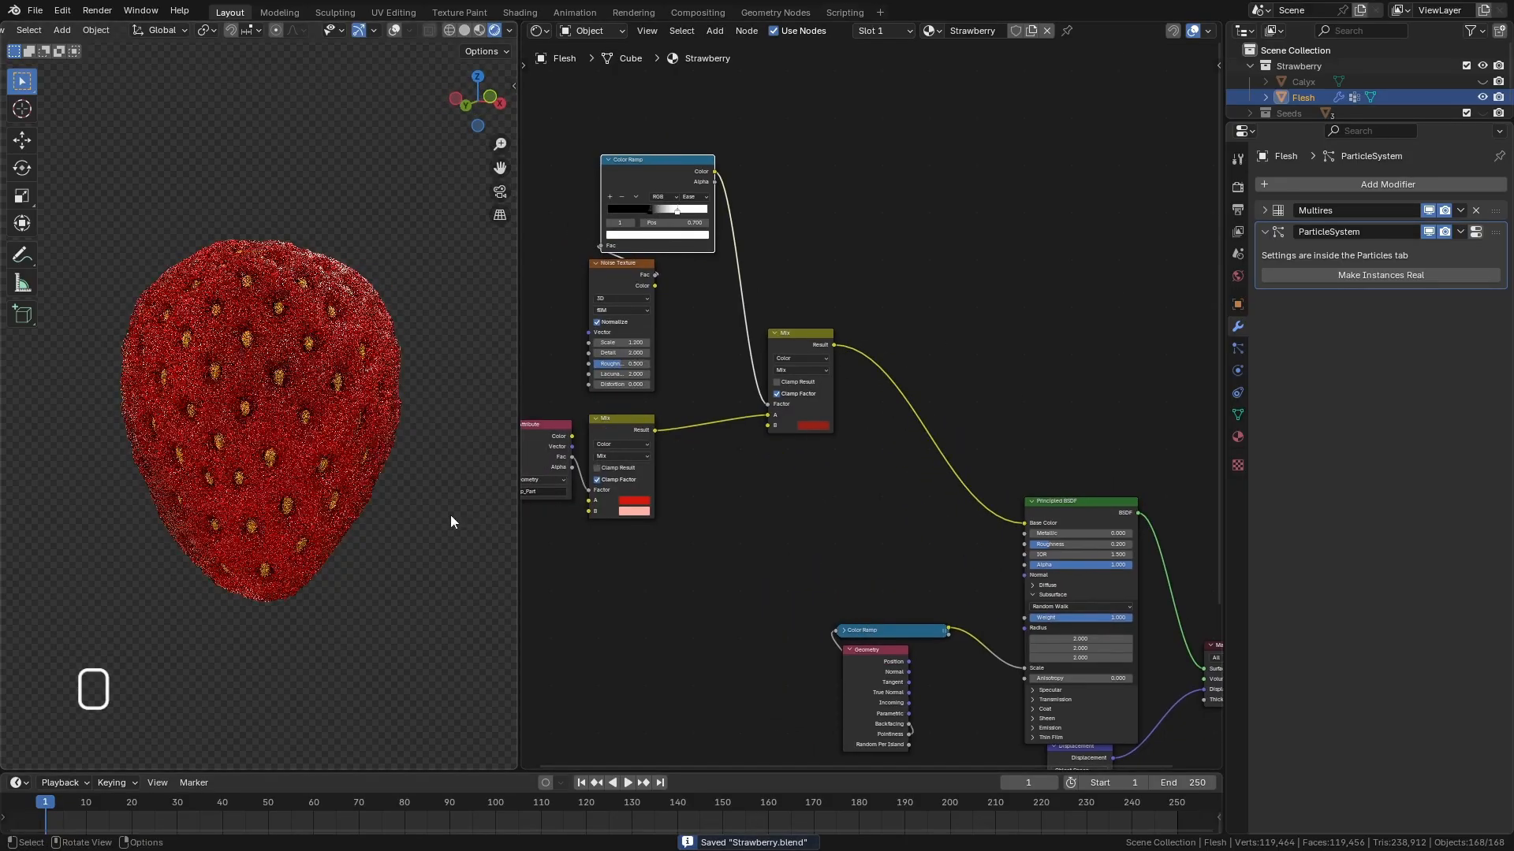
pyautogui.moveTo(347, 497); pyautogui.dragTo(377, 576, button='middle')
pyautogui.moveTo(937, 252); pyautogui.dragTo(887, 309, button='middle')
pyautogui.click(885, 313)
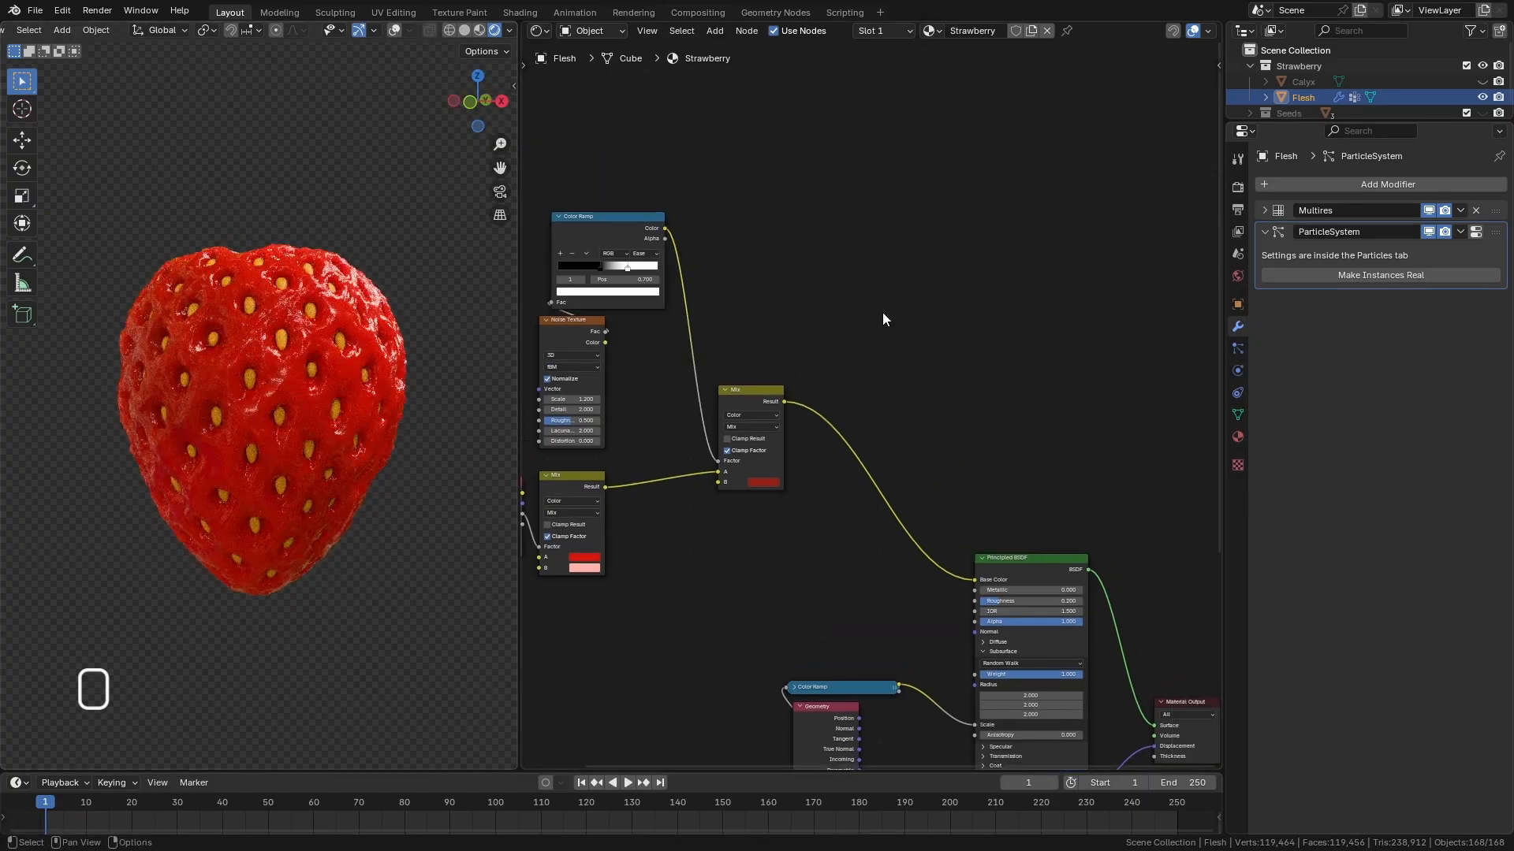
pyautogui.scroll(10, 285, 367)
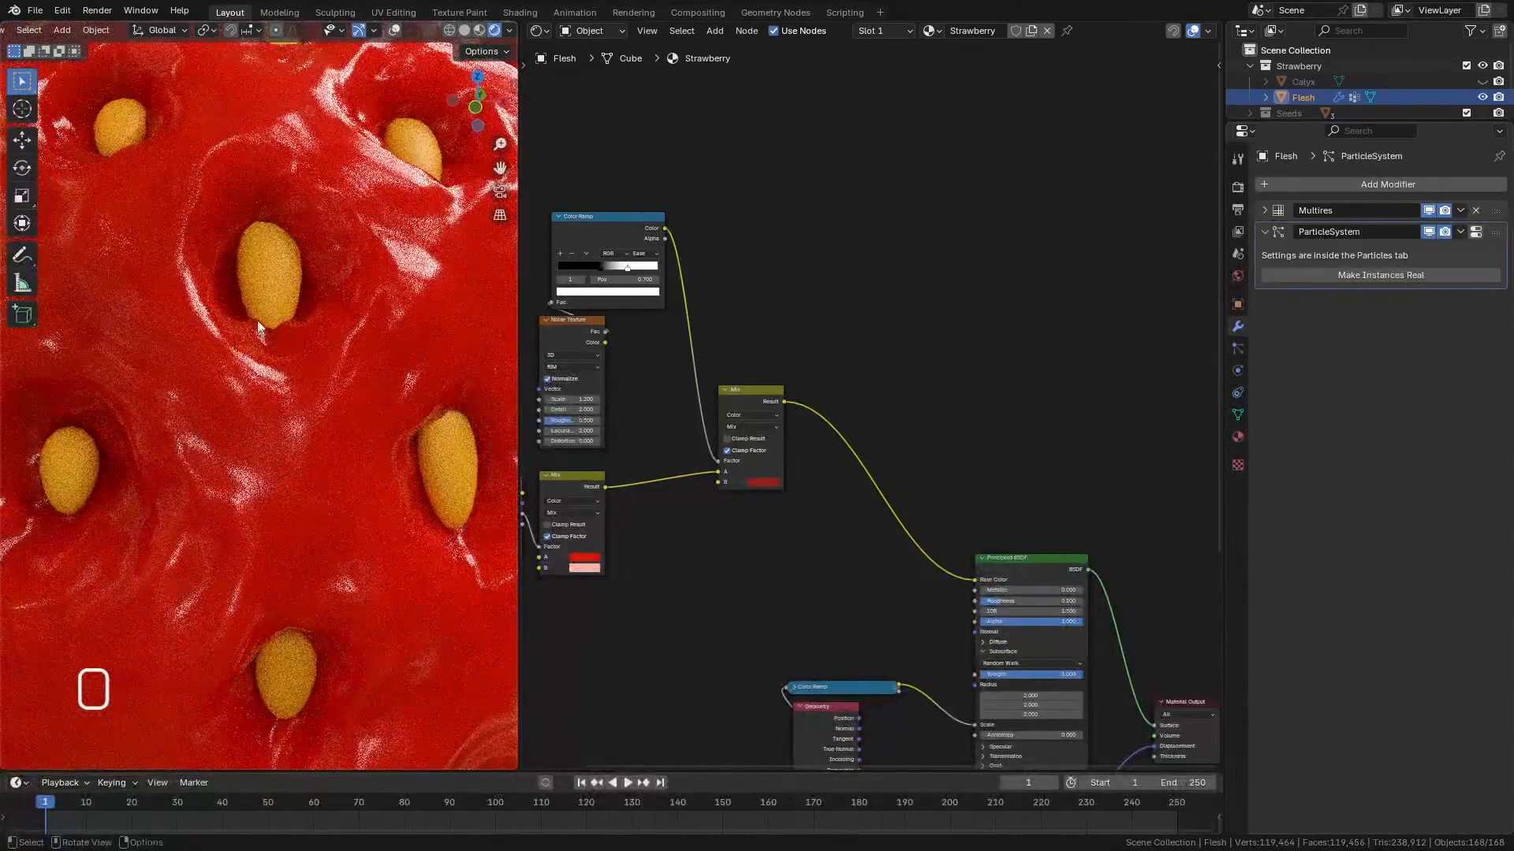
pyautogui.moveTo(257, 322); pyautogui.dragTo(220, 365, button='middle')
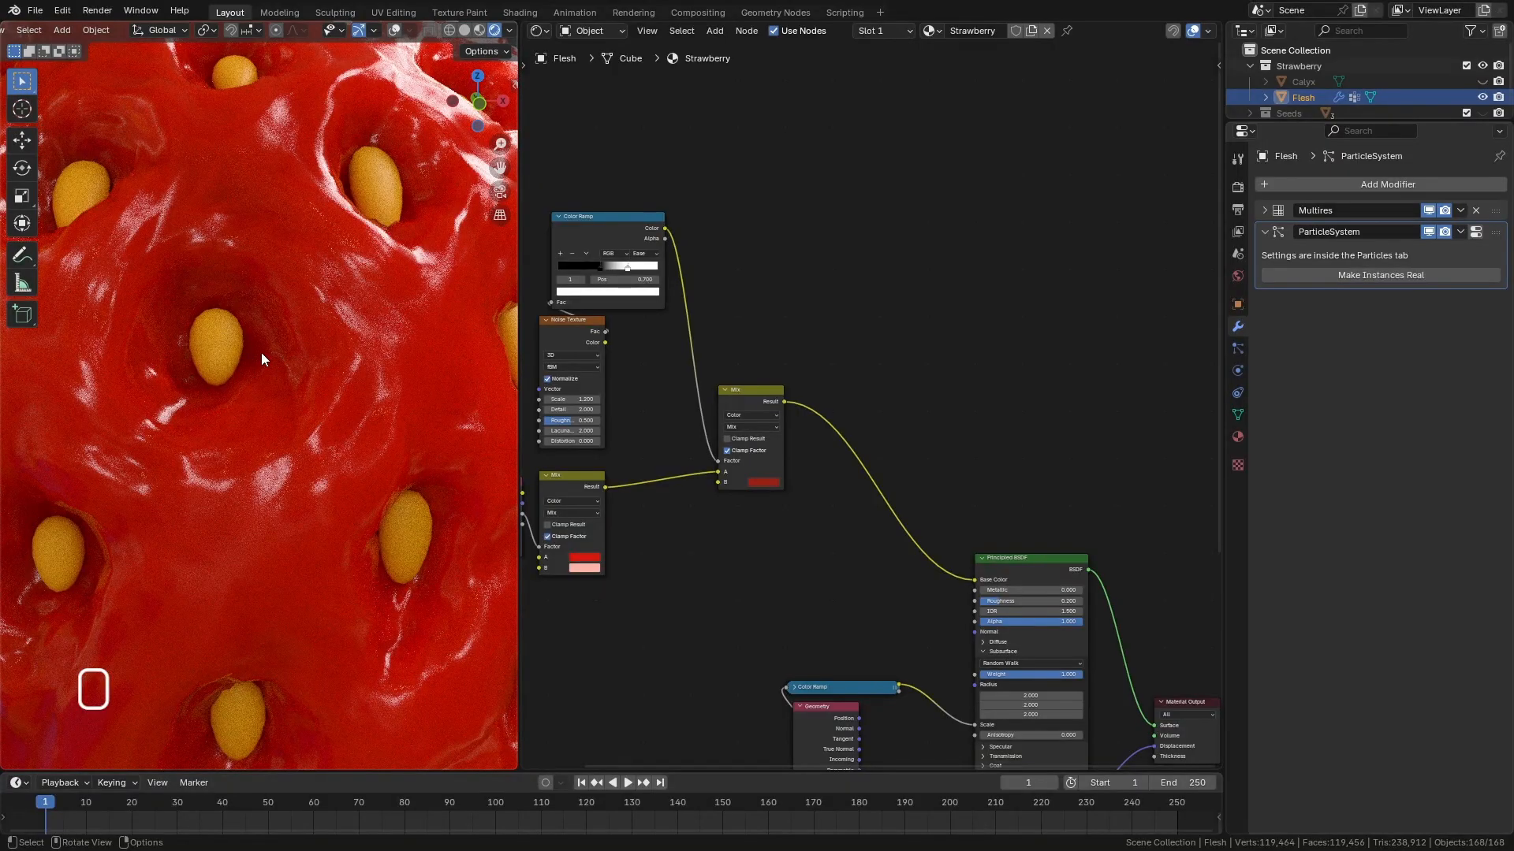
pyautogui.scroll(-9, 262, 352)
pyautogui.moveTo(268, 372)
pyautogui.mouseDown(button='middle')
pyautogui.moveTo(356, 380)
pyautogui.moveTo(286, 360)
pyautogui.mouseUp(button='middle')
pyautogui.scroll(5, 284, 358)
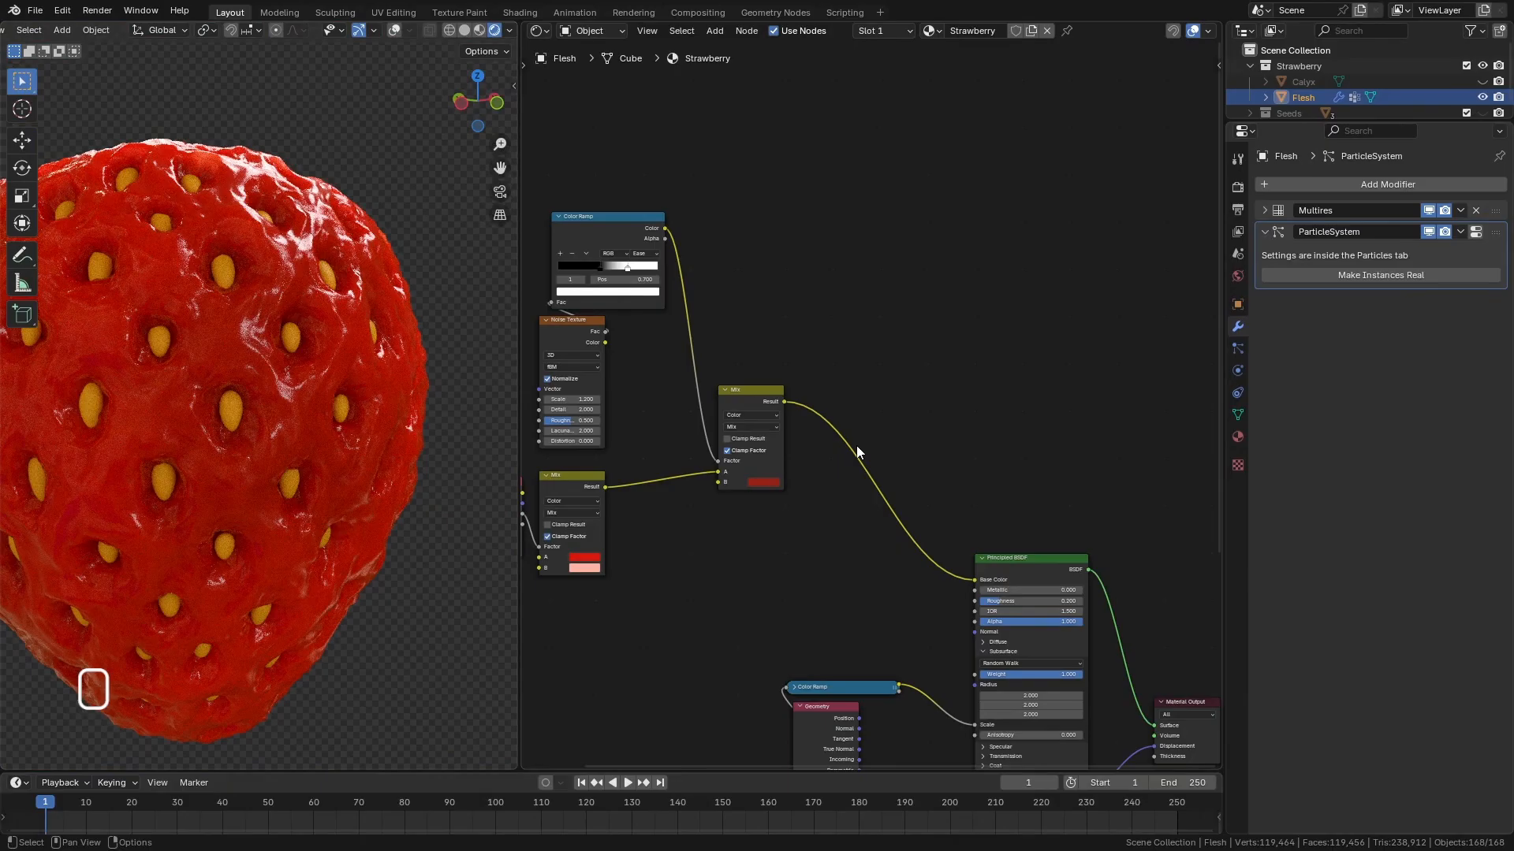
# Add an Ambient Occlusion node in the free space above the noise Color Ramp.
pyautogui.moveTo(856, 446); pyautogui.dragTo(864, 549, button='middle')
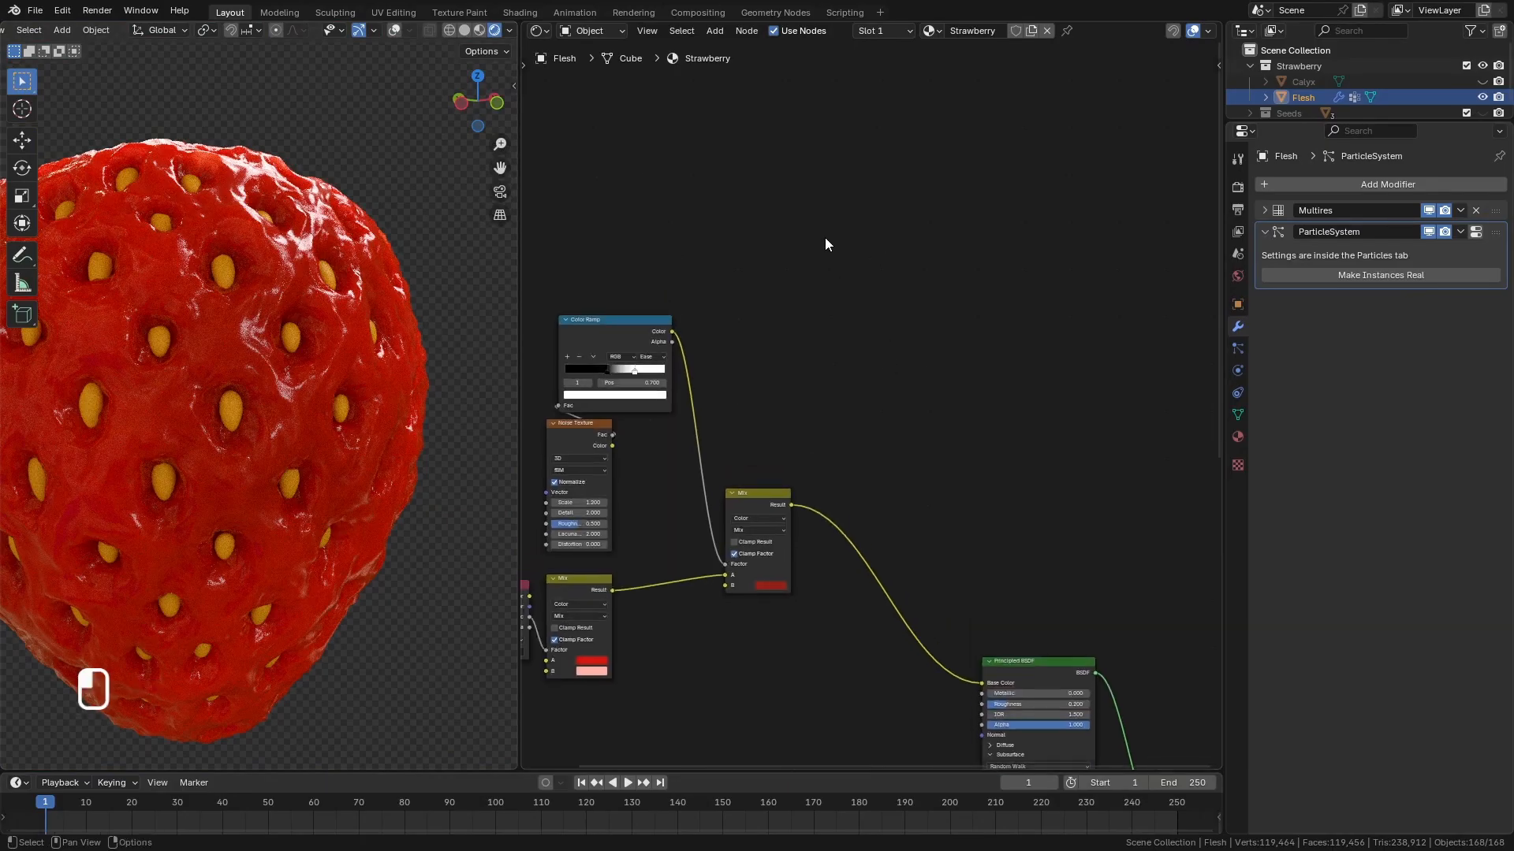
pyautogui.press('space')
pyautogui.write('m')
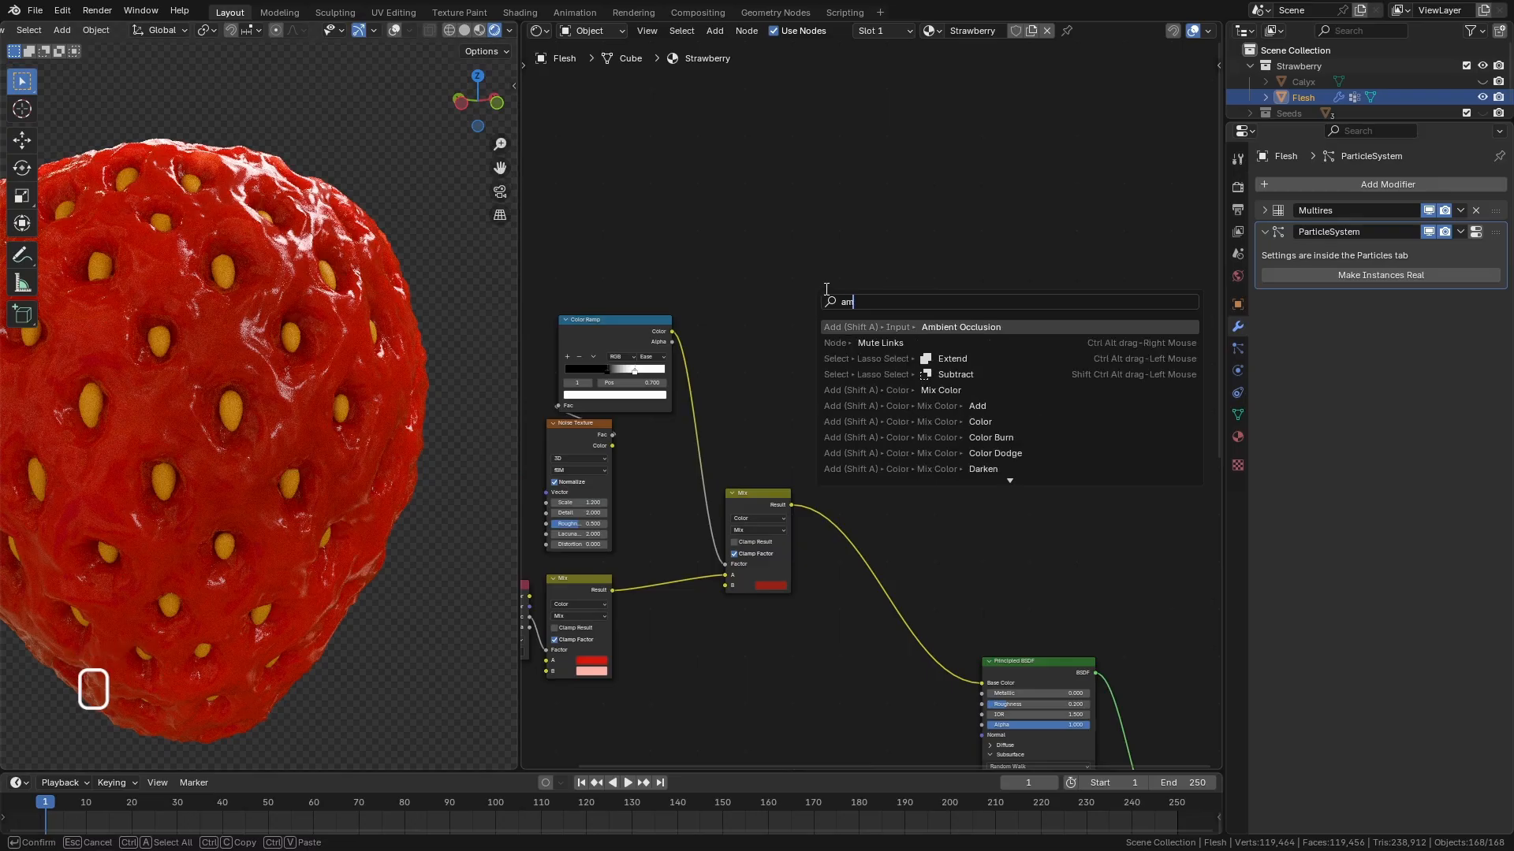
pyautogui.click(986, 327)
pyautogui.click(716, 151)
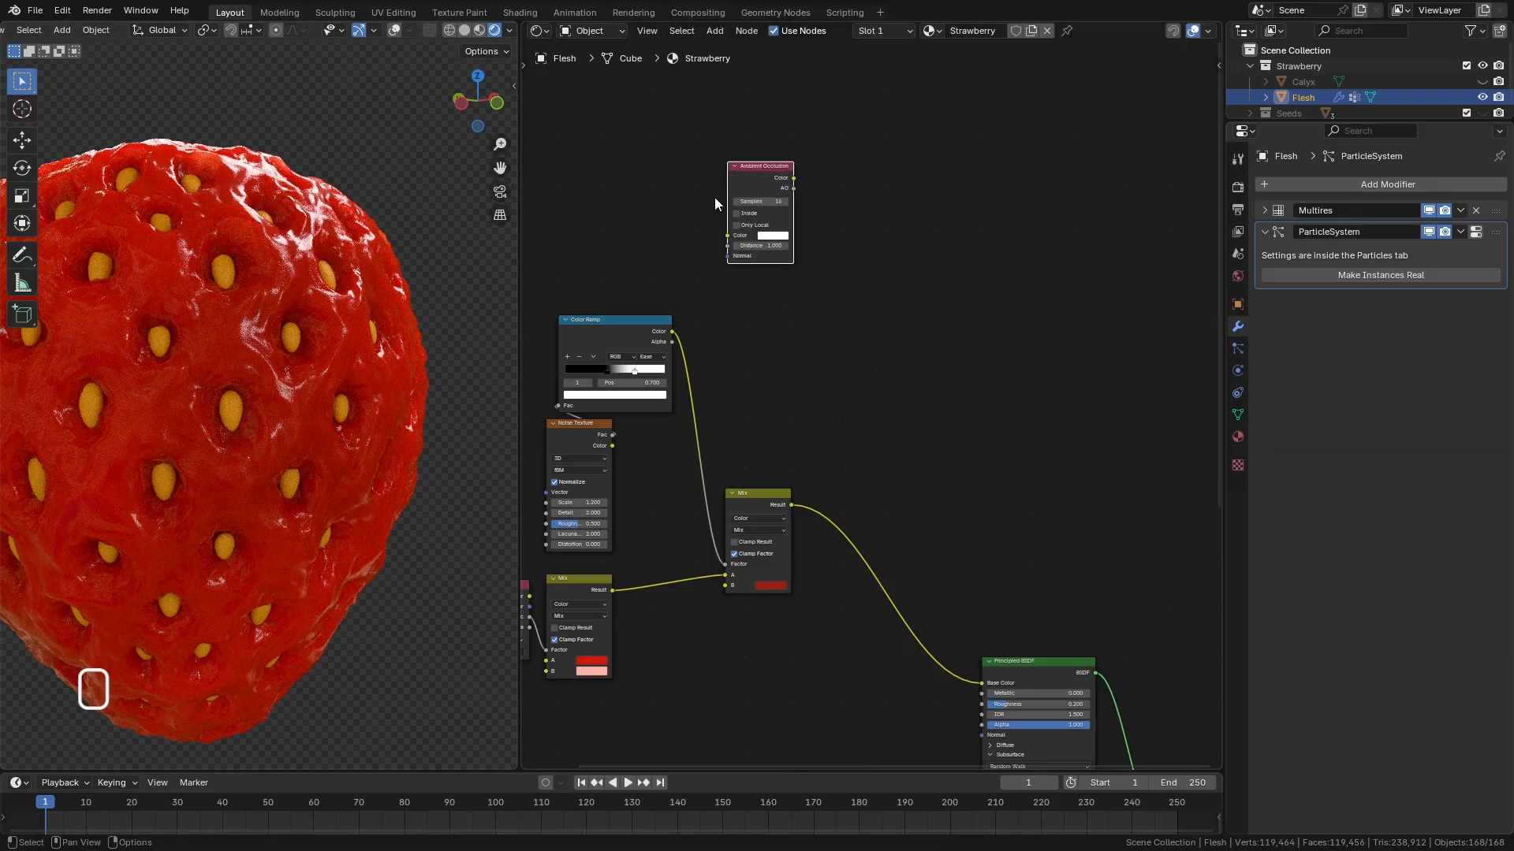
pyautogui.scroll(4, 785, 145)
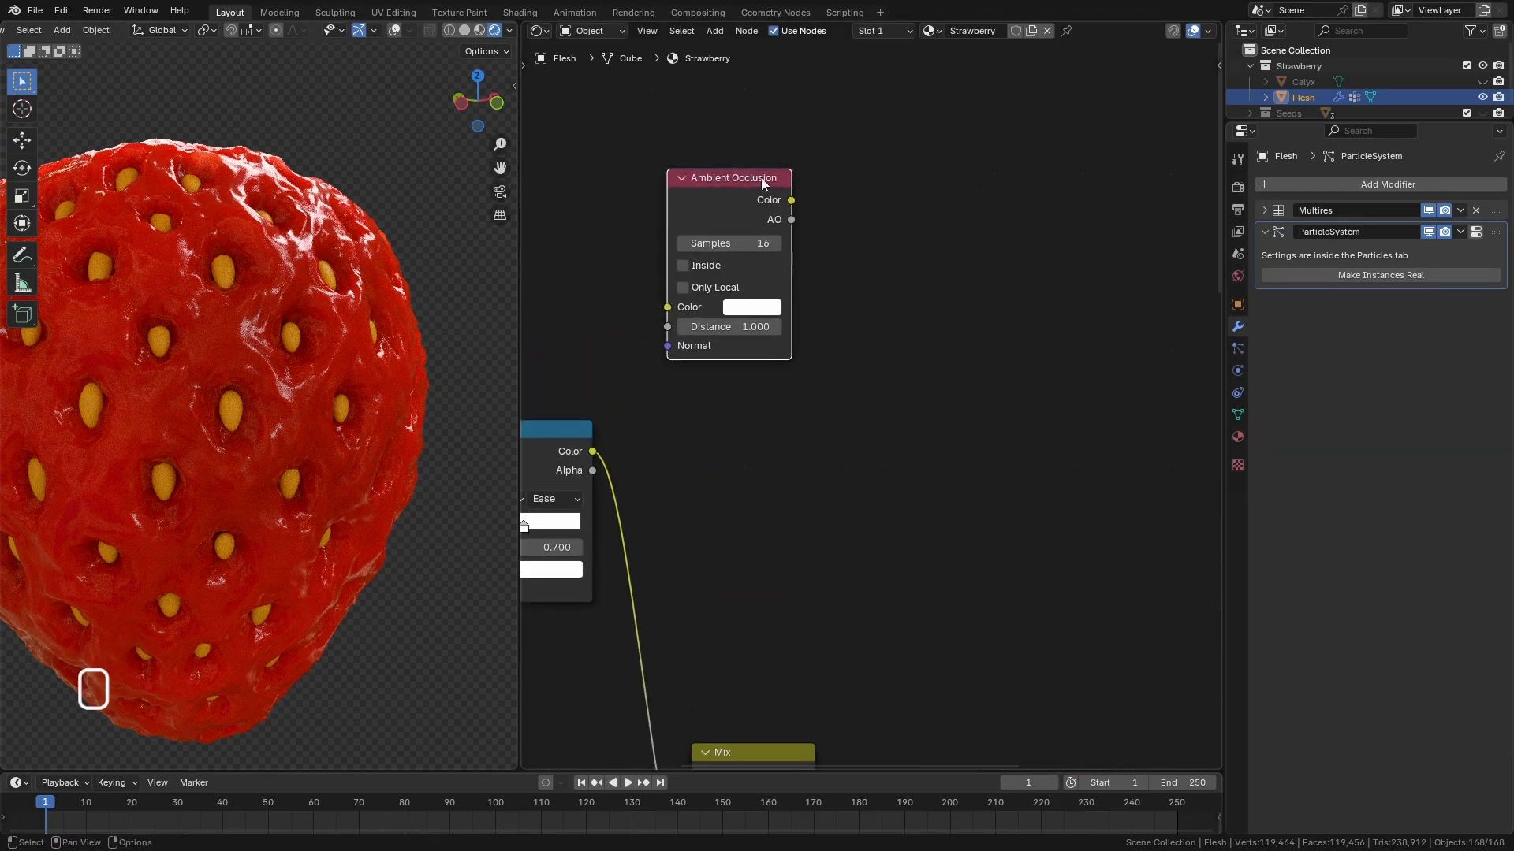
# Preview the Ambient Occlusion node's output on the strawberry and inspect the shading around the seed pits from near and far.
pyautogui.keyDown('ctrl'); pyautogui.keyDown('shift'); pyautogui.click(755, 190); pyautogui.keyUp('shift'); pyautogui.keyUp('ctrl')
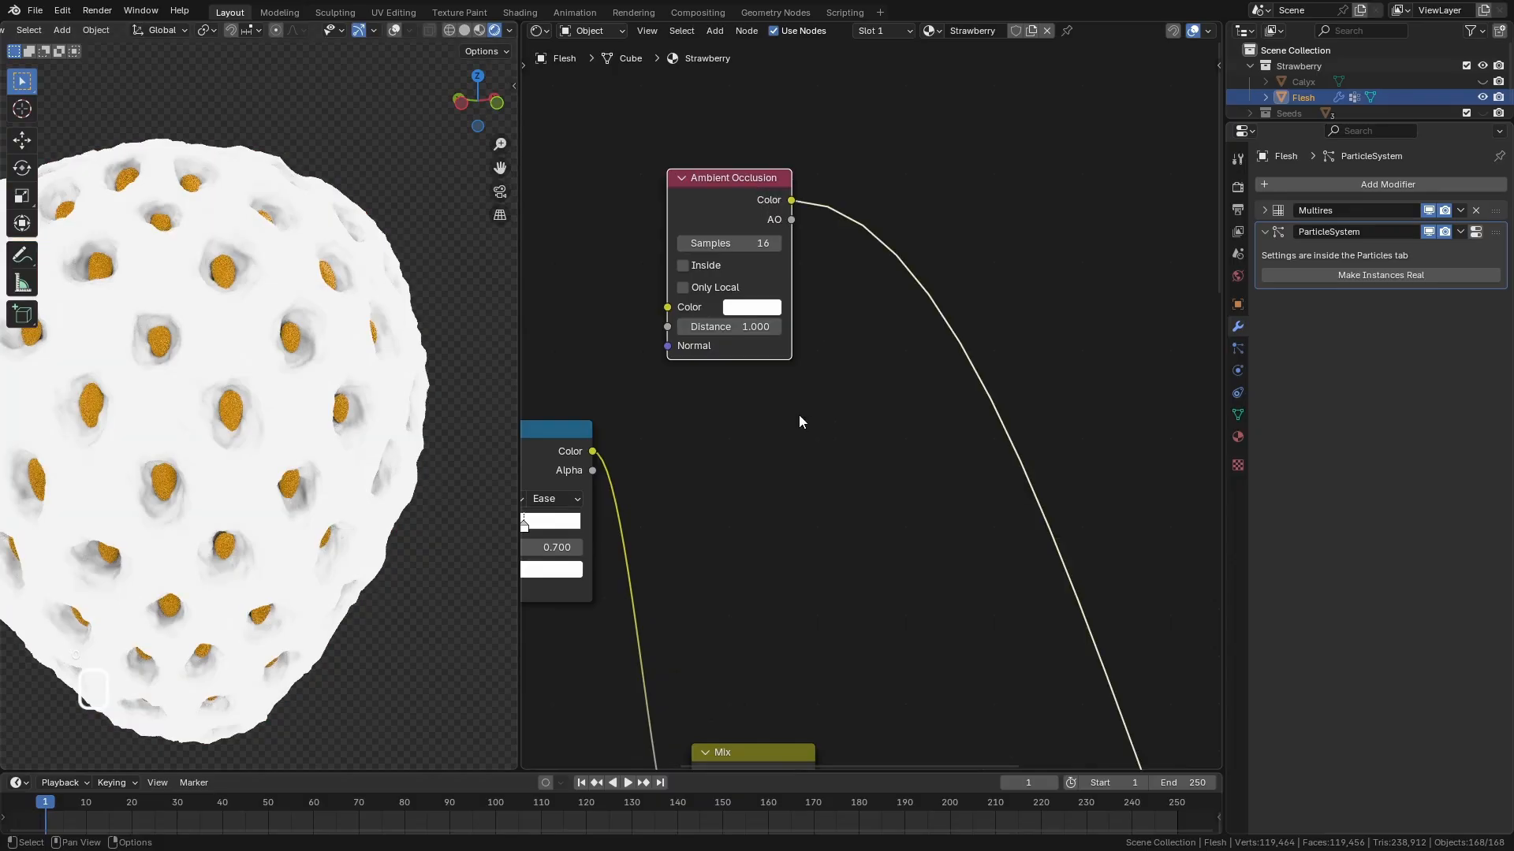
pyautogui.scroll(-5, 799, 415)
pyautogui.scroll(-5, 285, 415)
pyautogui.moveTo(298, 417); pyautogui.dragTo(282, 432, button='middle')
pyautogui.scroll(2, 282, 432)
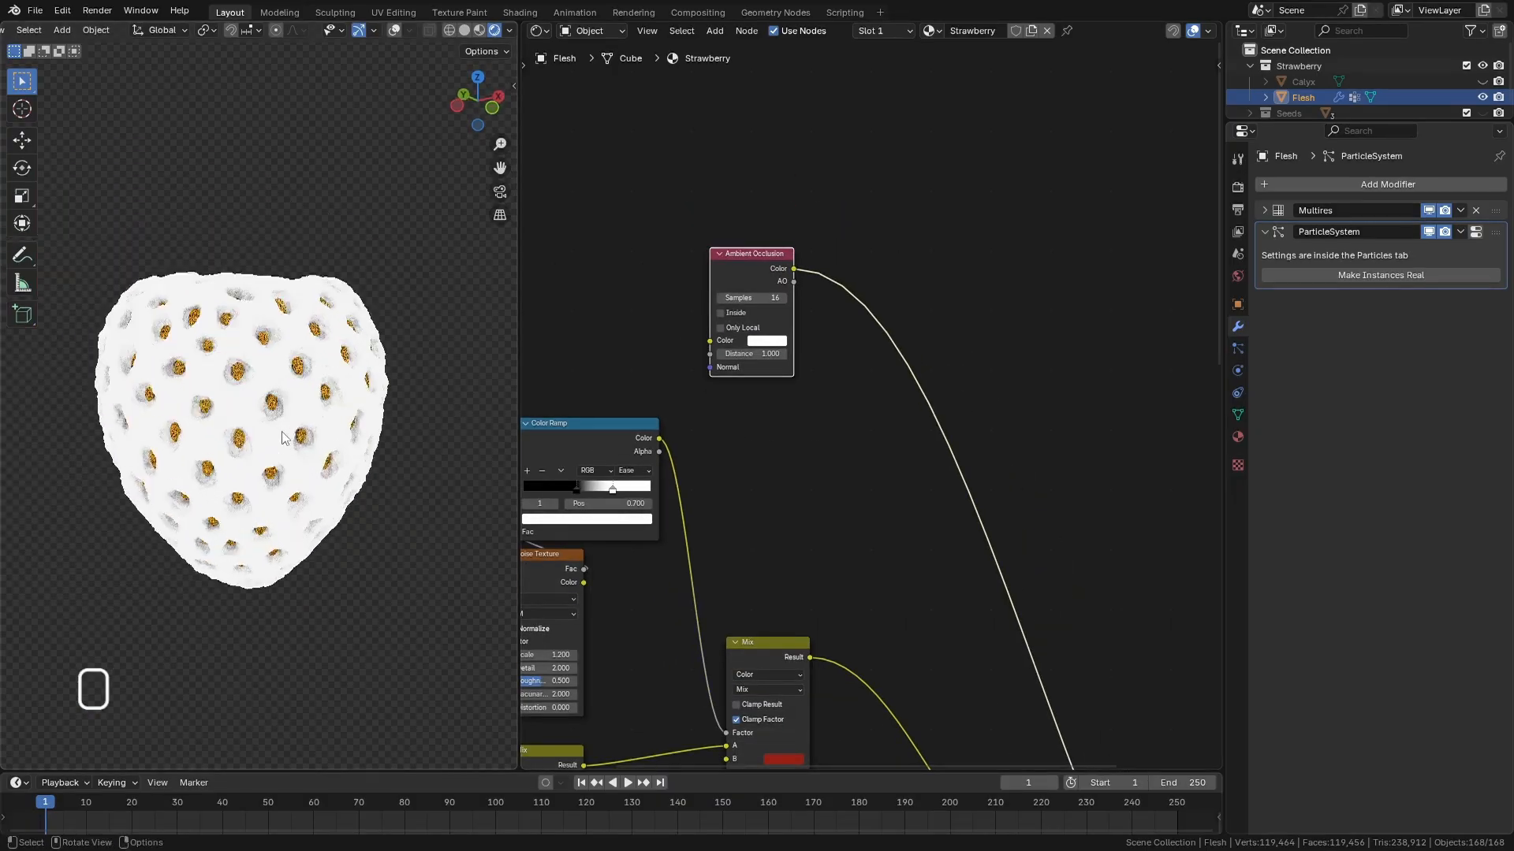
pyautogui.scroll(6, 284, 436)
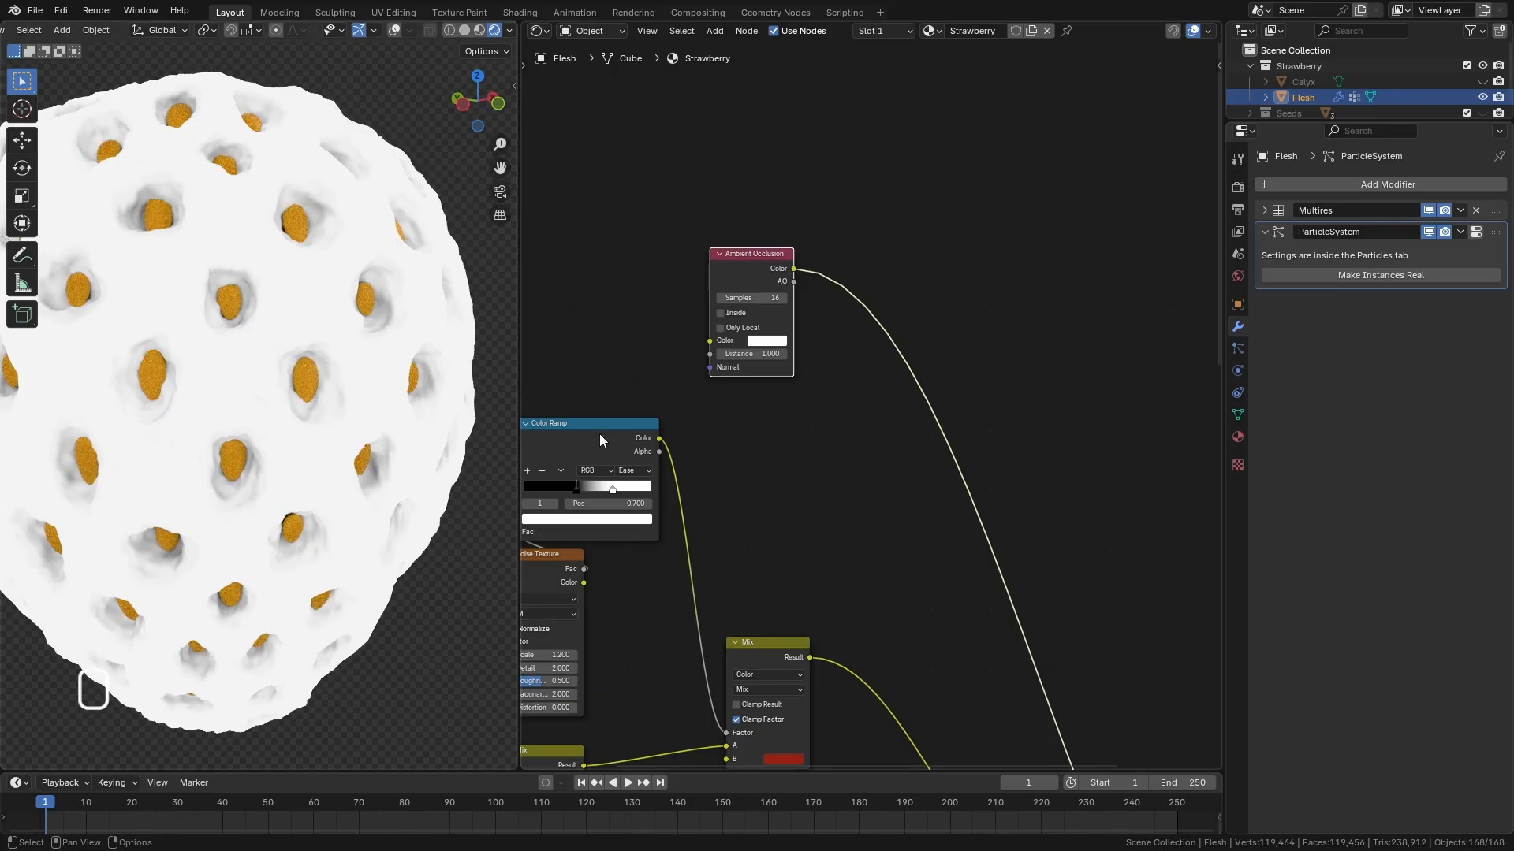
pyautogui.scroll(1, 757, 356)
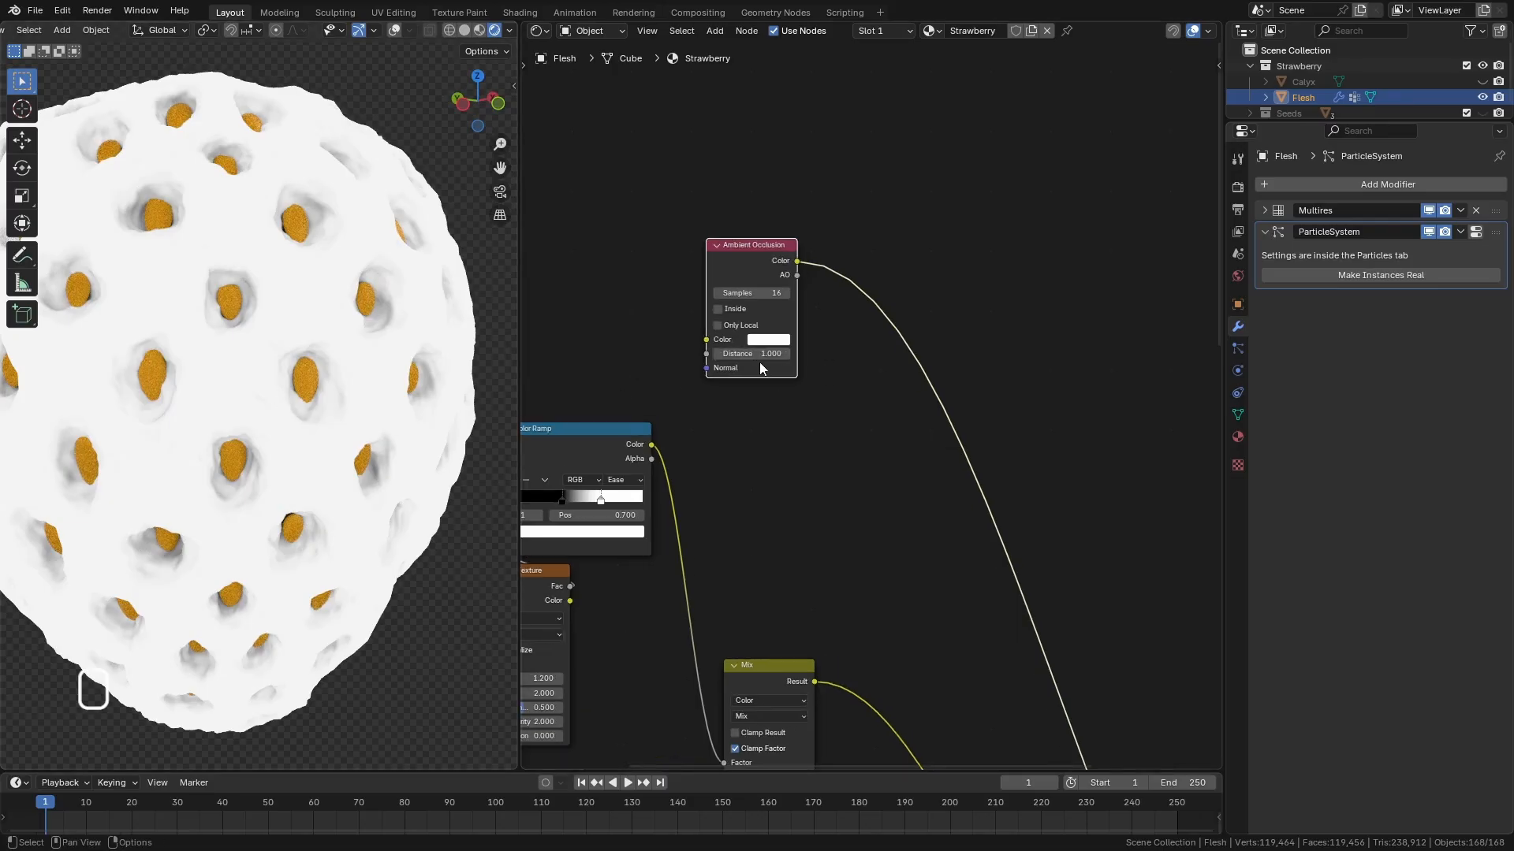
# Try the Ambient Occlusion node with Only Local switched on and off and a distance of 10.300, comparing the seed pits.
pyautogui.click(718, 326)
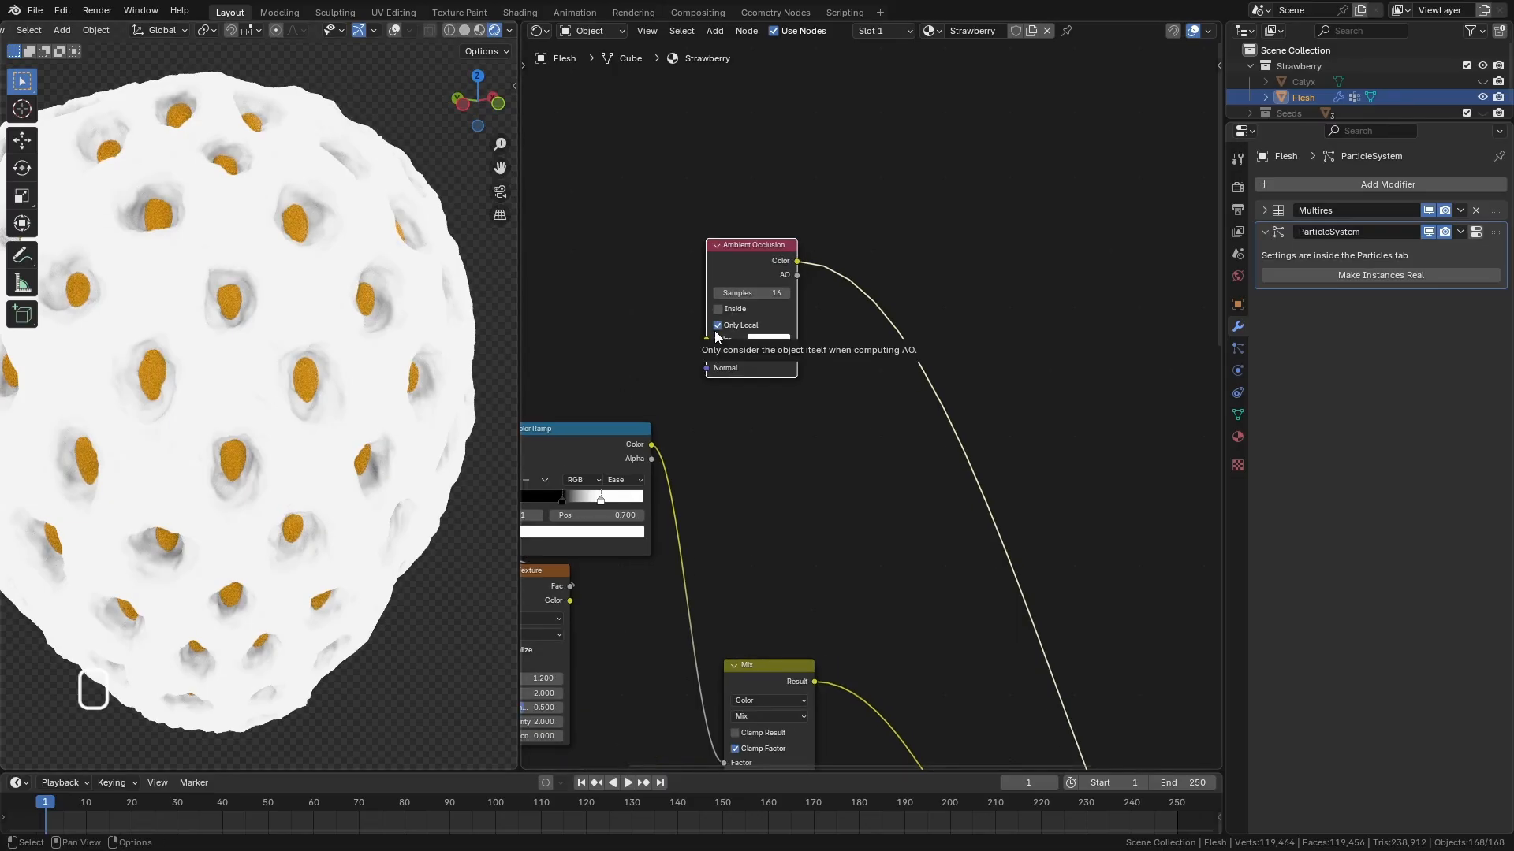
pyautogui.click(718, 325)
pyautogui.moveTo(445, 465); pyautogui.dragTo(229, 483, button='middle')
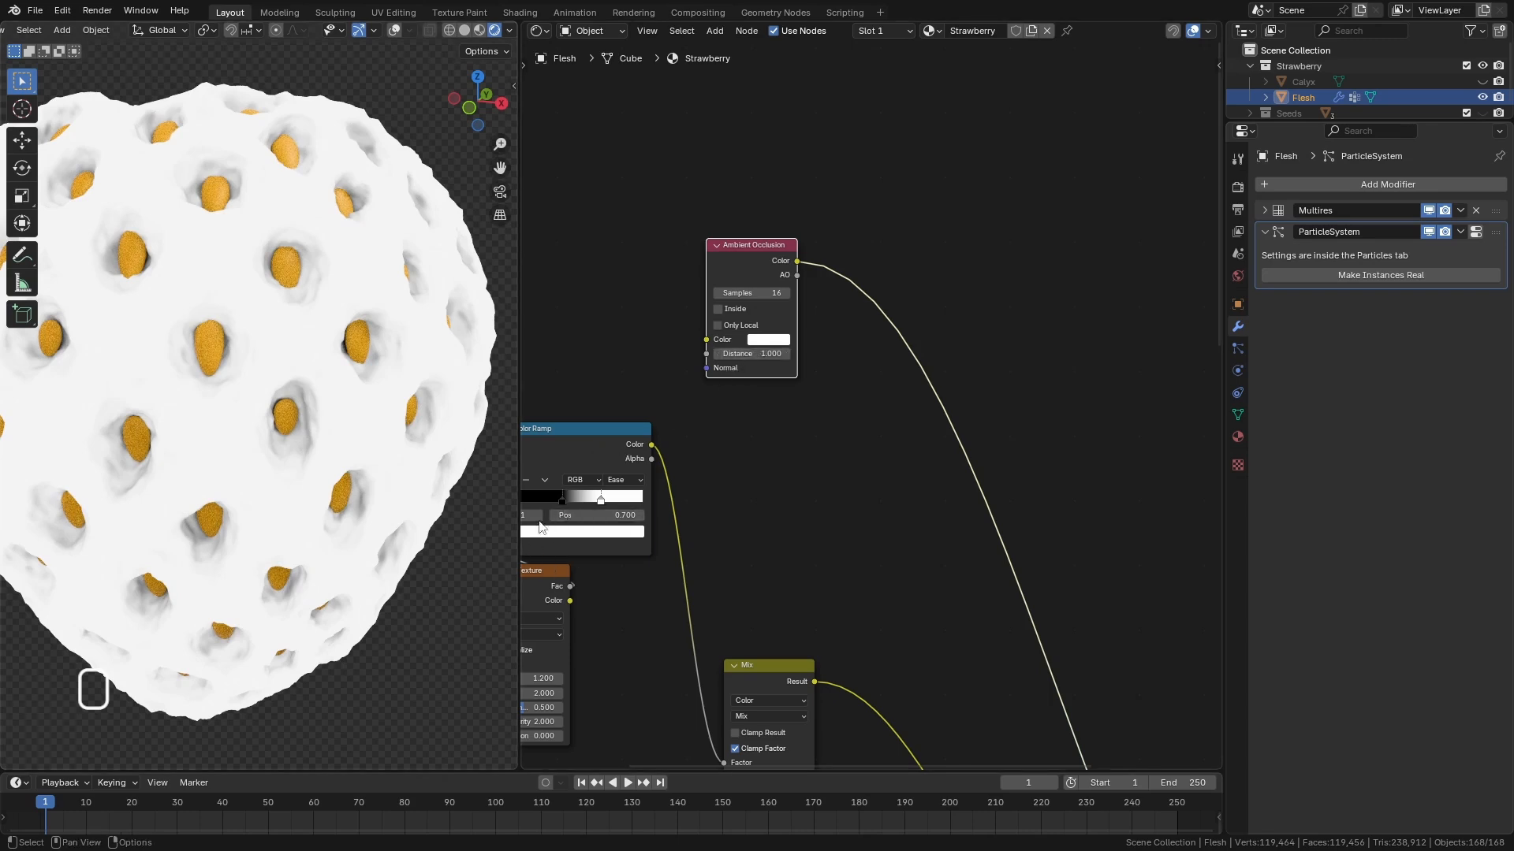
pyautogui.moveTo(750, 356); pyautogui.dragTo(742, 352)
pyautogui.click(718, 325)
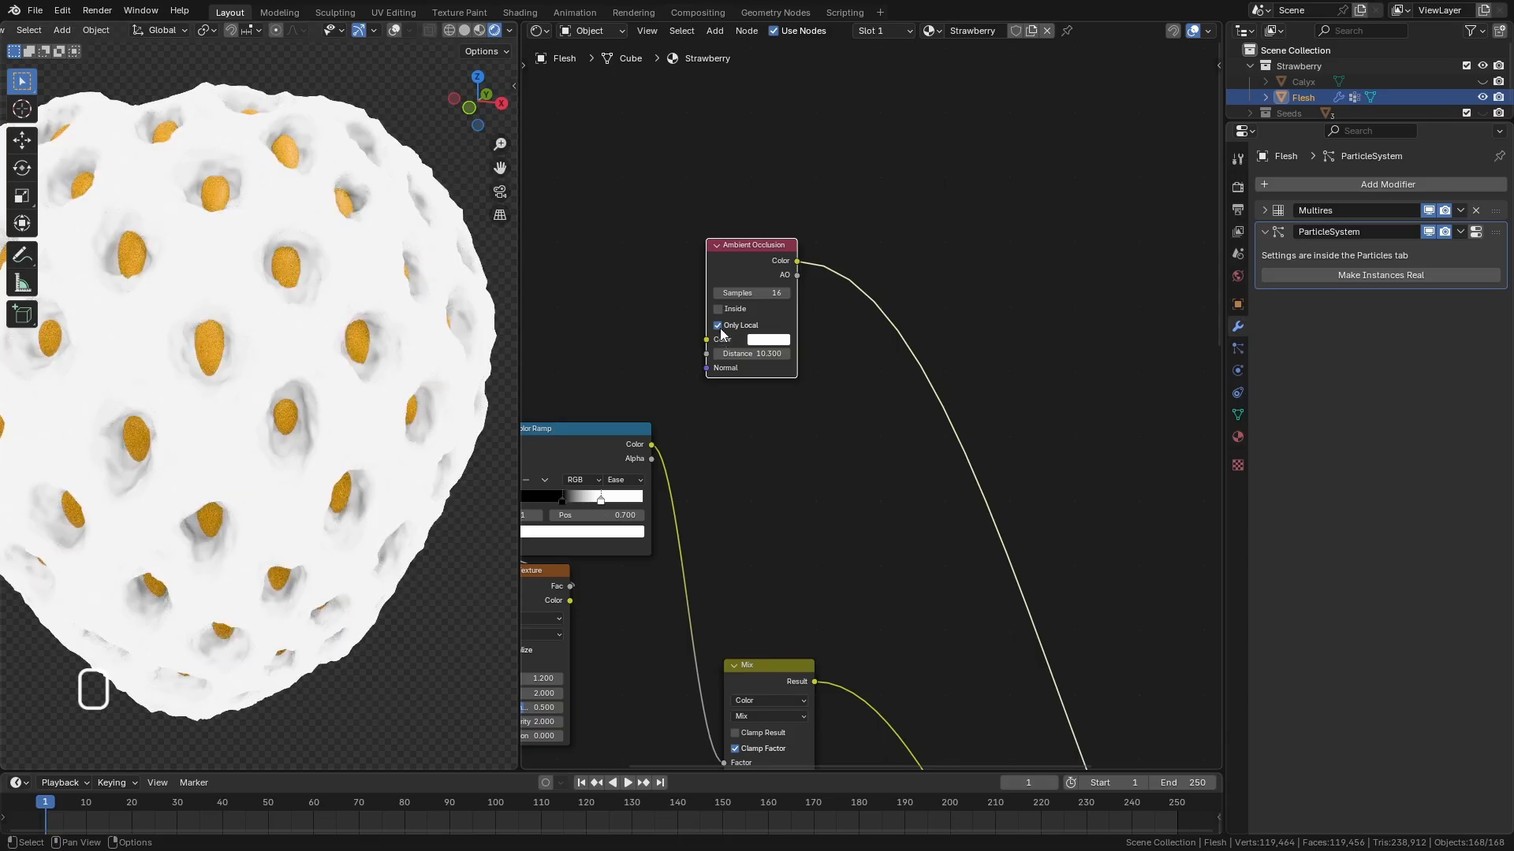
pyautogui.click(718, 326)
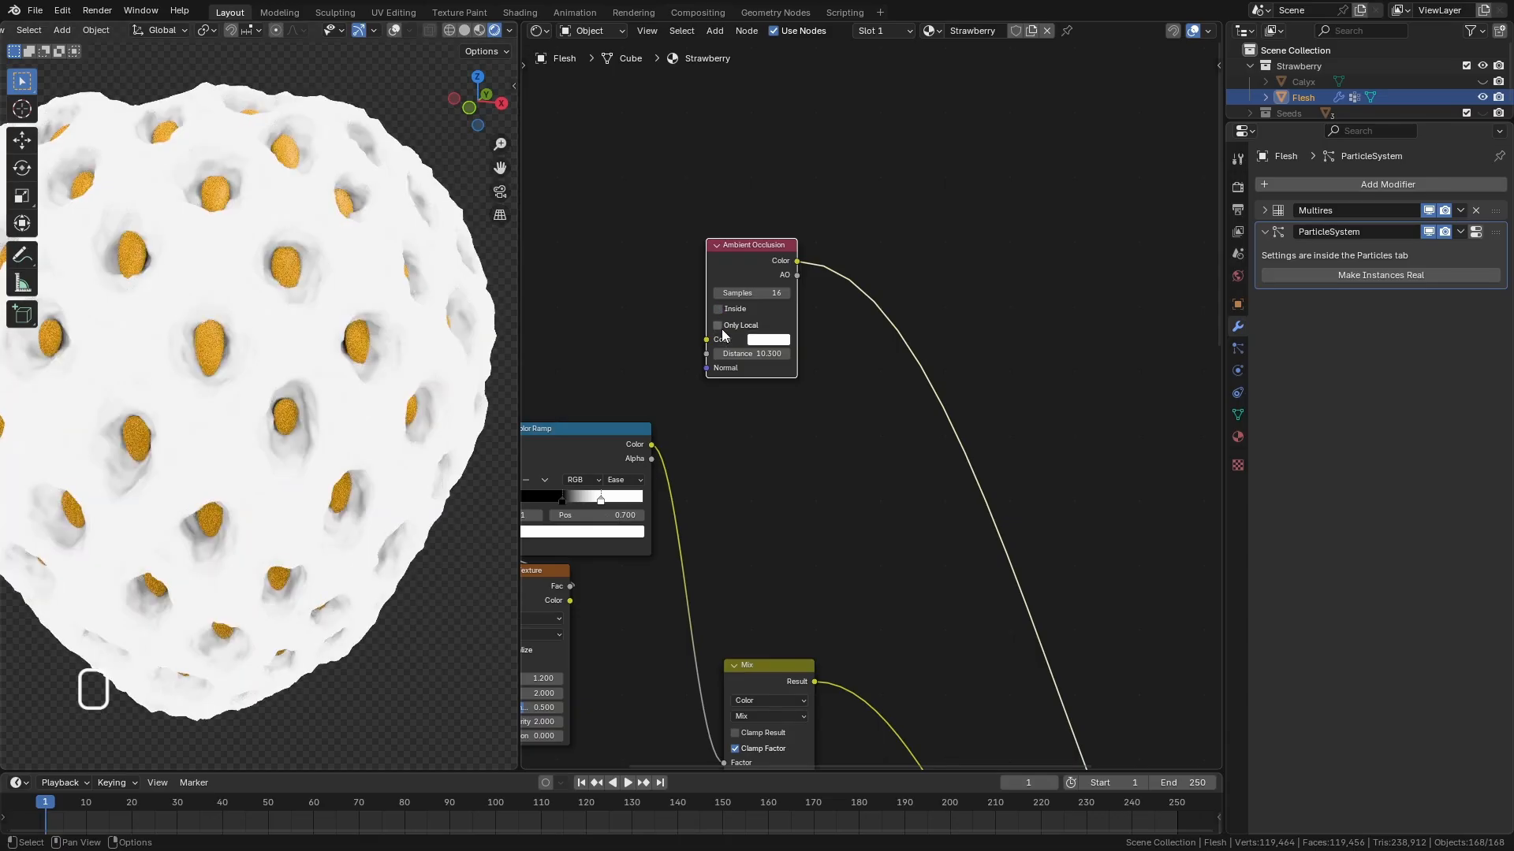
pyautogui.click(718, 326)
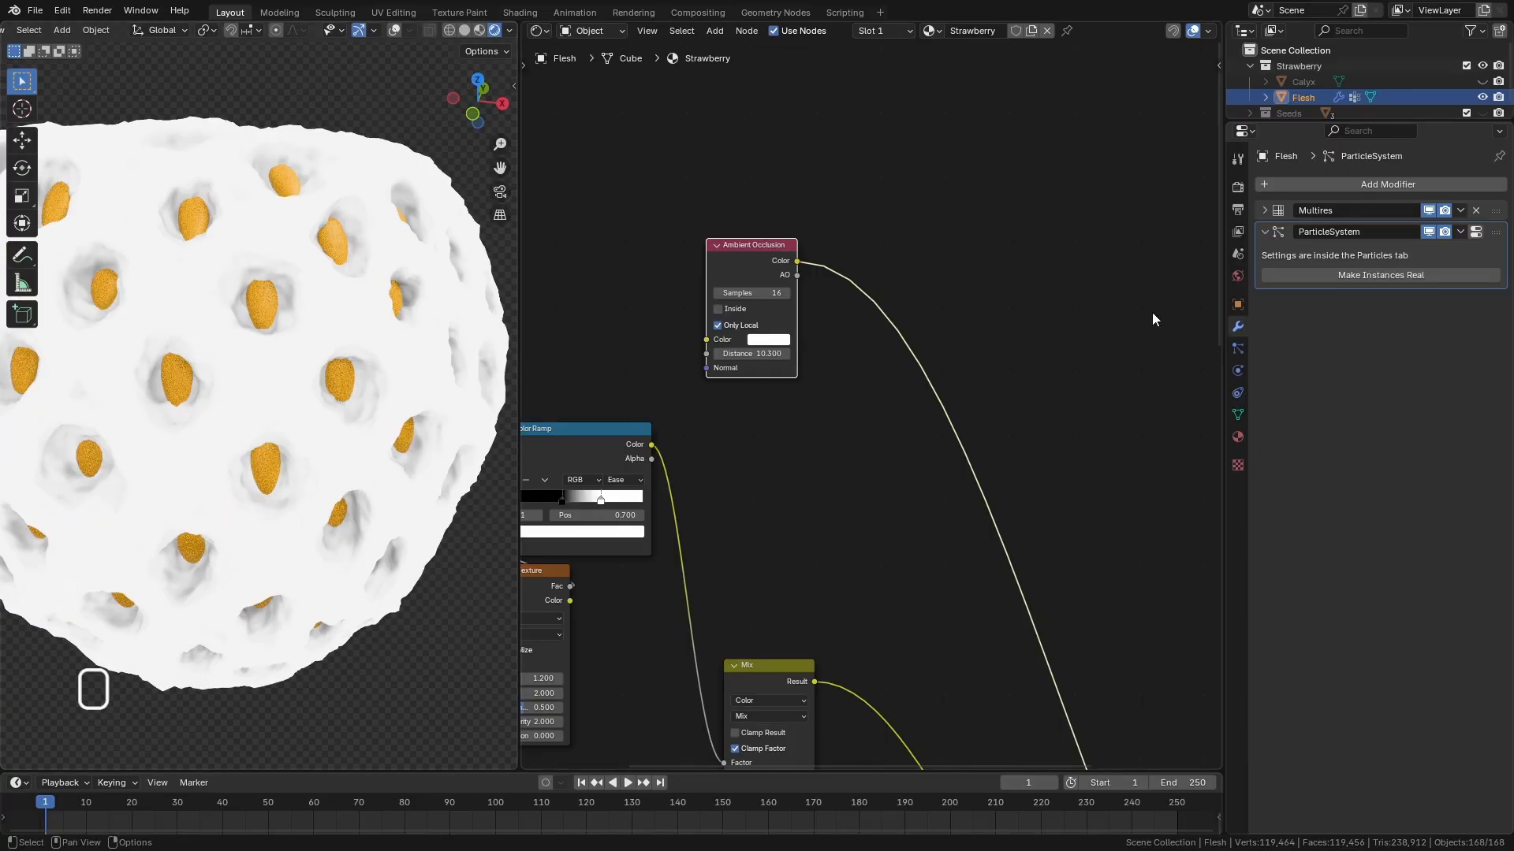
# Unhide the Calyx, turn off Only Local on the Ambient Occlusion node and check the shading beneath the leaves from several sides.
pyautogui.click(1482, 81)
pyautogui.scroll(-4, 350, 343)
pyautogui.moveTo(350, 344); pyautogui.dragTo(376, 340, button='middle')
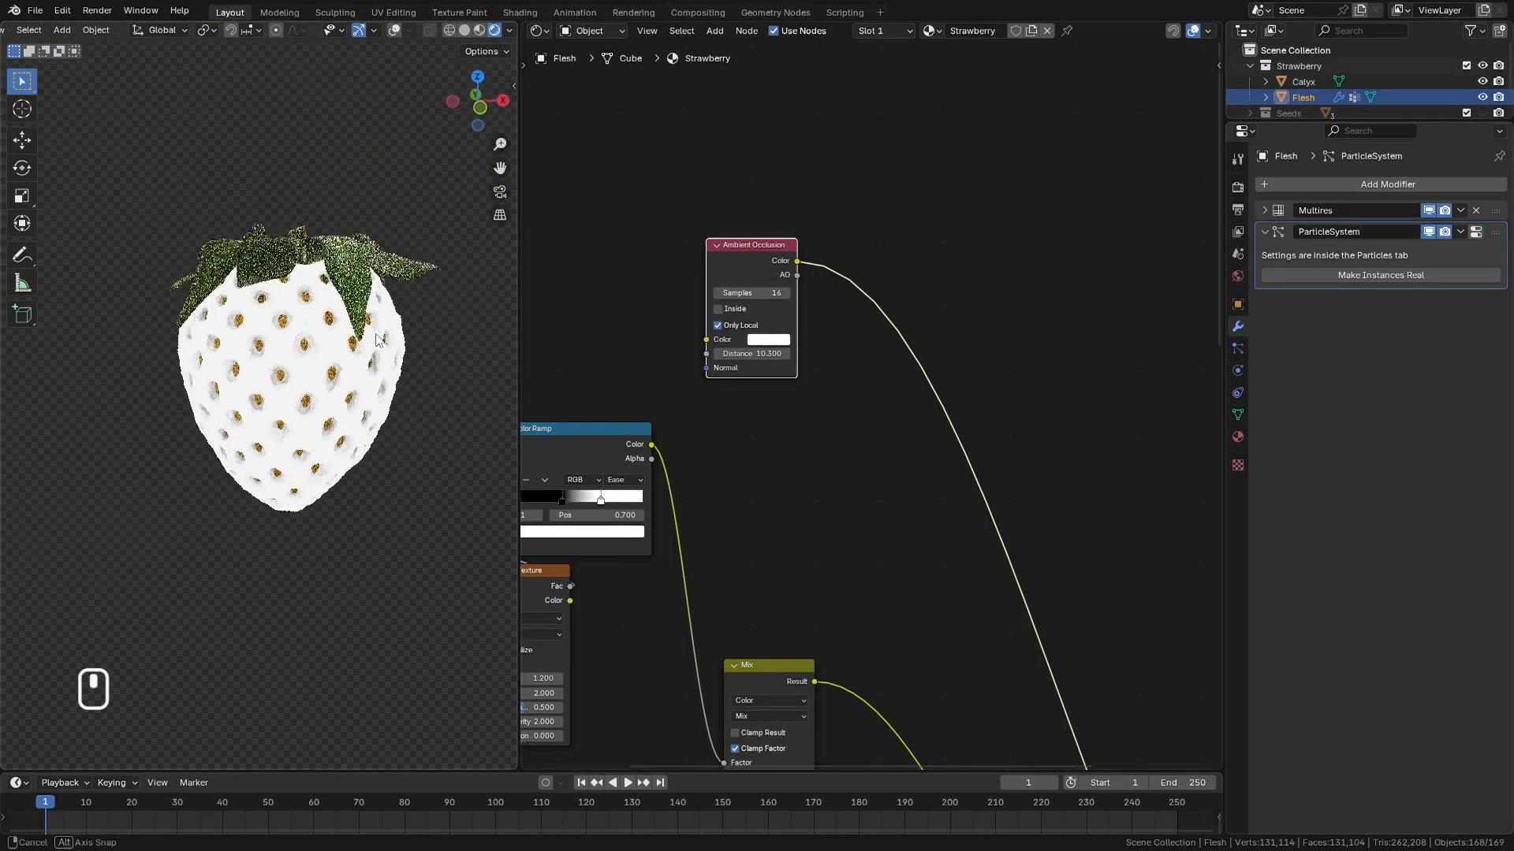
pyautogui.scroll(4, 376, 341)
pyautogui.click(718, 326)
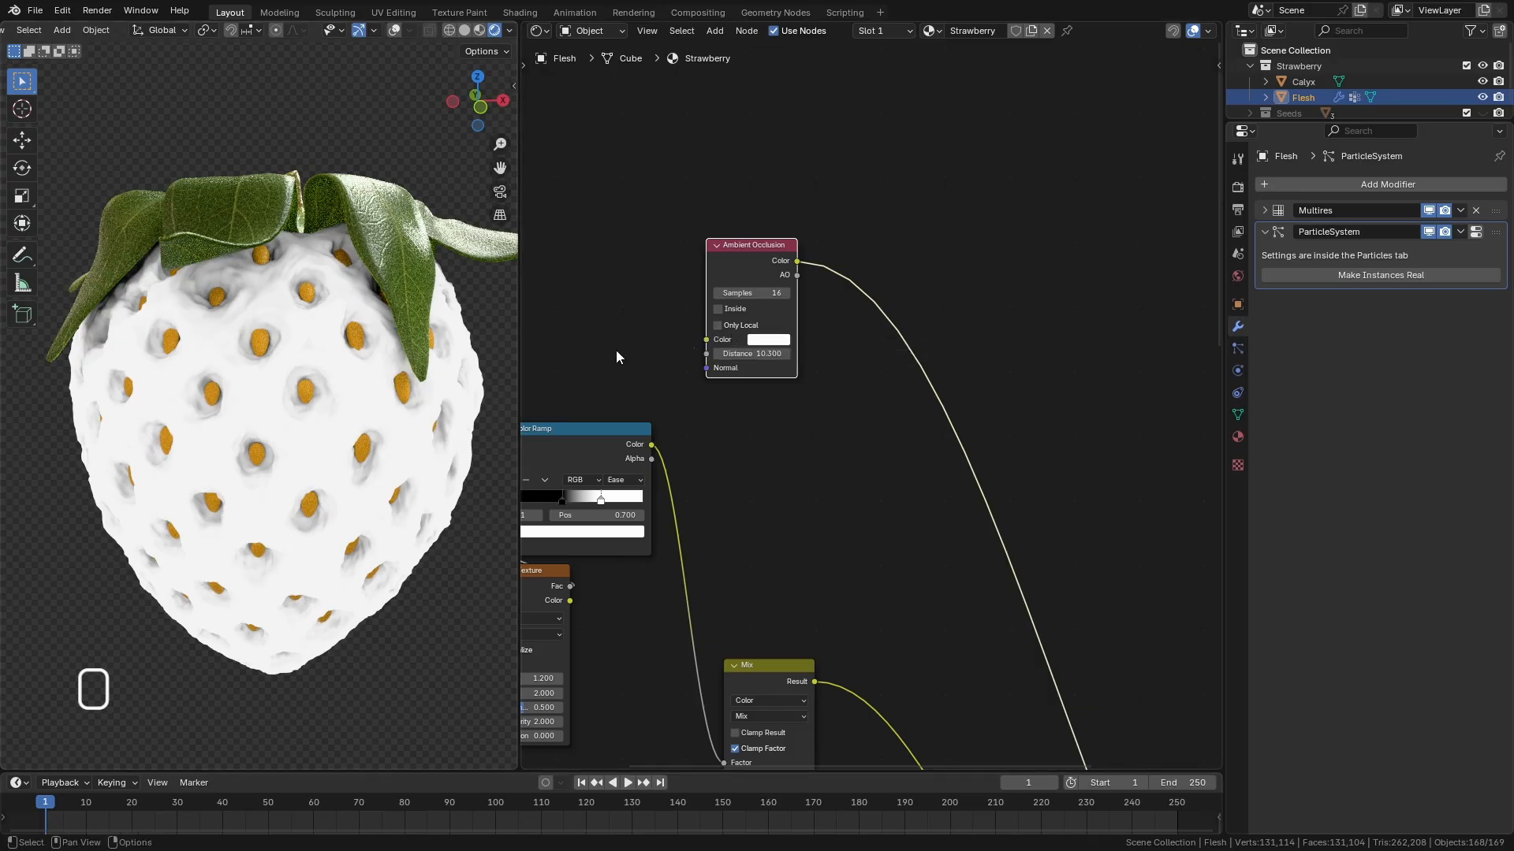
pyautogui.moveTo(302, 373); pyautogui.dragTo(371, 281, button='middle')
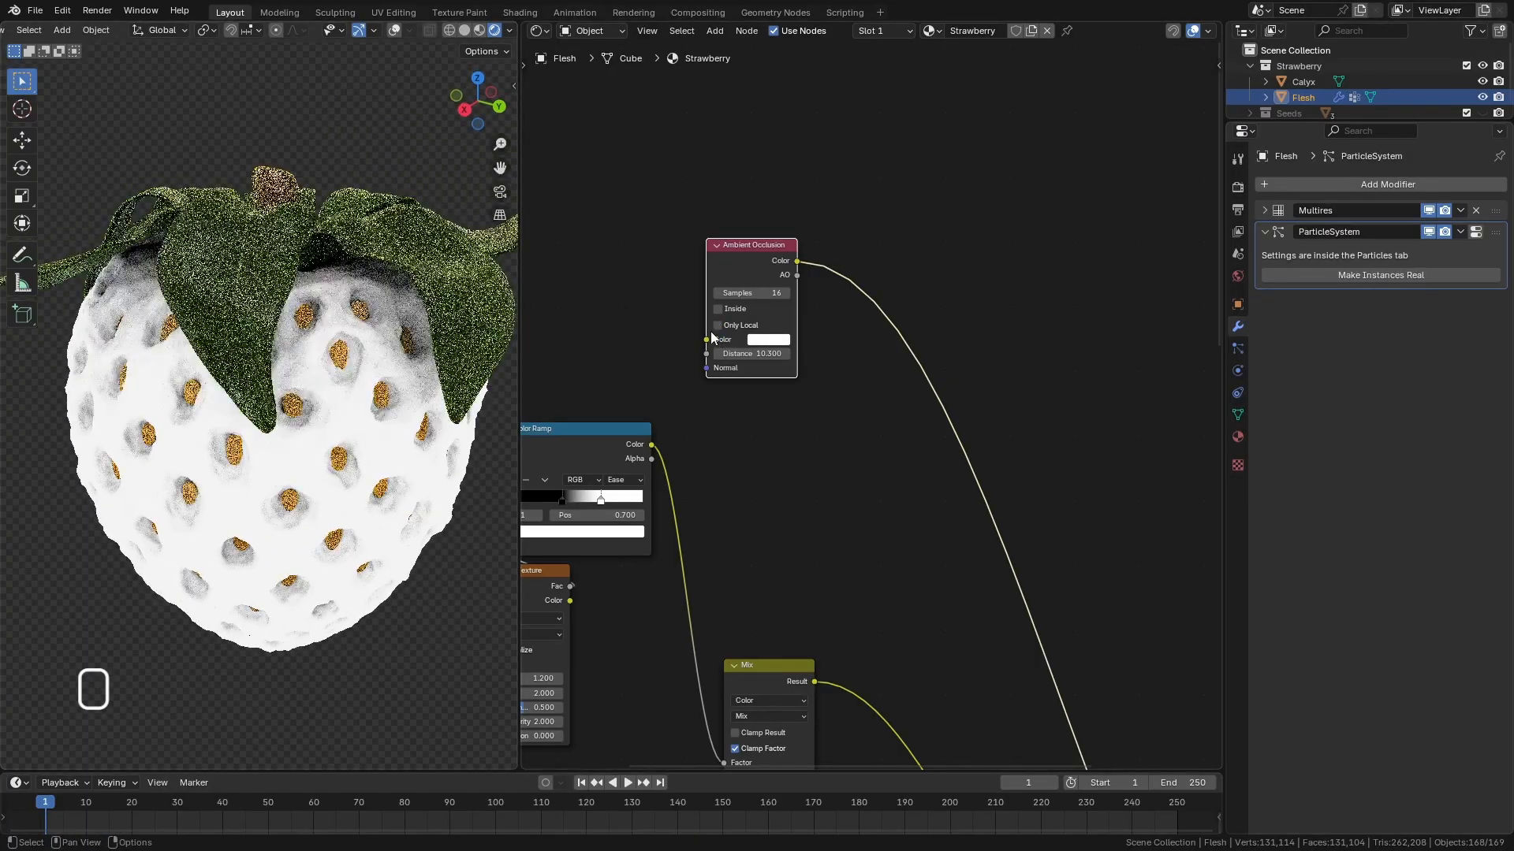
pyautogui.moveTo(390, 501); pyautogui.dragTo(441, 441, button='middle')
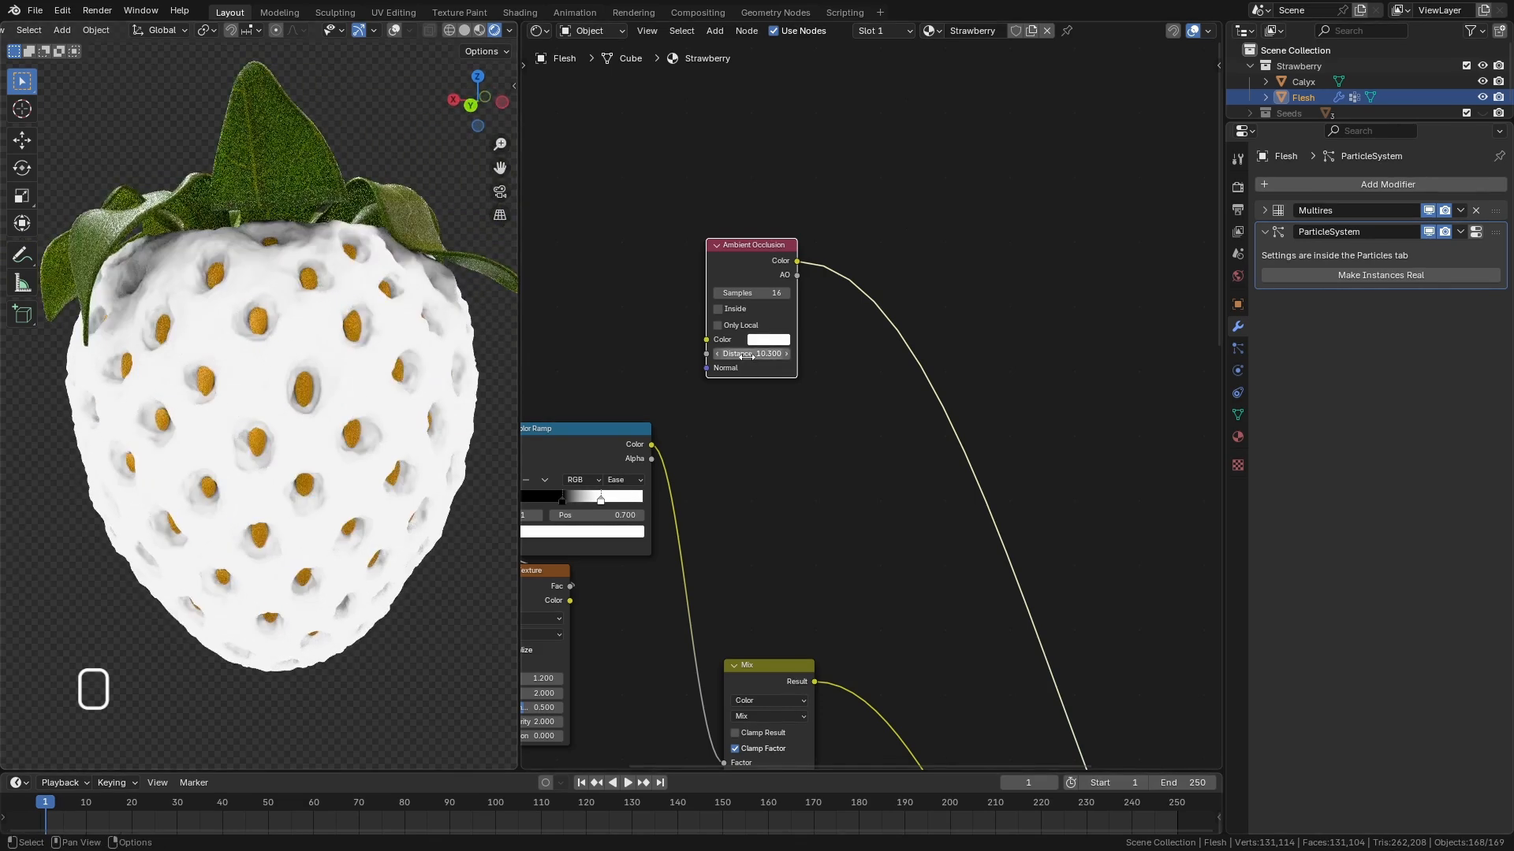
# Set the Ambient Occlusion node's samples to 32 and distance to 5.000, testing the Inside option but leaving it off.
pyautogui.moveTo(732, 353); pyautogui.dragTo(745, 355)
pyautogui.click(766, 294)
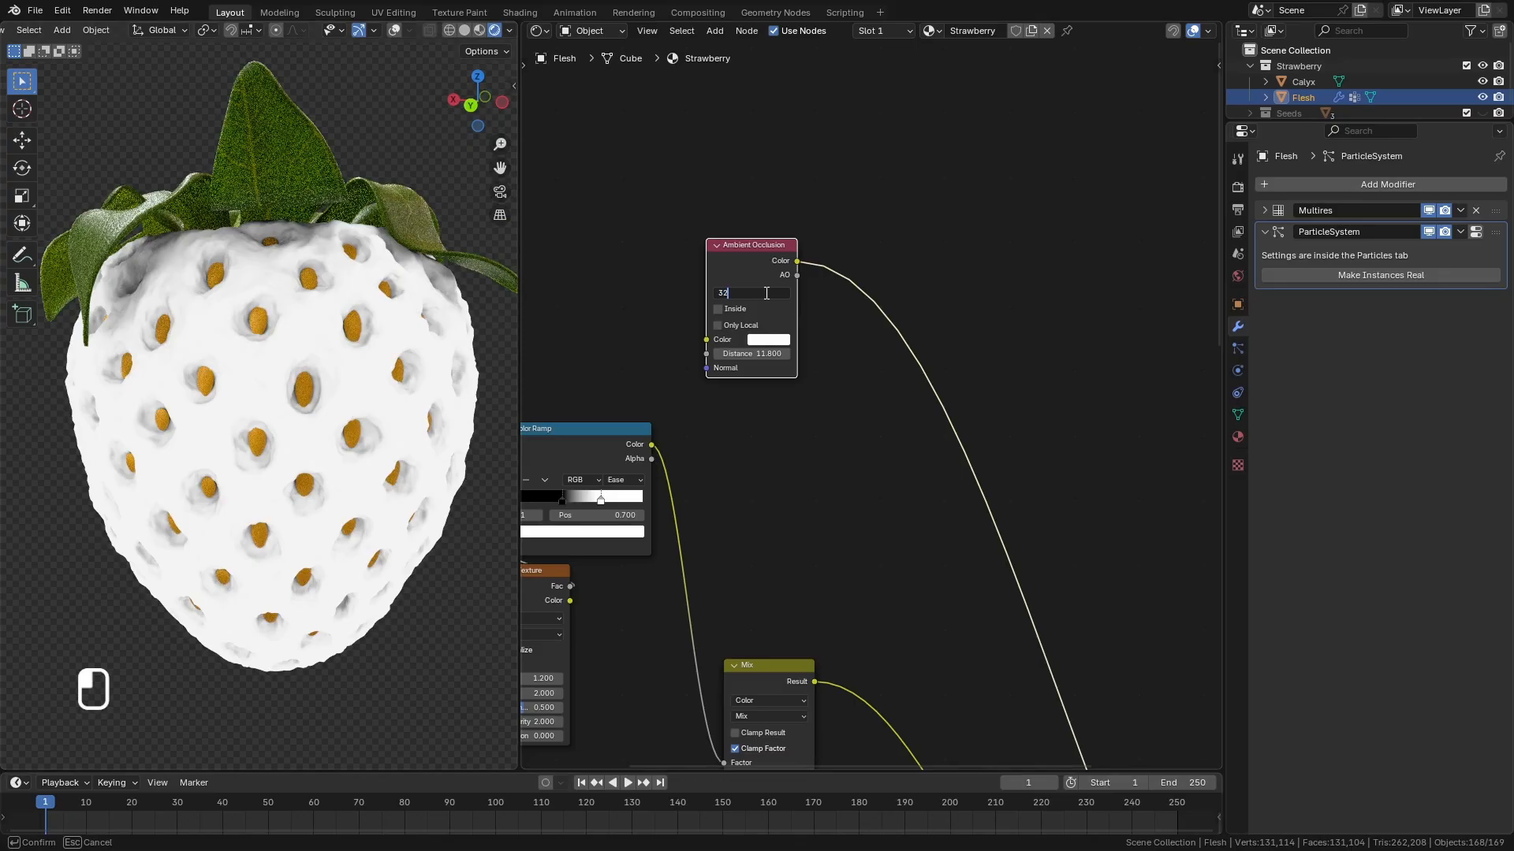
pyautogui.press('Return')
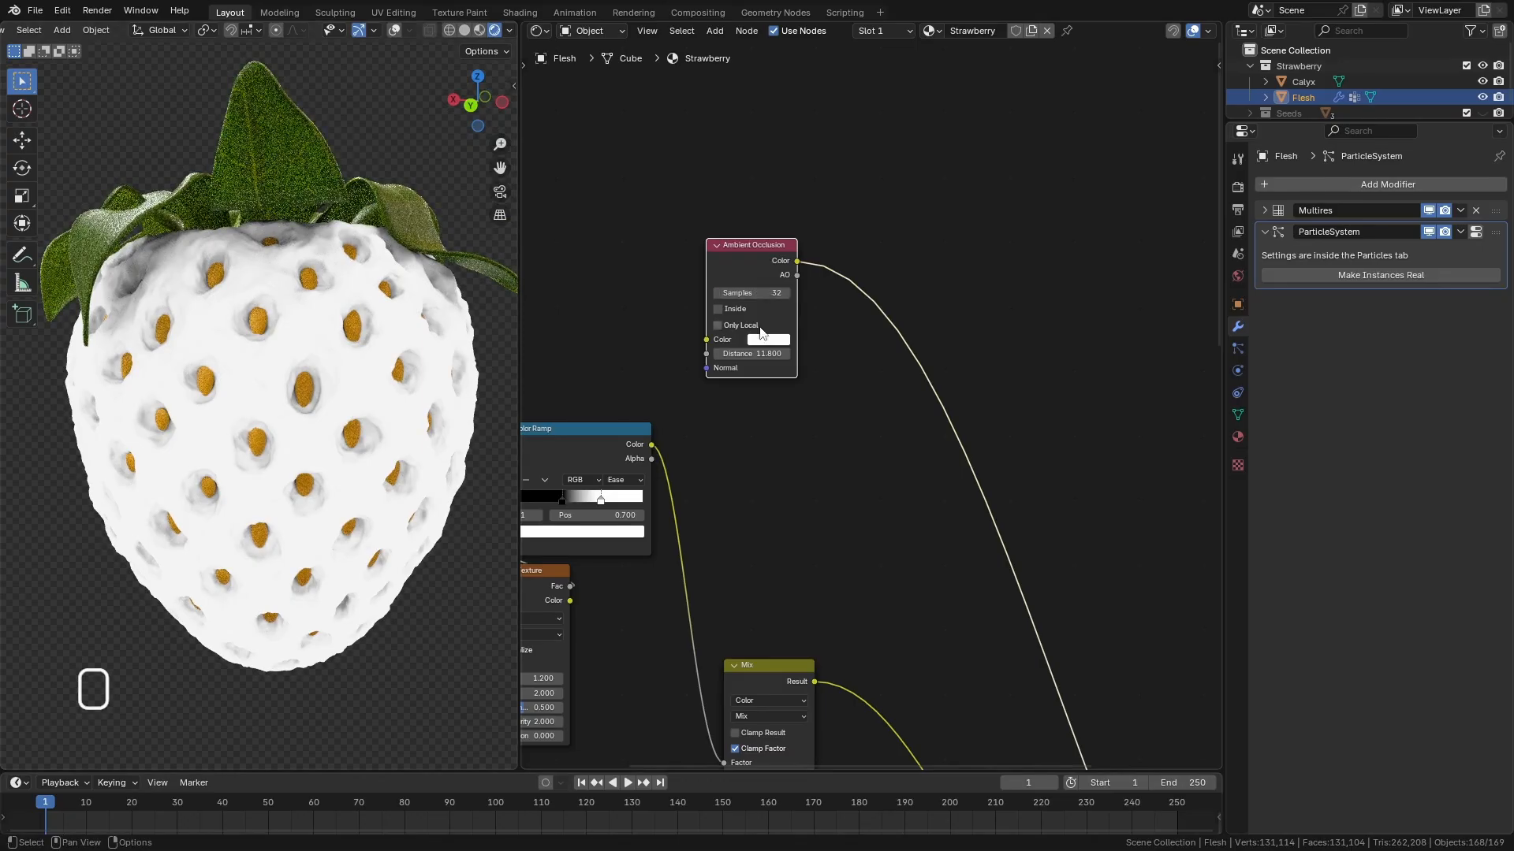
pyautogui.click(719, 310)
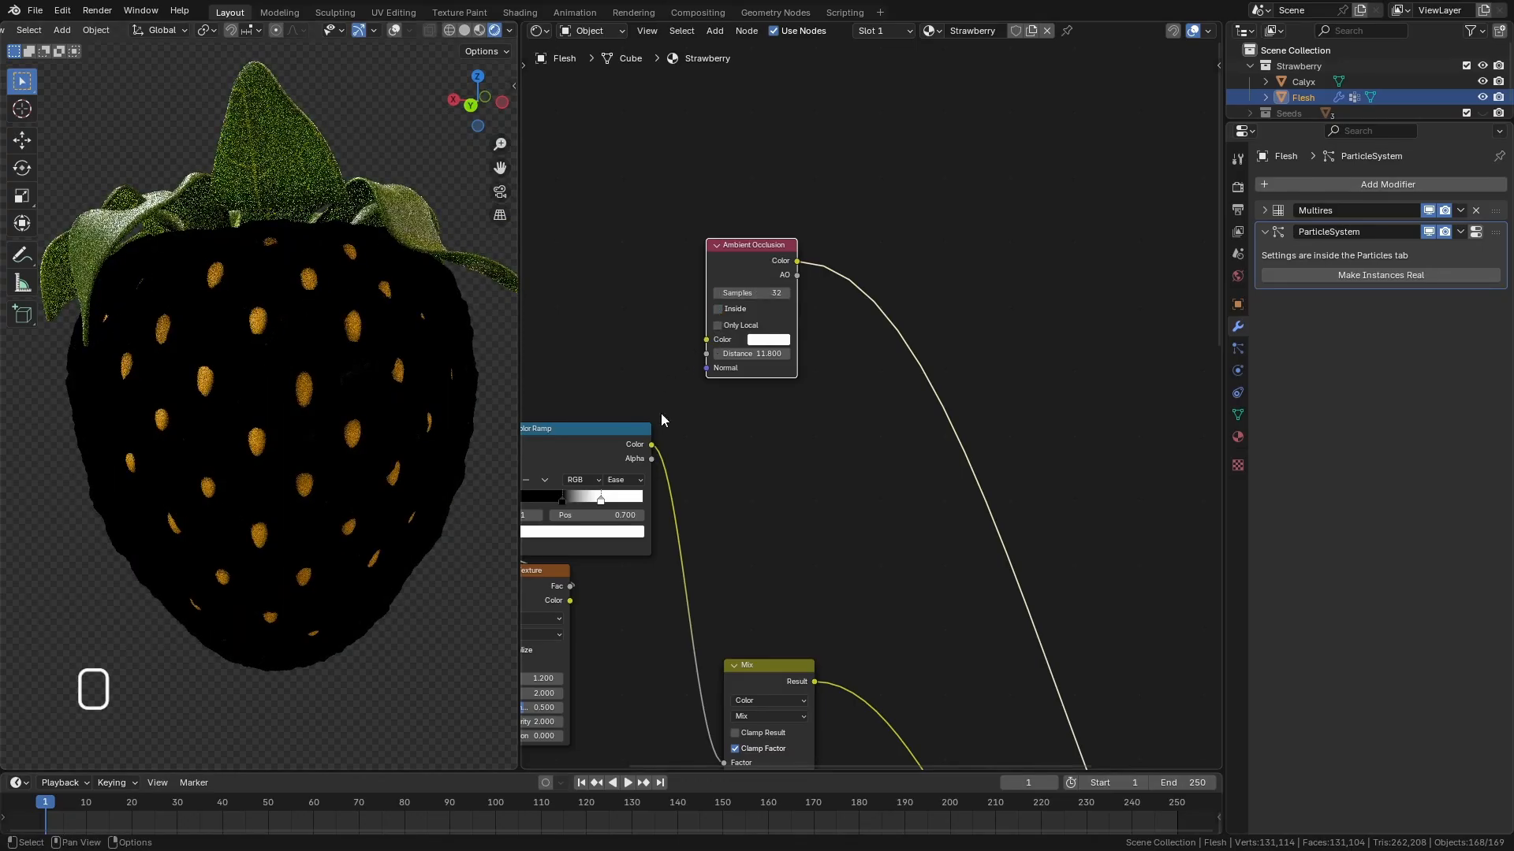
pyautogui.moveTo(975, 349); pyautogui.dragTo(850, 321, button='middle')
pyautogui.click(709, 448)
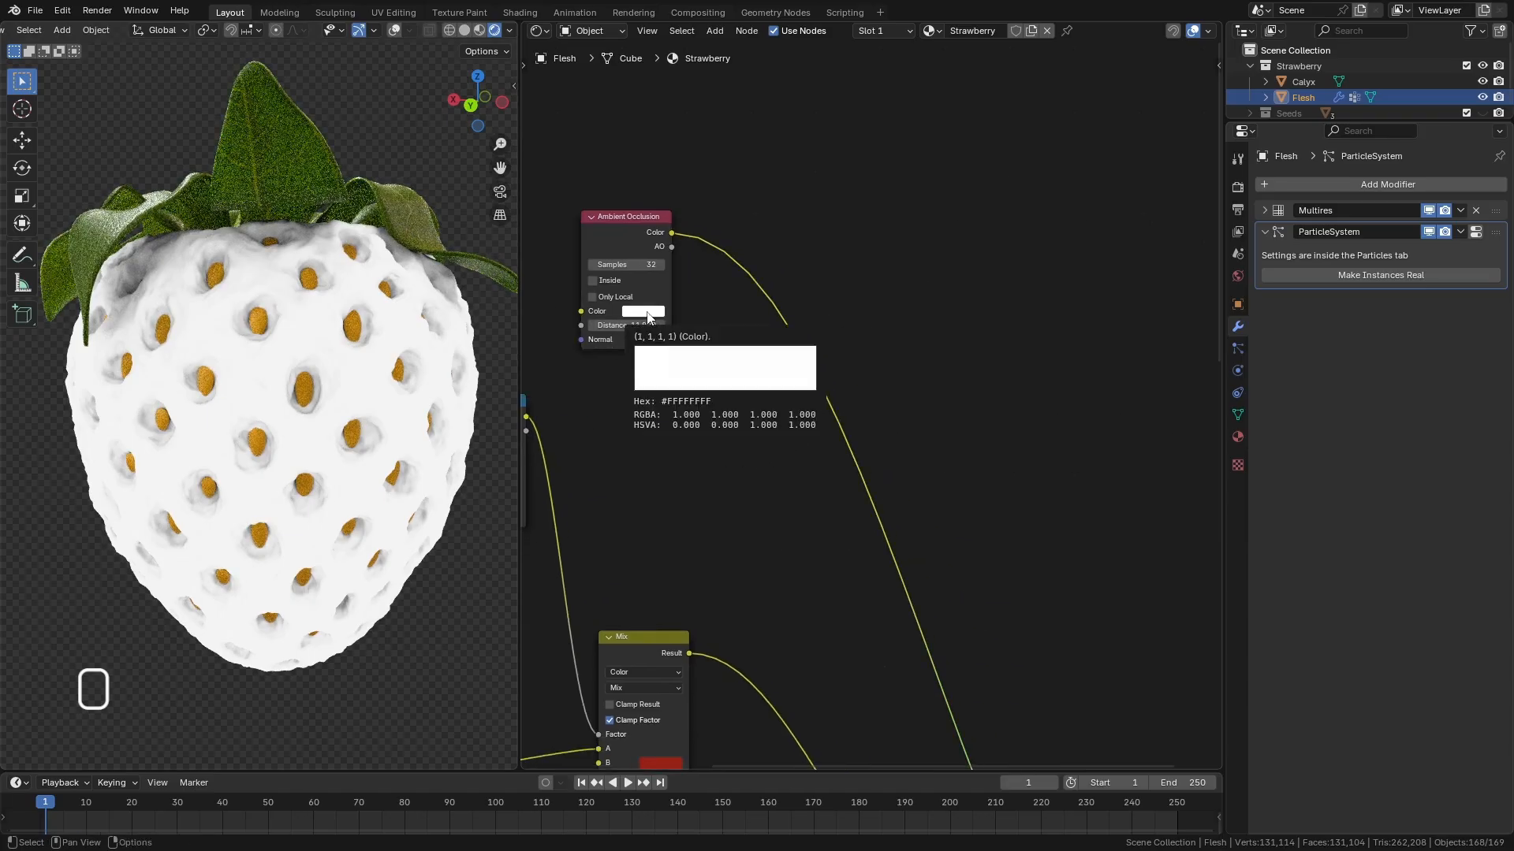
pyautogui.moveTo(630, 325); pyautogui.dragTo(643, 326)
# Add a Mix Color node between the Ambient Occlusion node and the dark red Mix node.
pyautogui.press('space')
pyautogui.write('mi')
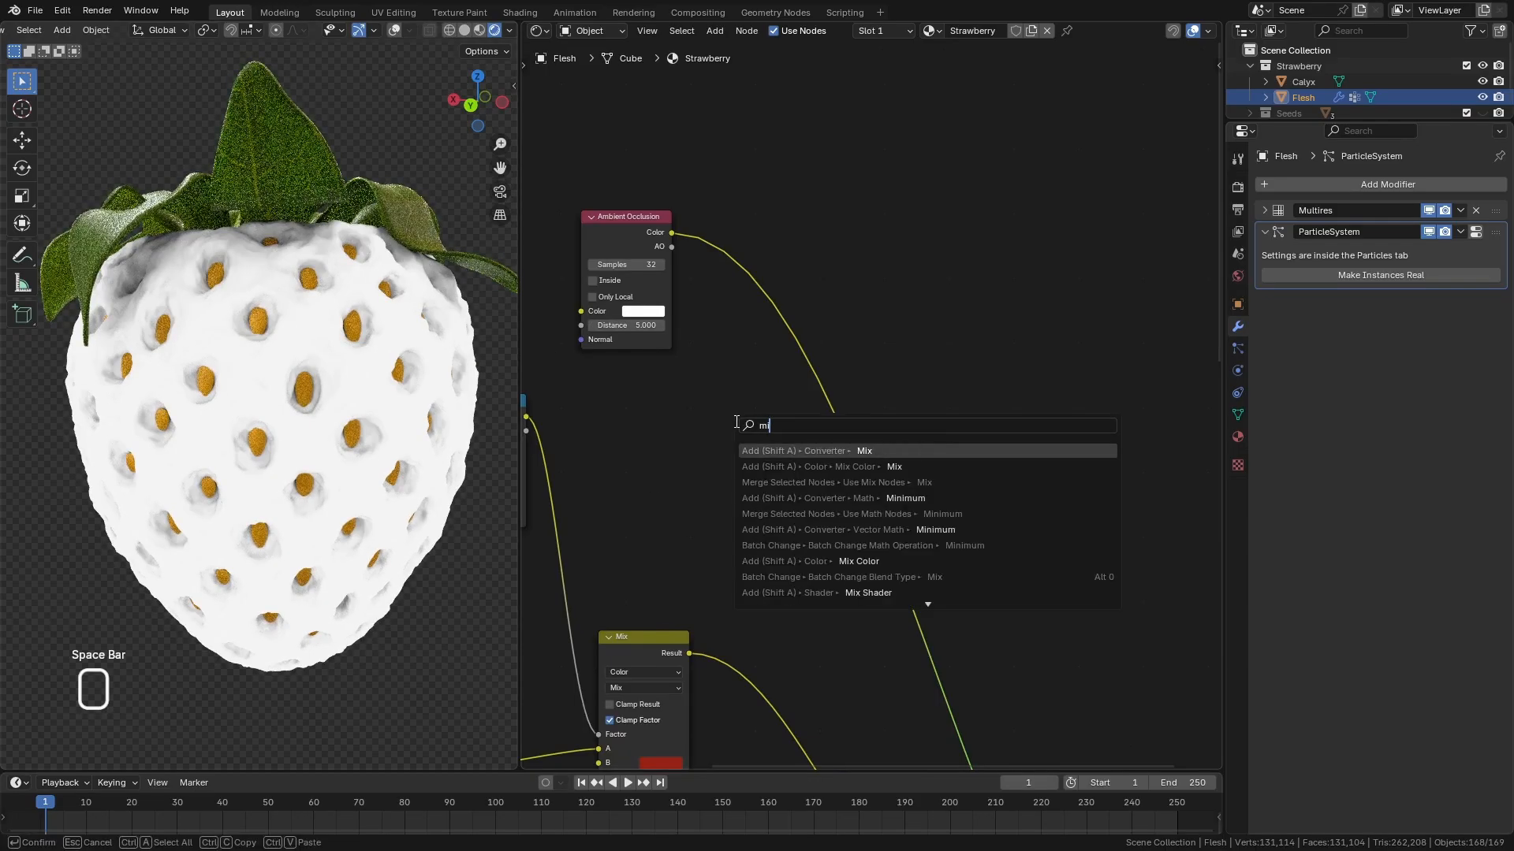
pyautogui.write('x')
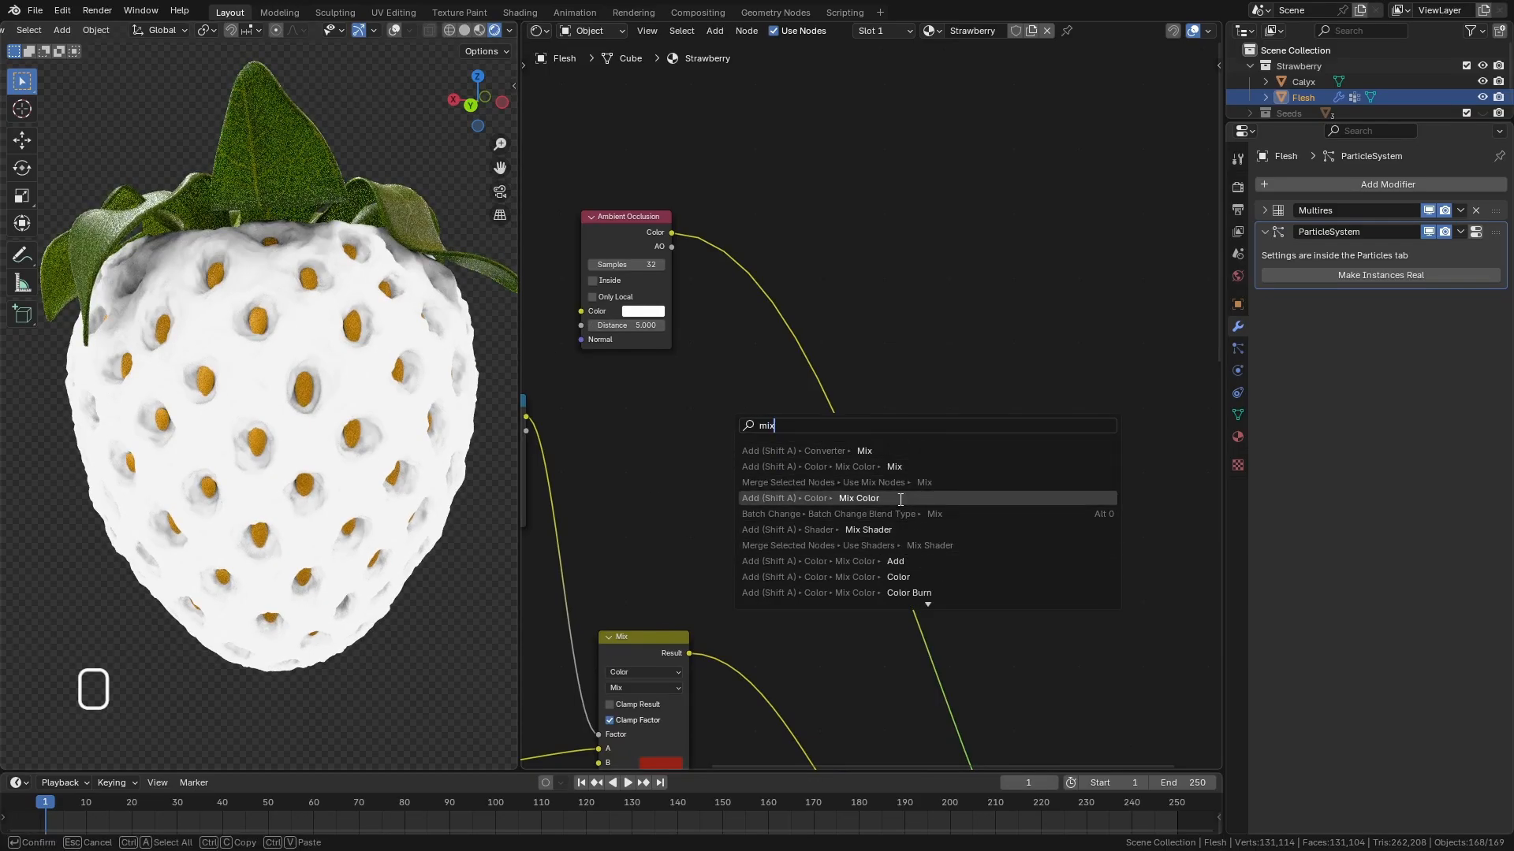
pyautogui.click(901, 500)
pyautogui.click(762, 430)
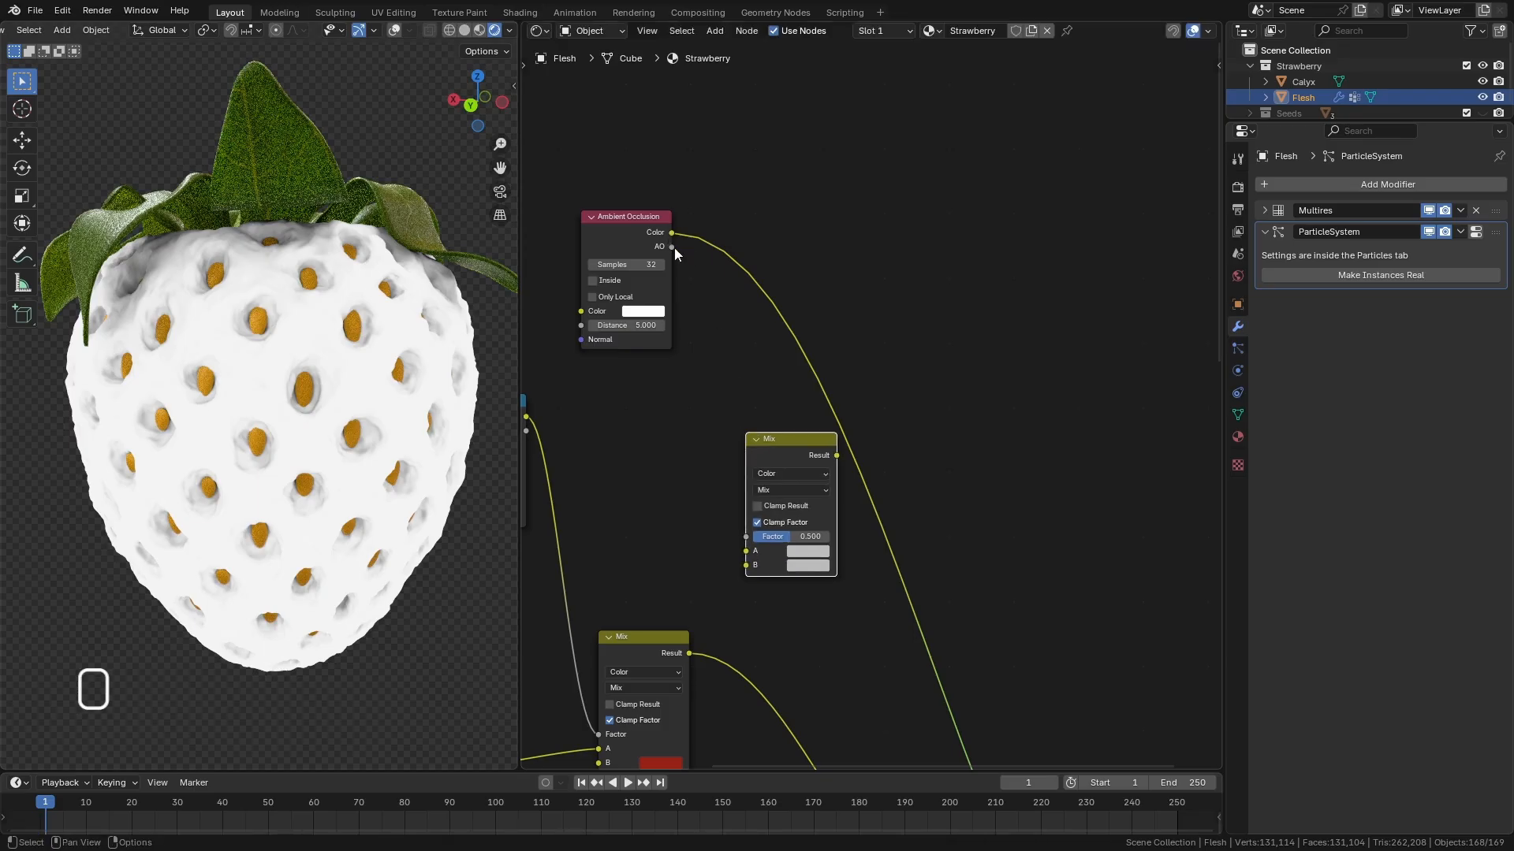
# Preview the Ambient Occlusion node's AO output on the strawberry by linking it to the Material Output's Surface.
pyautogui.moveTo(672, 247); pyautogui.dragTo(889, 351)
pyautogui.scroll(-5, 828, 390)
pyautogui.scroll(3, 1000, 597)
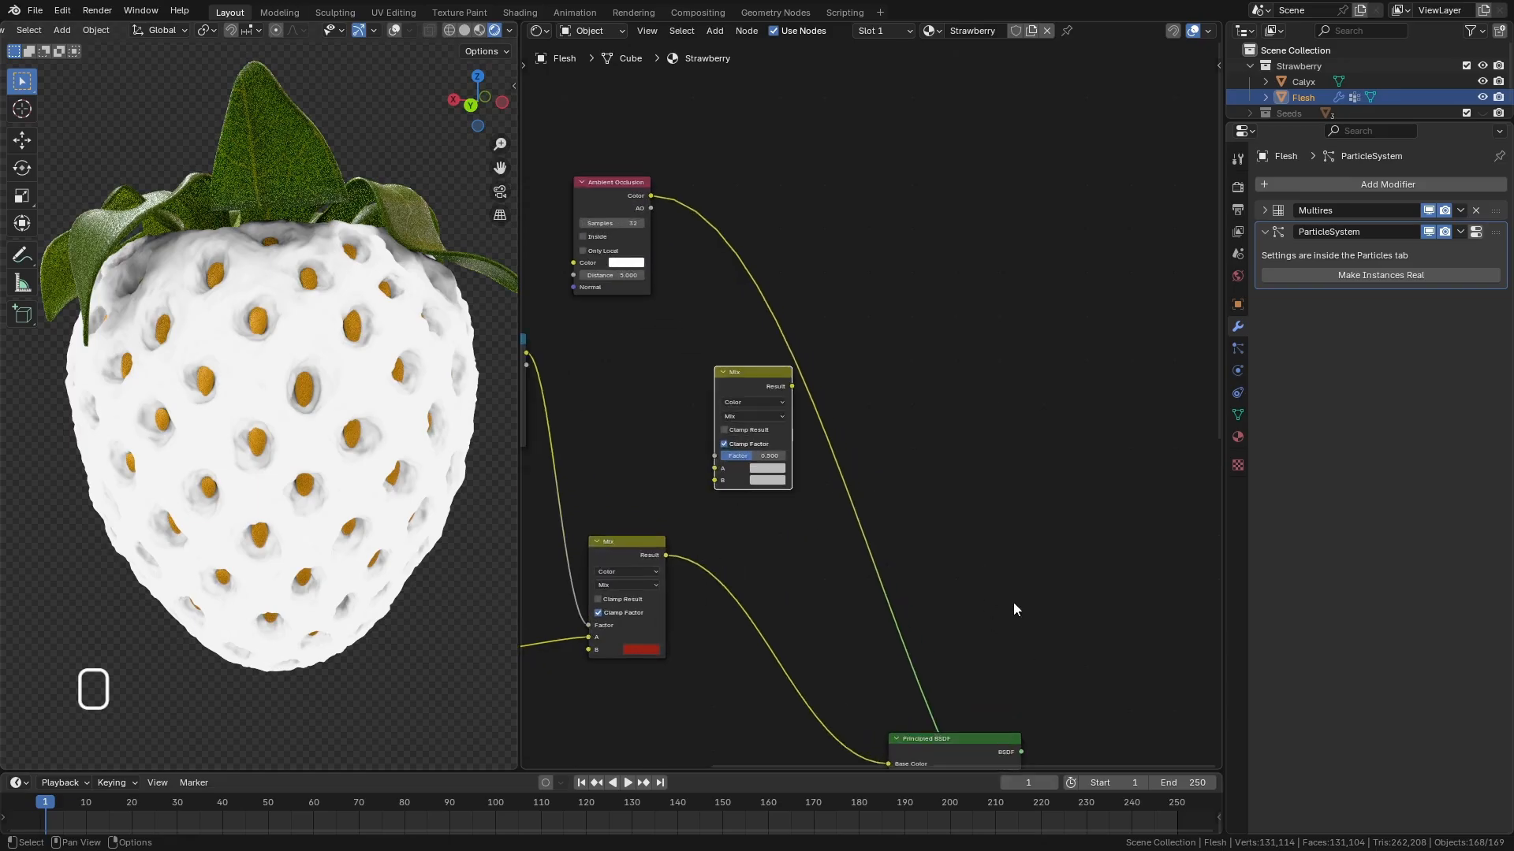
pyautogui.moveTo(1008, 595); pyautogui.dragTo(923, 445, button='middle')
pyautogui.scroll(-2, 772, 306)
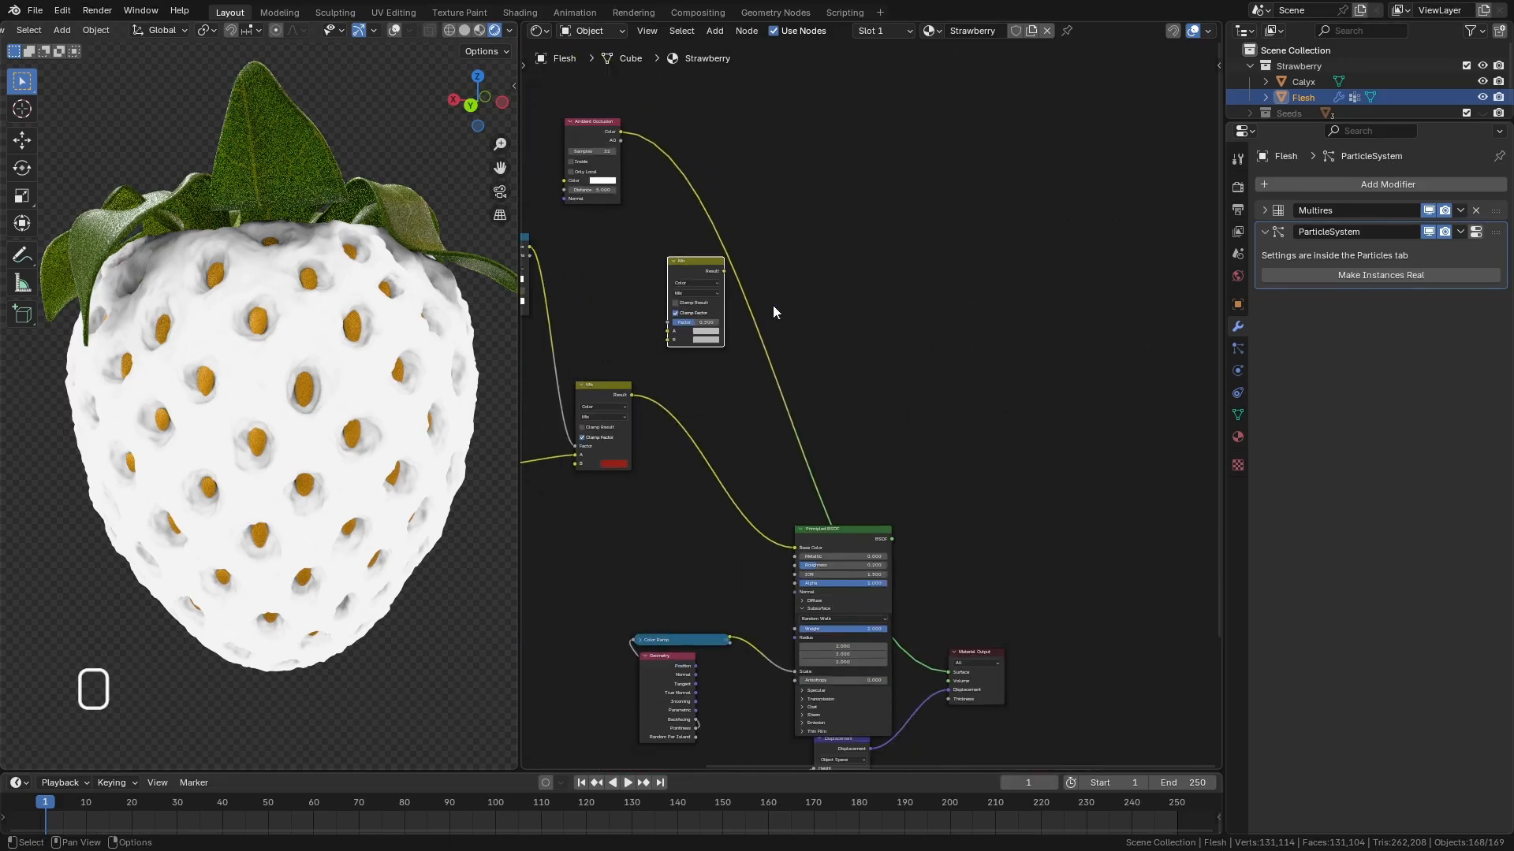
pyautogui.moveTo(621, 141); pyautogui.dragTo(948, 672)
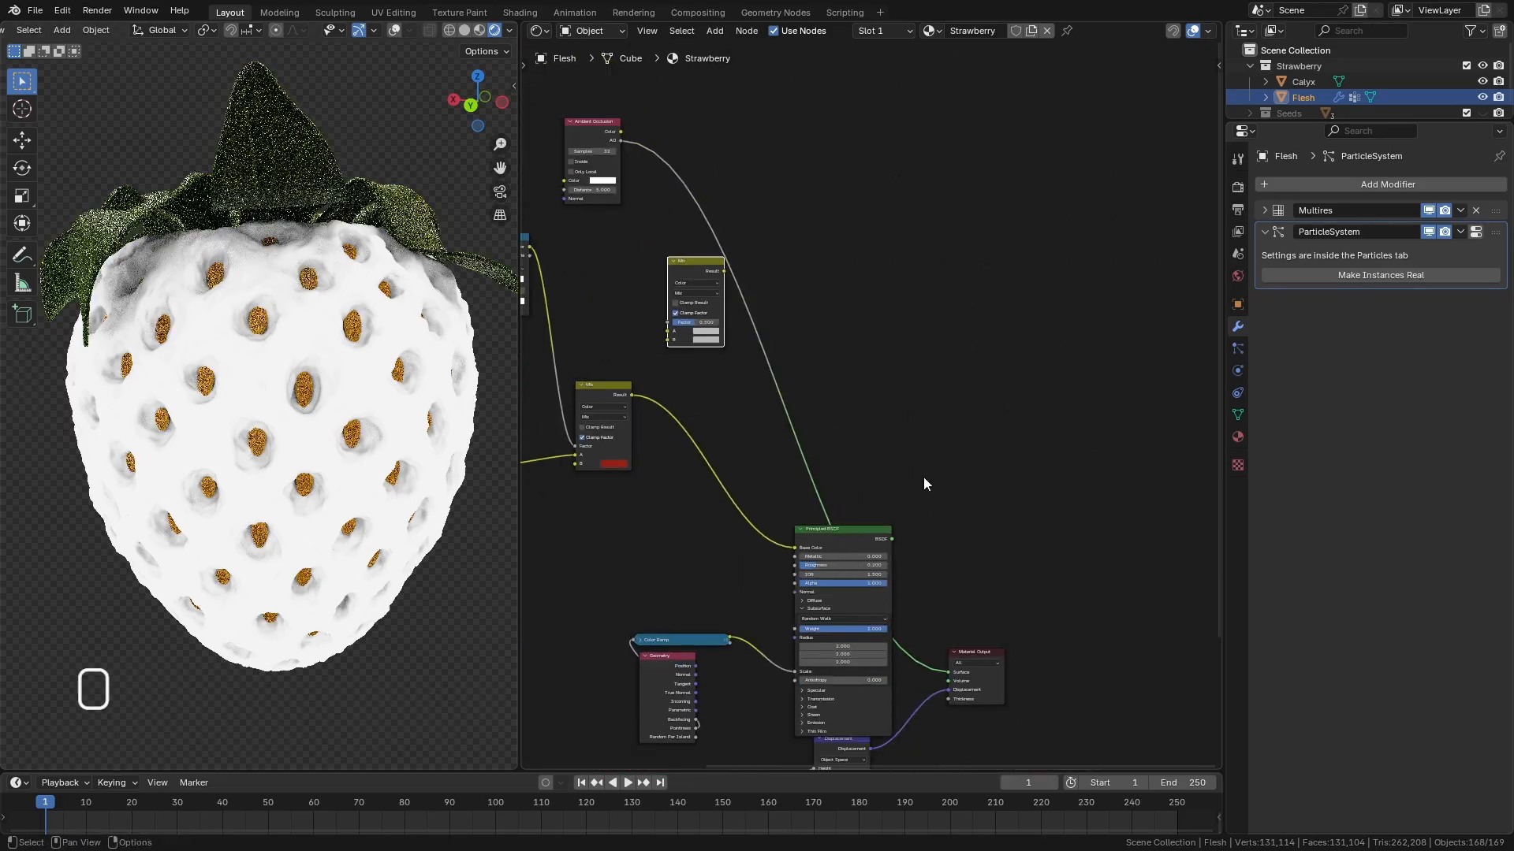
# Link the AO output to the new Mix node's Factor and the dark red Mix node's Result to its A input.
pyautogui.scroll(1, 857, 340)
pyautogui.scroll(1, 836, 327)
pyautogui.moveTo(815, 311); pyautogui.dragTo(971, 398, button='middle')
pyautogui.scroll(2, 778, 315)
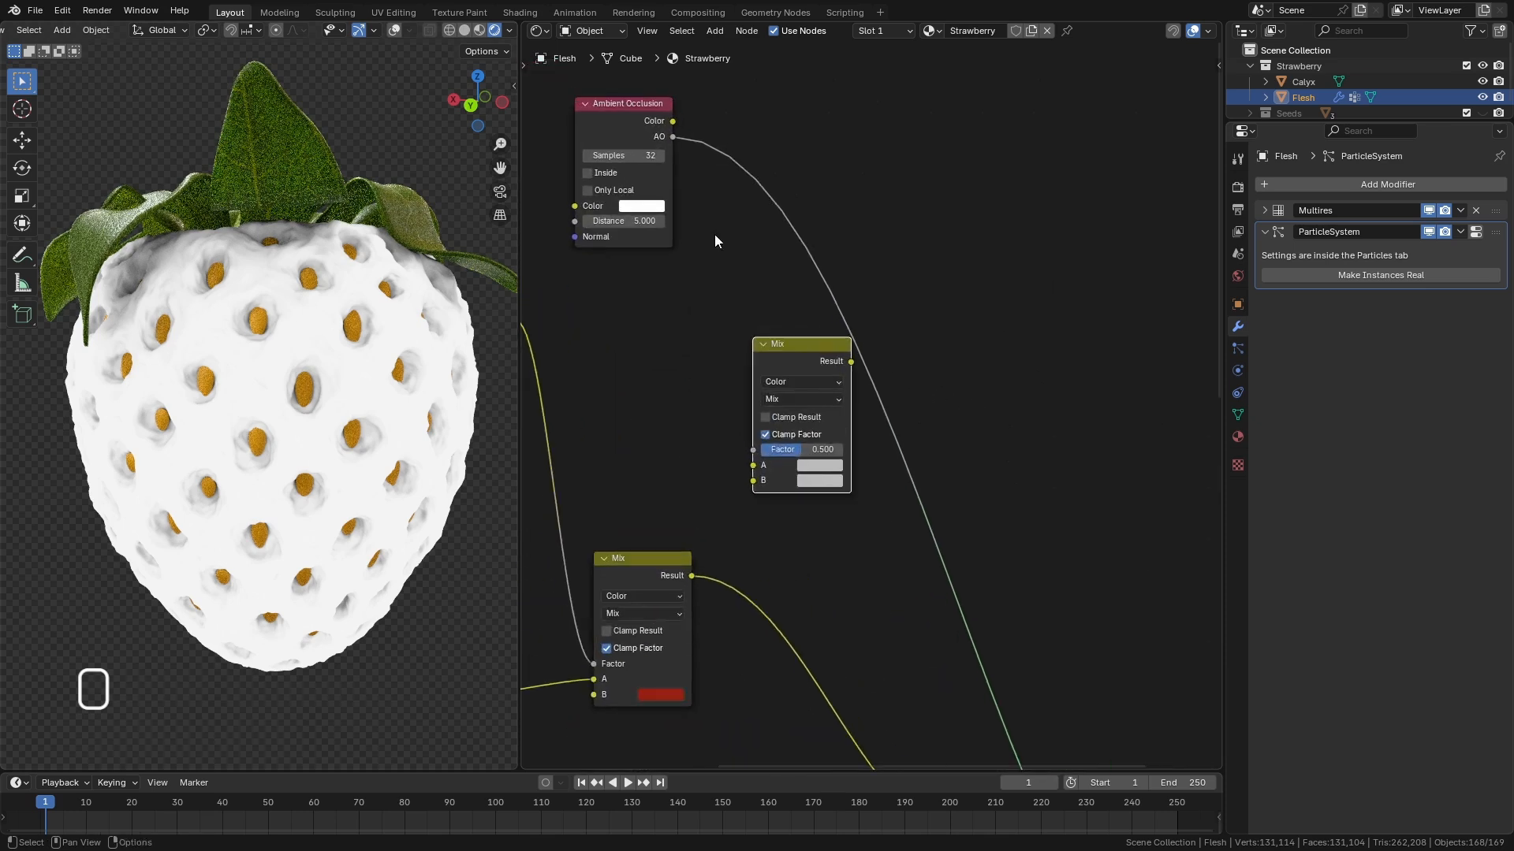
pyautogui.moveTo(674, 138); pyautogui.dragTo(748, 452)
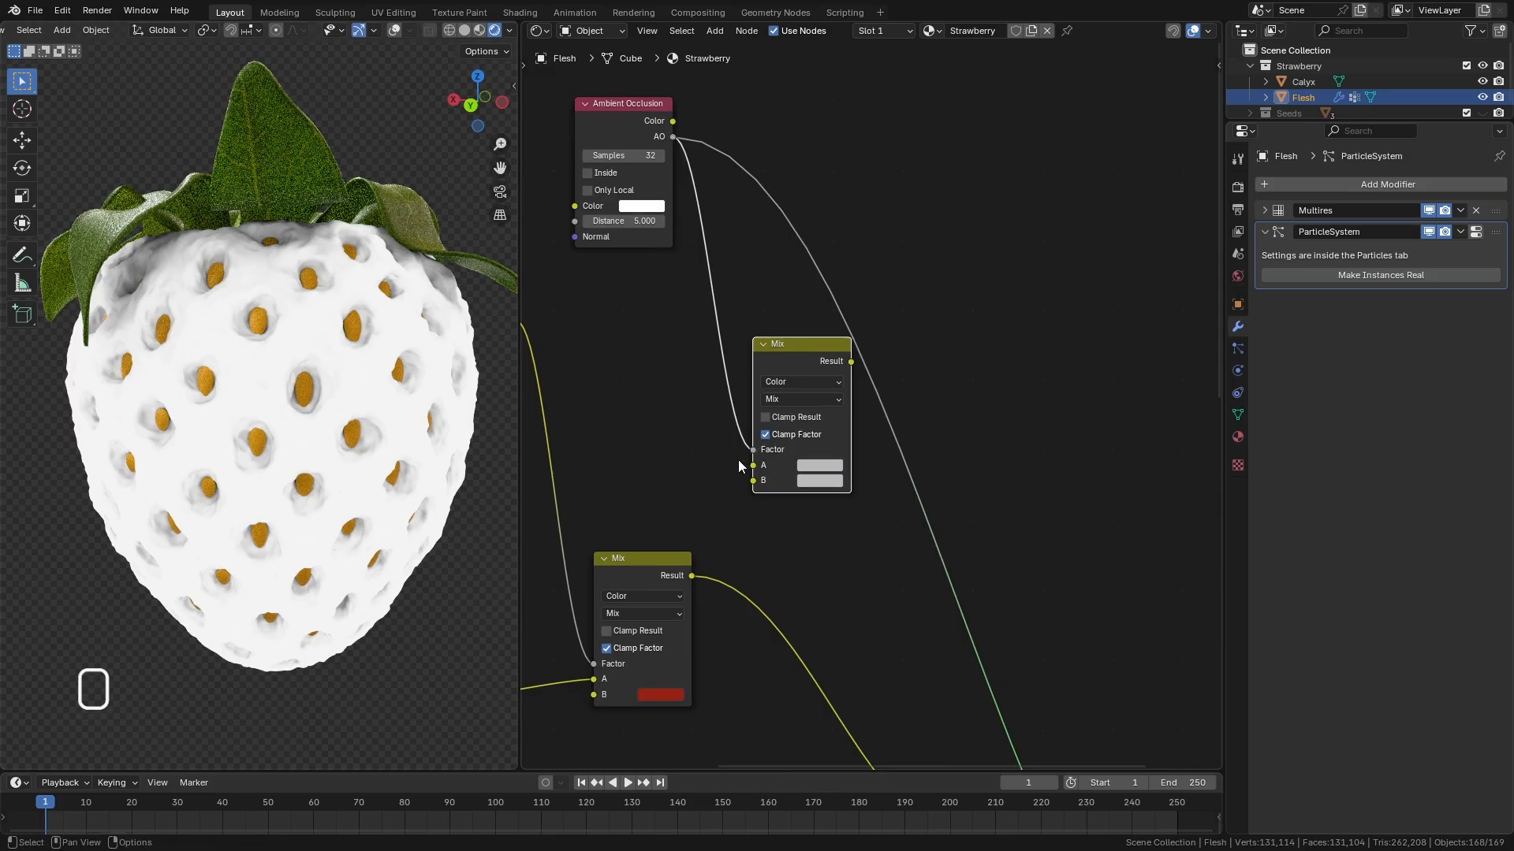
pyautogui.moveTo(690, 577); pyautogui.dragTo(734, 462)
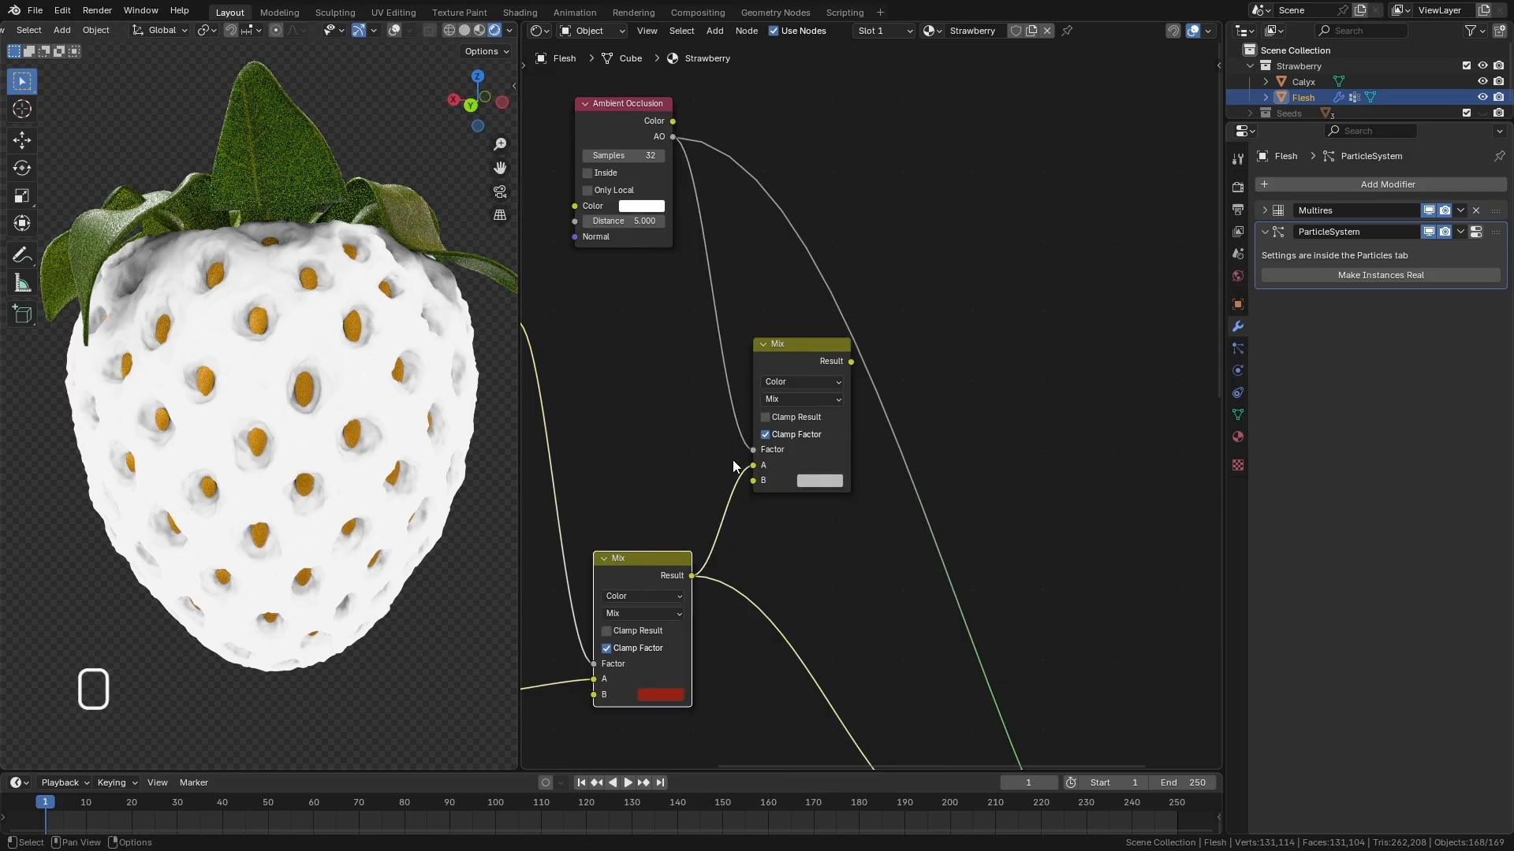
# Darken the new Mix node's B color to a mid grey and set its blending mode to Multiply.
pyautogui.click(820, 482)
pyautogui.moveTo(929, 285); pyautogui.dragTo(928, 289)
pyautogui.click(812, 402)
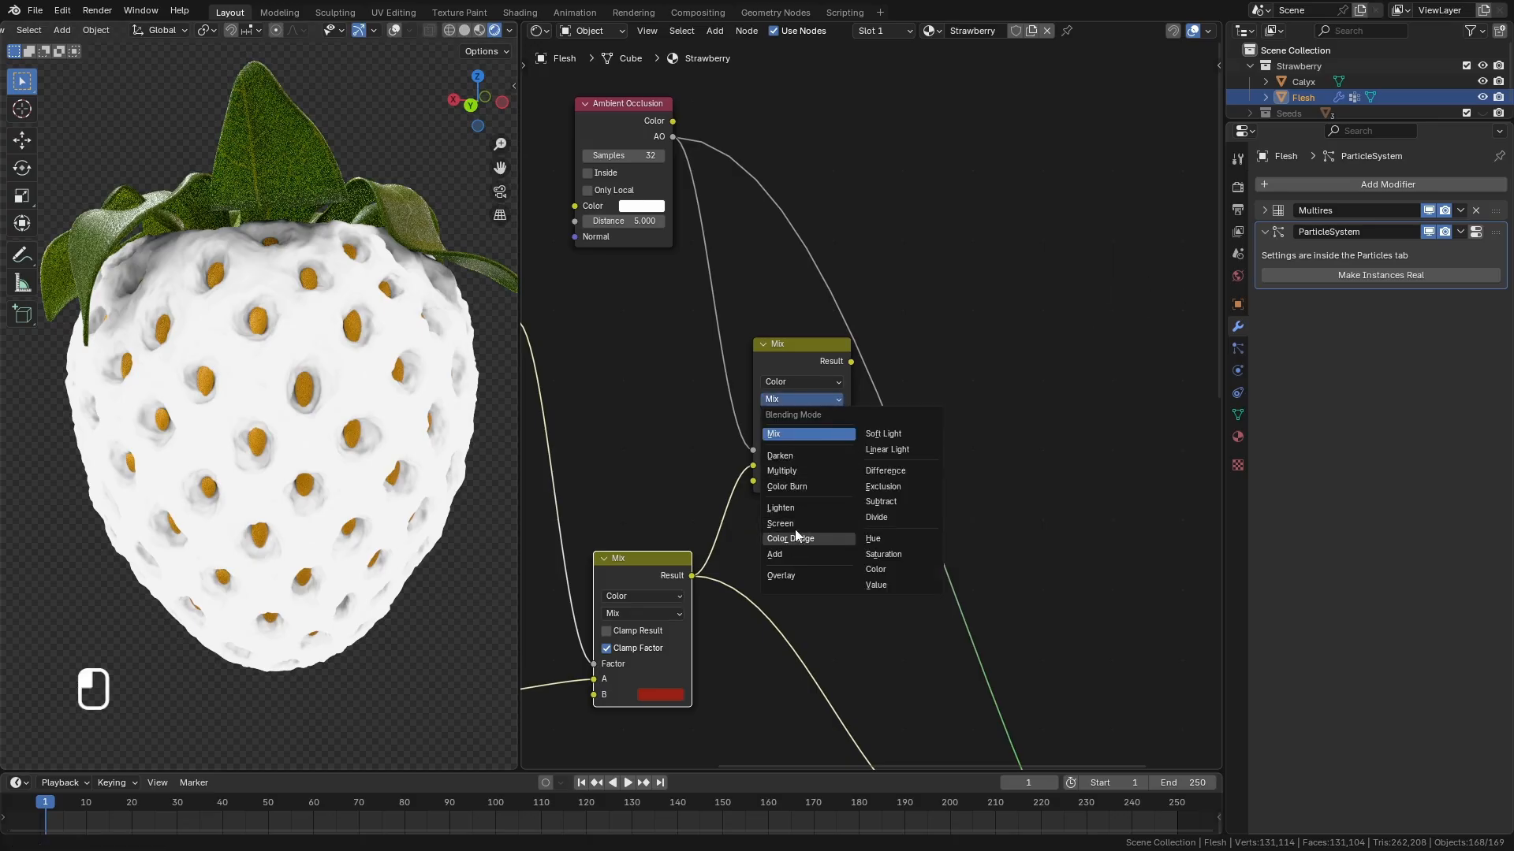
pyautogui.click(805, 471)
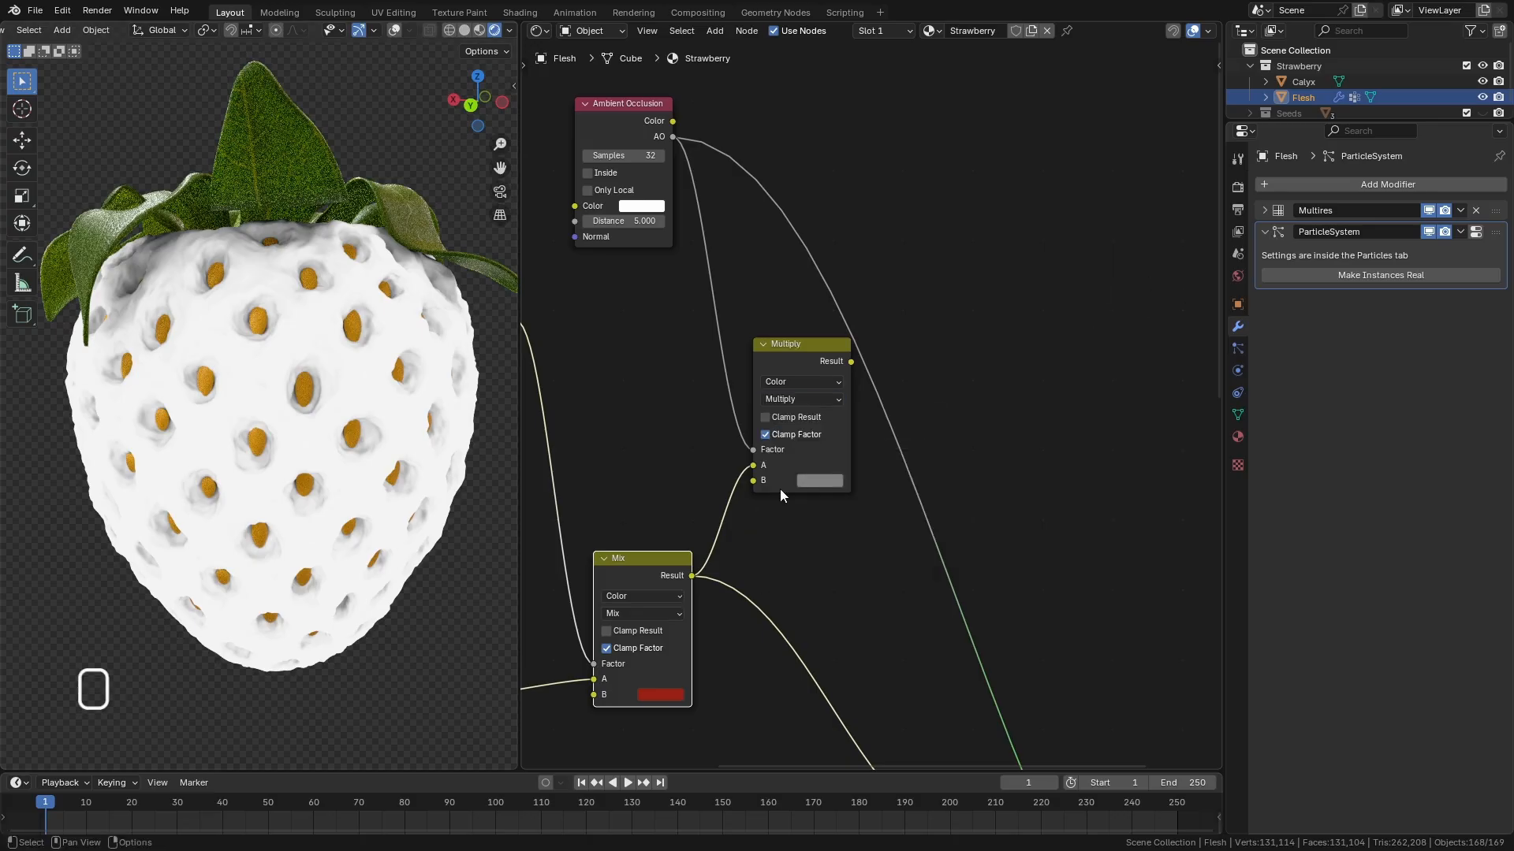
# Connect the Multiply Result to the Principled BSDF's Base Color, route the BSDF back to Surface and check the strawberry up close.
pyautogui.moveTo(778, 489); pyautogui.dragTo(683, 387, button='middle')
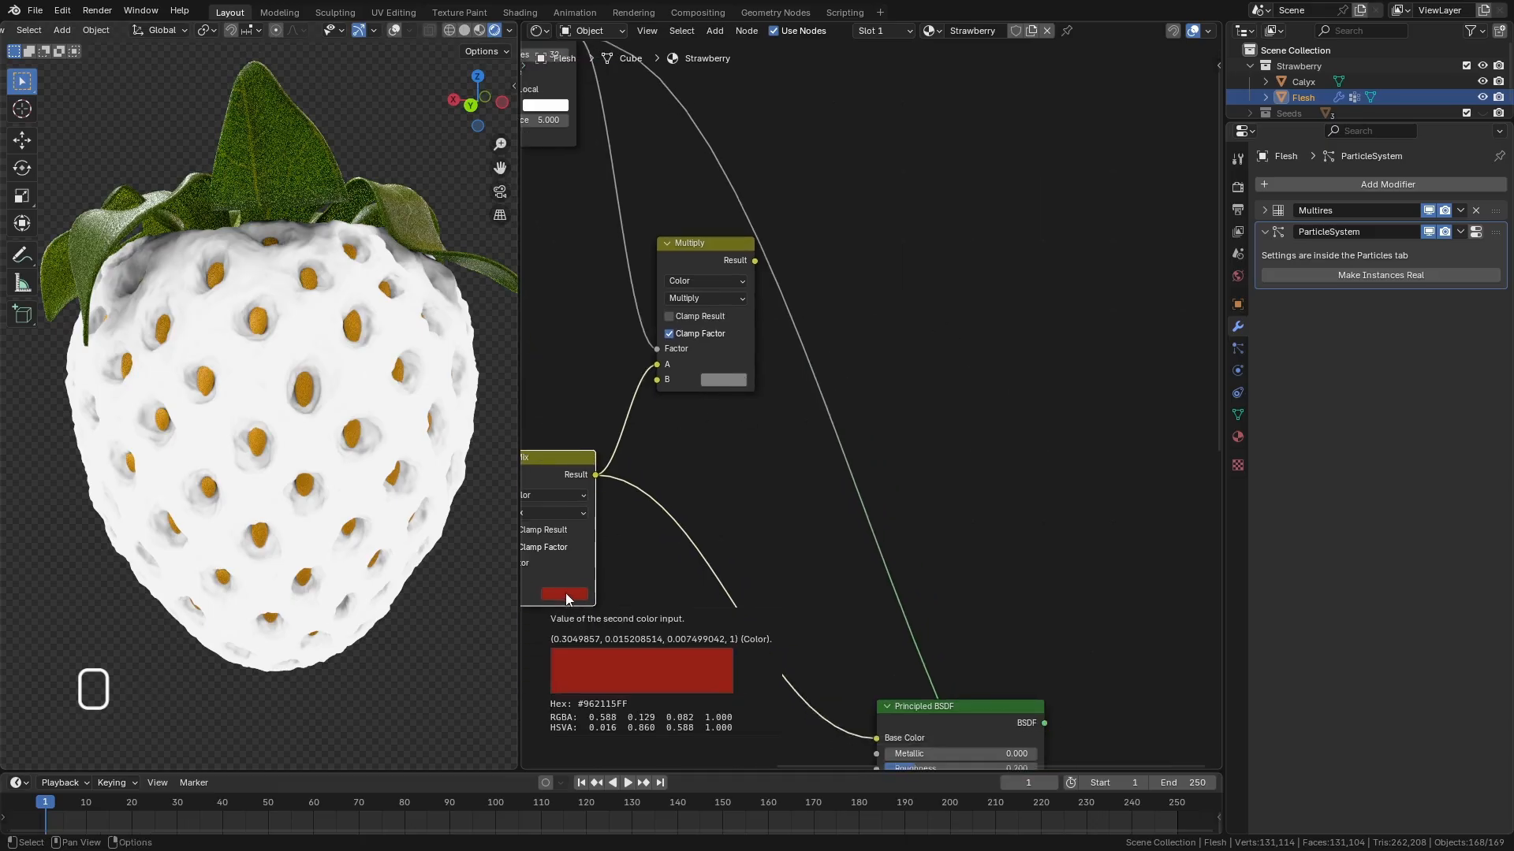
pyautogui.moveTo(754, 260); pyautogui.dragTo(876, 738)
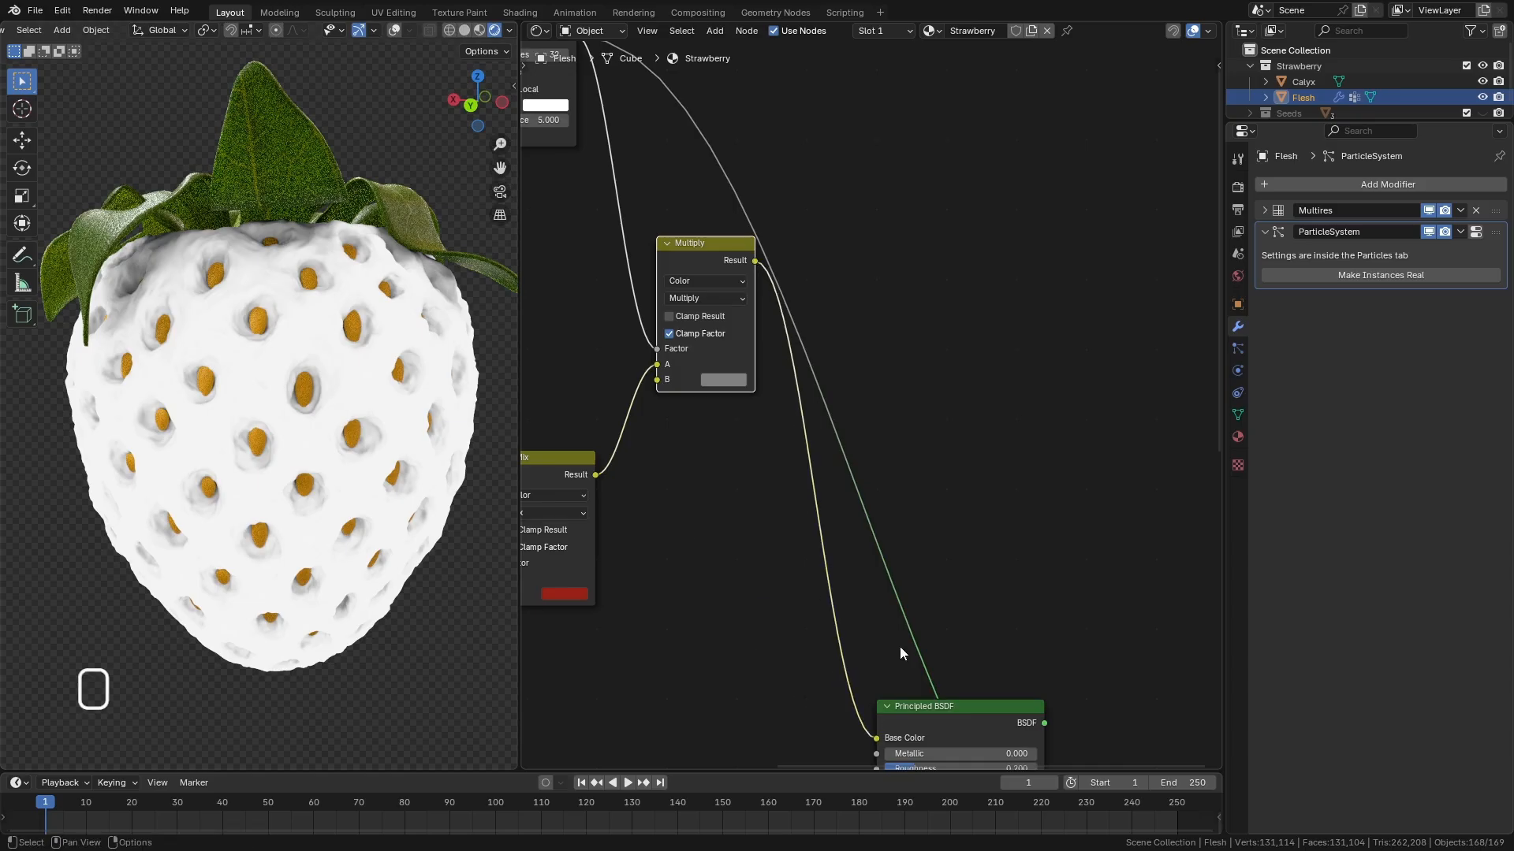
pyautogui.moveTo(892, 384); pyautogui.dragTo(826, 326, button='middle')
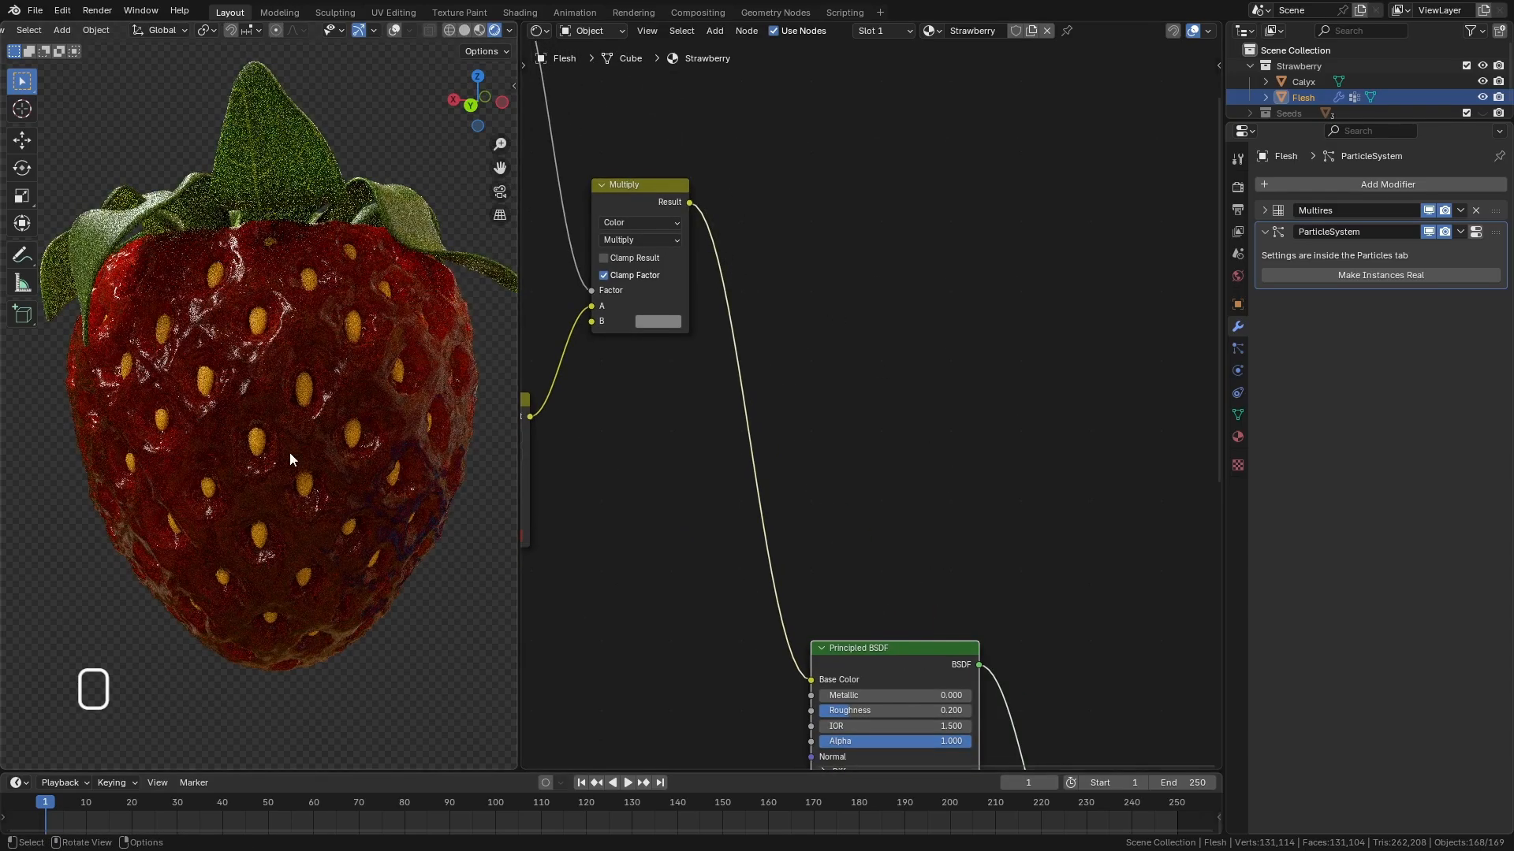
pyautogui.moveTo(294, 453); pyautogui.dragTo(347, 431, button='middle')
pyautogui.scroll(4, 361, 450)
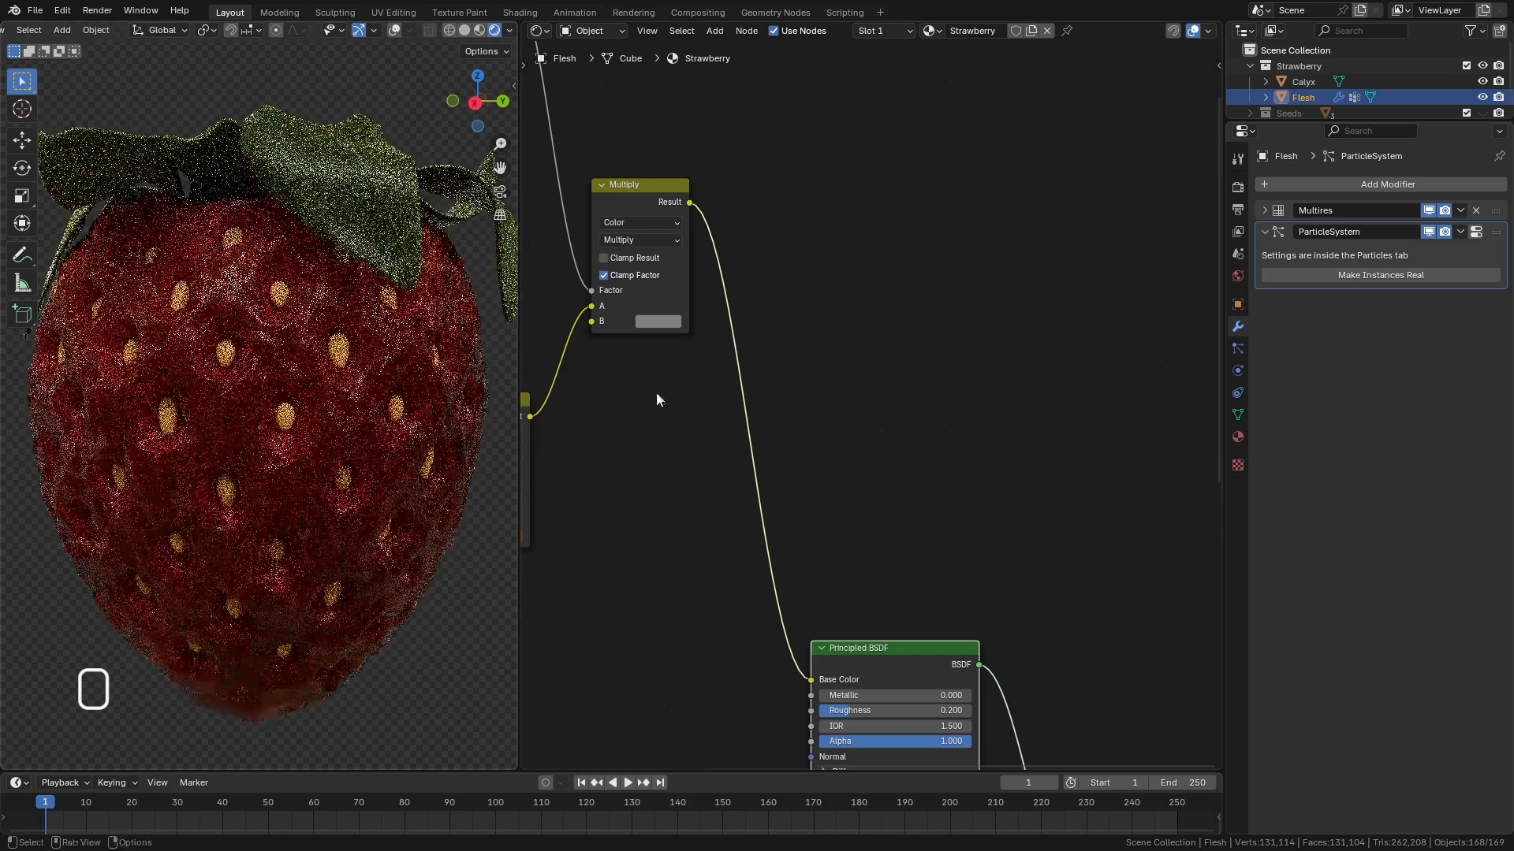
# Move the Ambient Occlusion node farther from the Multiply node, just above the noise Color Ramp, to free space between them.
pyautogui.moveTo(678, 403); pyautogui.dragTo(896, 399, button='middle')
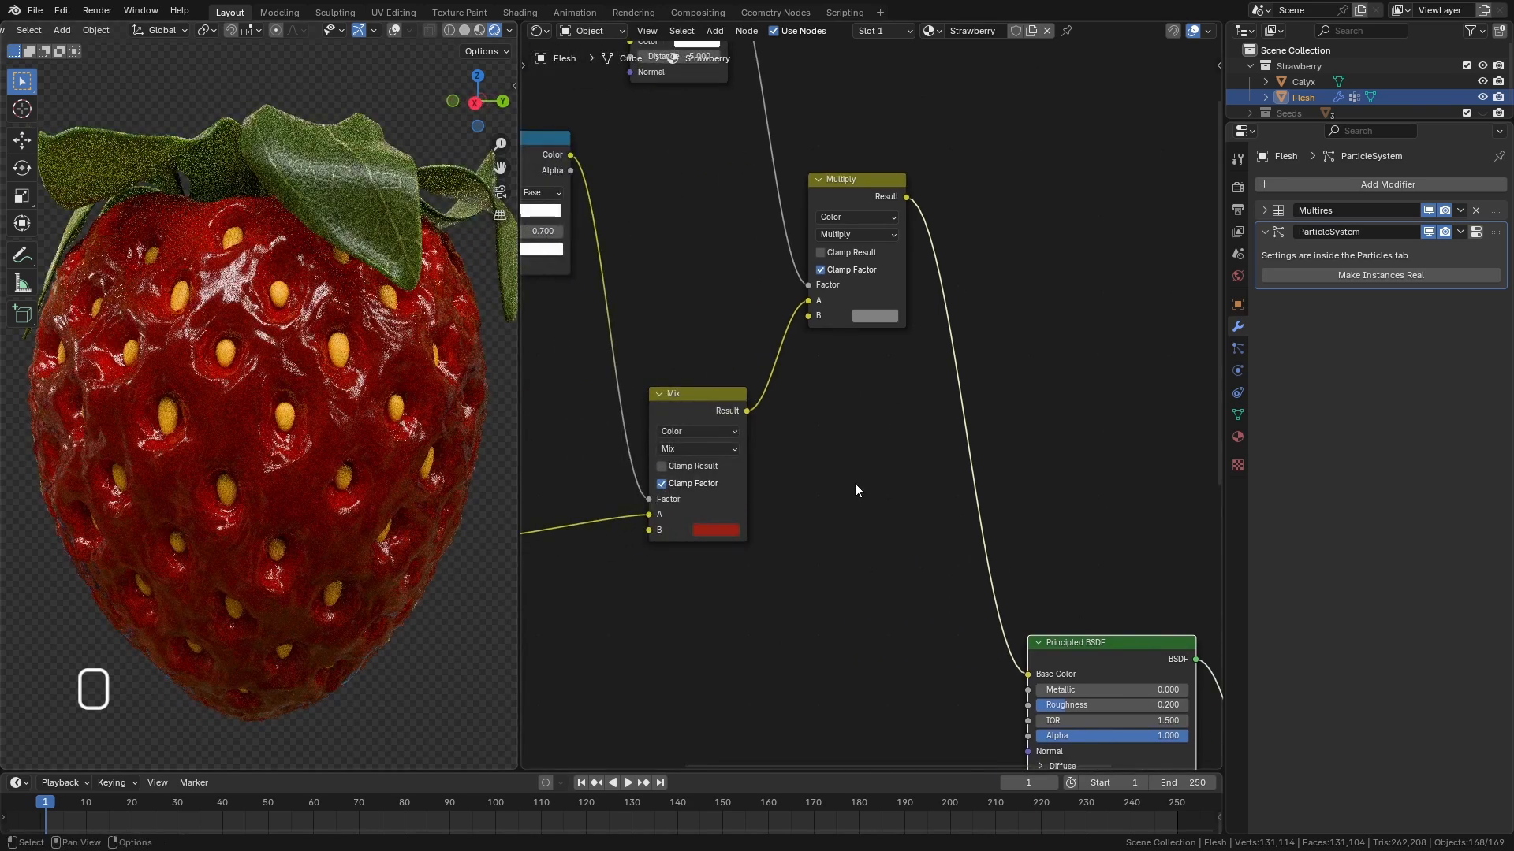
pyautogui.keyDown('shift'); pyautogui.scroll(5, 977, 379); pyautogui.keyUp('shift')
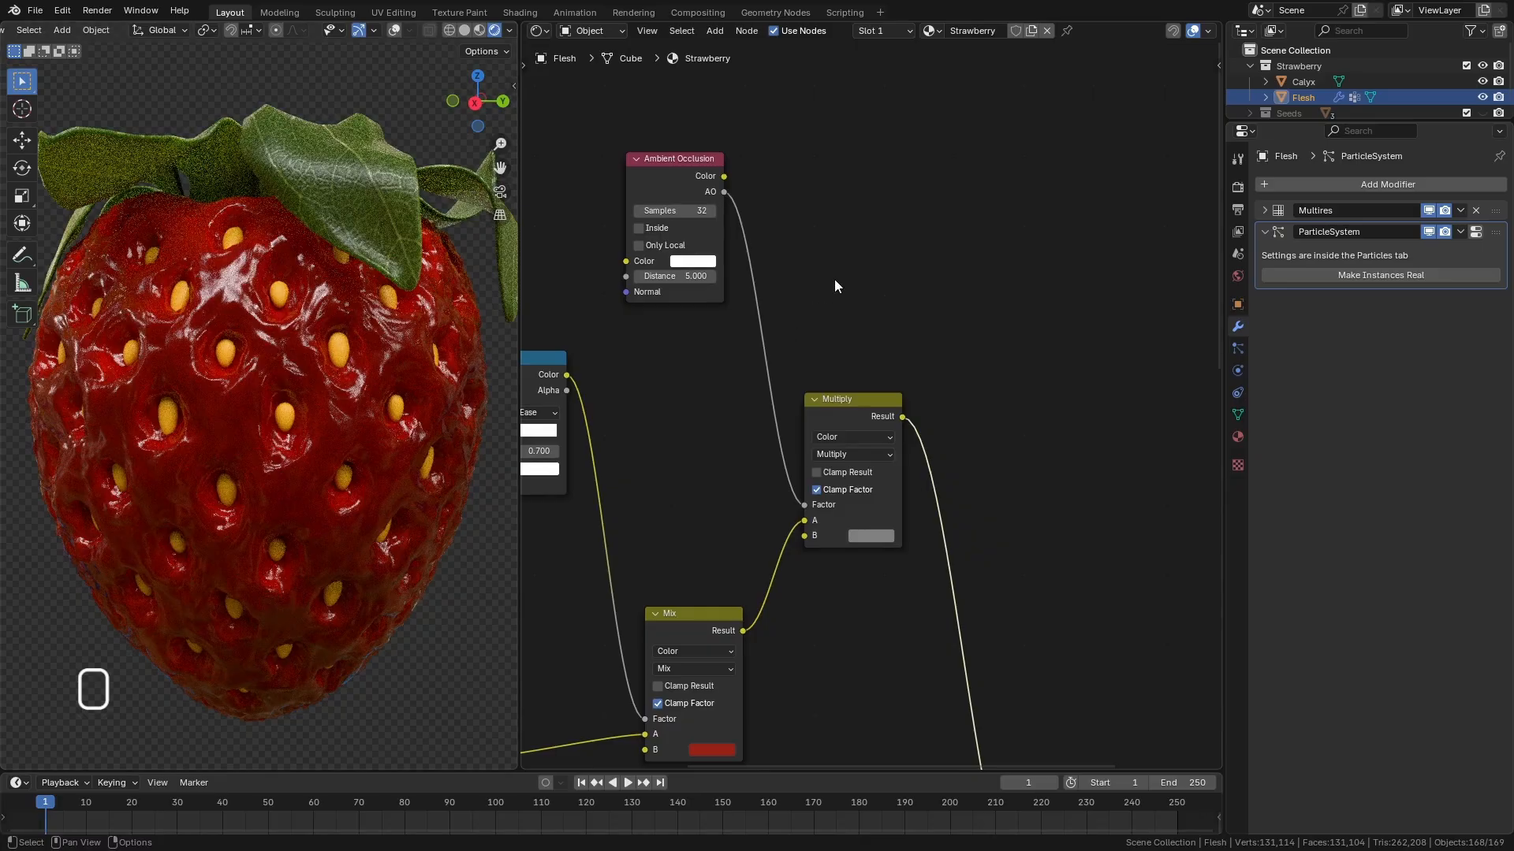
pyautogui.moveTo(699, 159); pyautogui.dragTo(602, 185)
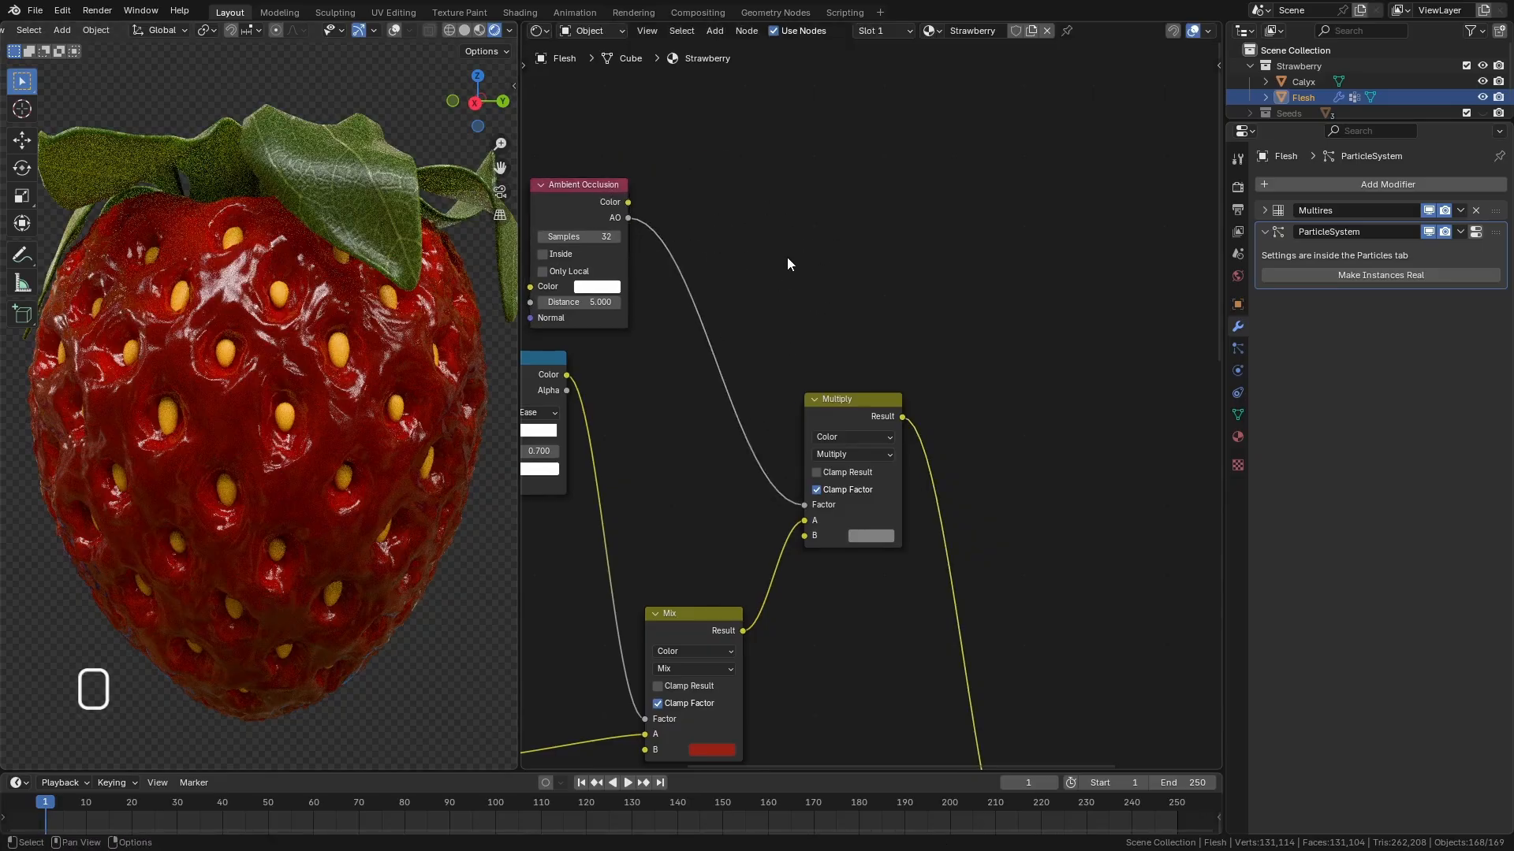
# Insert an Invert Color node between the Ambient Occlusion node's AO output and the Multiply node's Factor.
pyautogui.press('space')
pyautogui.write('inv')
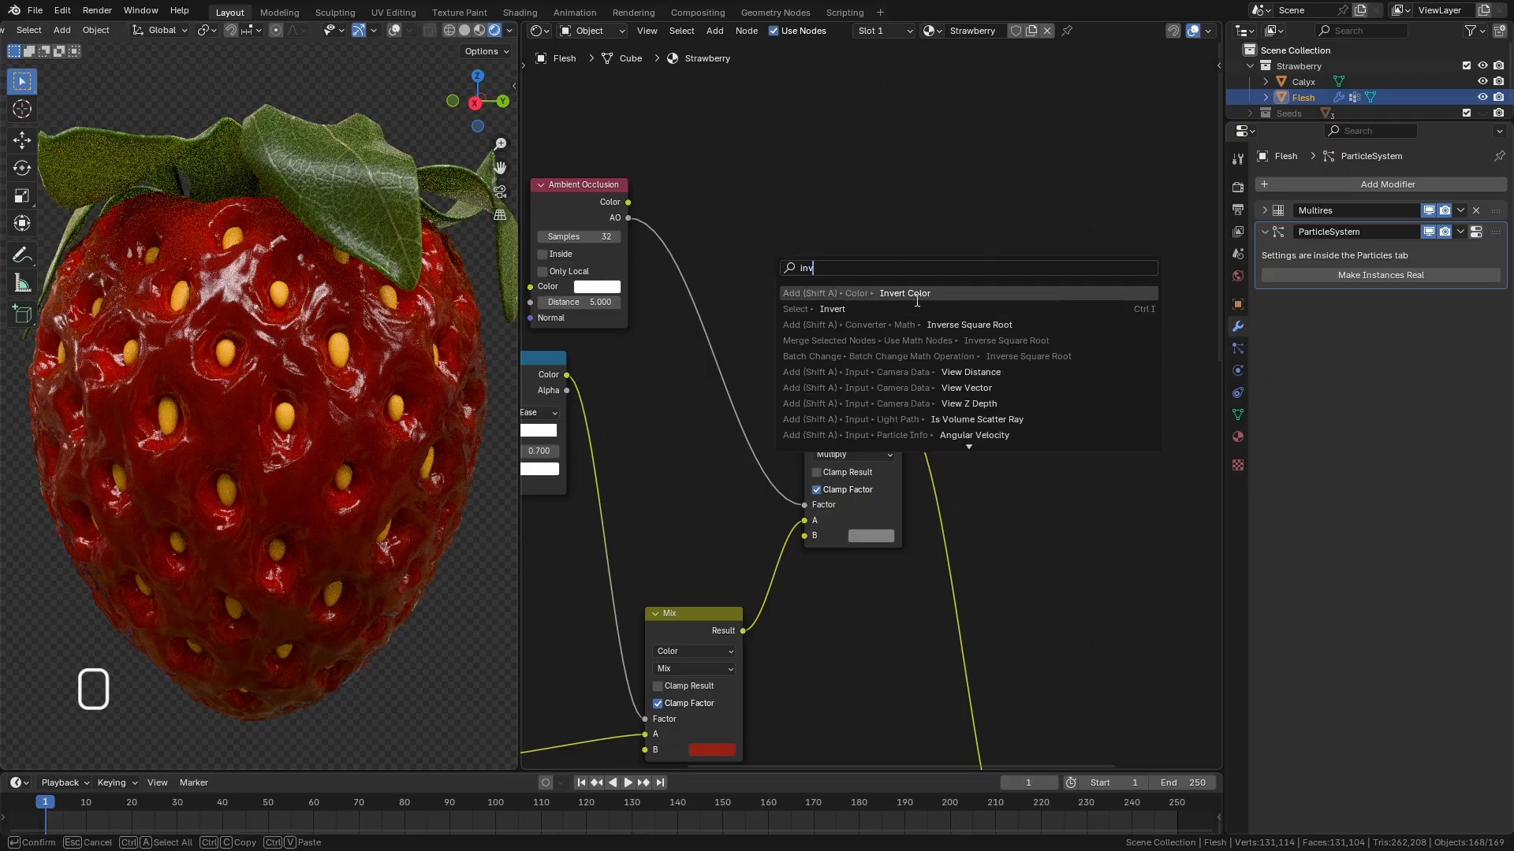
pyautogui.click(917, 301)
pyautogui.click(875, 294)
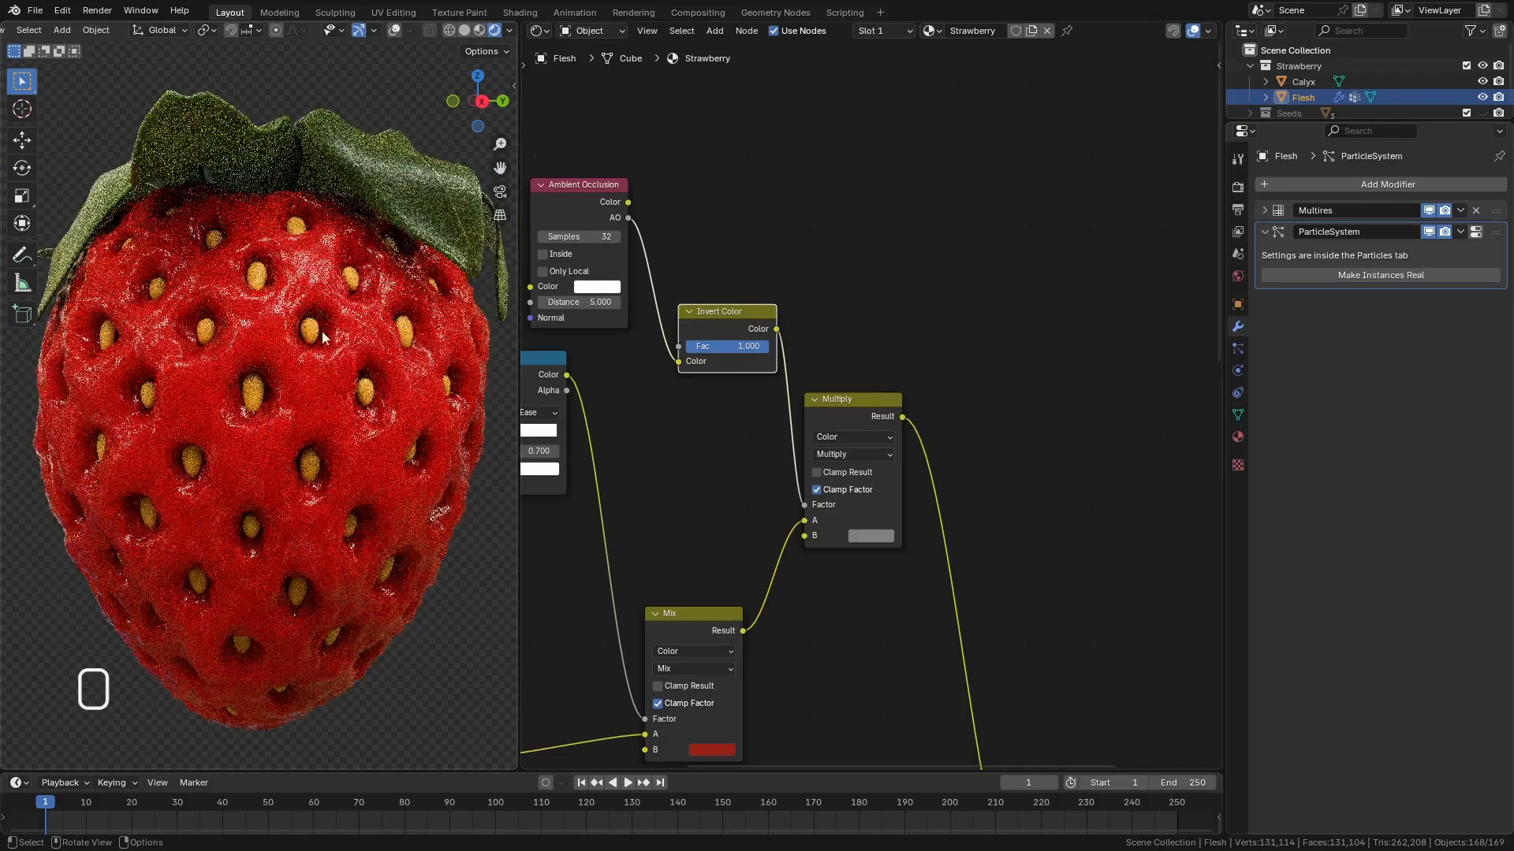
pyautogui.moveTo(322, 331); pyautogui.dragTo(432, 447, button='middle')
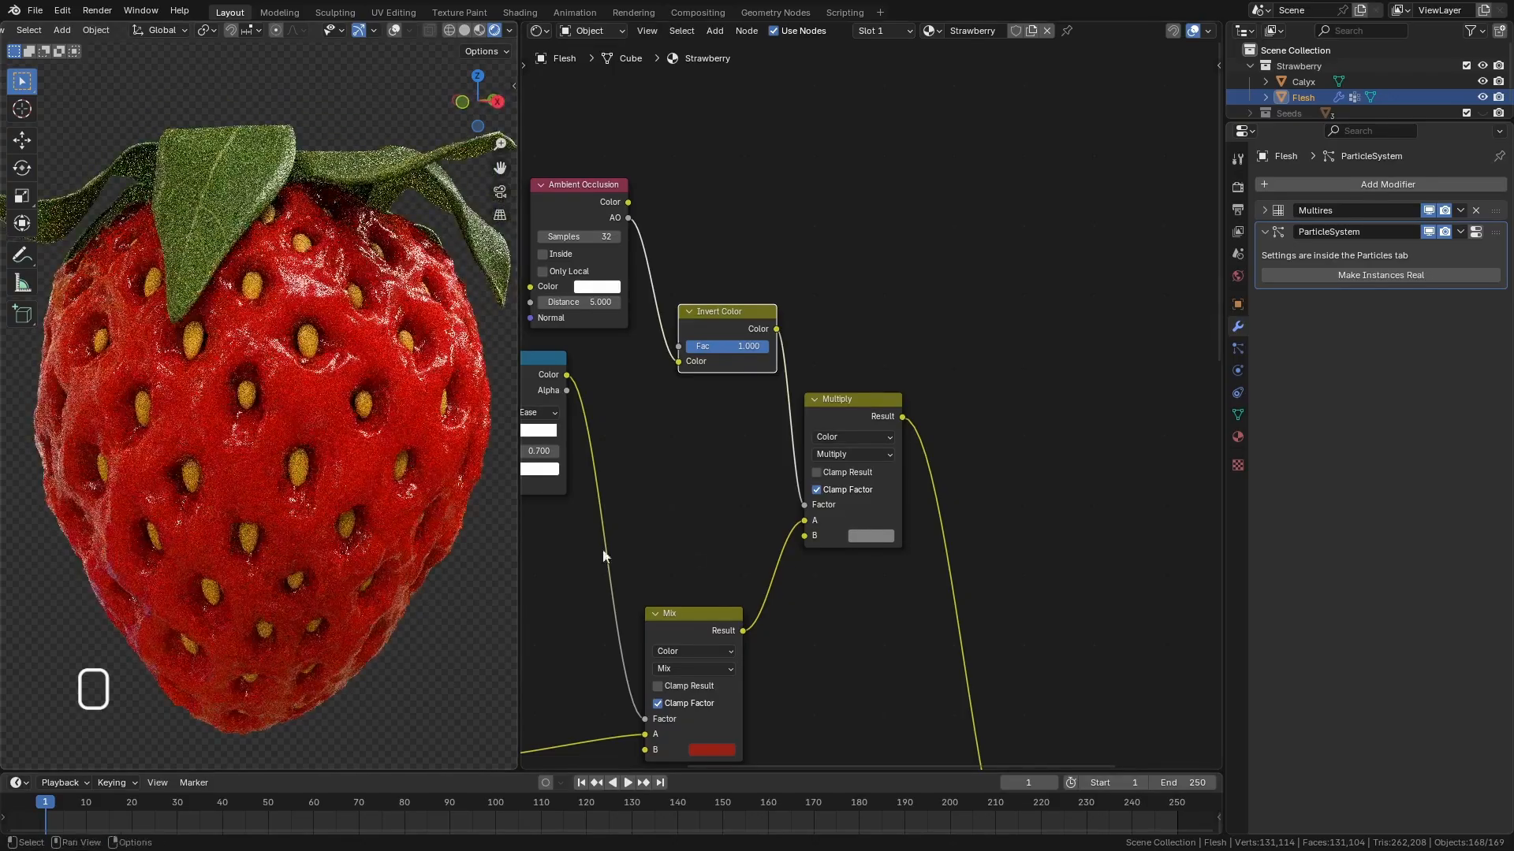
# Lighten the Multiply node's B color to a light grey with a Value of about 0.5.
pyautogui.scroll(6, 385, 420)
pyautogui.click(872, 537)
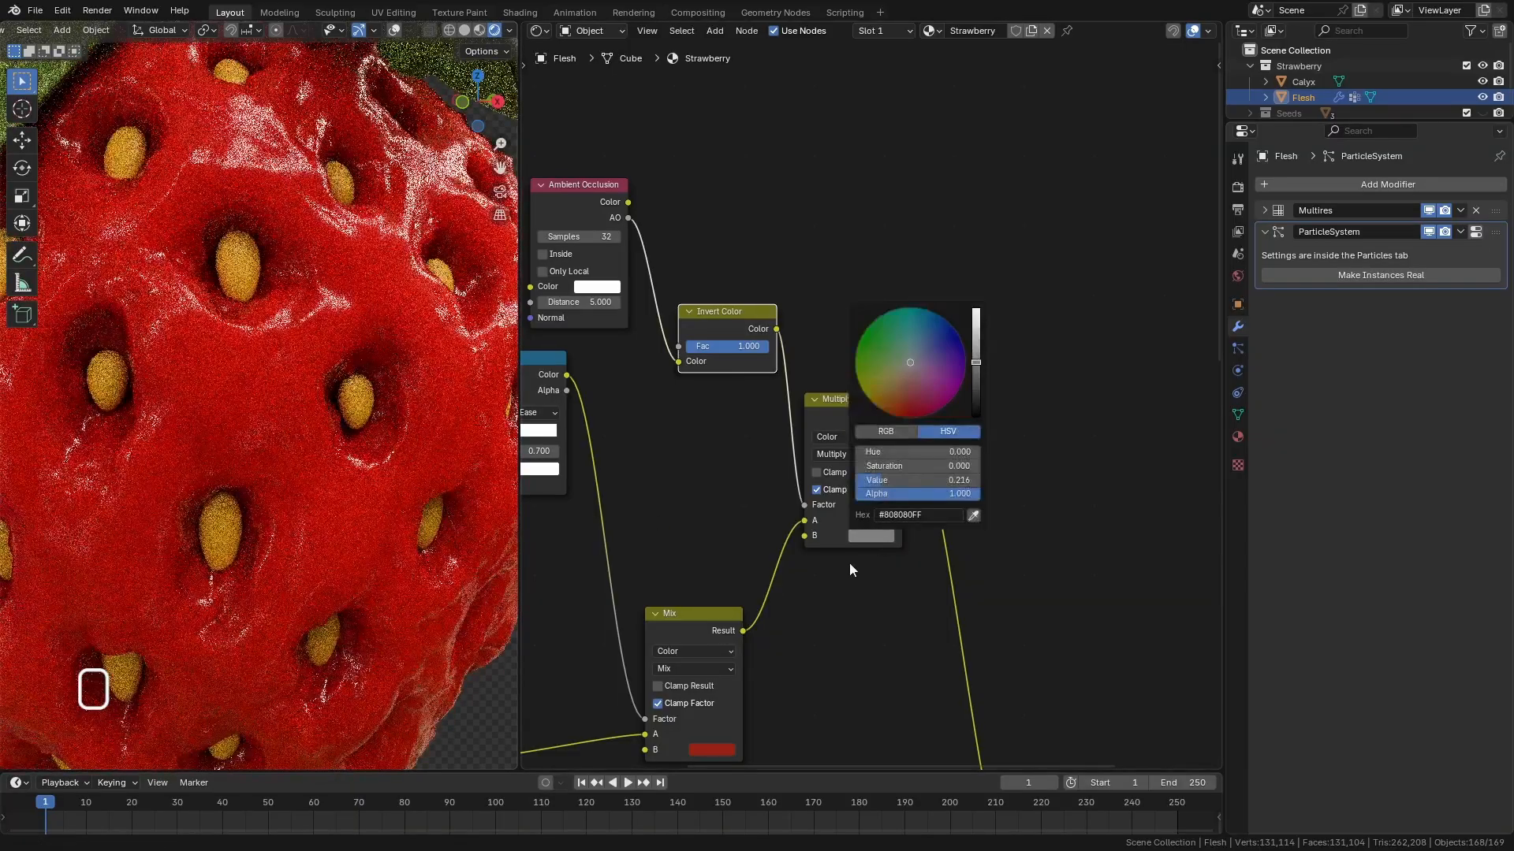
pyautogui.click(870, 536)
pyautogui.moveTo(974, 362); pyautogui.dragTo(980, 325)
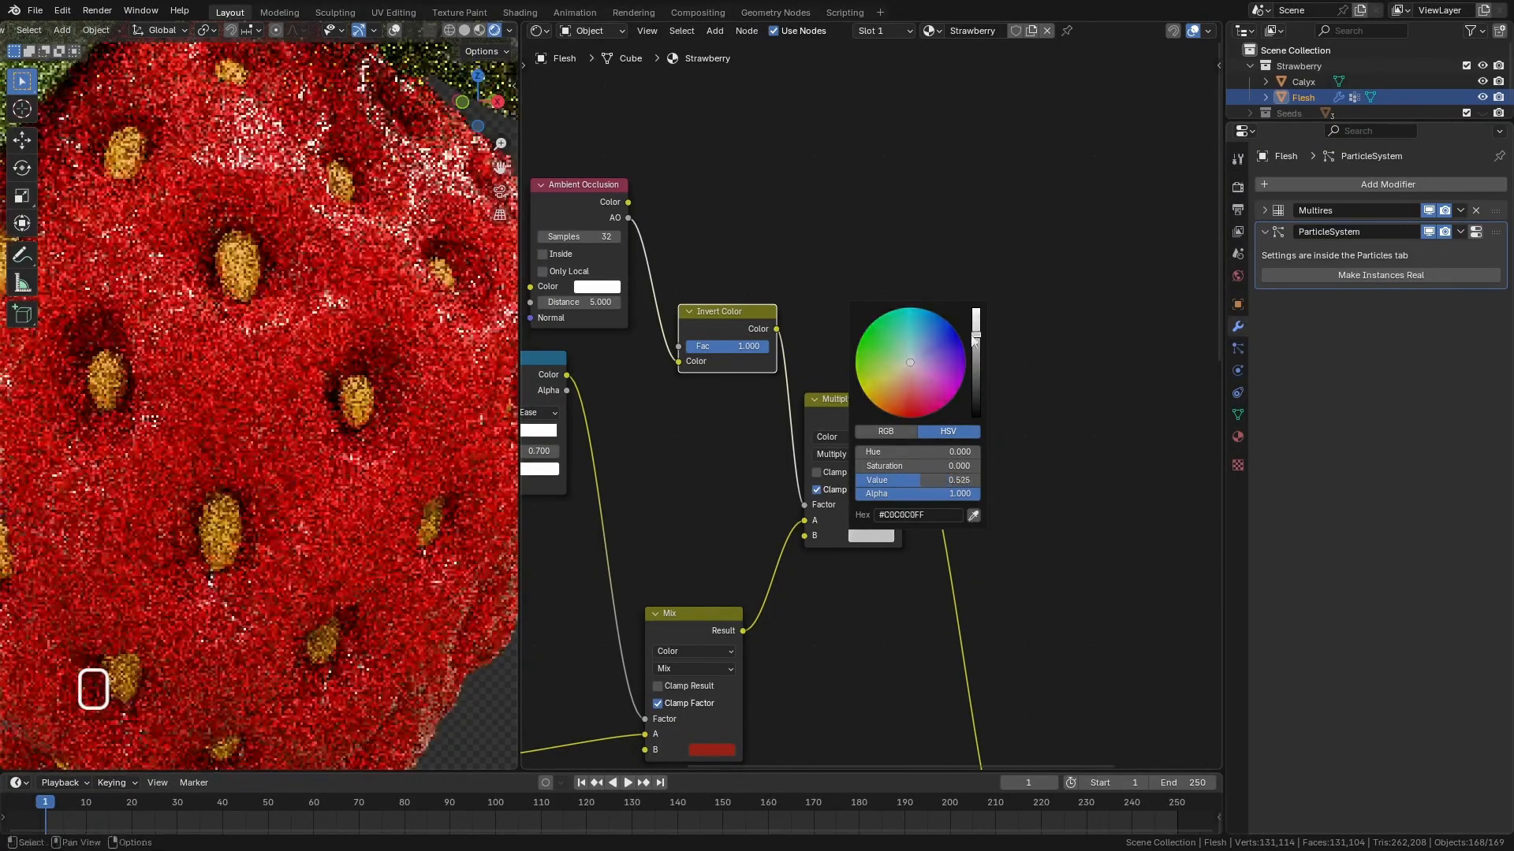
pyautogui.scroll(-10, 297, 350)
pyautogui.scroll(-3, 326, 442)
pyautogui.moveTo(326, 443); pyautogui.dragTo(366, 531, button='middle')
pyautogui.scroll(8, 320, 433)
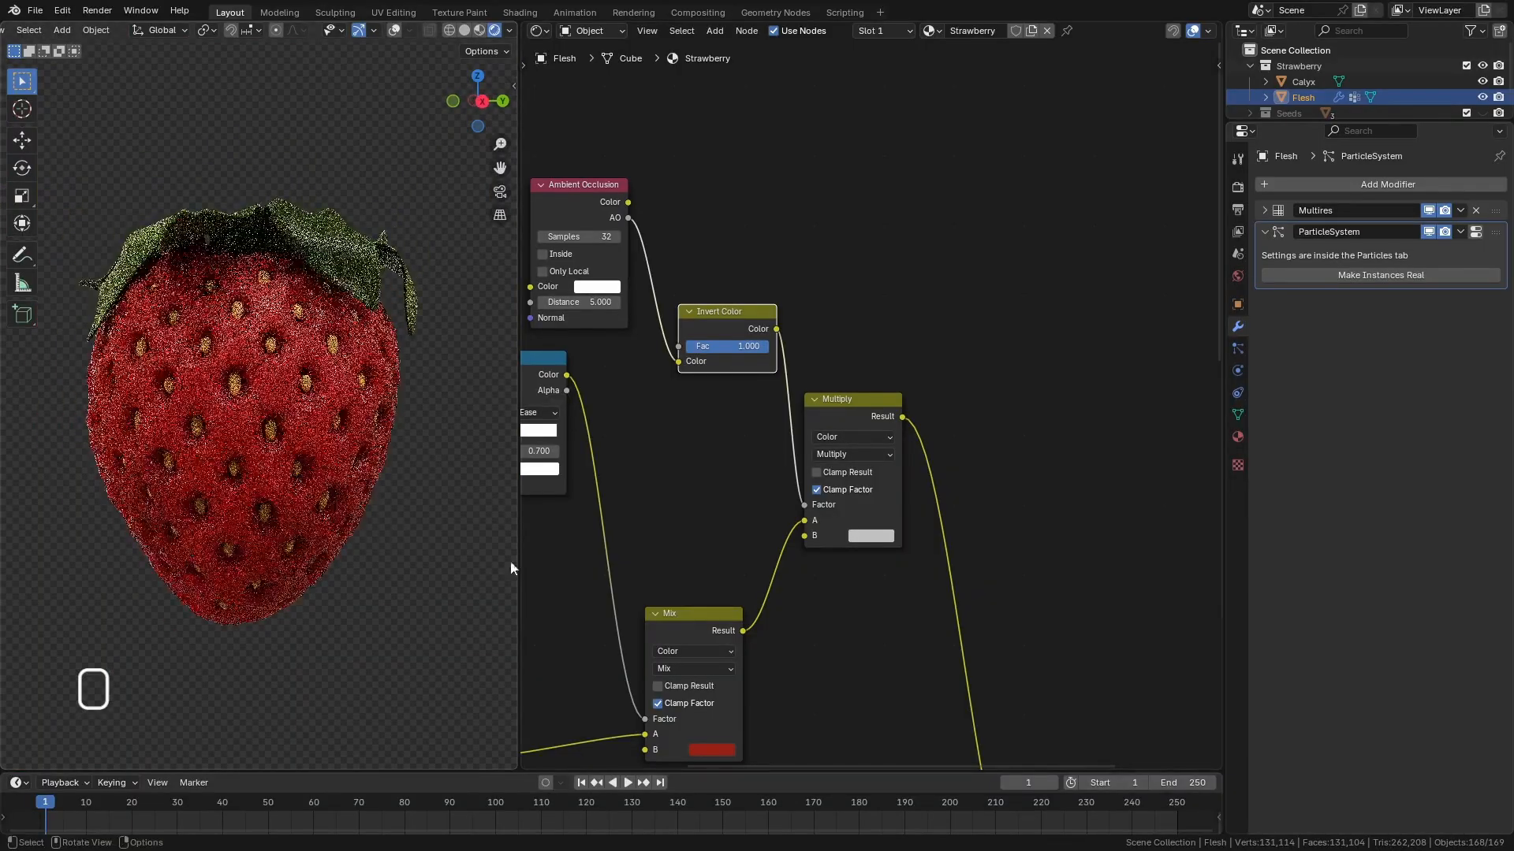
pyautogui.click(873, 536)
pyautogui.click(974, 334)
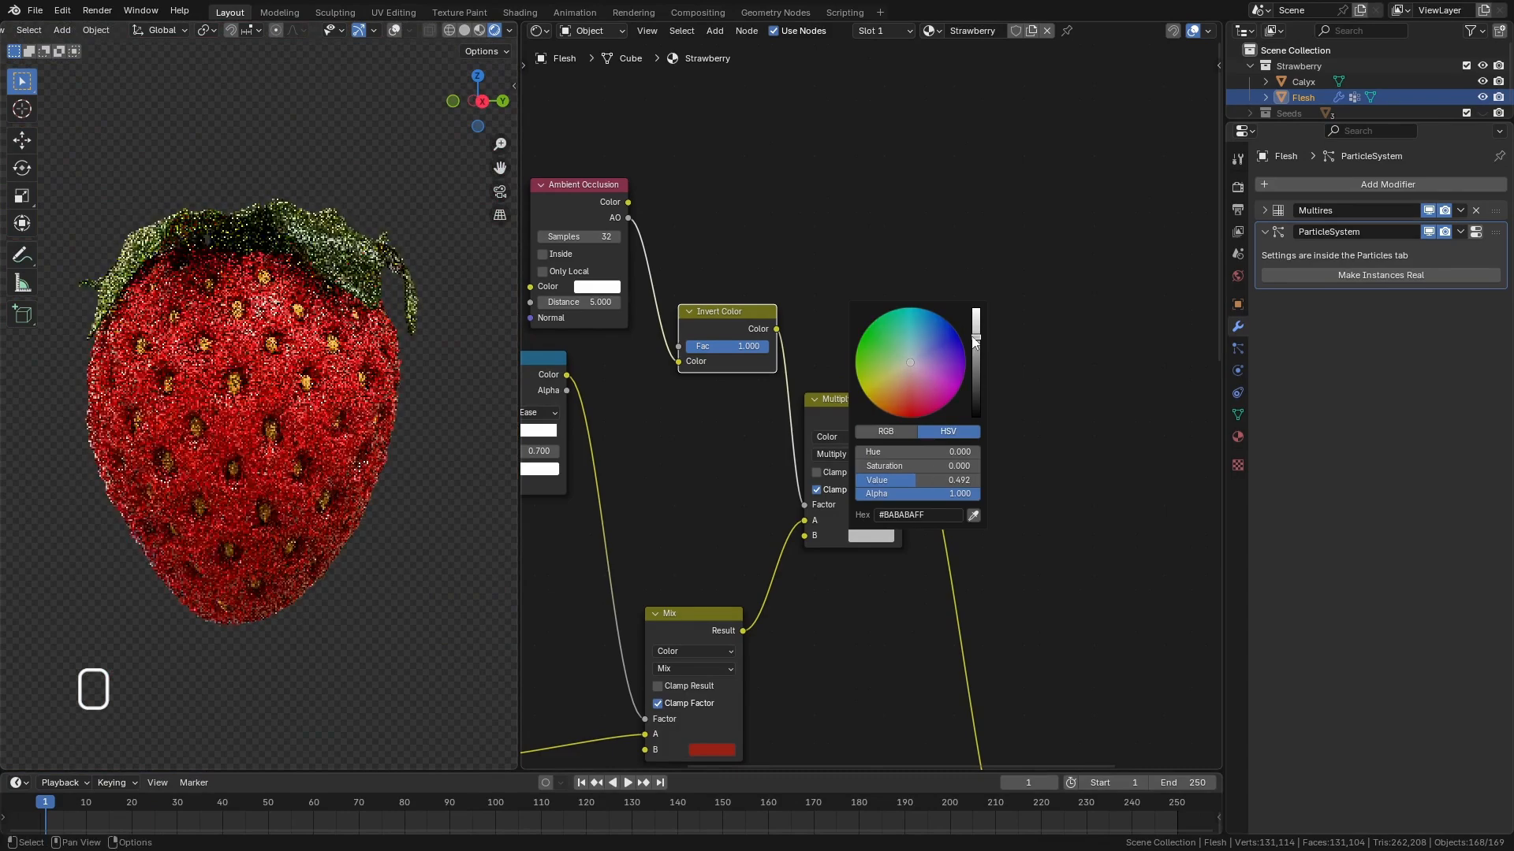
# Set the strawberry to the front view and save the file.
pyautogui.moveTo(417, 541); pyautogui.dragTo(507, 518, button='middle')
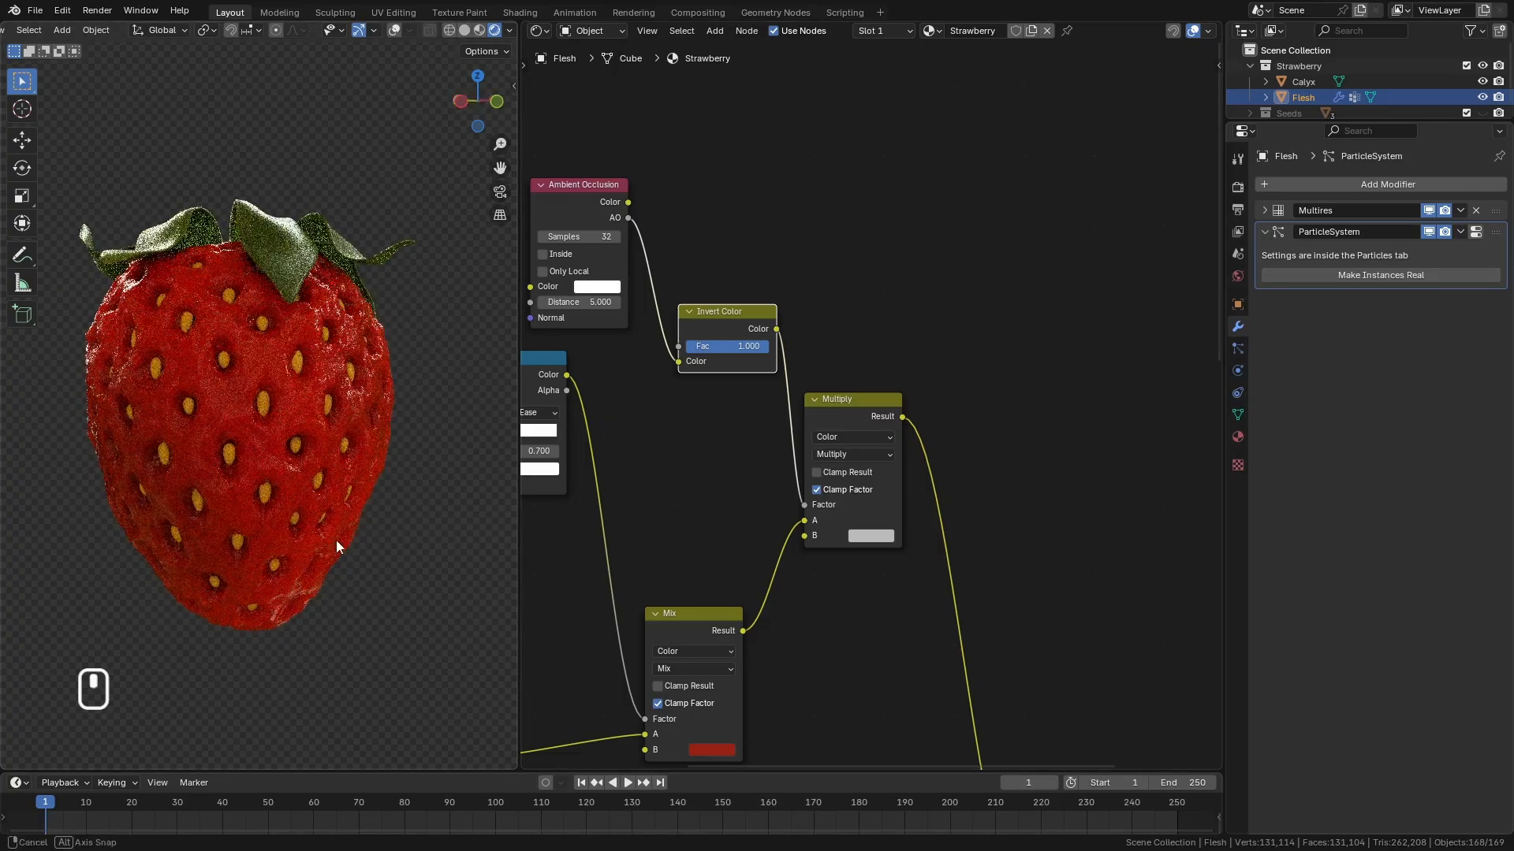
pyautogui.press('KP_1')
pyautogui.hotkey('ctrl', 's')
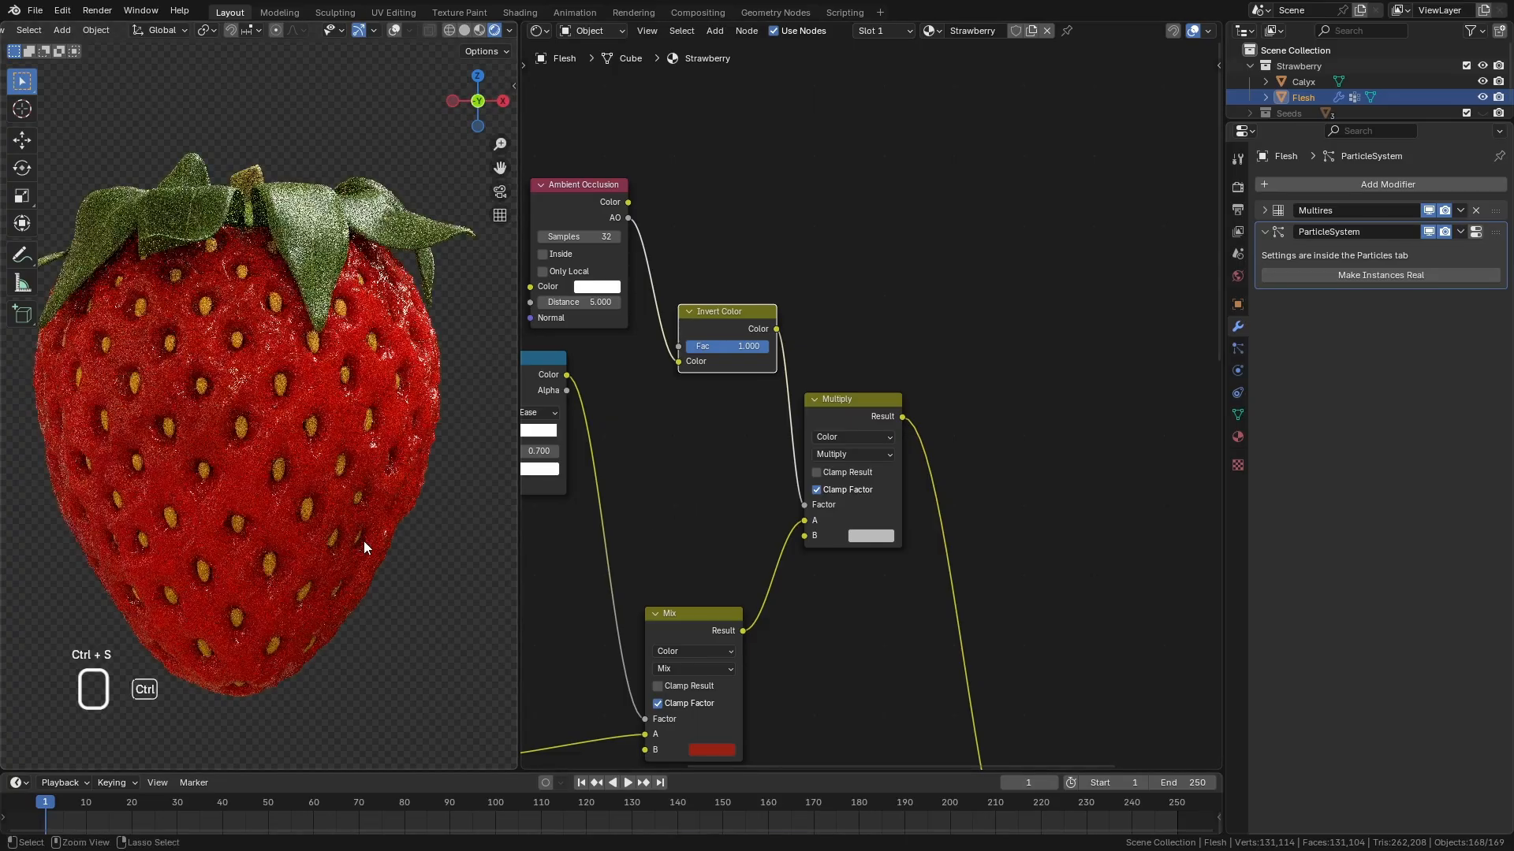
# Review the whole material node tree, from the color-mixing nodes to the Principled BSDF, displacement nodes and Material Output.
pyautogui.scroll(-2, 930, 493)
pyautogui.scroll(-4, 931, 493)
pyautogui.moveTo(1011, 518); pyautogui.dragTo(940, 338, button='middle')
pyautogui.scroll(-3, 980, 516)
pyautogui.moveTo(1041, 478); pyautogui.dragTo(1054, 373, button='middle')
pyautogui.scroll(1, 909, 408)
pyautogui.scroll(4, 908, 409)
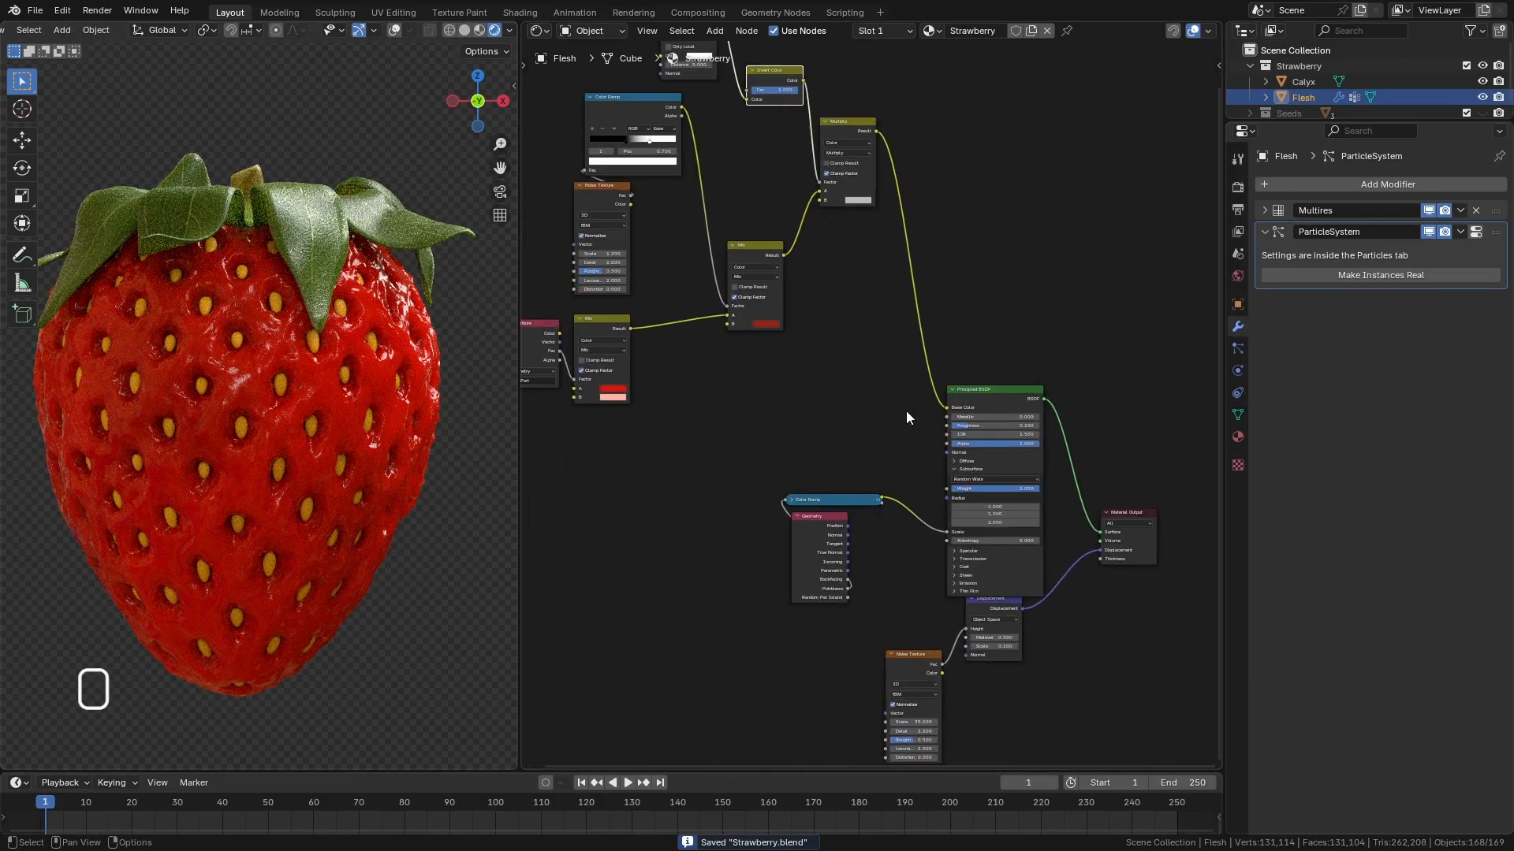
pyautogui.scroll(-1, 905, 415)
pyautogui.moveTo(1020, 432); pyautogui.dragTo(948, 432, button='middle')
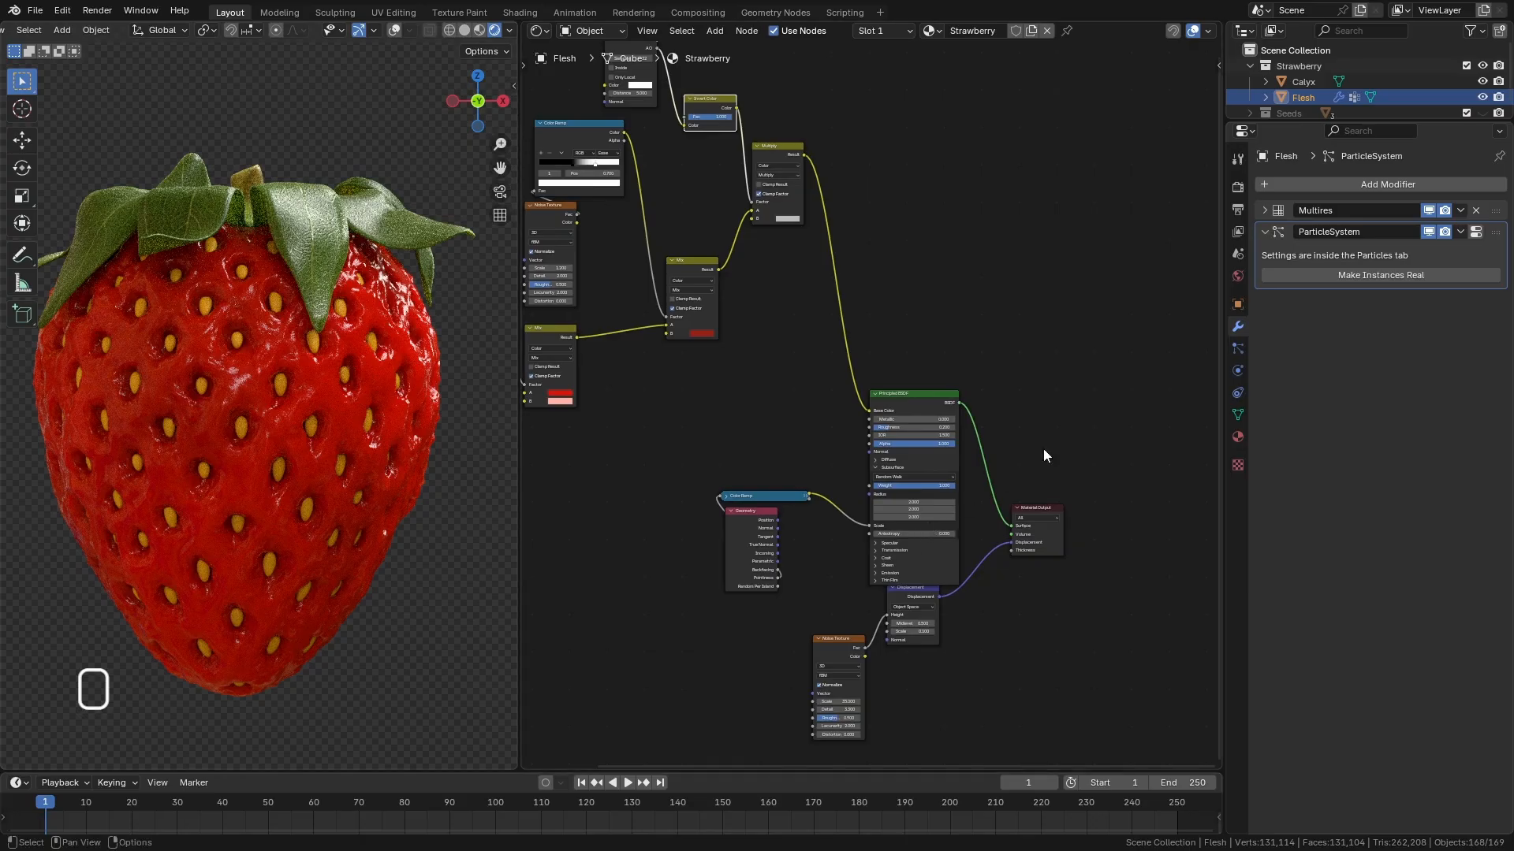
# Raise the Principled BSDF's subsurface Anisotropy to 0.273 and check the strawberry from another angle.
pyautogui.scroll(4, 924, 529)
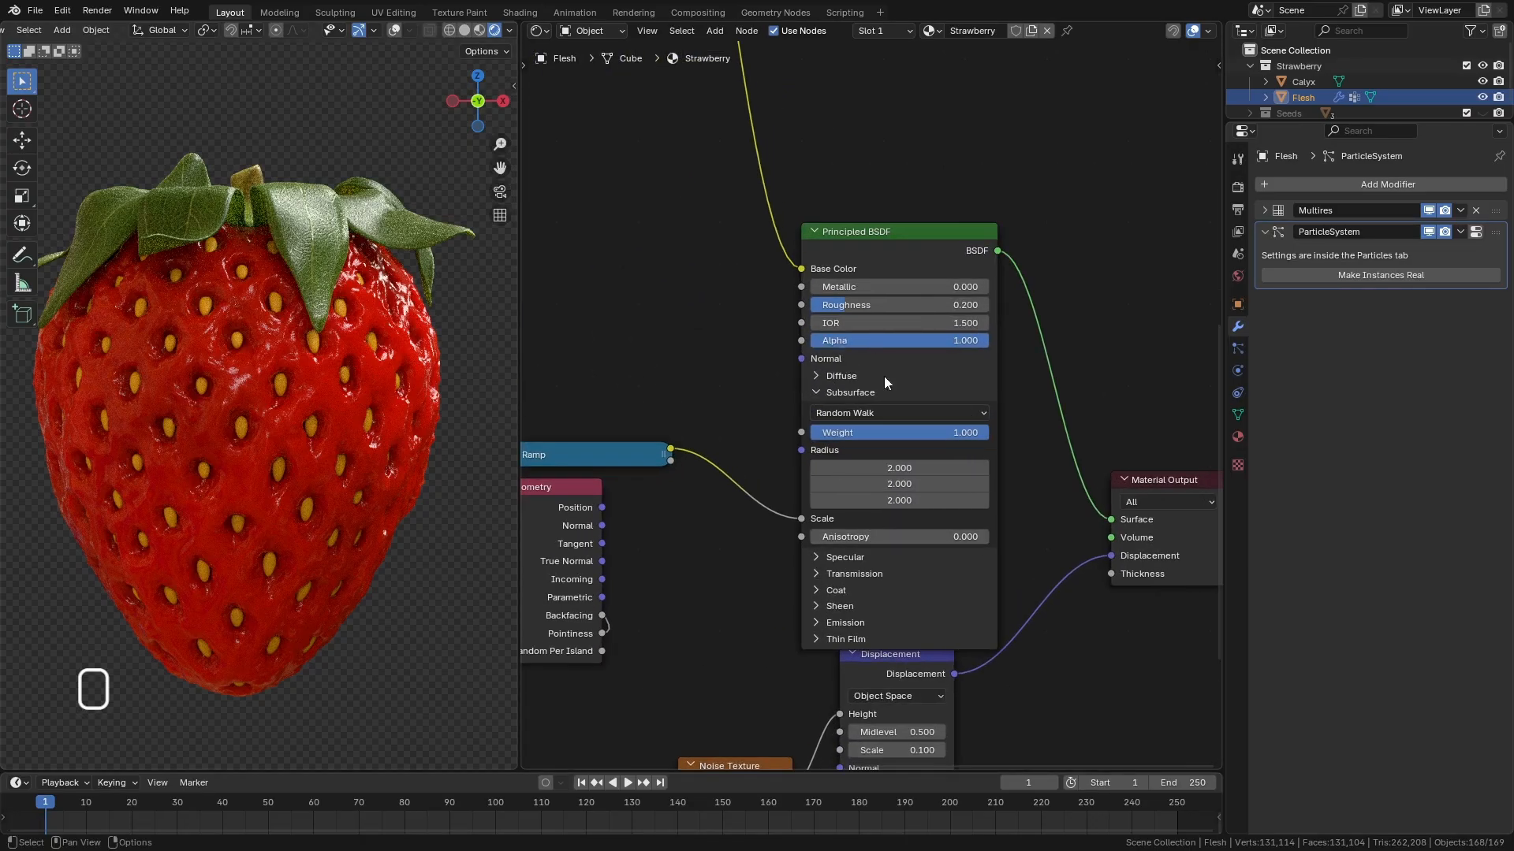
pyautogui.moveTo(1055, 402); pyautogui.dragTo(1035, 287, button='middle')
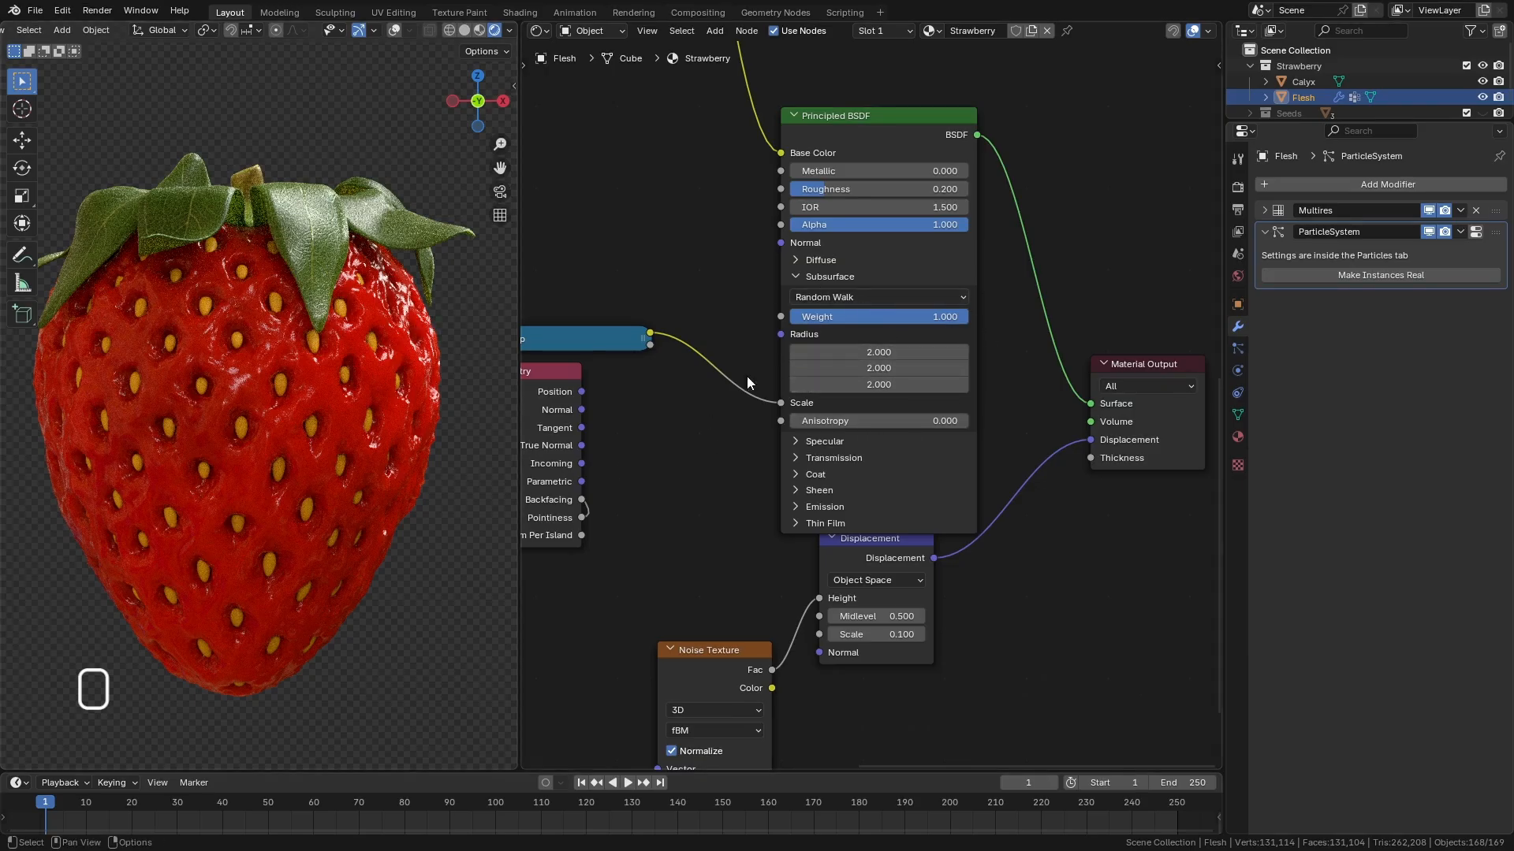
pyautogui.moveTo(816, 420); pyautogui.dragTo(802, 423)
pyautogui.moveTo(808, 423); pyautogui.dragTo(802, 423)
pyautogui.moveTo(356, 538); pyautogui.dragTo(467, 533, button='middle')
# Expand the Principled BSDF's Sheen settings and move the Displacement node clear below the shader, beside the Noise Texture.
pyautogui.click(796, 490)
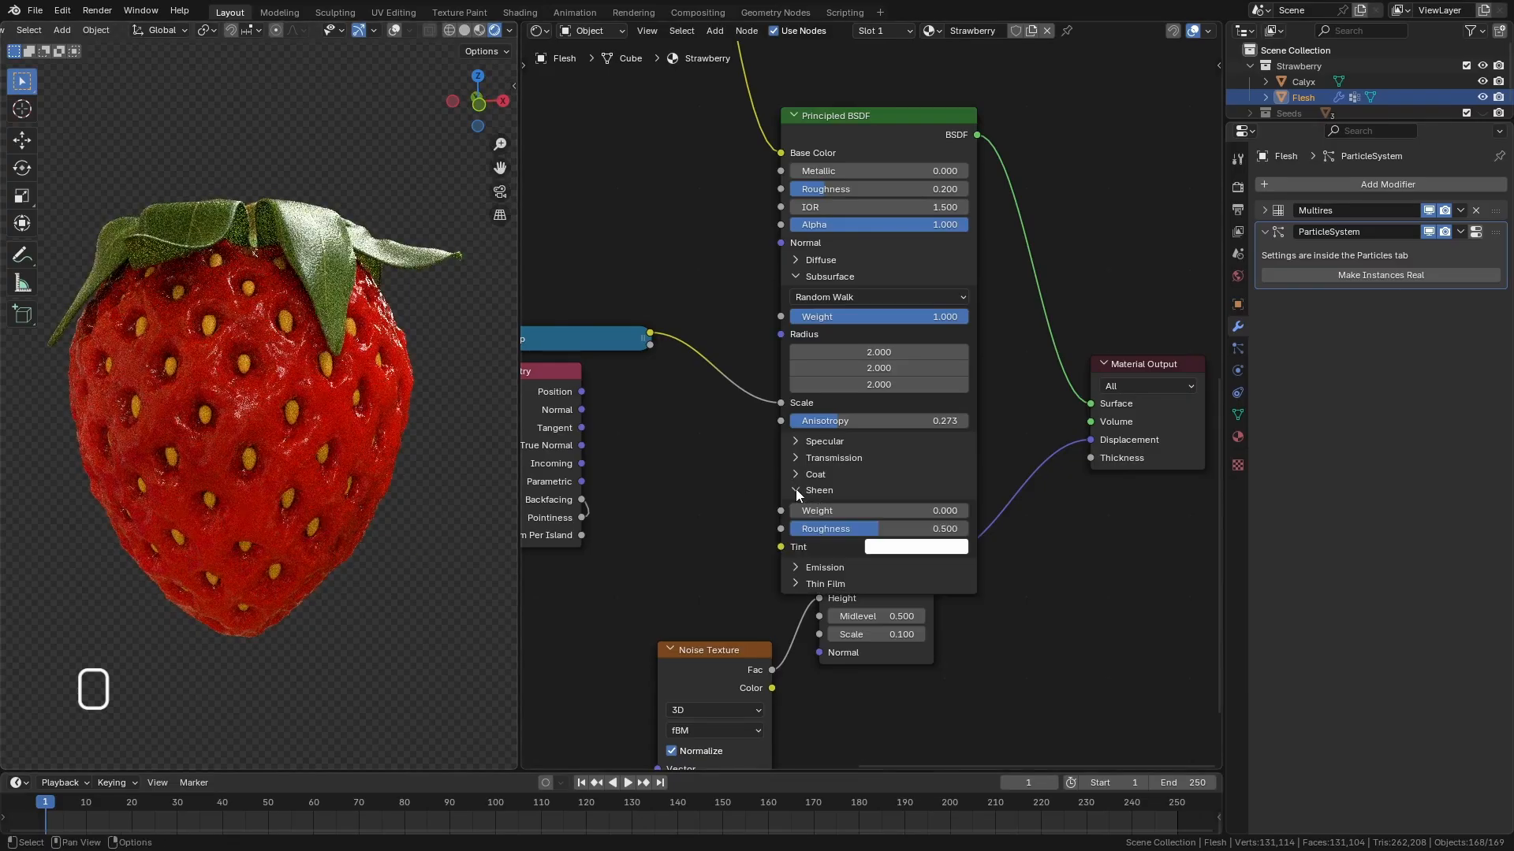
pyautogui.moveTo(1043, 430); pyautogui.dragTo(1045, 334, button='middle')
pyautogui.click(883, 564)
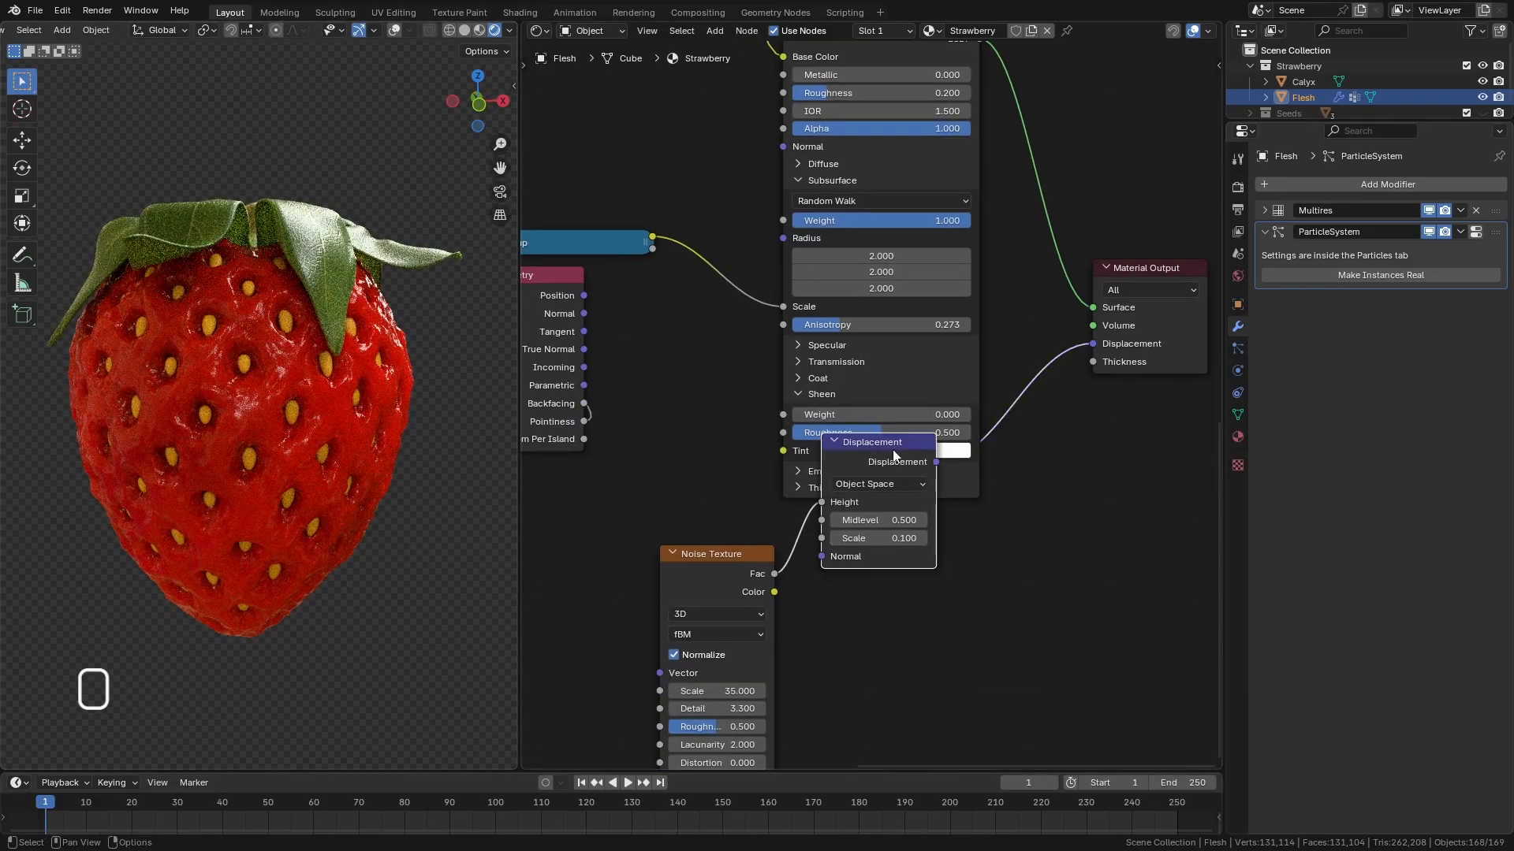
pyautogui.moveTo(895, 455); pyautogui.dragTo(917, 590)
# Set the Sheen Weight to 1.000 and its Tint to pale pink, comparing the result with the reference photo.
pyautogui.moveTo(798, 416); pyautogui.dragTo(801, 421)
pyautogui.moveTo(803, 423); pyautogui.dragTo(979, 461)
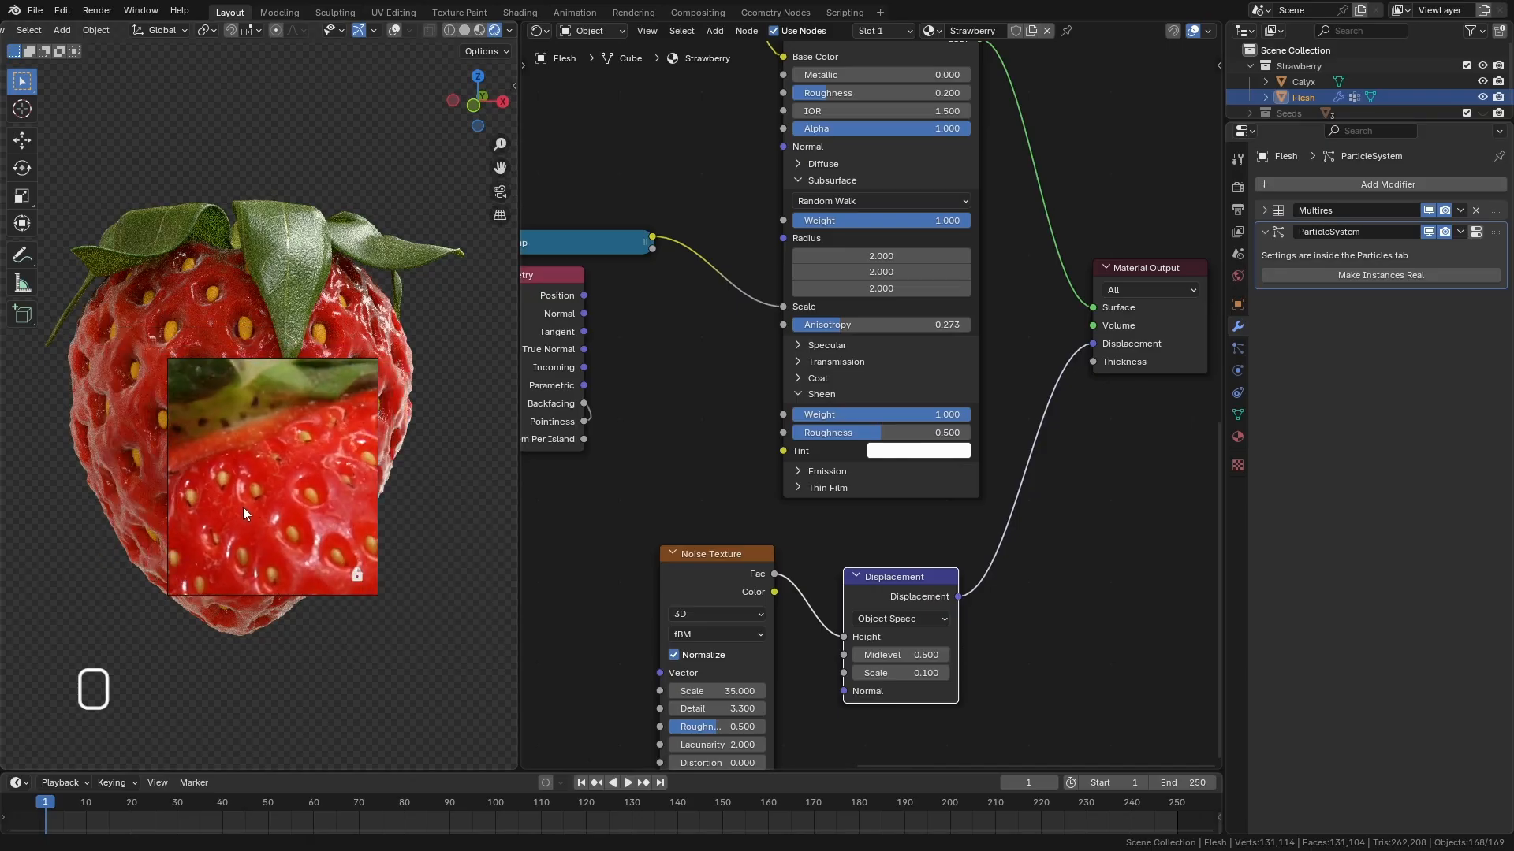
pyautogui.click(896, 452)
pyautogui.click(1014, 426)
pyautogui.click(317, 540)
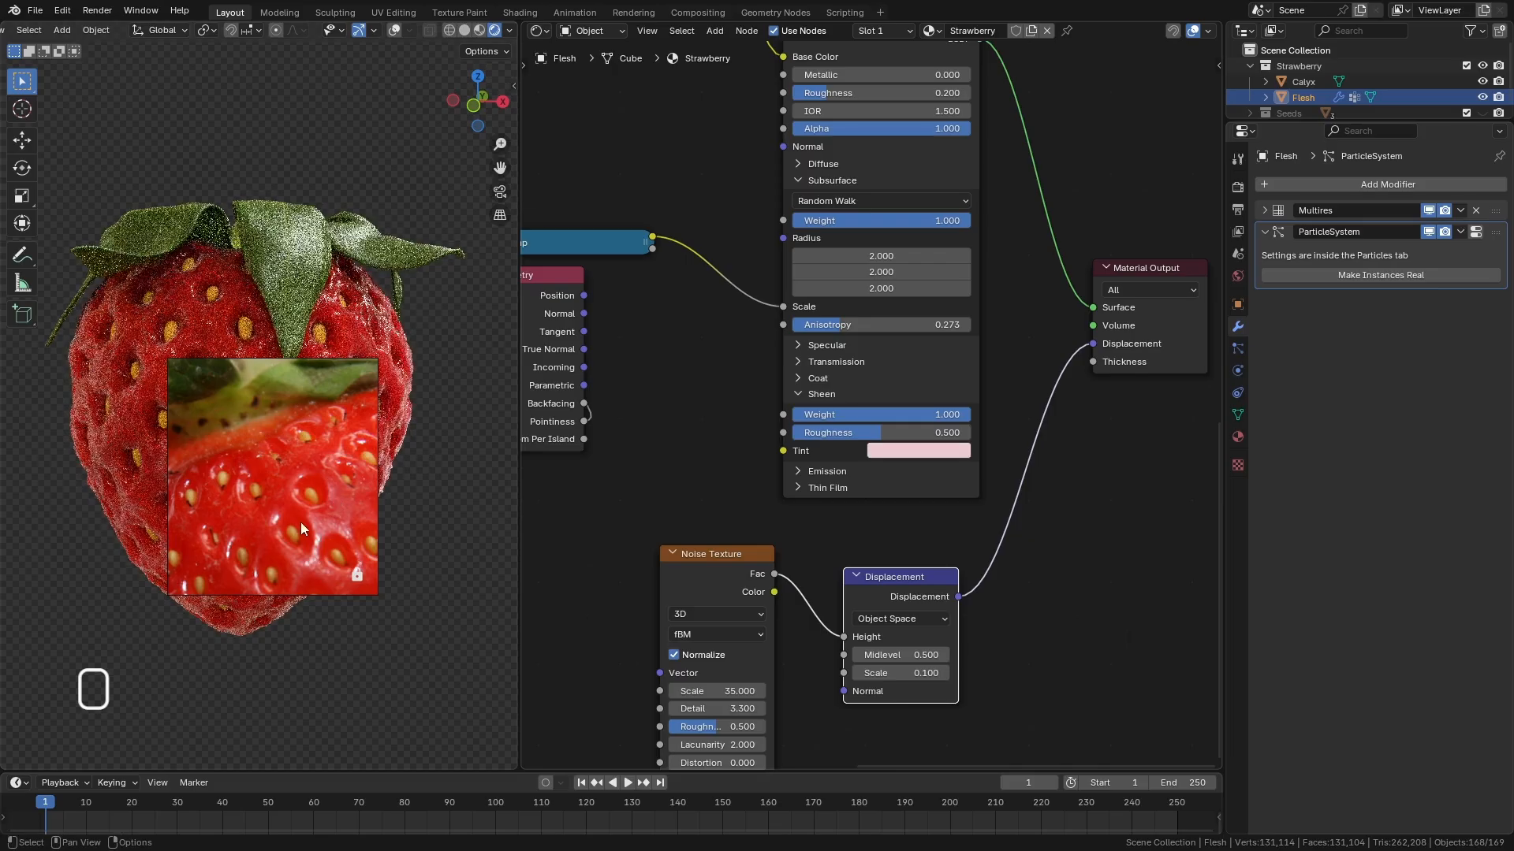
pyautogui.moveTo(291, 487); pyautogui.dragTo(668, 0)
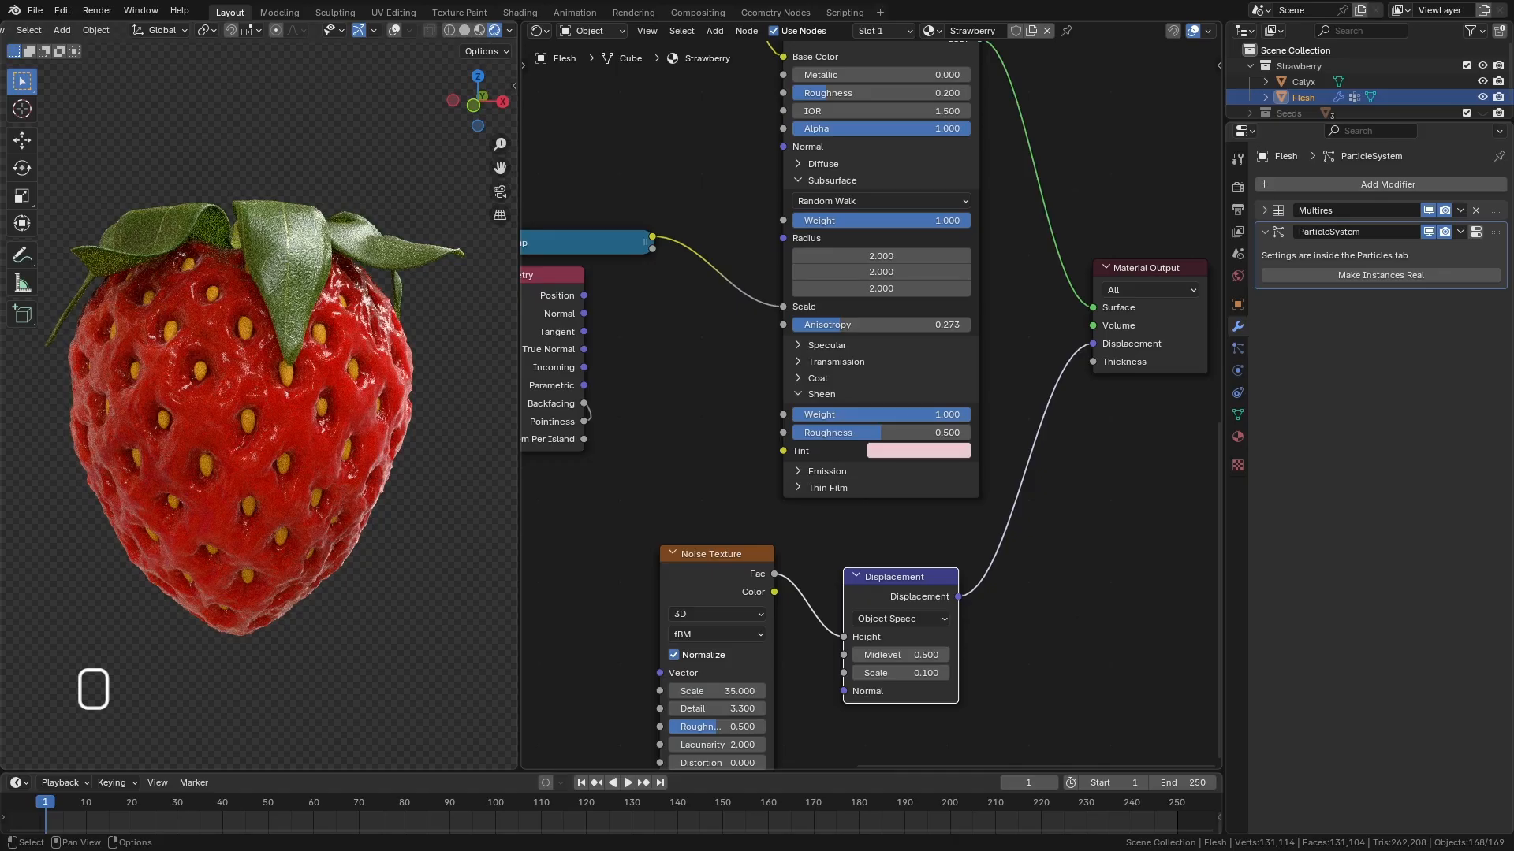
# Set the Sheen Roughness to 0.309 and all three Subsurface Radius values to 5.
pyautogui.moveTo(901, 433); pyautogui.dragTo(828, 442)
pyautogui.moveTo(293, 498); pyautogui.dragTo(390, 523, button='middle')
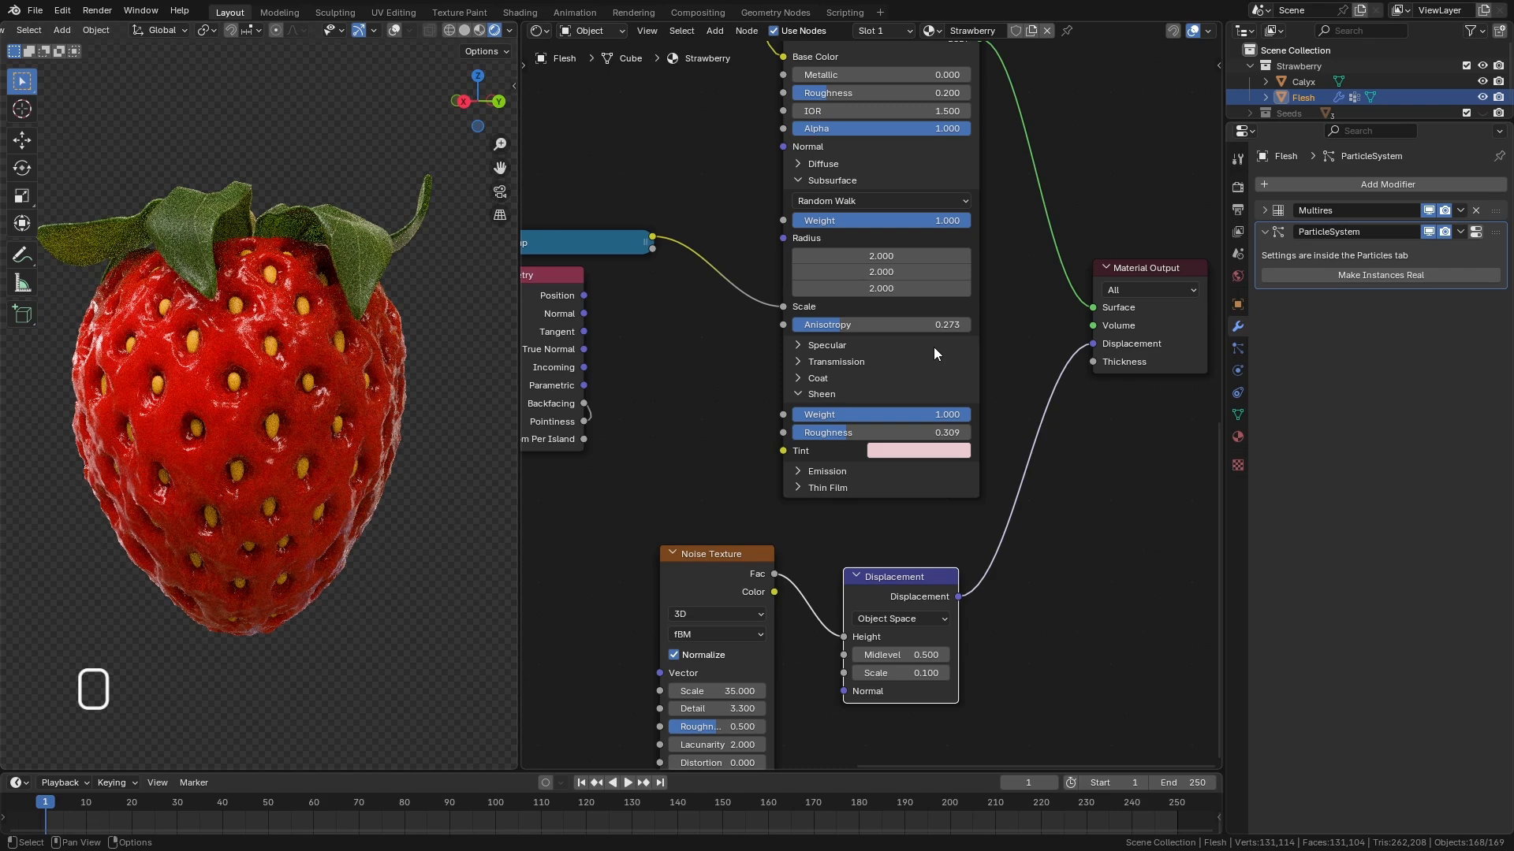
pyautogui.moveTo(894, 256); pyautogui.dragTo(905, 301)
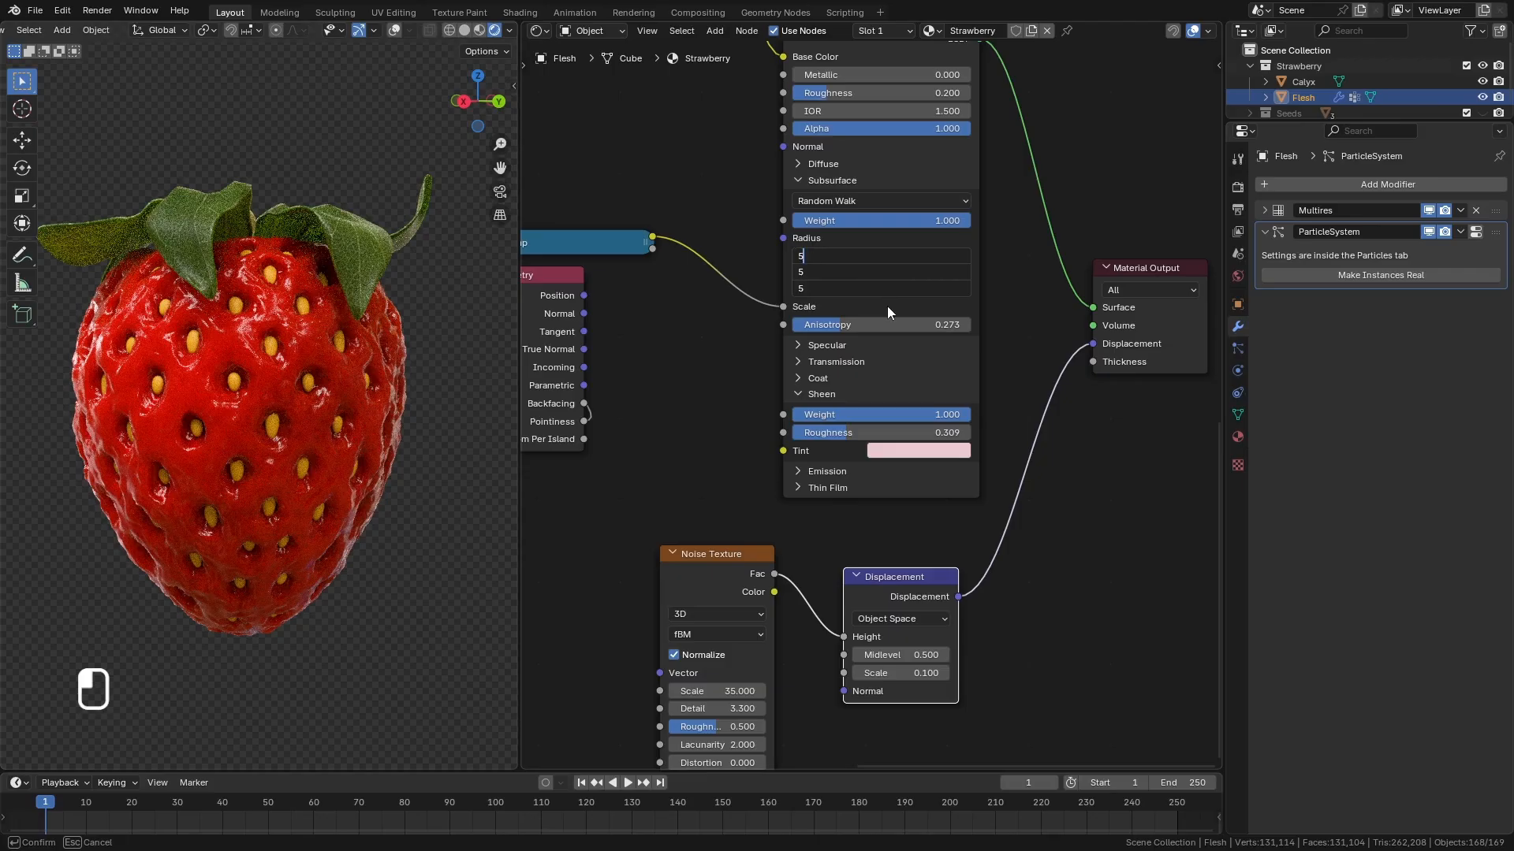
pyautogui.press('Return')
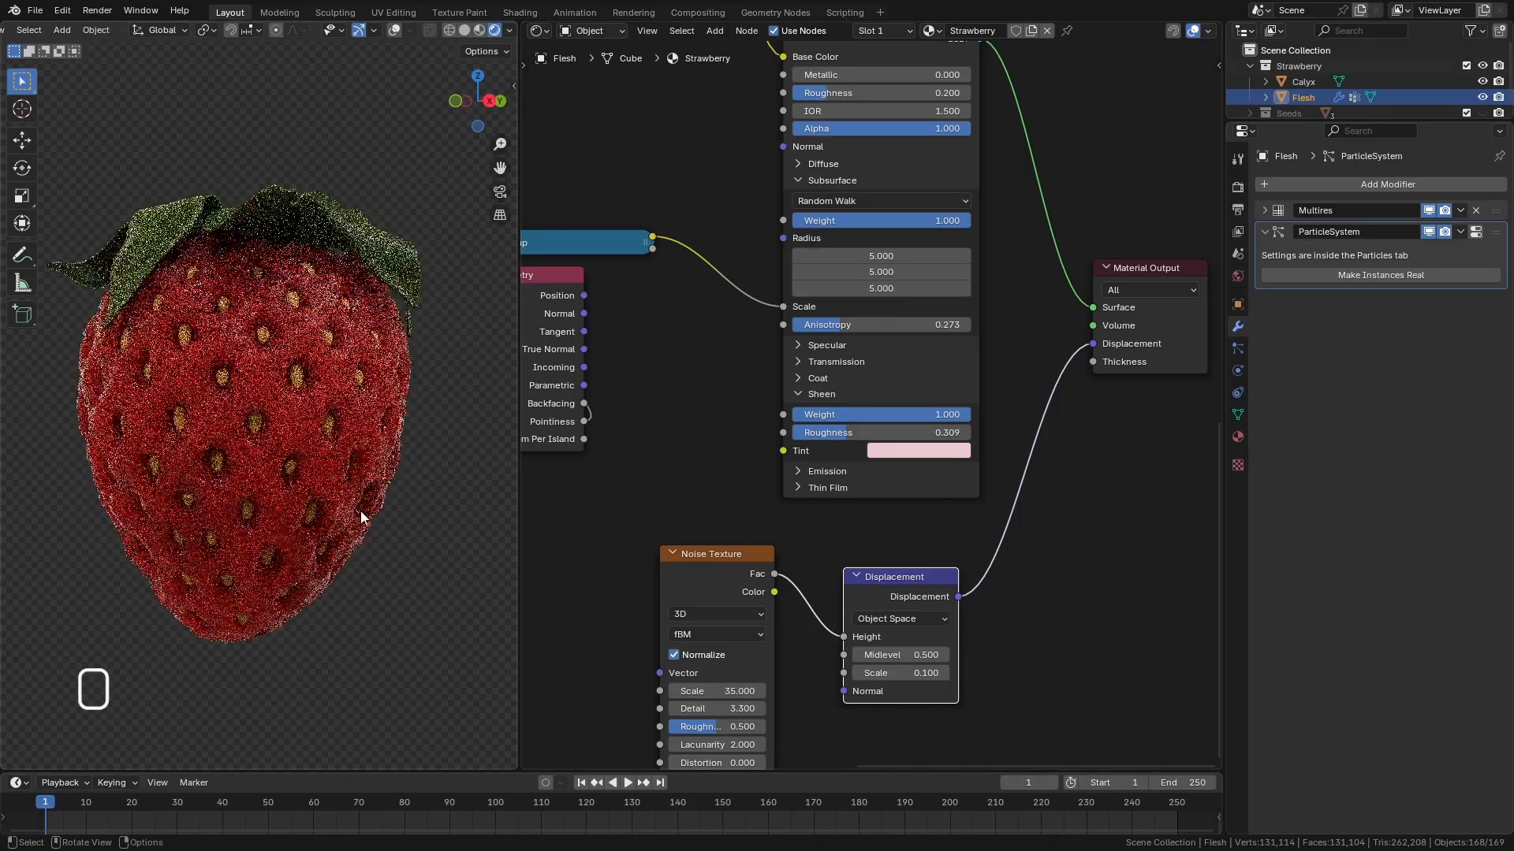
pyautogui.moveTo(364, 522); pyautogui.dragTo(513, 466, button='middle')
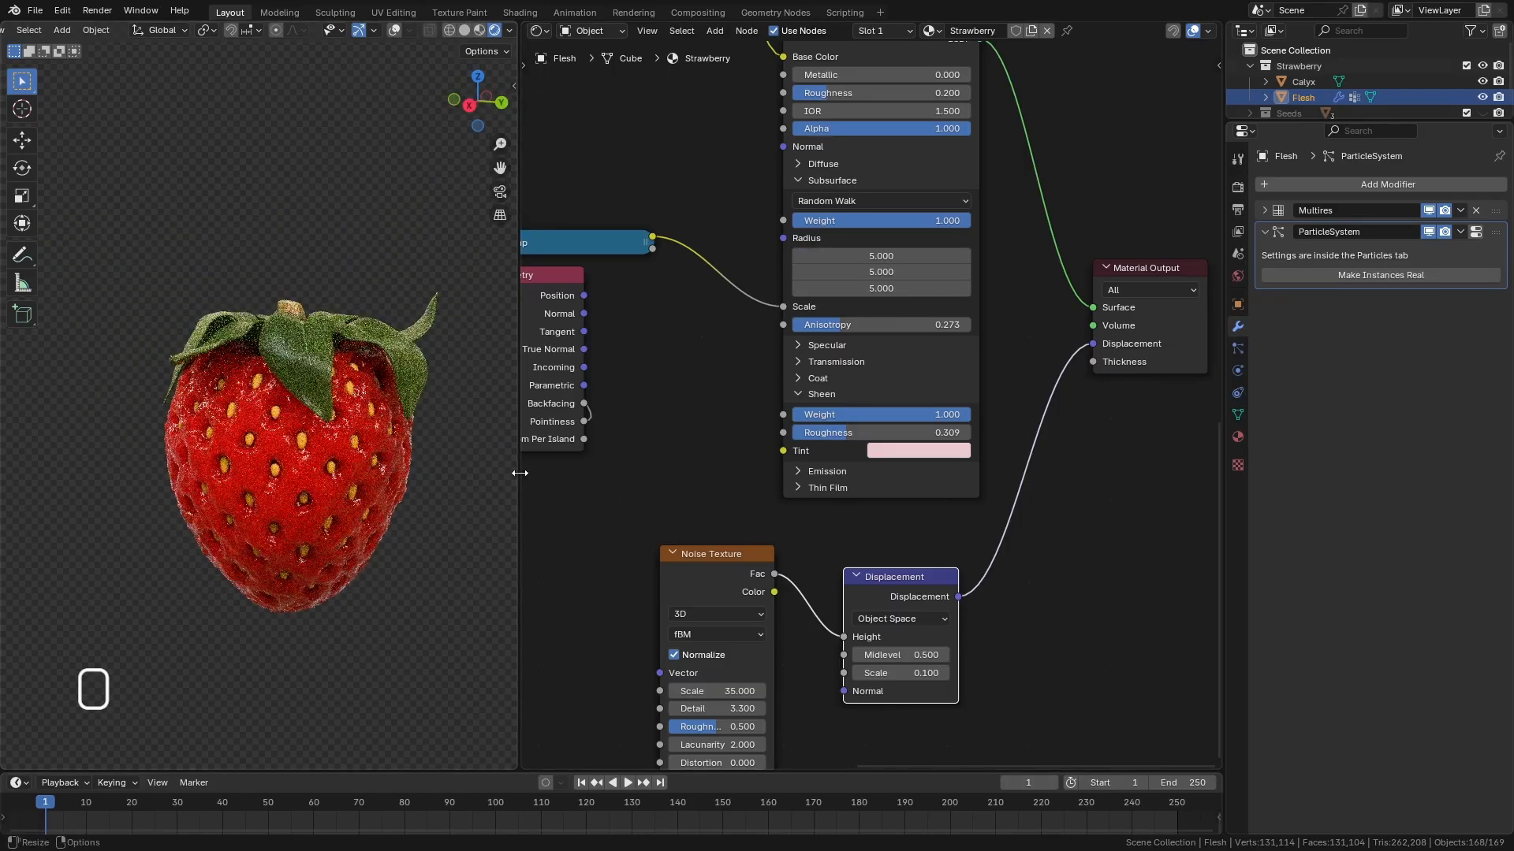
# Widen the 3D viewport over the whole node editor area and select the calyx.
pyautogui.moveTo(520, 473); pyautogui.dragTo(771, 483)
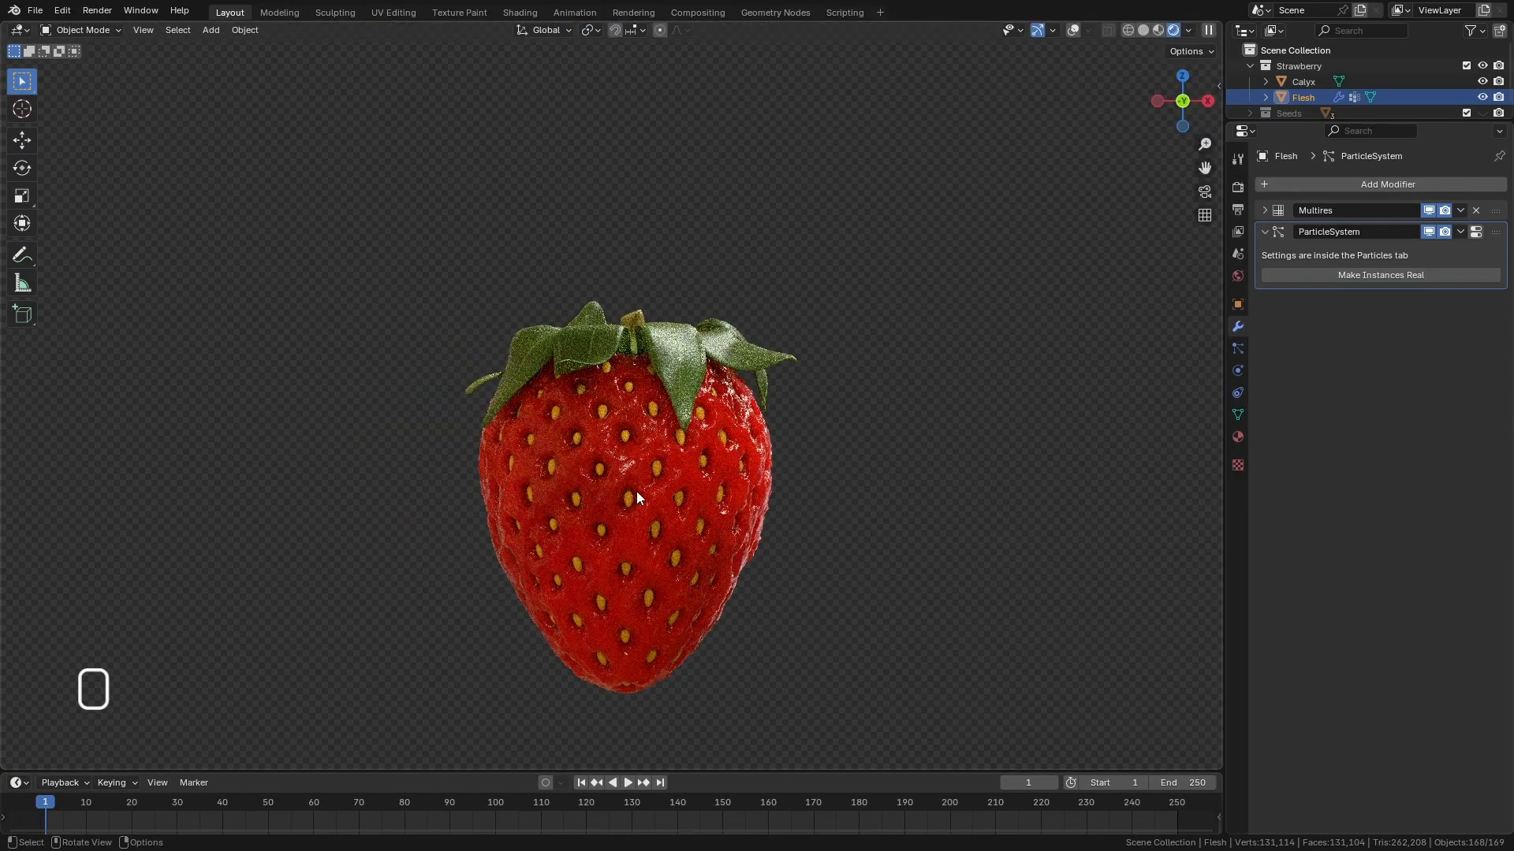
pyautogui.scroll(6, 705, 353)
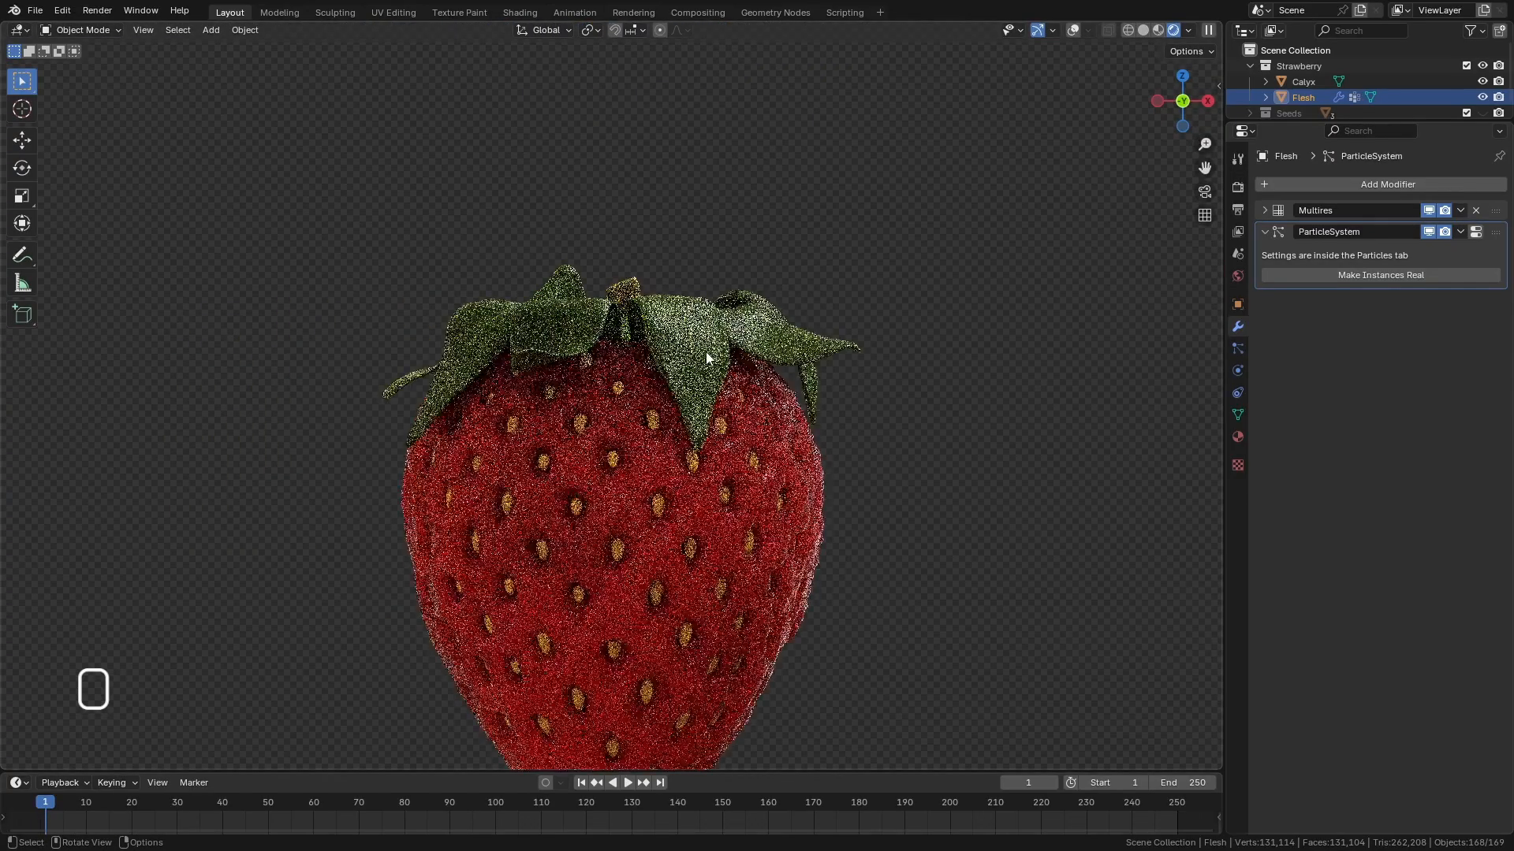
pyautogui.click(706, 355)
# Add a Subdivision Surface modifier to the calyx and check its leaves in the rendered view.
pyautogui.click(1266, 184)
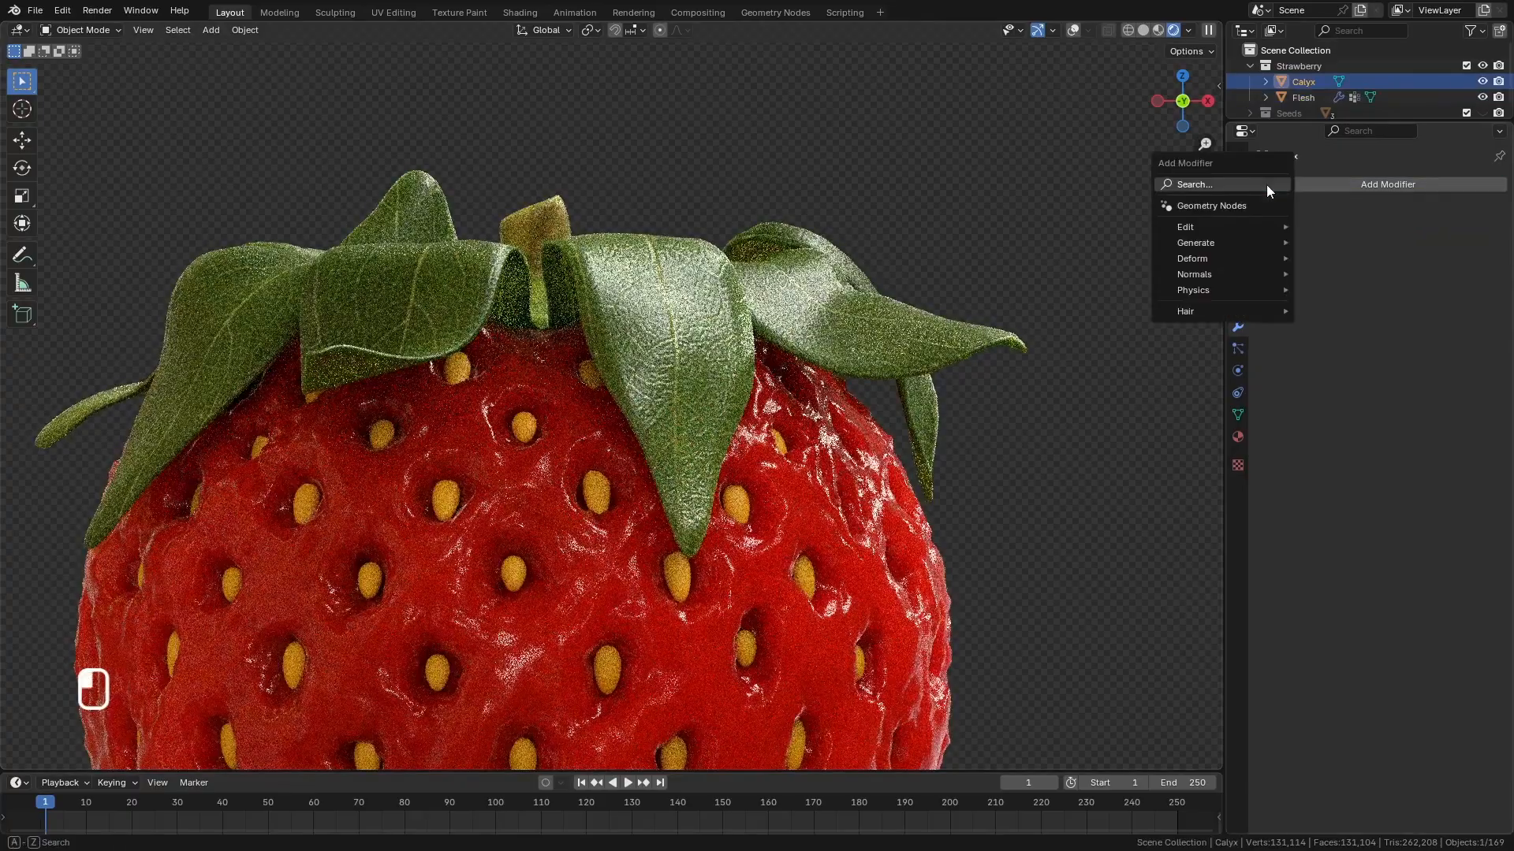
pyautogui.moveTo(1239, 244)
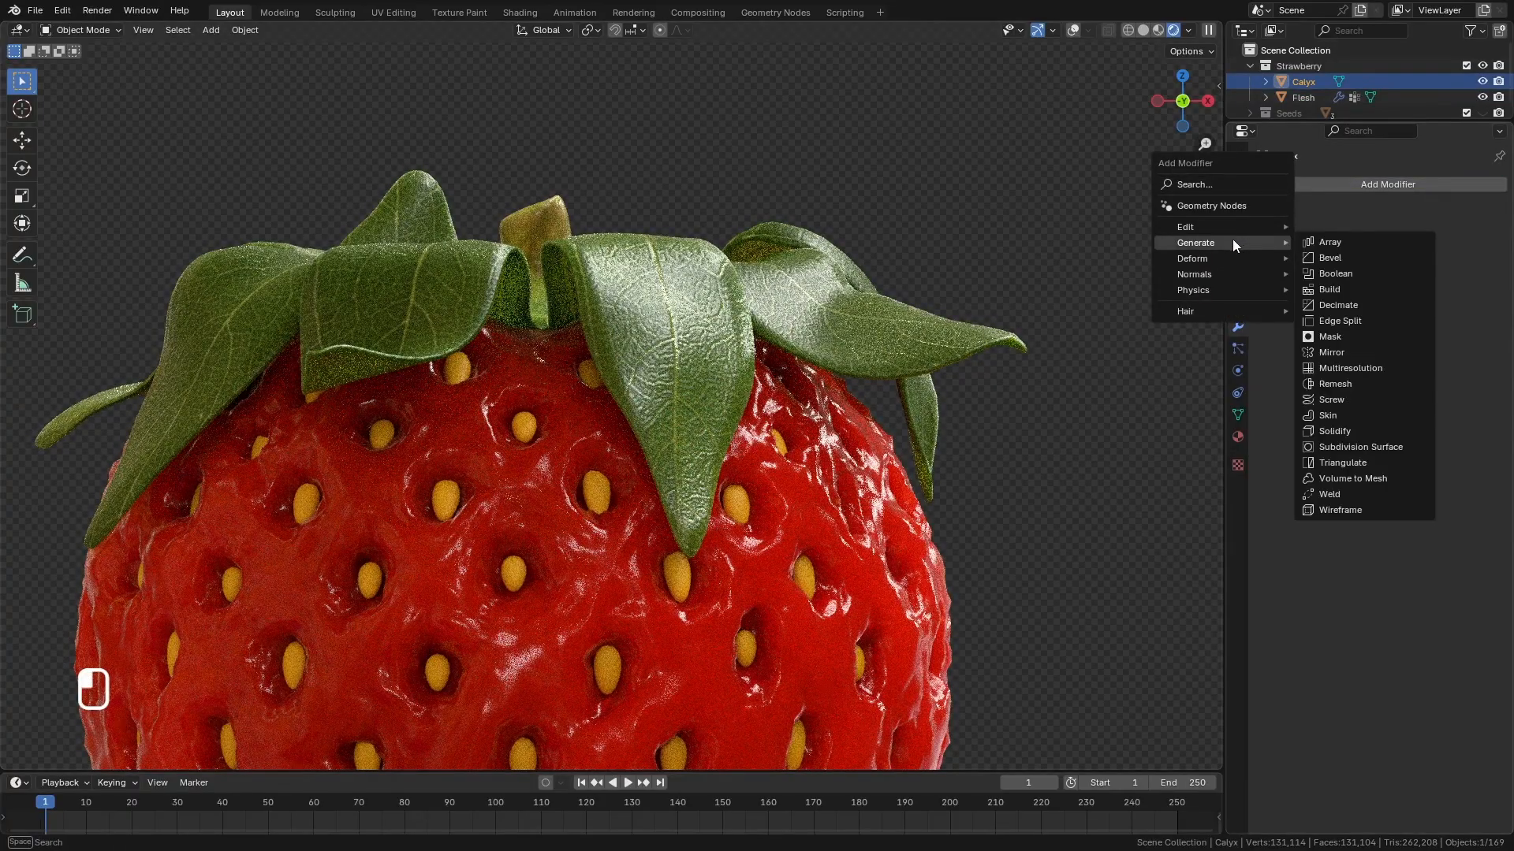
pyautogui.click(1279, 191)
pyautogui.moveTo(1254, 246)
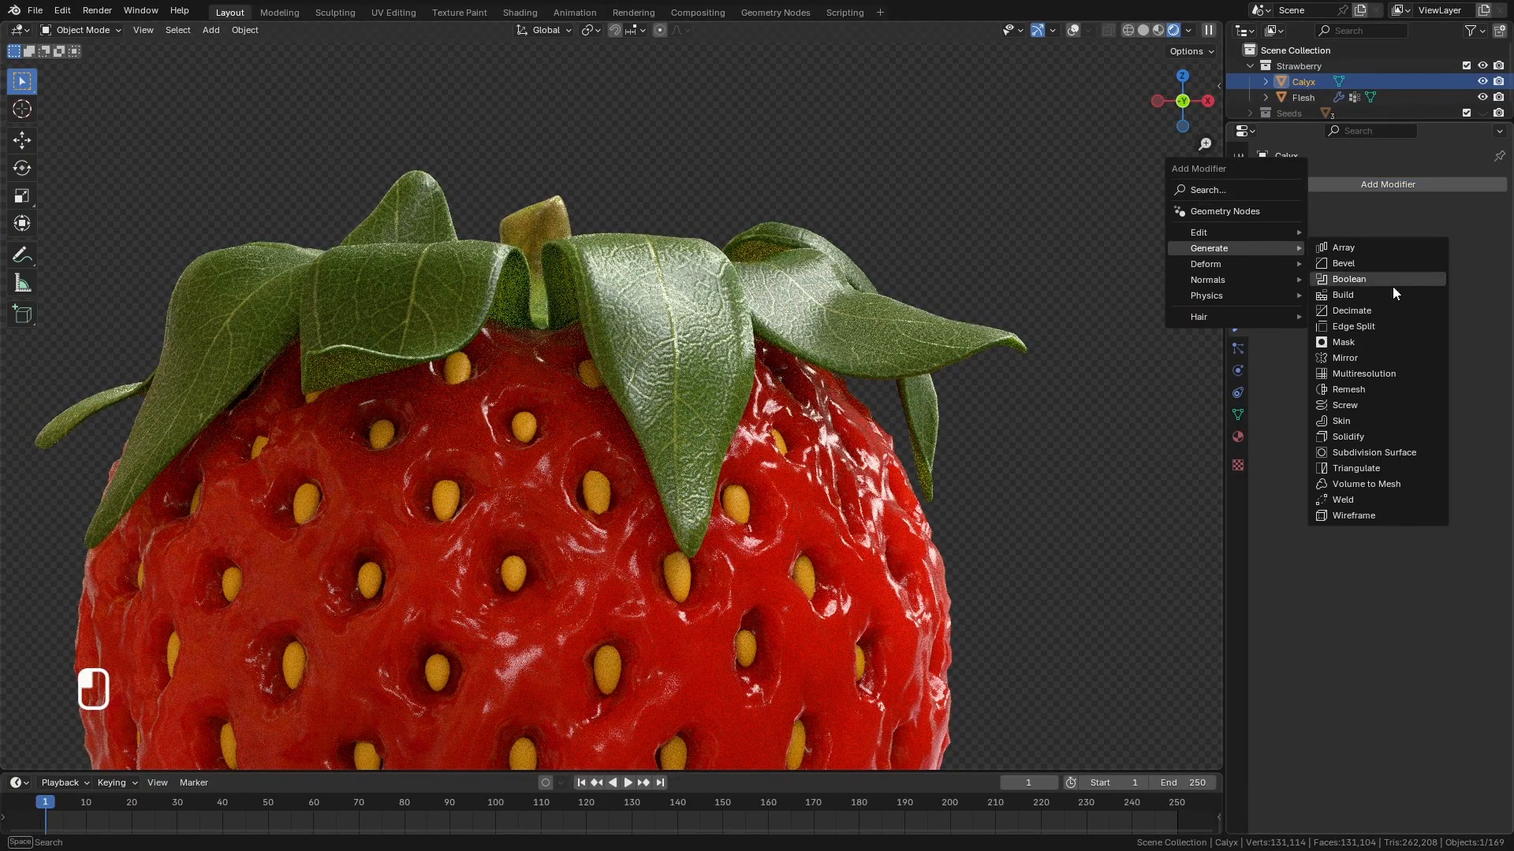
pyautogui.click(1365, 453)
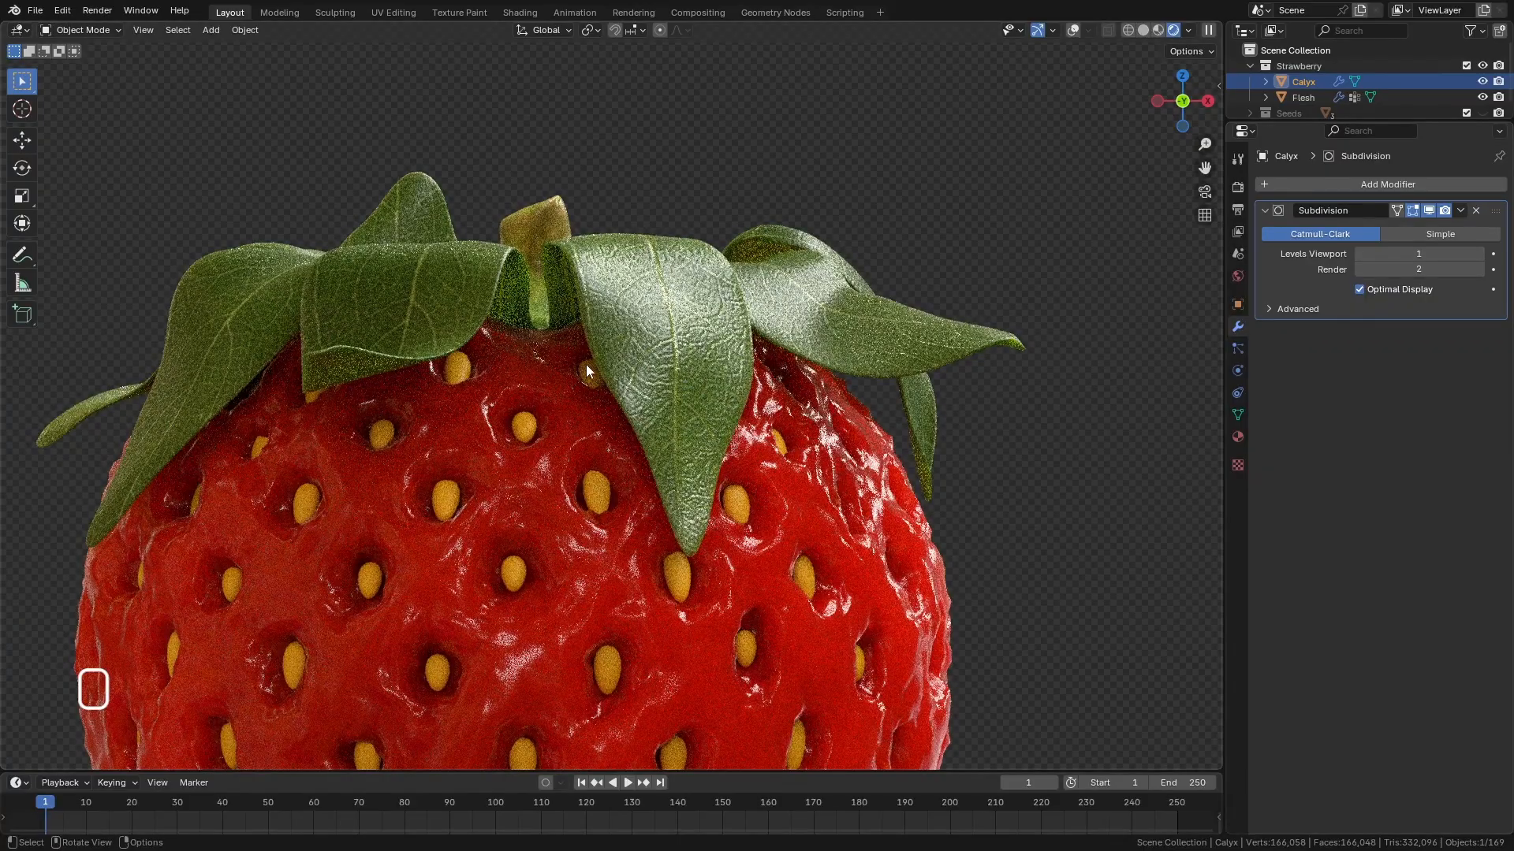
pyautogui.scroll(-6, 569, 327)
pyautogui.scroll(3, 569, 340)
pyautogui.scroll(1, 575, 343)
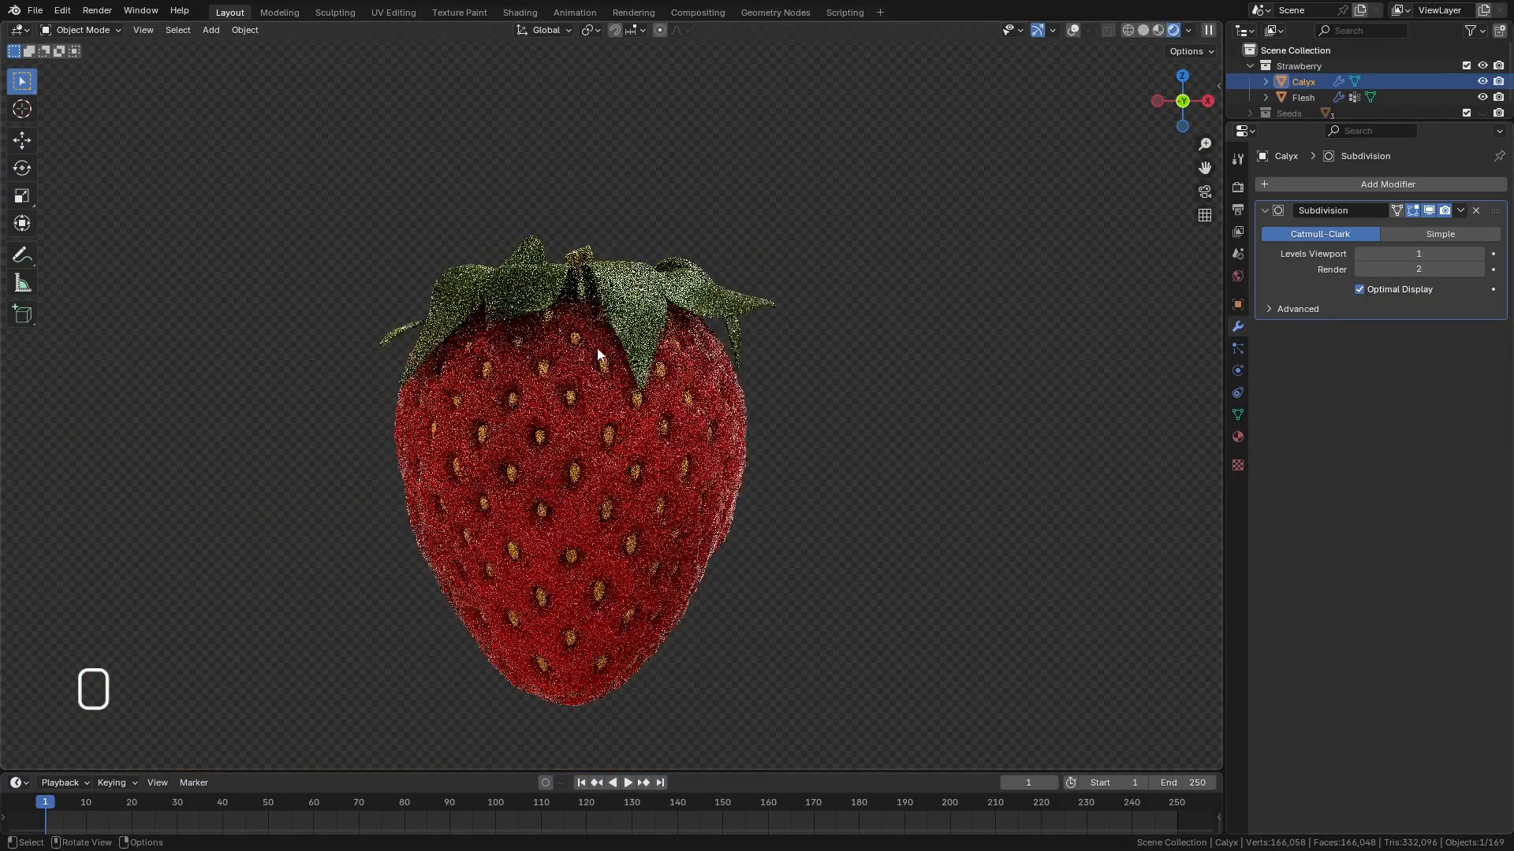
pyautogui.scroll(-1, 623, 351)
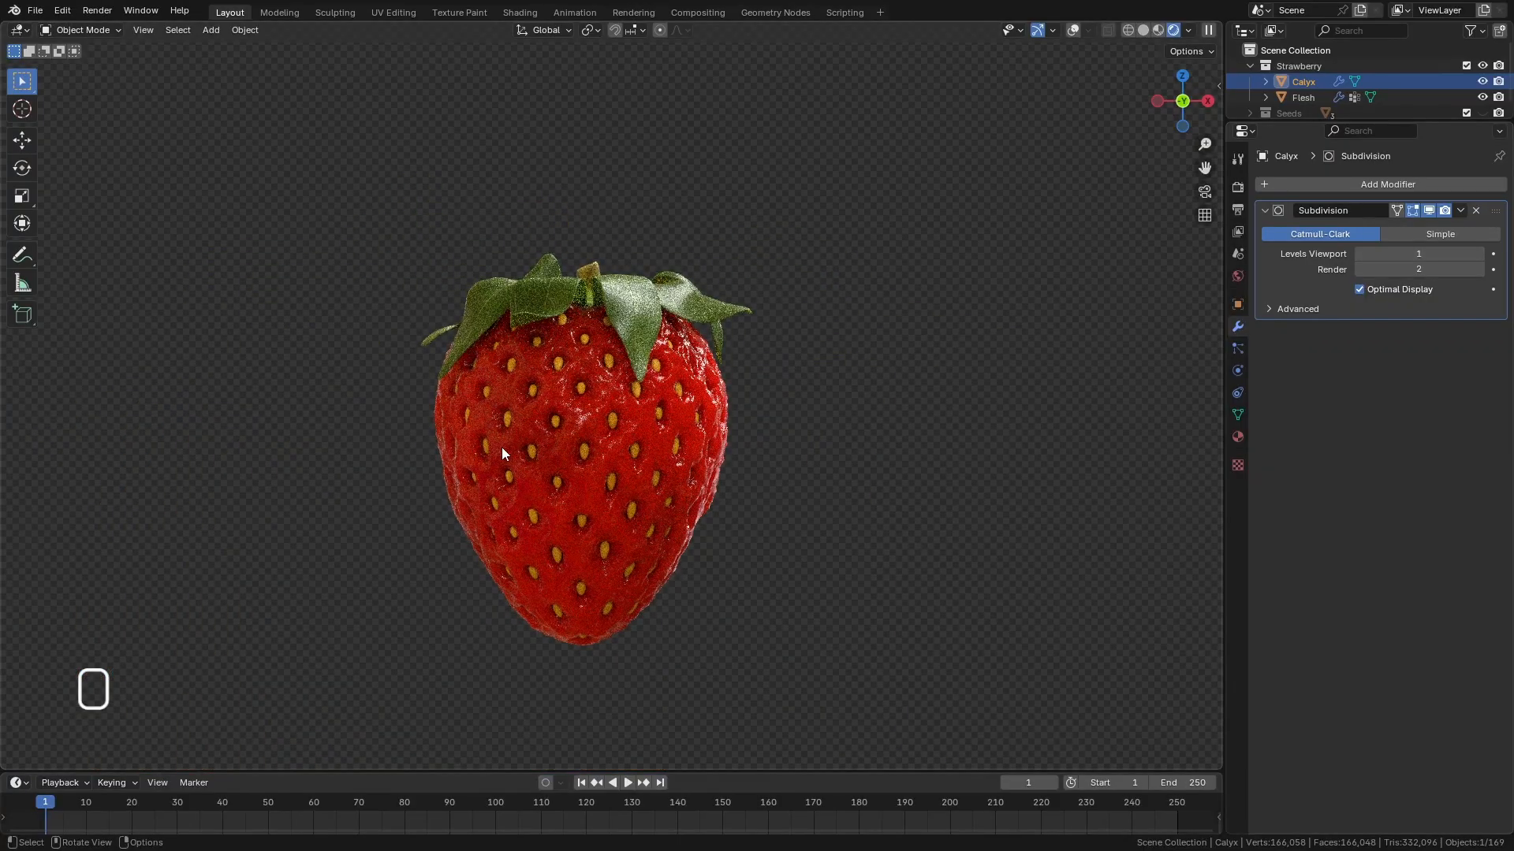
# Switch the viewport to Solid shading, look at the calyx from above and save the file.
pyautogui.hotkey('ctrl', 's')
pyautogui.moveTo(602, 373); pyautogui.dragTo(939, 121, button='middle')
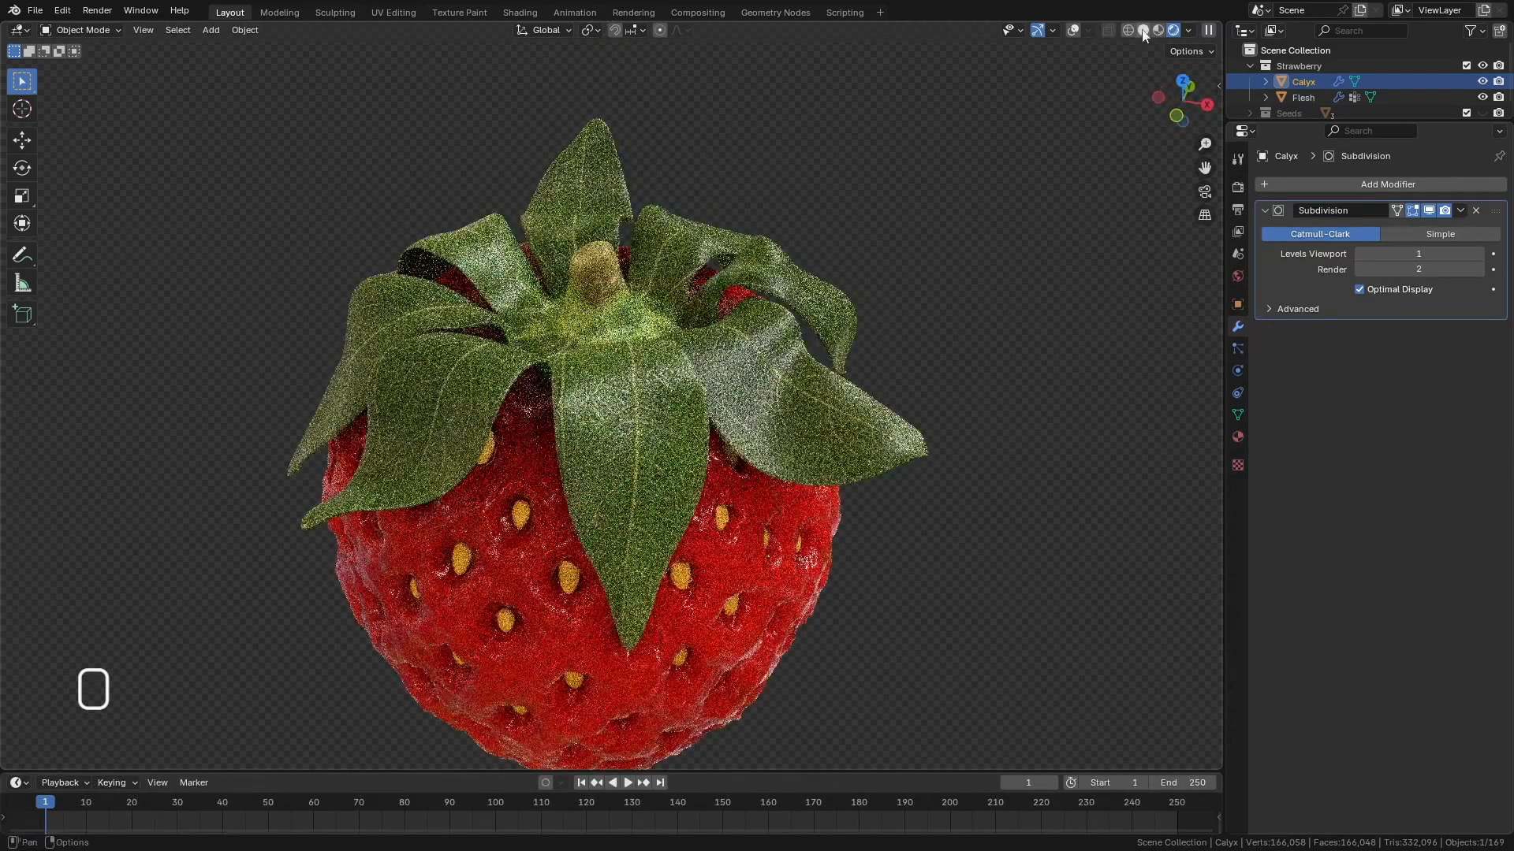
pyautogui.click(1143, 30)
pyautogui.moveTo(738, 347)
pyautogui.mouseDown(button='middle')
pyautogui.moveTo(718, 317)
pyautogui.moveTo(887, 264)
pyautogui.moveTo(998, 341)
pyautogui.mouseUp(button='middle')
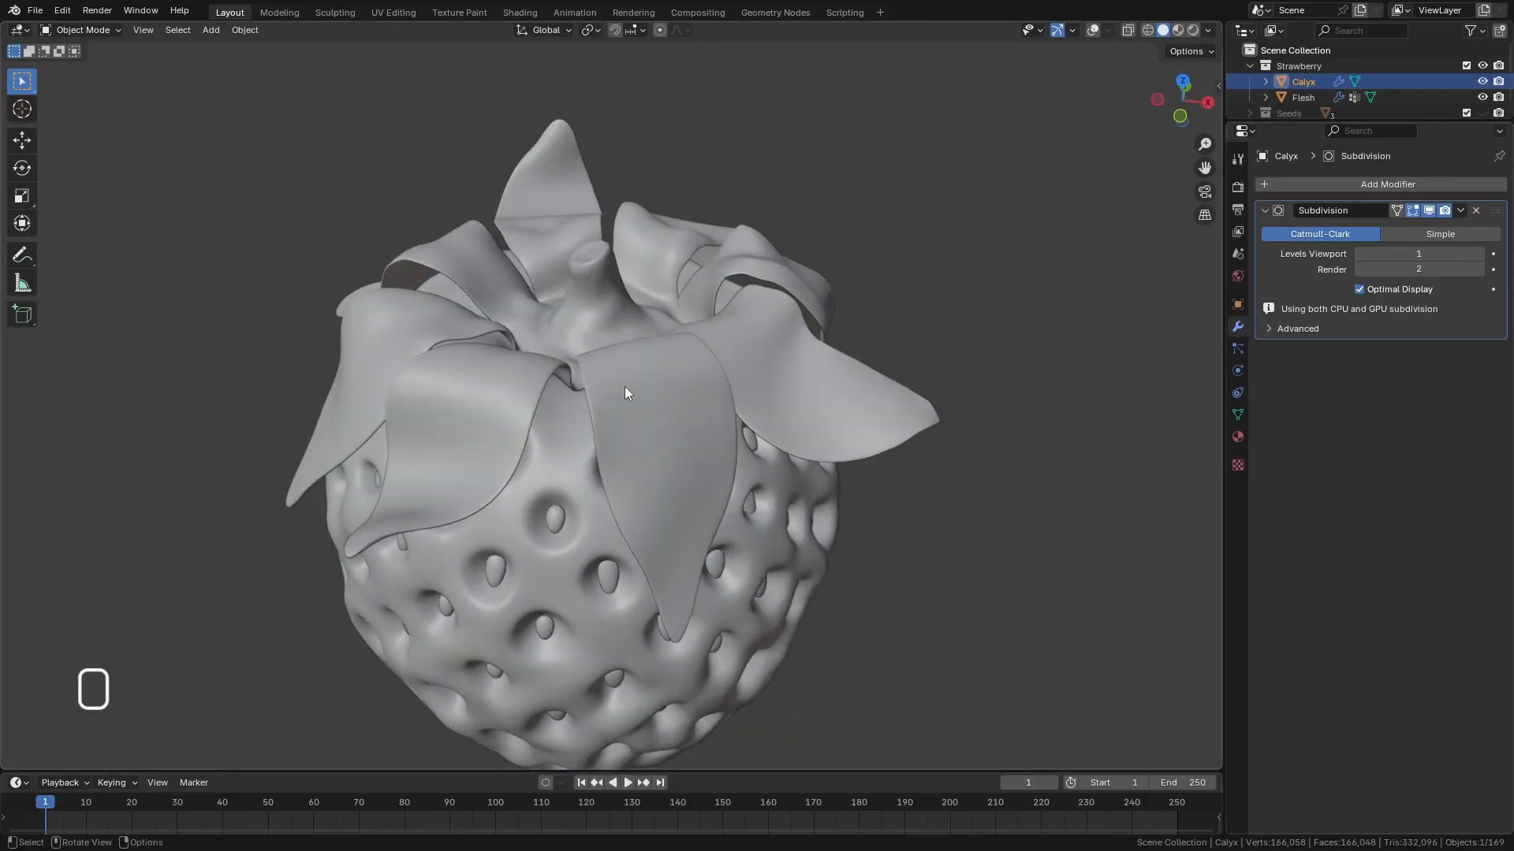
pyautogui.hotkey('ctrl', 's')
# Examine the shape of the calyx leaves on the strawberry from several sides in Solid shading.
pyautogui.scroll(-3, 615, 378)
pyautogui.moveTo(603, 371); pyautogui.dragTo(721, 315, button='middle')
pyautogui.moveTo(849, 234); pyautogui.dragTo(410, 268, button='middle')
pyautogui.scroll(-2, 522, 298)
pyautogui.scroll(3, 439, 281)
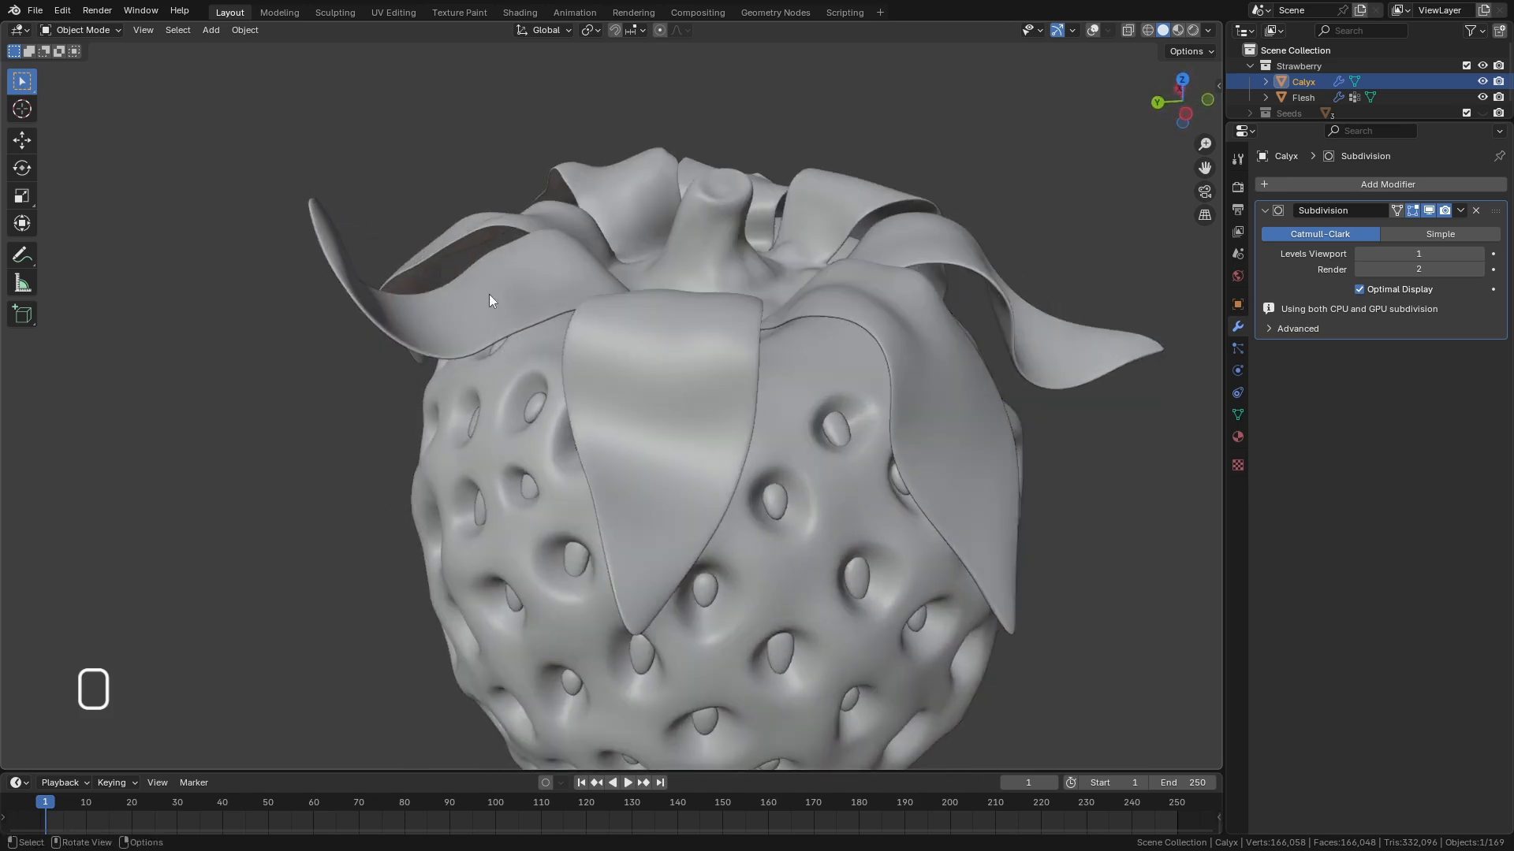
pyautogui.moveTo(512, 282); pyautogui.dragTo(623, 299, button='middle')
pyautogui.scroll(-4, 586, 265)
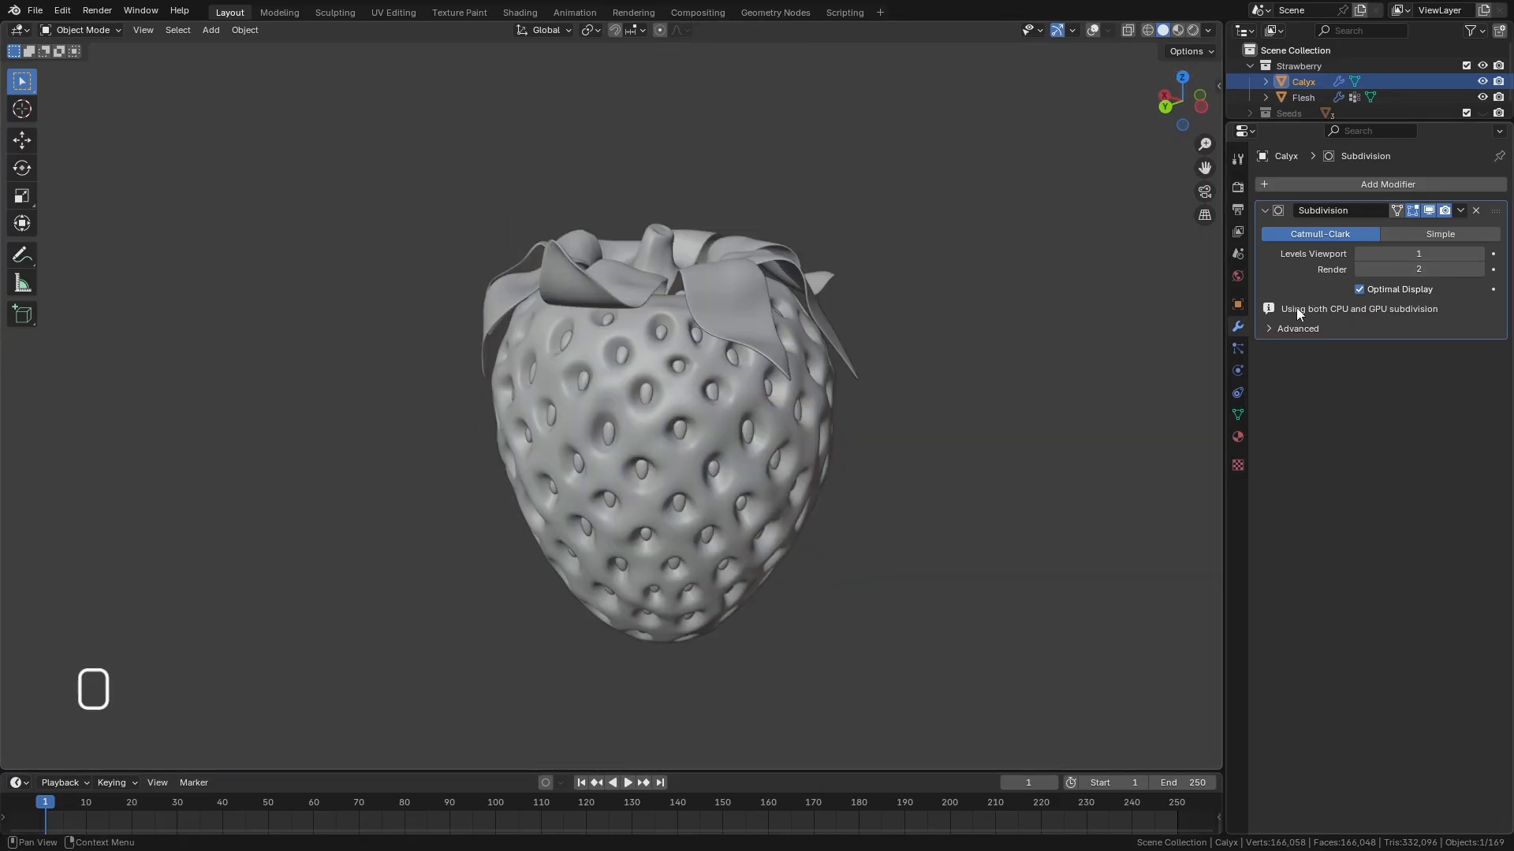
# Hide the Flesh object in the viewport and remove the Subdivision modifier from the Calyx.
pyautogui.click(1326, 183)
pyautogui.moveTo(683, 310); pyautogui.dragTo(678, 297, button='middle')
pyautogui.scroll(3, 676, 292)
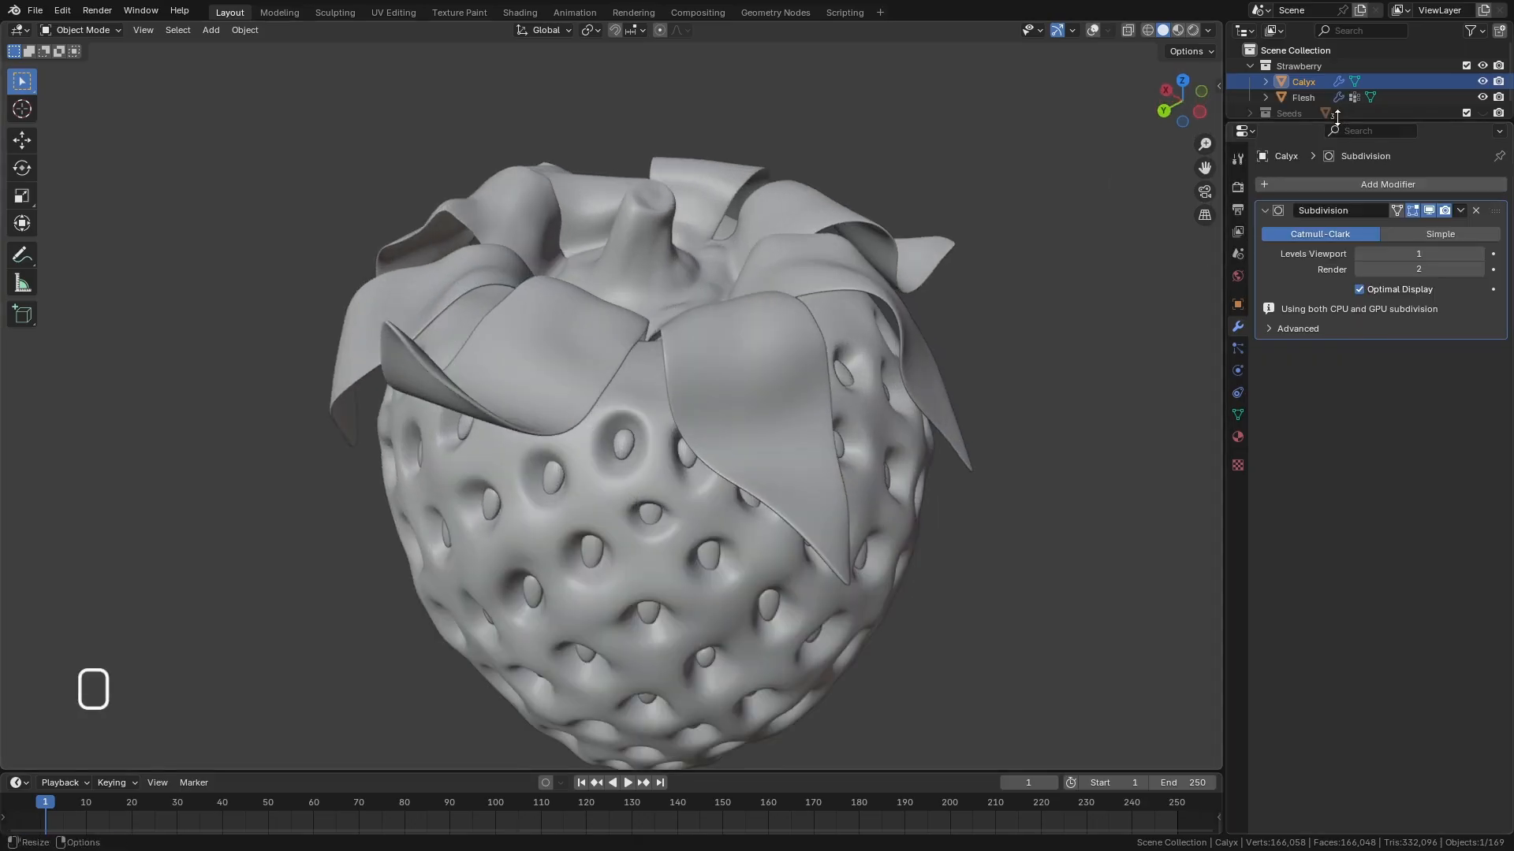
pyautogui.click(1482, 97)
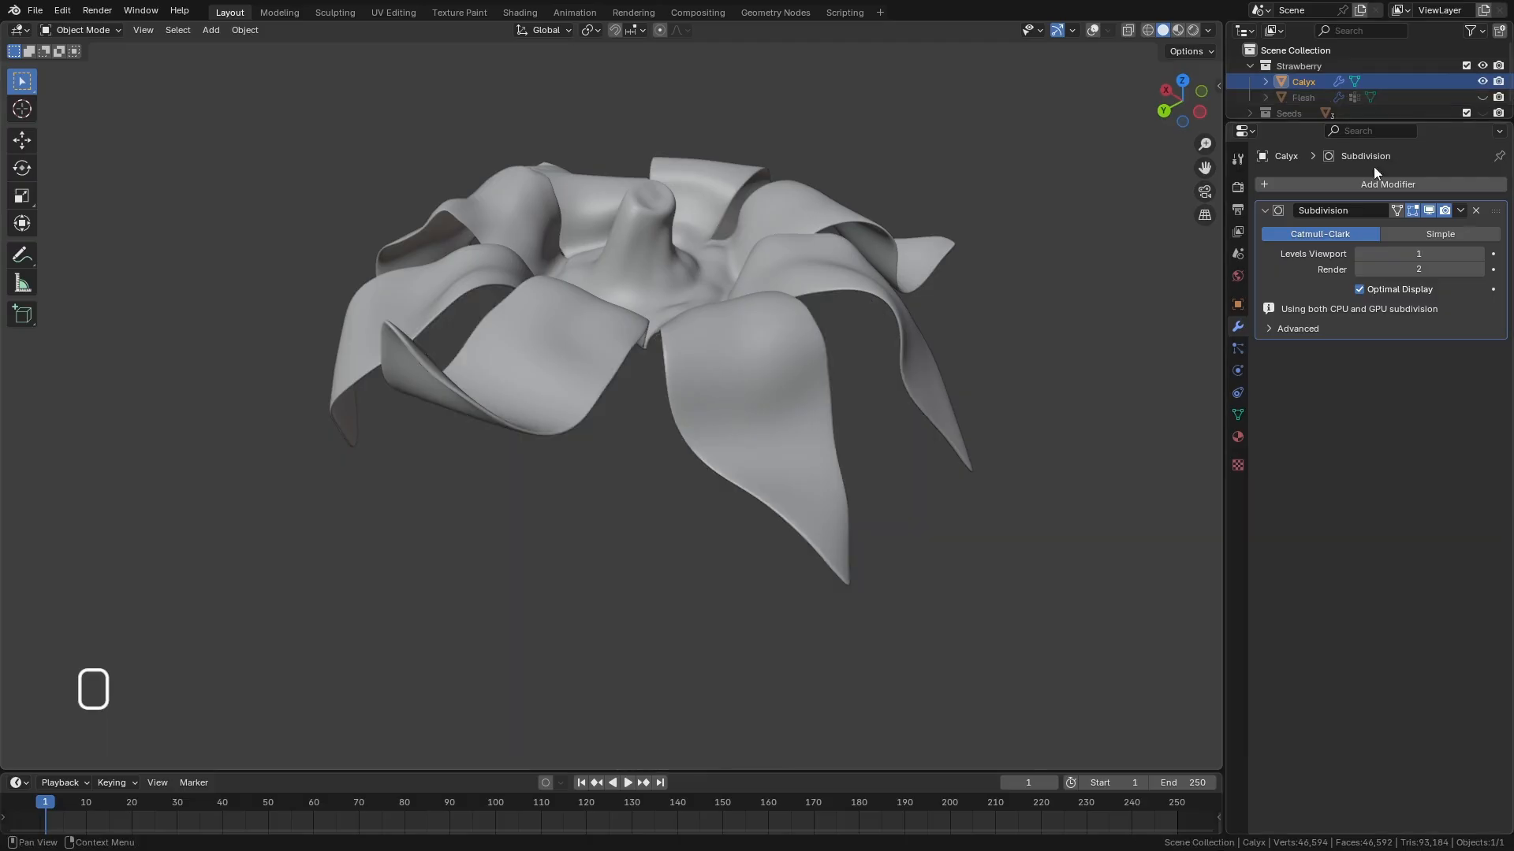
pyautogui.click(1474, 210)
pyautogui.moveTo(751, 247); pyautogui.dragTo(576, 321, button='middle')
pyautogui.scroll(2, 579, 325)
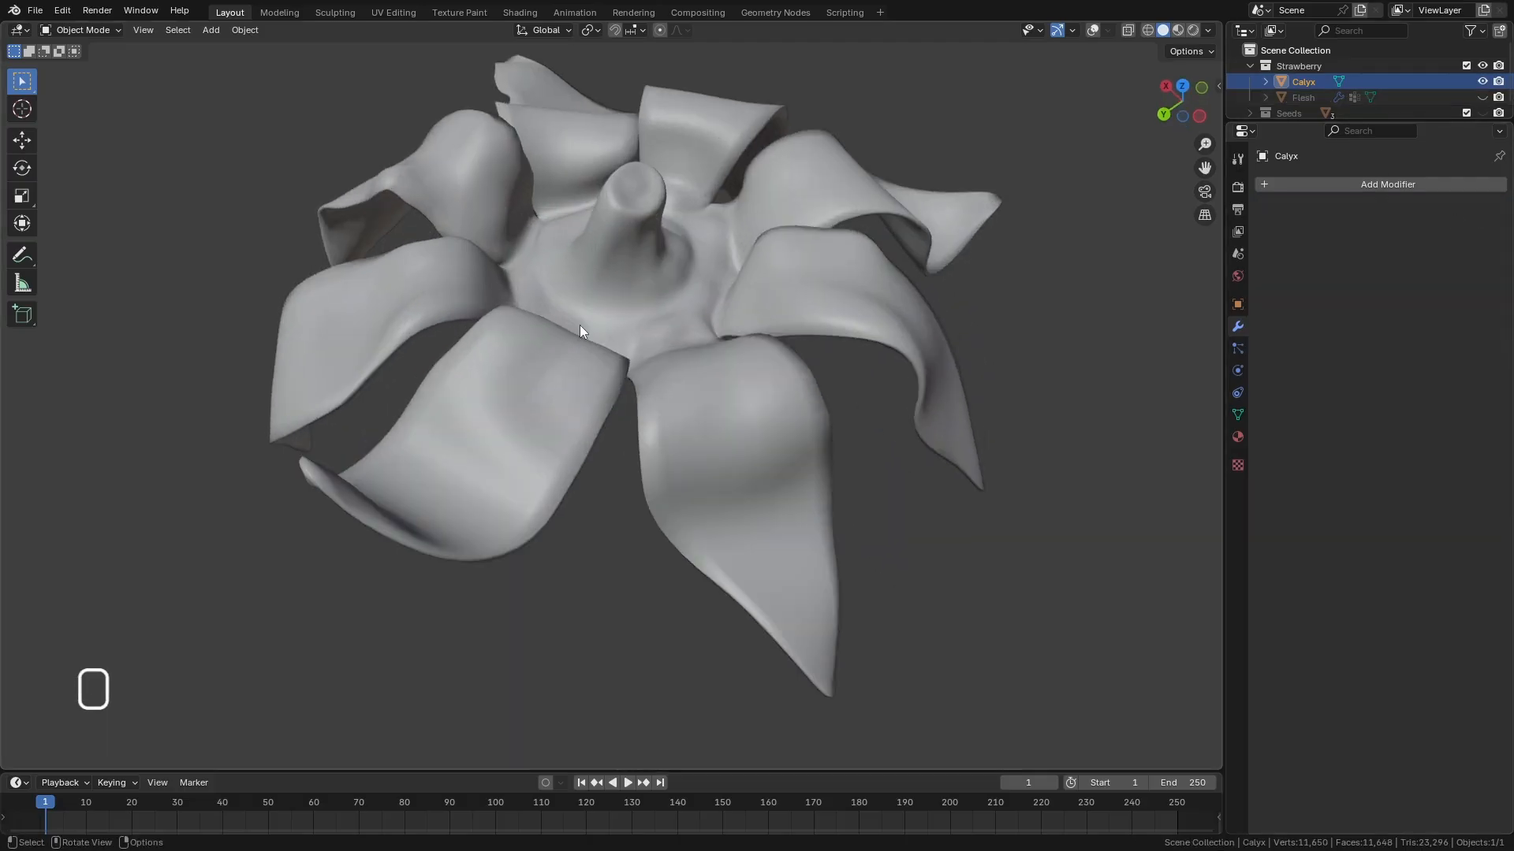
# Enter Edit Mode on the calyx and turn the viewport overlays on.
pyautogui.moveTo(442, 365); pyautogui.dragTo(479, 358, button='middle')
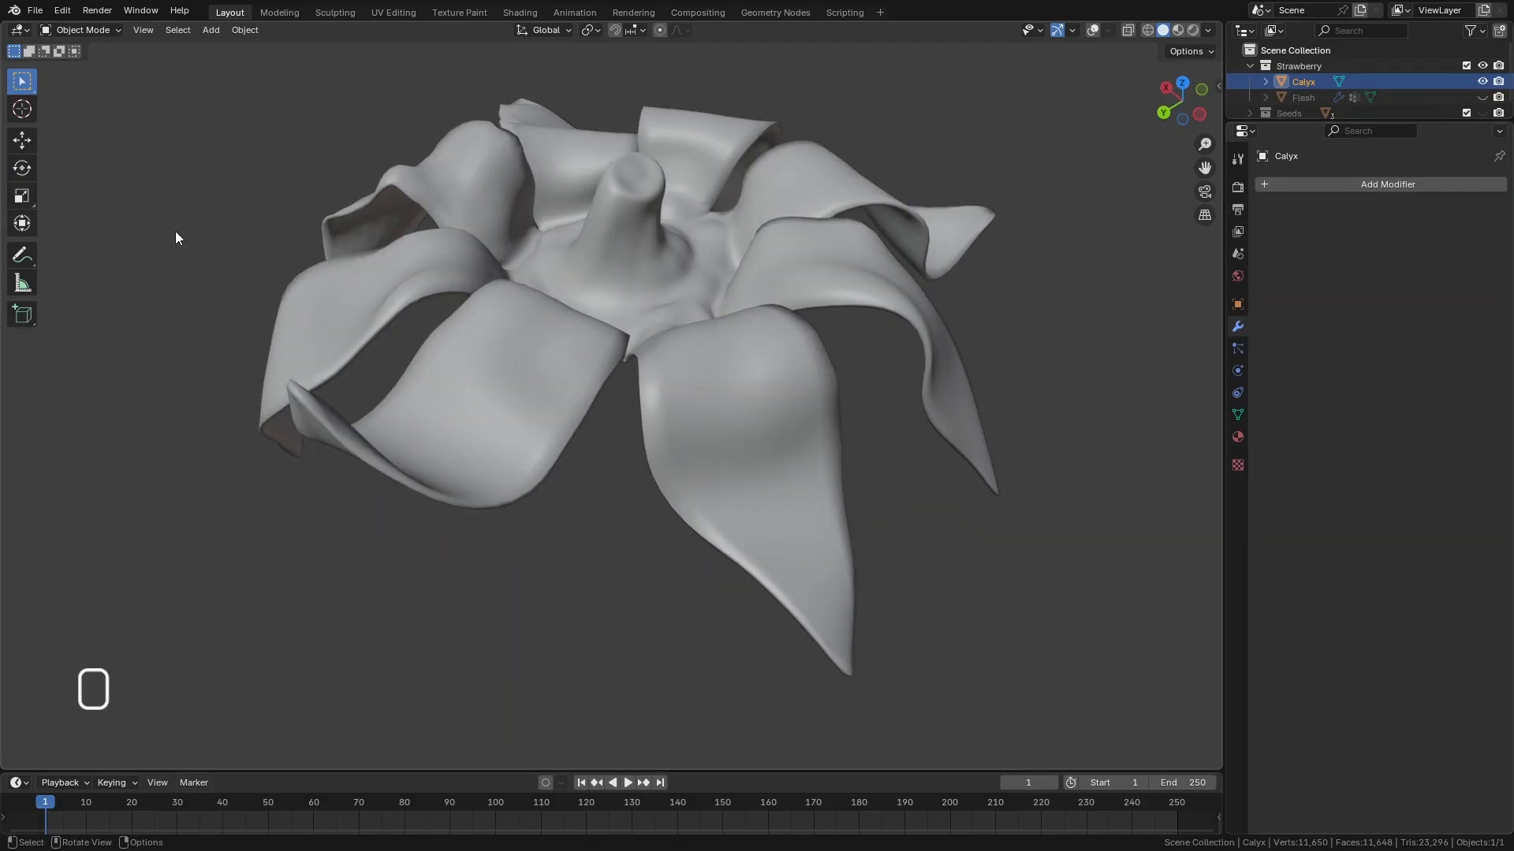
pyautogui.press('Tab')
pyautogui.moveTo(522, 366); pyautogui.dragTo(538, 357, button='middle')
pyautogui.click(1067, 30)
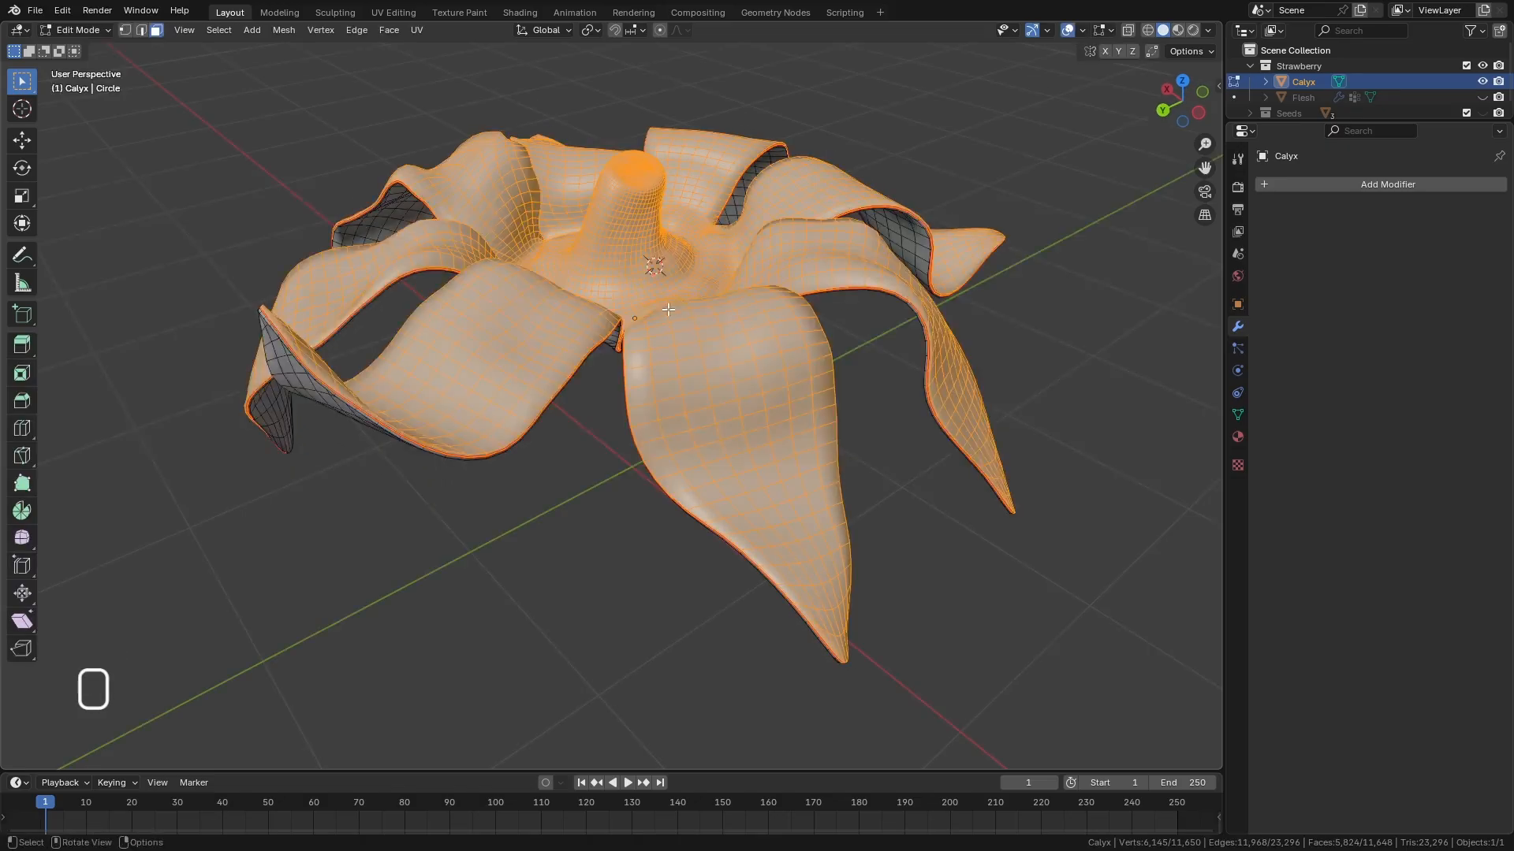
# In edge selection, select the edge loop along the calyx's rim and convert it to the loop's inner region.
pyautogui.scroll(4, 597, 266)
pyautogui.scroll(-1, 596, 267)
pyautogui.moveTo(597, 267); pyautogui.dragTo(604, 208, button='middle')
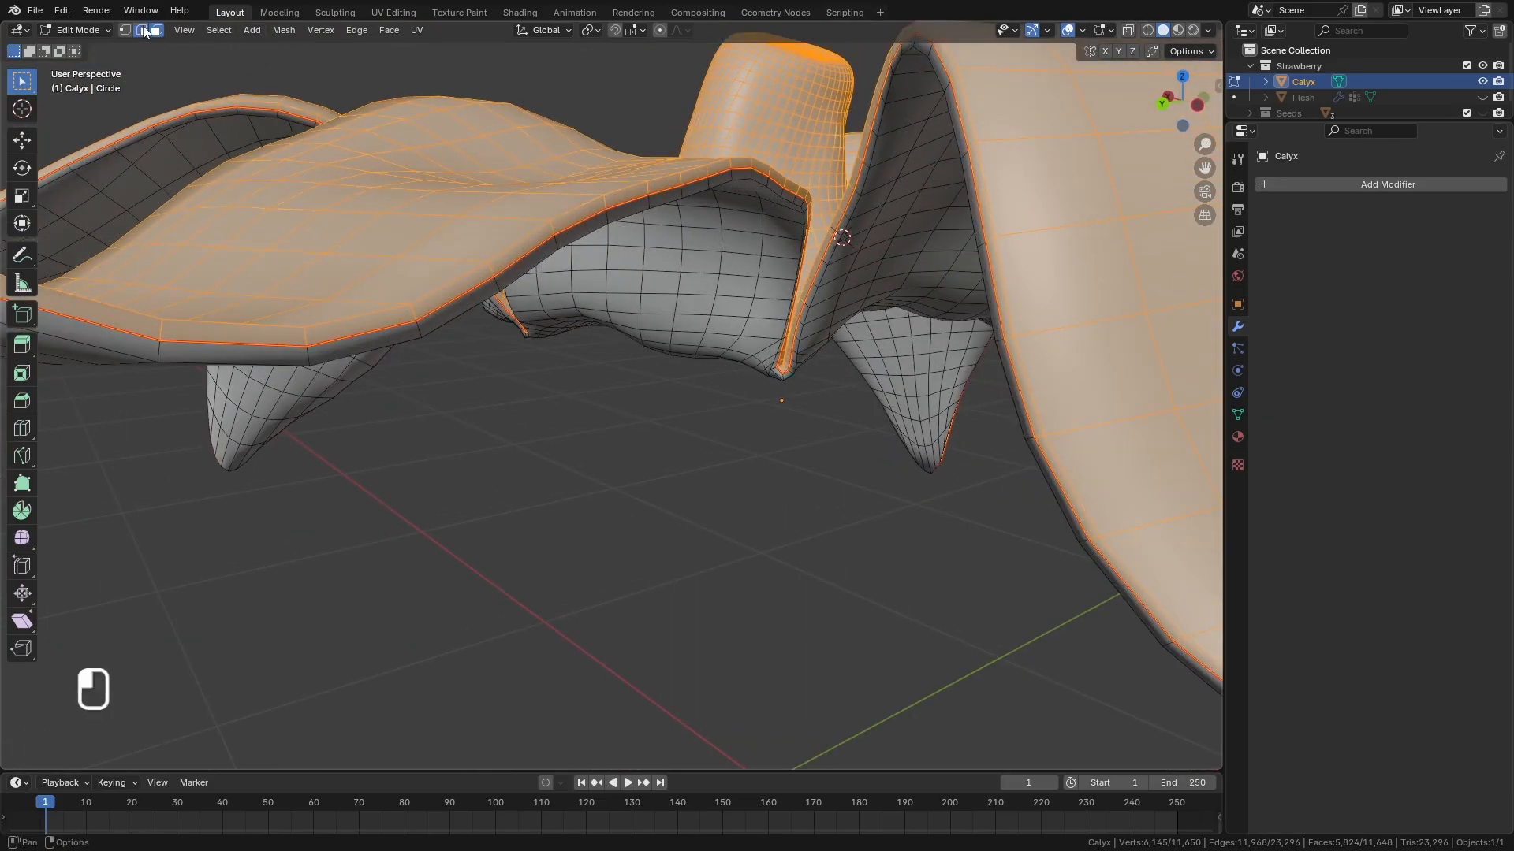
pyautogui.click(144, 31)
pyautogui.keyDown('alt'); pyautogui.click(592, 218); pyautogui.keyUp('alt')
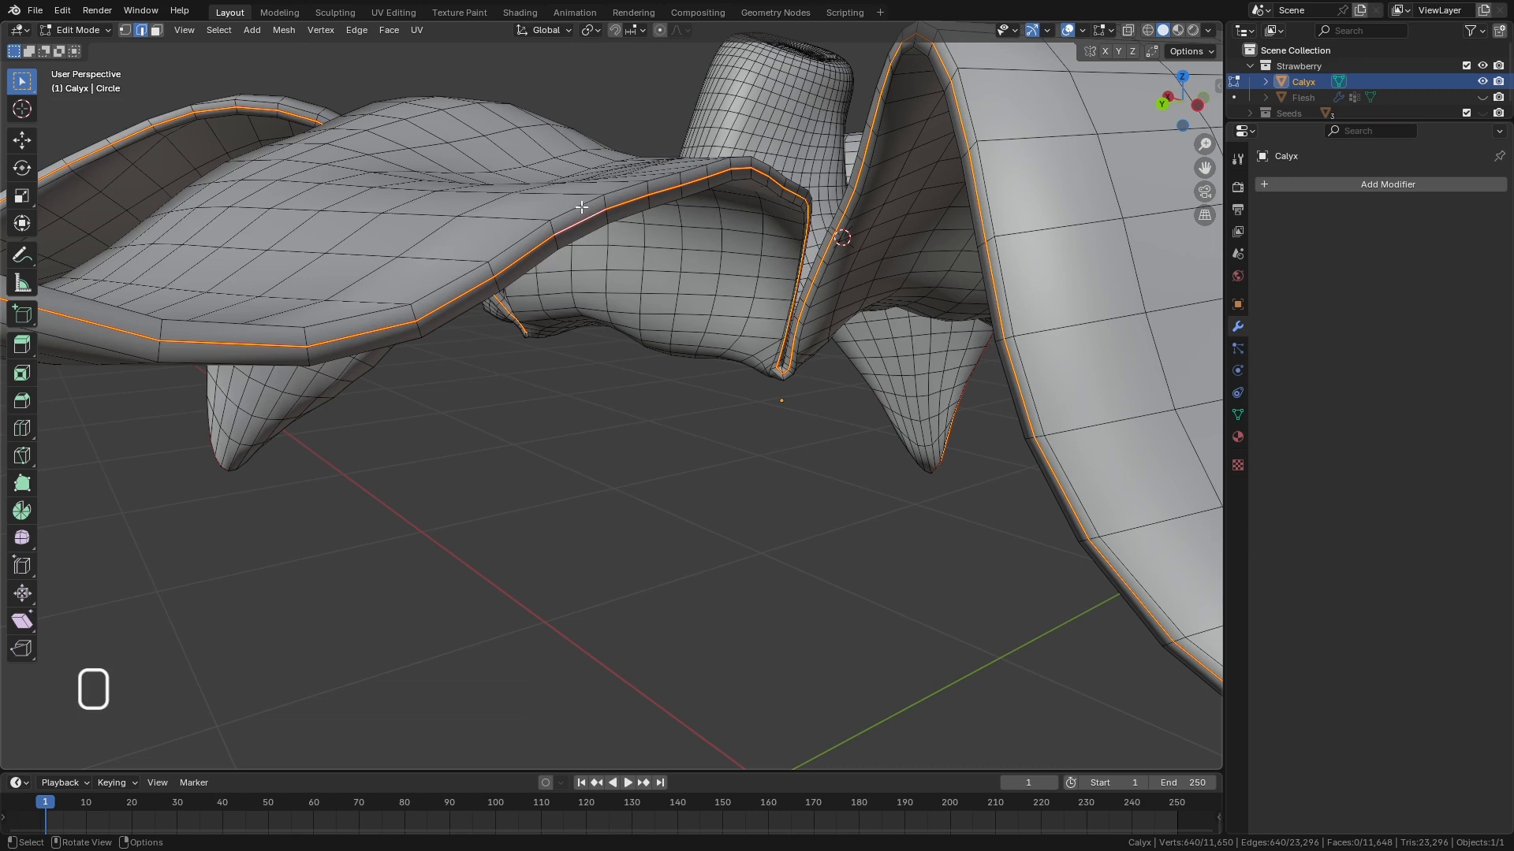
pyautogui.click(206, 31)
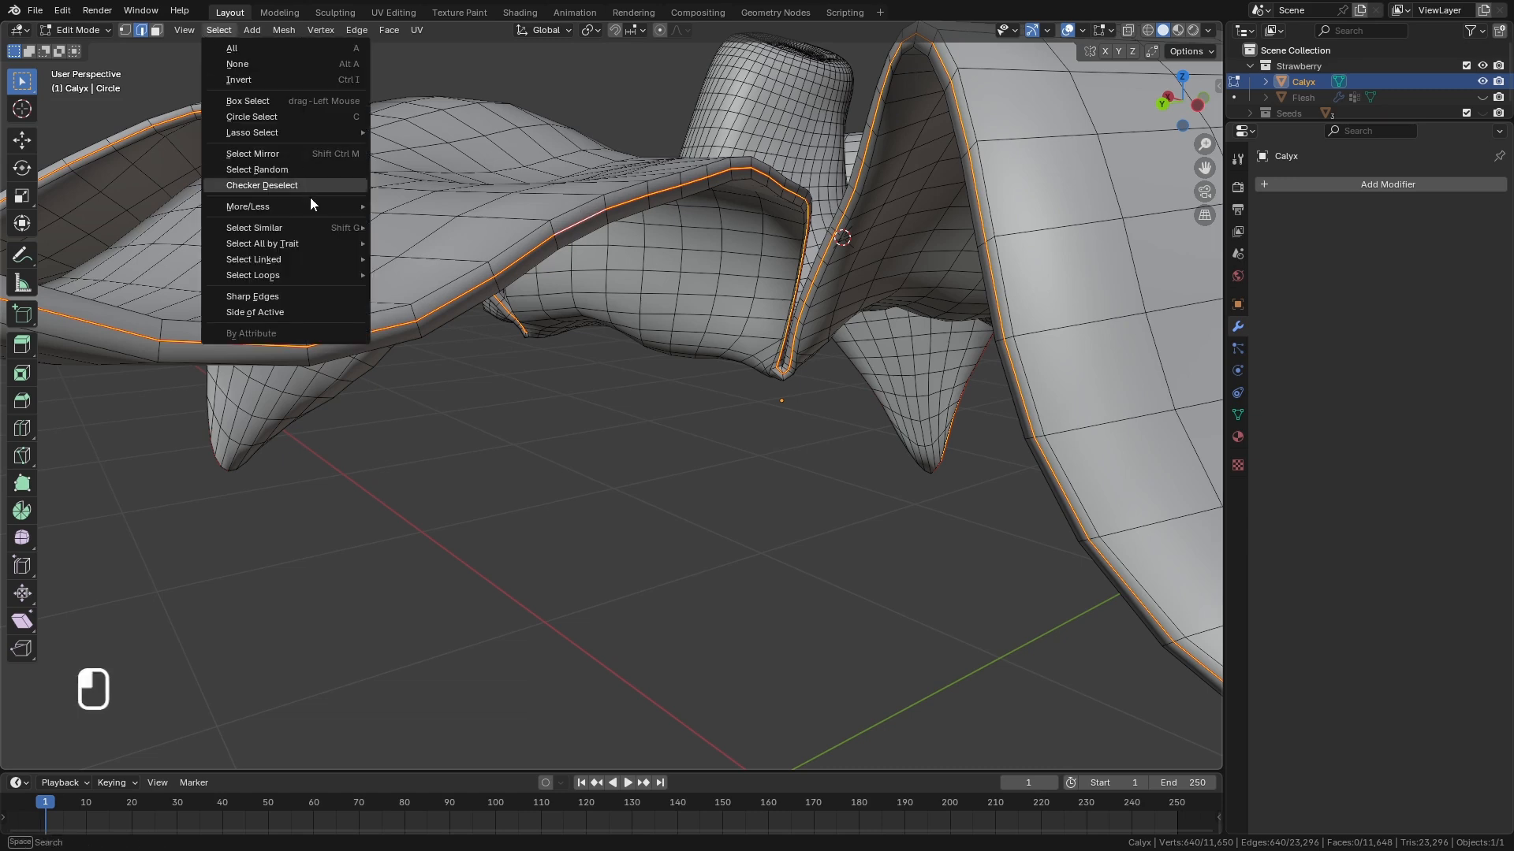
pyautogui.moveTo(300, 276)
pyautogui.click(466, 311)
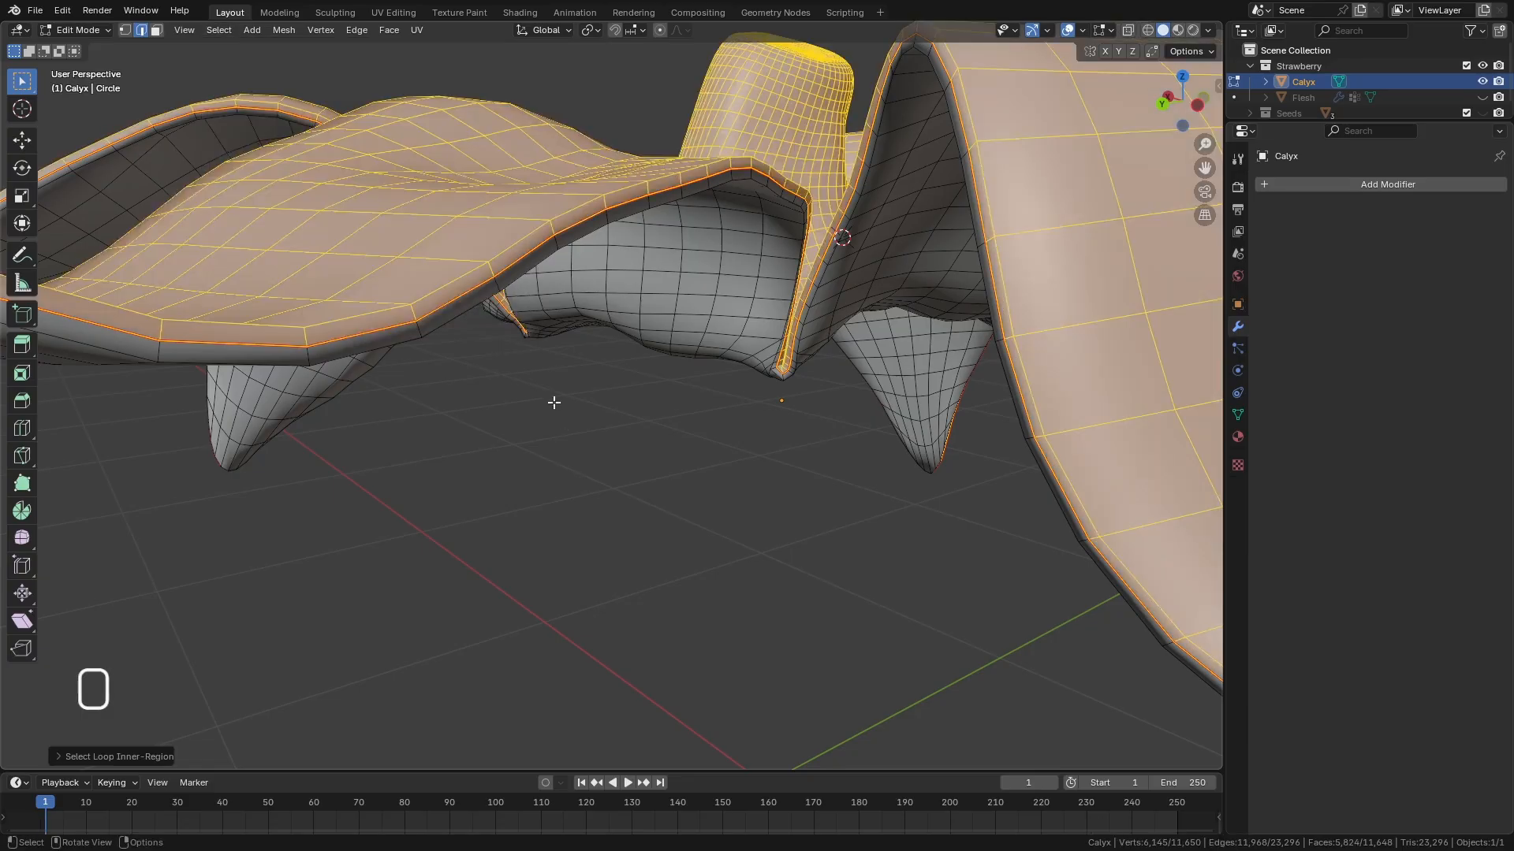
# In face selection, invert the selection to the calyx's underside and grow it once onto the upper rim faces.
pyautogui.moveTo(554, 403); pyautogui.dragTo(584, 407, button='middle')
pyautogui.scroll(2, 555, 387)
pyautogui.scroll(2, 528, 294)
pyautogui.click(156, 31)
pyautogui.press('ctrl')
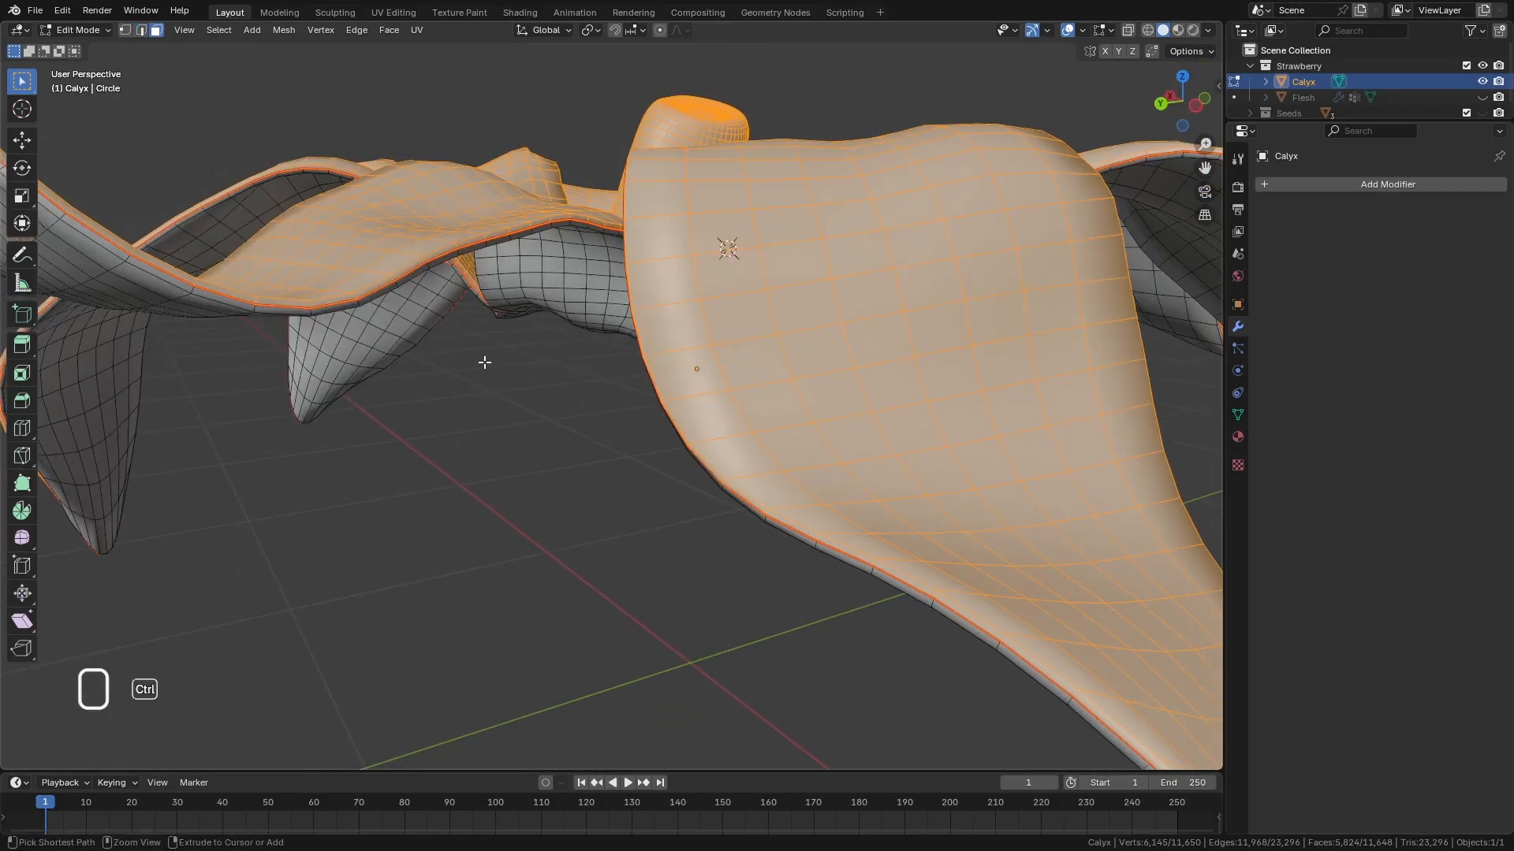
pyautogui.hotkey('ctrl', 'i')
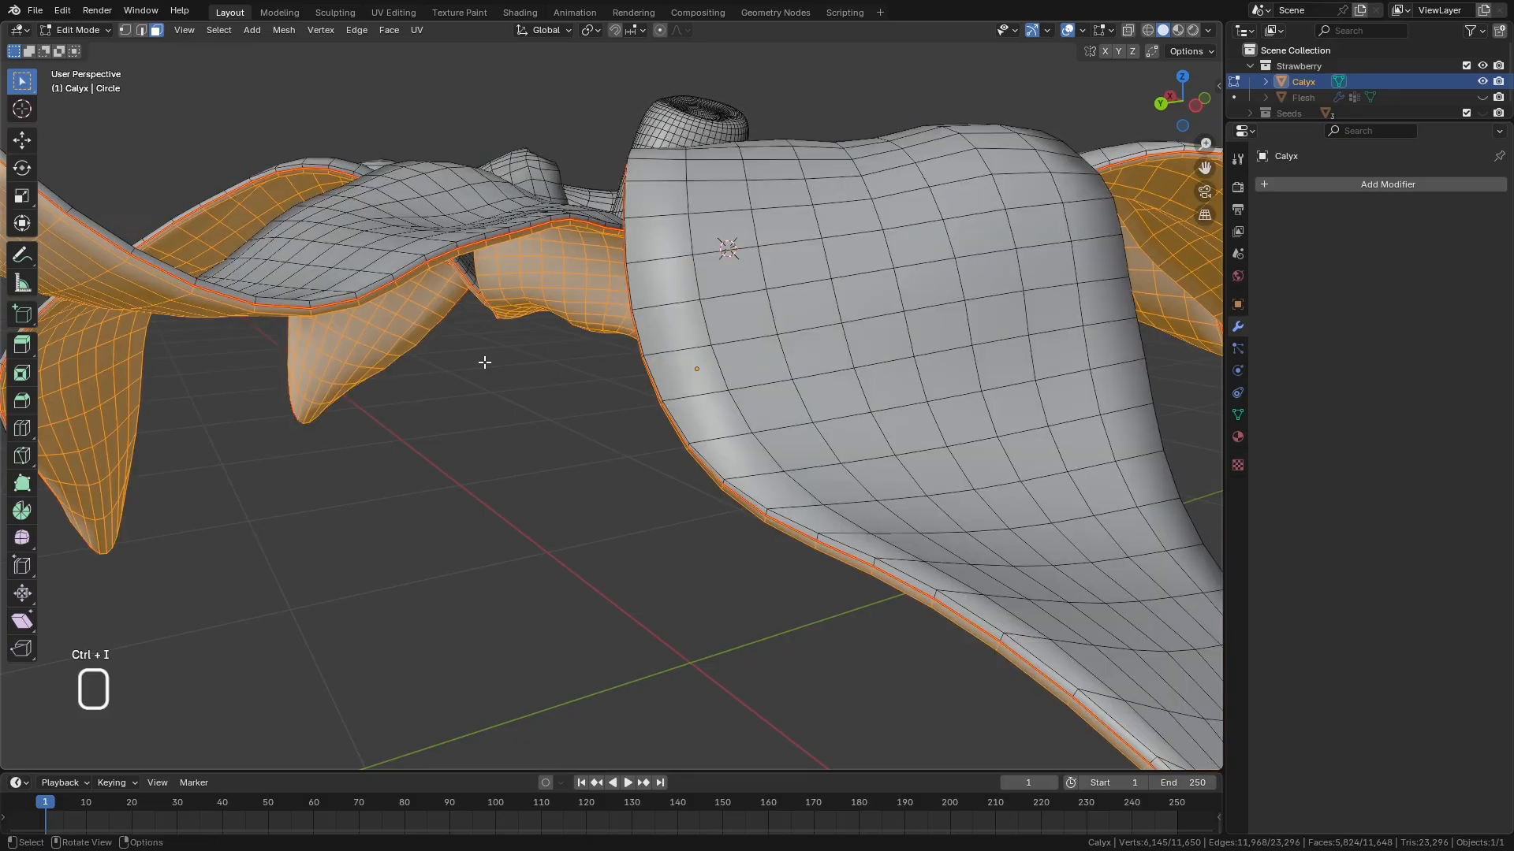
pyautogui.scroll(3, 477, 246)
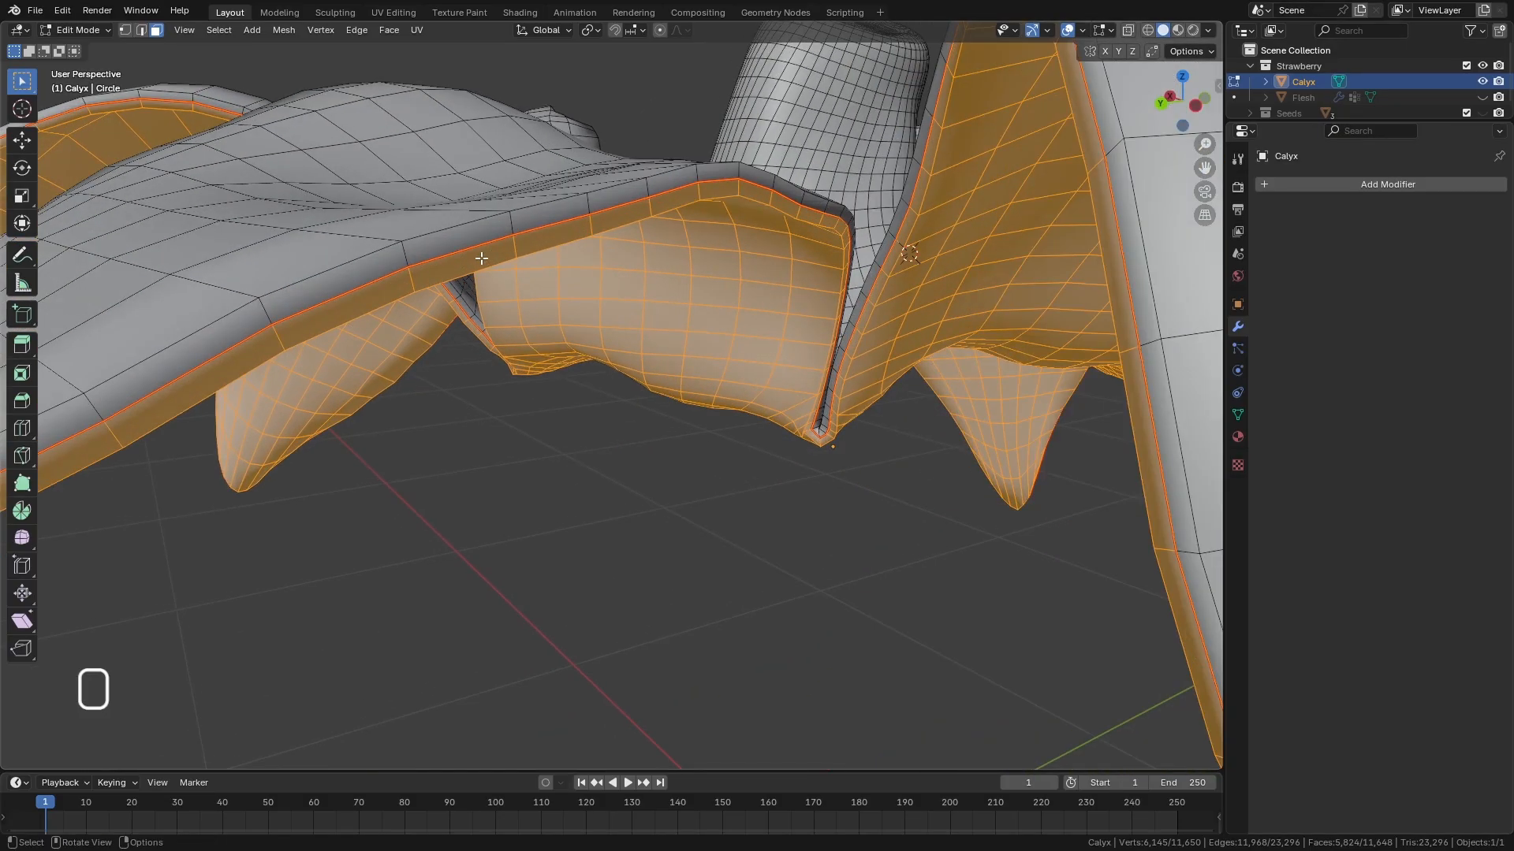
pyautogui.press('ctrl+KP_Add')
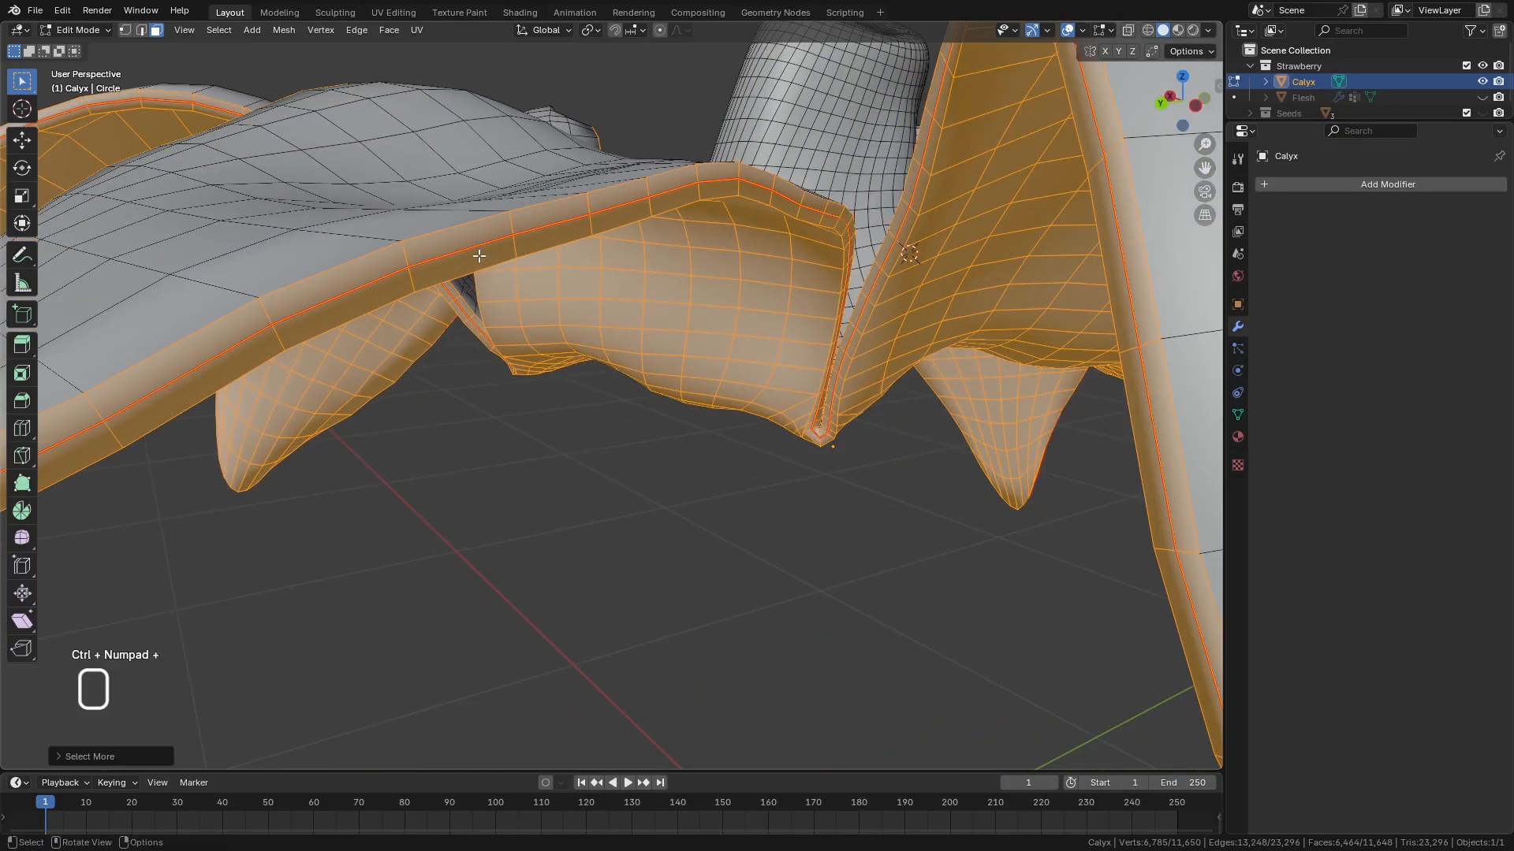
# Delete the selected underside and rim faces, keeping only the calyx's upper surface.
pyautogui.moveTo(510, 249); pyautogui.dragTo(501, 297, button='middle')
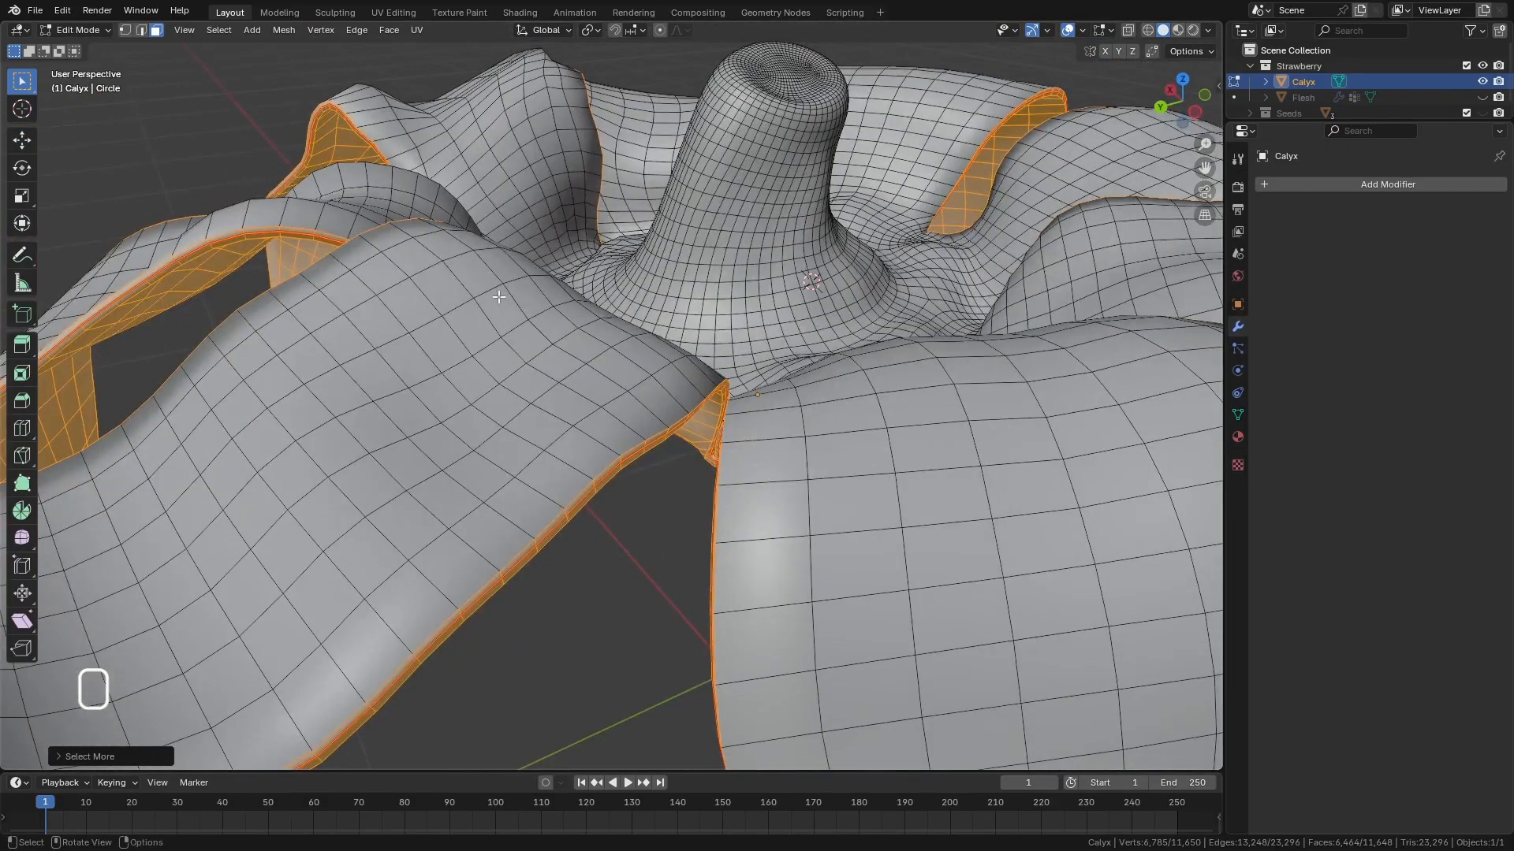
pyautogui.press('x')
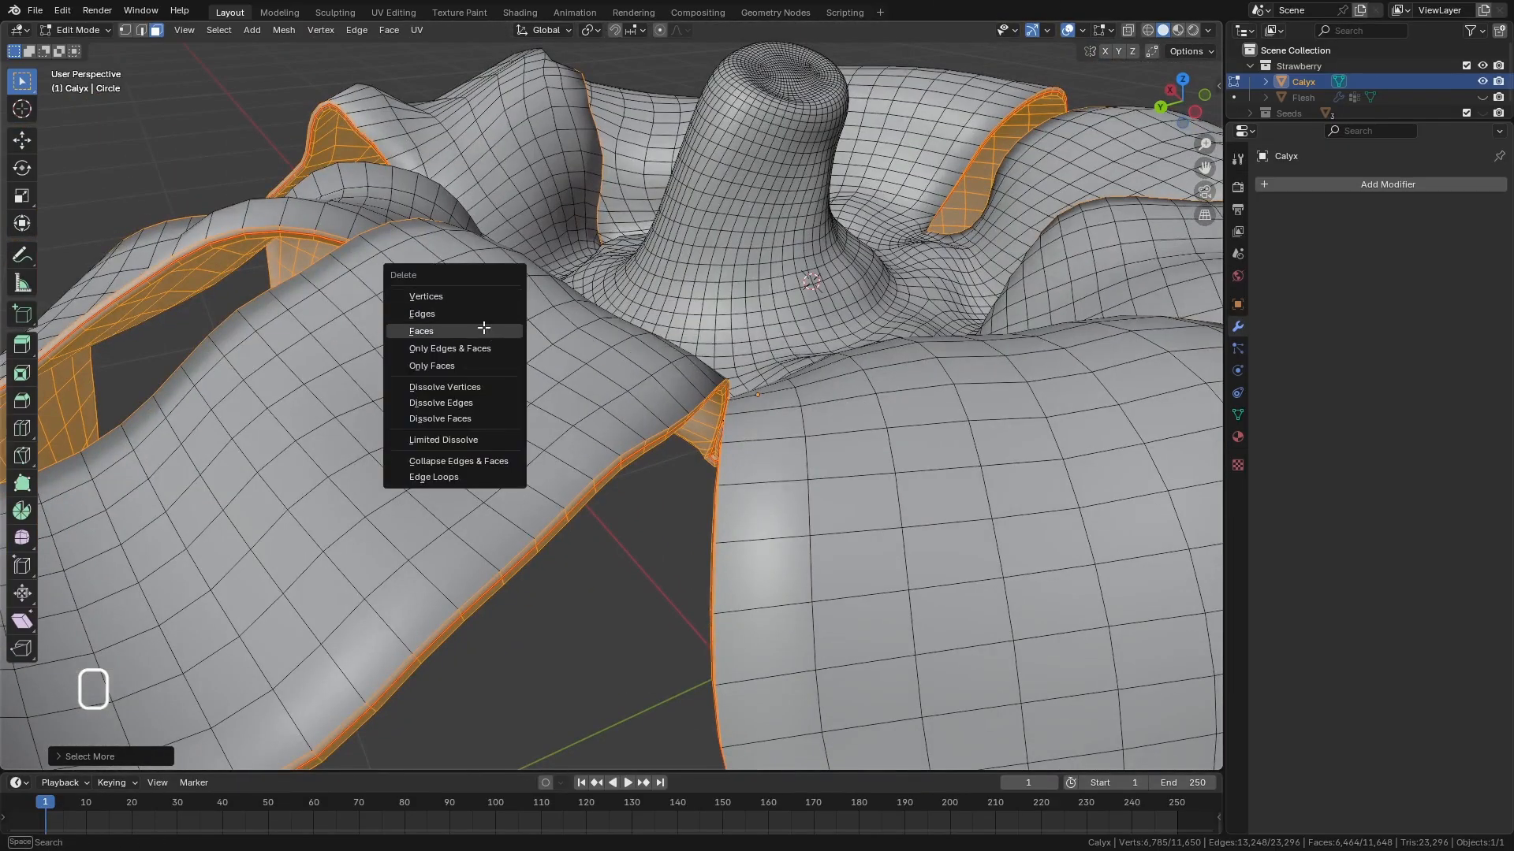
pyautogui.click(484, 328)
pyautogui.scroll(-5, 484, 328)
pyautogui.moveTo(484, 328); pyautogui.dragTo(614, 415, button='middle')
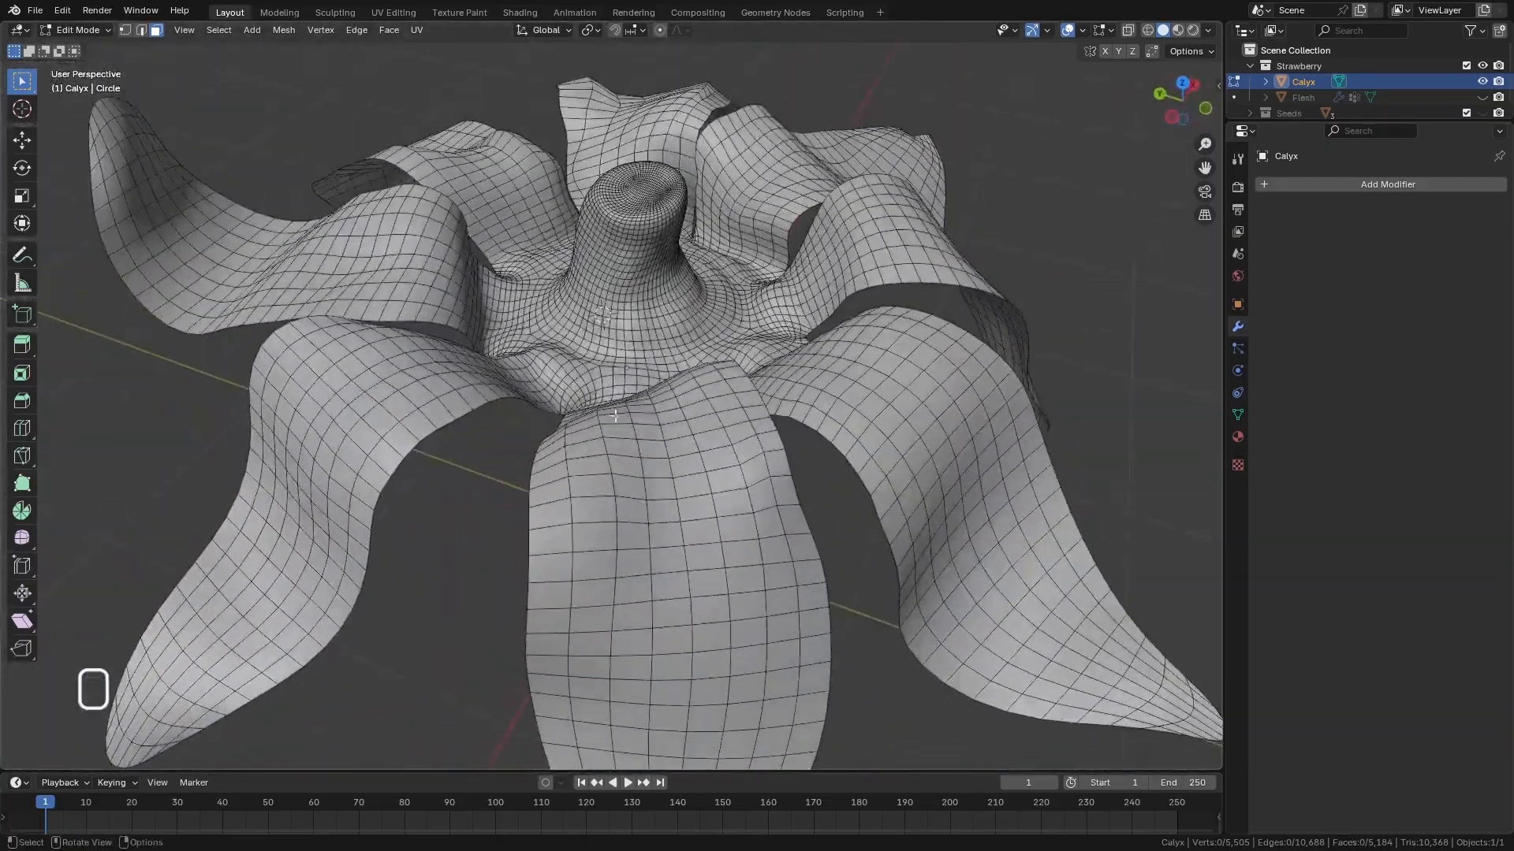
# Add a Multiresolution modifier to the calyx and return to Object Mode.
pyautogui.scroll(-3, 615, 415)
pyautogui.scroll(-1, 589, 436)
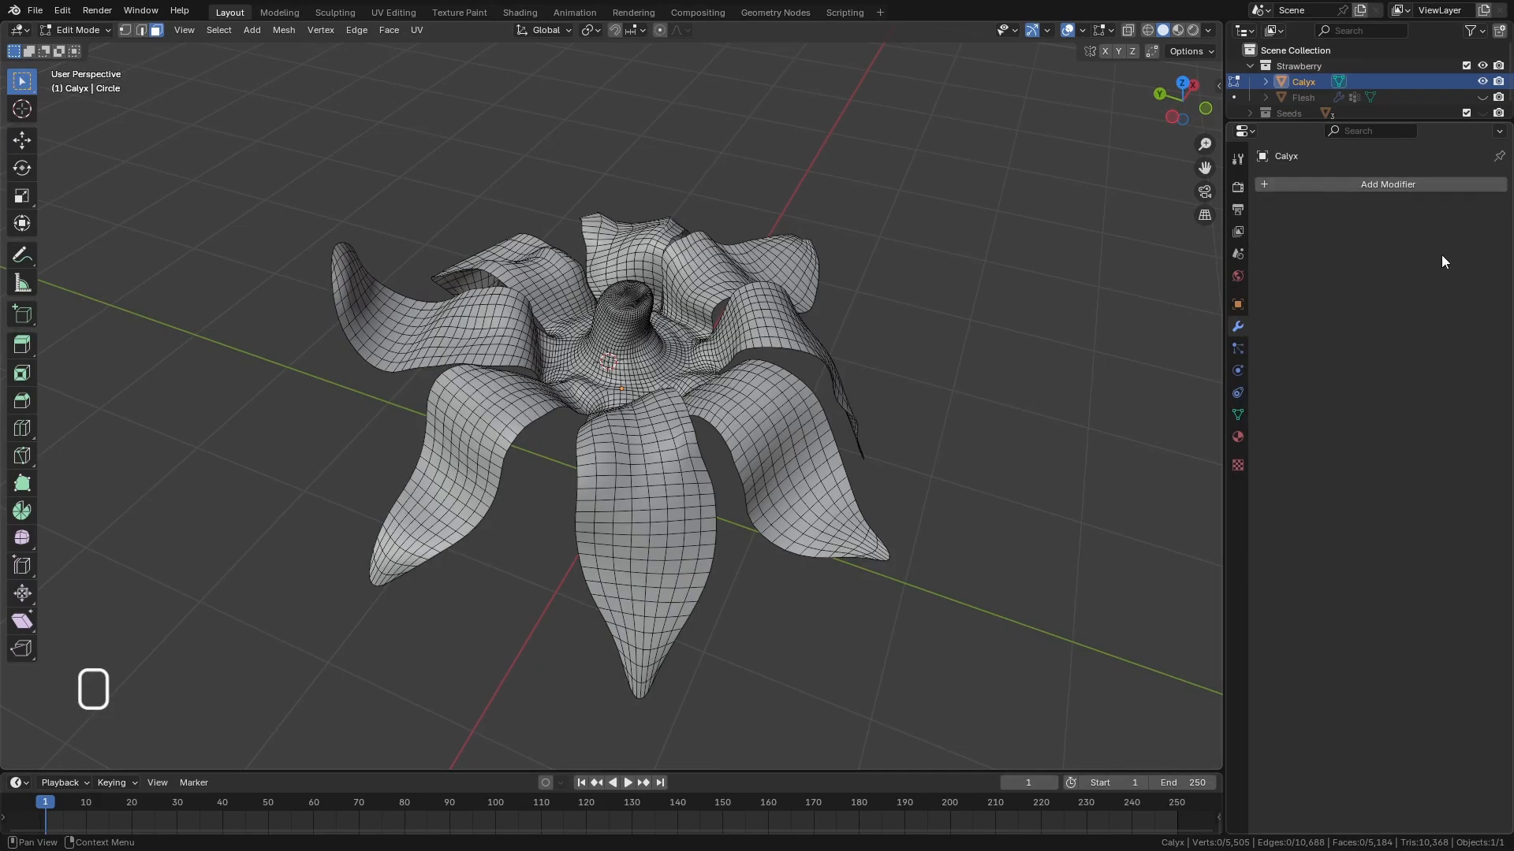
pyautogui.scroll(4, 500, 485)
pyautogui.moveTo(501, 478); pyautogui.dragTo(460, 526, button='middle')
pyautogui.scroll(-4, 461, 473)
pyautogui.scroll(4, 544, 382)
pyautogui.moveTo(566, 374); pyautogui.dragTo(544, 347, button='middle')
pyautogui.scroll(-3, 544, 346)
pyautogui.click(1305, 187)
pyautogui.moveTo(1306, 192)
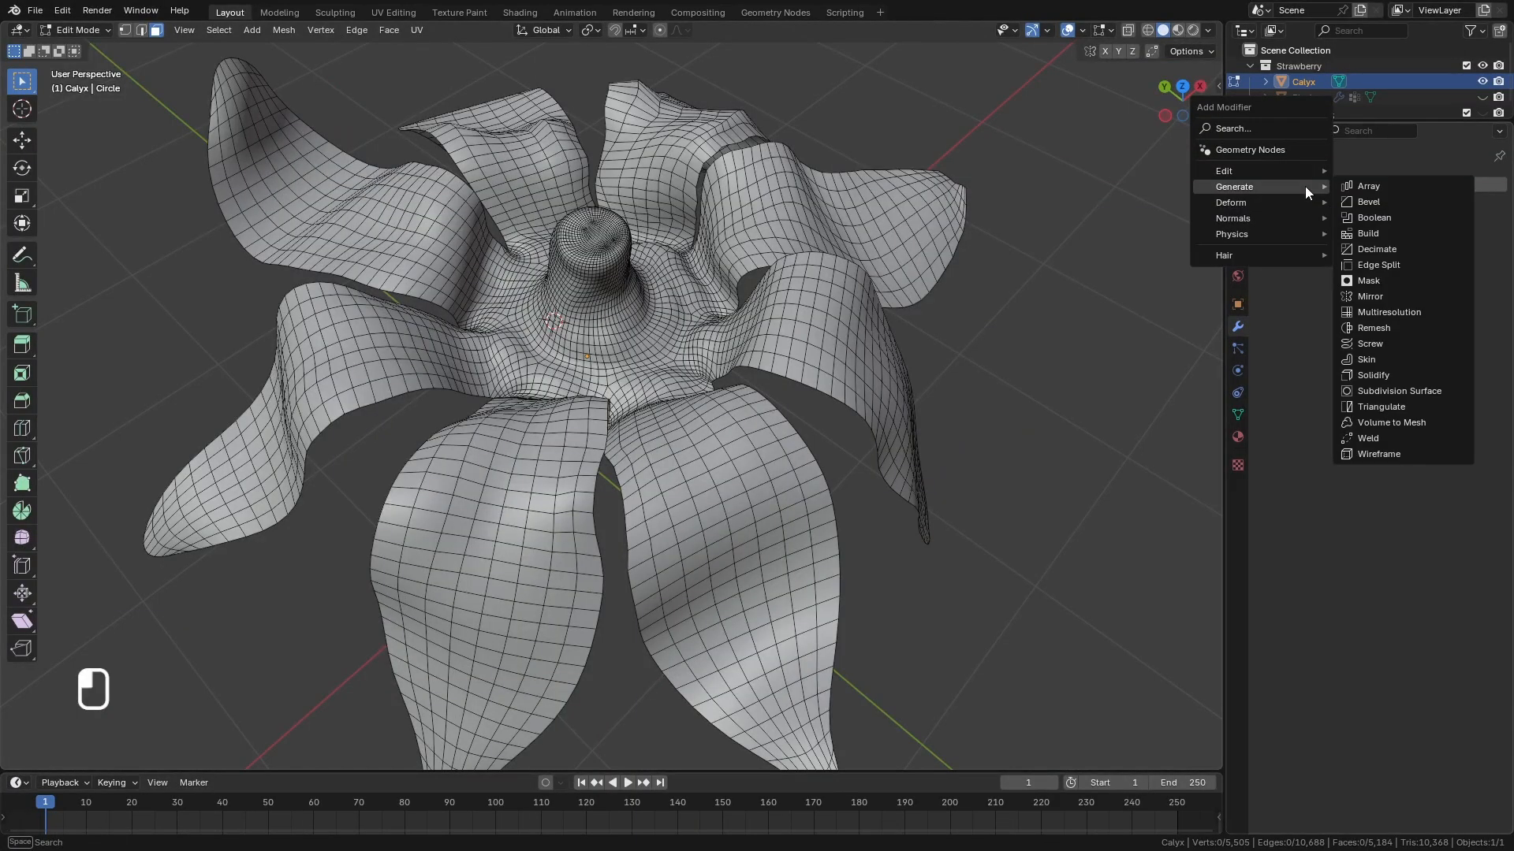
pyautogui.click(1367, 312)
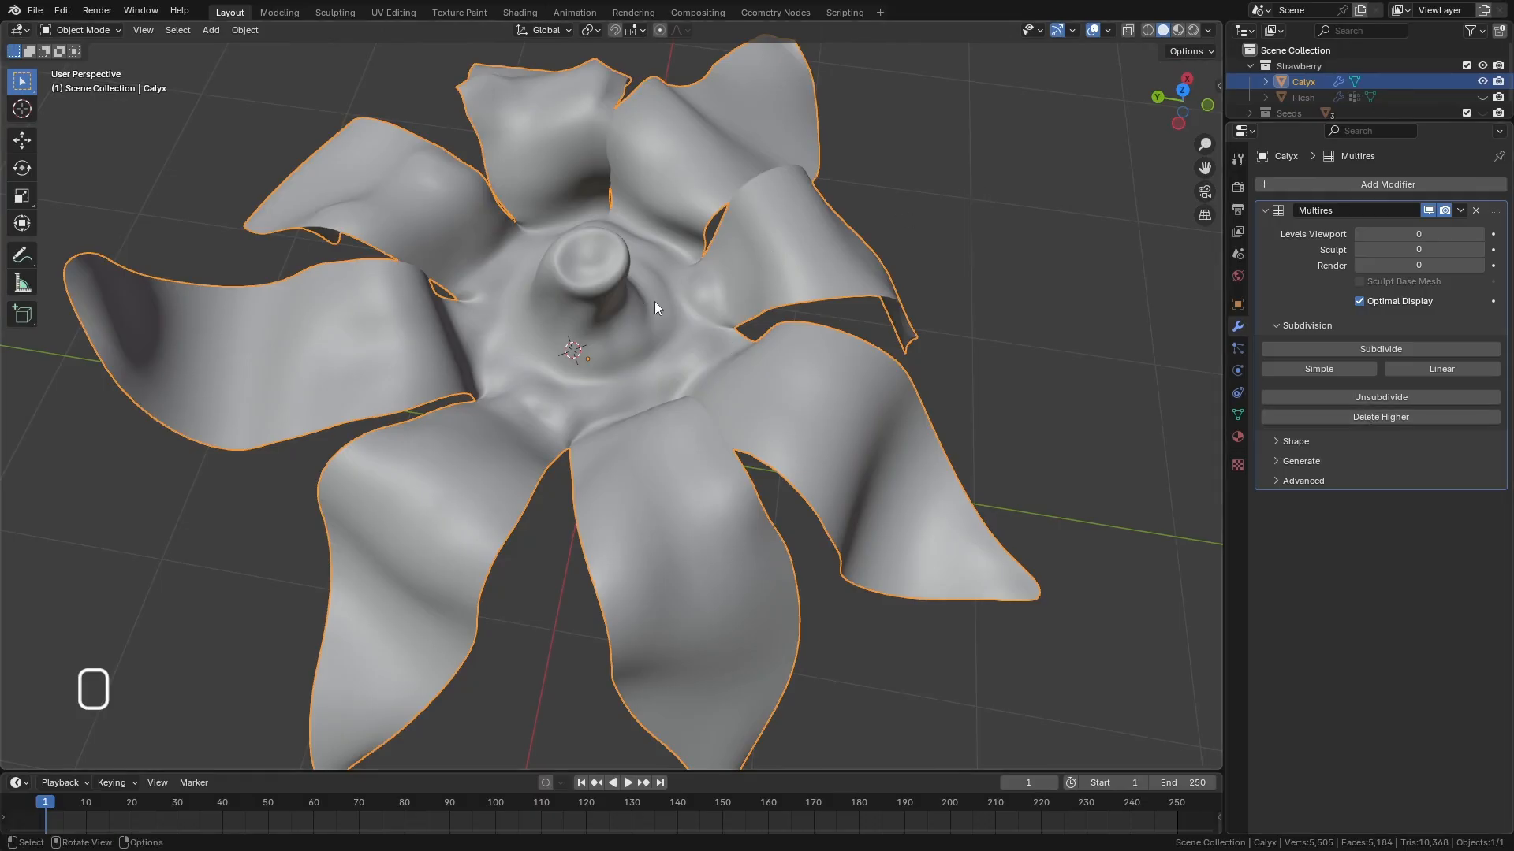
# Turn on the wireframe overlay to display the calyx's topology.
pyautogui.click(1107, 30)
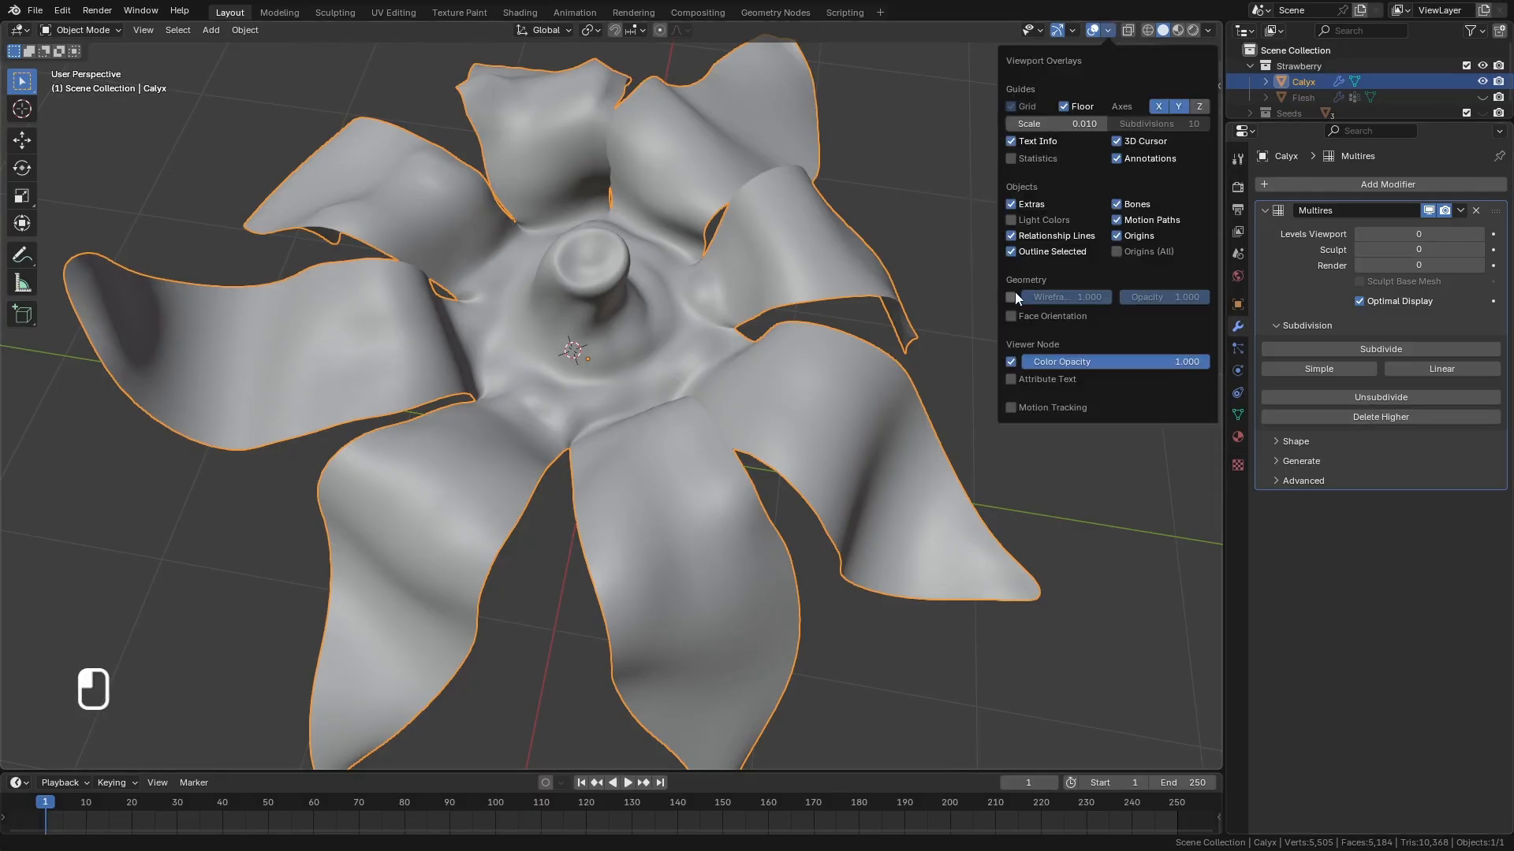
pyautogui.click(1010, 347)
pyautogui.moveTo(514, 348); pyautogui.dragTo(548, 432, button='middle')
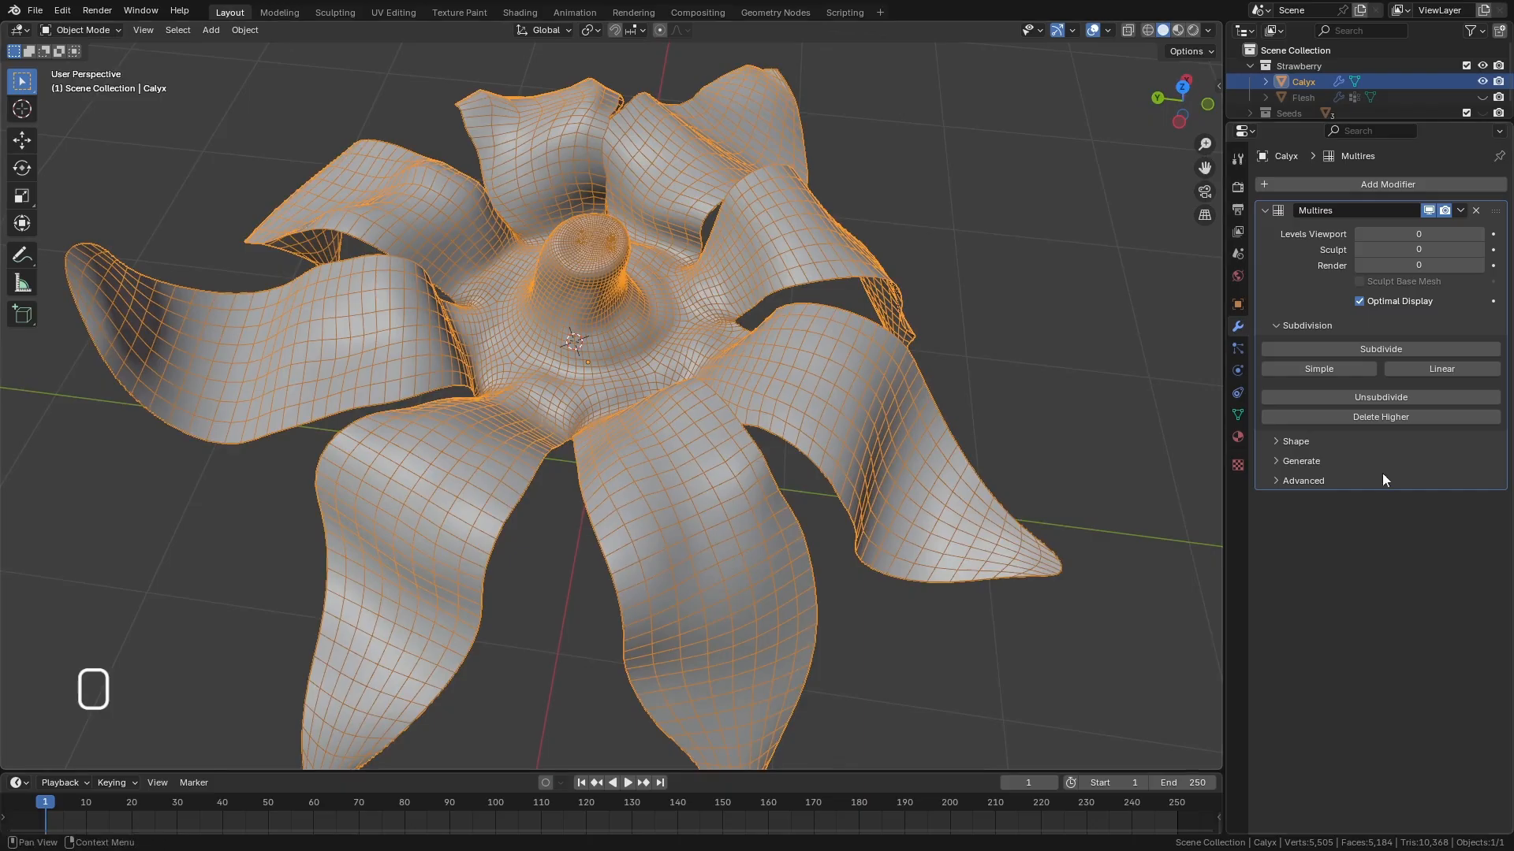
# Unsubdivide the calyx three times with the Multires modifier, then apply the modifier.
pyautogui.click(1365, 399)
pyautogui.click(1364, 398)
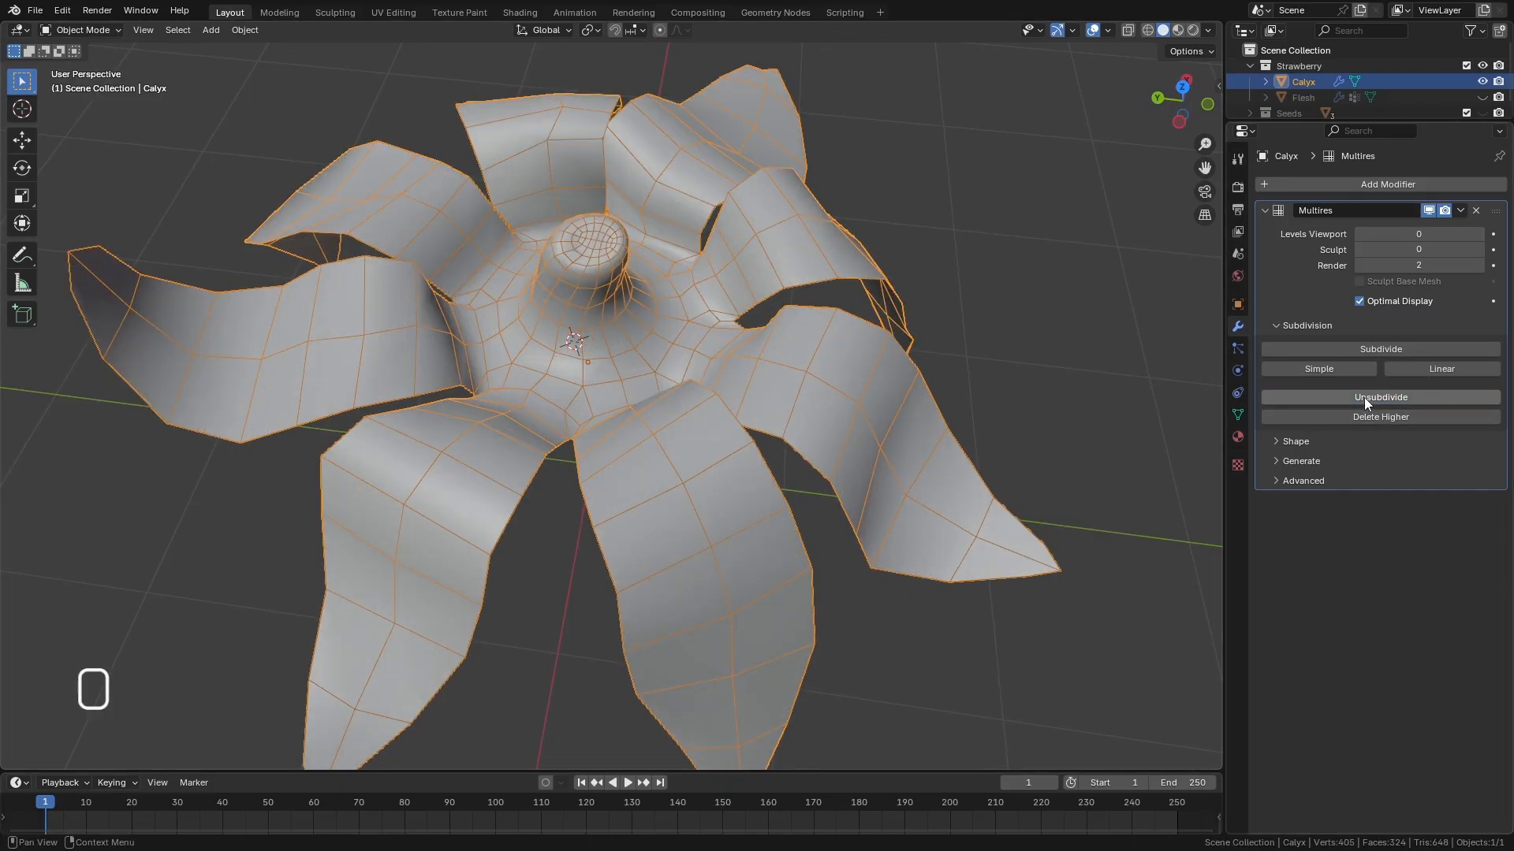
pyautogui.moveTo(800, 368); pyautogui.dragTo(659, 331, button='middle')
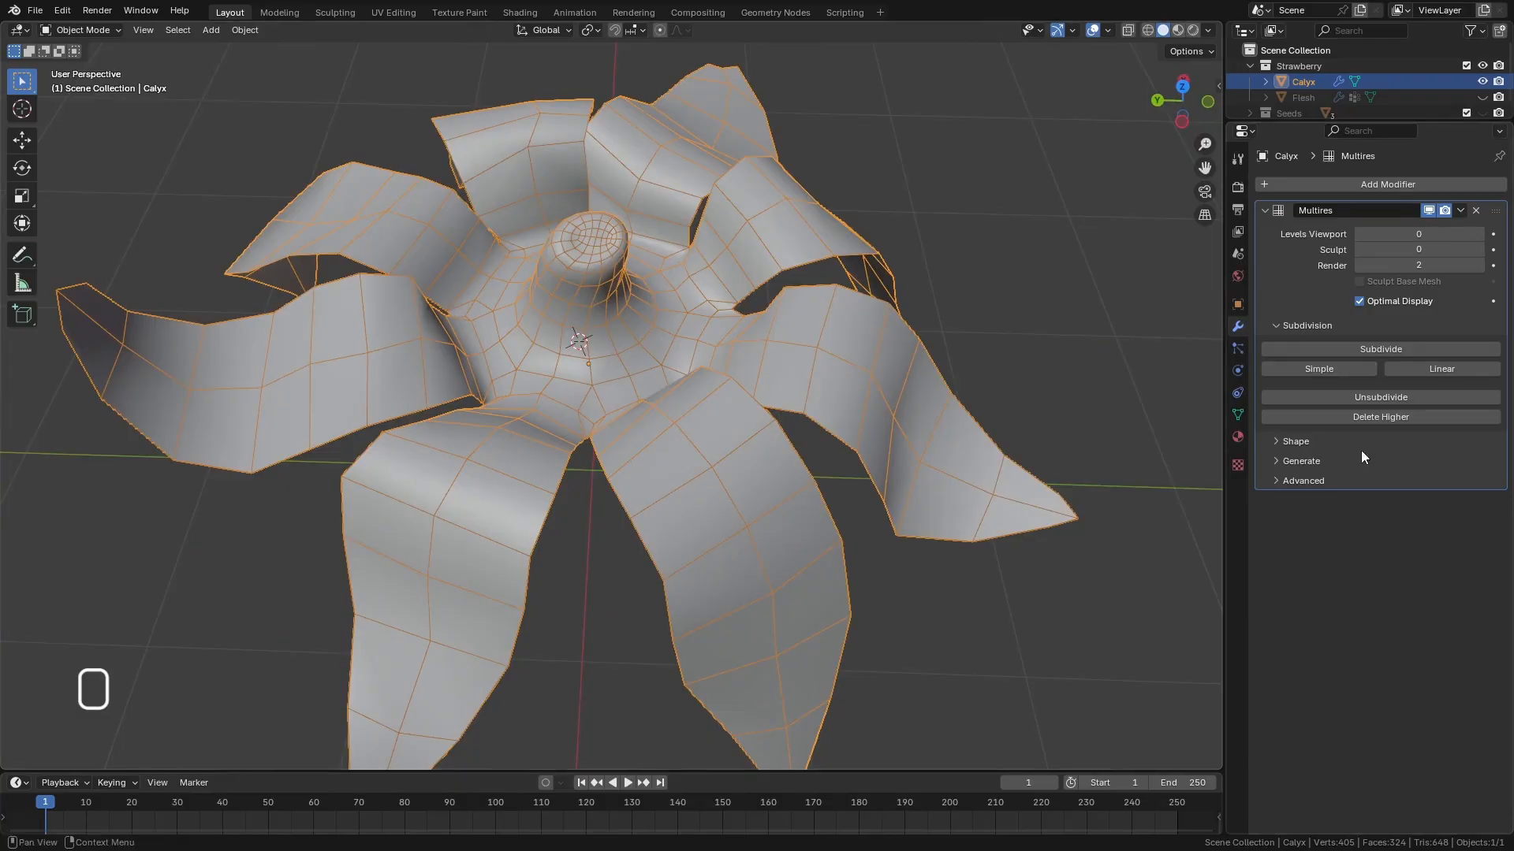
pyautogui.click(1392, 398)
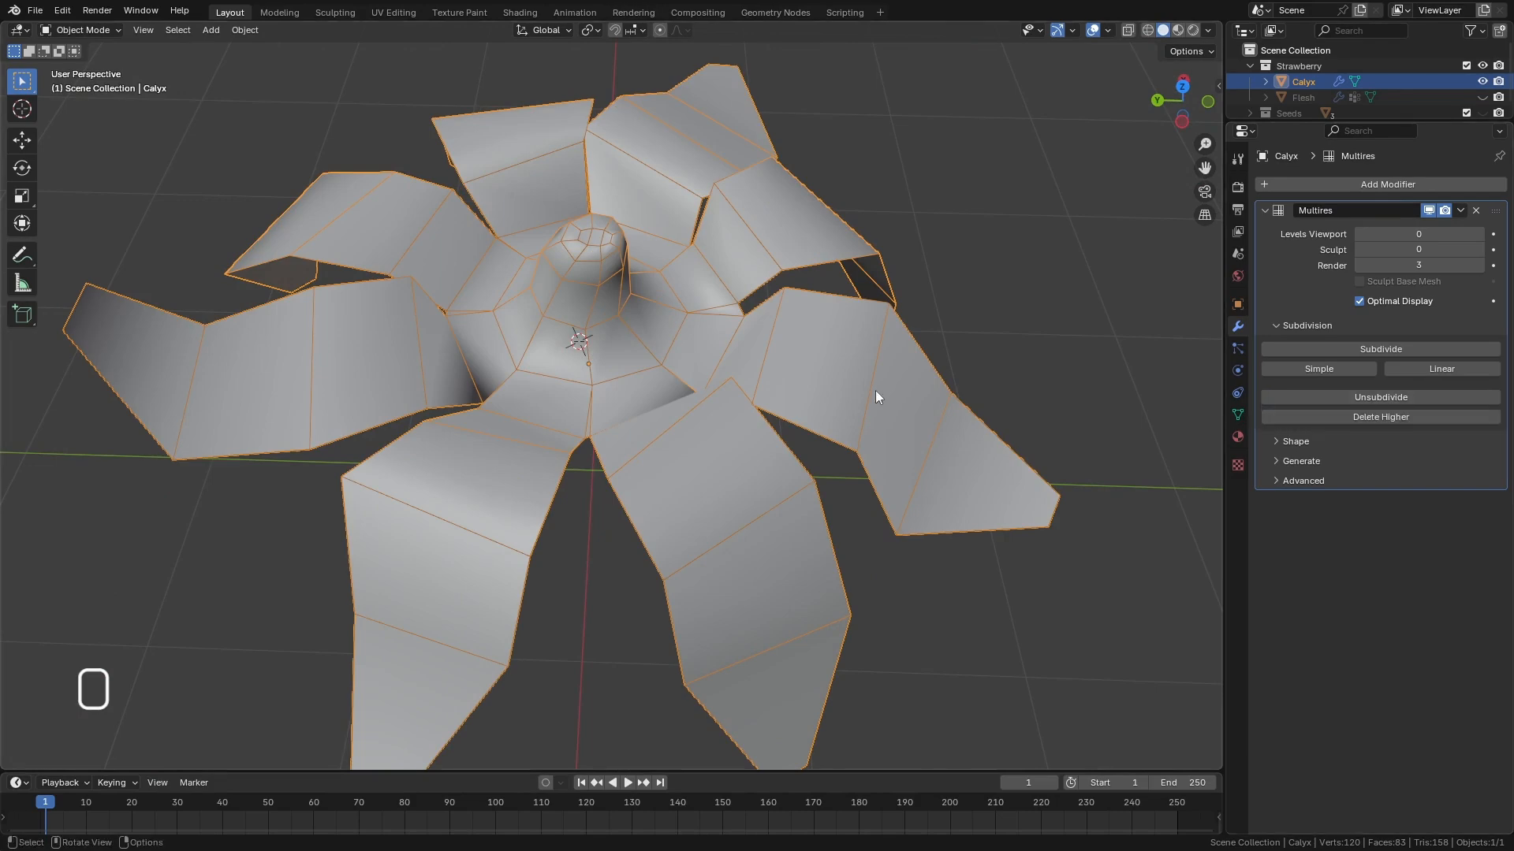
pyautogui.moveTo(875, 390); pyautogui.dragTo(488, 276, button='middle')
pyautogui.click(1464, 210)
pyautogui.click(1388, 228)
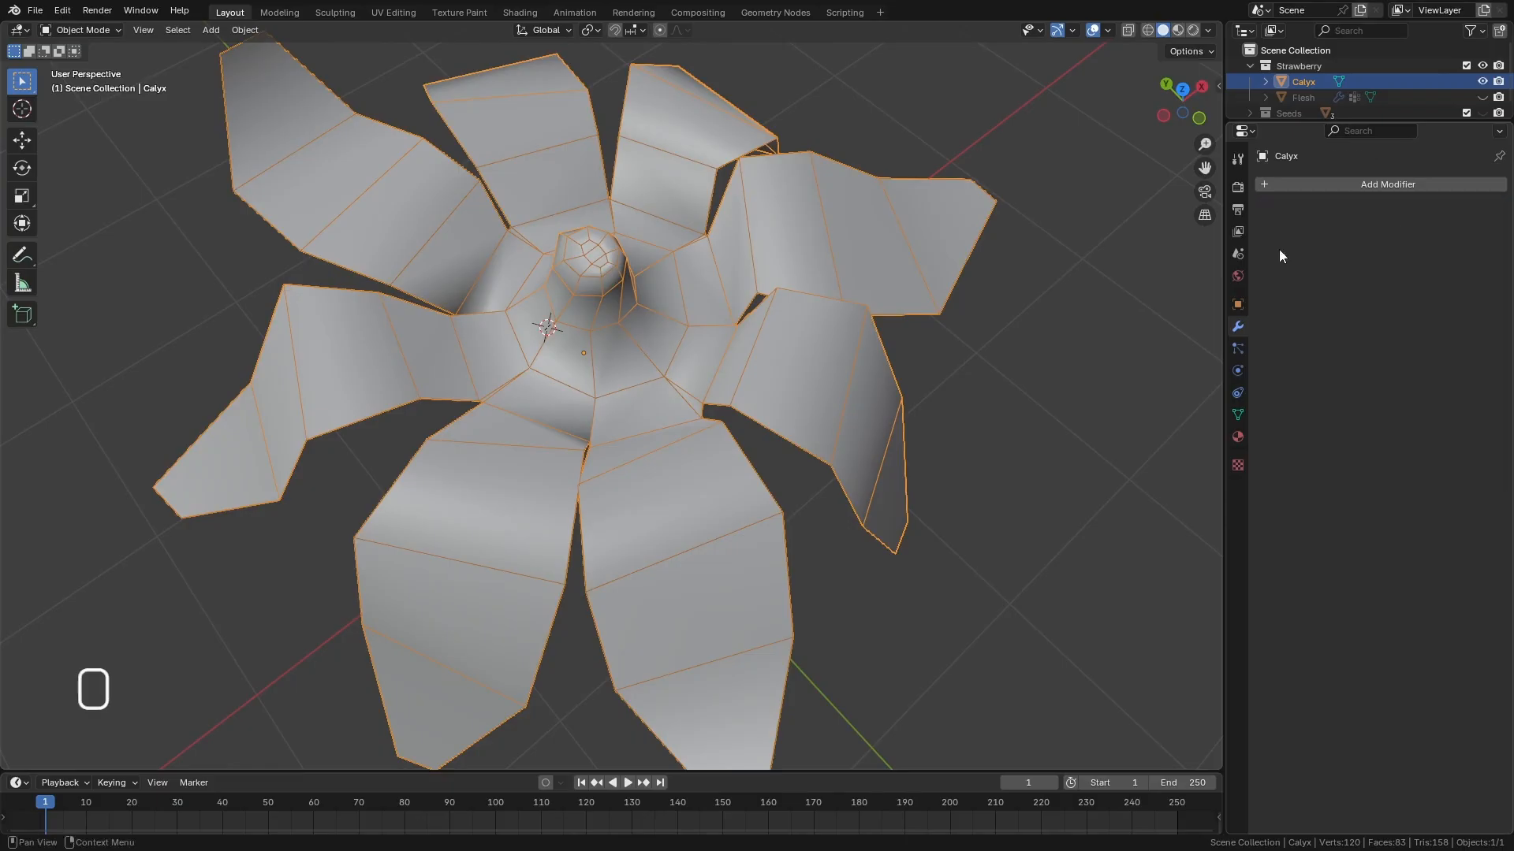
# Examine the petals and centre of the low-poly calyx from several sides.
pyautogui.moveTo(867, 316); pyautogui.dragTo(509, 369, button='middle')
pyautogui.scroll(5, 596, 253)
pyautogui.scroll(-2, 596, 292)
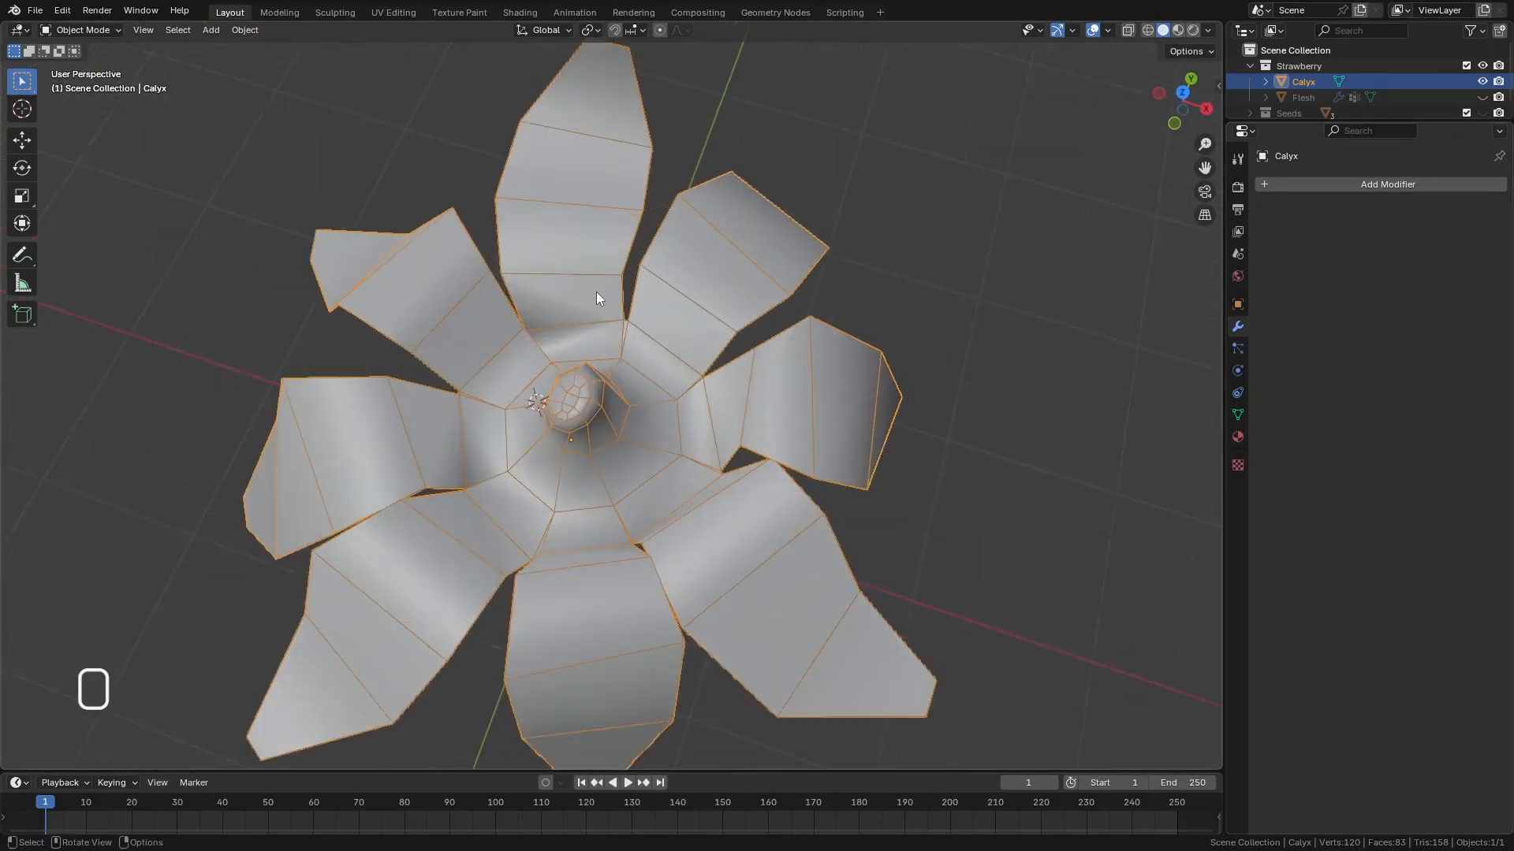
pyautogui.scroll(6, 588, 273)
pyautogui.scroll(-8, 589, 273)
pyautogui.moveTo(588, 331); pyautogui.dragTo(881, 319, button='middle')
pyautogui.moveTo(825, 315); pyautogui.dragTo(475, 187, button='middle')
pyautogui.scroll(5, 487, 208)
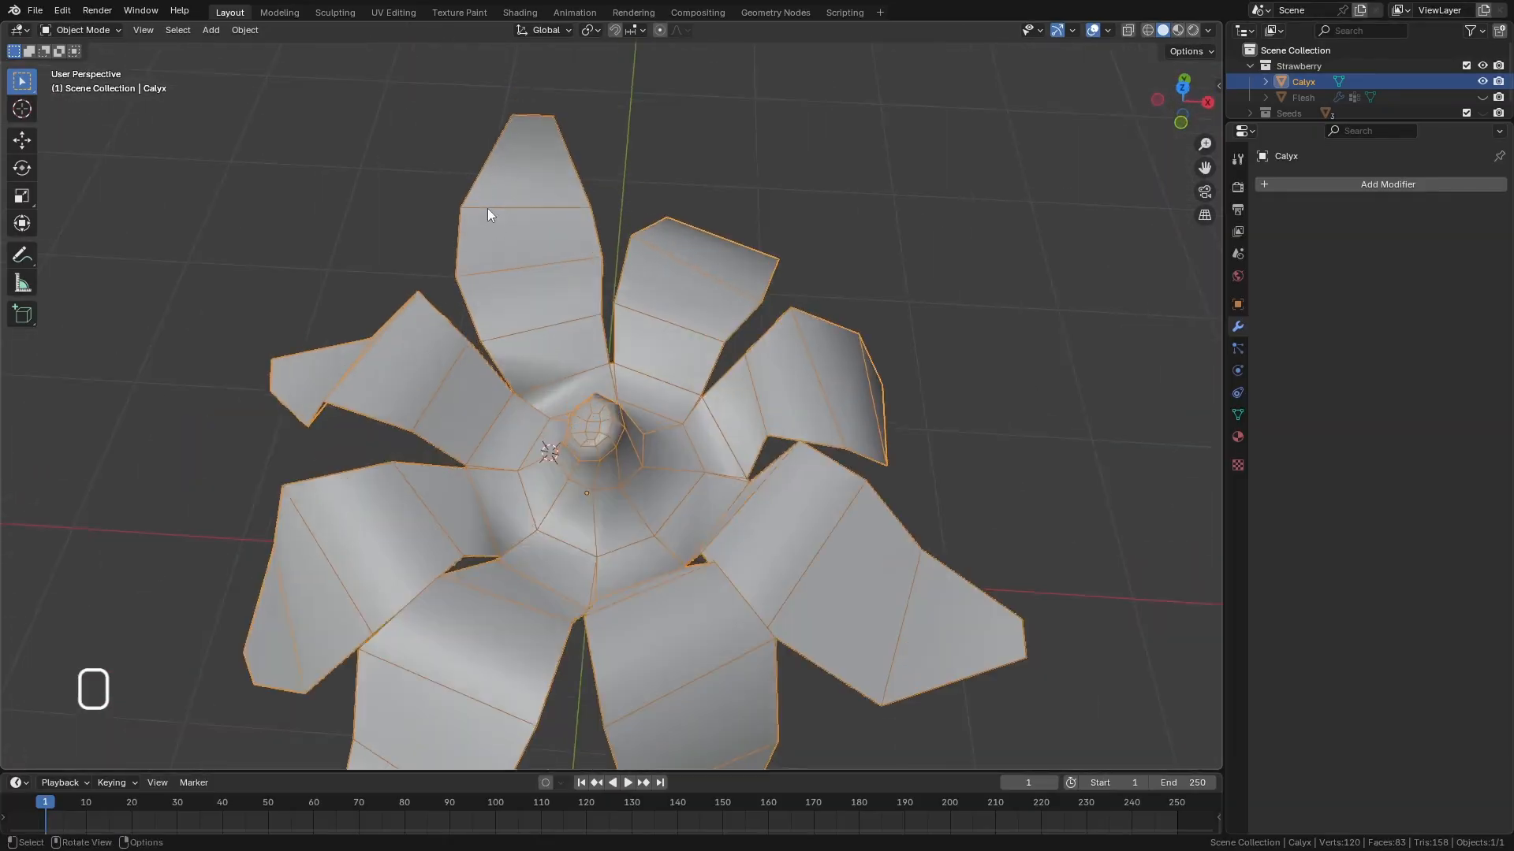
# In Edit Mode, select one long petal's four faces from the tip down to its base and delete them.
pyautogui.press('Tab')
pyautogui.click(549, 154)
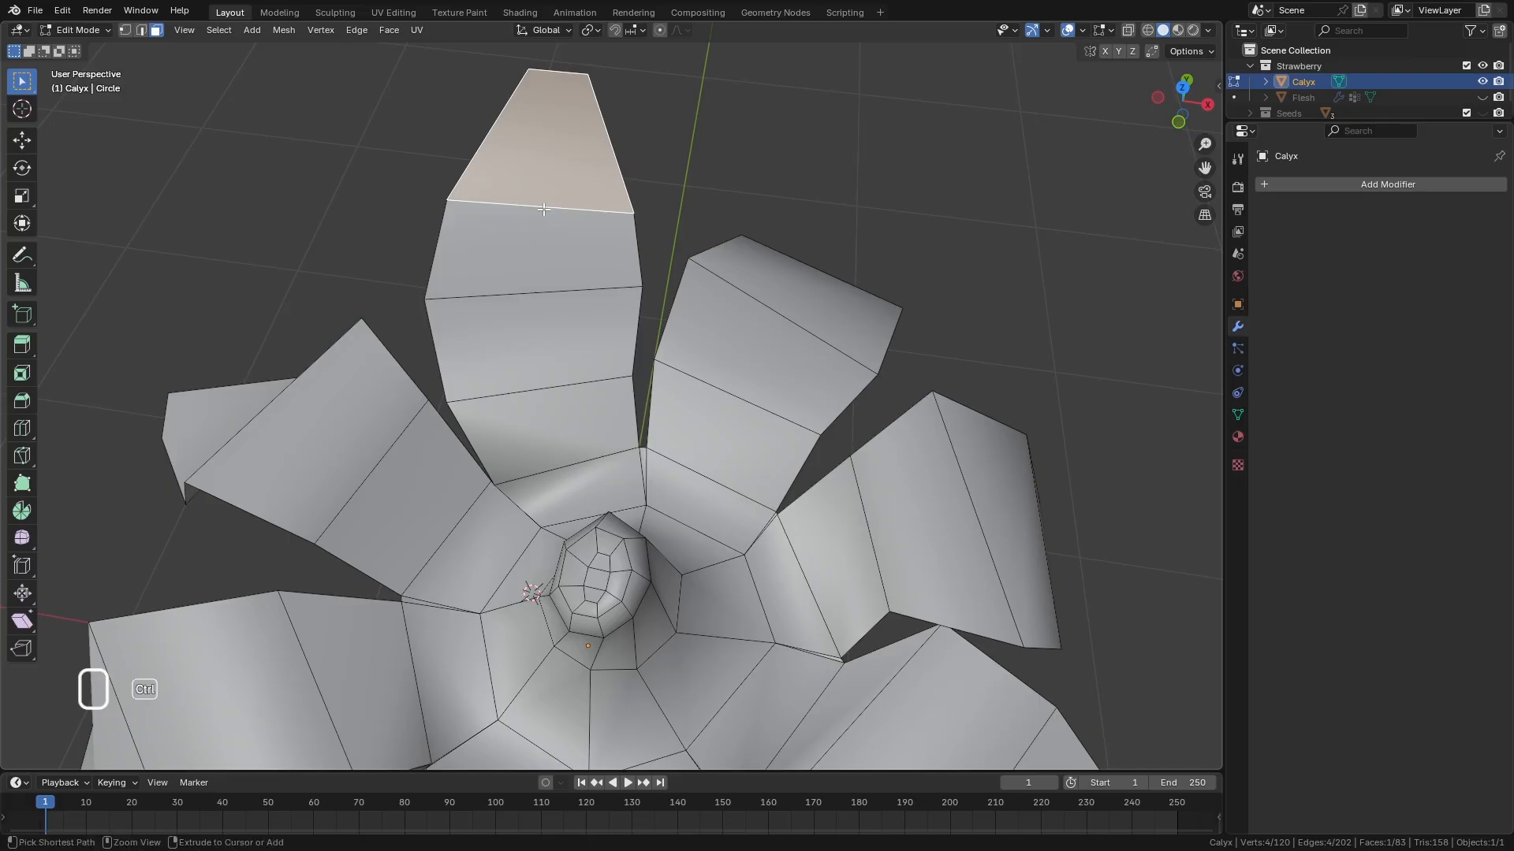
pyautogui.press('ctrl+KP_Add')
pyautogui.press('ctrl+KP_Add')
pyautogui.press('ctrl+KP_Add')
pyautogui.moveTo(543, 209); pyautogui.dragTo(525, 272, button='middle')
pyautogui.scroll(4, 536, 379)
pyautogui.moveTo(548, 473); pyautogui.dragTo(554, 500, button='middle')
pyautogui.press('x')
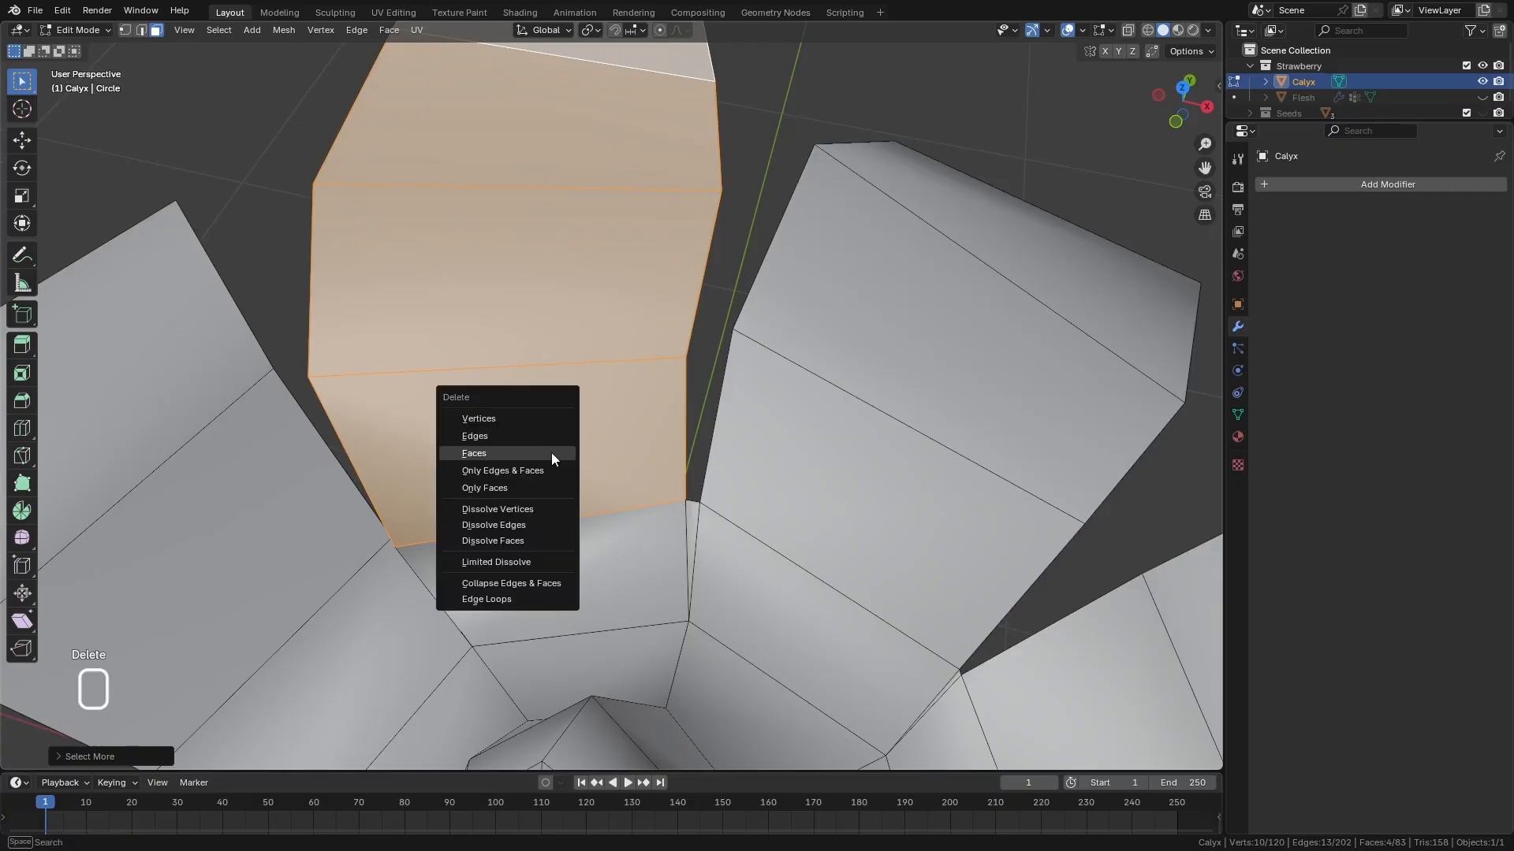
pyautogui.click(528, 447)
# In vertex selection, slide the corner vertex at the deleted petal's base along its edge, away from the neighbouring petal.
pyautogui.scroll(-5, 529, 416)
pyautogui.moveTo(530, 416); pyautogui.dragTo(481, 485, button='middle')
pyautogui.scroll(4, 536, 449)
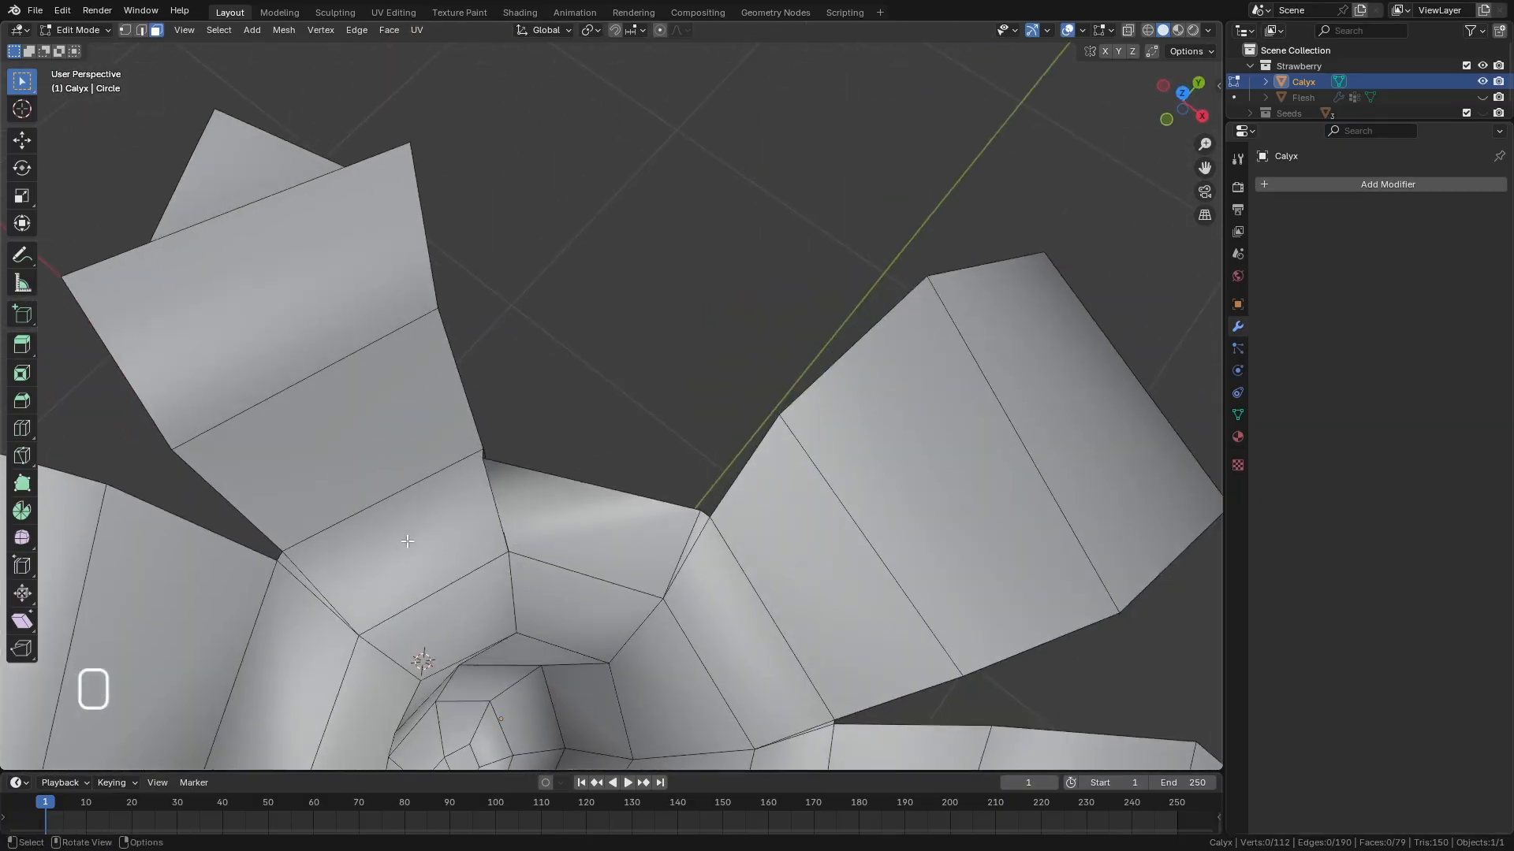
pyautogui.scroll(5, 475, 476)
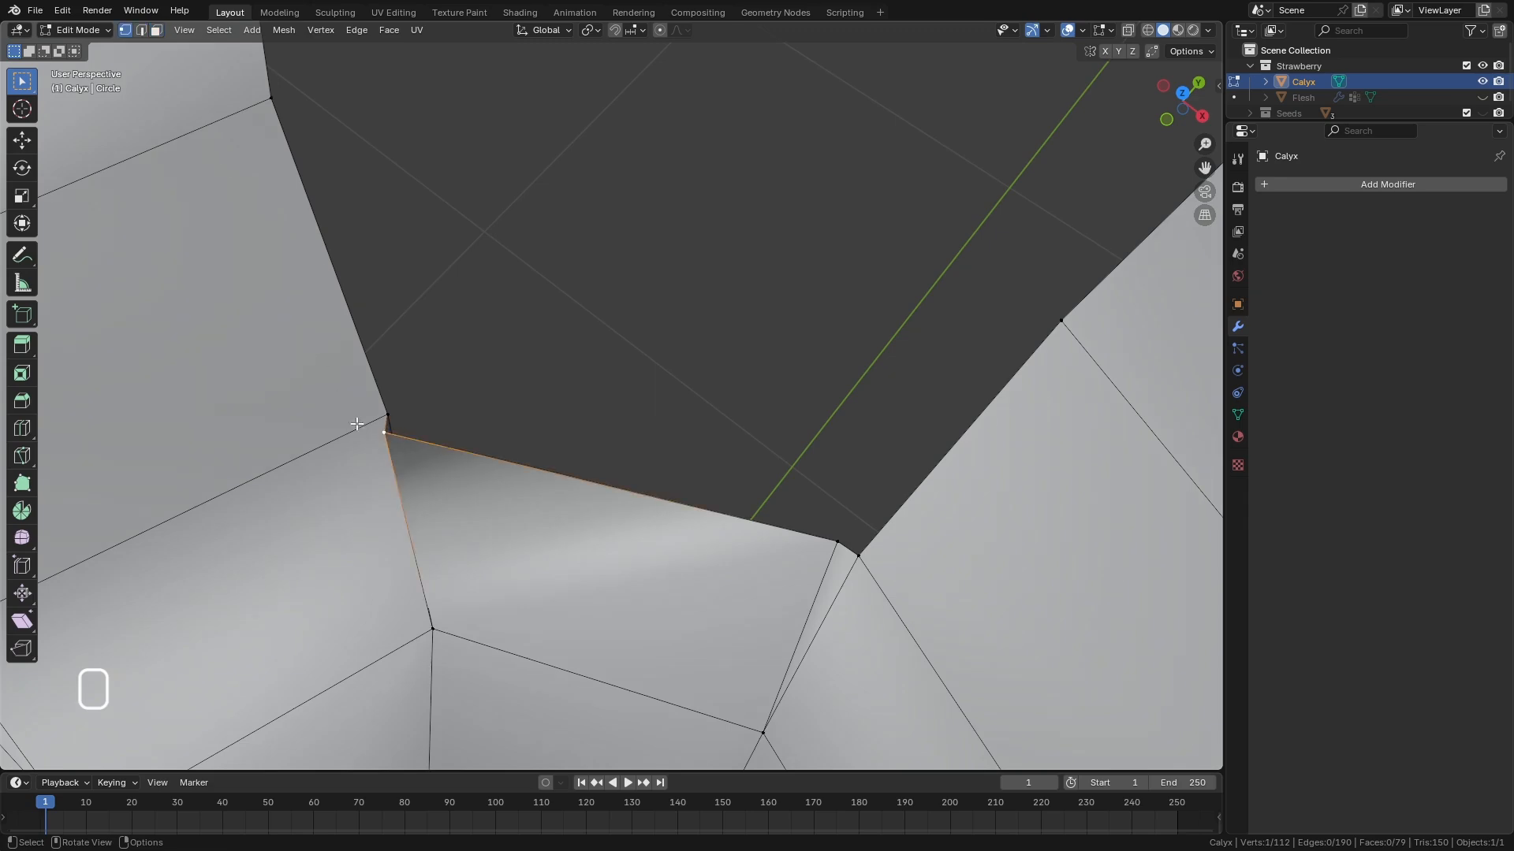
pyautogui.moveTo(357, 424); pyautogui.dragTo(428, 413, button='middle')
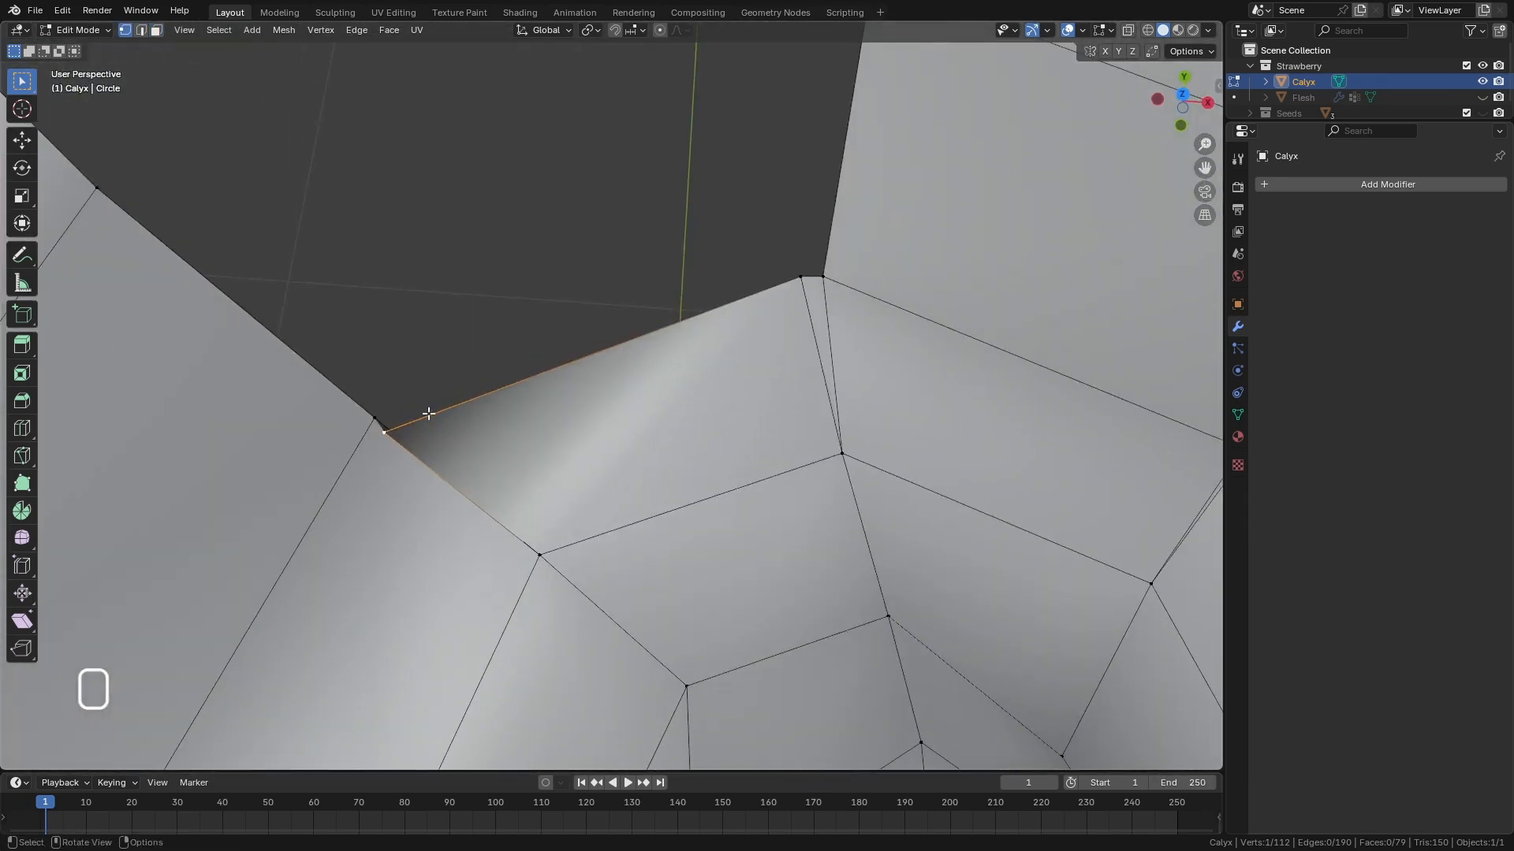
pyautogui.scroll(-4, 497, 396)
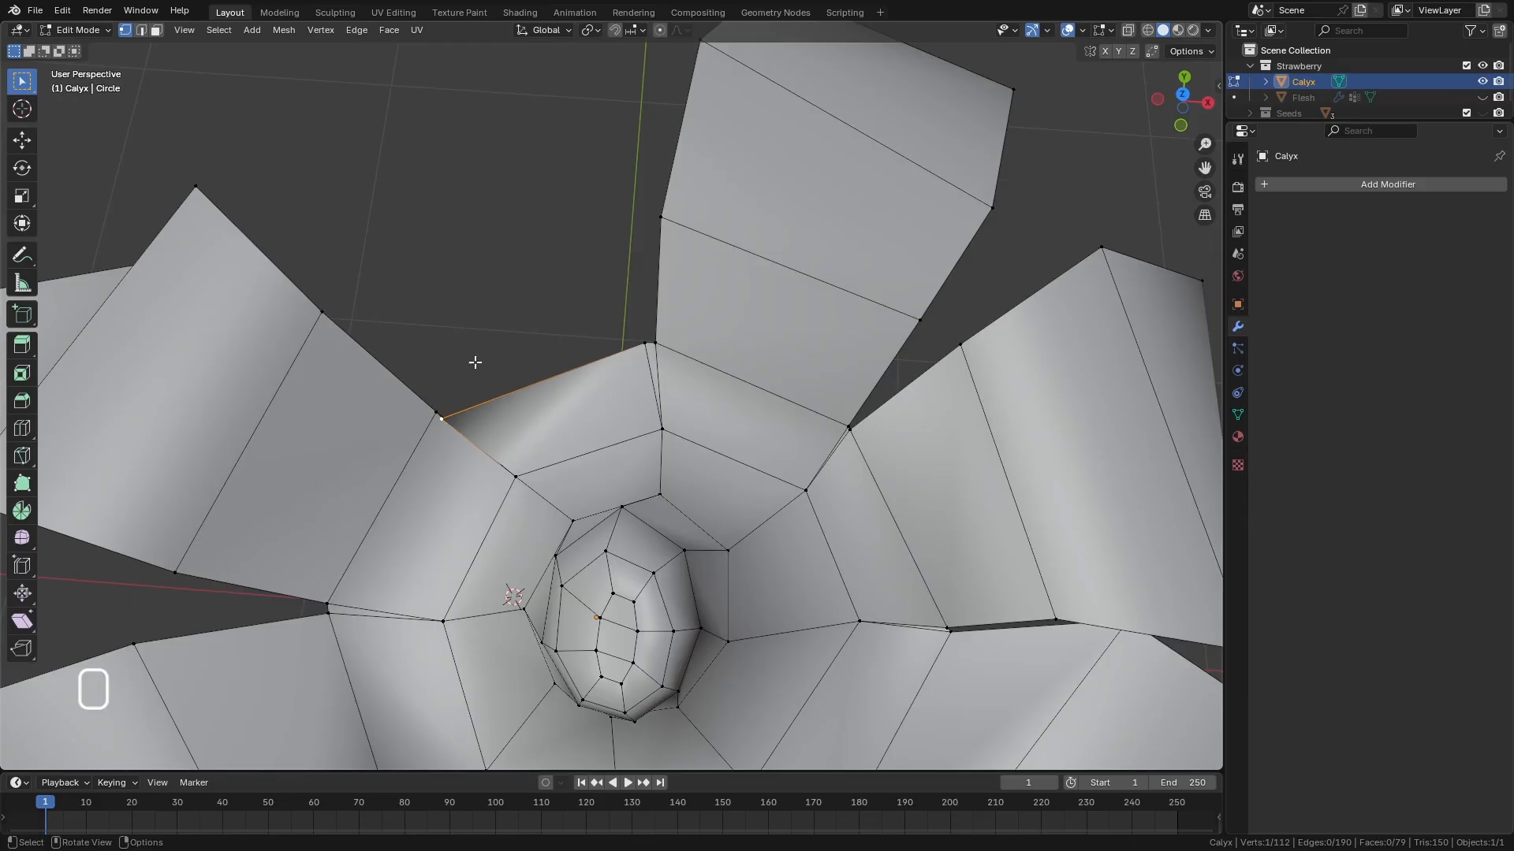
pyautogui.scroll(-3, 489, 347)
pyautogui.scroll(8, 504, 413)
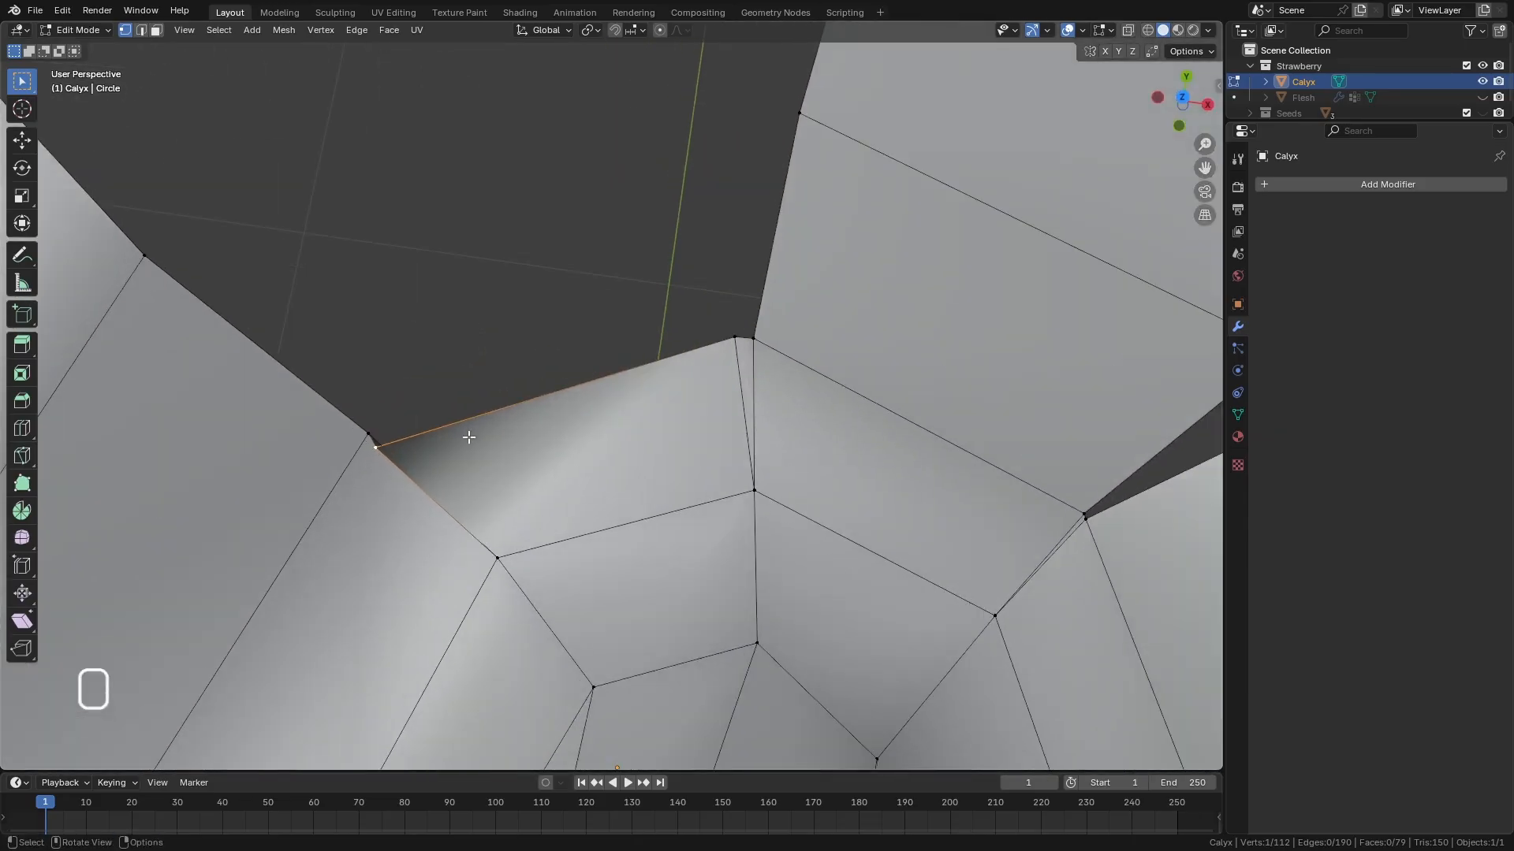
pyautogui.moveTo(498, 420); pyautogui.dragTo(387, 493, button='middle')
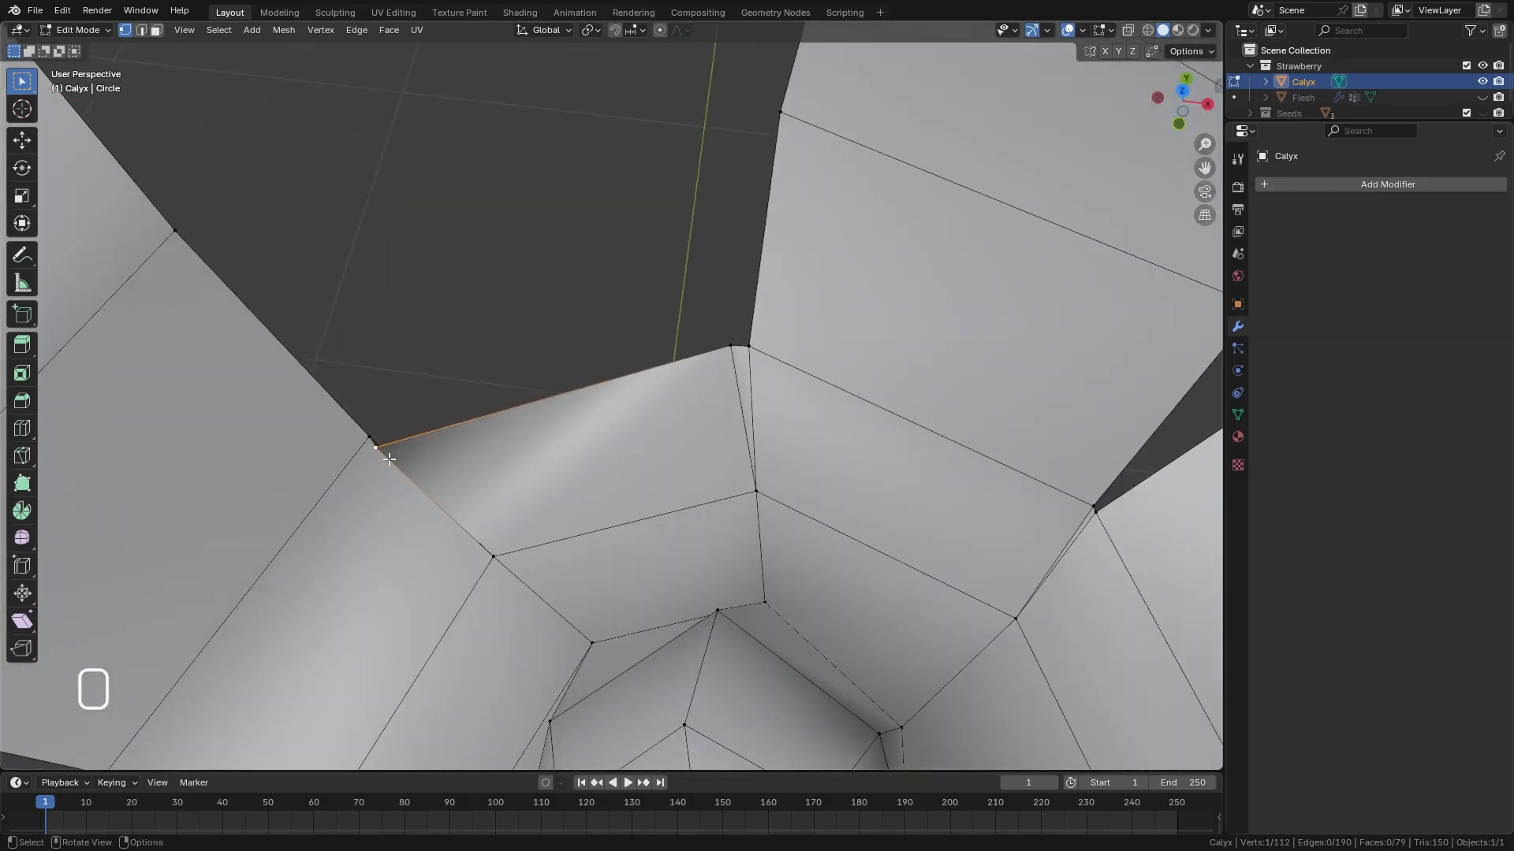
pyautogui.press('g')
pyautogui.press('g')
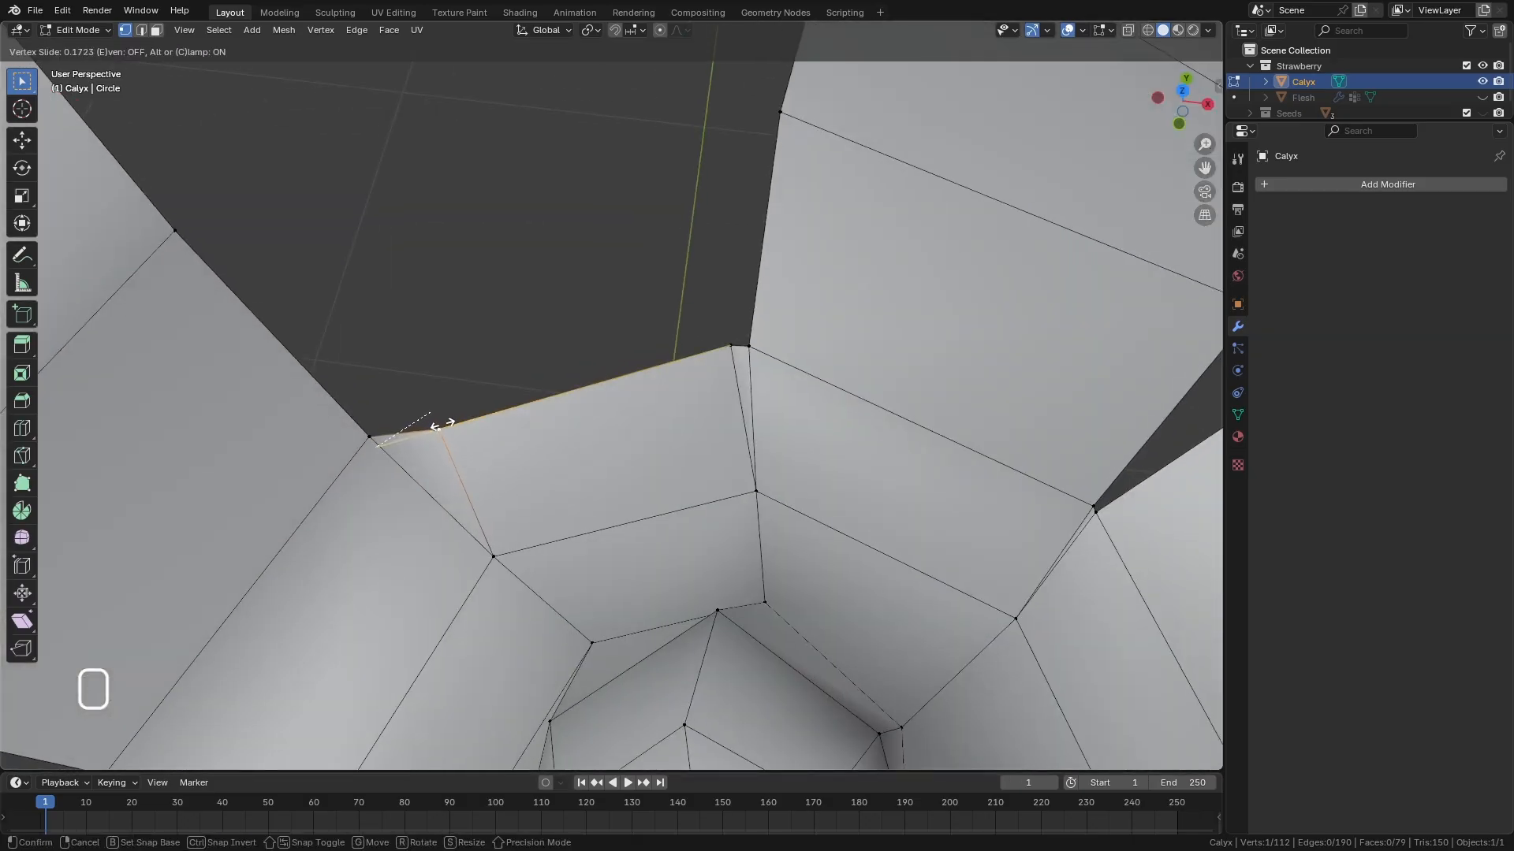
pyautogui.click(418, 434)
# Move the same base corner vertex freely to adjust its distance from the neighbouring petal.
pyautogui.moveTo(418, 433); pyautogui.dragTo(394, 532, button='middle')
pyautogui.press('g')
pyautogui.click(394, 432)
# Slide one tip corner vertex of a long petal along its side edge to level the petal's end.
pyautogui.scroll(5, 355, 361)
pyautogui.keyDown('shift'); pyautogui.moveTo(355, 361); pyautogui.dragTo(447, 330, button='middle'); pyautogui.keyUp('shift')
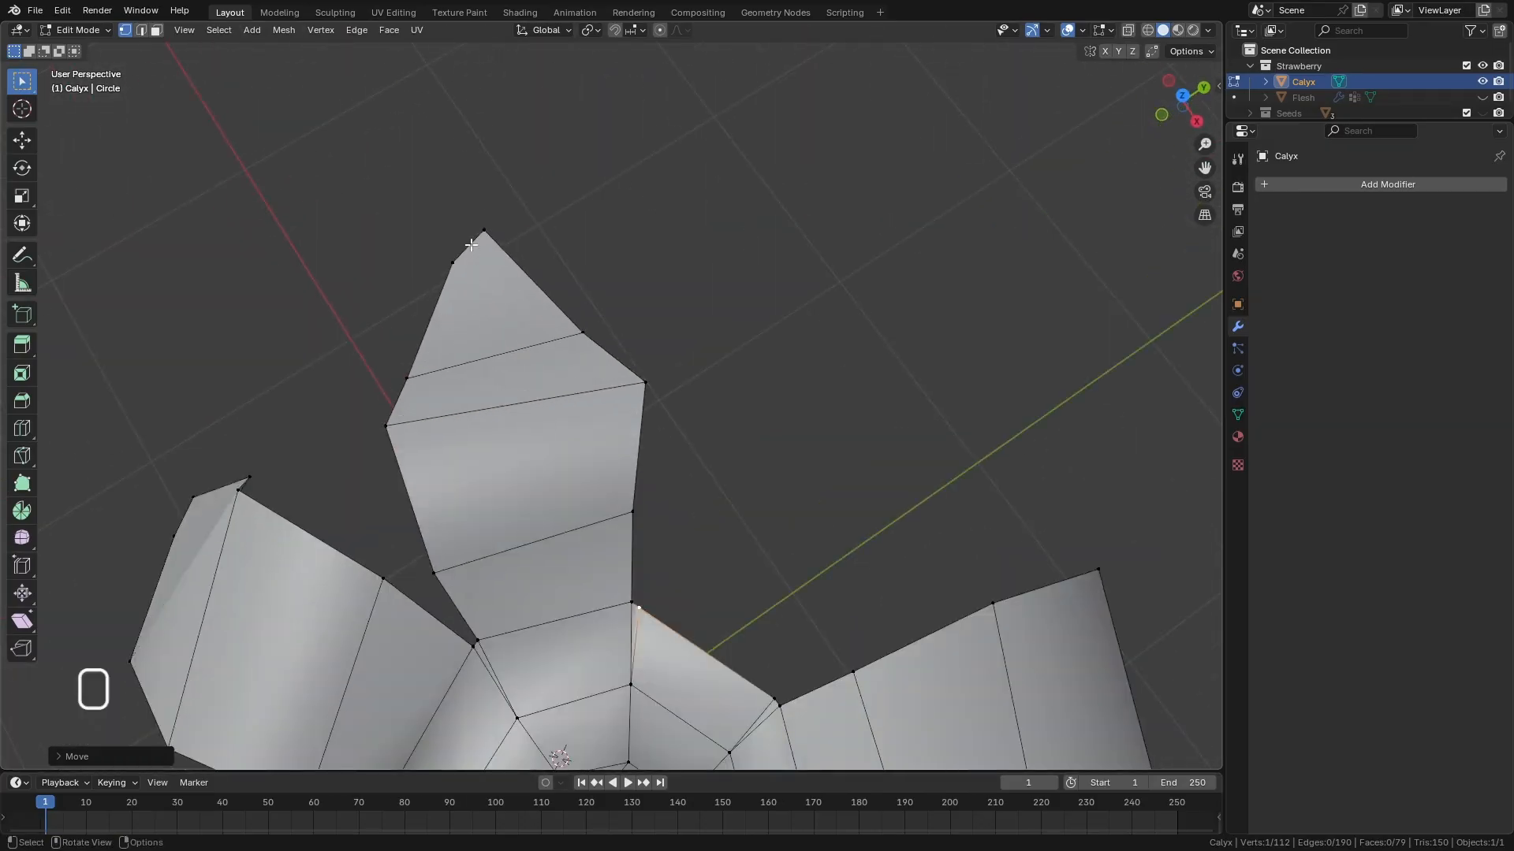
pyautogui.moveTo(471, 245); pyautogui.dragTo(706, 213, button='middle')
pyautogui.scroll(-5, 707, 212)
pyautogui.moveTo(623, 505); pyautogui.dragTo(685, 653, button='middle')
pyautogui.scroll(4, 694, 544)
pyautogui.click(642, 633)
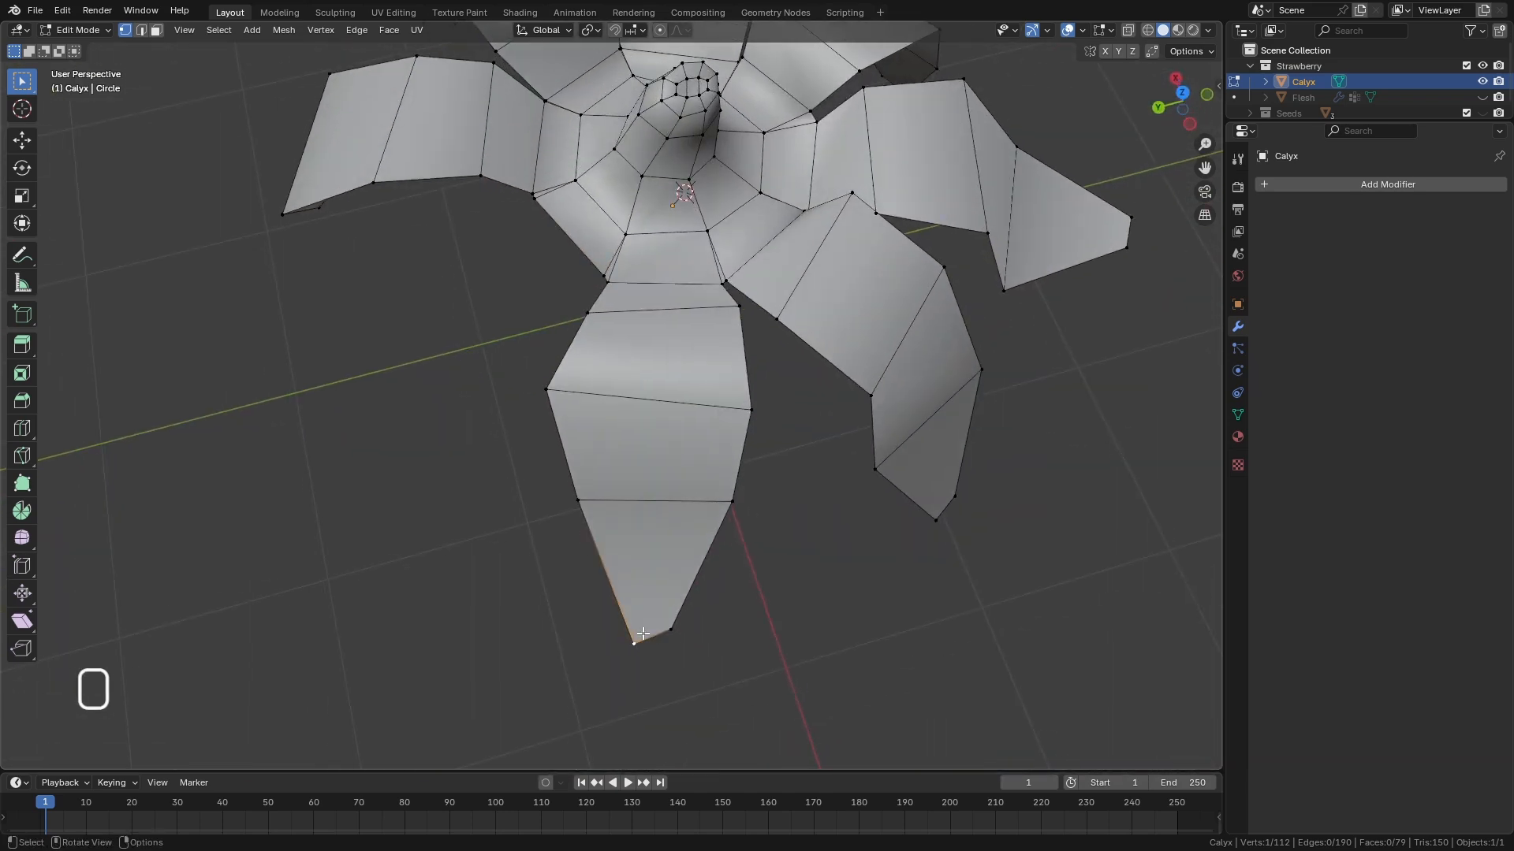
pyautogui.press('g')
pyautogui.press('g')
pyautogui.click(634, 611)
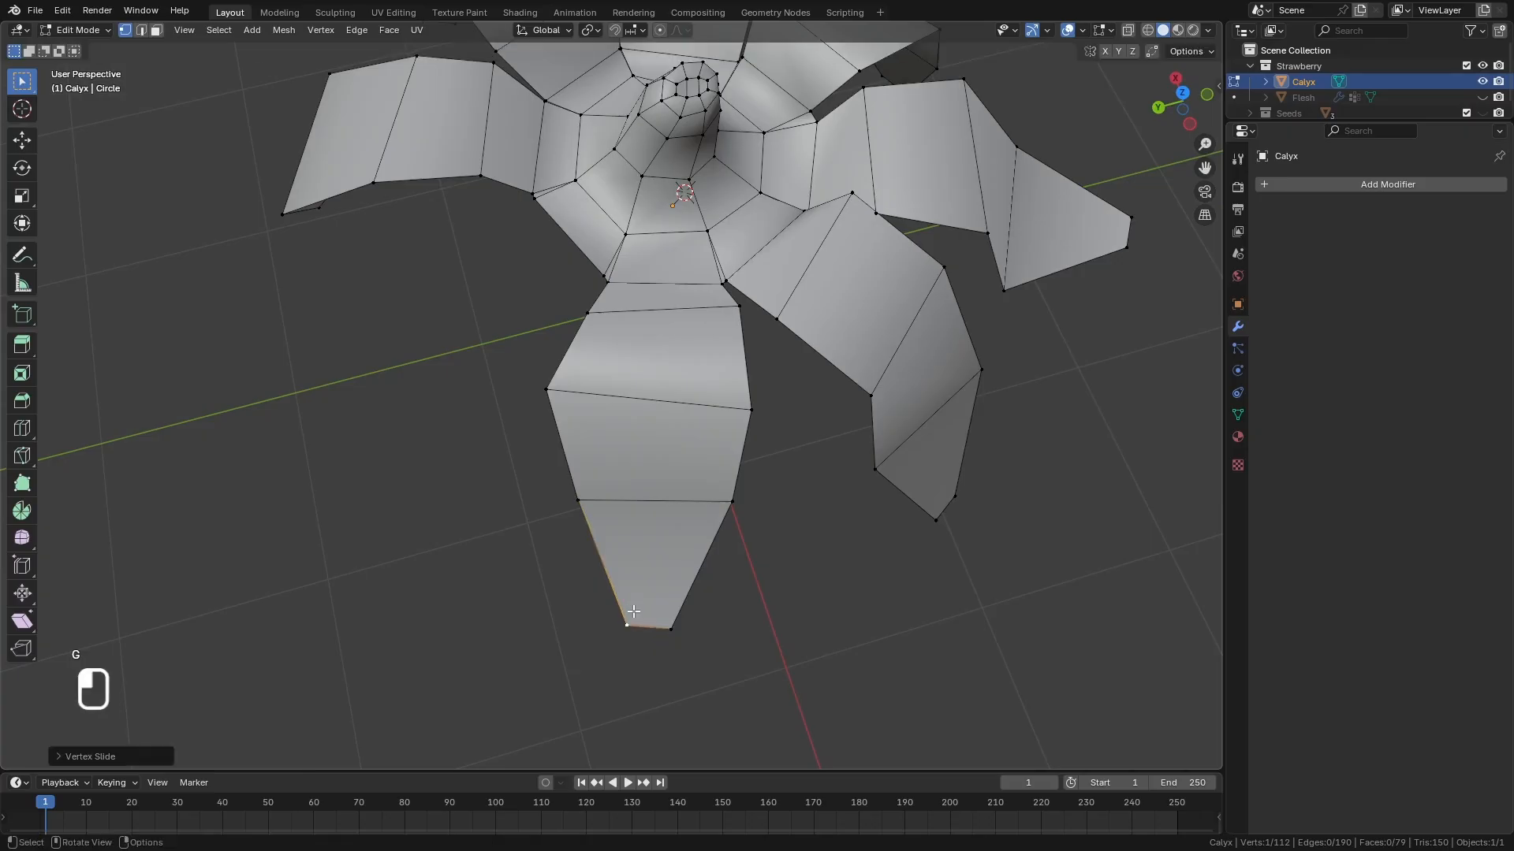
# Slide the side vertex at the same petal's widest cross edge towards the base to straighten that edge.
pyautogui.click(749, 408)
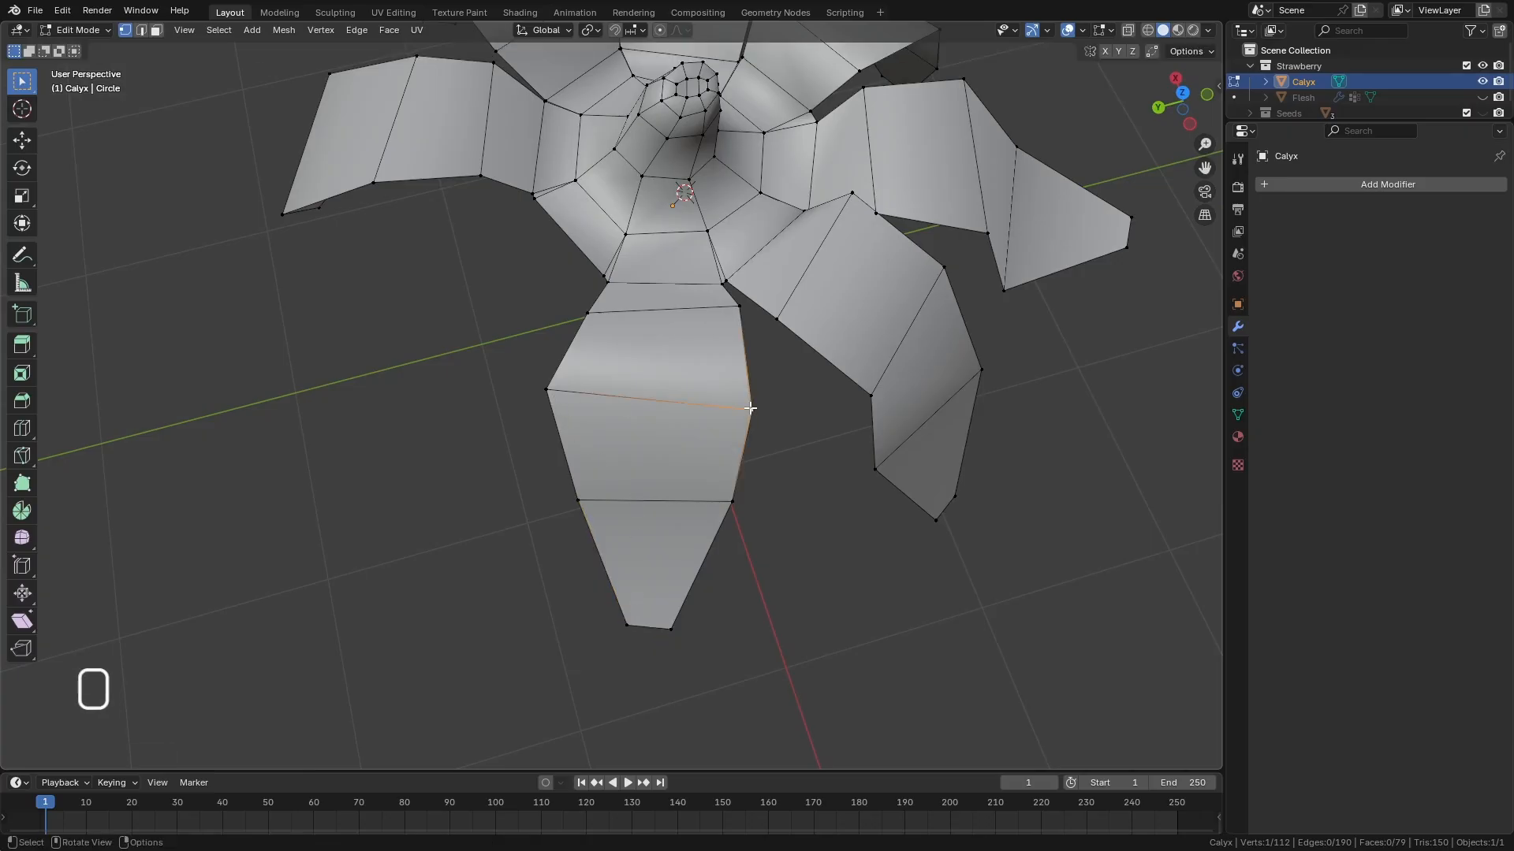
pyautogui.press('g')
pyautogui.press('g')
pyautogui.click(746, 389)
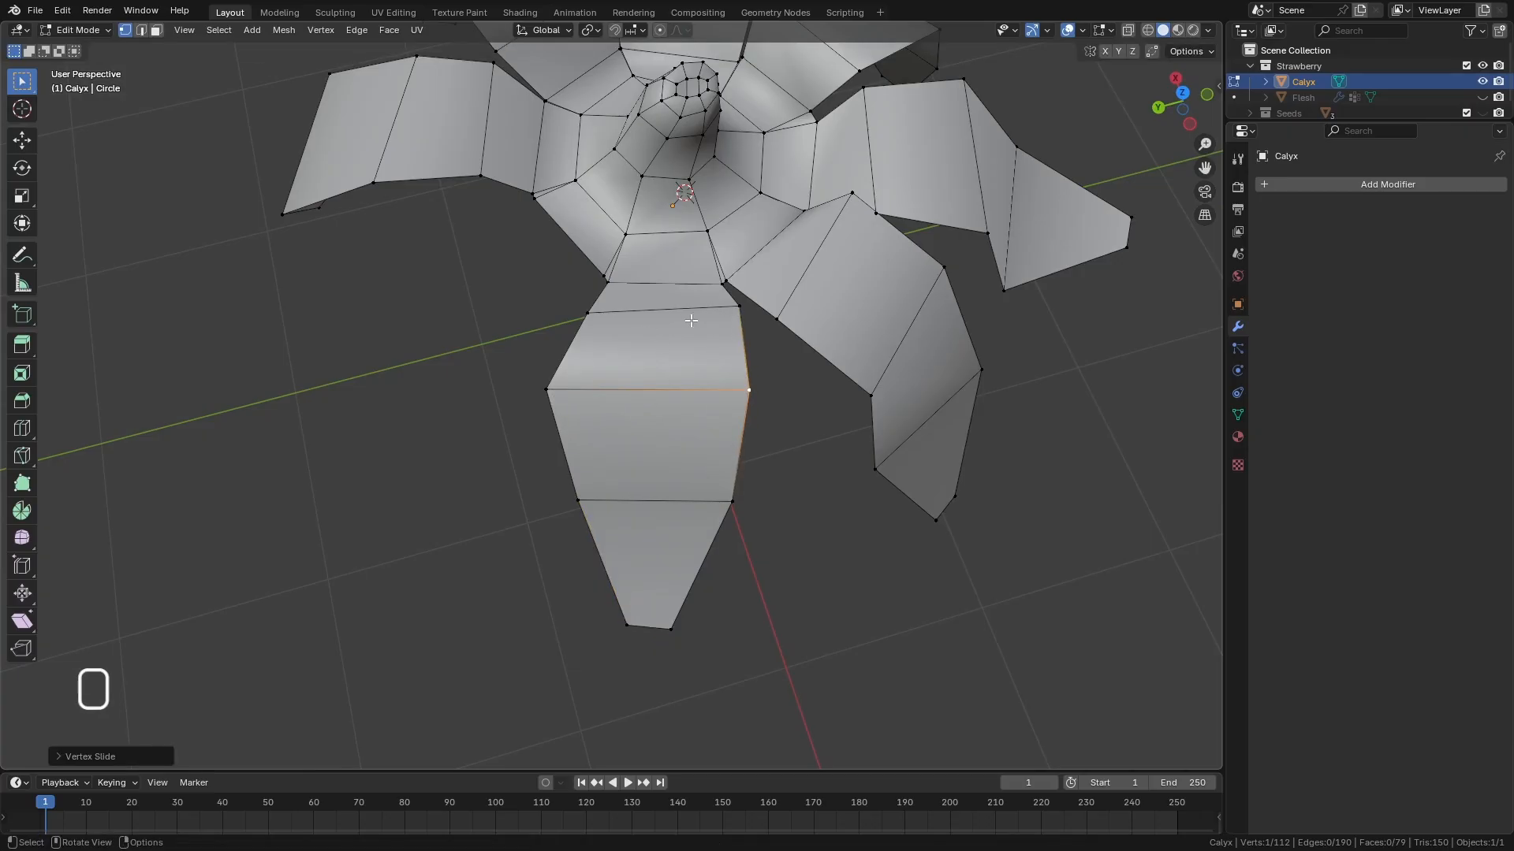
# Select this petal's four faces from the tip towards the base and duplicate them in place, viewed from the top.
pyautogui.click(155, 31)
pyautogui.click(653, 527)
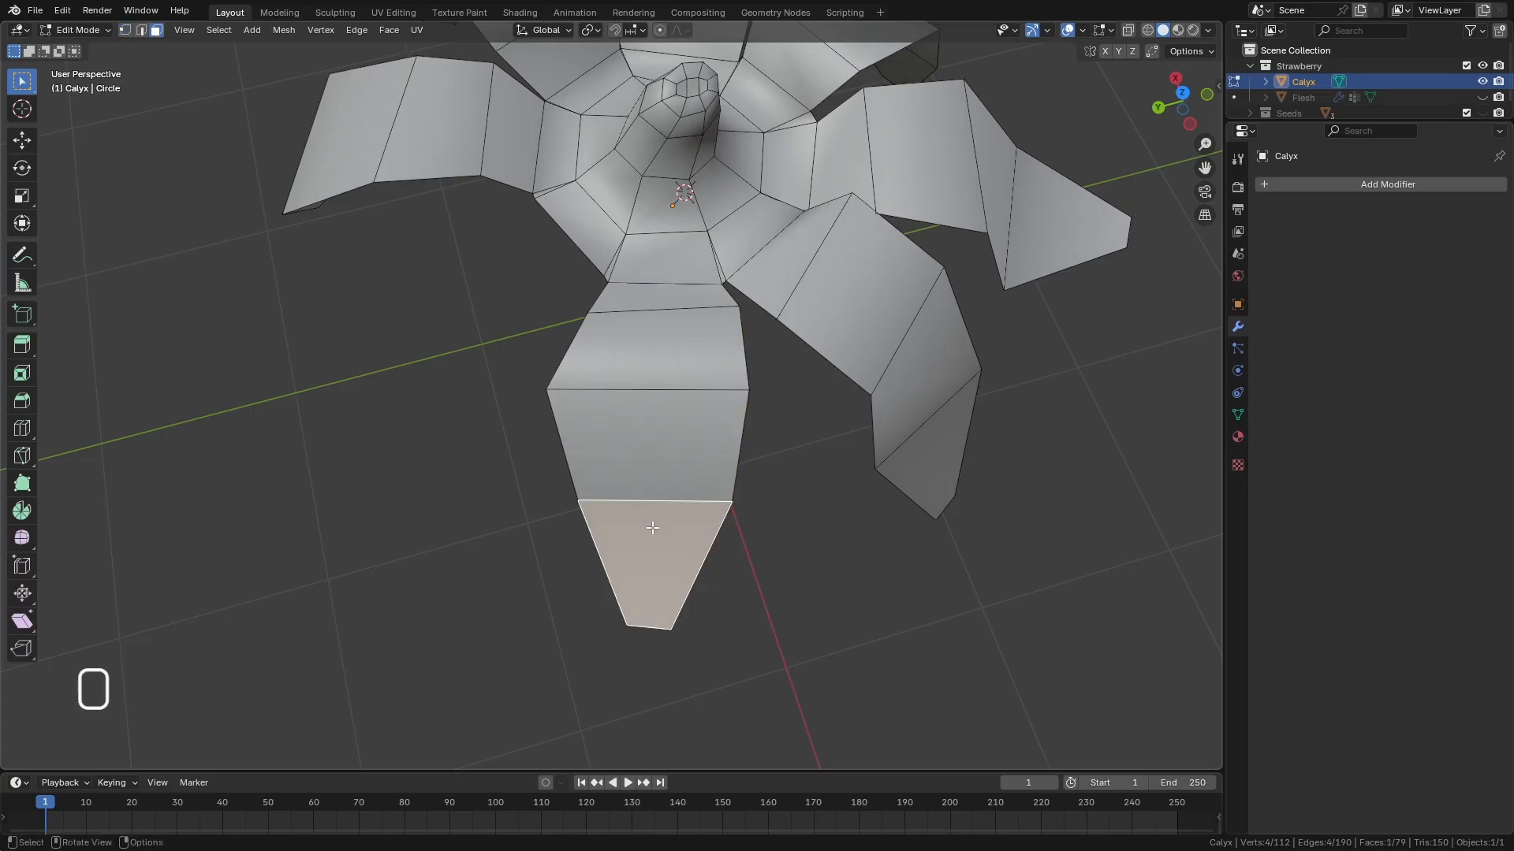
pyautogui.press('ctrl+KP_Add')
pyautogui.press('ctrl+KP_Add')
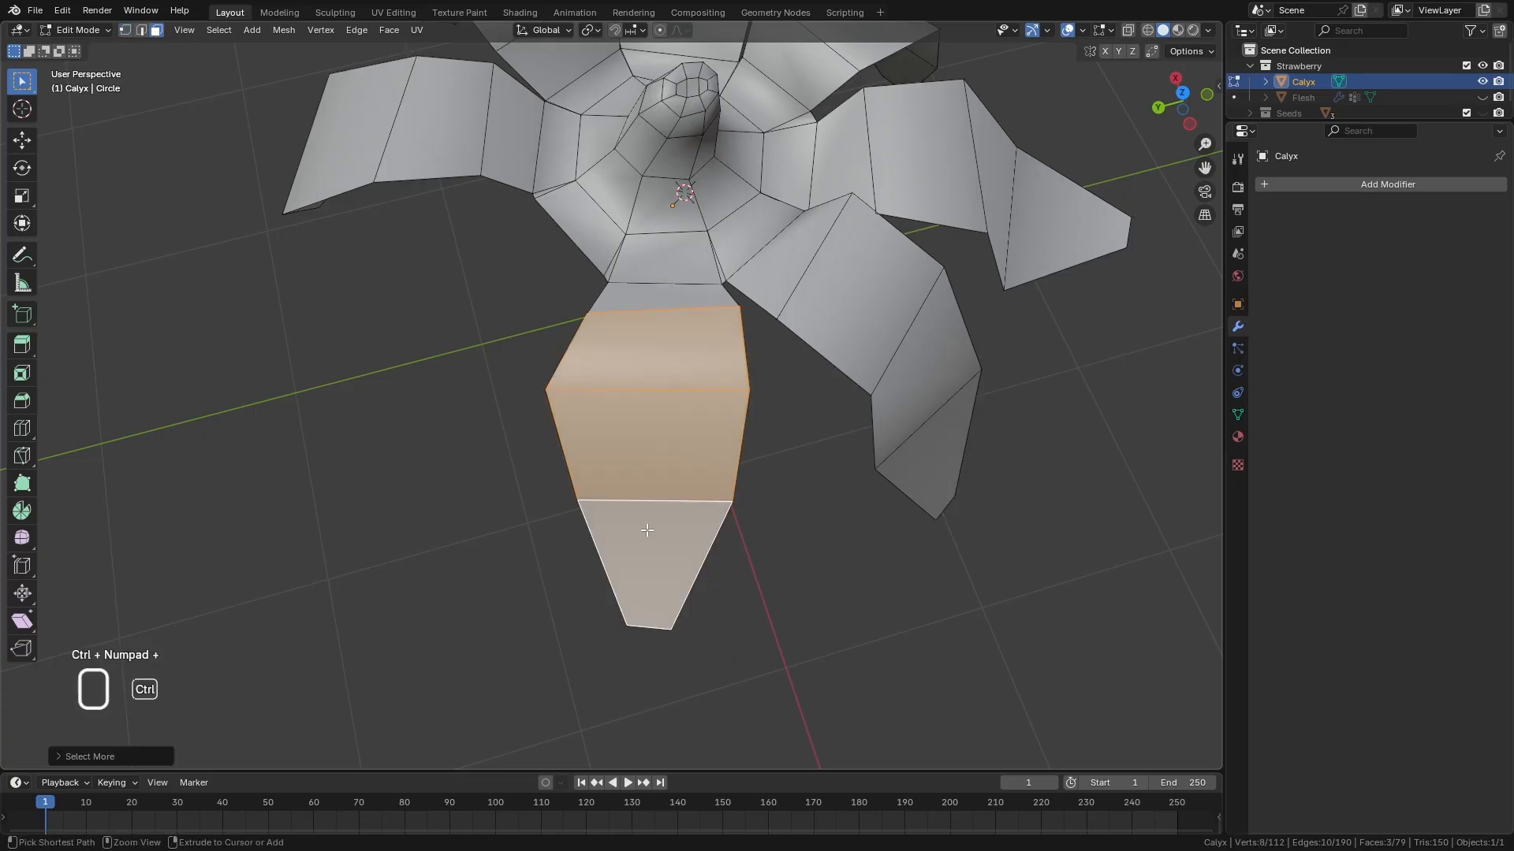
pyautogui.press('ctrl+KP_Add')
pyautogui.moveTo(636, 517); pyautogui.dragTo(744, 518, button='middle')
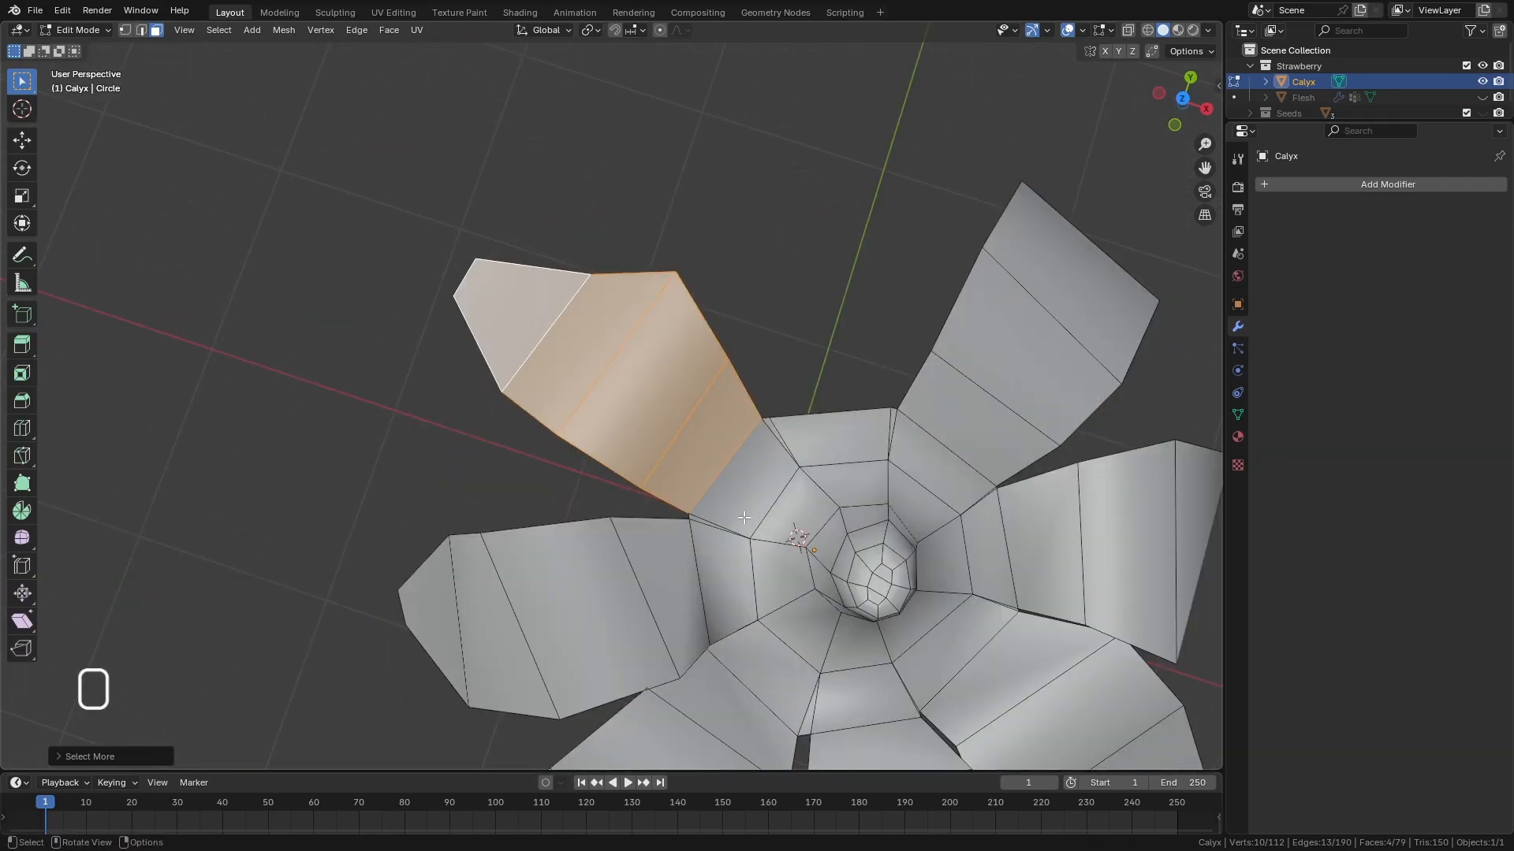
pyautogui.press('KP_7')
pyautogui.scroll(-4, 530, 461)
pyautogui.scroll(4, 690, 348)
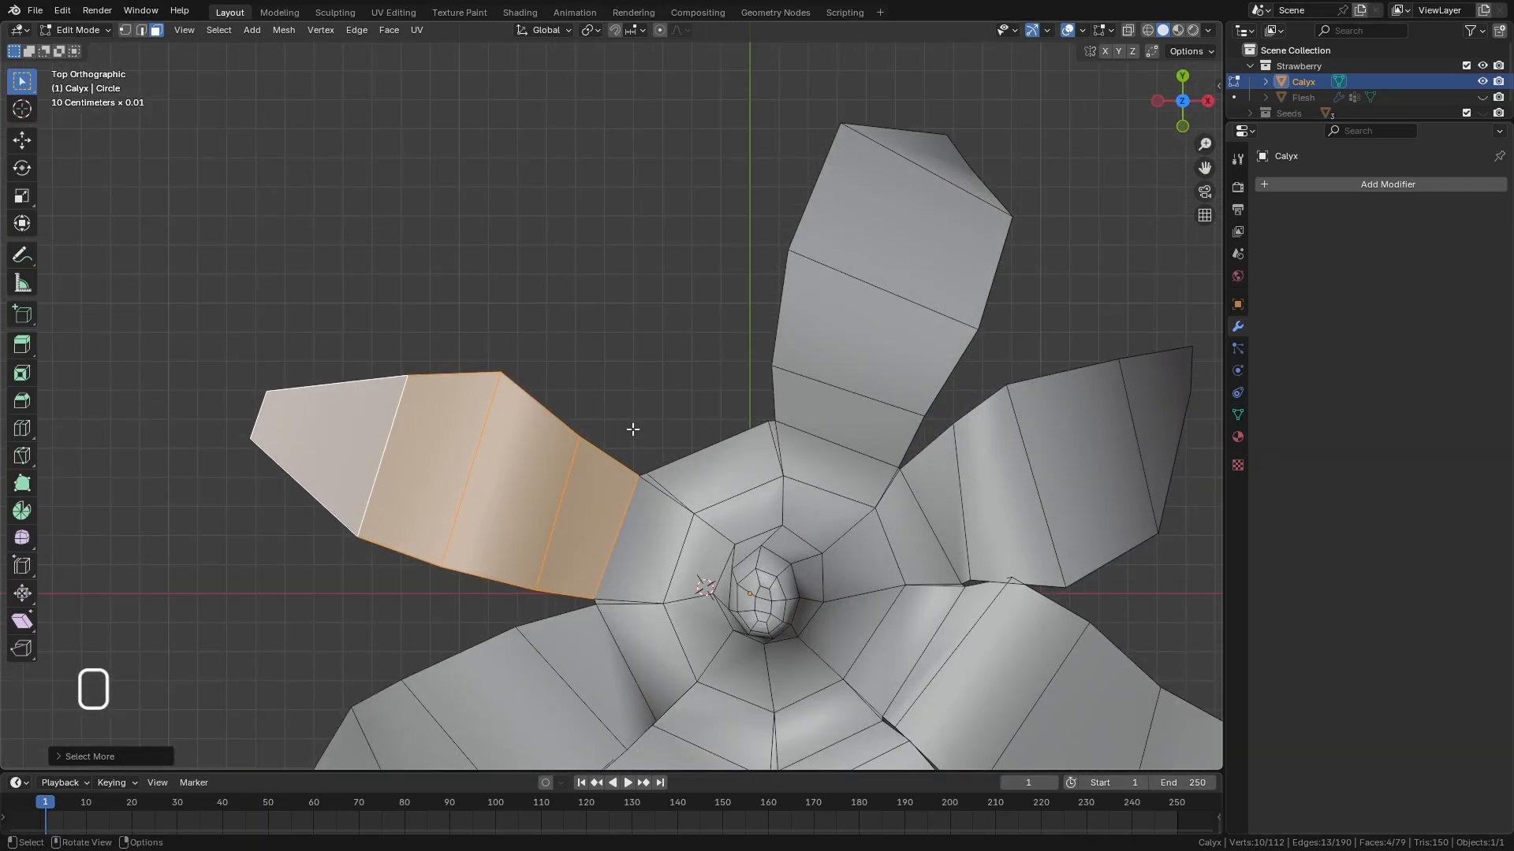
pyautogui.hotkey('shift', 'd')
pyautogui.press('Return')
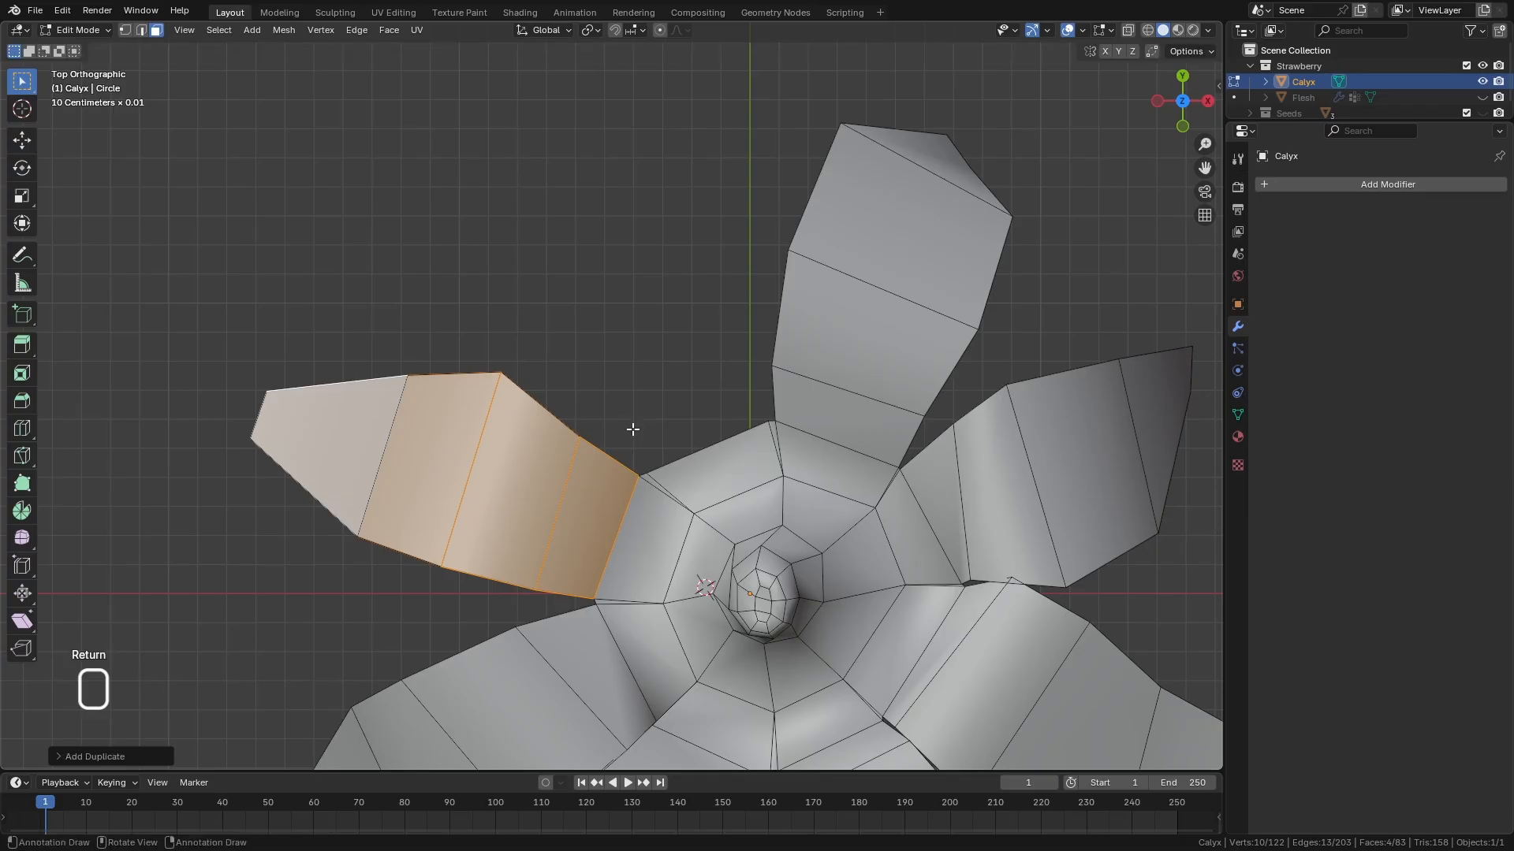
# Move and rotate the duplicated petal into the gap left by the deleted petal, aligning its base with the ring edge.
pyautogui.click(22, 140)
pyautogui.moveTo(457, 441); pyautogui.dragTo(737, 281)
pyautogui.click(22, 224)
pyautogui.moveTo(737, 280); pyautogui.dragTo(980, 261, button='middle')
pyautogui.scroll(2, 688, 362)
pyautogui.scroll(-3, 688, 363)
pyautogui.scroll(3, 678, 378)
pyautogui.moveTo(678, 379); pyautogui.dragTo(662, 416, button='middle')
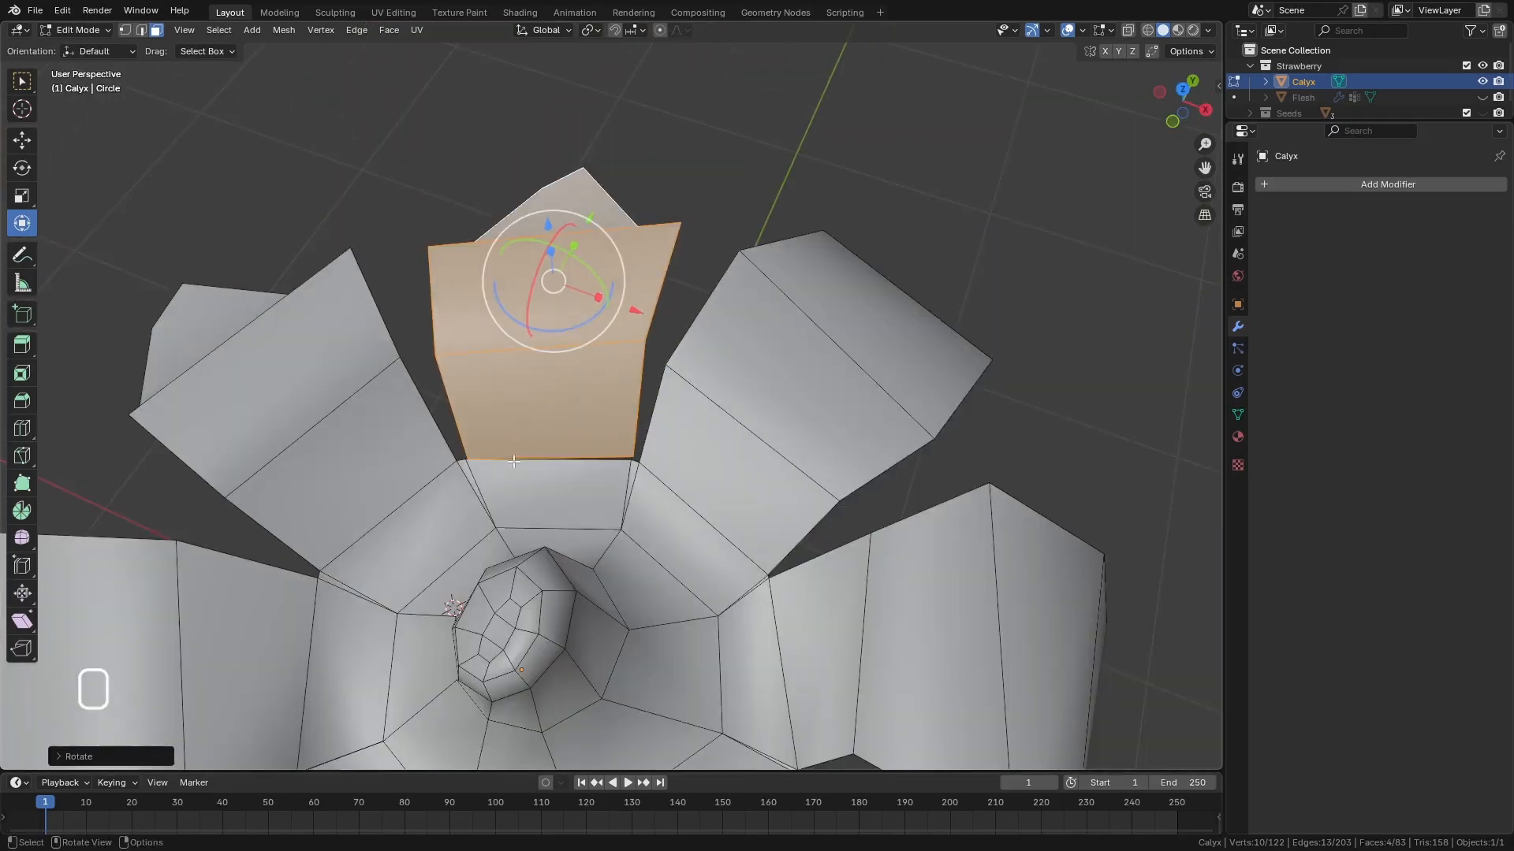
# In vertex selection, merge one base corner of the duplicated petal with the adjacent ring vertex using At Last.
pyautogui.scroll(4, 513, 462)
pyautogui.click(124, 30)
pyautogui.scroll(4, 456, 370)
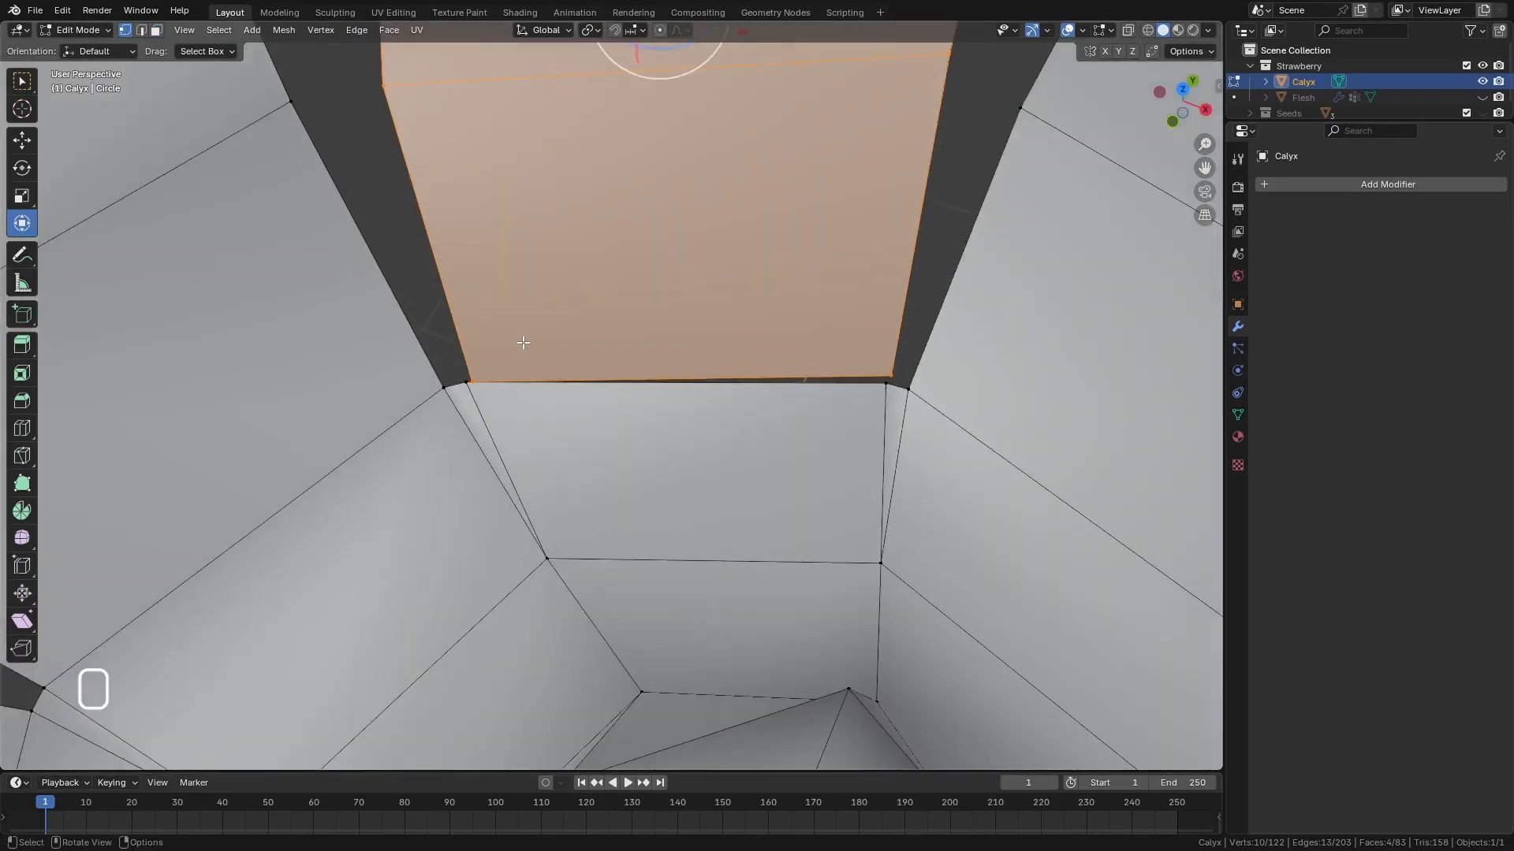
pyautogui.click(439, 379)
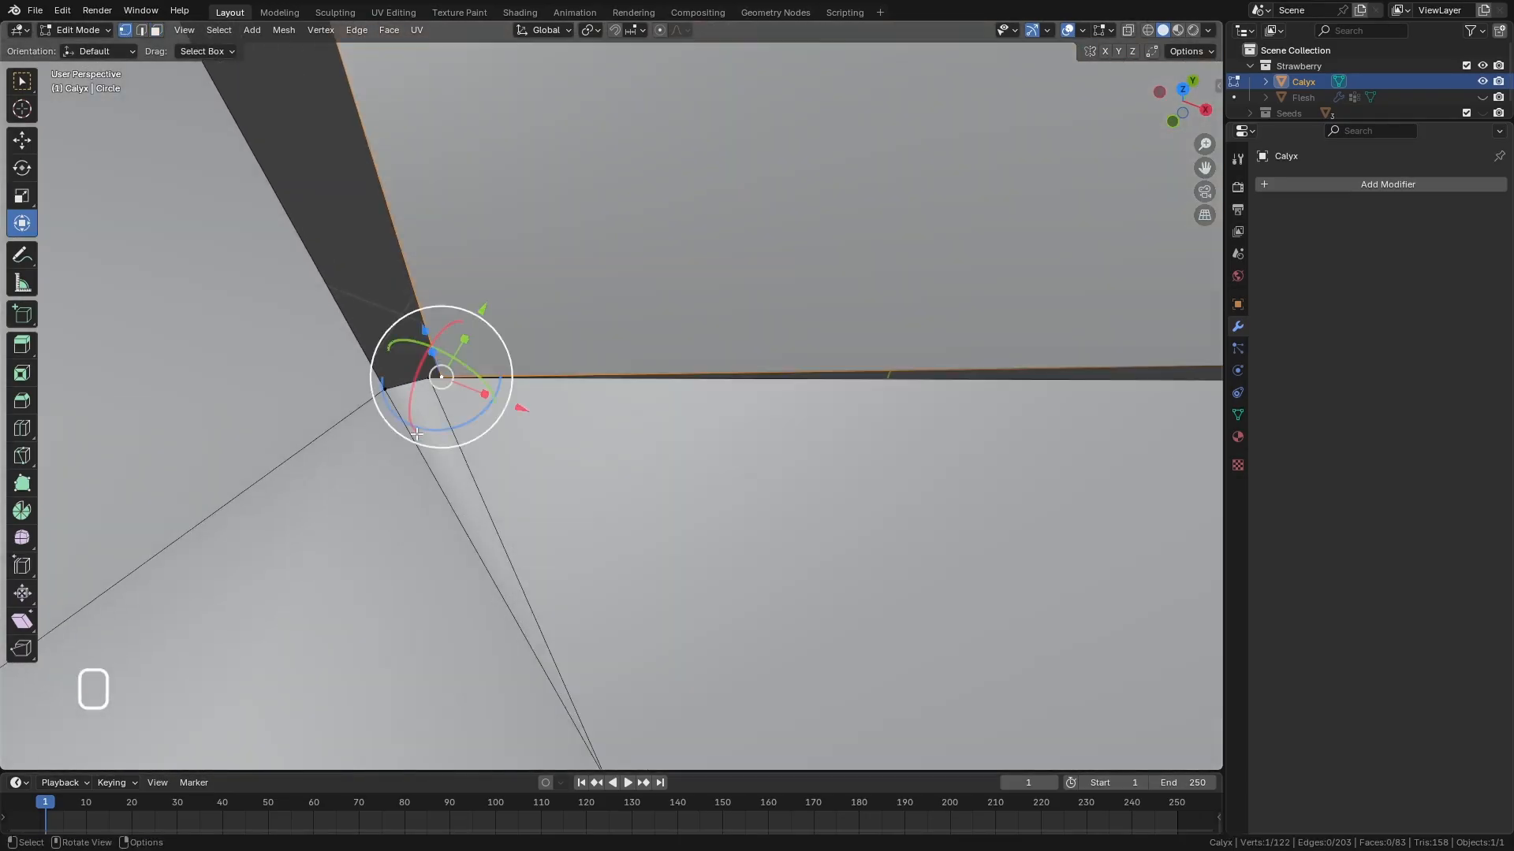
pyautogui.click(22, 81)
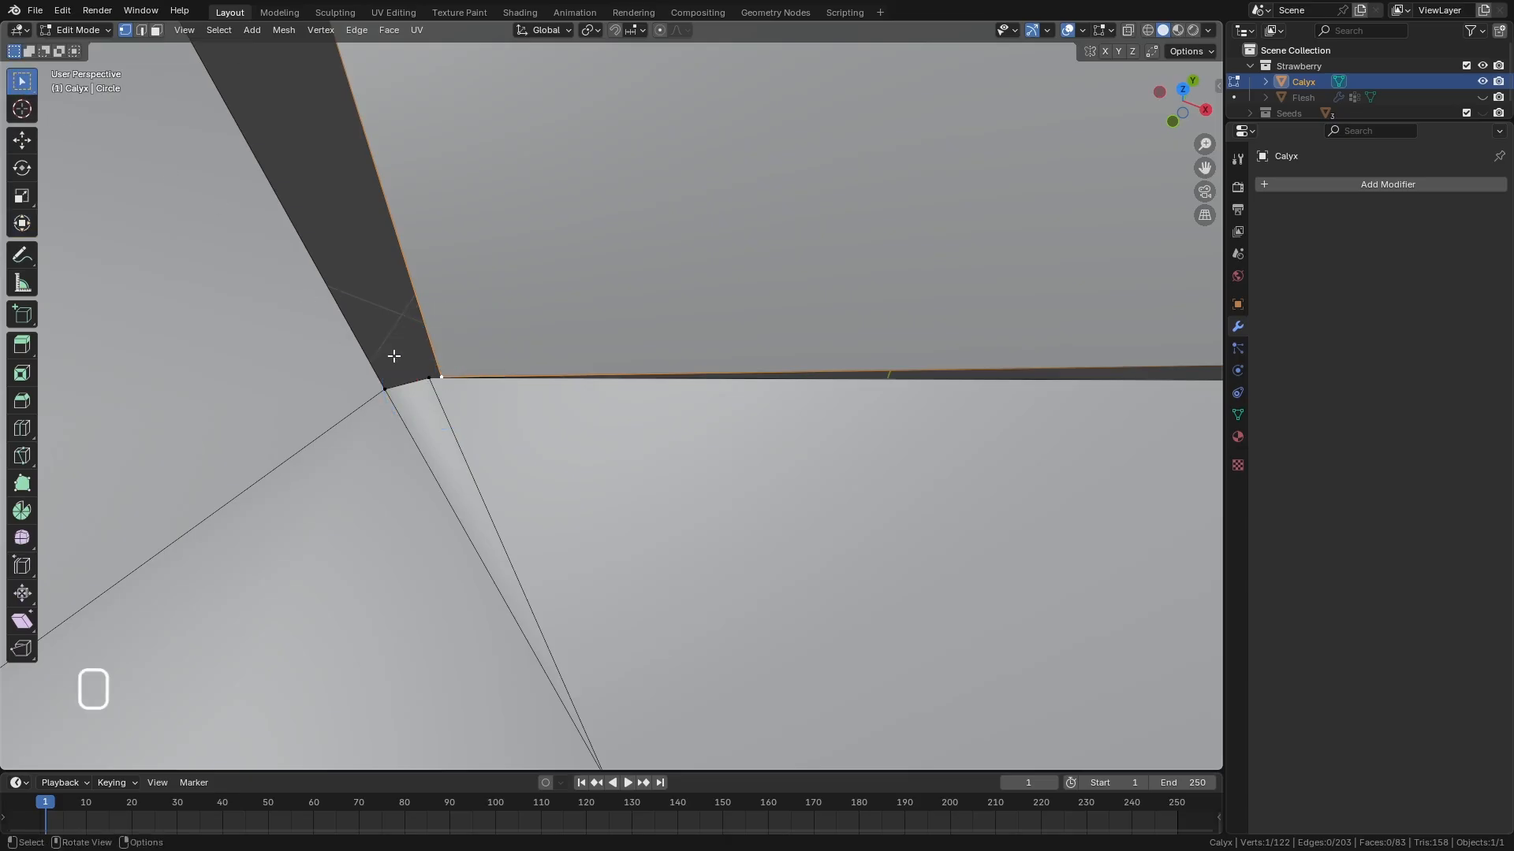
pyautogui.keyDown('shift'); pyautogui.click(428, 376); pyautogui.keyUp('shift')
pyautogui.press('m')
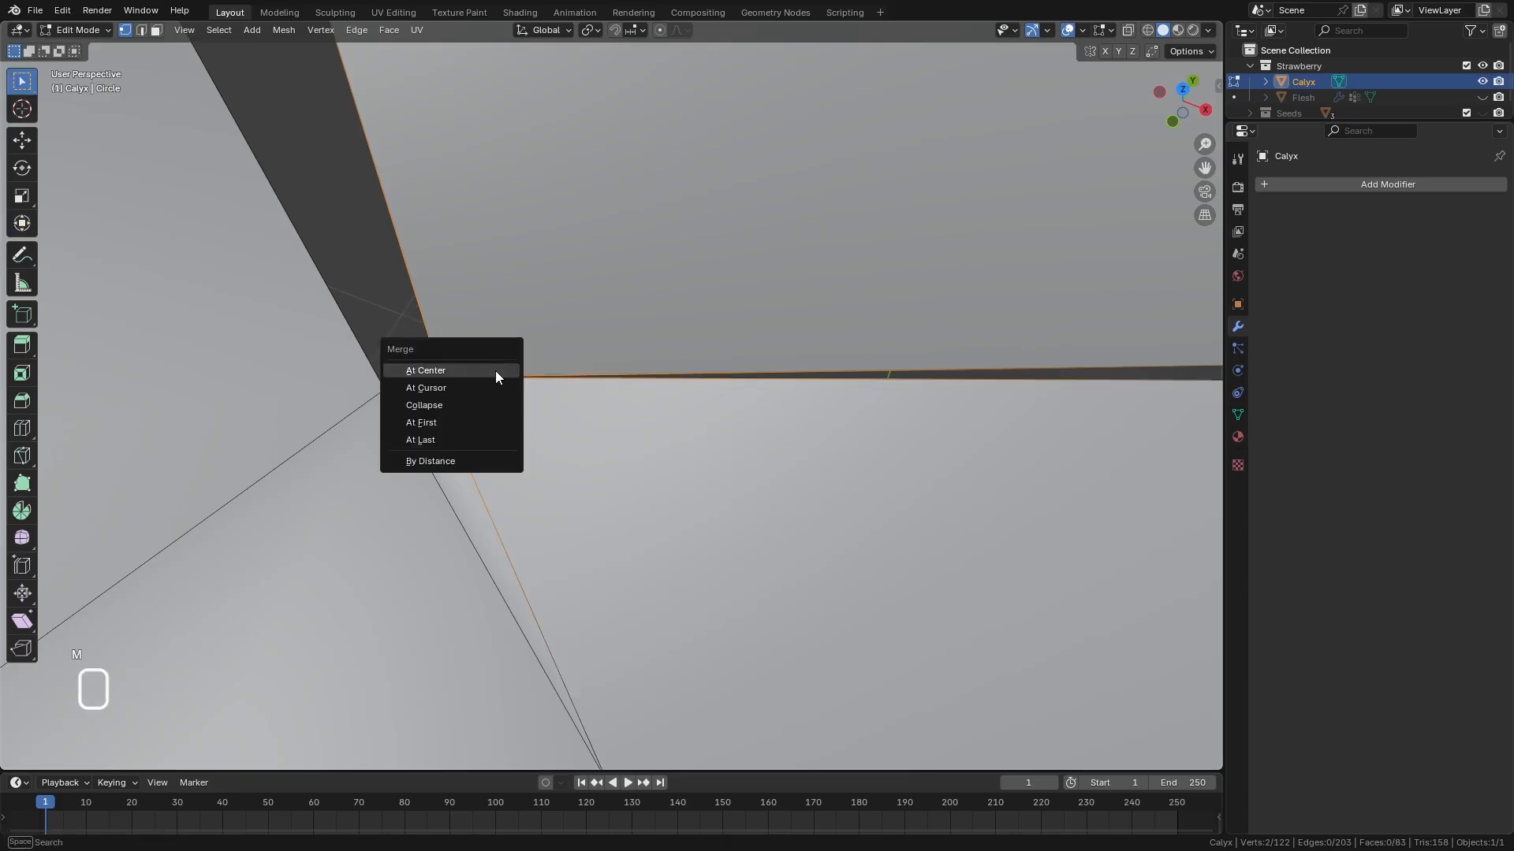
pyautogui.click(455, 432)
# Merge the duplicated petal's other base corner into the neighbouring ring vertex using At Last.
pyautogui.scroll(-6, 444, 426)
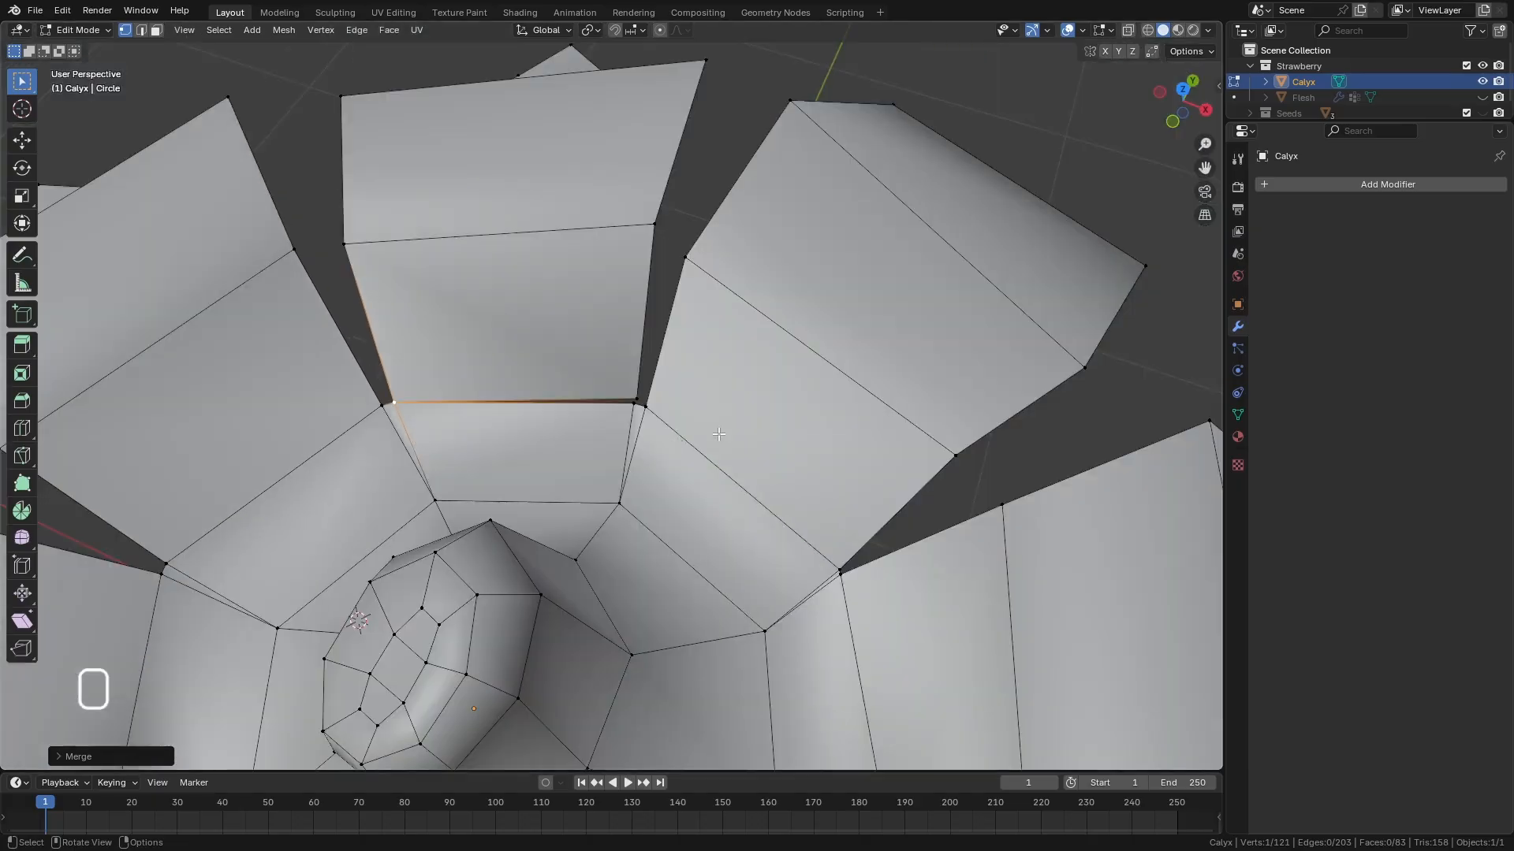
pyautogui.scroll(6, 577, 396)
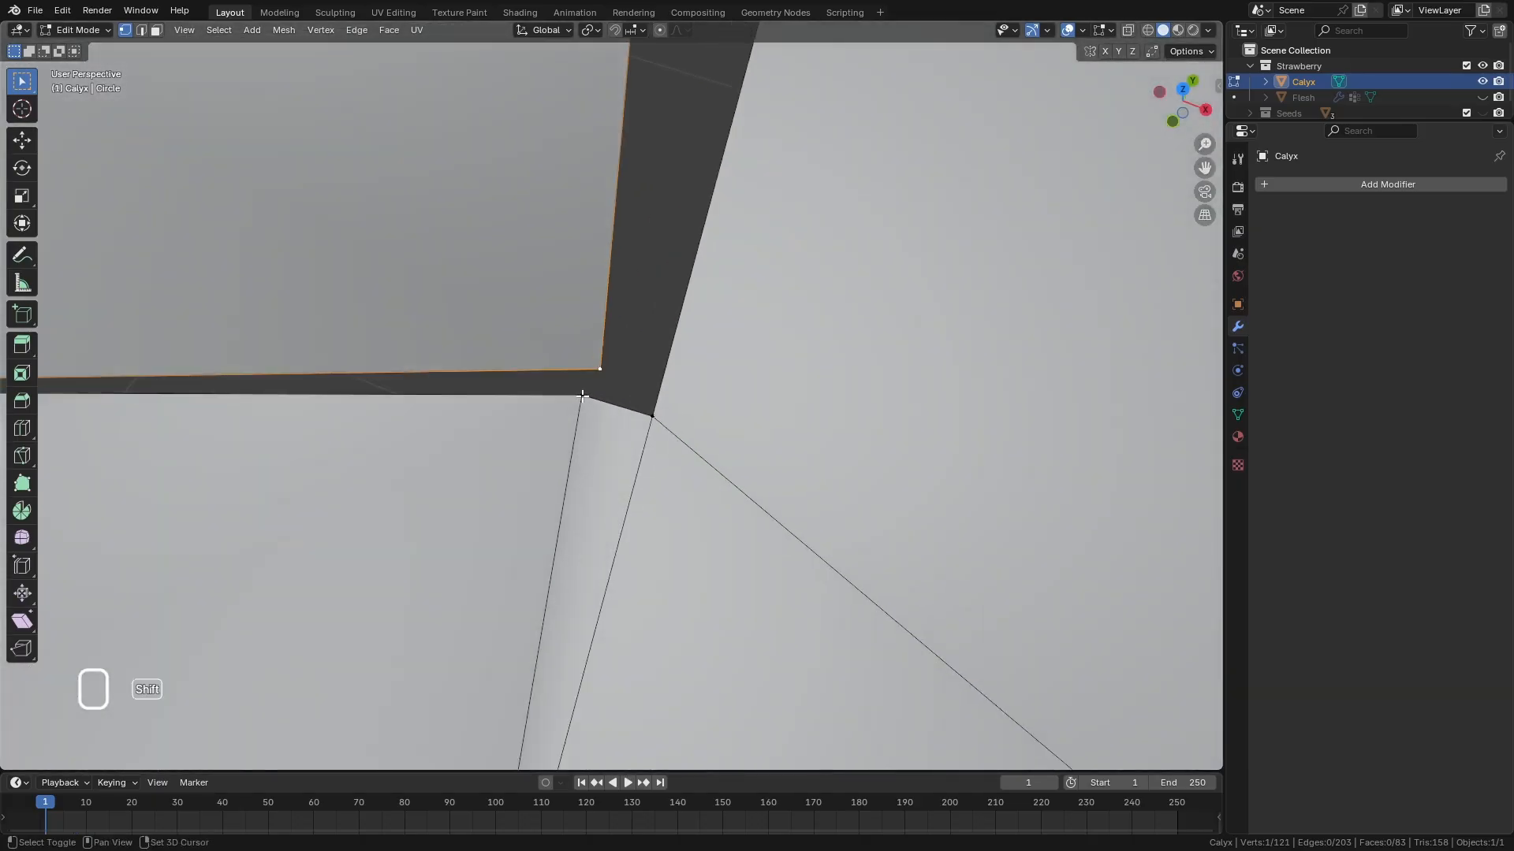
pyautogui.keyDown('shift'); pyautogui.click(582, 396); pyautogui.keyUp('shift')
pyautogui.press('m')
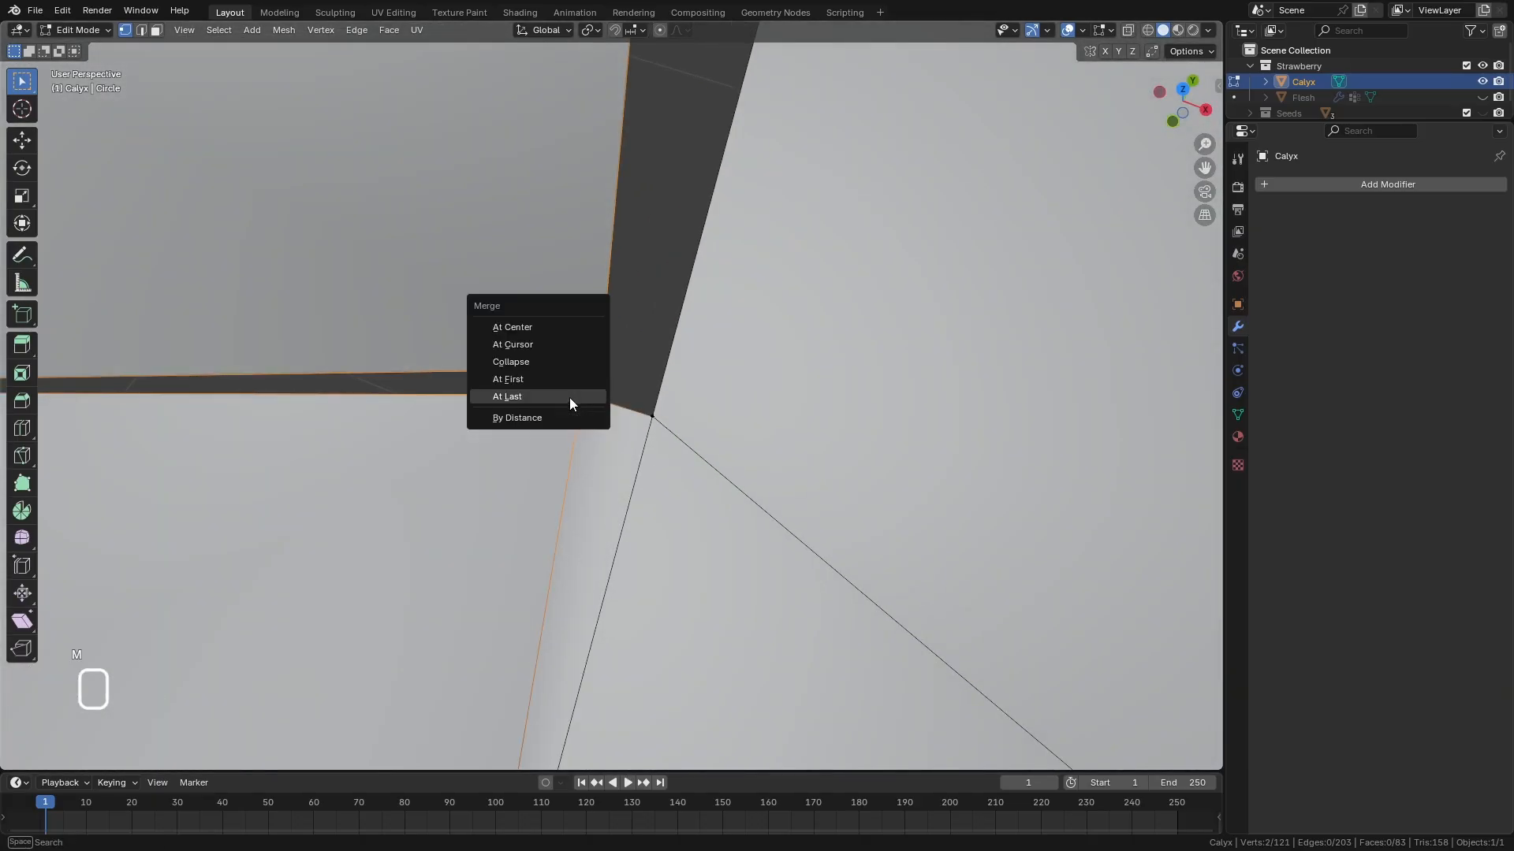
pyautogui.click(569, 397)
# Lower the raised tip corner vertex of a petal along the global Z axis.
pyautogui.scroll(-5, 569, 398)
pyautogui.moveTo(569, 397); pyautogui.dragTo(686, 383, button='middle')
pyautogui.click(680, 289)
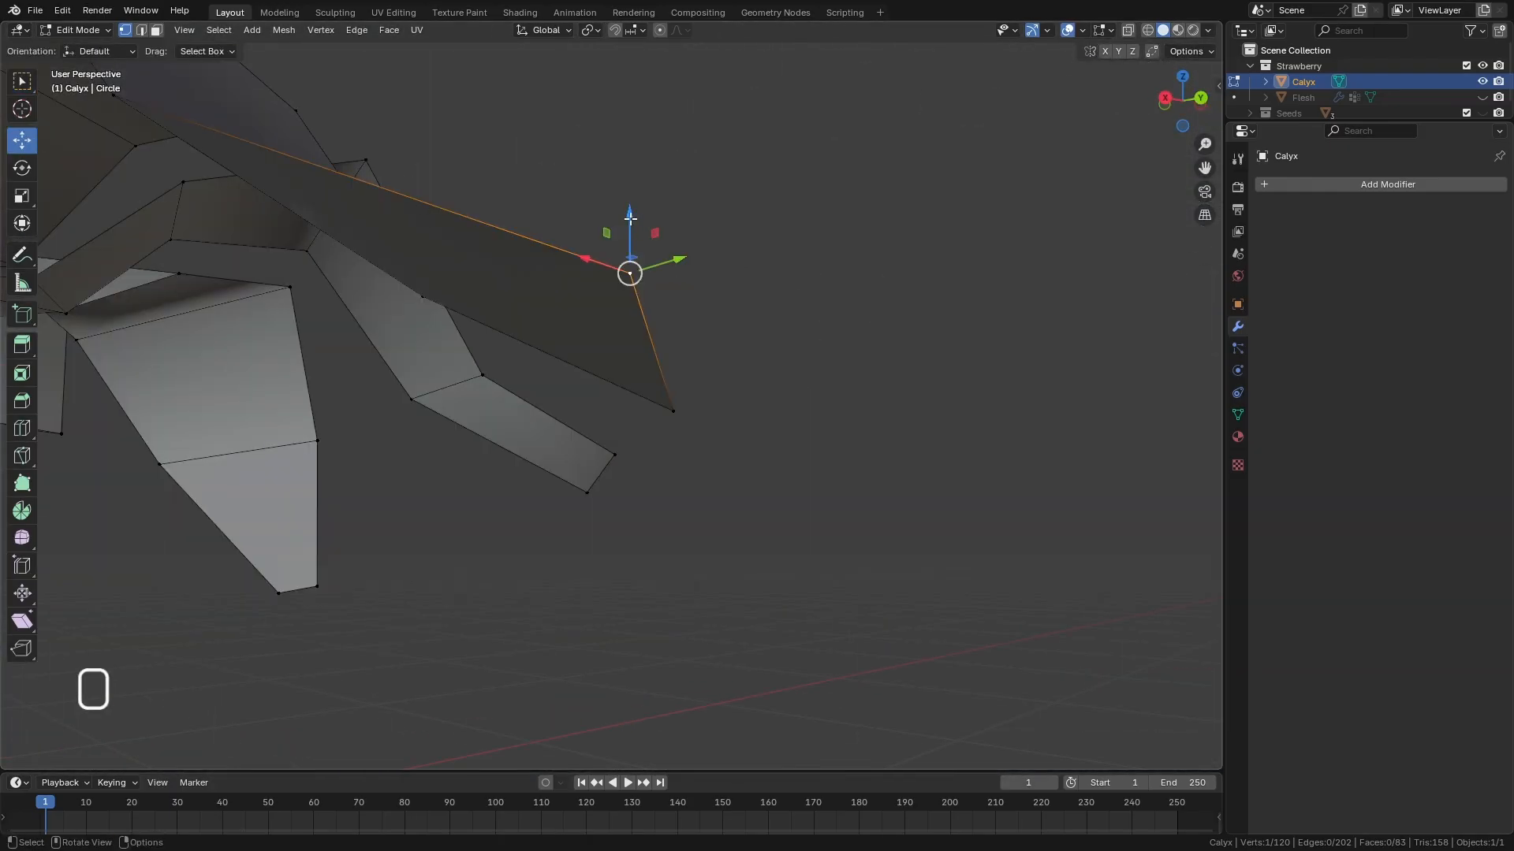
pyautogui.moveTo(630, 218); pyautogui.dragTo(630, 259)
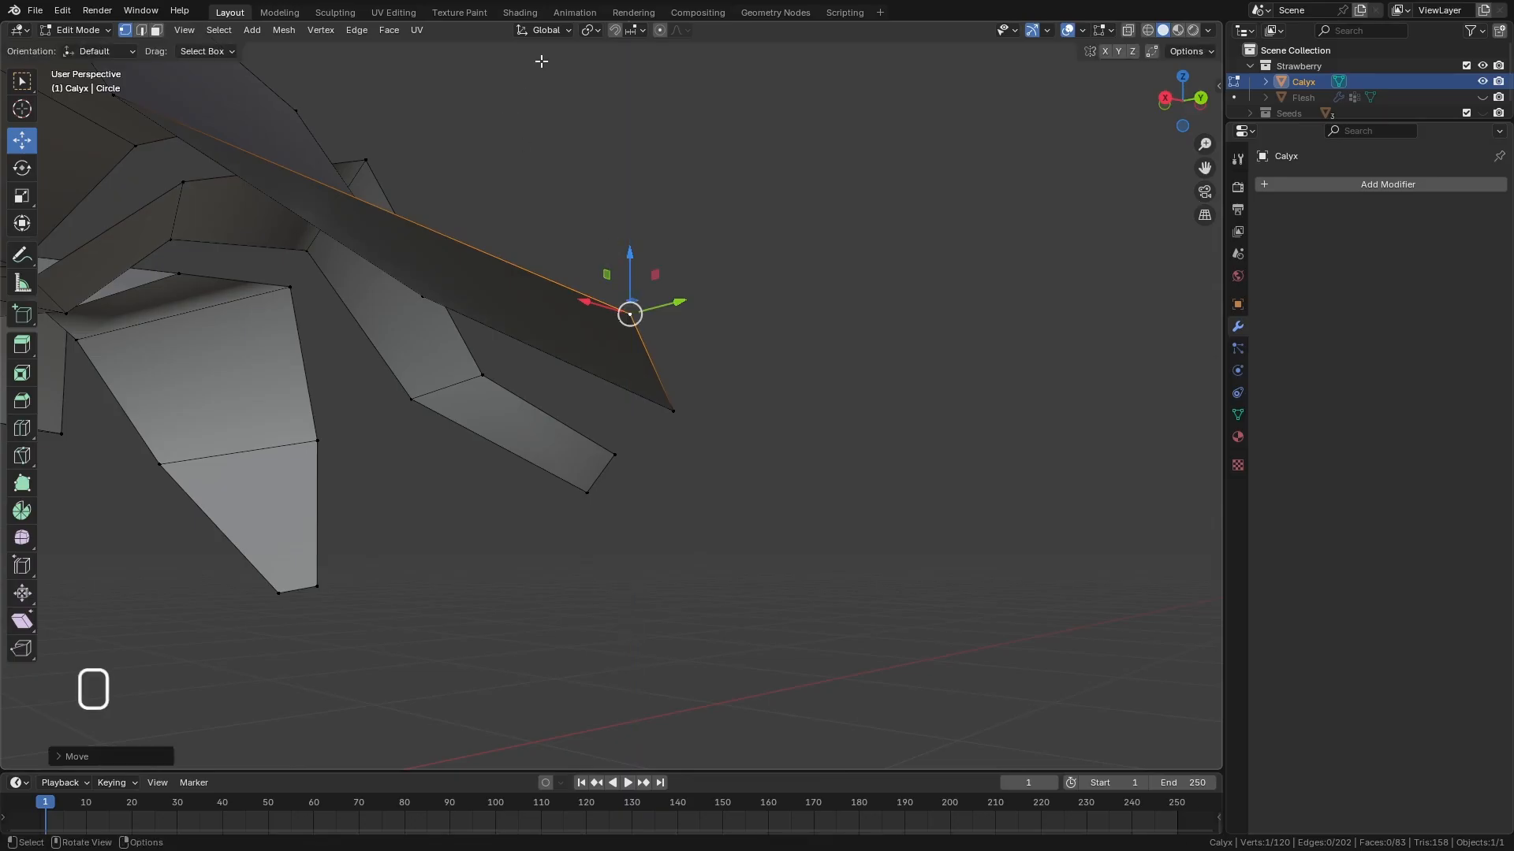
# Switch the transform orientation to Normal and shift the same tip vertex along its local axis.
pyautogui.click(541, 59)
pyautogui.click(544, 29)
pyautogui.click(528, 111)
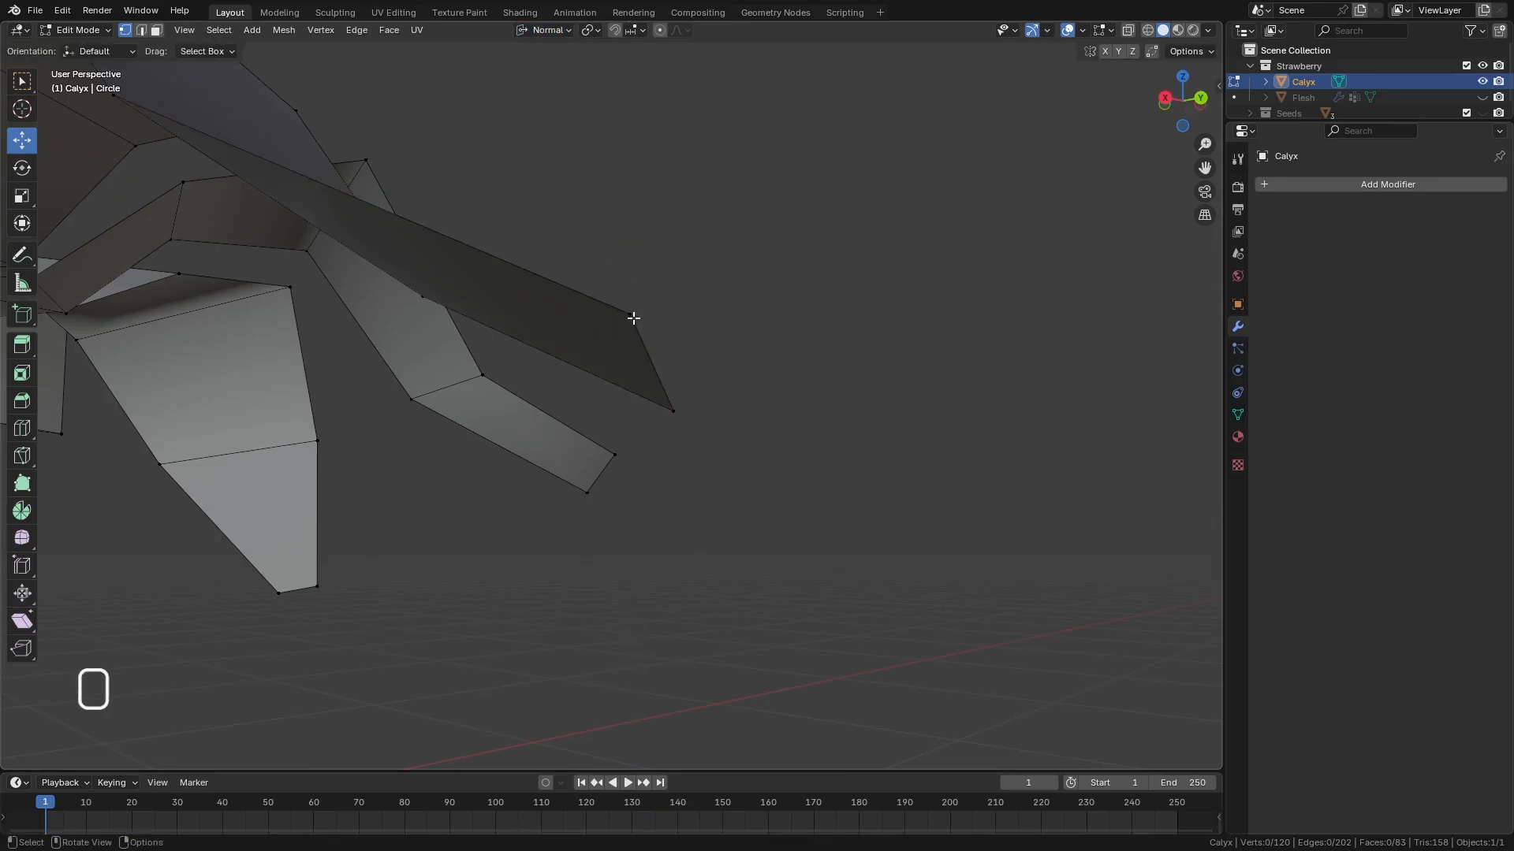
pyautogui.click(629, 315)
pyautogui.moveTo(713, 294); pyautogui.dragTo(739, 314, button='middle')
pyautogui.moveTo(666, 263); pyautogui.dragTo(633, 303)
# Adjust a tip corner vertex on another petal in Normal orientation to flatten the petal's end face.
pyautogui.scroll(-5, 632, 306)
pyautogui.moveTo(632, 315); pyautogui.dragTo(749, 374, button='middle')
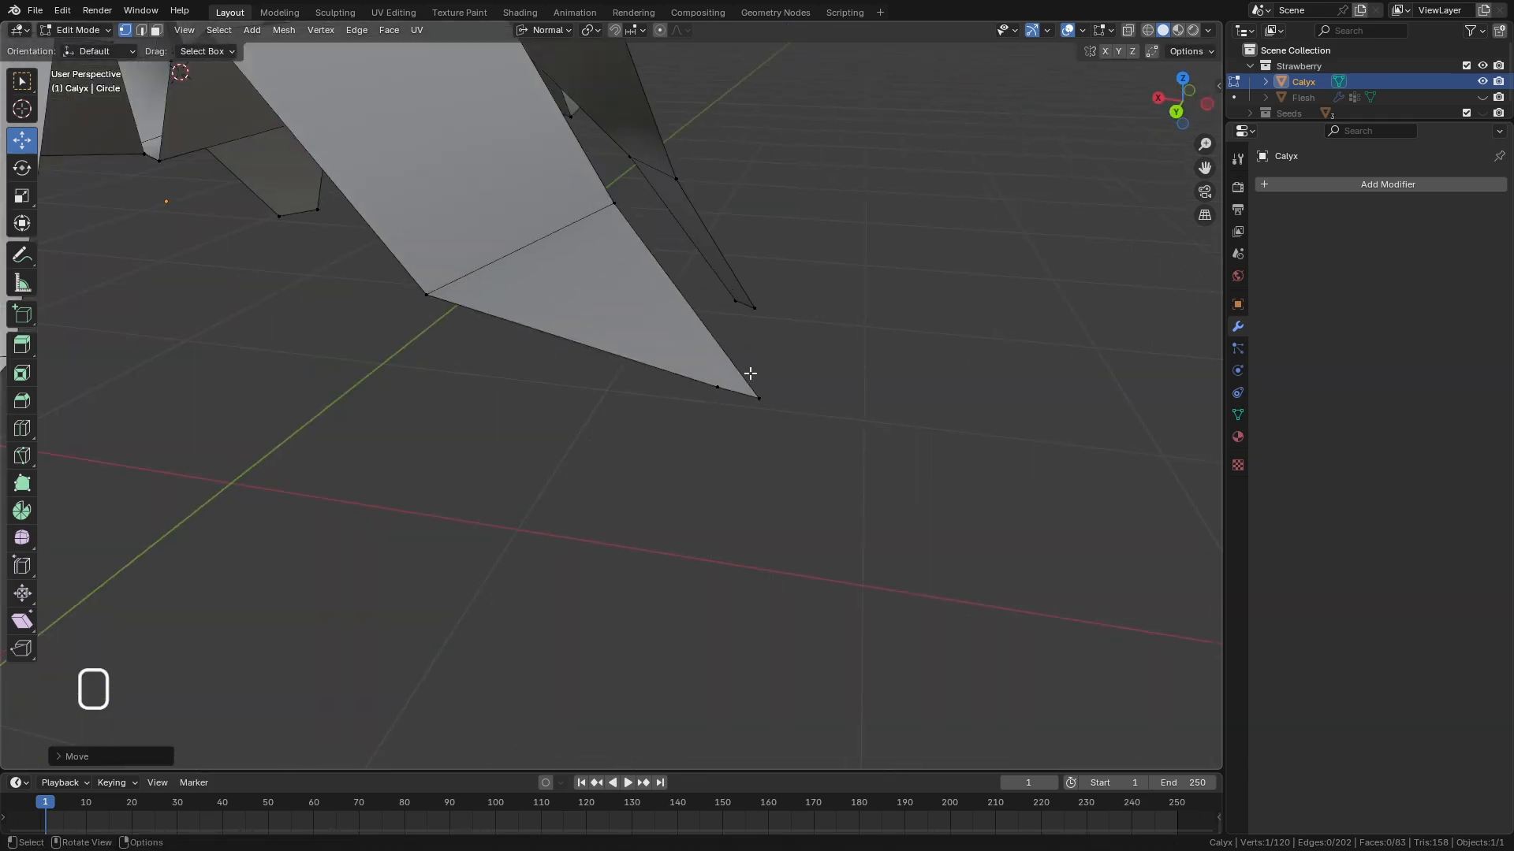
pyautogui.scroll(3, 750, 340)
pyautogui.moveTo(750, 340); pyautogui.dragTo(712, 402)
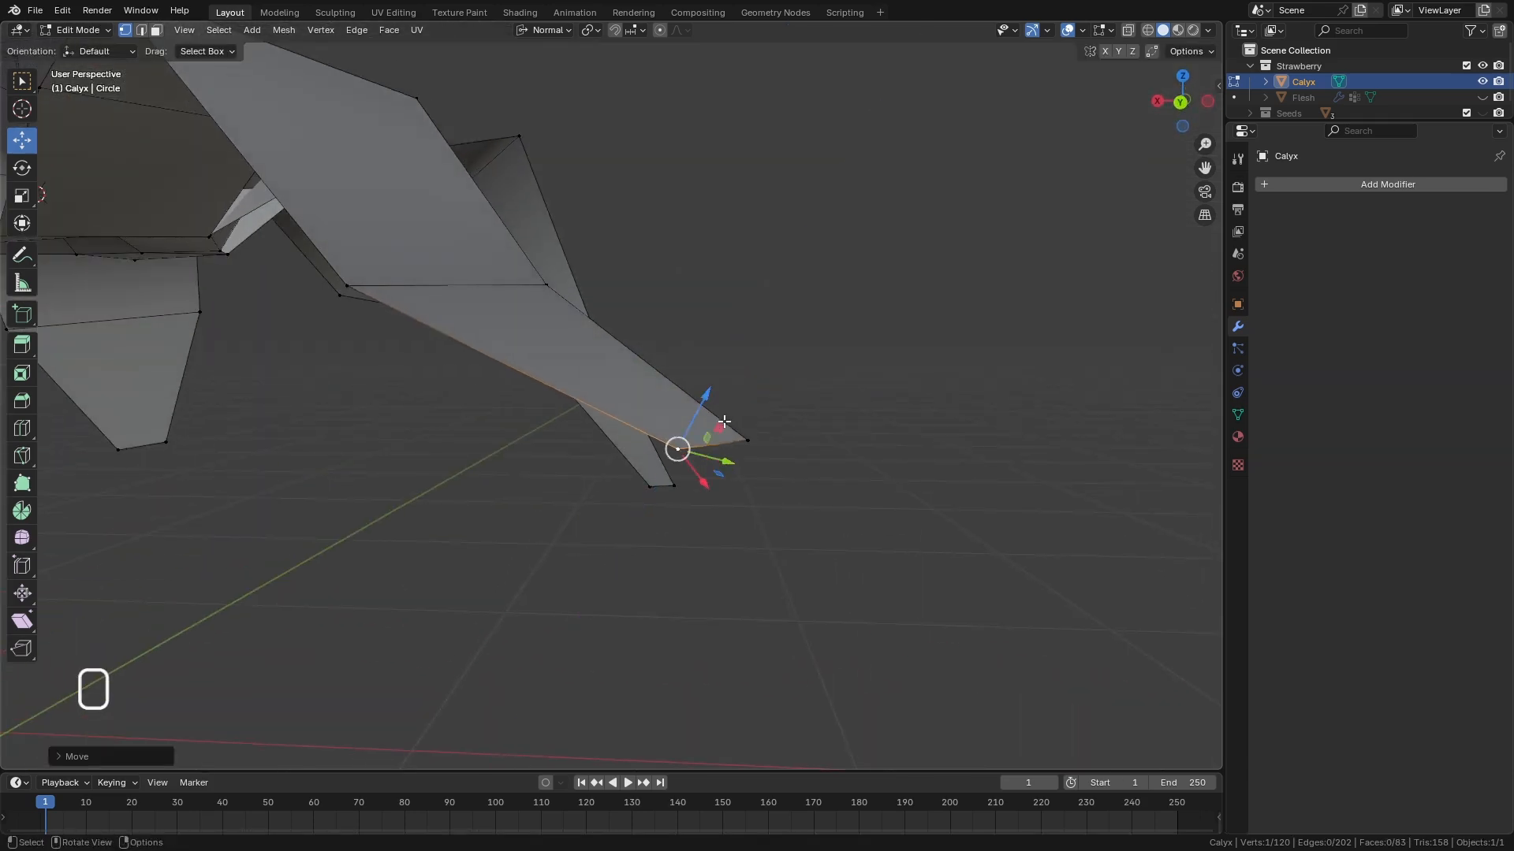
# Slide the side vertex of a petal's middle cross edge along its border towards the base.
pyautogui.scroll(-4, 709, 404)
pyautogui.moveTo(709, 406); pyautogui.dragTo(503, 468, button='middle')
pyautogui.scroll(-4, 503, 468)
pyautogui.moveTo(914, 442); pyautogui.dragTo(777, 438, button='middle')
pyautogui.scroll(4, 816, 449)
pyautogui.scroll(2, 708, 435)
pyautogui.click(549, 482)
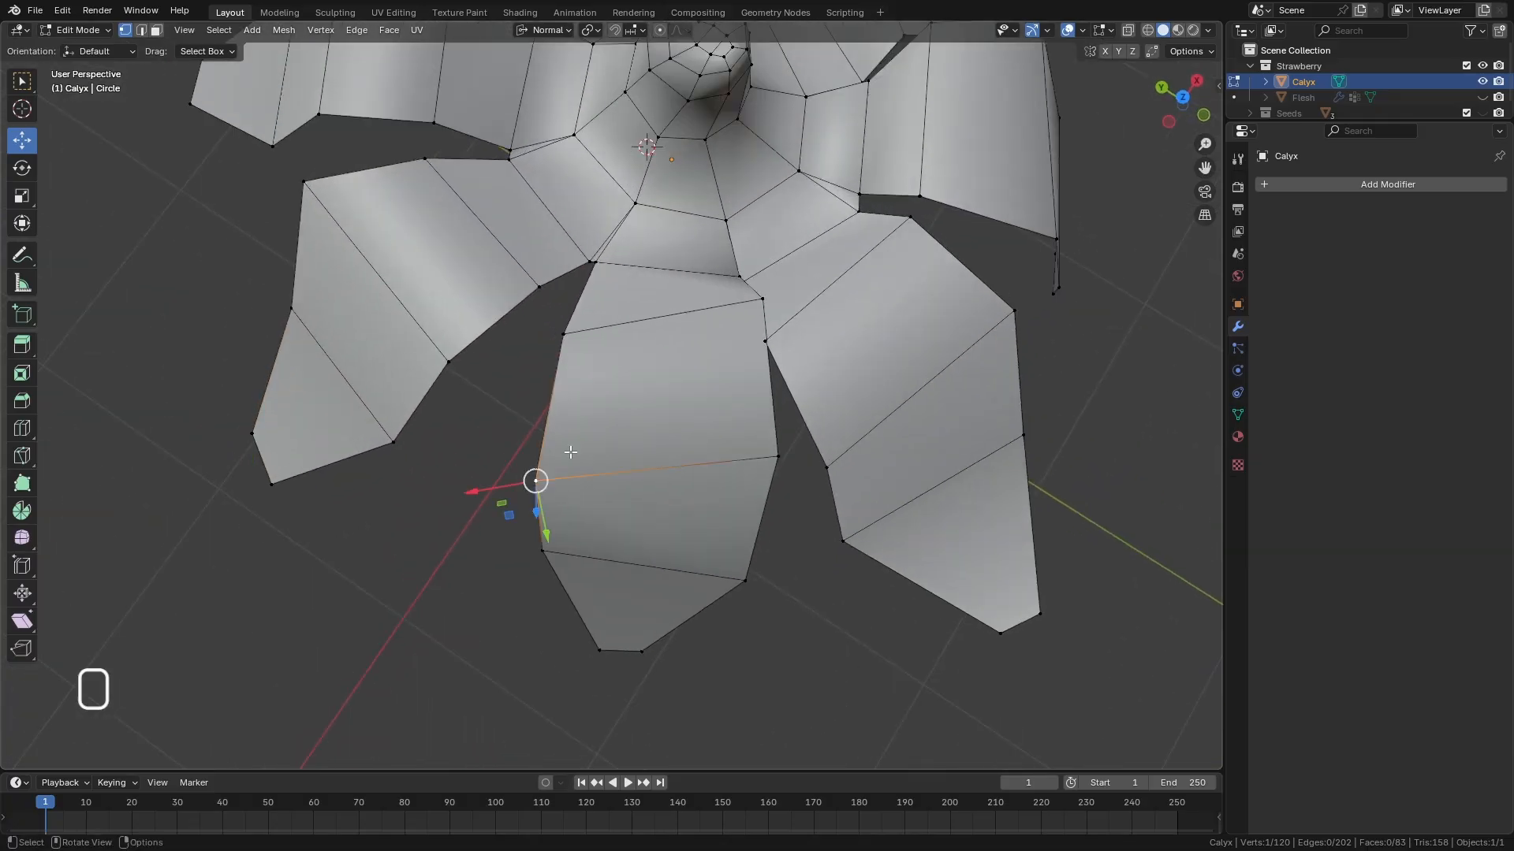
pyautogui.press('g')
pyautogui.press('g')
pyautogui.click(583, 395)
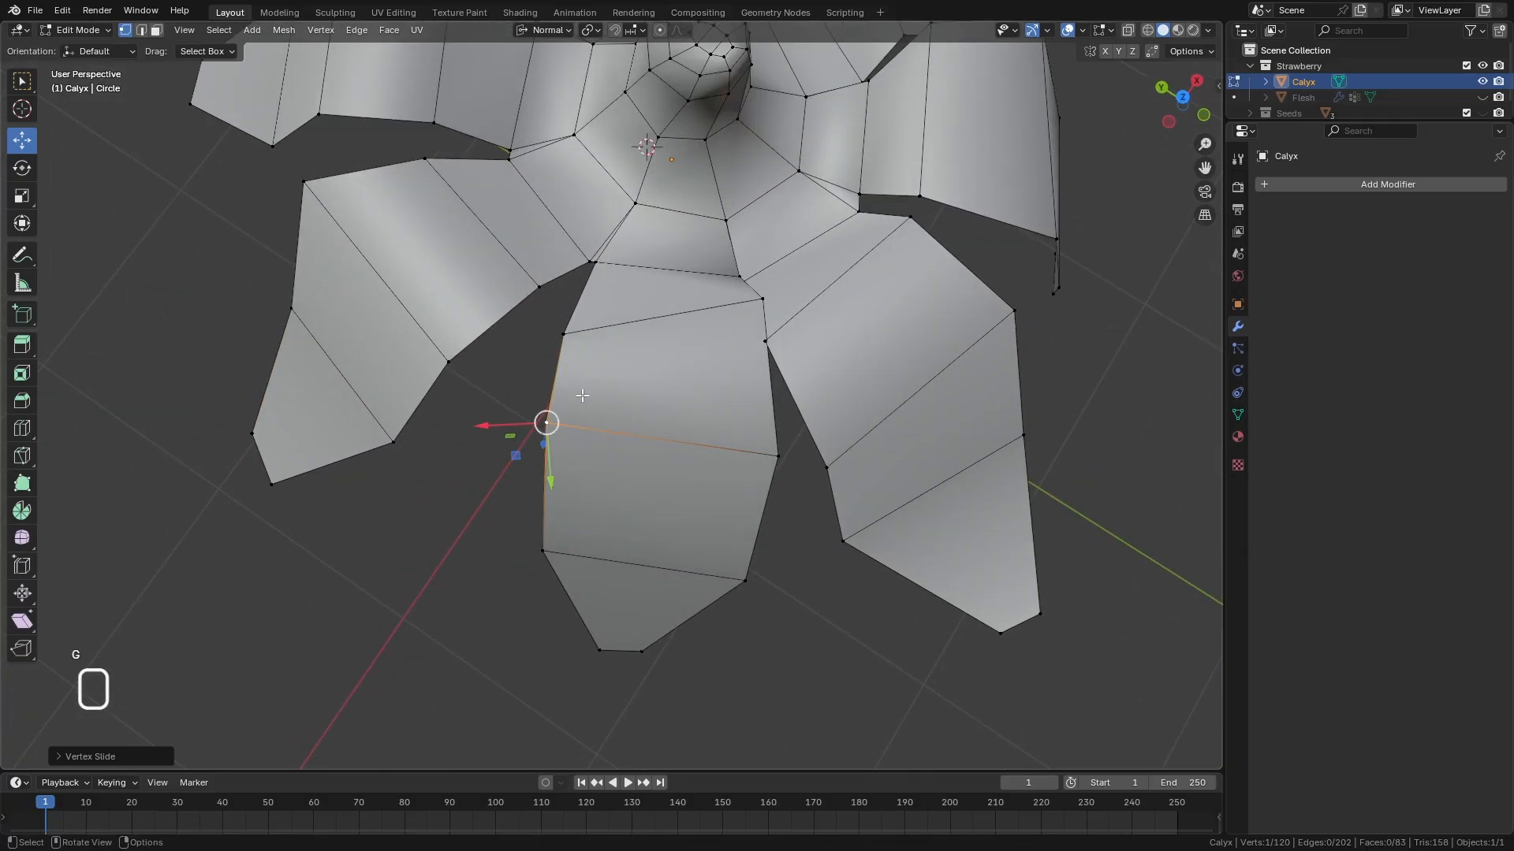
# Slide the opposite side vertex of the same petal's innermost cross edge towards the tip.
pyautogui.click(763, 297)
pyautogui.press('g')
pyautogui.press('g')
pyautogui.click(769, 346)
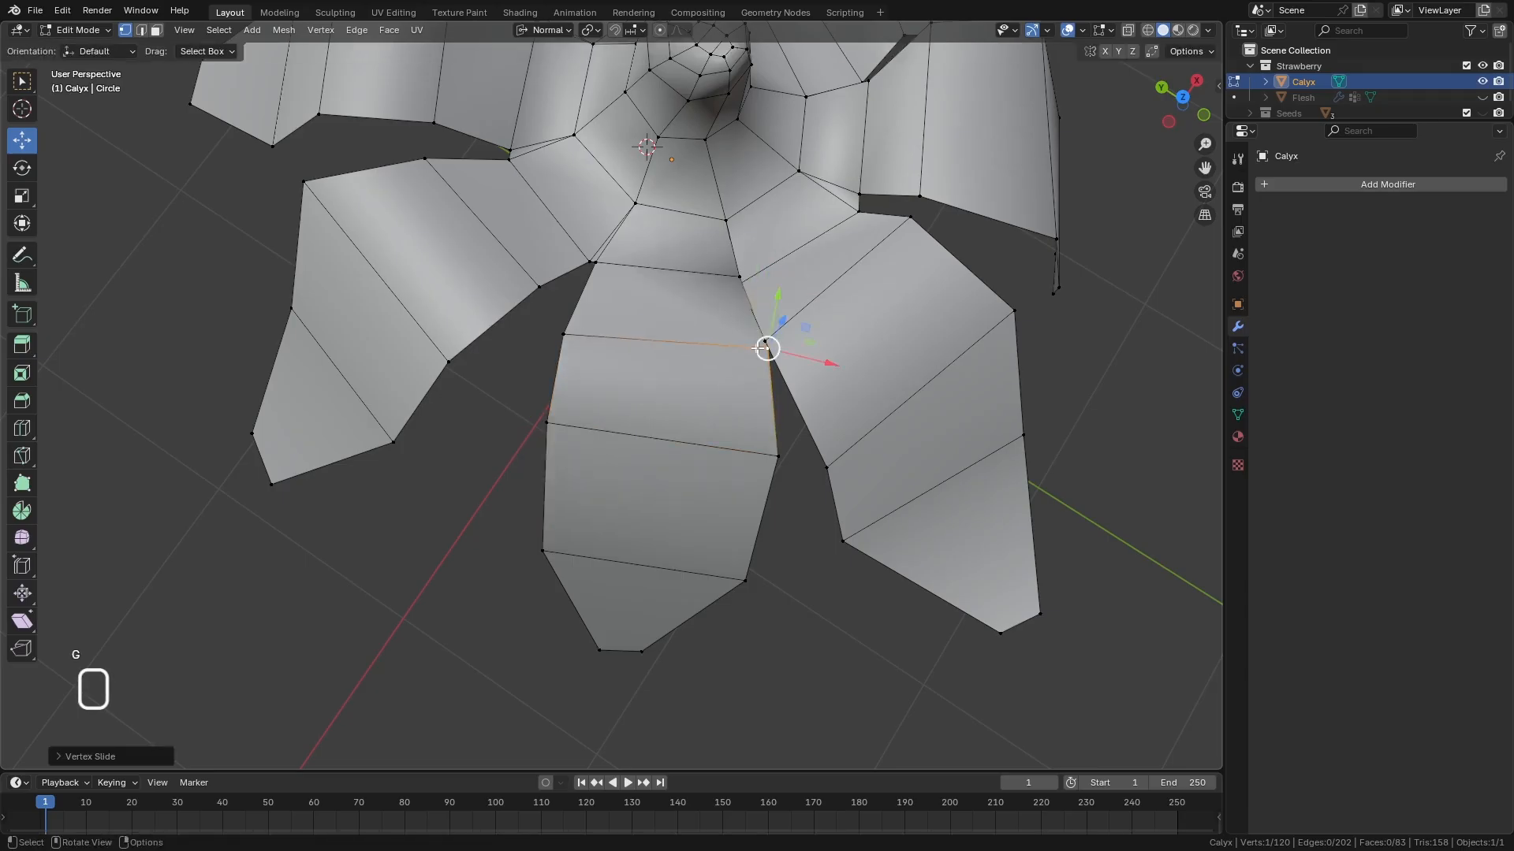
# Slide the vertices at both ends of the neighbouring petal's innermost cross edge along their side edges to even its spacing.
pyautogui.scroll(-3, 764, 395)
pyautogui.moveTo(764, 395); pyautogui.dragTo(680, 390, button='middle')
pyautogui.scroll(3, 795, 369)
pyautogui.click(856, 362)
pyautogui.press('g')
pyautogui.press('g')
pyautogui.click(866, 387)
pyautogui.click(696, 348)
pyautogui.press('g')
pyautogui.press('g')
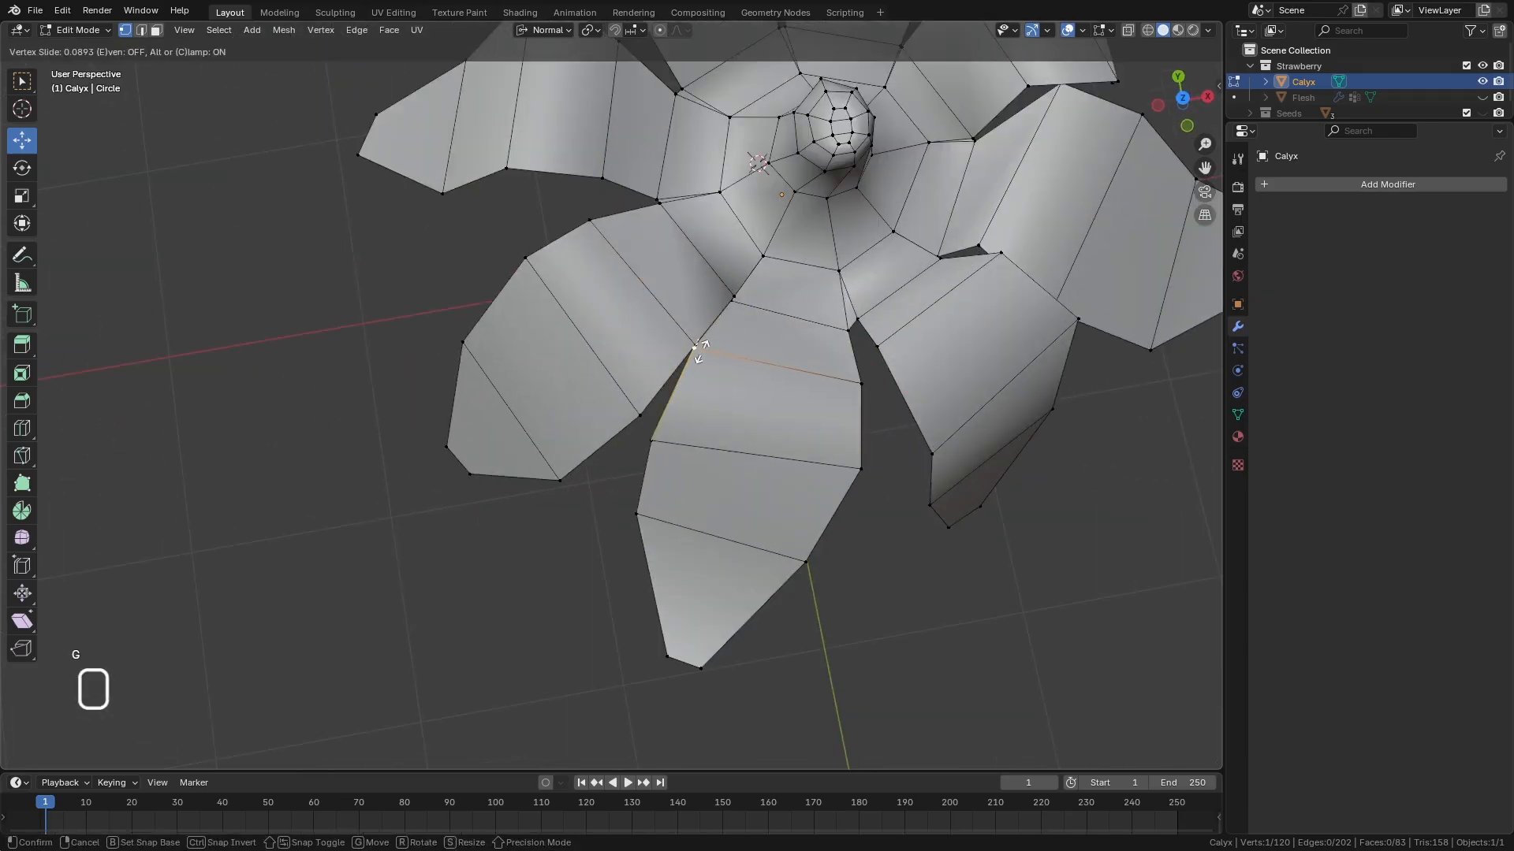
pyautogui.click(730, 378)
# Slide one side vertex of this petal's middle cross edge towards the tip.
pyautogui.click(867, 476)
pyautogui.press('g')
pyautogui.press('g')
pyautogui.click(850, 508)
# In face selection, select the petal's uneven tip face and delete it.
pyautogui.moveTo(804, 507); pyautogui.dragTo(881, 411, button='middle')
pyautogui.scroll(-3, 881, 410)
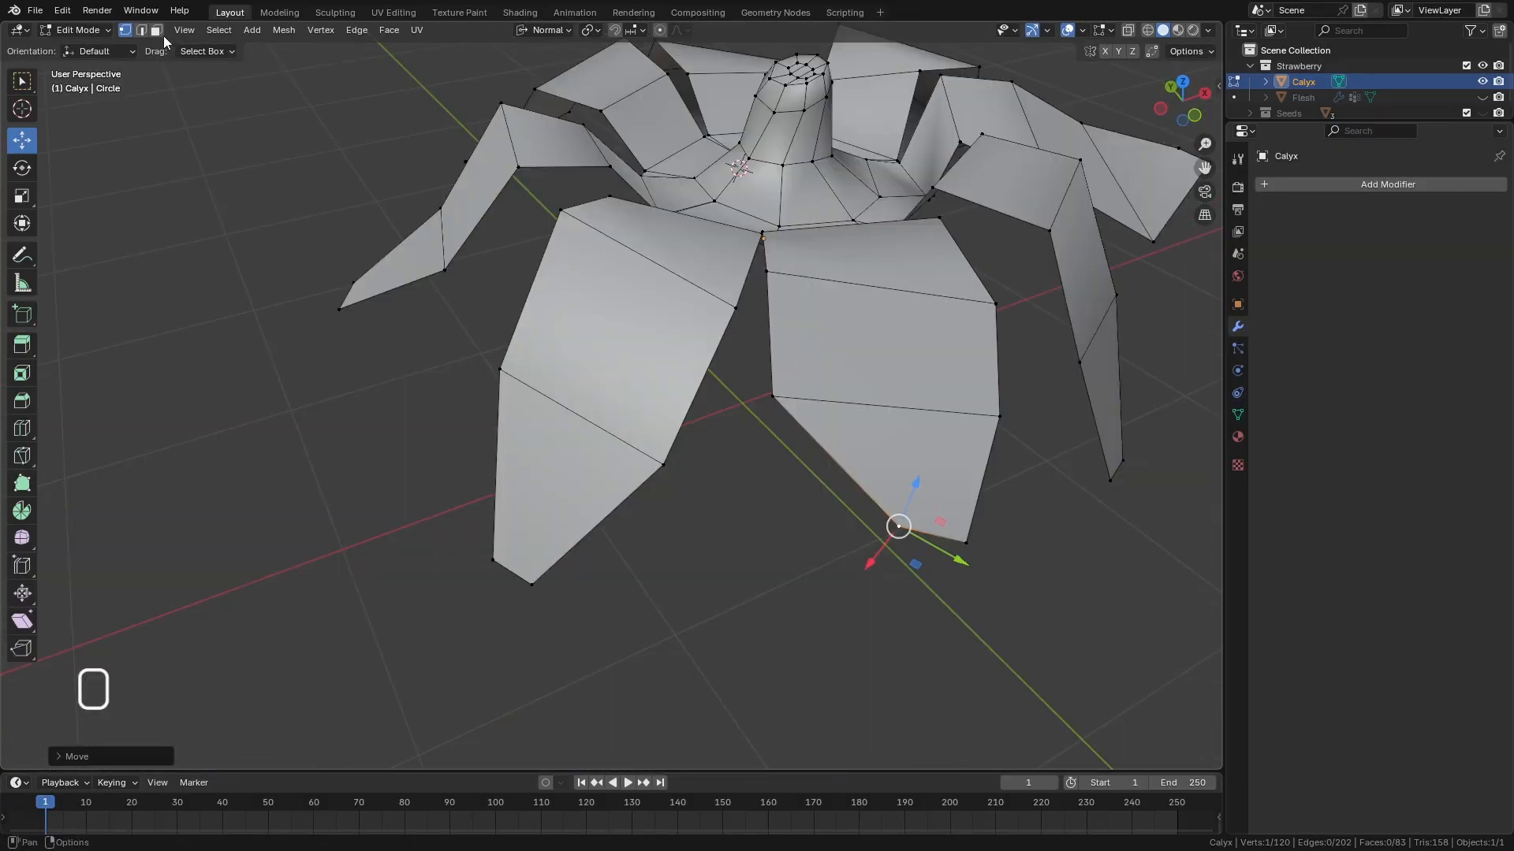
pyautogui.click(156, 30)
pyautogui.click(936, 452)
pyautogui.press('Delete')
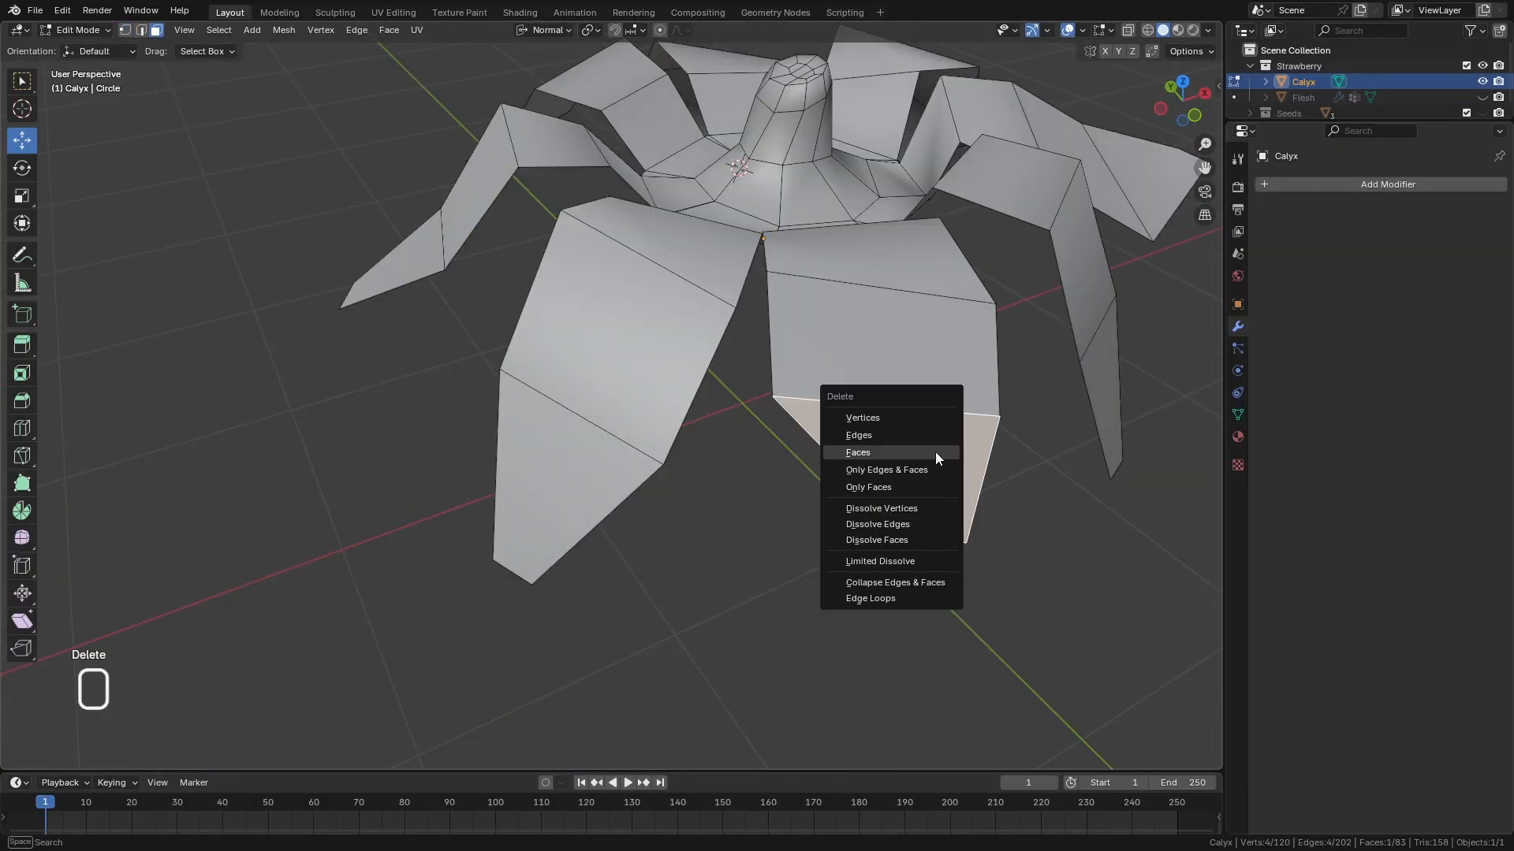
pyautogui.click(935, 452)
# Select the petal's open end edge and extrude it outward along the Normal X axis to form a new tip face.
pyautogui.scroll(-4, 936, 454)
pyautogui.moveTo(935, 473); pyautogui.dragTo(973, 485, button='middle')
pyautogui.scroll(2, 956, 441)
pyautogui.click(863, 448)
pyautogui.scroll(3, 973, 484)
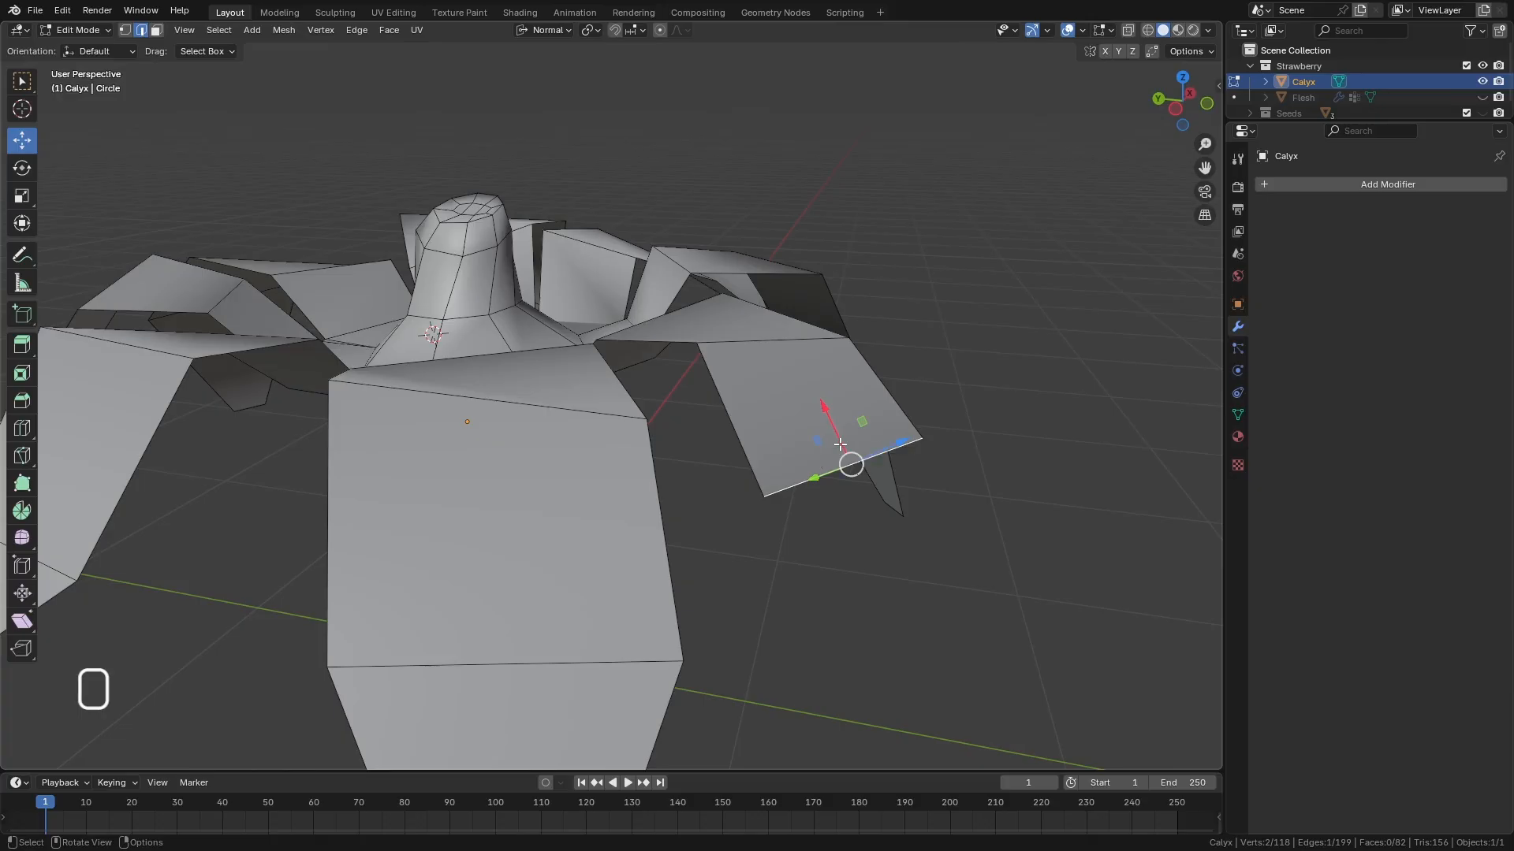
pyautogui.click(544, 31)
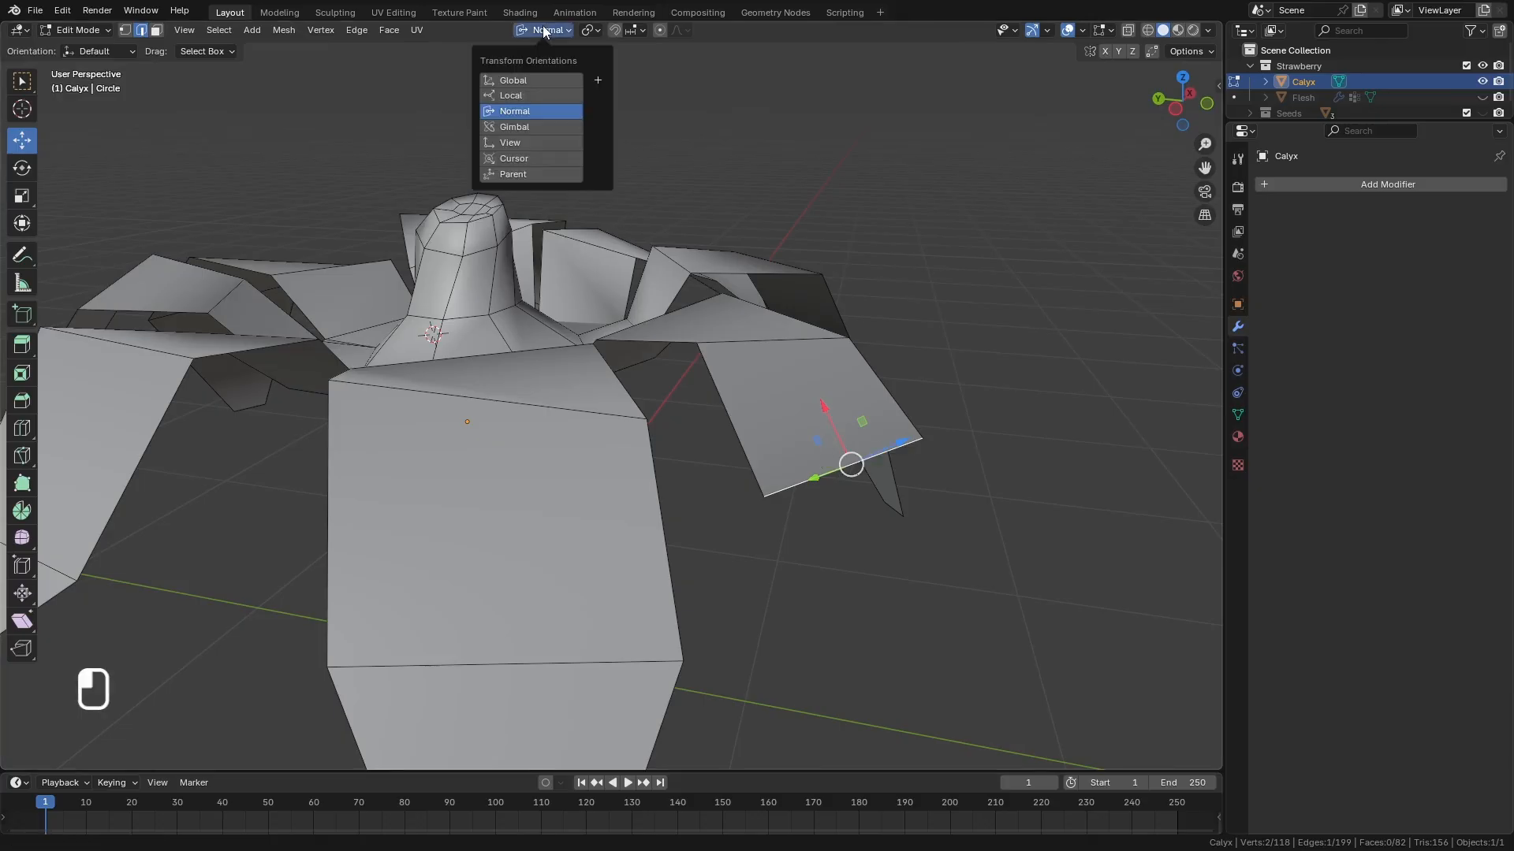
pyautogui.moveTo(834, 442); pyautogui.dragTo(848, 444, button='middle')
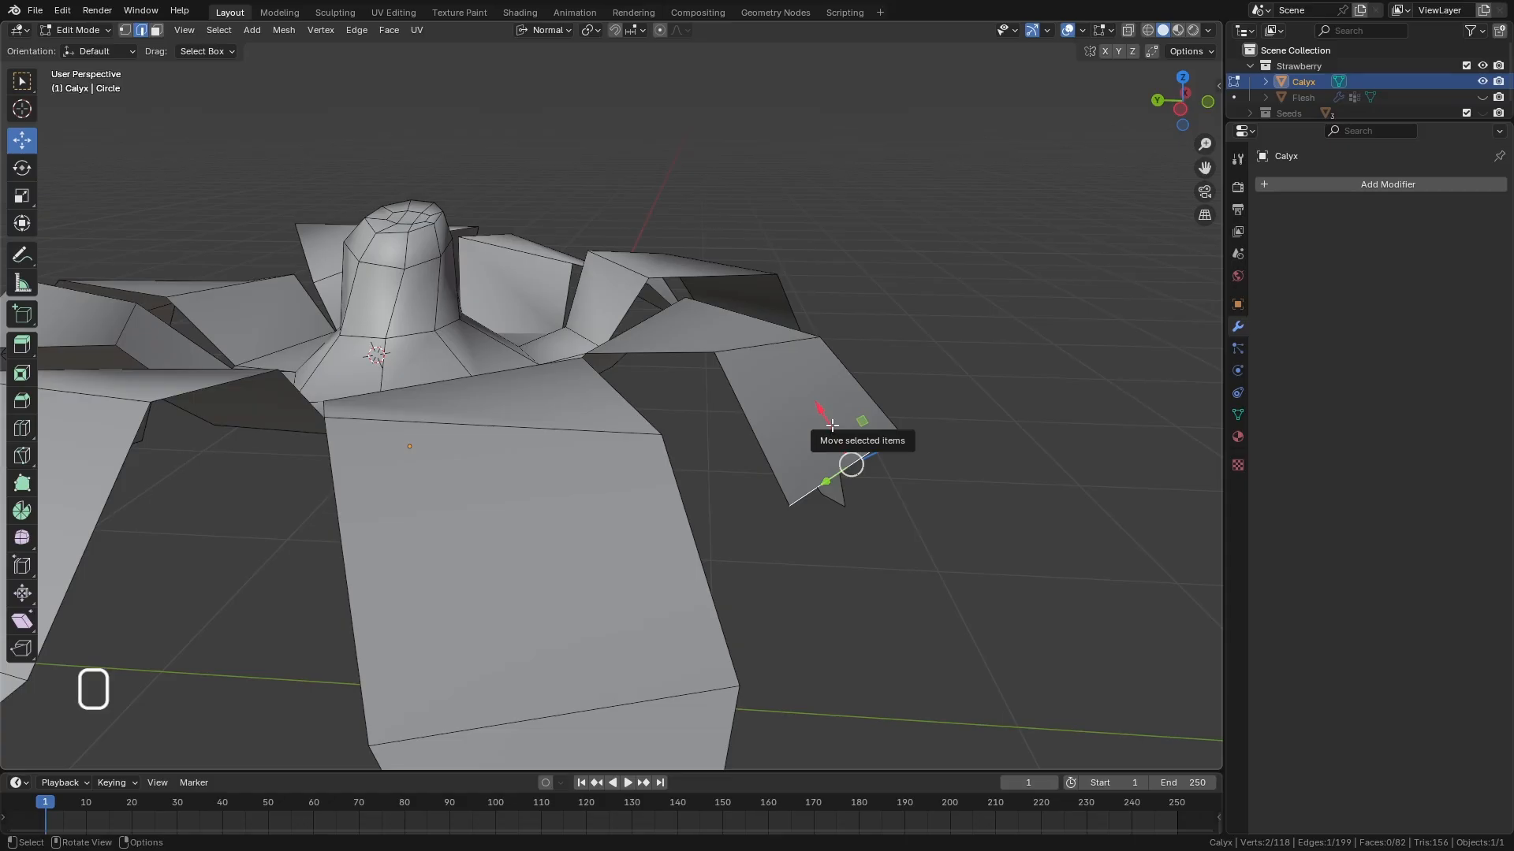
pyautogui.press('e')
pyautogui.press('x')
pyautogui.click(918, 542)
# Move the extruded end edge to adjust the bend and length of the new tip face.
pyautogui.moveTo(919, 544); pyautogui.dragTo(932, 552, button='middle')
pyautogui.moveTo(919, 578); pyautogui.dragTo(874, 527)
pyautogui.moveTo(873, 526); pyautogui.dragTo(815, 548, button='middle')
pyautogui.scroll(-2, 814, 548)
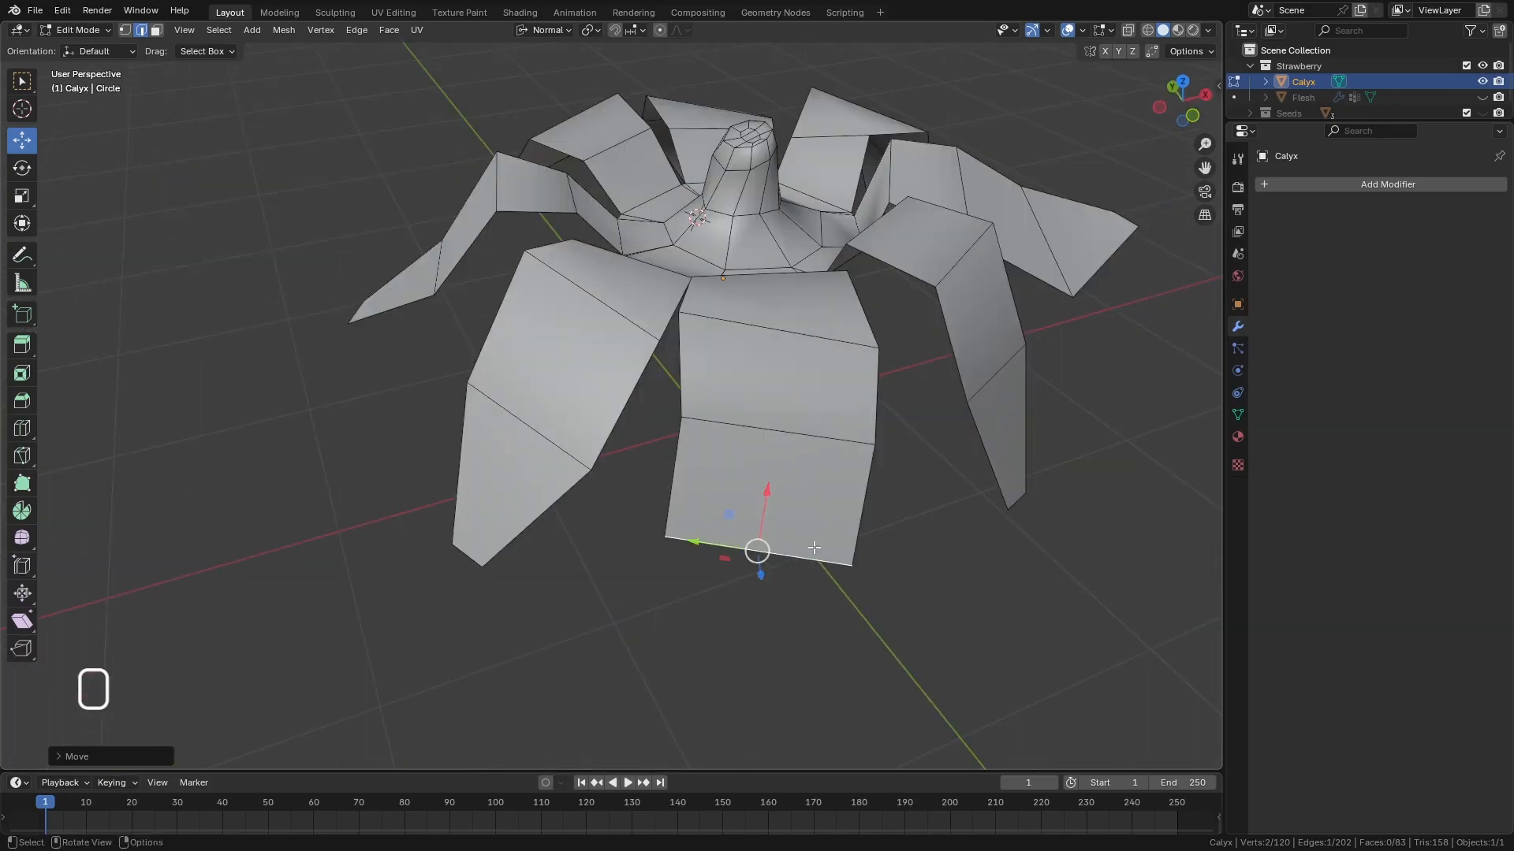
# Scale the new end edge down to about 0.15 to narrow the petal's tip.
pyautogui.press('s')
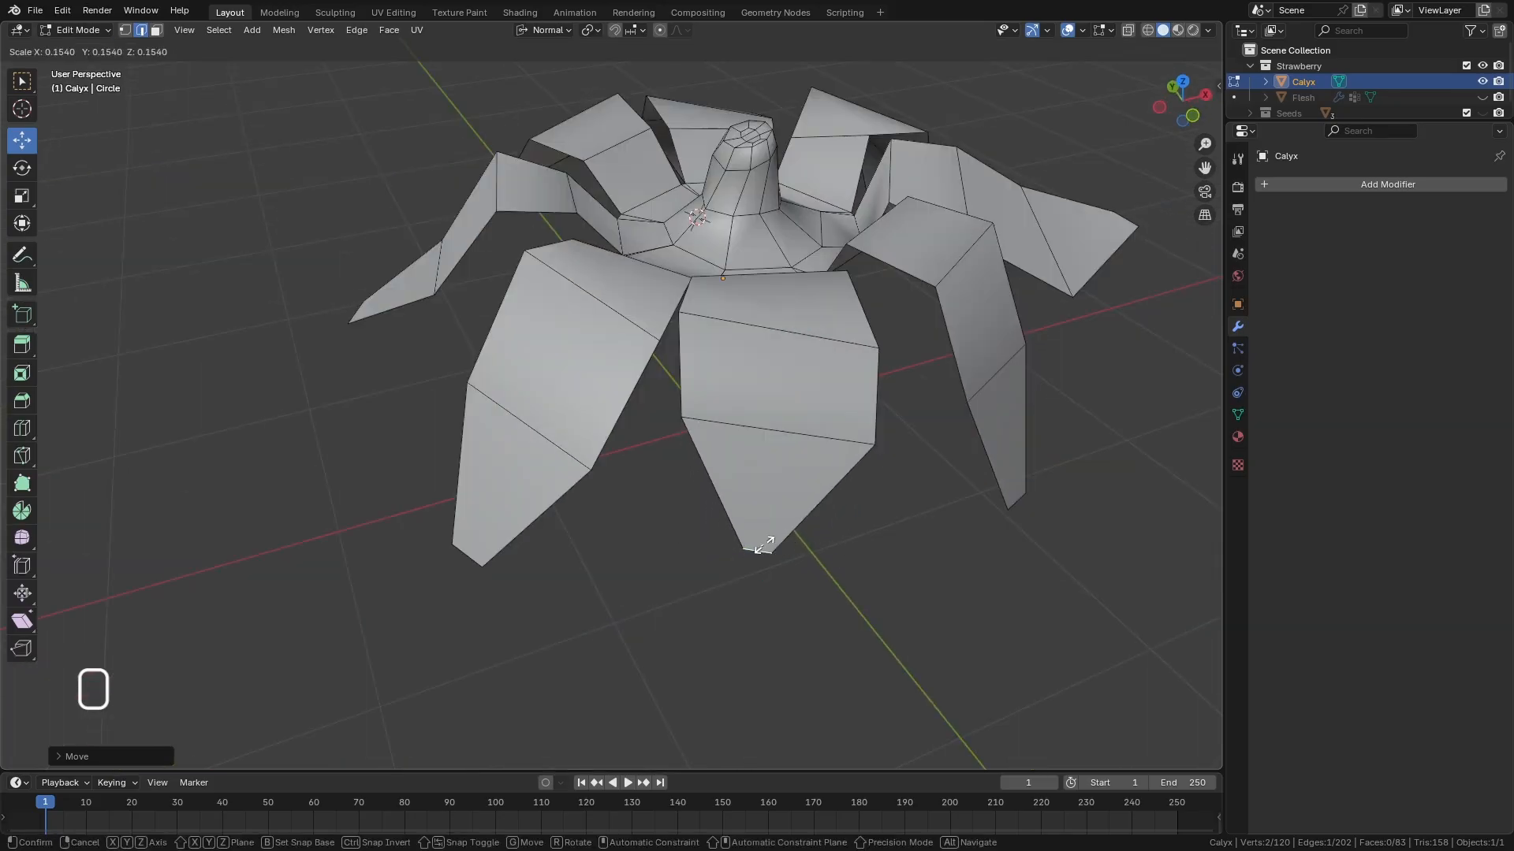
pyautogui.click(769, 552)
pyautogui.scroll(-2, 733, 491)
pyautogui.moveTo(733, 490); pyautogui.dragTo(818, 362, button='middle')
pyautogui.scroll(-3, 672, 453)
pyautogui.scroll(4, 784, 416)
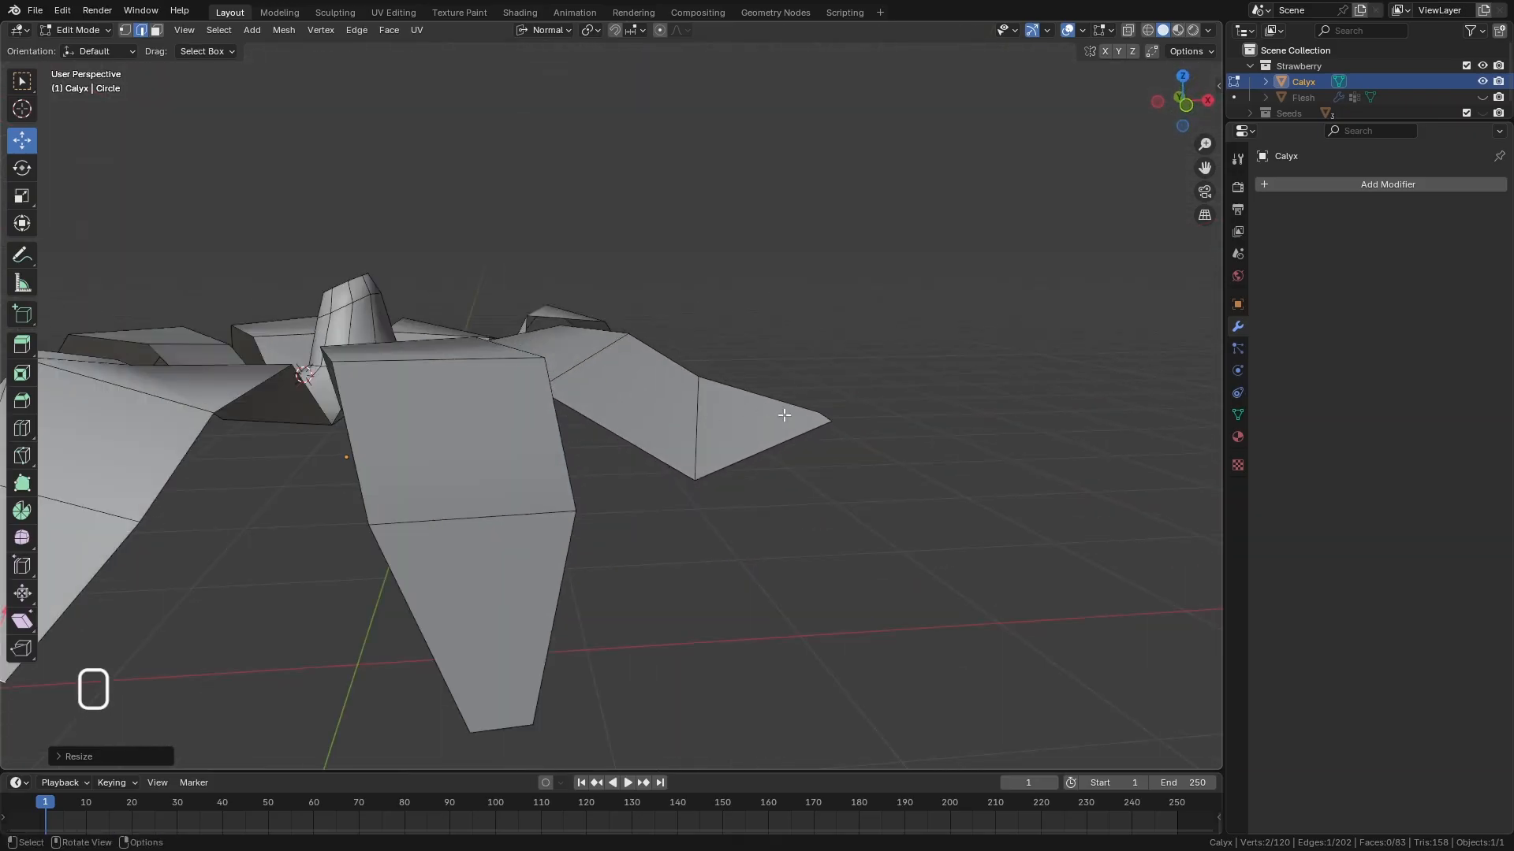
# In face selection, pick the pointed end face of the petal beside the front one and delete that face.
pyautogui.press('3')
pyautogui.click(765, 423)
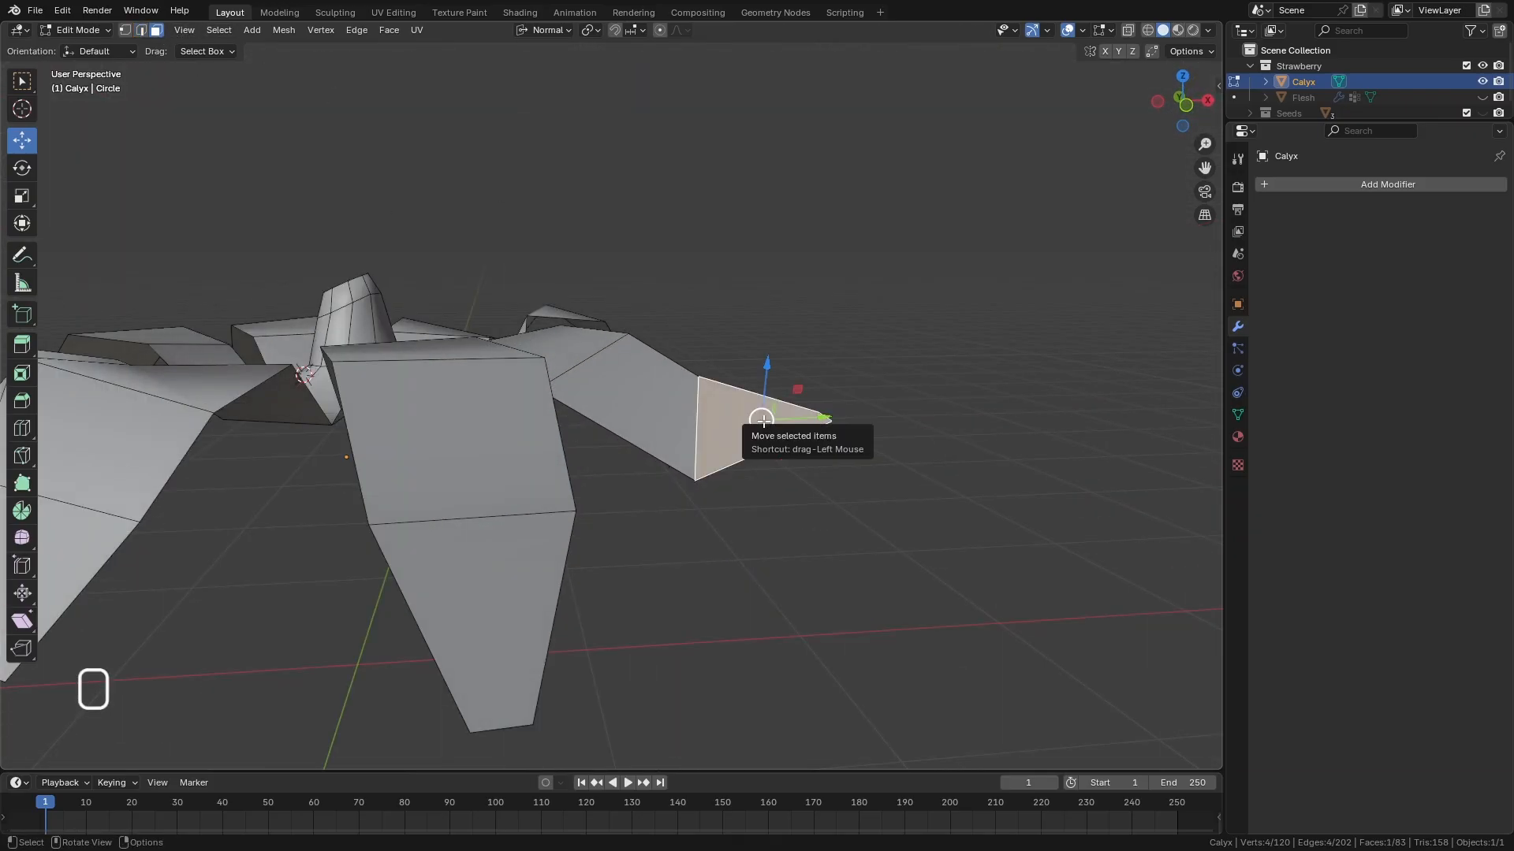
pyautogui.press('Delete')
pyautogui.click(763, 421)
pyautogui.moveTo(763, 421); pyautogui.dragTo(646, 542, button='middle')
pyautogui.scroll(-3, 670, 512)
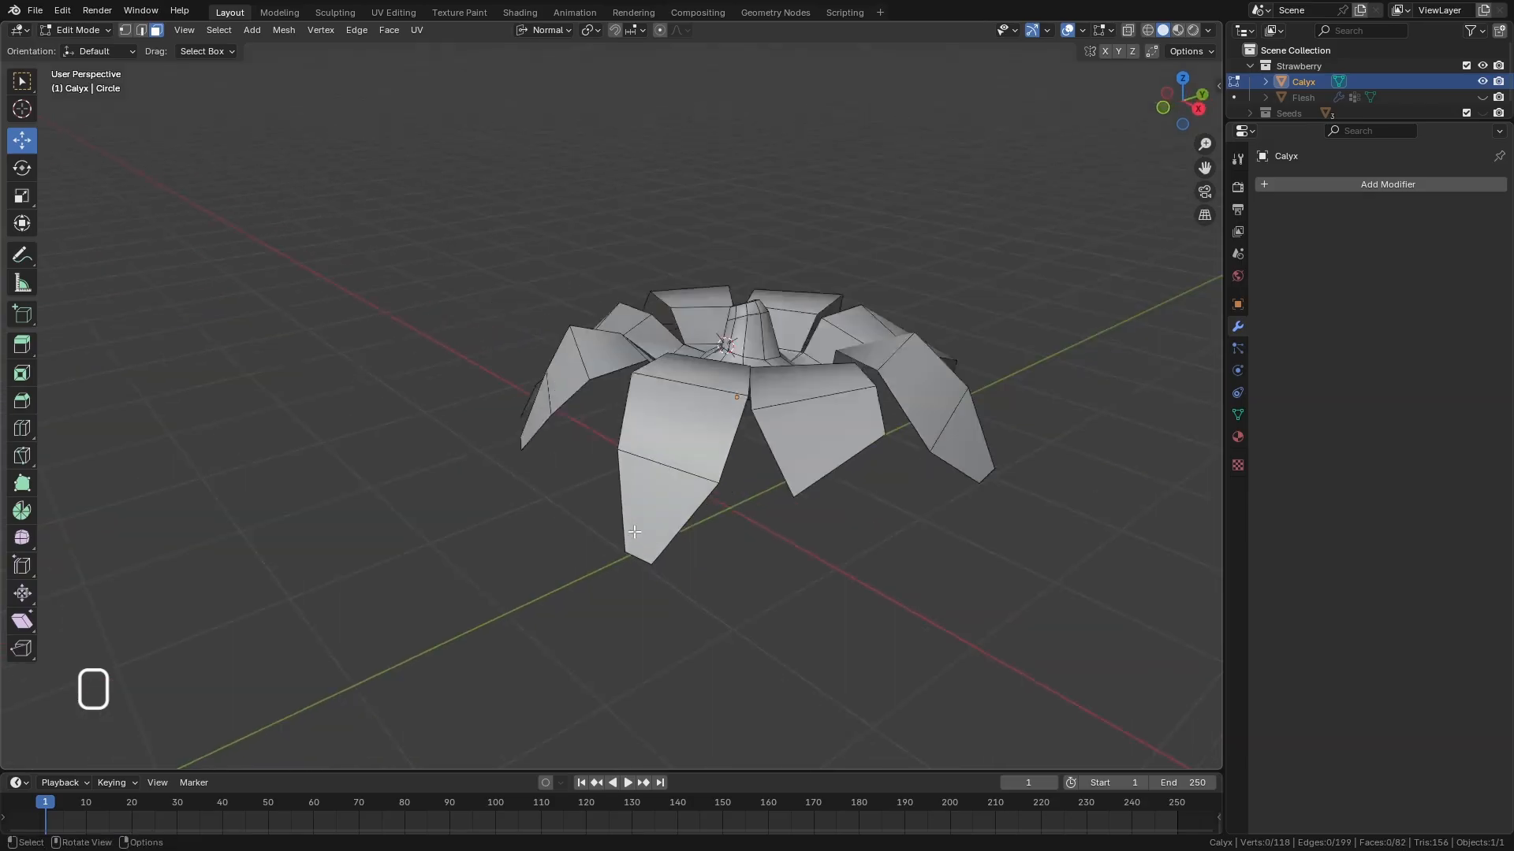
# Move the end edge of the thin, edge-on petal along the Normal Z axis to bend its tip downward.
pyautogui.scroll(3, 709, 425)
pyautogui.moveTo(898, 465); pyautogui.dragTo(865, 524, button='middle')
pyautogui.scroll(-4, 865, 527)
pyautogui.scroll(3, 859, 521)
pyautogui.moveTo(745, 469); pyautogui.dragTo(292, 116, button='middle')
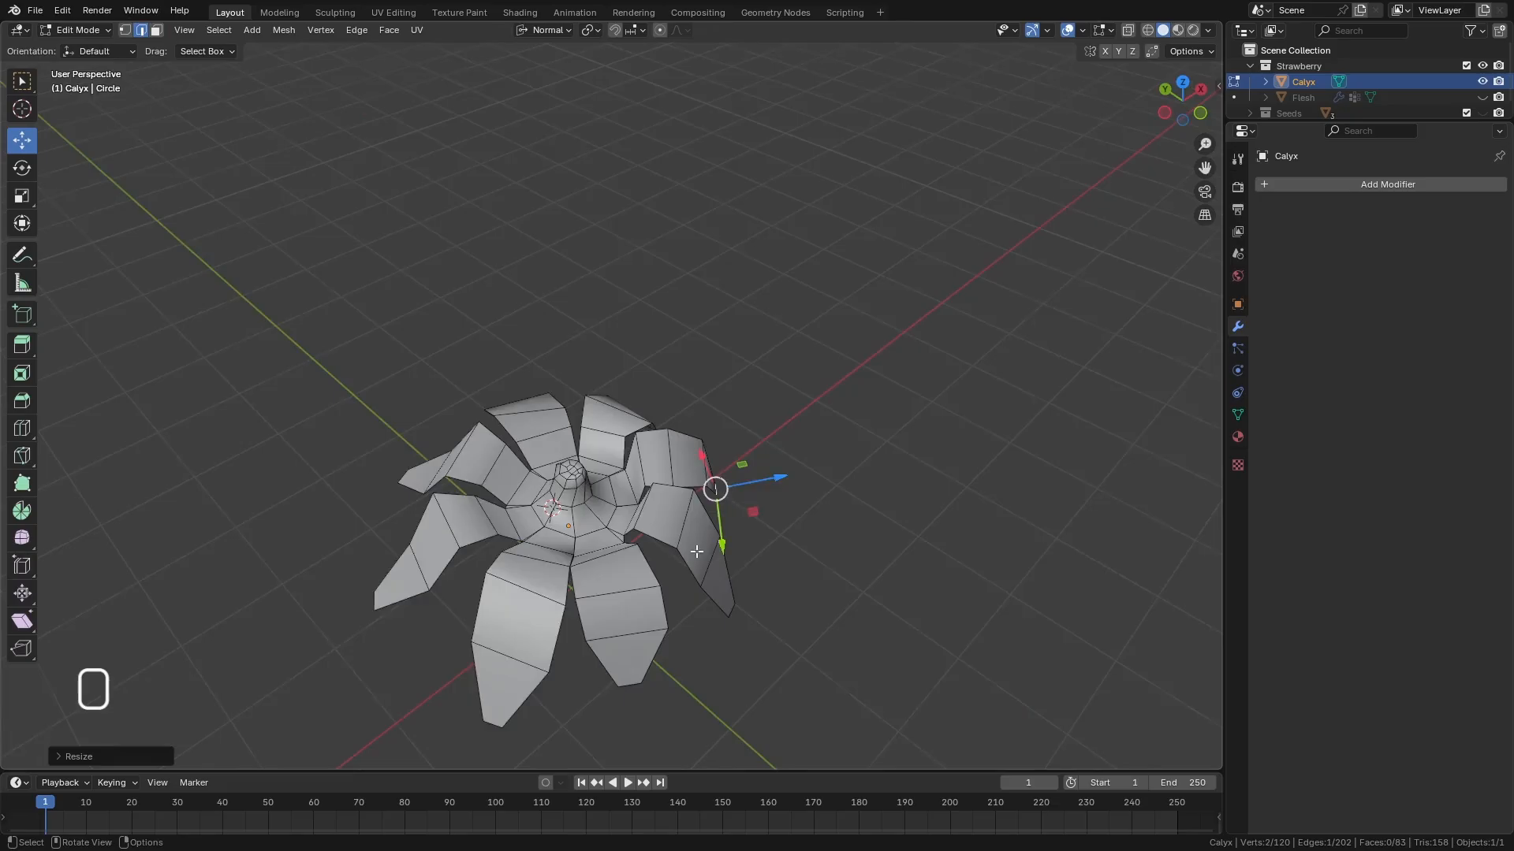
pyautogui.moveTo(696, 551); pyautogui.dragTo(623, 485, button='middle')
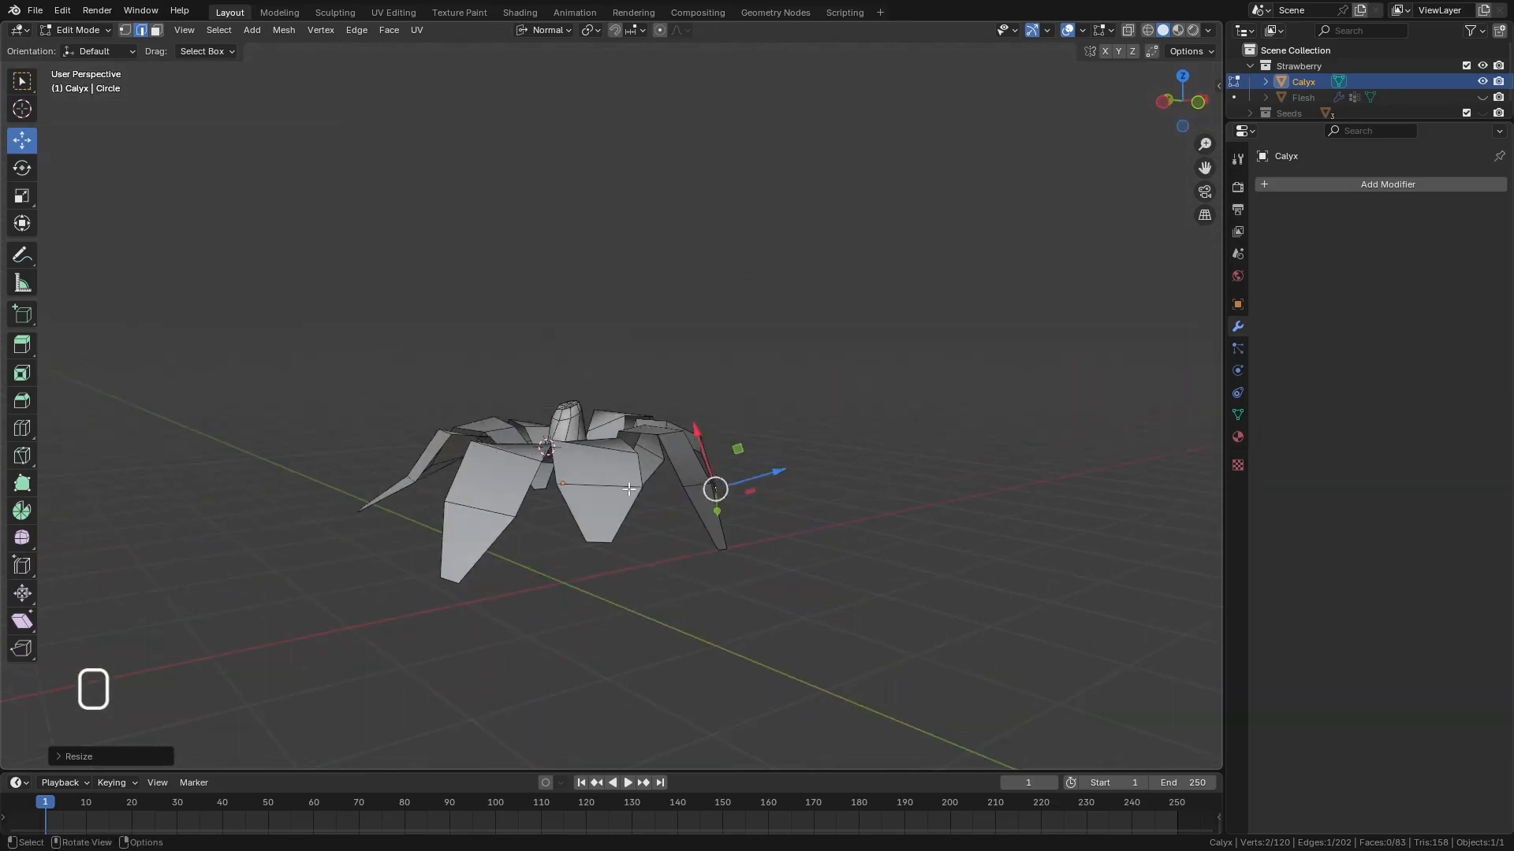
pyautogui.click(347, 481)
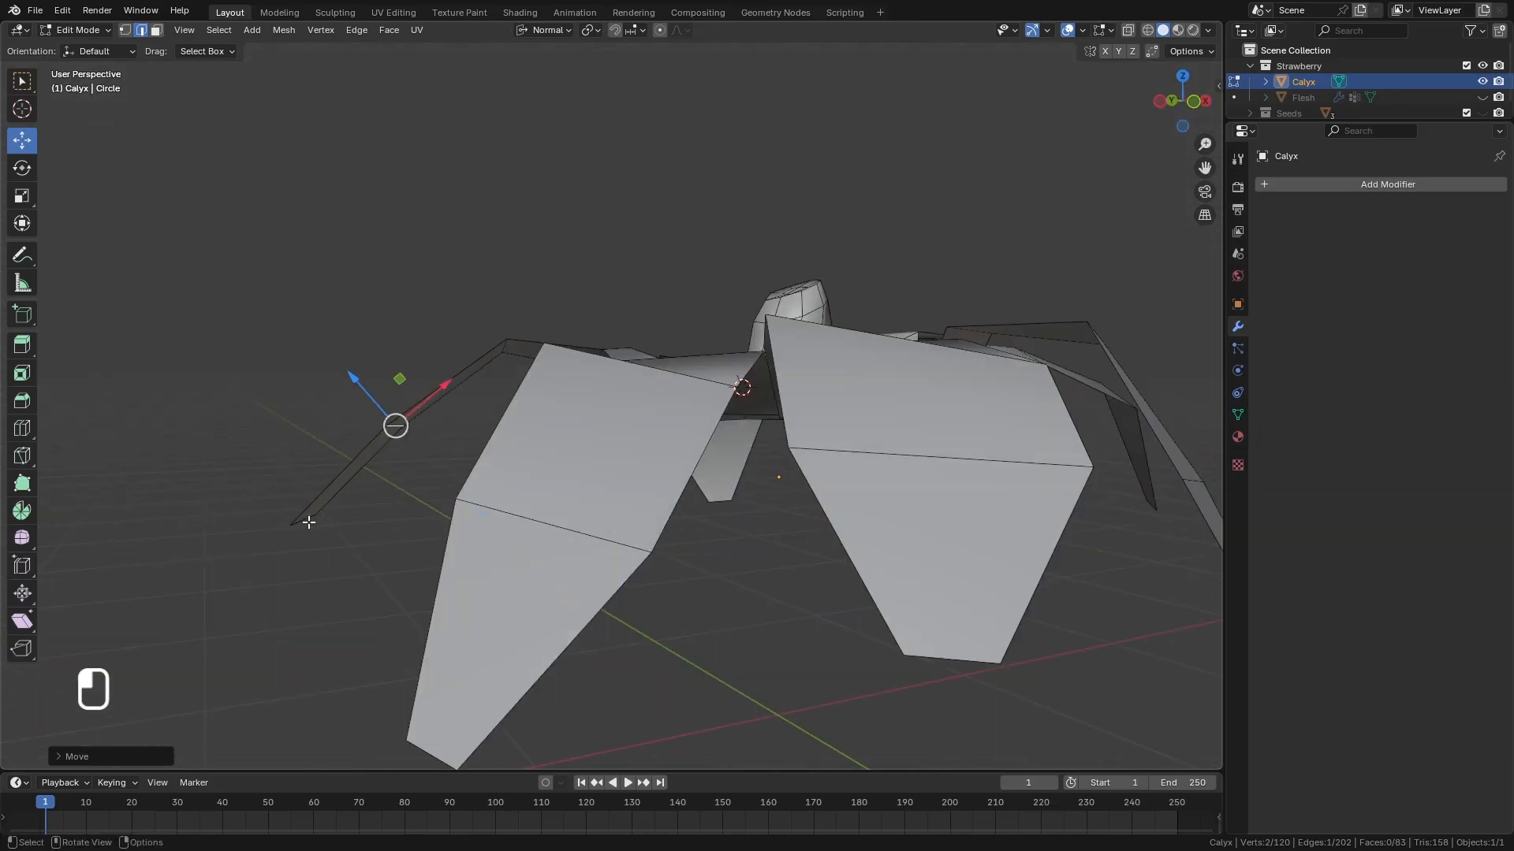
pyautogui.click(308, 523)
pyautogui.press('g')
pyautogui.press('z')
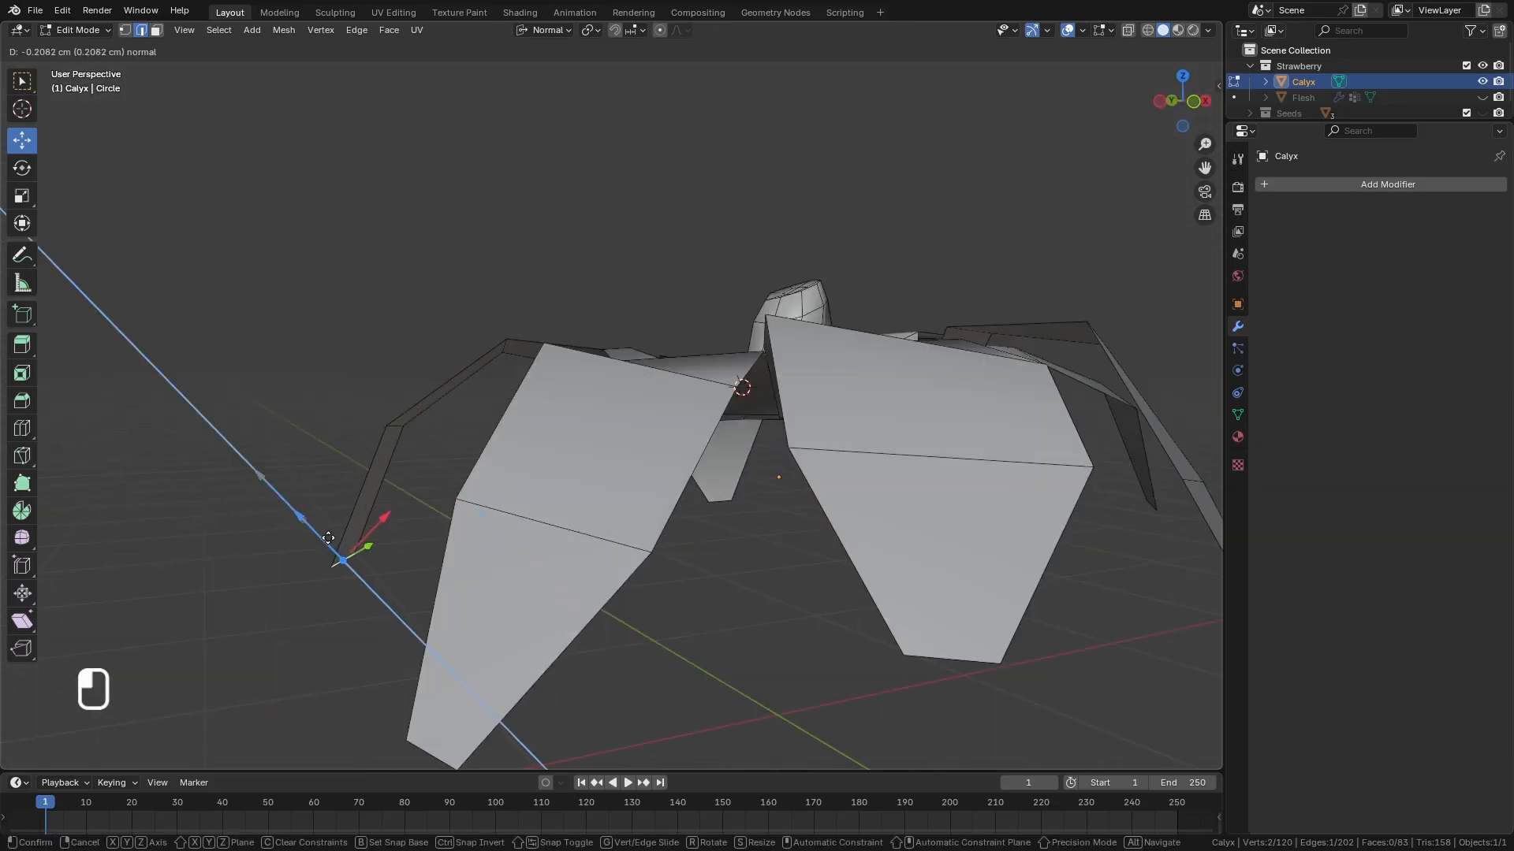
pyautogui.click(339, 557)
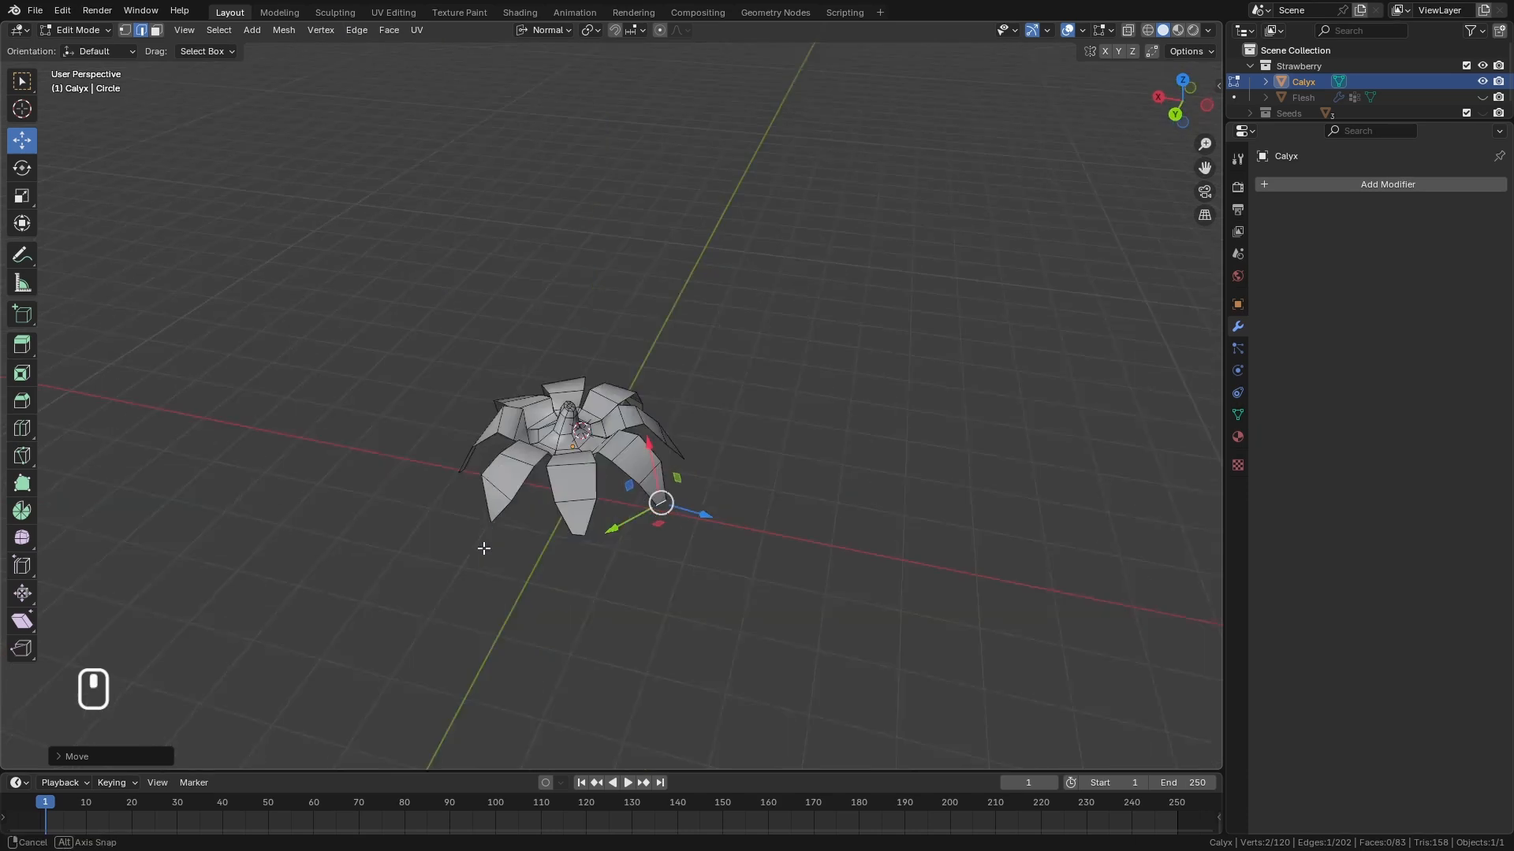
# Return to Object Mode, then add a Subdivision Surface modifier to the calyx with 1 viewport level and apply it.
pyautogui.moveTo(484, 547); pyautogui.dragTo(610, 425, button='middle')
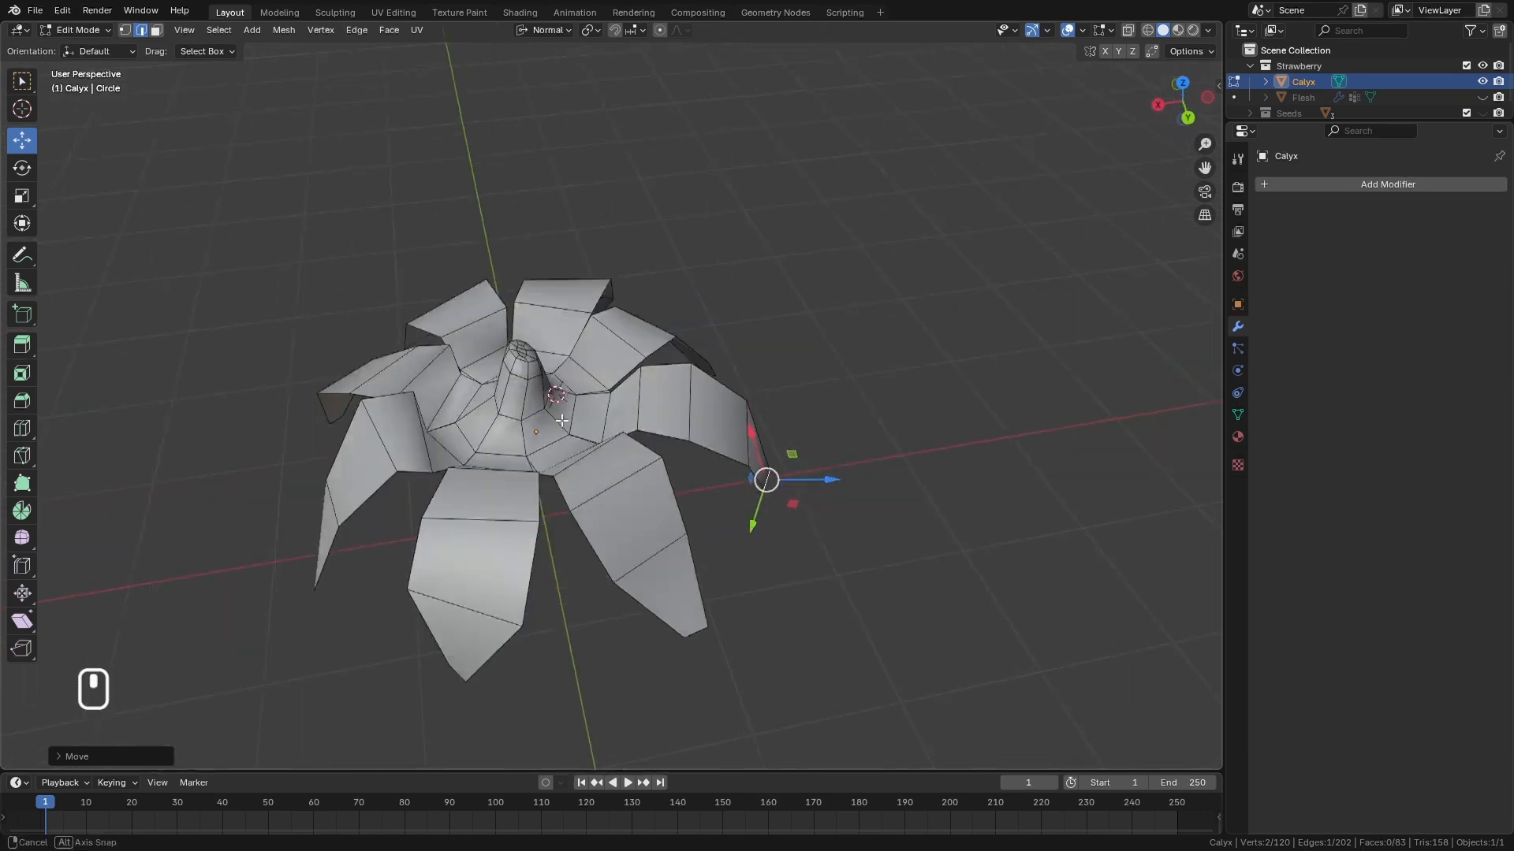
pyautogui.moveTo(572, 441); pyautogui.dragTo(523, 456, button='middle')
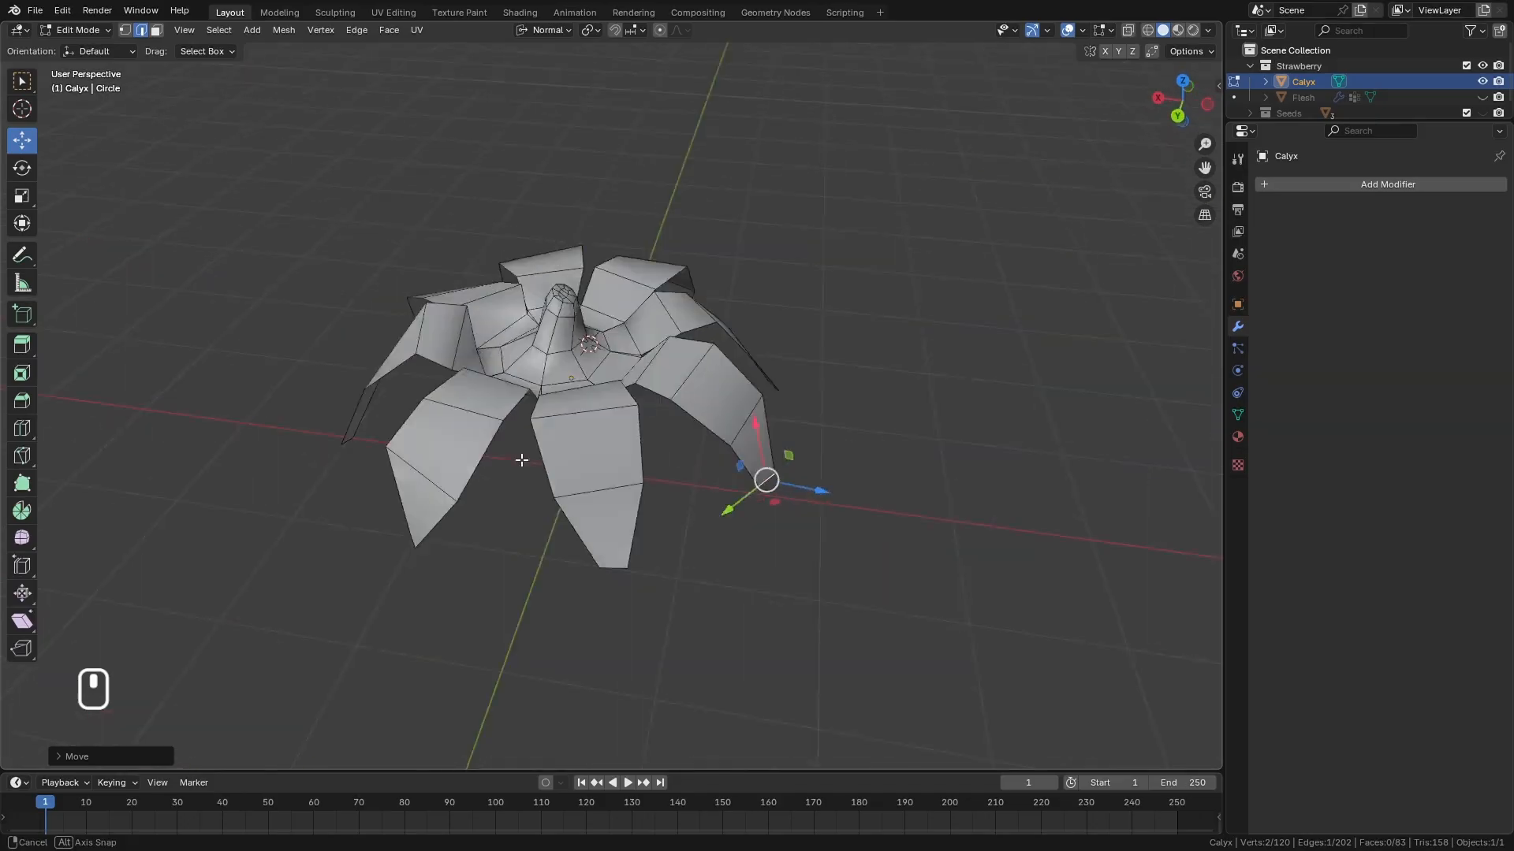
pyautogui.scroll(4, 520, 418)
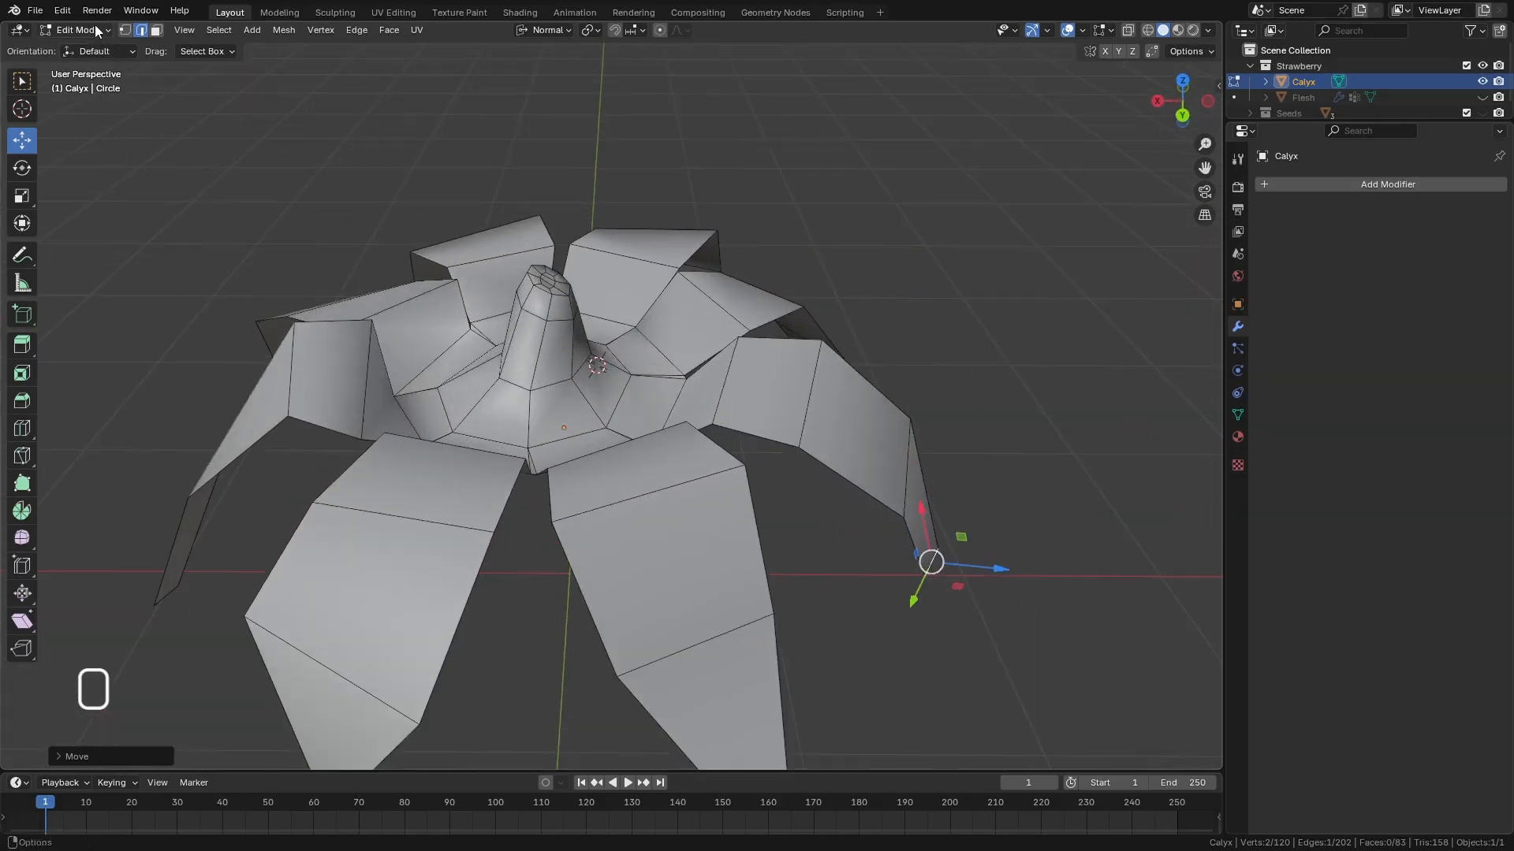
pyautogui.click(94, 30)
pyautogui.click(93, 50)
pyautogui.moveTo(599, 365); pyautogui.dragTo(604, 510, button='middle')
pyautogui.click(1265, 186)
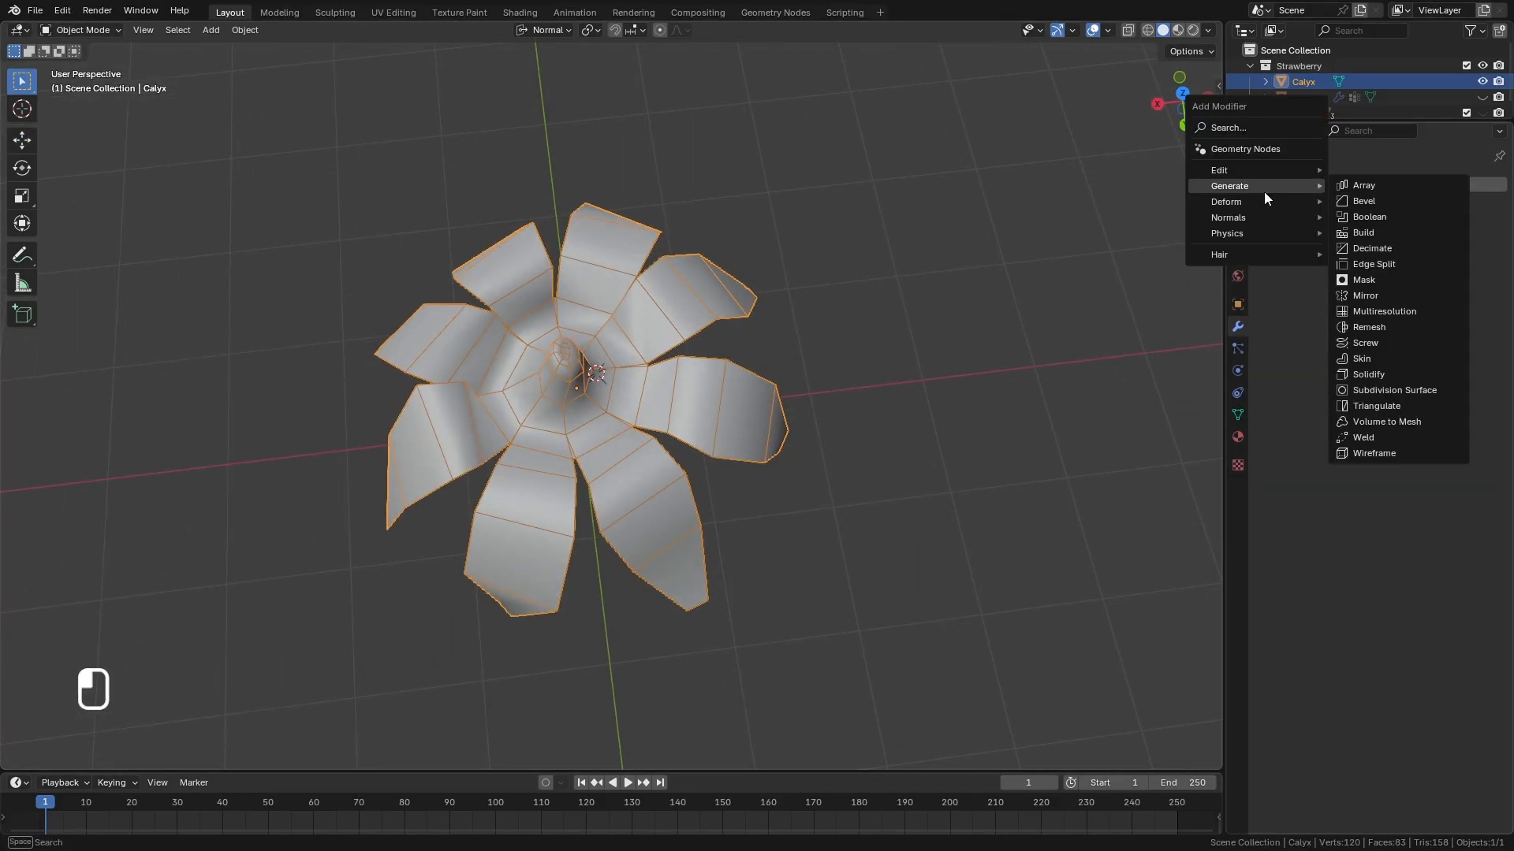
pyautogui.click(1380, 390)
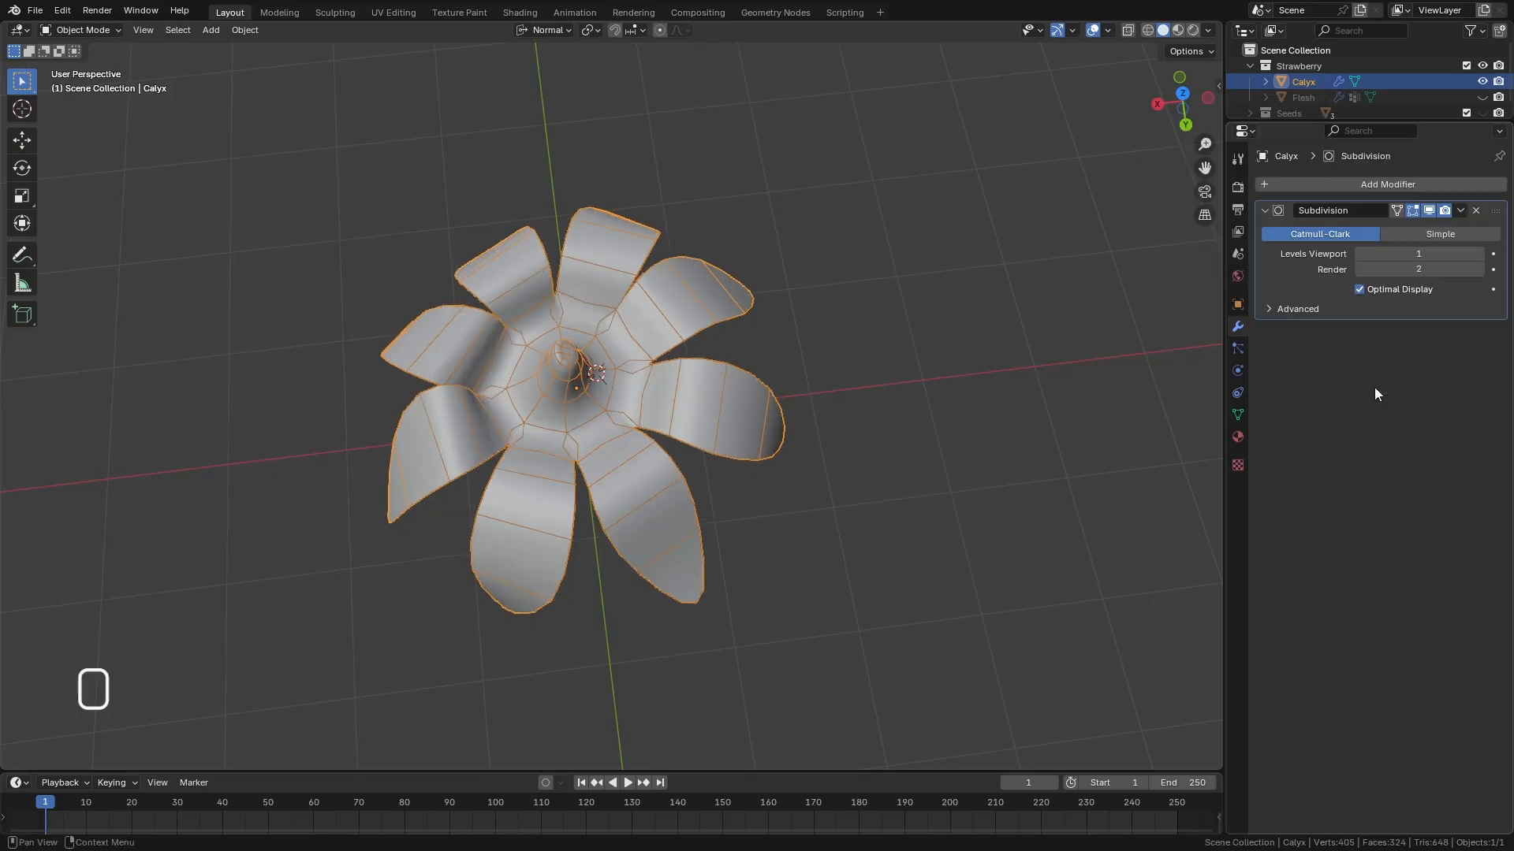
pyautogui.click(1460, 211)
pyautogui.click(1431, 225)
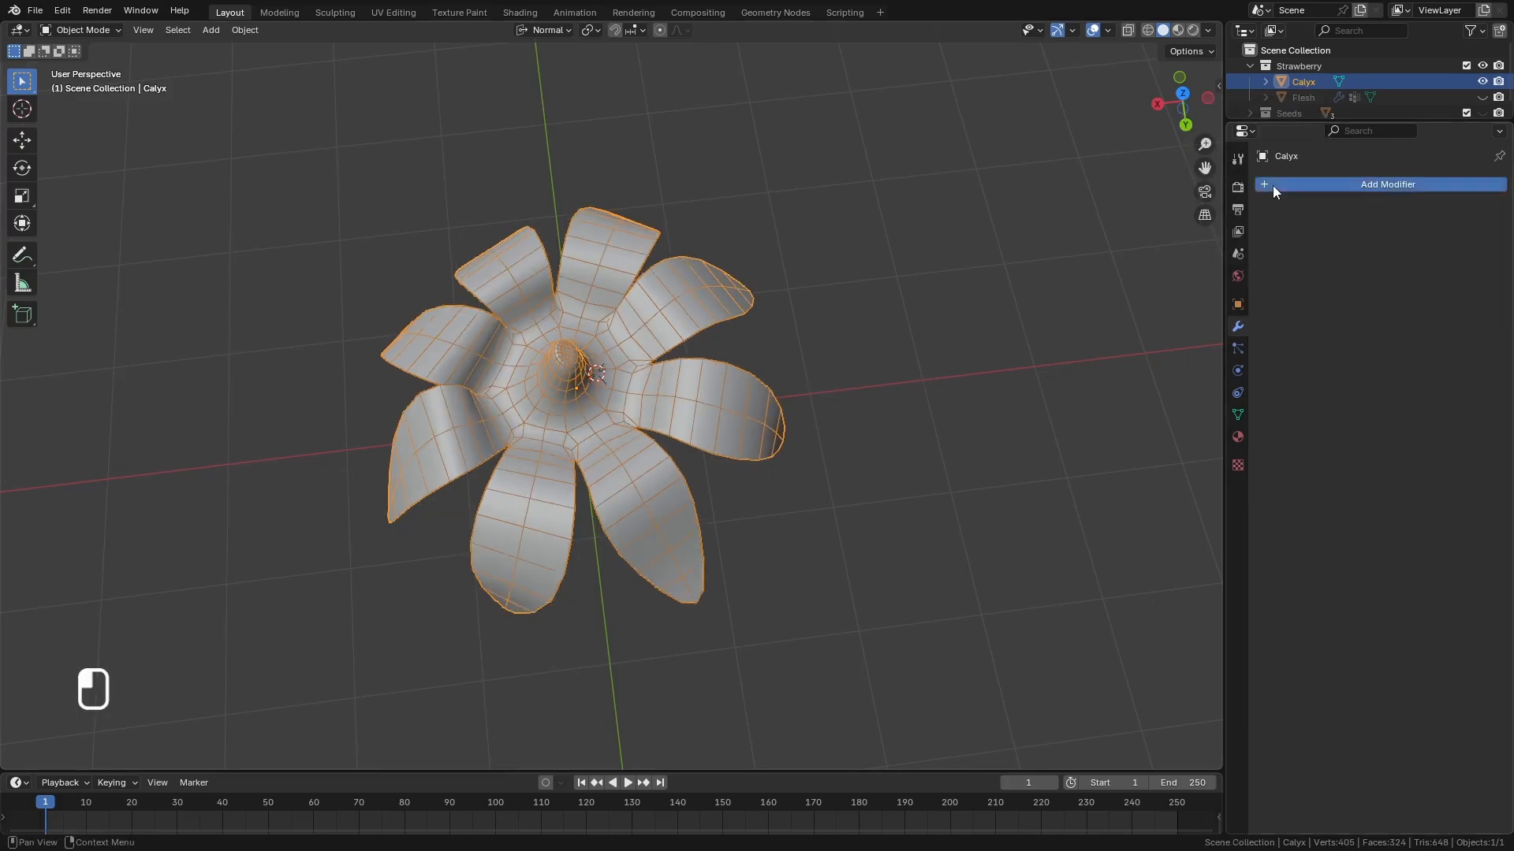
# Add a Multiresolution modifier to the calyx and subdivide it twice to reach level 2.
pyautogui.click(1272, 186)
pyautogui.moveTo(1267, 187)
pyautogui.click(1367, 311)
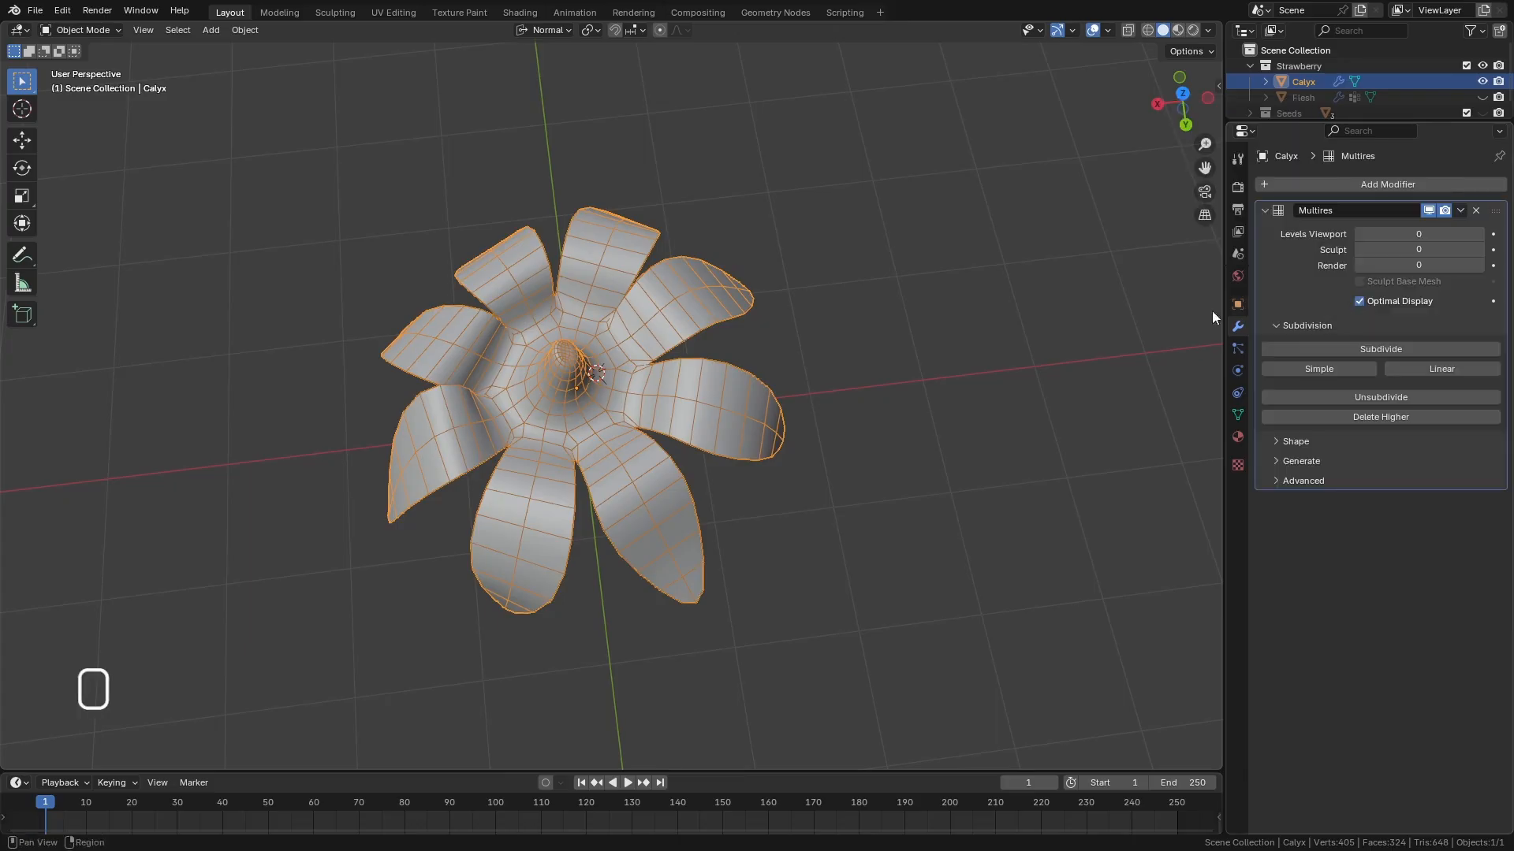
pyautogui.moveTo(955, 342); pyautogui.dragTo(1066, 394, button='middle')
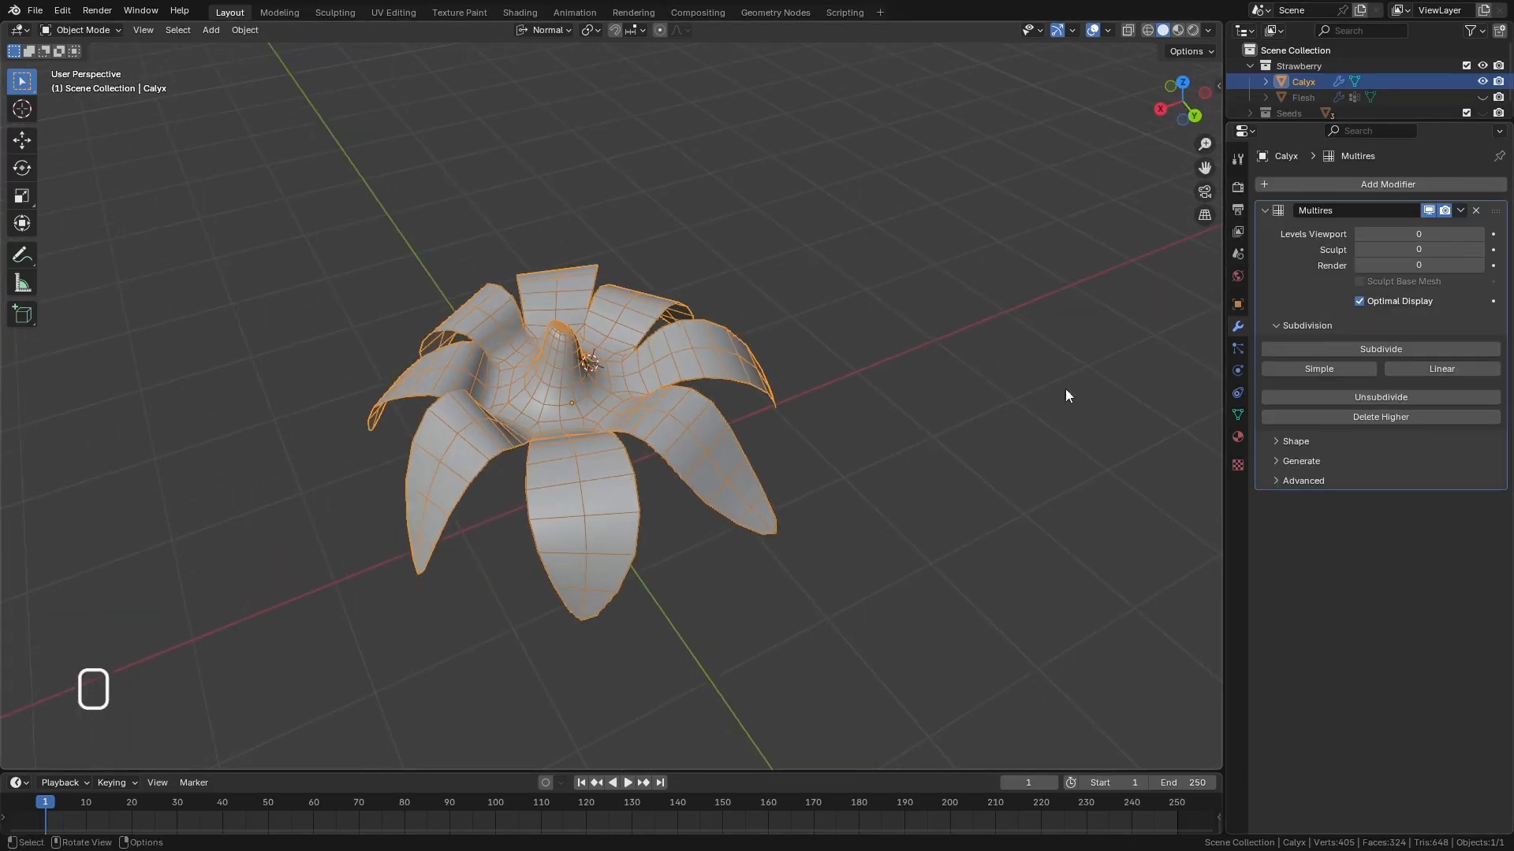
pyautogui.click(1398, 349)
pyautogui.click(1398, 348)
pyautogui.moveTo(410, 371); pyautogui.dragTo(626, 400, button='middle')
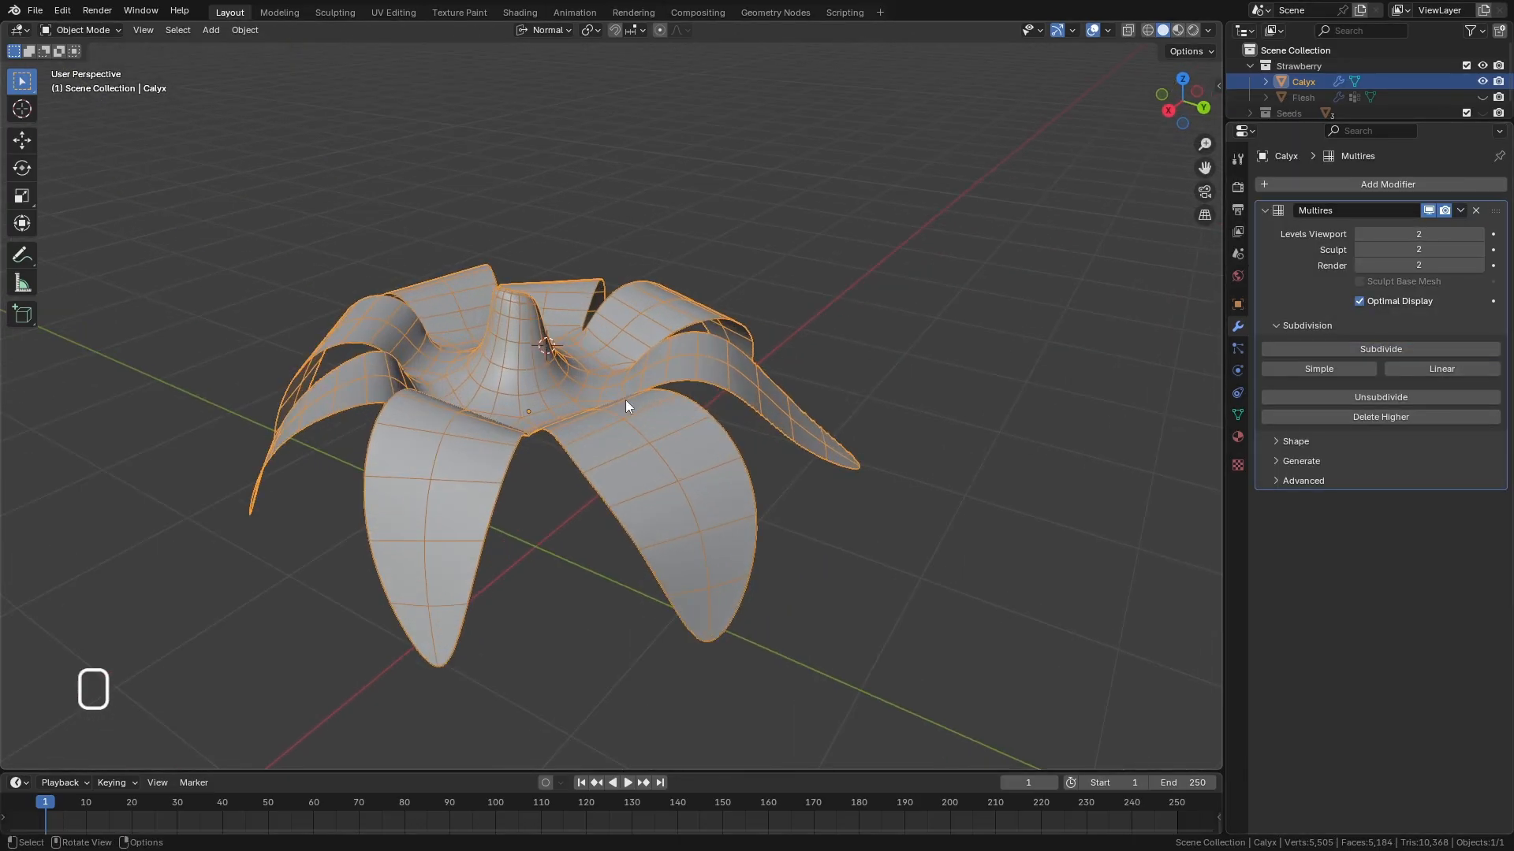
# Switch the calyx to Sculpt Mode, choose the Pose brush and show its full brush settings.
pyautogui.click(69, 35)
pyautogui.click(78, 78)
pyautogui.moveTo(439, 355); pyautogui.dragTo(450, 463, button='middle')
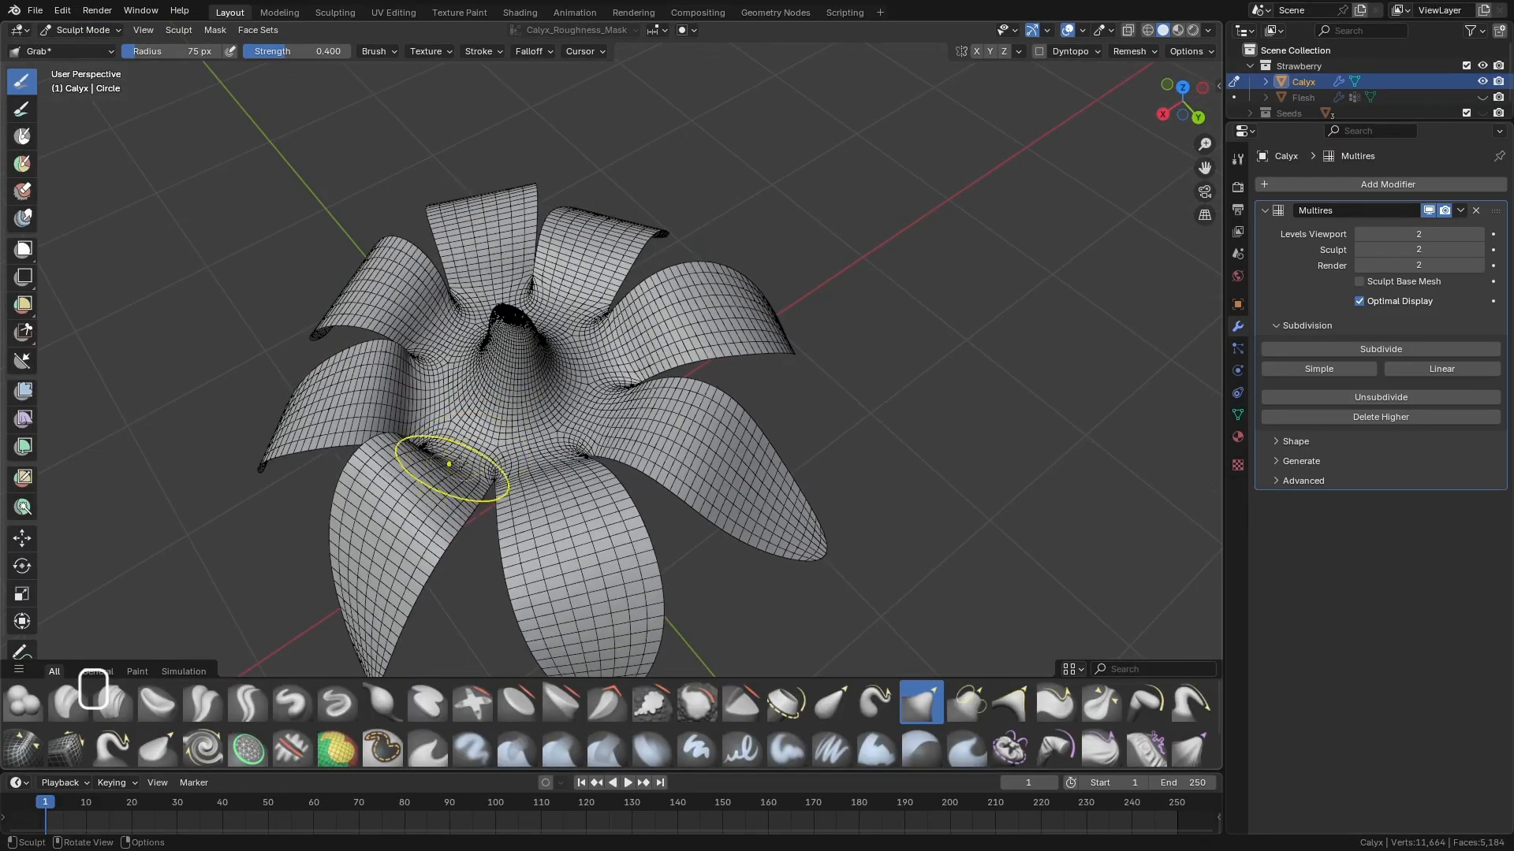
pyautogui.click(1146, 705)
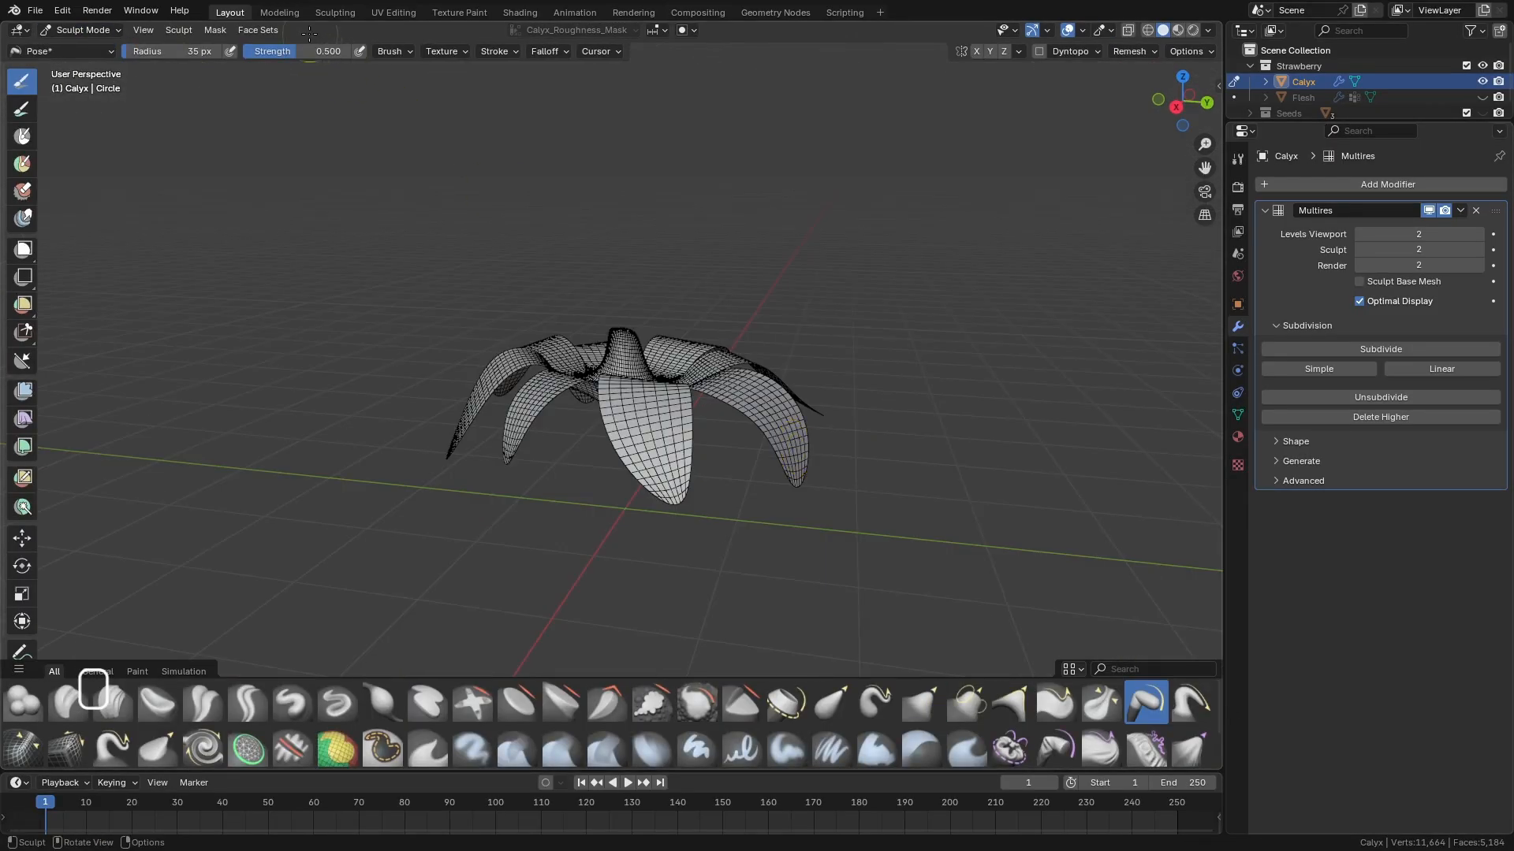
pyautogui.click(387, 51)
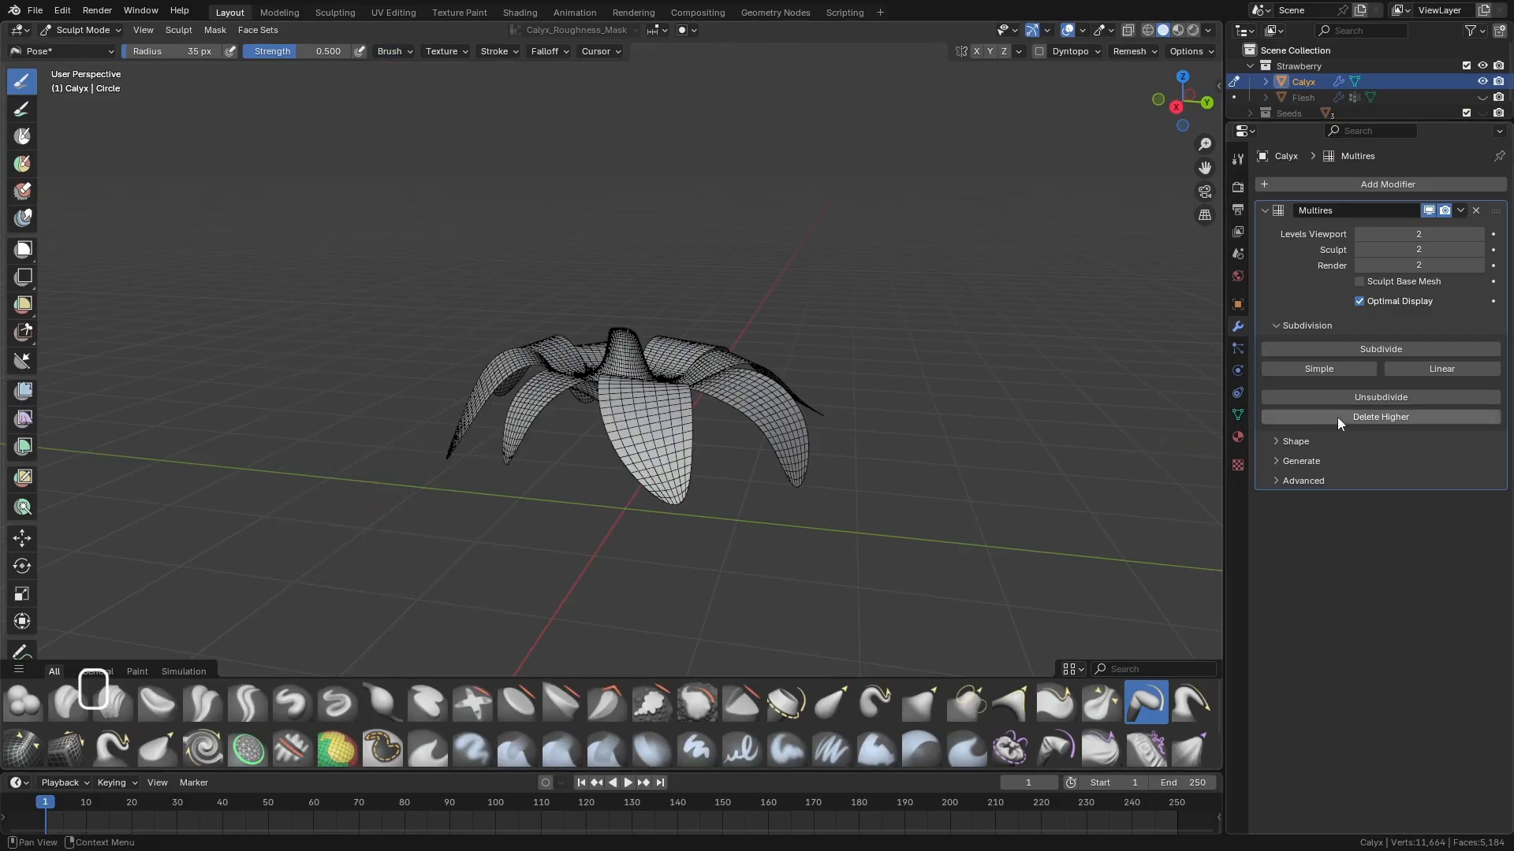
pyautogui.click(1239, 164)
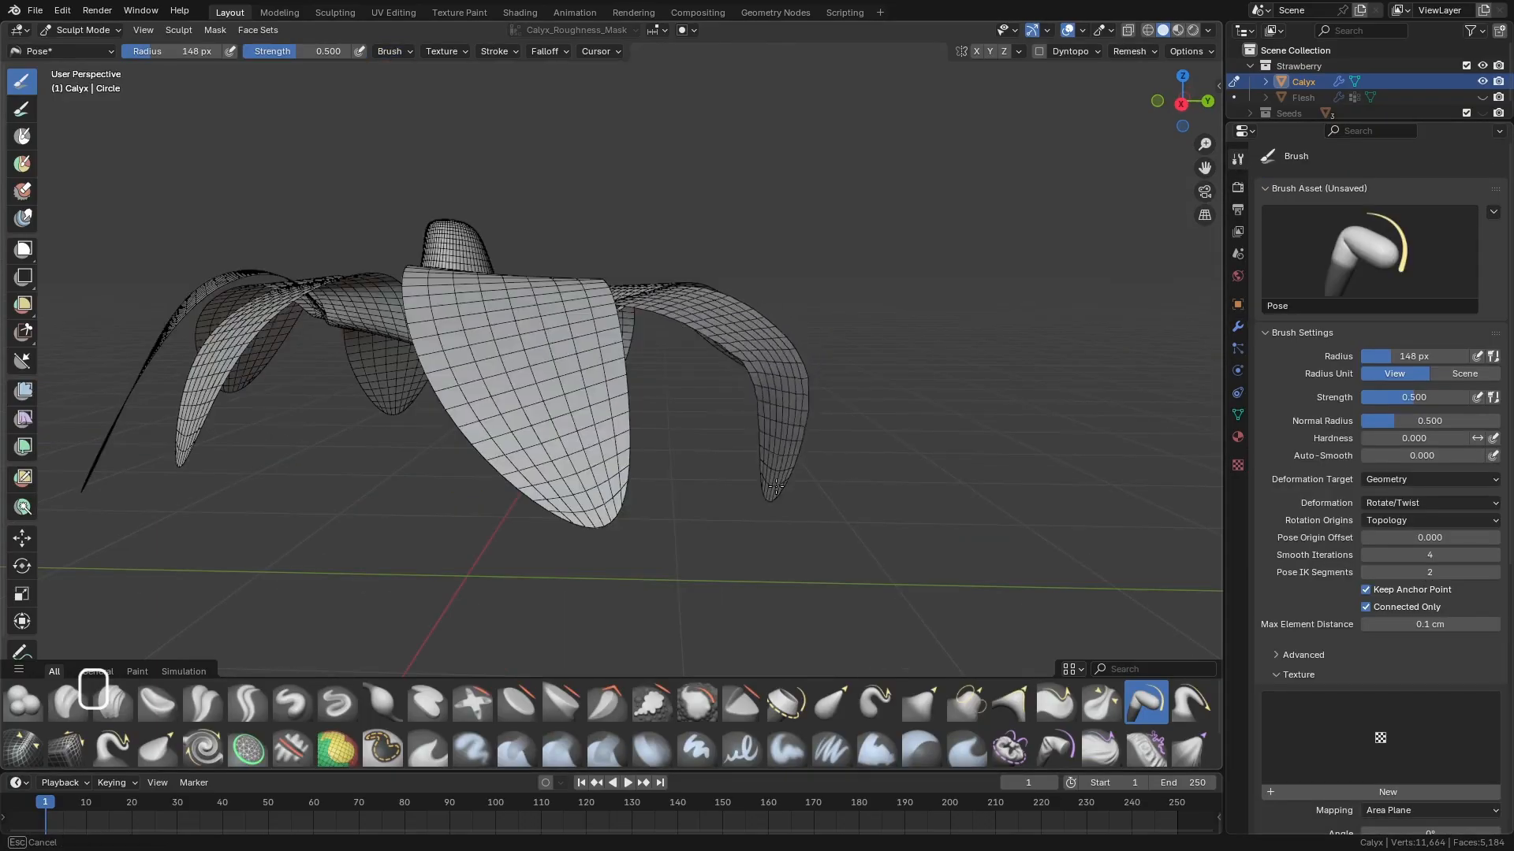
# Bend several calyx petals individually from their tips with the Pose brush at a 148 px radius and 0.500 strength.
pyautogui.moveTo(778, 557); pyautogui.dragTo(659, 541, button='middle')
pyautogui.moveTo(783, 461)
pyautogui.mouseDown()
pyautogui.moveTo(839, 473)
pyautogui.moveTo(805, 500)
pyautogui.mouseUp()
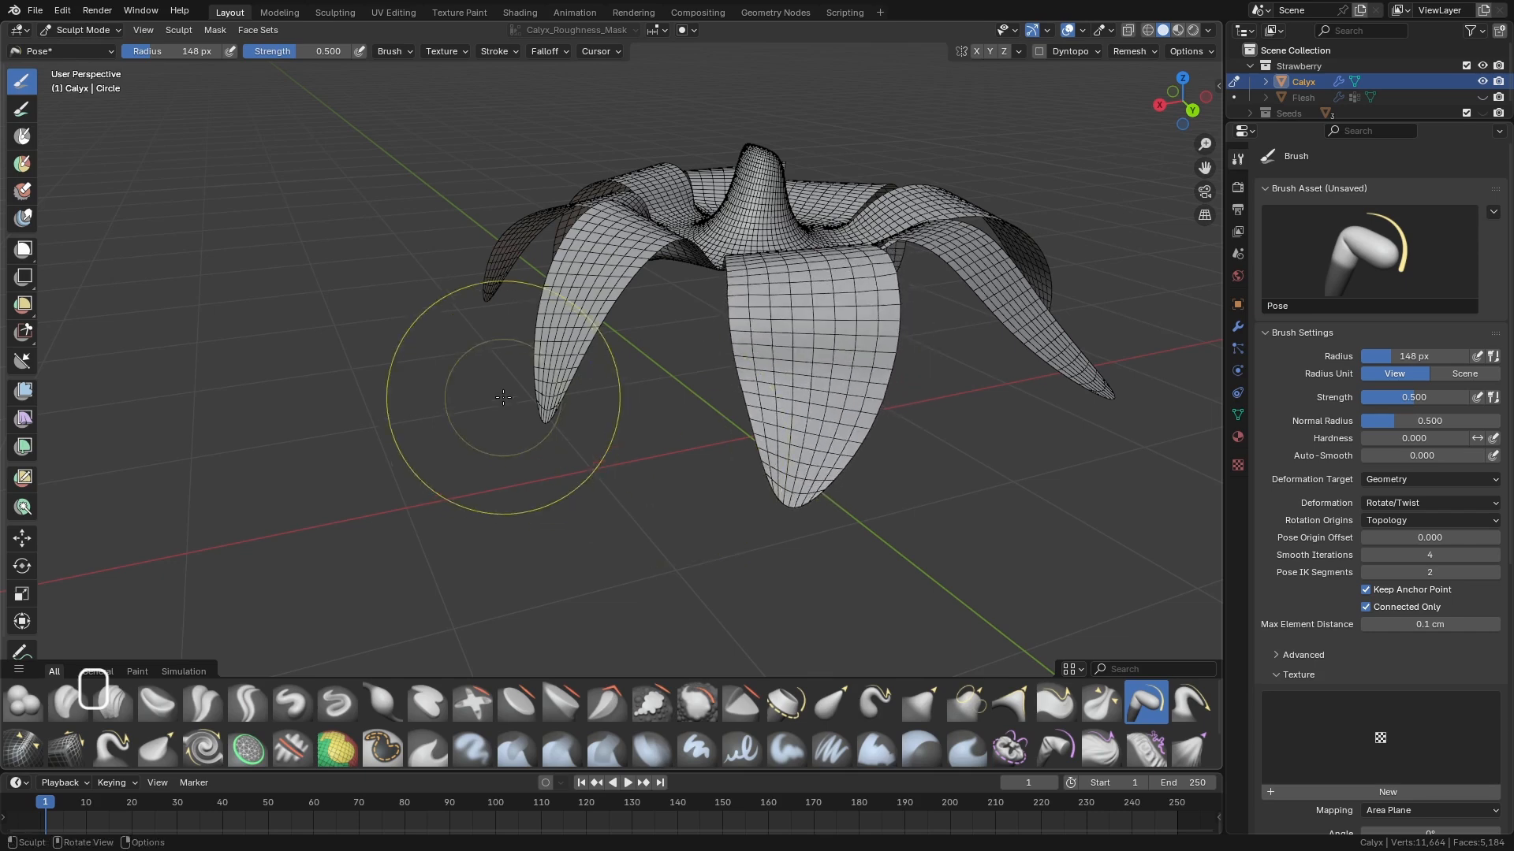
pyautogui.moveTo(568, 394); pyautogui.dragTo(566, 319)
pyautogui.moveTo(556, 339); pyautogui.dragTo(444, 409, button='middle')
pyautogui.moveTo(443, 409); pyautogui.dragTo(462, 426)
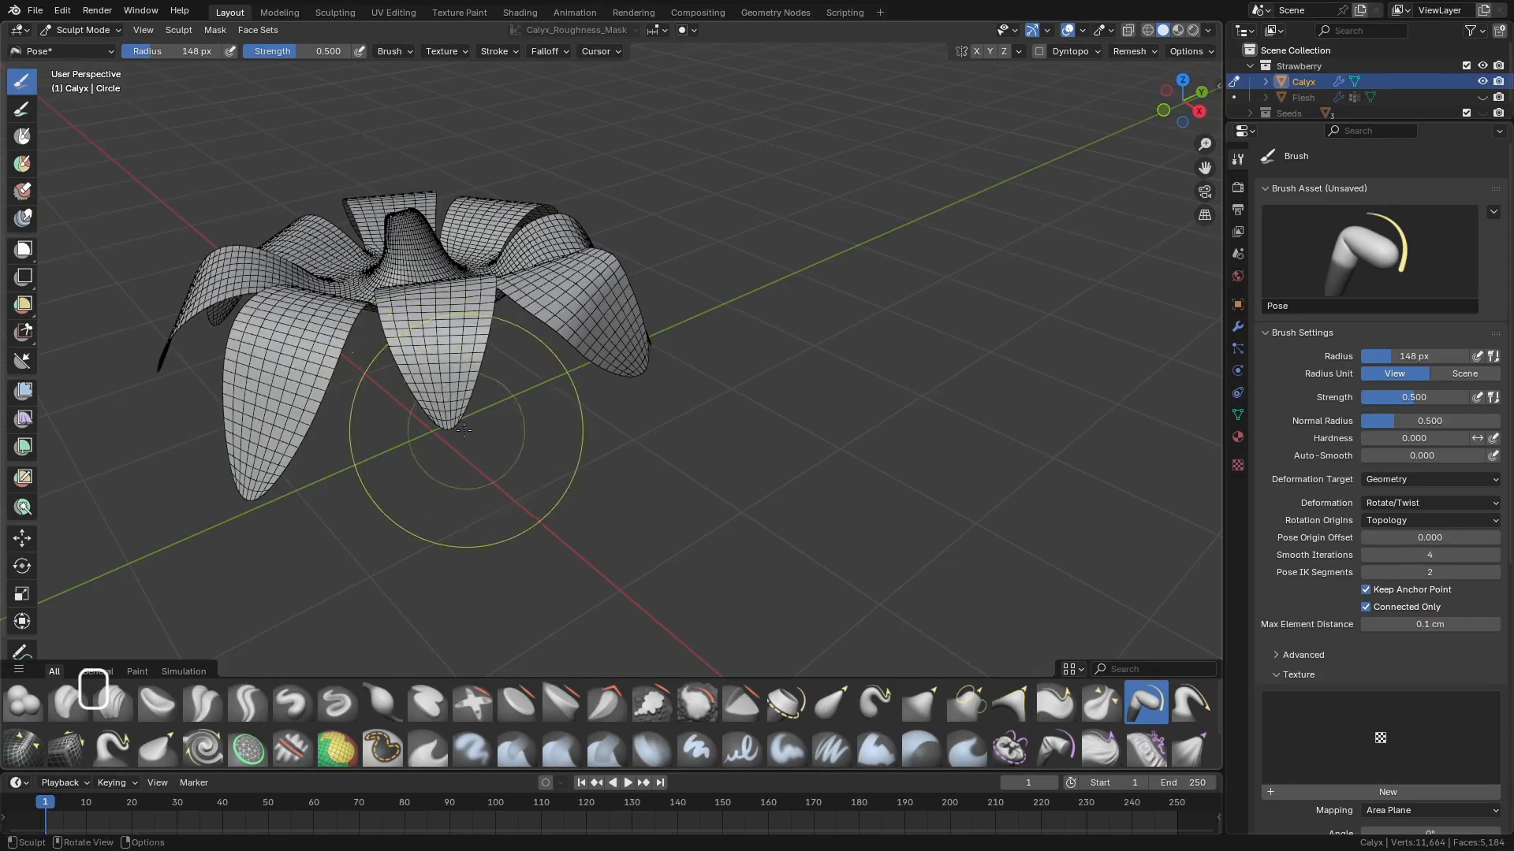
pyautogui.scroll(-2, 505, 432)
pyautogui.moveTo(465, 433)
pyautogui.mouseDown(button='middle')
pyautogui.moveTo(505, 433)
pyautogui.moveTo(371, 433)
pyautogui.mouseUp(button='middle')
pyautogui.moveTo(345, 490); pyautogui.dragTo(347, 473)
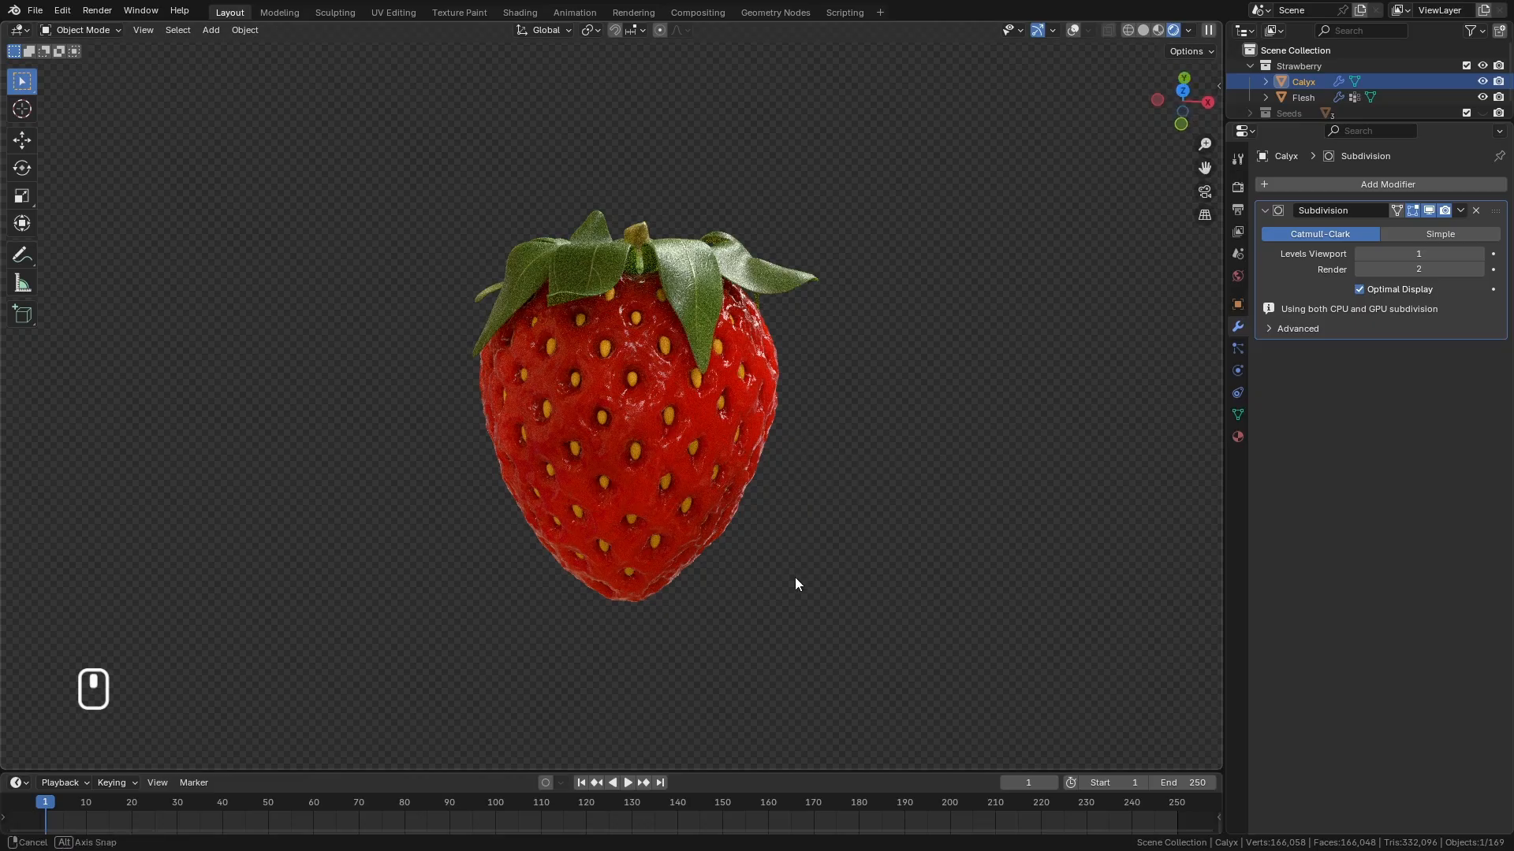
# View the rendered strawberry's calyx, then enlarge the object list and select the Flesh object to show its modifiers.
pyautogui.moveTo(795, 577); pyautogui.dragTo(825, 508, button='middle')
pyautogui.scroll(3, 621, 202)
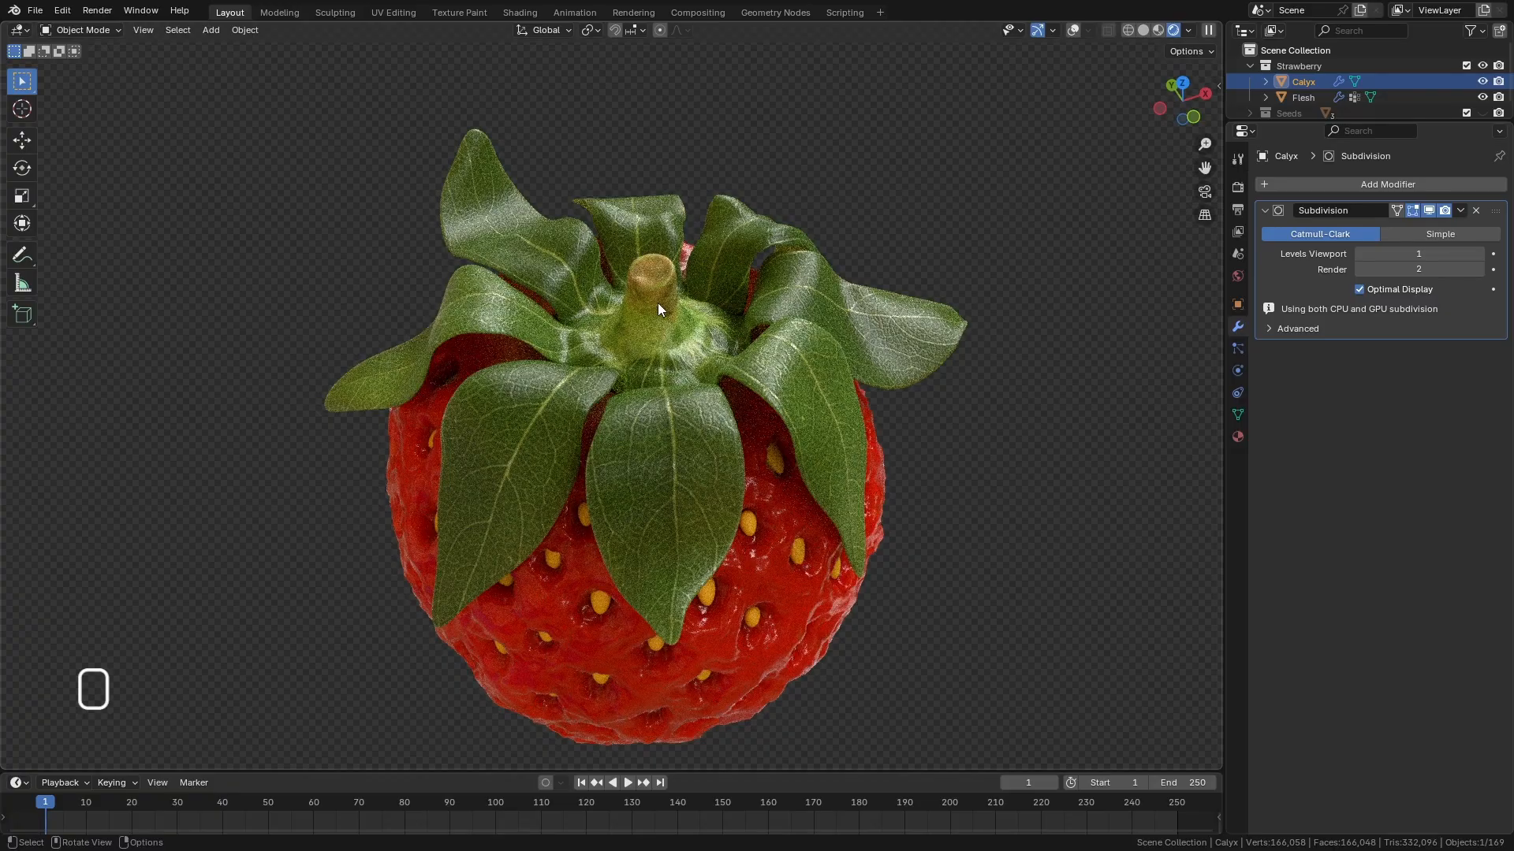
pyautogui.moveTo(692, 378); pyautogui.dragTo(776, 422, button='middle')
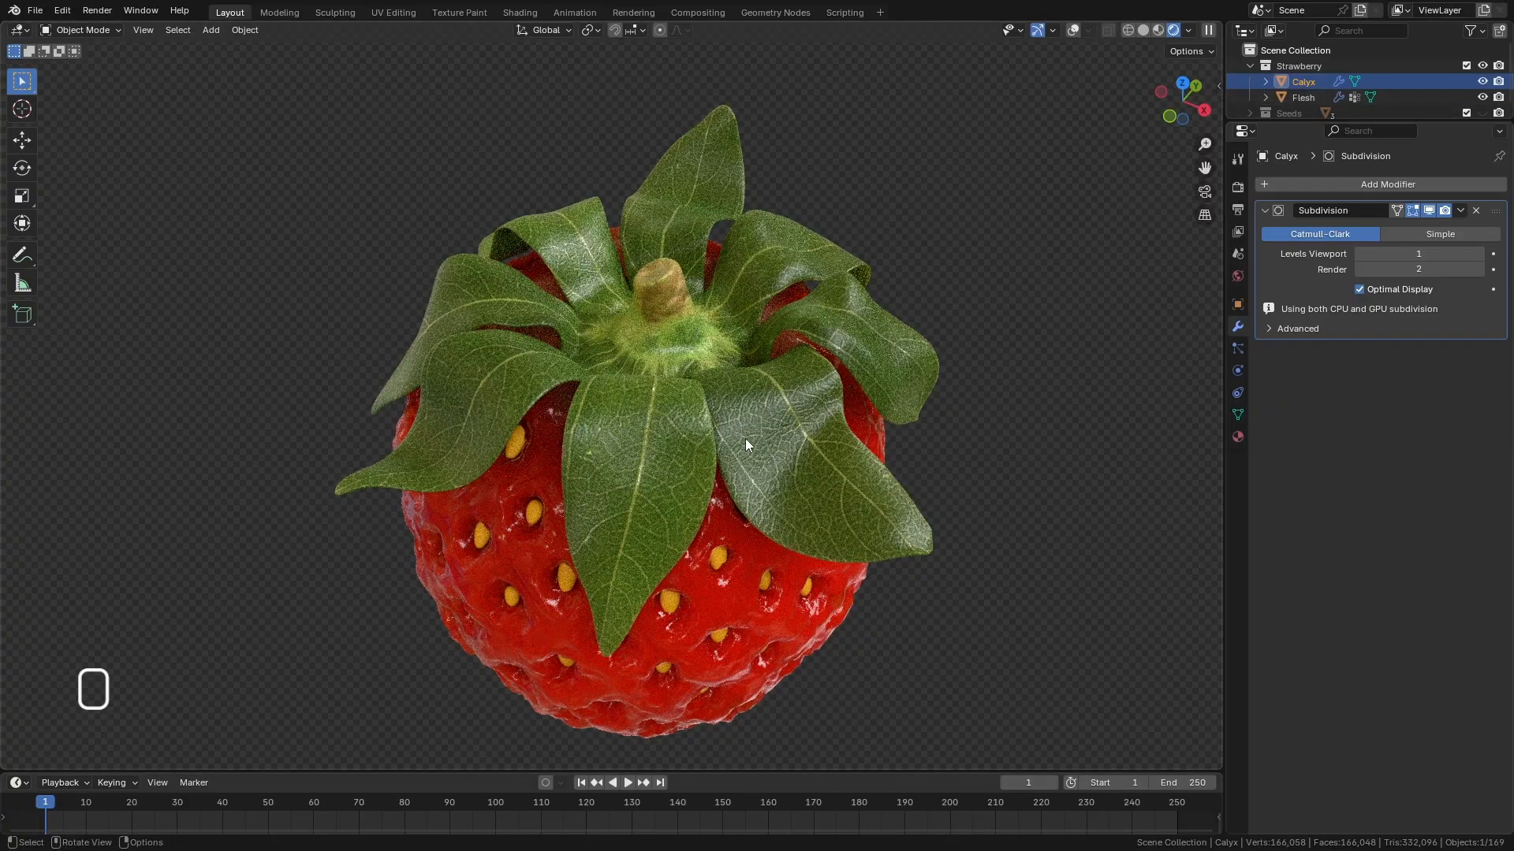
pyautogui.moveTo(1283, 122); pyautogui.dragTo(1283, 283)
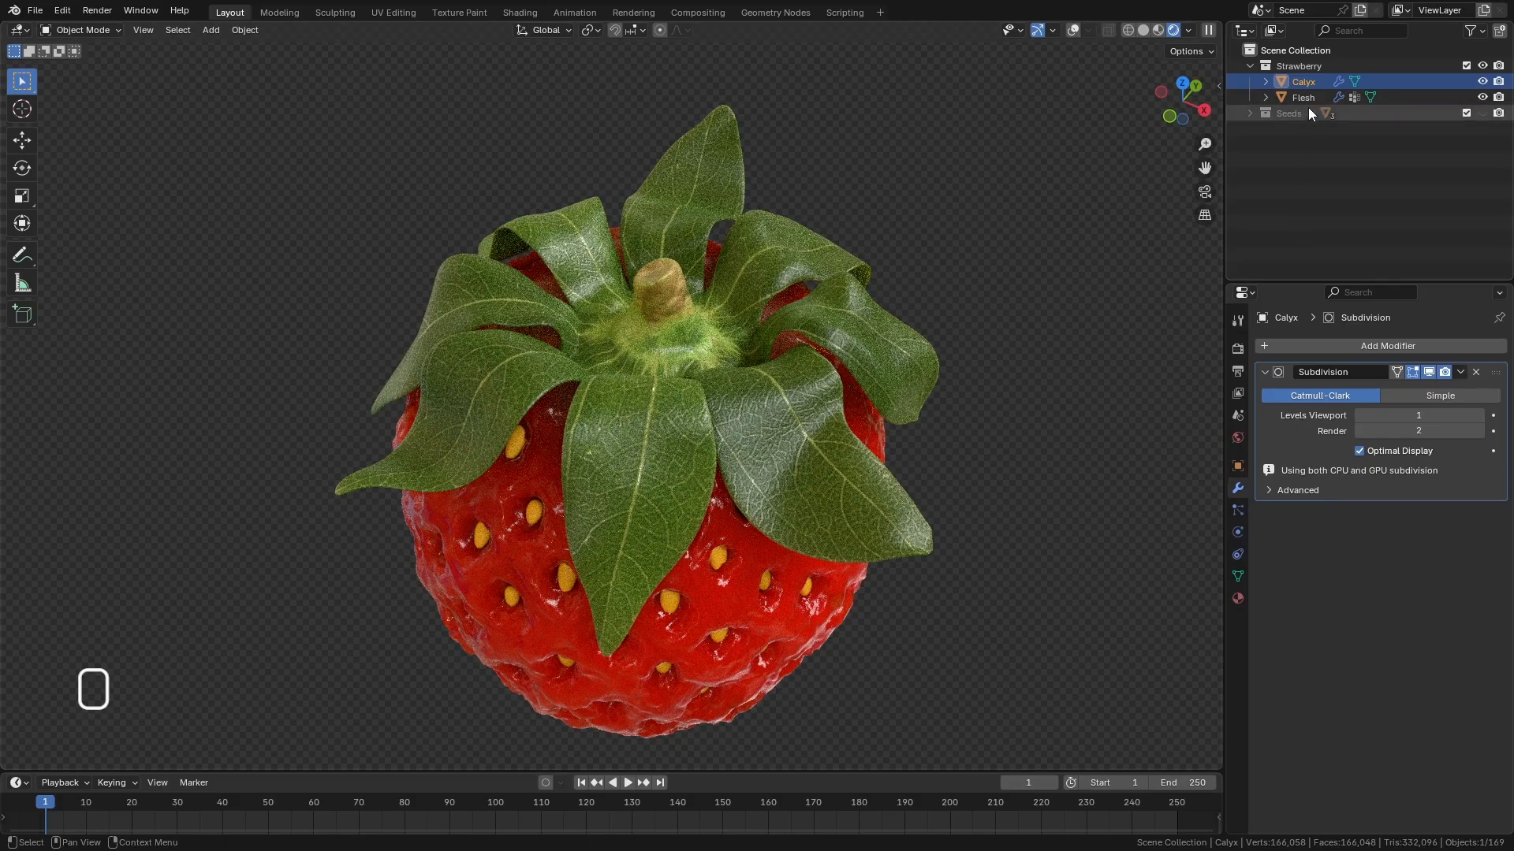
pyautogui.click(1305, 98)
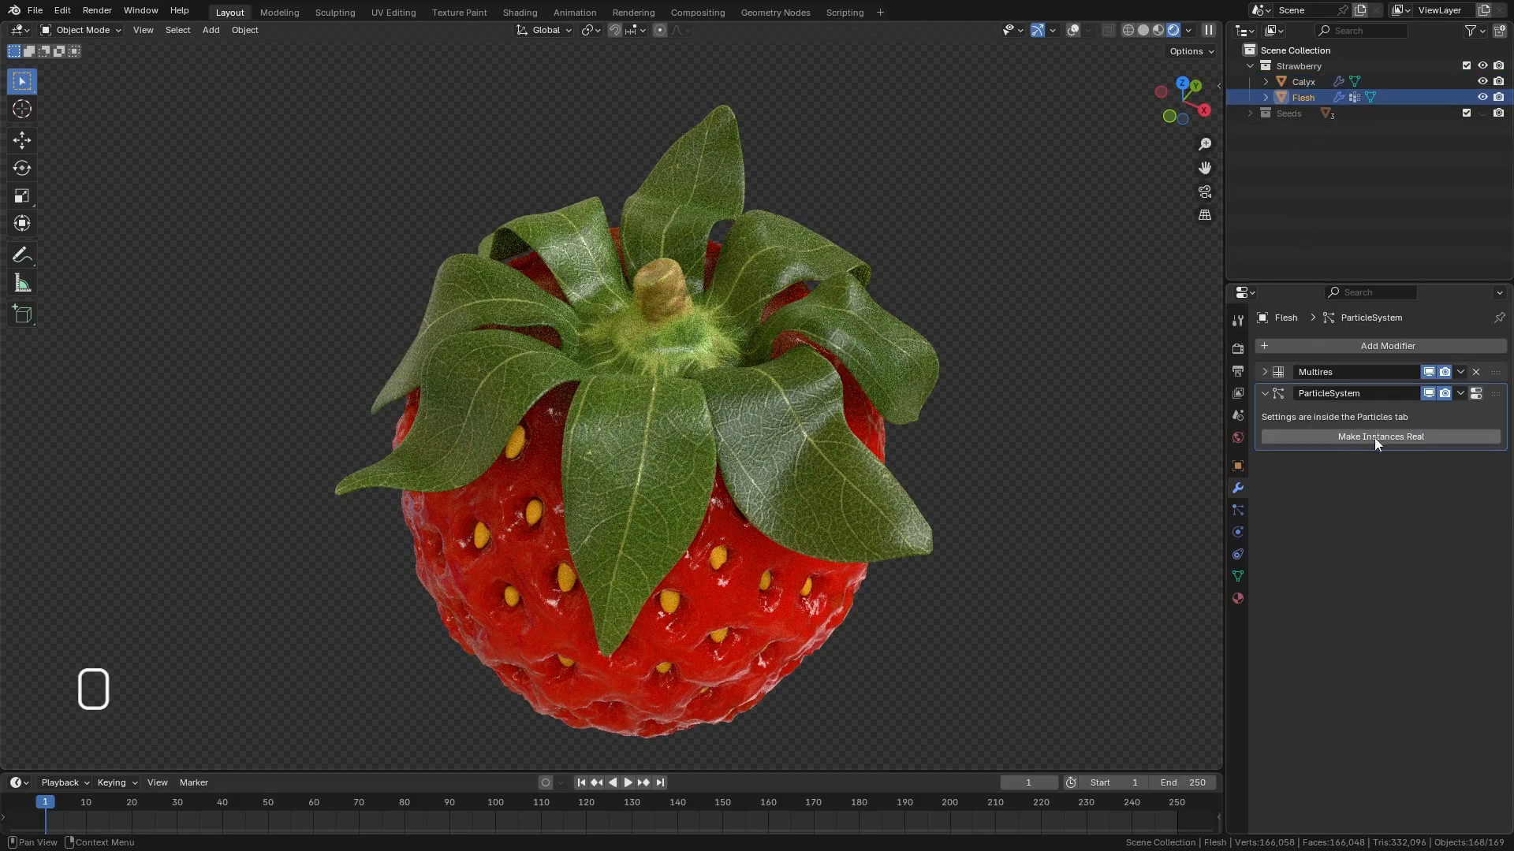
# Examine the rendered strawberry's seeds and flesh from the sides, and its calyx from above.
pyautogui.moveTo(552, 593); pyautogui.dragTo(599, 498, button='middle')
pyautogui.scroll(6, 642, 481)
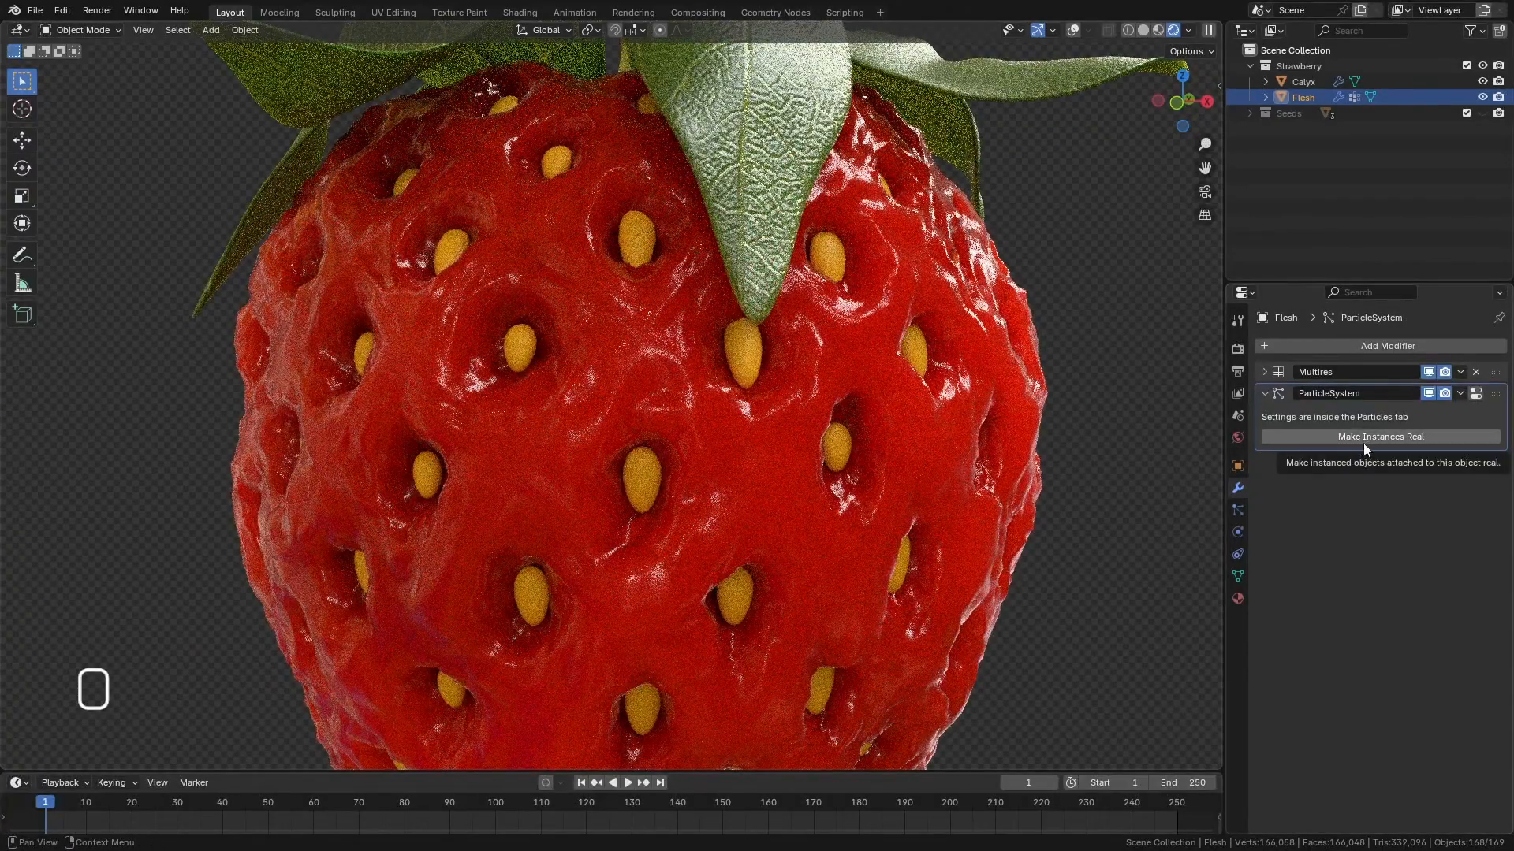
pyautogui.scroll(-3, 622, 258)
pyautogui.moveTo(631, 347); pyautogui.dragTo(571, 328, button='middle')
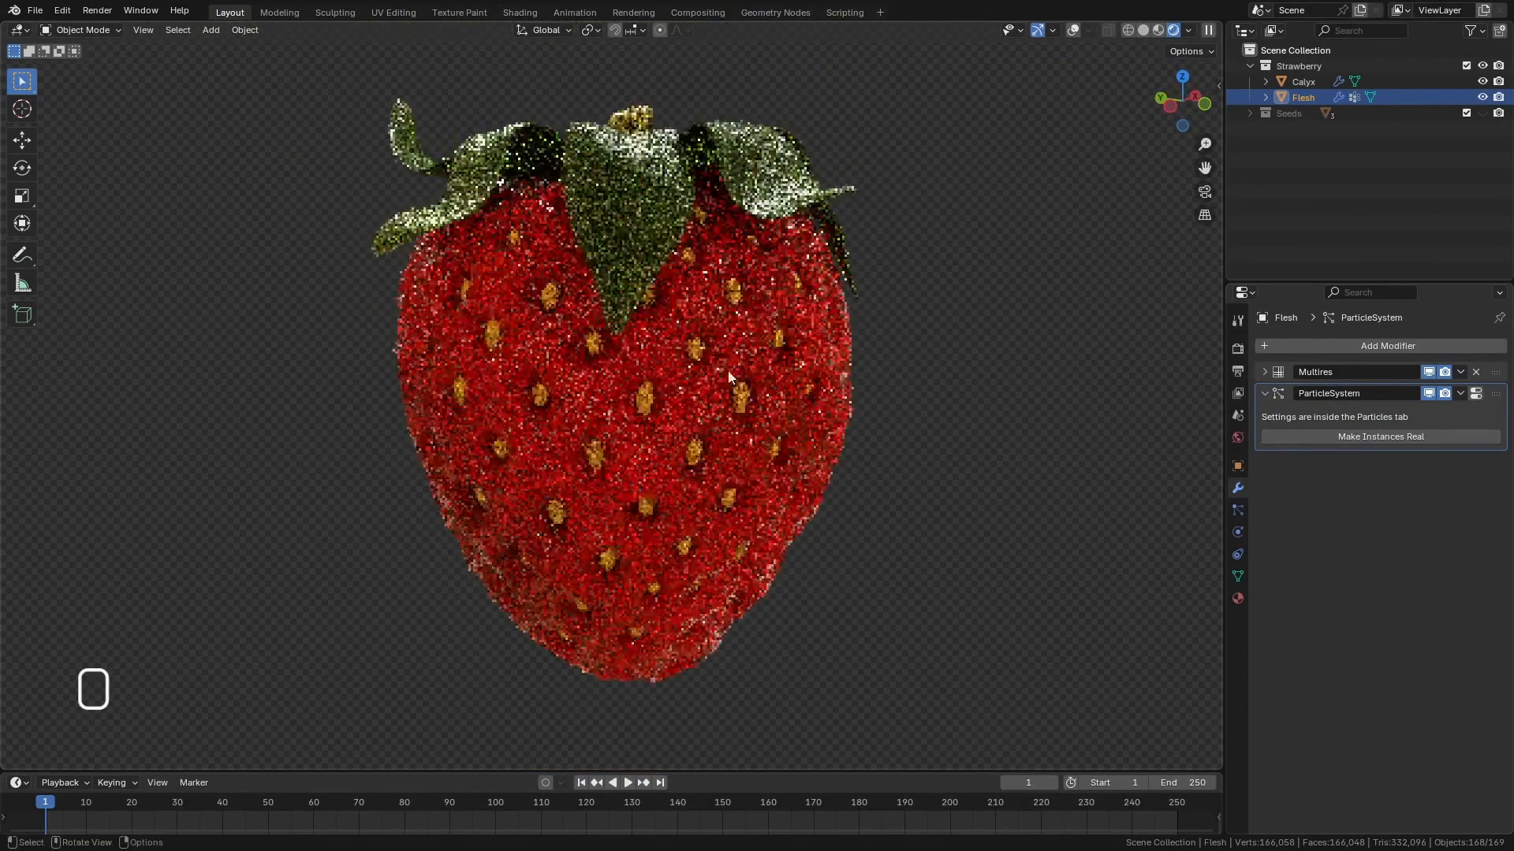
pyautogui.moveTo(666, 437)
pyautogui.mouseDown(button='middle')
pyautogui.moveTo(655, 399)
pyautogui.moveTo(669, 467)
pyautogui.mouseUp(button='middle')
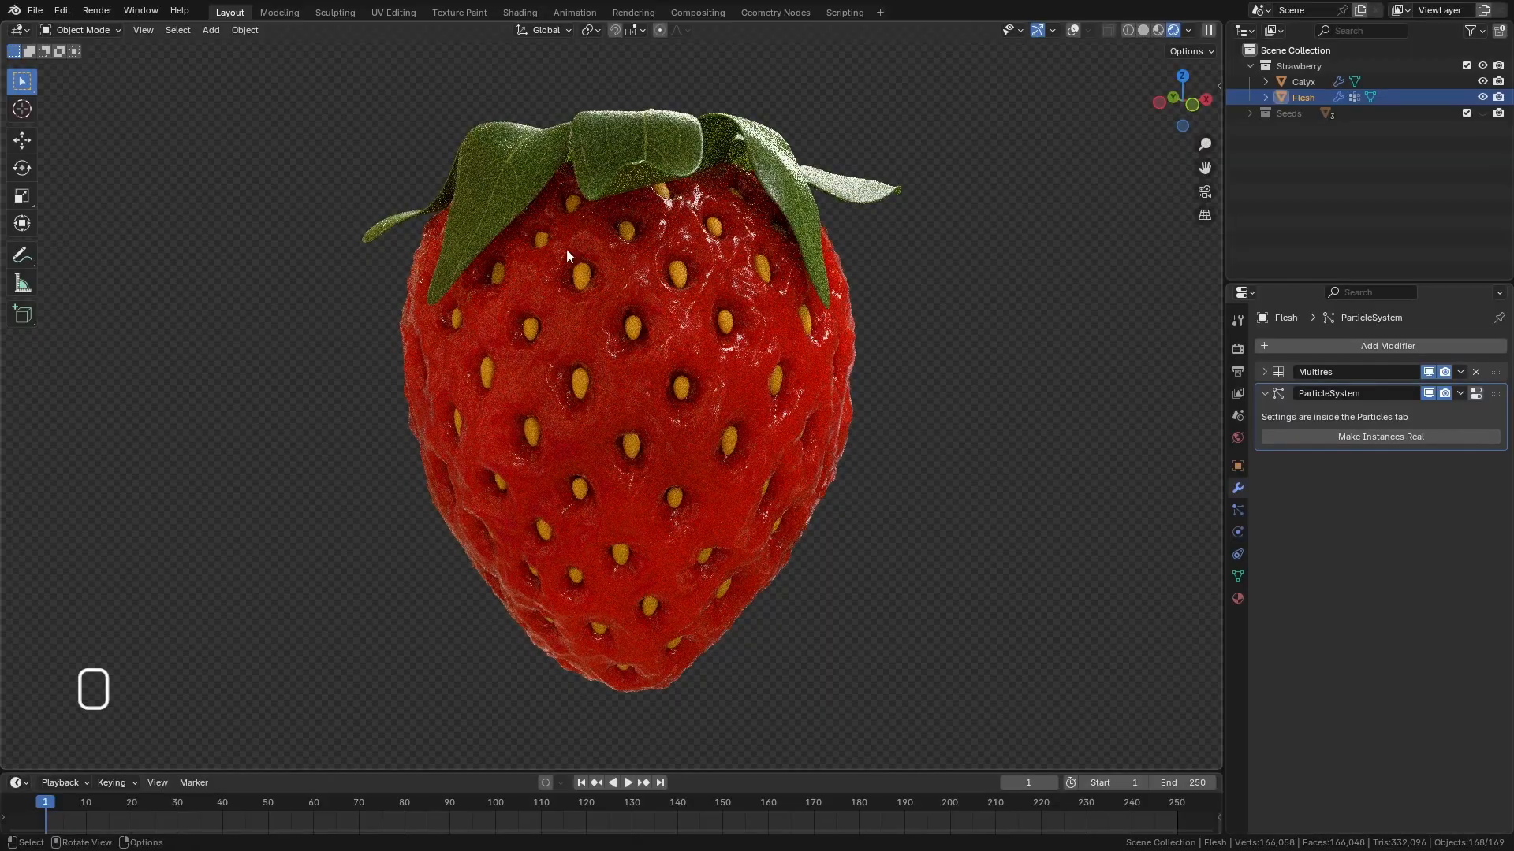
pyautogui.moveTo(724, 408); pyautogui.dragTo(782, 523, button='middle')
pyautogui.scroll(-2, 782, 522)
pyautogui.scroll(4, 728, 296)
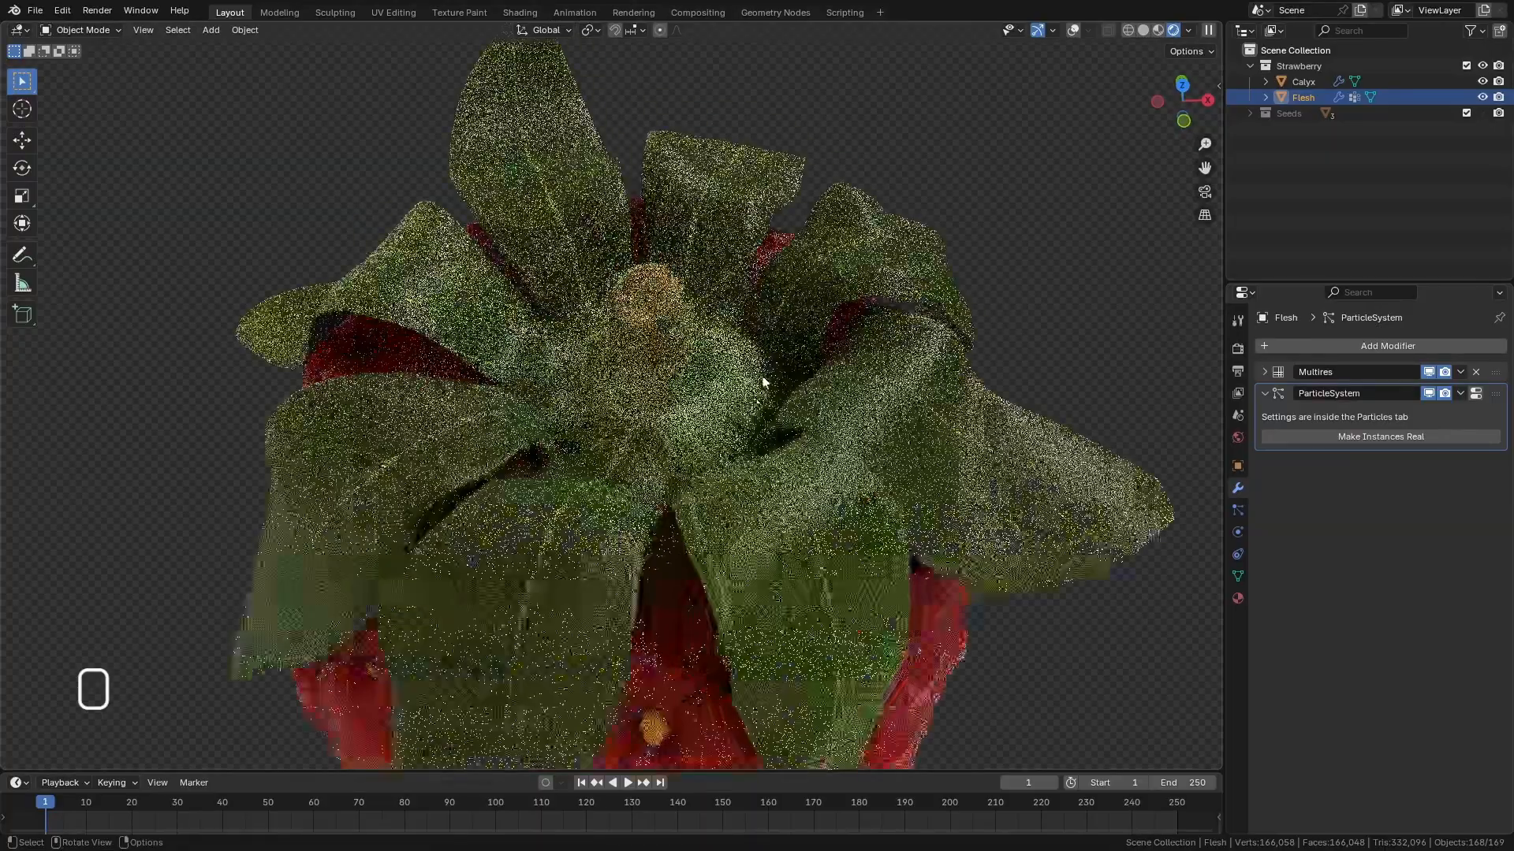
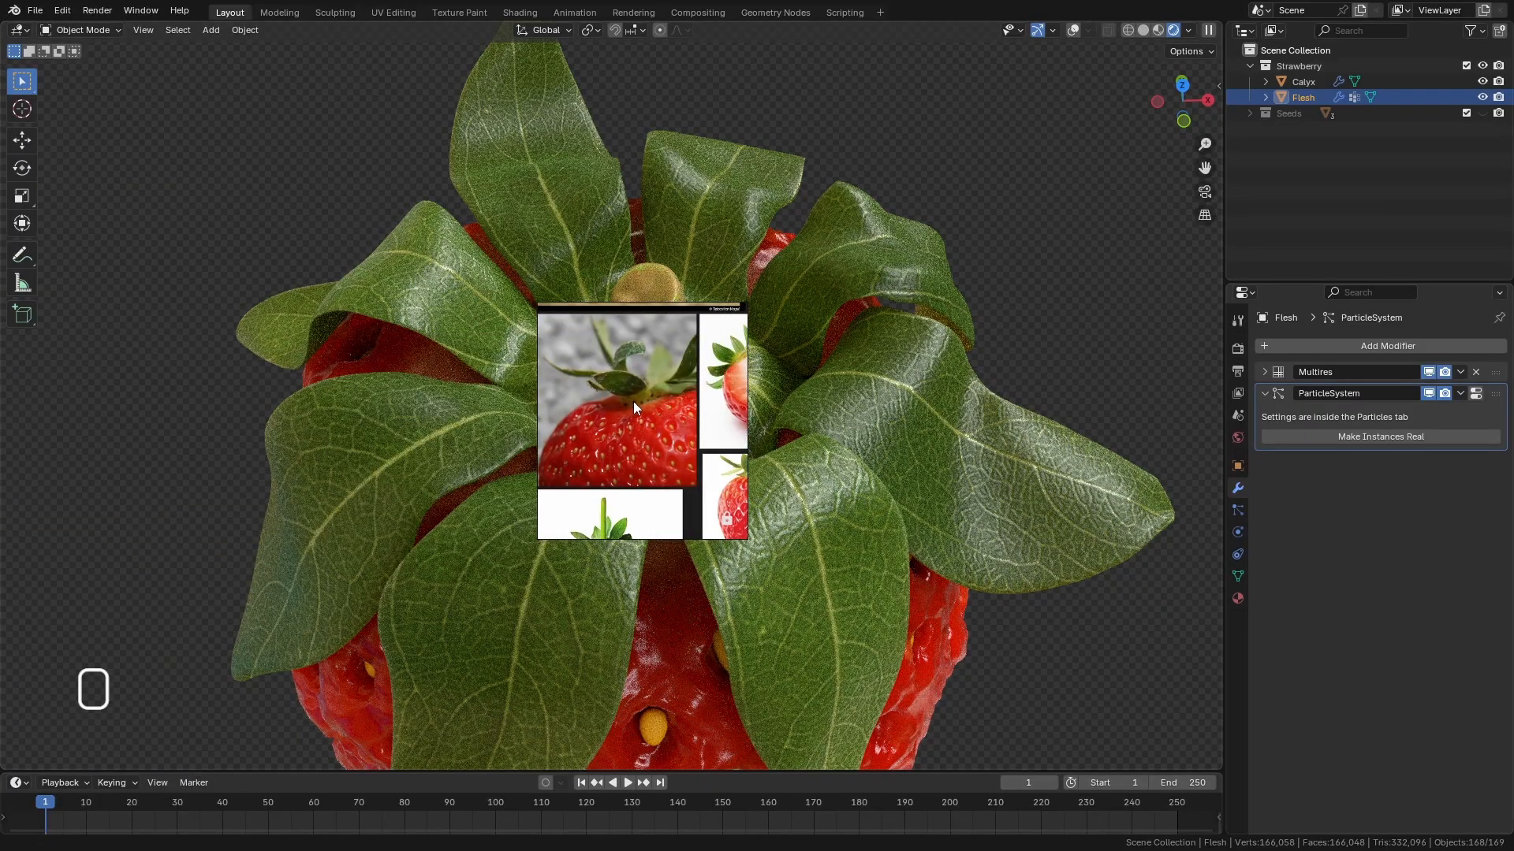
# Maximize the strawberry reference image board and examine the close-up photo of the calyx and stem.
pyautogui.hotkey('ctrl', 'f')
pyautogui.scroll(-2, 675, 484)
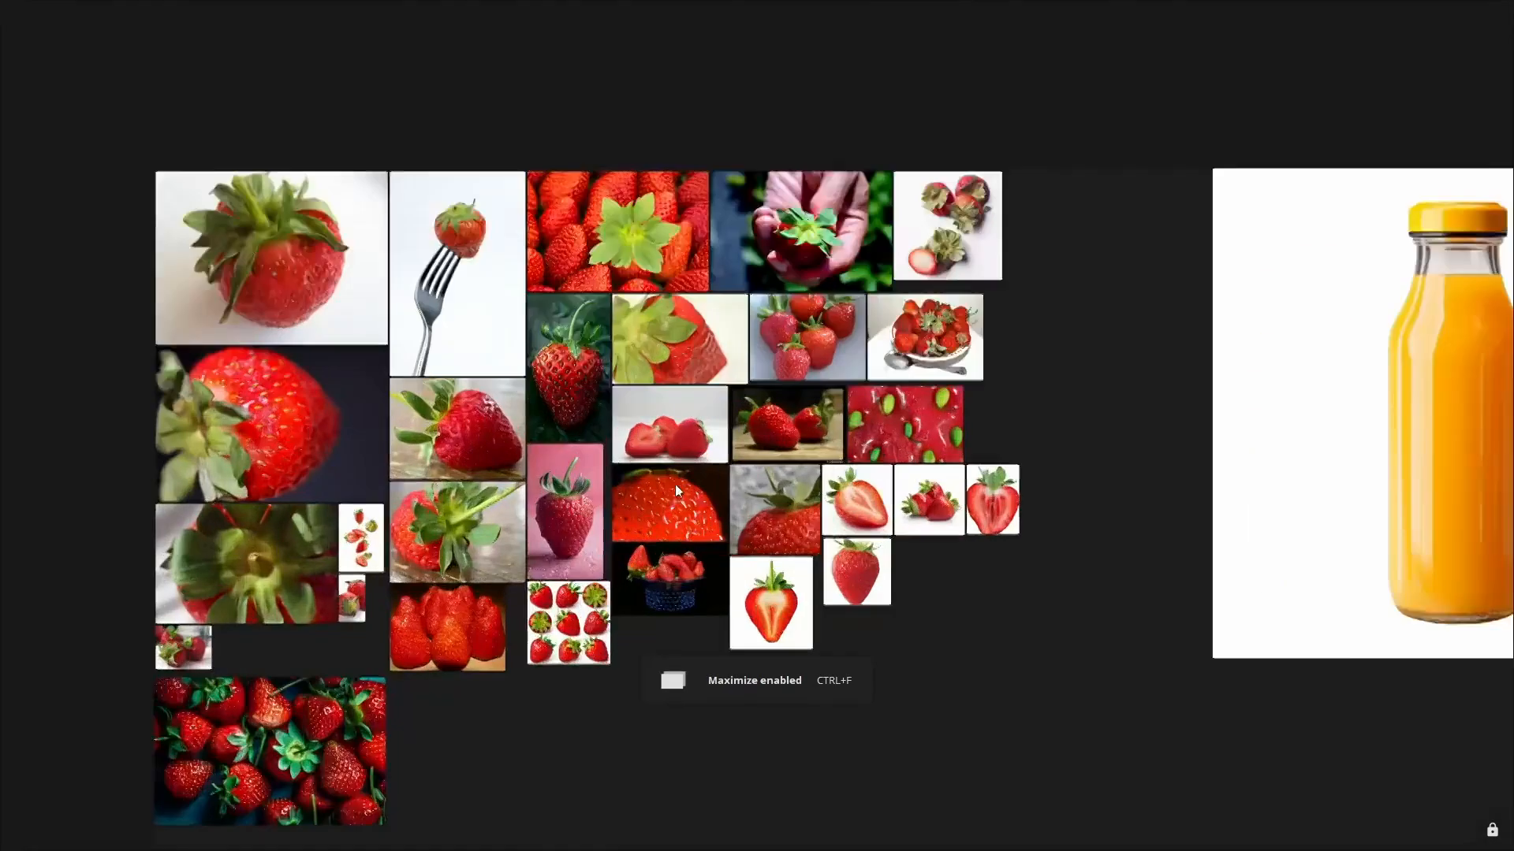
pyautogui.scroll(3, 677, 477)
pyautogui.moveTo(621, 365); pyautogui.dragTo(891, 300, button='middle')
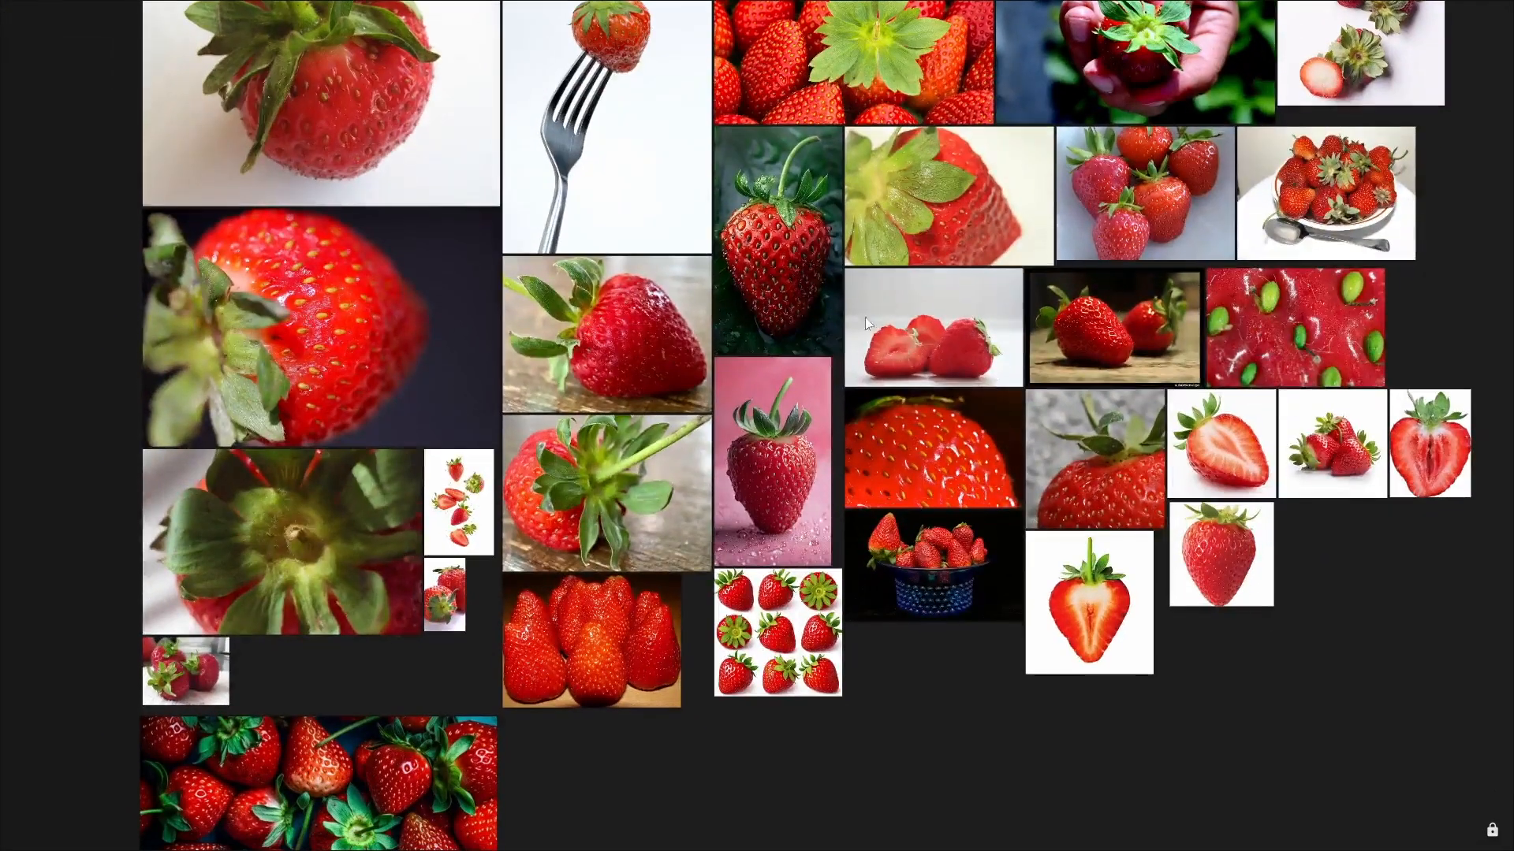
pyautogui.scroll(3, 598, 467)
pyautogui.scroll(4, 598, 466)
pyautogui.scroll(-5, 601, 539)
pyautogui.moveTo(664, 485); pyautogui.dragTo(555, 220, button='middle')
pyautogui.moveTo(327, 400); pyautogui.dragTo(603, 424, button='middle')
pyautogui.scroll(6, 489, 455)
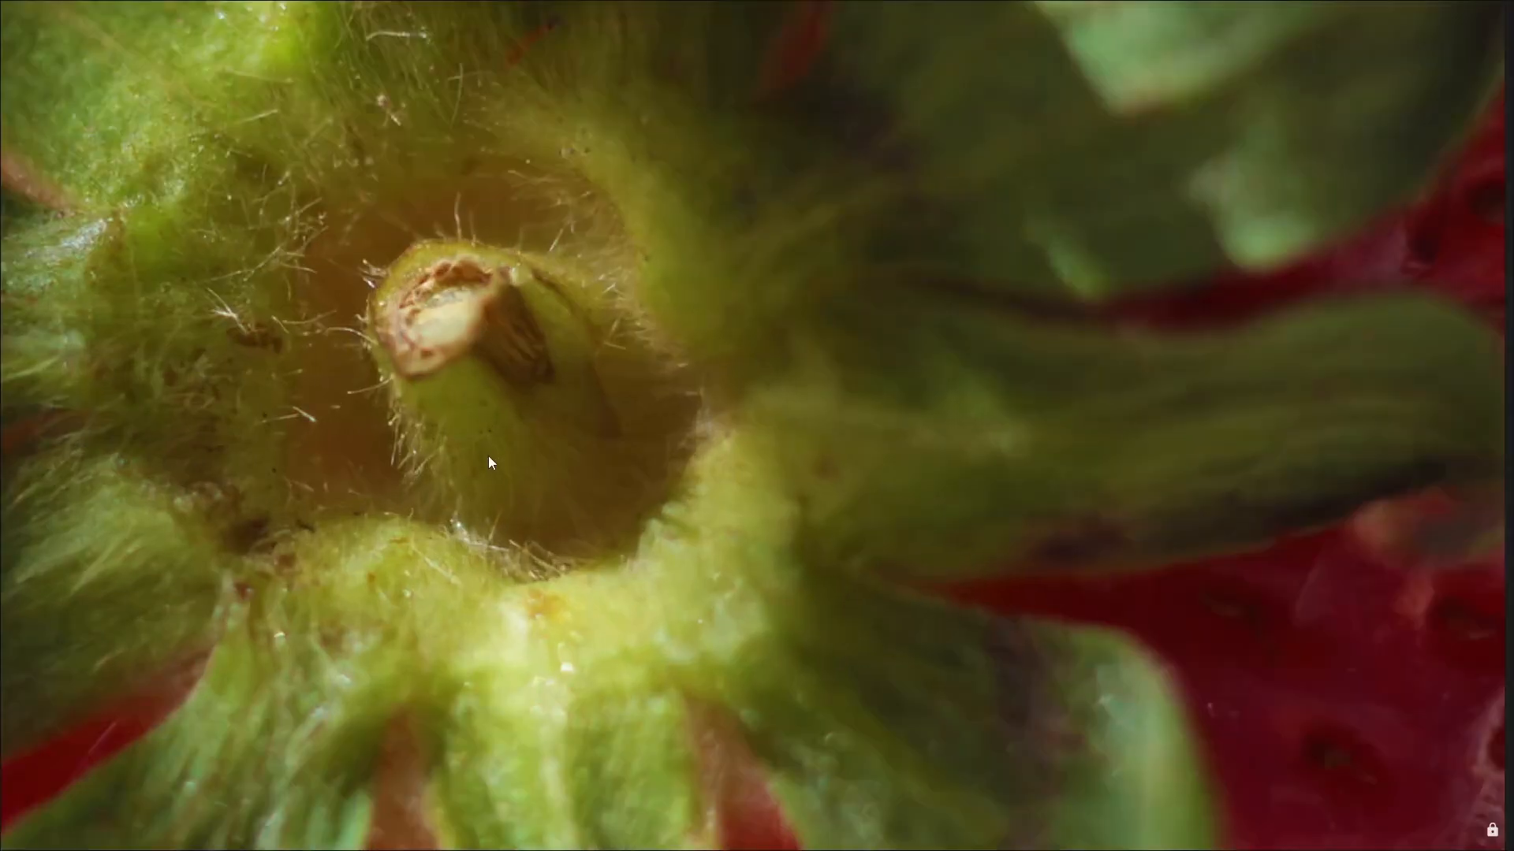
# Examine the stem and fuzzy calyx in the close-up reference photo, then return to the strawberry model in Blender.
pyautogui.moveTo(488, 455); pyautogui.dragTo(641, 480, button='middle')
pyautogui.scroll(-2, 508, 455)
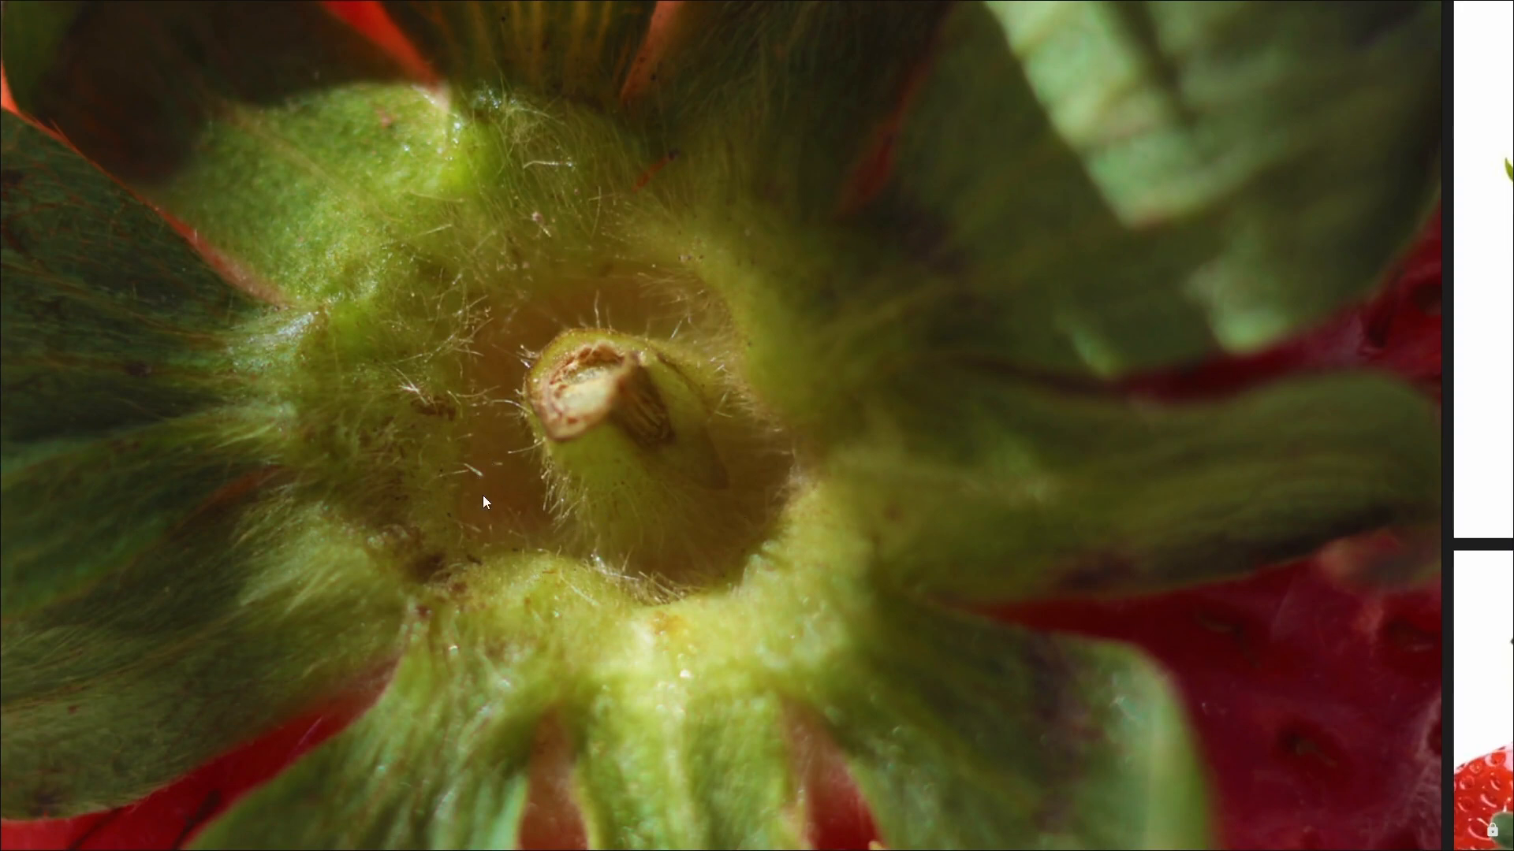
pyautogui.scroll(-6, 474, 471)
pyautogui.scroll(3, 495, 448)
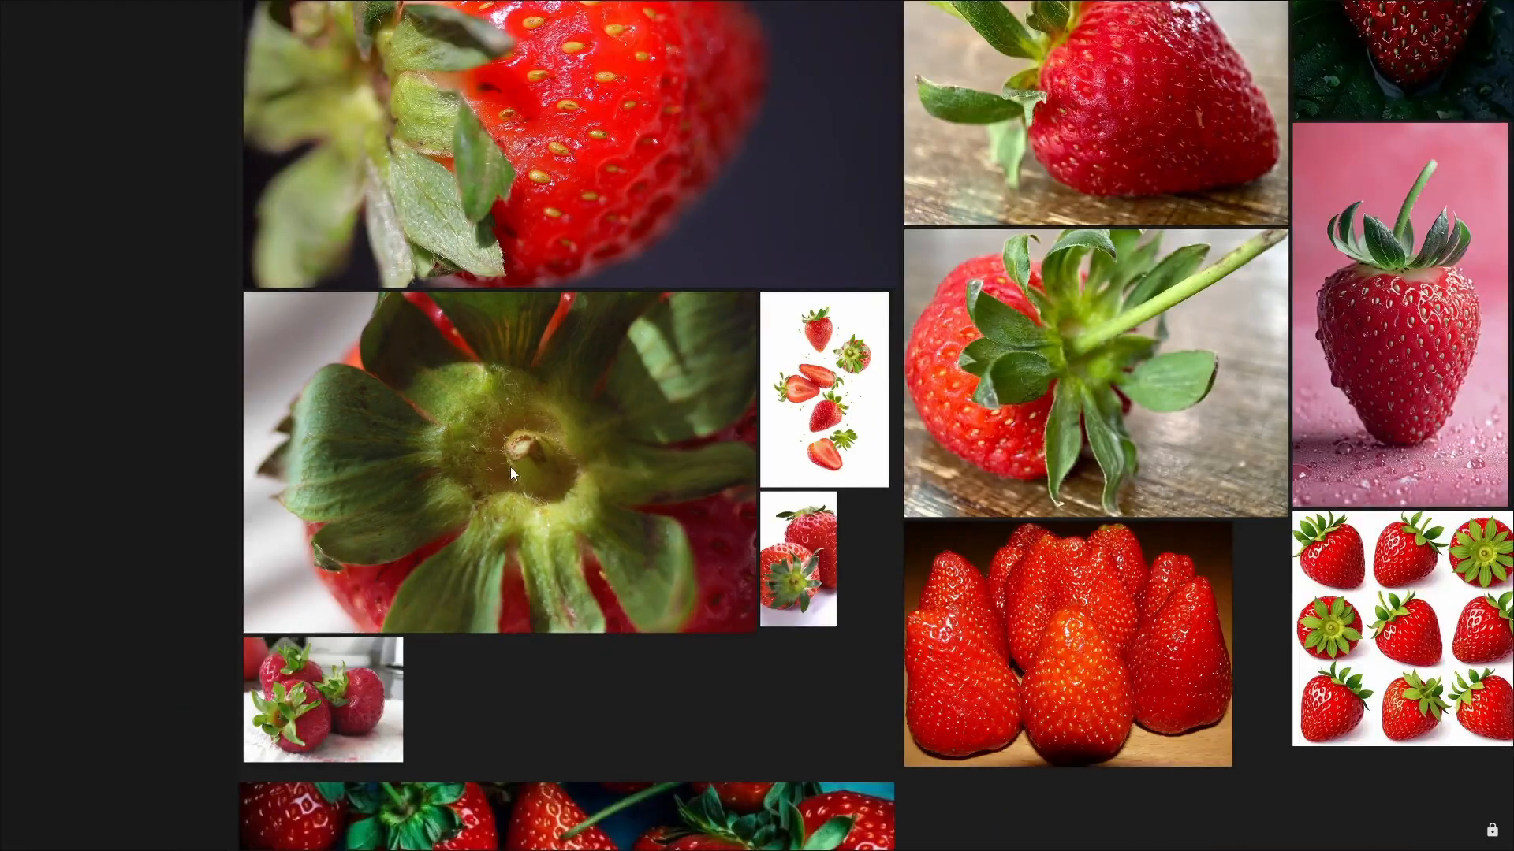
pyautogui.moveTo(520, 436); pyautogui.dragTo(559, 454, button='middle')
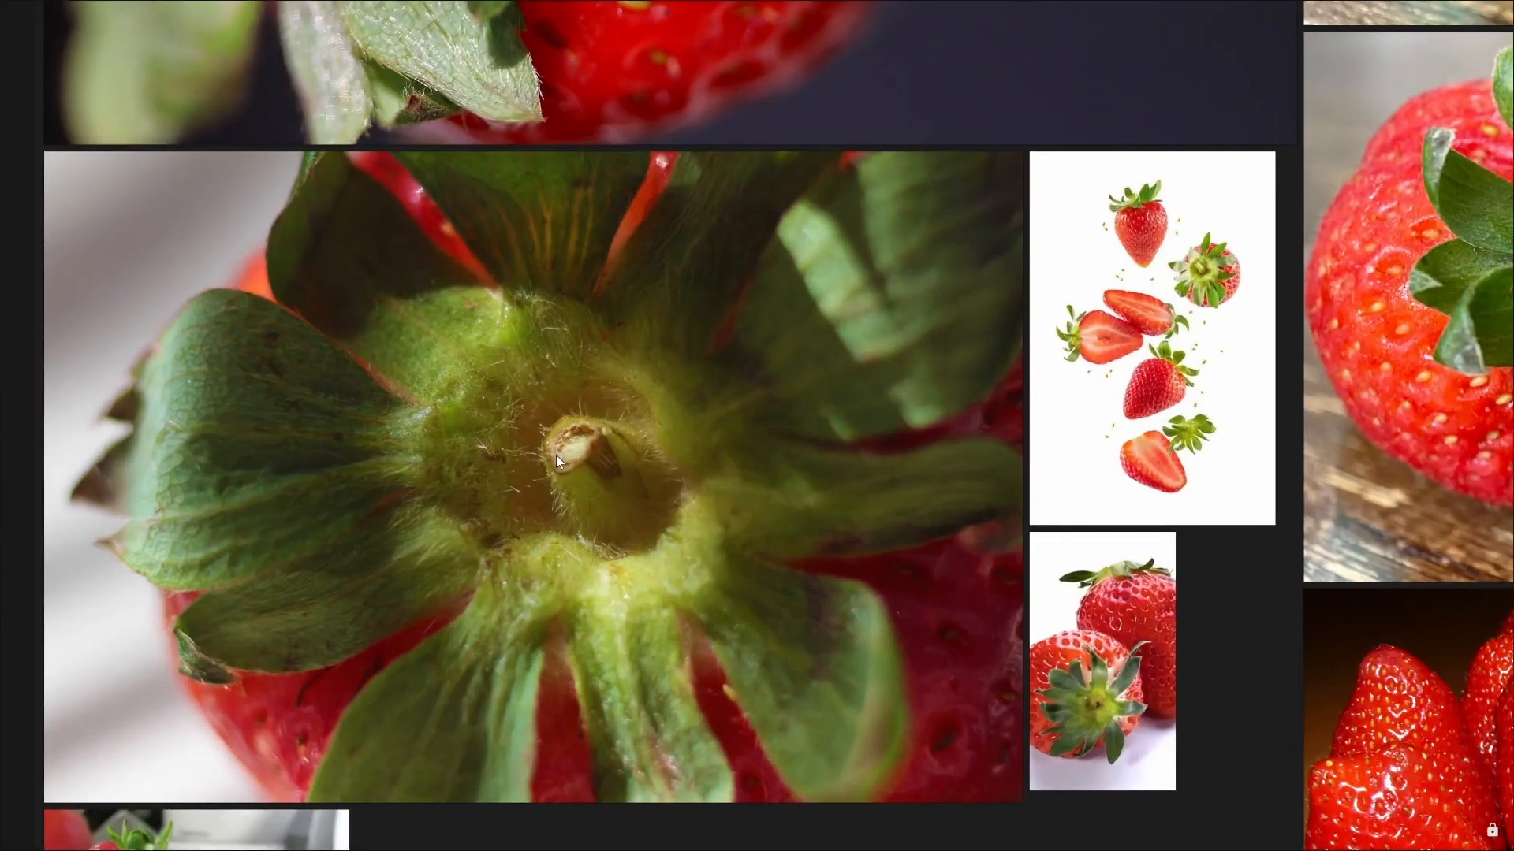
pyautogui.hotkey('ctrl', 'f')
pyautogui.moveTo(556, 455); pyautogui.dragTo(640, 399, button='middle')
pyautogui.scroll(-2, 654, 389)
pyautogui.hotkey('ctrl', 'shift', 'a')
pyautogui.moveTo(654, 418); pyautogui.dragTo(688, 443)
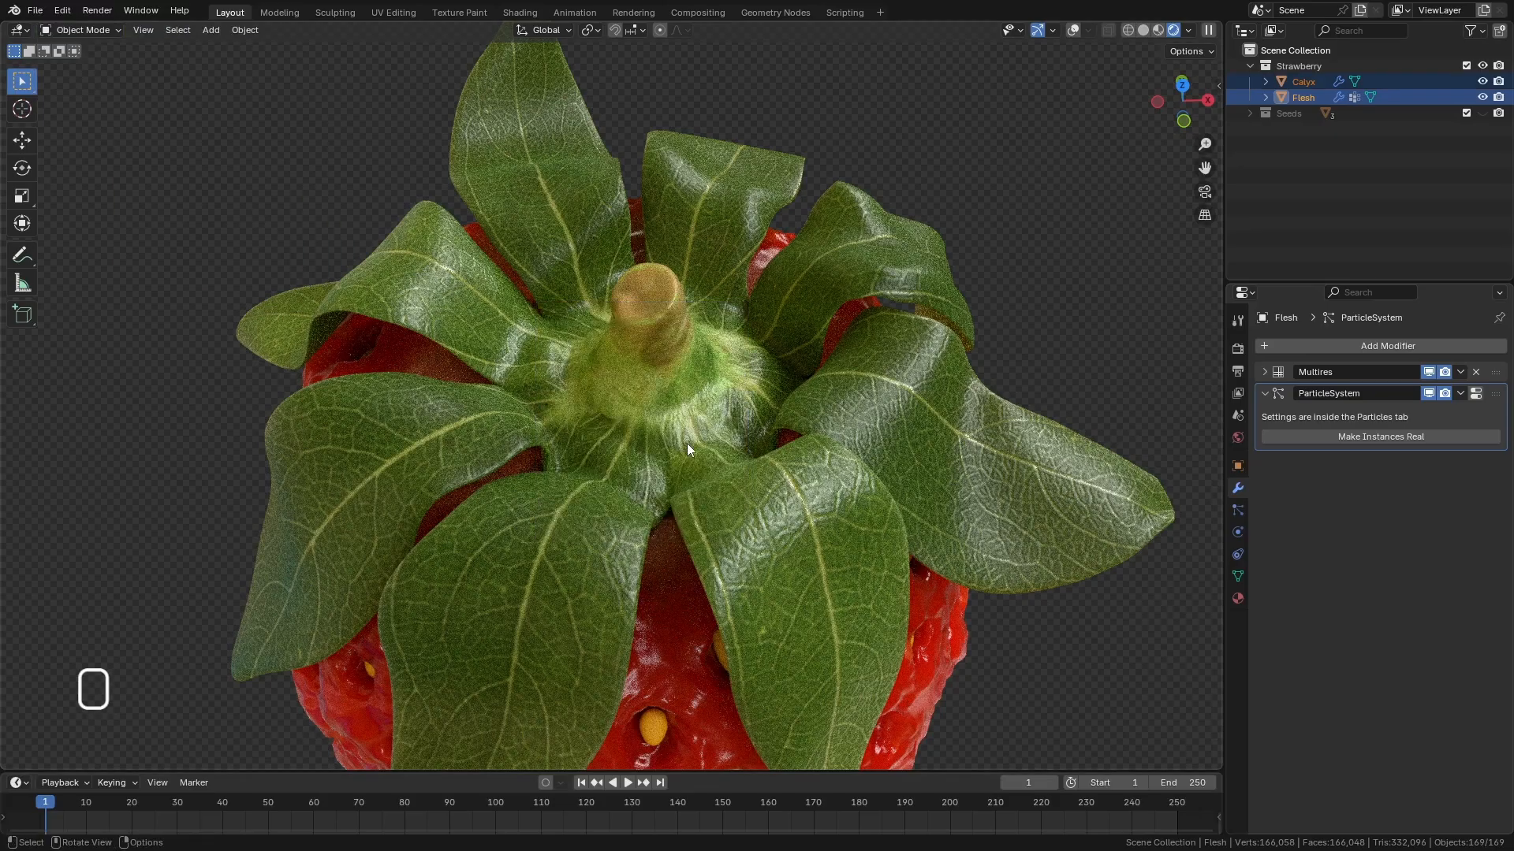
# Select the Calyx object, show the strawberry in material preview shading, and hide the Flesh object.
pyautogui.click(825, 301)
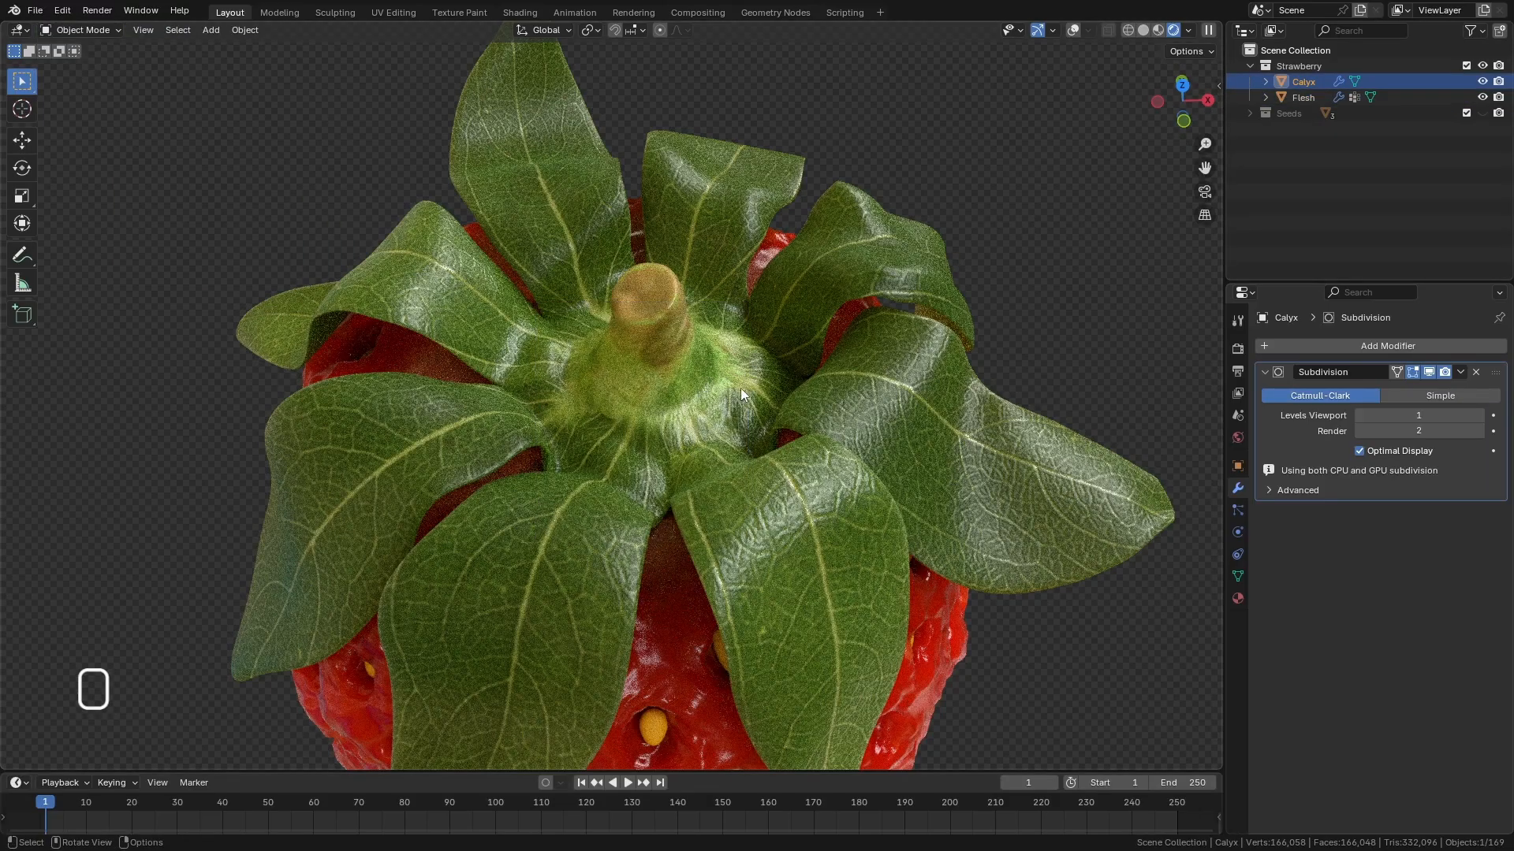
pyautogui.moveTo(740, 388)
pyautogui.mouseDown(button='middle')
pyautogui.moveTo(735, 331)
pyautogui.moveTo(745, 387)
pyautogui.mouseUp(button='middle')
pyautogui.scroll(-2, 607, 294)
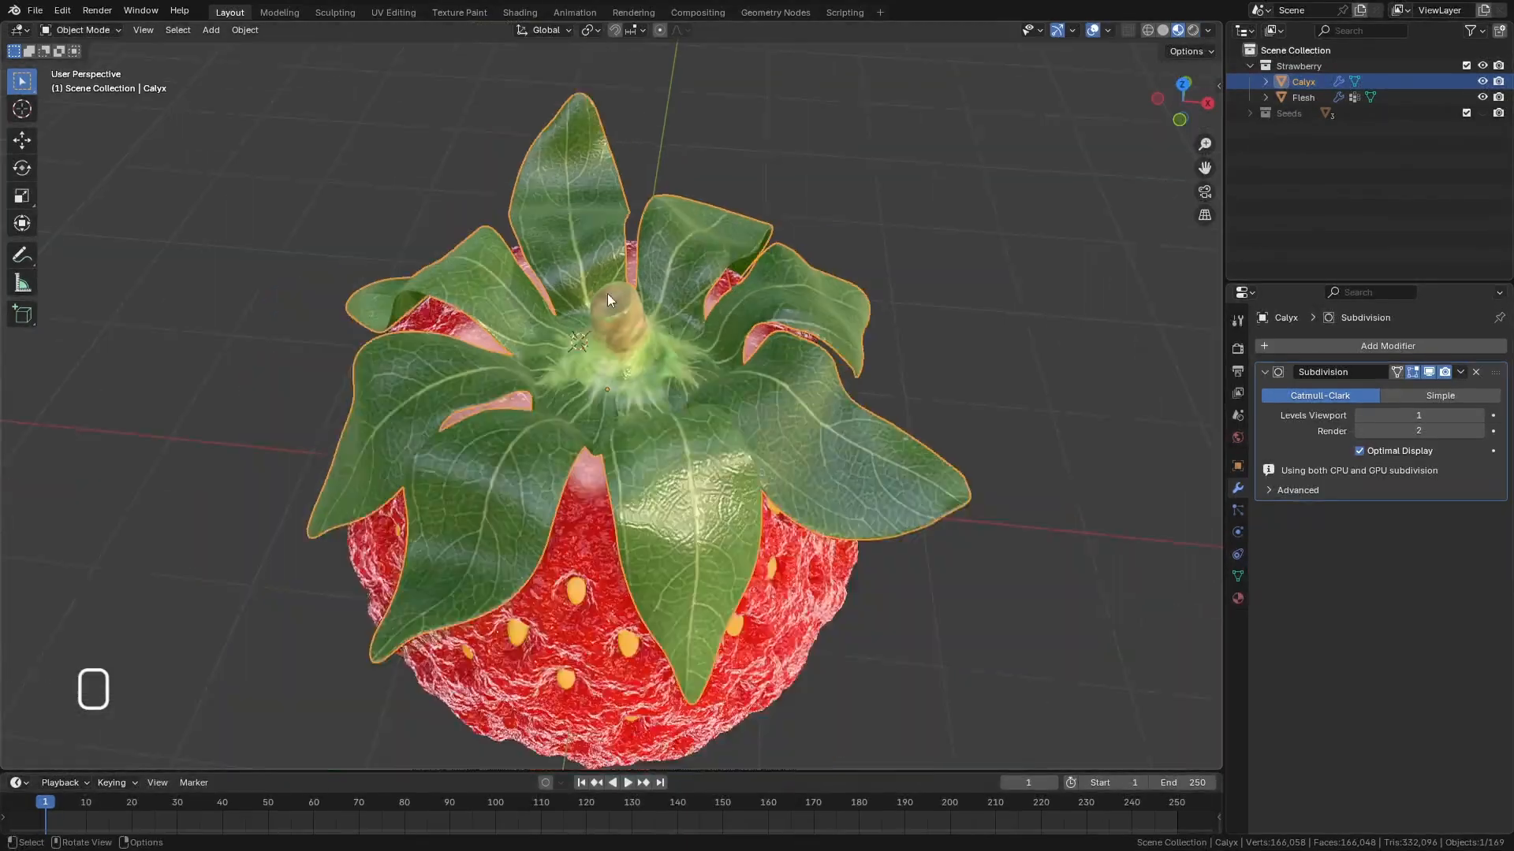
pyautogui.scroll(-3, 607, 294)
pyautogui.moveTo(651, 365); pyautogui.dragTo(723, 382, button='middle')
pyautogui.scroll(4, 678, 399)
pyautogui.click(1482, 97)
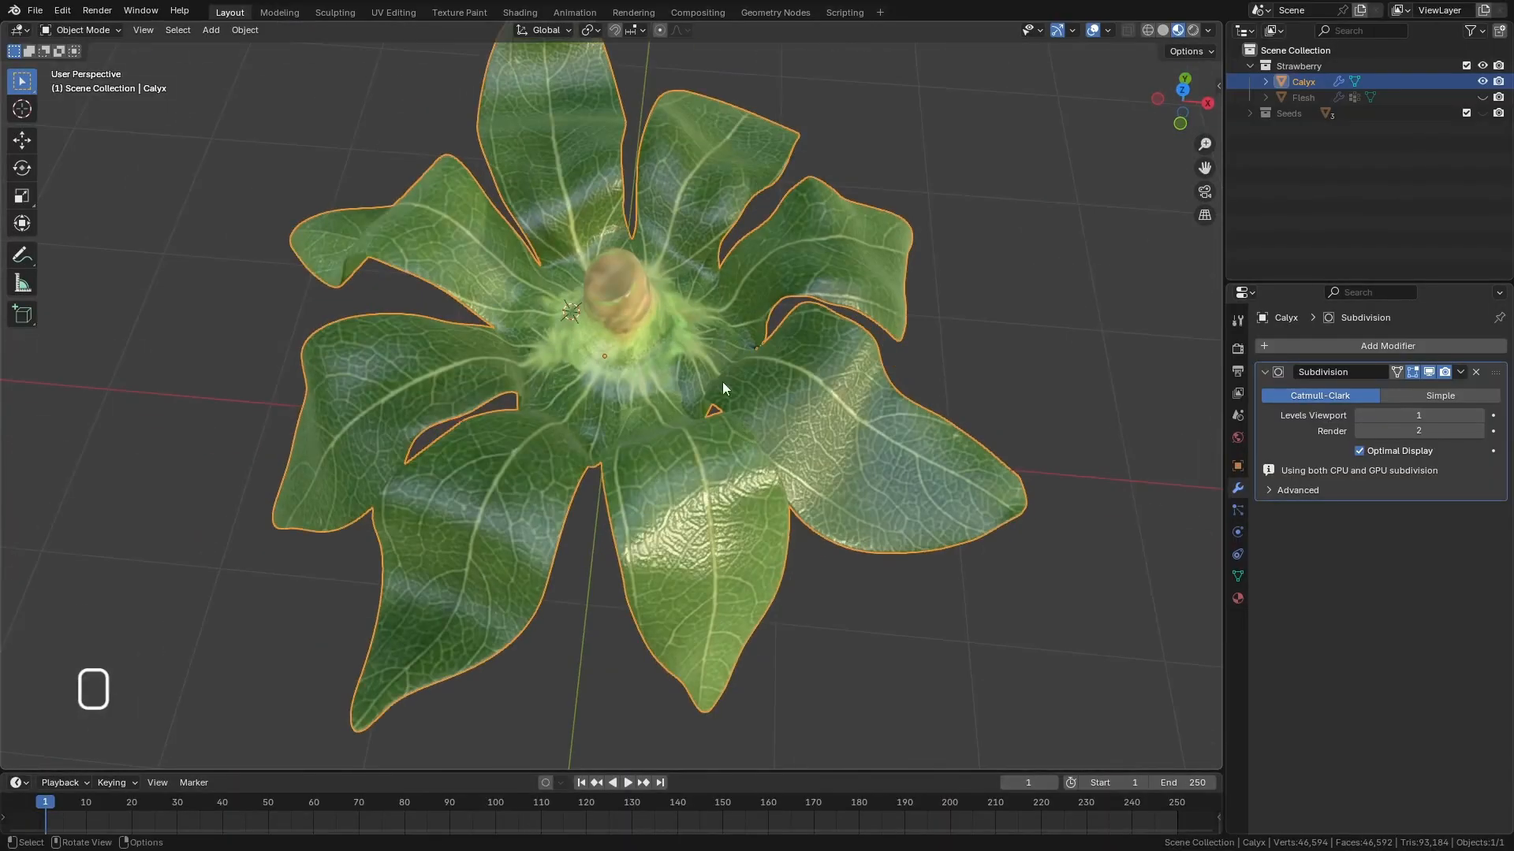
# Add fur to the Calyx object with the Quick Fur effect.
pyautogui.scroll(2, 722, 383)
pyautogui.click(245, 31)
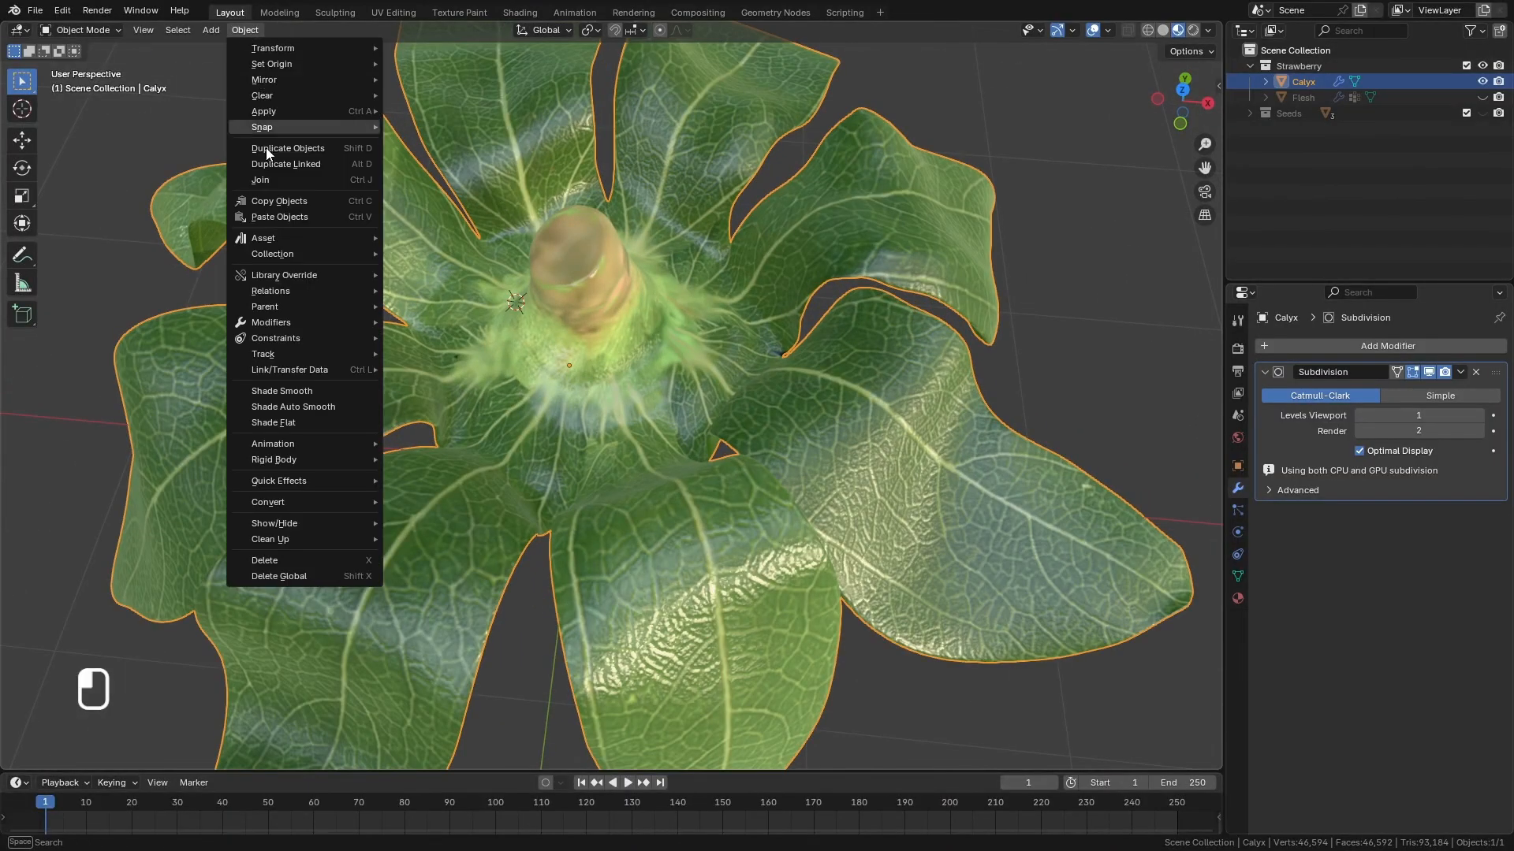
pyautogui.moveTo(333, 481)
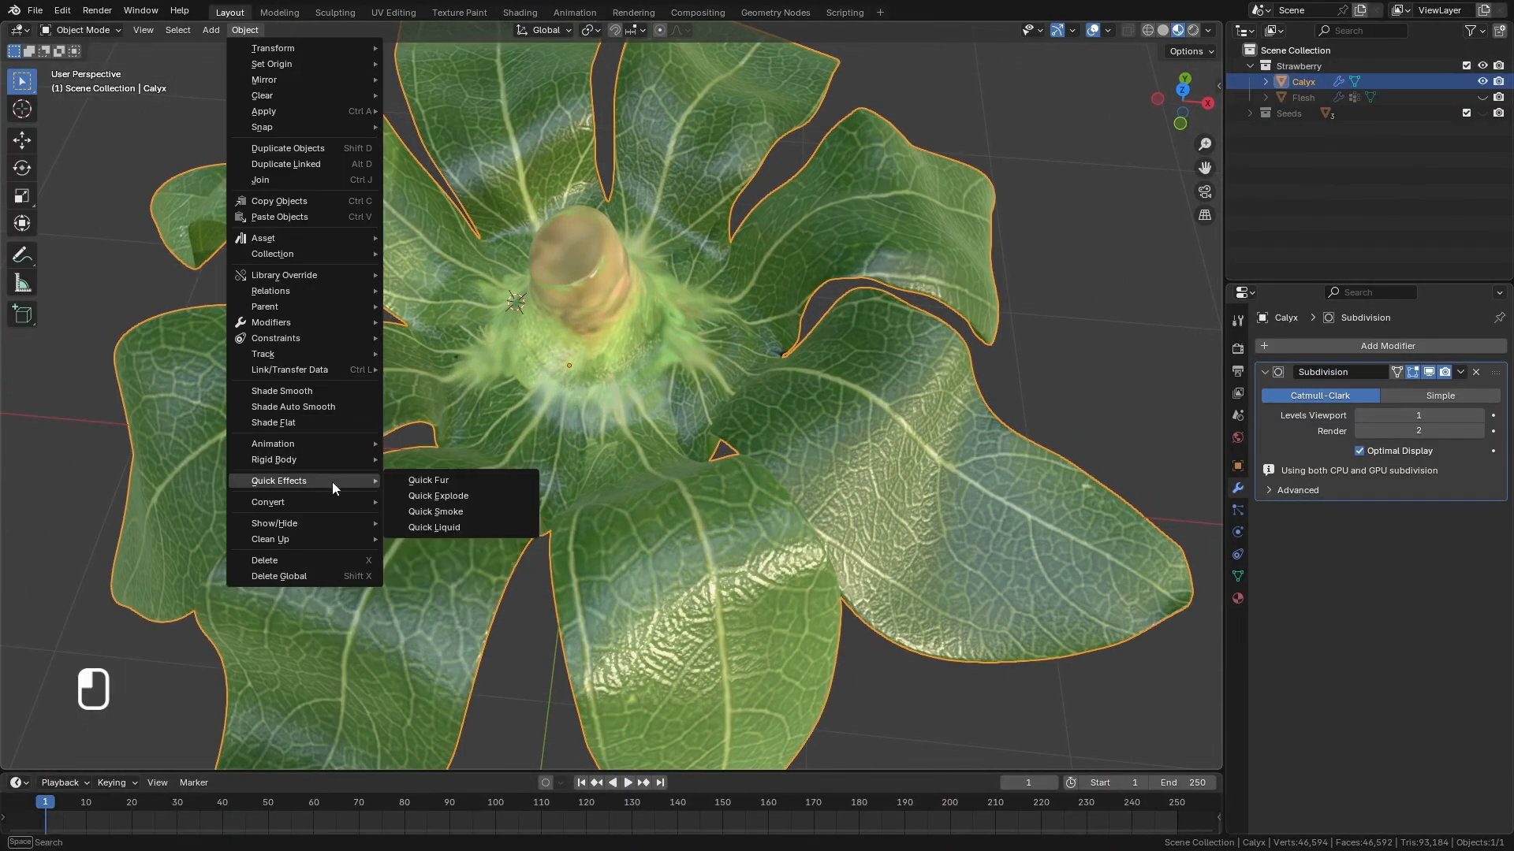
pyautogui.click(444, 481)
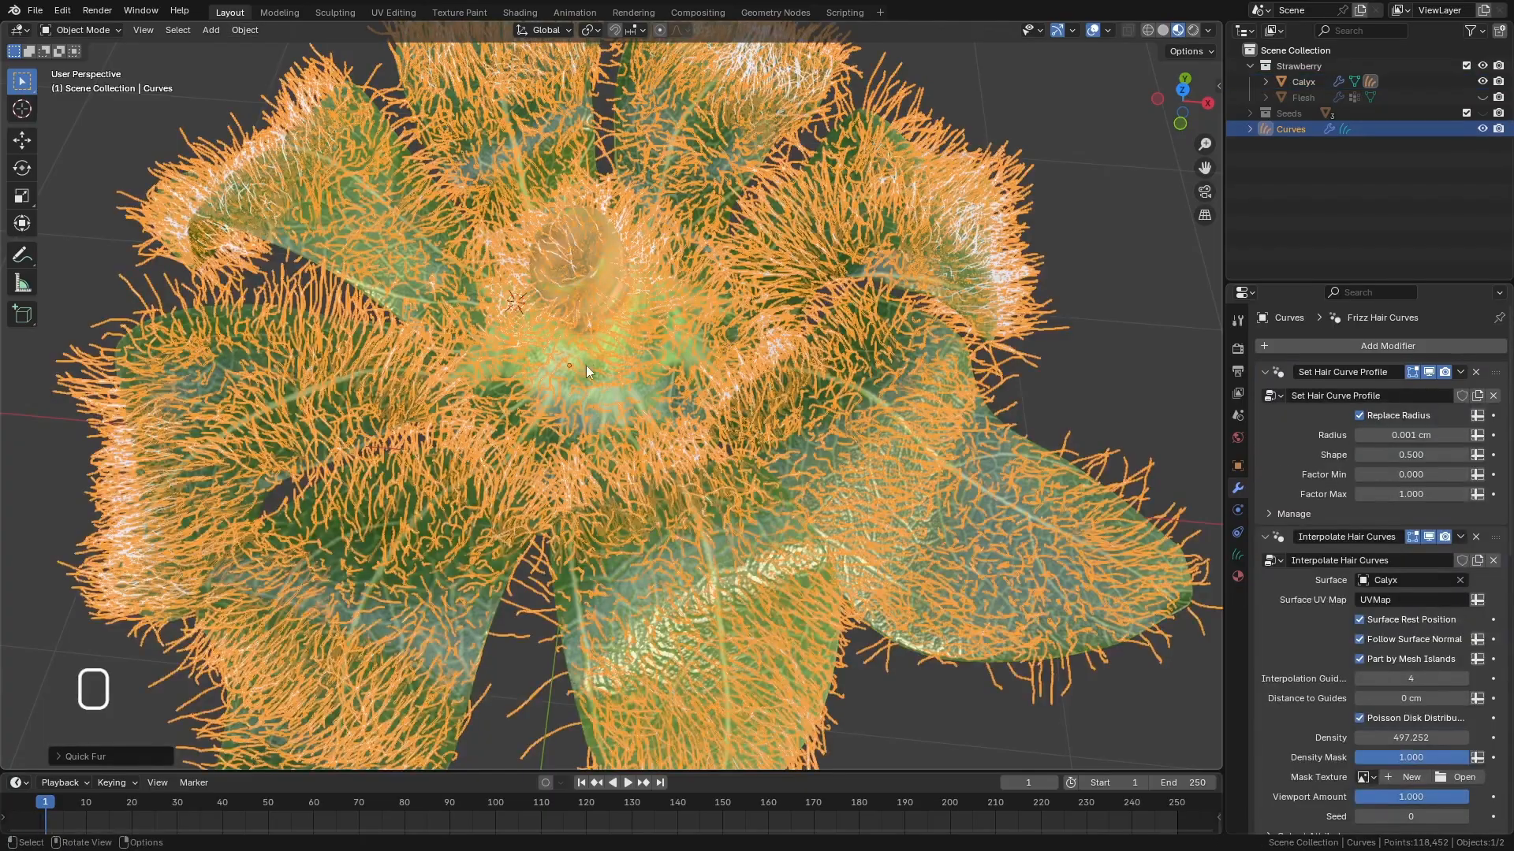
# Deselect the fur and examine the hairs on the calyx petals and stem from several angles.
pyautogui.moveTo(585, 366); pyautogui.dragTo(646, 401, button='middle')
pyautogui.scroll(2, 491, 309)
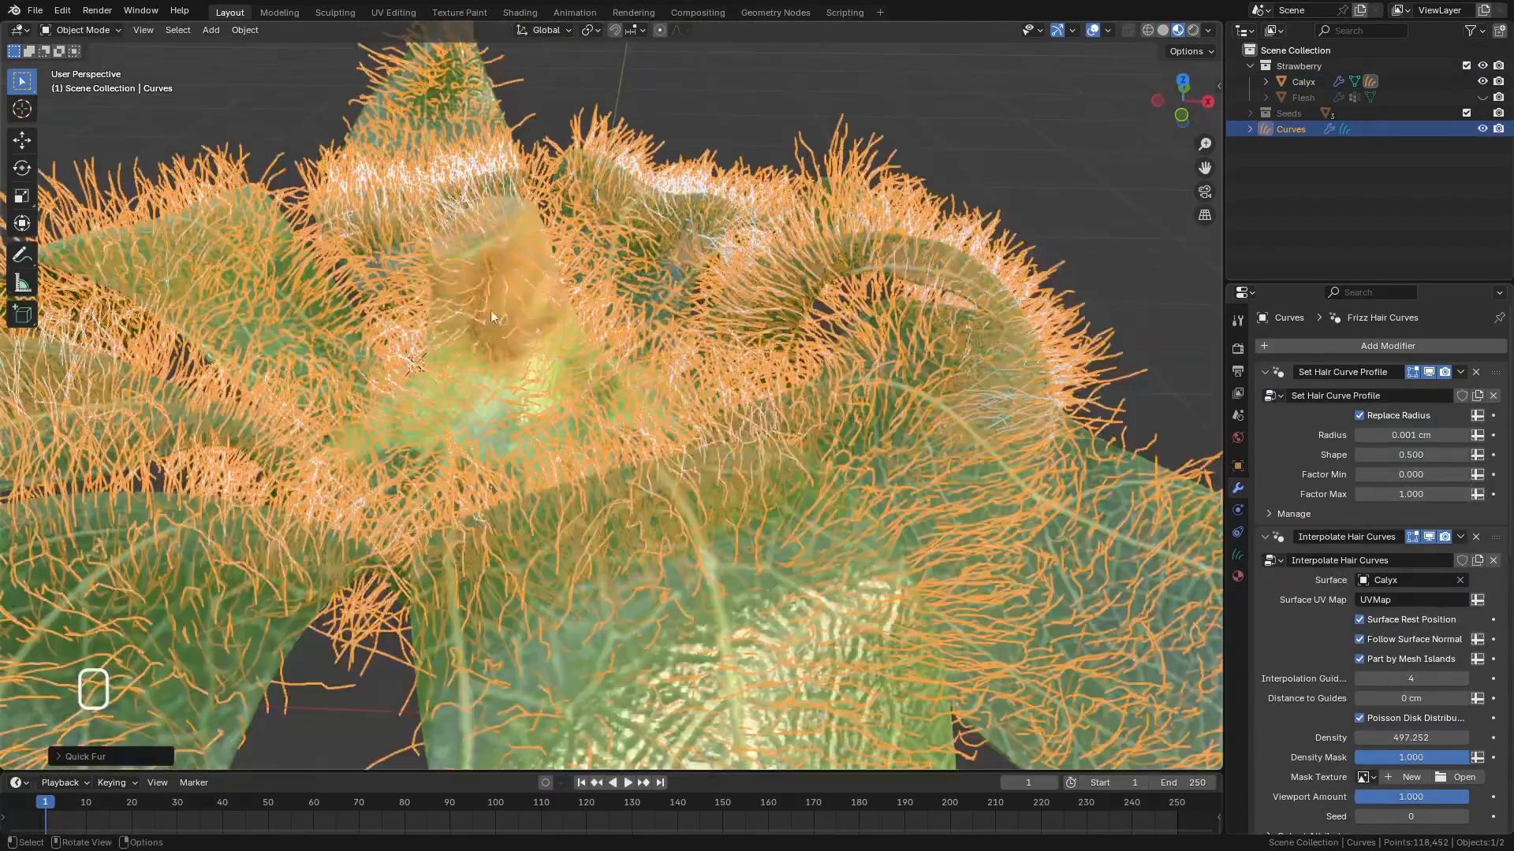
pyautogui.scroll(-4, 491, 317)
pyautogui.click(822, 147)
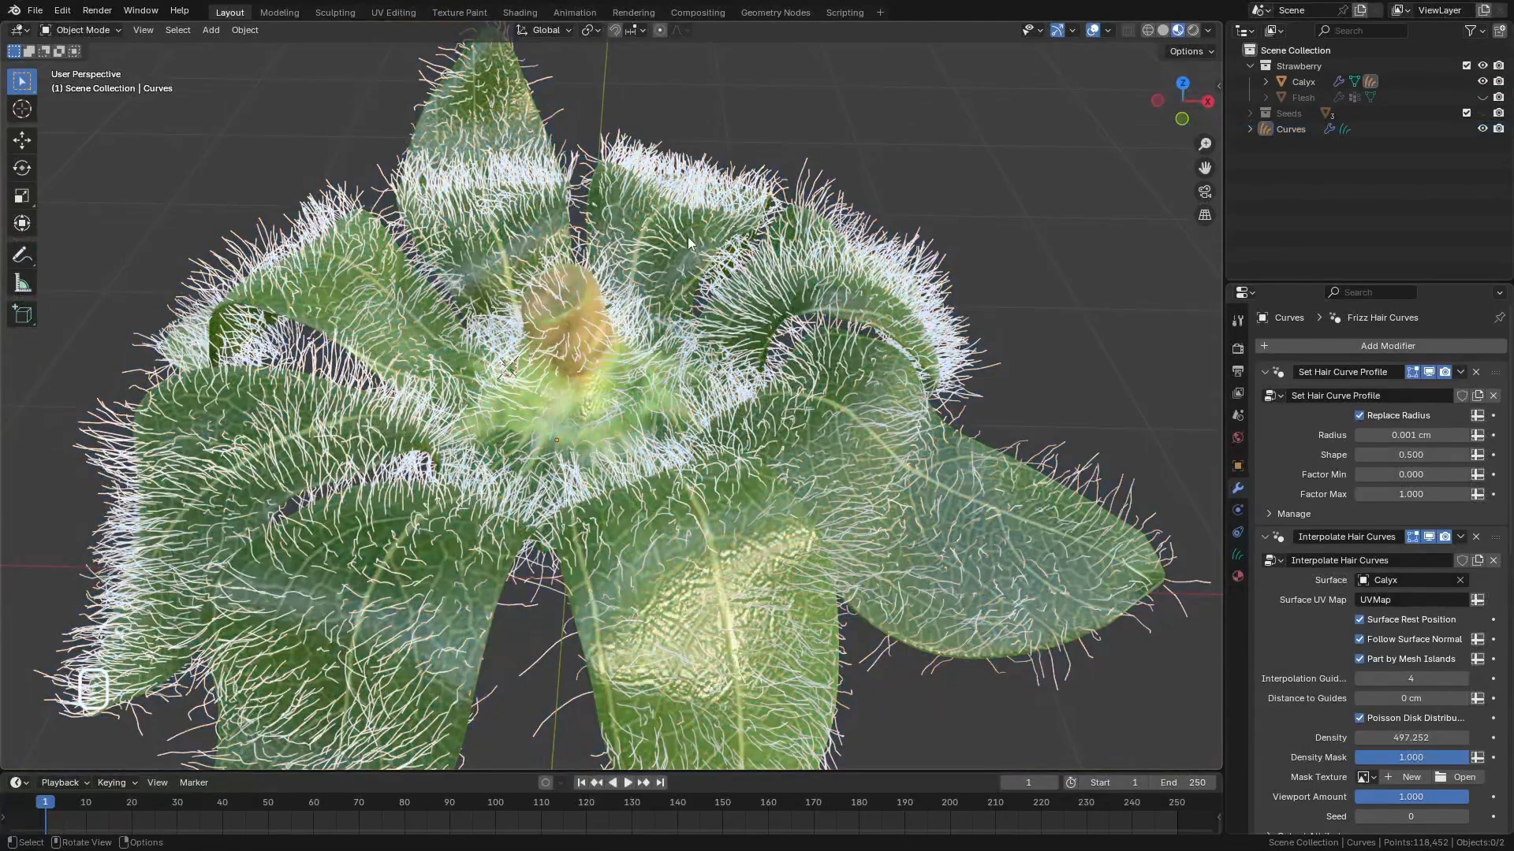
pyautogui.click(1193, 29)
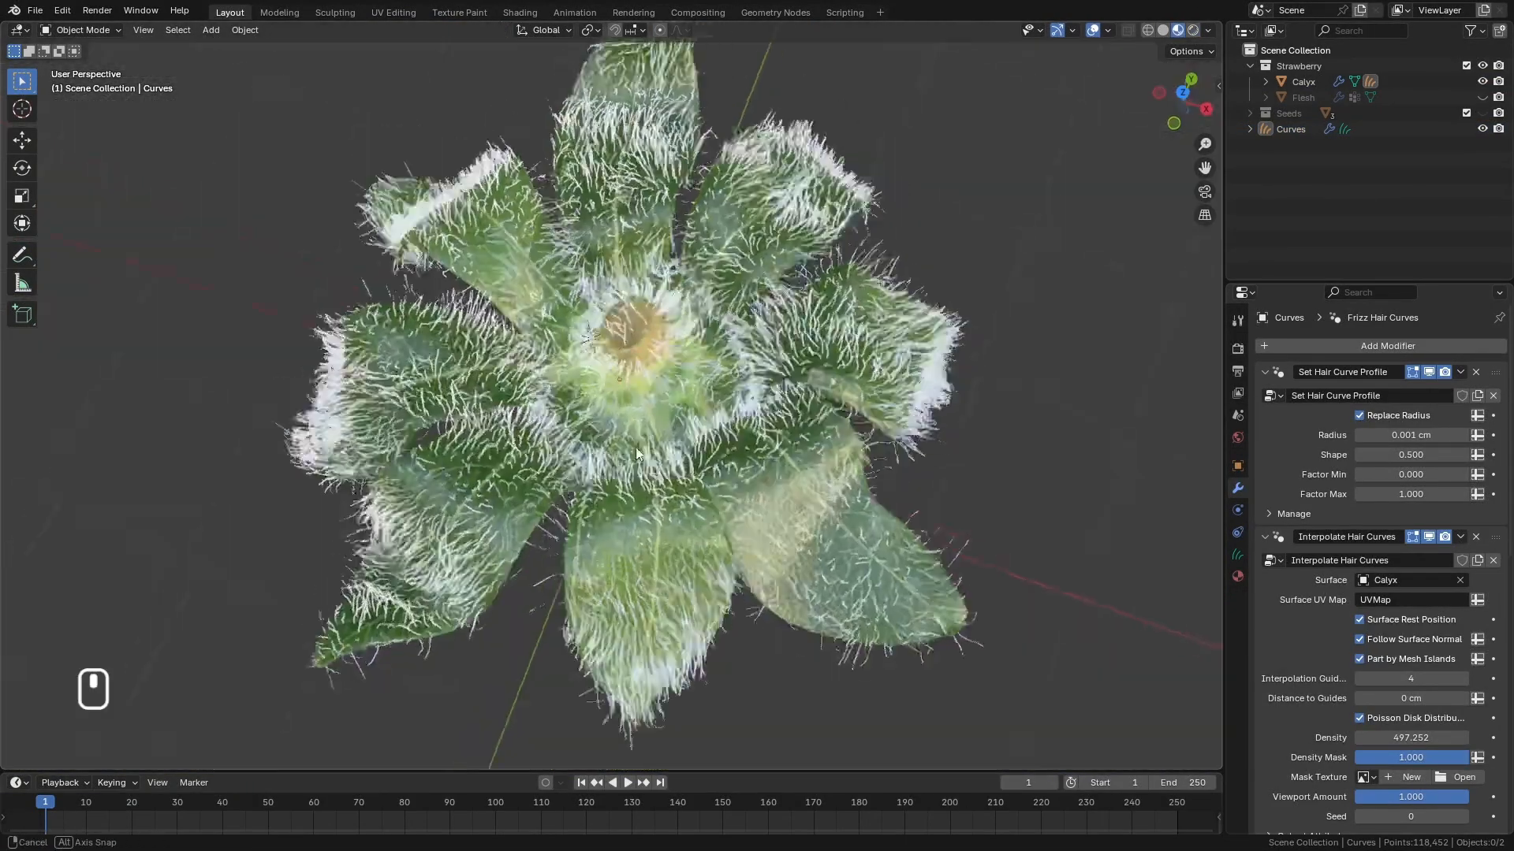
pyautogui.moveTo(635, 447)
pyautogui.mouseDown(button='middle')
pyautogui.moveTo(782, 224)
pyautogui.moveTo(719, 378)
pyautogui.mouseUp(button='middle')
pyautogui.scroll(3, 719, 375)
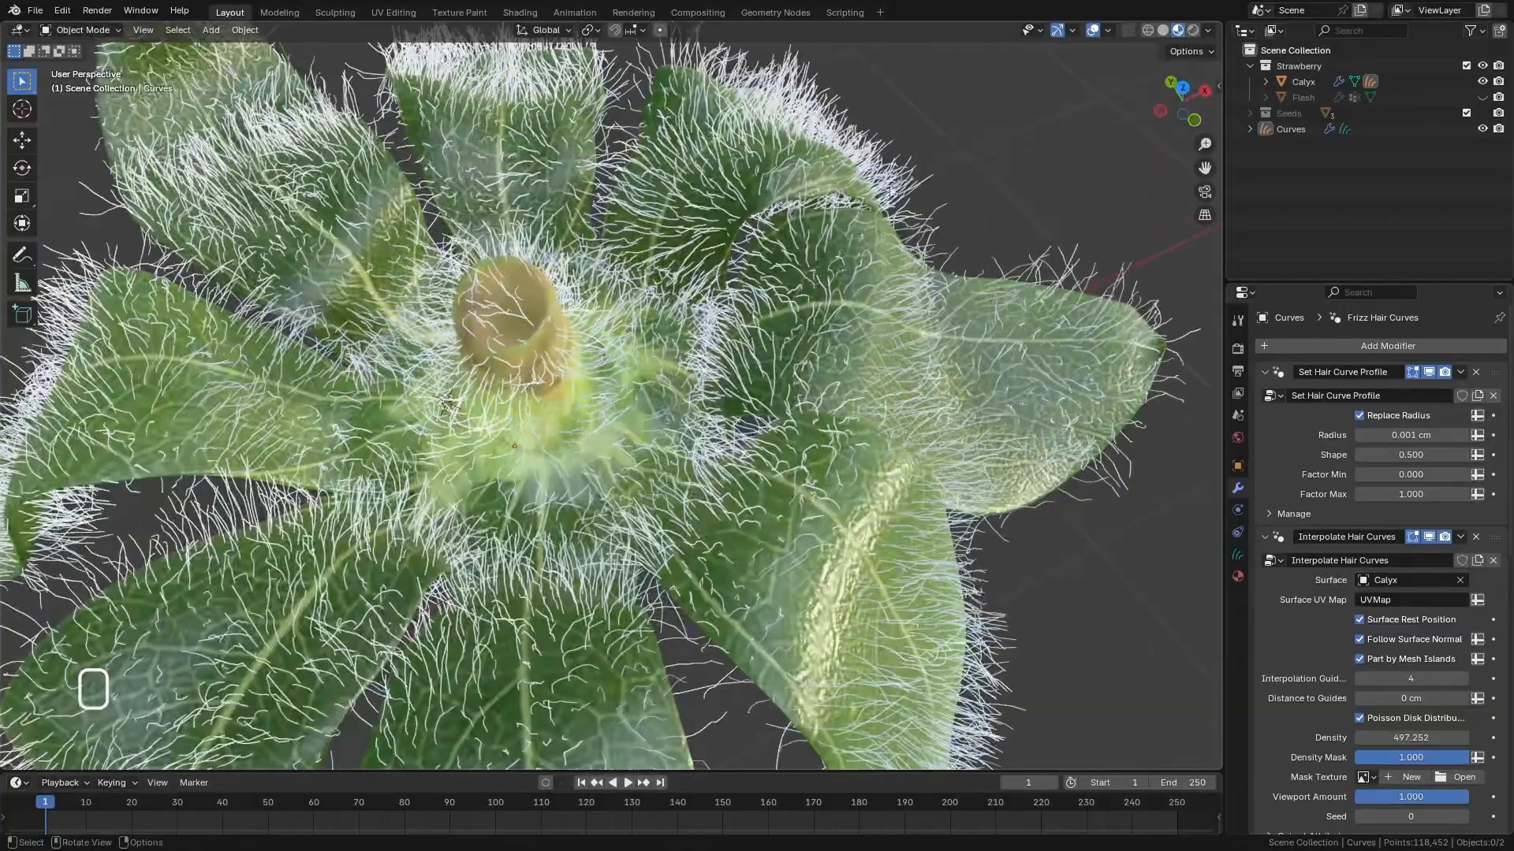
pyautogui.scroll(-4, 820, 346)
pyautogui.moveTo(799, 347); pyautogui.dragTo(820, 386, button='middle')
pyautogui.scroll(1, 812, 354)
pyautogui.scroll(-4, 719, 347)
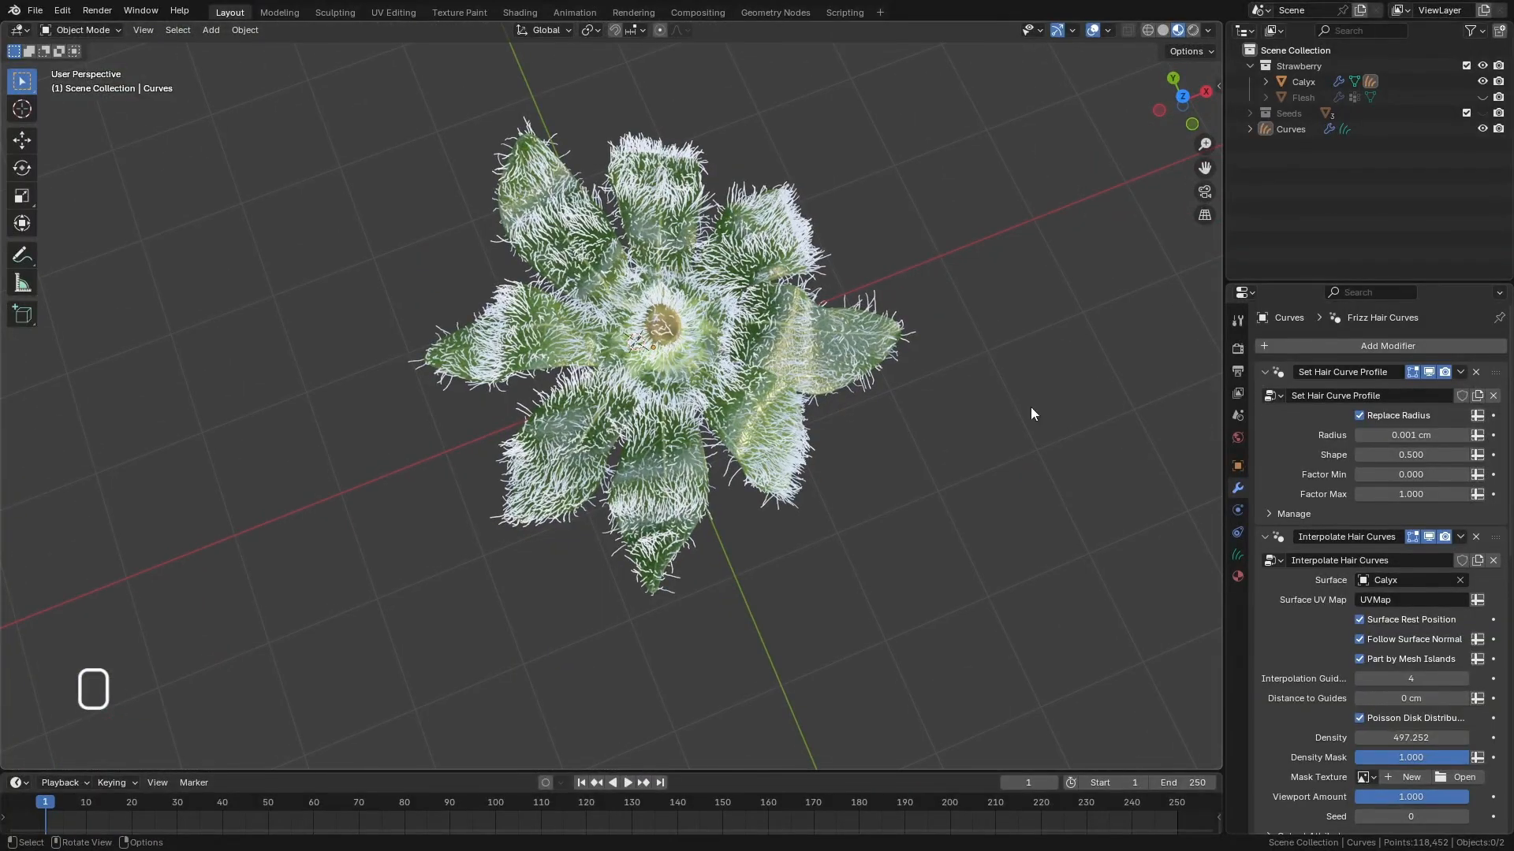
# Select the Curves hair object and enlarge the area showing its modifier settings.
pyautogui.moveTo(1308, 282); pyautogui.dragTo(1308, 121)
pyautogui.scroll(-6, 1276, 512)
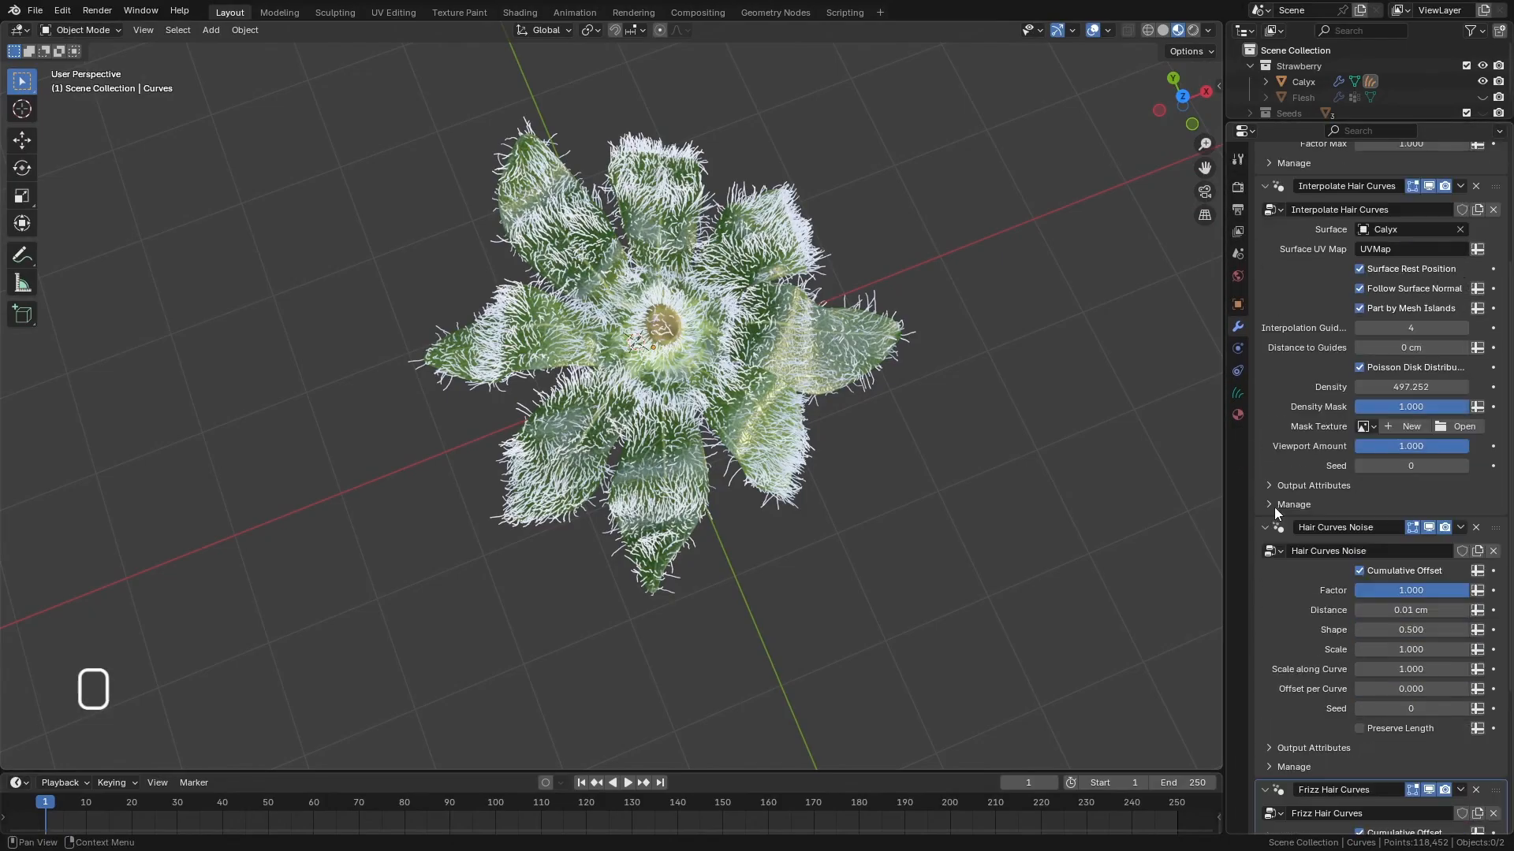
pyautogui.scroll(4, 1297, 432)
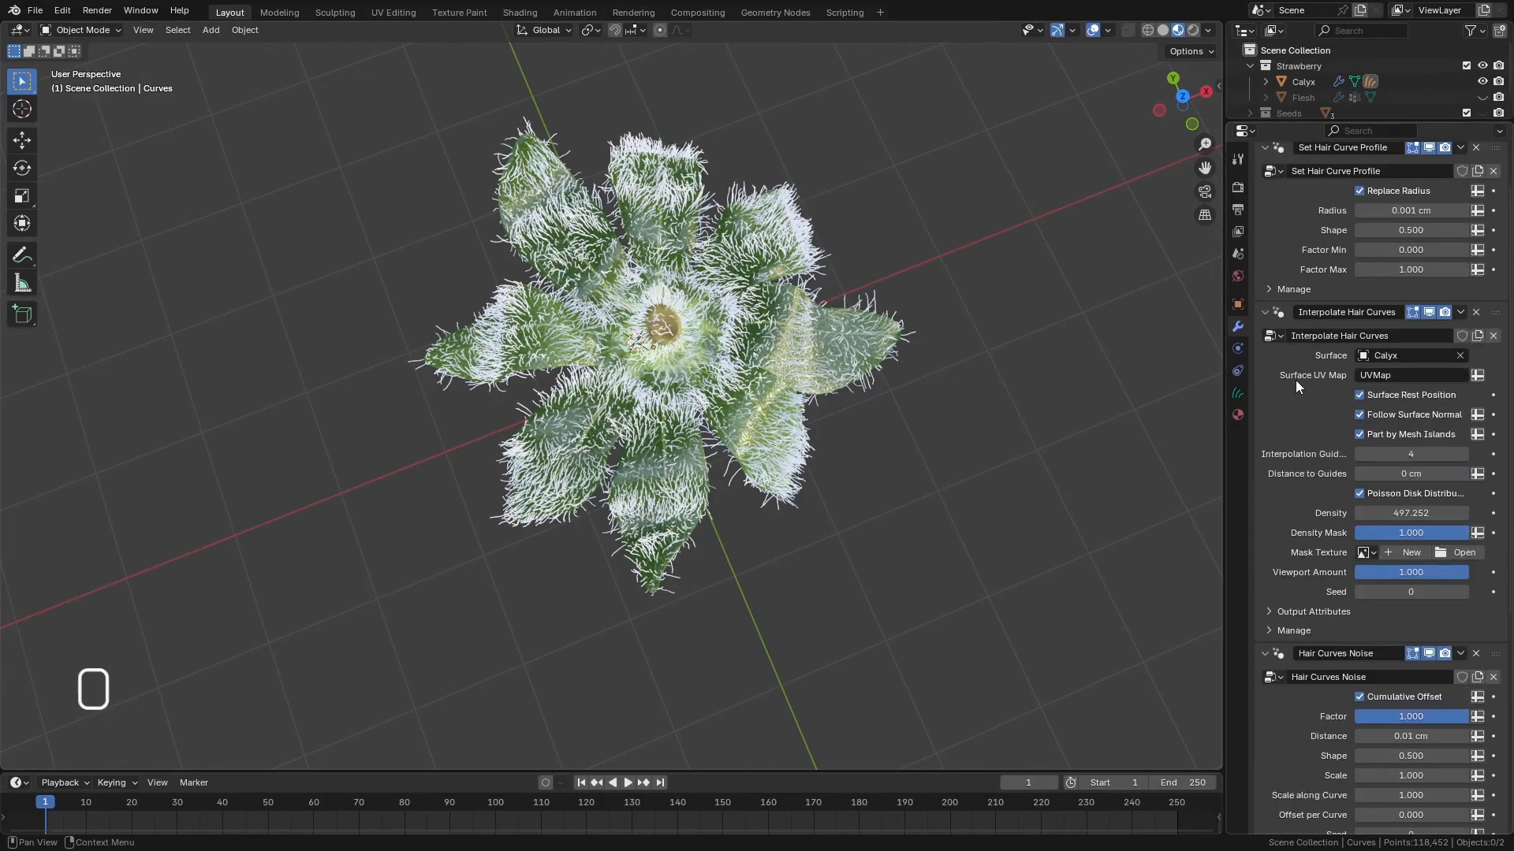
pyautogui.moveTo(1295, 116); pyautogui.dragTo(1297, 359)
pyautogui.click(1293, 128)
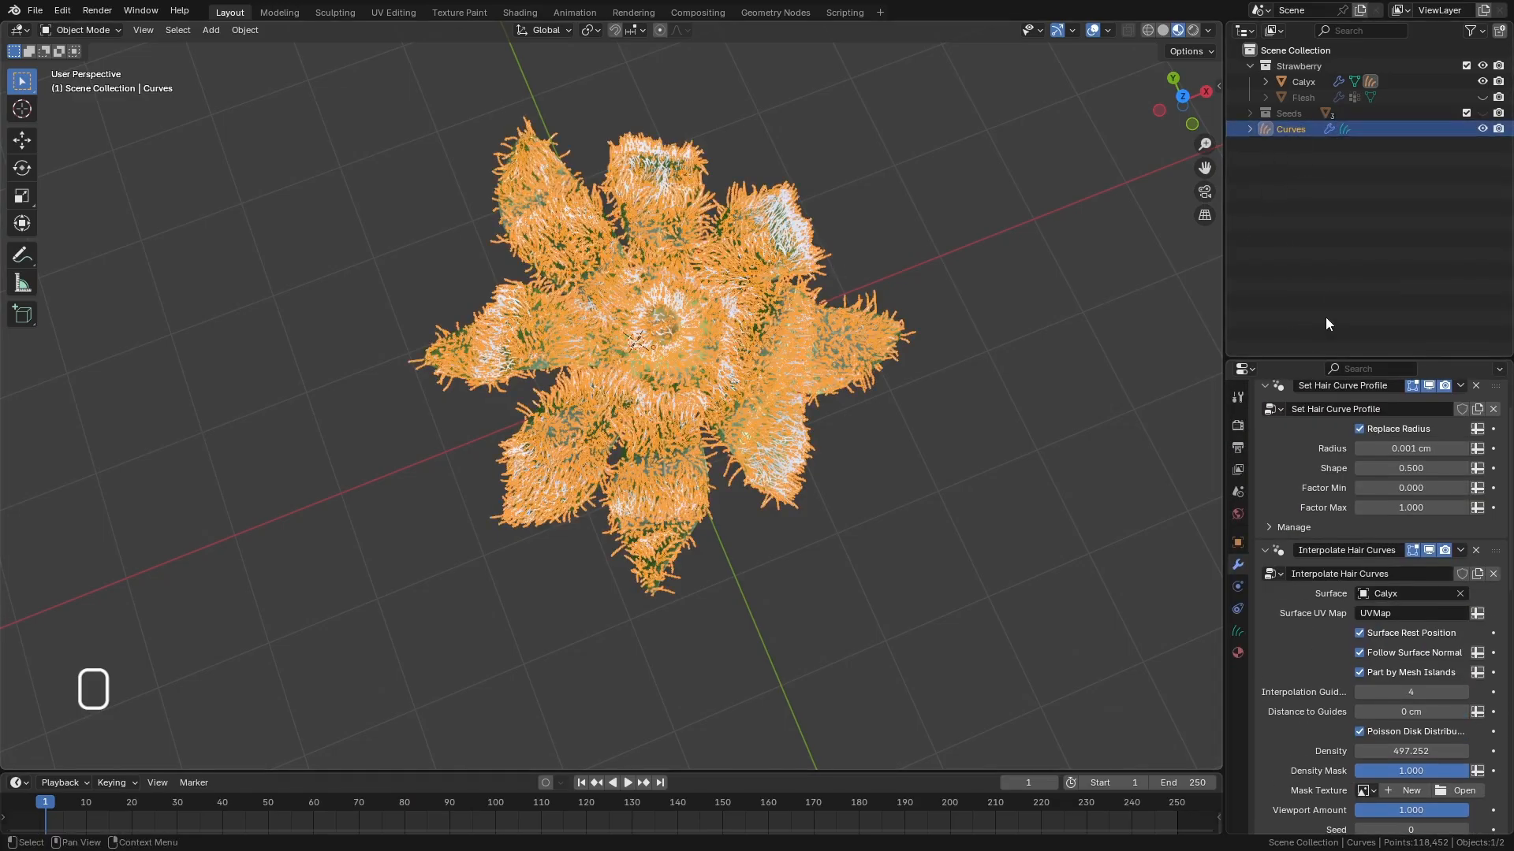
pyautogui.moveTo(1319, 360); pyautogui.dragTo(1319, 167)
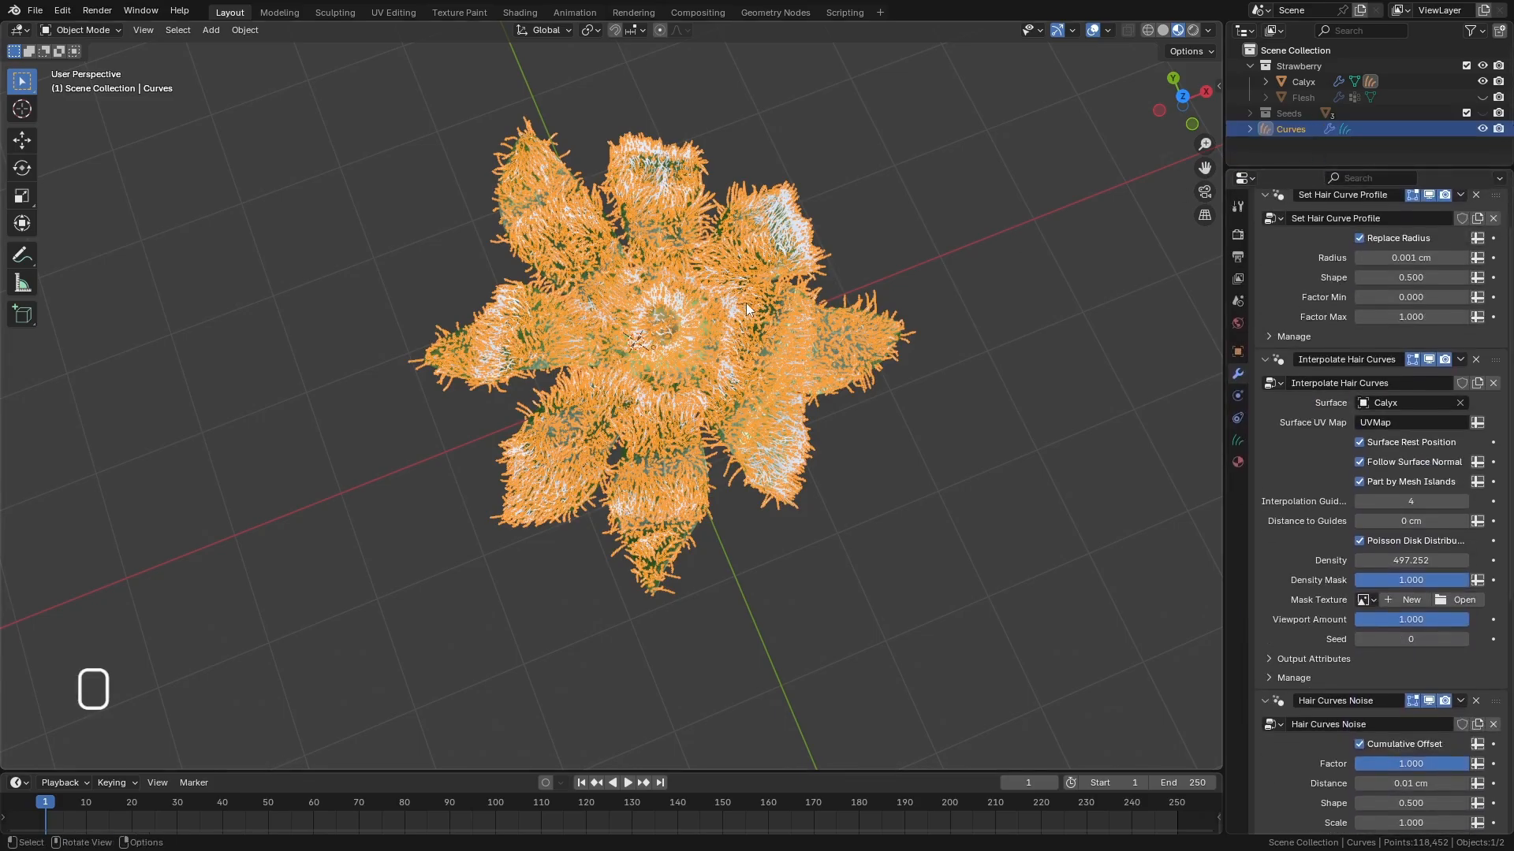
# Review the hair modifiers and collapse all of them except Interpolate Hair Curves.
pyautogui.scroll(3, 748, 323)
pyautogui.moveTo(756, 343); pyautogui.dragTo(726, 347, button='middle')
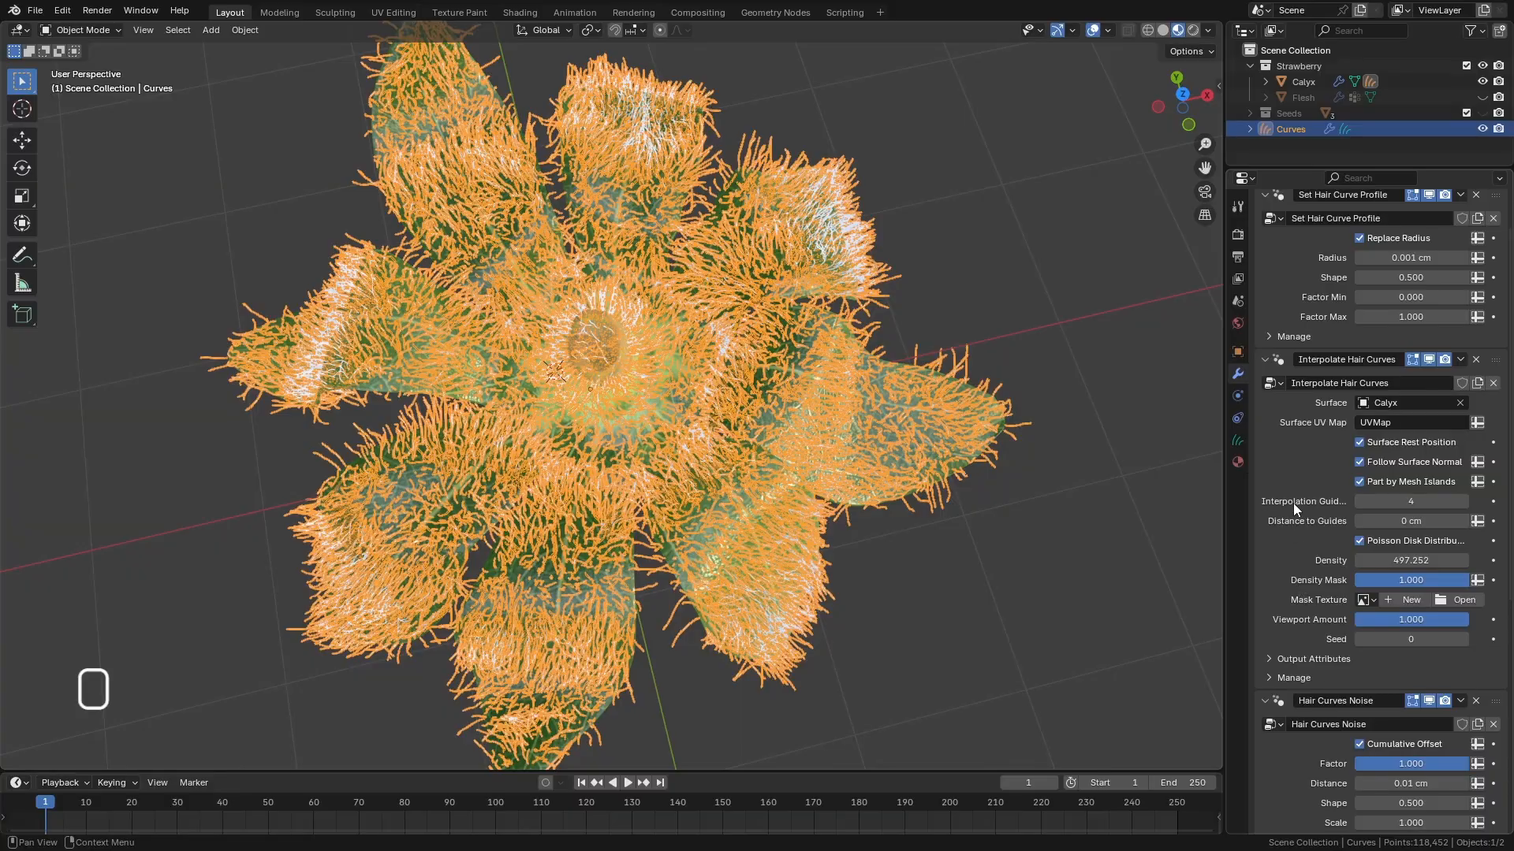
pyautogui.scroll(-5, 1293, 502)
pyautogui.scroll(-6, 1294, 498)
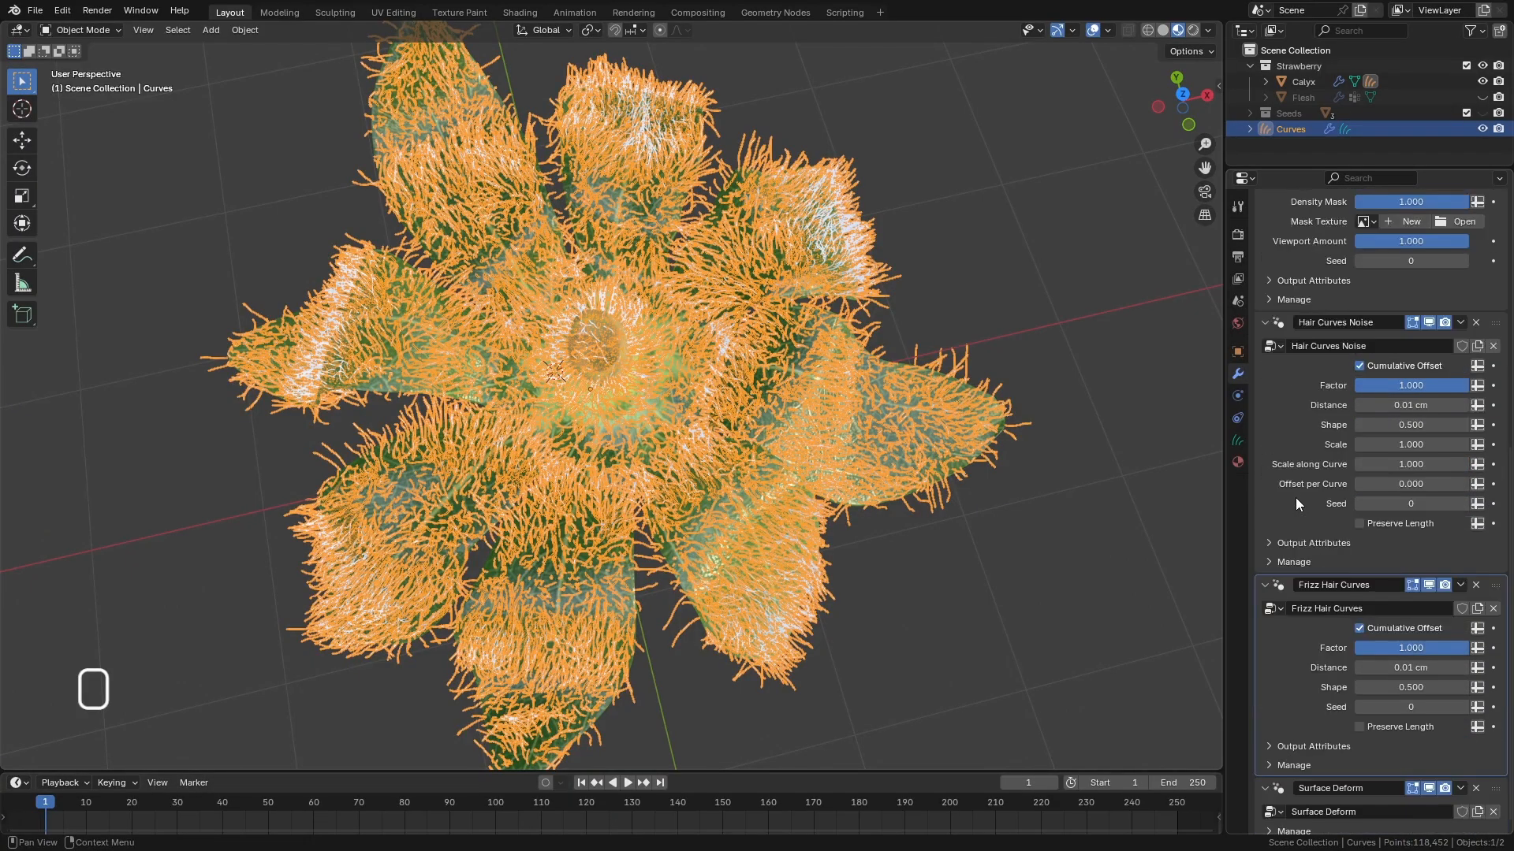
pyautogui.scroll(9, 1294, 498)
pyautogui.scroll(4, 1286, 240)
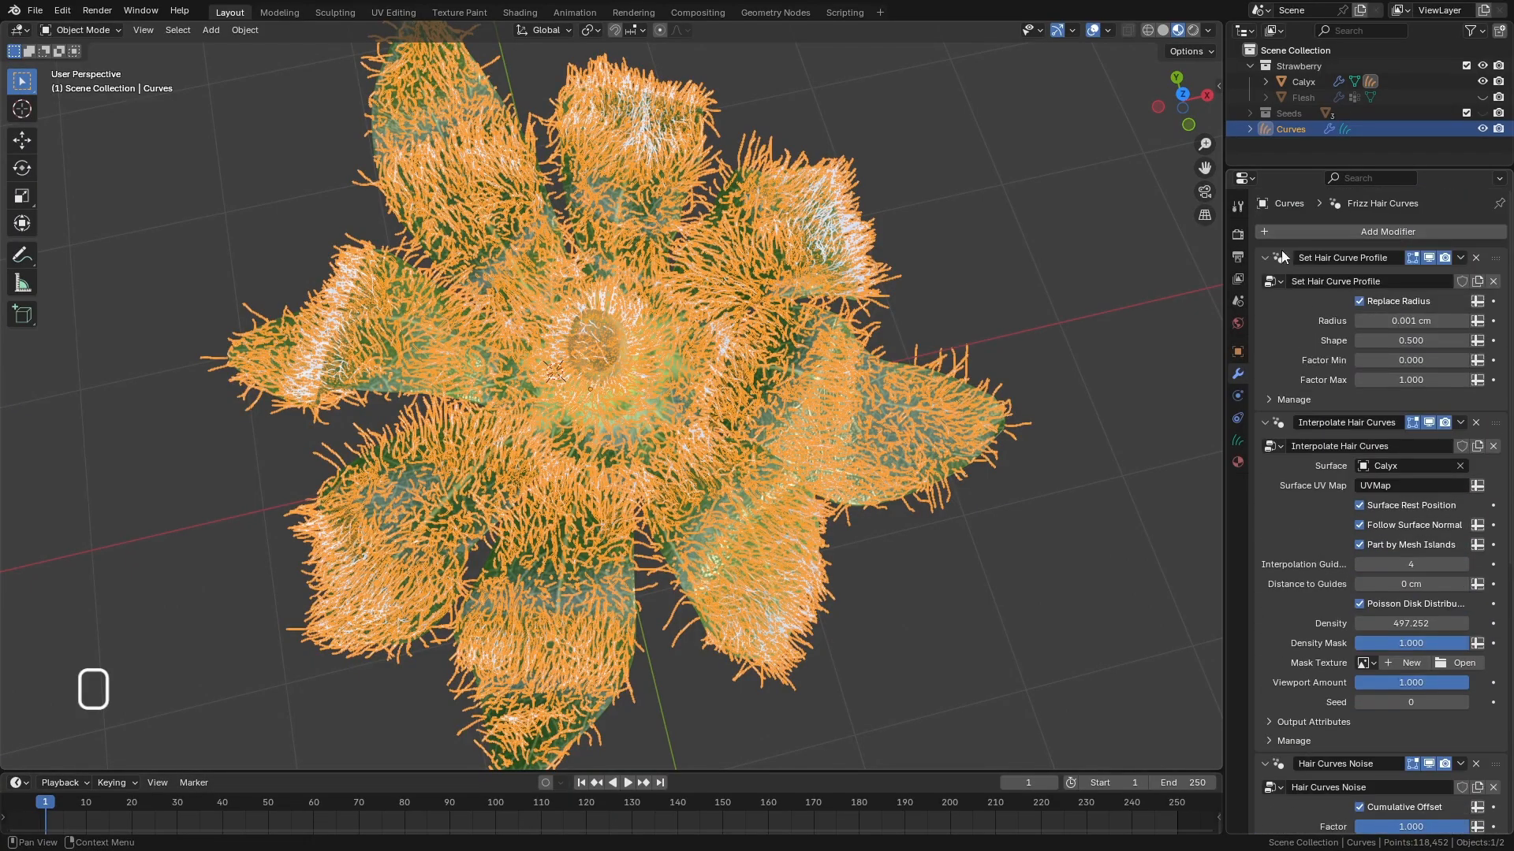
pyautogui.click(1265, 259)
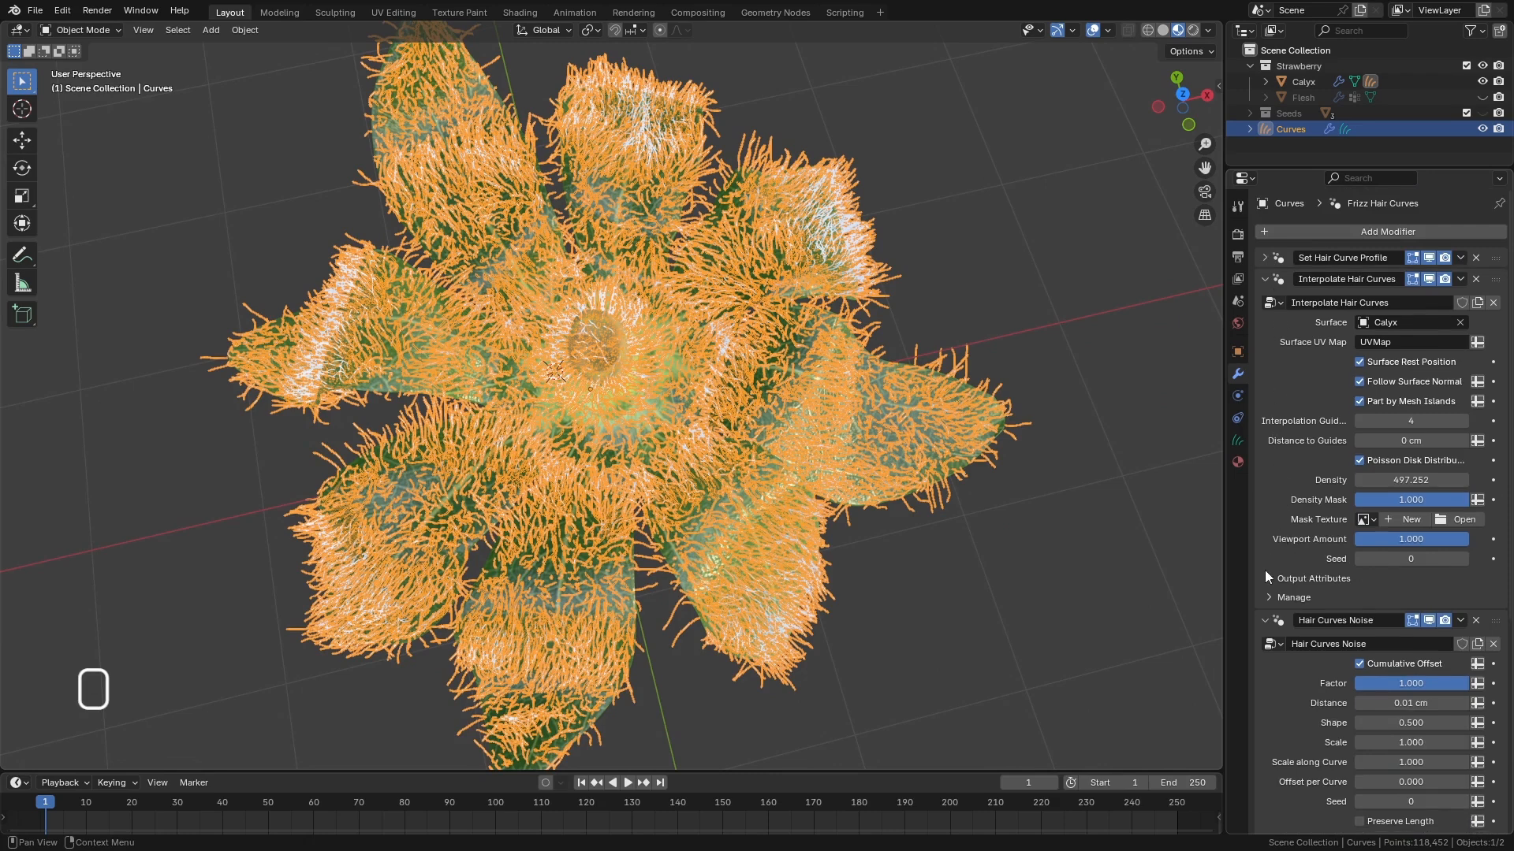
pyautogui.click(1265, 619)
pyautogui.click(1266, 641)
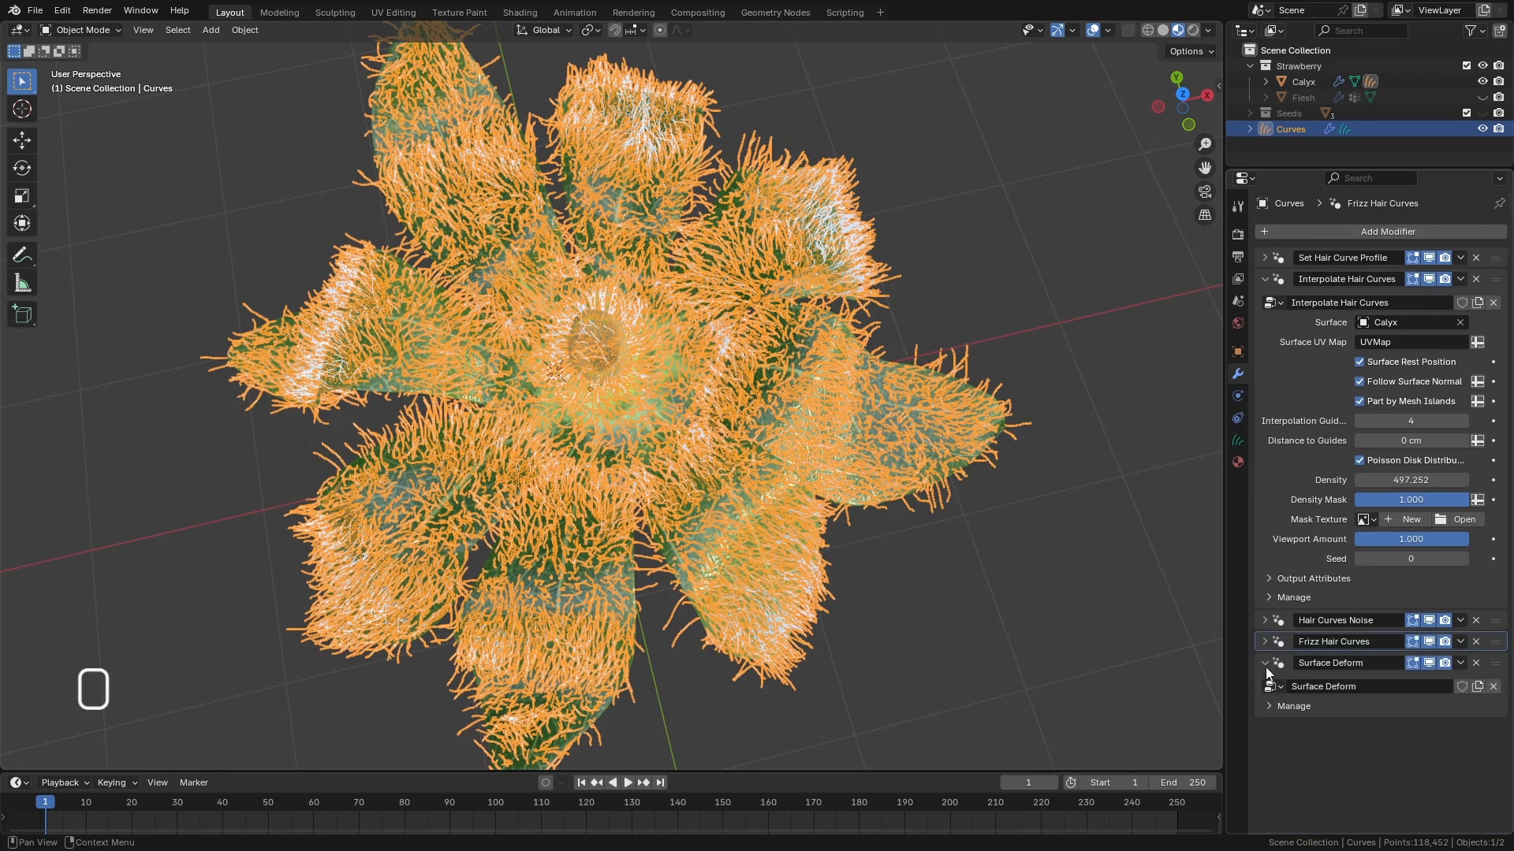
pyautogui.click(1266, 662)
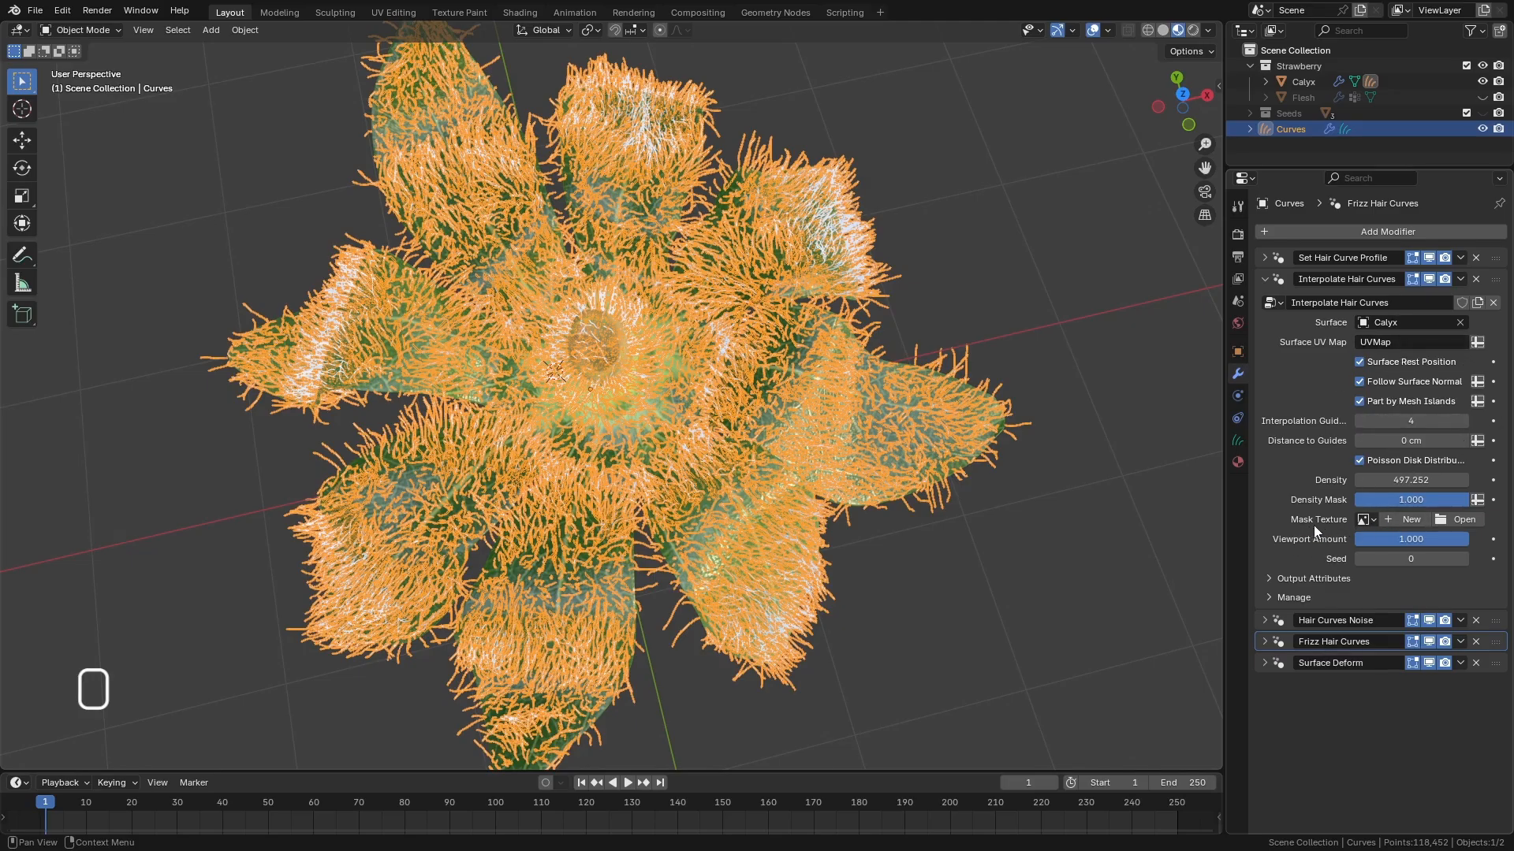
# Hide the Curves hair object and view the bare calyx straight from the top.
pyautogui.moveTo(854, 469); pyautogui.dragTo(705, 440, button='middle')
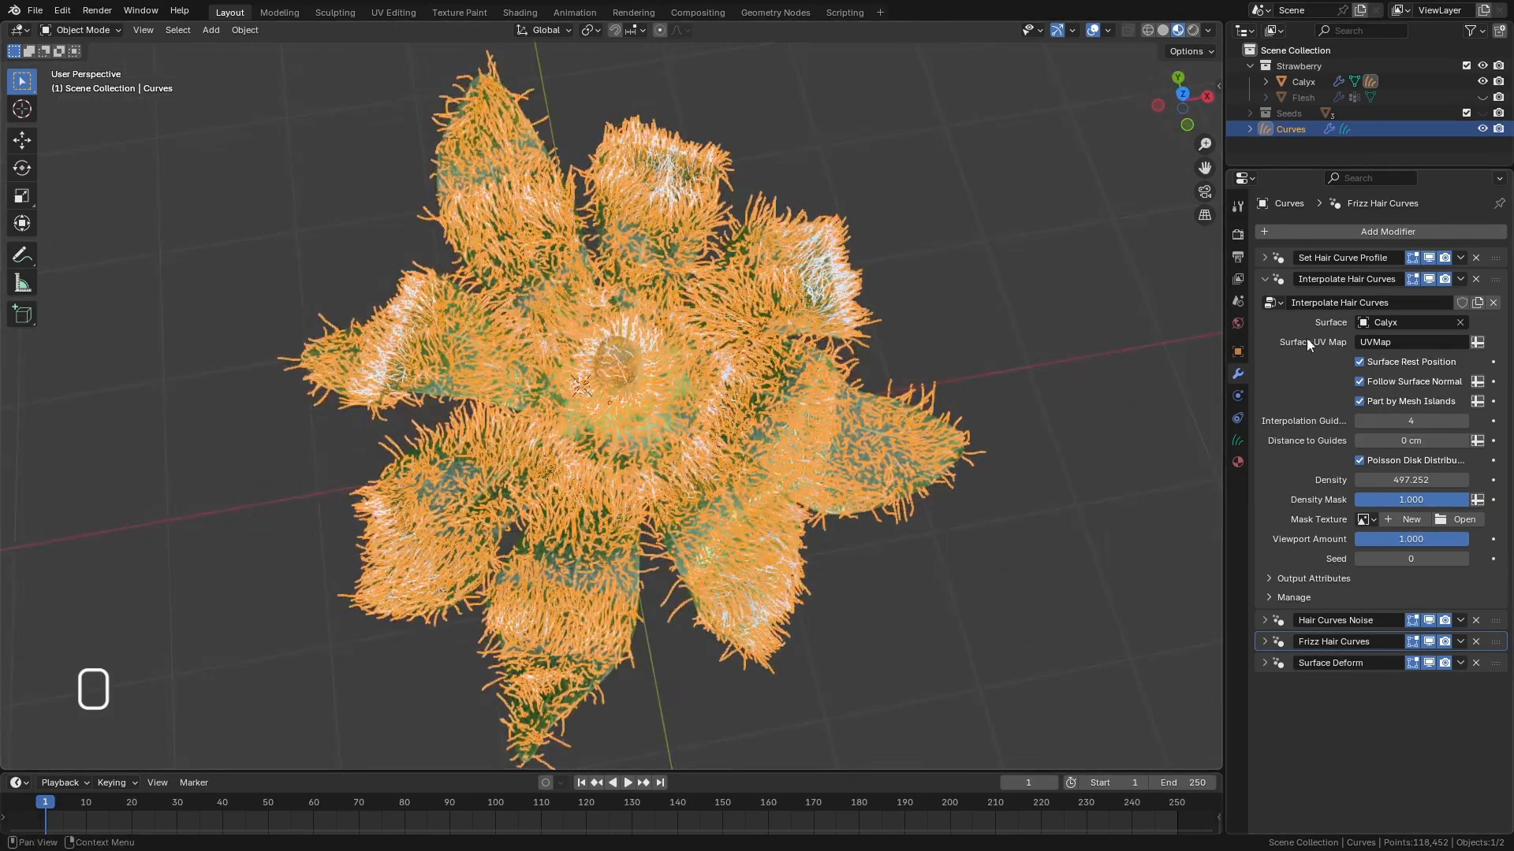
pyautogui.click(1482, 129)
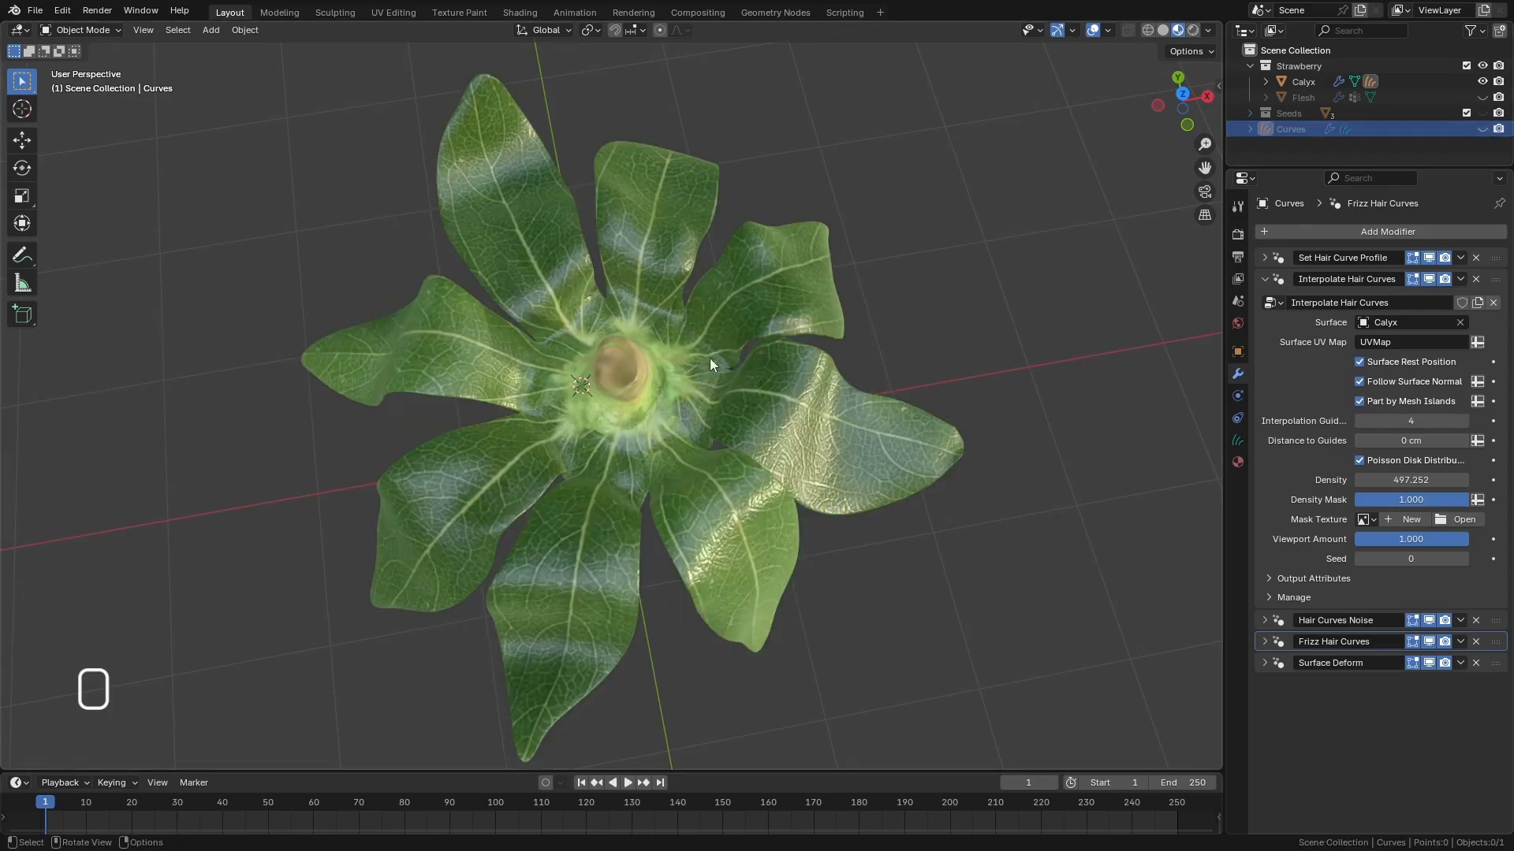
pyautogui.moveTo(710, 357); pyautogui.dragTo(689, 389, button='middle')
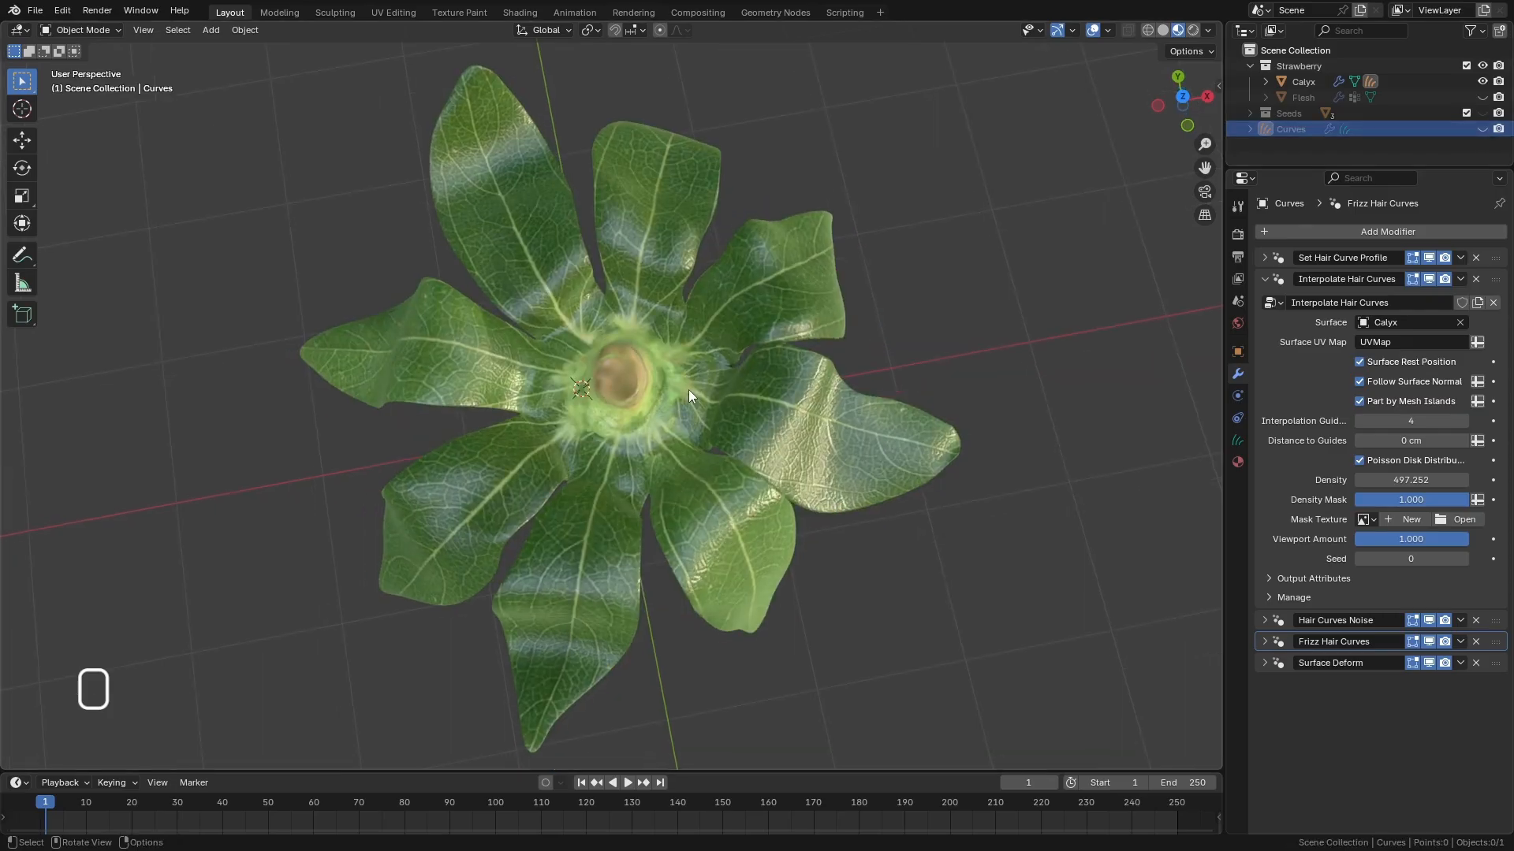
pyautogui.press('KP_7')
pyautogui.scroll(3, 629, 362)
pyautogui.scroll(-1, 607, 347)
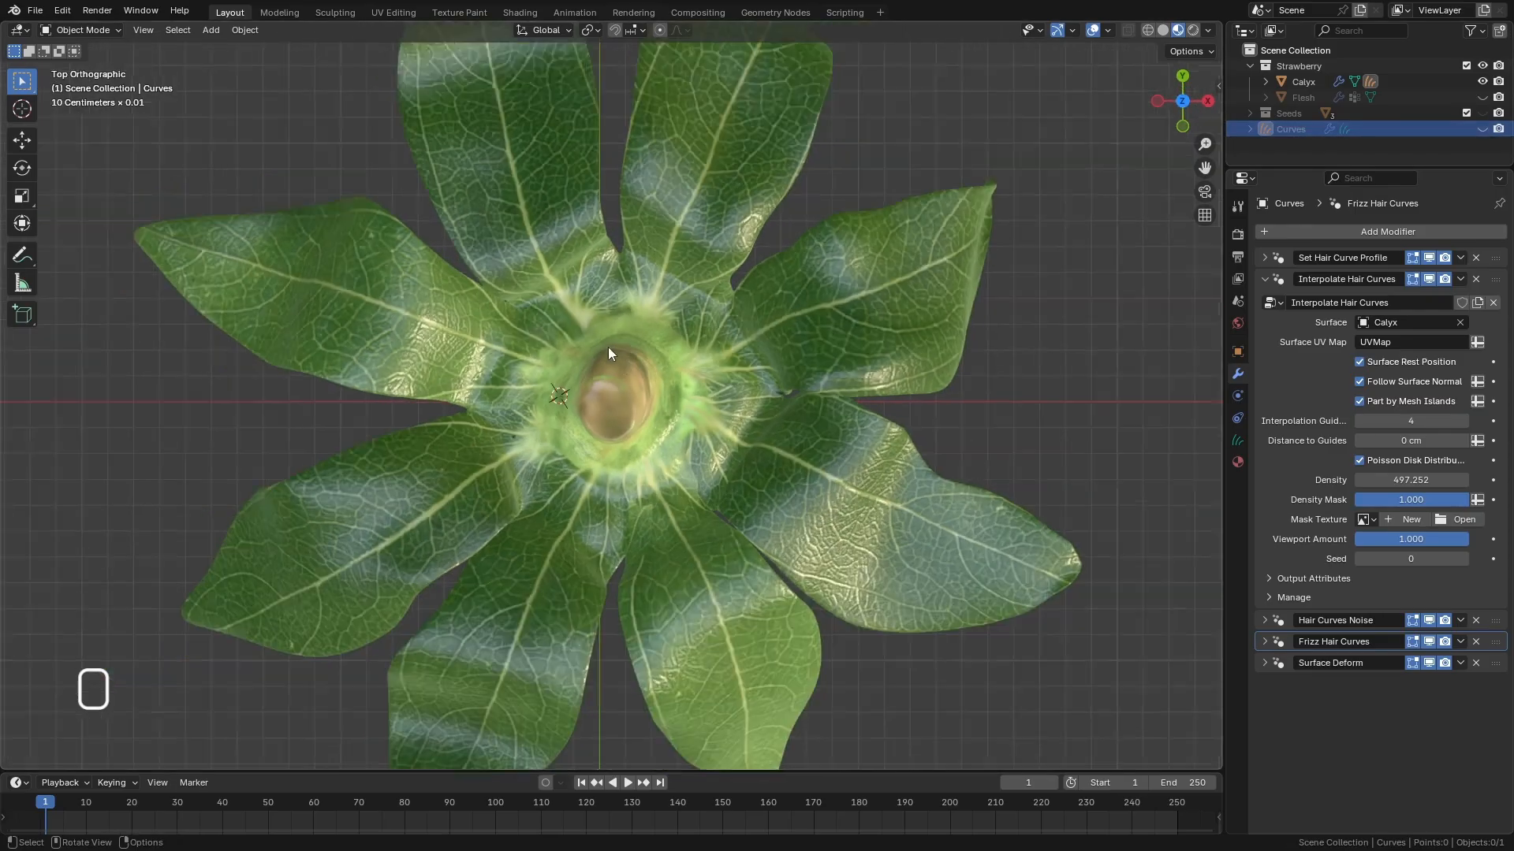
pyautogui.scroll(-1, 608, 346)
# Split the viewport into two side-by-side areas and make the second one an Image Editor in Paint mode.
pyautogui.moveTo(1211, 35); pyautogui.dragTo(583, 51)
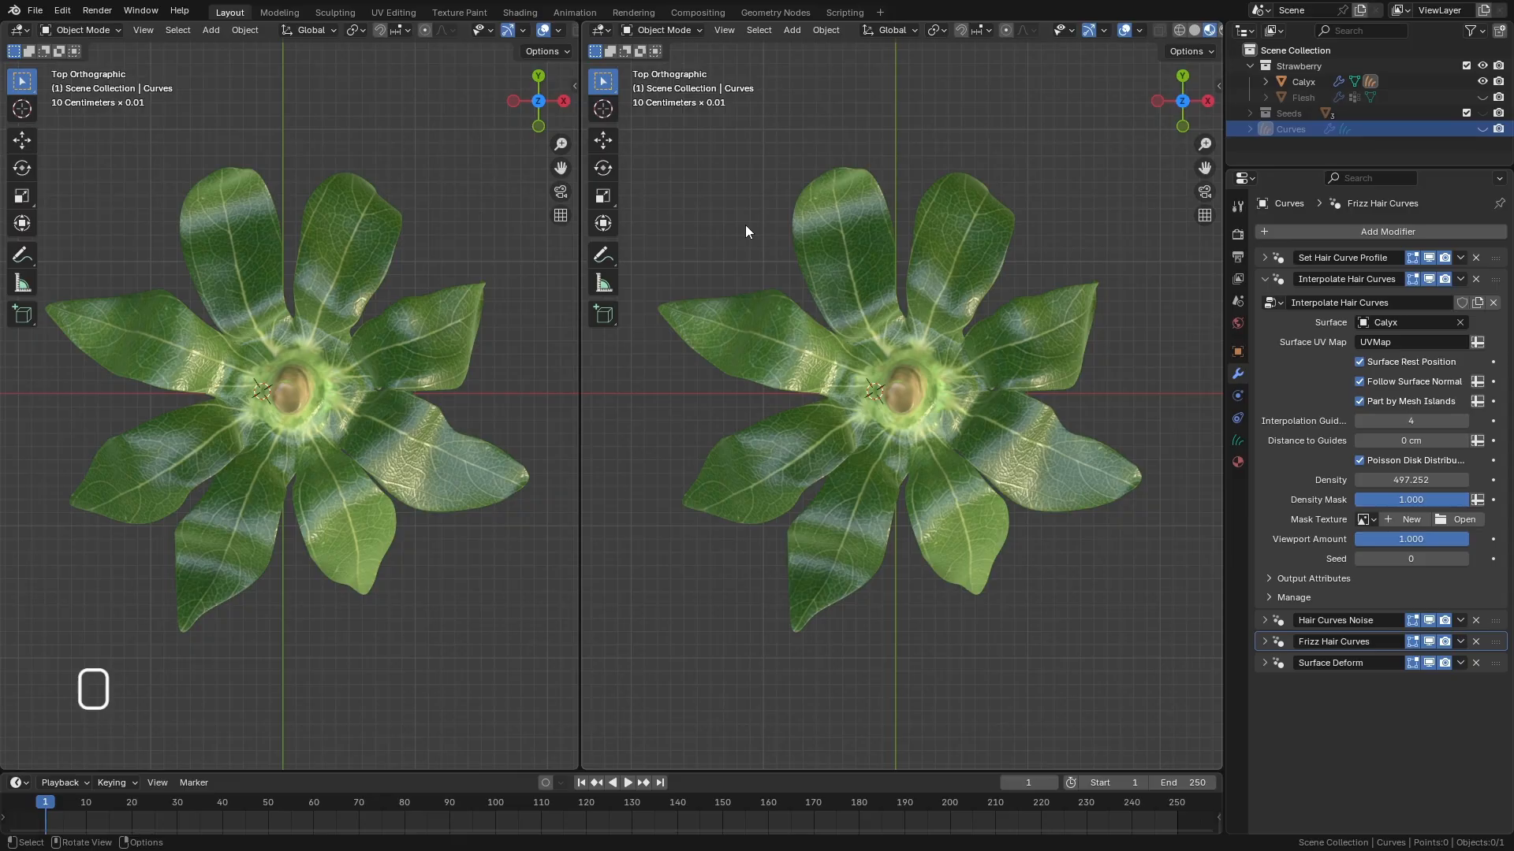
pyautogui.hotkey('shift', 'F10')
pyautogui.scroll(-3, 765, 272)
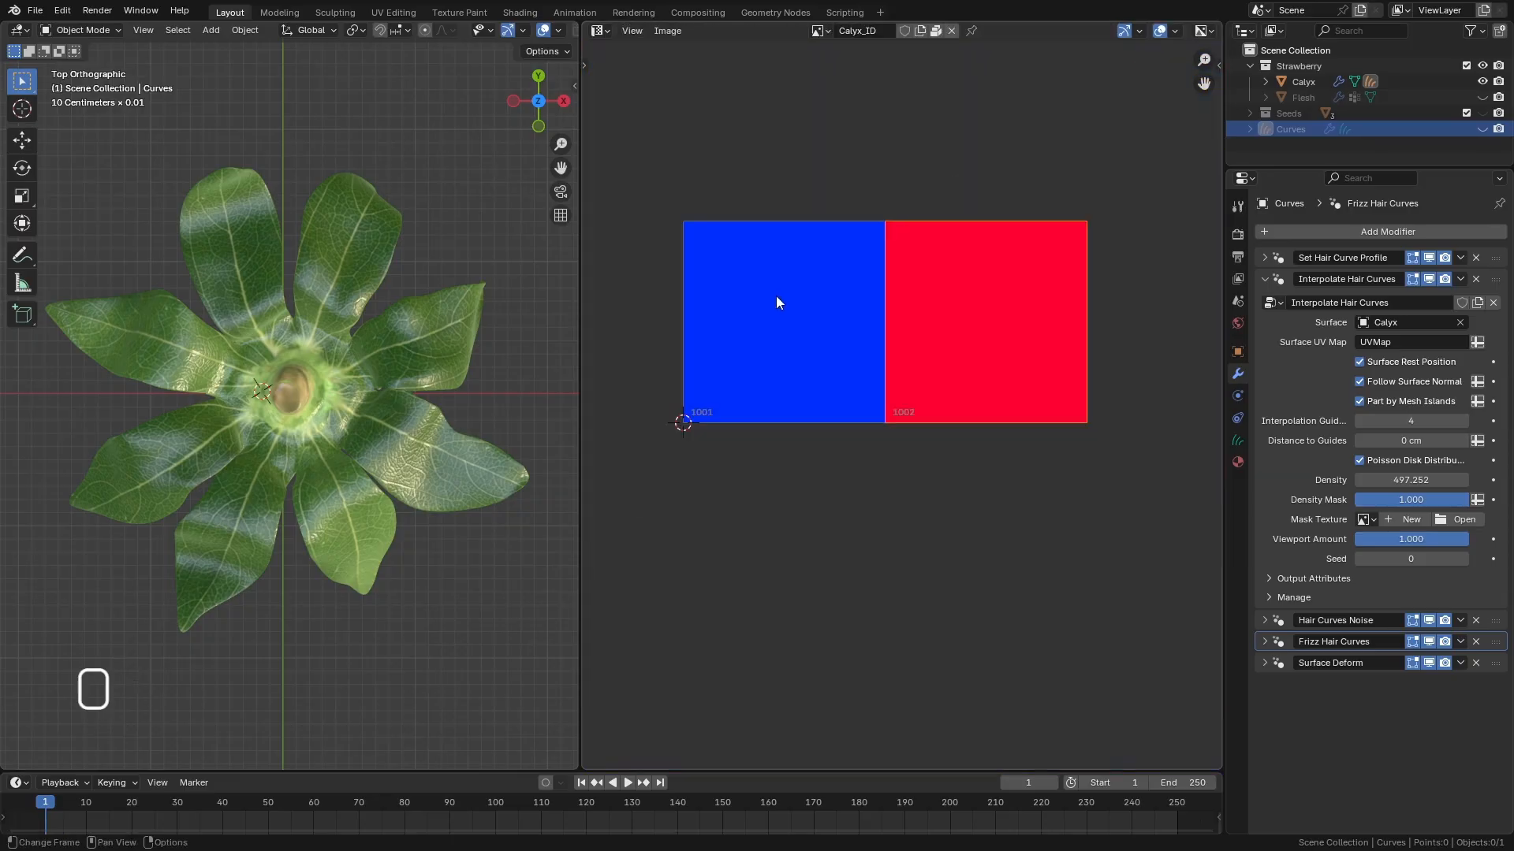
pyautogui.scroll(2, 789, 260)
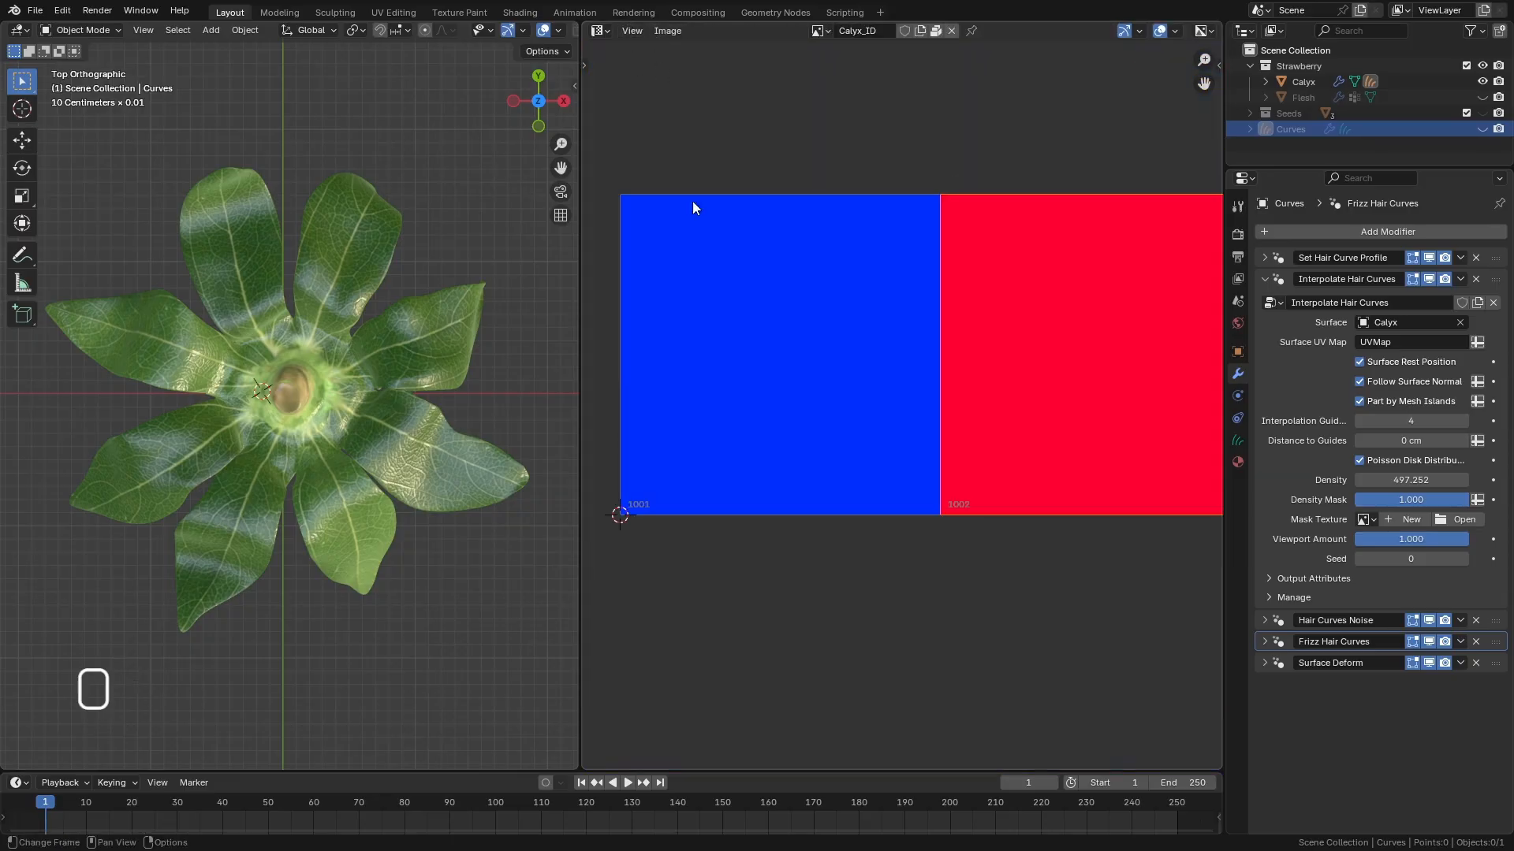
pyautogui.hotkey('shift', 'F10')
pyautogui.click(650, 32)
pyautogui.click(654, 87)
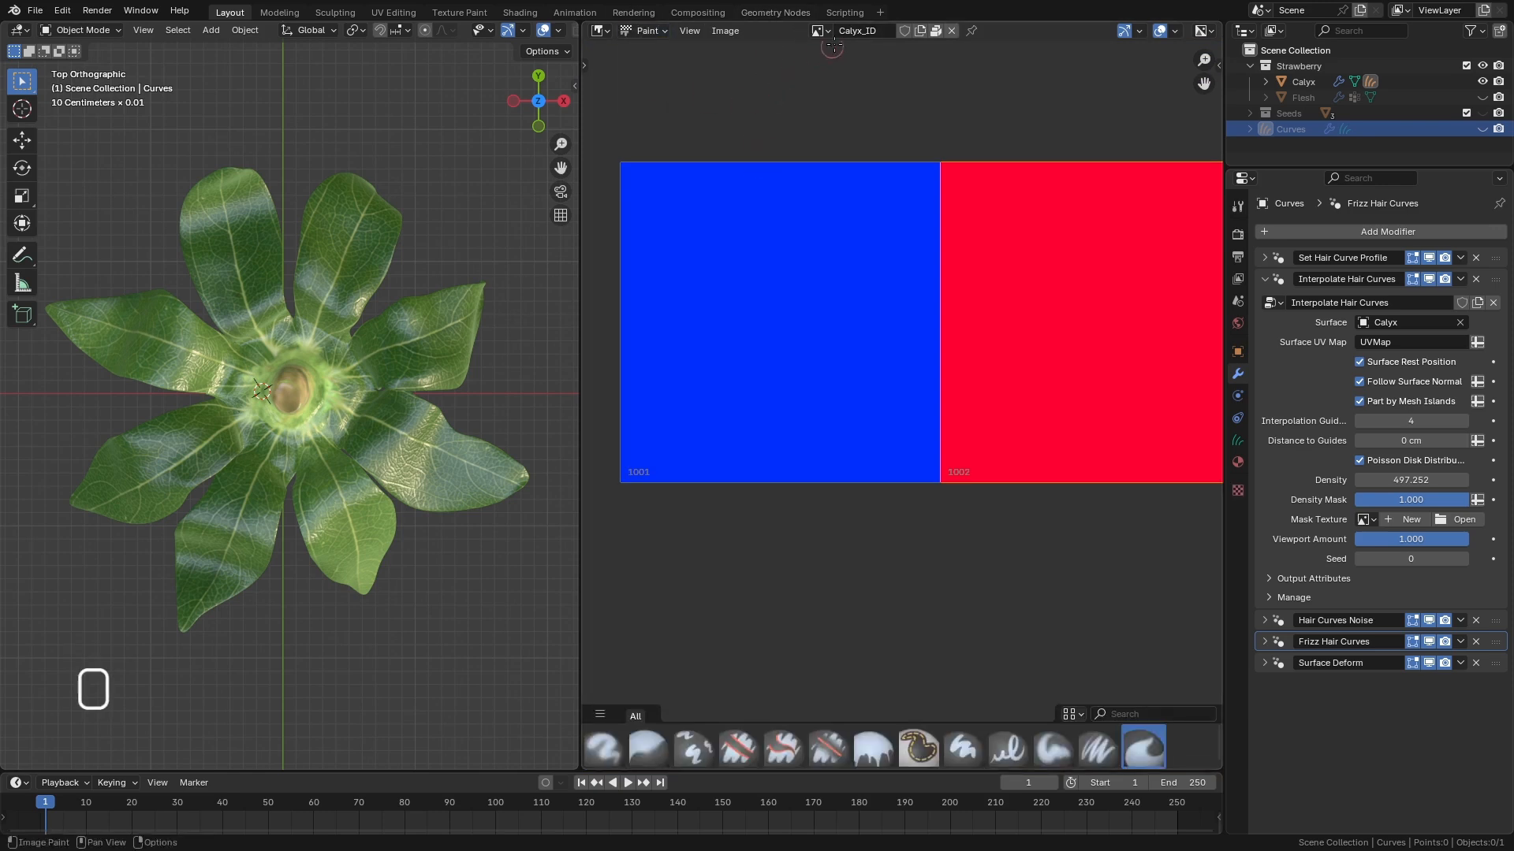
# Create a new black 1024 × 1024 px tiled image named Fur_Mask with alpha enabled.
pyautogui.click(919, 31)
pyautogui.moveTo(980, 56); pyautogui.dragTo(923, 55)
pyautogui.write('Fur')
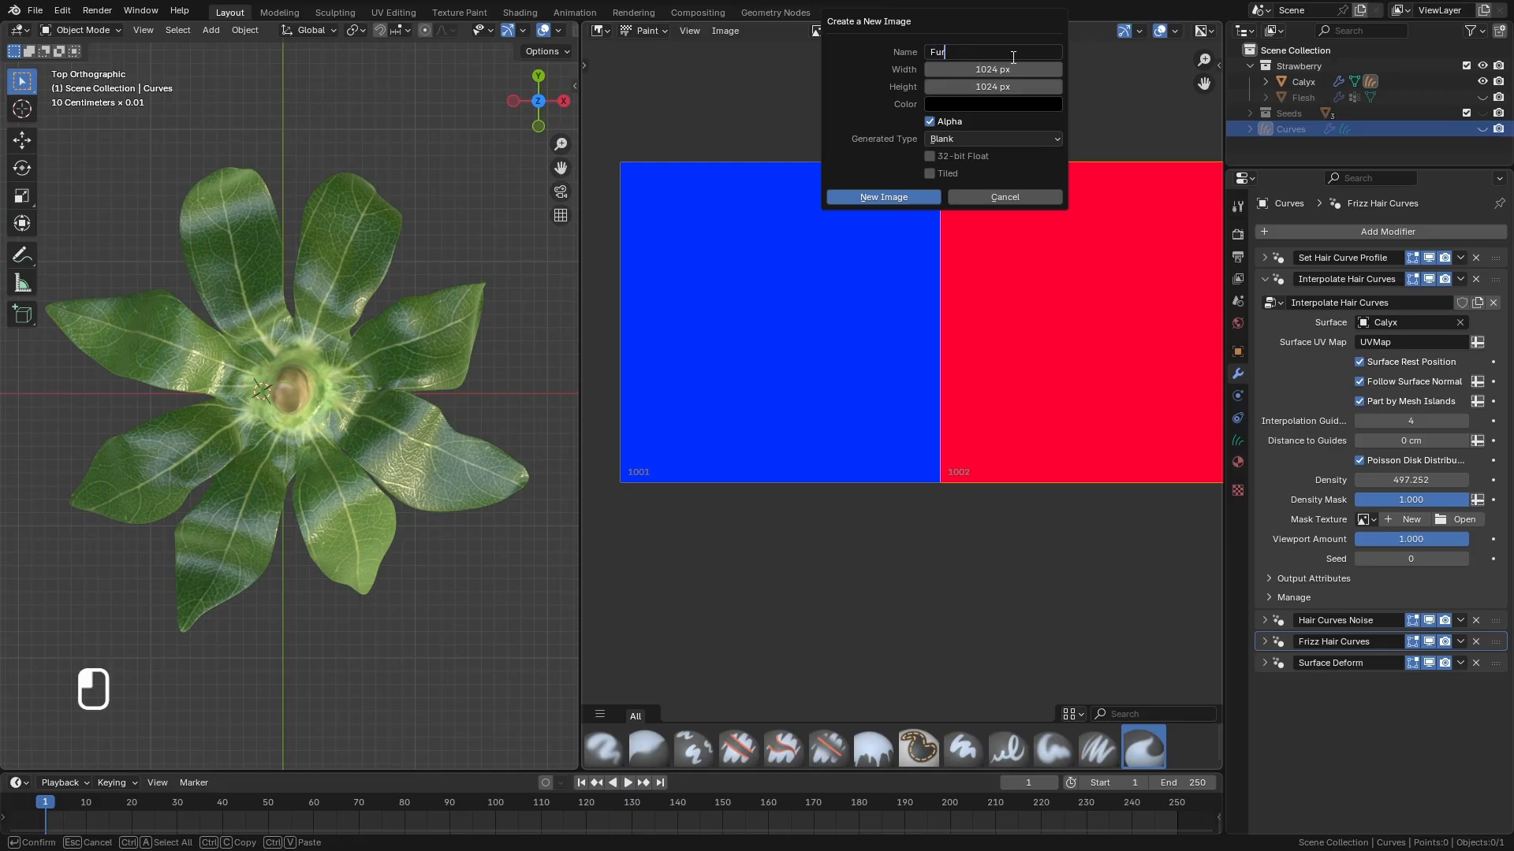
pyautogui.write('_M')
pyautogui.press('BackSpace')
pyautogui.press('BackSpace')
pyautogui.press('Return')
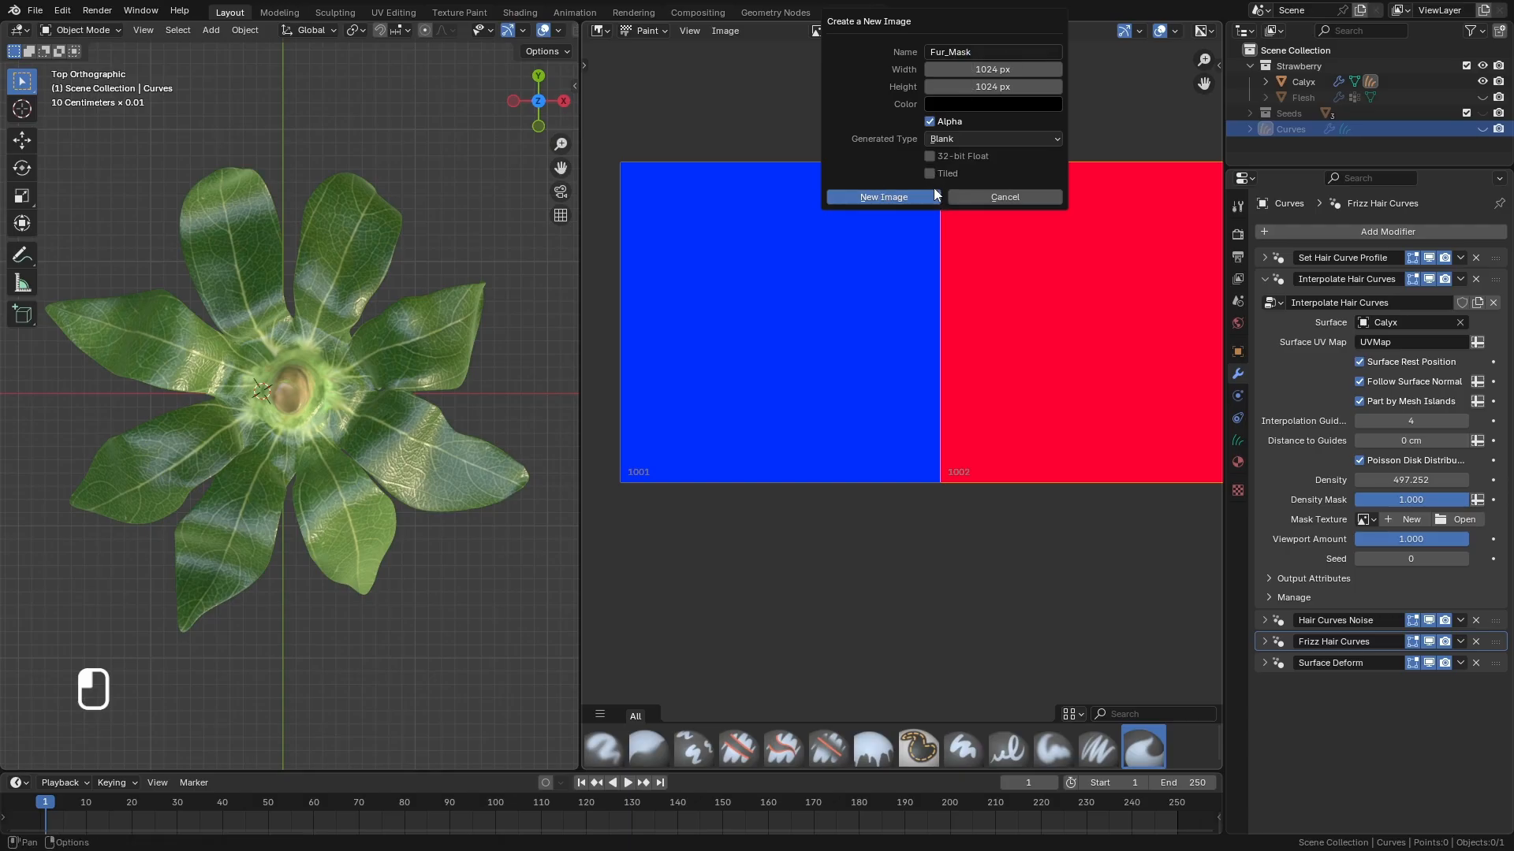
pyautogui.click(930, 174)
pyautogui.click(883, 197)
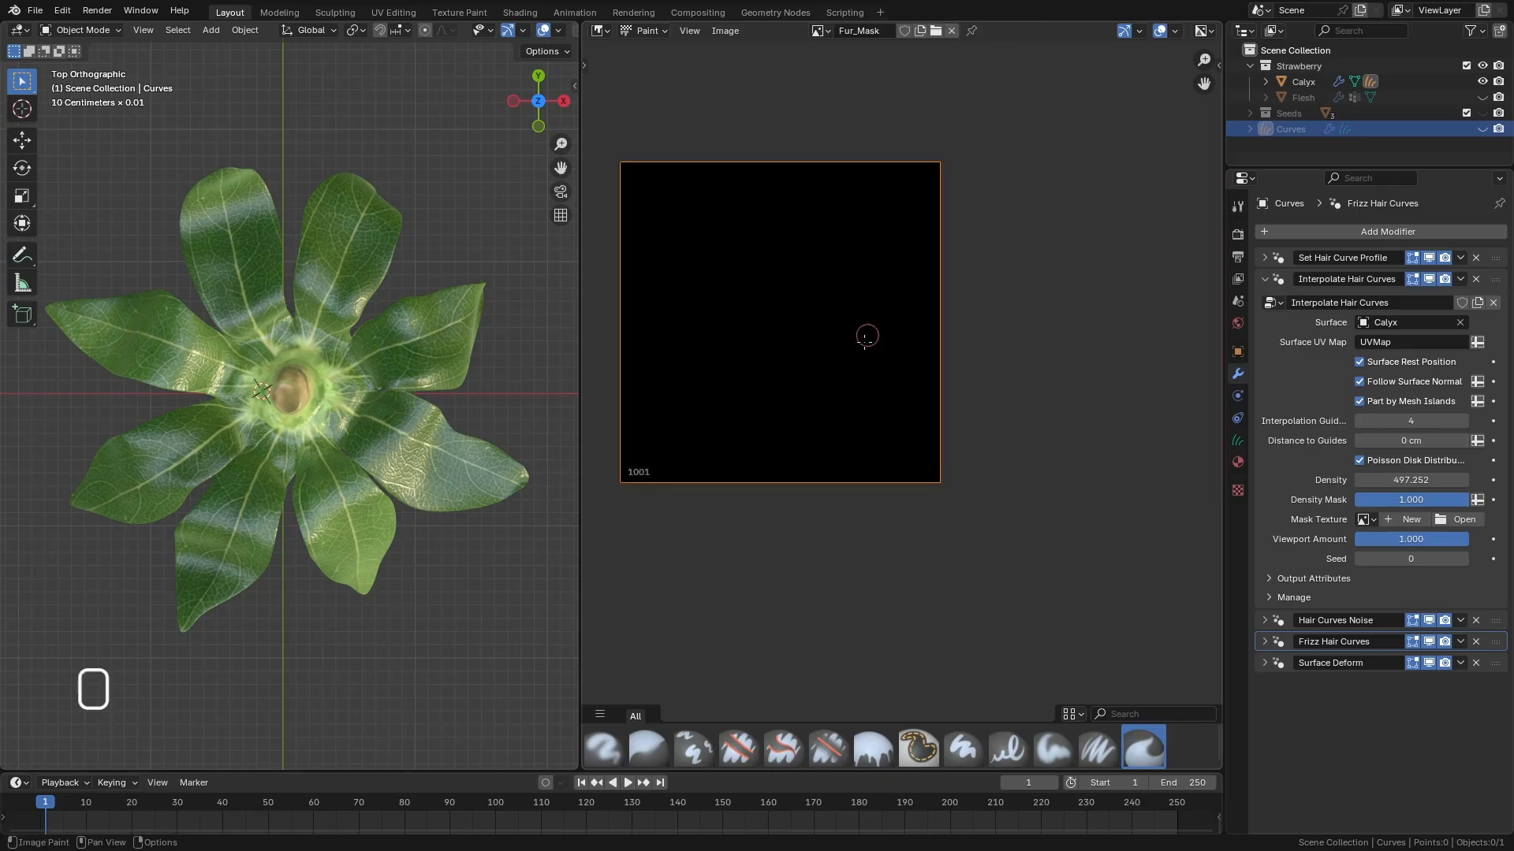
# Show the image's UDIM tile settings and add tile 1002 to Fur_Mask.
pyautogui.scroll(-7, 852, 355)
pyautogui.scroll(4, 820, 311)
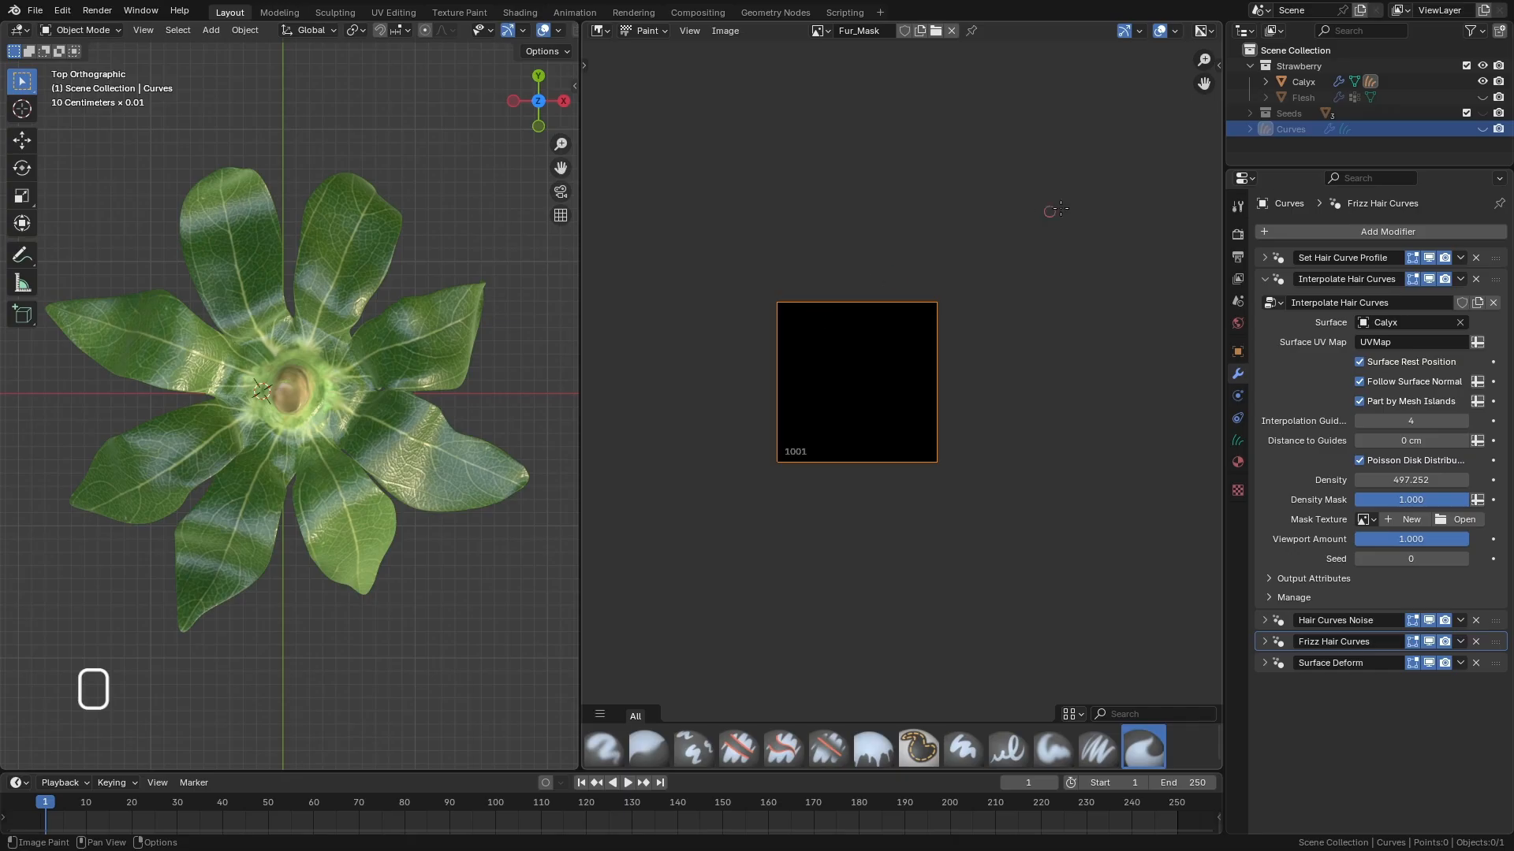
pyautogui.click(1214, 79)
pyautogui.click(1213, 101)
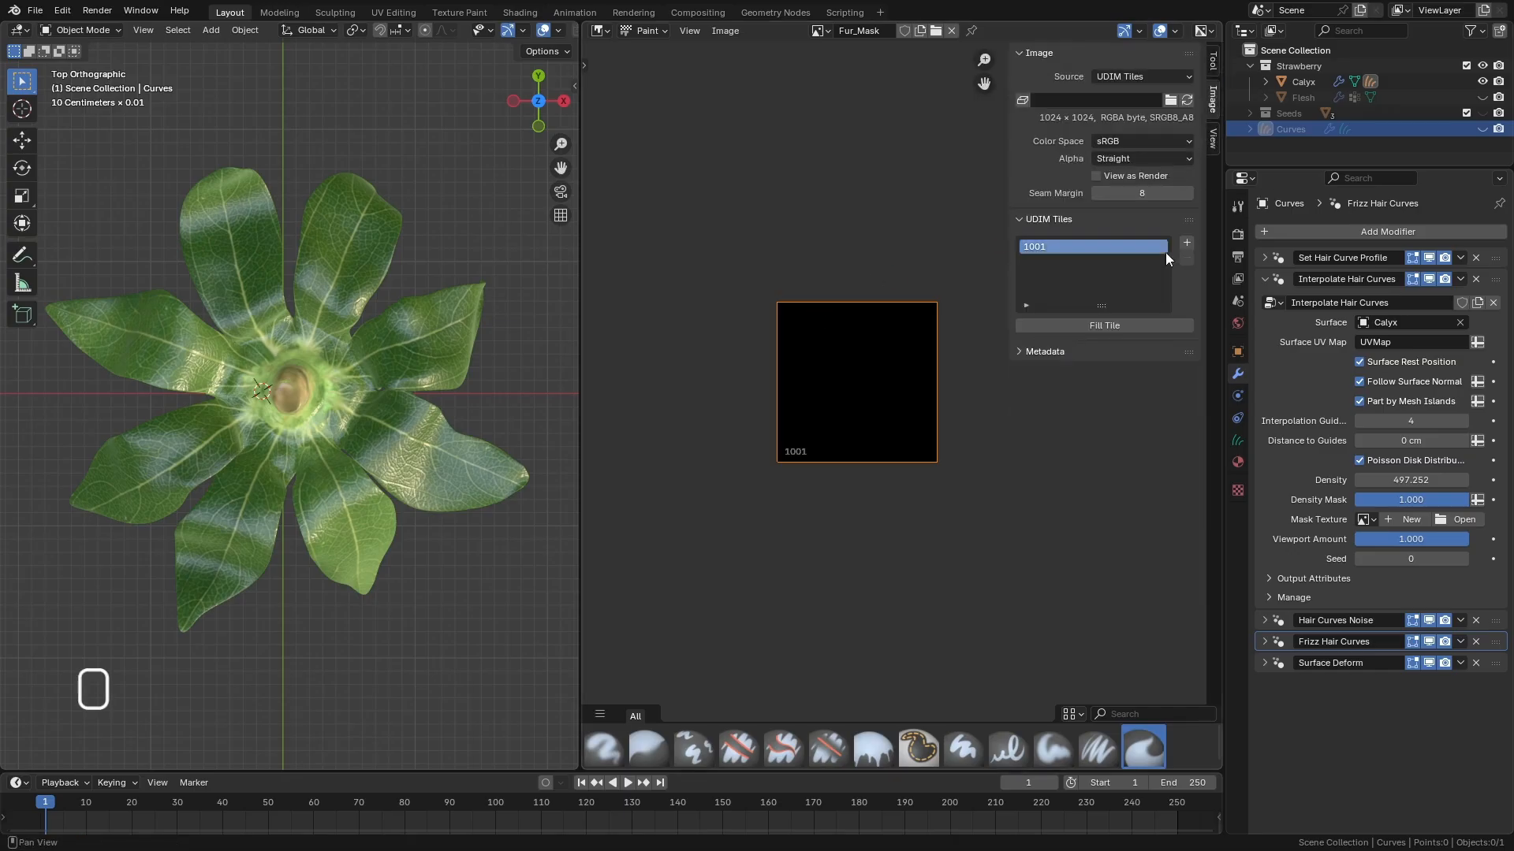
pyautogui.click(1186, 246)
pyautogui.click(1142, 433)
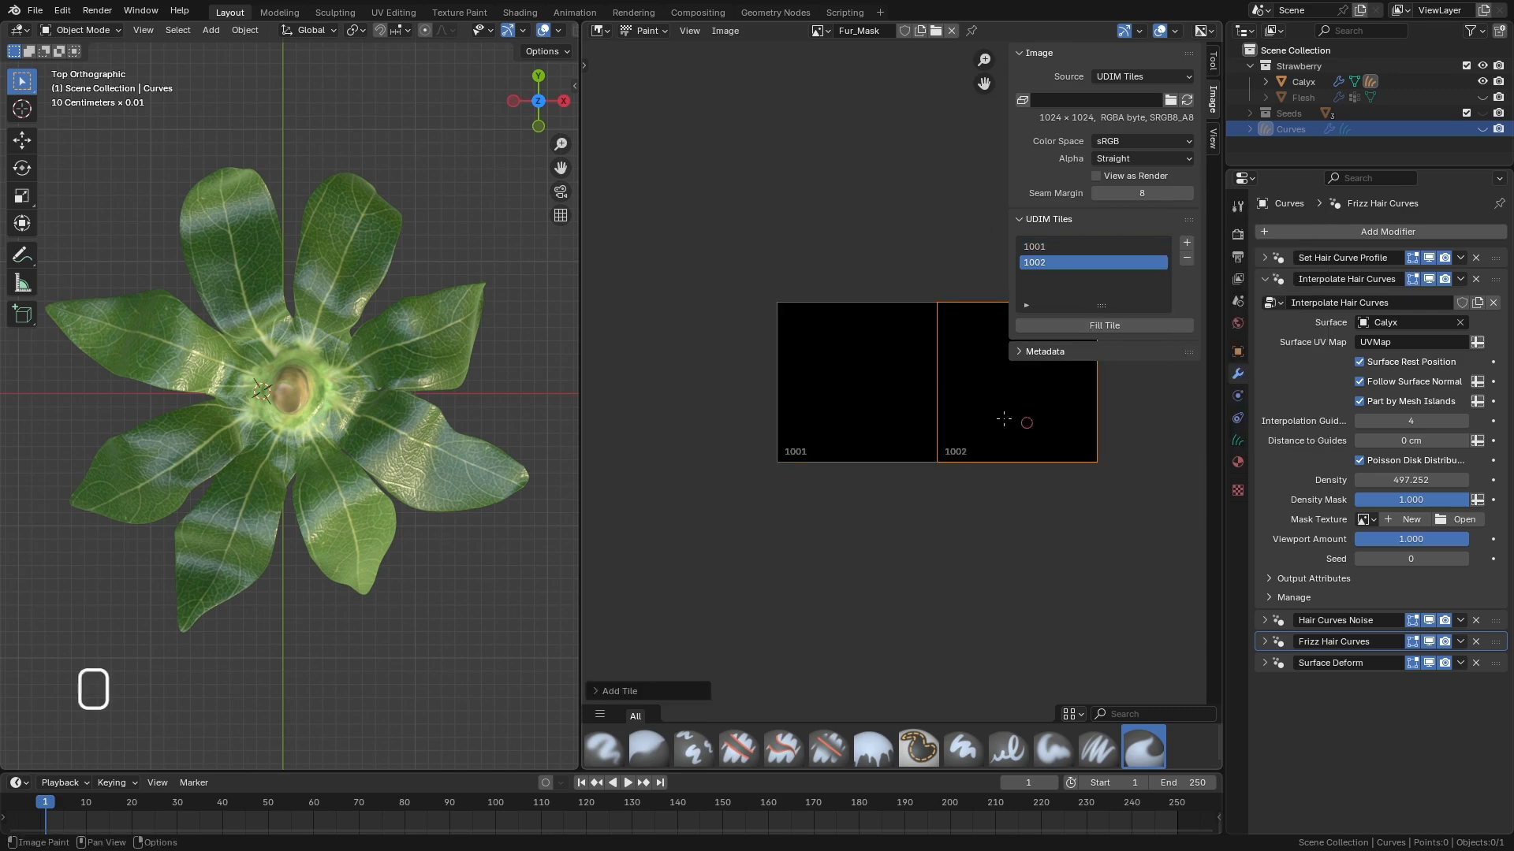
pyautogui.scroll(-2, 859, 394)
pyautogui.scroll(2, 296, 401)
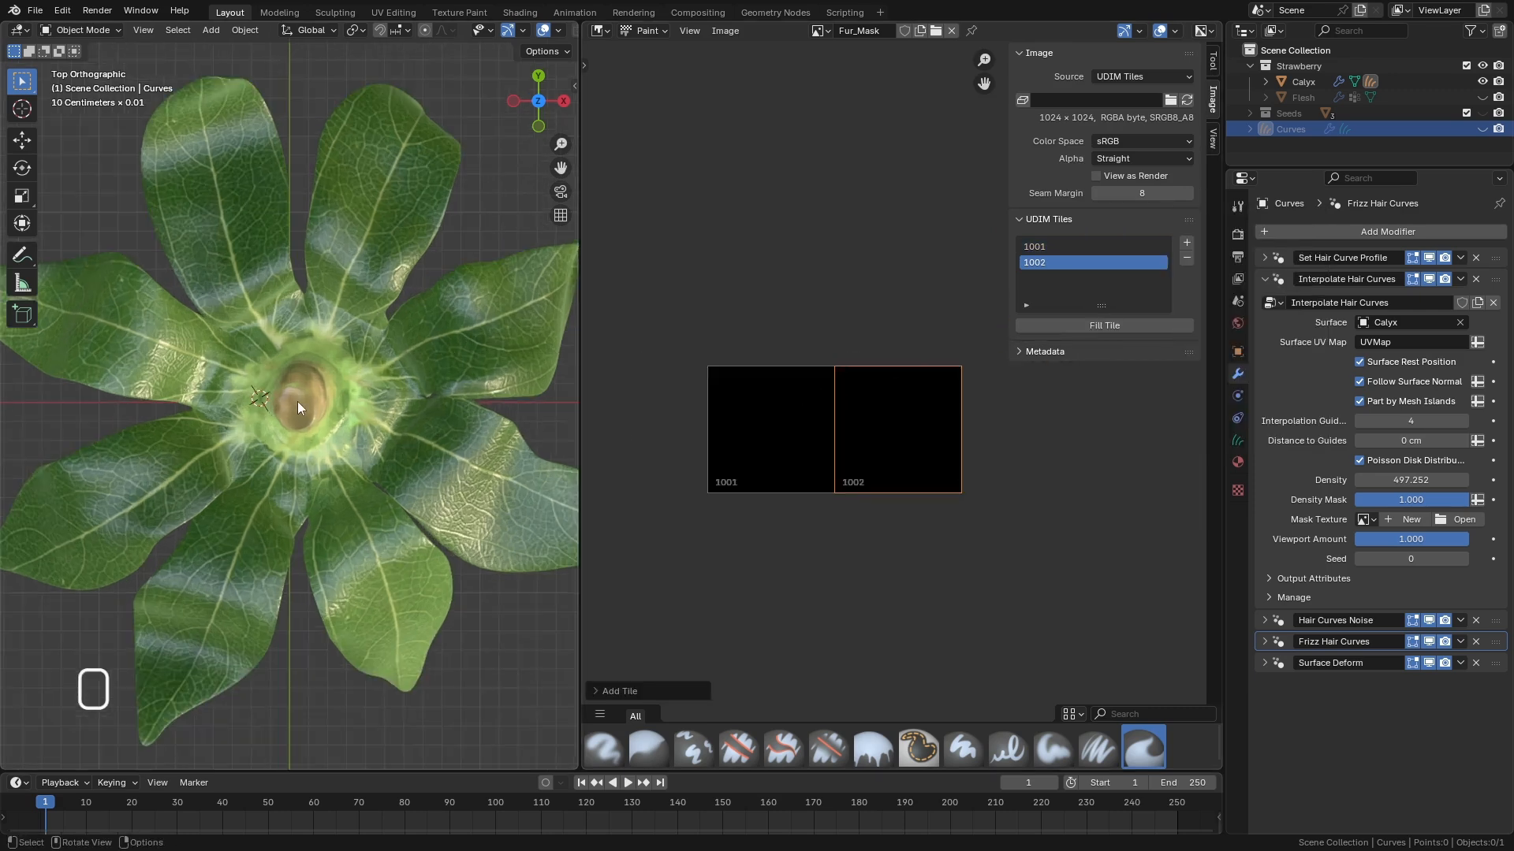
# Select the calyx, switch it to Texture Paint mode and display Fur_Mask in the Image Editor again.
pyautogui.click(82, 30)
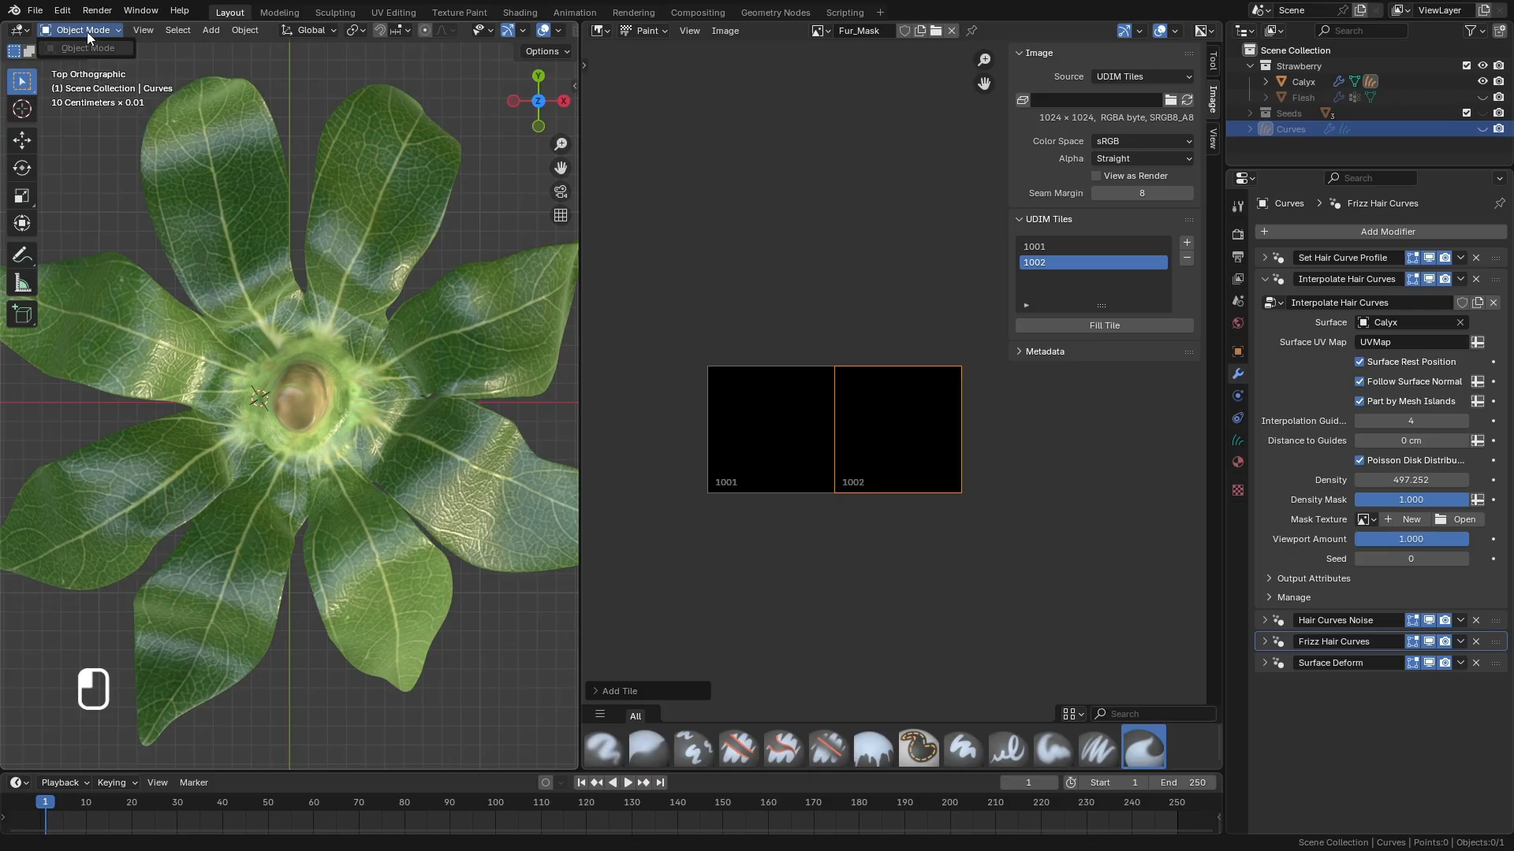
pyautogui.click(195, 194)
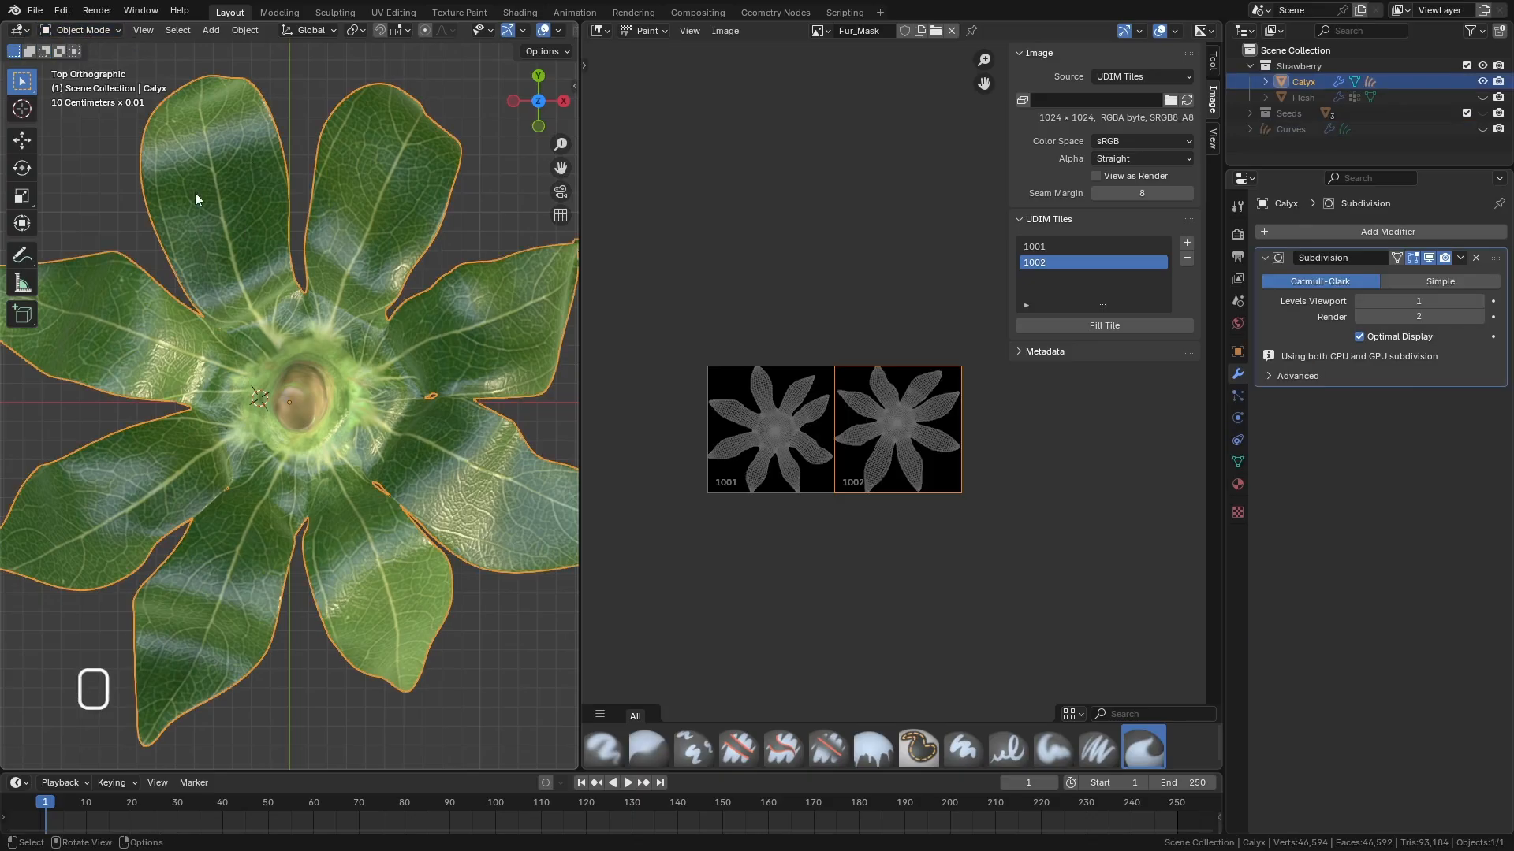
pyautogui.click(83, 30)
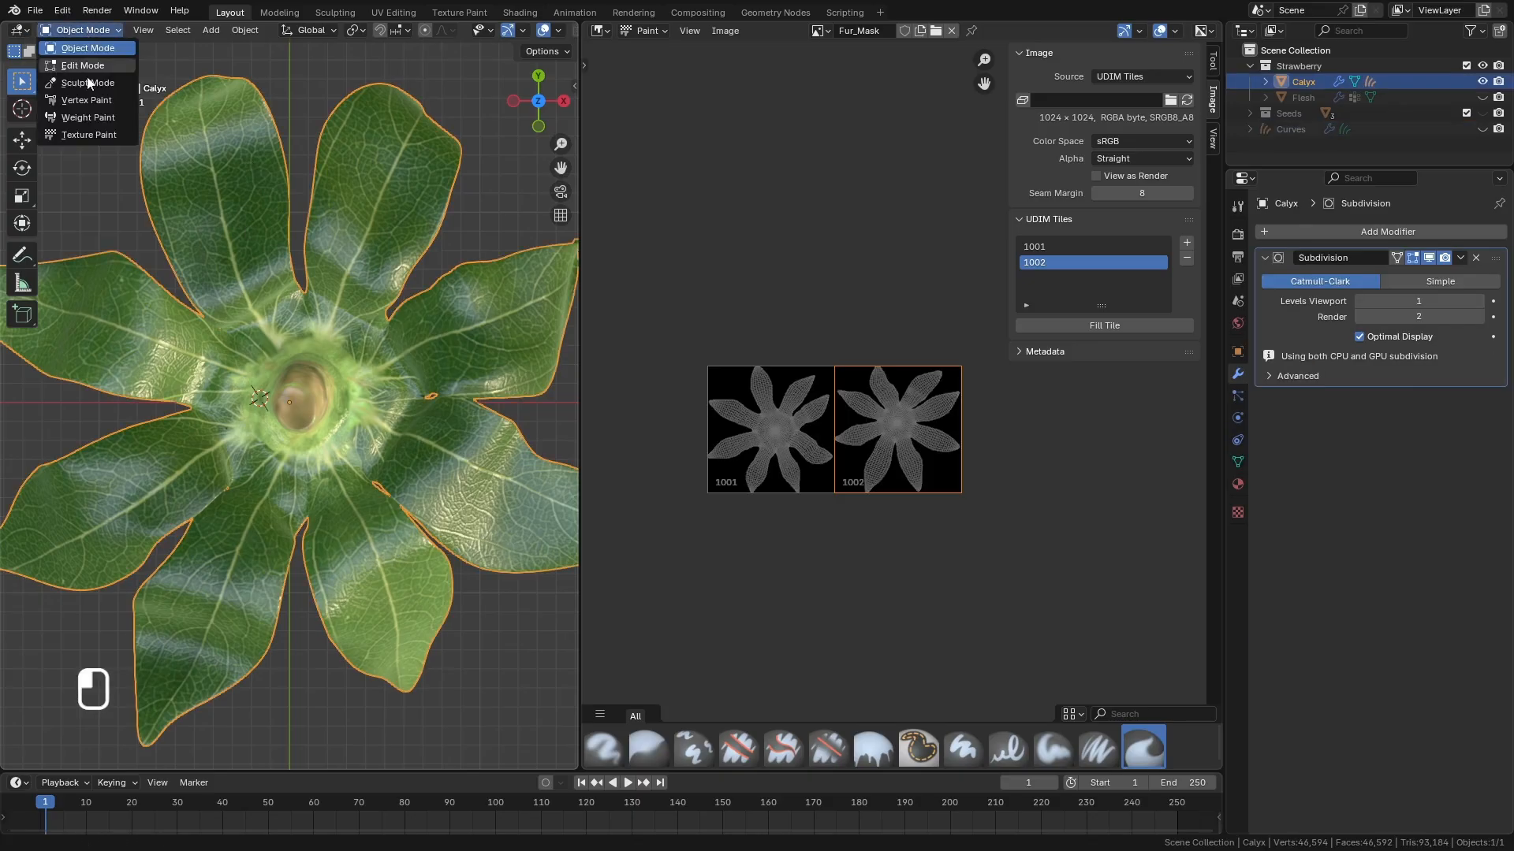
pyautogui.click(88, 135)
pyautogui.click(820, 30)
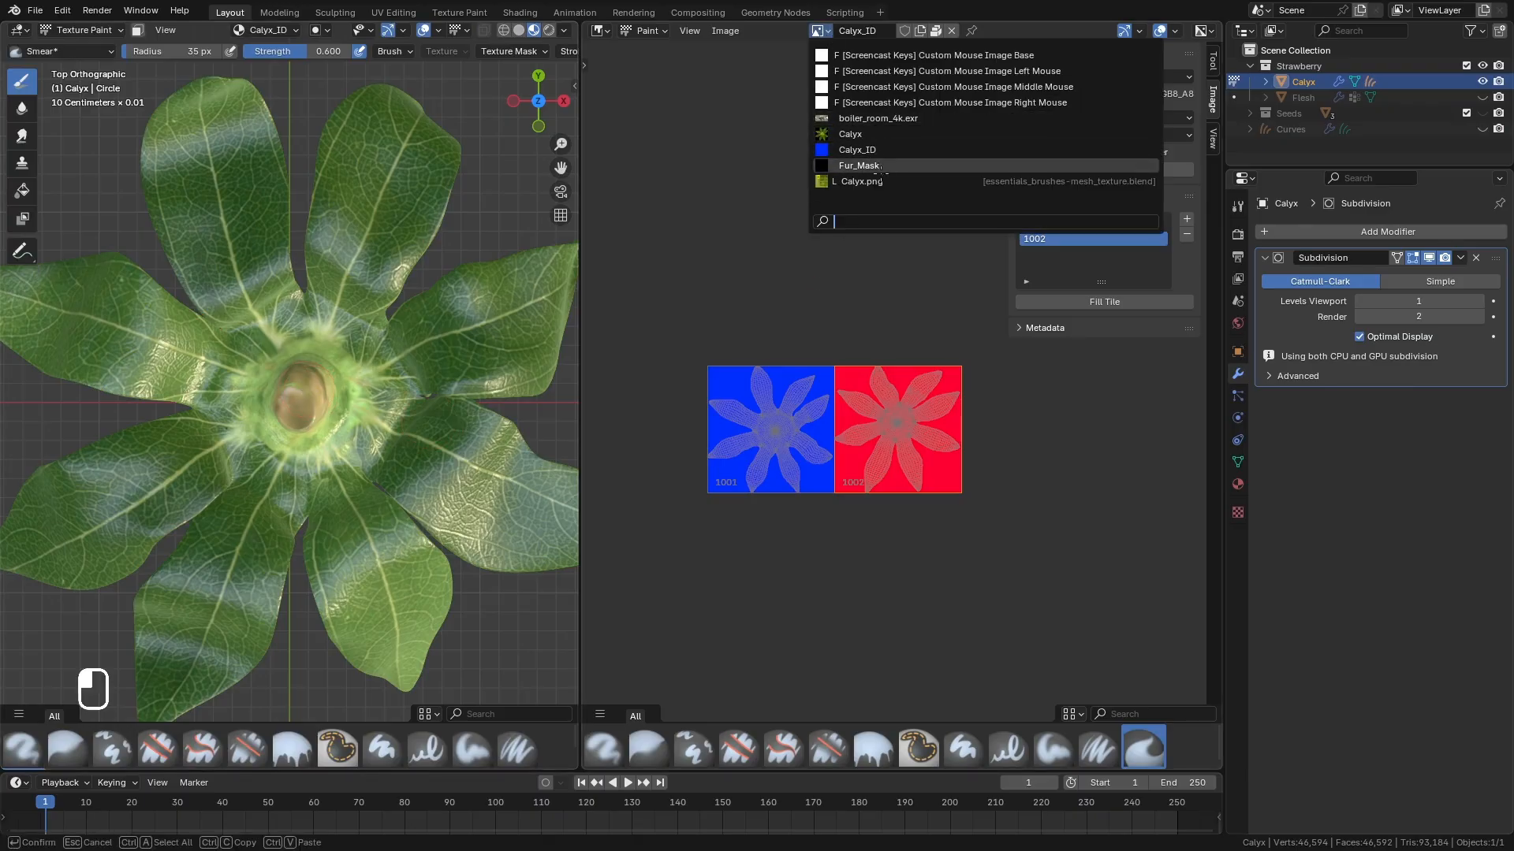
pyautogui.click(859, 166)
pyautogui.scroll(7, 747, 442)
pyautogui.scroll(2, 850, 417)
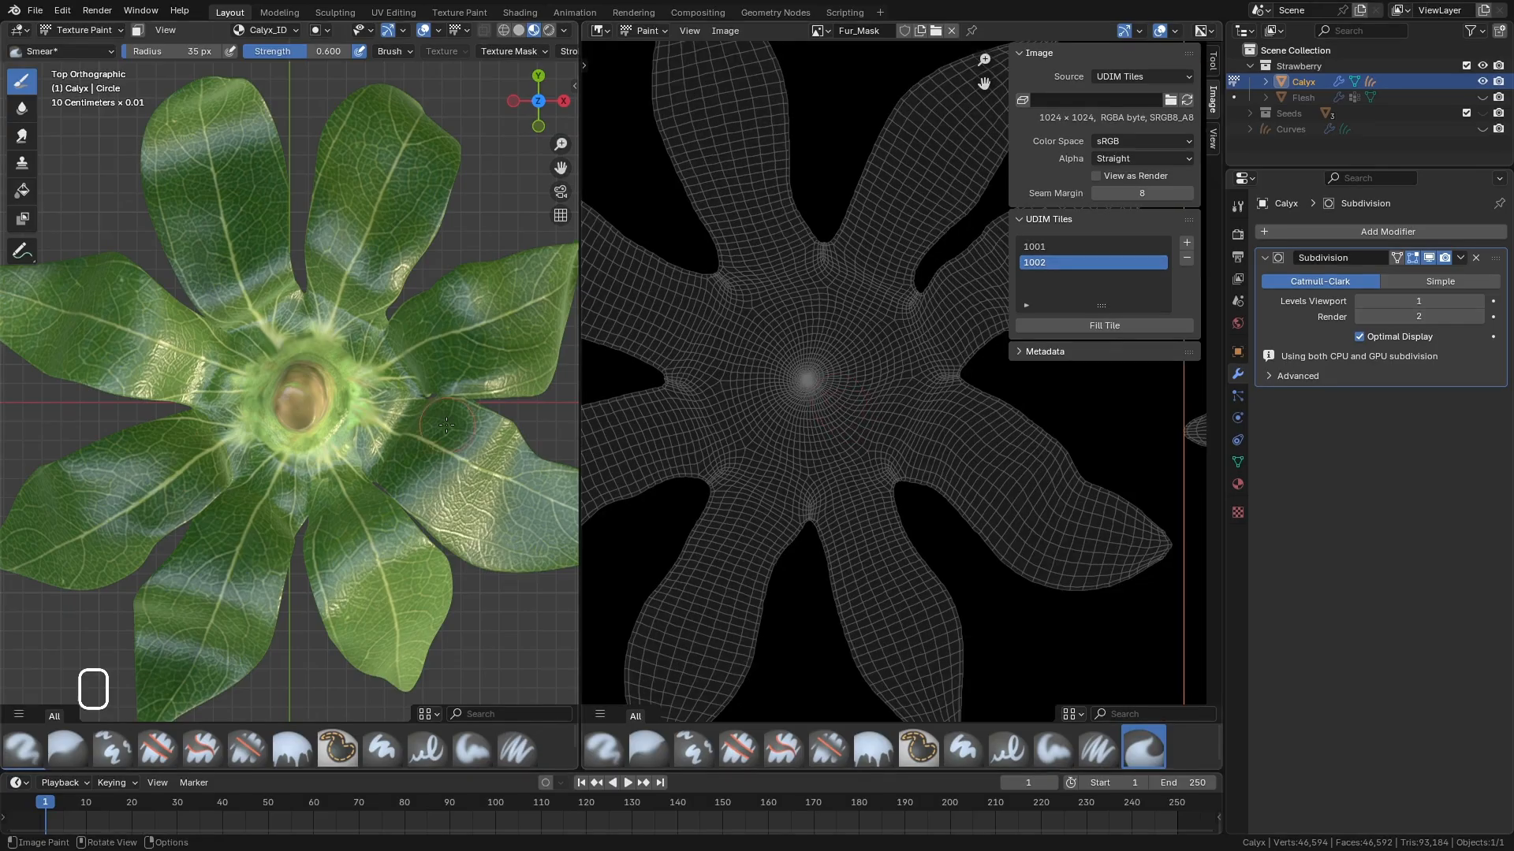
pyautogui.scroll(2, 293, 406)
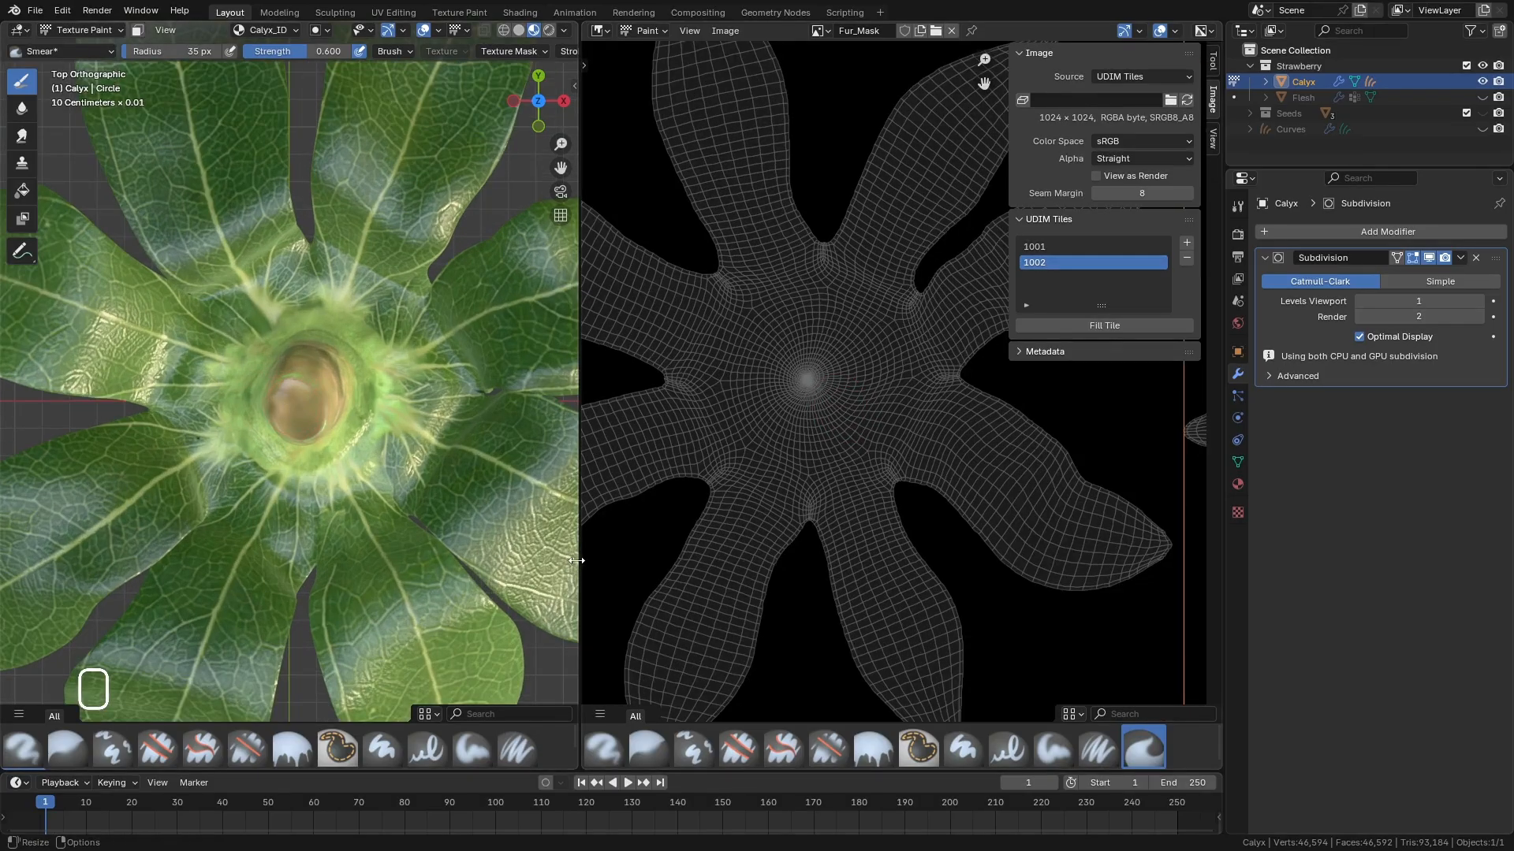
# Widen the 3D viewport, choose the Paint Soft brush and show its settings with the Texture section collapsed.
pyautogui.moveTo(576, 560); pyautogui.dragTo(917, 561)
pyautogui.moveTo(566, 402)
pyautogui.mouseDown(button='middle')
pyautogui.moveTo(568, 347)
pyautogui.moveTo(569, 378)
pyautogui.mouseUp(button='middle')
pyautogui.scroll(-6, 569, 386)
pyautogui.scroll(6, 569, 390)
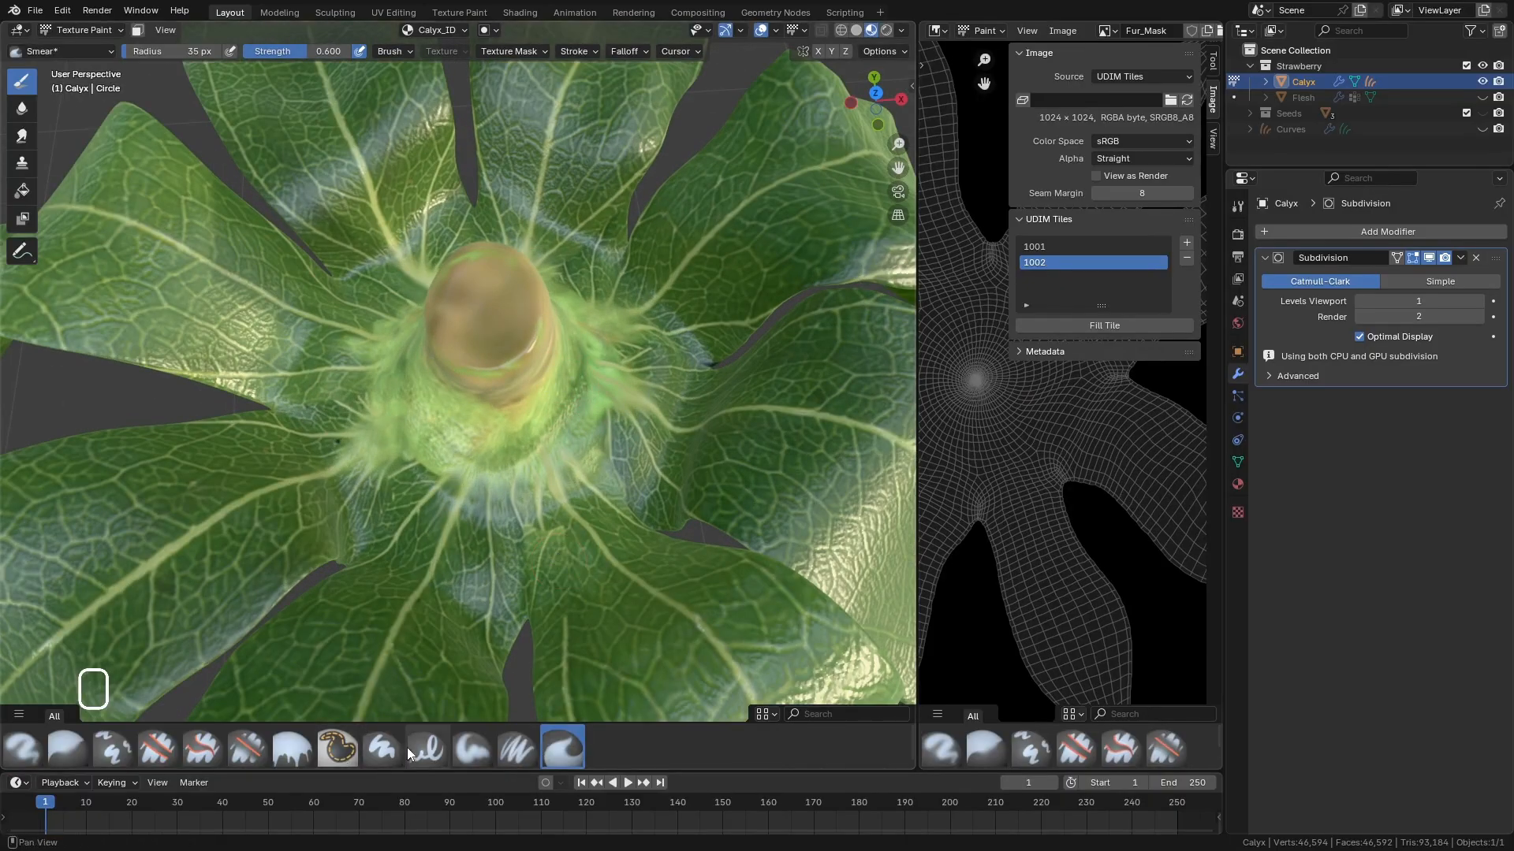
pyautogui.click(475, 747)
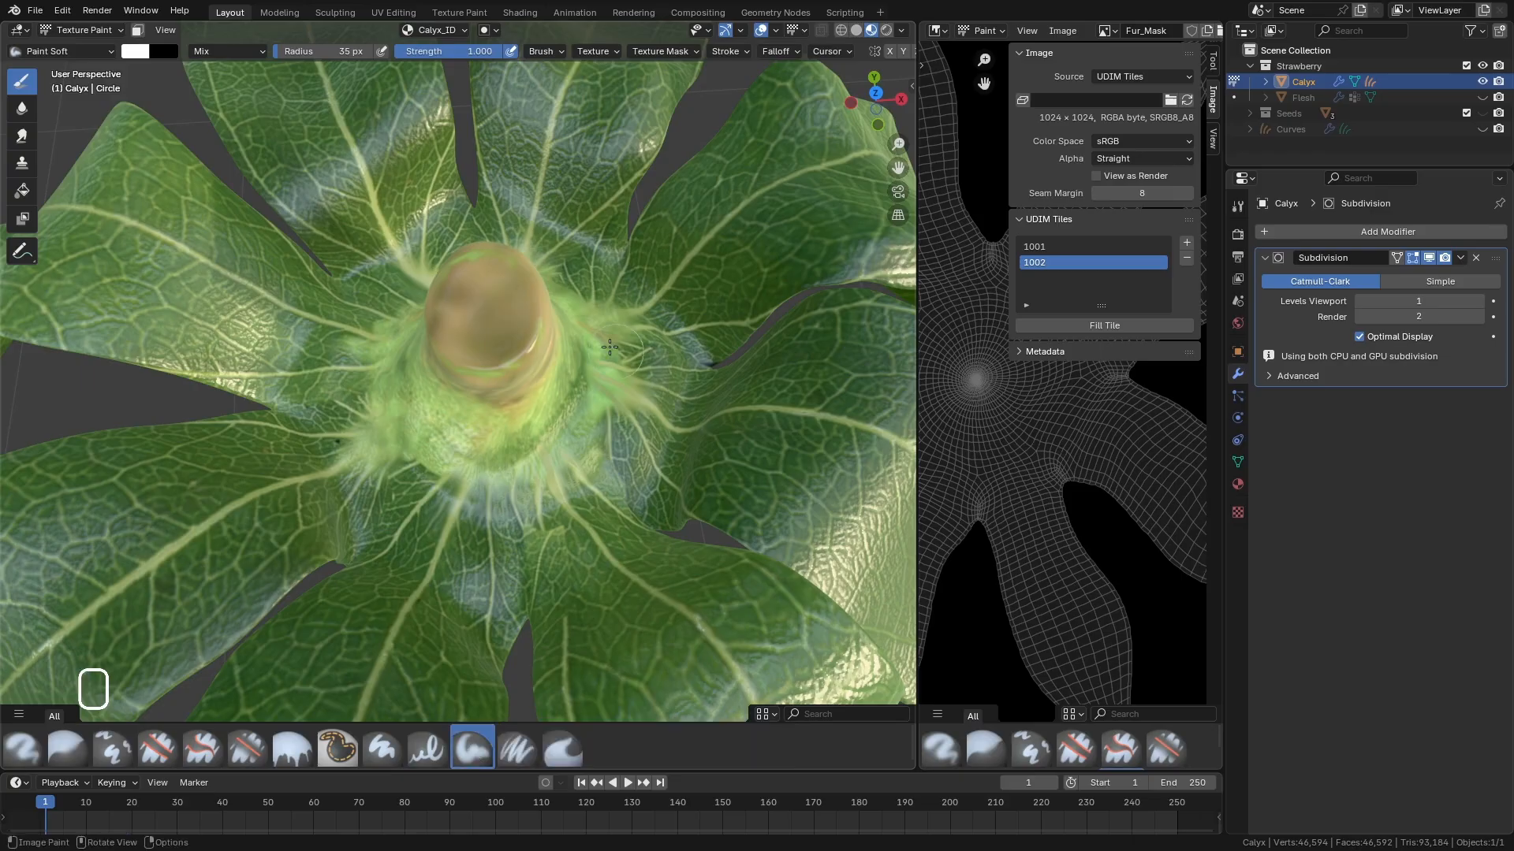
pyautogui.moveTo(595, 355); pyautogui.dragTo(601, 381, button='middle')
pyautogui.click(1236, 206)
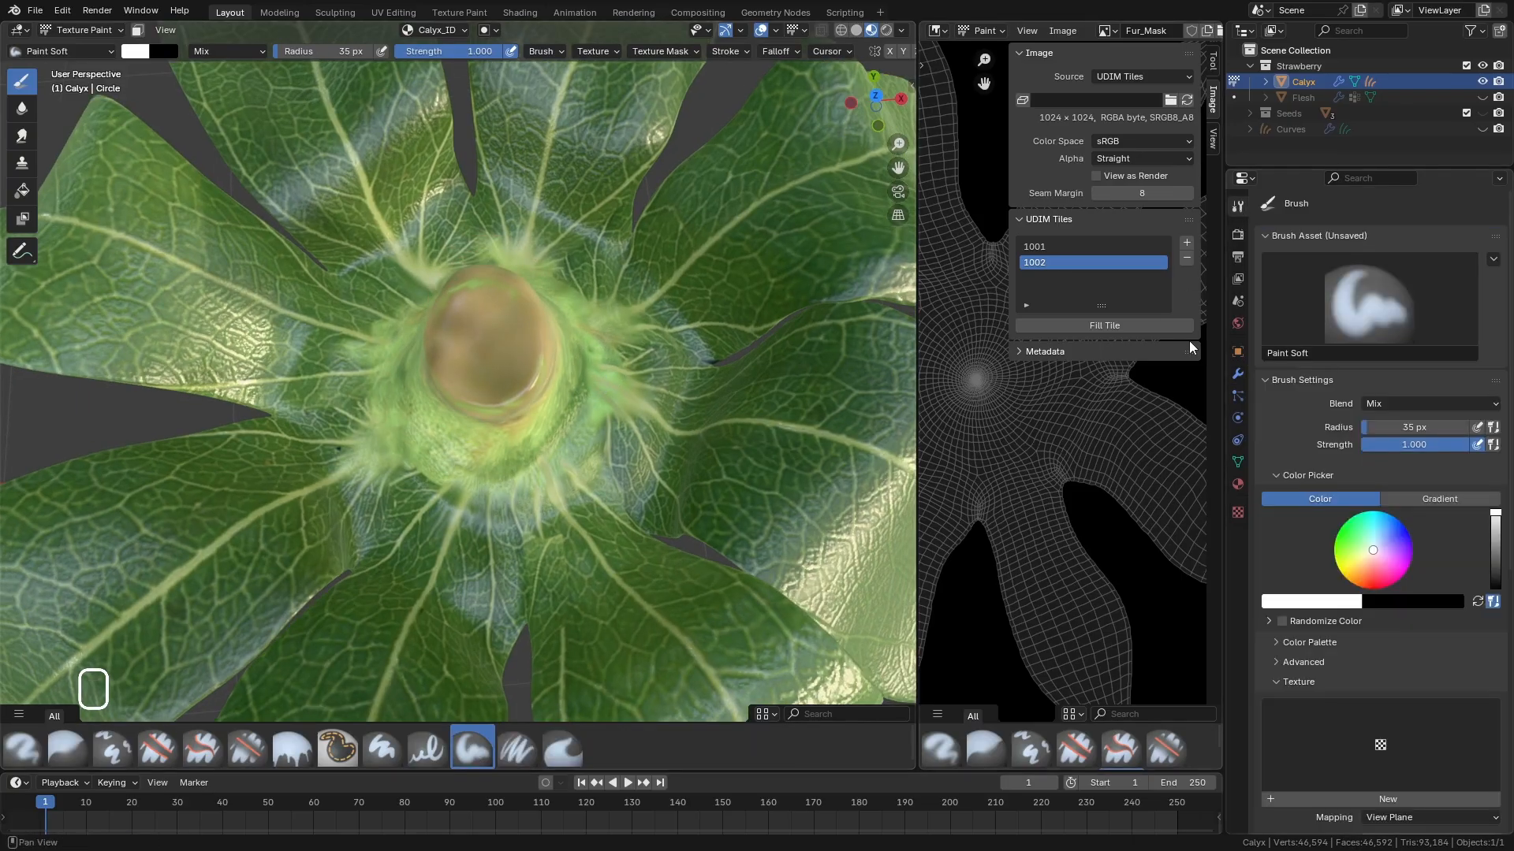
pyautogui.scroll(-8, 1332, 421)
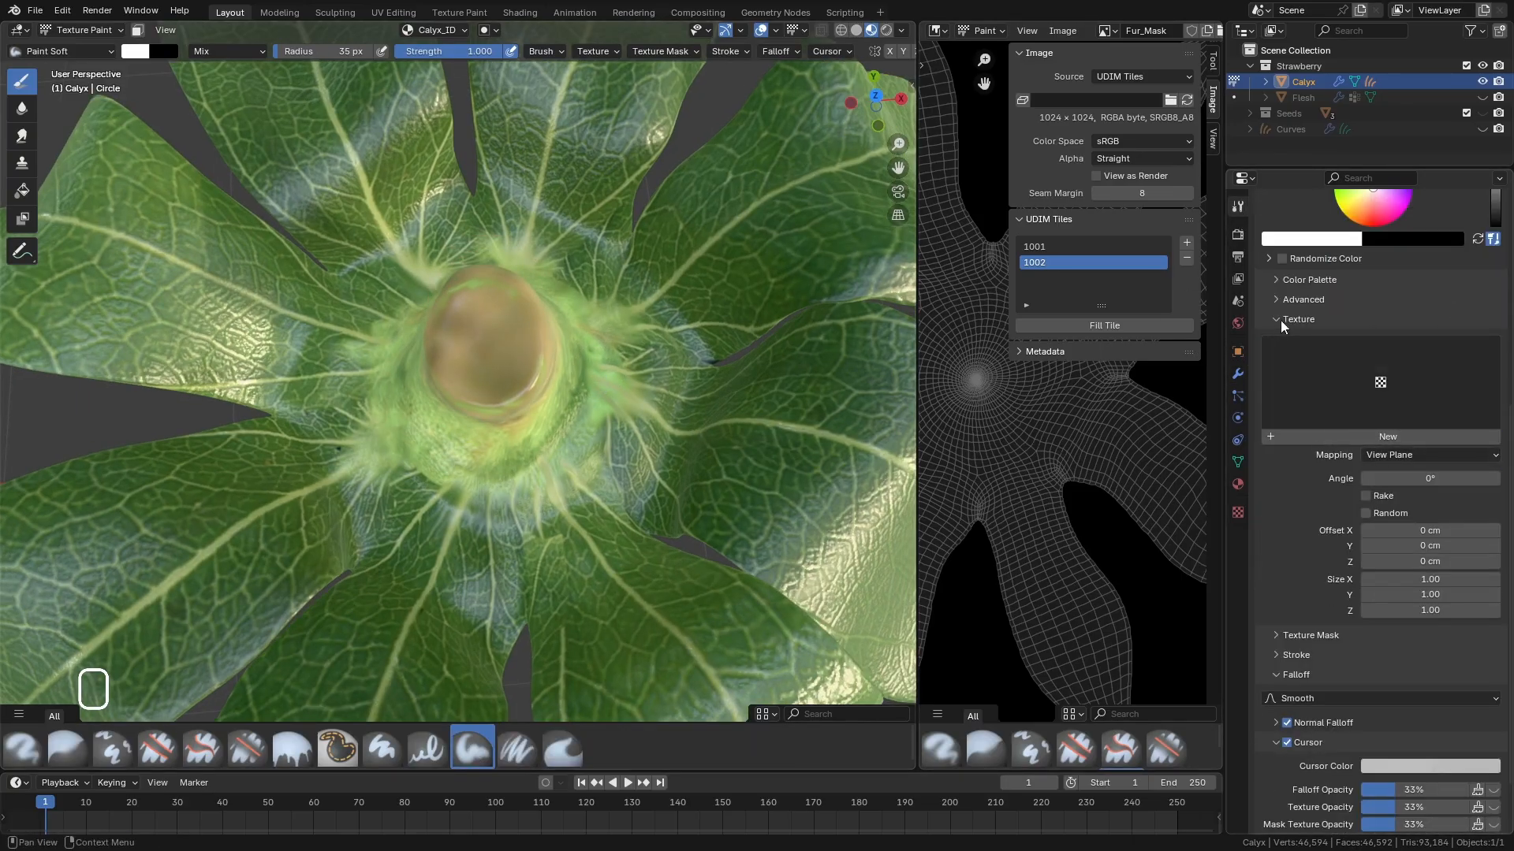
pyautogui.click(1281, 320)
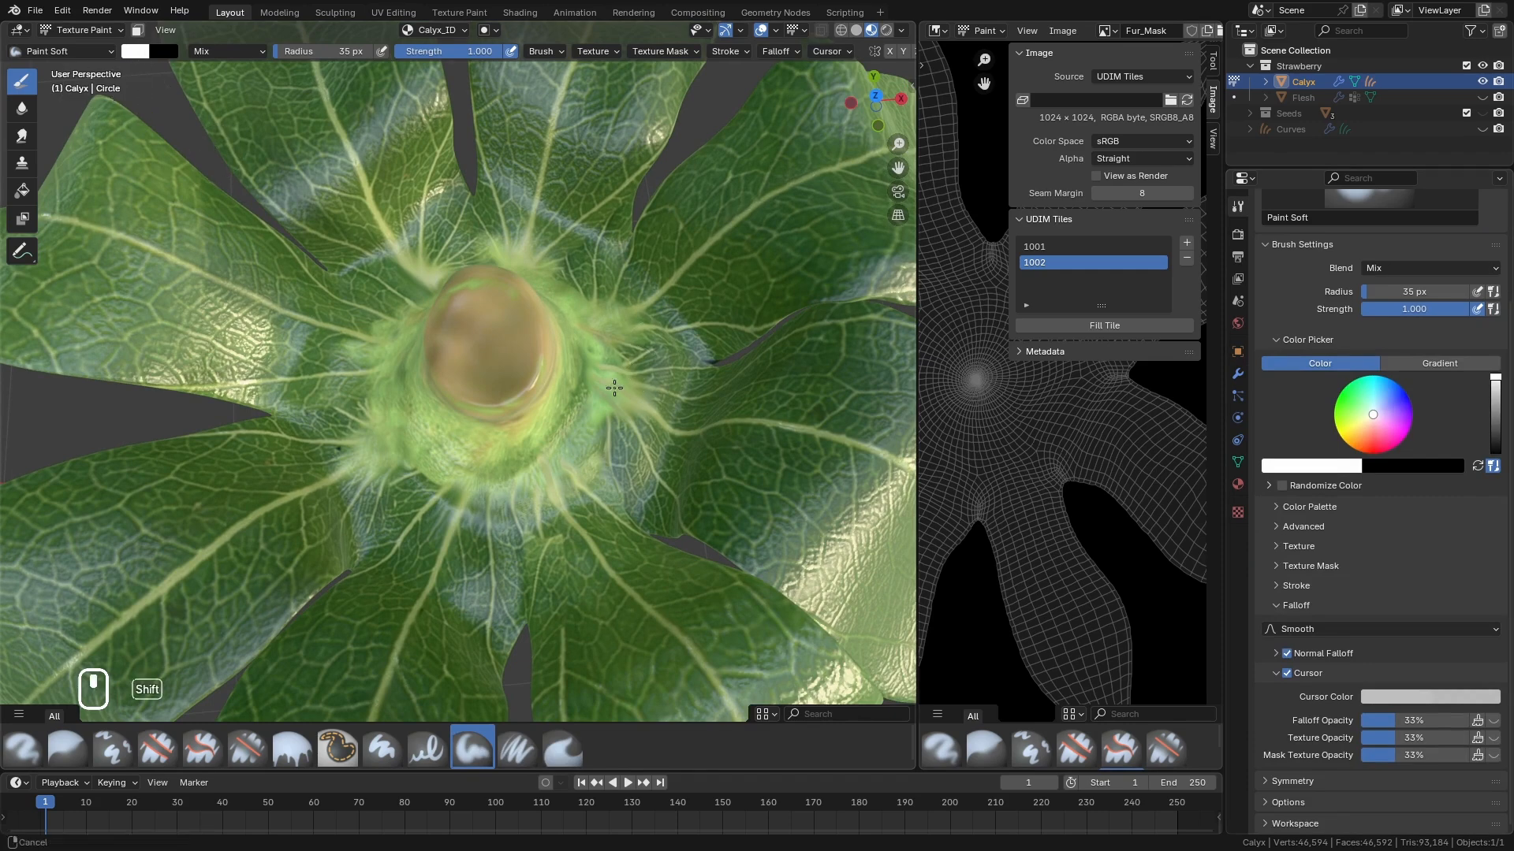
pyautogui.scroll(-6, 532, 435)
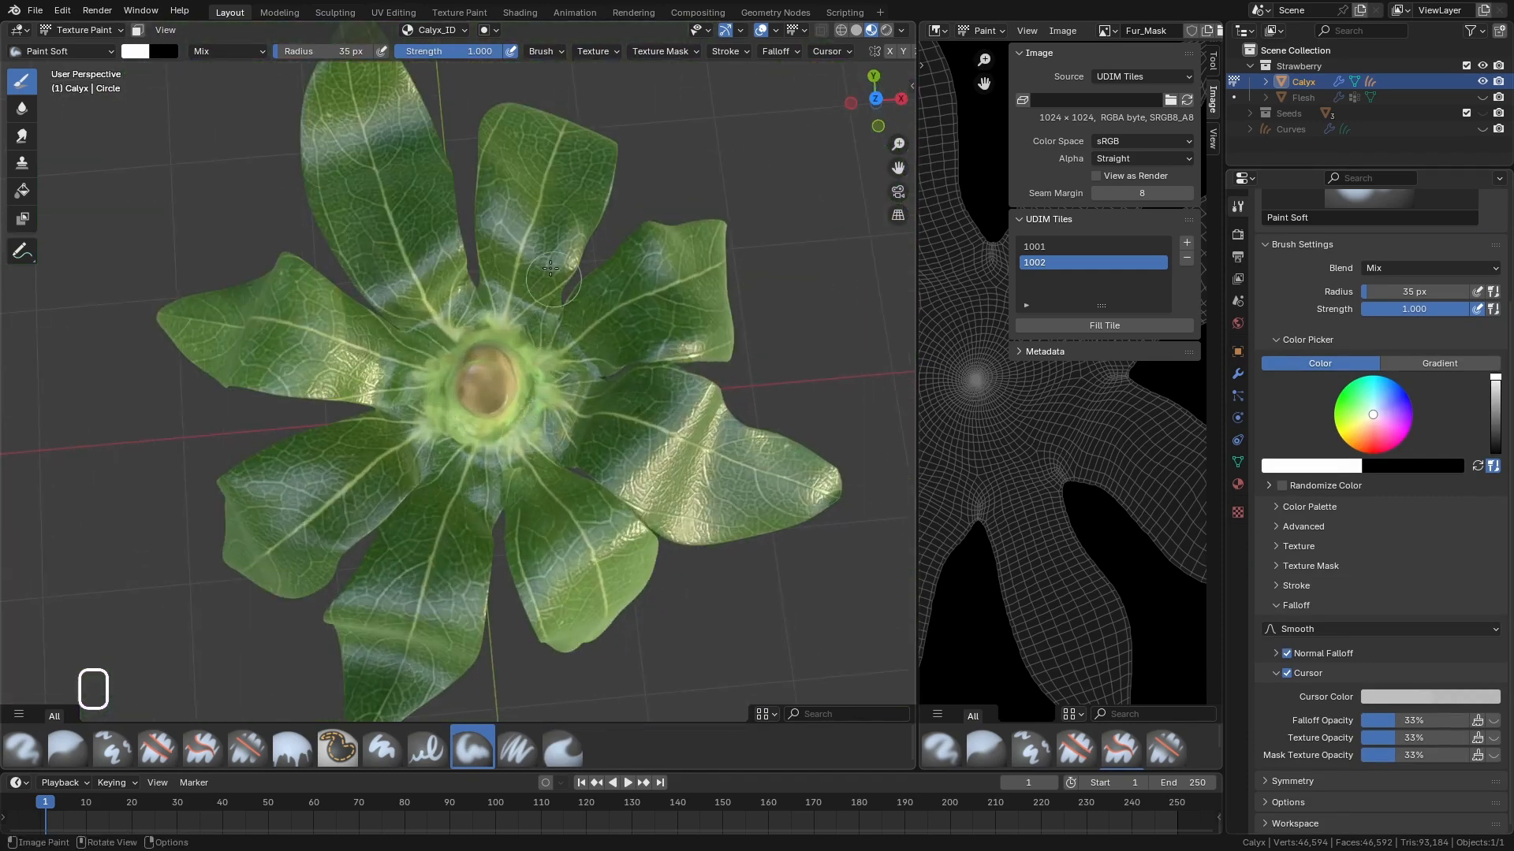
# Enlarge the image area and change it to a Shader Editor showing the Calyx material.
pyautogui.moveTo(916, 237); pyautogui.dragTo(762, 237)
pyautogui.click(781, 30)
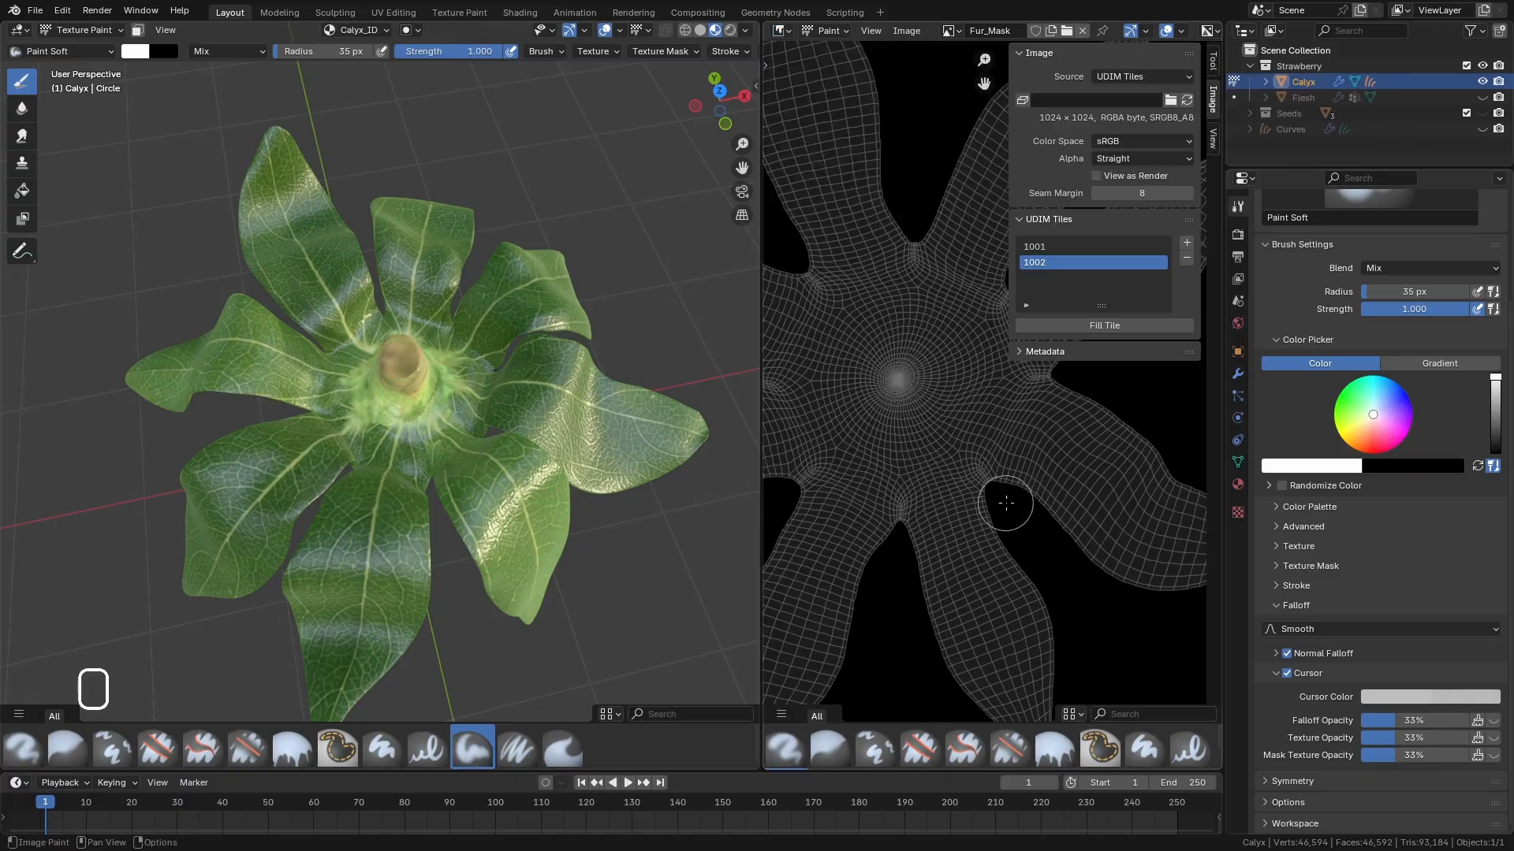
pyautogui.scroll(-10, 952, 471)
pyautogui.click(788, 30)
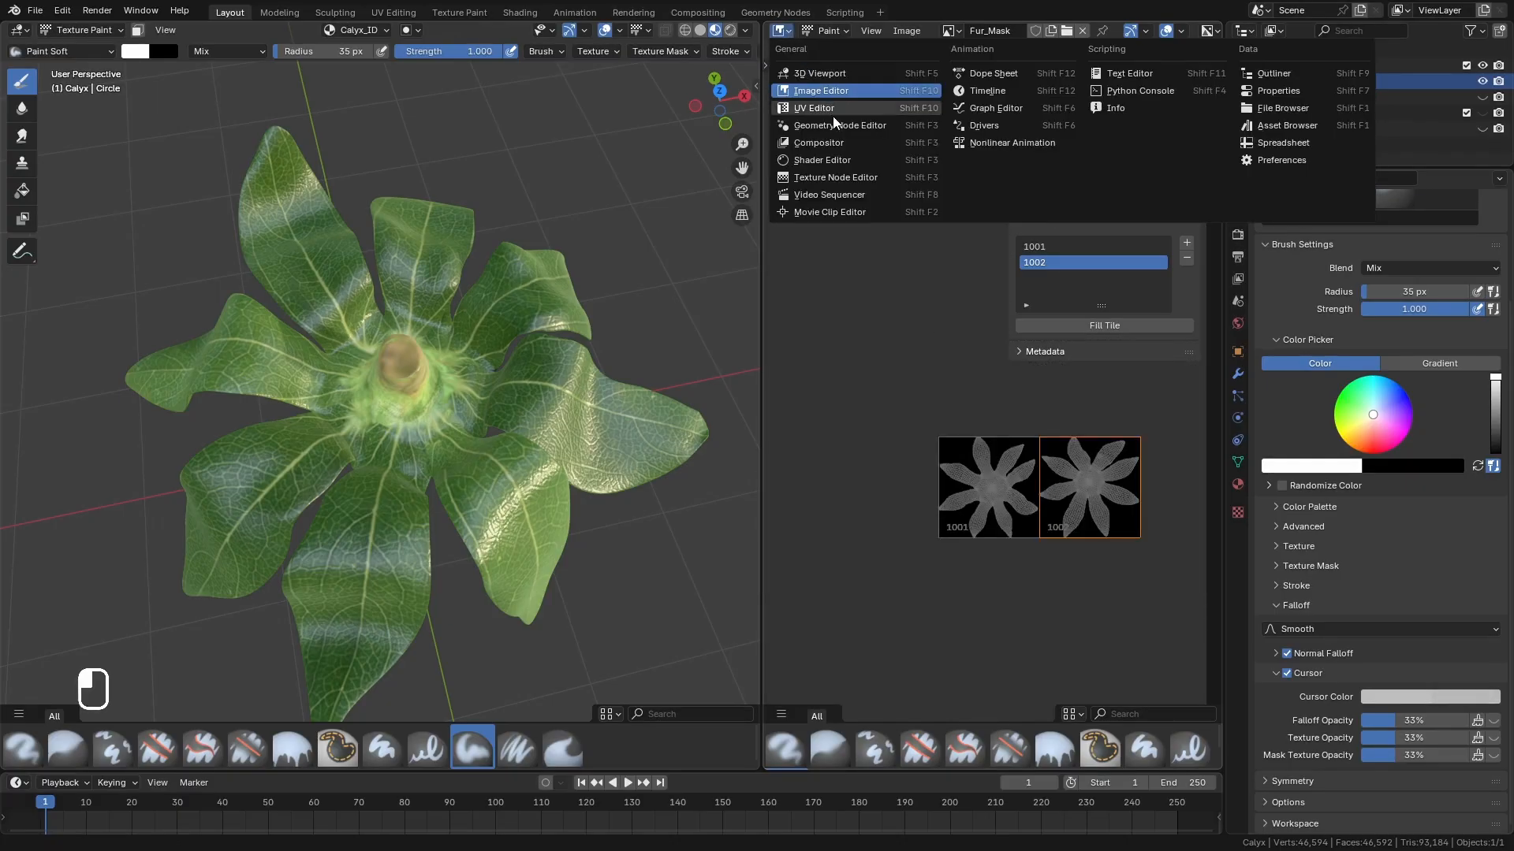
pyautogui.click(836, 180)
pyautogui.scroll(-5, 867, 394)
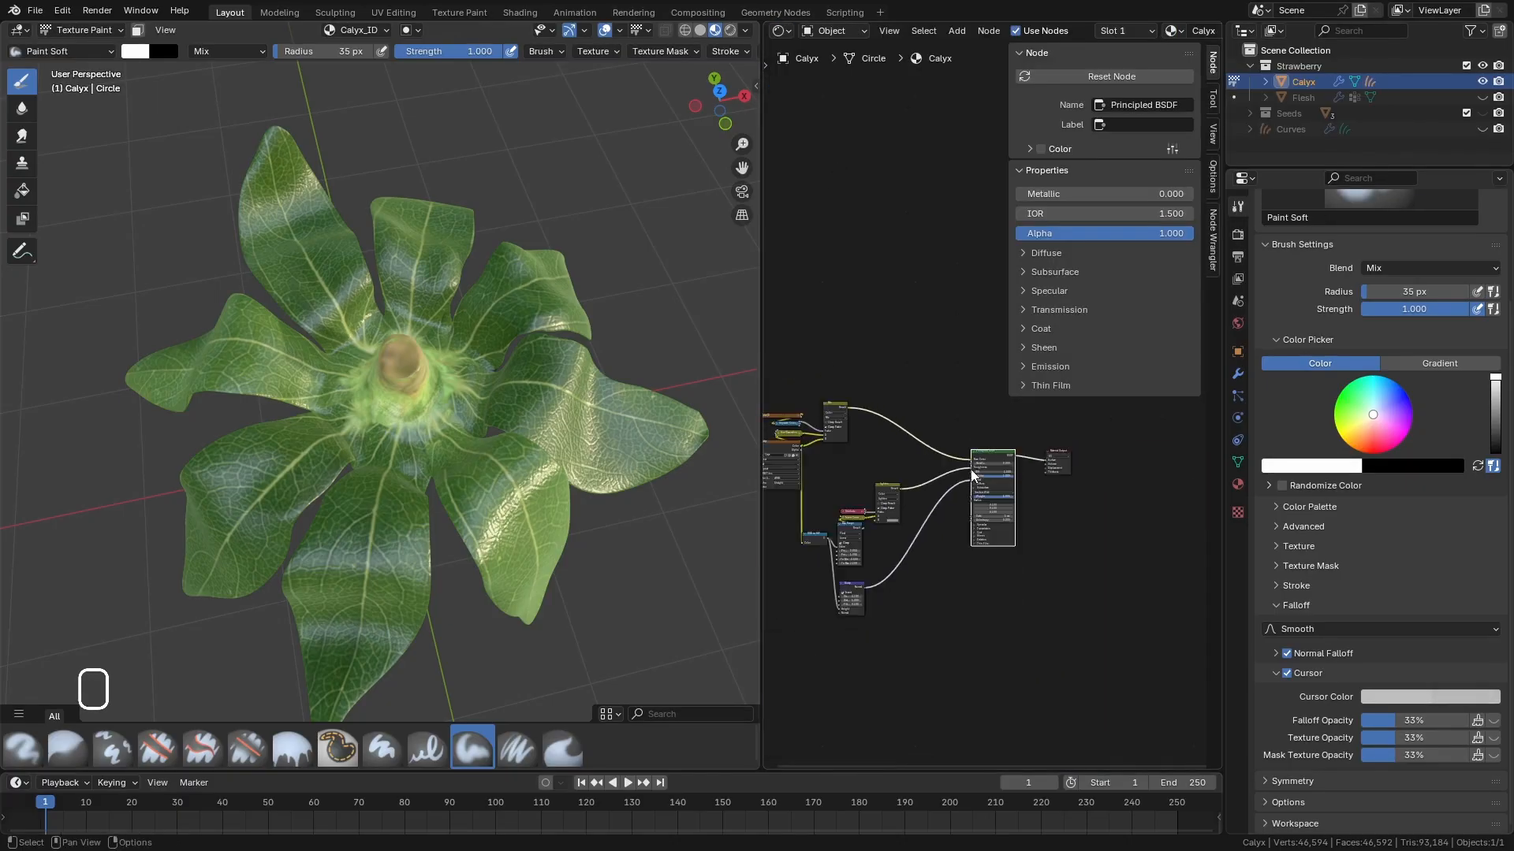
pyautogui.scroll(2, 952, 386)
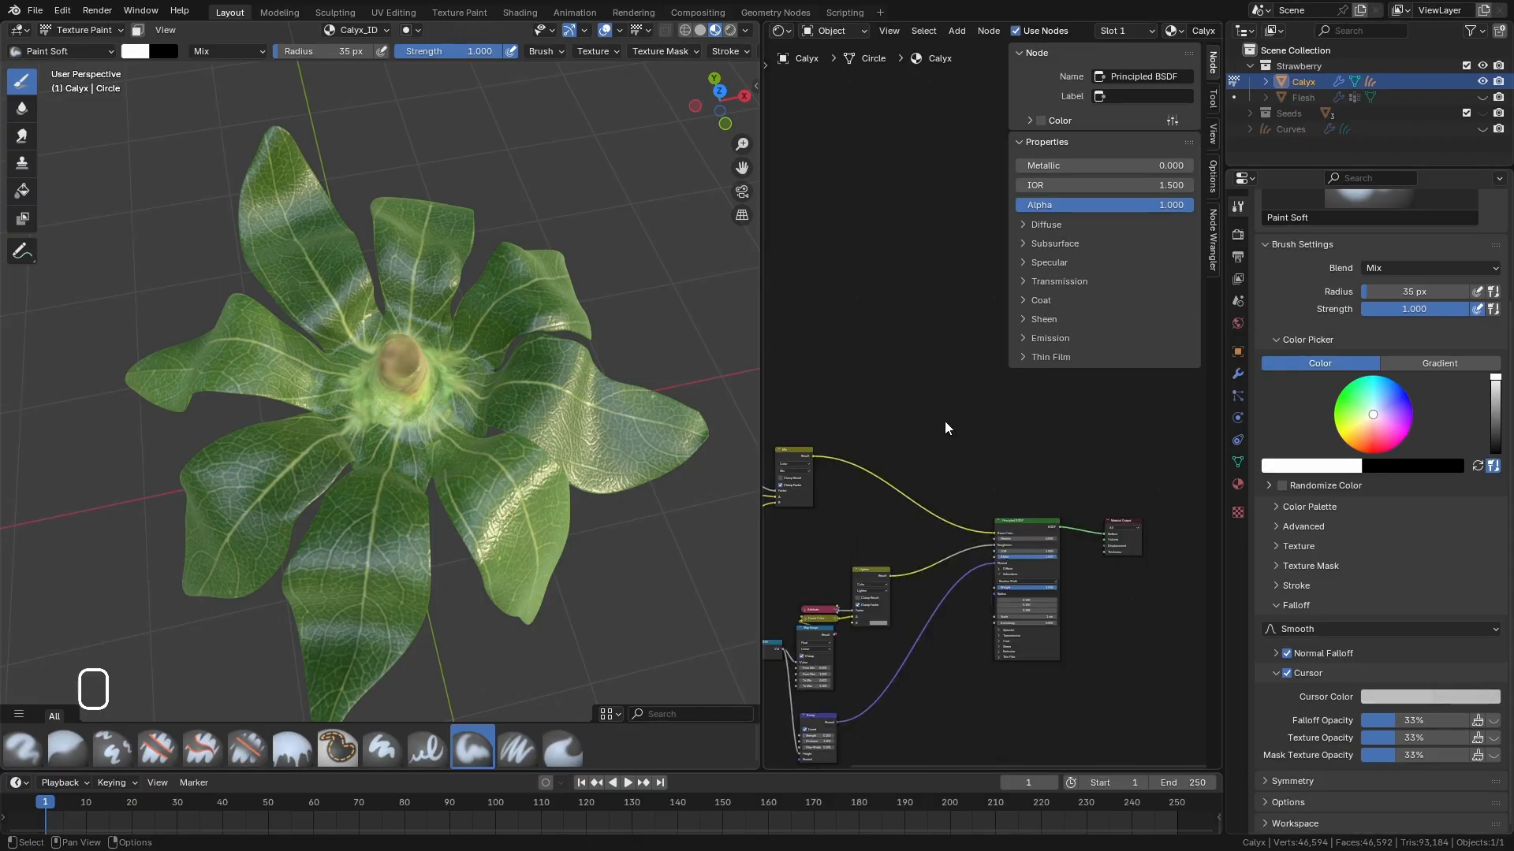
# Add an Image Texture node using Fur_Mask and connect its Color output to the Principled BSDF's Base Color.
pyautogui.press('space')
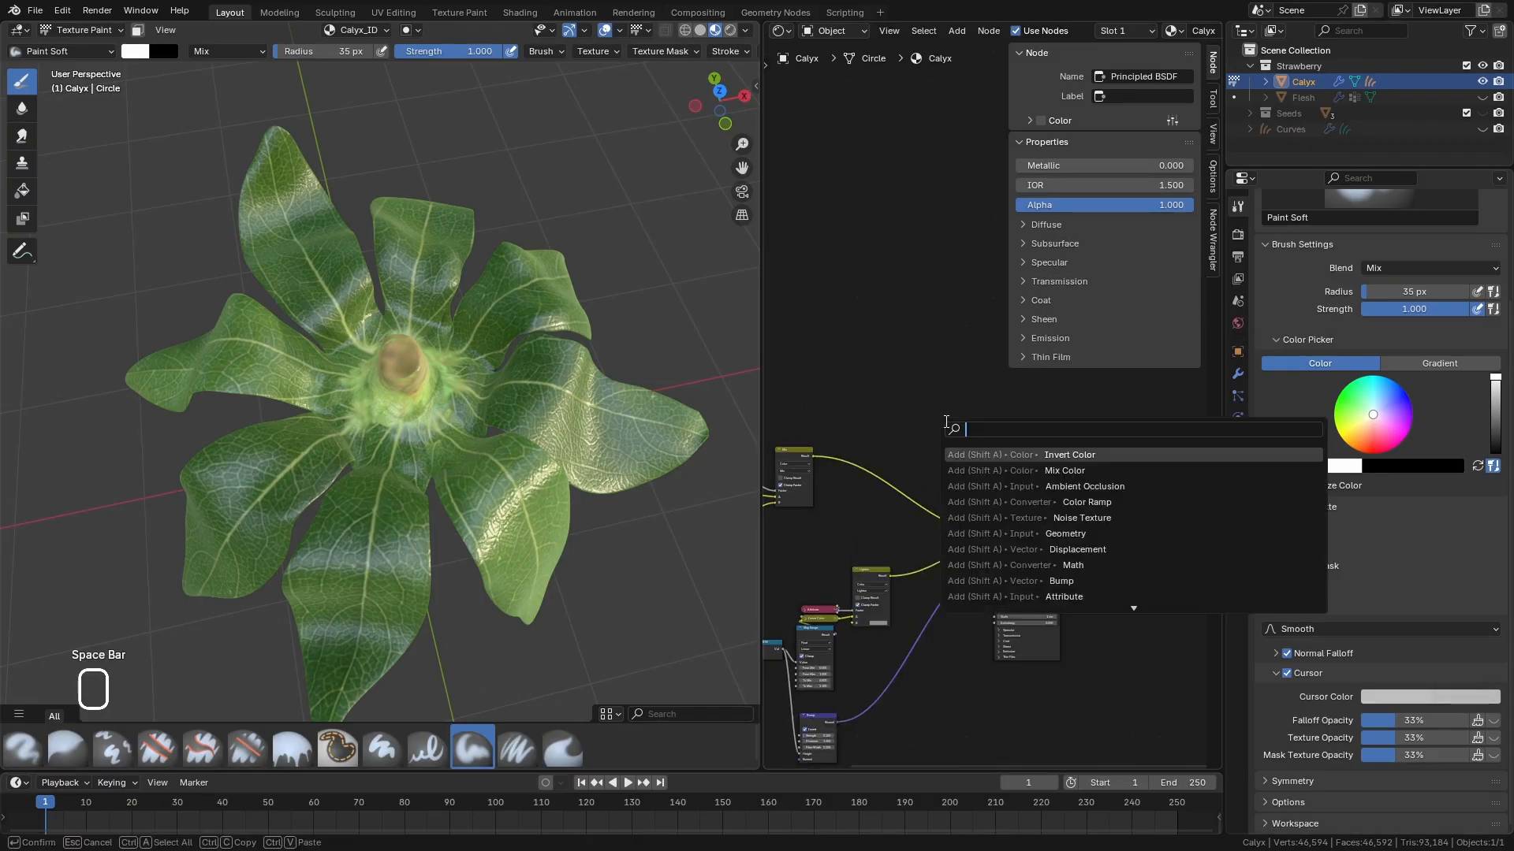
pyautogui.write('imag')
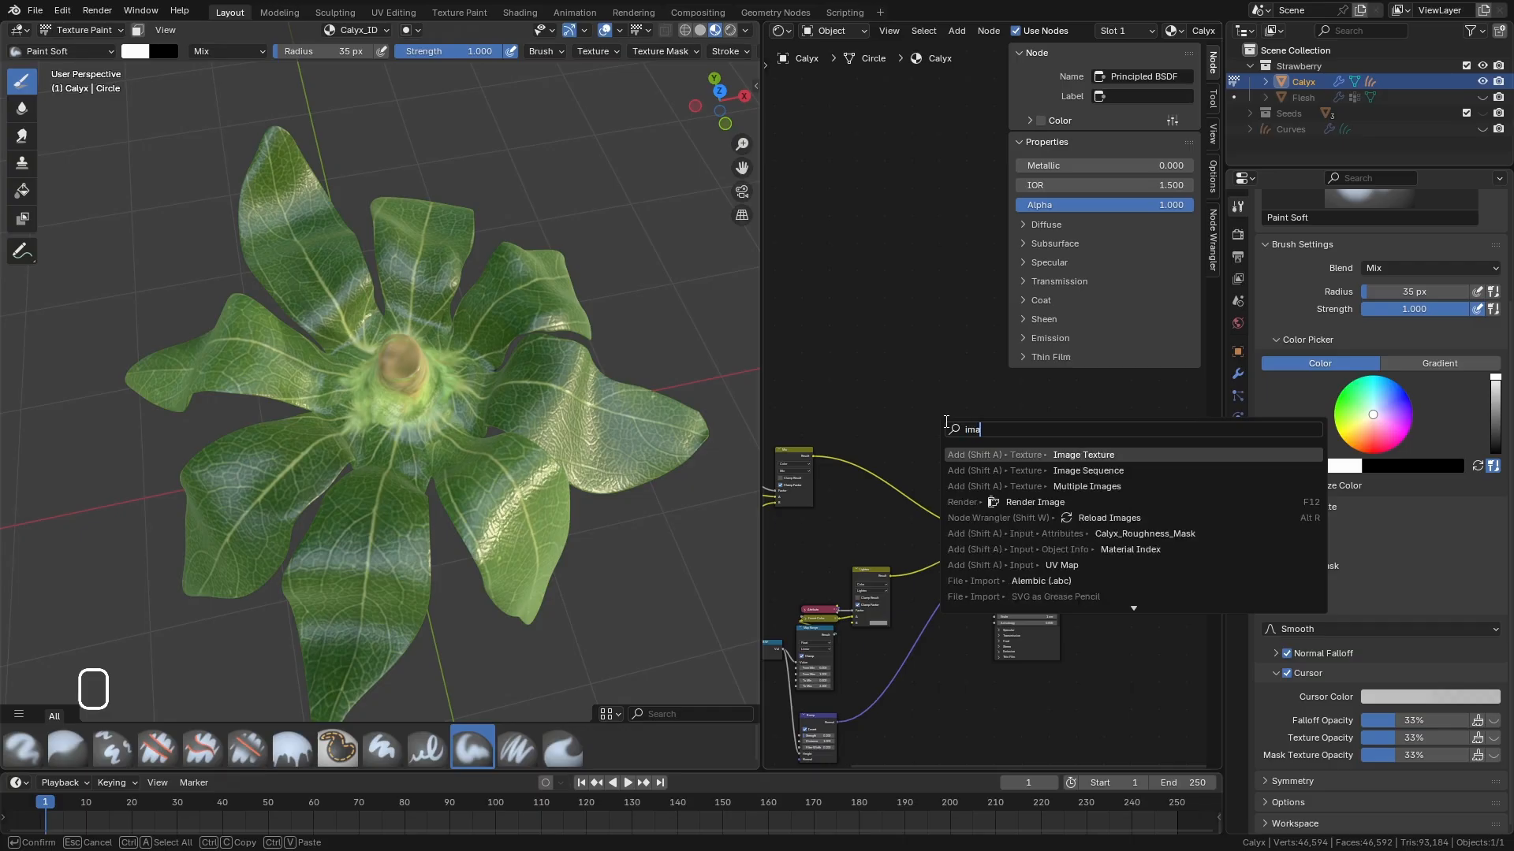
pyautogui.press('Return')
pyautogui.click(912, 388)
pyautogui.scroll(8, 914, 387)
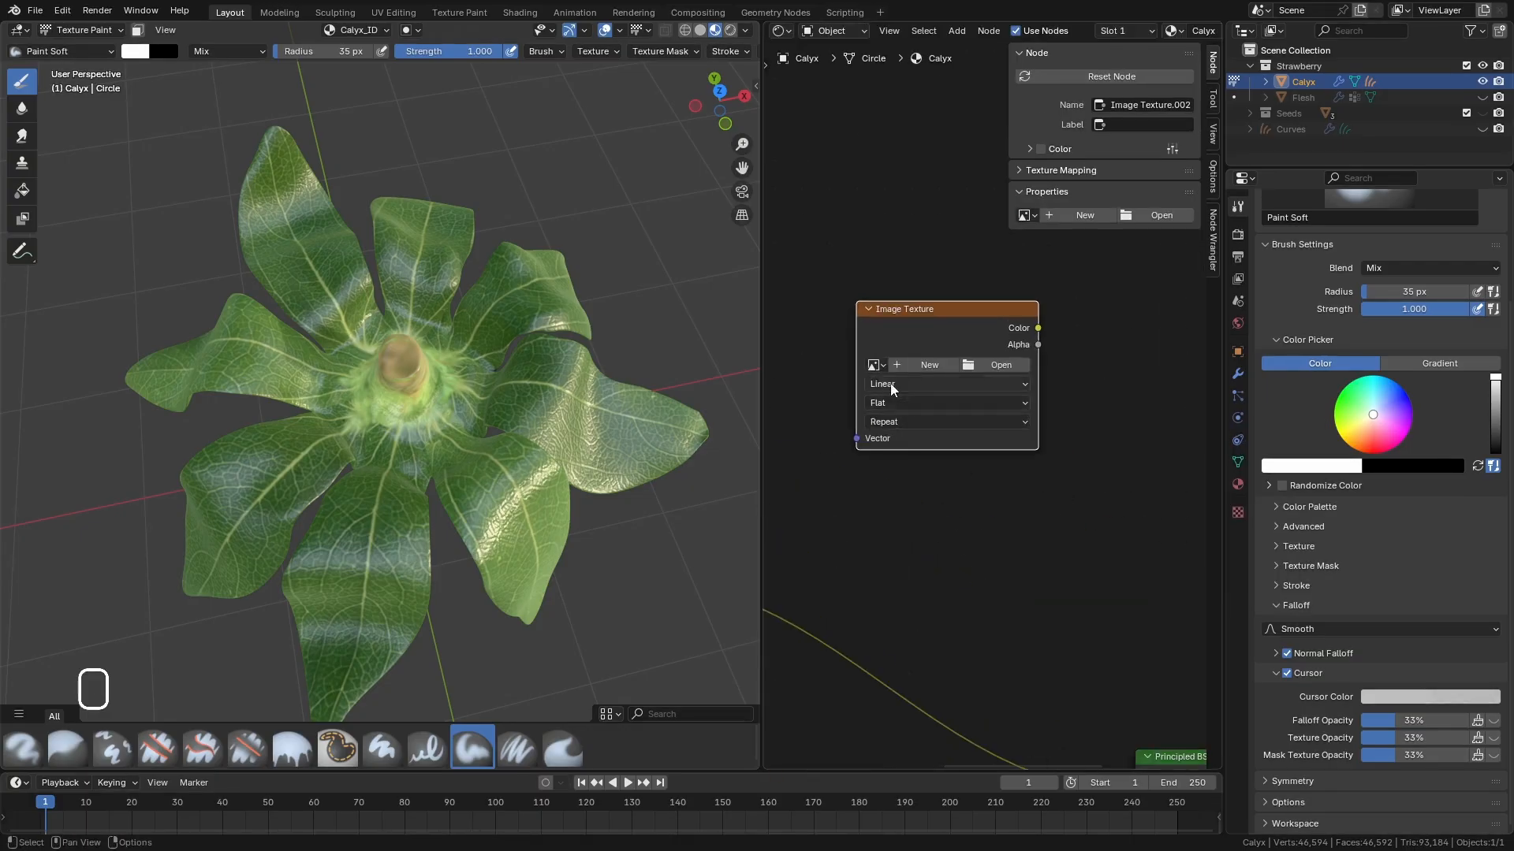
pyautogui.click(876, 366)
pyautogui.click(912, 496)
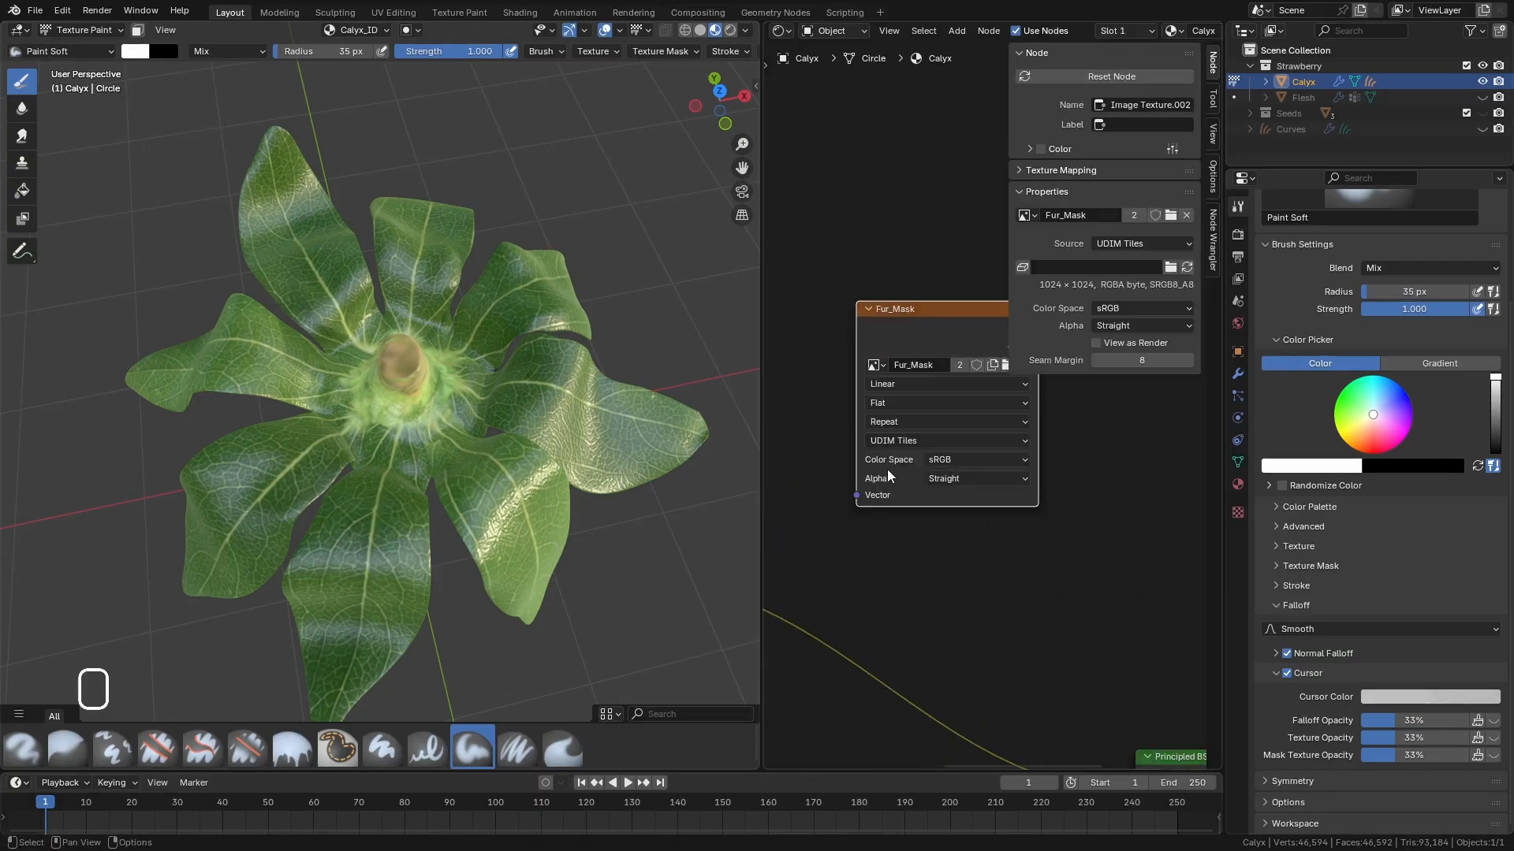
pyautogui.scroll(-3, 952, 422)
pyautogui.moveTo(975, 387); pyautogui.dragTo(1031, 655)
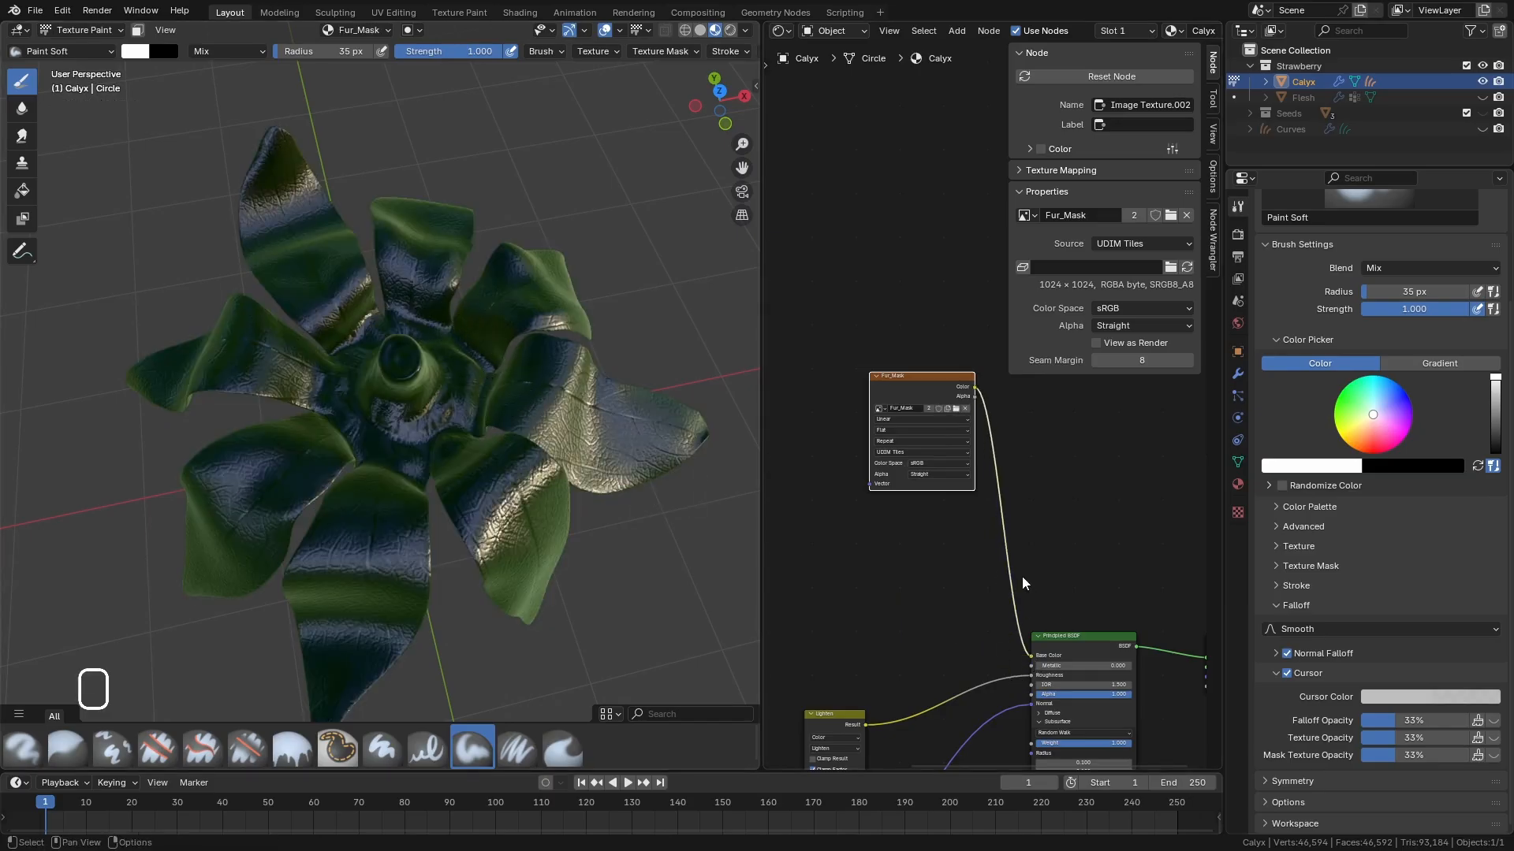
# Expand the Sheen settings of the calyx's Principled BSDF and set the sheen weight to 0.
pyautogui.scroll(-4, 1024, 581)
pyautogui.moveTo(1023, 587); pyautogui.dragTo(946, 422, button='middle')
pyautogui.scroll(9, 957, 516)
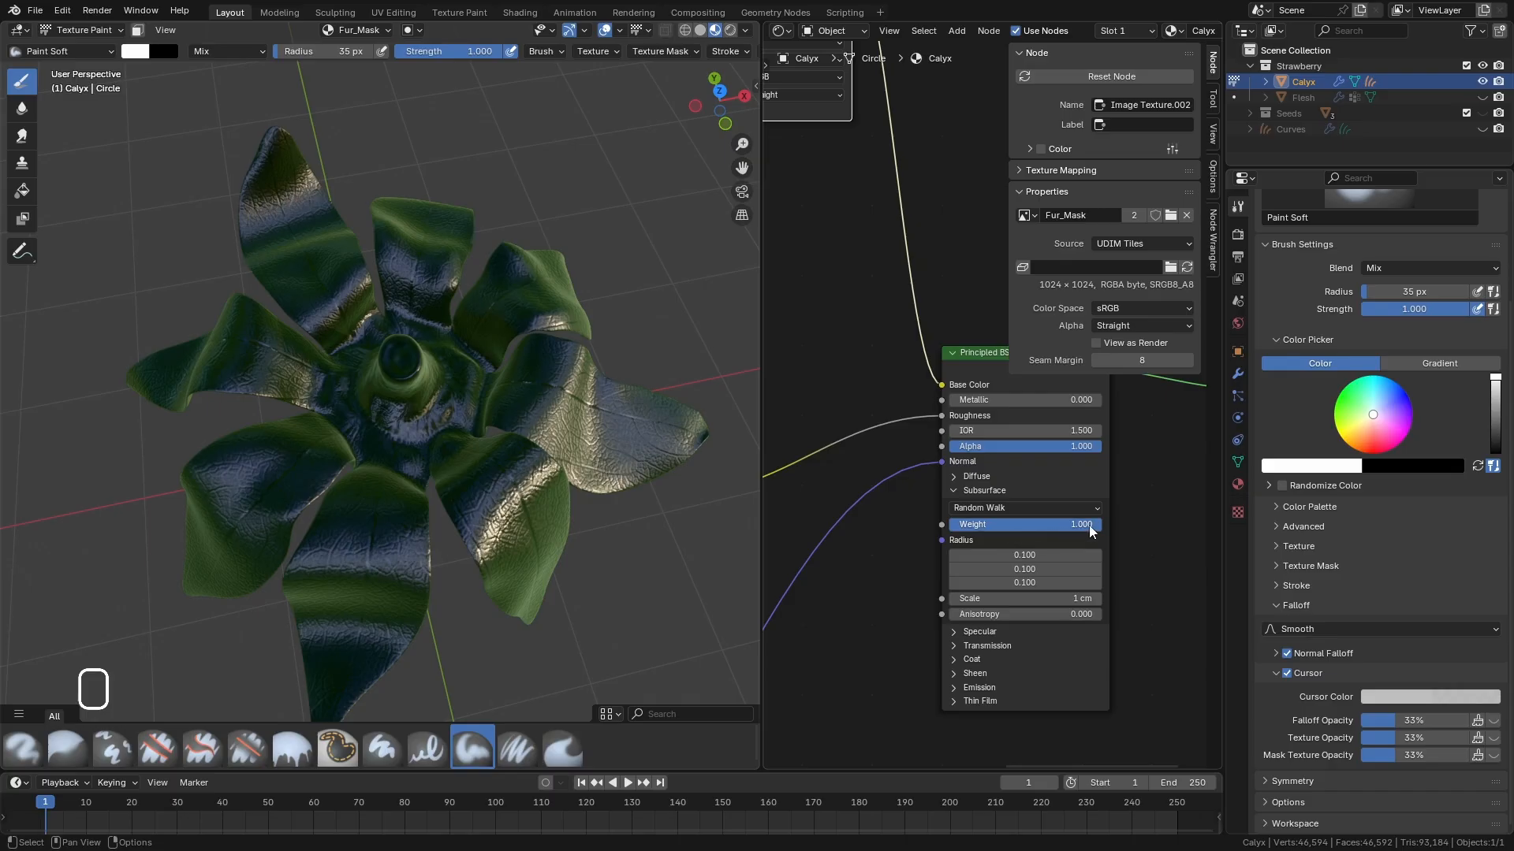
pyautogui.press('BackSpace')
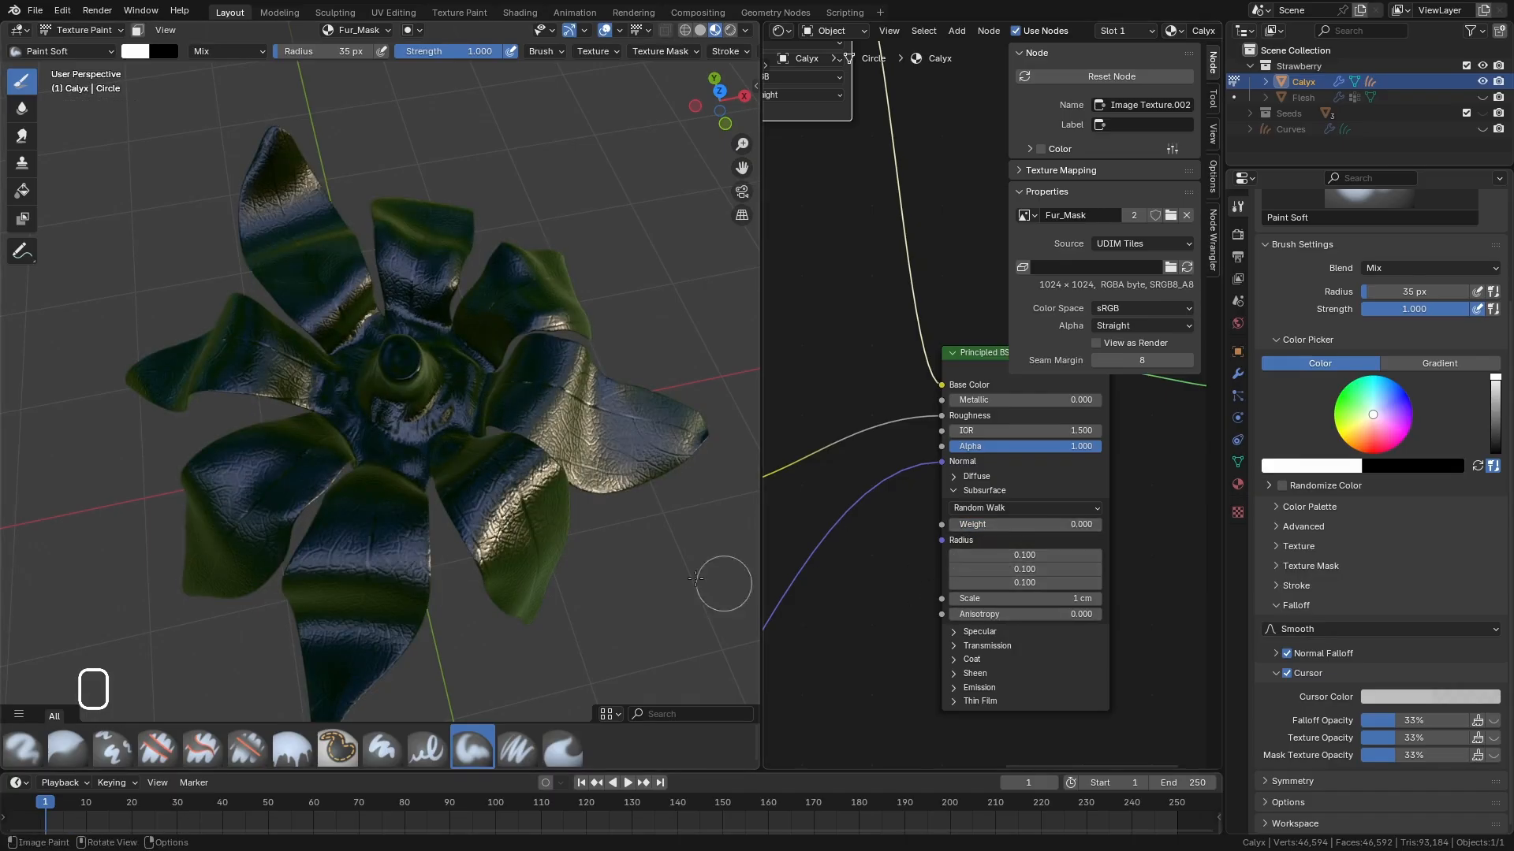
pyautogui.hotkey('ctrl', 'z')
pyautogui.click(957, 670)
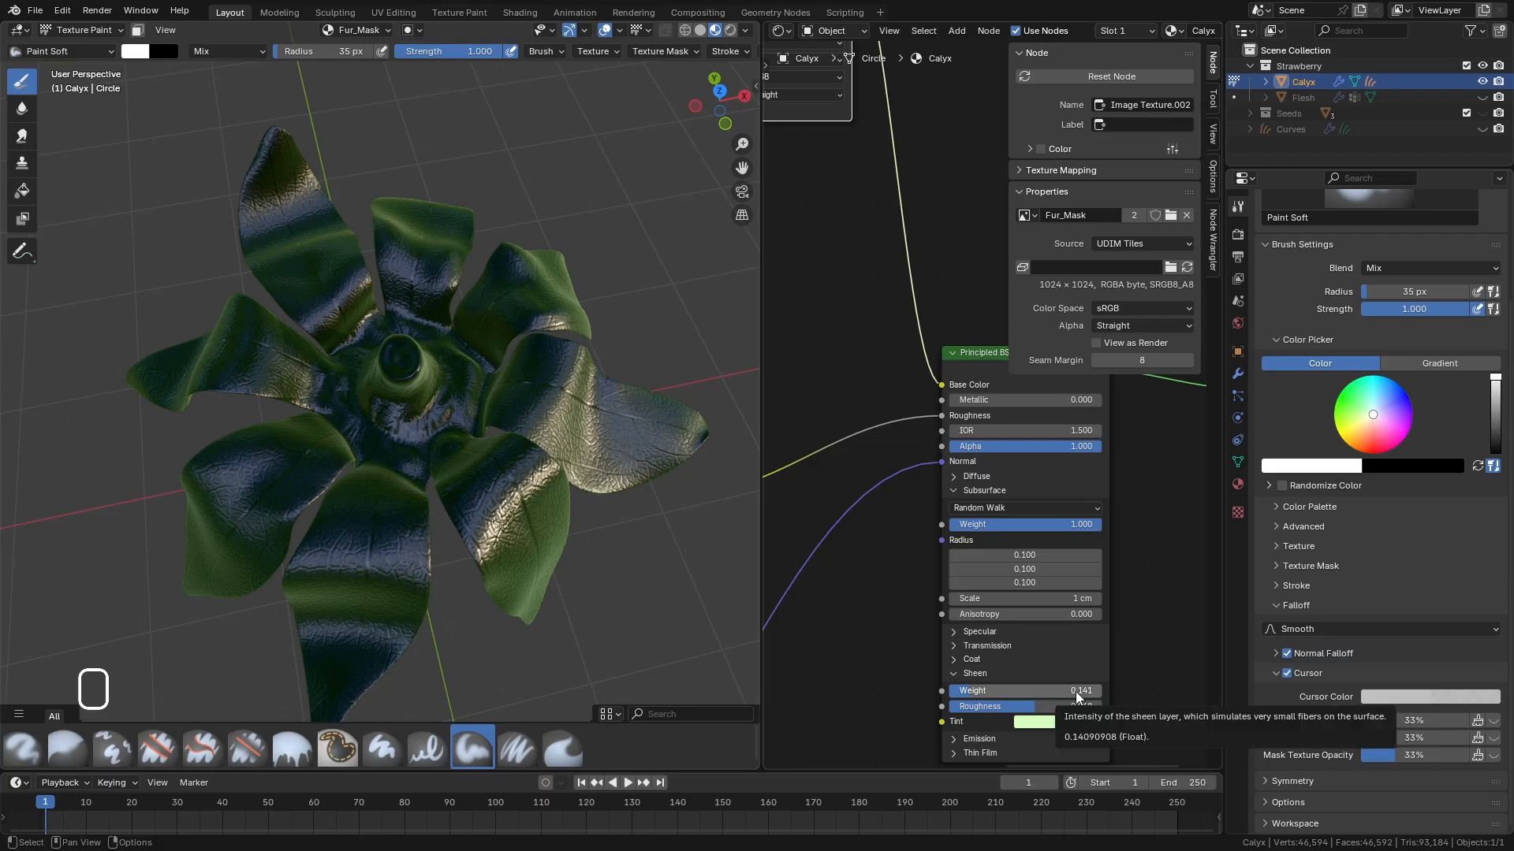
pyautogui.moveTo(1078, 694); pyautogui.dragTo(1032, 694)
# Paint white on Fur_Mask over the calyx's centre around the stem with the 35 px soft brush, extending onto the nearest leaf bases.
pyautogui.moveTo(501, 481); pyautogui.dragTo(491, 474, button='middle')
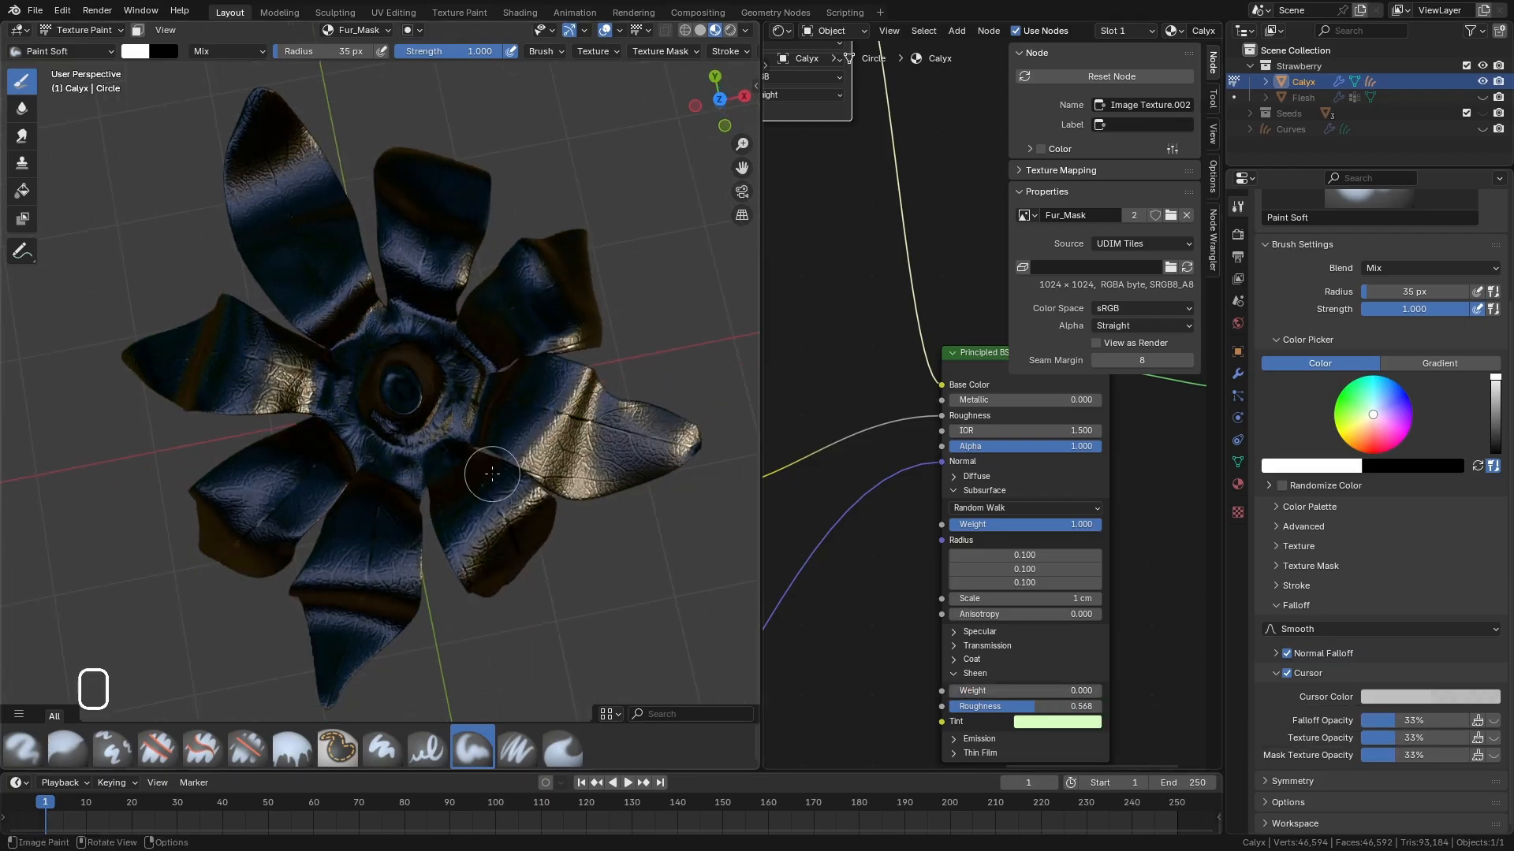
pyautogui.press('KP_7')
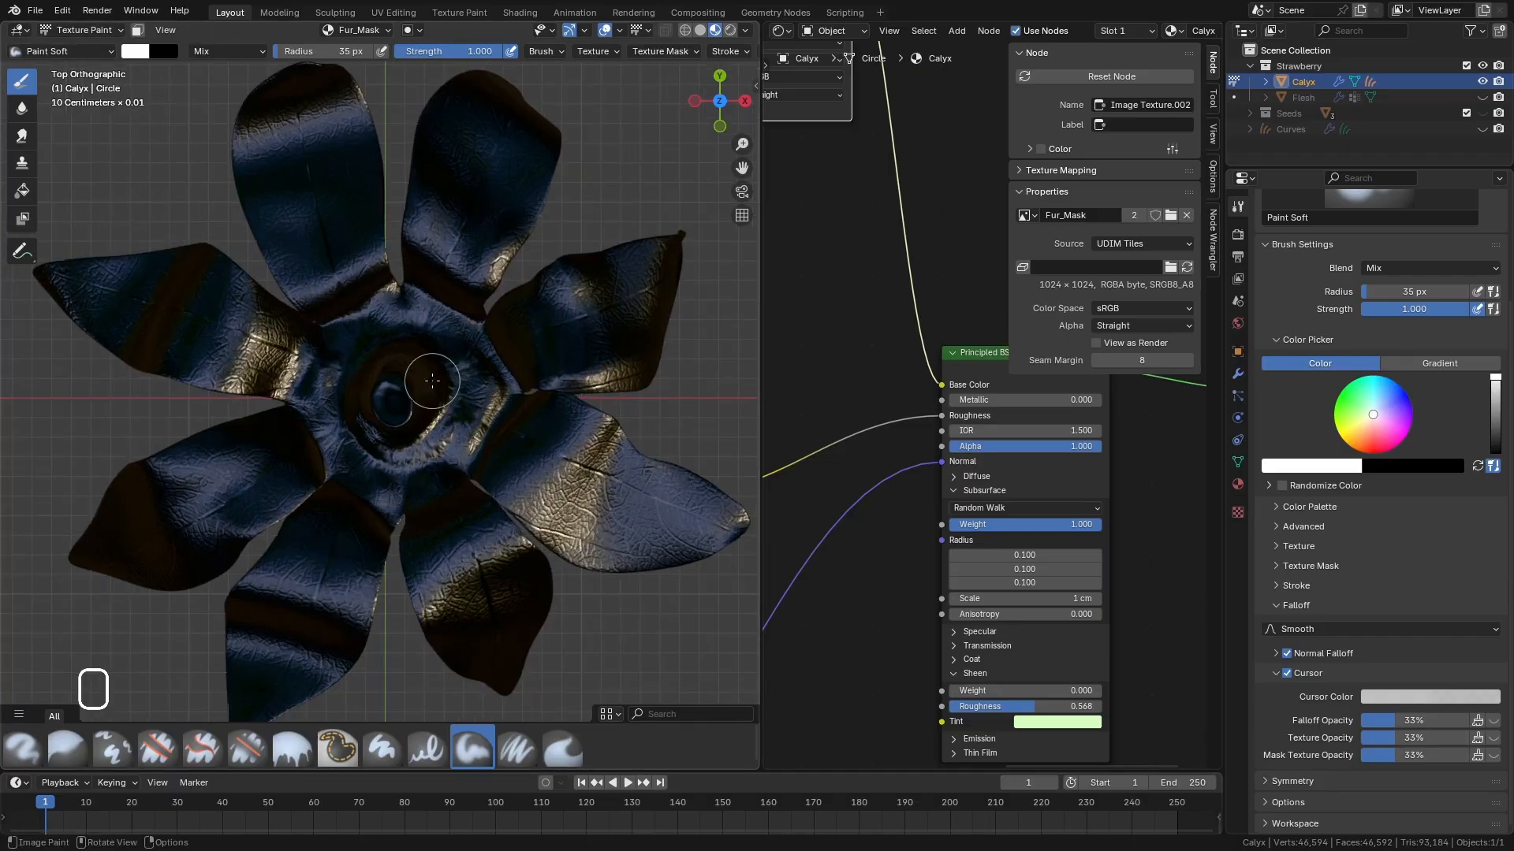
pyautogui.click(390, 31)
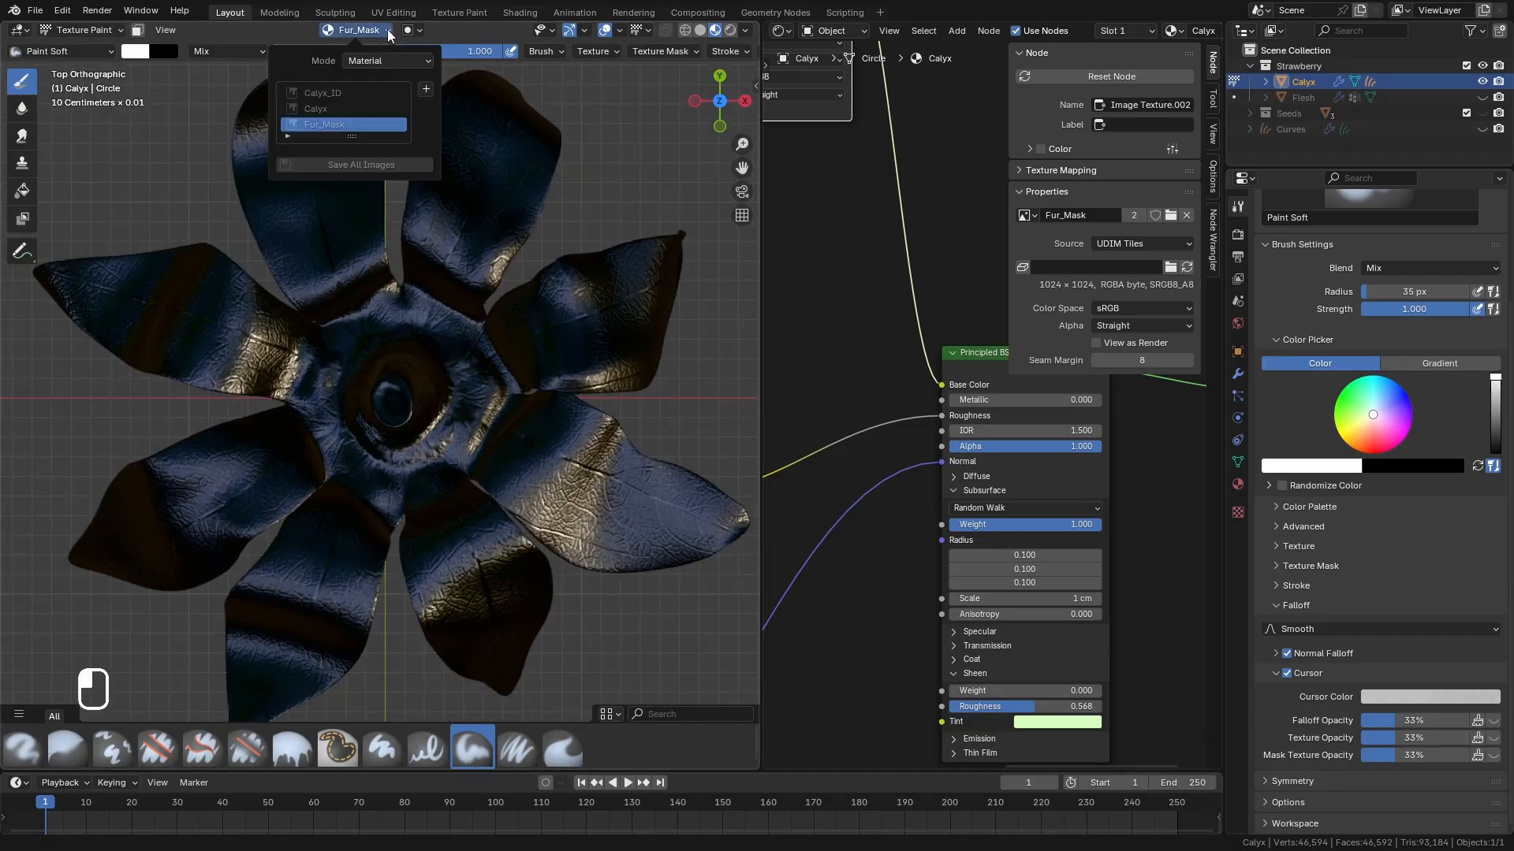
pyautogui.moveTo(416, 463)
pyautogui.mouseDown()
pyautogui.moveTo(395, 394)
pyautogui.moveTo(387, 410)
pyautogui.moveTo(417, 410)
pyautogui.moveTo(412, 368)
pyautogui.moveTo(355, 347)
pyautogui.moveTo(421, 409)
pyautogui.moveTo(327, 430)
pyautogui.moveTo(376, 465)
pyautogui.moveTo(435, 465)
pyautogui.moveTo(451, 408)
pyautogui.moveTo(419, 403)
pyautogui.moveTo(407, 372)
pyautogui.mouseUp()
pyautogui.moveTo(407, 373); pyautogui.dragTo(382, 493, button='middle')
pyautogui.moveTo(383, 493)
pyautogui.mouseDown()
pyautogui.moveTo(338, 517)
pyautogui.moveTo(326, 492)
pyautogui.mouseUp()
pyautogui.moveTo(326, 492); pyautogui.dragTo(328, 482, button='middle')
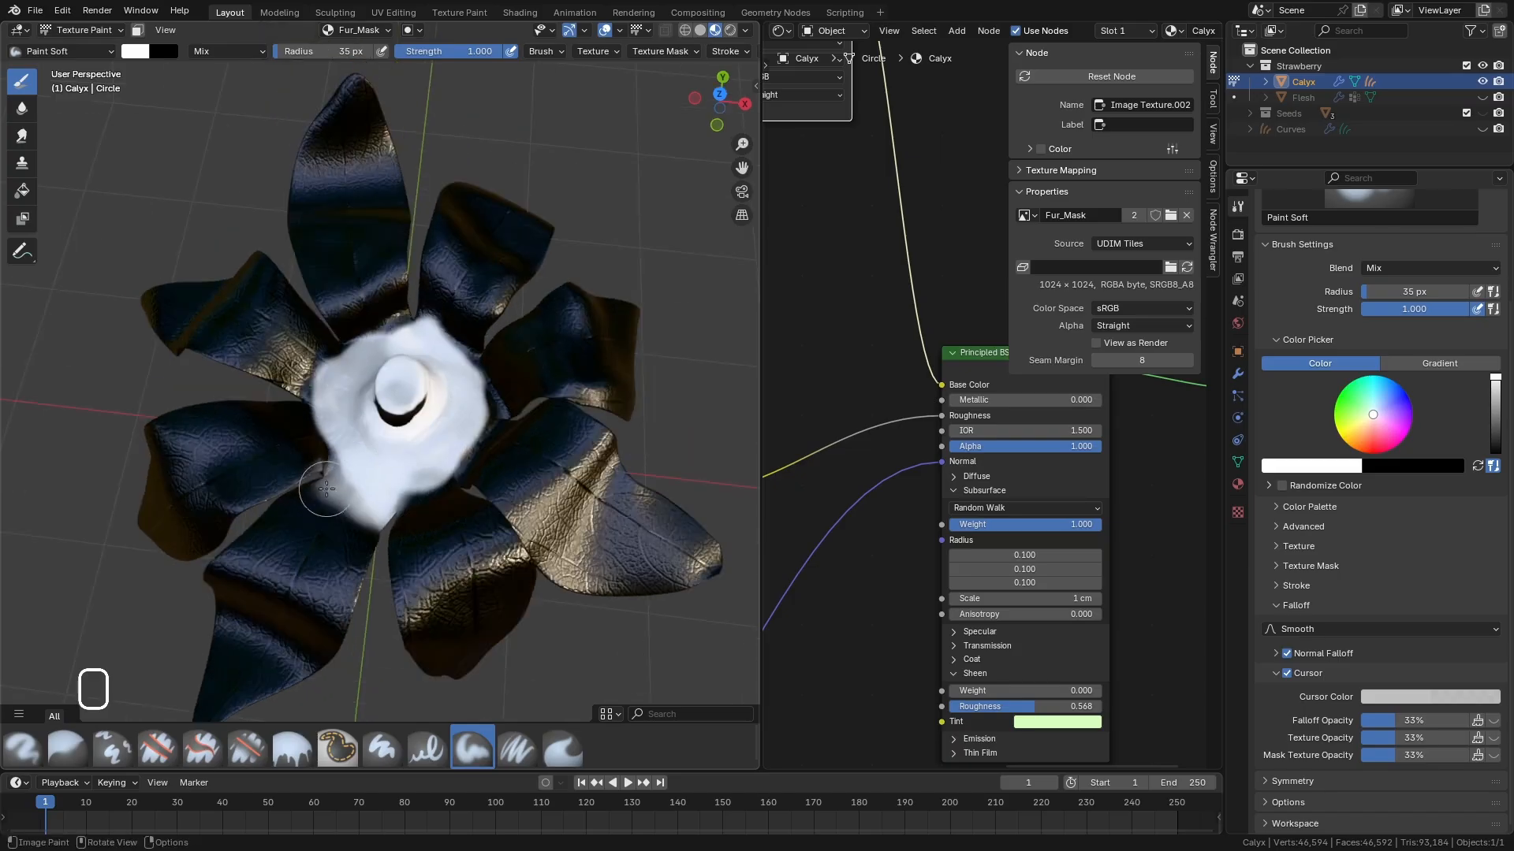
pyautogui.moveTo(327, 483)
pyautogui.mouseDown()
pyautogui.moveTo(286, 433)
pyautogui.moveTo(285, 372)
pyautogui.moveTo(311, 331)
pyautogui.moveTo(273, 317)
pyautogui.mouseUp()
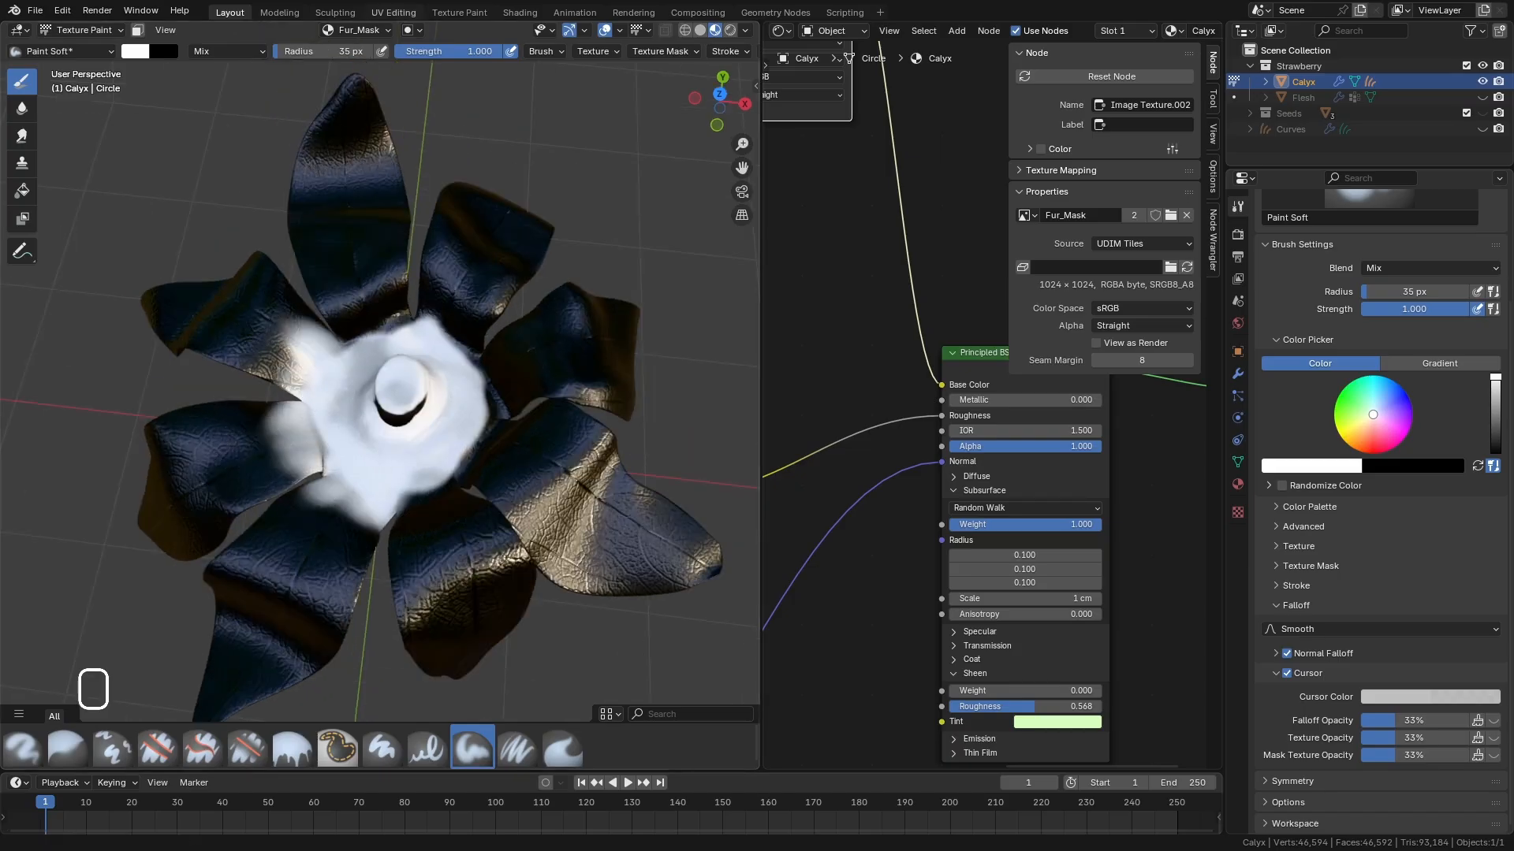
# Check the strawberry calyx reference photo and paint the mask white onto the bases of the rear leaves.
pyautogui.moveTo(808, 850); pyautogui.dragTo(594, 390, button='right')
pyautogui.scroll(-4, 543, 408)
pyautogui.scroll(3, 506, 417)
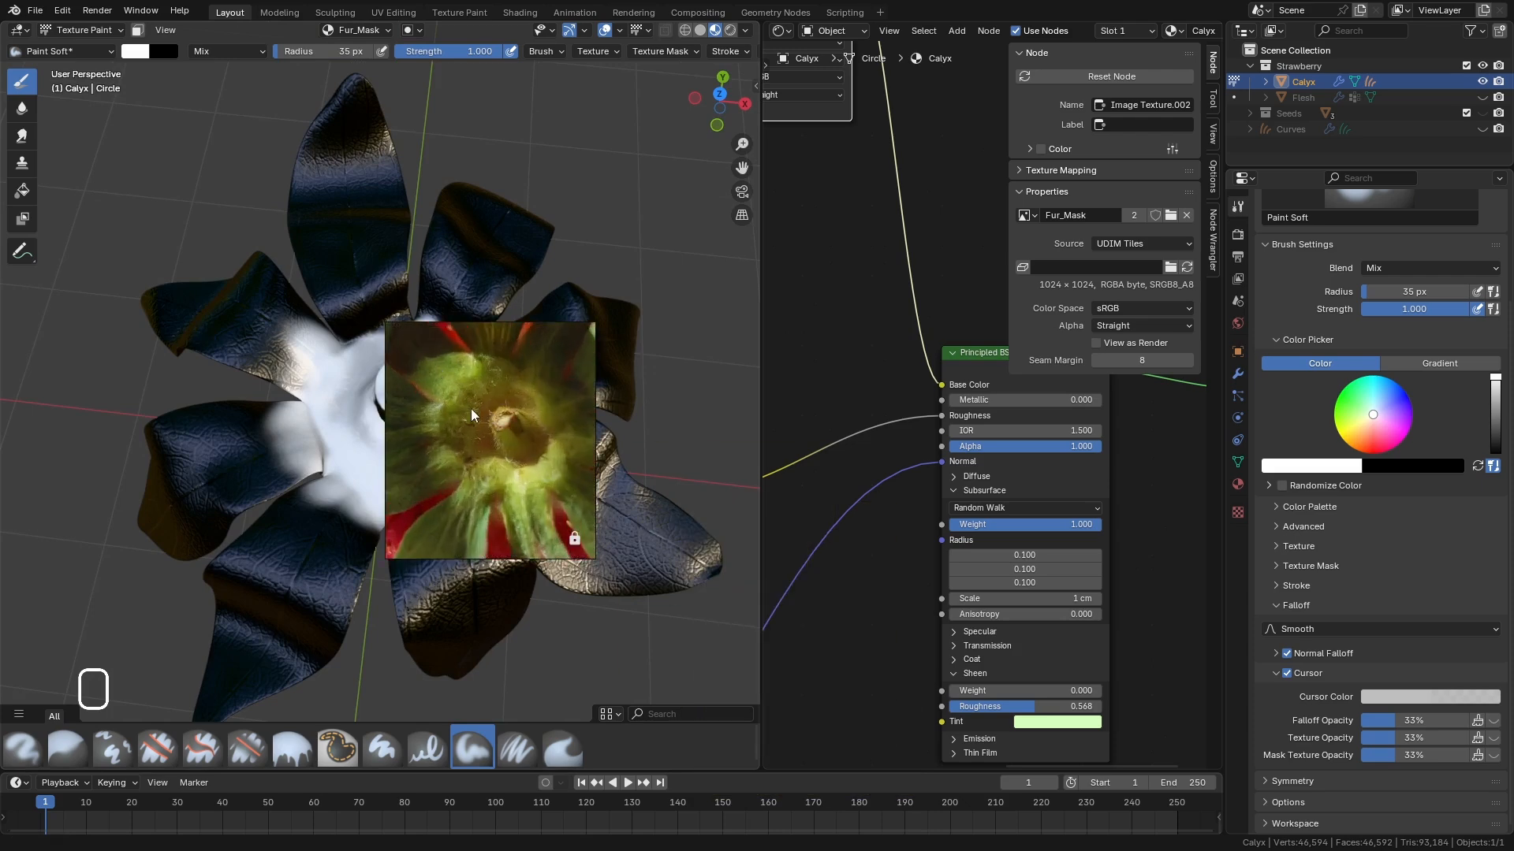
pyautogui.moveTo(511, 442); pyautogui.dragTo(0, 326, button='right')
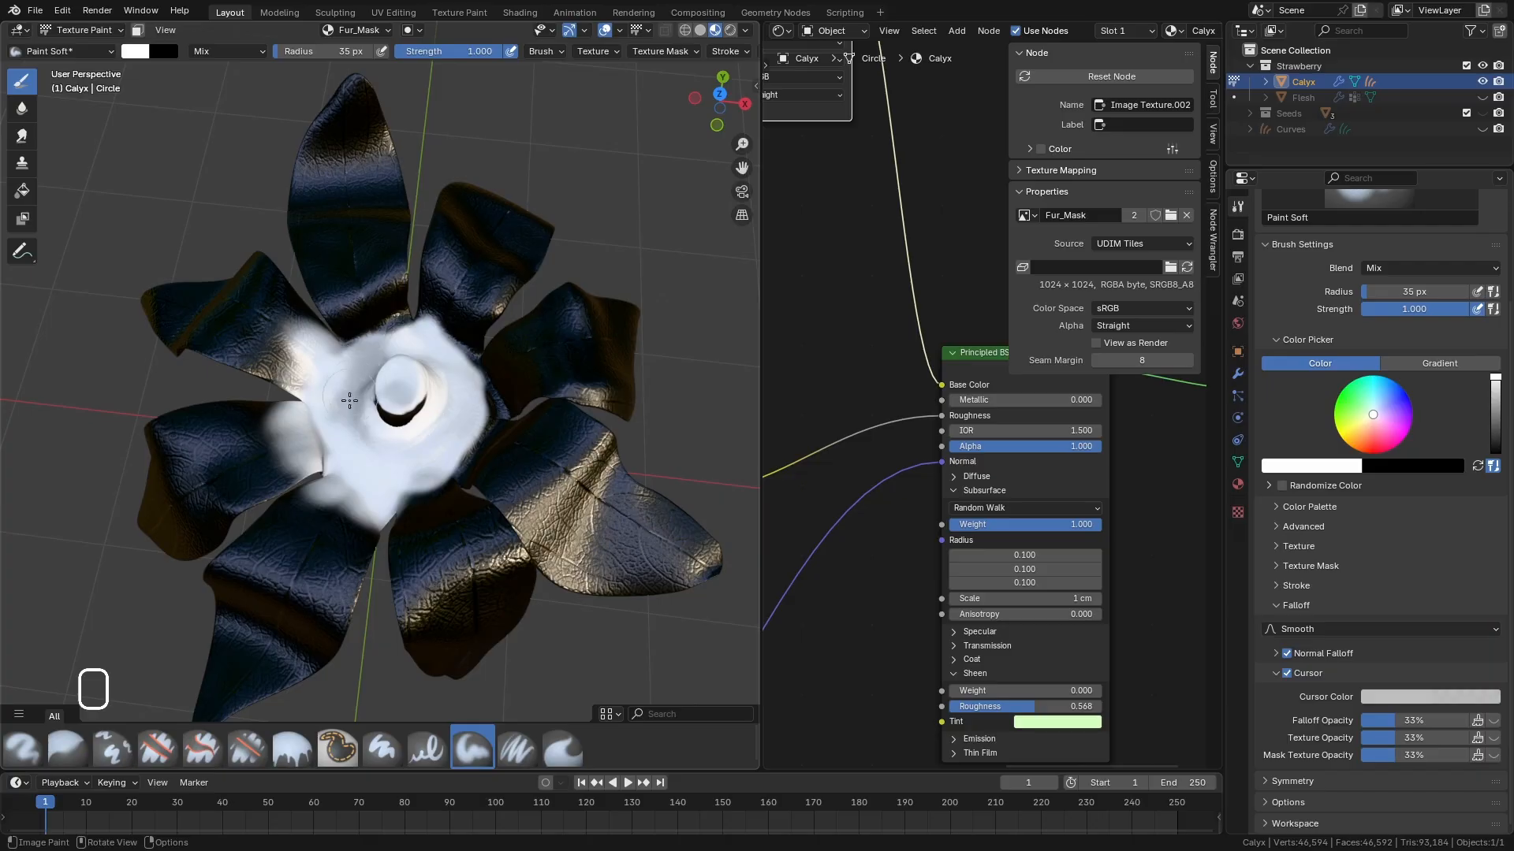
pyautogui.moveTo(349, 400); pyautogui.dragTo(359, 443, button='middle')
pyautogui.moveTo(372, 381)
pyautogui.mouseDown()
pyautogui.moveTo(367, 315)
pyautogui.moveTo(398, 280)
pyautogui.moveTo(424, 337)
pyautogui.mouseUp()
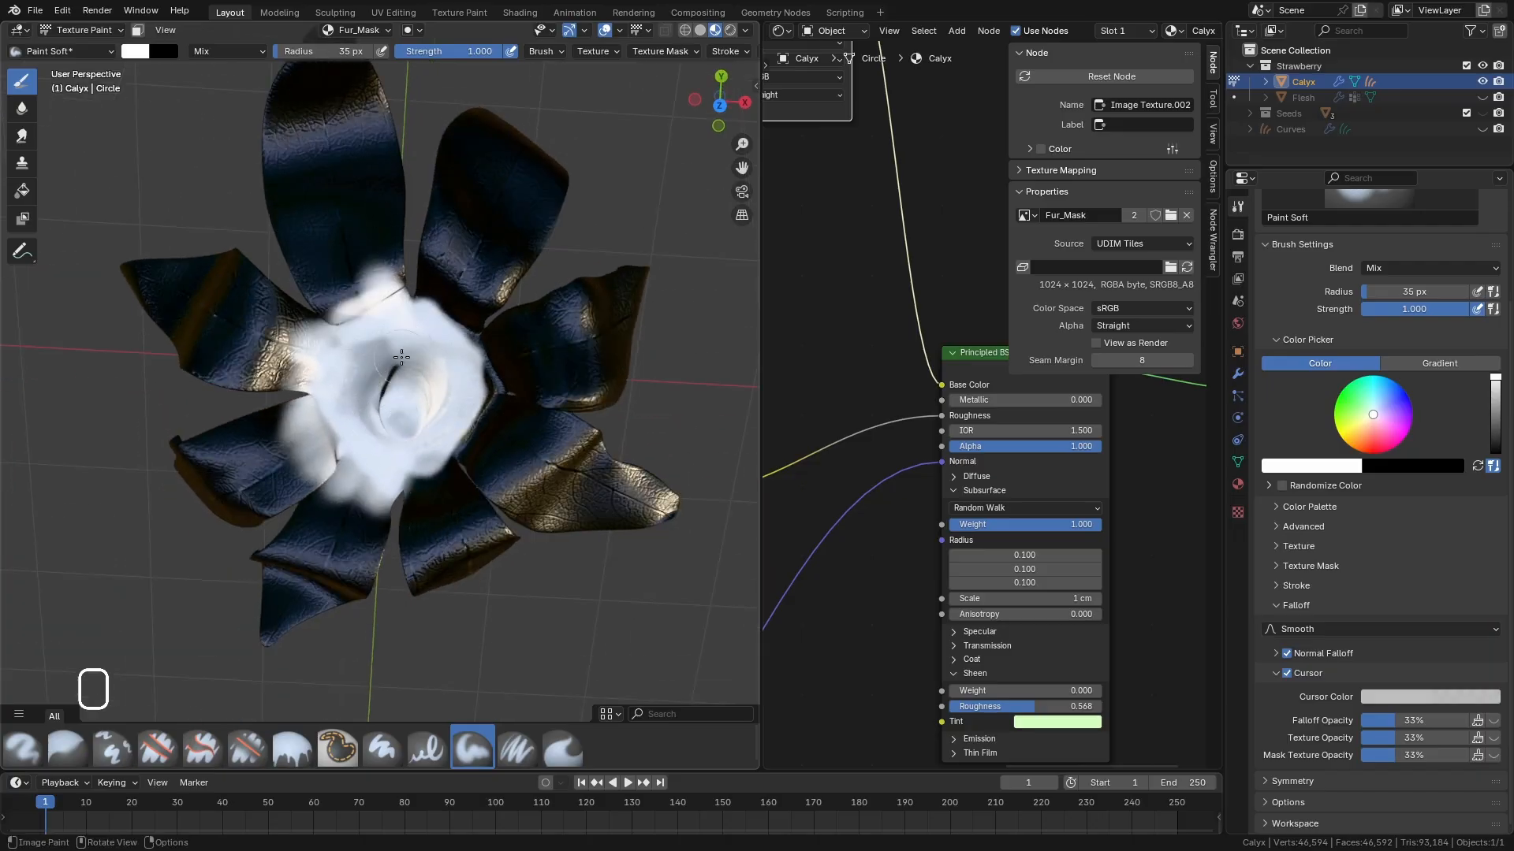
pyautogui.moveTo(402, 357); pyautogui.dragTo(399, 298, button='middle')
pyautogui.moveTo(399, 297); pyautogui.dragTo(395, 260)
pyautogui.moveTo(335, 320); pyautogui.dragTo(322, 267)
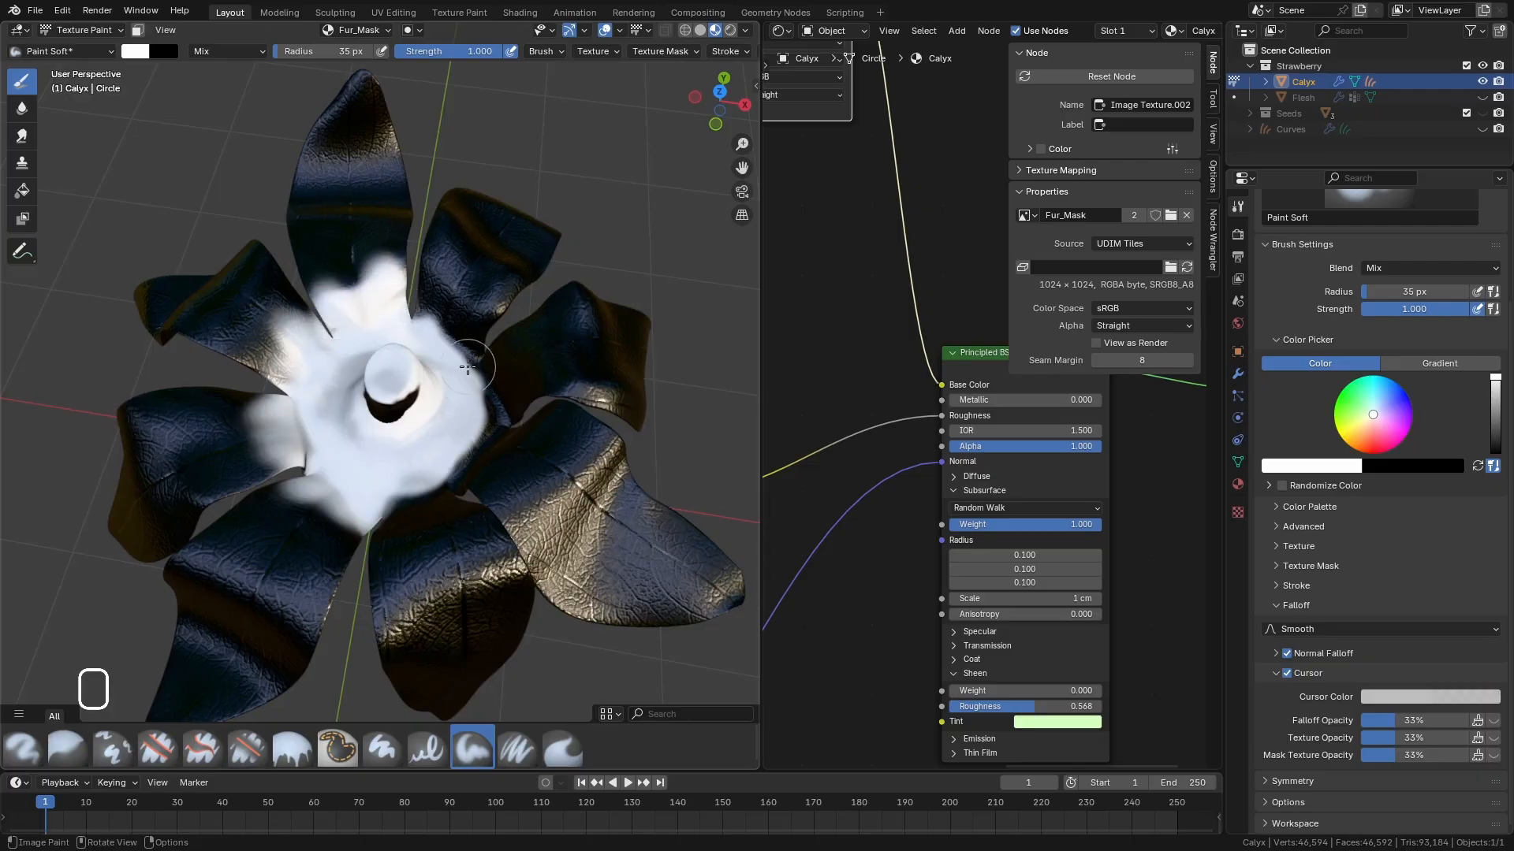
pyautogui.moveTo(468, 367)
pyautogui.mouseDown()
pyautogui.moveTo(485, 304)
pyautogui.moveTo(438, 303)
pyautogui.moveTo(430, 268)
pyautogui.mouseUp()
# Paint the mask white onto the remaining leaf bases and fill the dark gaps between leaves around the calyx.
pyautogui.moveTo(504, 327); pyautogui.dragTo(525, 344, button='middle')
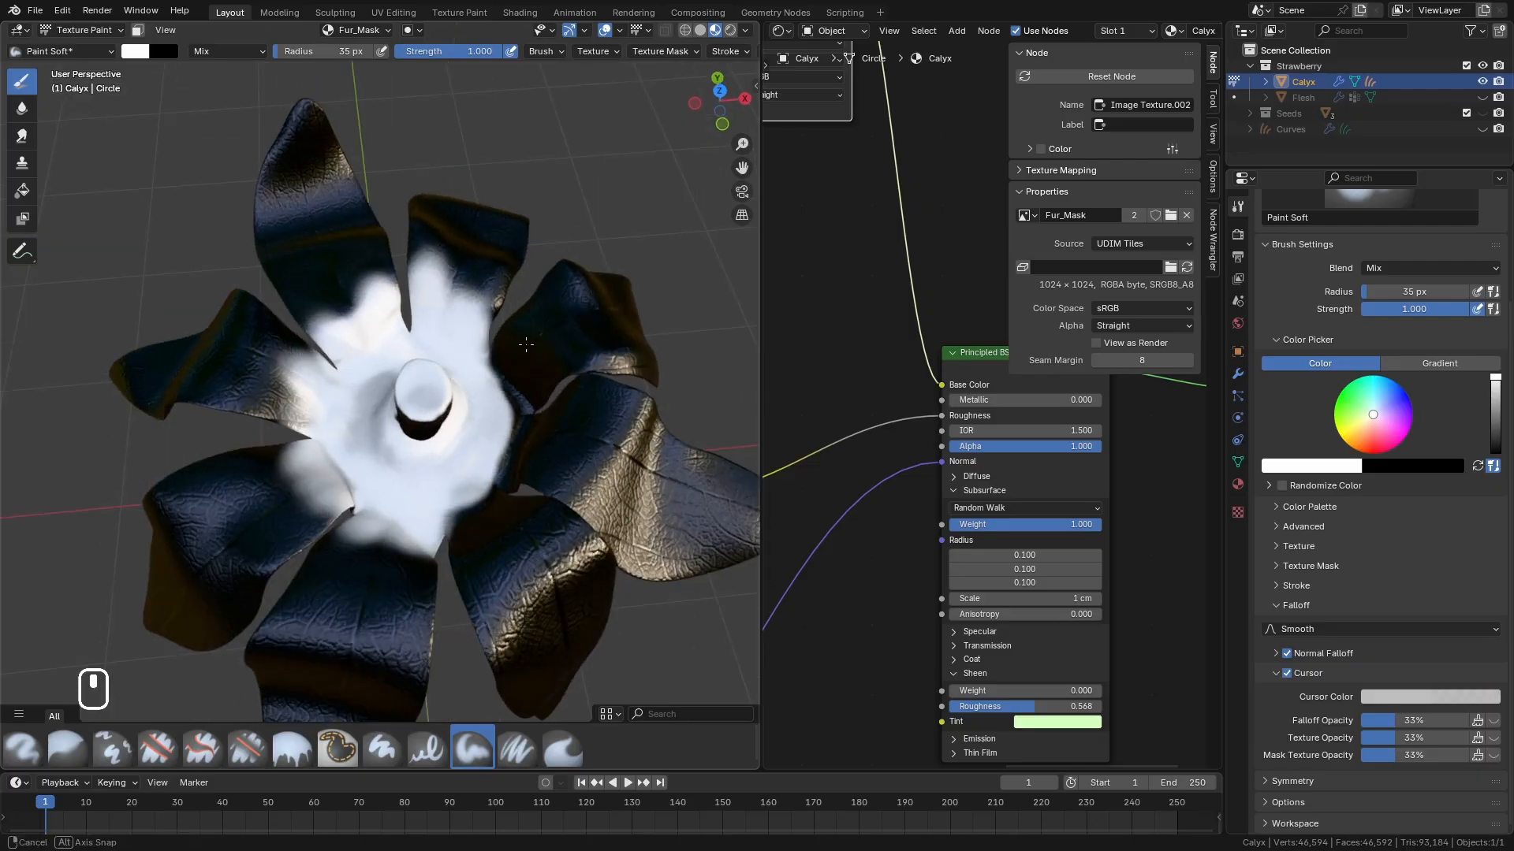
pyautogui.moveTo(512, 411)
pyautogui.mouseDown()
pyautogui.moveTo(538, 388)
pyautogui.moveTo(544, 330)
pyautogui.moveTo(557, 370)
pyautogui.mouseUp()
pyautogui.moveTo(465, 398)
pyautogui.mouseDown(button='middle')
pyautogui.moveTo(549, 385)
pyautogui.moveTo(650, 446)
pyautogui.moveTo(563, 324)
pyautogui.moveTo(603, 364)
pyautogui.moveTo(603, 423)
pyautogui.moveTo(679, 429)
pyautogui.moveTo(593, 382)
pyautogui.moveTo(374, 425)
pyautogui.mouseUp(button='middle')
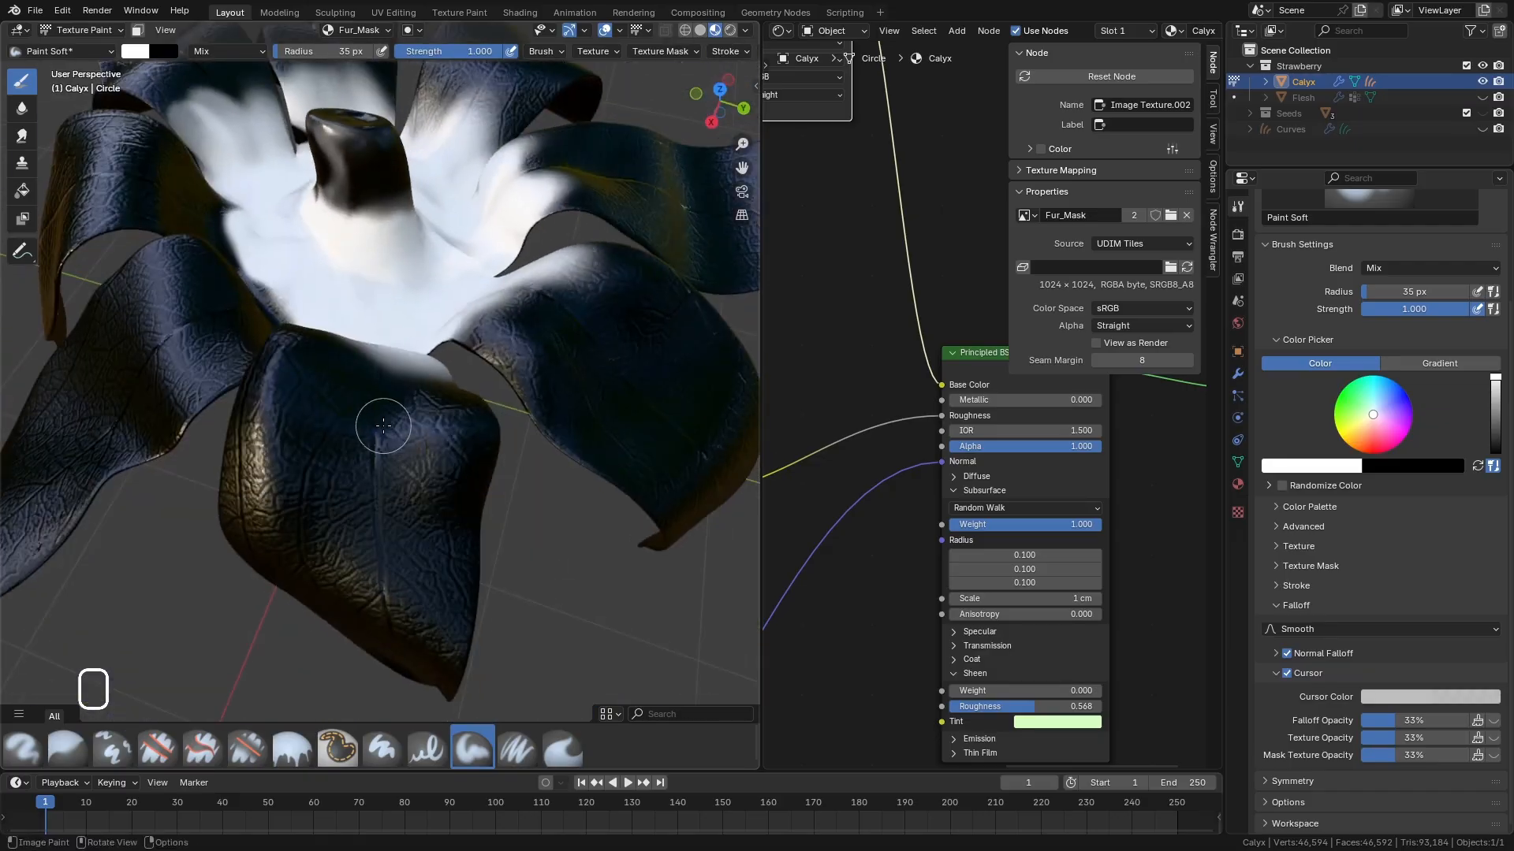
pyautogui.moveTo(429, 314)
pyautogui.mouseDown(button='middle')
pyautogui.moveTo(316, 315)
pyautogui.moveTo(459, 446)
pyautogui.mouseUp(button='middle')
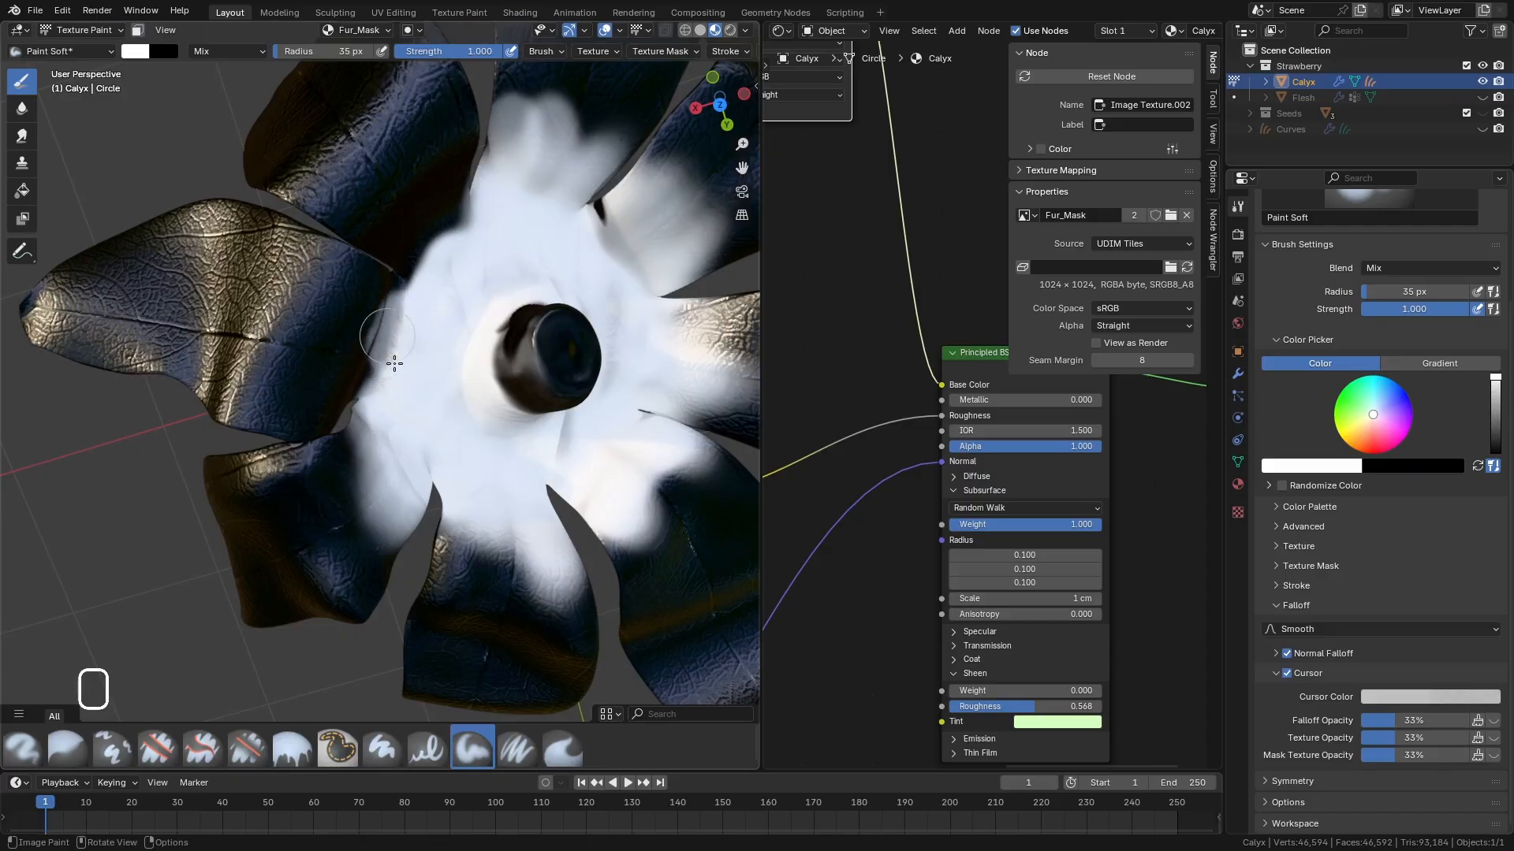
pyautogui.moveTo(395, 355)
pyautogui.mouseDown(button='middle')
pyautogui.moveTo(406, 320)
pyautogui.moveTo(378, 308)
pyautogui.moveTo(388, 298)
pyautogui.moveTo(364, 347)
pyautogui.mouseUp(button='middle')
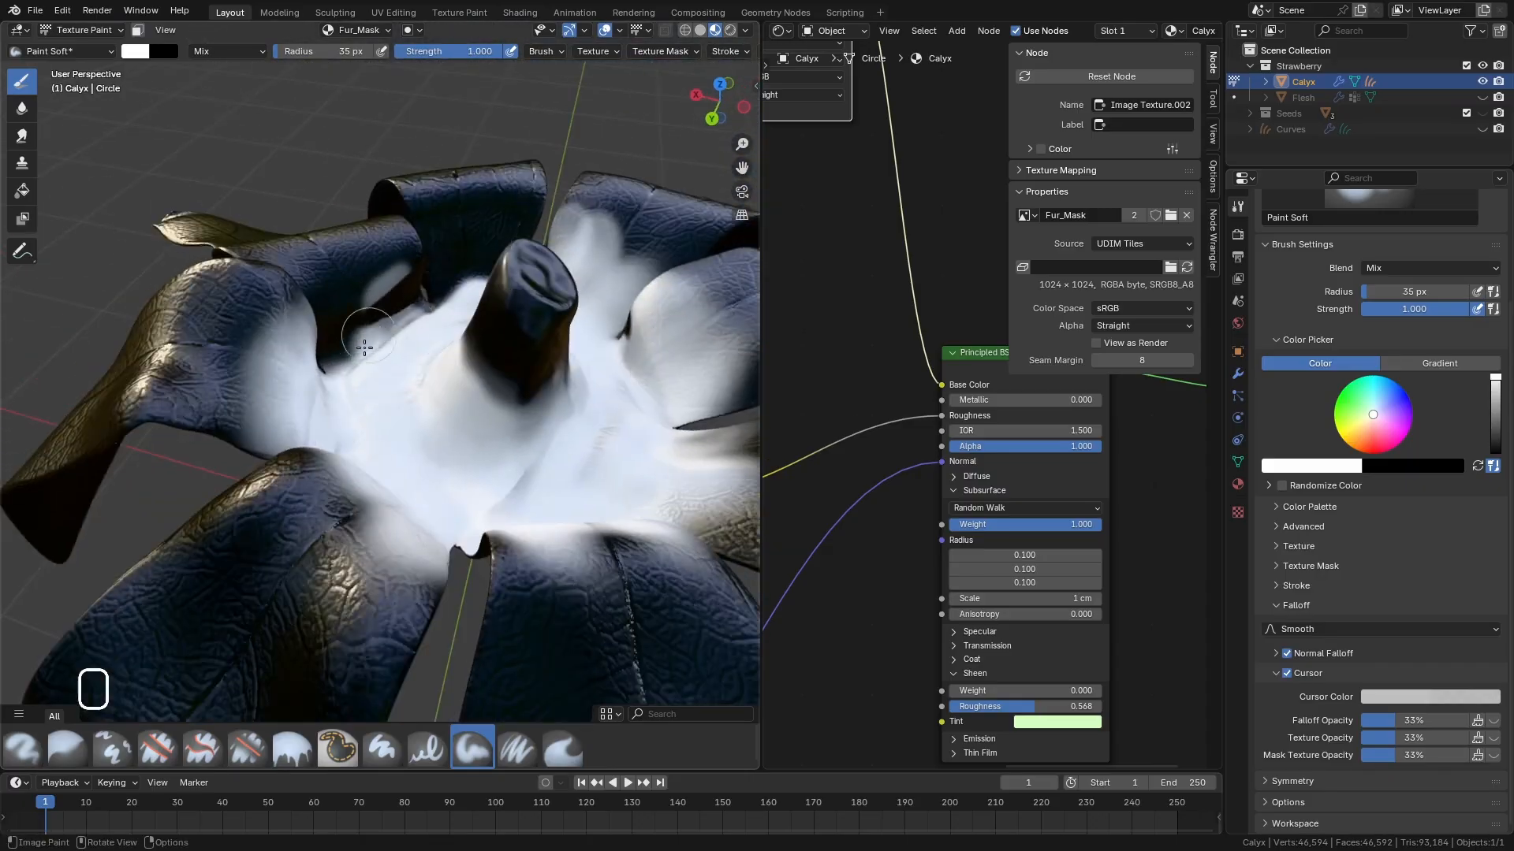
pyautogui.moveTo(399, 302)
pyautogui.mouseDown()
pyautogui.moveTo(379, 298)
pyautogui.moveTo(403, 312)
pyautogui.moveTo(339, 339)
pyautogui.mouseUp()
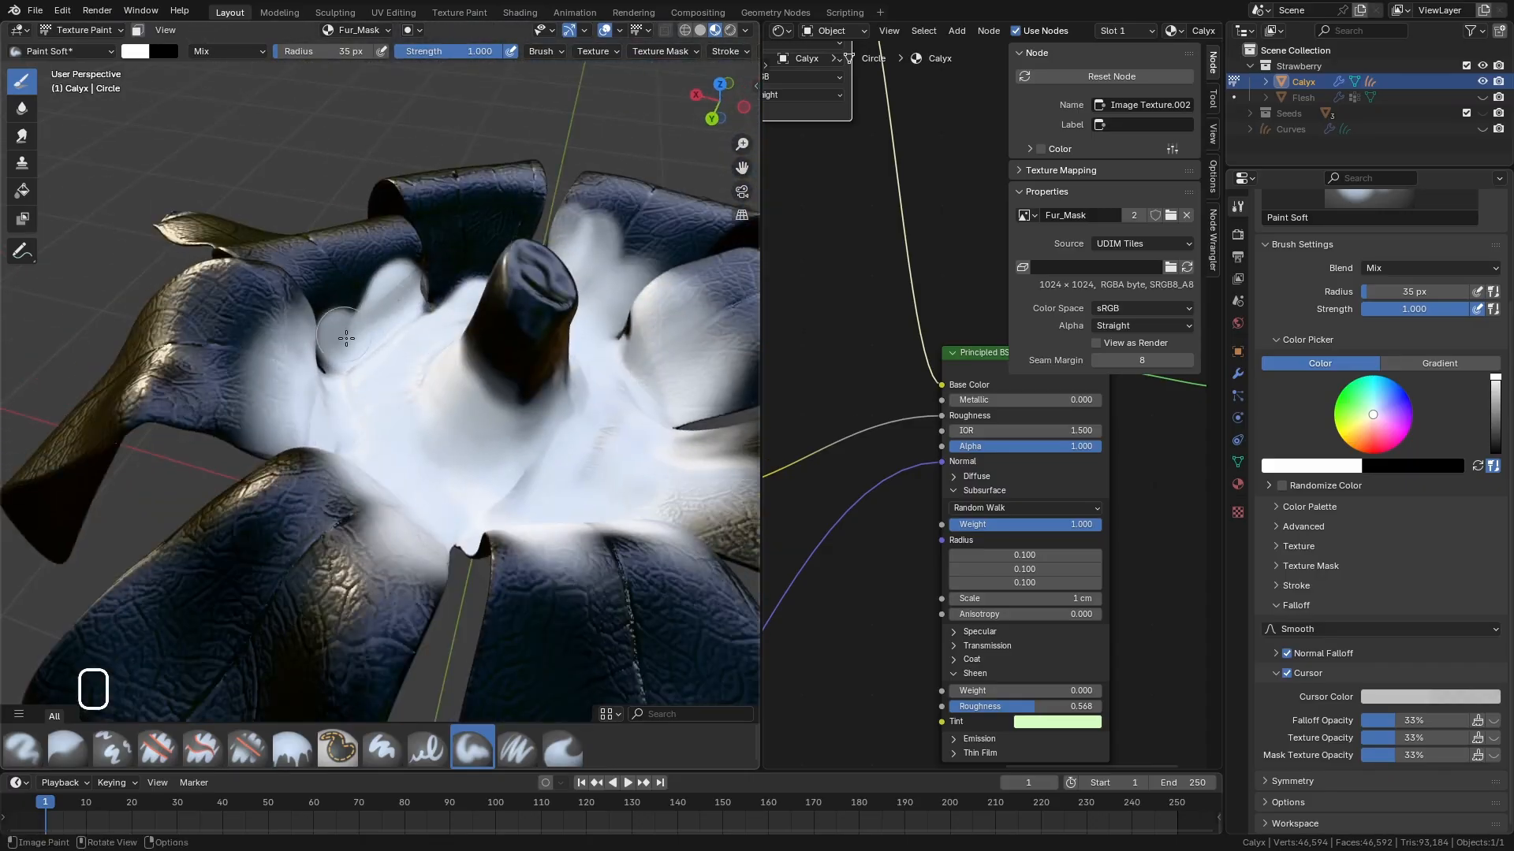
pyautogui.moveTo(339, 339)
pyautogui.mouseDown(button='middle')
pyautogui.moveTo(430, 315)
pyautogui.moveTo(465, 330)
pyautogui.mouseUp(button='middle')
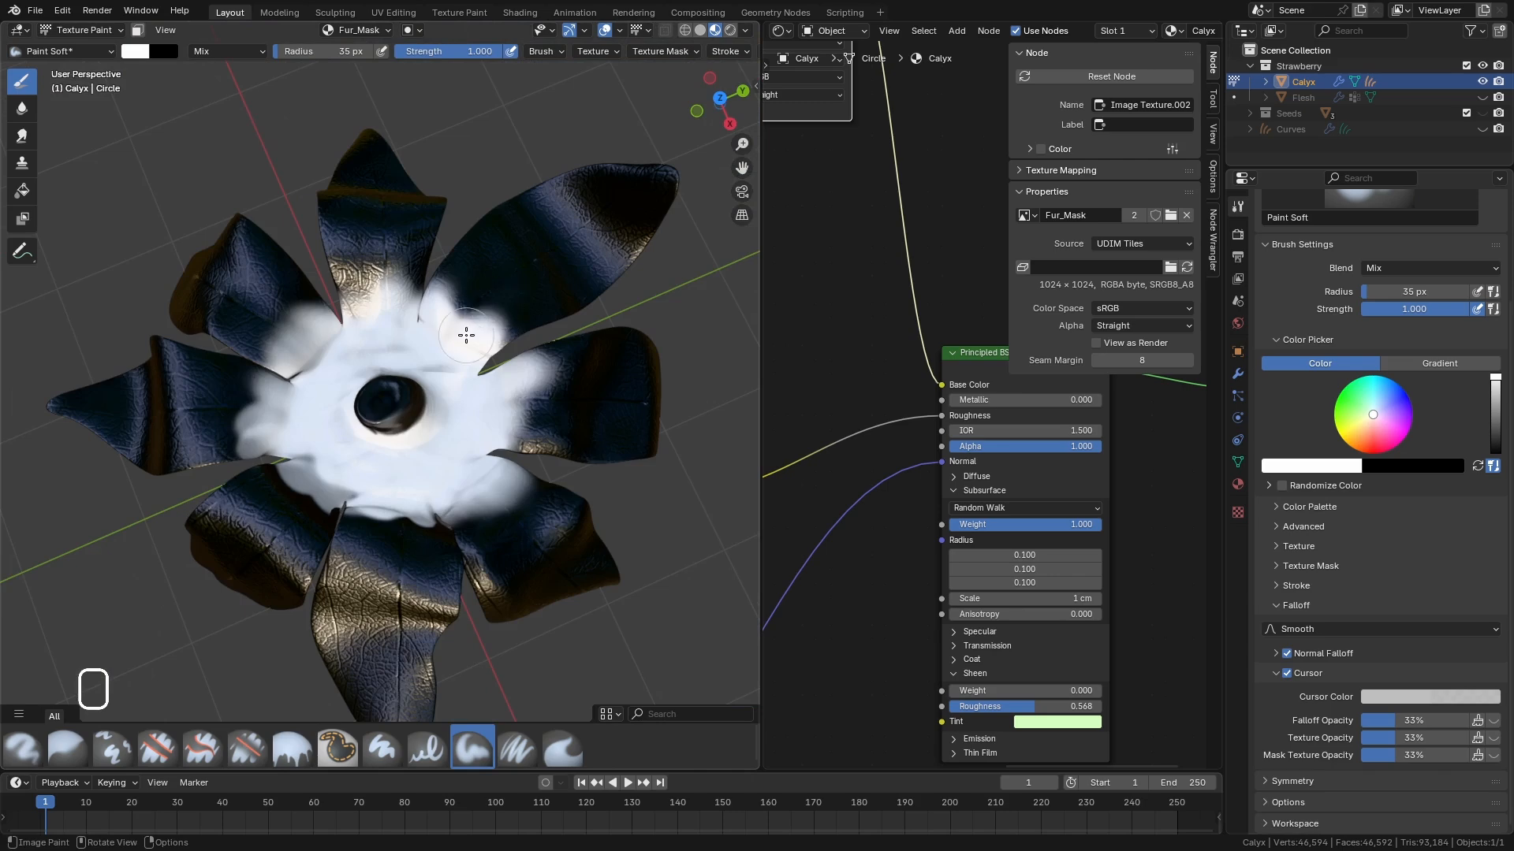
# Change the Shader Editor to an Image Editor showing Fur_Mask and put it in Paint mode.
pyautogui.click(780, 31)
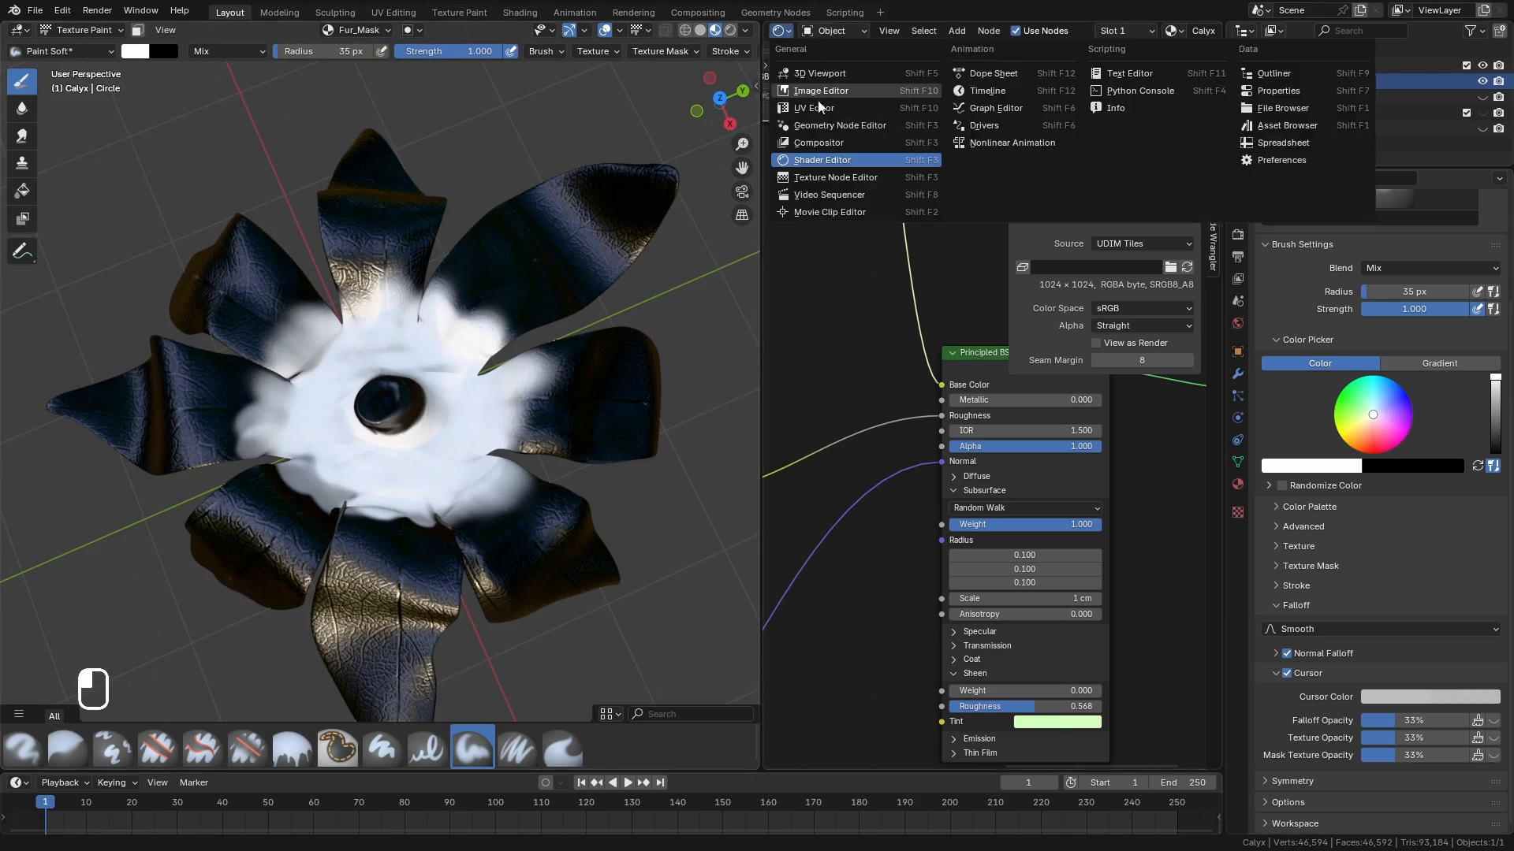
pyautogui.click(819, 93)
pyautogui.scroll(6, 888, 372)
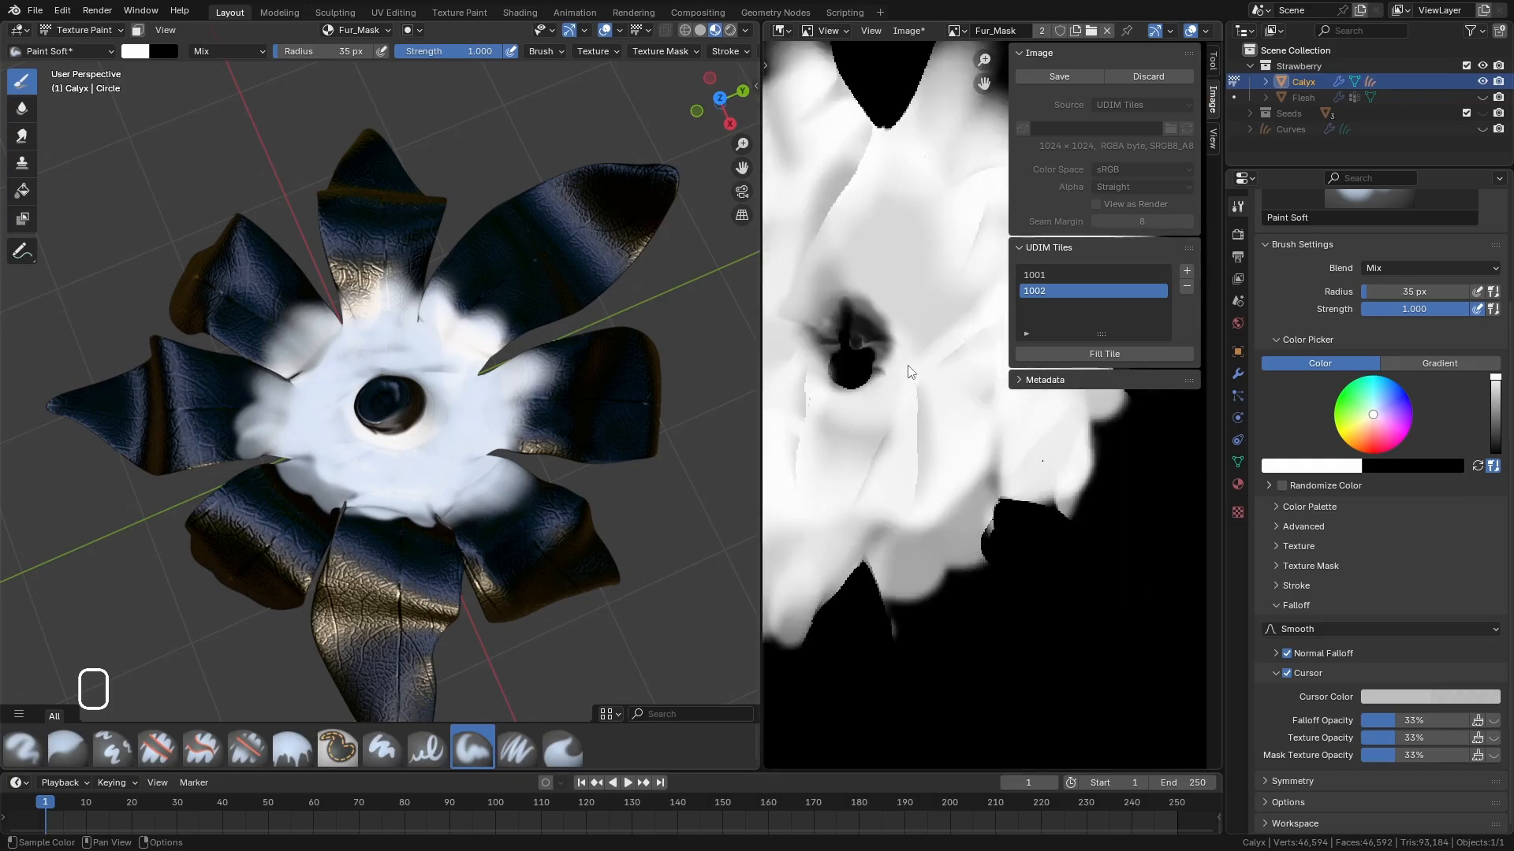
pyautogui.scroll(-4, 911, 372)
pyautogui.scroll(2, 930, 350)
pyautogui.scroll(-2, 867, 358)
pyautogui.scroll(2, 869, 369)
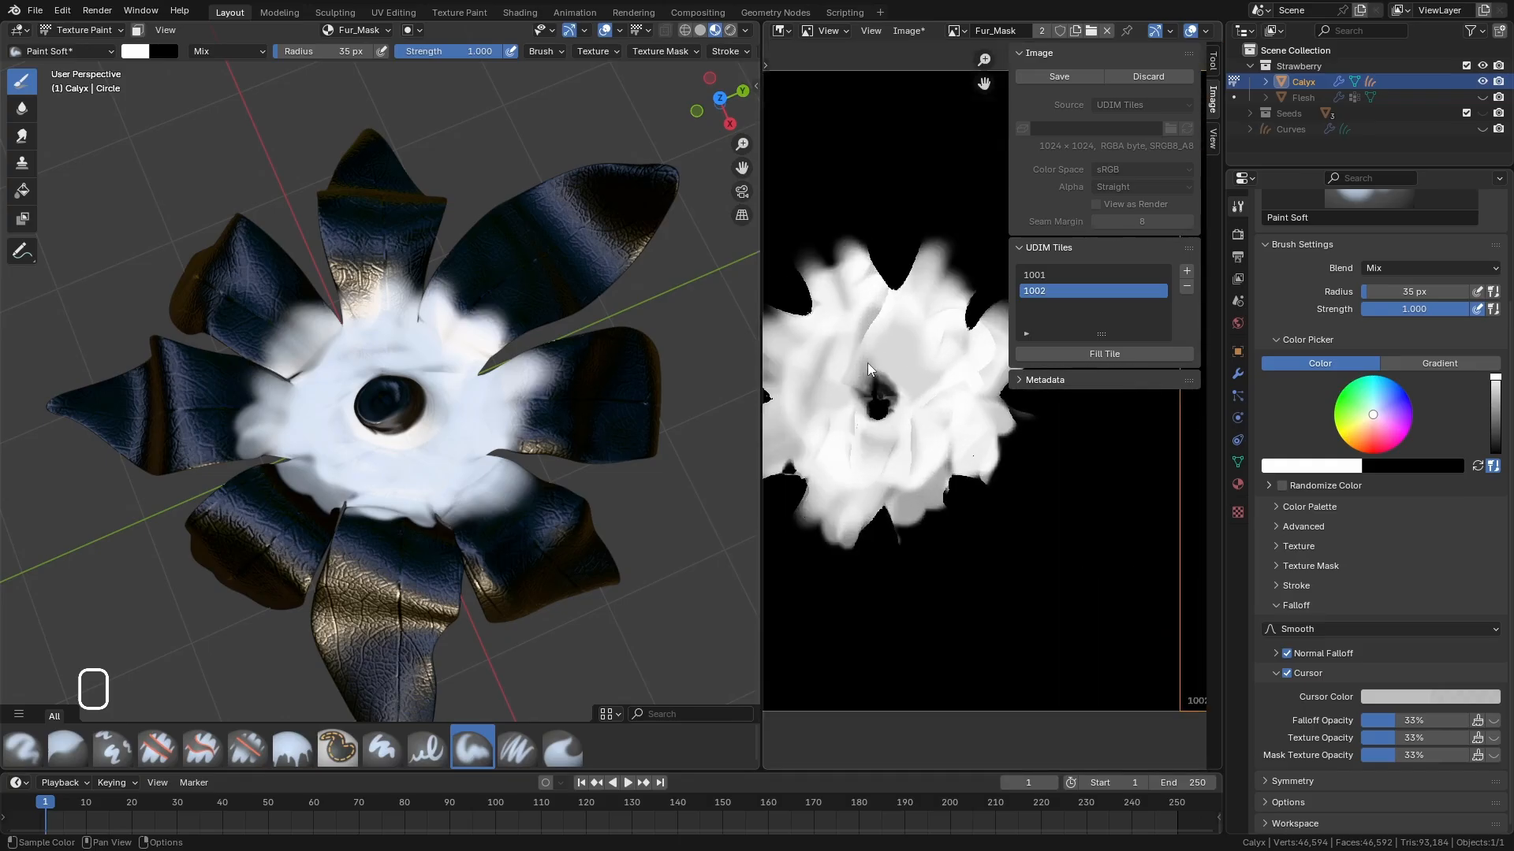
pyautogui.click(826, 30)
pyautogui.click(824, 91)
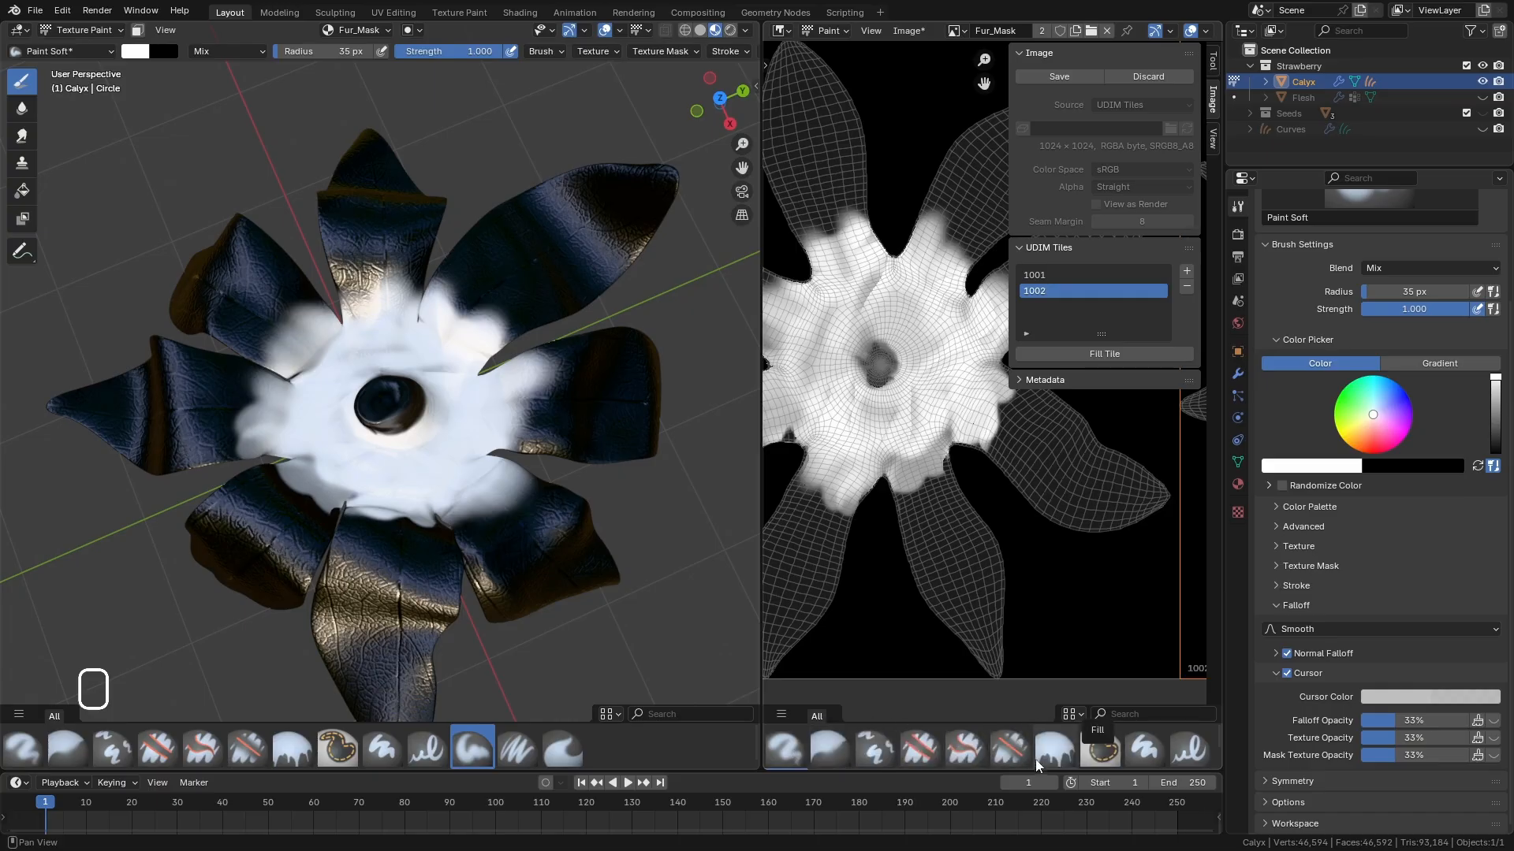
pyautogui.scroll(-5, 1218, 744)
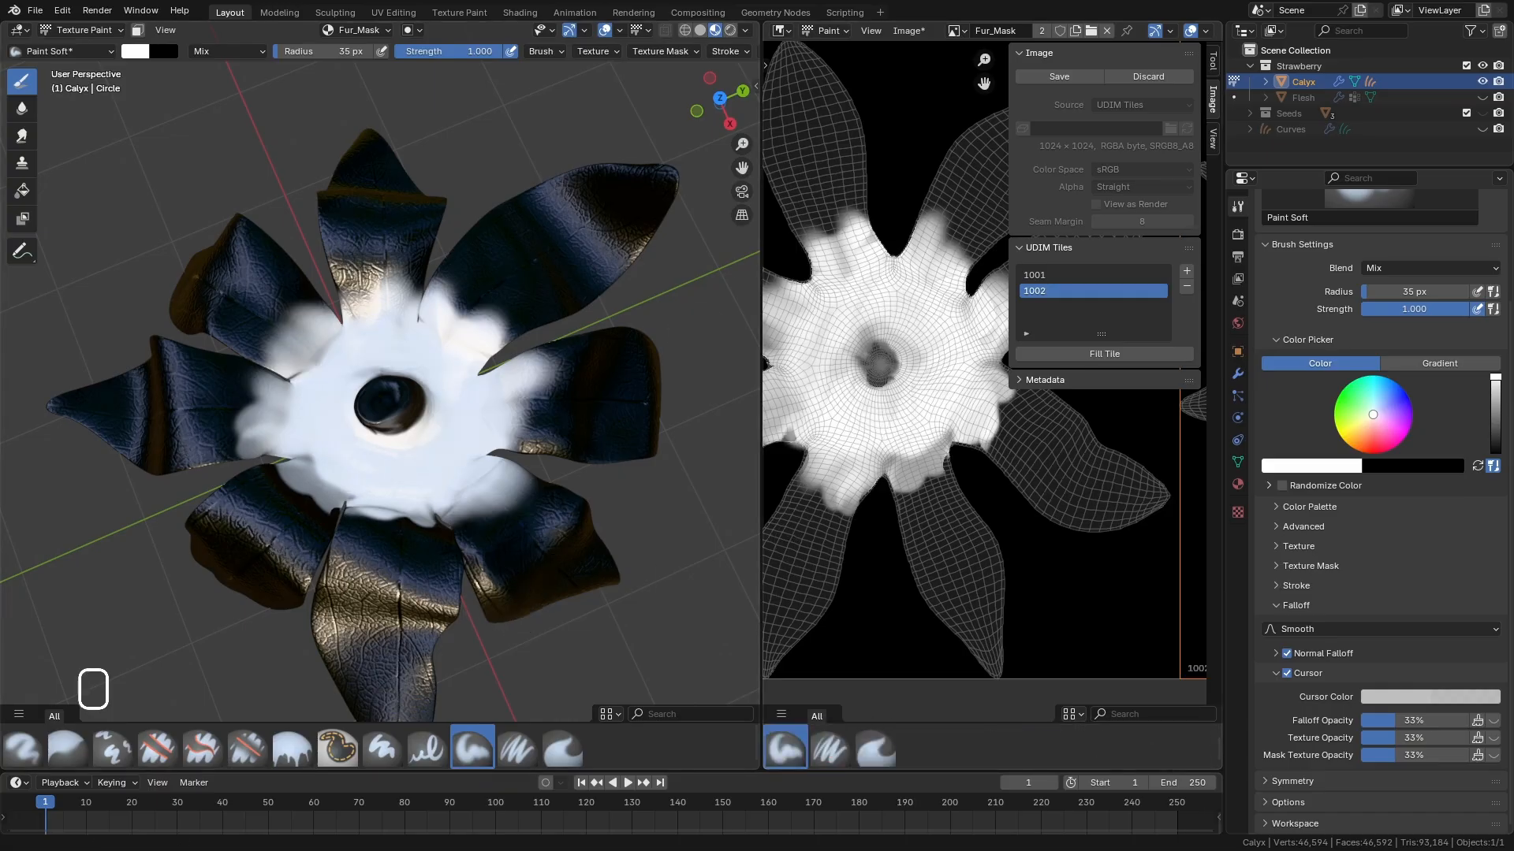
# Save all modified images, including the painted Fur_Mask.
pyautogui.click(910, 31)
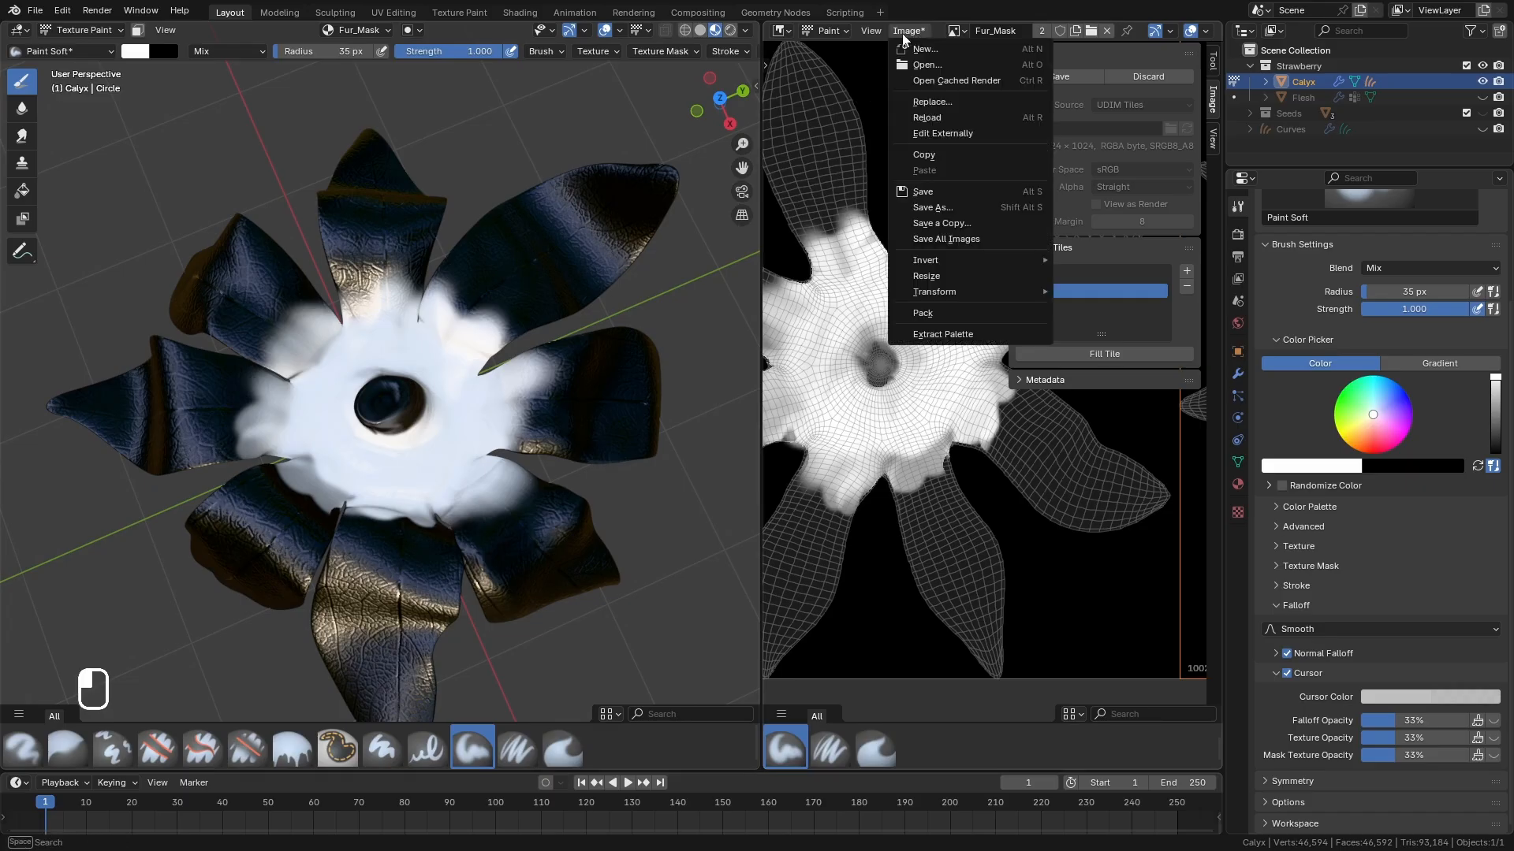
pyautogui.click(946, 239)
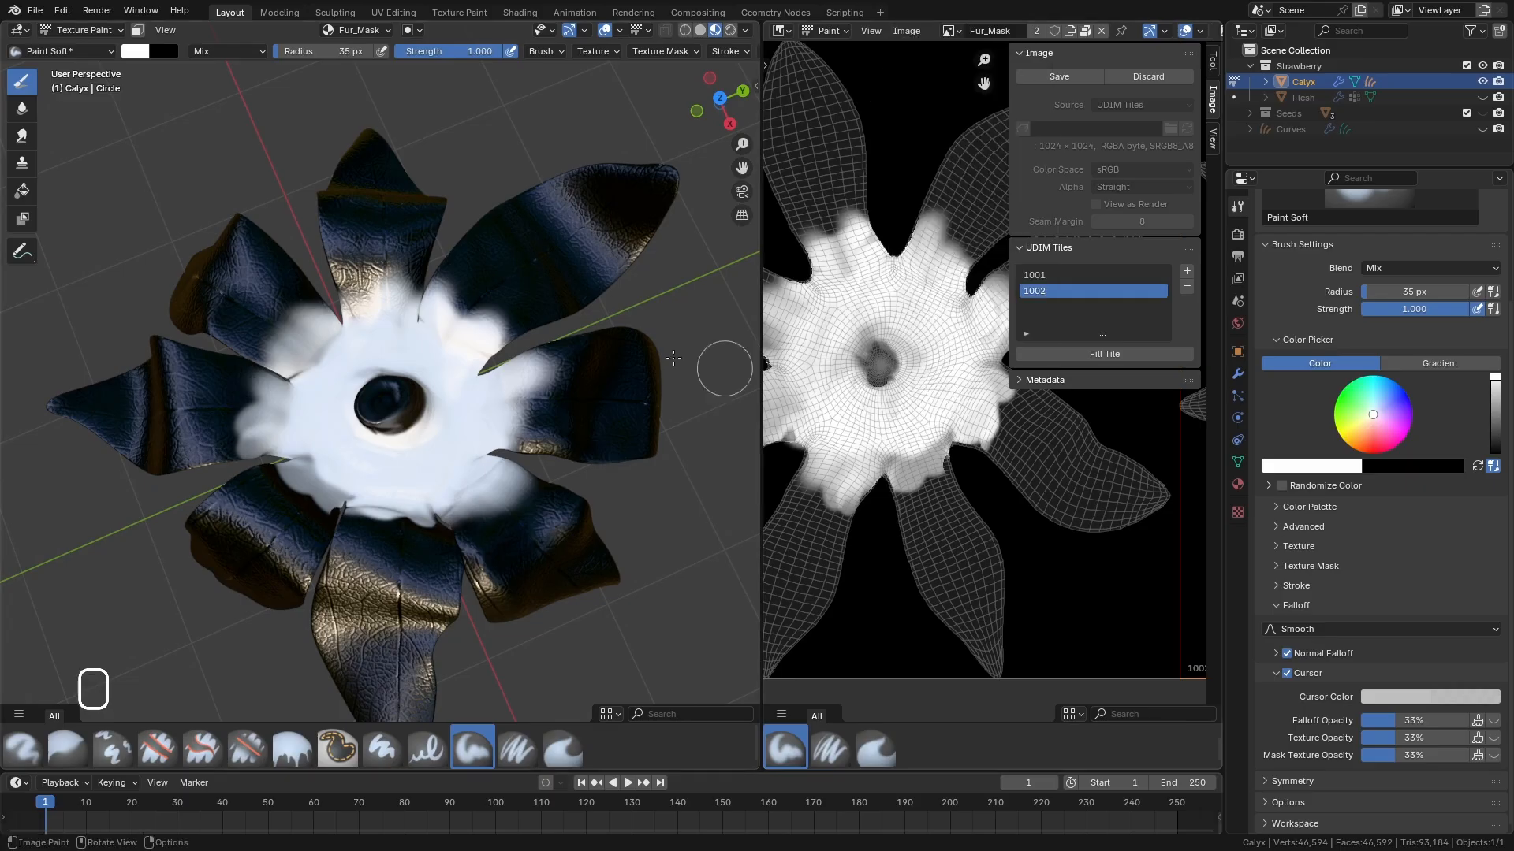
pyautogui.moveTo(549, 348); pyautogui.dragTo(410, 319, button='middle')
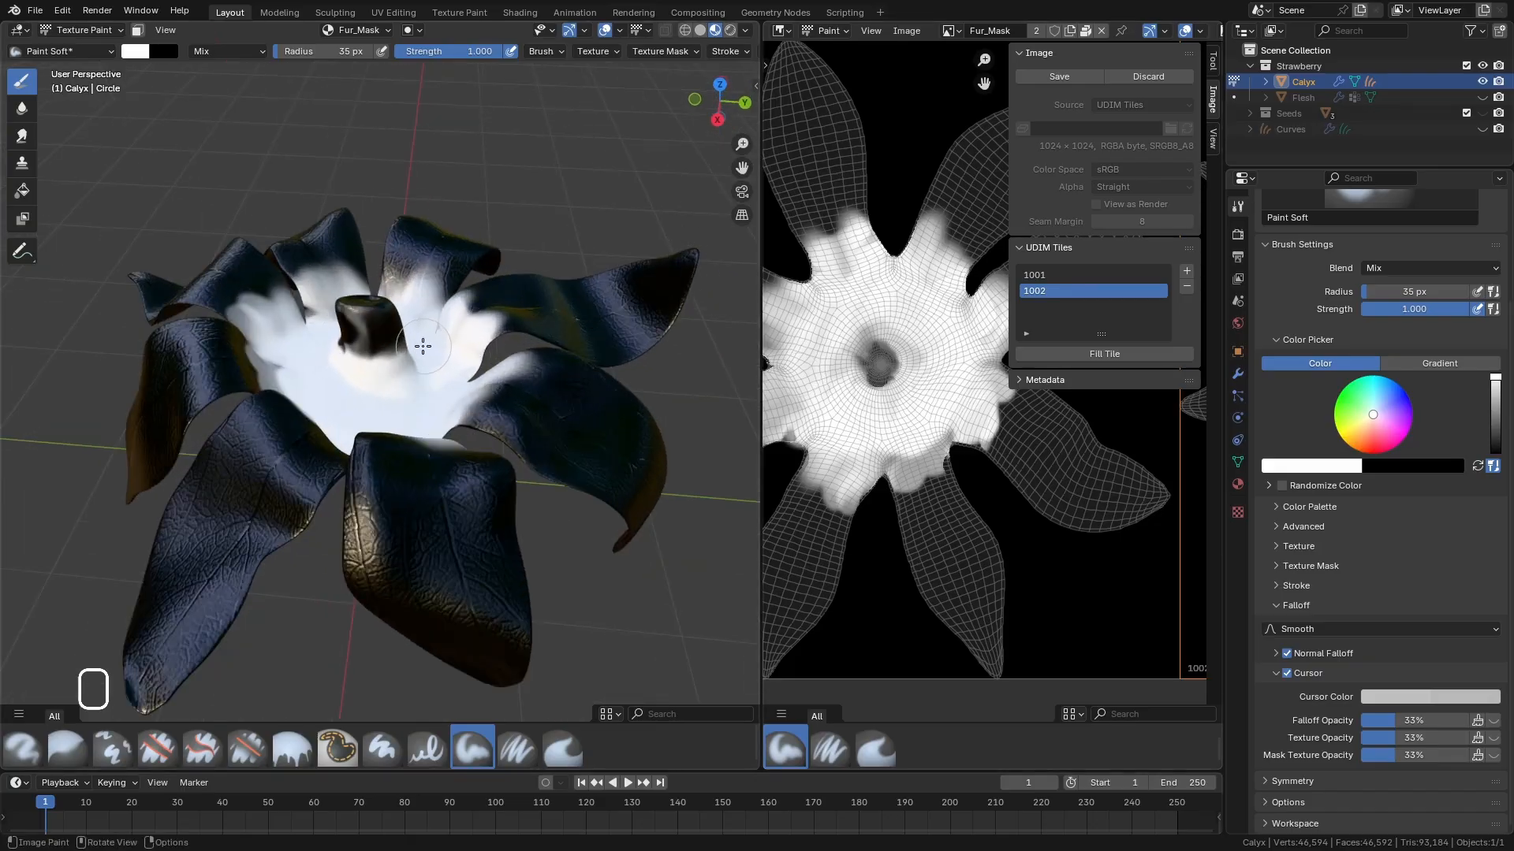
# In the calyx material, reconnect the Mix node's Result to the Principled BSDF's Base Color and return to the 3D viewport.
pyautogui.hotkey('shift', 'F3')
pyautogui.scroll(-1, 389, 480)
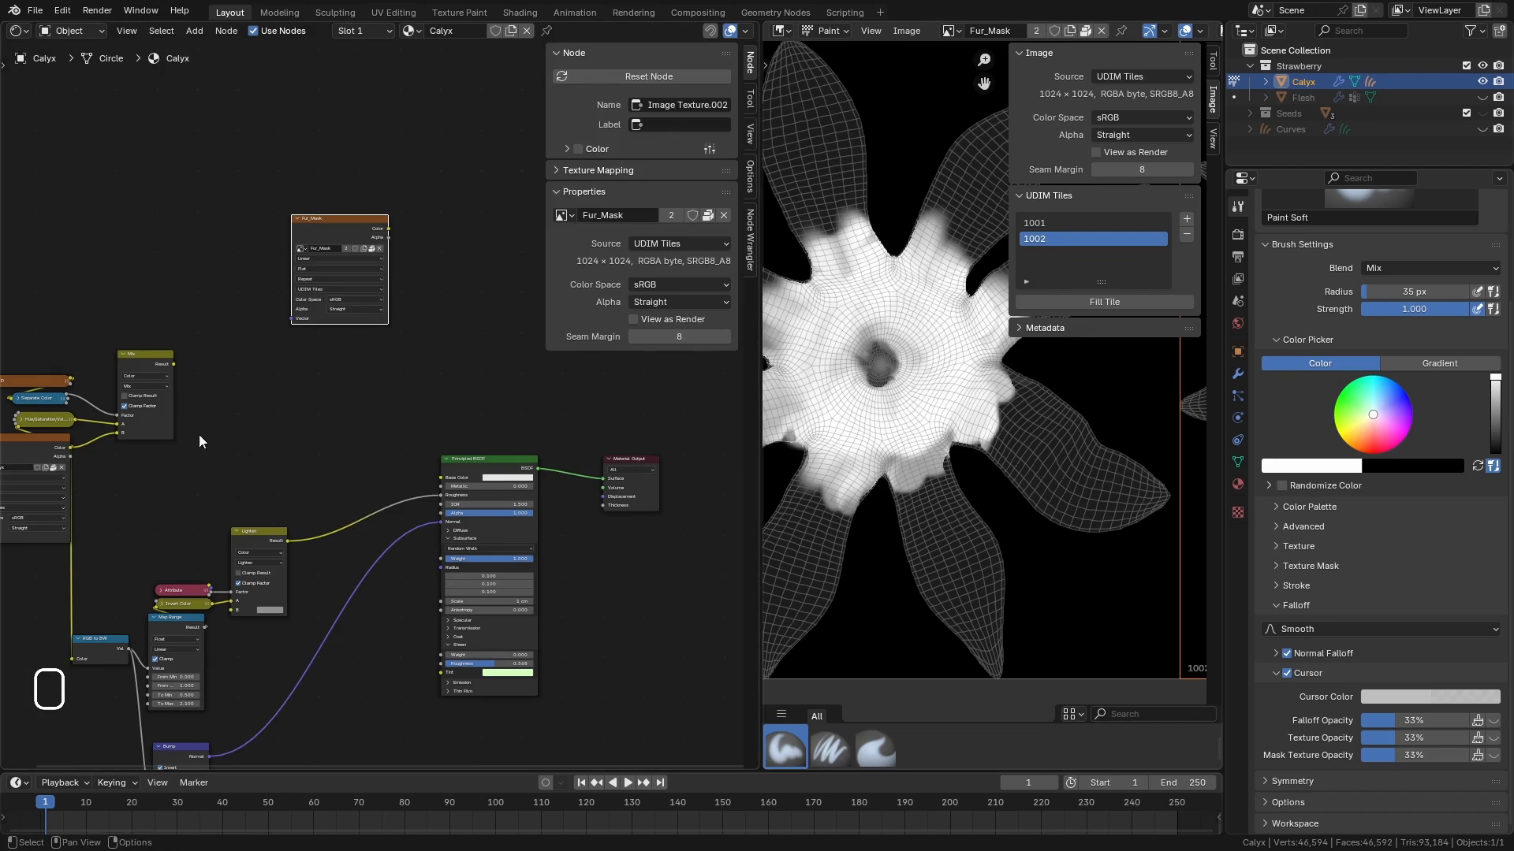
pyautogui.moveTo(174, 365); pyautogui.dragTo(441, 477)
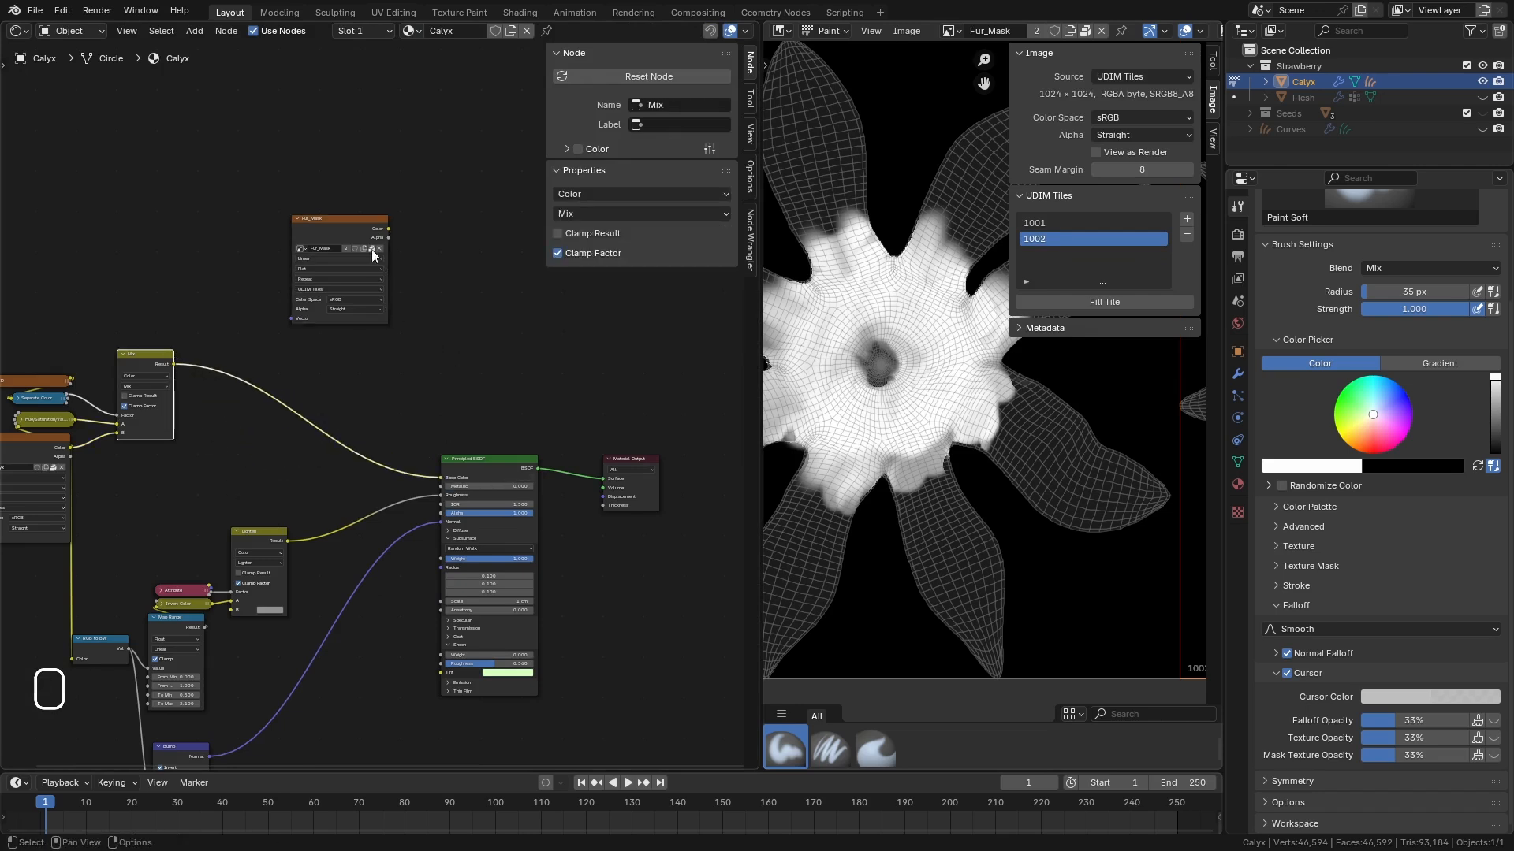
pyautogui.hotkey('shift', 'F5')
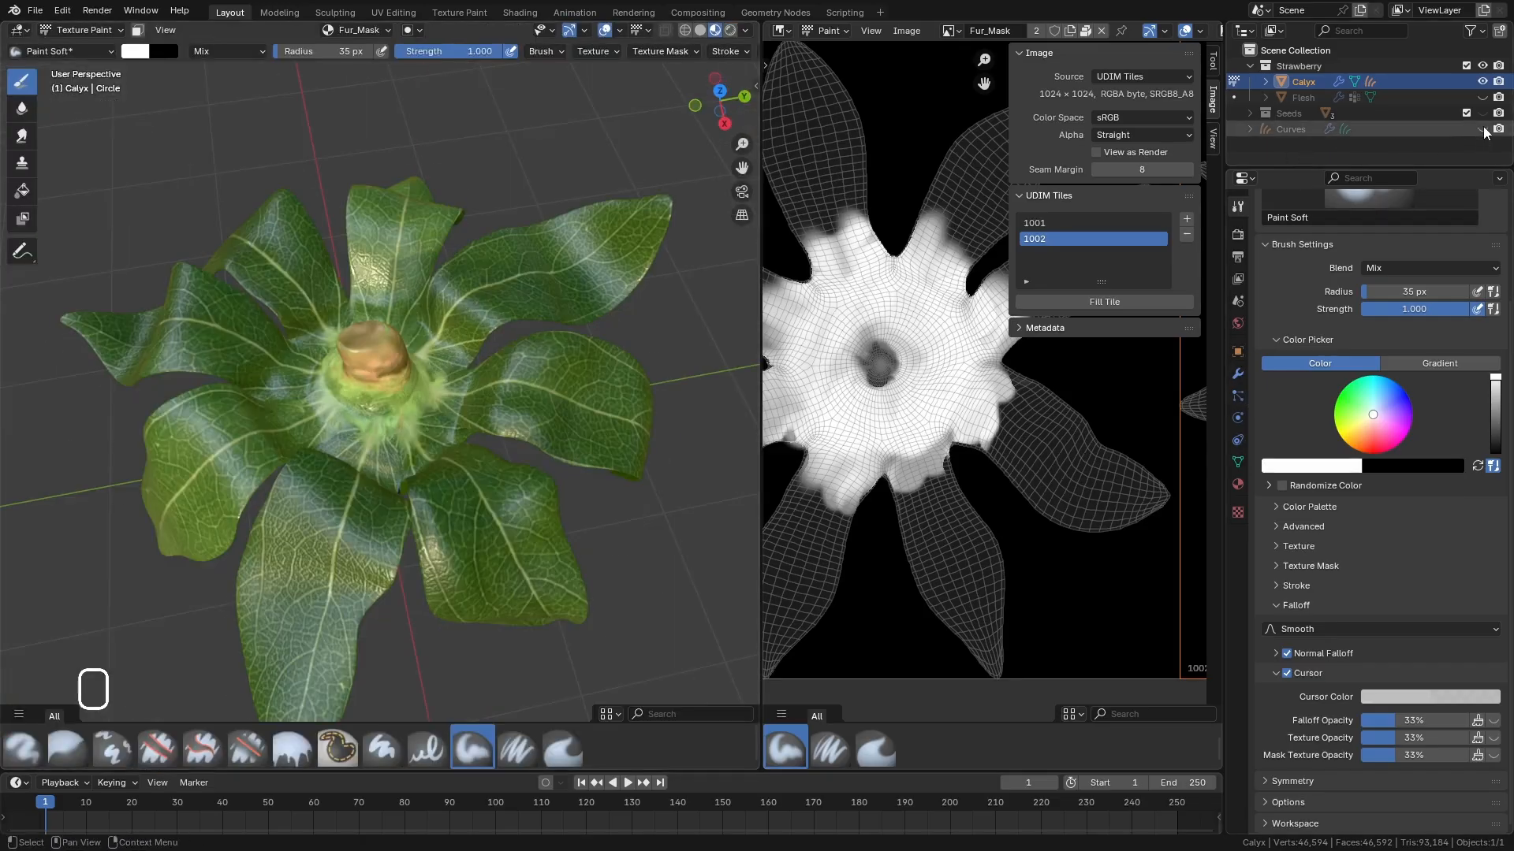
# Unhide the Curves hair in Object Mode and assign Fur_Mask as the Mask Texture of its Interpolate Hair Curves modifier.
pyautogui.click(1482, 129)
pyautogui.click(1292, 128)
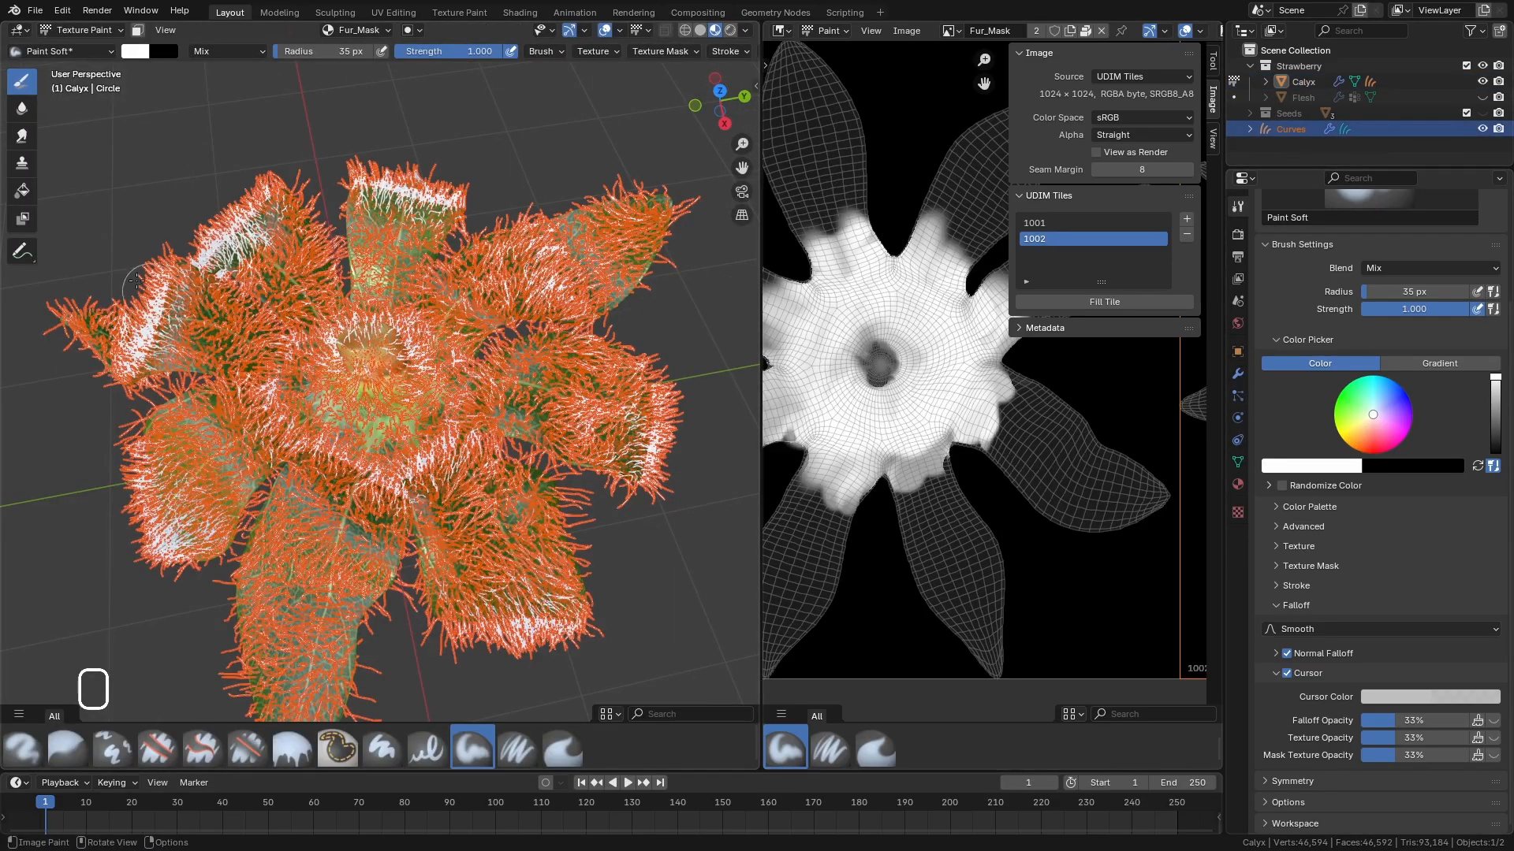
pyautogui.click(82, 29)
pyautogui.click(81, 49)
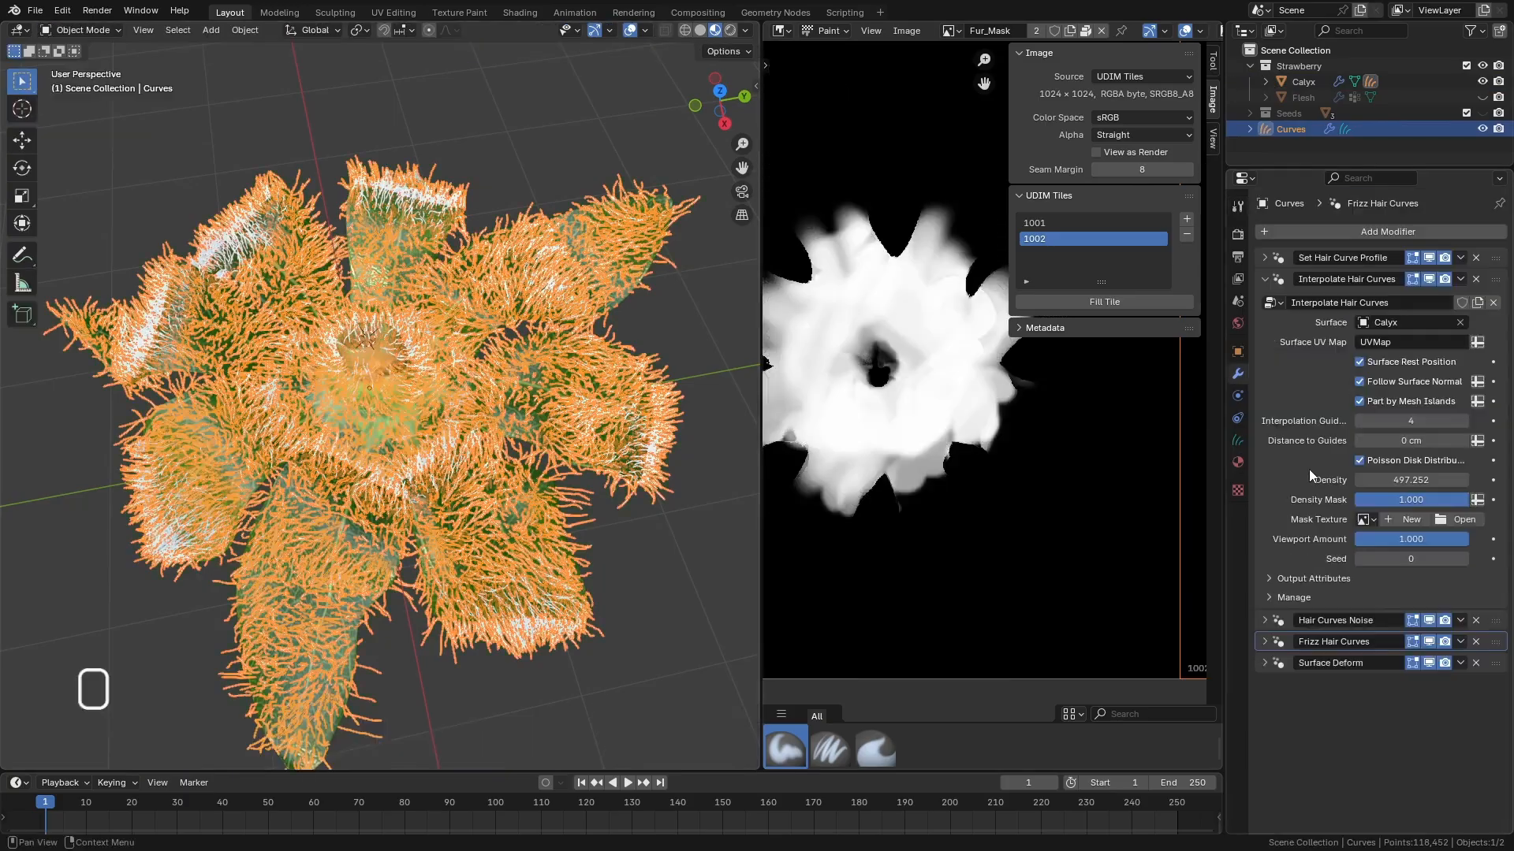
pyautogui.click(1372, 522)
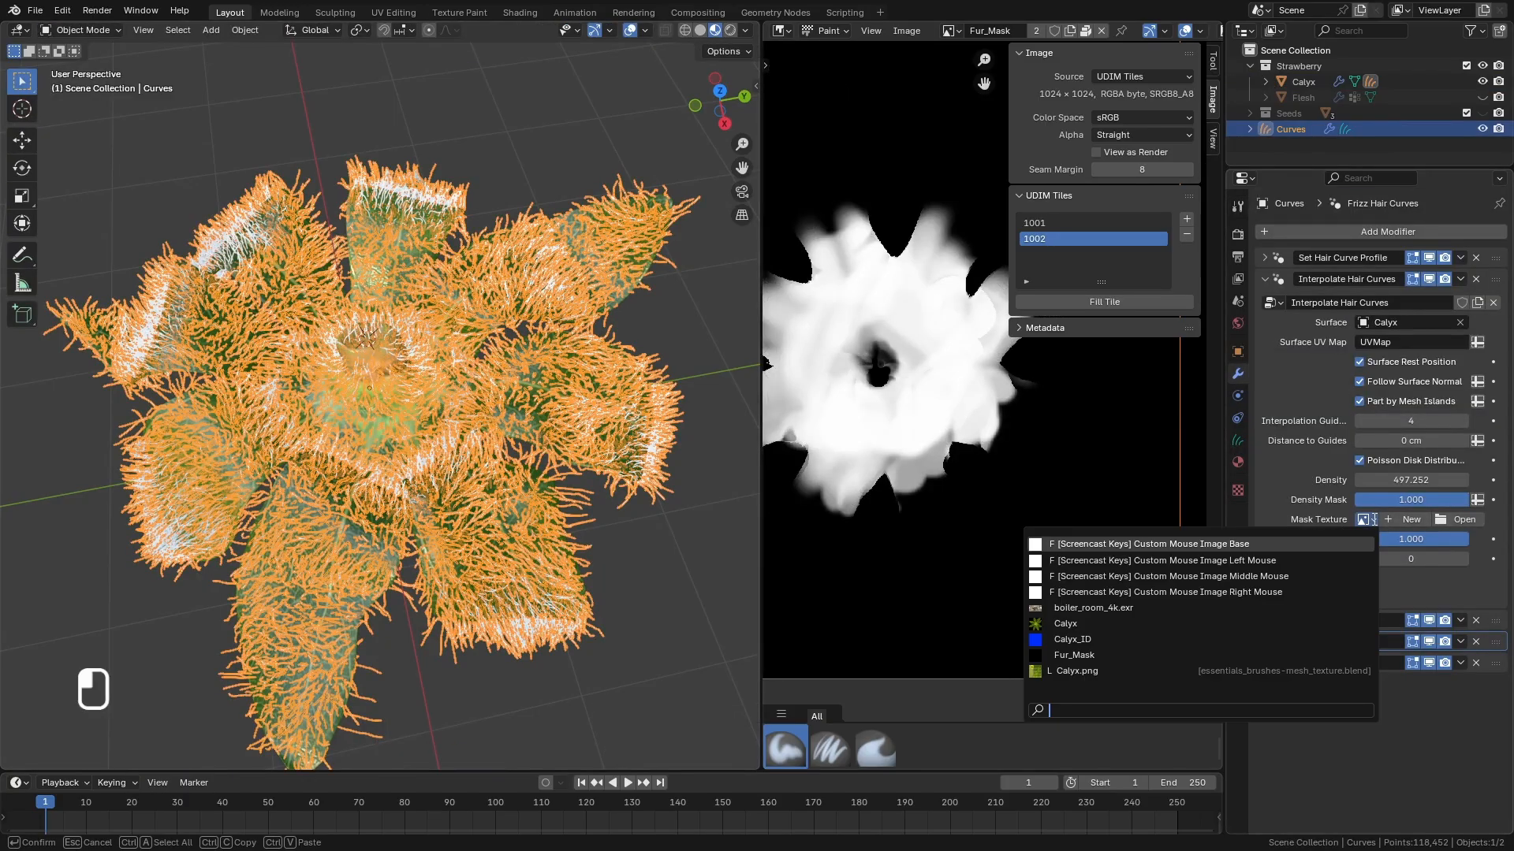
pyautogui.click(1091, 653)
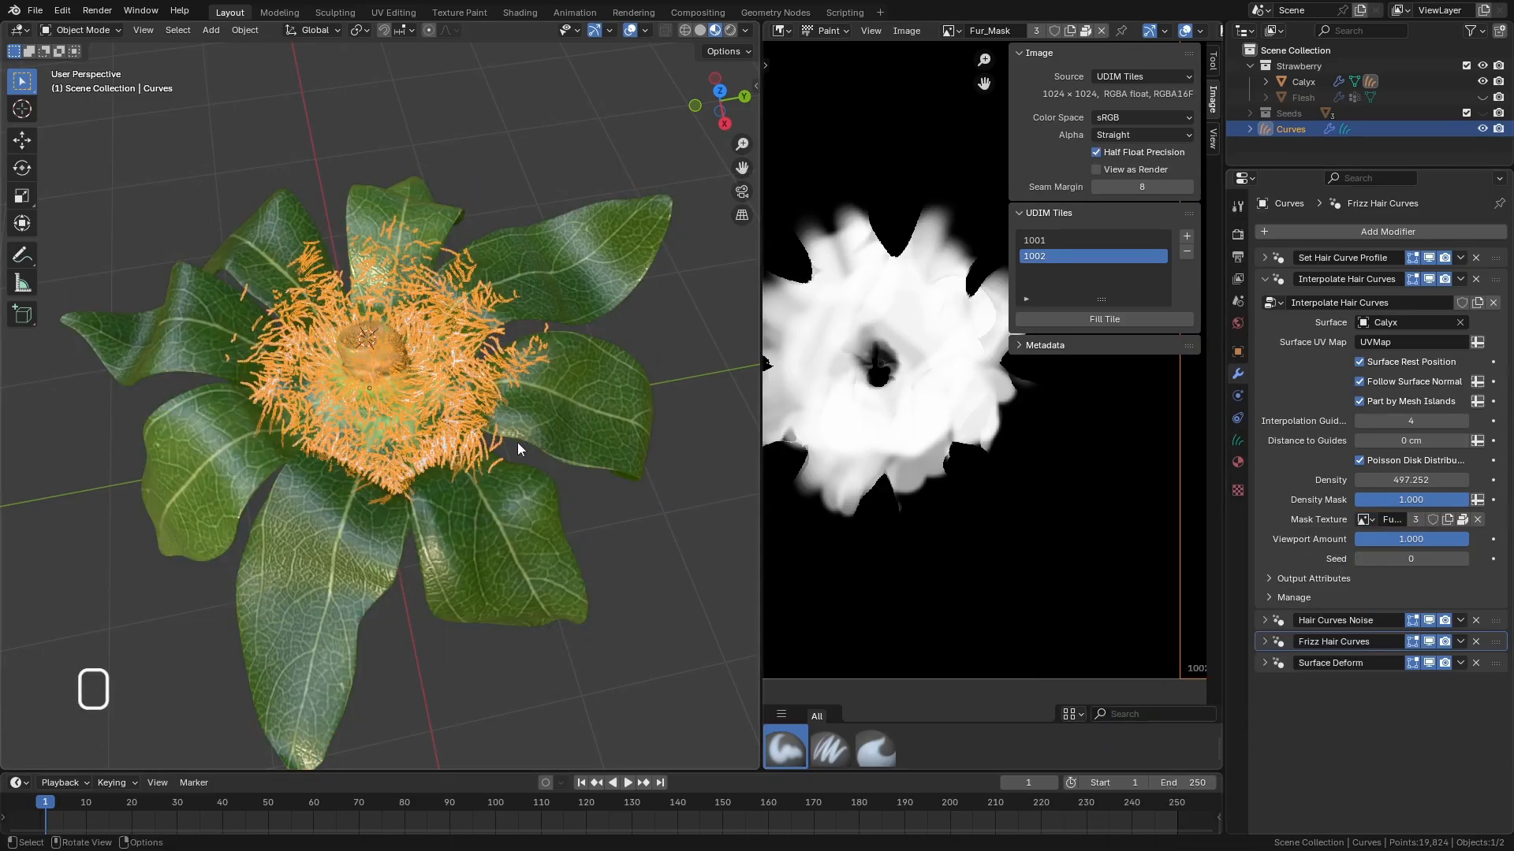
# Inspect the masked hair around the stem and disable Follow Surface Normal in the Interpolate Hair Curves modifier.
pyautogui.moveTo(517, 442); pyautogui.dragTo(472, 410, button='middle')
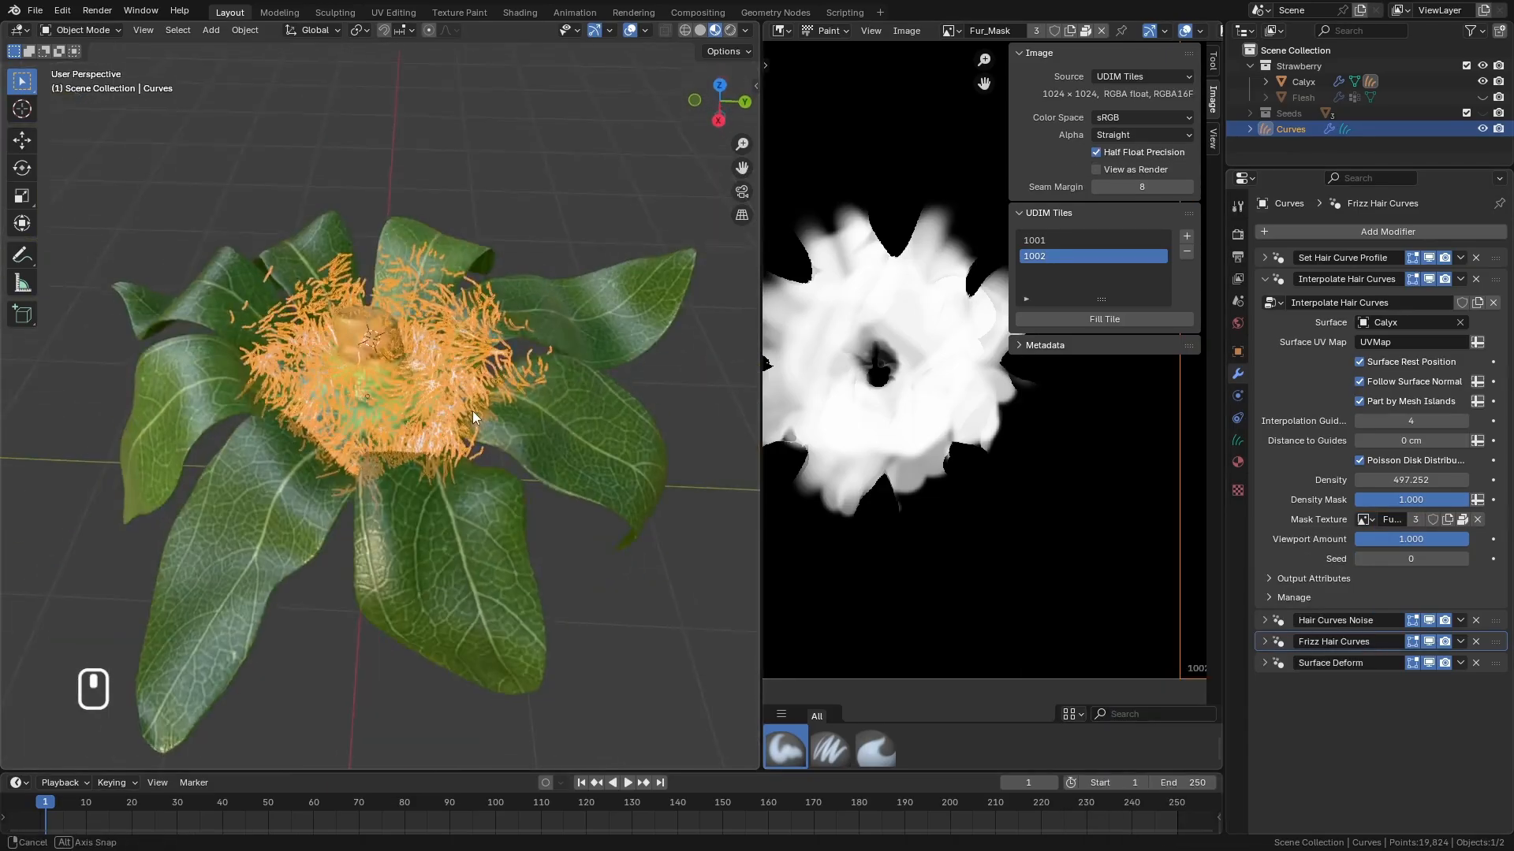
pyautogui.scroll(5, 377, 440)
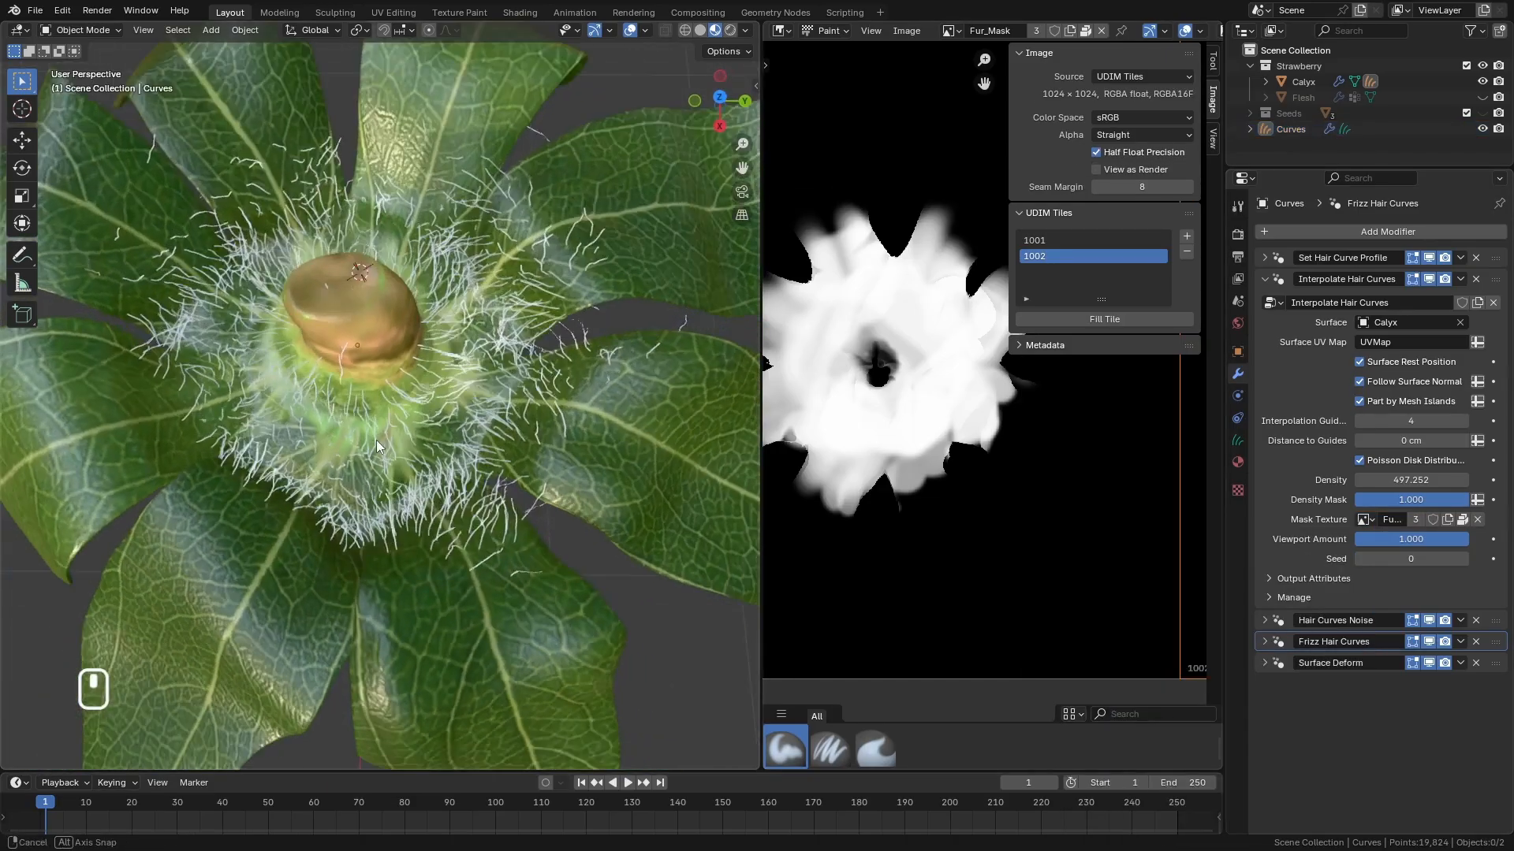
pyautogui.moveTo(376, 440); pyautogui.dragTo(438, 489, button='middle')
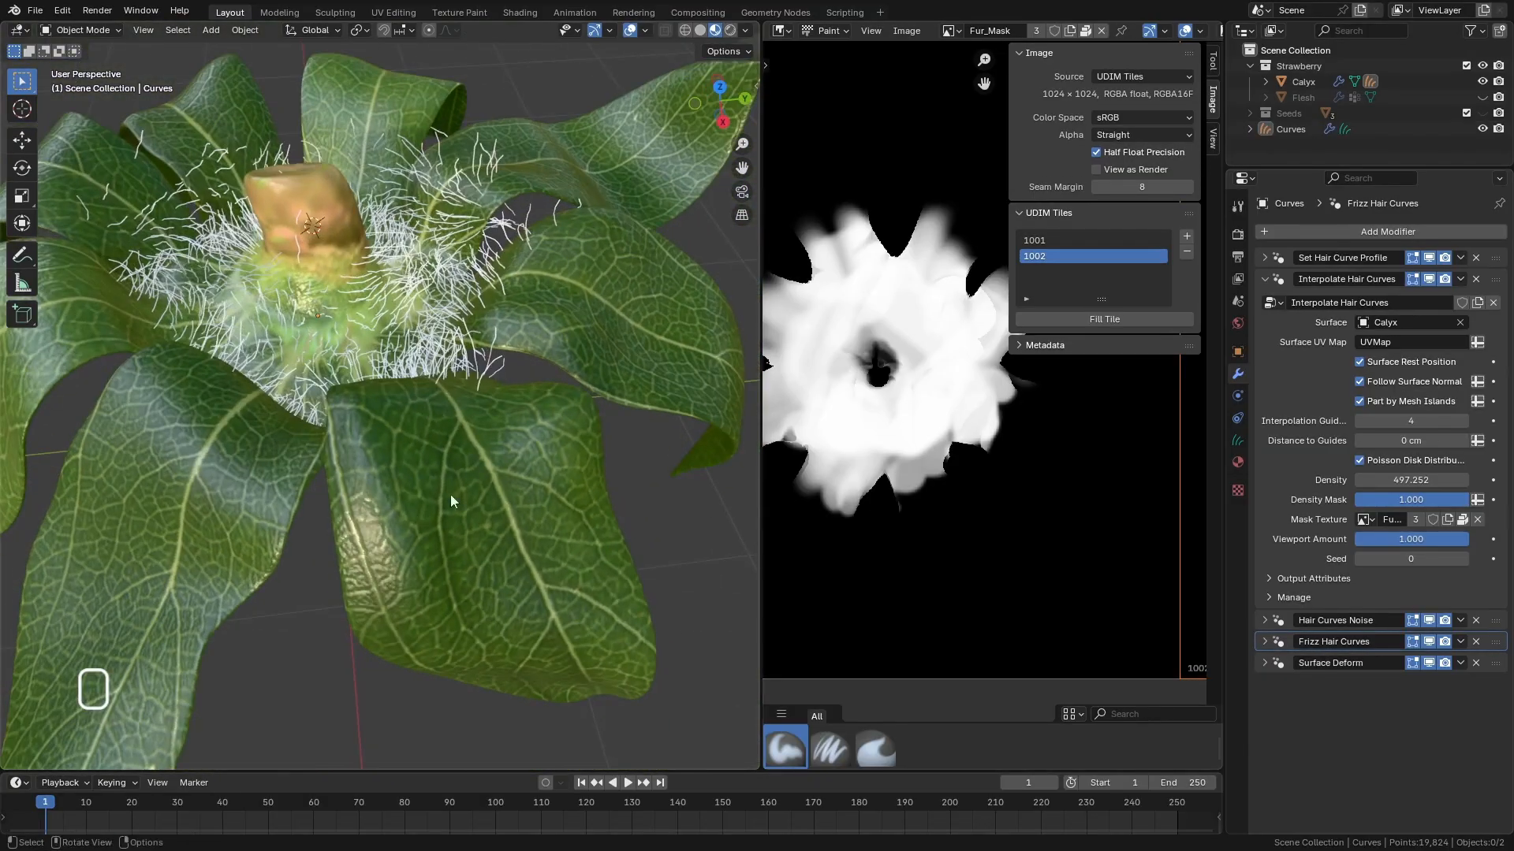
pyautogui.moveTo(394, 425); pyautogui.dragTo(421, 465, button='middle')
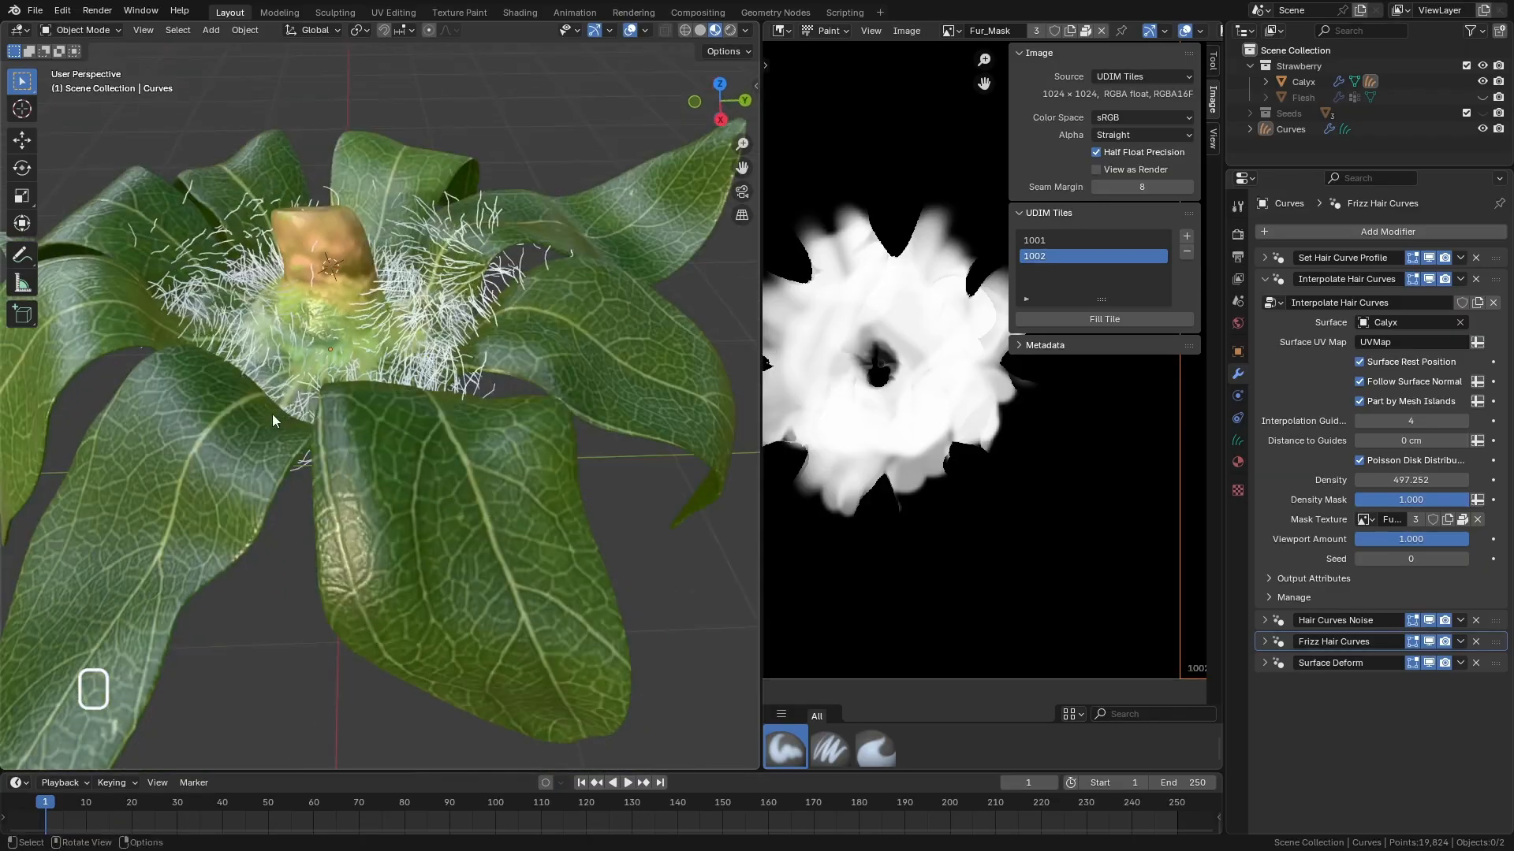
pyautogui.click(1368, 388)
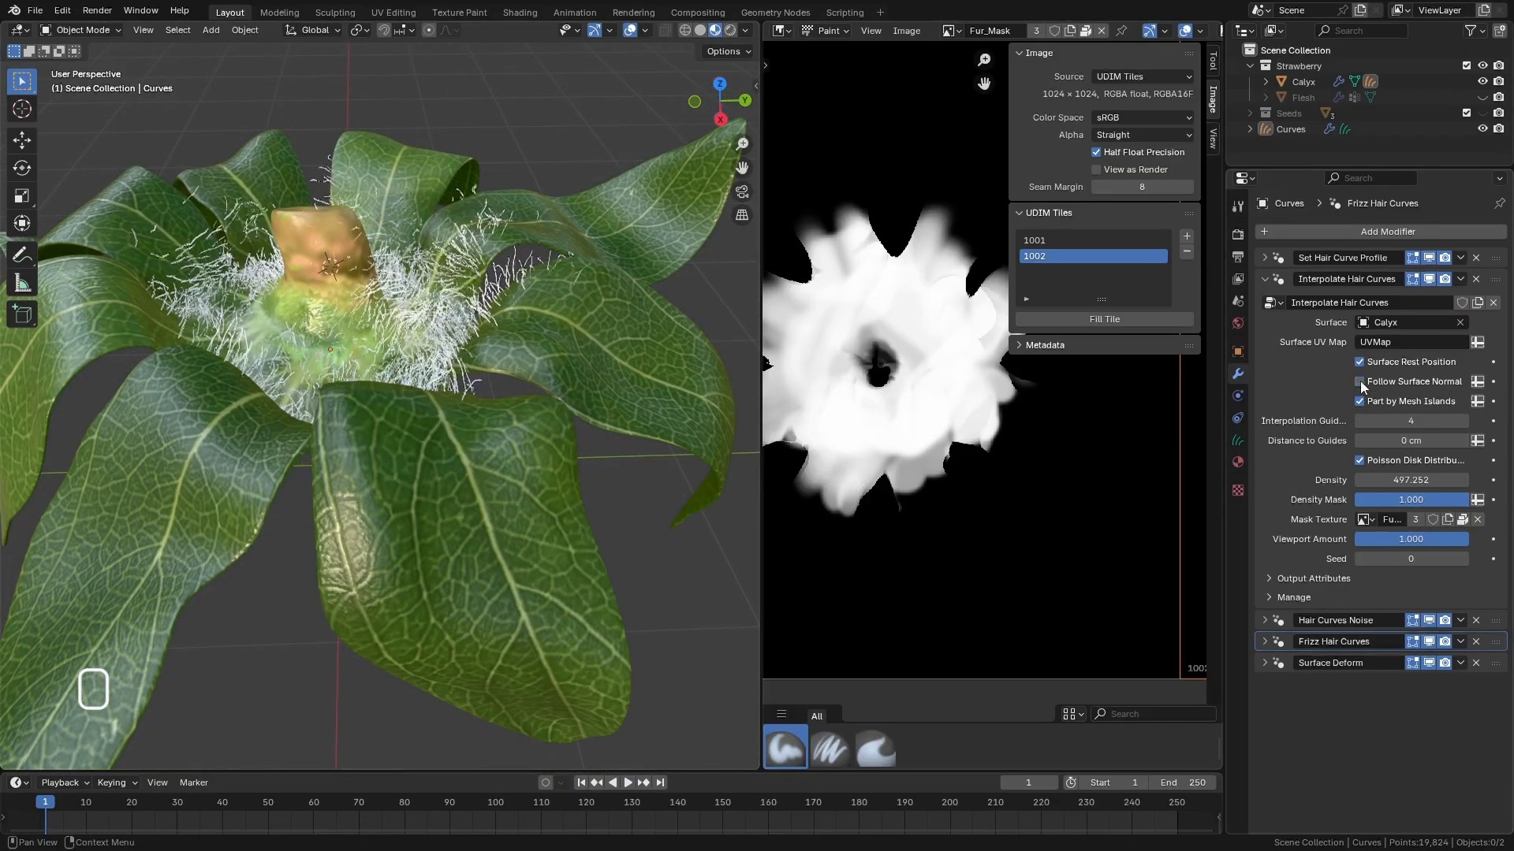
# Collapse the Interpolate Hair Curves settings, check the Frizz Hair Curves modifier, and inspect the masked hair around the stem.
pyautogui.moveTo(276, 337); pyautogui.dragTo(253, 426, button='middle')
pyautogui.moveTo(599, 442); pyautogui.dragTo(561, 506, button='middle')
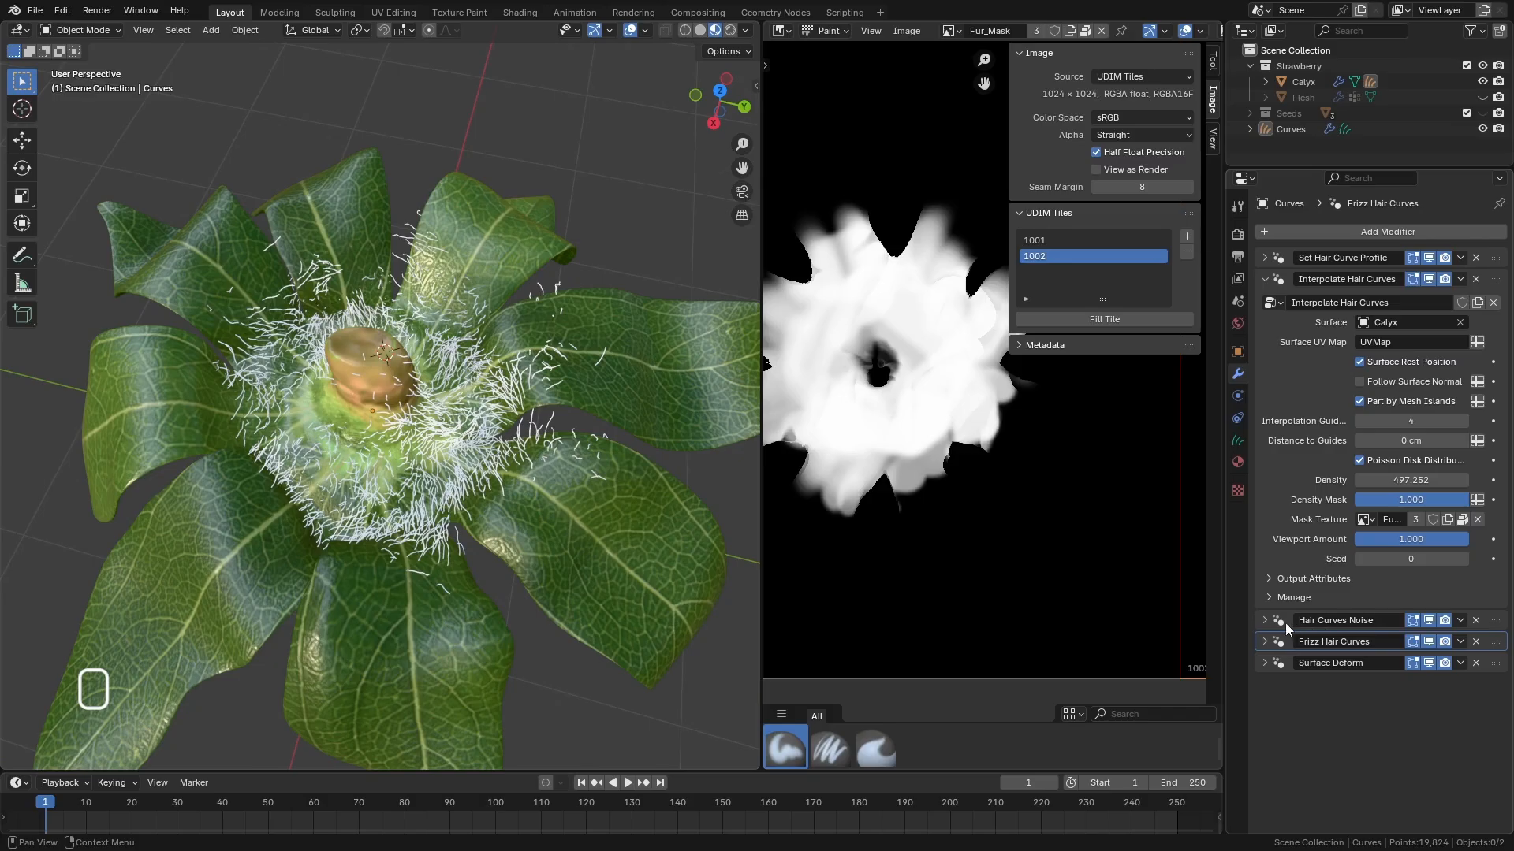
pyautogui.click(1266, 280)
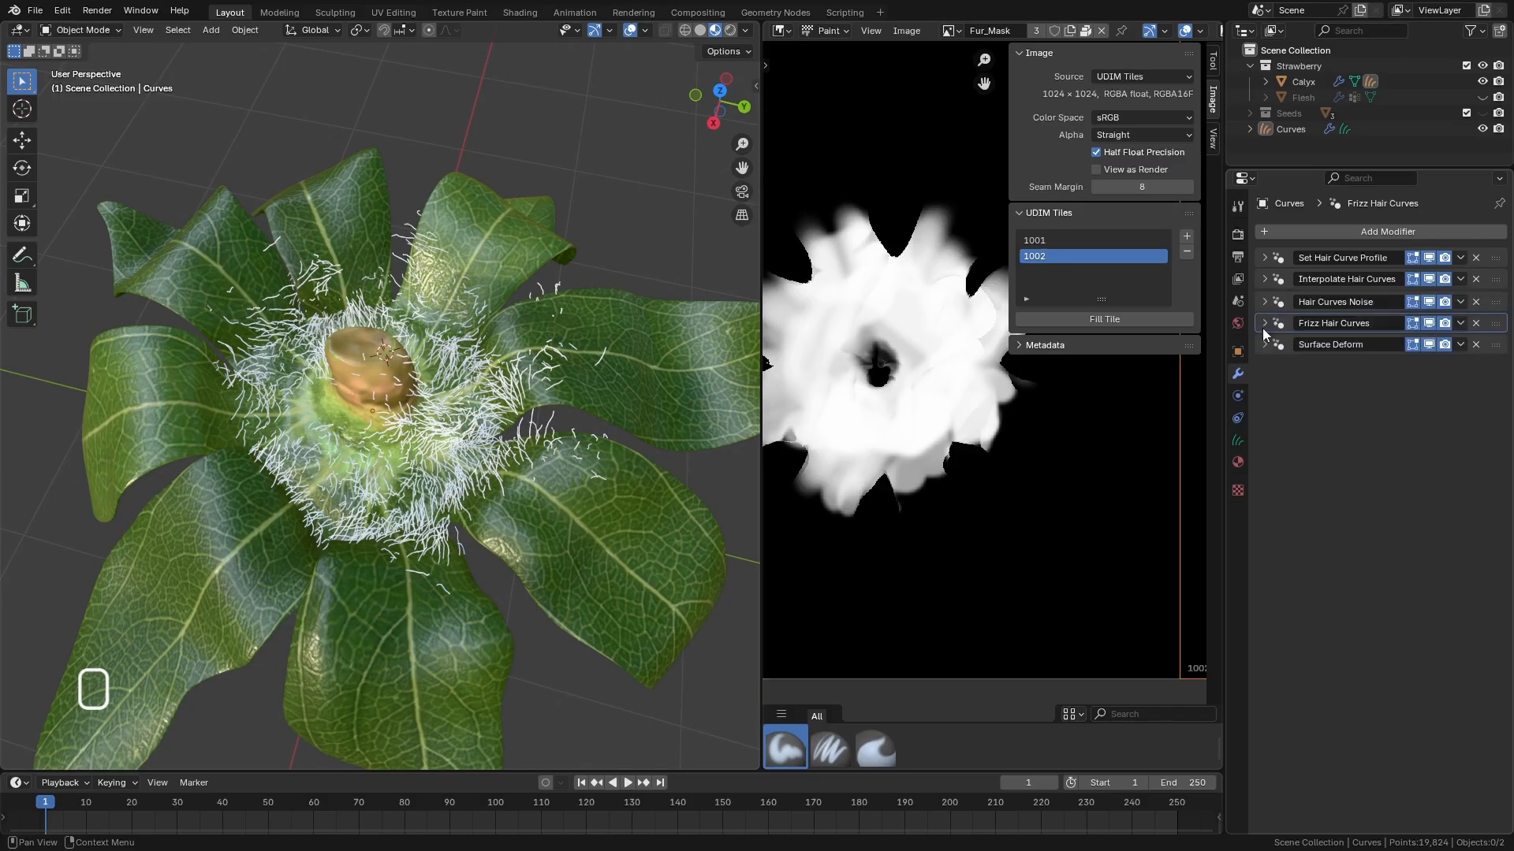
pyautogui.moveTo(393, 429)
pyautogui.mouseDown(button='middle')
pyautogui.moveTo(398, 386)
pyautogui.moveTo(394, 410)
pyautogui.mouseUp(button='middle')
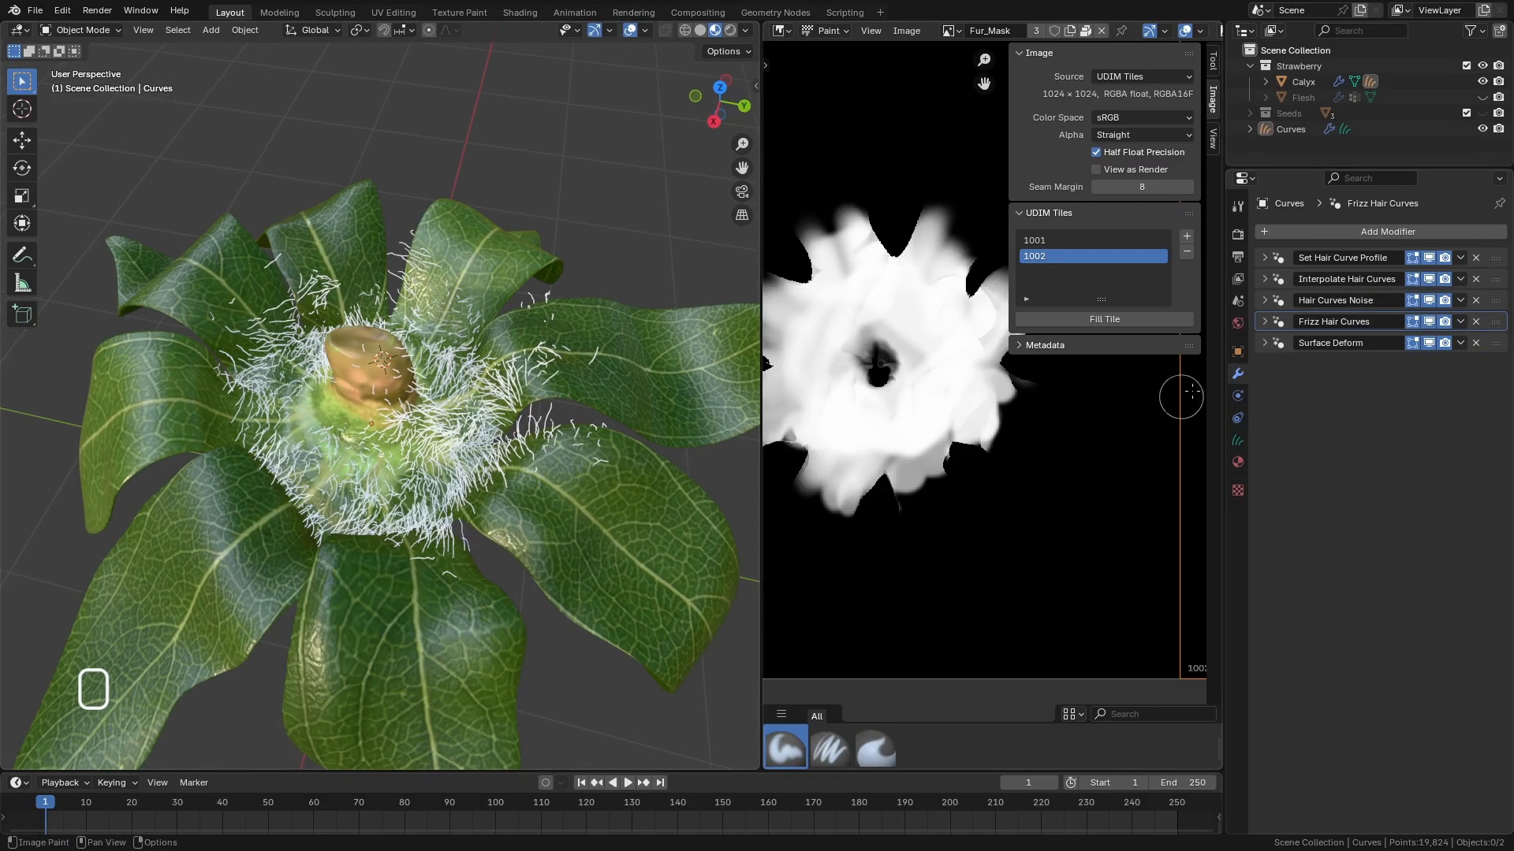
pyautogui.click(1265, 323)
pyautogui.click(1264, 322)
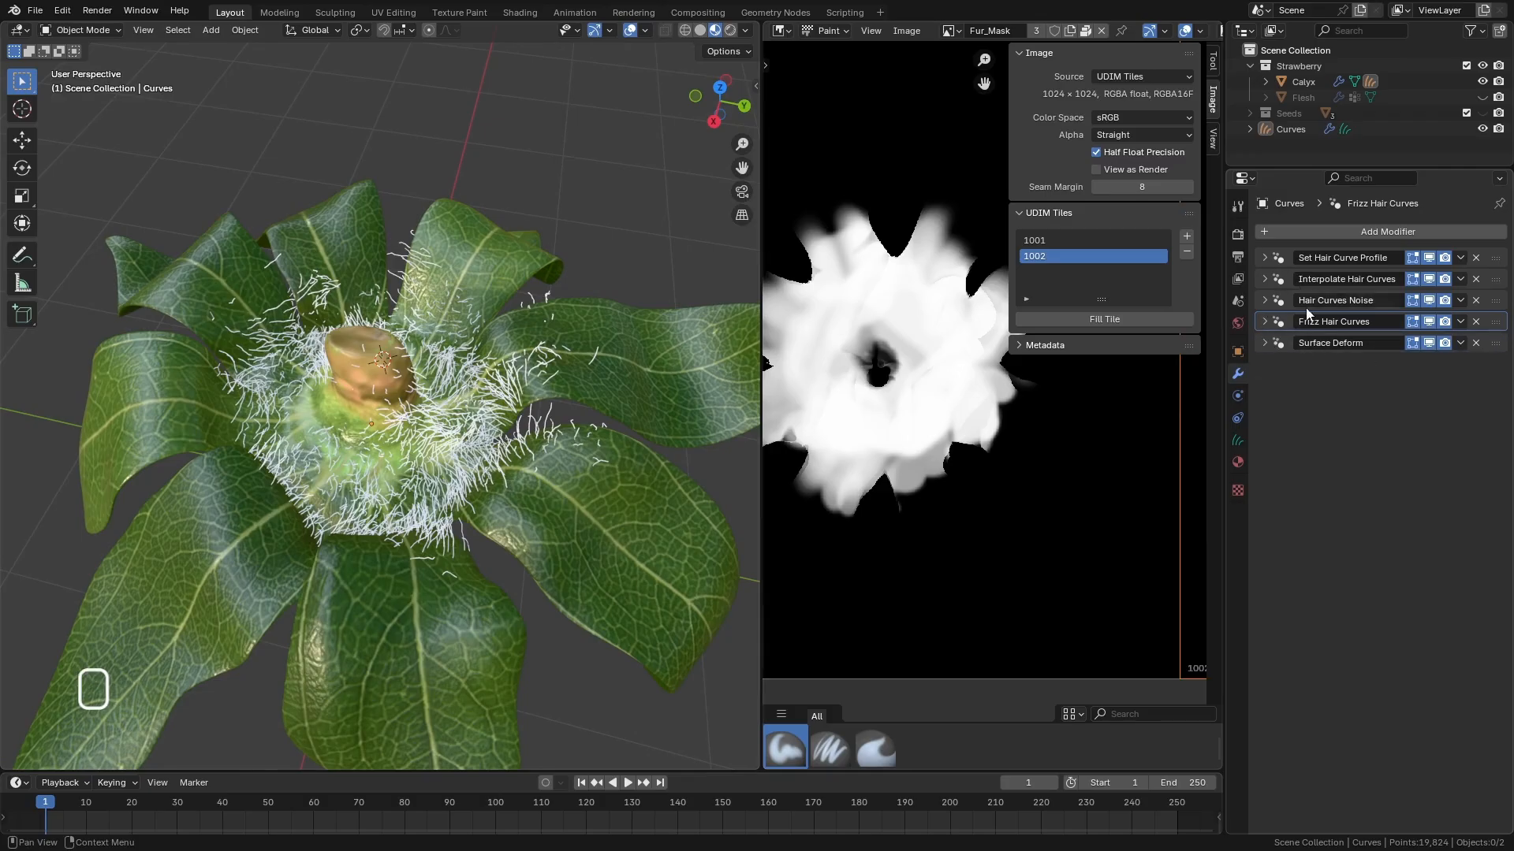
pyautogui.moveTo(487, 387); pyautogui.dragTo(398, 395, button='middle')
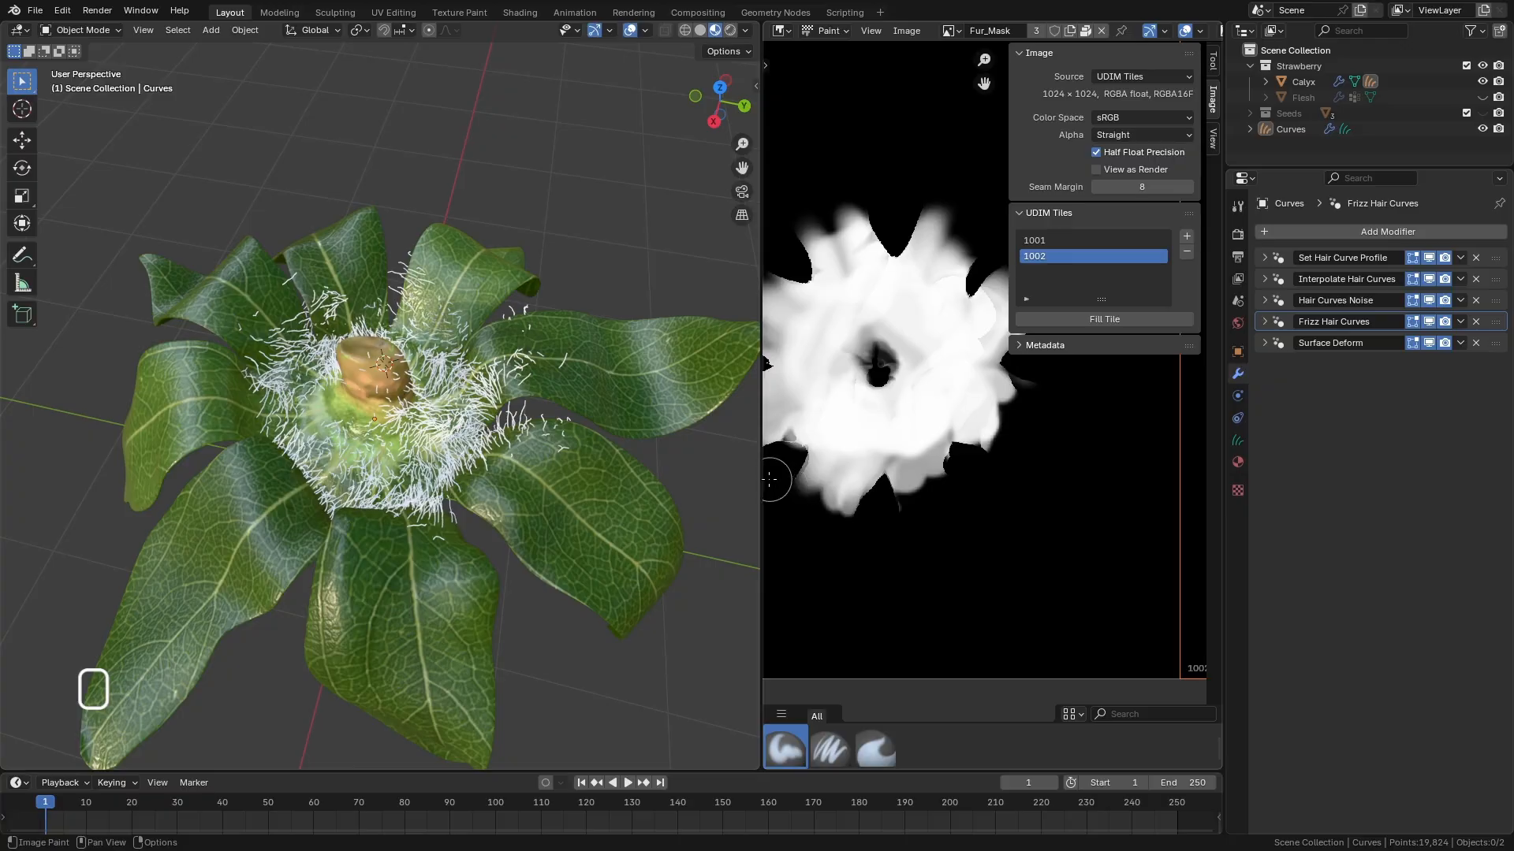
# Open the Asset Browser in place of the image editor and apply the Rotate Hair Curves asset to the calyx hair.
pyautogui.moveTo(762, 479); pyautogui.dragTo(528, 473)
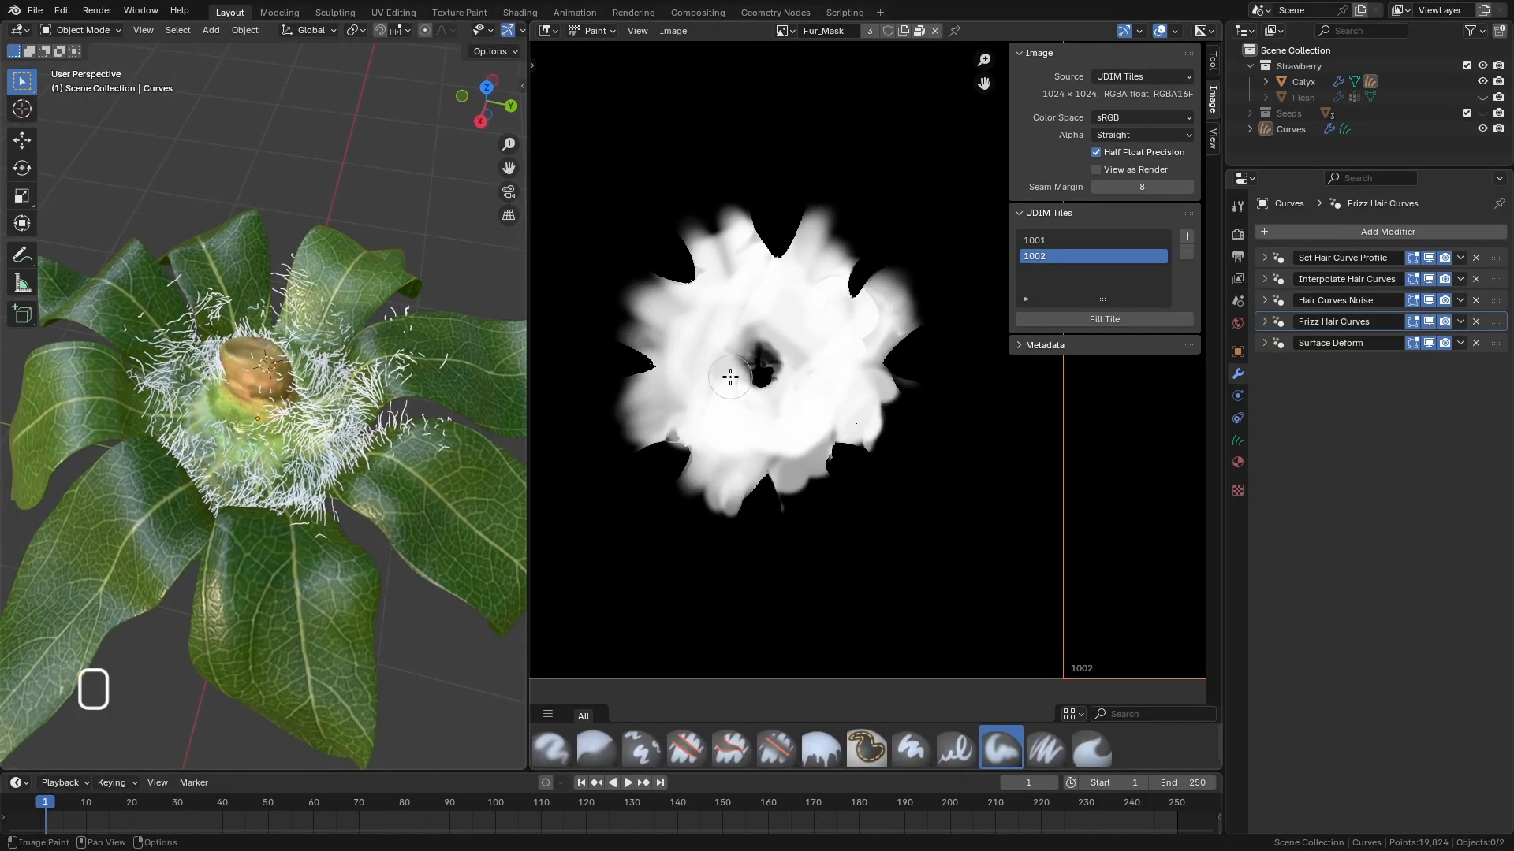
pyautogui.hotkey('shift', 'F1')
pyautogui.hotkey('shift', 'F1')
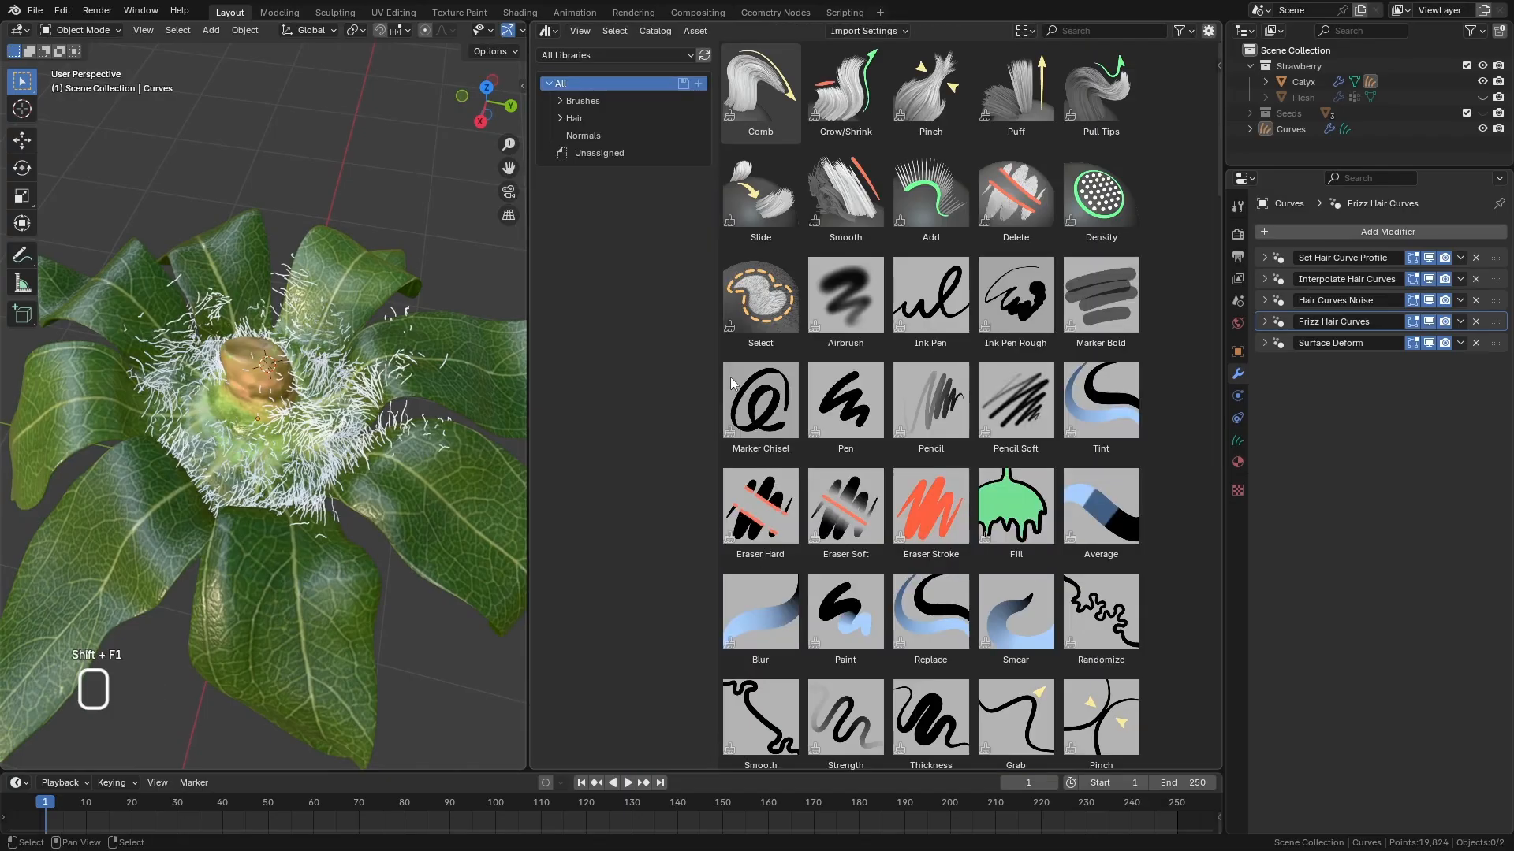
pyautogui.click(574, 118)
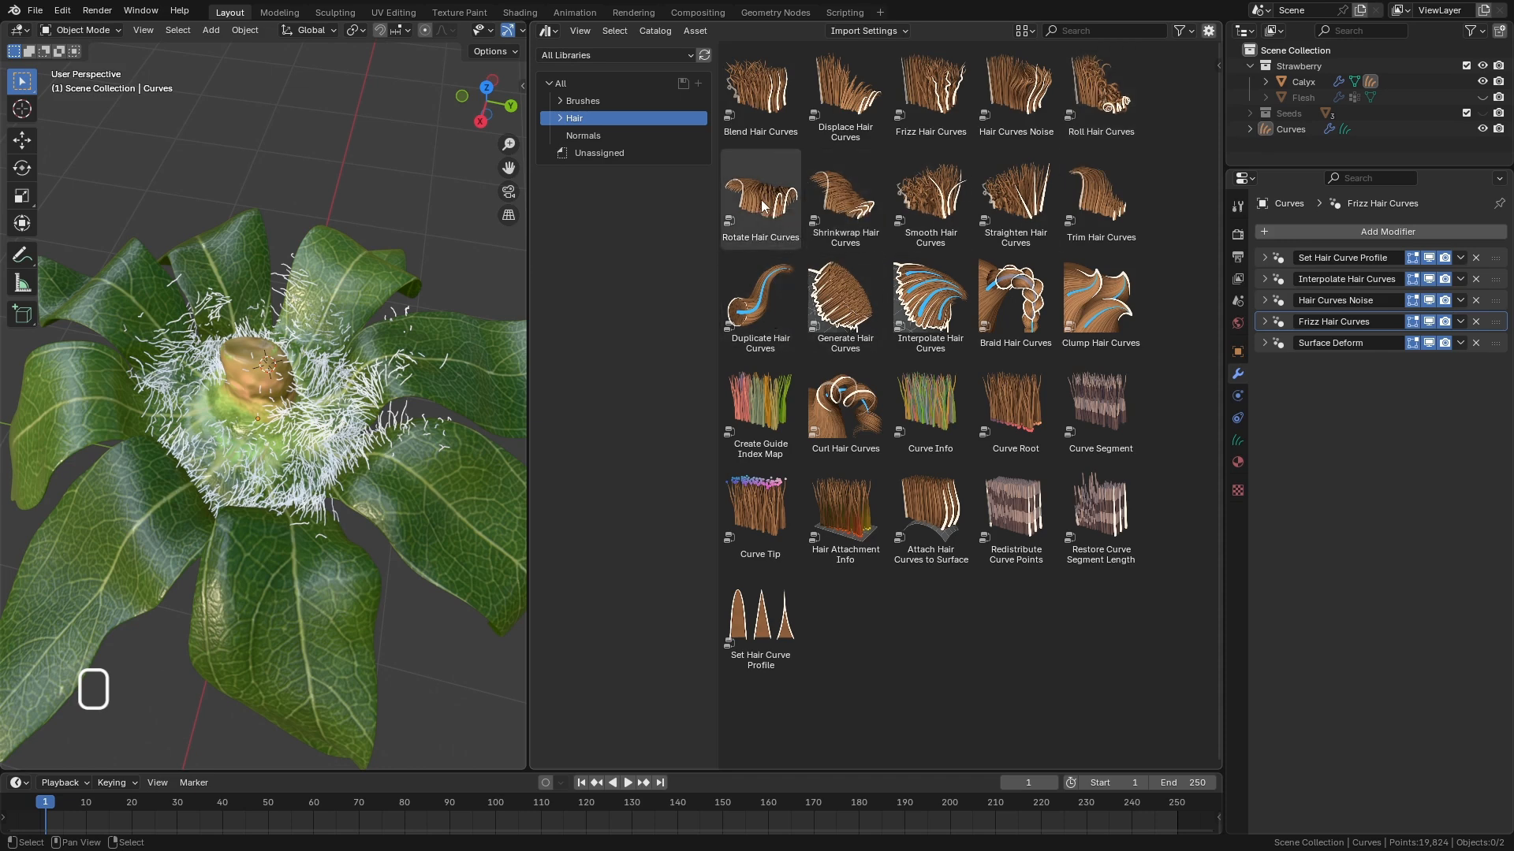
pyautogui.moveTo(404, 309); pyautogui.dragTo(340, 377)
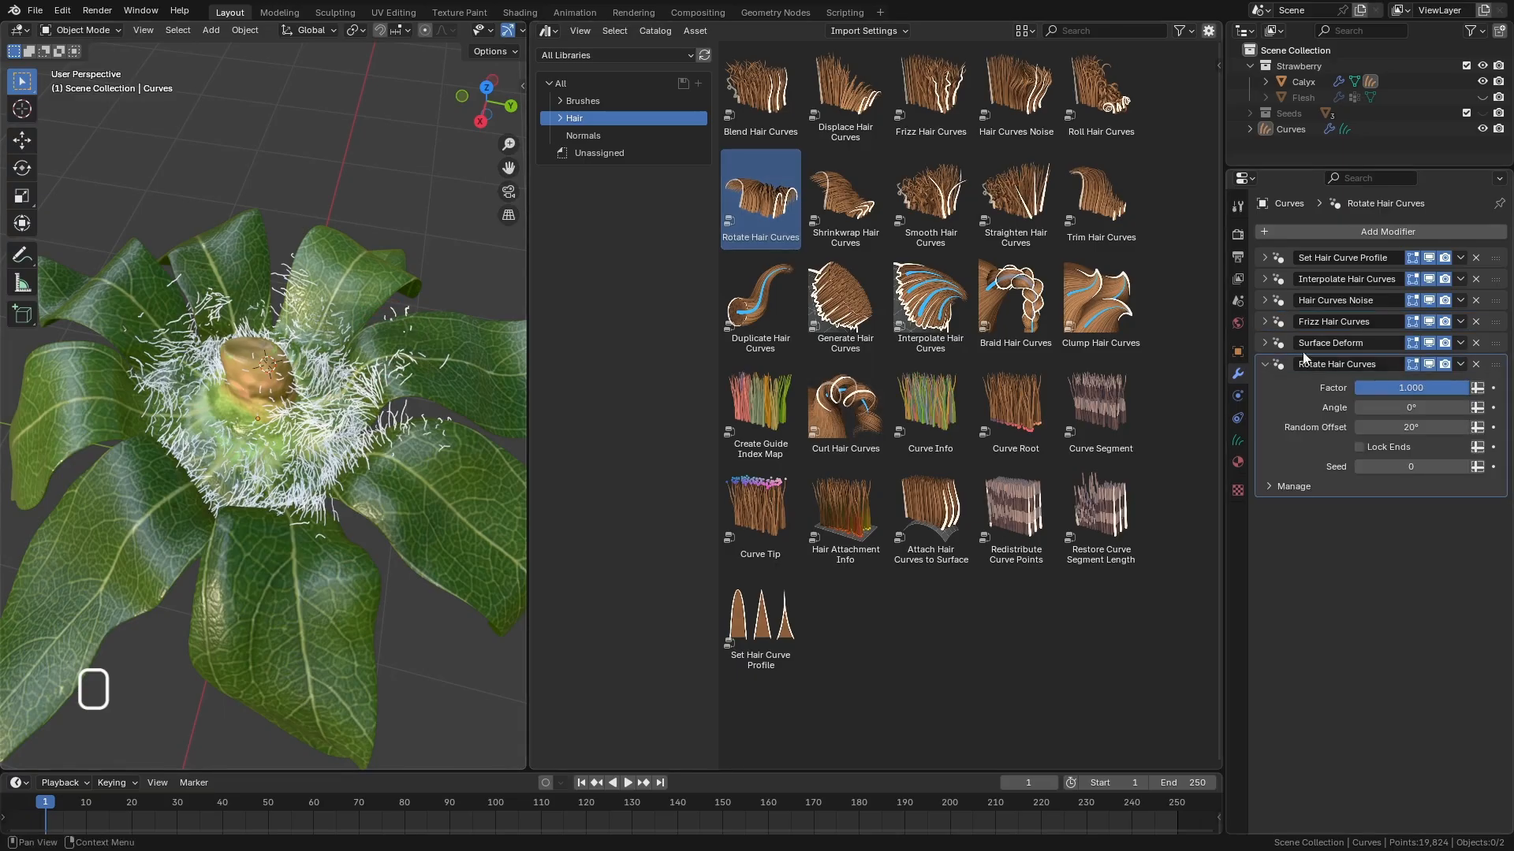
# Set the Rotate Hair Curves modifier's Factor to 20 and its Angle to -0.56°, and enlarge the 3D viewport.
pyautogui.scroll(6, 344, 369)
pyautogui.moveTo(339, 410)
pyautogui.mouseDown(button='middle')
pyautogui.moveTo(343, 369)
pyautogui.moveTo(355, 385)
pyautogui.moveTo(322, 391)
pyautogui.mouseUp(button='middle')
pyautogui.click(1412, 385)
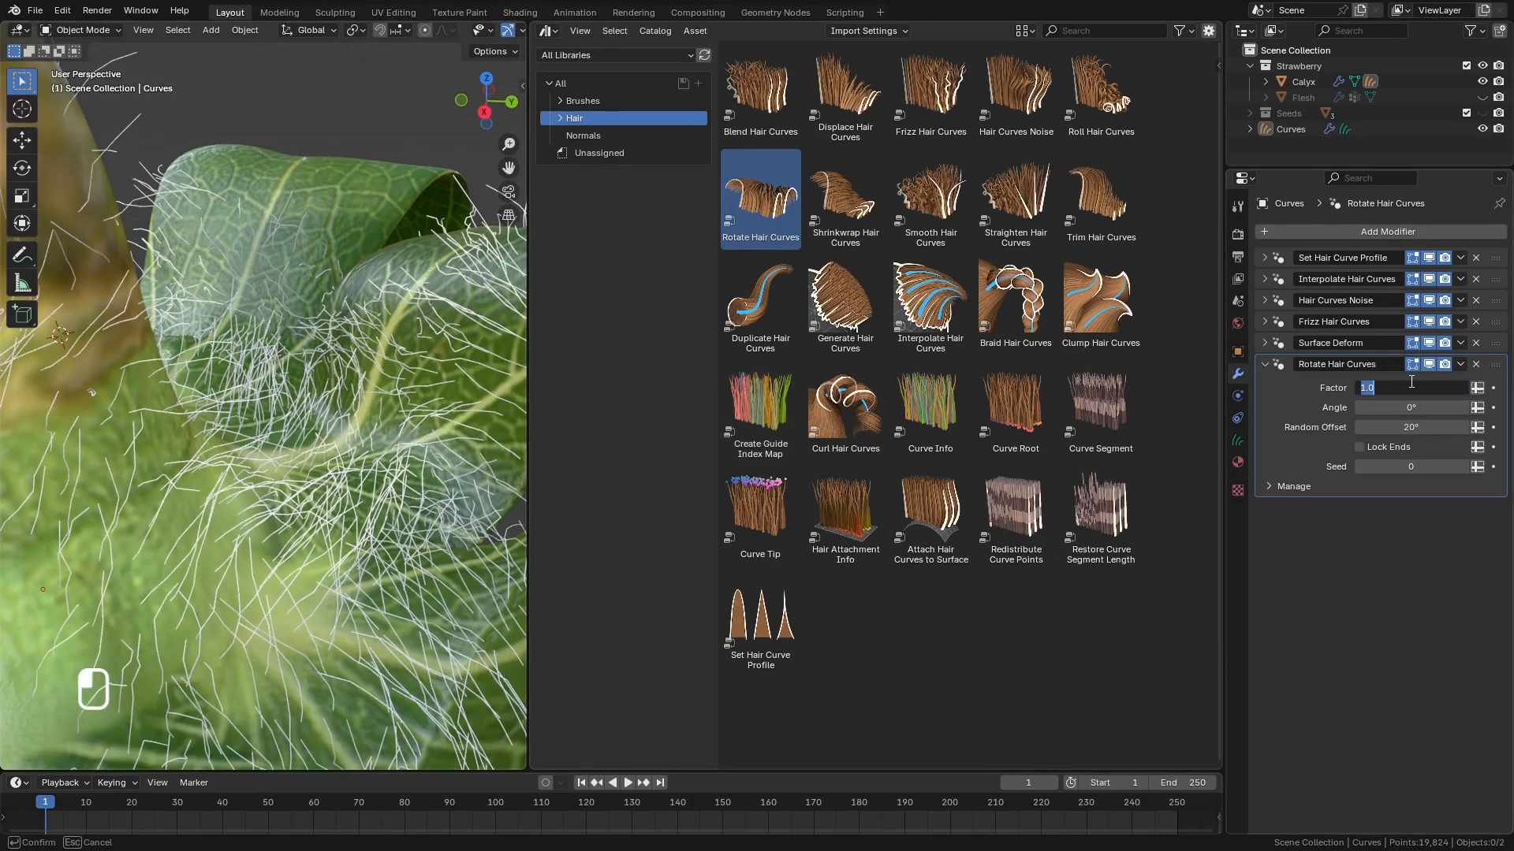
pyautogui.press('Return')
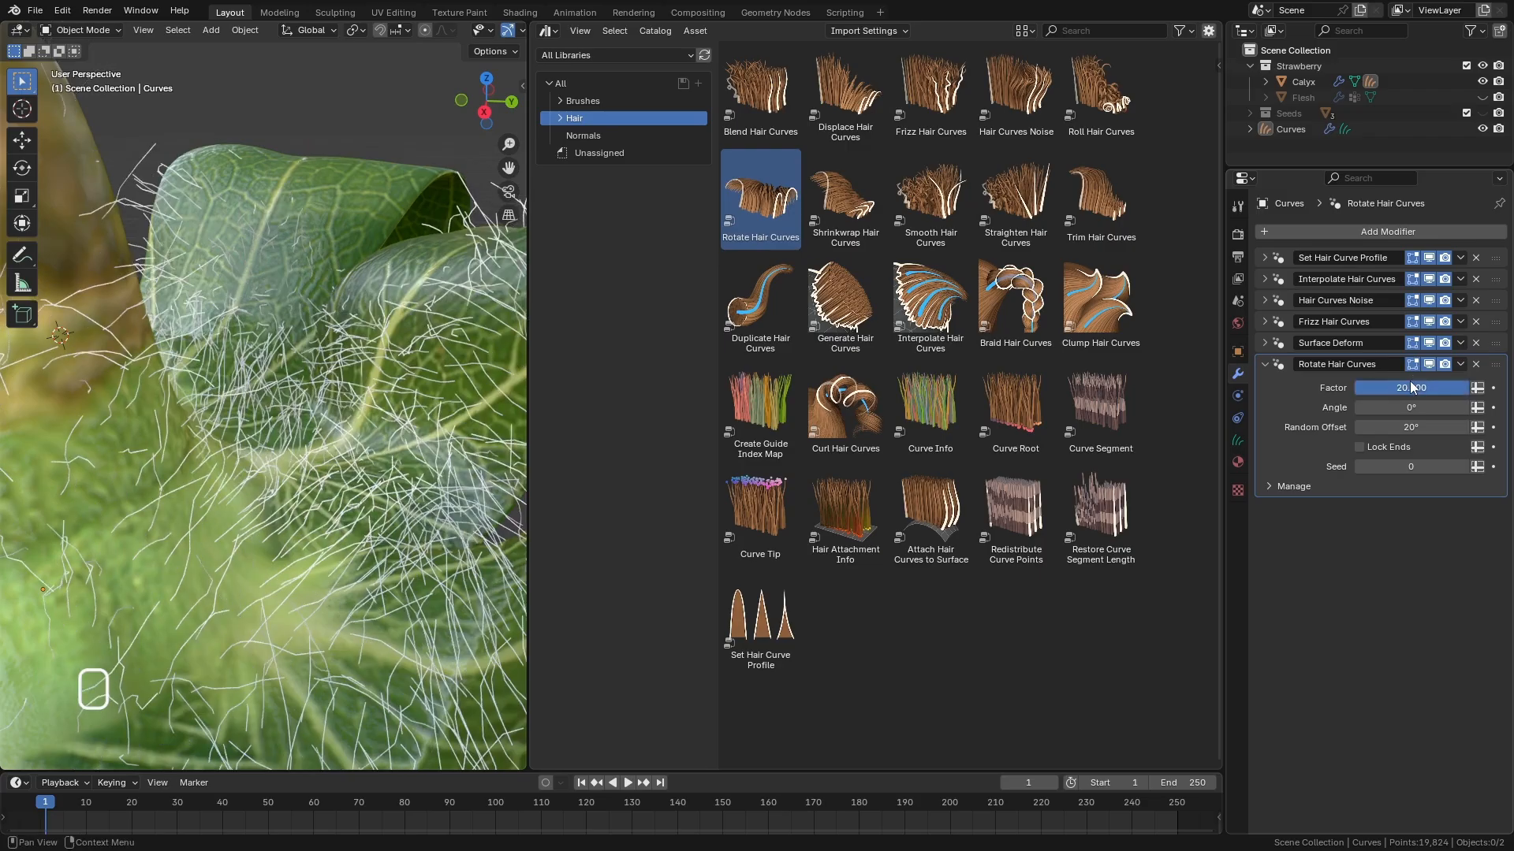
pyautogui.moveTo(1396, 407); pyautogui.dragTo(1385, 407)
pyautogui.moveTo(473, 355); pyautogui.dragTo(528, 461, button='middle')
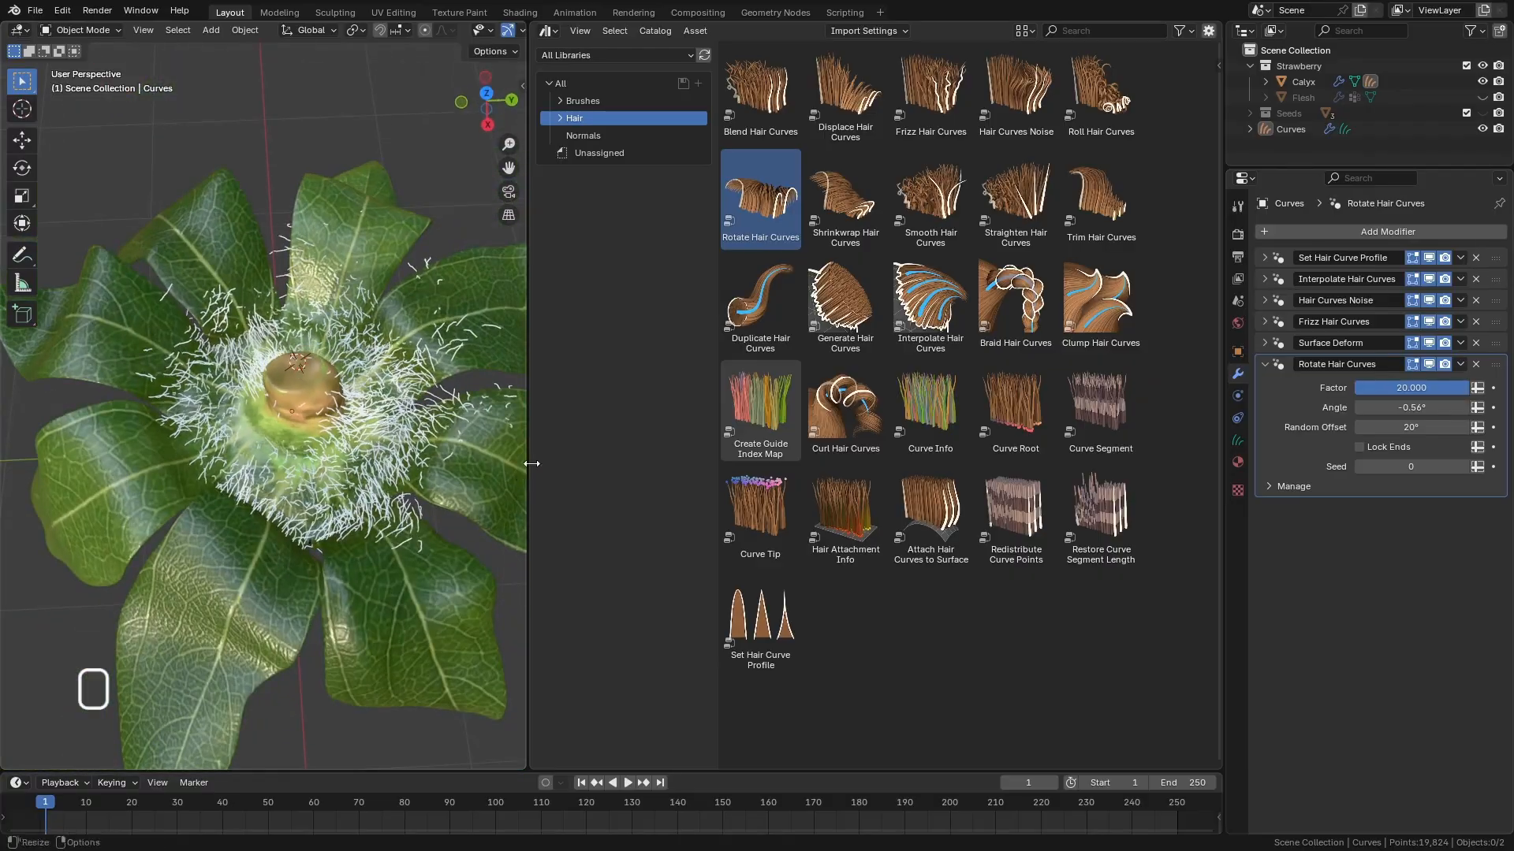
pyautogui.moveTo(529, 463); pyautogui.dragTo(724, 463)
# Put the Curves hair into Sculpt Mode, choose the Select brush and deselect all the hair.
pyautogui.click(79, 30)
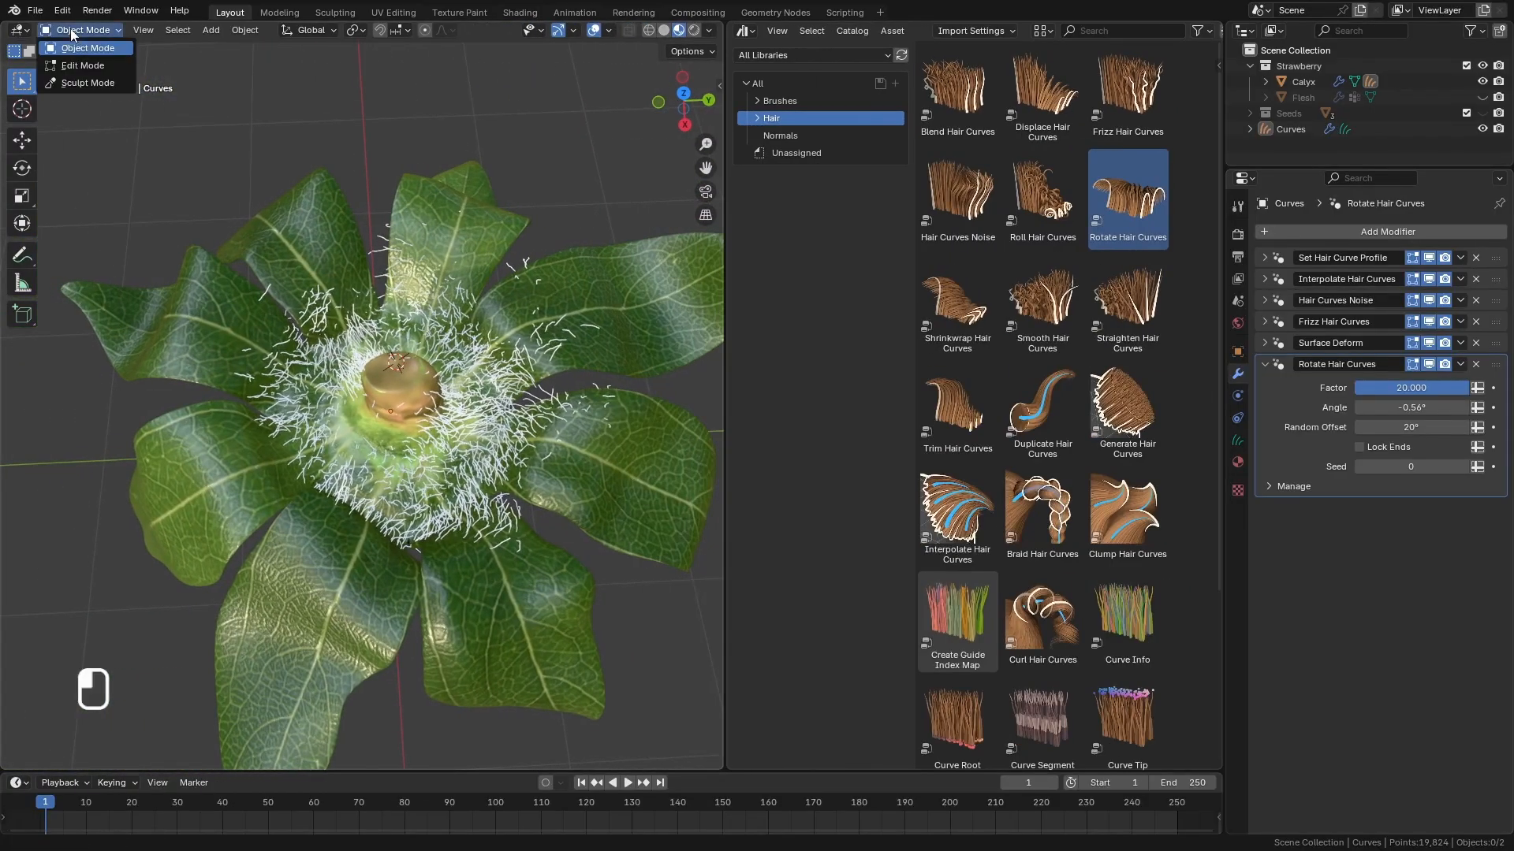
pyautogui.click(83, 66)
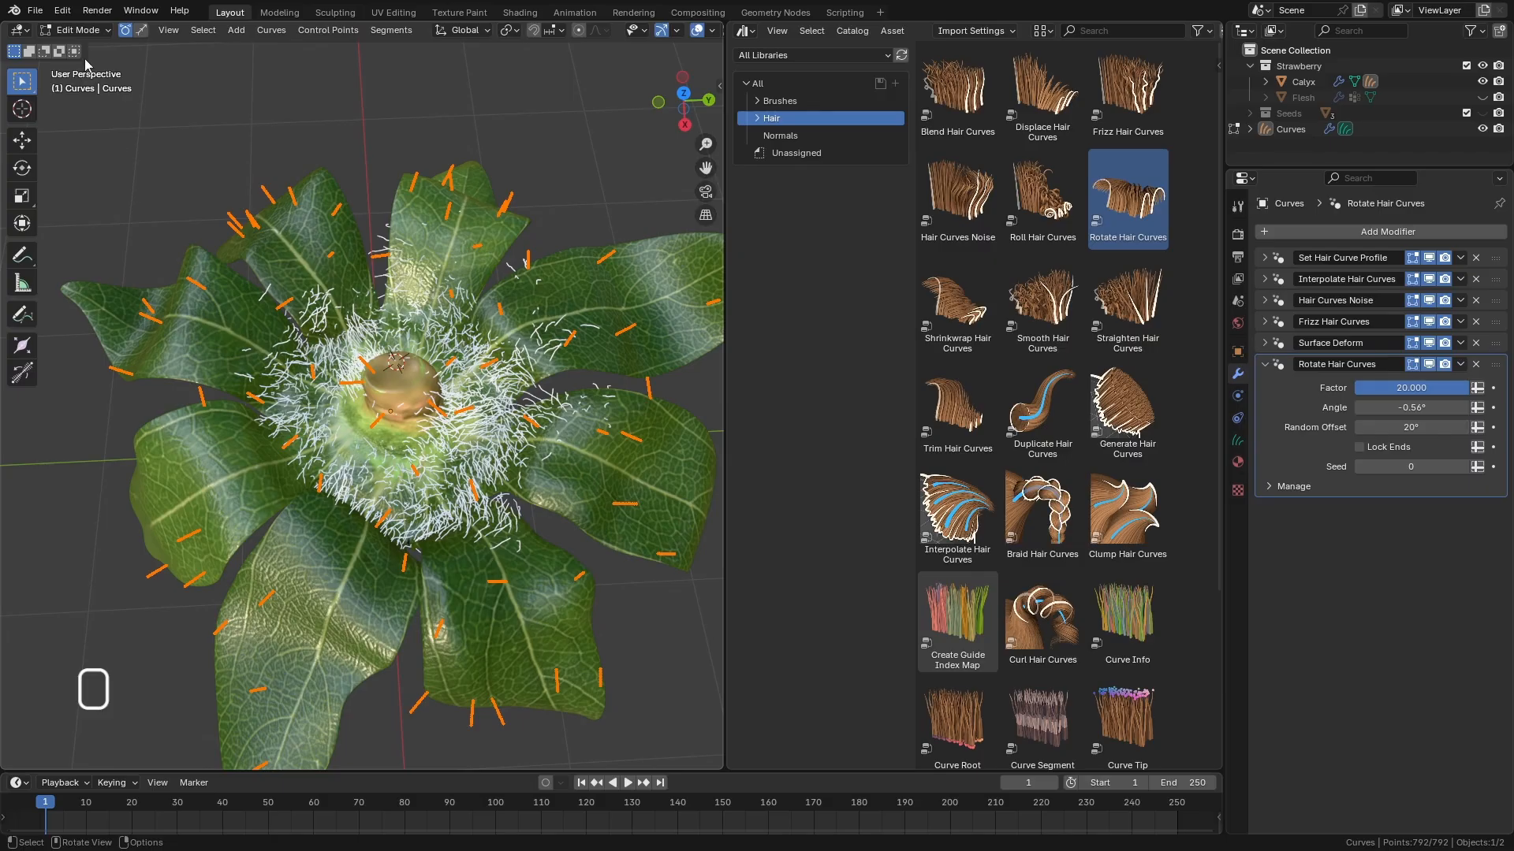
pyautogui.click(85, 30)
pyautogui.click(94, 83)
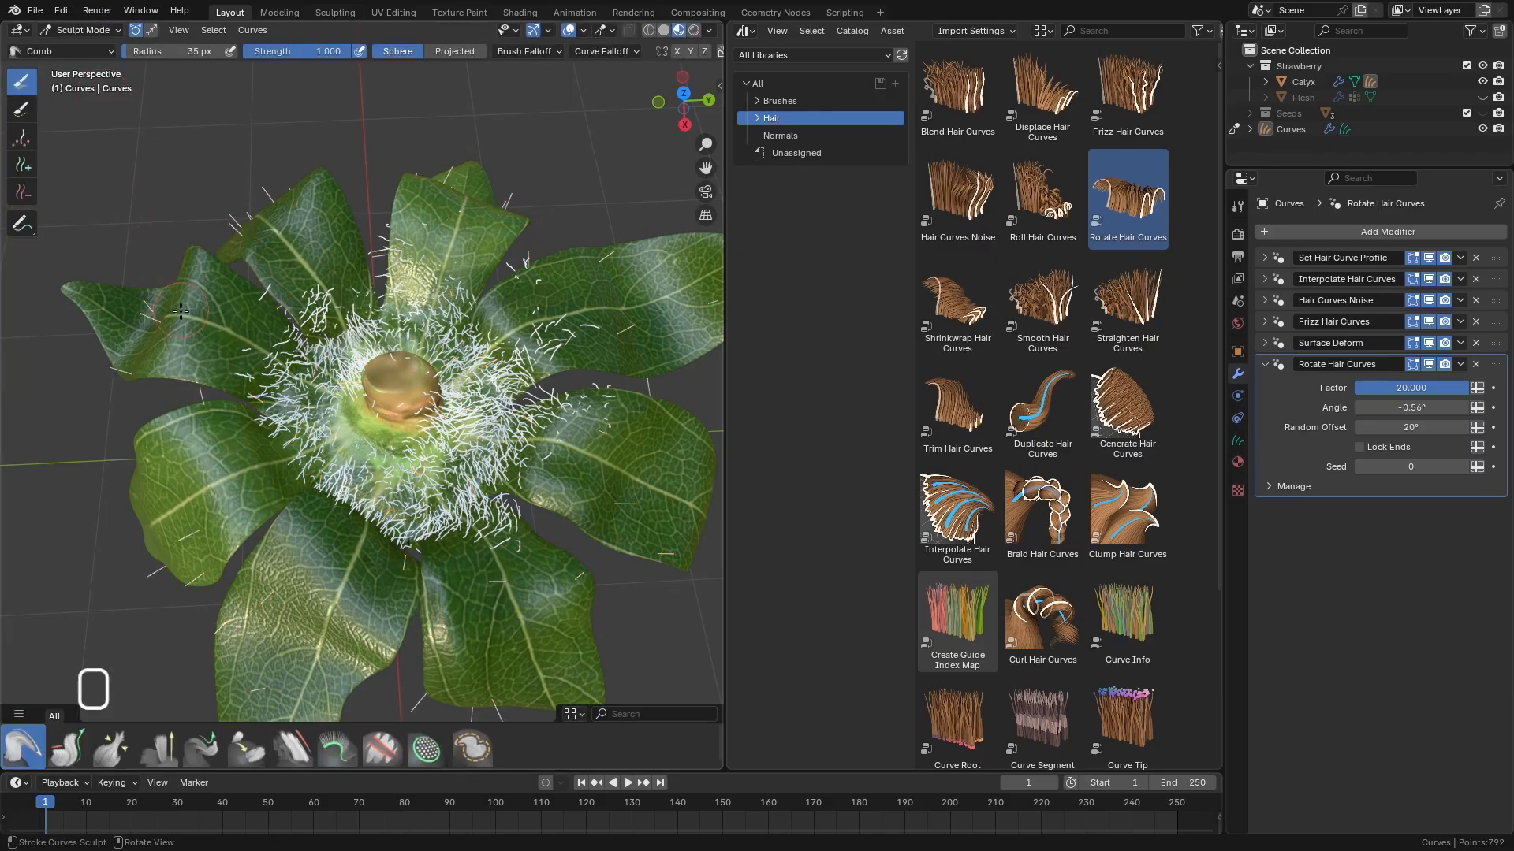
pyautogui.click(21, 108)
pyautogui.hotkey('alt', 'a')
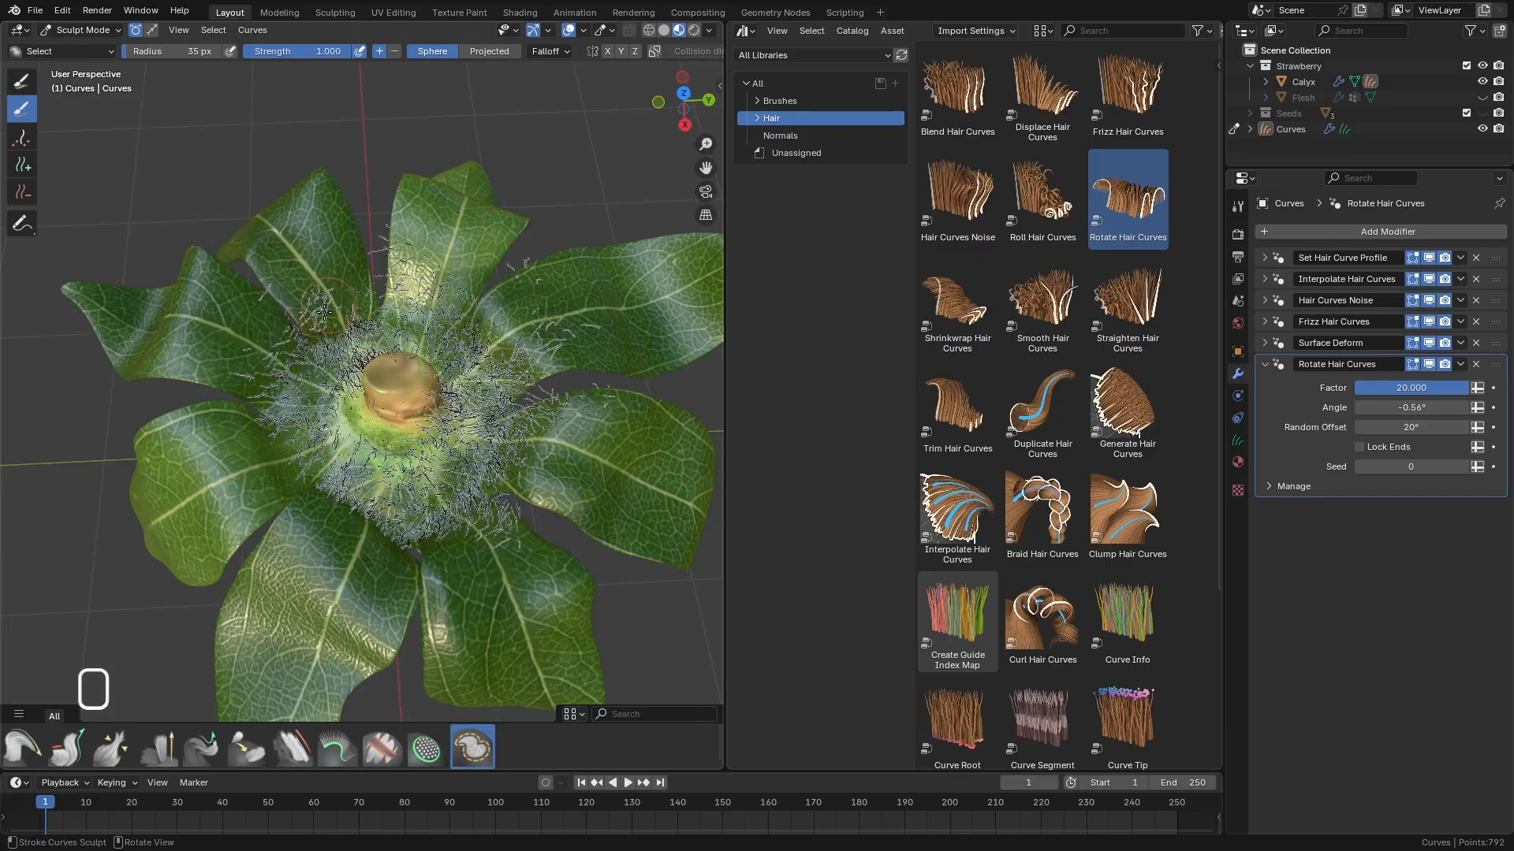
# Try adding a patch of hair beside the stem with the Add brush, and undo it along with the deselection.
pyautogui.moveTo(451, 423); pyautogui.dragTo(332, 423, button='middle')
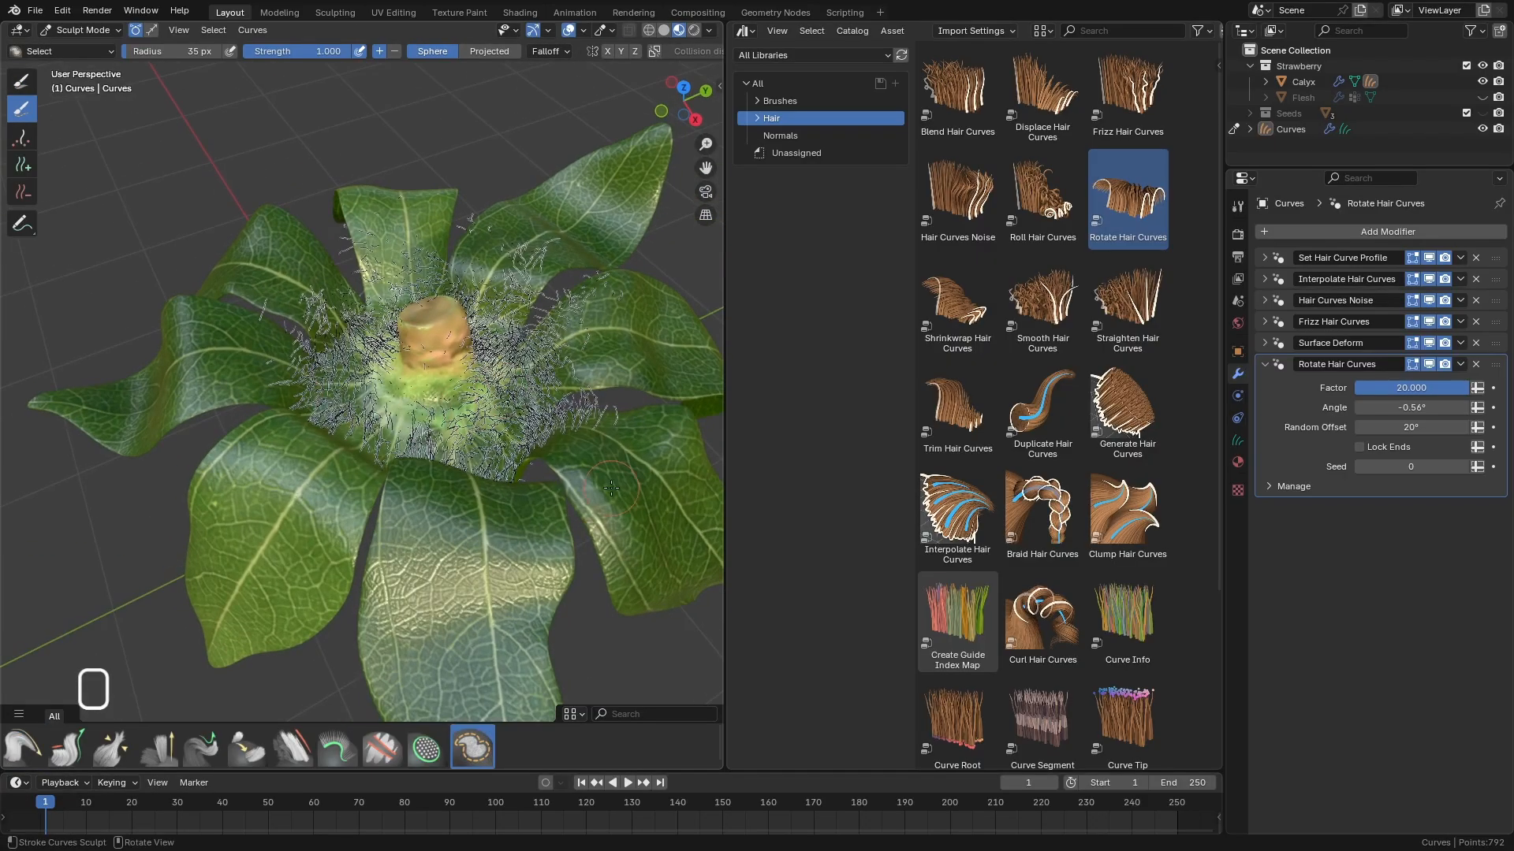
pyautogui.click(21, 163)
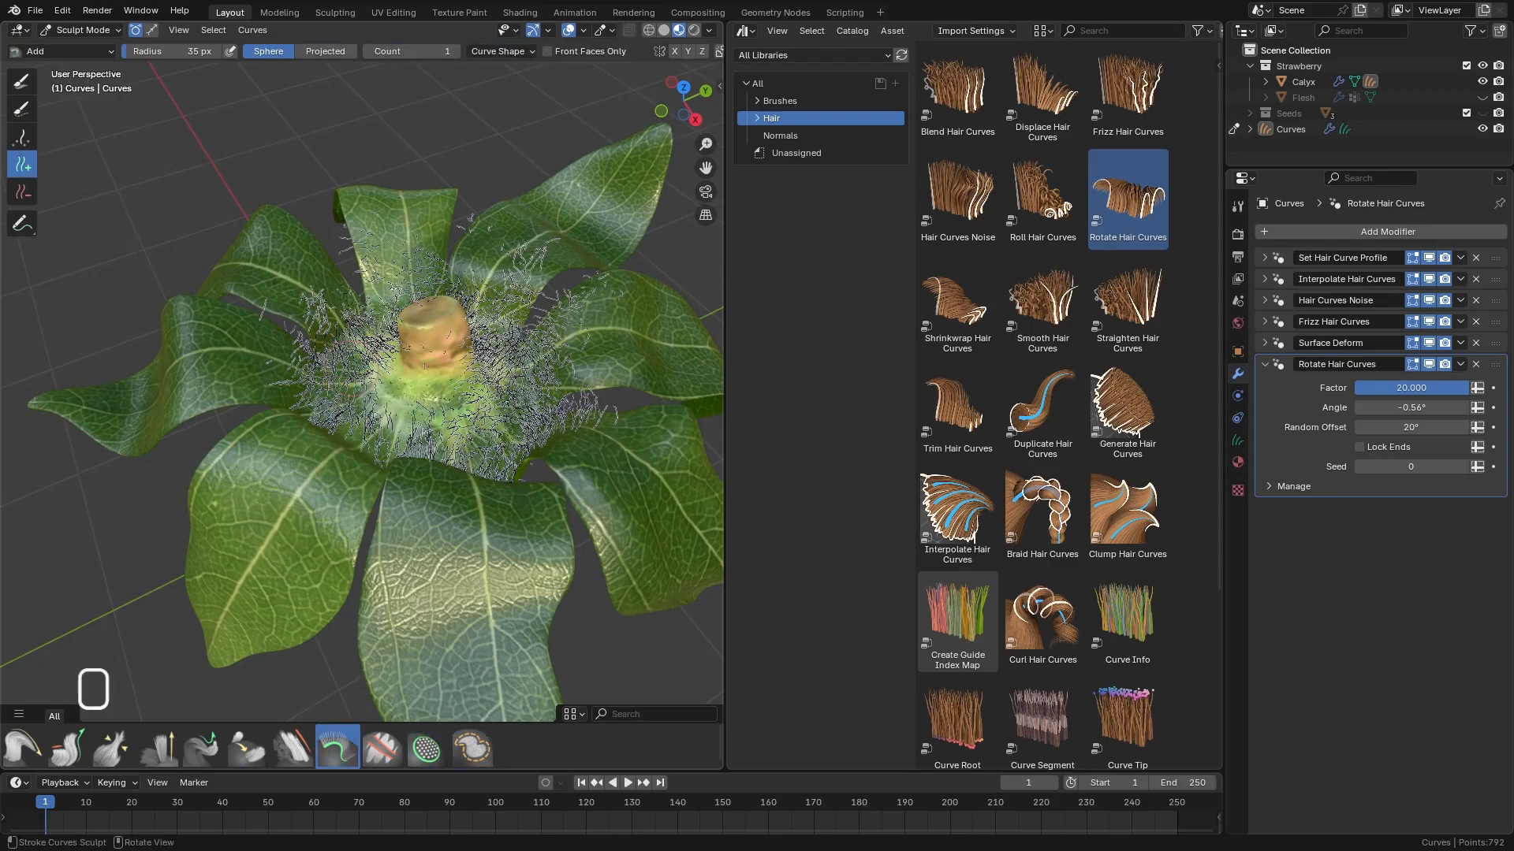
pyautogui.moveTo(353, 376); pyautogui.dragTo(347, 395, button='middle')
pyautogui.moveTo(342, 382)
pyautogui.mouseDown()
pyautogui.moveTo(347, 355)
pyautogui.moveTo(379, 339)
pyautogui.mouseUp()
pyautogui.moveTo(388, 355); pyautogui.dragTo(387, 324, button='middle')
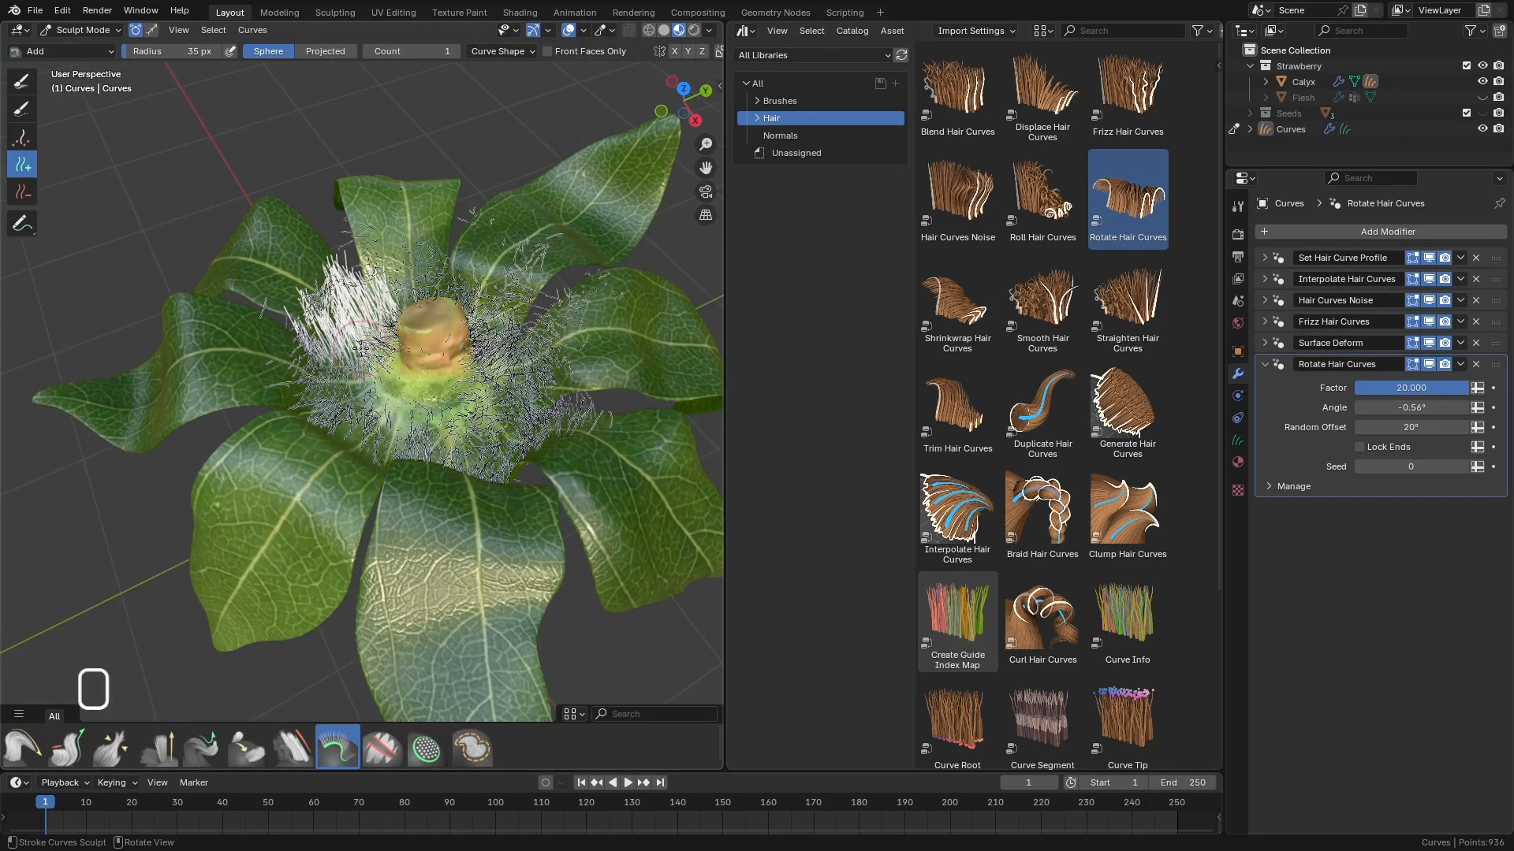
pyautogui.hotkey('ctrl', 'z')
pyautogui.hotkey('ctrl', 'z')
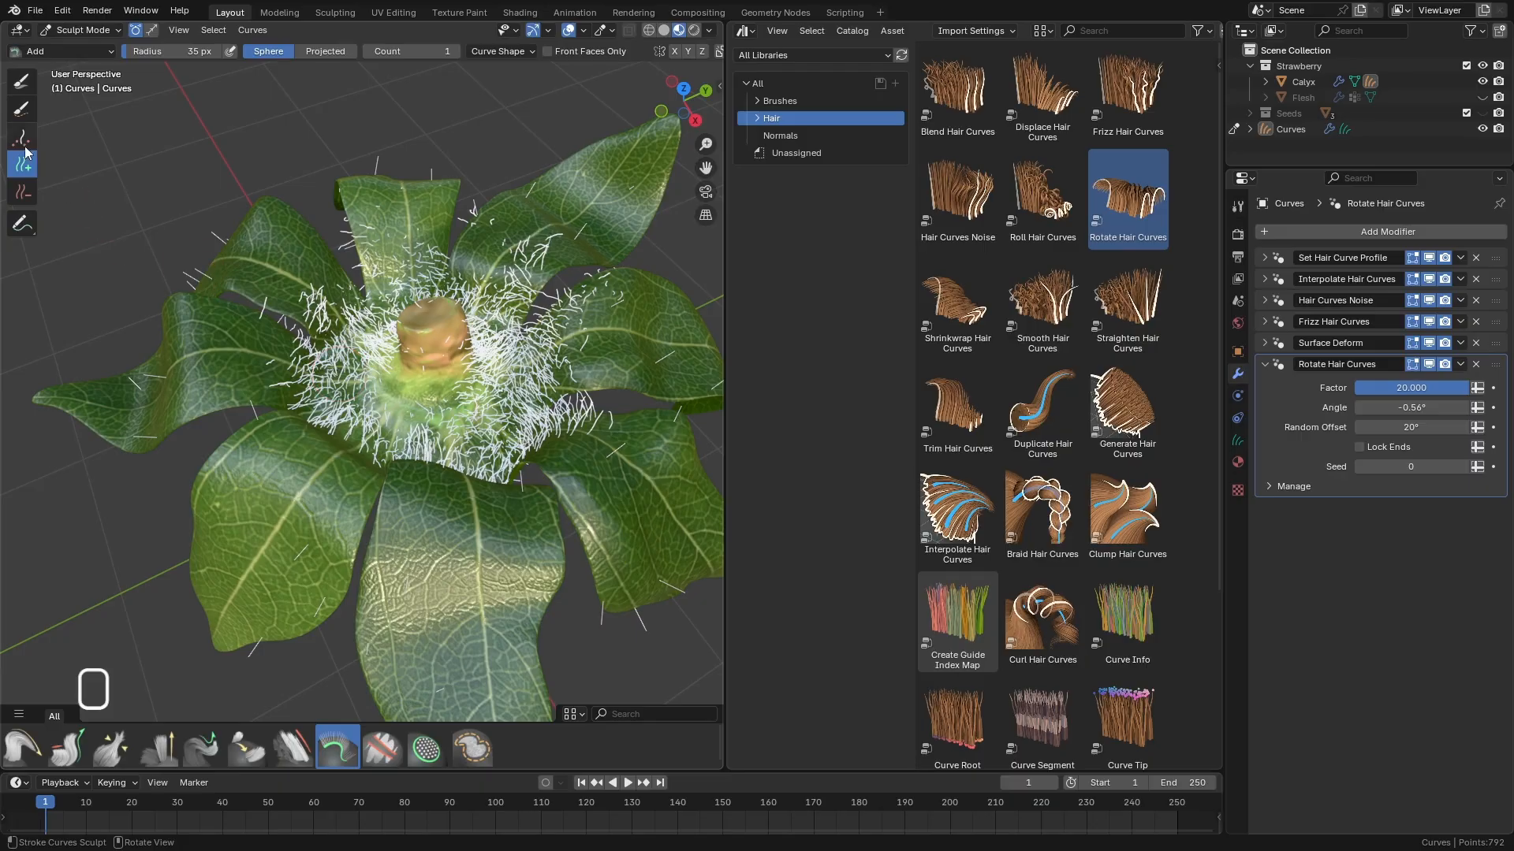
# Try a Density brush stroke on the hair beside the stem and undo it.
pyautogui.click(25, 145)
pyautogui.moveTo(317, 303); pyautogui.dragTo(331, 353)
pyautogui.moveTo(331, 354)
pyautogui.mouseDown(button='middle')
pyautogui.moveTo(372, 316)
pyautogui.moveTo(376, 284)
pyautogui.moveTo(339, 465)
pyautogui.mouseUp(button='middle')
pyautogui.hotkey('ctrl', 'z')
# Leave hair sculpting and return the Curves hair to Object Mode.
pyautogui.press('Tab')
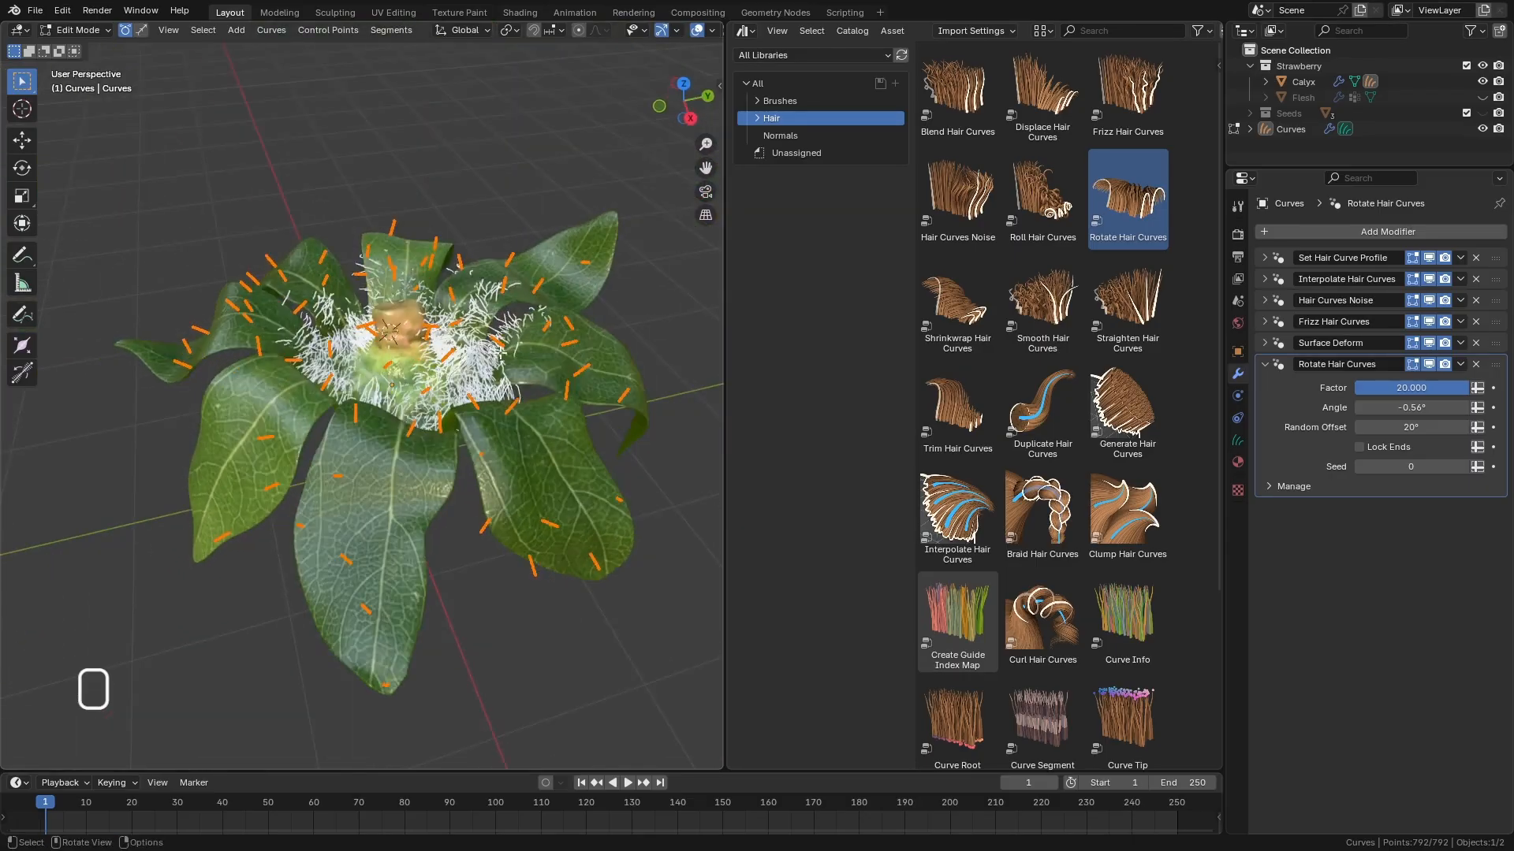
pyautogui.scroll(5, 498, 354)
pyautogui.click(78, 36)
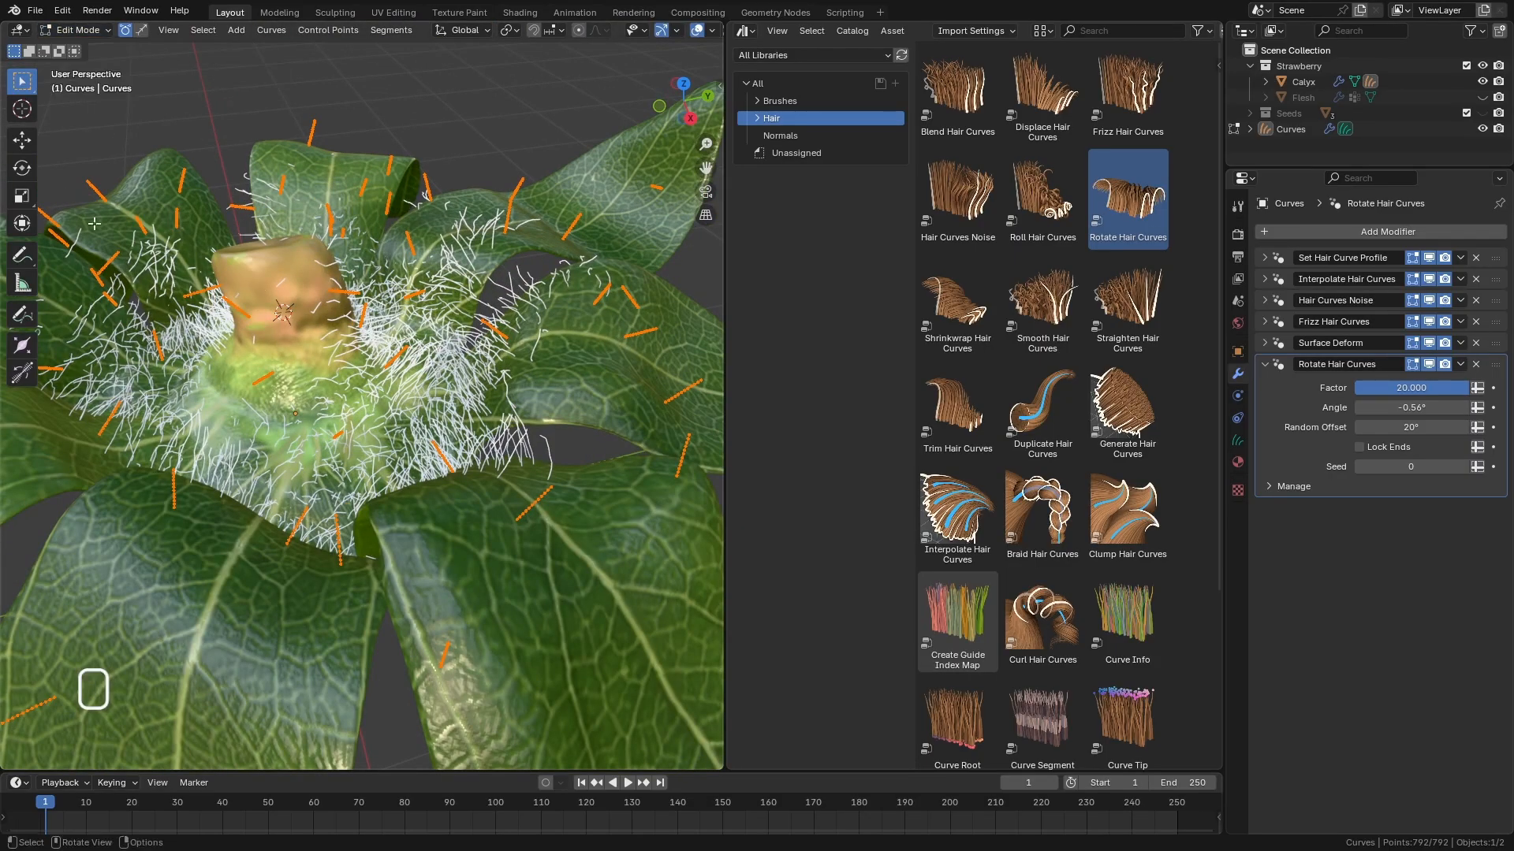
pyautogui.click(81, 33)
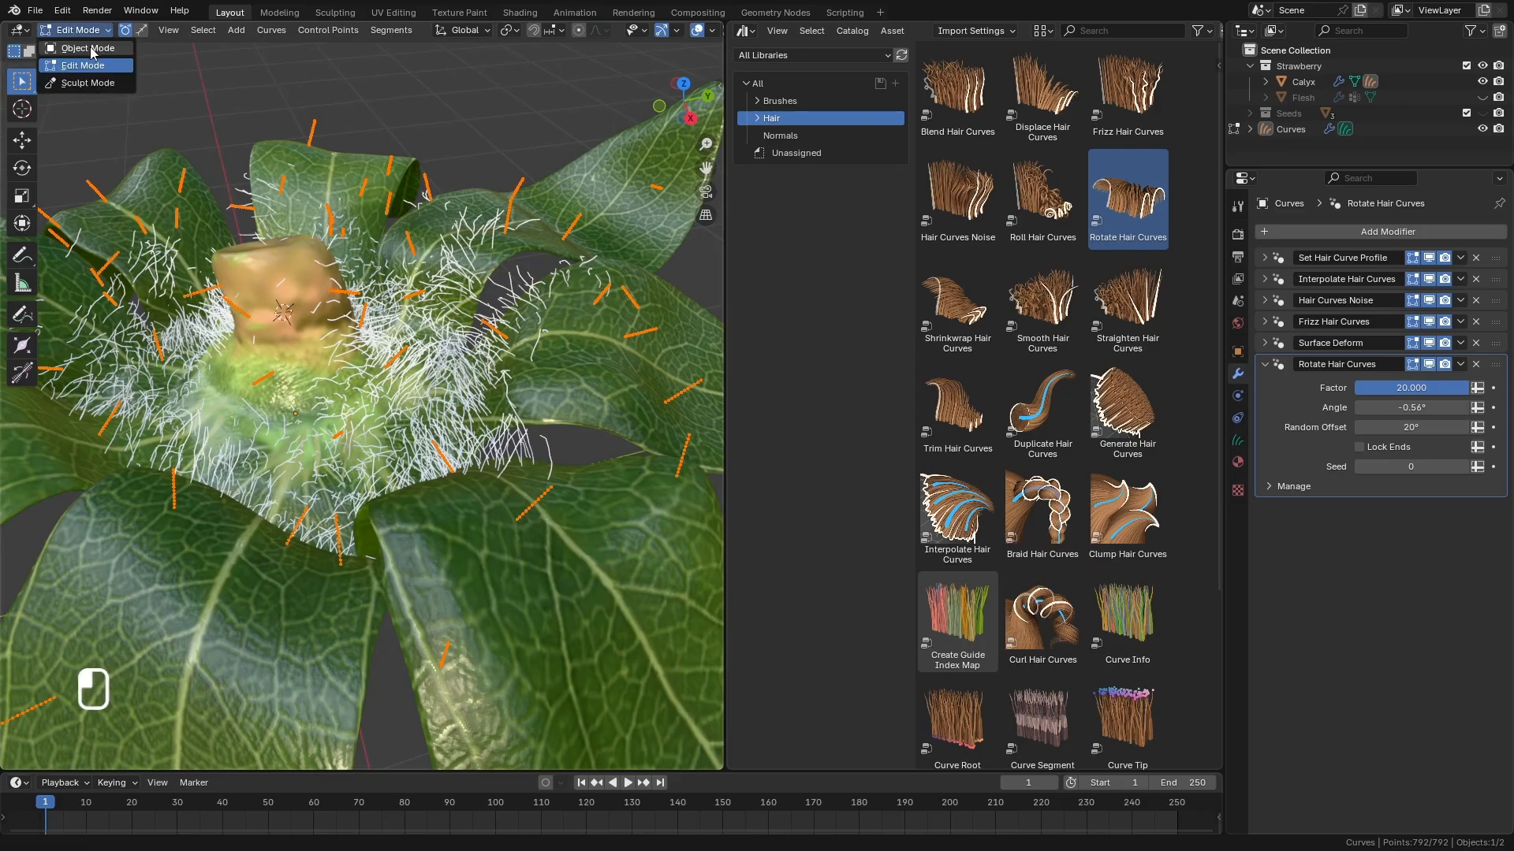
pyautogui.click(91, 49)
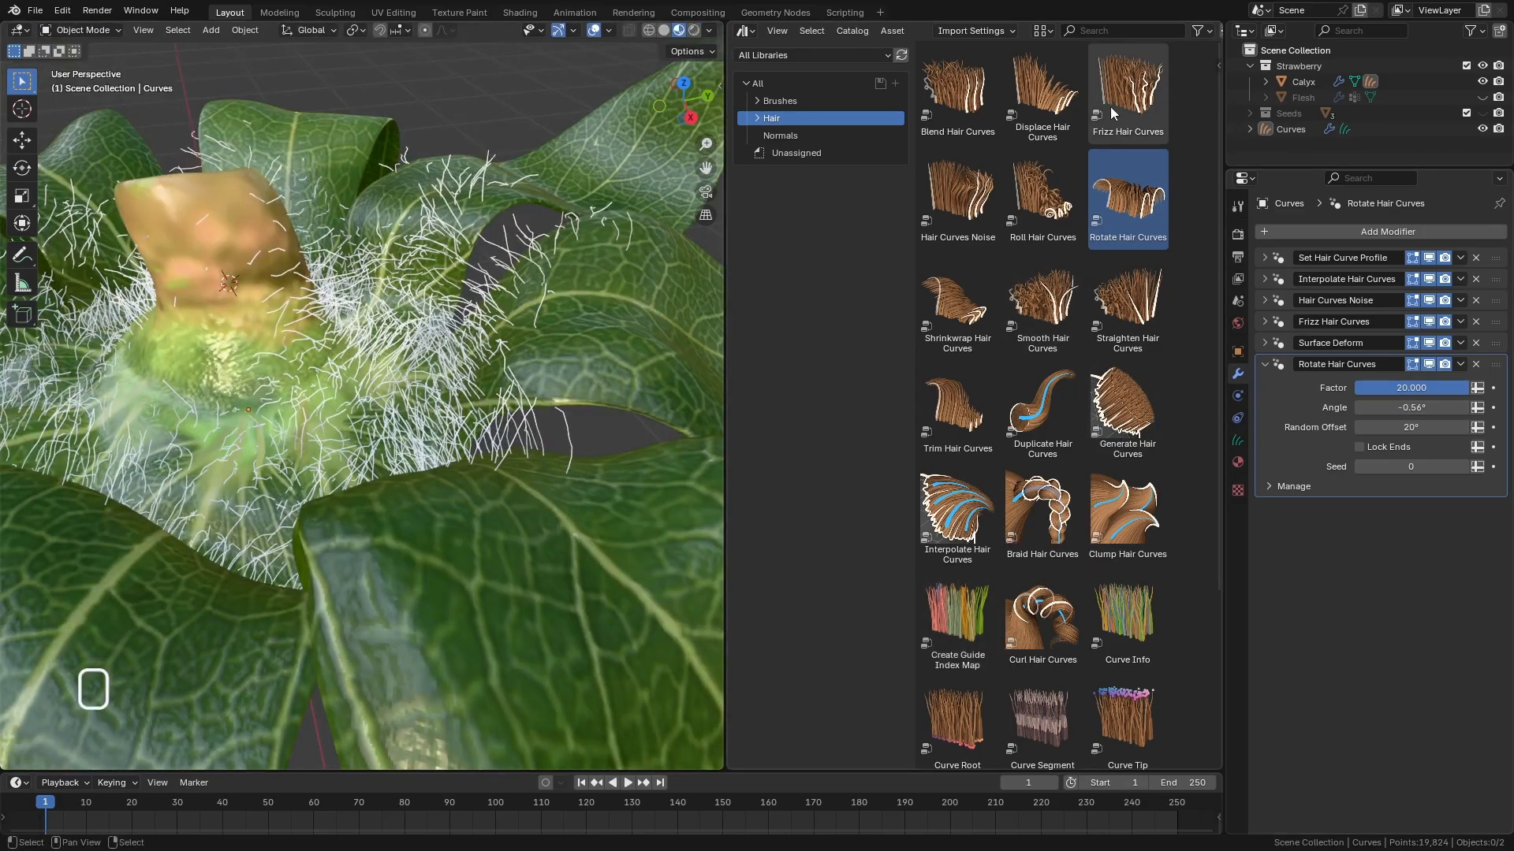
# Try a Factor of 2 in the Frizz Hair Curves modifier and raise it to 3.
pyautogui.click(1265, 321)
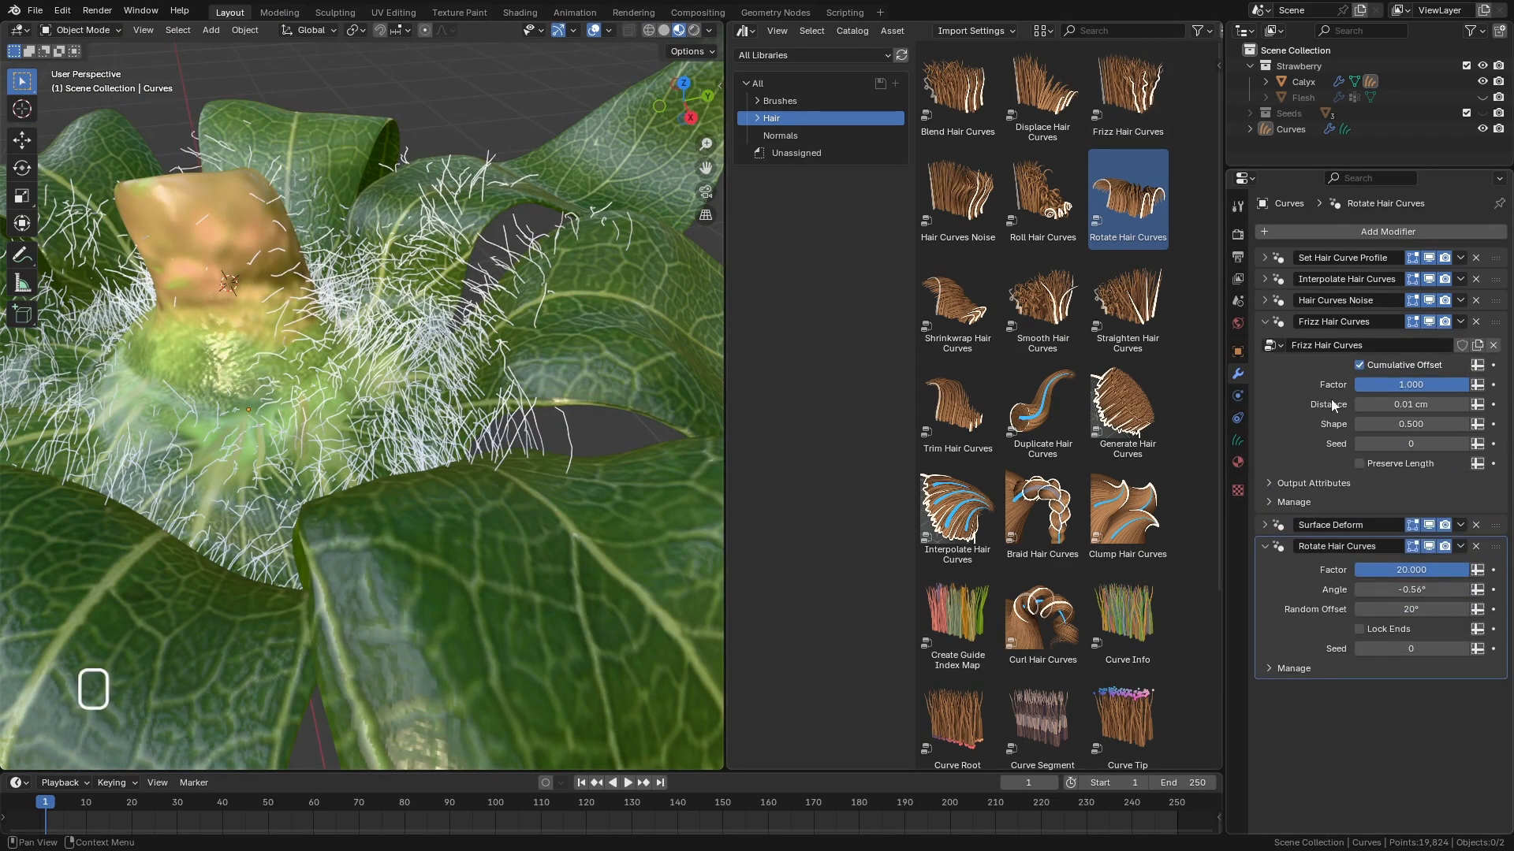
pyautogui.click(1396, 388)
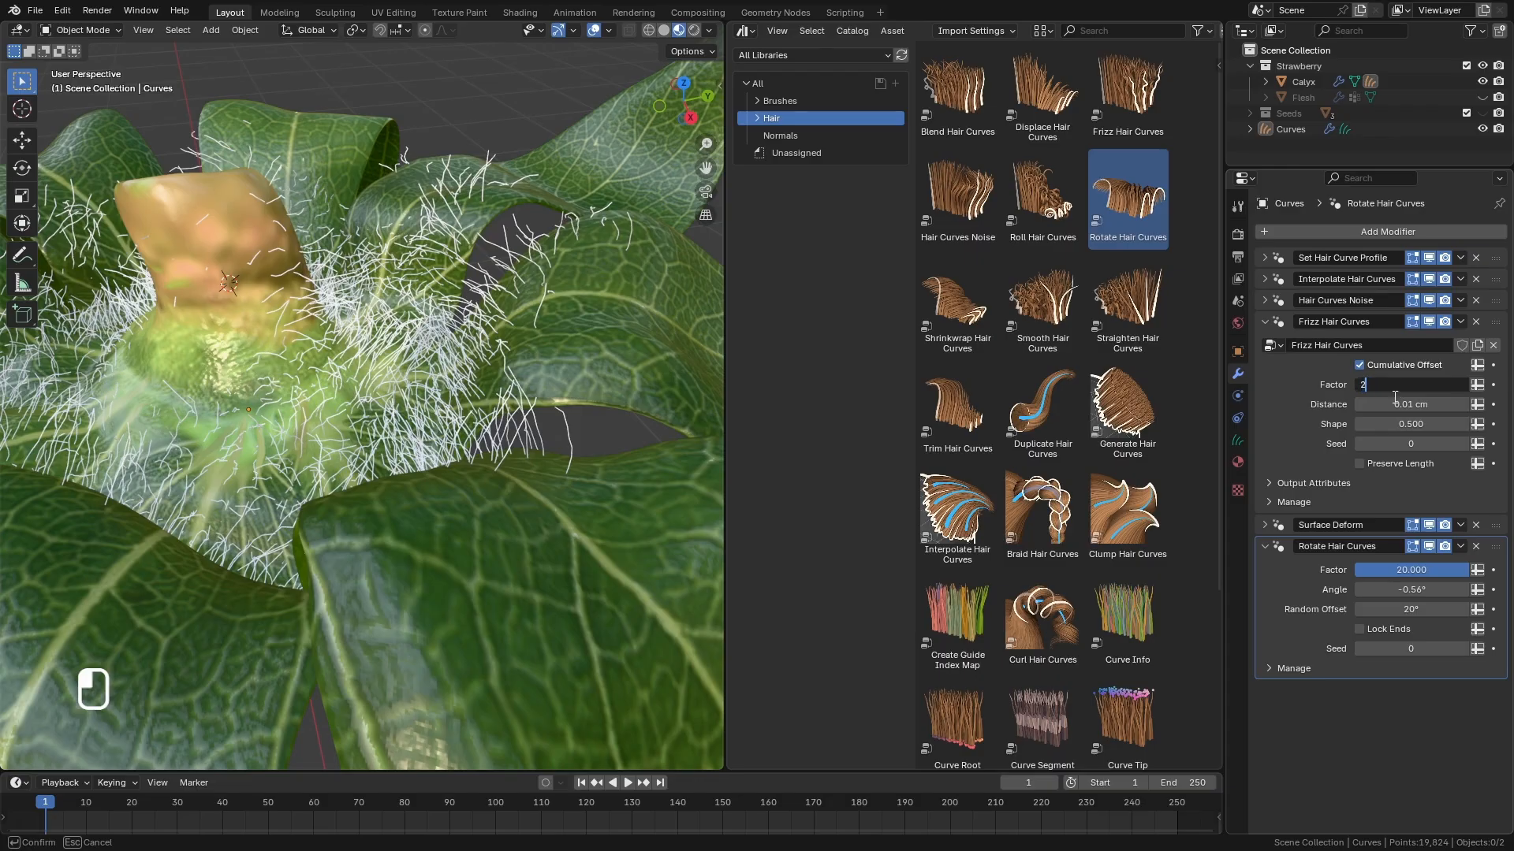
pyautogui.write('2')
pyautogui.press('Return')
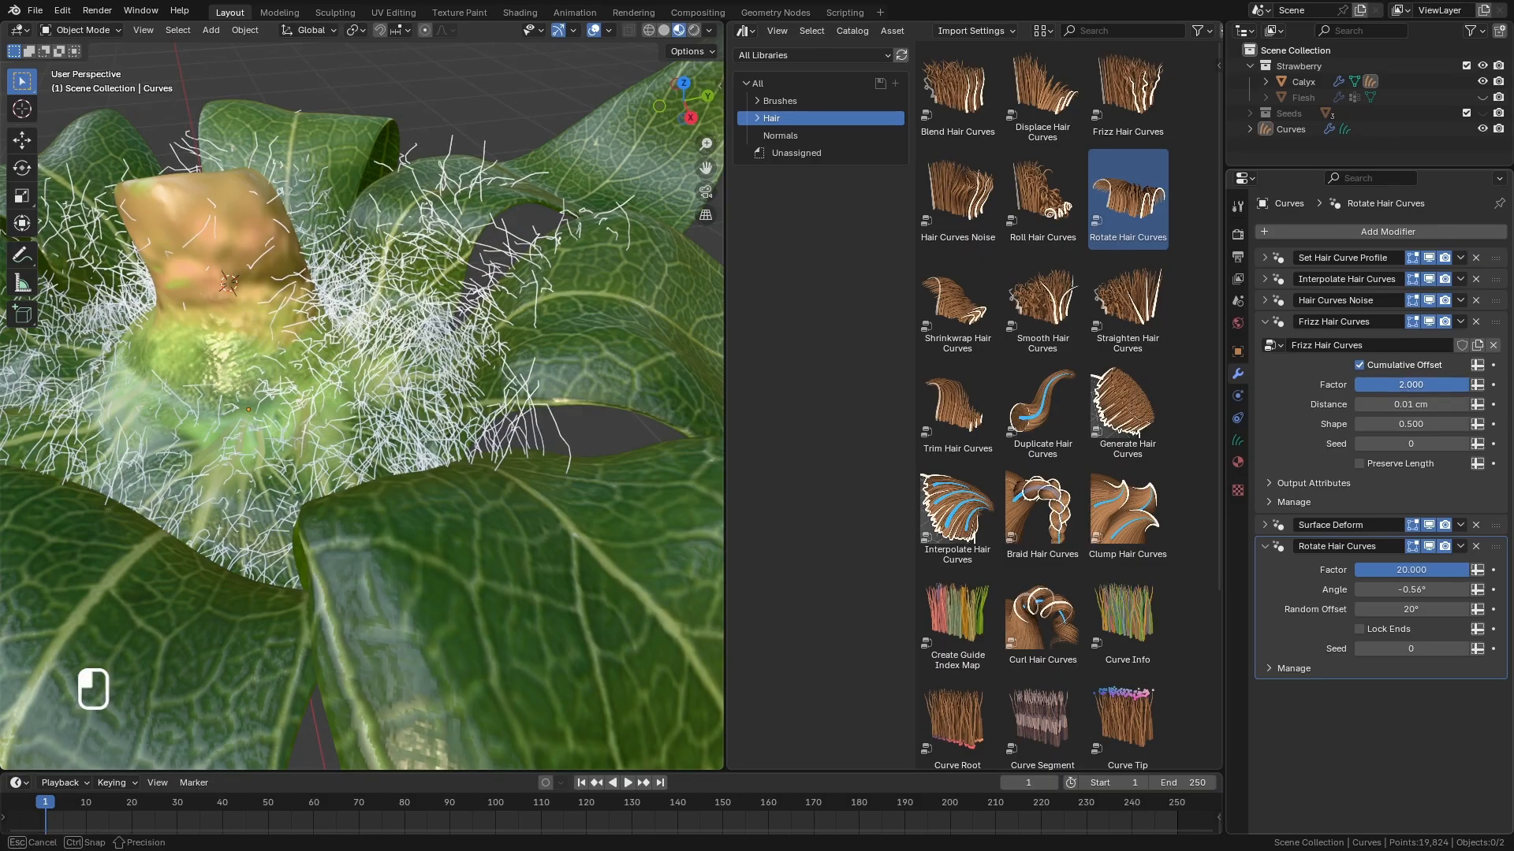
pyautogui.click(1403, 384)
pyautogui.write('3')
pyautogui.press('Return')
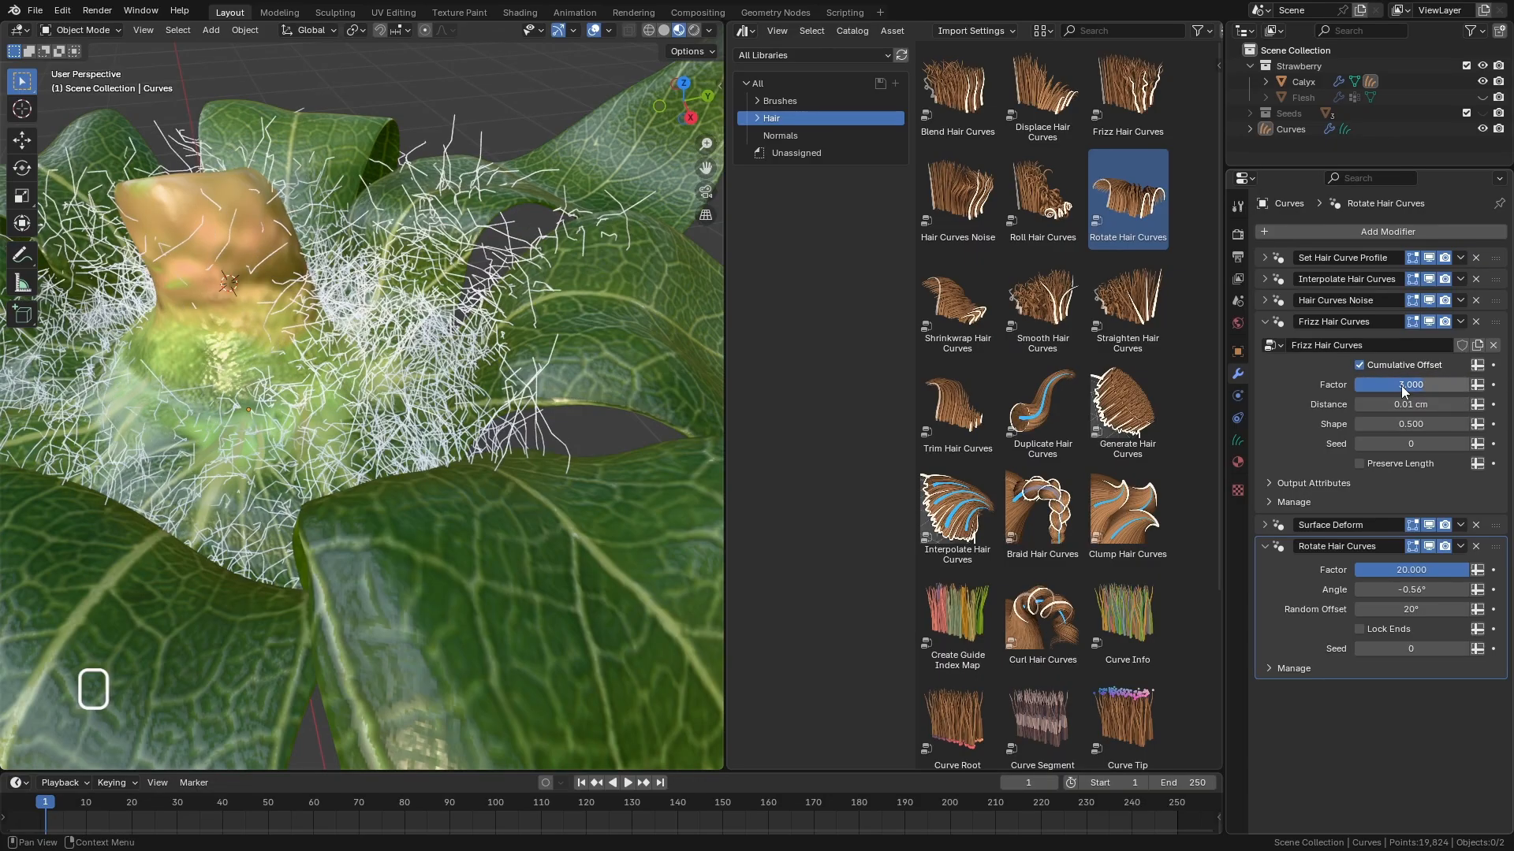
# Switch the viewport to Rendered shading and examine the frizzed hair around the stem.
pyautogui.moveTo(574, 389)
pyautogui.mouseDown(button='middle')
pyautogui.moveTo(538, 347)
pyautogui.moveTo(374, 362)
pyautogui.moveTo(292, 406)
pyautogui.mouseUp(button='middle')
pyautogui.click(694, 30)
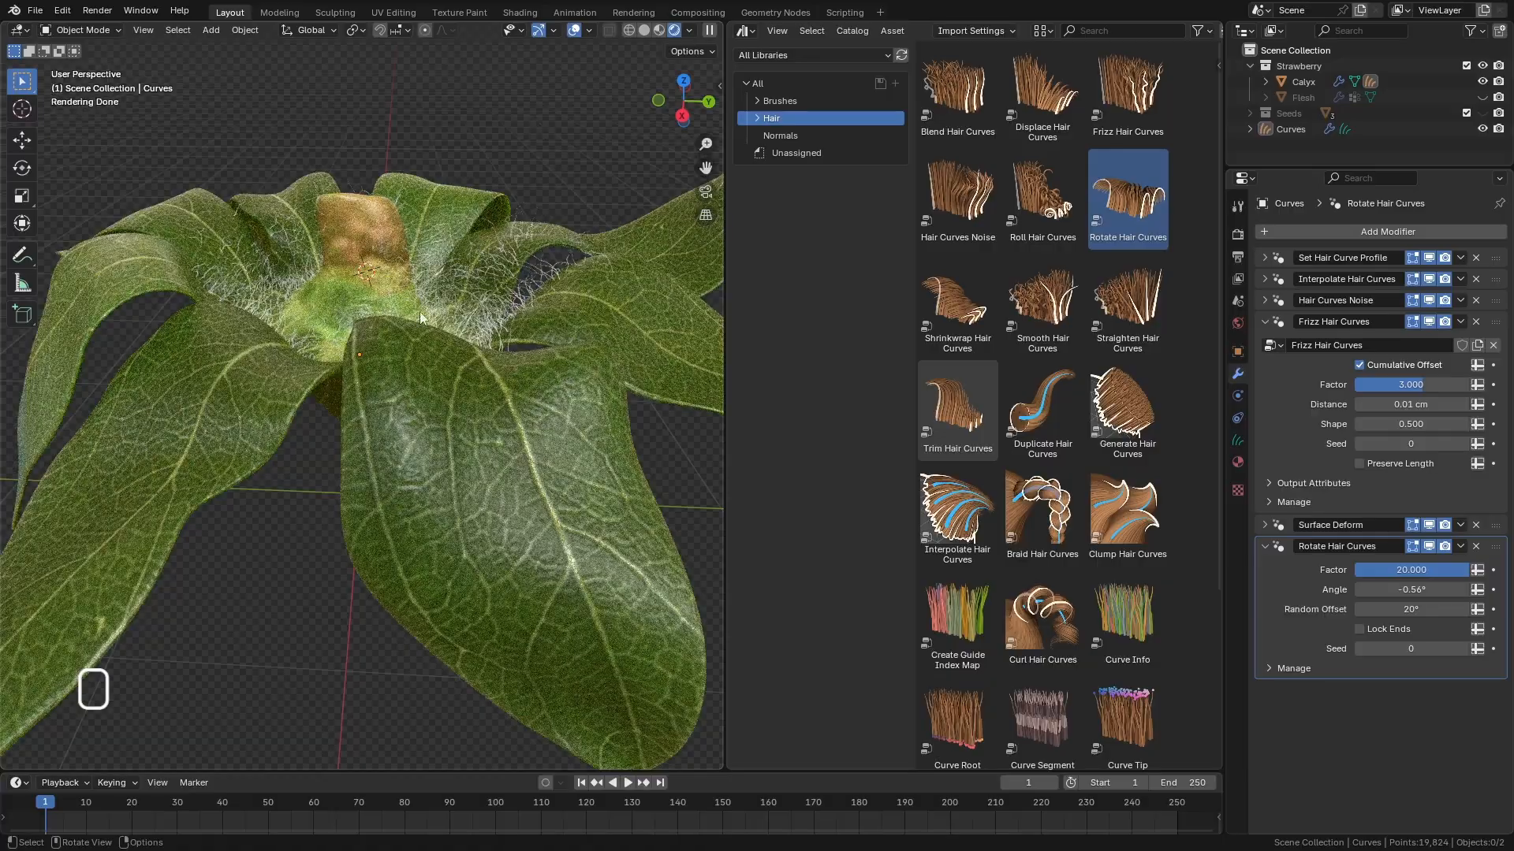
pyautogui.moveTo(420, 311); pyautogui.dragTo(283, 262, button='middle')
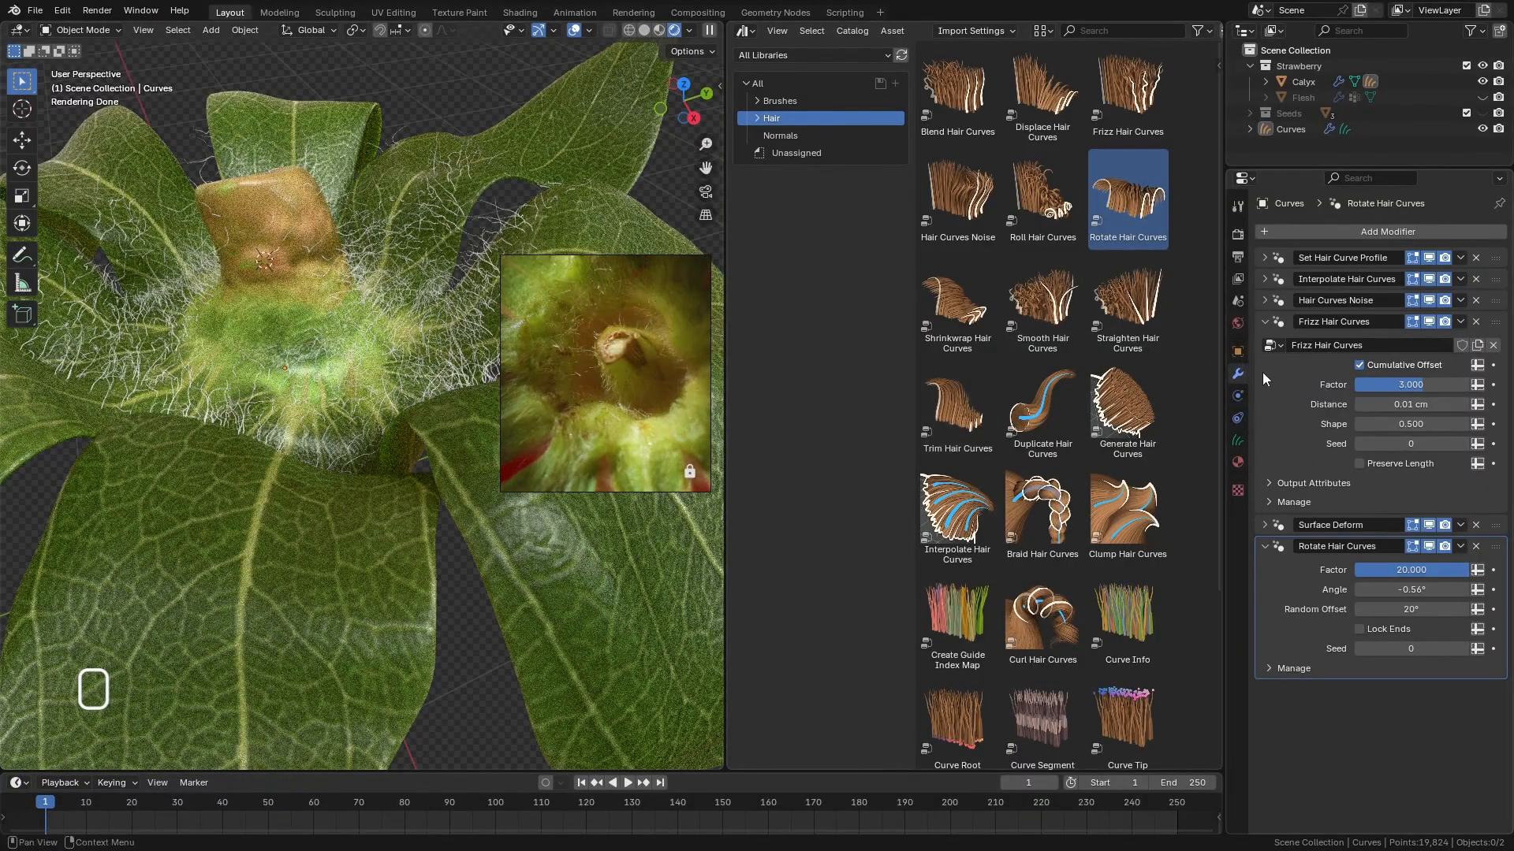
# Set the Fur Material's Diffuse Color to a yellow-olive tone sampled from the strawberry reference photo and check the rendered hair.
pyautogui.click(1265, 321)
pyautogui.click(1237, 463)
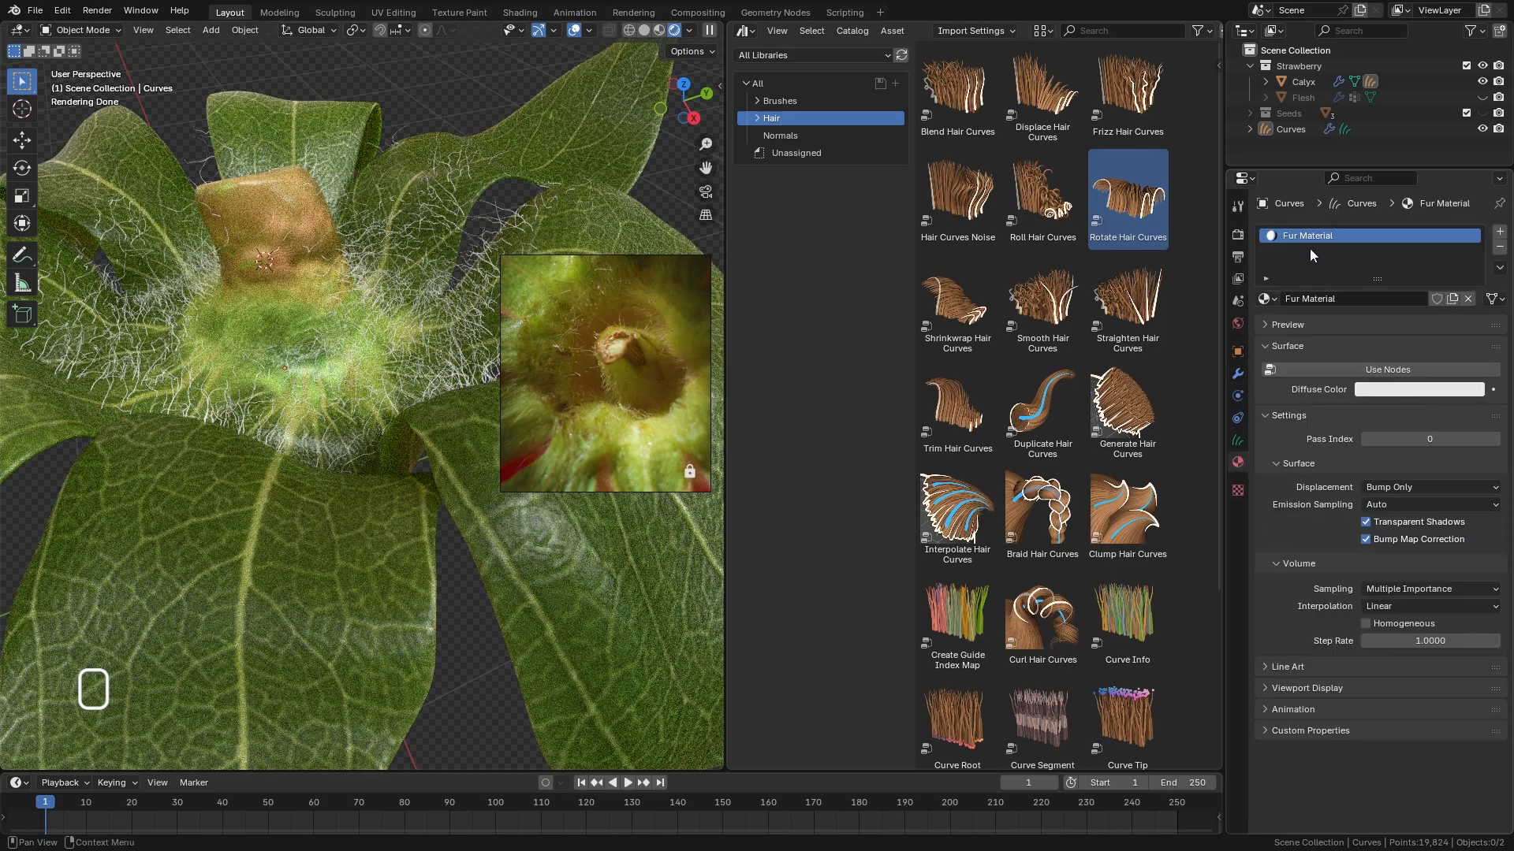
pyautogui.click(1396, 389)
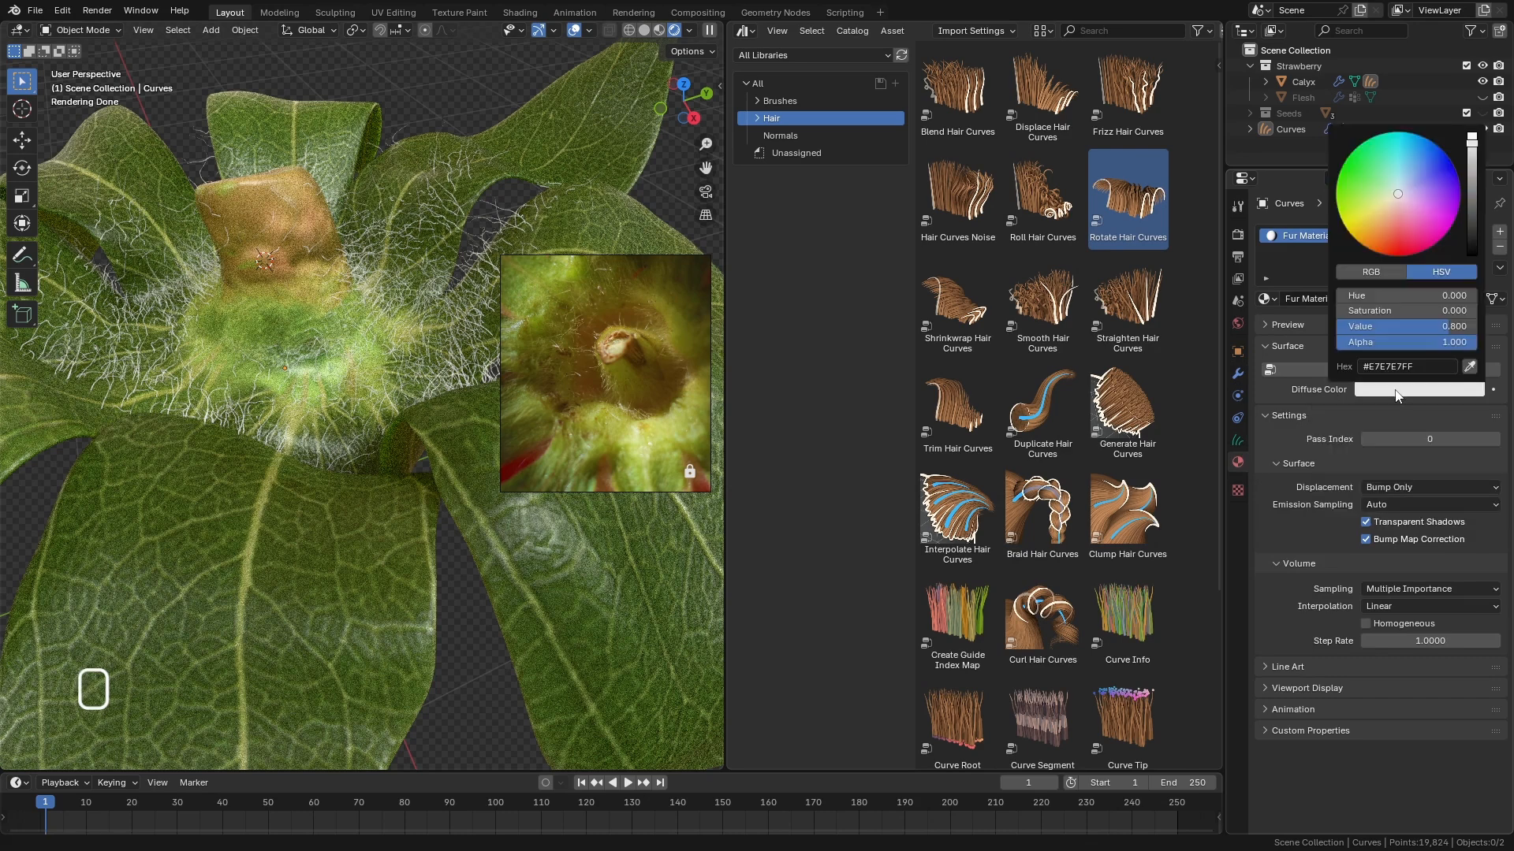
pyautogui.click(1469, 366)
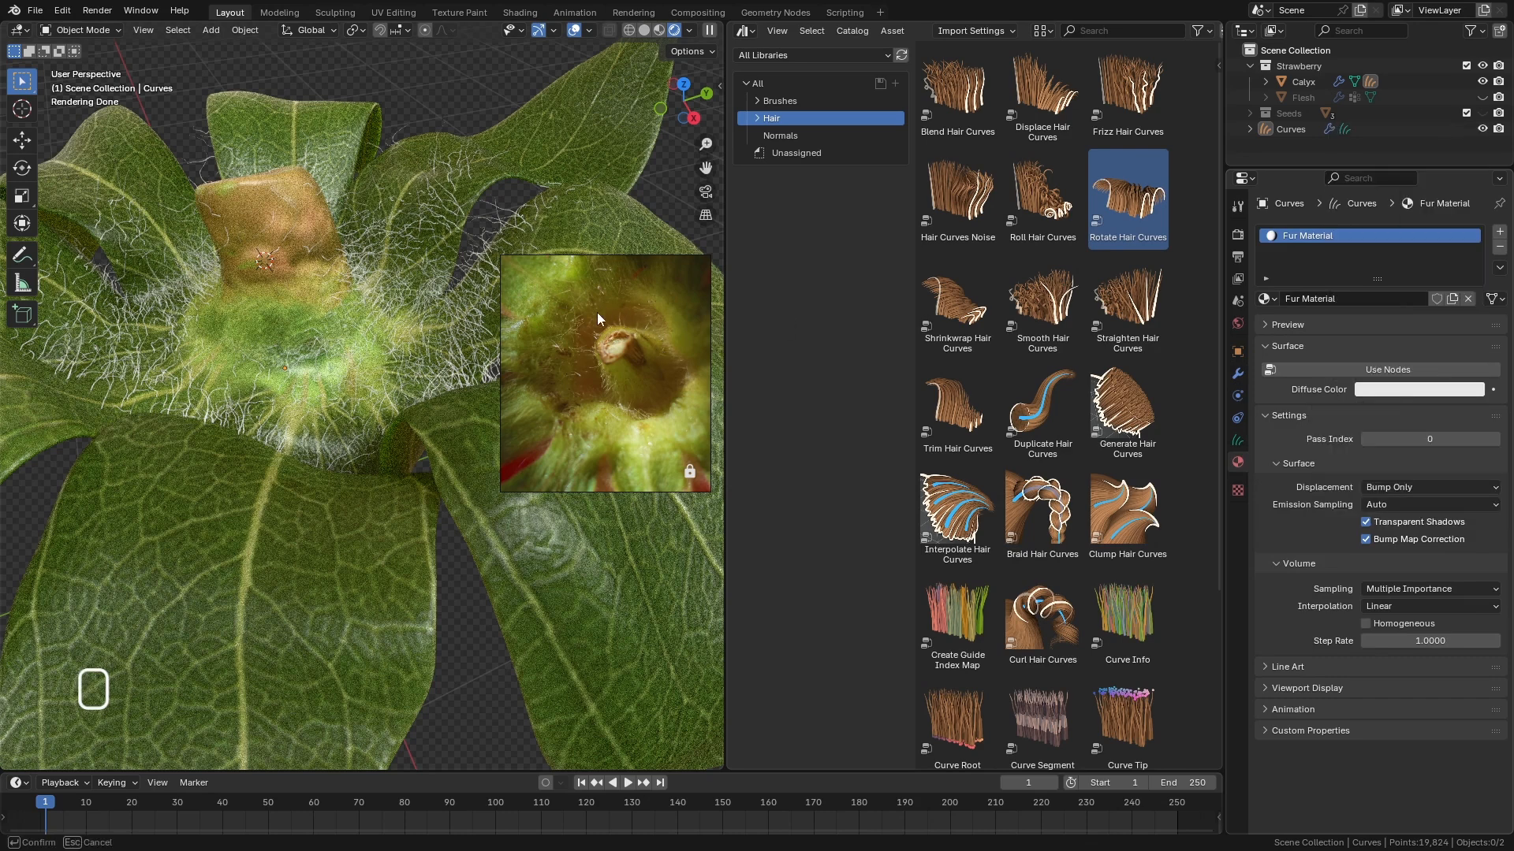
pyautogui.click(660, 333)
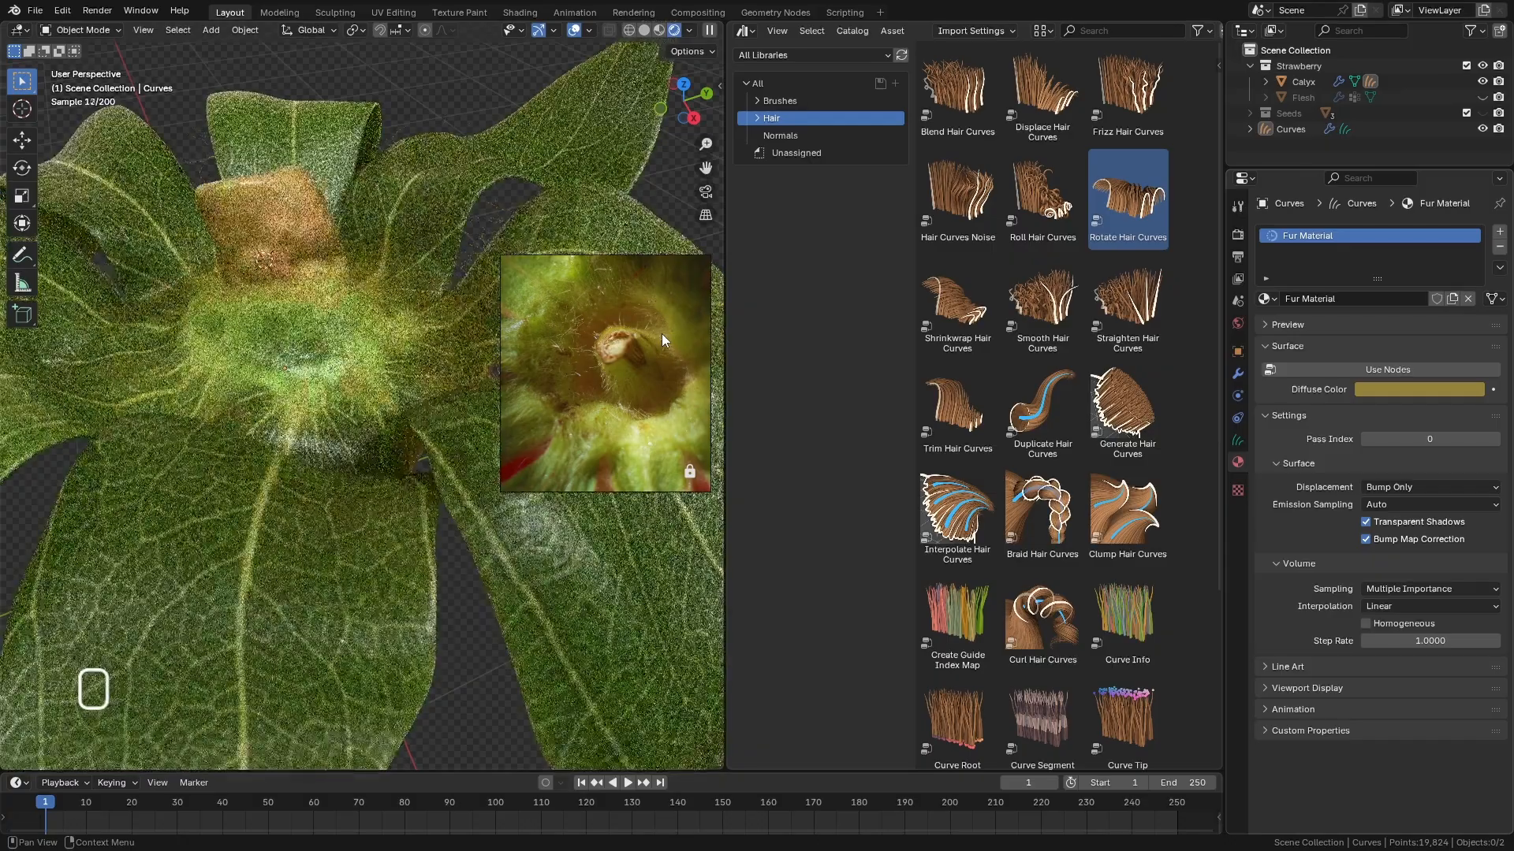
pyautogui.moveTo(292, 335); pyautogui.dragTo(353, 316, button='middle')
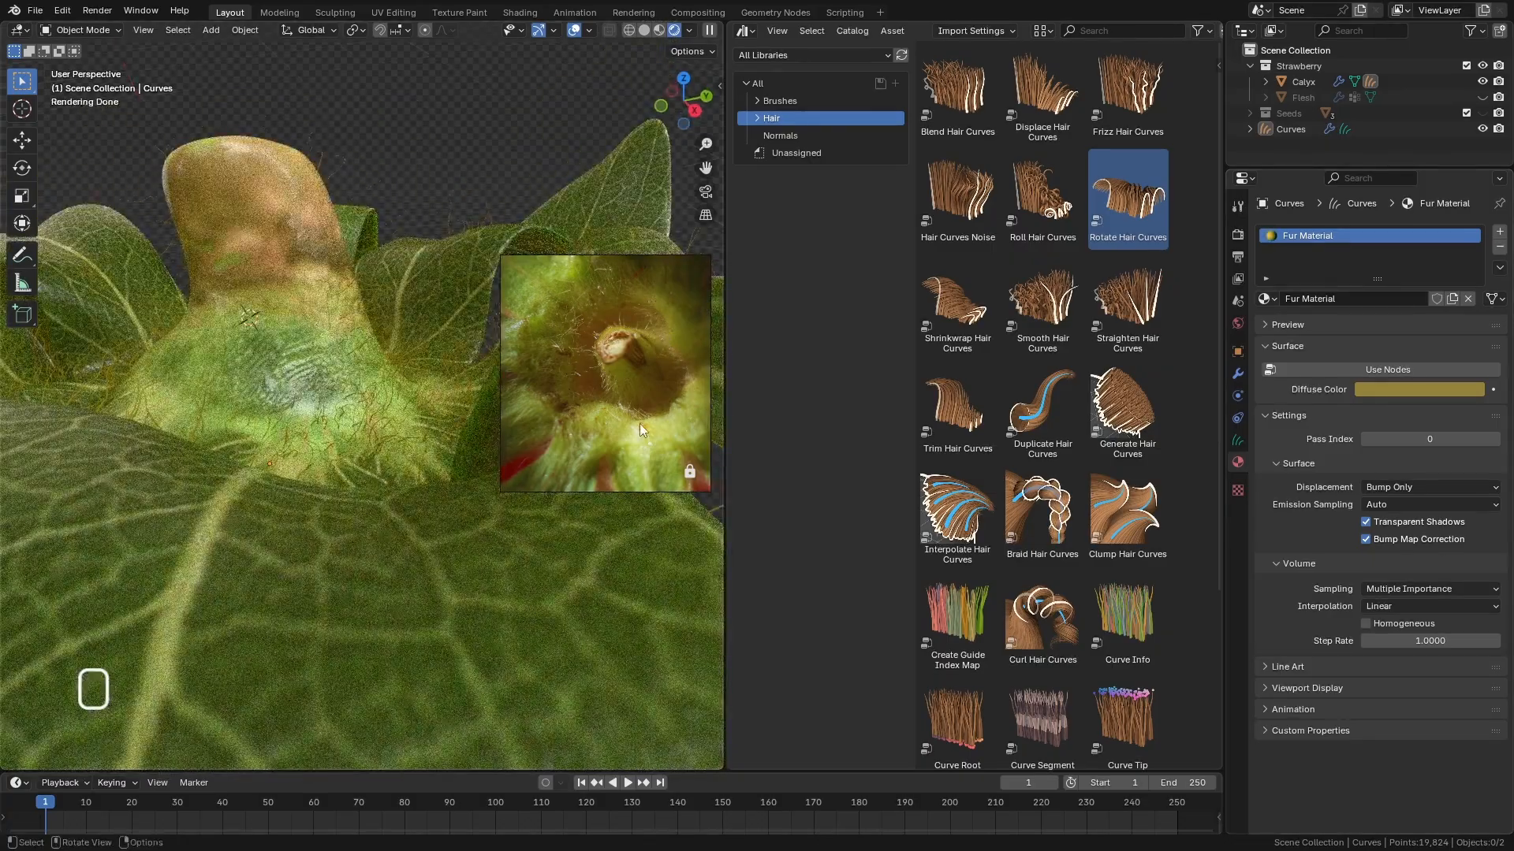
# Lighten the Fur Material's Diffuse Color to a brighter, paler yellow and check the rendered hair on the calyx.
pyautogui.click(1465, 389)
pyautogui.moveTo(1472, 190); pyautogui.dragTo(1471, 155)
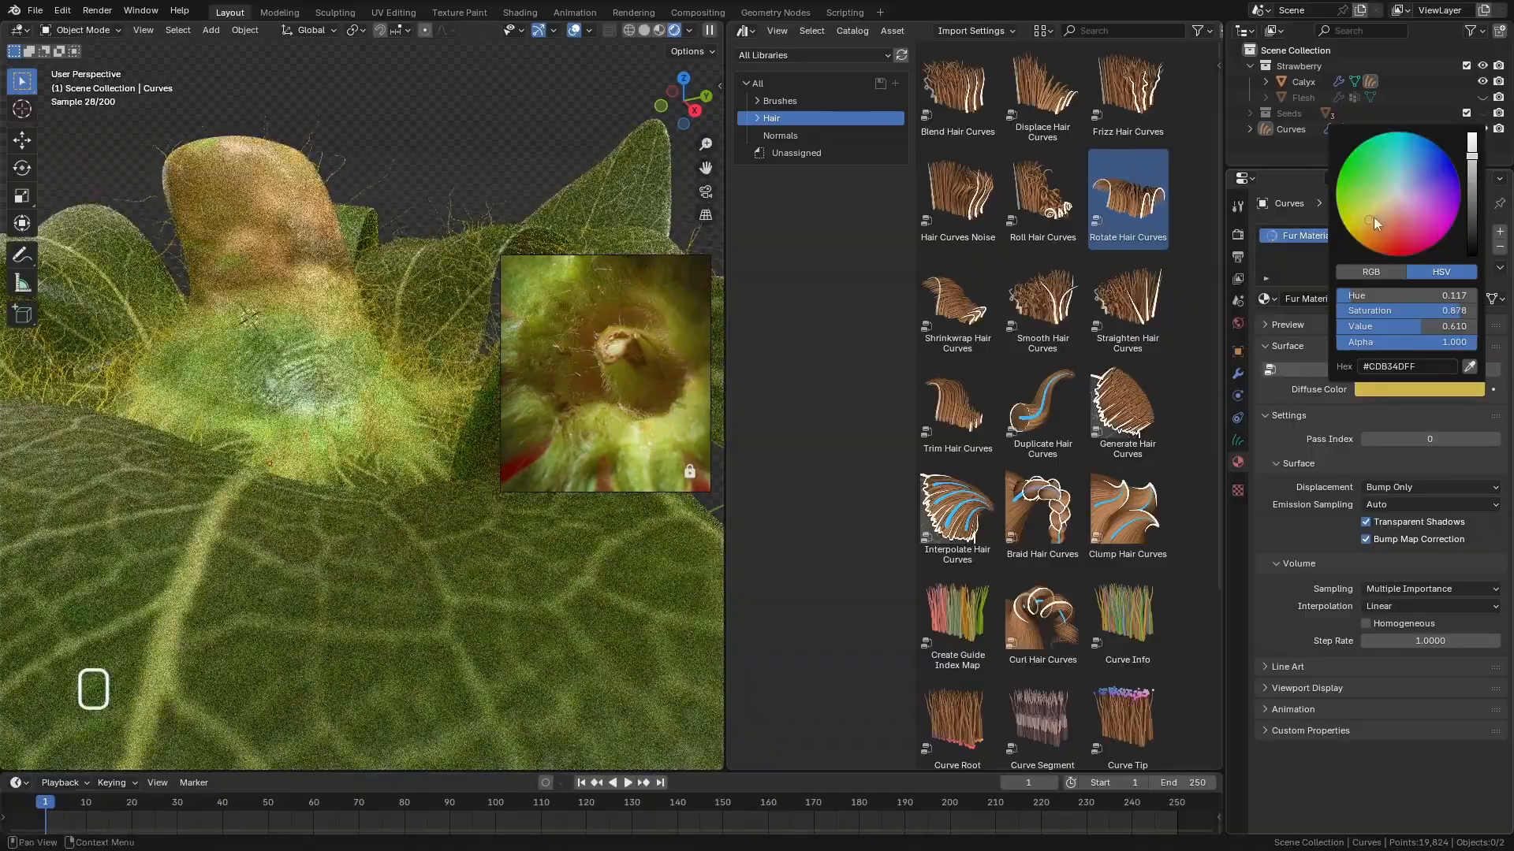
pyautogui.click(1375, 224)
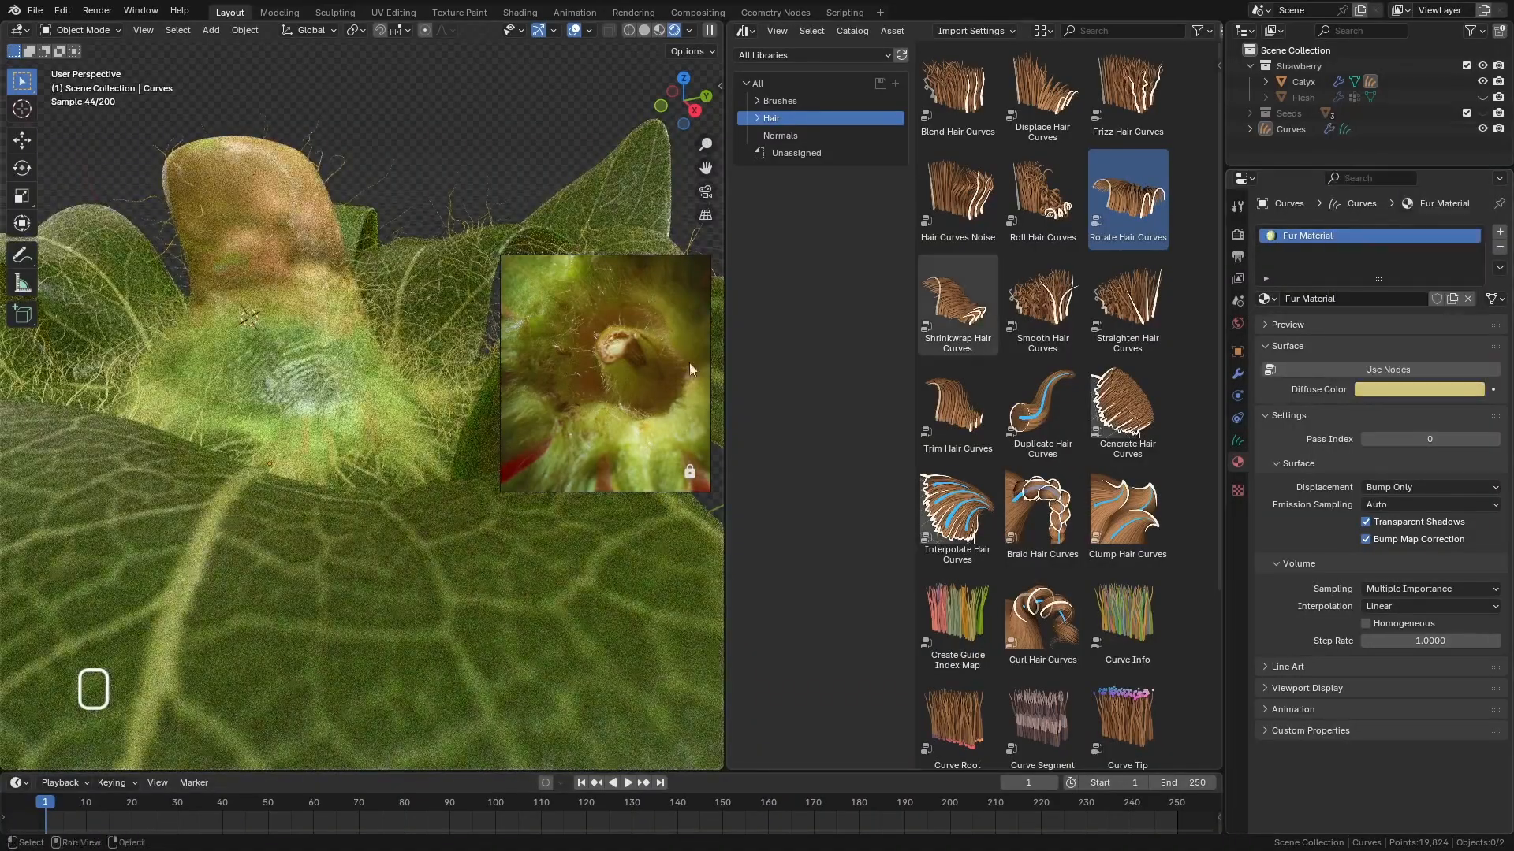
pyautogui.click(404, 152)
pyautogui.scroll(-4, 404, 152)
pyautogui.moveTo(403, 154); pyautogui.dragTo(379, 204, button='middle')
pyautogui.click(442, 161)
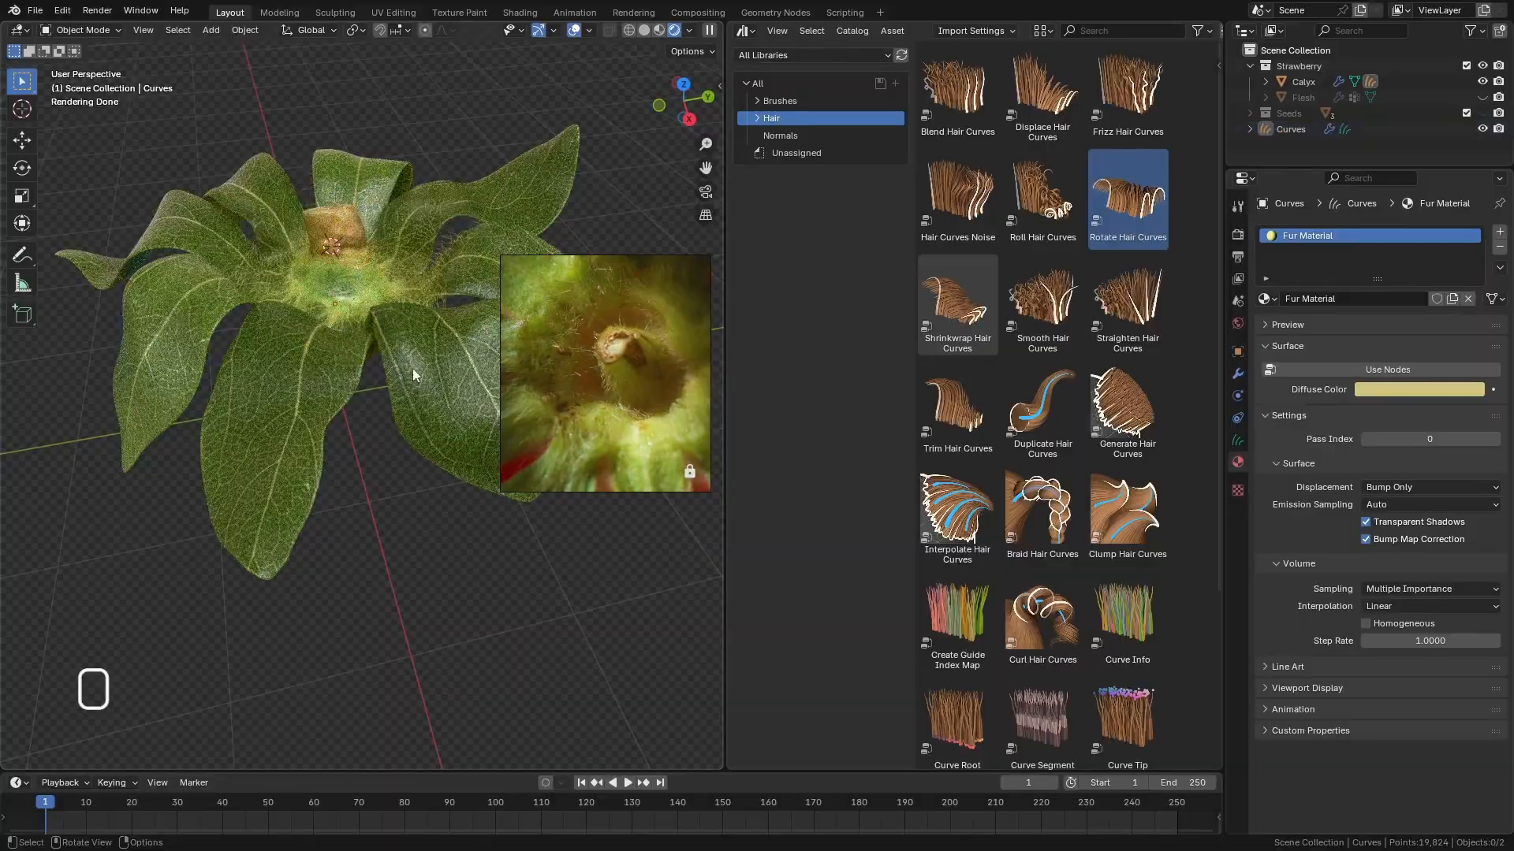
pyautogui.scroll(4, 406, 240)
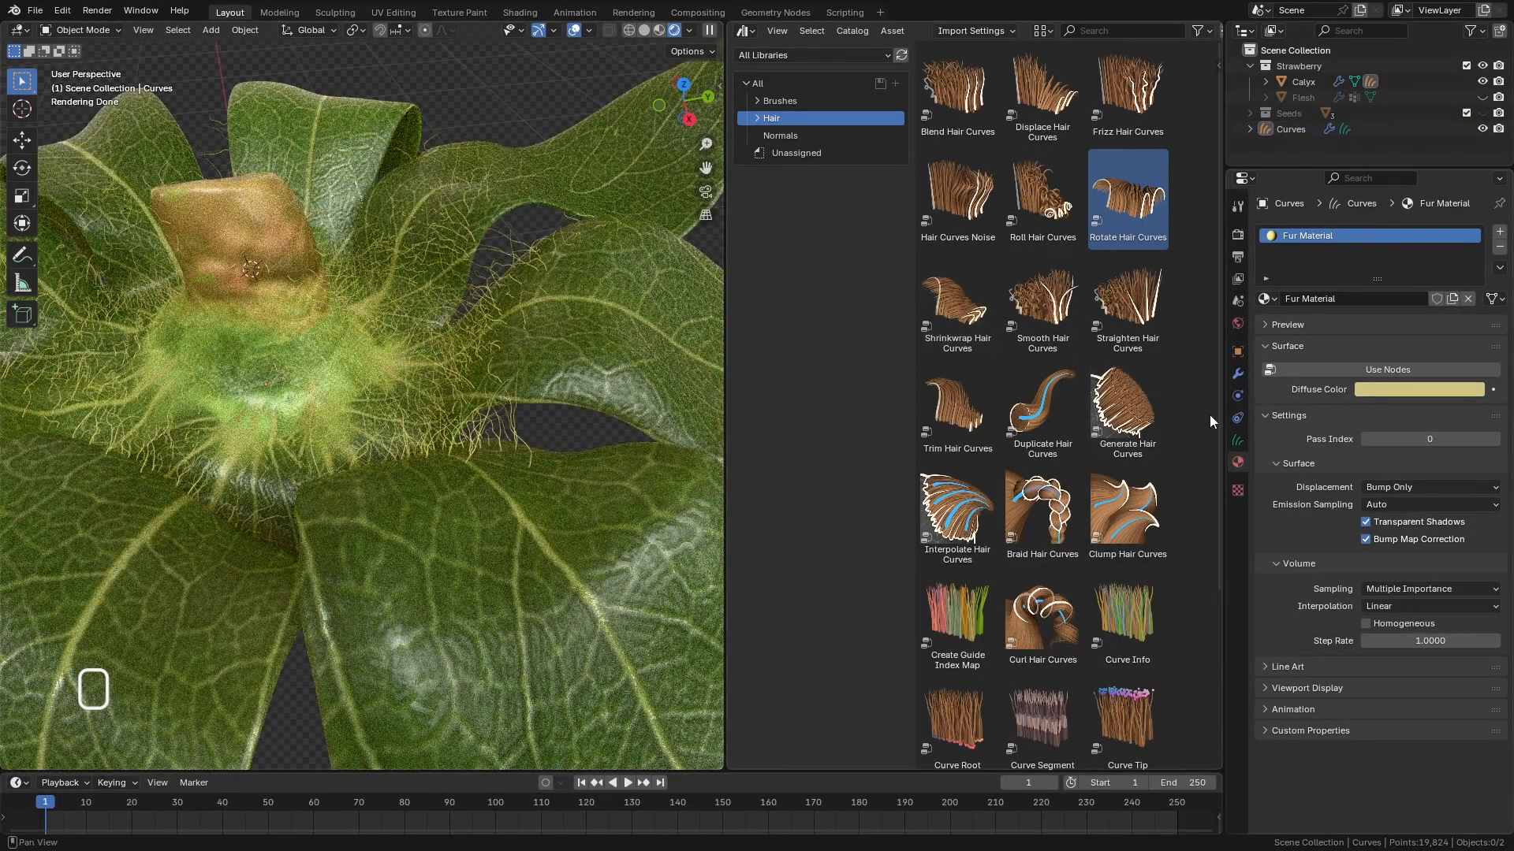
# Set the Density of the Interpolate Hair Curves modifier to 600 and check the fuller hair around the stem.
pyautogui.click(1238, 375)
pyautogui.click(1265, 280)
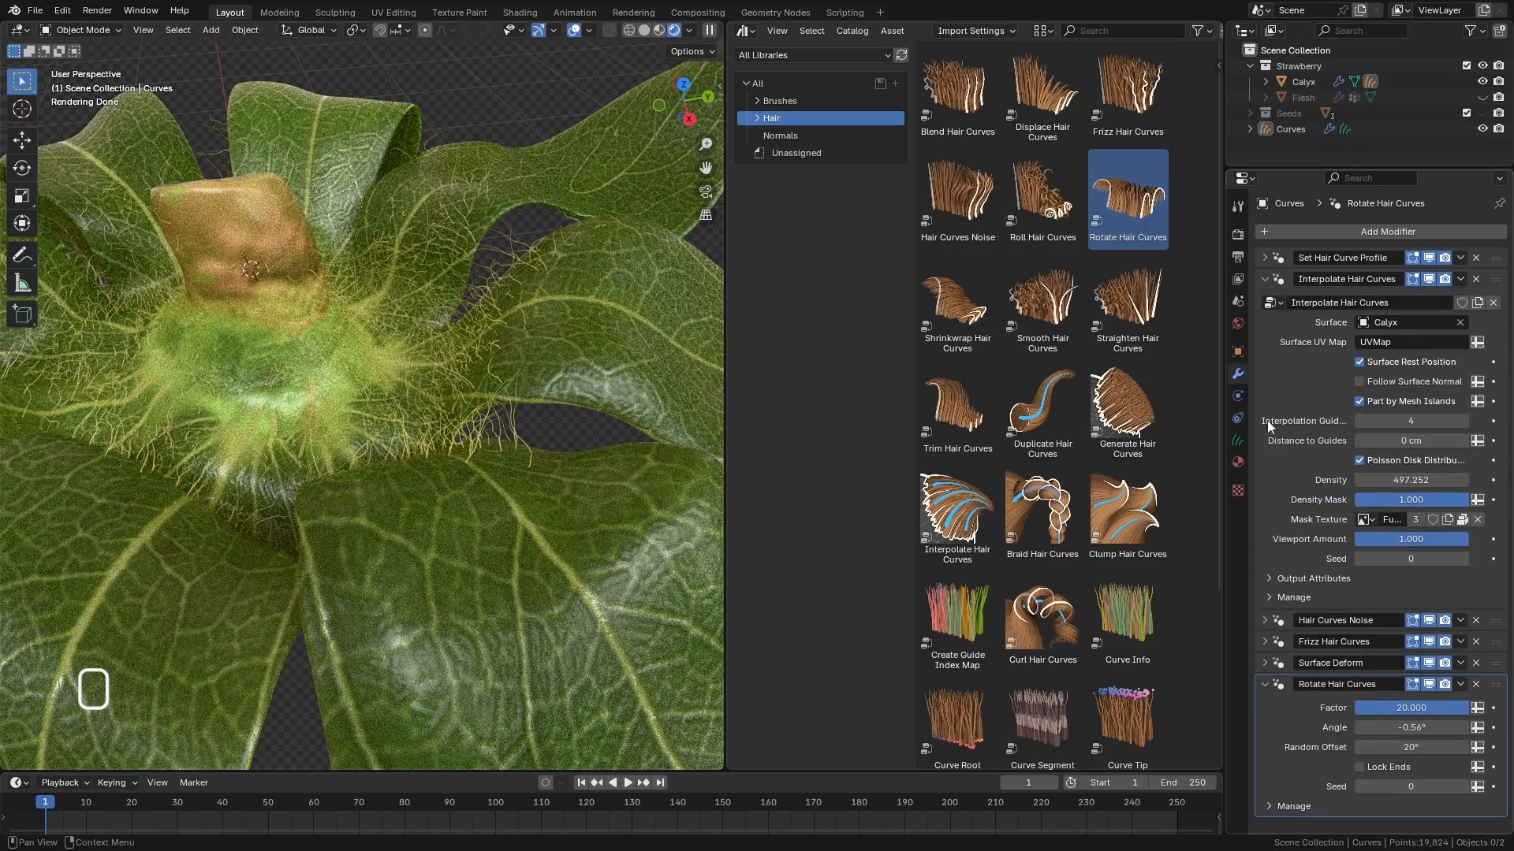
pyautogui.click(1421, 481)
pyautogui.write('6')
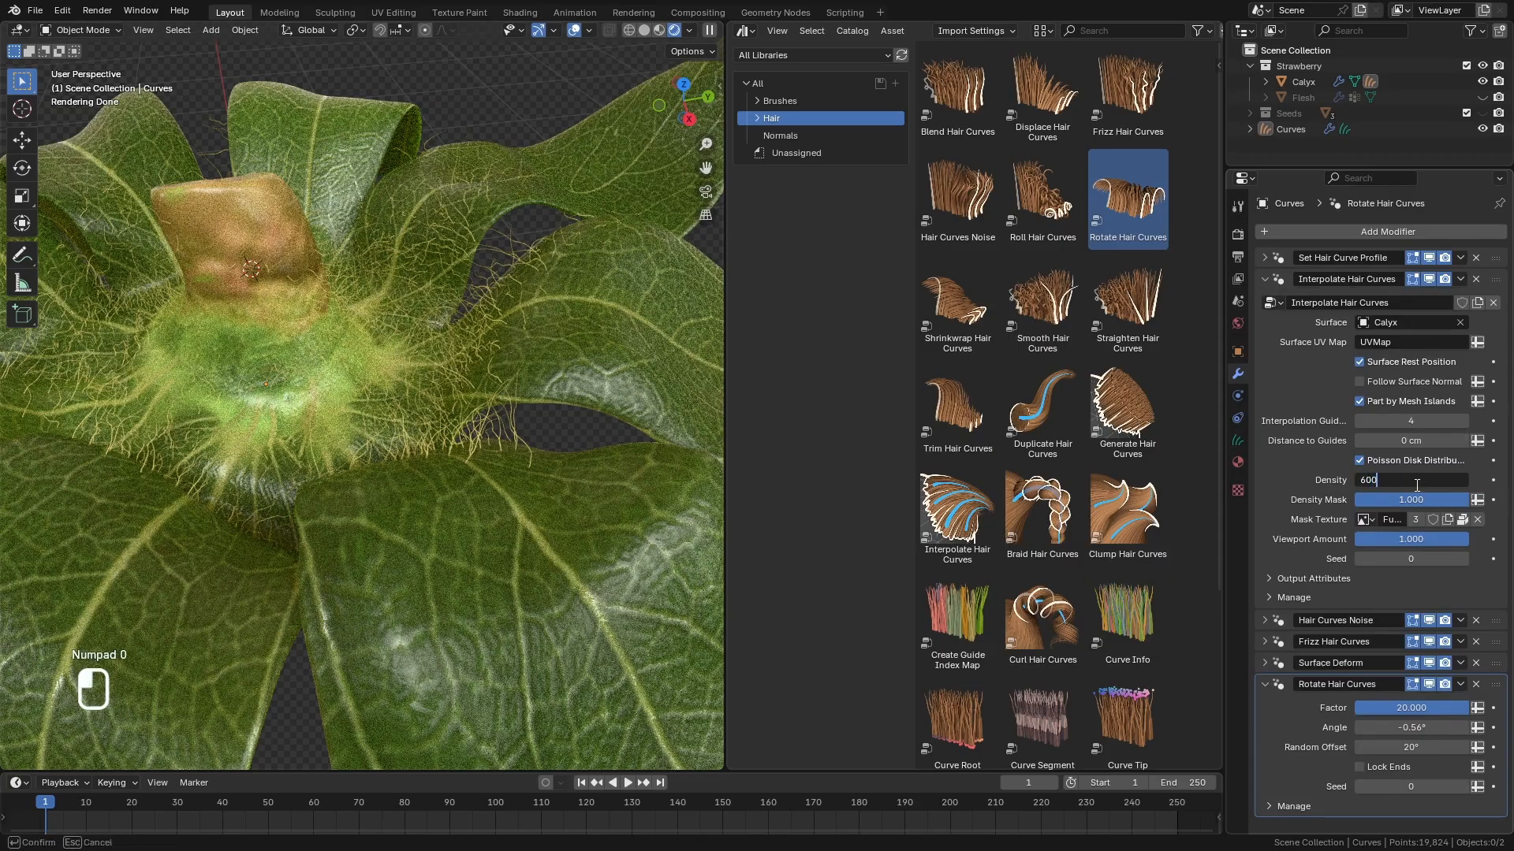
pyautogui.write('00')
pyautogui.press('Return')
pyautogui.moveTo(410, 361); pyautogui.dragTo(340, 400, button='middle')
pyautogui.scroll(-3, 358, 519)
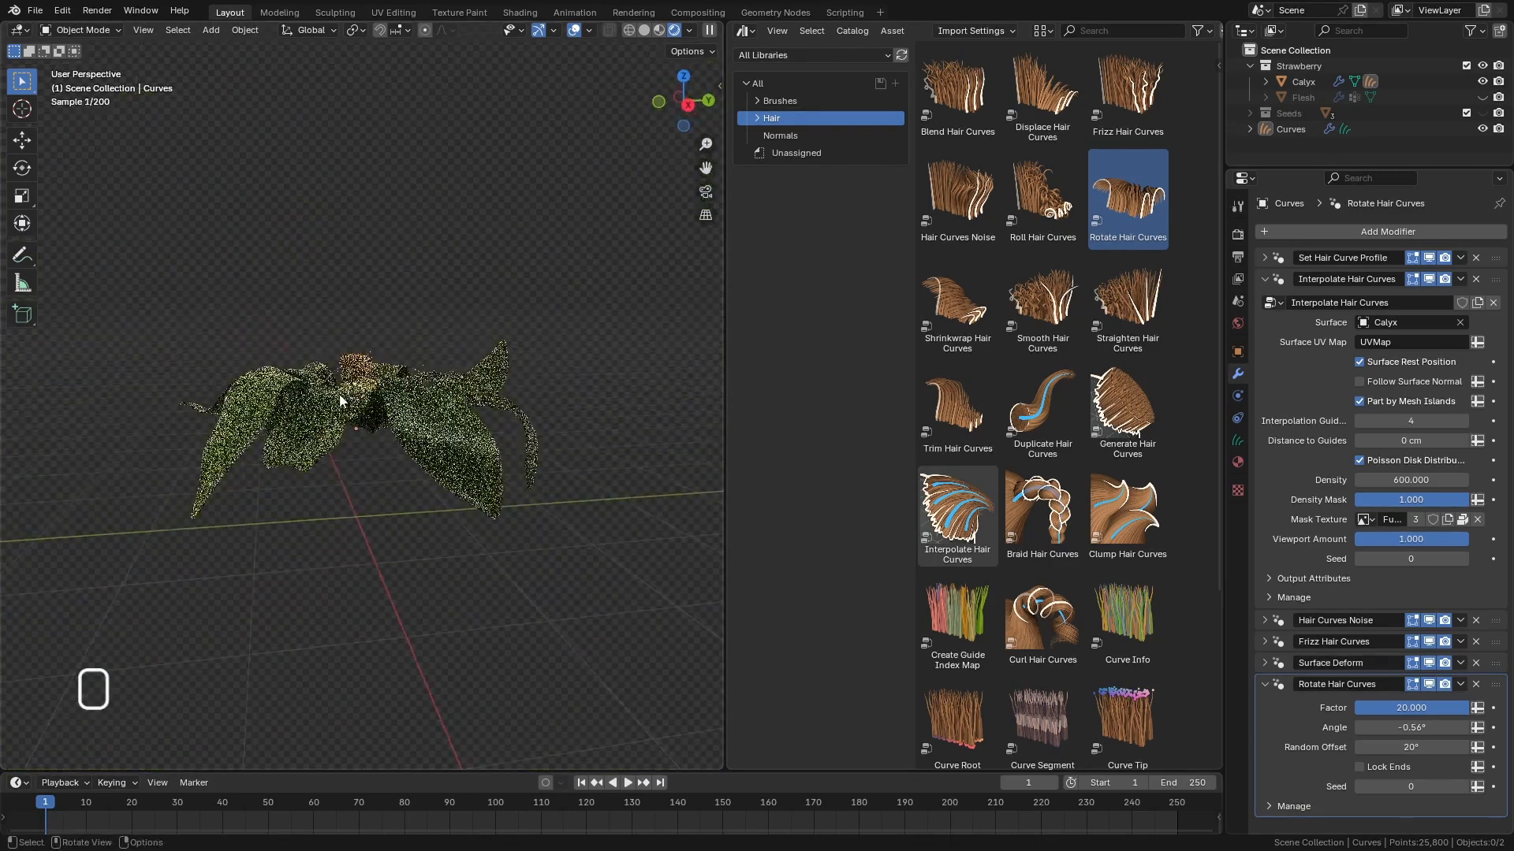
pyautogui.scroll(3, 381, 426)
pyautogui.moveTo(431, 424); pyautogui.dragTo(483, 352, button='middle')
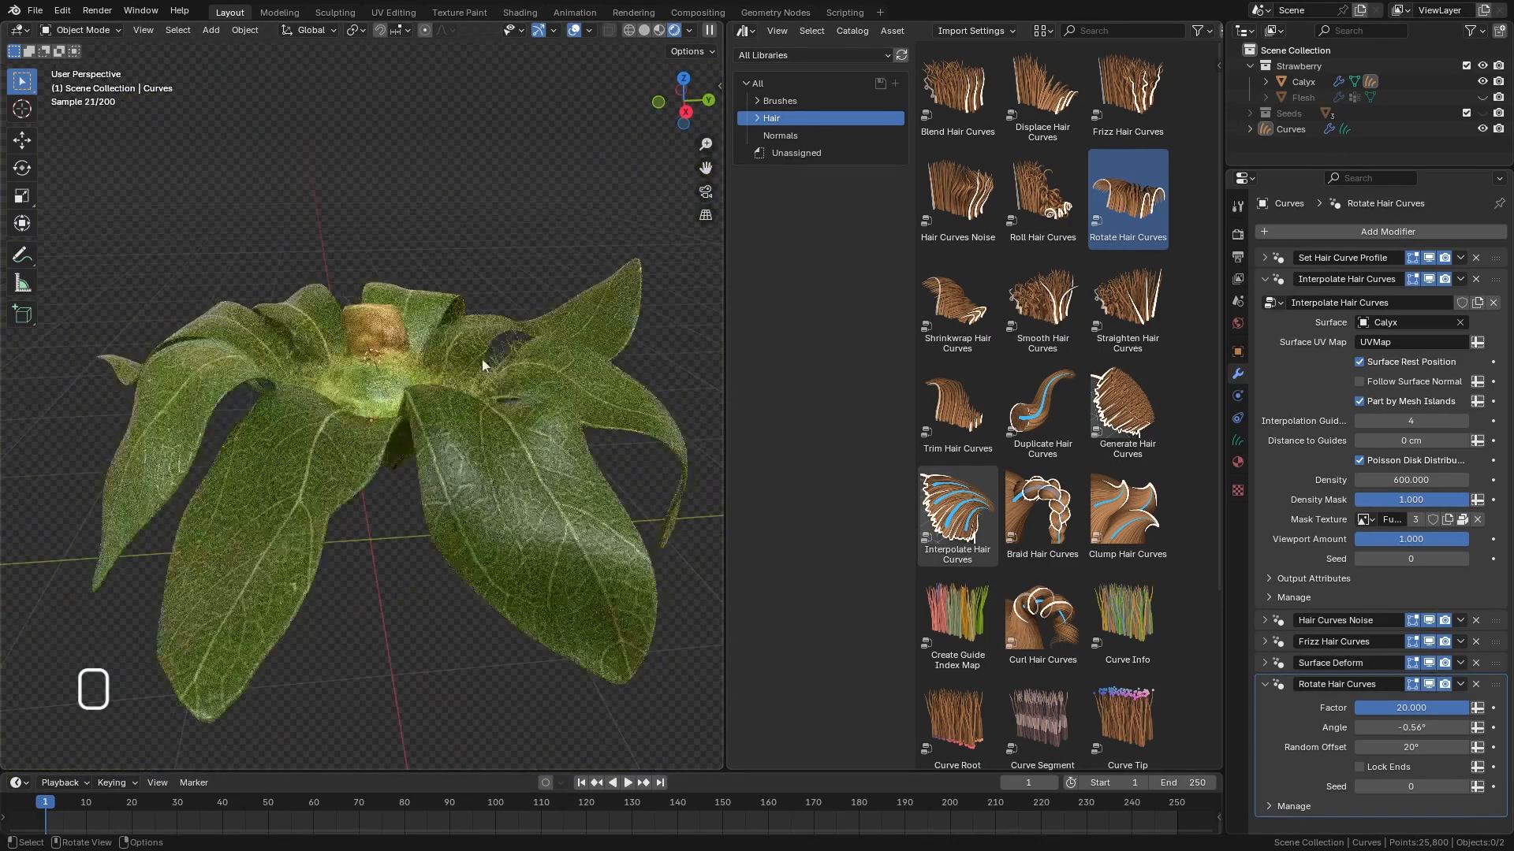
# Join the 3D viewport with the asset browser area so the viewport fills the freed space.
pyautogui.rightClick(724, 273)
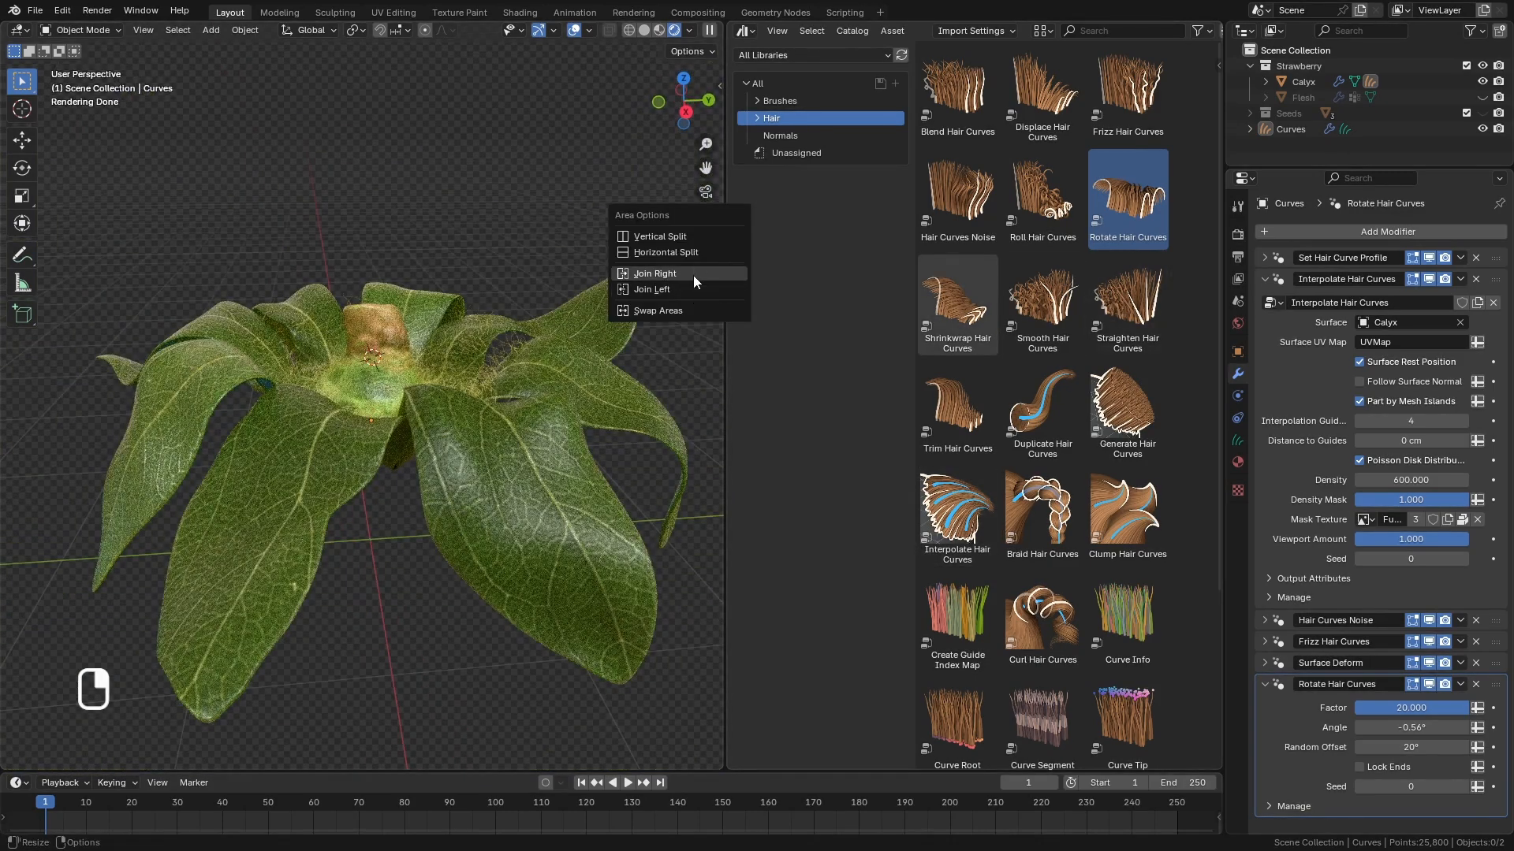
pyautogui.click(693, 275)
pyautogui.scroll(-3, 617, 397)
pyautogui.moveTo(623, 401); pyautogui.dragTo(640, 421, button='middle')
pyautogui.scroll(3, 845, 394)
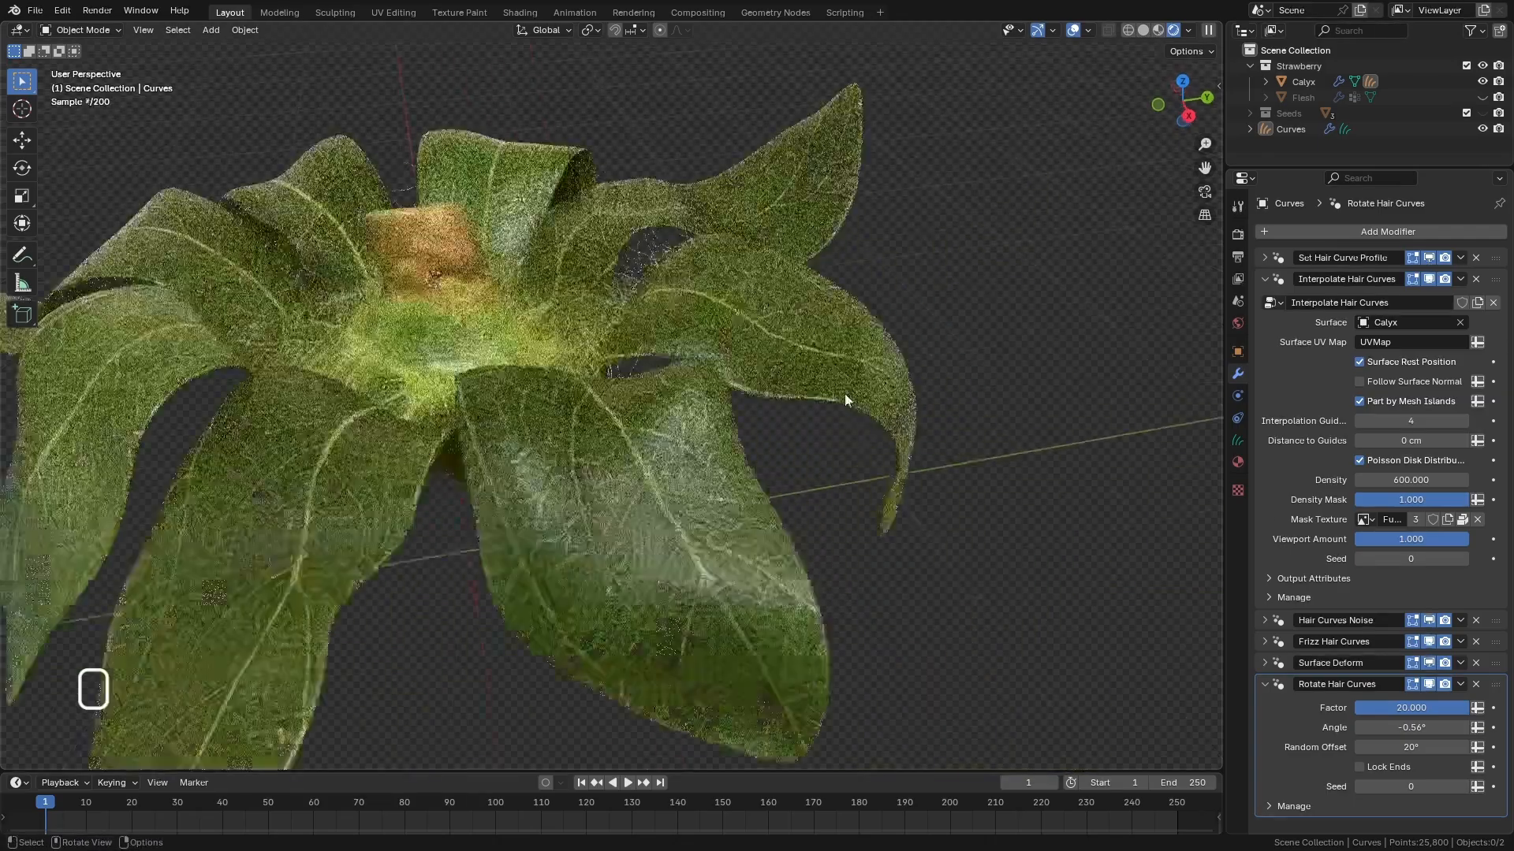
# Unhide the Flesh object and examine the whole rendered strawberry, ending in the front orthographic view.
pyautogui.click(1482, 98)
pyautogui.scroll(-3, 575, 507)
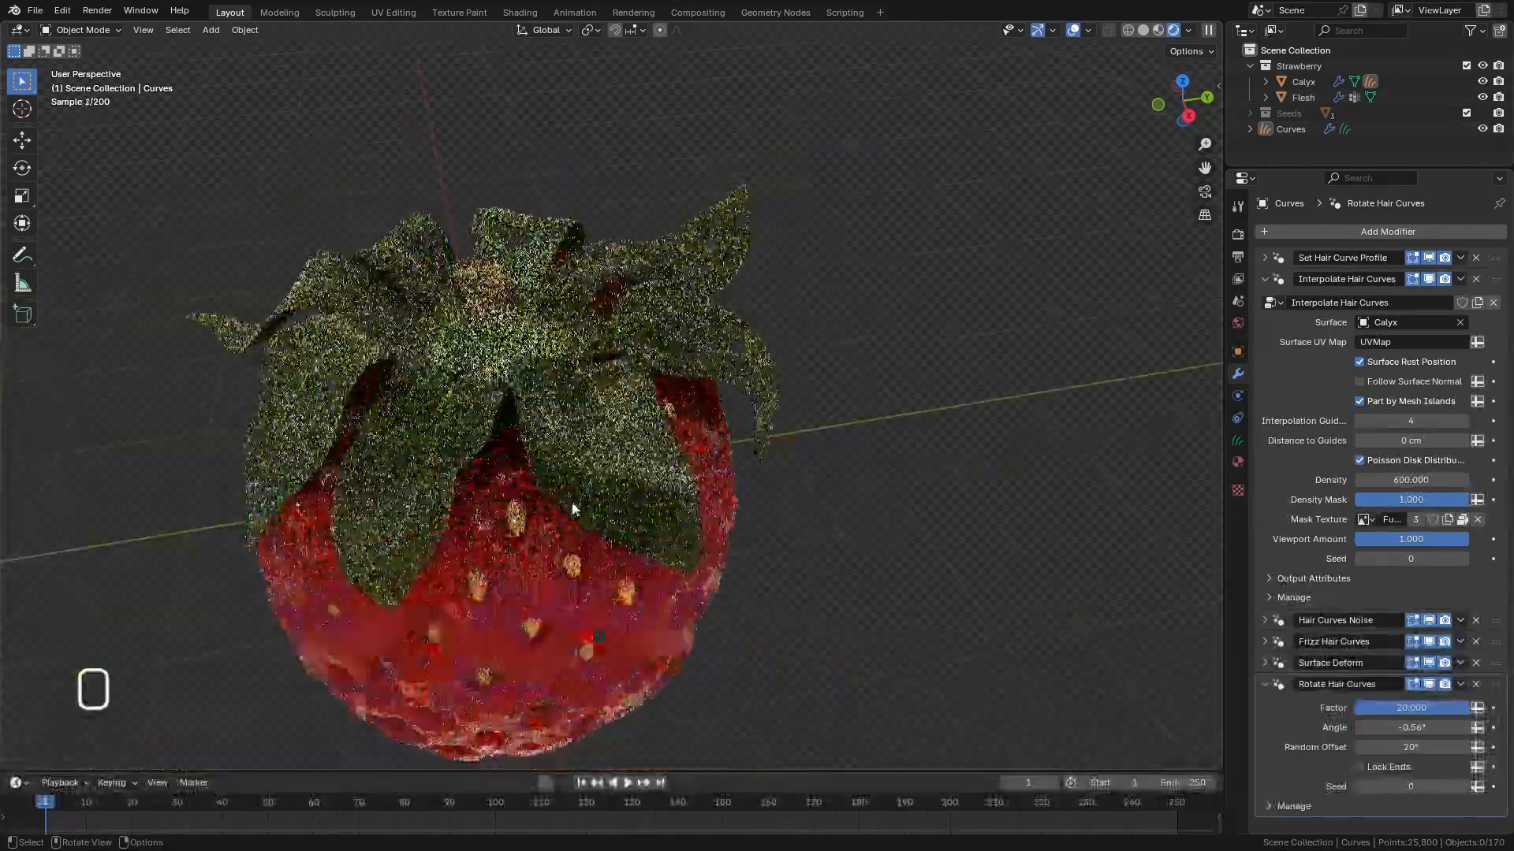
pyautogui.moveTo(574, 507); pyautogui.dragTo(619, 447, button='middle')
pyautogui.scroll(-3, 643, 420)
pyautogui.scroll(2, 577, 585)
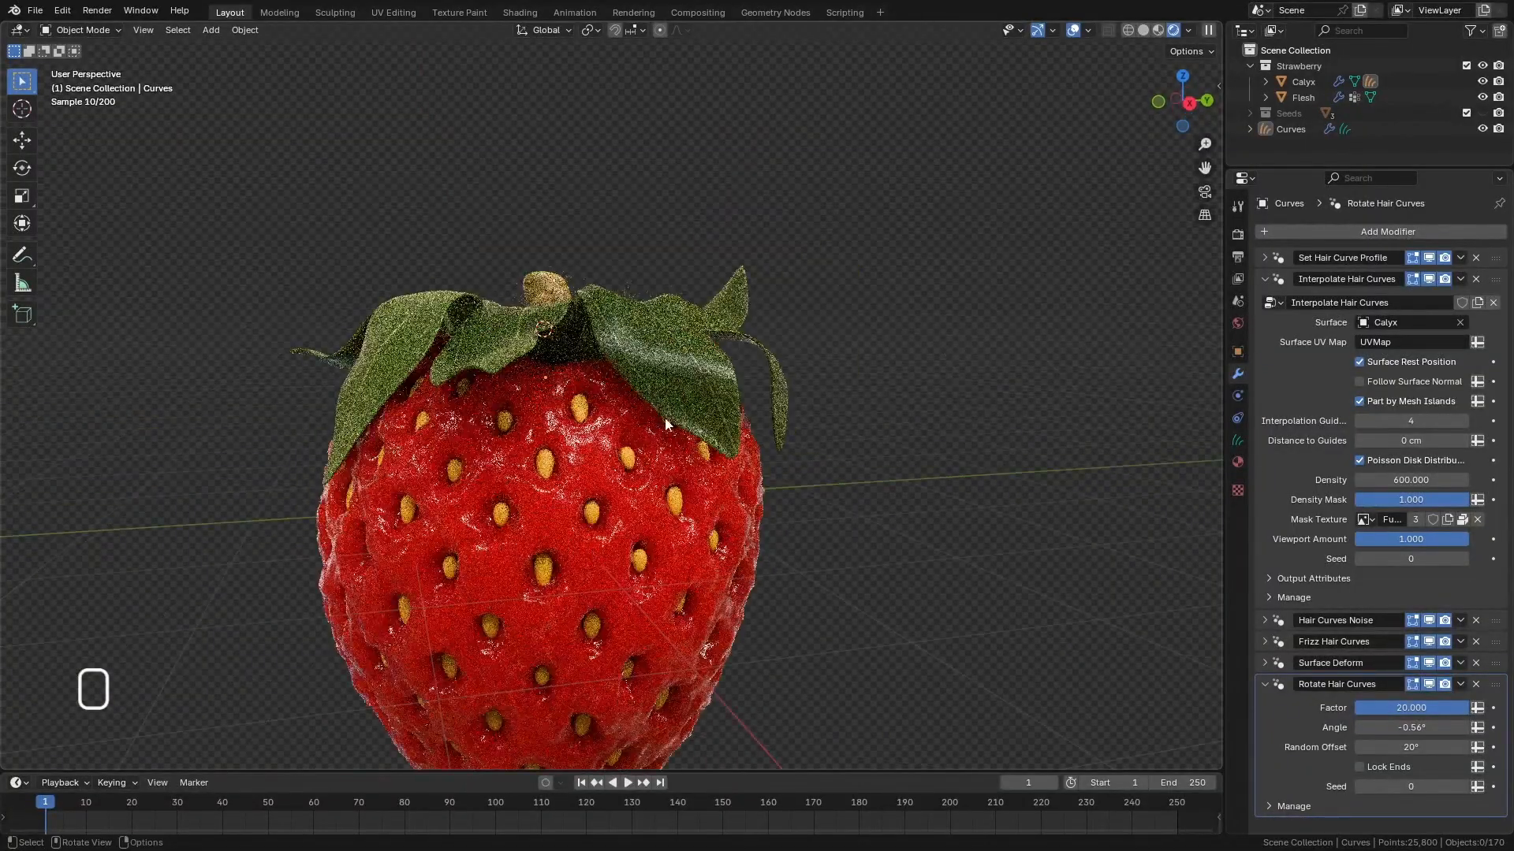
pyautogui.moveTo(665, 418); pyautogui.dragTo(618, 442, button='middle')
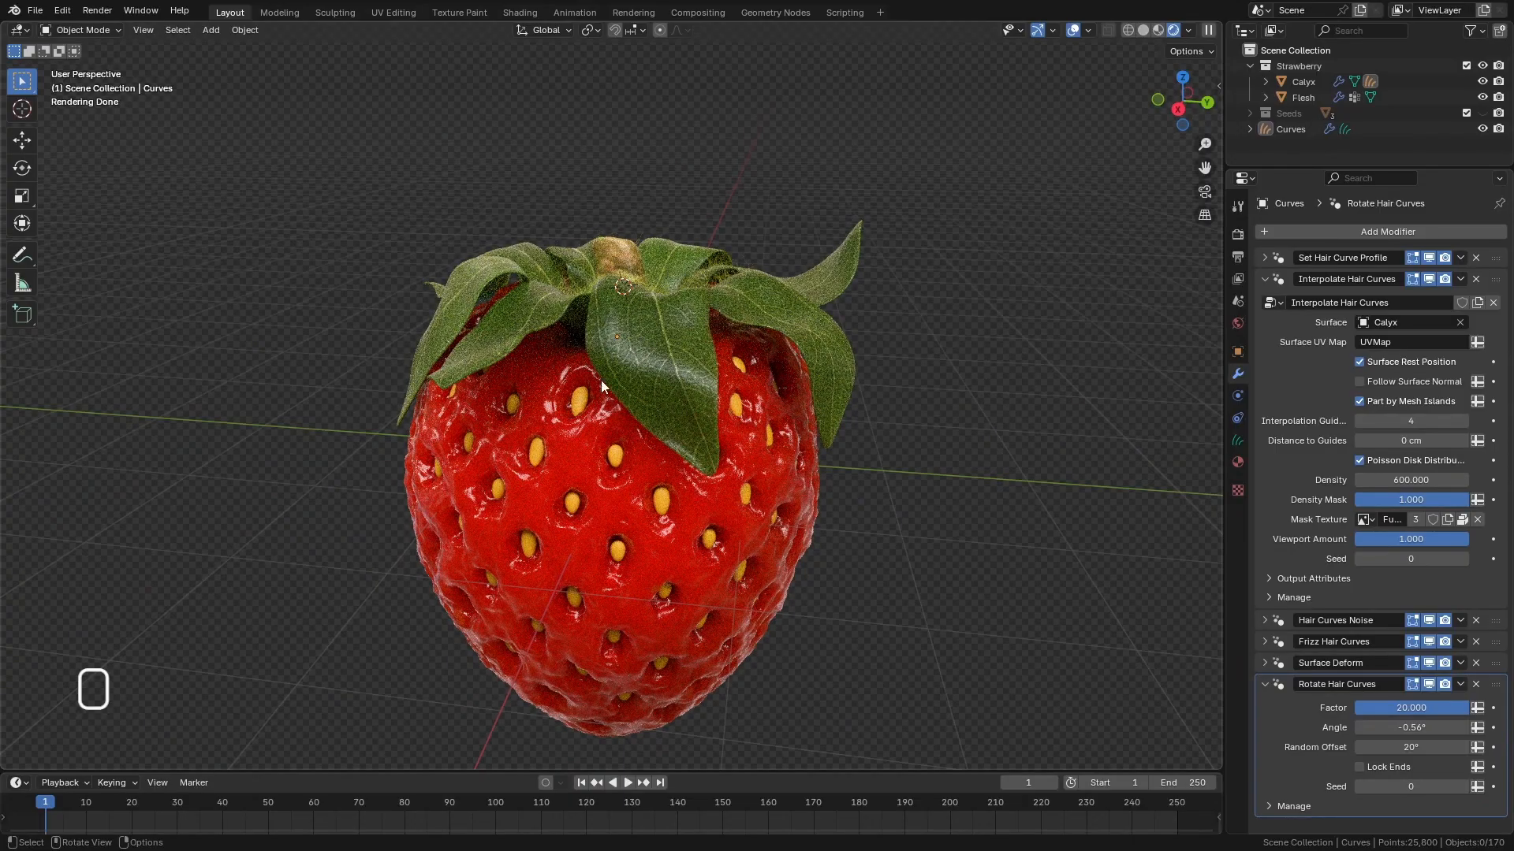
pyautogui.moveTo(601, 380); pyautogui.dragTo(707, 381, button='middle')
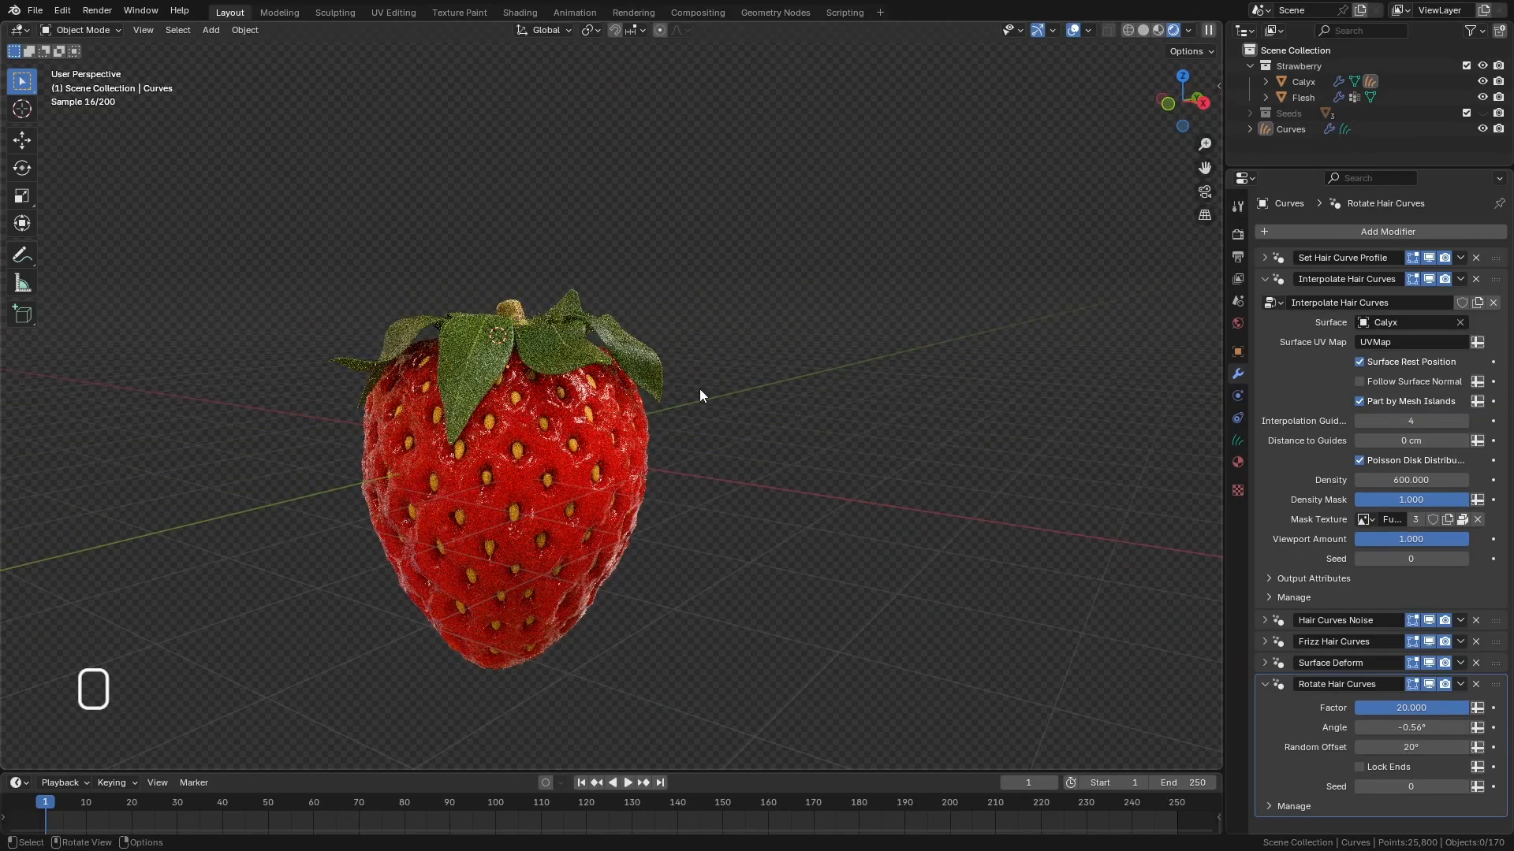
pyautogui.press('KP_1')
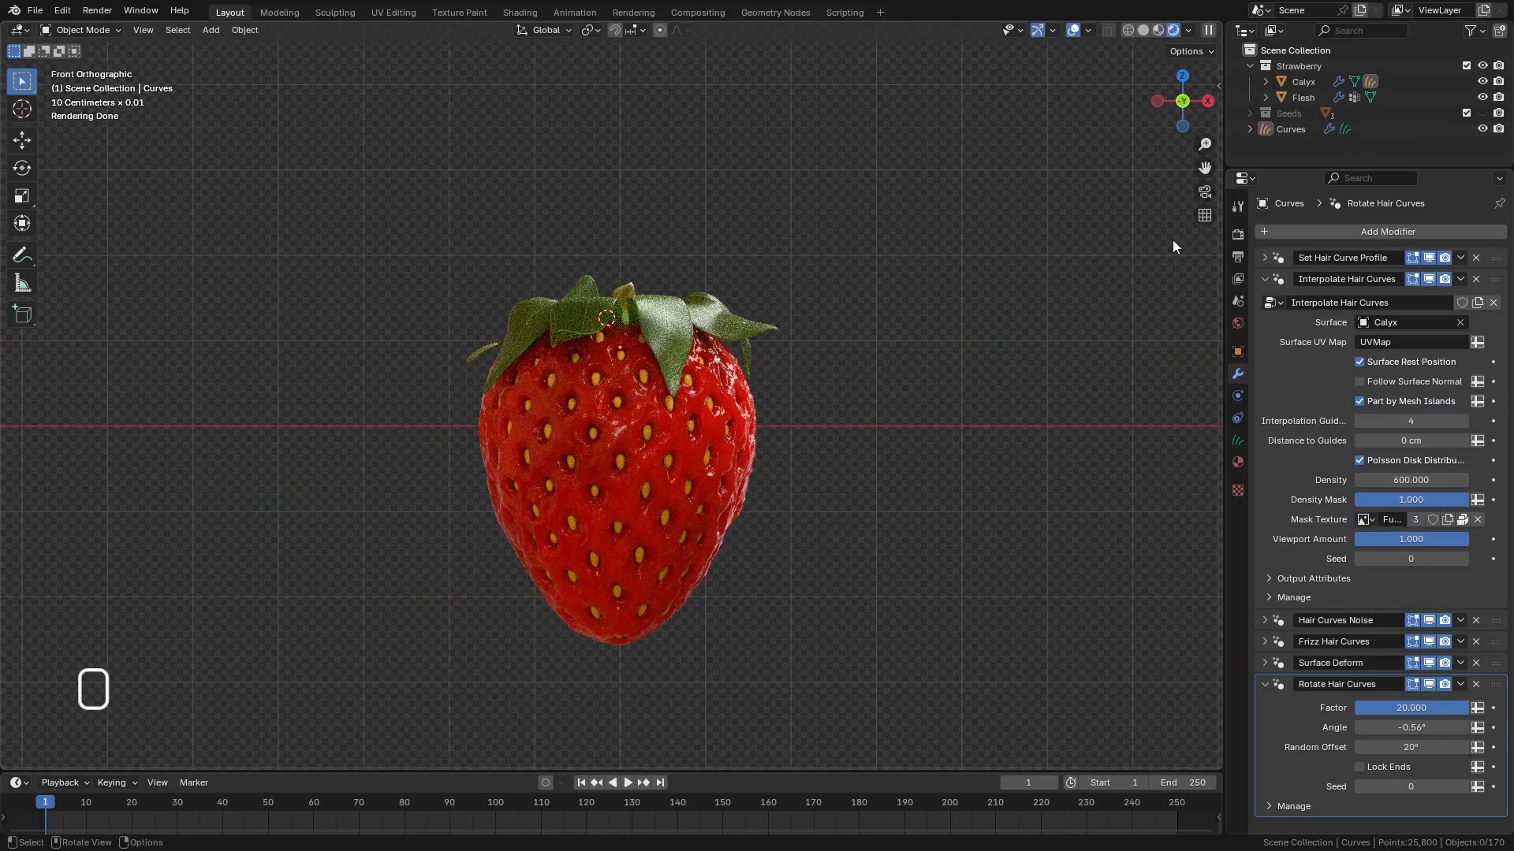
# Raise the rotation Randomize of the Flesh object's seed particle system to 0.054, switching the viewport to Solid shading.
pyautogui.click(1303, 97)
pyautogui.moveTo(643, 427); pyautogui.dragTo(653, 442, button='middle')
pyautogui.scroll(2, 676, 434)
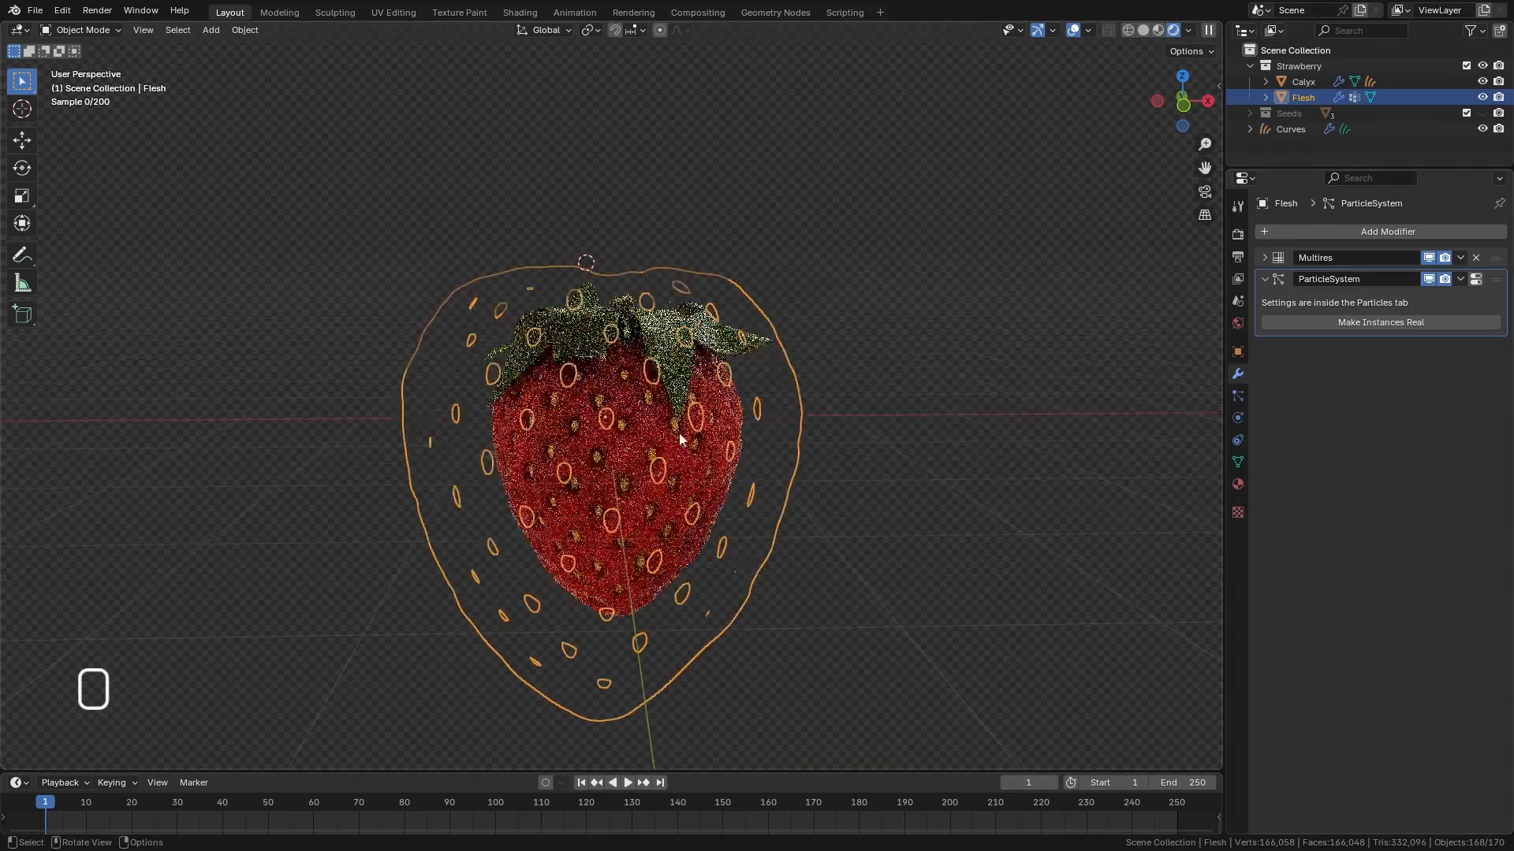
pyautogui.click(812, 428)
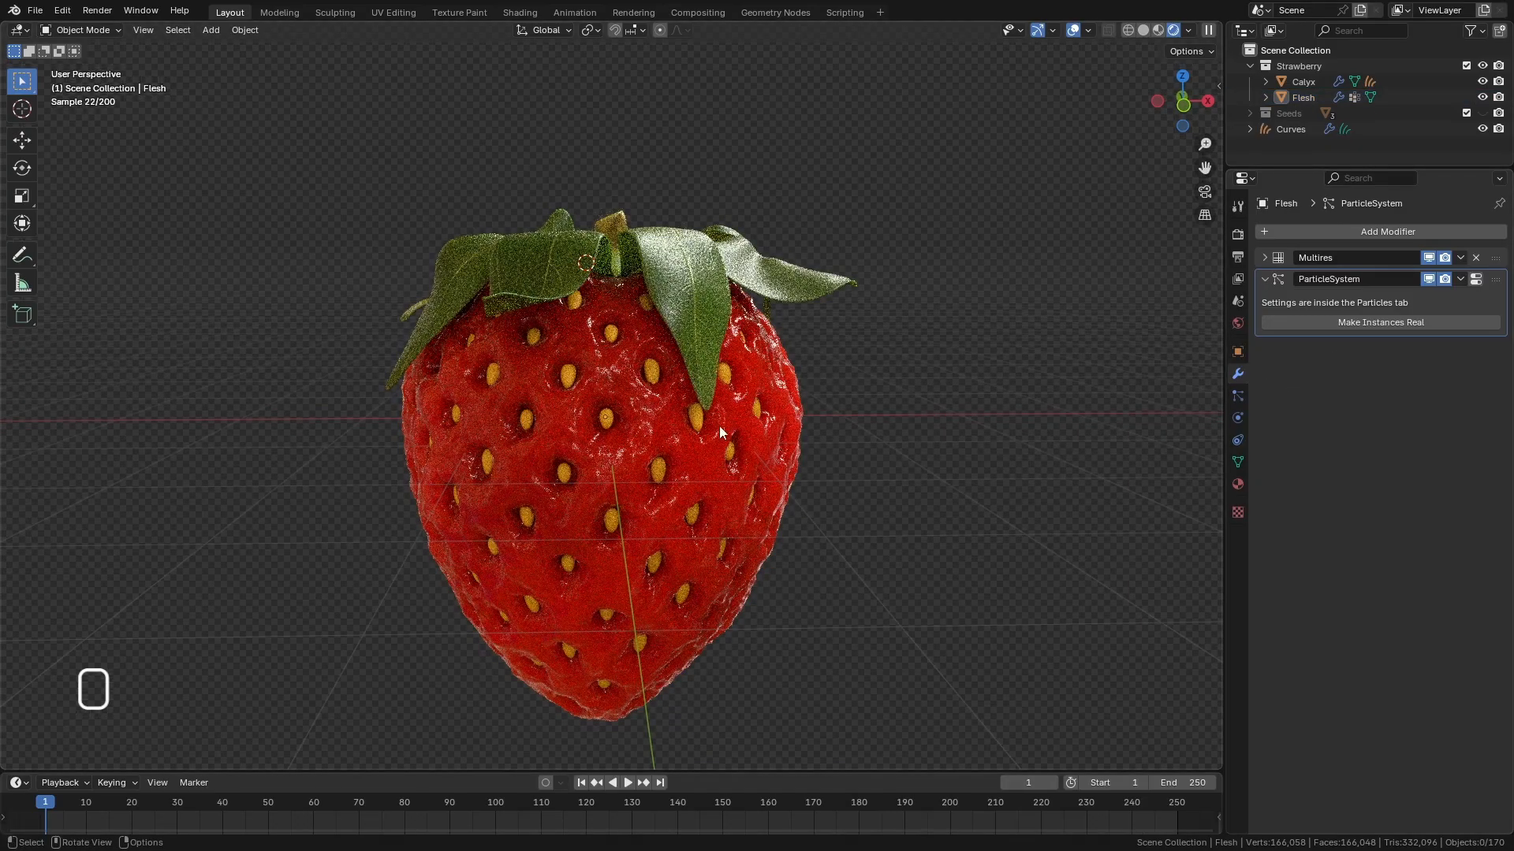
pyautogui.click(1237, 396)
pyautogui.scroll(-10, 1284, 435)
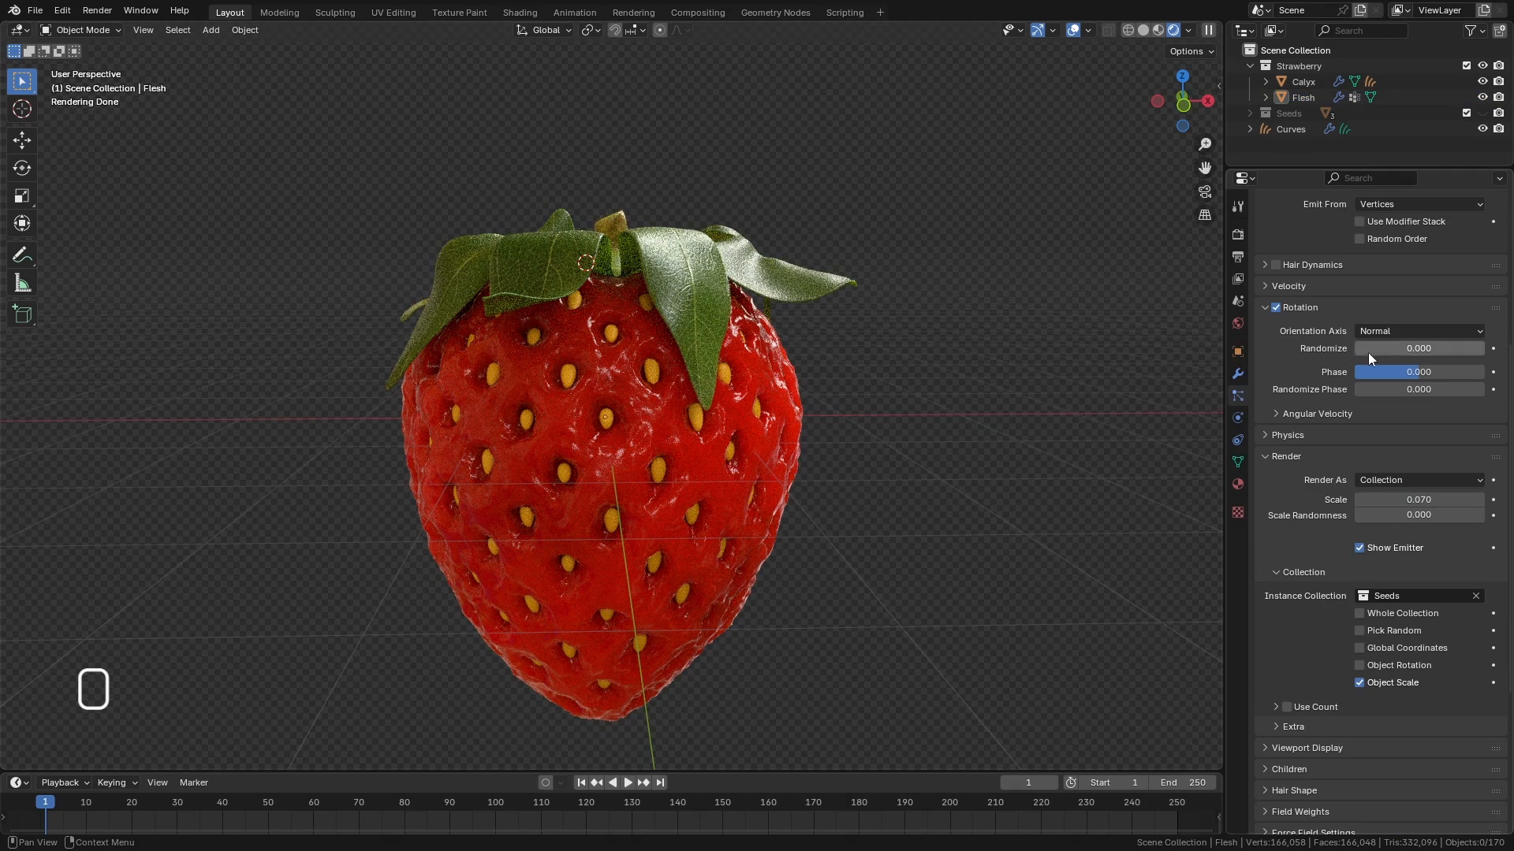
pyautogui.moveTo(1376, 354); pyautogui.dragTo(1394, 354)
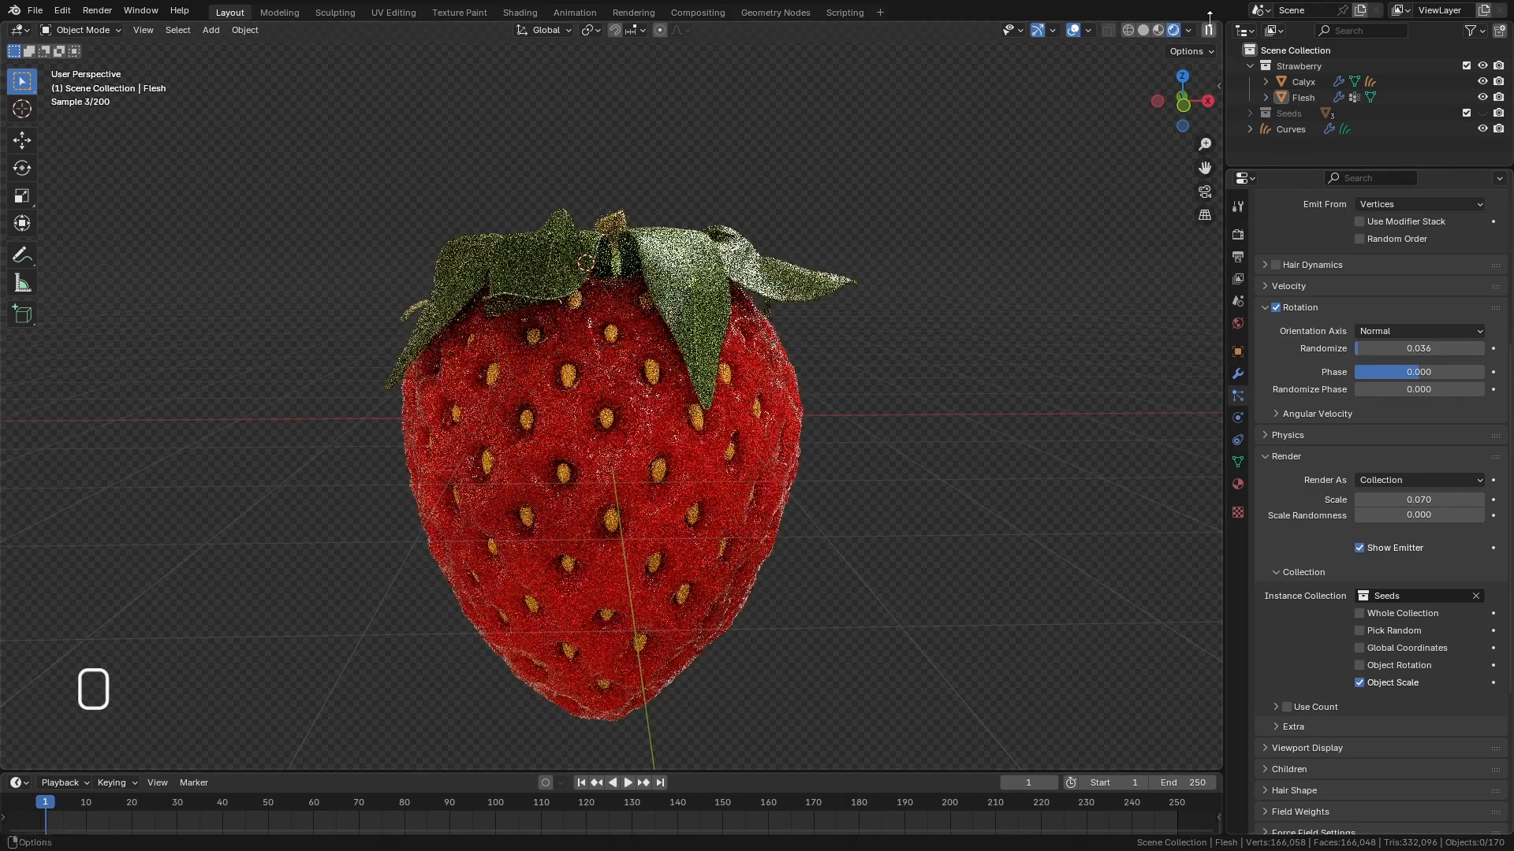
pyautogui.click(1158, 31)
pyautogui.click(1163, 31)
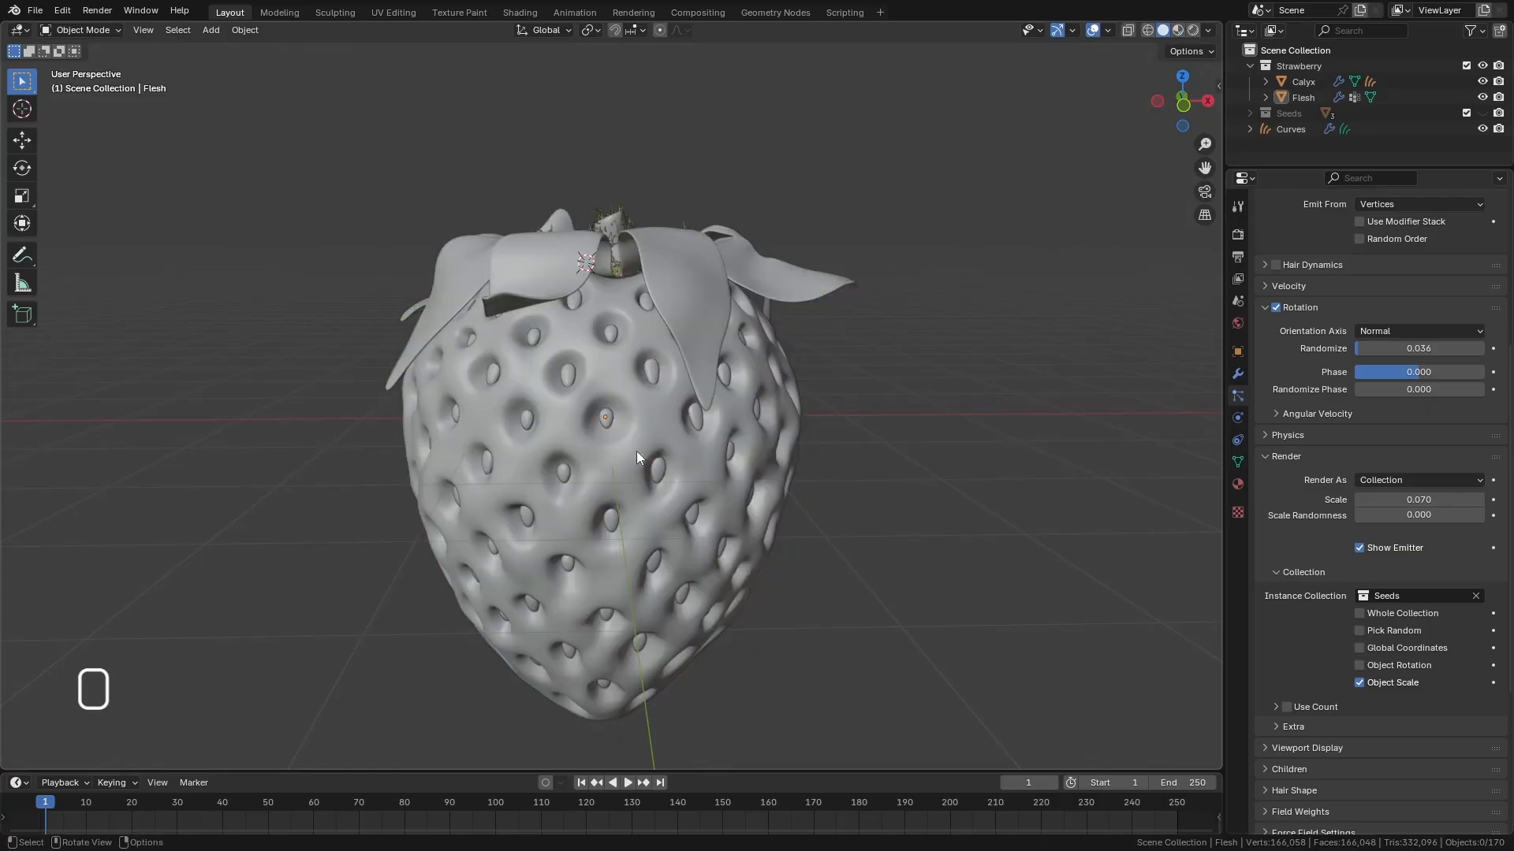
pyautogui.moveTo(1365, 349); pyautogui.dragTo(1373, 349)
# Set the seed particles' render Scale to 0.080 and Scale Randomness to 0.096.
pyautogui.scroll(-6, 1300, 597)
pyautogui.scroll(1, 1304, 565)
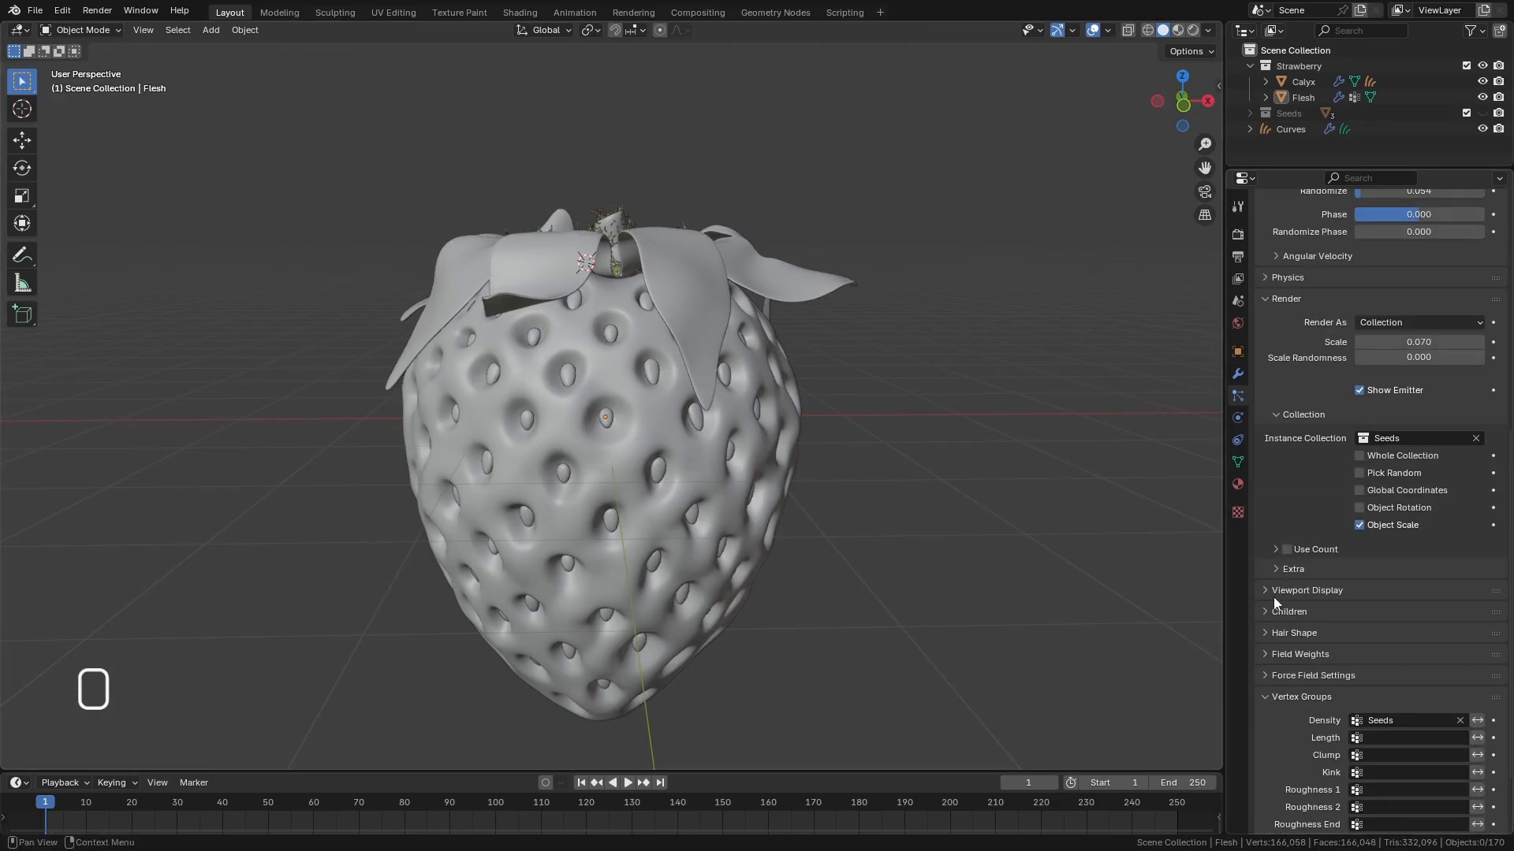
pyautogui.click(1479, 342)
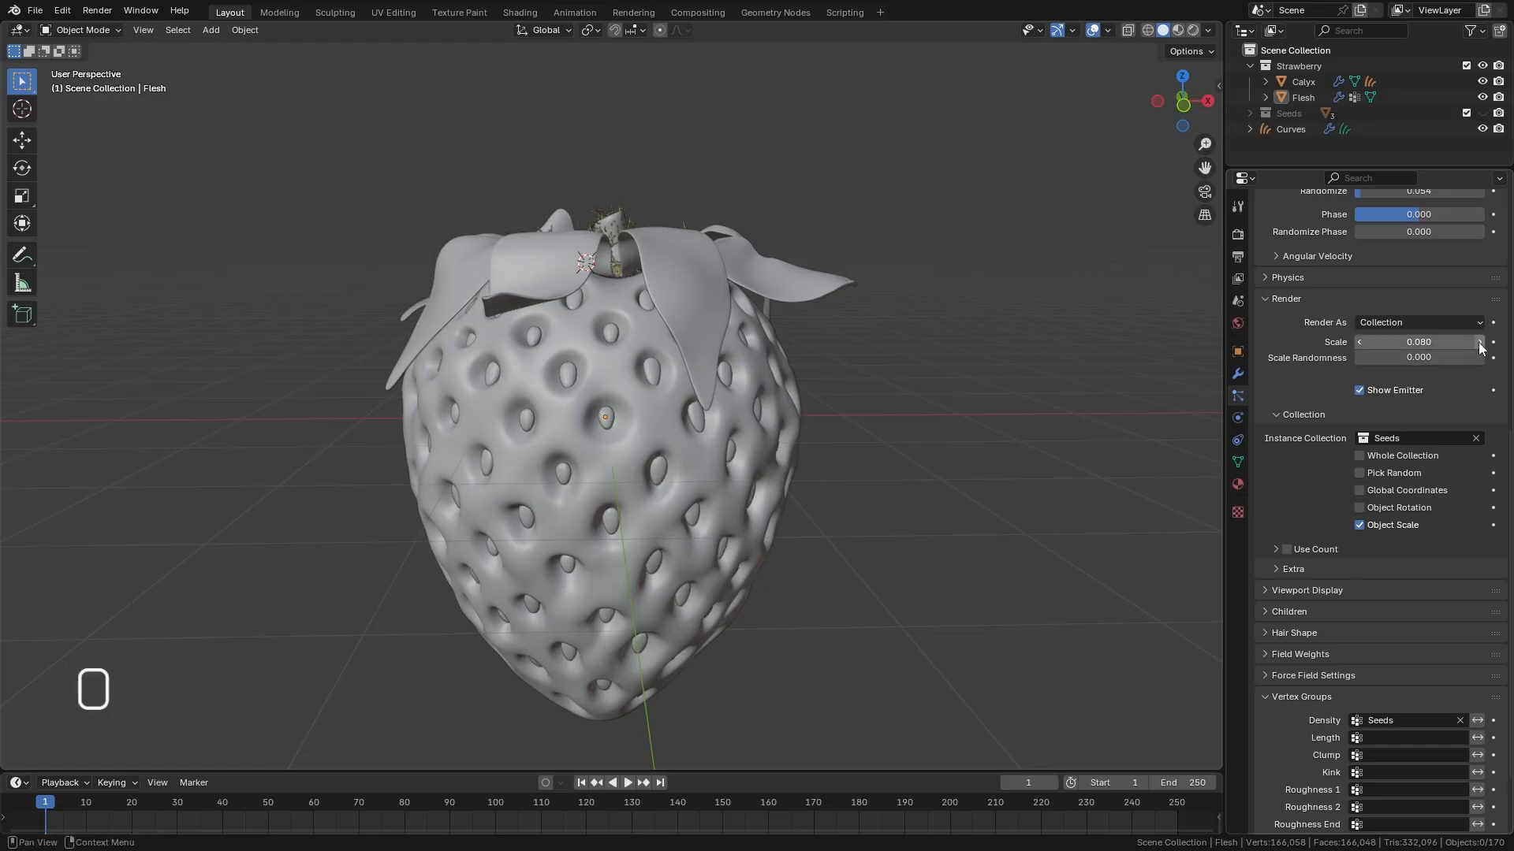
pyautogui.moveTo(709, 442); pyautogui.dragTo(788, 449, button='middle')
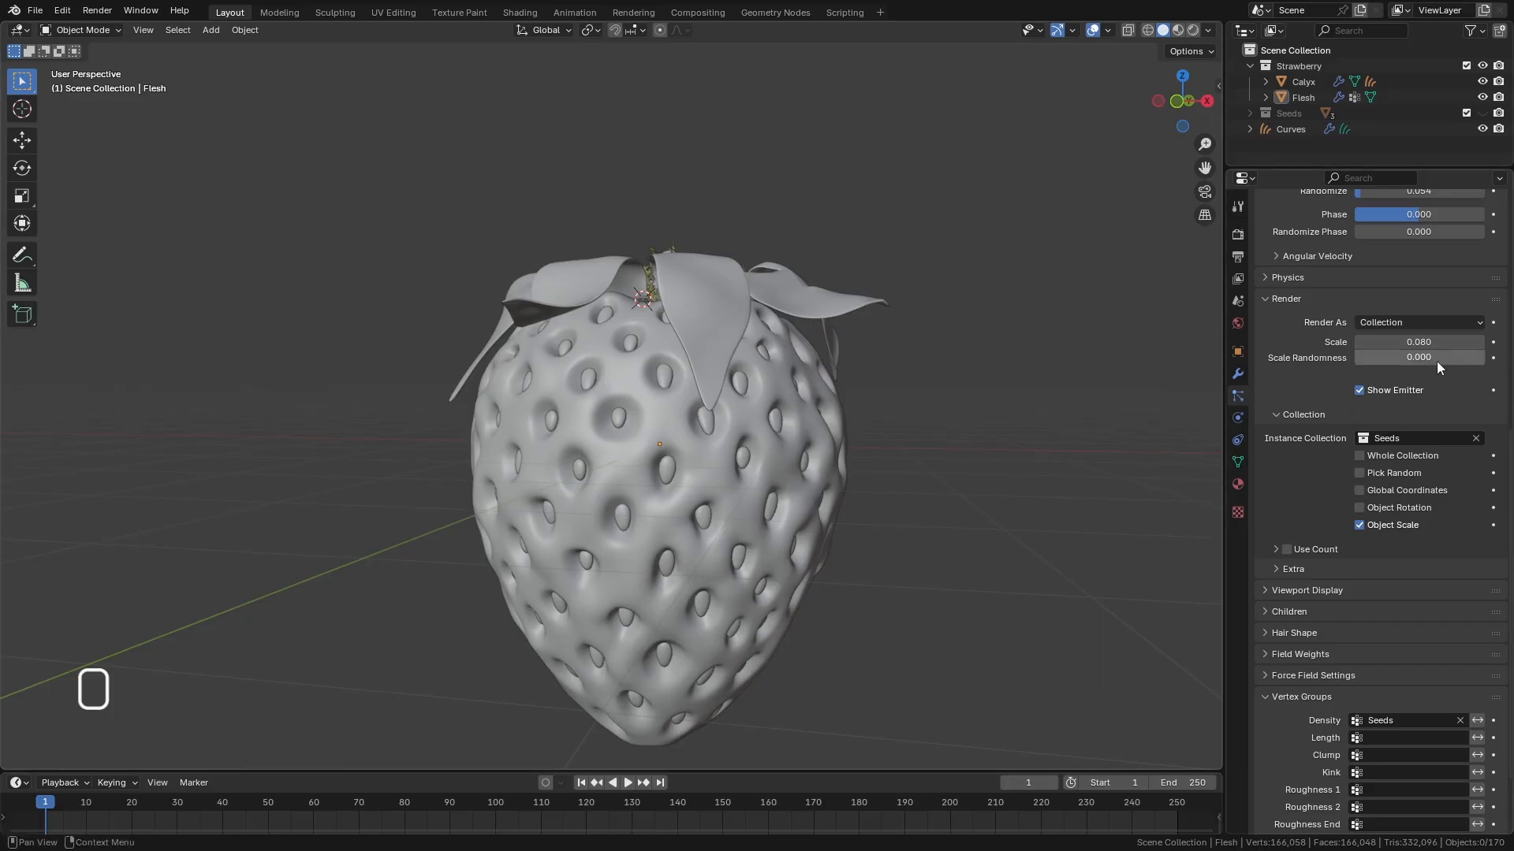
pyautogui.moveTo(1439, 367); pyautogui.dragTo(1451, 366)
pyautogui.moveTo(863, 440); pyautogui.dragTo(702, 465, button='middle')
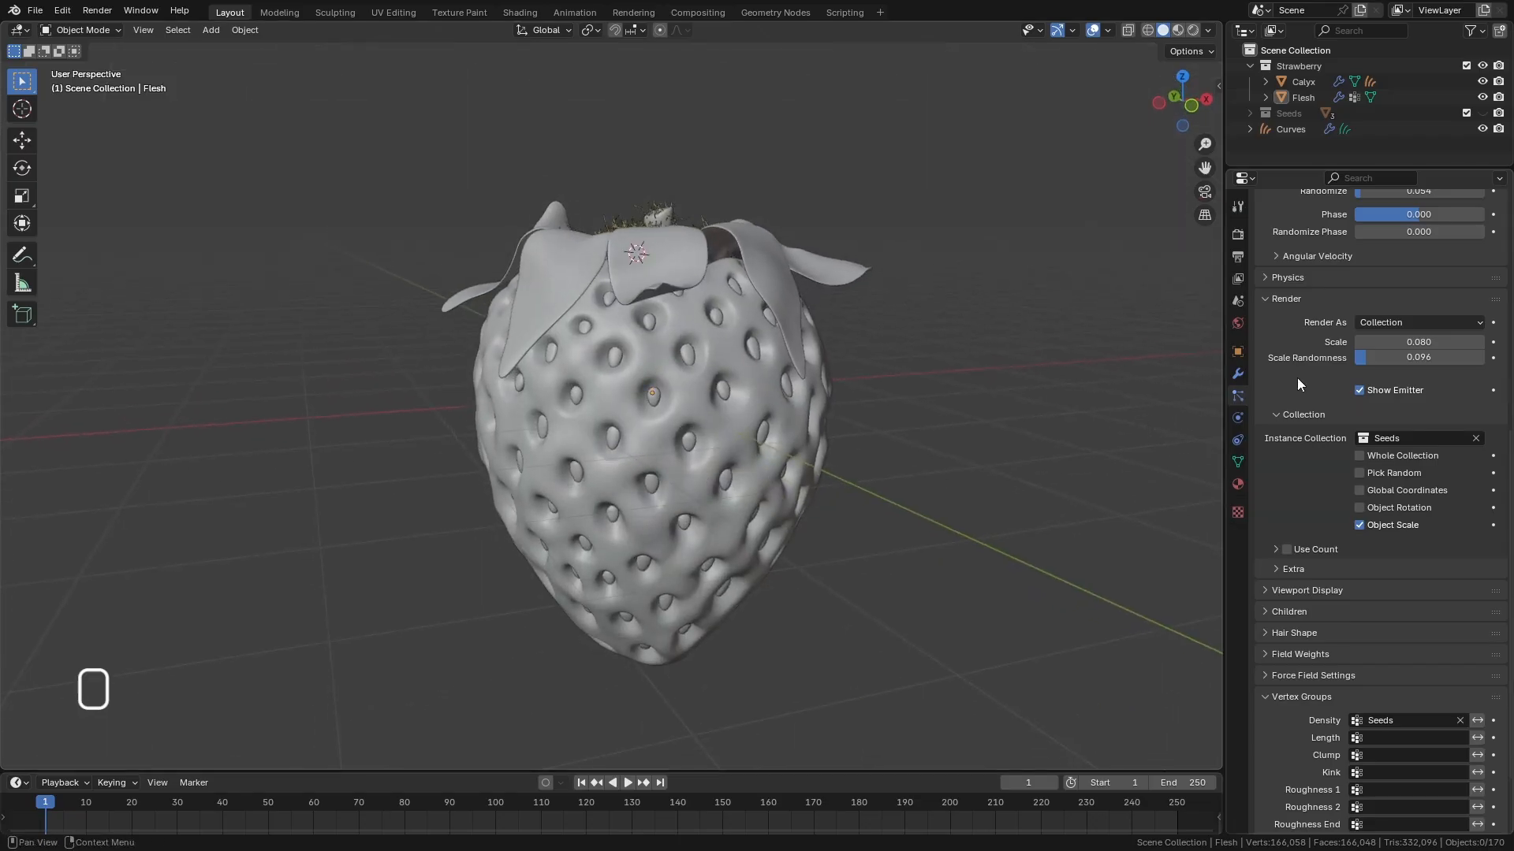
# Raise the emission Seed of the Flesh particle system to 4 and check the seed distribution.
pyautogui.scroll(10, 1299, 385)
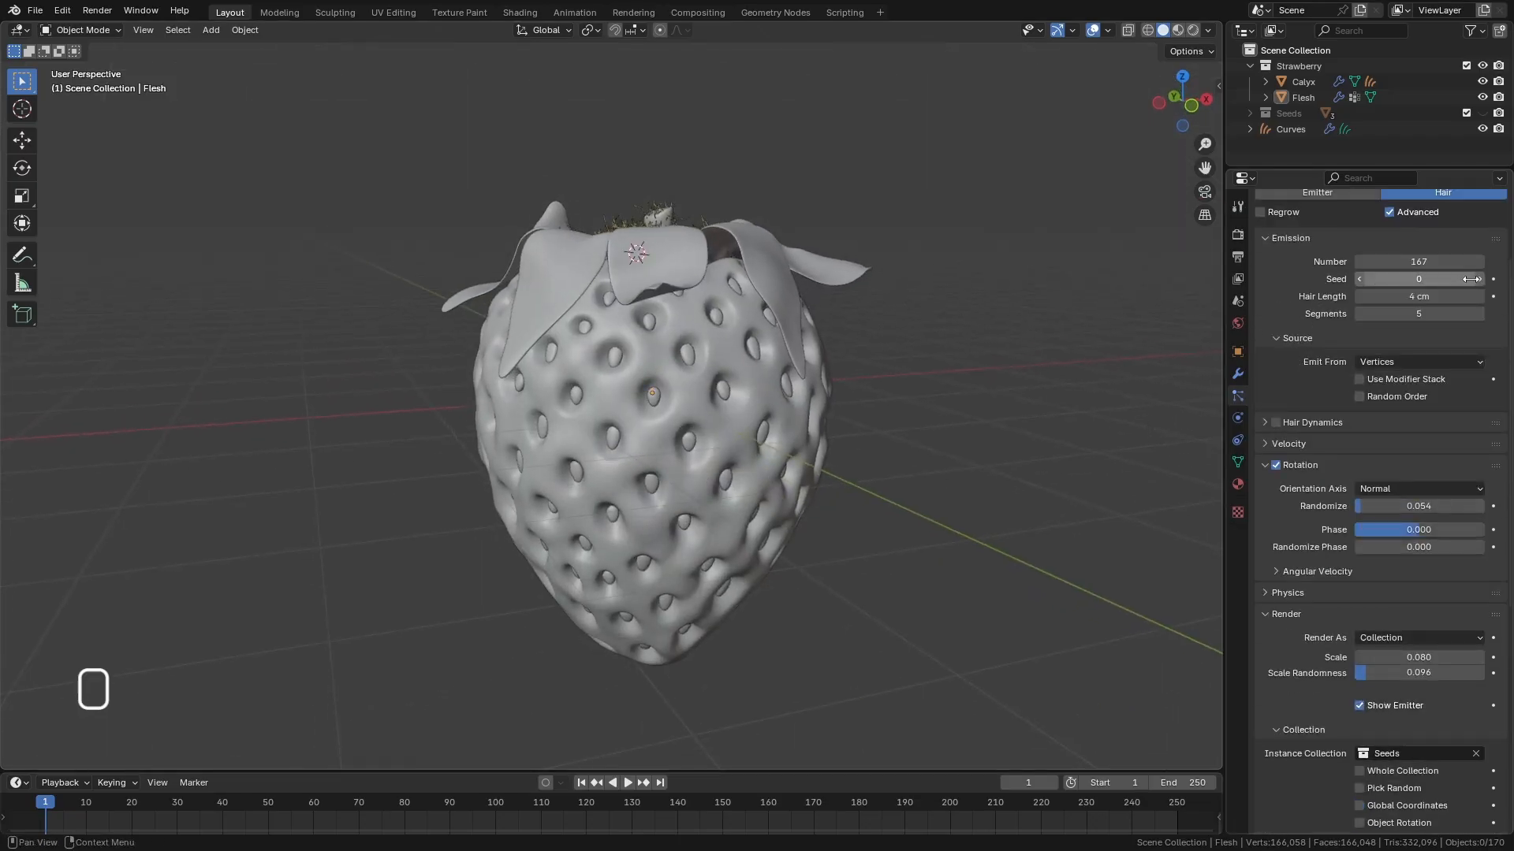
pyautogui.click(1481, 280)
pyautogui.click(1481, 281)
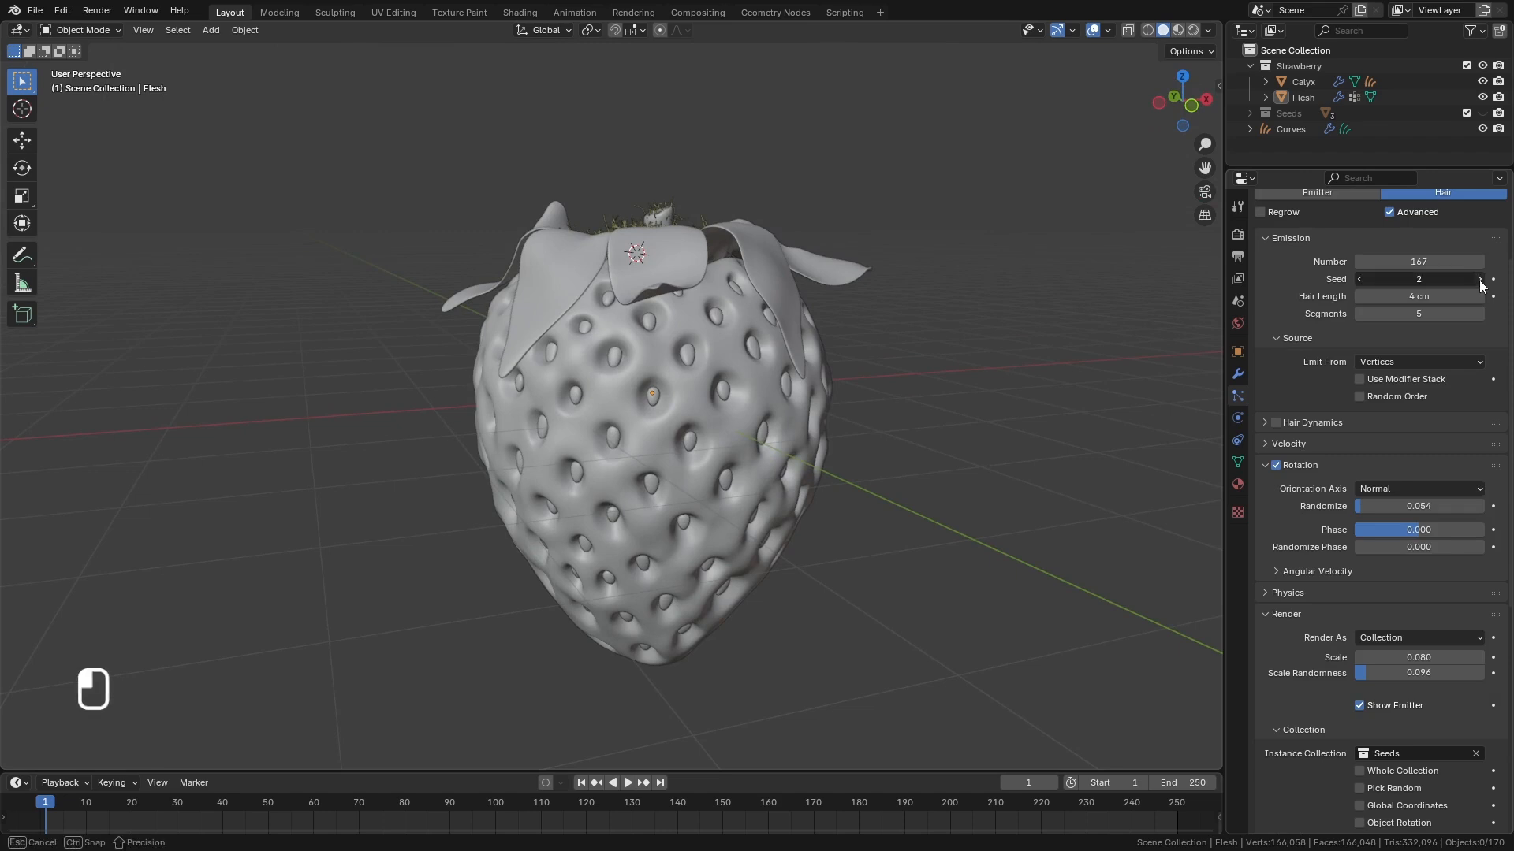
pyautogui.click(1480, 280)
pyautogui.click(1481, 280)
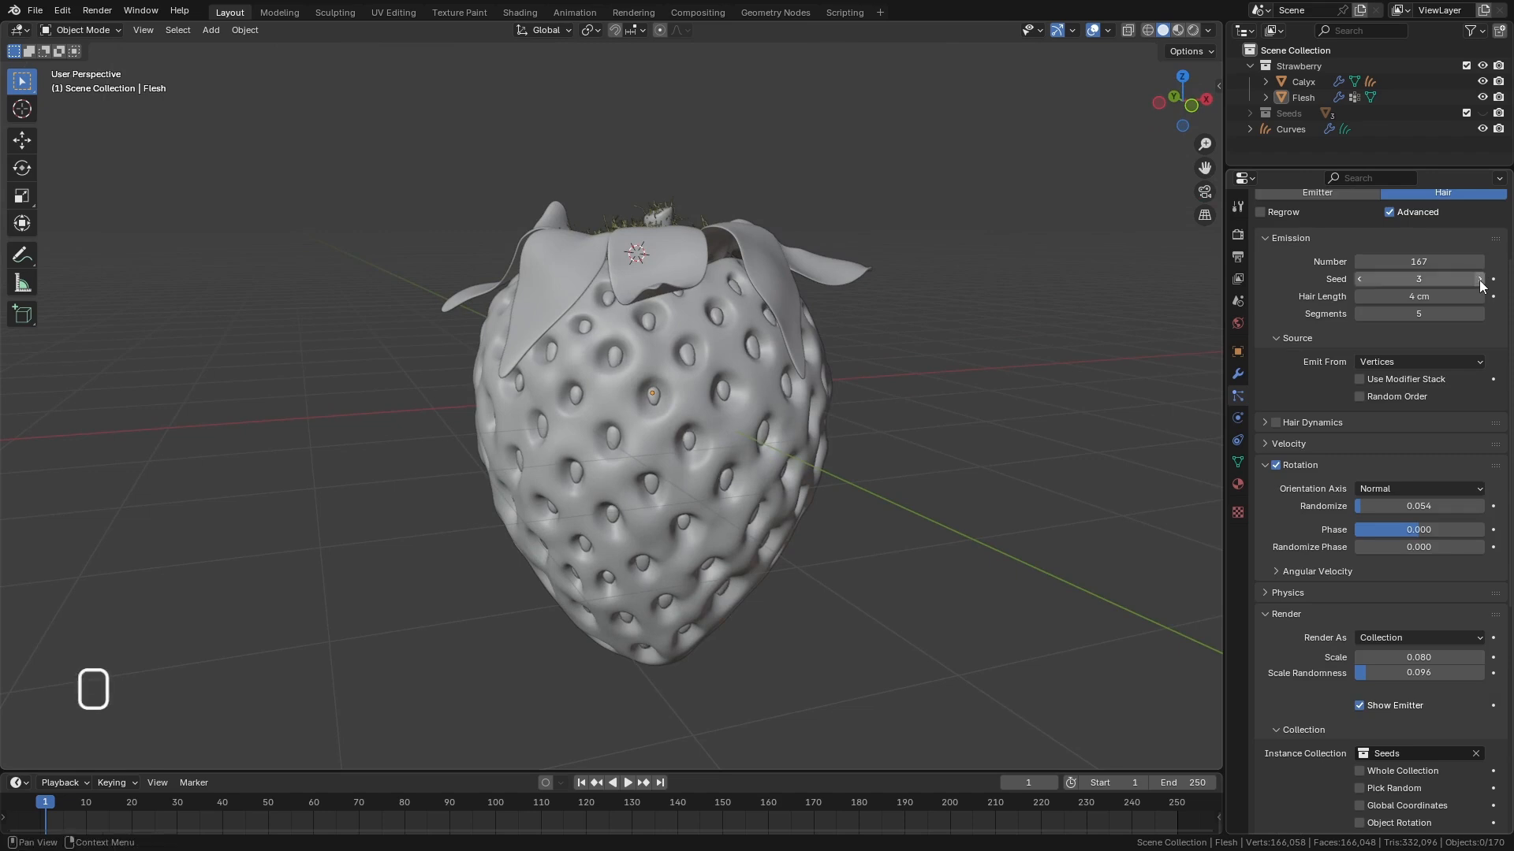
pyautogui.click(1480, 281)
pyautogui.moveTo(796, 484); pyautogui.dragTo(760, 485, button='middle')
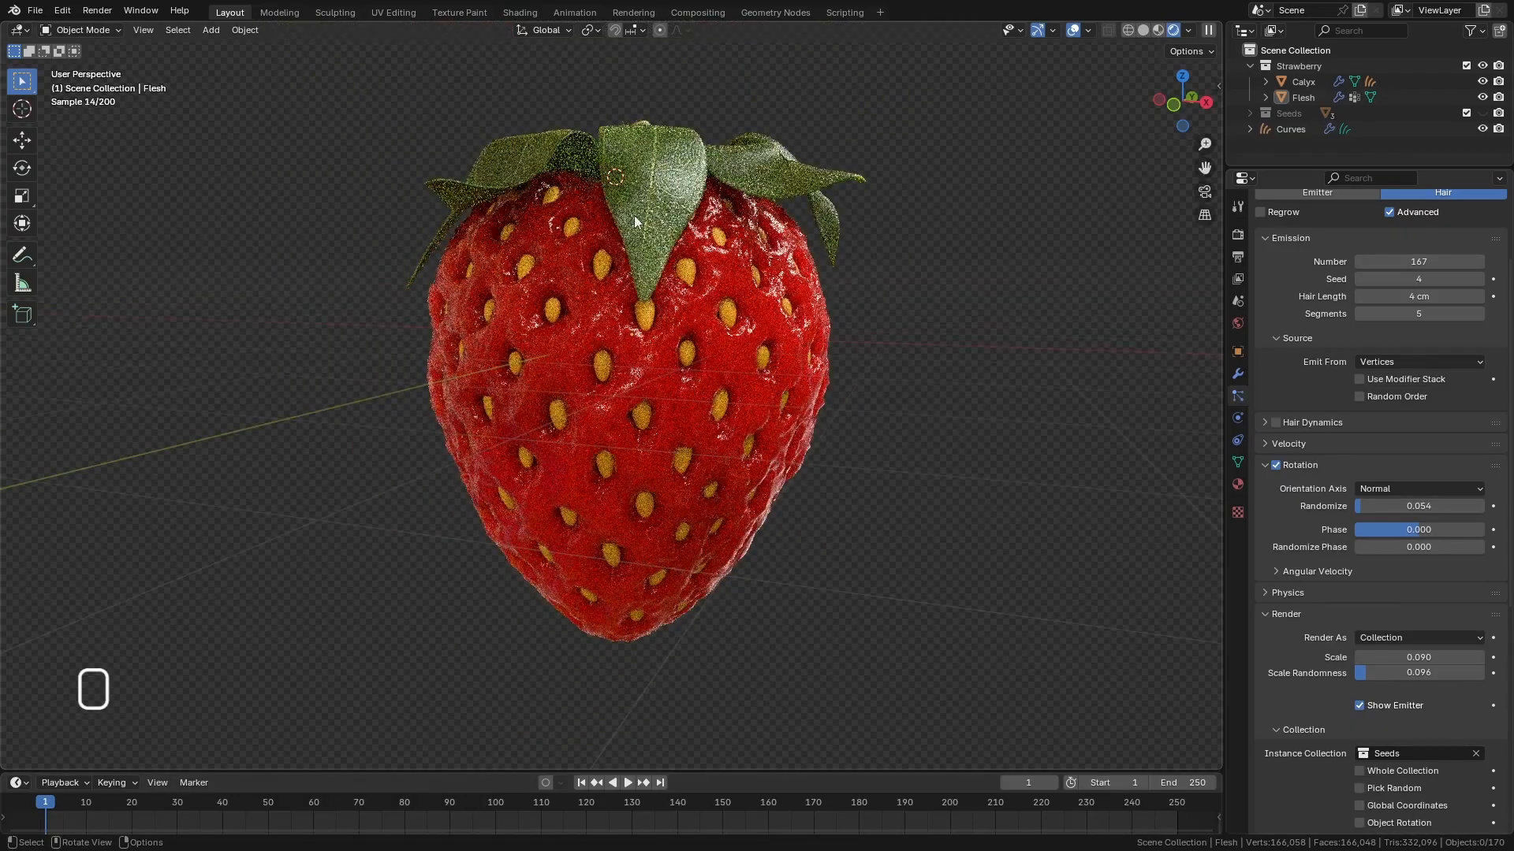
# Examine the rendered seeds, try a particle Scale of 0.070 and settle on 0.080.
pyautogui.moveTo(604, 249); pyautogui.dragTo(641, 379, button='middle')
pyautogui.scroll(2, 642, 372)
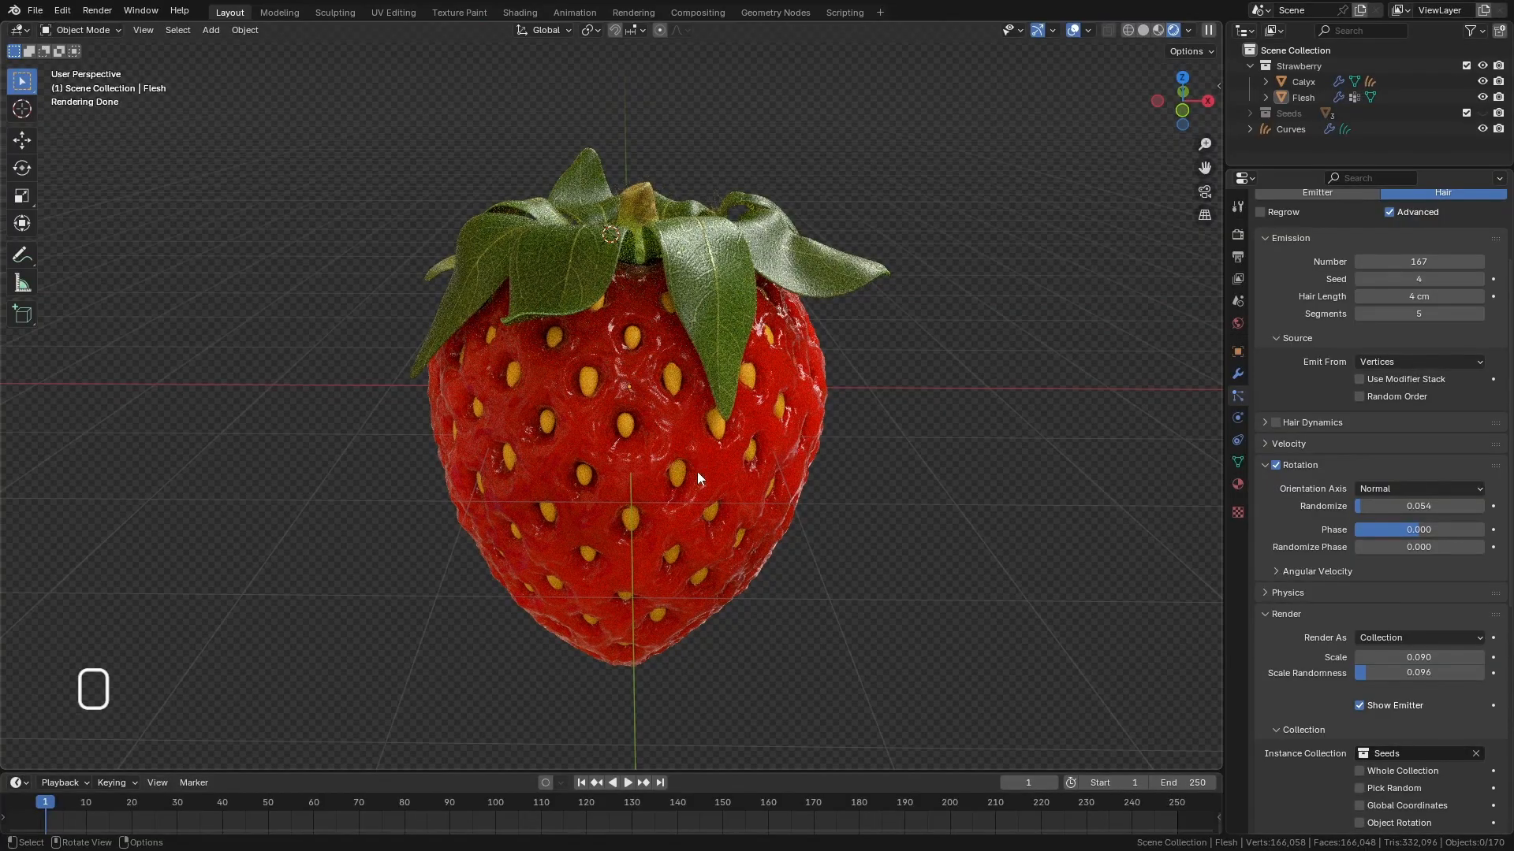
pyautogui.moveTo(697, 472); pyautogui.dragTo(721, 504, button='middle')
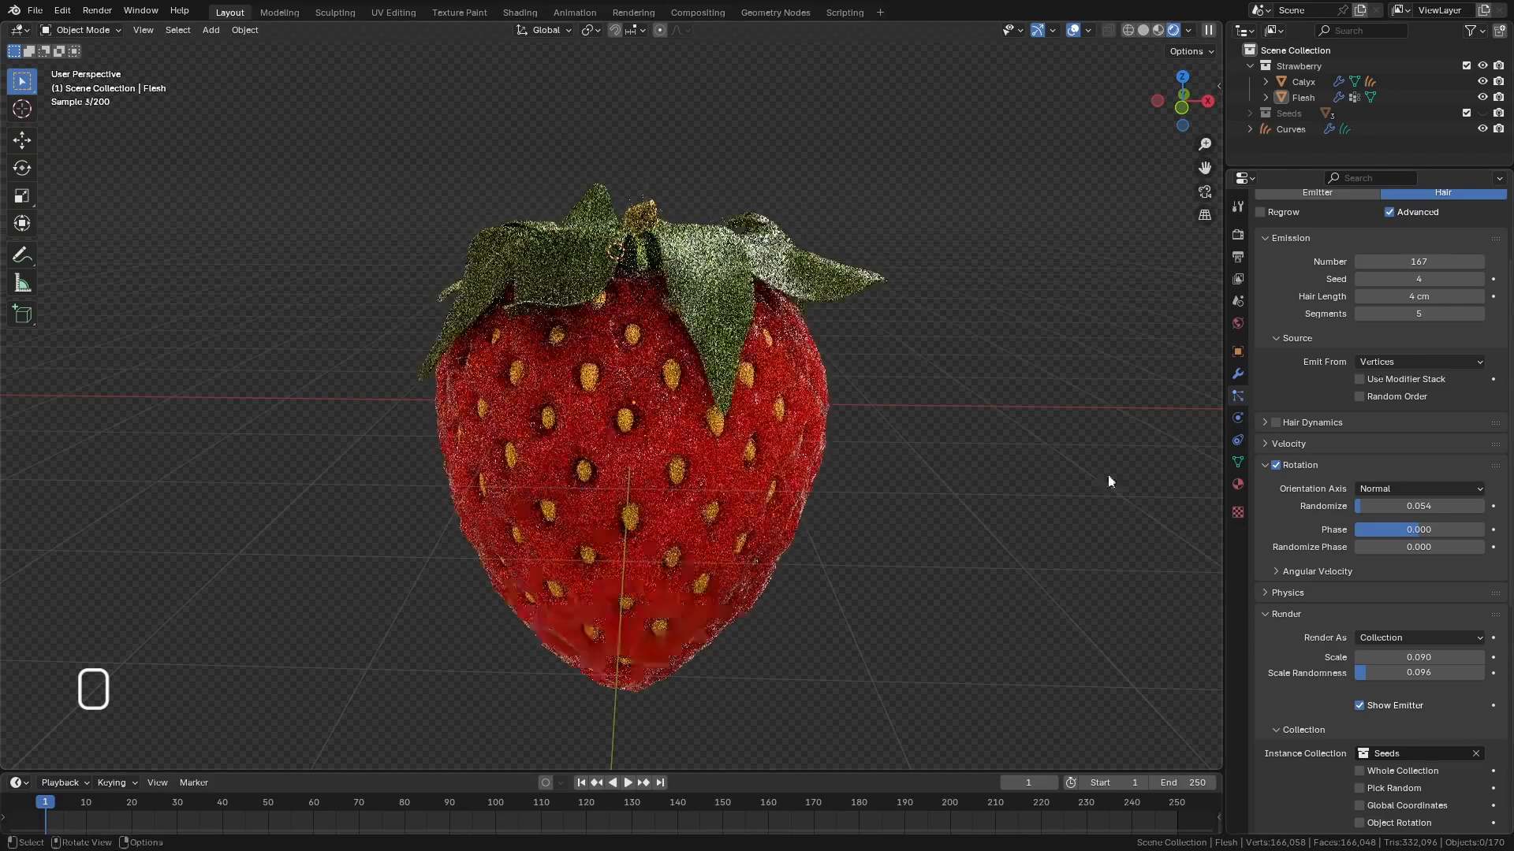
pyautogui.click(1361, 657)
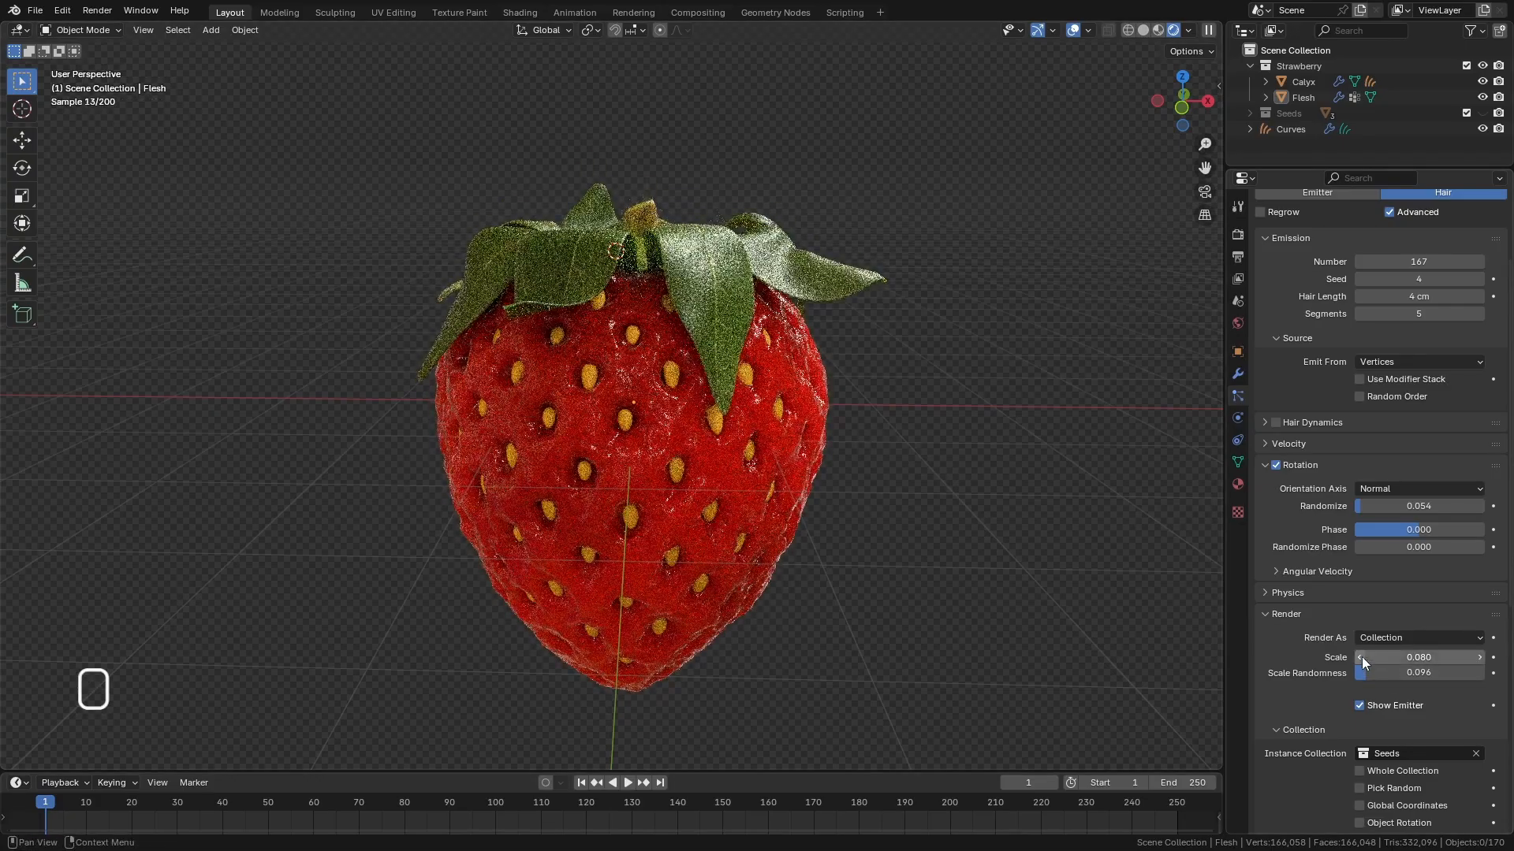
pyautogui.click(1361, 657)
pyautogui.moveTo(945, 552); pyautogui.dragTo(962, 554, button='middle')
pyautogui.moveTo(1464, 649); pyautogui.dragTo(1482, 651)
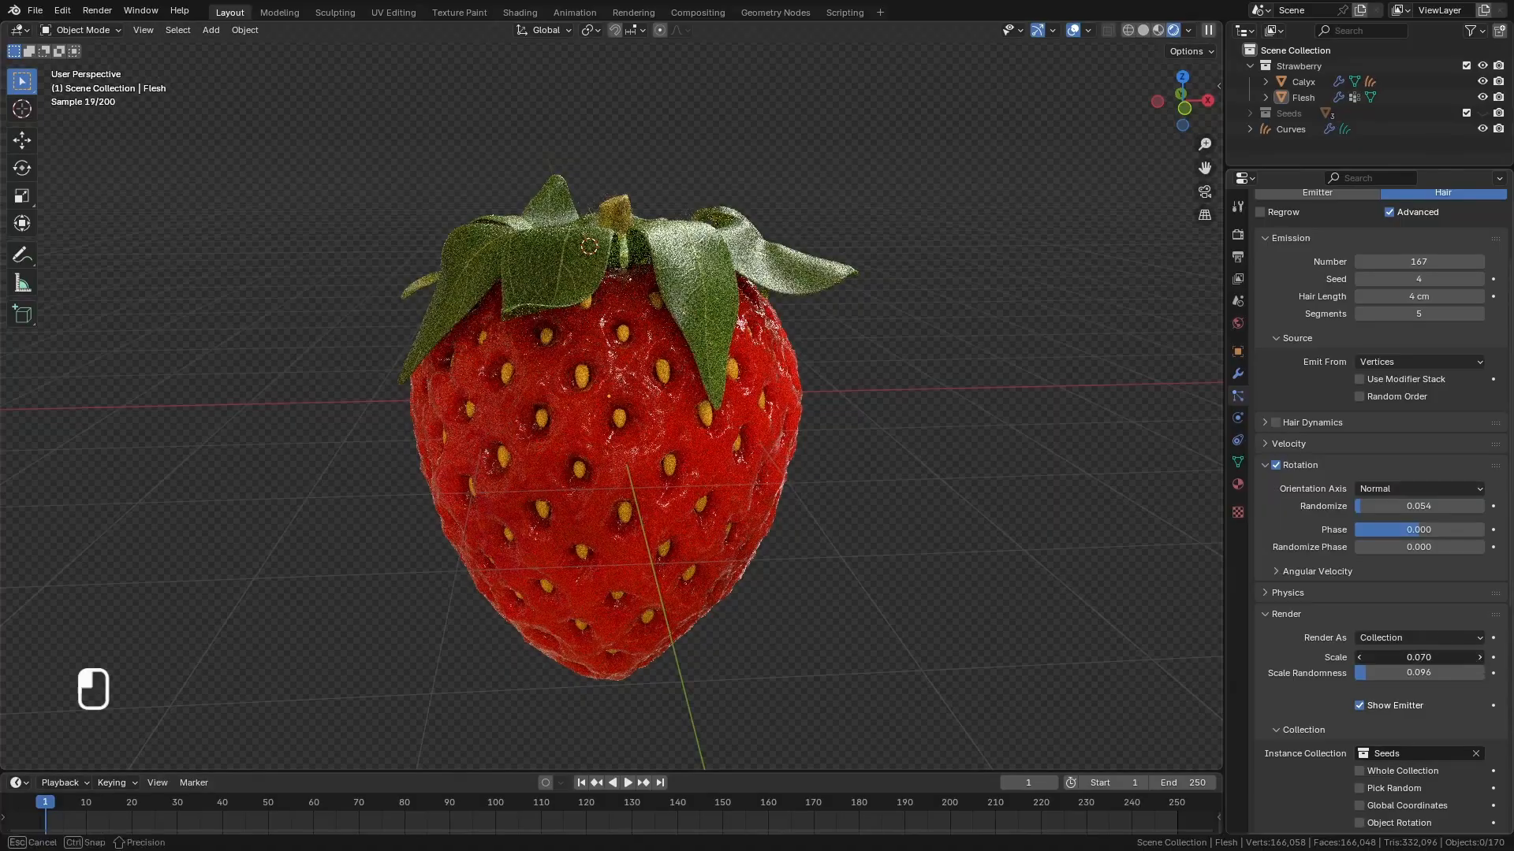
pyautogui.moveTo(612, 493); pyautogui.dragTo(711, 390, button='middle')
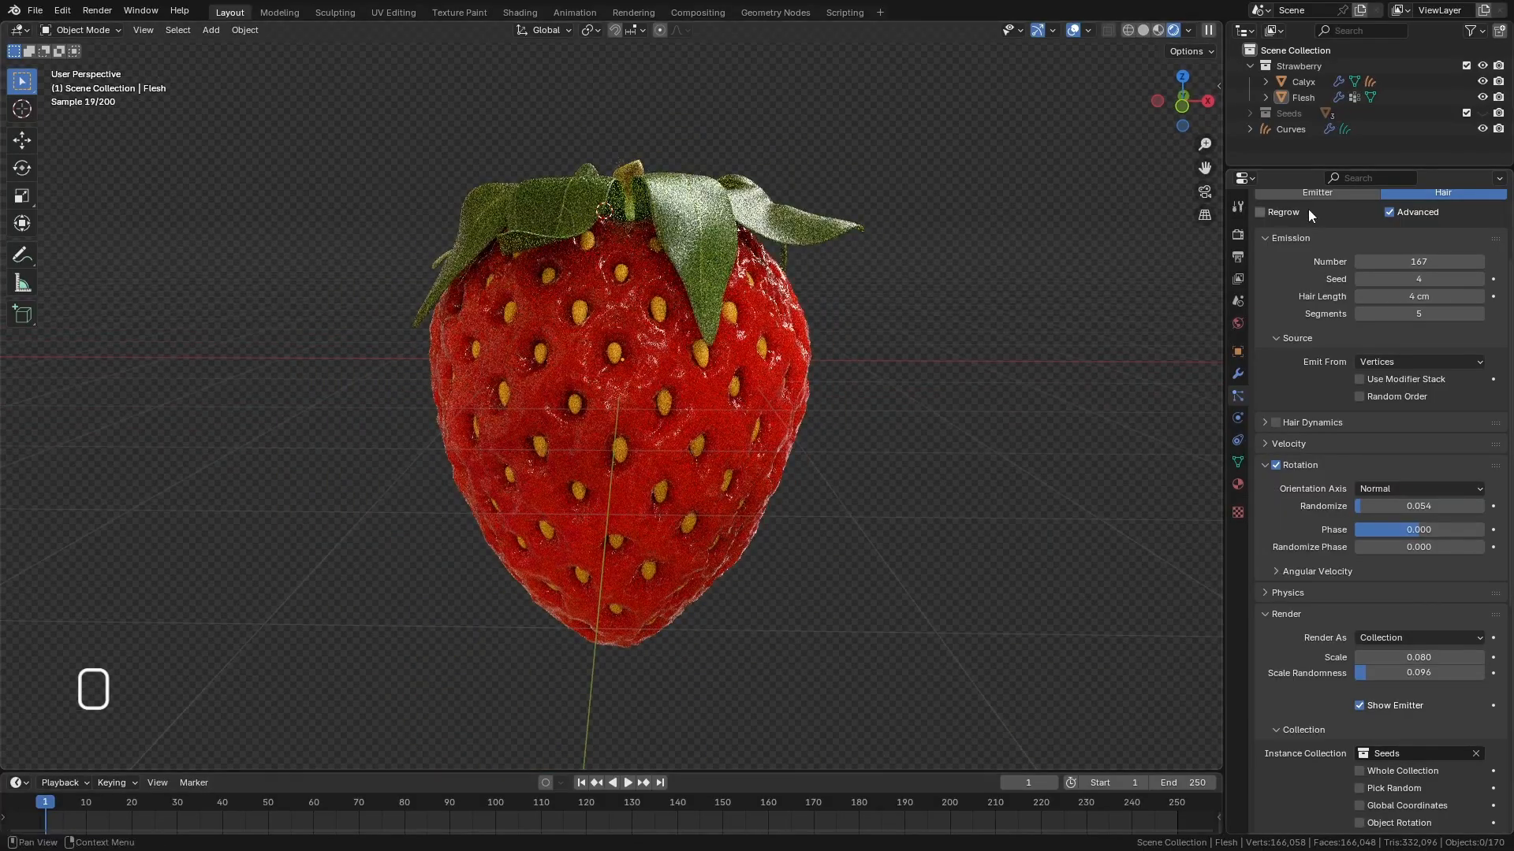
# Switch the viewport to Solid shading and save the Strawberry.blend file.
pyautogui.click(1143, 30)
pyautogui.moveTo(722, 413); pyautogui.dragTo(689, 351, button='middle')
pyautogui.hotkey('ctrl', 's')
pyautogui.scroll(-3, 689, 351)
pyautogui.scroll(2, 686, 352)
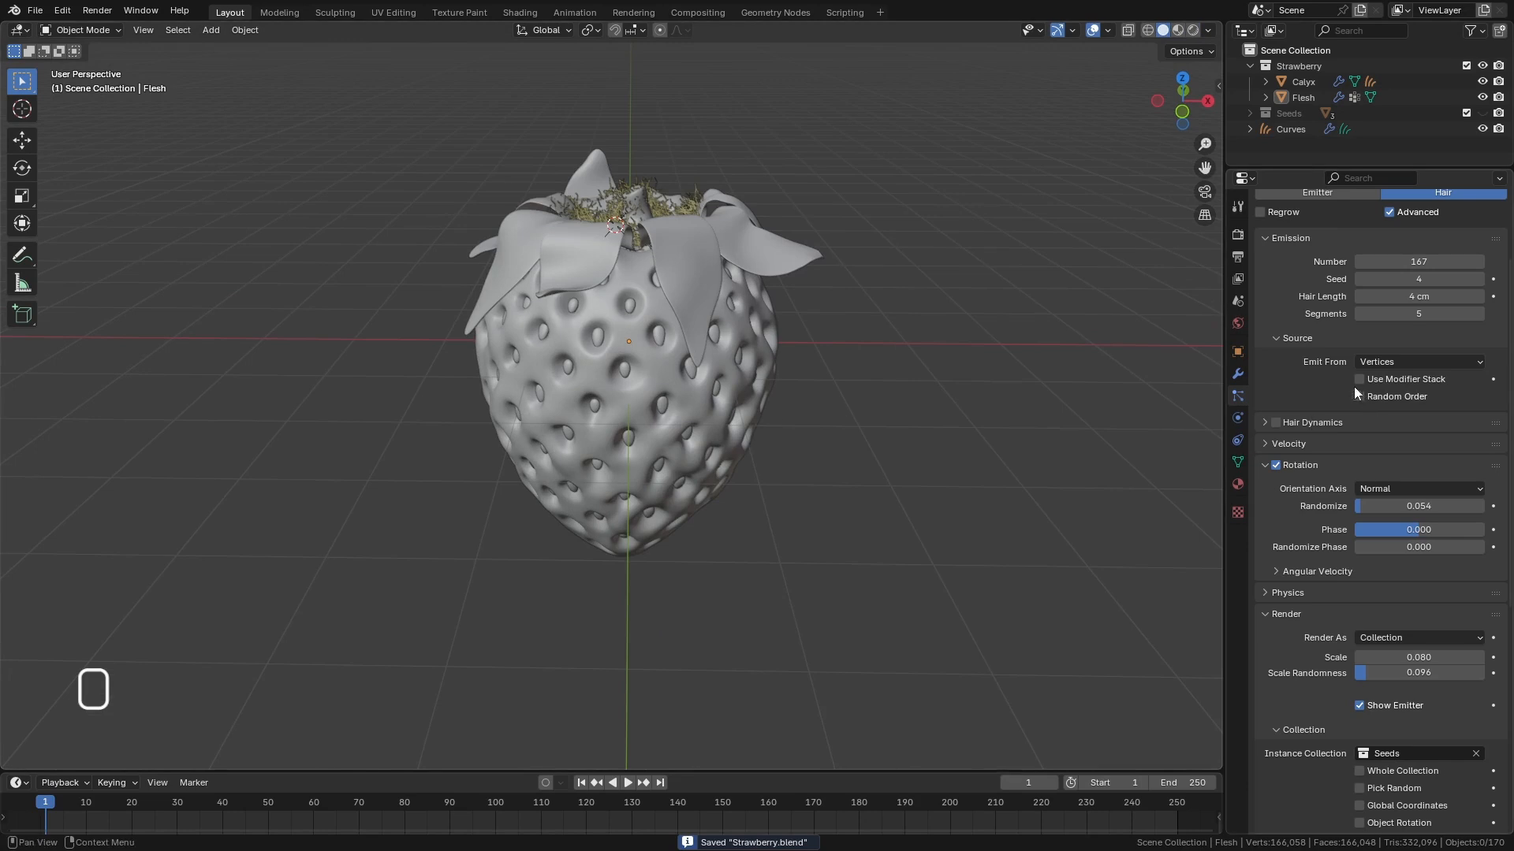
# Set the Flesh Multires modifier's Levels Viewport to 1 and check the surface in Rendered shading.
pyautogui.click(1237, 374)
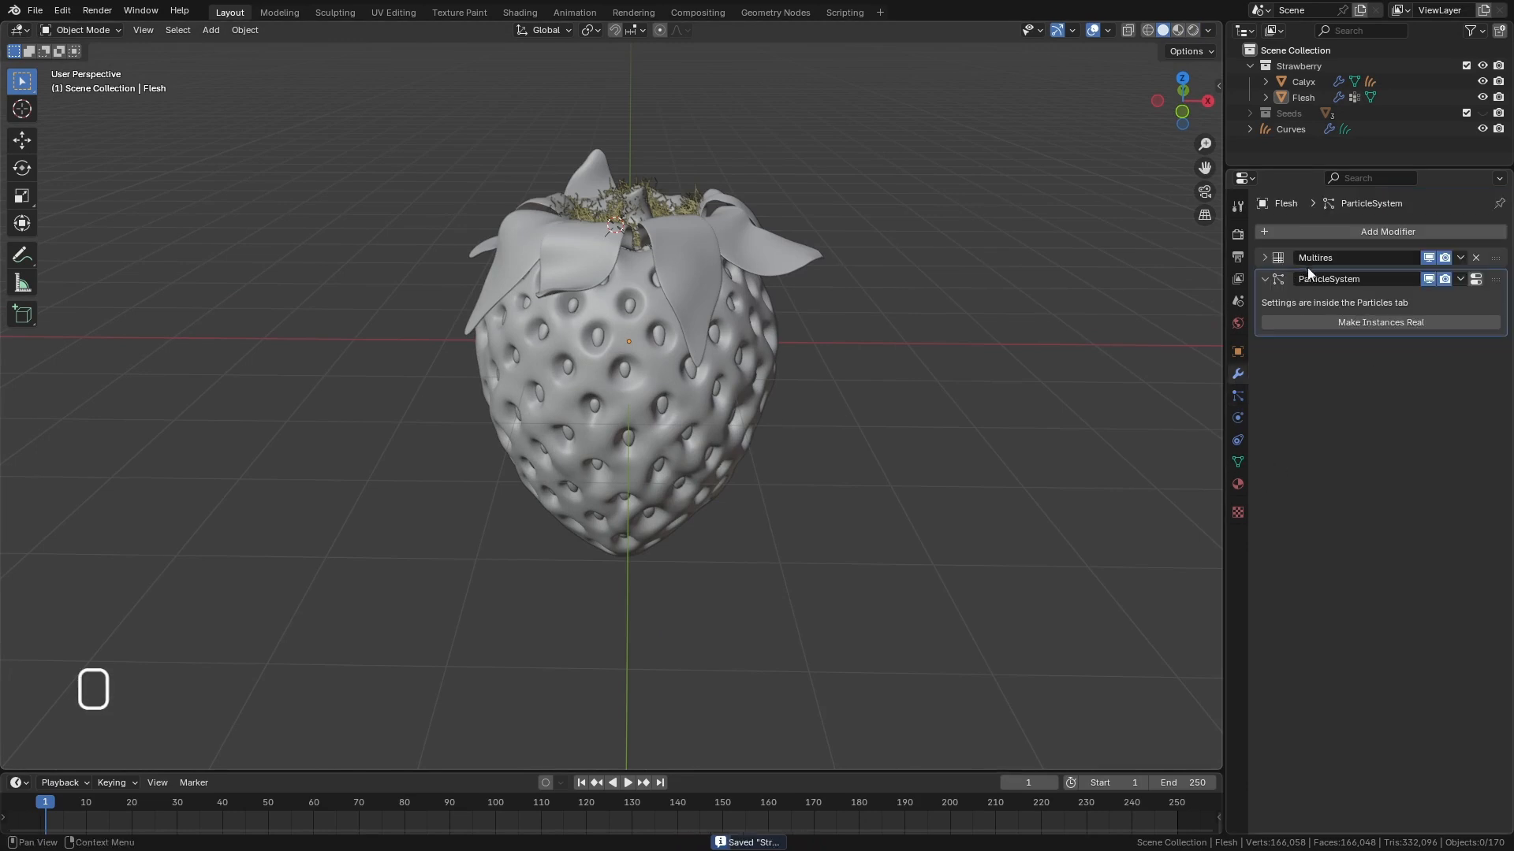
pyautogui.click(1265, 258)
pyautogui.click(1358, 282)
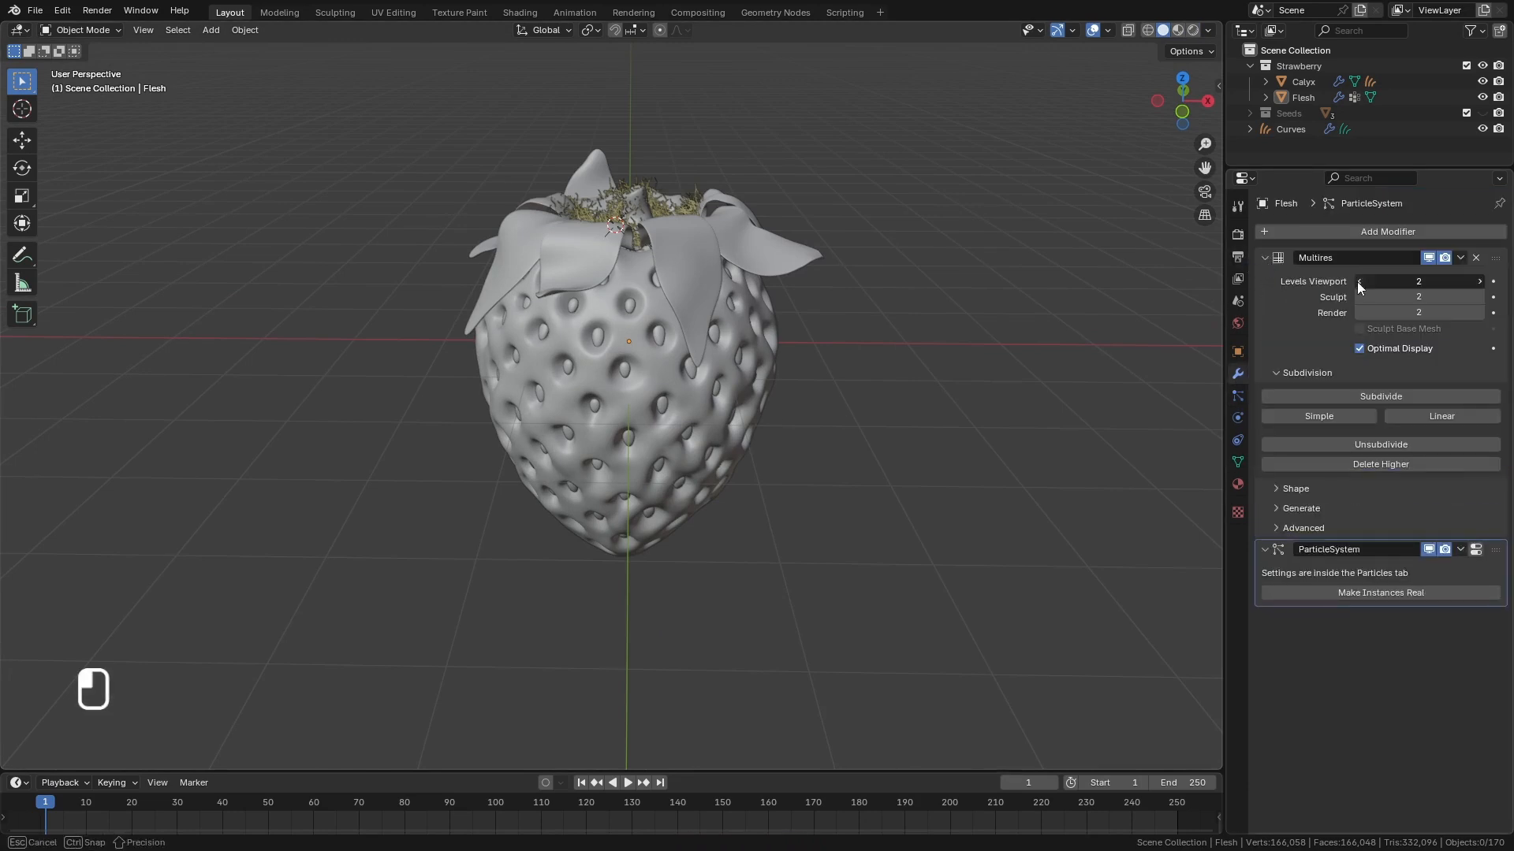
pyautogui.scroll(3, 668, 407)
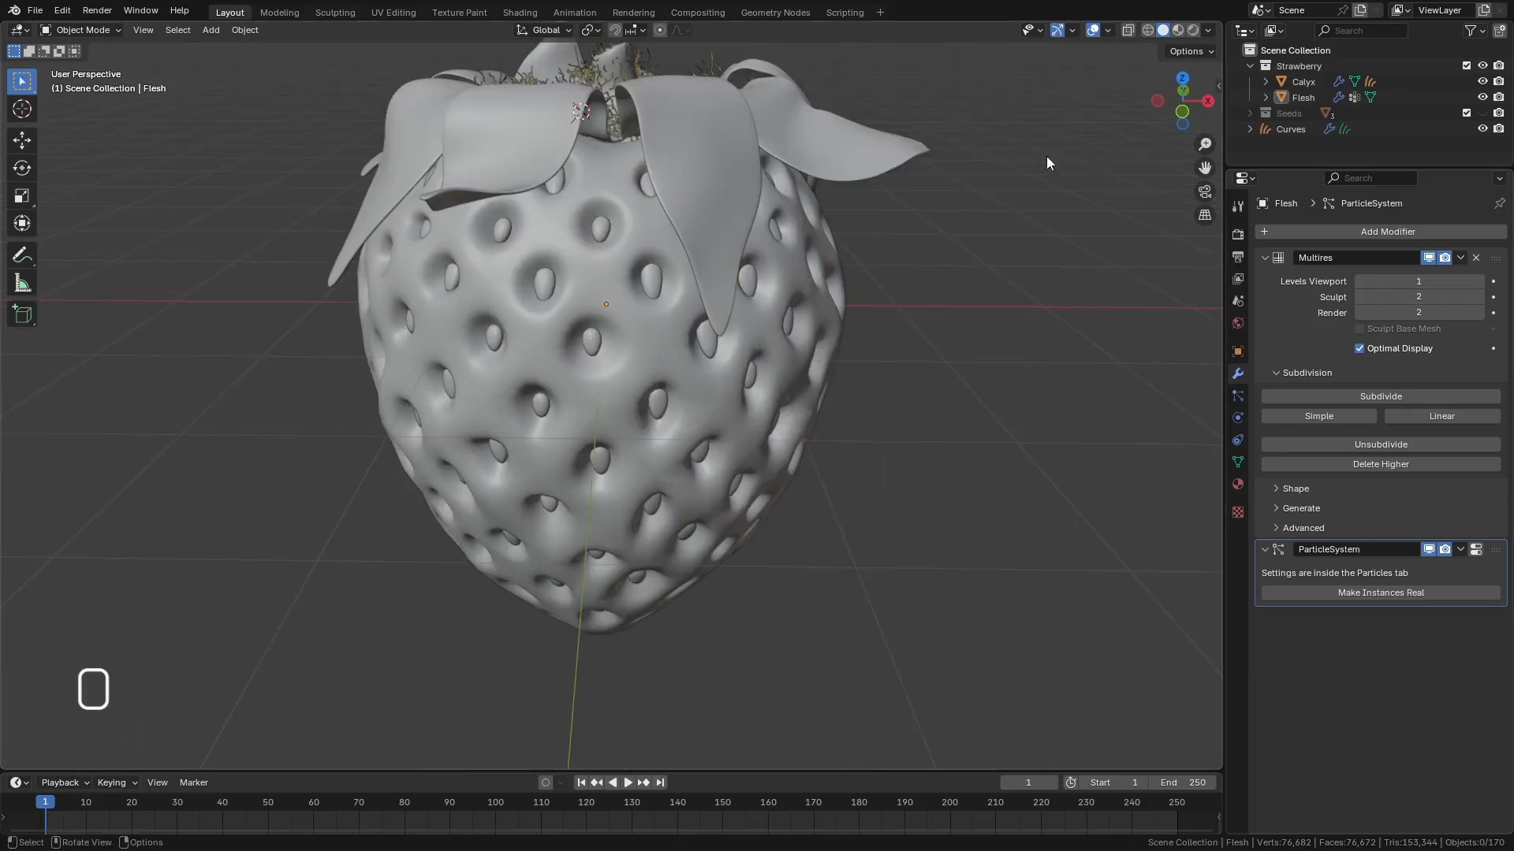
pyautogui.click(1192, 30)
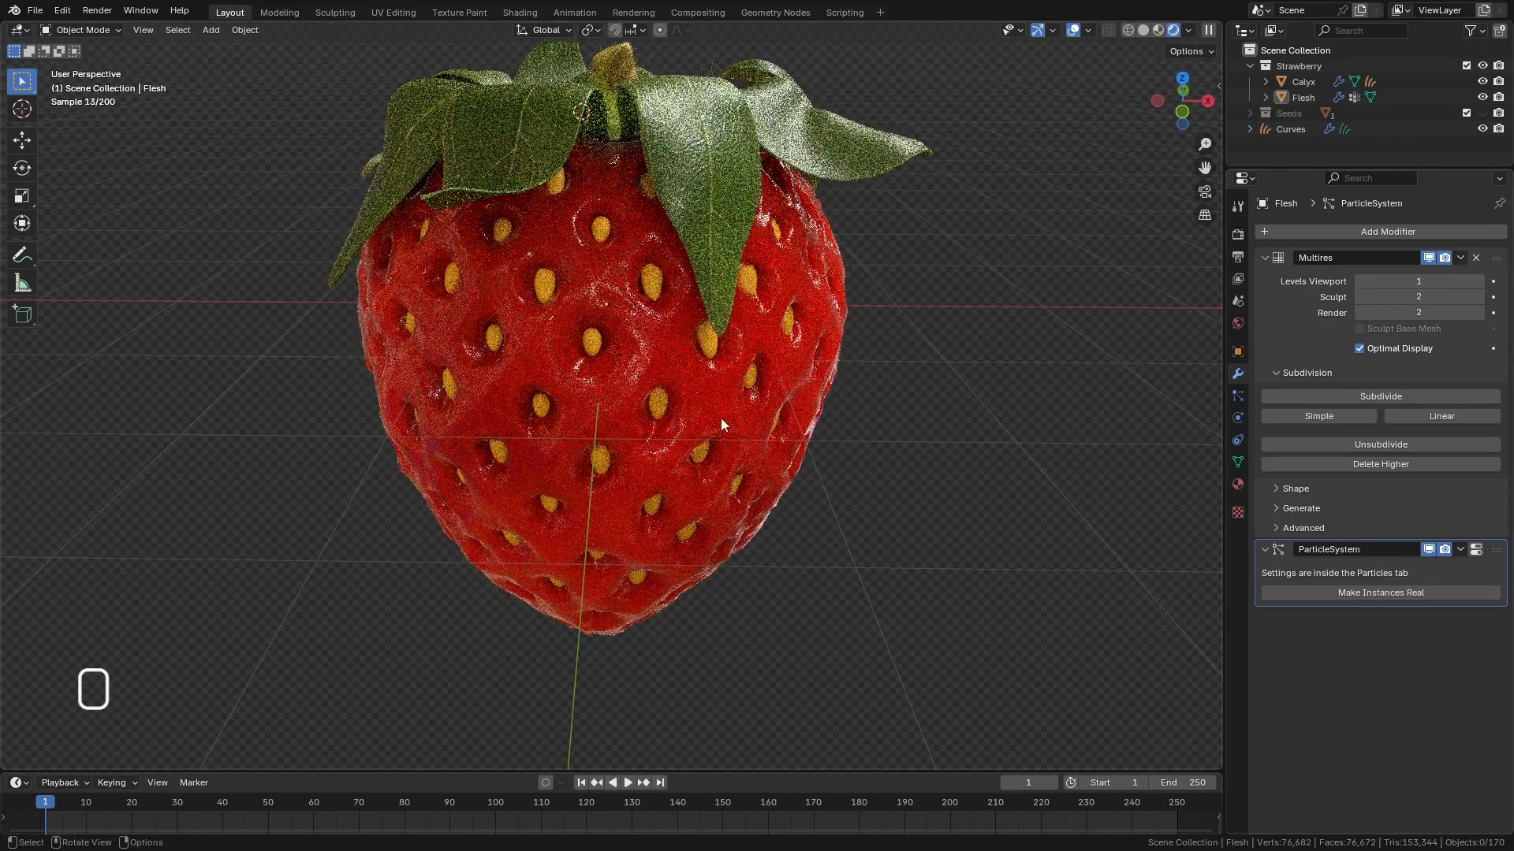
pyautogui.moveTo(720, 418); pyautogui.dragTo(723, 391, button='middle')
# Turn off Optimal Display for the Multires modifier, try viewport level 2 in Solid shading and settle on 1.
pyautogui.click(1478, 281)
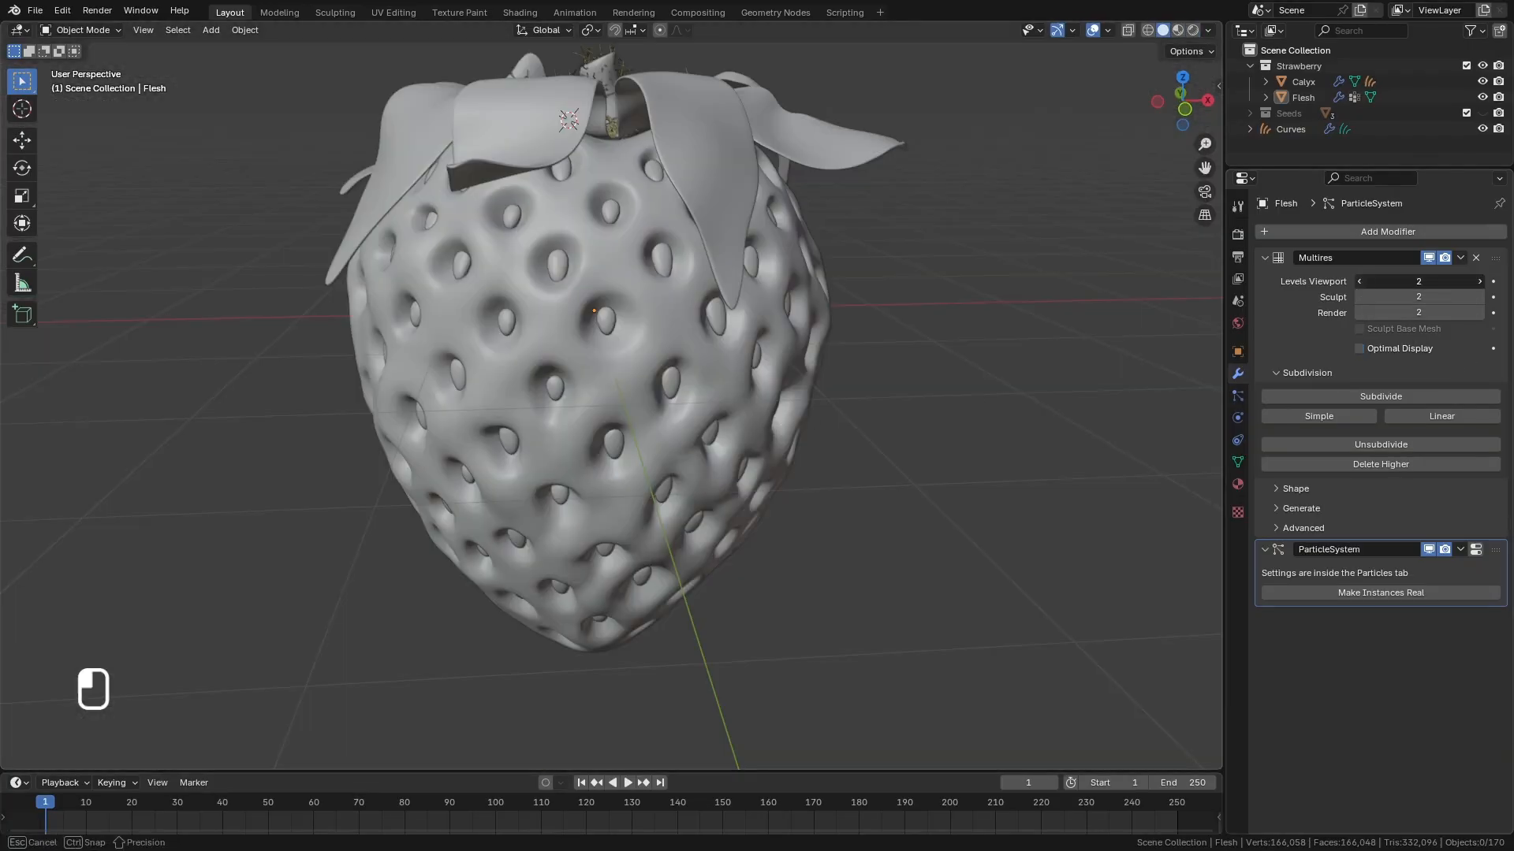
pyautogui.click(1358, 281)
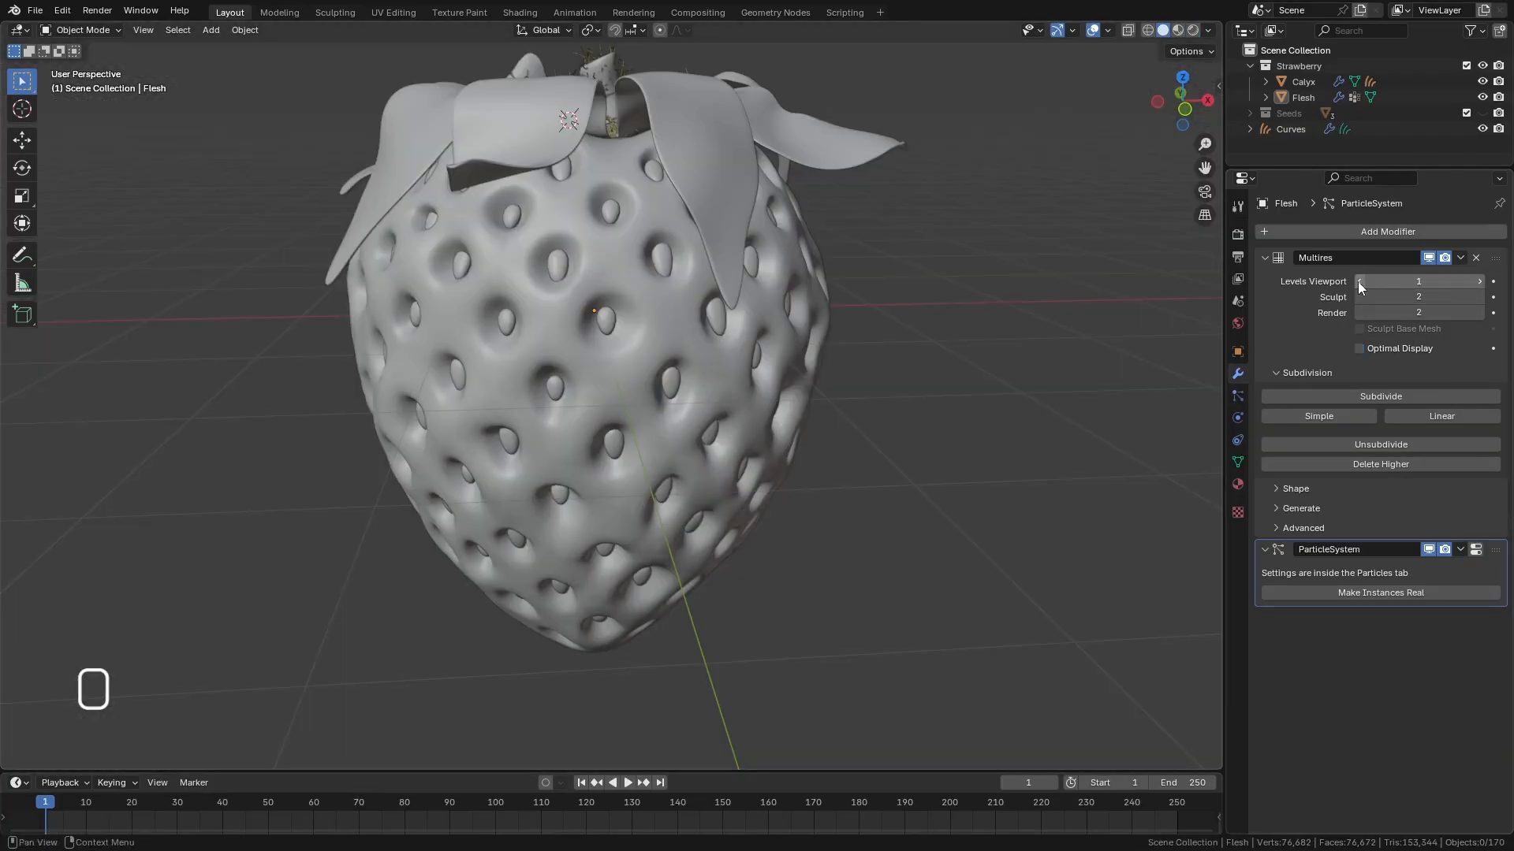
pyautogui.click(1262, 258)
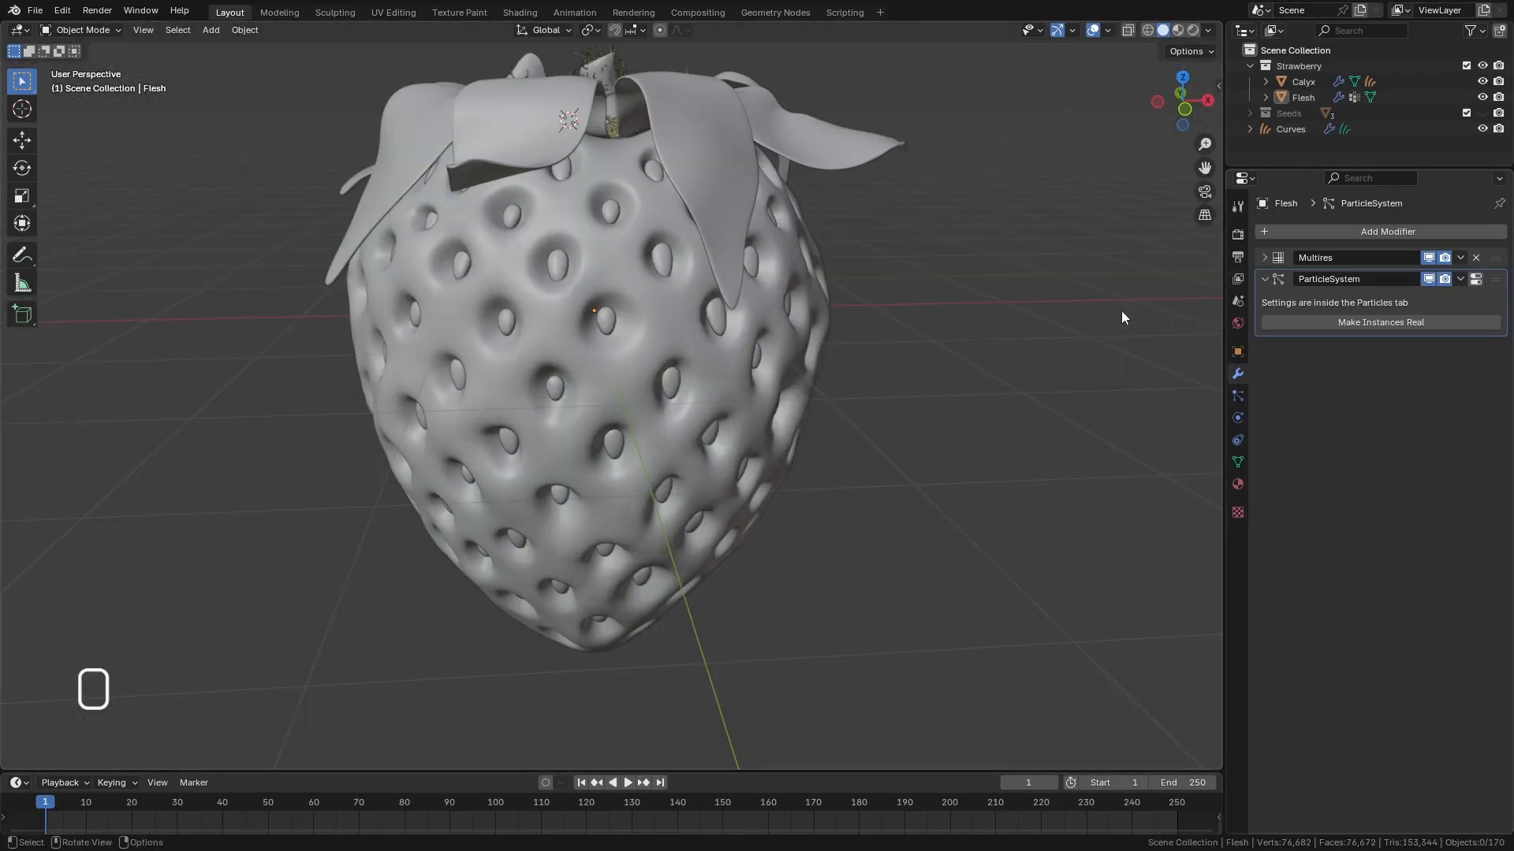
# Make the Flesh particle system's seed instances real and enlarge the Outliner to inspect the new objects.
pyautogui.moveTo(1121, 310); pyautogui.dragTo(879, 389, button='middle')
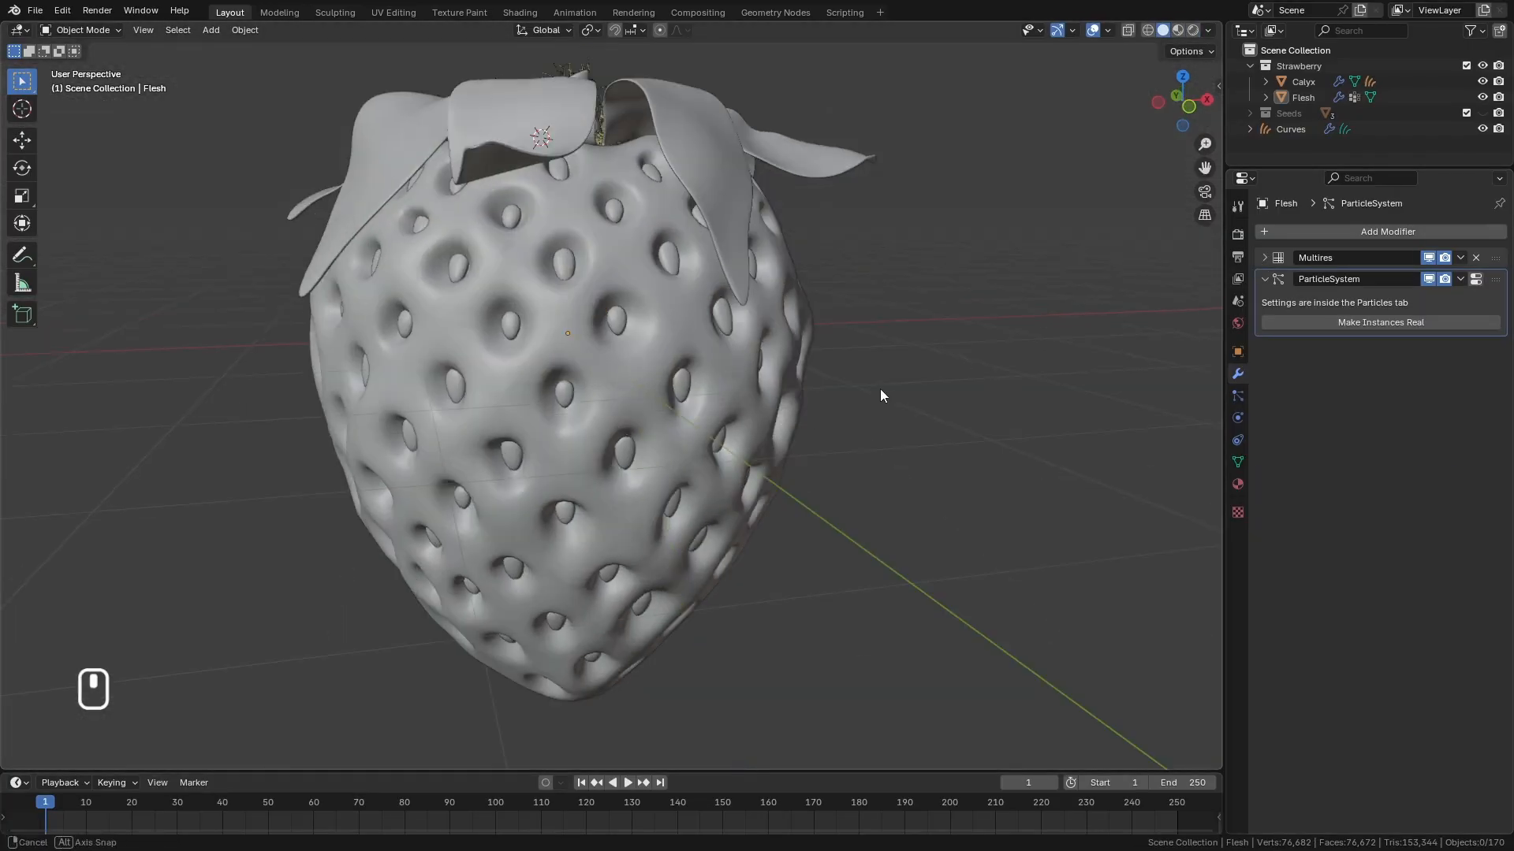
pyautogui.click(1375, 323)
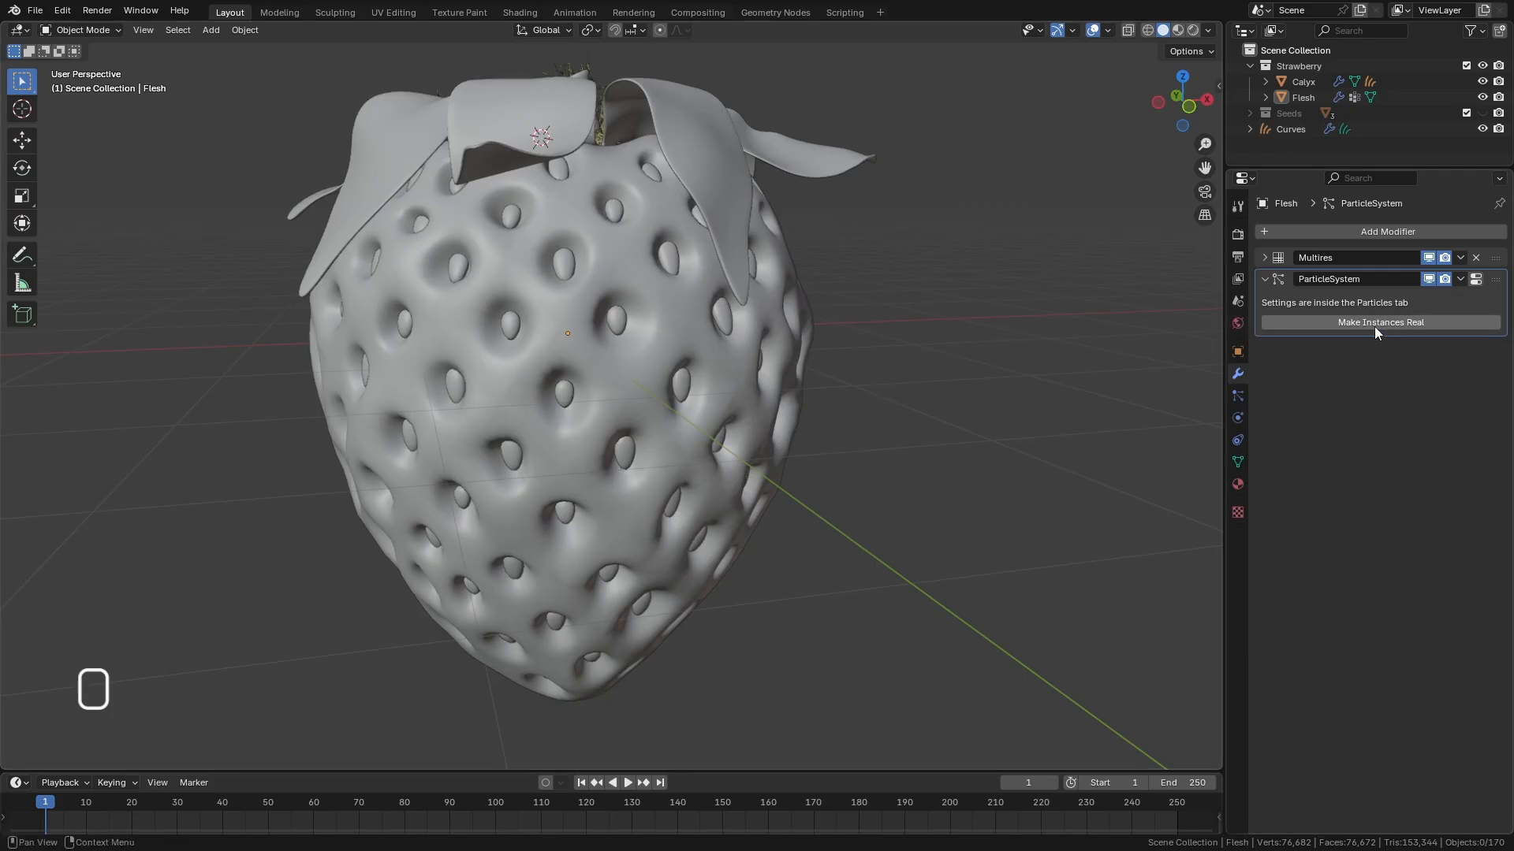
pyautogui.click(1360, 324)
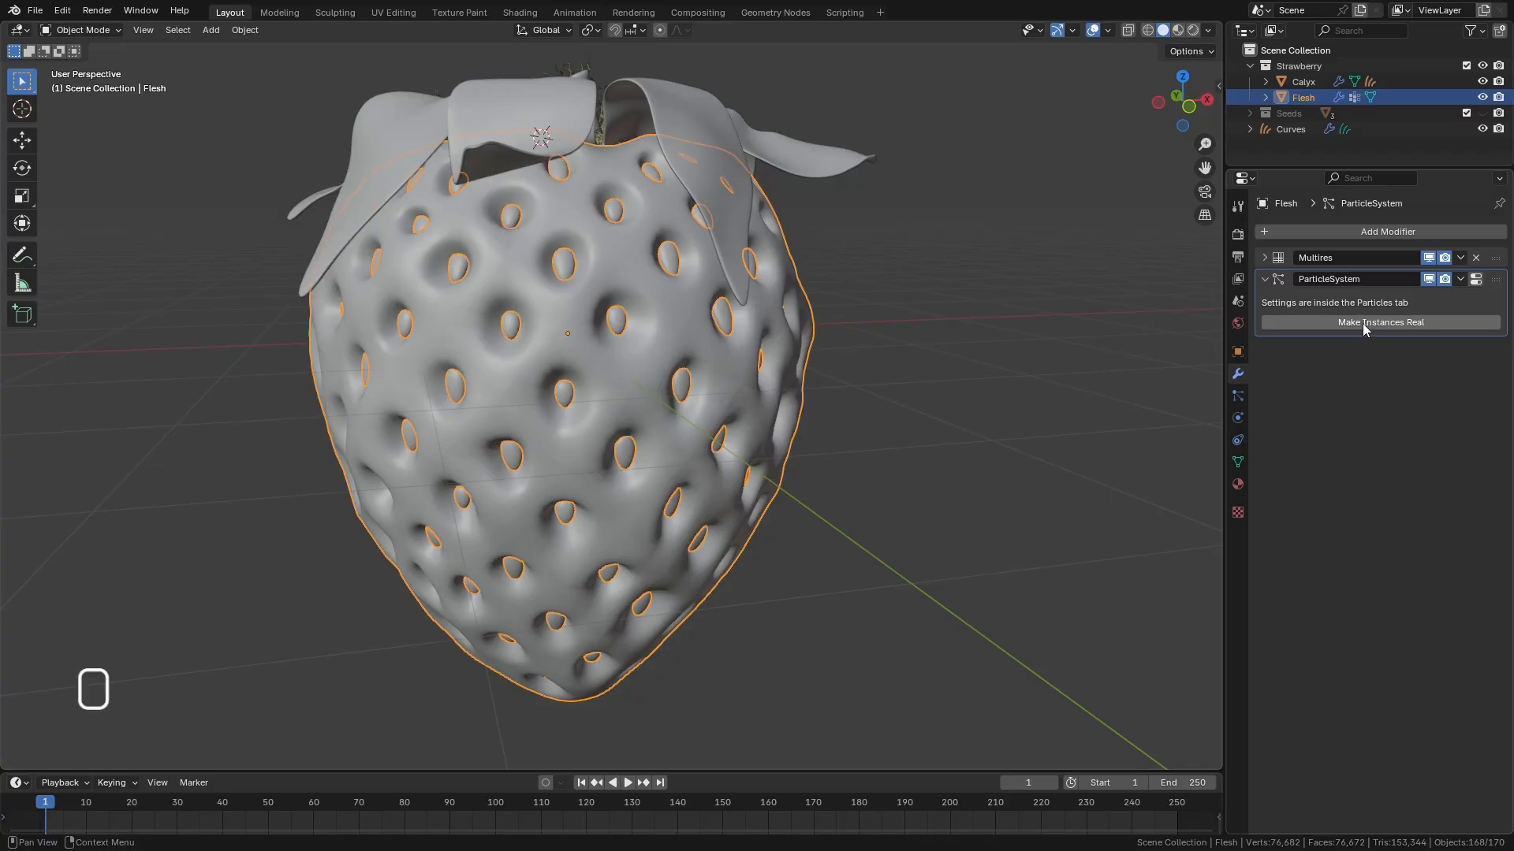
pyautogui.moveTo(867, 411); pyautogui.dragTo(1248, 218, button='middle')
pyautogui.moveTo(1300, 167); pyautogui.dragTo(1300, 206)
pyautogui.moveTo(992, 293); pyautogui.dragTo(689, 338, button='middle')
pyautogui.scroll(8, 689, 338)
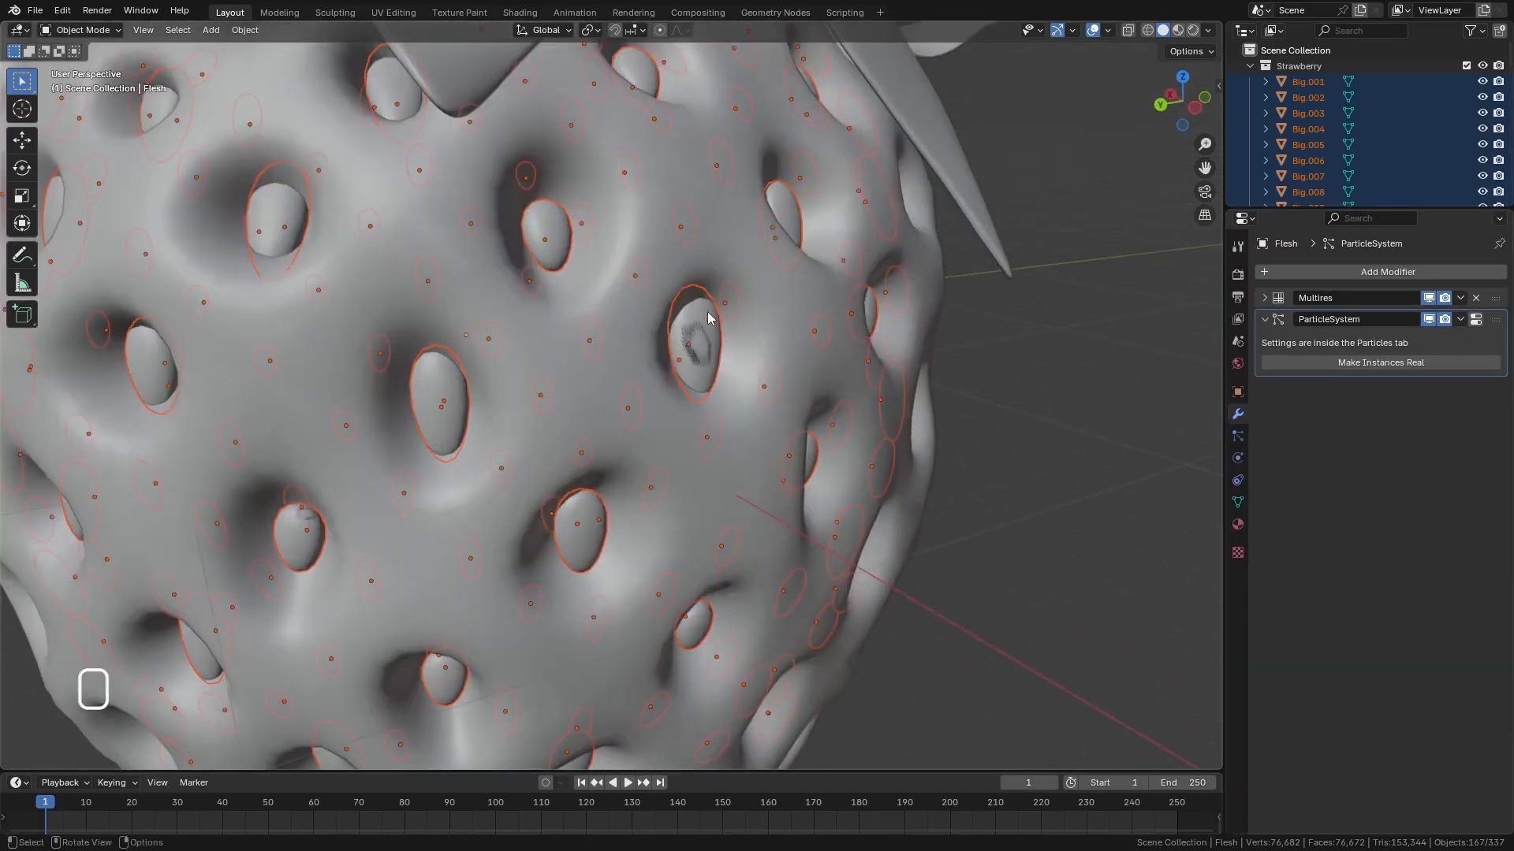
# Keep all the real seed objects selected and hide the Flesh object in the viewport.
pyautogui.click(1308, 81)
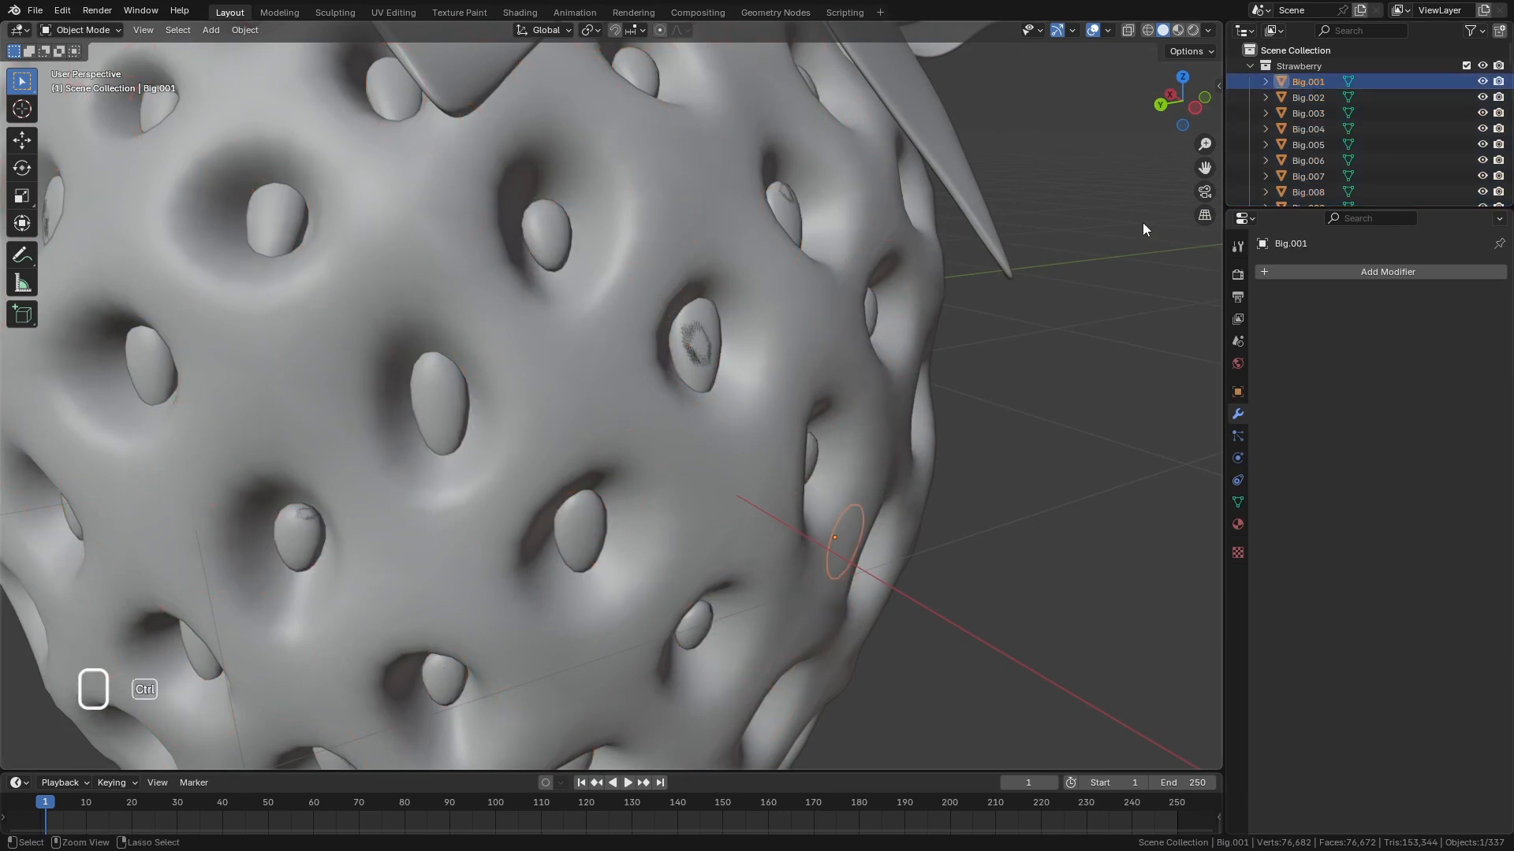
pyautogui.hotkey('ctrl', 'z')
pyautogui.scroll(-12, 1411, 128)
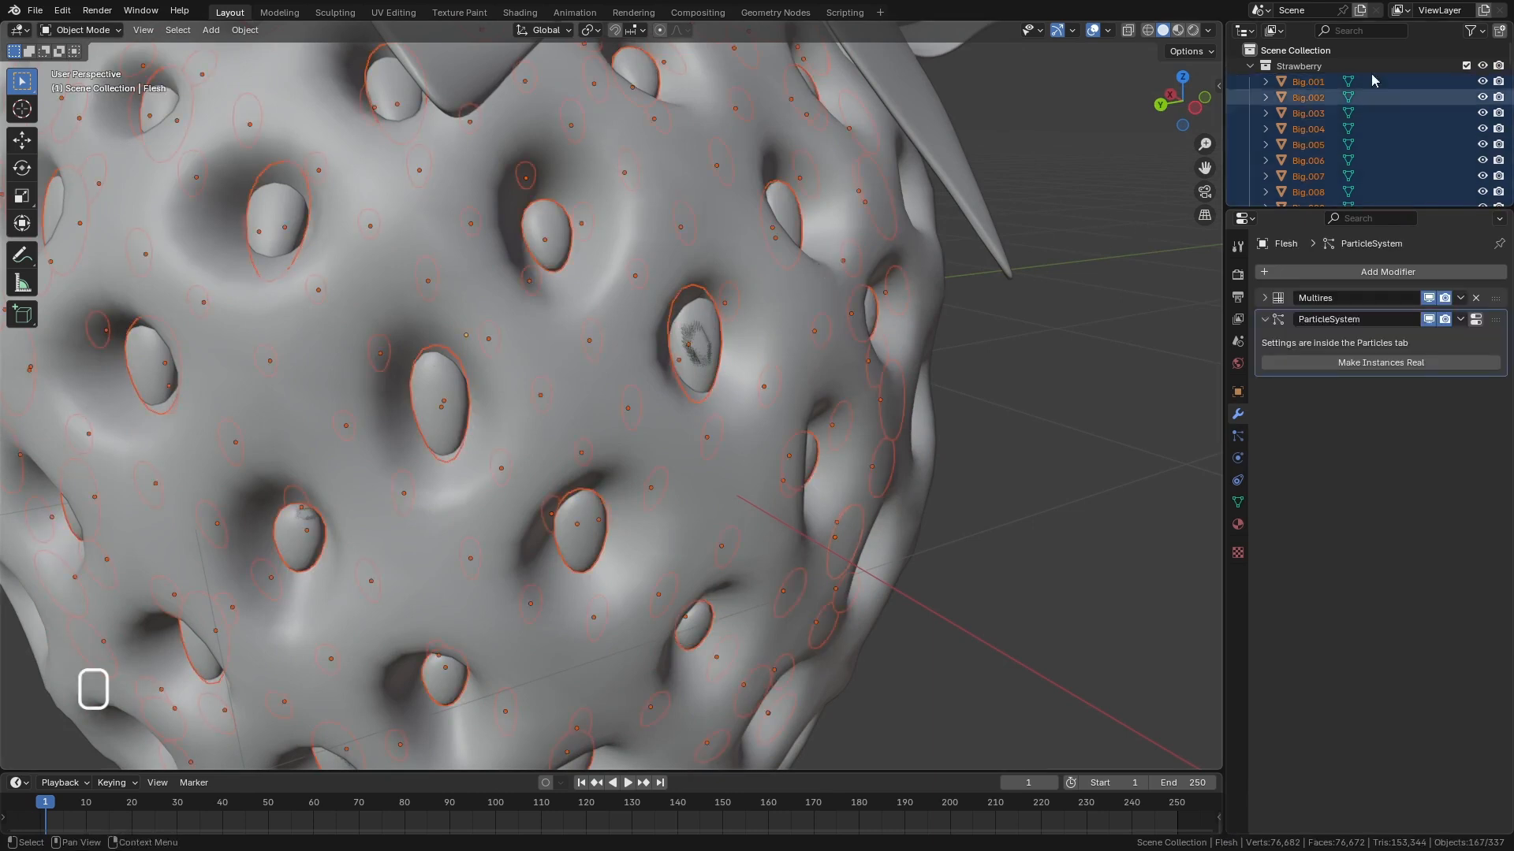
pyautogui.scroll(-10, 1417, 142)
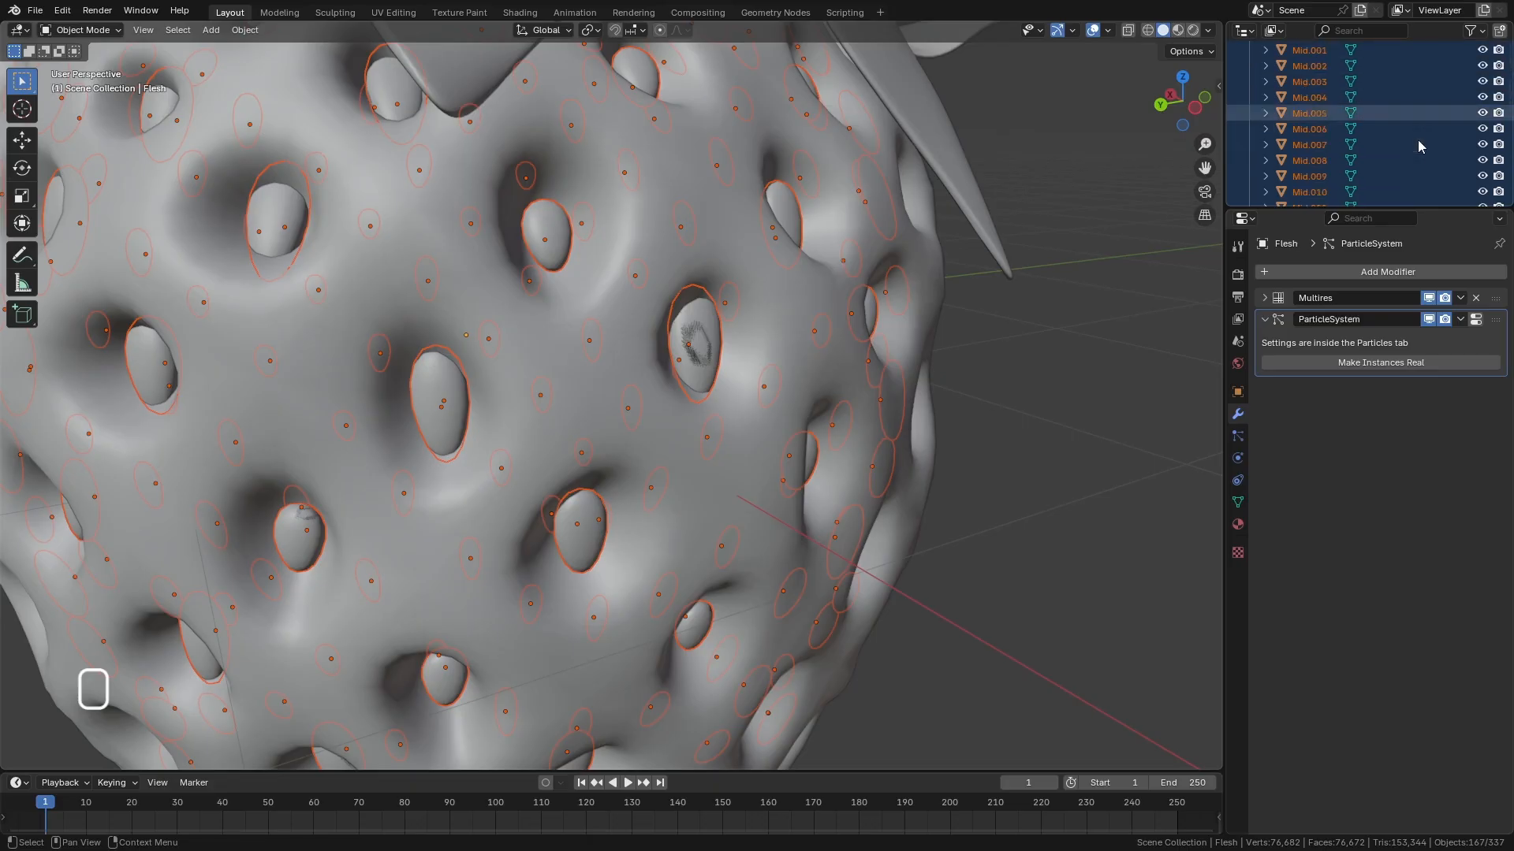
pyautogui.click(1482, 160)
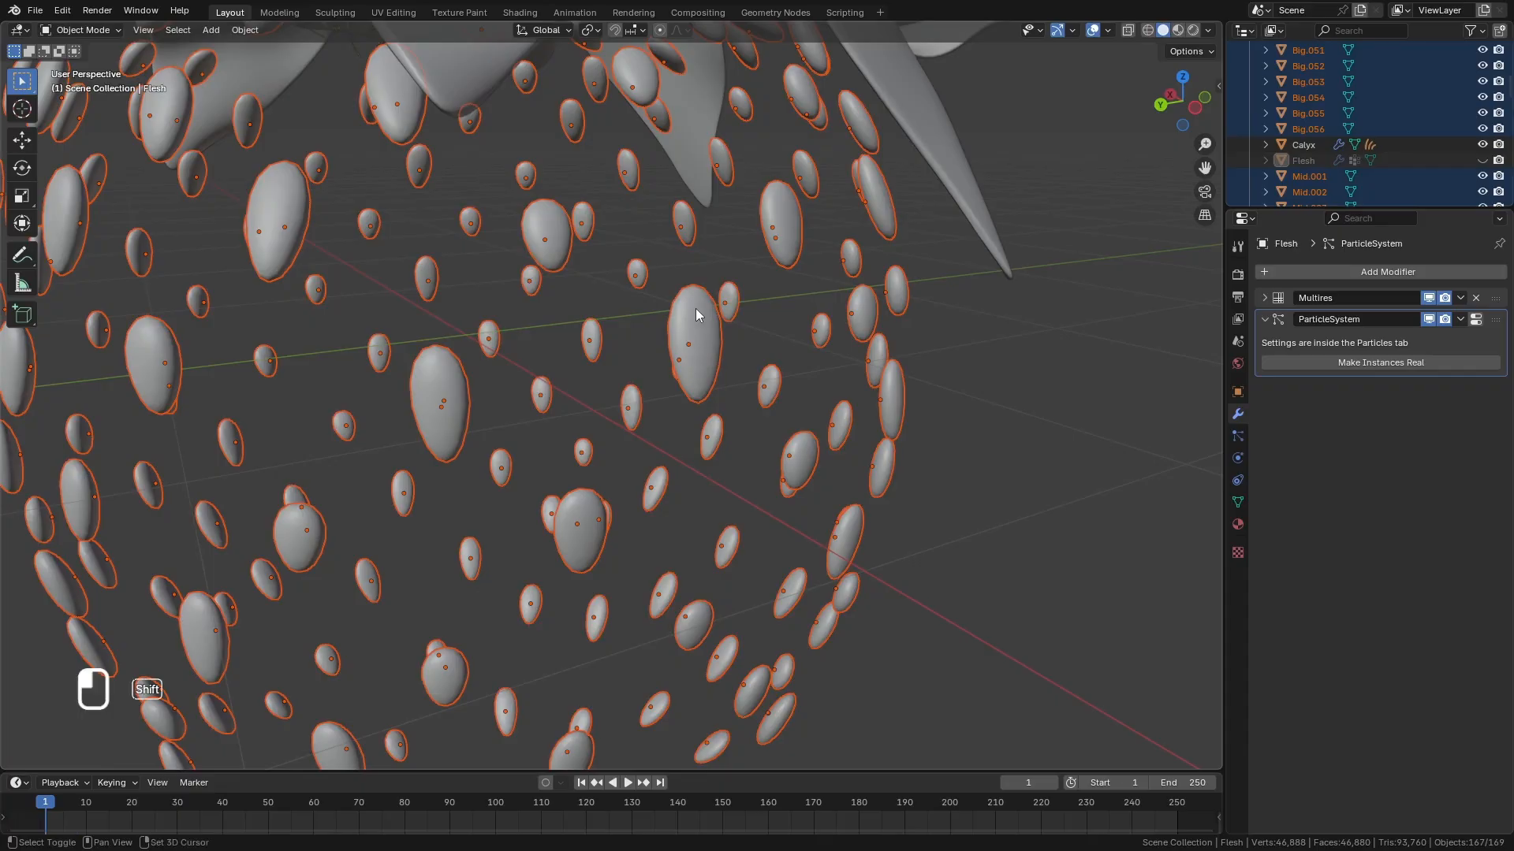
# Join all the selected seed objects into one mesh and rename it Seeds.
pyautogui.keyDown('ctrl'); pyautogui.click(696, 311); pyautogui.keyUp('ctrl')
pyautogui.hotkey('ctrl', 'j')
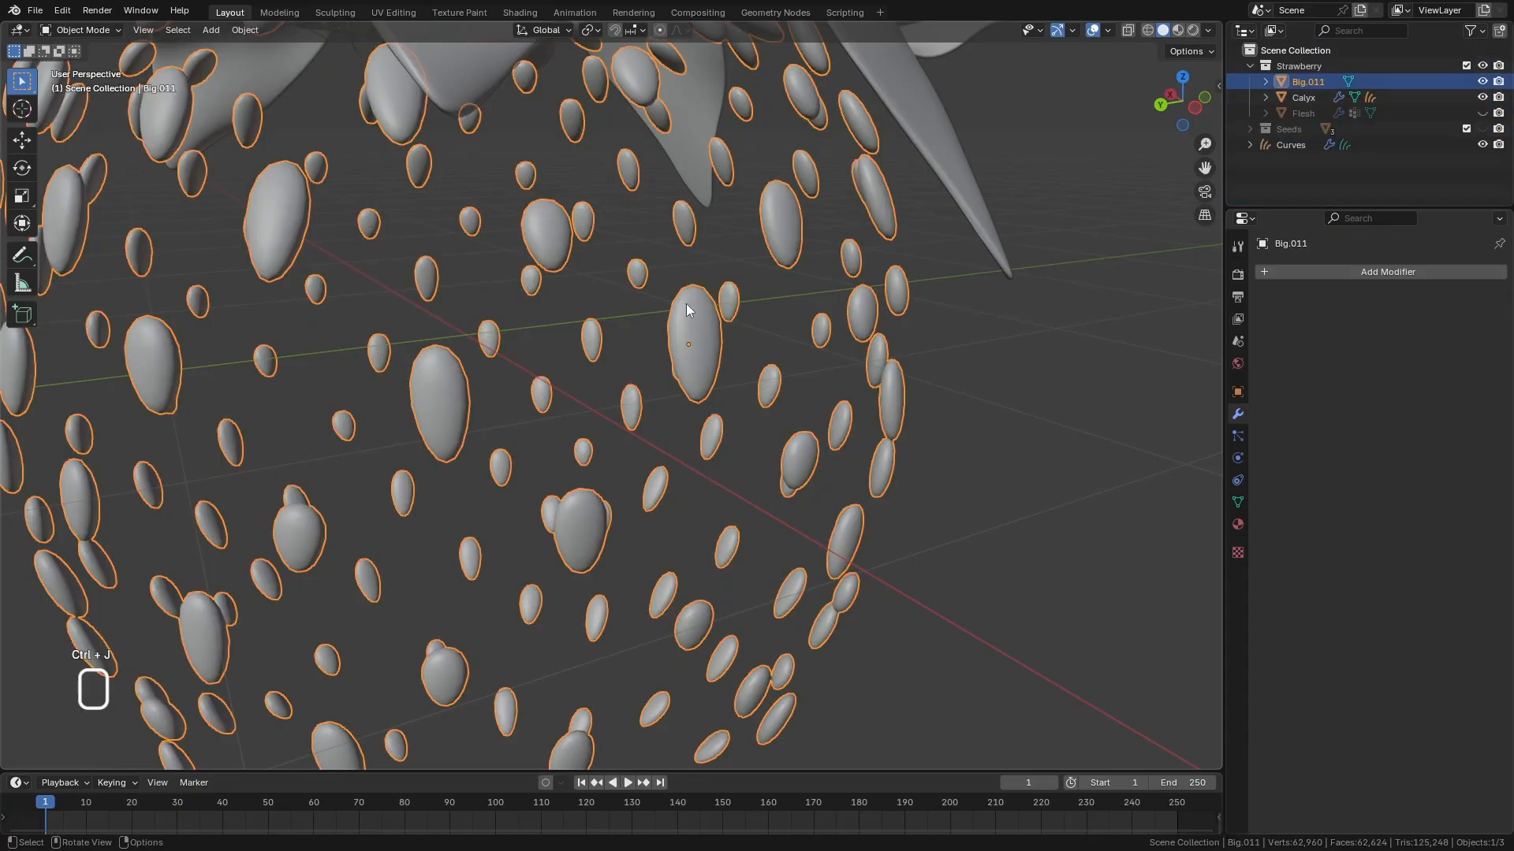
pyautogui.doubleClick(1307, 81)
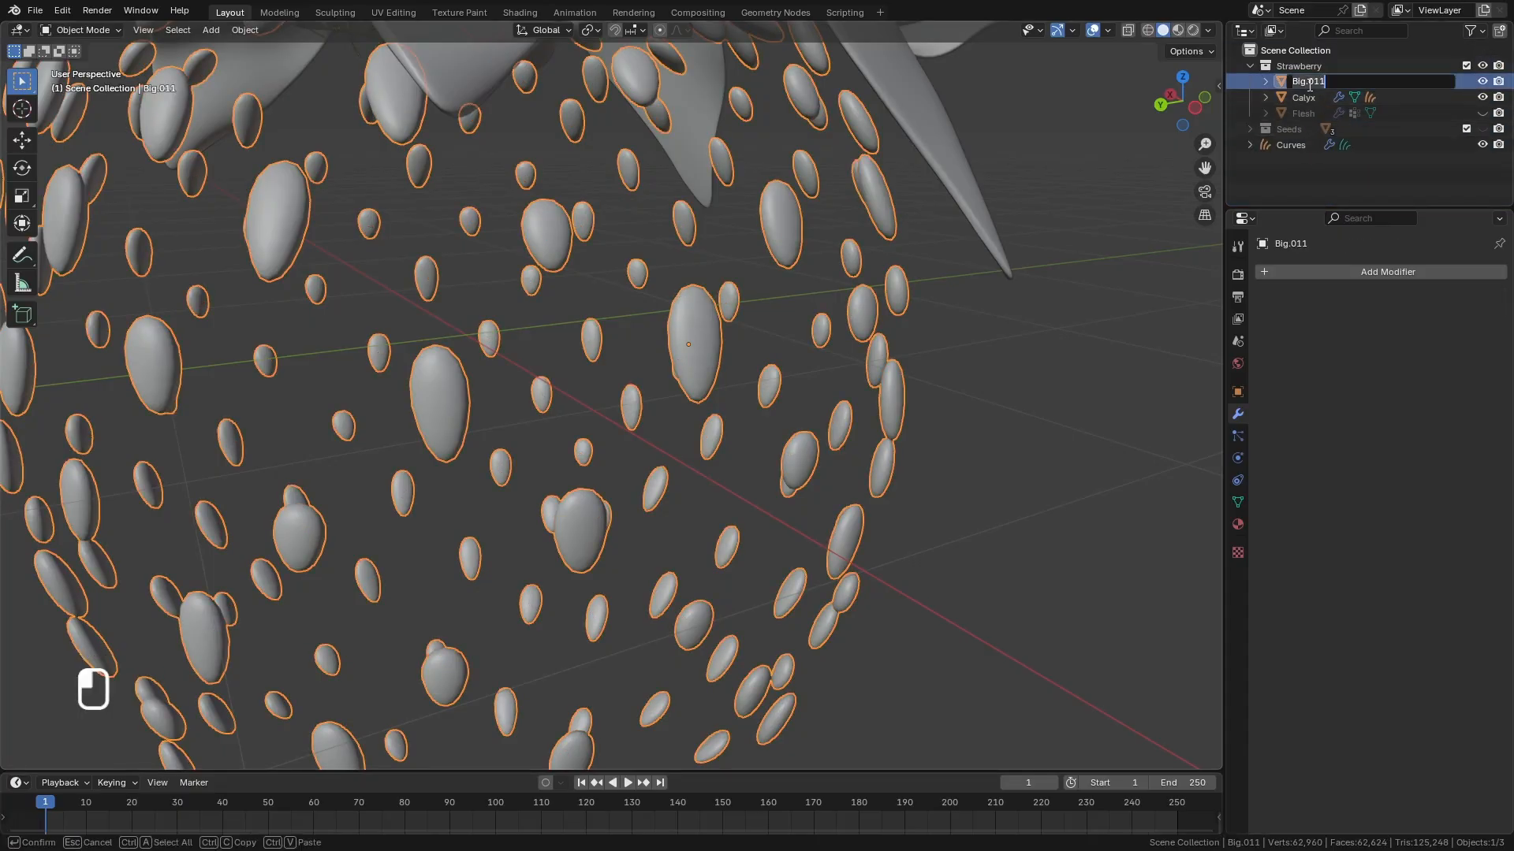
pyautogui.write('Seeds')
pyautogui.press('Return')
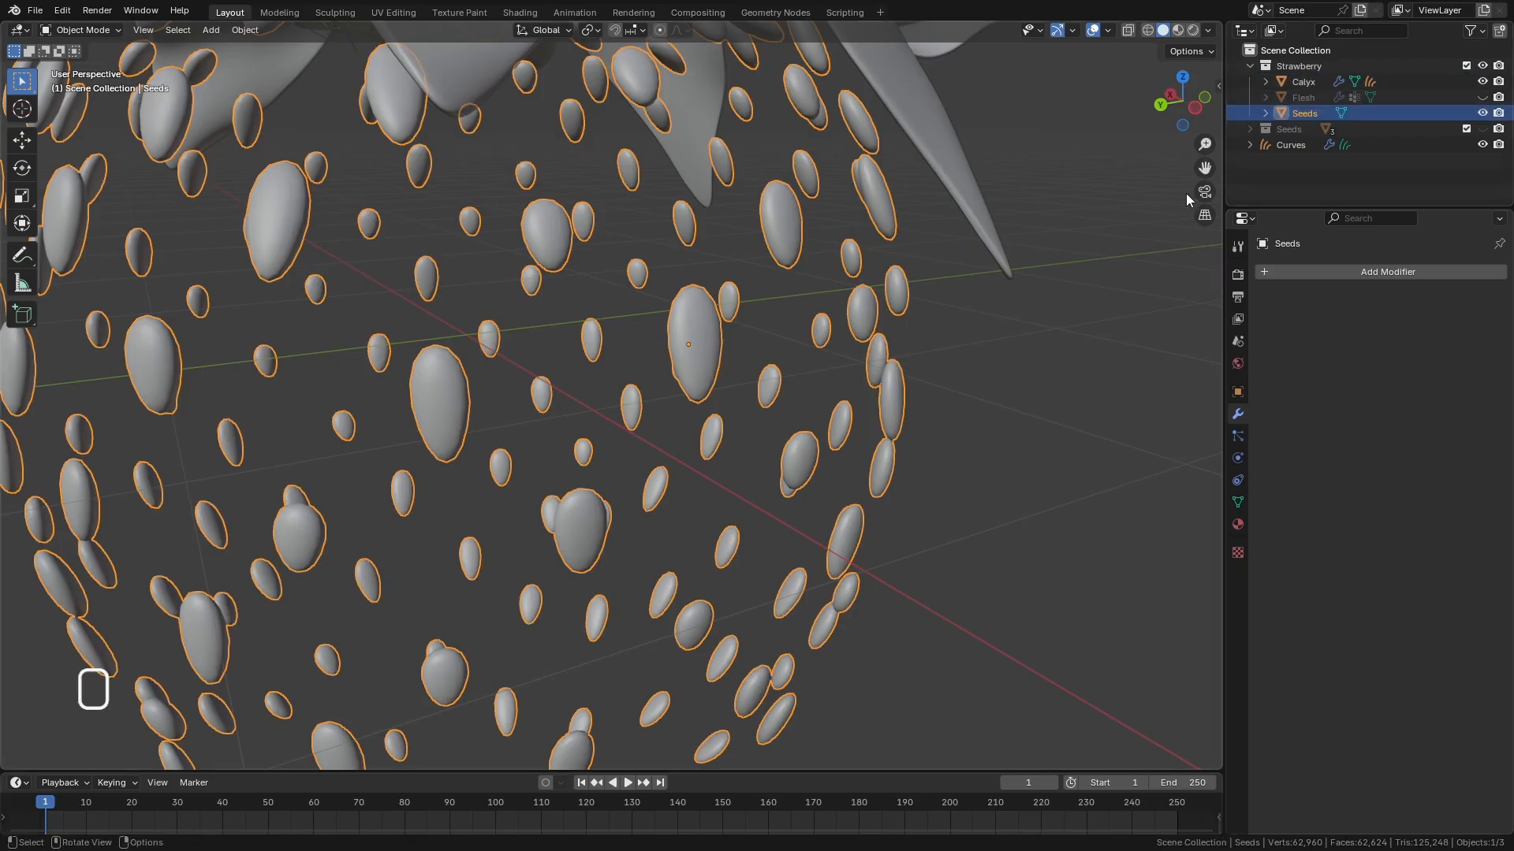
# Unhide the Flesh object and remove its particle system.
pyautogui.click(1482, 98)
pyautogui.click(1302, 97)
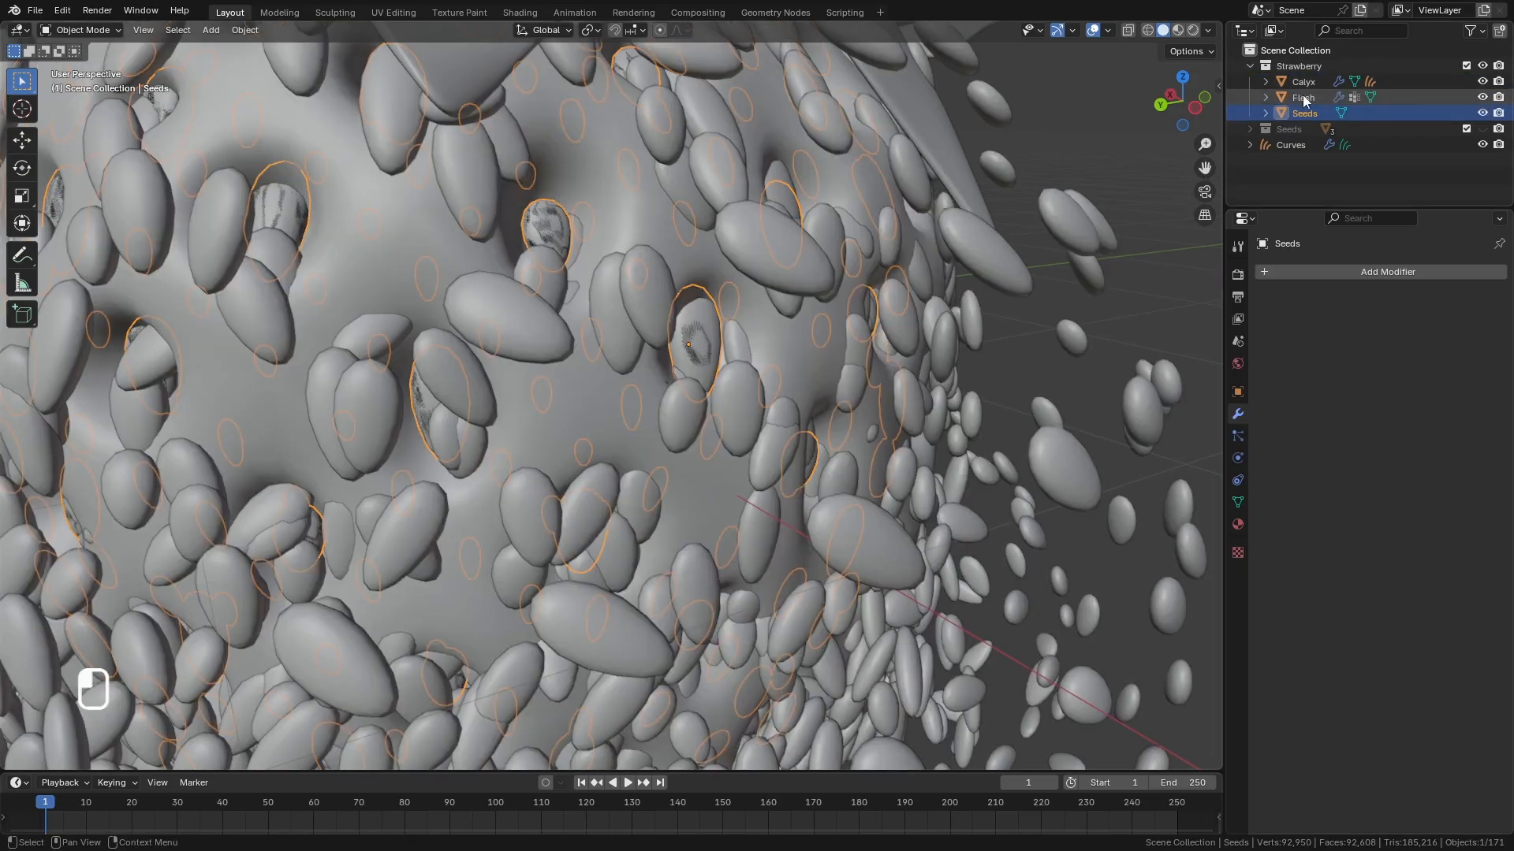
pyautogui.scroll(-5, 689, 267)
pyautogui.scroll(-4, 725, 372)
pyautogui.moveTo(767, 424); pyautogui.dragTo(735, 441, button='middle')
pyautogui.scroll(4, 734, 442)
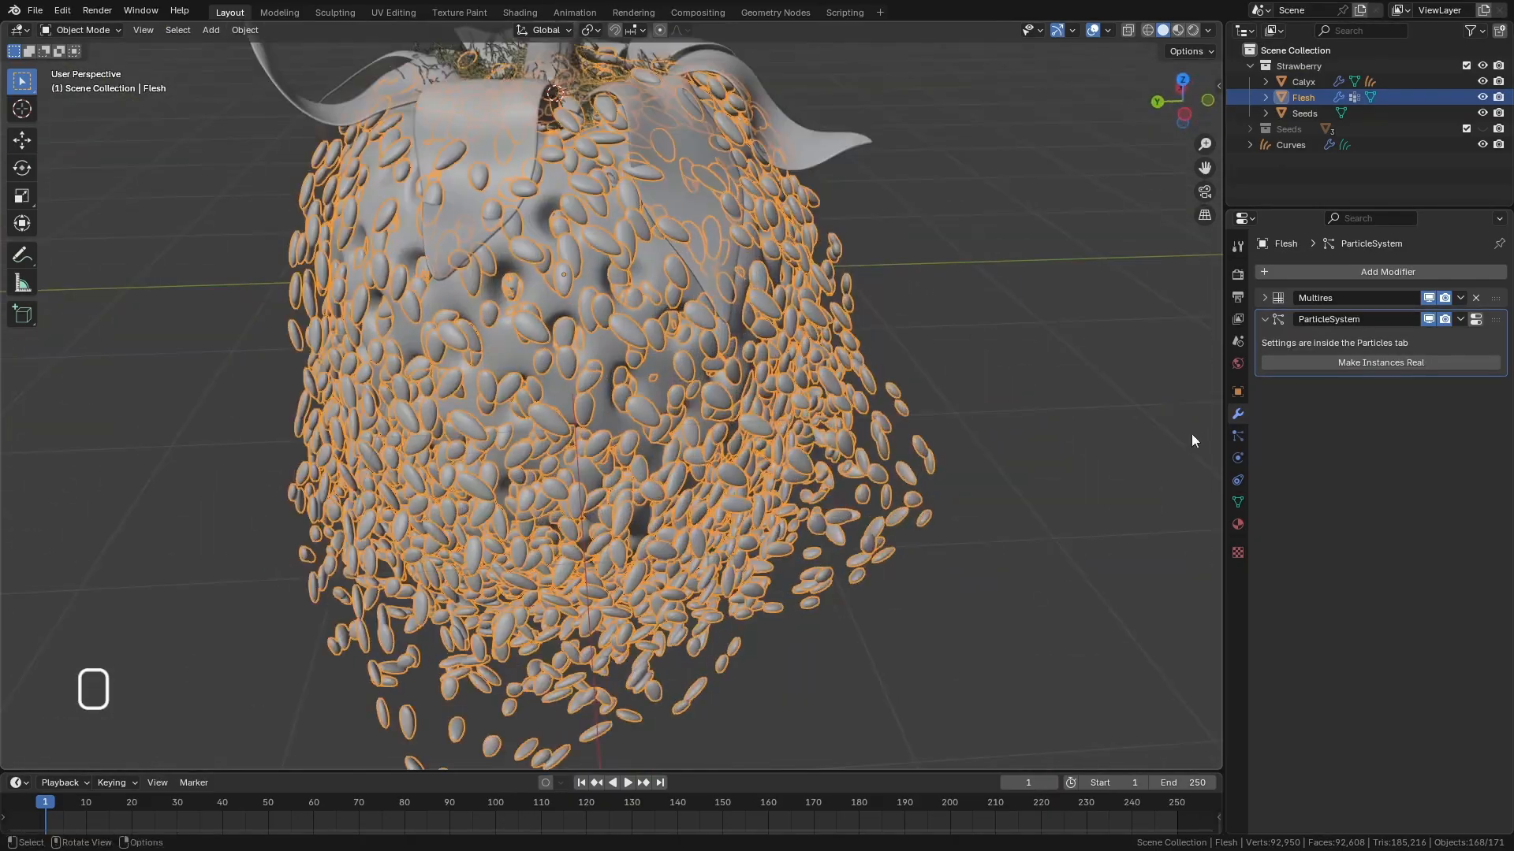
pyautogui.click(1238, 436)
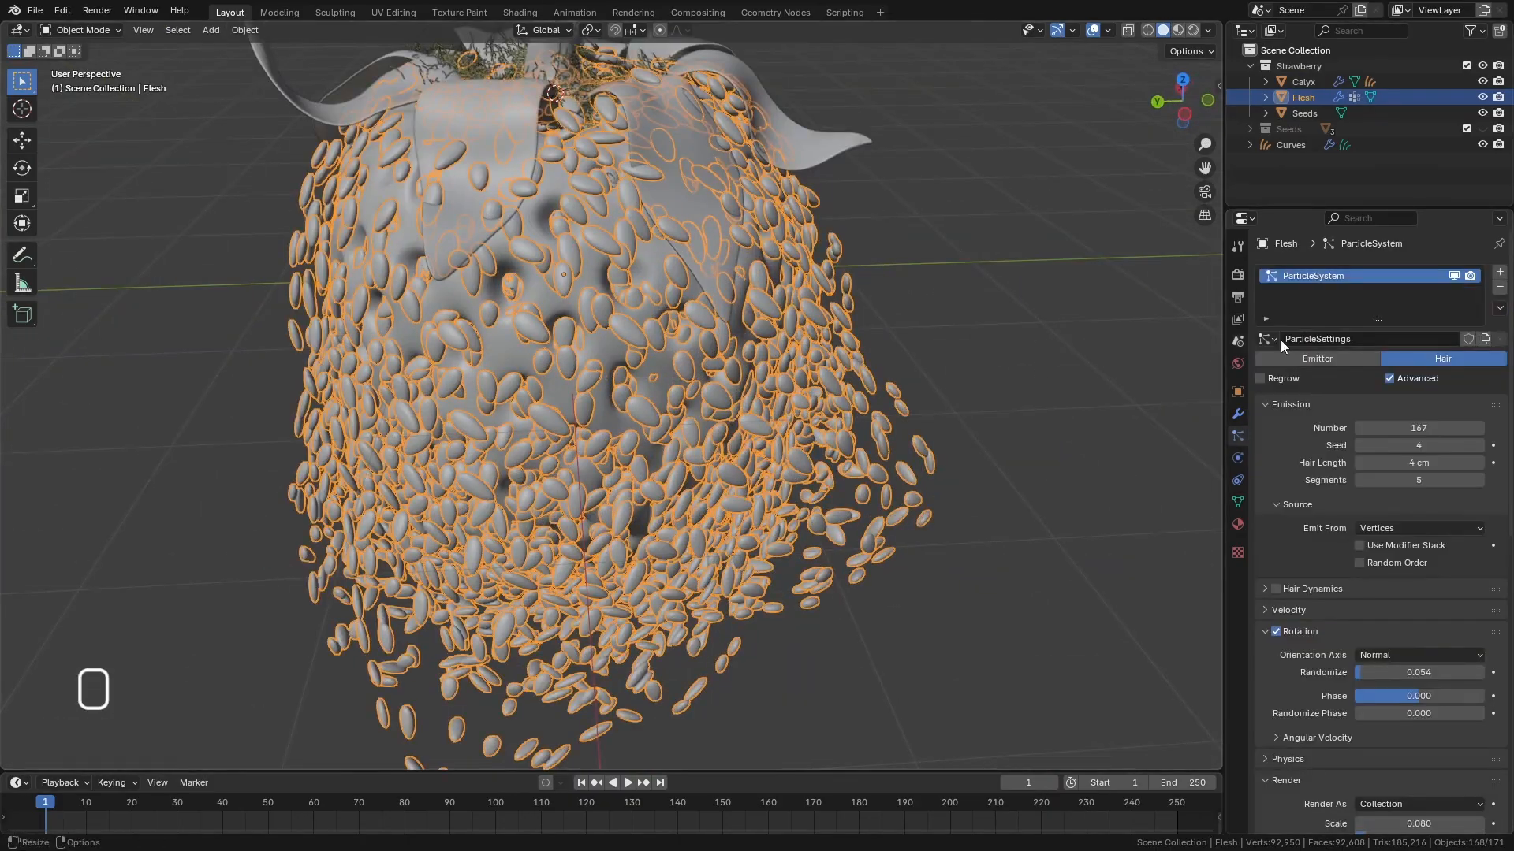
pyautogui.click(1499, 288)
# Apply the Multires modifier on the Flesh object.
pyautogui.moveTo(608, 400); pyautogui.dragTo(726, 409, button='middle')
pyautogui.click(1308, 81)
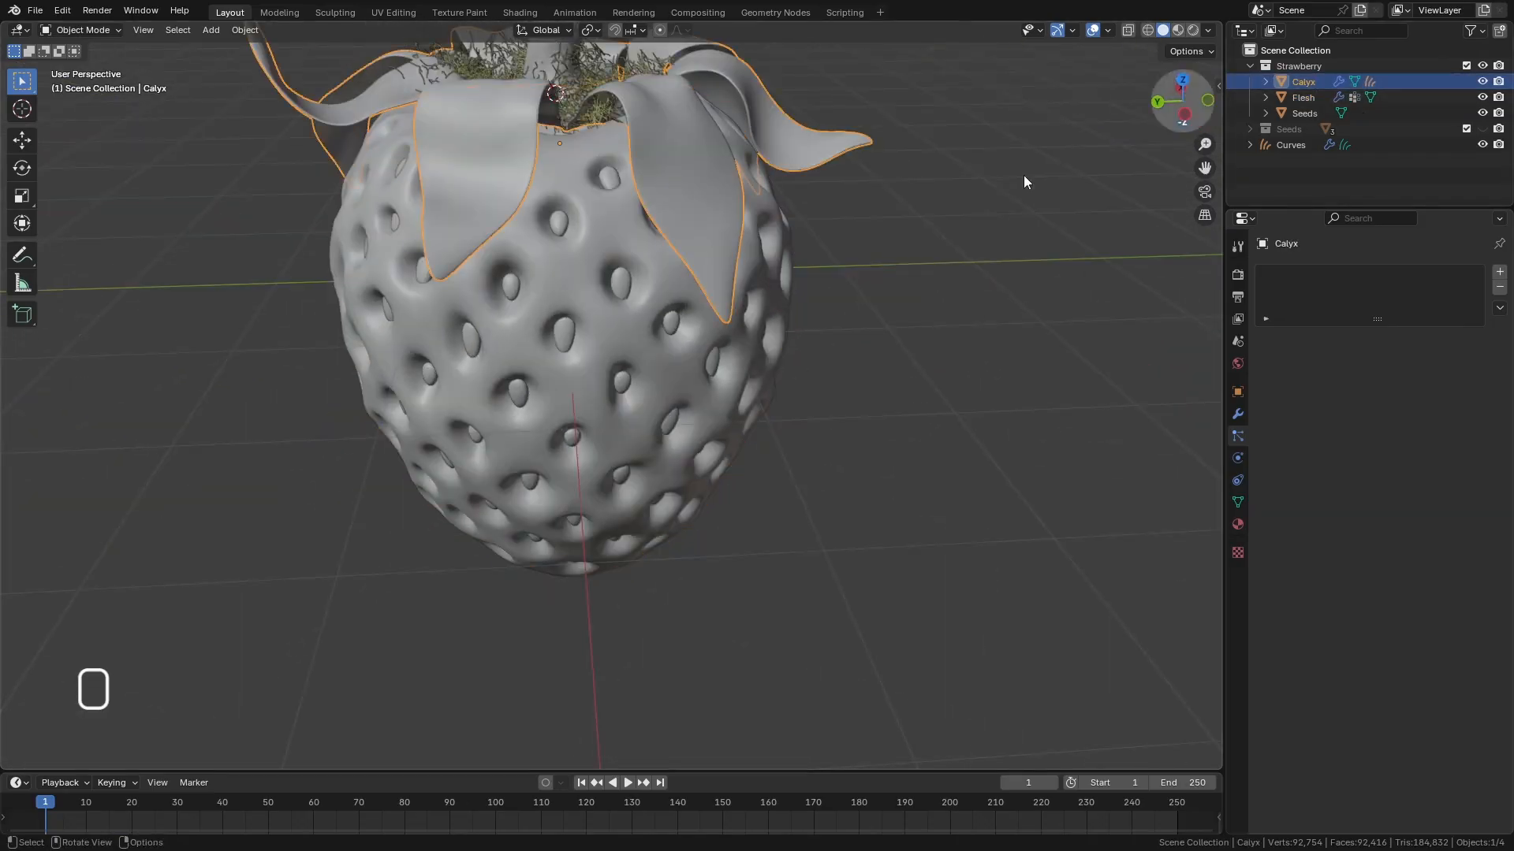
pyautogui.press('KP_Decimal')
pyautogui.click(1305, 98)
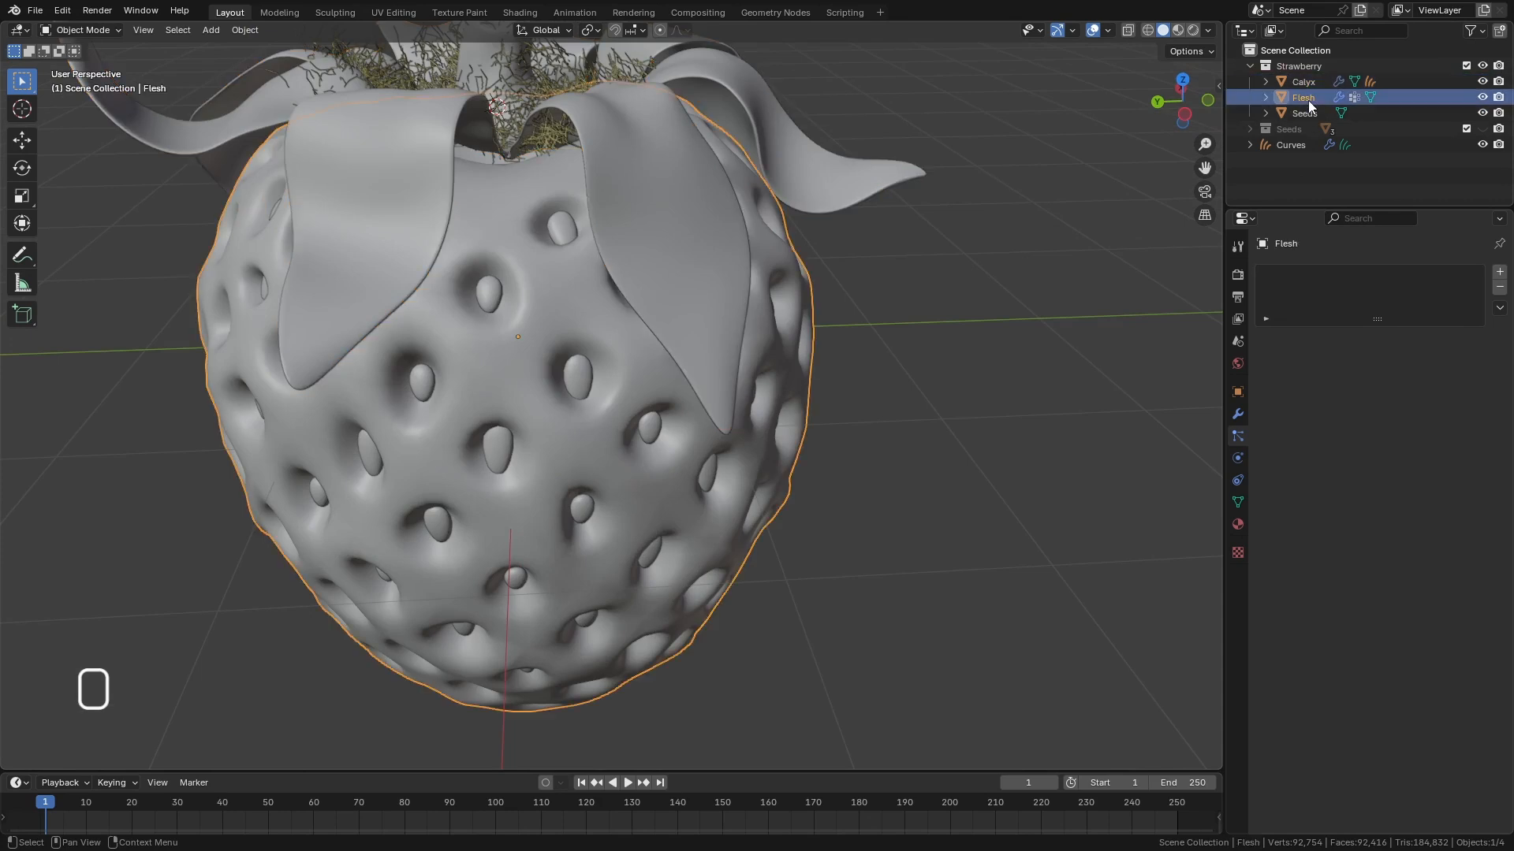
pyautogui.click(1244, 413)
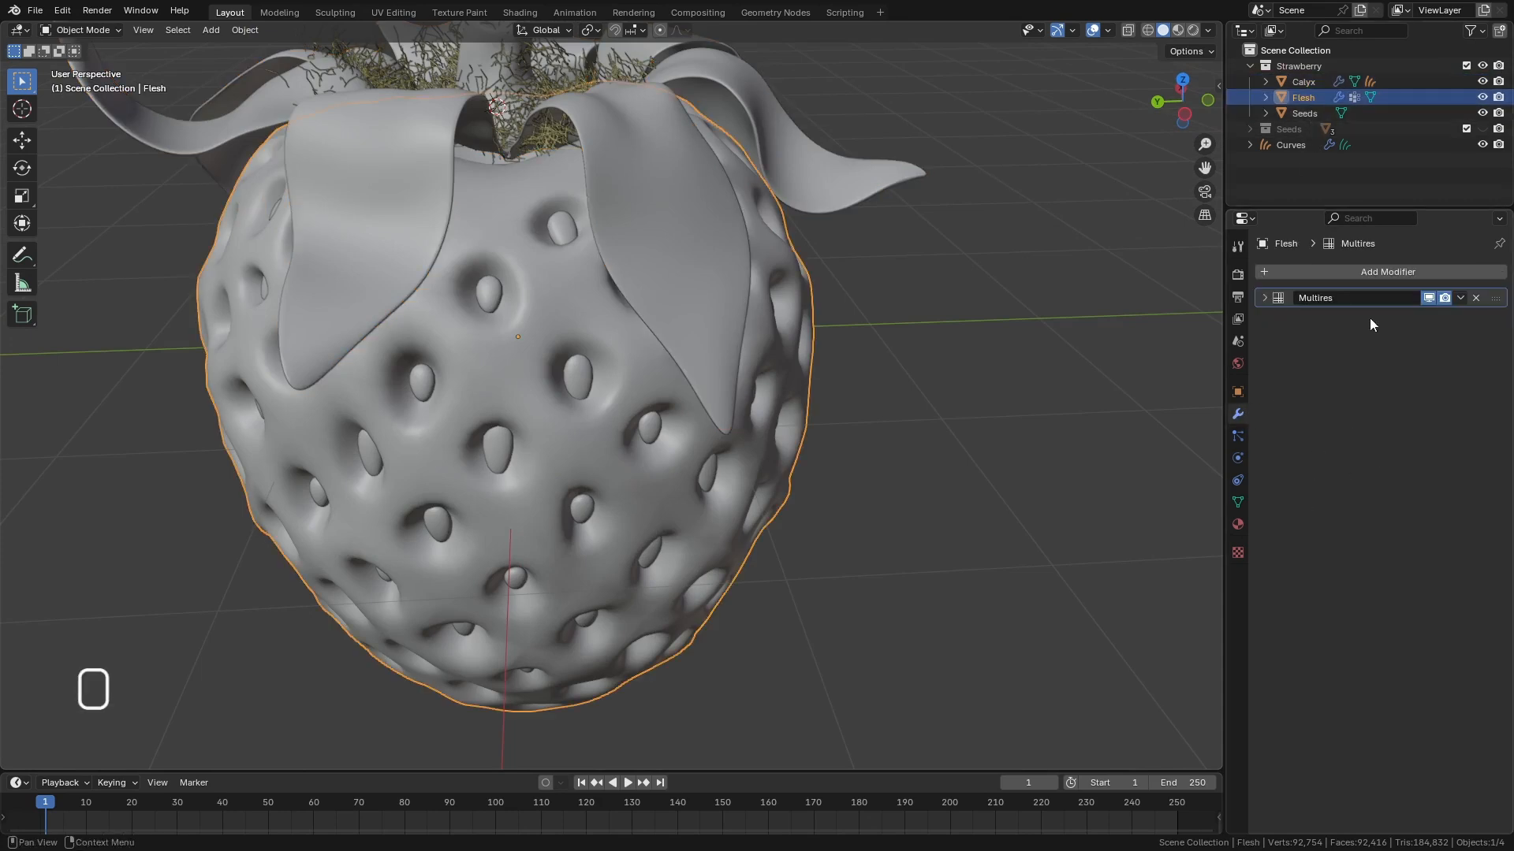
pyautogui.click(1460, 297)
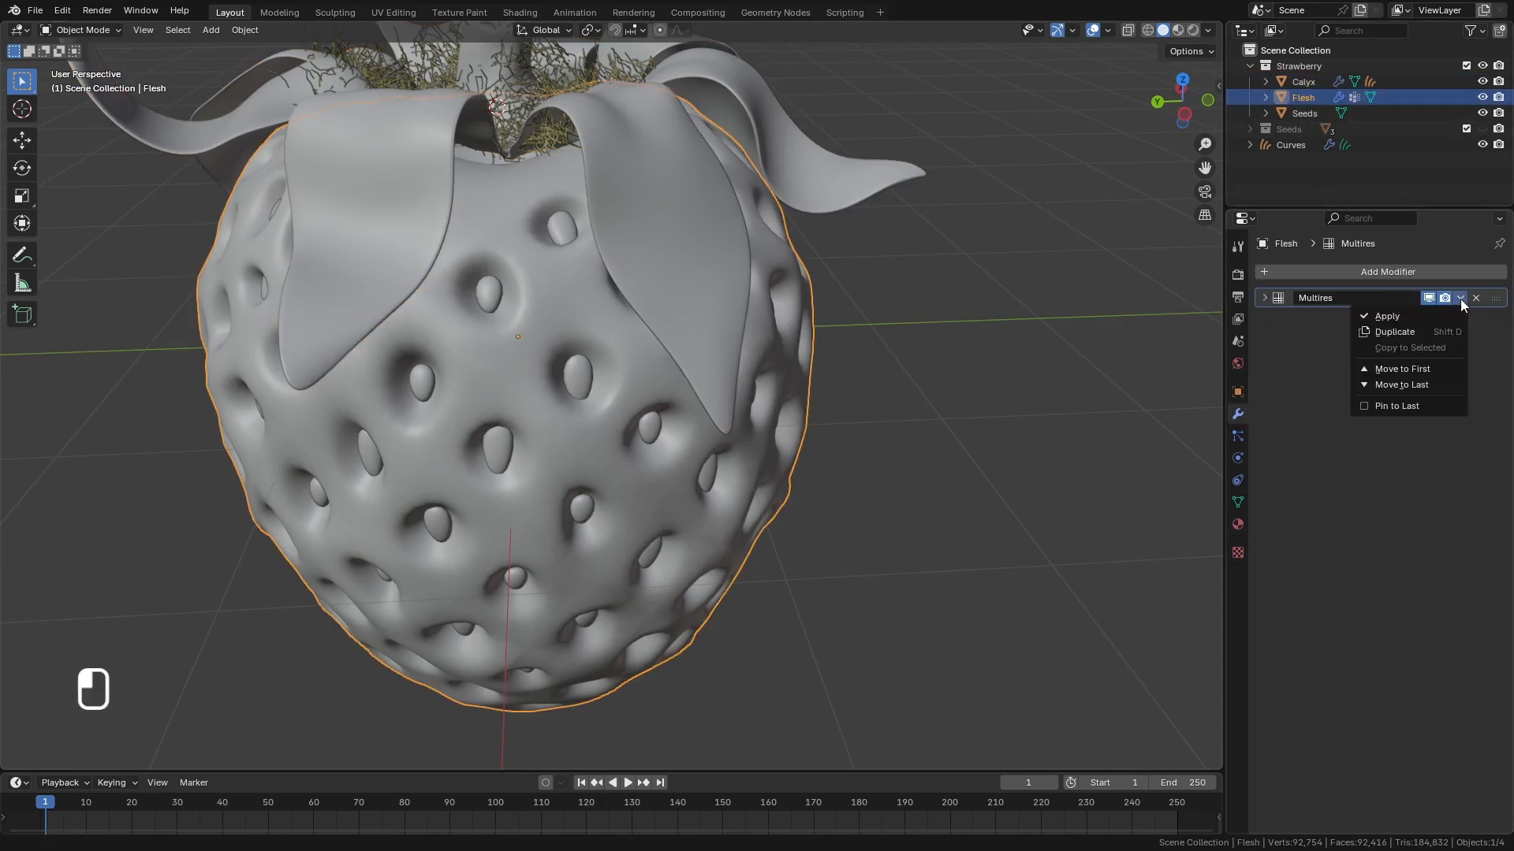
pyautogui.click(1381, 318)
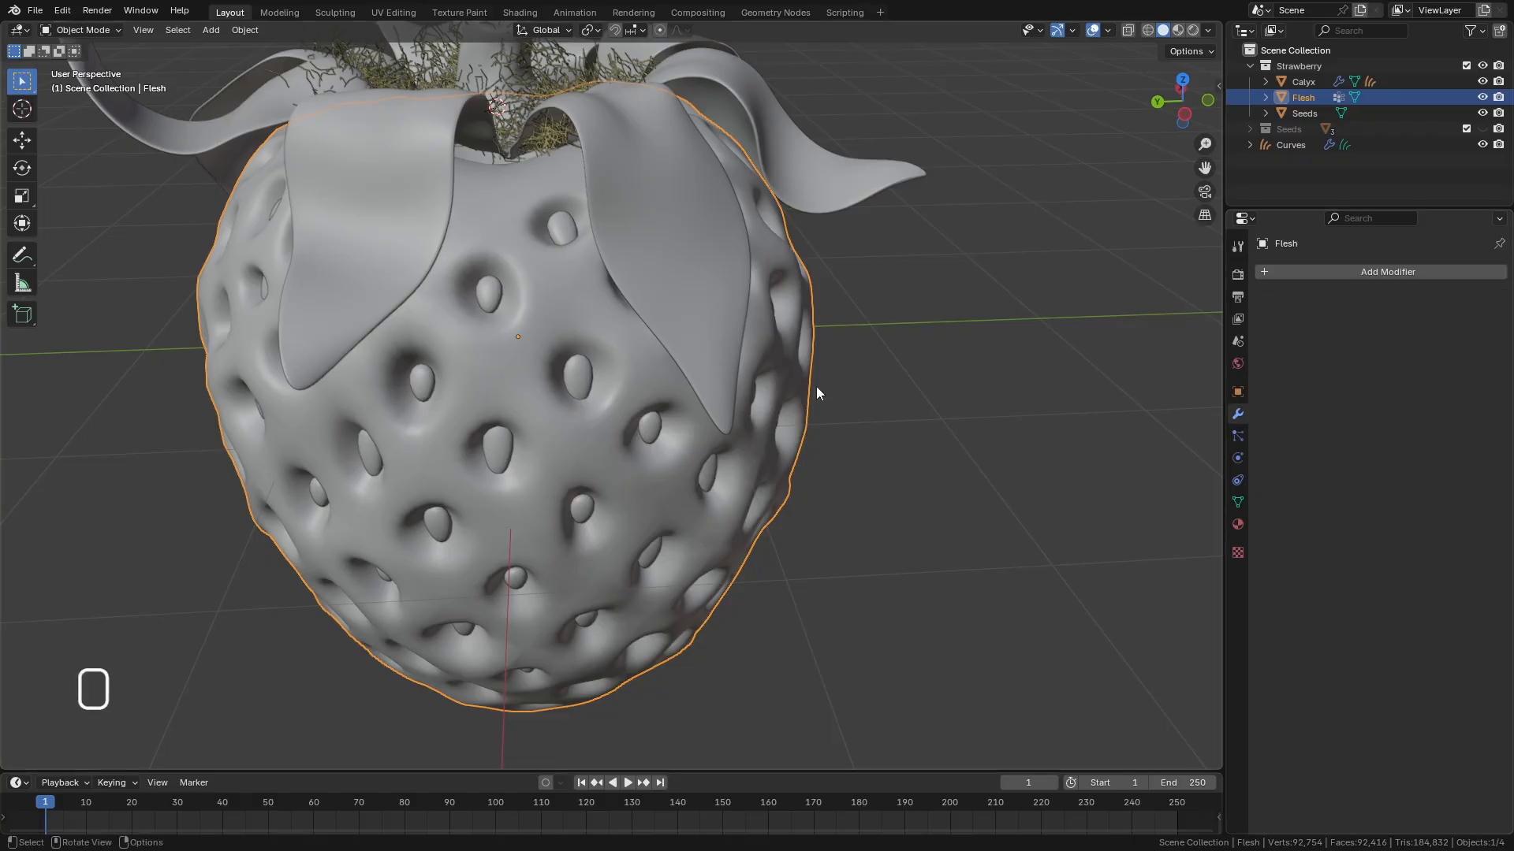
# Apply the Subdivision modifier on the Calyx object.
pyautogui.click(711, 320)
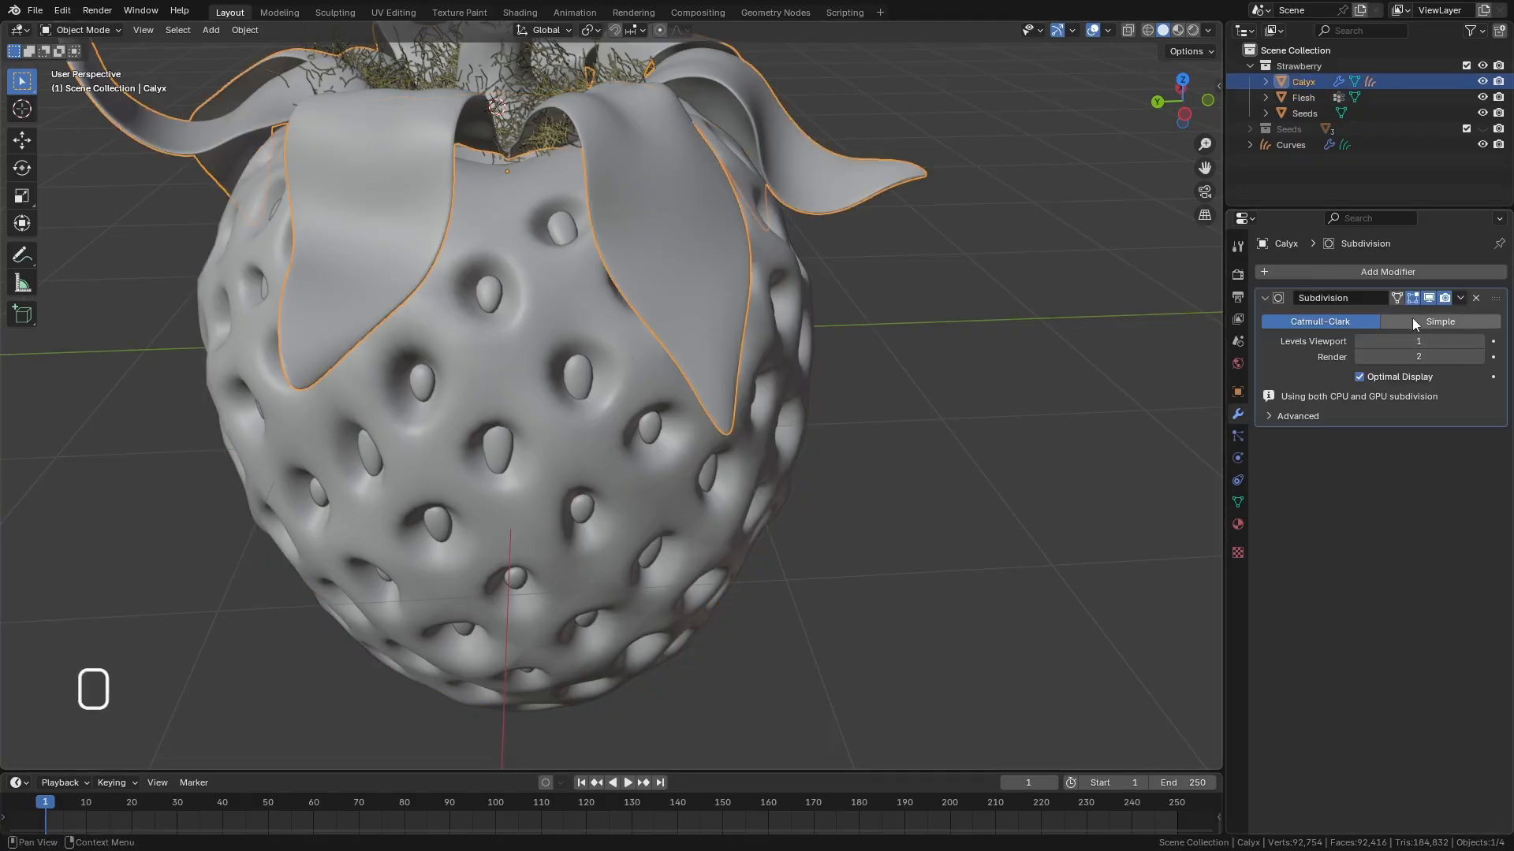
pyautogui.click(1460, 298)
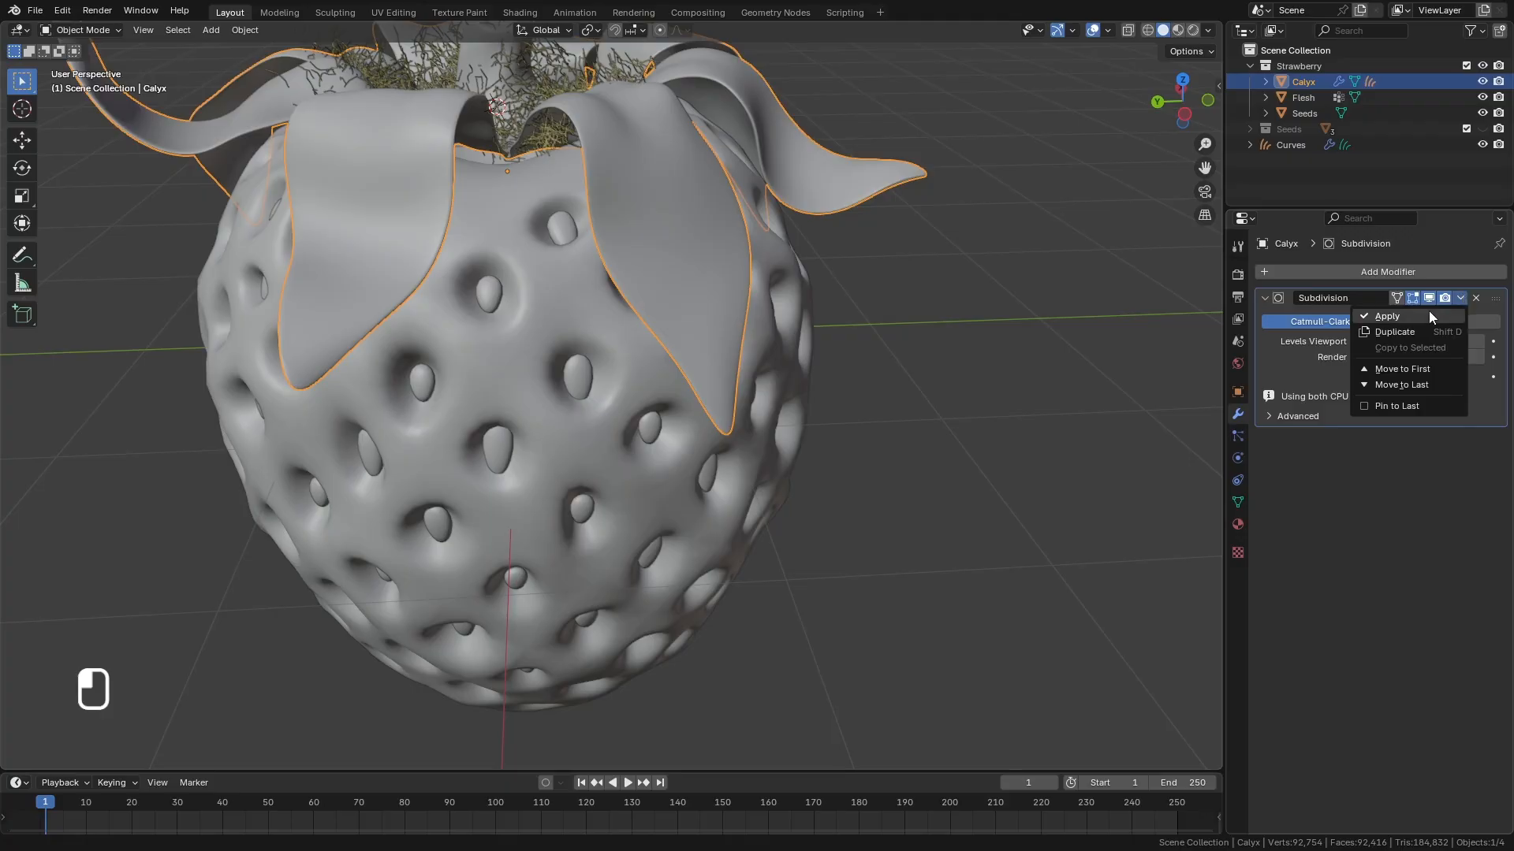
pyautogui.click(1428, 315)
# Check the Flesh, Seeds and Calyx objects for remaining modifiers and inspect the strawberry from several sides.
pyautogui.click(1312, 98)
pyautogui.click(1308, 112)
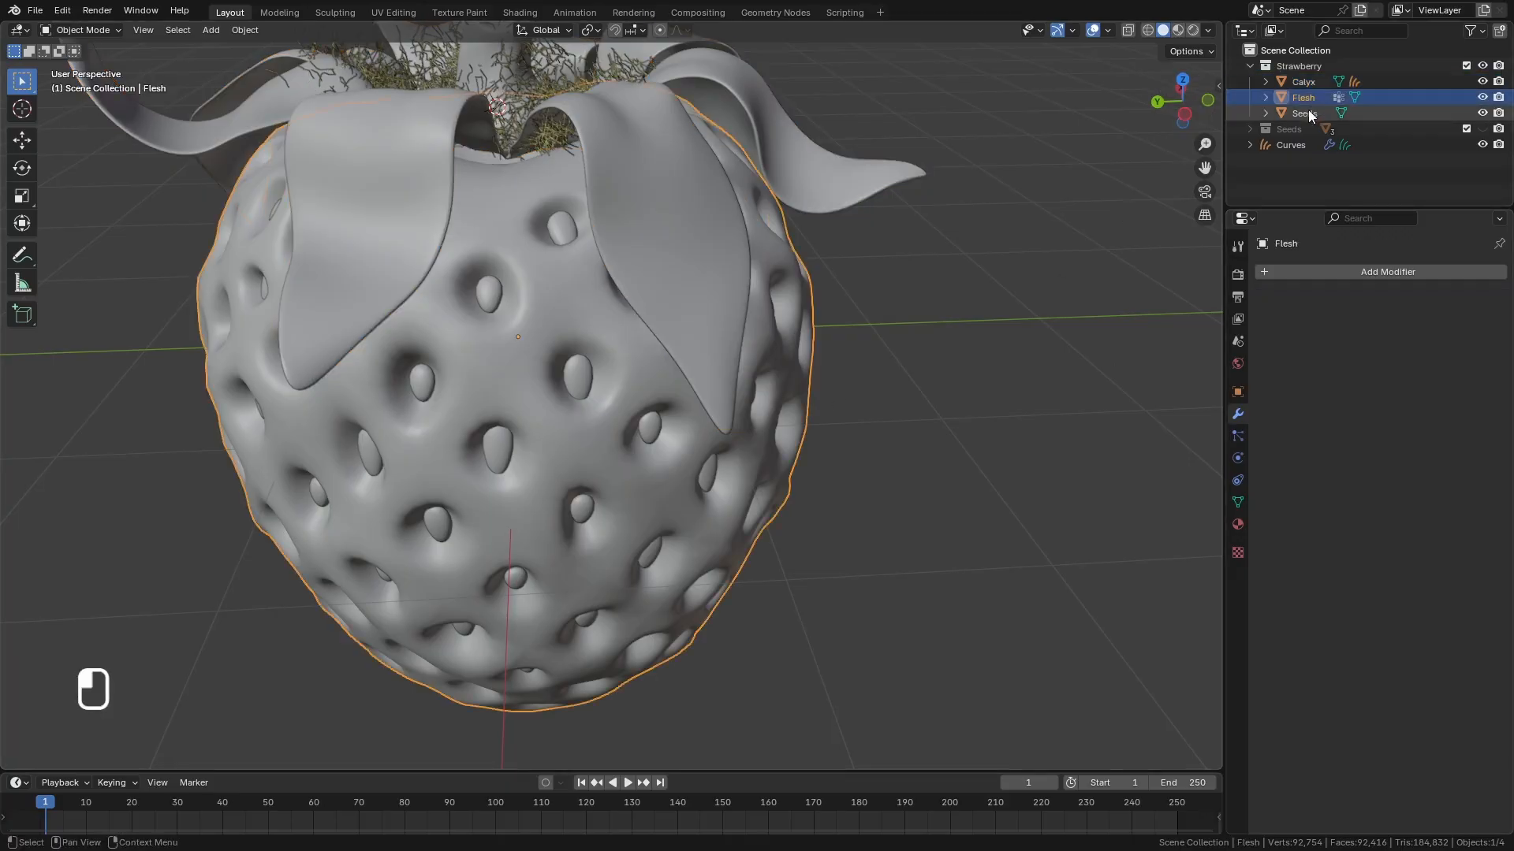
pyautogui.click(1309, 98)
pyautogui.click(1303, 81)
pyautogui.click(1006, 331)
pyautogui.scroll(-4, 882, 440)
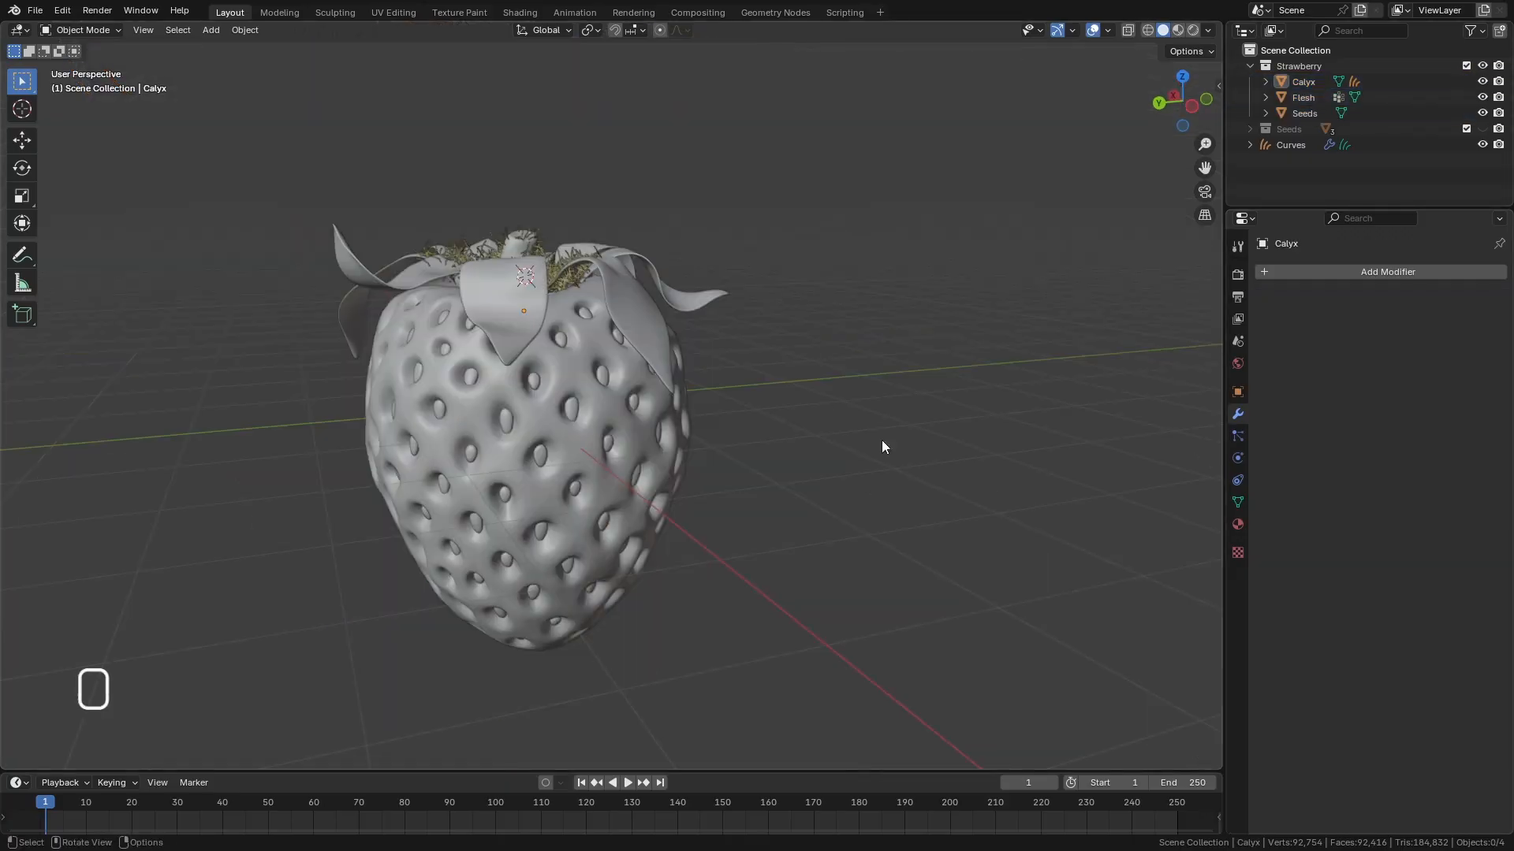
pyautogui.moveTo(424, 421); pyautogui.dragTo(424, 481, button='middle')
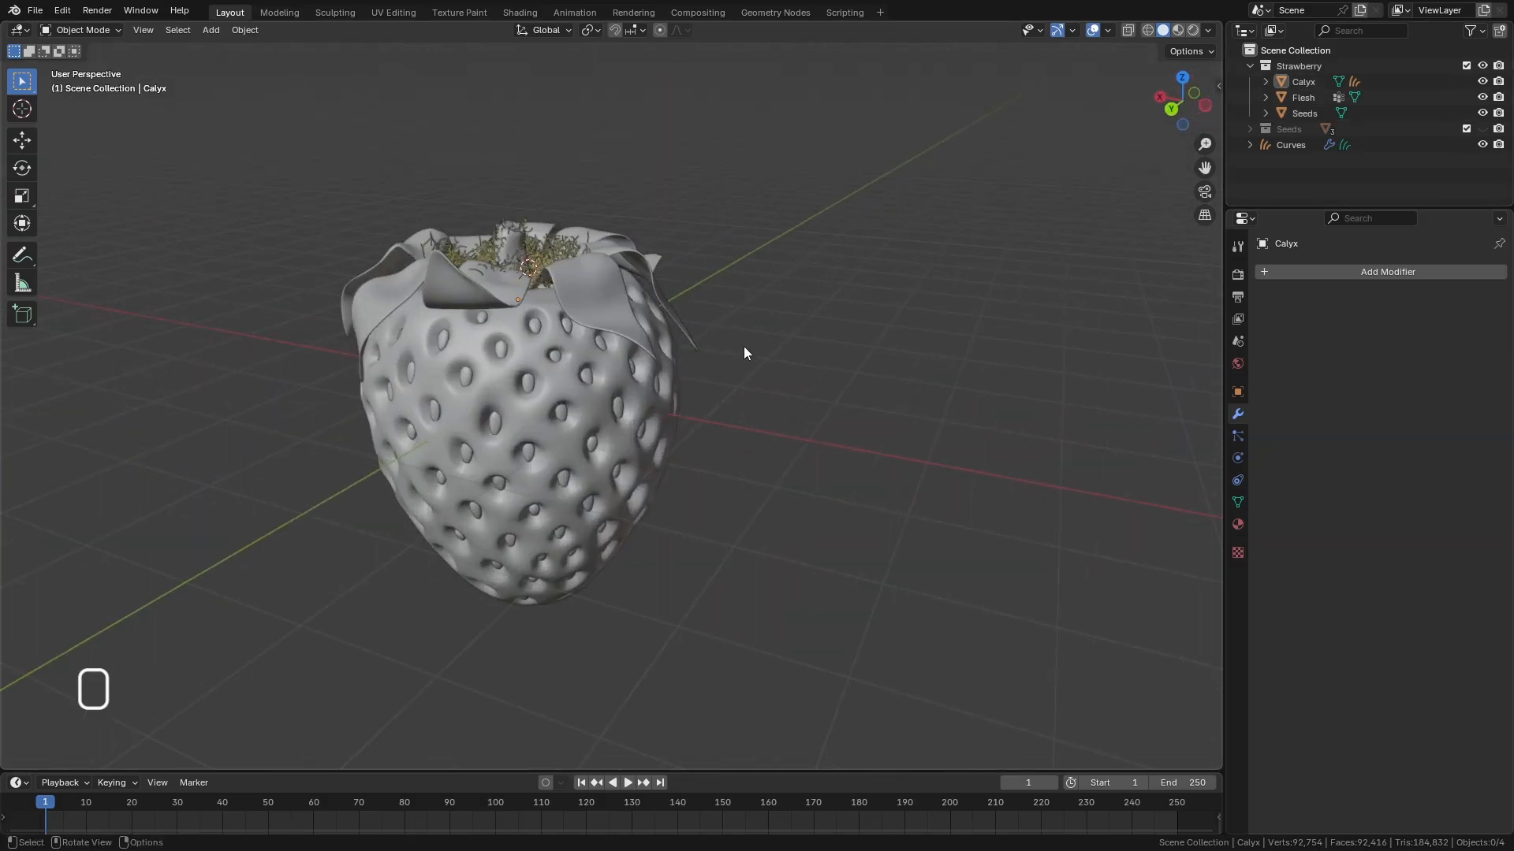
# Select all the strawberry parts and join the Flesh and Seeds meshes into the Calyx object.
pyautogui.moveTo(849, 148); pyautogui.dragTo(913, 119, button='middle')
pyautogui.moveTo(913, 120); pyautogui.dragTo(222, 668)
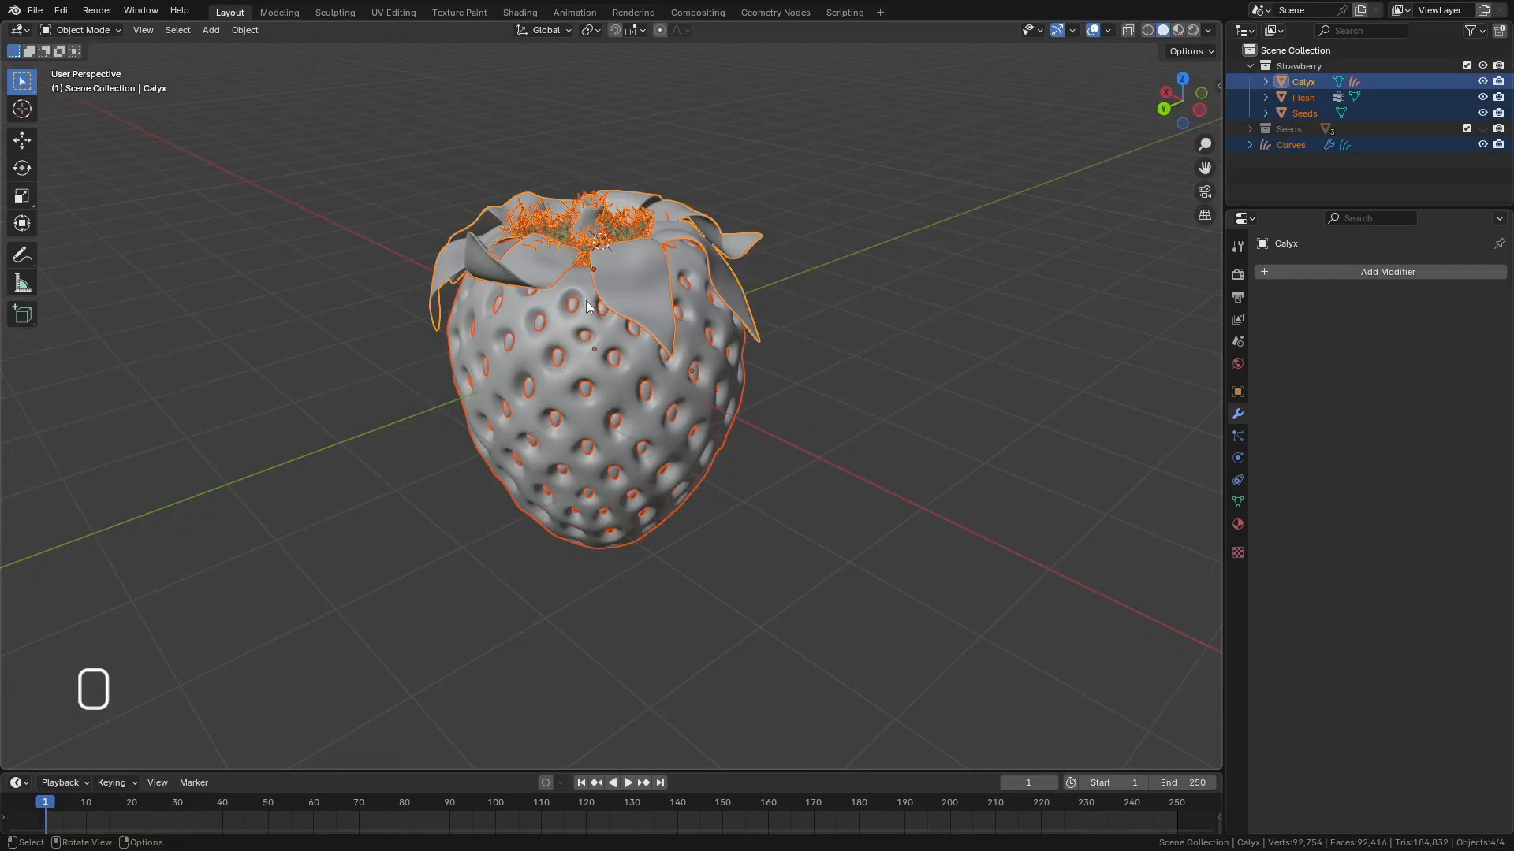
pyautogui.press('ctrl')
pyautogui.hotkey('ctrl', 'j')
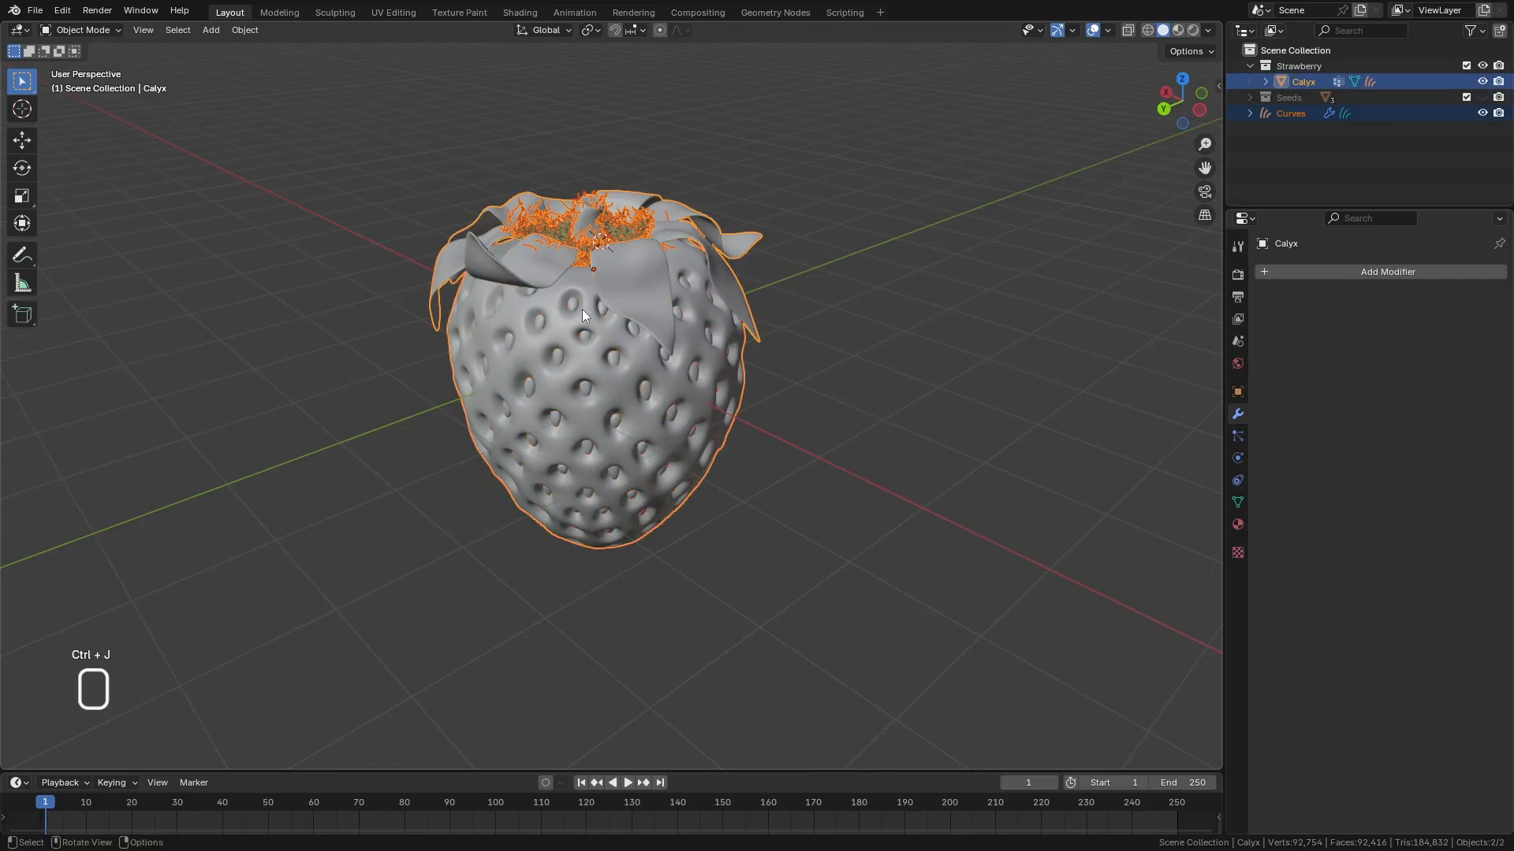
# Rename the joined Calyx object to Strawberry.
pyautogui.click(764, 283)
pyautogui.scroll(3, 629, 328)
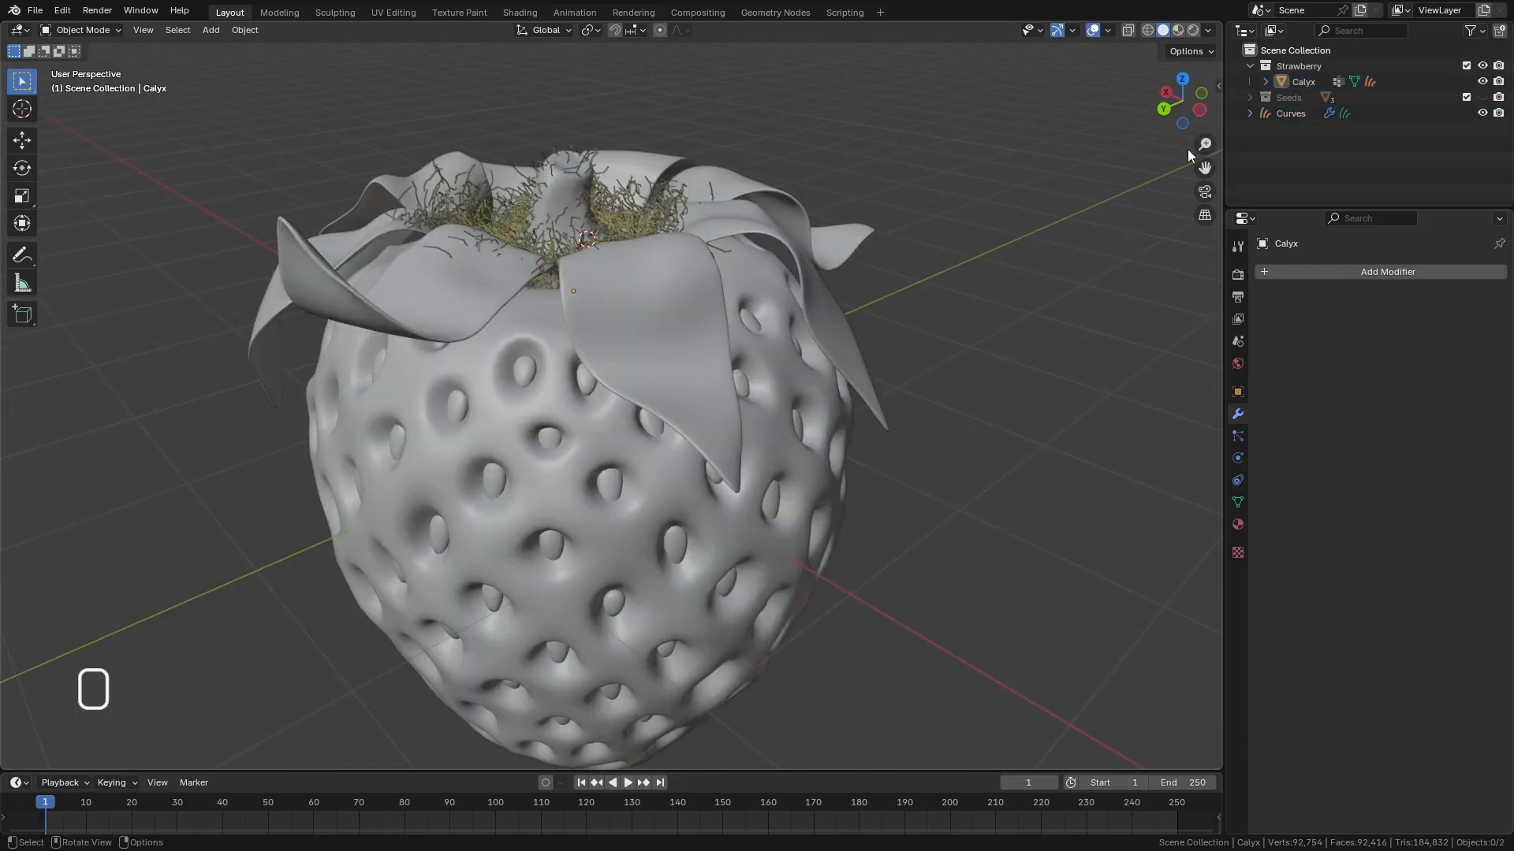
pyautogui.click(1303, 82)
pyautogui.doubleClick(1303, 82)
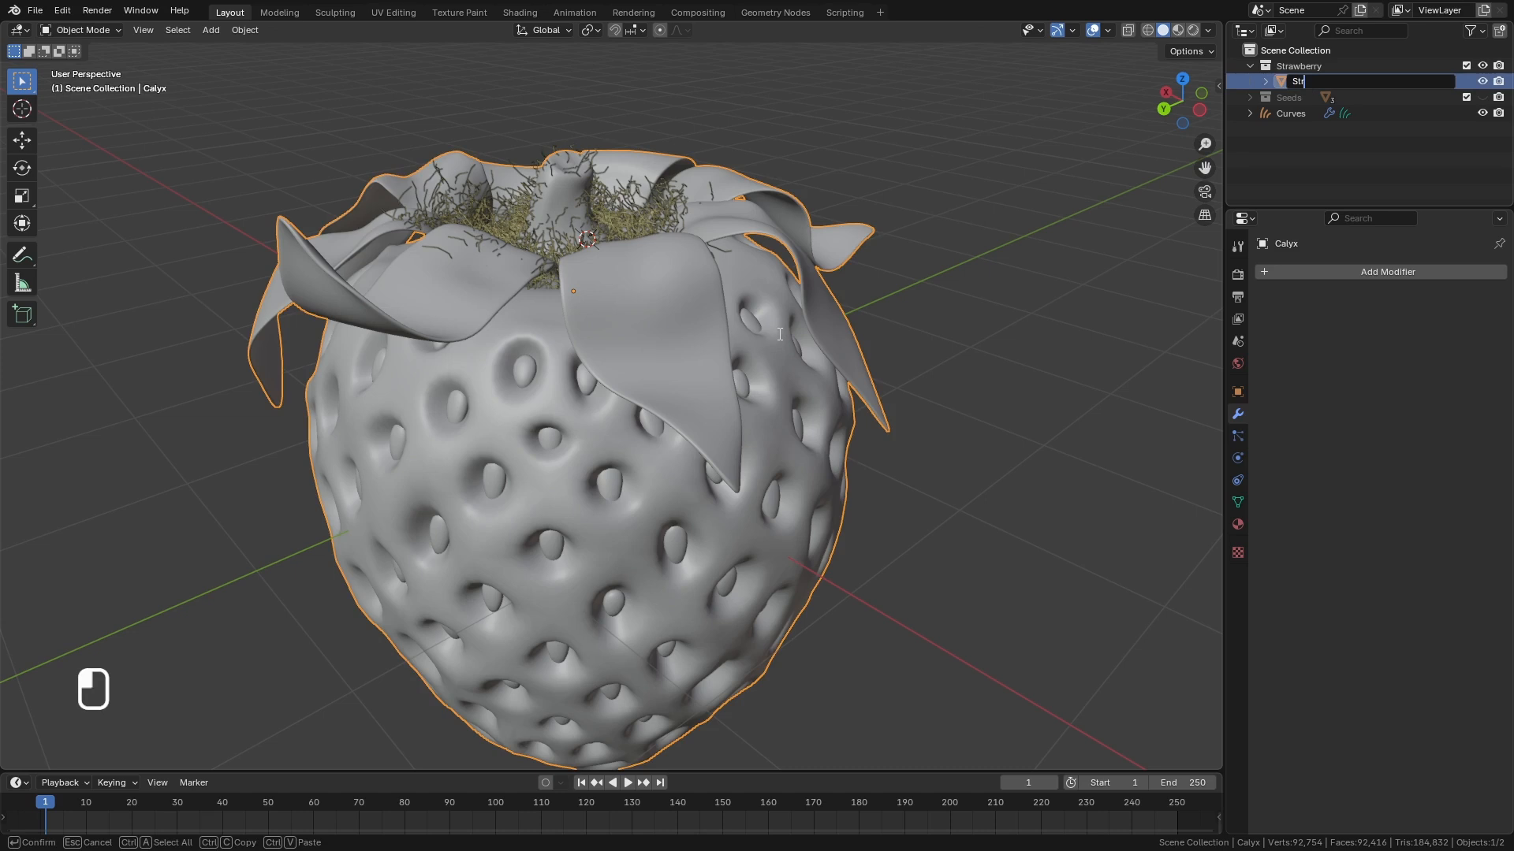
pyautogui.click(551, 786)
pyautogui.scroll(-3, 703, 488)
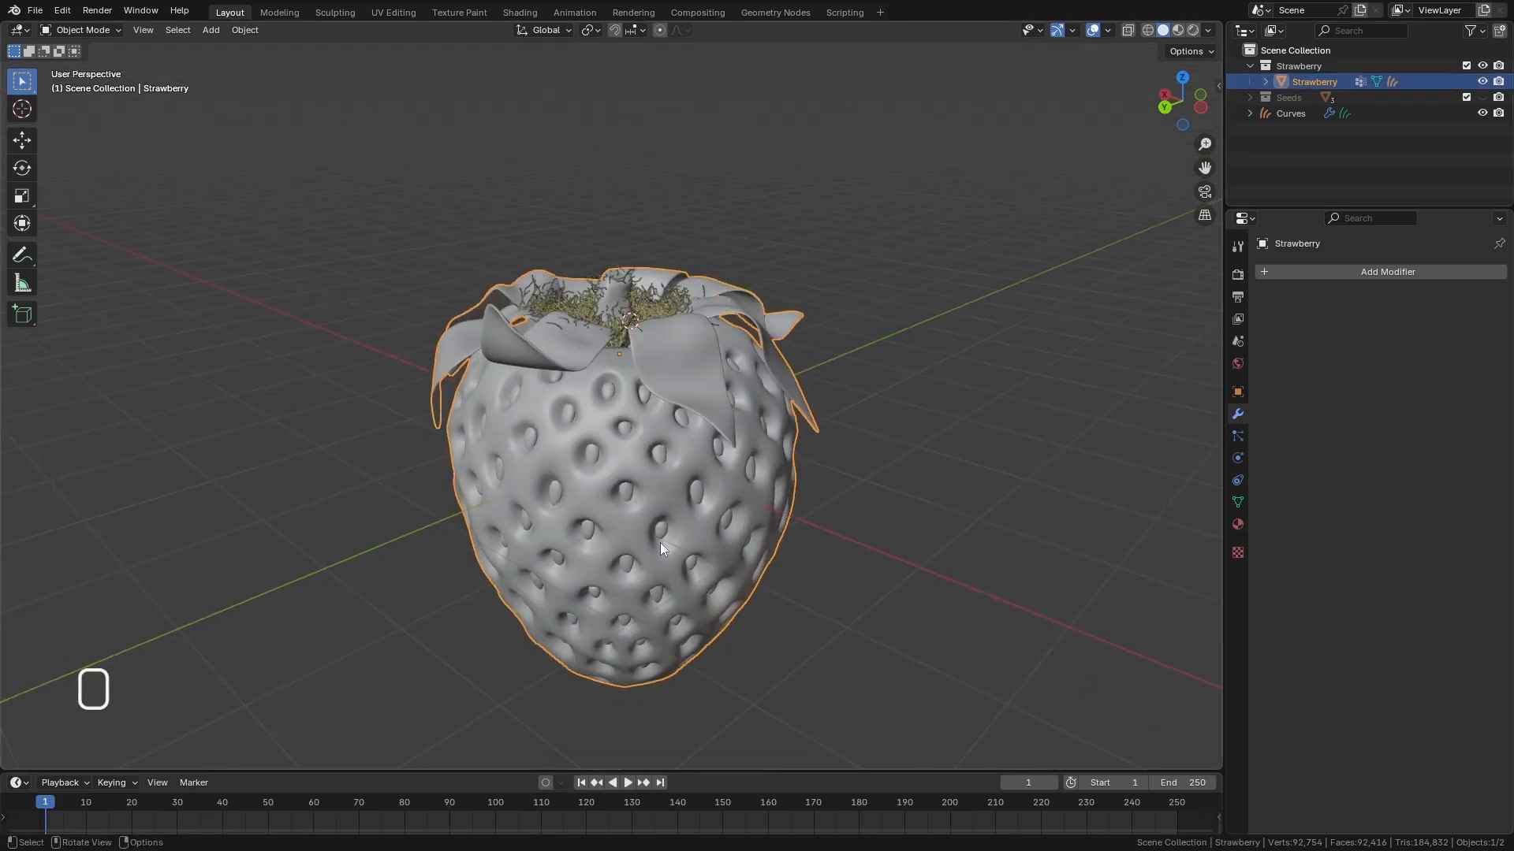
# Preview the joined strawberry in rendered shading and examine the calyx up close.
pyautogui.scroll(-1, 659, 542)
pyautogui.click(1192, 30)
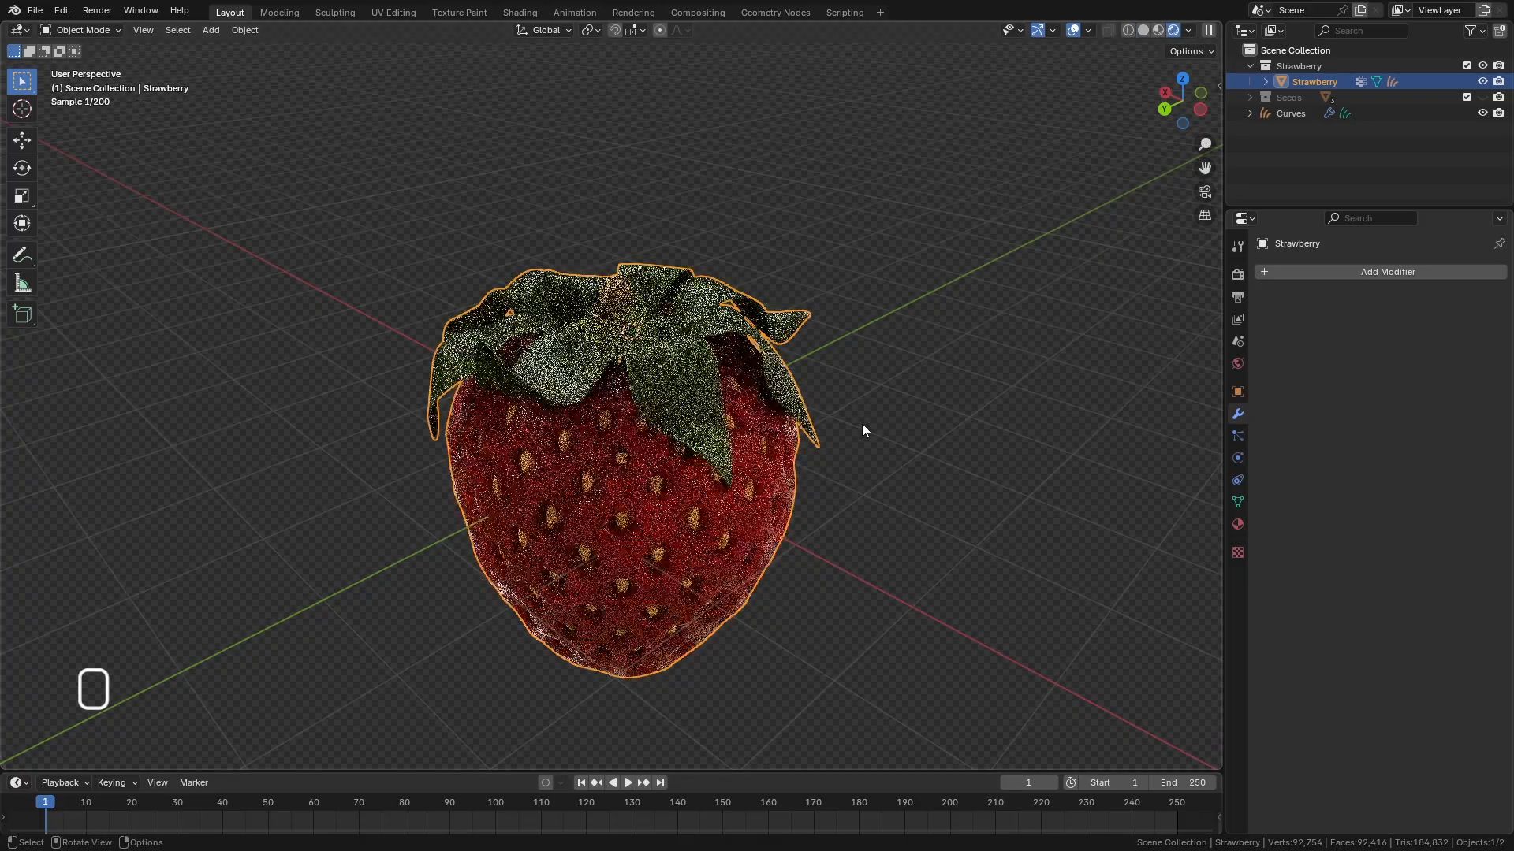
pyautogui.scroll(6, 625, 339)
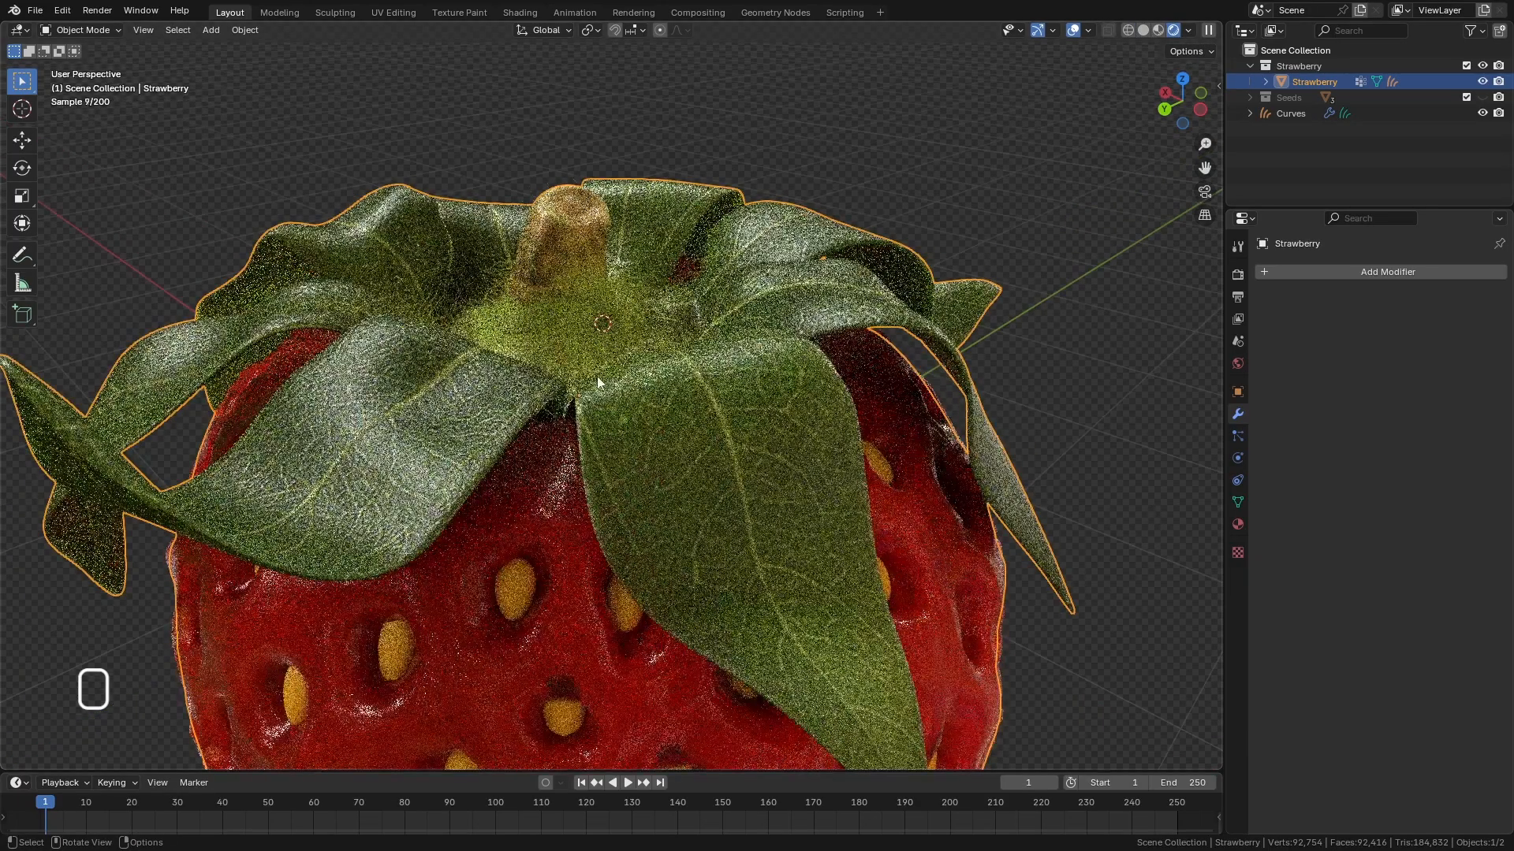
# Check the Strawberry object's particle systems and review the modifier stack of its child hair Curves, collapsing the Interpolate Hair Curves settings.
pyautogui.click(1236, 436)
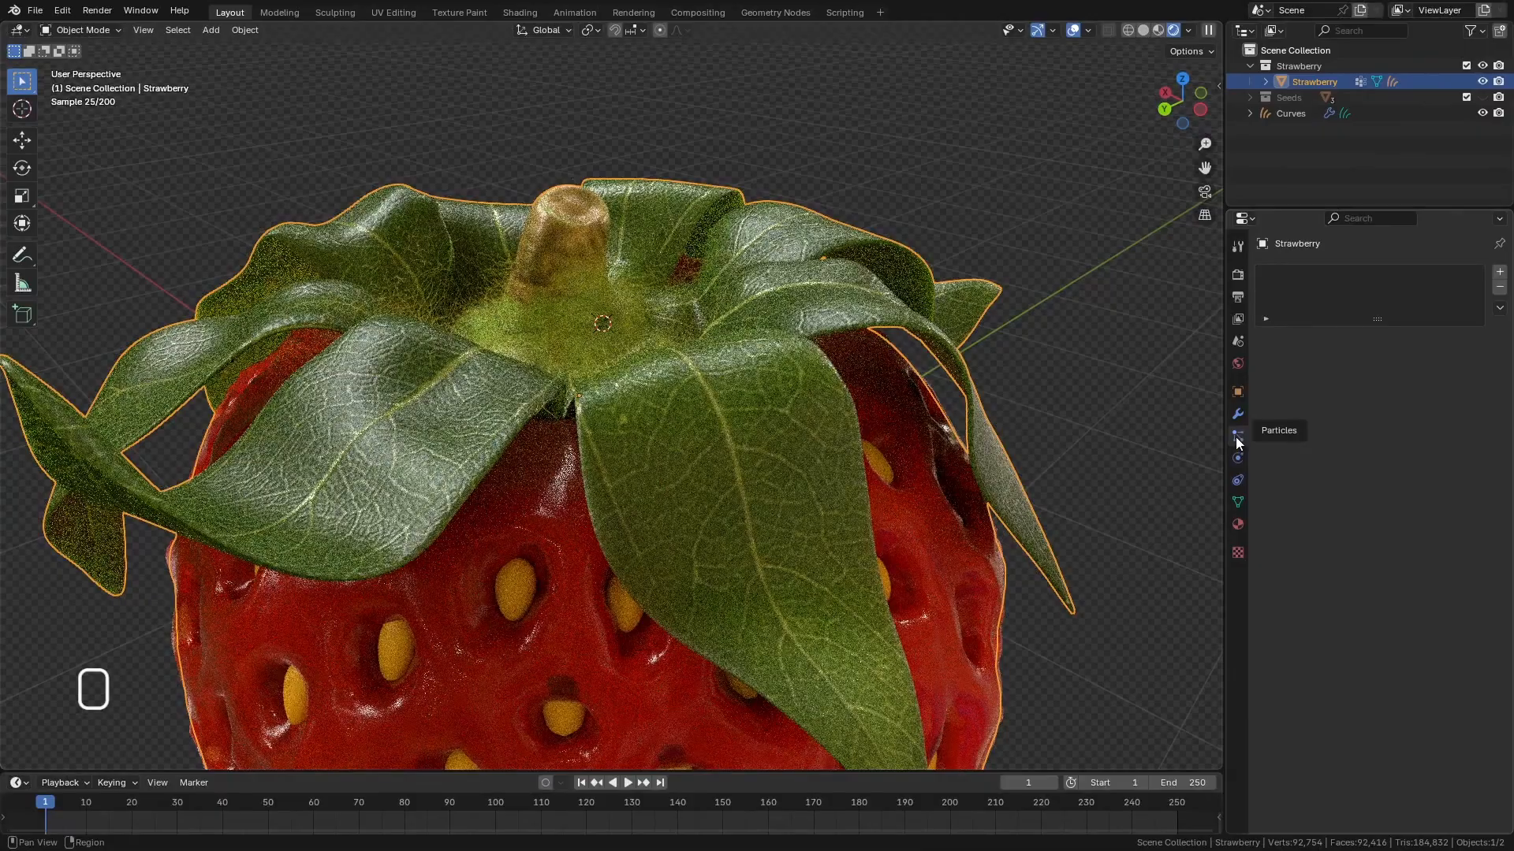
pyautogui.click(1265, 82)
pyautogui.click(1317, 129)
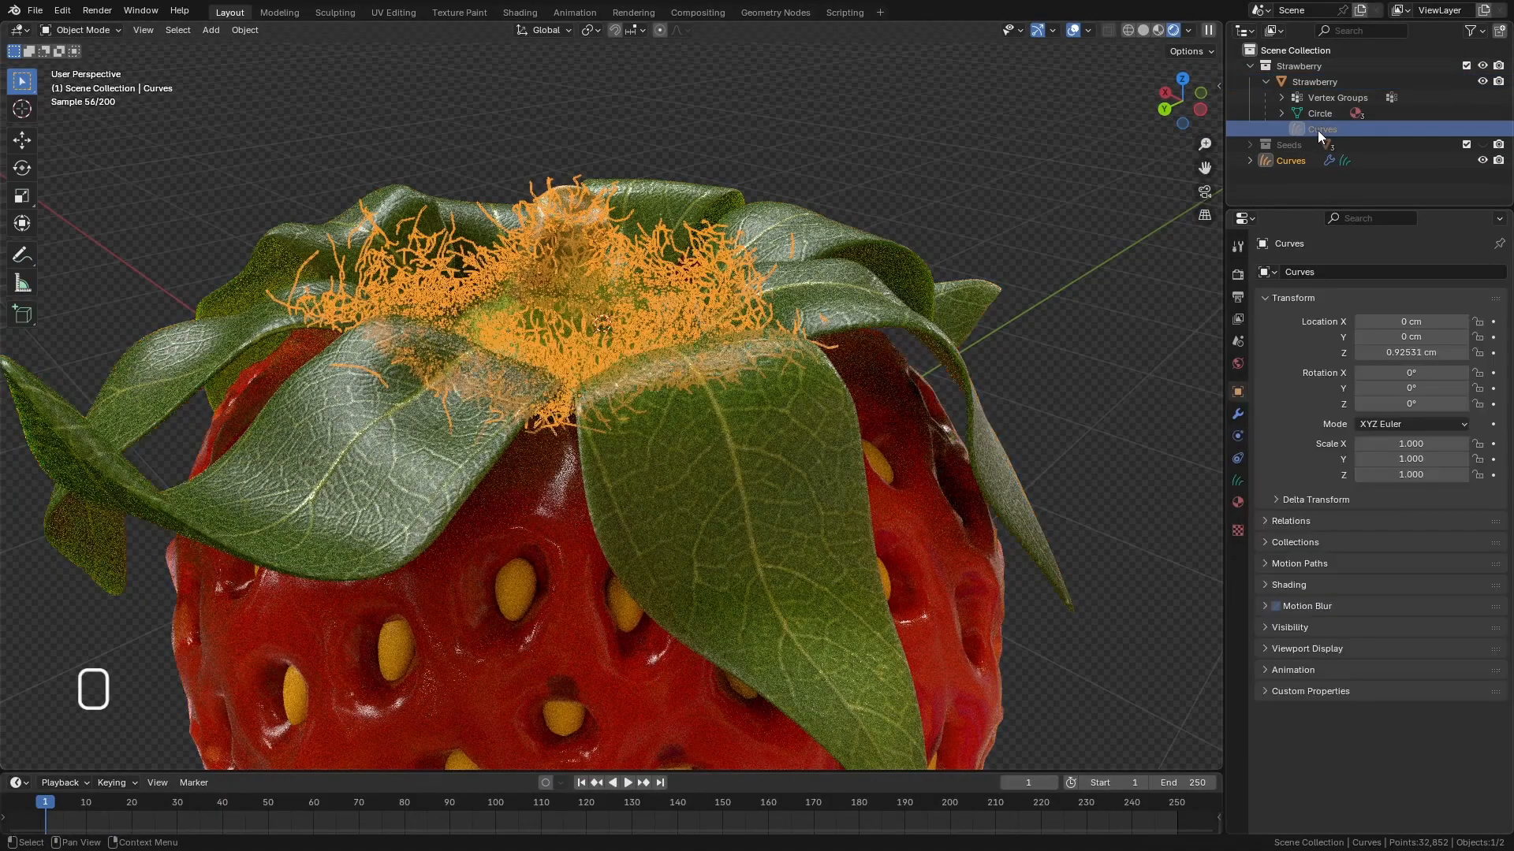
pyautogui.click(1238, 413)
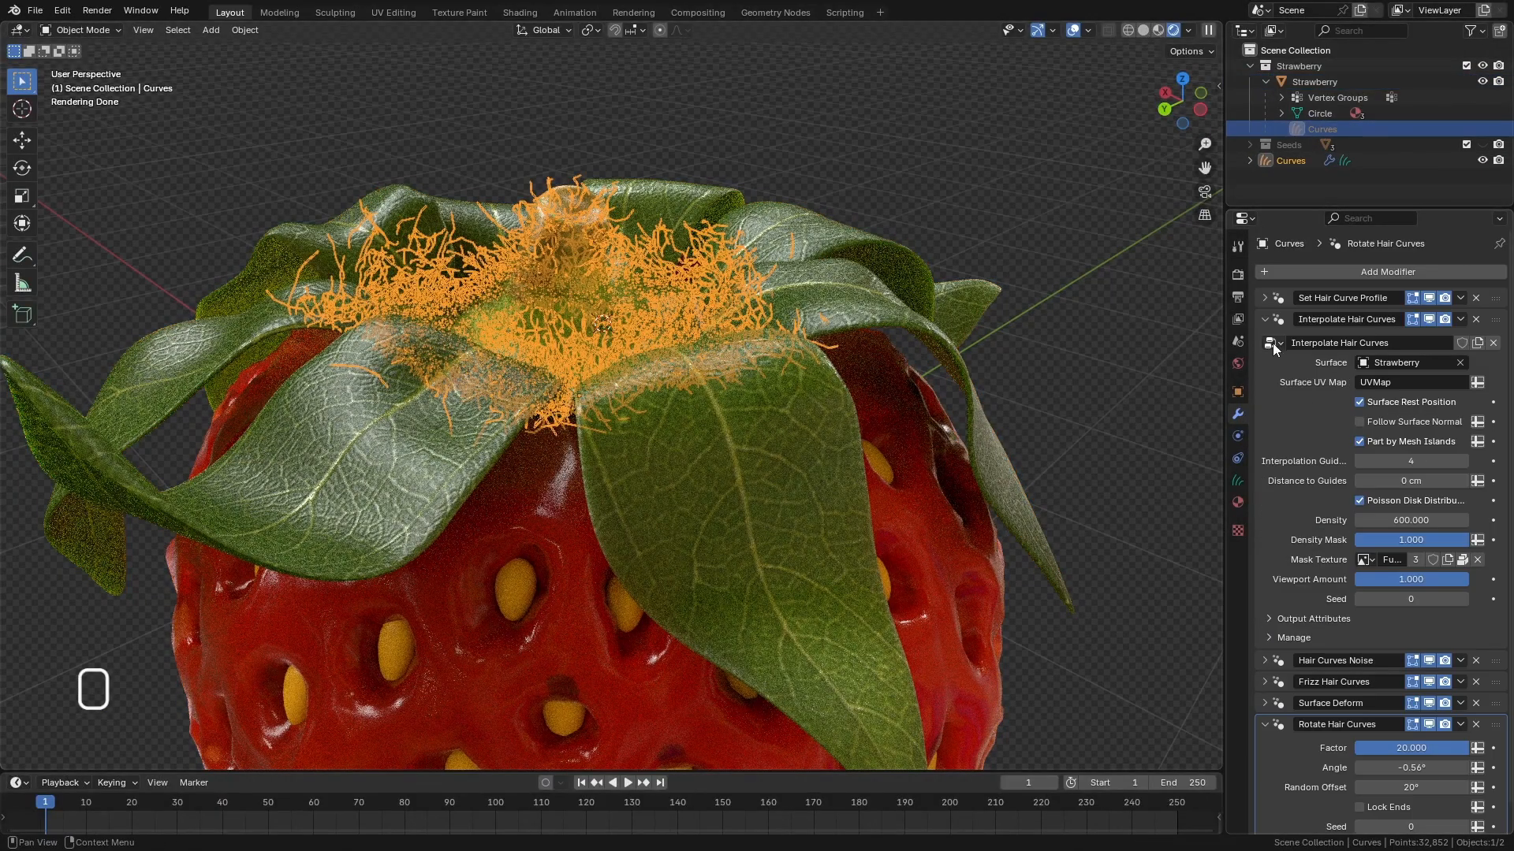
pyautogui.click(1264, 319)
pyautogui.click(1265, 82)
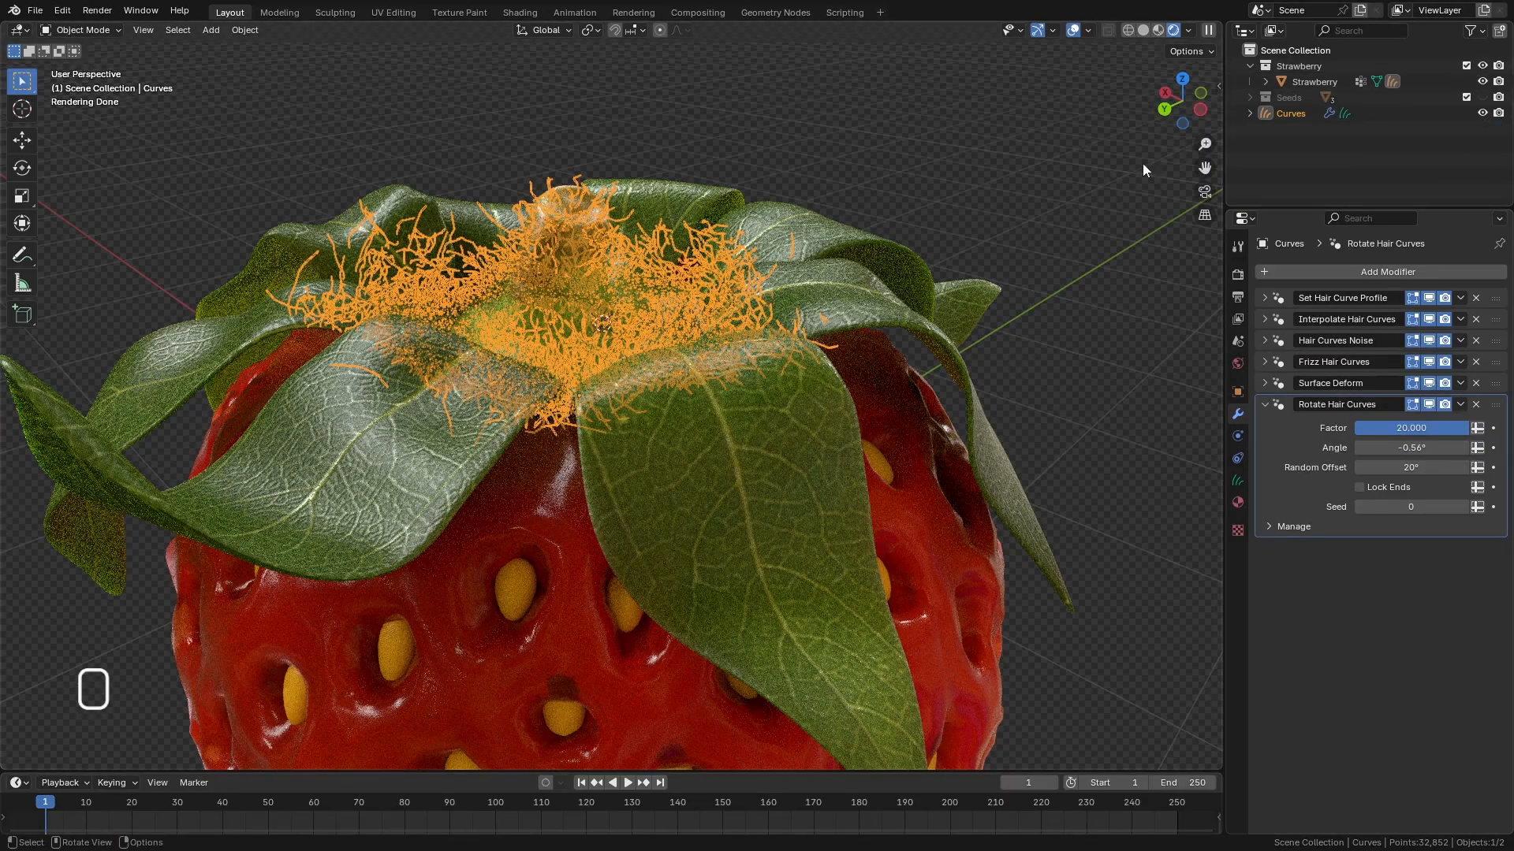
# Deselect the hair curves, return the viewport to solid shading and look over the whole strawberry.
pyautogui.click(1099, 178)
pyautogui.scroll(-5, 690, 205)
pyautogui.moveTo(691, 205); pyautogui.dragTo(537, 520, button='middle')
pyautogui.click(1143, 30)
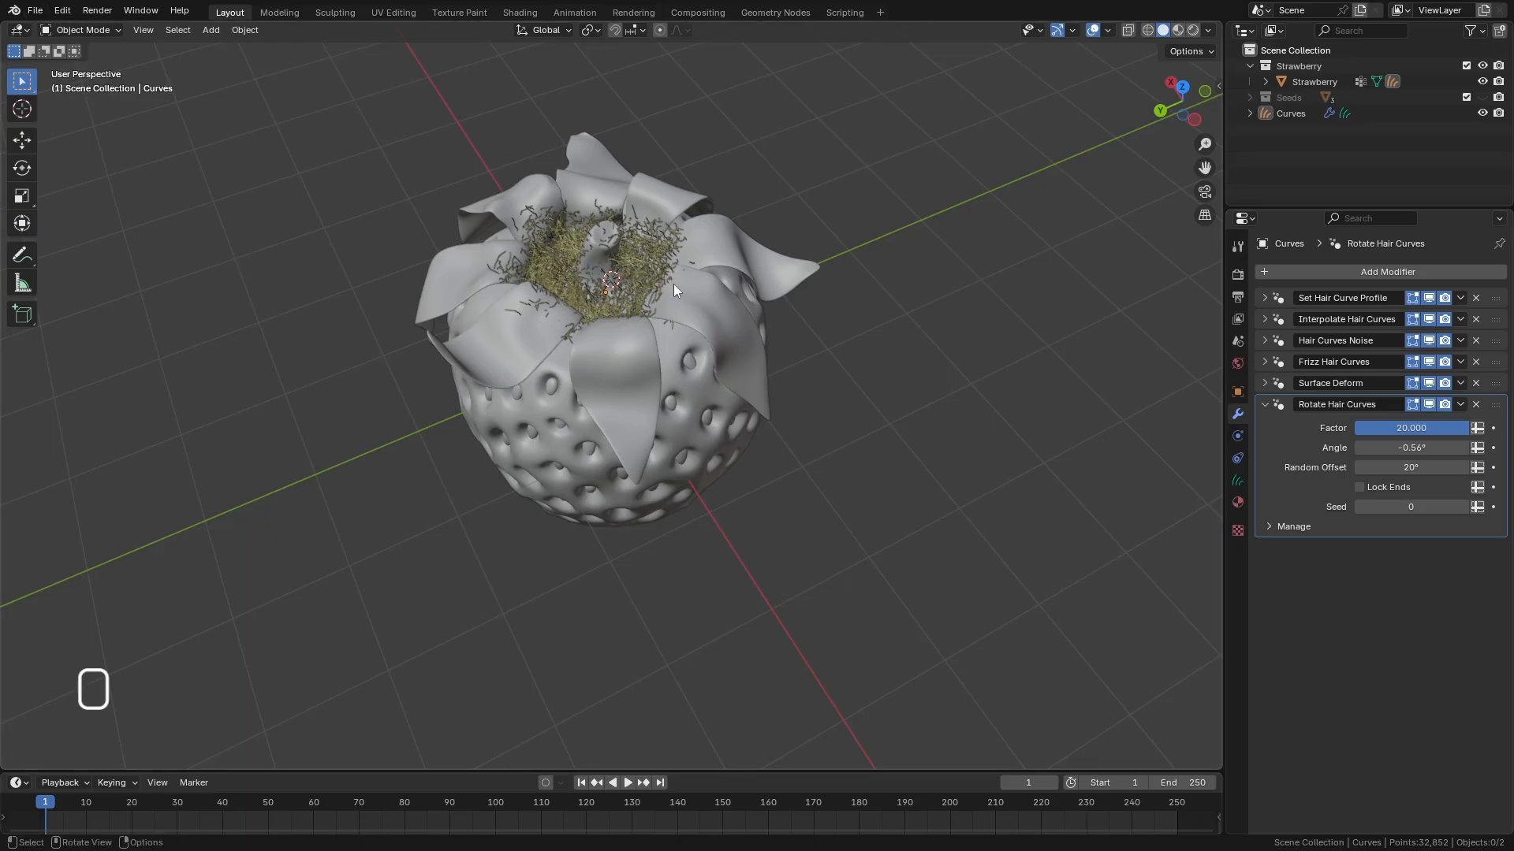
pyautogui.moveTo(551, 372); pyautogui.dragTo(556, 324, button='middle')
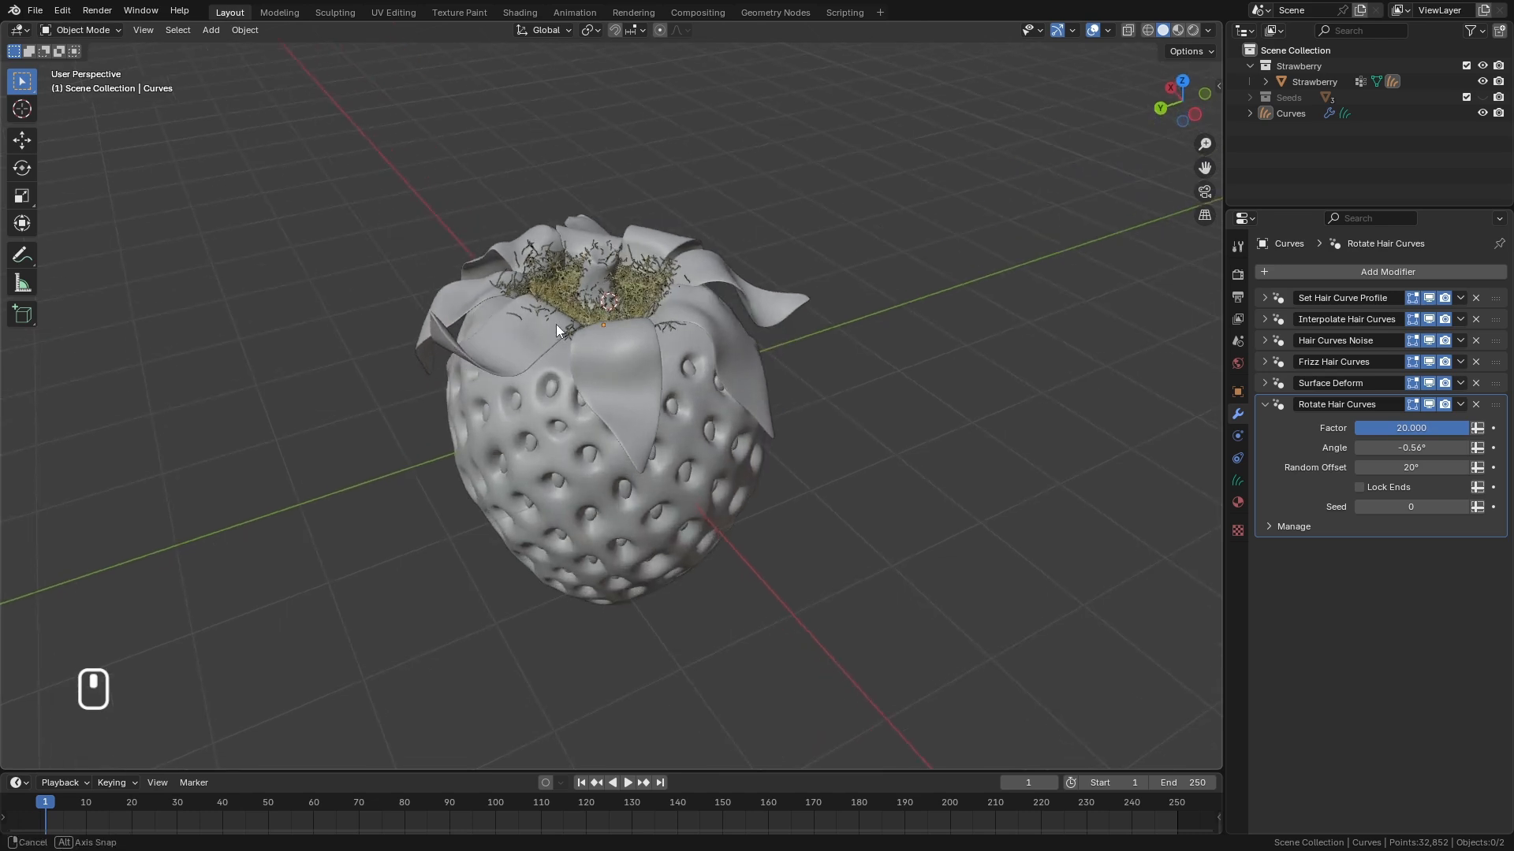